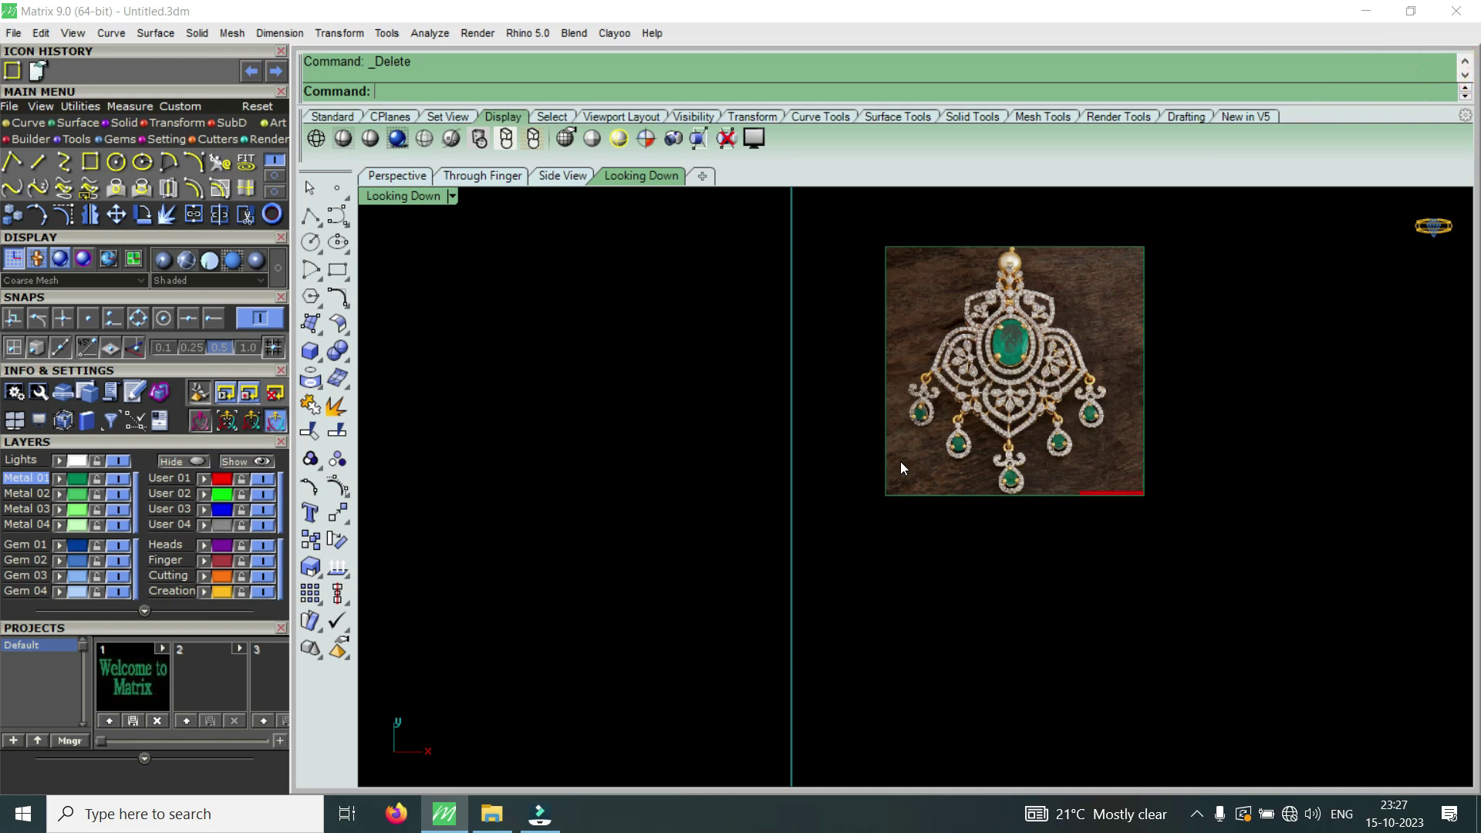
- Zoom around the reference image and select the pendant photo's picture-frame surface
scroll(1069, 329, up, 5)
scroll(1026, 369, down, 5)
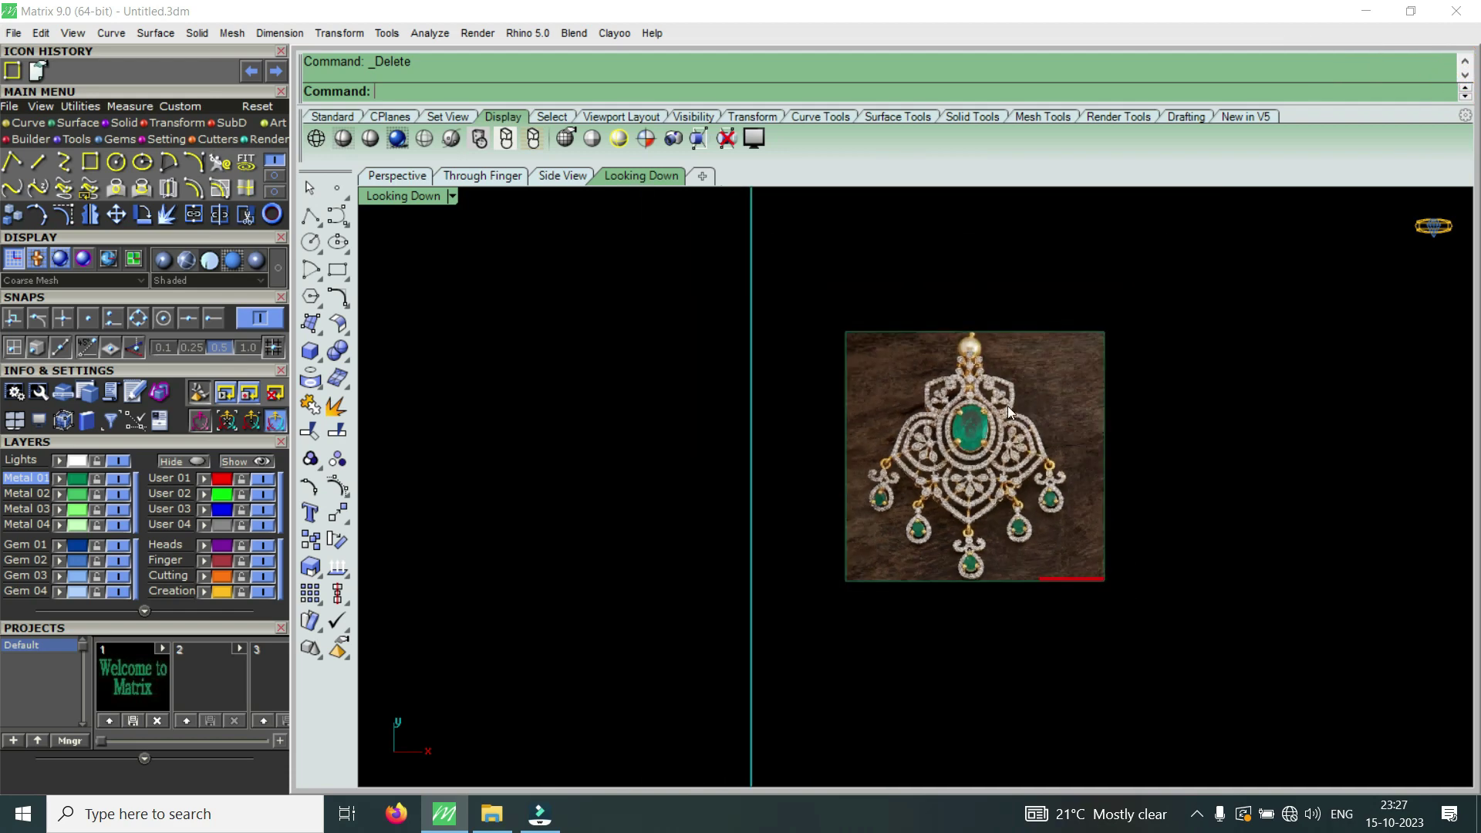
scroll(1008, 403, up, 5)
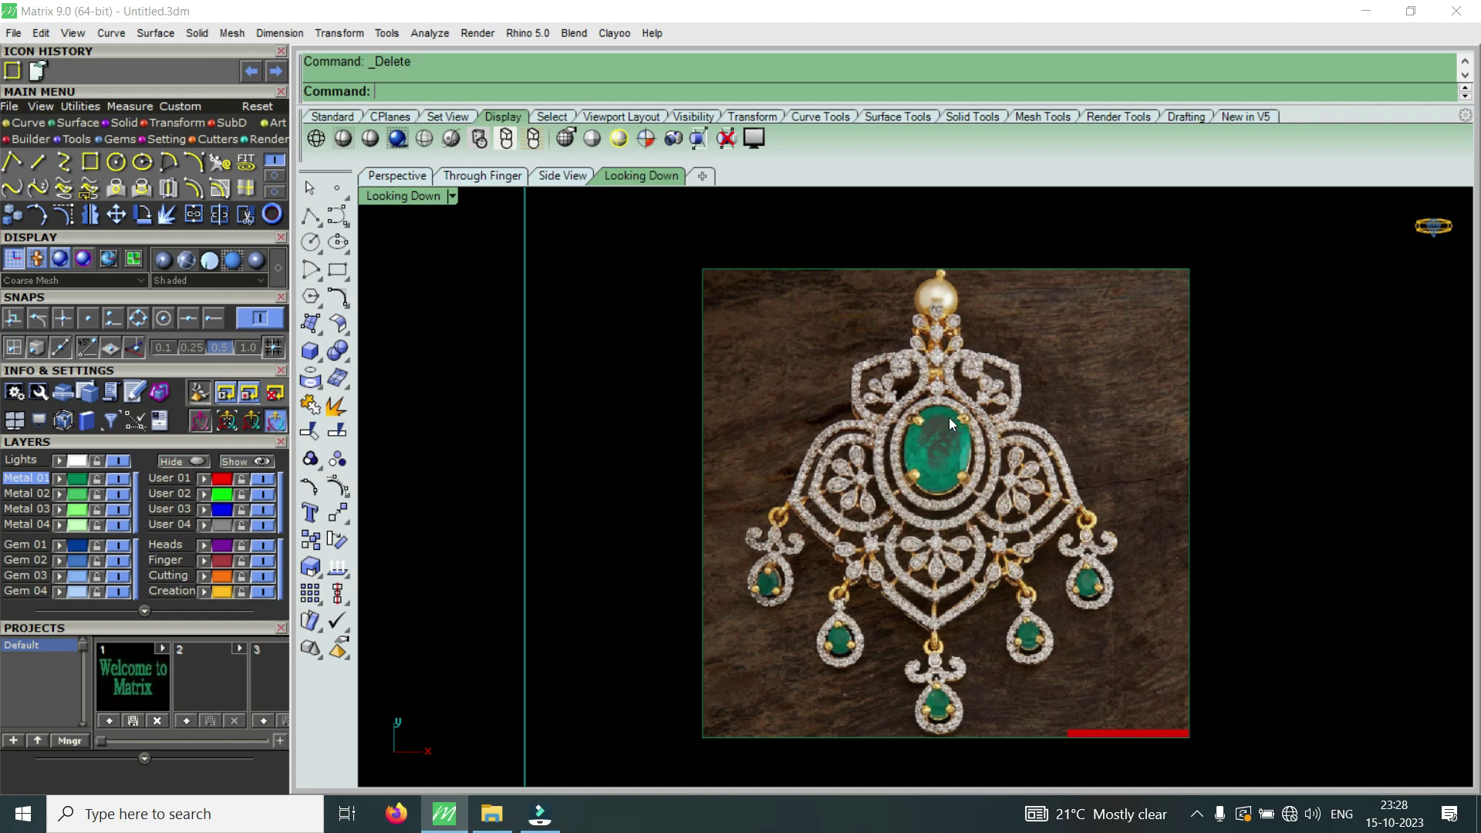
scroll(951, 421, up, 3)
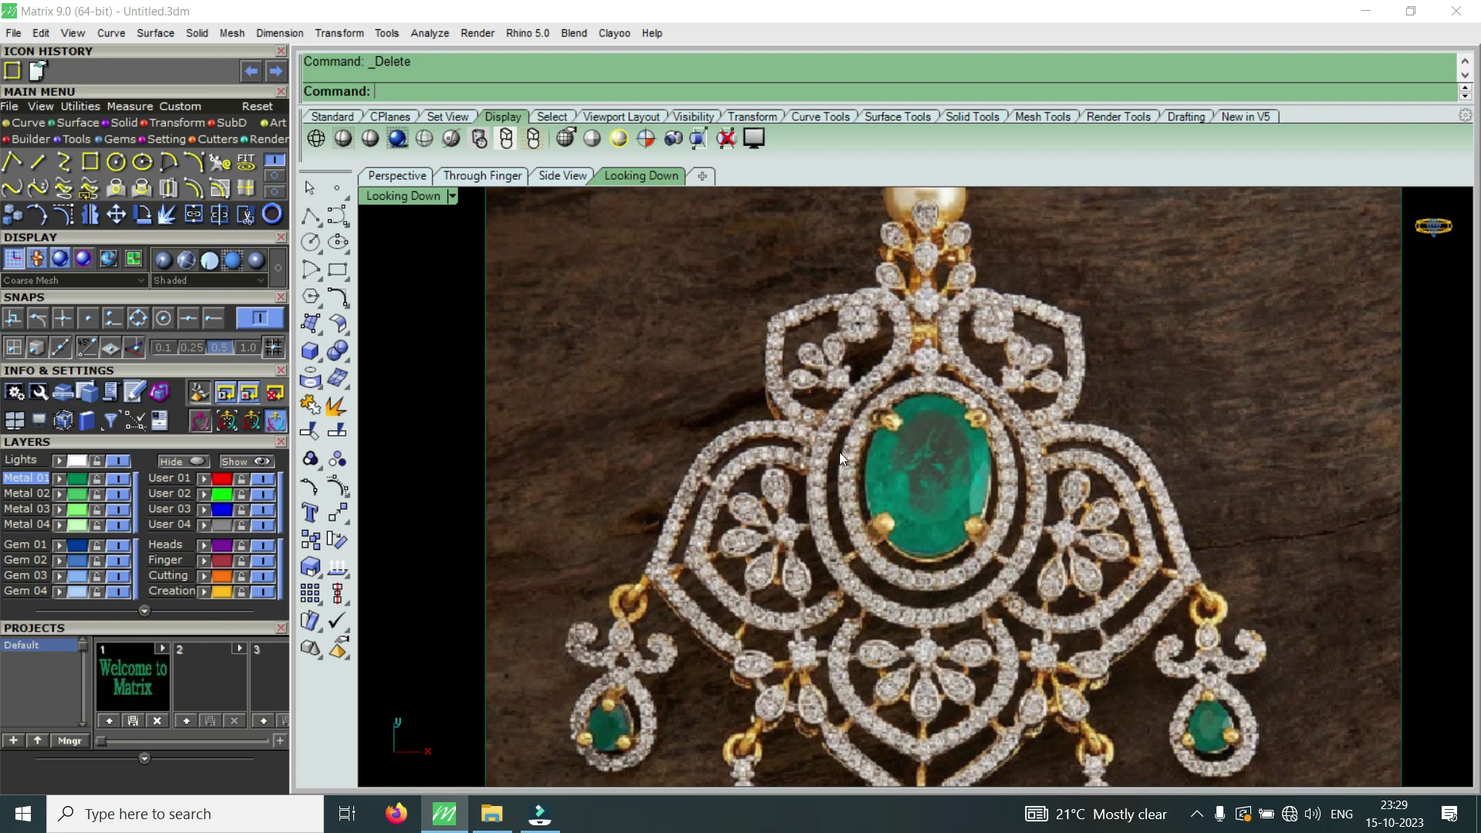
scroll(976, 373, down, 3)
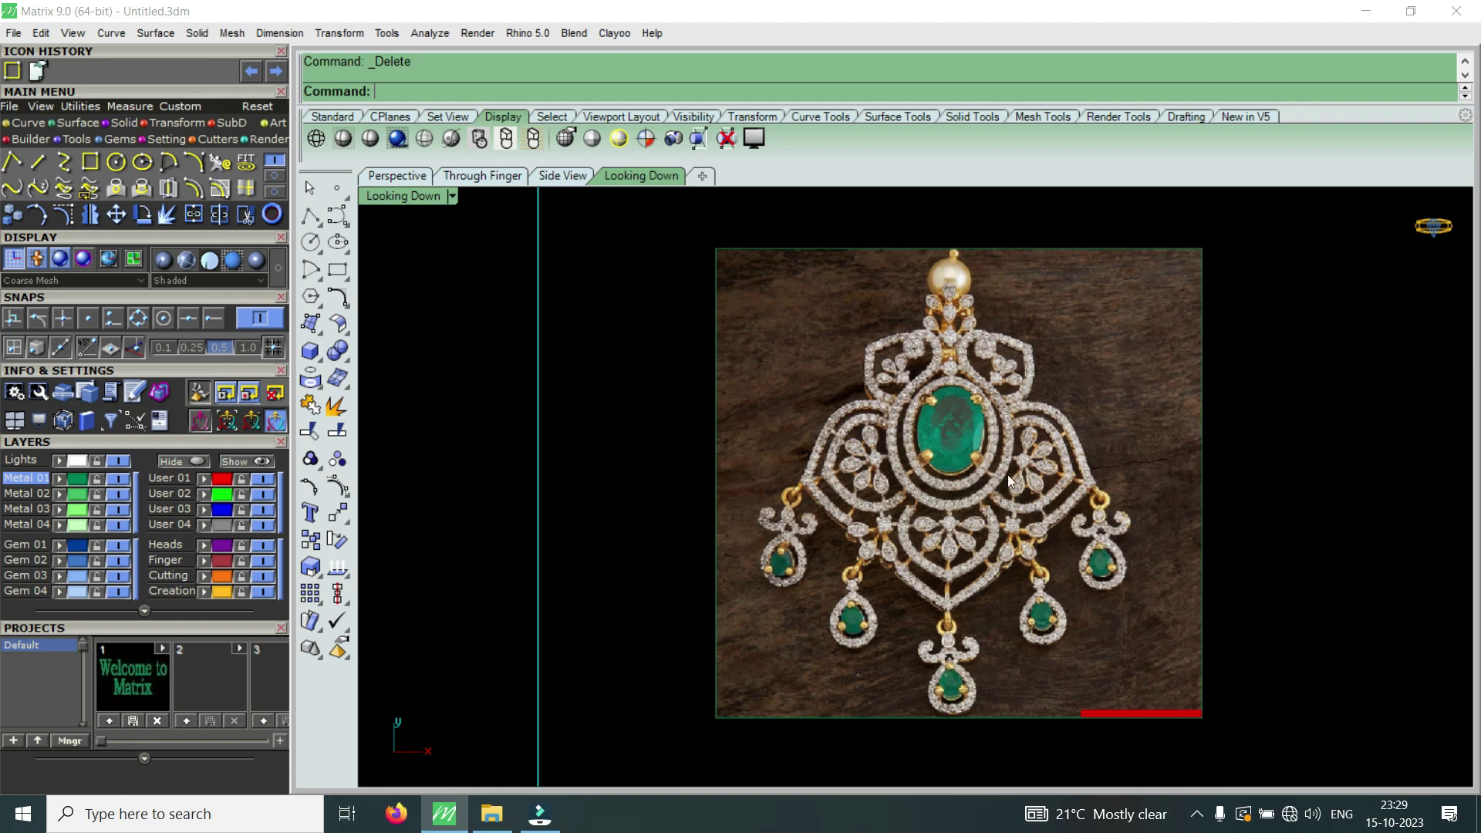
scroll(985, 545, up, 2)
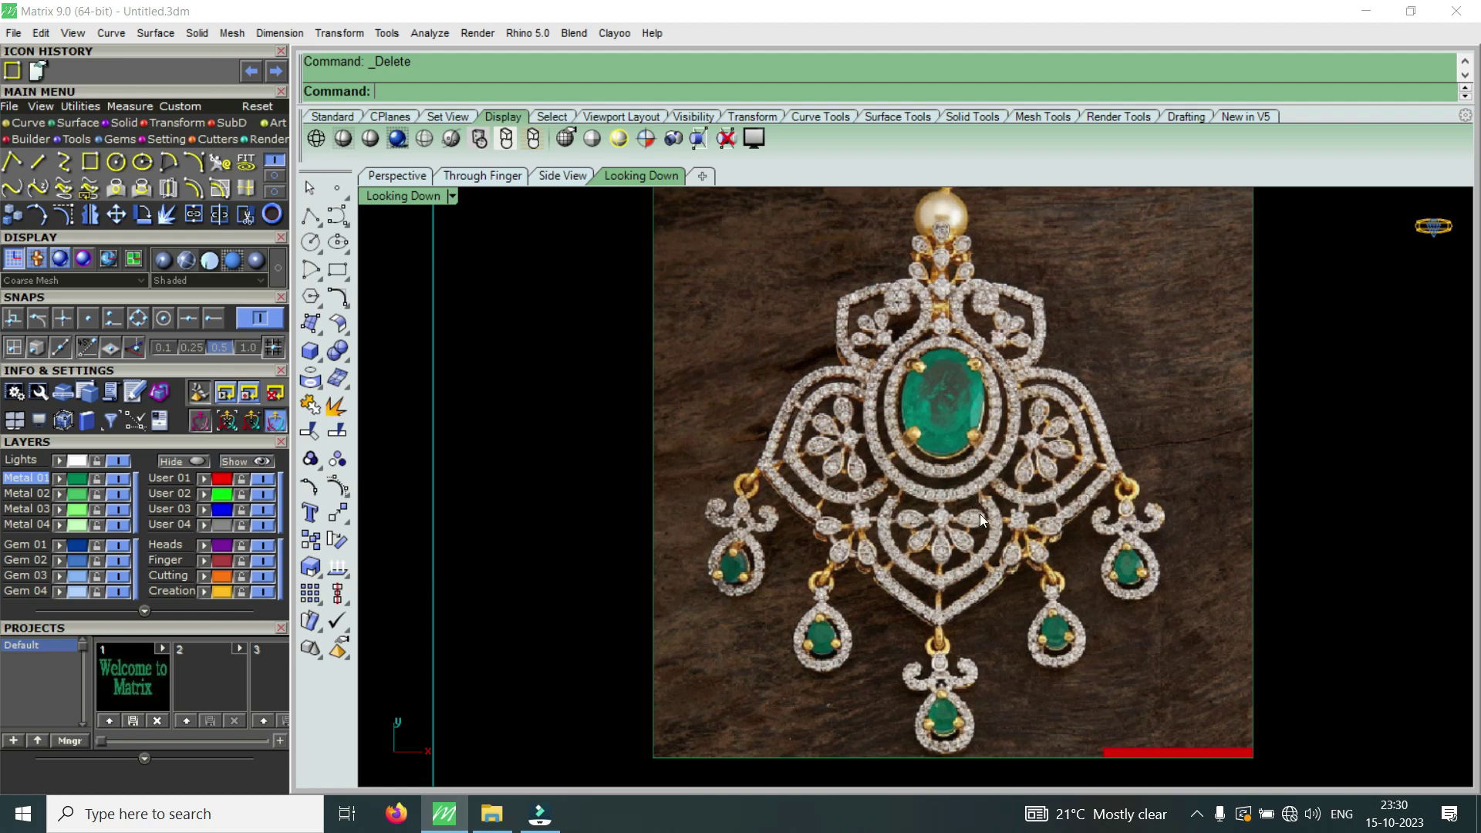
scroll(1016, 436, down, 3)
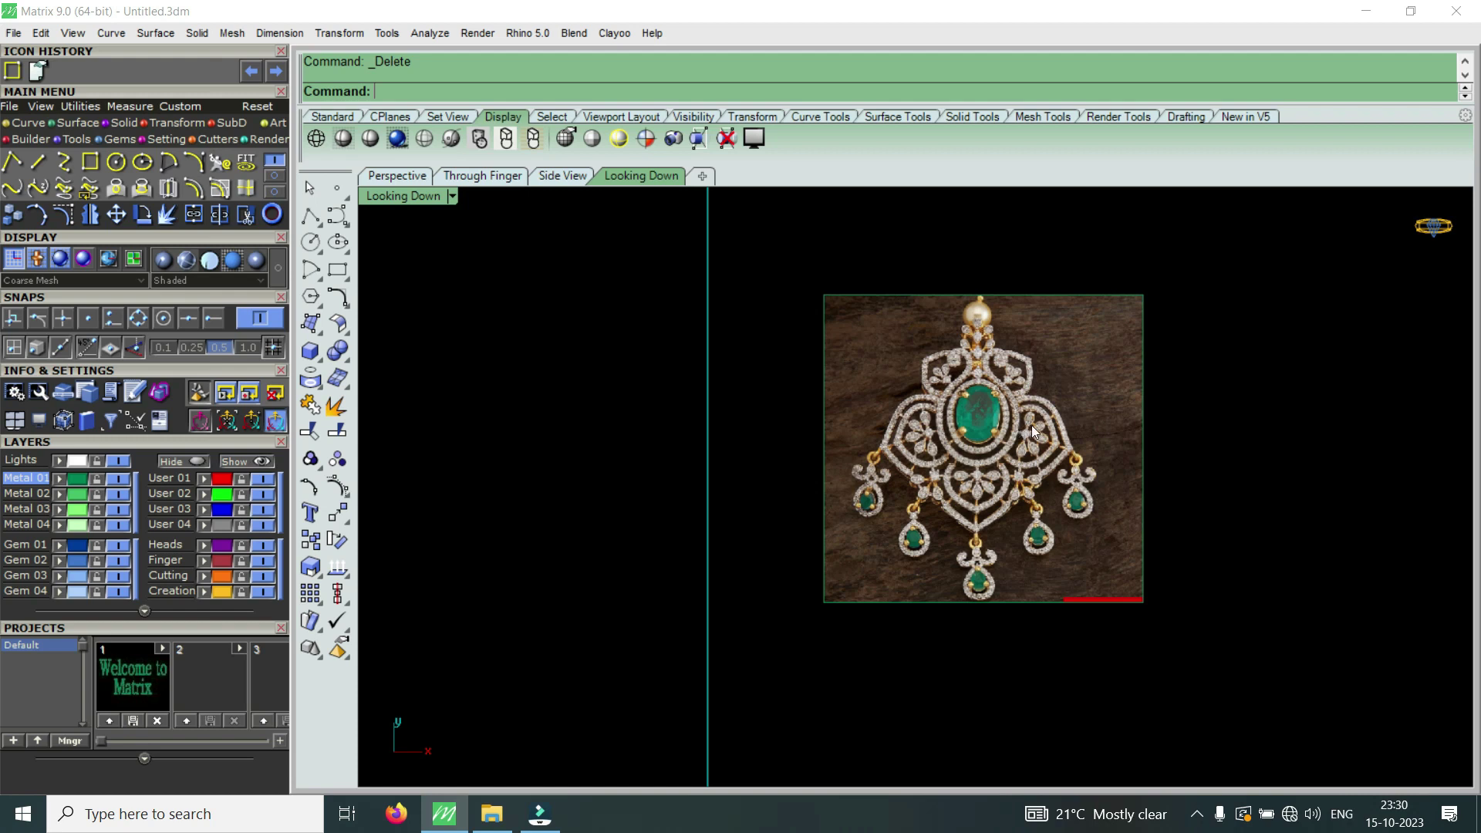
click(1026, 416)
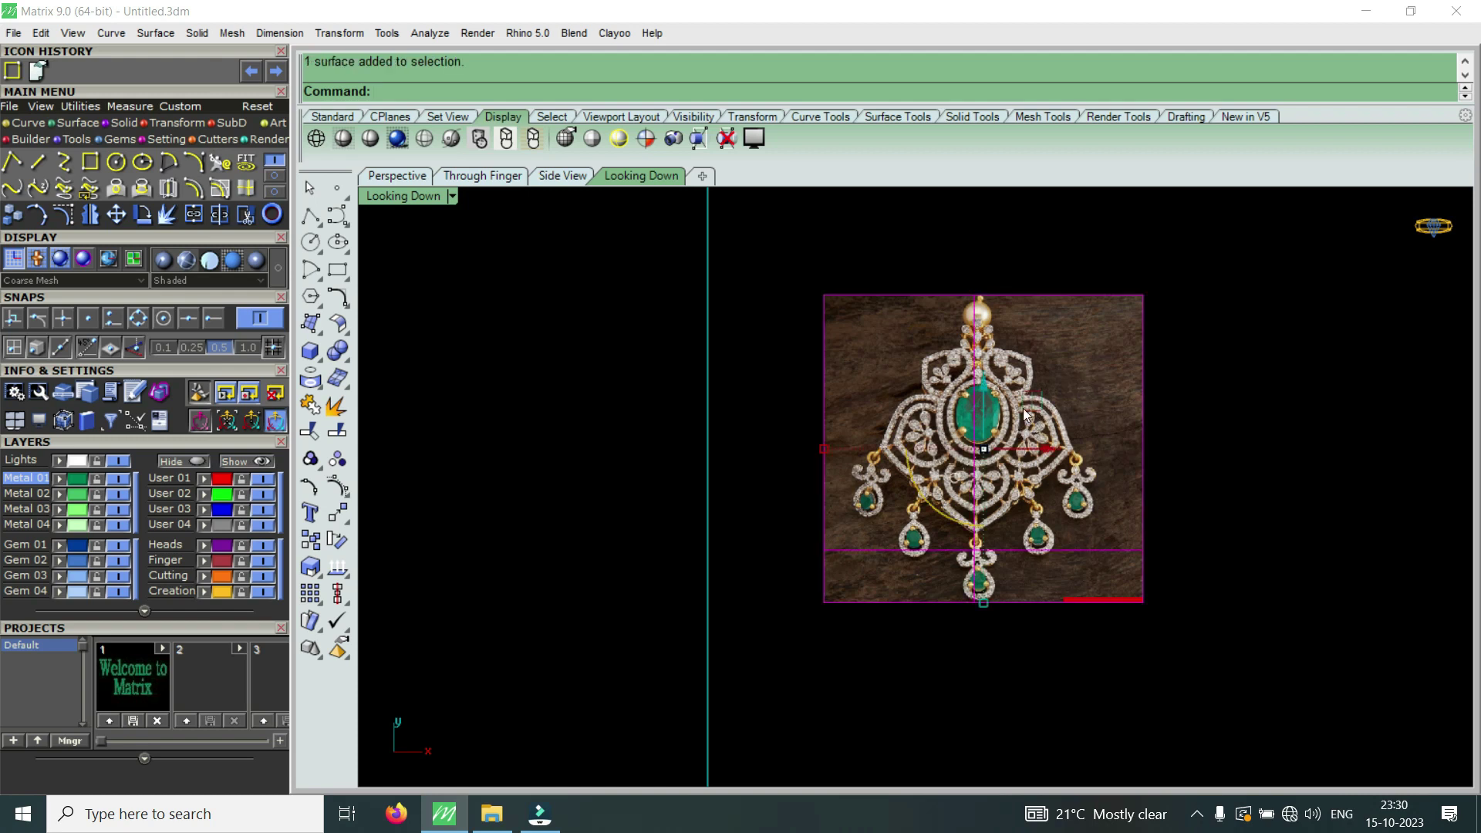
- Move the reference photo from the emerald's centre to the origin (0)
click(117, 217)
scroll(976, 386, up, 3)
scroll(976, 382, up, 3)
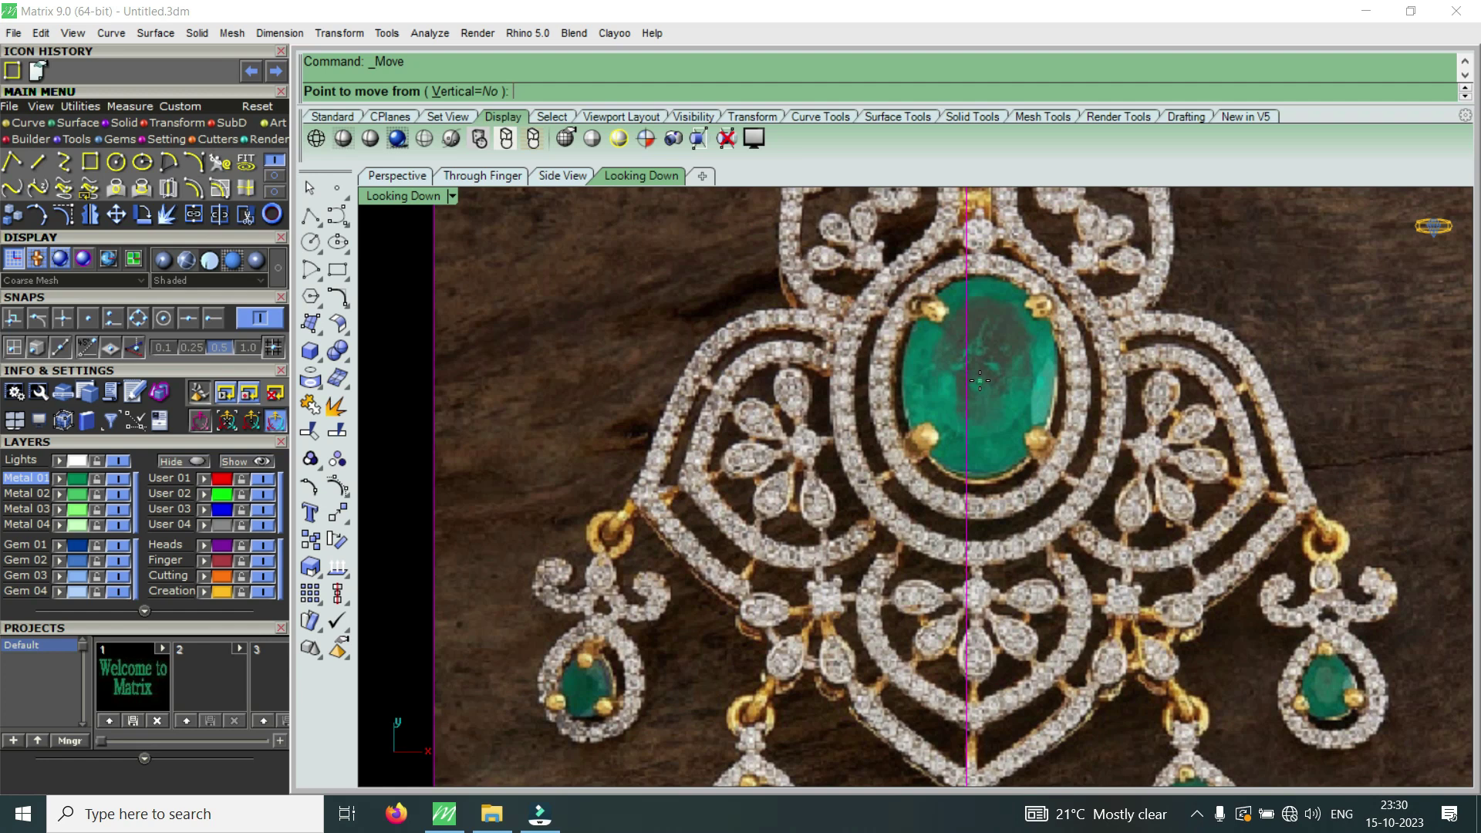
click(979, 380)
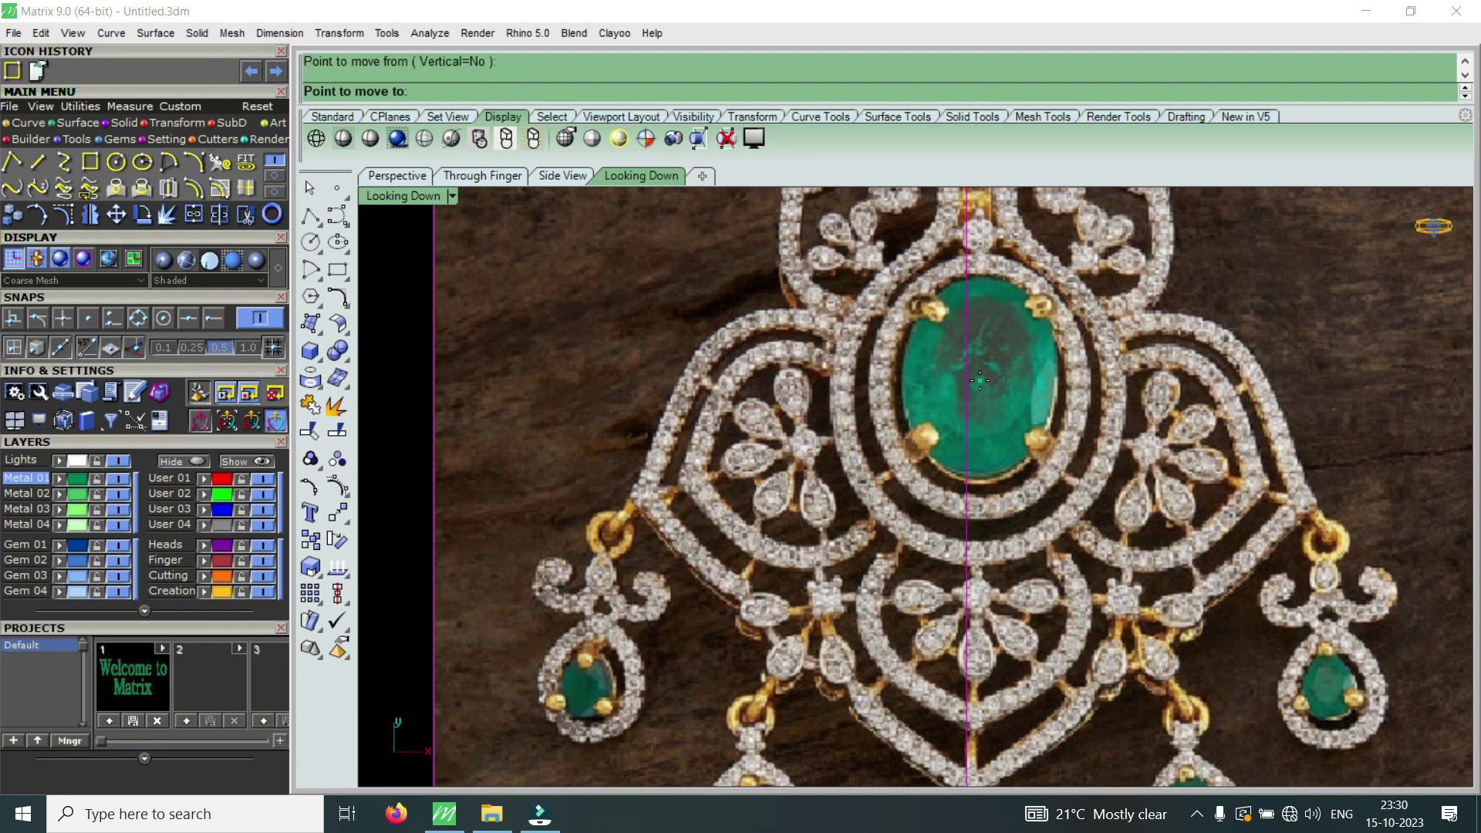
text(0)
key(Return)
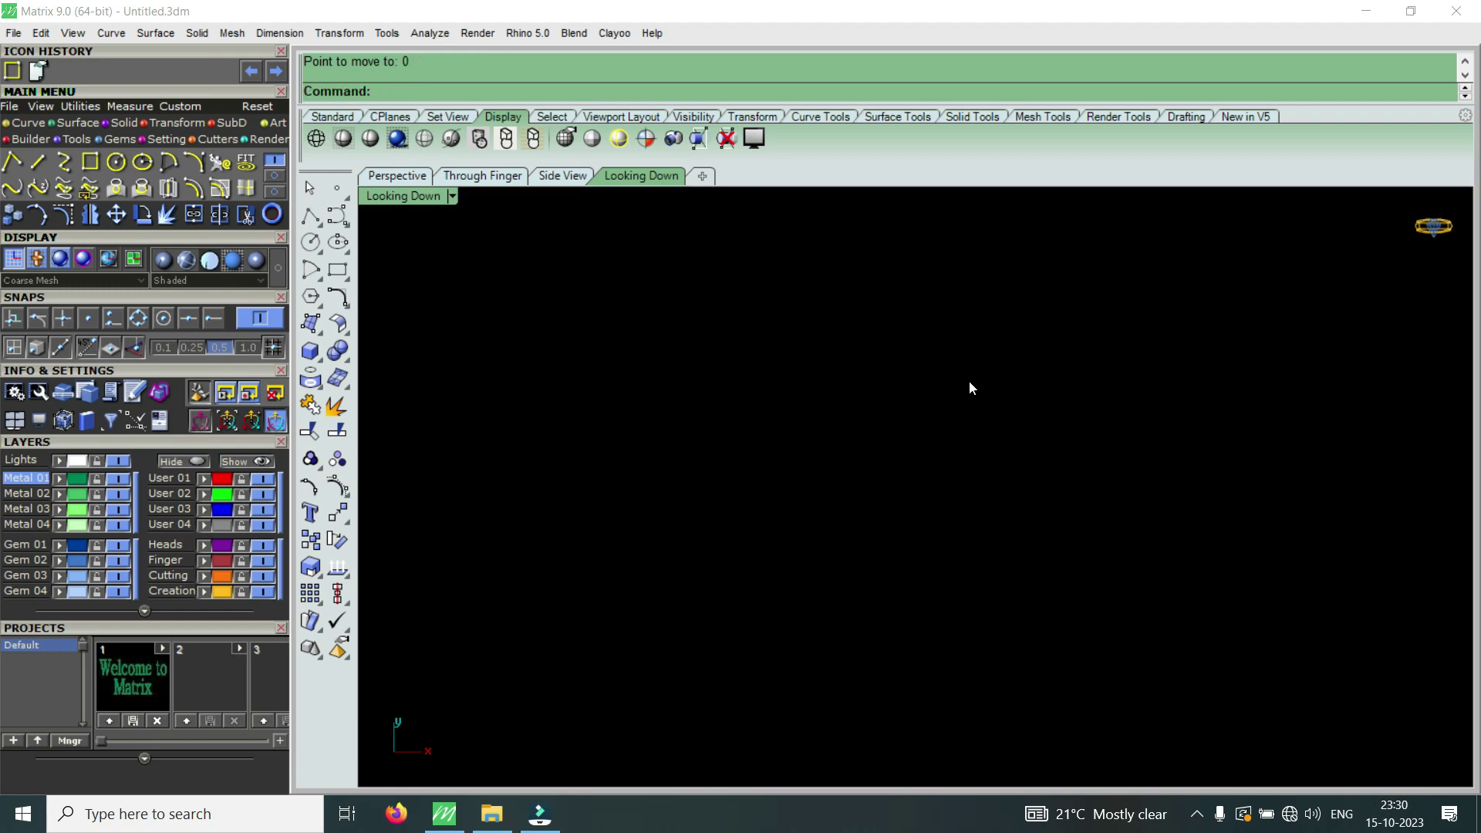
- Zoom in and out to check the centred photo, then minimise Matrix
scroll(918, 475, up, 1)
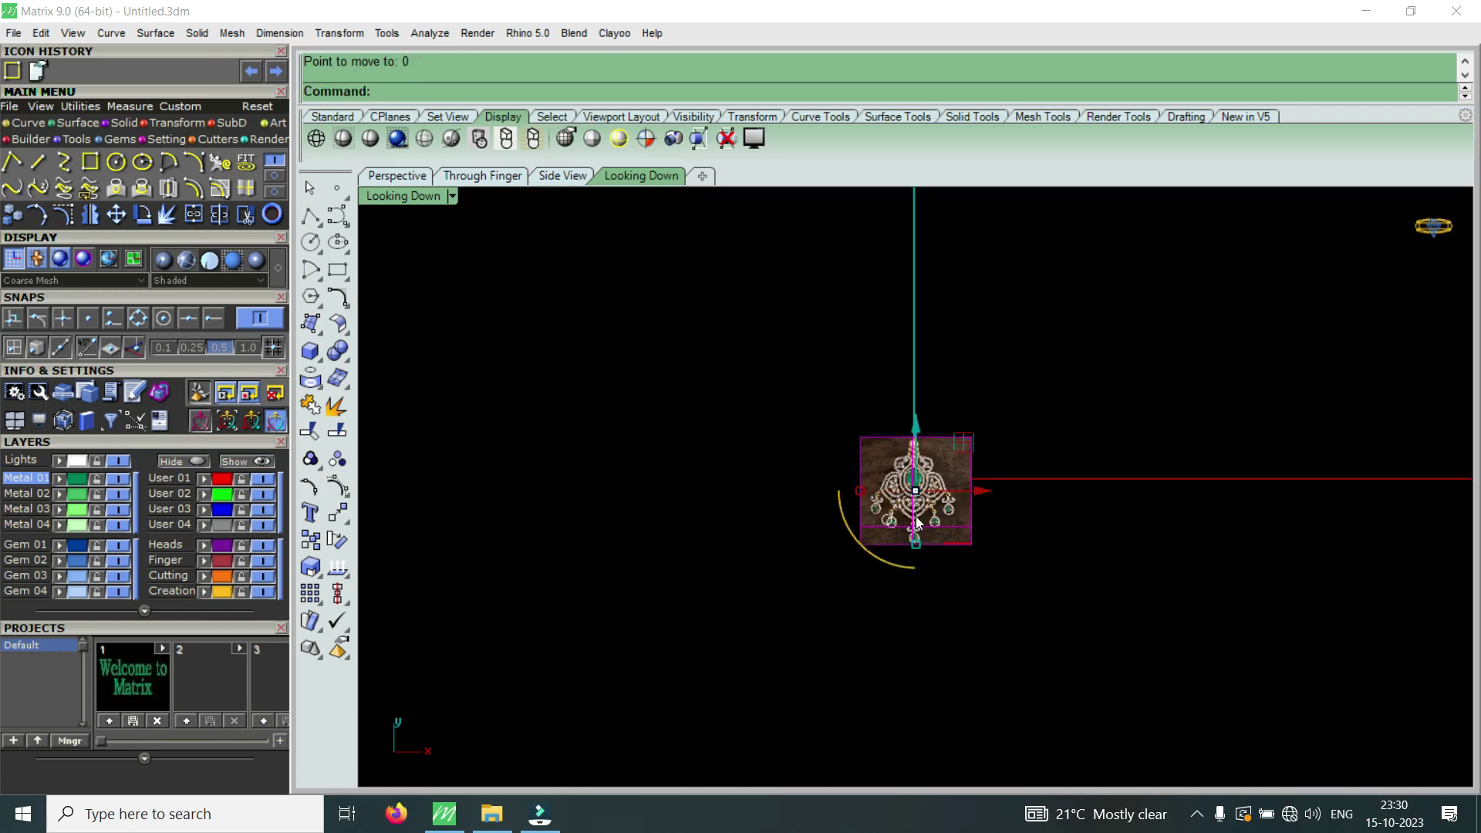
scroll(918, 475, up, 2)
scroll(918, 475, up, 2)
scroll(916, 473, up, 2)
scroll(907, 473, down, 1)
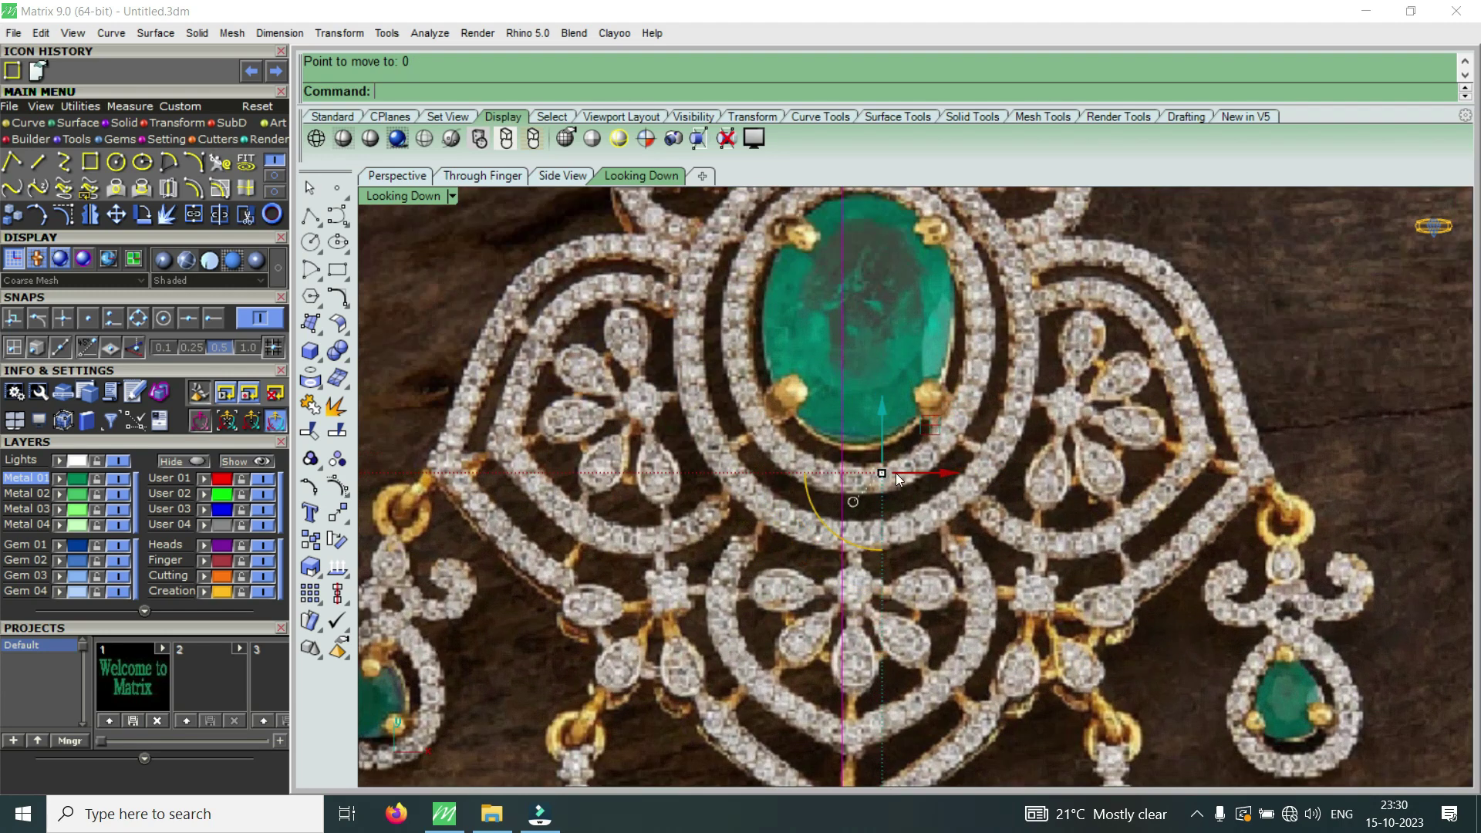
scroll(888, 517, down, 2)
scroll(879, 555, down, 1)
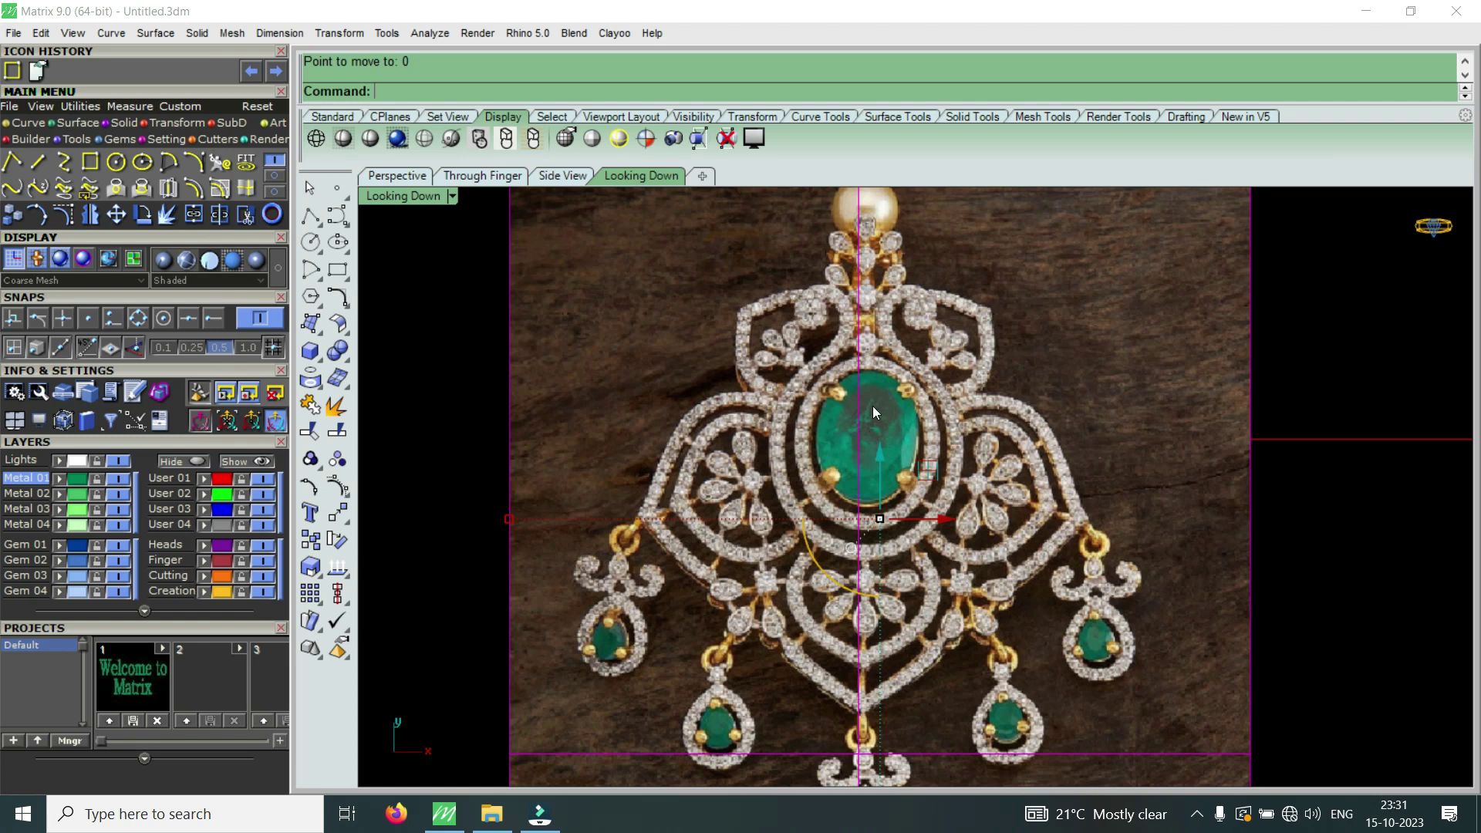
scroll(873, 406, down, 1)
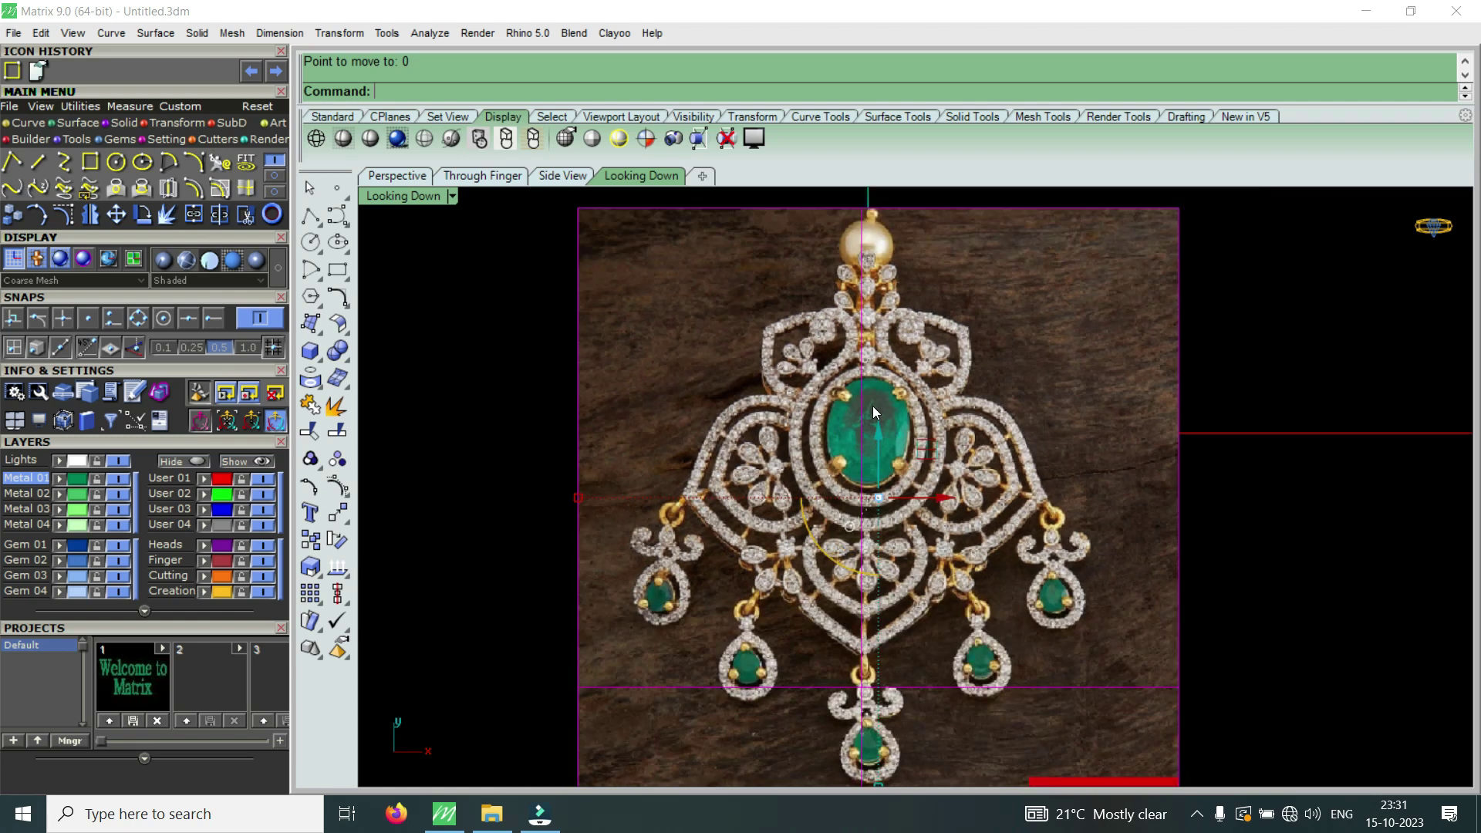
scroll(873, 405, down, 3)
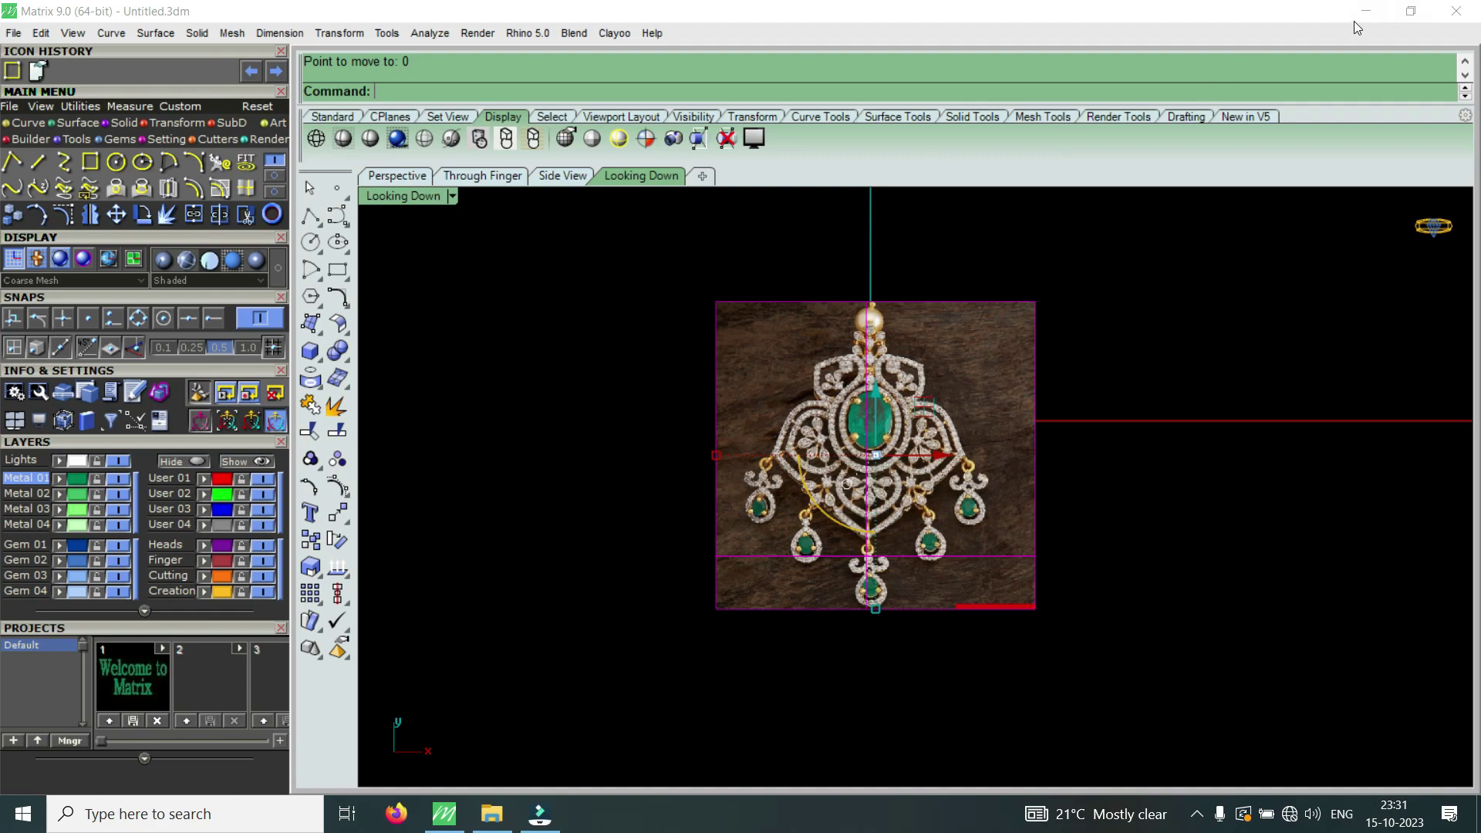
click(1361, 12)
- Open BIG STONE KALET from This PC > New Volume (D:)
double_click(38, 324)
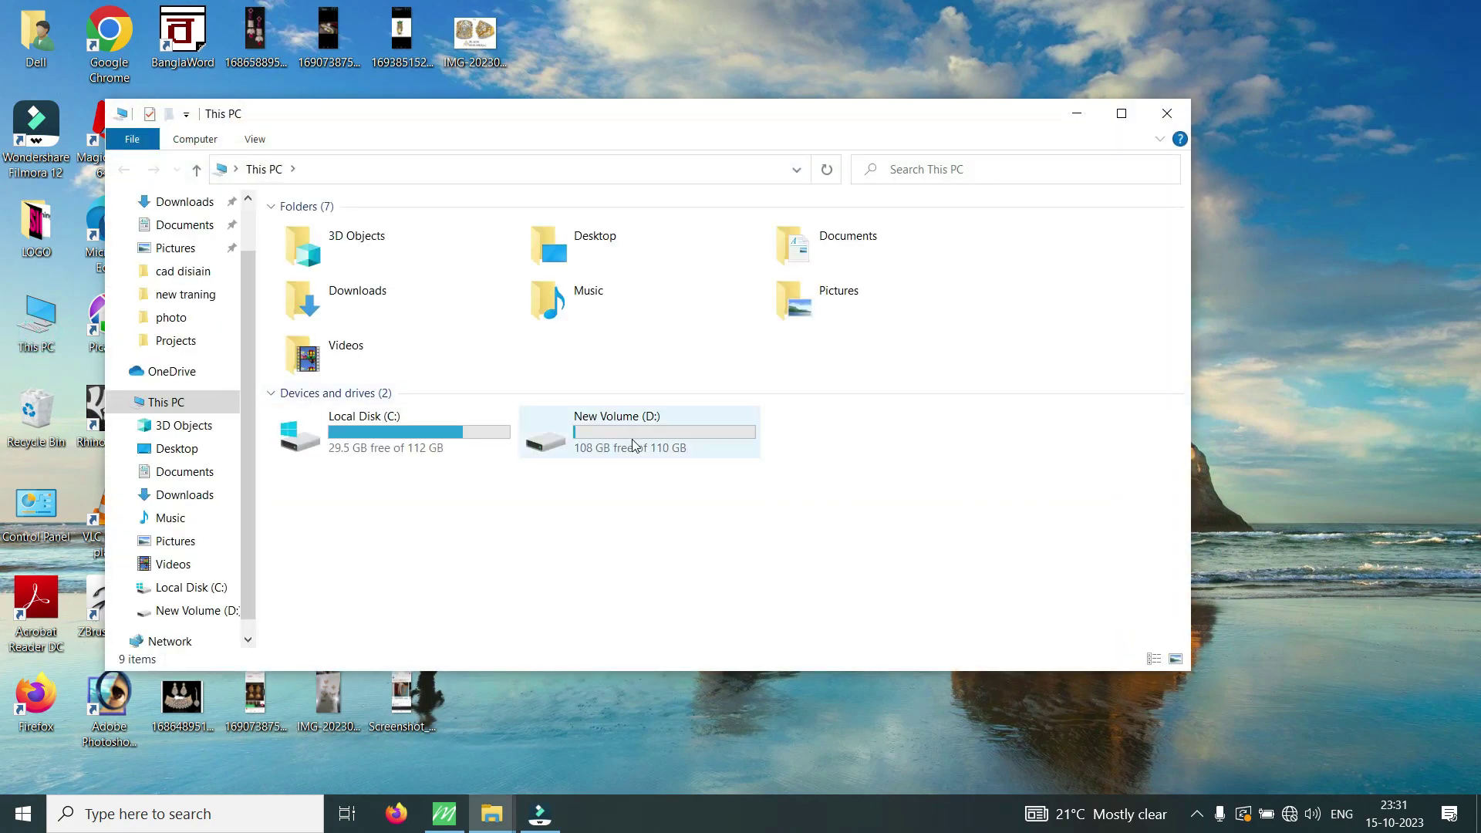
double_click(632, 443)
click(622, 288)
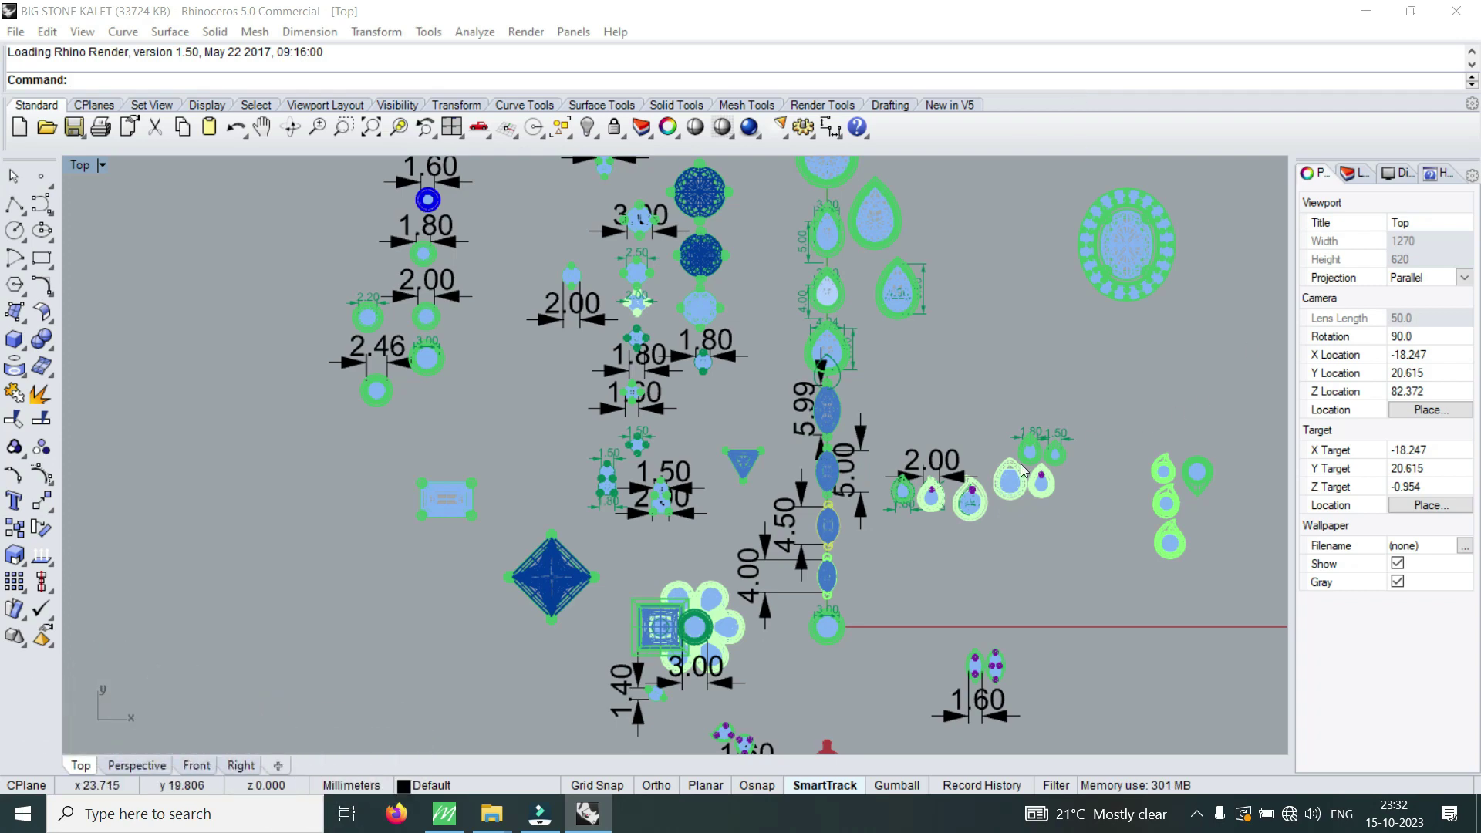
- Copy the 8x10 and largest oval gems with prongs, then minimise Rhino and Explorer
scroll(1022, 469, down, 3)
scroll(1080, 478, down, 3)
scroll(1157, 494, down, 2)
scroll(1240, 510, down, 1)
scroll(1188, 475, up, 5)
scroll(1119, 463, up, 5)
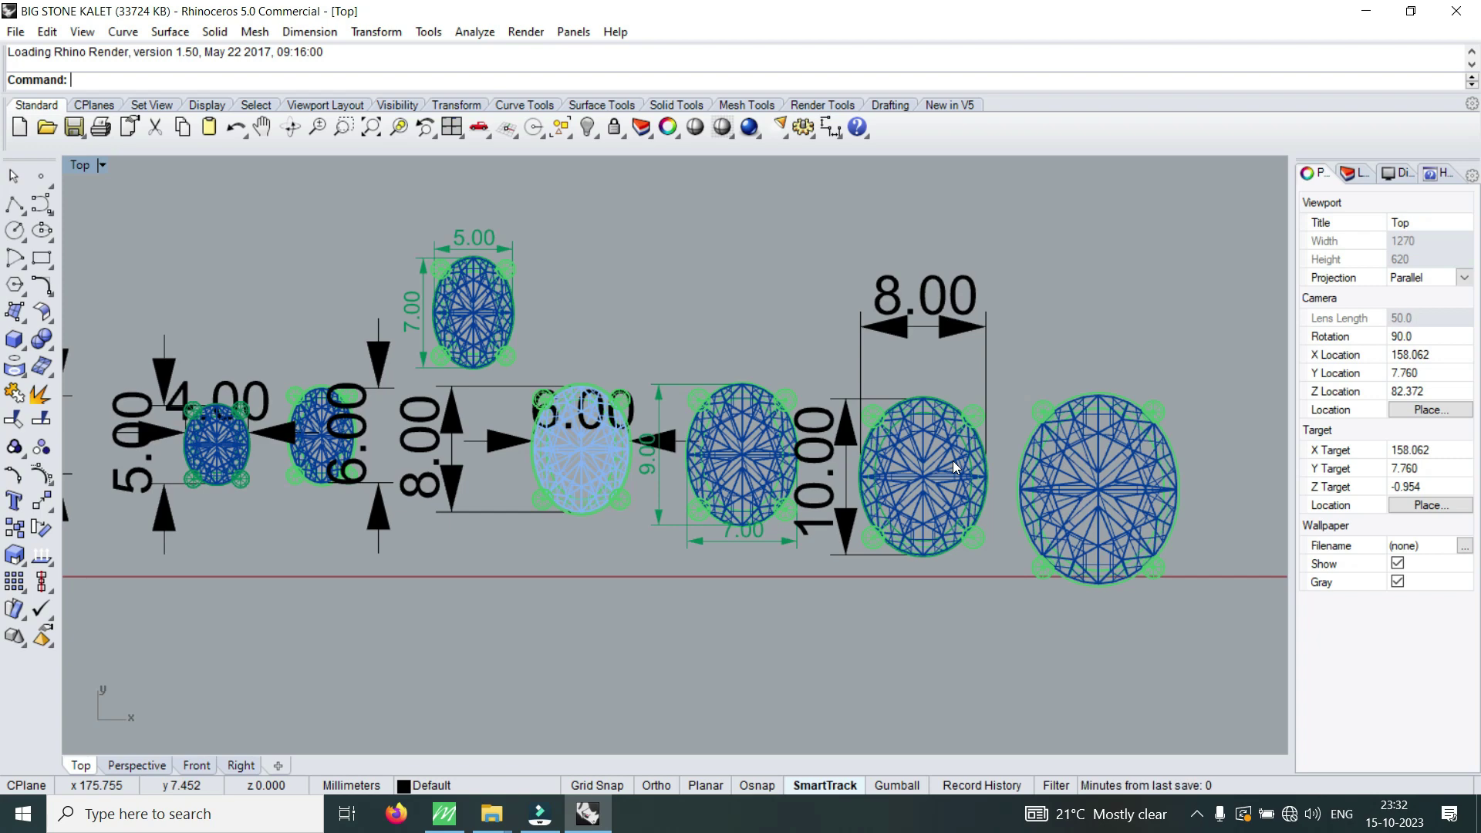
click(953, 466)
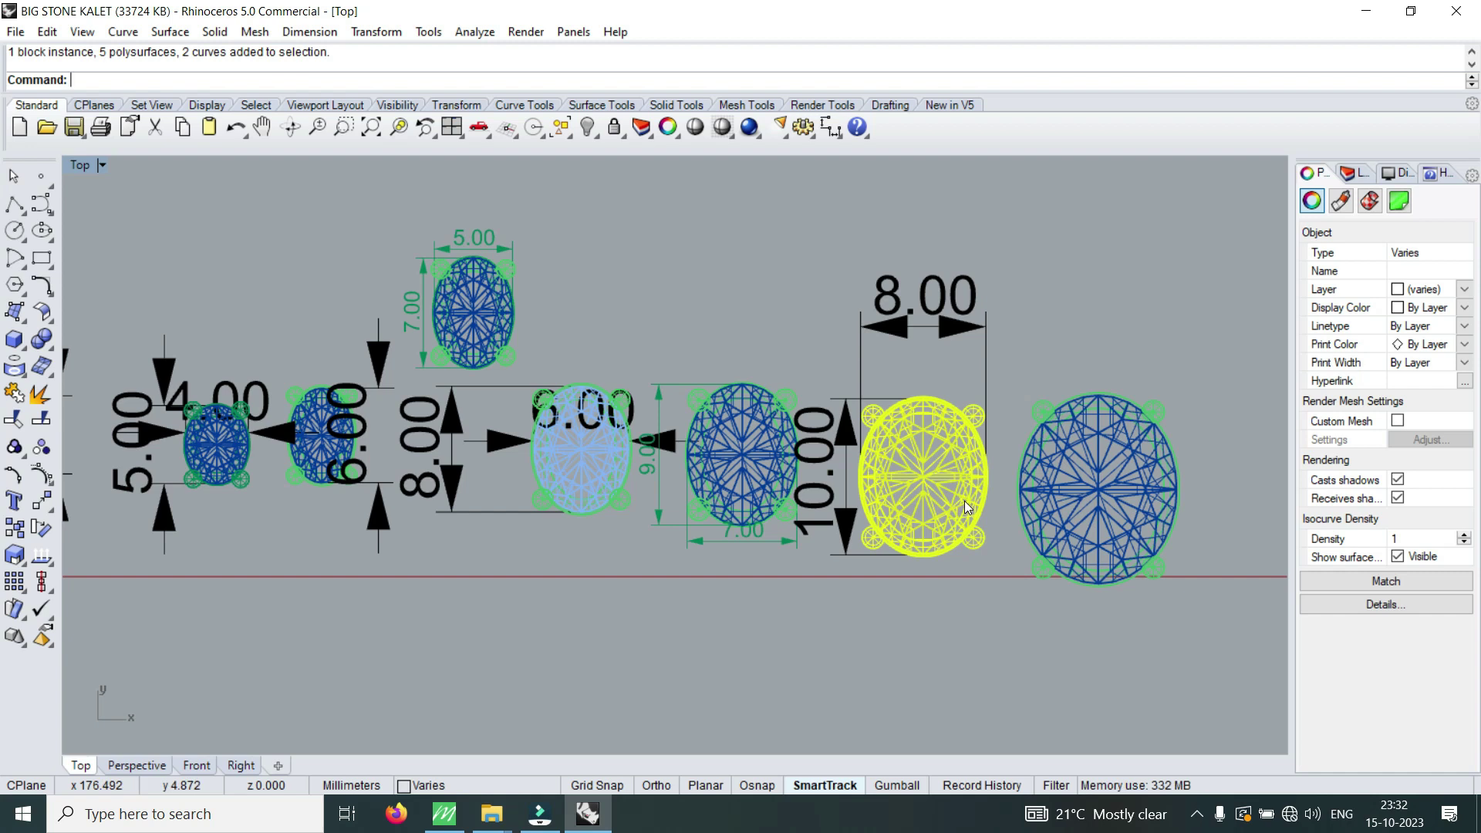
shift+click(1112, 503)
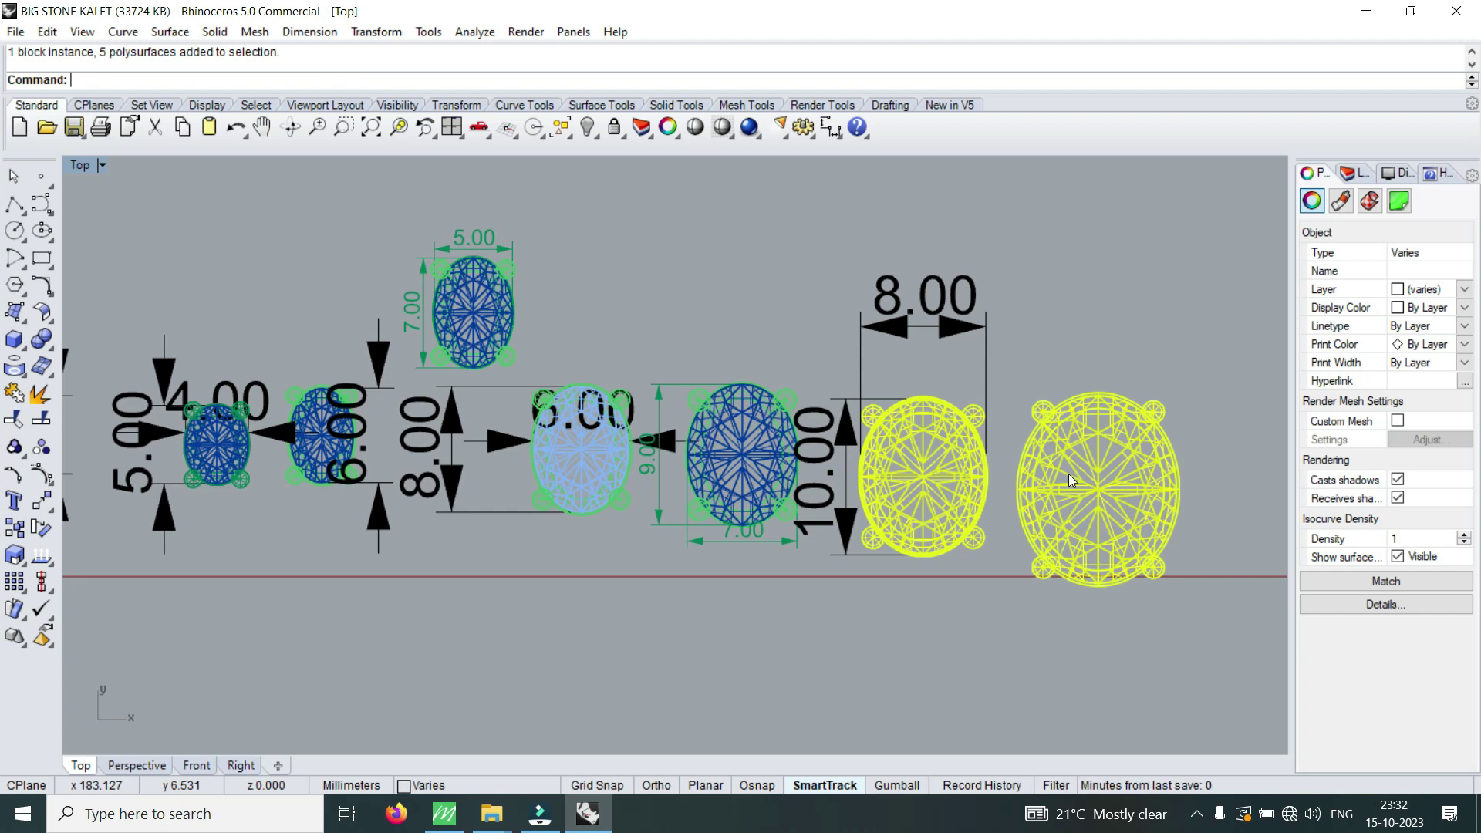
key(ctrl+c)
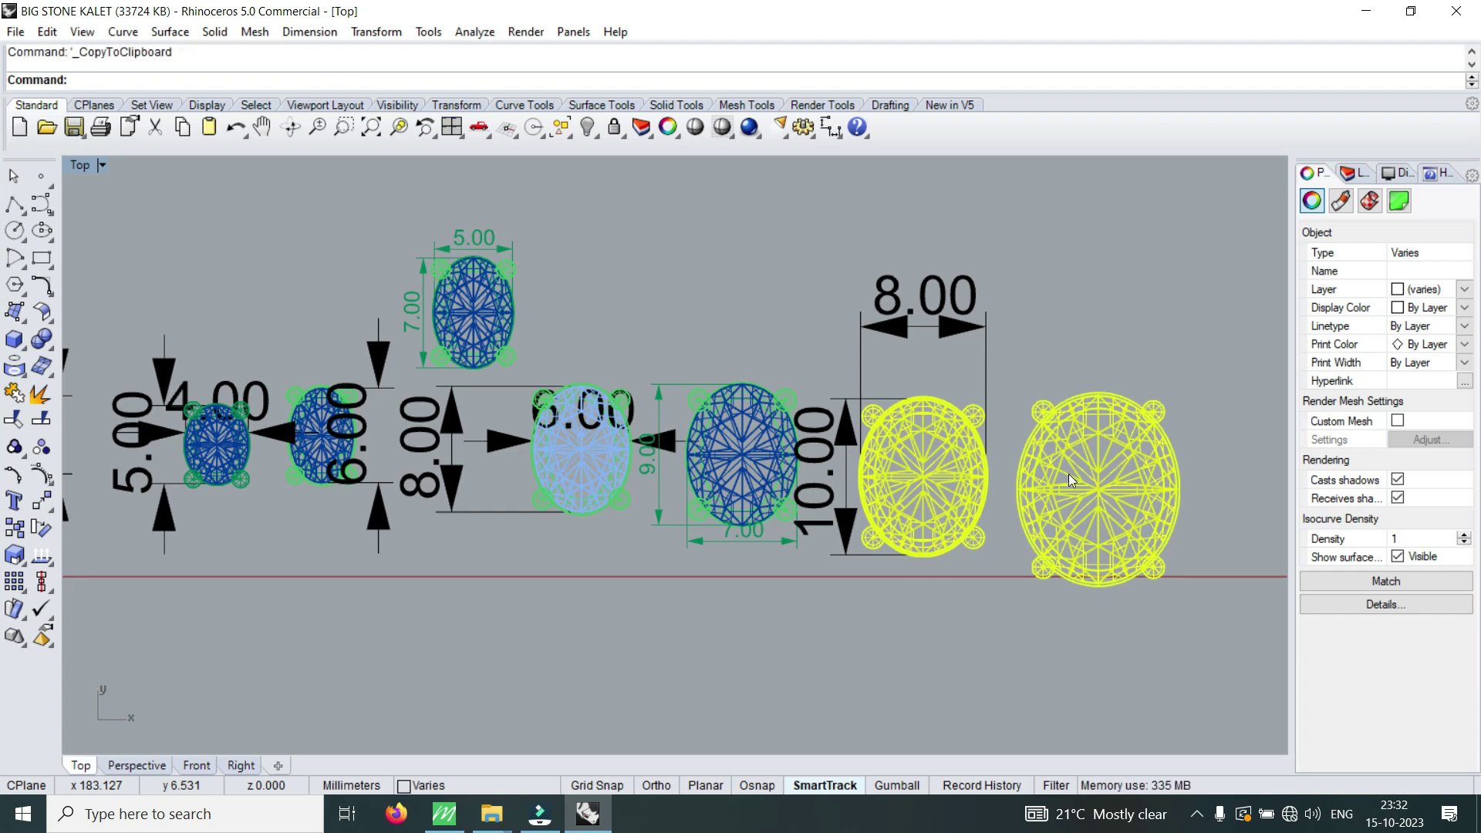
click(1366, 11)
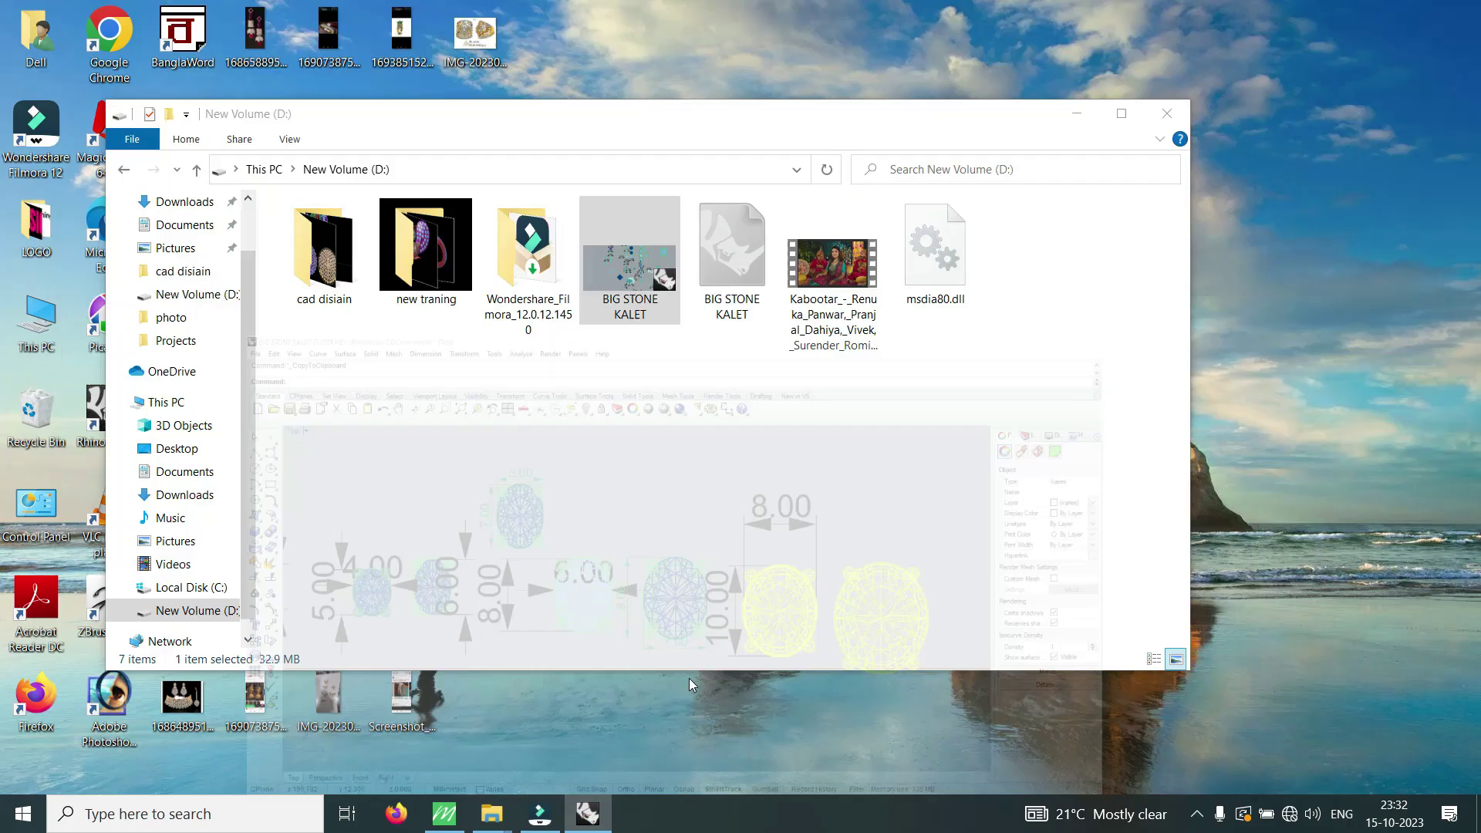
click(1077, 113)
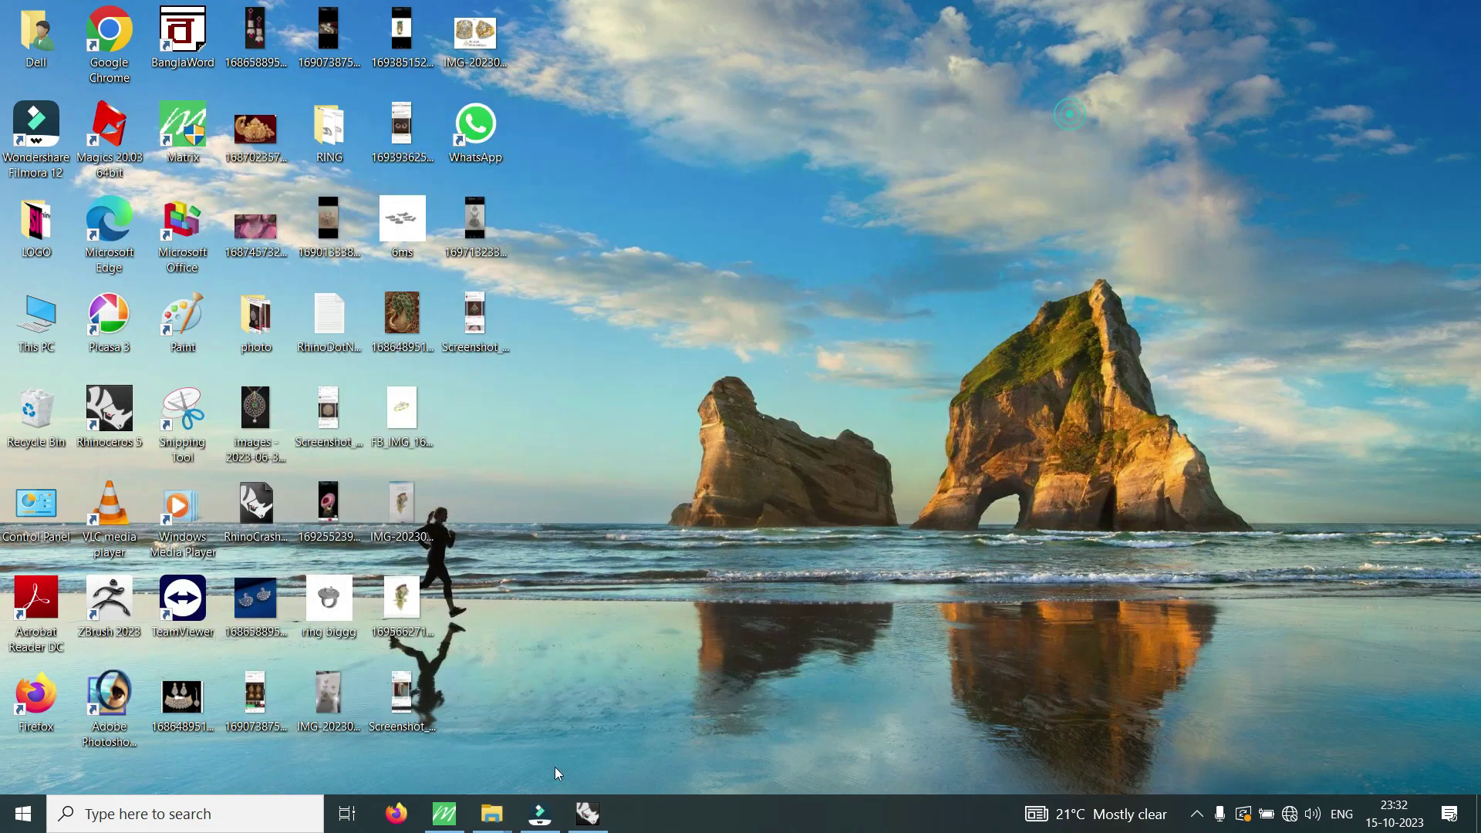
- Back in Matrix, clear the selection and paste the copied oval gems
click(445, 814)
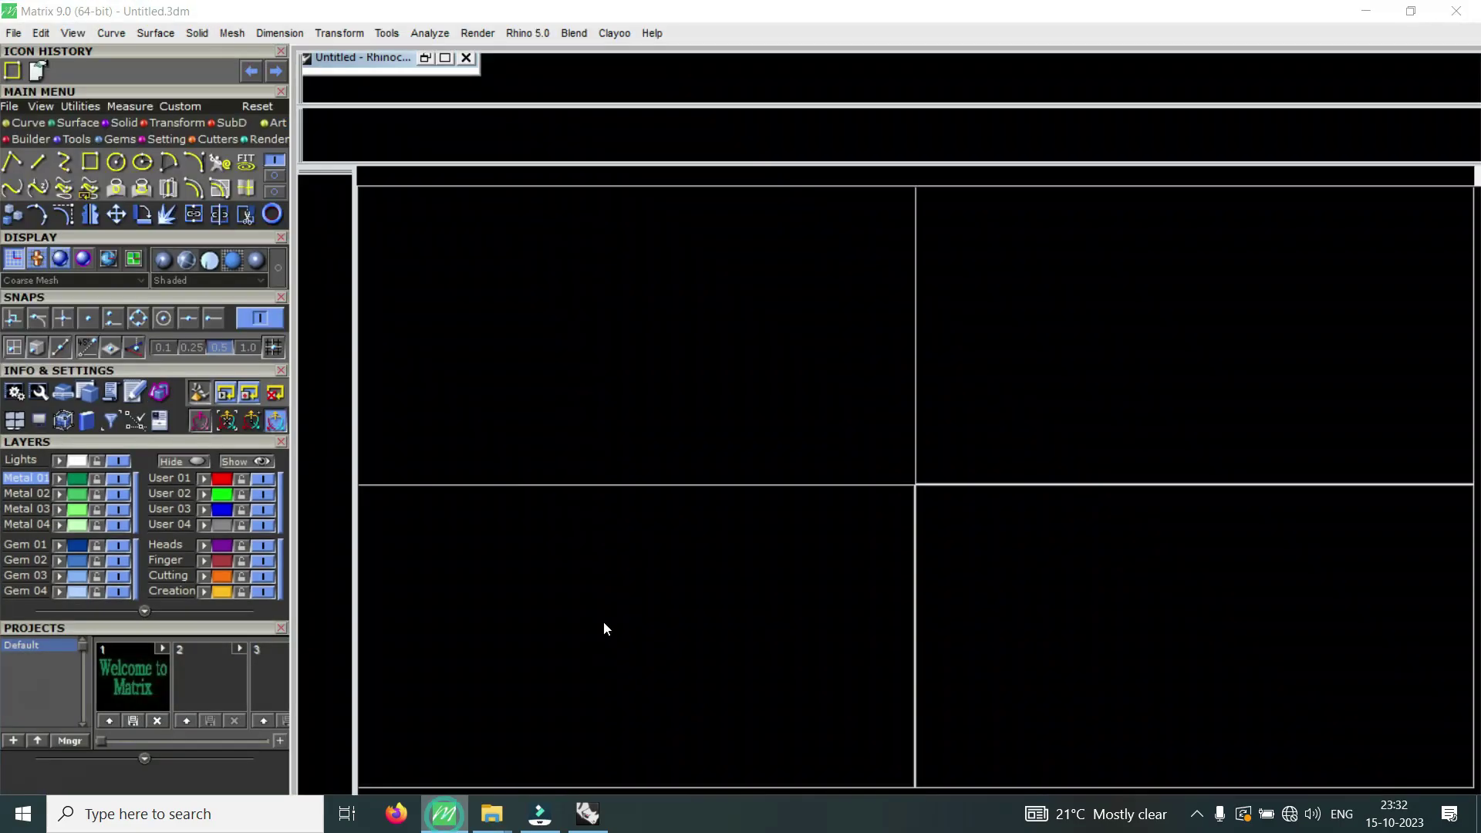
scroll(859, 441, down, 2)
scroll(859, 442, down, 2)
scroll(878, 470, up, 5)
key(Escape)
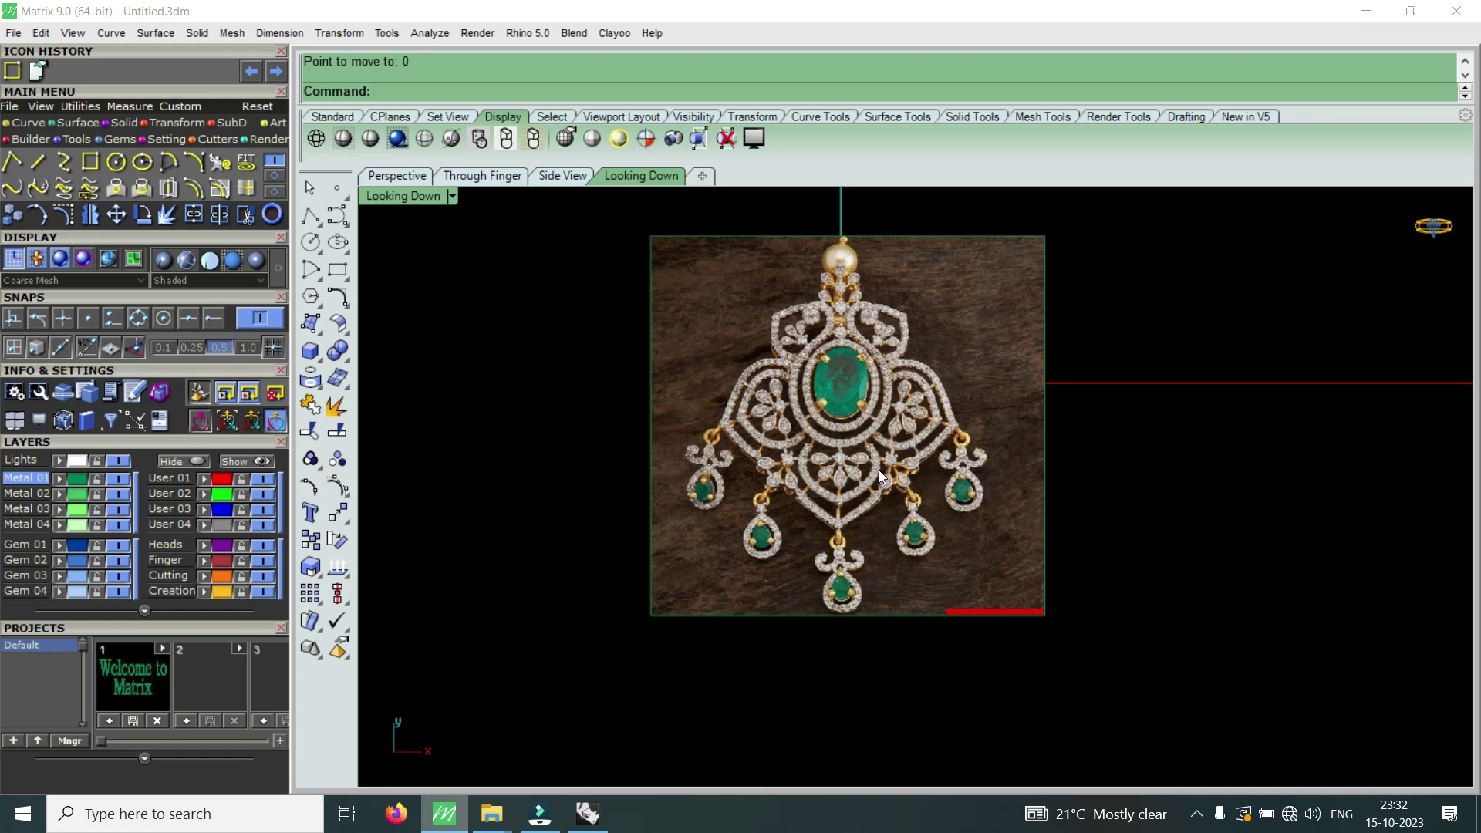
key(ctrl+v)
scroll(851, 492, down, 3)
scroll(851, 499, down, 4)
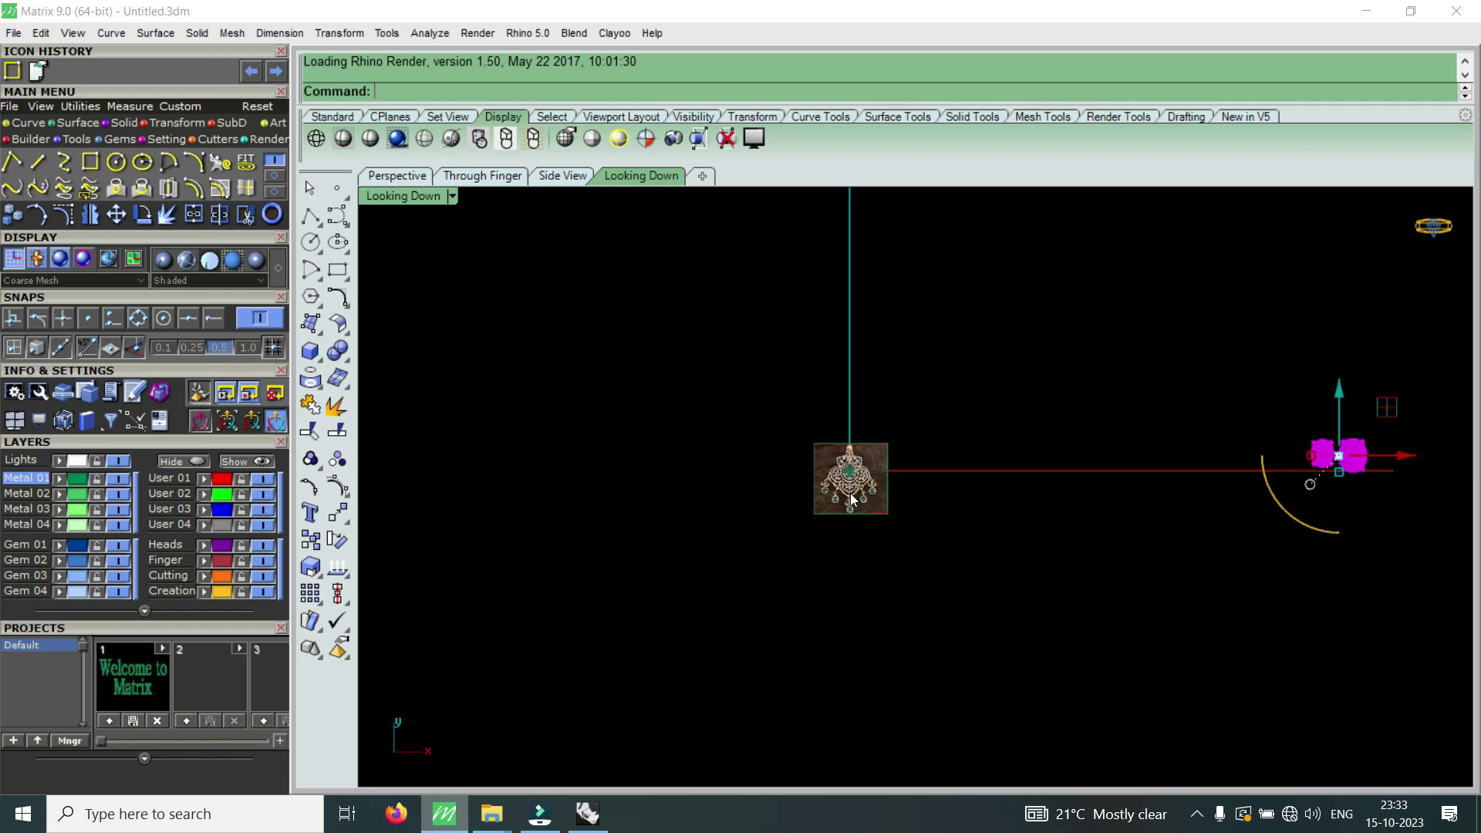
scroll(1323, 455, up, 4)
scroll(1330, 447, up, 2)
- Move the pasted oval gem from its centre onto the origin (0)
click(1282, 418)
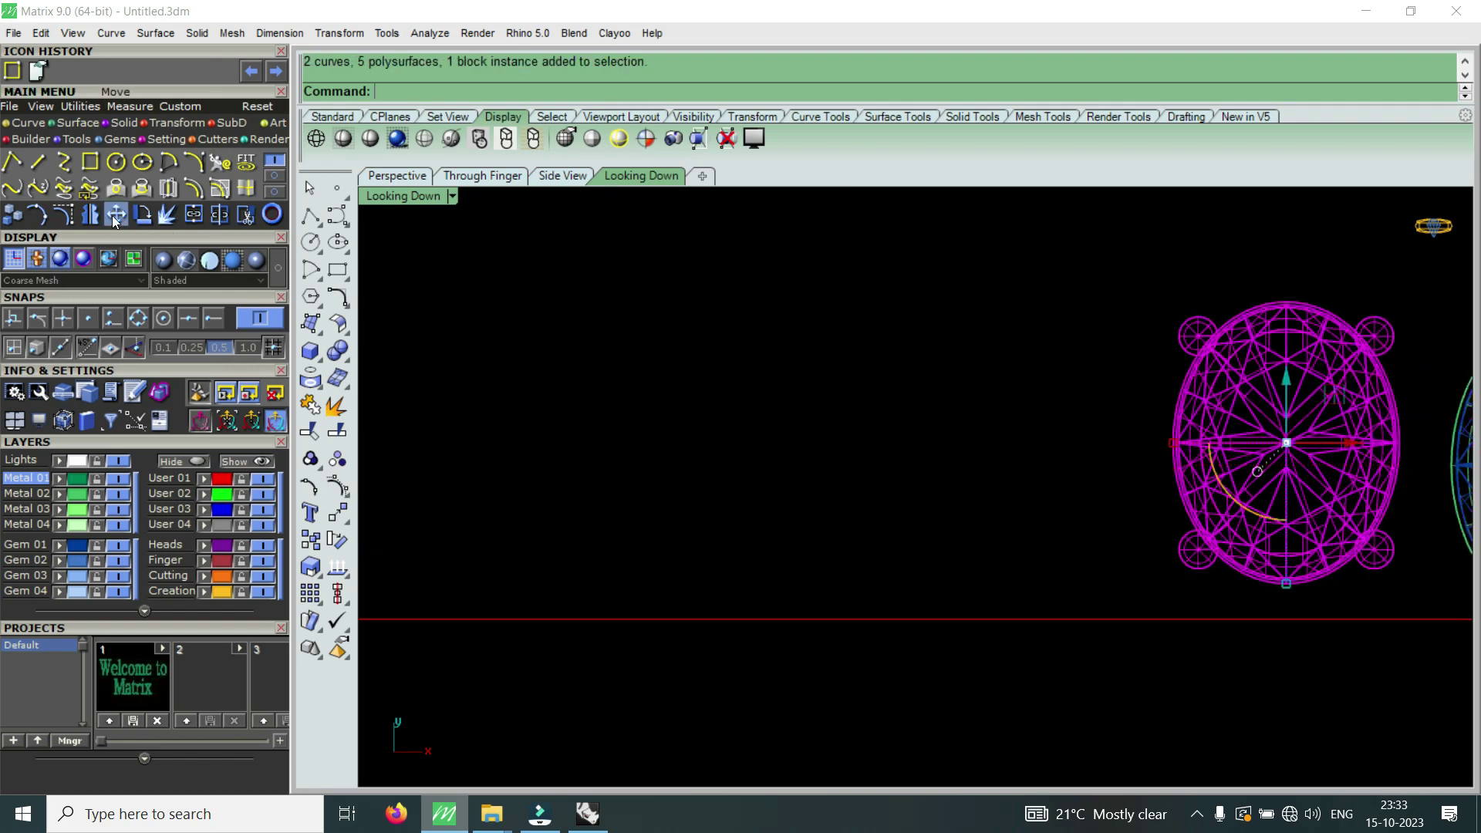
click(113, 215)
click(215, 321)
scroll(1315, 463, up, 2)
click(1269, 434)
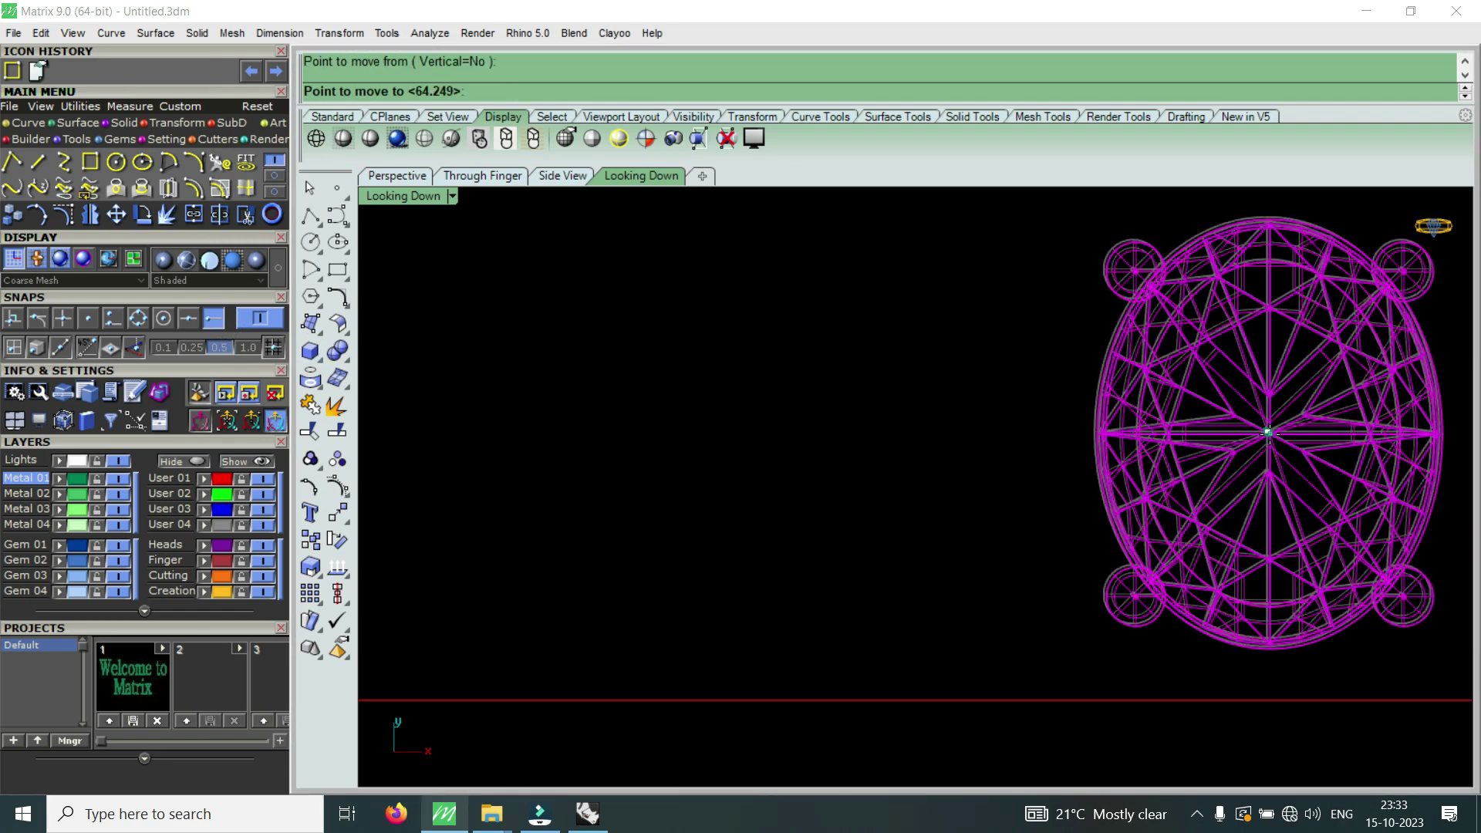
text(0)
key(Return)
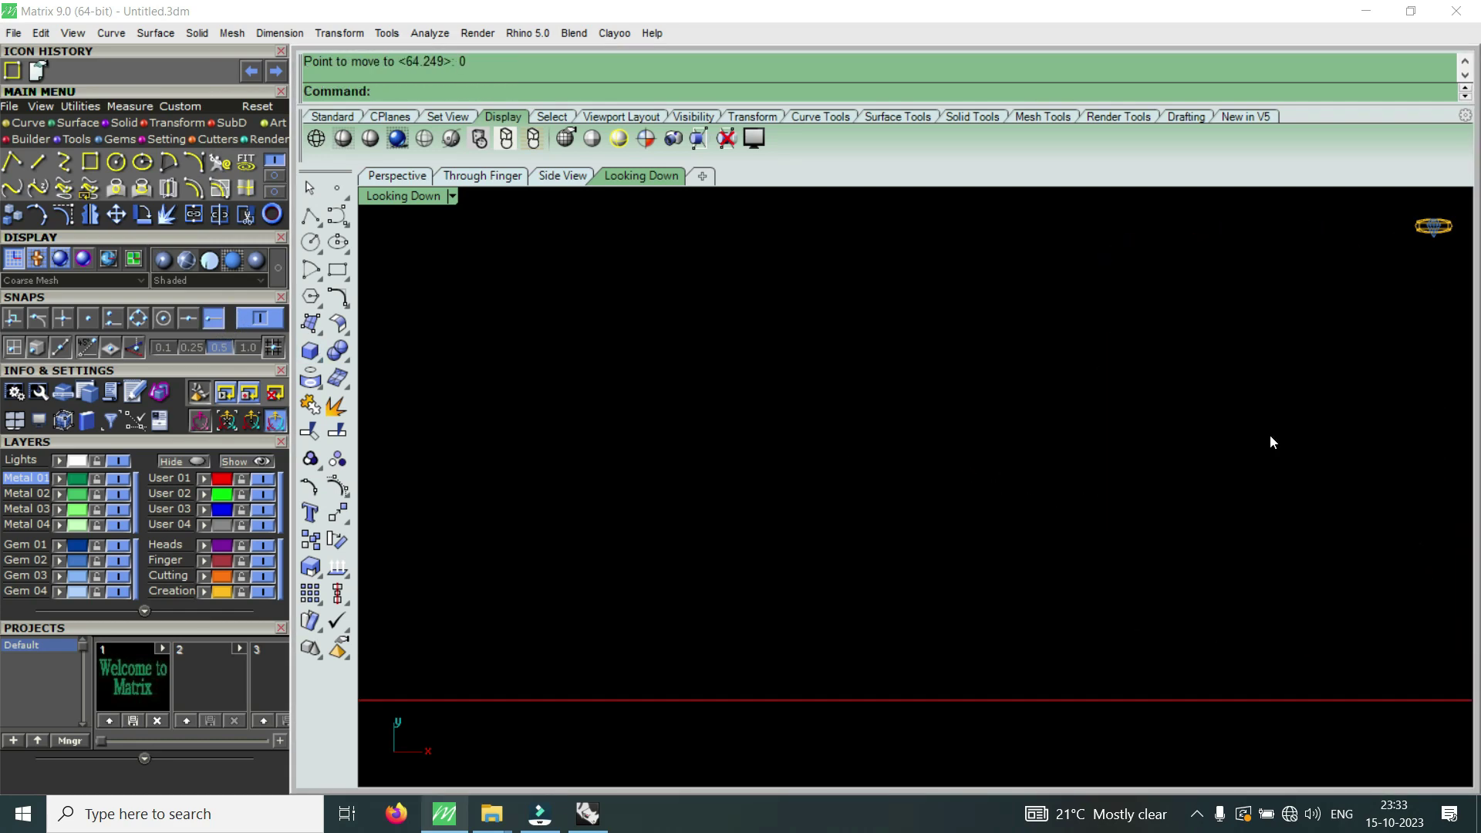
- Select the pendant reference photo behind the gem
scroll(1281, 448, down, 3)
scroll(1159, 442, down, 2)
scroll(804, 461, up, 2)
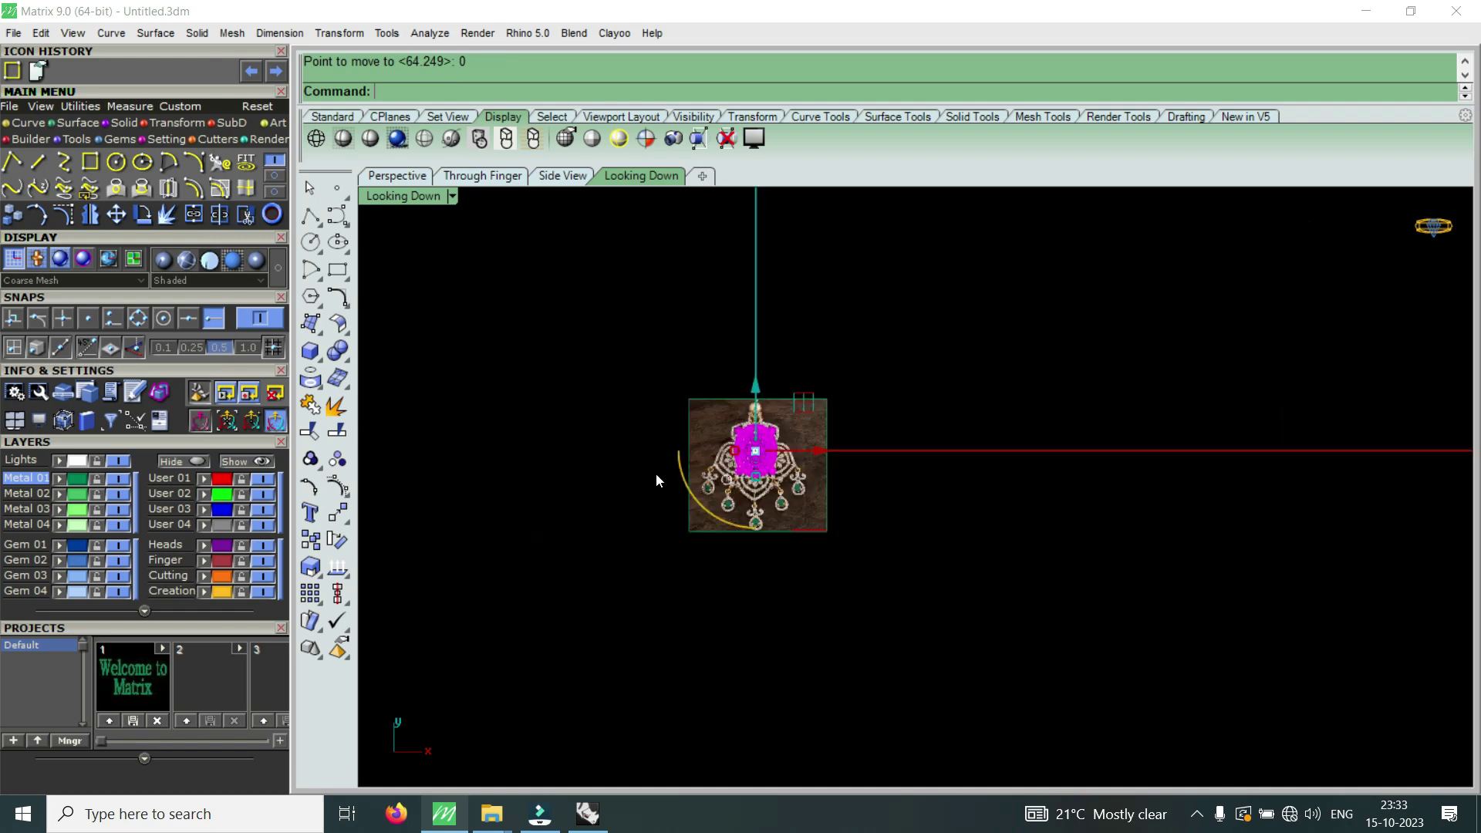
scroll(804, 460, up, 3)
click(892, 572)
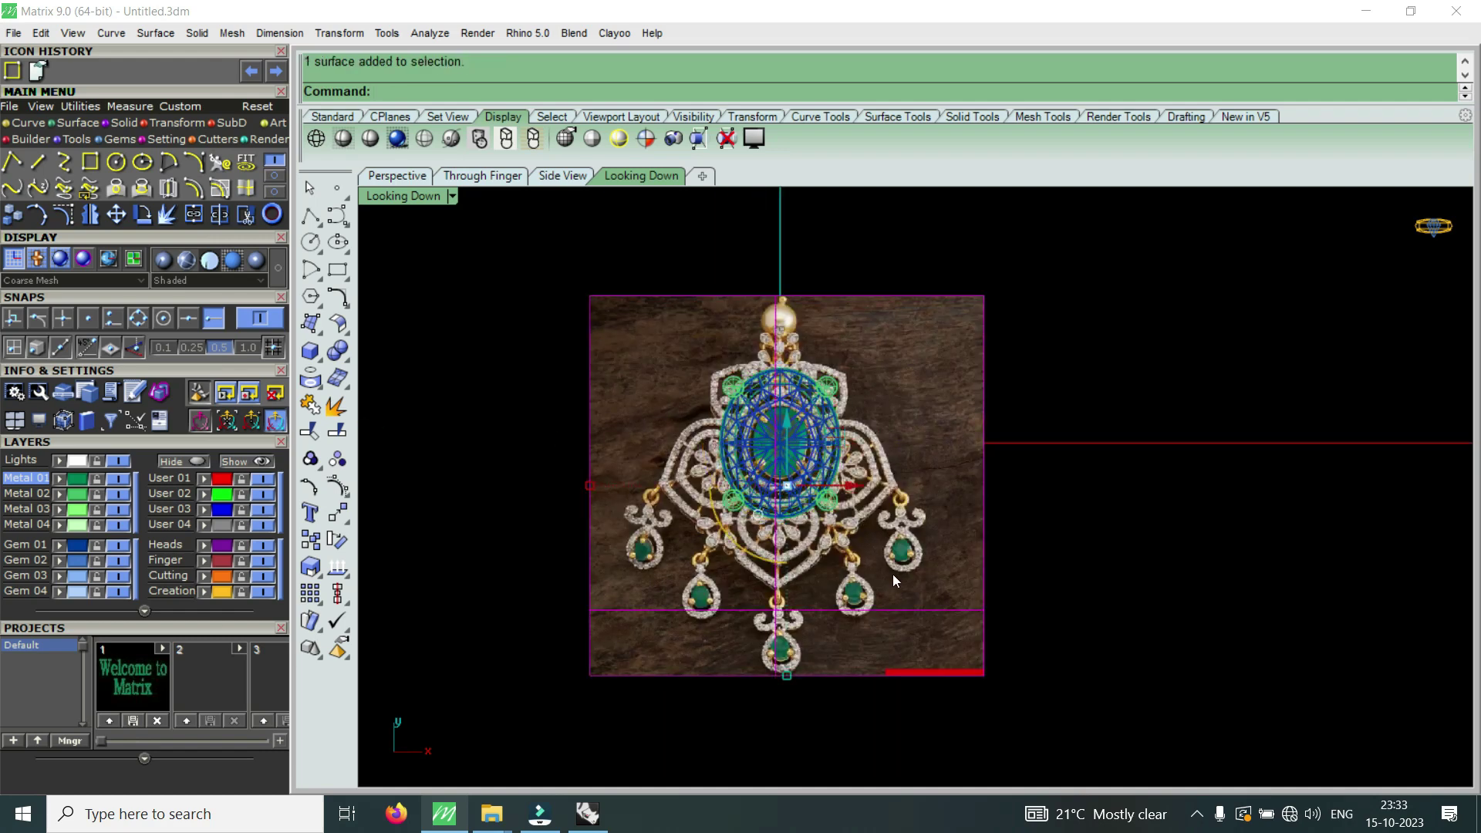
scroll(849, 436, up, 2)
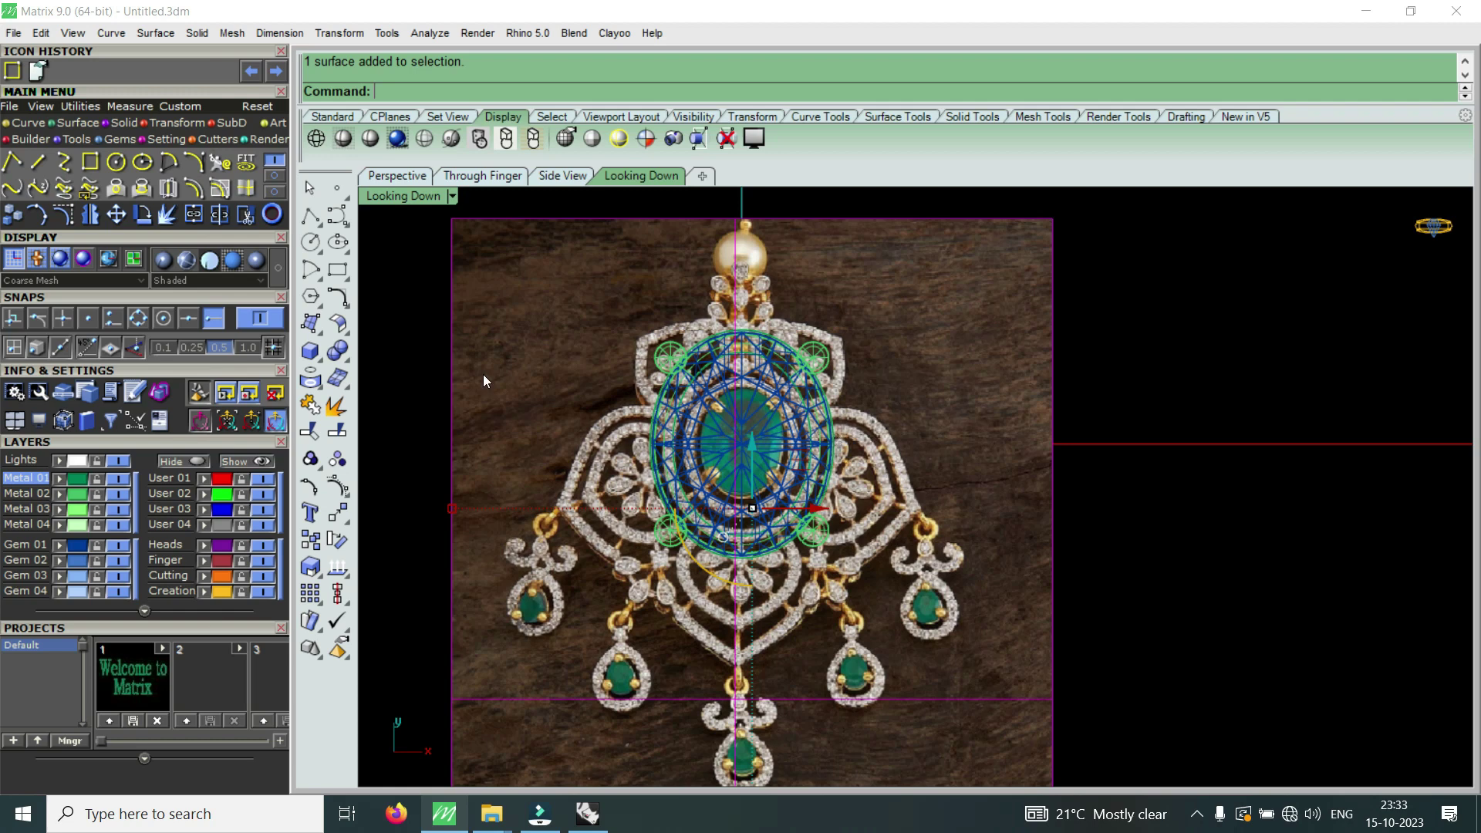
- Scale the reference photo about origin 0 with two reference points to enlarge it
click(160, 123)
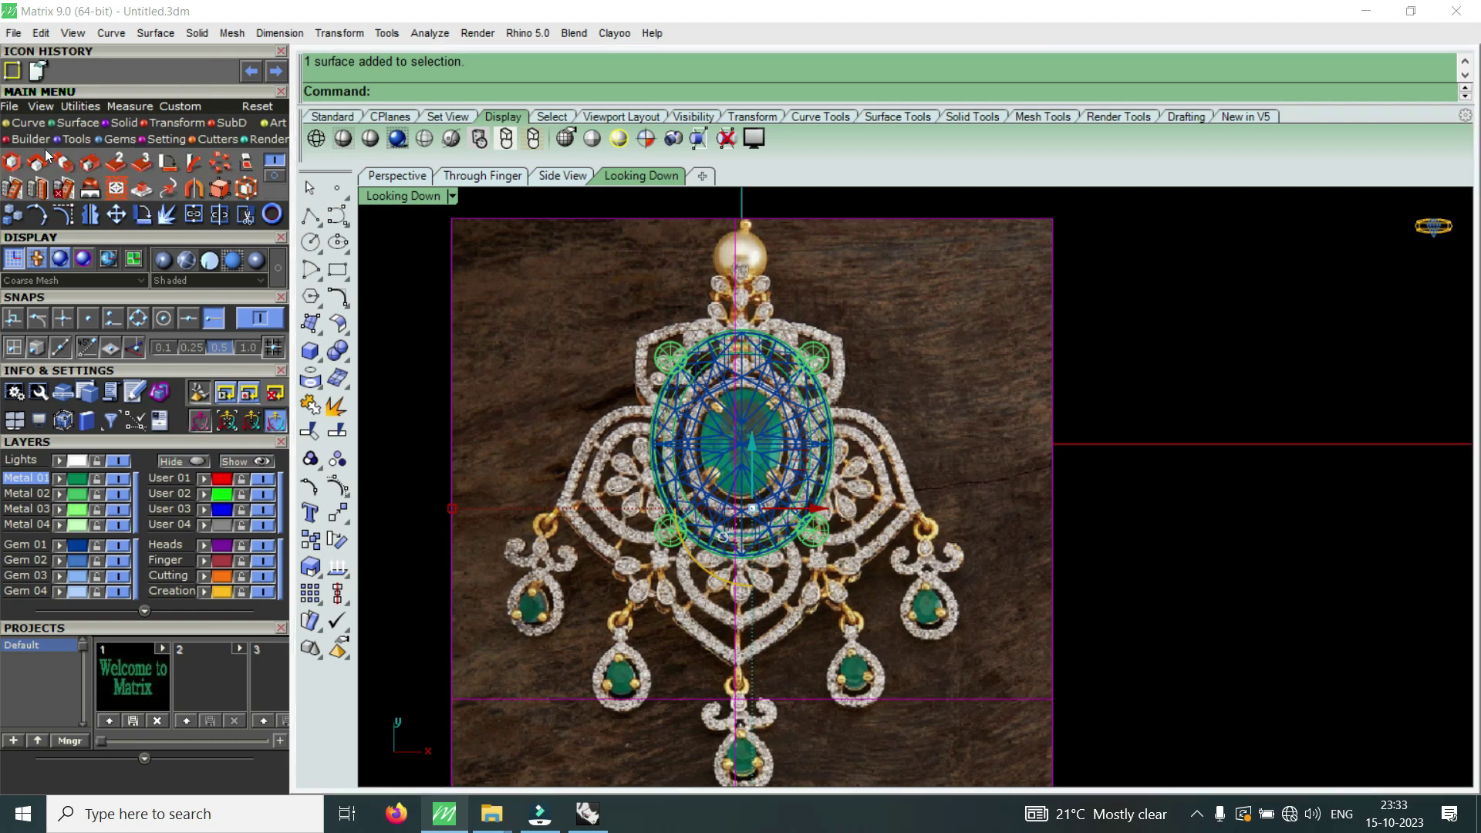
click(11, 162)
text(0)
key(Return)
scroll(1016, 470, down, 2)
scroll(1016, 470, down, 4)
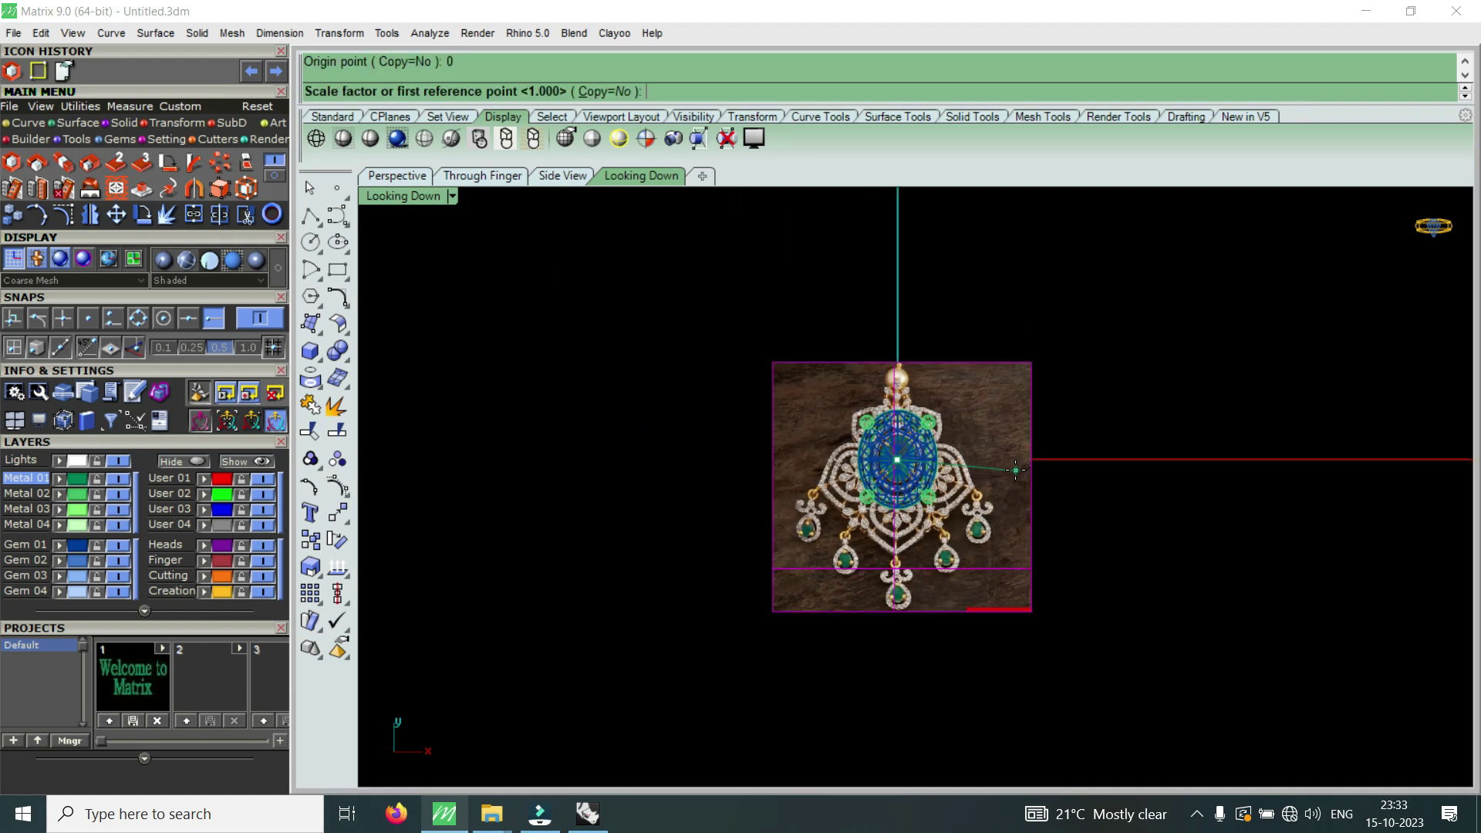
scroll(1017, 470, down, 1)
click(1055, 472)
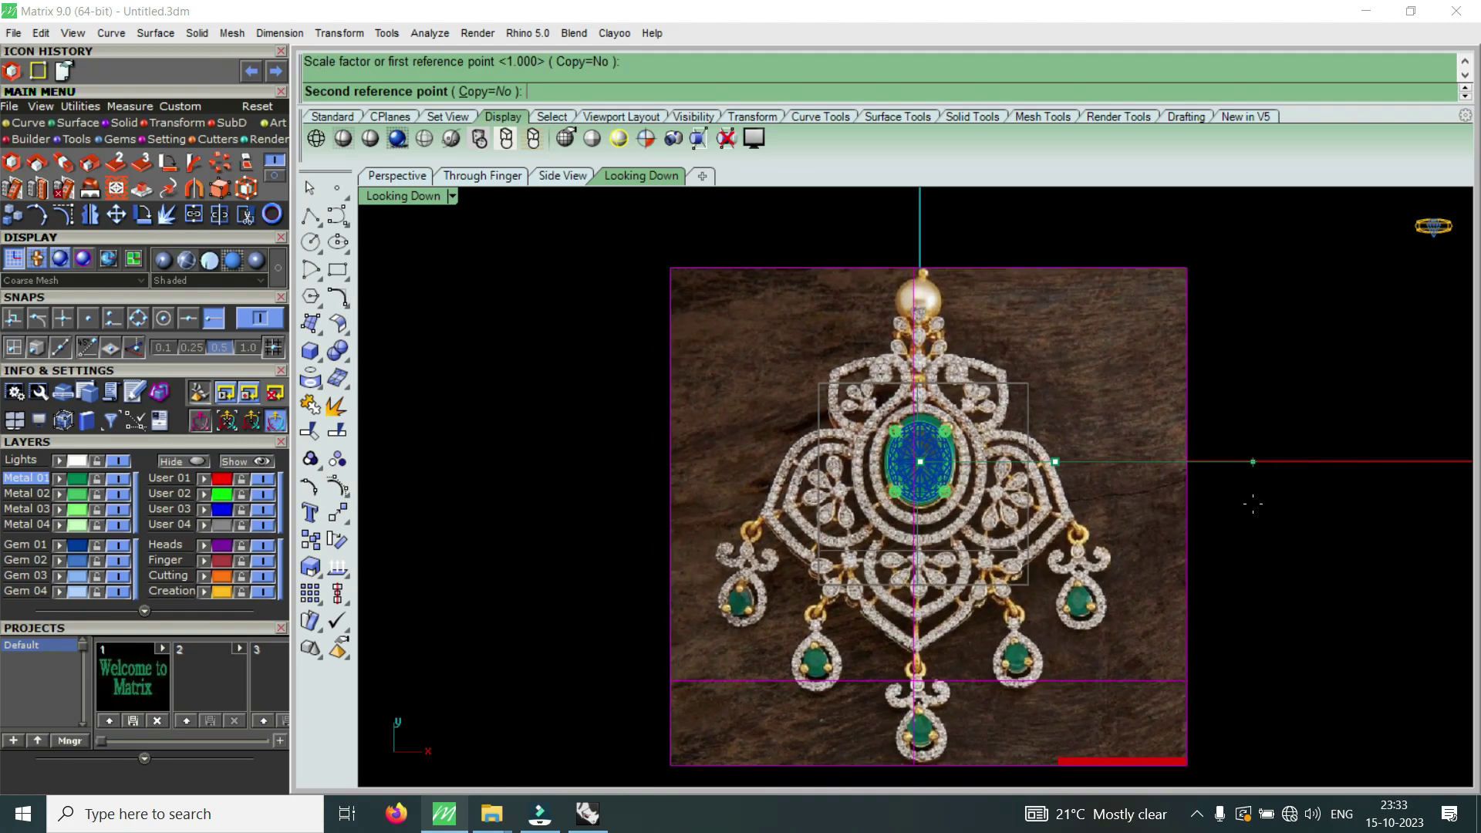
click(1253, 503)
scroll(913, 429, up, 3)
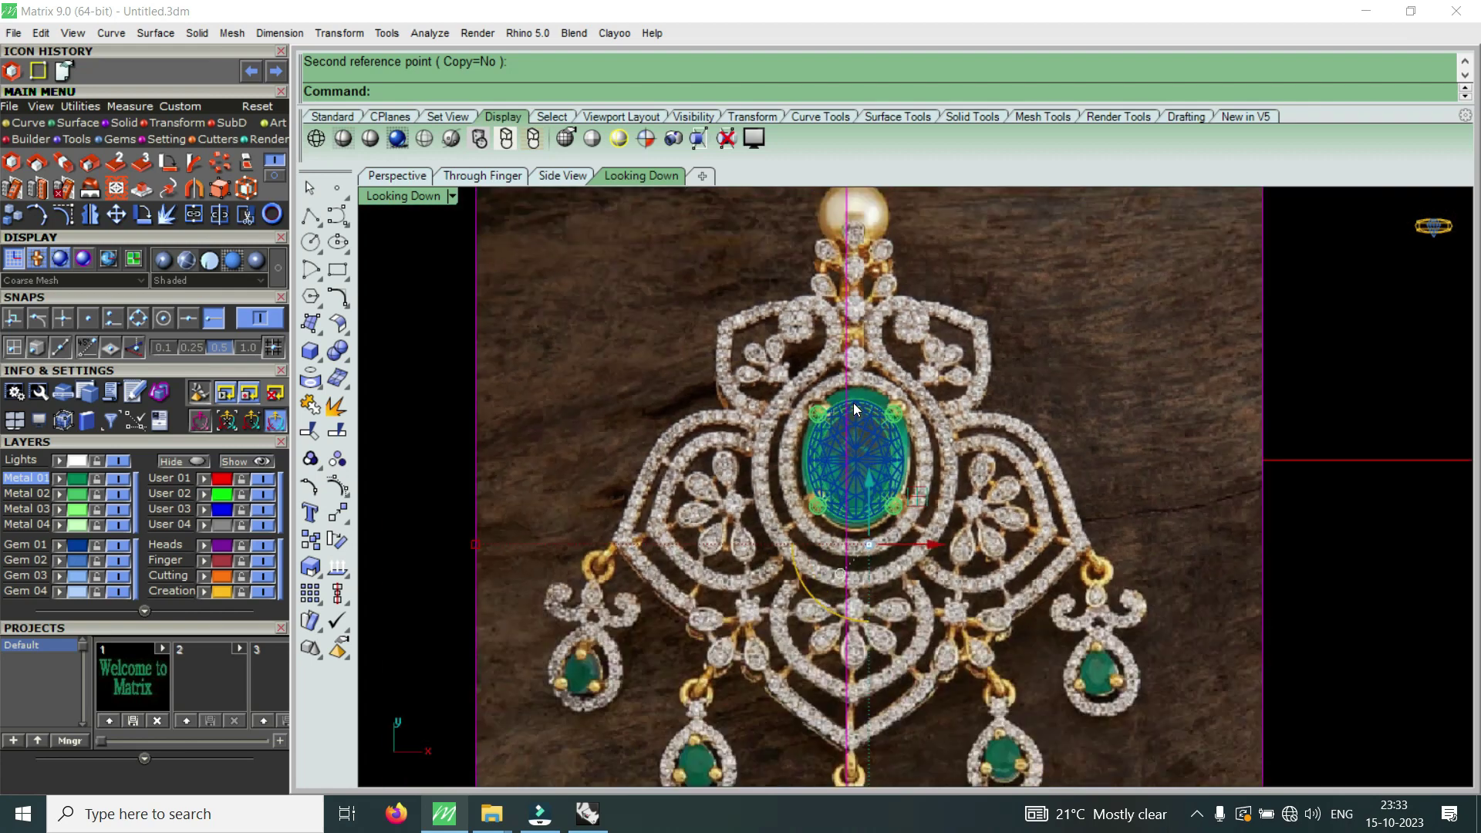
scroll(855, 410, up, 2)
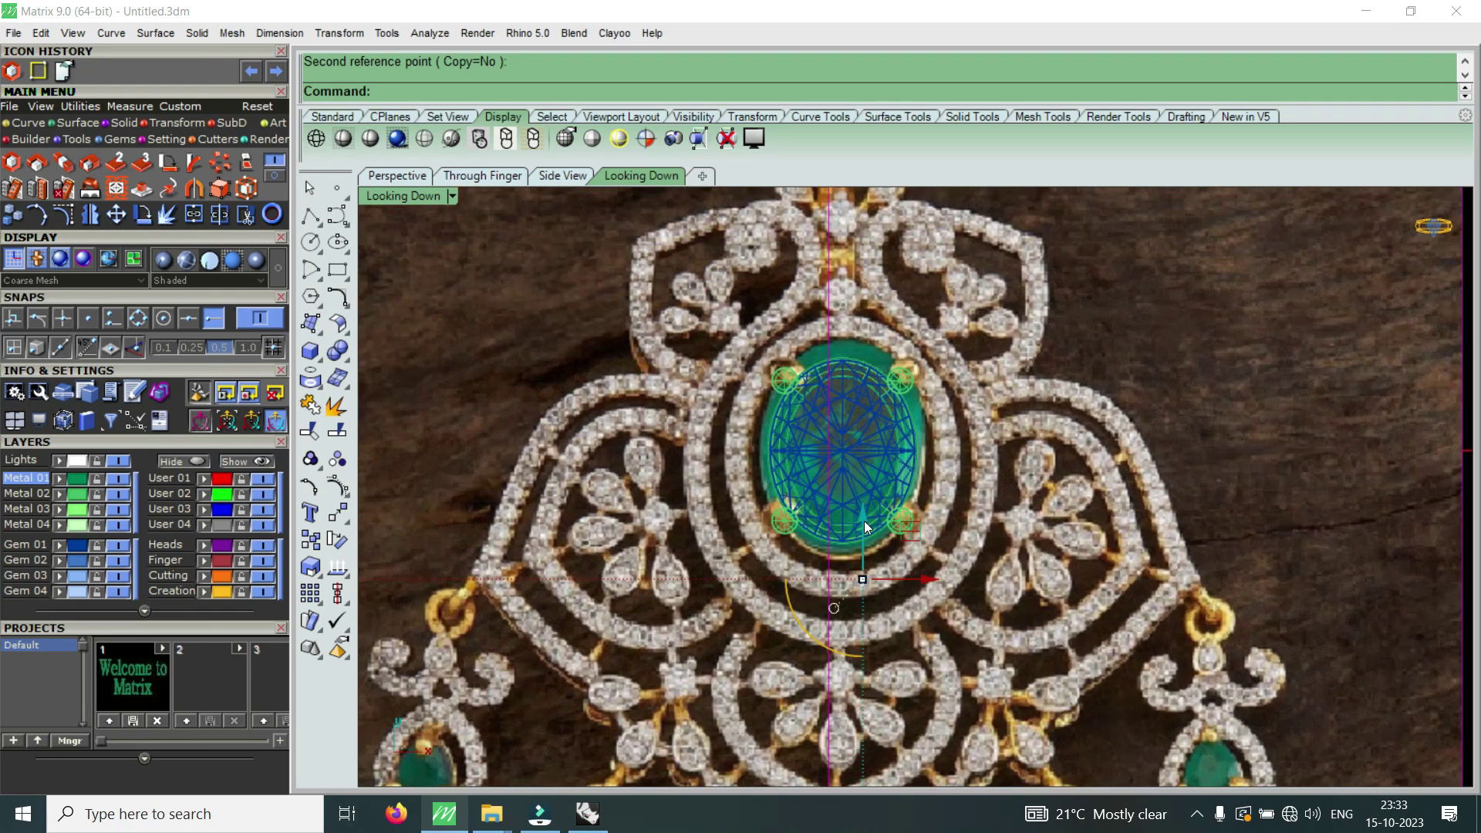
scroll(924, 487, up, 2)
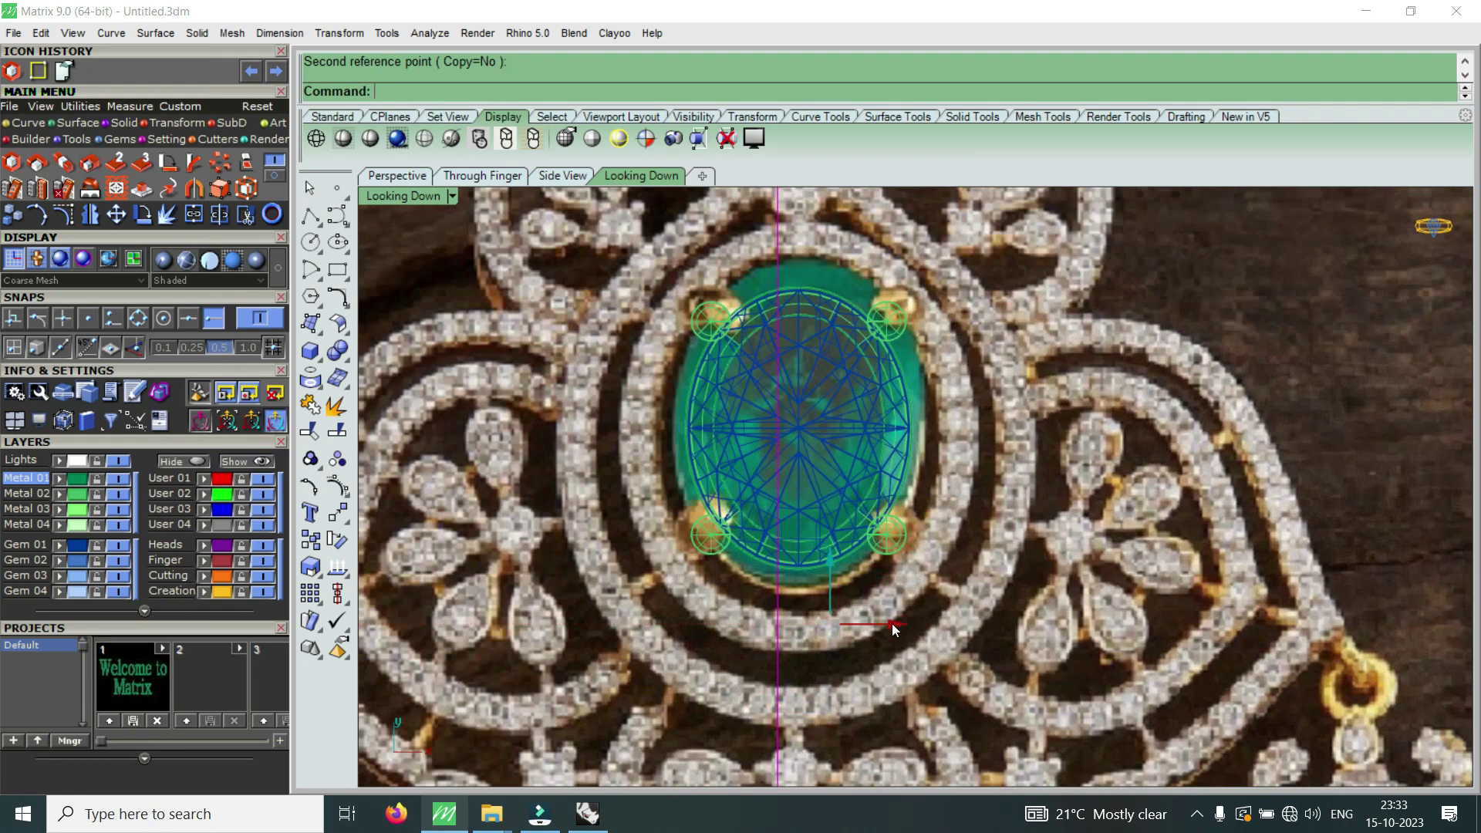
- Drag the photo with the gumball so its emerald sits under the gem
drag(895, 624, 889, 630)
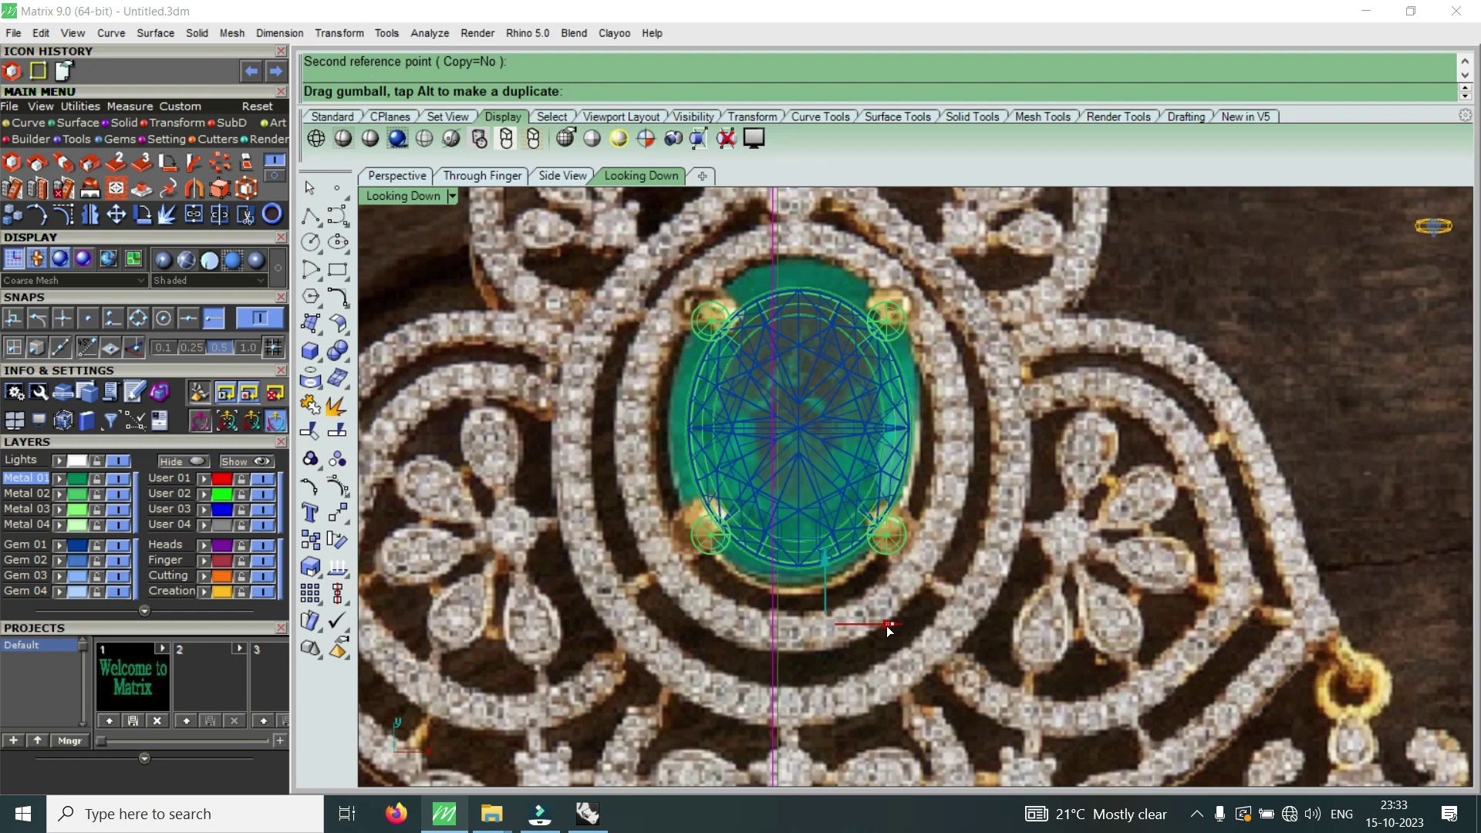
drag(890, 630, 886, 618)
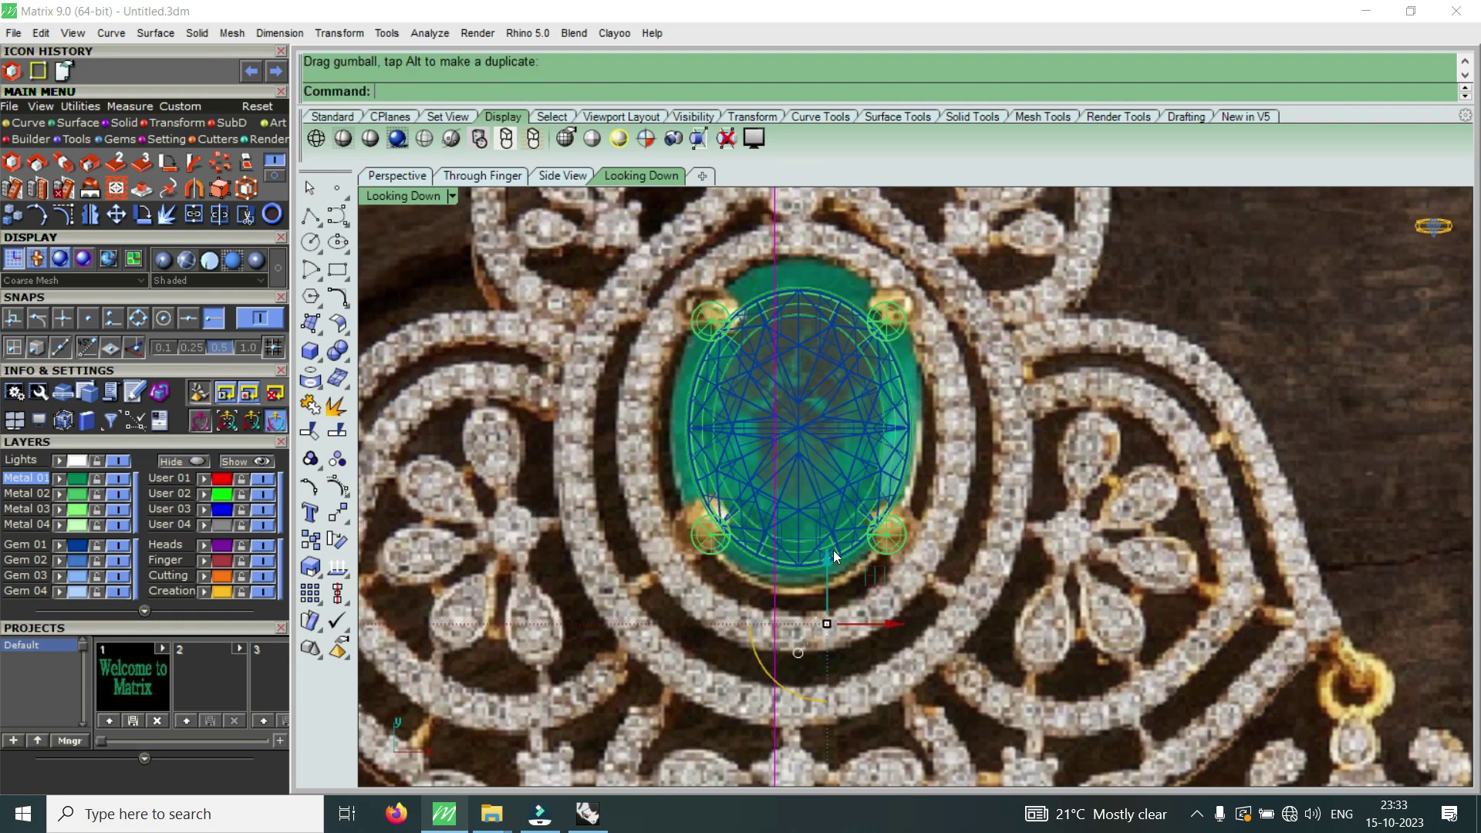
drag(829, 567, 829, 575)
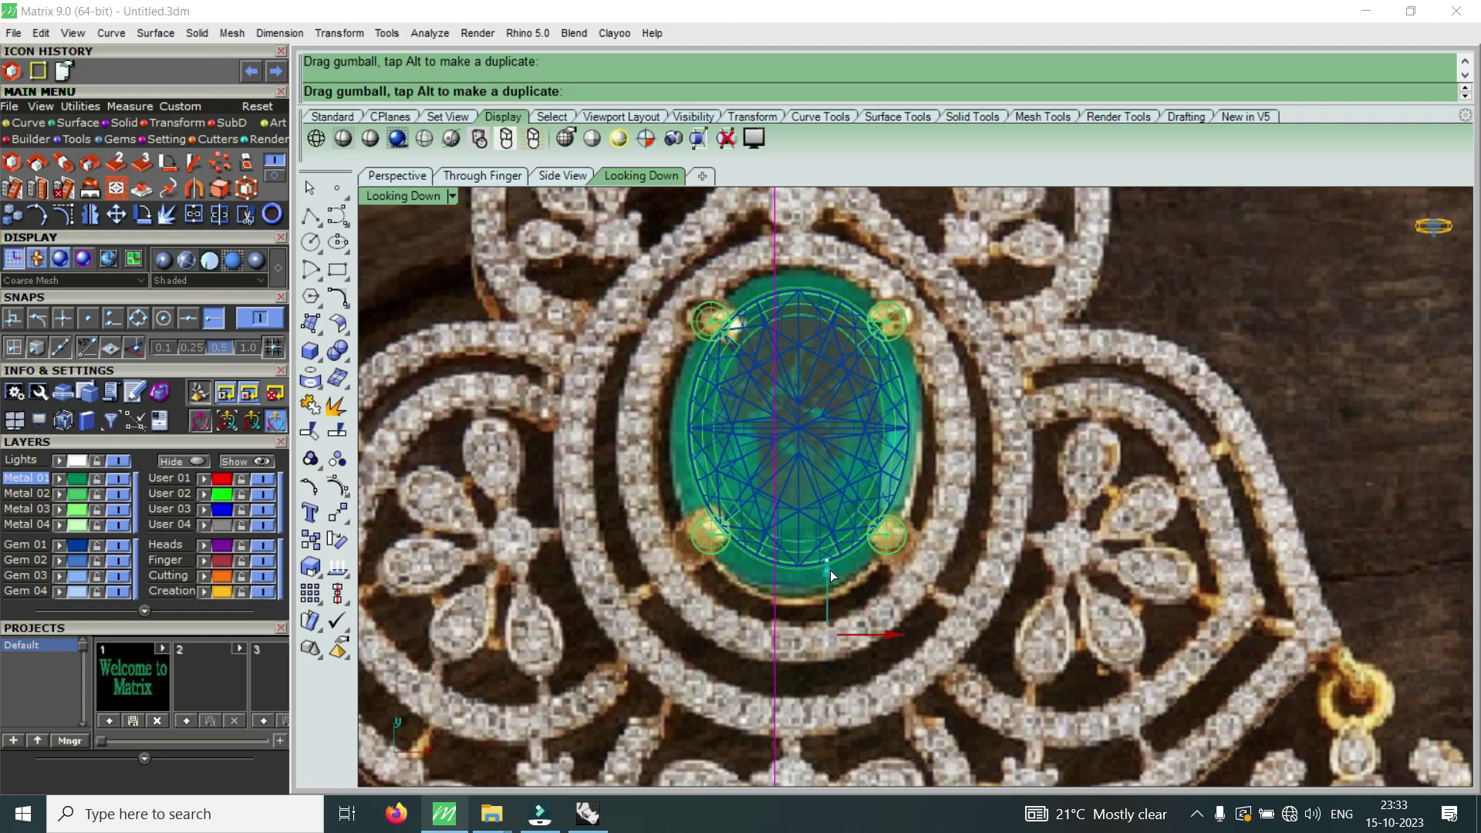
drag(827, 571, 833, 569)
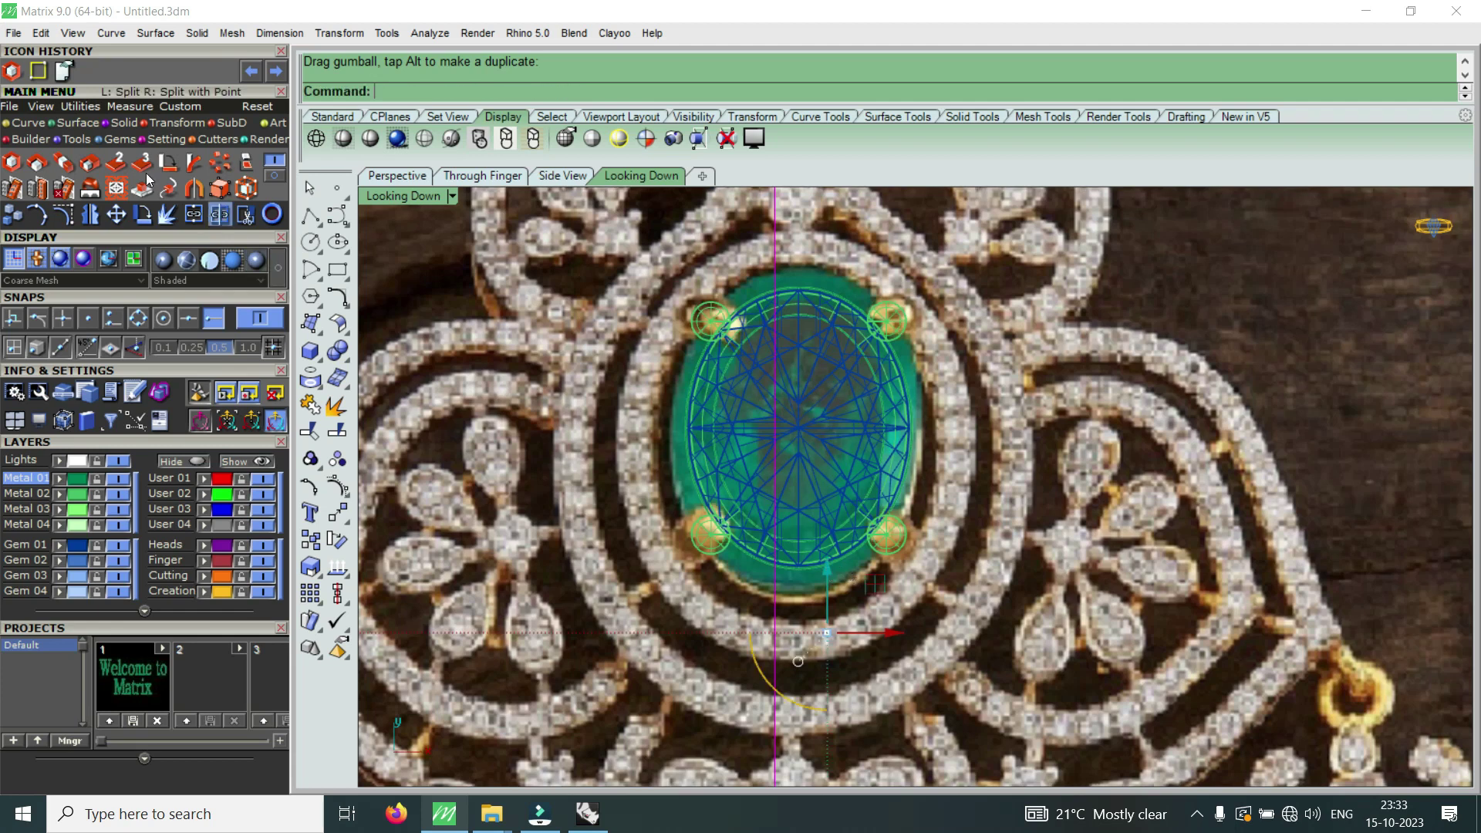
- Rescale the photo about origin 0 again to match the gem's edge
click(115, 162)
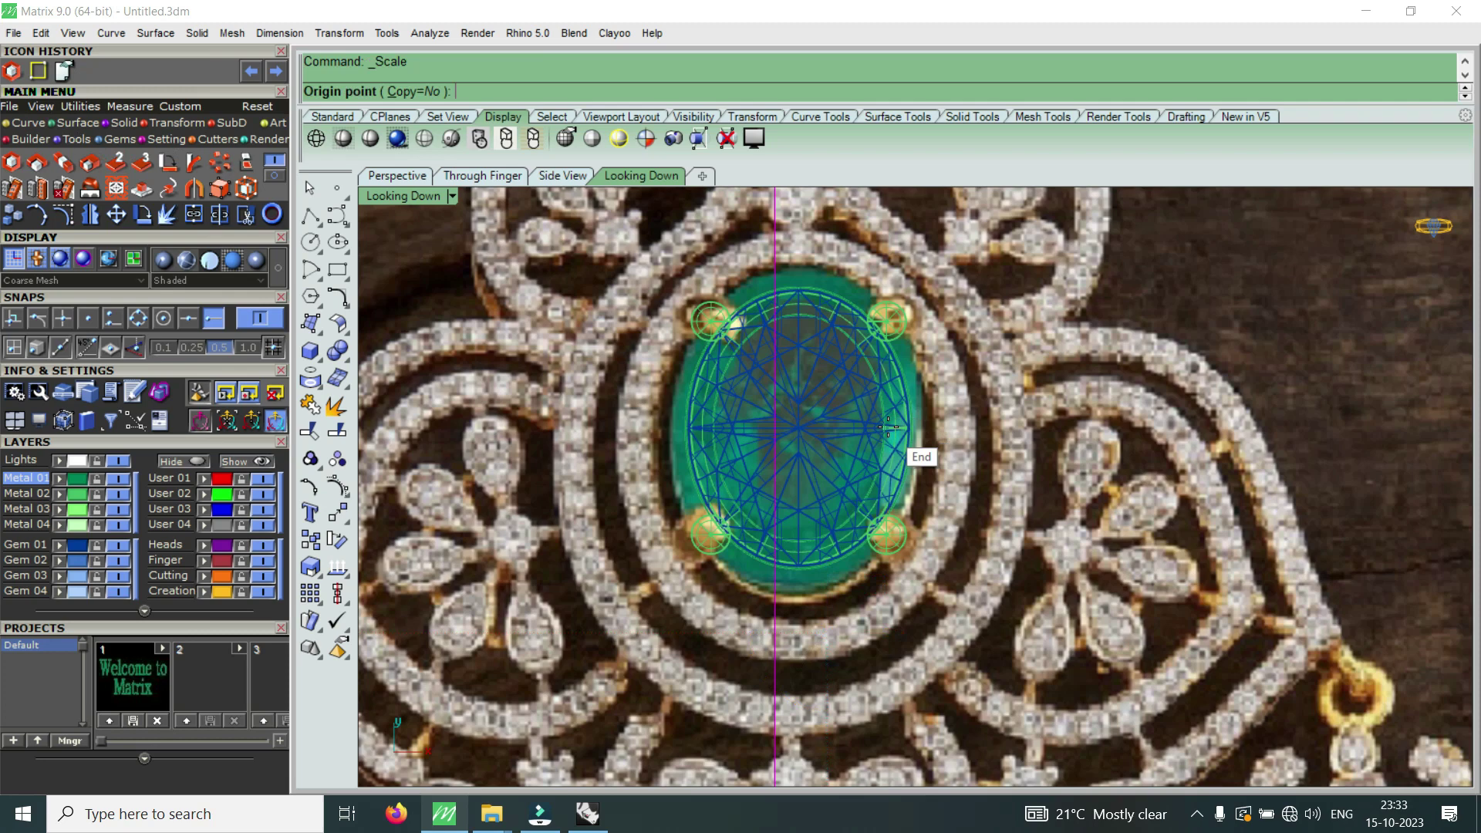
text(0)
key(Return)
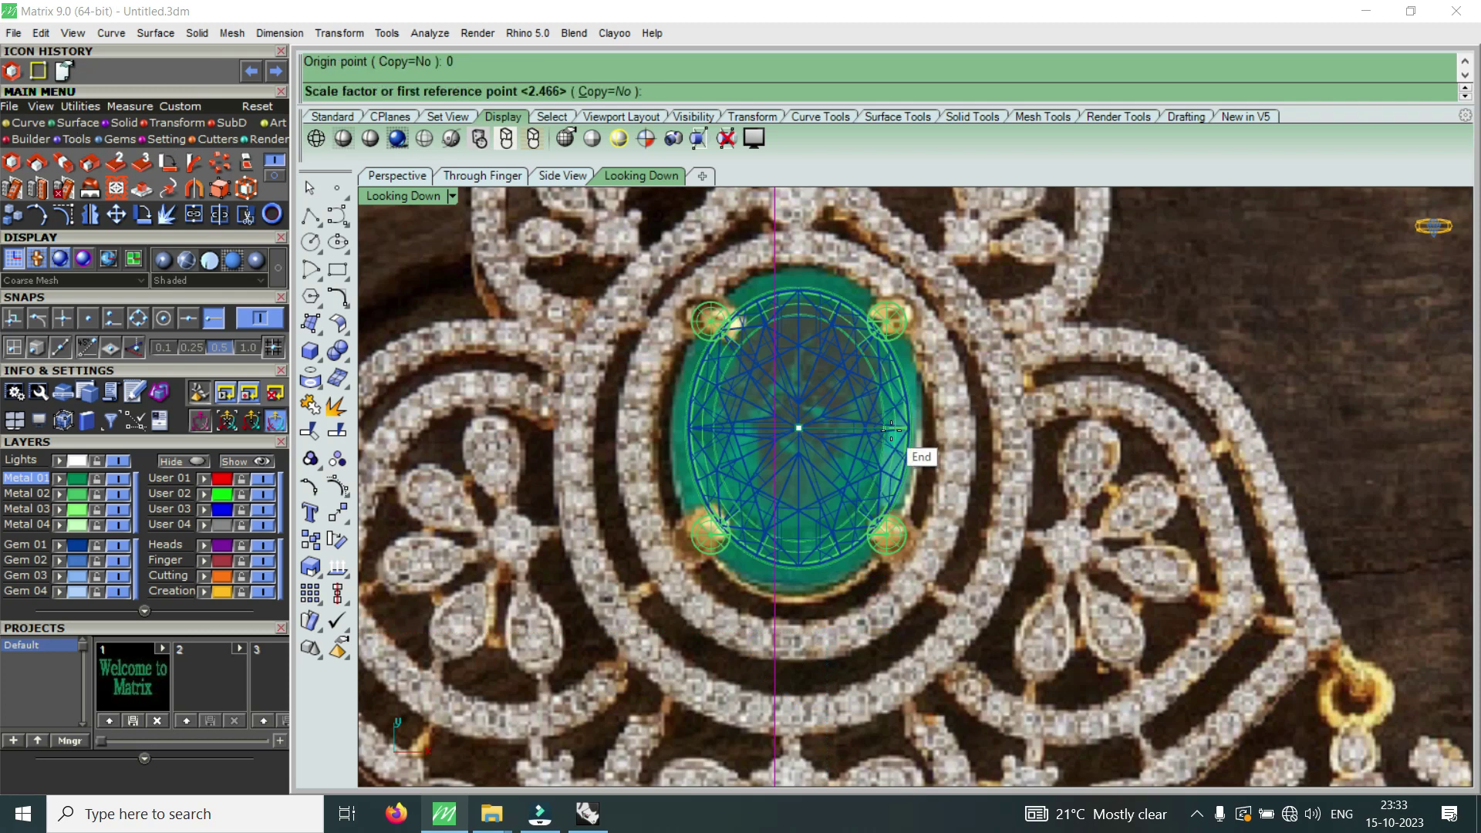
click(1172, 463)
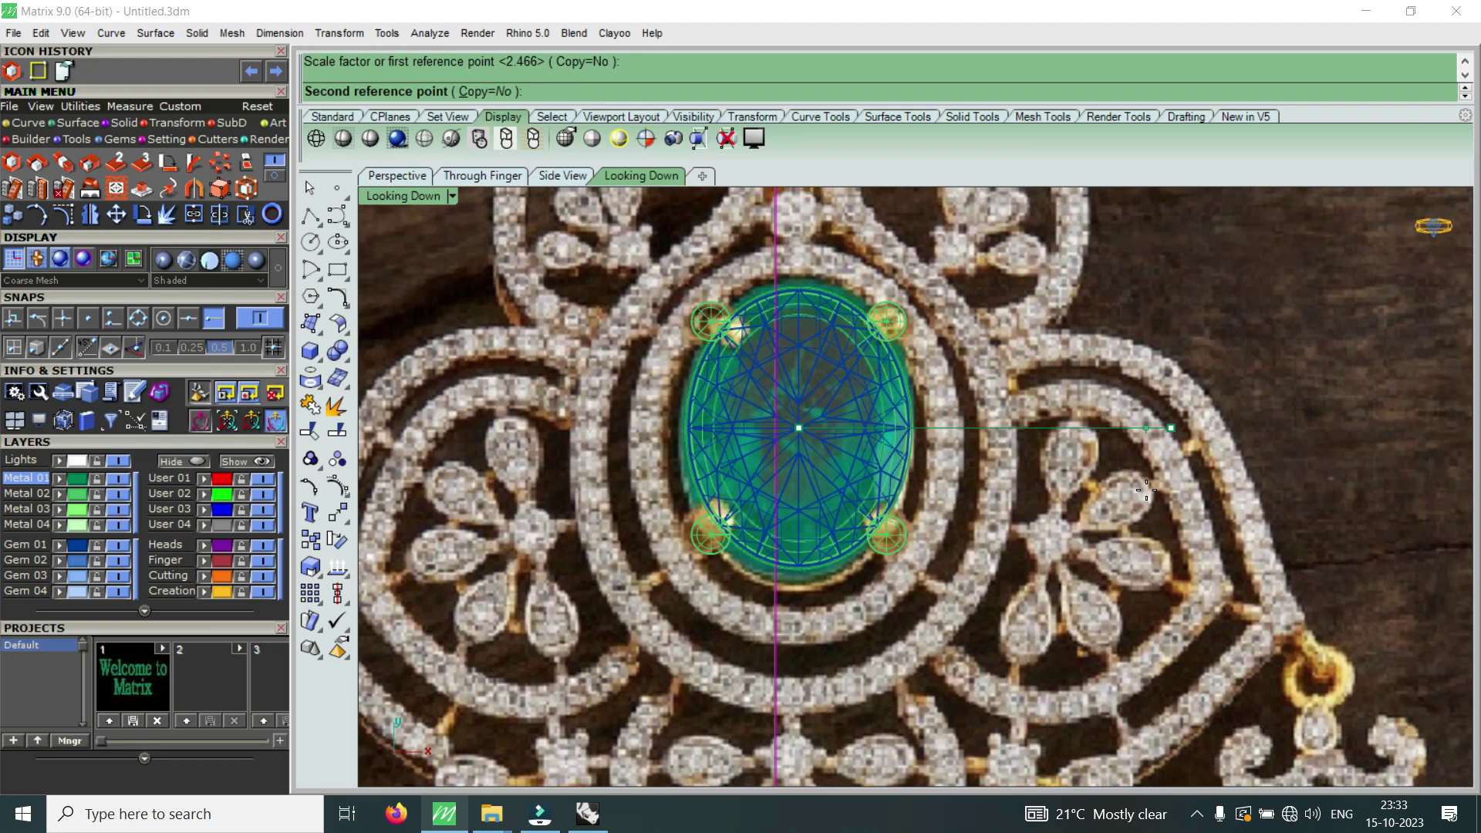
click(1147, 491)
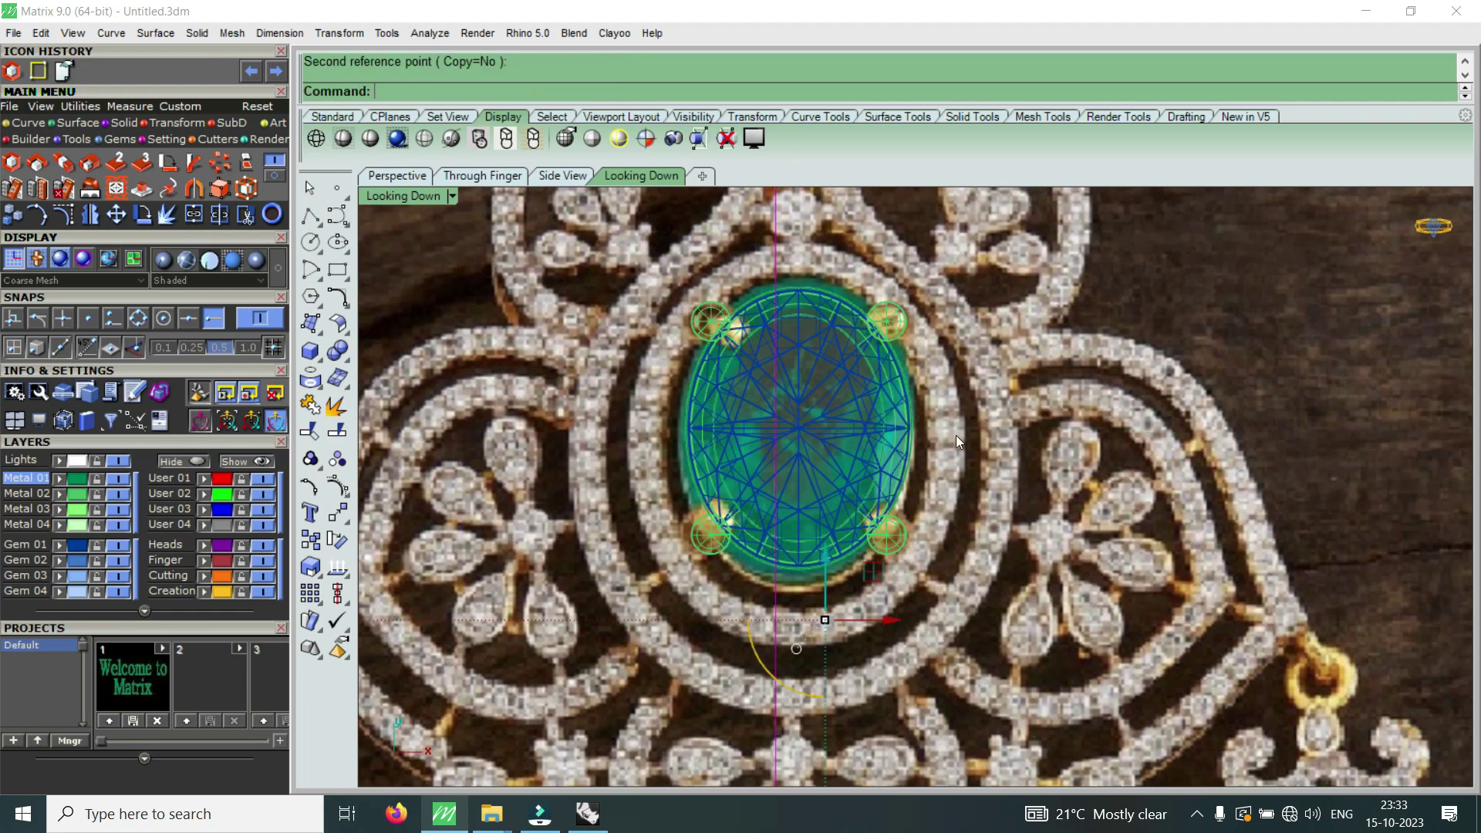
- Reselect the photo and nudge it with the gumball until the emerald sits under the gem
scroll(859, 380, down, 5)
scroll(859, 379, down, 3)
scroll(872, 380, up, 5)
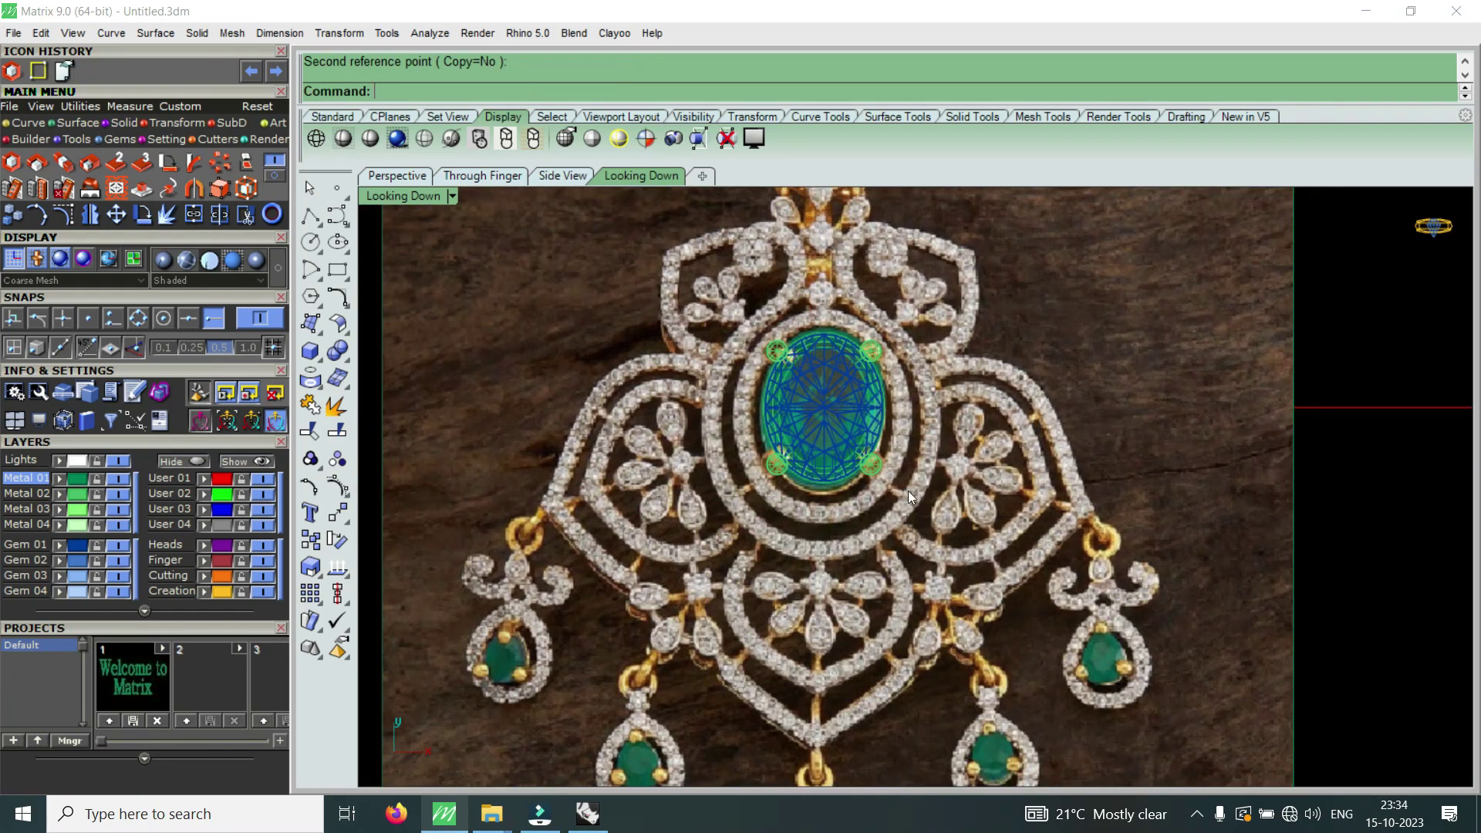
click(837, 452)
scroll(848, 463, up, 3)
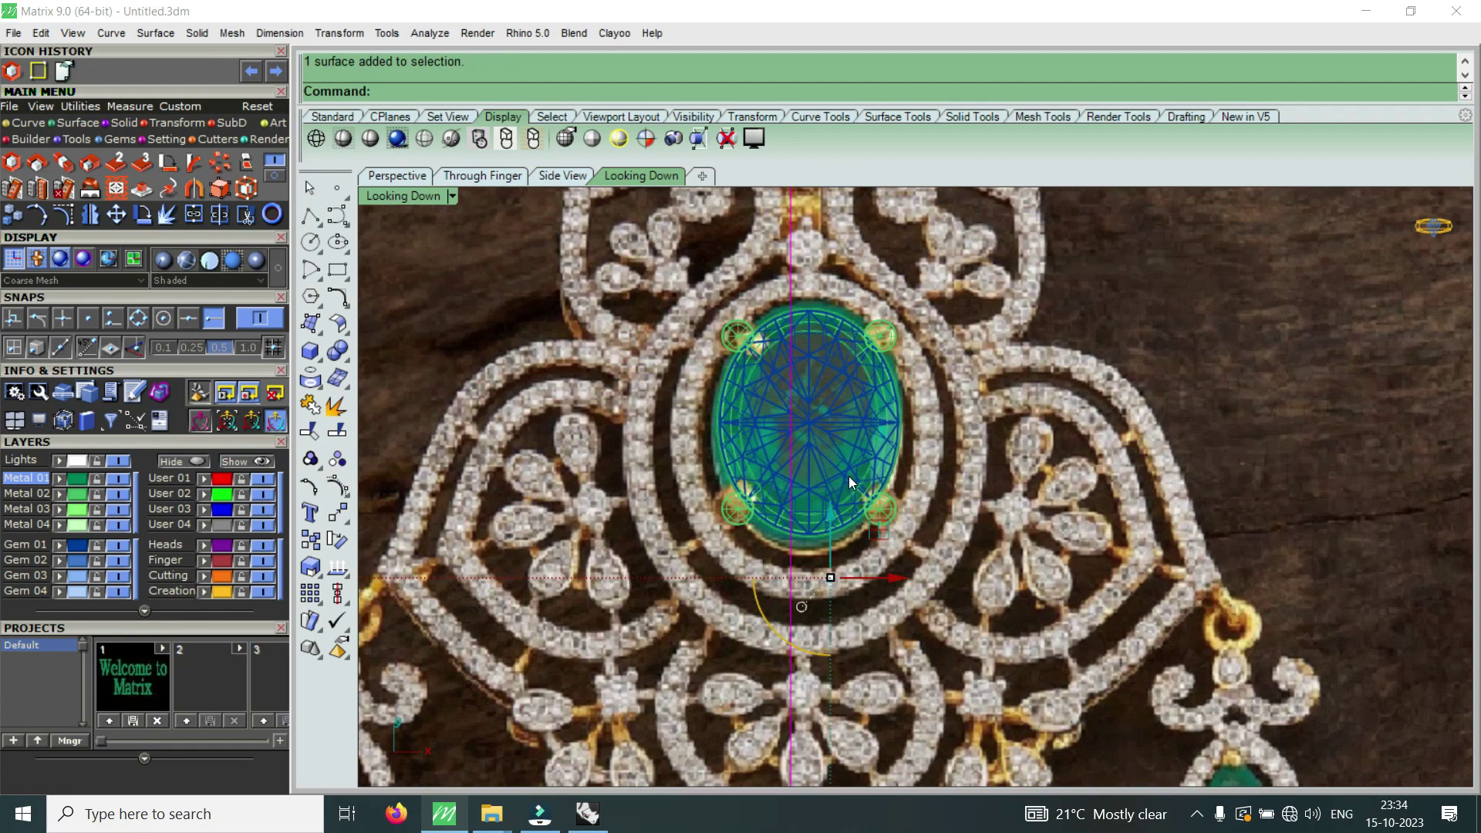
drag(837, 508, 837, 510)
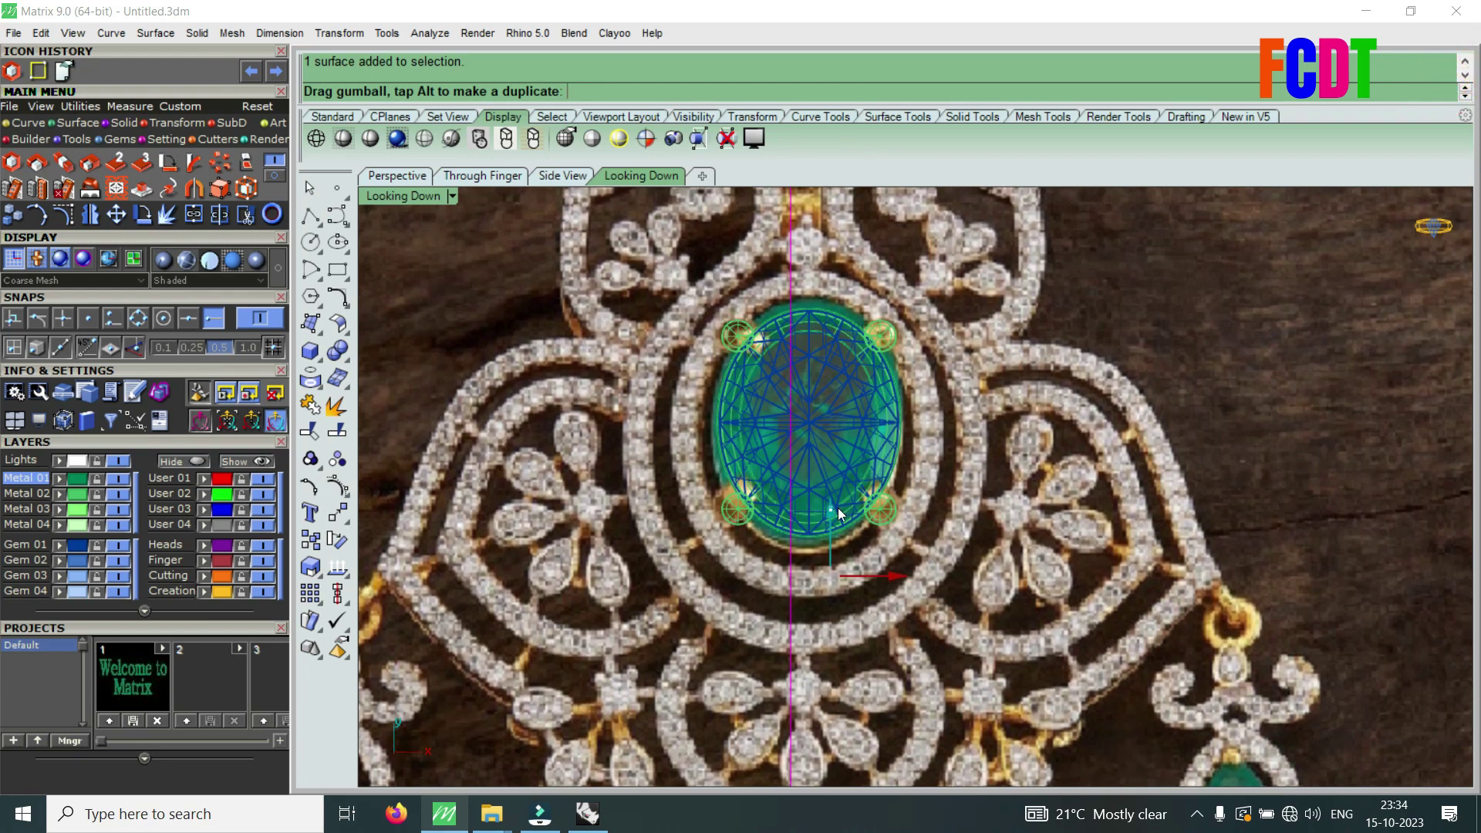
drag(839, 511, 841, 506)
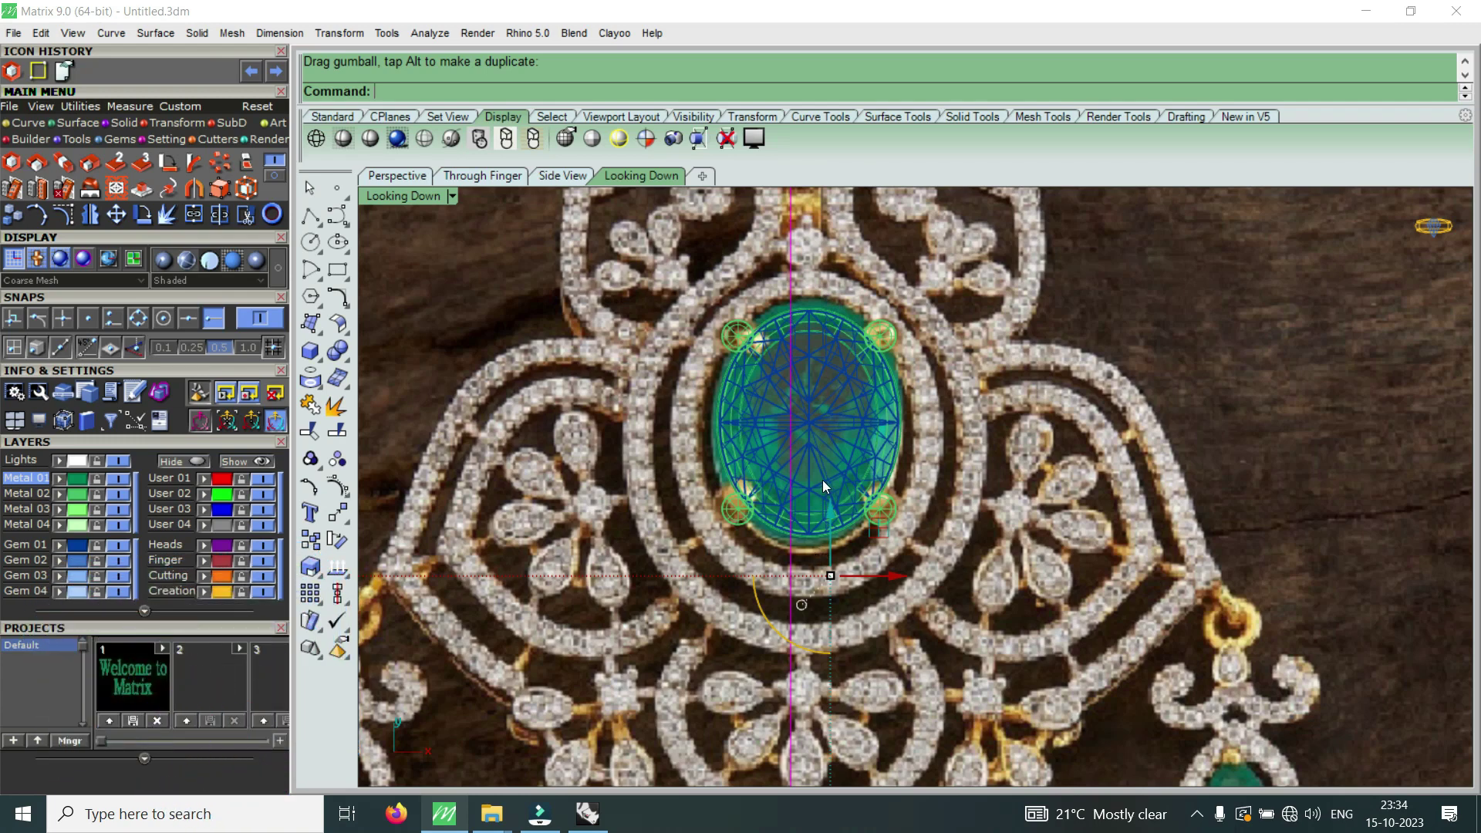
scroll(823, 481, down, 3)
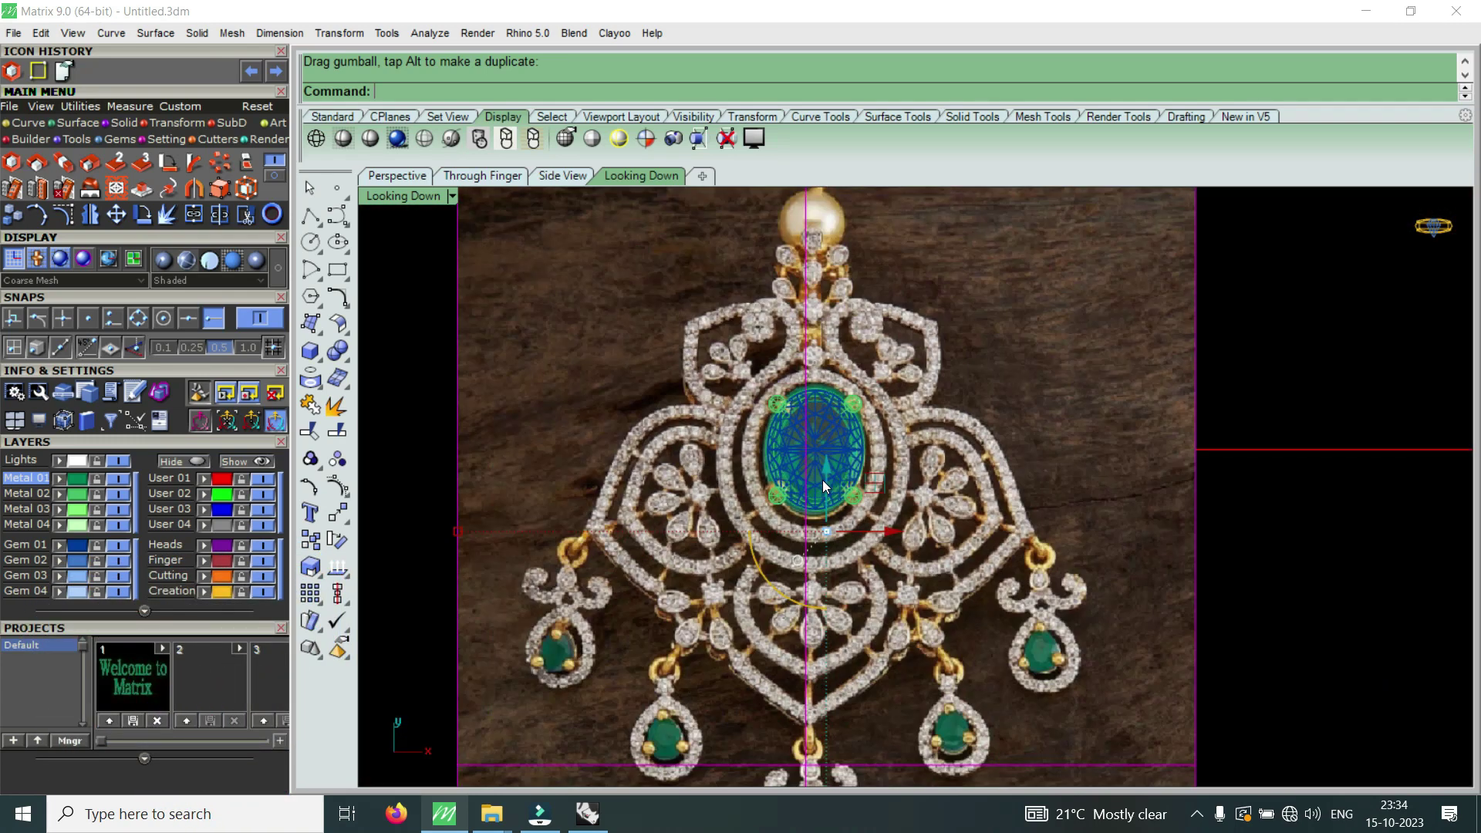
scroll(822, 479, up, 2)
scroll(824, 475, up, 2)
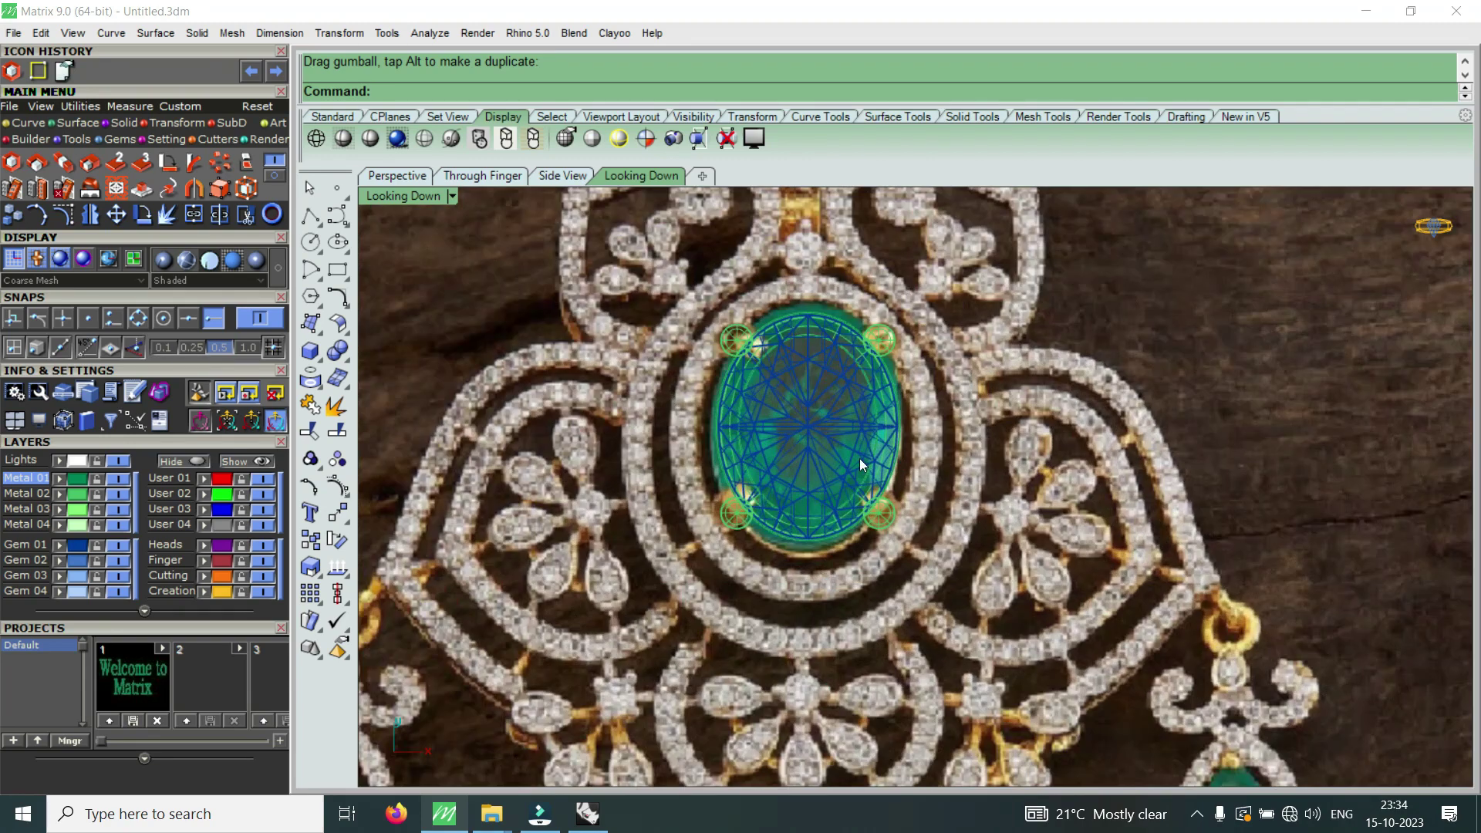
click(444, 36)
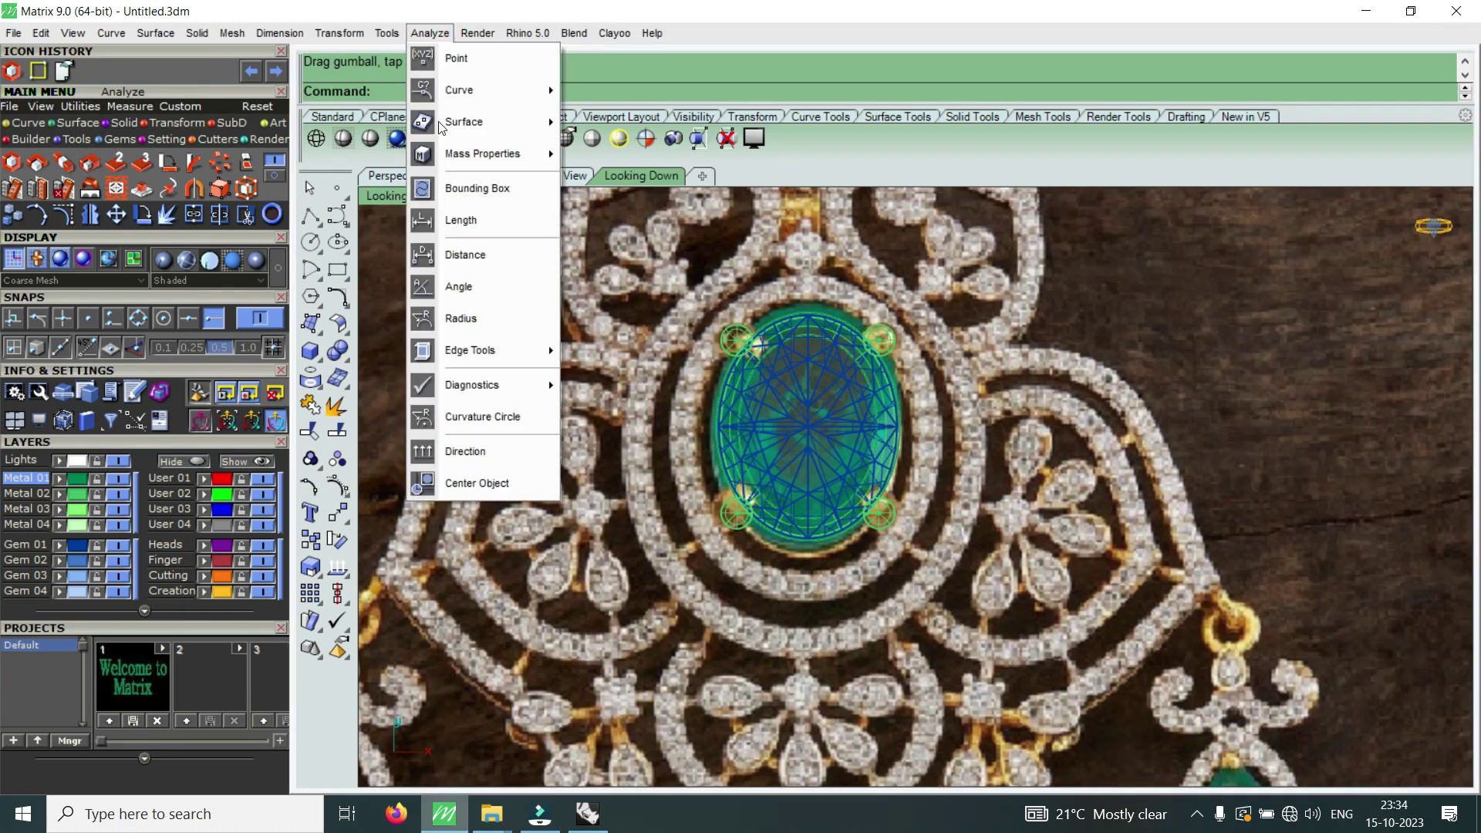
- Measure 38.084 mm between the pendant's left and right side loops
click(491, 259)
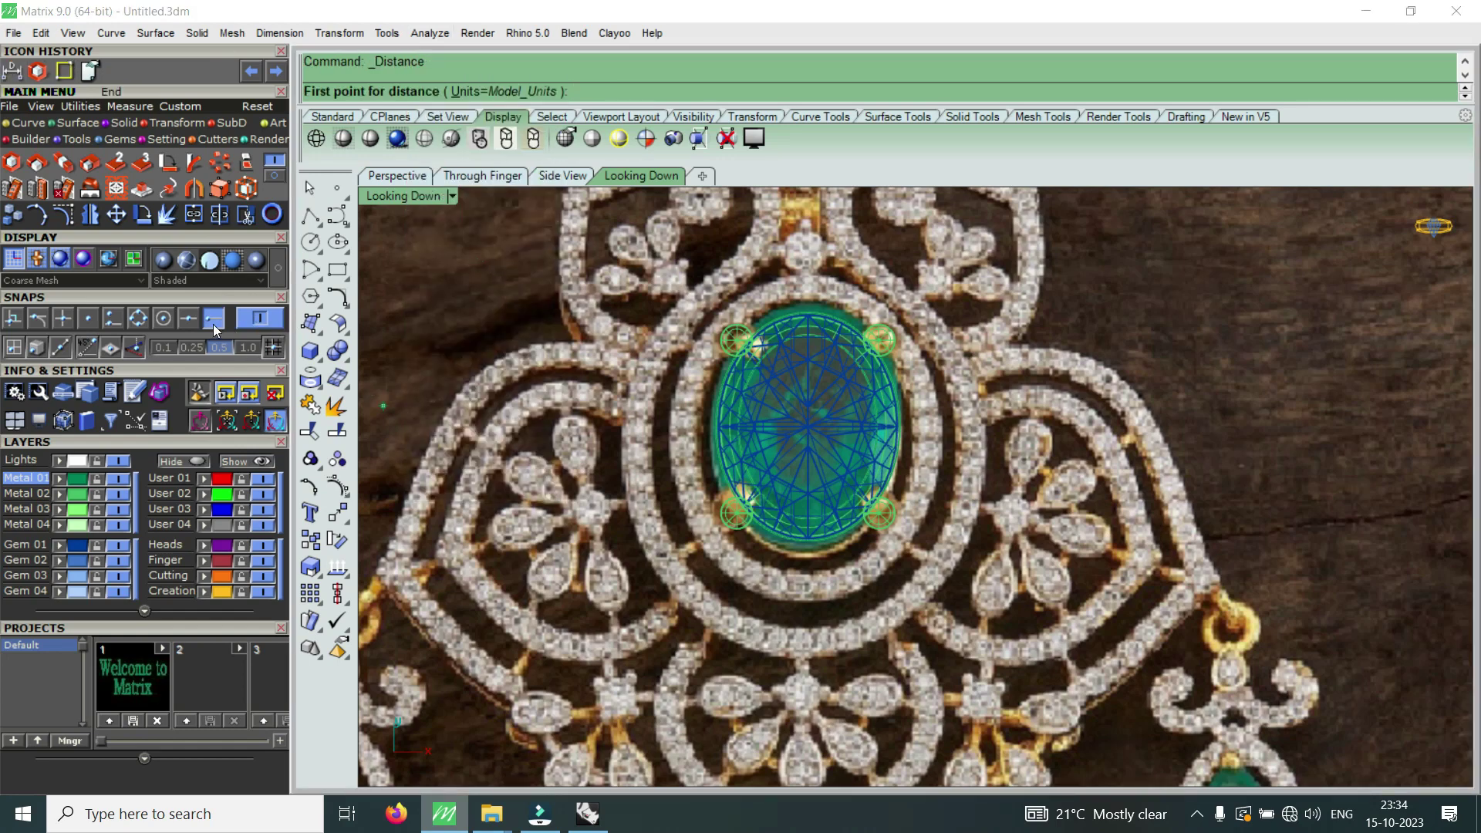
scroll(714, 454, down, 4)
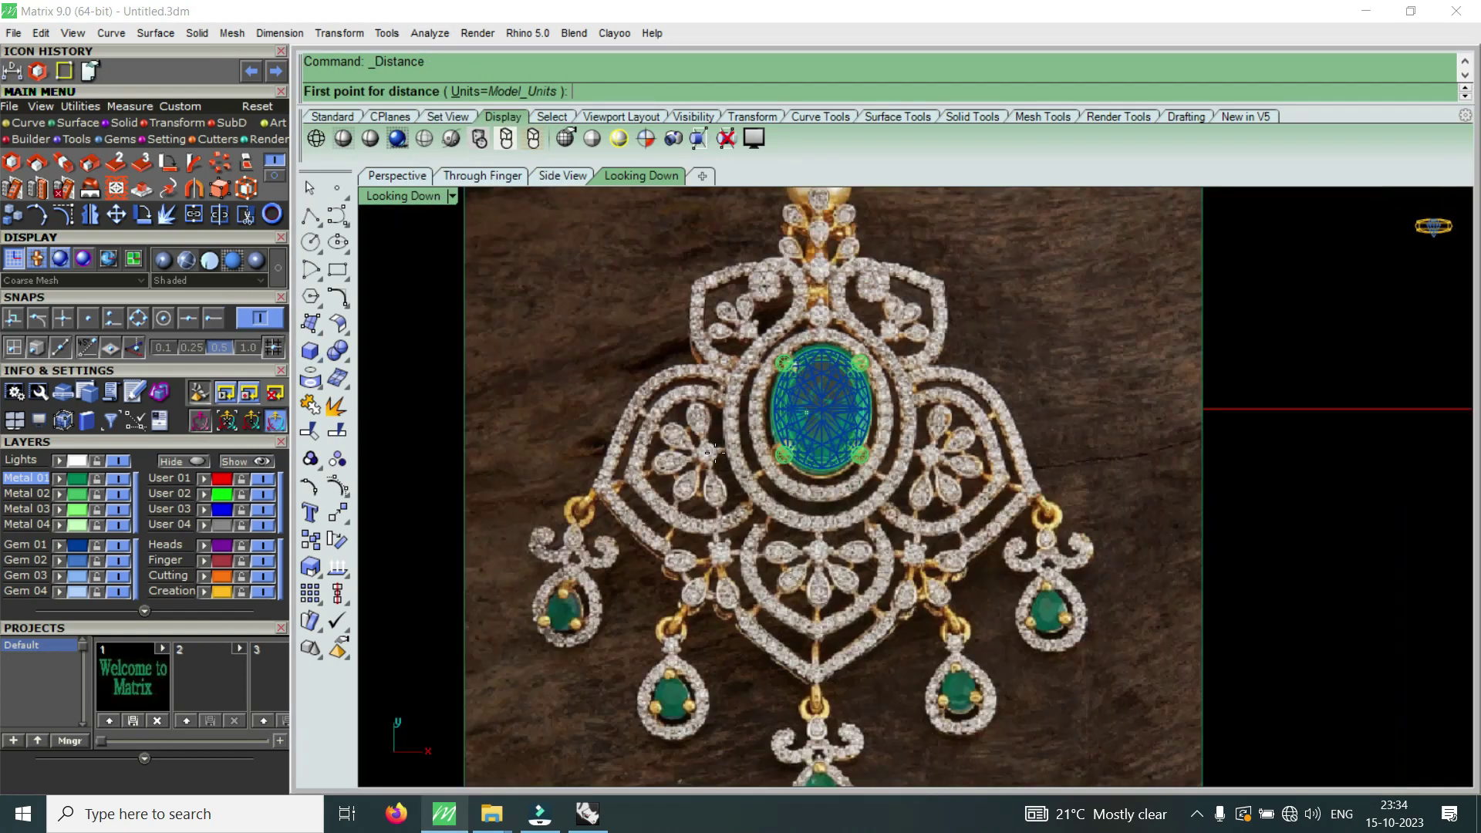
click(593, 489)
scroll(1042, 492, up, 1)
scroll(1042, 492, up, 1)
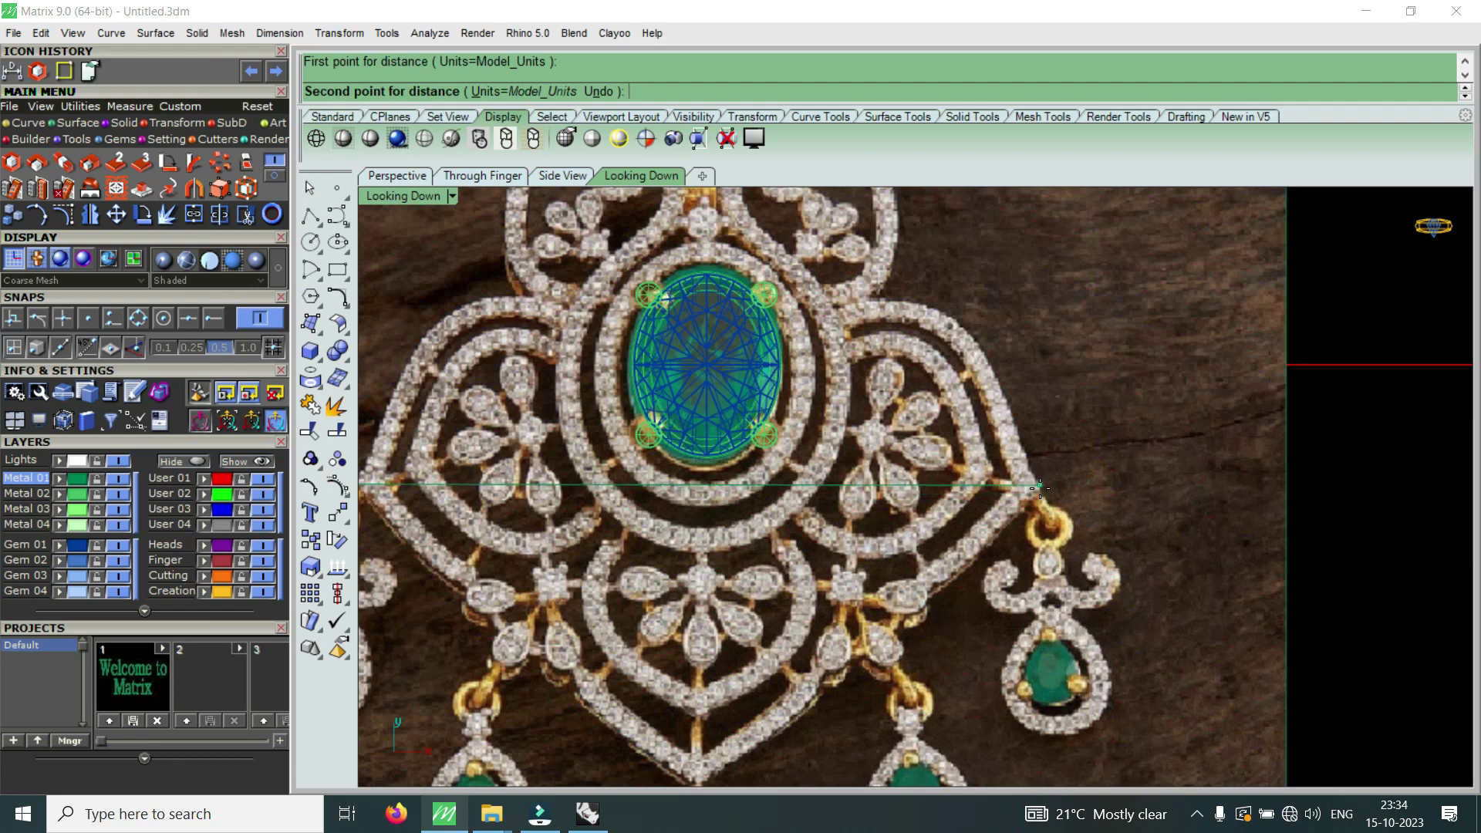
click(1041, 493)
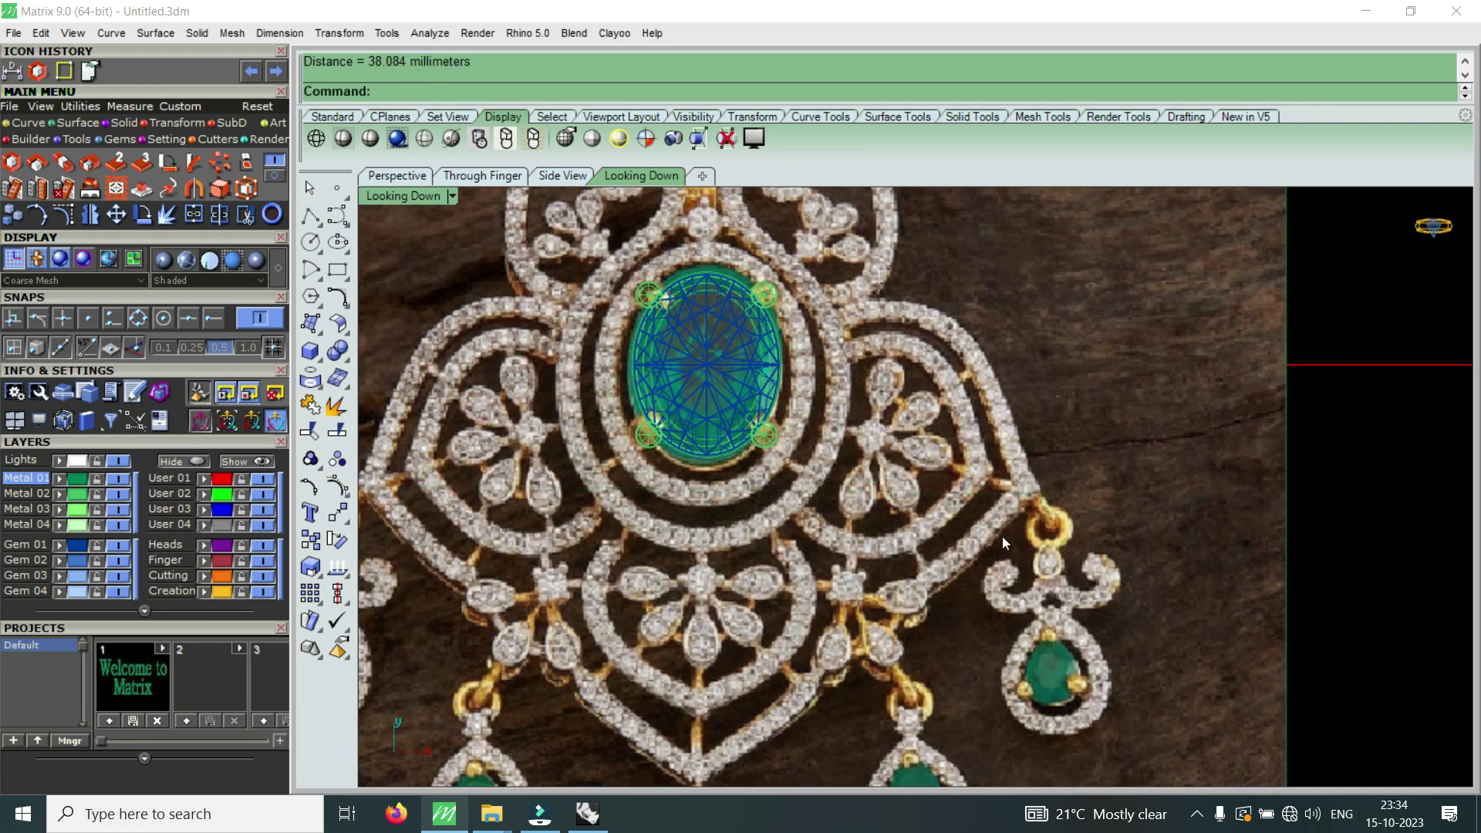
scroll(1002, 535, down, 2)
scroll(1003, 536, down, 1)
scroll(927, 349, up, 1)
scroll(858, 344, down, 1)
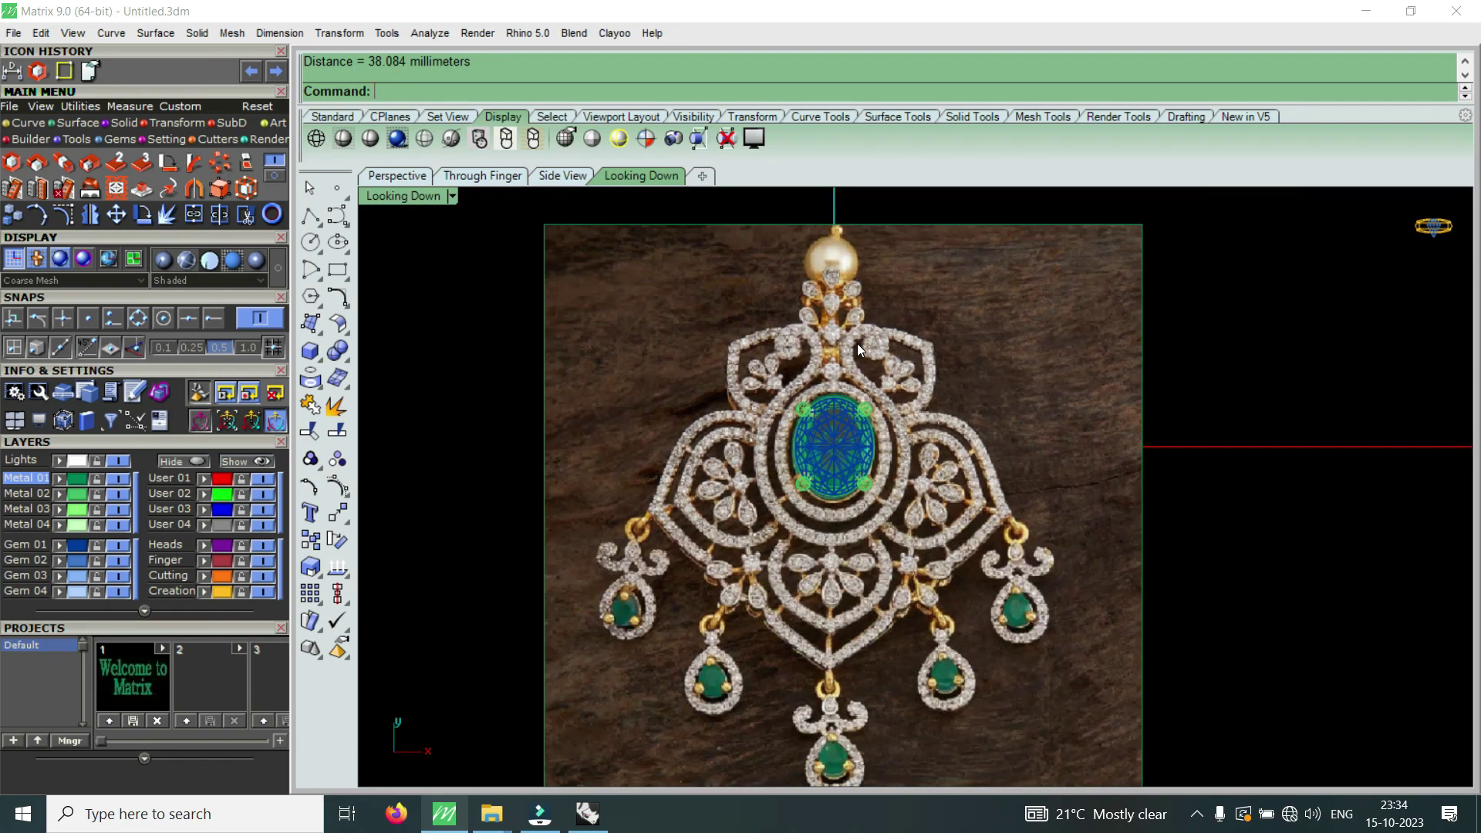
- Measure 42.048 mm from the pearl down to the bottom drop's loop
key(Return)
scroll(858, 344, up, 1)
click(831, 261)
scroll(831, 261, down, 1)
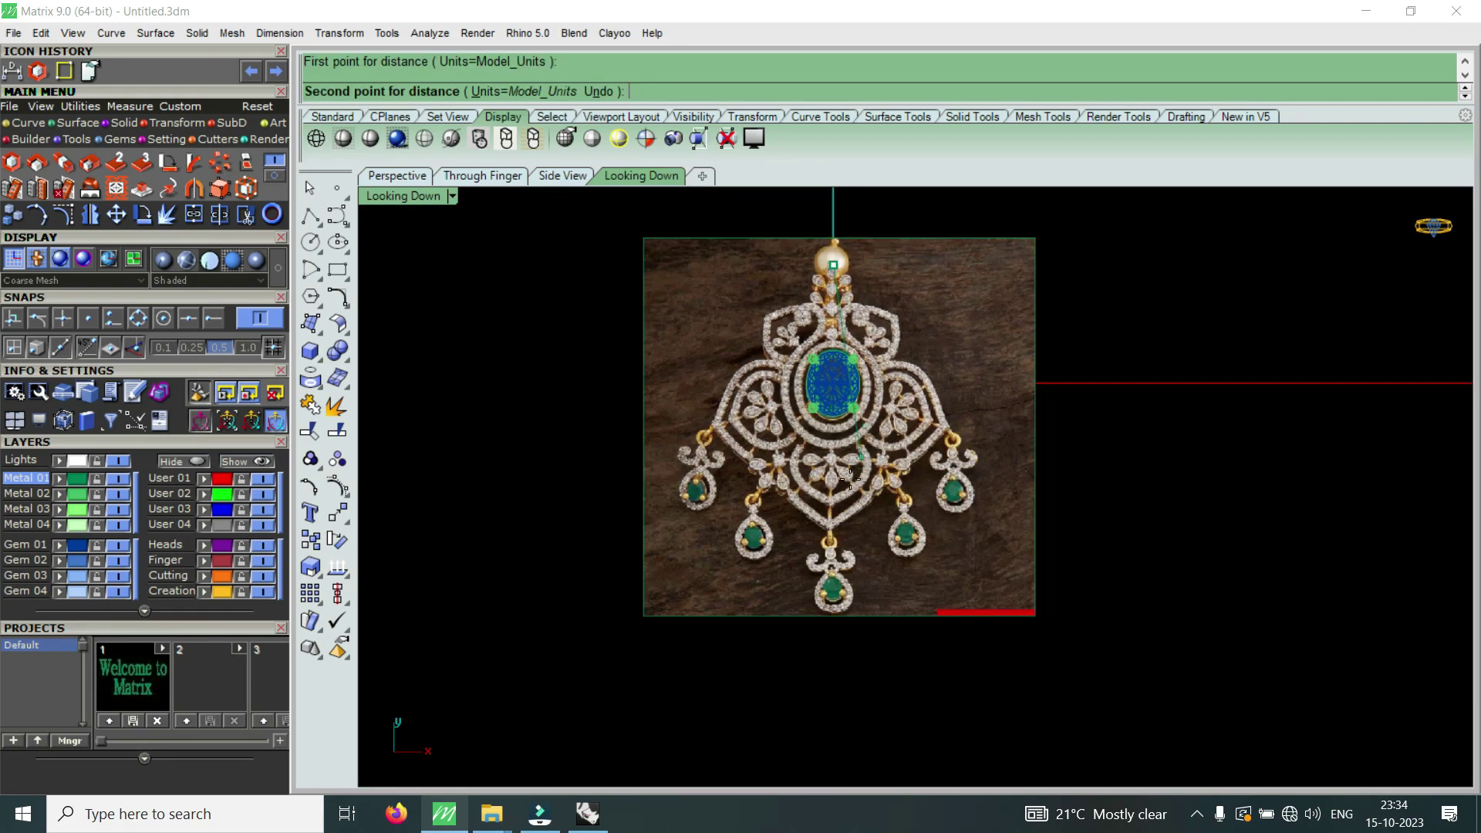
scroll(850, 479, up, 3)
click(799, 602)
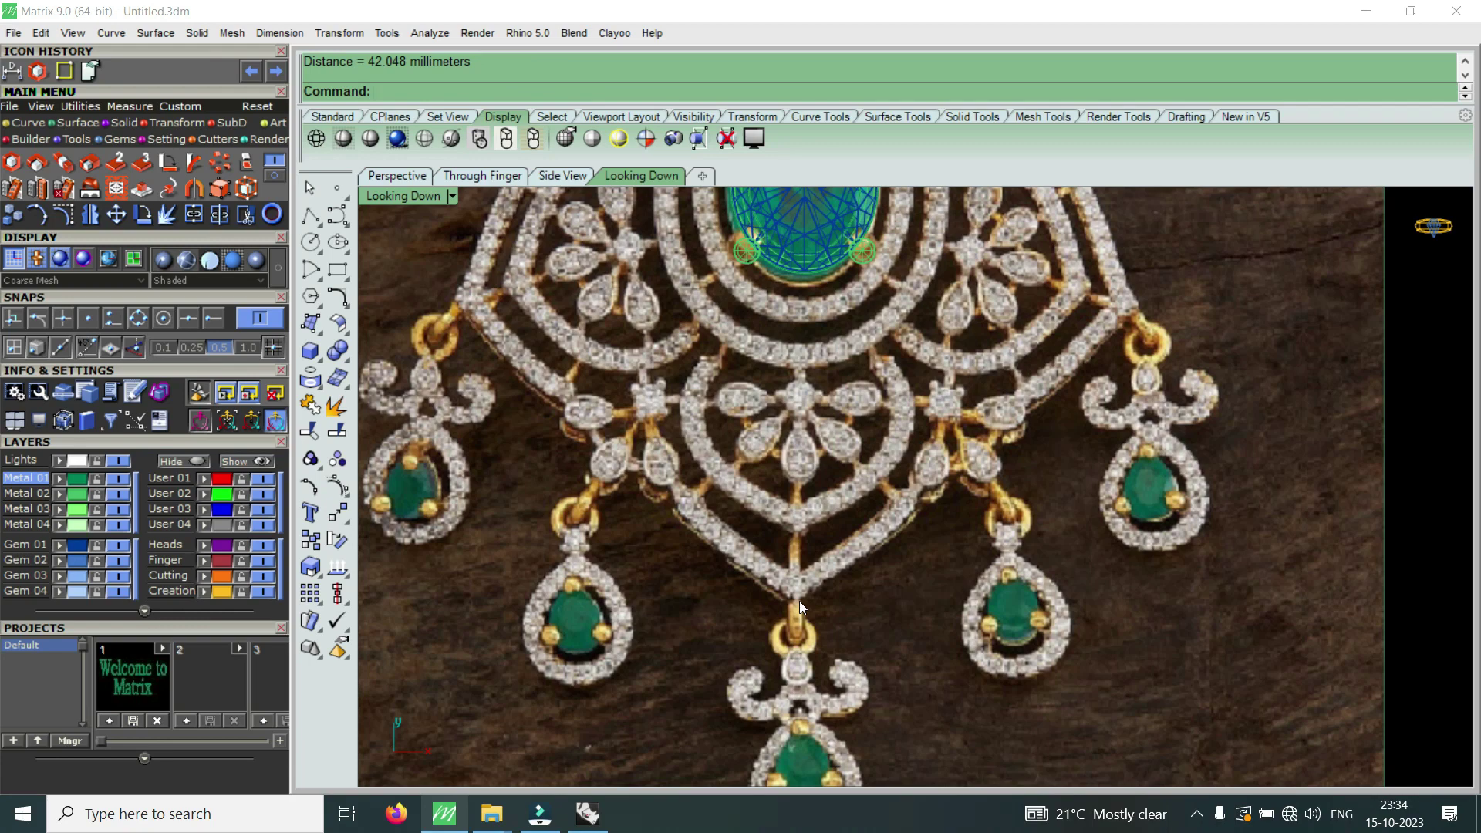
scroll(799, 602, down, 3)
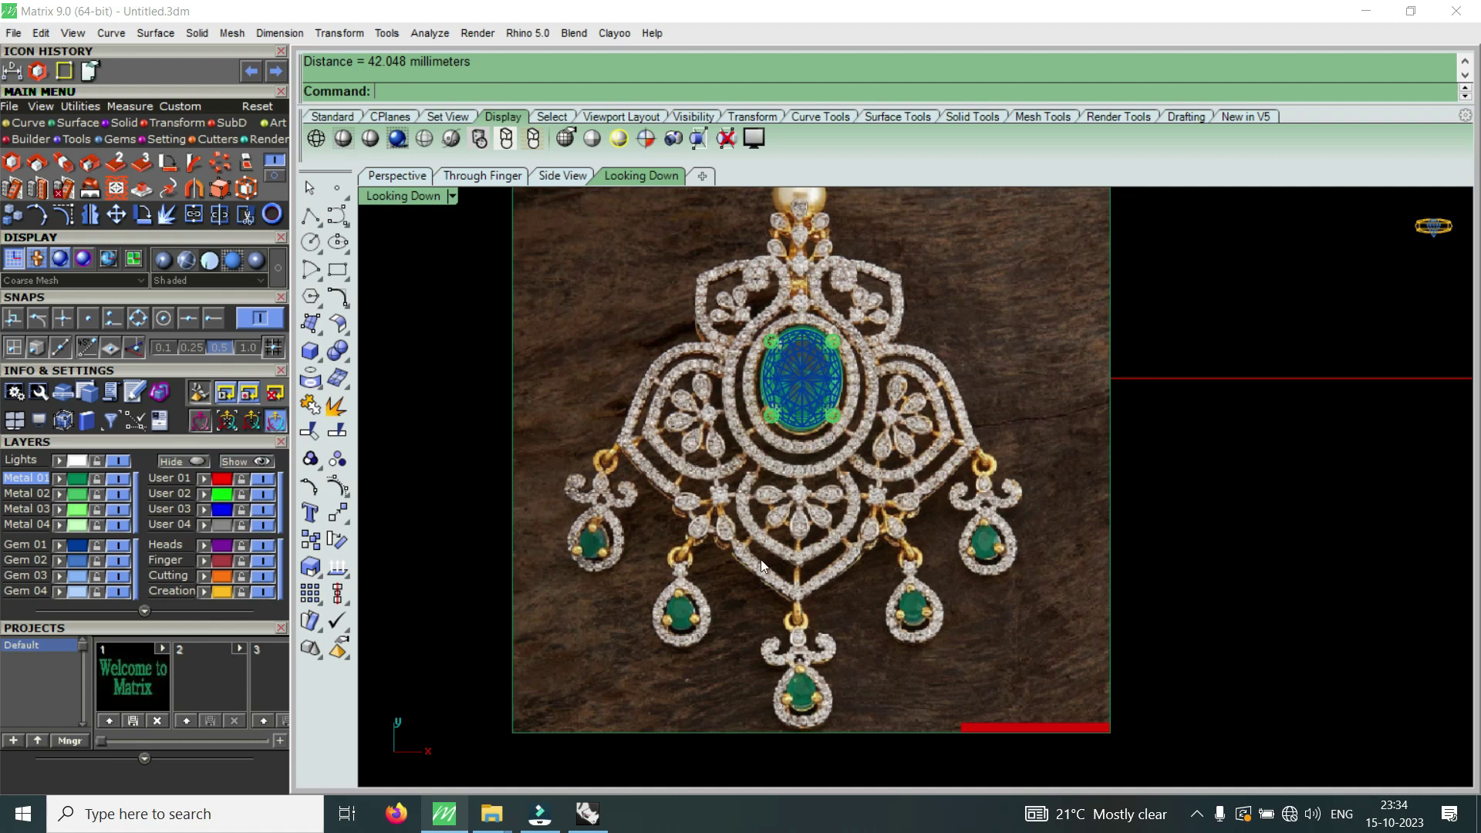
click(65, 73)
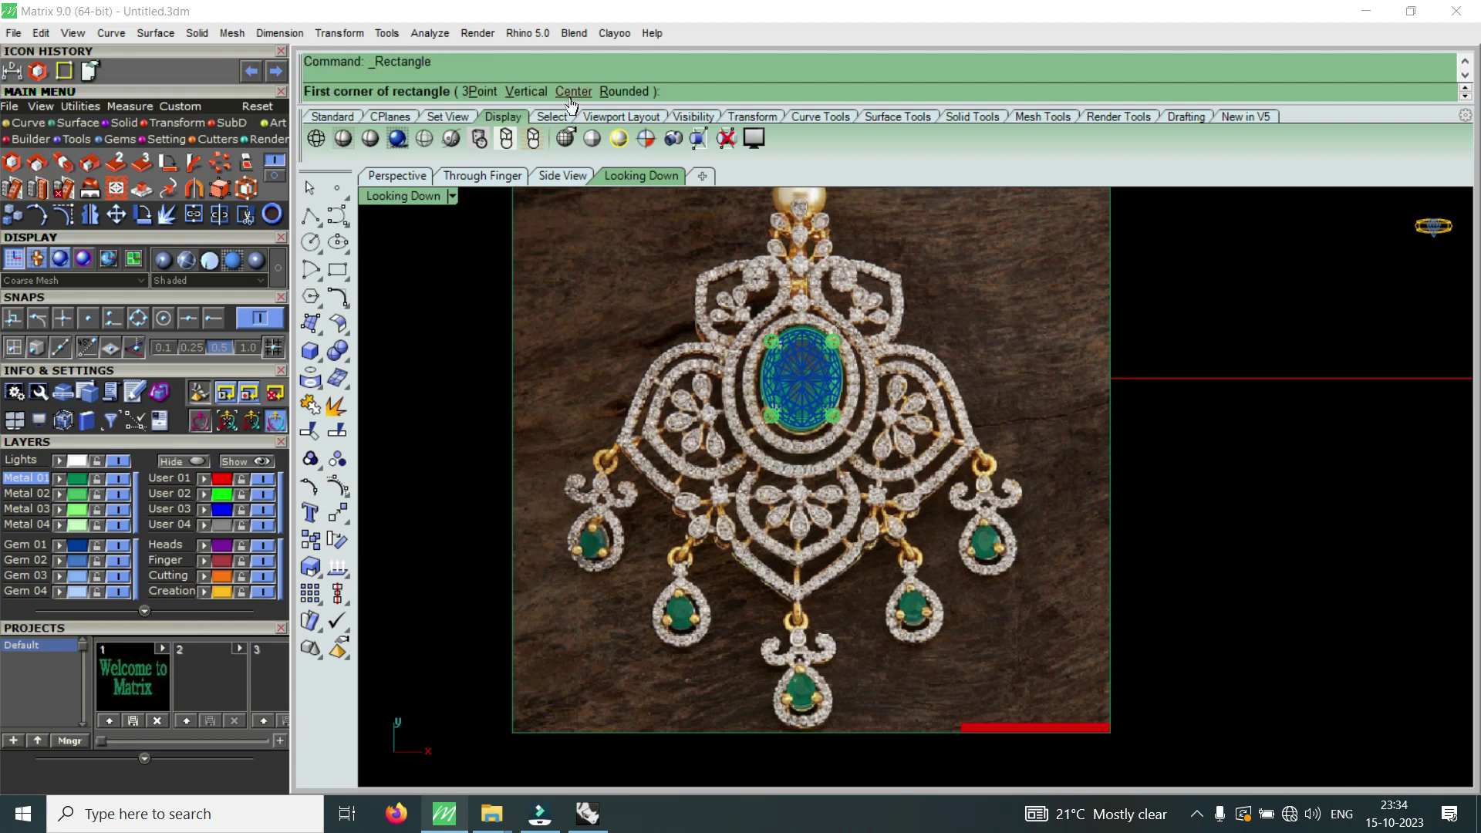
- Draw a 40 by 45 rectangle centred on the origin
click(575, 91)
text(0)
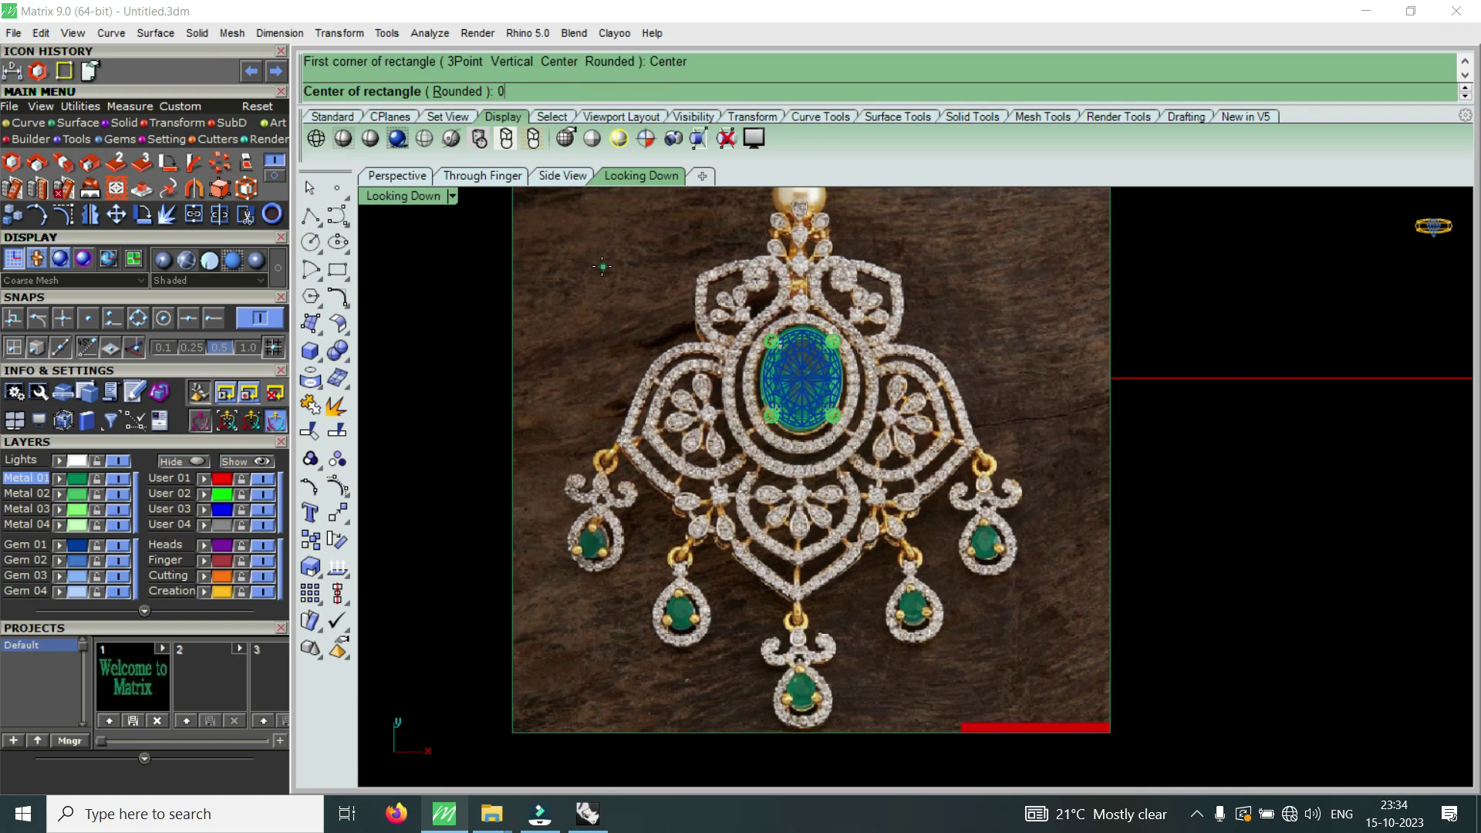
key(Return)
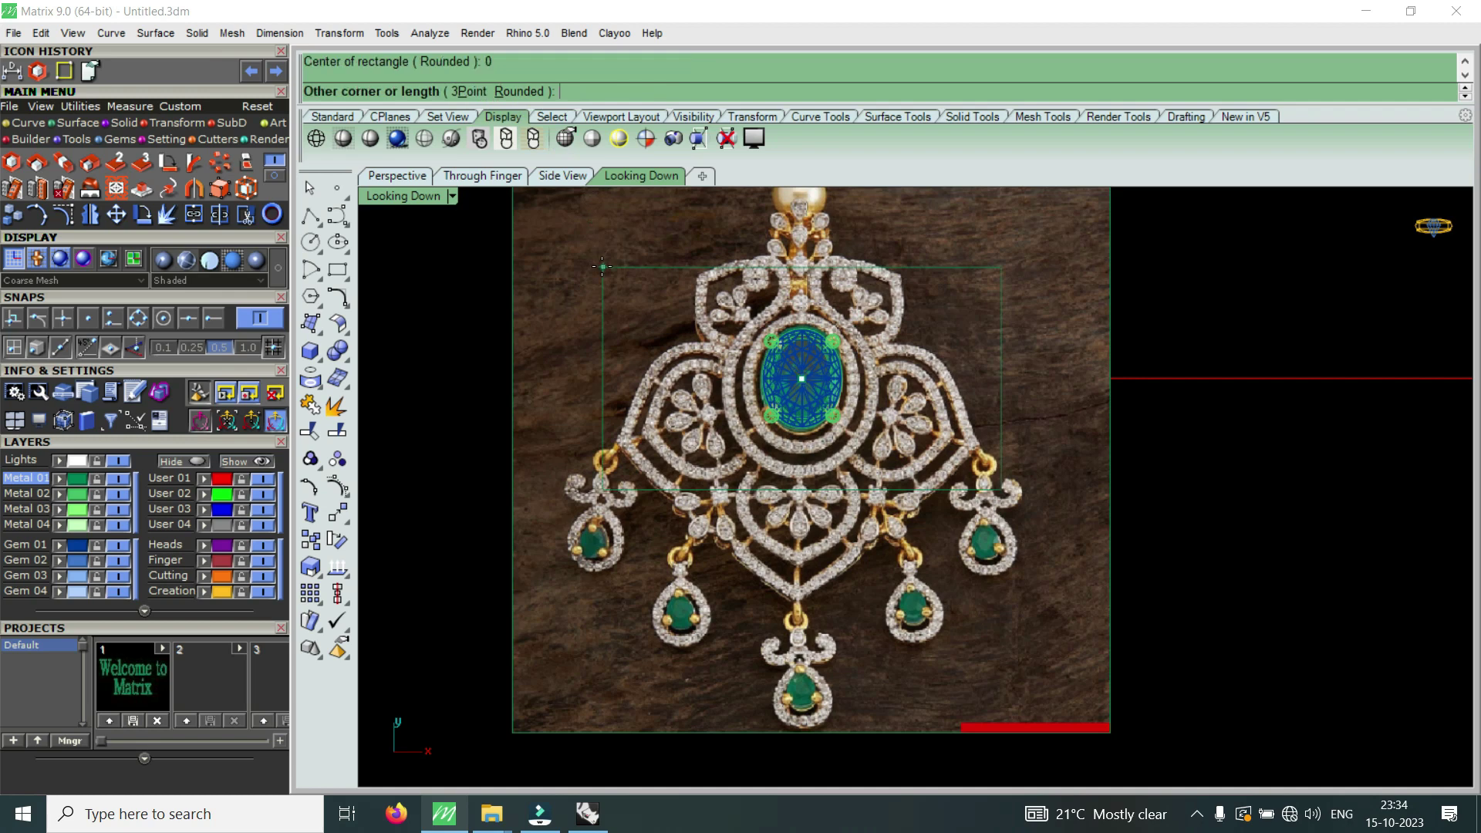
text(40)
key(Return)
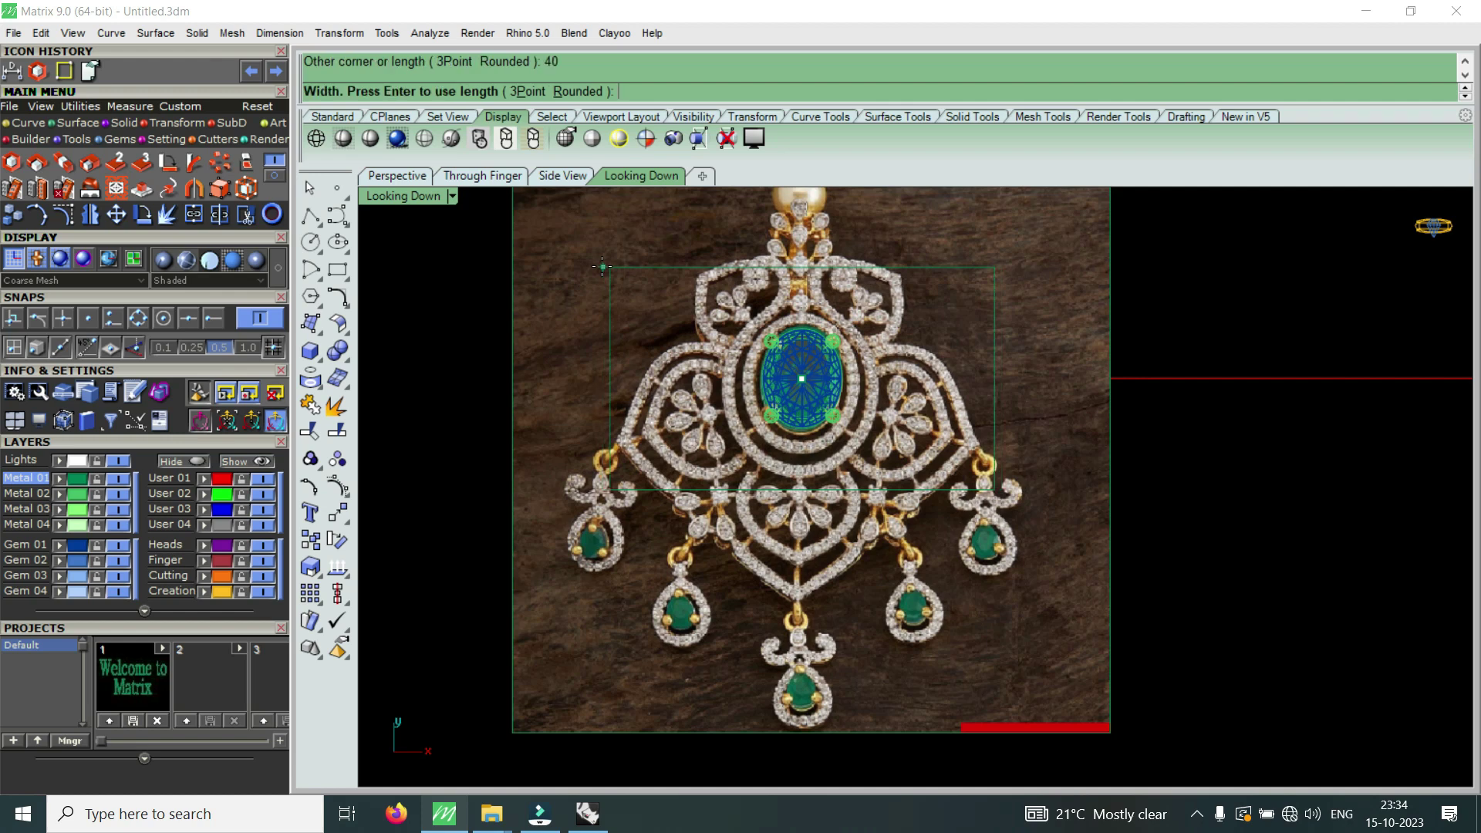
text(45)
key(Return)
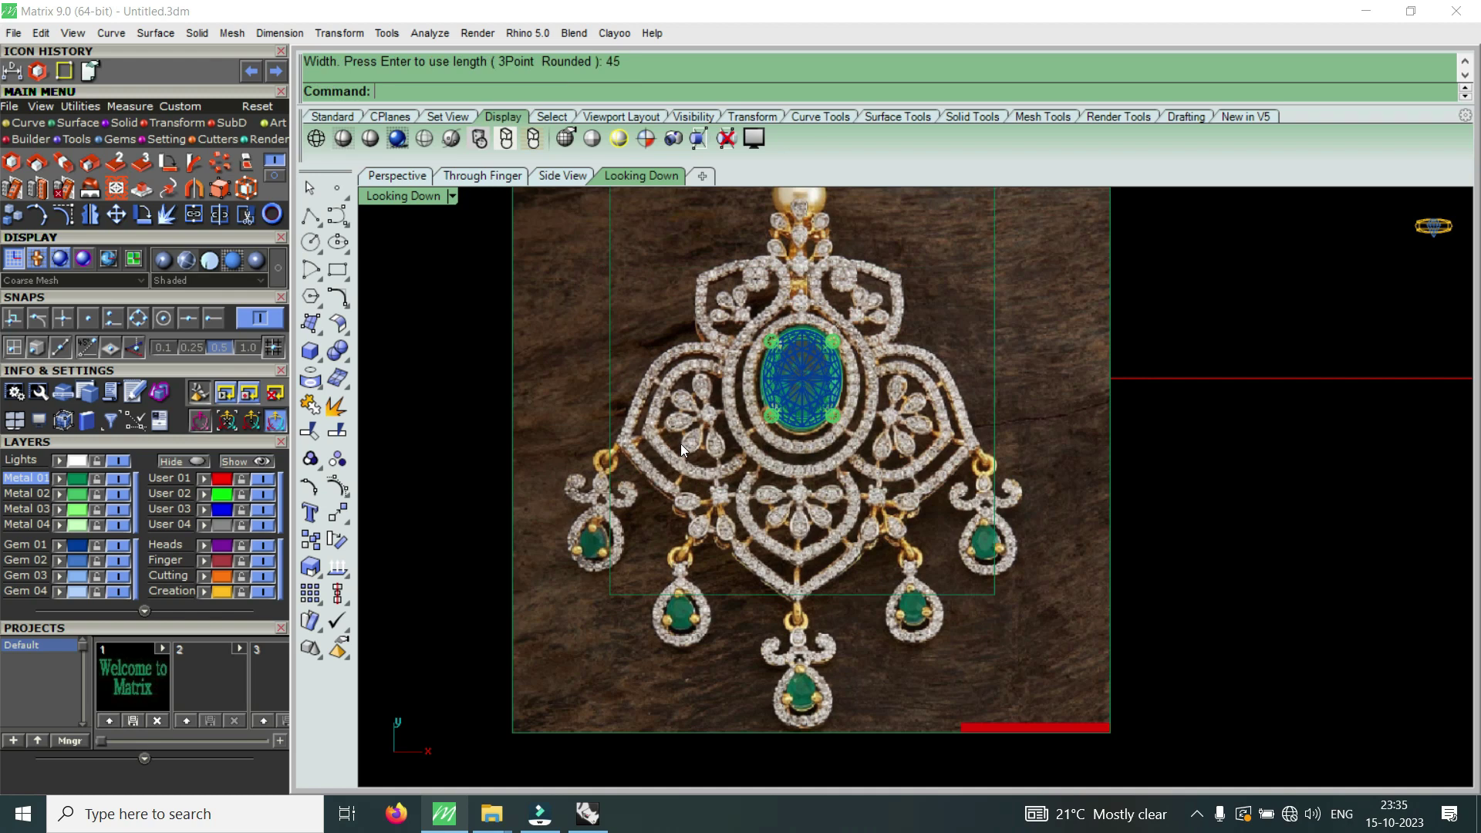
- Select the rectangle and shift it slightly down with the gumball over the pendant
scroll(699, 432, down, 3)
scroll(795, 355, up, 2)
click(914, 307)
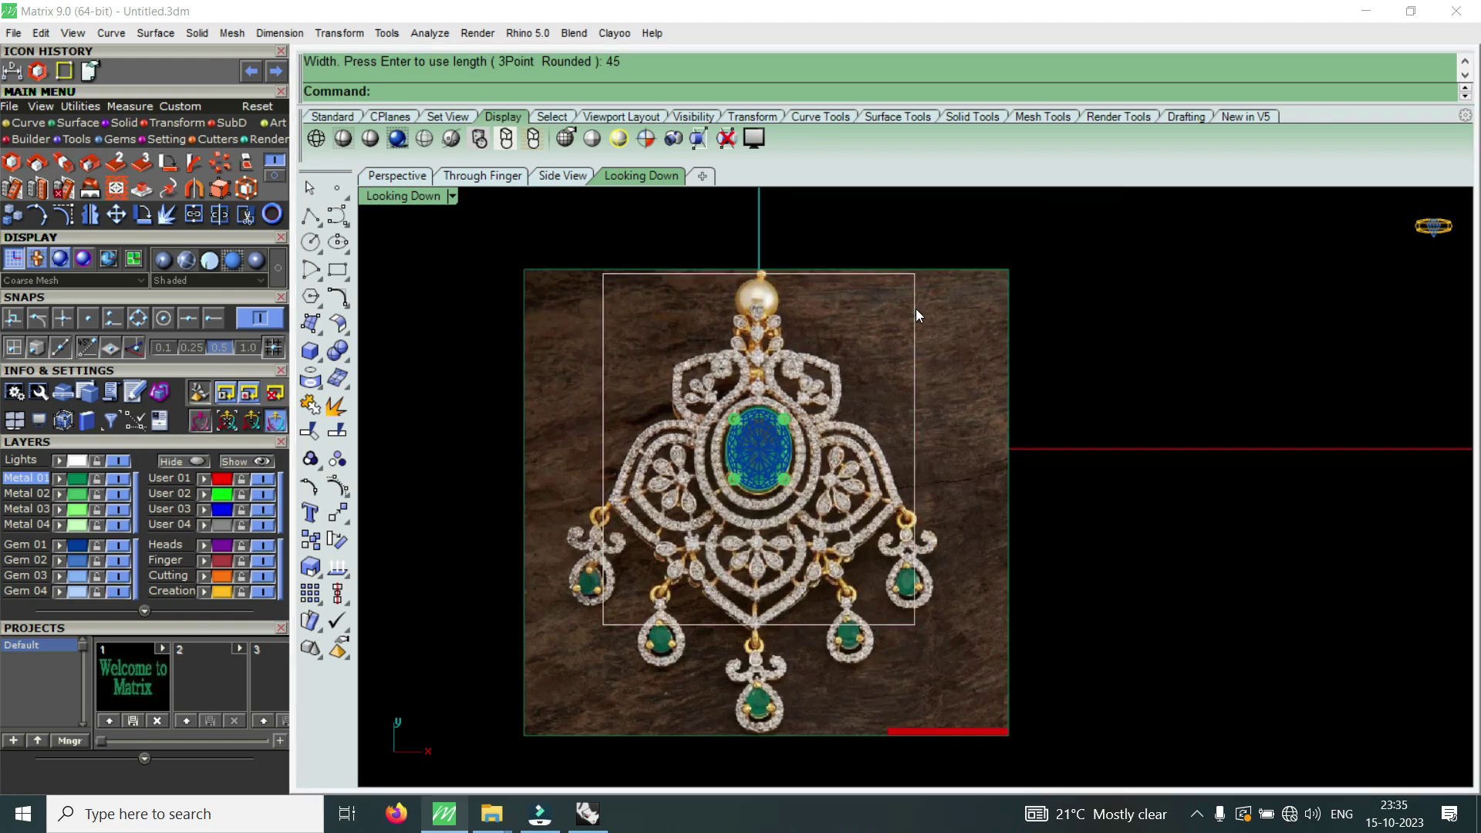
click(983, 361)
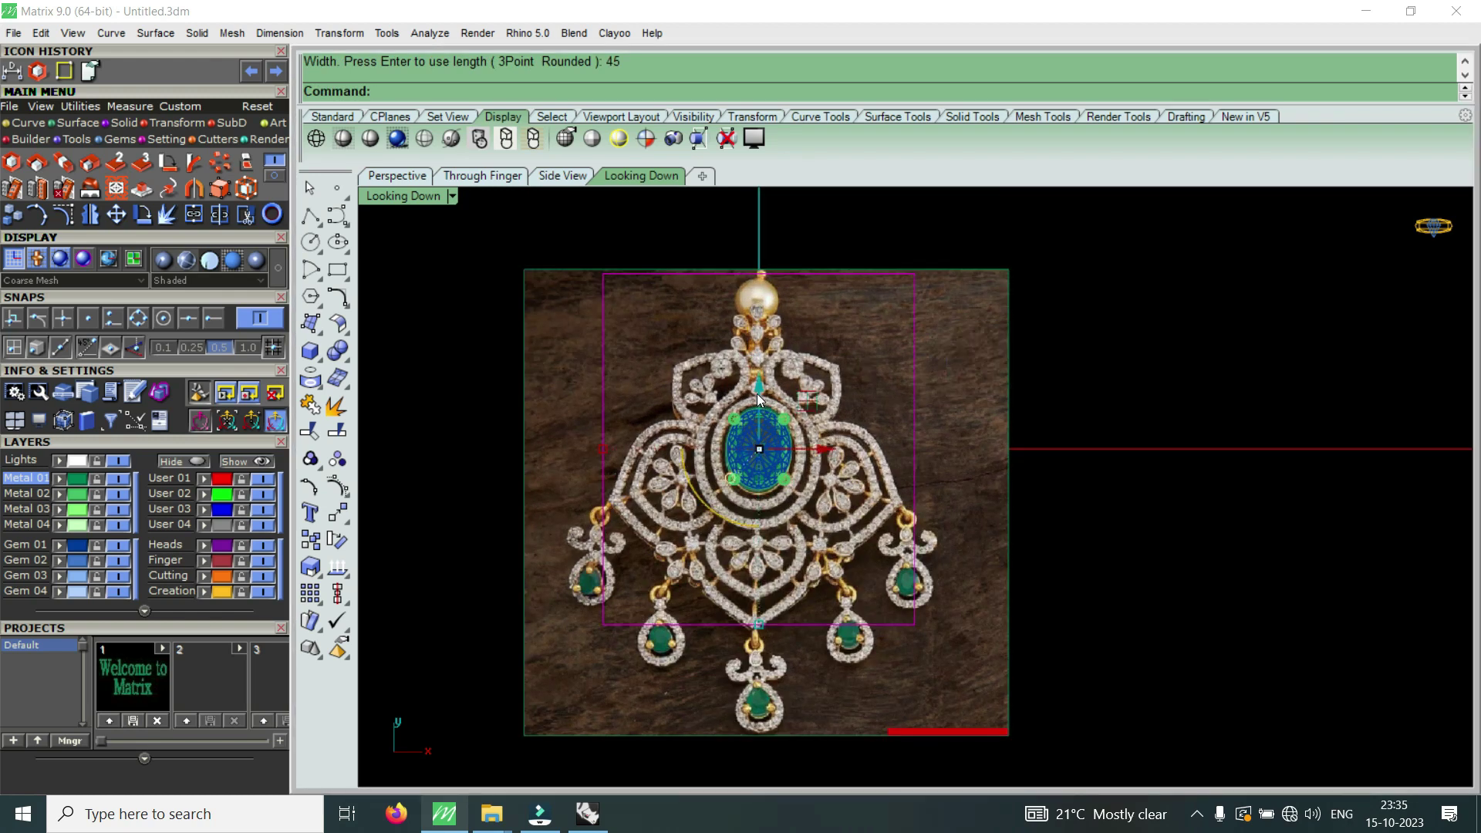
drag(756, 394, 753, 414)
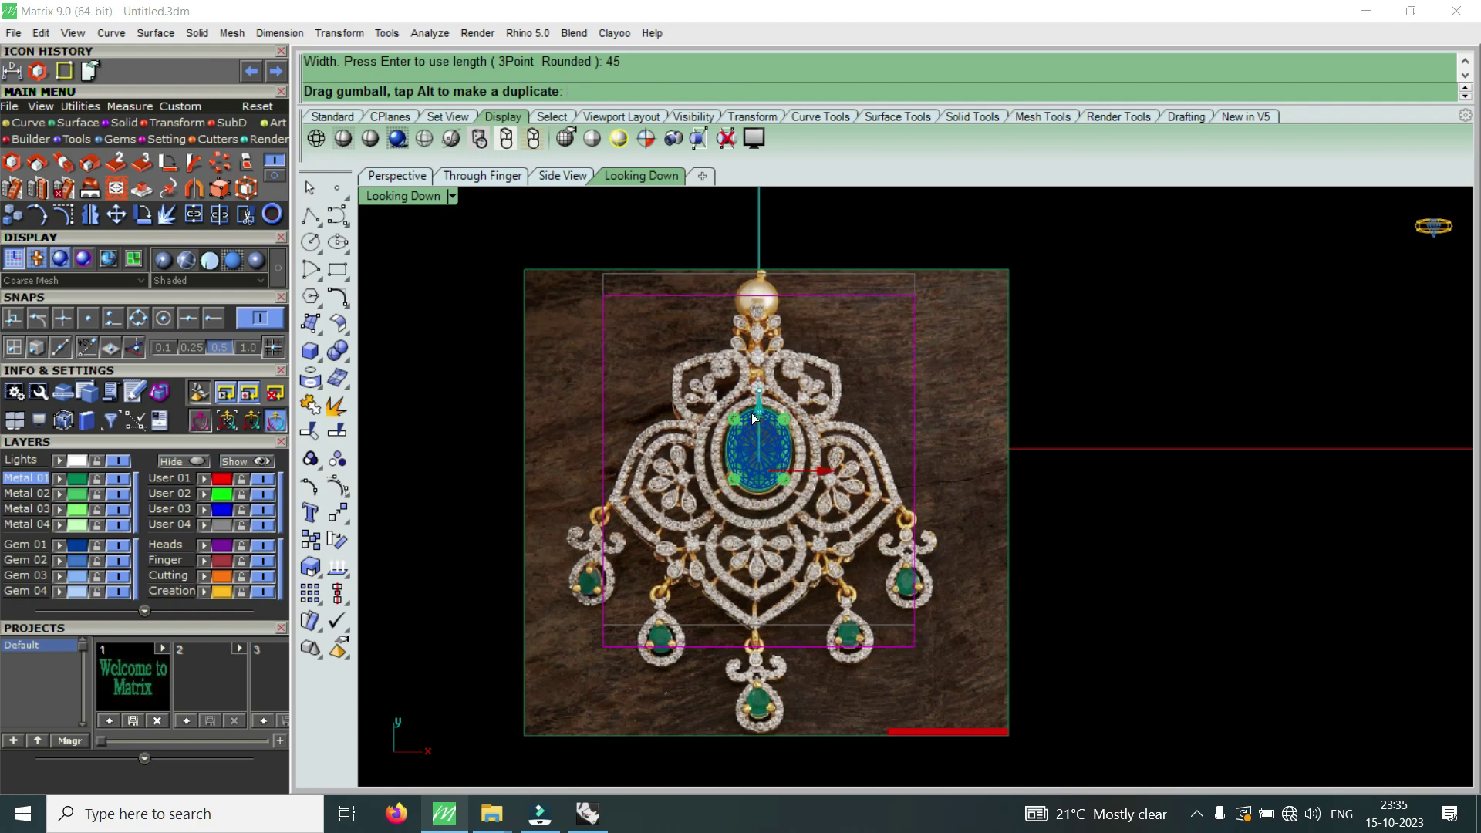
drag(755, 419, 758, 403)
scroll(757, 436, up, 3)
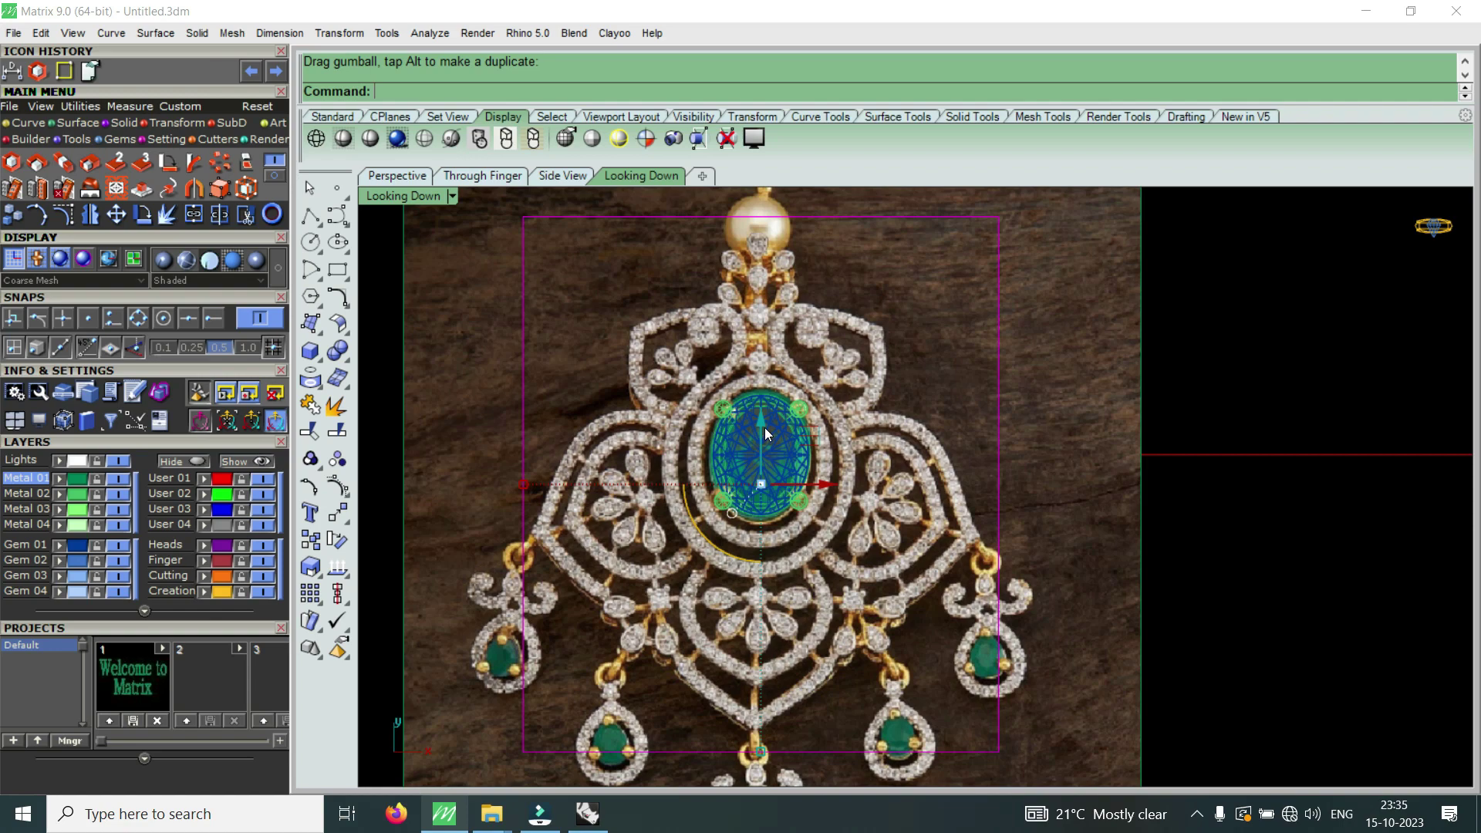
- Measure the first diamond band on the photo at 1.175 mm
click(12, 75)
scroll(521, 435, up, 3)
scroll(520, 435, up, 3)
scroll(521, 435, up, 3)
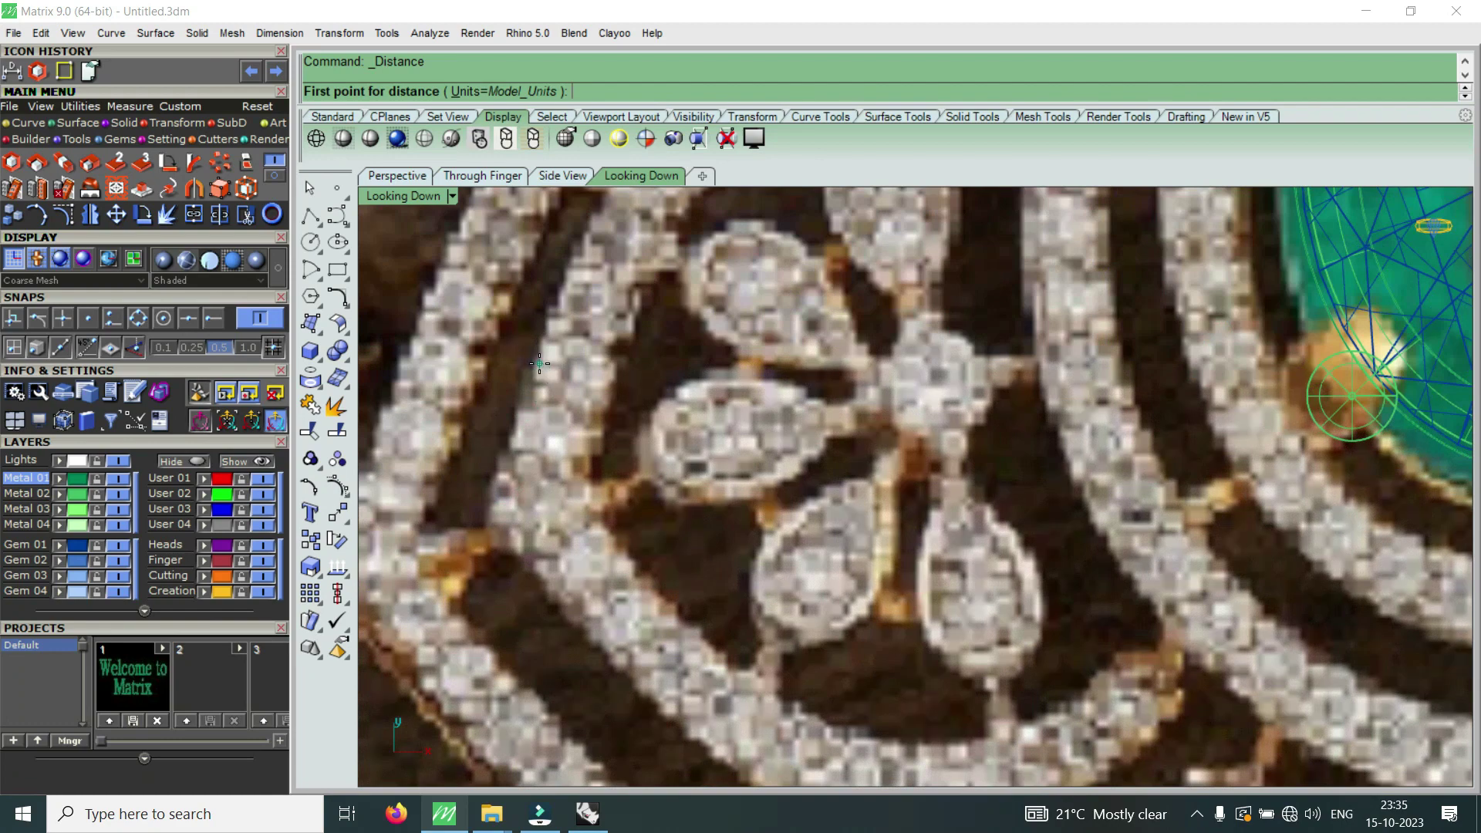
click(539, 363)
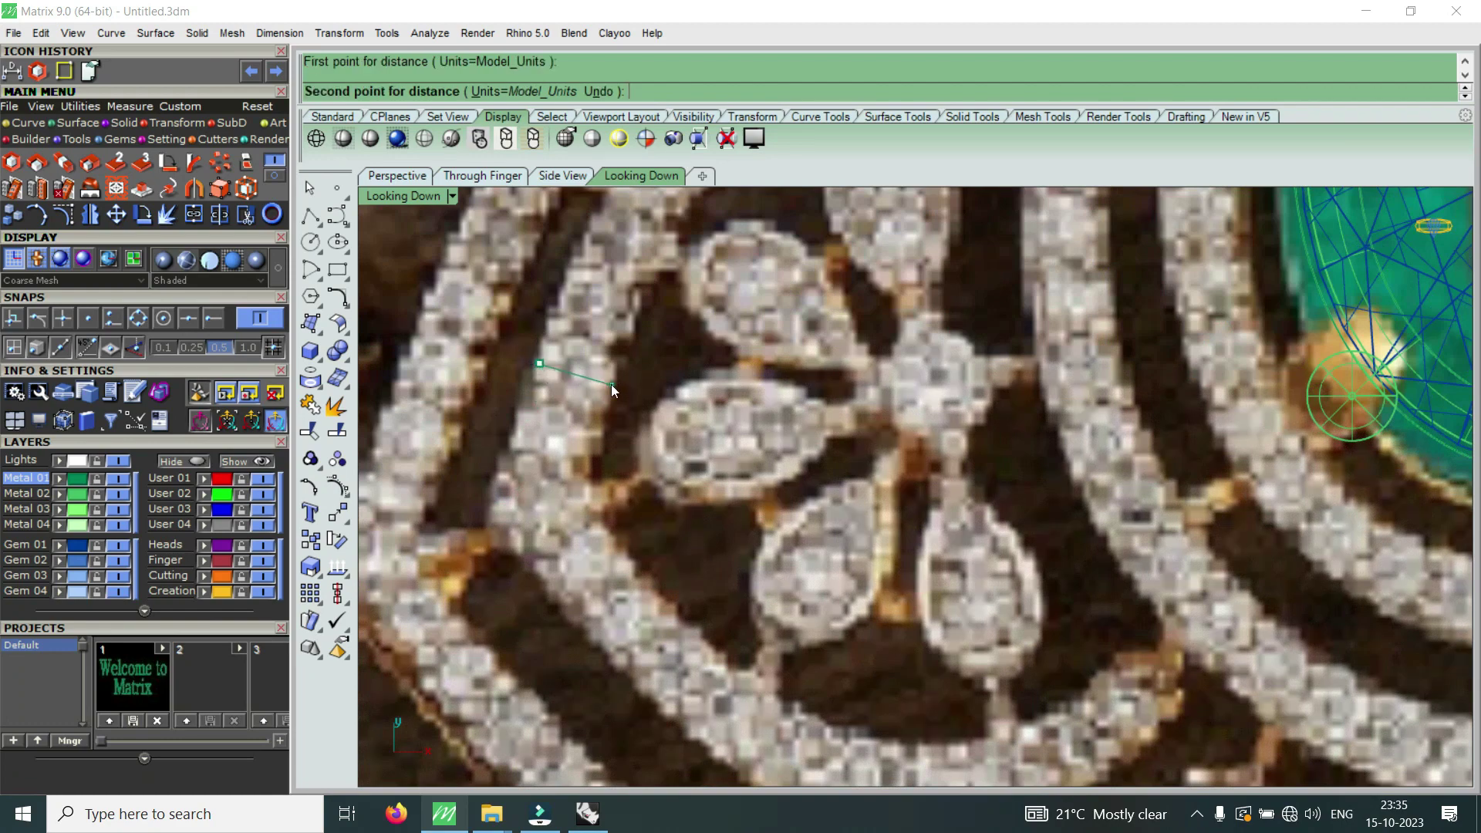
click(612, 386)
- Measure the second band beside the emerald at 1.245 mm
scroll(611, 384, down, 2)
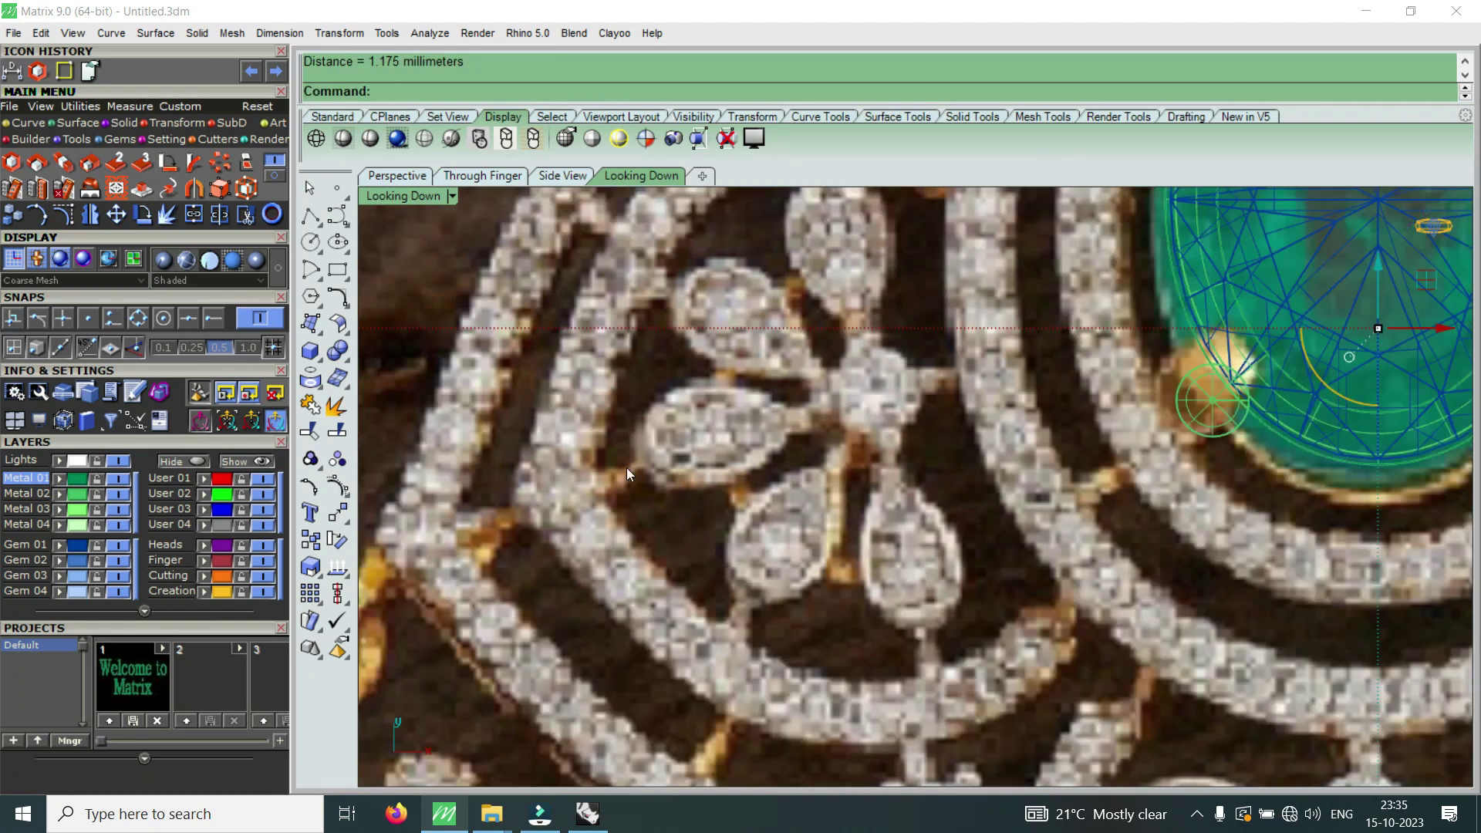
scroll(651, 443, down, 1)
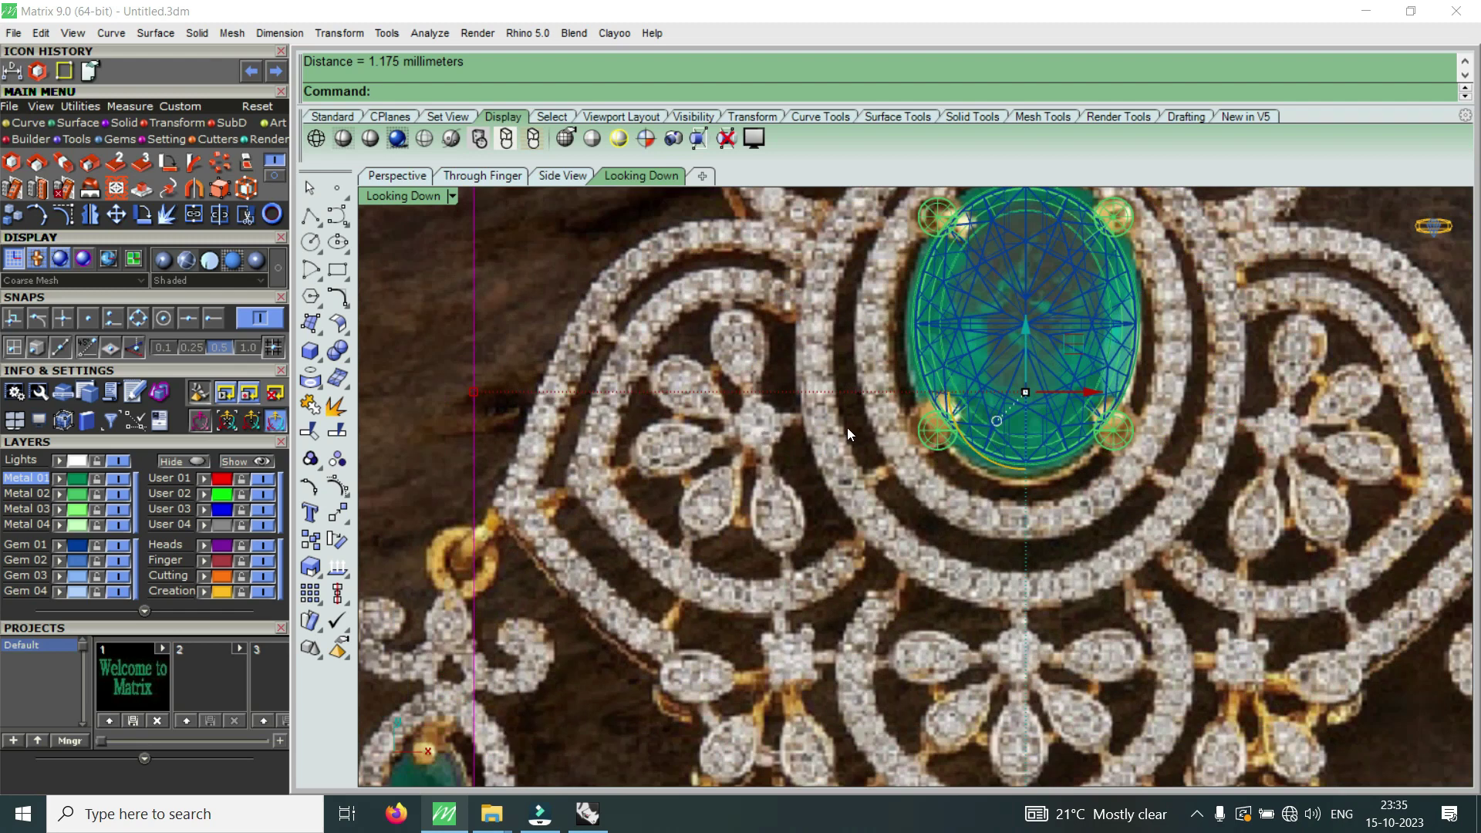
scroll(829, 433, up, 2)
key(Return)
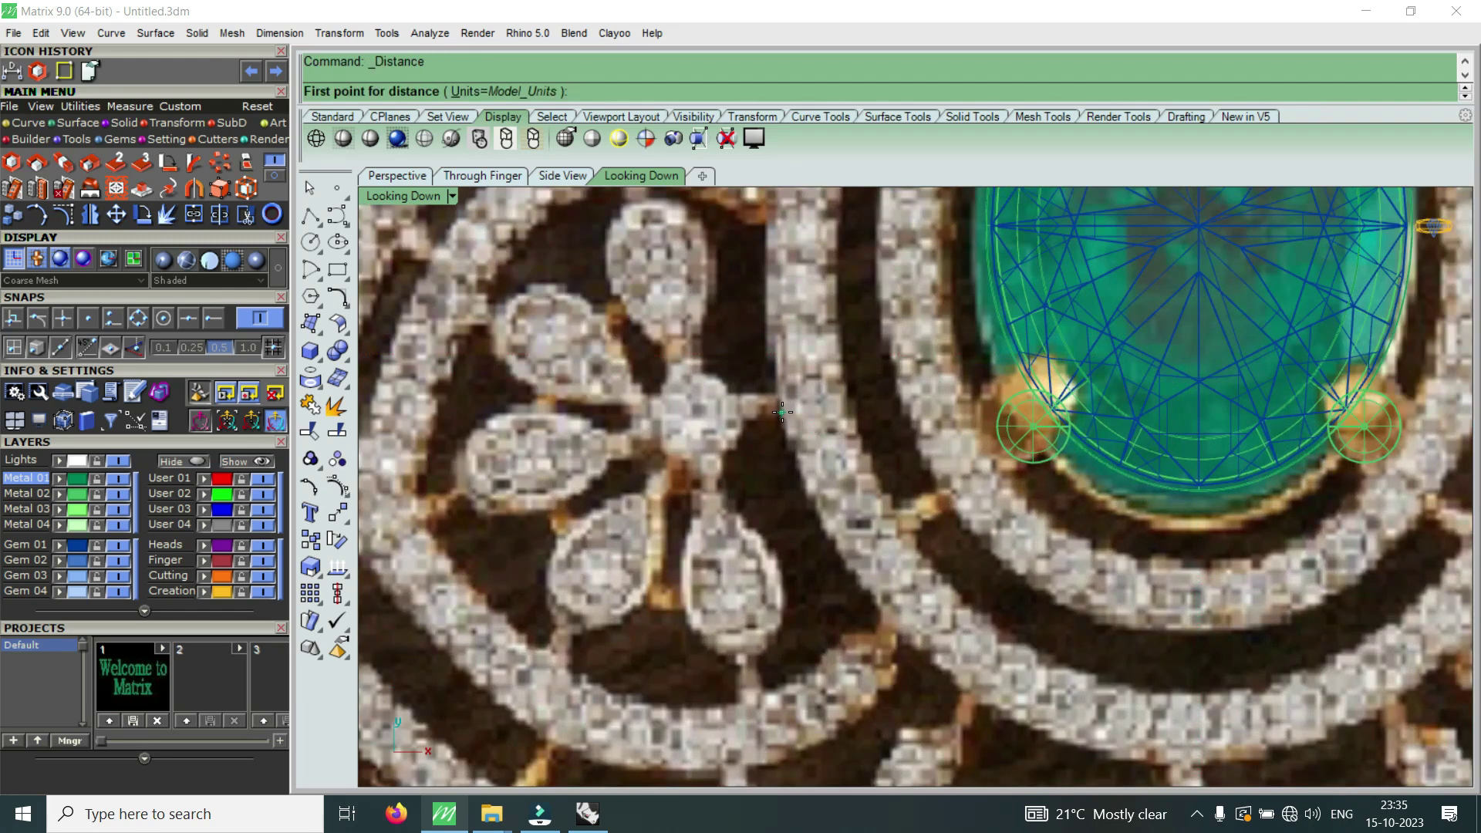
click(793, 414)
click(844, 402)
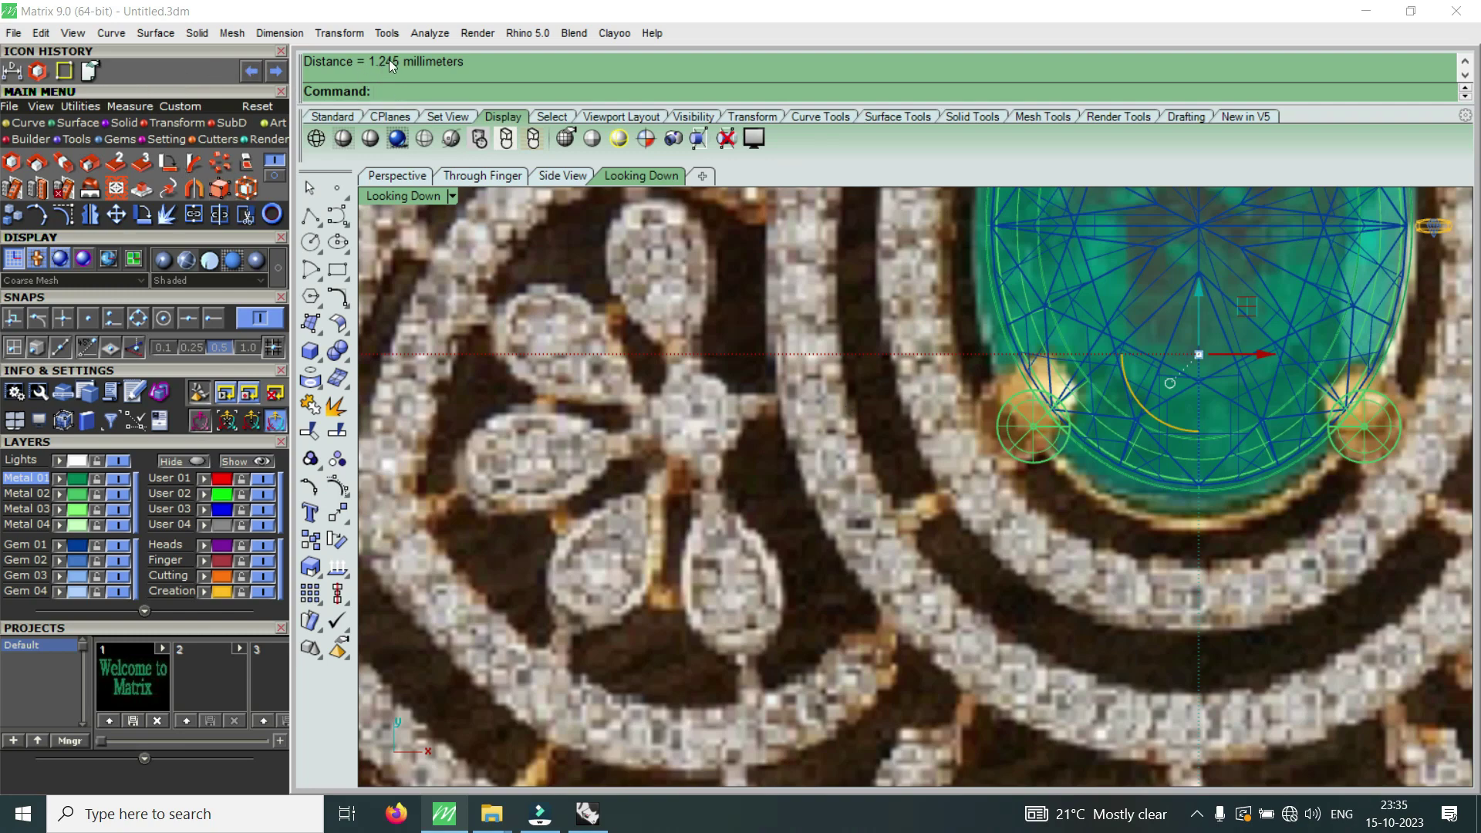
- Zoom out and select the reference photo of the pendant
scroll(858, 463, down, 4)
scroll(858, 463, down, 1)
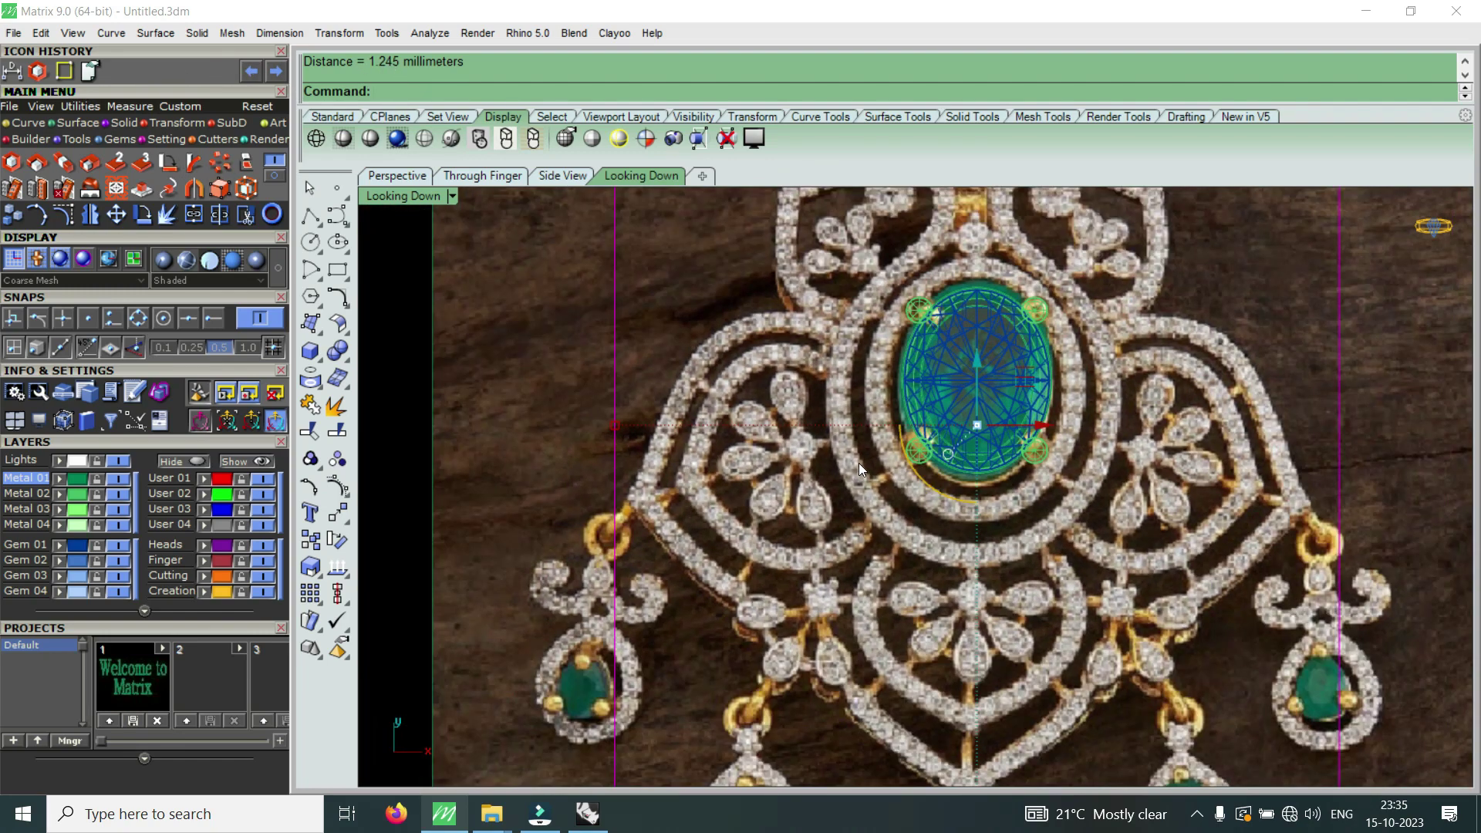
scroll(858, 463, down, 2)
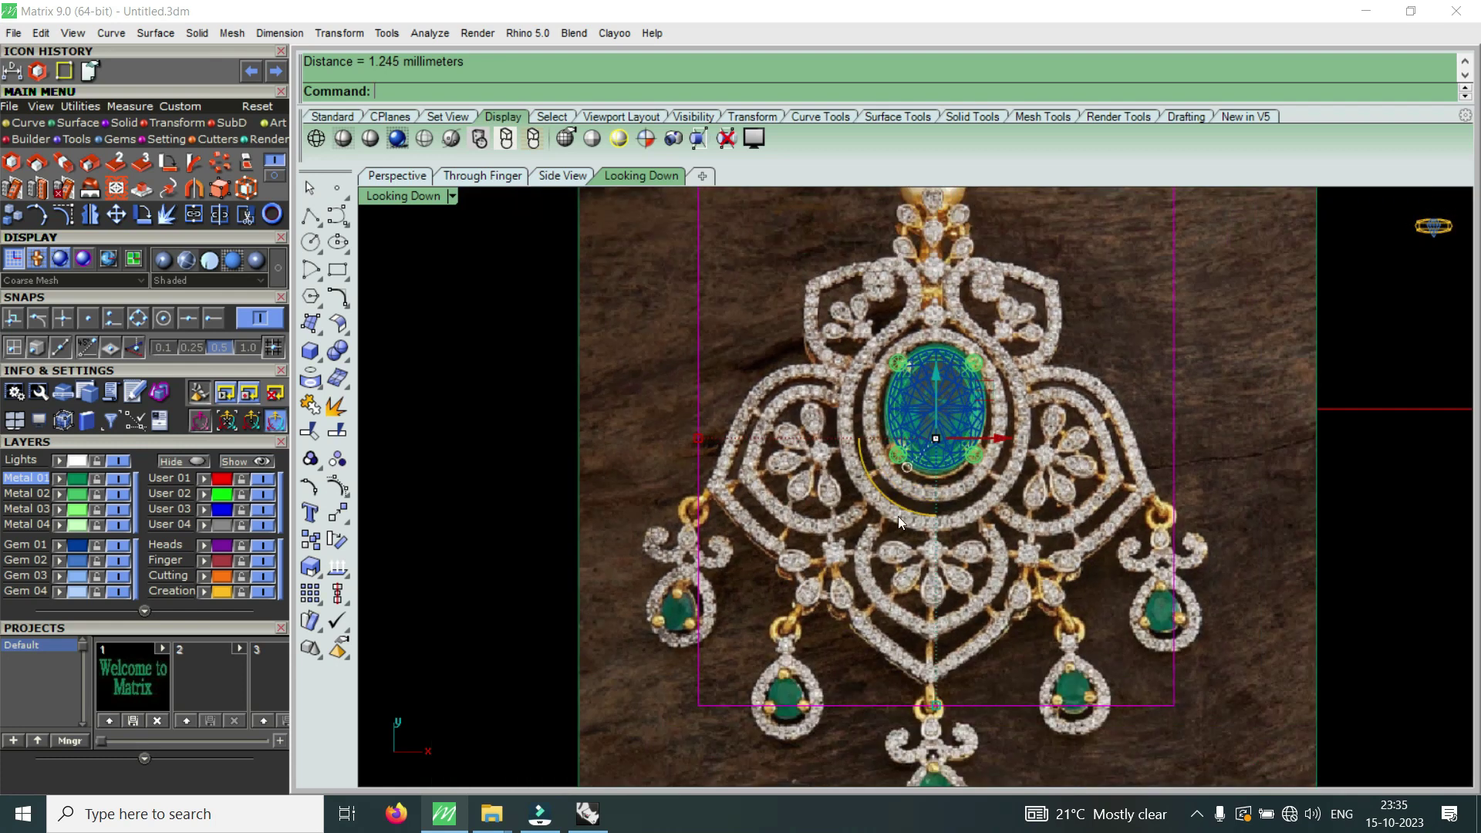
click(1047, 534)
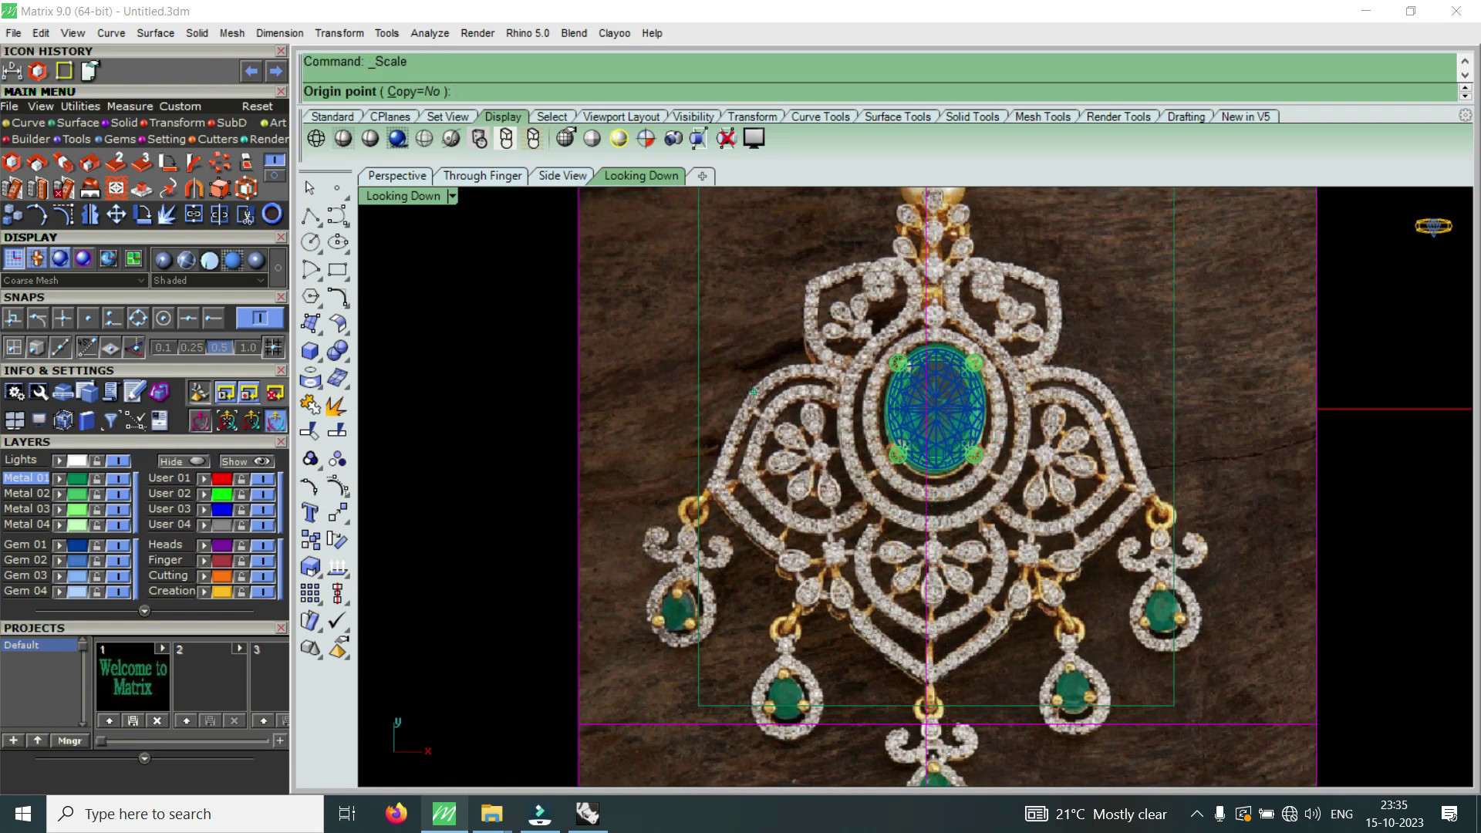
- Scale the reference photo up around origin 0 using two reference points
text(0)
key(Return)
scroll(1003, 463, down, 2)
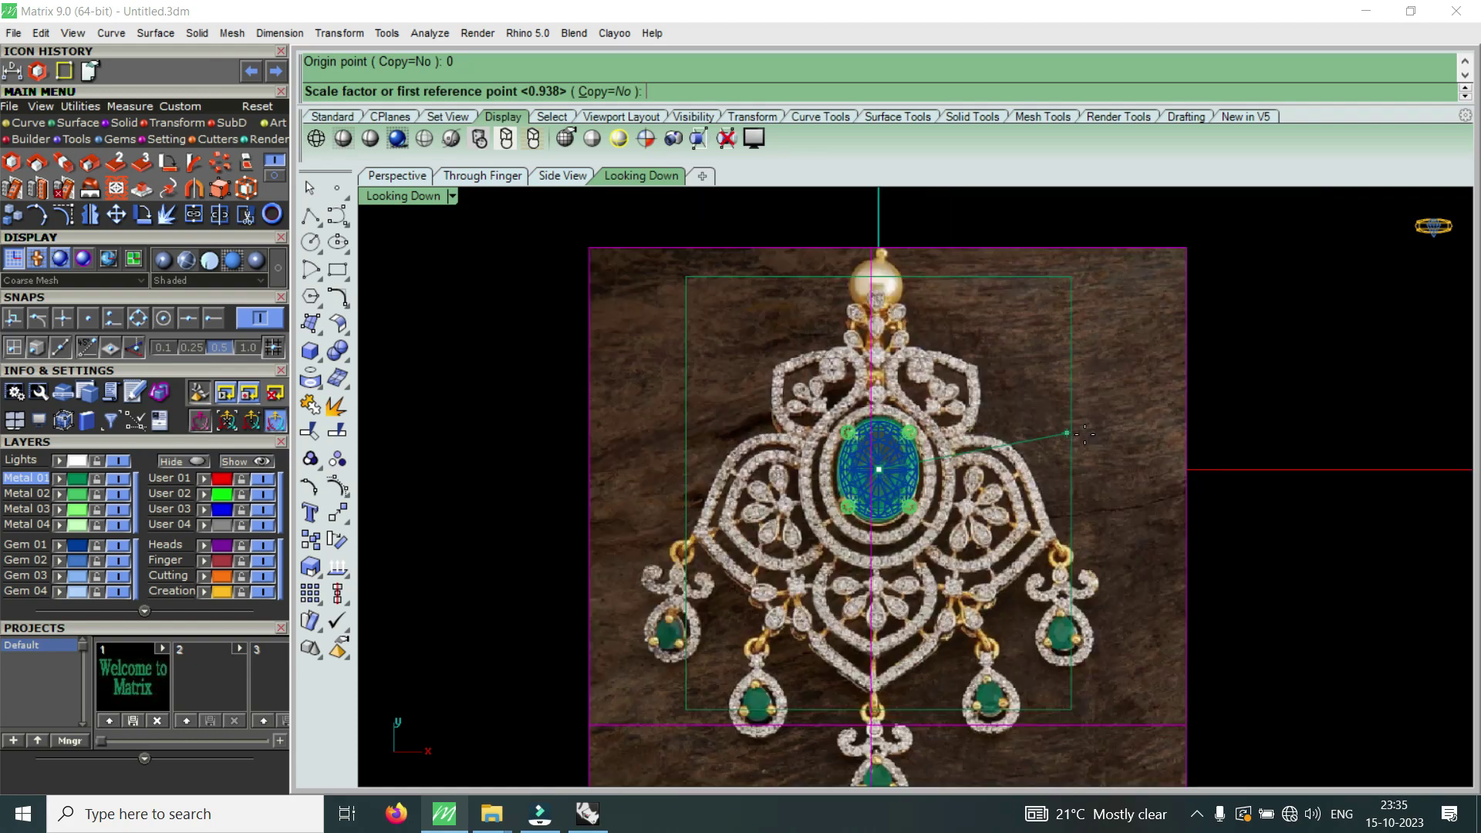
click(1165, 509)
scroll(1169, 521, up, 2)
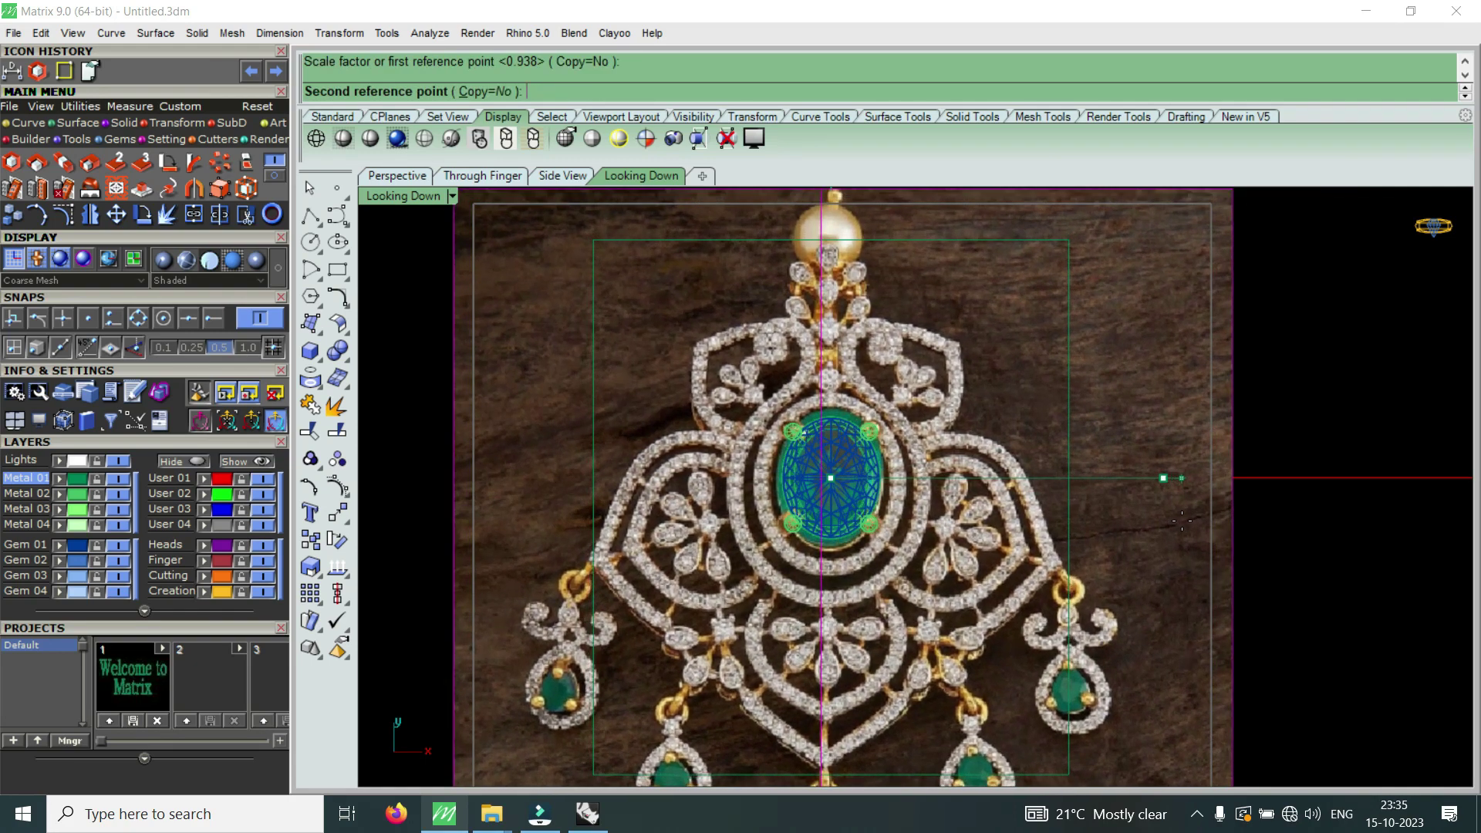
click(1188, 523)
key(Escape)
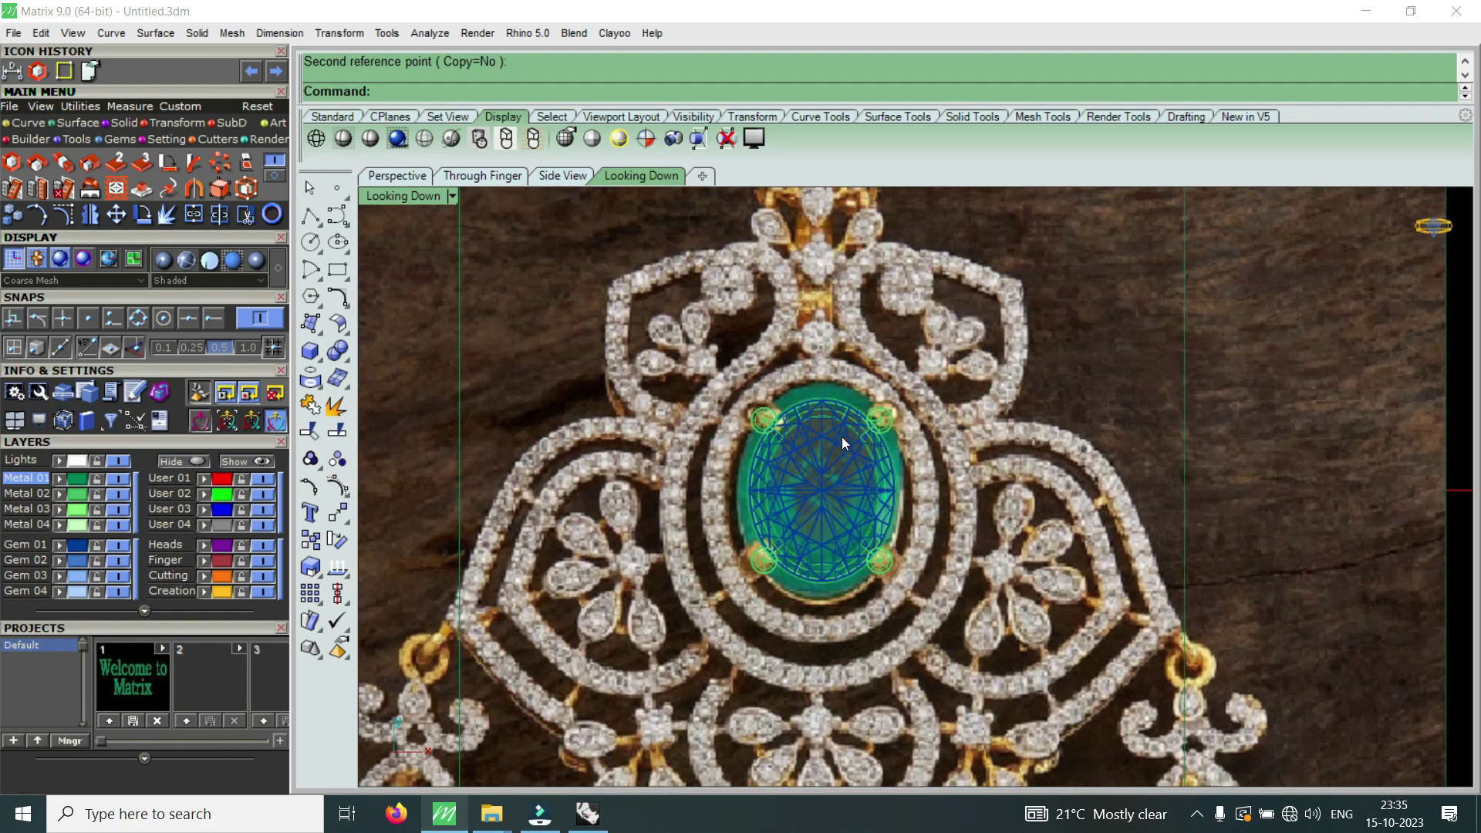
- Measure the oval head's width end to end as 10 mm, snapping to curve ends
scroll(840, 449, down, 5)
scroll(763, 391, down, 5)
scroll(926, 378, up, 3)
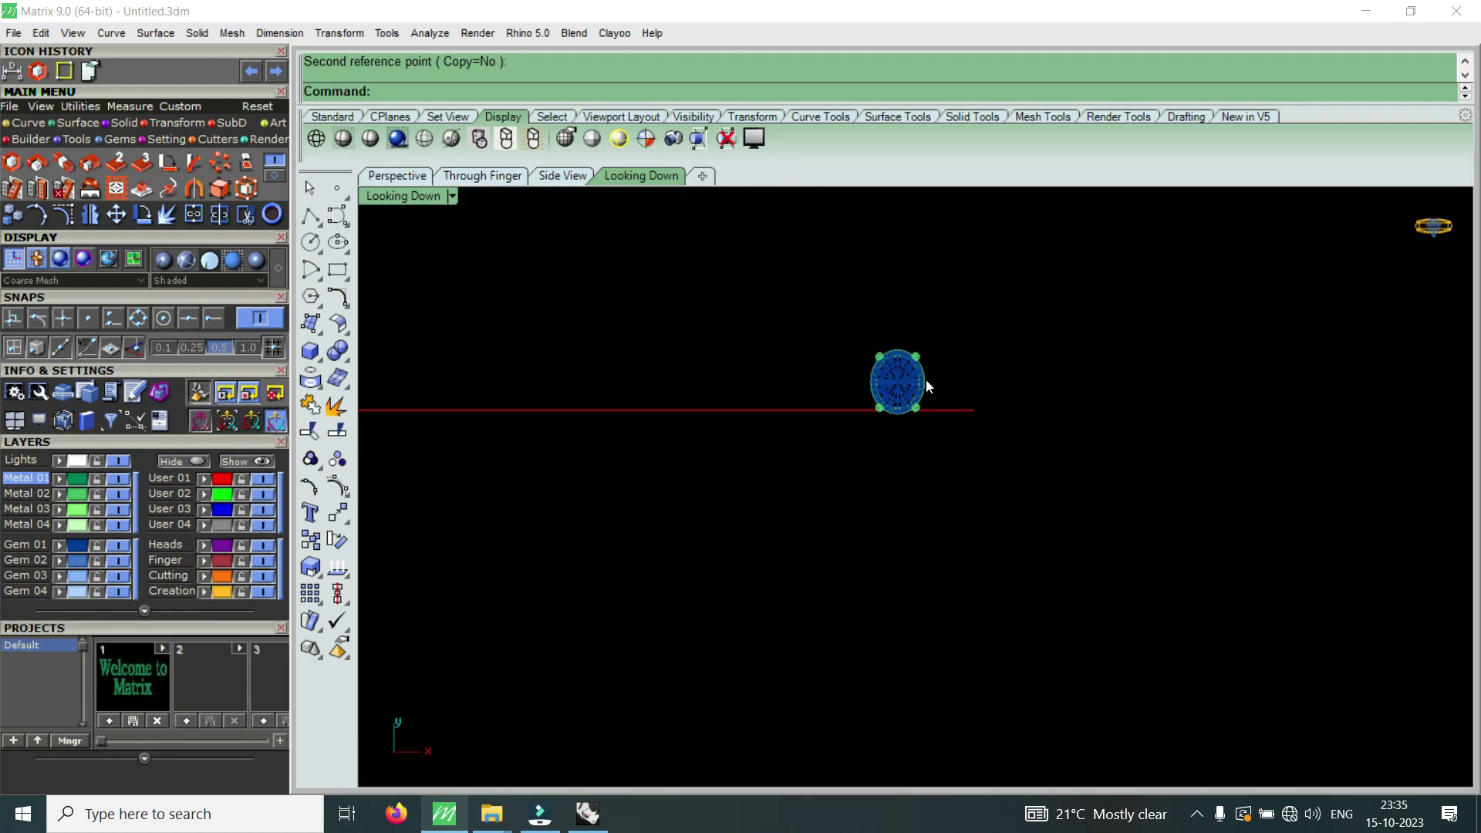
scroll(872, 379, up, 3)
scroll(788, 387, up, 3)
click(166, 214)
click(218, 317)
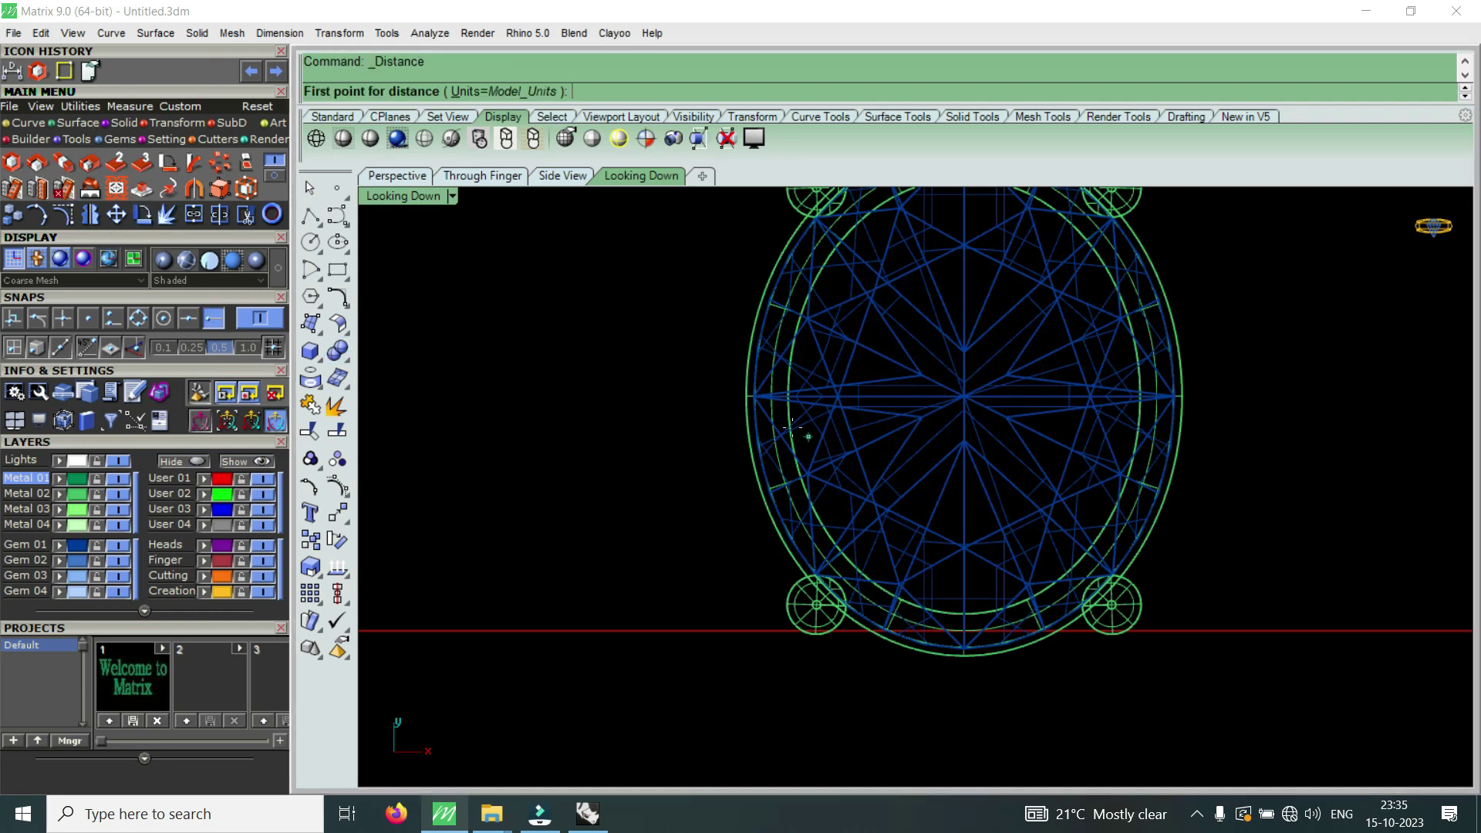
click(753, 396)
click(1178, 397)
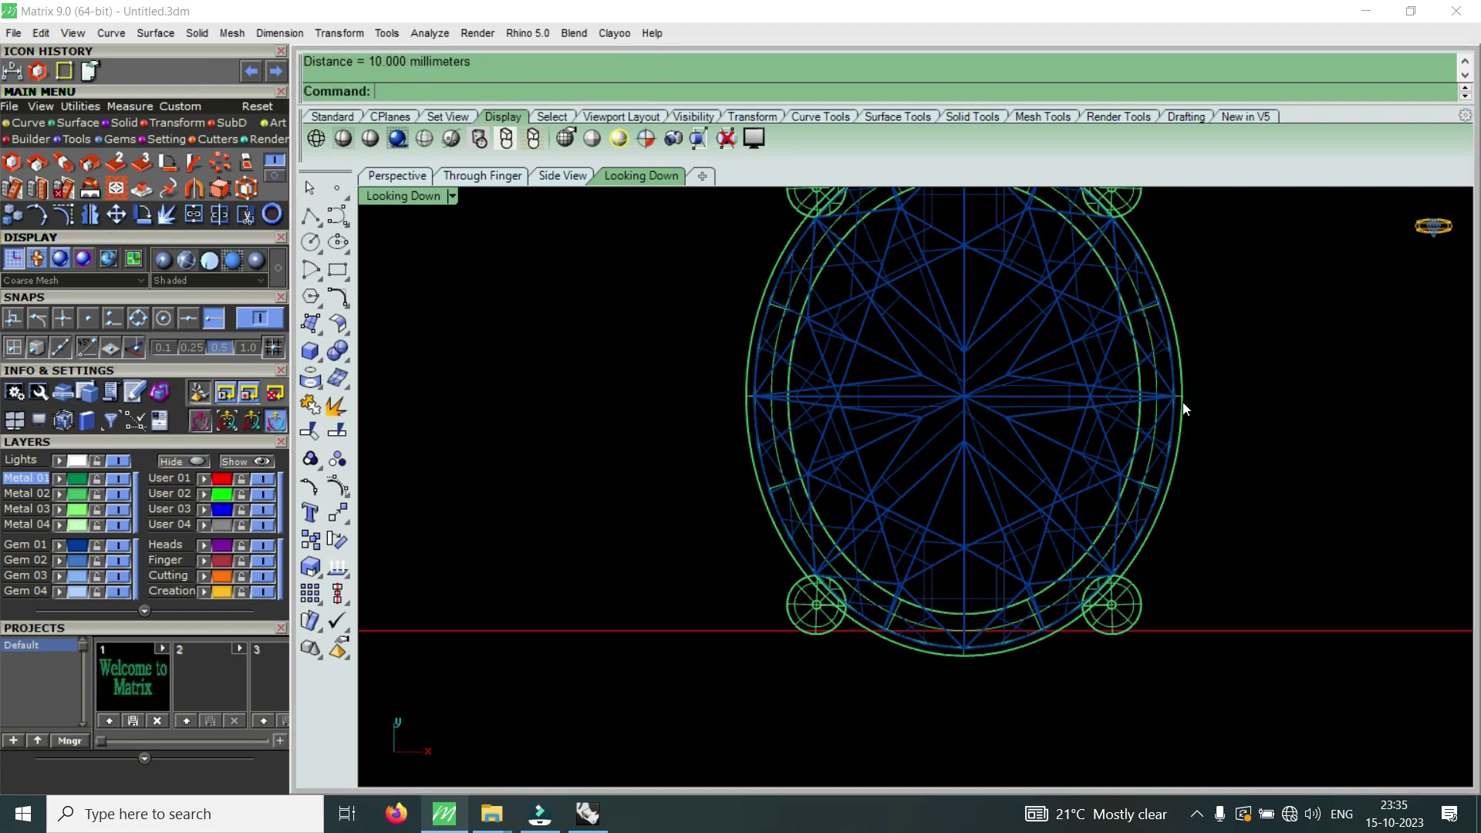
- Measure the oval head's length as 11.977 mm and select all its parts
scroll(1039, 594, down, 1)
scroll(1014, 605, up, 3)
key(Return)
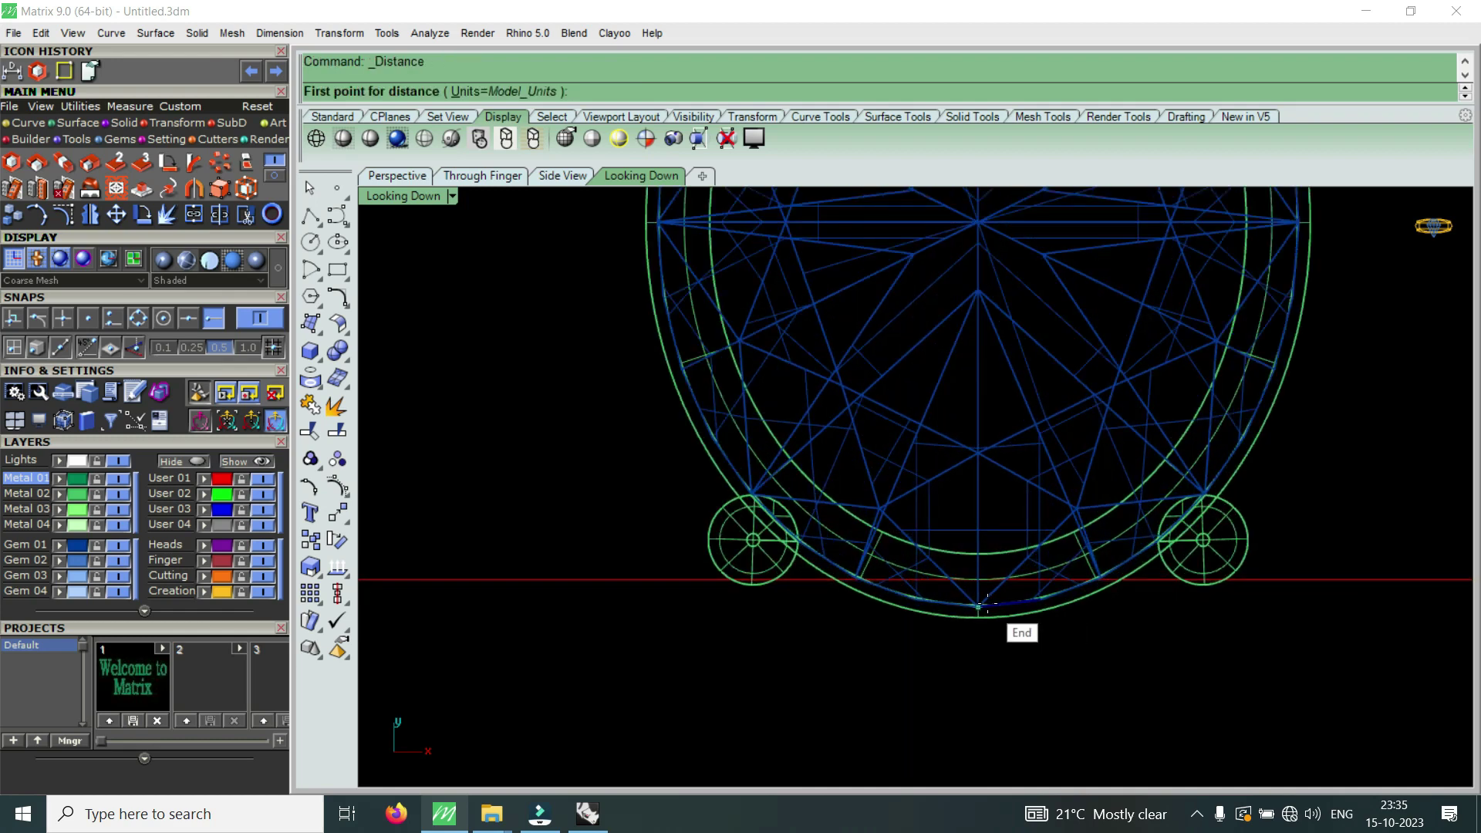
click(1010, 611)
scroll(1010, 611, down, 3)
scroll(980, 478, up, 2)
click(975, 323)
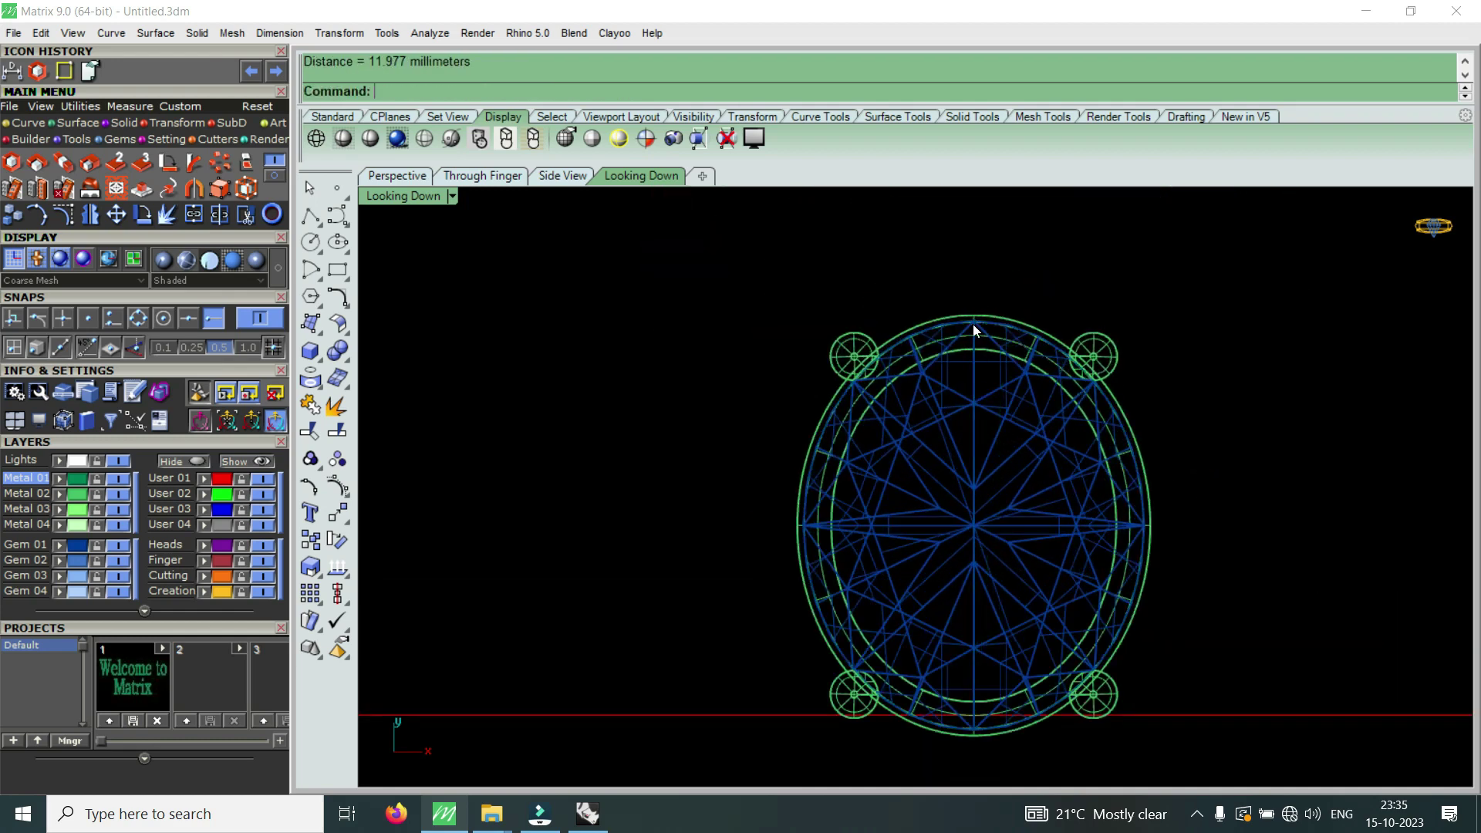
scroll(999, 347, down, 3)
key(ctrl+a)
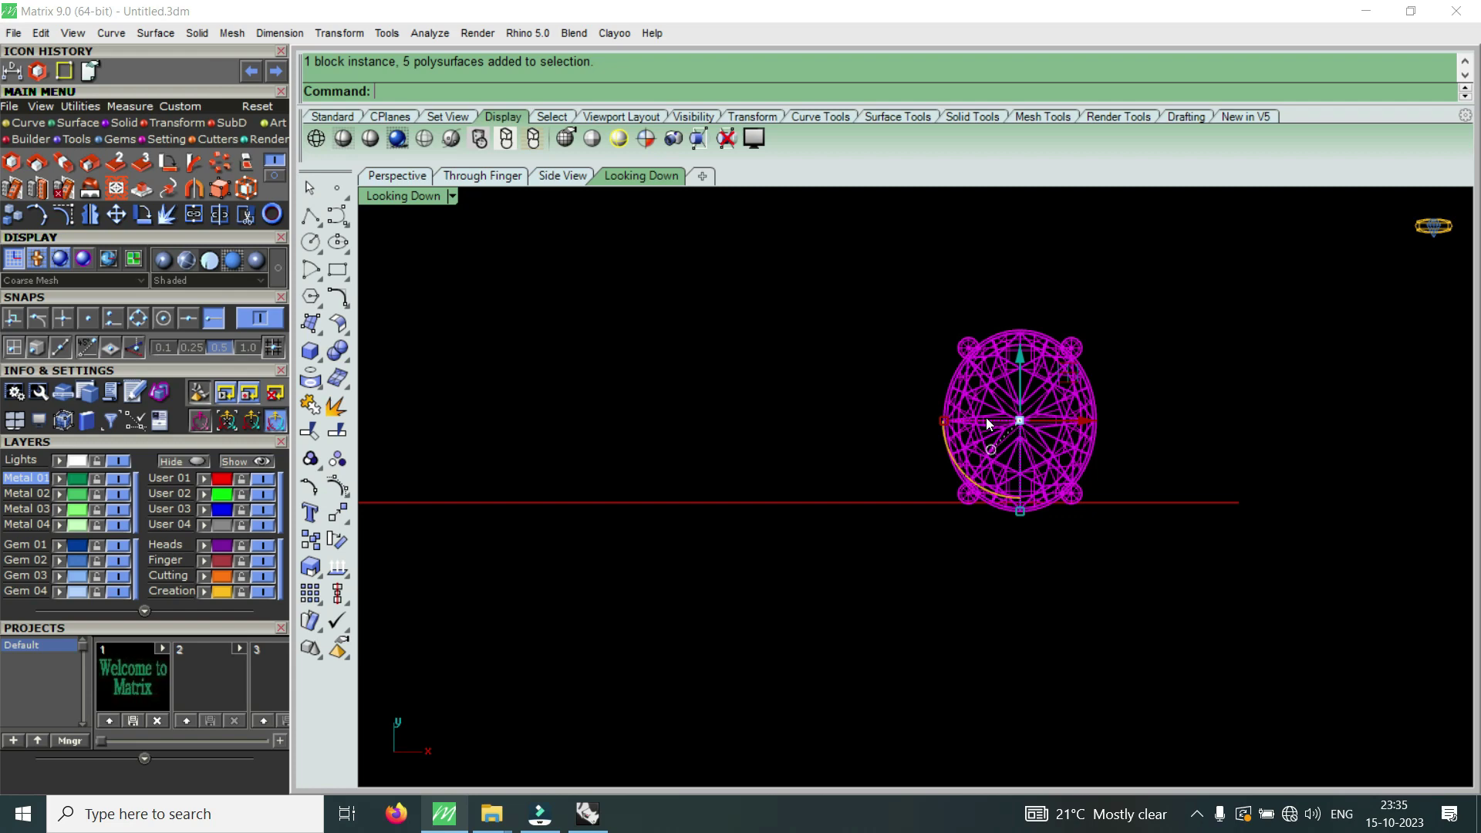
- Copy the selected oval head using its centre as the base point
click(11, 215)
click(1019, 421)
scroll(1026, 421, down, 5)
scroll(1052, 420, down, 2)
scroll(784, 430, up, 5)
scroll(701, 413, up, 3)
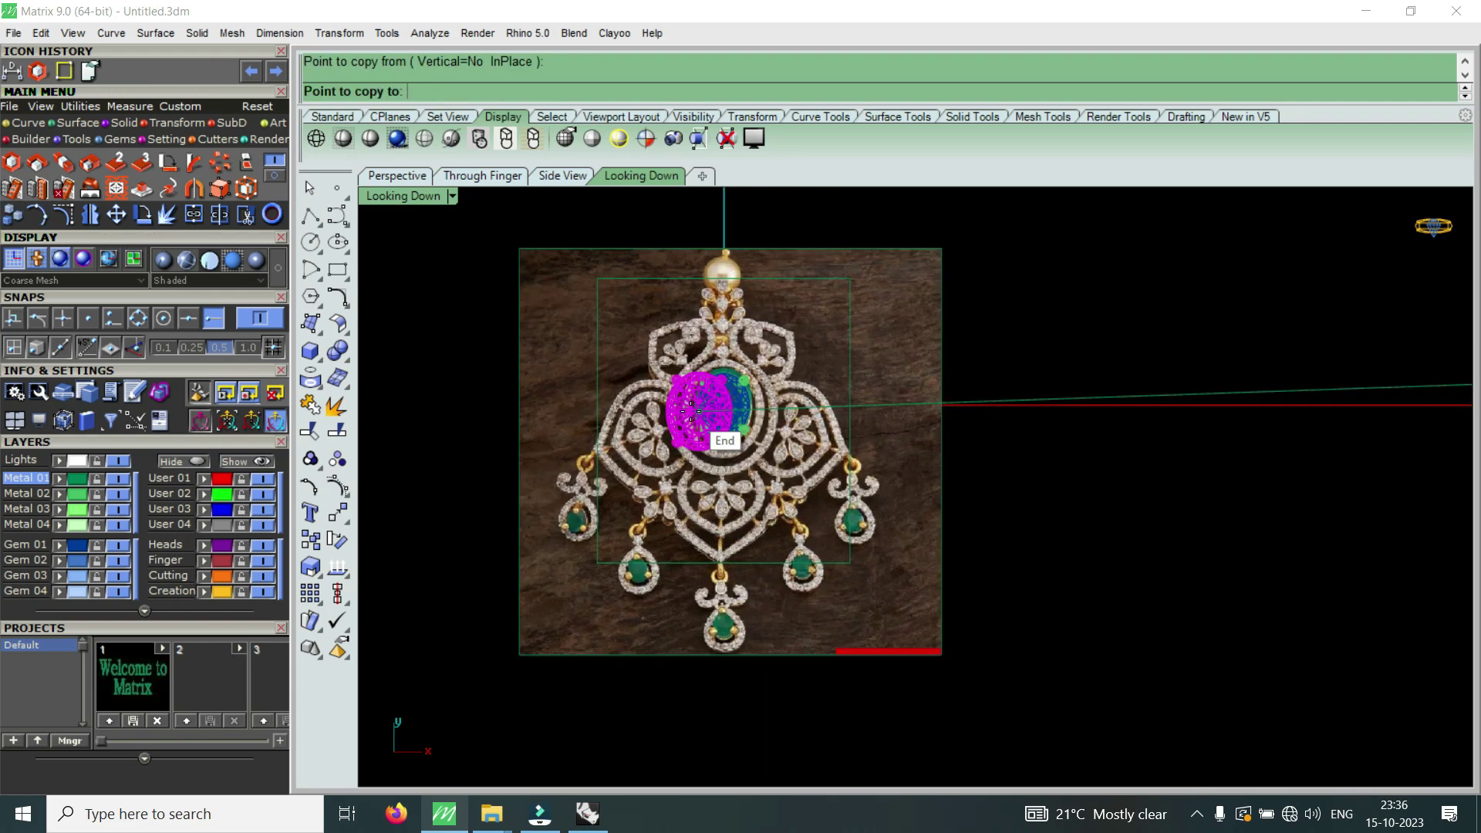
scroll(739, 402, up, 4)
scroll(740, 401, up, 1)
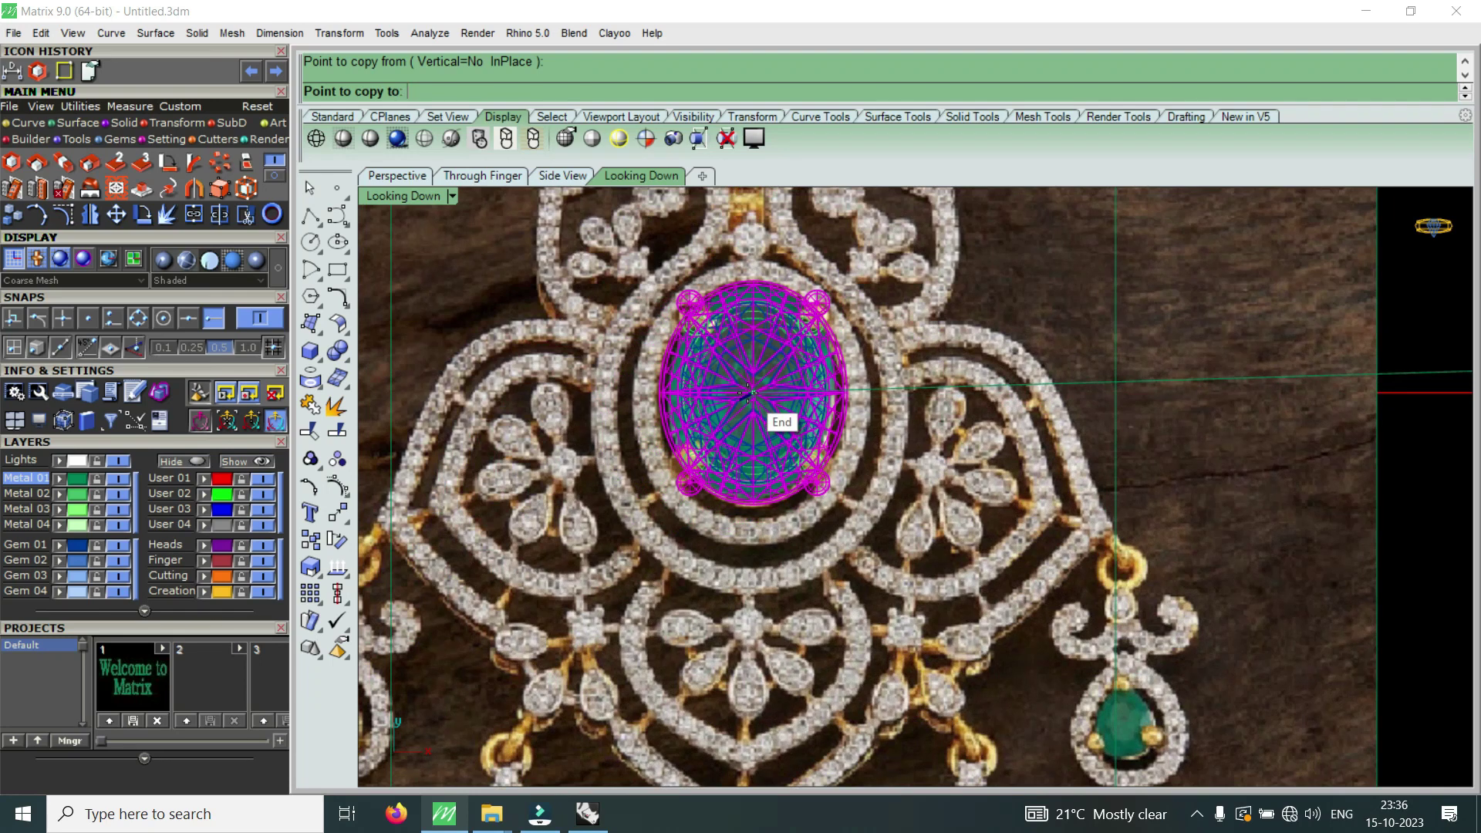
scroll(748, 394, down, 2)
scroll(747, 394, down, 4)
scroll(747, 393, down, 1)
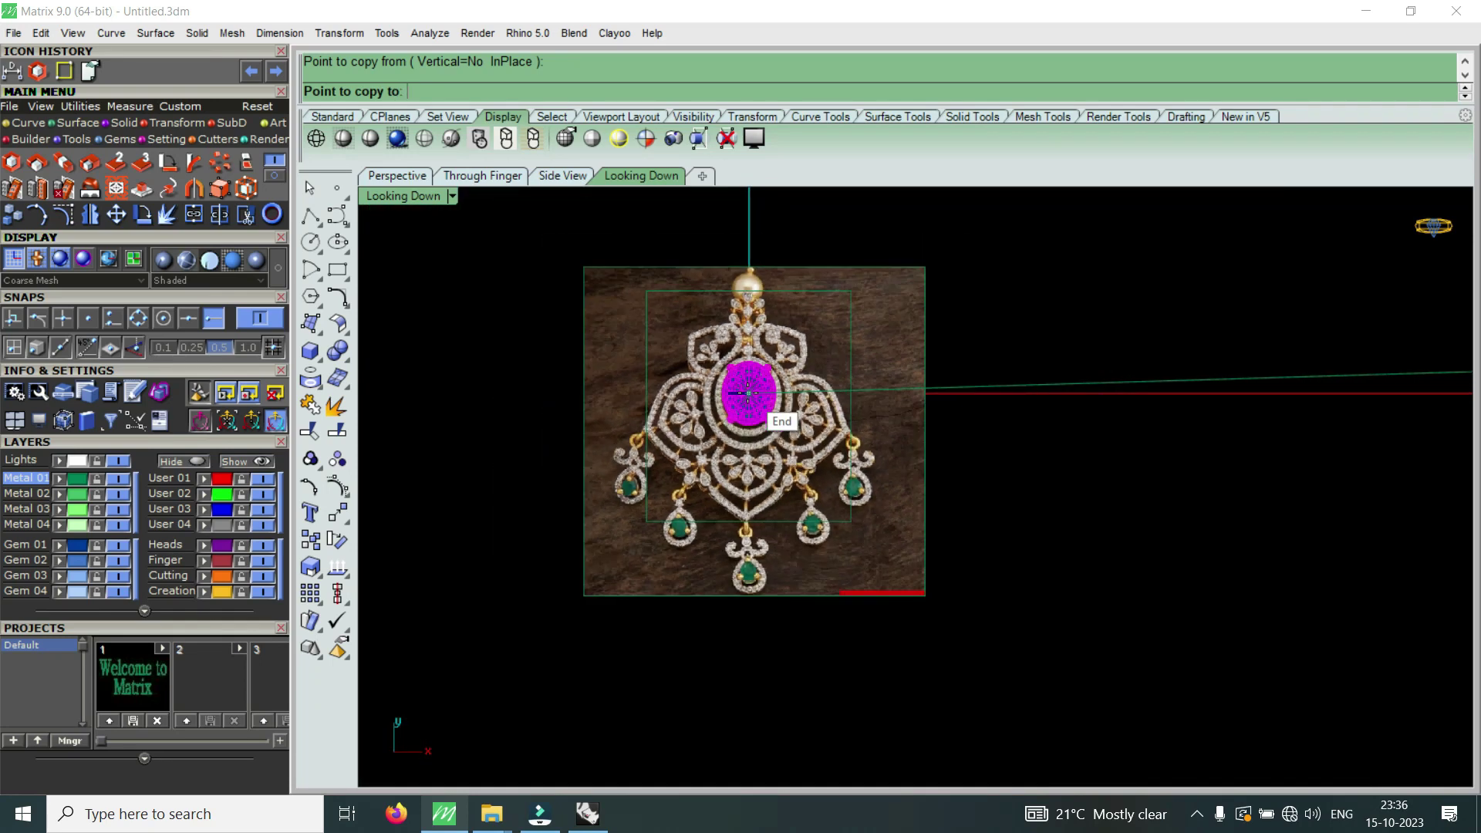
key(Return)
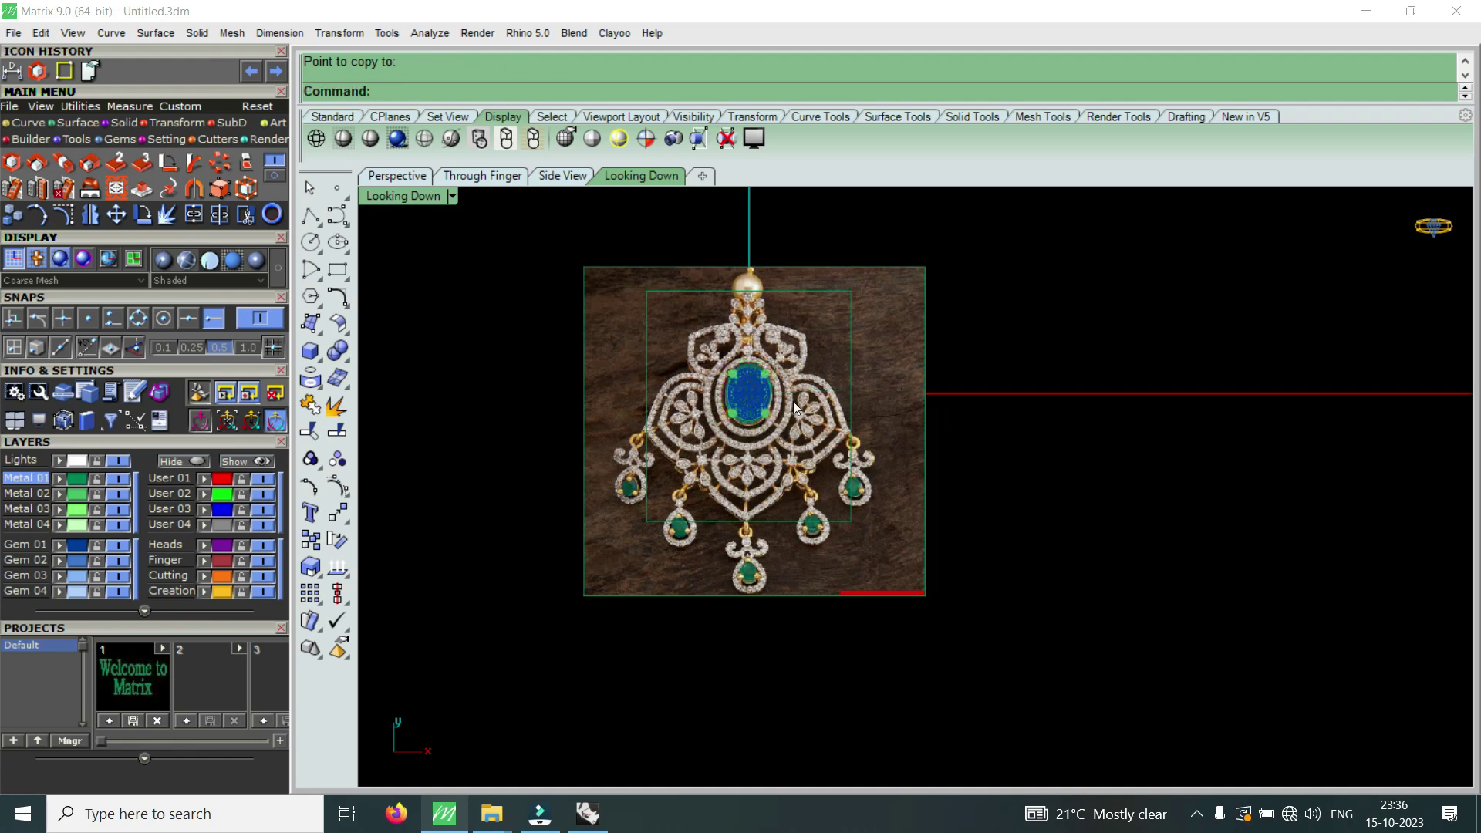
- Move the rectangle framing the pendant photo onto the red User 01 layer
scroll(793, 402, up, 2)
click(891, 414)
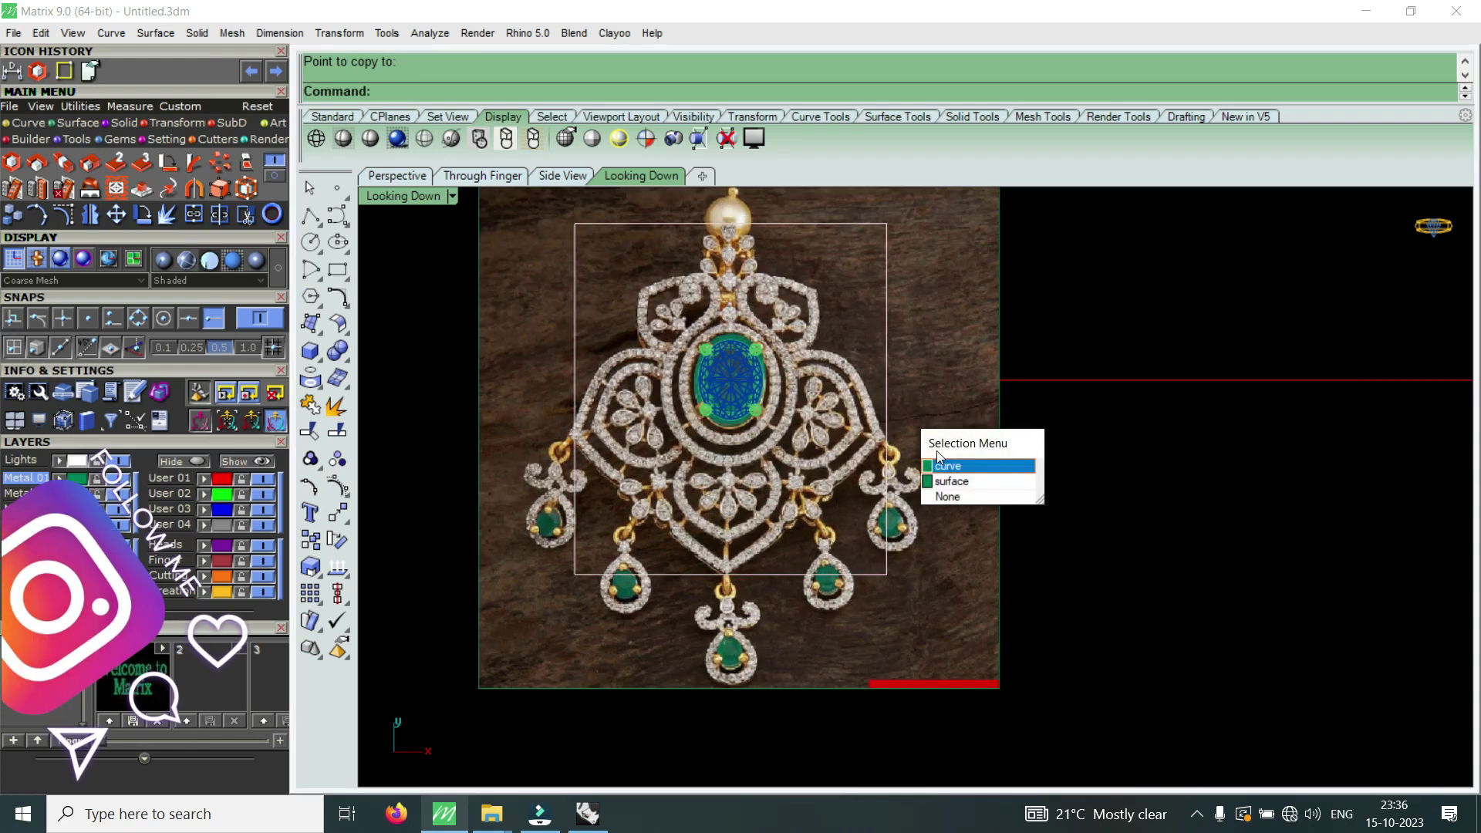
click(961, 467)
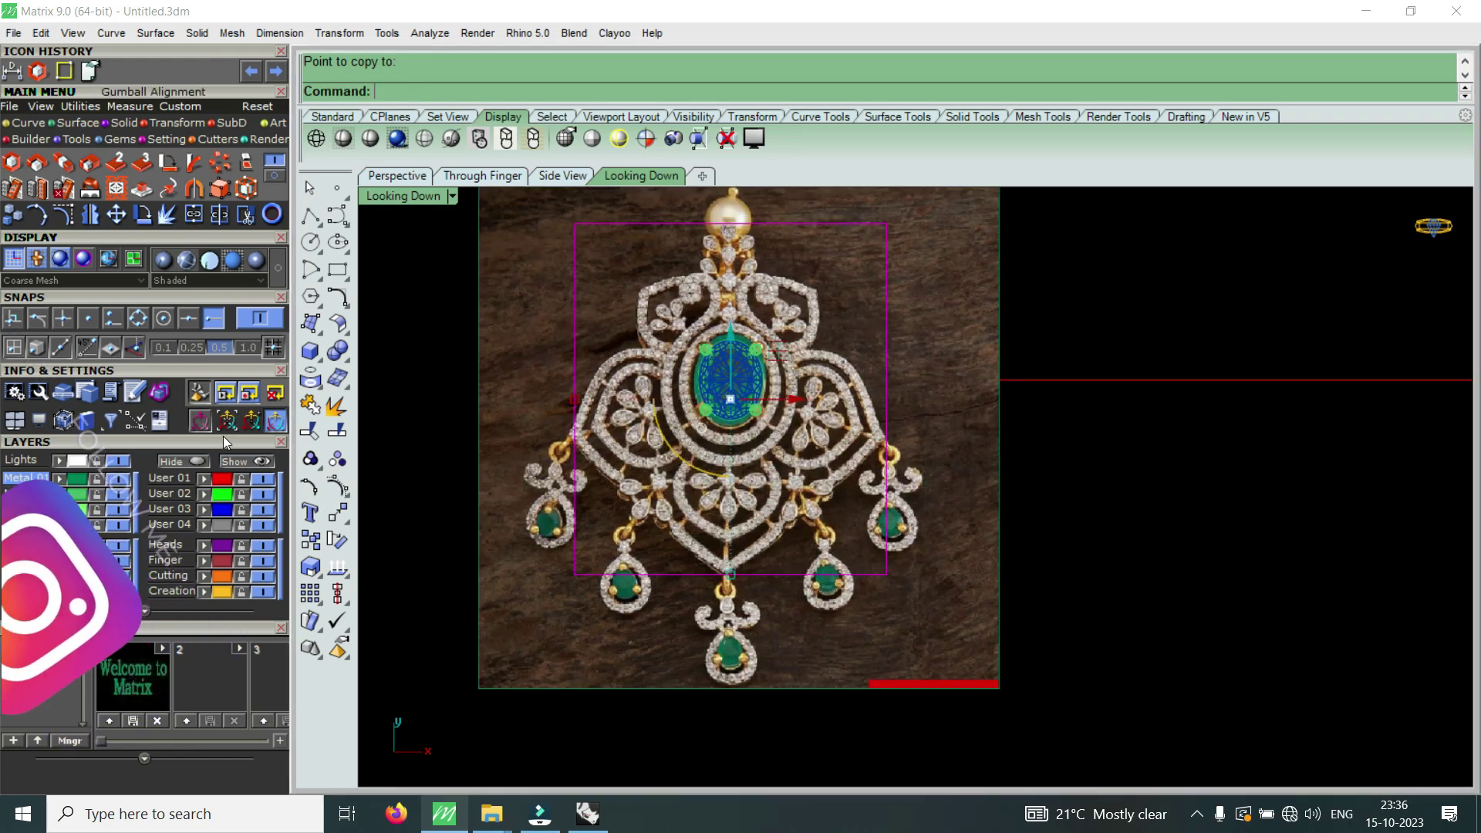
click(206, 479)
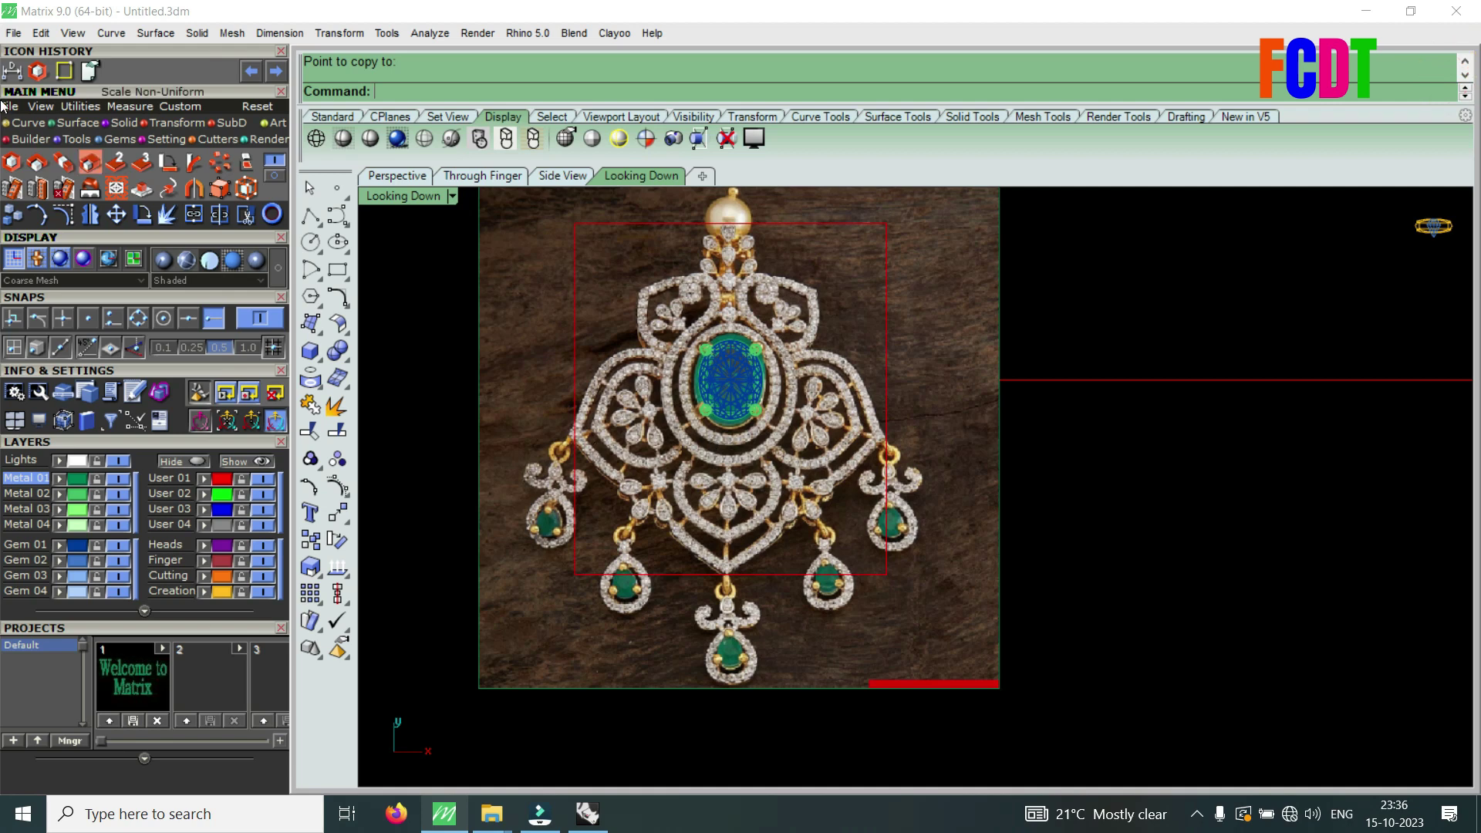
click(13, 33)
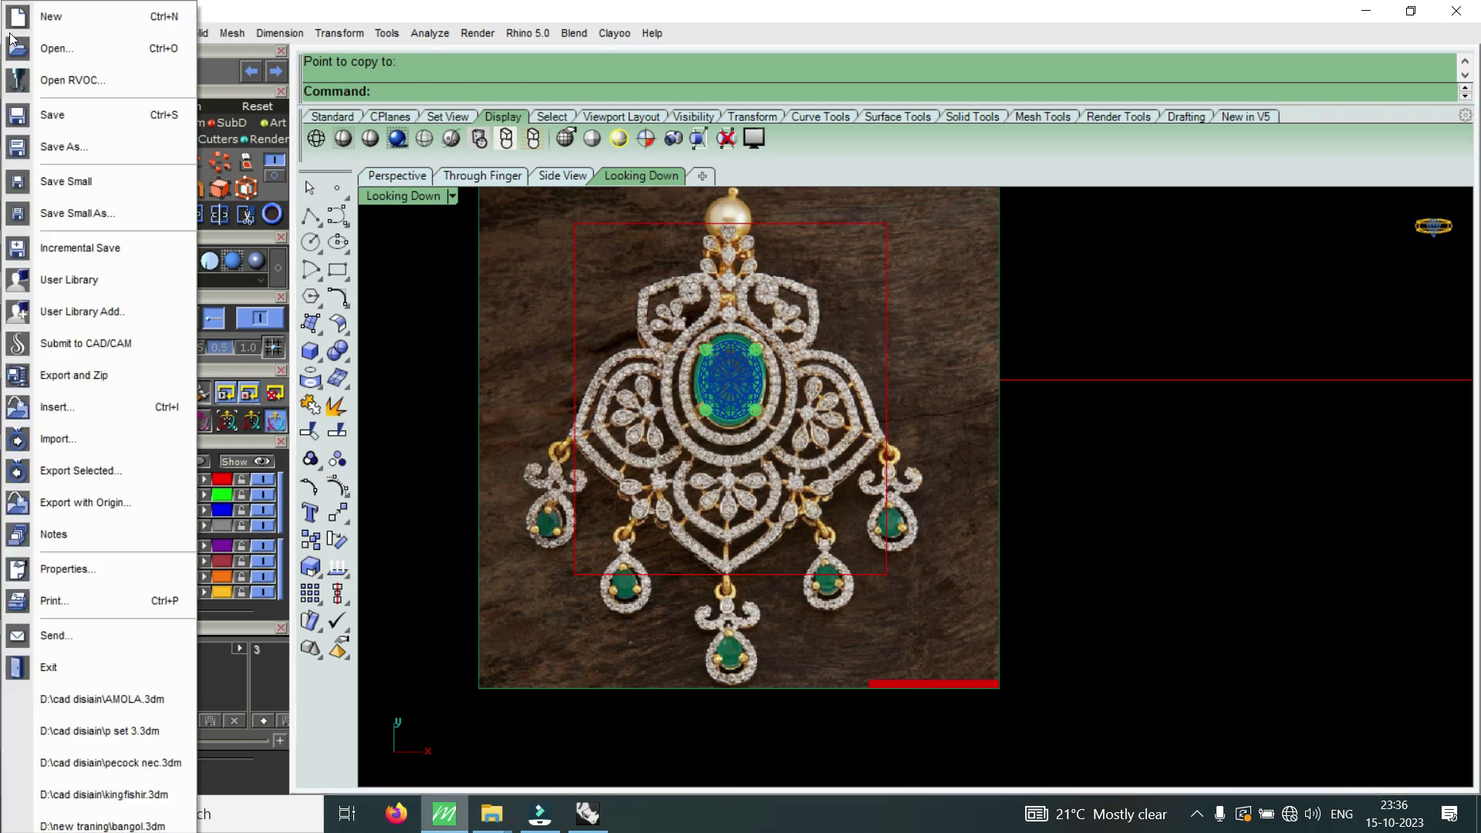
- Save the model as 'pendant 1.3dm' in the cad disiain folder on D:
click(96, 192)
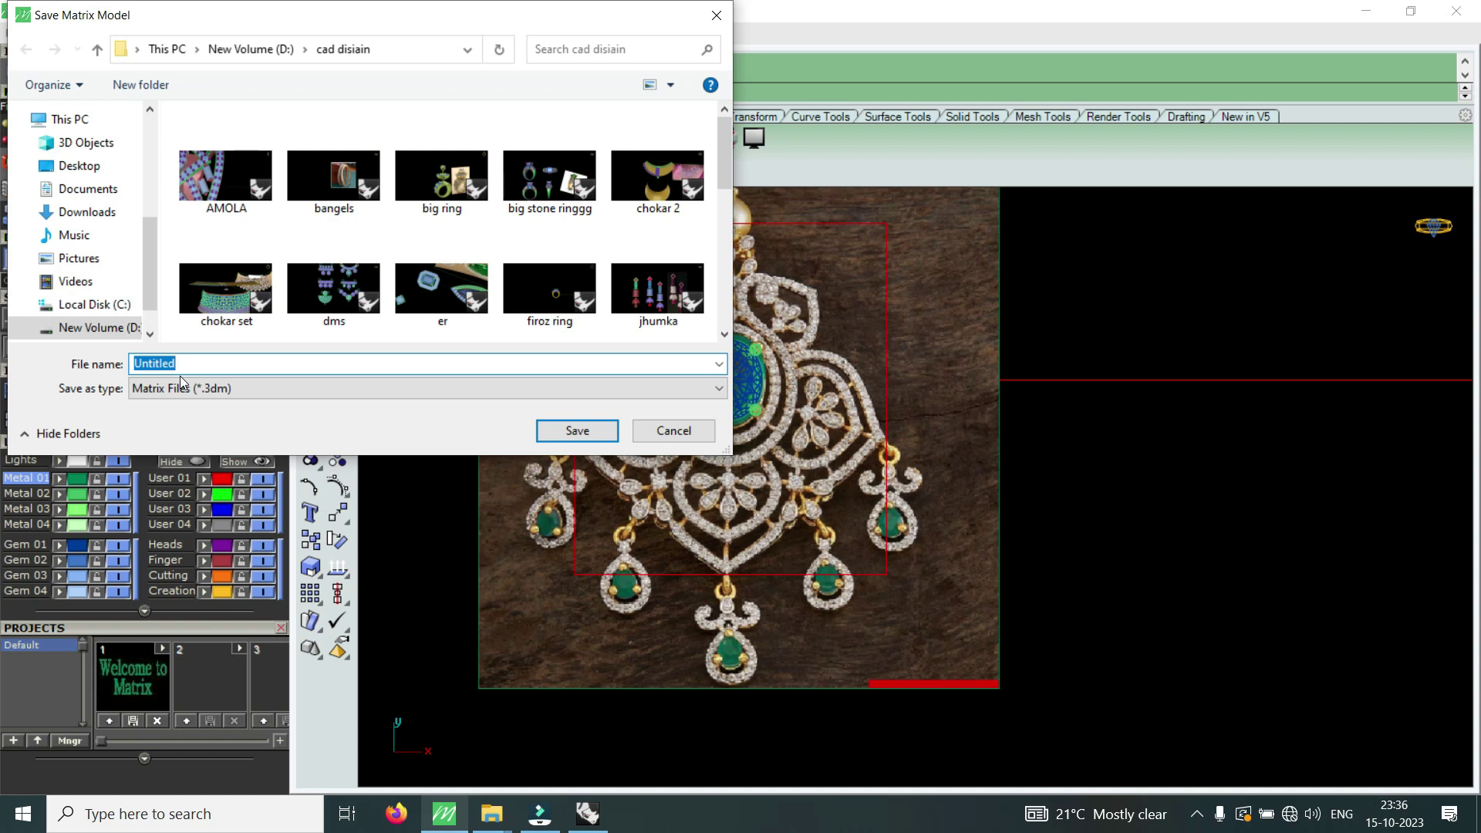
text(p)
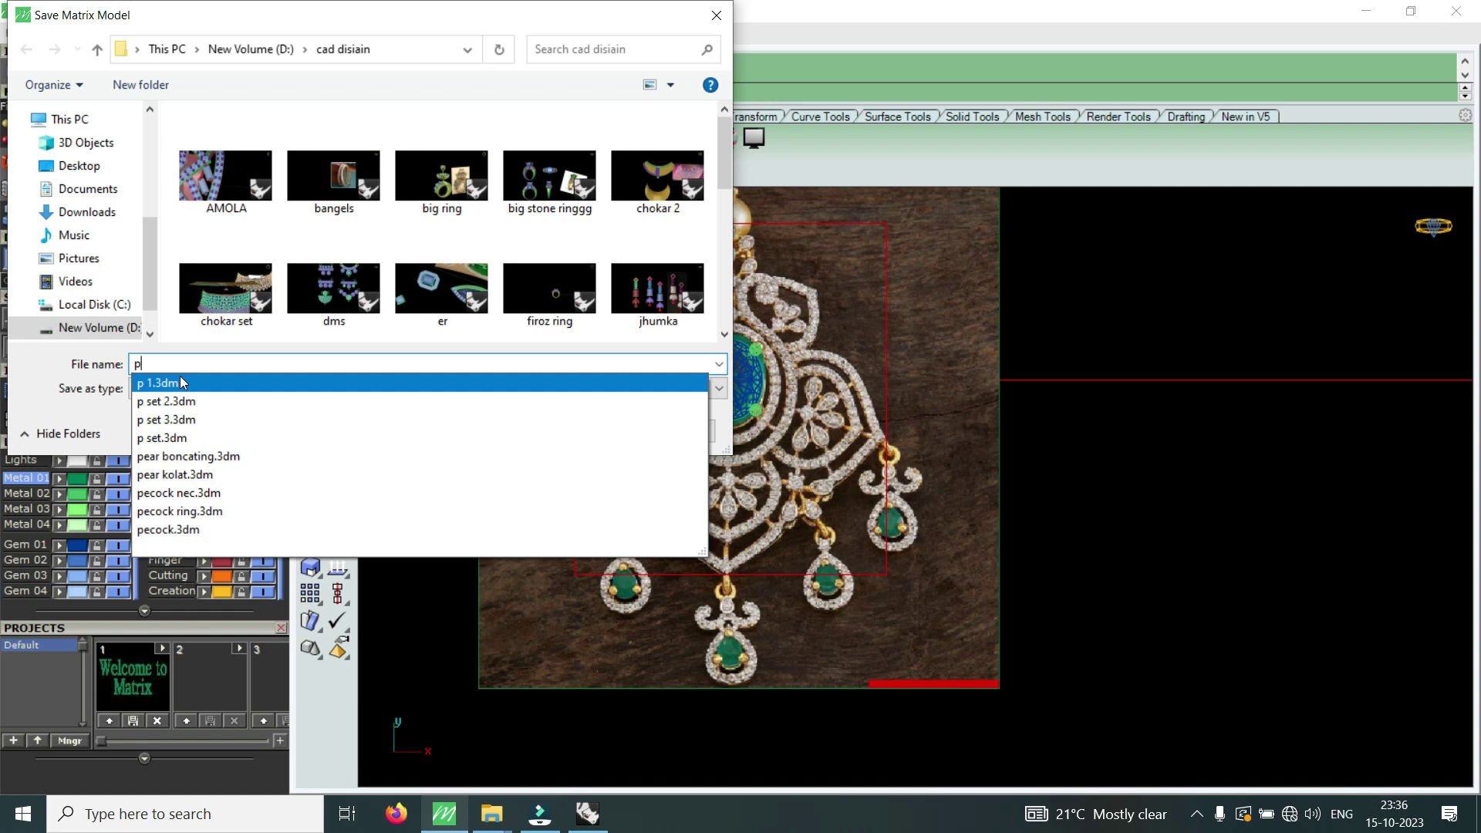
text(e)
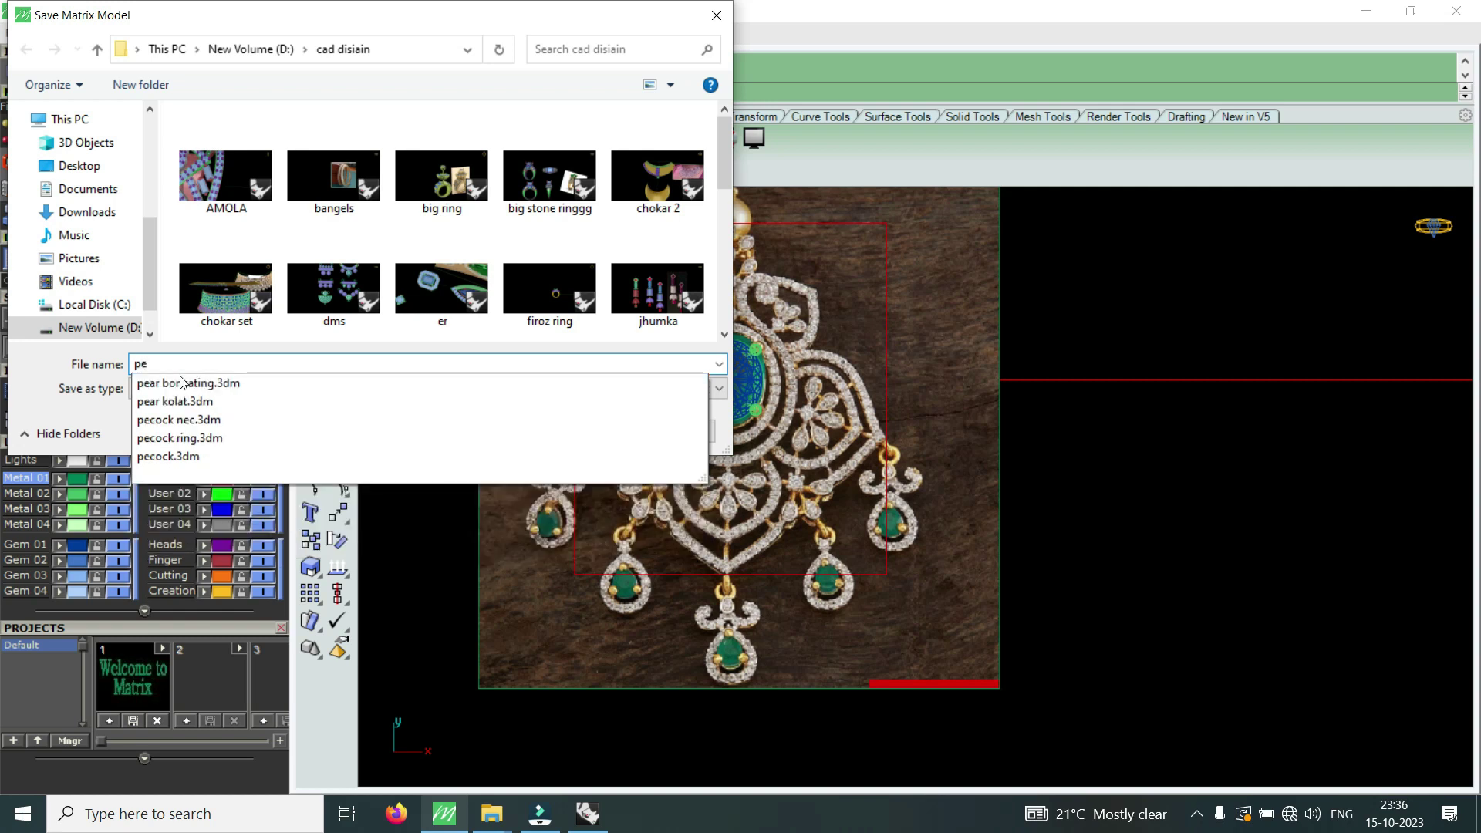
text(ndant 1)
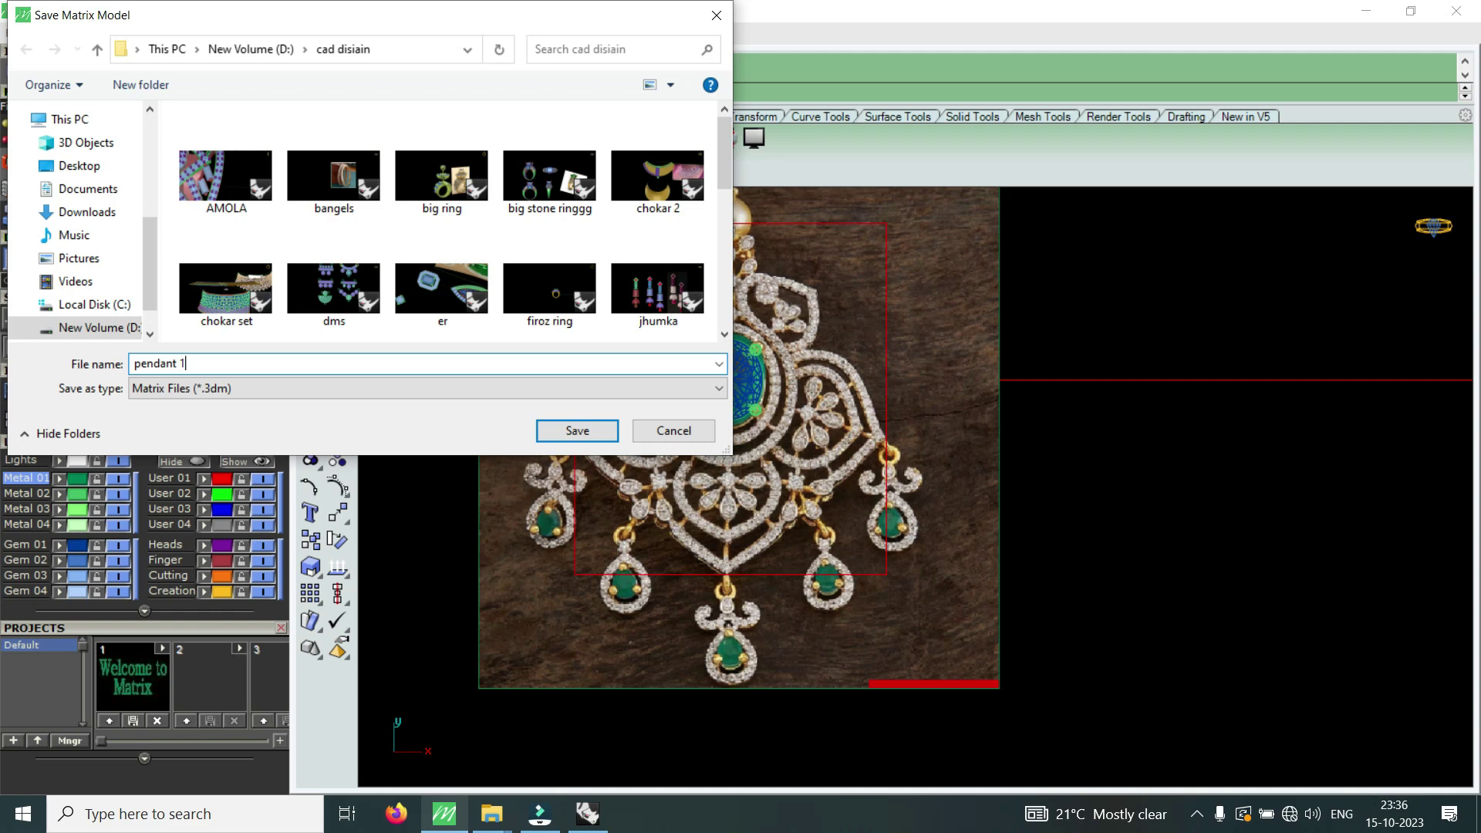
click(586, 429)
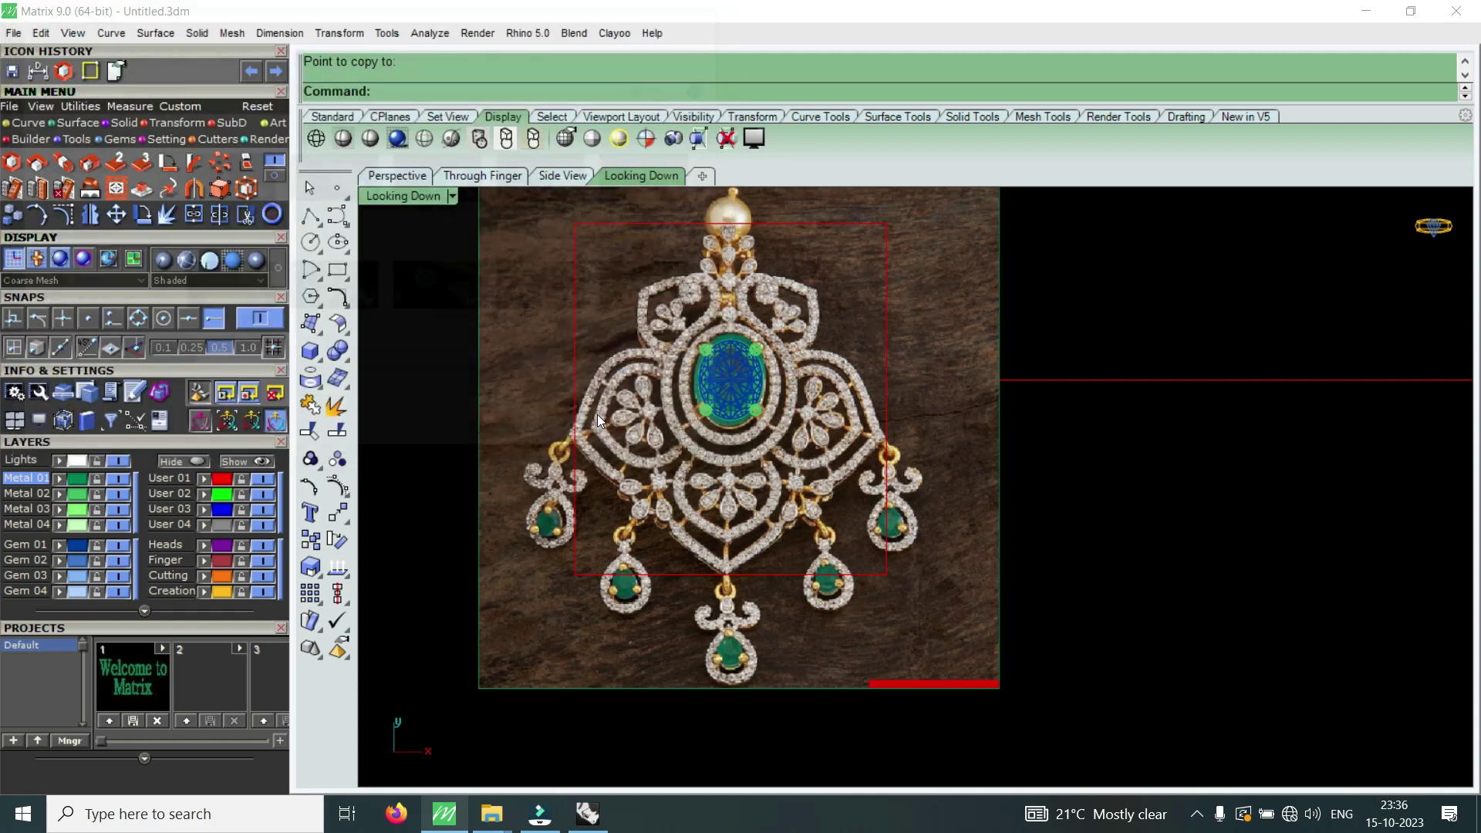
scroll(773, 423, down, 3)
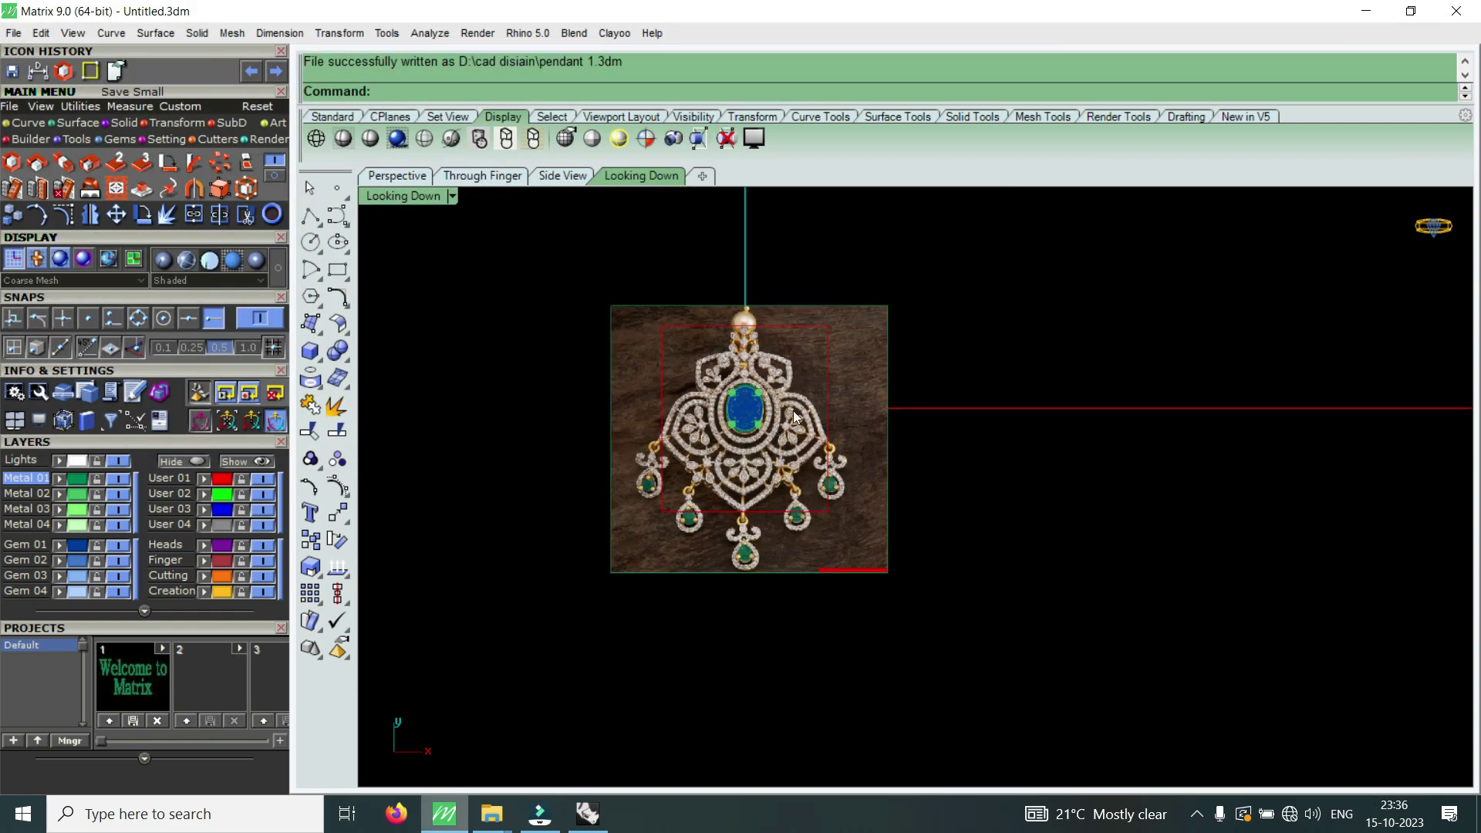
scroll(779, 401, up, 5)
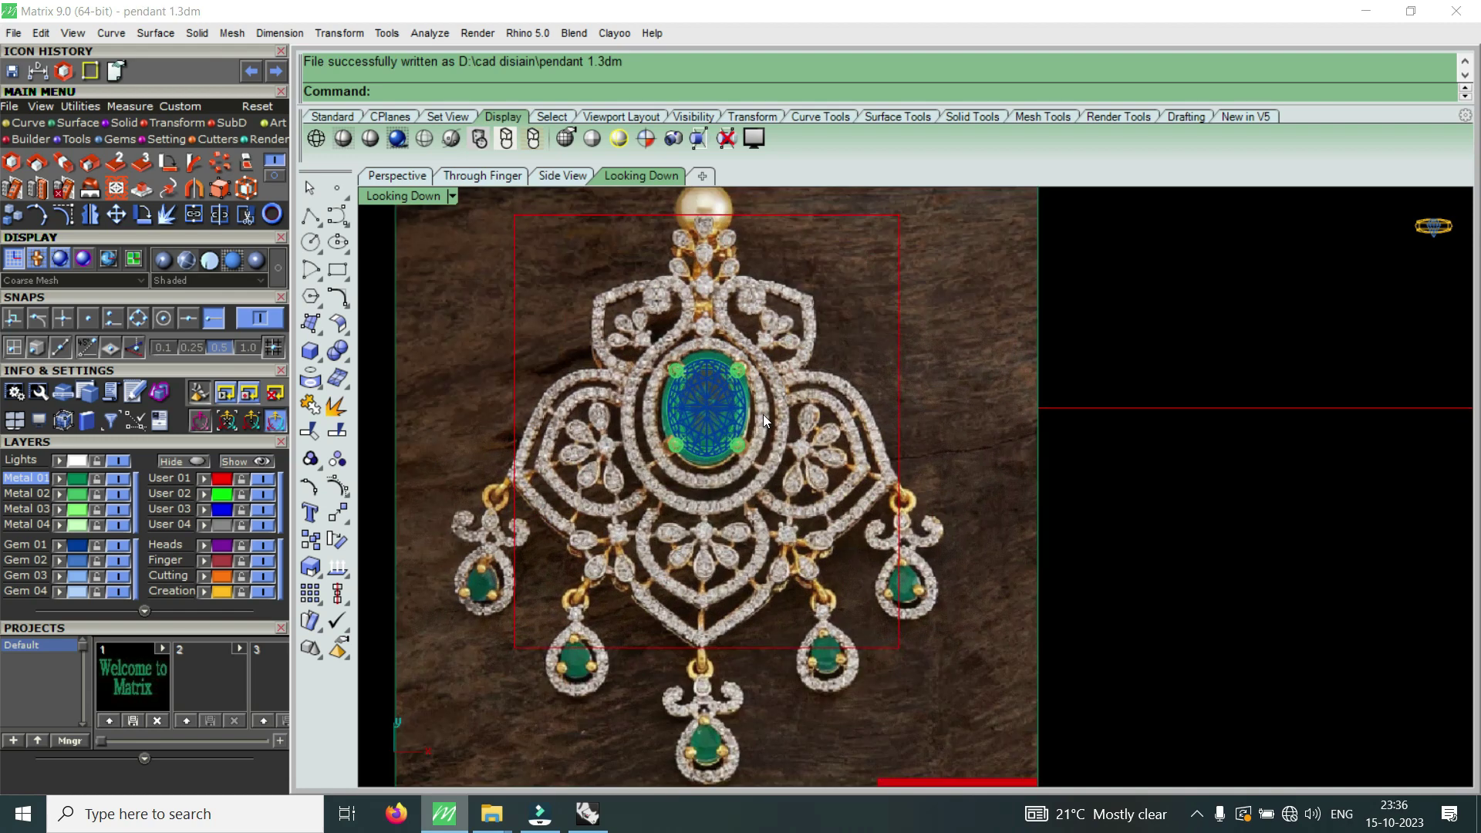
- Maximize the Perspective view and tilt it to look down on the oval head
double_click(424, 194)
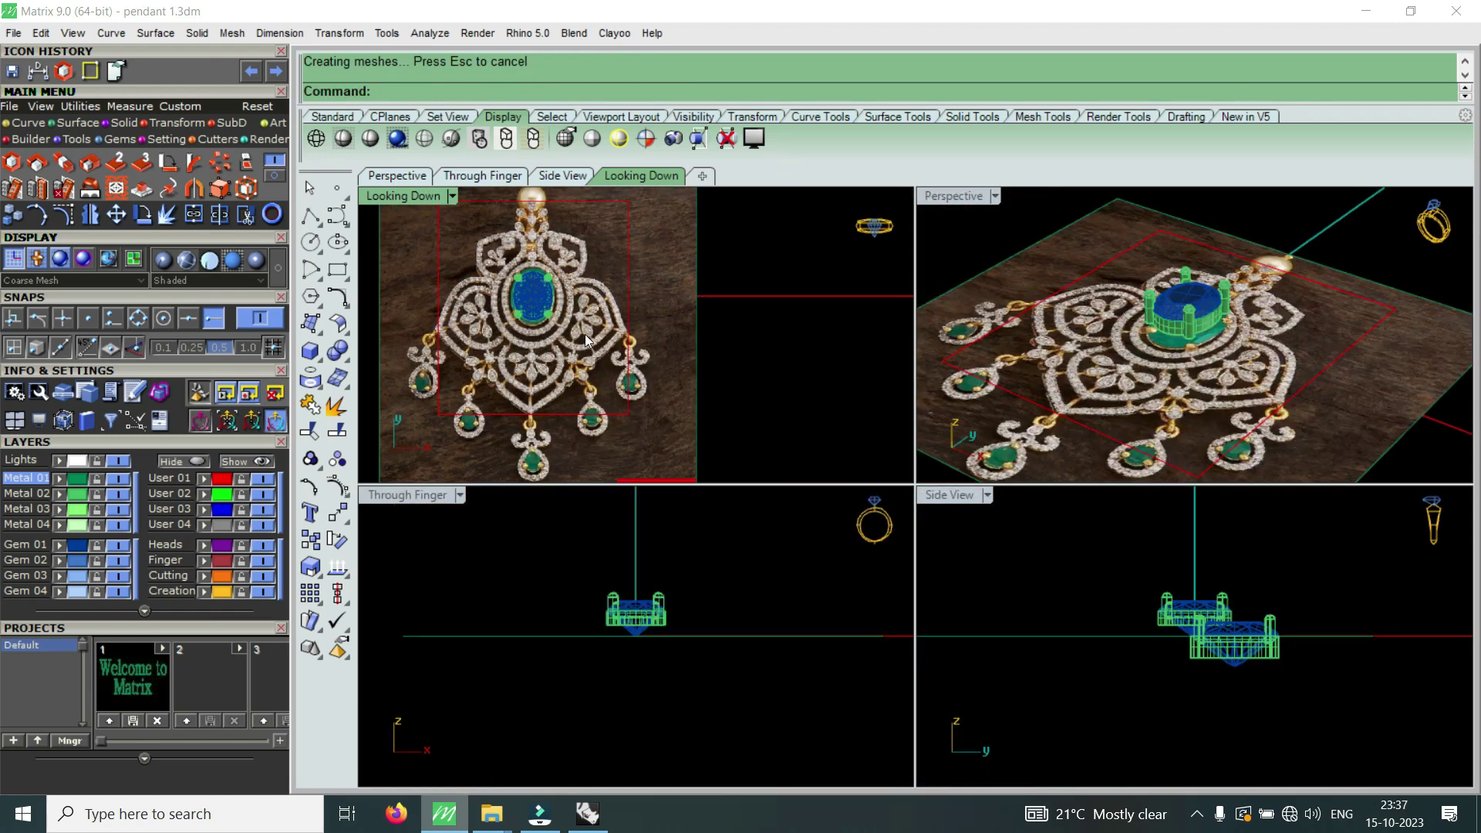
double_click(953, 196)
scroll(914, 480, up, 3)
scroll(971, 341, up, 3)
scroll(972, 340, up, 2)
mouse_move(971, 340)
right_down()
mouse_move(901, 498)
mouse_move(871, 401)
mouse_move(854, 464)
right_up()
scroll(895, 500, up, 3)
scroll(628, 295, up, 3)
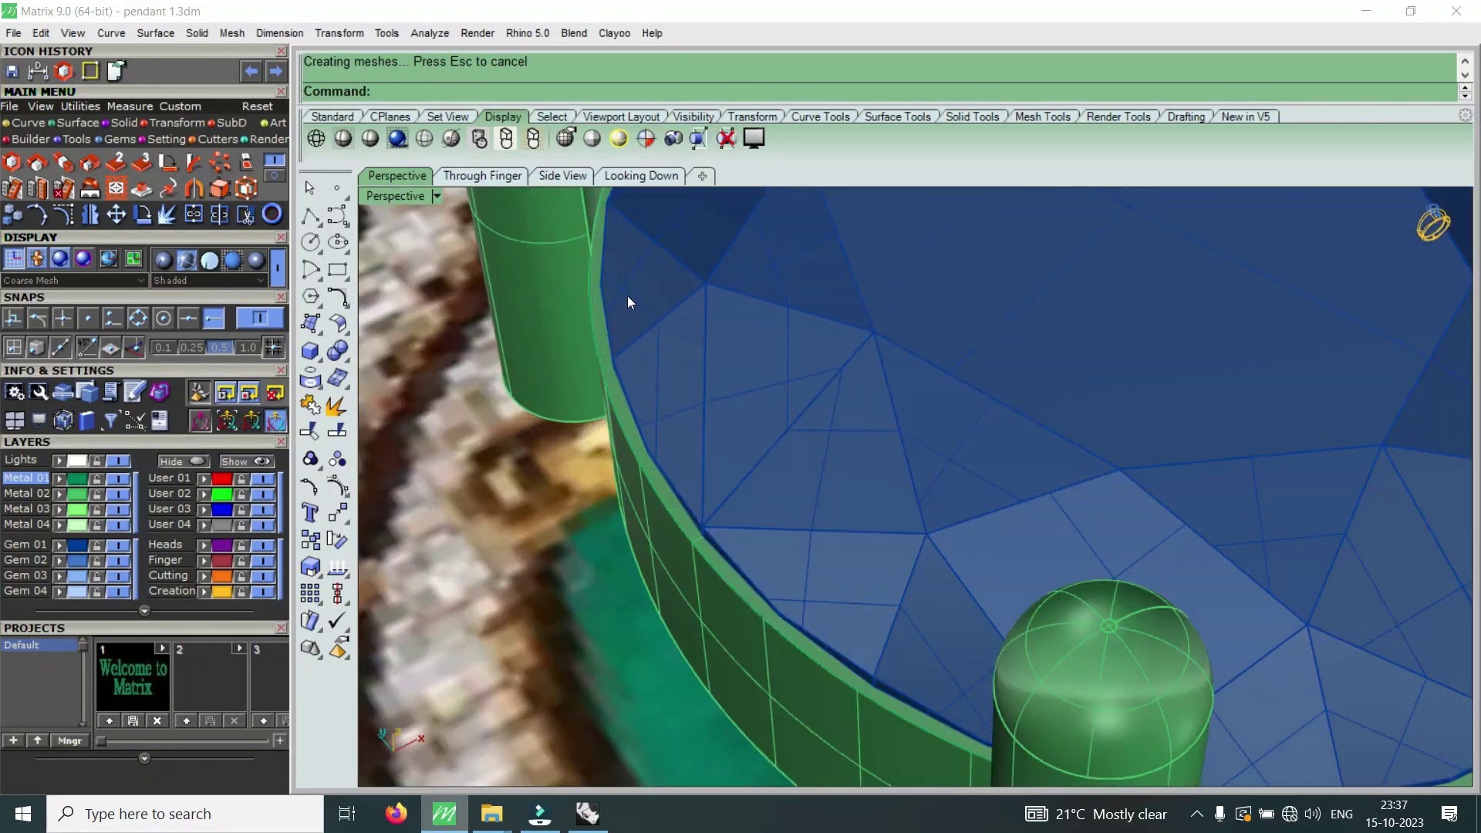
scroll(629, 301, down, 1)
scroll(661, 300, down, 2)
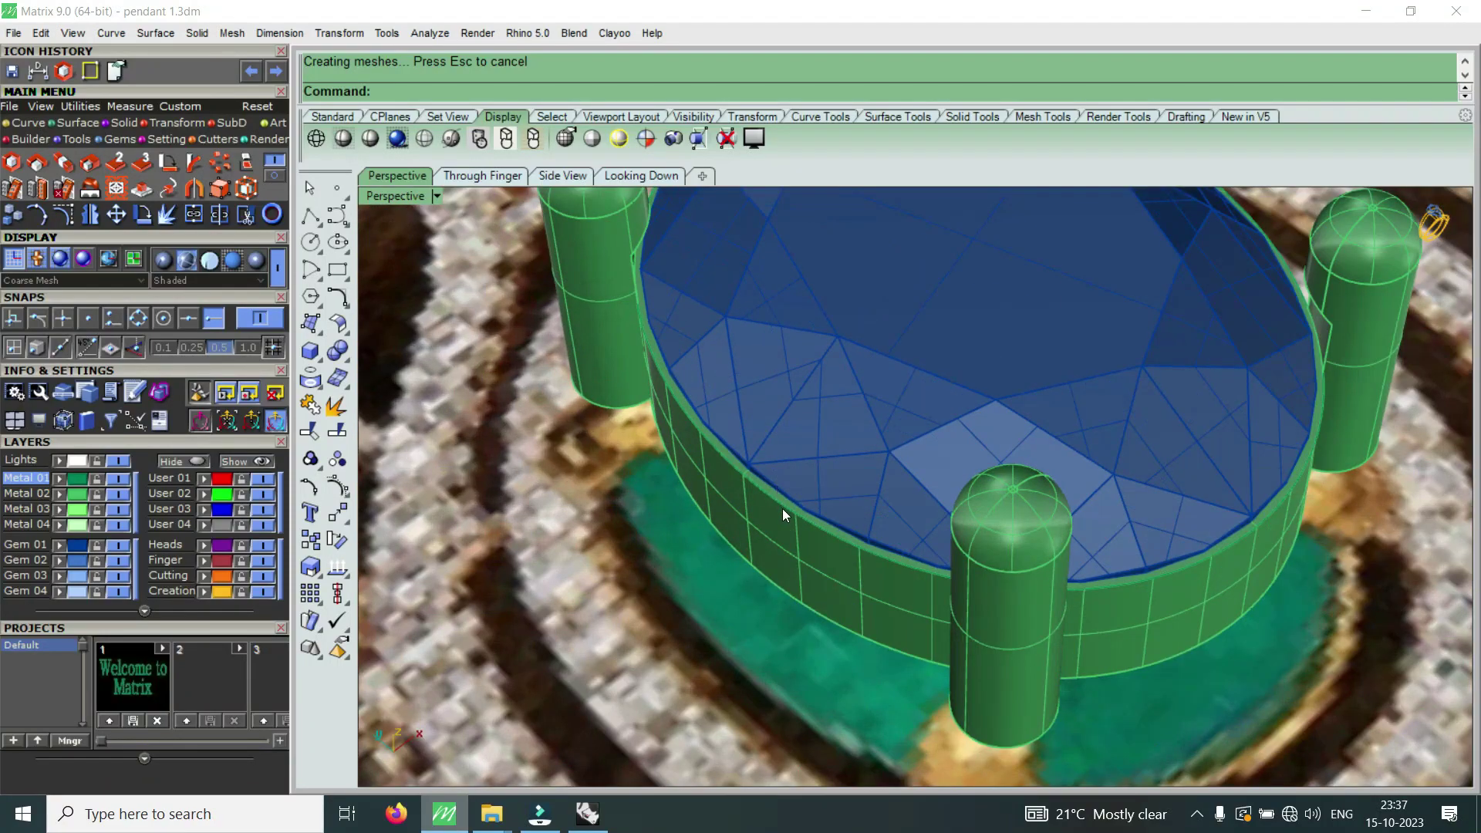
- Duplicate the bezel band's top edge as a separate curve
key(ctrl+a)
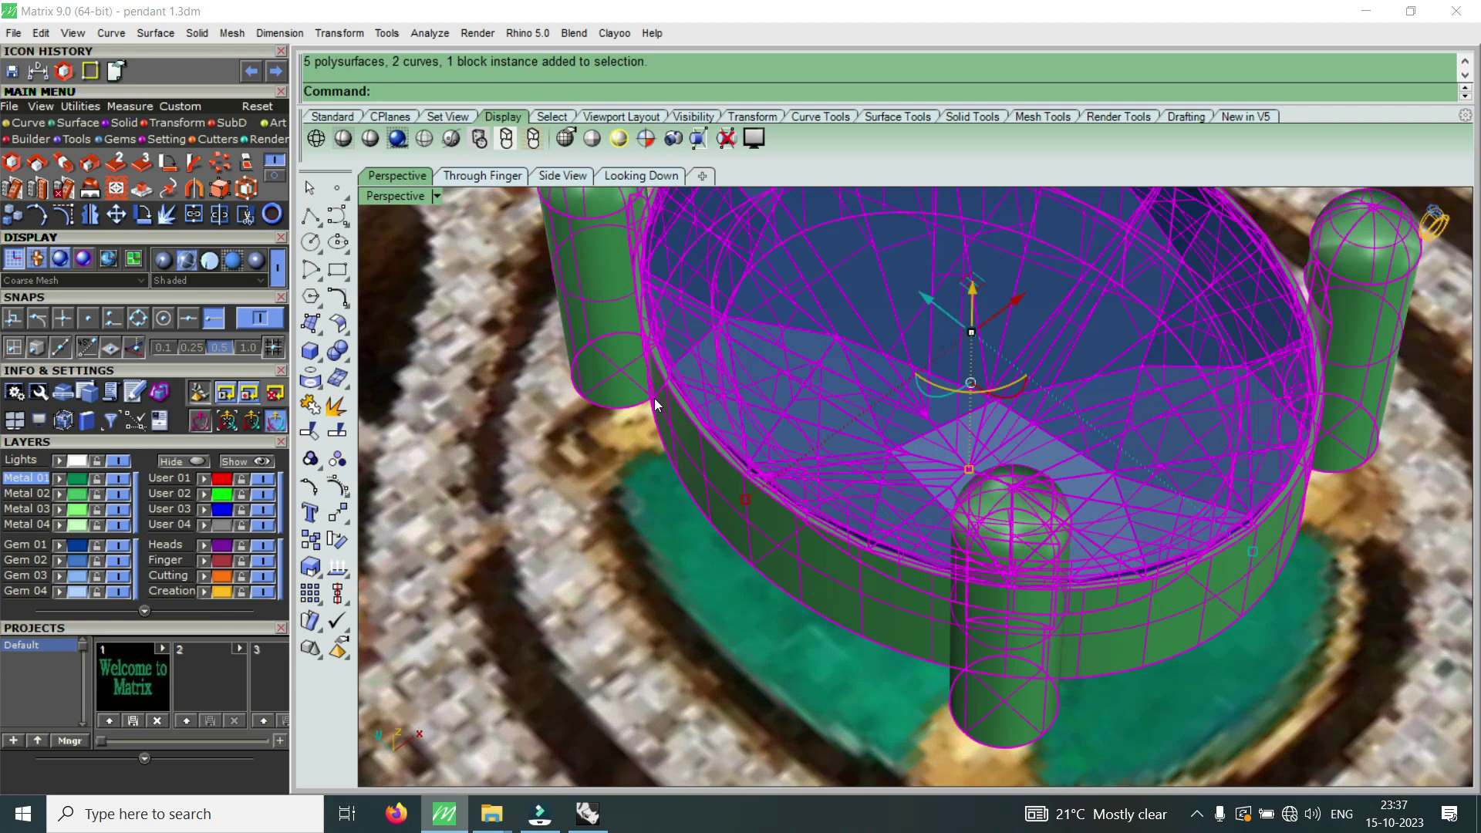
key(Escape)
click(33, 131)
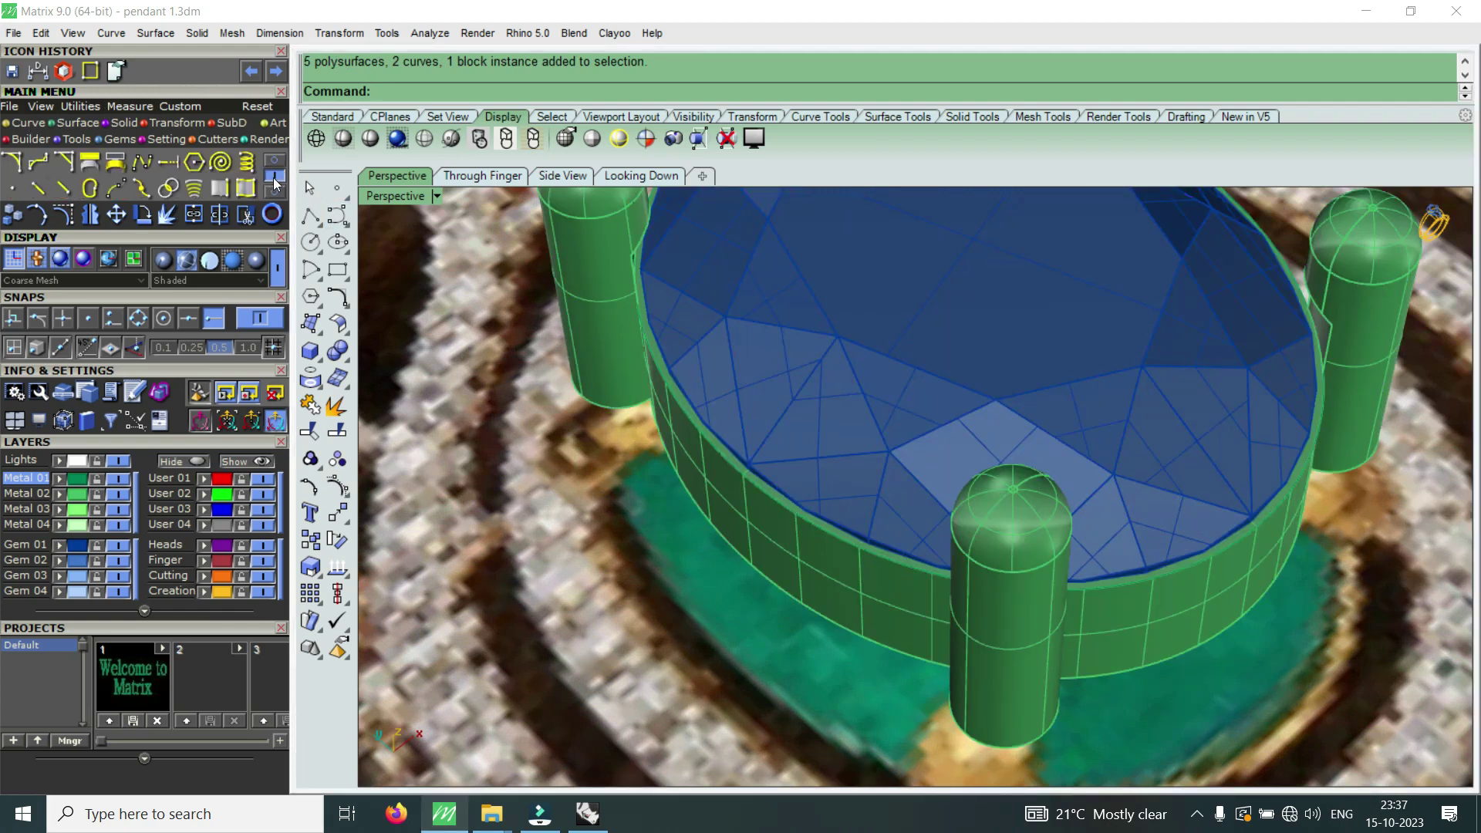
click(244, 189)
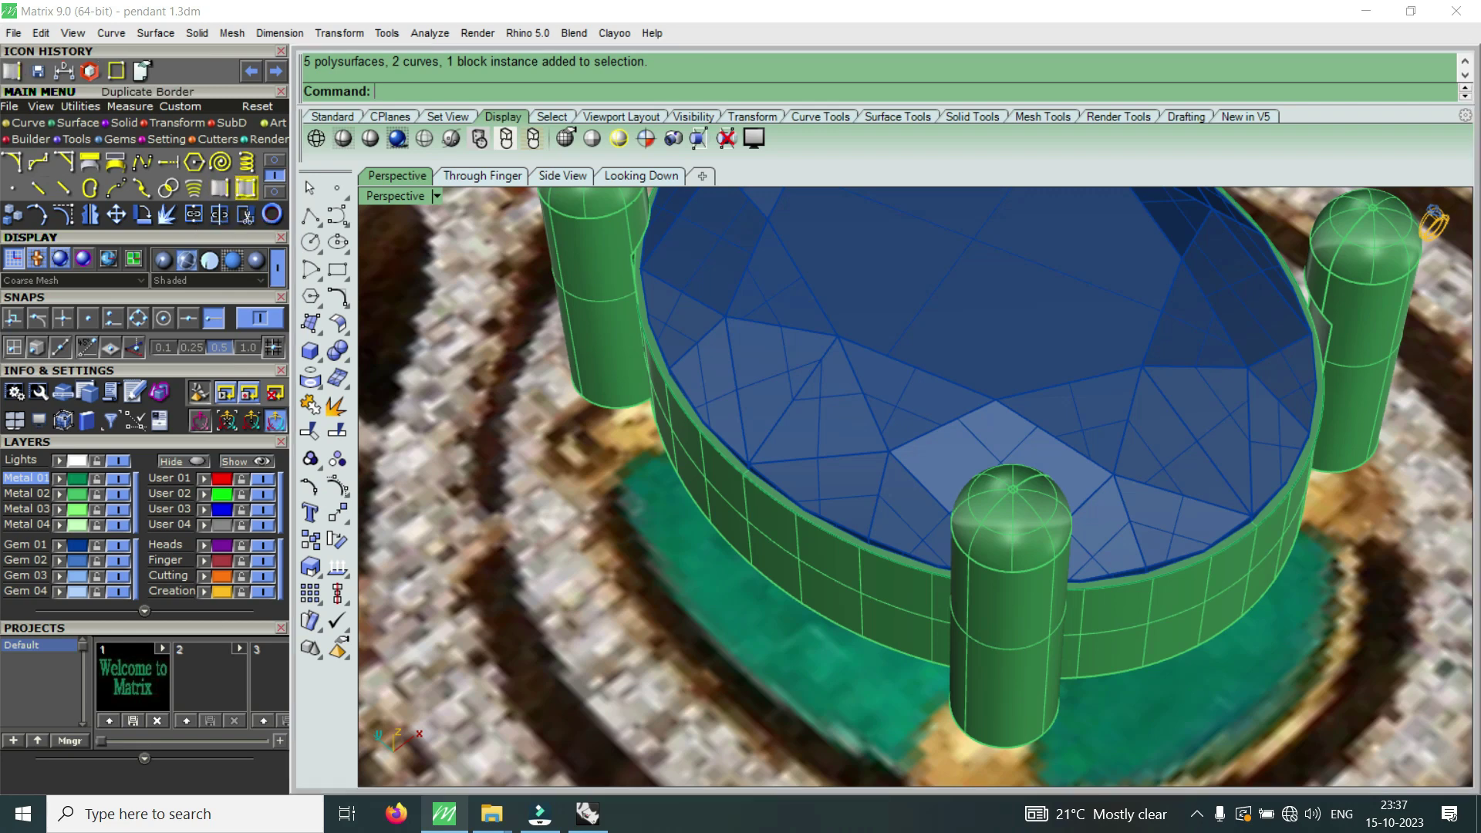
click(746, 548)
key(Return)
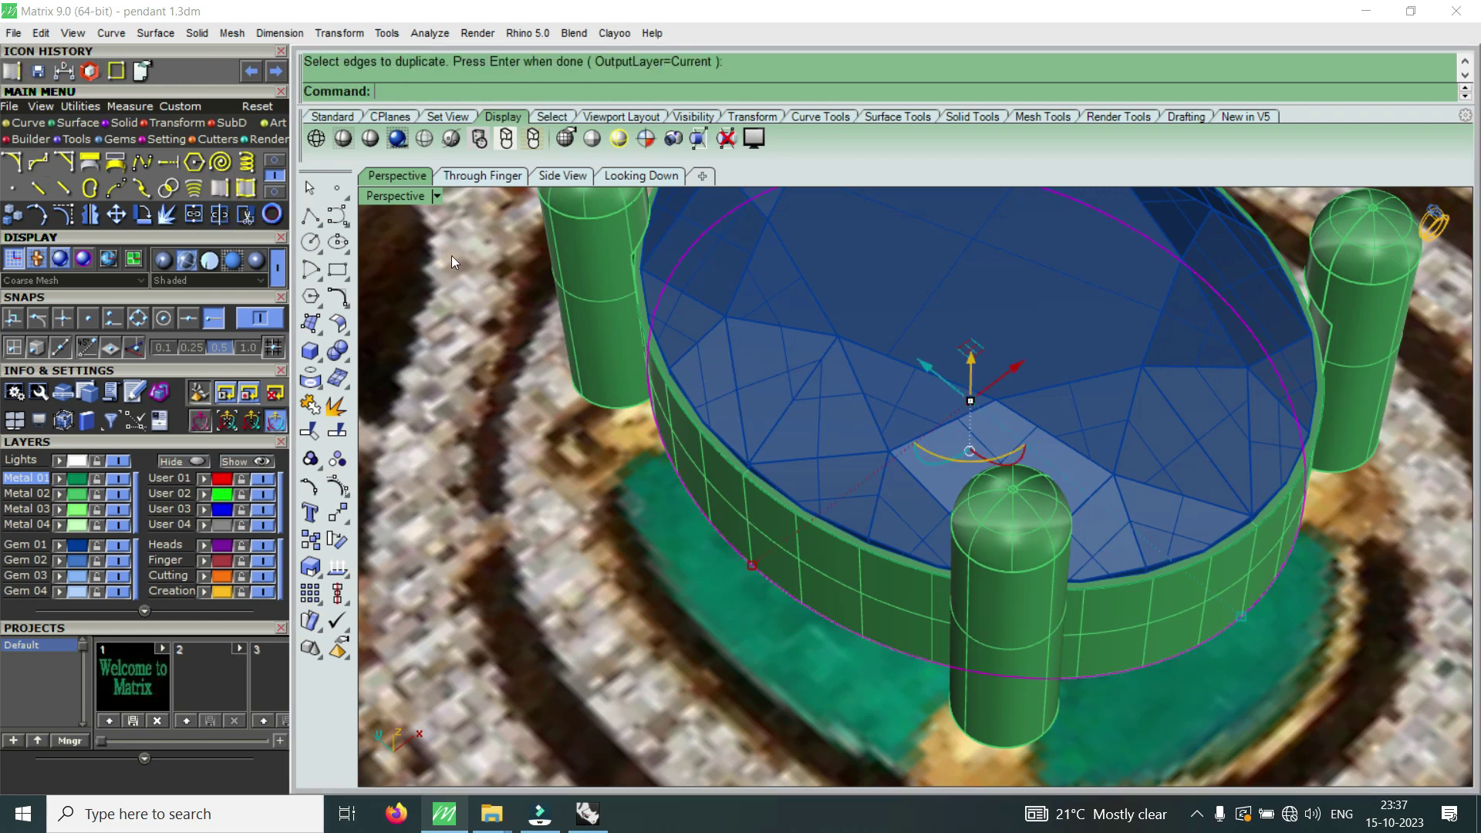
- In the top view, offset the duplicated bezel curve 0.8 outward
double_click(398, 201)
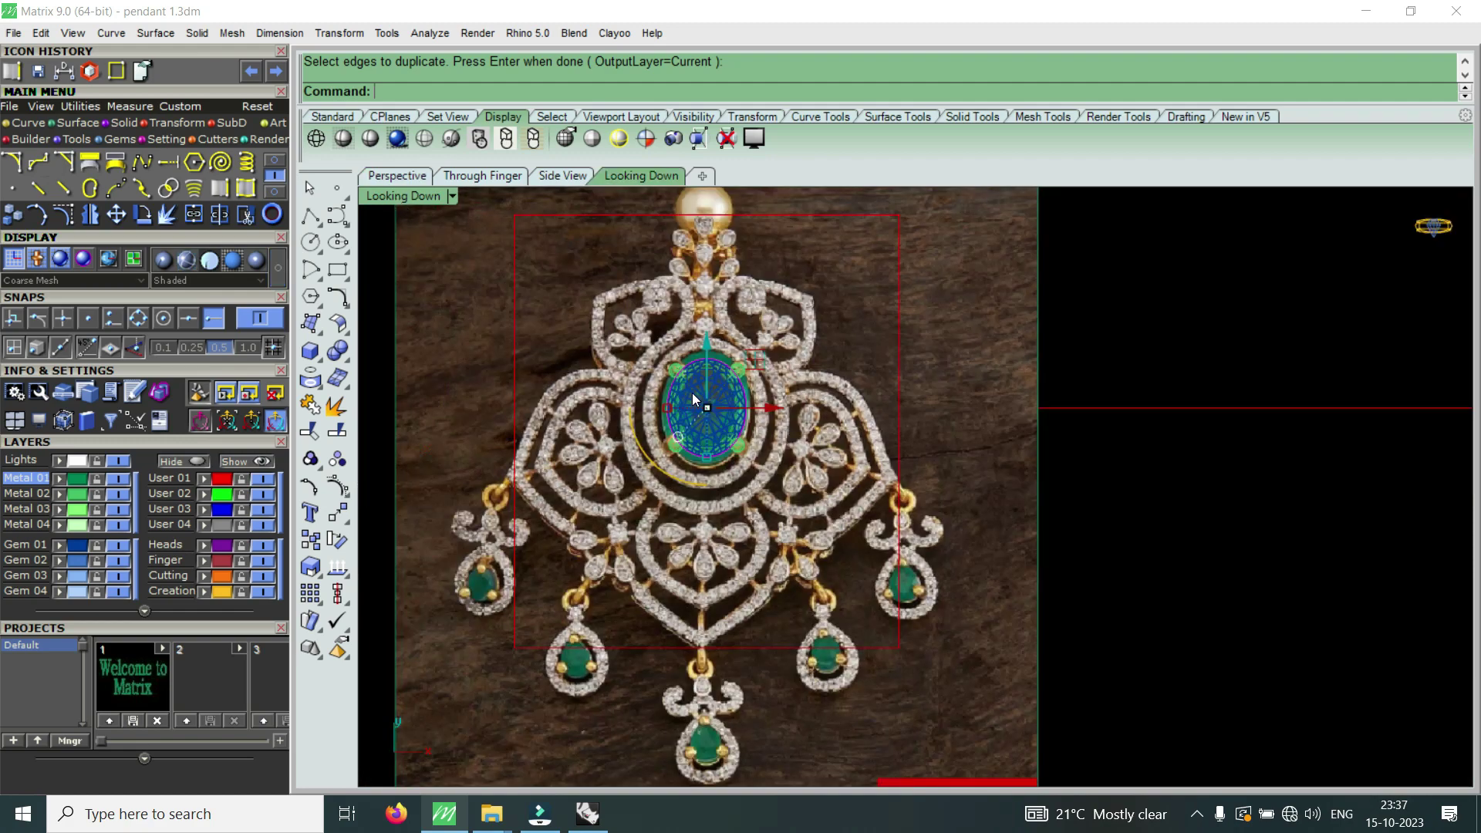
scroll(672, 457, up, 2)
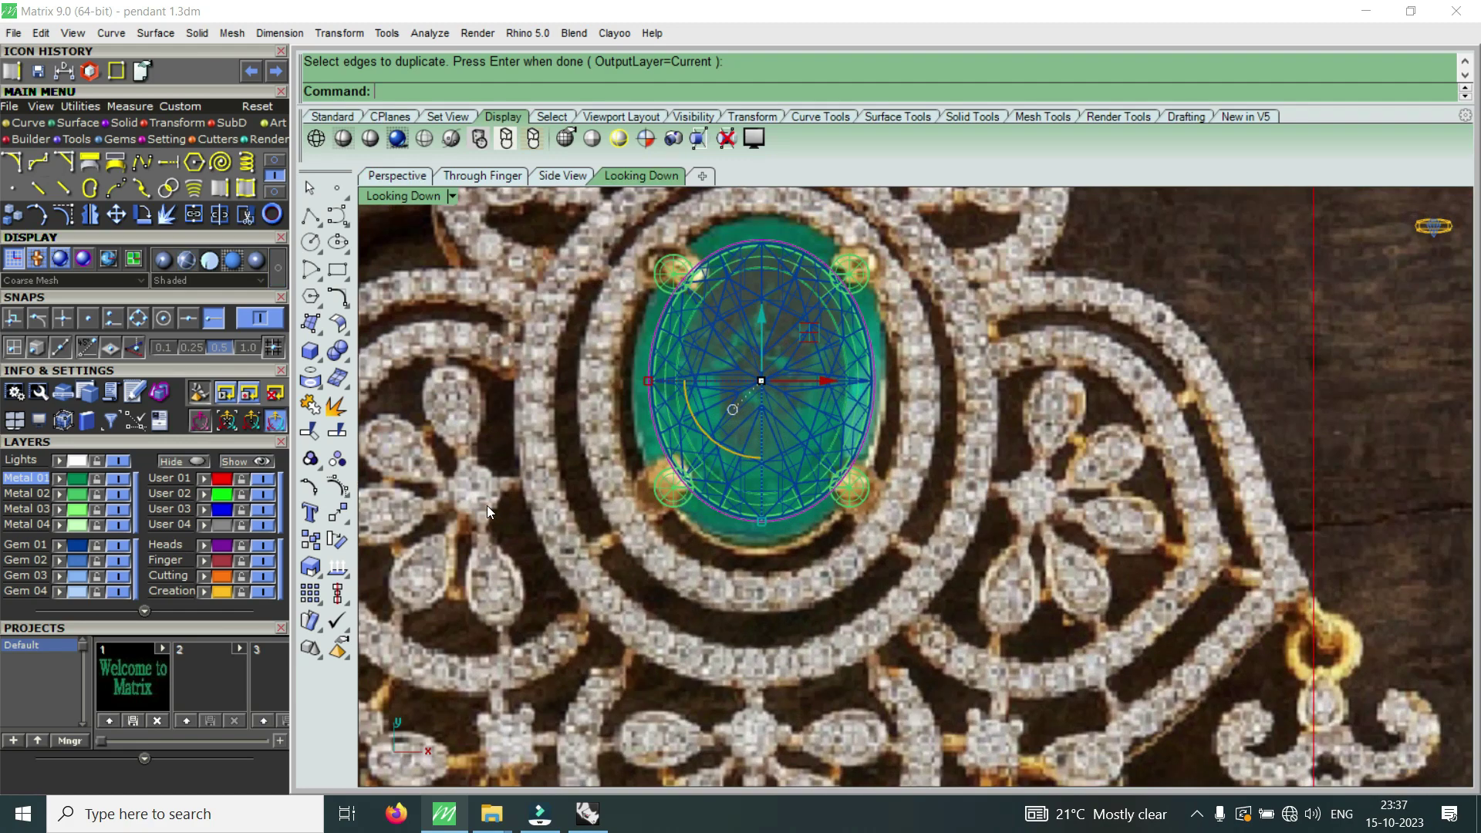
click(275, 176)
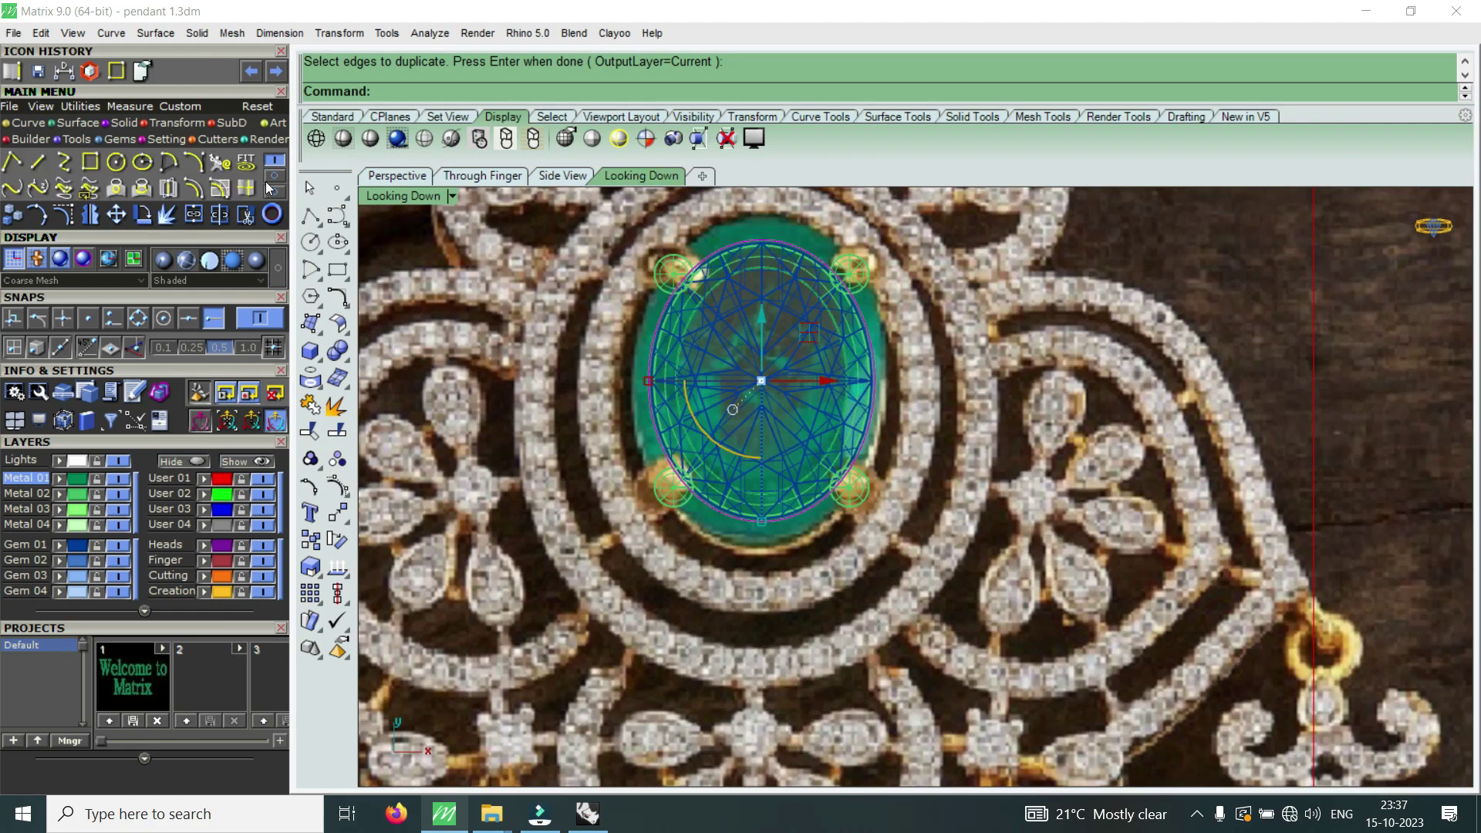
click(115, 187)
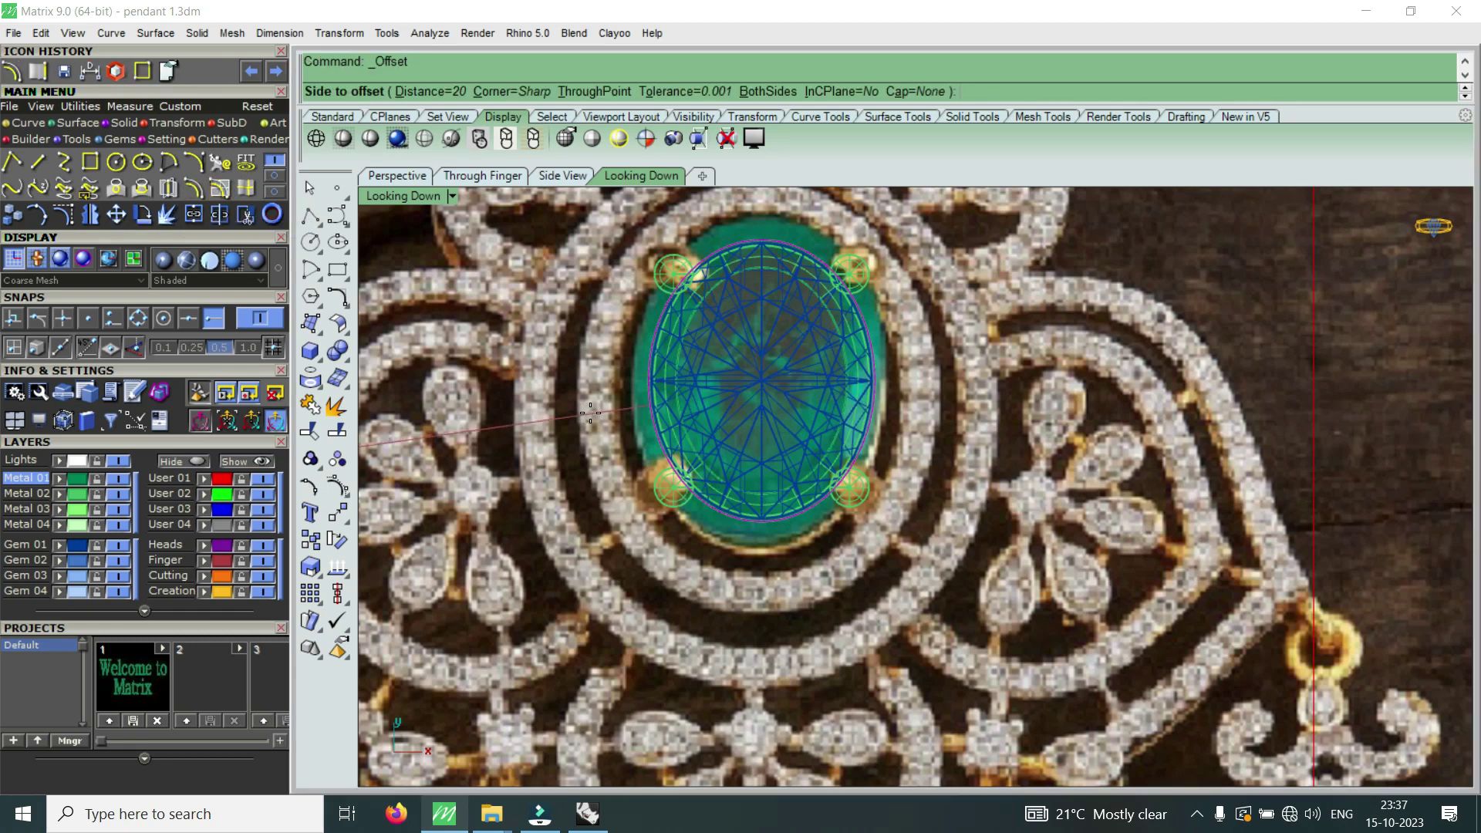
text(.8)
key(Return)
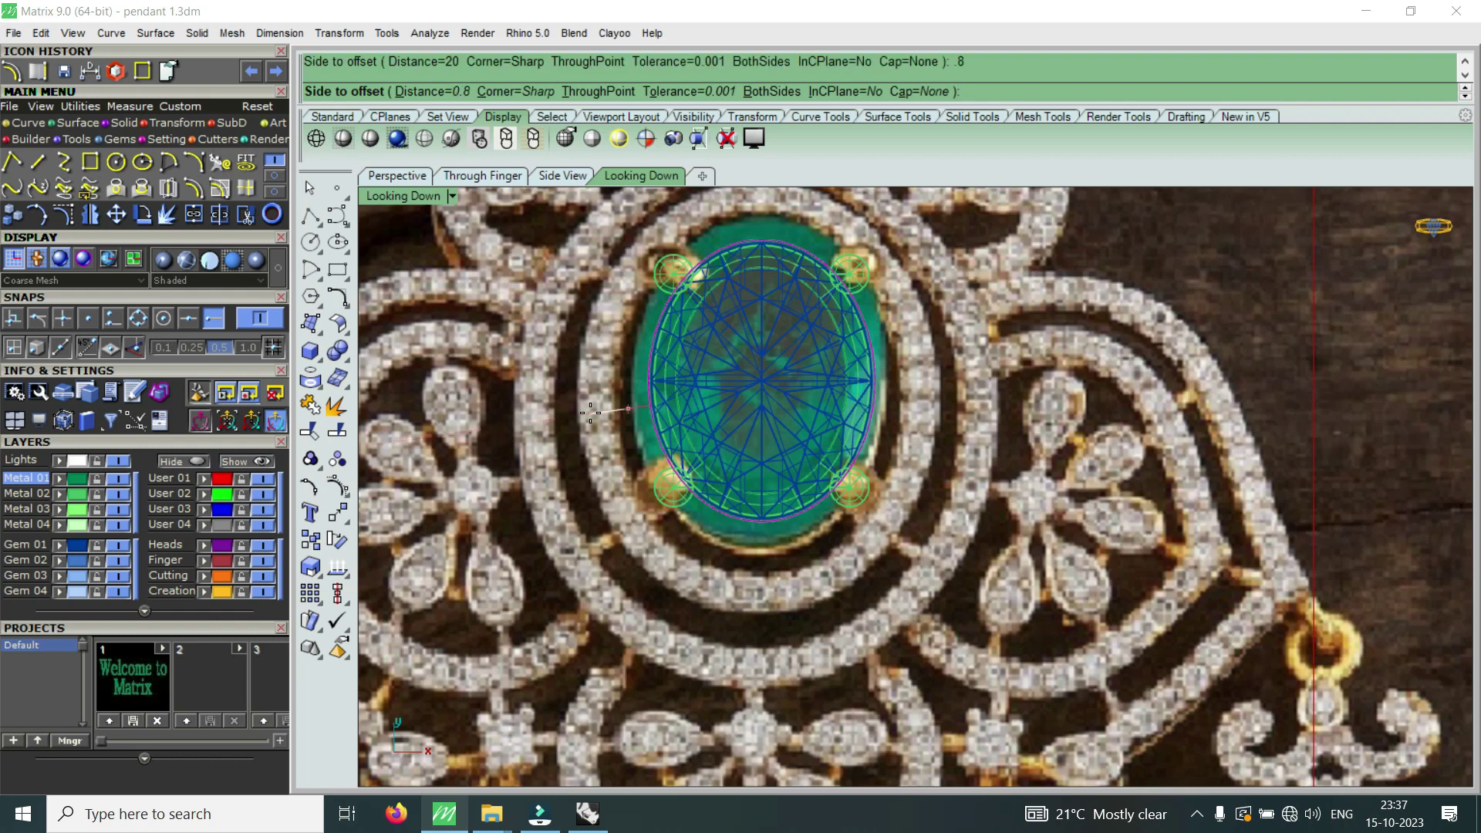
click(590, 414)
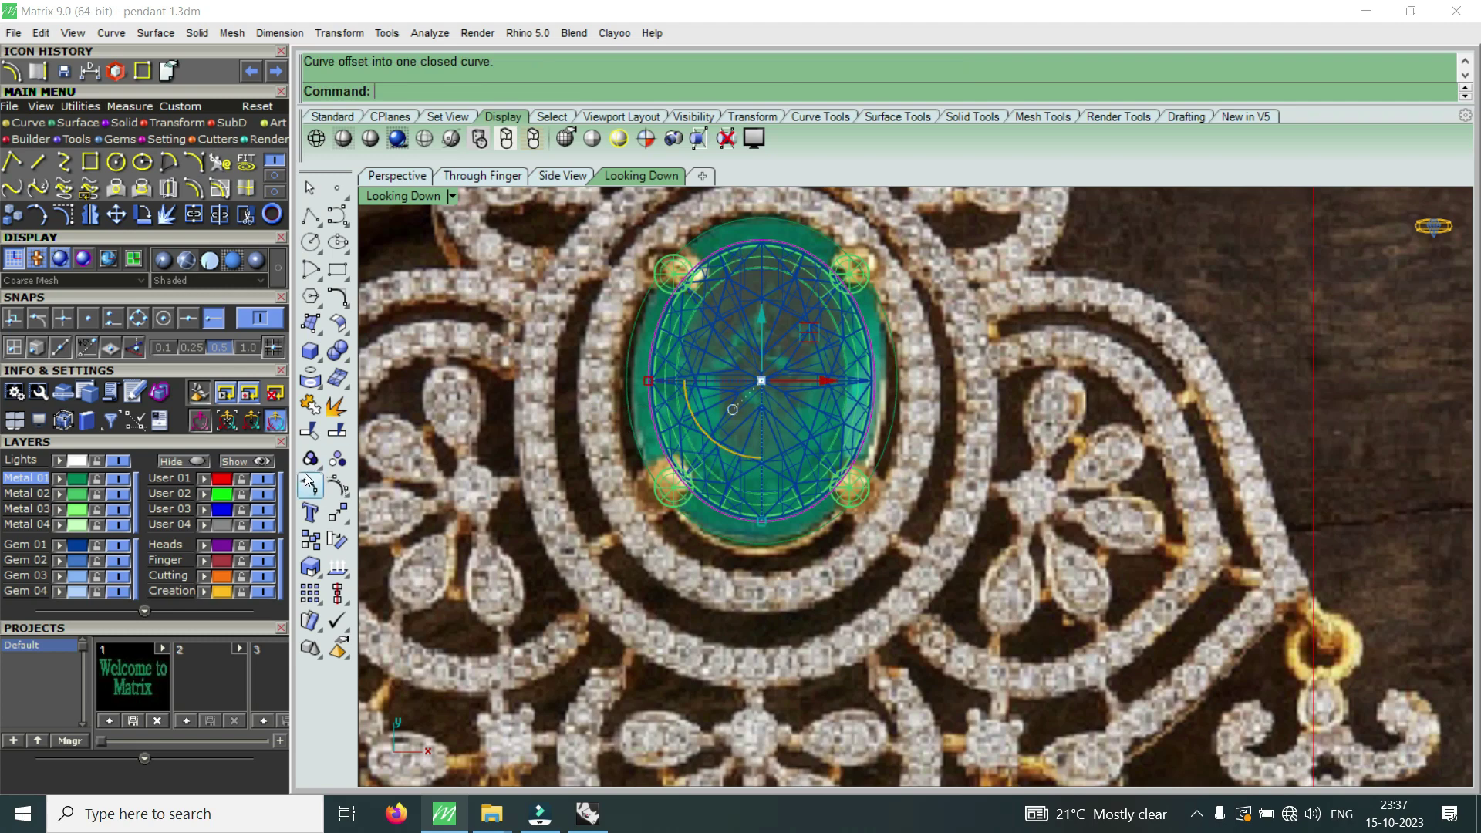
- Hide the reference photo layer and delete the outer ellipse curve
click(561, 502)
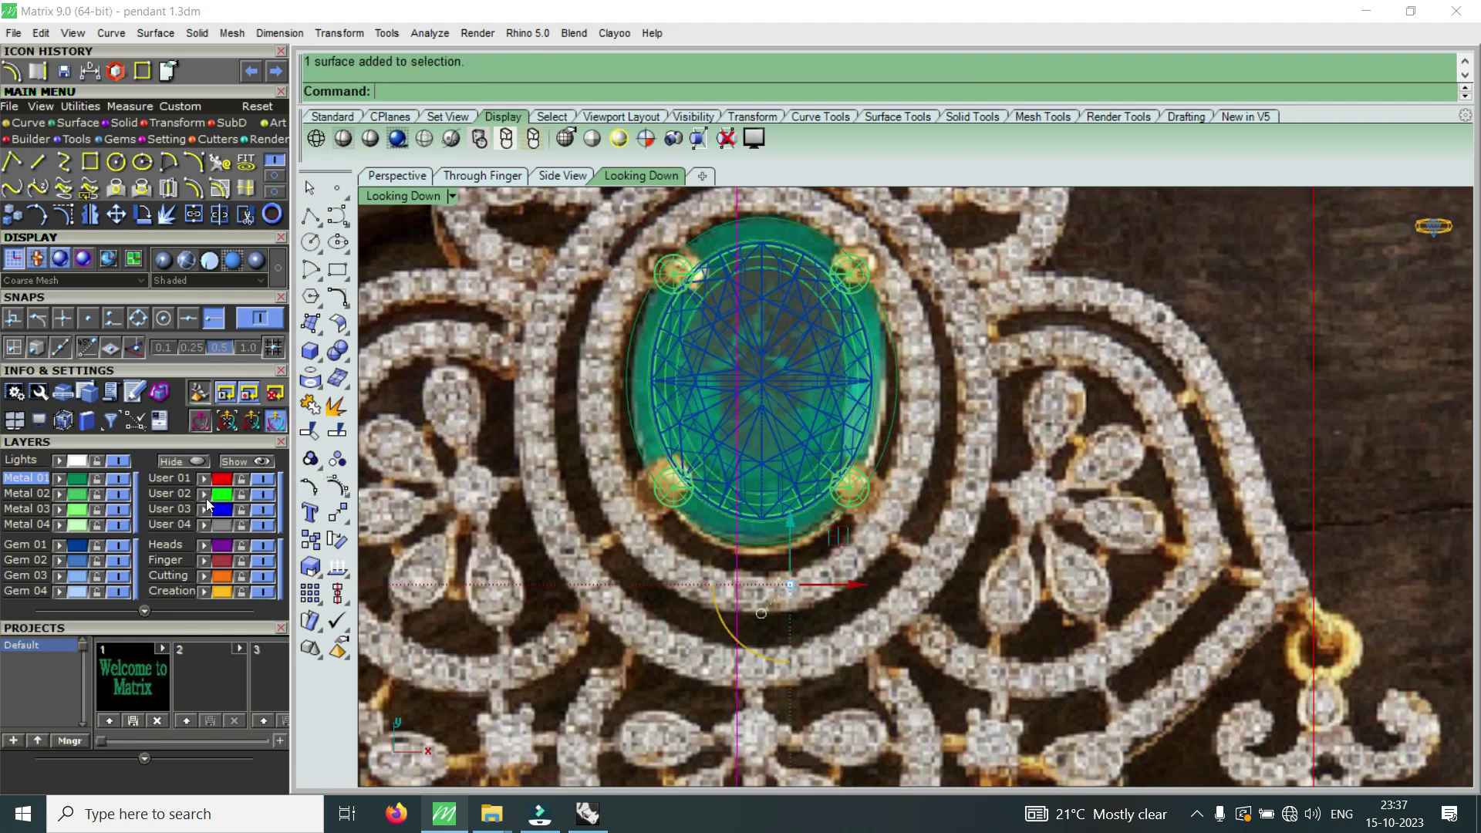
click(263, 493)
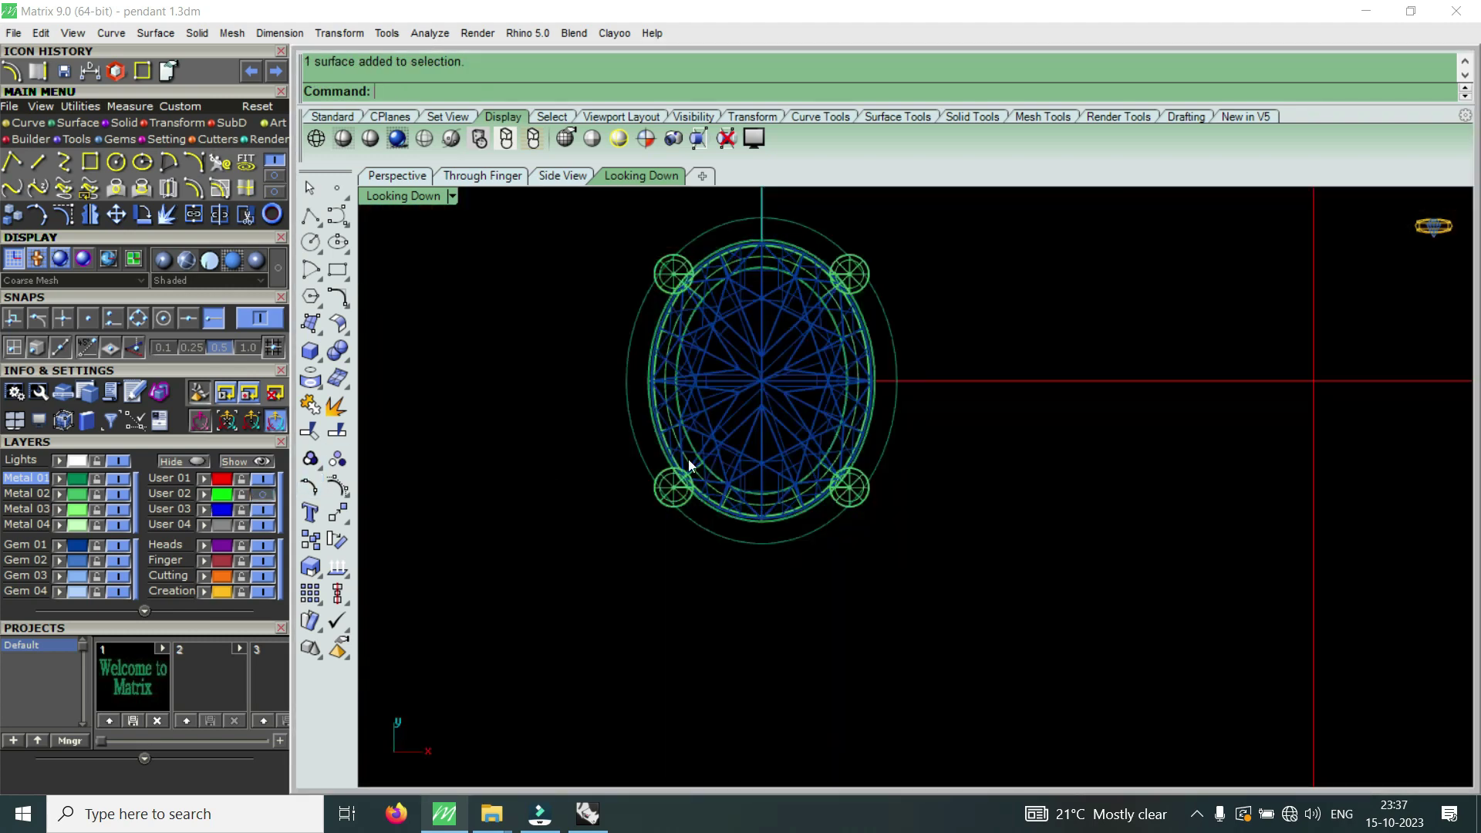
scroll(678, 270, up, 2)
click(604, 390)
key(Delete)
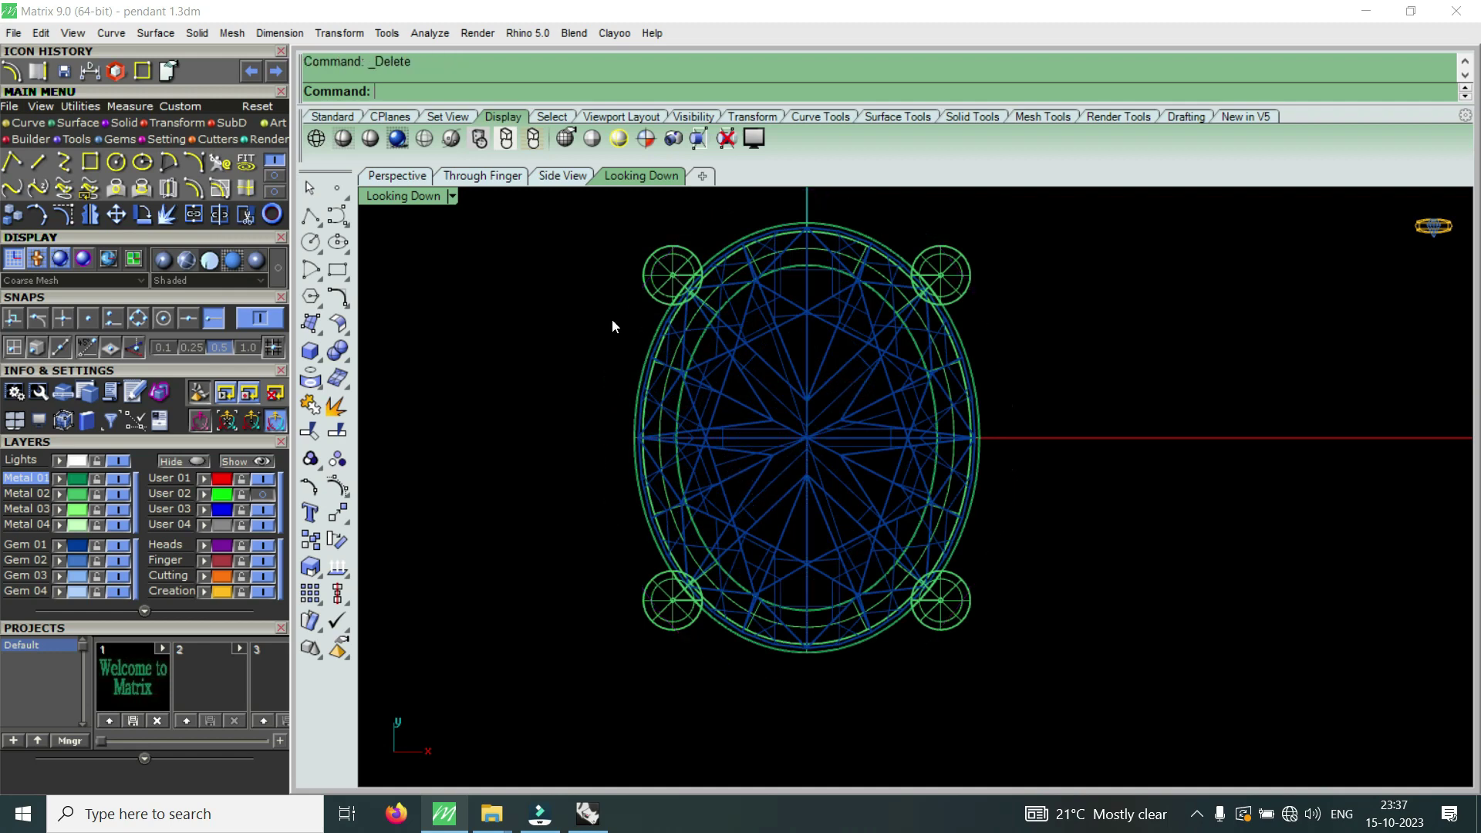
- Offset the bezel rim curve 1 mm outward from the four-view layout
double_click(423, 197)
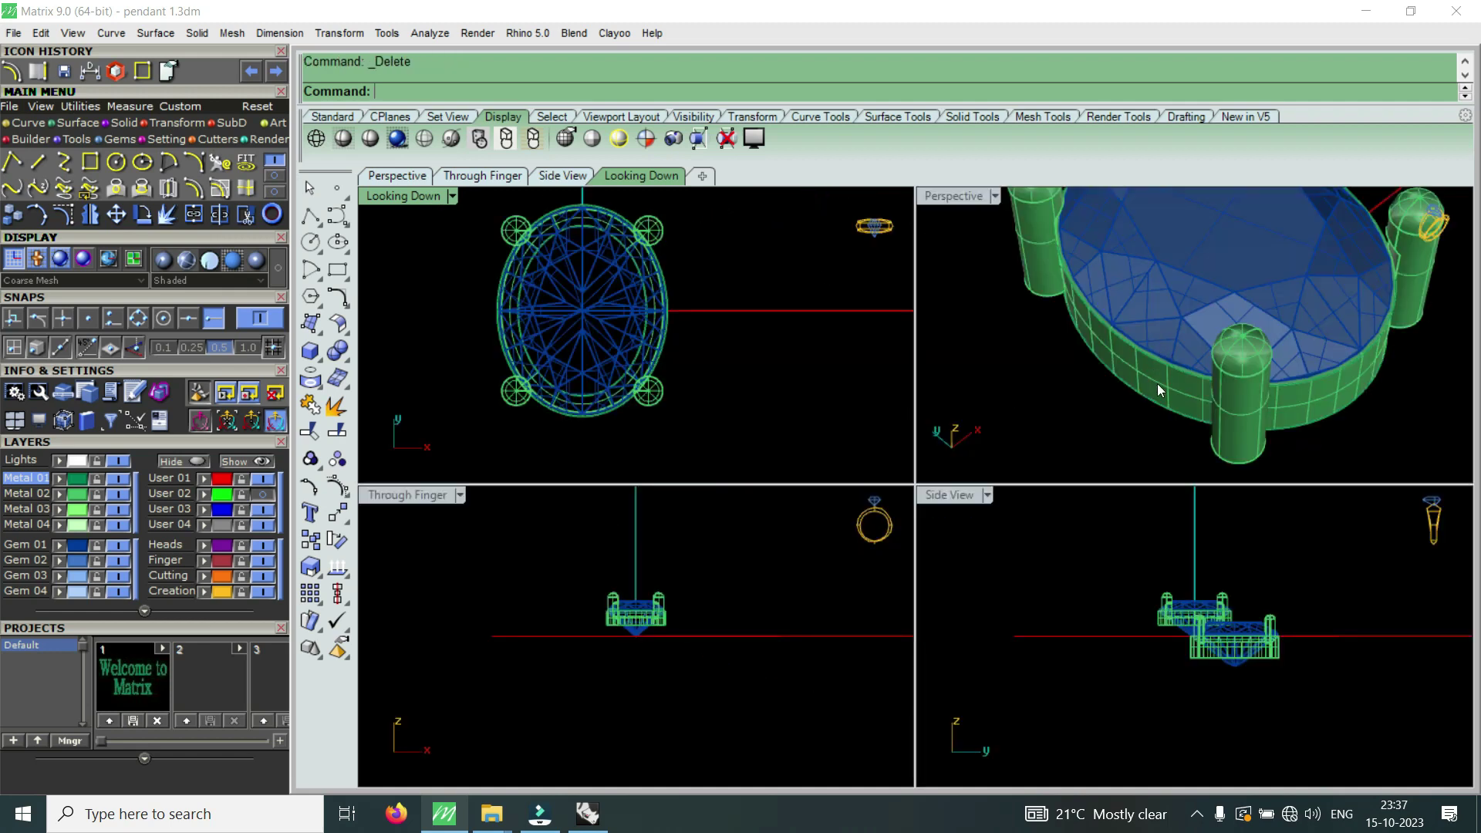
click(1150, 405)
click(1197, 455)
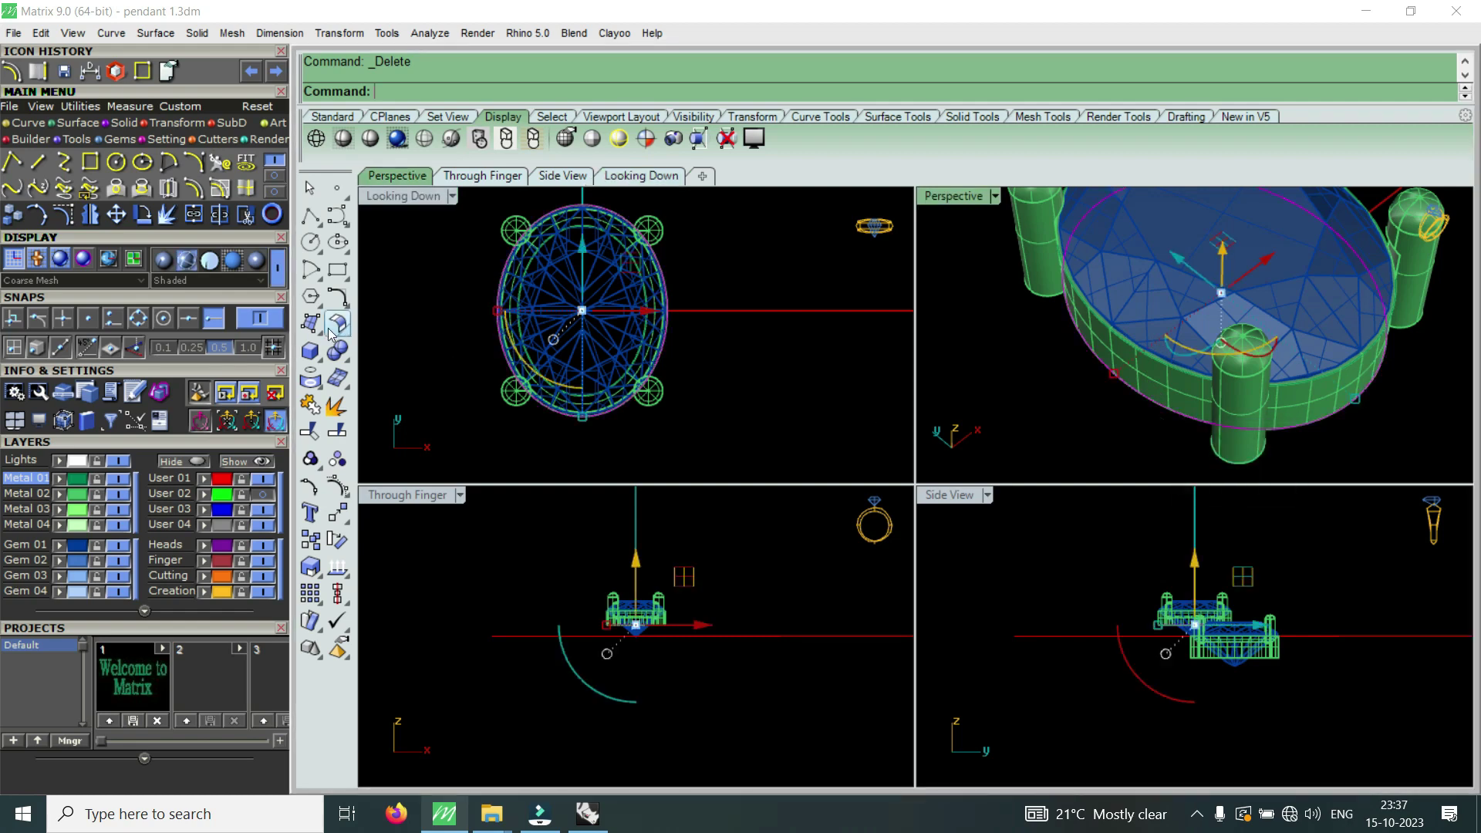
click(332, 330)
scroll(434, 342, up, 1)
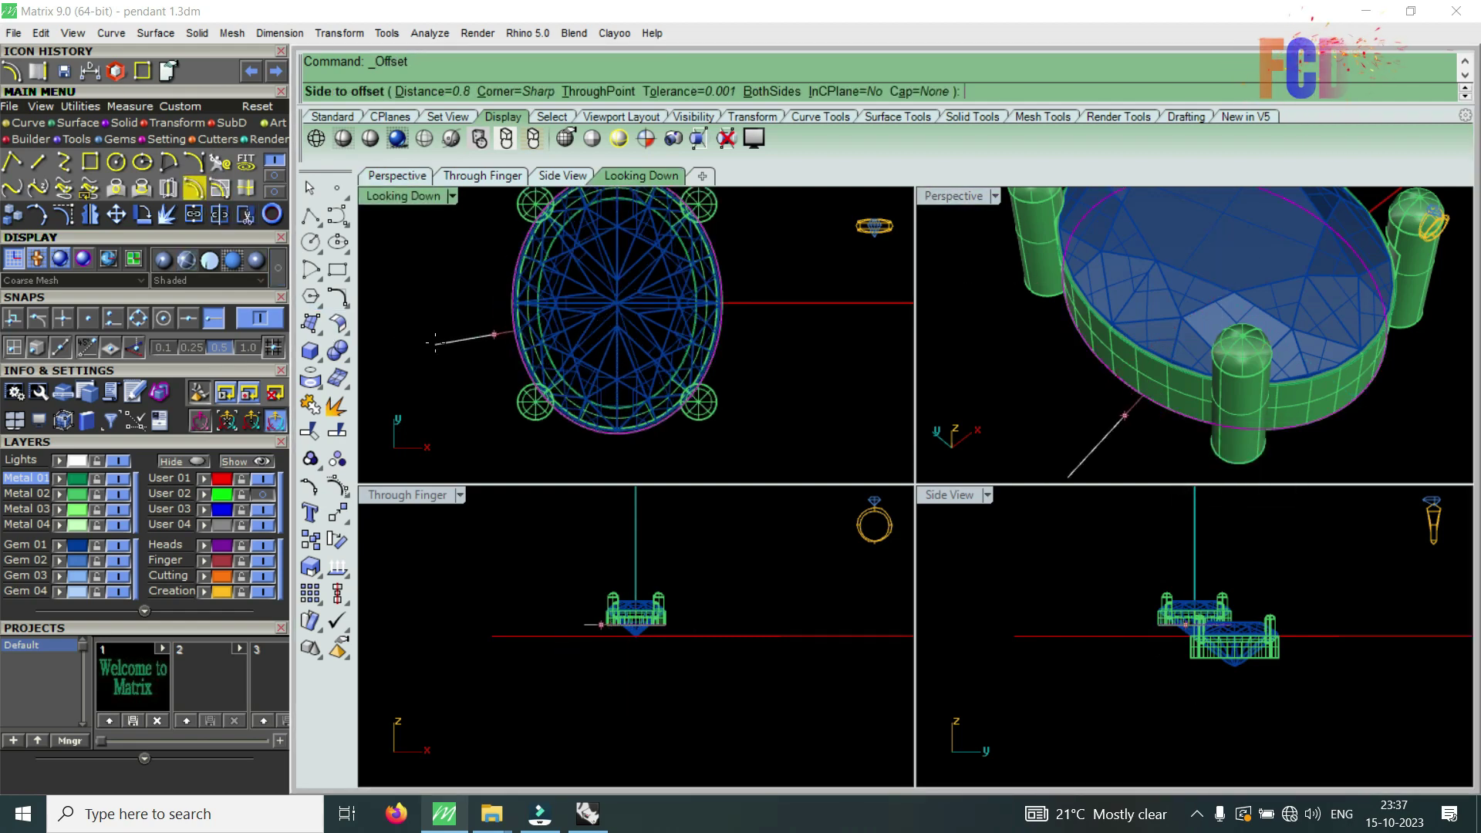
text(1)
key(Return)
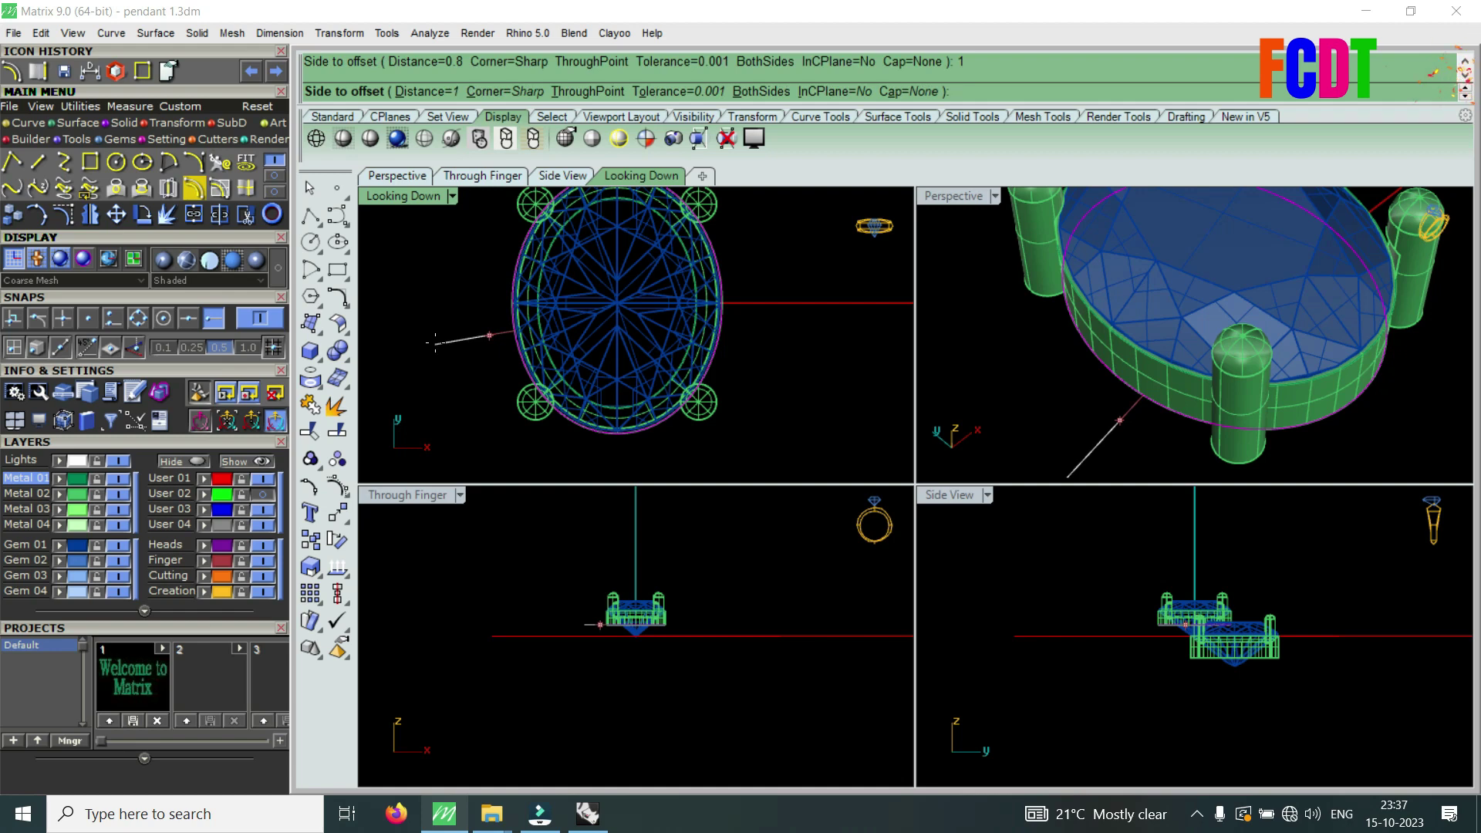
click(435, 343)
scroll(501, 386, down, 2)
scroll(463, 324, up, 2)
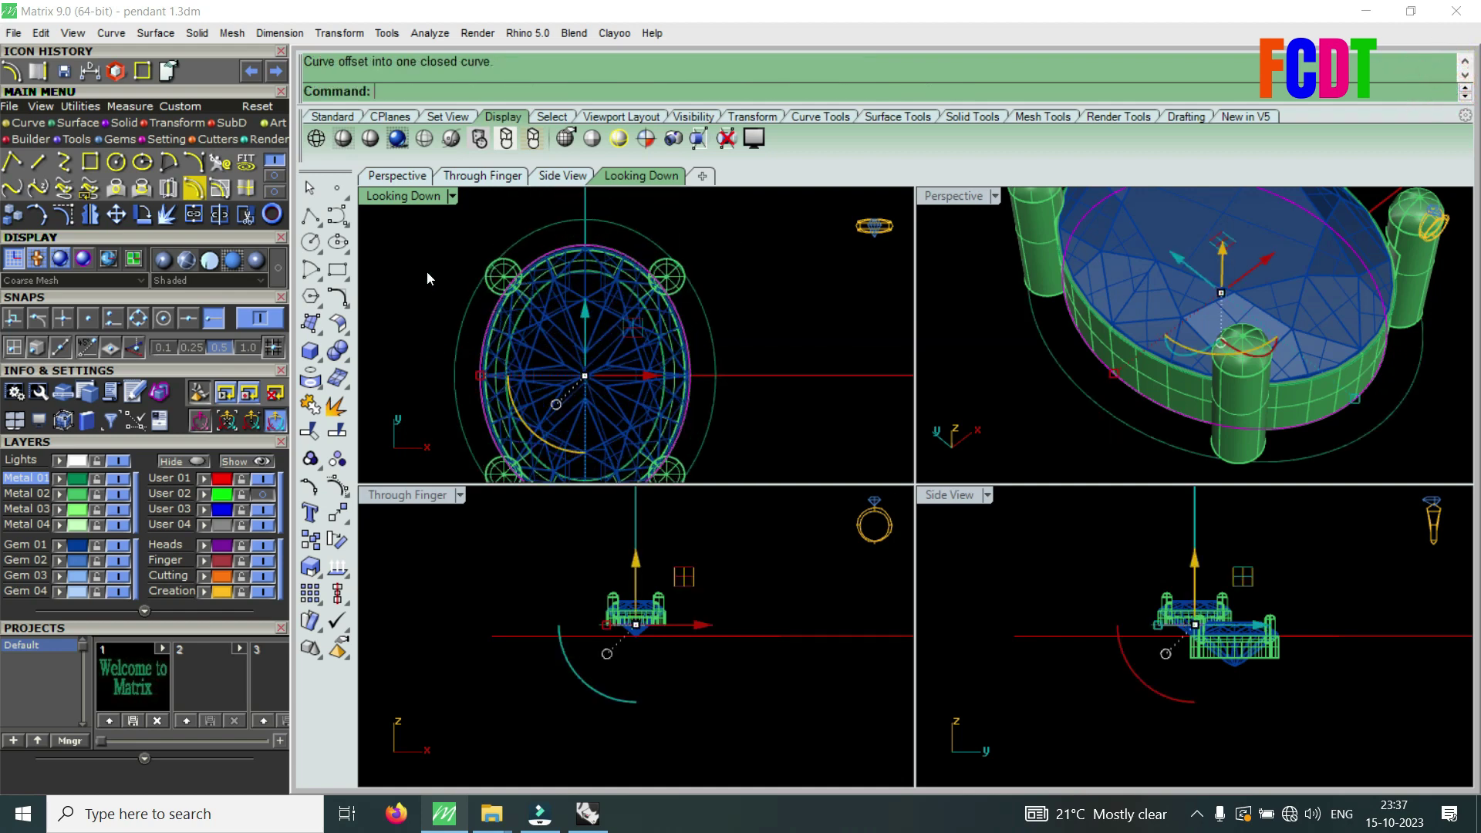
- Maximize the top view over the reference photo
double_click(422, 198)
double_click(423, 198)
scroll(702, 341, down, 4)
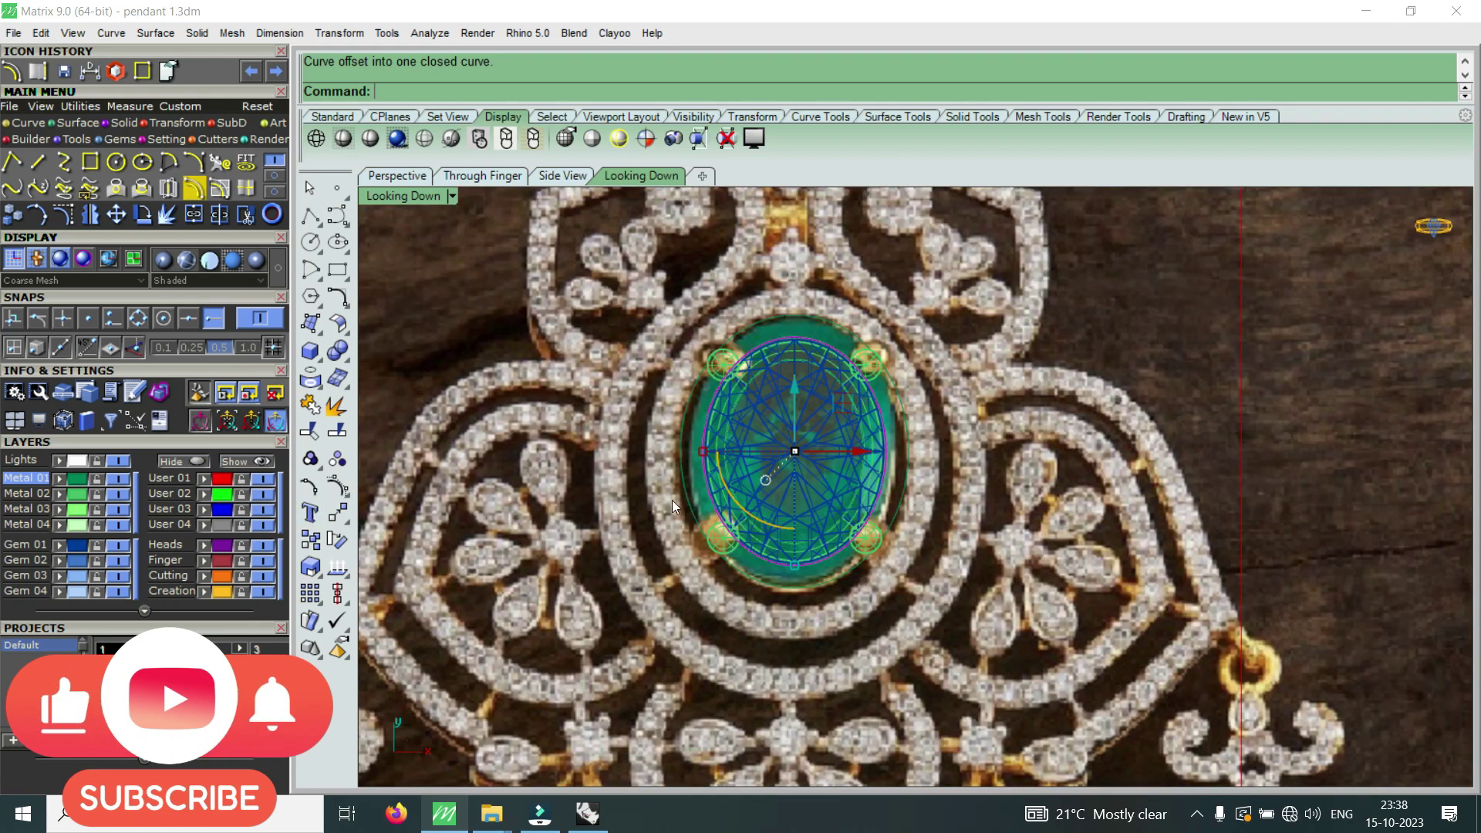
click(90, 72)
- Measure 1.419 mm between two points beside the gem, then zoom out
scroll(587, 513, up, 3)
click(579, 515)
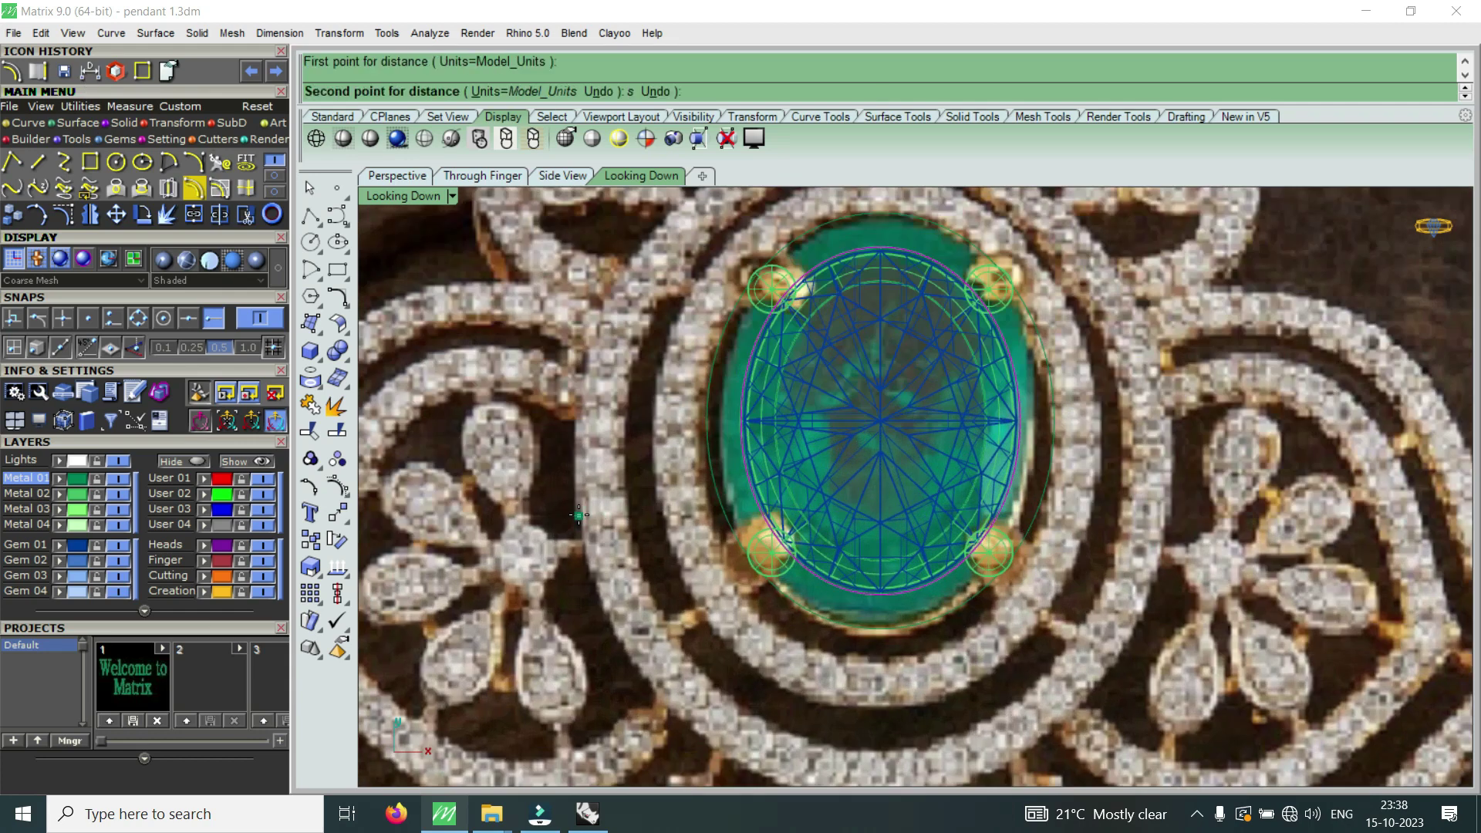
click(627, 516)
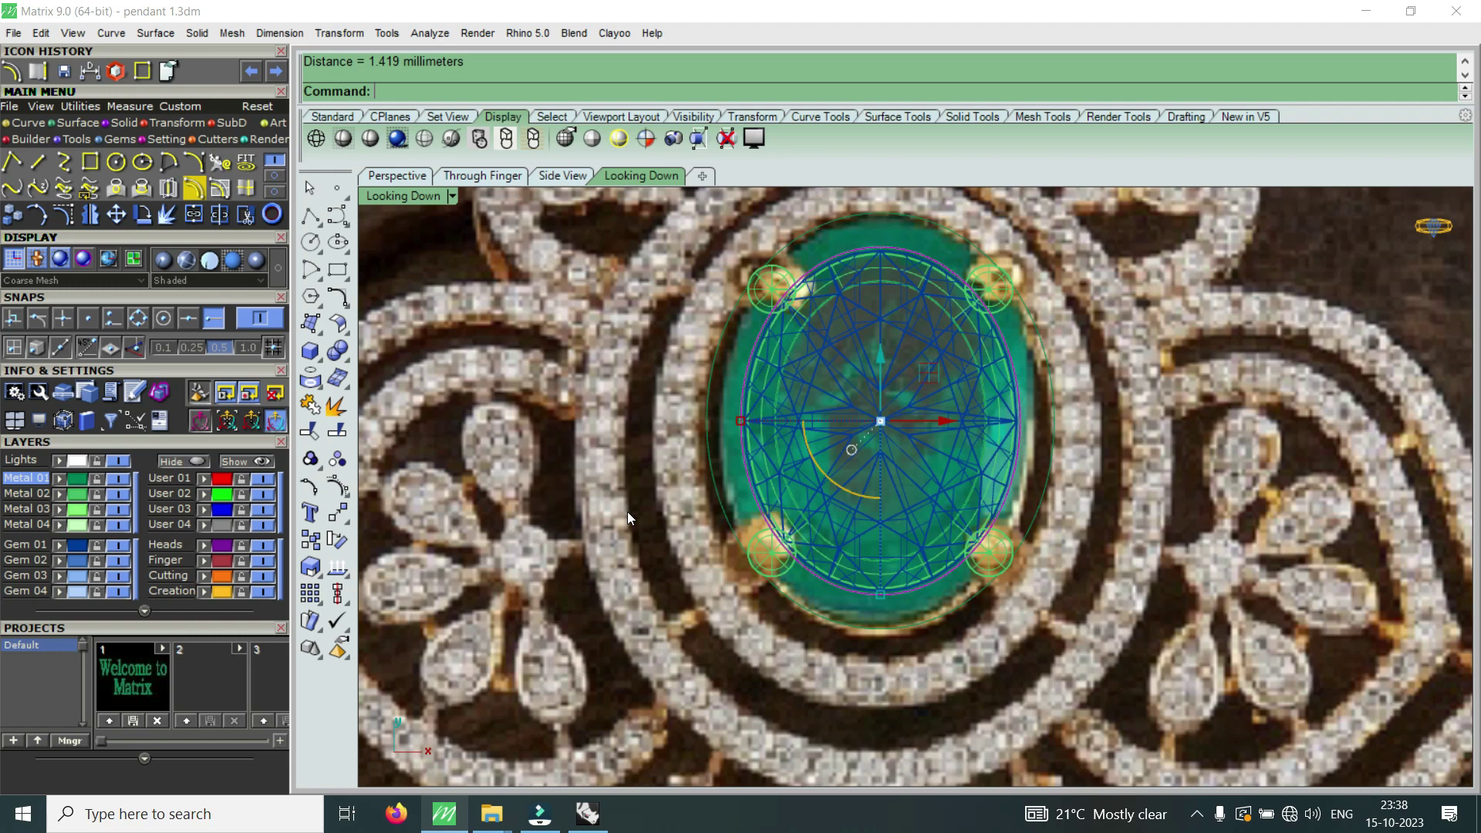
scroll(970, 464, down, 5)
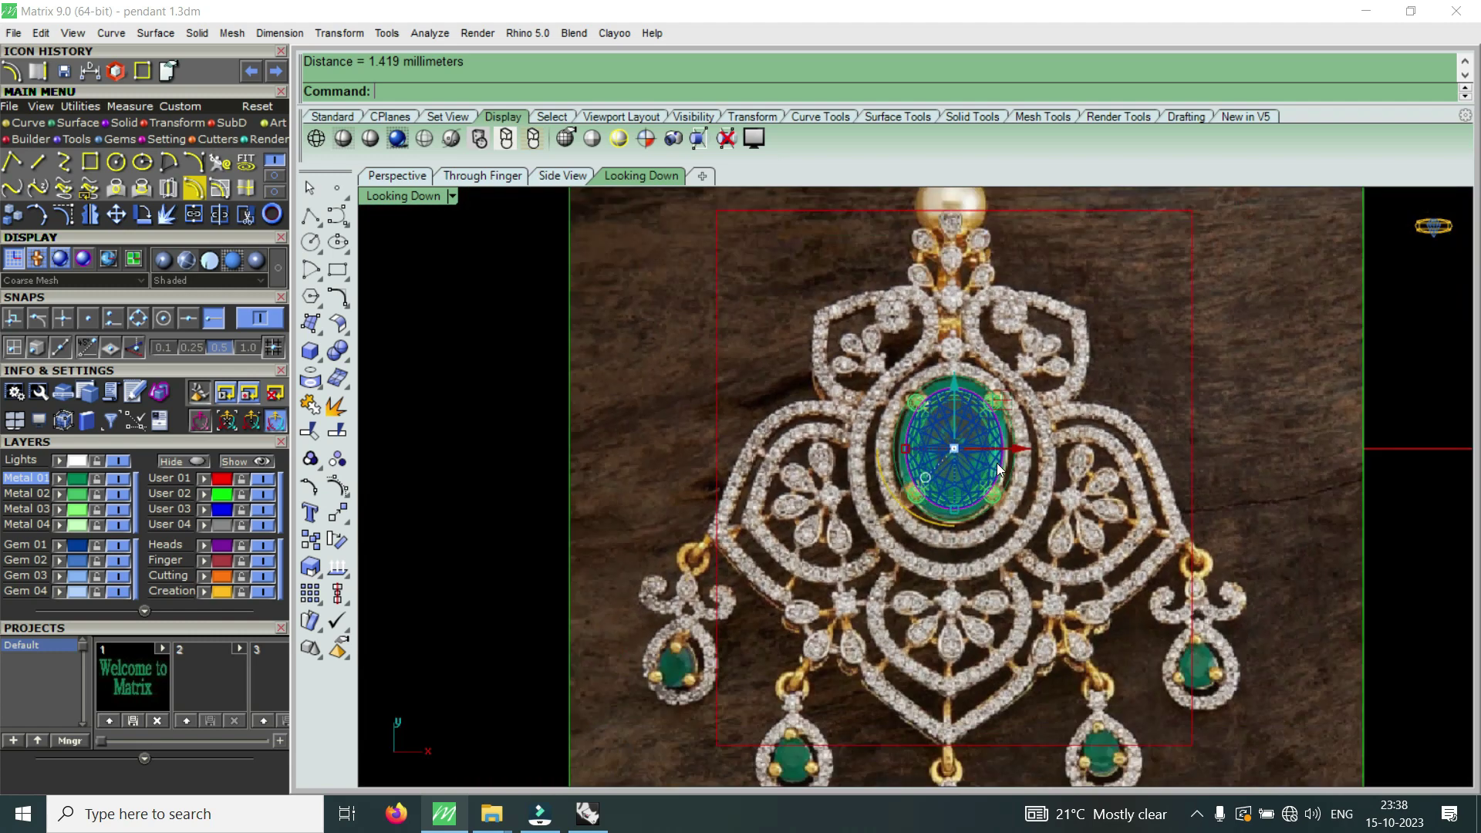
scroll(994, 463, down, 2)
scroll(849, 455, up, 1)
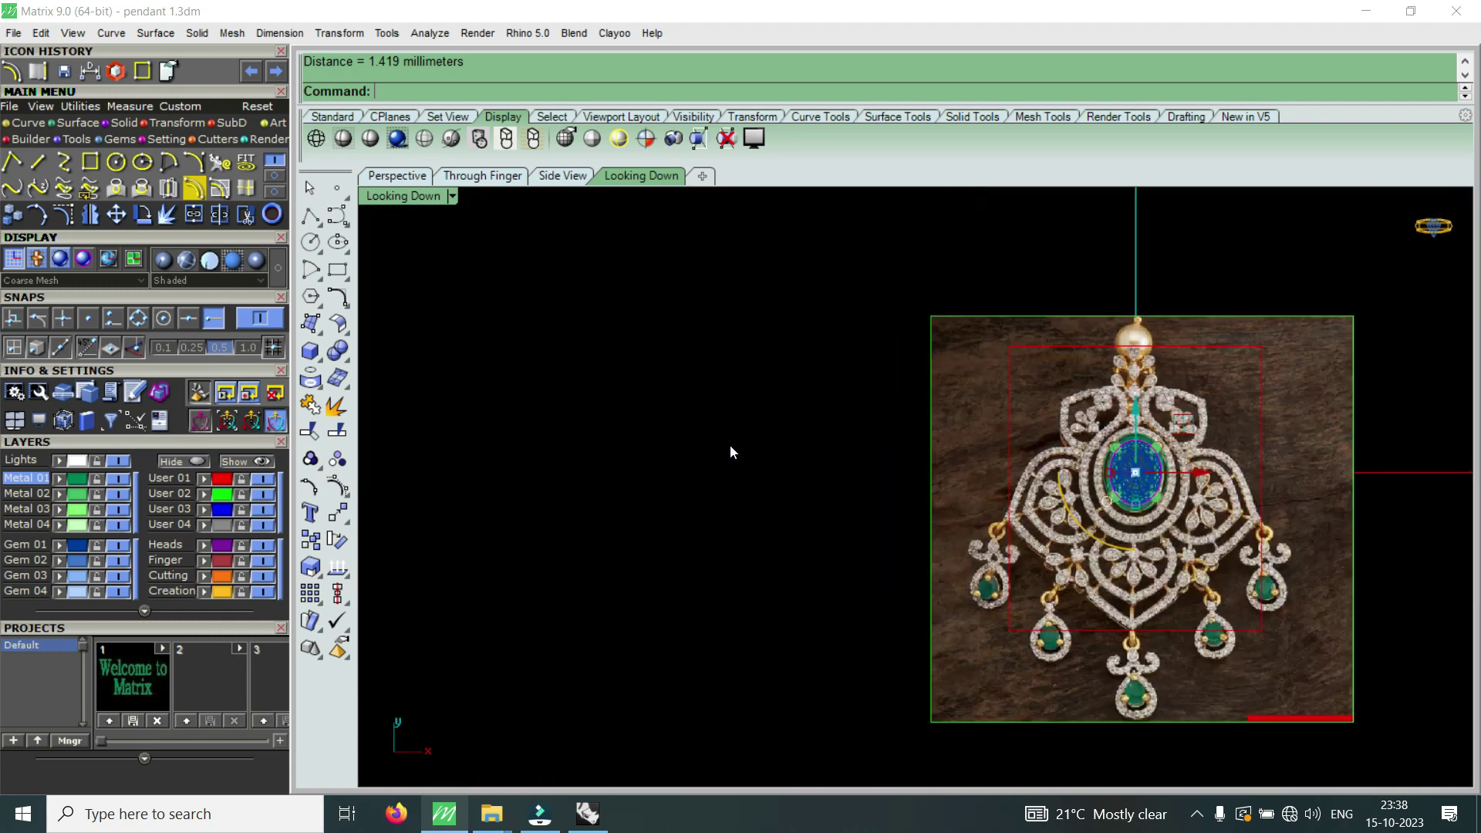
click(116, 162)
- Draw a 1.3 mm diameter circle left of the pendant's oval head
scroll(766, 480, up, 3)
click(759, 470)
text(1.)
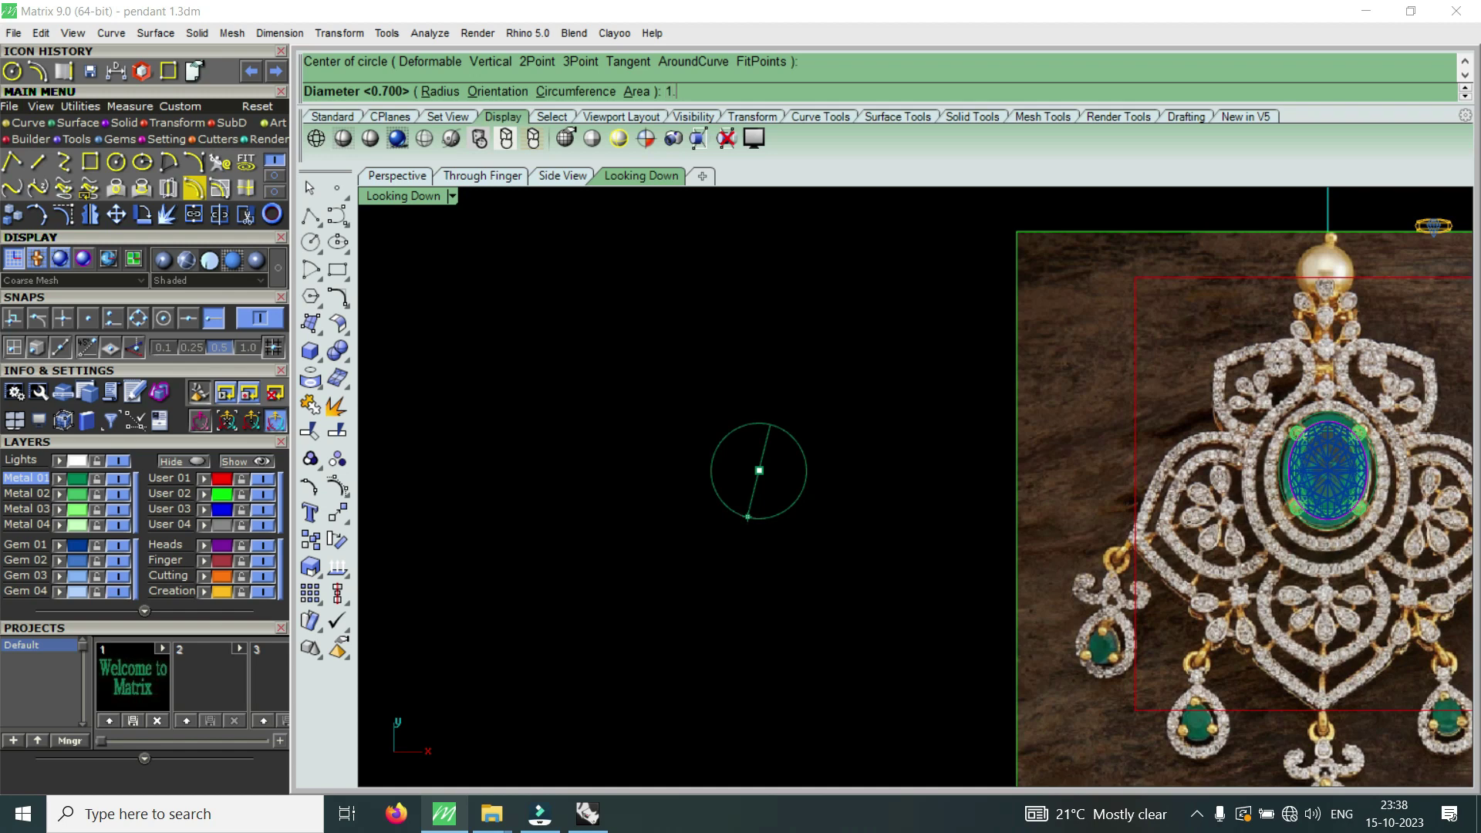
text(3)
key(Return)
scroll(763, 469, up, 3)
scroll(763, 469, up, 5)
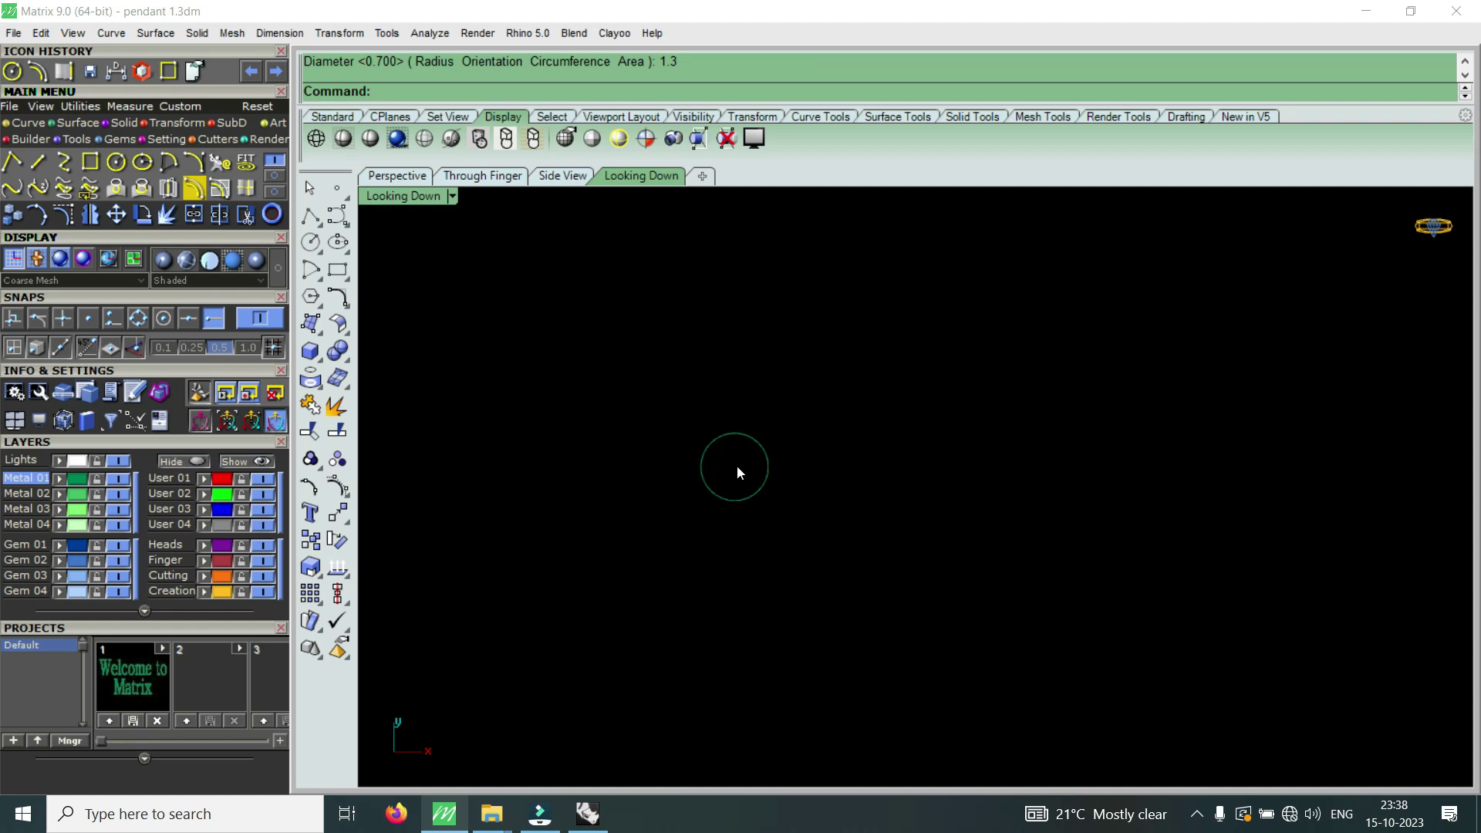
scroll(691, 468, up, 2)
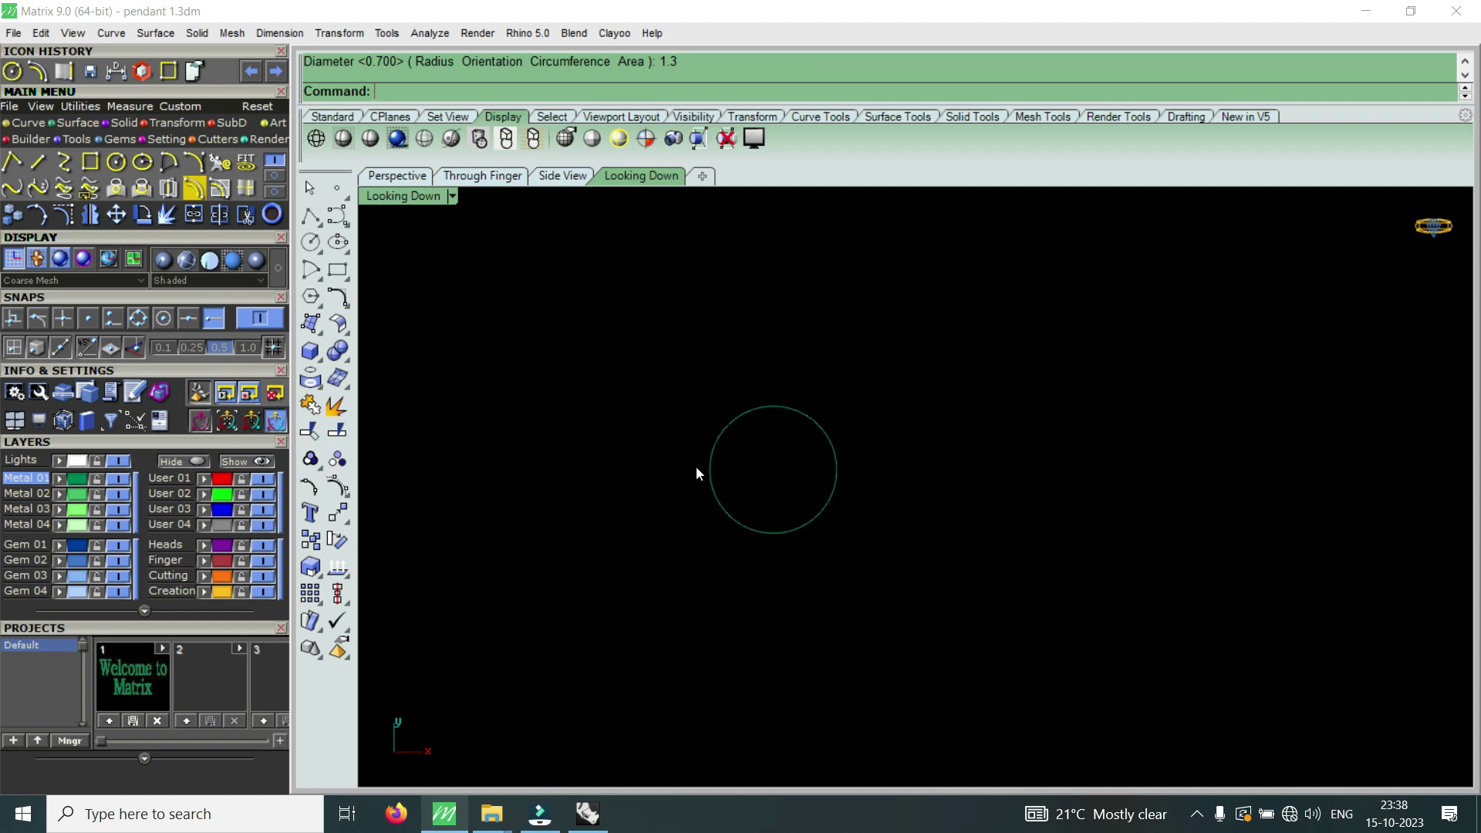
click(42, 165)
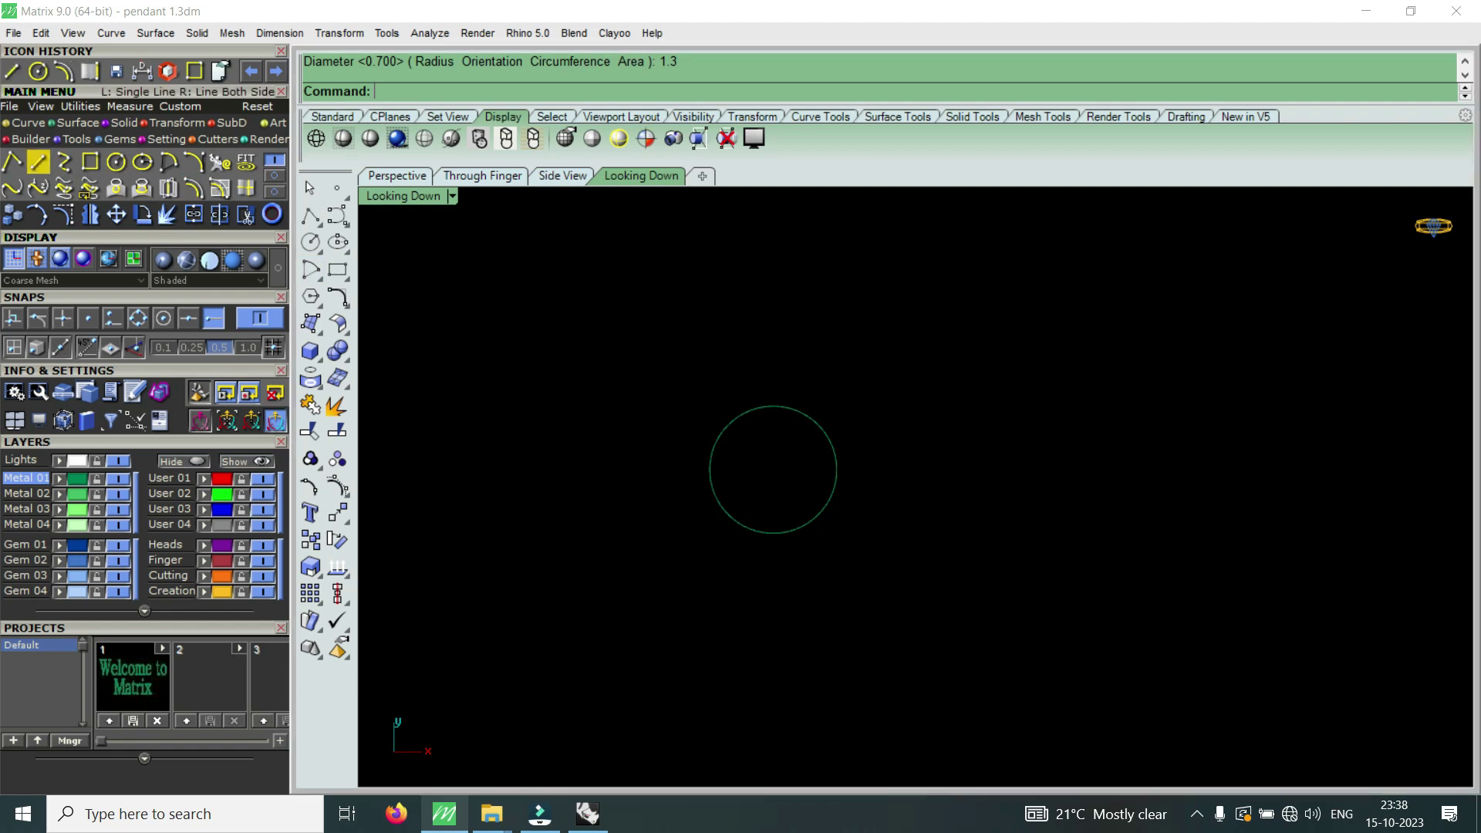
- With Quad snap on, draw a vertical line down from the circle's left quadrant and delete the extra right line
click(137, 318)
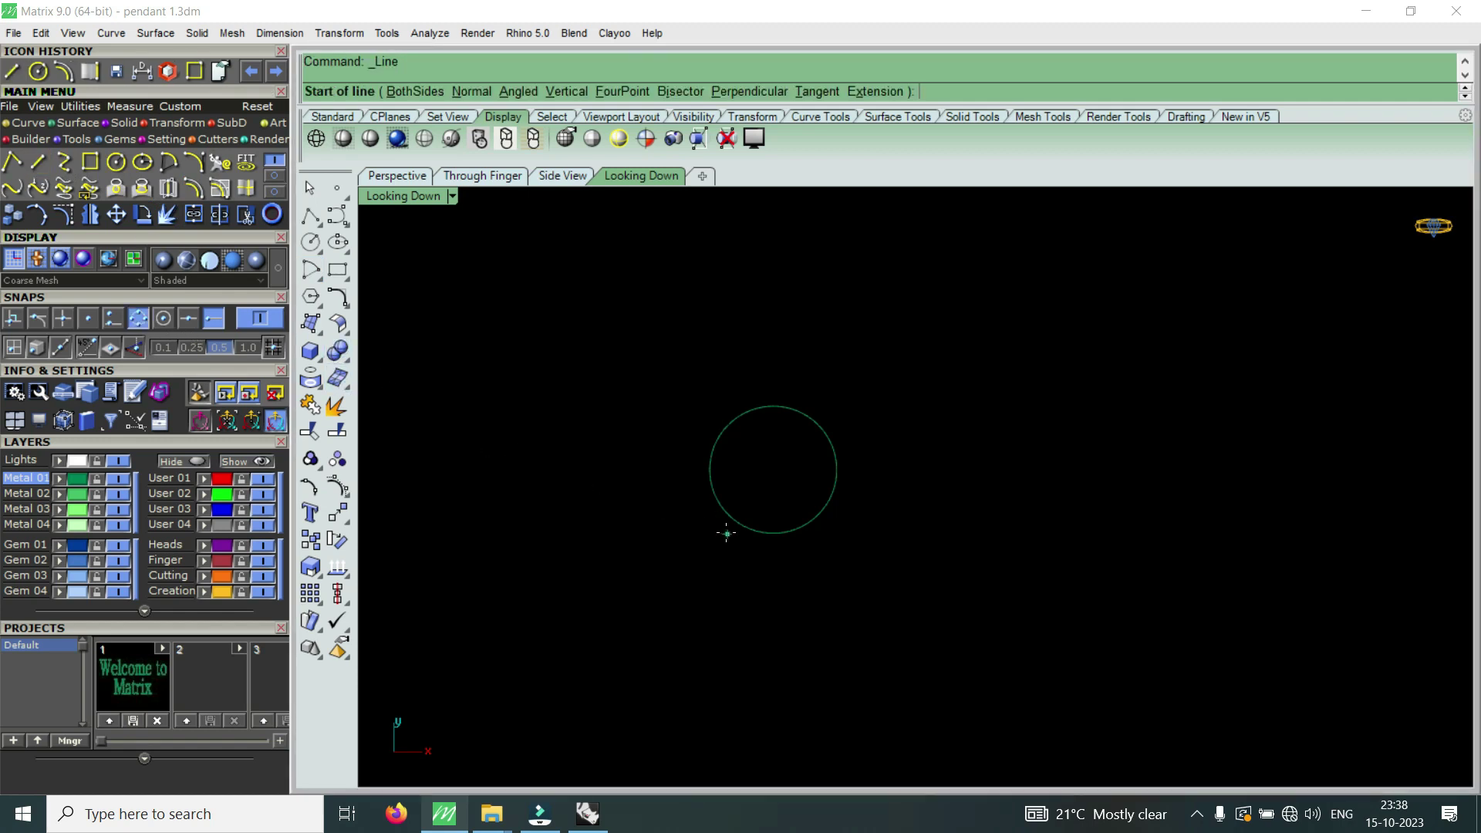
click(696, 470)
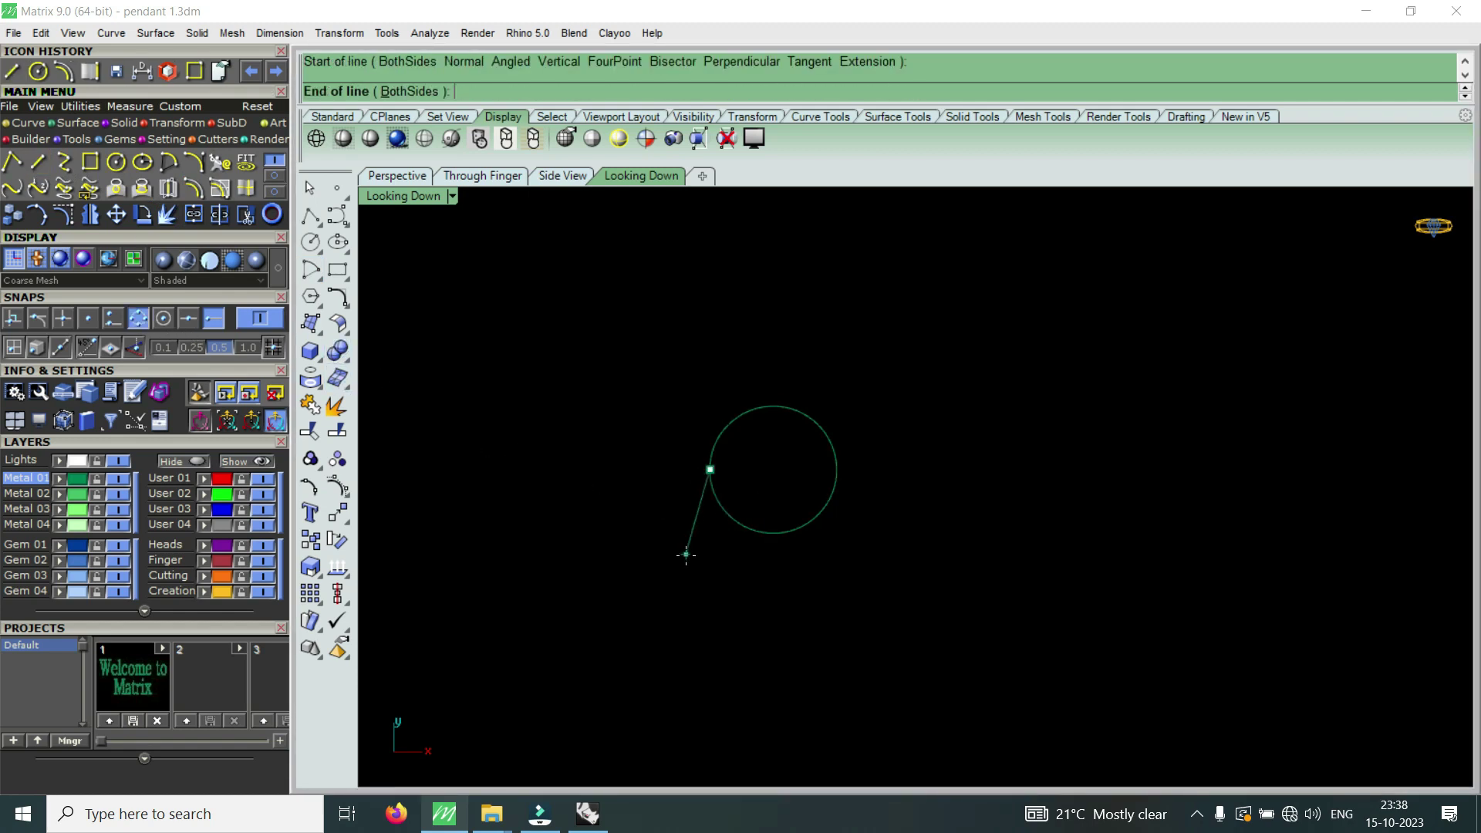
click(710, 613)
key(Return)
click(841, 484)
click(823, 613)
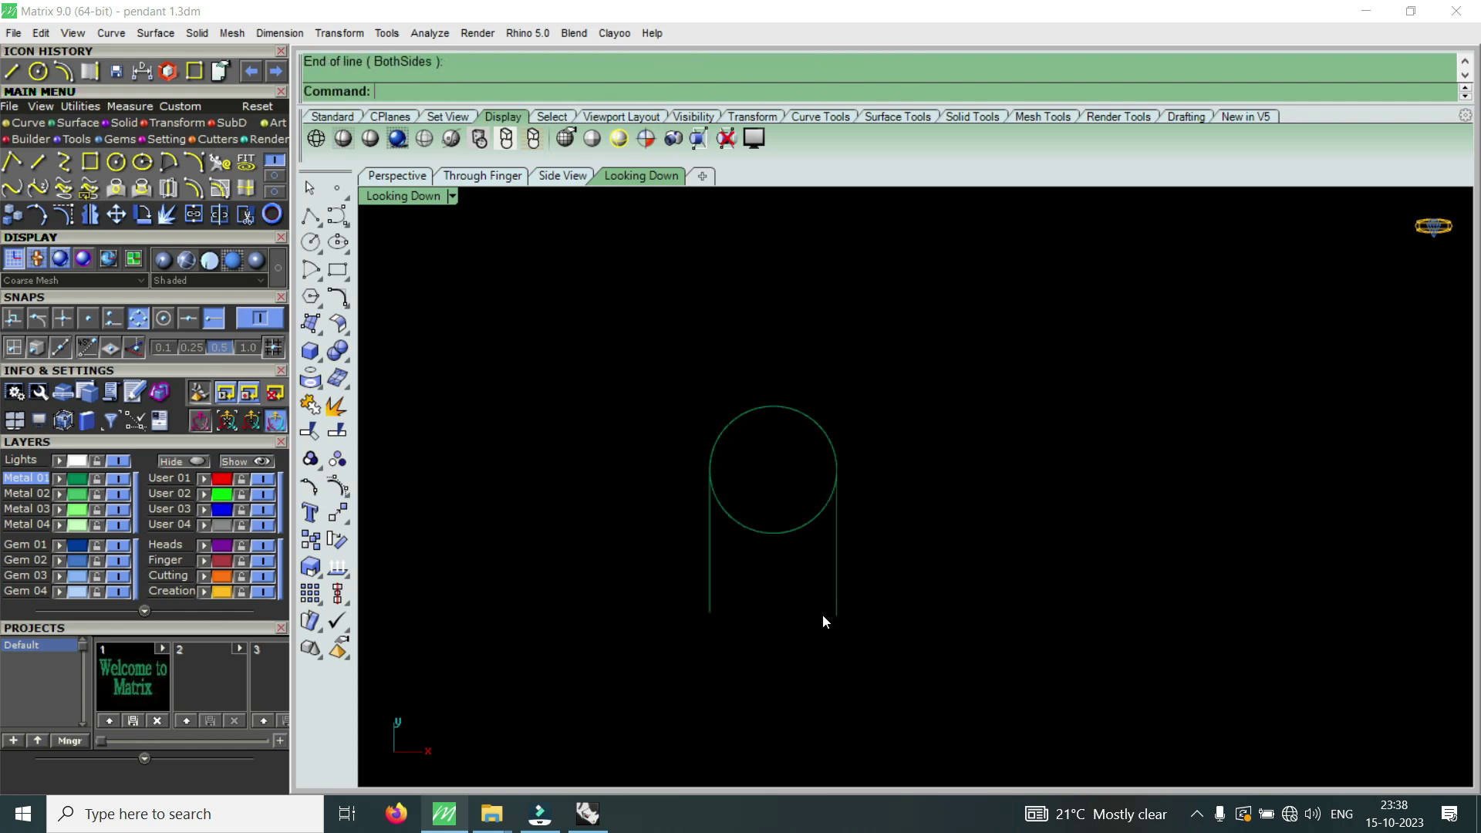
click(836, 606)
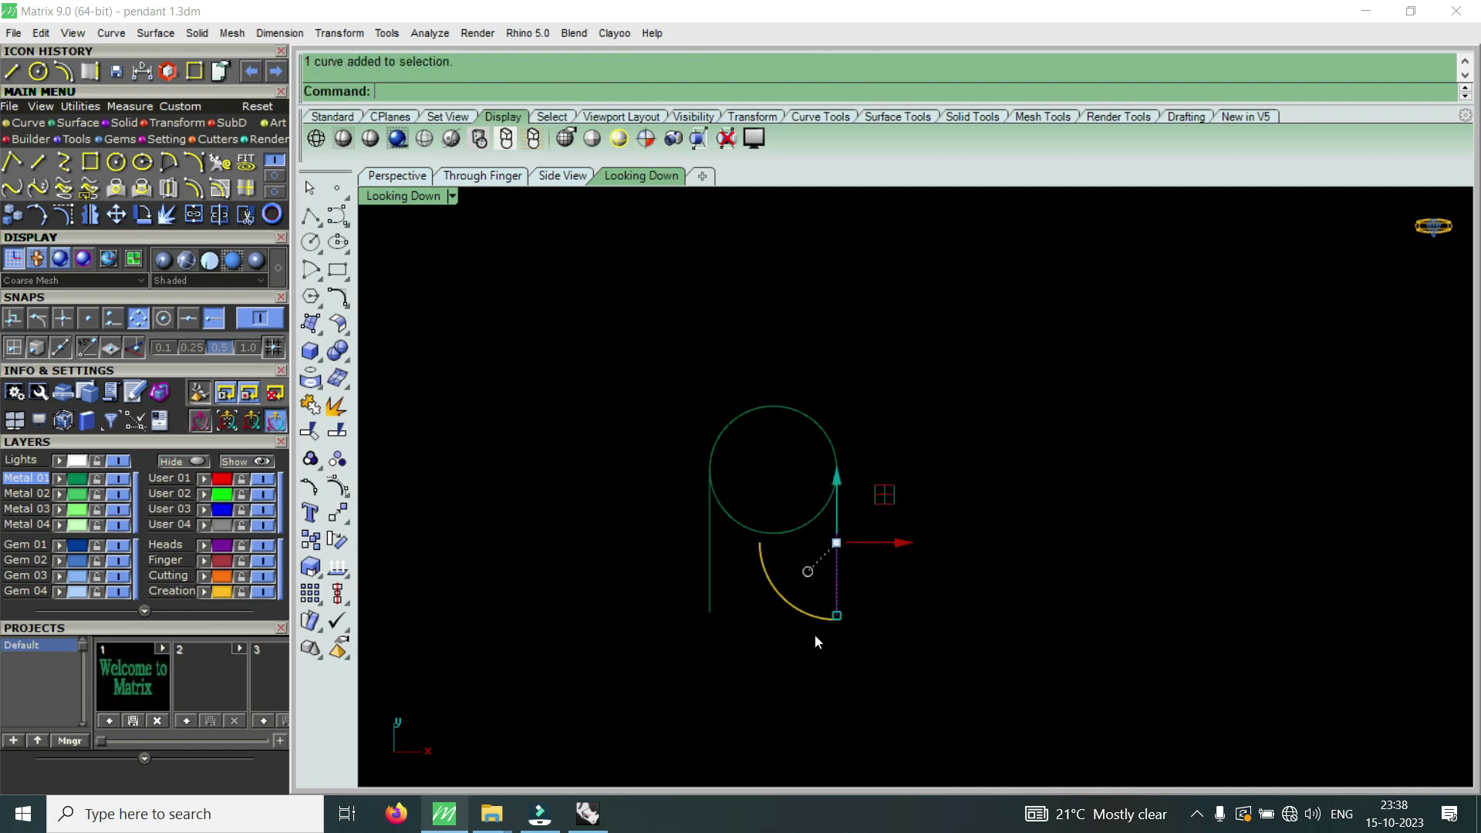
key(Delete)
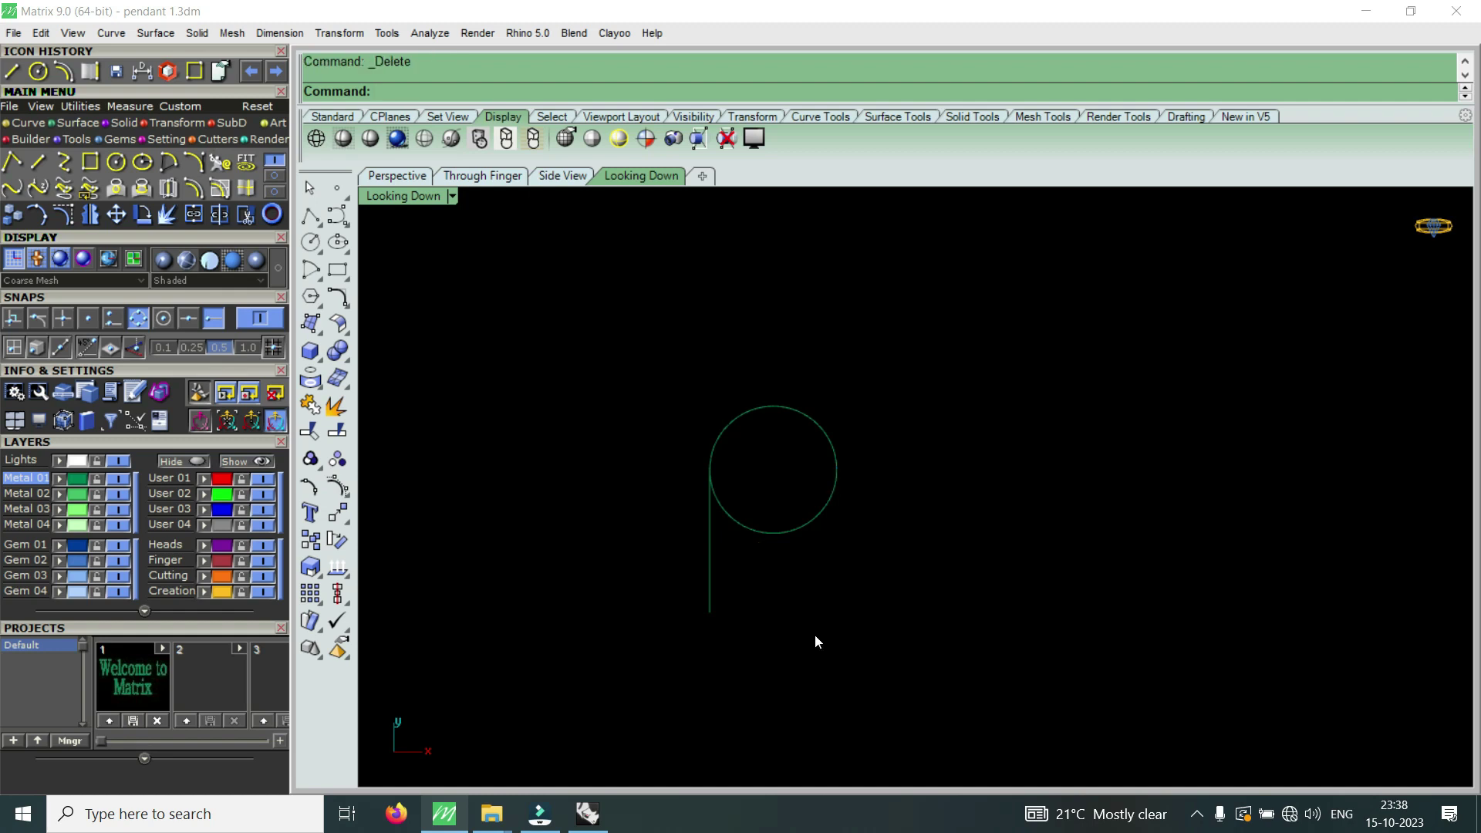
- Offset the left vertical line 0.15 mm leftward twice, making two parallel lines
click(710, 543)
scroll(711, 543, up, 3)
scroll(711, 543, up, 2)
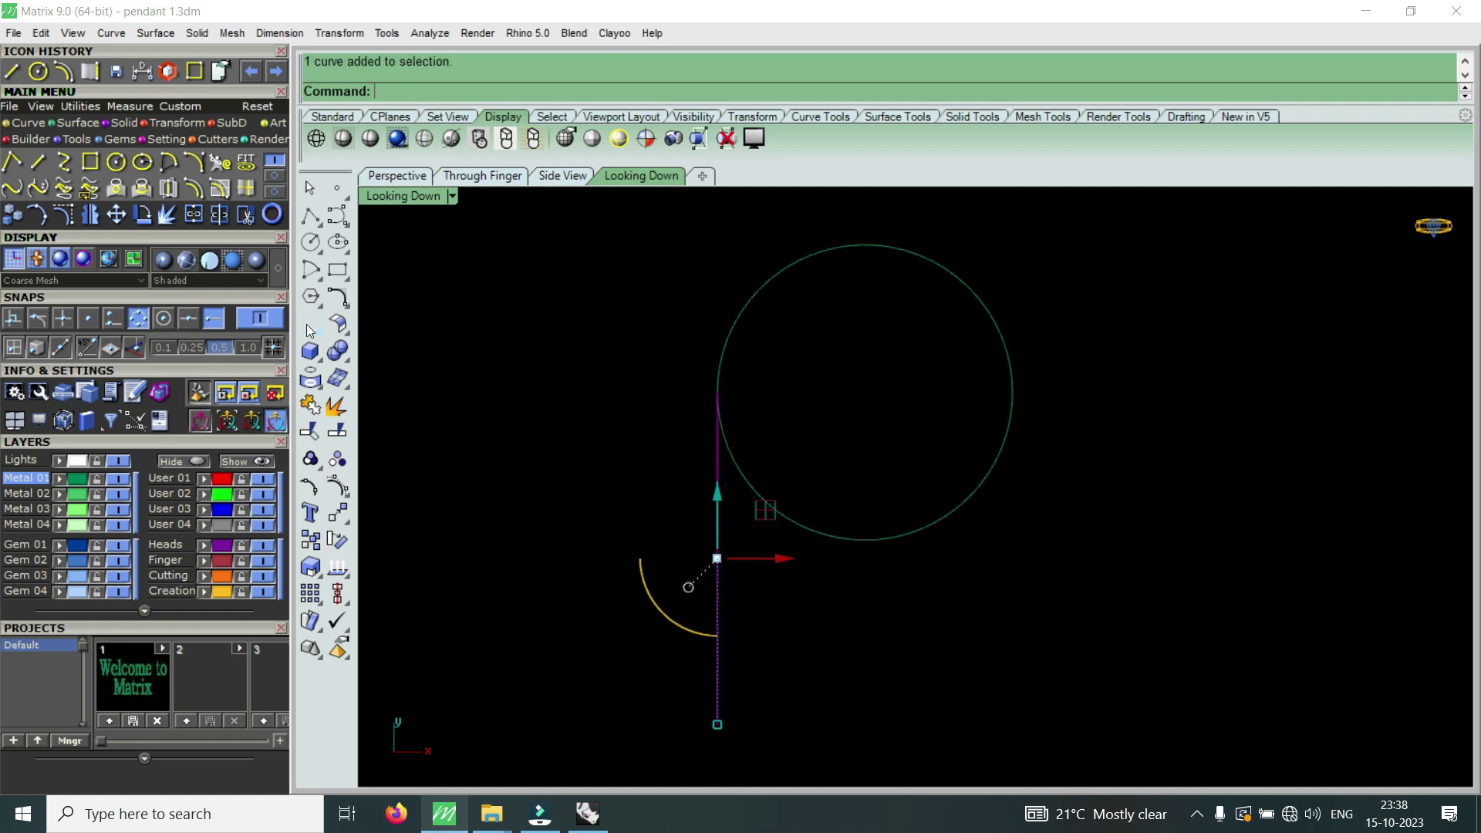
click(195, 191)
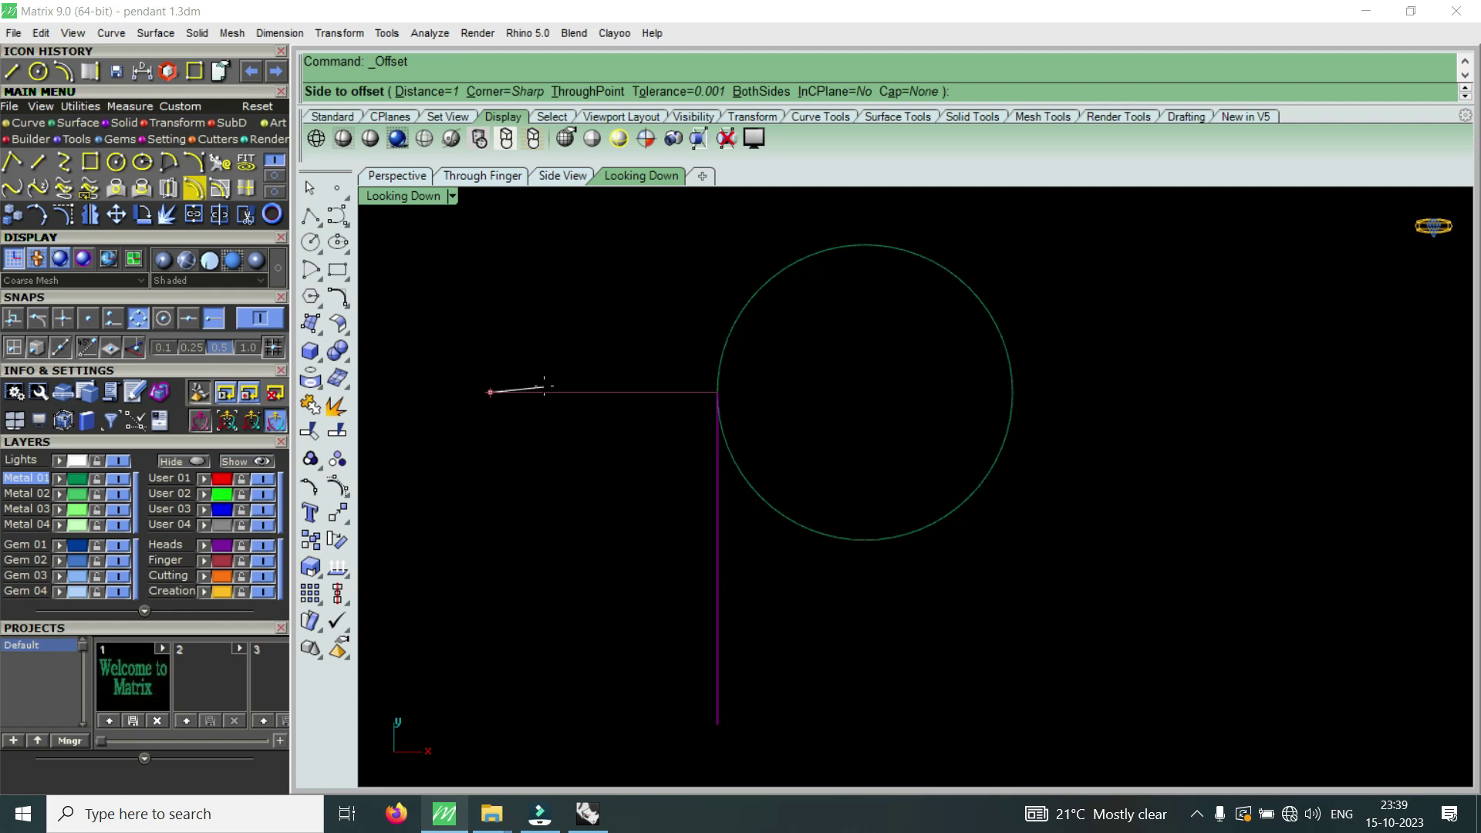
text(.15)
key(Return)
click(545, 386)
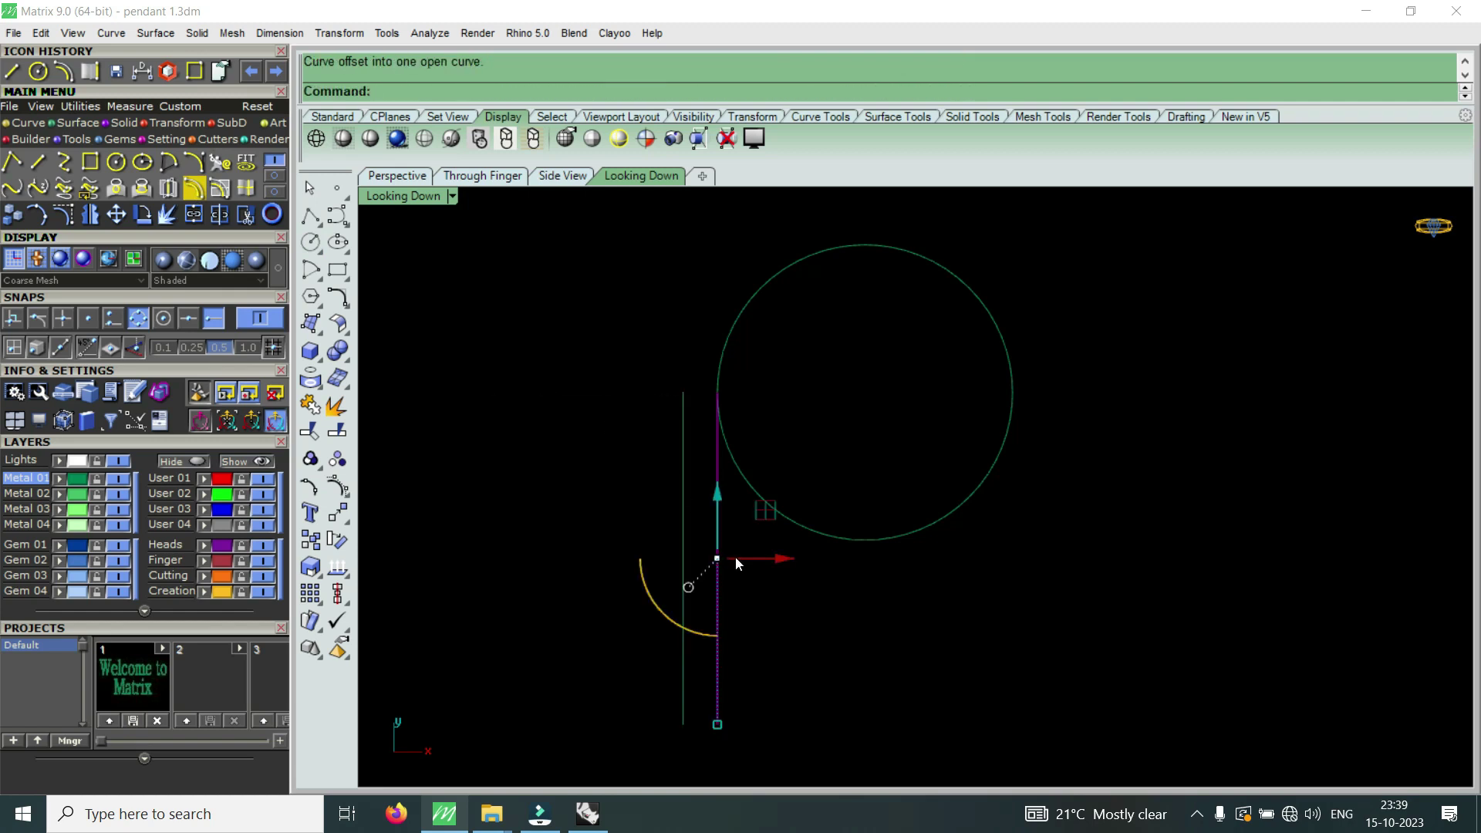
key(Return)
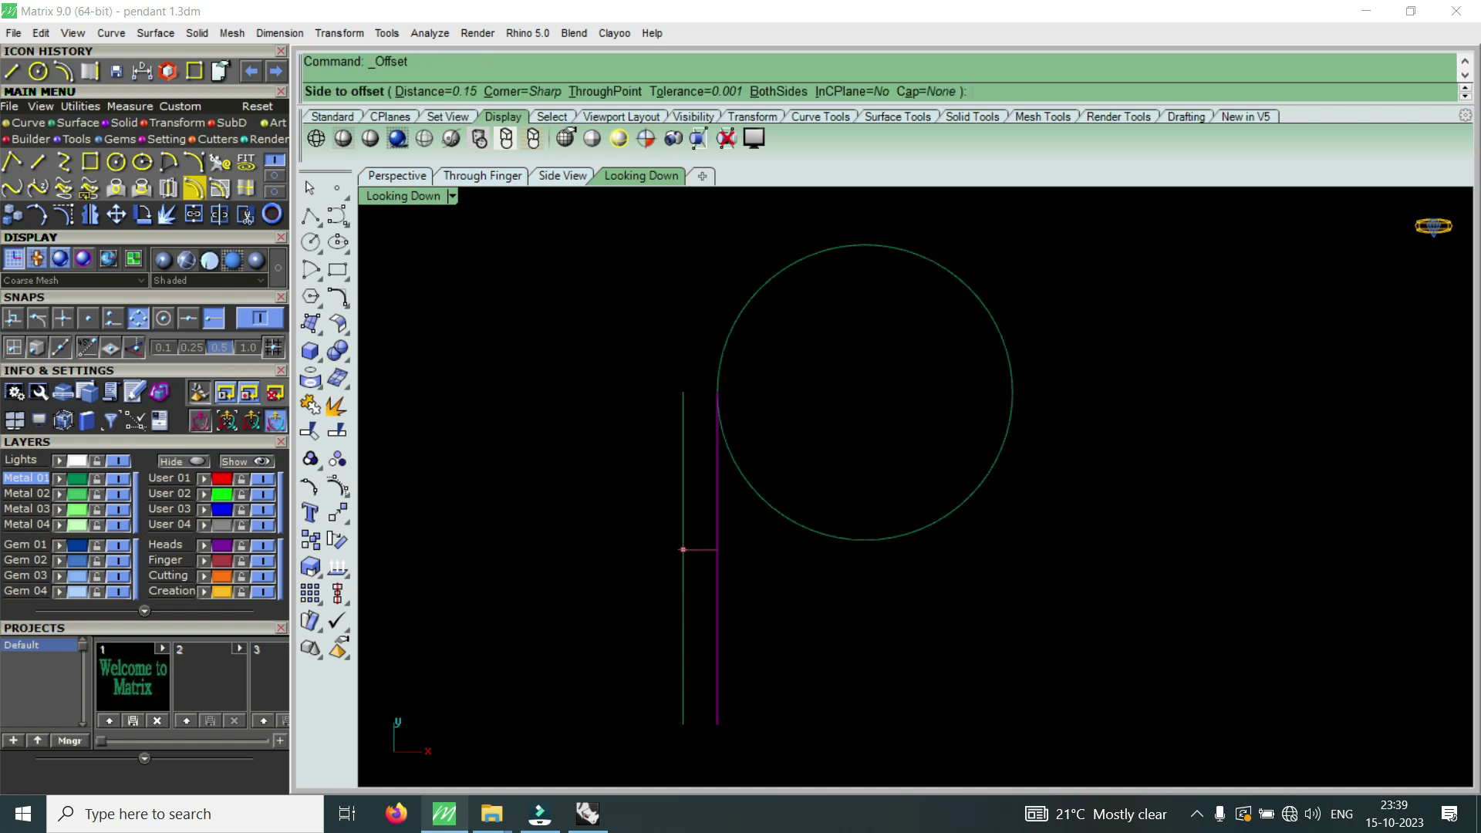
text(.2)
click(676, 549)
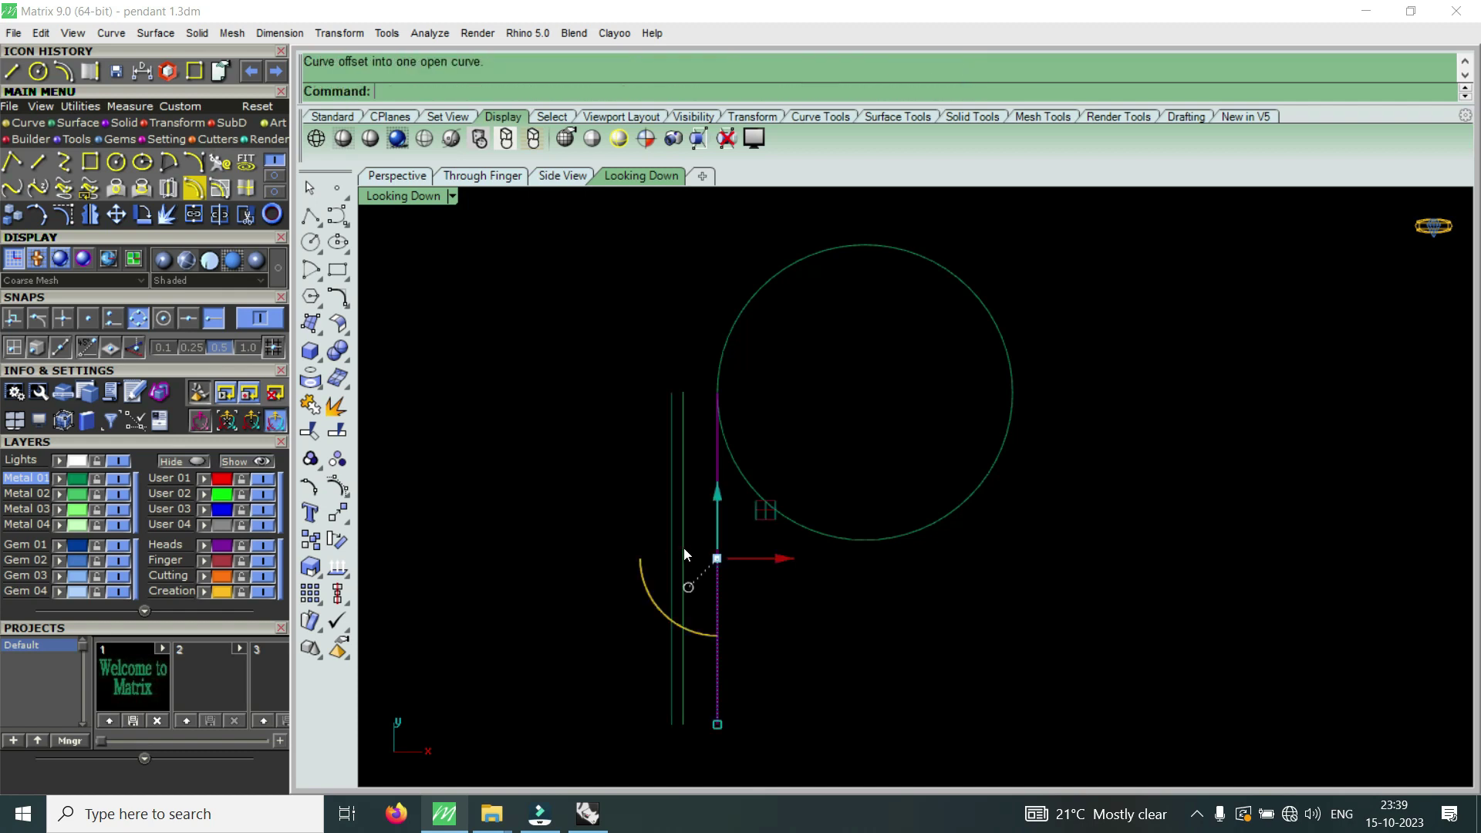
- Window-select all three vertical lines together
scroll(690, 417, up, 5)
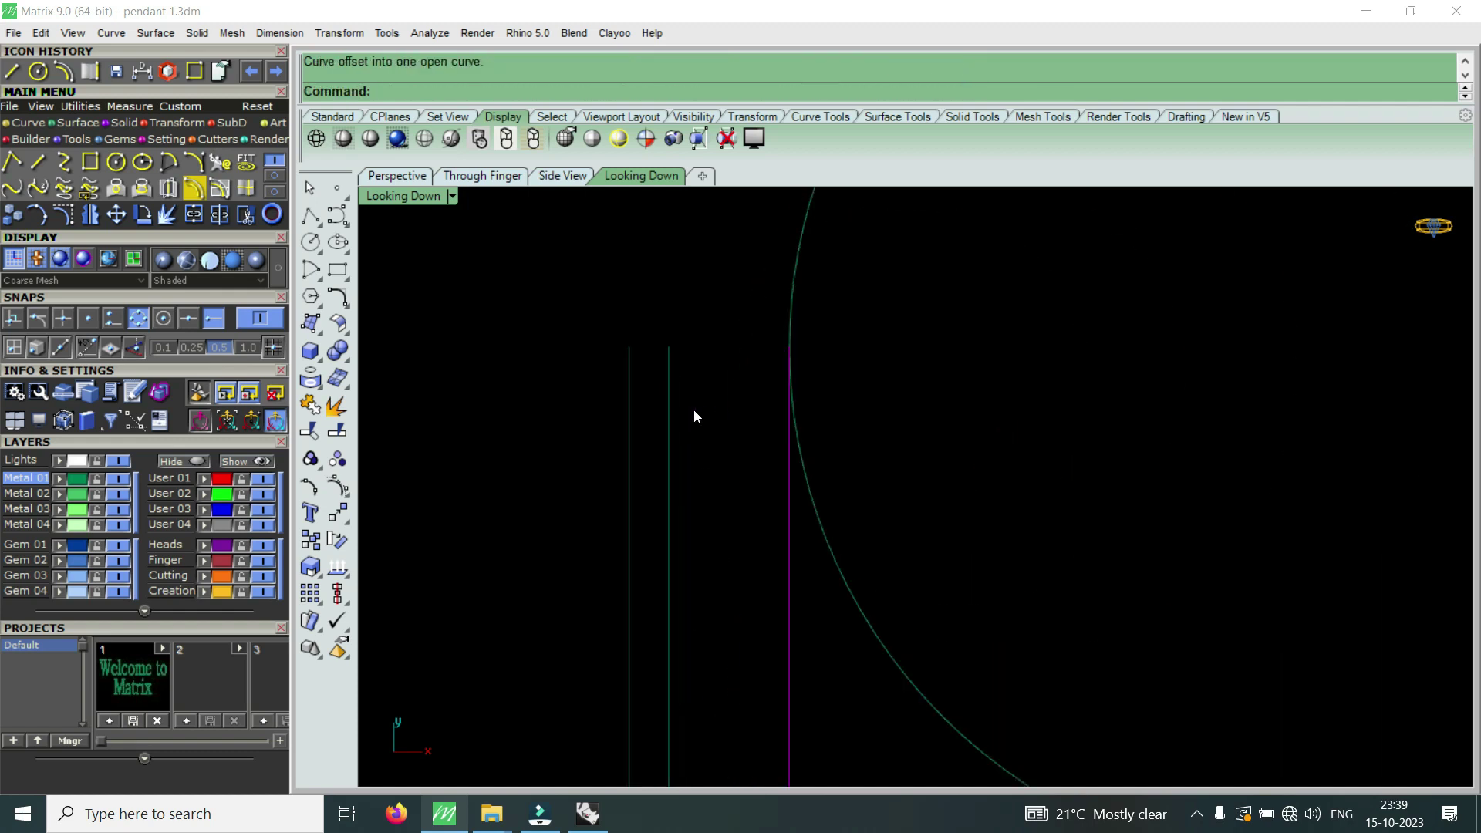
scroll(711, 394, down, 2)
click(761, 463)
scroll(721, 494, down, 2)
scroll(747, 405, up, 1)
scroll(752, 509, down, 3)
drag(869, 552, 721, 631)
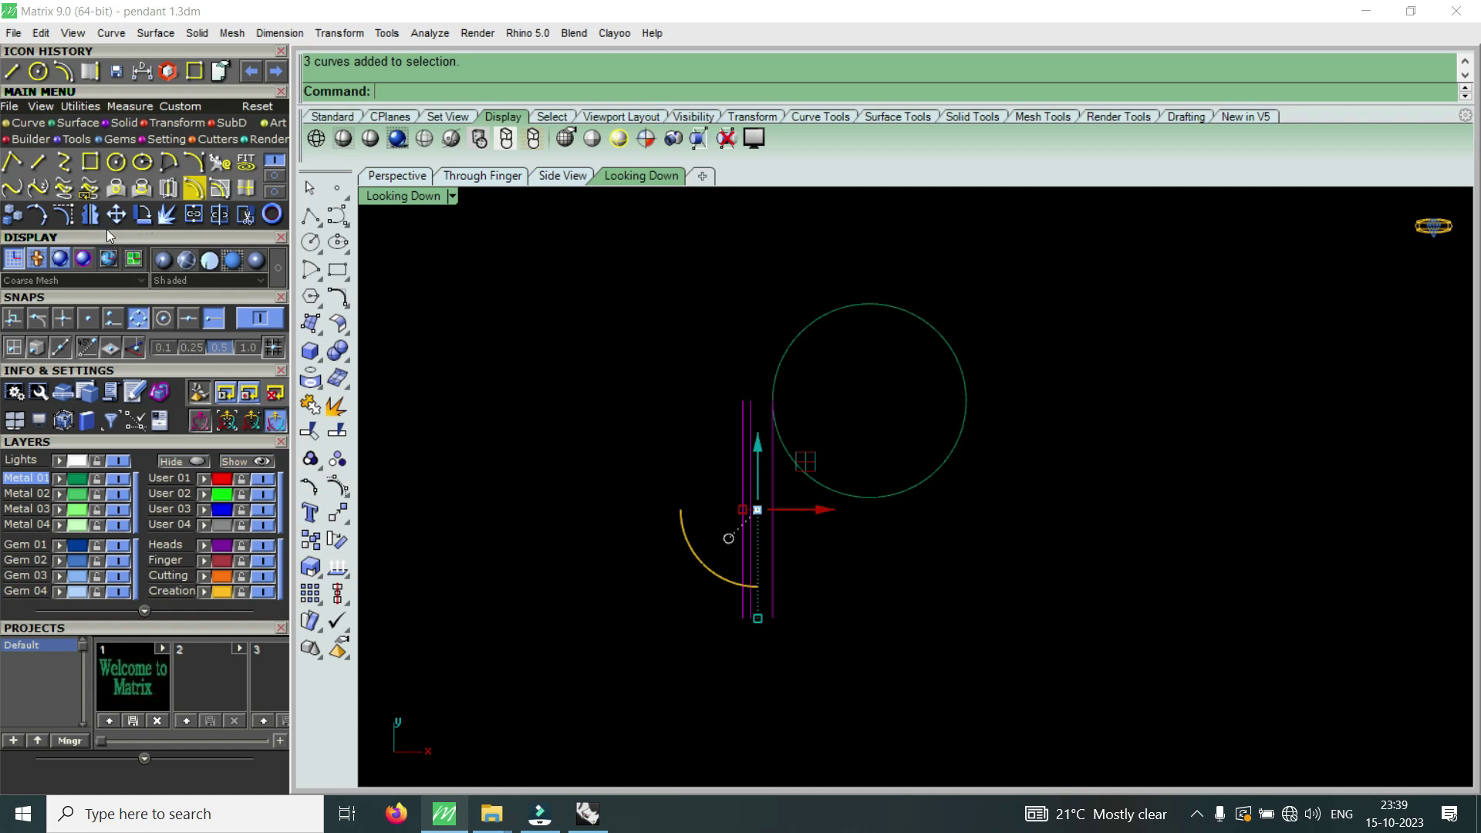
- Mirror the three lines across a vertical axis through the circle's centre, then select the circle
click(90, 215)
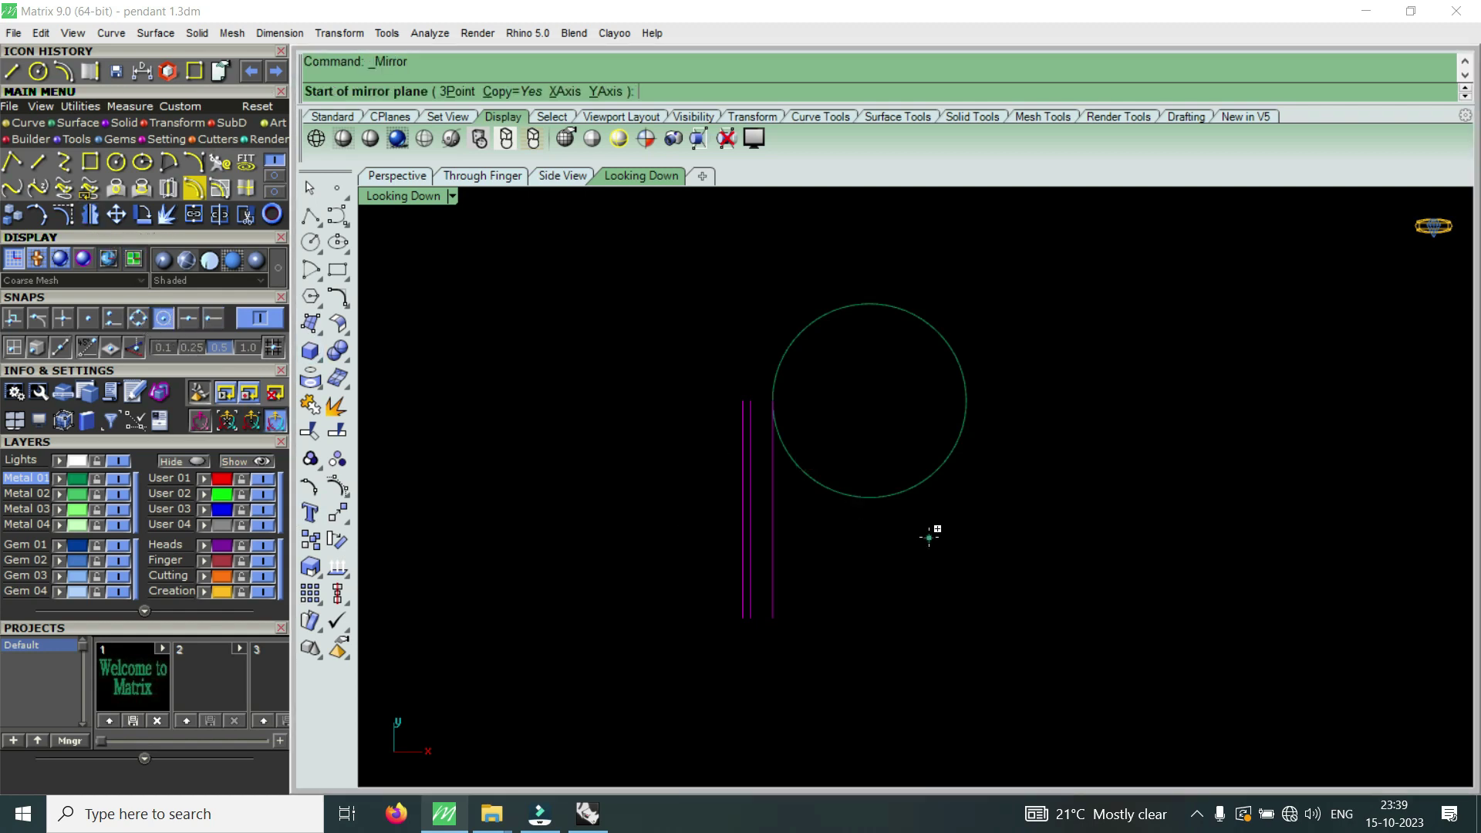
click(892, 489)
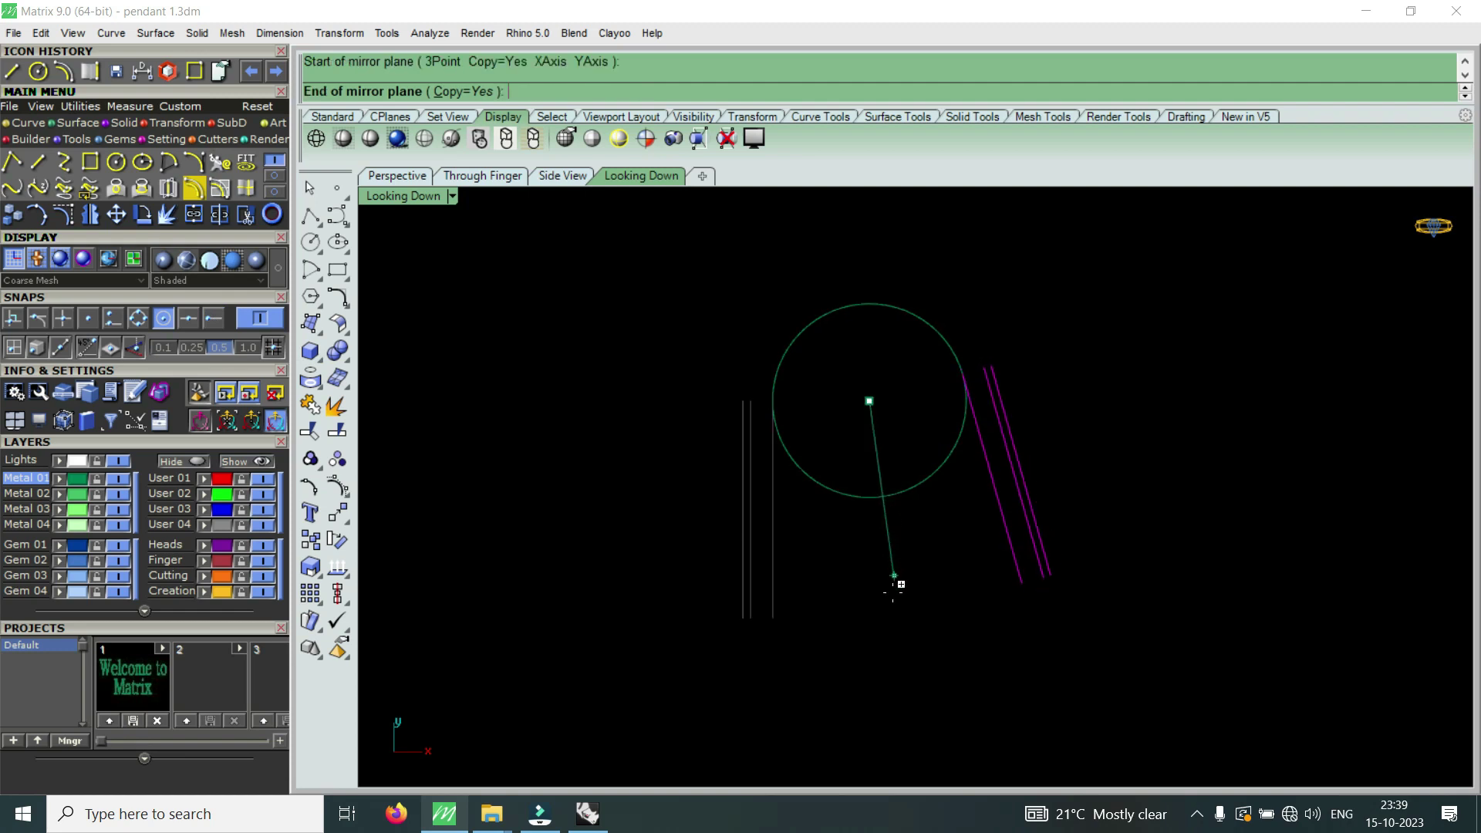
click(877, 648)
click(928, 535)
scroll(781, 460, up, 2)
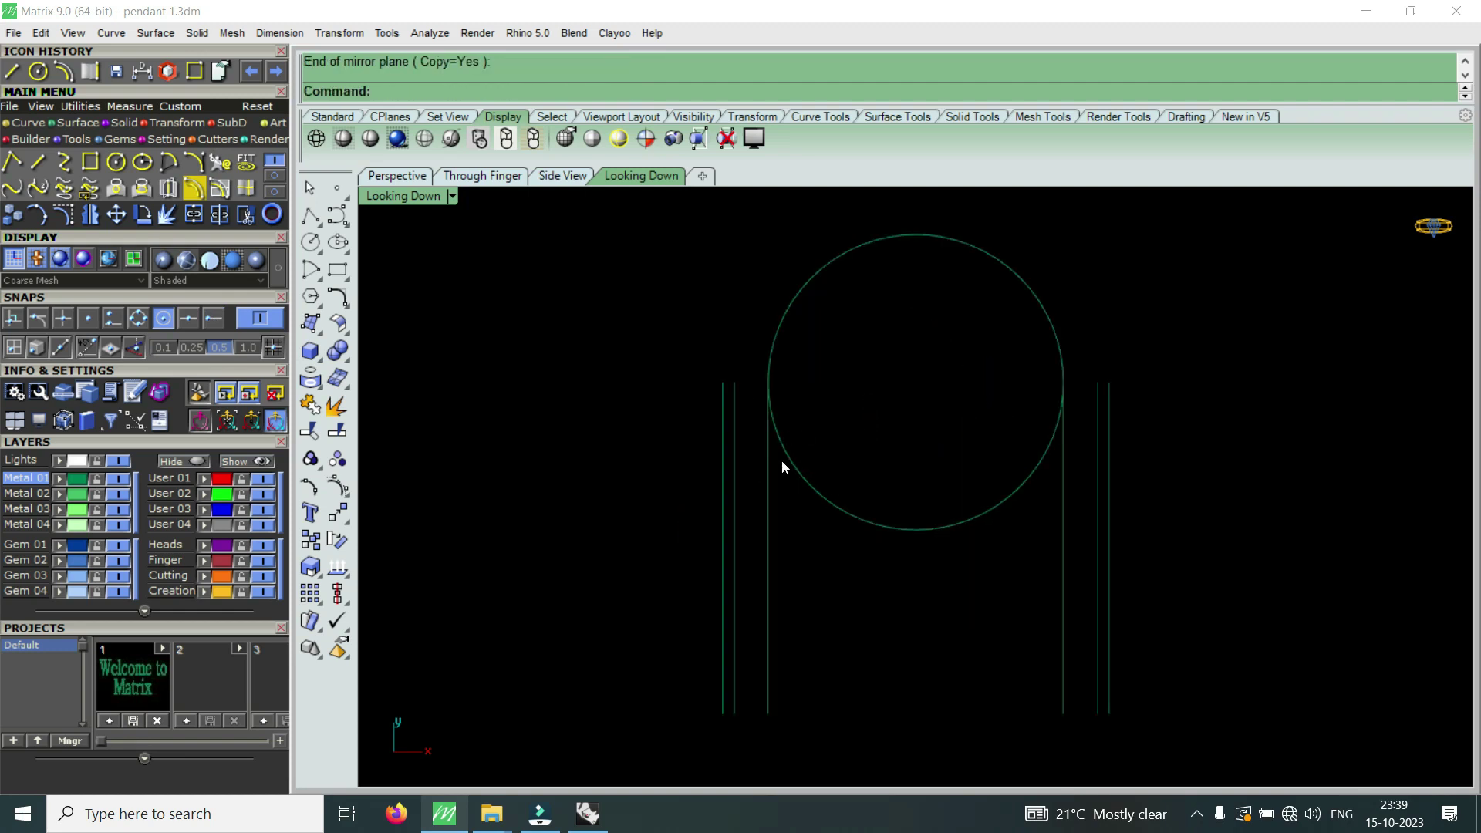
click(960, 472)
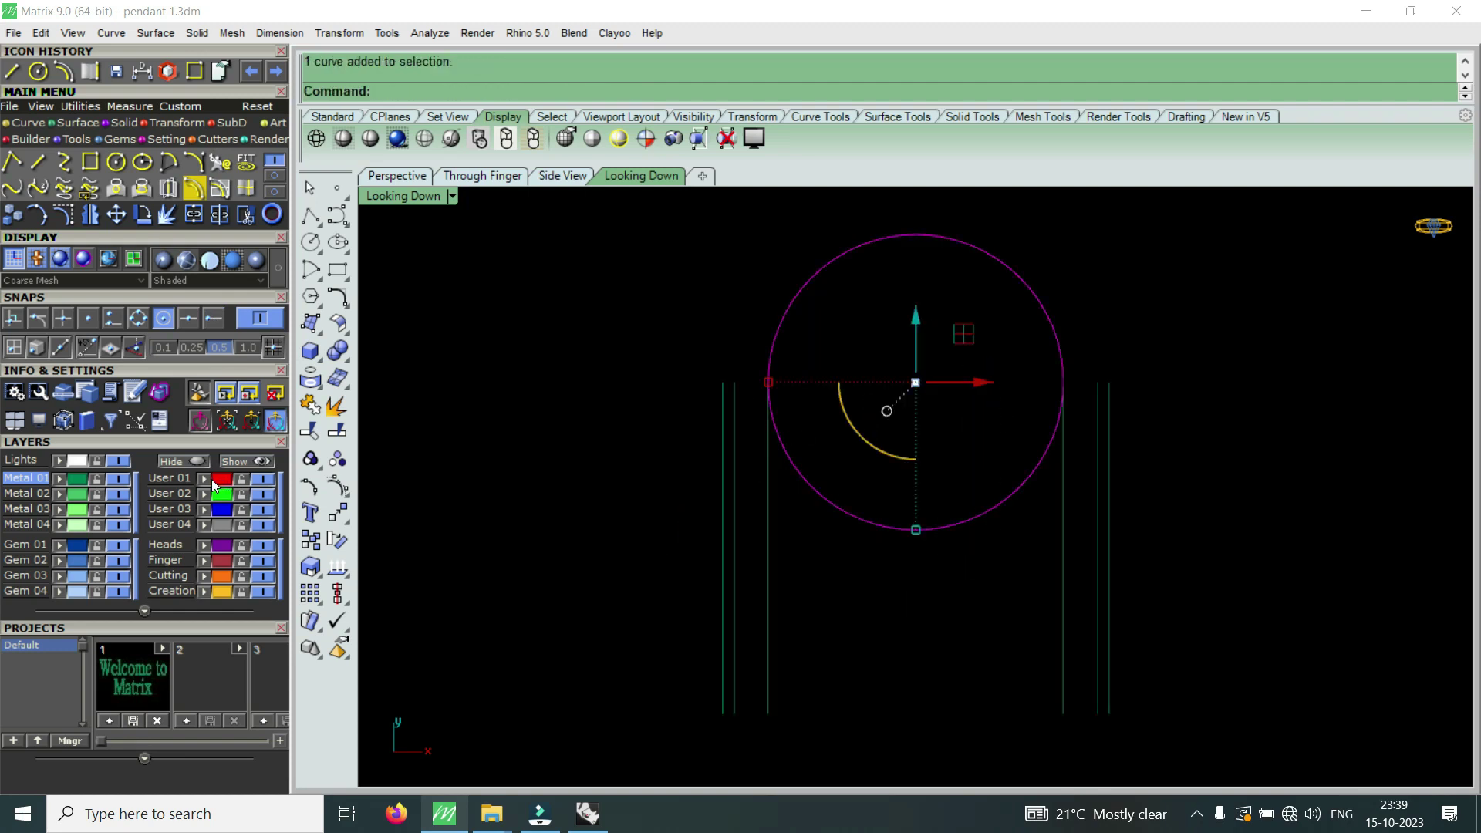
- Move the circle onto the red User 01 layer, keeping Metal 01 as the current layer
click(196, 479)
click(22, 480)
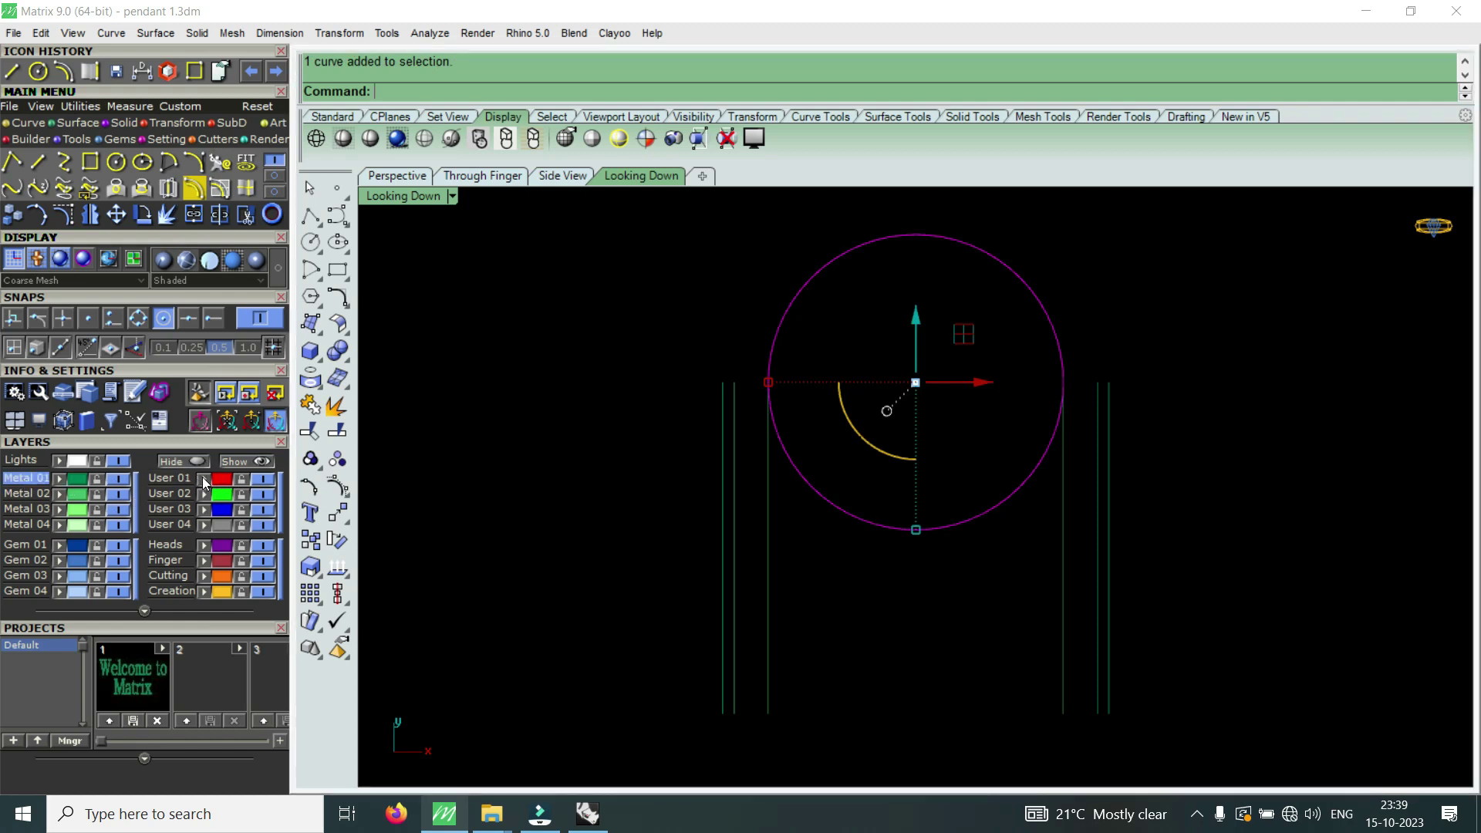
click(1026, 234)
drag(974, 311, 960, 322)
drag(977, 403, 940, 563)
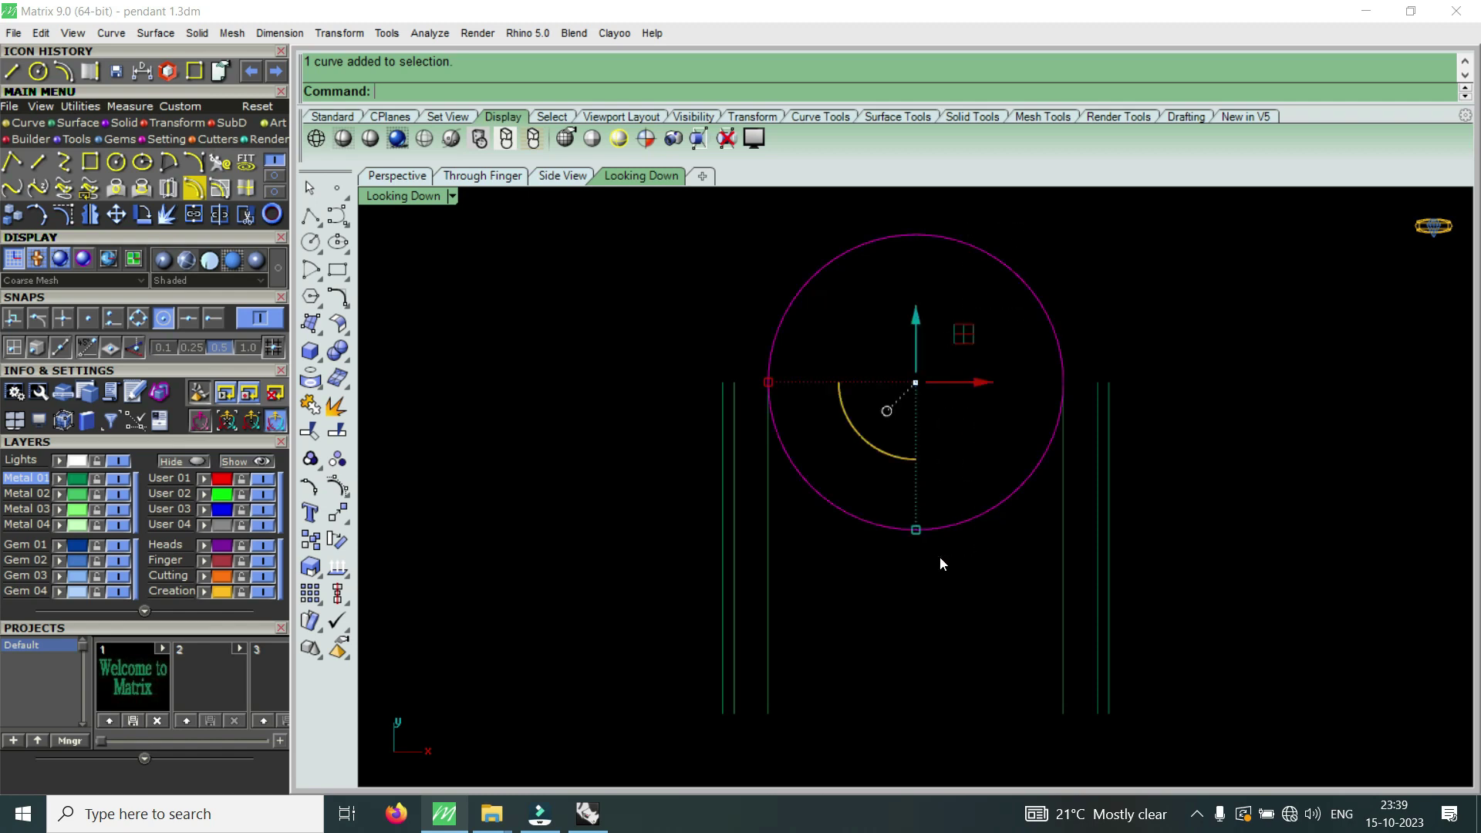
click(940, 564)
- Put the middle vertical line on each side onto the blue User 03 layer
click(734, 401)
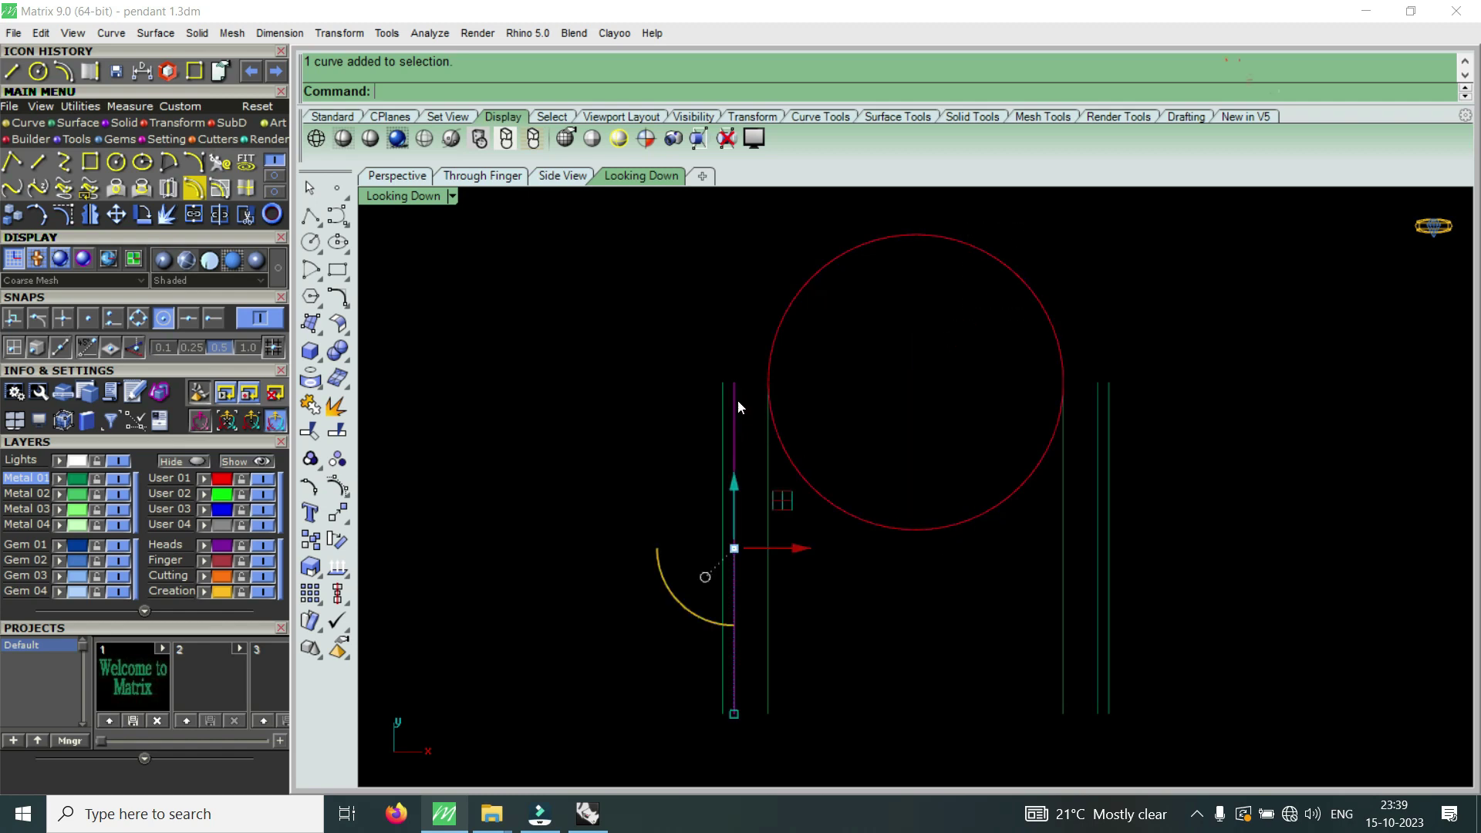
shift+click(1099, 479)
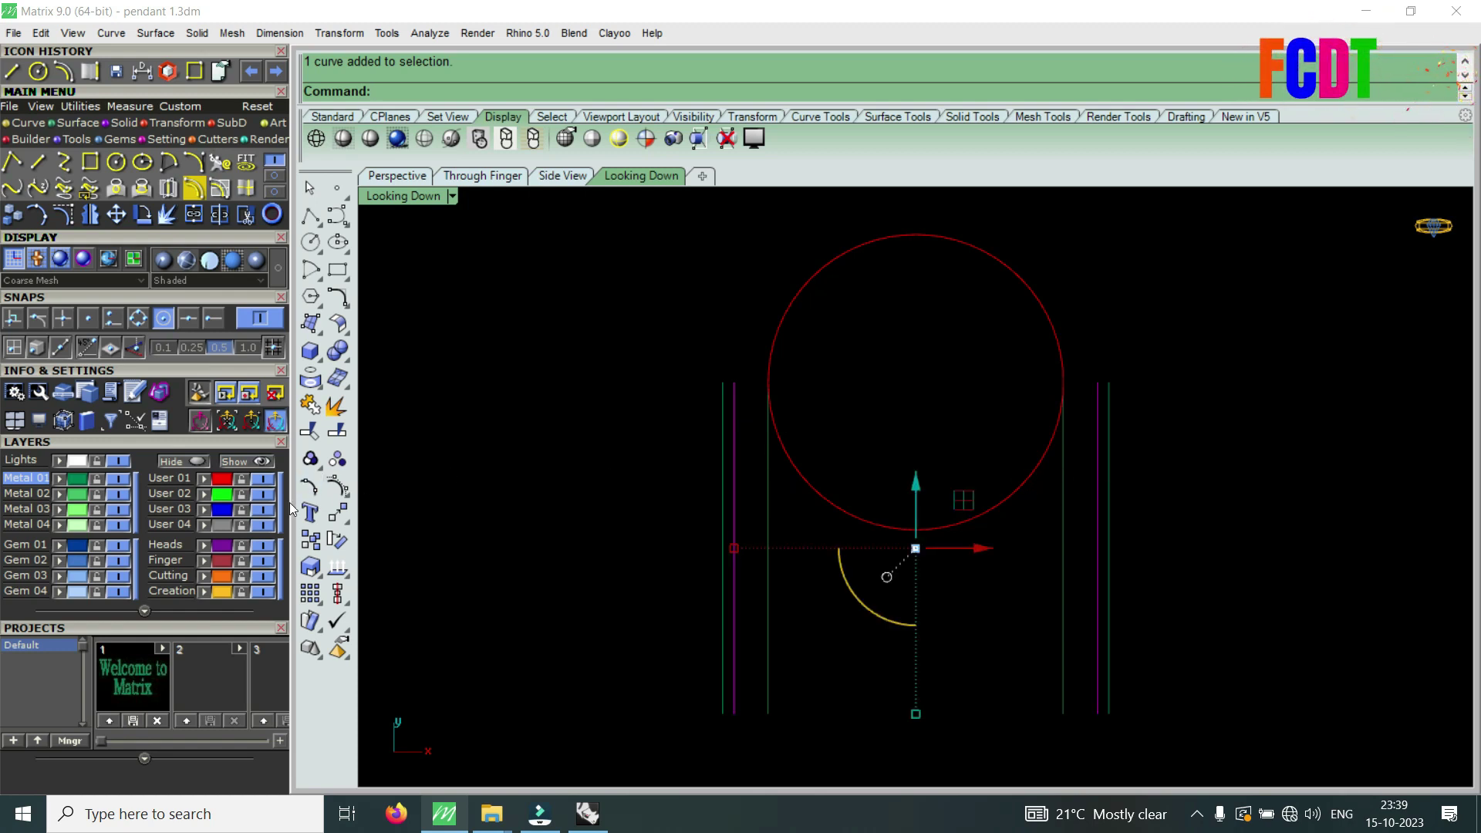
click(203, 509)
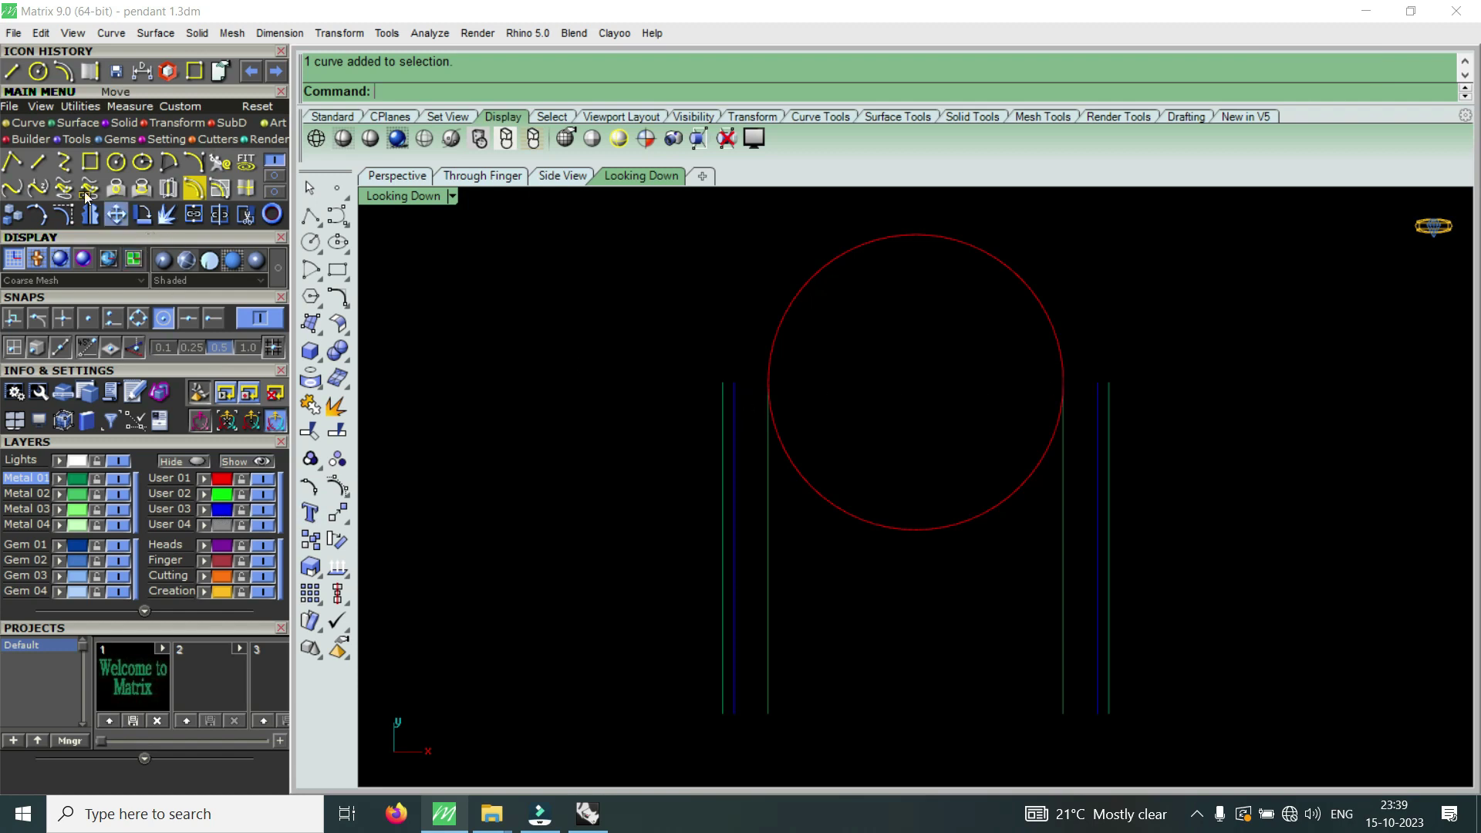
click(143, 73)
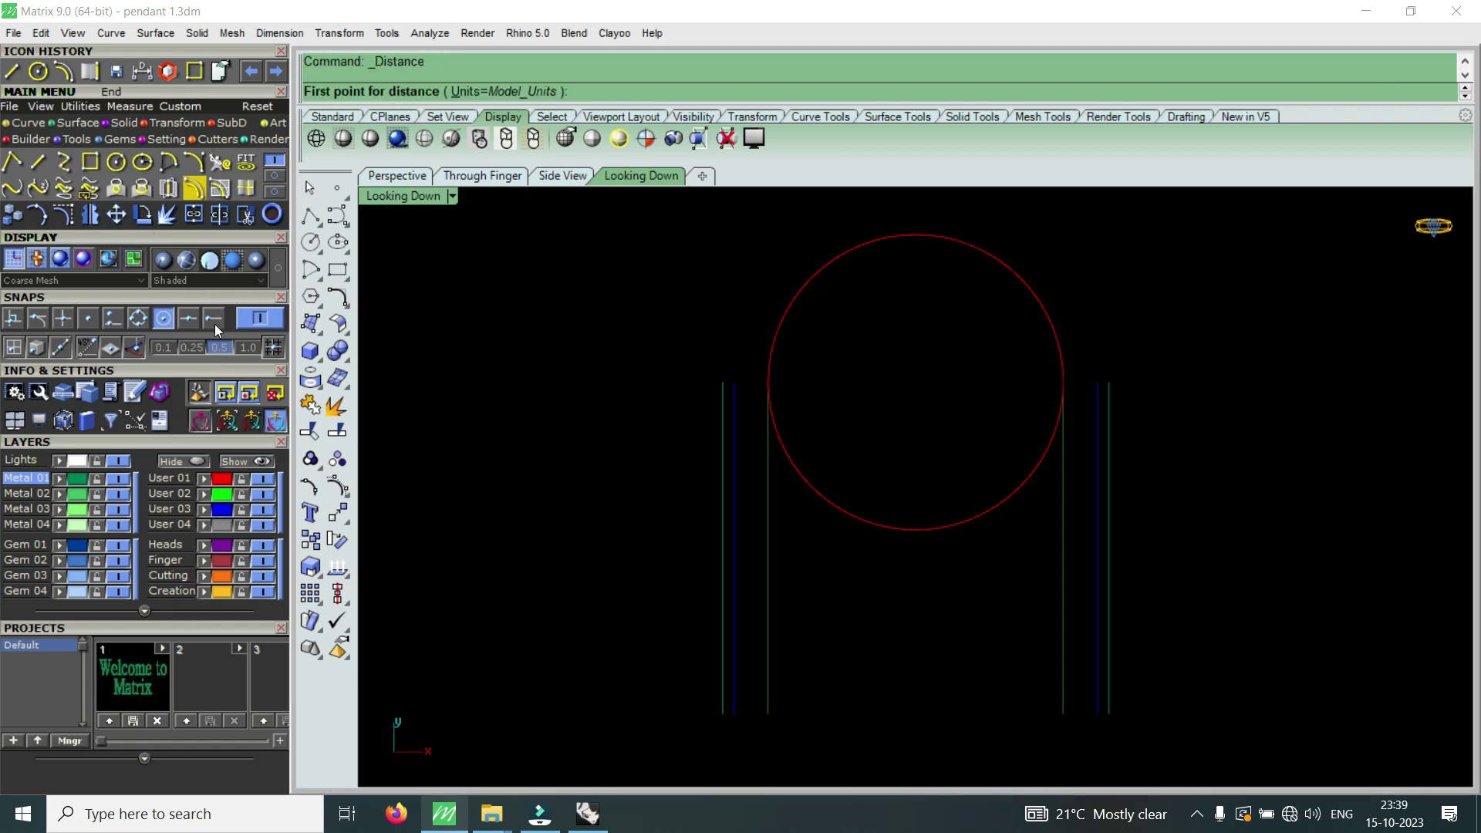
- Measure between the left and right line ends: 1.600 mm first, then 1.700 mm on a repeat
click(737, 388)
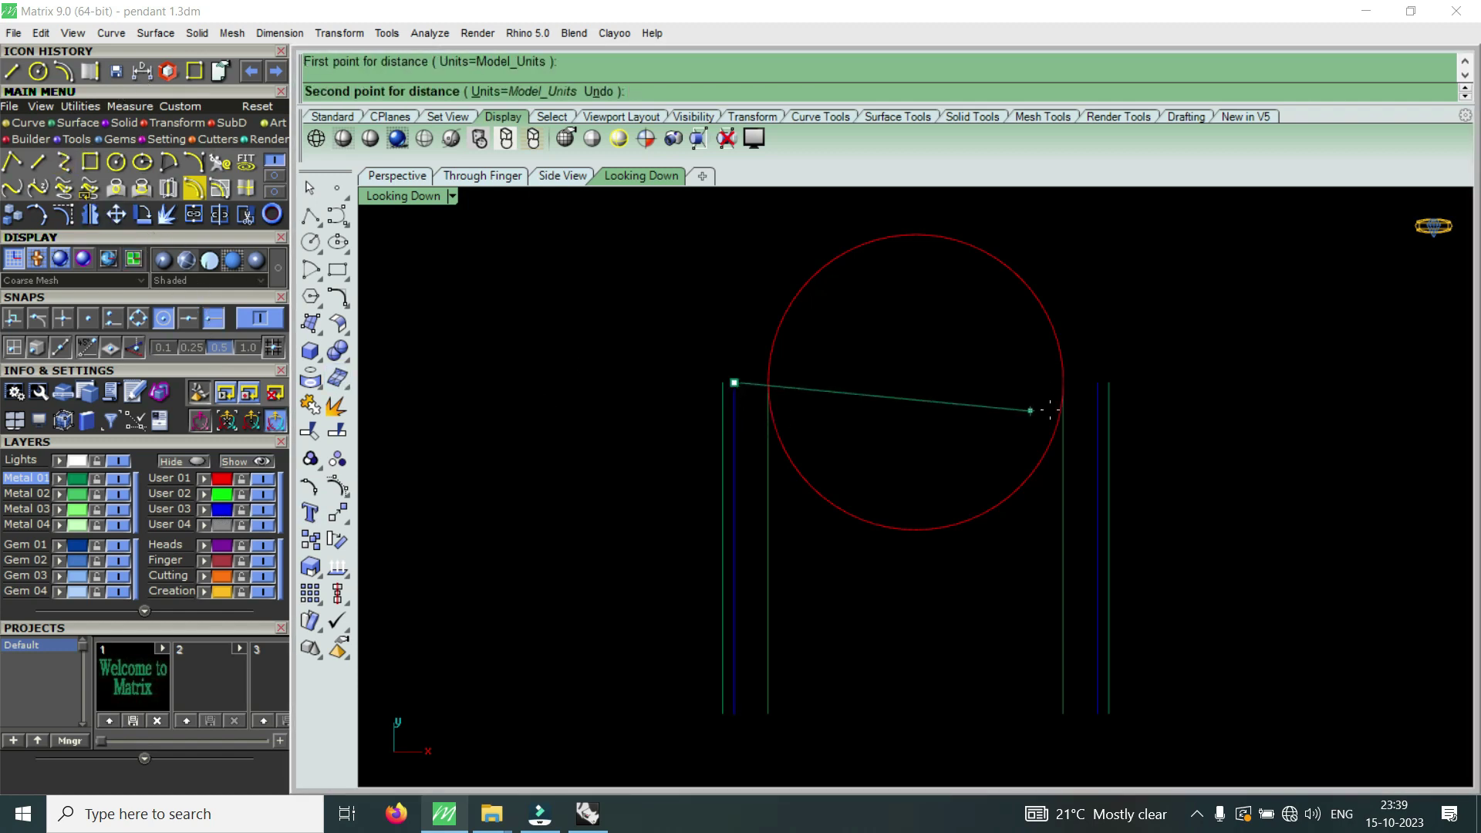
click(1099, 390)
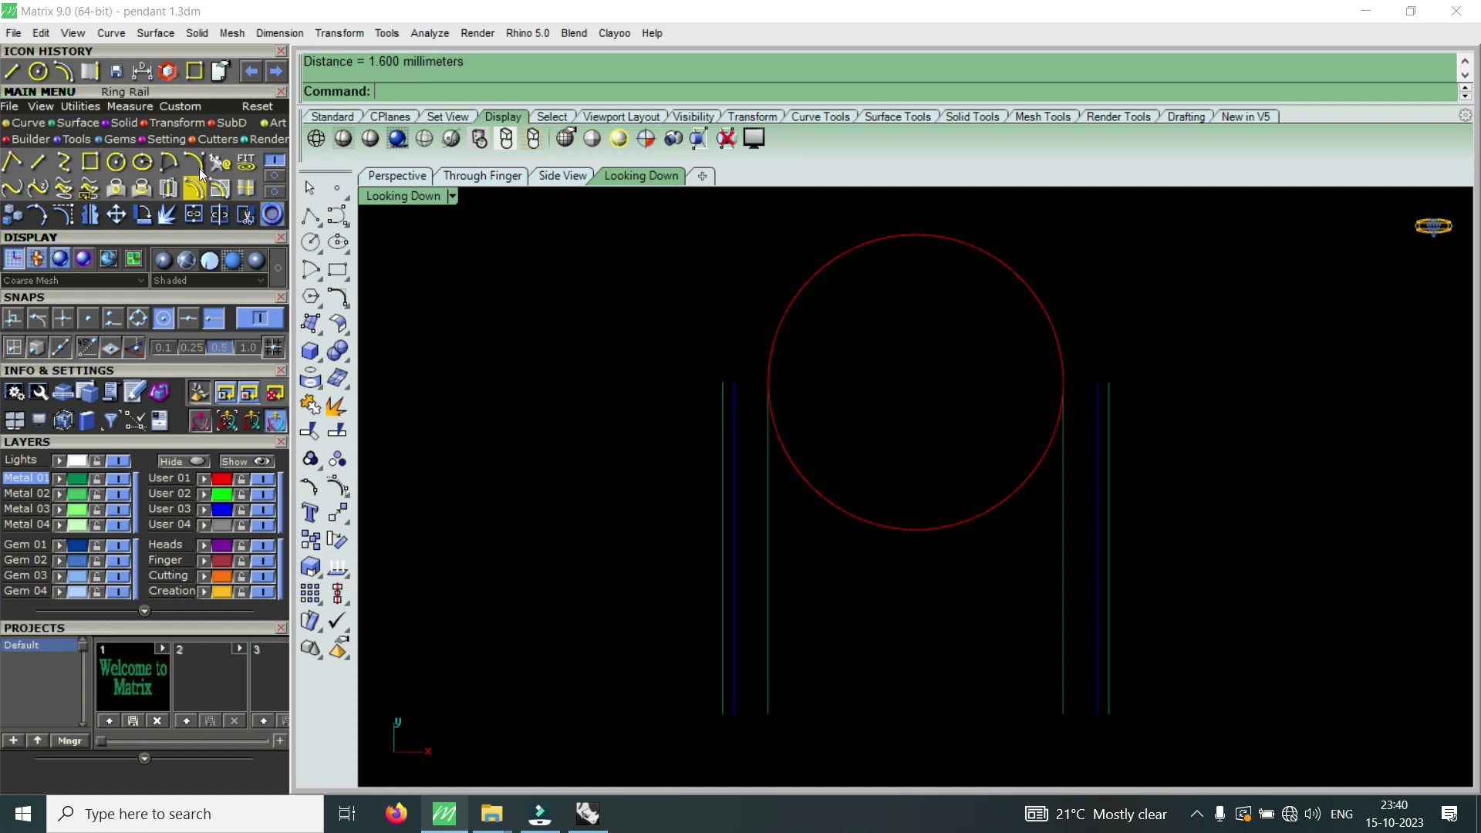
key(Return)
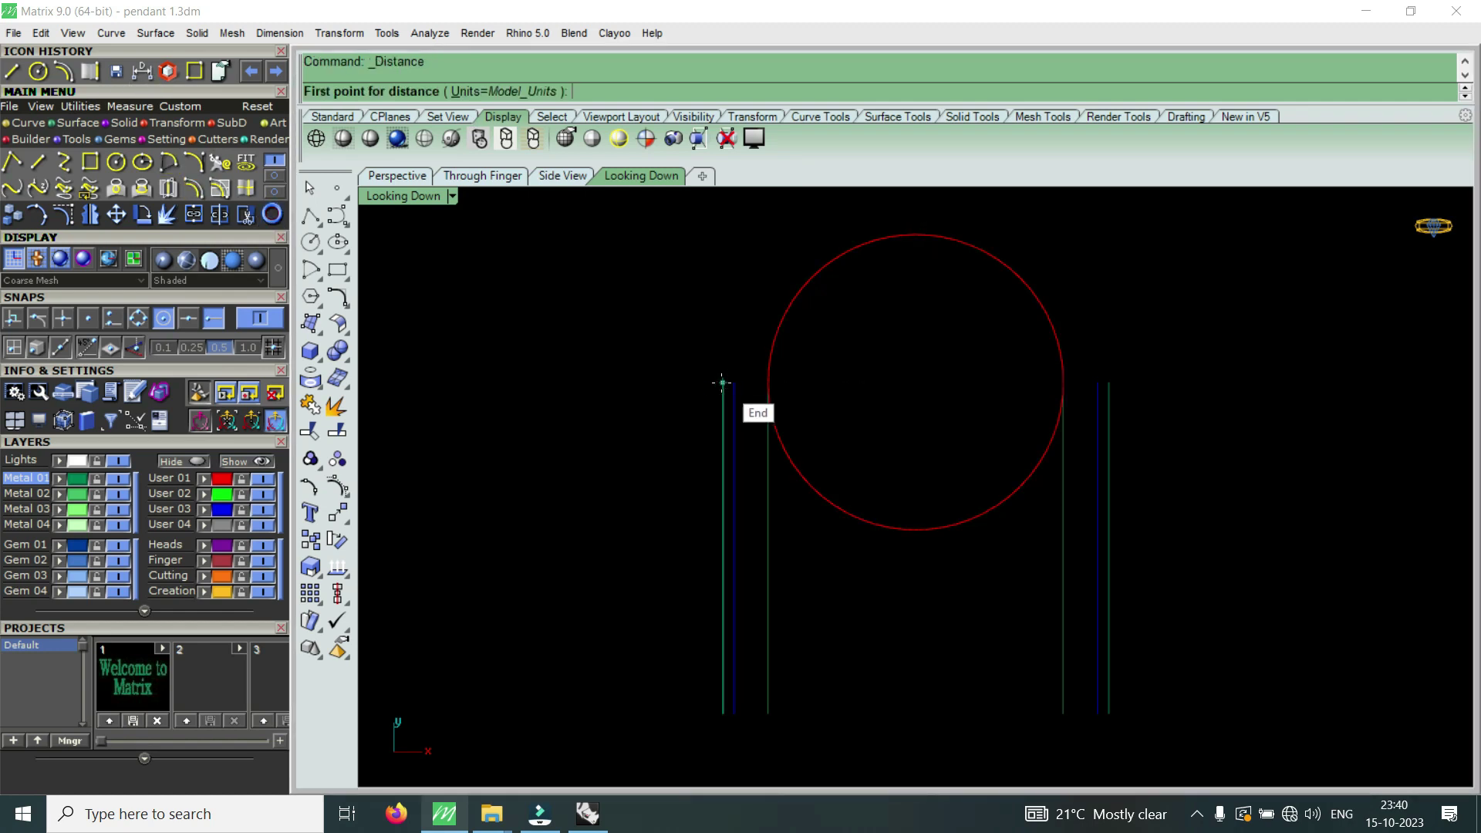
click(722, 383)
click(1111, 384)
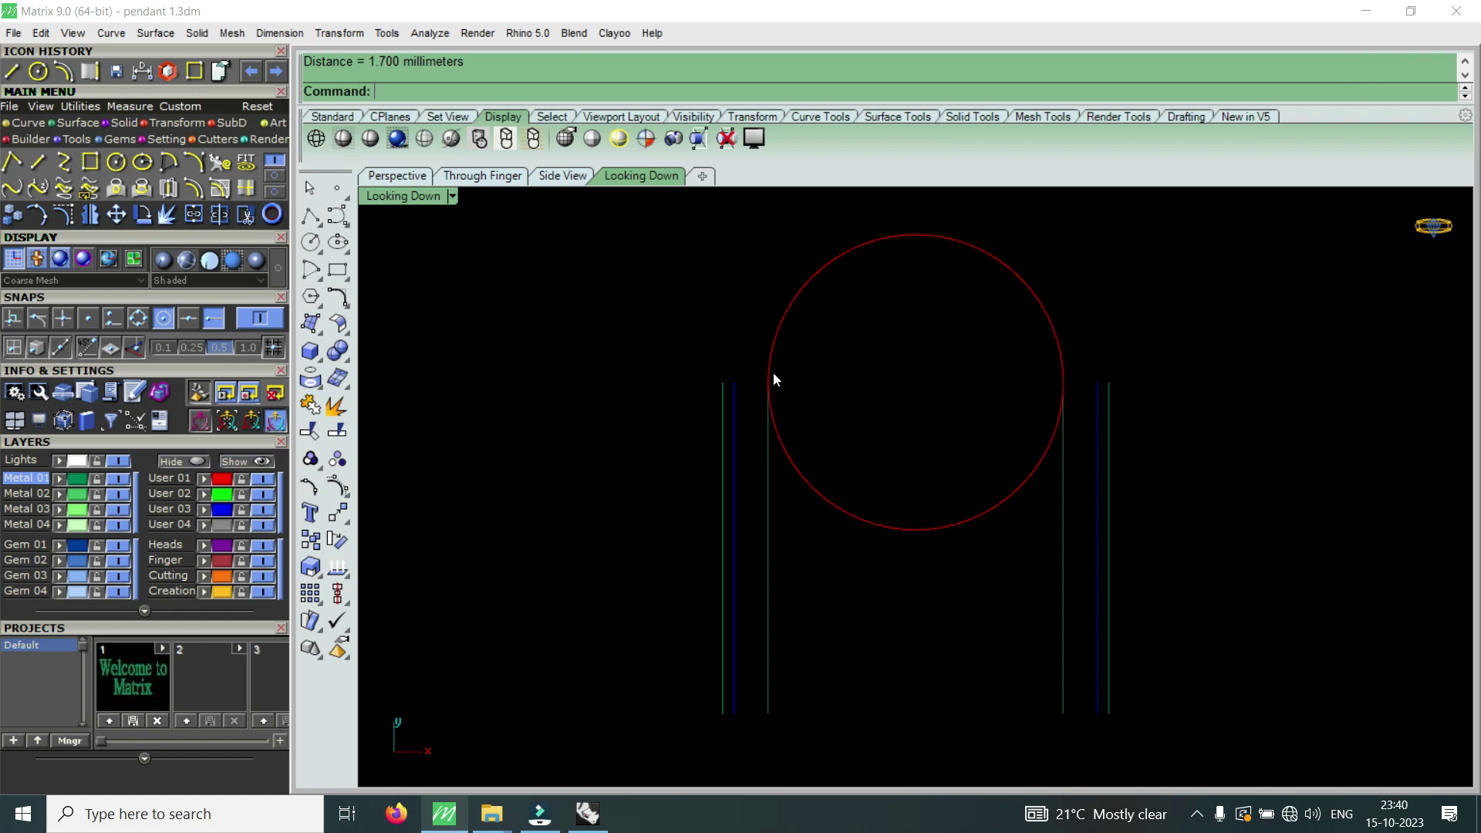
scroll(774, 371, down, 3)
scroll(849, 368, up, 3)
scroll(862, 369, up, 1)
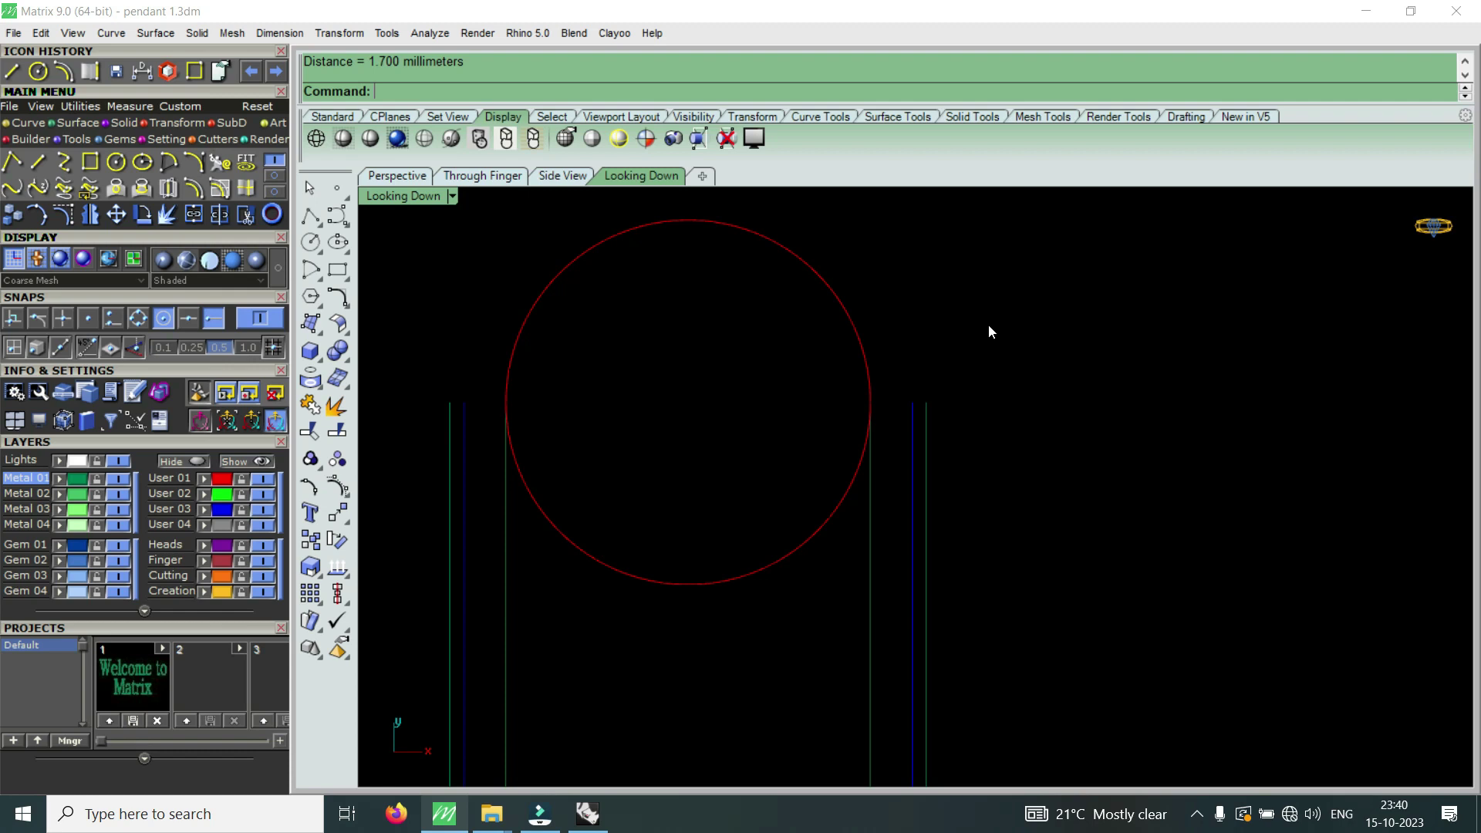
- Switch to the Standard toolbar and offset the oval gem's outline 1.7 mm outward
click(325, 115)
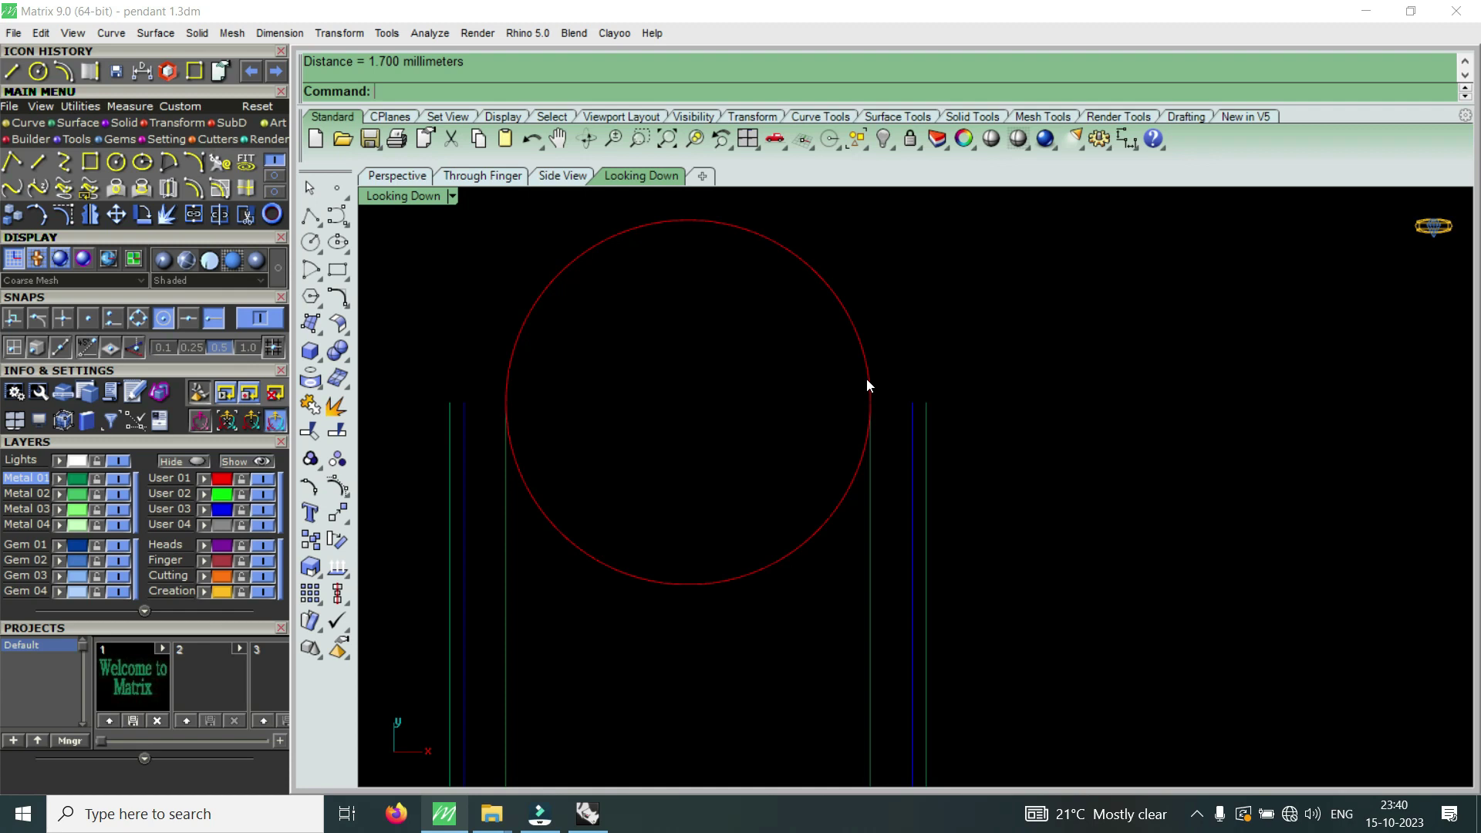
scroll(803, 378, down, 5)
scroll(756, 378, down, 4)
scroll(783, 386, up, 3)
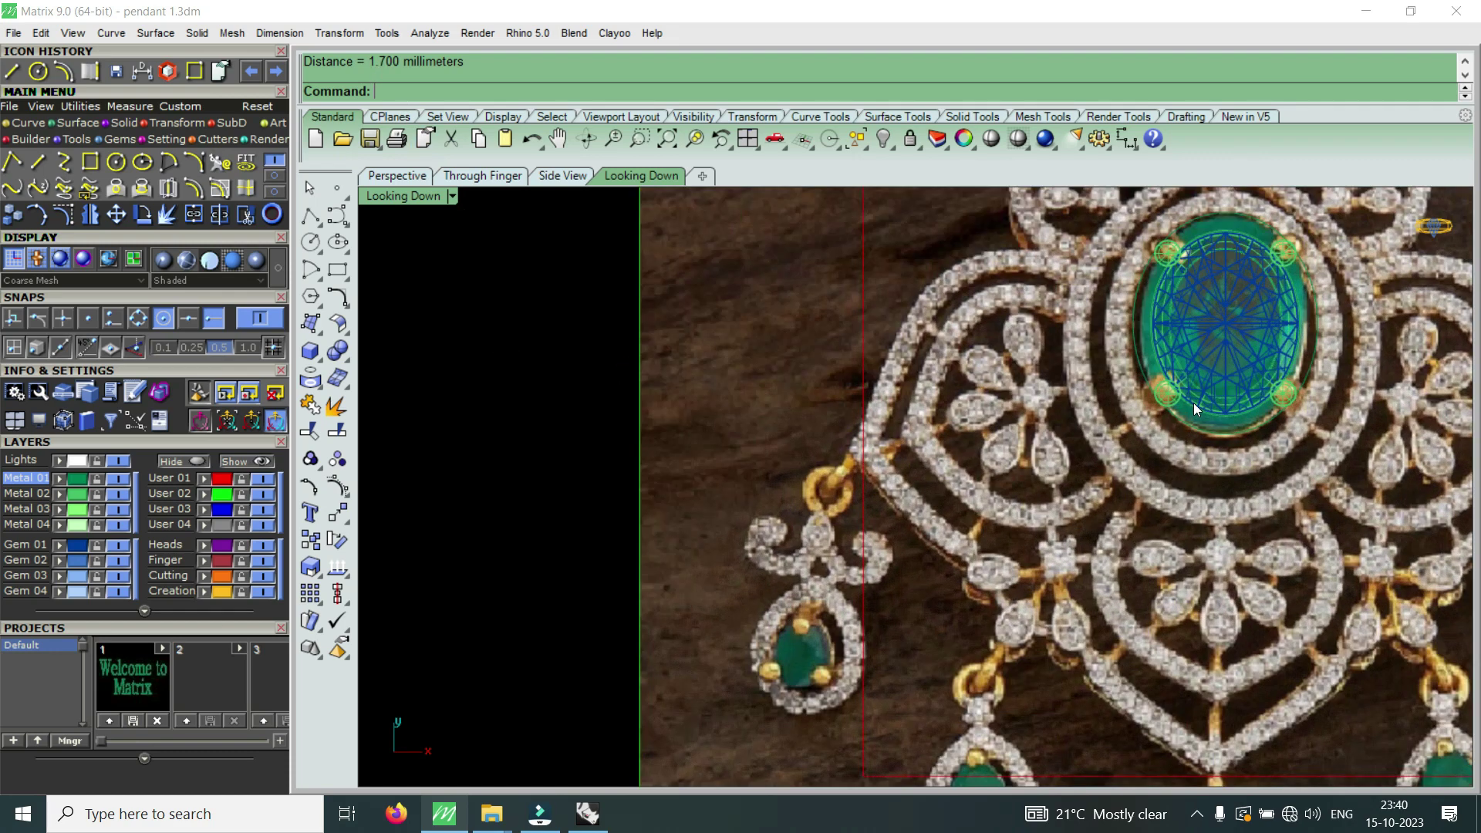
scroll(1193, 402, up, 3)
click(1111, 343)
click(1142, 390)
scroll(1043, 475, down, 3)
click(194, 189)
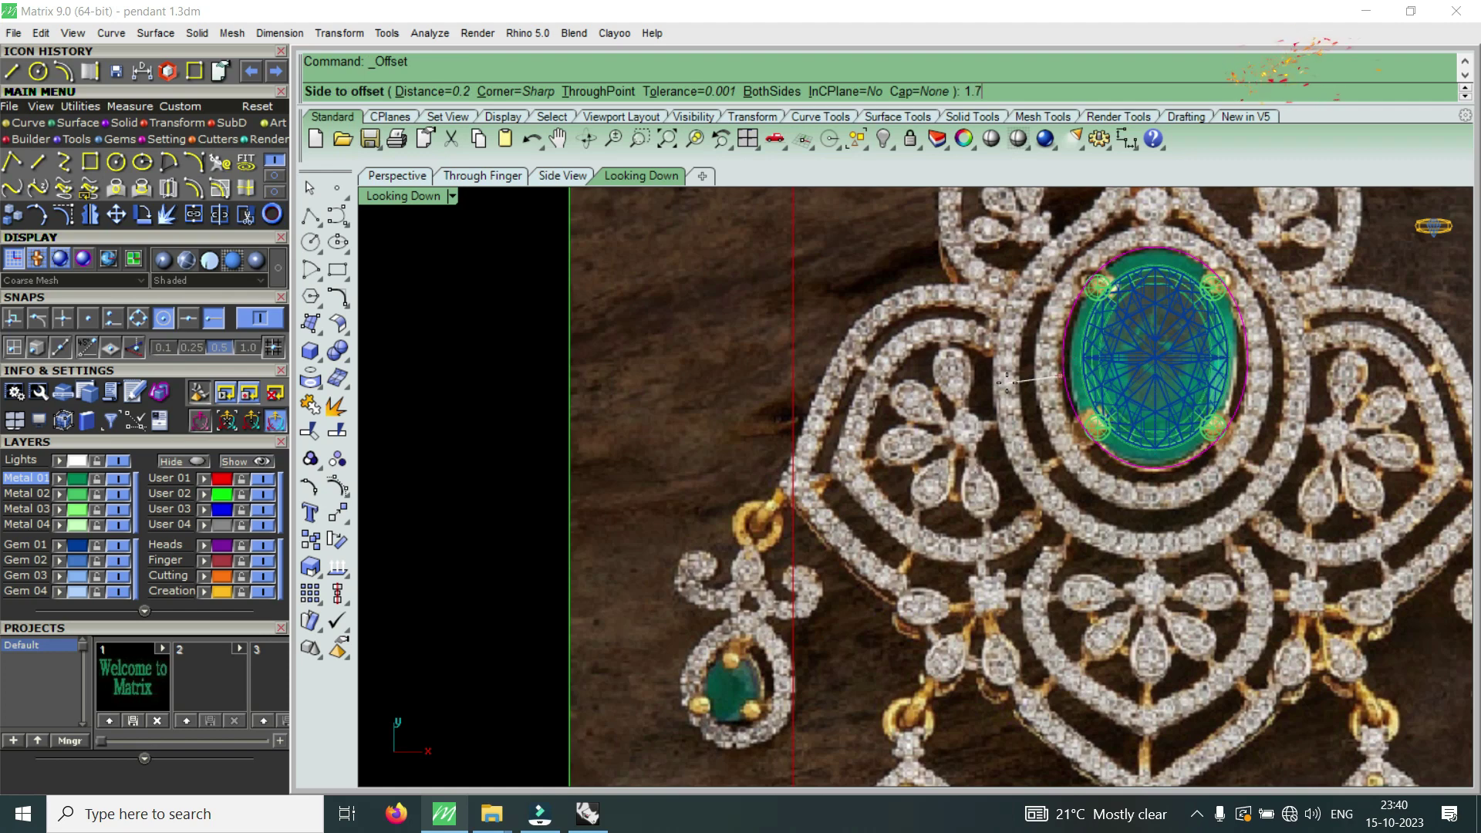
key(Return)
click(1007, 383)
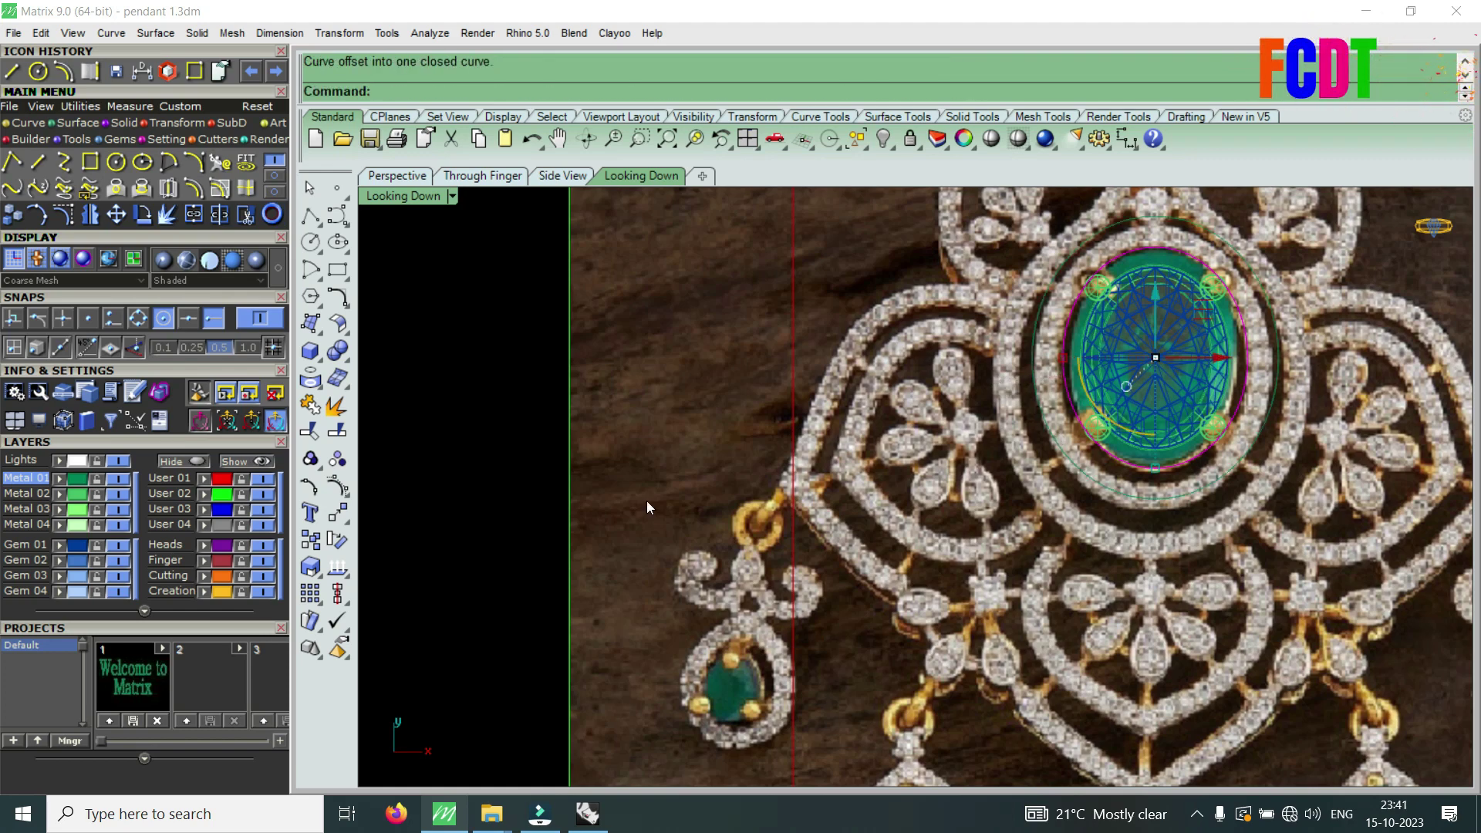
- Hide the reference photo and maximize the top view
click(263, 494)
scroll(1111, 459, up, 2)
scroll(1001, 515, down, 2)
double_click(413, 195)
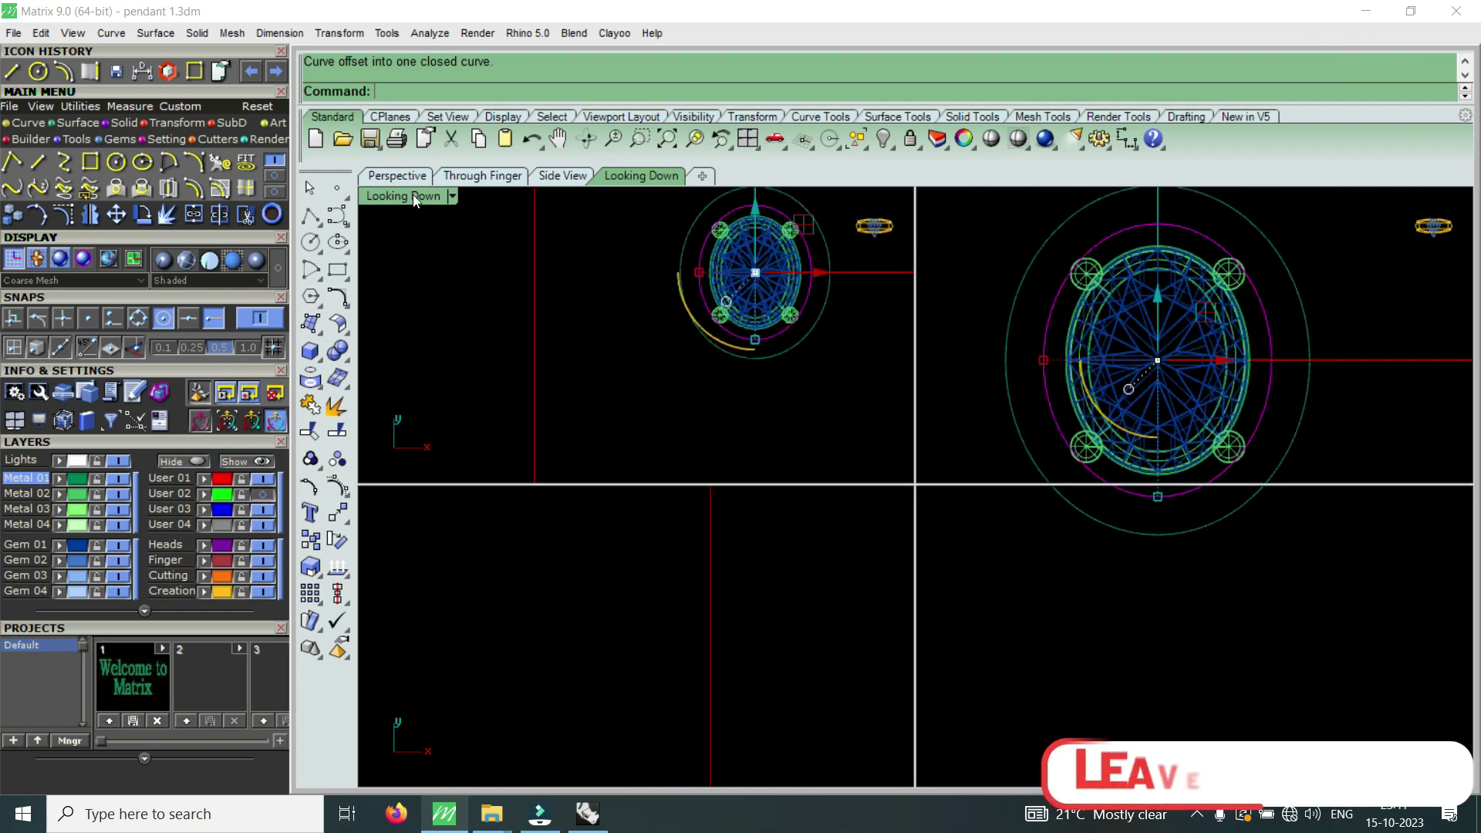
double_click(442, 202)
scroll(974, 378, down, 3)
scroll(974, 381, up, 2)
scroll(1015, 424, up, 3)
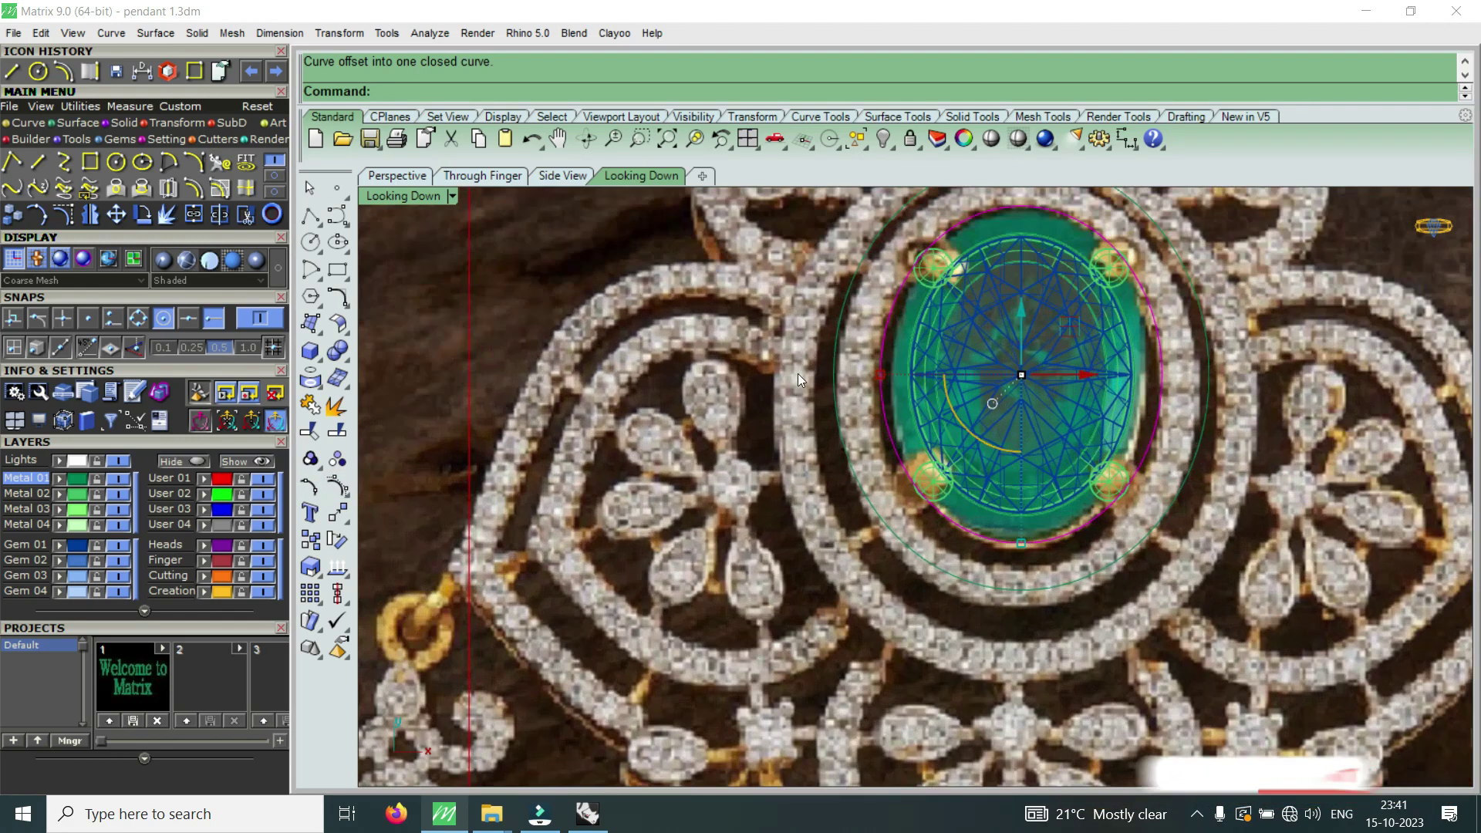
scroll(1049, 515, up, 3)
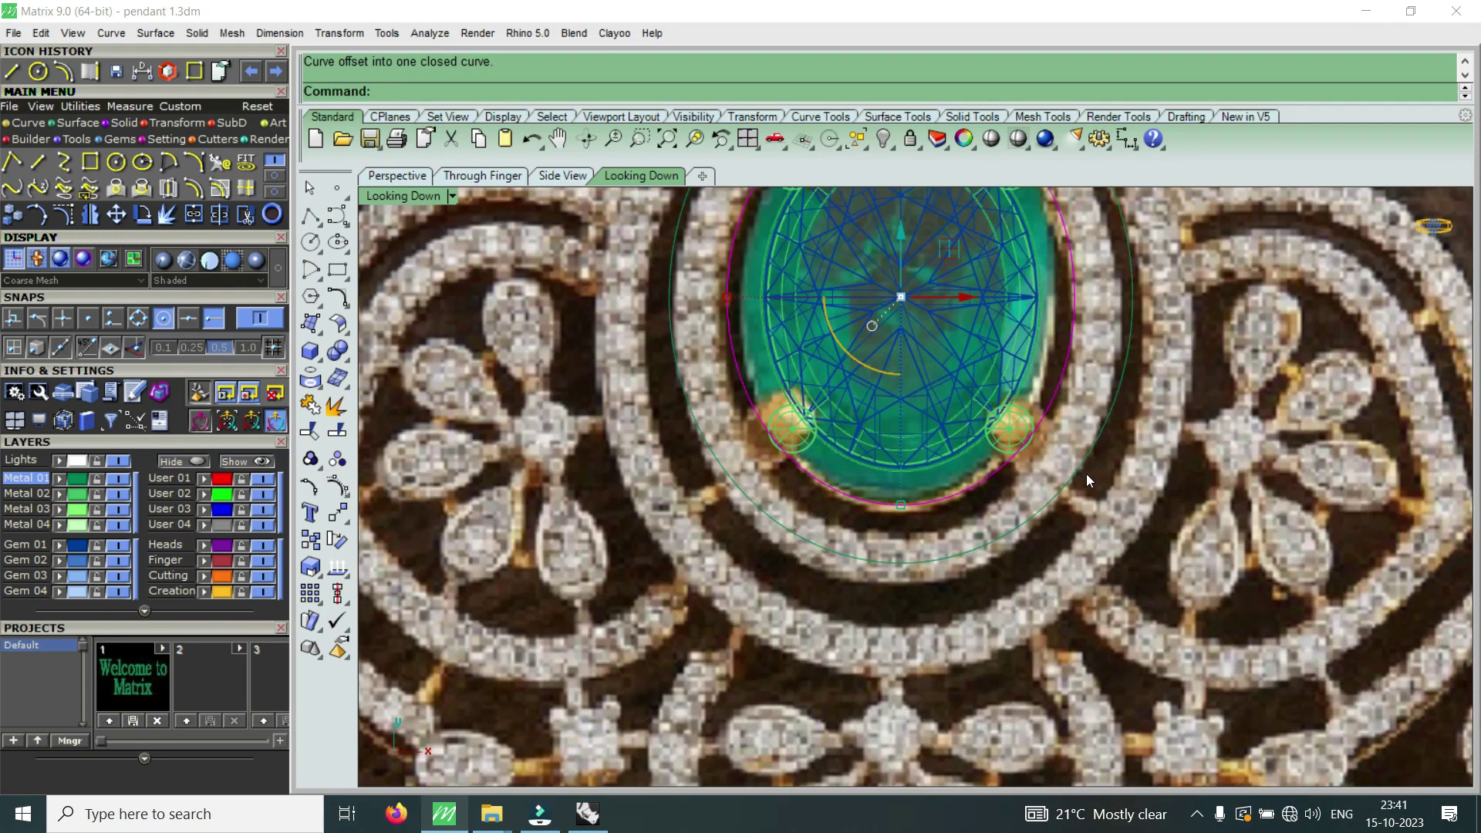
click(142, 71)
scroll(1128, 505, up, 2)
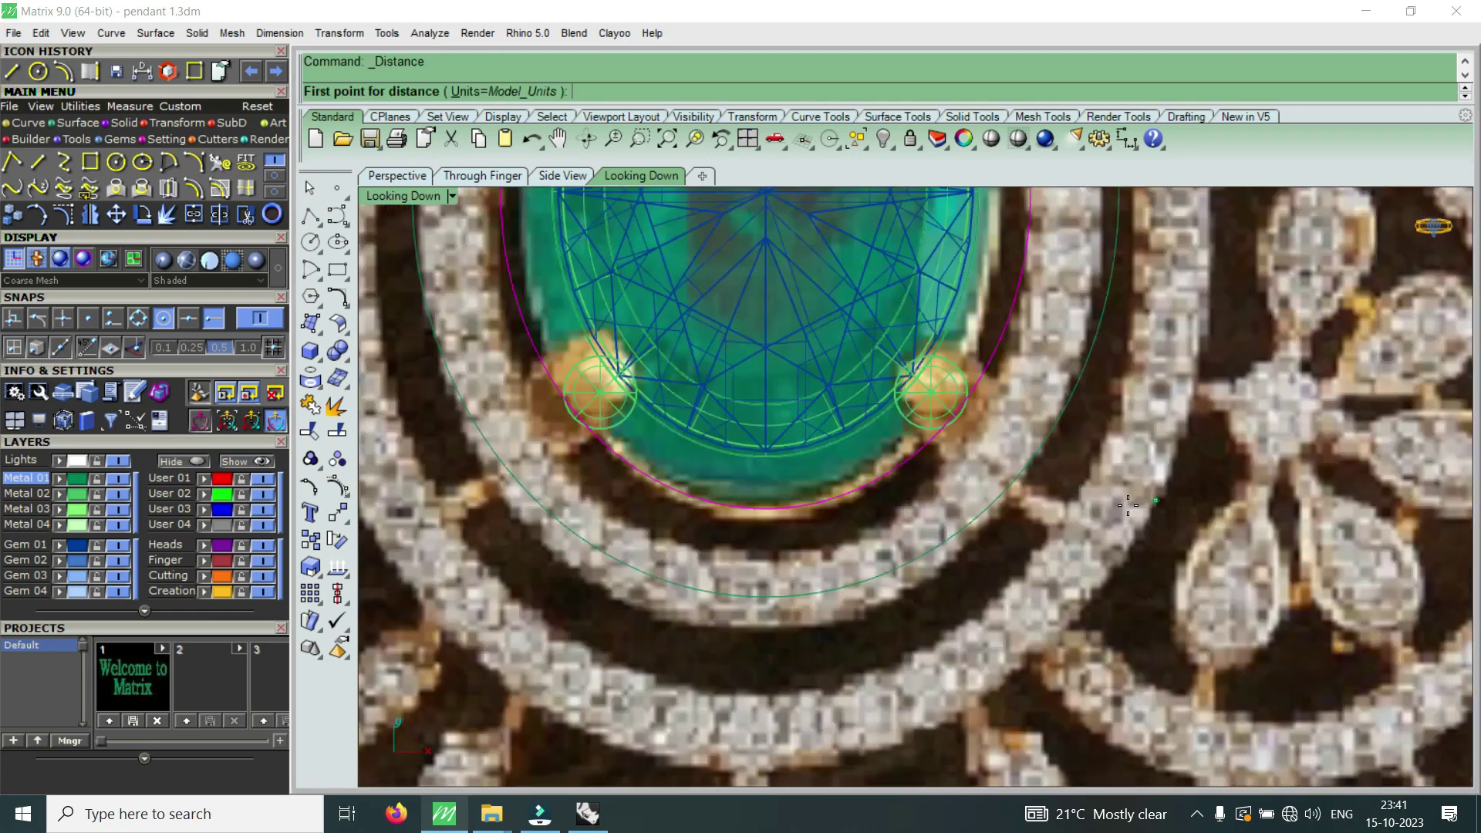
- Measure the gap below the offset curve, reading 1.127 mm
click(1016, 487)
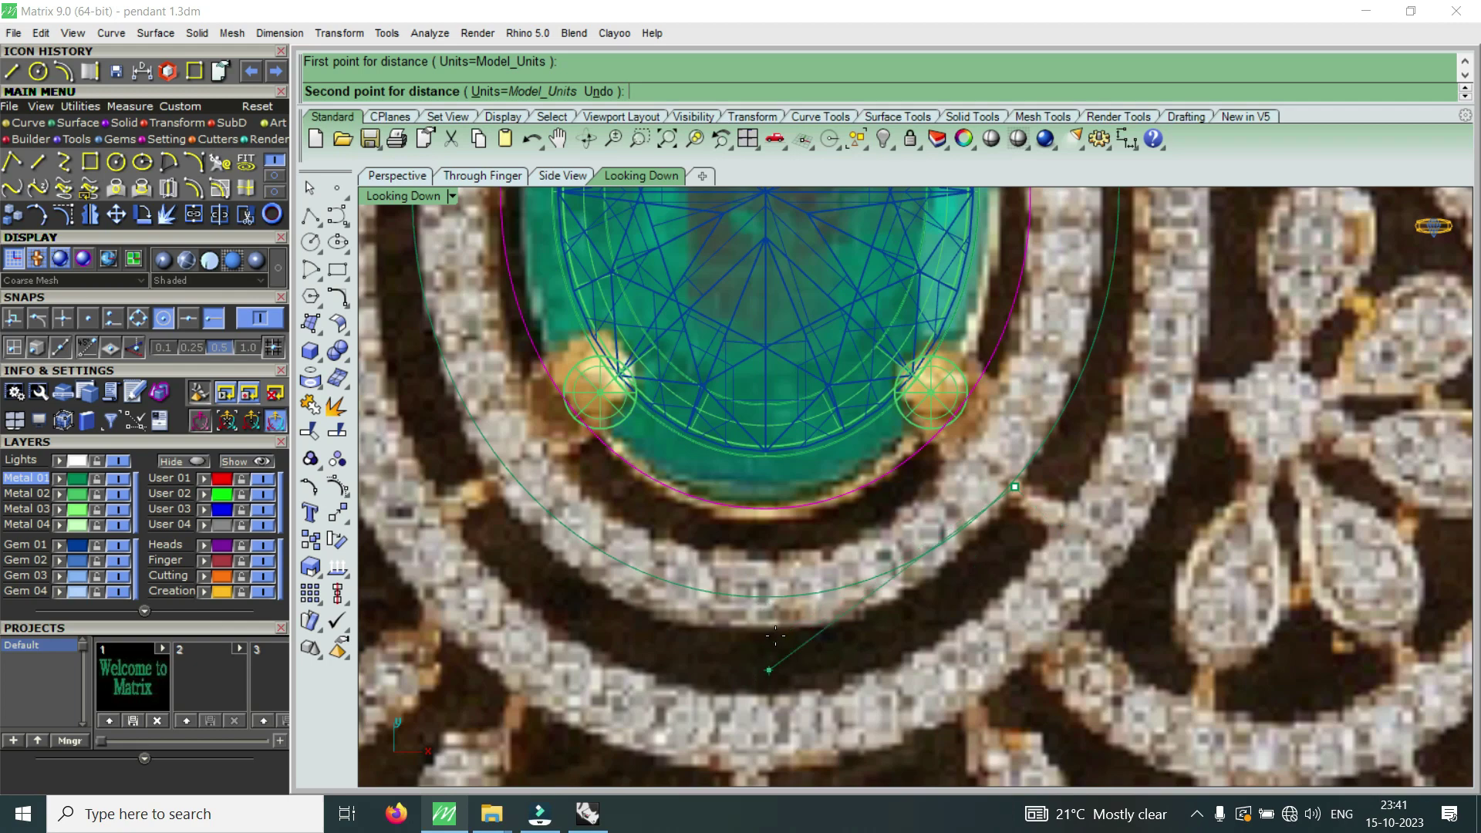
scroll(1080, 478, down, 5)
scroll(1108, 341, up, 3)
scroll(1065, 501, down, 3)
scroll(1041, 559, up, 2)
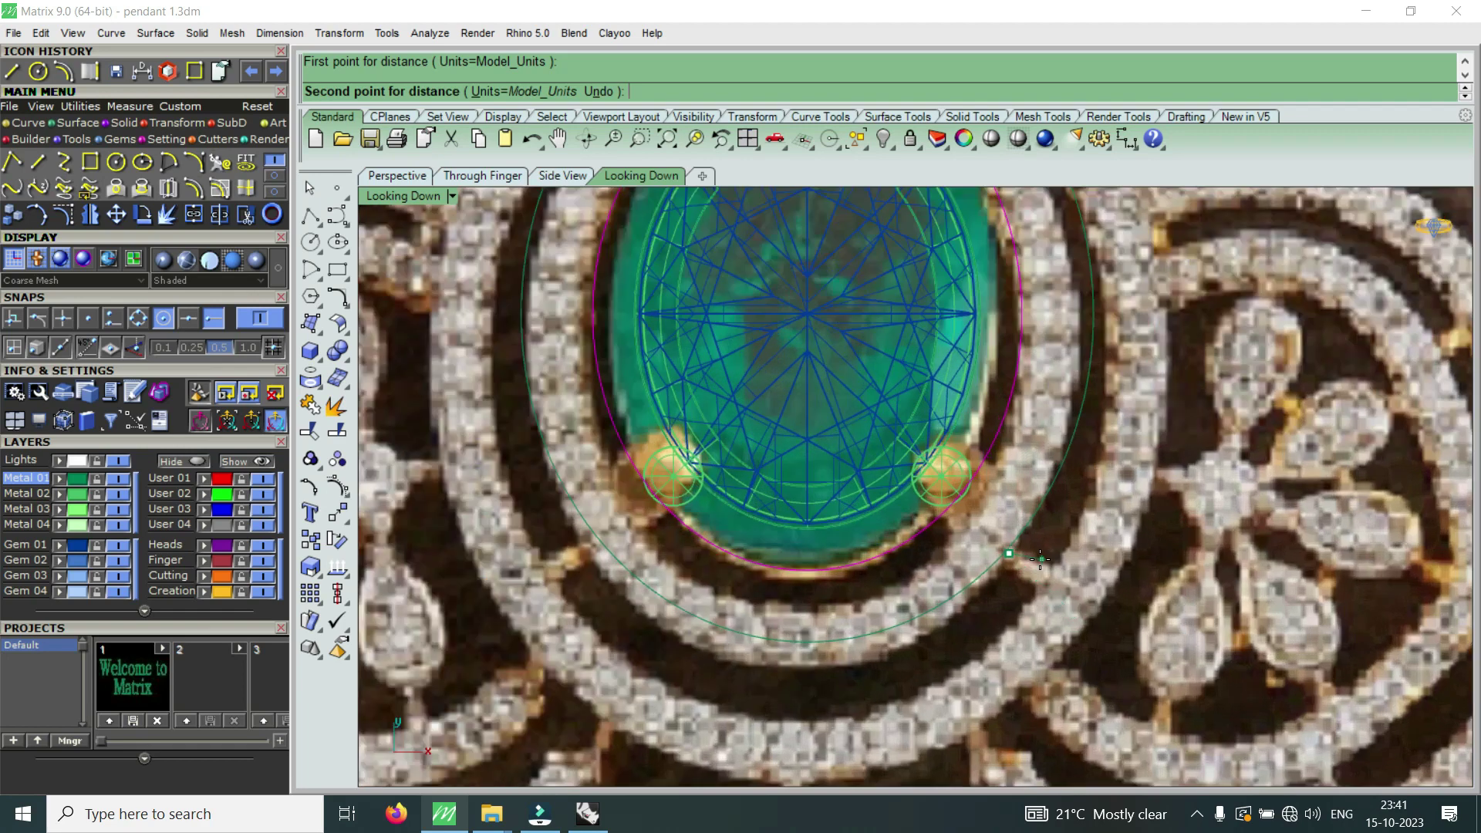
scroll(1040, 558, up, 2)
click(1047, 598)
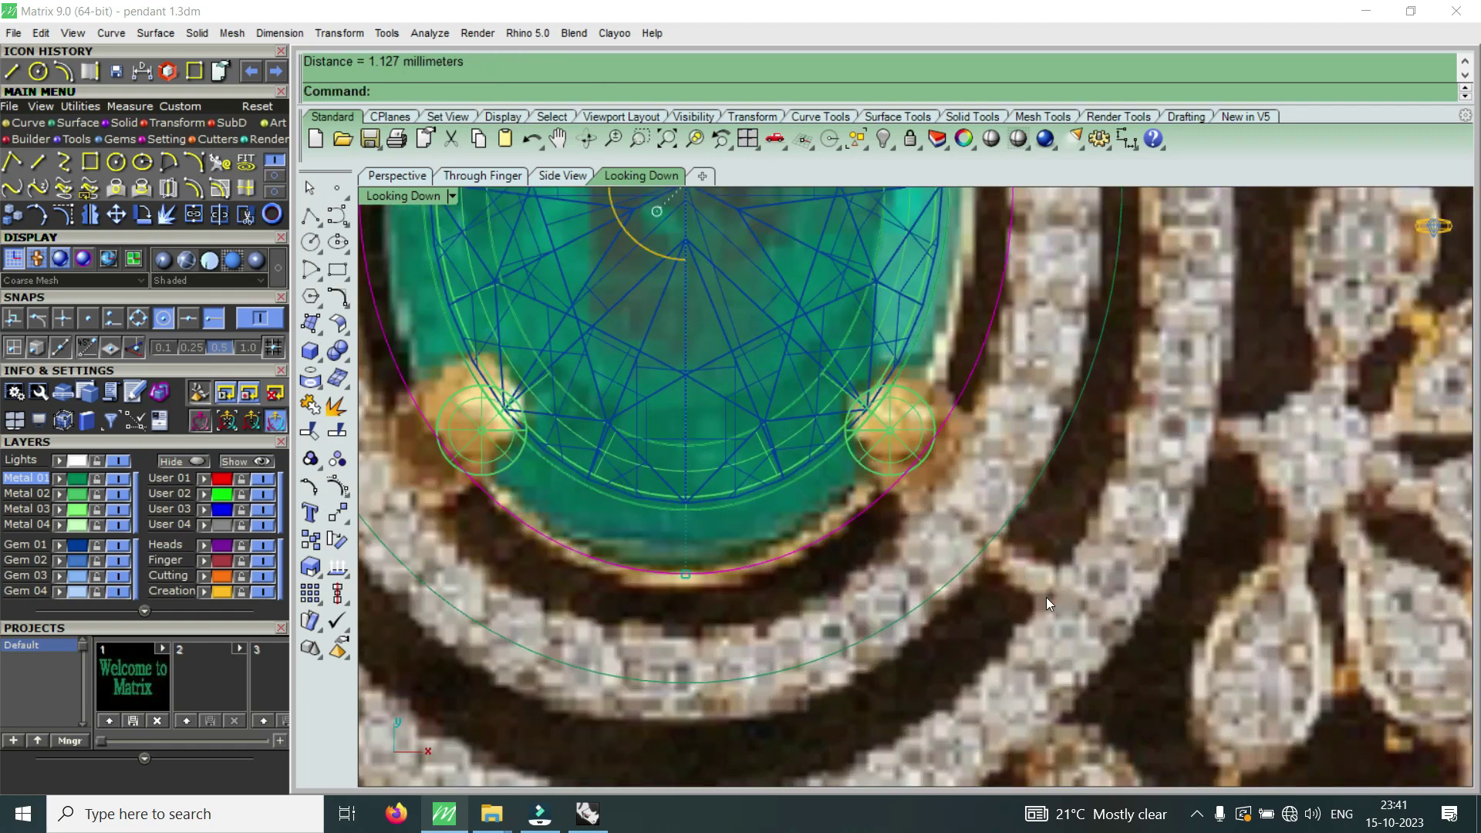
scroll(1038, 554, down, 2)
scroll(1034, 522, down, 3)
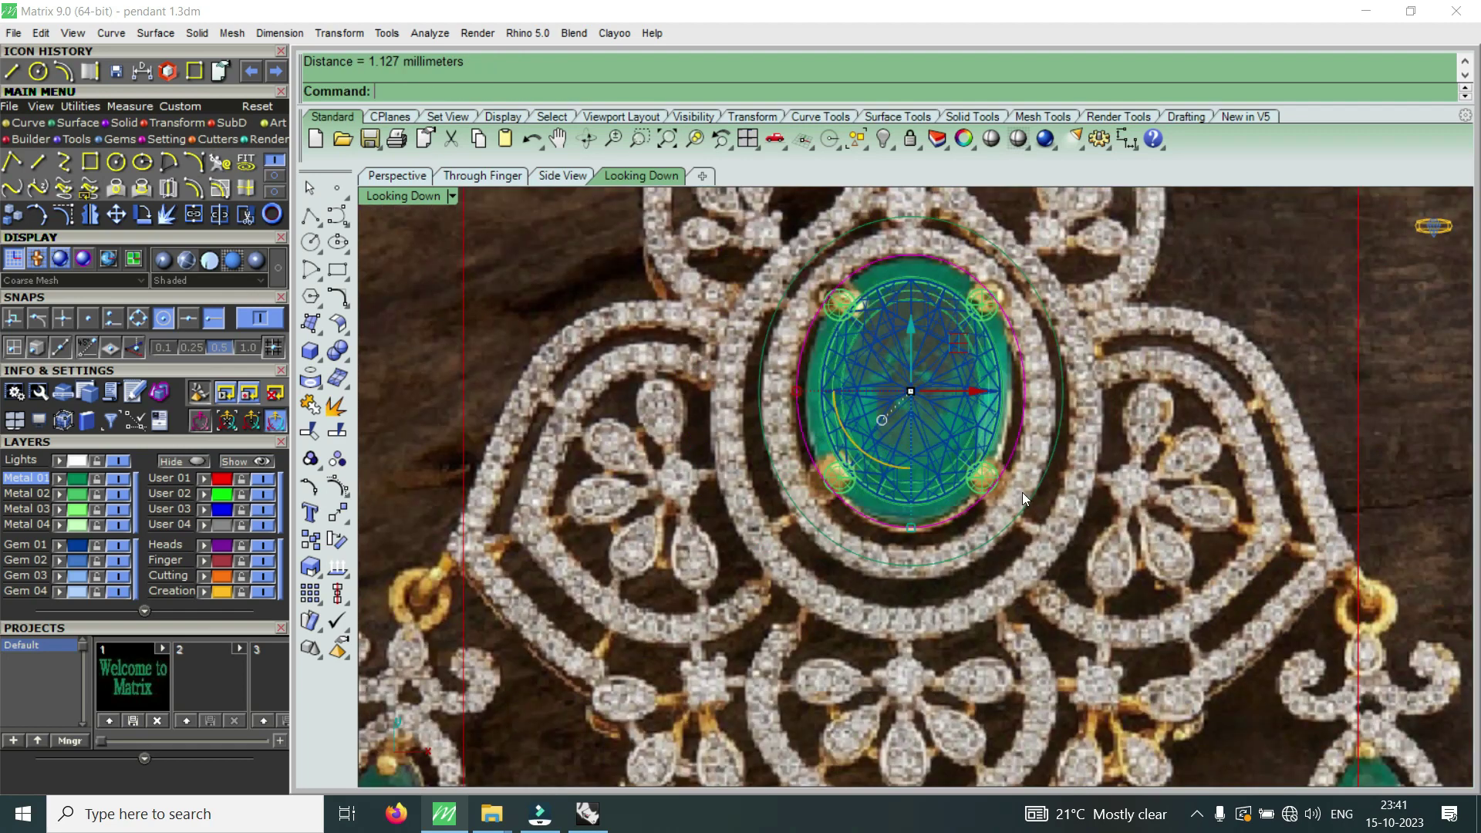
- Offset the outer green curve 1 mm outward
click(873, 563)
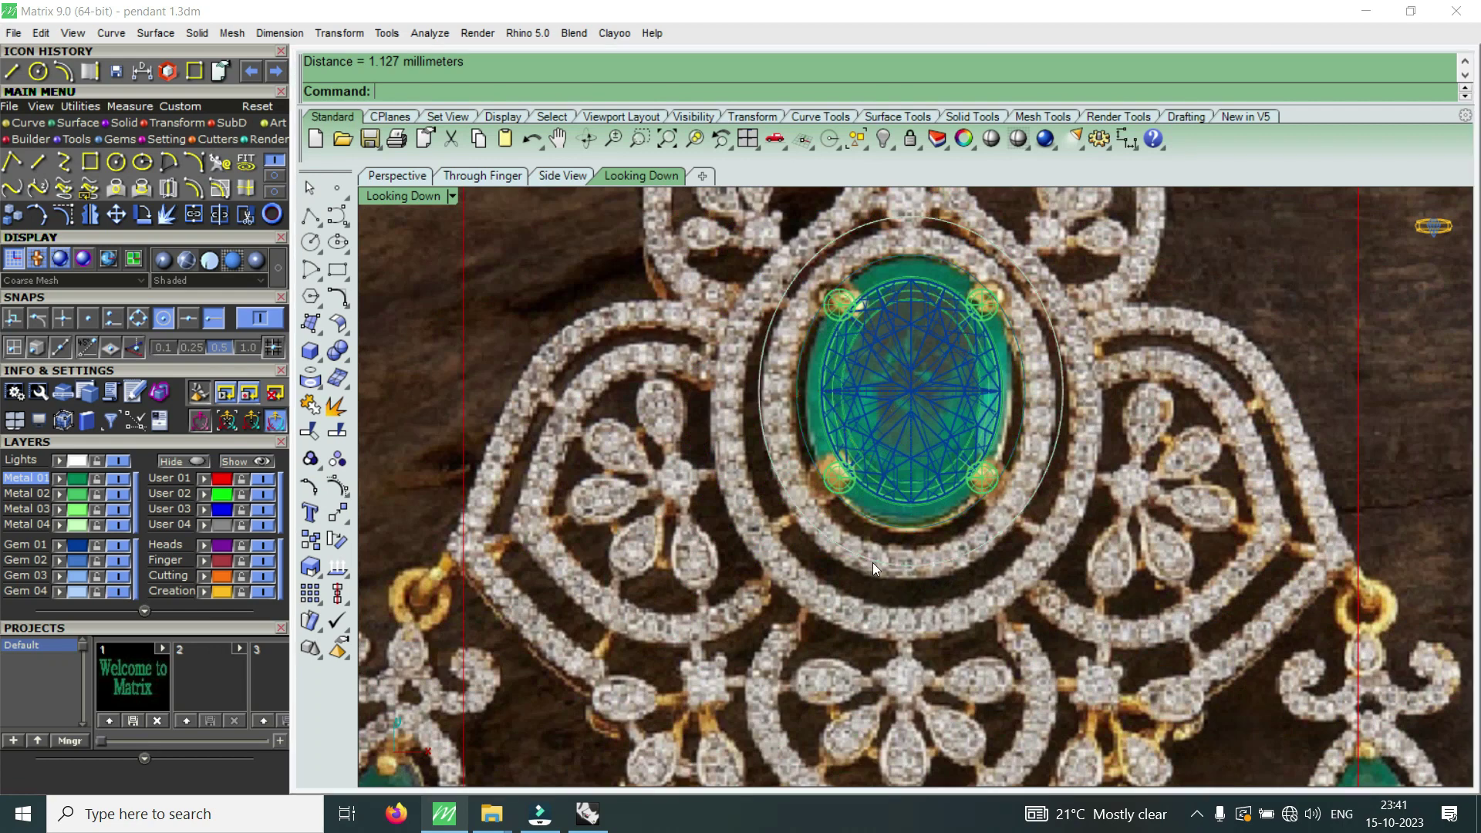
click(929, 614)
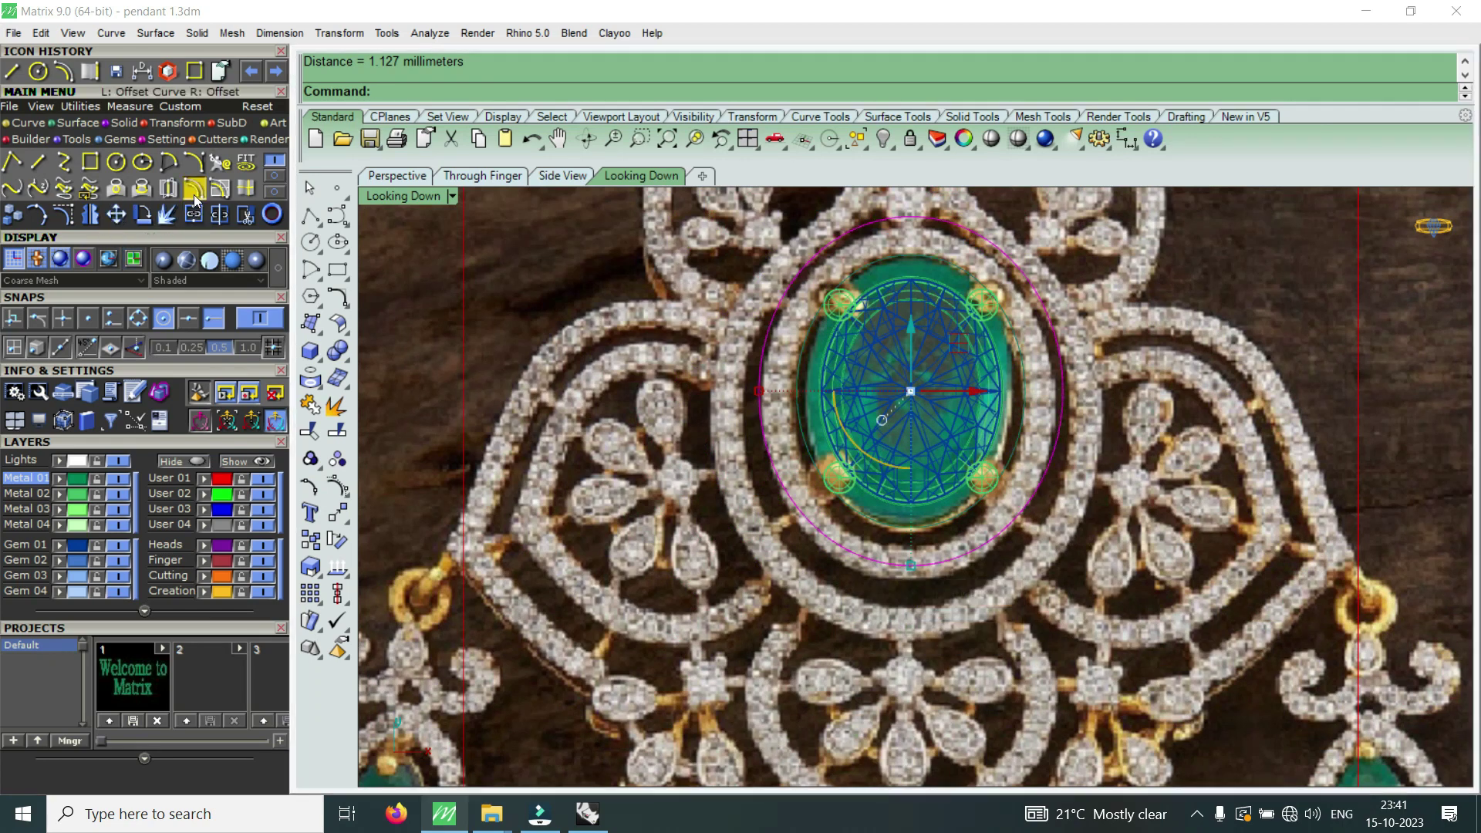
click(165, 214)
scroll(806, 584, up, 2)
text(1)
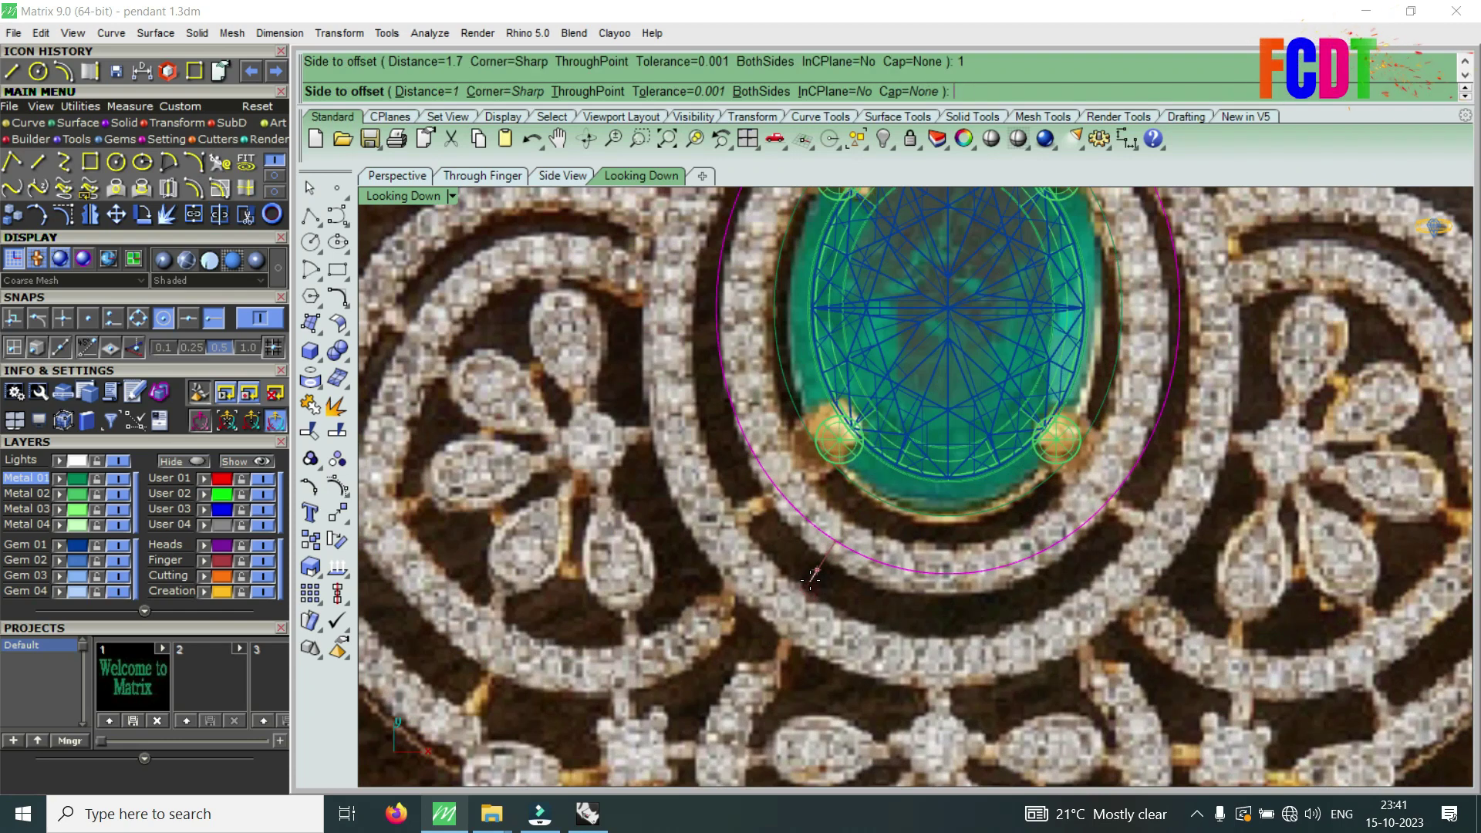
click(809, 585)
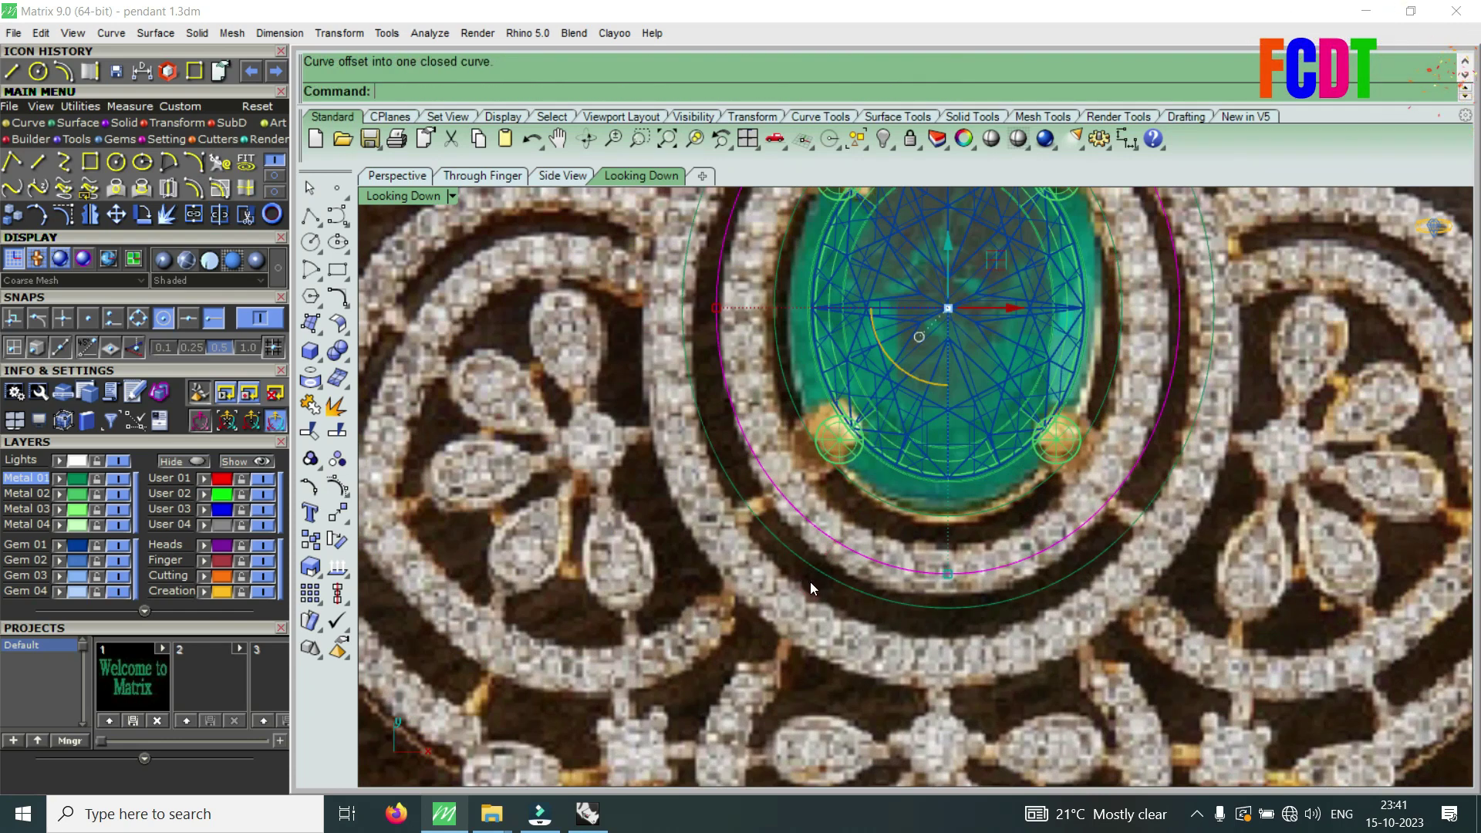
scroll(810, 582, down, 3)
scroll(743, 369, up, 3)
- Offset the newest curve 1.7 mm outward, then select the central gem
click(737, 372)
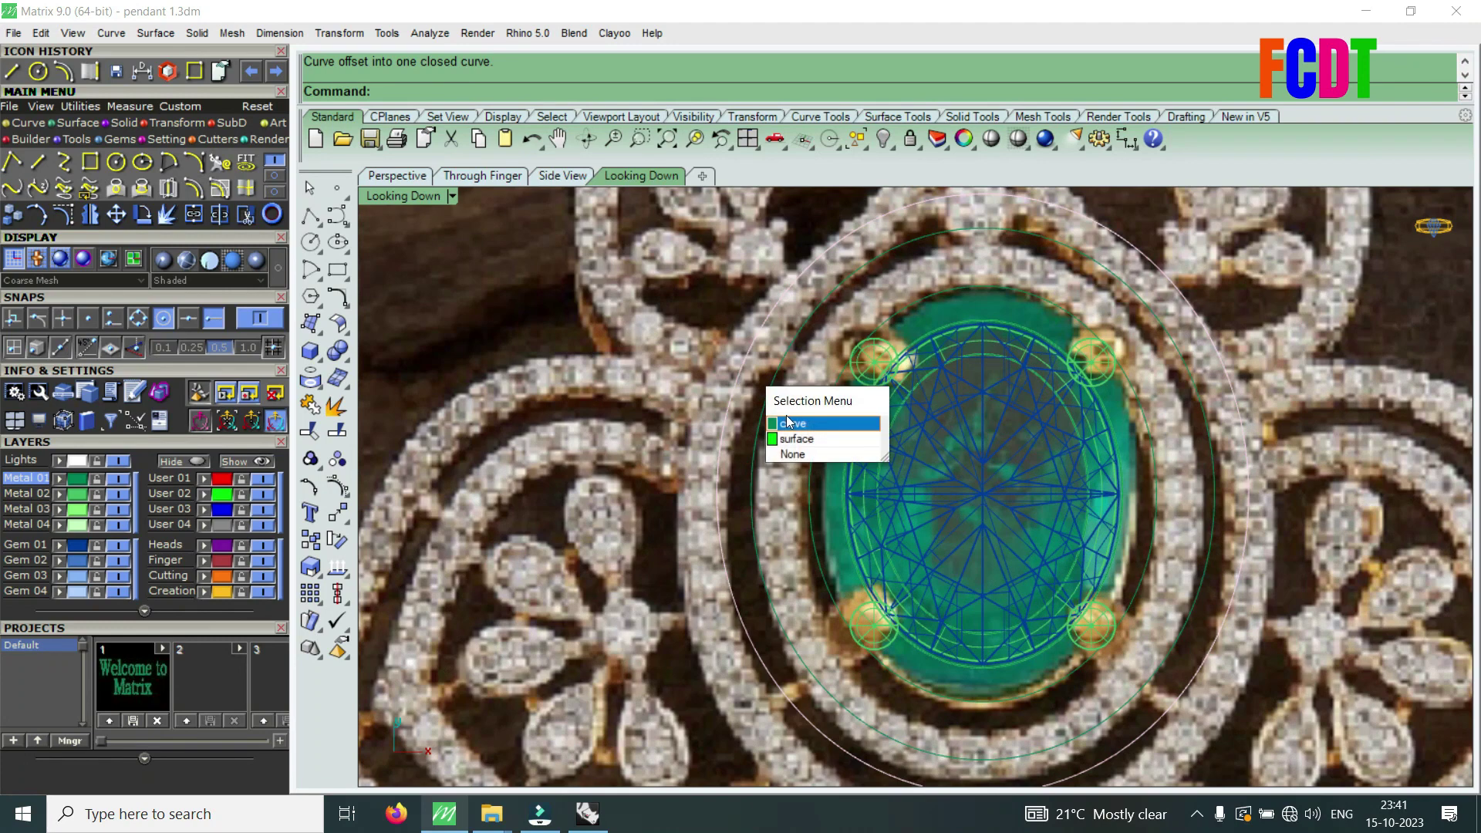
click(793, 423)
click(193, 188)
text(1.7)
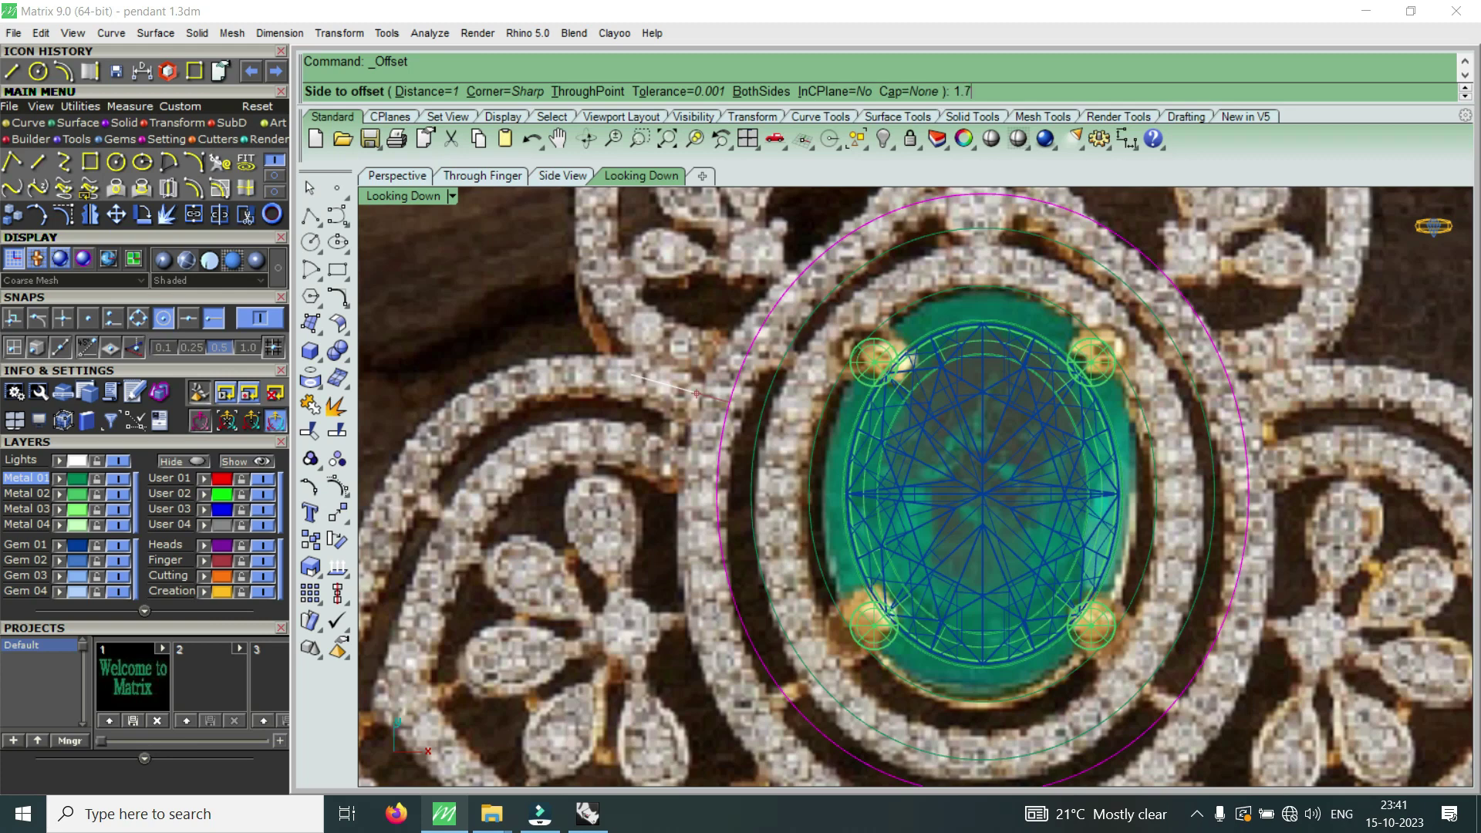
key(Return)
click(664, 396)
scroll(664, 396, down, 3)
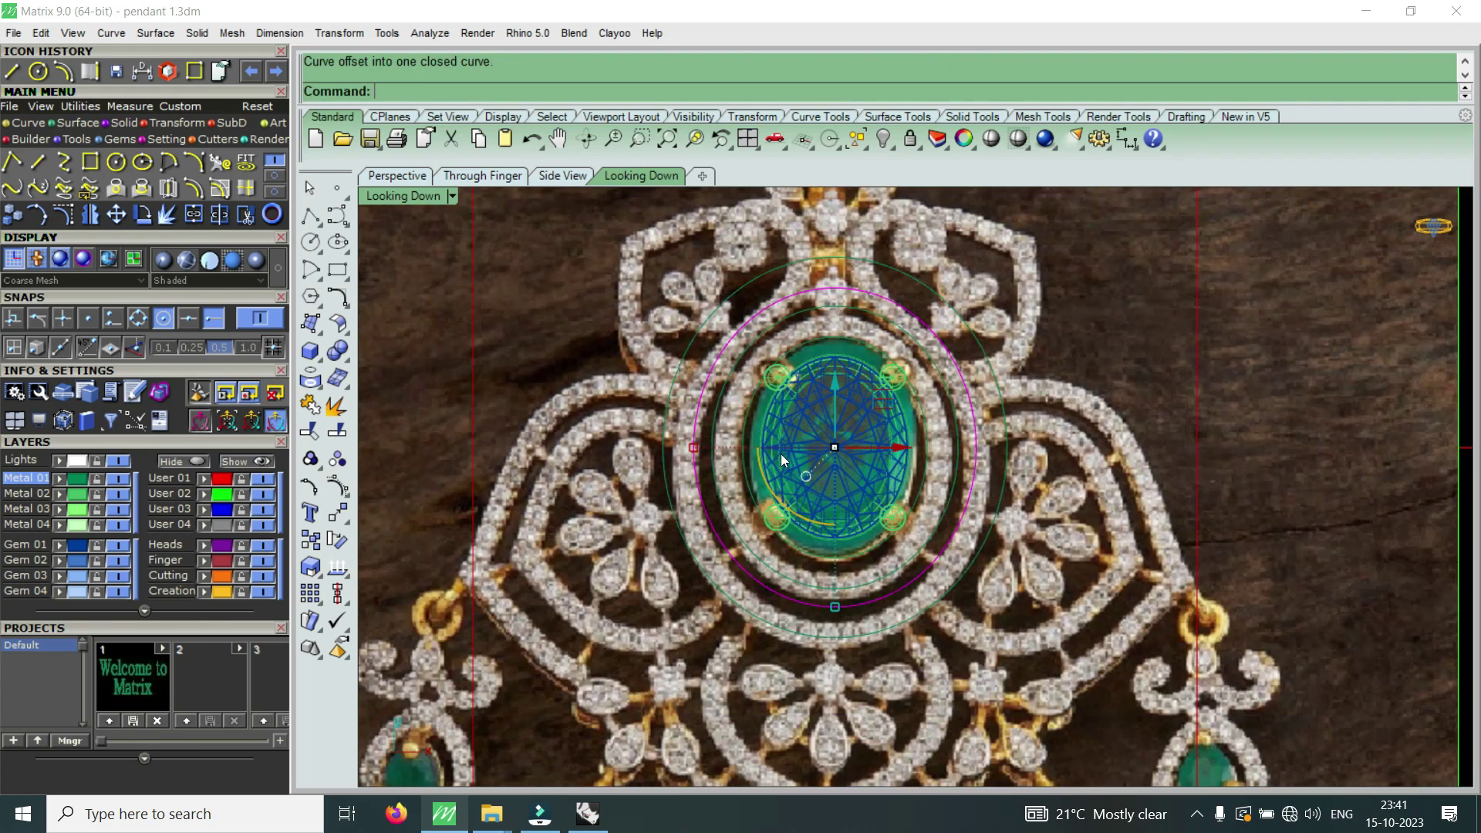
click(1032, 413)
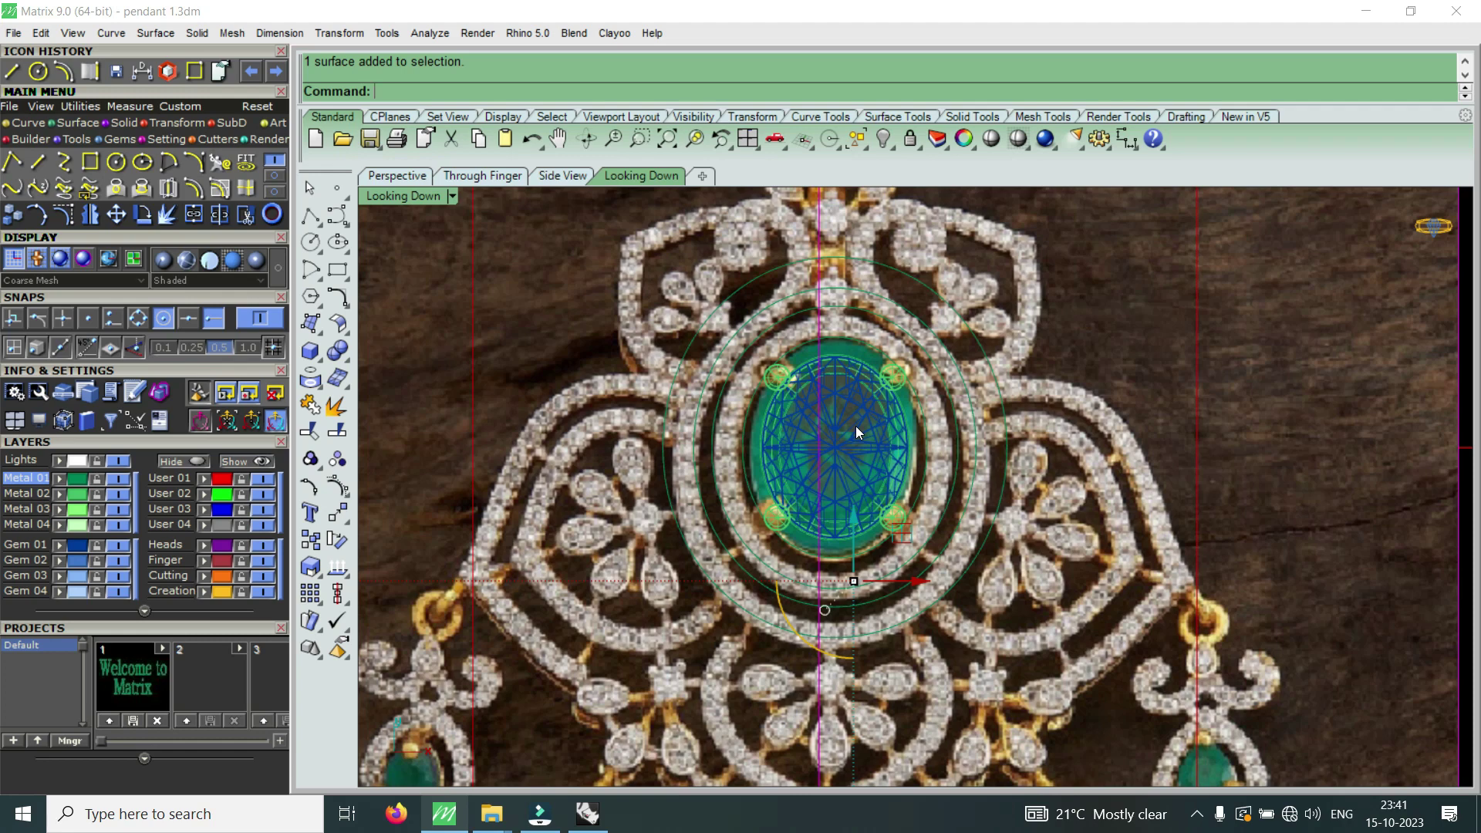
scroll(857, 428, down, 2)
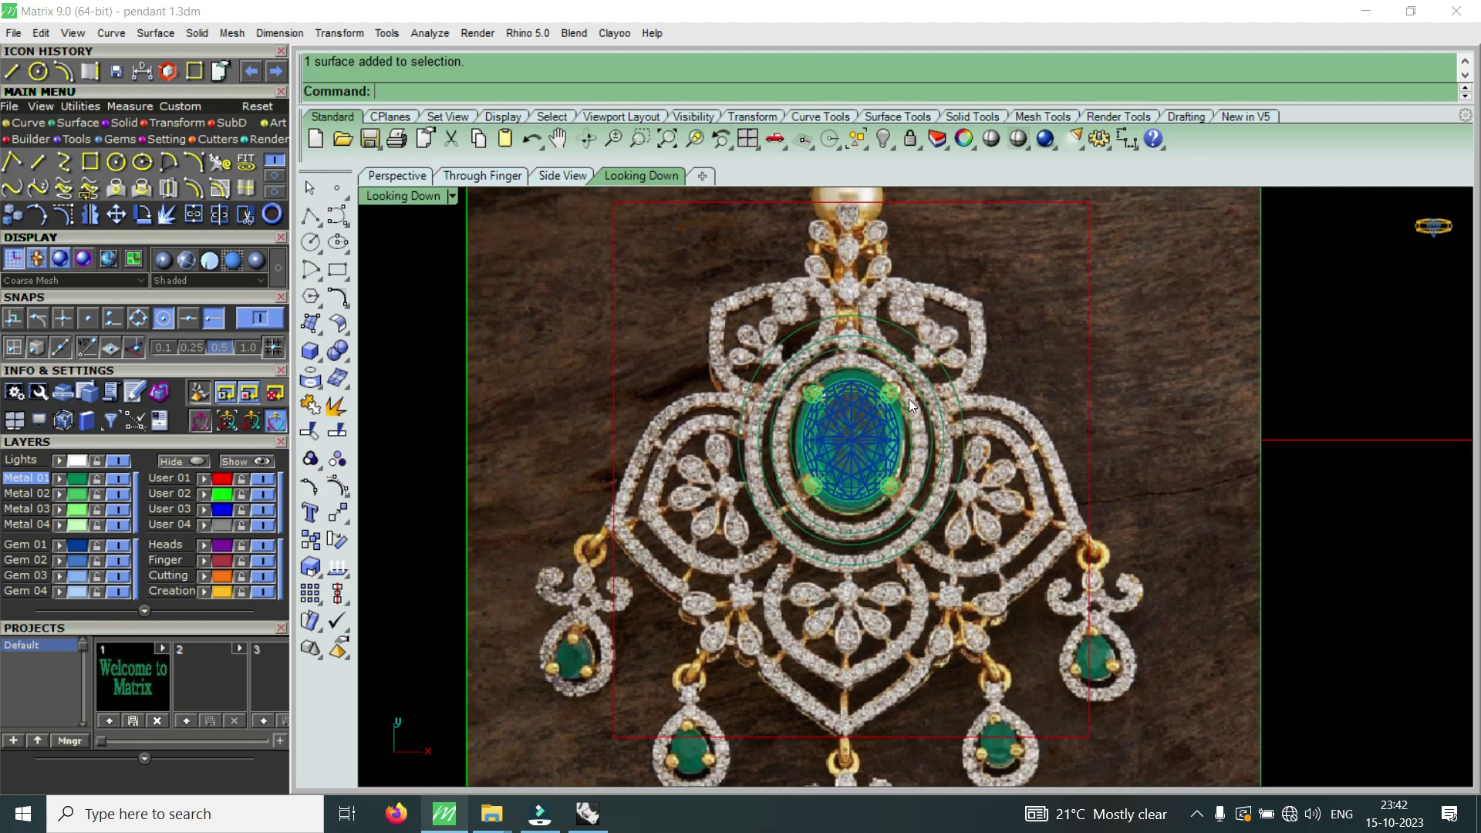
scroll(849, 386, up, 1)
scroll(775, 376, up, 1)
scroll(793, 344, up, 1)
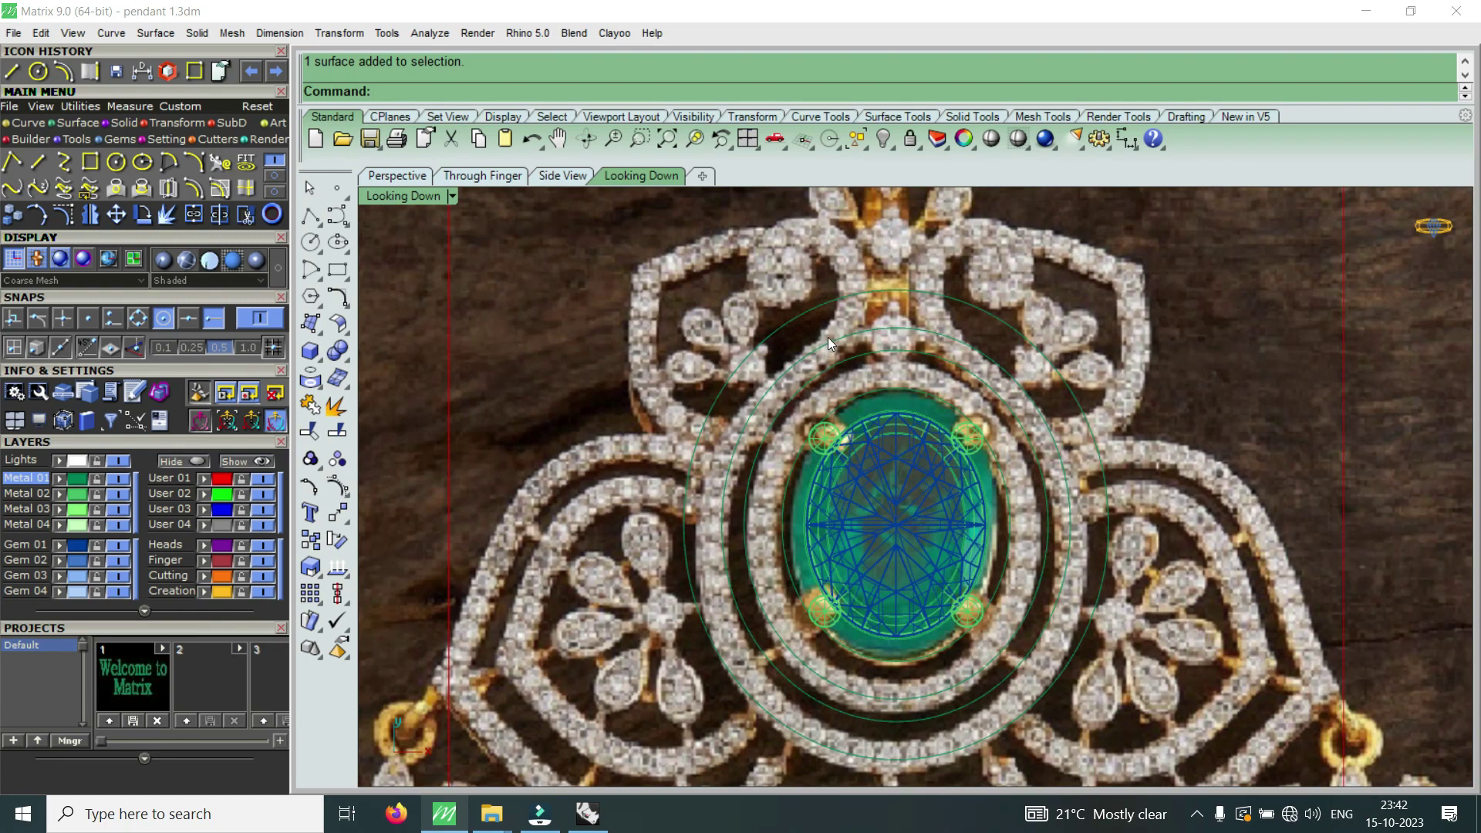
scroll(827, 336, down, 2)
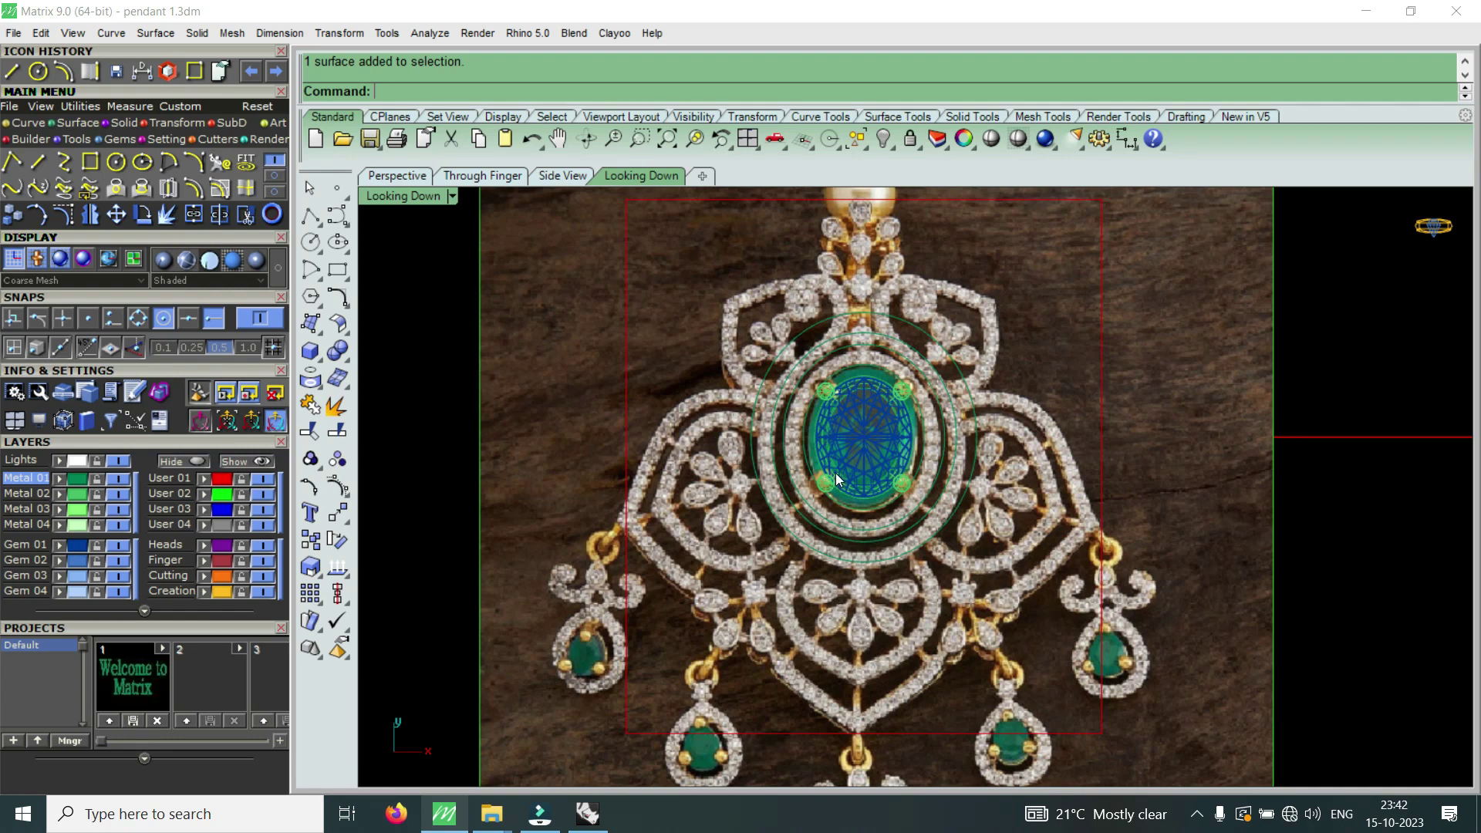
scroll(814, 516, up, 1)
scroll(826, 518, up, 1)
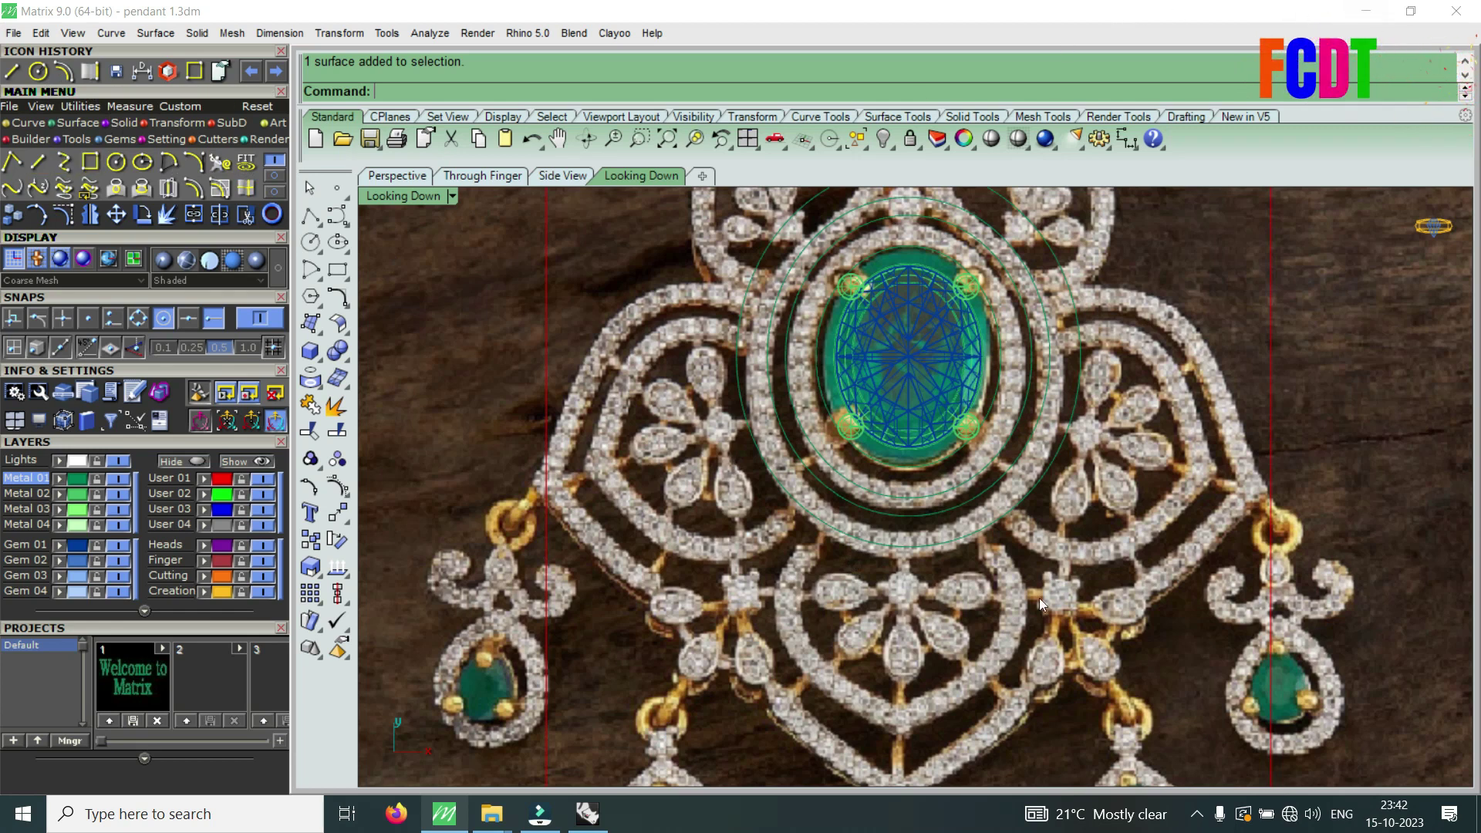
click(1367, 11)
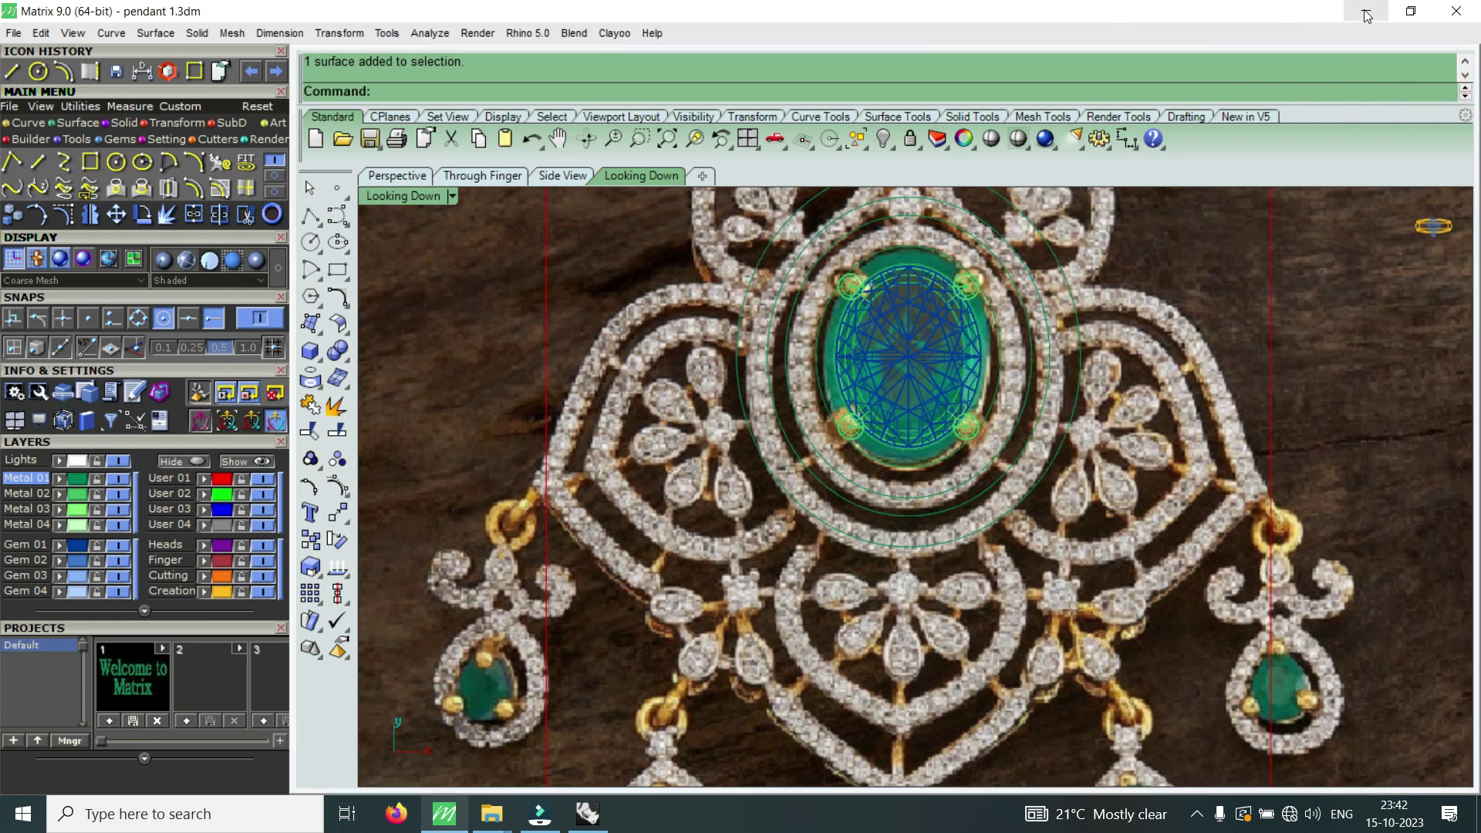
- Bring up Rhinoceros 5.0 and browse the stone library, window-selecting a cluster of gems
click(588, 814)
scroll(905, 404, down, 3)
scroll(924, 435, down, 3)
scroll(694, 540, up, 5)
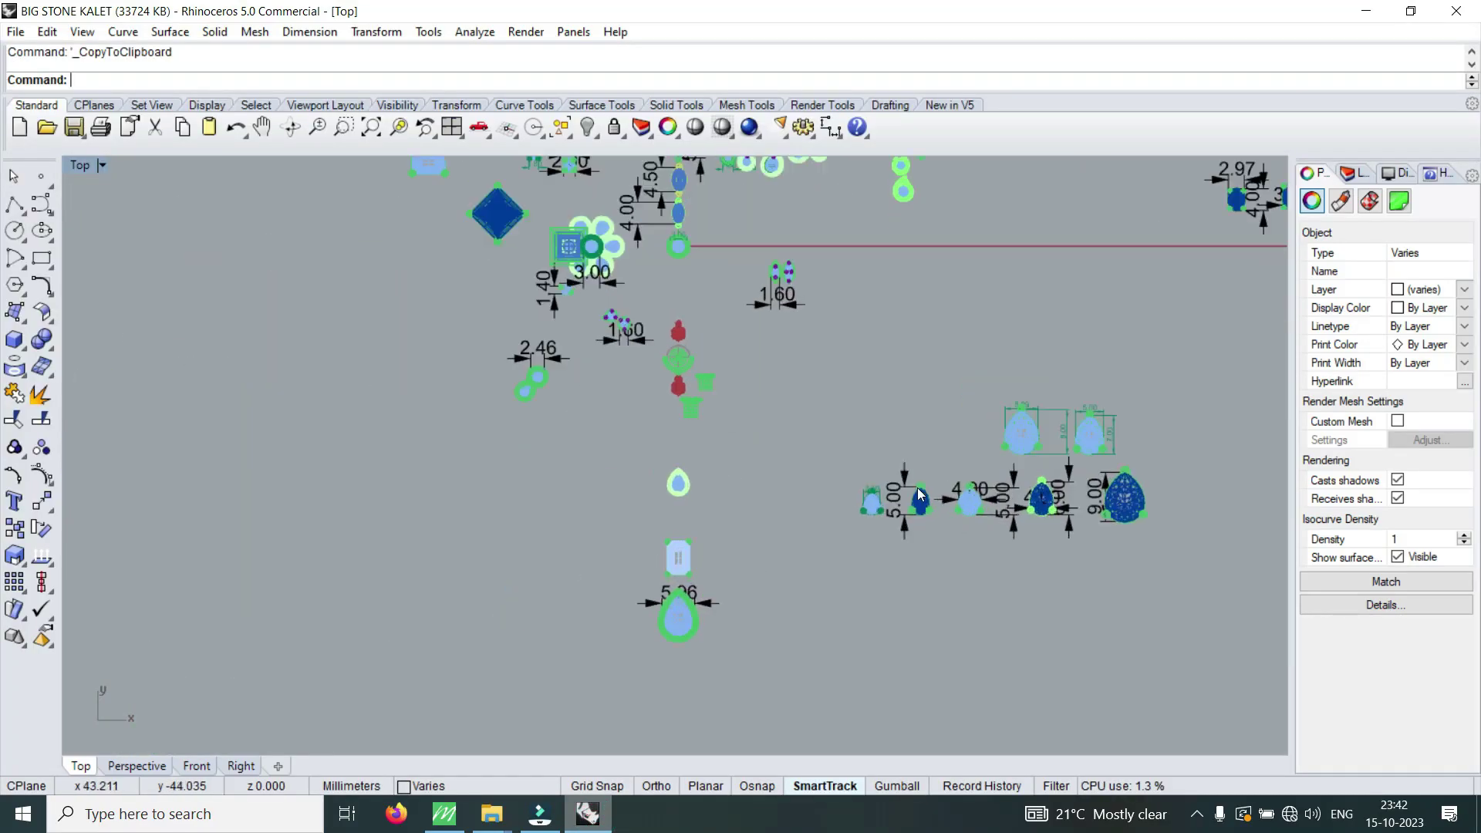
scroll(918, 568, up, 3)
scroll(655, 358, down, 3)
scroll(655, 358, up, 3)
scroll(697, 340, down, 5)
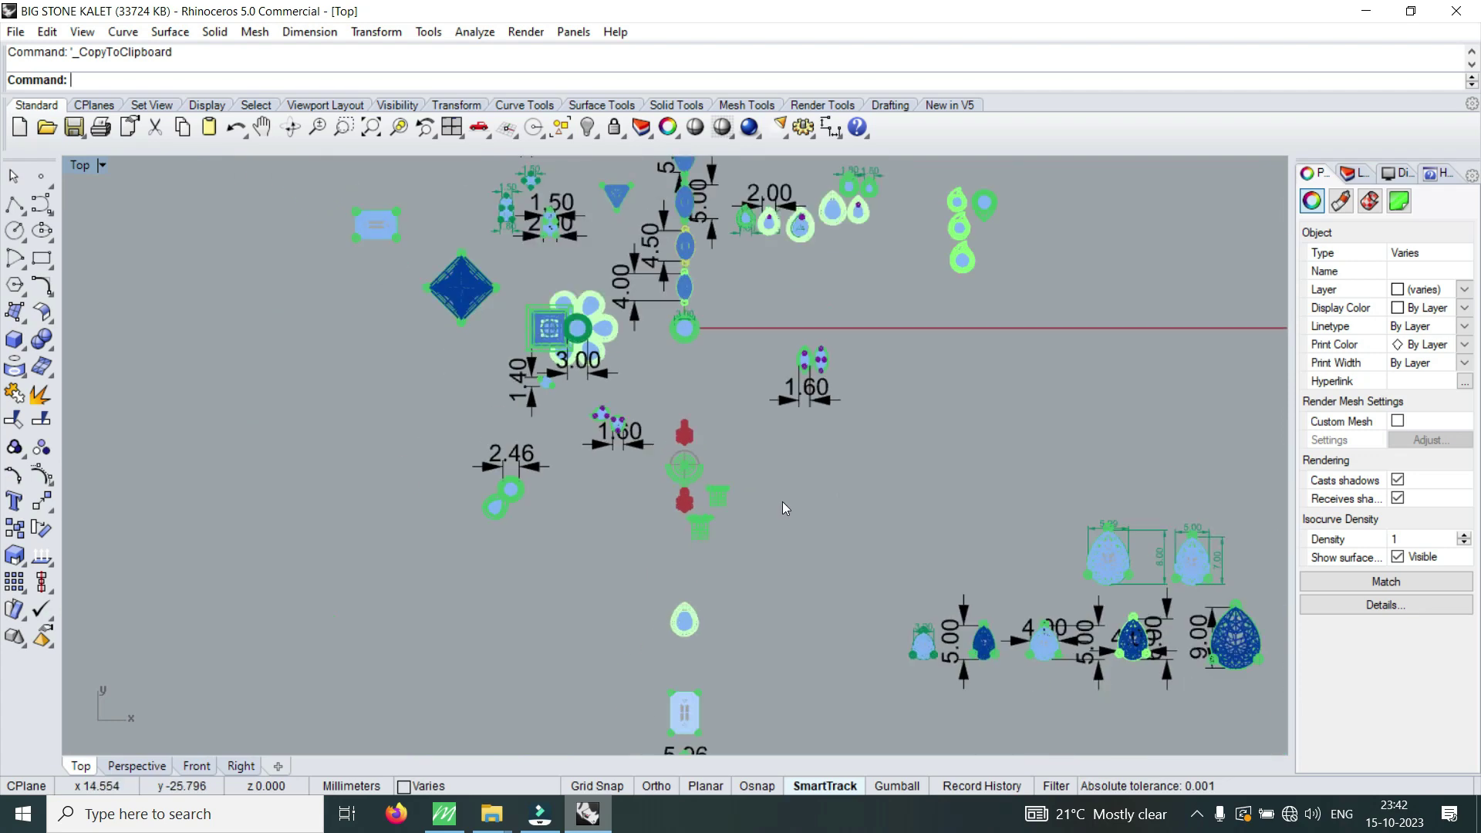
scroll(633, 392, up, 2)
scroll(742, 613, down, 2)
scroll(508, 262, up, 3)
scroll(370, 270, up, 4)
drag(403, 280, 309, 364)
scroll(309, 364, down, 3)
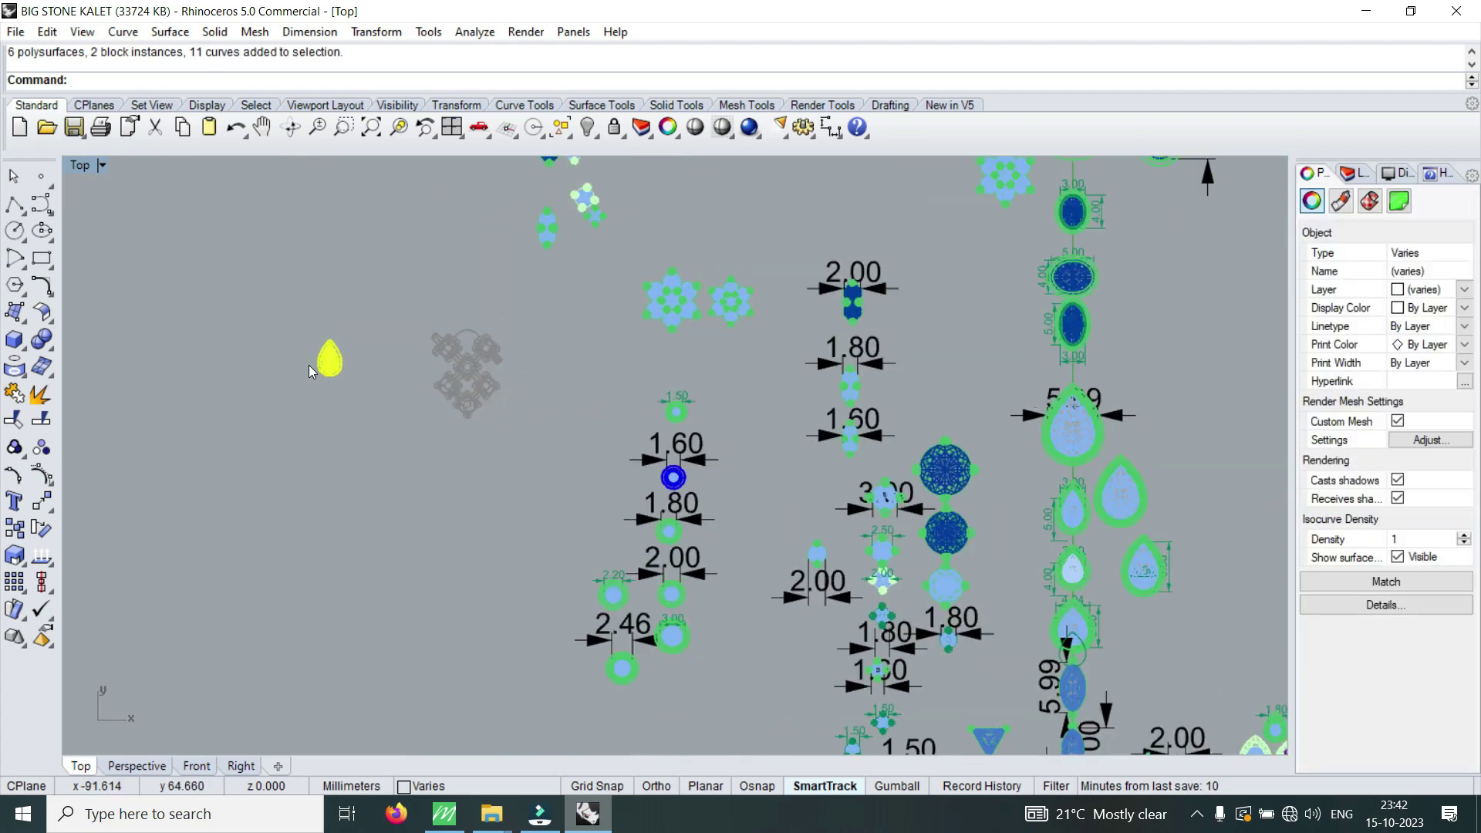
scroll(396, 399, down, 2)
scroll(694, 528, up, 5)
scroll(695, 529, up, 4)
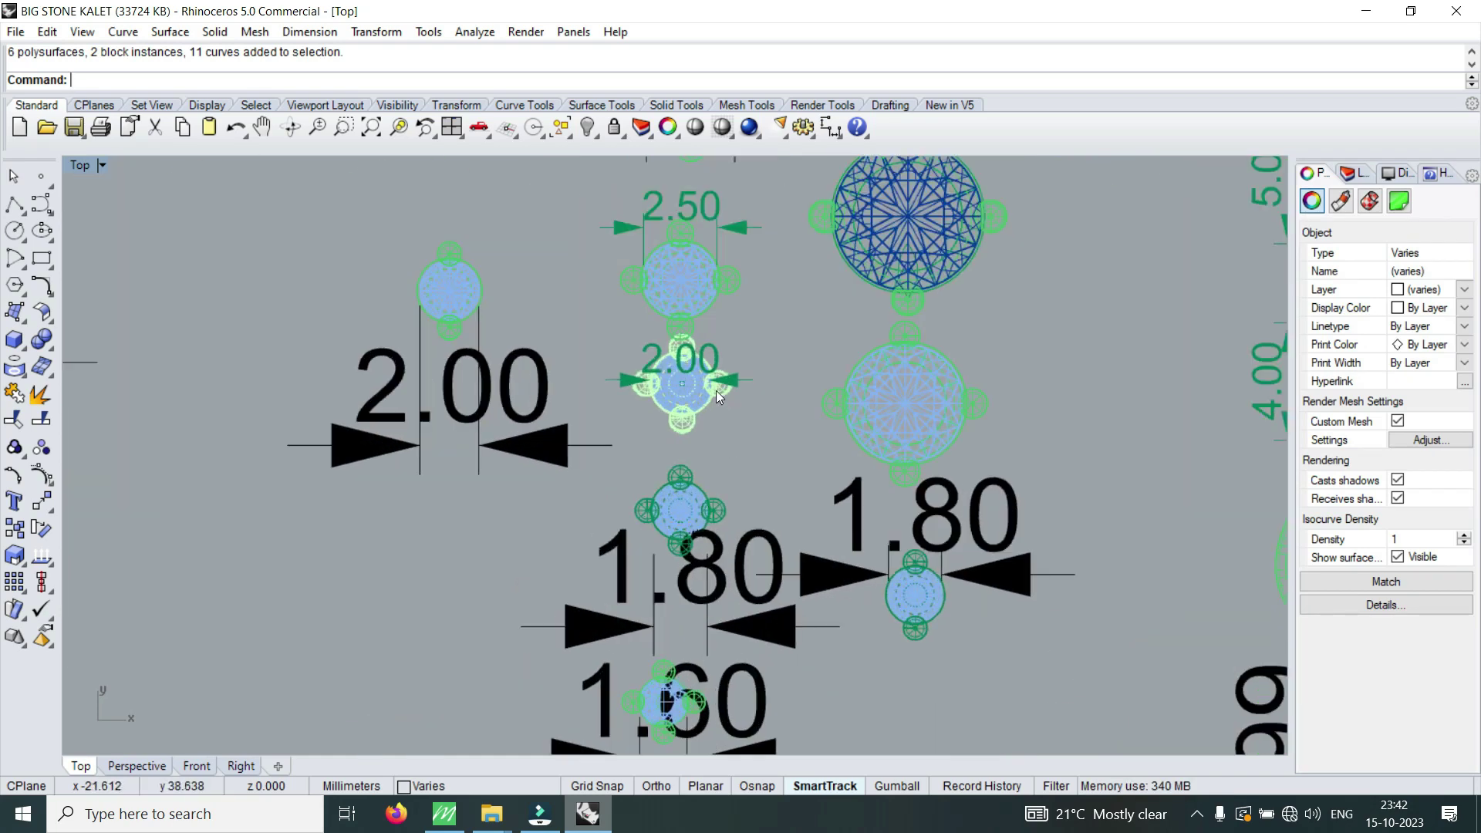
- Copy the 2.00, 1.80 and a third small gem head, then minimize Rhino
click(670, 420)
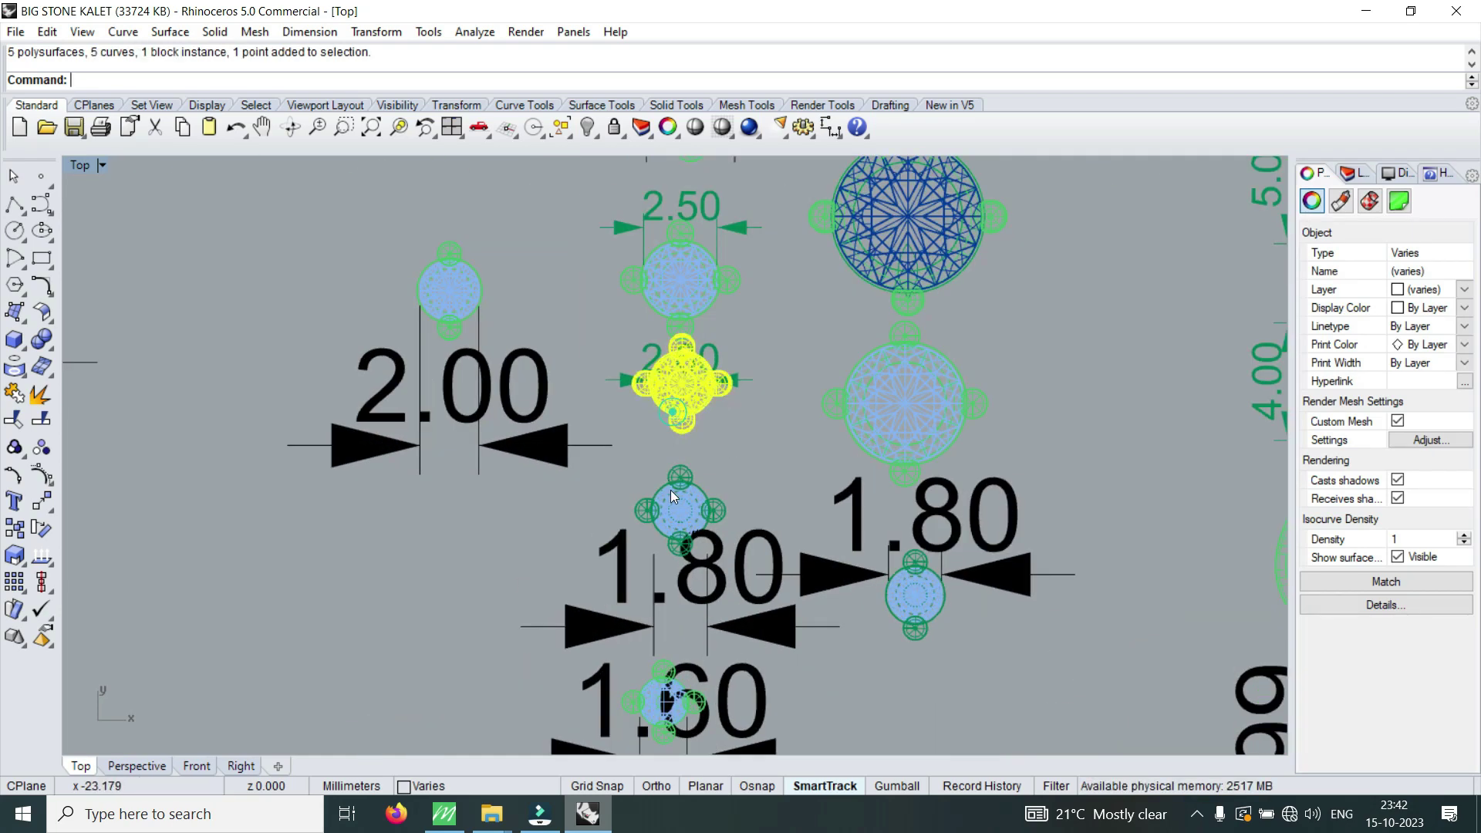
click(666, 487)
scroll(667, 488, down, 1)
scroll(667, 488, down, 1)
scroll(615, 357, up, 2)
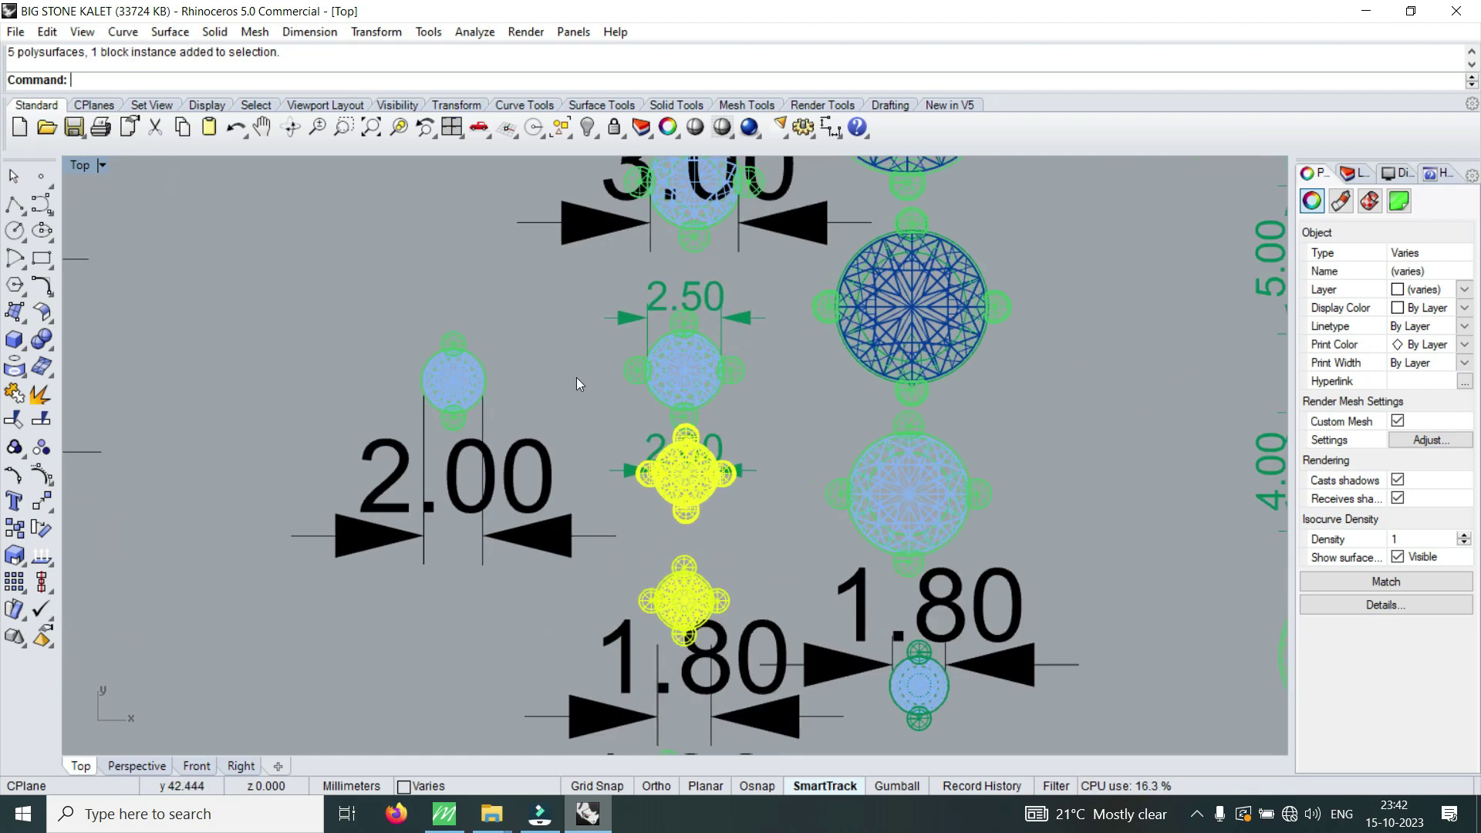
shift+click(693, 393)
scroll(693, 393, down, 3)
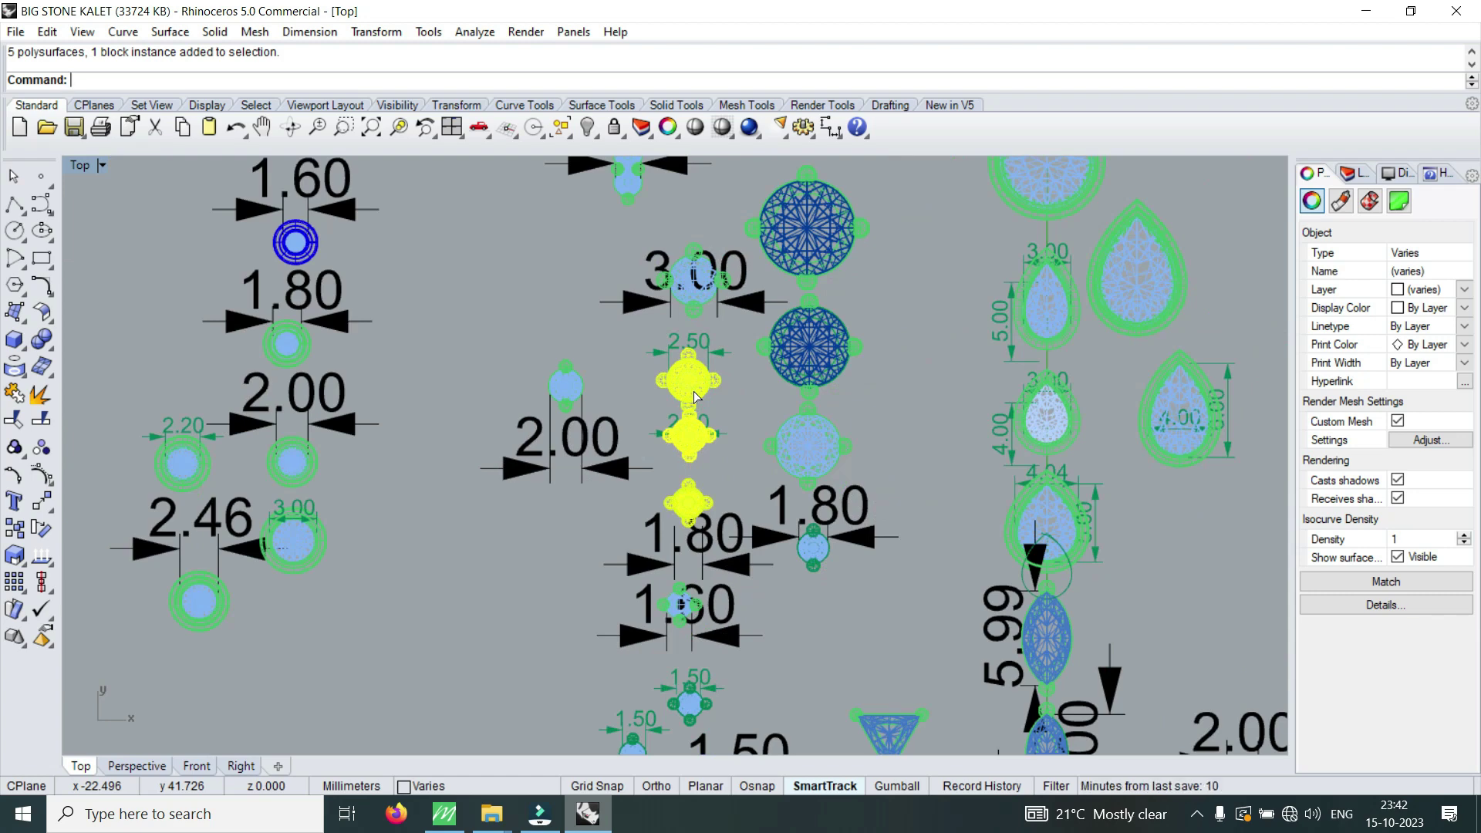
key(ctrl+c)
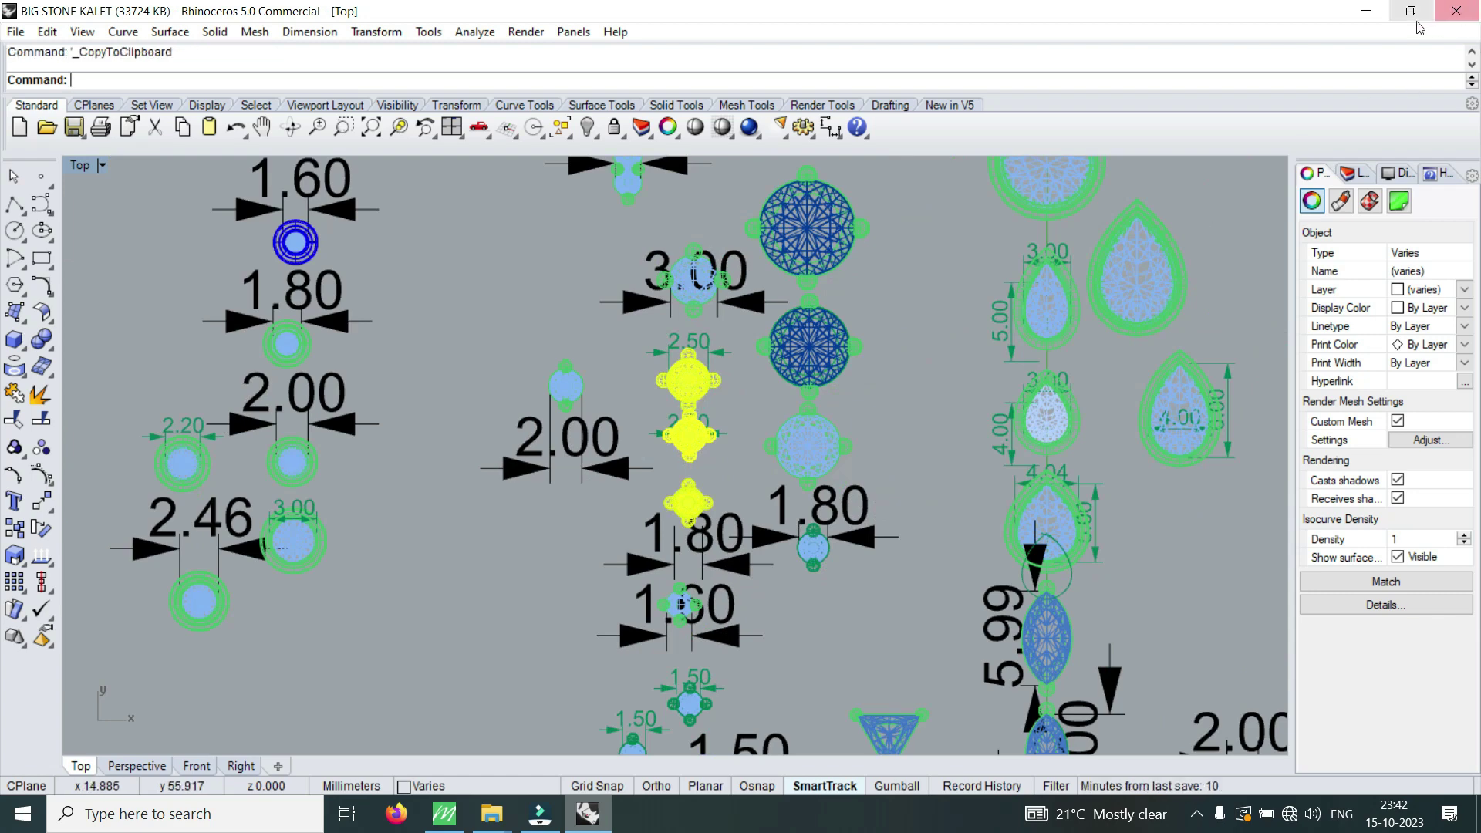
click(1366, 11)
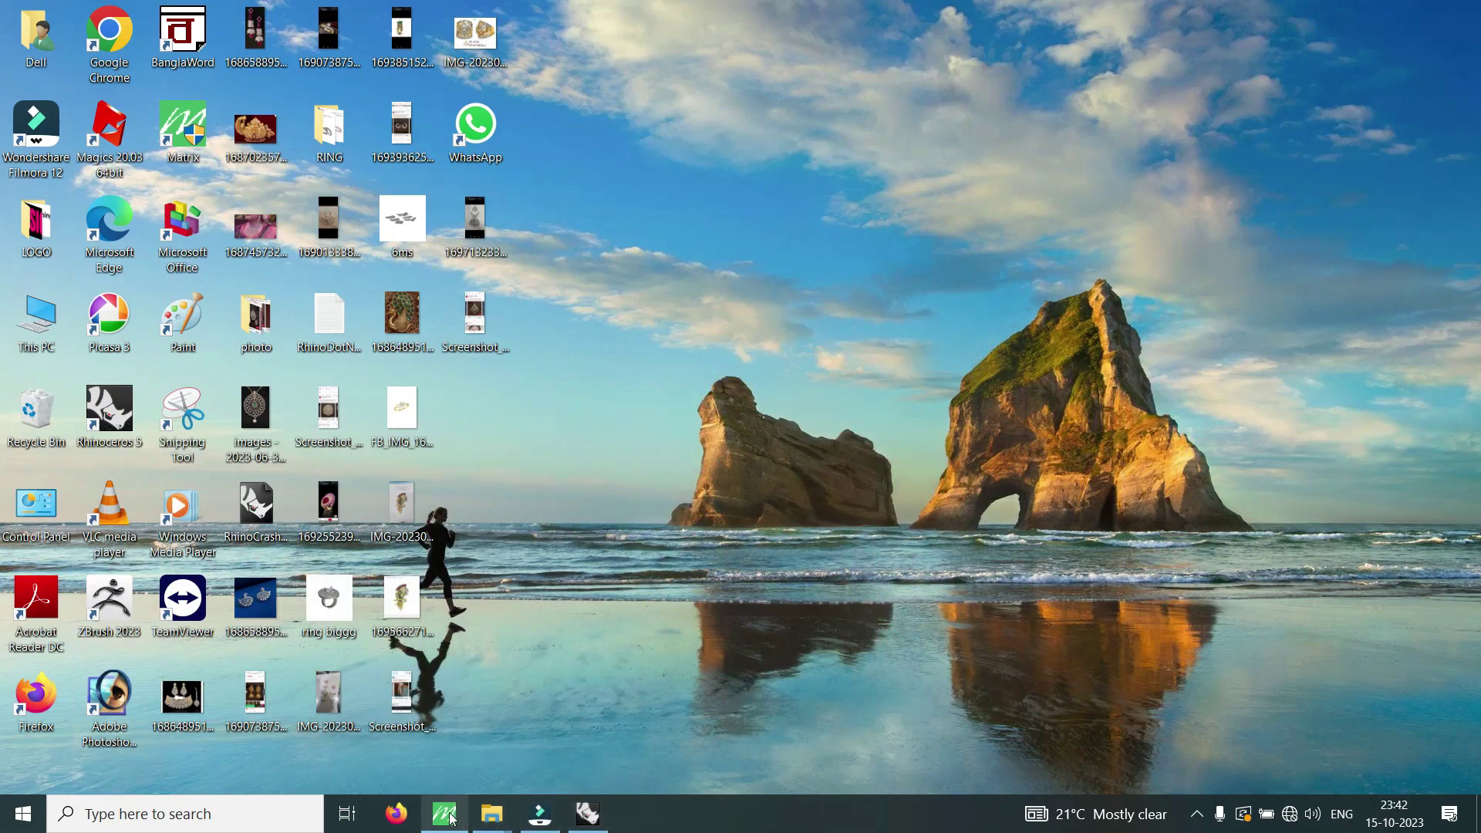
- Bring the pendant model back up and paste the copied small gem heads into it
click(445, 813)
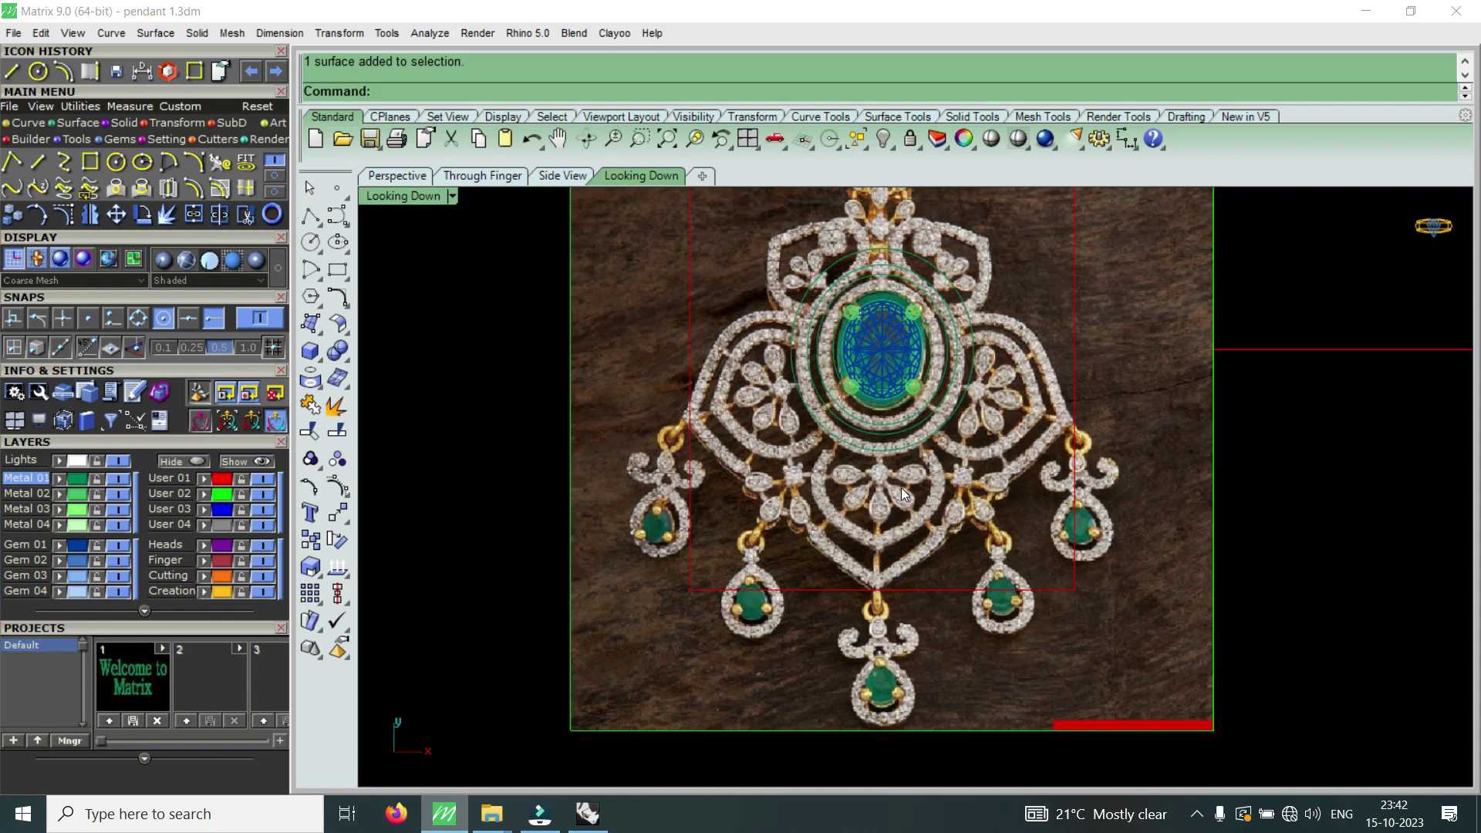
key(ctrl+v)
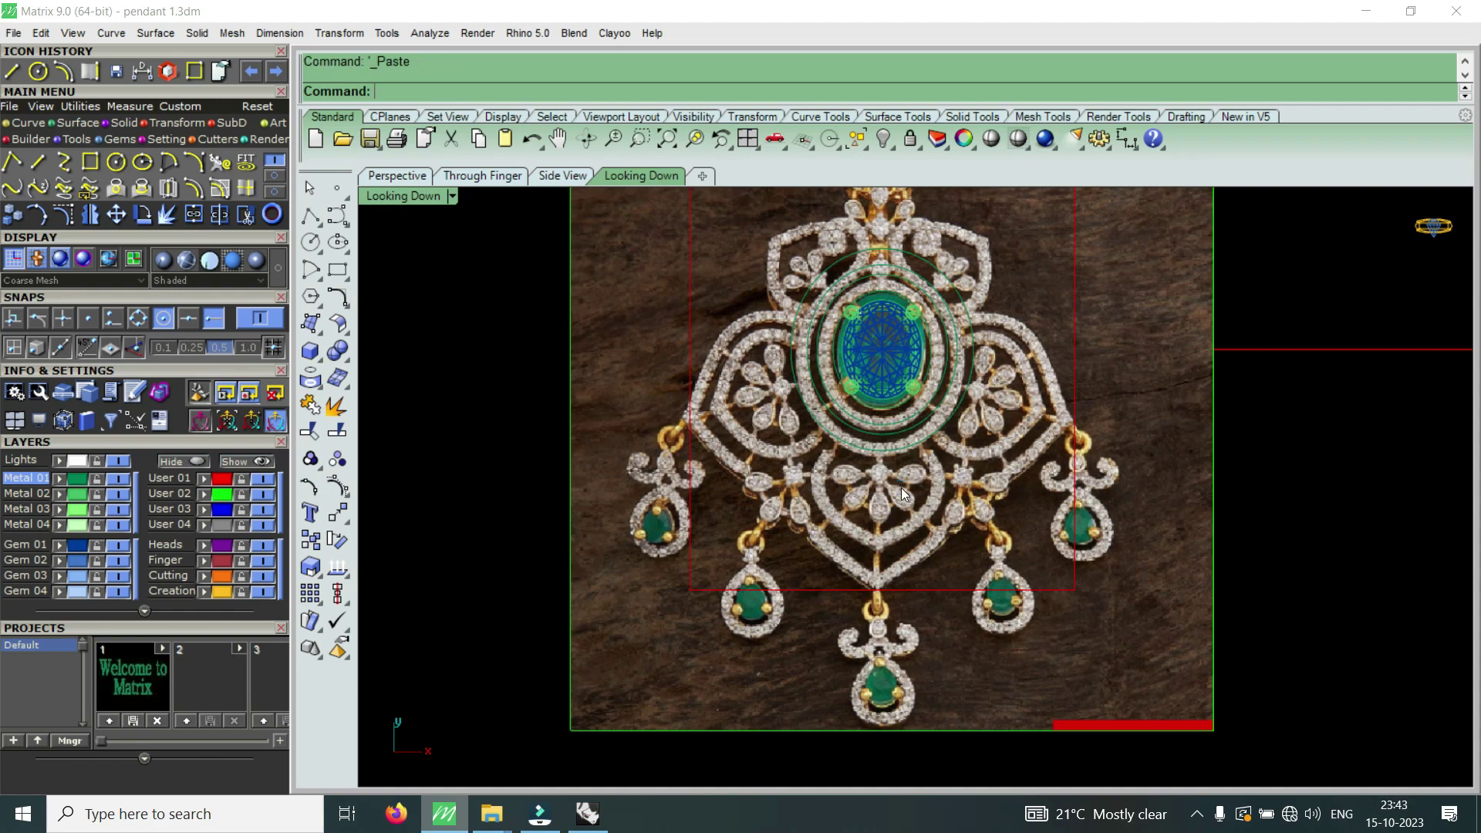
scroll(901, 488, down, 1)
scroll(871, 416, down, 5)
scroll(830, 321, up, 4)
scroll(830, 320, up, 1)
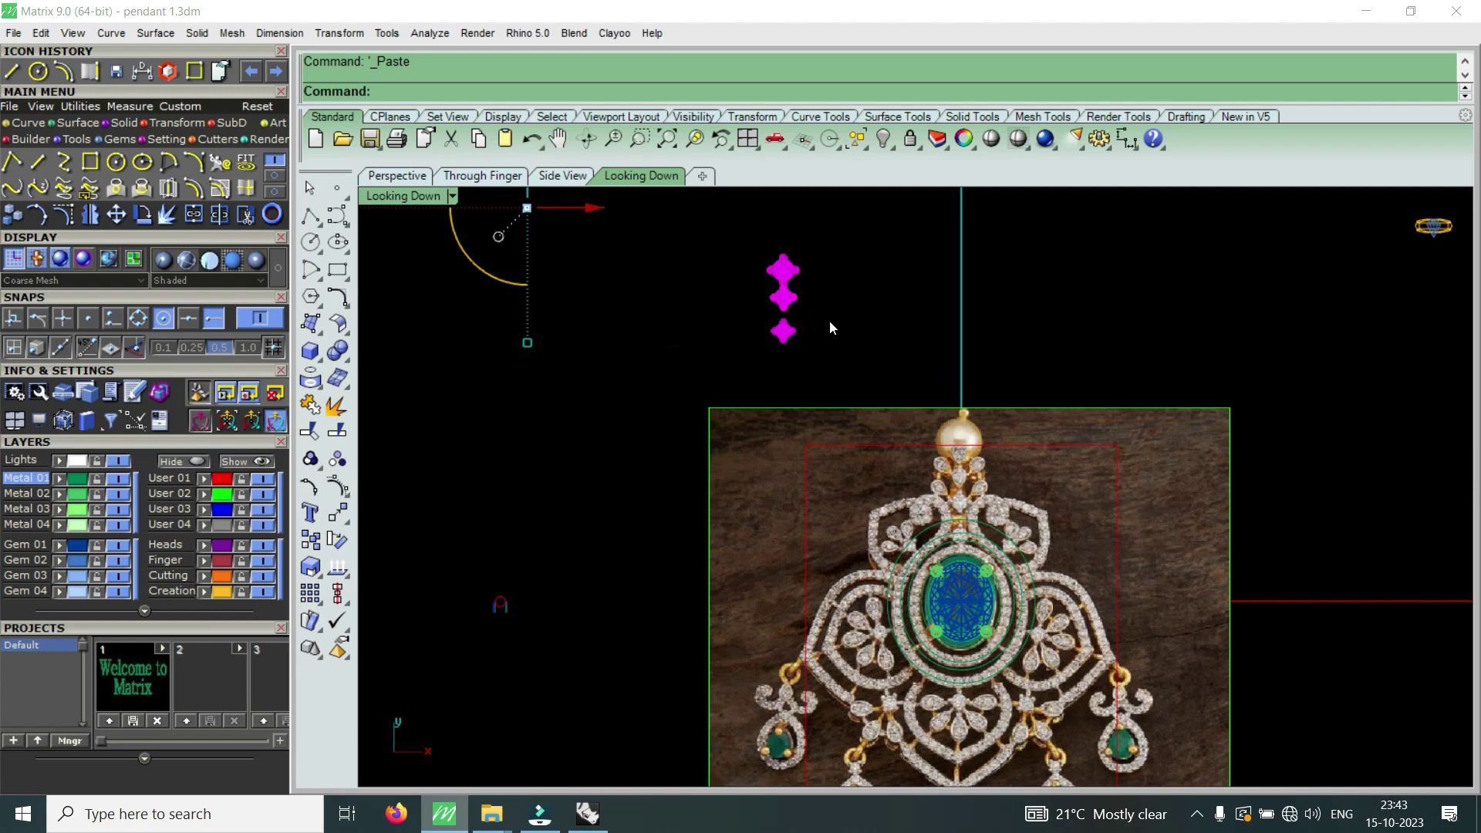
scroll(828, 318, up, 3)
scroll(807, 290, up, 3)
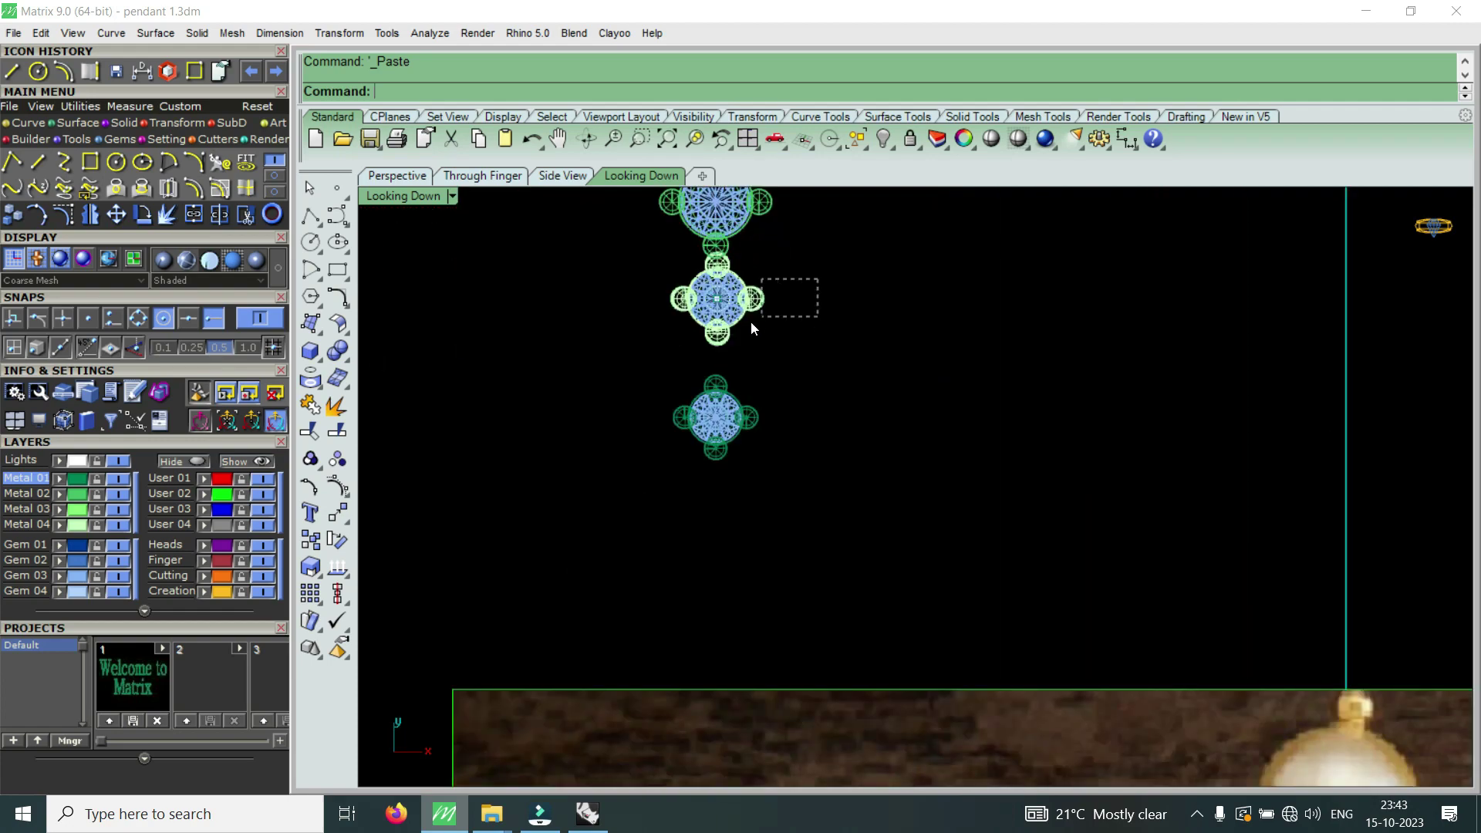
- Copy the middle pasted gem head from its centre to the origin point
drag(764, 322, 724, 332)
click(13, 213)
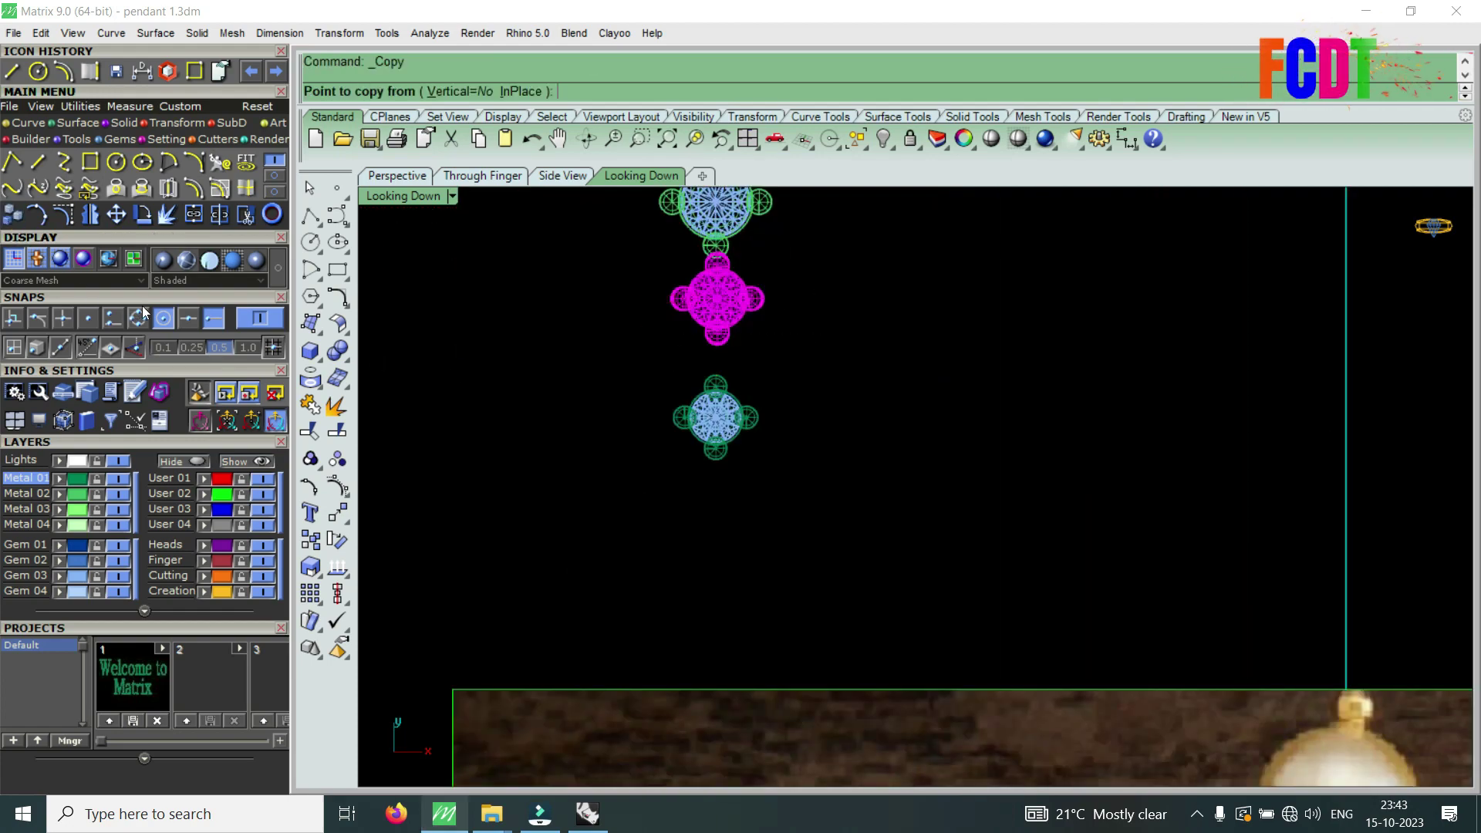
click(716, 298)
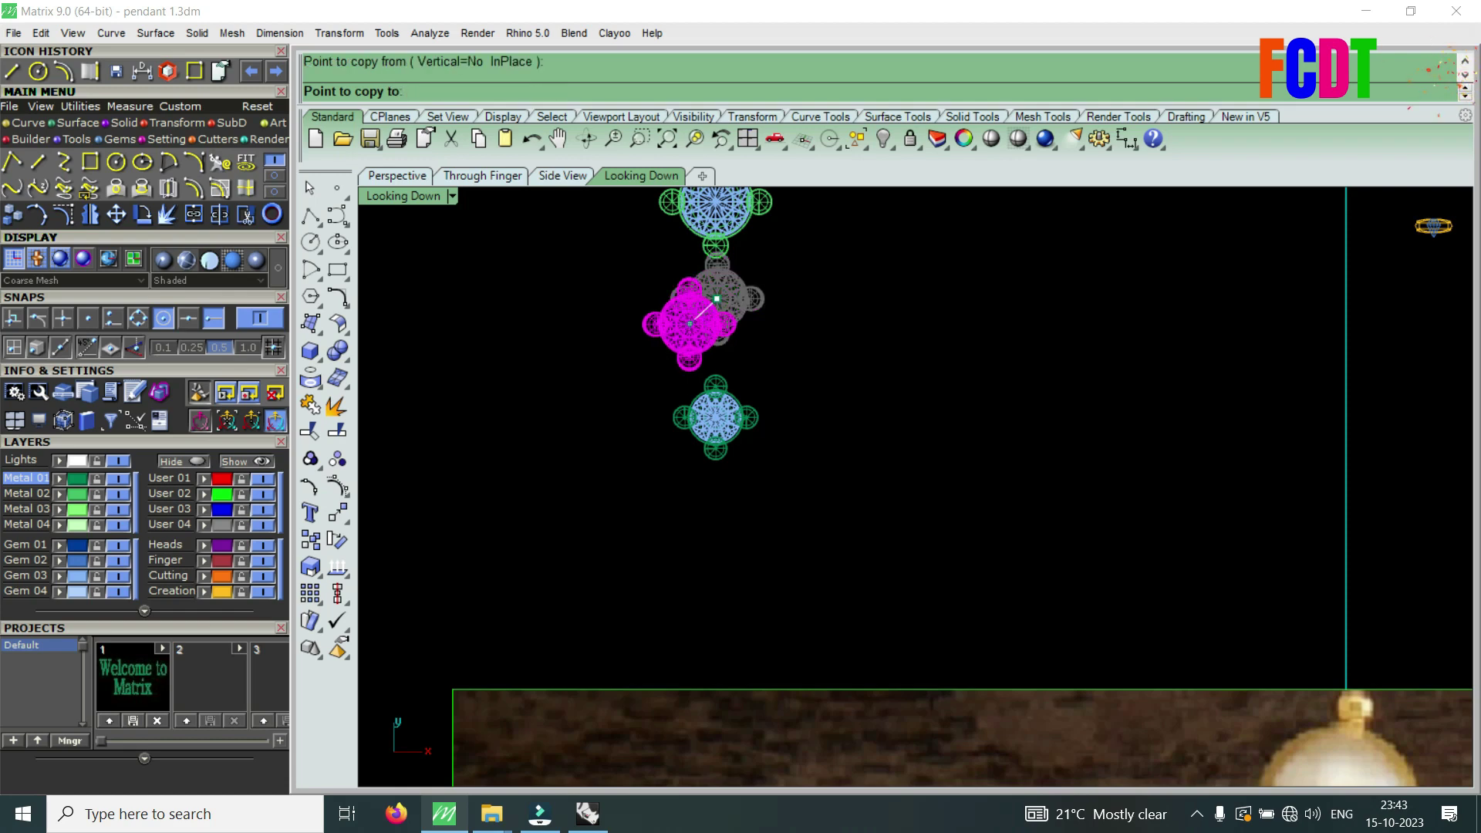
text(0)
key(Return)
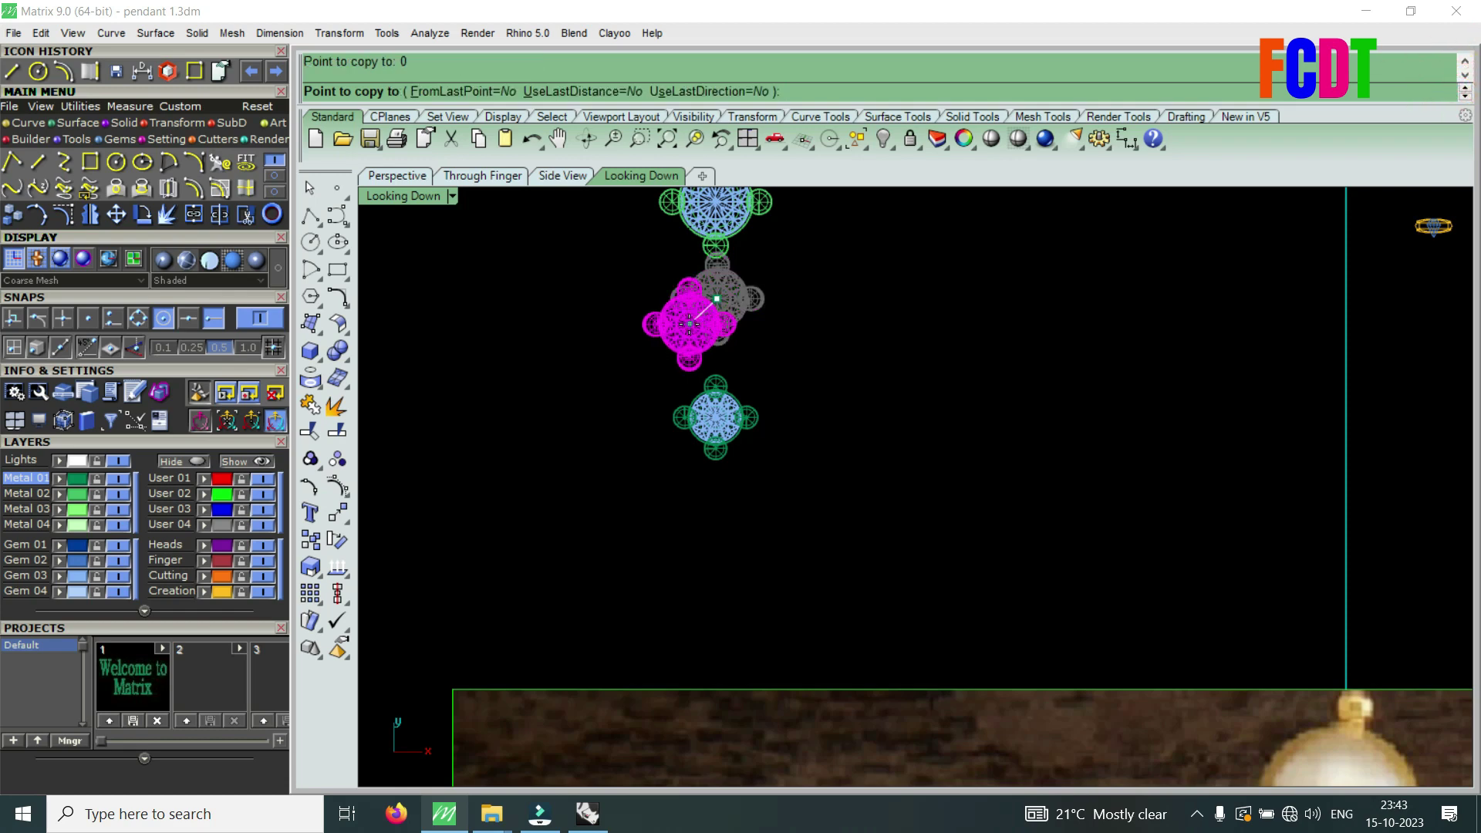
key(Return)
scroll(882, 313, down, 2)
scroll(887, 324, down, 3)
scroll(966, 553, up, 5)
scroll(968, 549, up, 2)
- Select the small gem head group and move it down onto the flower motif below the oval stone
click(1003, 506)
click(1047, 571)
scroll(976, 477, up, 1)
click(975, 477)
click(1038, 540)
scroll(966, 521, up, 2)
scroll(967, 519, up, 2)
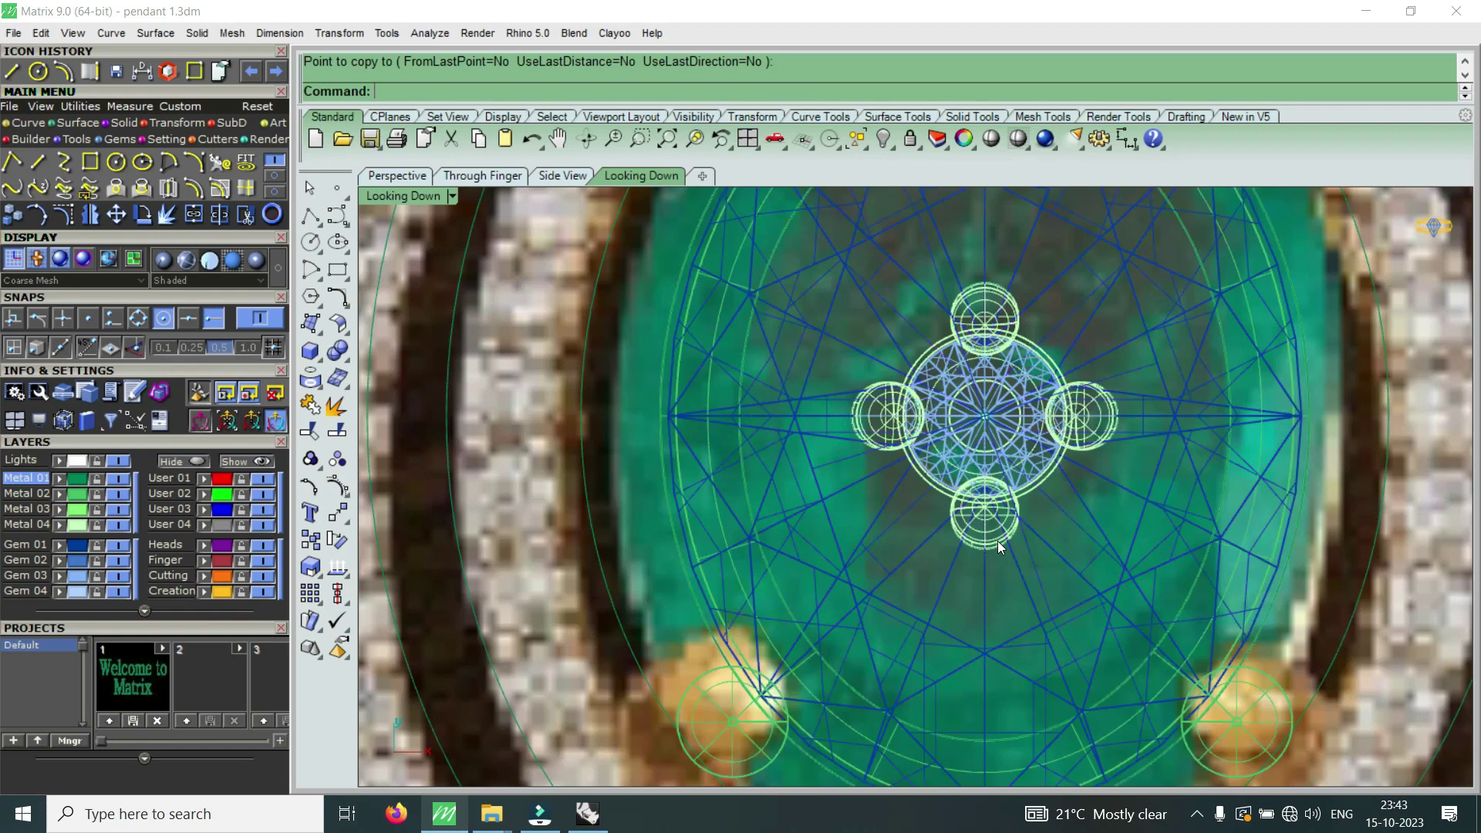
click(997, 546)
click(1050, 610)
scroll(953, 422, down, 3)
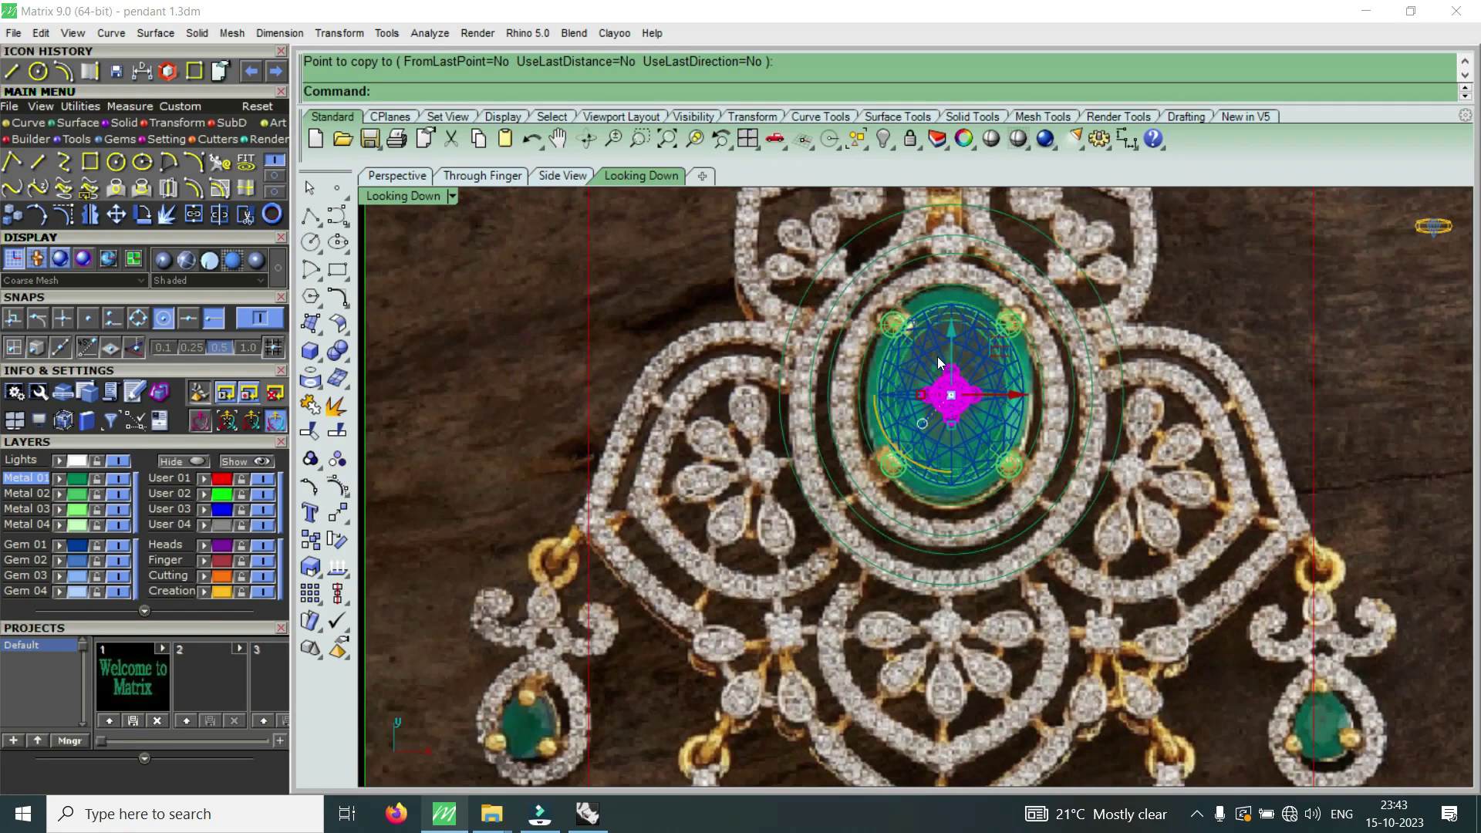
drag(950, 330, 932, 511)
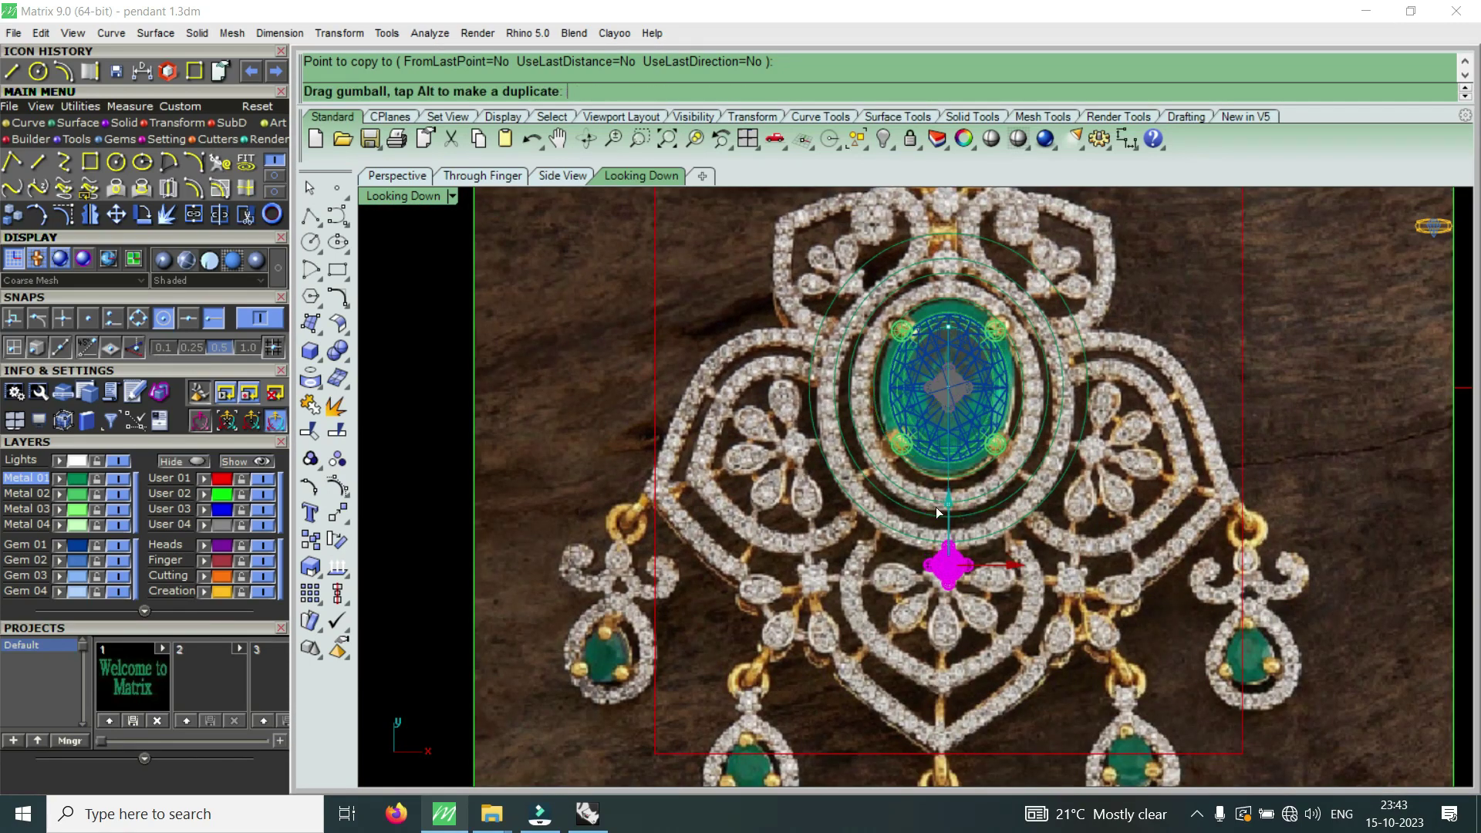
scroll(945, 567, up, 3)
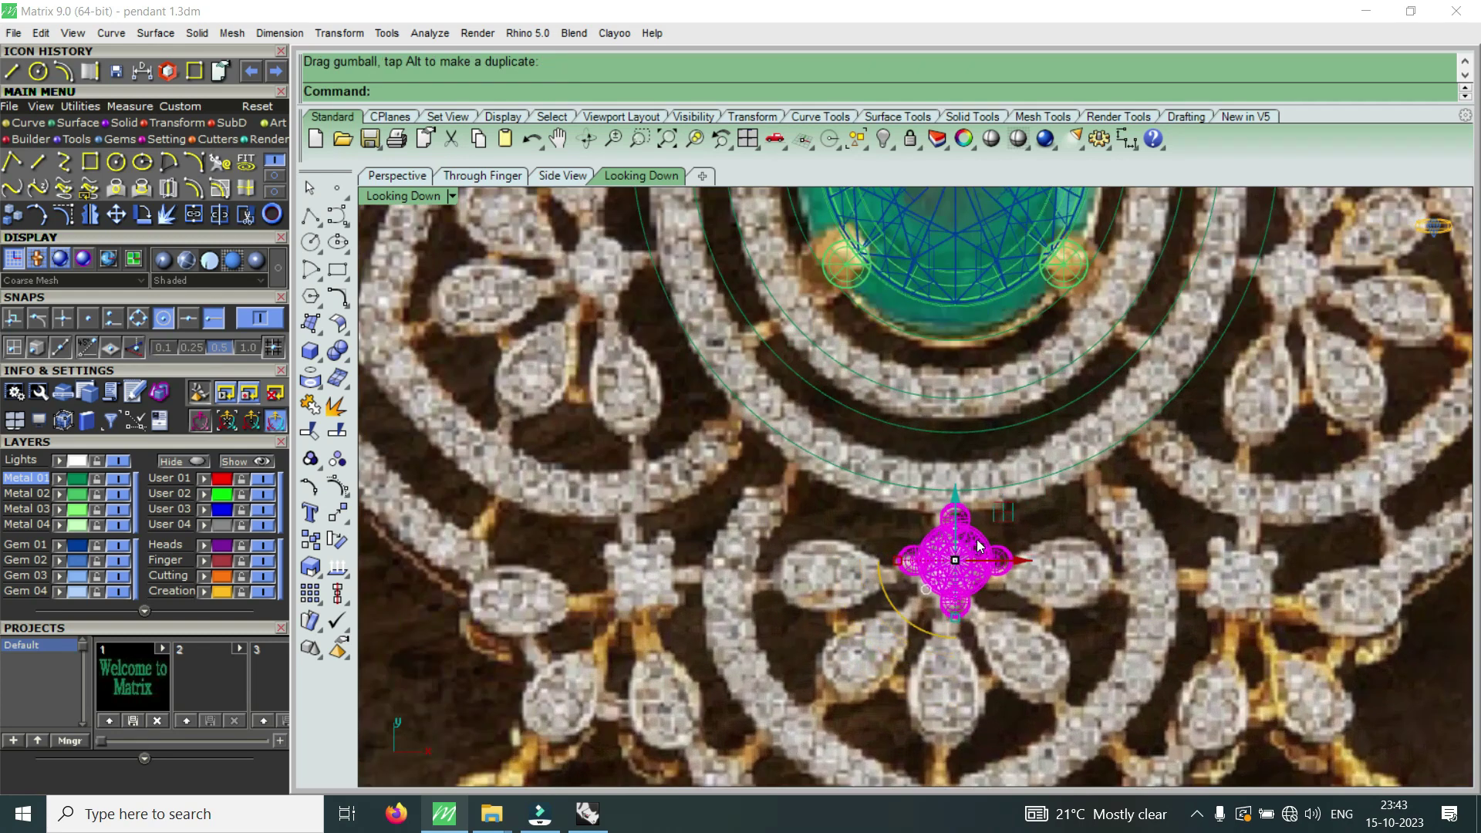
drag(961, 500, 960, 496)
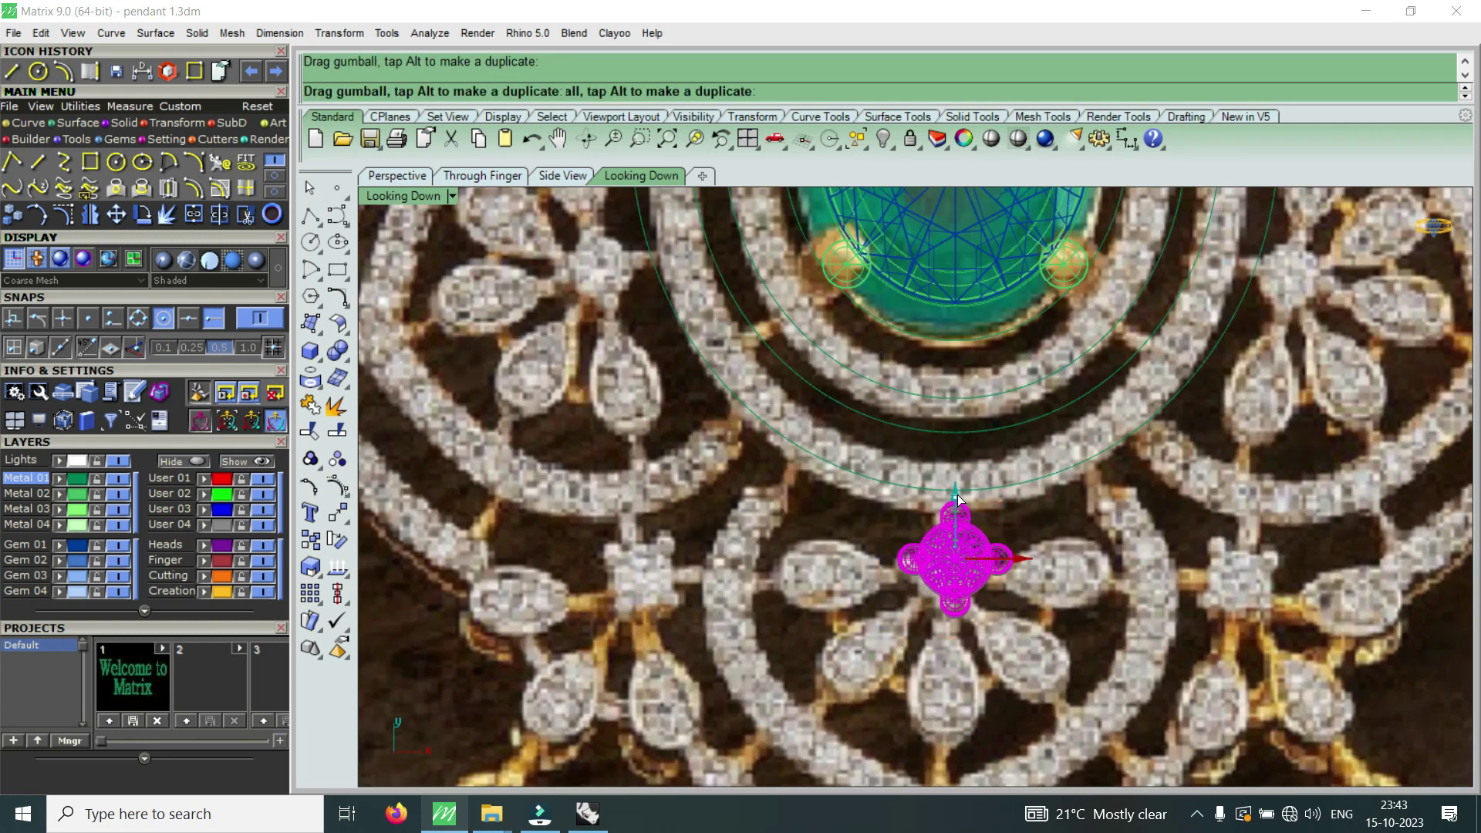
scroll(1003, 556, down, 5)
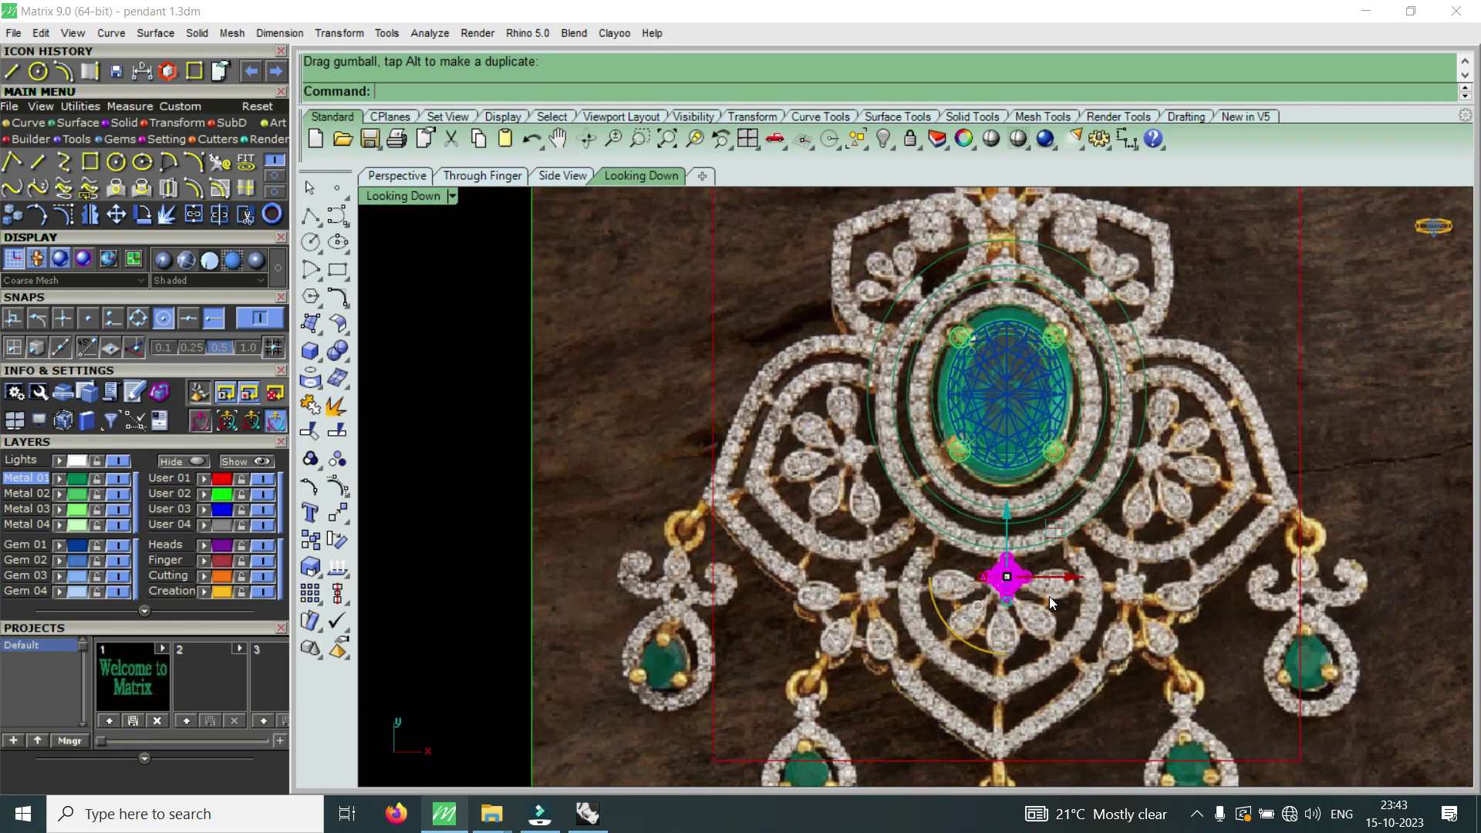
scroll(1050, 595, down, 3)
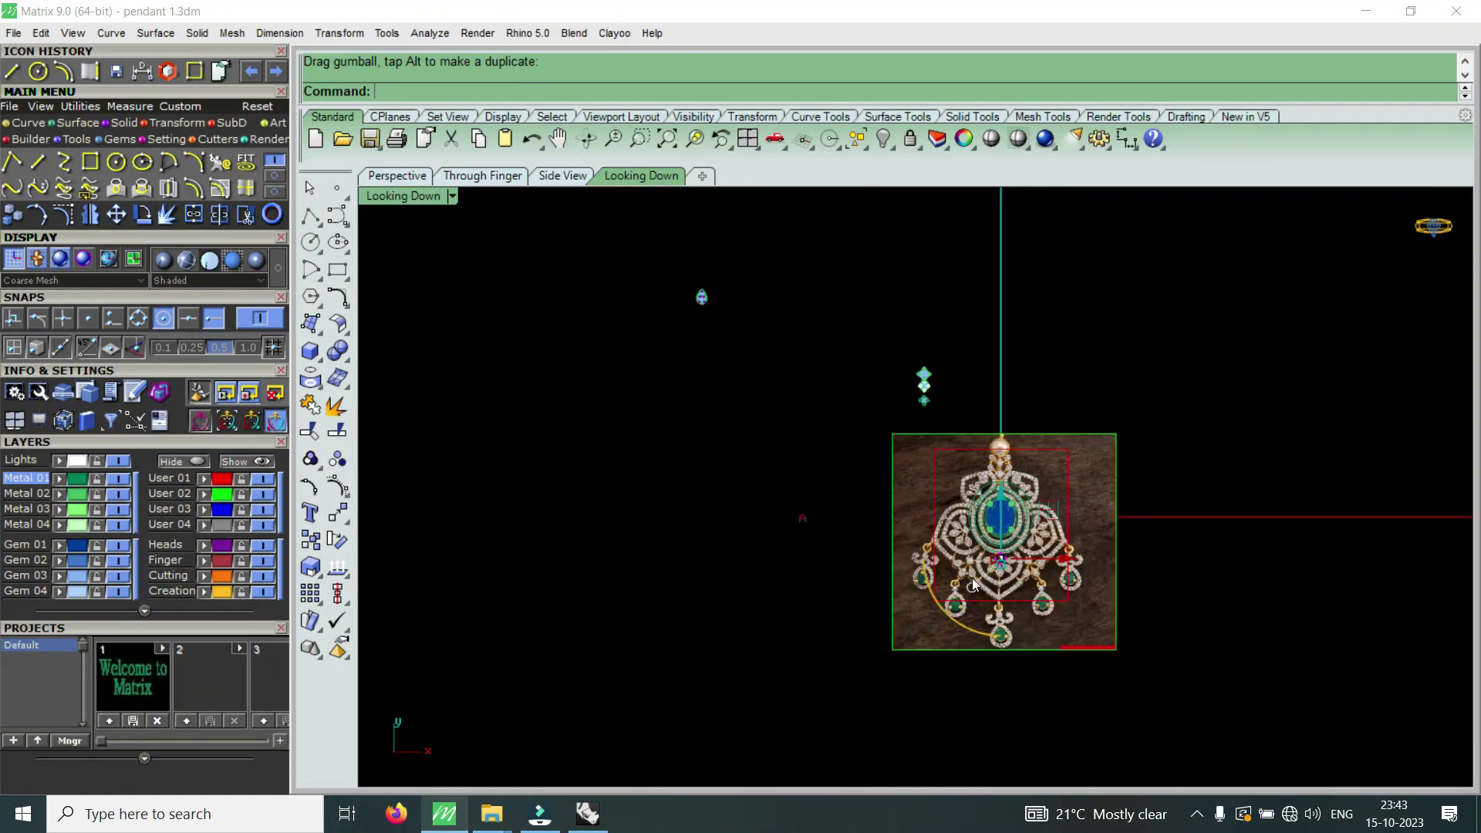
scroll(972, 580, up, 5)
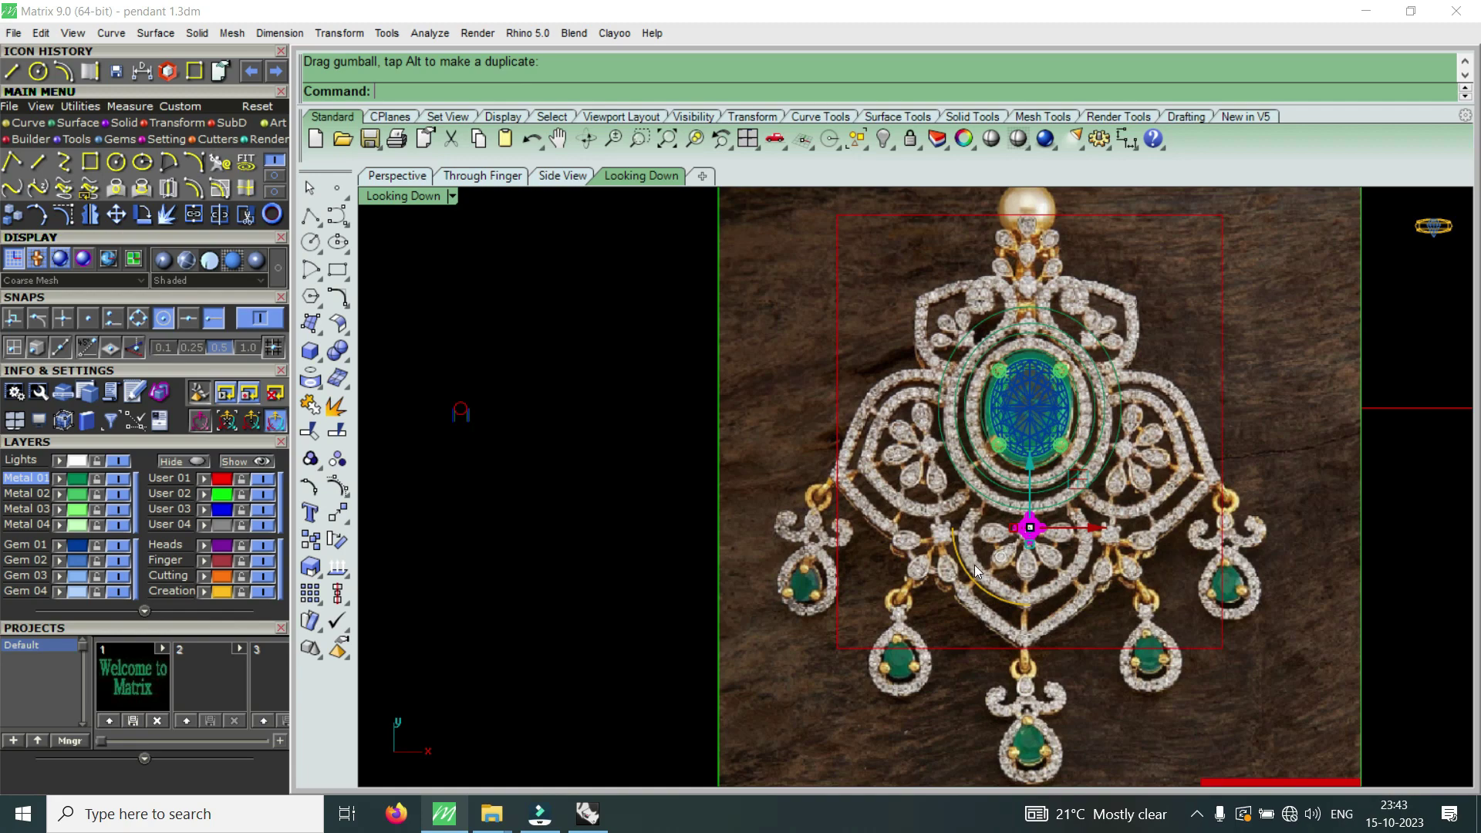
scroll(956, 544, down, 3)
scroll(897, 310, down, 3)
scroll(710, 266, up, 3)
scroll(706, 324, up, 3)
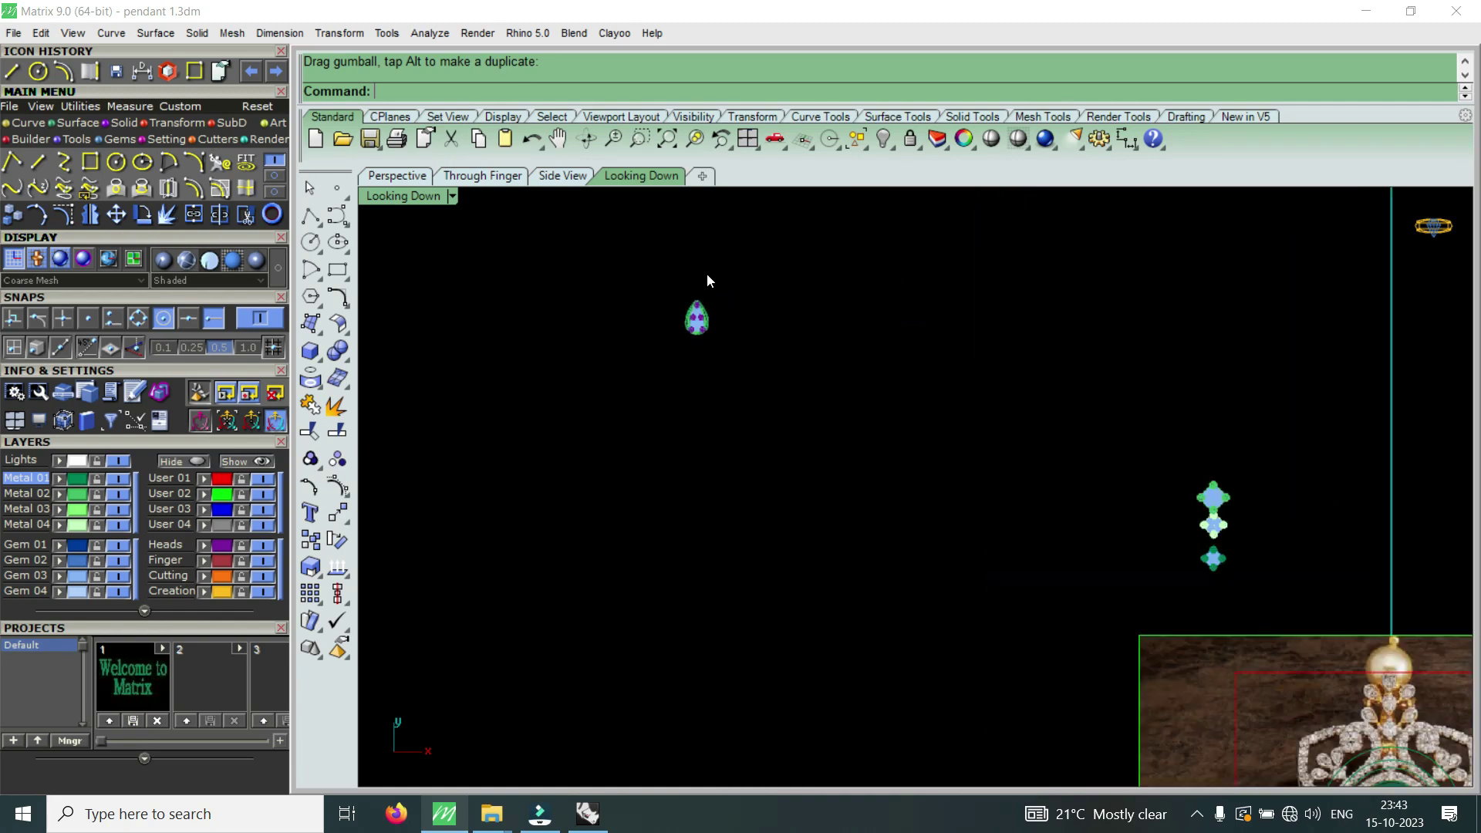
scroll(731, 341, up, 2)
scroll(731, 341, up, 3)
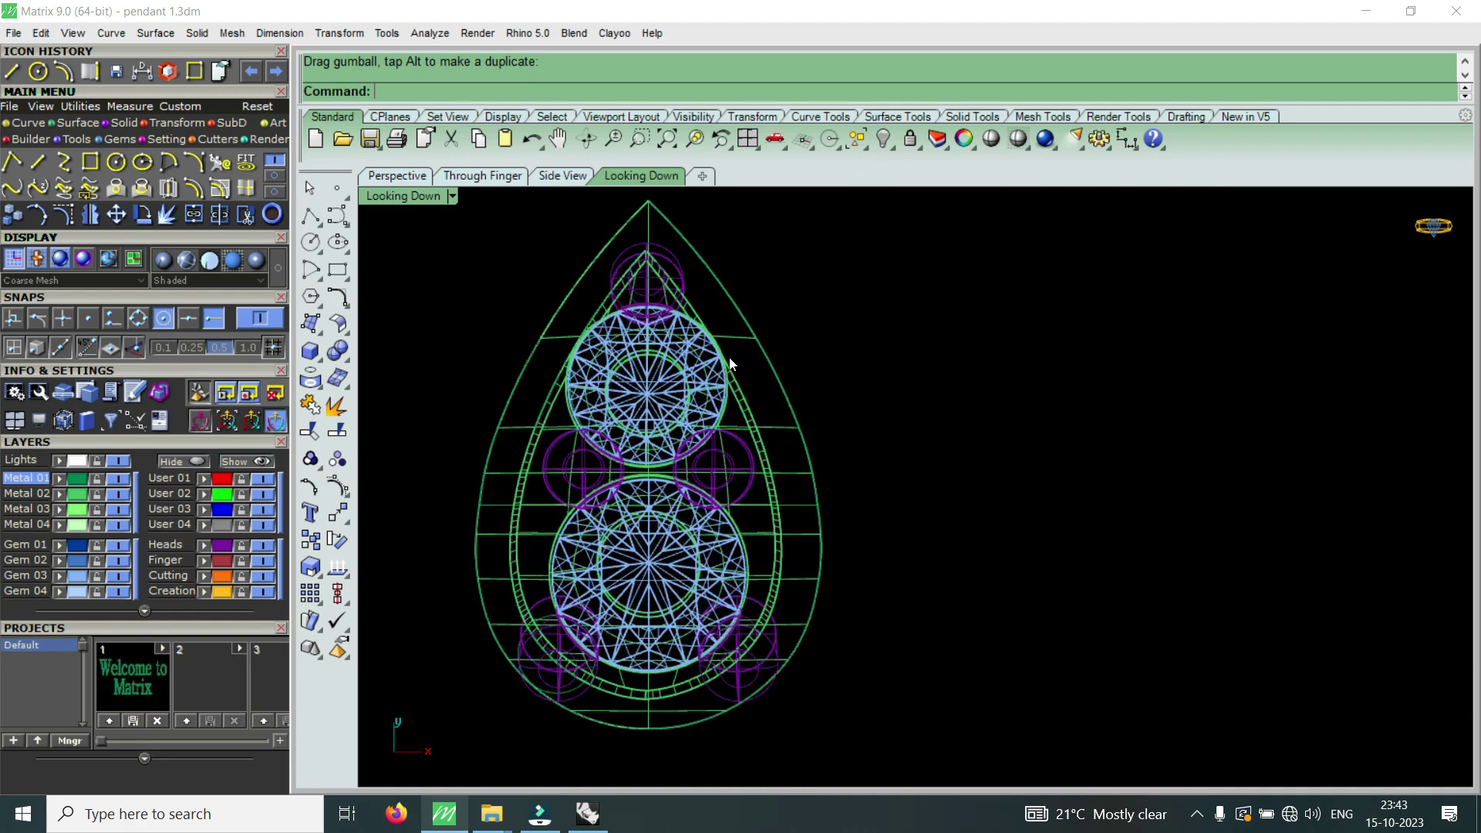
- Select the whole pear gem cluster and begin copying it from the pear's tip, viewing the full reference
key(ctrl+a)
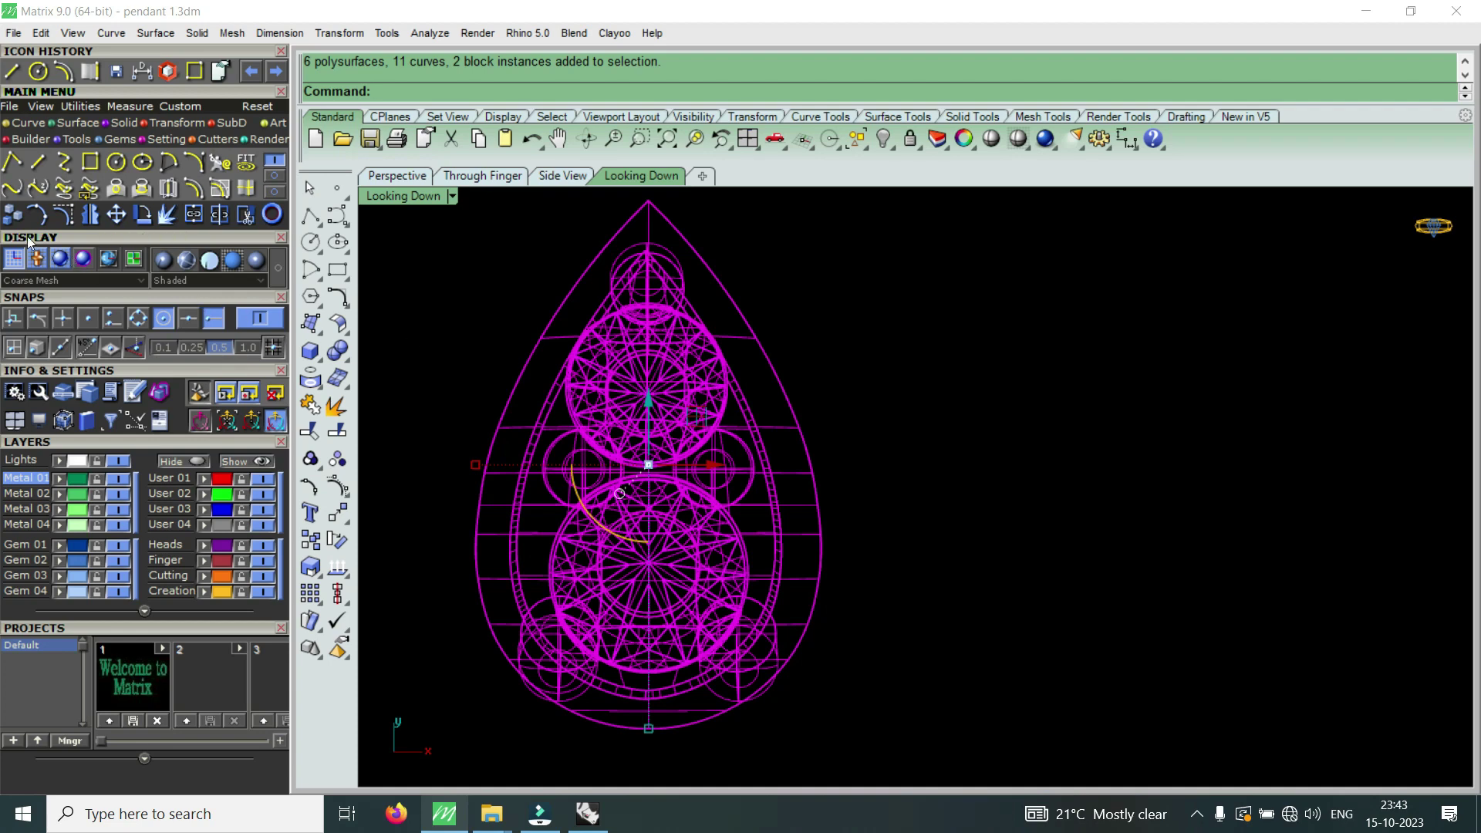
click(13, 213)
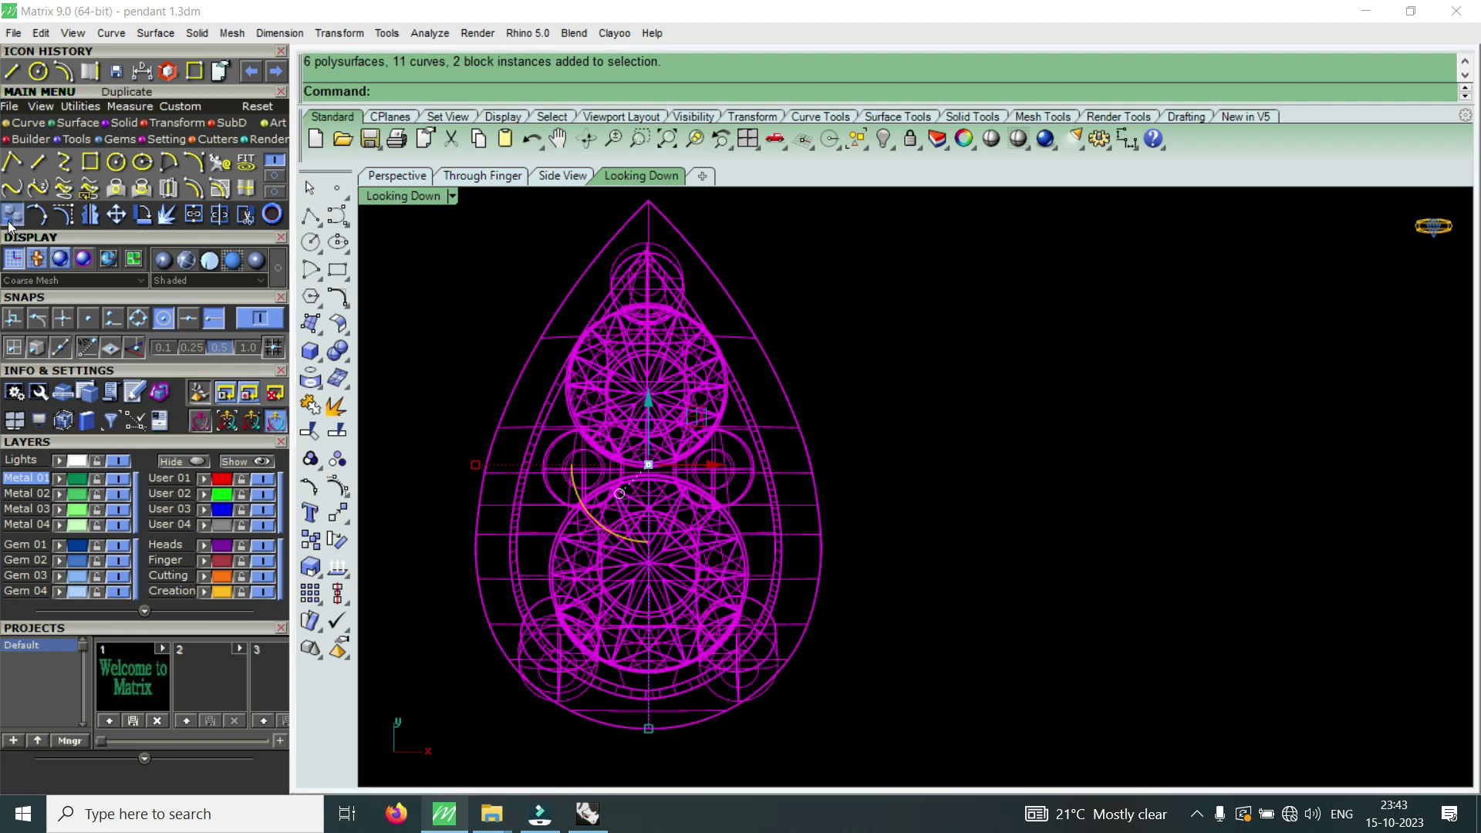
click(649, 208)
scroll(648, 208, down, 3)
scroll(649, 208, down, 3)
scroll(649, 208, down, 2)
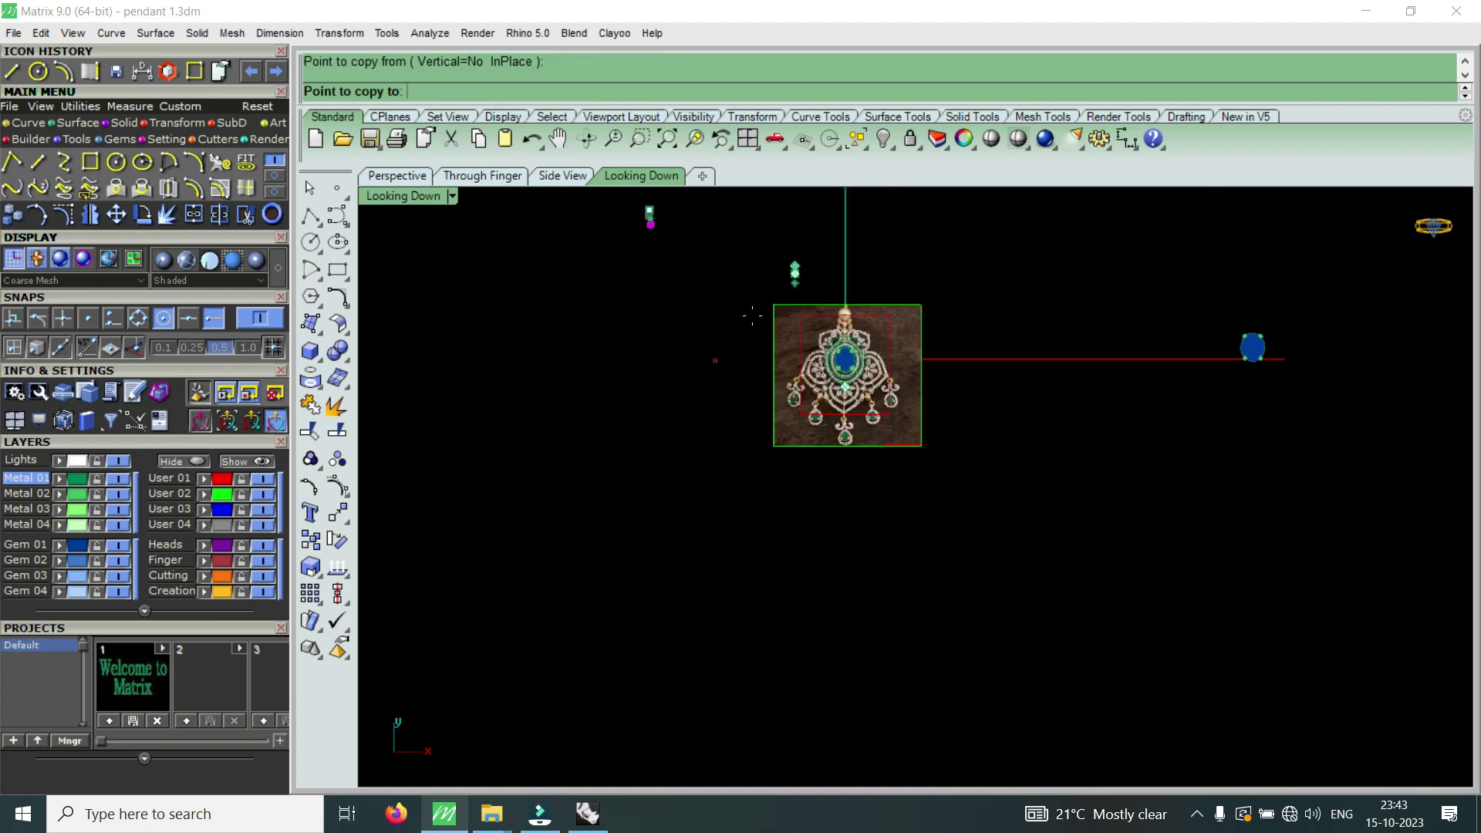
scroll(856, 409, up, 2)
scroll(841, 409, up, 2)
scroll(832, 386, up, 3)
scroll(832, 386, up, 3)
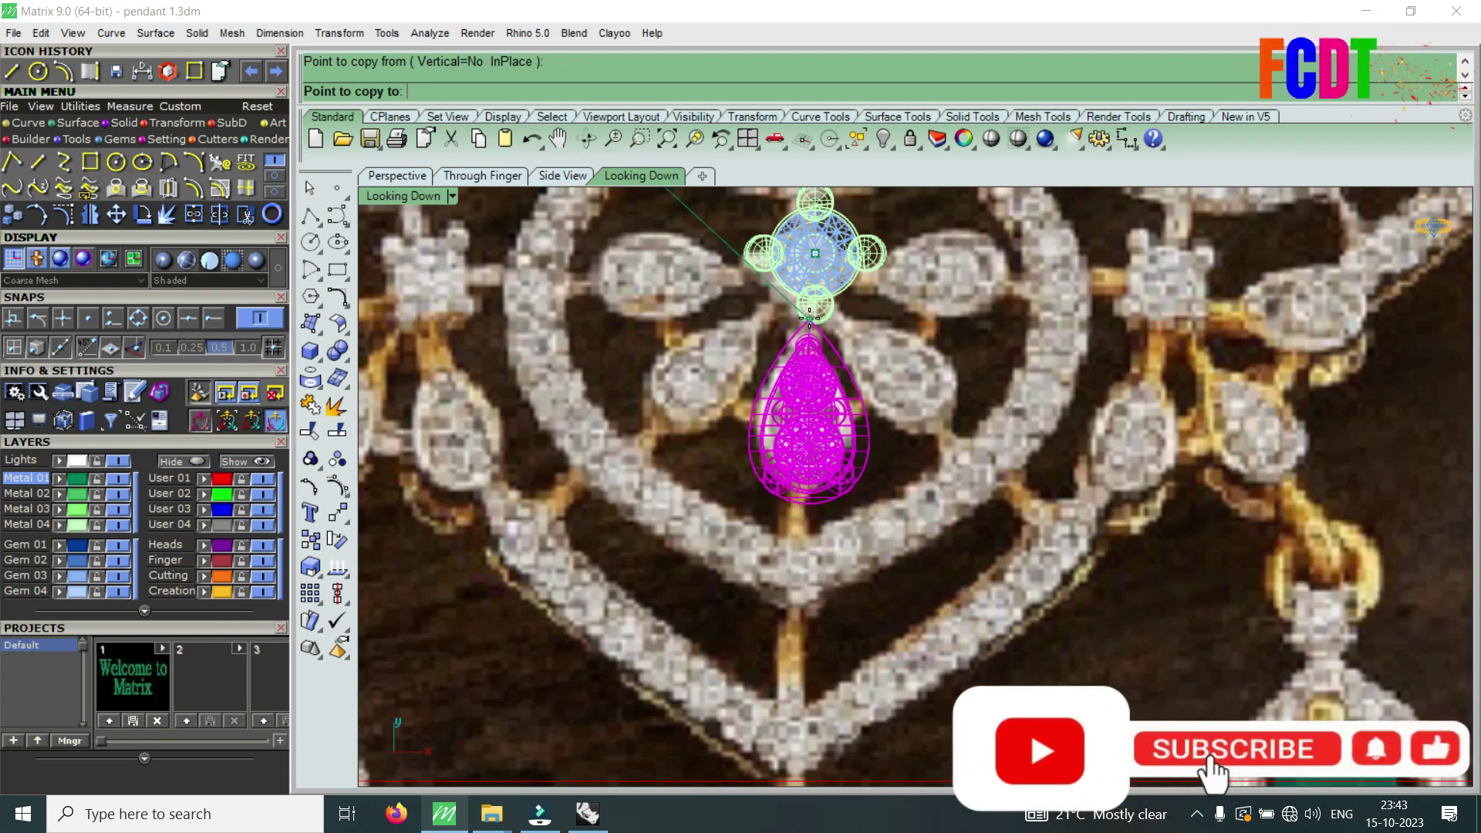
scroll(810, 316, down, 5)
scroll(809, 316, up, 3)
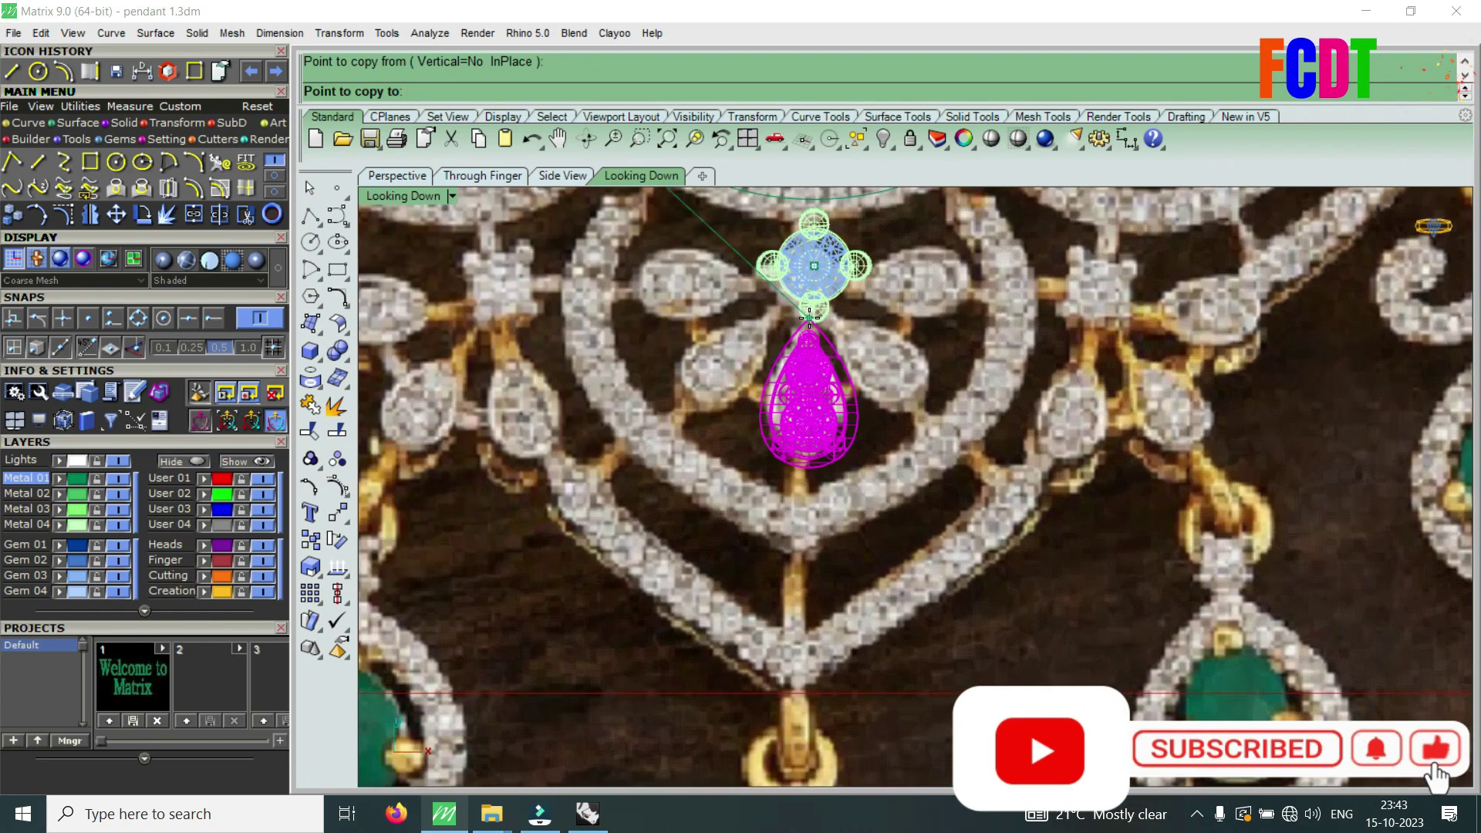
scroll(810, 316, up, 3)
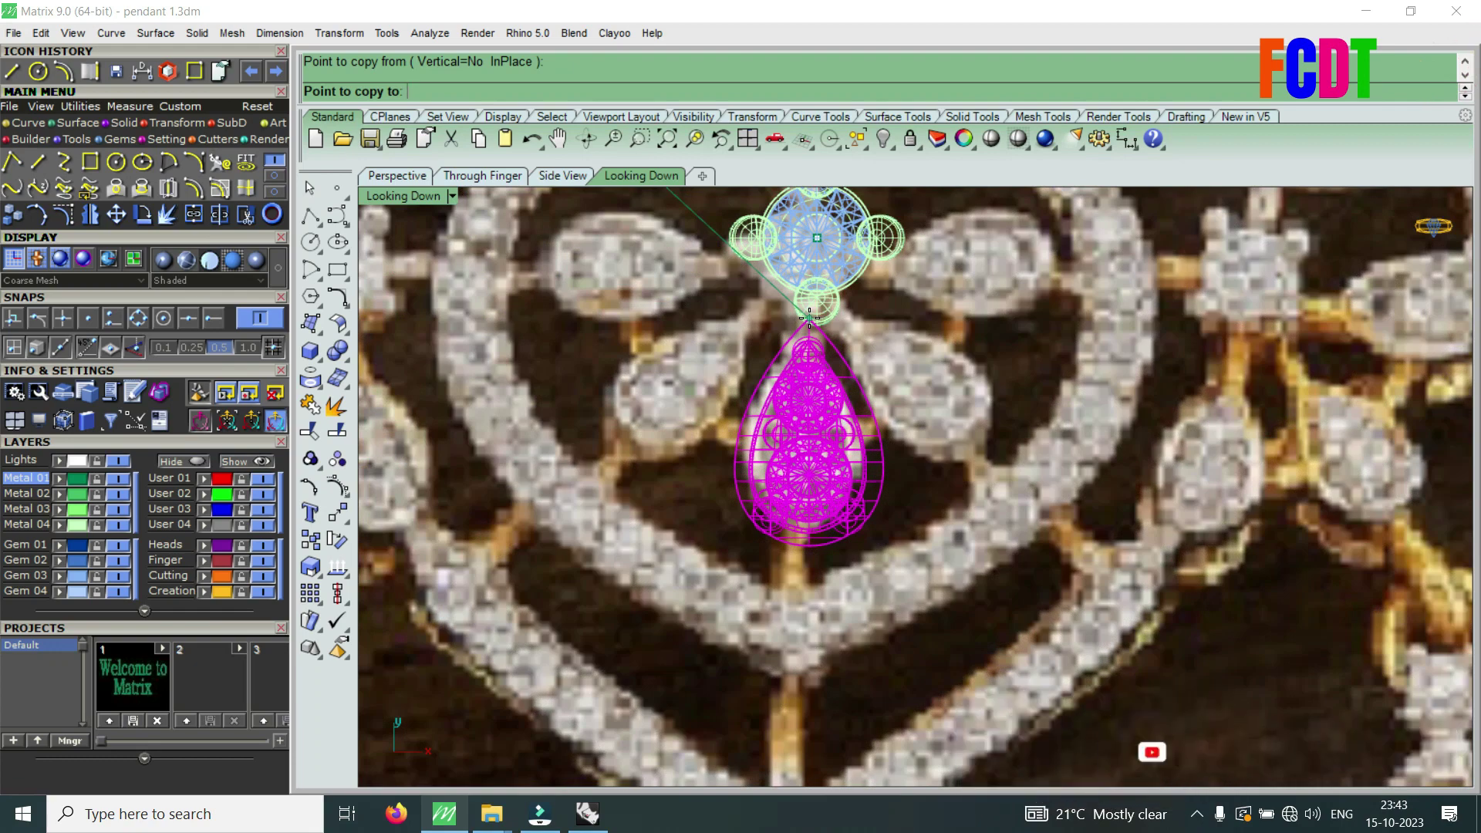
scroll(809, 316, down, 3)
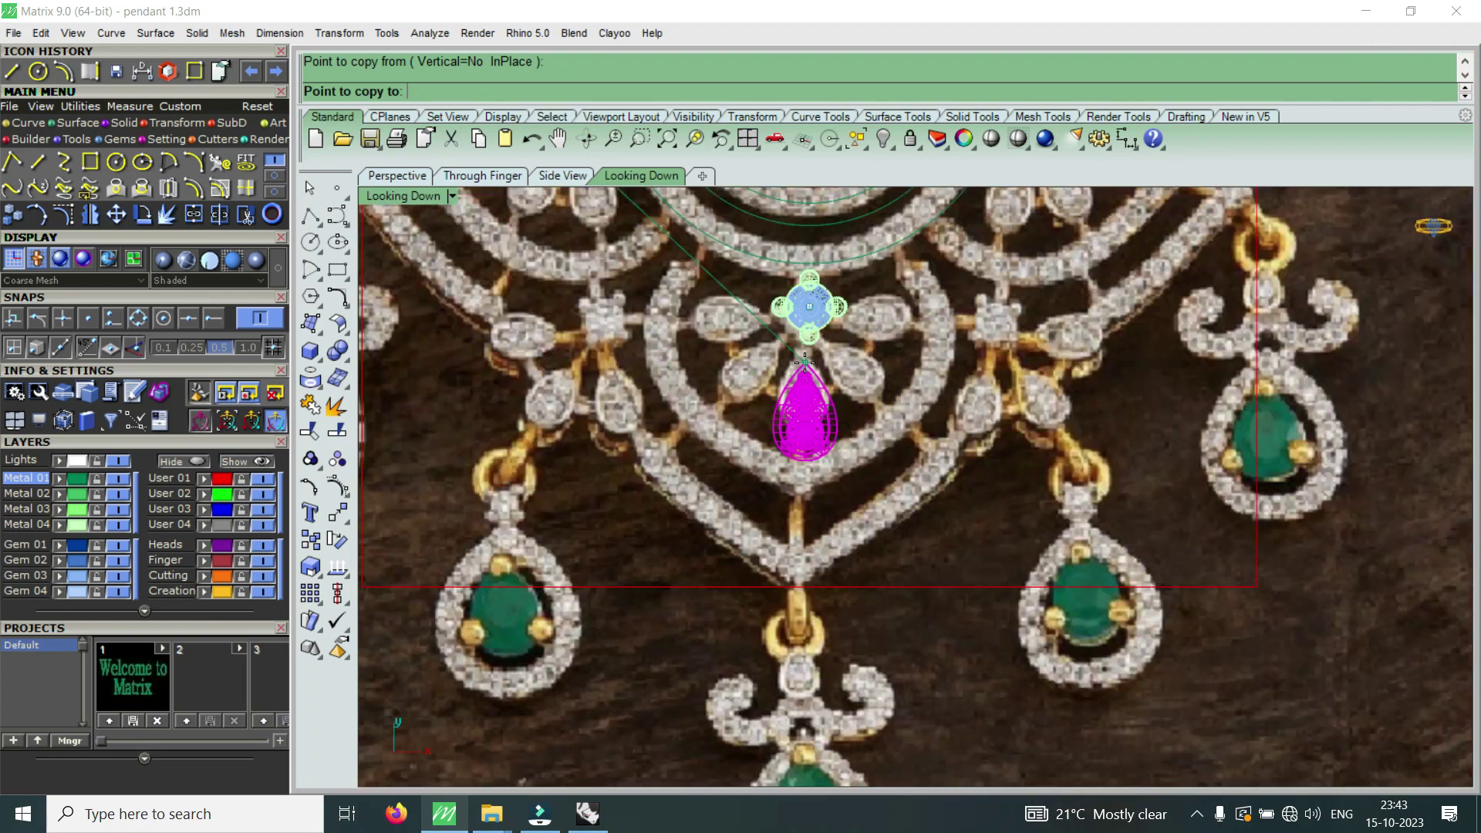
scroll(809, 316, down, 3)
scroll(810, 317, down, 2)
- Place the pear gem copy beside the pendant and select all its parts
click(623, 368)
key(Return)
scroll(623, 369, up, 4)
key(ctrl+a)
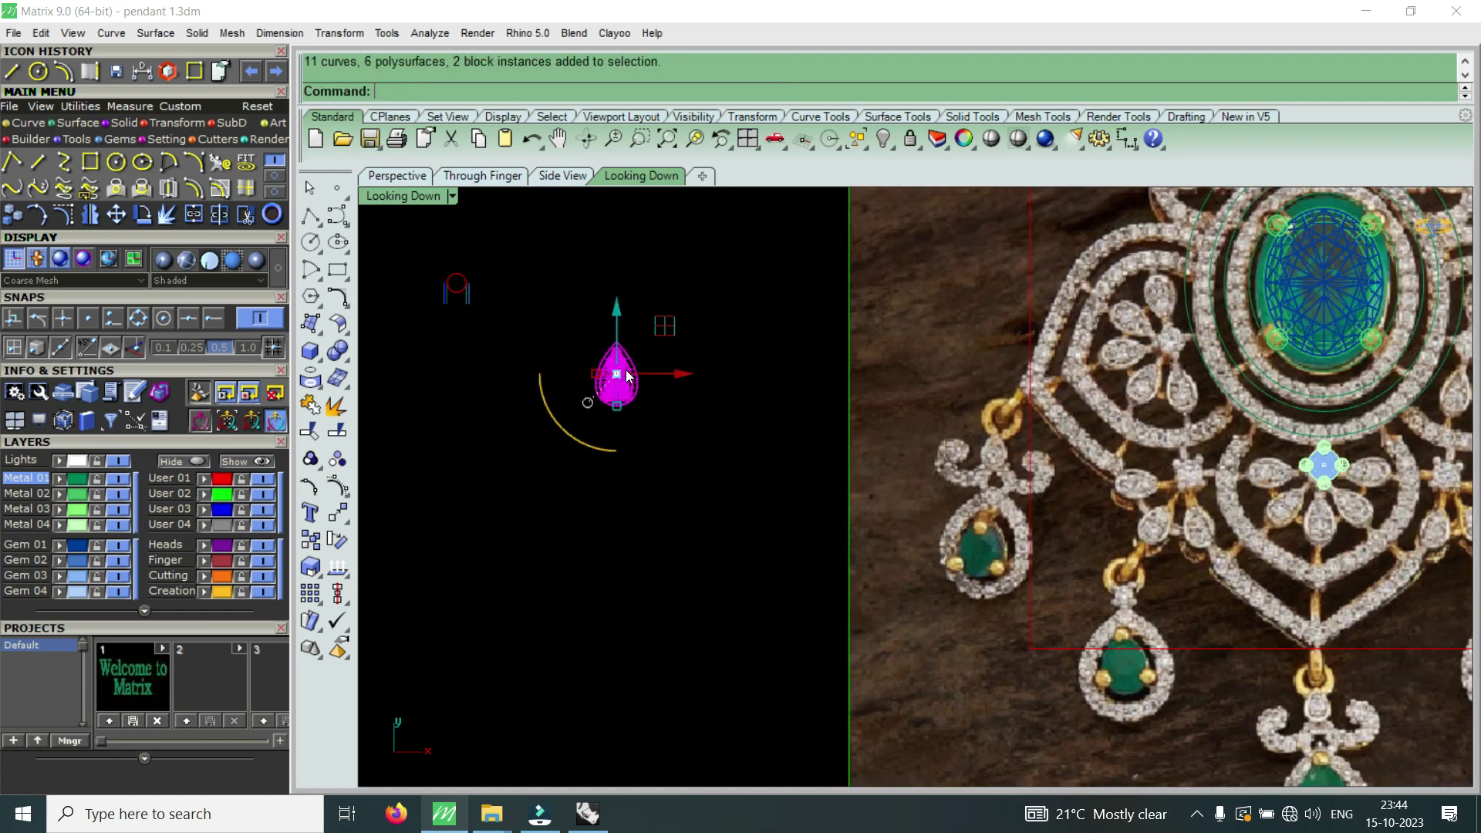
scroll(629, 355, up, 3)
scroll(634, 339, up, 2)
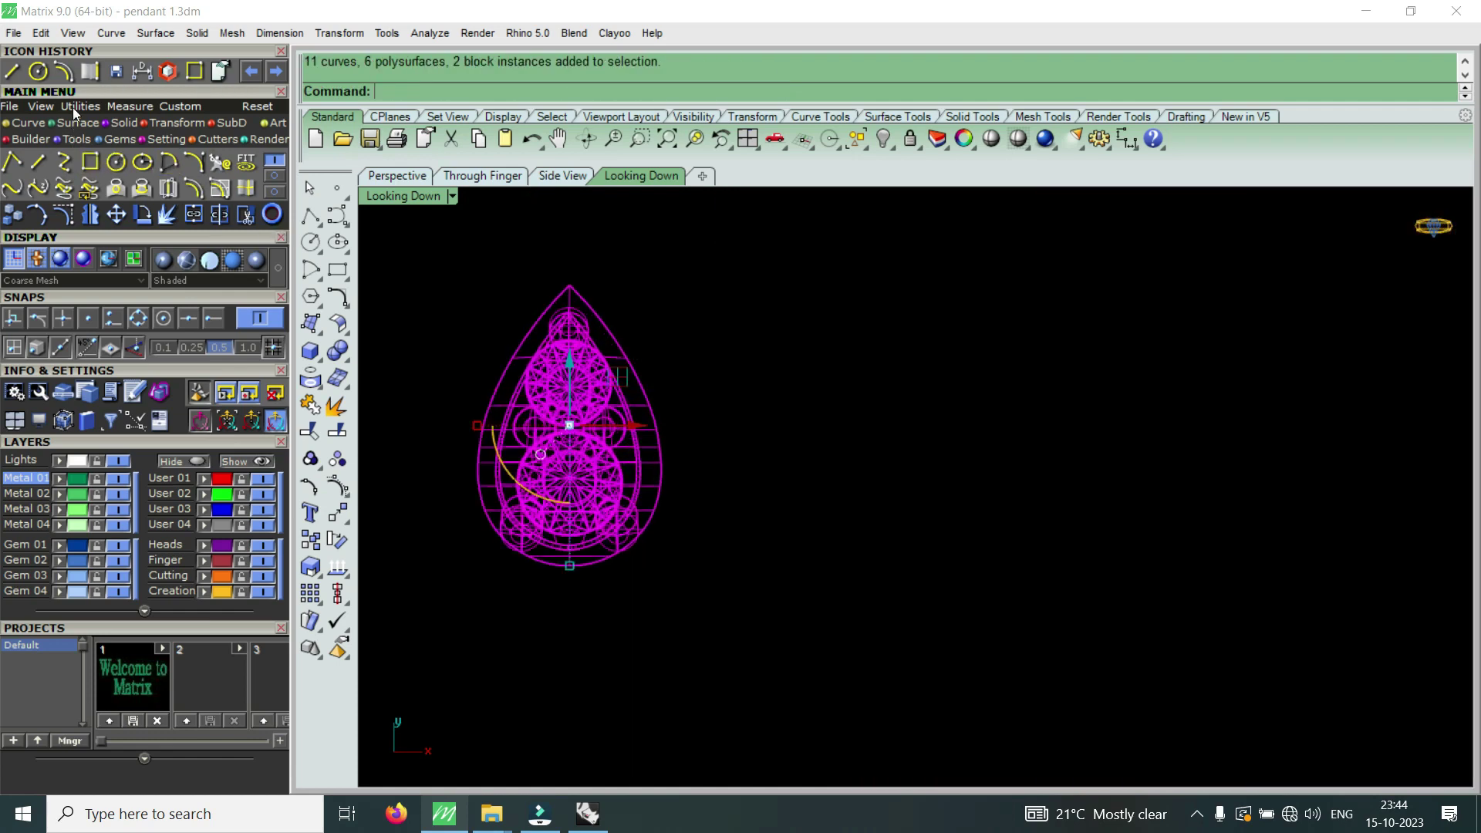
- Draw a vertical snapped axis line through the side pear gem, then deselect everything
click(12, 71)
click(208, 318)
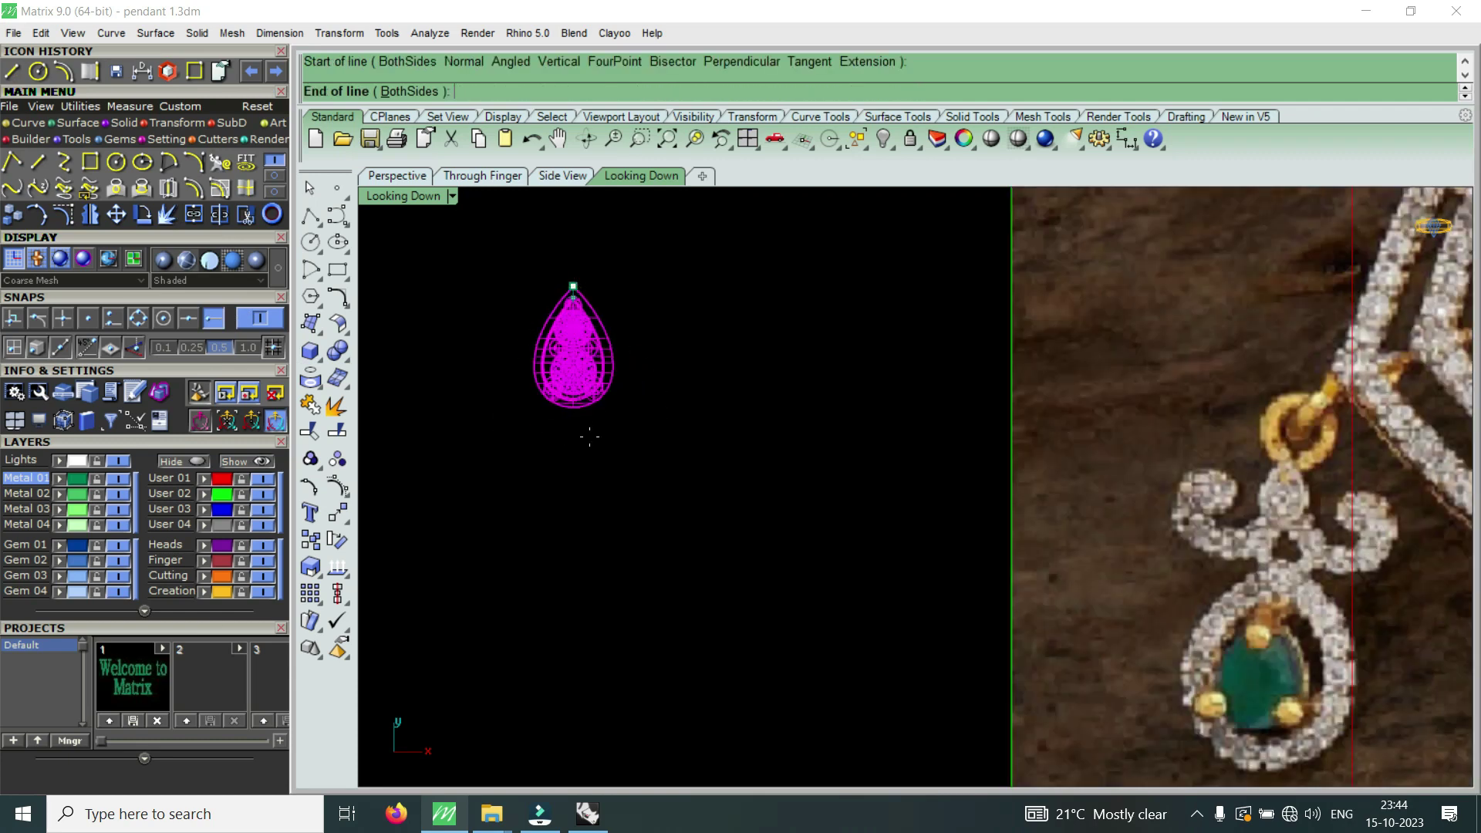
click(564, 590)
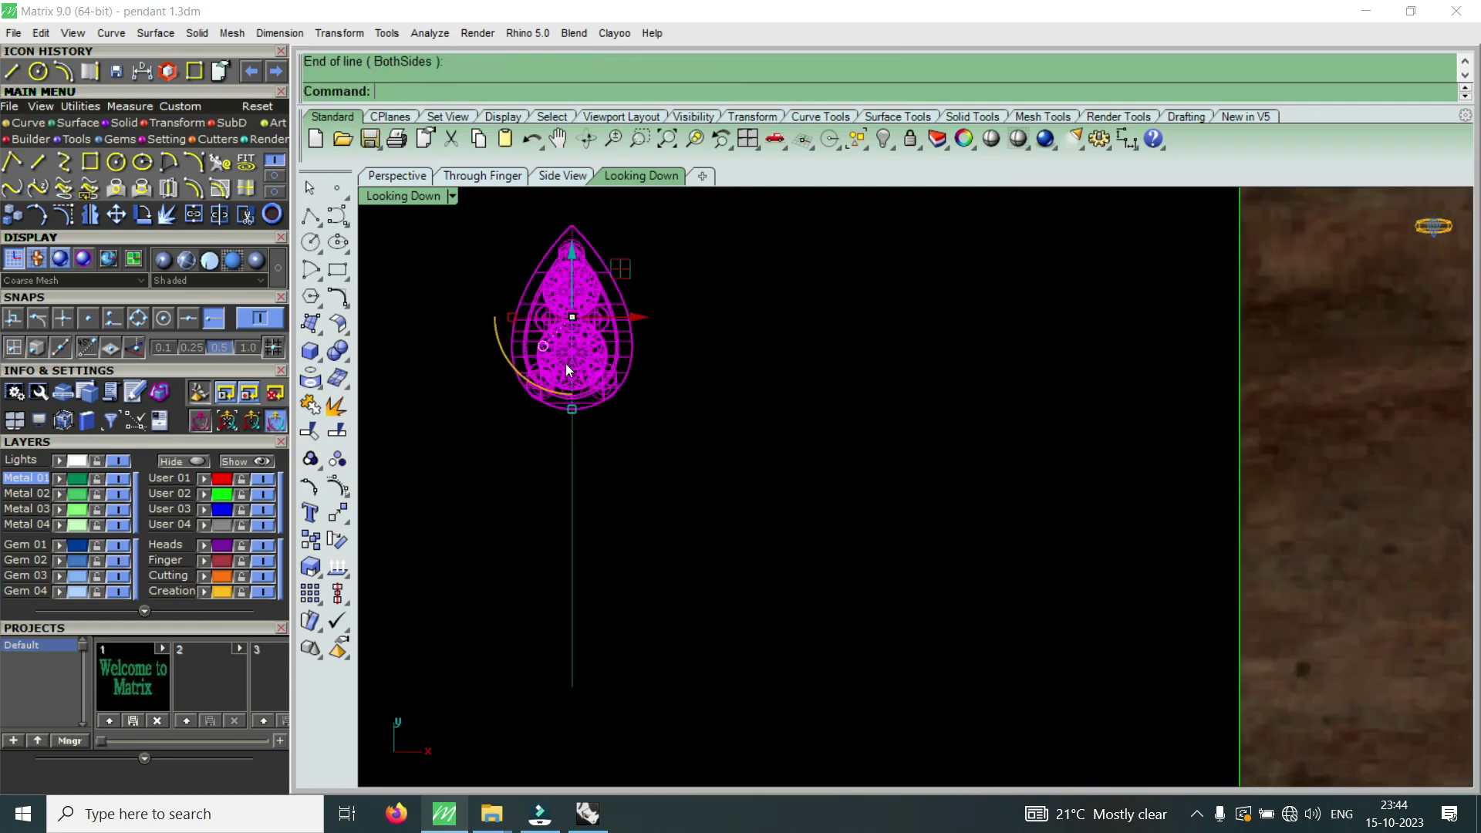
scroll(566, 364, up, 3)
scroll(557, 455, up, 3)
scroll(507, 406, up, 2)
scroll(700, 545, down, 3)
scroll(702, 542, down, 3)
scroll(702, 530, down, 3)
click(702, 529)
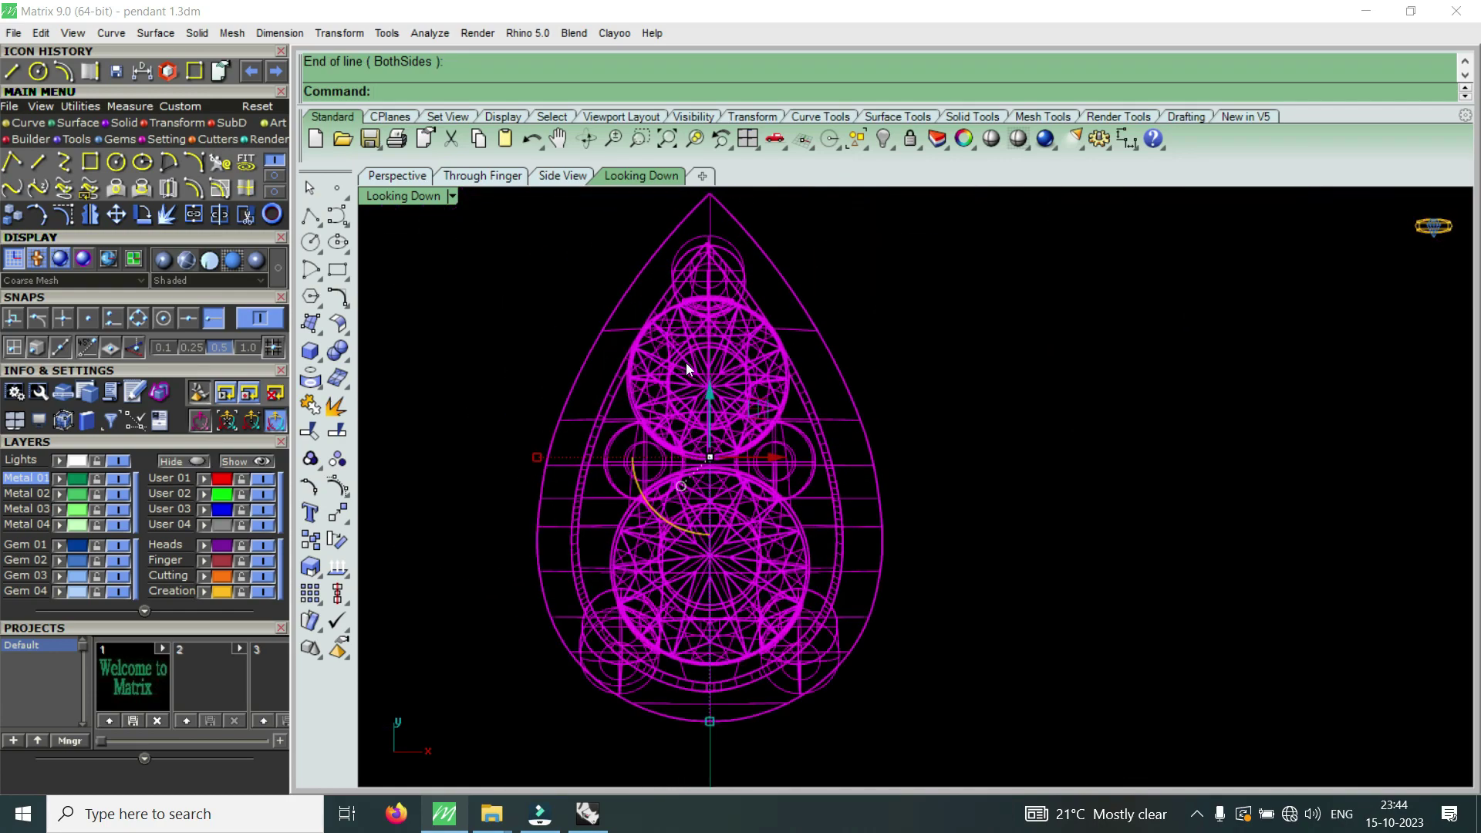
key(Escape)
scroll(721, 687, up, 3)
scroll(728, 696, up, 2)
scroll(733, 648, down, 3)
scroll(744, 593, up, 3)
scroll(772, 501, up, 2)
scroll(777, 503, up, 2)
scroll(779, 494, down, 1)
scroll(802, 476, down, 3)
scroll(811, 525, down, 2)
scroll(812, 523, down, 3)
- Copy all the pear gem objects from the pear's tip to the origin point
key(ctrl+a)
scroll(852, 455, down, 2)
scroll(803, 486, down, 2)
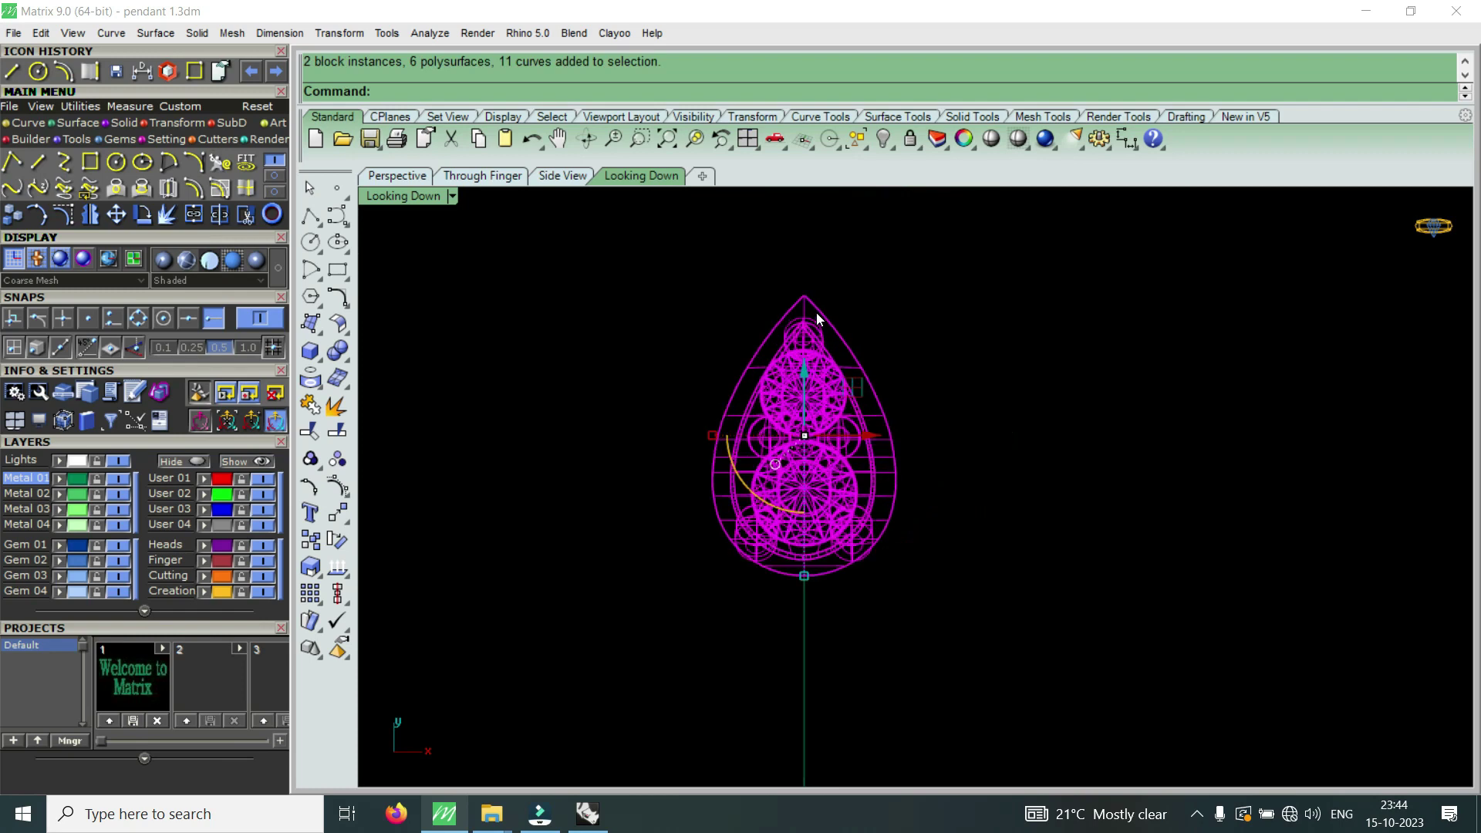
scroll(816, 313, up, 4)
right_click(116, 215)
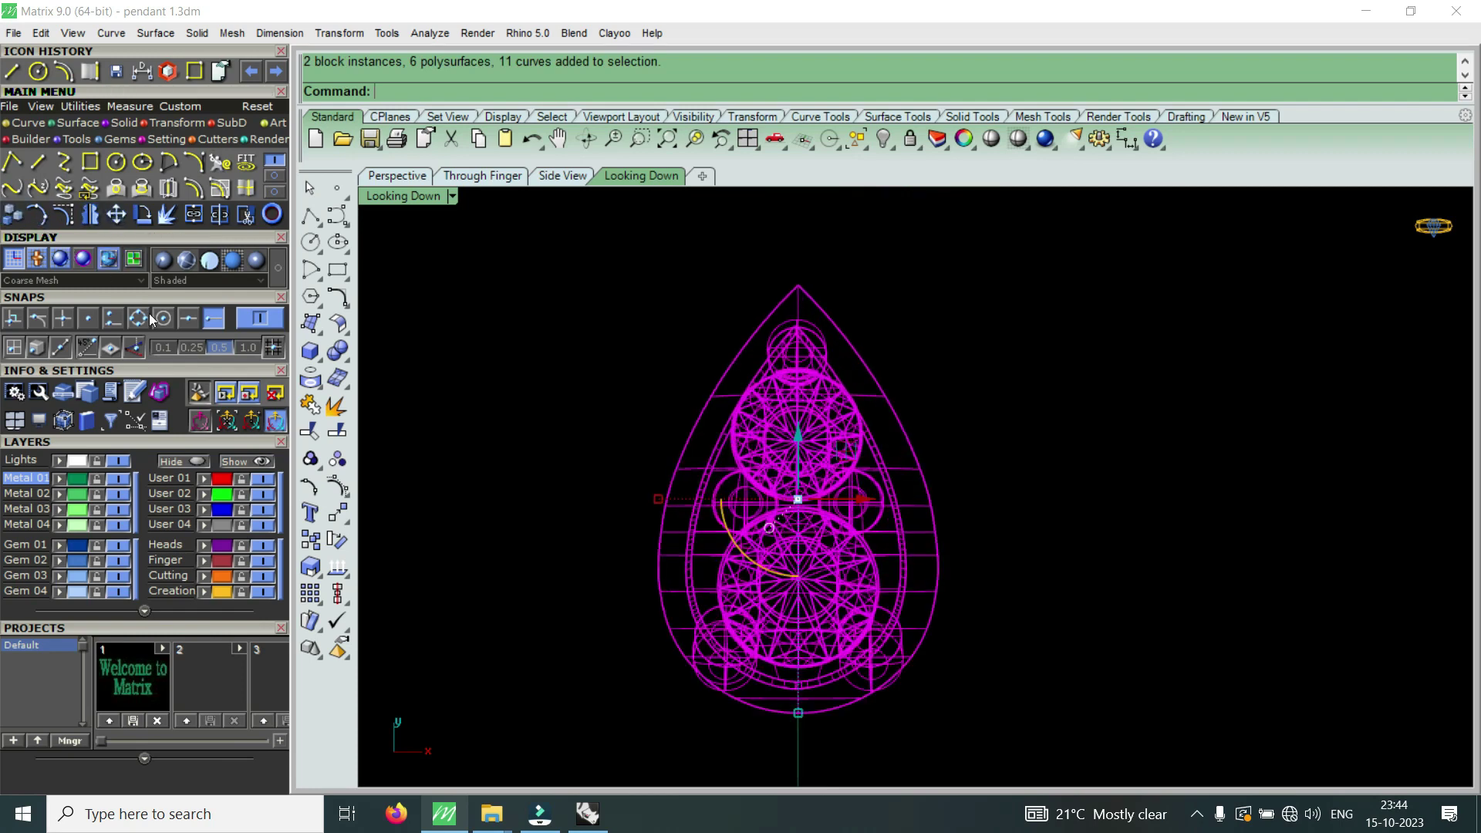
click(795, 285)
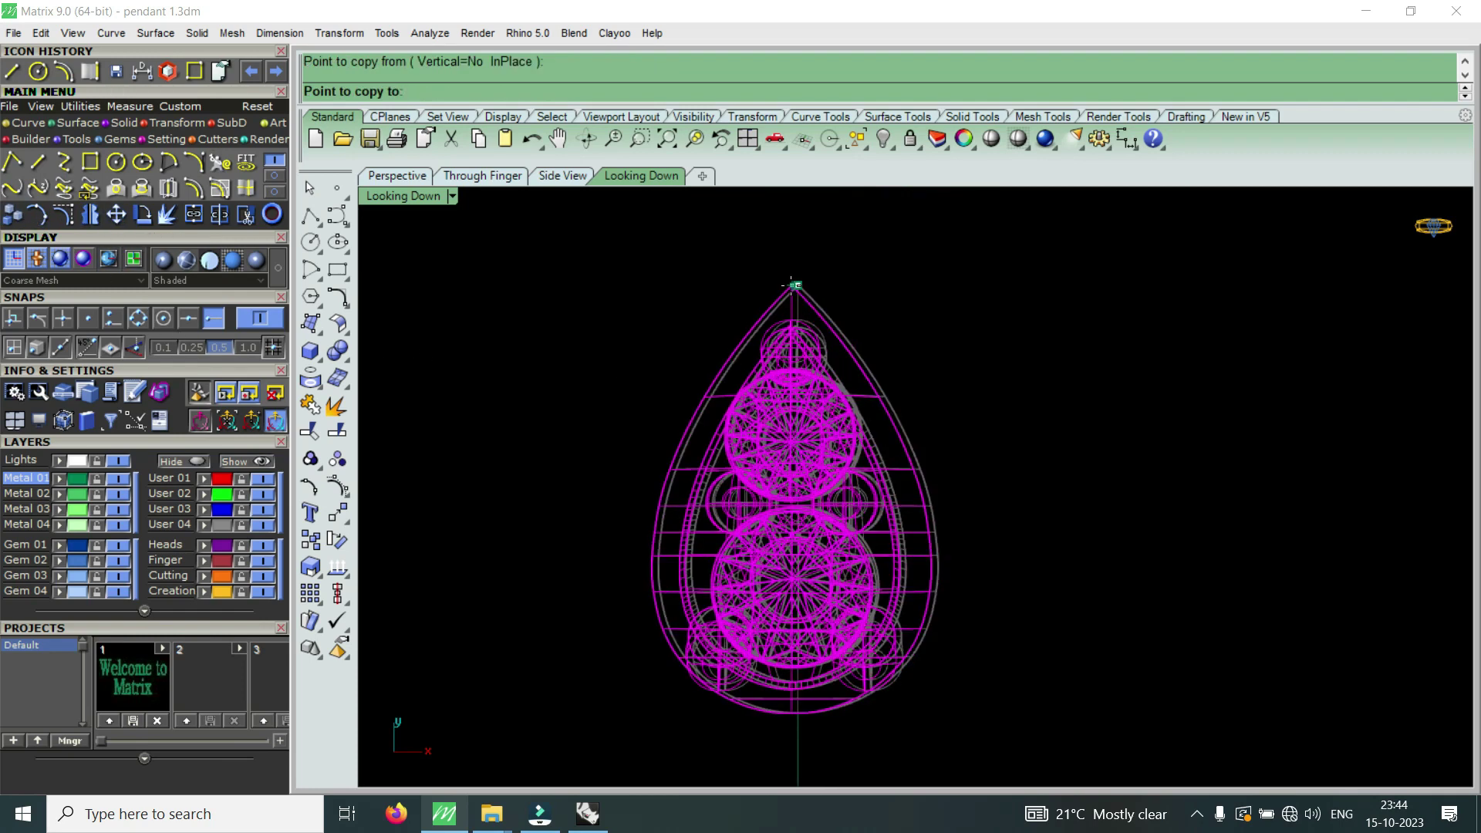
text(0)
key(Return)
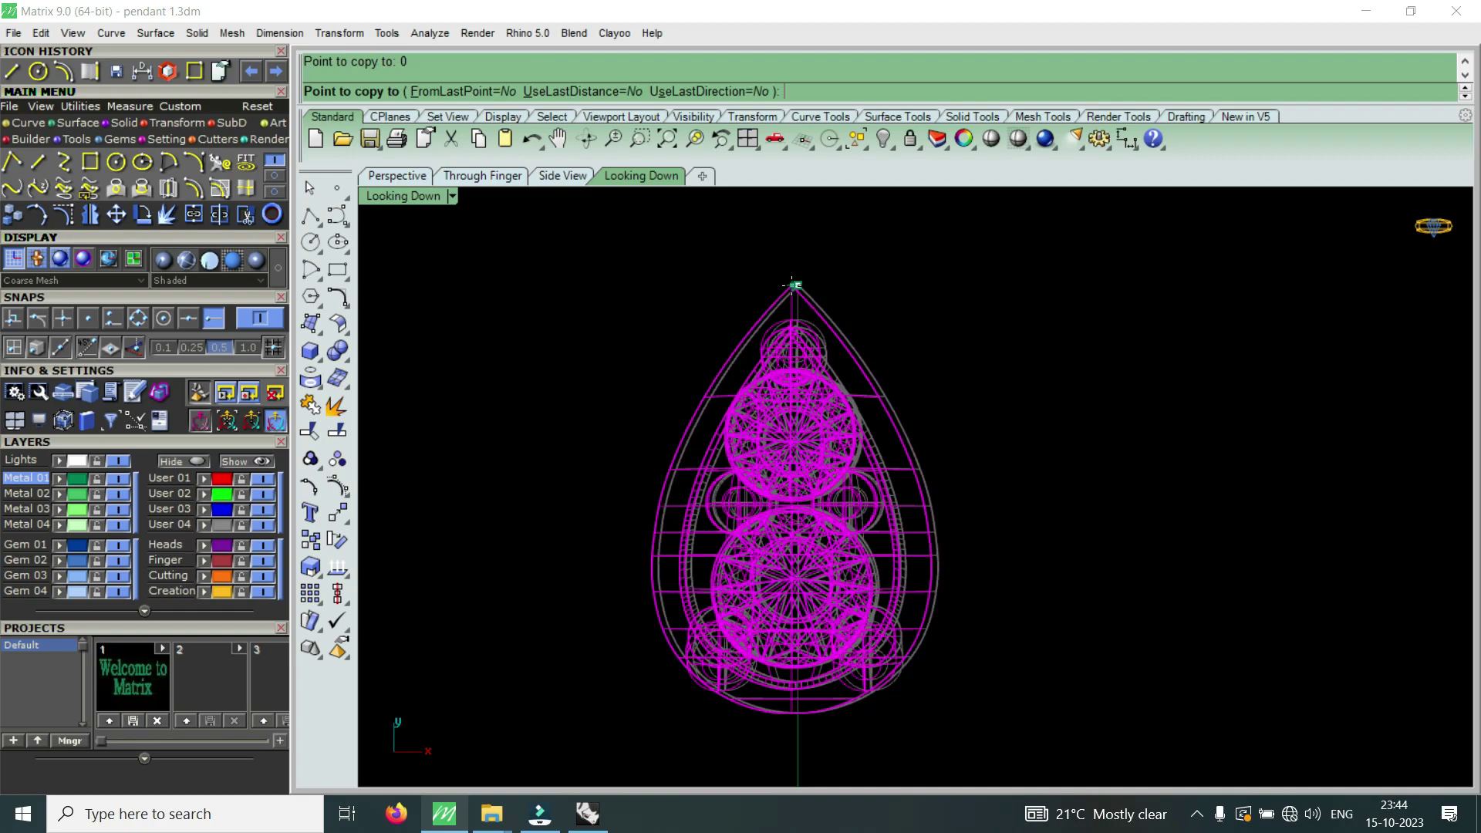
scroll(795, 286, down, 5)
key(Return)
scroll(999, 428, up, 5)
scroll(996, 293, up, 3)
scroll(986, 277, up, 3)
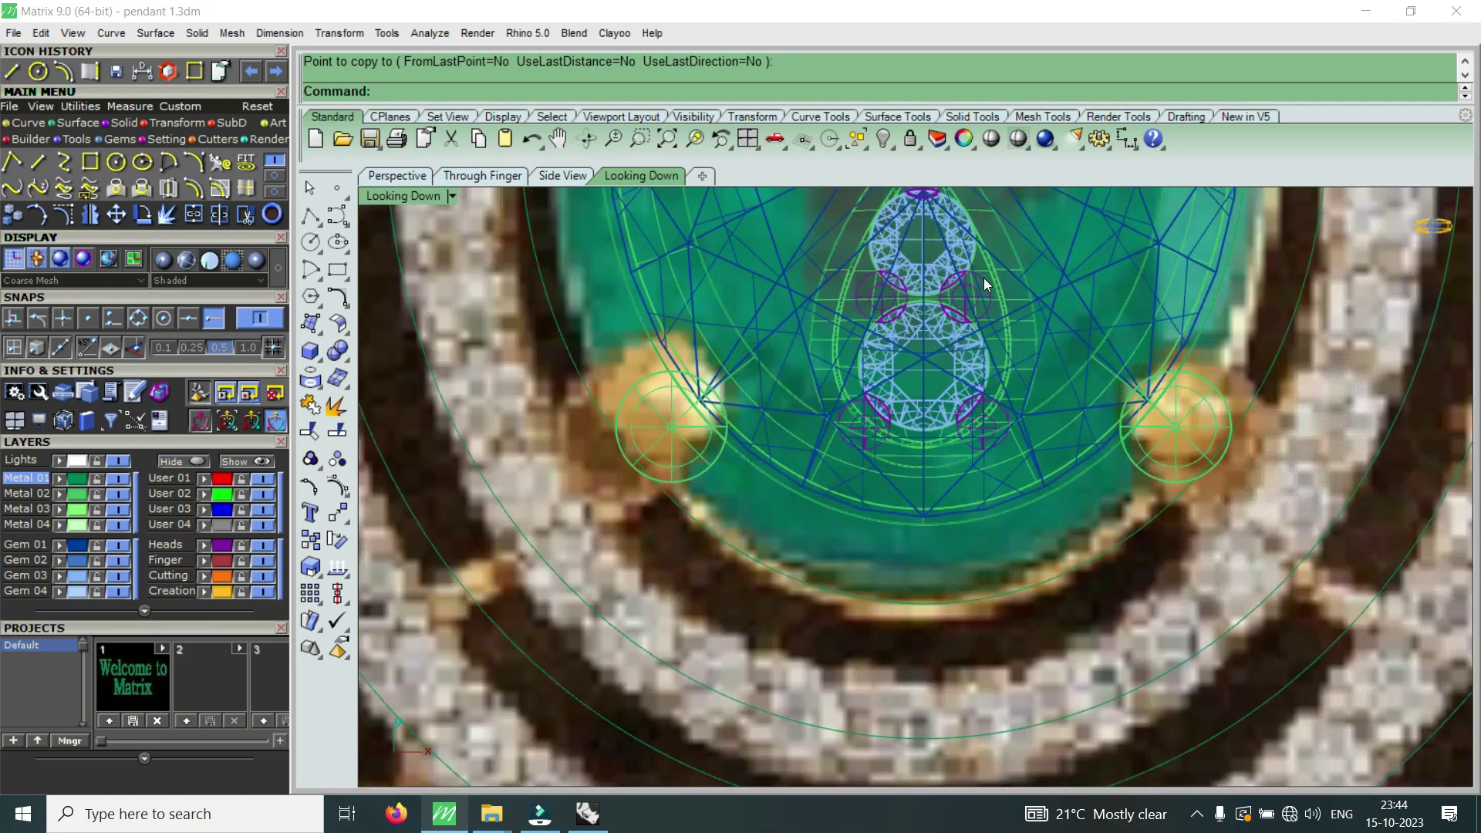
scroll(988, 281, up, 3)
- Move the pear gem copy down so it hangs just beneath the small round head
click(1023, 341)
scroll(1031, 351, down, 1)
click(1038, 357)
scroll(838, 391, down, 3)
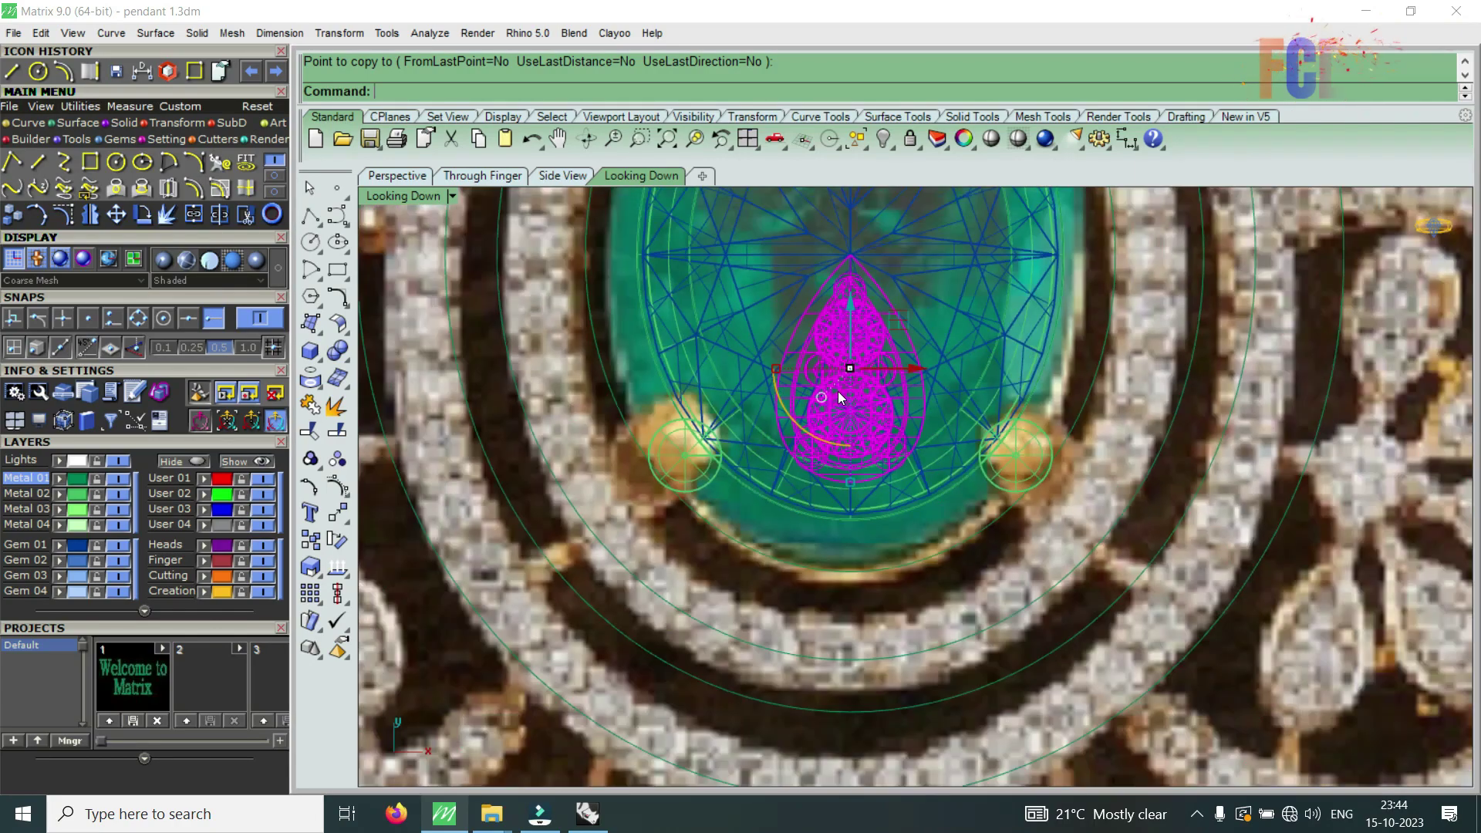
scroll(834, 378, down, 3)
scroll(840, 339, down, 2)
drag(835, 309, 843, 415)
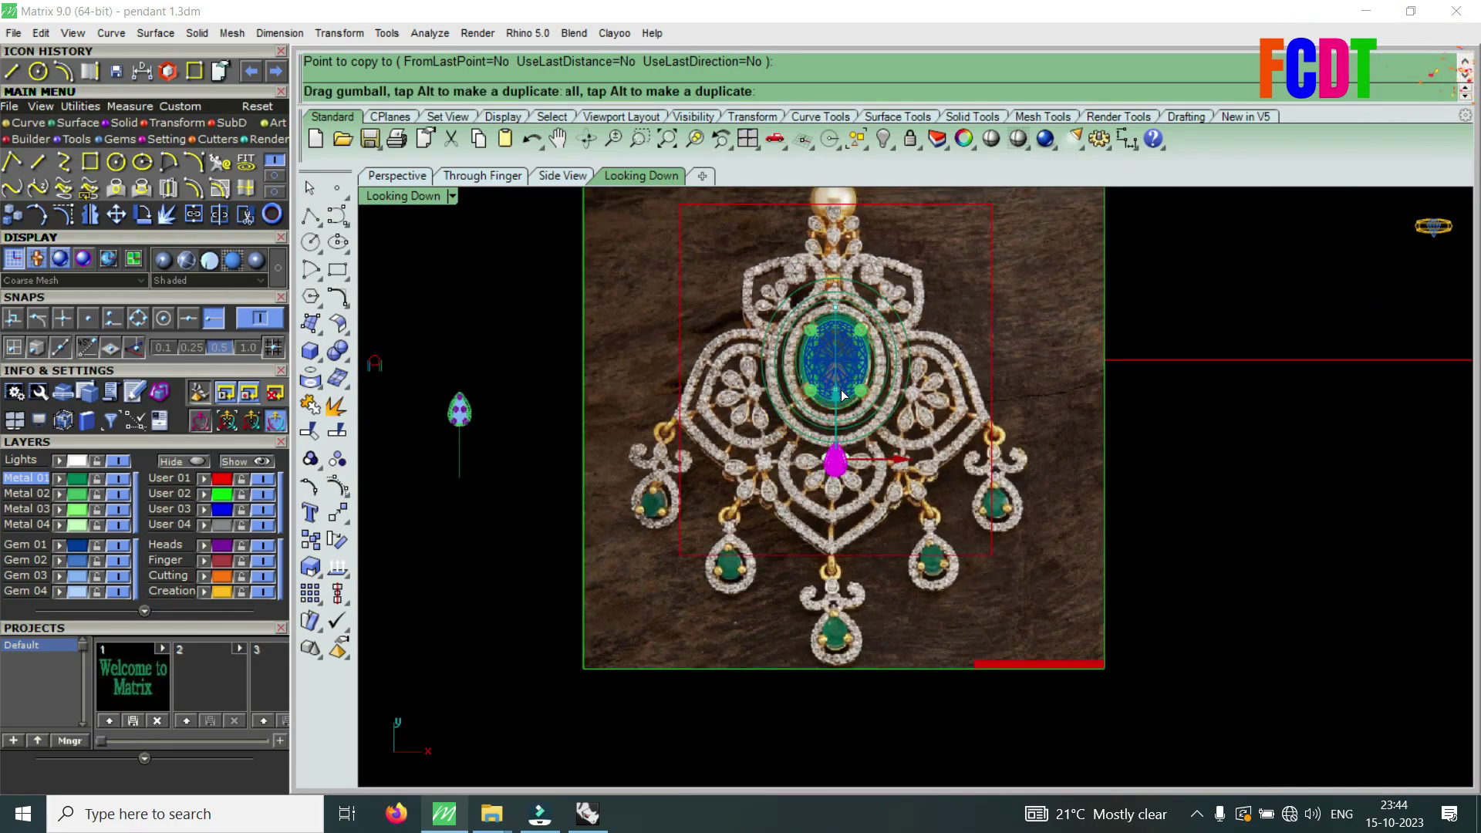
scroll(855, 499, up, 3)
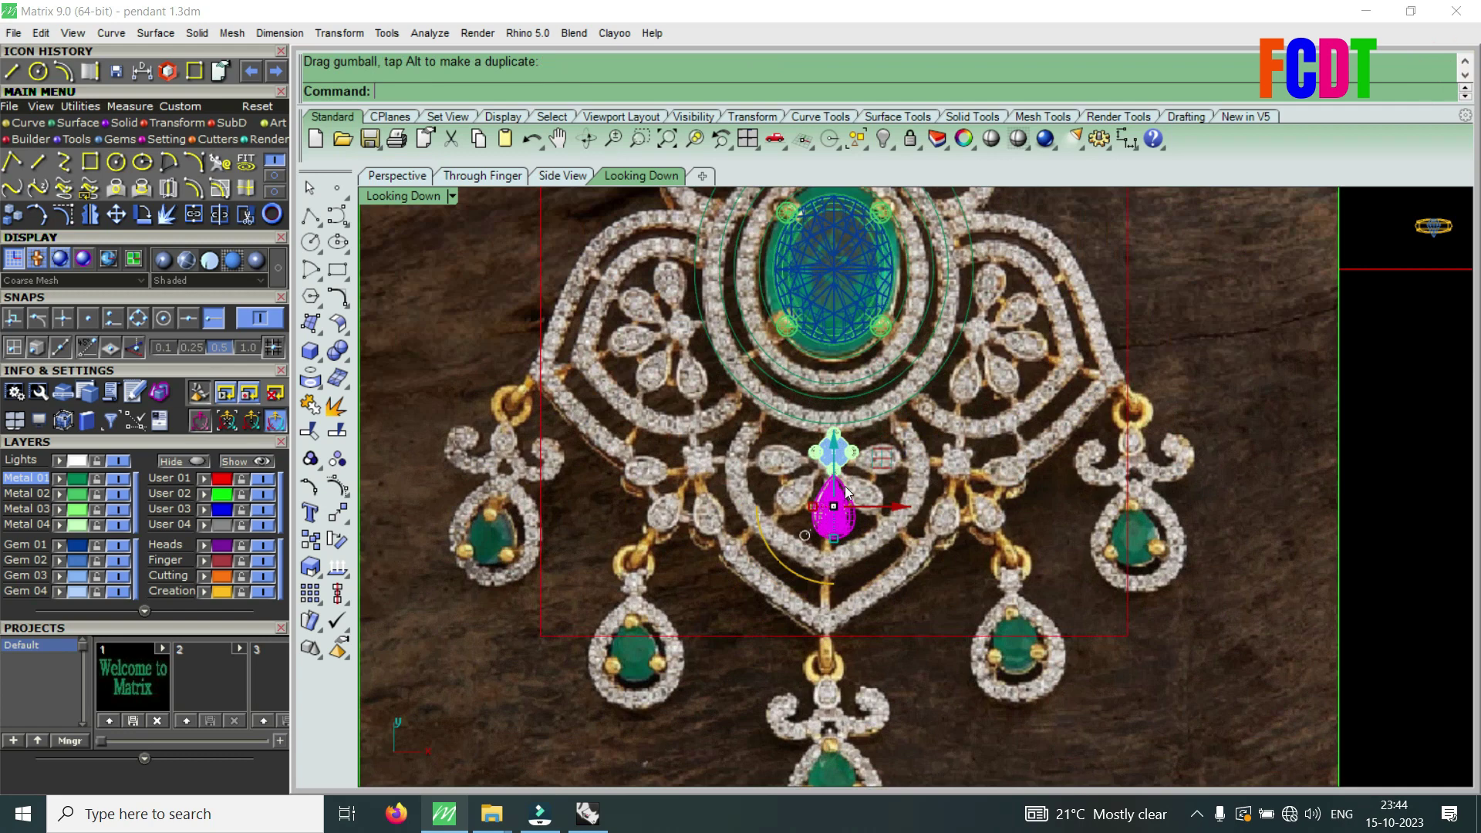
scroll(854, 498, up, 3)
scroll(855, 499, up, 2)
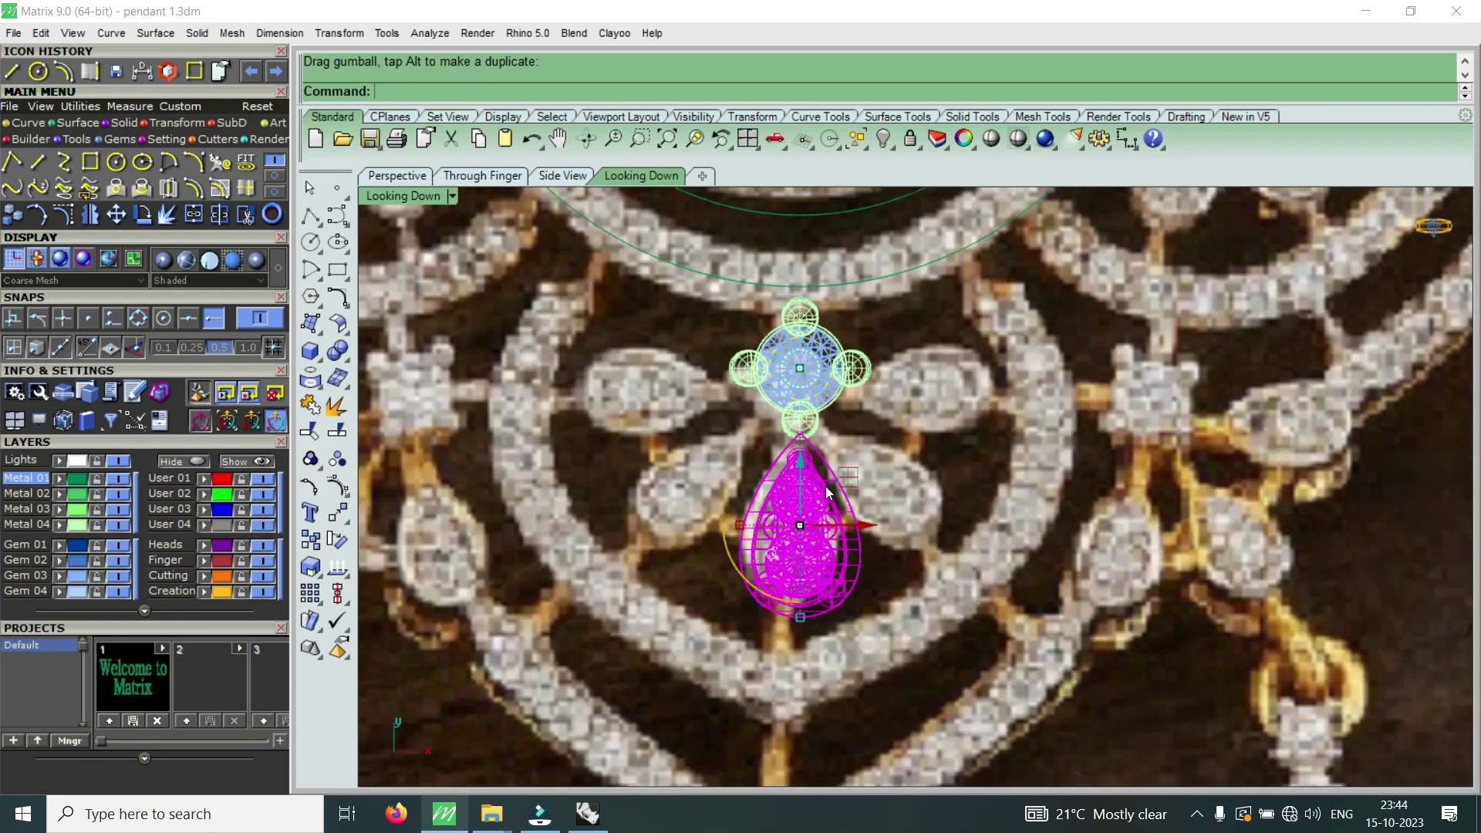
scroll(882, 470, down, 1)
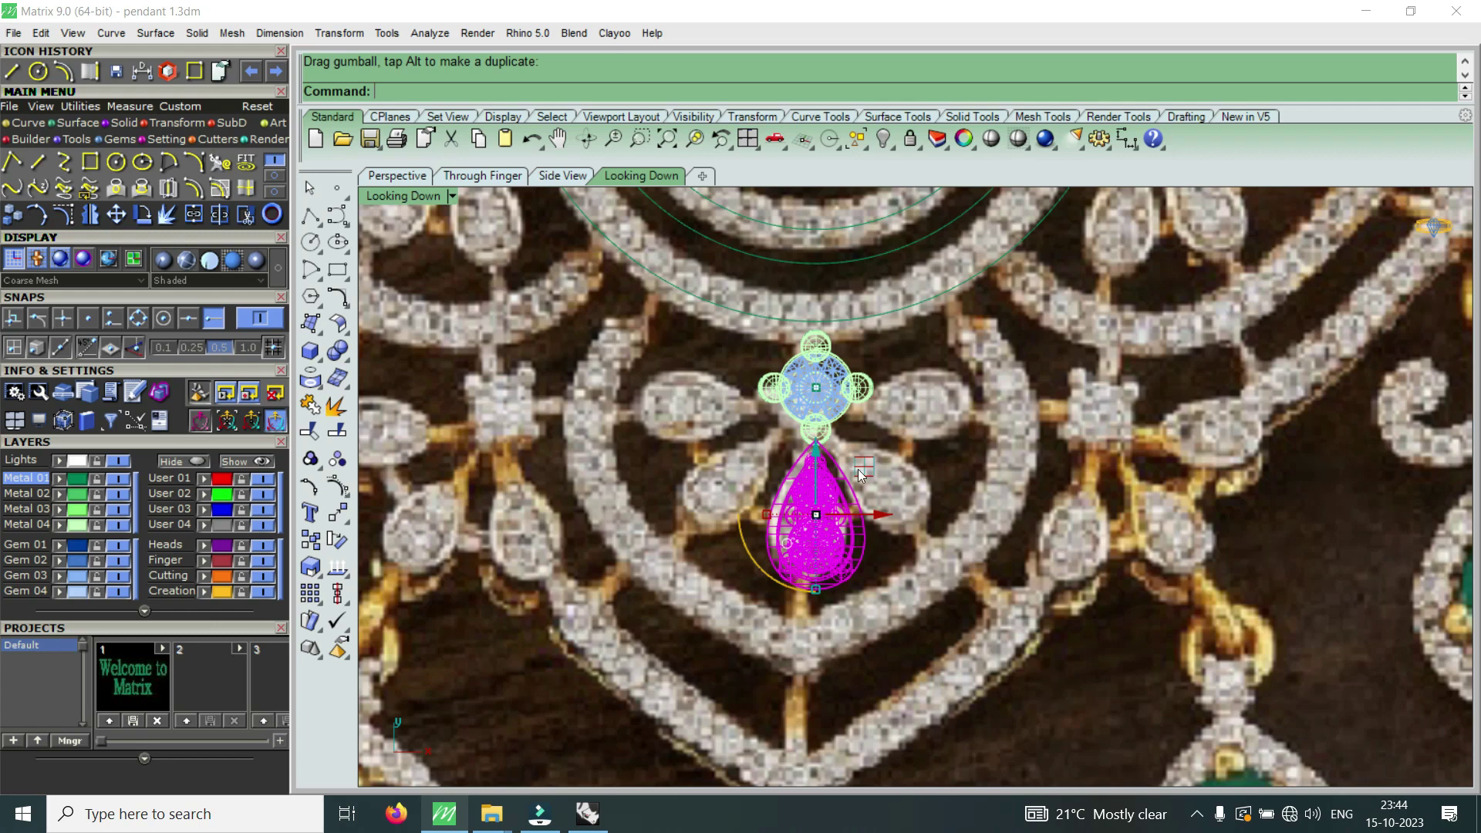
scroll(836, 479, up, 2)
drag(803, 463, 795, 478)
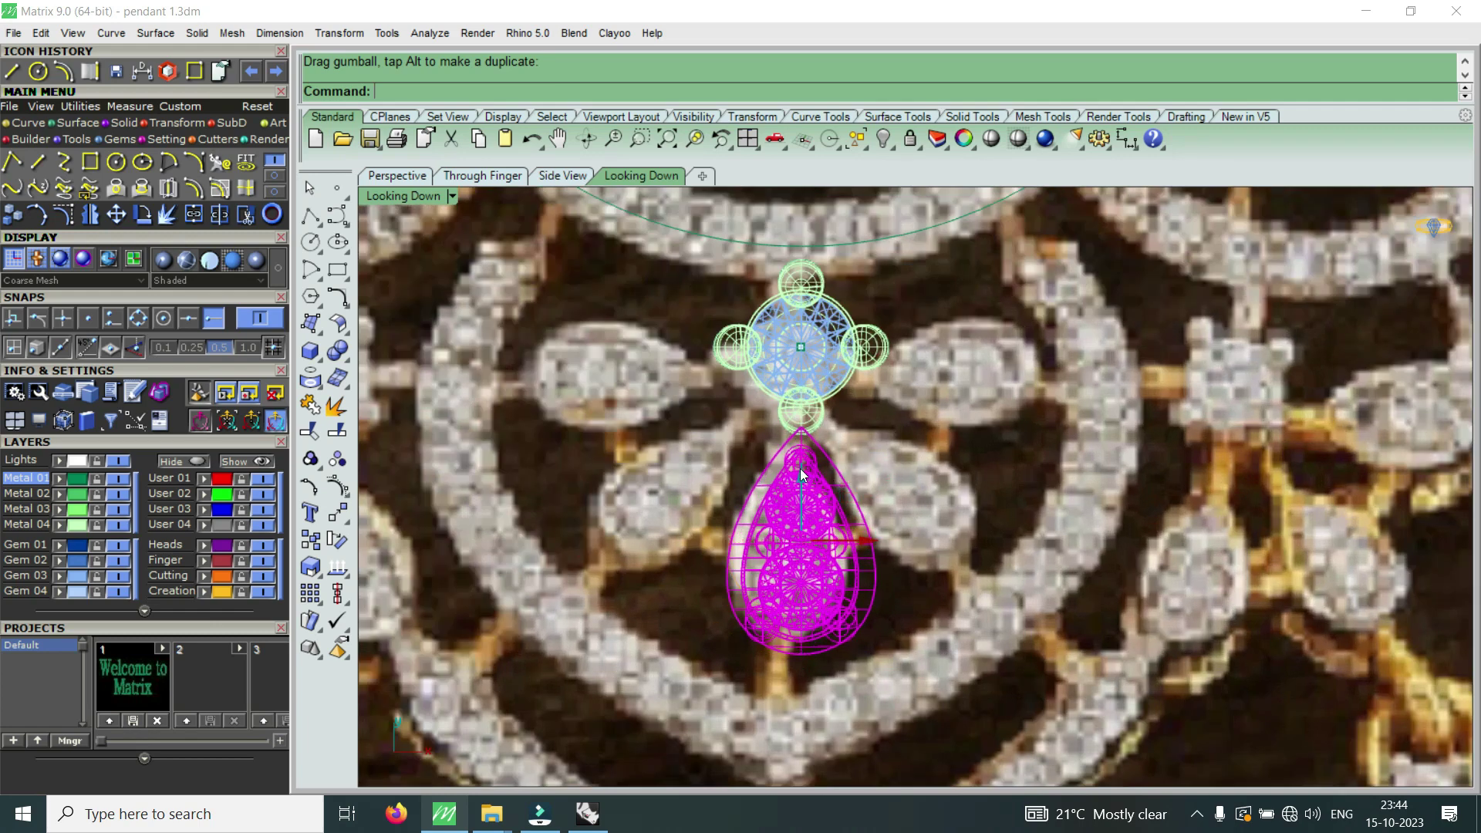
- Rotate-copy the pear gem about the small head's centre into diagonal and horizontal positions on its left
click(142, 219)
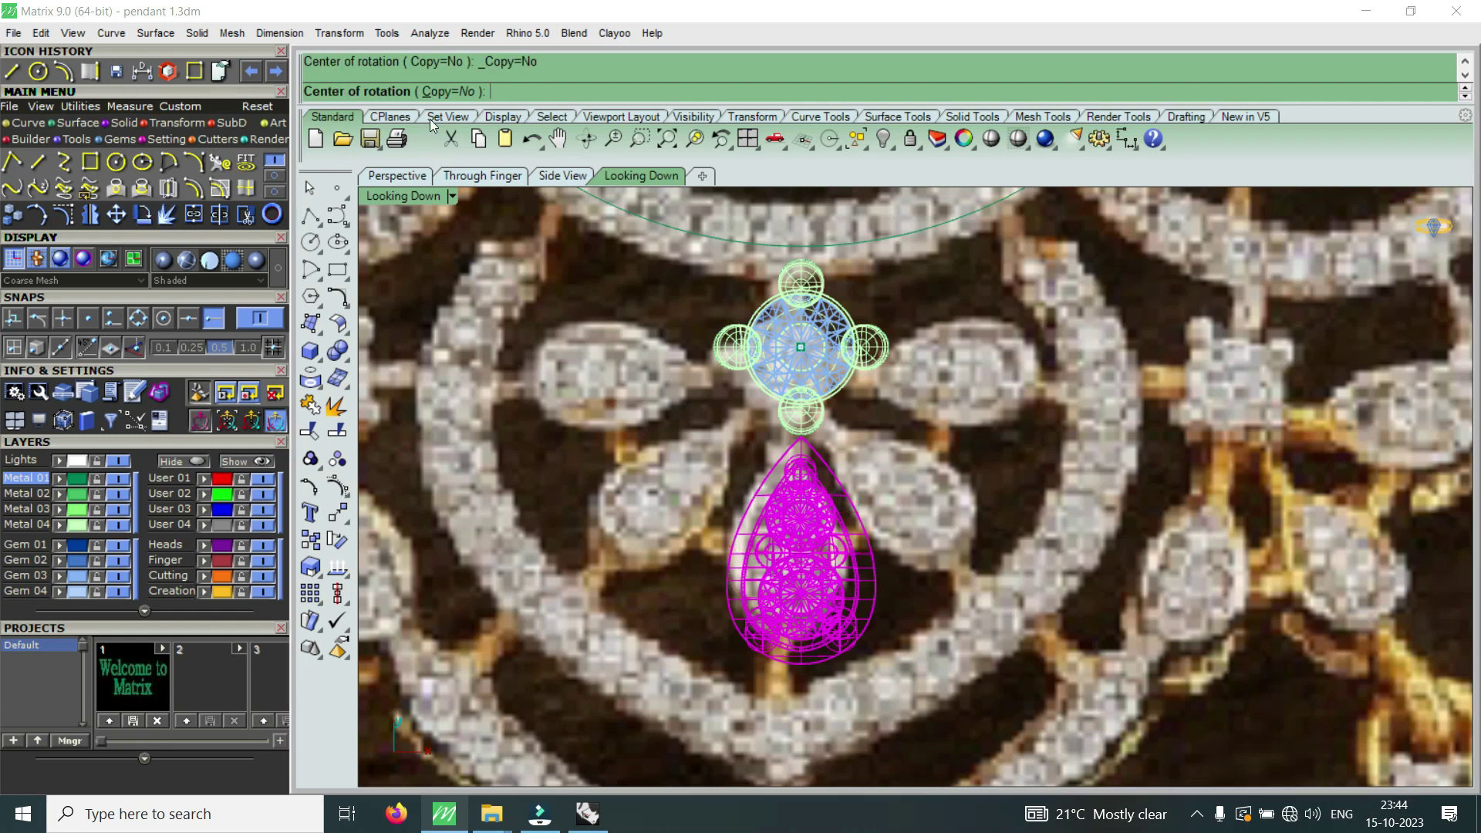
click(452, 91)
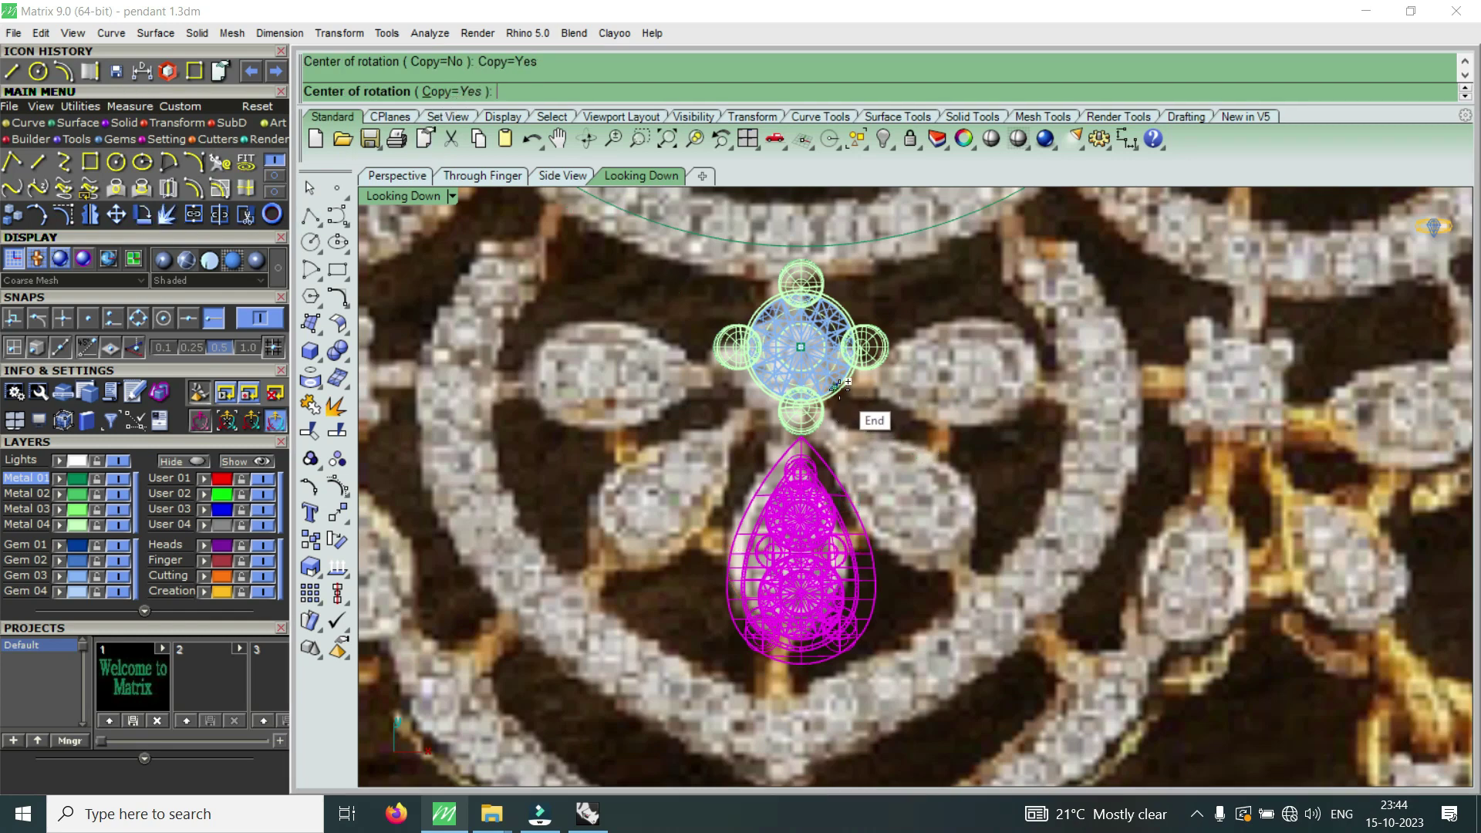
click(169, 318)
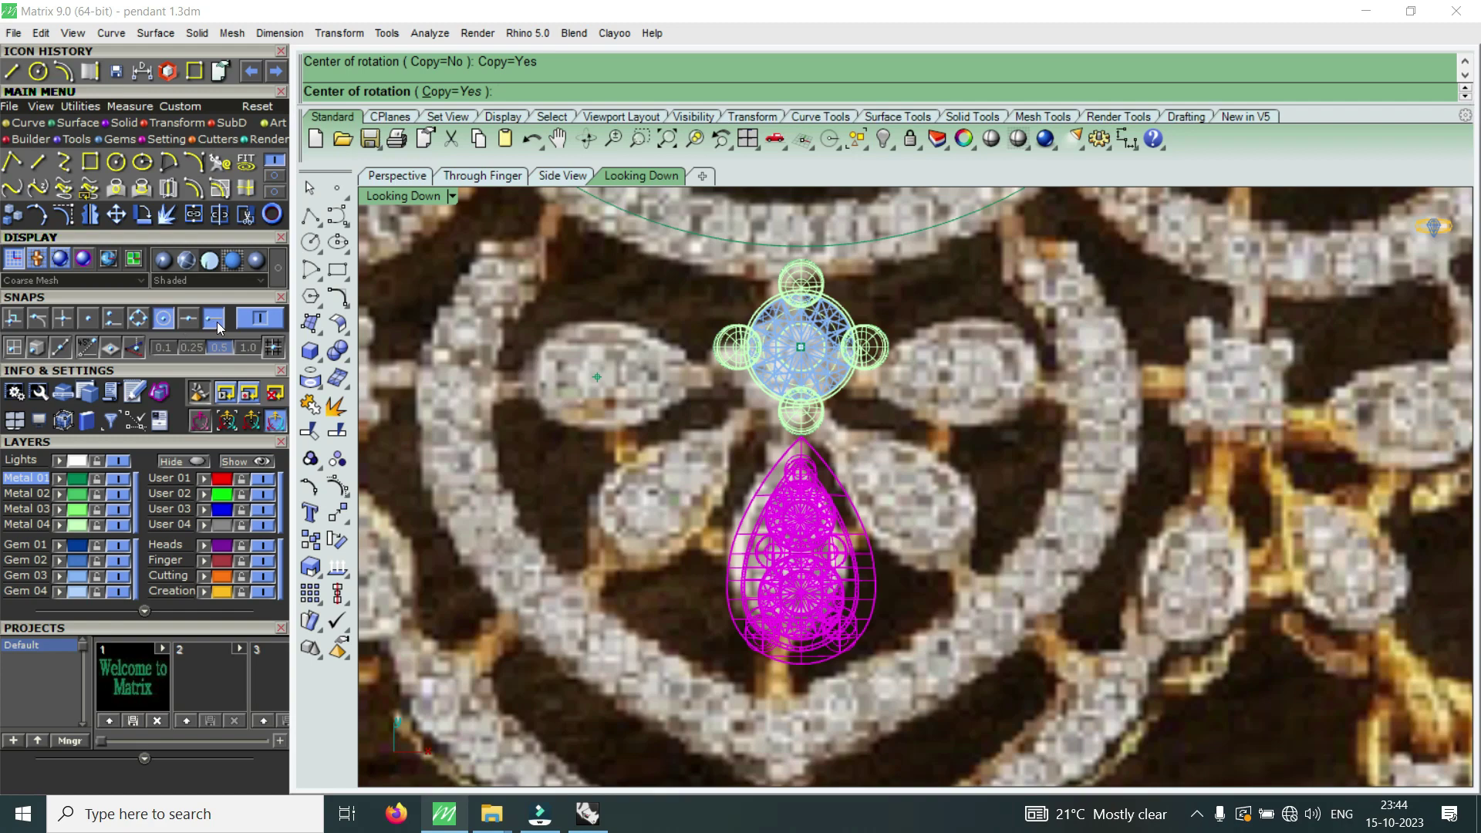
click(851, 394)
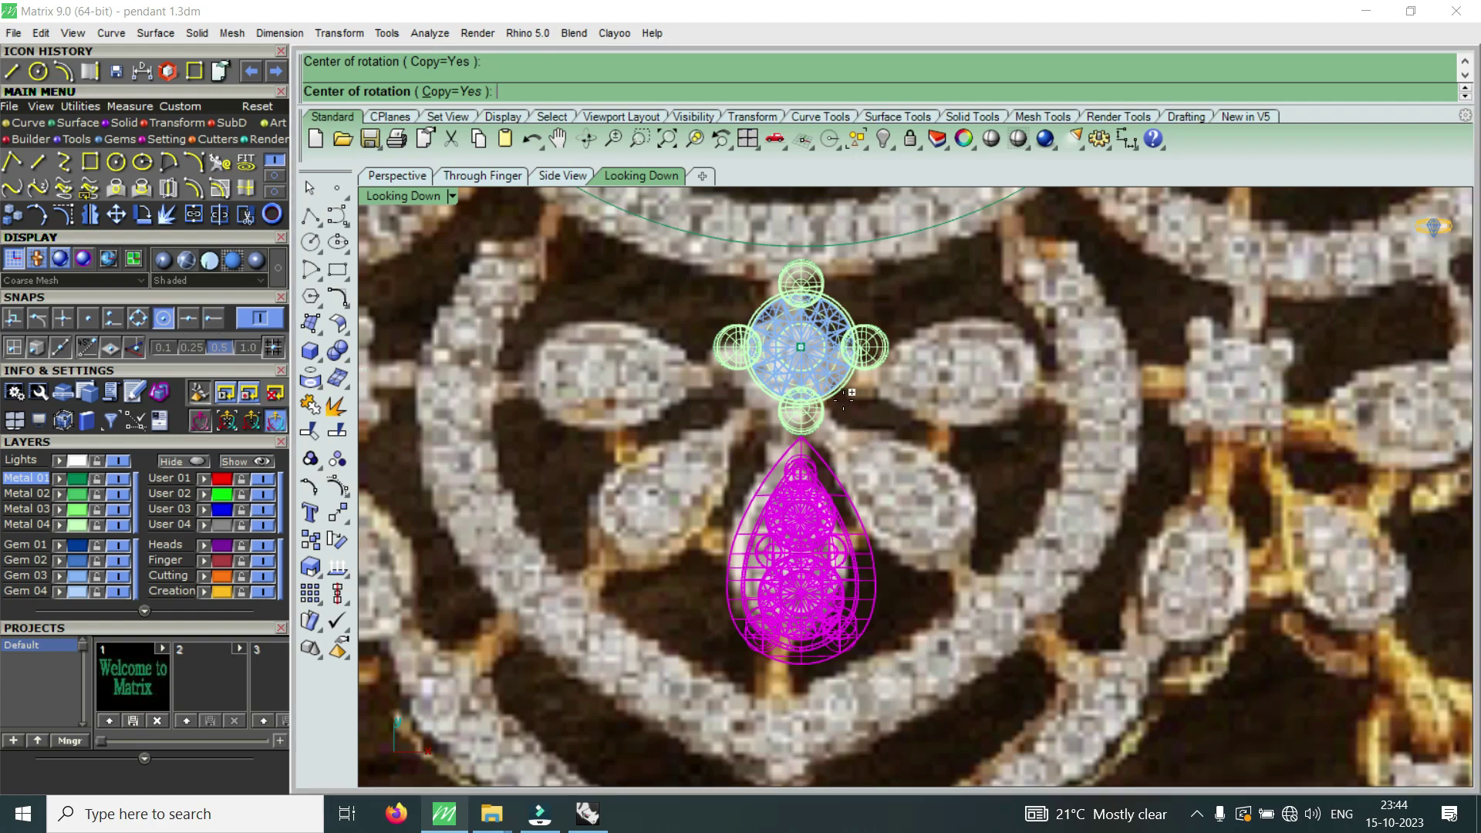
scroll(845, 398, down, 5)
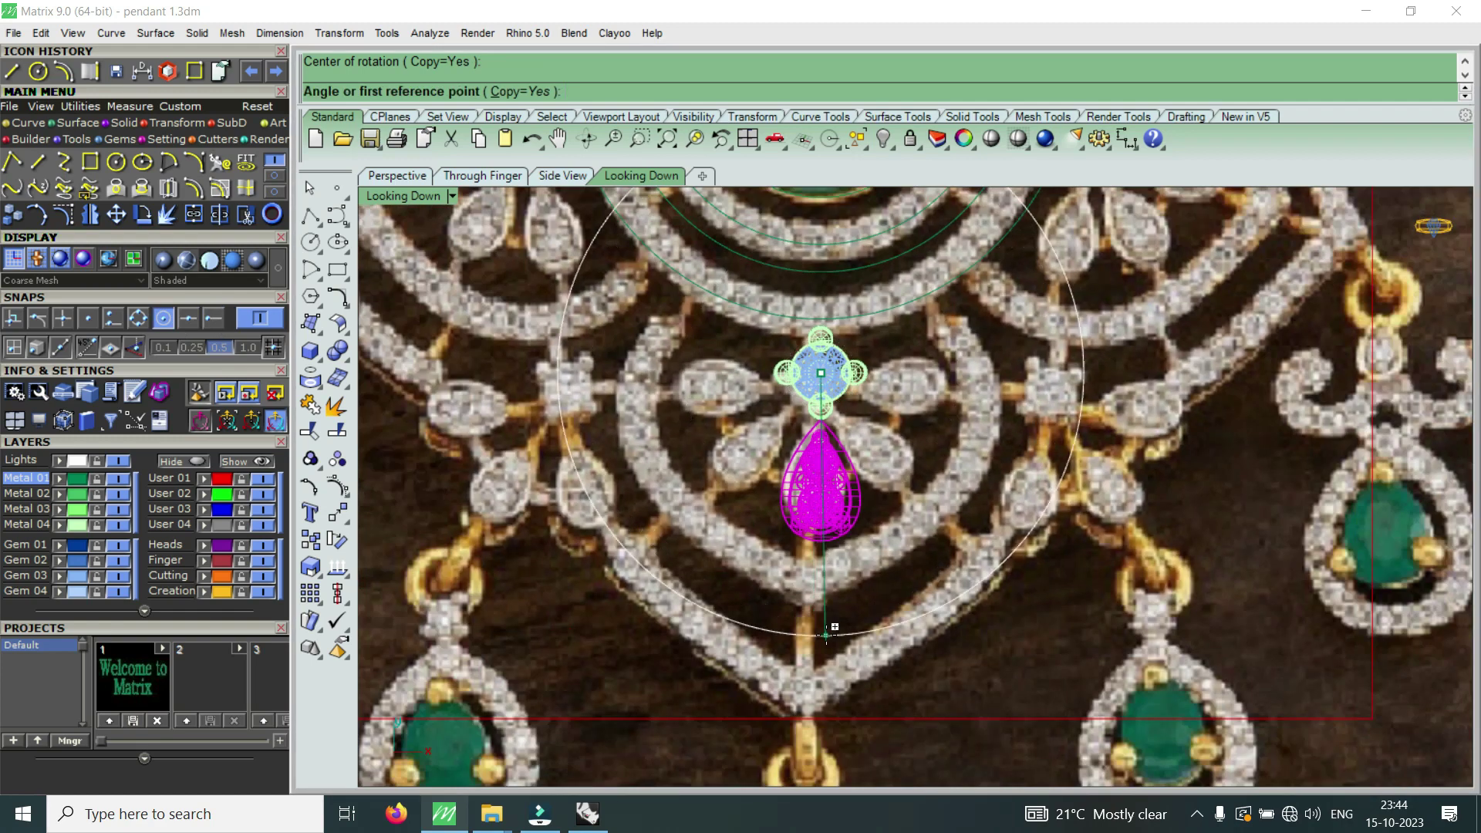
click(822, 635)
scroll(703, 489, up, 3)
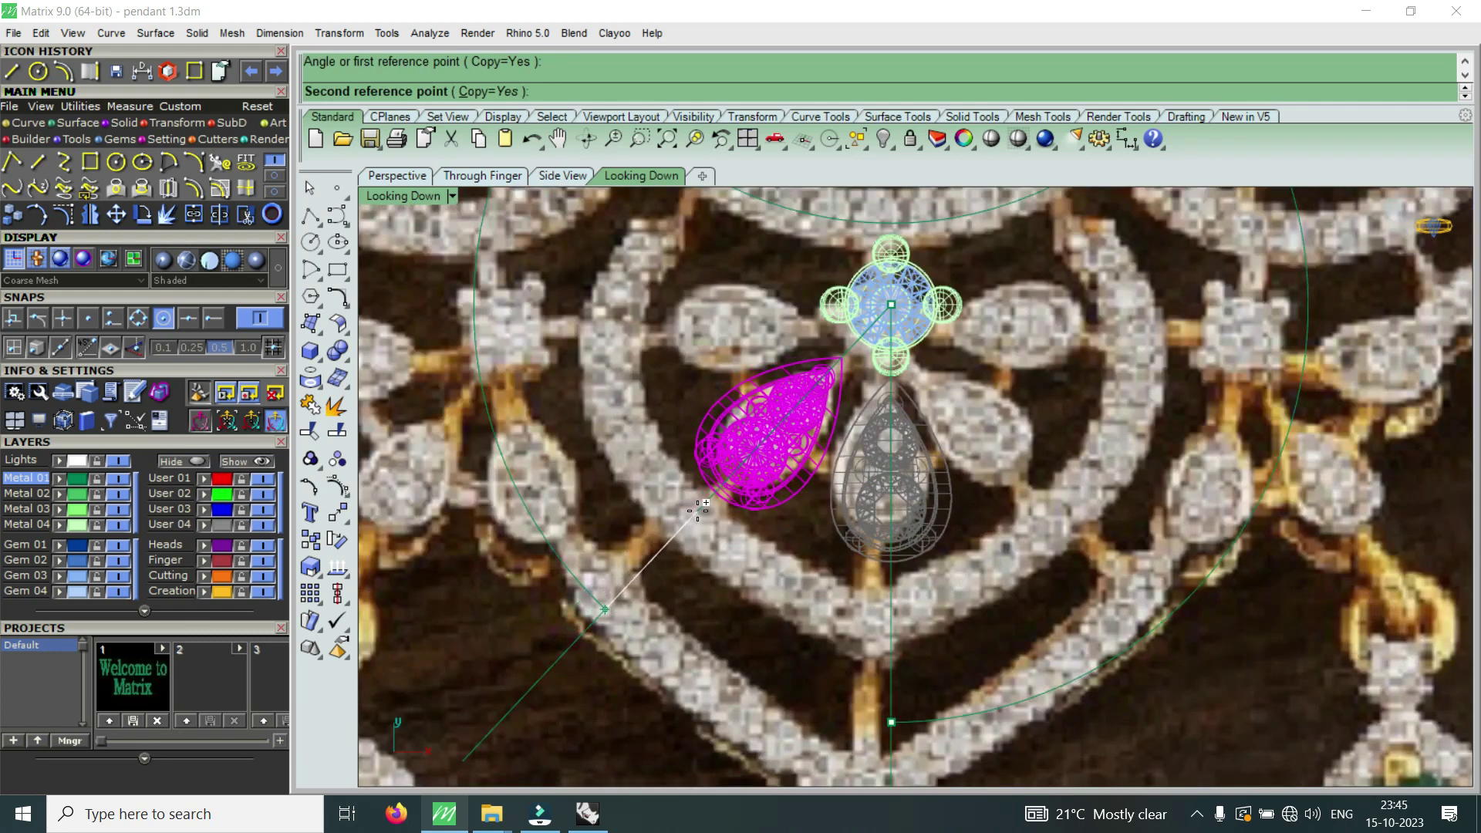
click(698, 509)
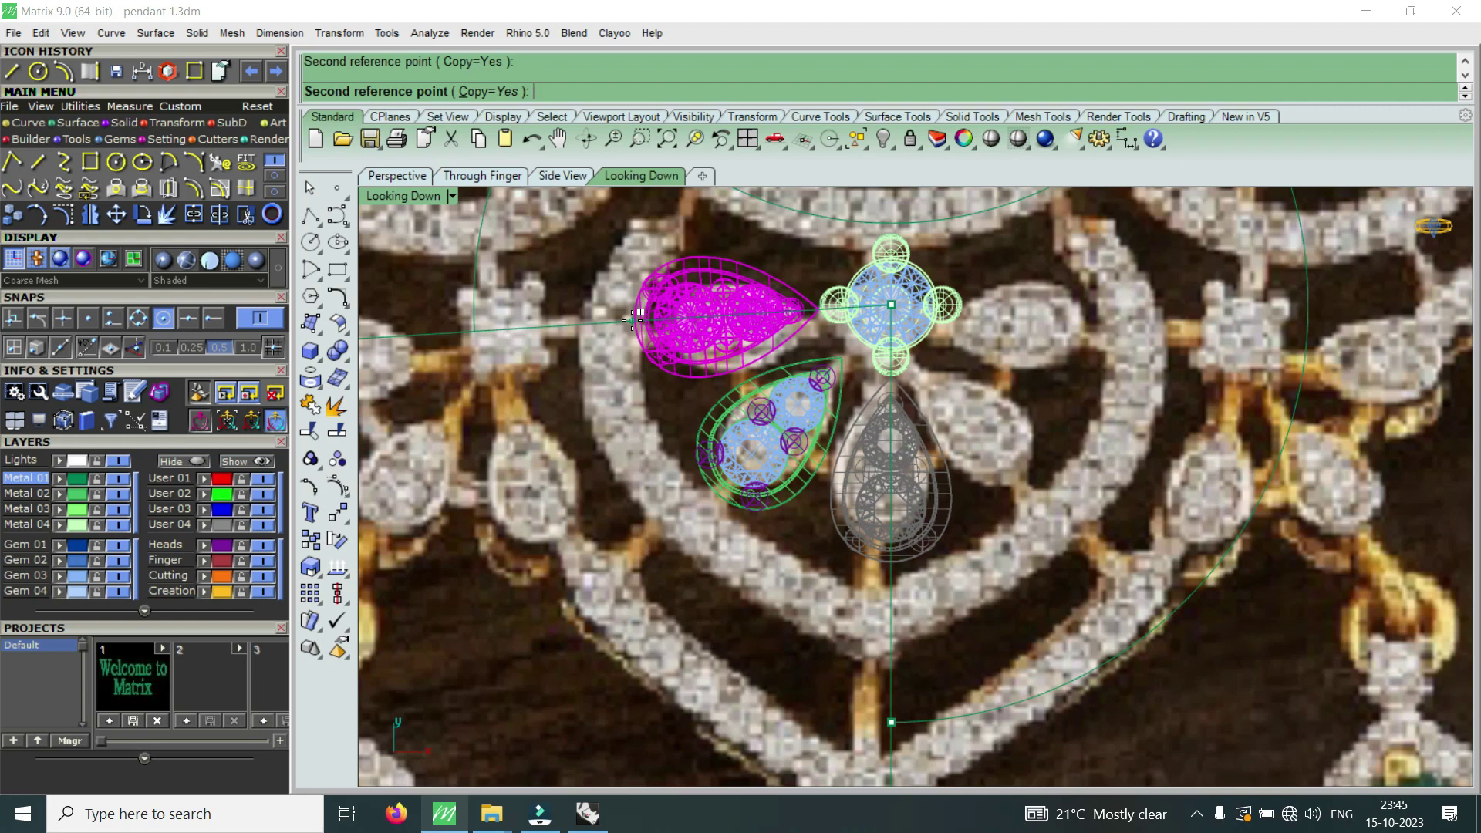
click(634, 317)
key(Return)
scroll(804, 449, down, 2)
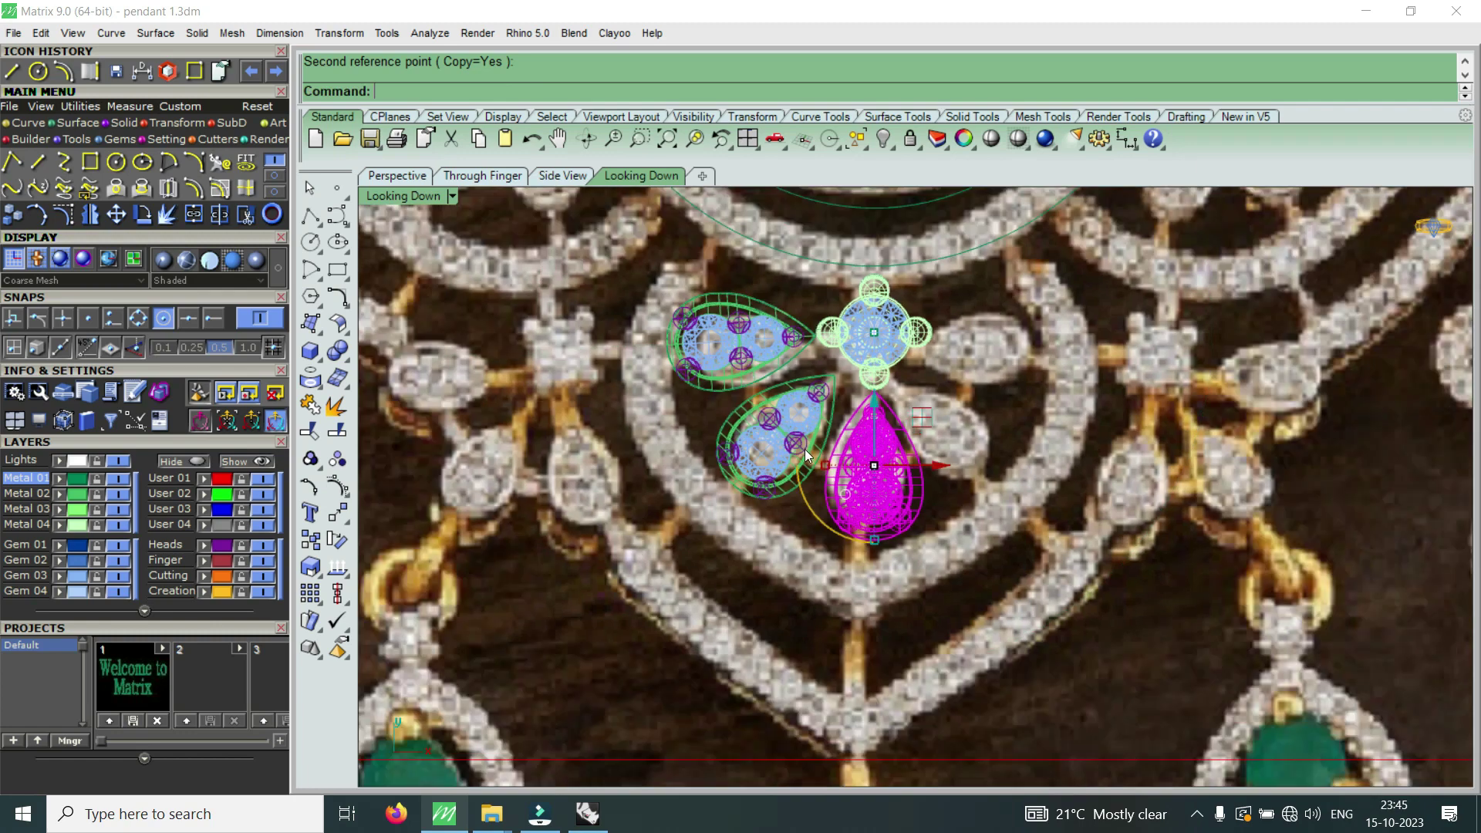
scroll(804, 449, down, 1)
scroll(932, 403, up, 2)
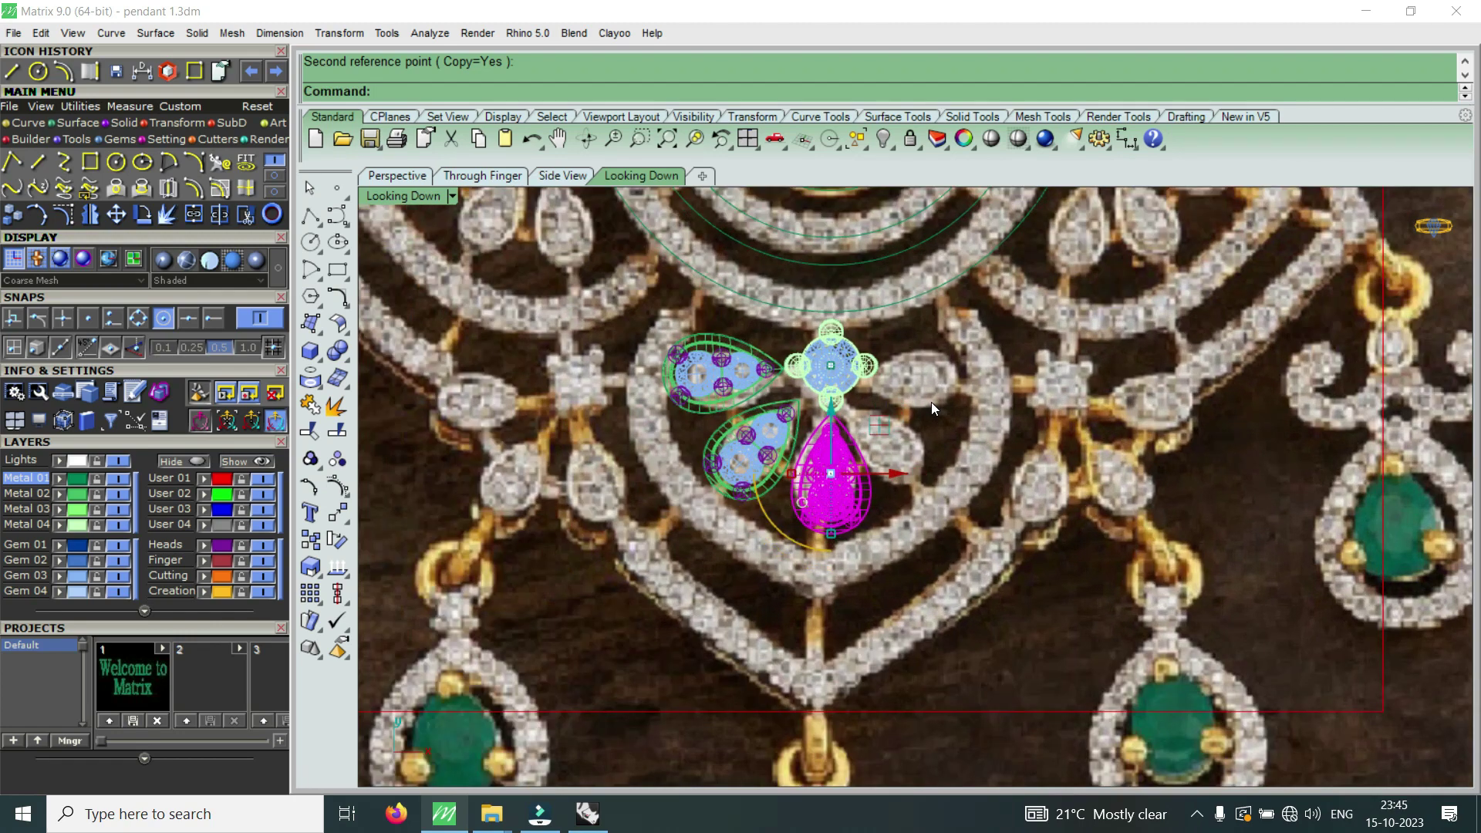
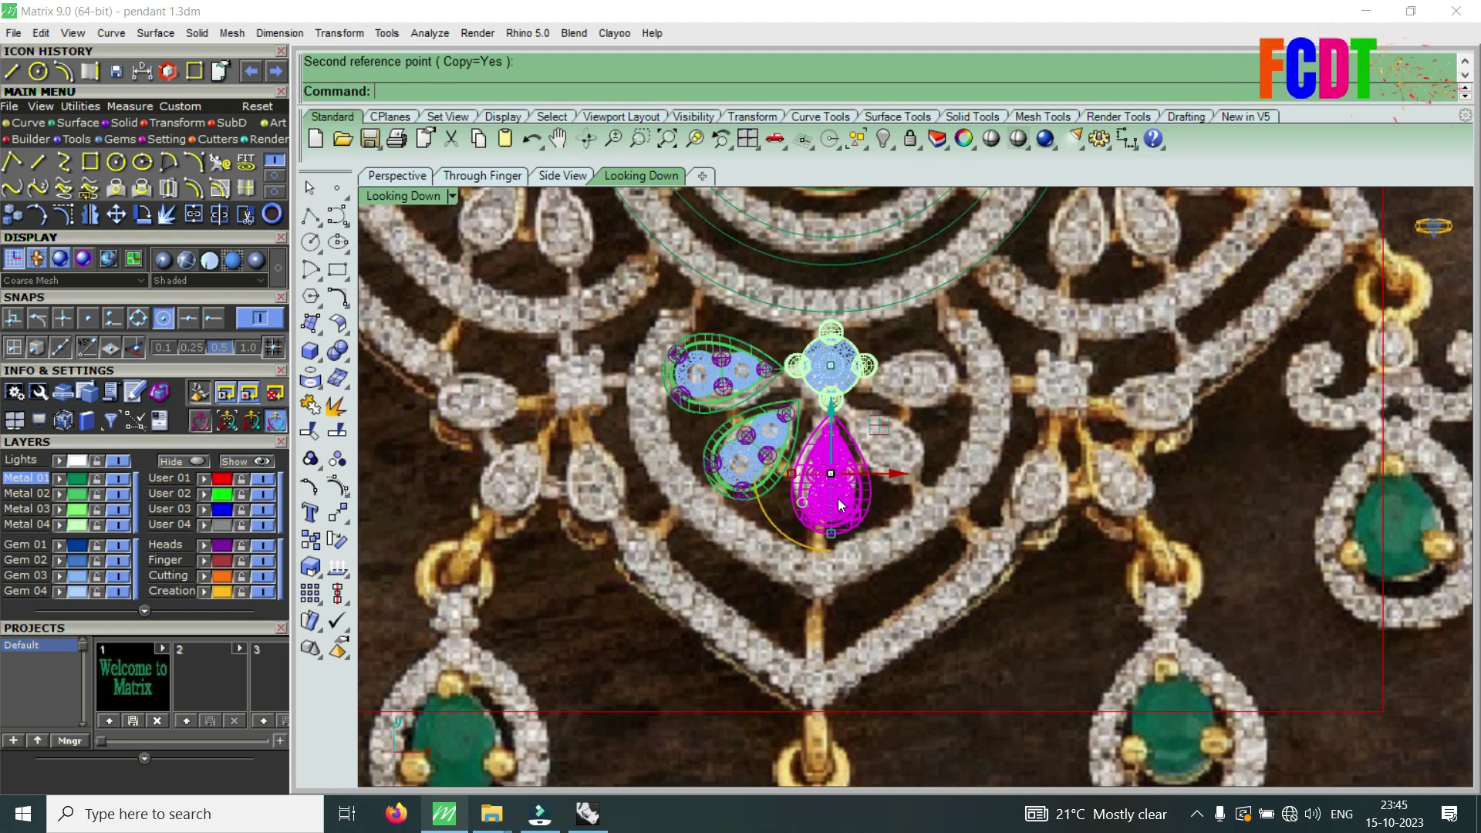
- Hide the User 02 reference photo and delete the two extra teardrop settings on the left
scroll(835, 492, up, 2)
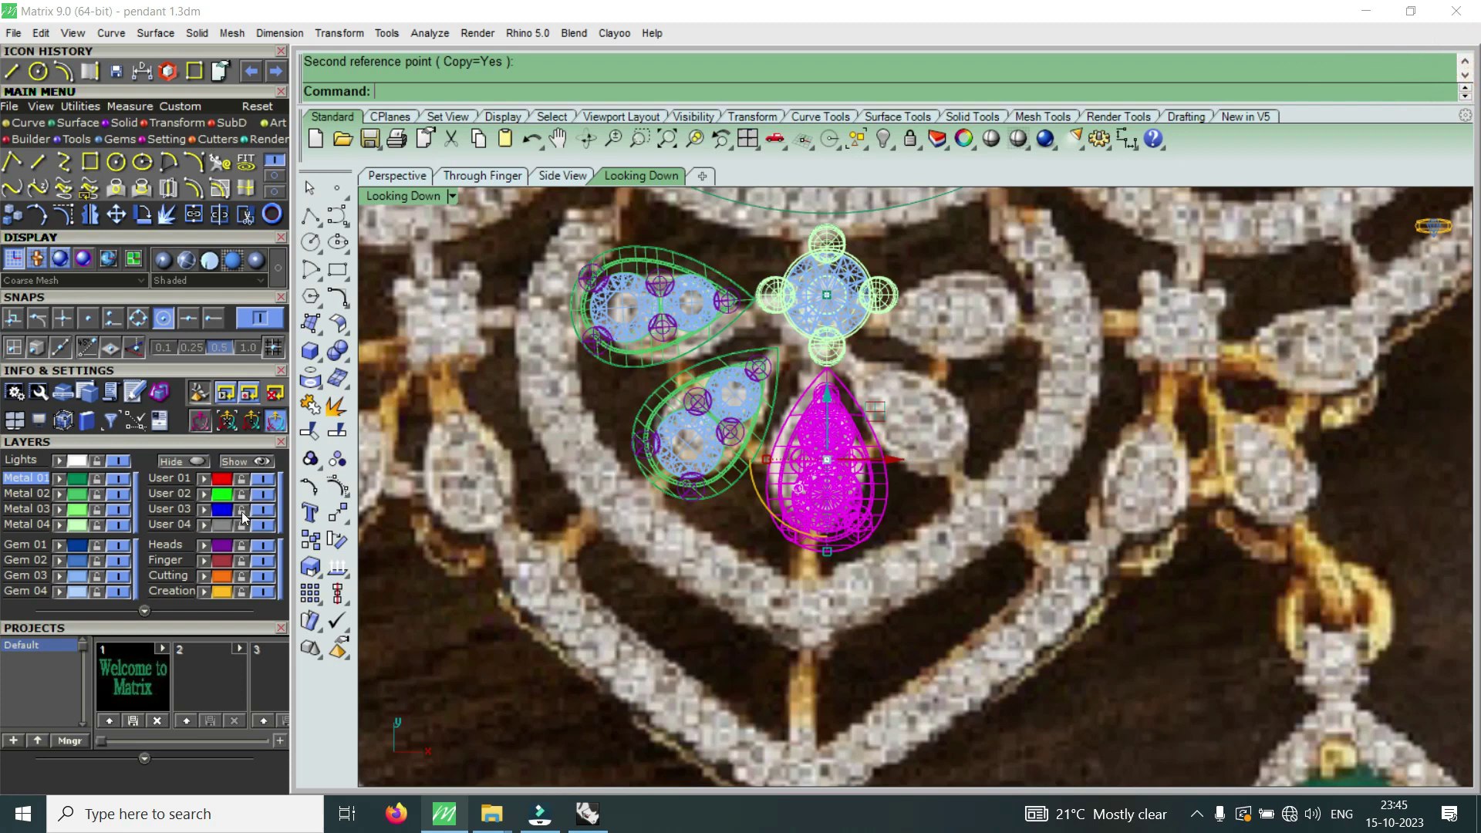
click(263, 494)
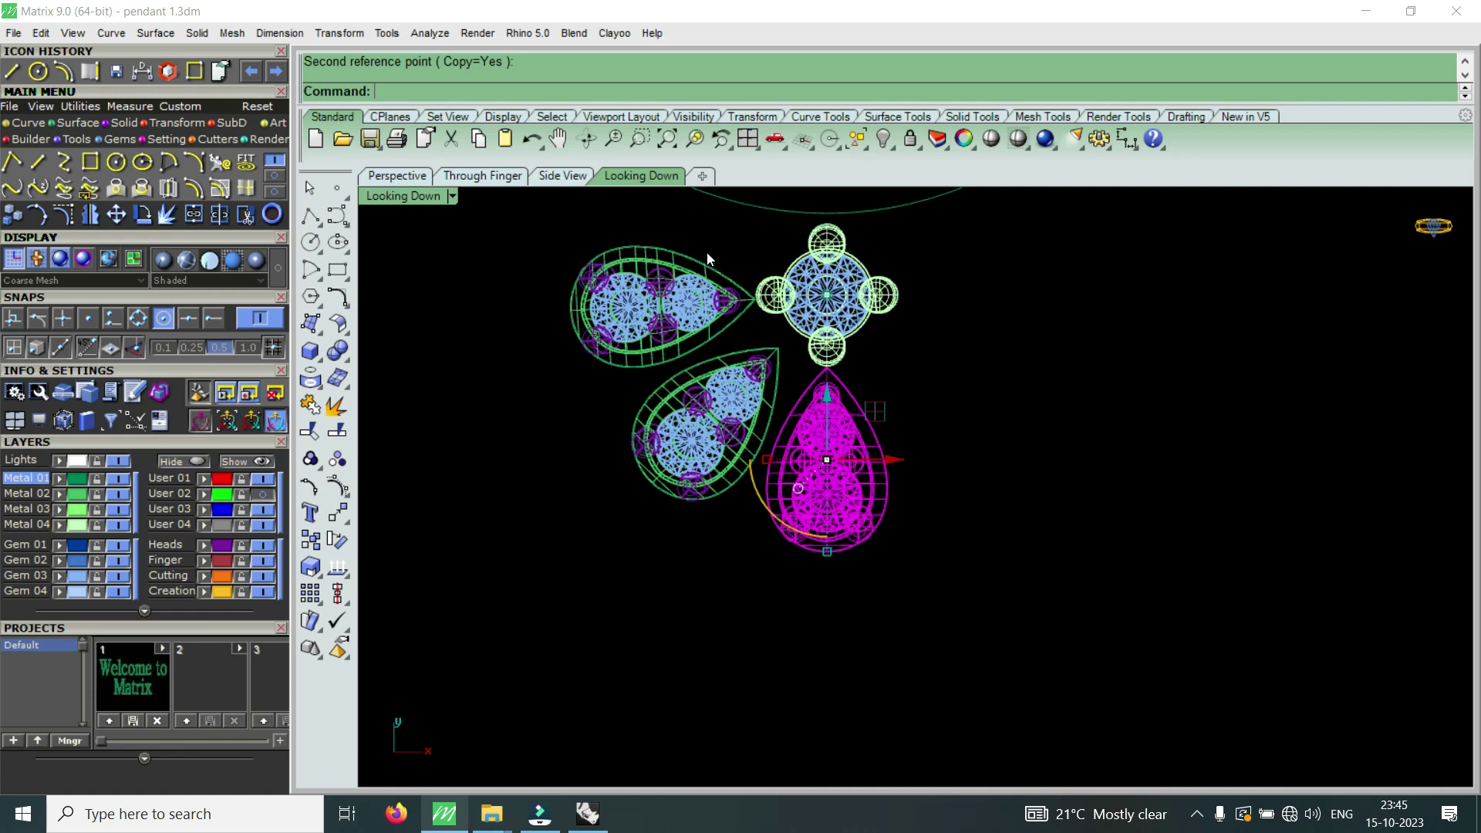
drag(706, 263, 636, 449)
key(Delete)
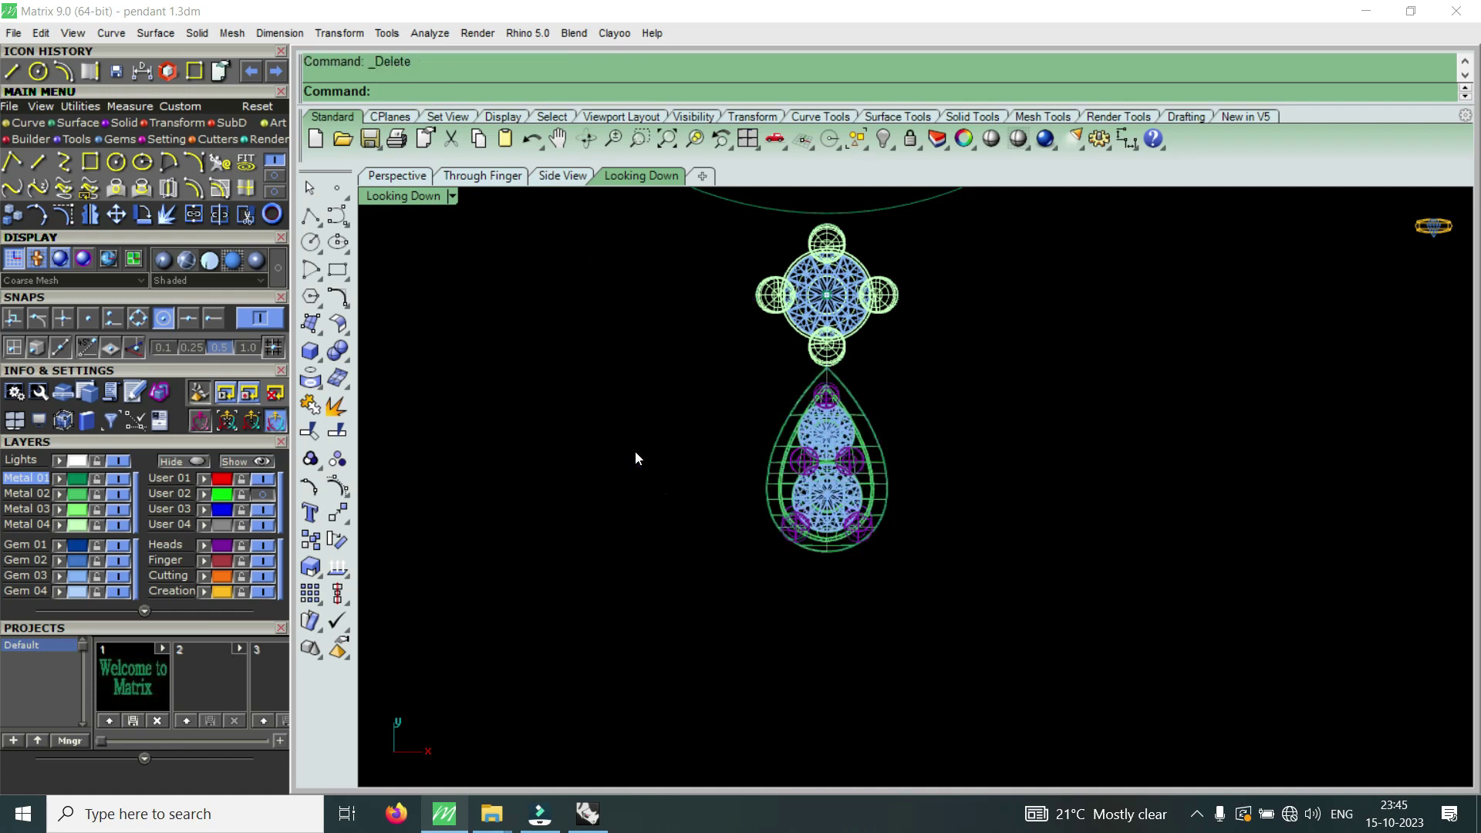
scroll(816, 557, down, 5)
scroll(816, 557, down, 3)
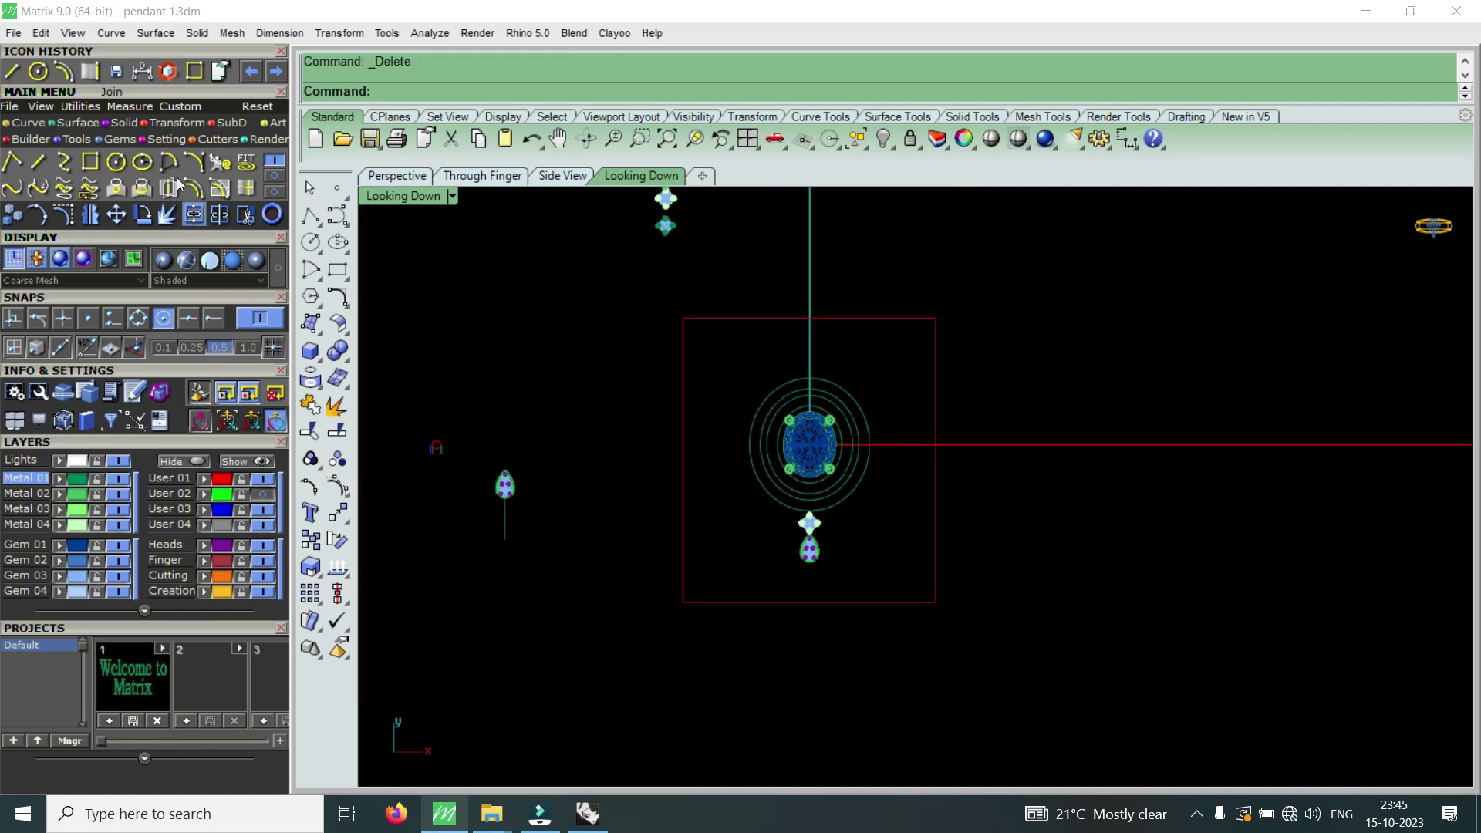
click(37, 161)
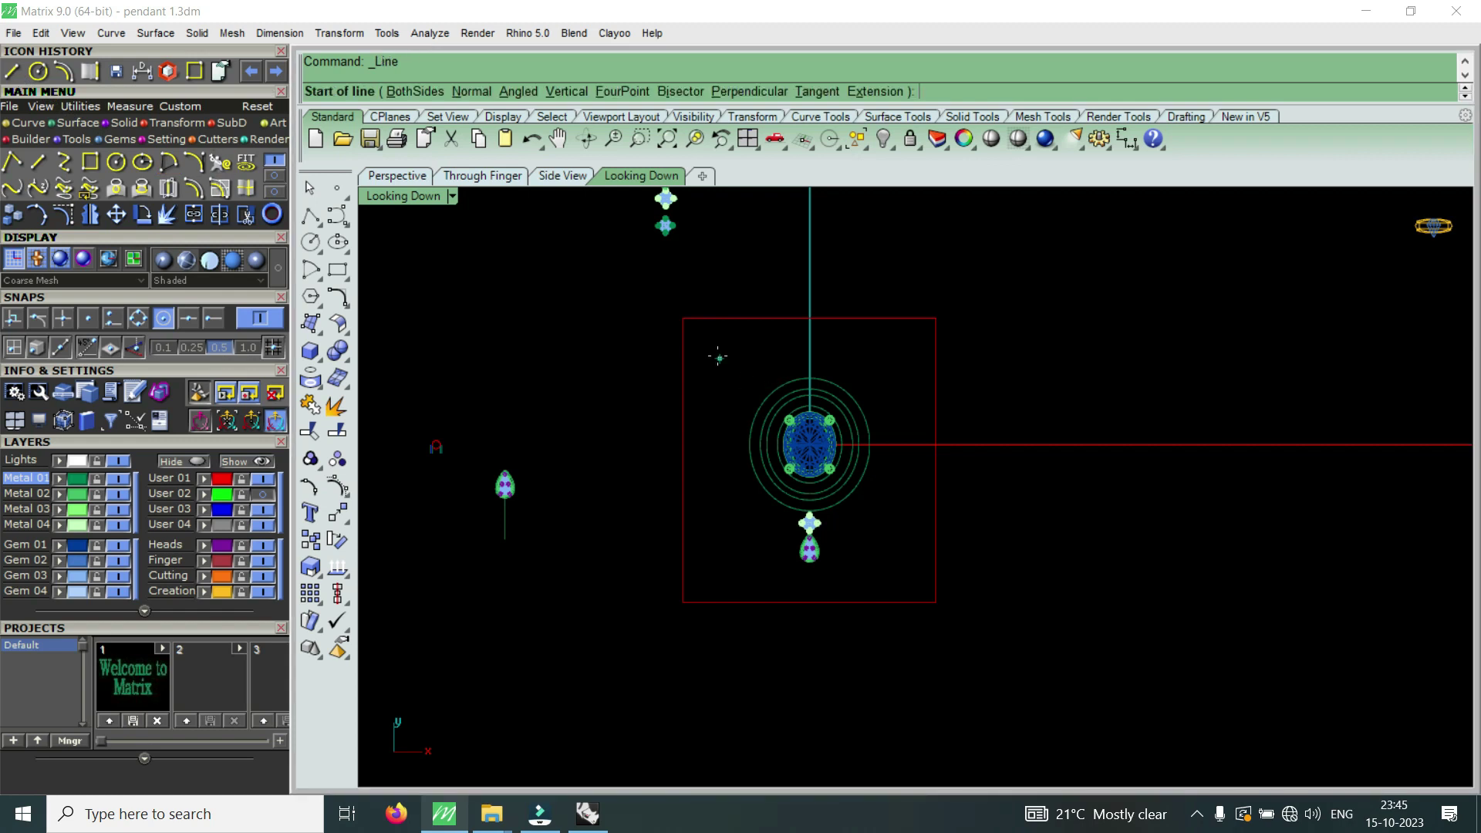
text(0)
- Draw a BothSides vertical line from the origin down through the oval gem's centre
key(Return)
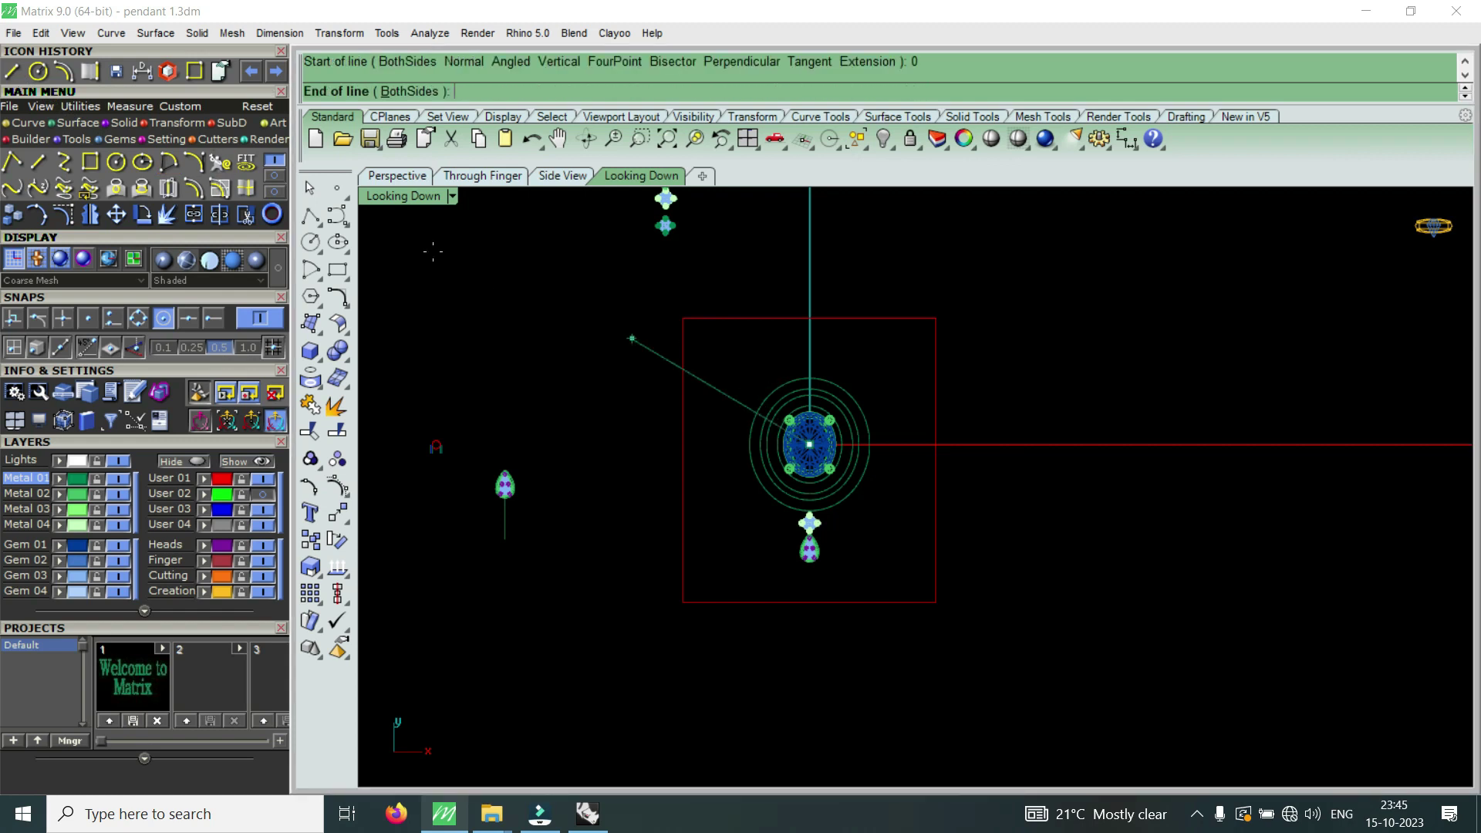
click(427, 93)
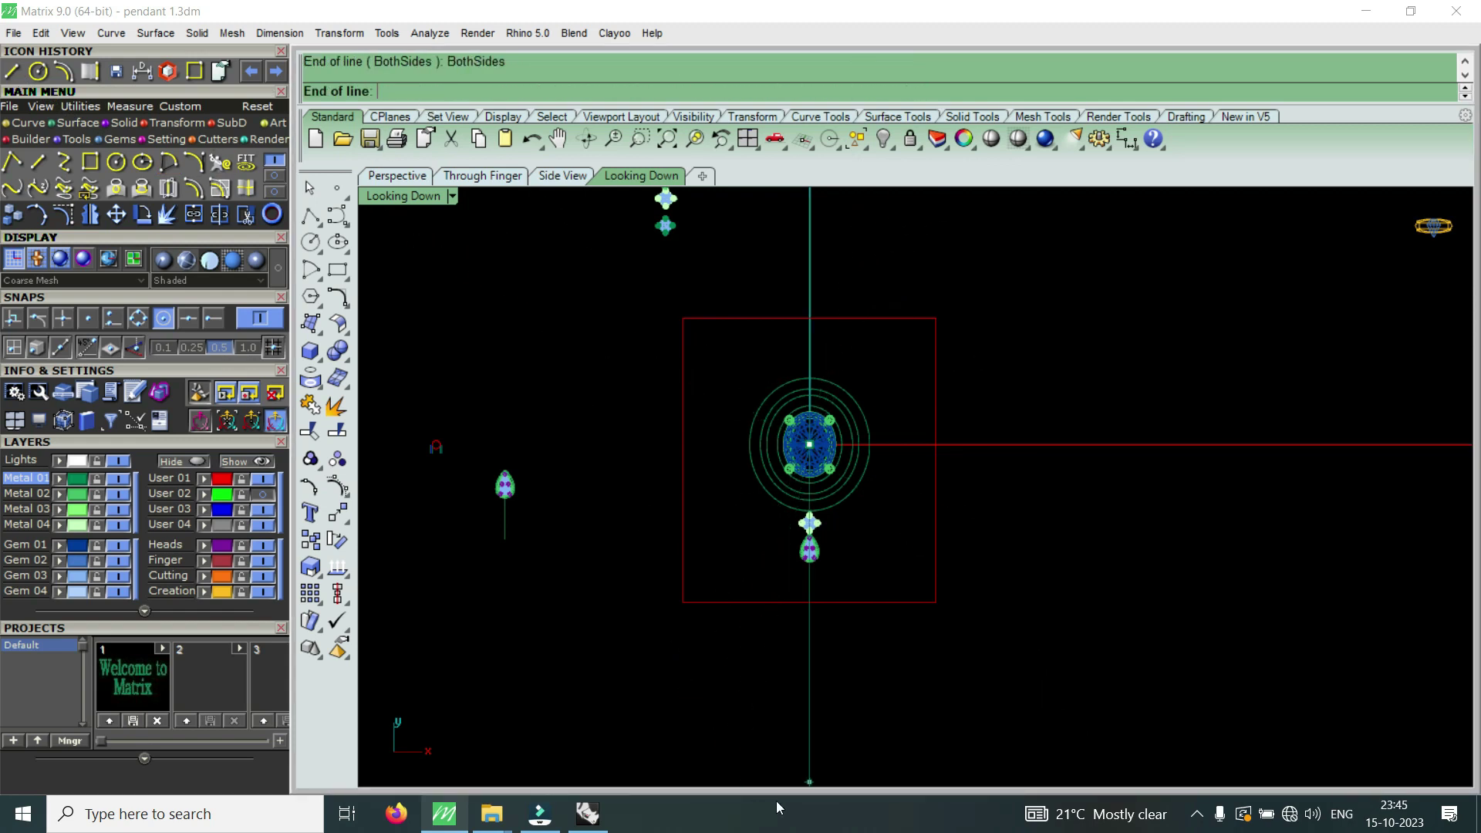
click(798, 719)
scroll(810, 556, up, 5)
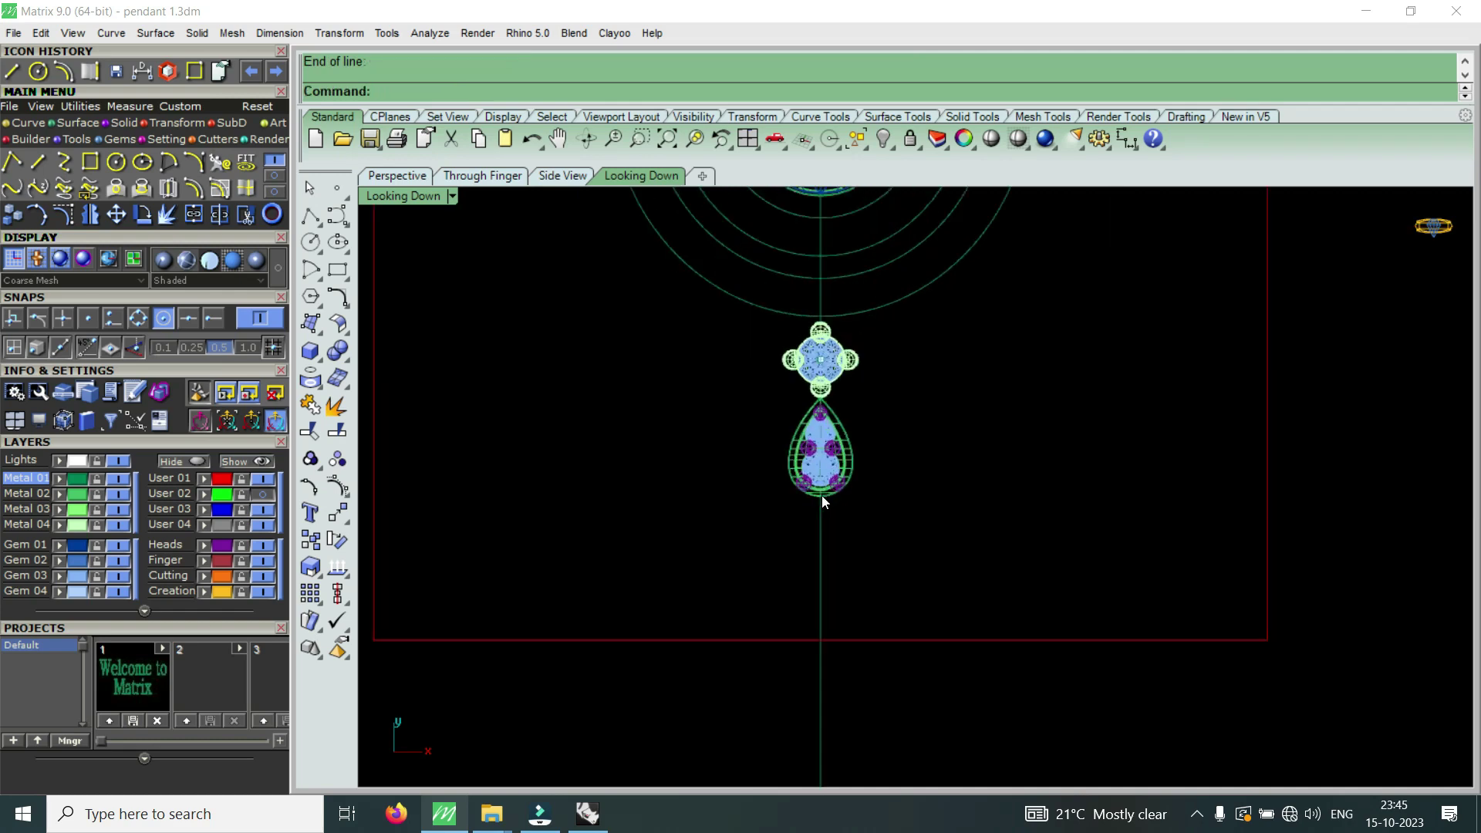
scroll(841, 471, up, 3)
- Maximize the Perspective view and select every object in the model
double_click(422, 198)
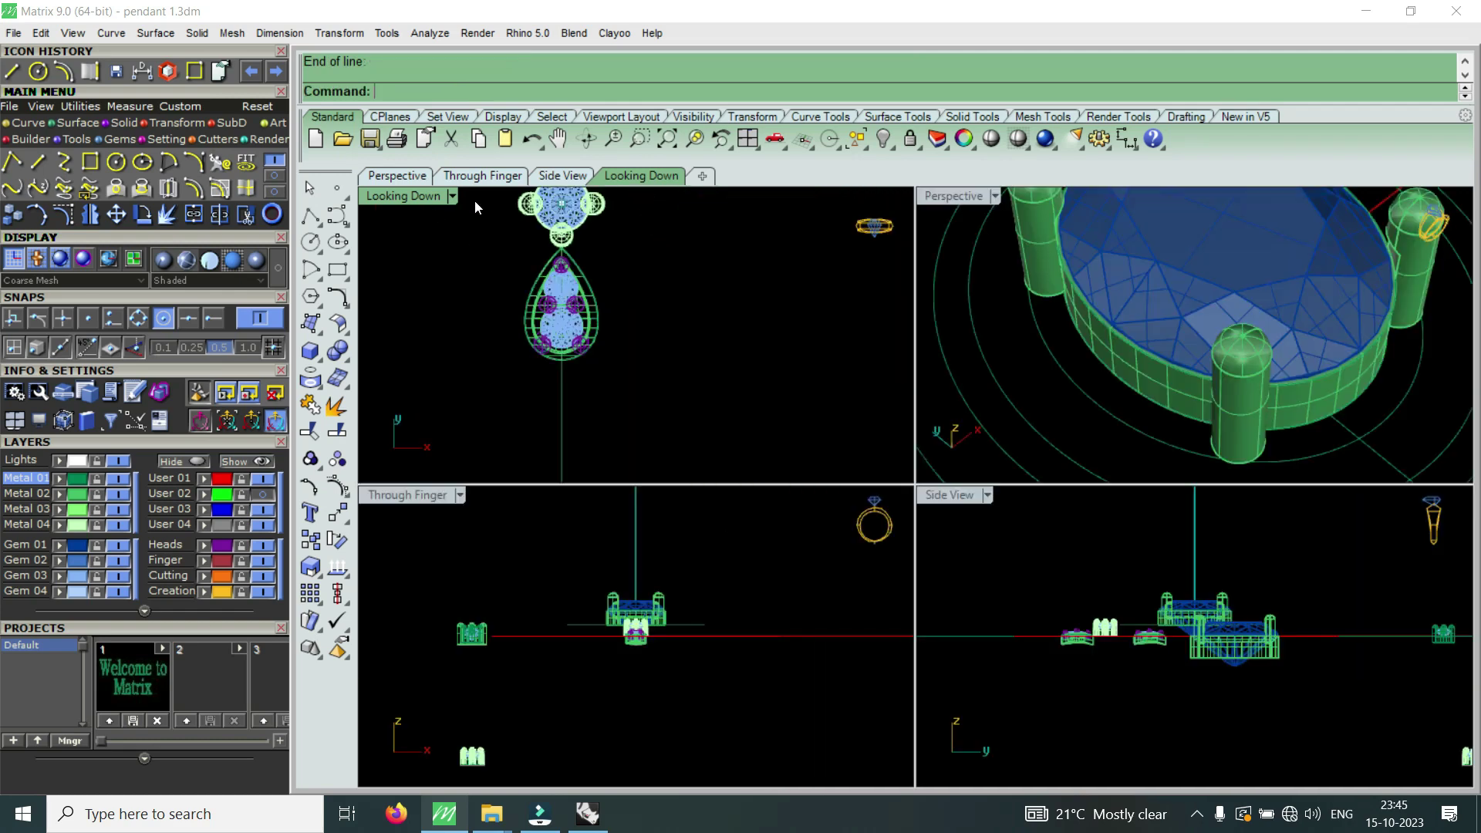
double_click(955, 198)
scroll(910, 308, down, 4)
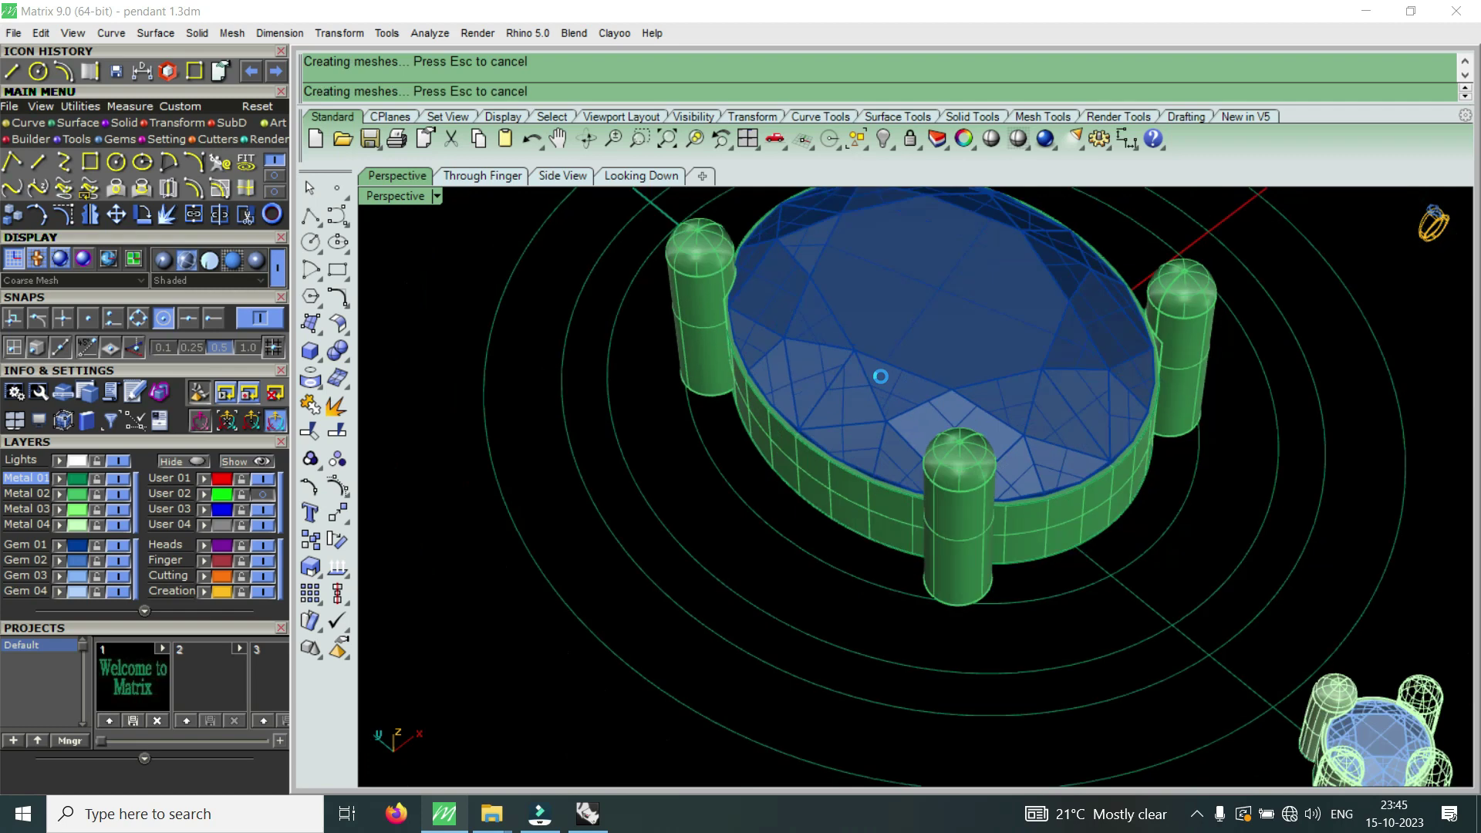
scroll(882, 367, down, 5)
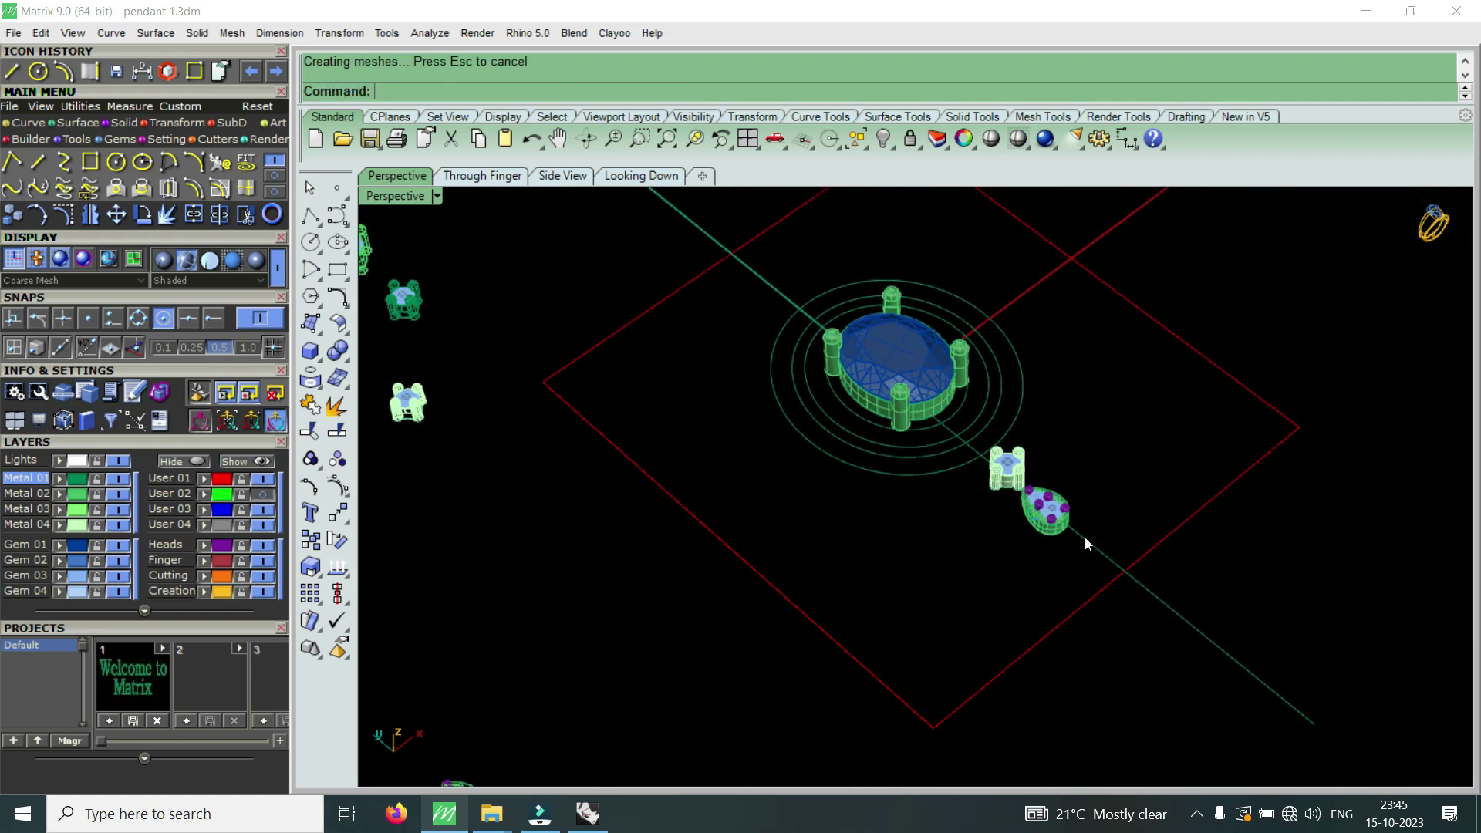
scroll(1057, 524, up, 4)
scroll(1051, 521, up, 3)
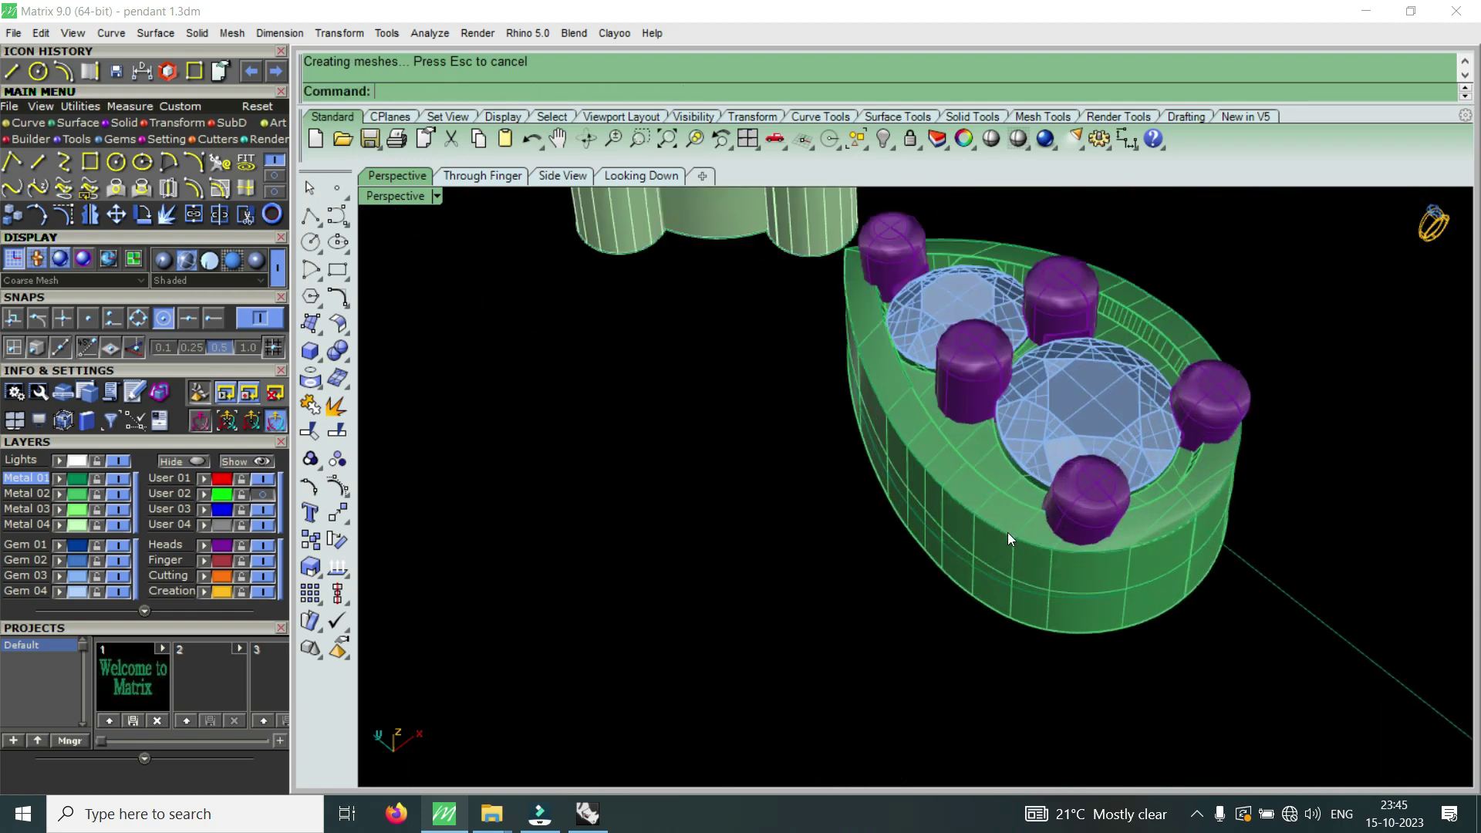
key(ctrl+a)
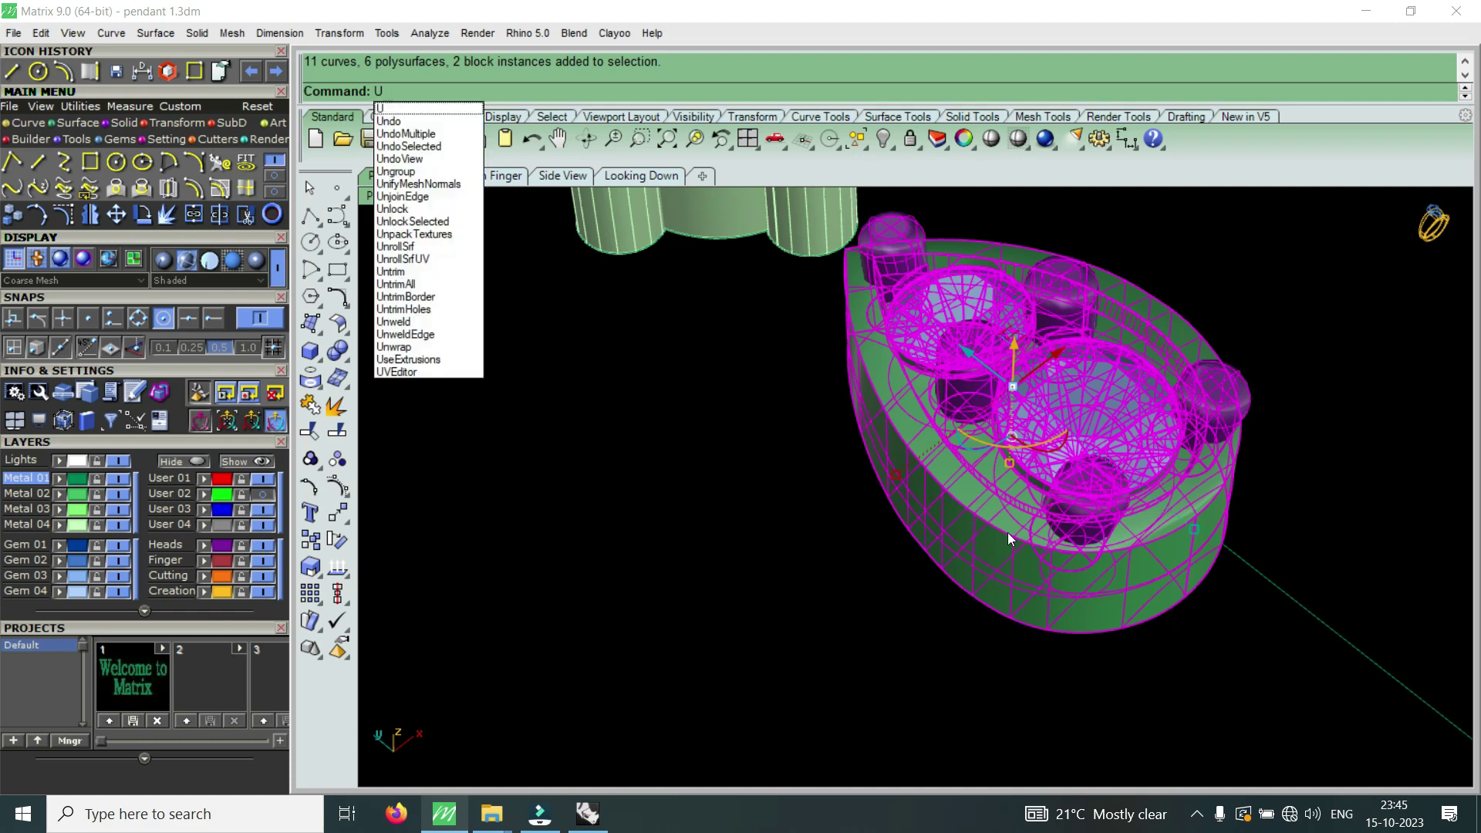
- Ungroup the objects, then delete the teardrop bezel and one of its gems
click(419, 172)
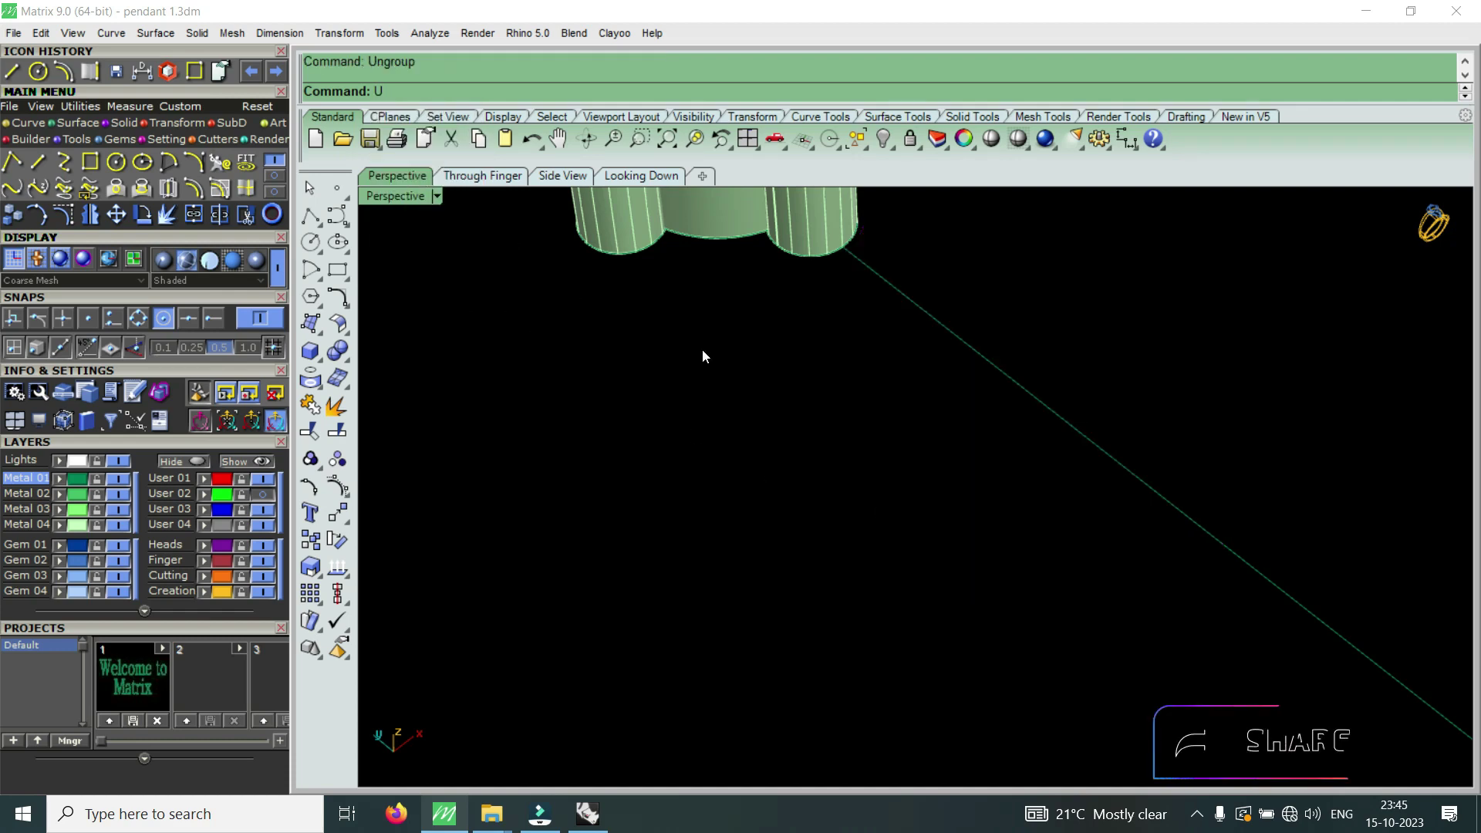
scroll(964, 469, up, 5)
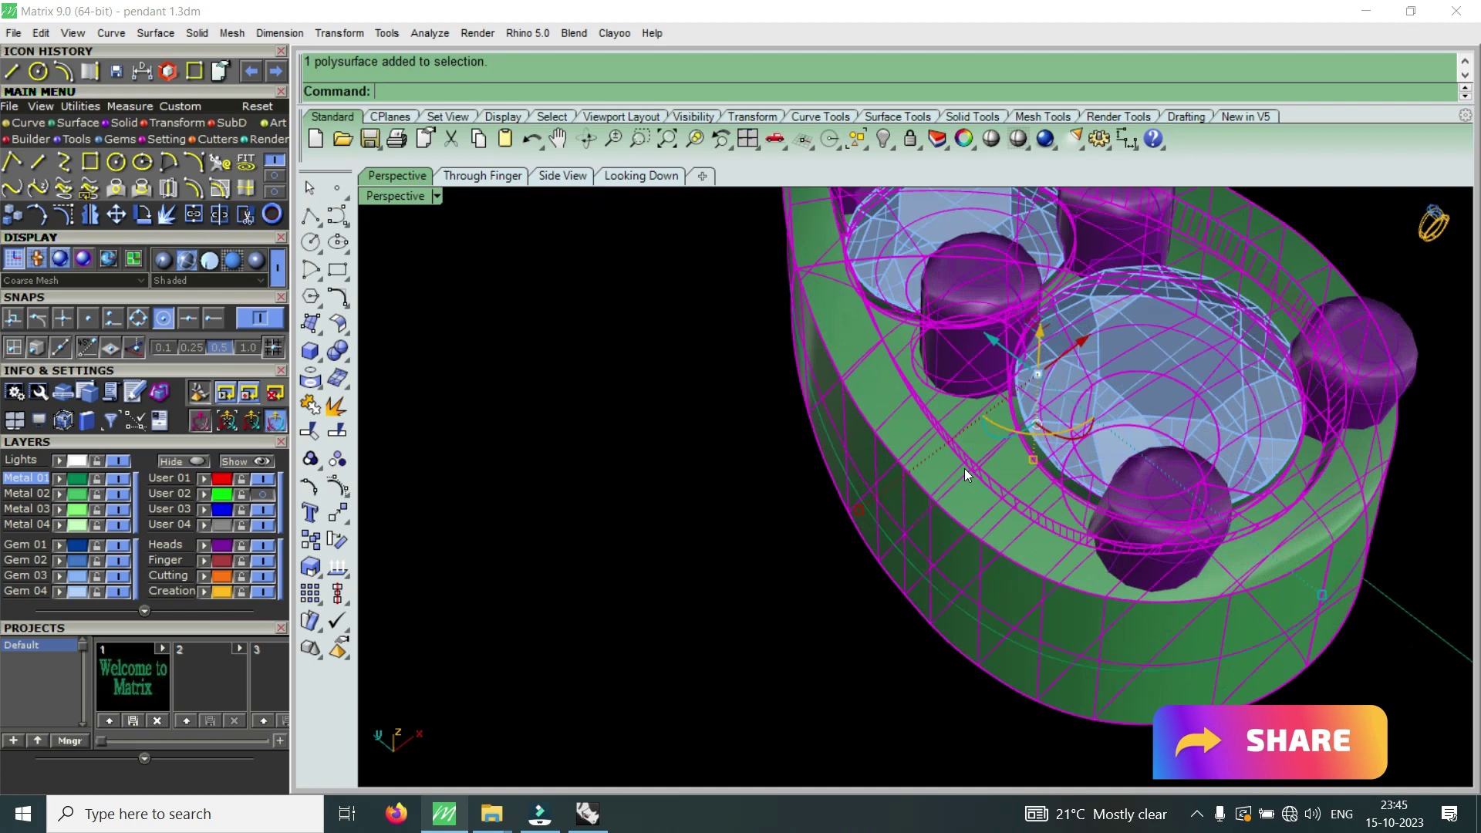
key(Escape)
click(962, 530)
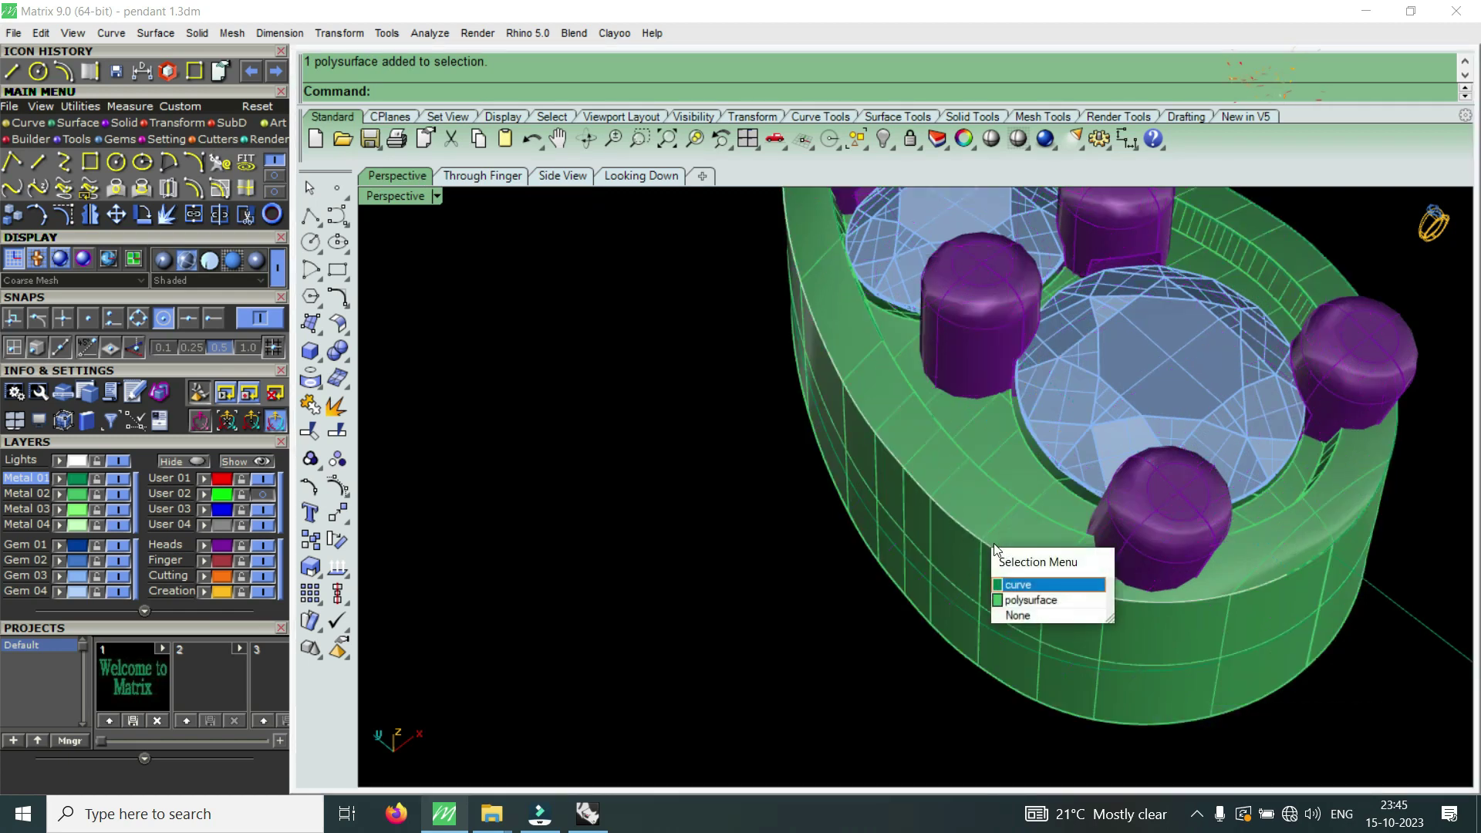
click(1007, 580)
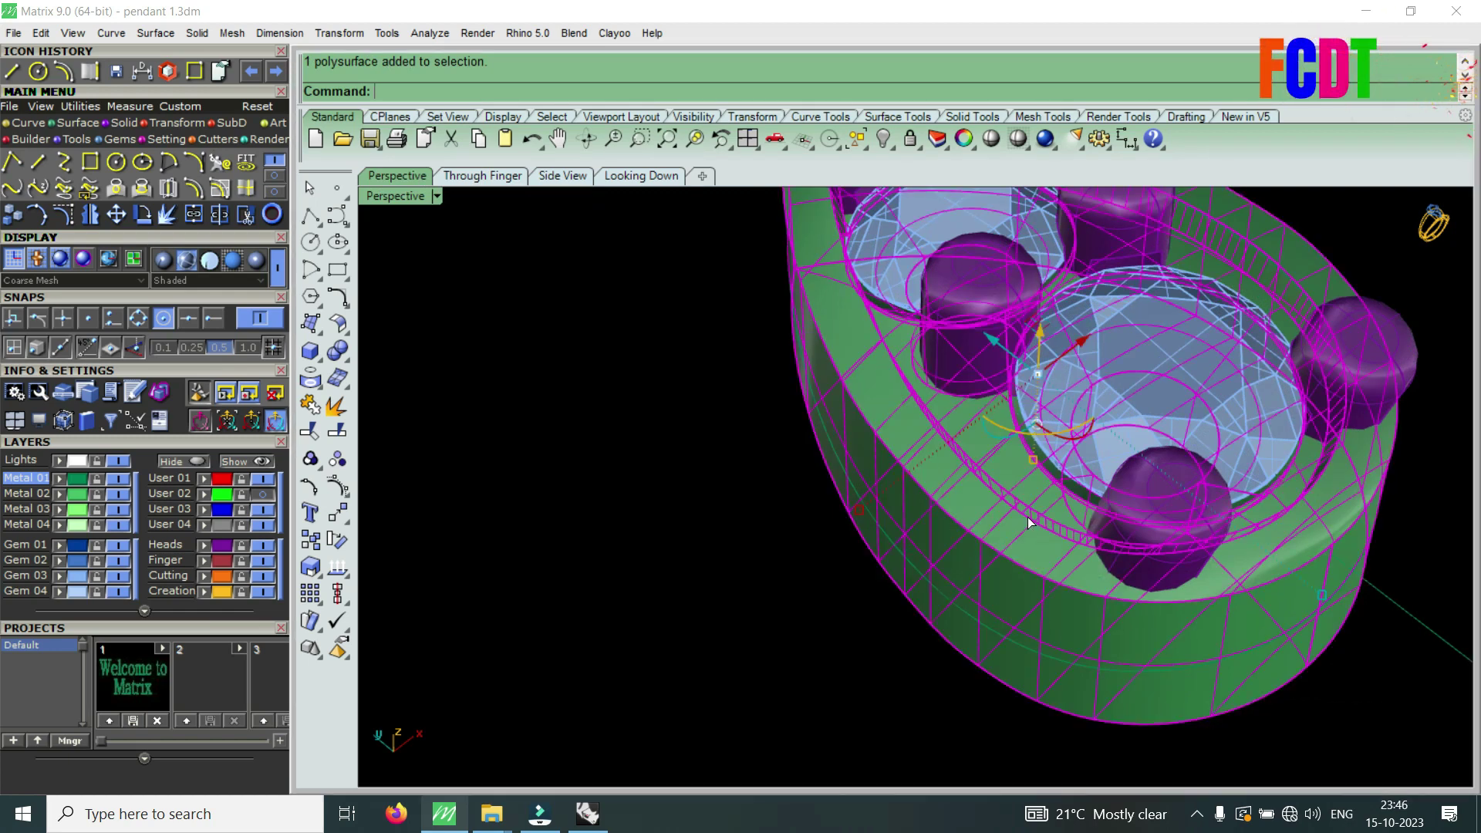
key(Delete)
click(1157, 410)
key(Delete)
- Delete the remaining prongs and gem, keeping the teardrop outline and two ellipses
scroll(1048, 382, down, 3)
right_drag(1047, 382, 979, 487)
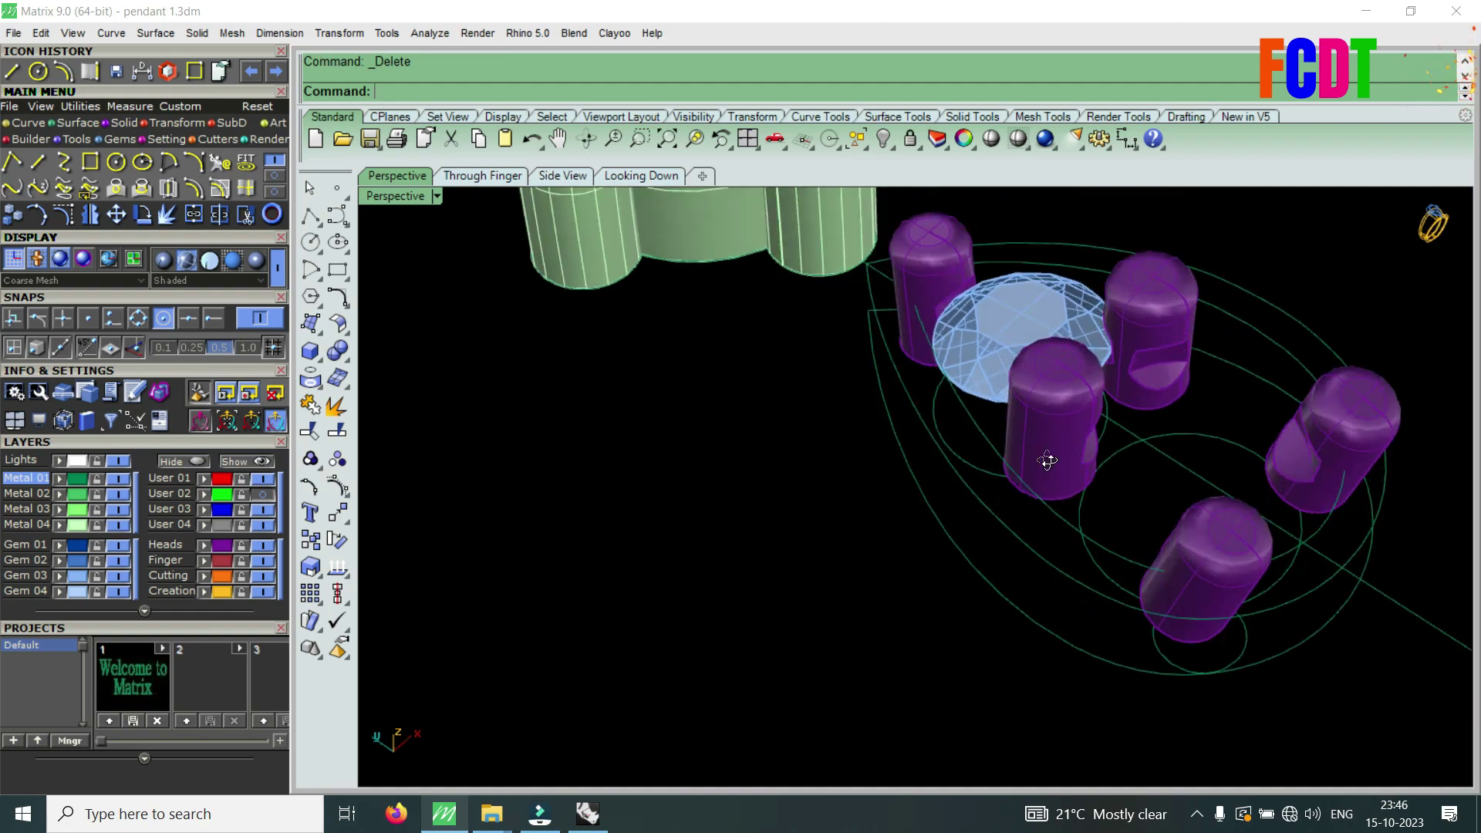
drag(873, 618, 1250, 330)
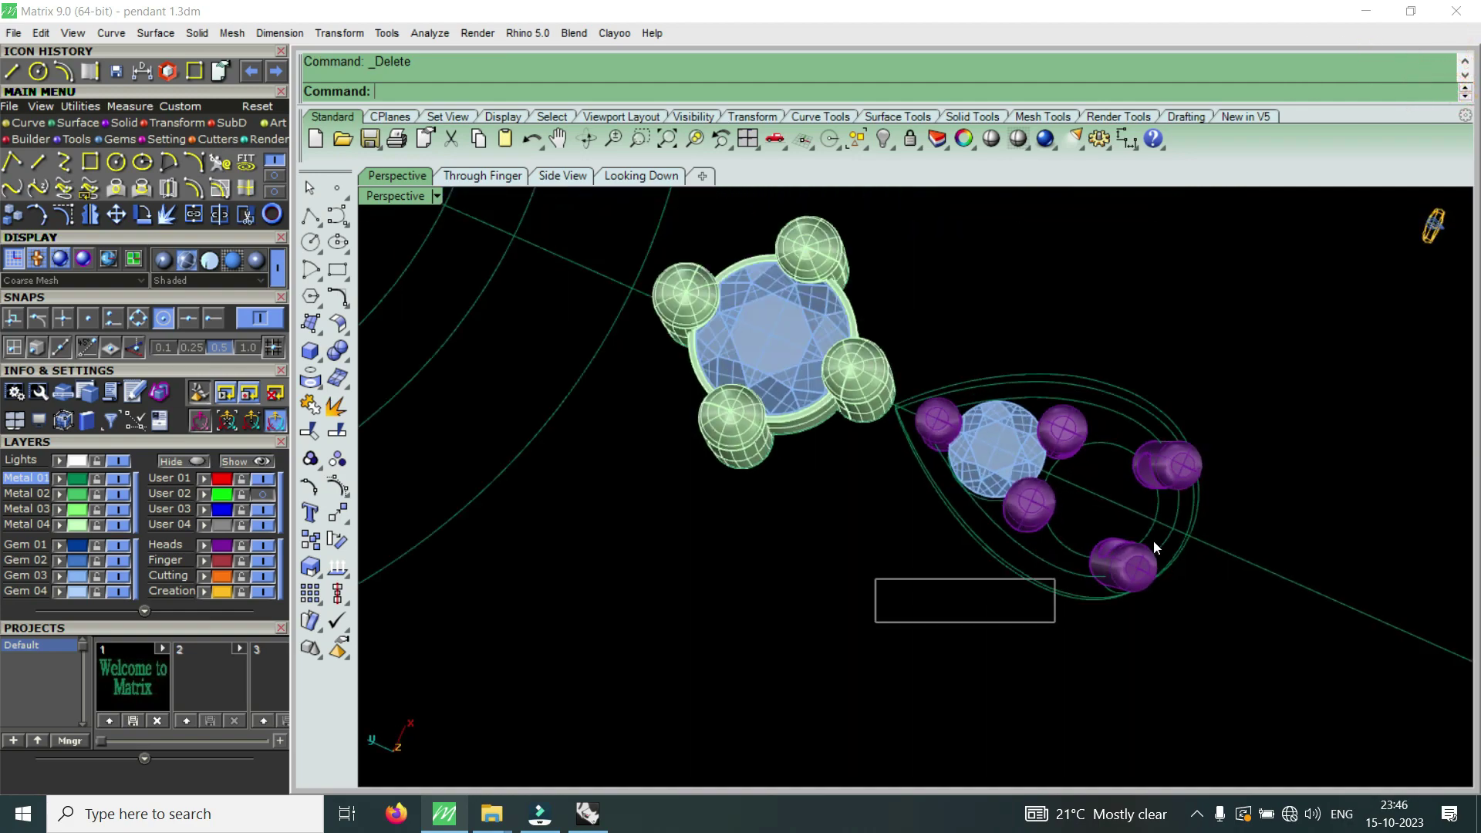
scroll(915, 395, up, 3)
scroll(901, 279, up, 2)
right_drag(900, 280, 906, 512)
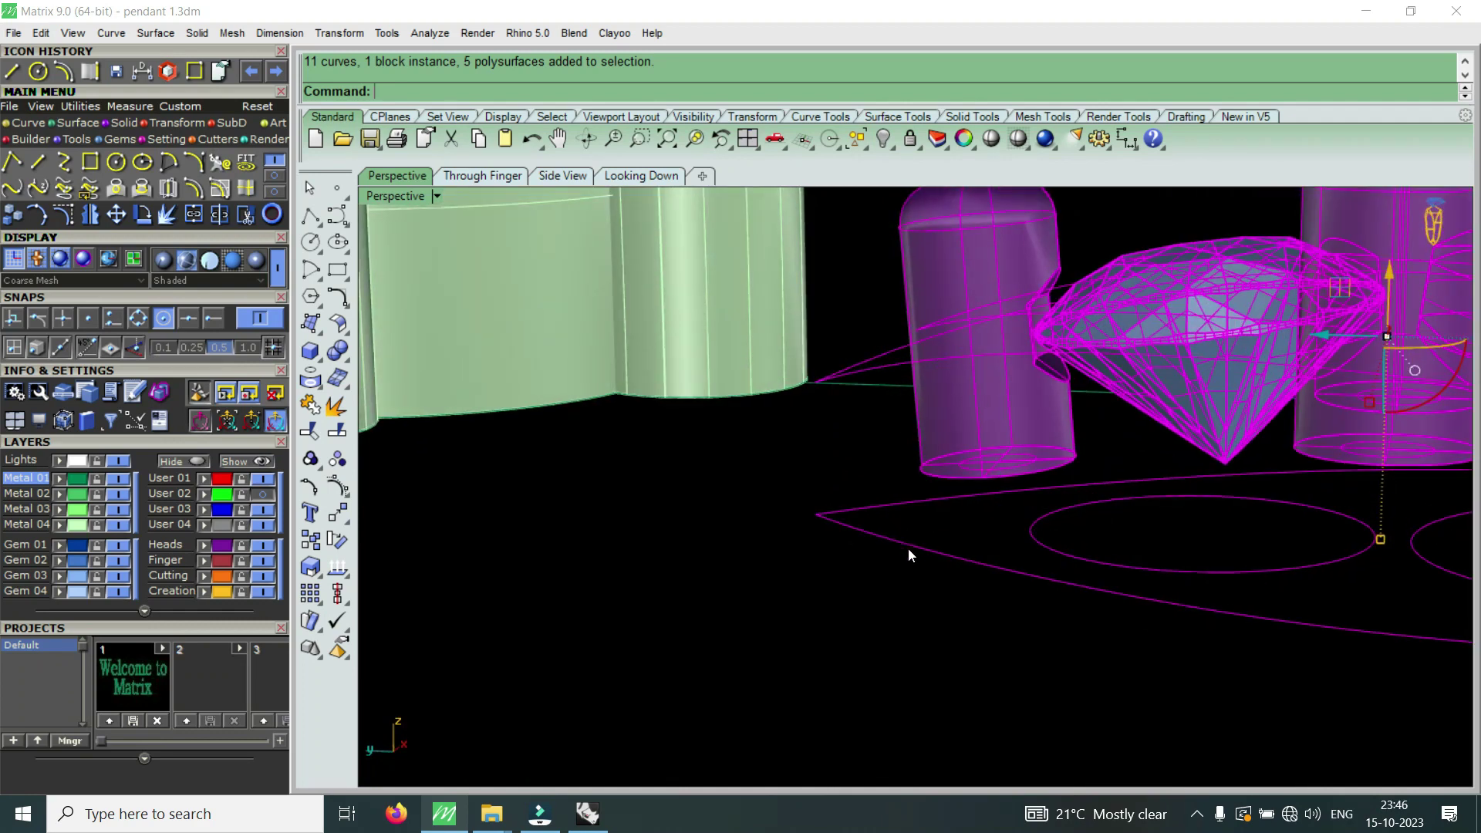
ctrl+click(909, 549)
scroll(910, 542, down, 2)
scroll(926, 532, down, 2)
ctrl+click(1113, 558)
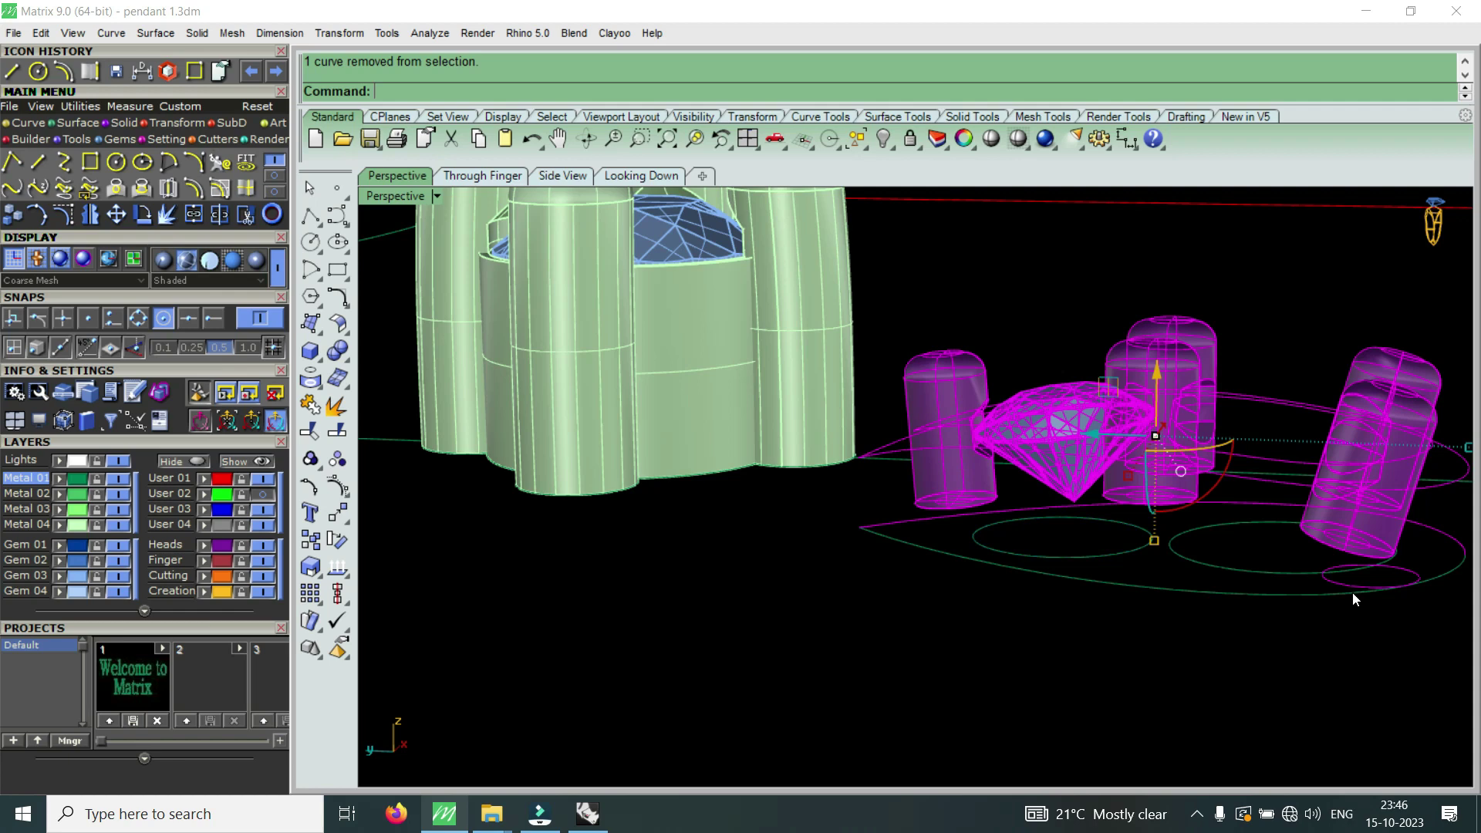
key(Delete)
mouse_move(1355, 586)
right_down()
mouse_move(1154, 578)
mouse_move(1040, 465)
mouse_move(944, 583)
right_up()
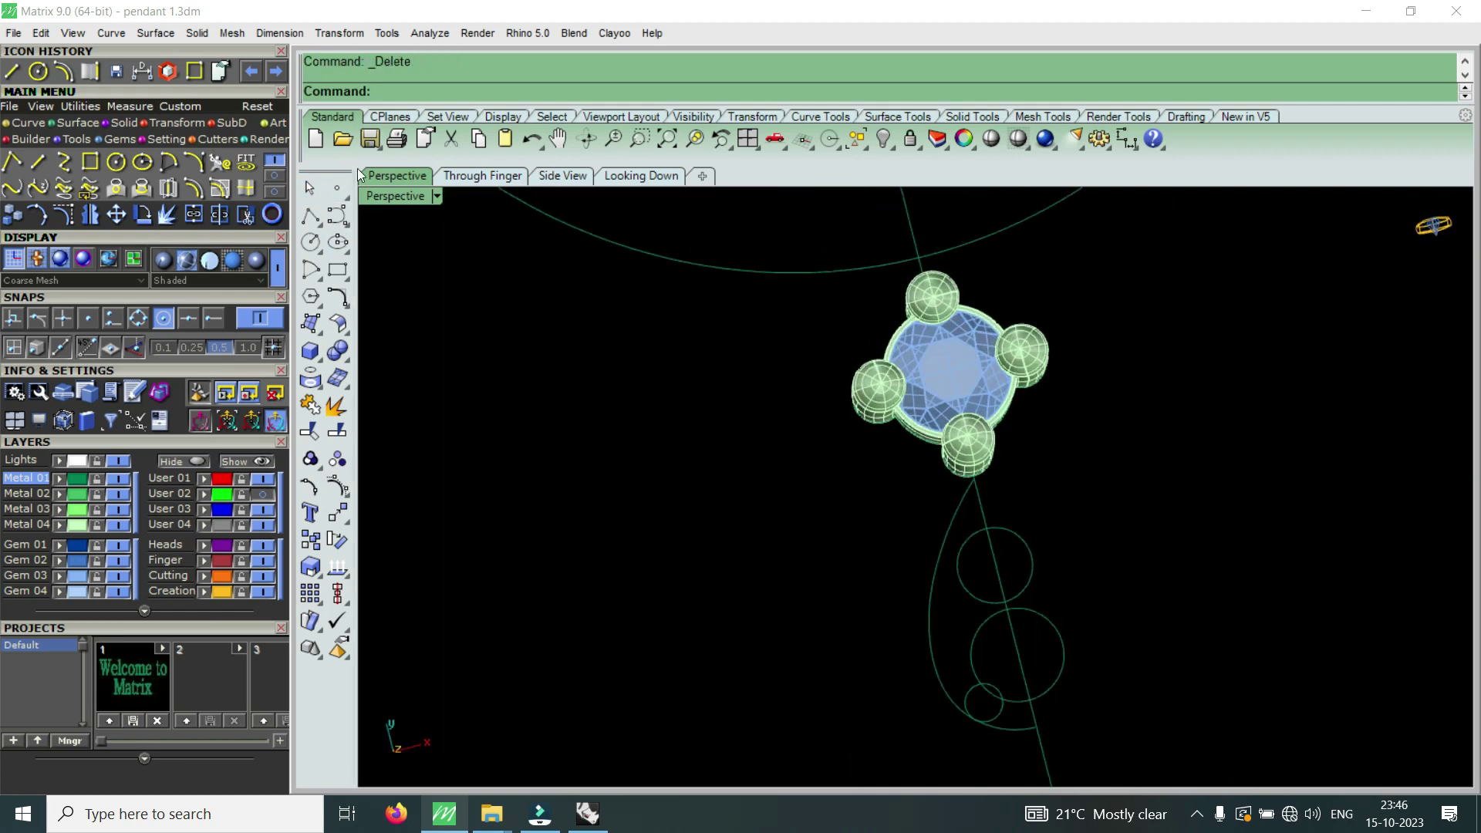
double_click(386, 198)
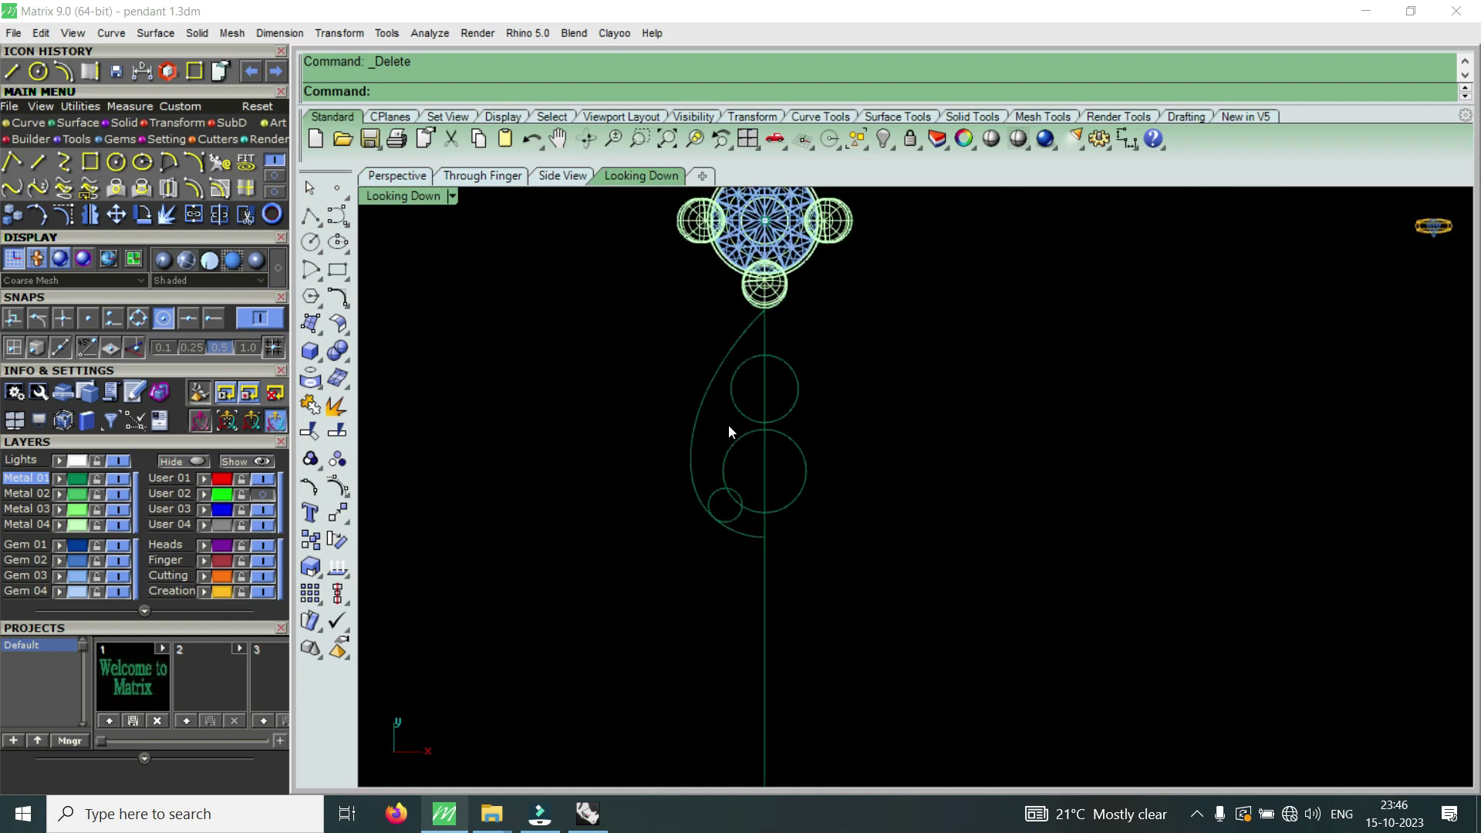
- Turn on the left arc's control points and drag two of them to reshape it
scroll(728, 425, up, 3)
click(680, 415)
scroll(717, 463, down, 1)
scroll(729, 476, up, 1)
scroll(709, 494, down, 1)
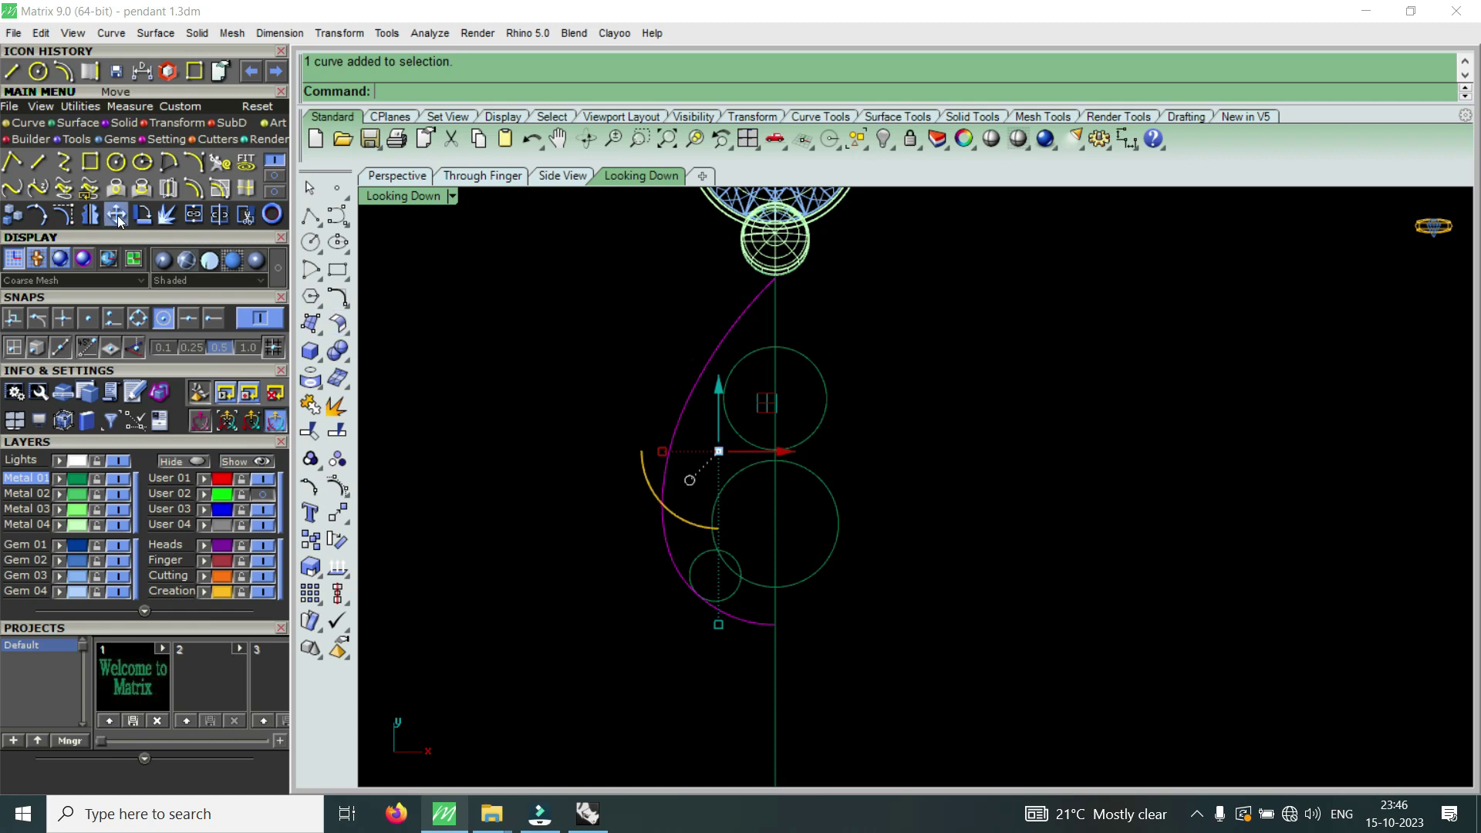
key(F10)
click(664, 584)
scroll(706, 598, up, 1)
drag(648, 446, 589, 370)
drag(688, 410, 702, 415)
scroll(726, 440, down, 2)
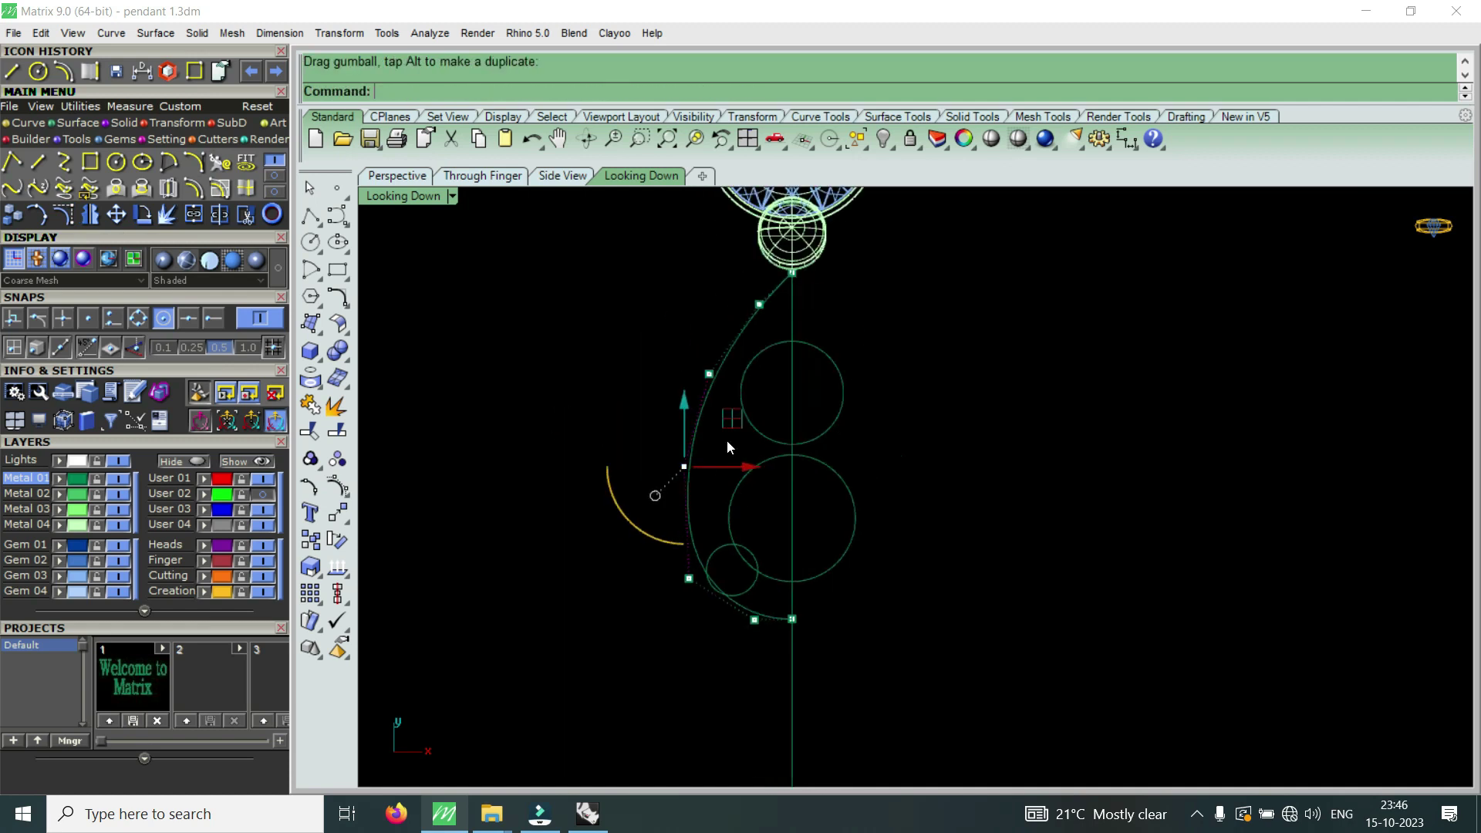
click(709, 373)
scroll(766, 396, up, 1)
drag(777, 401, 784, 432)
- Fine-tune the arc's top and lower control points with small left and right nudges
scroll(780, 445, down, 2)
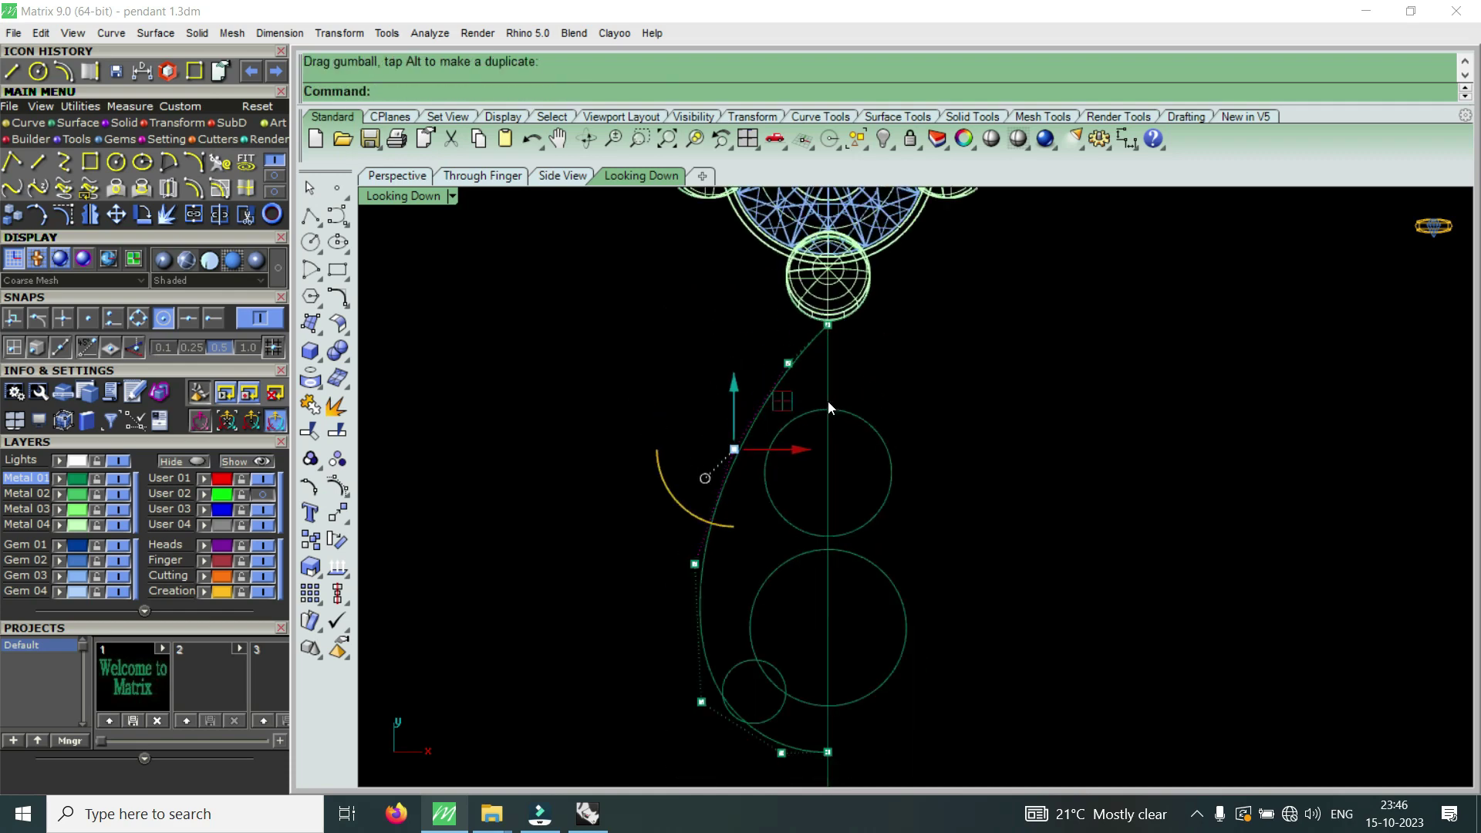
scroll(827, 402, down, 2)
scroll(799, 364, up, 2)
scroll(799, 364, up, 2)
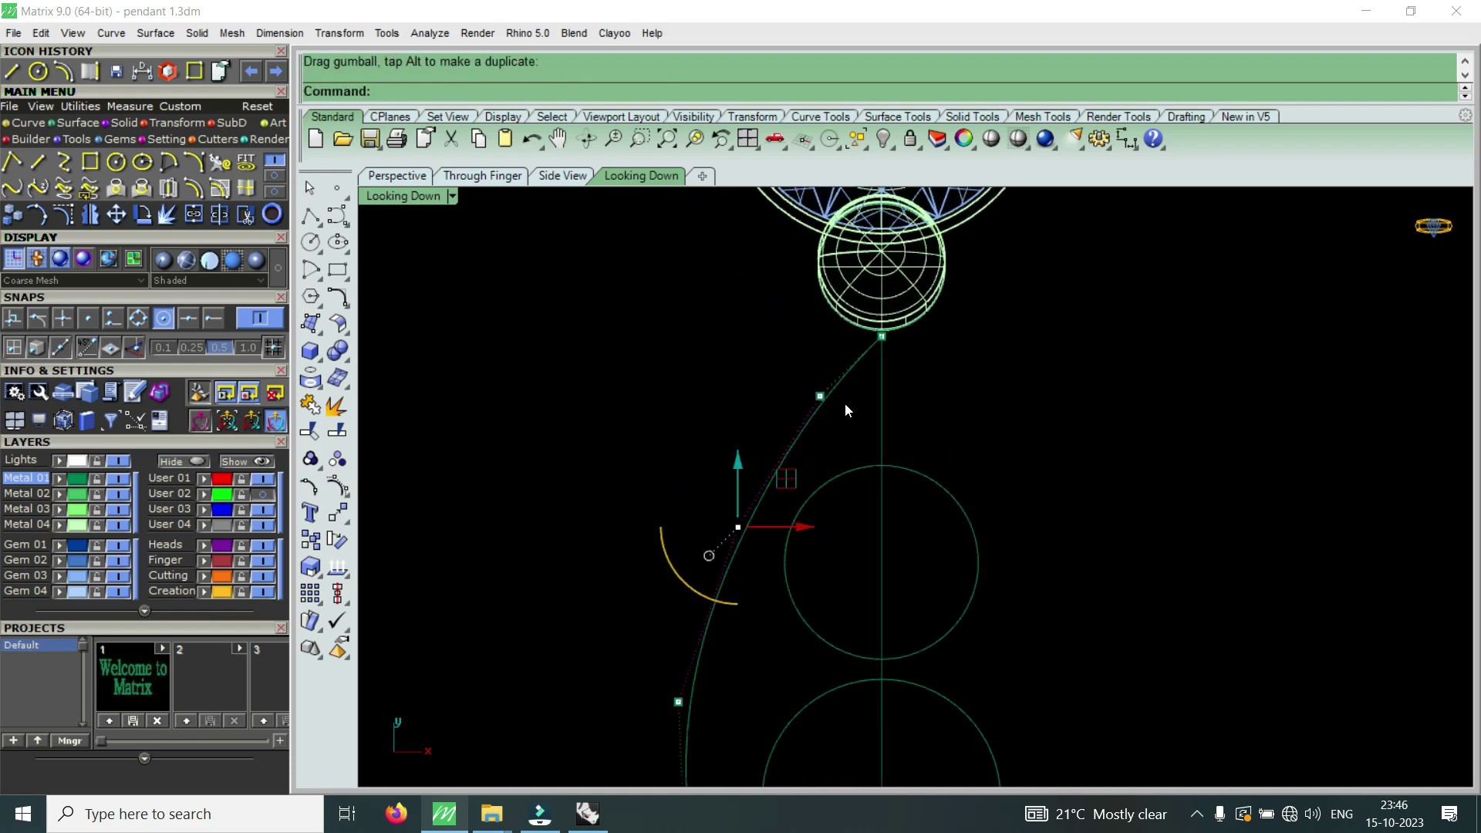
scroll(852, 355, up, 2)
click(905, 329)
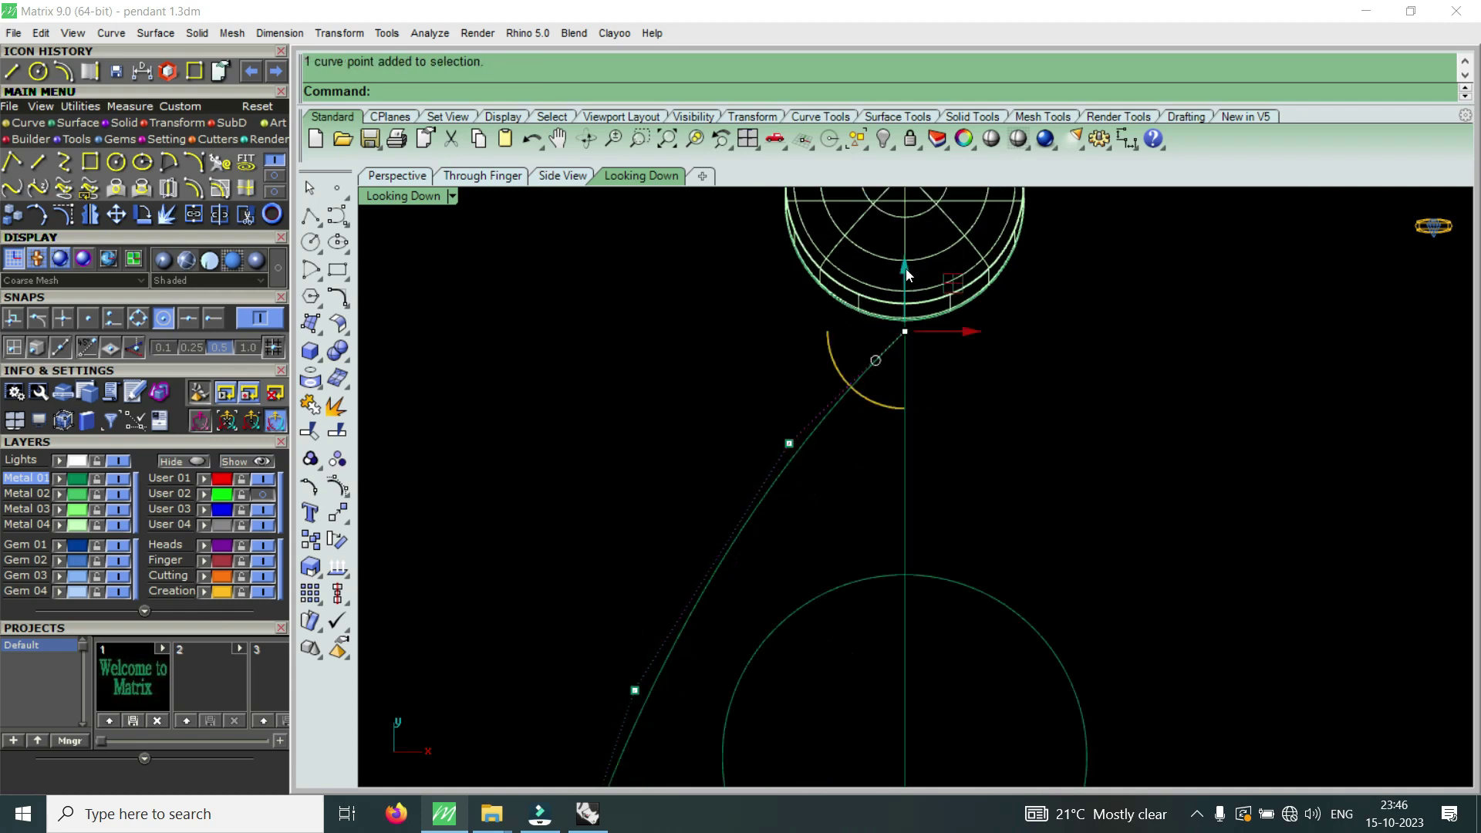
scroll(855, 344, down, 2)
scroll(848, 392, down, 1)
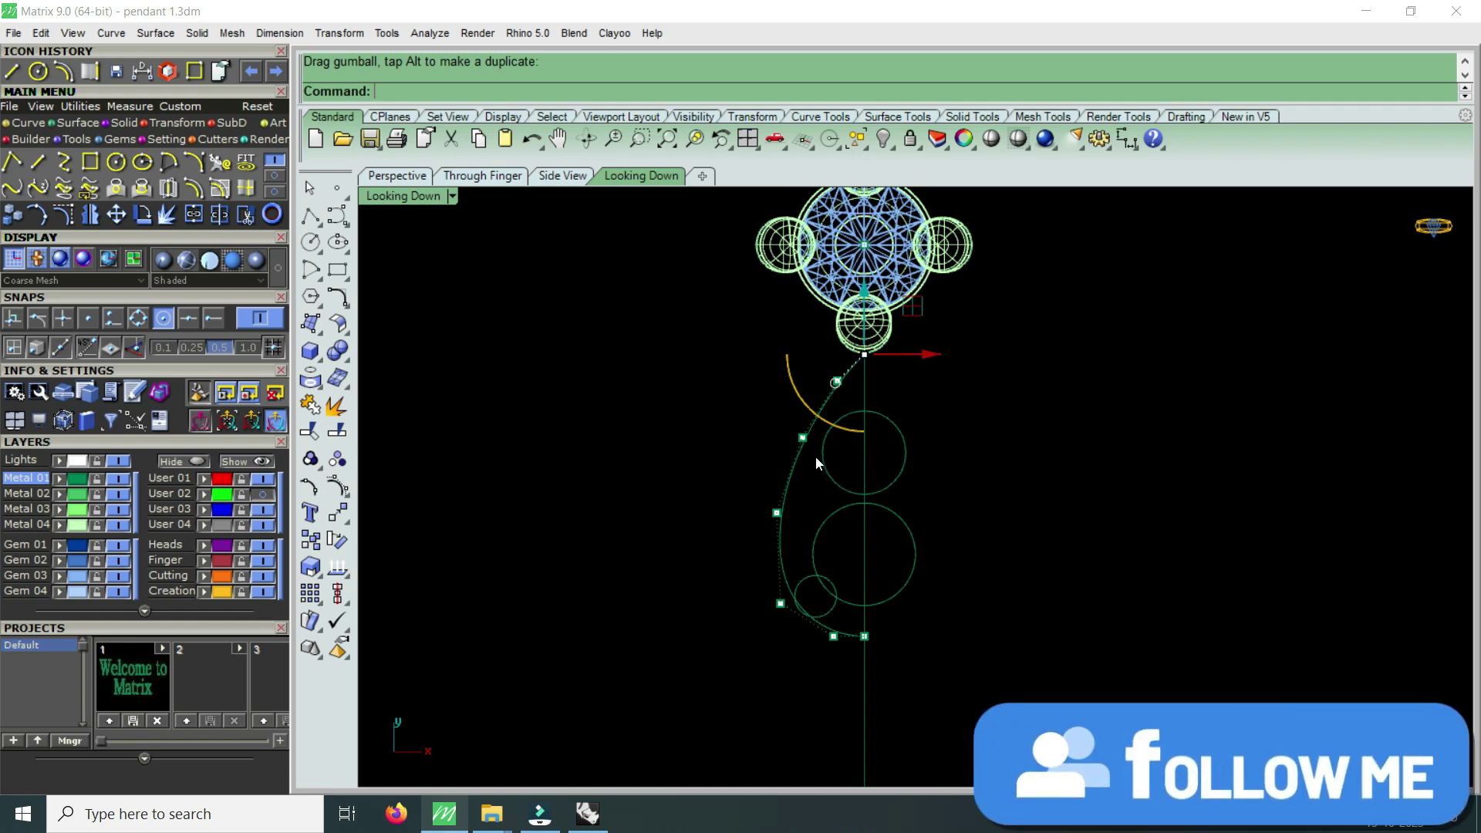
scroll(785, 430, up, 2)
mouse_move(770, 422)
mouse_down()
mouse_move(822, 462)
mouse_move(864, 446)
mouse_up()
scroll(857, 436, up, 1)
mouse_move(832, 312)
mouse_down()
mouse_move(879, 359)
mouse_move(941, 340)
mouse_up()
mouse_move(718, 381)
mouse_down()
mouse_move(804, 452)
mouse_move(846, 446)
mouse_up()
scroll(833, 488, down, 2)
scroll(834, 489, down, 2)
scroll(807, 474, up, 3)
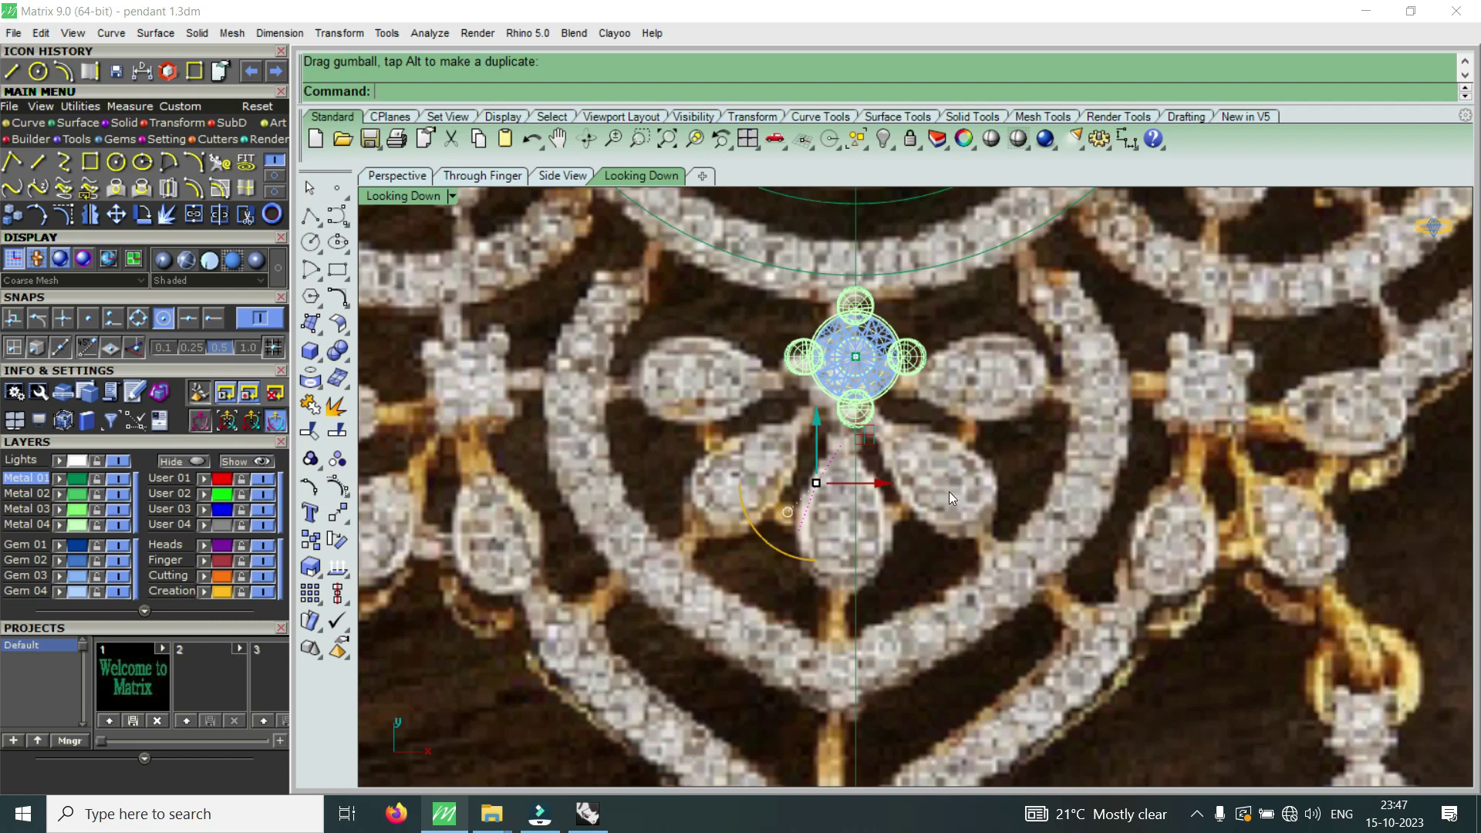
scroll(872, 497, down, 2)
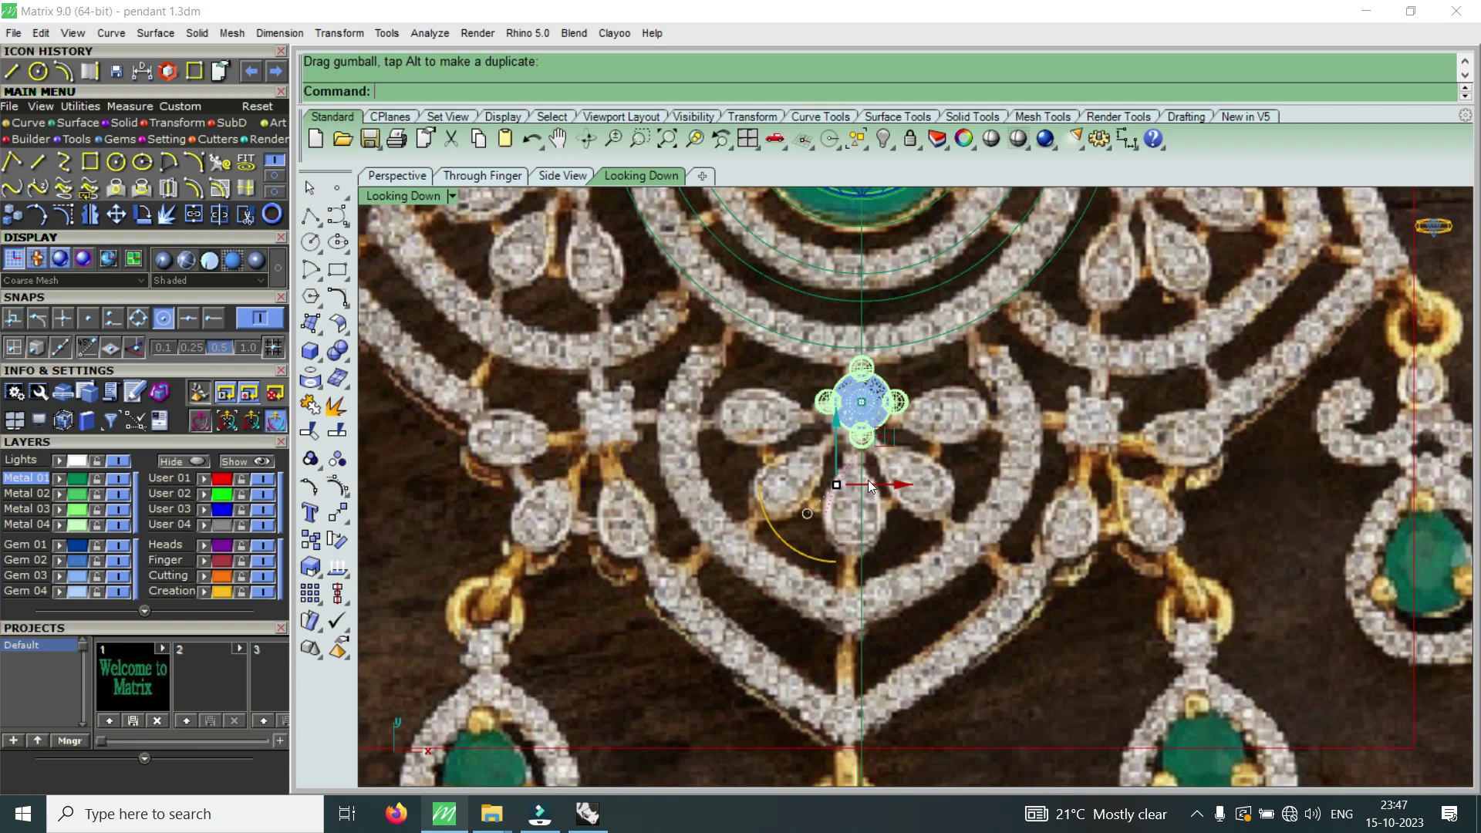
- Hide the reference photo and shift the left curve's control points right to wrap the circles
click(264, 495)
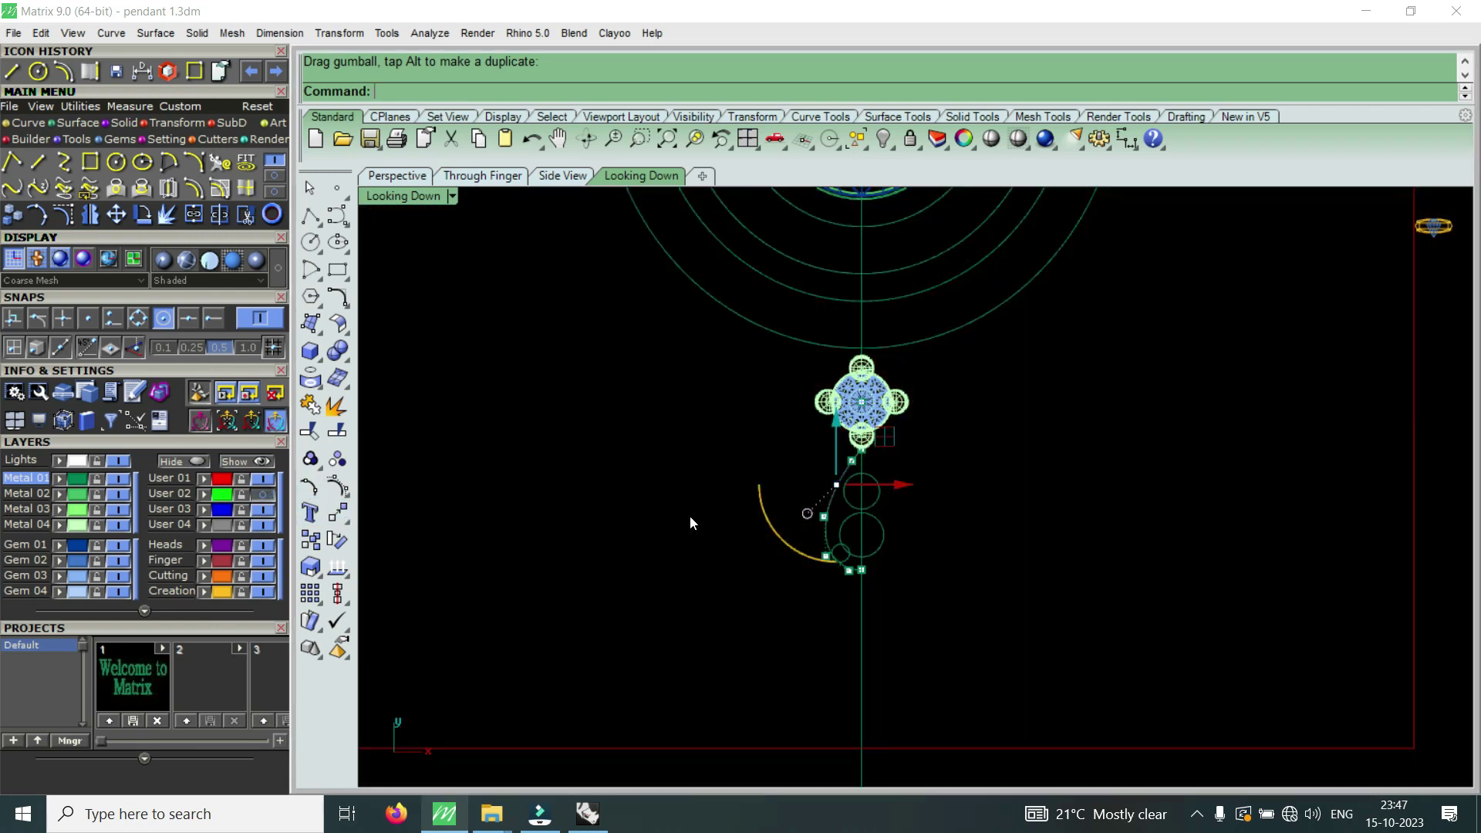
scroll(864, 463, up, 2)
scroll(860, 449, down, 2)
scroll(817, 580, up, 2)
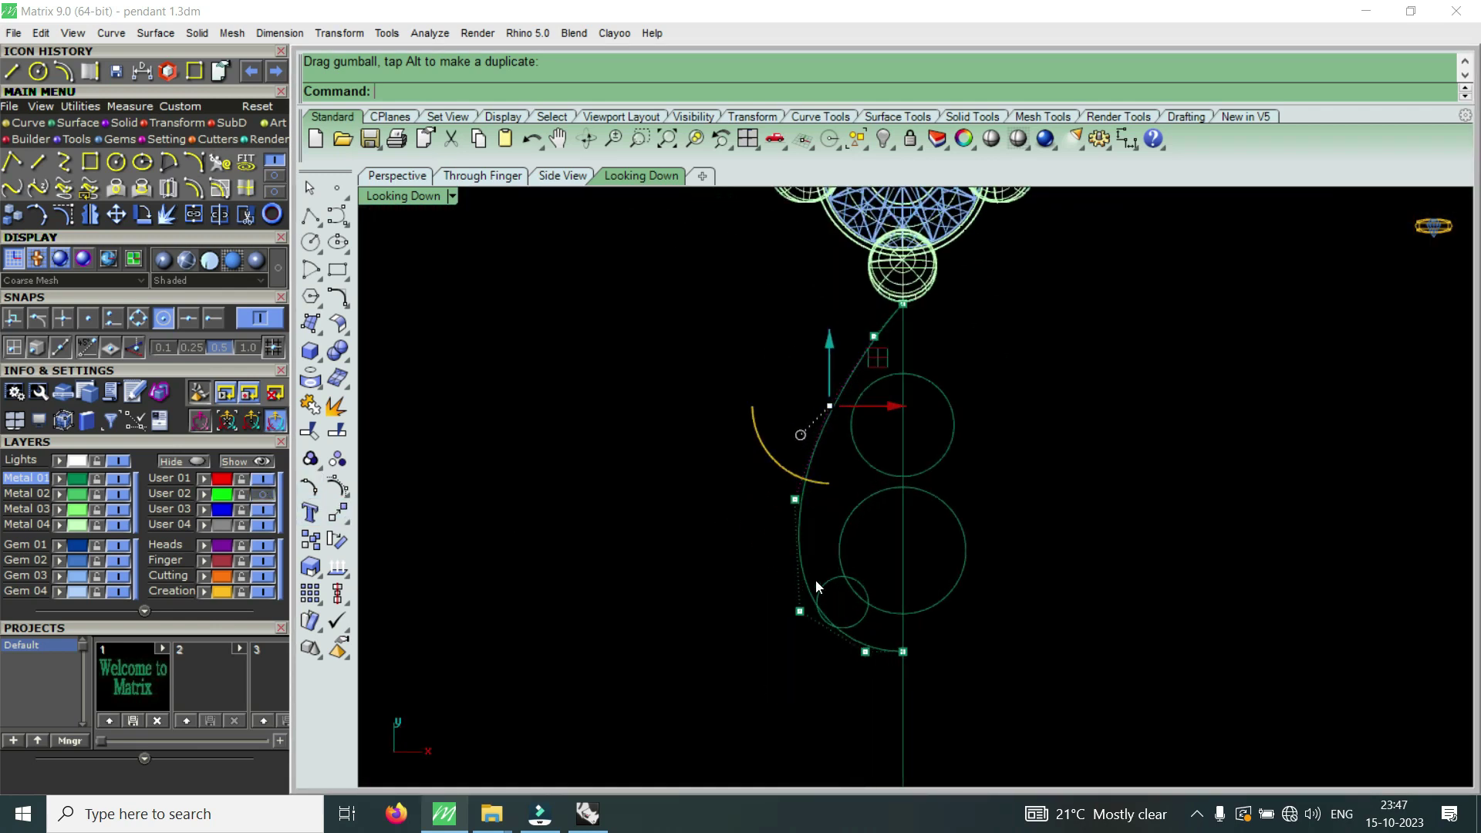
drag(678, 479, 821, 644)
scroll(822, 595, up, 1)
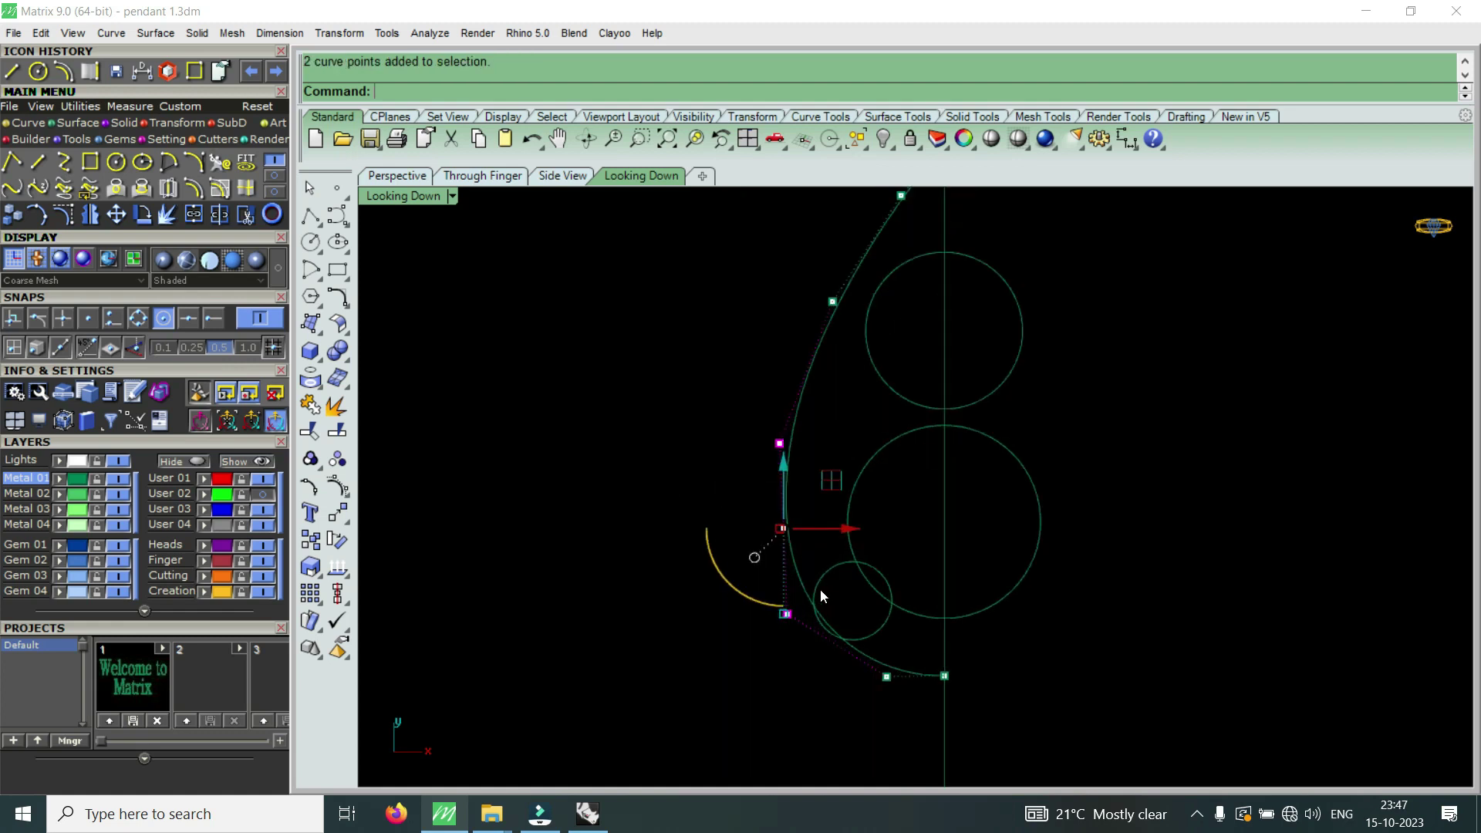
drag(849, 534, 850, 534)
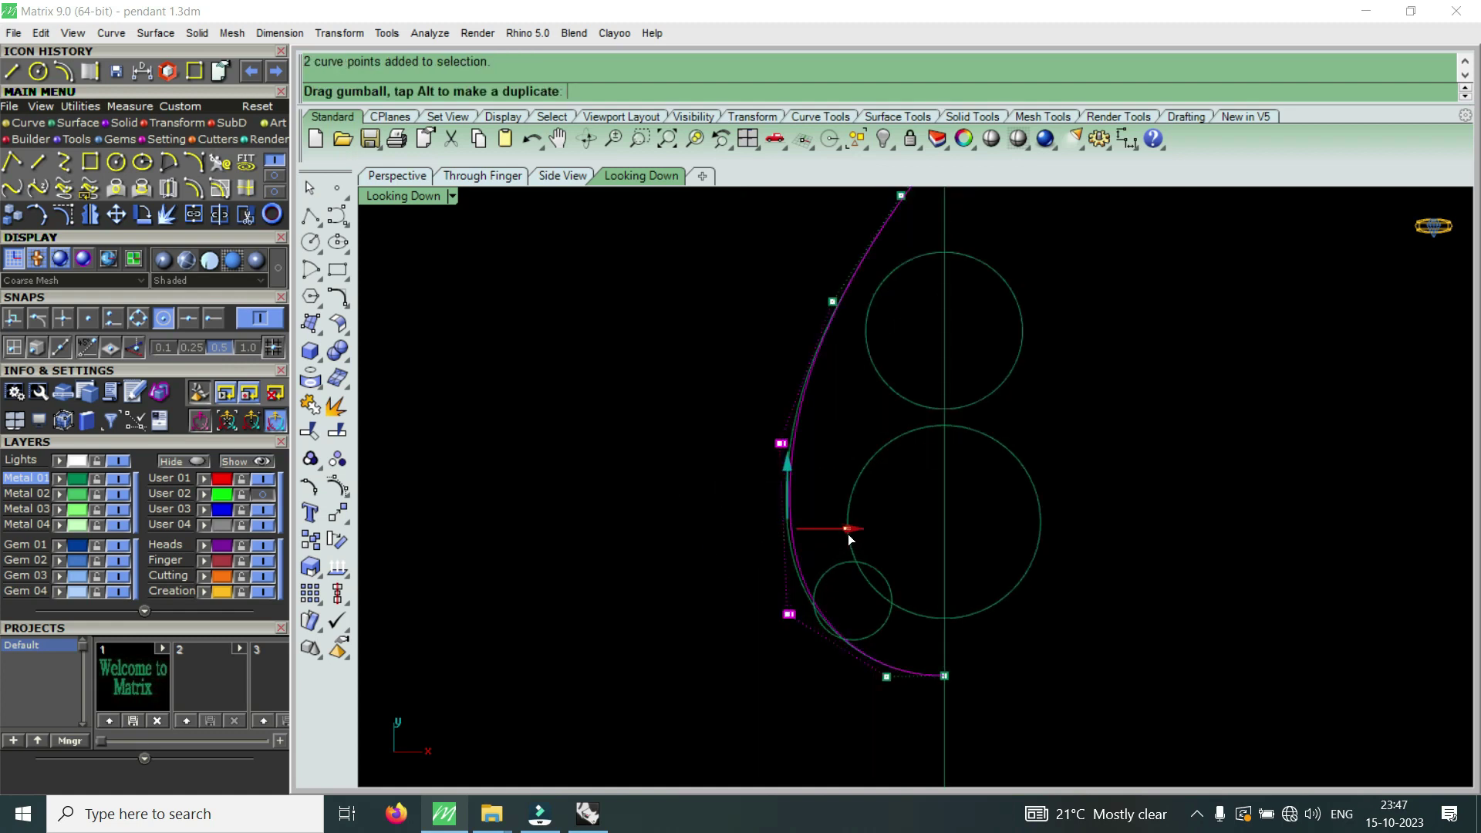
mouse_move(705, 321)
mouse_down()
mouse_move(810, 446)
mouse_move(849, 446)
mouse_up()
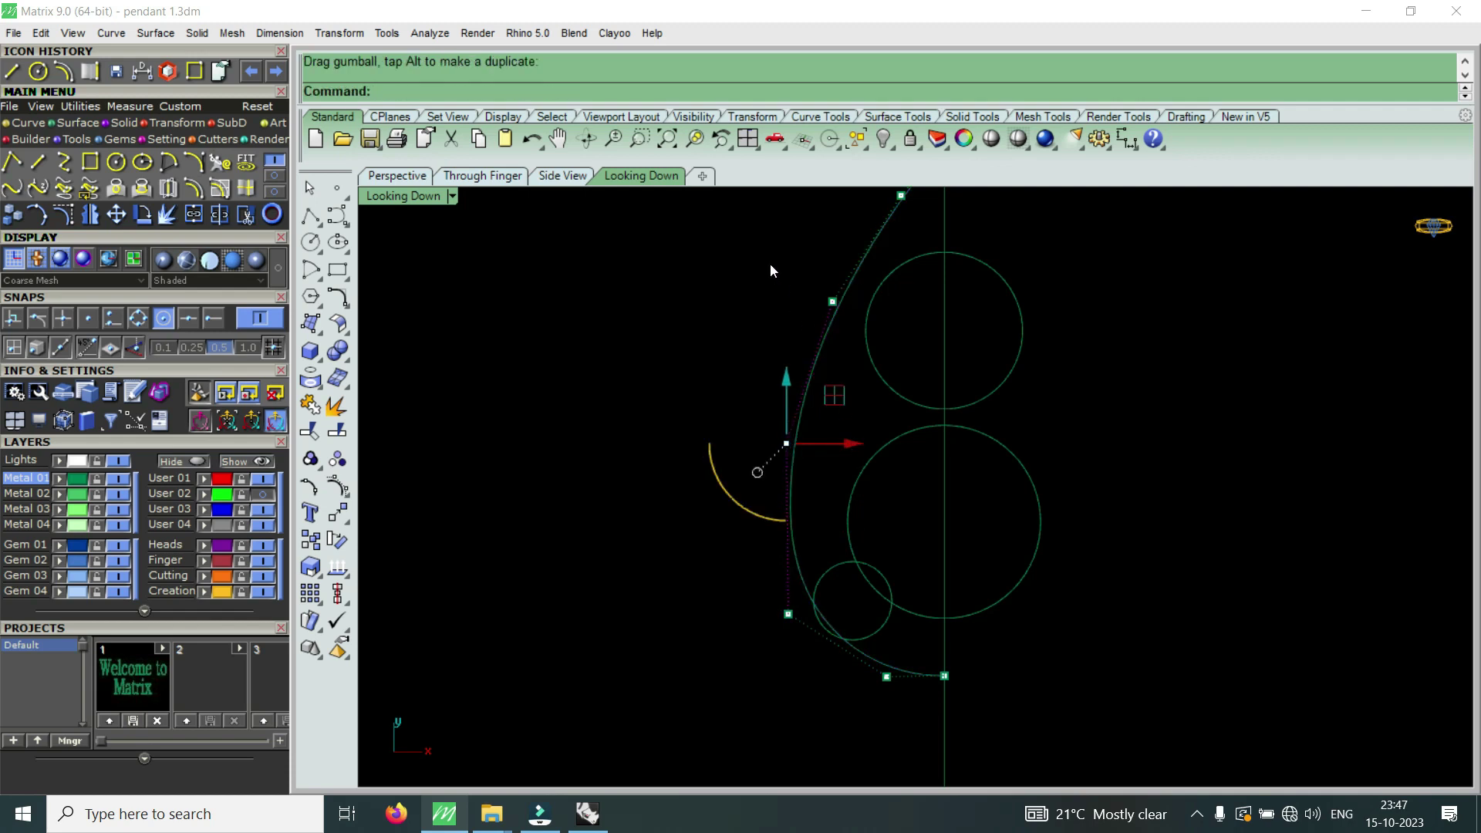
drag(770, 266, 864, 507)
drag(860, 378, 882, 378)
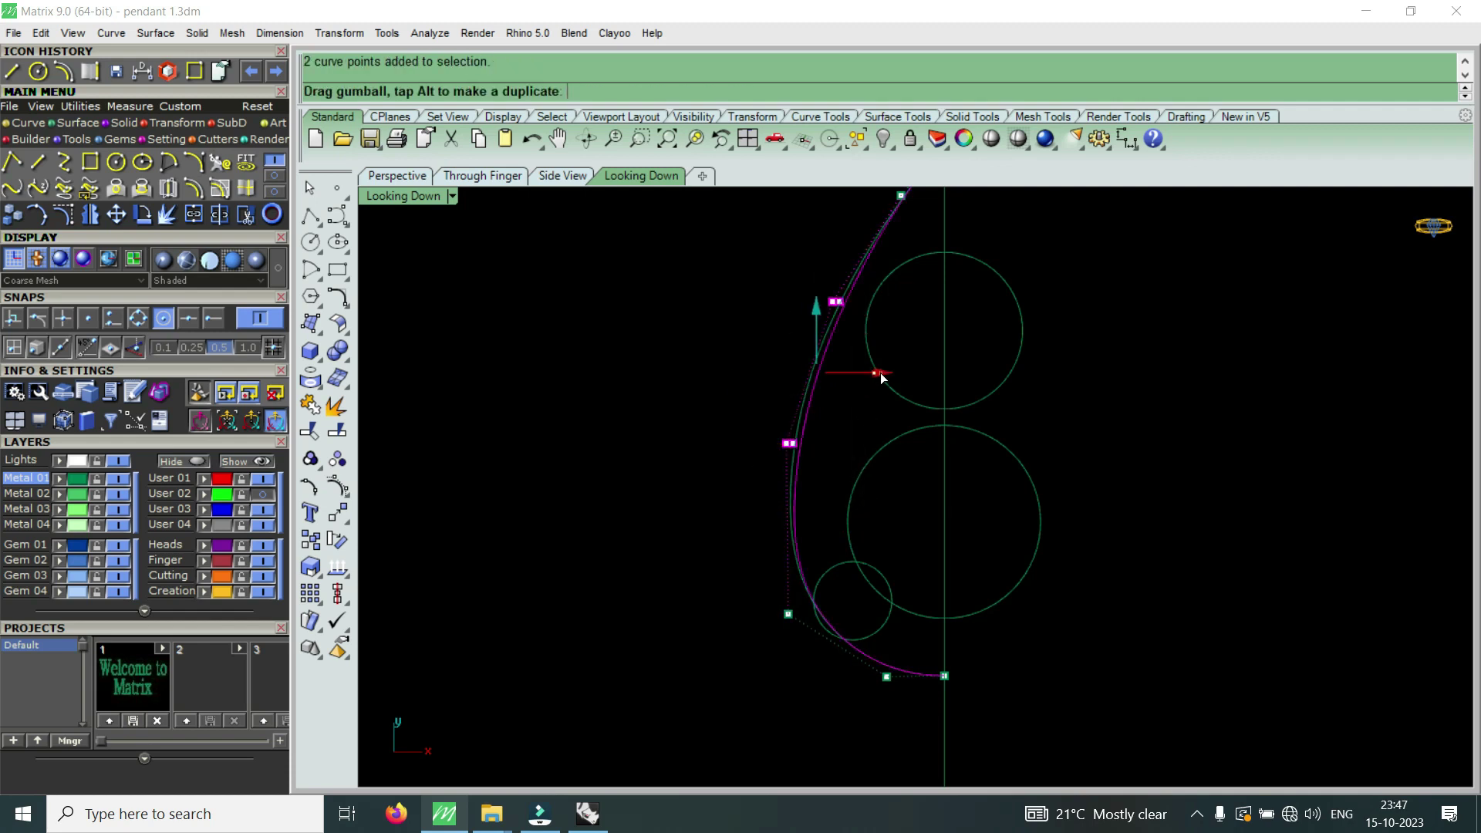
scroll(865, 446, down, 5)
scroll(875, 290, up, 2)
scroll(875, 289, up, 2)
click(899, 318)
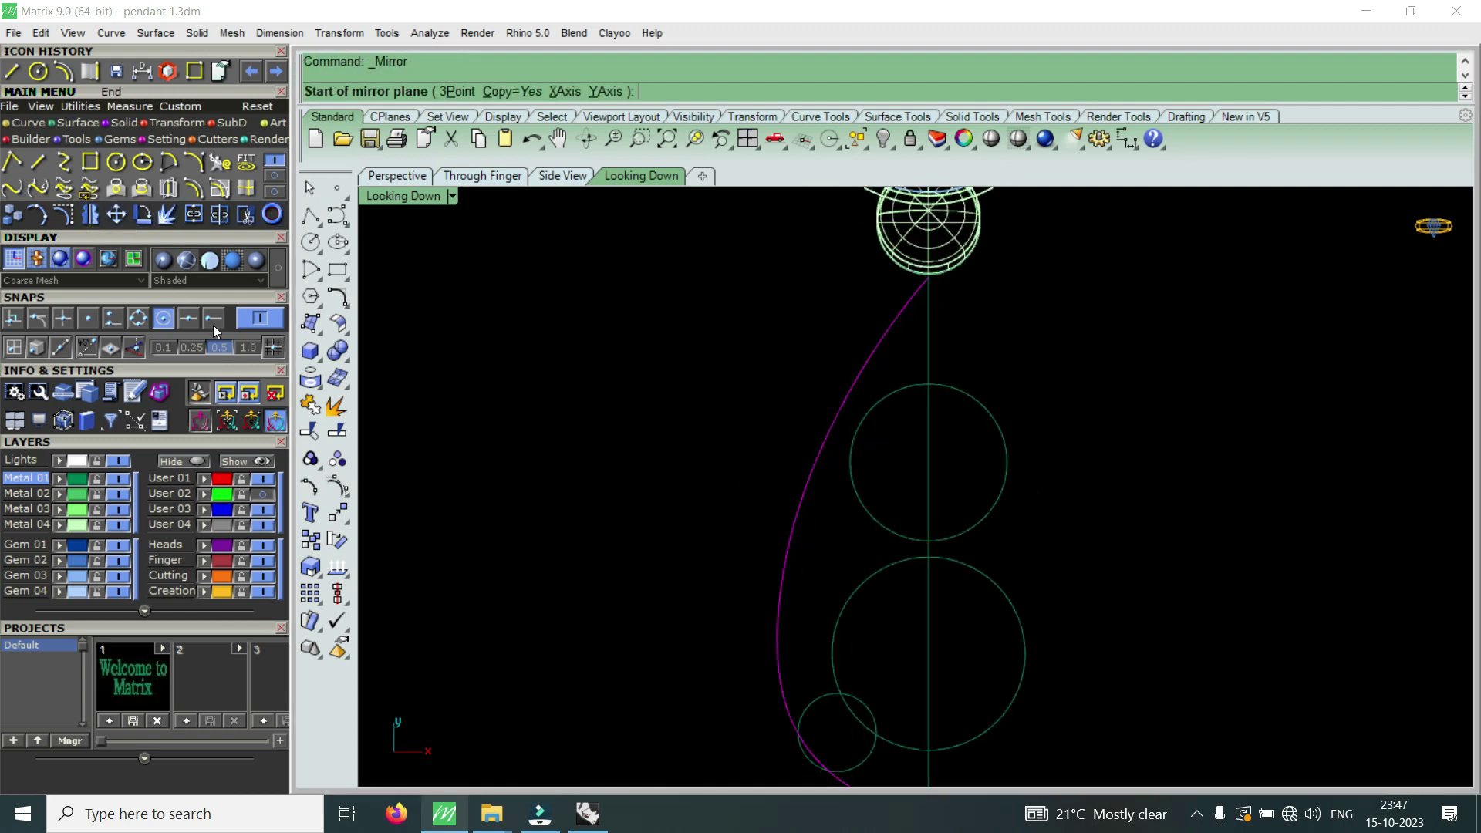
- Mirror the half curve across the centre line's top and bottom points to close the teardrop
click(930, 279)
scroll(934, 281, down, 3)
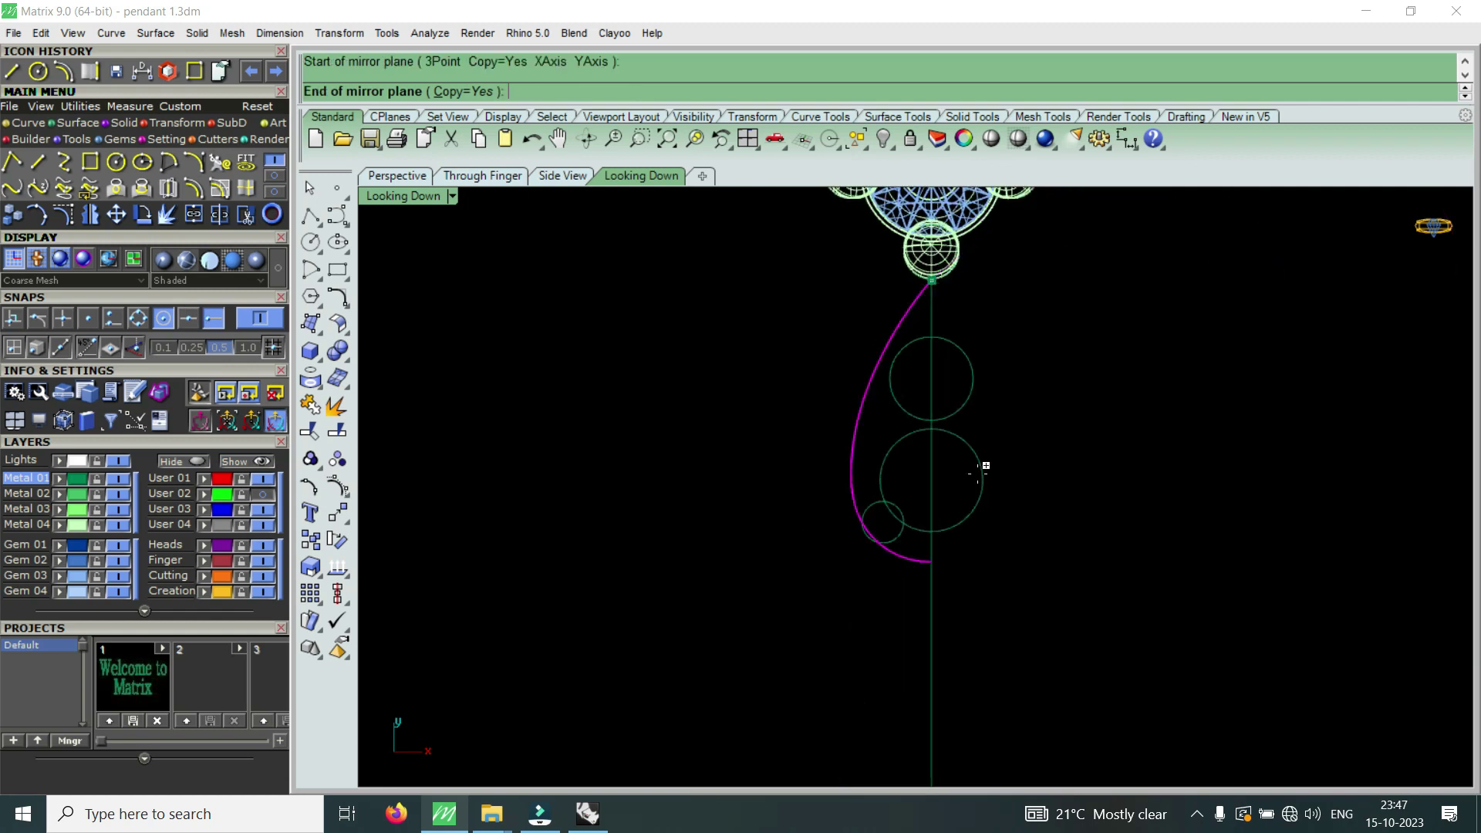
click(971, 559)
scroll(969, 325, up, 3)
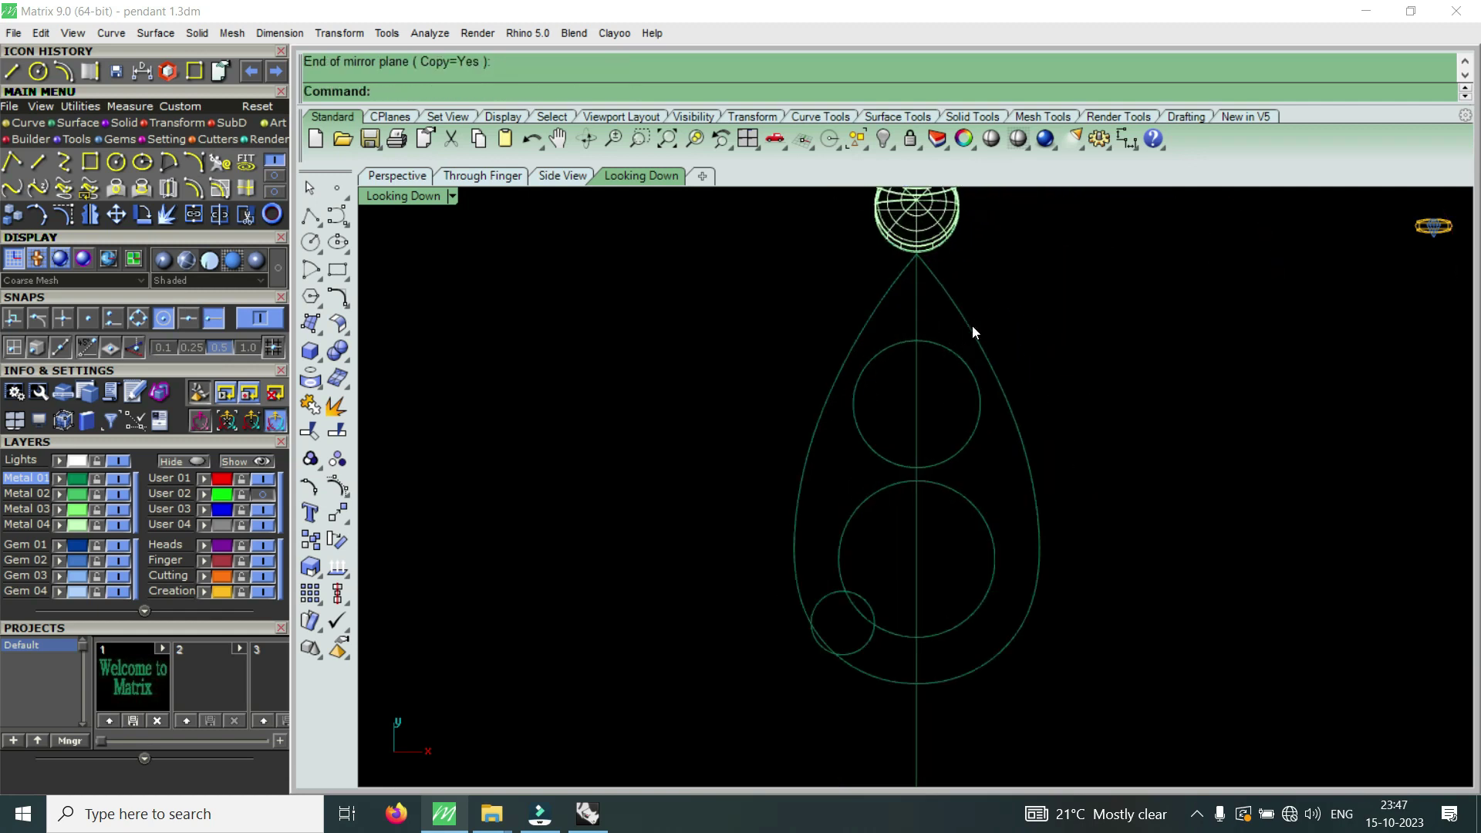
click(880, 303)
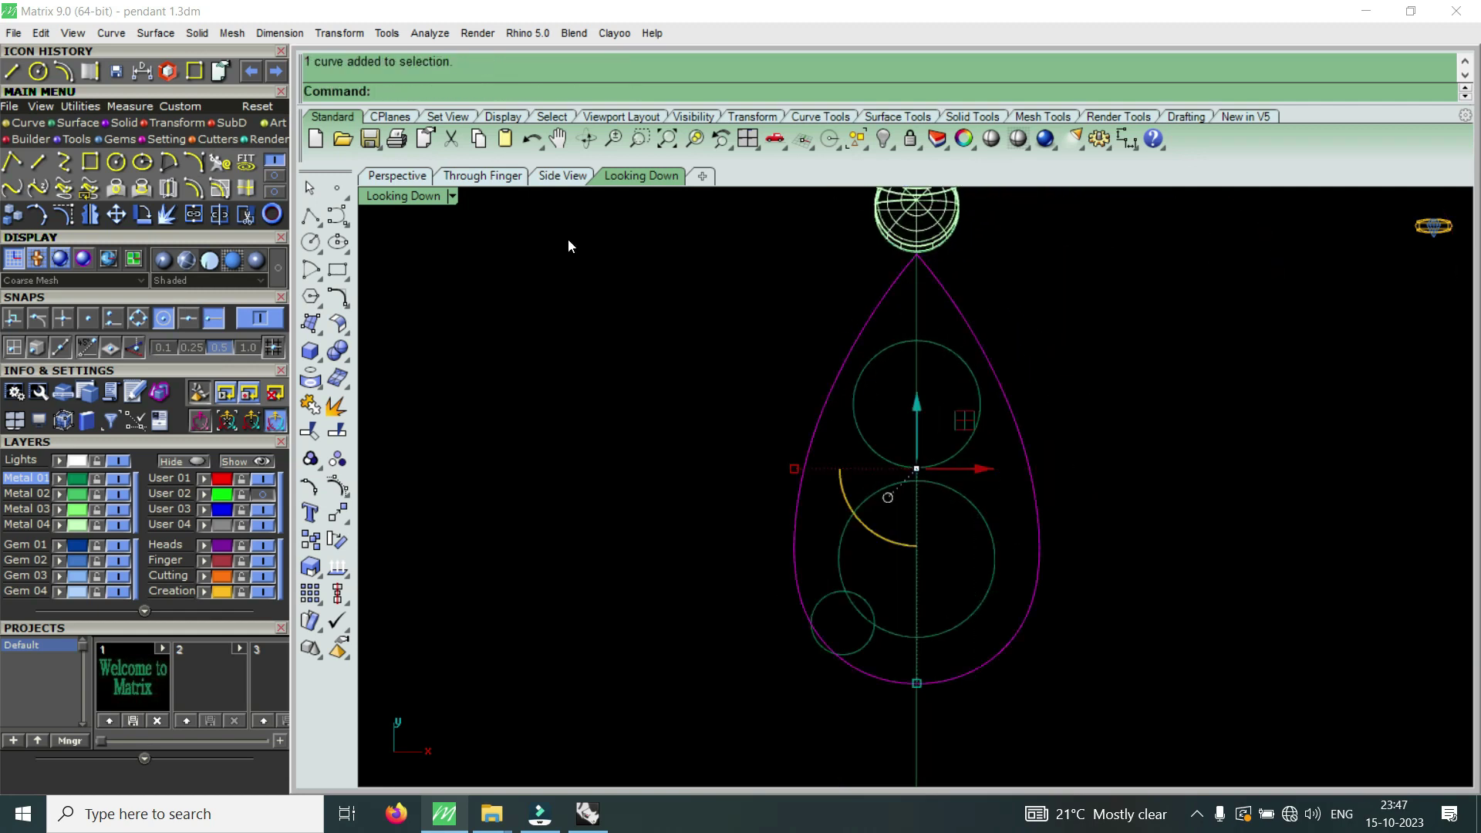
- Restore the four-view layout and orbit the perspective view to check the outline
double_click(418, 197)
mouse_move(1154, 345)
right_down()
mouse_move(1286, 264)
mouse_move(1281, 293)
right_up()
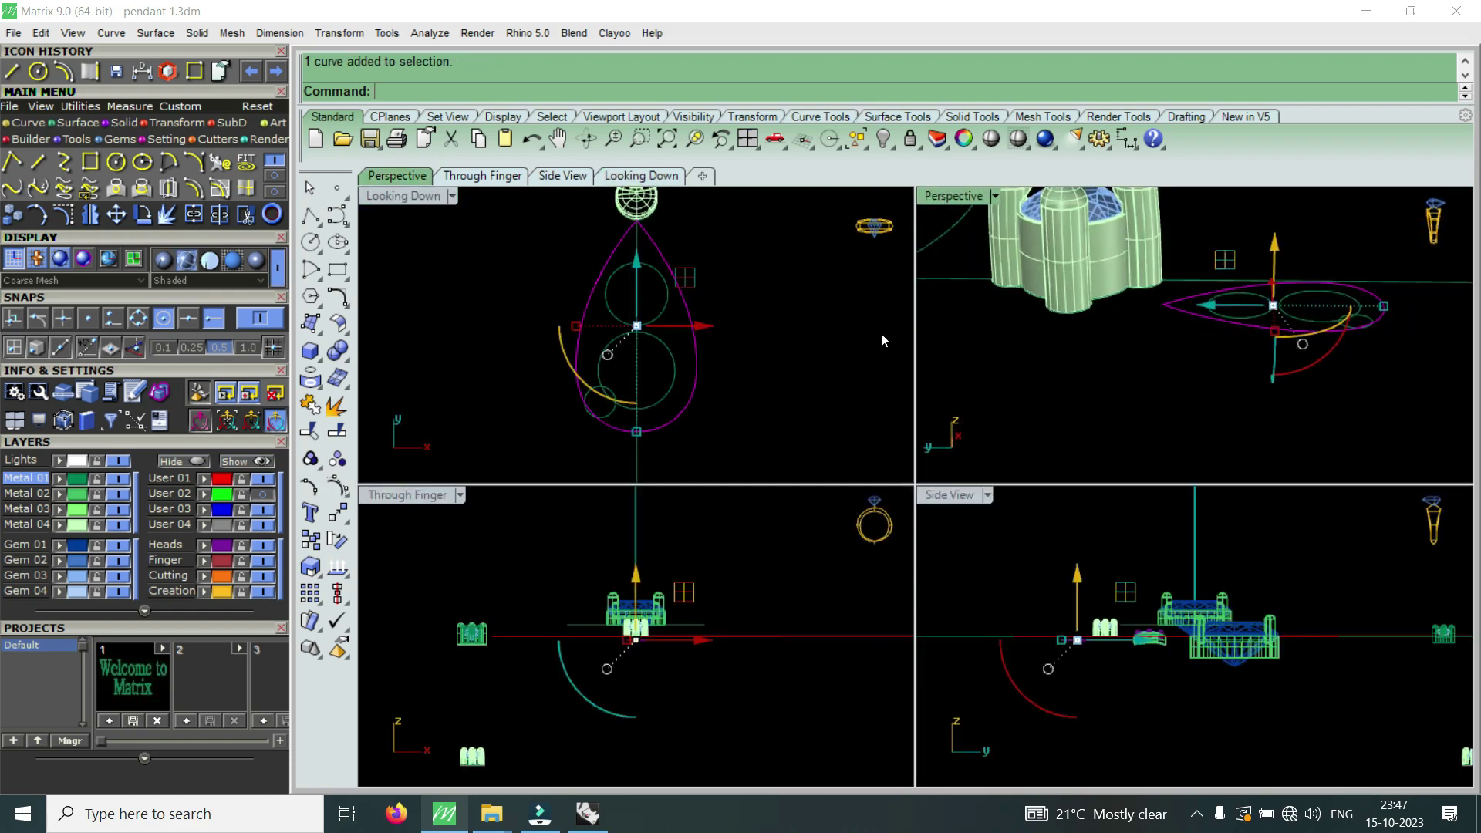
key(Escape)
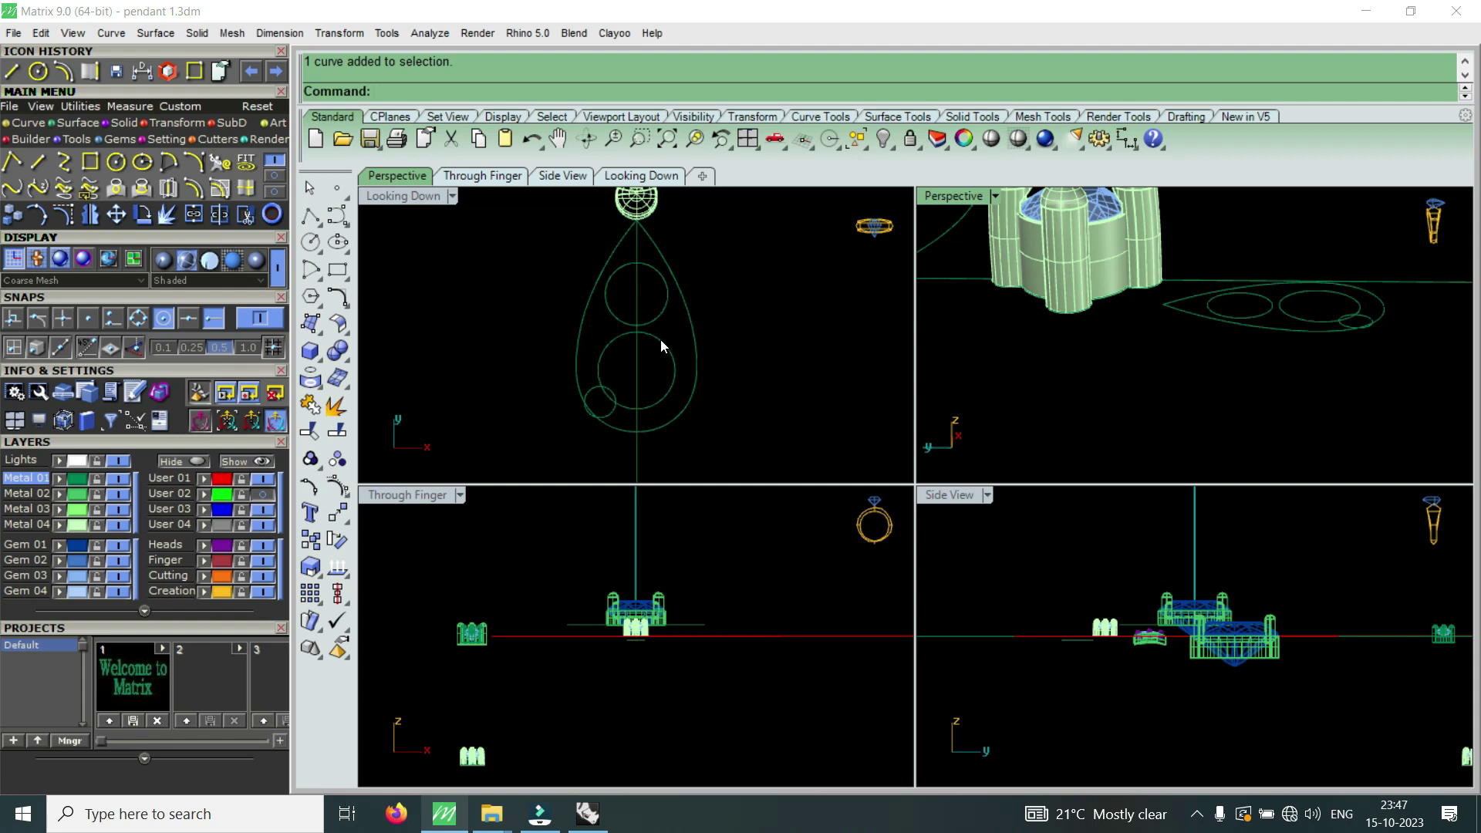
scroll(648, 417, up, 3)
scroll(687, 394, down, 3)
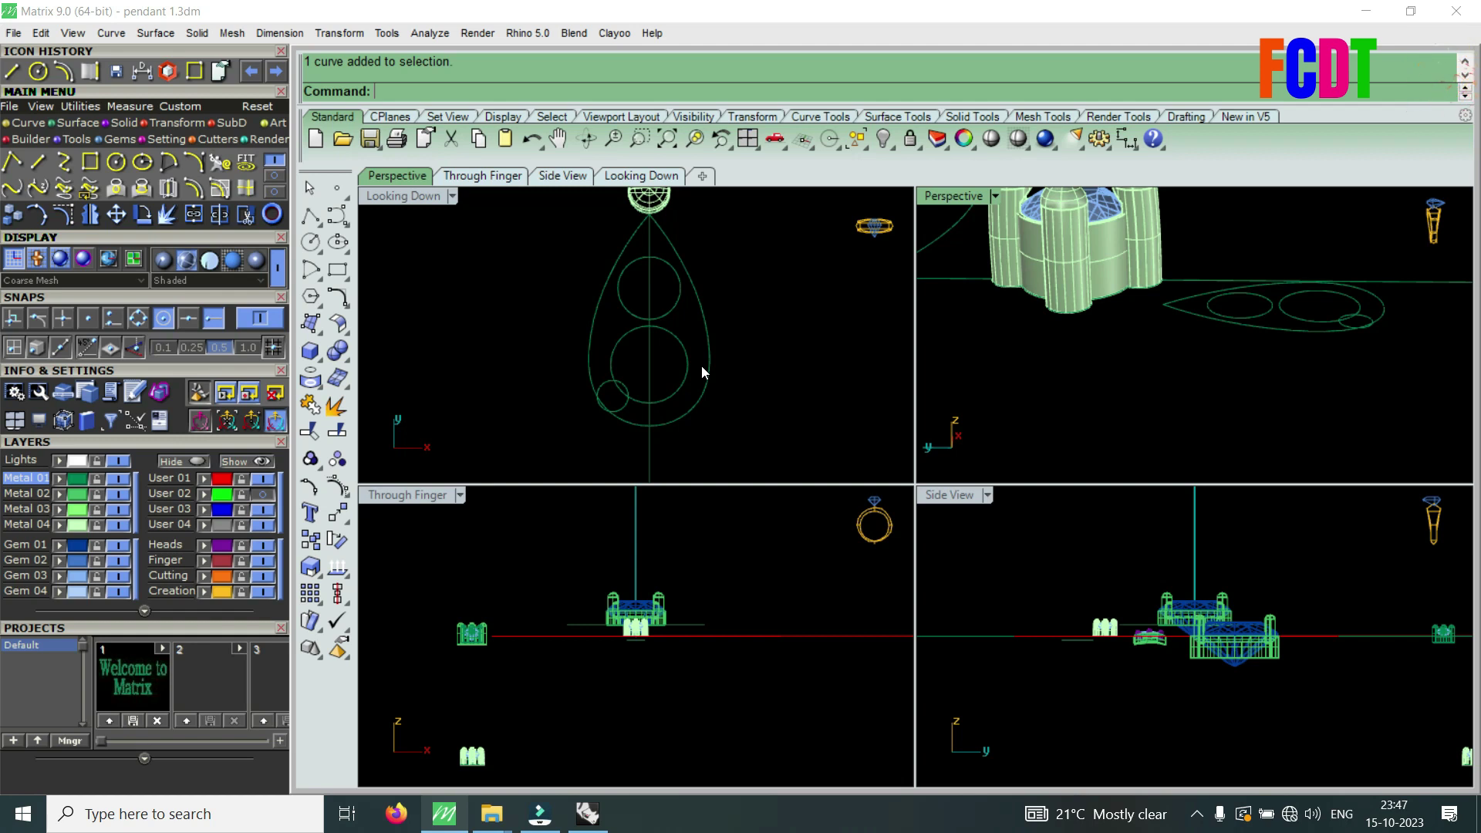
text(P)
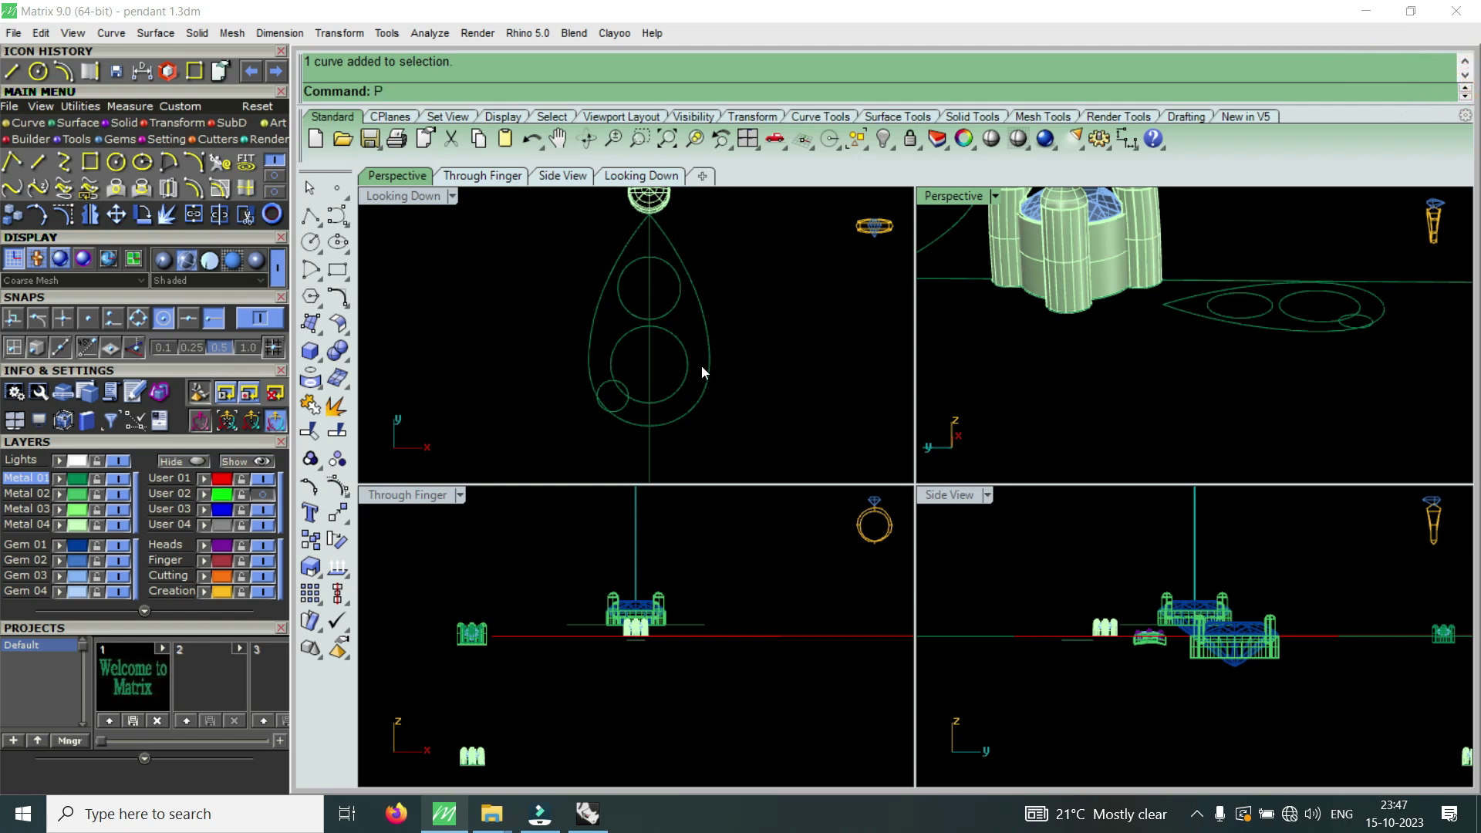
text(a)
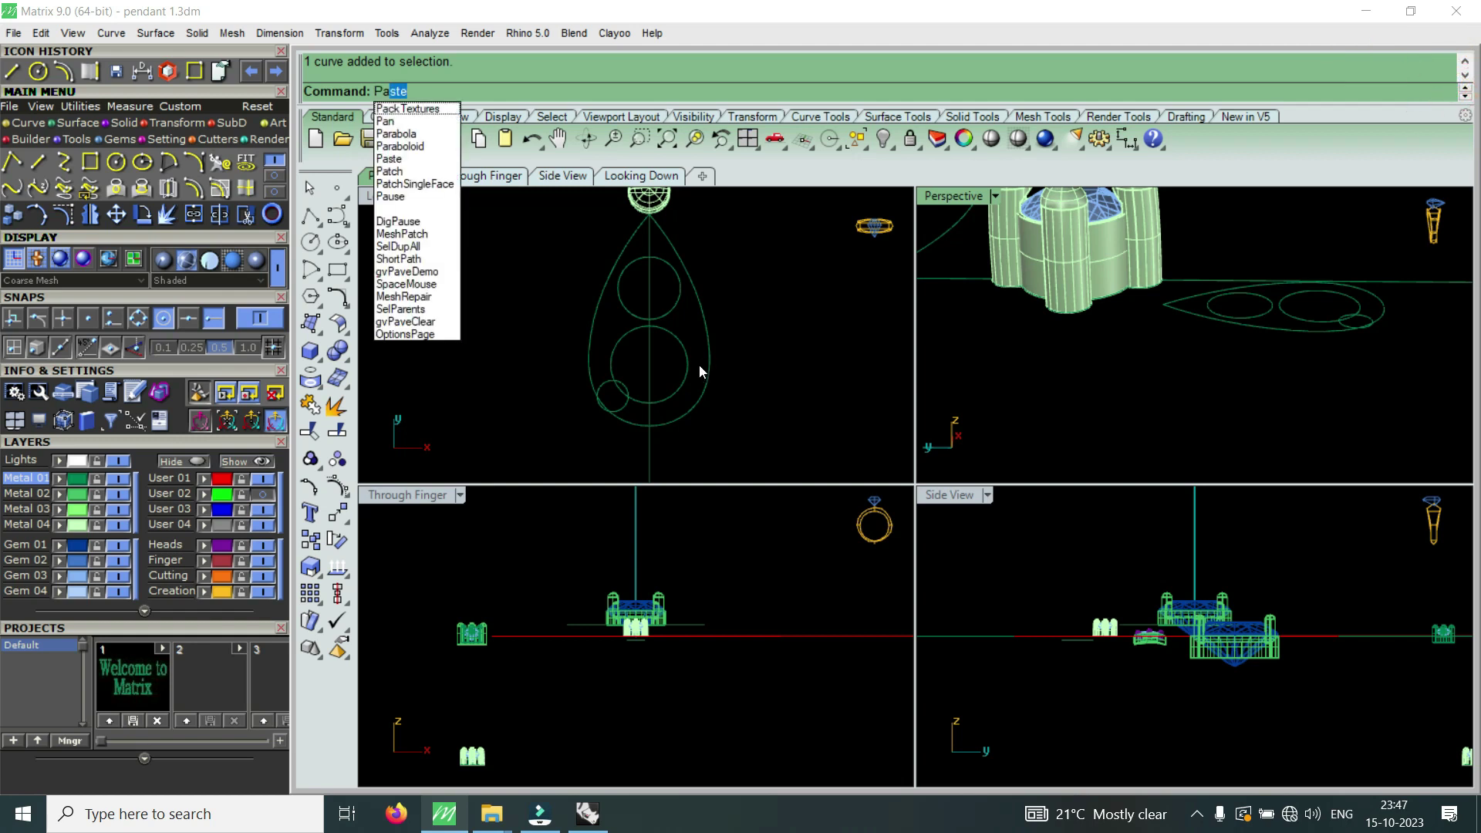
- Cancel the partial command, maximize the top view, and delete the small lower-left circle
key(Escape)
key(Escape)
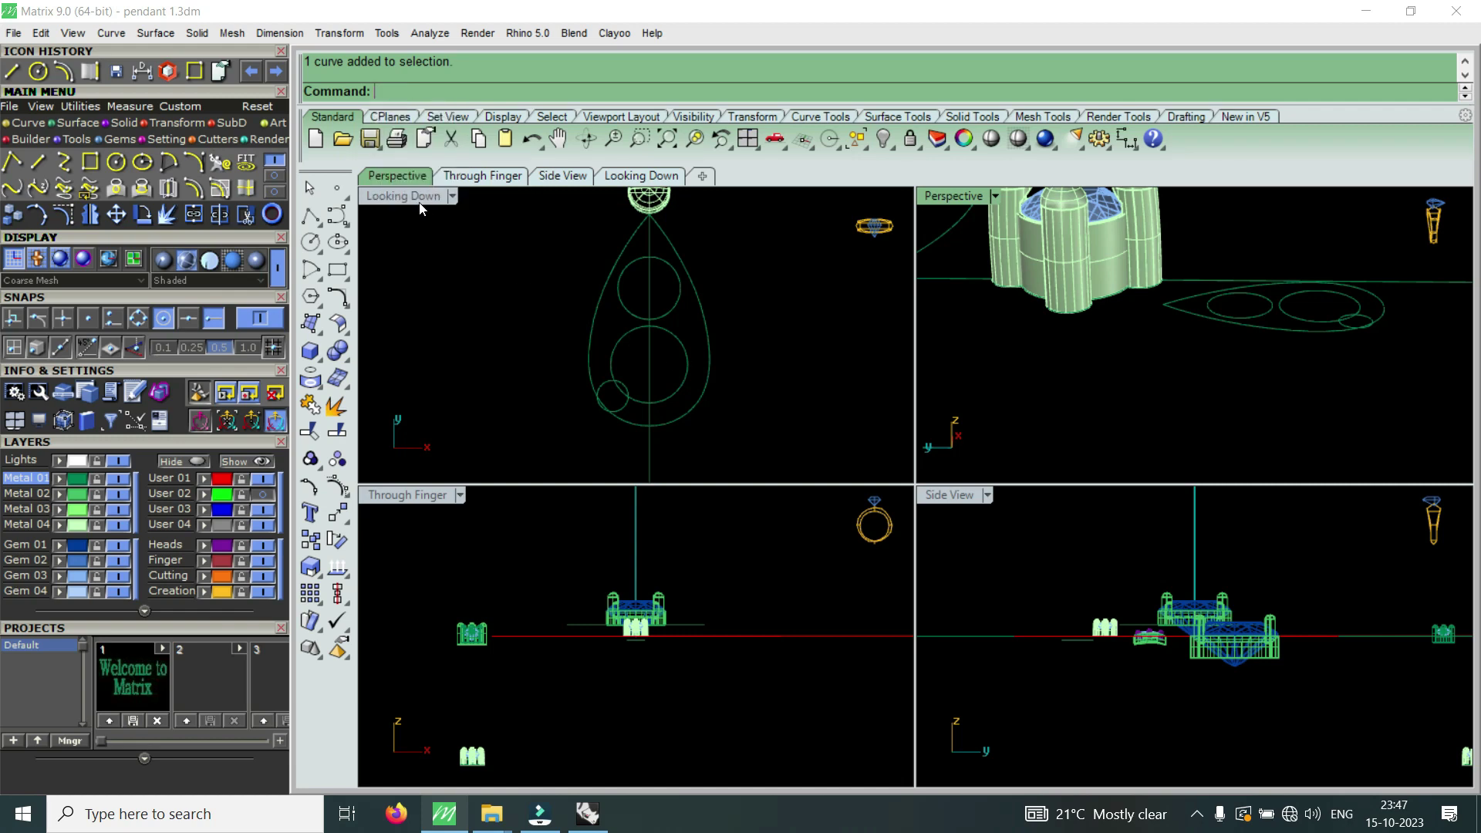
double_click(417, 198)
scroll(961, 466, down, 5)
scroll(964, 466, up, 2)
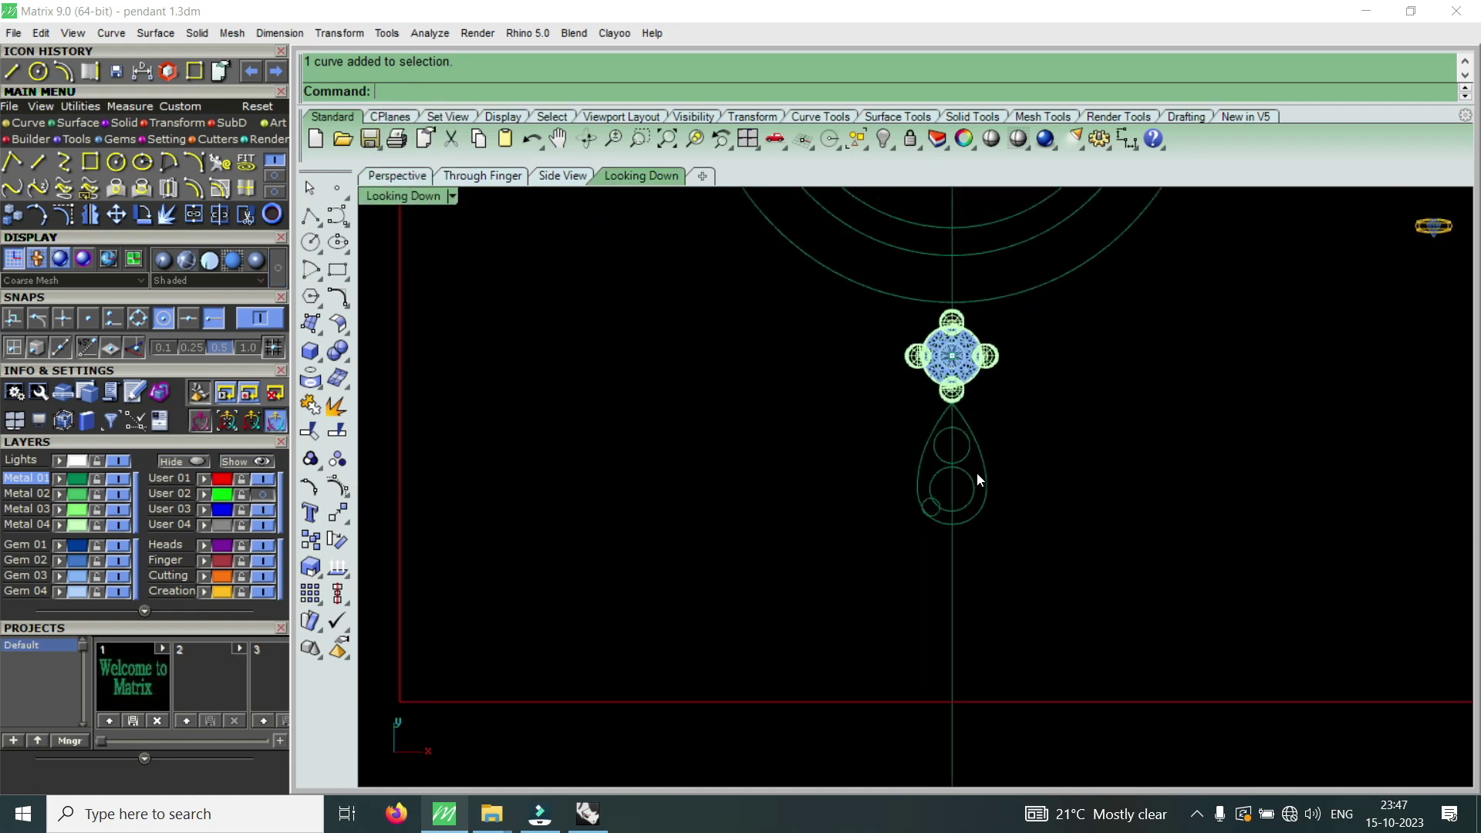
scroll(977, 474, up, 2)
click(916, 521)
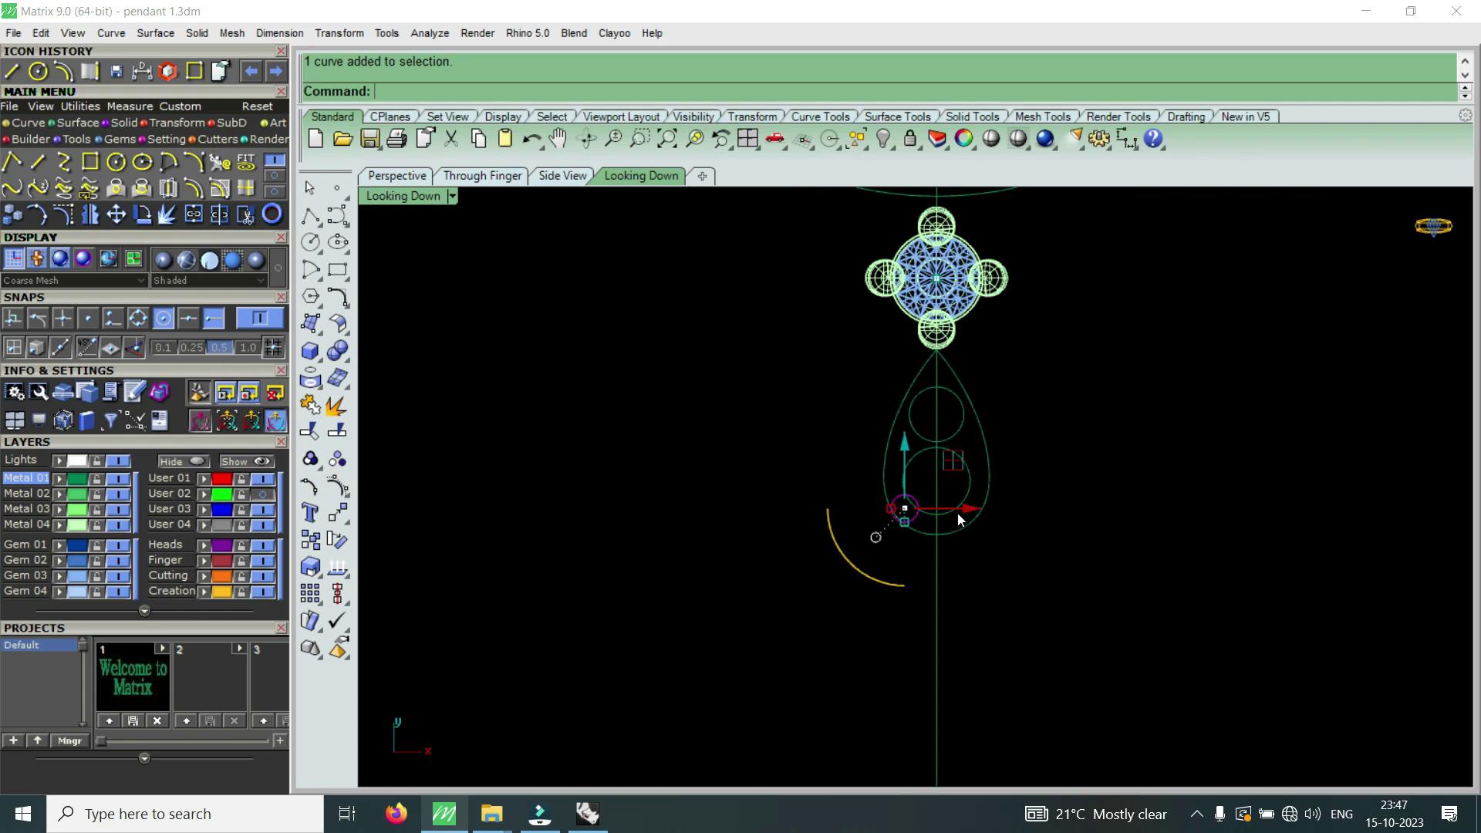
key(Delete)
- Group the teardrop outline and circles, and turn the User 02 reference photo back on
scroll(961, 446, up, 2)
drag(988, 613, 784, 463)
text(Group)
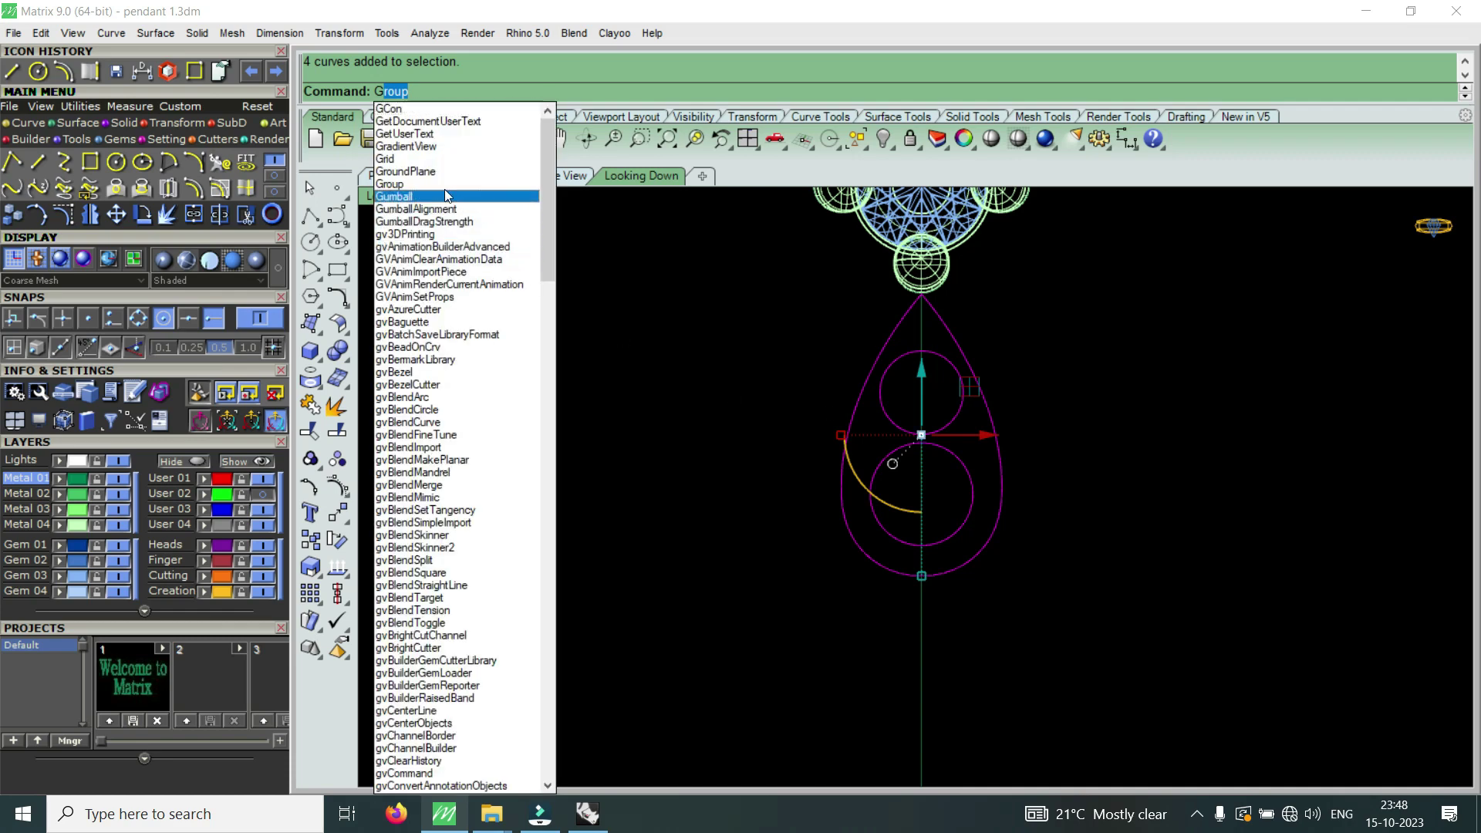
key(Return)
scroll(873, 455, down, 3)
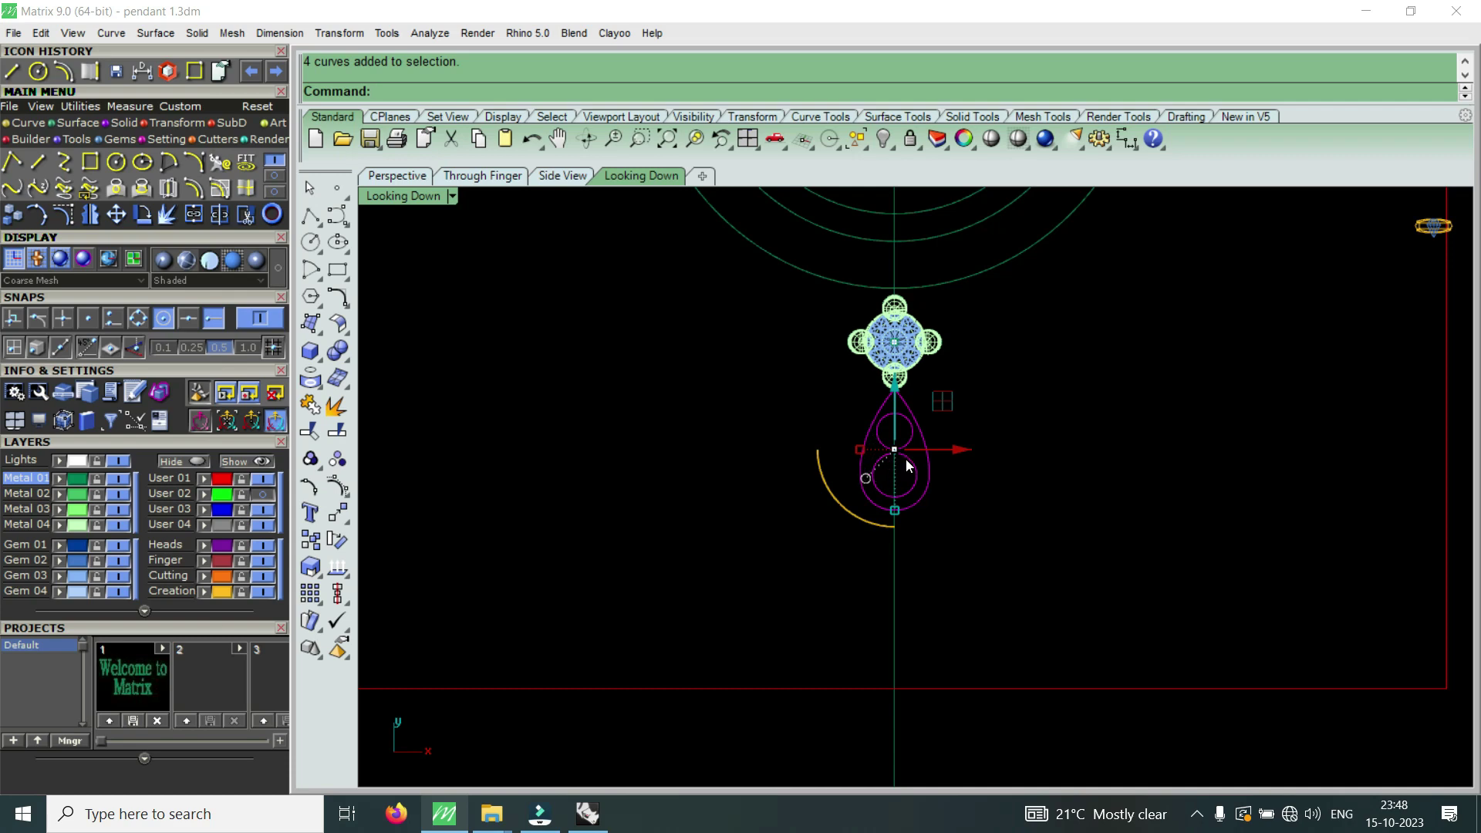
click(263, 500)
scroll(933, 415, up, 2)
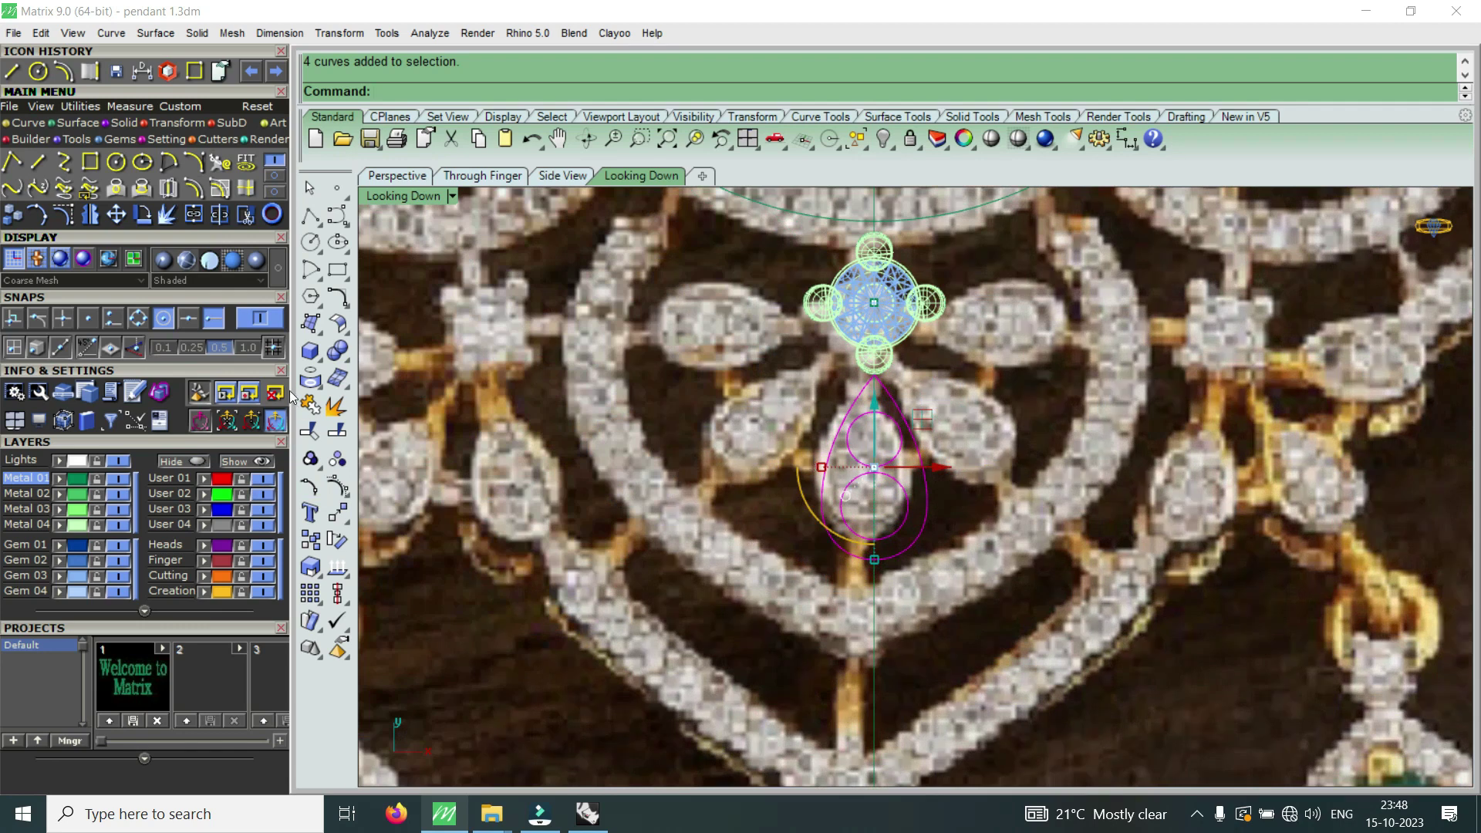
click(11, 220)
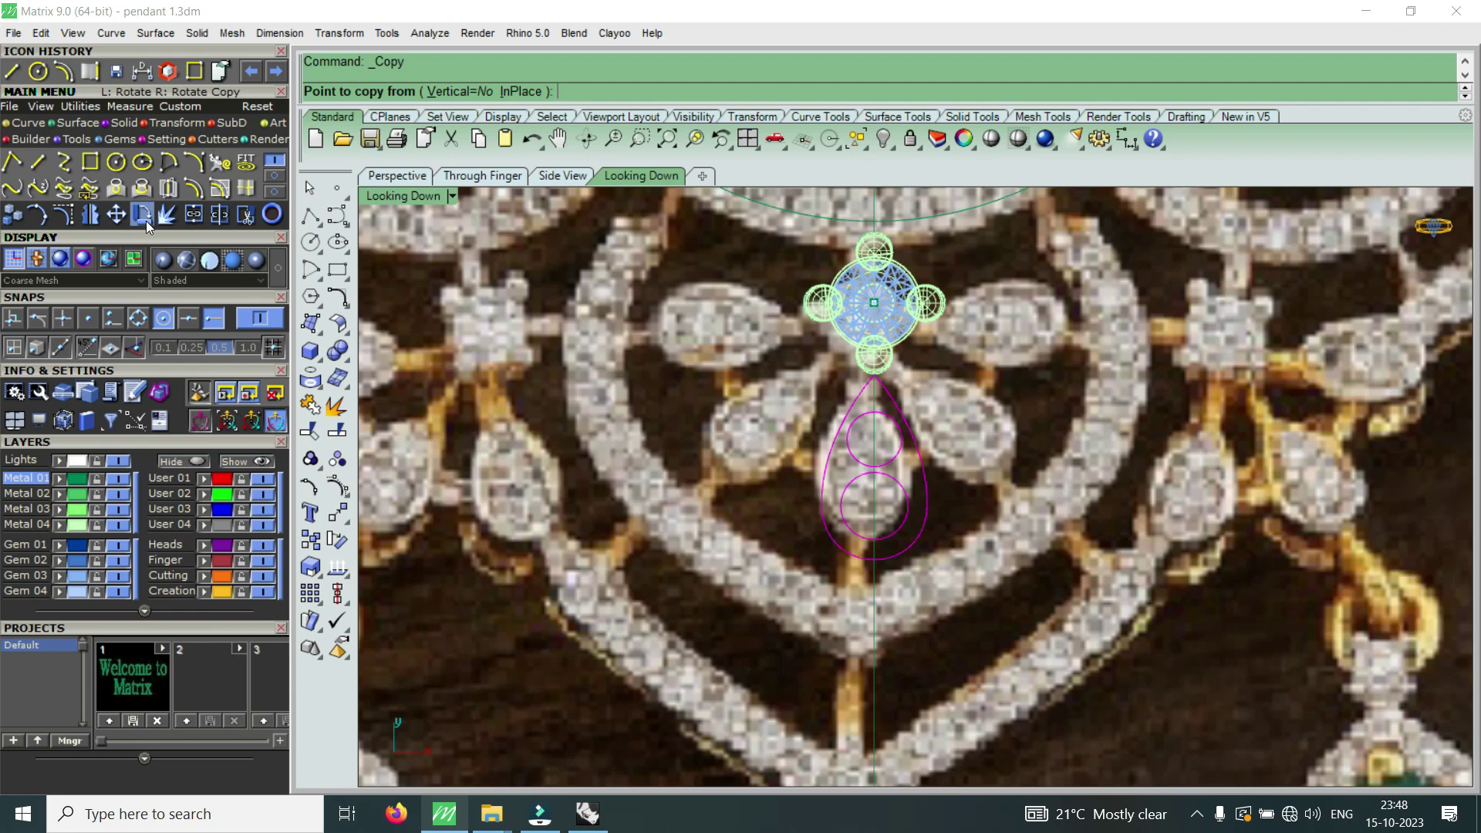
- Rotate-copy the teardrop about the gem centre into the lower-left and left petal positions
click(146, 221)
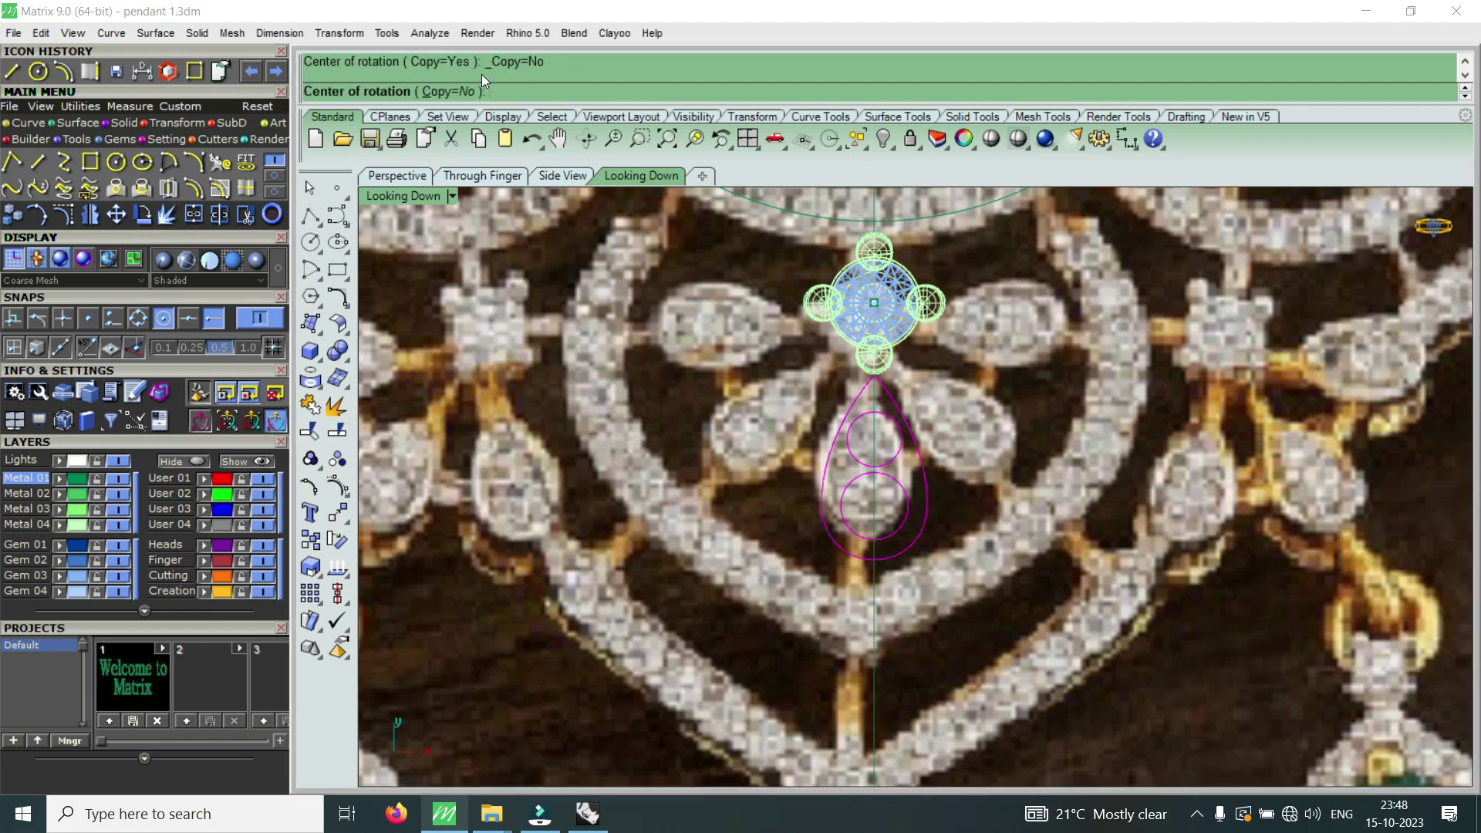
click(464, 98)
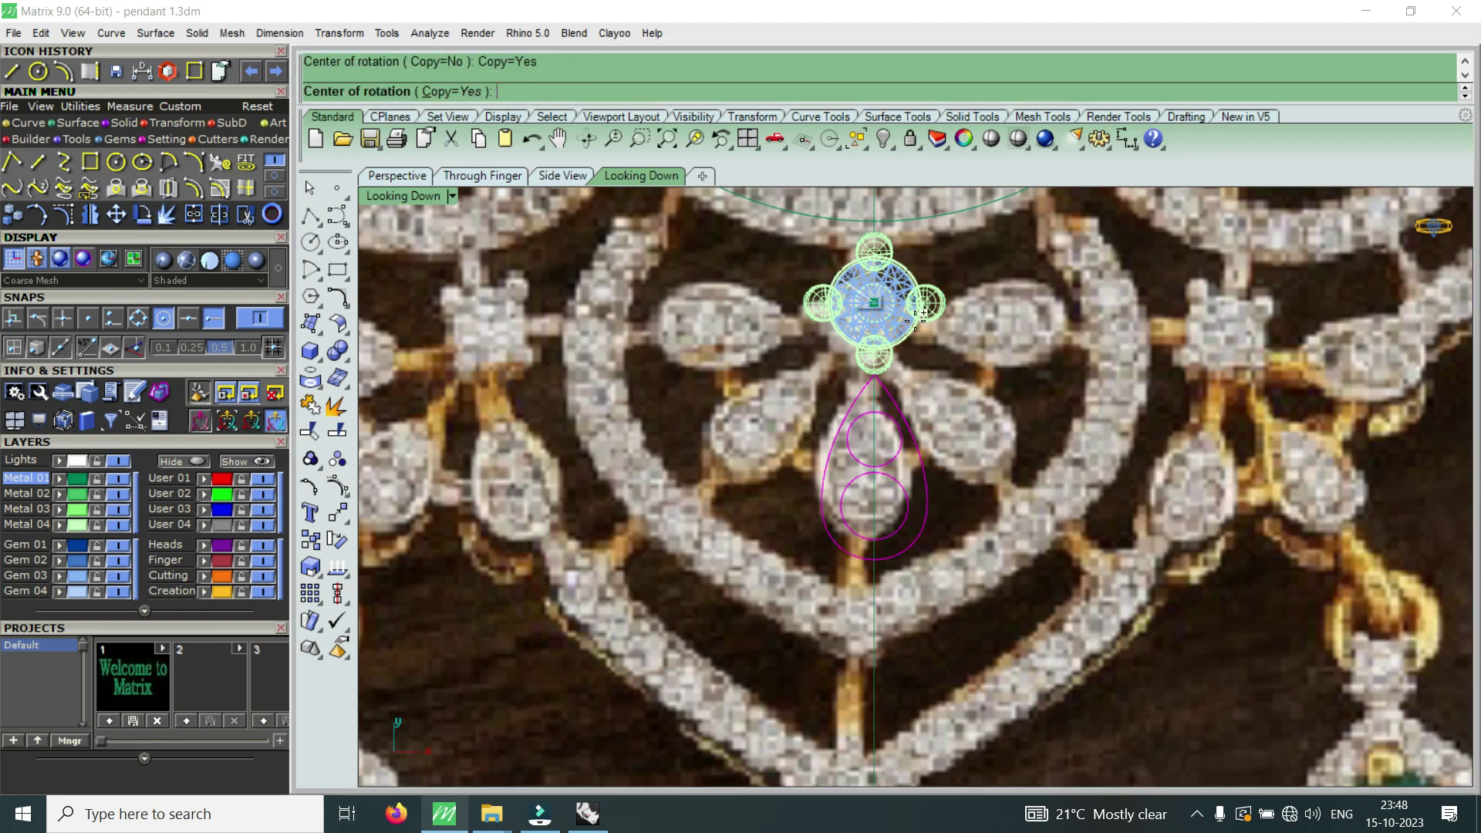
click(934, 359)
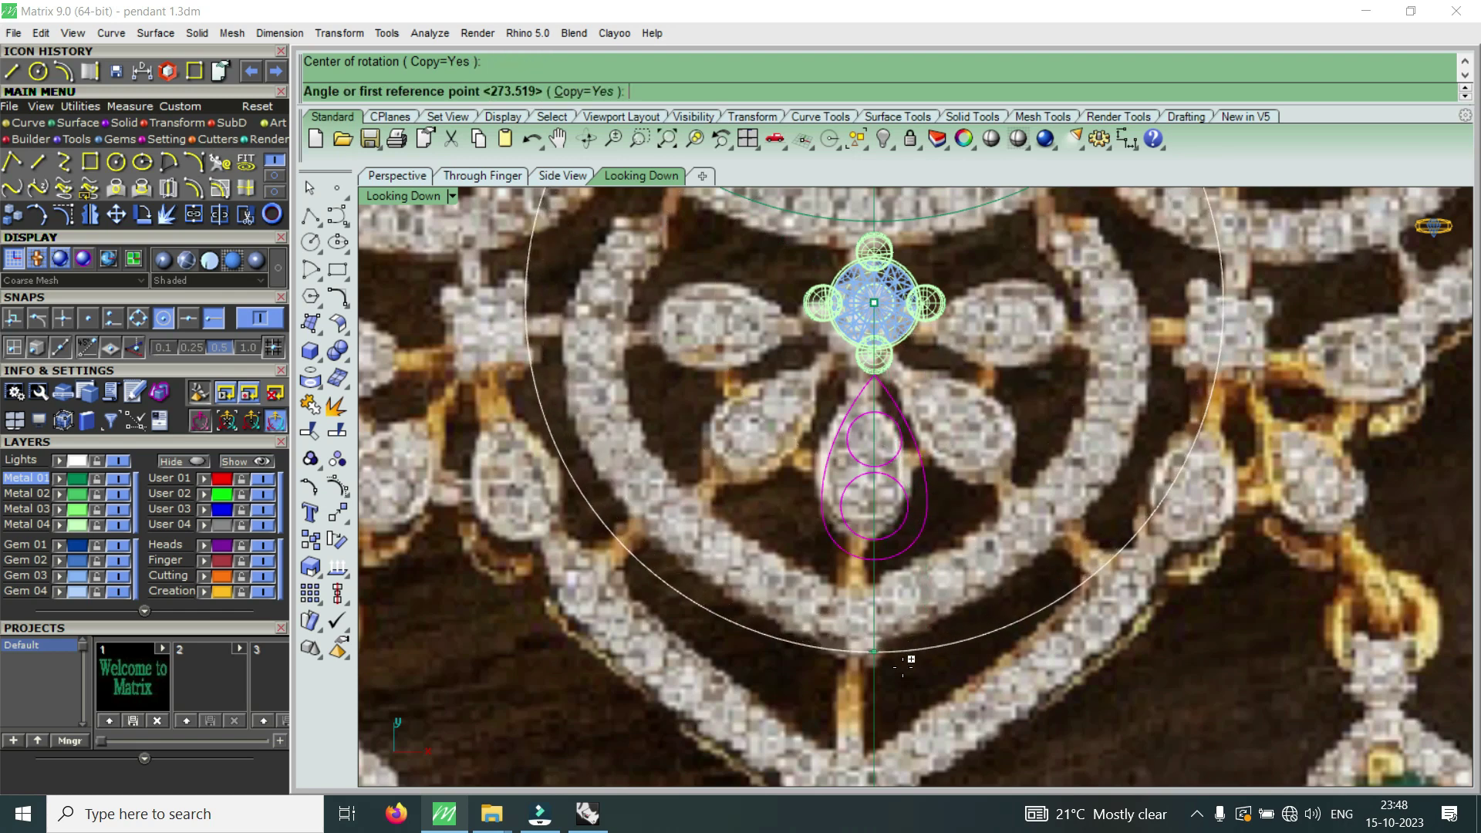
click(895, 683)
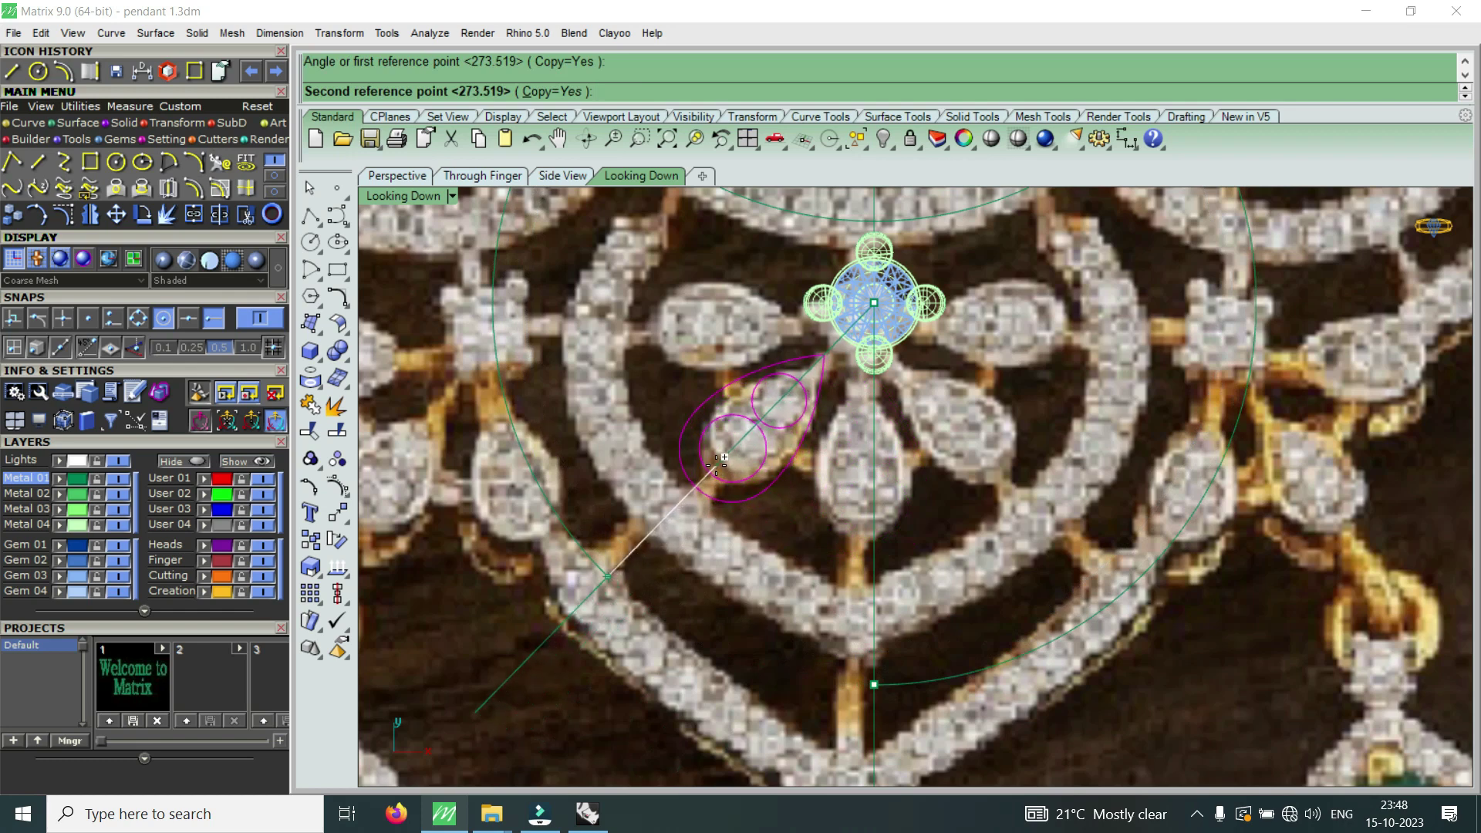
click(664, 316)
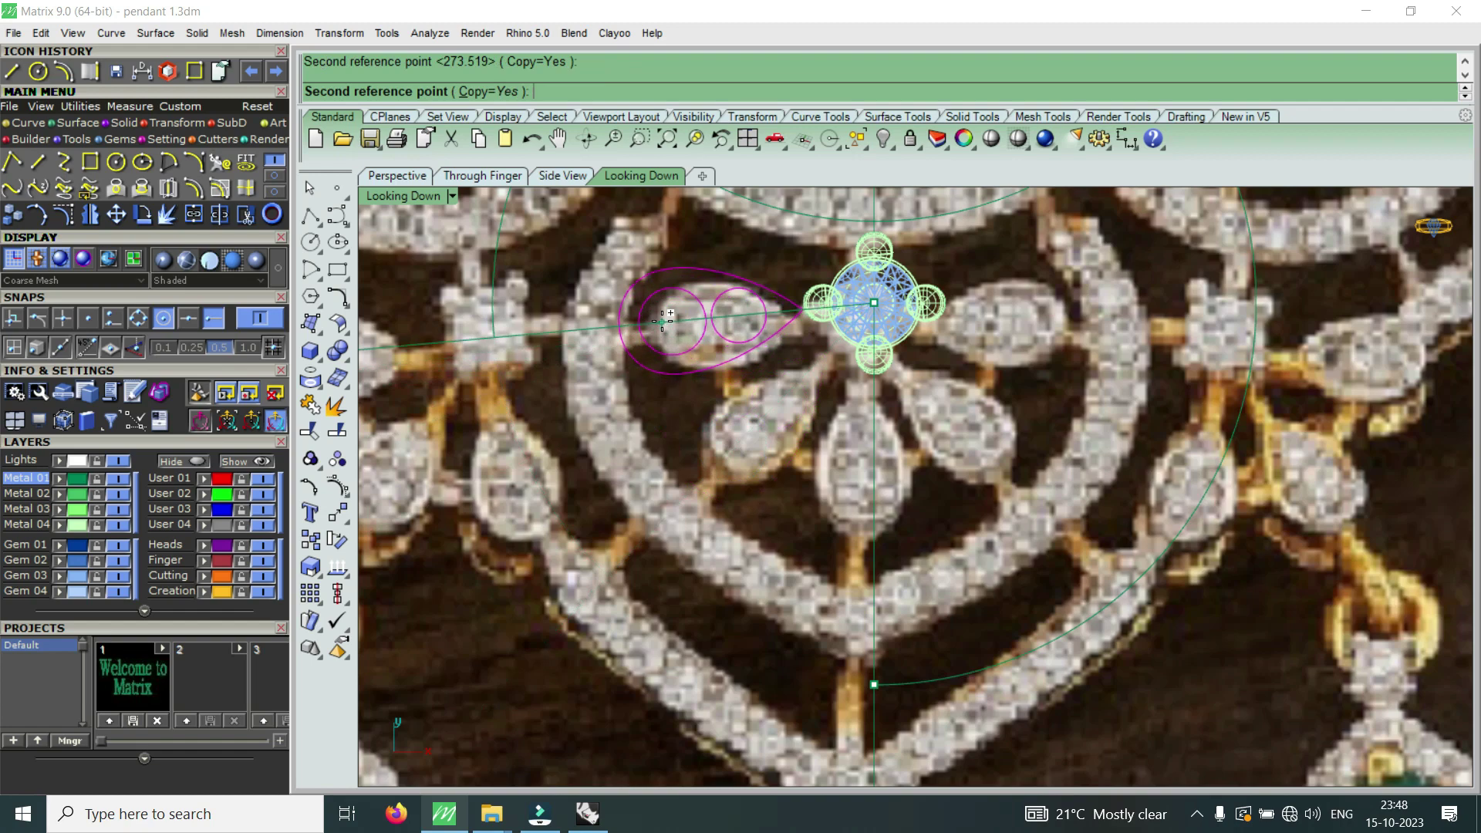
click(663, 318)
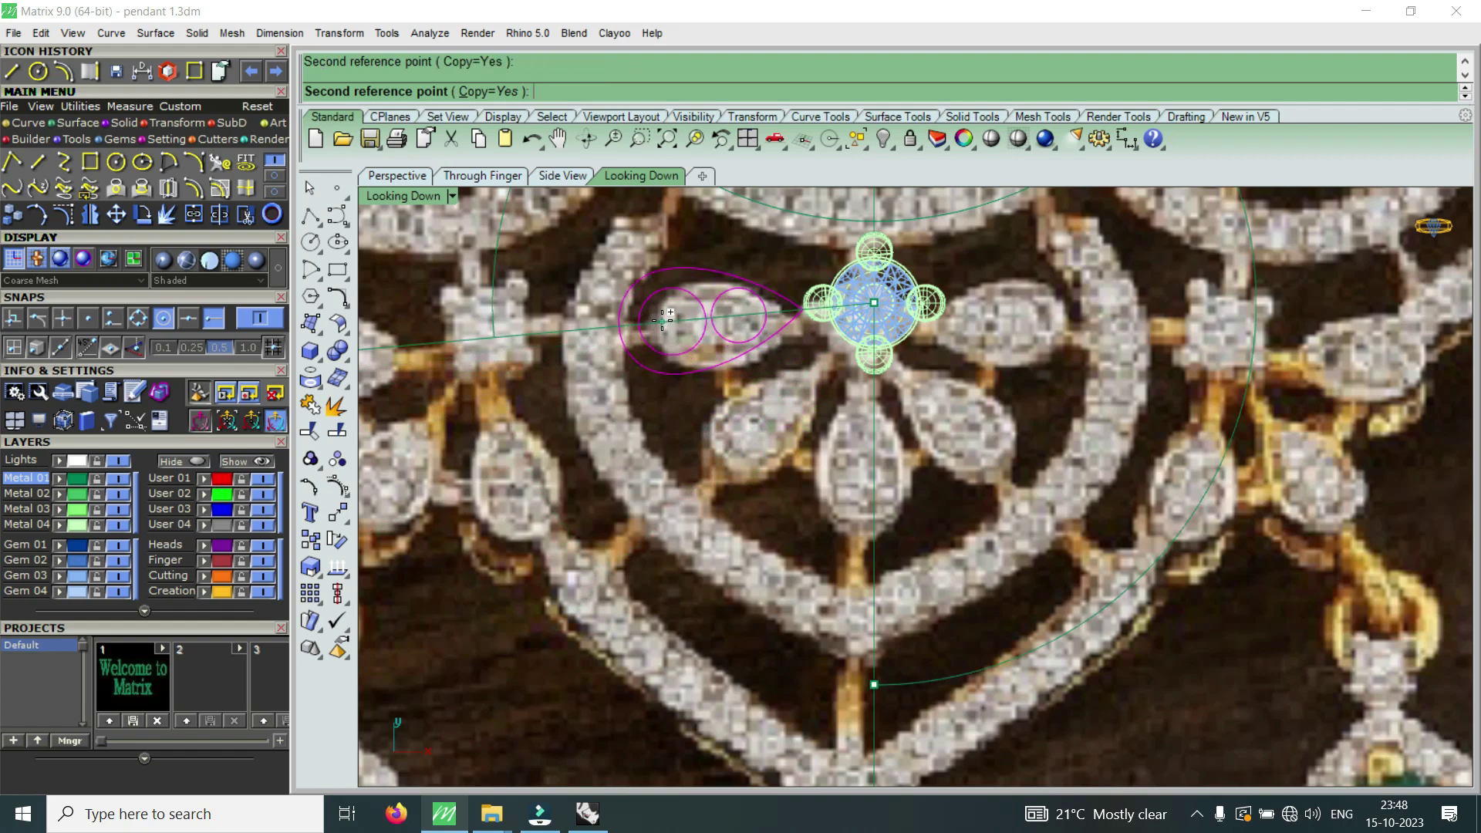
scroll(718, 355, down, 3)
key(Return)
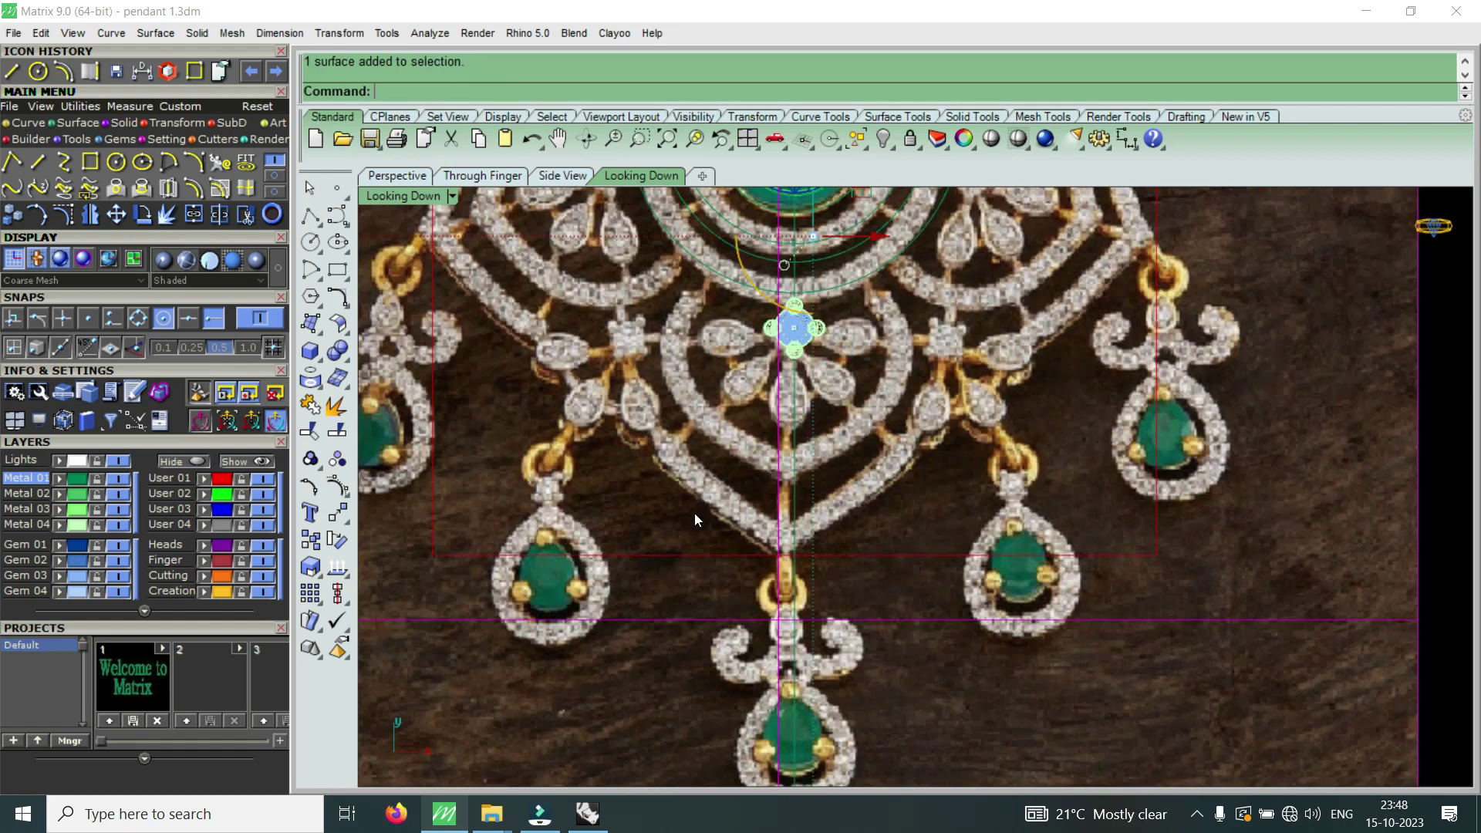
- Enlarge the top view and select the lower-left teardrop petal group
double_click(402, 199)
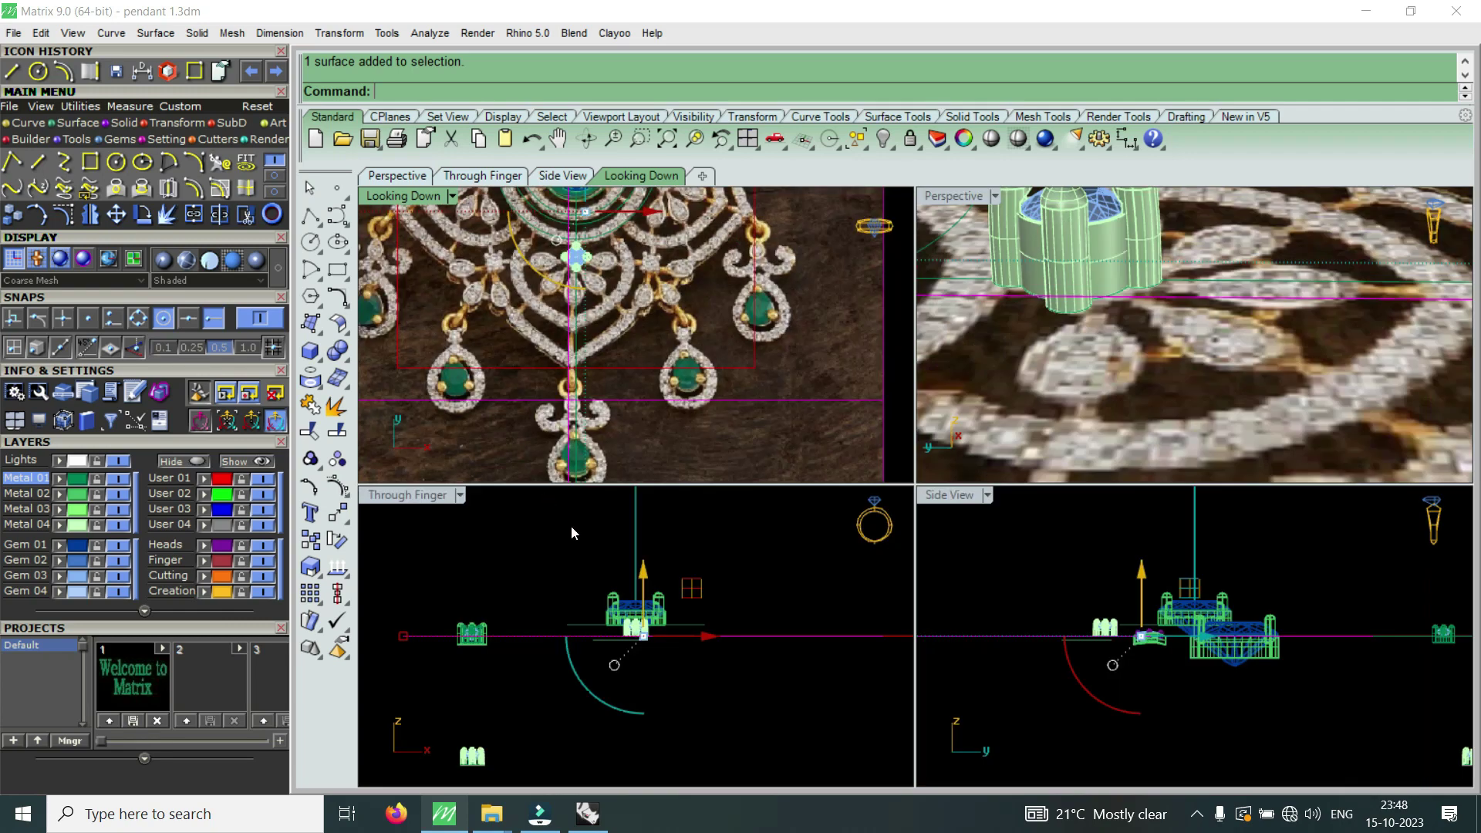
drag(643, 571, 644, 578)
scroll(536, 257, up, 3)
scroll(536, 256, up, 3)
double_click(413, 198)
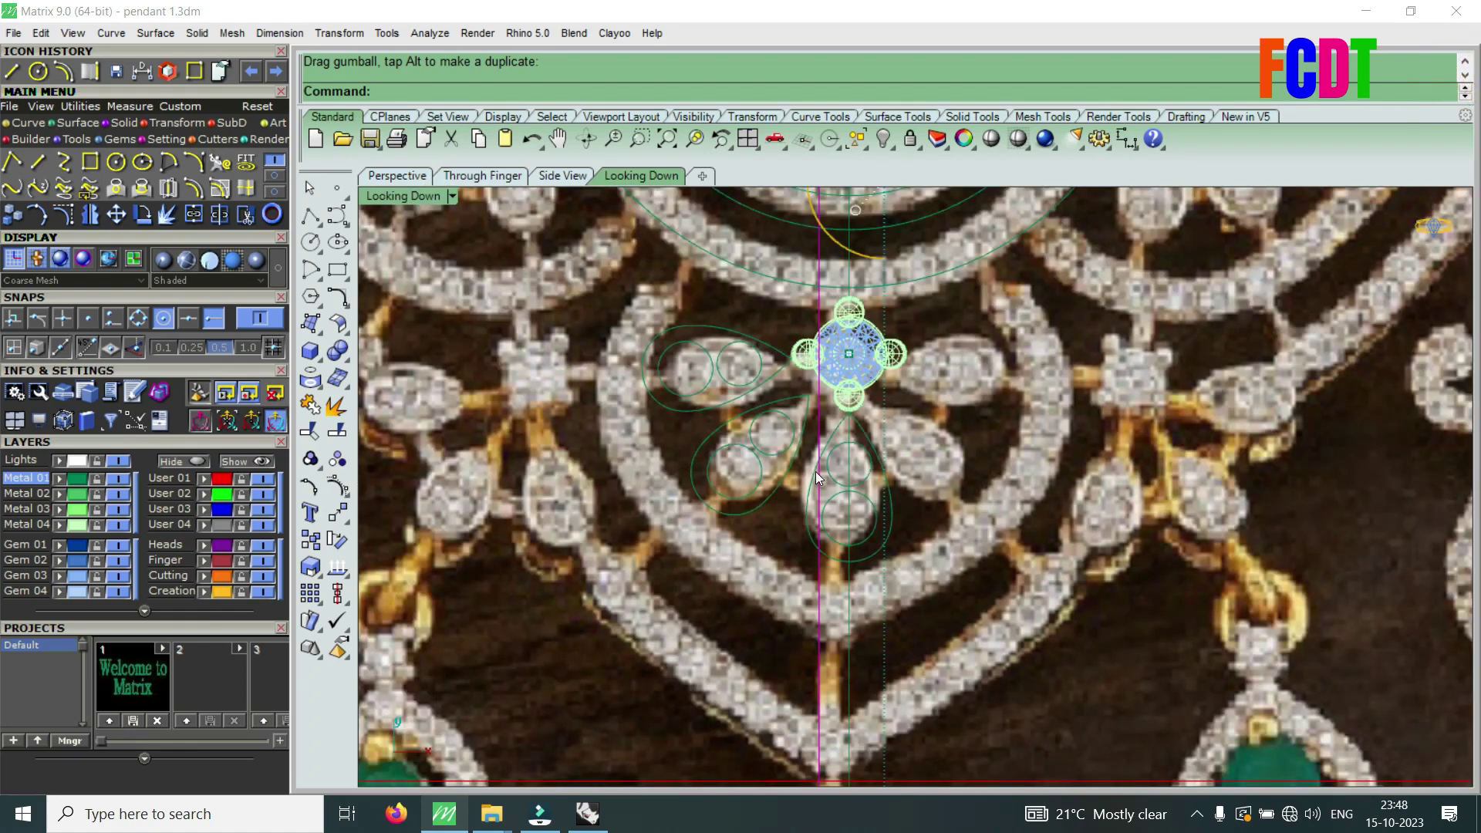
click(785, 469)
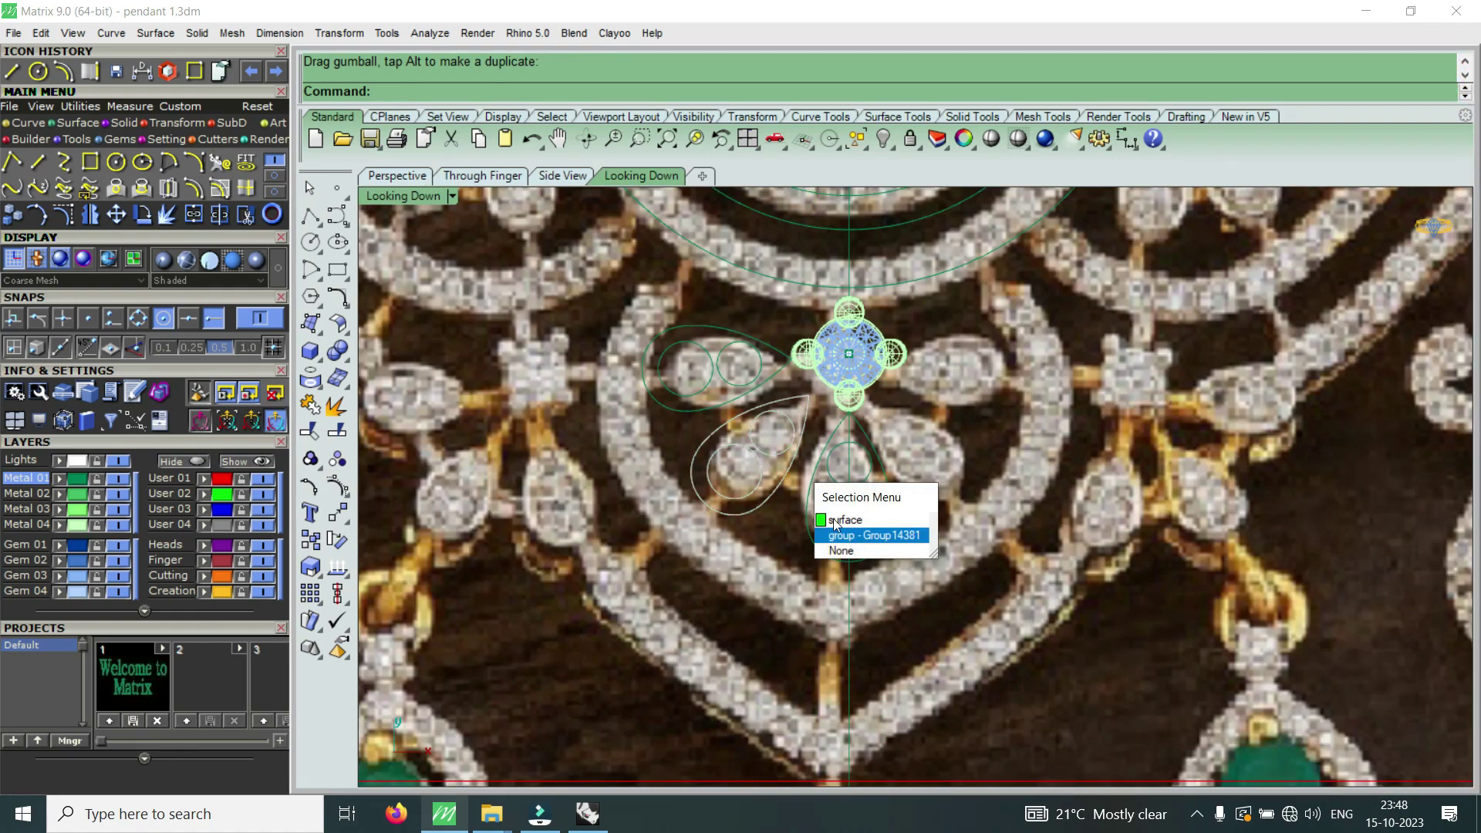
click(848, 536)
scroll(789, 437, up, 4)
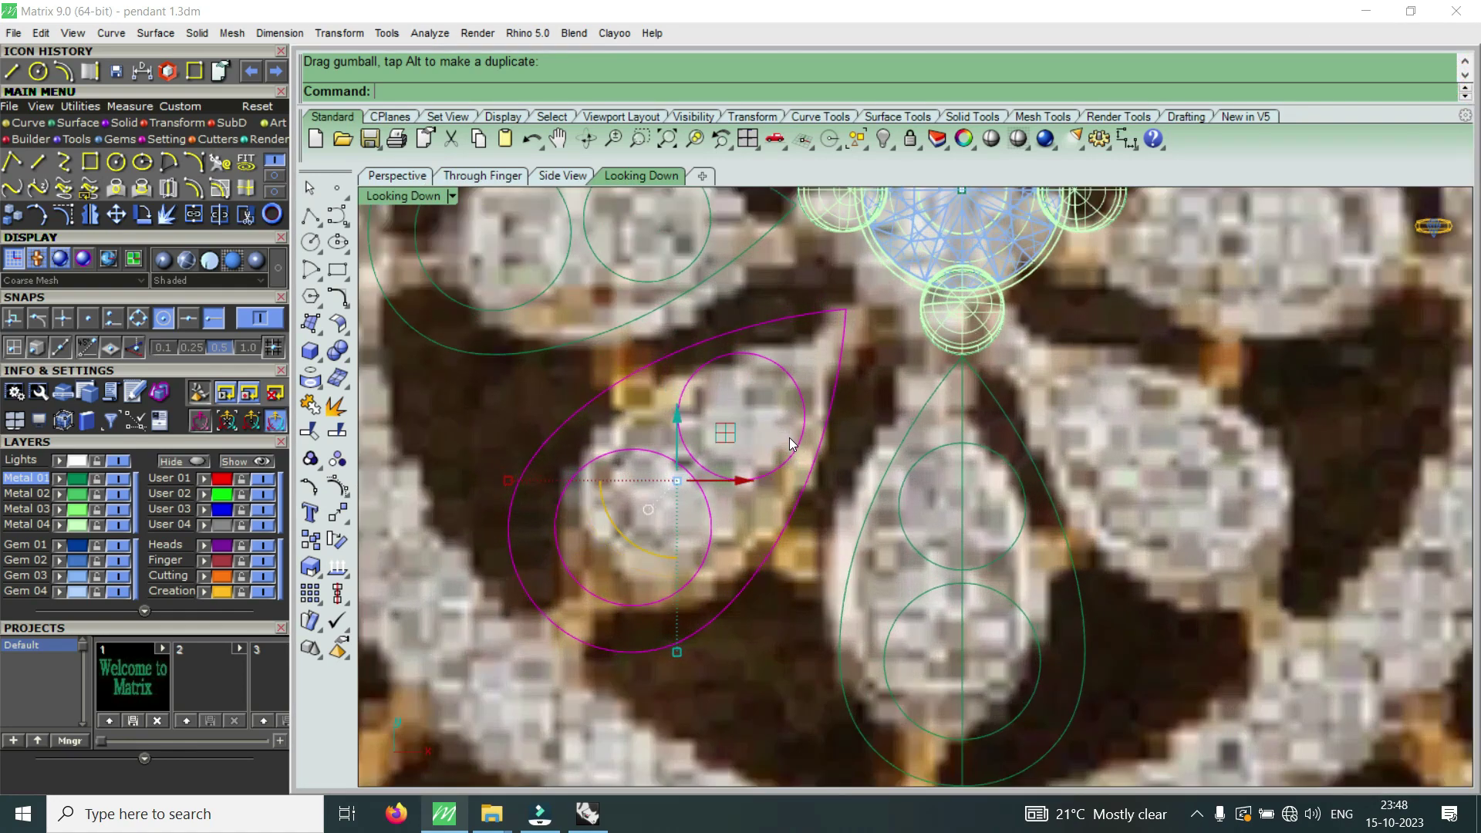
- Move the magenta petal motif diagonally beside the centre gem, then deselect it
click(116, 213)
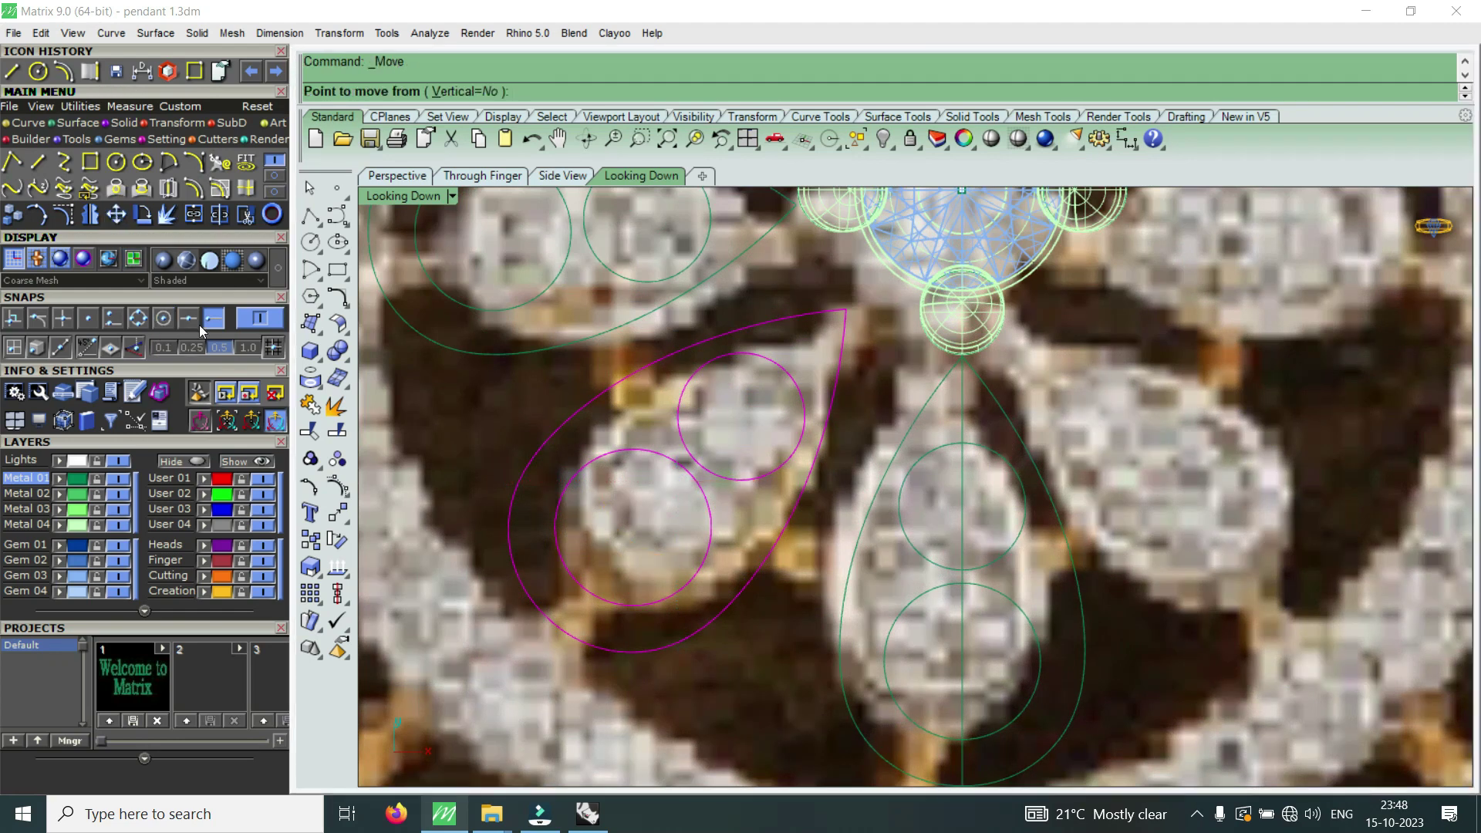
click(694, 391)
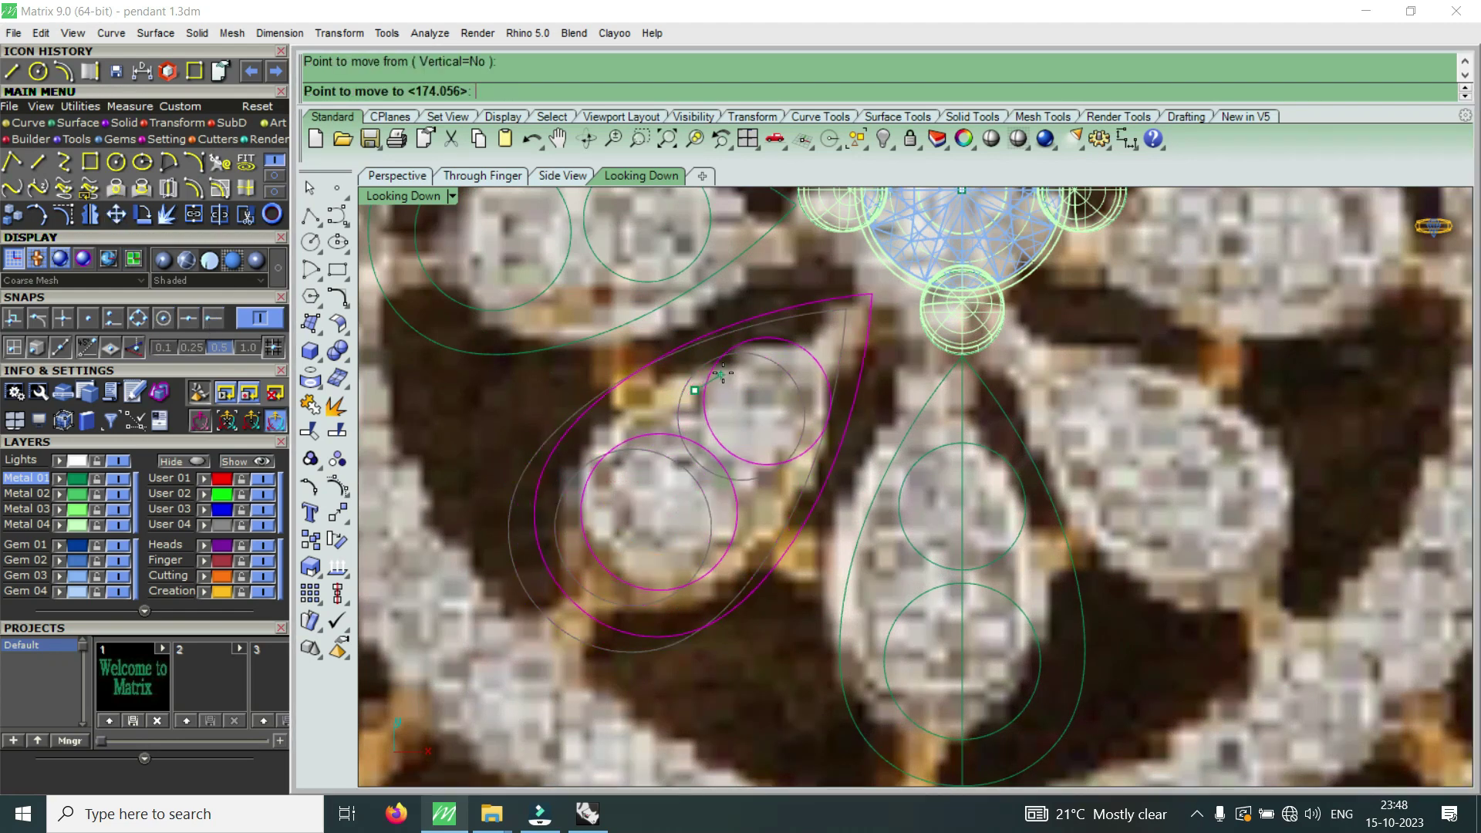
click(731, 364)
scroll(768, 400, down, 3)
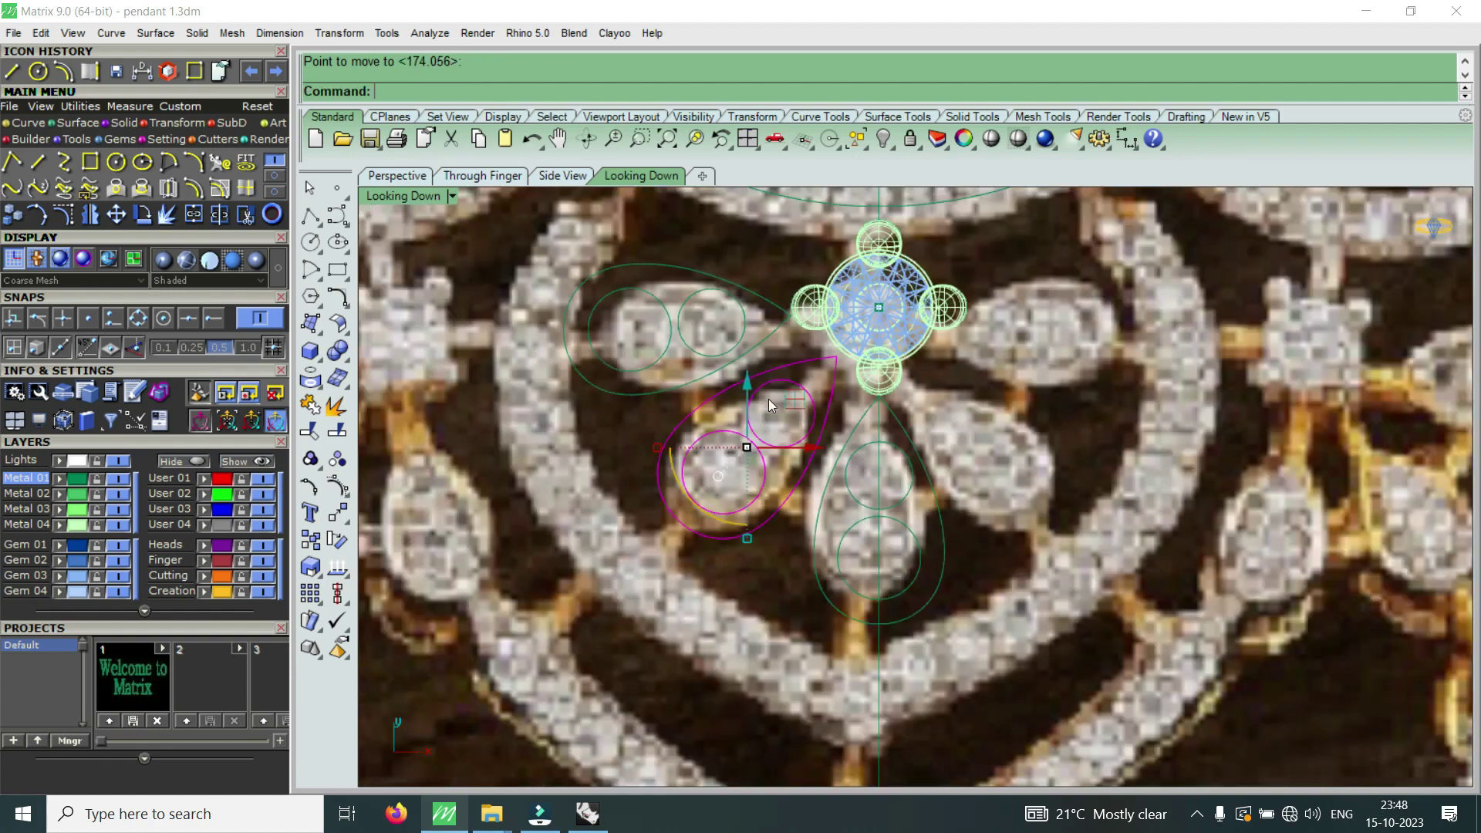
scroll(761, 363, down, 2)
scroll(760, 363, down, 1)
key(Escape)
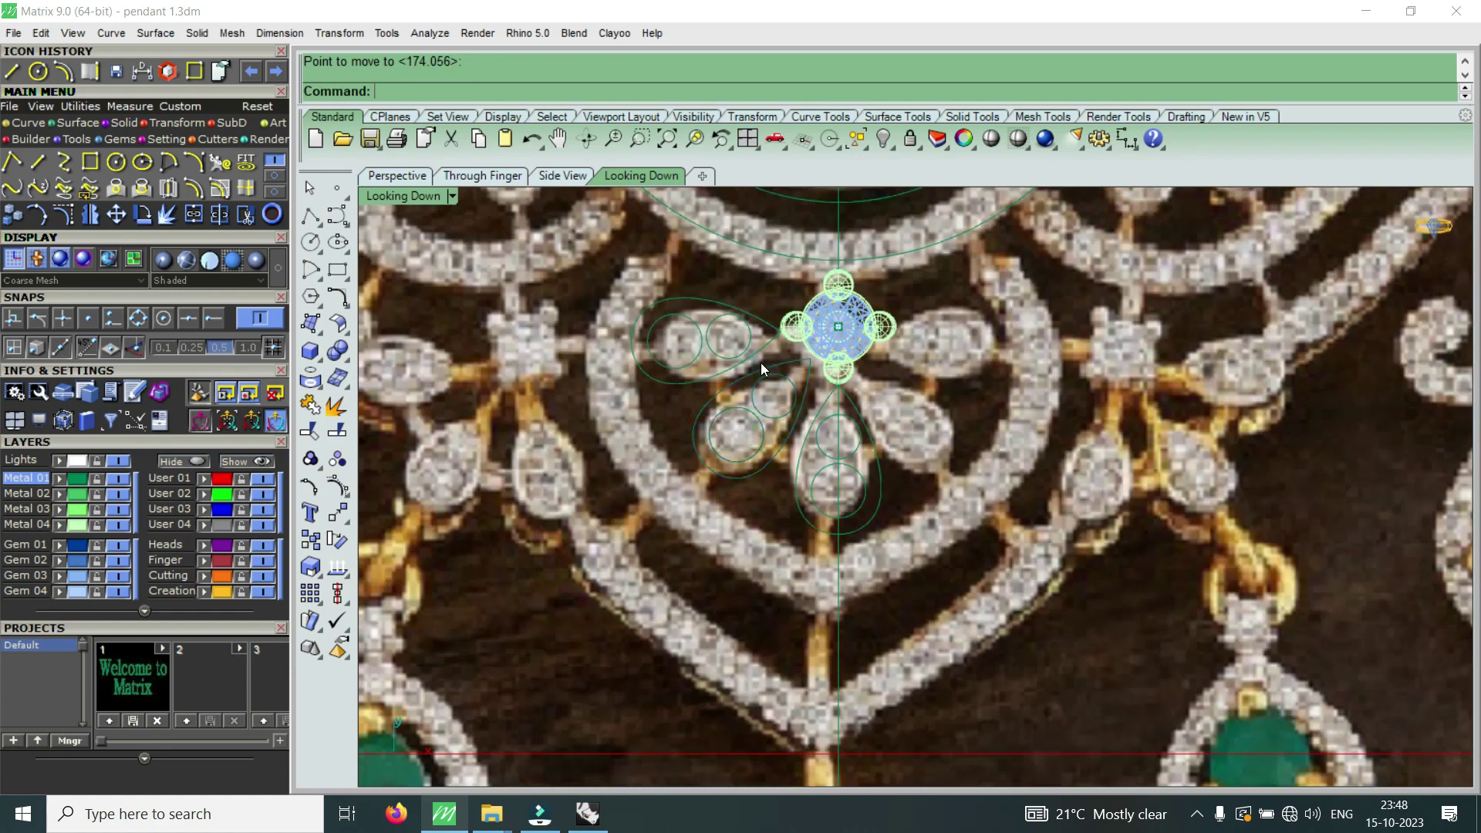
scroll(826, 374, down, 3)
scroll(835, 489, up, 3)
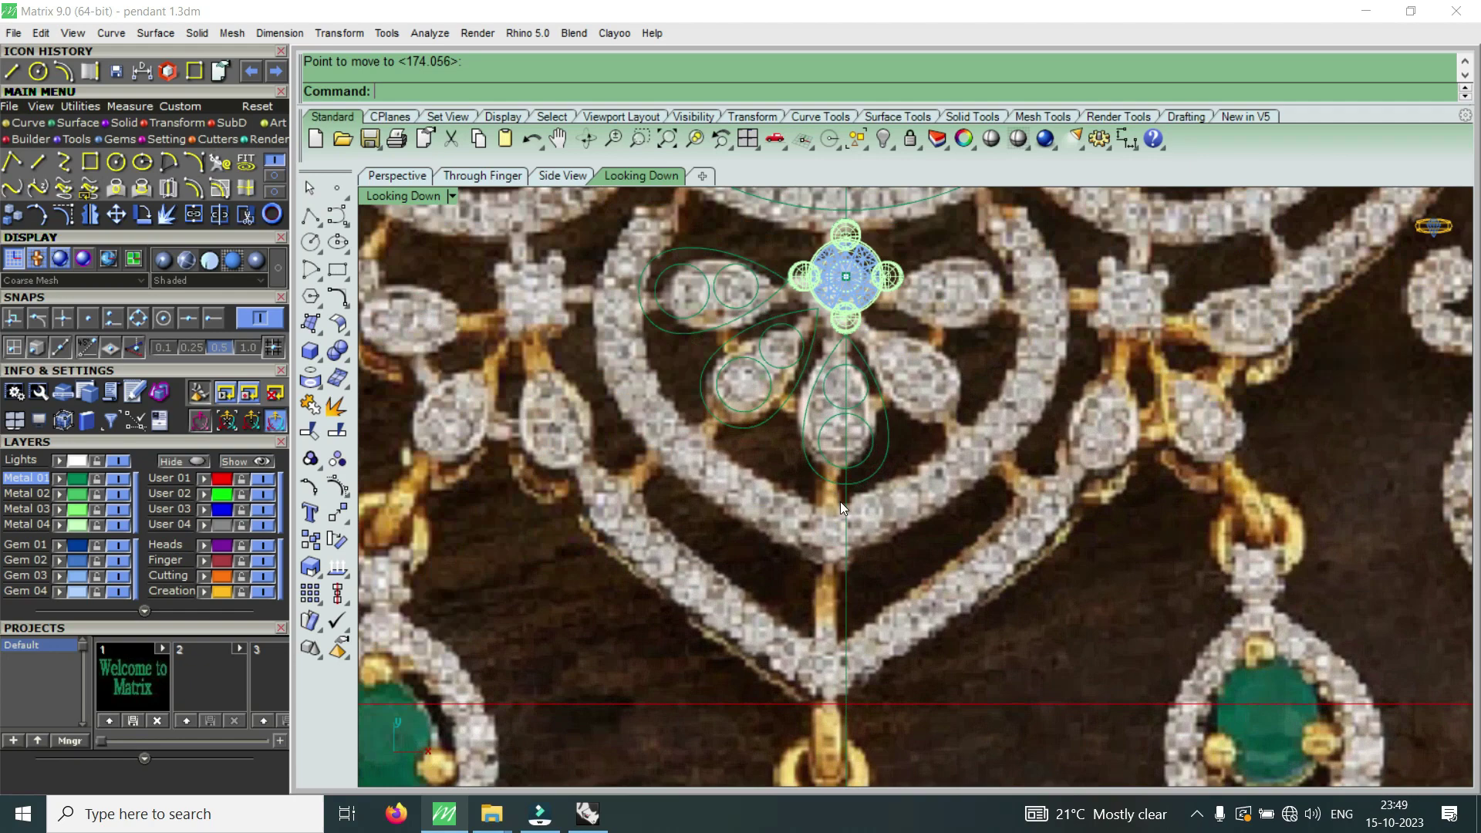
scroll(840, 502, down, 1)
scroll(825, 505, down, 3)
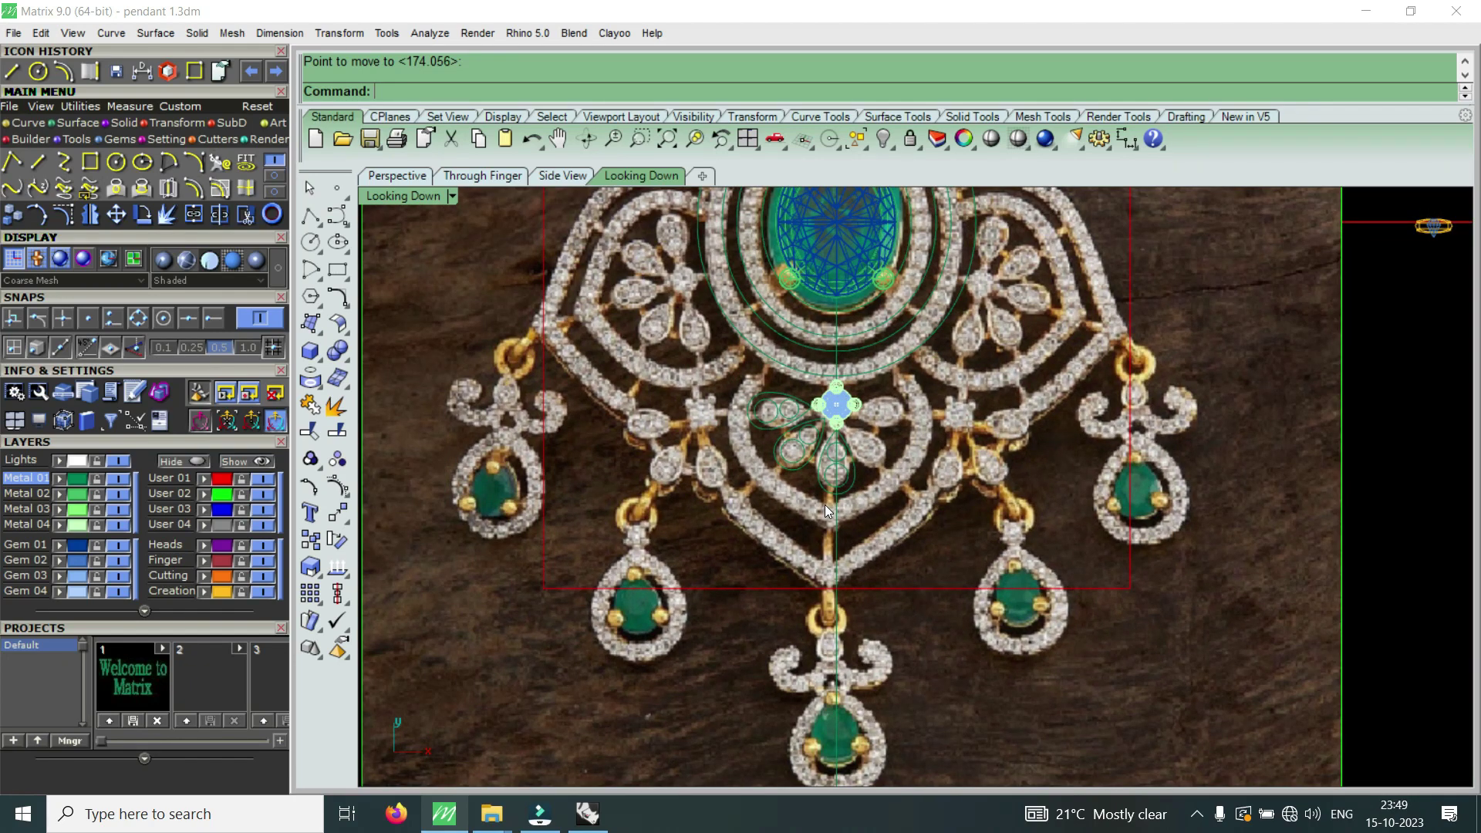
scroll(826, 504, down, 1)
scroll(817, 489, down, 1)
scroll(802, 441, up, 3)
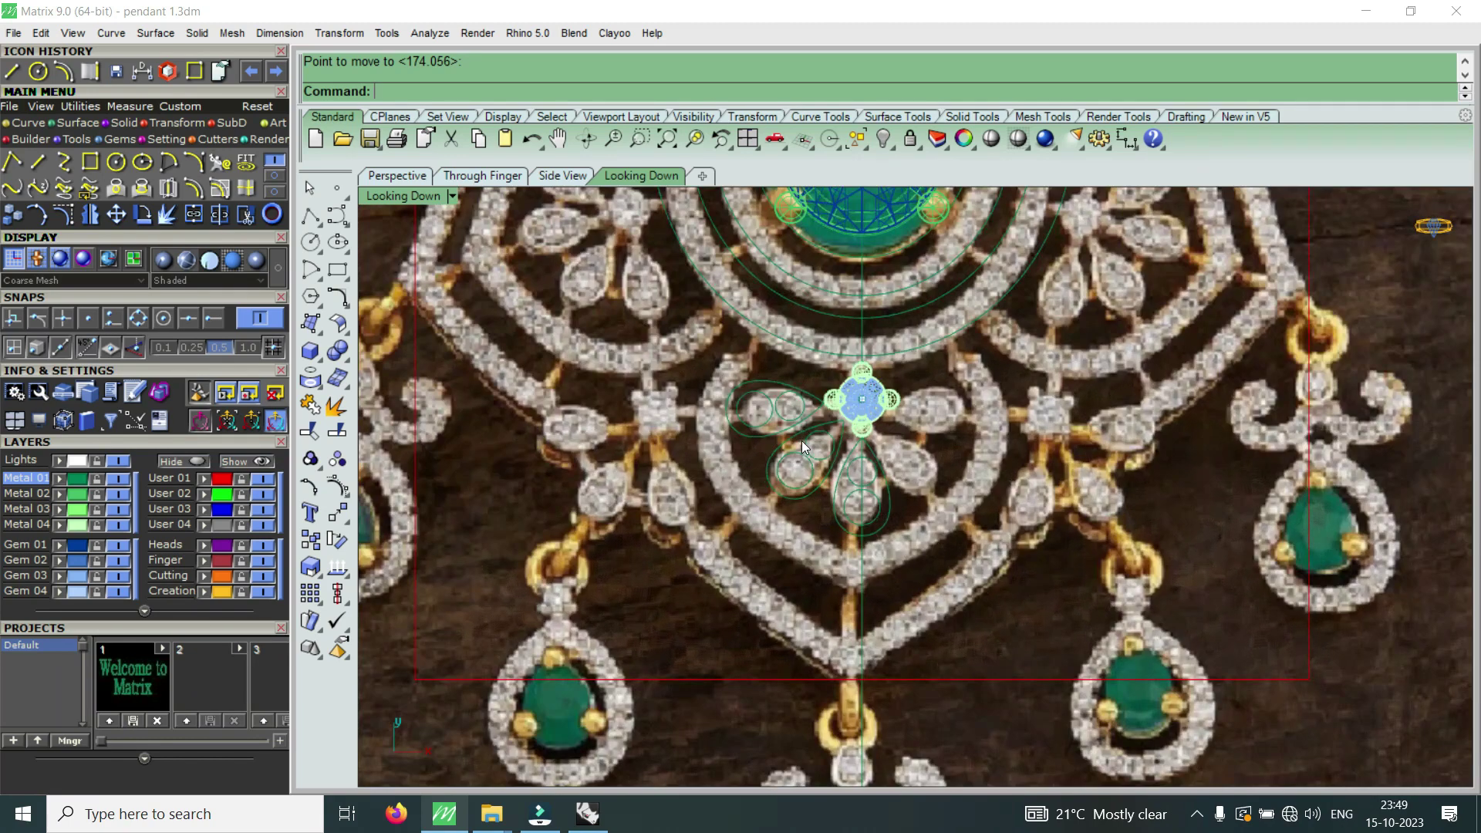
- Draw a six-point interpolated arc from the outer ring to the centre line, then hide the photo
click(67, 165)
scroll(816, 328, up, 3)
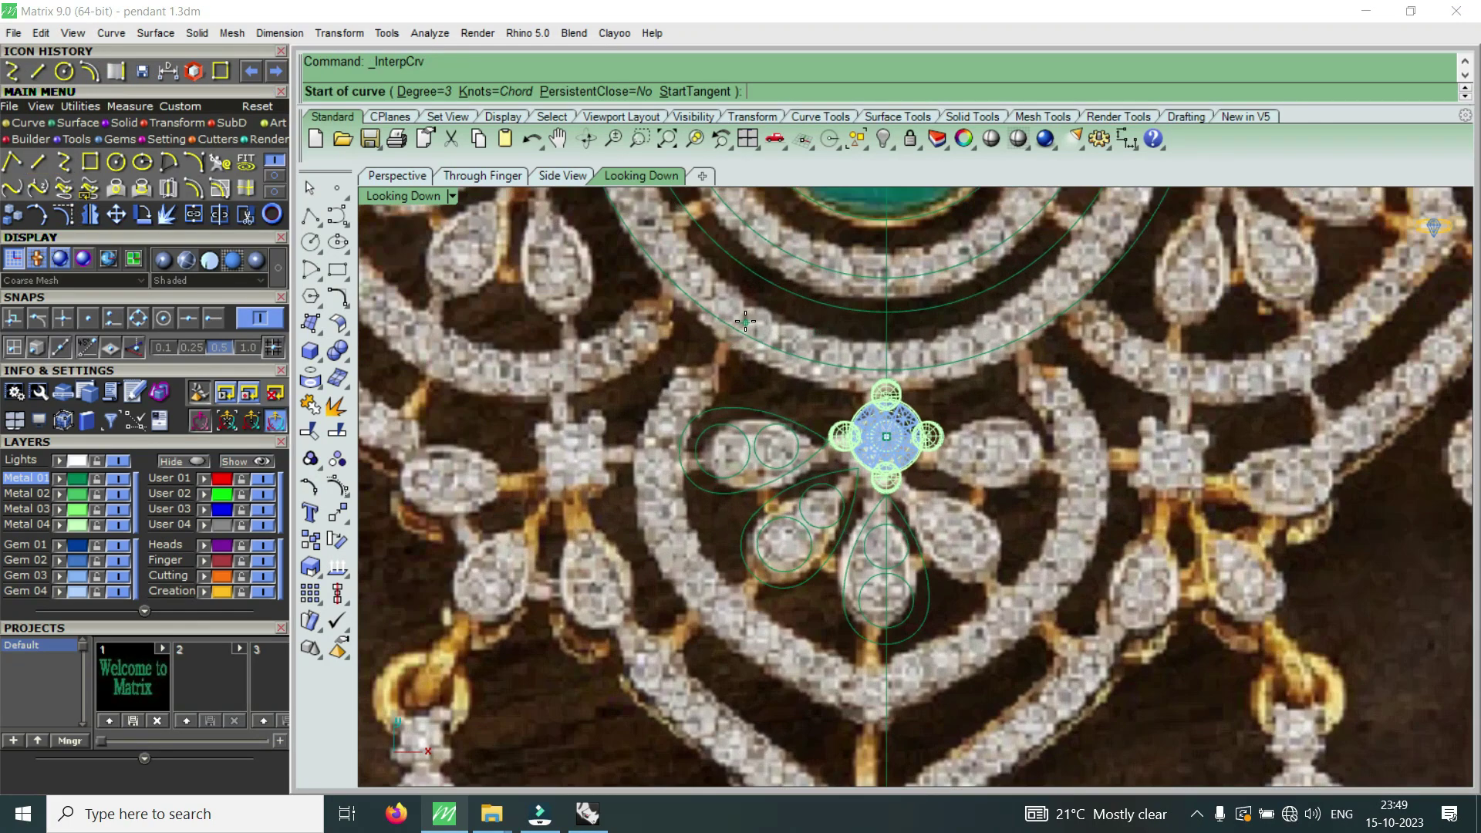
click(734, 317)
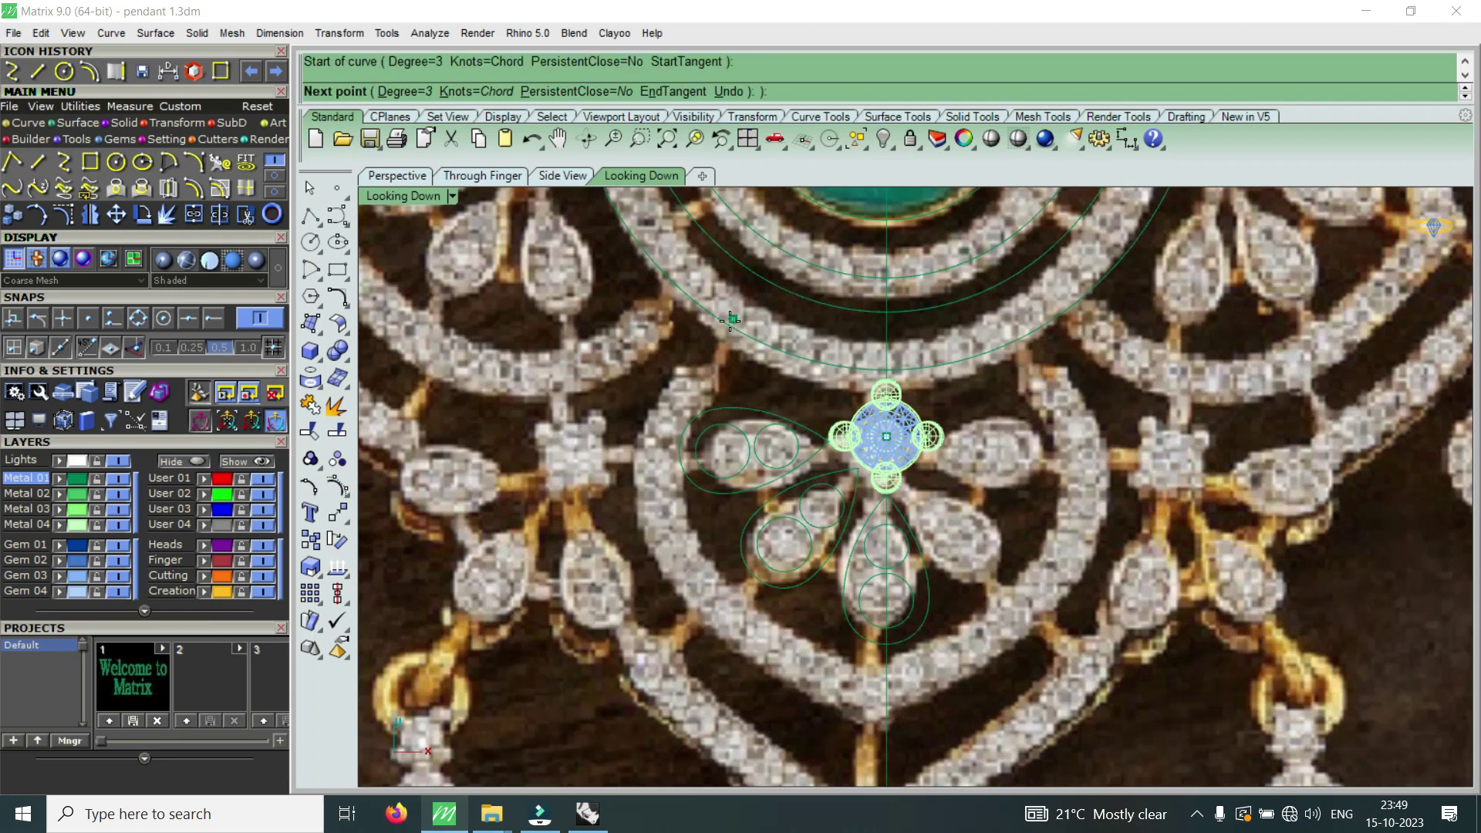
click(678, 408)
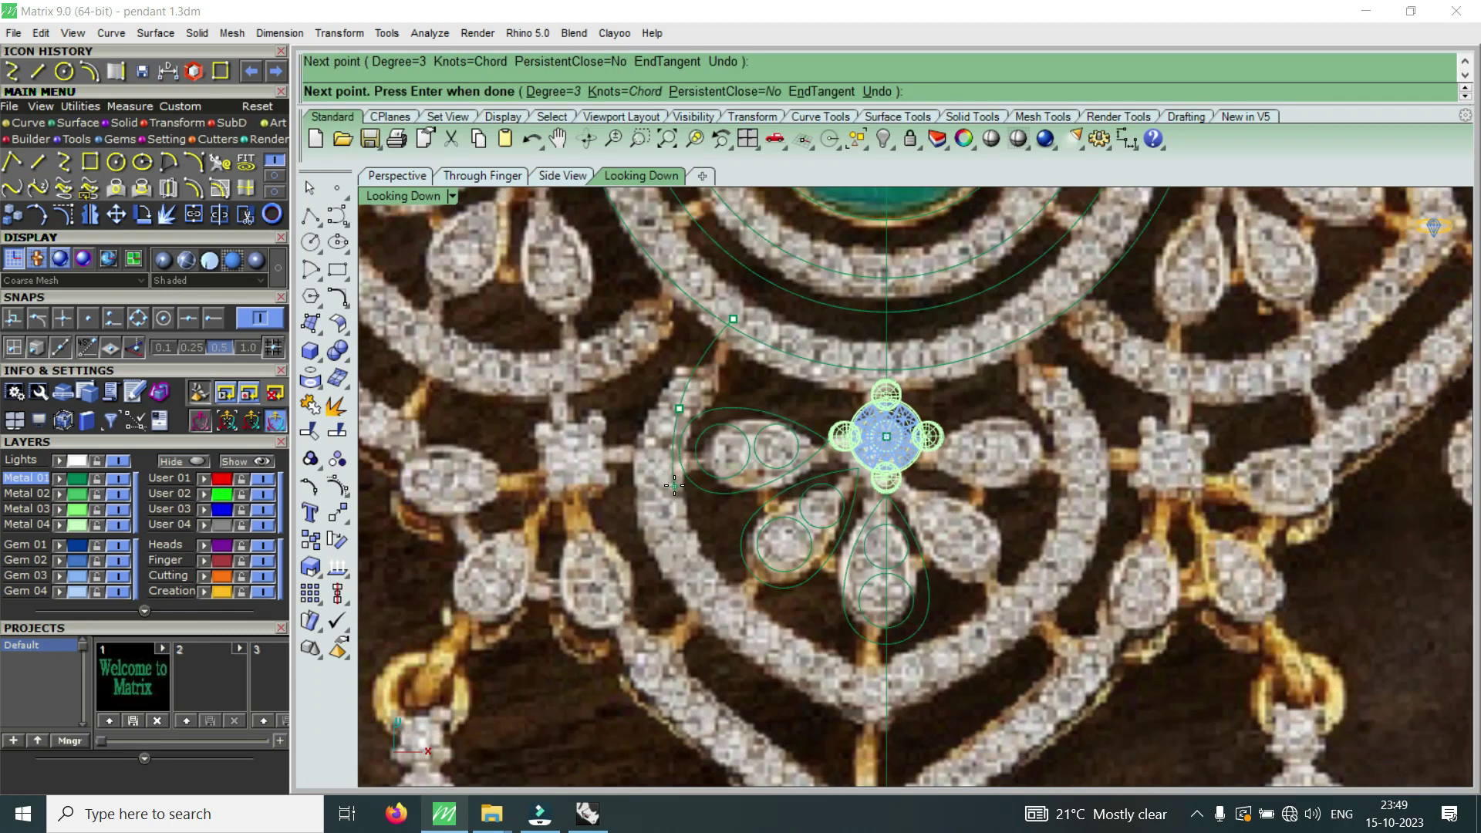
click(675, 487)
click(711, 567)
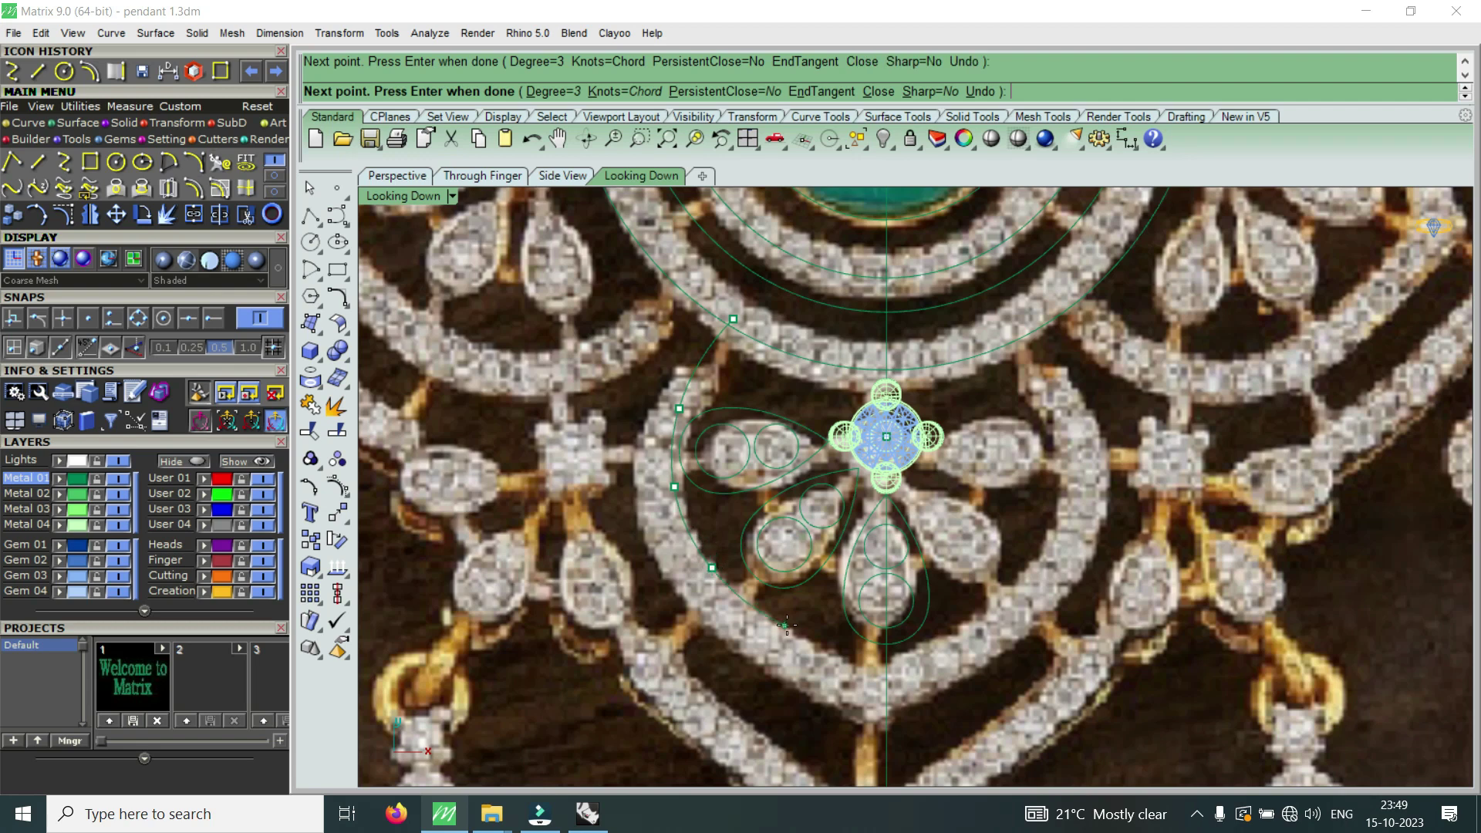
click(792, 628)
click(891, 669)
key(Return)
scroll(813, 511, down, 3)
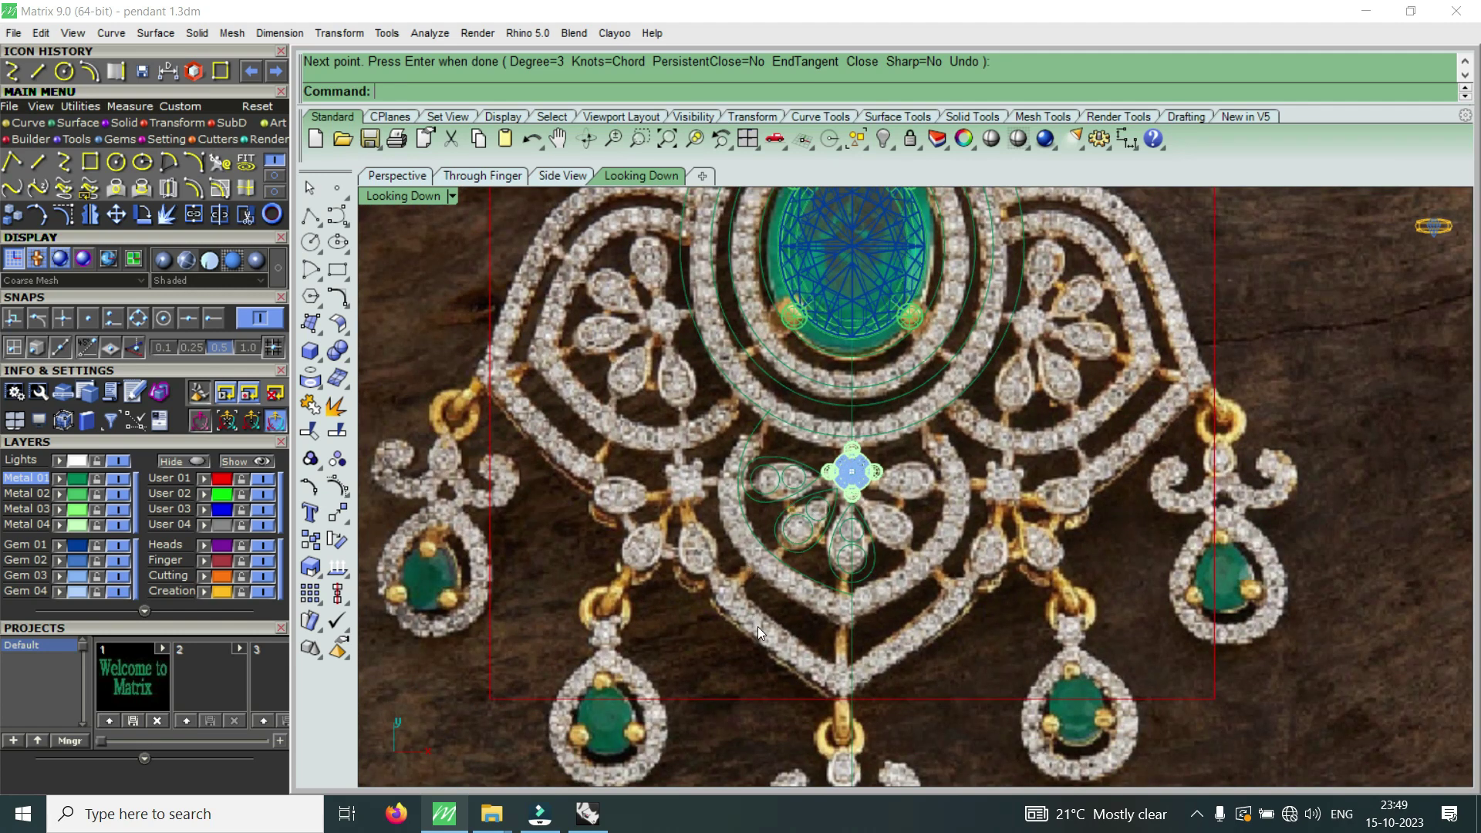
click(264, 495)
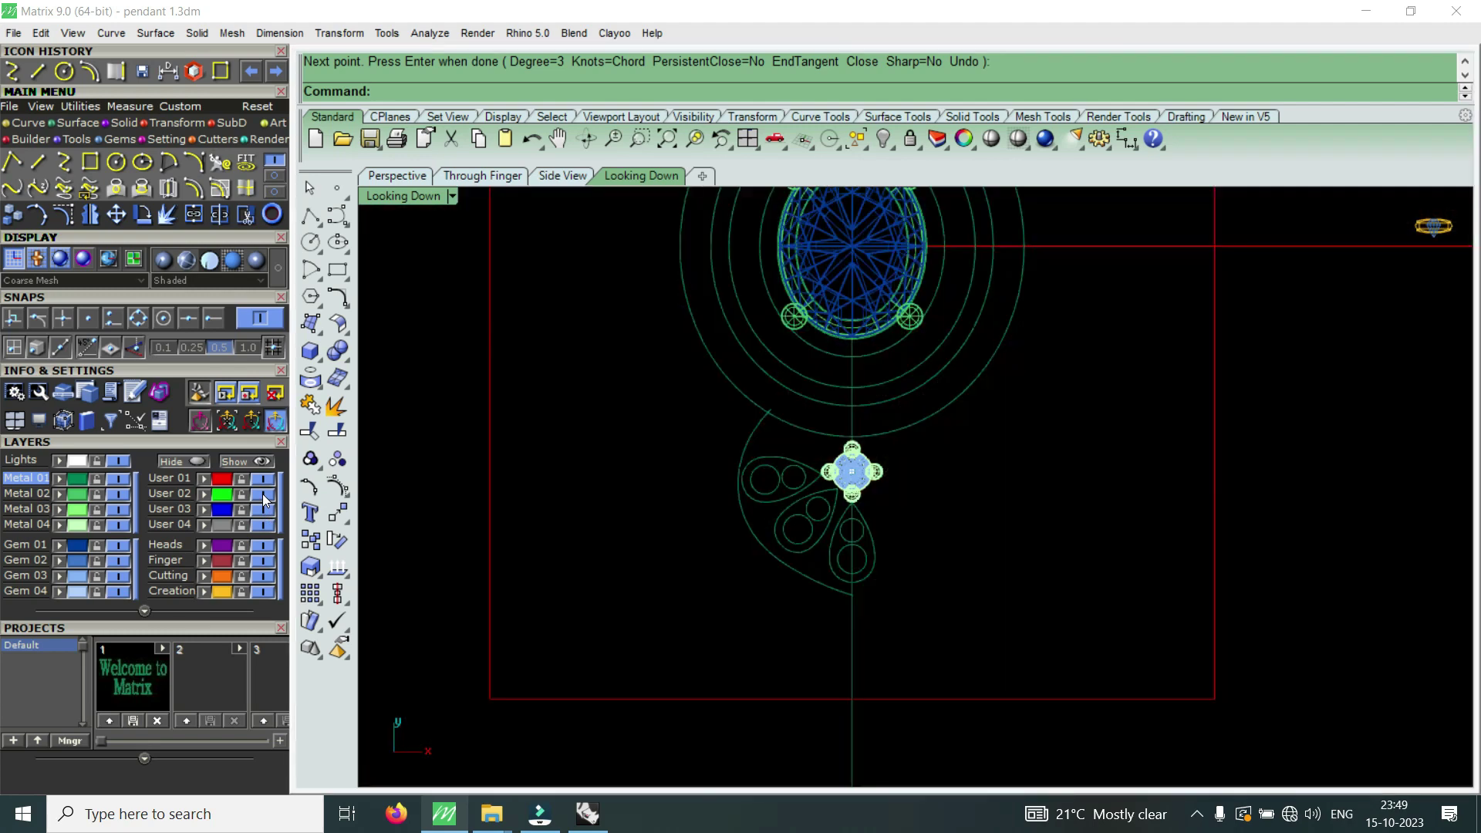
- Trim the new arc's overshooting end at the vertical centre line
scroll(762, 428, up, 3)
key(Return)
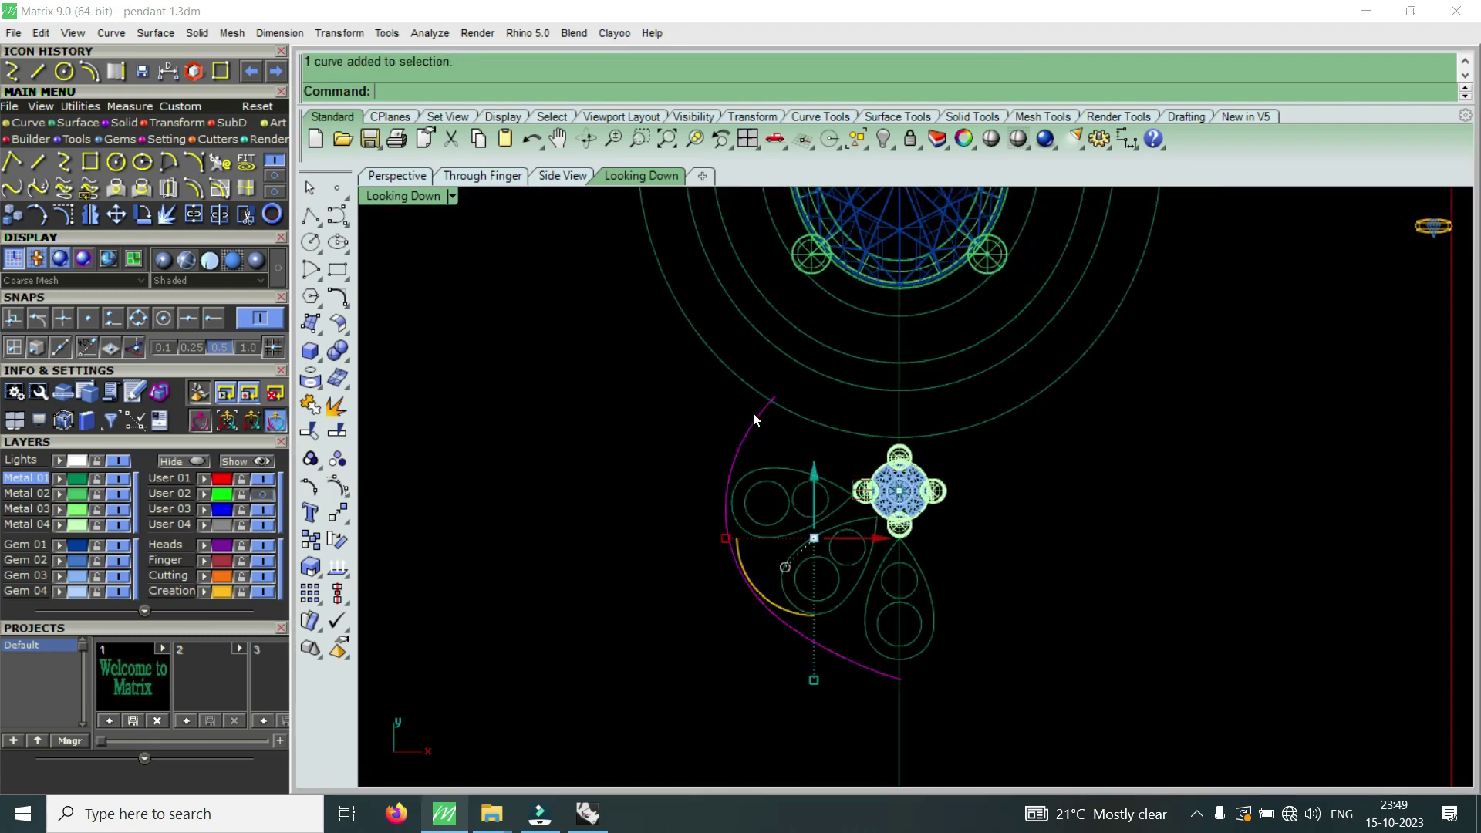
scroll(903, 682, up, 3)
scroll(909, 685, up, 3)
shift+click(897, 679)
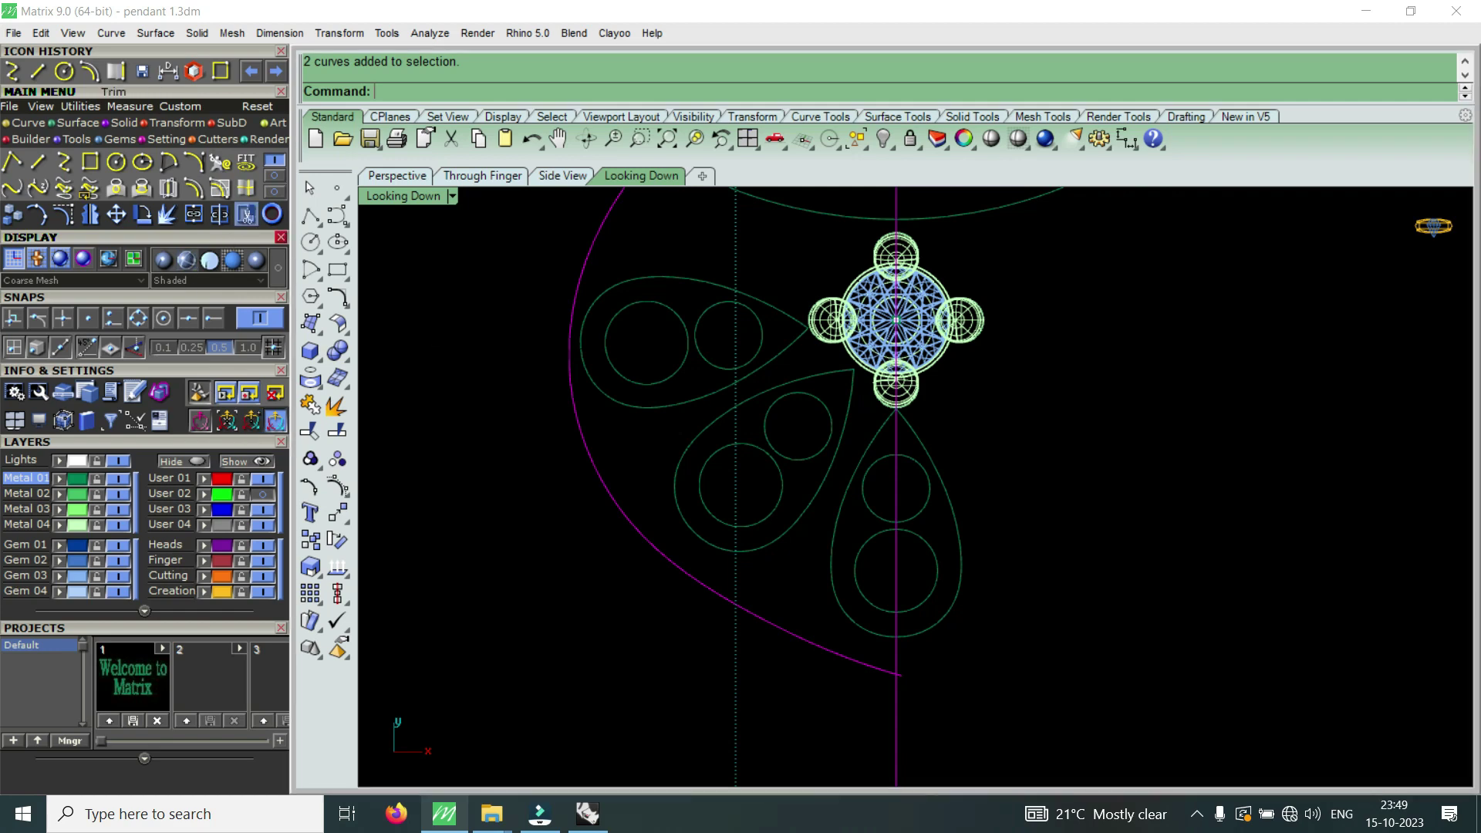
click(246, 215)
scroll(912, 685, up, 3)
scroll(897, 687, down, 2)
click(897, 687)
scroll(897, 687, down, 3)
scroll(753, 325, up, 4)
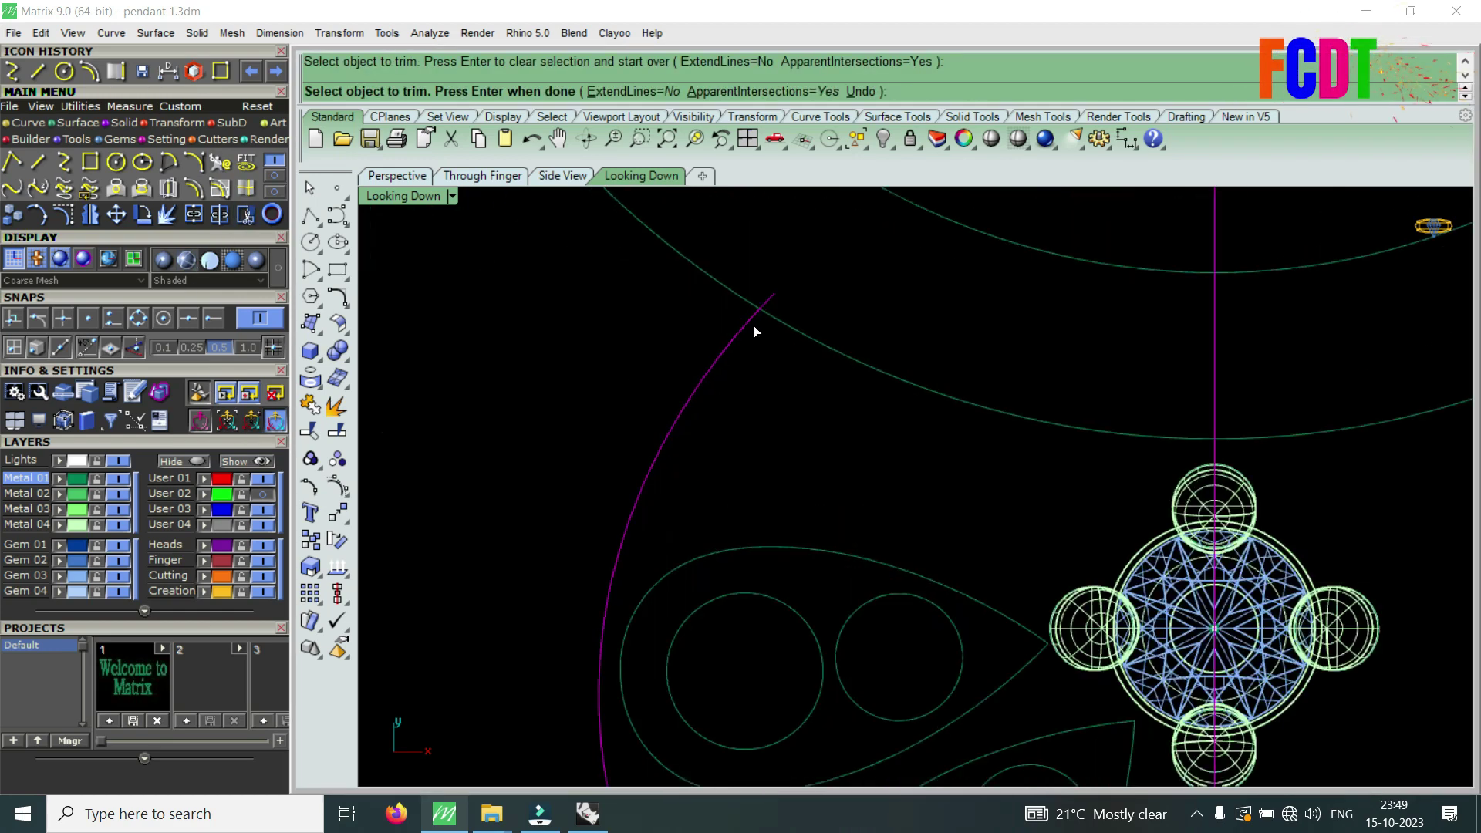
key(Return)
scroll(782, 317, down, 3)
- Rebuild the trimmed arc to 11 points at degree 3, comparing against the reference photo
click(732, 368)
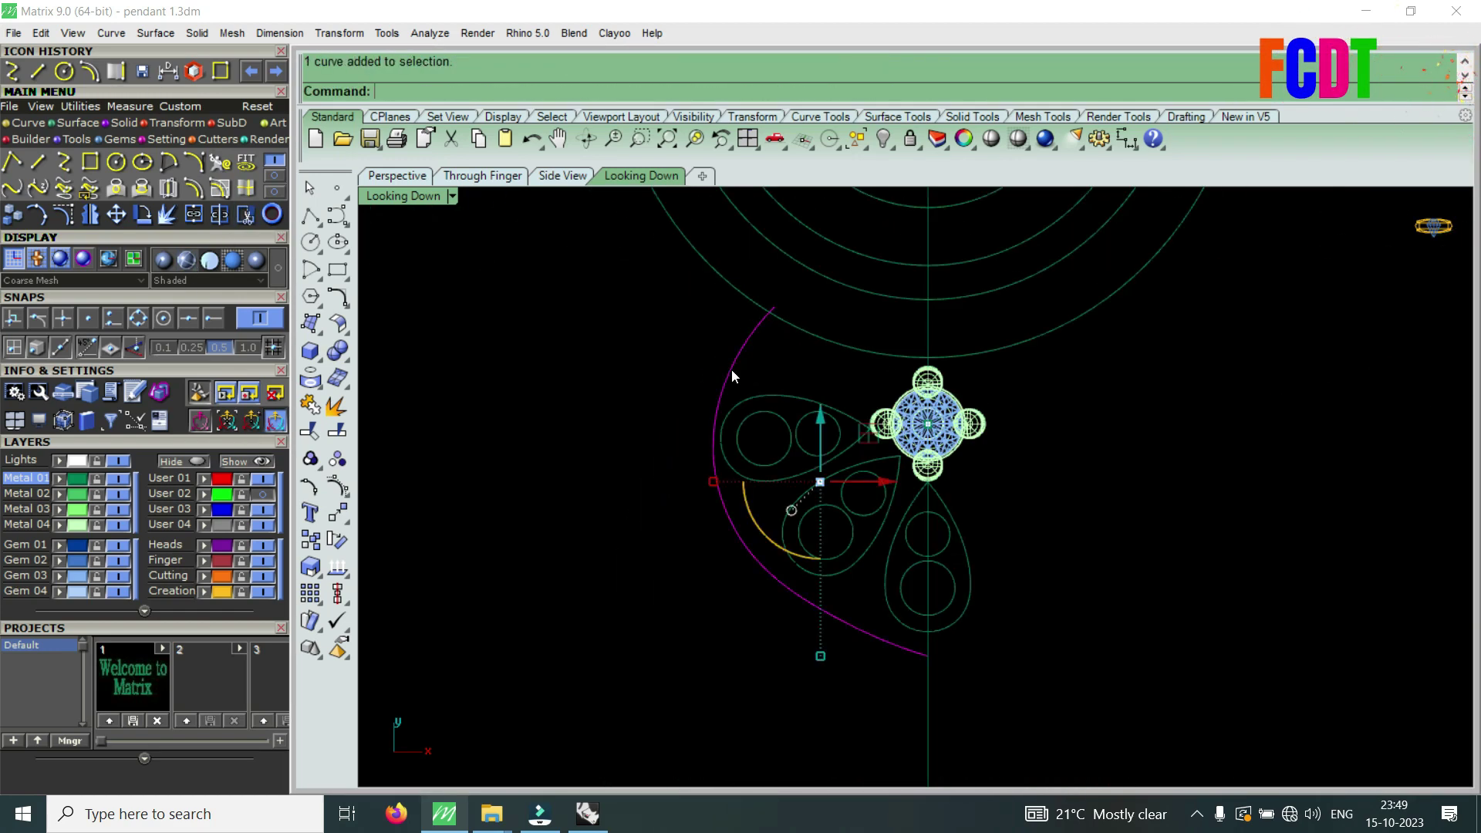
text(Rectangle)
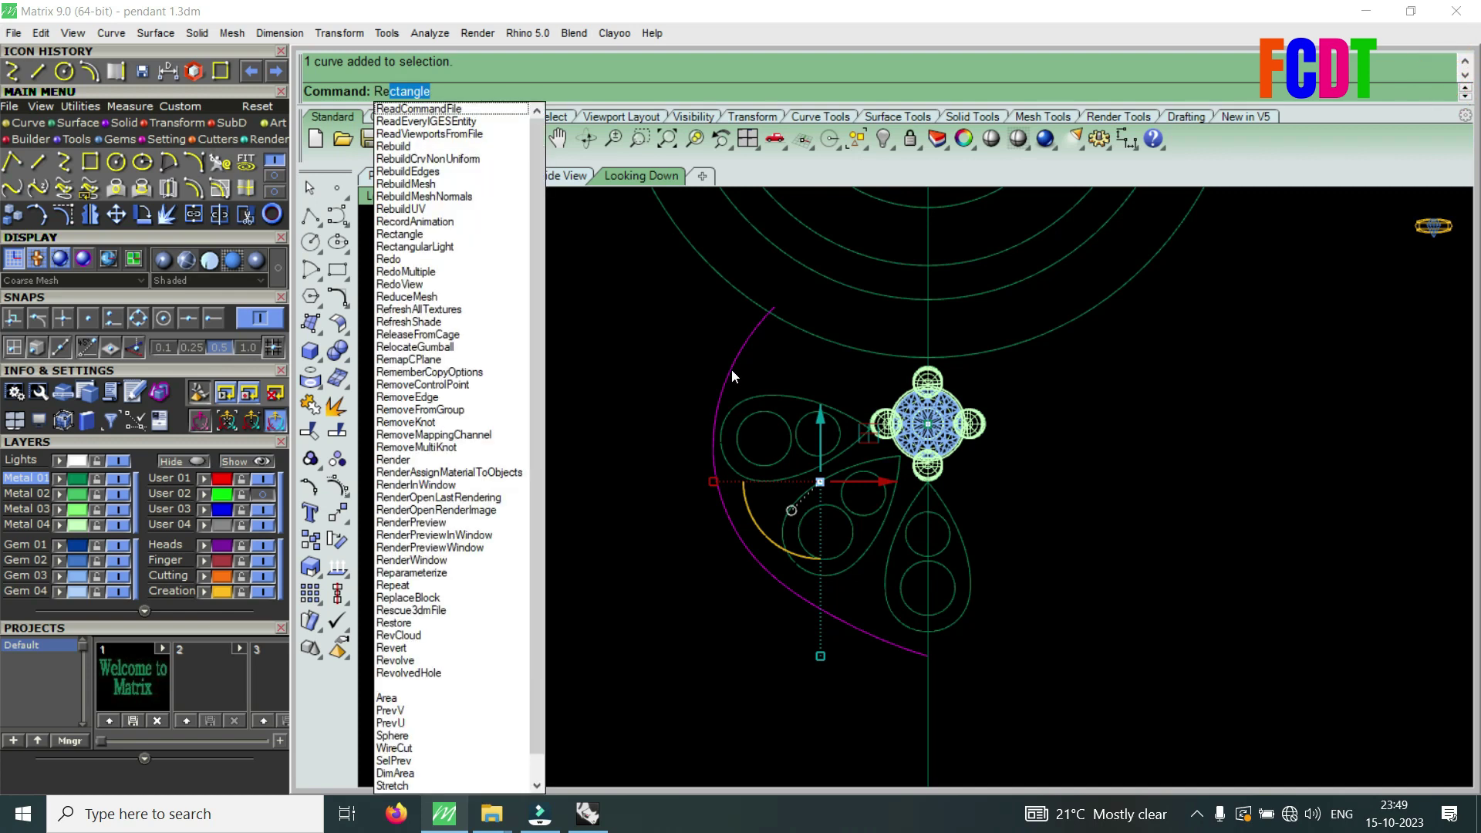
key(Down)
key(Down)
key(Down)
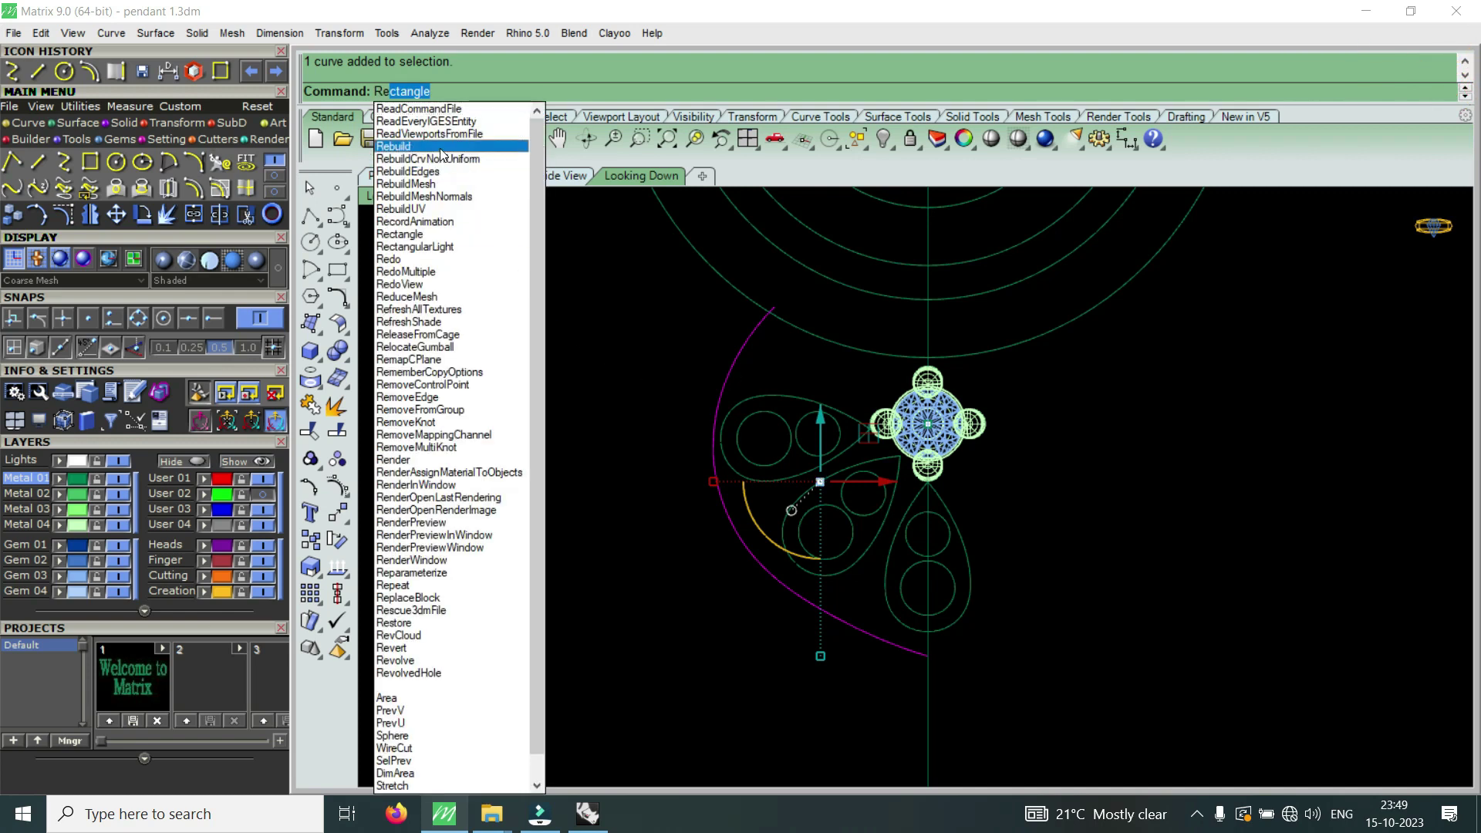
key(Return)
click(619, 409)
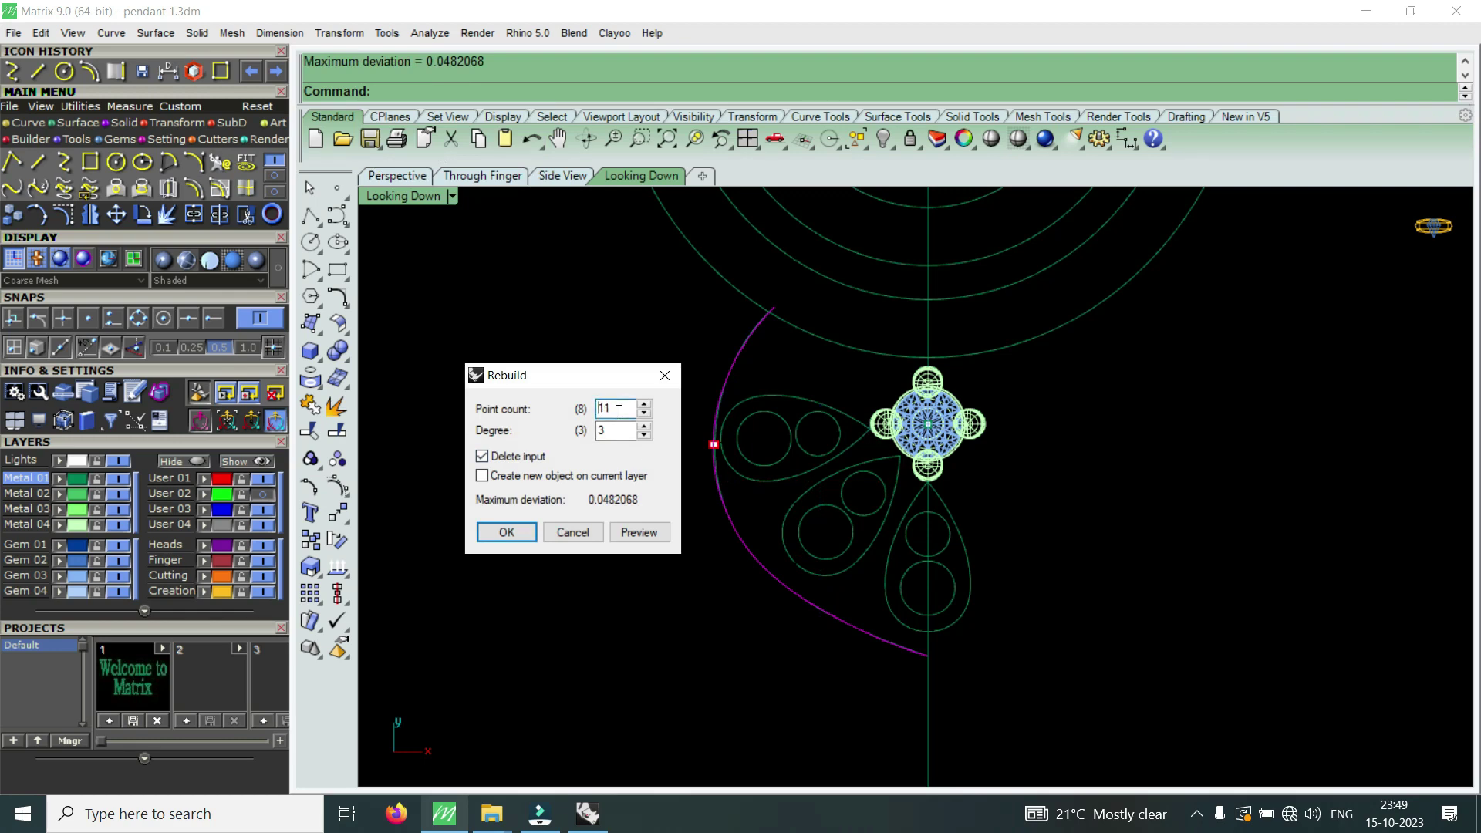
click(520, 537)
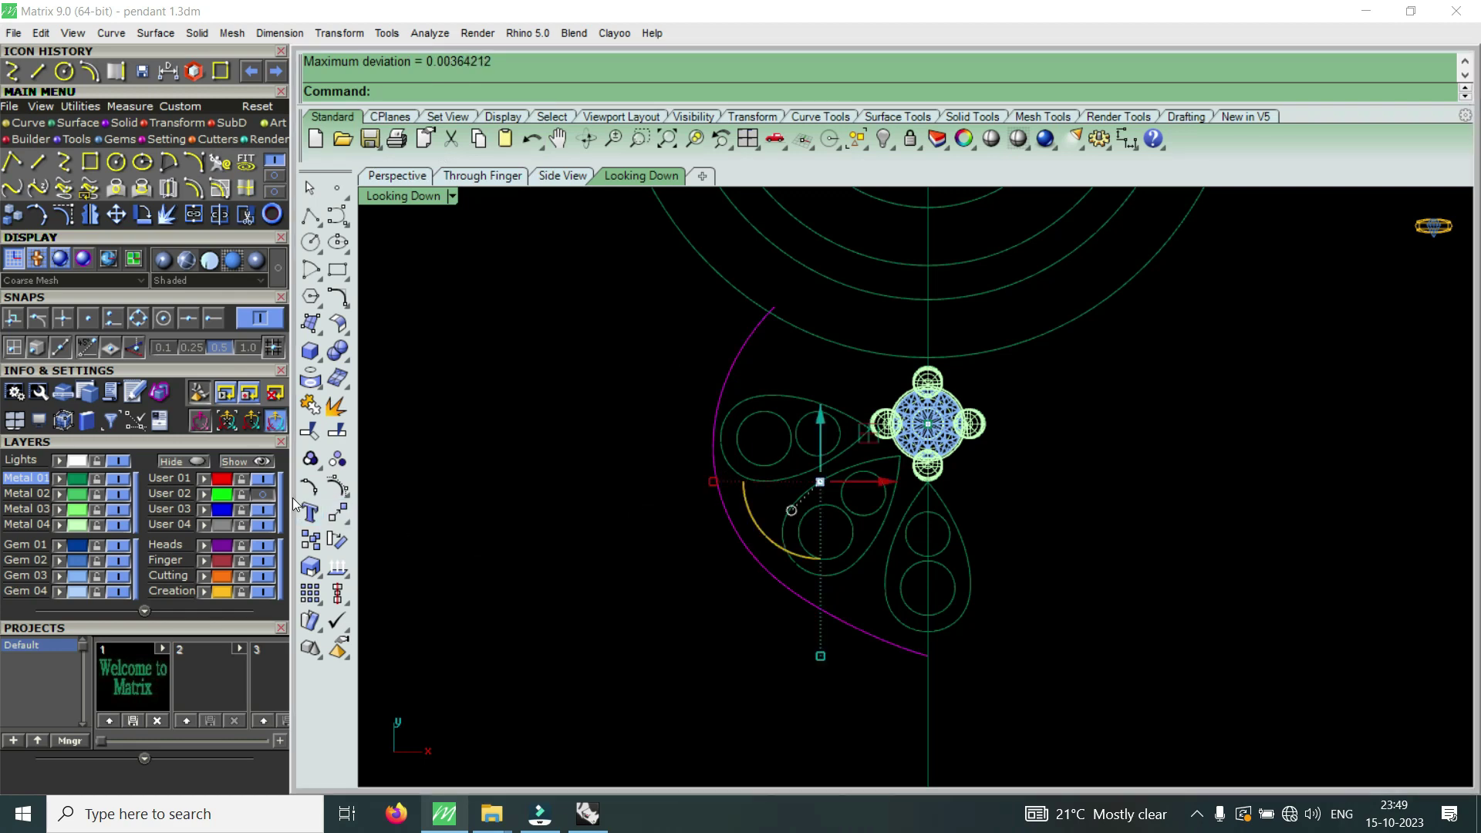
click(265, 496)
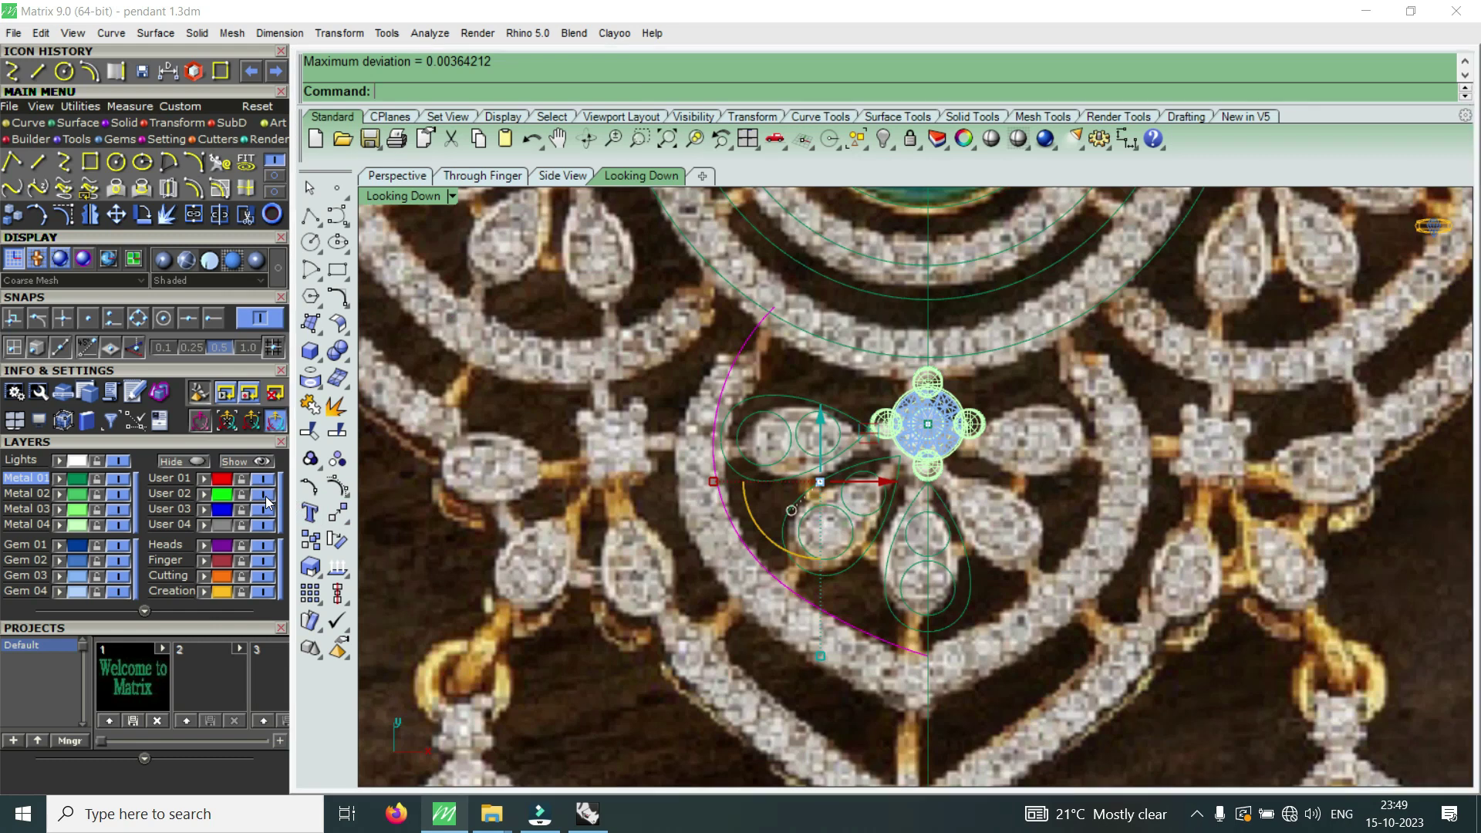
click(265, 496)
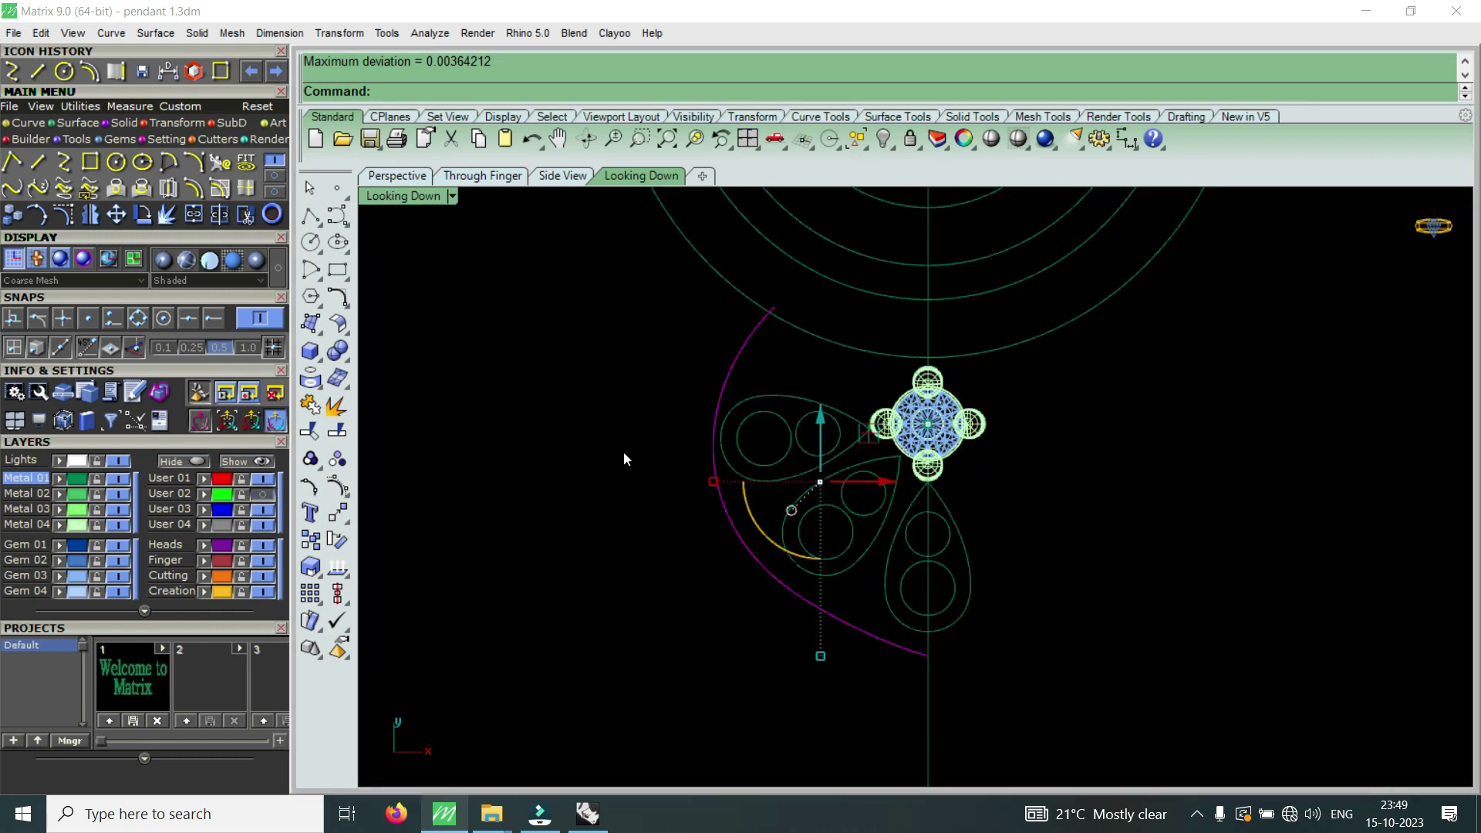
- Offset the arc 1.7 to its outer side and clear the selection
click(194, 187)
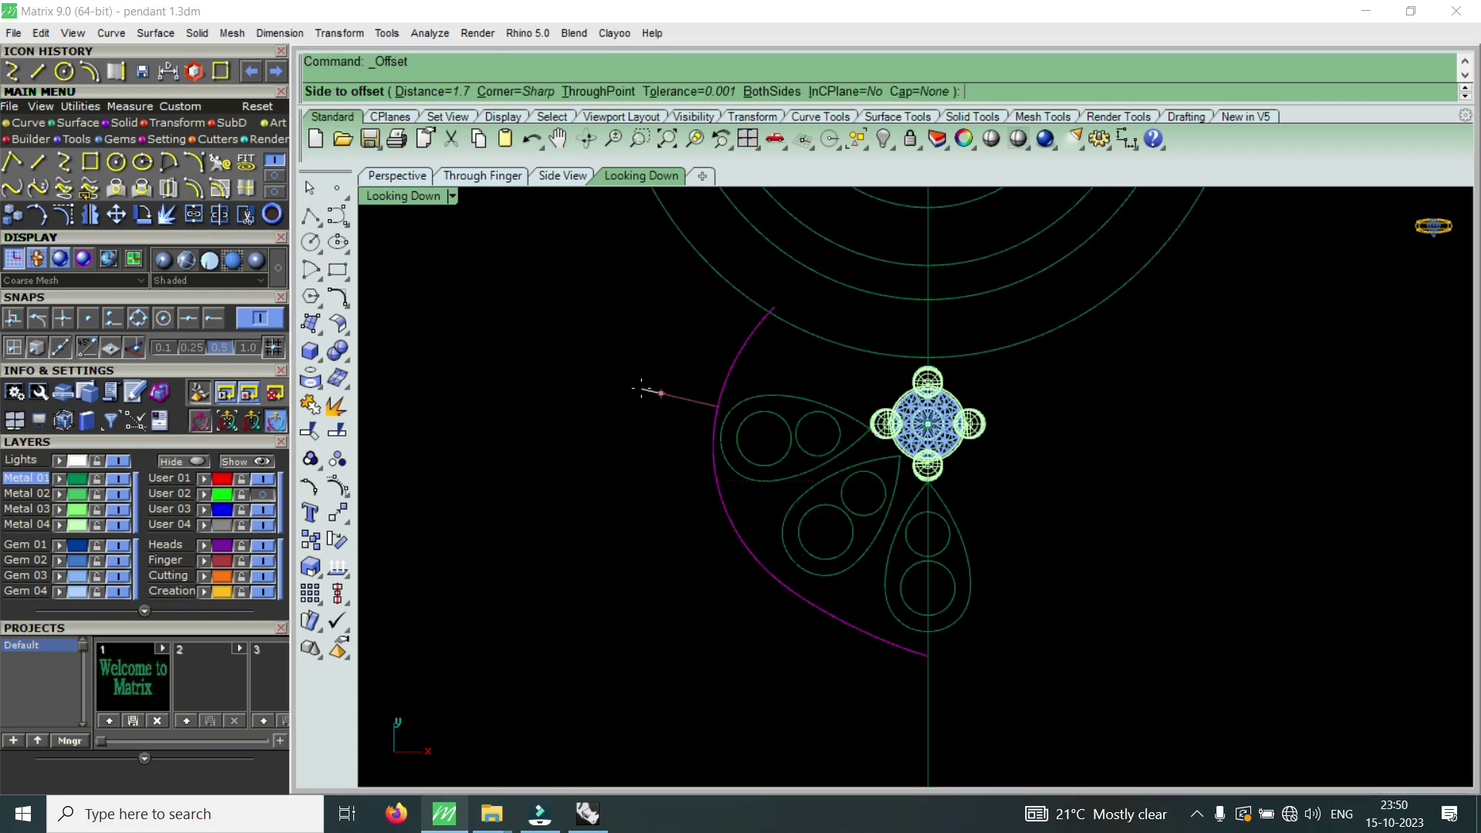
click(641, 392)
scroll(745, 432, down, 3)
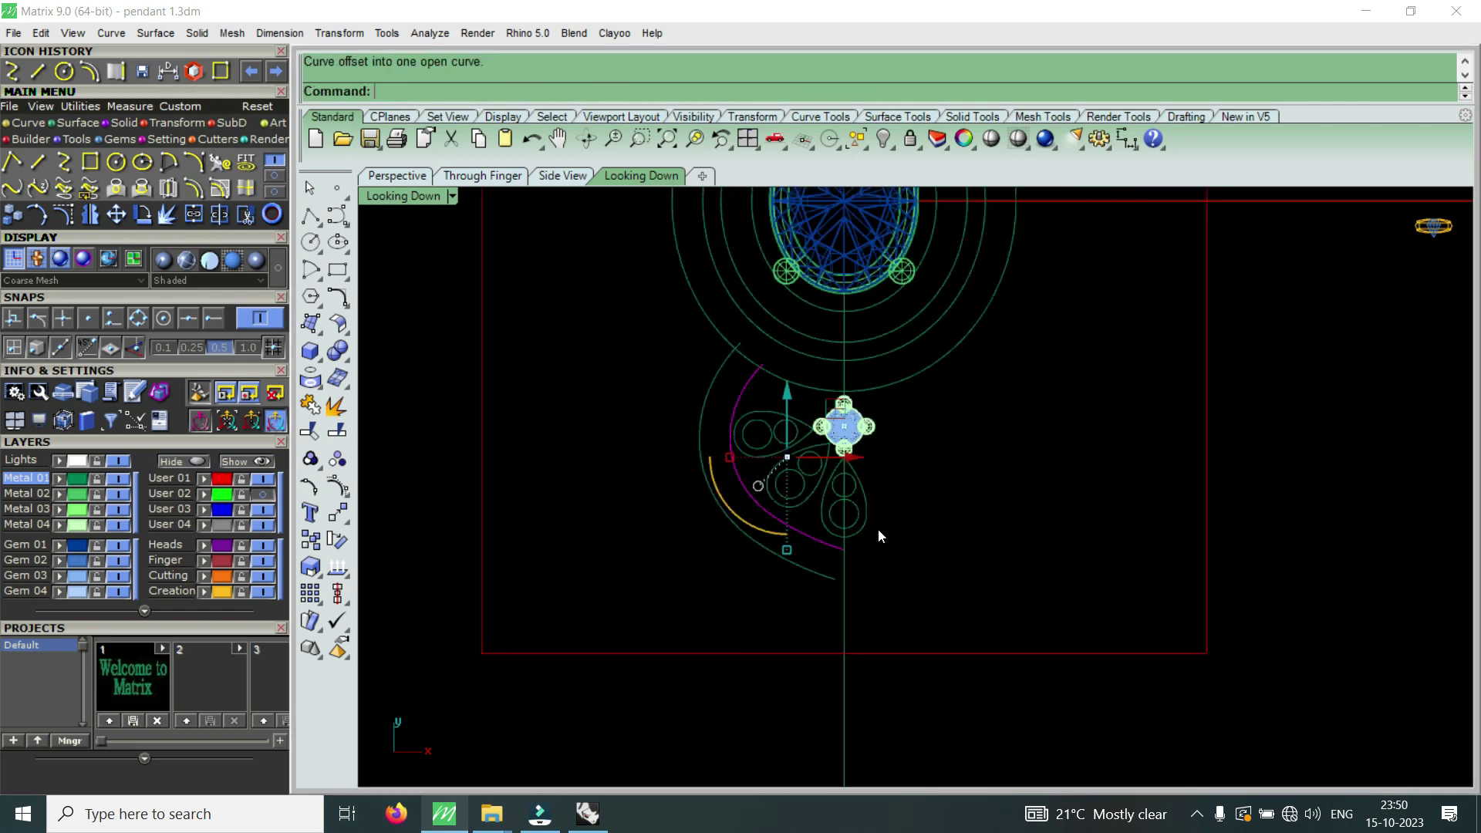
scroll(878, 530, down, 2)
key(Escape)
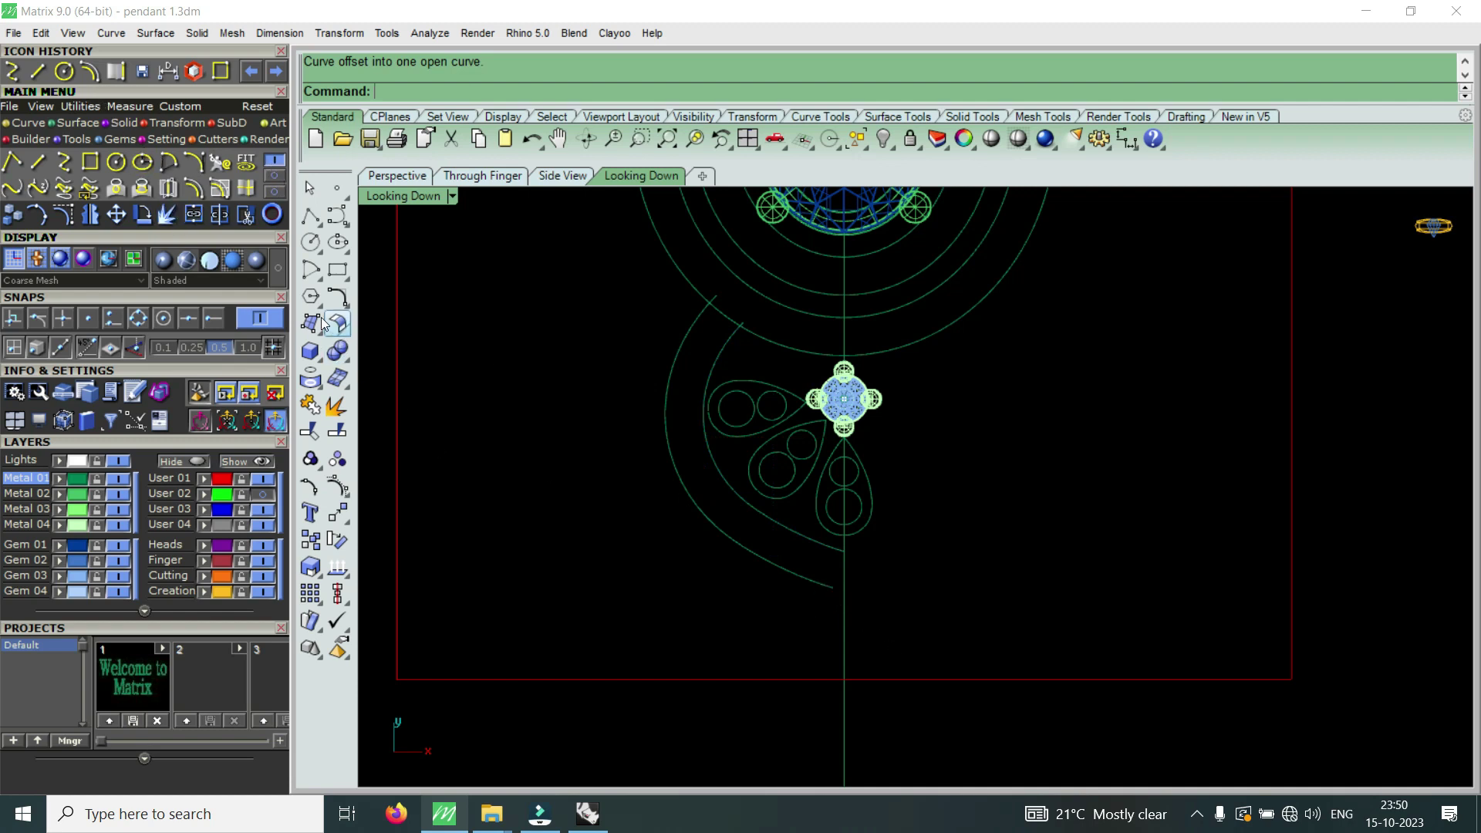
- Extend the outer offset arc's end past the vertical centre line
click(272, 177)
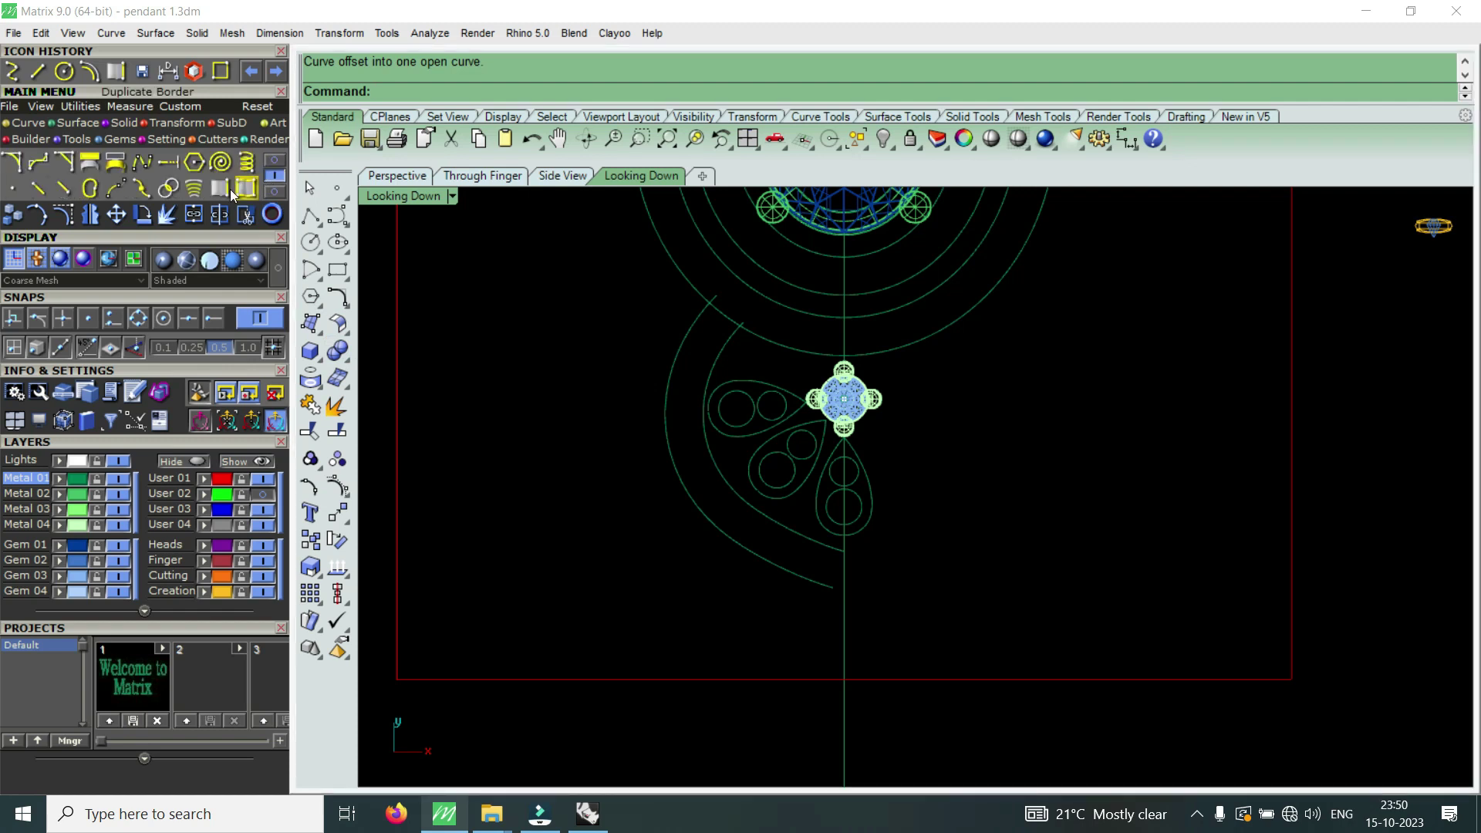
click(172, 168)
click(817, 579)
scroll(817, 579, up, 2)
key(Return)
click(823, 582)
click(886, 606)
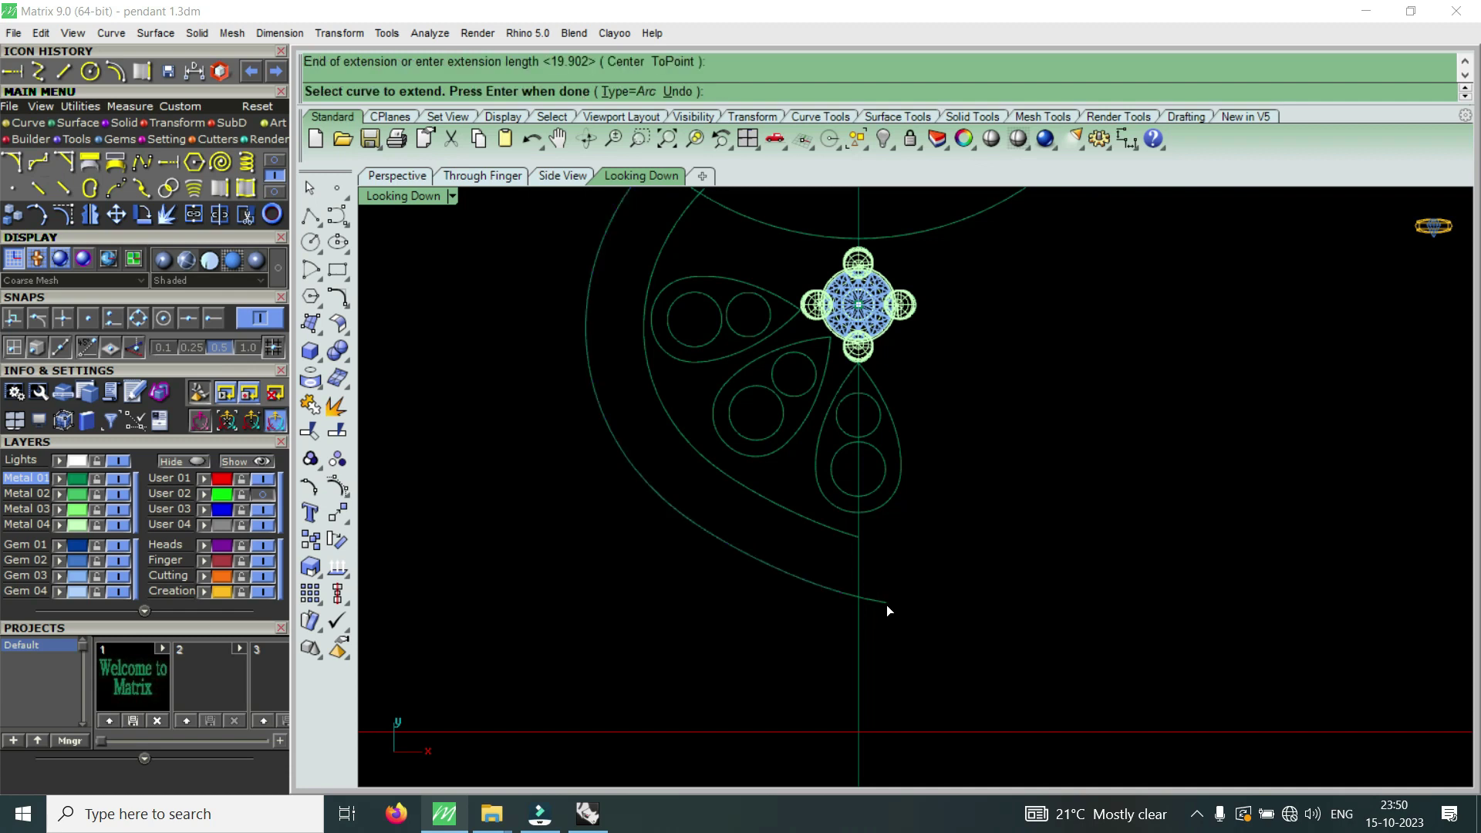
scroll(887, 605, up, 2)
key(Return)
- Trim the outer arc where it crosses the centre line
drag(926, 563, 801, 636)
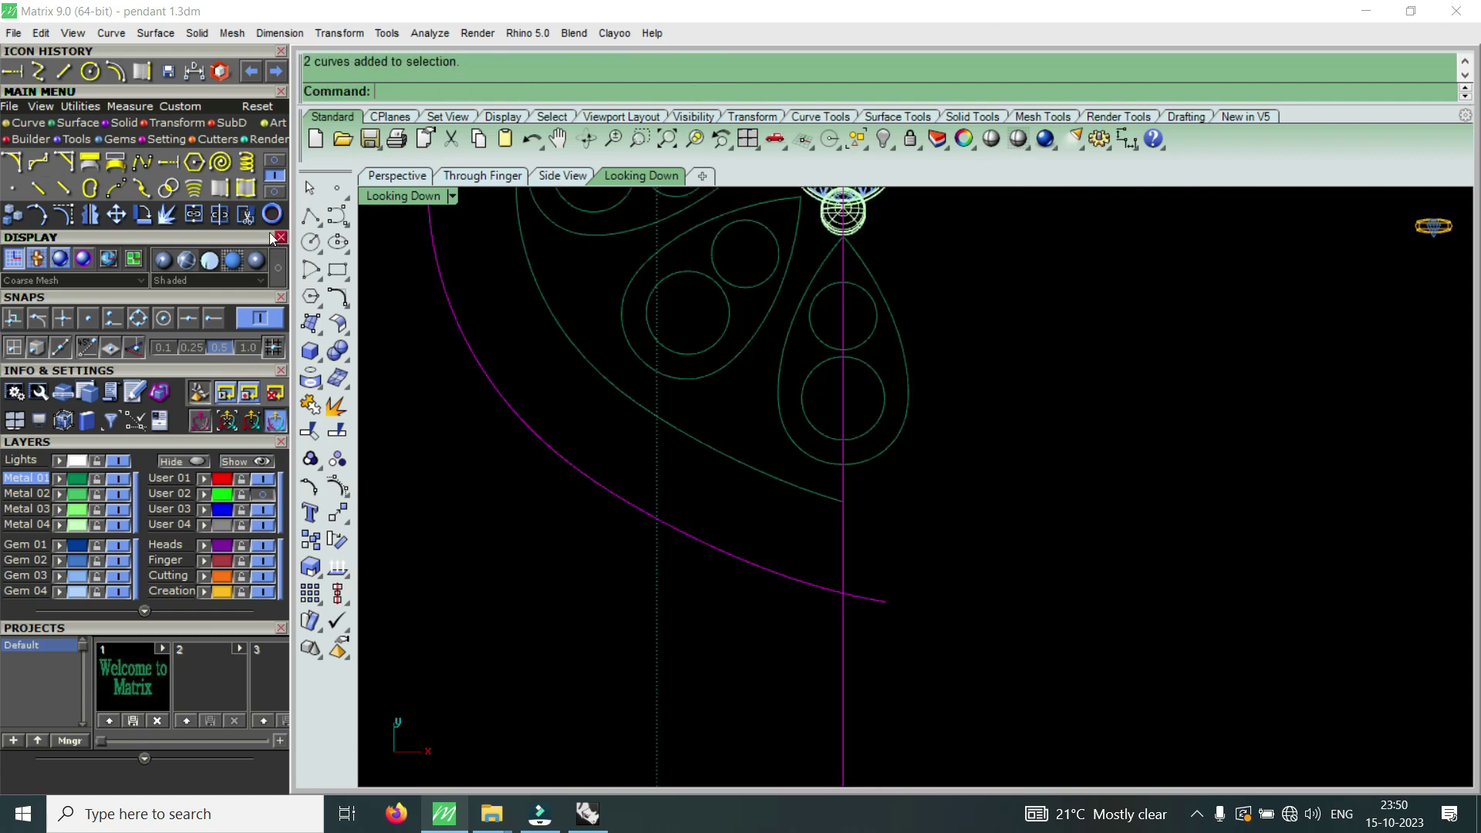
click(247, 216)
click(864, 599)
key(Return)
click(818, 596)
scroll(818, 596, down, 2)
scroll(820, 589, down, 2)
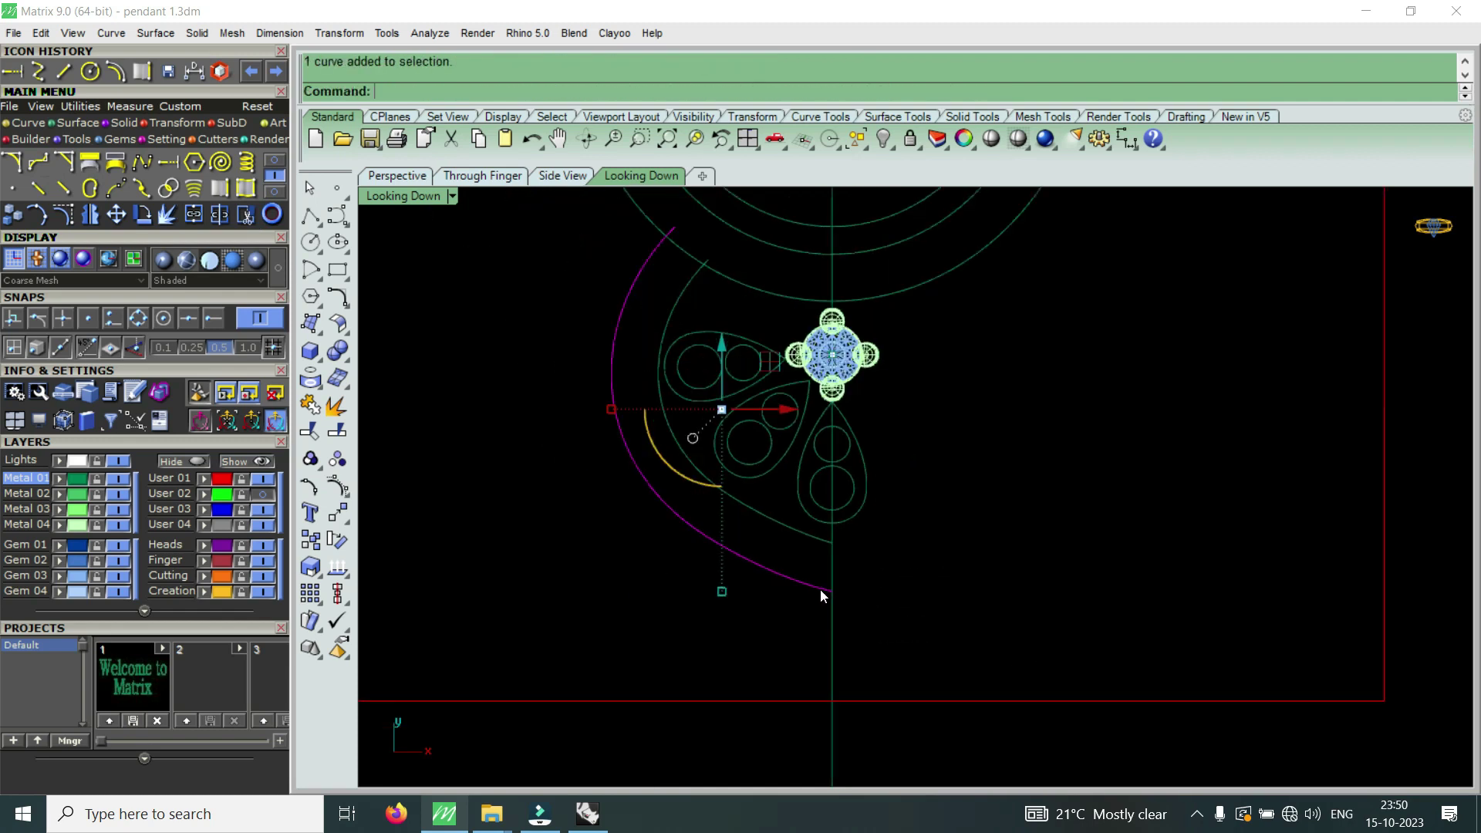
text(rec)
key(Return)
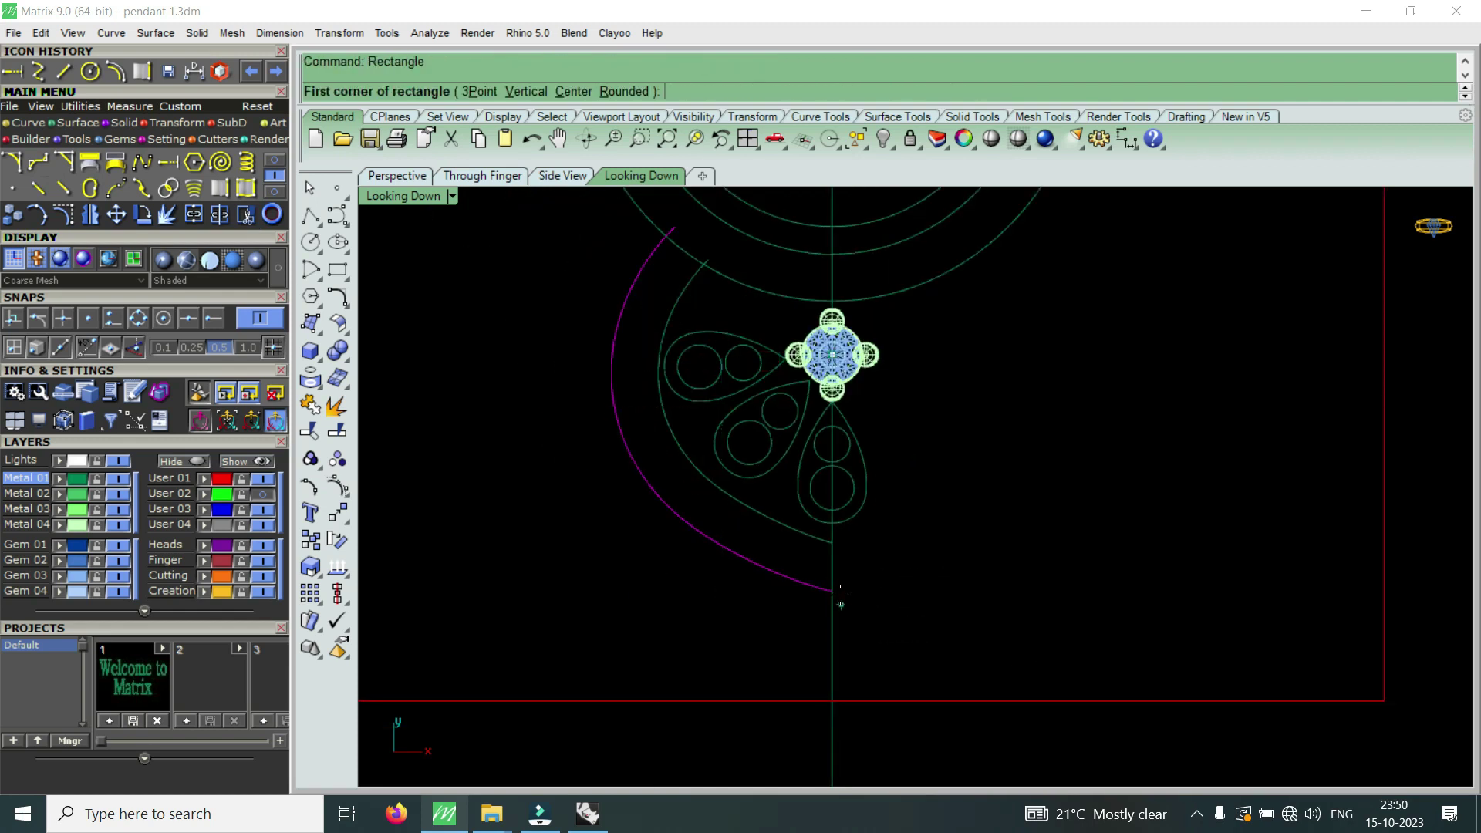
- Rebuild the outer purple arc with 11 control points, checking it against the reference photo
key(Escape)
text(re)
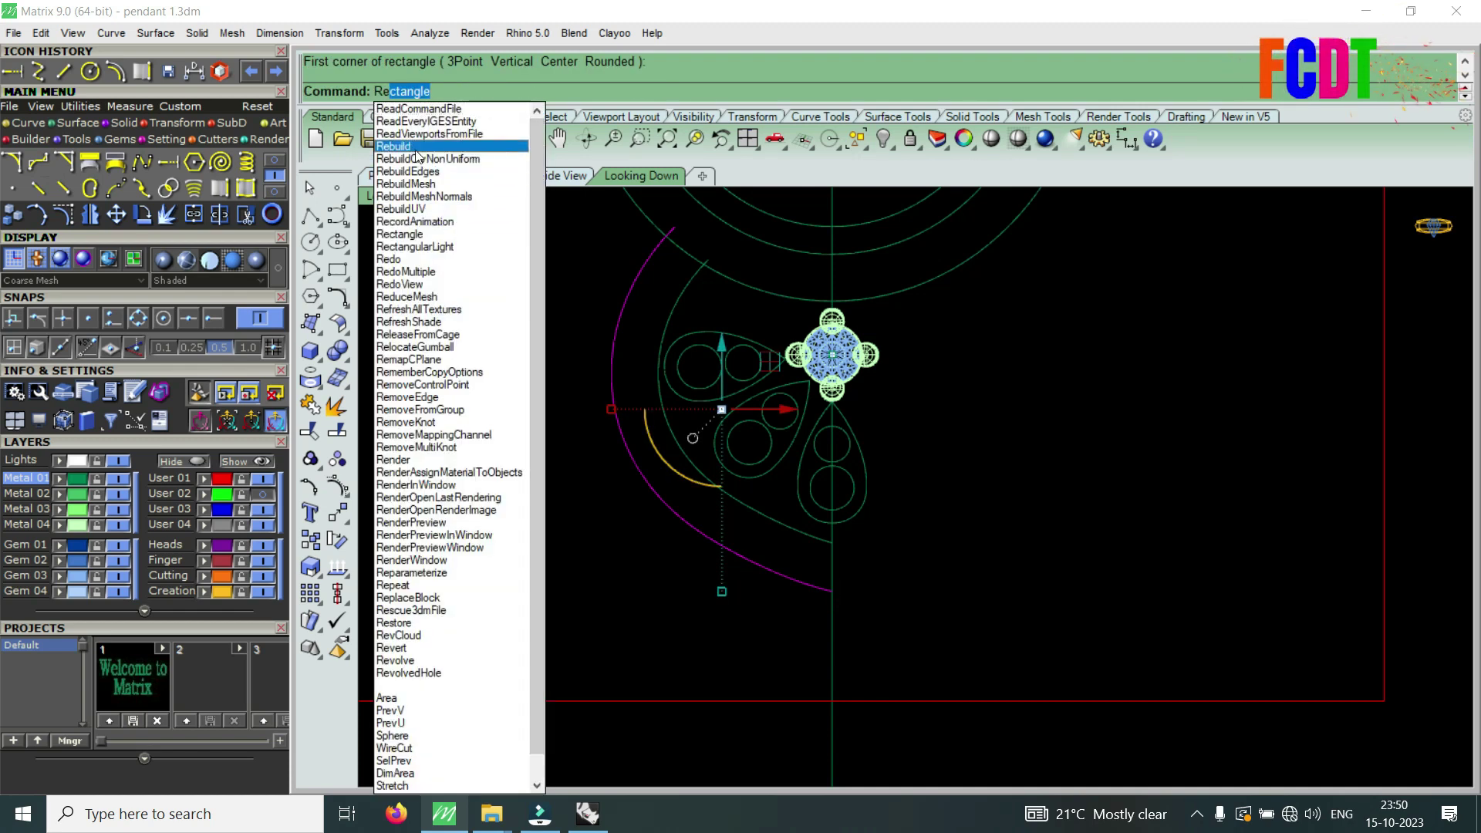
click(416, 148)
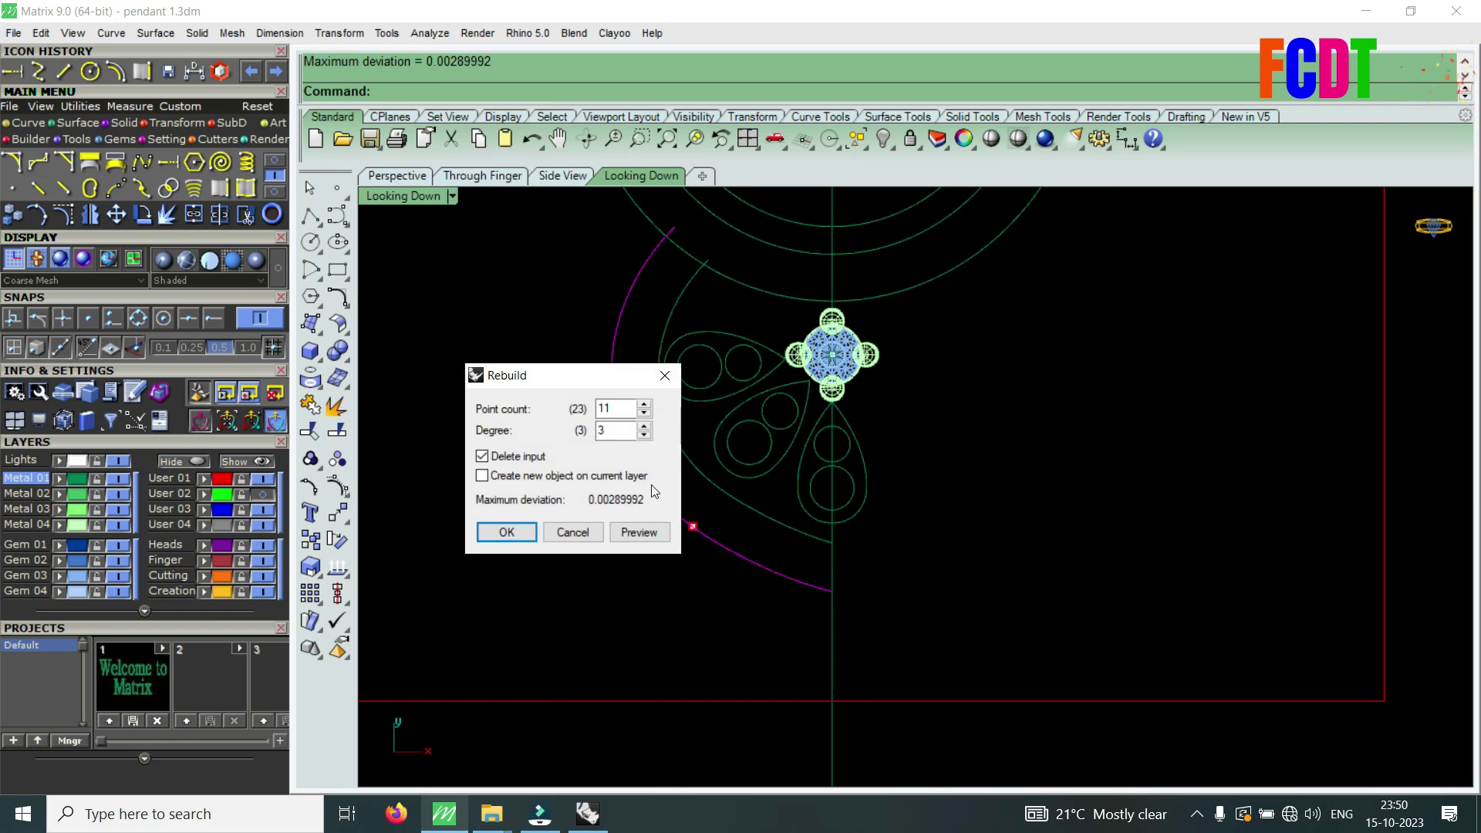
click(506, 533)
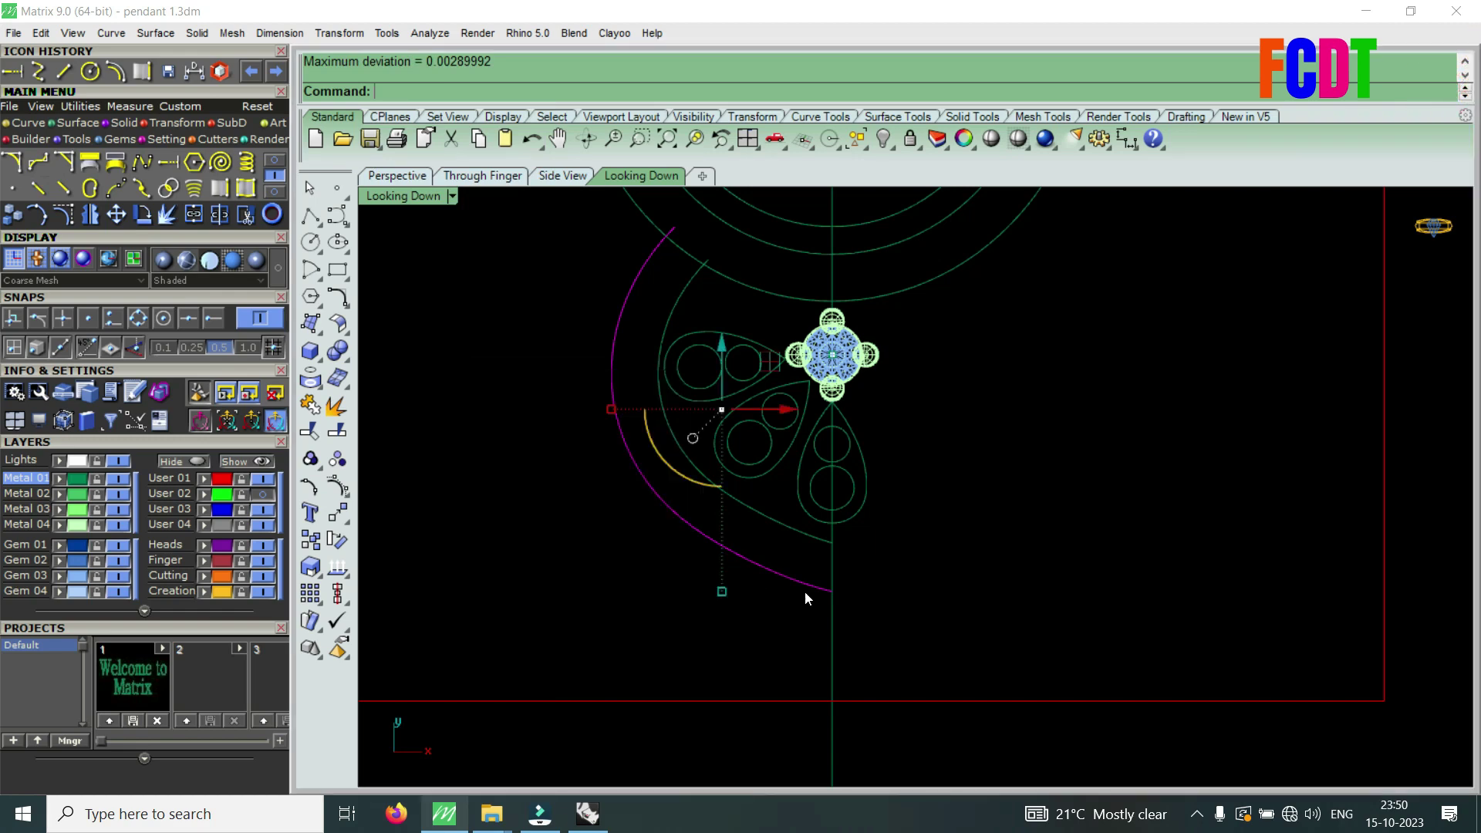
scroll(804, 594, up, 3)
click(265, 495)
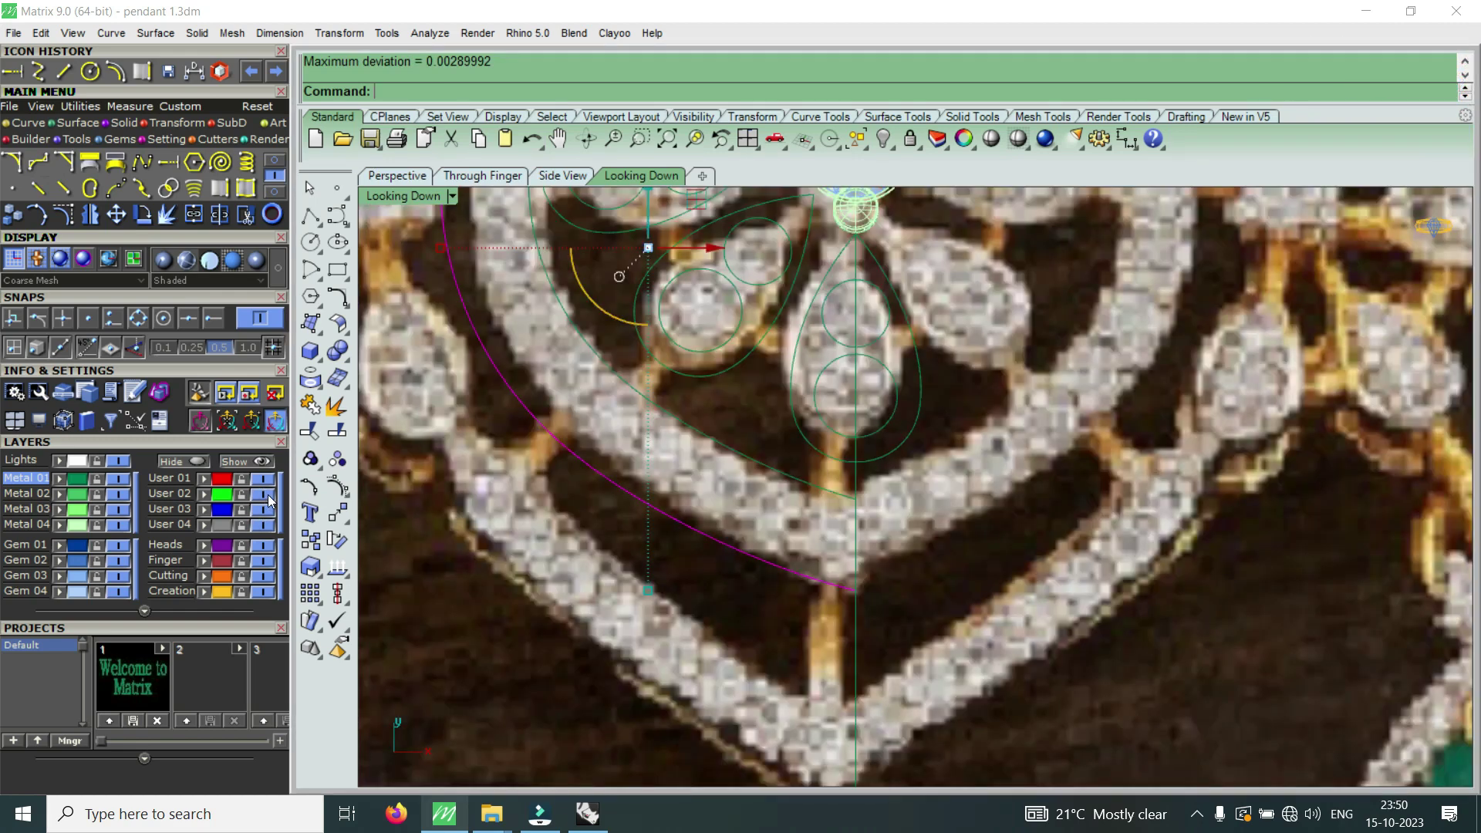
click(266, 496)
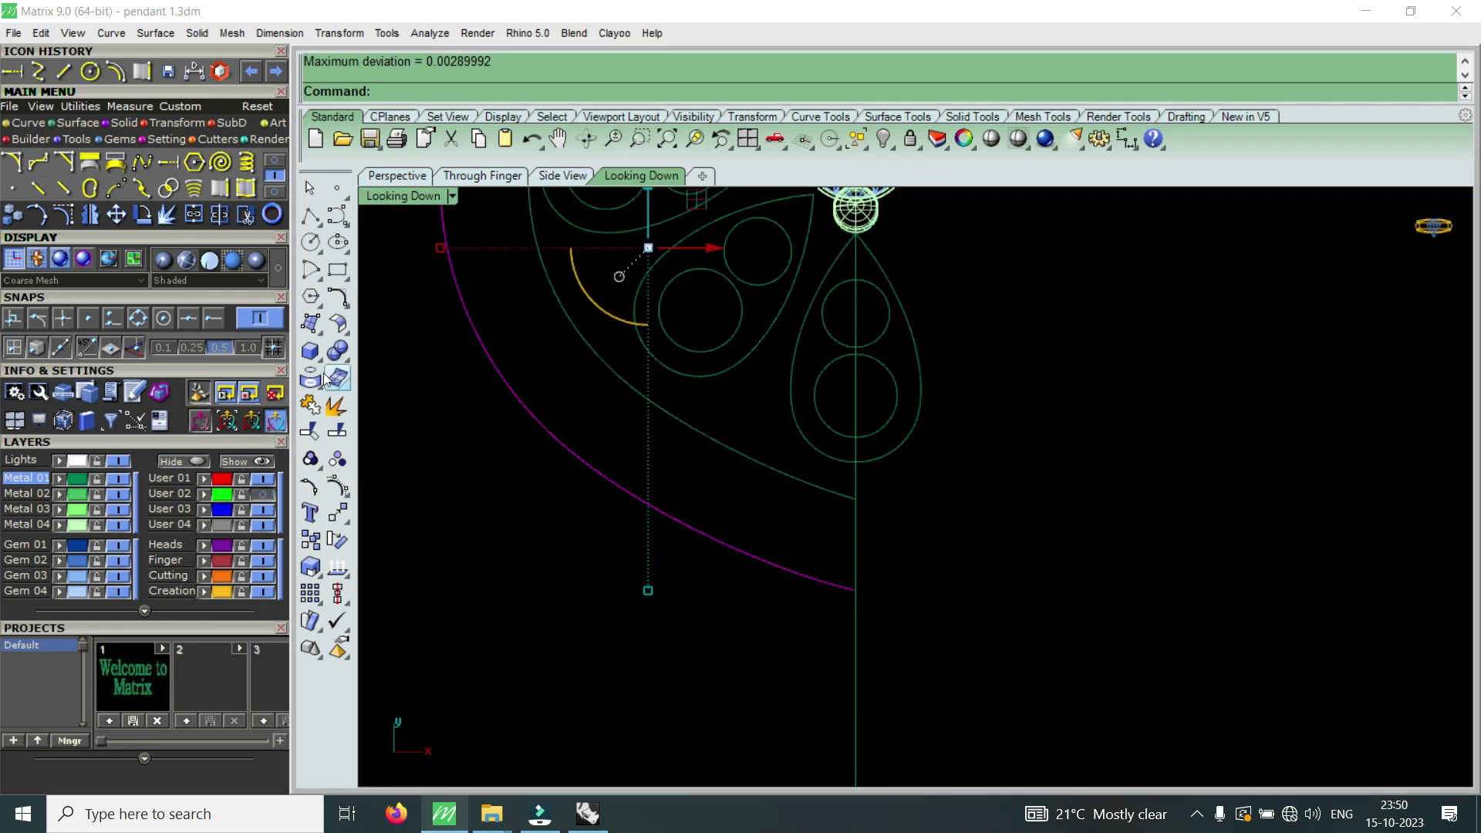
- Turn on control points and drag the arc's end point down onto the centre line
click(63, 214)
scroll(872, 590, up, 2)
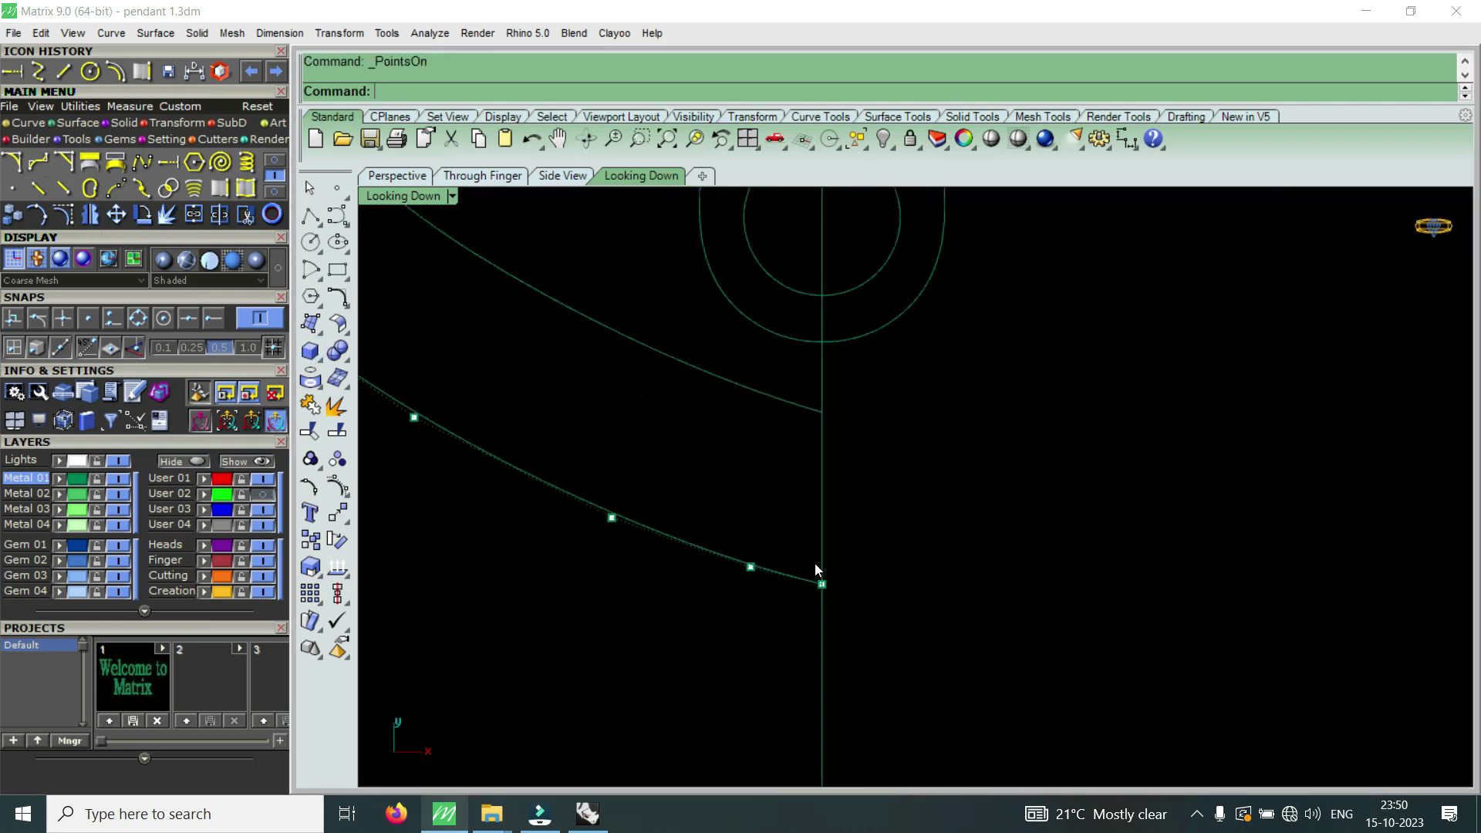
mouse_move(808, 533)
mouse_down()
mouse_move(847, 636)
mouse_move(822, 543)
mouse_up()
scroll(750, 594, up, 3)
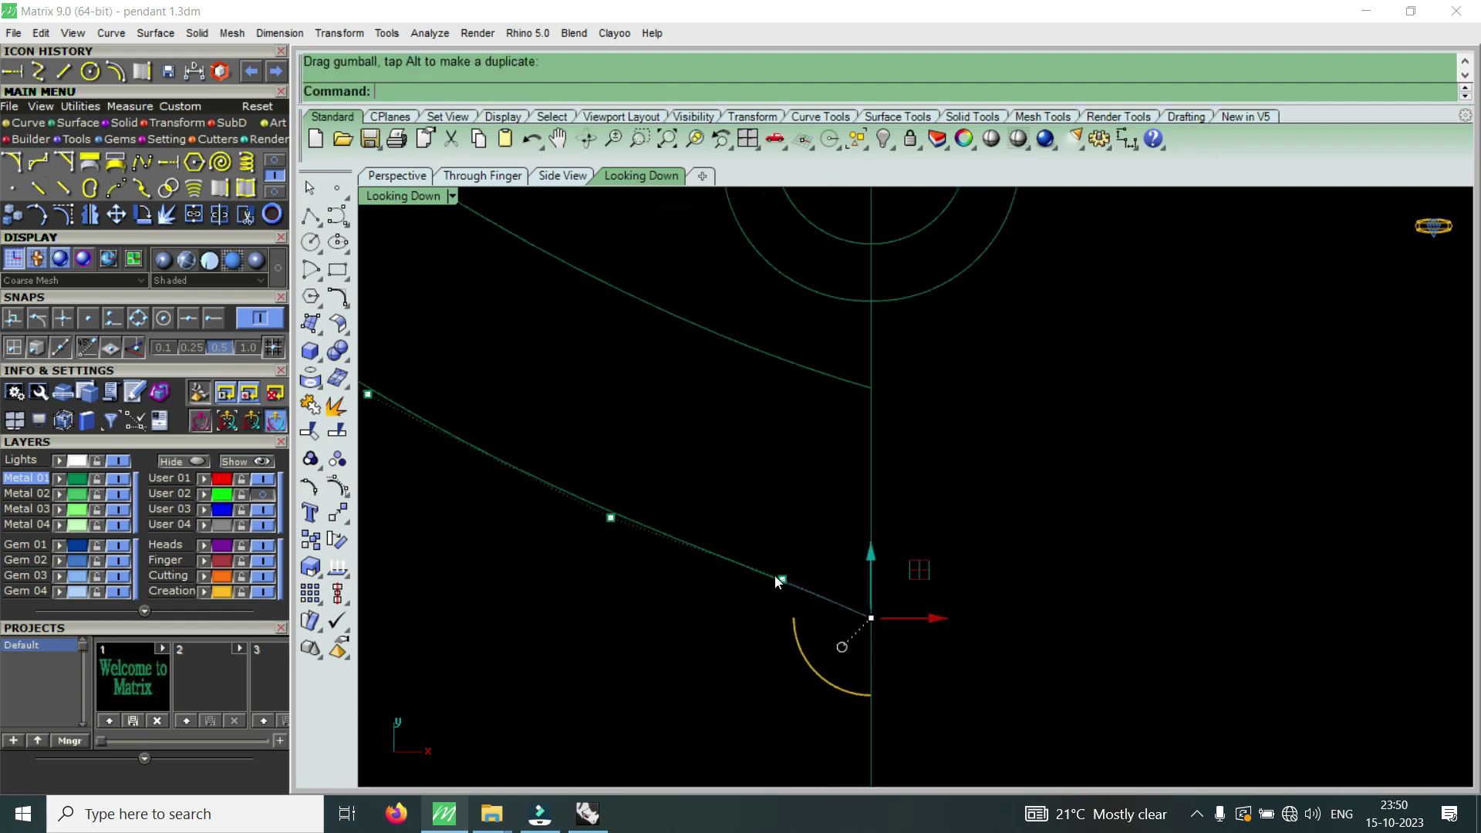
drag(764, 606, 807, 529)
scroll(847, 539, down, 3)
- Select the inner purple and yellow arcs together with it for mirroring
click(852, 455)
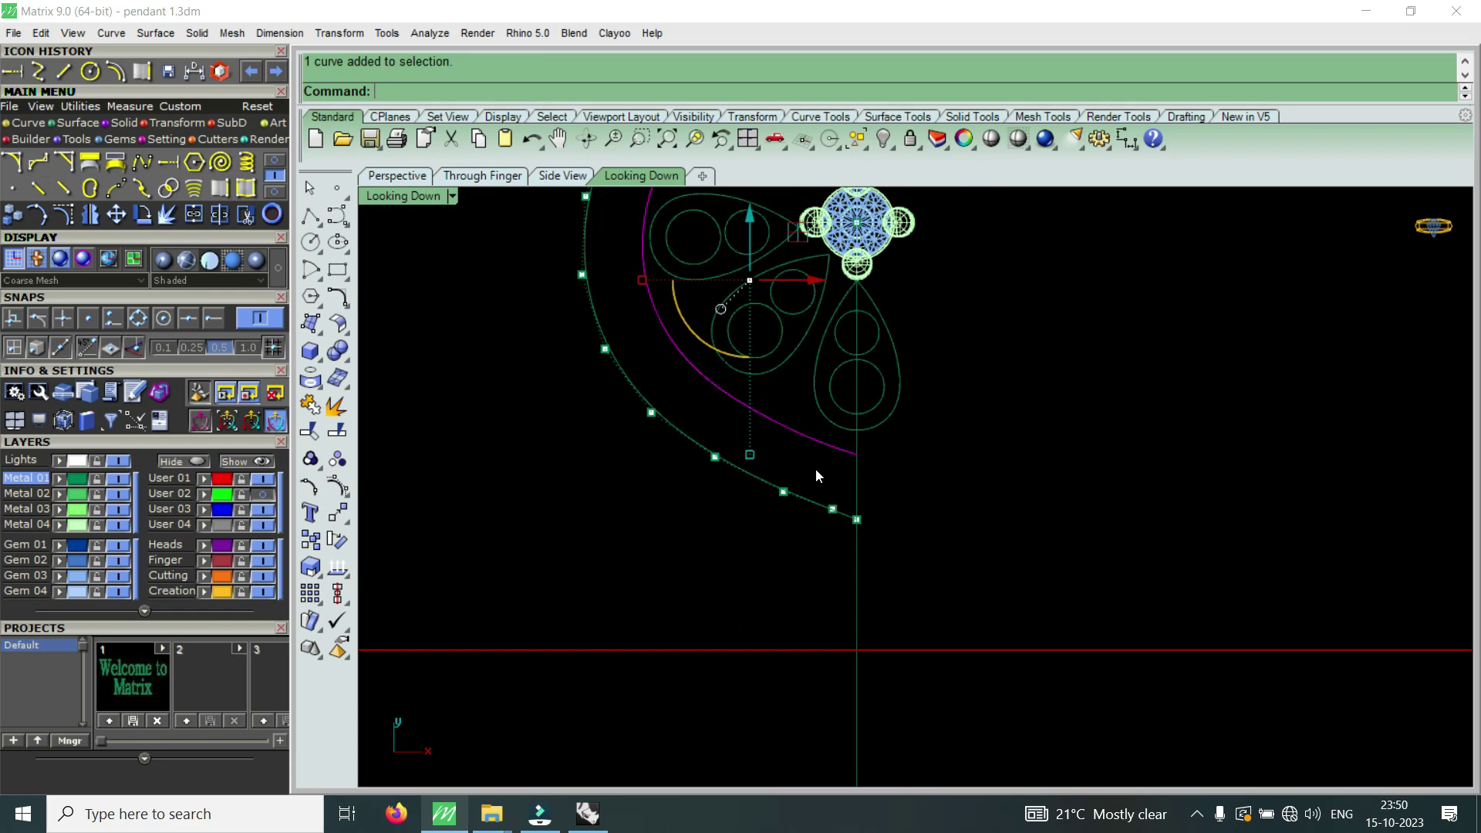
scroll(818, 466, up, 2)
scroll(826, 475, down, 3)
scroll(824, 482, down, 2)
scroll(798, 256, up, 2)
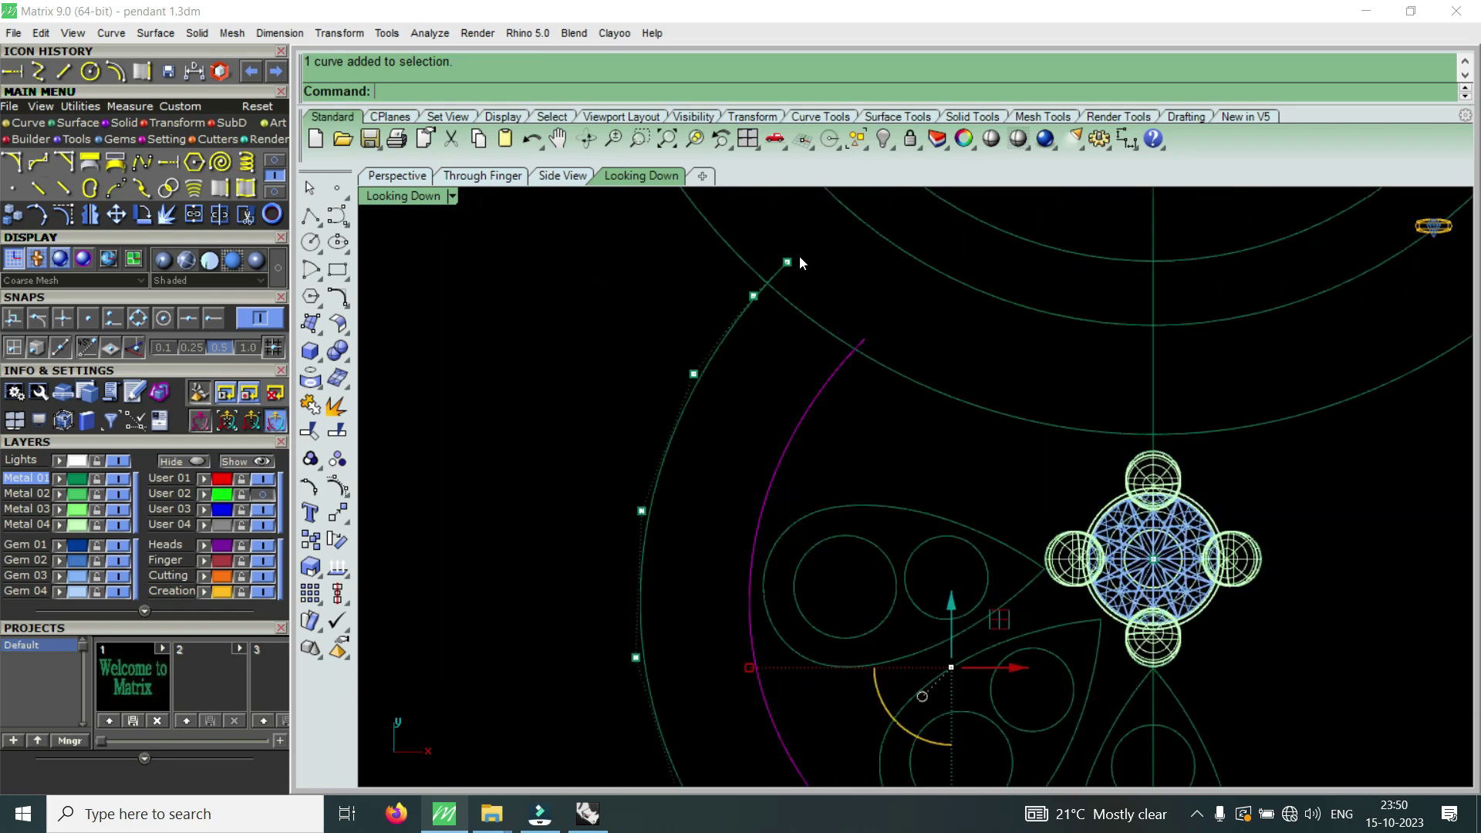
scroll(867, 400, up, 2)
drag(868, 447, 605, 517)
scroll(793, 364, down, 3)
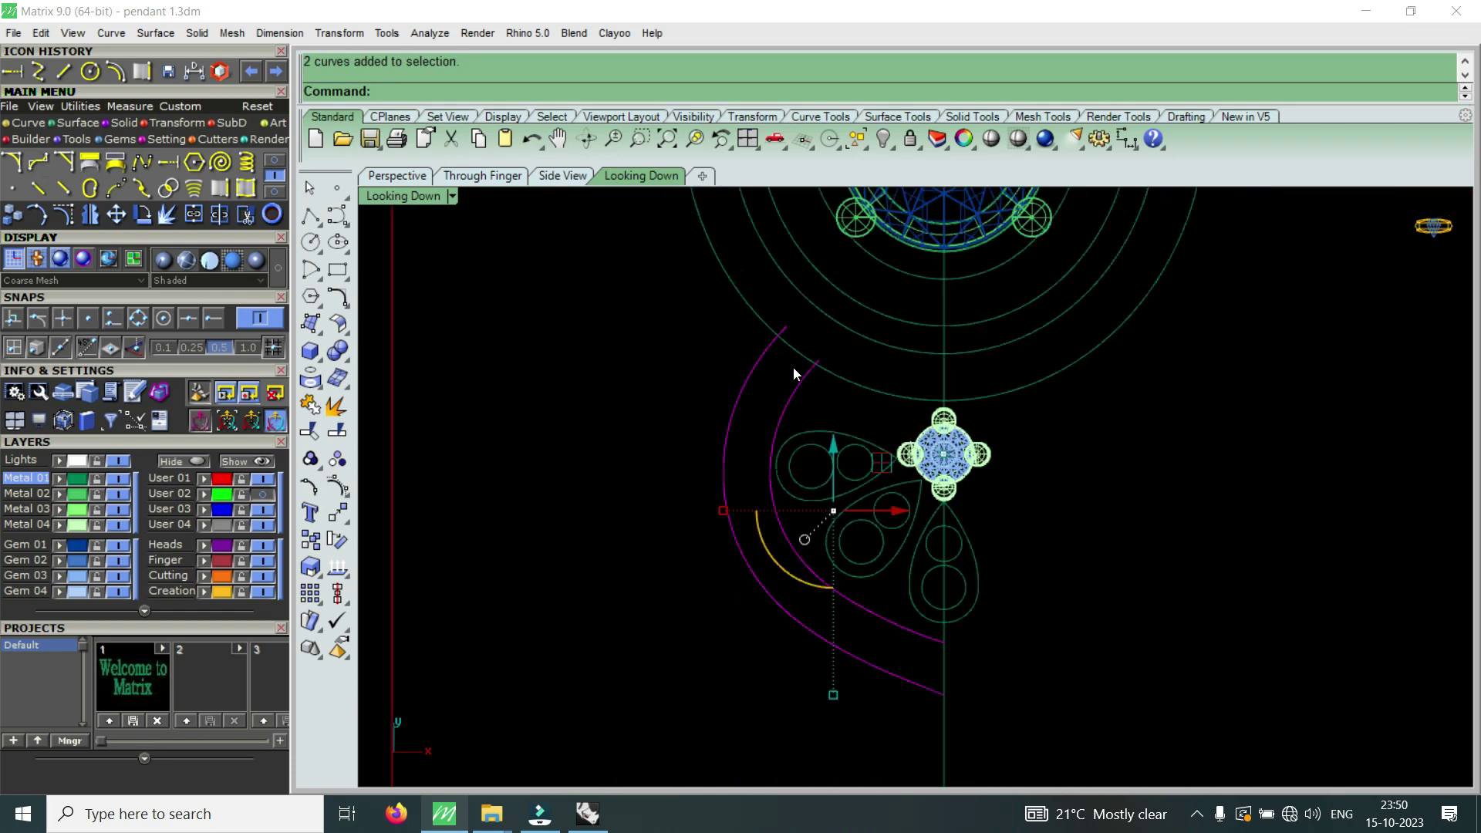
scroll(793, 364, down, 1)
click(90, 214)
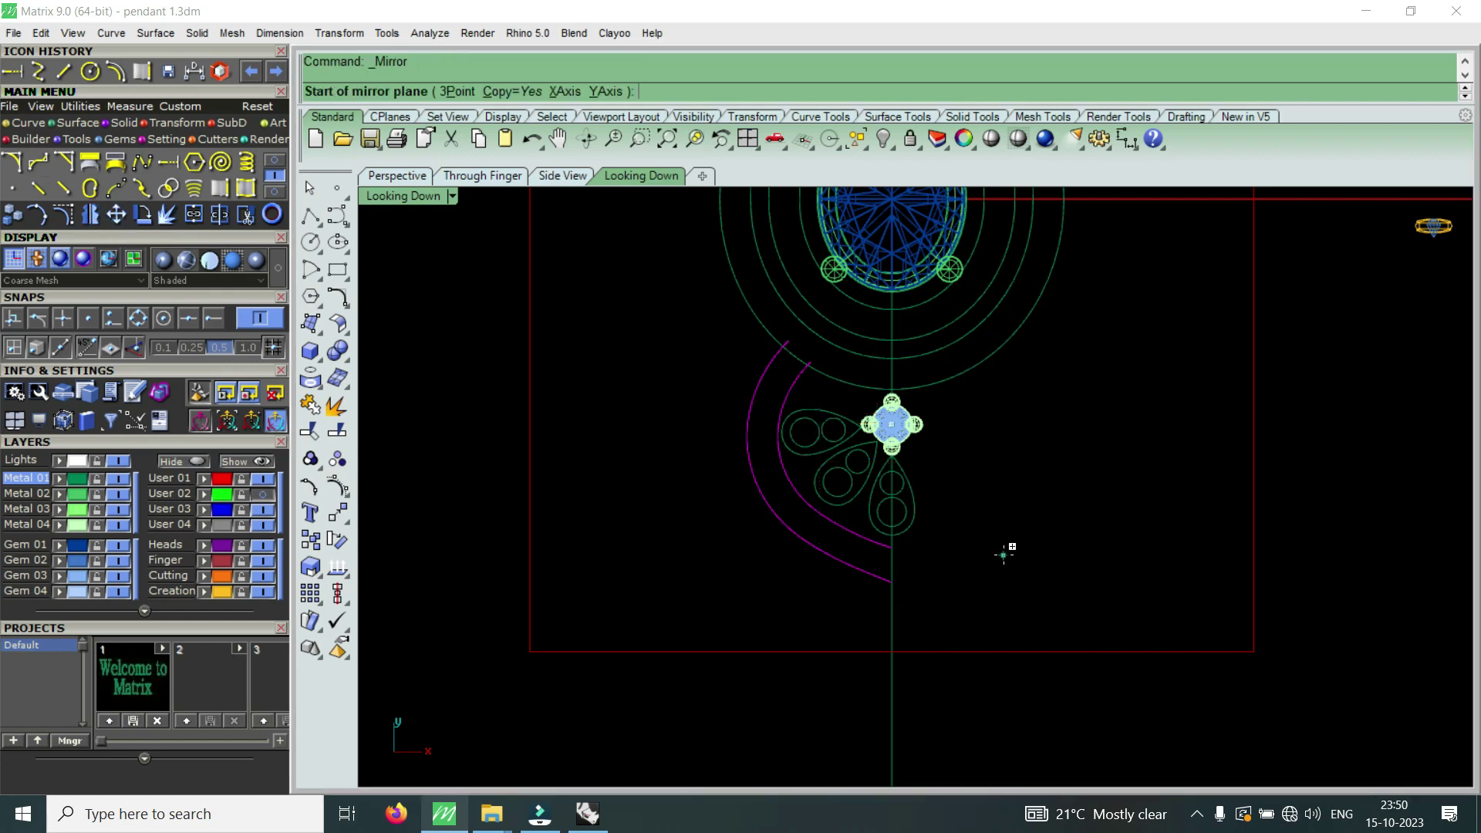
- Mirror the curves across the vertical axis from origin 0 and turn on the User 02 photo layer
text( 0)
key(Return)
click(1005, 555)
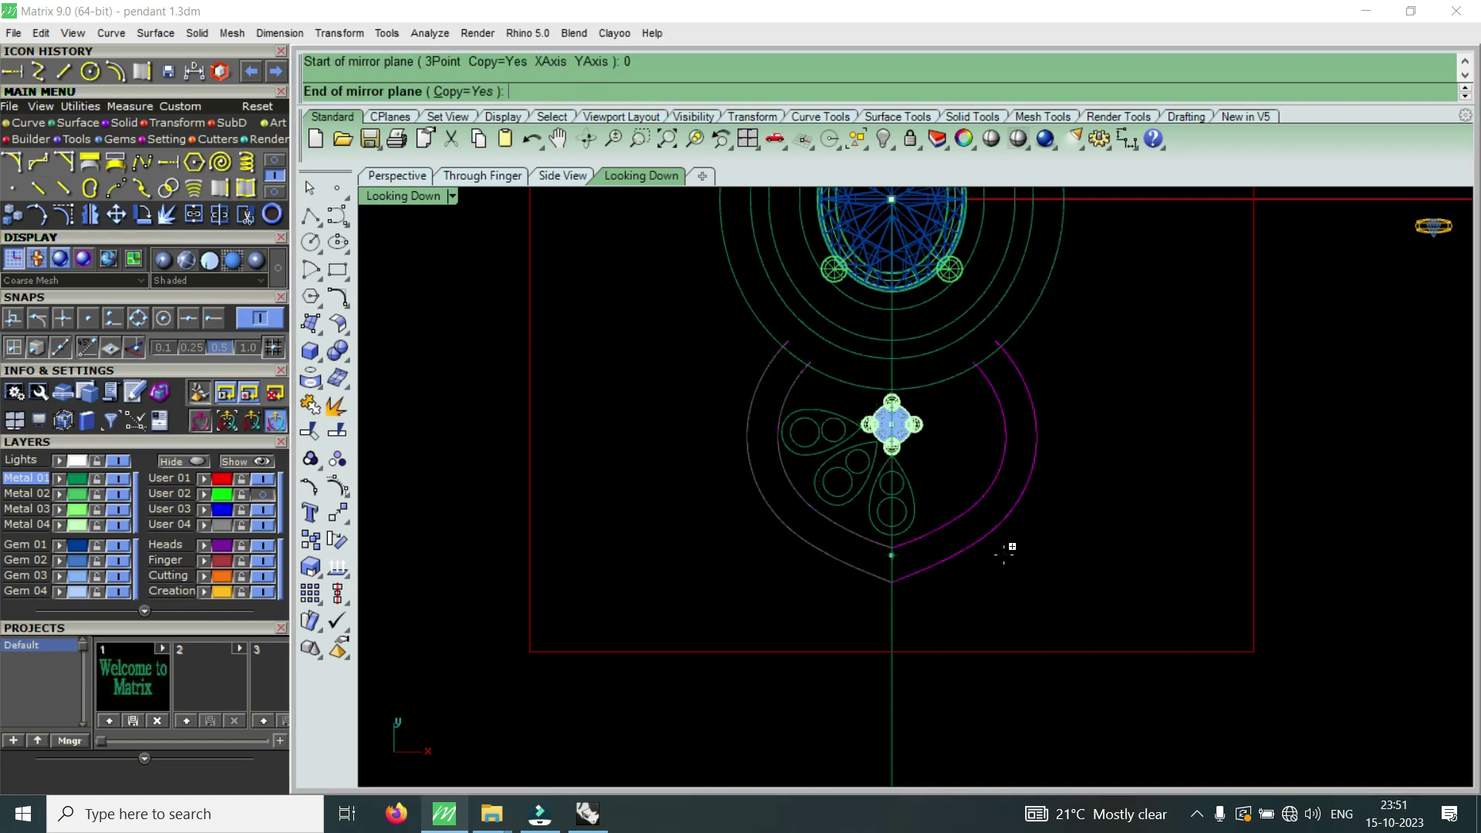
scroll(959, 555, down, 3)
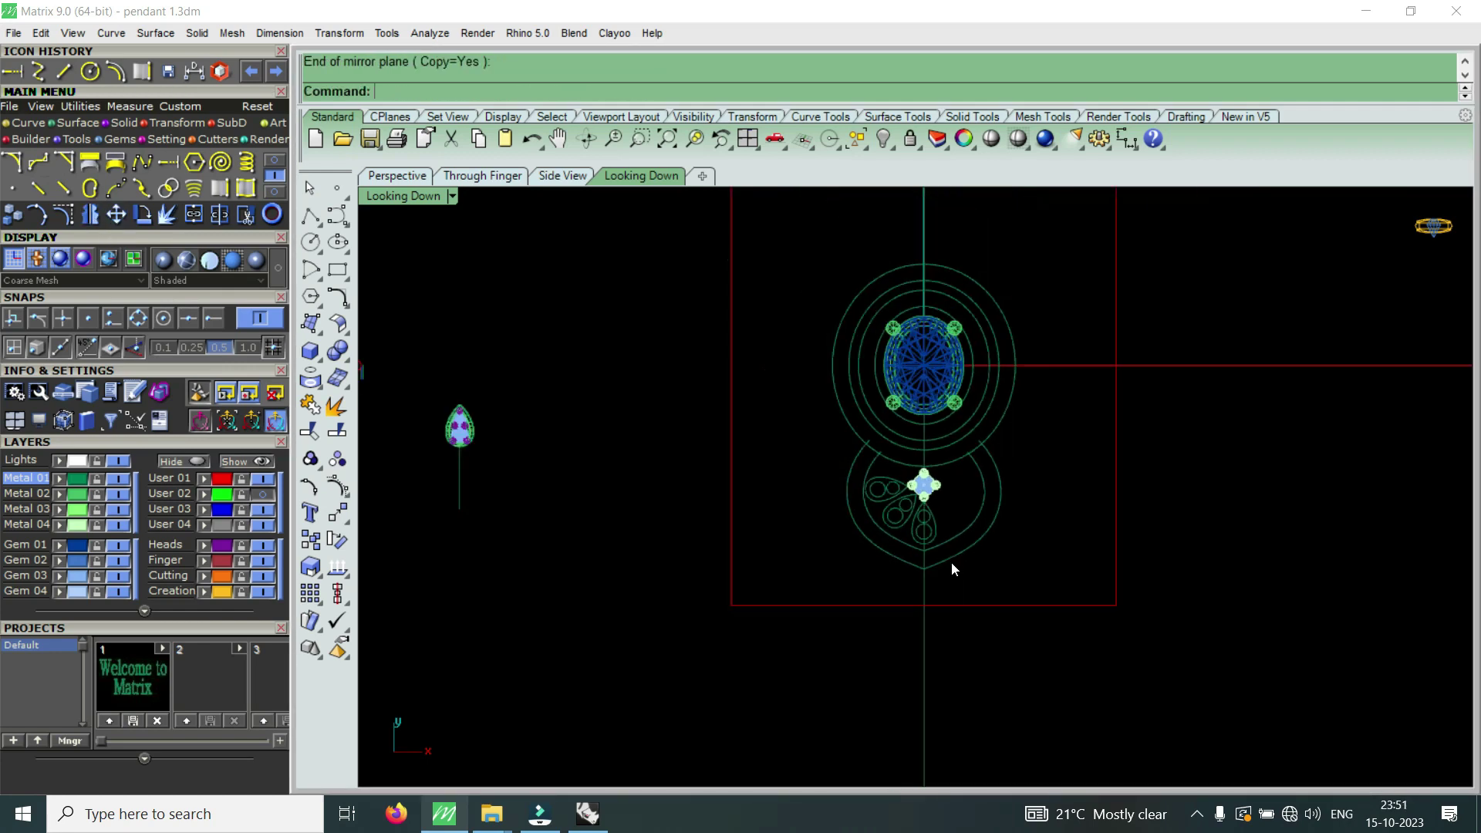
click(263, 493)
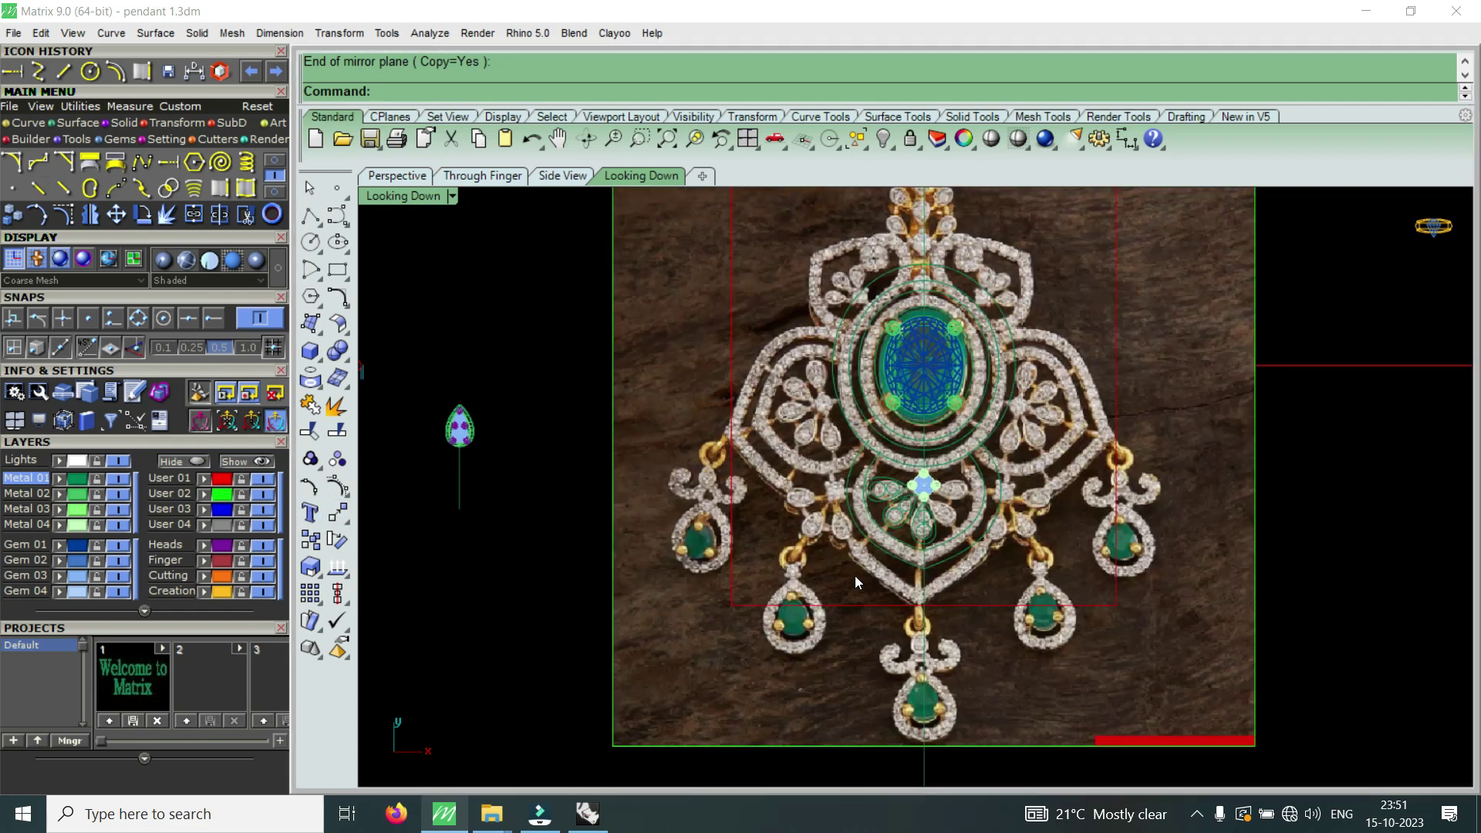
scroll(864, 574, up, 3)
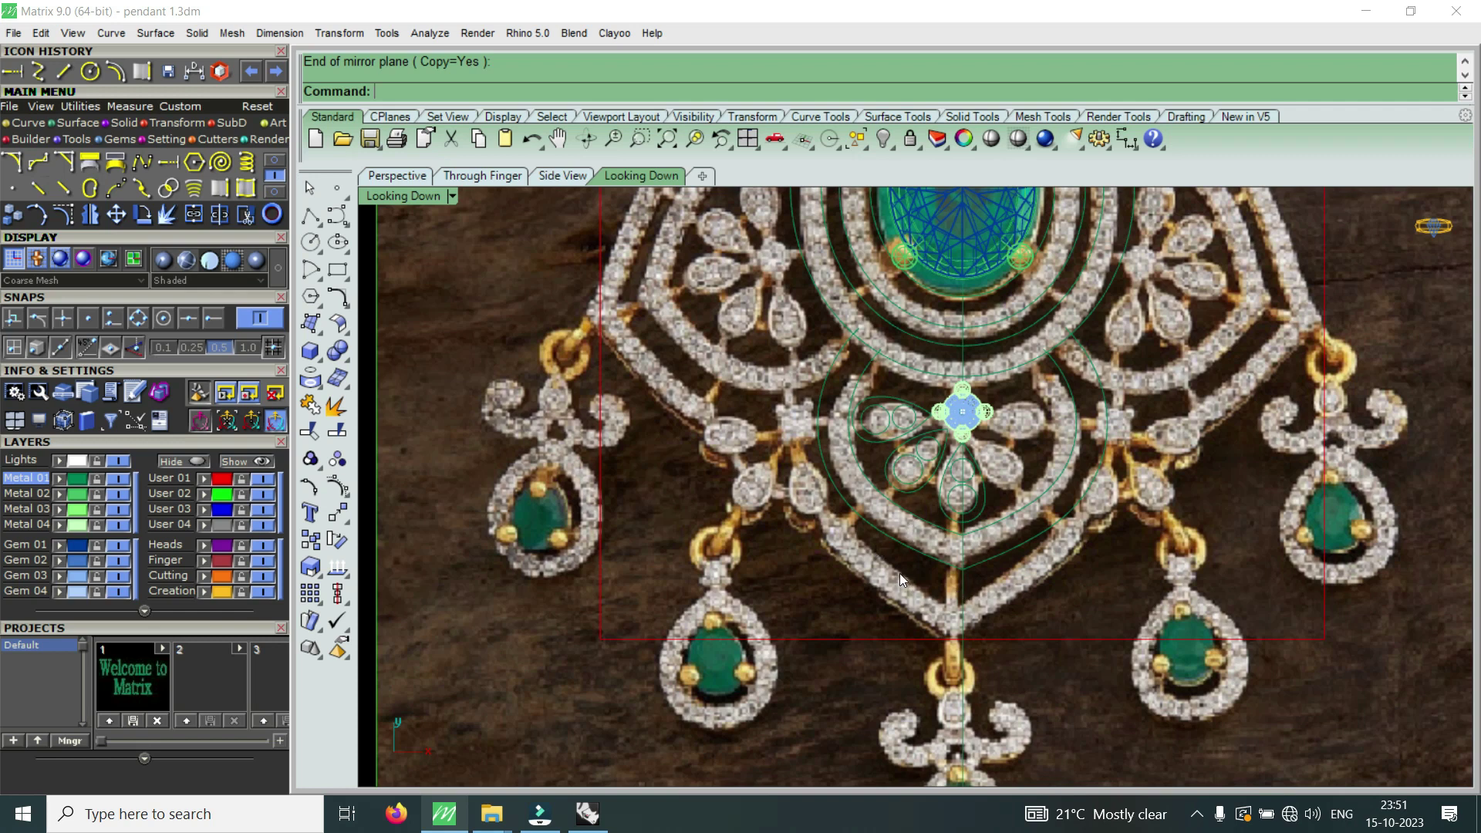
click(38, 162)
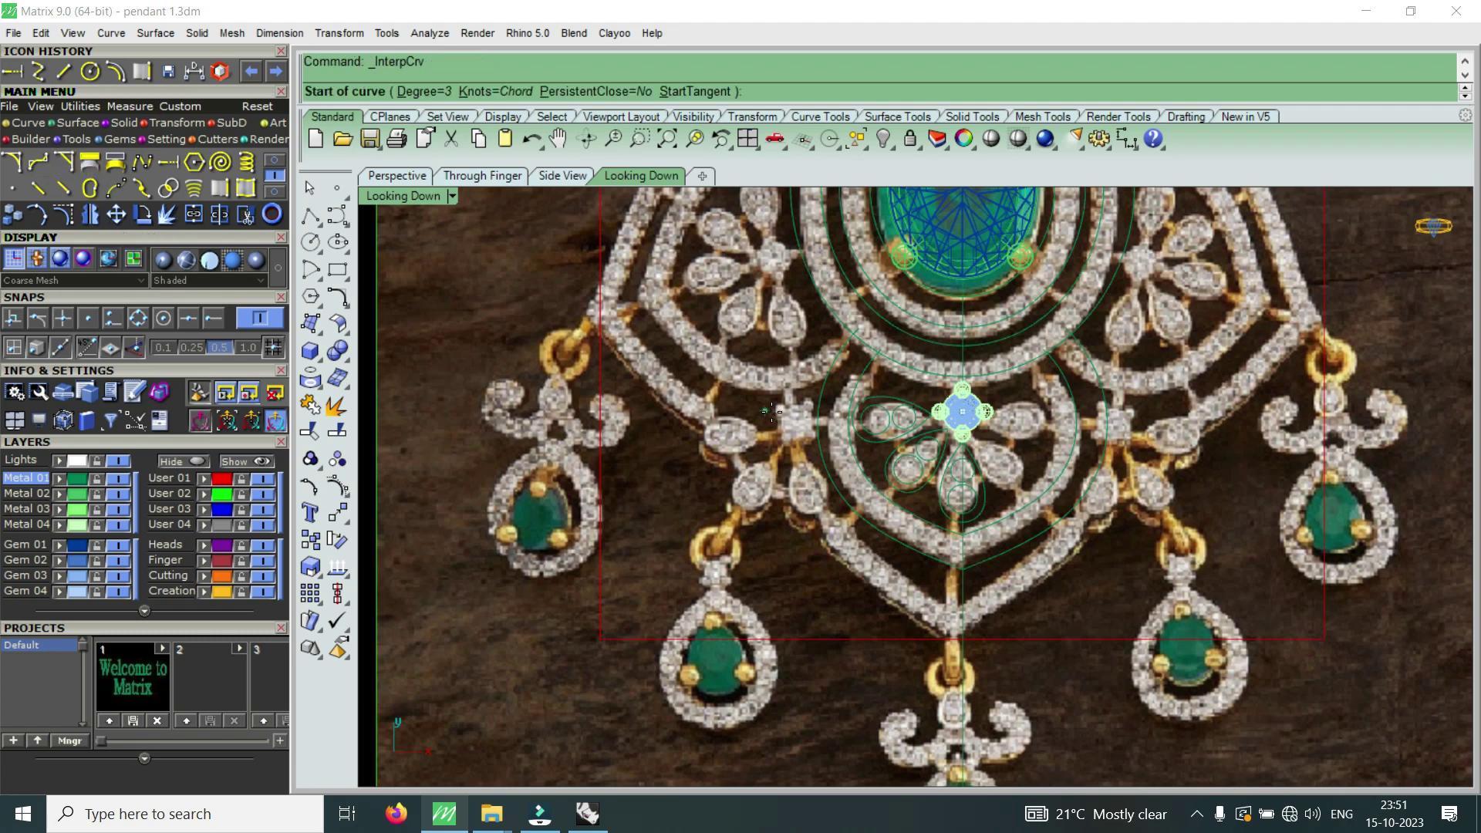
- Trace a three-point curve along the pendant's lower band down to the centre line
scroll(882, 460, up, 3)
scroll(883, 460, up, 2)
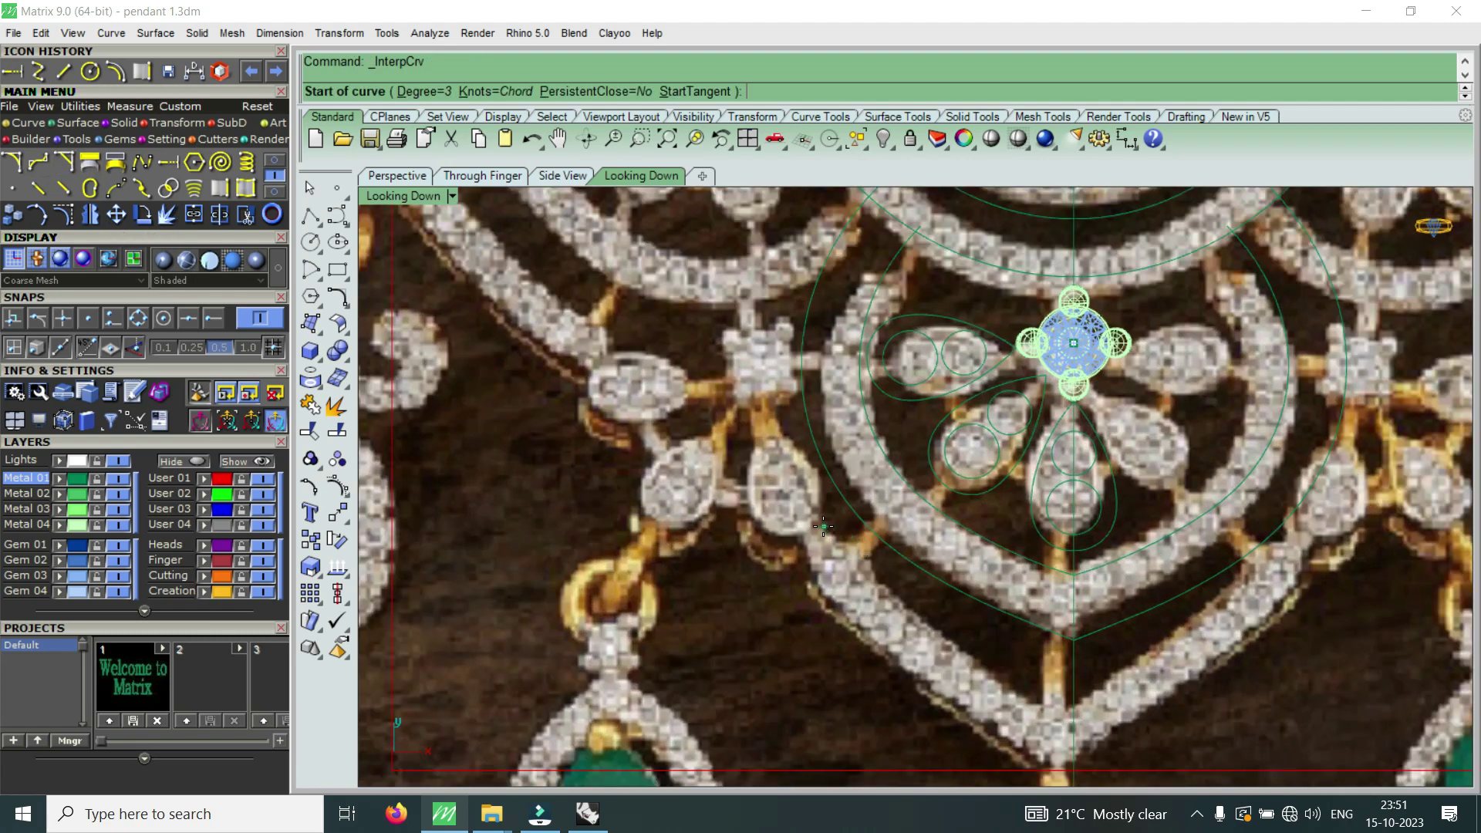
click(824, 527)
click(911, 600)
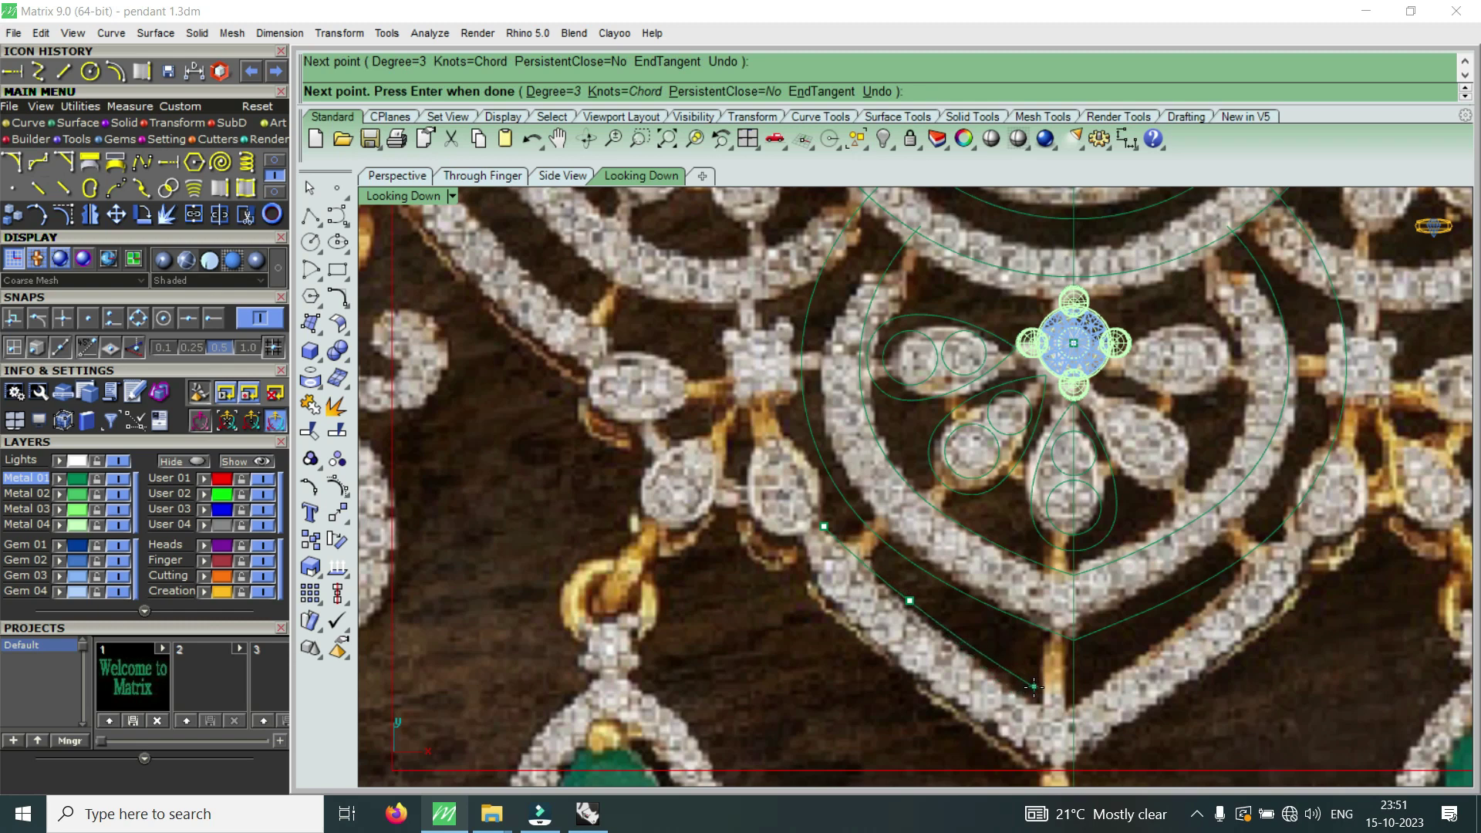
click(1078, 723)
key(Return)
scroll(967, 584, down, 2)
scroll(960, 566, down, 3)
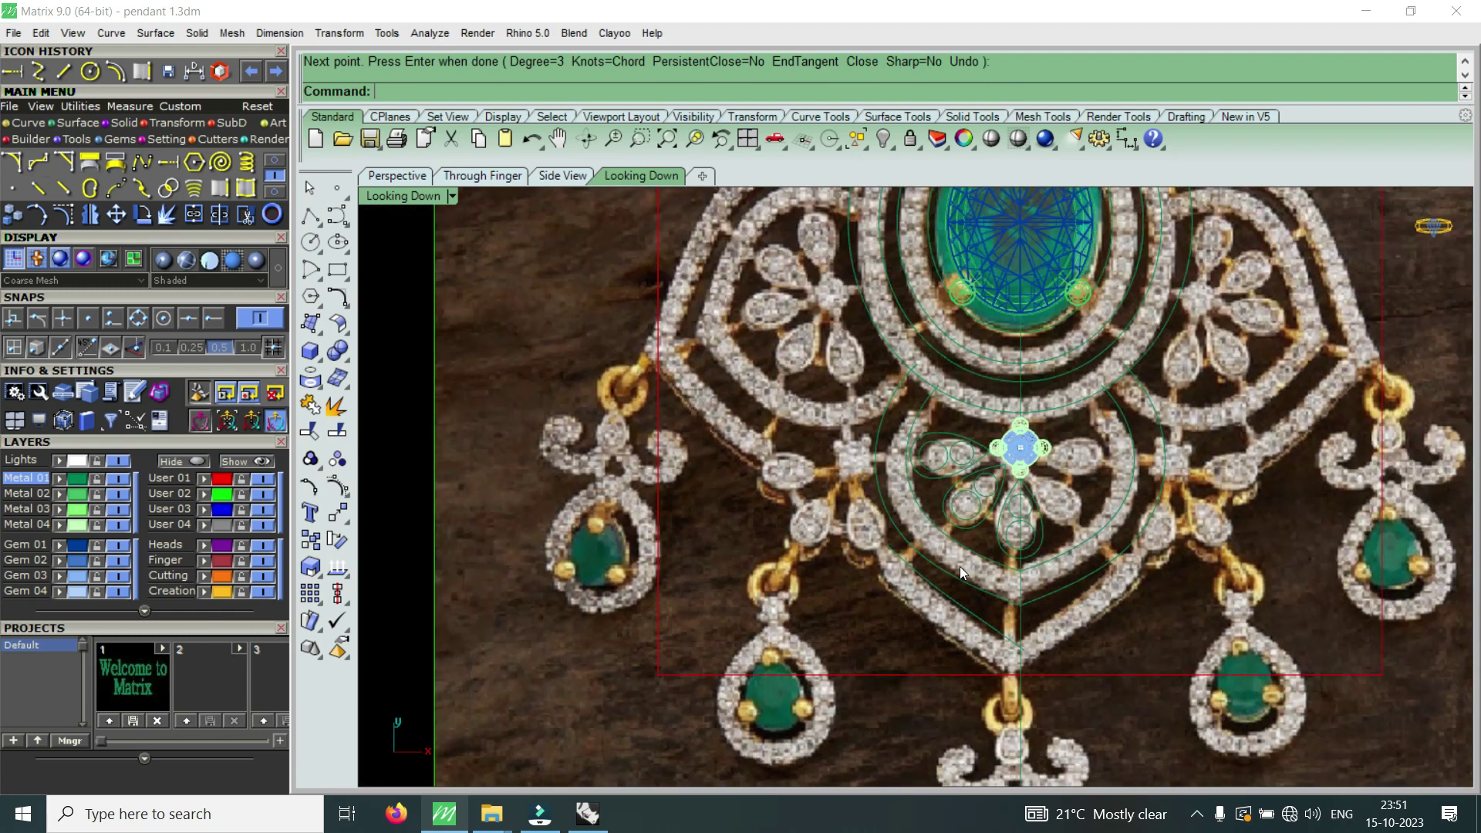
scroll(959, 566, down, 2)
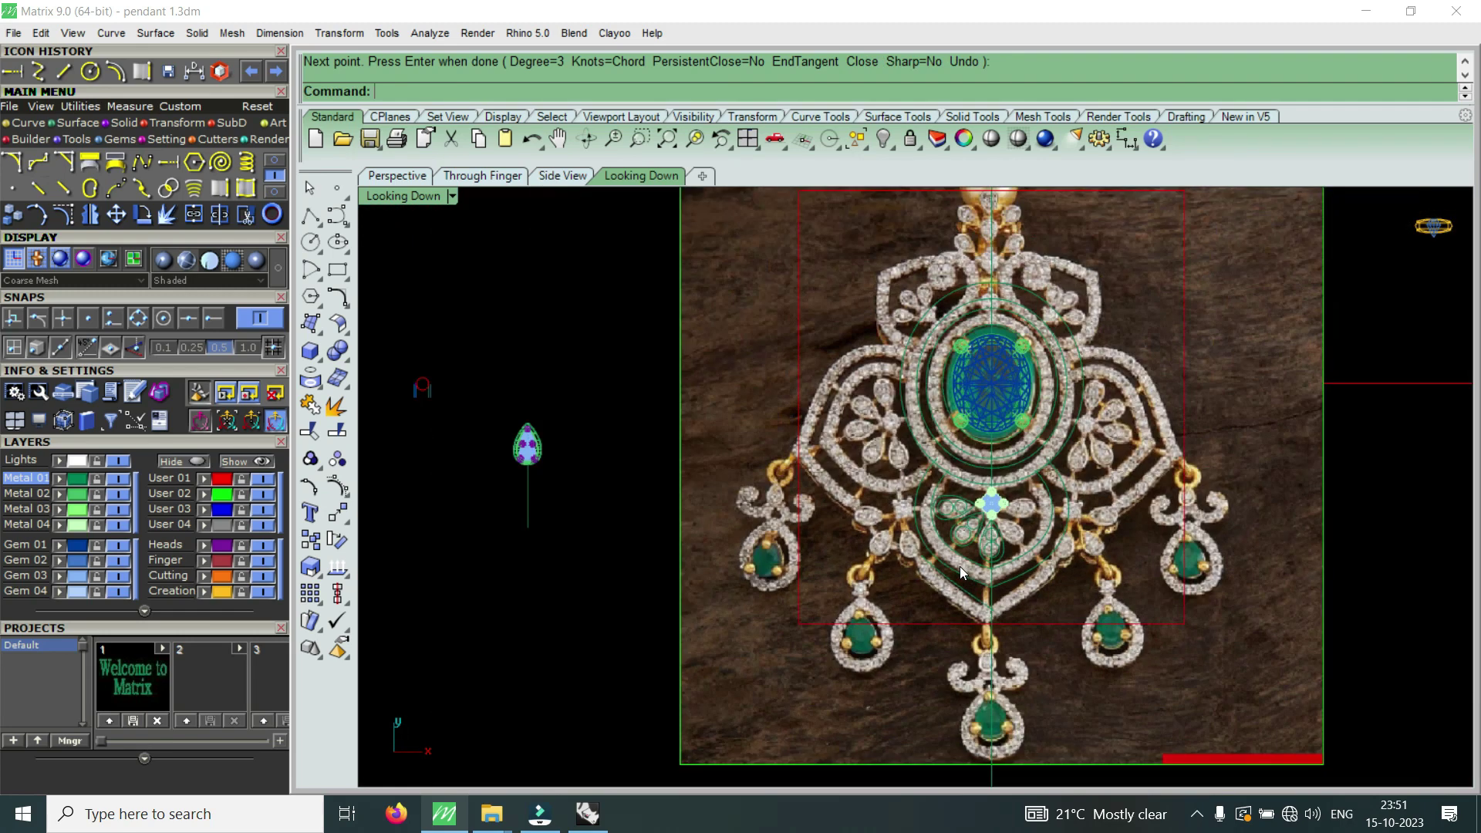
- Measure the gap between the new curve and the frame curve: 1.476 mm
scroll(962, 568, up, 2)
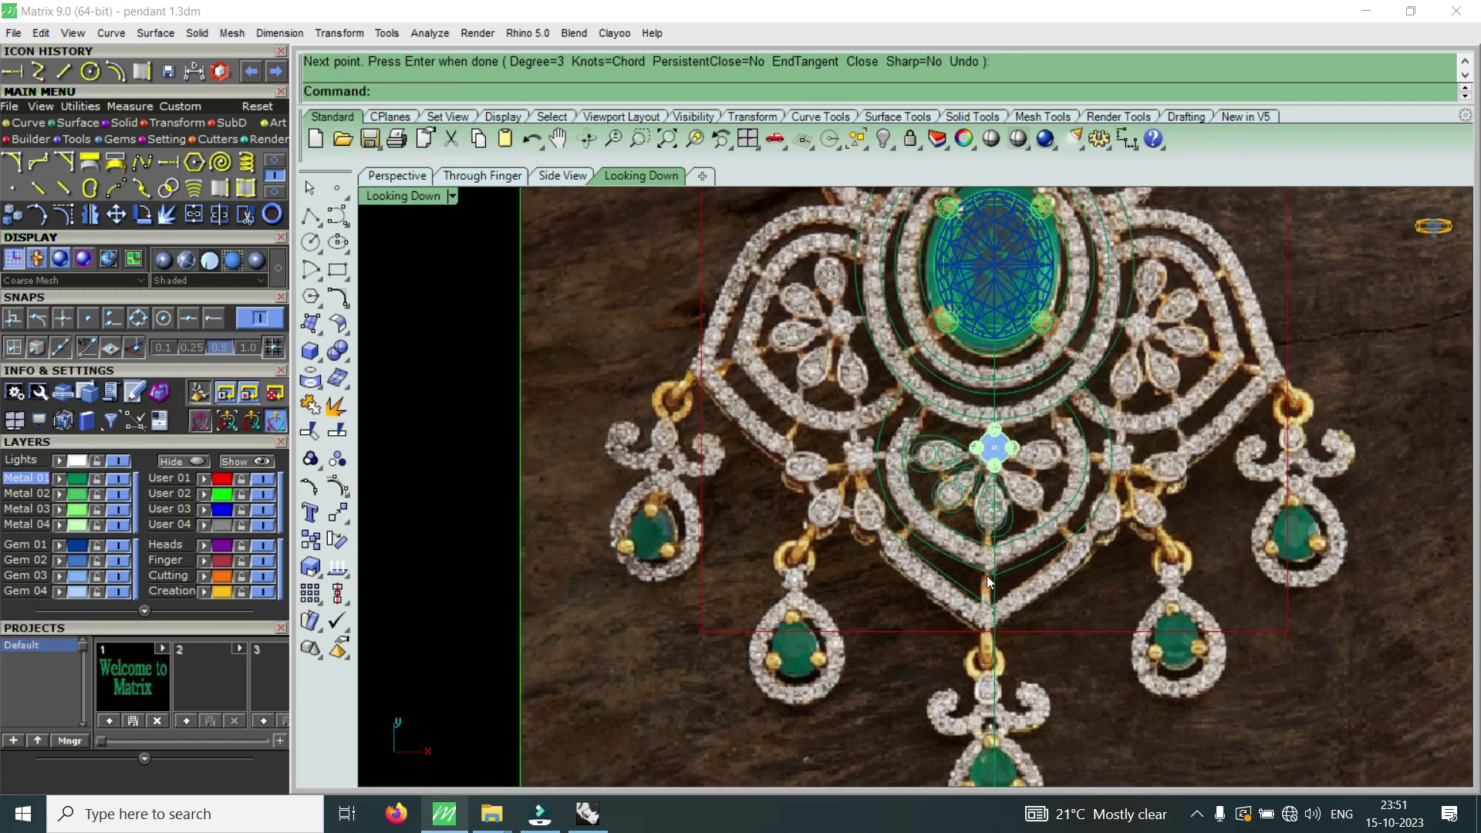
scroll(986, 540, up, 2)
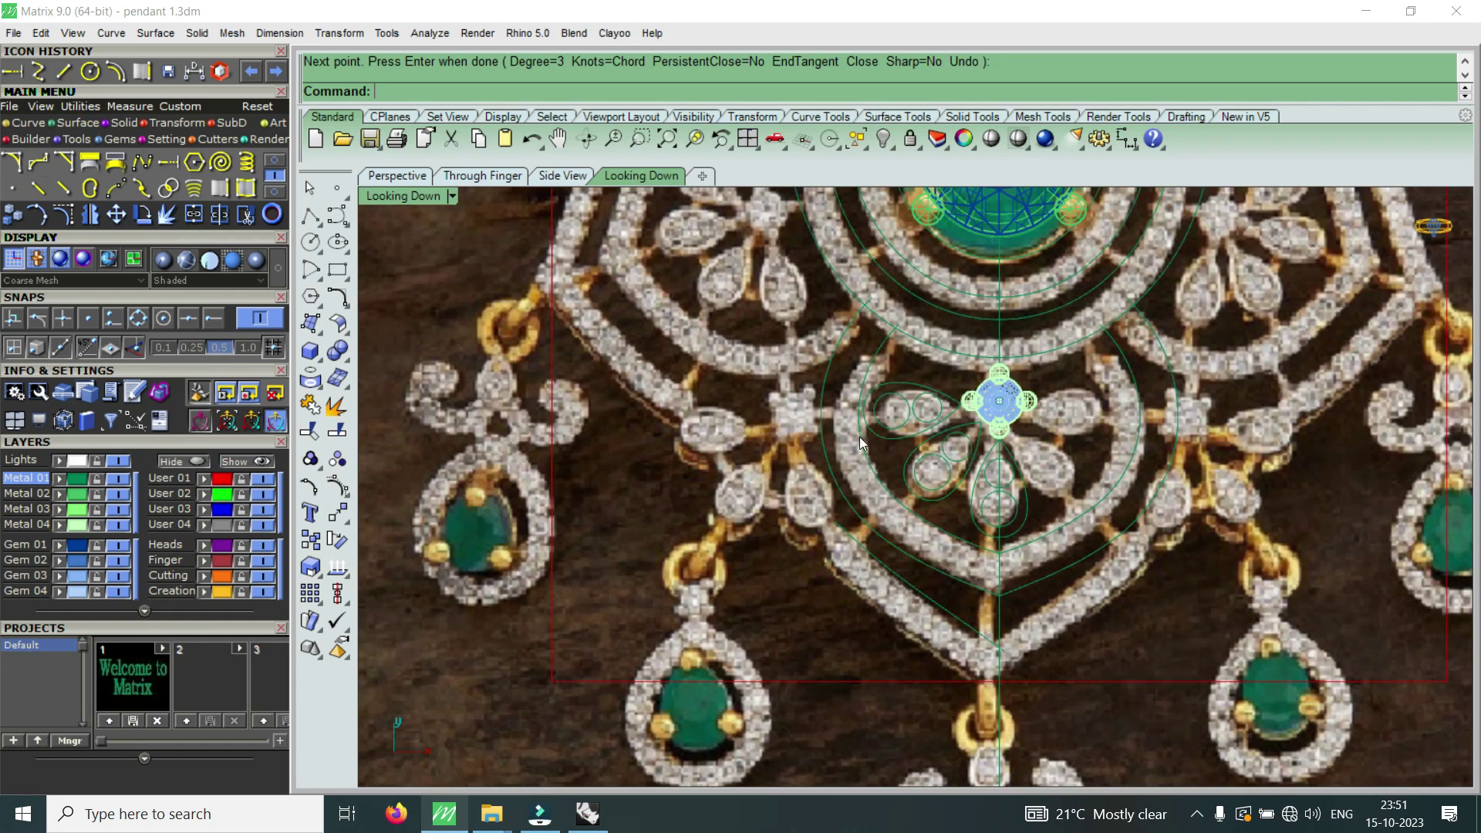
scroll(860, 436, up, 1)
scroll(897, 526, up, 1)
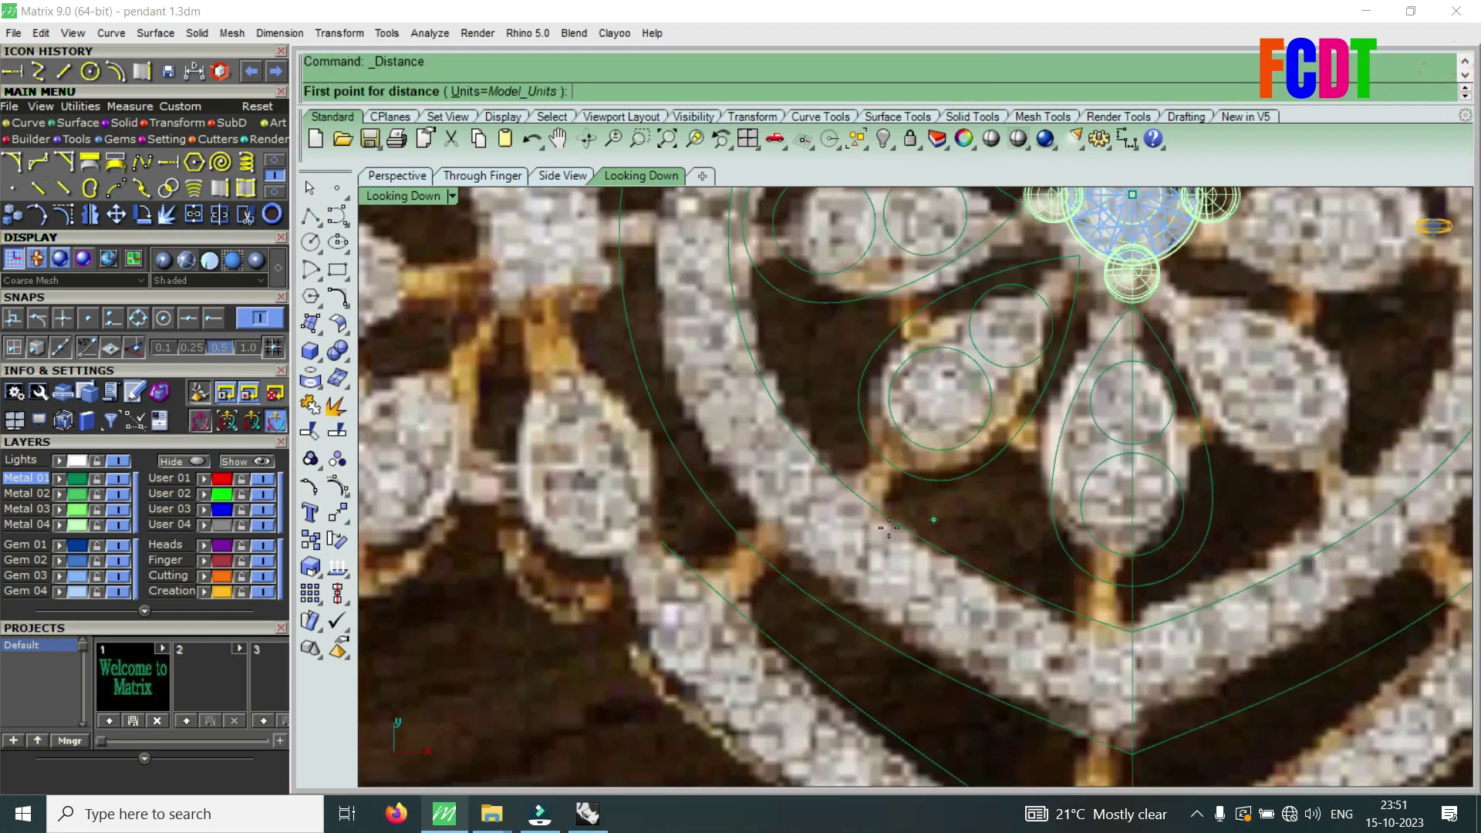
click(840, 596)
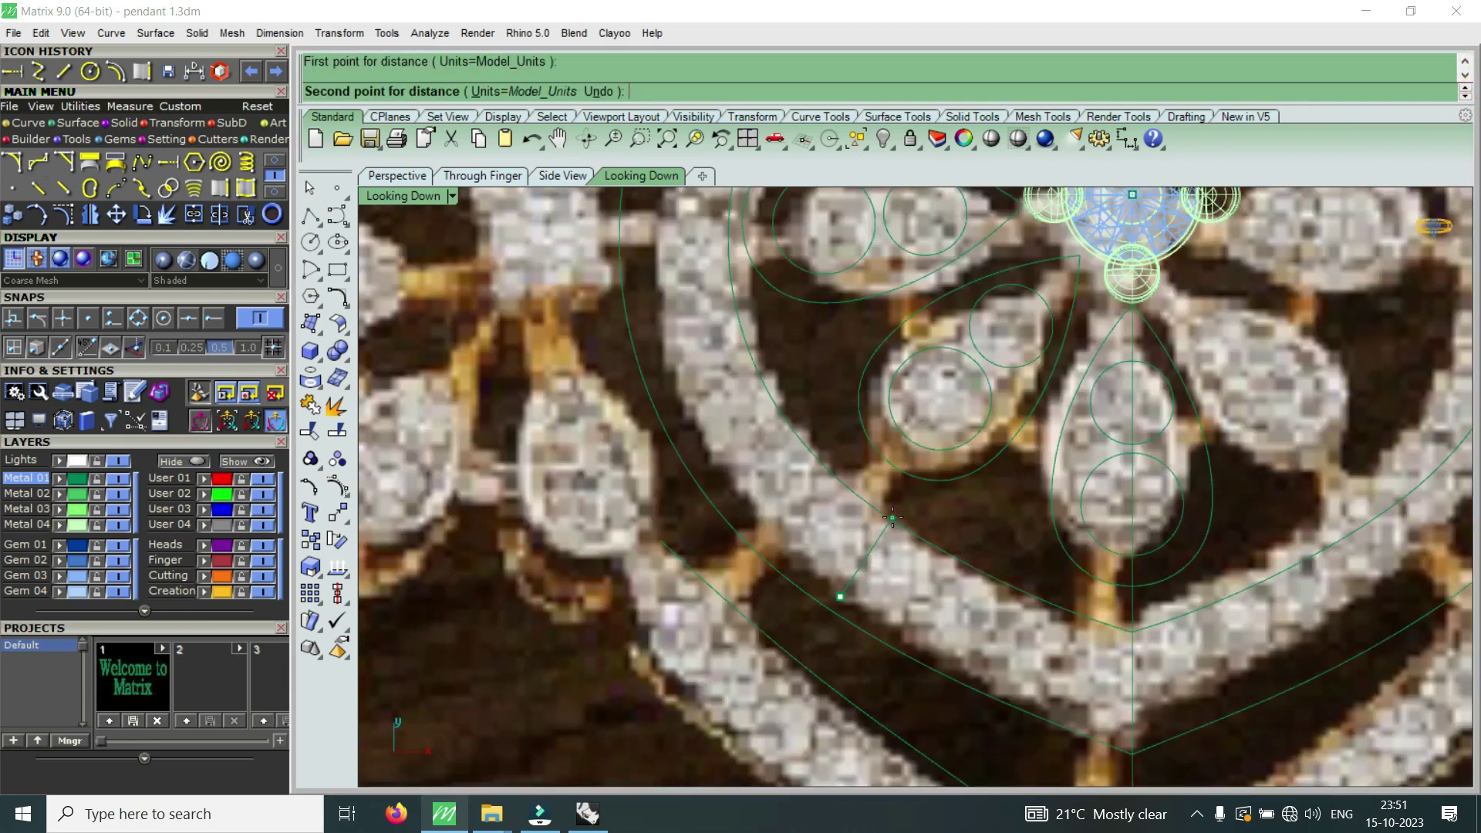
click(899, 524)
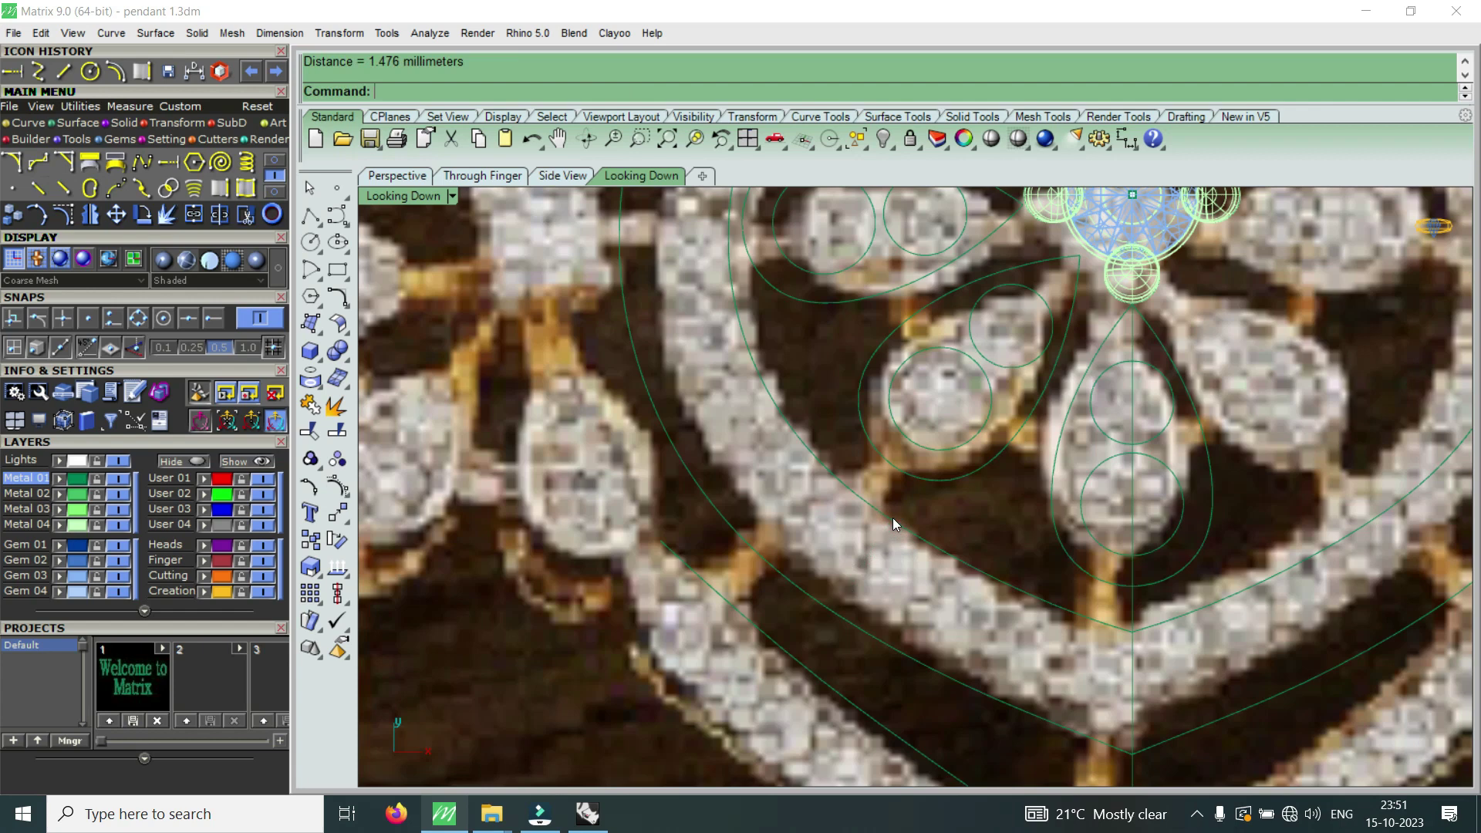
scroll(853, 538, down, 3)
scroll(845, 560, down, 3)
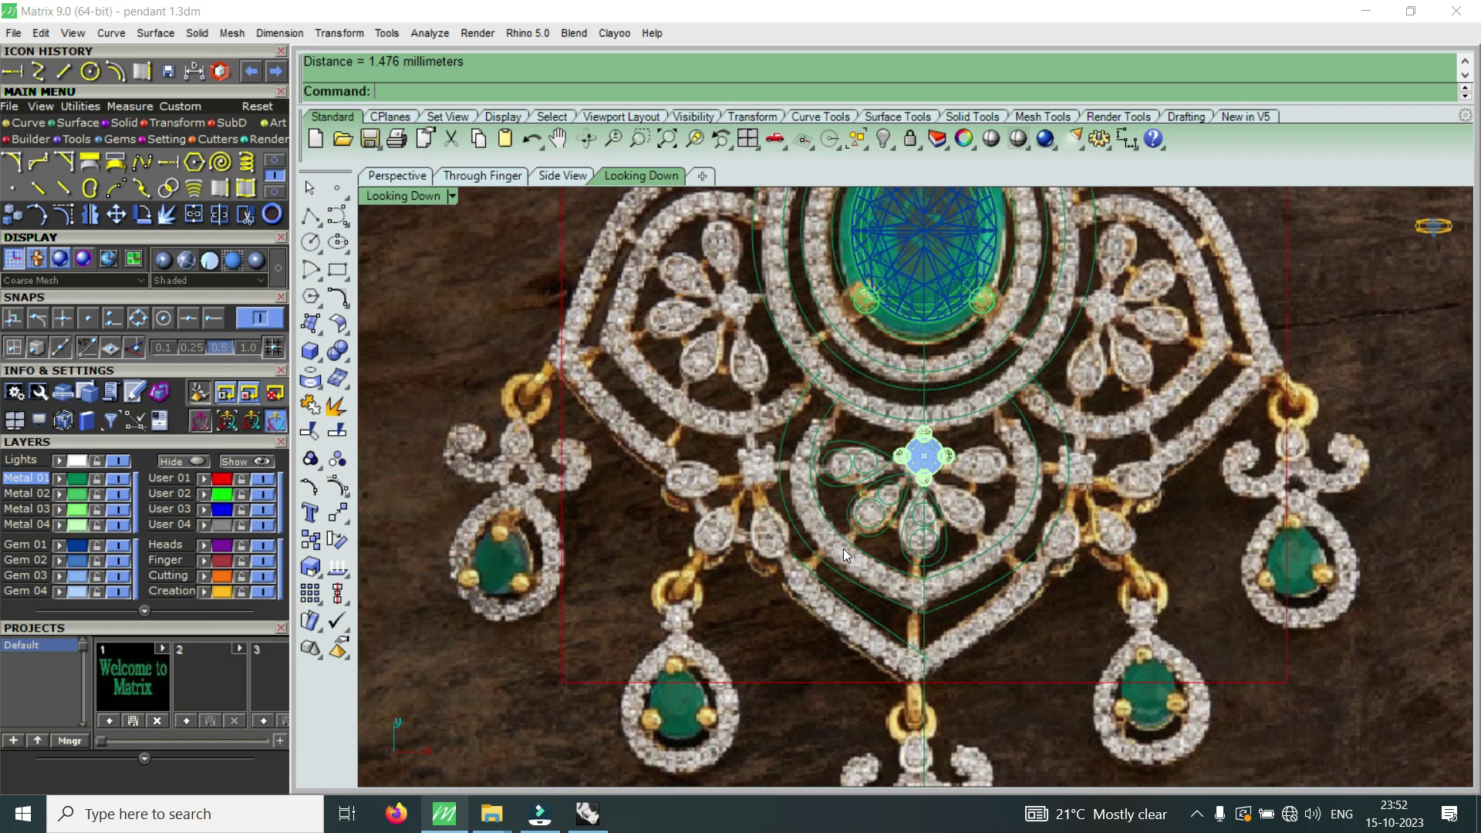
scroll(844, 549, down, 5)
scroll(780, 467, up, 5)
scroll(856, 525, up, 3)
scroll(867, 517, up, 1)
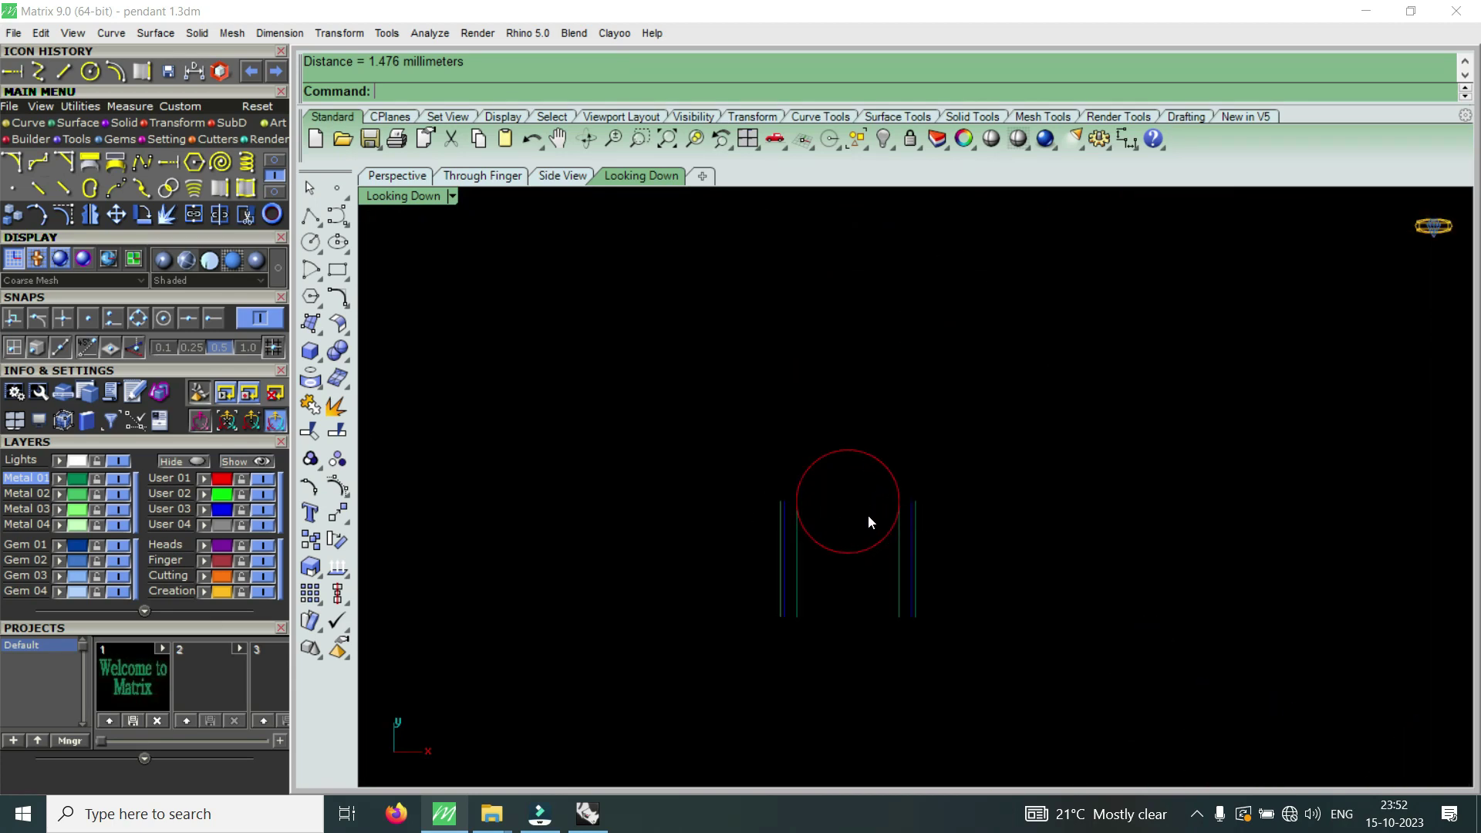
drag(826, 520, 835, 613)
click(867, 400)
scroll(918, 532, up, 5)
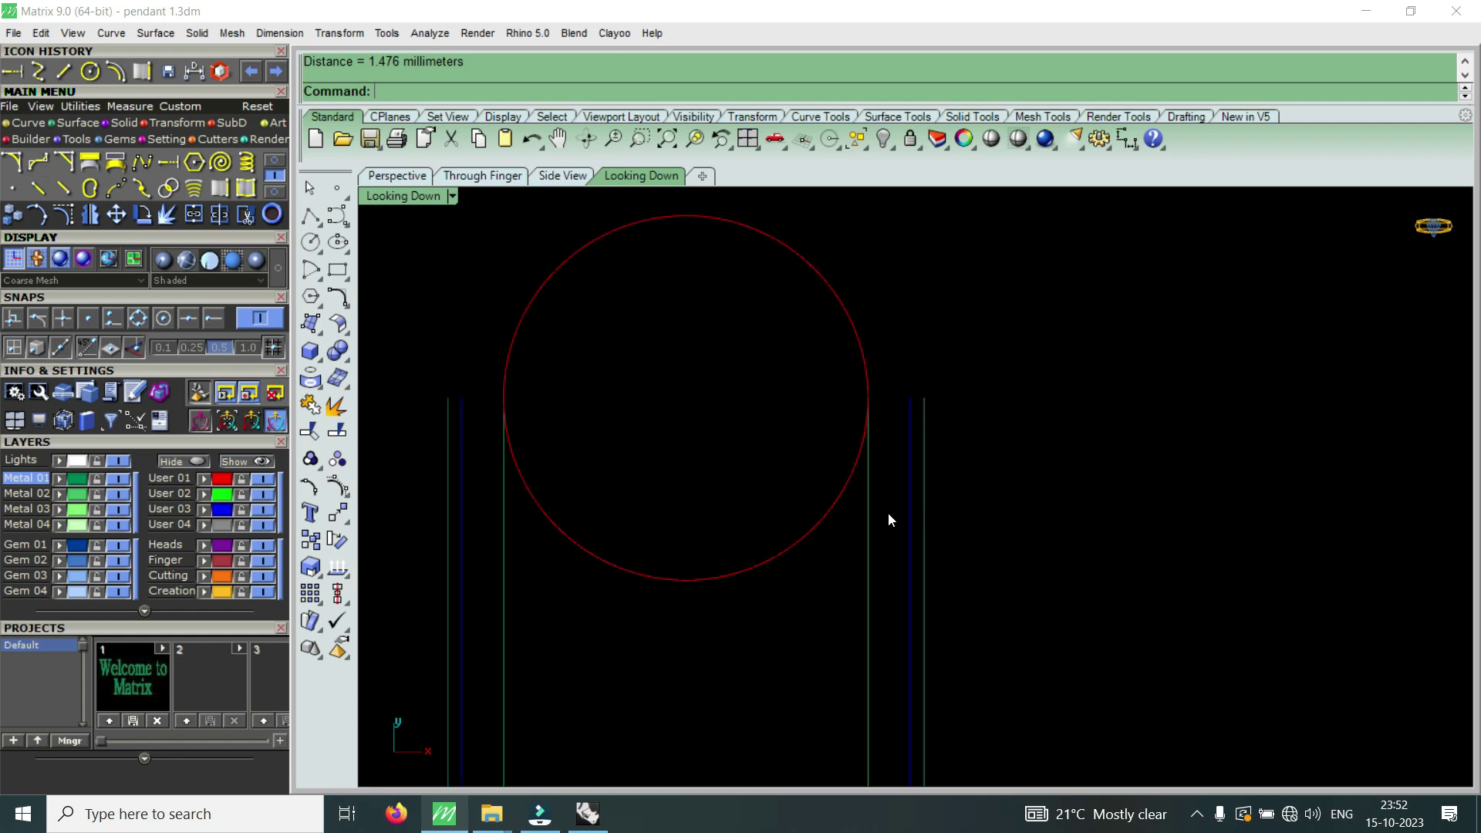
scroll(849, 478, down, 5)
scroll(740, 471, down, 2)
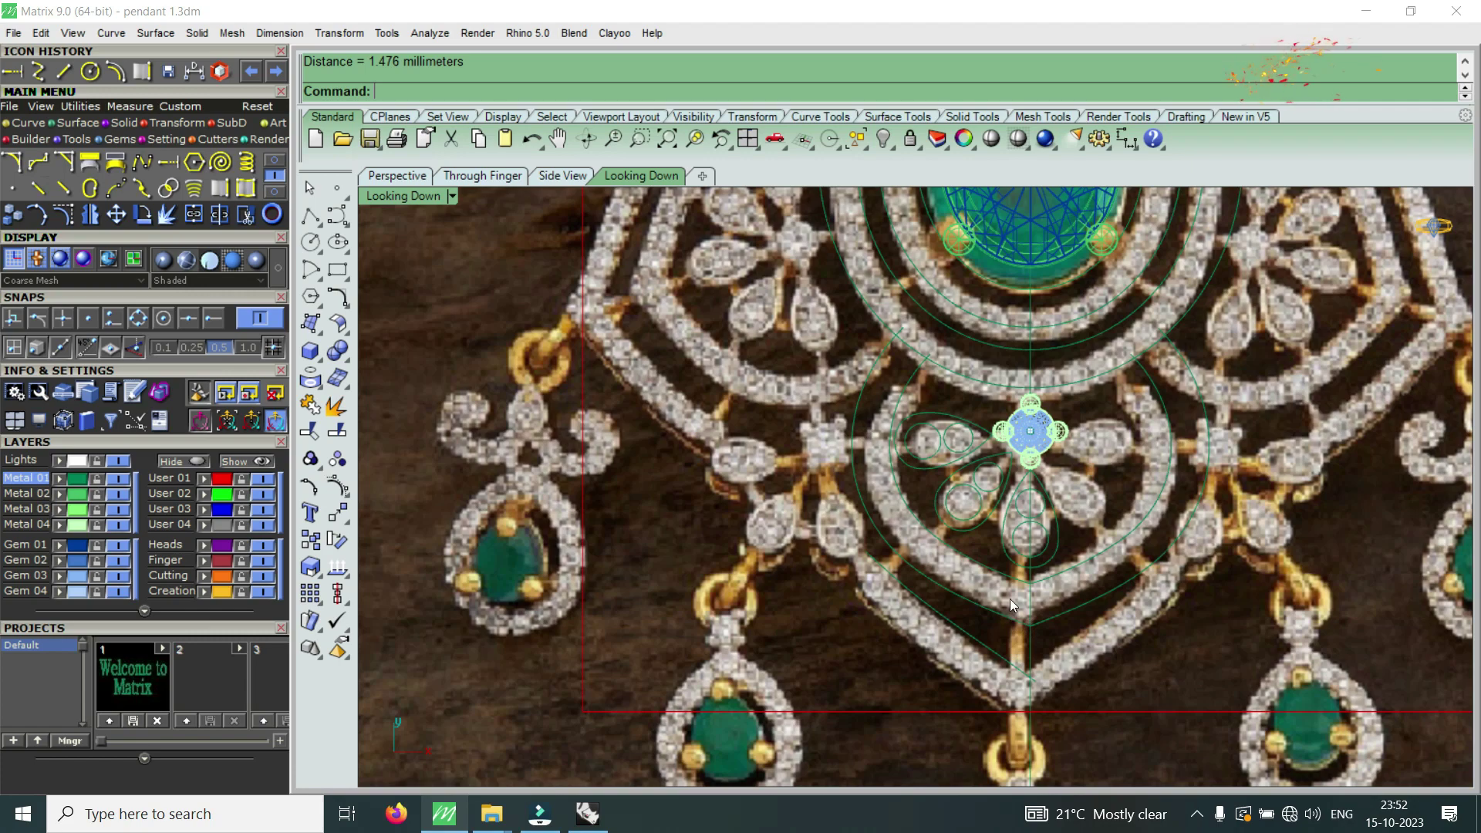
- Trim the lower-left diagonal curve where it crosses the centre line
scroll(1011, 599, down, 5)
scroll(1035, 669, up, 5)
scroll(1017, 578, up, 5)
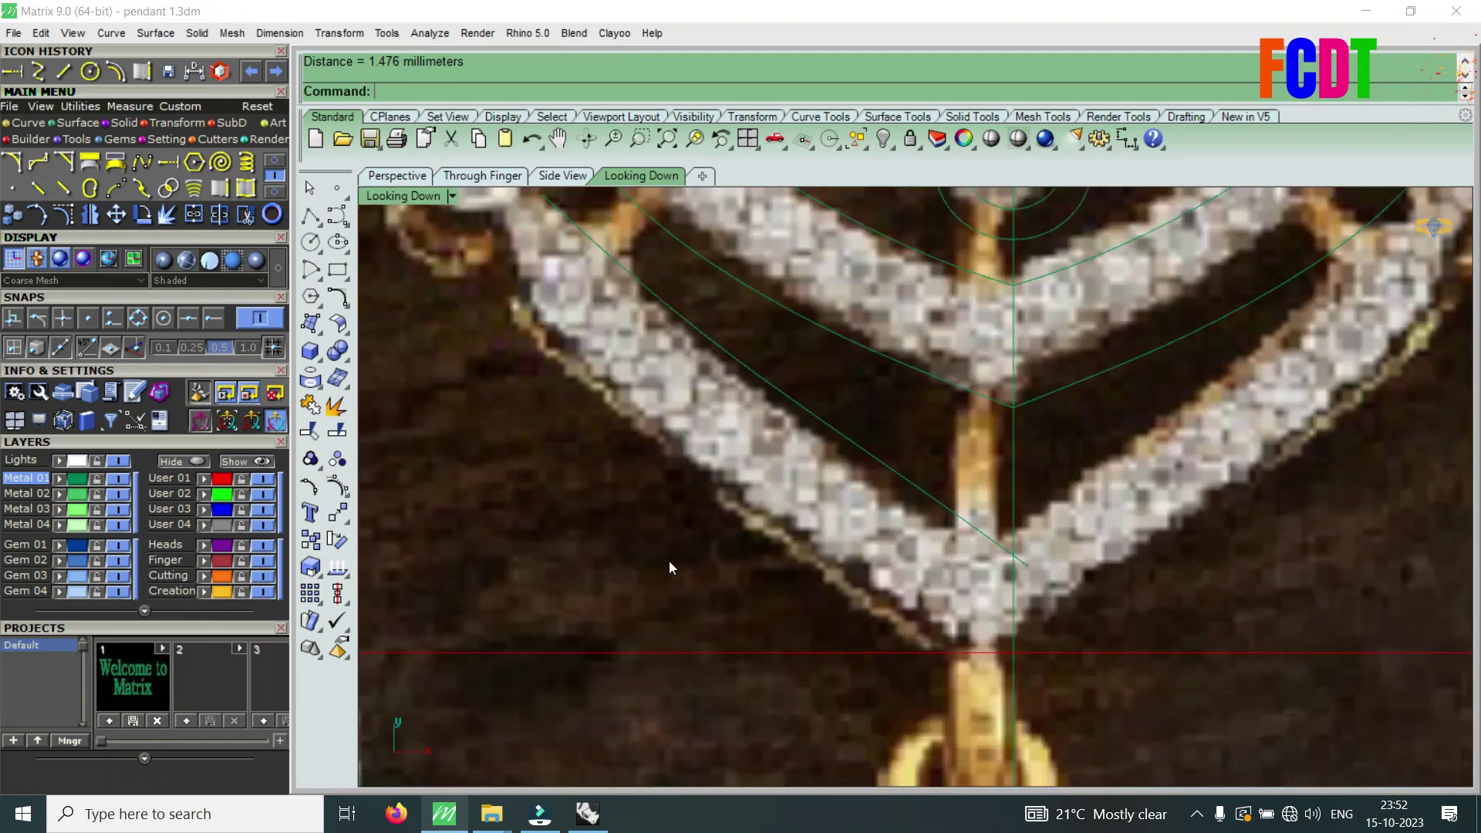
scroll(833, 569, down, 3)
scroll(847, 533, down, 2)
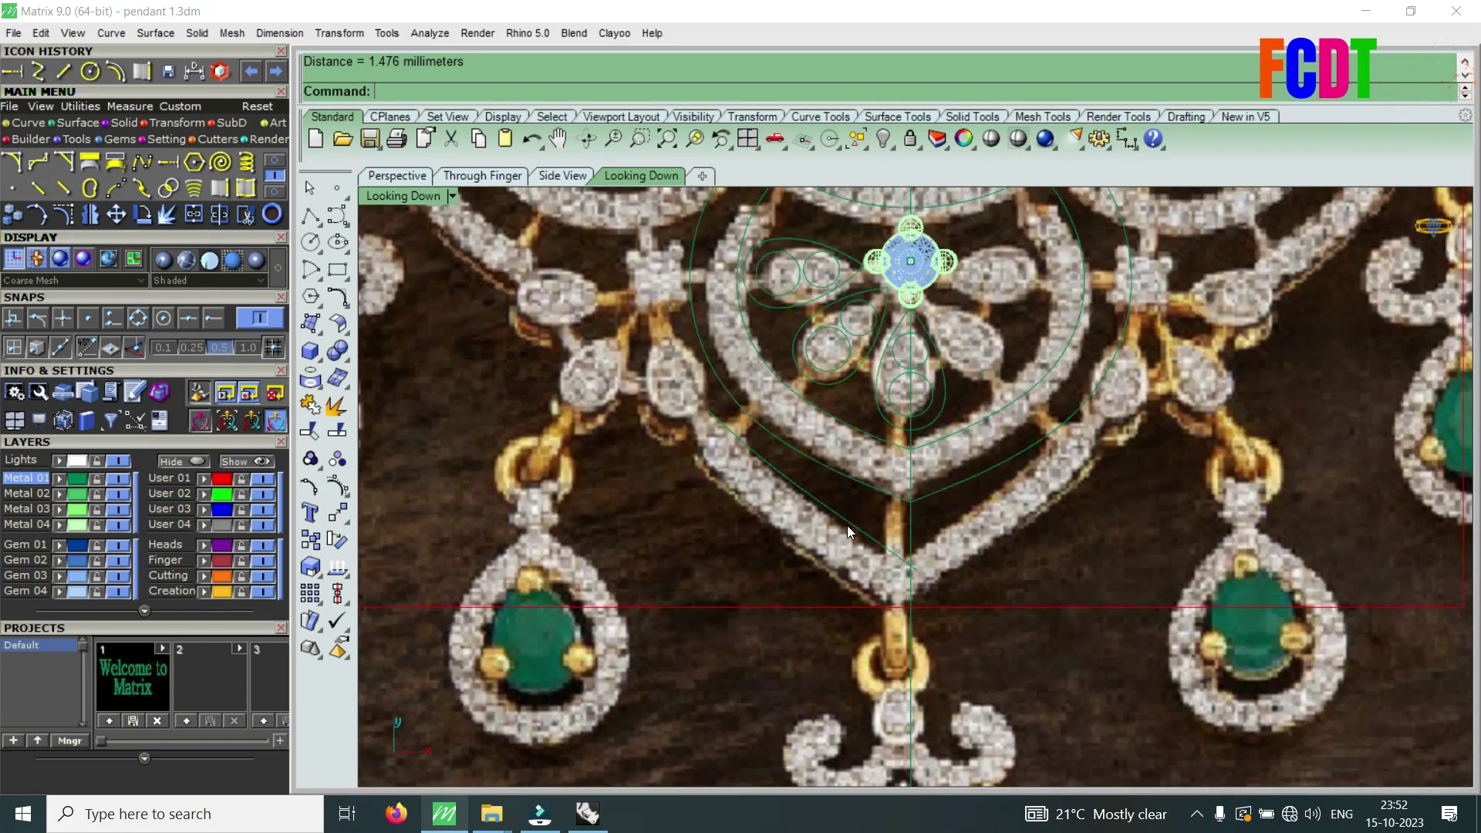
click(885, 543)
click(914, 584)
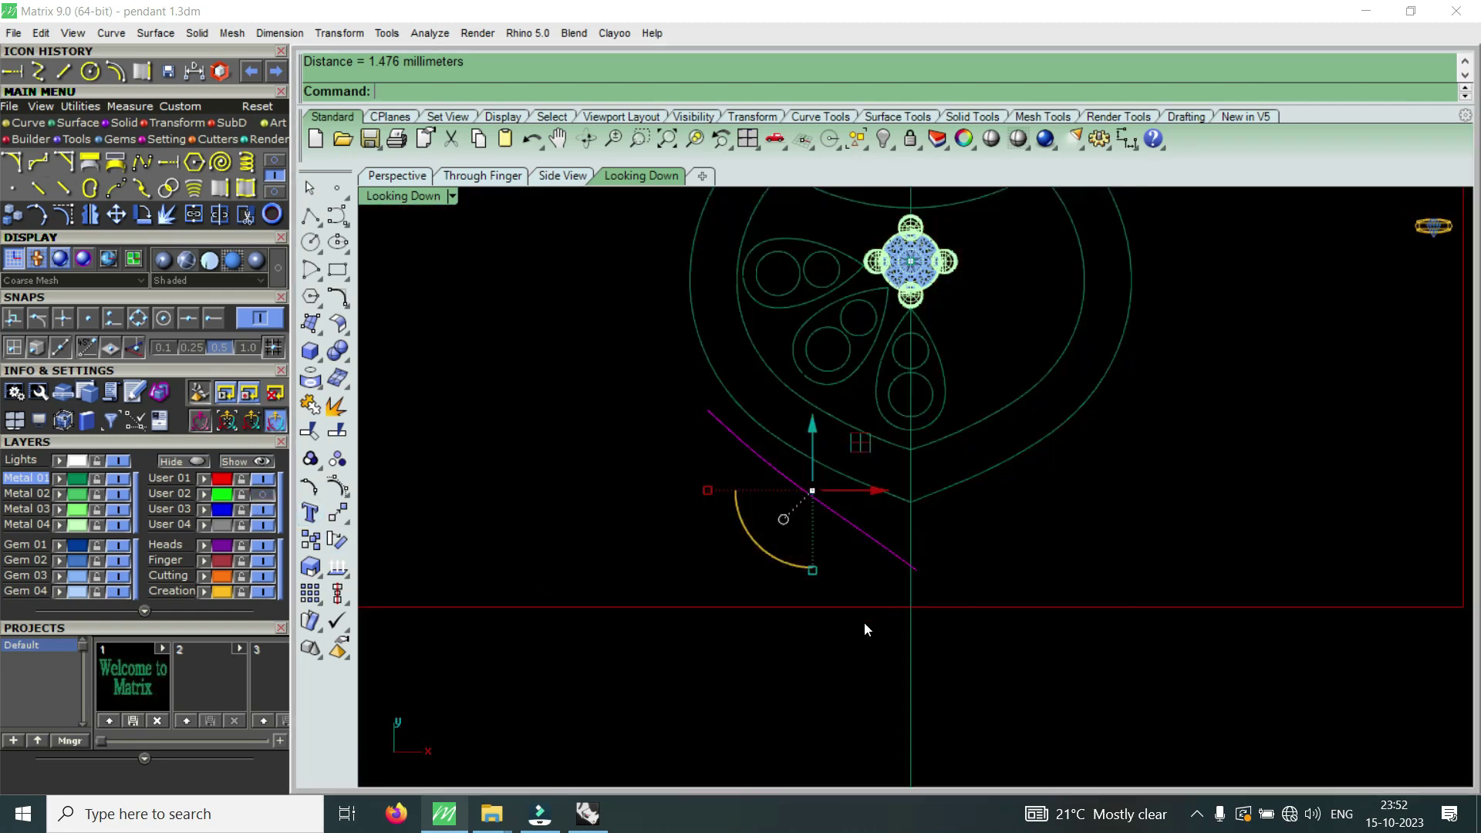
scroll(987, 505, up, 3)
click(935, 532)
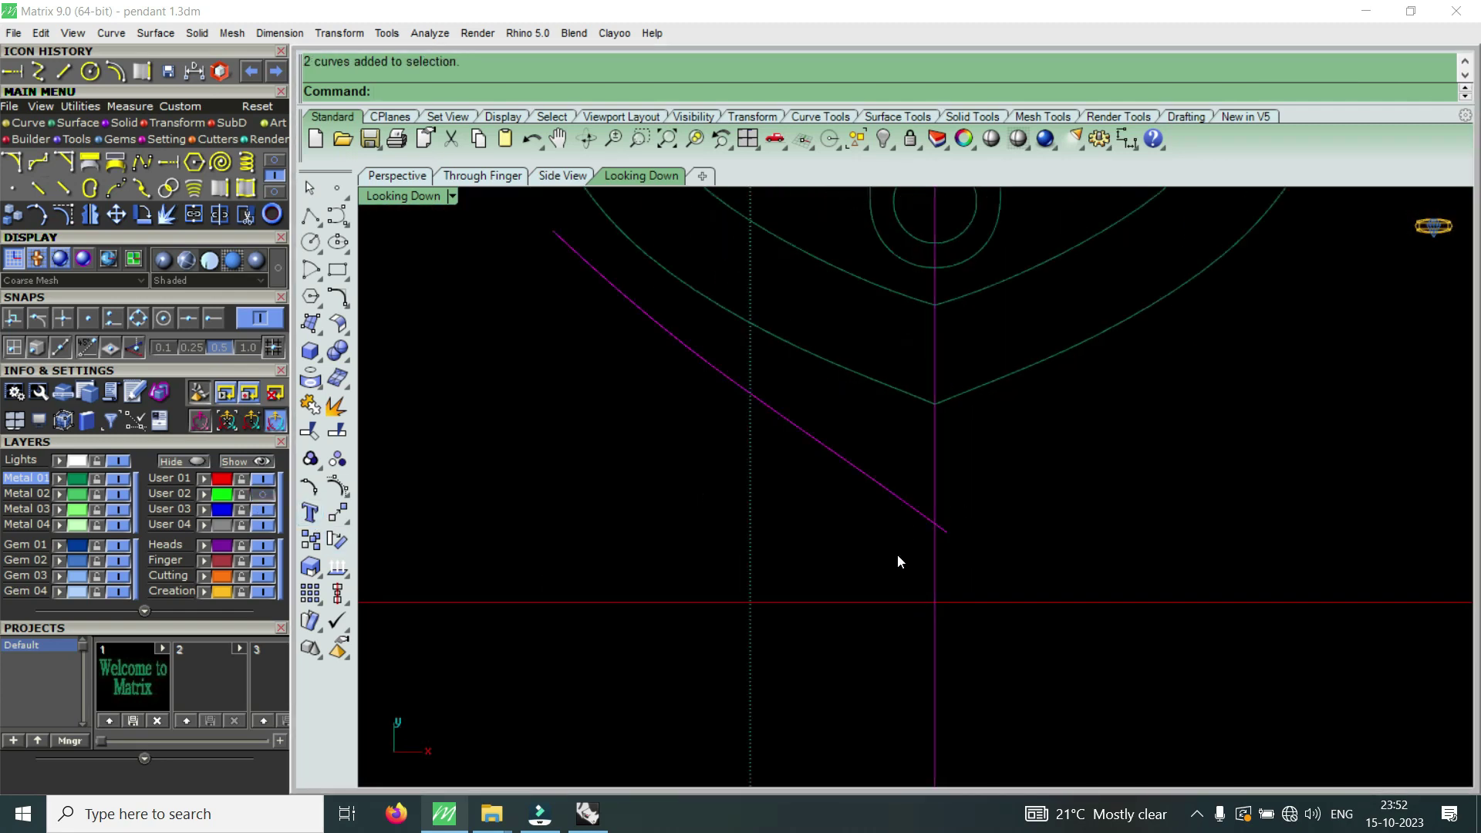
key(Return)
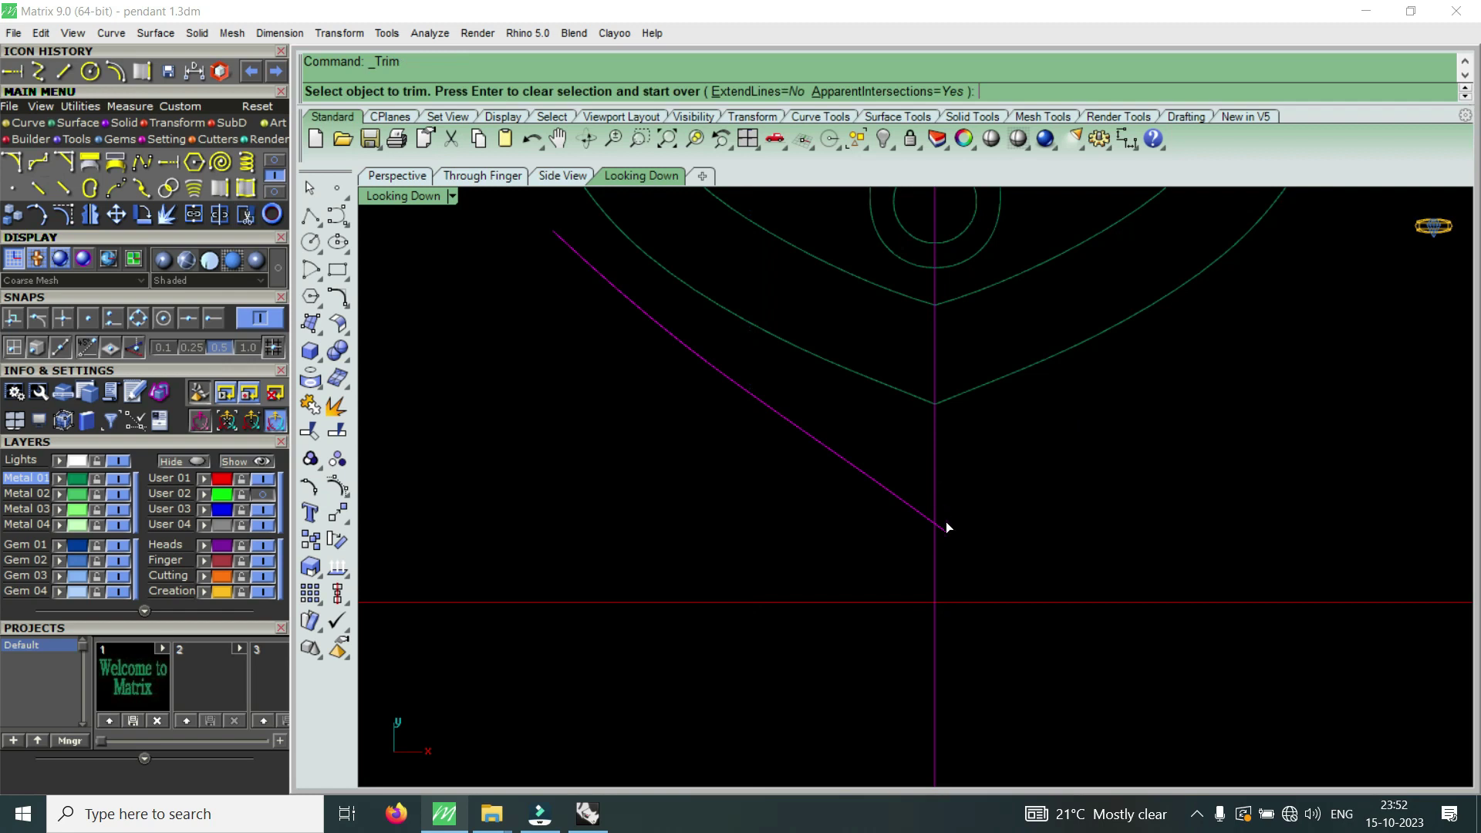
click(941, 534)
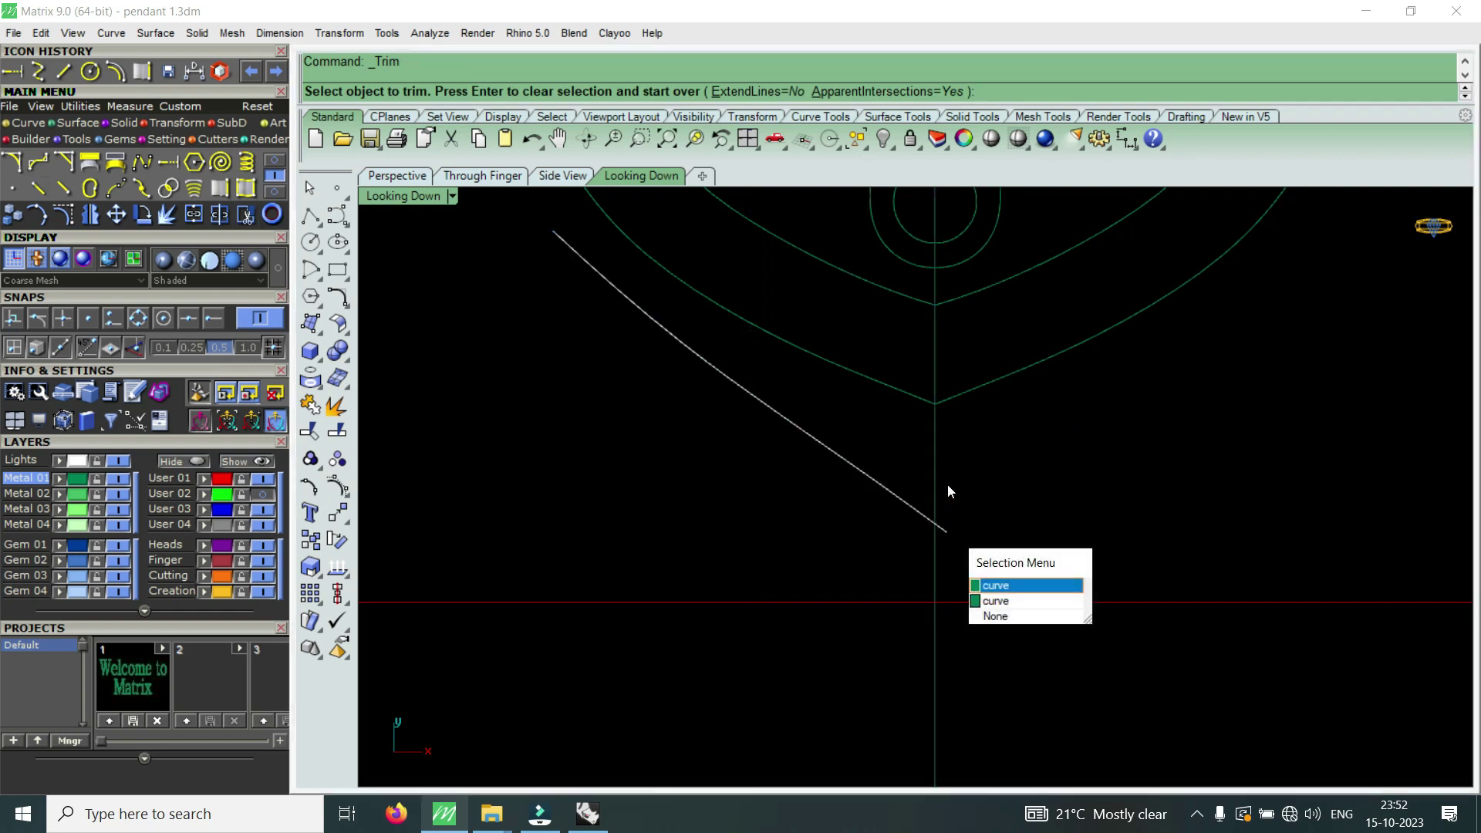
click(1003, 586)
key(Return)
- Offset the trimmed diagonal to make a parallel copy below it
click(897, 501)
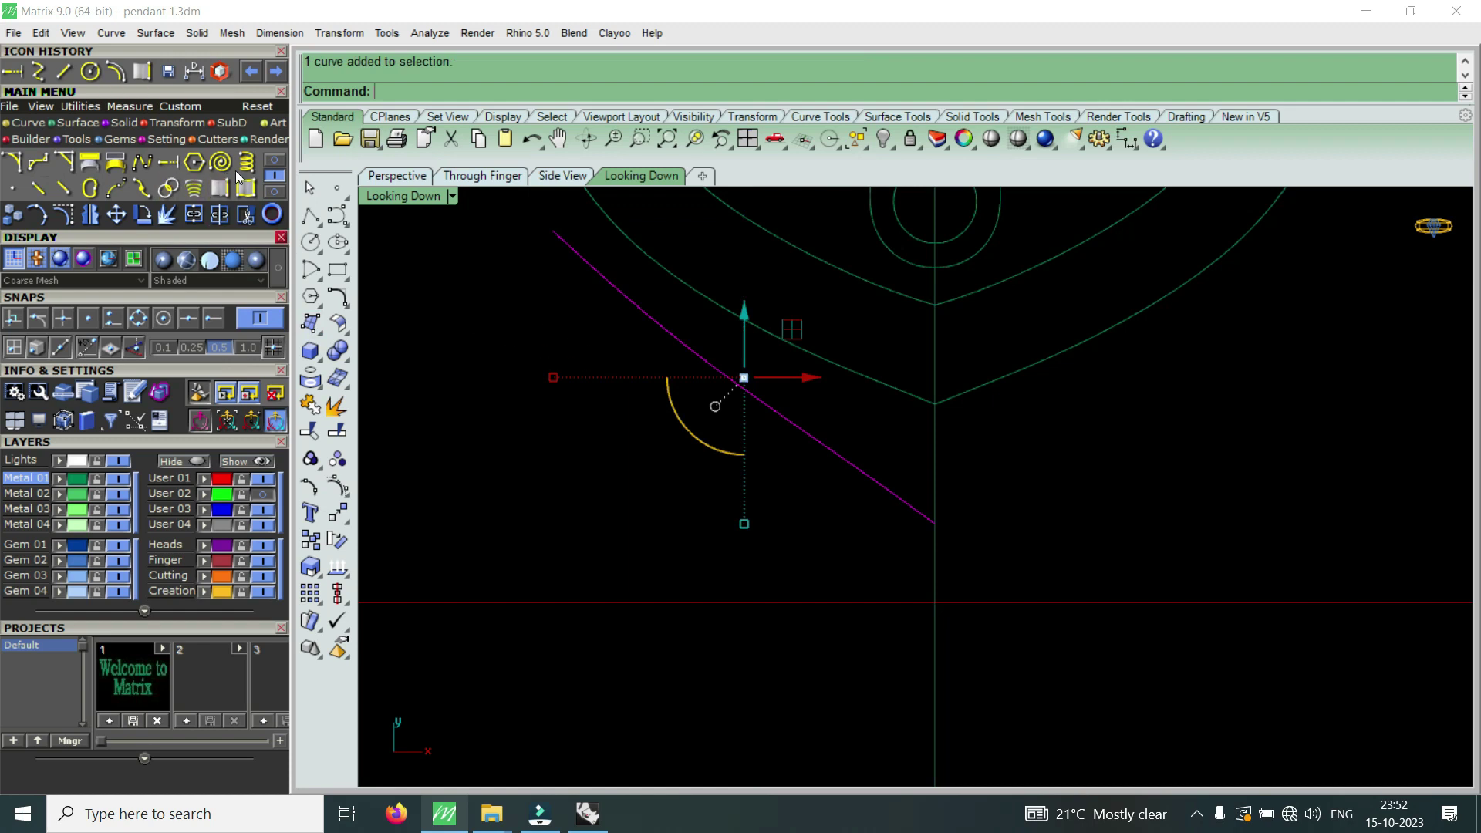
click(116, 71)
click(664, 400)
scroll(833, 501, down, 4)
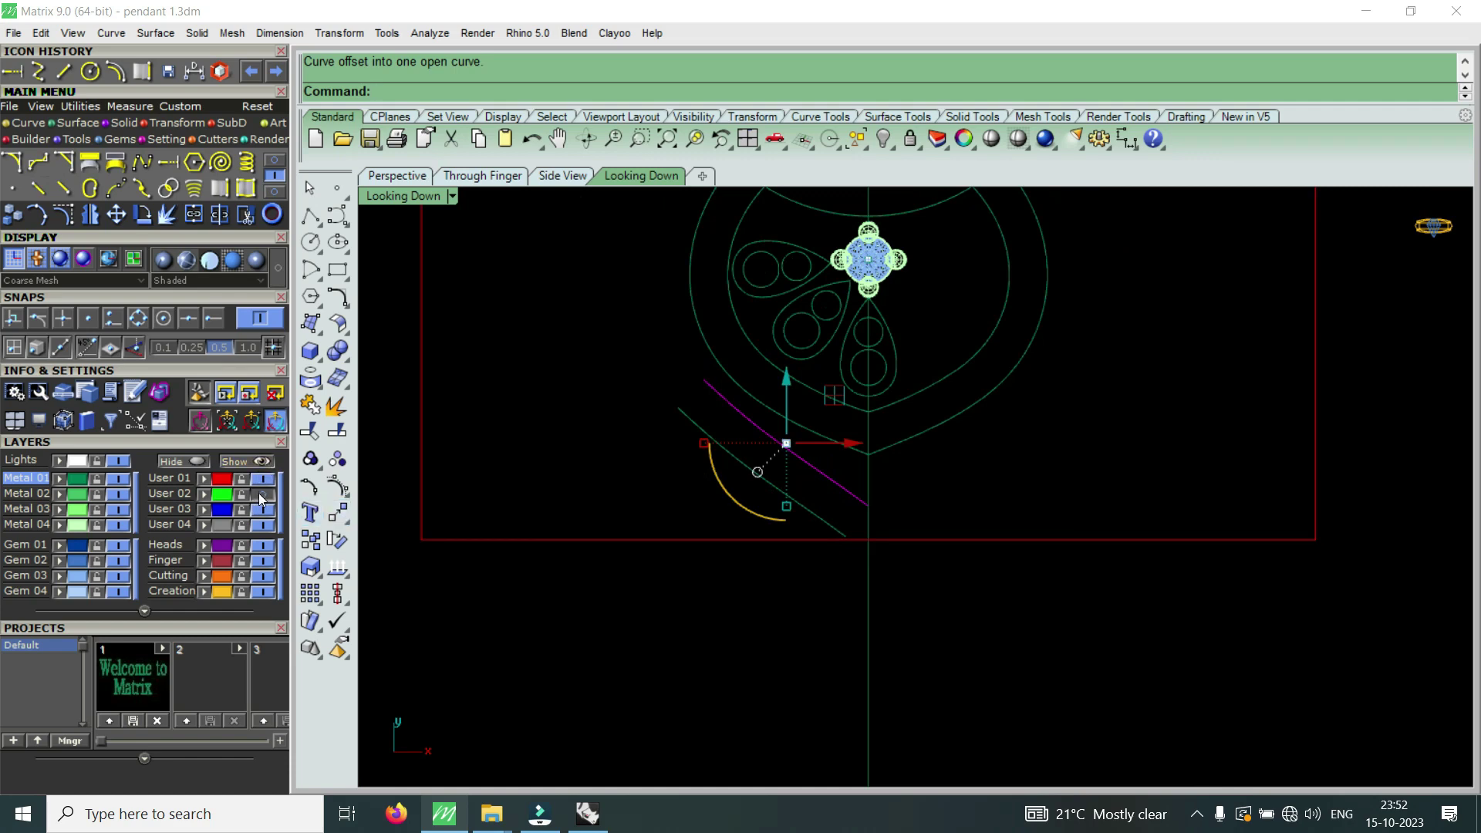
key(Escape)
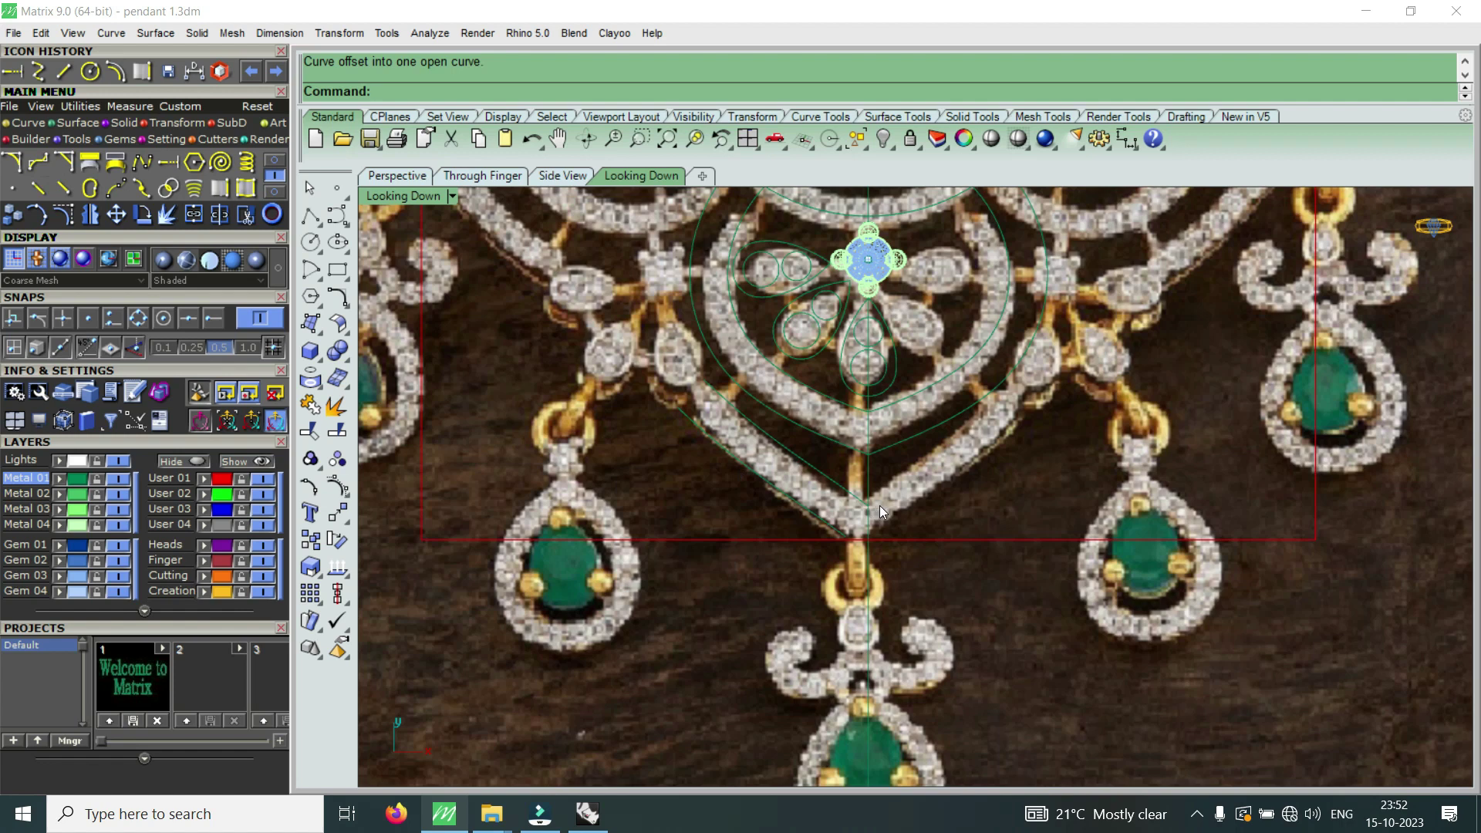
- With the reference photo hidden, extend the offset curve past the centre line
scroll(758, 461, up, 1)
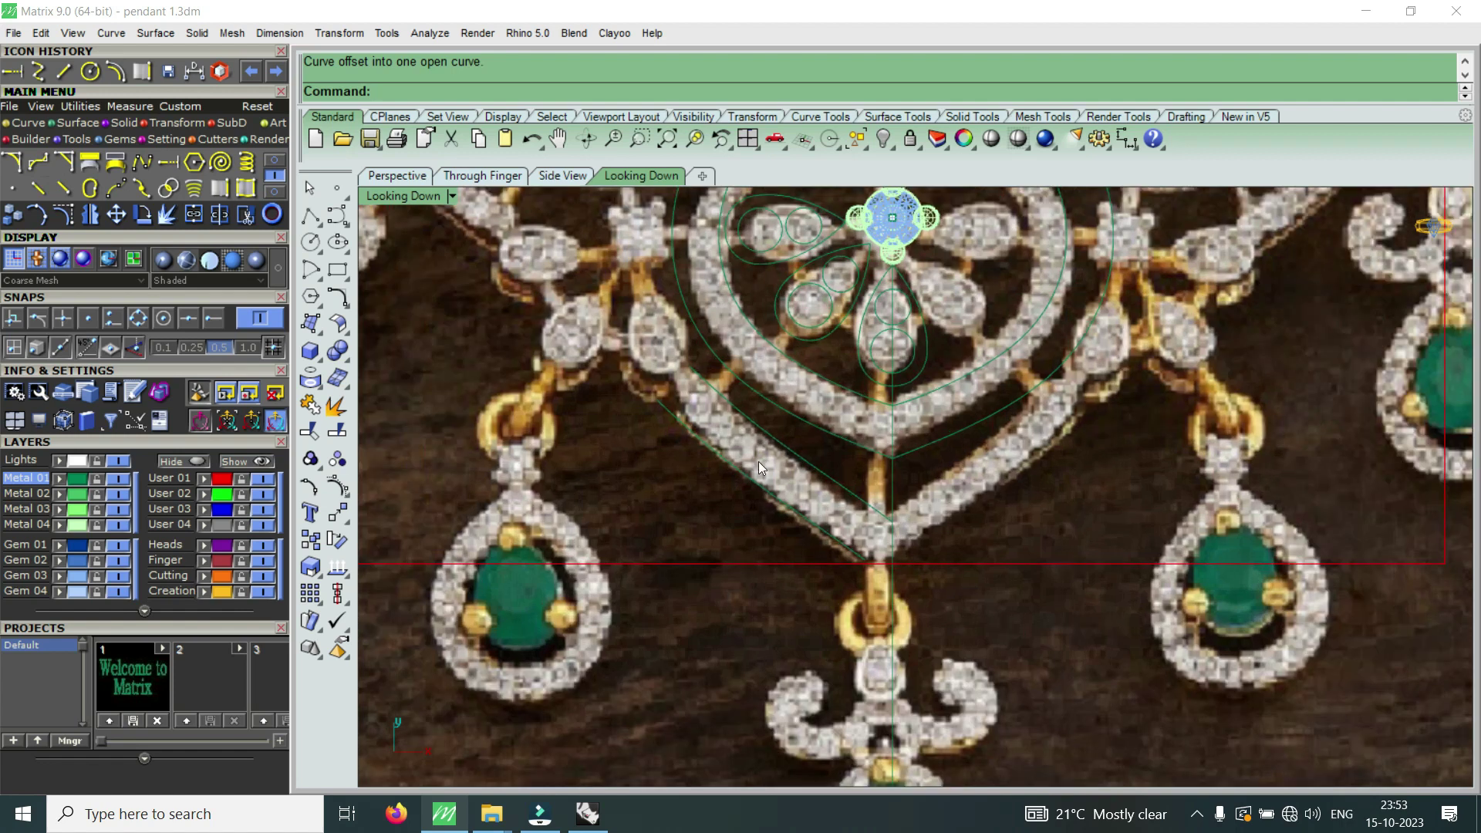
click(816, 526)
click(860, 574)
click(262, 493)
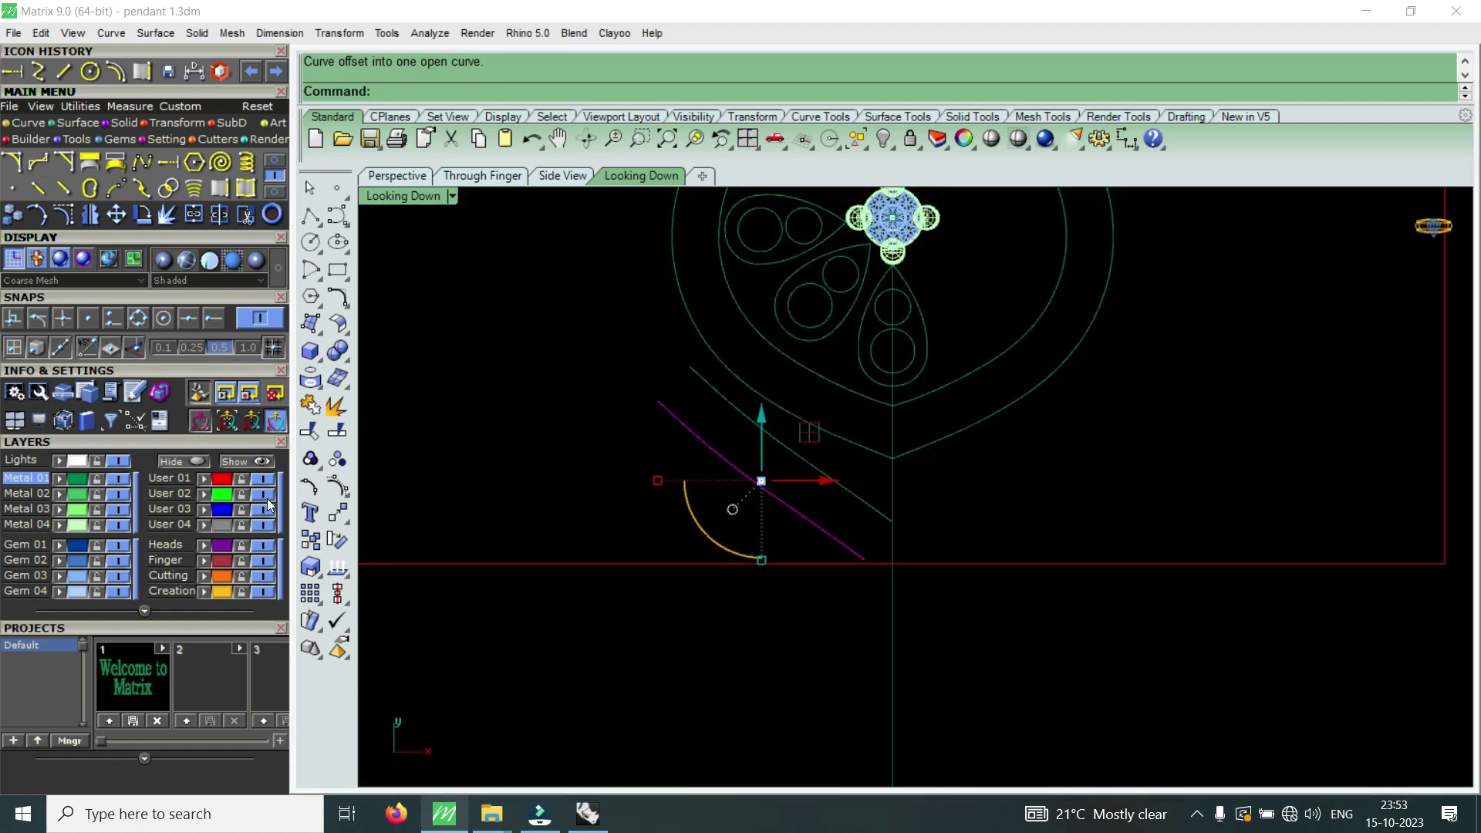
click(16, 72)
scroll(996, 609, up, 2)
click(787, 536)
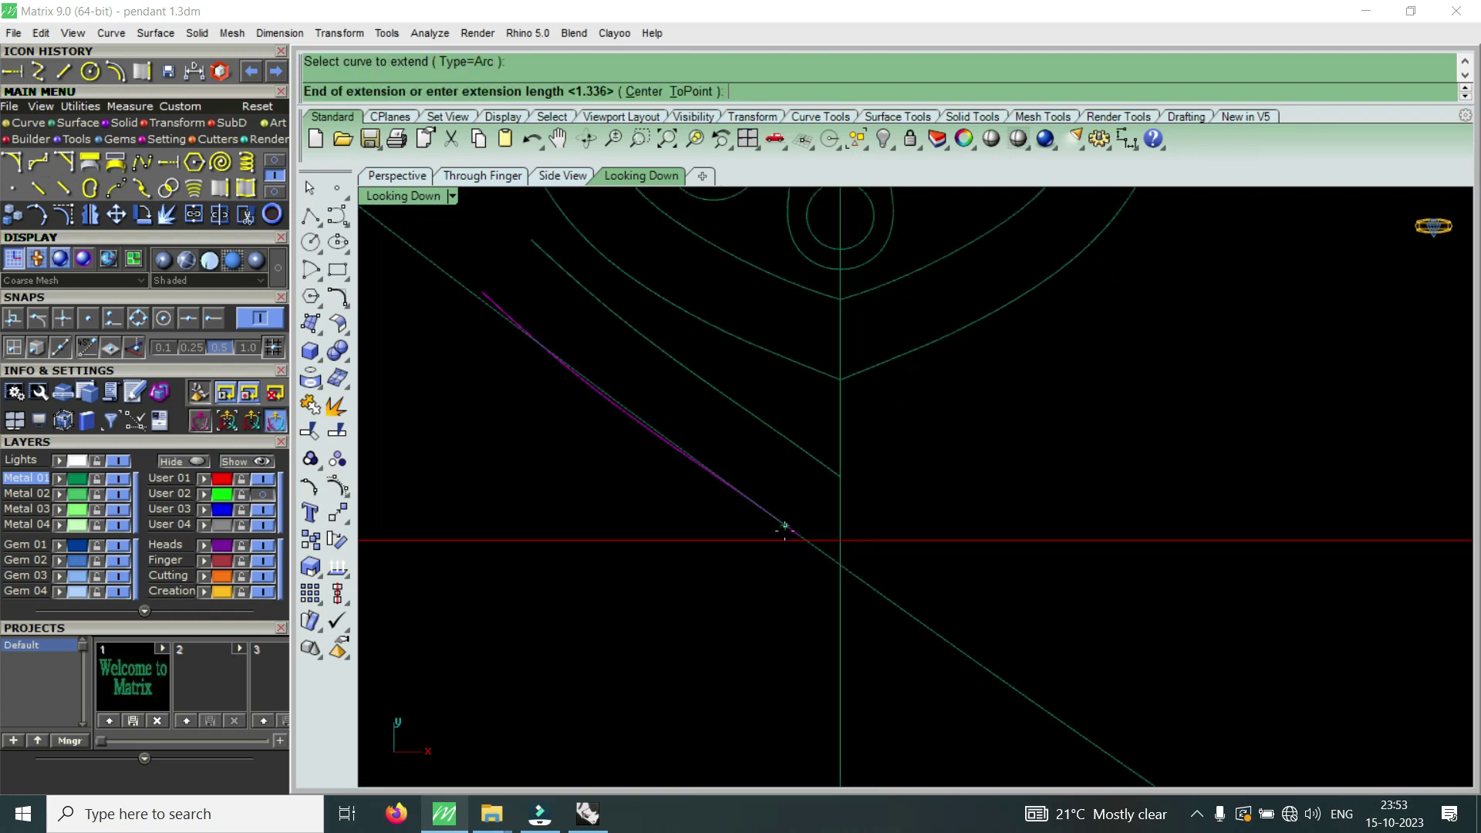
click(845, 574)
scroll(845, 574, up, 2)
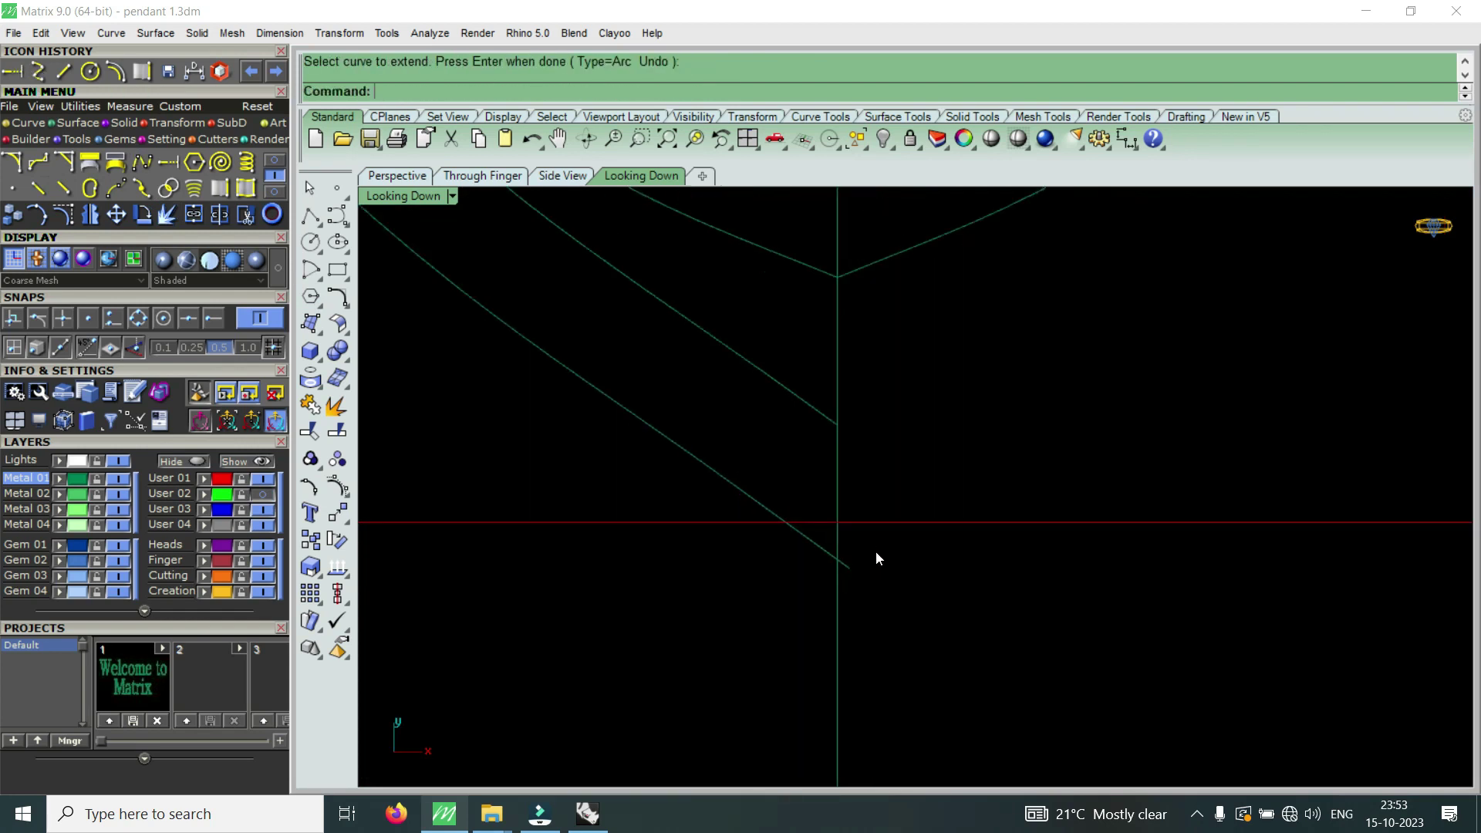
key(Return)
- Trim the offset curve's excess end at the centre line
drag(876, 551, 821, 588)
click(248, 216)
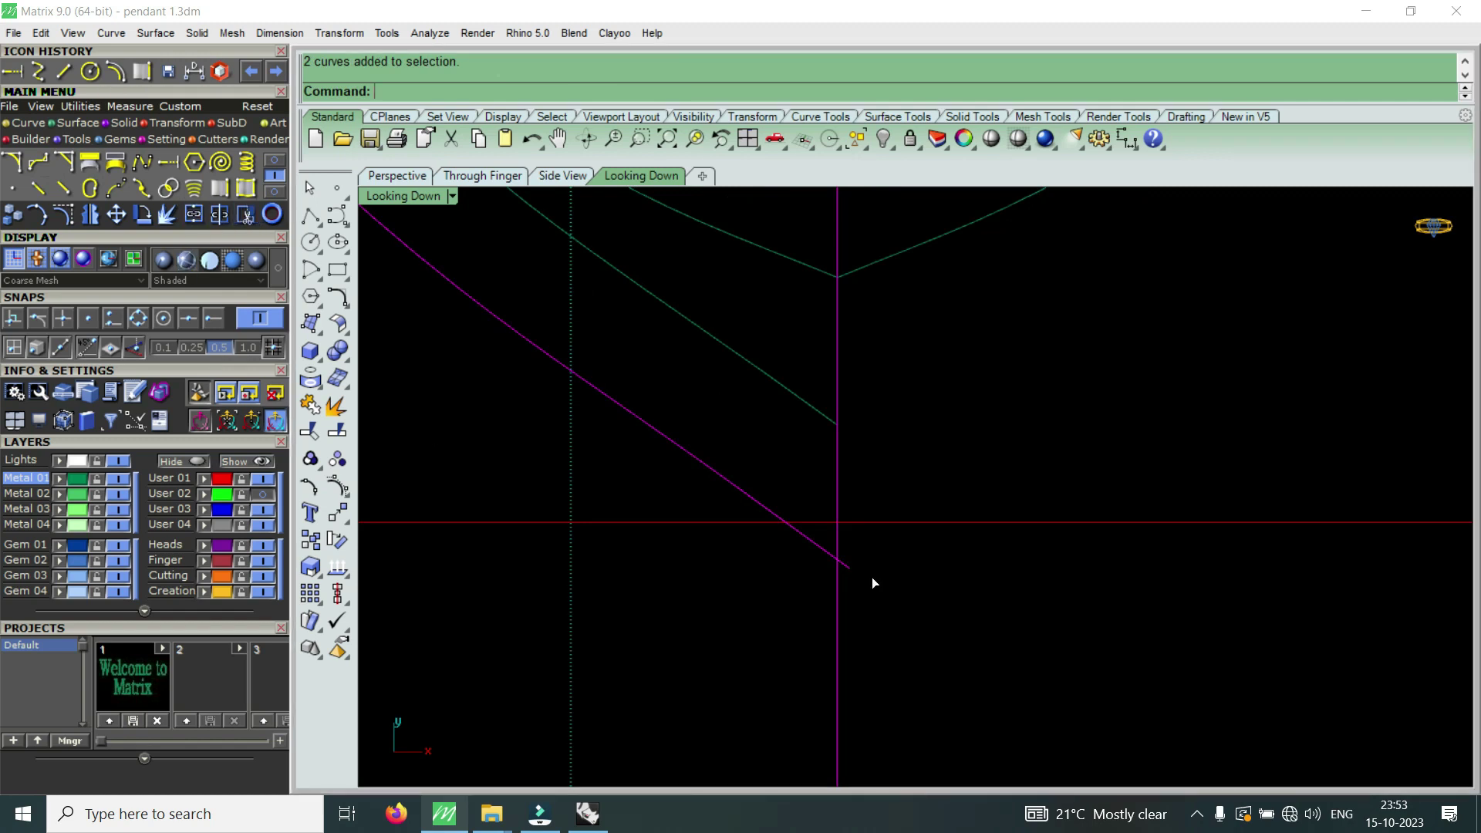
click(846, 573)
key(Return)
click(775, 508)
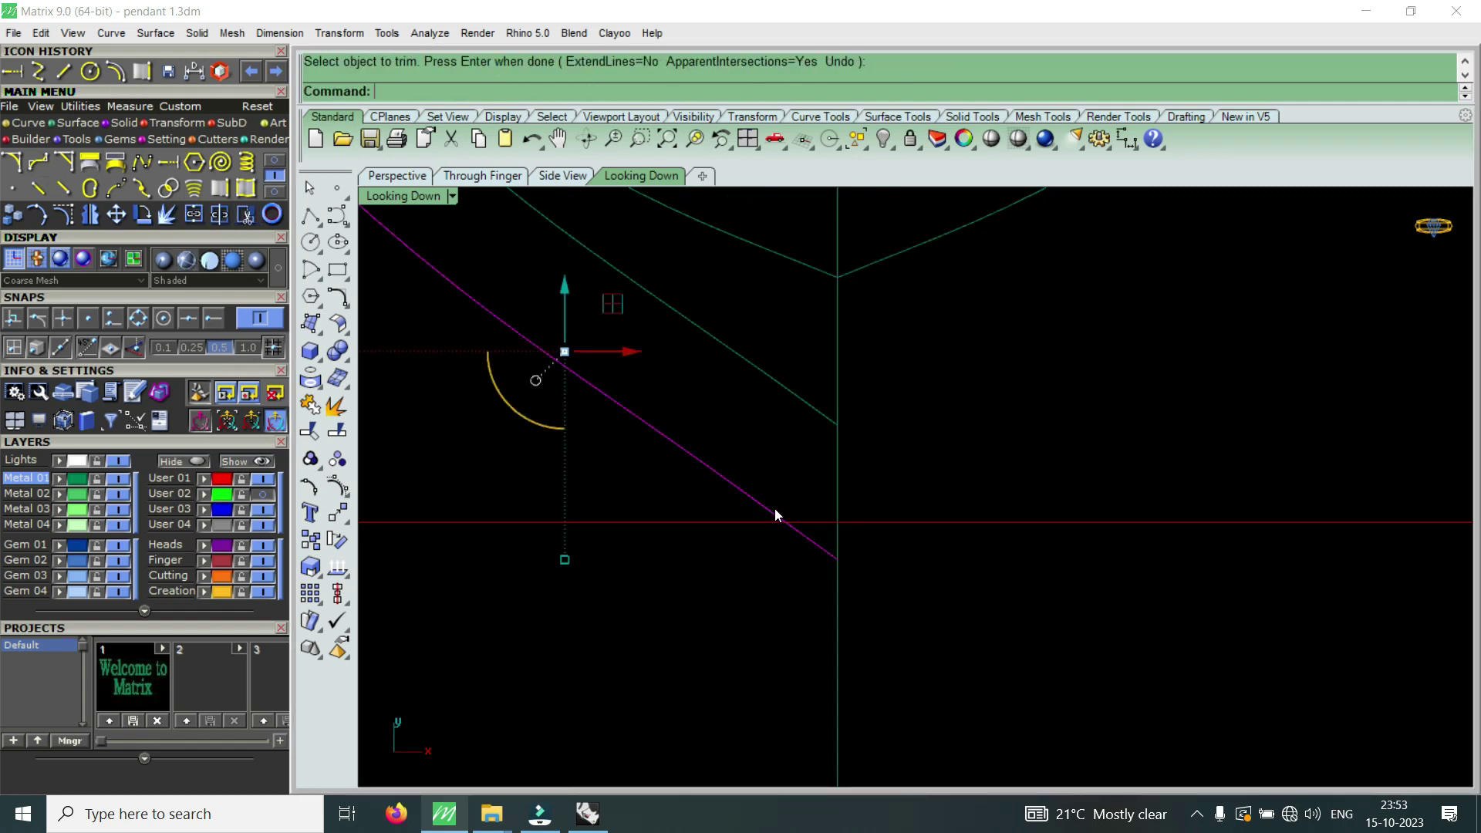
scroll(775, 507, down, 3)
- Rebuild both diagonal curves with 11 points, degree 3
text(rebuild)
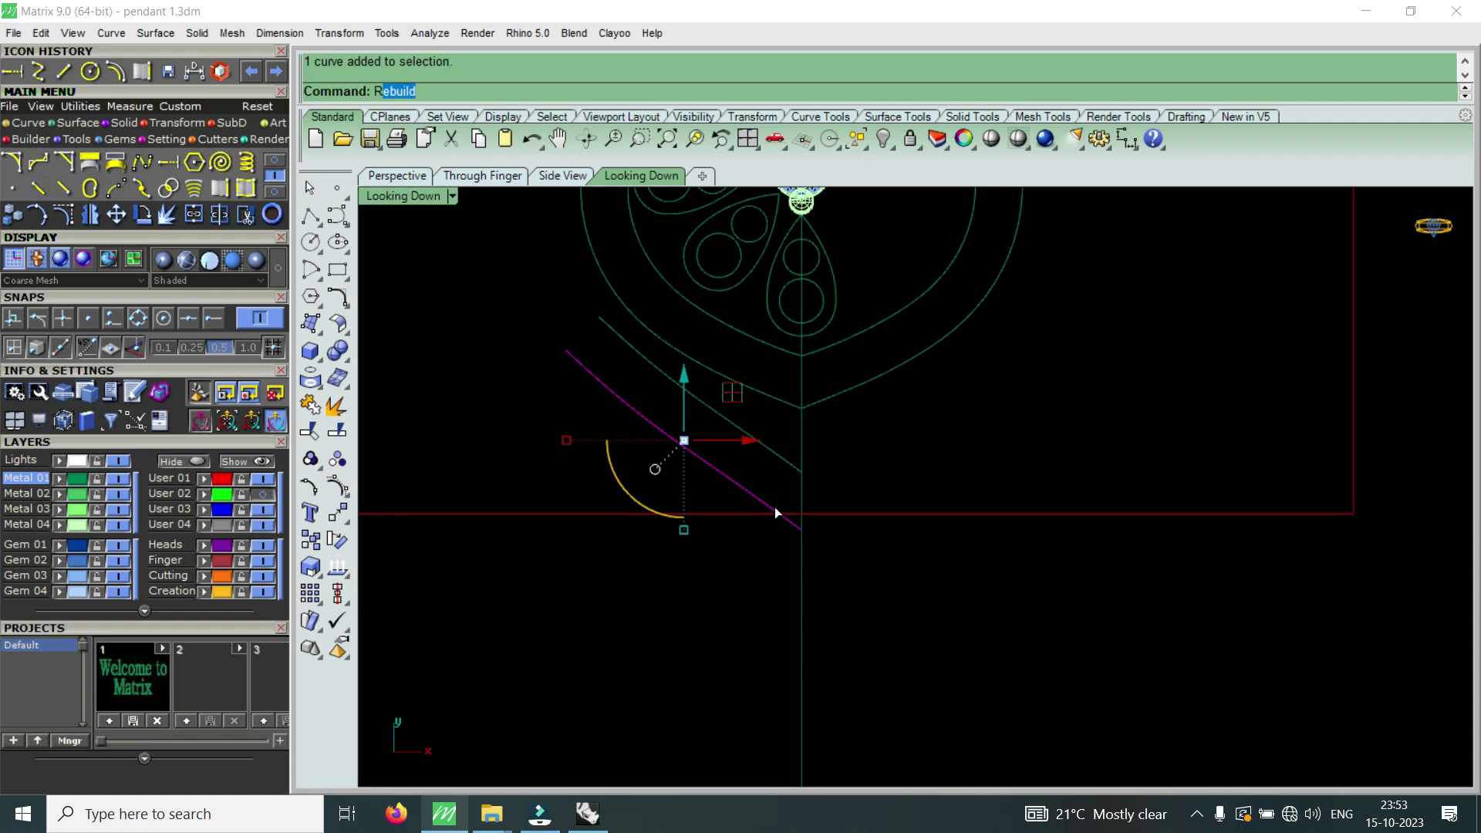
key(Return)
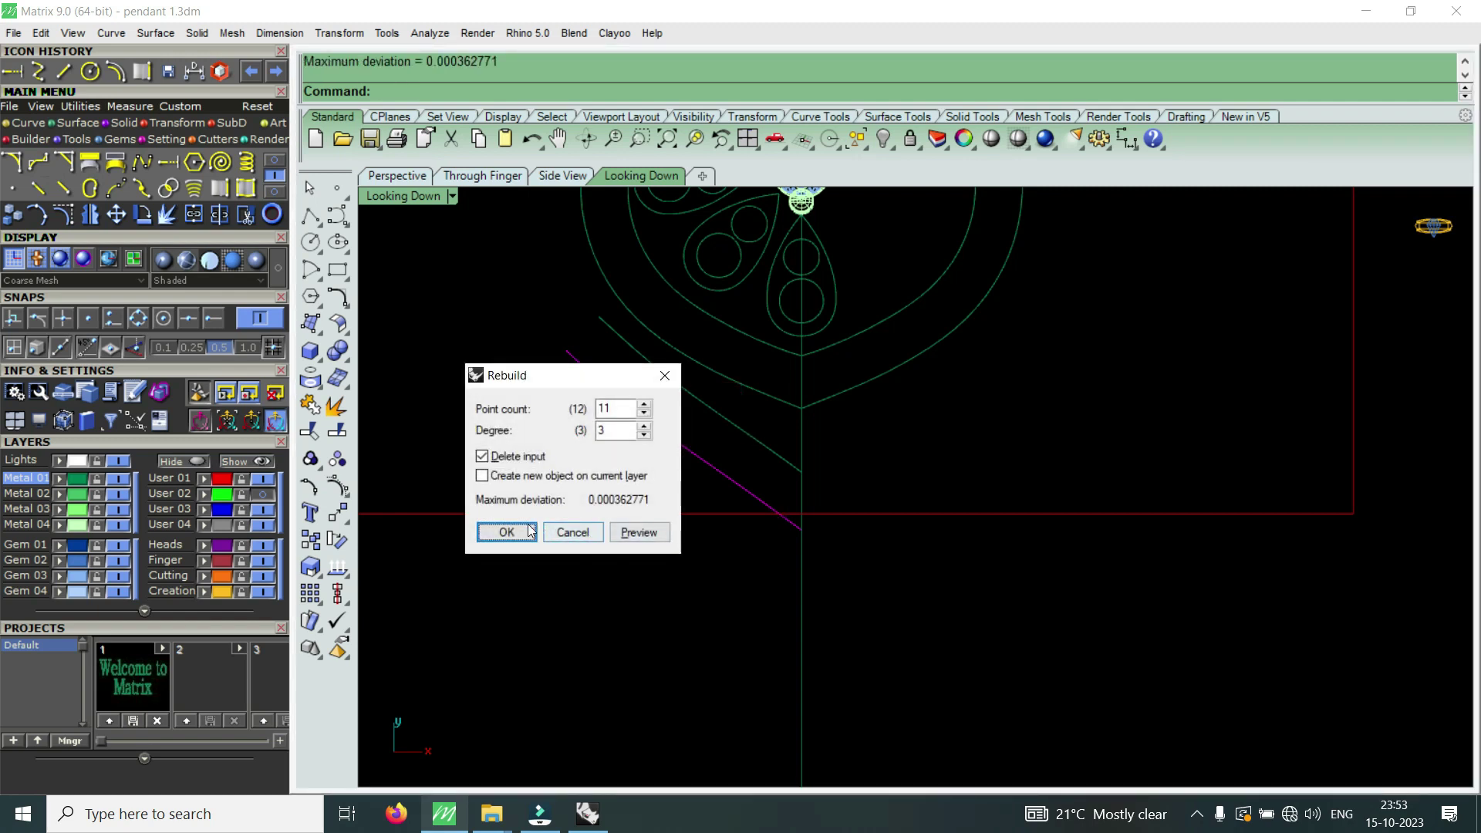
click(506, 532)
click(769, 449)
key(Return)
click(519, 542)
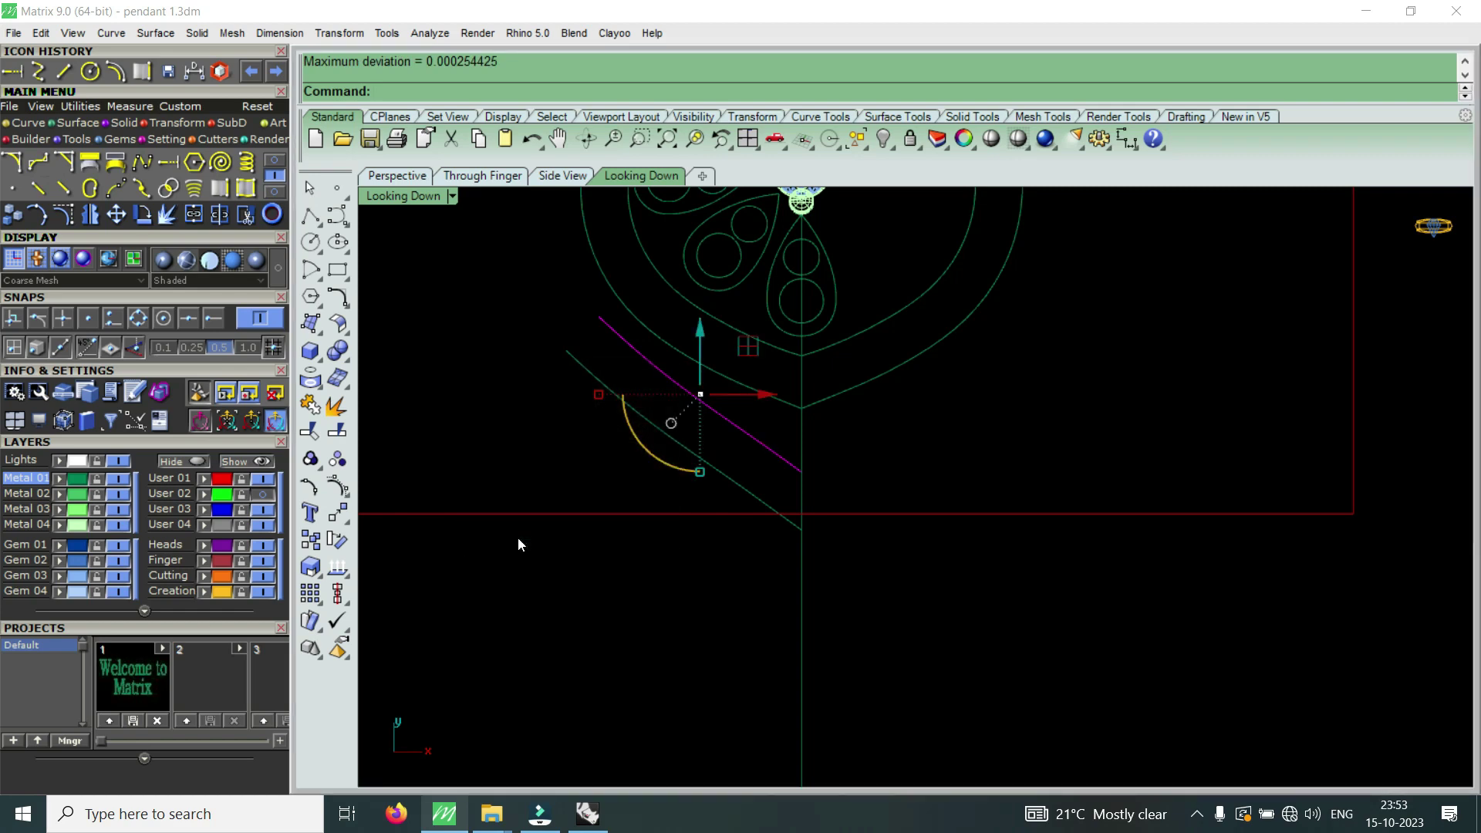
- Show the outer curve's control points and move its top end point to match the photo
click(262, 494)
click(262, 494)
scroll(592, 355, up, 1)
scroll(593, 353, up, 2)
click(557, 359)
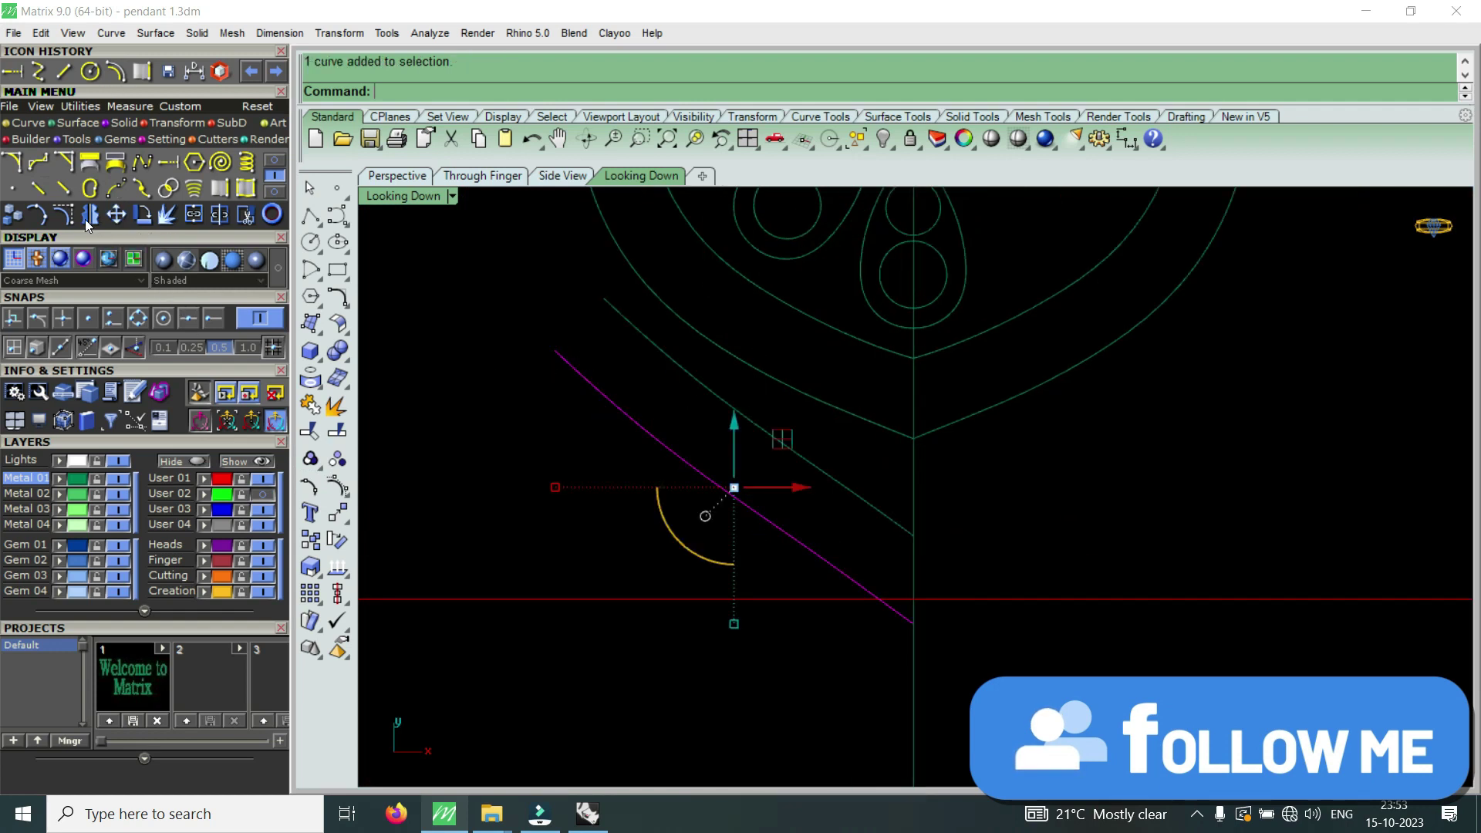
click(214, 259)
scroll(503, 331, up, 2)
scroll(524, 324, up, 2)
drag(525, 301, 571, 355)
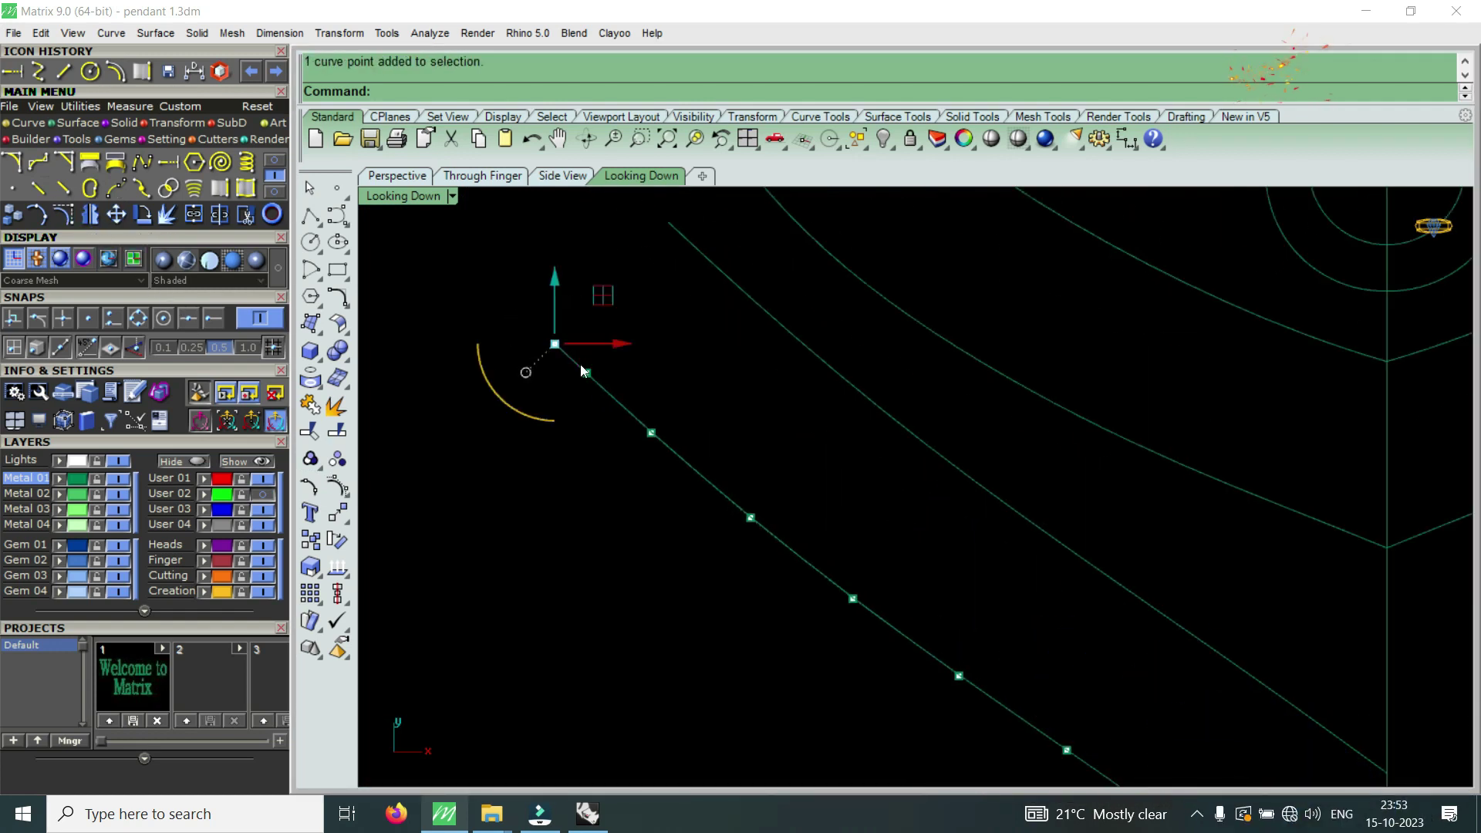
click(116, 214)
click(694, 392)
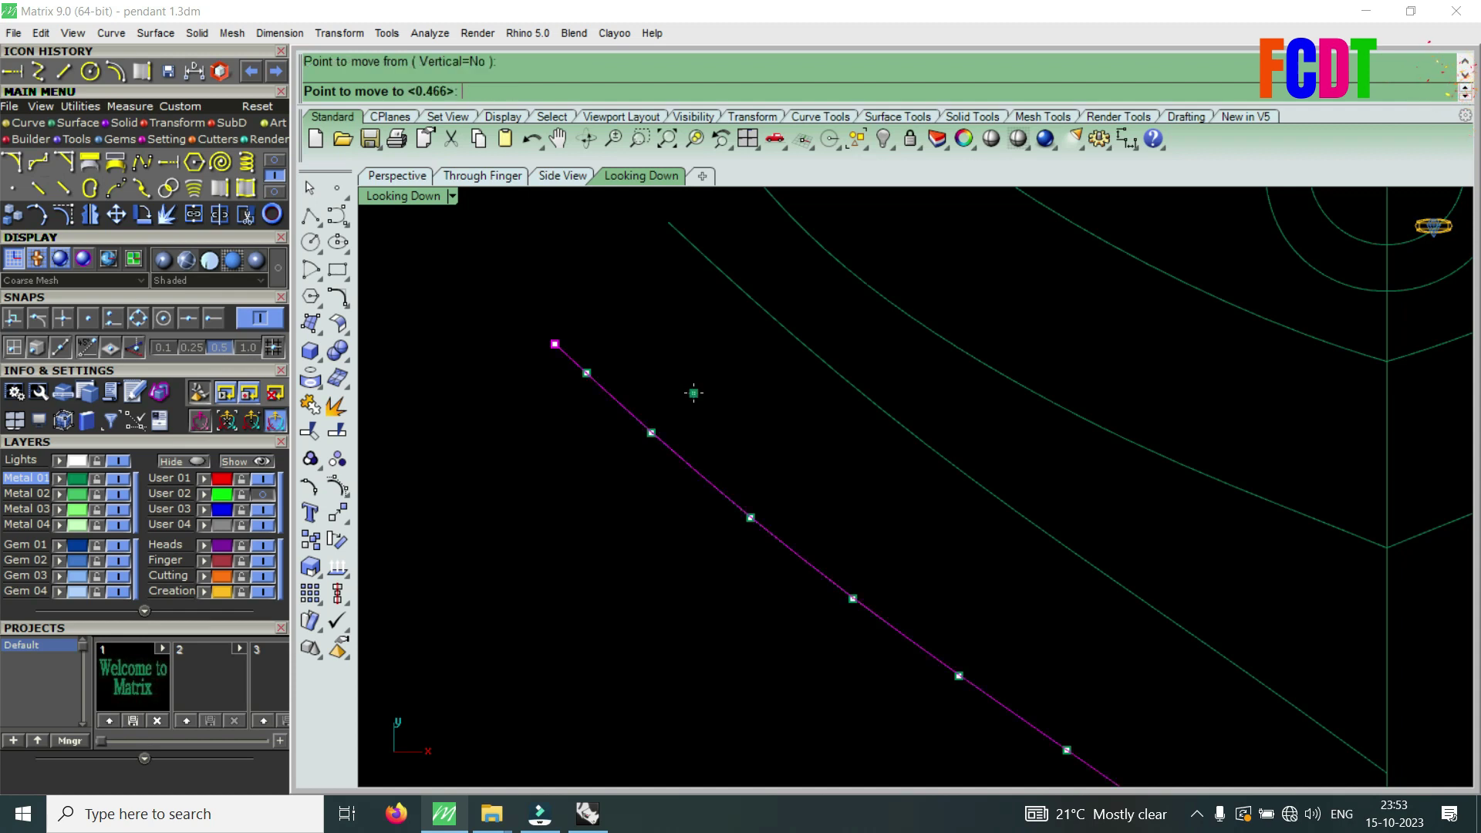
click(726, 343)
- Move two more upper control points to bend the outer curve's end, checking against the photo
click(586, 373)
key(Return)
click(659, 330)
click(679, 301)
click(652, 432)
key(Return)
click(717, 387)
click(718, 375)
scroll(743, 441, down, 5)
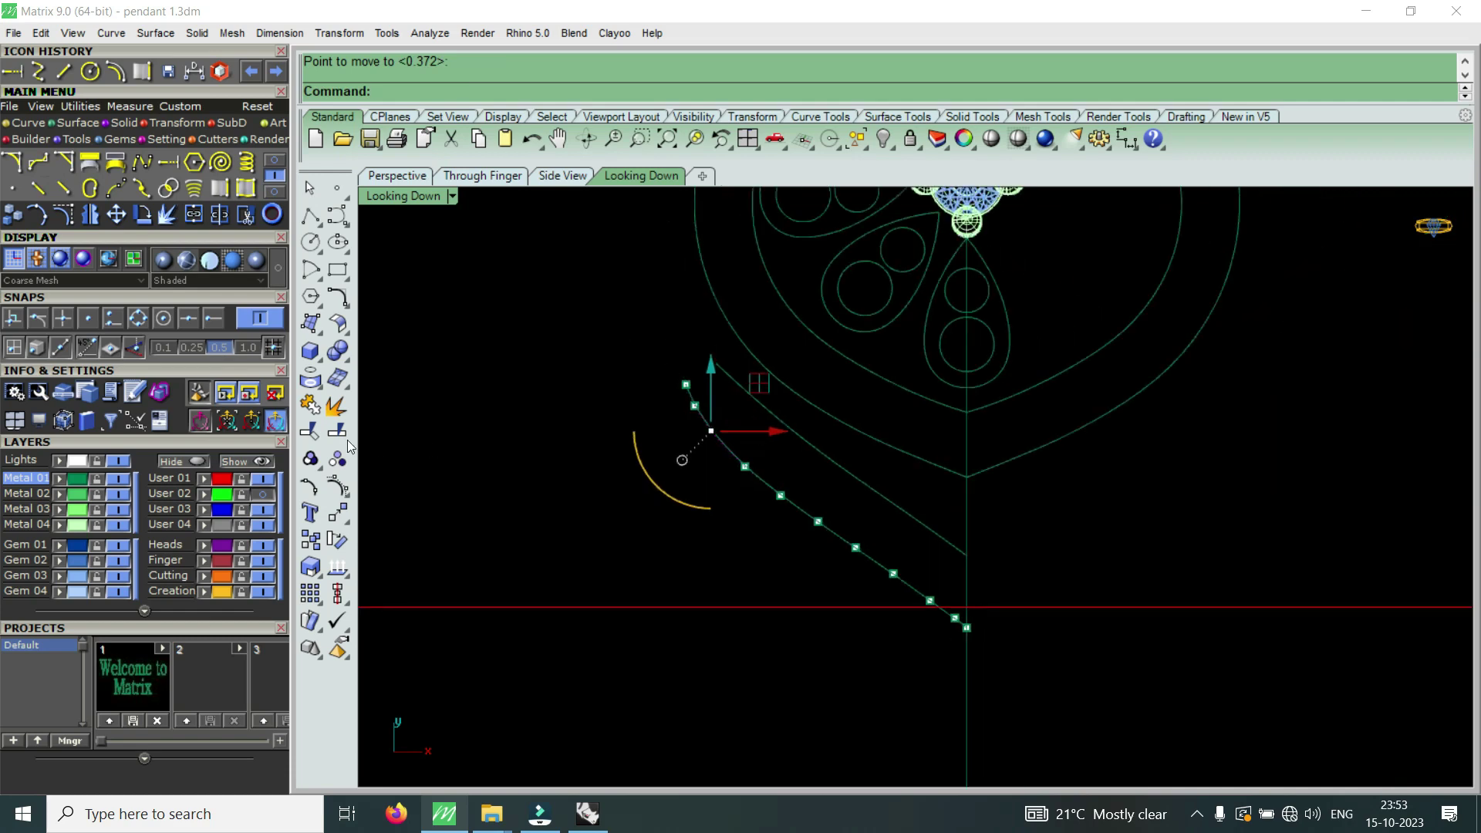
click(265, 509)
scroll(703, 350, up, 2)
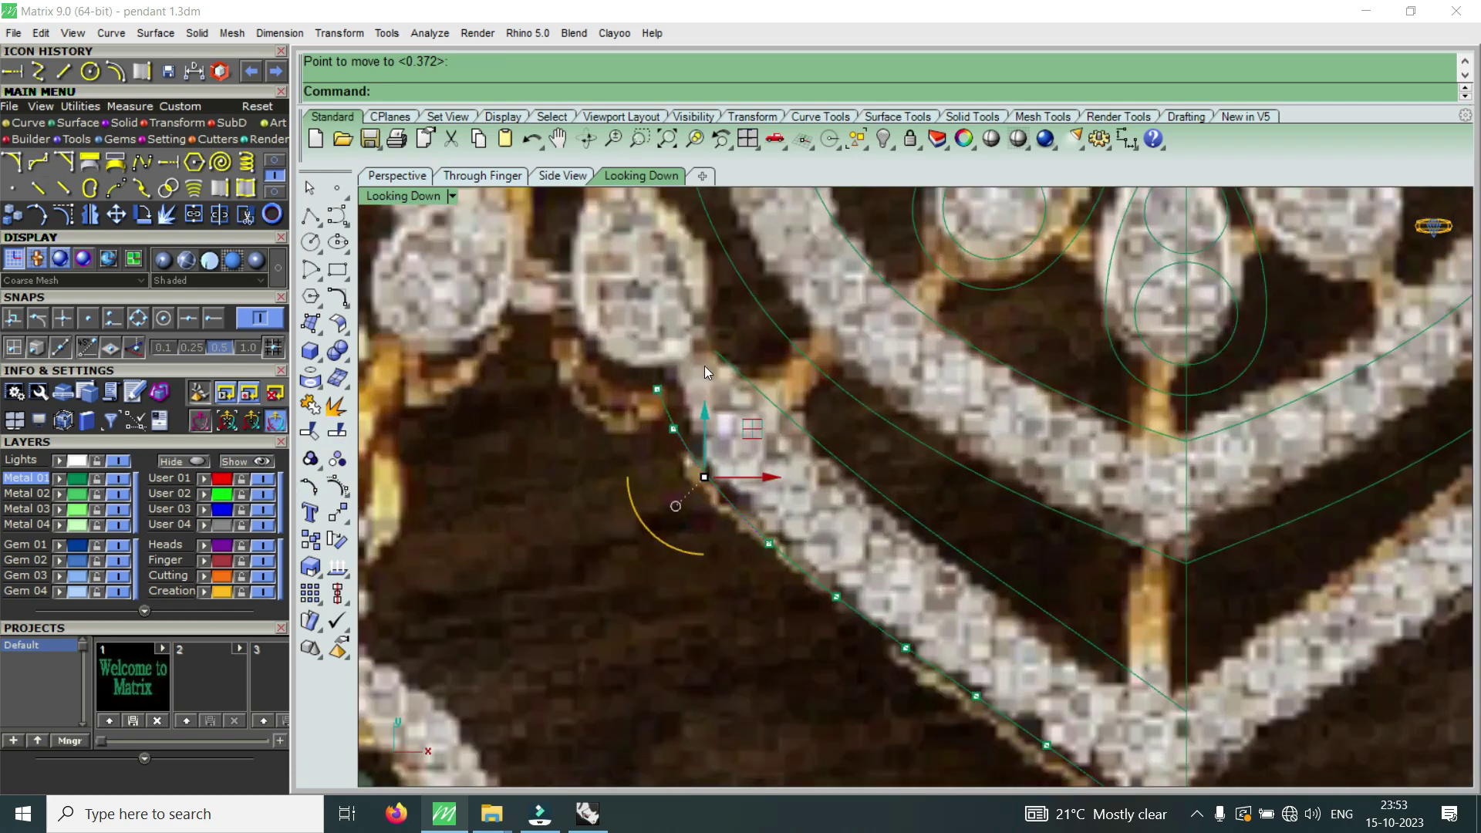
scroll(723, 406, down, 3)
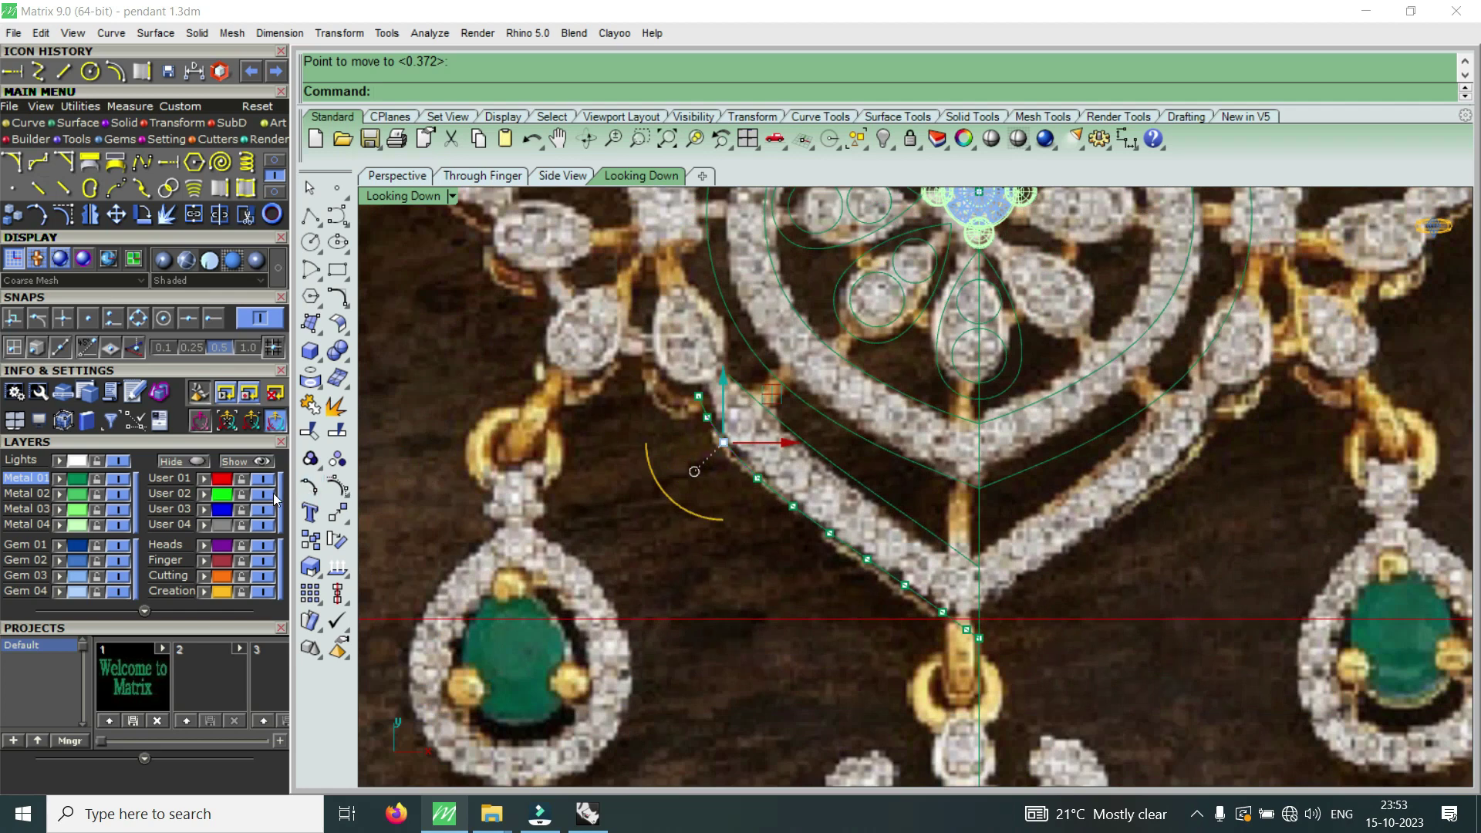
click(263, 494)
scroll(742, 401, up, 3)
click(742, 400)
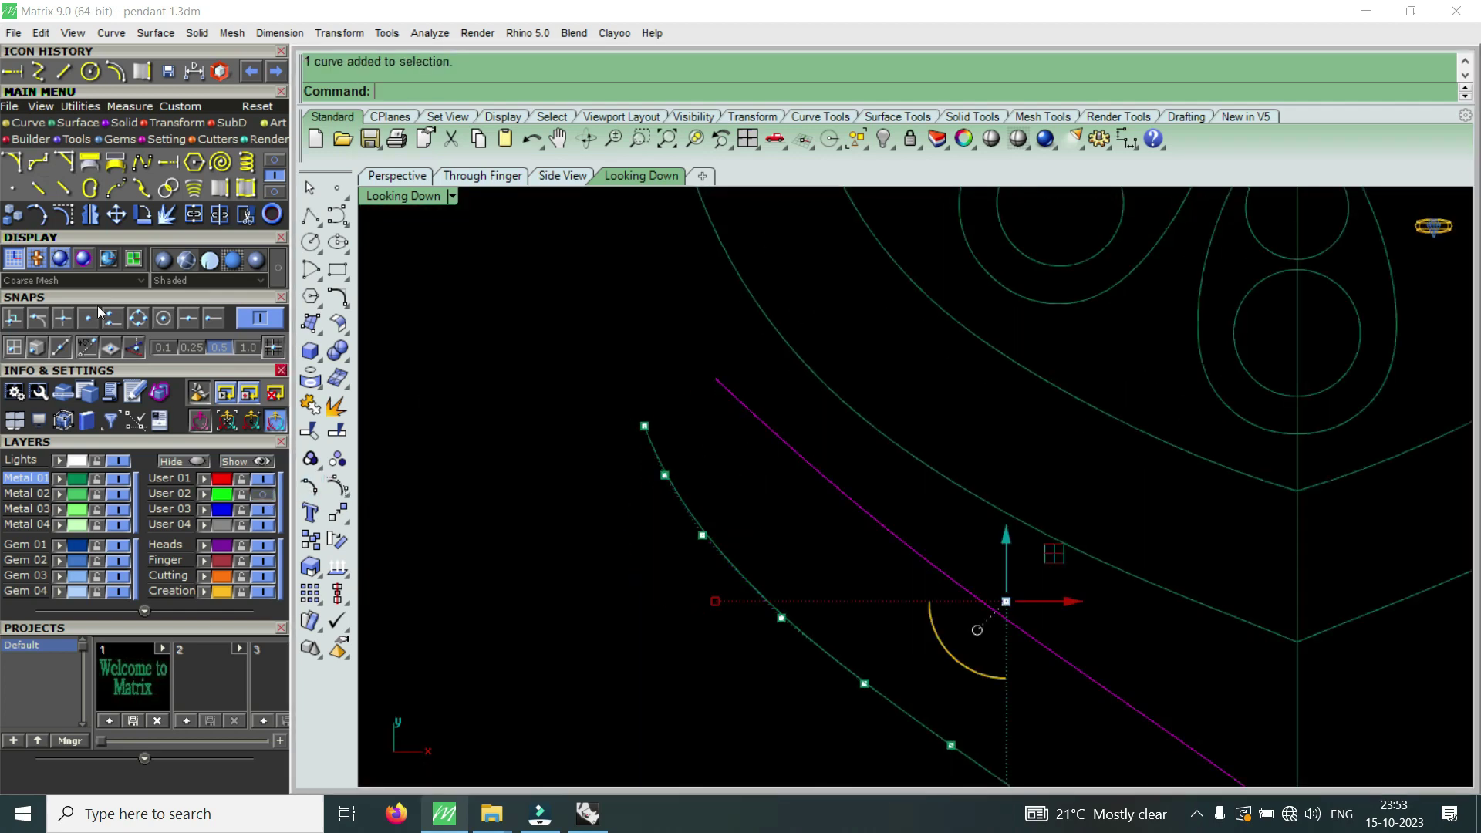
- Show the inner curve's control points and move its top points to bend it toward the outer curve
click(63, 214)
scroll(688, 350, up, 2)
drag(692, 338, 755, 429)
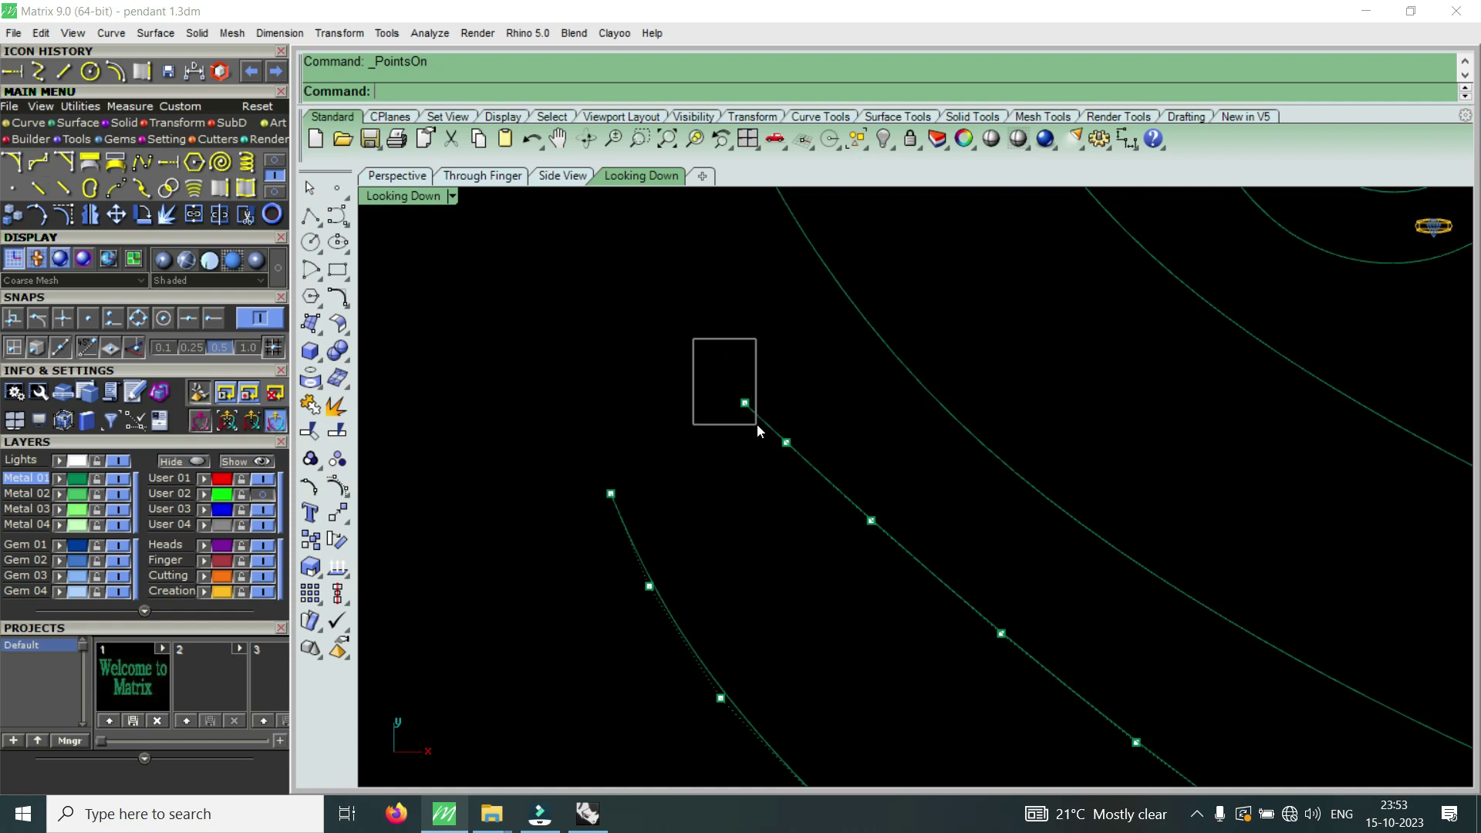
click(115, 215)
click(745, 402)
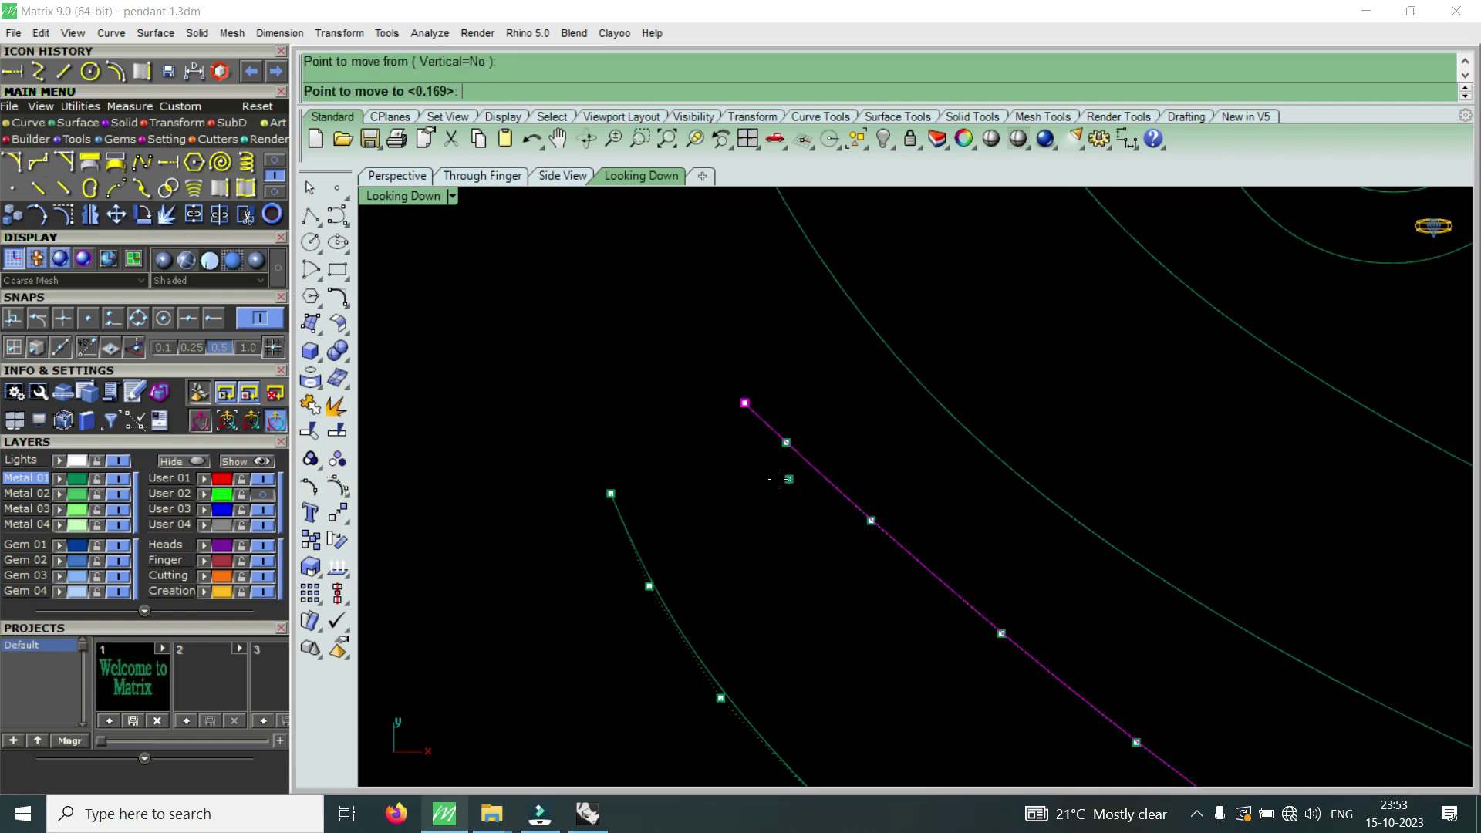
click(748, 482)
drag(753, 502, 845, 401)
right_click(803, 510)
click(801, 509)
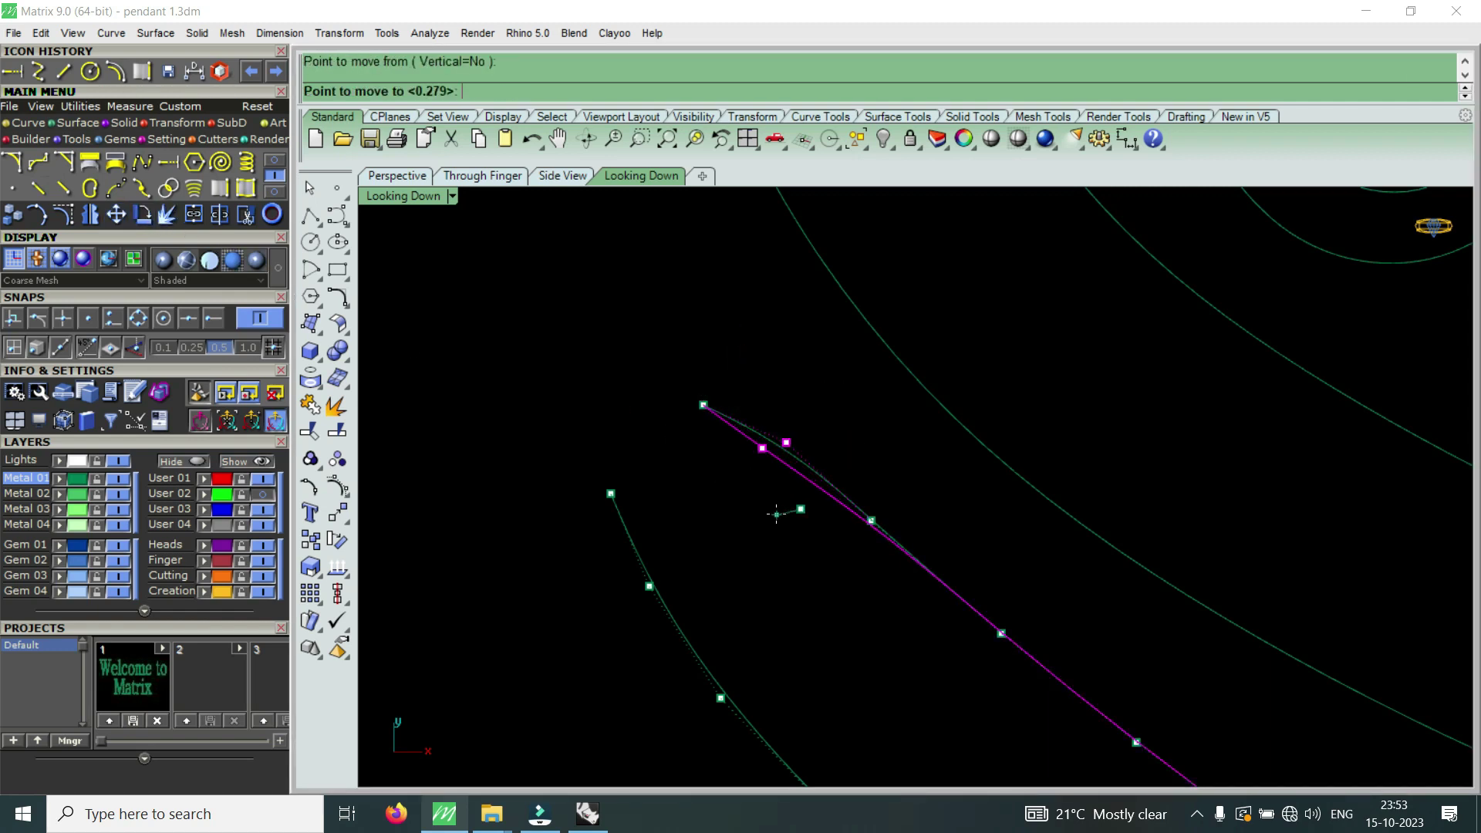
click(871, 520)
right_click(935, 475)
click(936, 475)
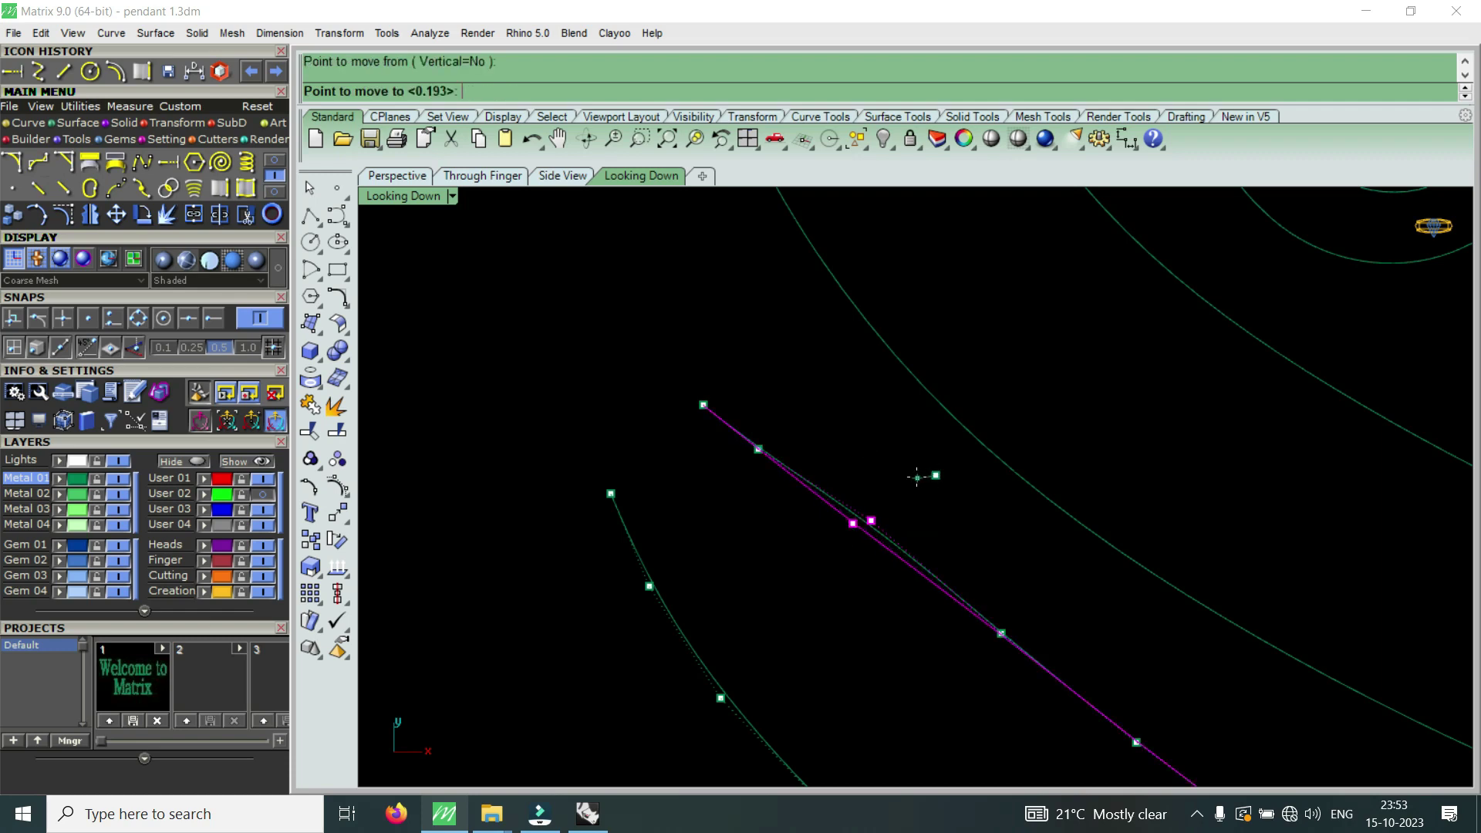
click(866, 520)
- Nudge the inner curve's remaining control points up-right so it runs parallel and smooth
scroll(887, 541, down, 2)
scroll(882, 549, down, 3)
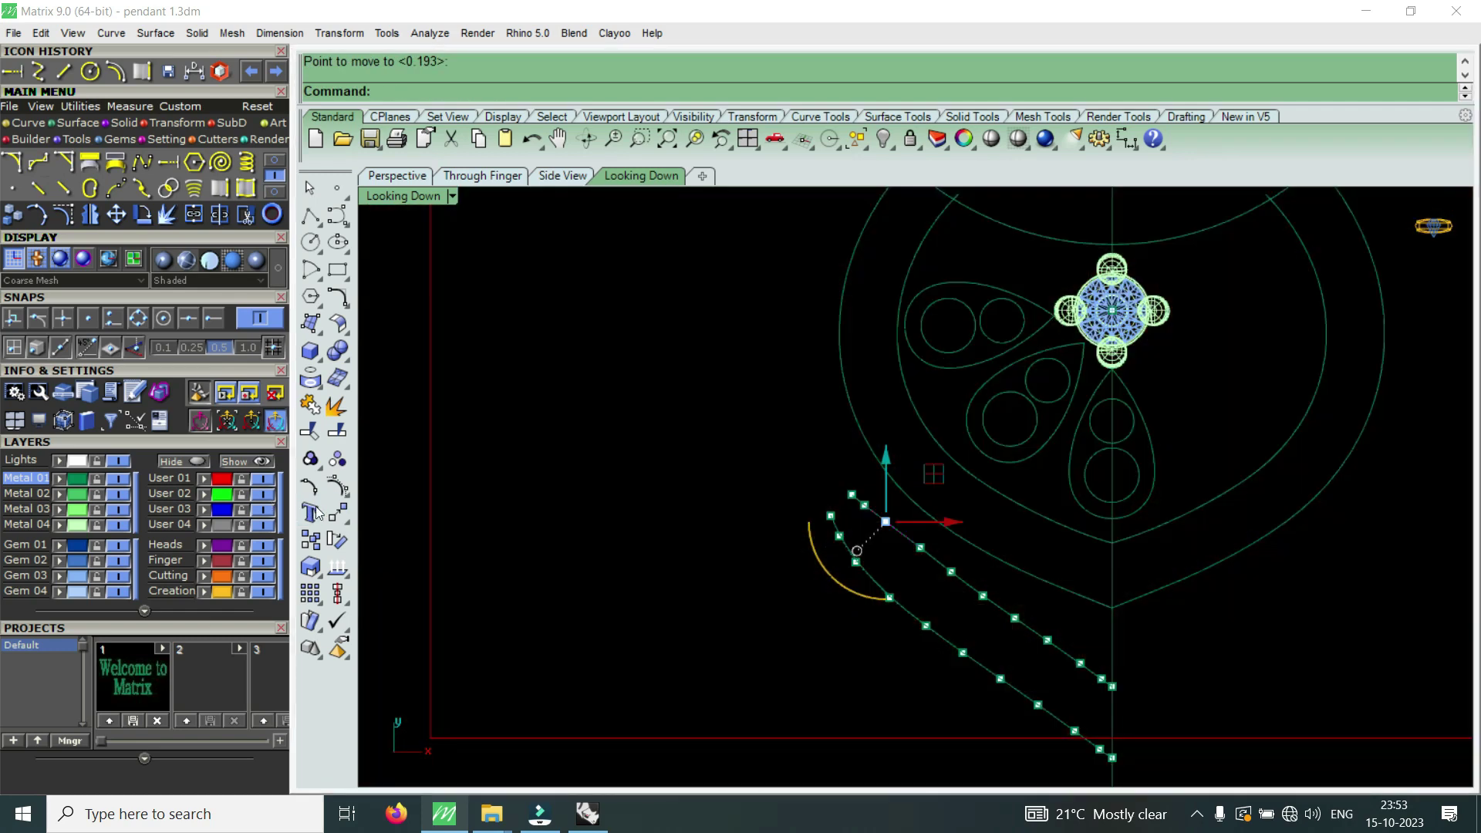
scroll(824, 543, up, 3)
scroll(826, 503, up, 2)
click(785, 458)
drag(835, 465, 849, 436)
drag(839, 529, 853, 508)
click(874, 623)
drag(916, 581, 932, 564)
right_drag(929, 557, 913, 442)
click(978, 634)
drag(1018, 588, 1013, 567)
click(1012, 558)
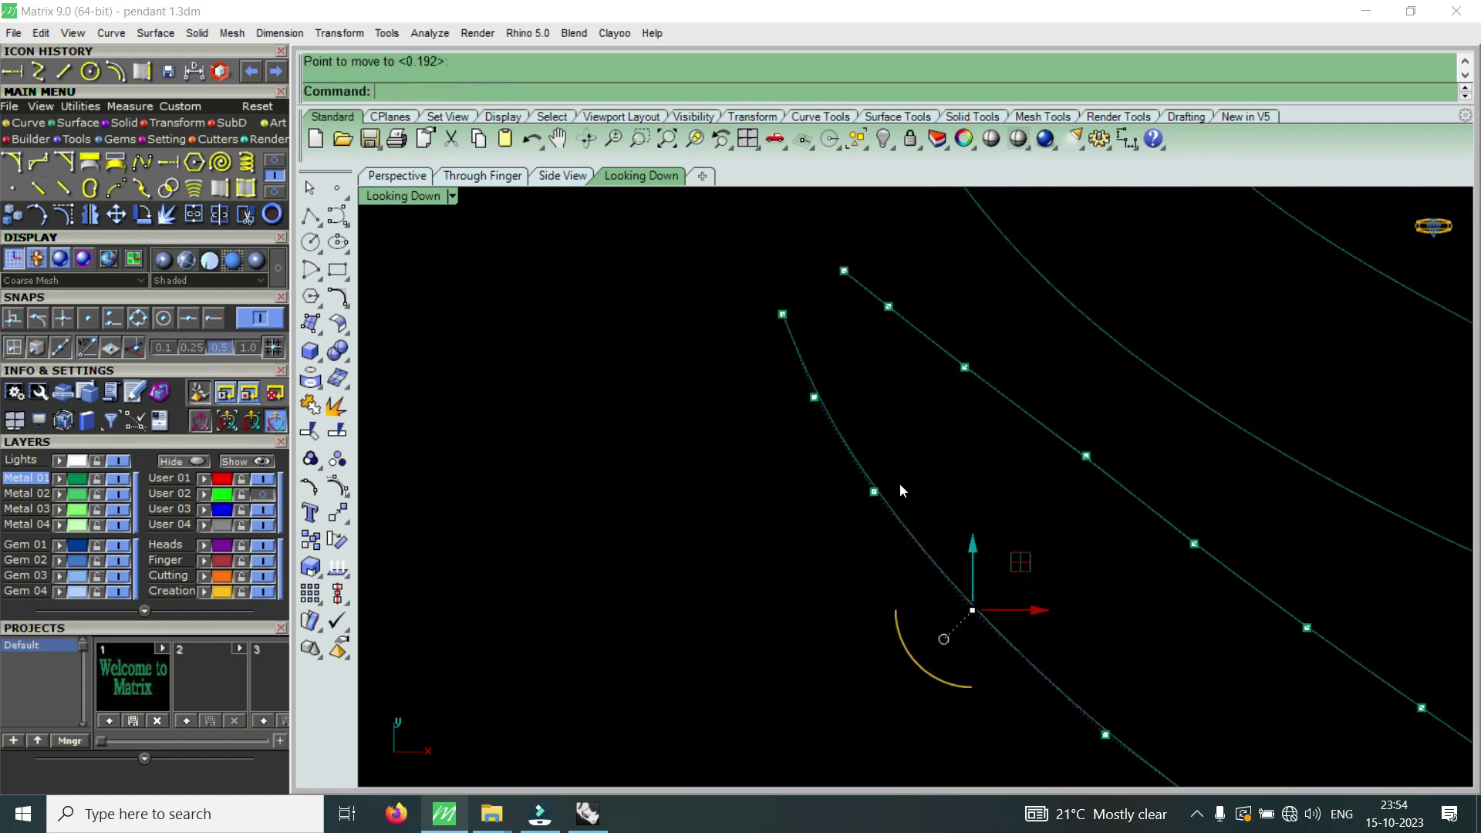
scroll(844, 456, up, 2)
- Adjust the outer curve's two upper points and top end so both ends meet near the arc
drag(774, 374, 937, 549)
key(Return)
click(936, 549)
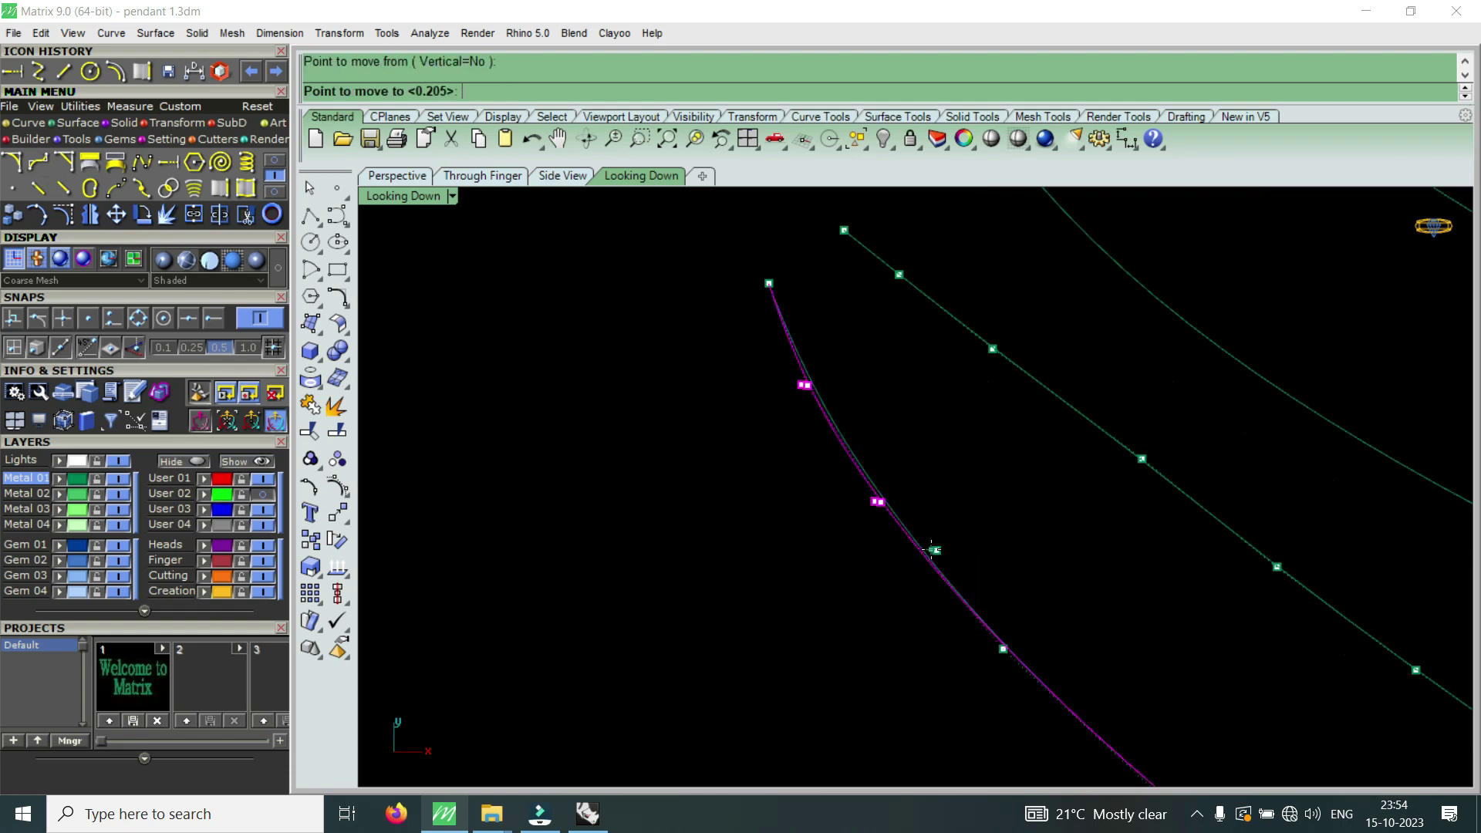
click(933, 557)
scroll(933, 556, down, 2)
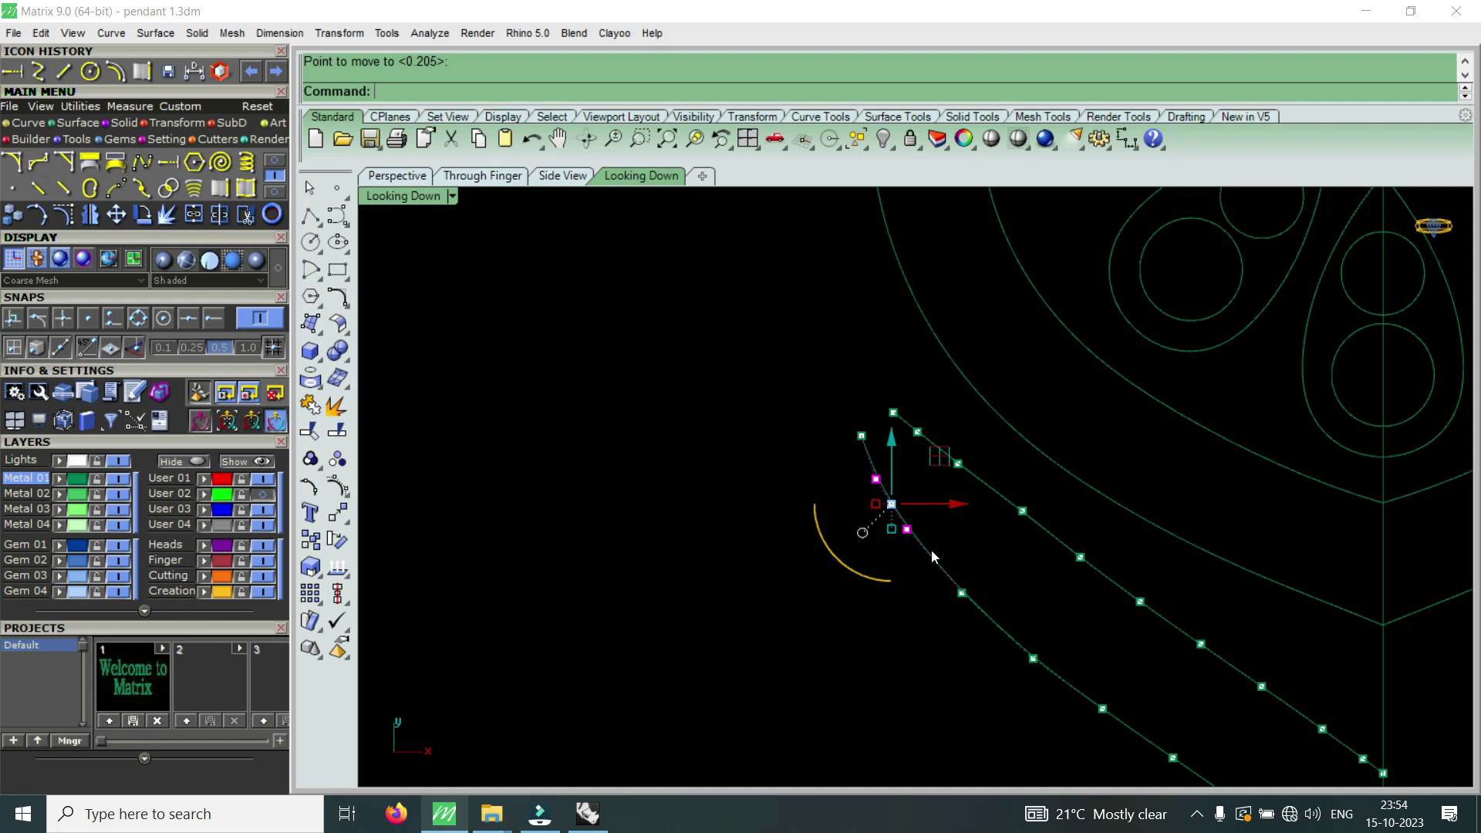
scroll(841, 414, up, 5)
scroll(840, 414, up, 5)
click(895, 452)
drag(965, 452, 957, 454)
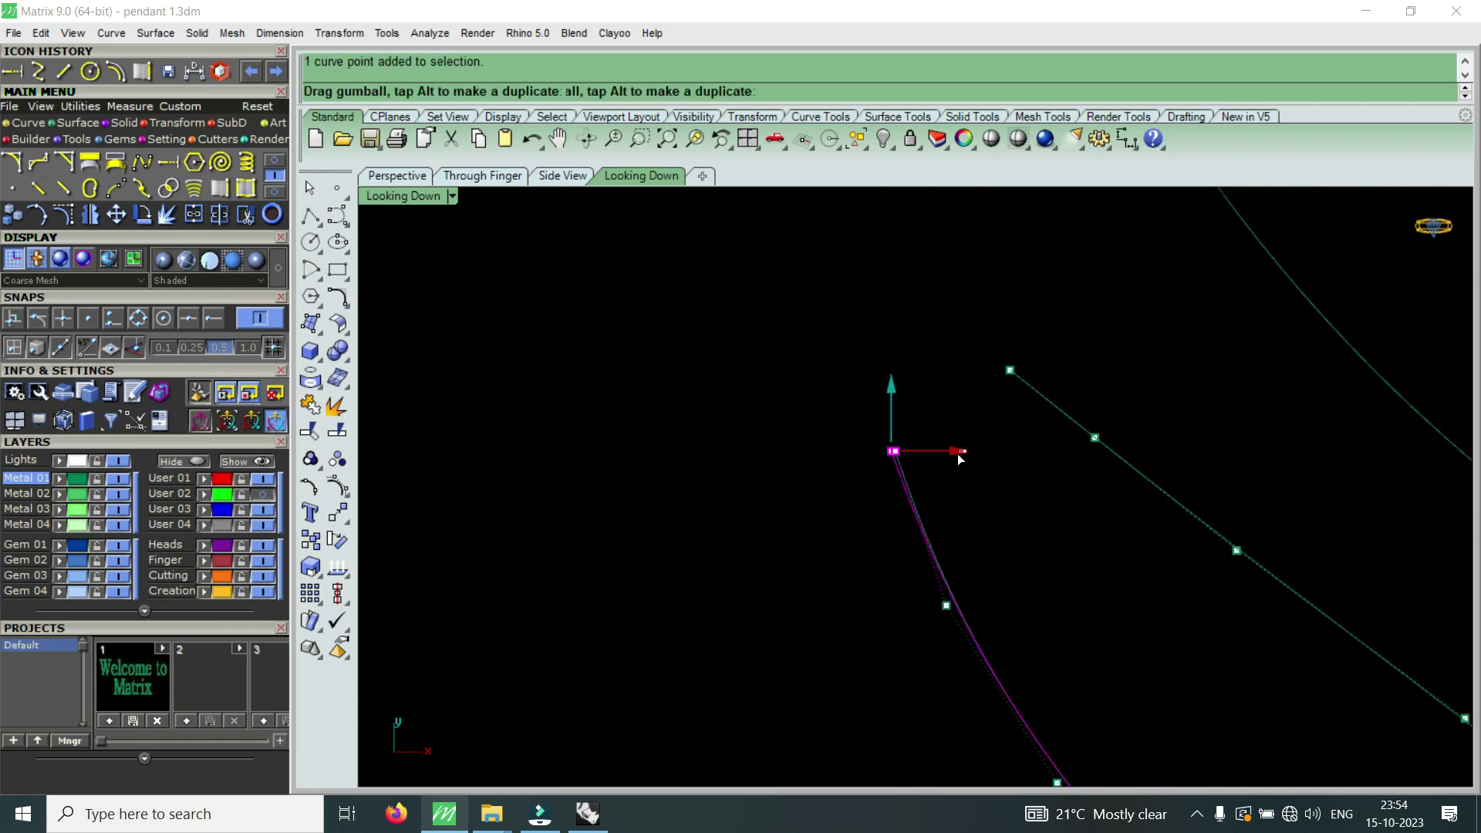
scroll(884, 463, down, 10)
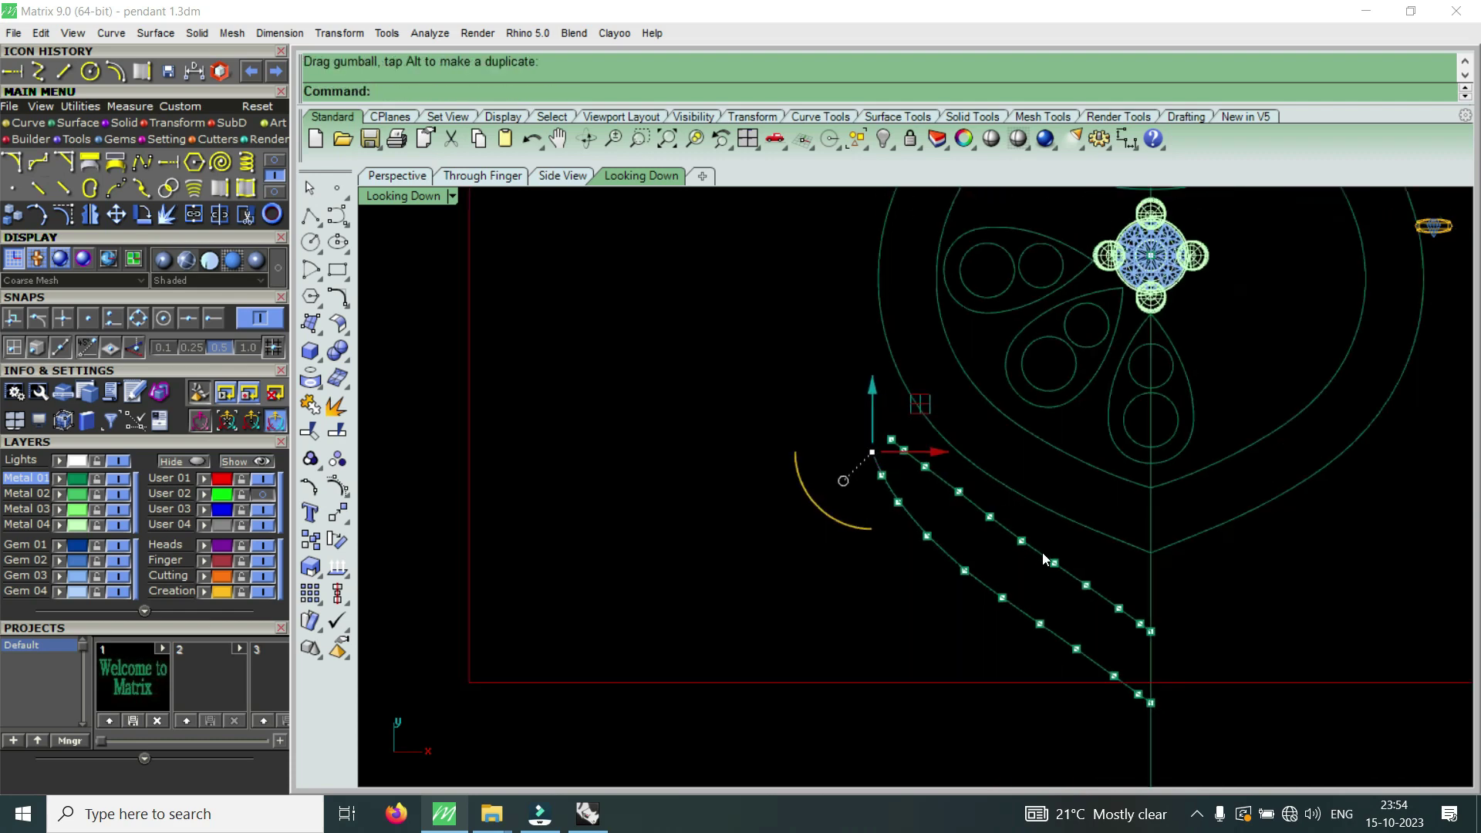
key(Escape)
key(Escape)
drag(1051, 540, 949, 602)
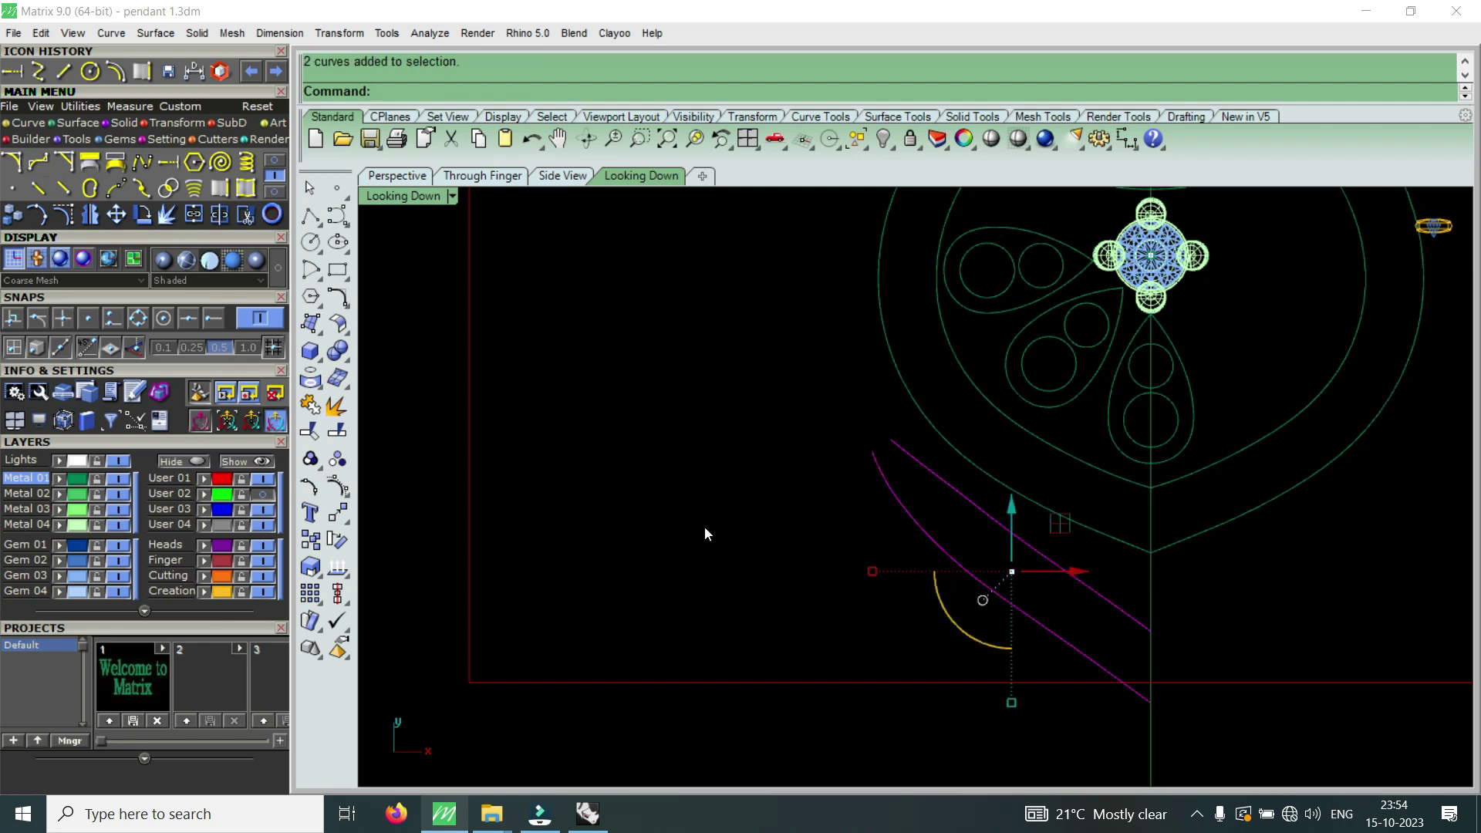
- Mirror copy the two diagonal curves across the vertical centre axis
click(90, 213)
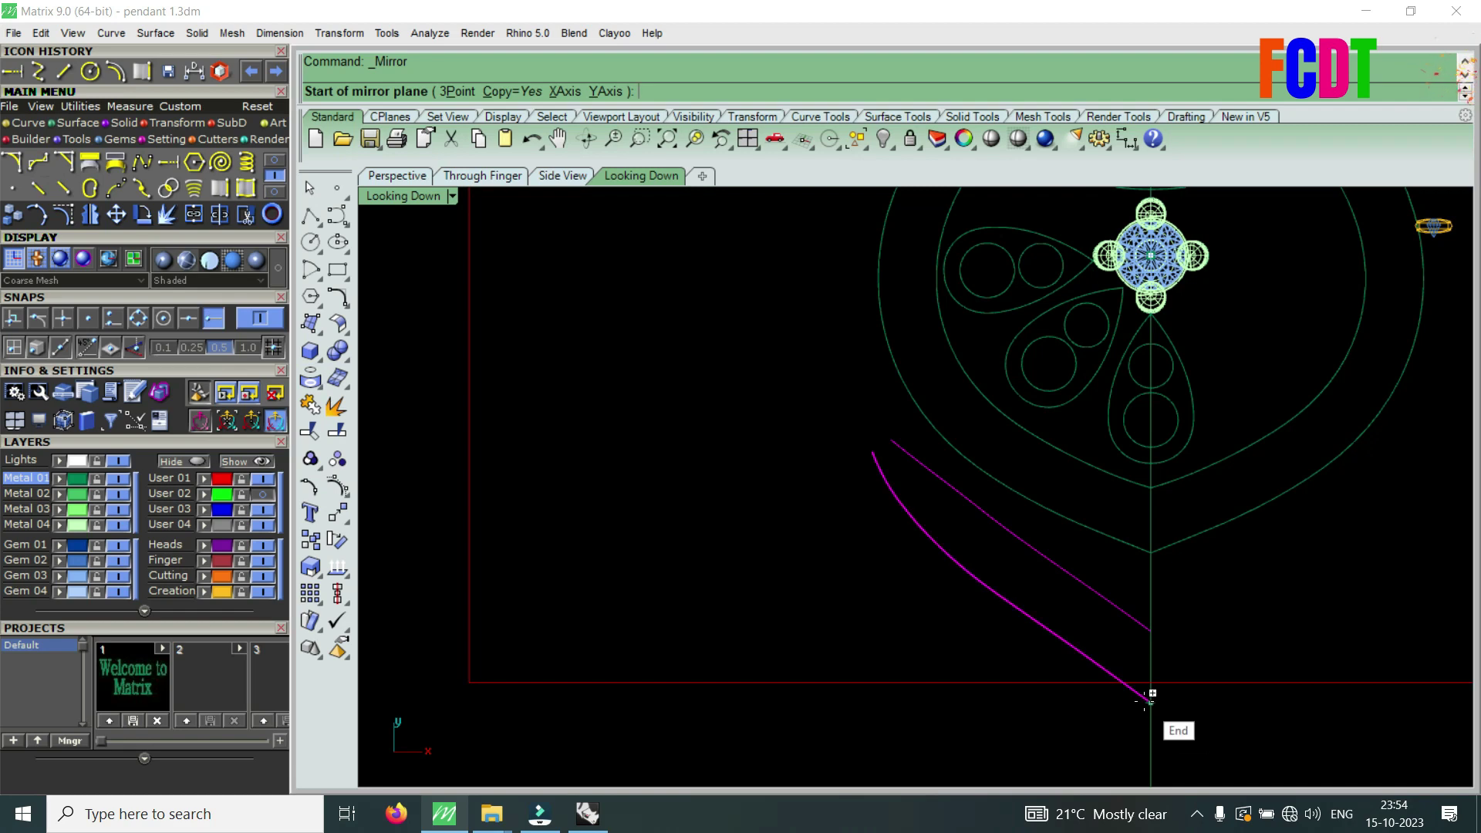
click(1150, 699)
click(1157, 621)
scroll(1071, 567, down, 6)
click(861, 536)
- Compare the double V band against the reference photo, then hide the photo again
click(263, 495)
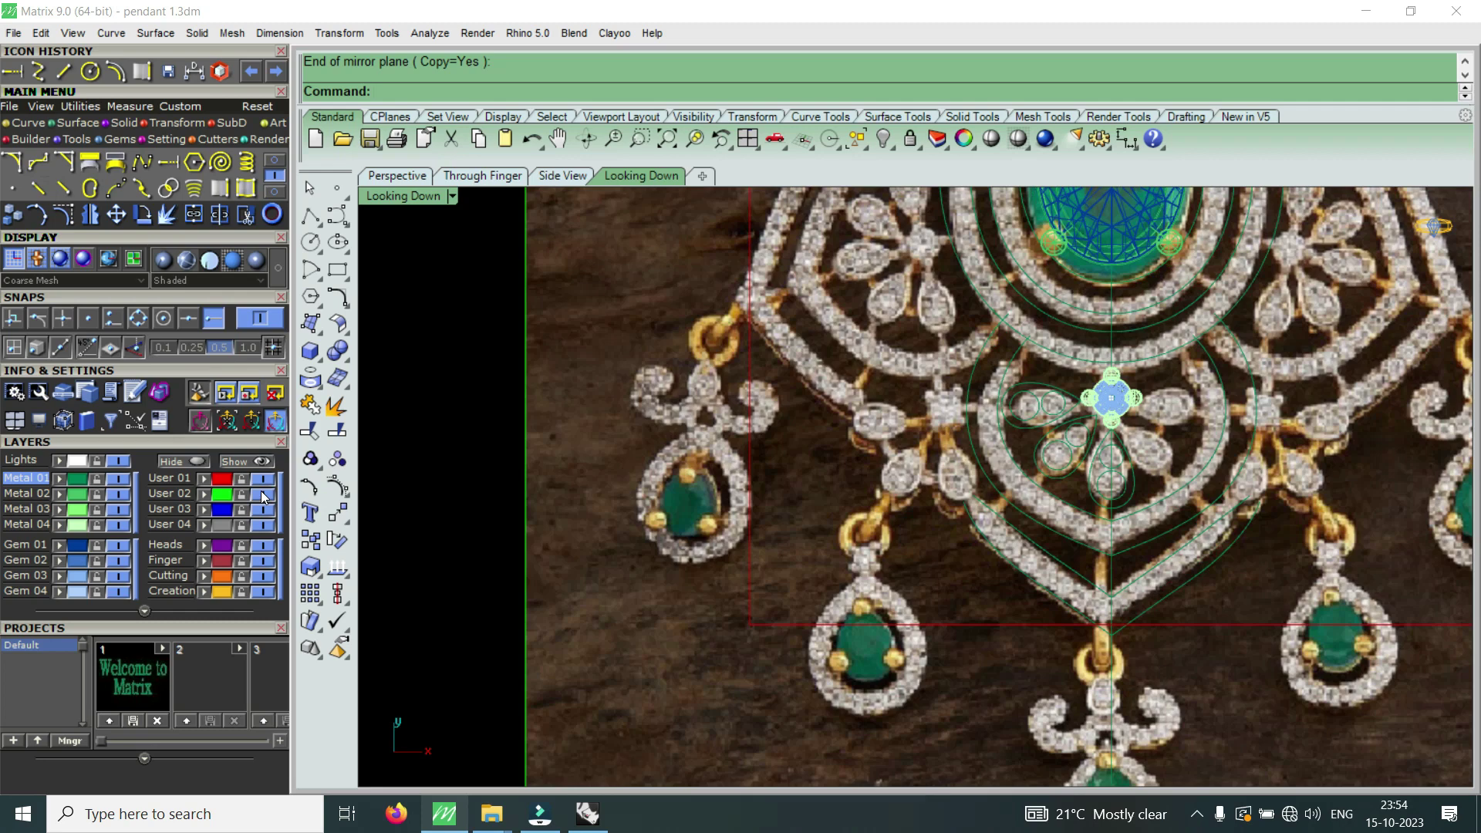
scroll(1090, 578, up, 1)
scroll(1091, 577, up, 3)
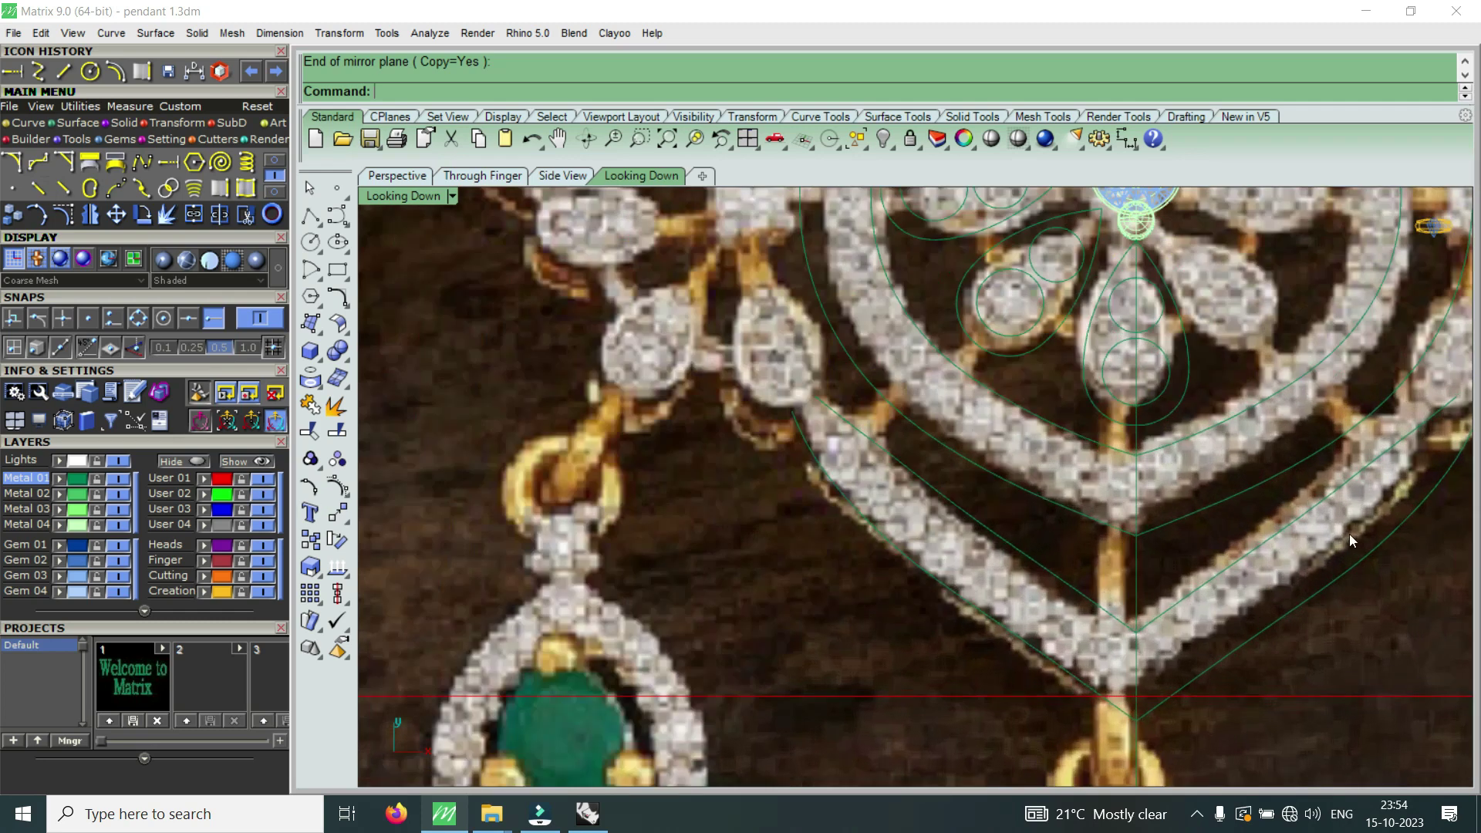
scroll(892, 530, down, 1)
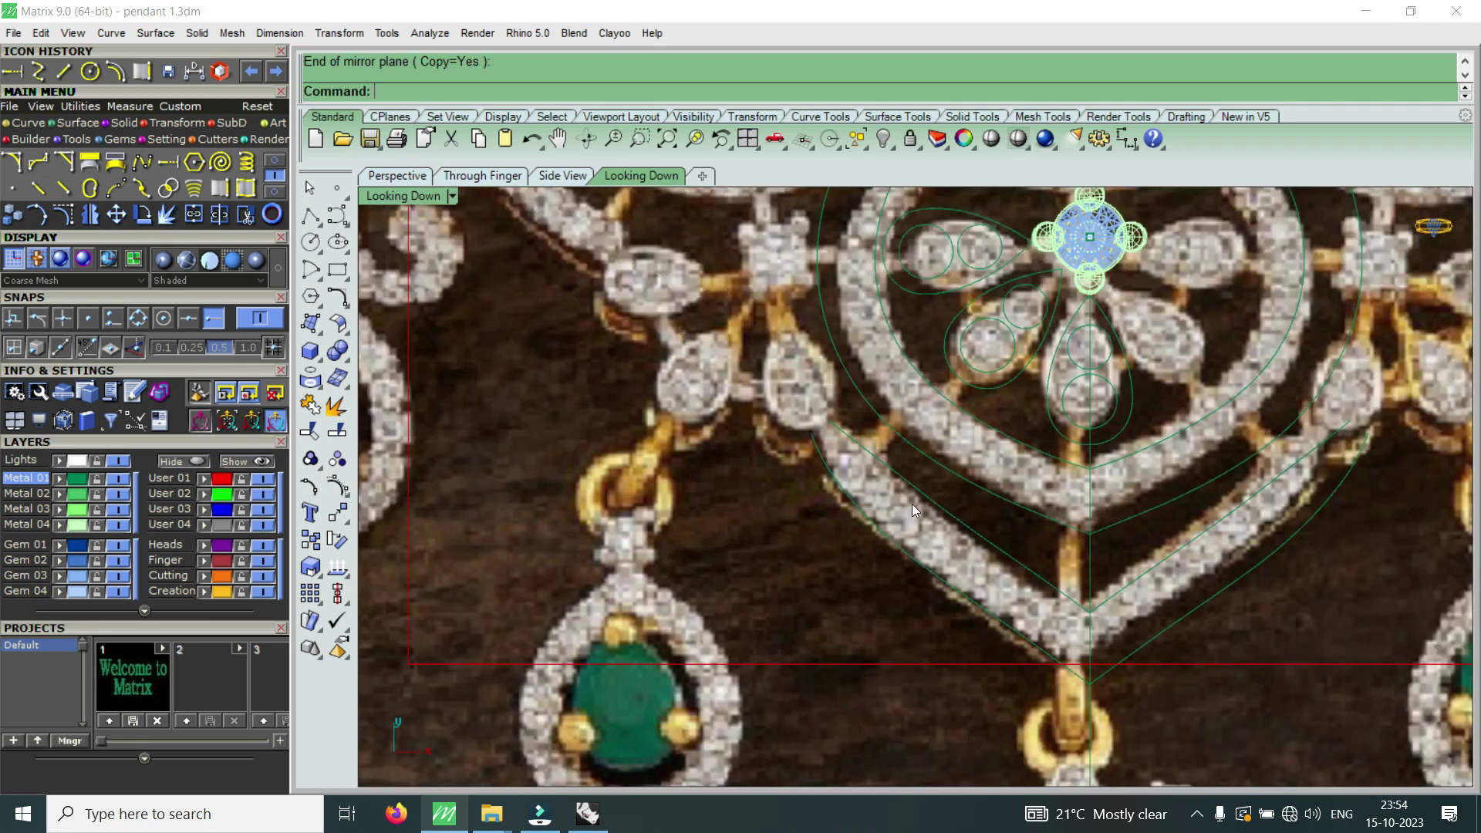
scroll(912, 503, down, 3)
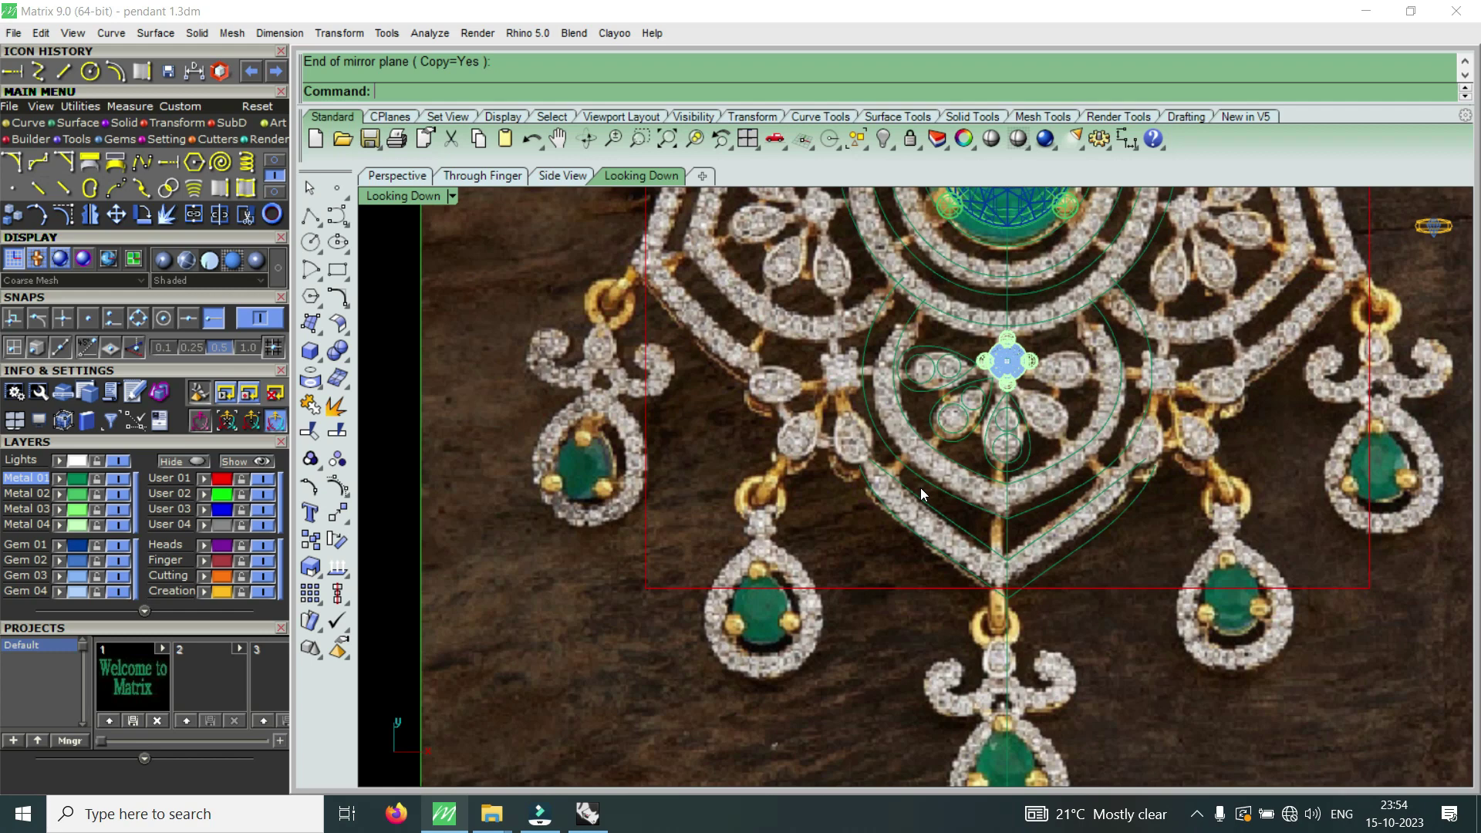
click(262, 494)
scroll(1122, 507, down, 1)
scroll(995, 555, up, 1)
drag(869, 645, 1253, 297)
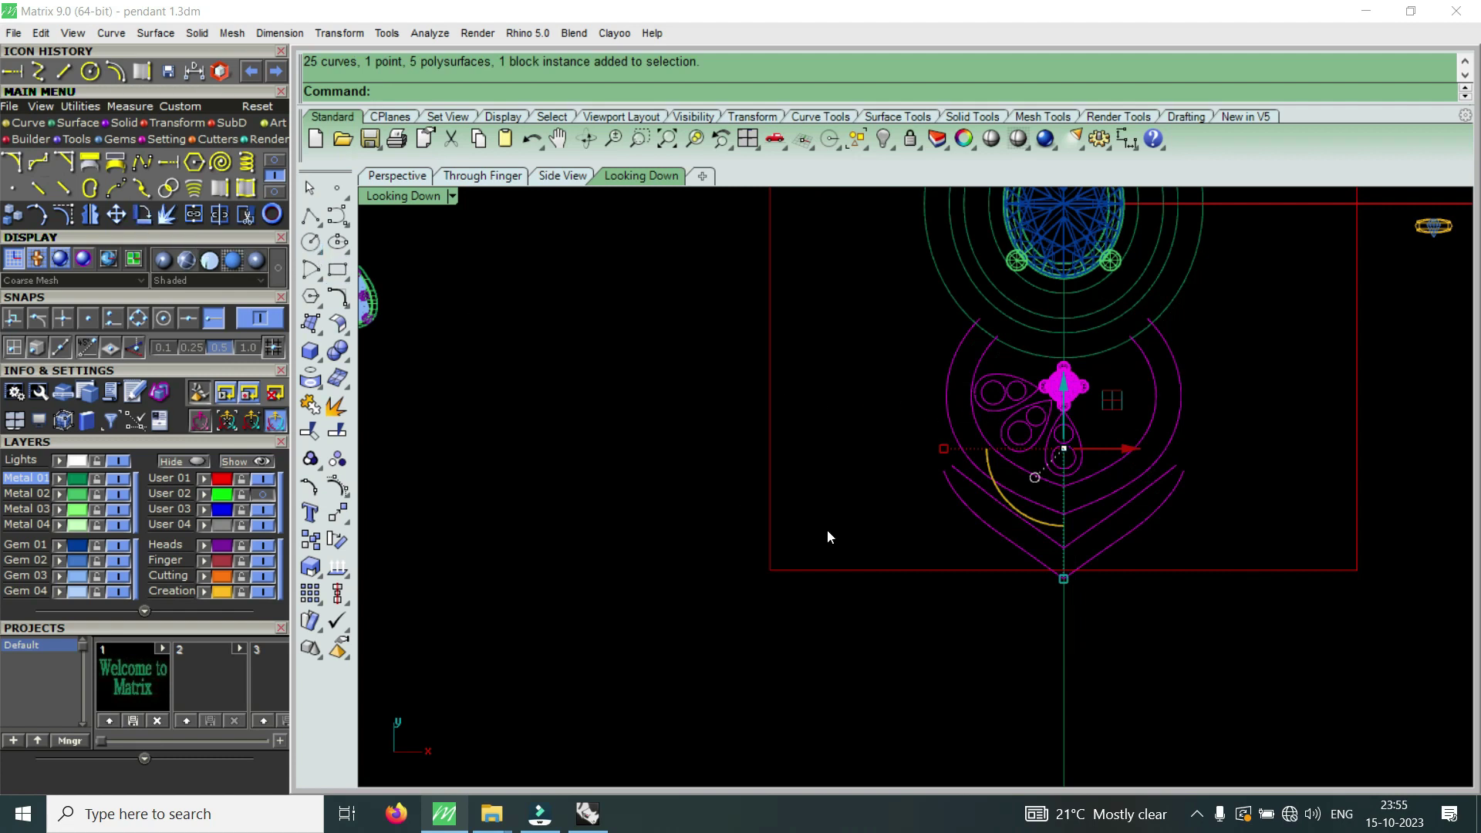
- Group the lower petal-and-gem motif and rotate a copy about 0 to sit beside the center gem
text(Group)
click(414, 187)
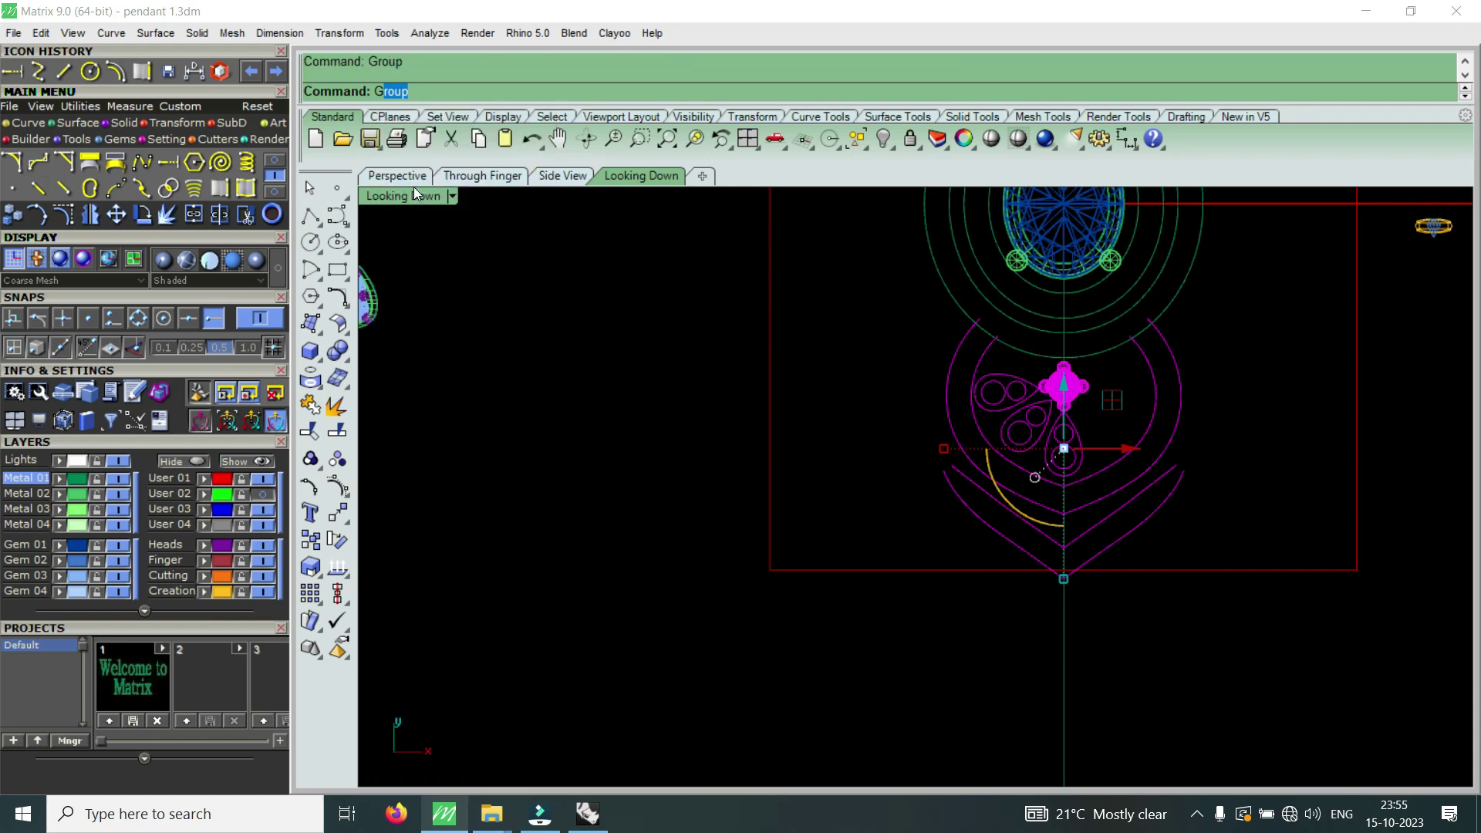
scroll(1034, 502, down, 5)
scroll(1062, 453, up, 3)
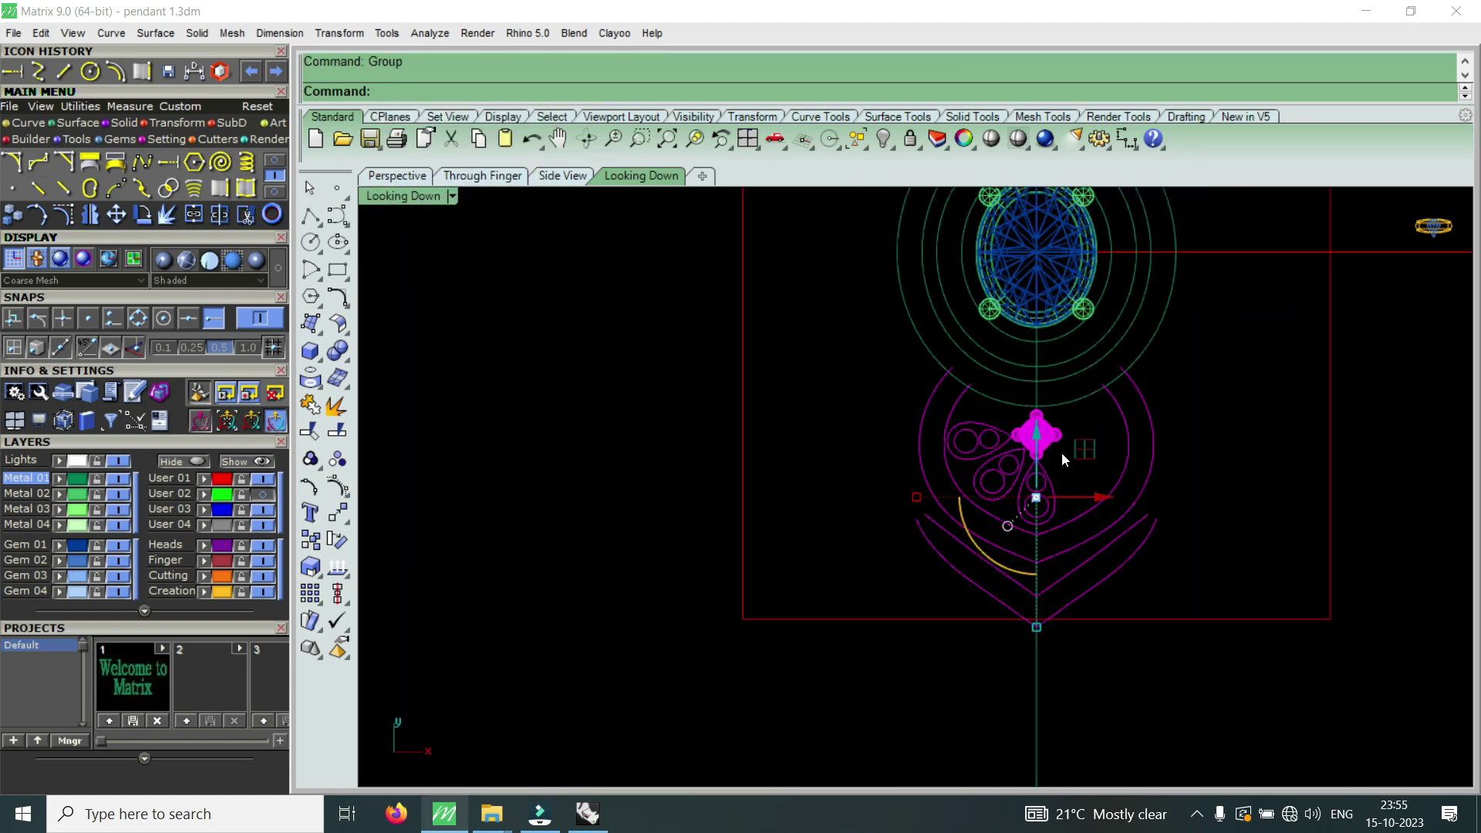
click(151, 208)
click(465, 93)
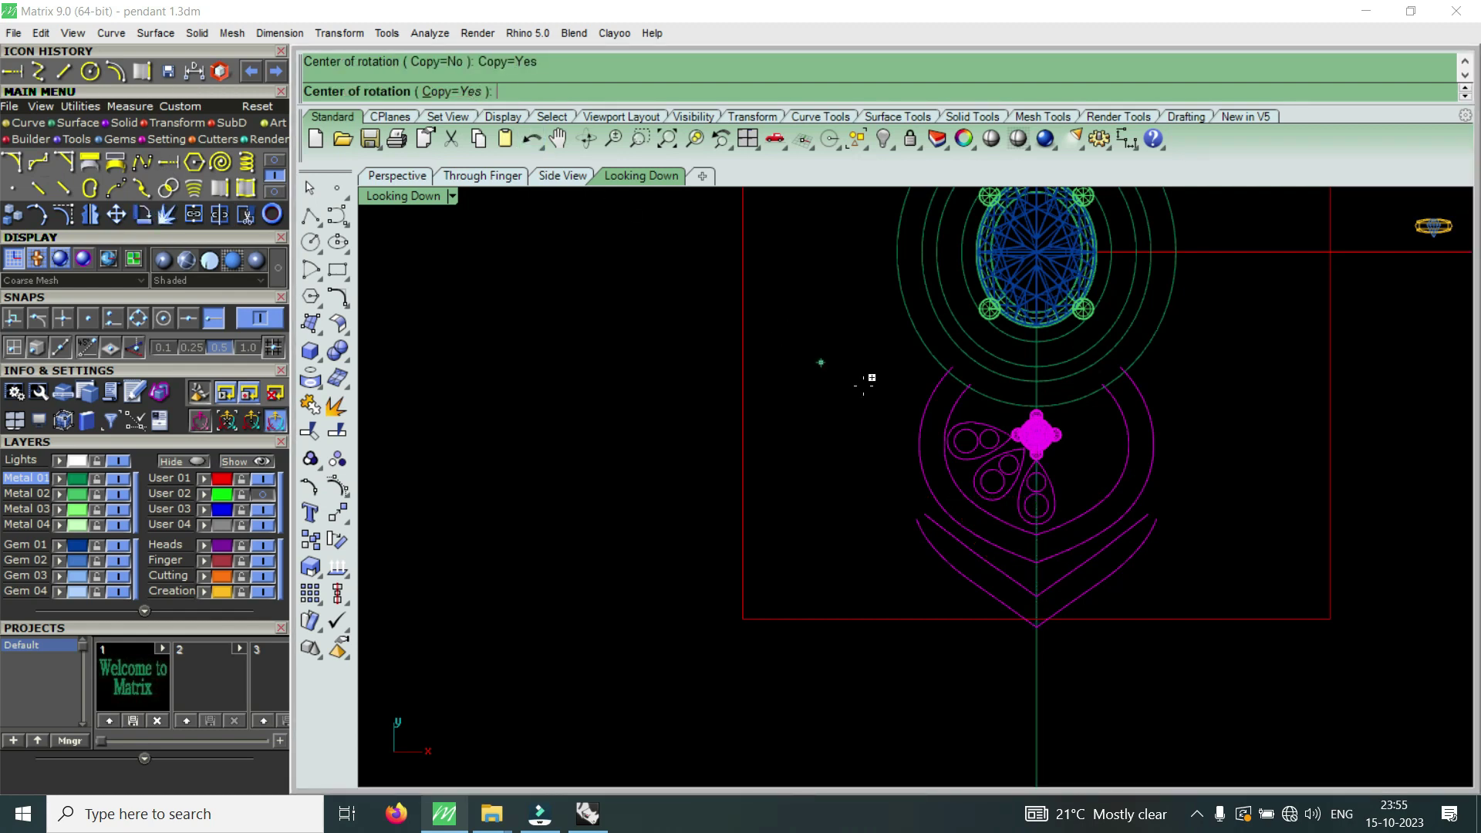
text(0)
key(Return)
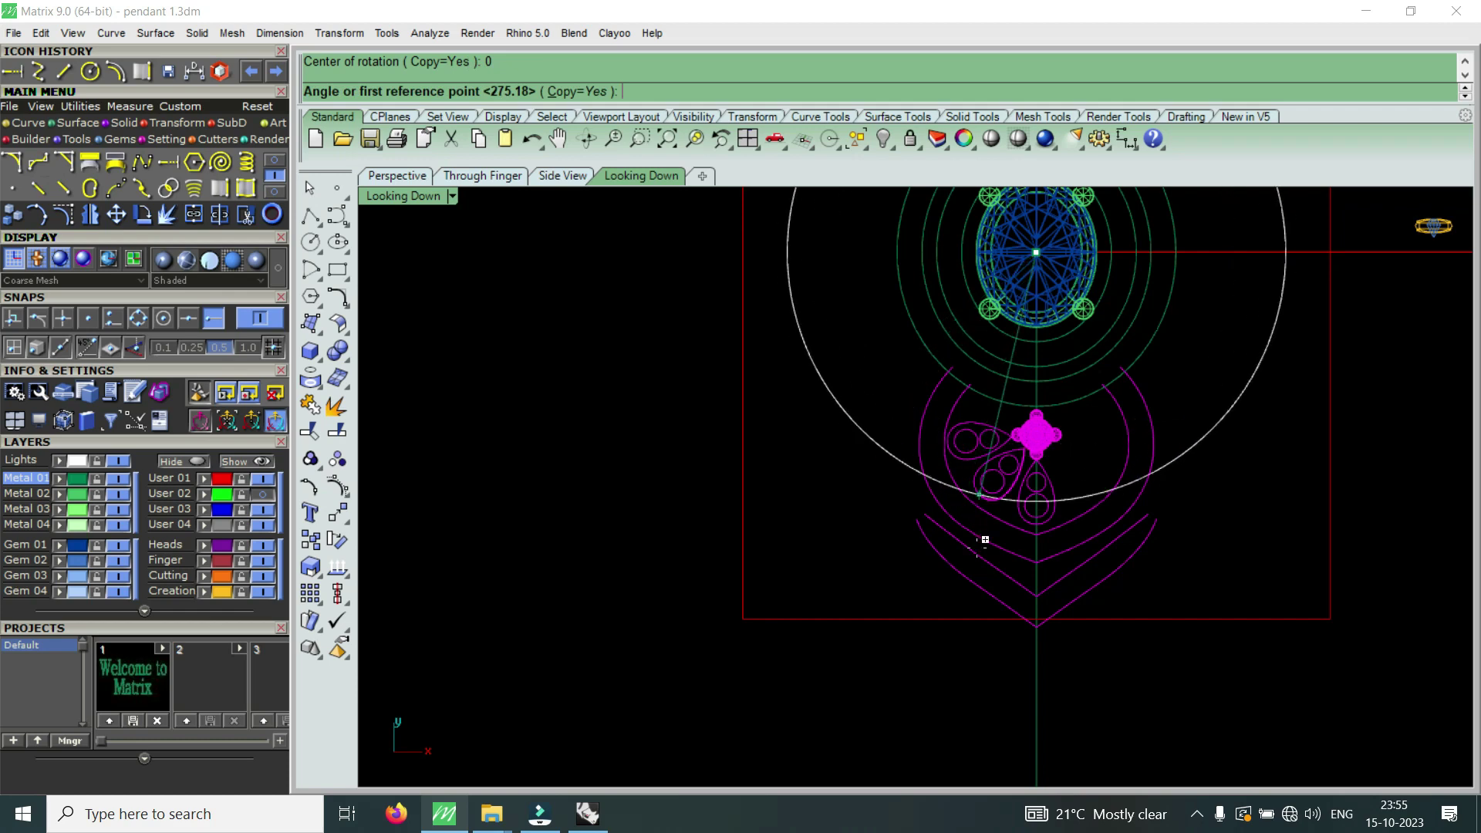
click(1036, 652)
scroll(922, 527, down, 4)
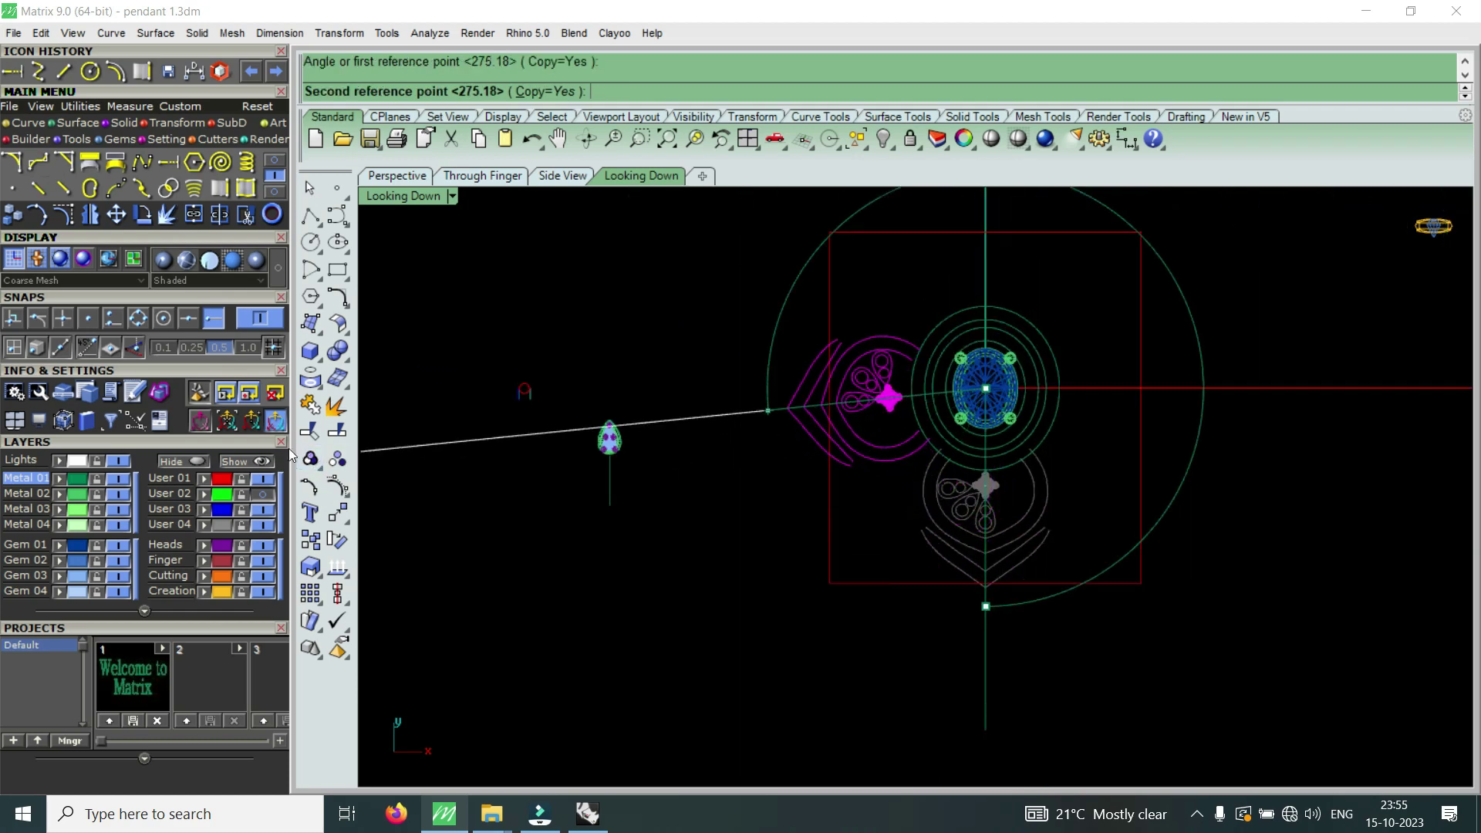
scroll(841, 463, up, 2)
scroll(831, 452, up, 2)
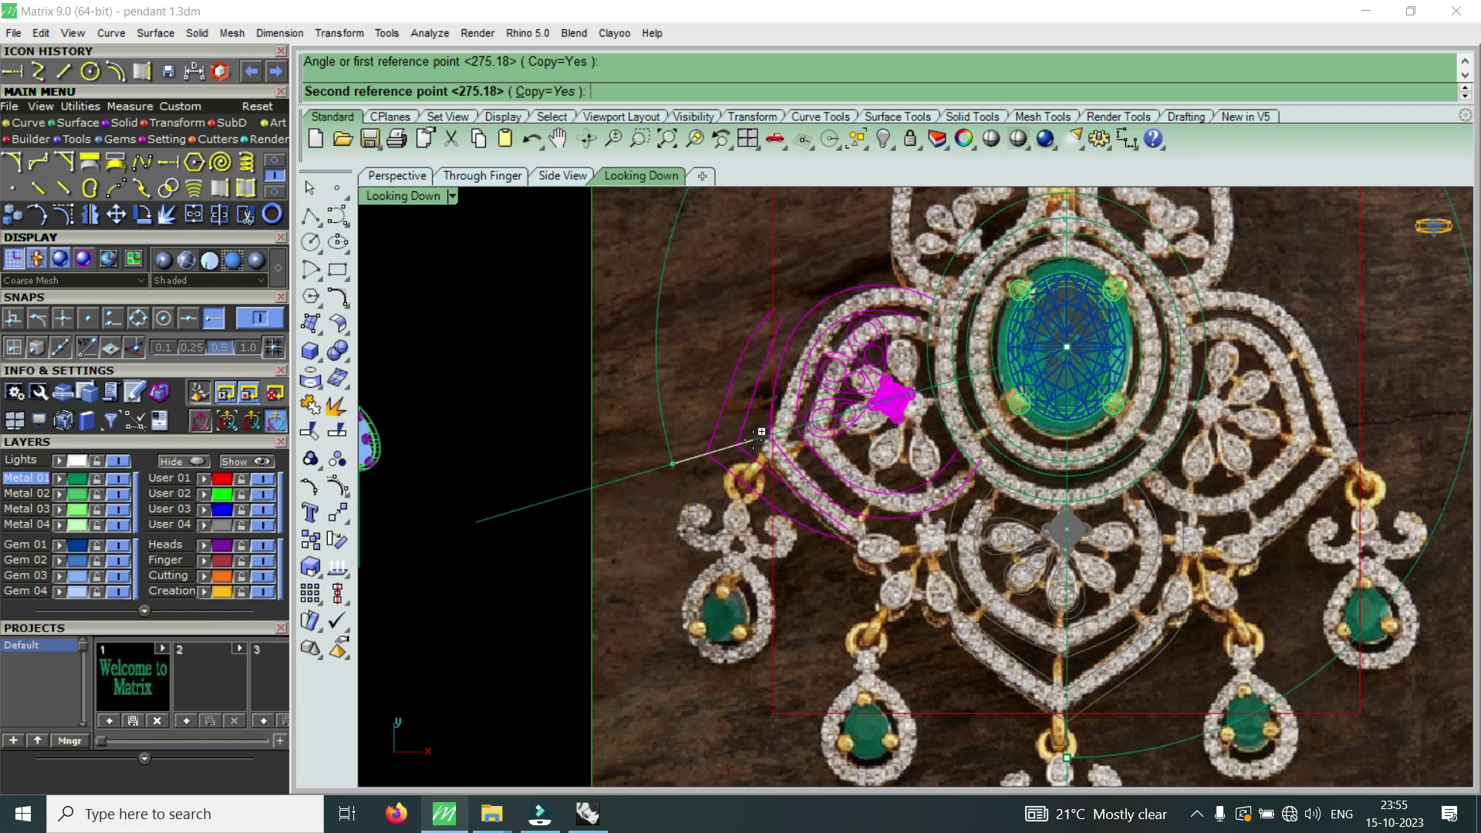
click(750, 437)
key(Return)
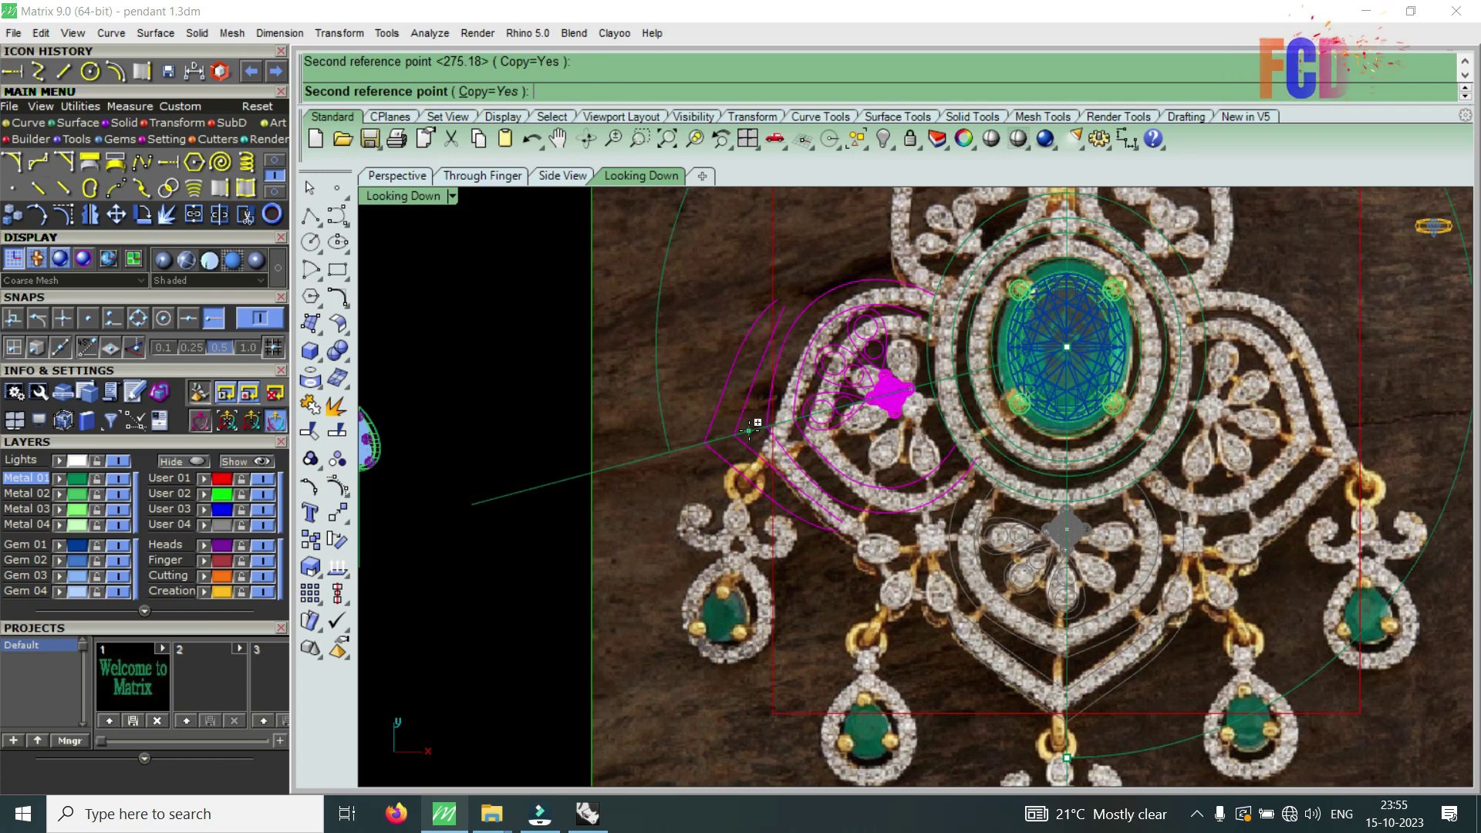
- Tilt the left flower-motif copy slightly with two small rotations to match the photo
click(760, 455)
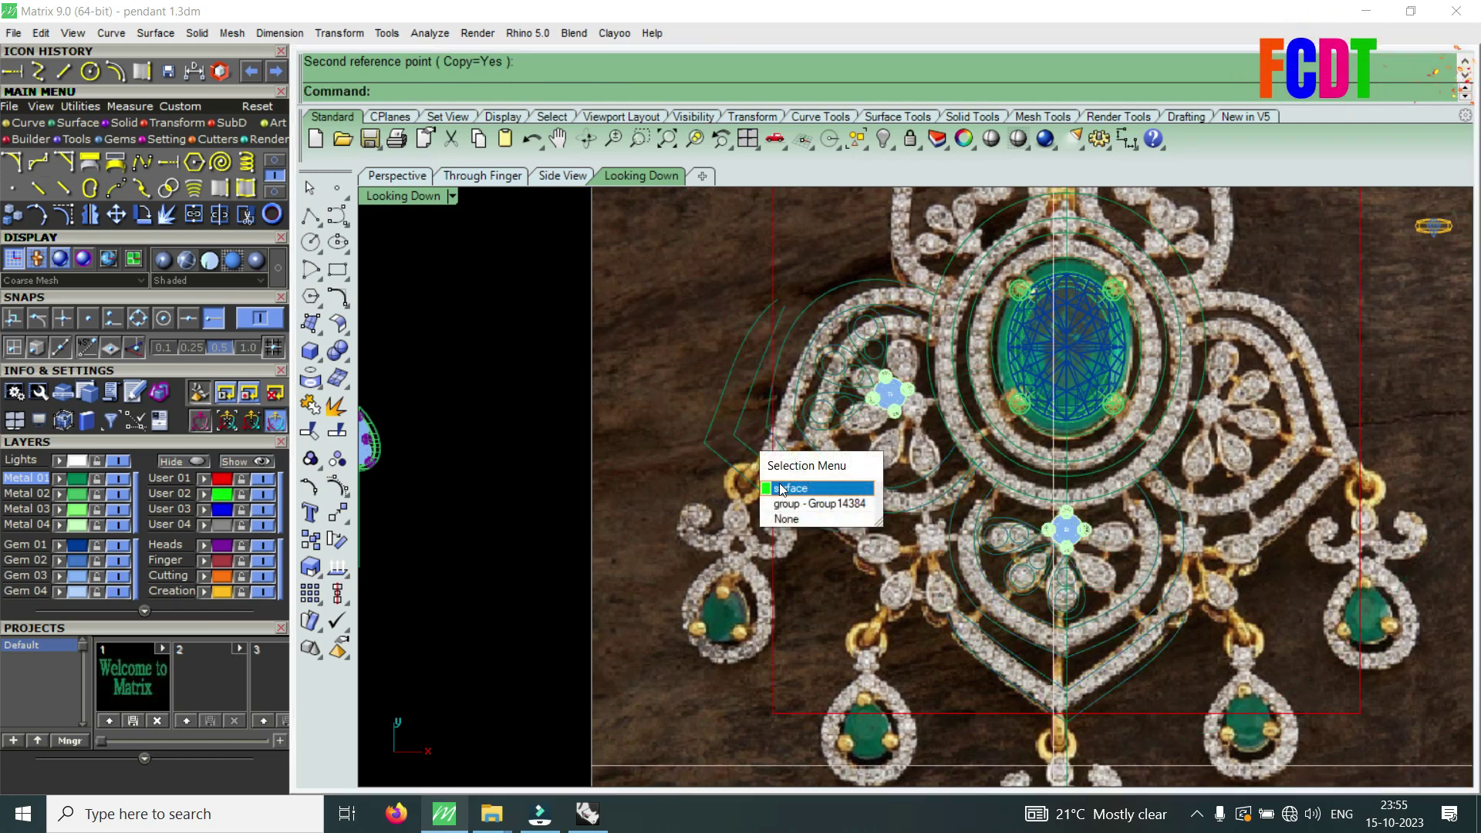
click(797, 505)
scroll(903, 428, up, 5)
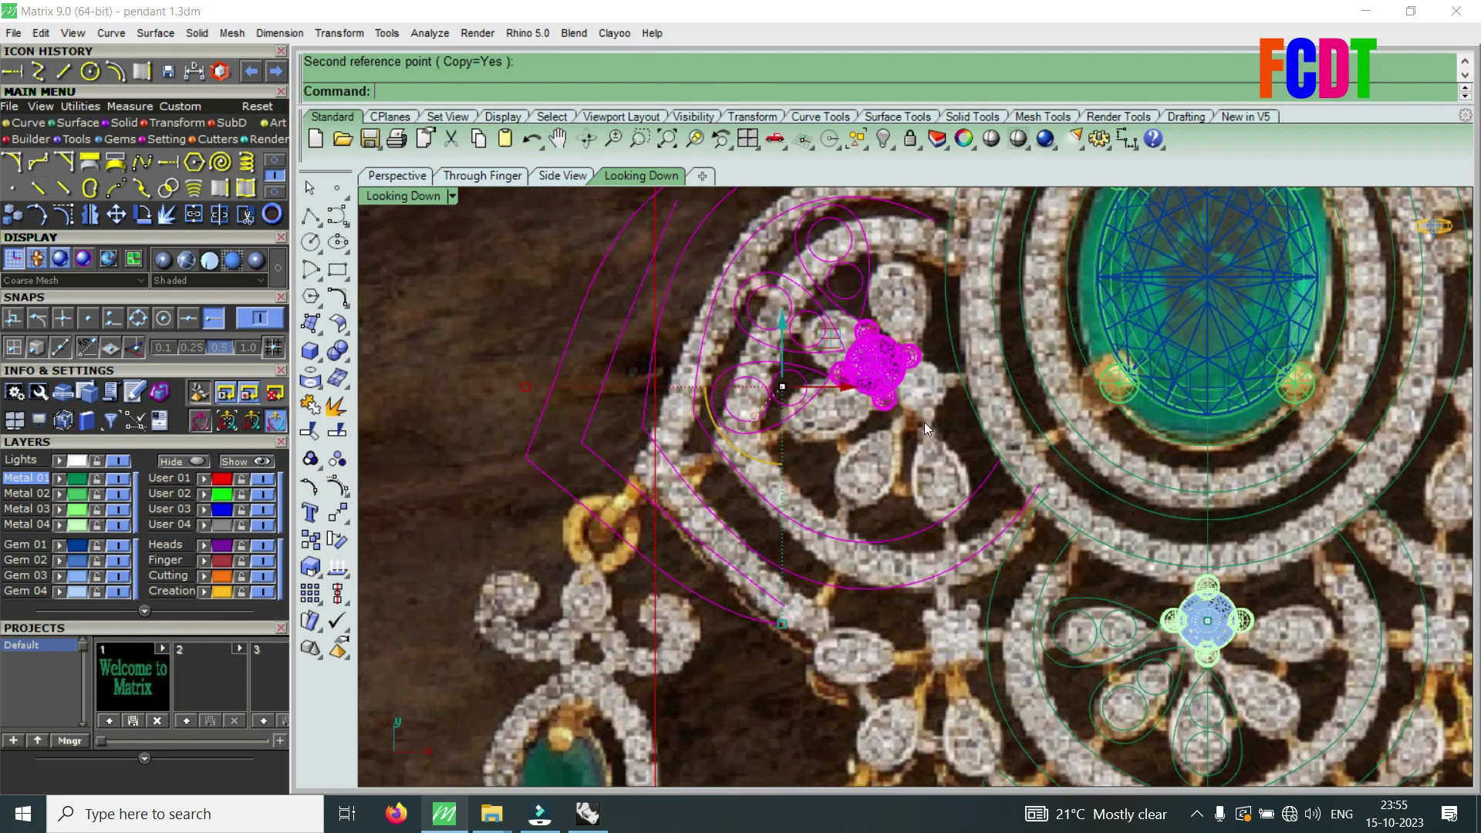
click(146, 219)
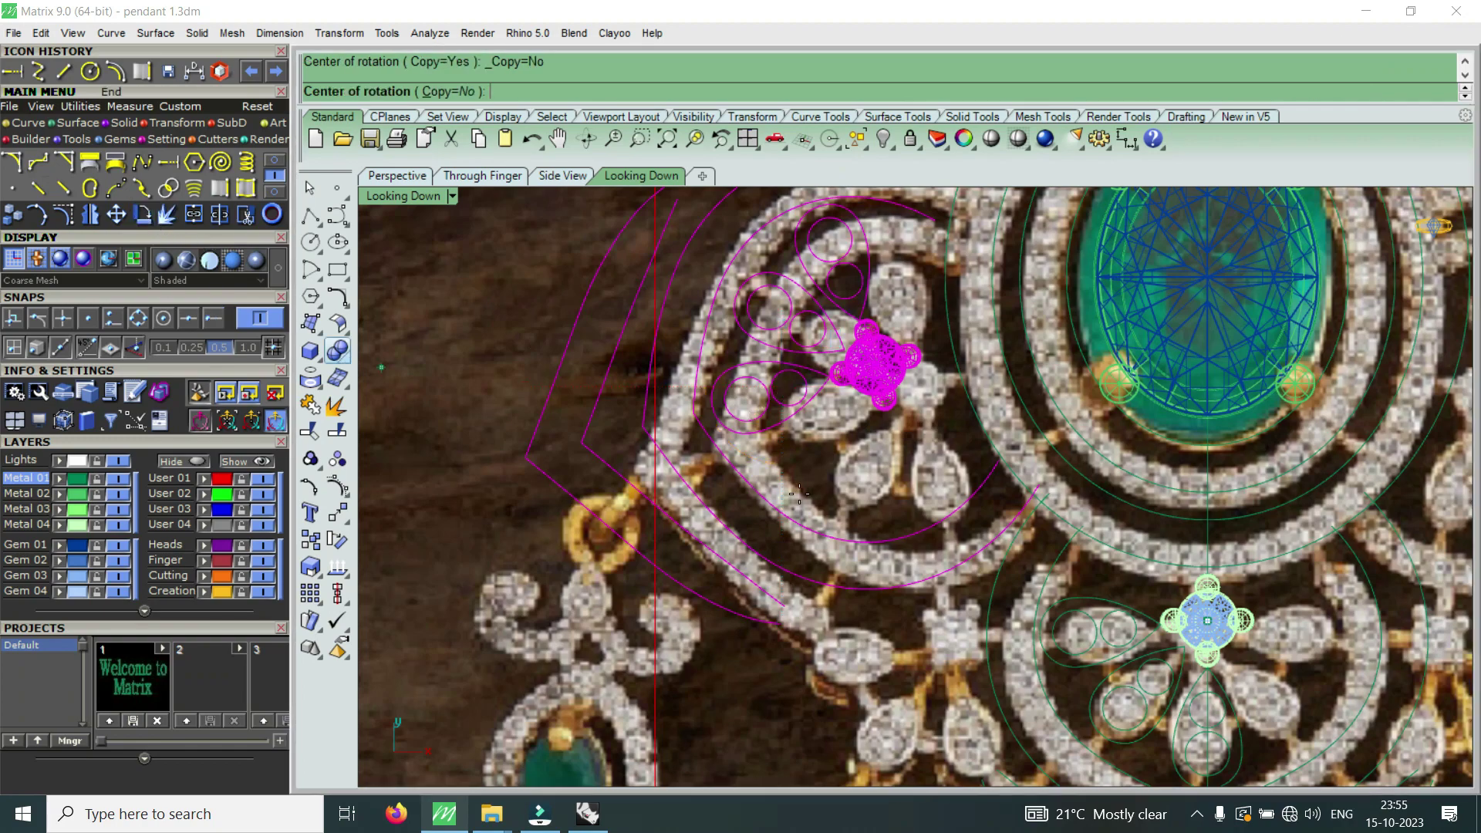
click(1024, 507)
click(850, 466)
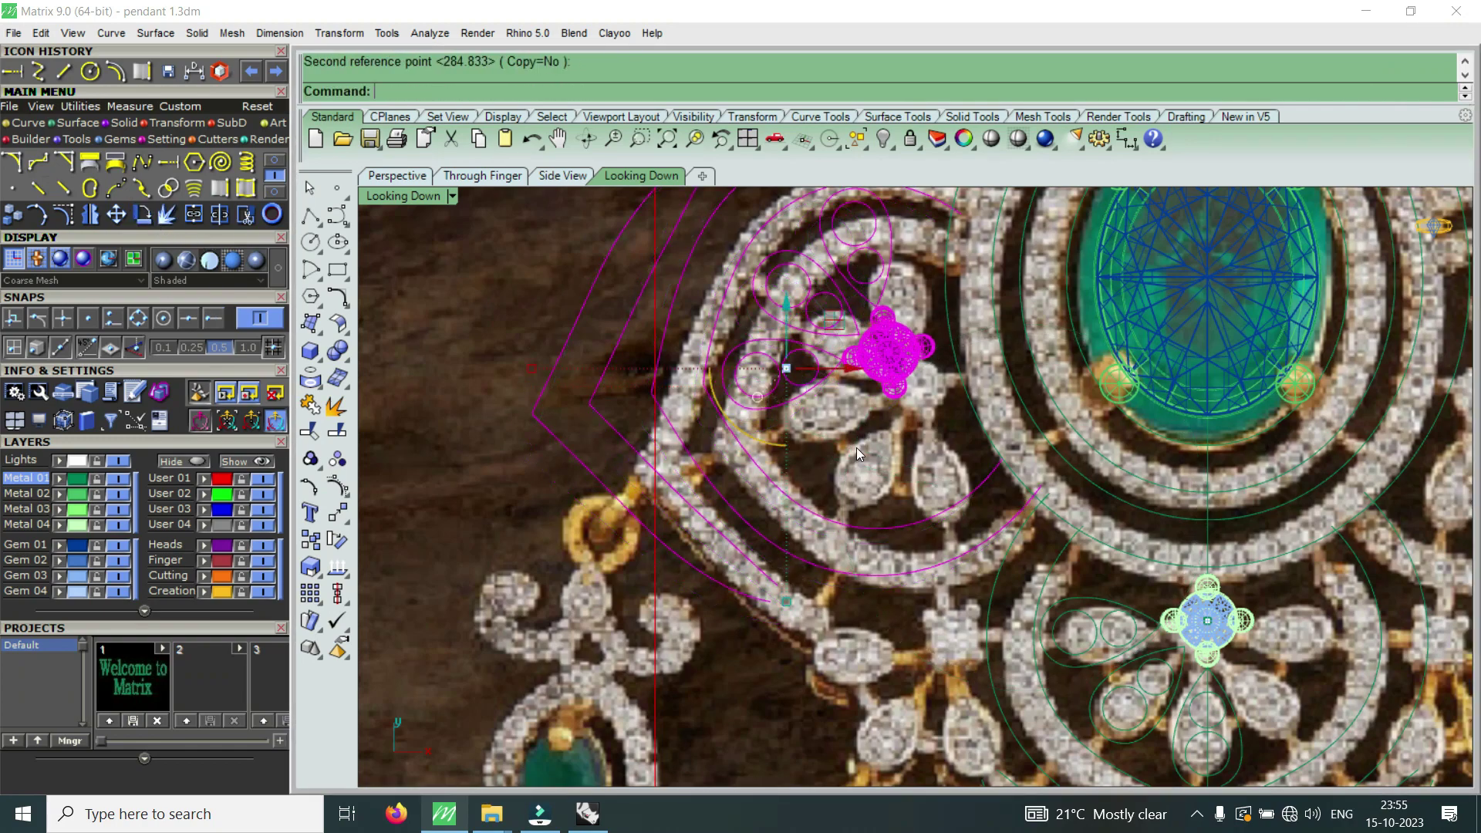
scroll(910, 432, down, 3)
scroll(956, 409, up, 5)
scroll(945, 385, down, 3)
scroll(941, 373, up, 3)
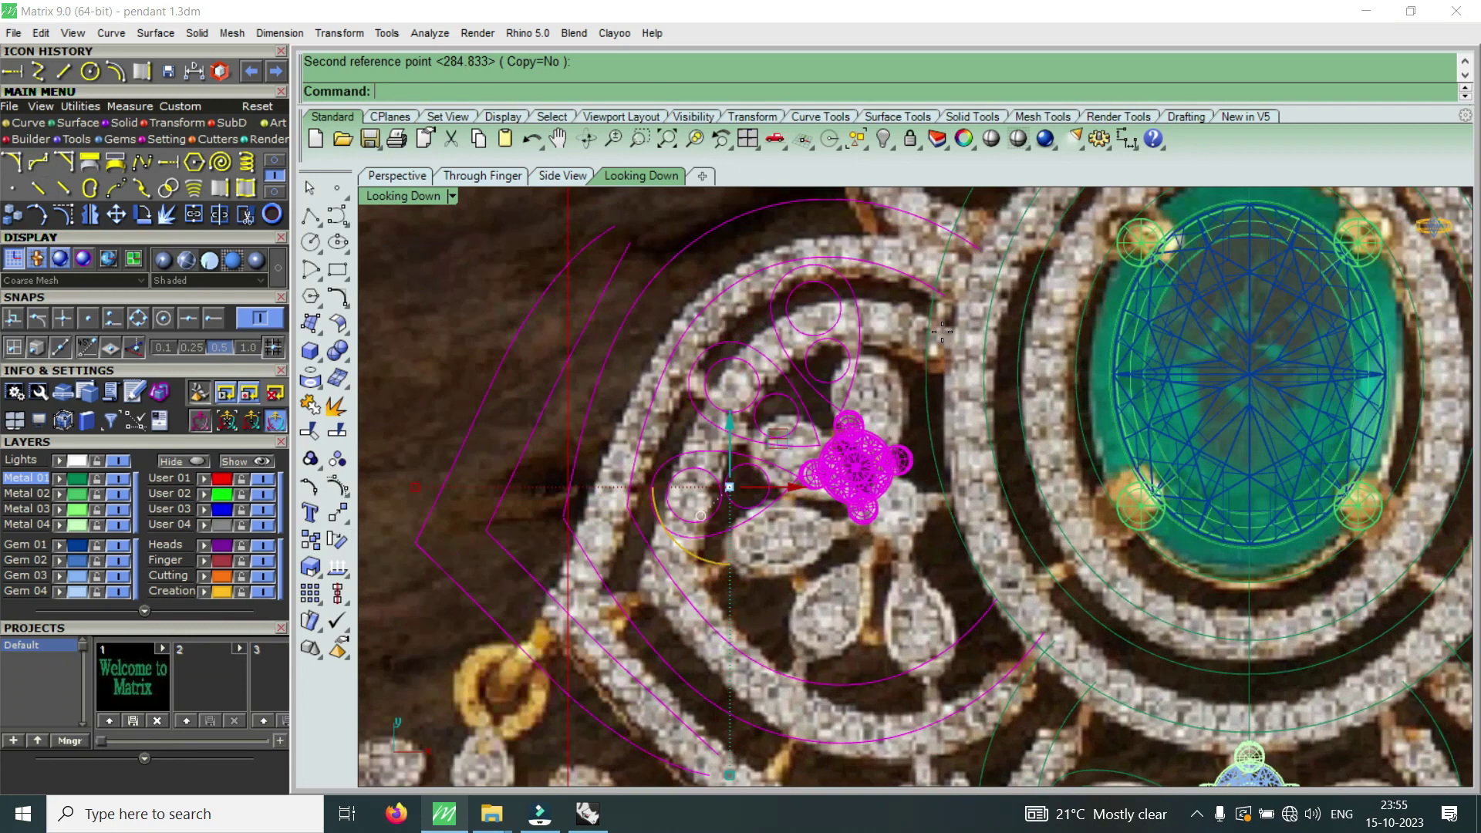
key(Return)
click(945, 277)
scroll(941, 540, up, 3)
click(972, 594)
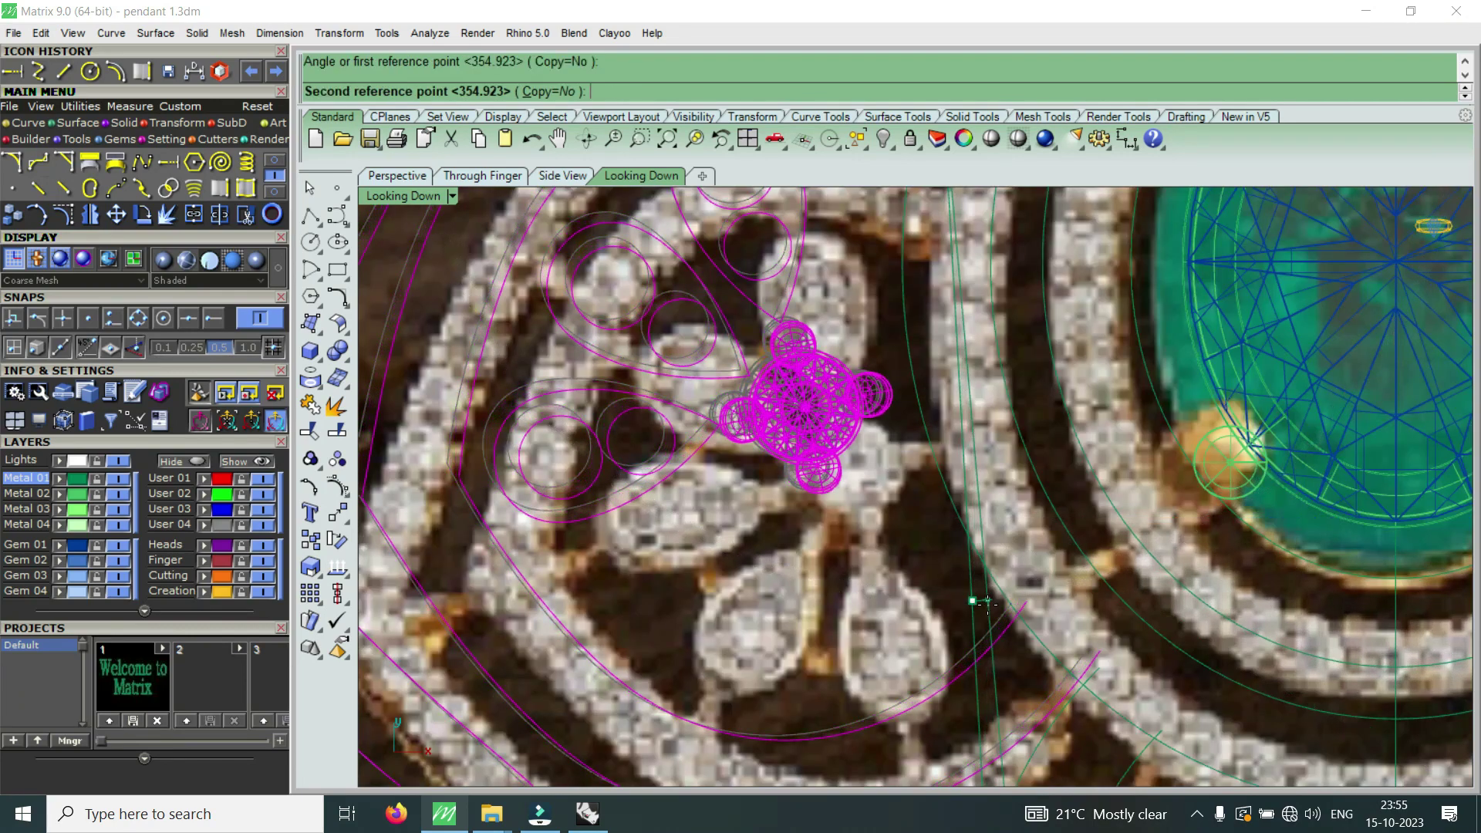
click(981, 593)
scroll(979, 585, down, 2)
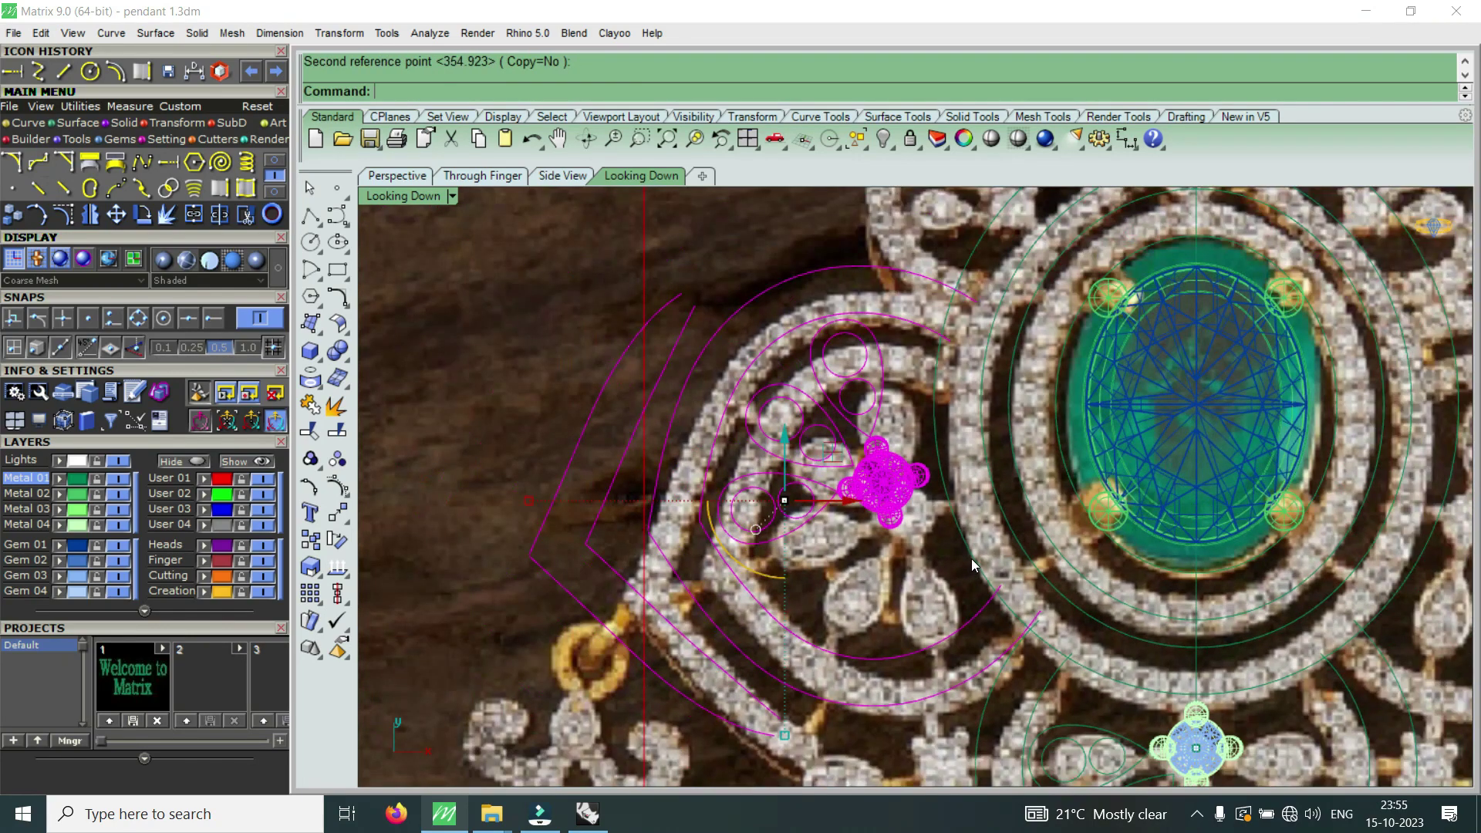
- Slide the left flower motif right along the gumball X arrow onto the photo's left flower
click(818, 501)
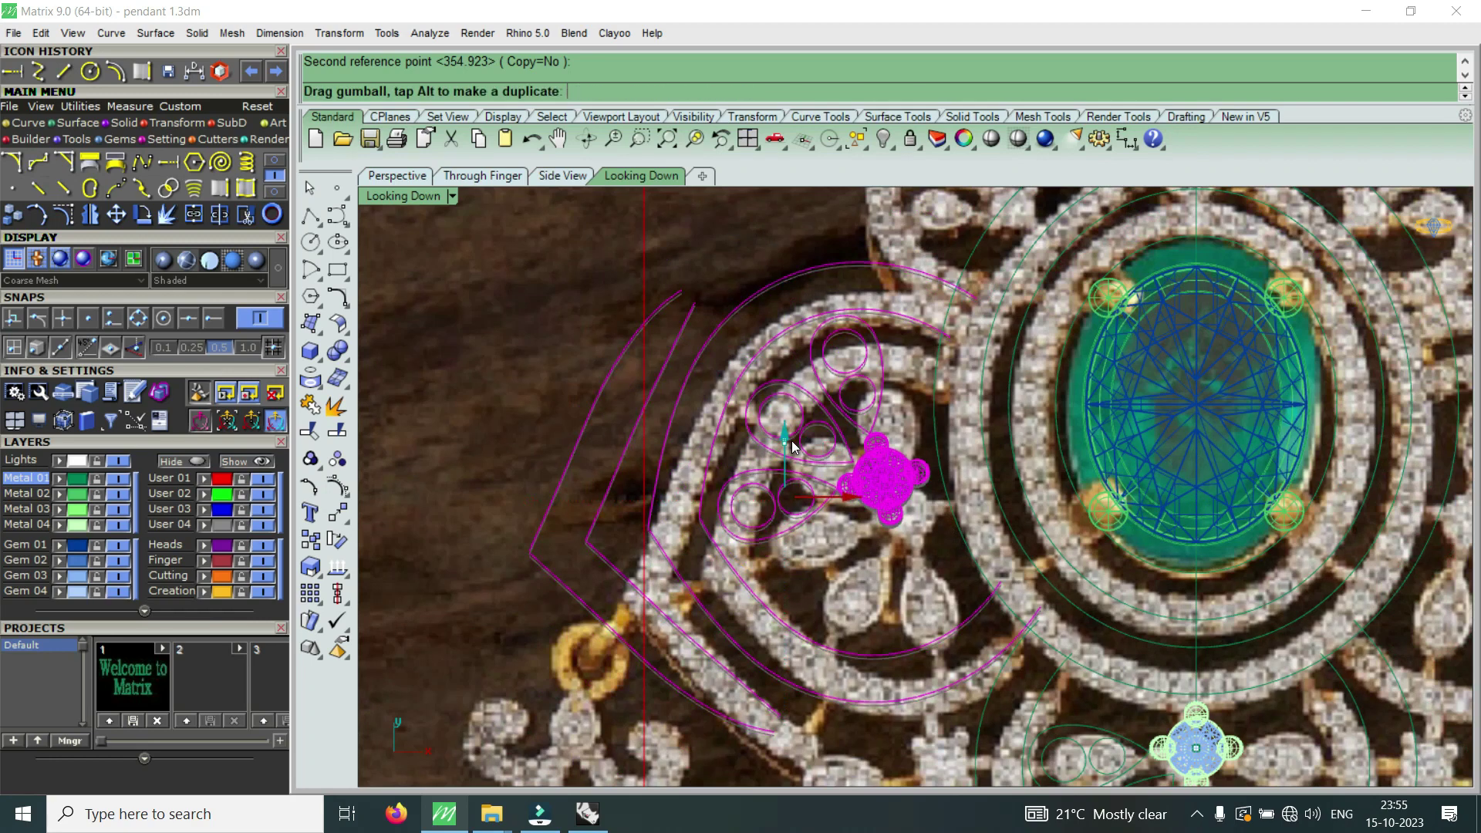
scroll(883, 480, down, 2)
scroll(887, 483, down, 1)
scroll(887, 484, up, 2)
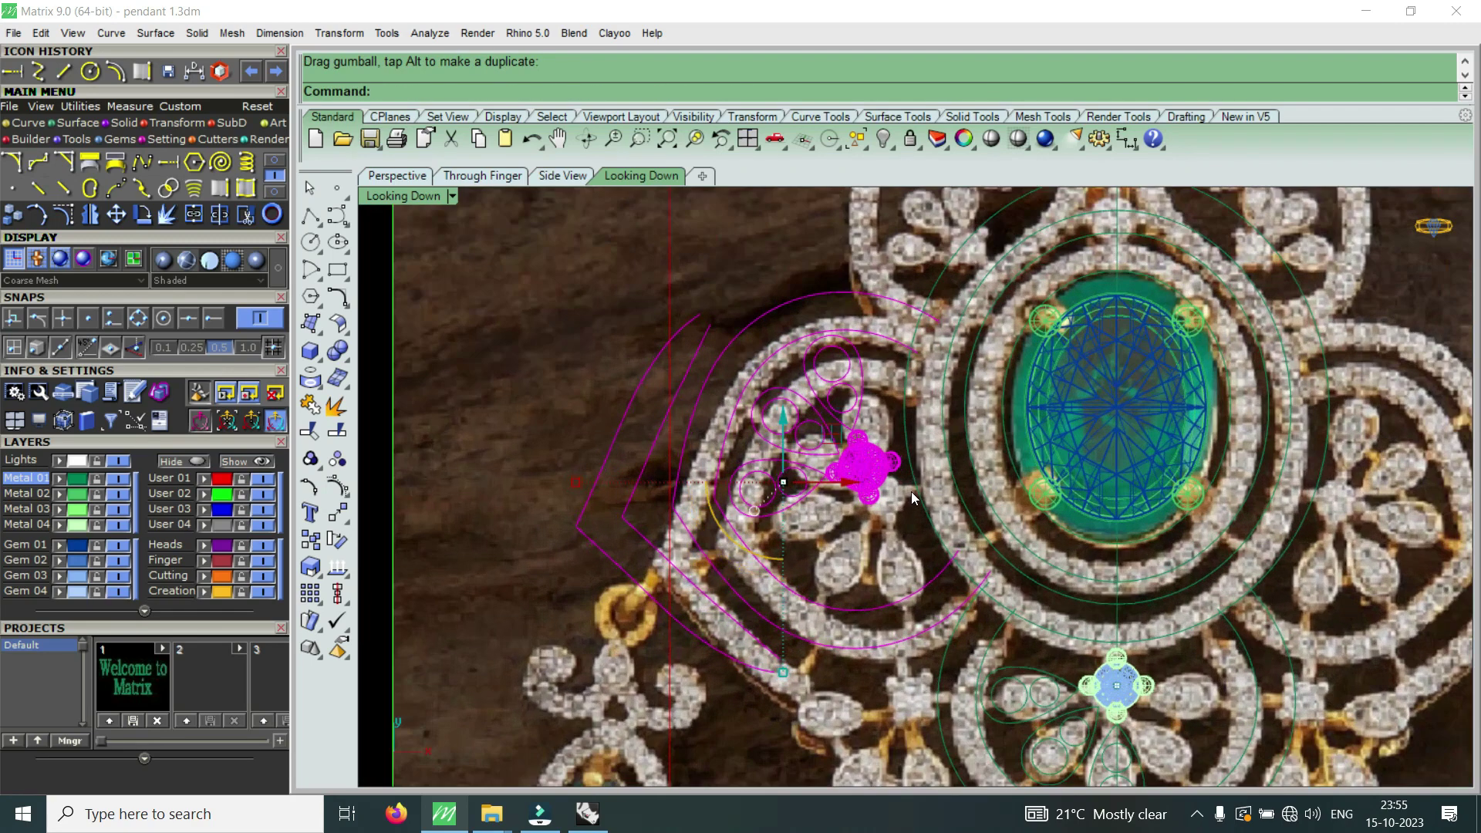
drag(845, 485, 856, 490)
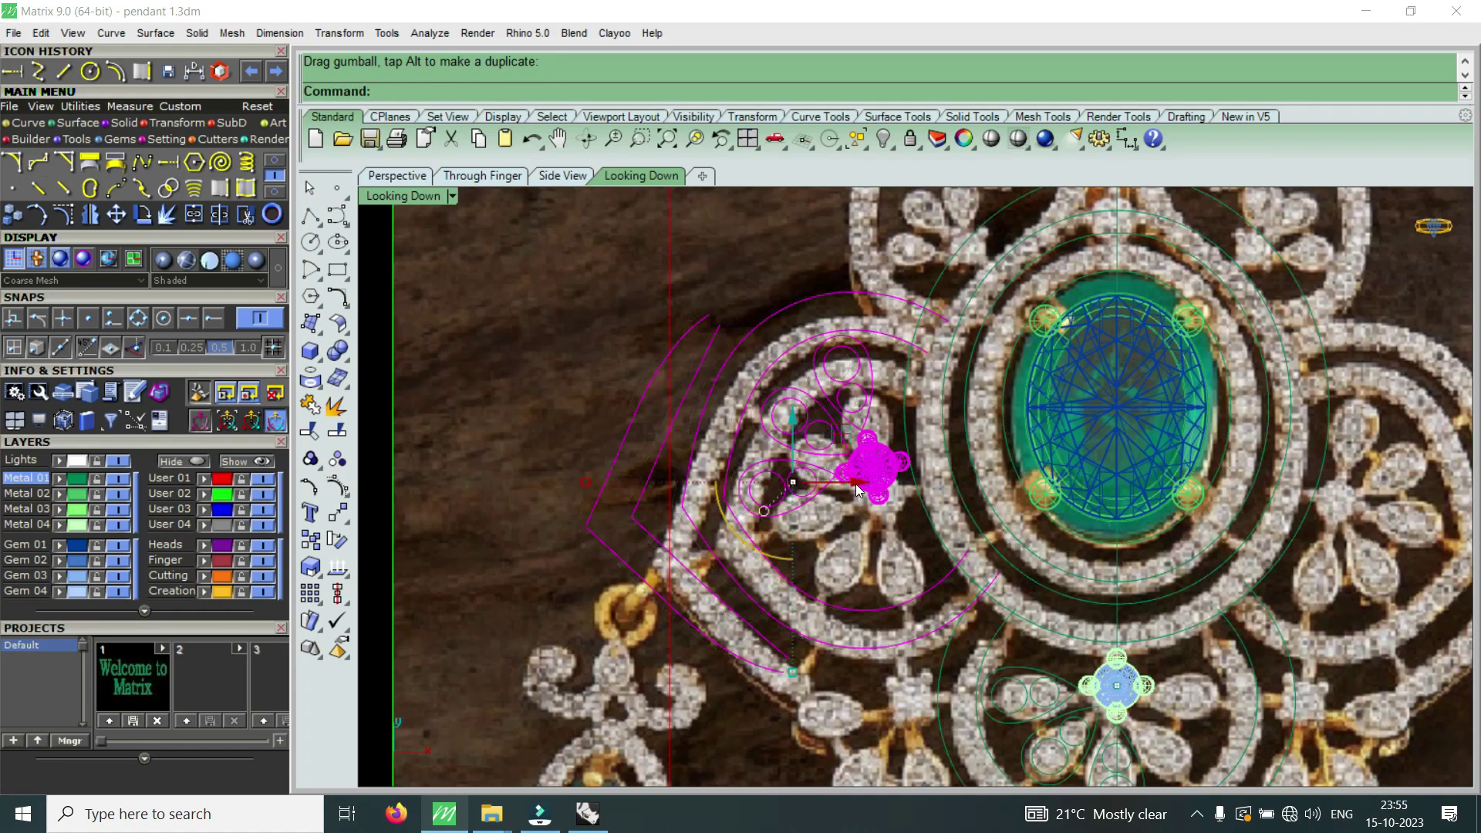
scroll(873, 473, down, 2)
scroll(925, 566, up, 3)
scroll(961, 605, up, 2)
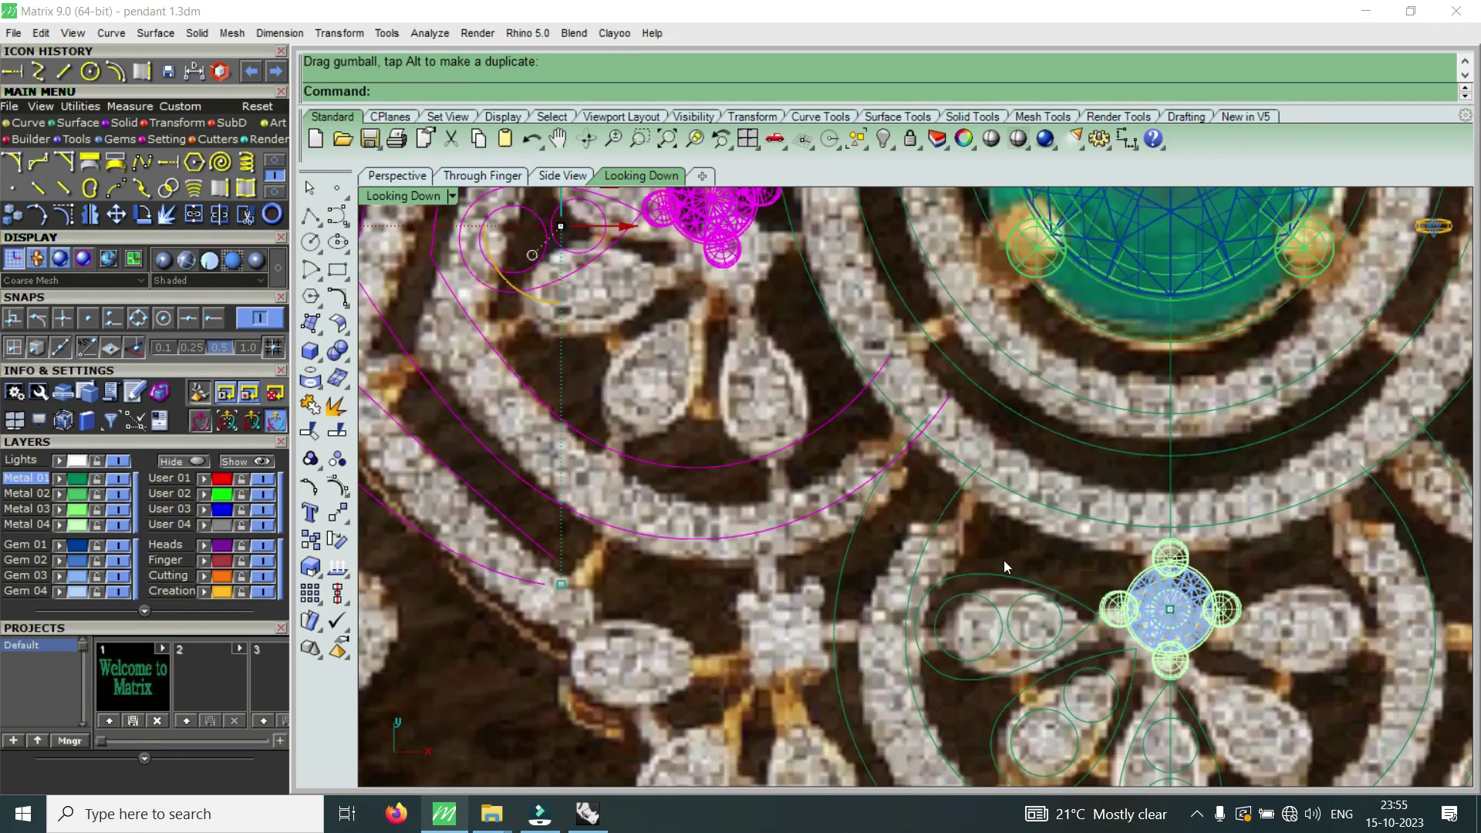
scroll(1007, 517, down, 3)
scroll(956, 515, down, 3)
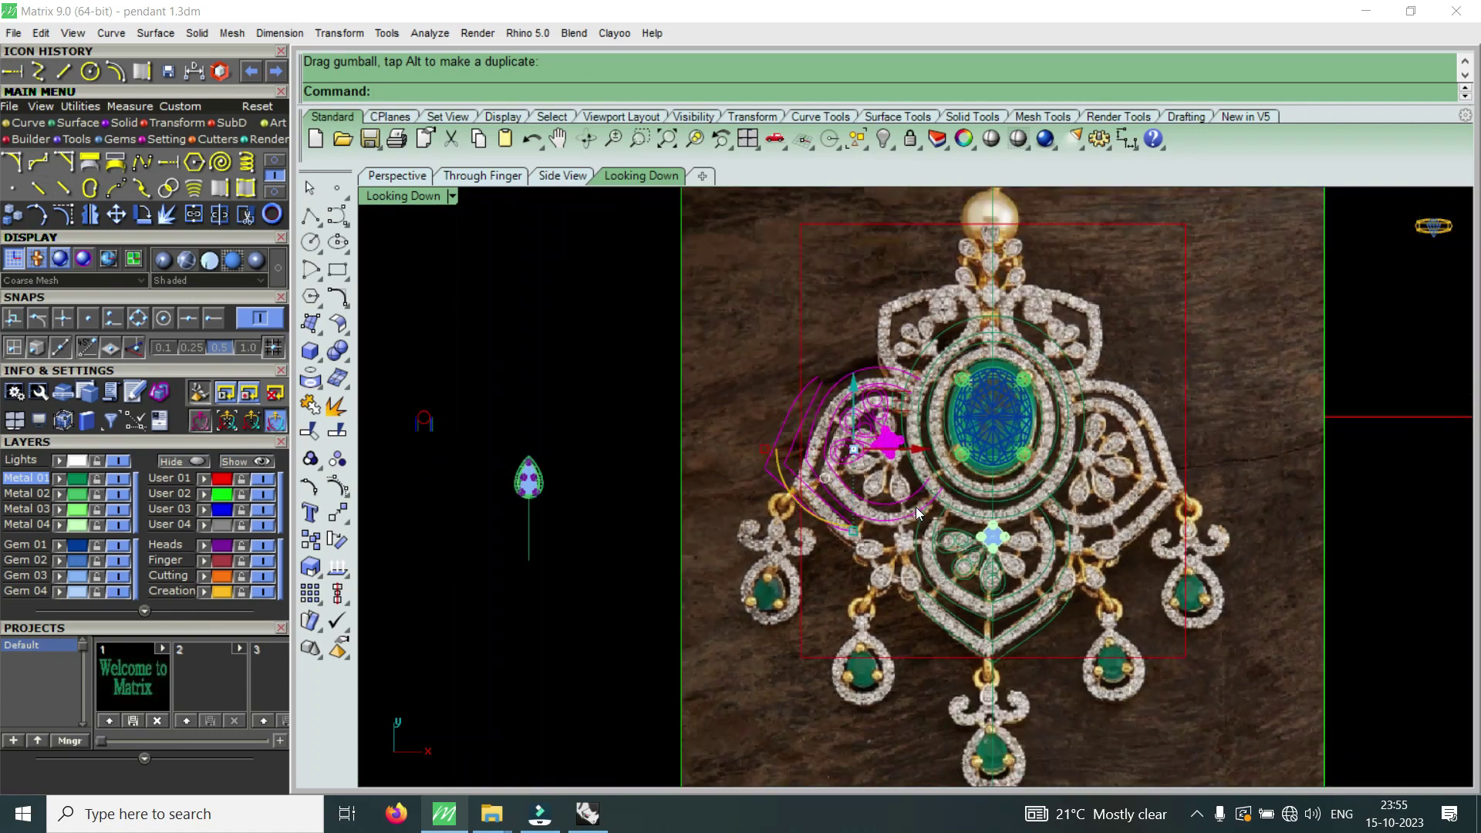
scroll(948, 509, up, 2)
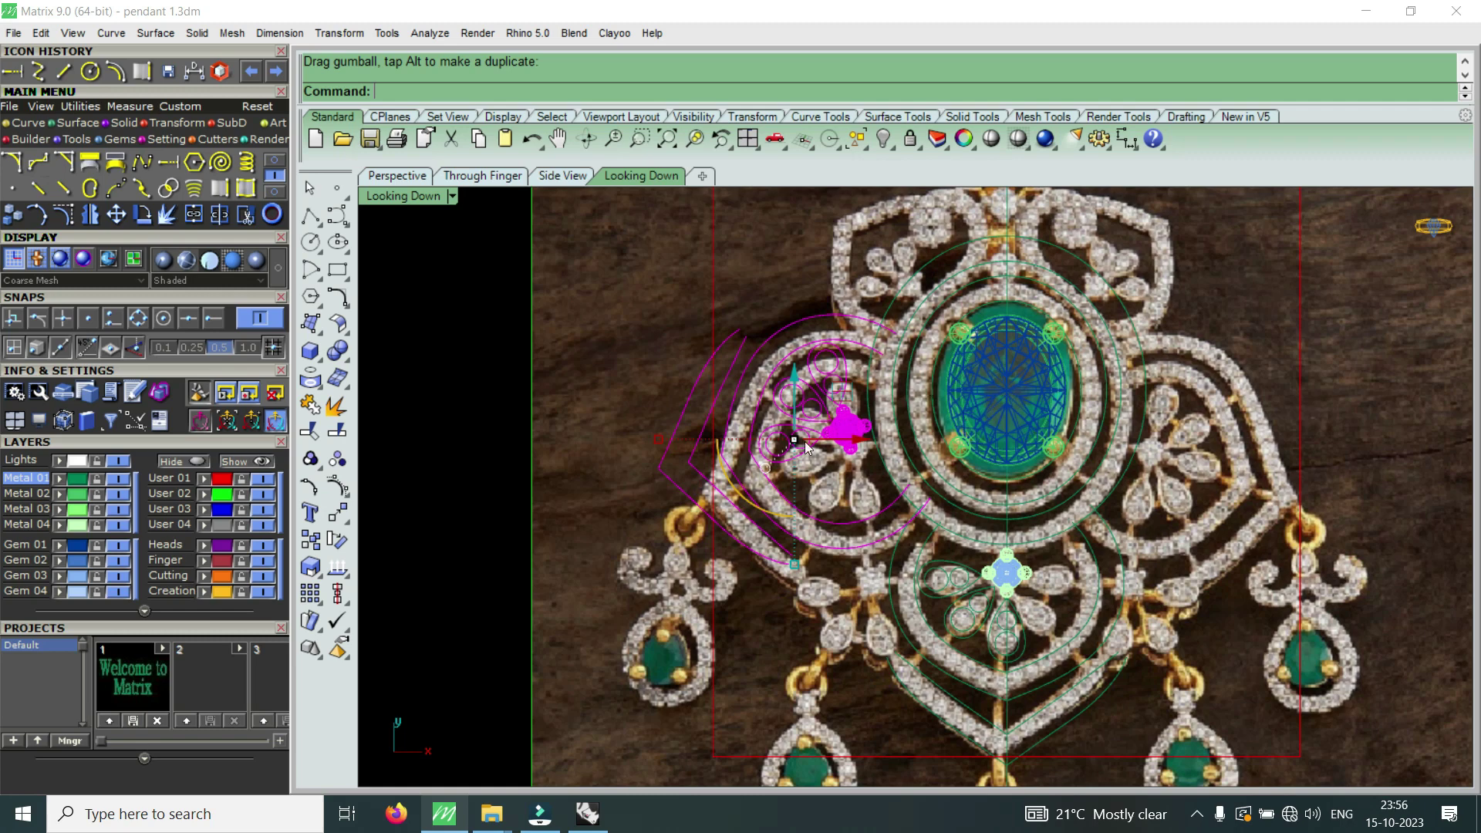
scroll(772, 417, down, 3)
scroll(775, 417, down, 3)
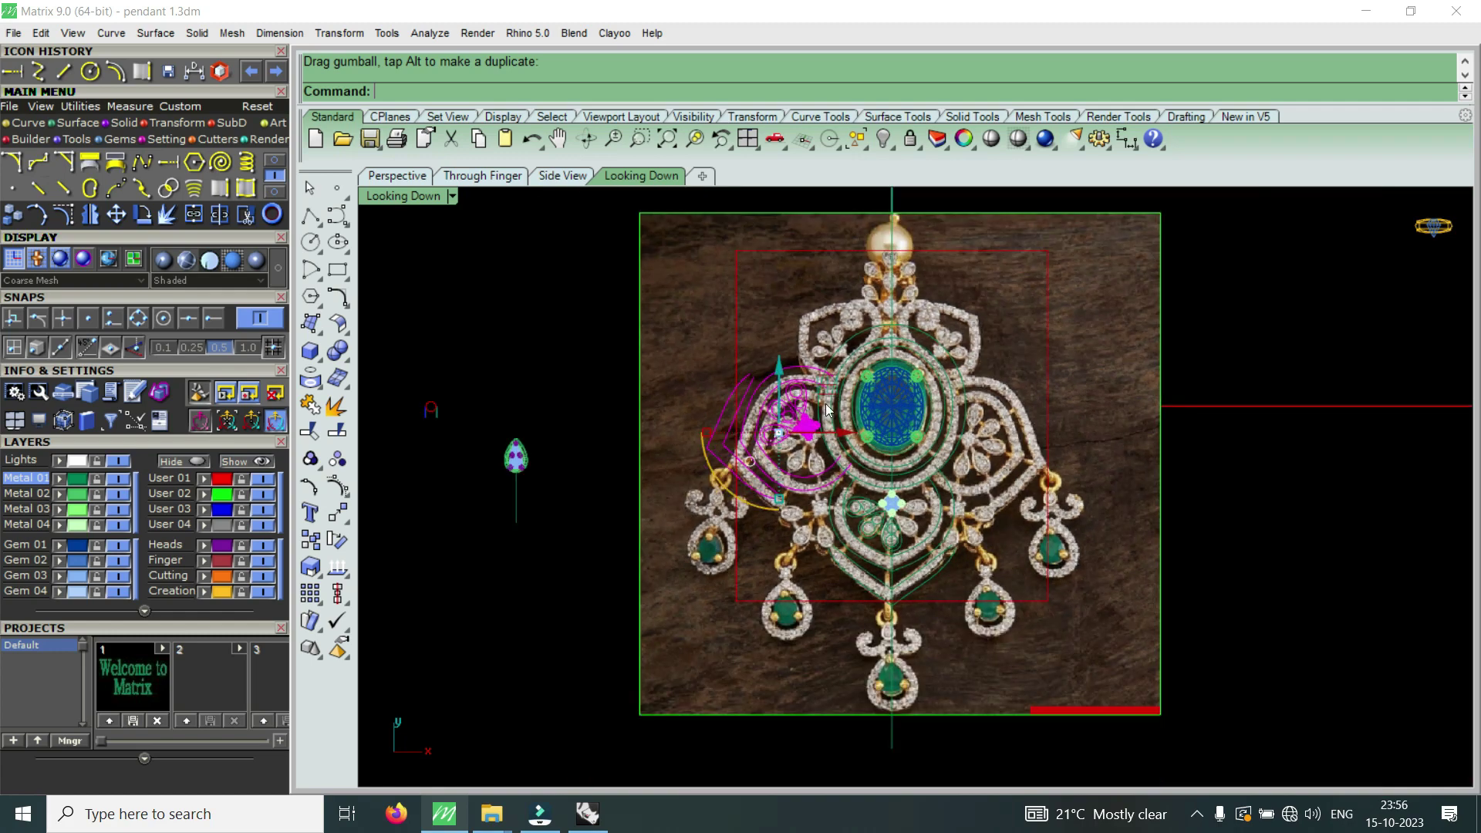
scroll(775, 443, up, 5)
scroll(835, 464, down, 4)
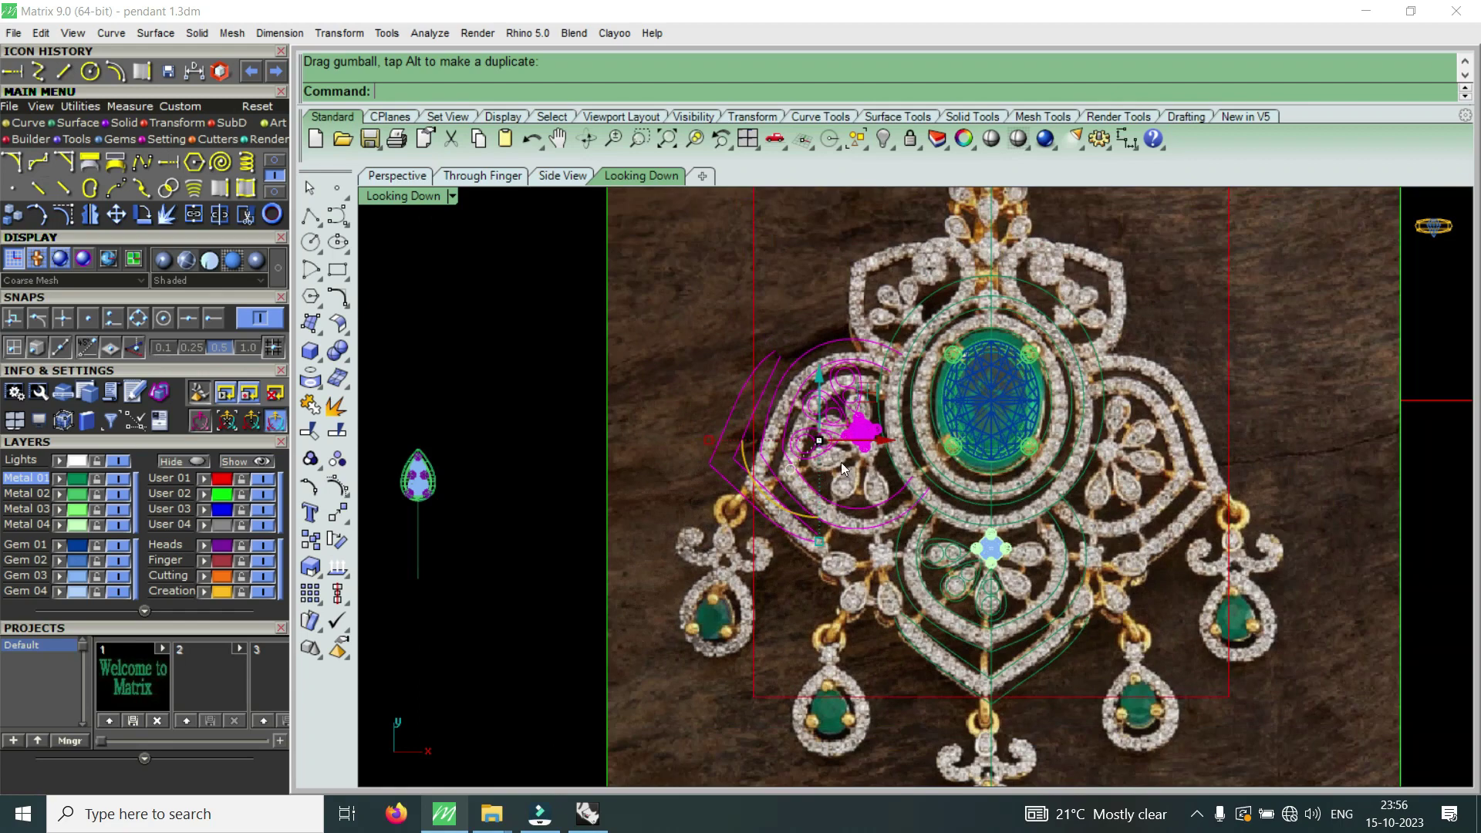
scroll(876, 440, up, 3)
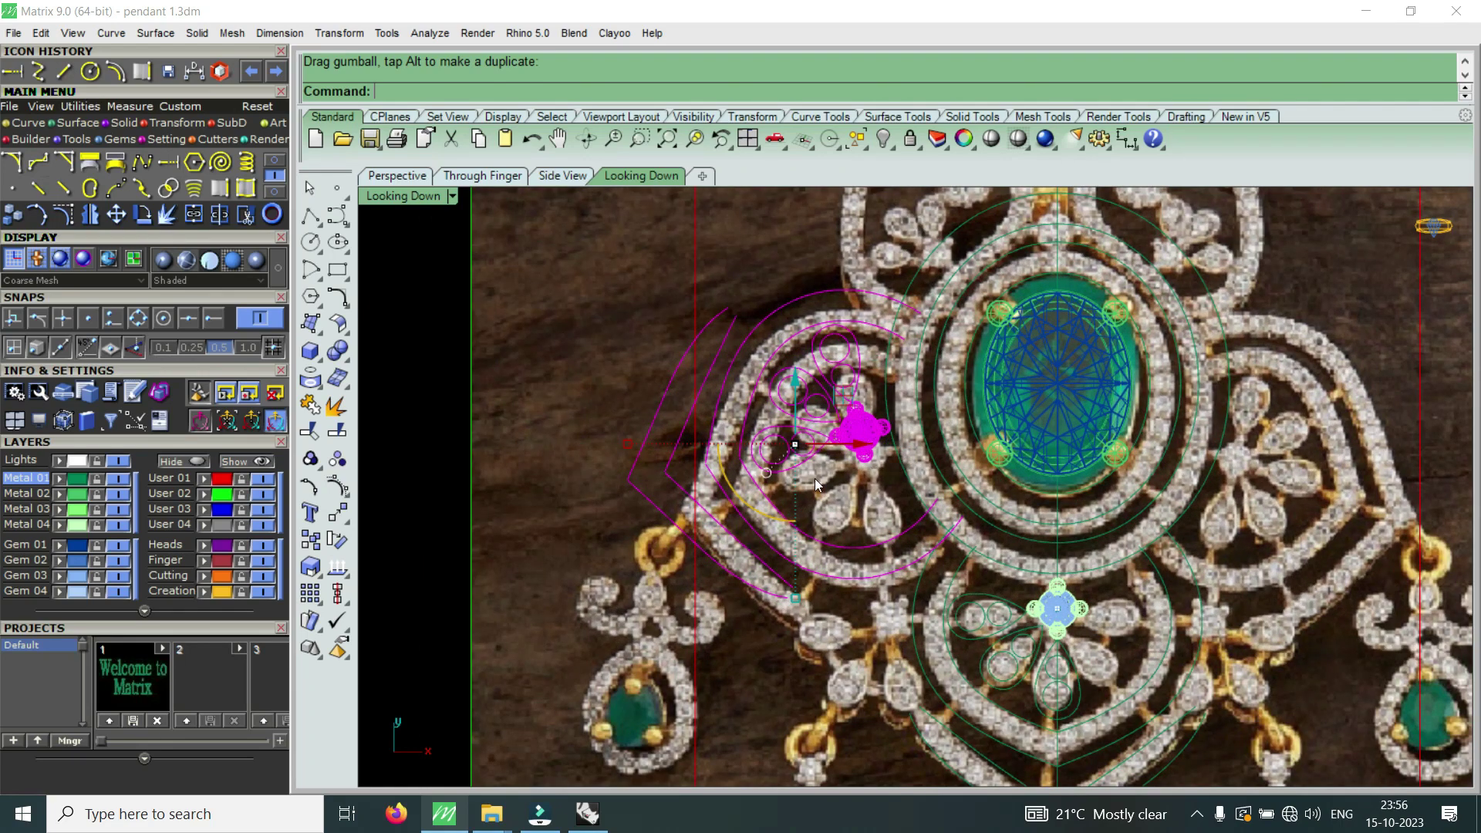
scroll(760, 367, up, 2)
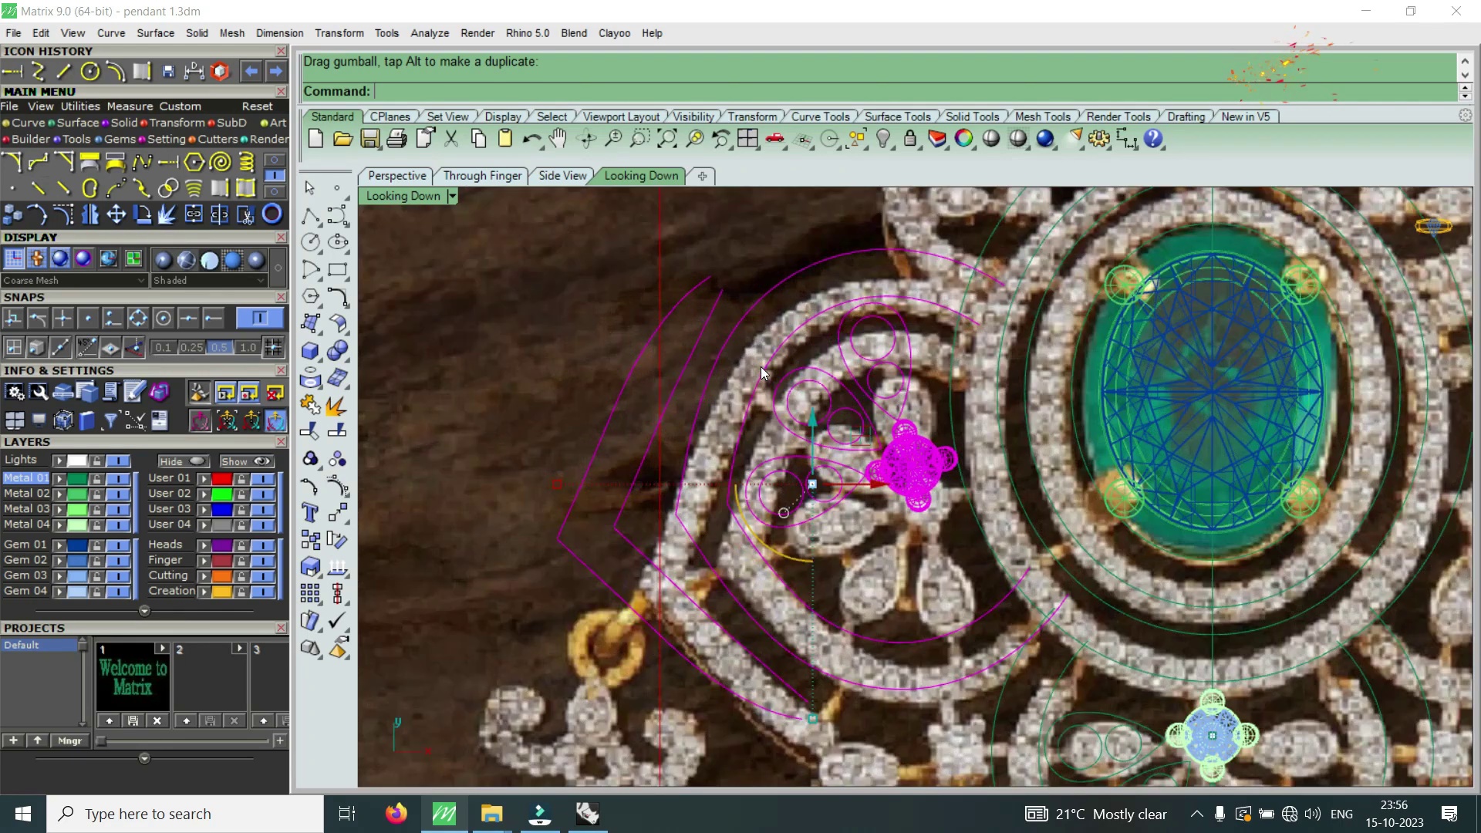
scroll(618, 340, up, 2)
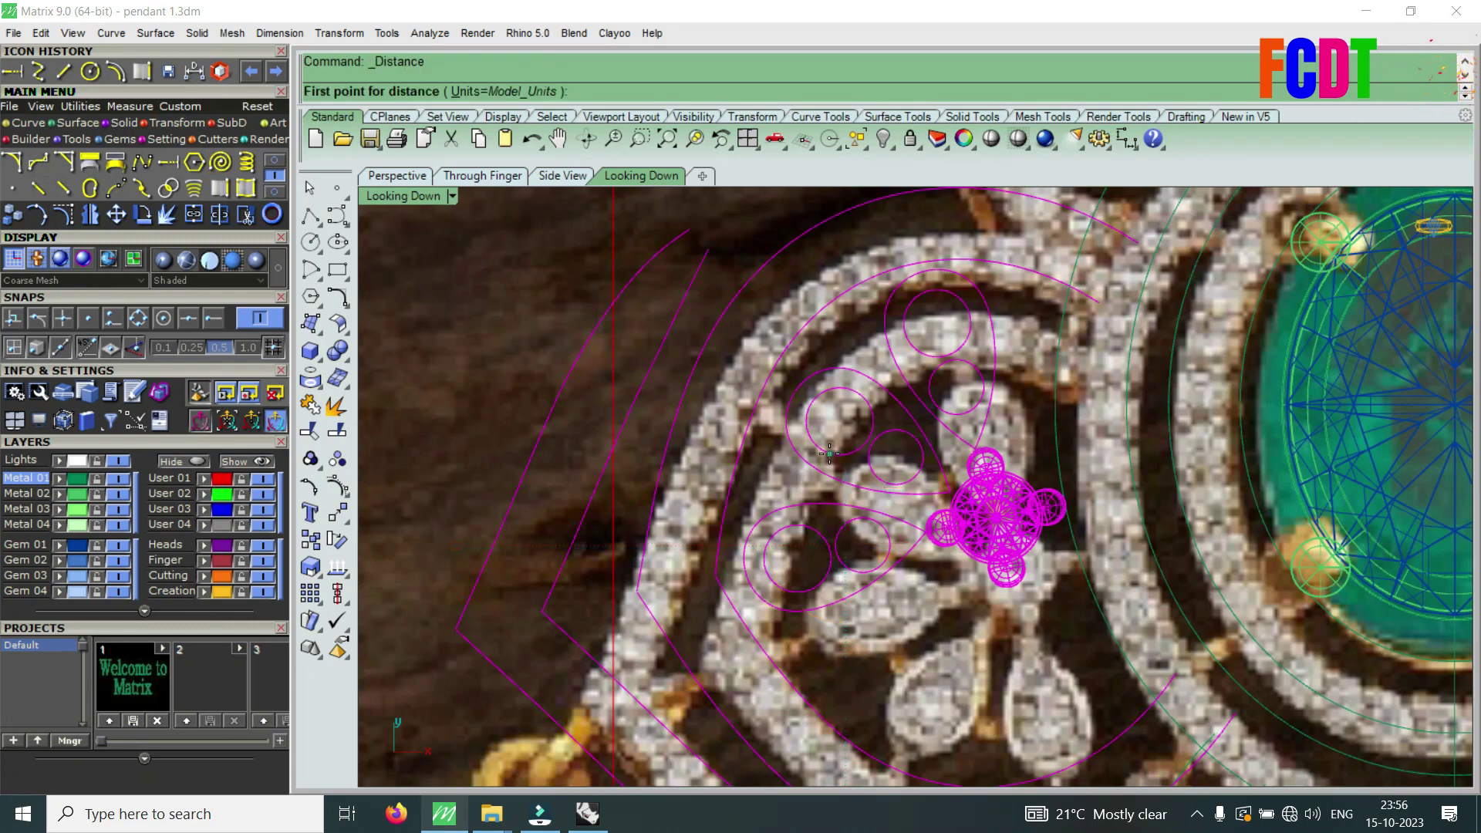
- Measure the frame-curve gap twice, 1.313 mm then 1.366 mm, and zoom out to the pendant
click(274, 160)
scroll(696, 407, up, 2)
click(689, 403)
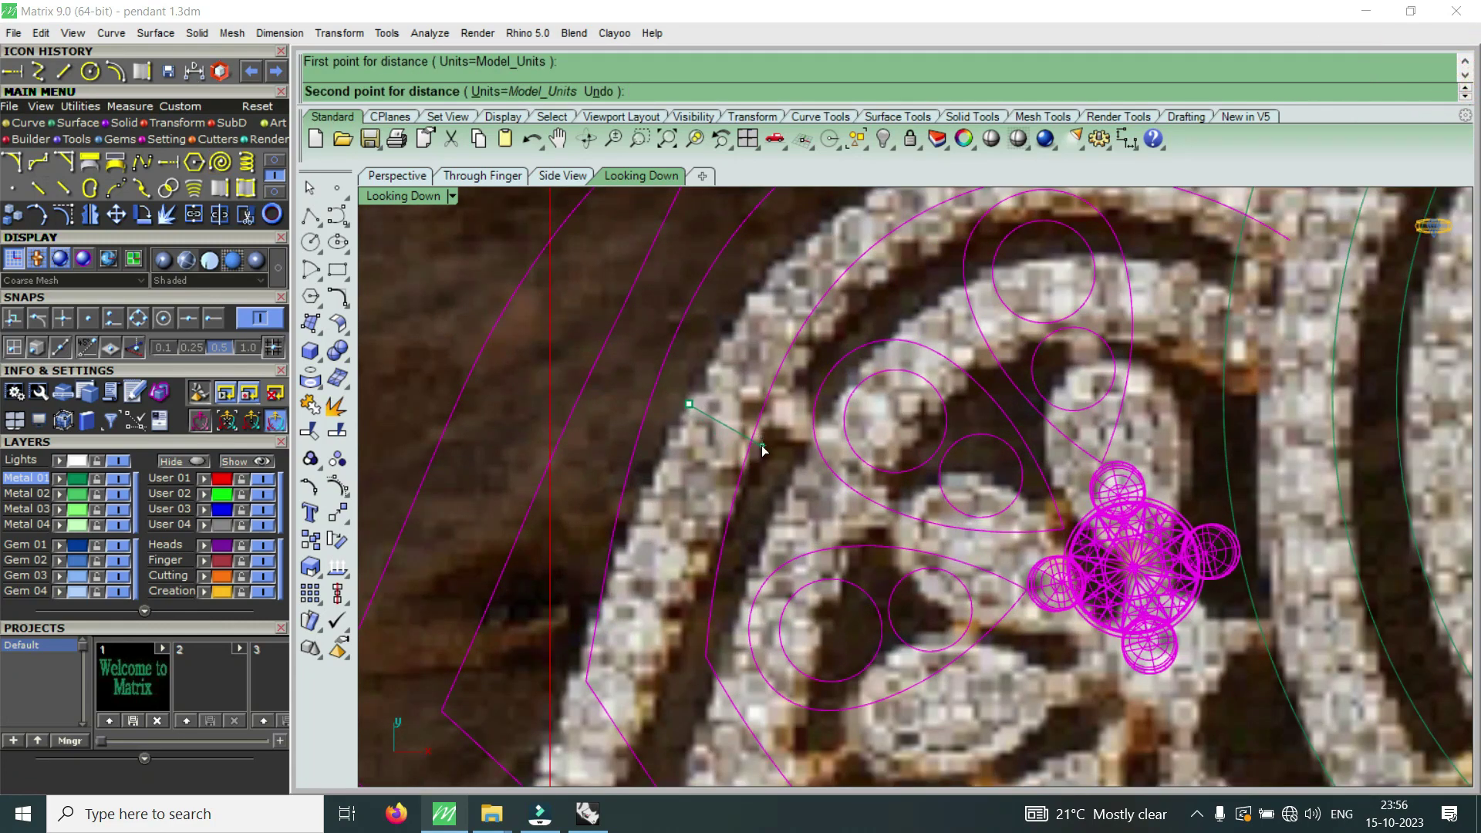
click(761, 446)
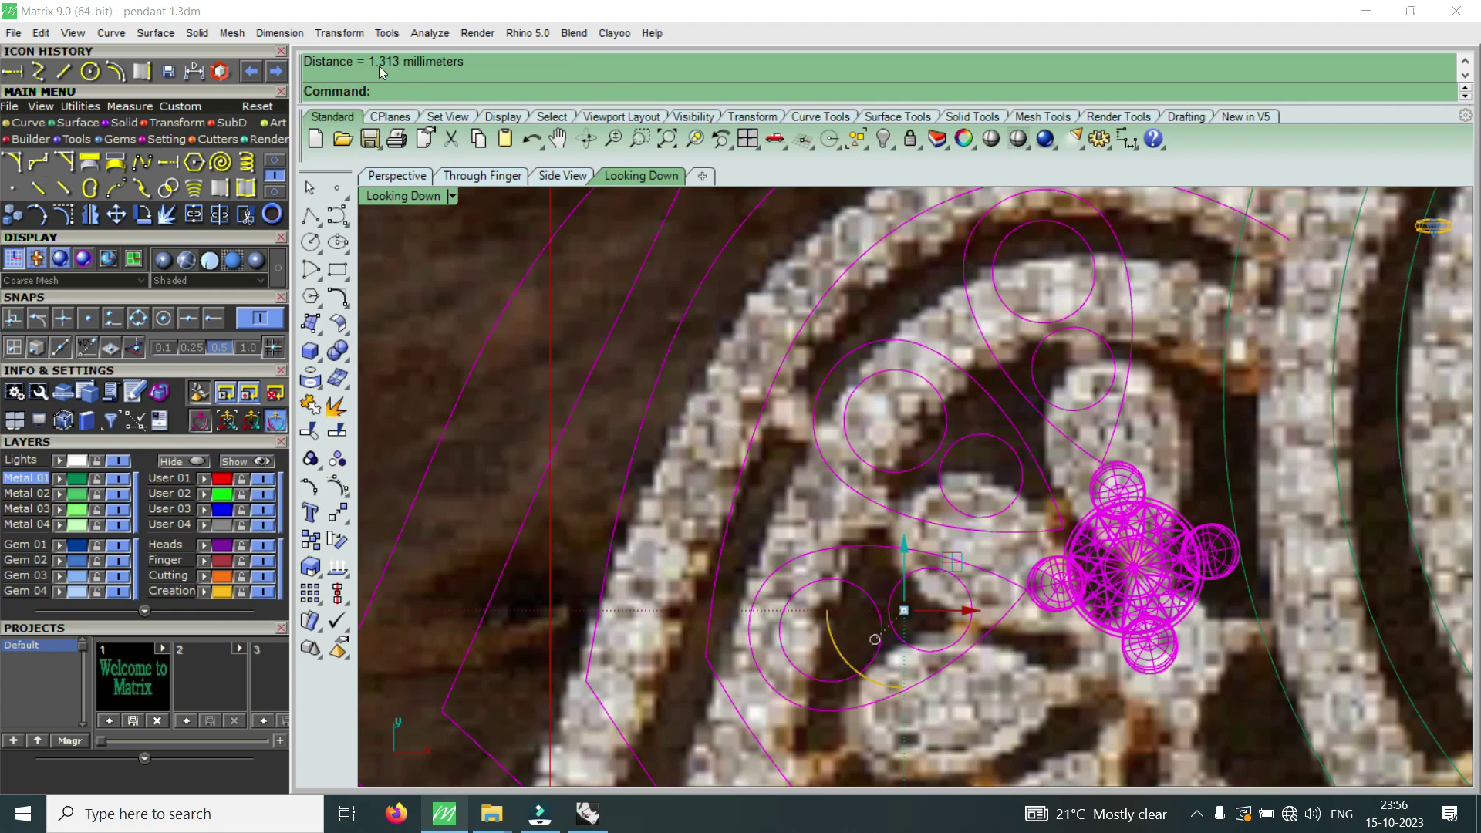
key(Escape)
key(Return)
click(664, 452)
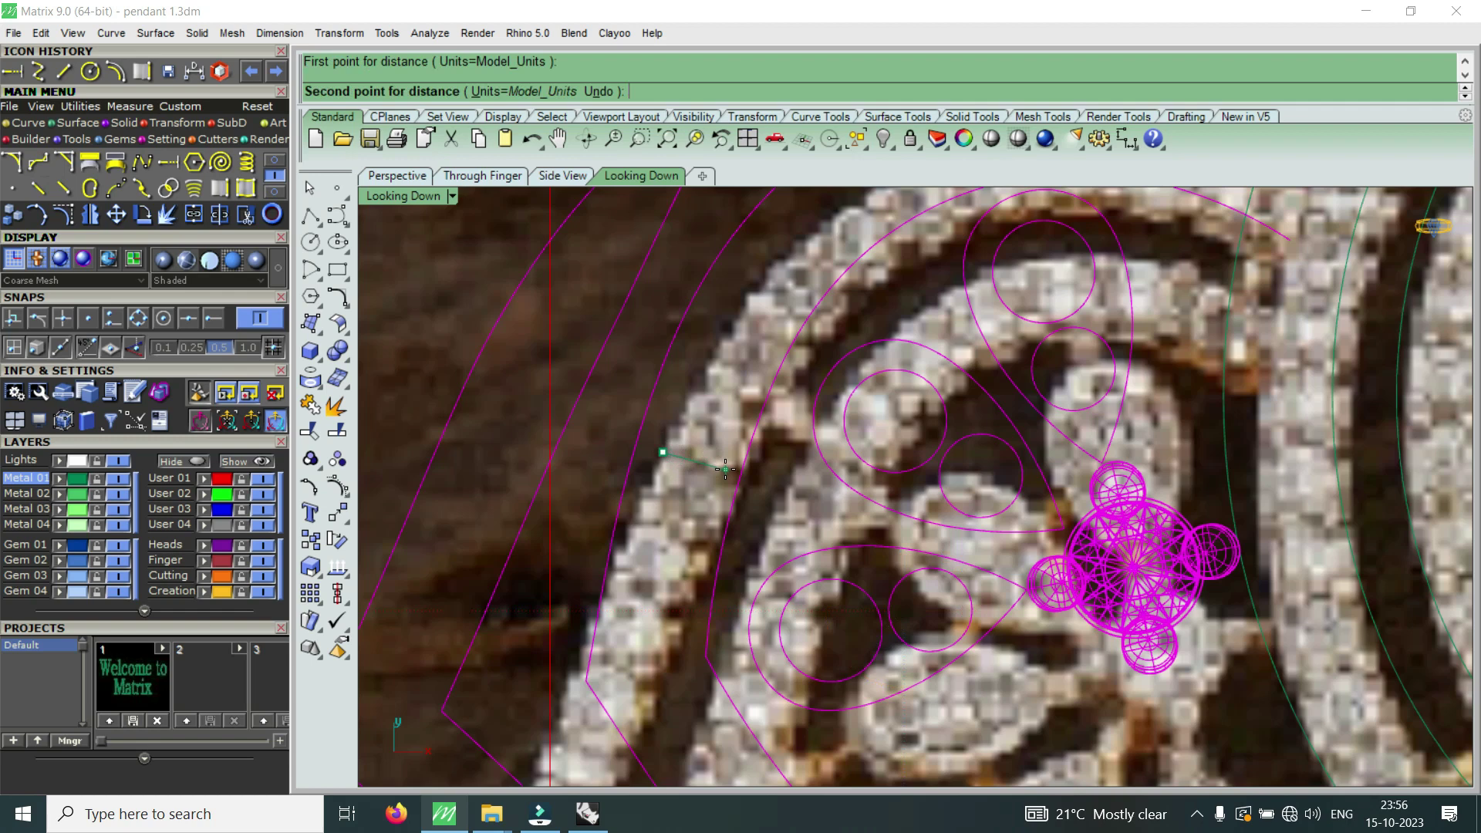
click(742, 488)
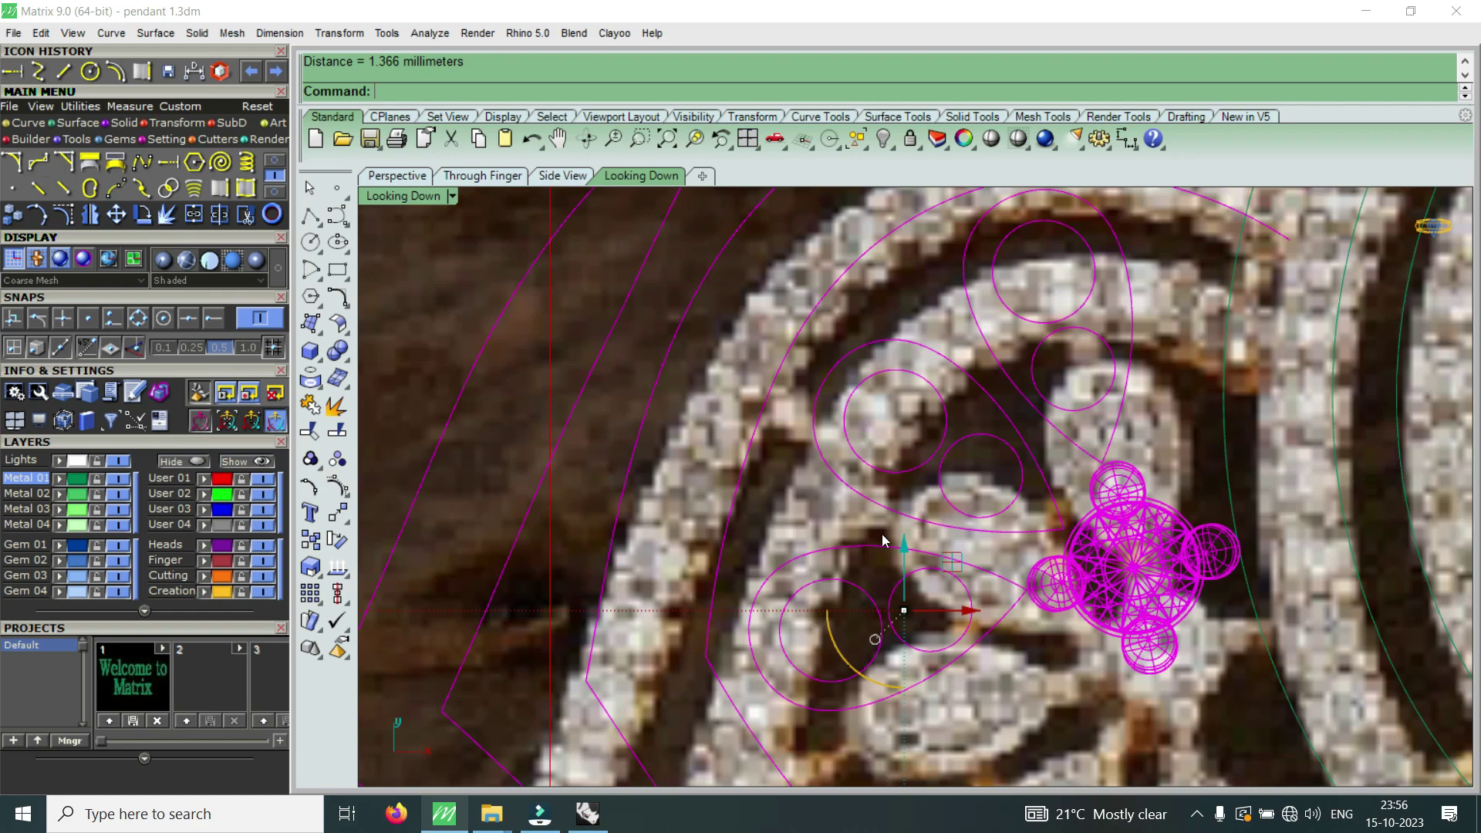
scroll(824, 376, down, 3)
scroll(812, 406, down, 1)
scroll(812, 406, down, 2)
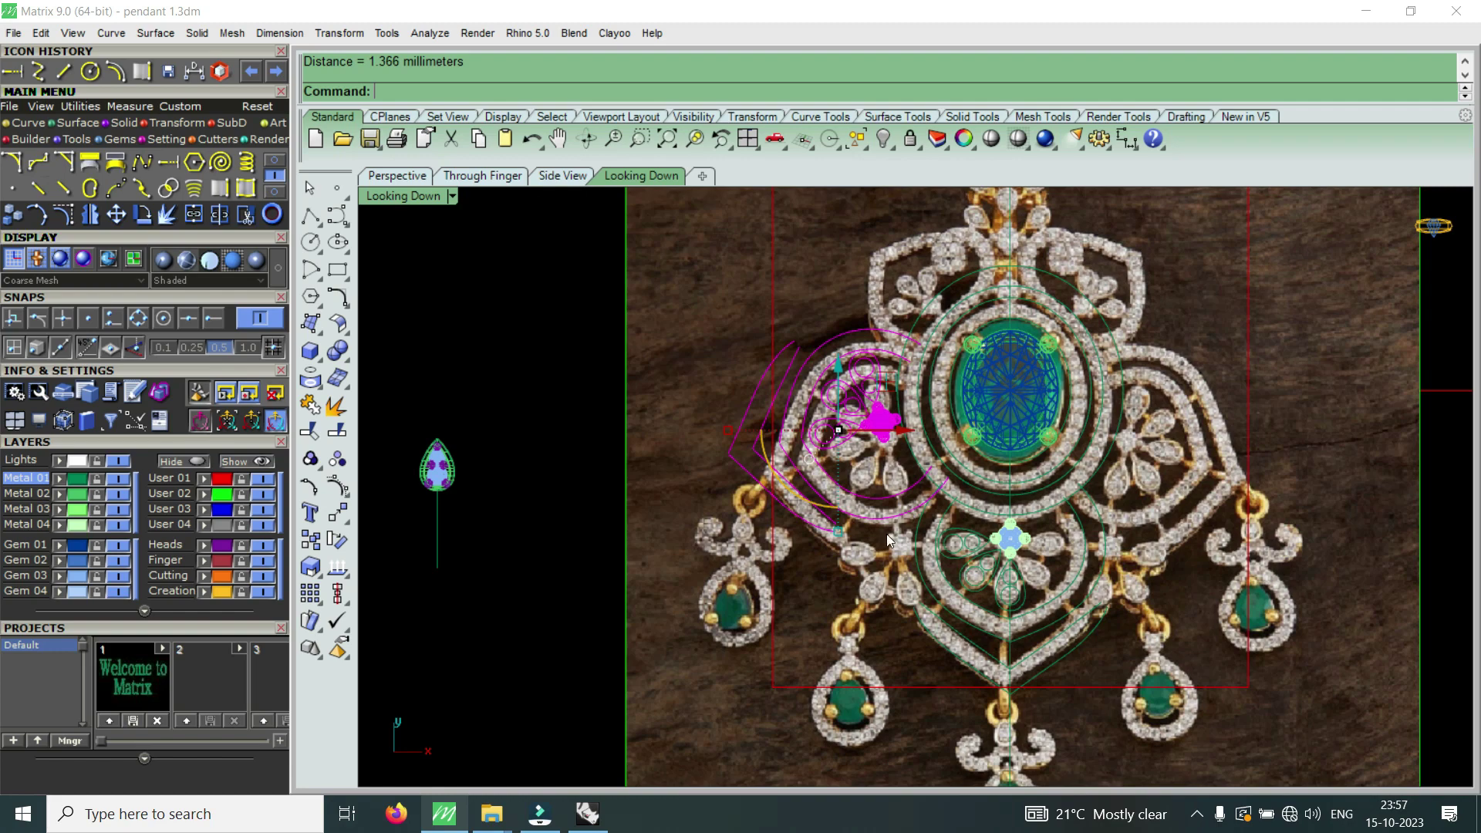
- Hide the User 02 photo layer and delete the left petal-and-gem motif group
scroll(887, 534, up, 5)
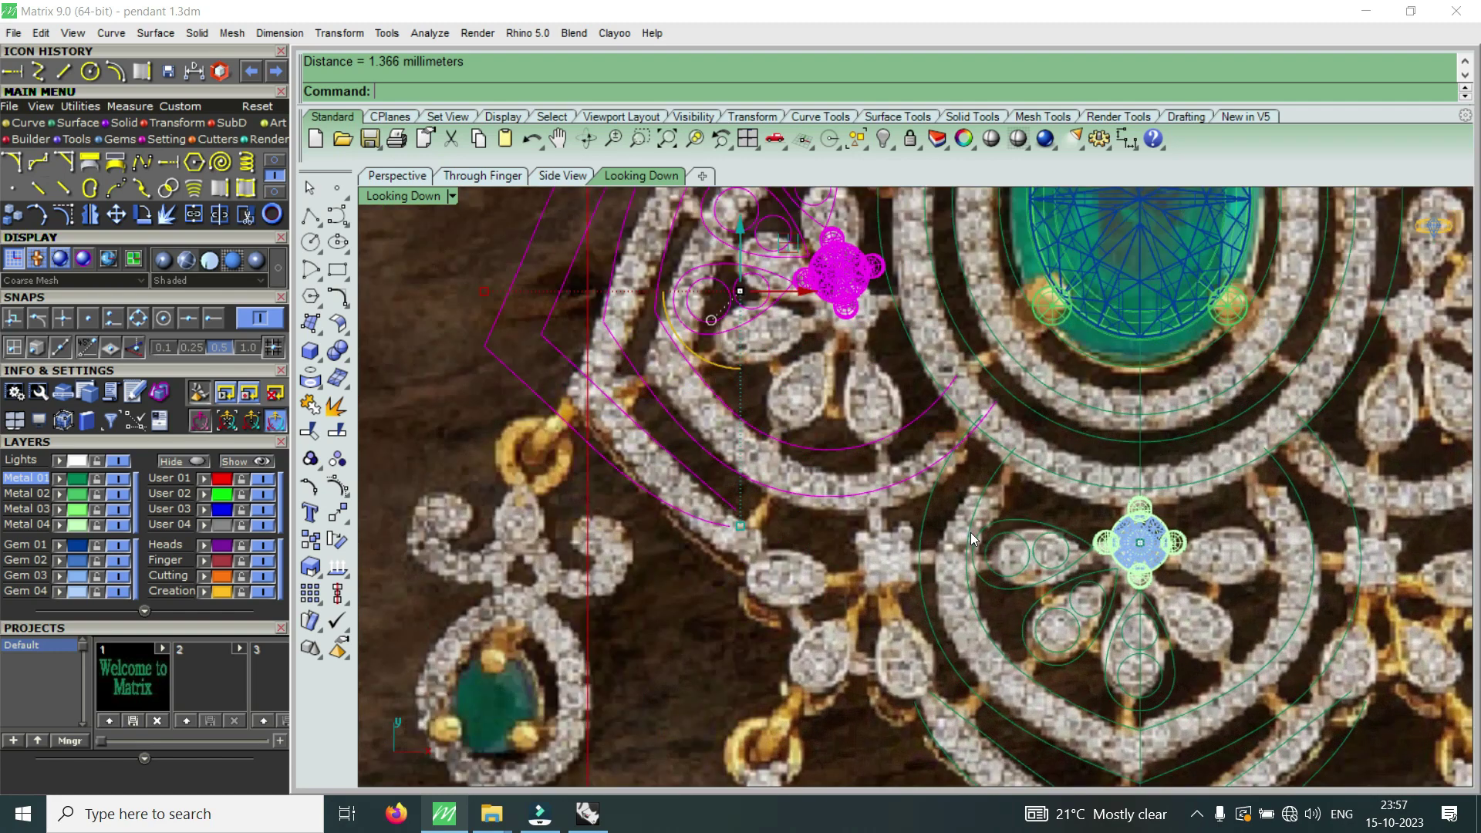
click(264, 495)
click(918, 465)
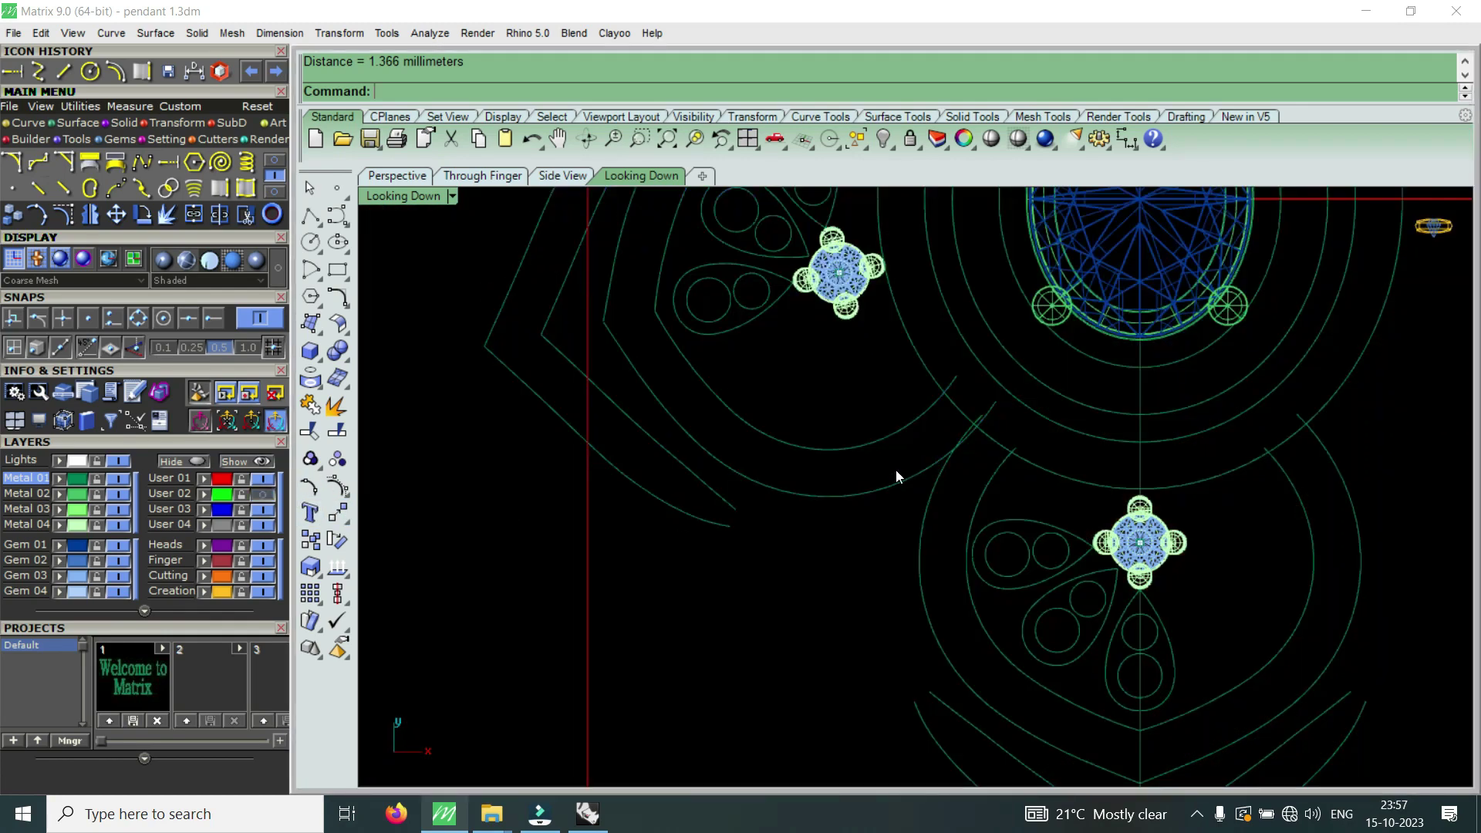
click(895, 483)
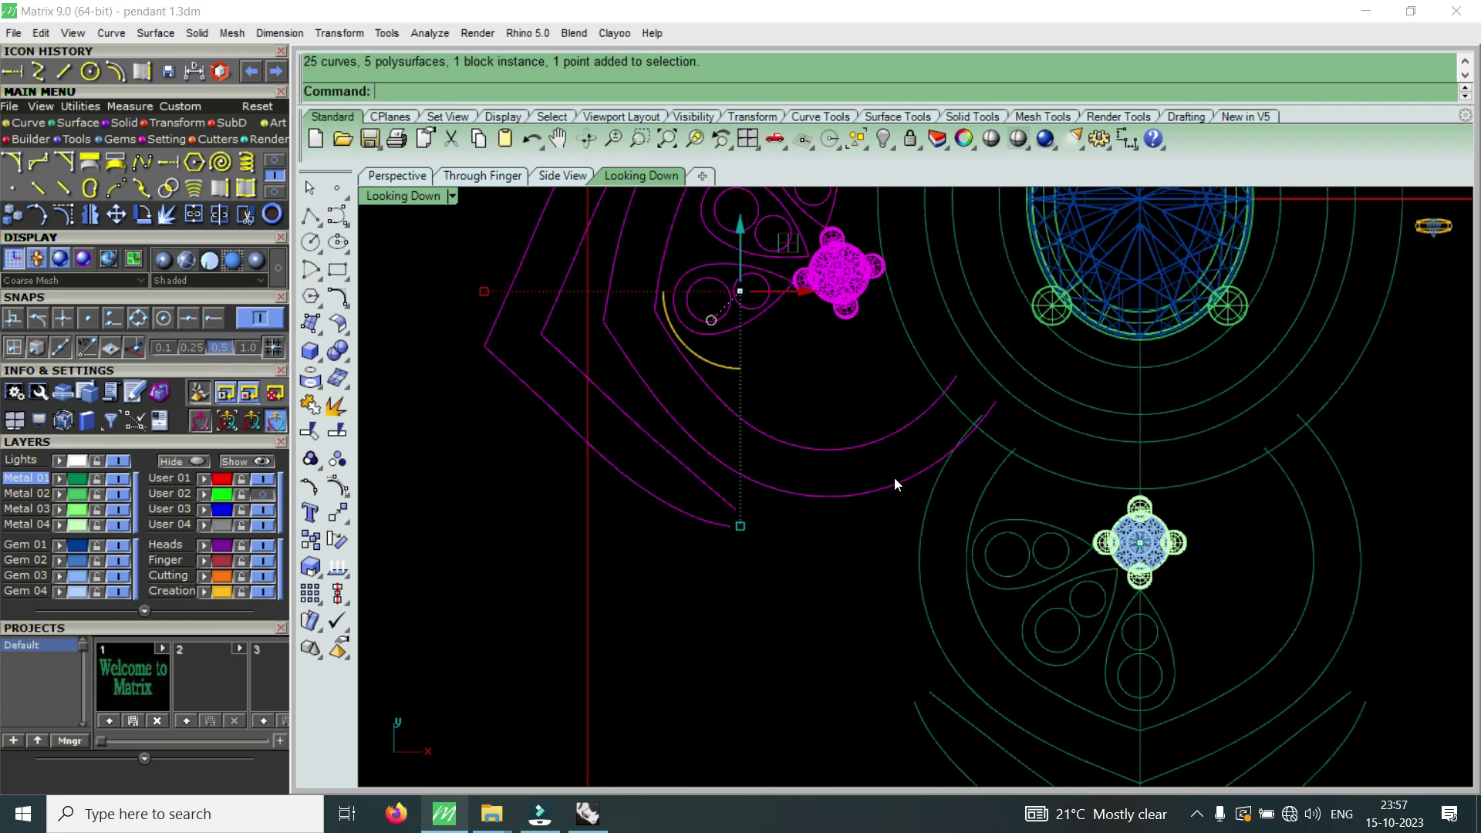
key(Delete)
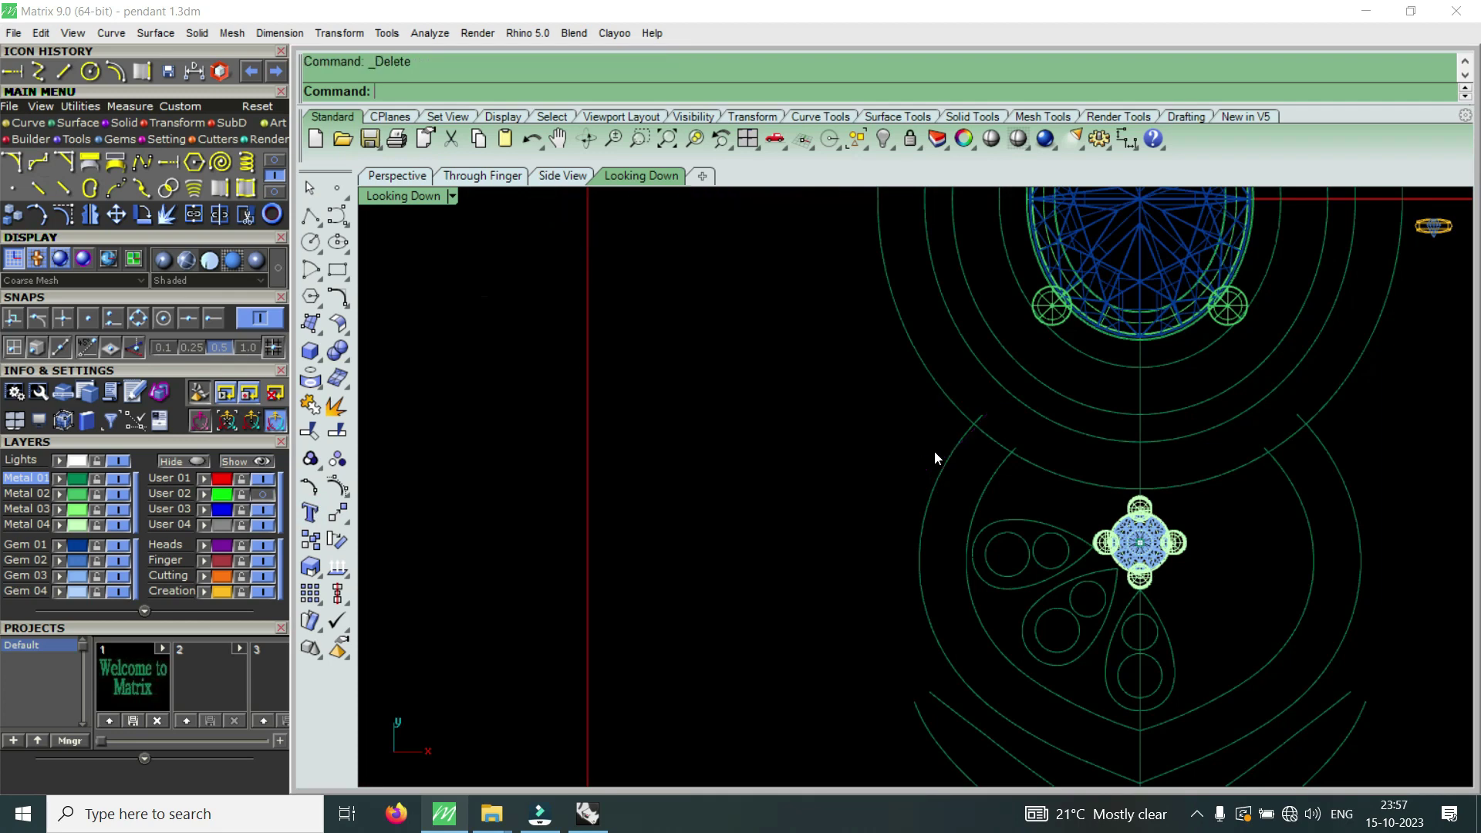
- Ungroup the lower motif, turn on its outer arc's control points and select the end point
scroll(933, 451, up, 1)
click(957, 459)
text(U)
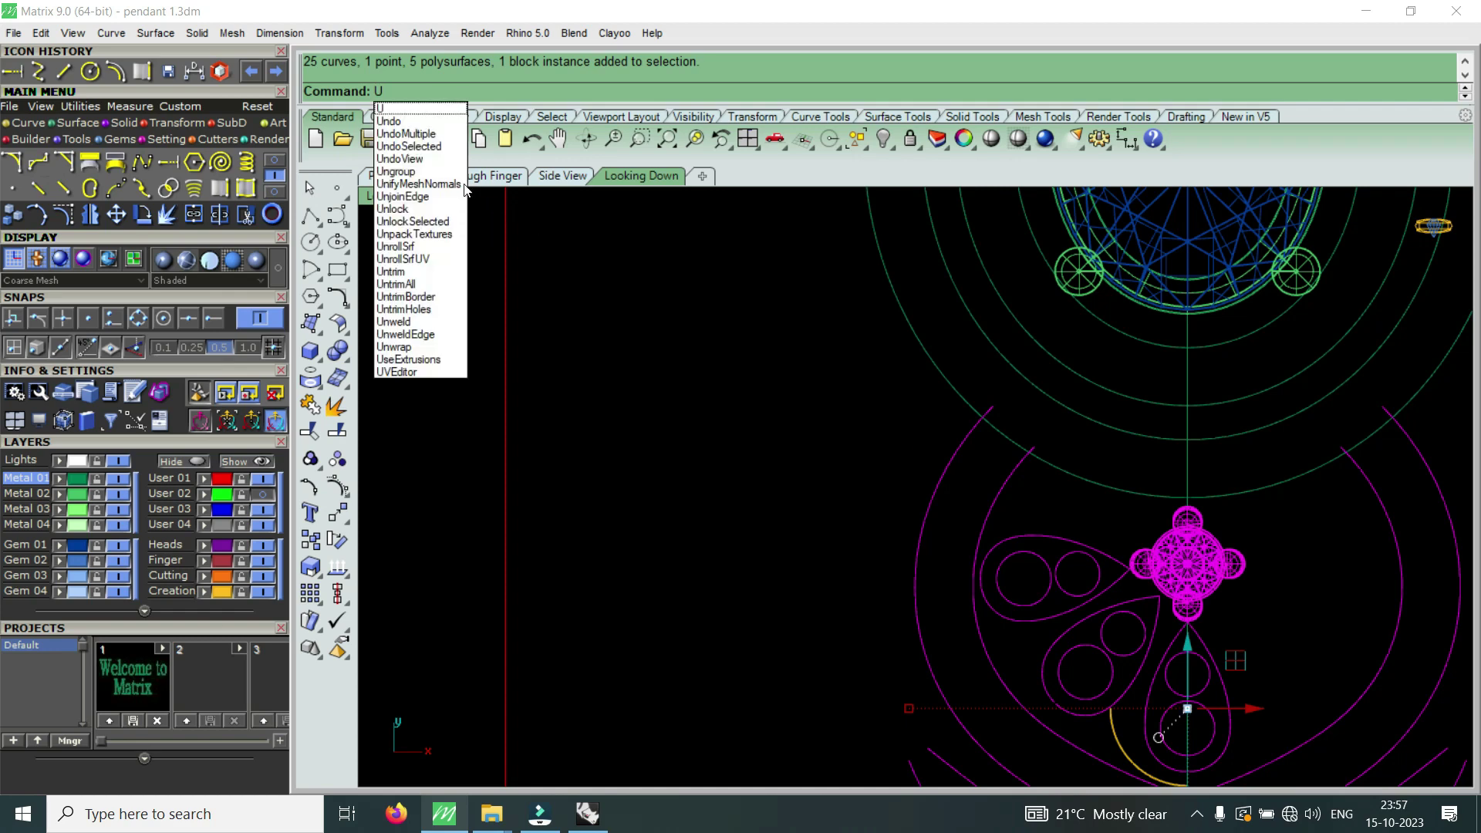
key(Down)
key(Down)
key(Down)
key(Return)
click(982, 437)
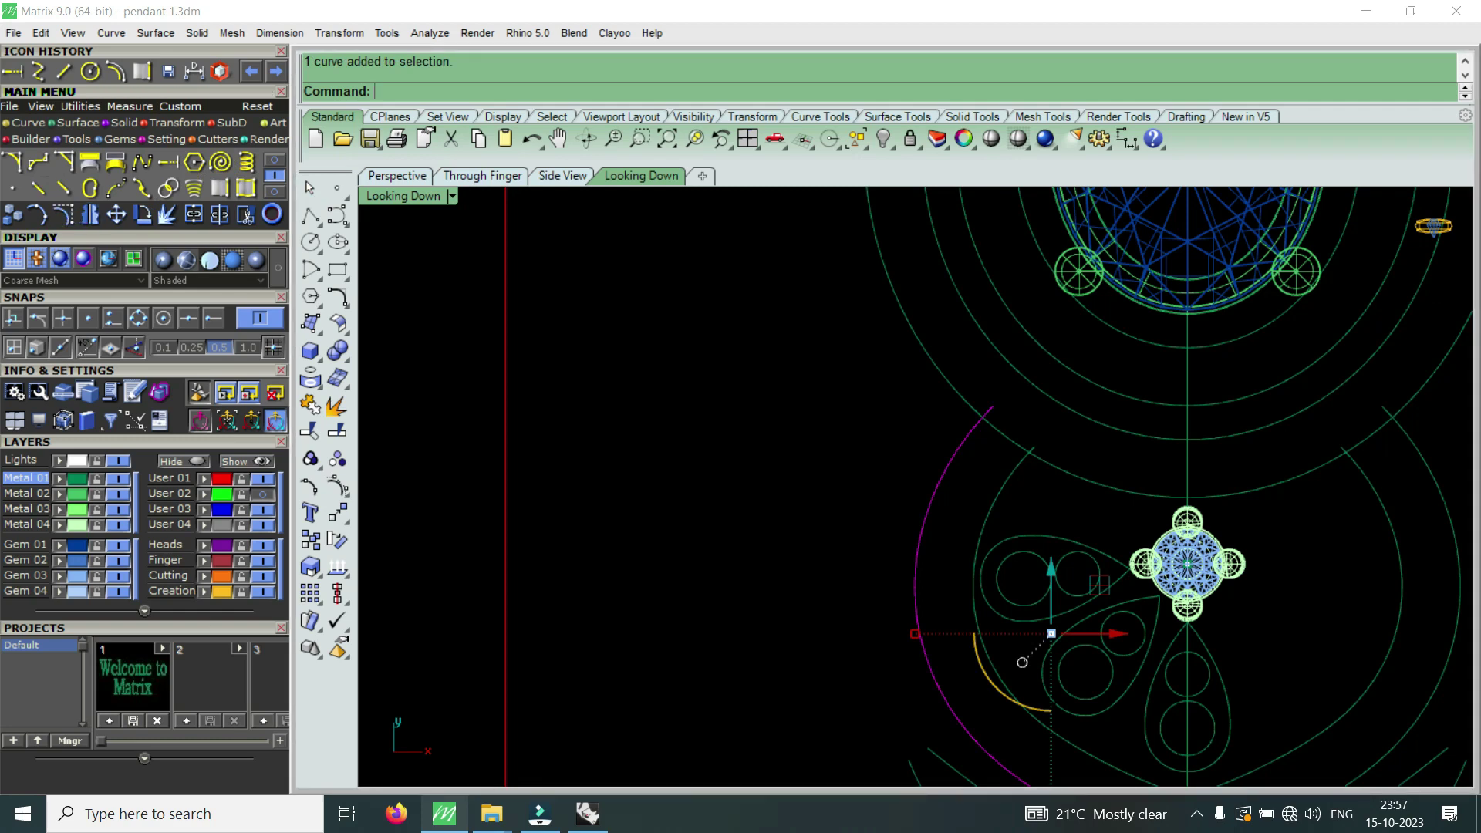
click(125, 215)
scroll(988, 414, up, 3)
scroll(981, 486, up, 3)
click(1008, 371)
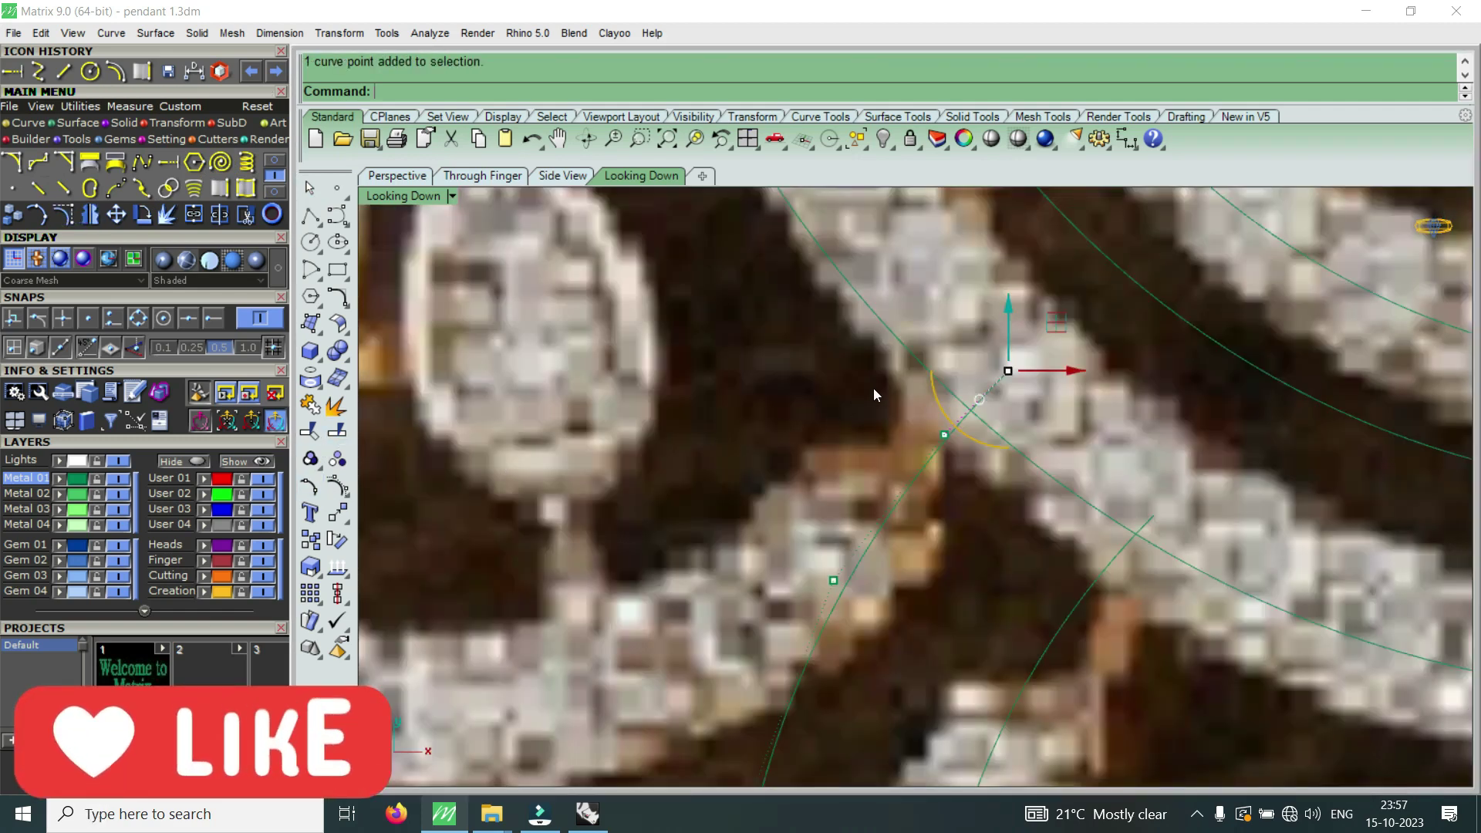
scroll(907, 448, down, 5)
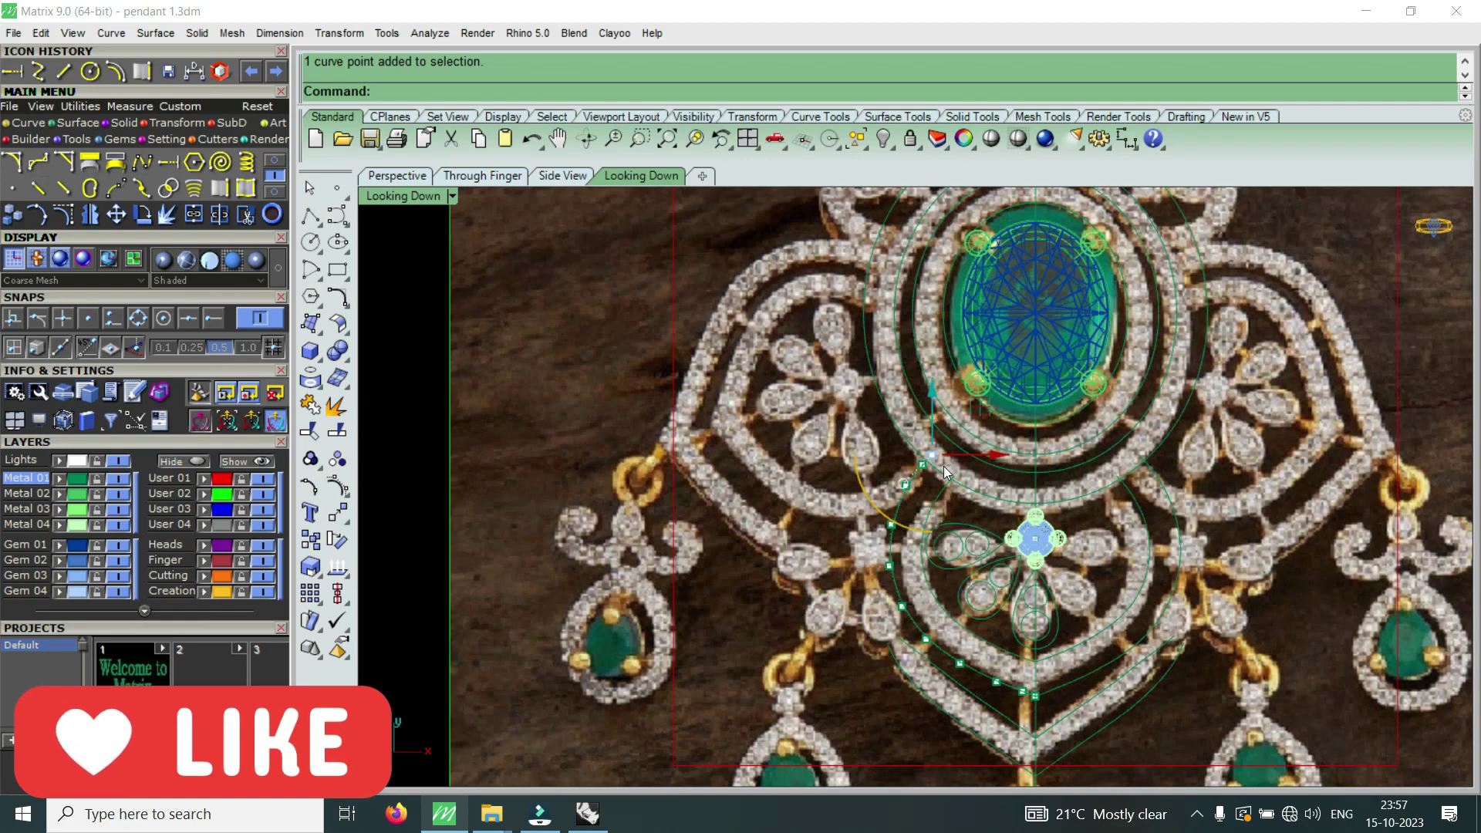
scroll(914, 494, up, 2)
scroll(854, 322, down, 2)
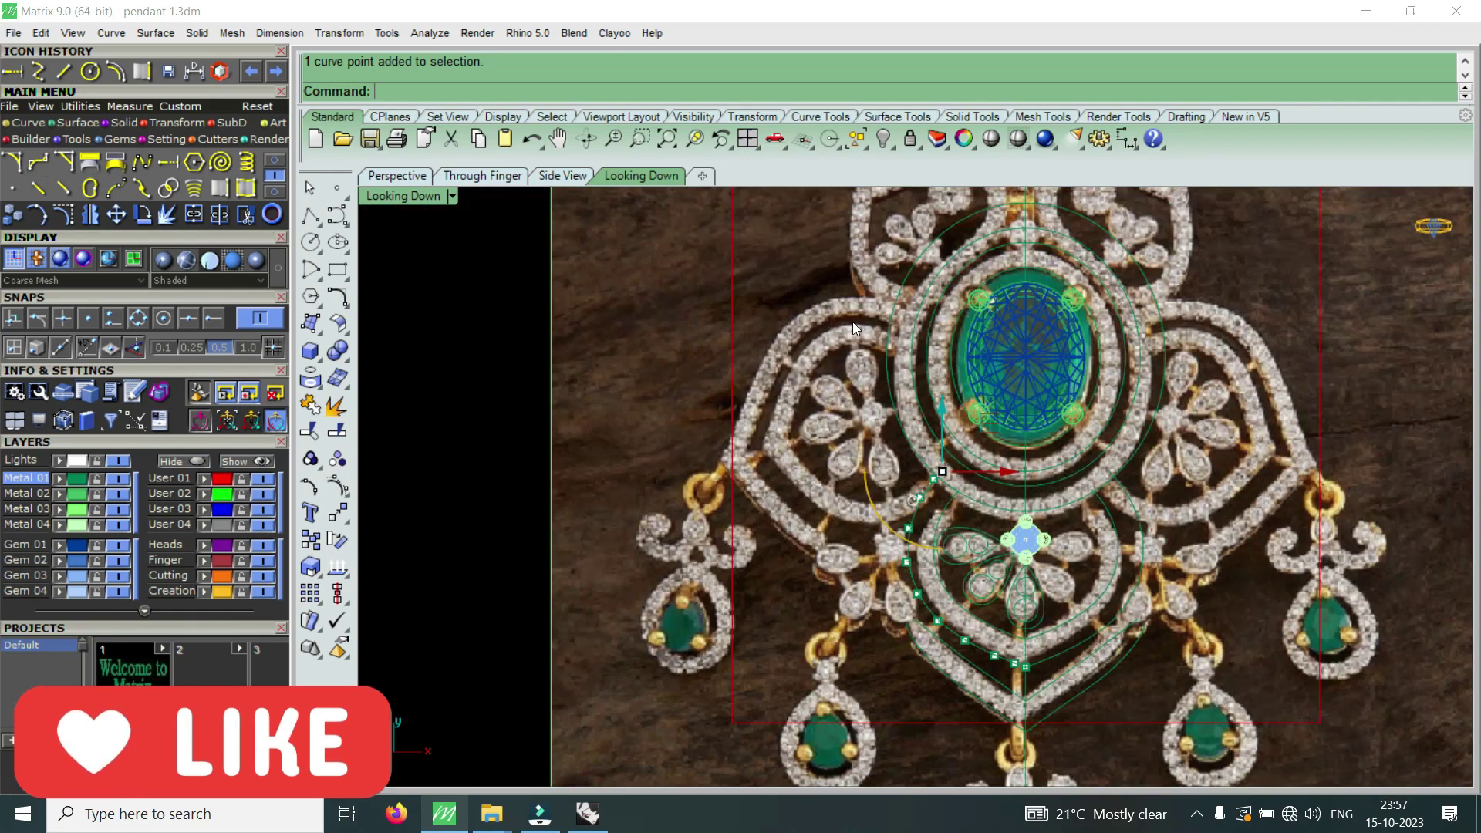
scroll(913, 368, up, 4)
scroll(923, 376, down, 3)
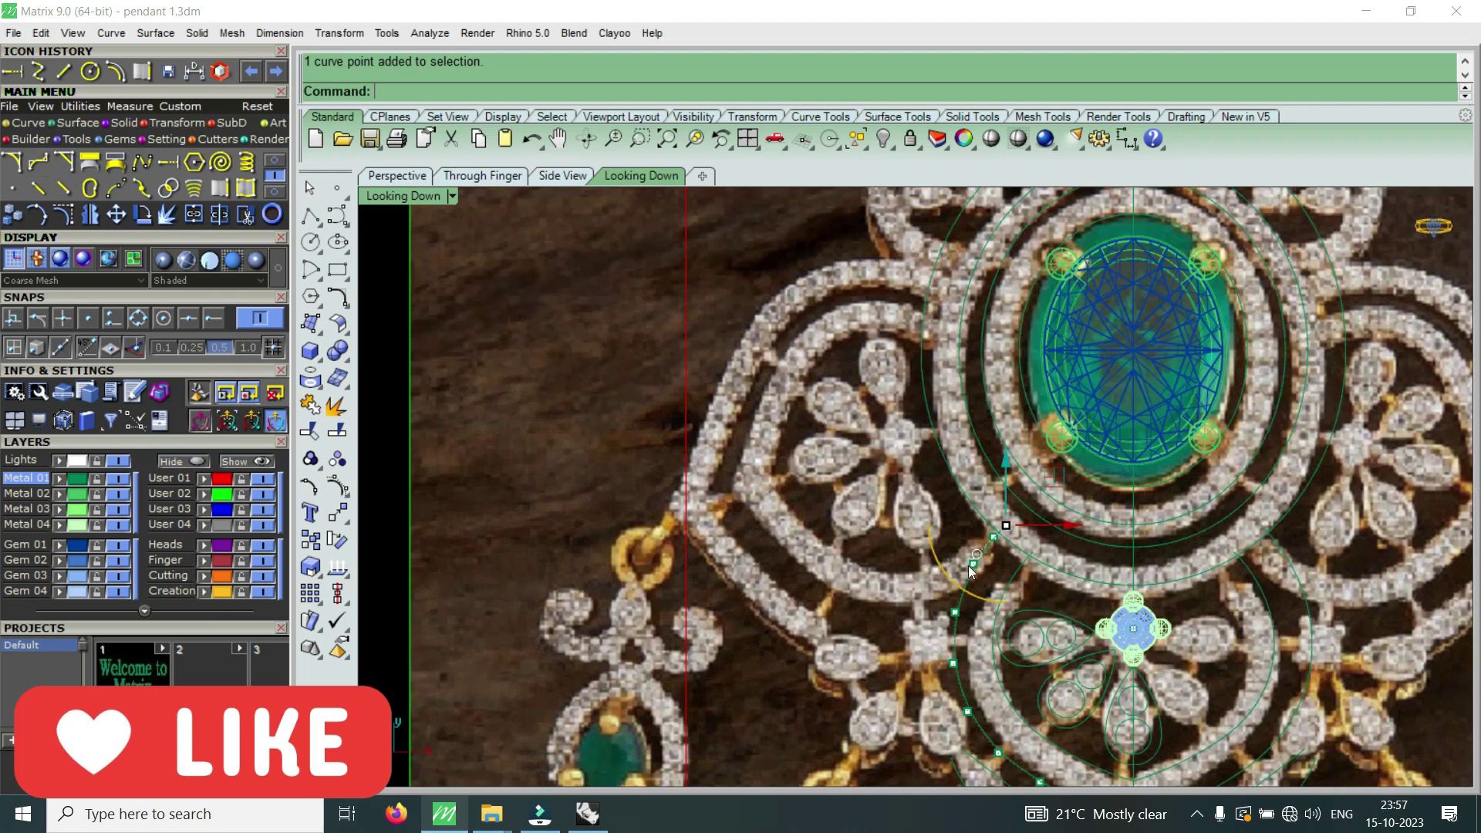
scroll(1006, 571, up, 3)
scroll(1053, 523, up, 1)
scroll(904, 512, down, 3)
scroll(904, 512, down, 2)
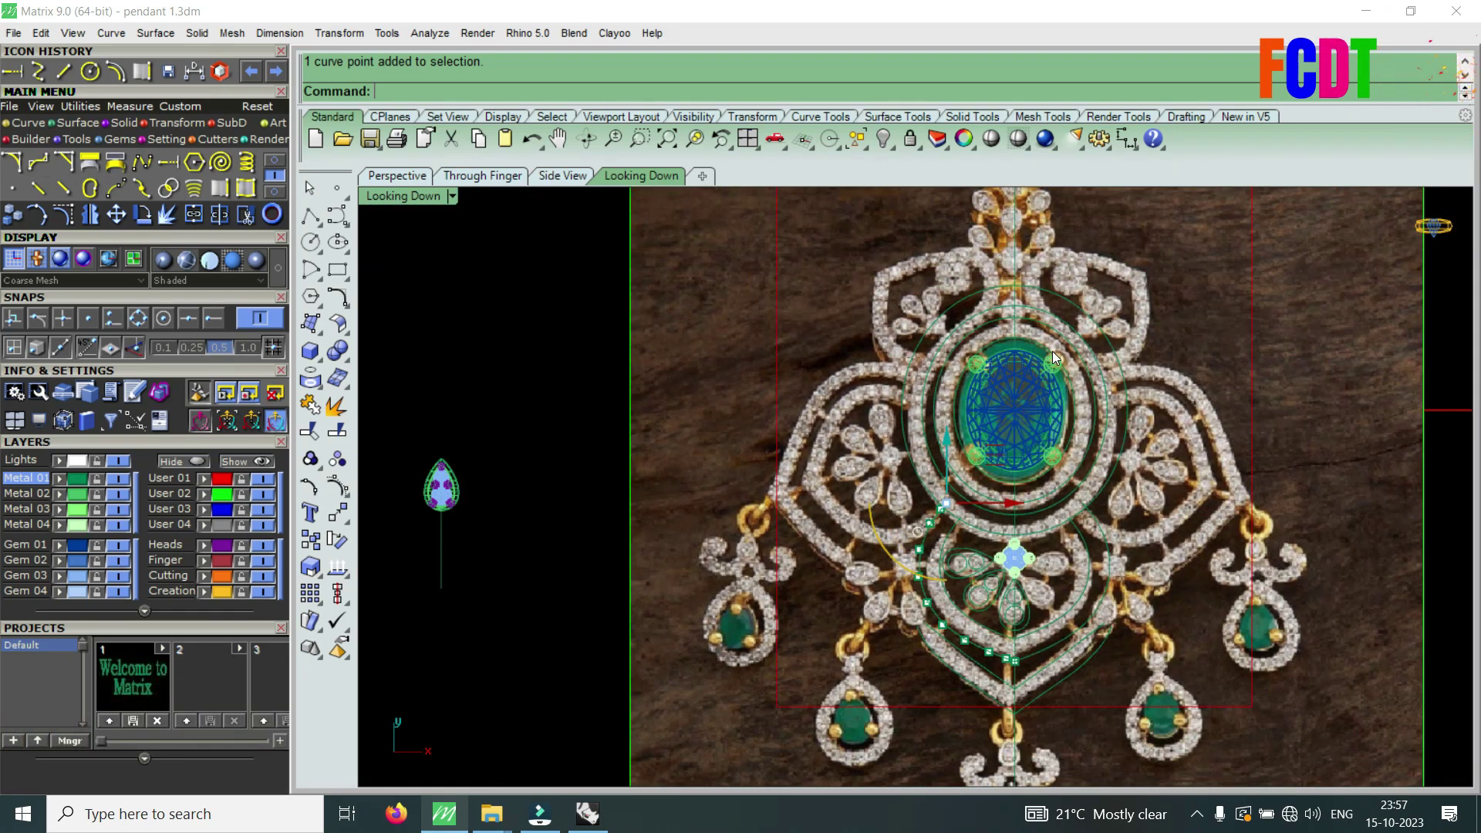
scroll(944, 420, up, 4)
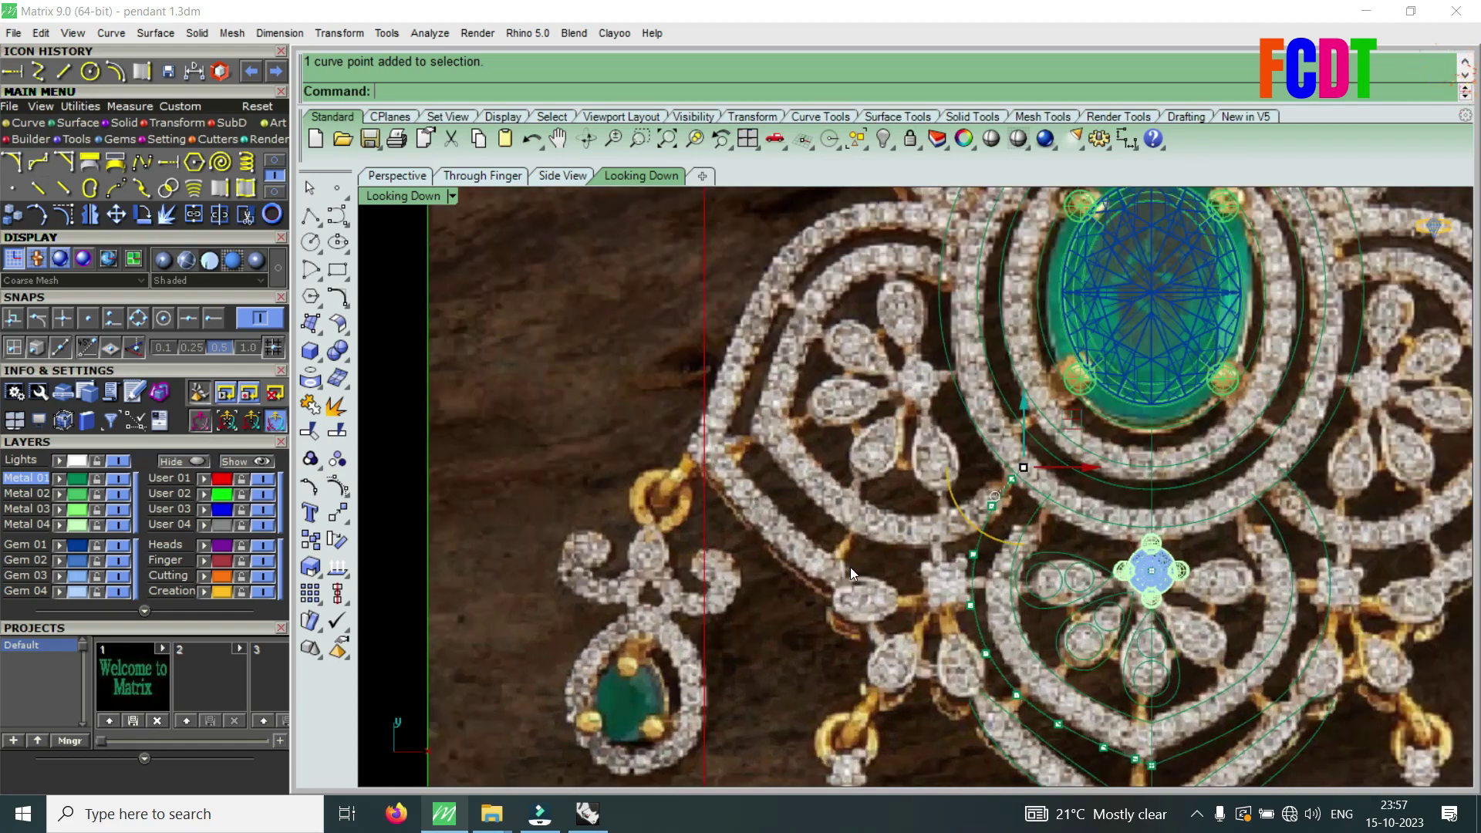
scroll(847, 566, up, 2)
scroll(765, 326, down, 4)
scroll(914, 322, up, 3)
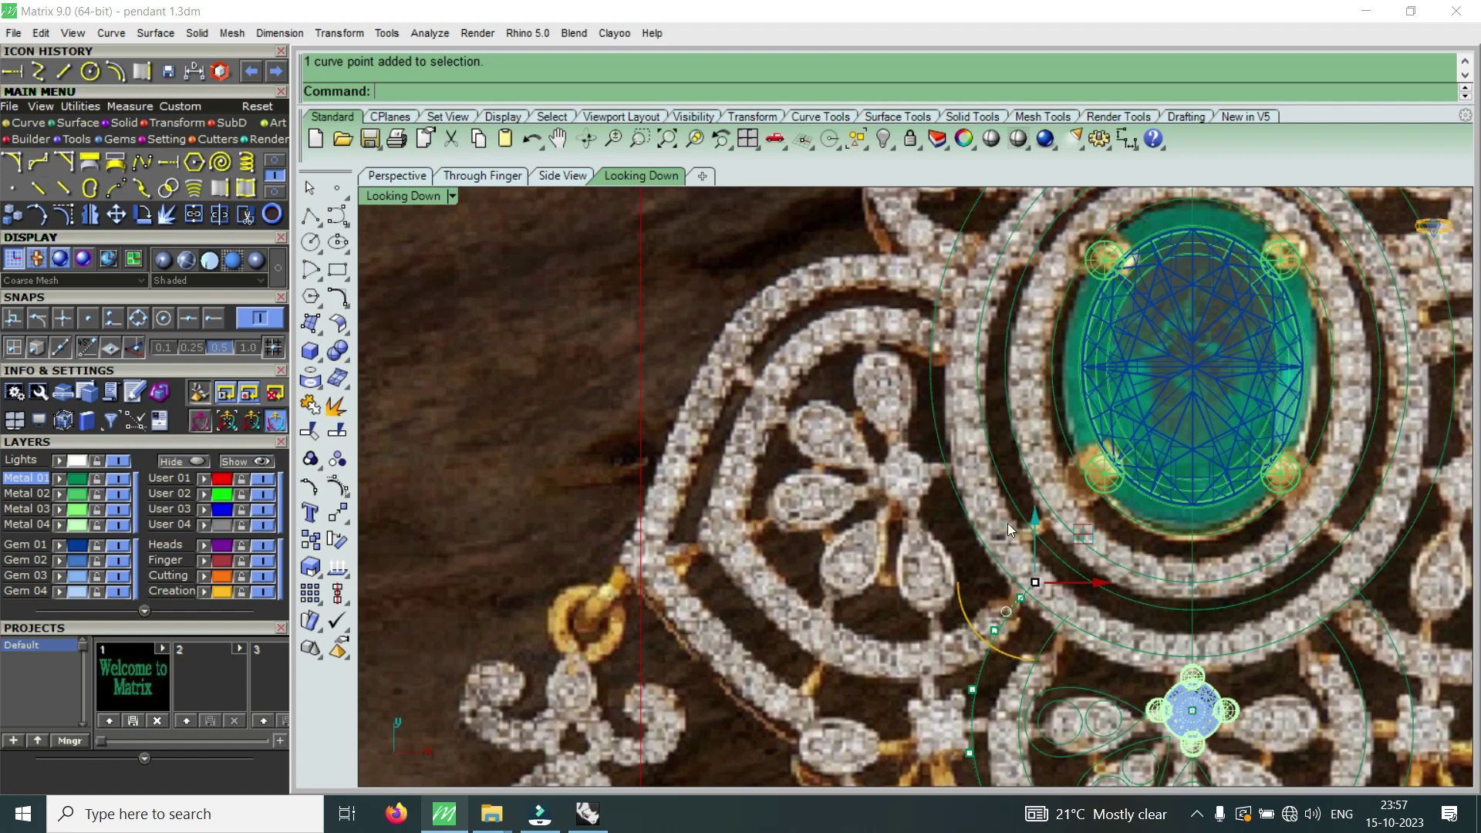
scroll(987, 501, down, 5)
scroll(941, 501, up, 4)
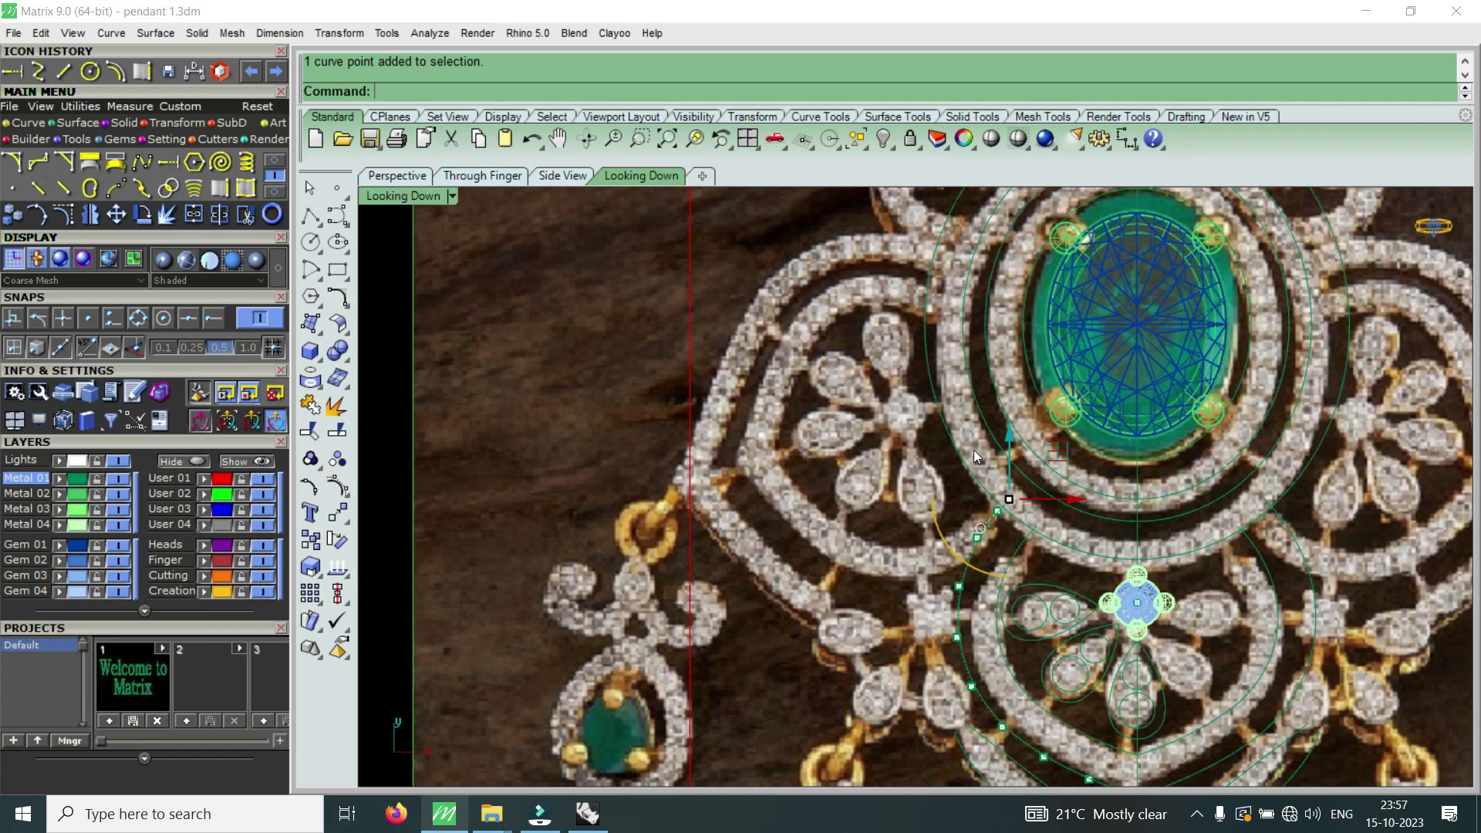
scroll(1015, 536, up, 3)
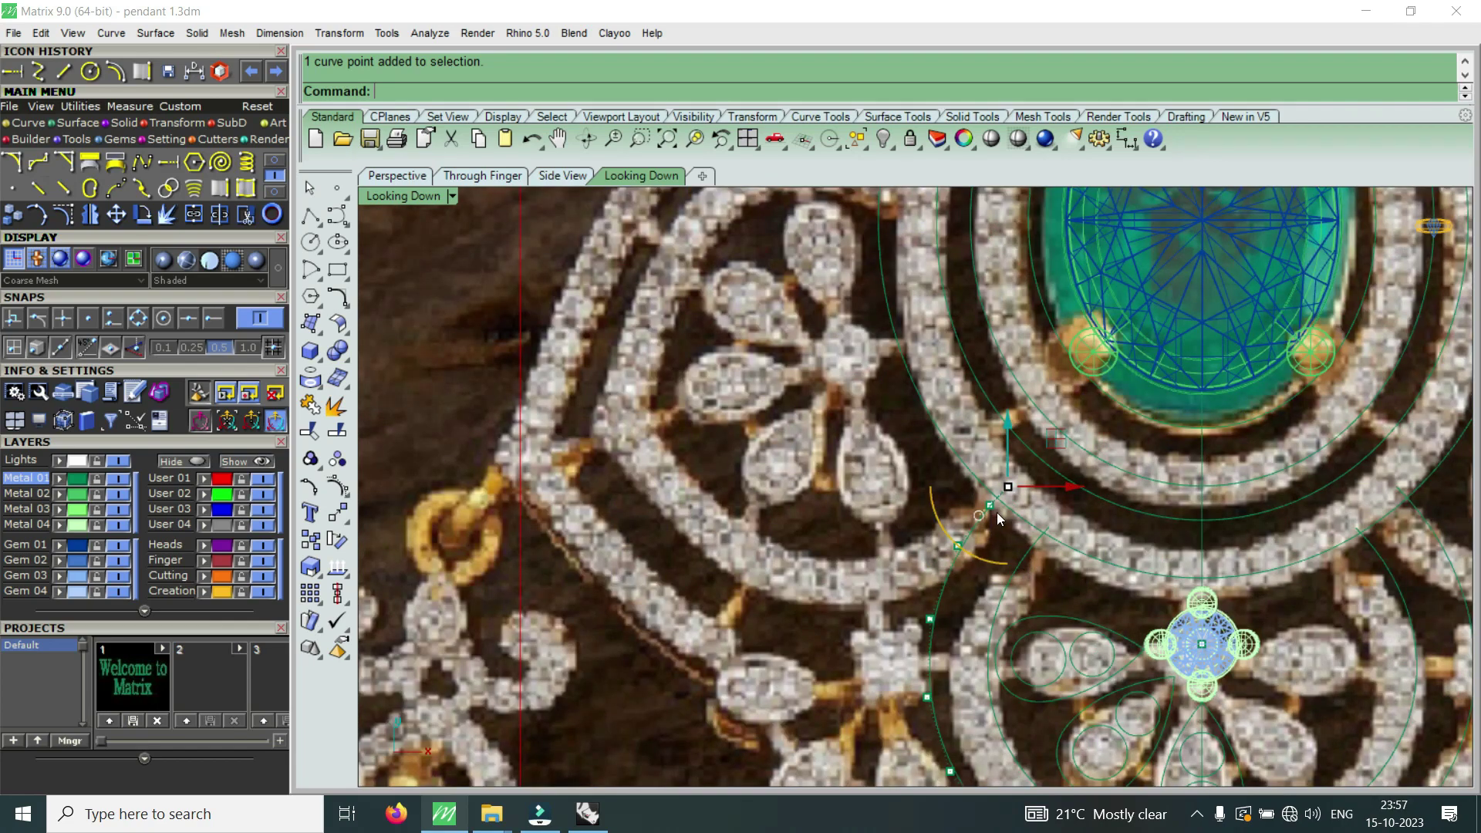
scroll(1003, 494, down, 2)
scroll(964, 413, up, 2)
scroll(961, 390, down, 3)
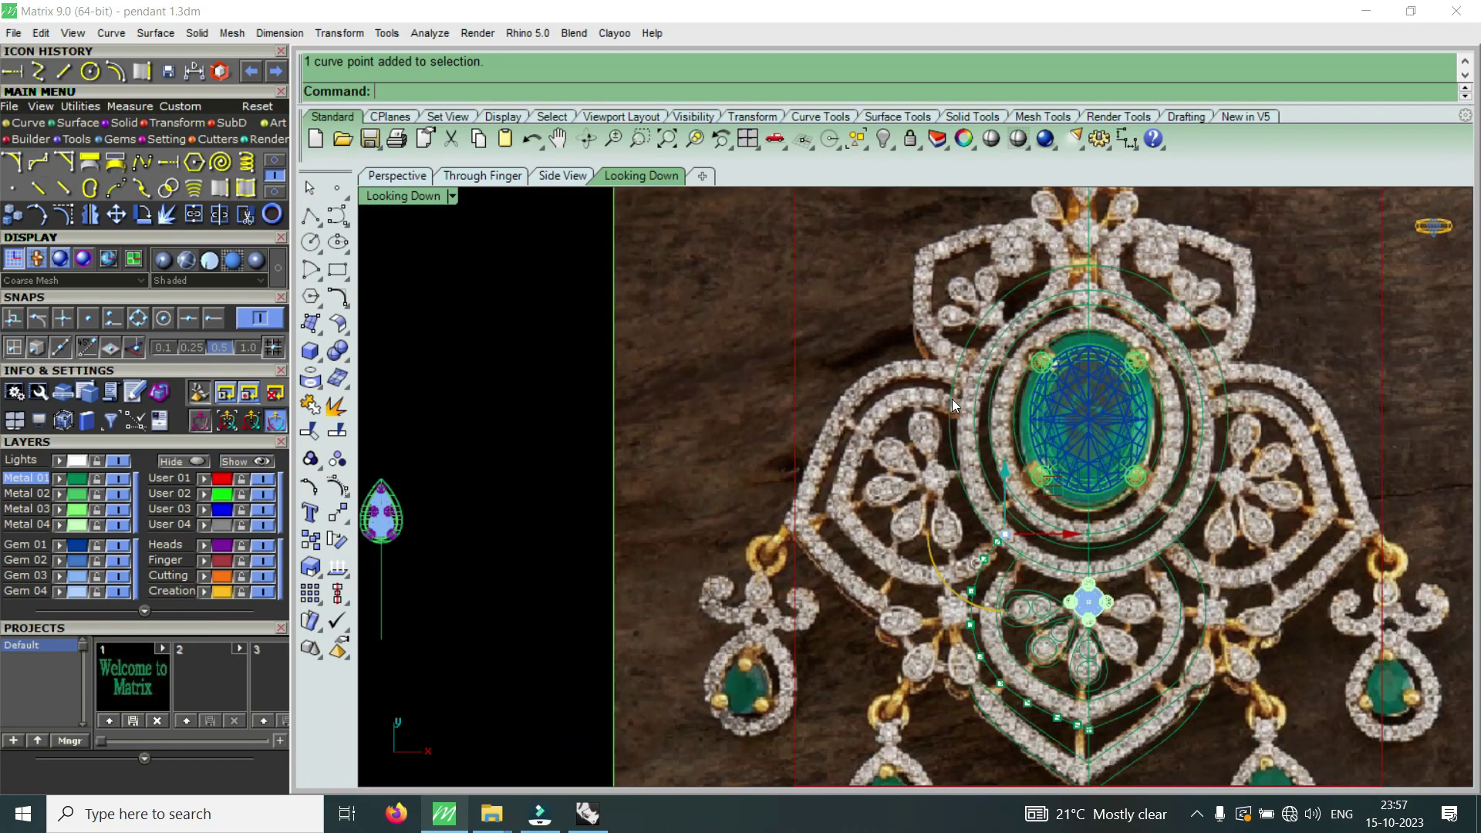
scroll(1204, 355, up, 2)
scroll(1192, 540, up, 1)
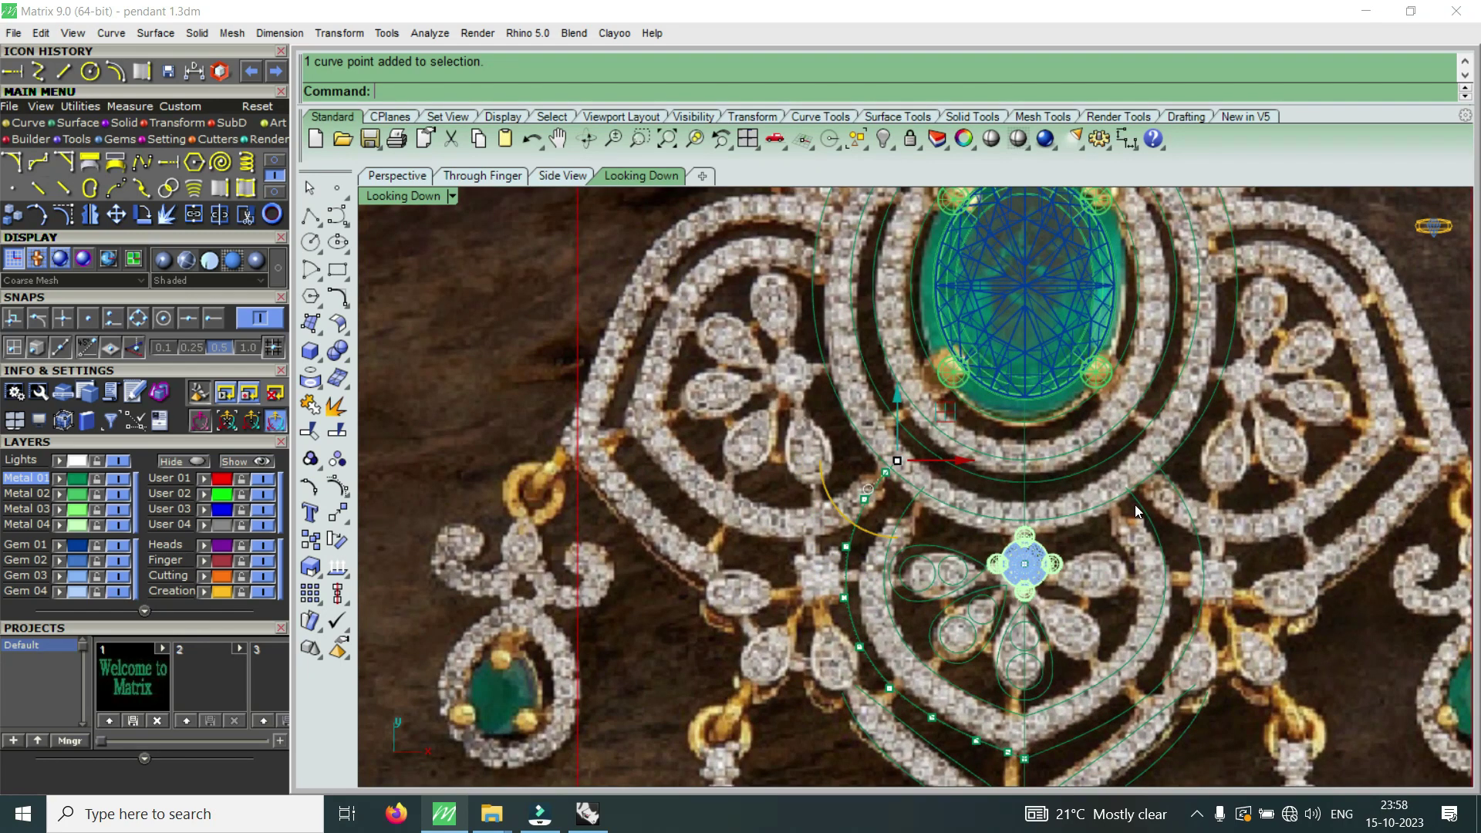
scroll(909, 501, up, 1)
scroll(906, 500, up, 3)
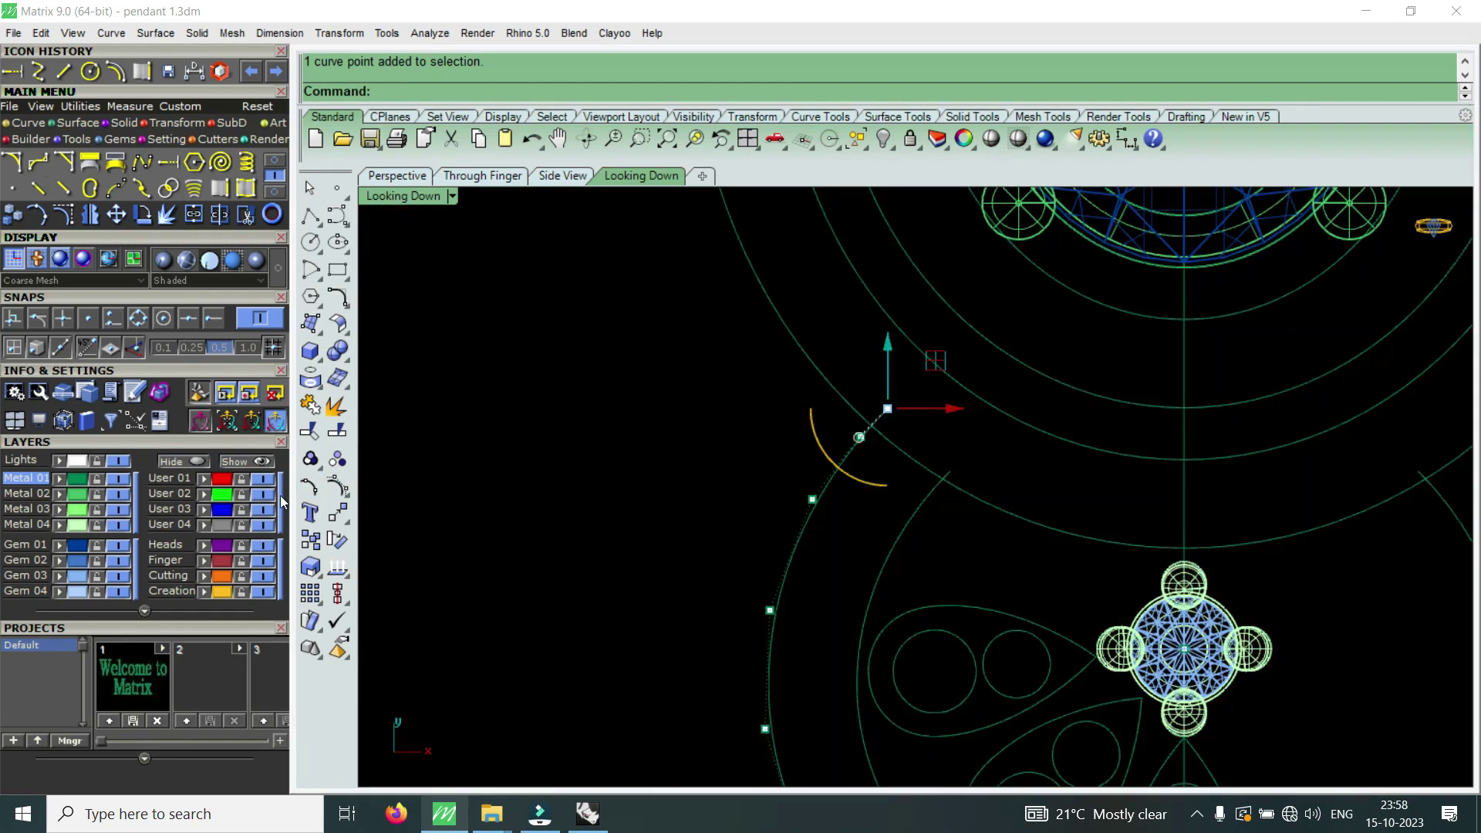
scroll(877, 428, up, 1)
scroll(876, 427, up, 1)
scroll(1039, 431, up, 1)
key(Return)
- Move the outer arc's end control point to a new position, reshaping the lower arc
click(935, 407)
click(998, 464)
mouse_move(748, 407)
mouse_down()
mouse_move(855, 544)
mouse_move(841, 519)
mouse_up()
key(Return)
click(793, 450)
scroll(877, 484, down, 3)
scroll(905, 631, down, 3)
scroll(886, 609, up, 2)
scroll(881, 609, down, 1)
scroll(795, 345, up, 2)
scroll(856, 422, down, 2)
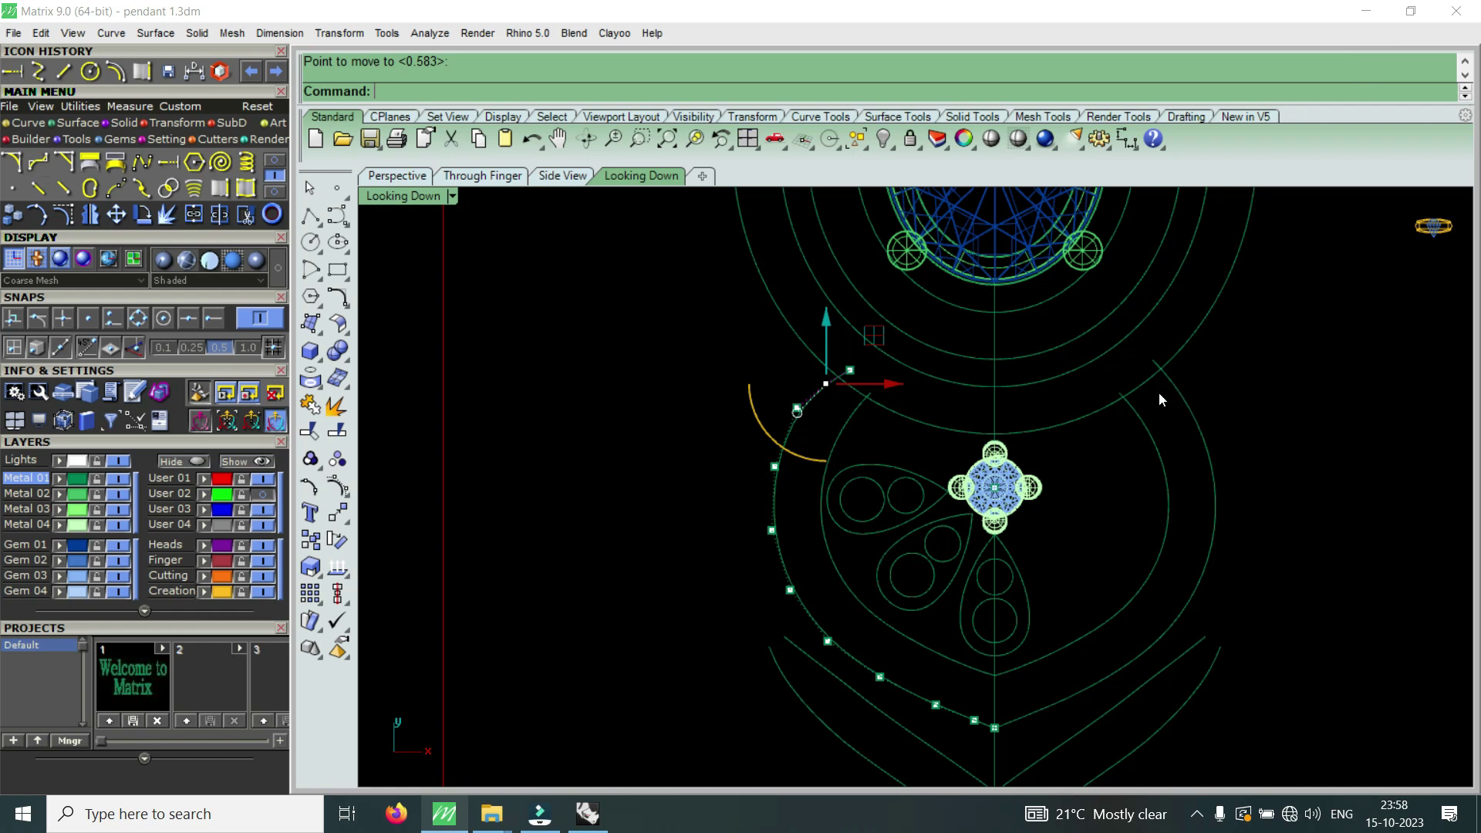
- Hide the control points, select the reshaped arc, and turn layer User 02 back on
key(Escape)
key(Escape)
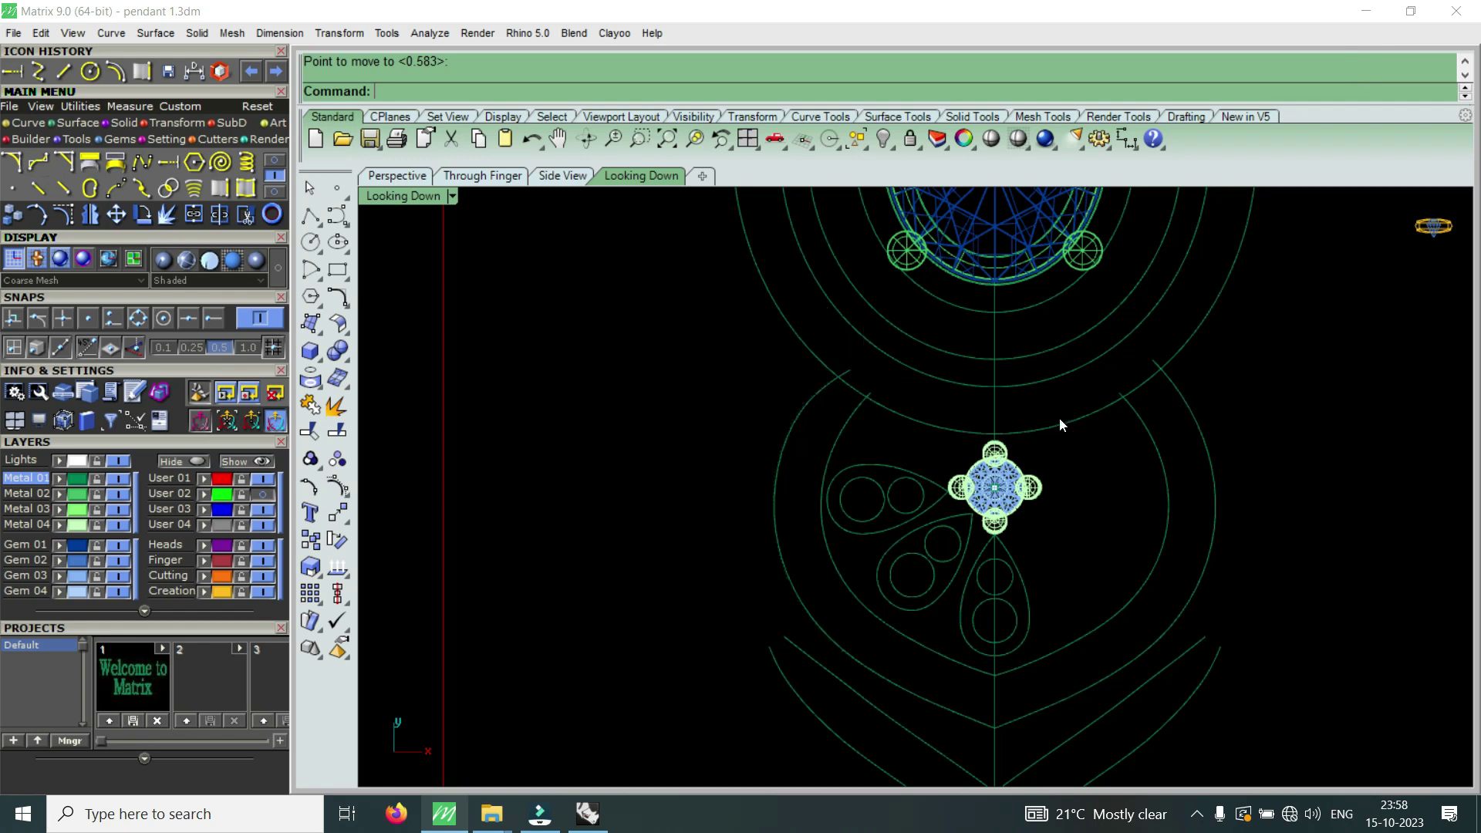
scroll(818, 403, up, 1)
click(803, 395)
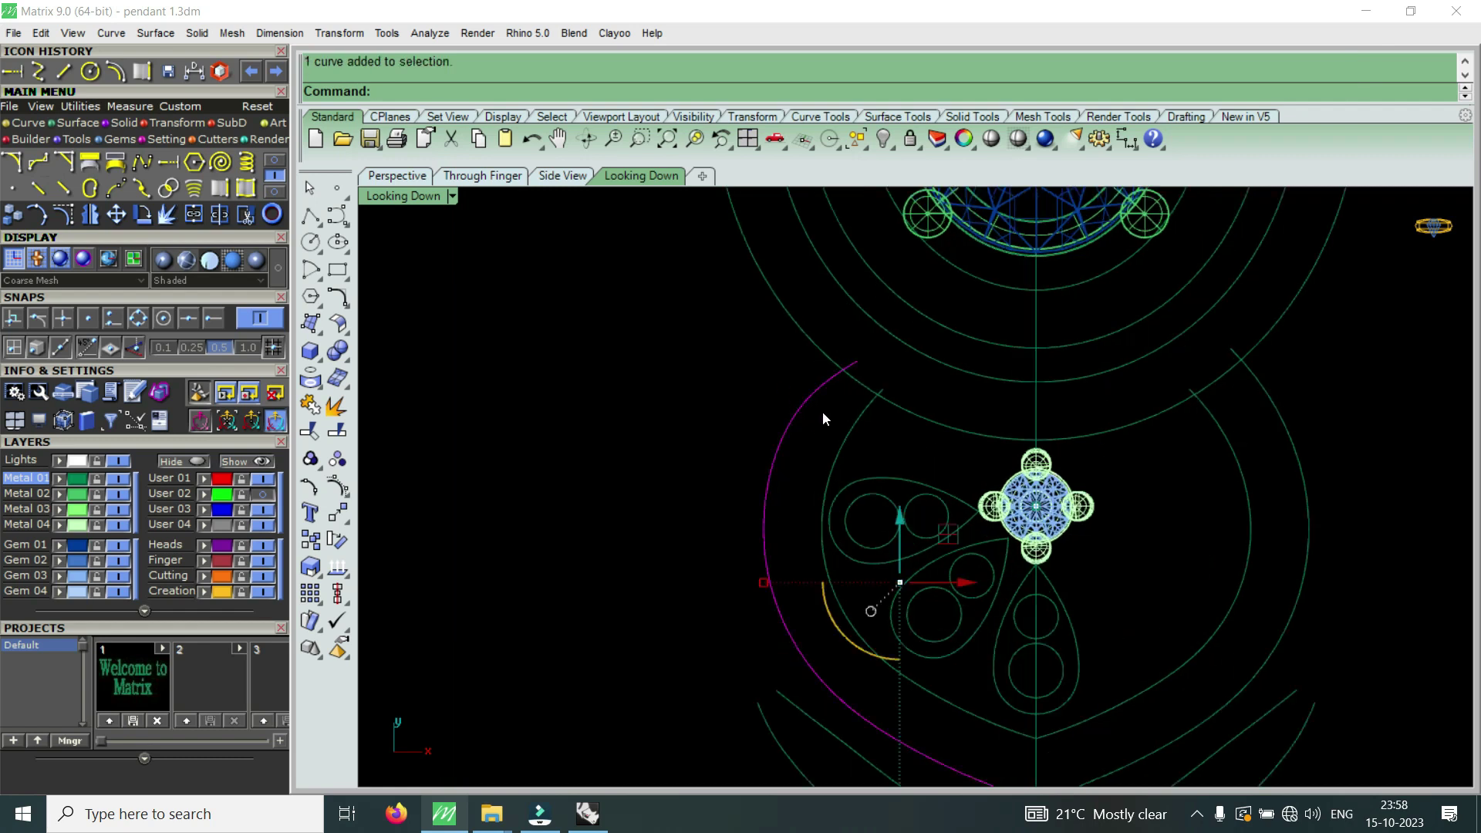
scroll(1151, 419, down, 1)
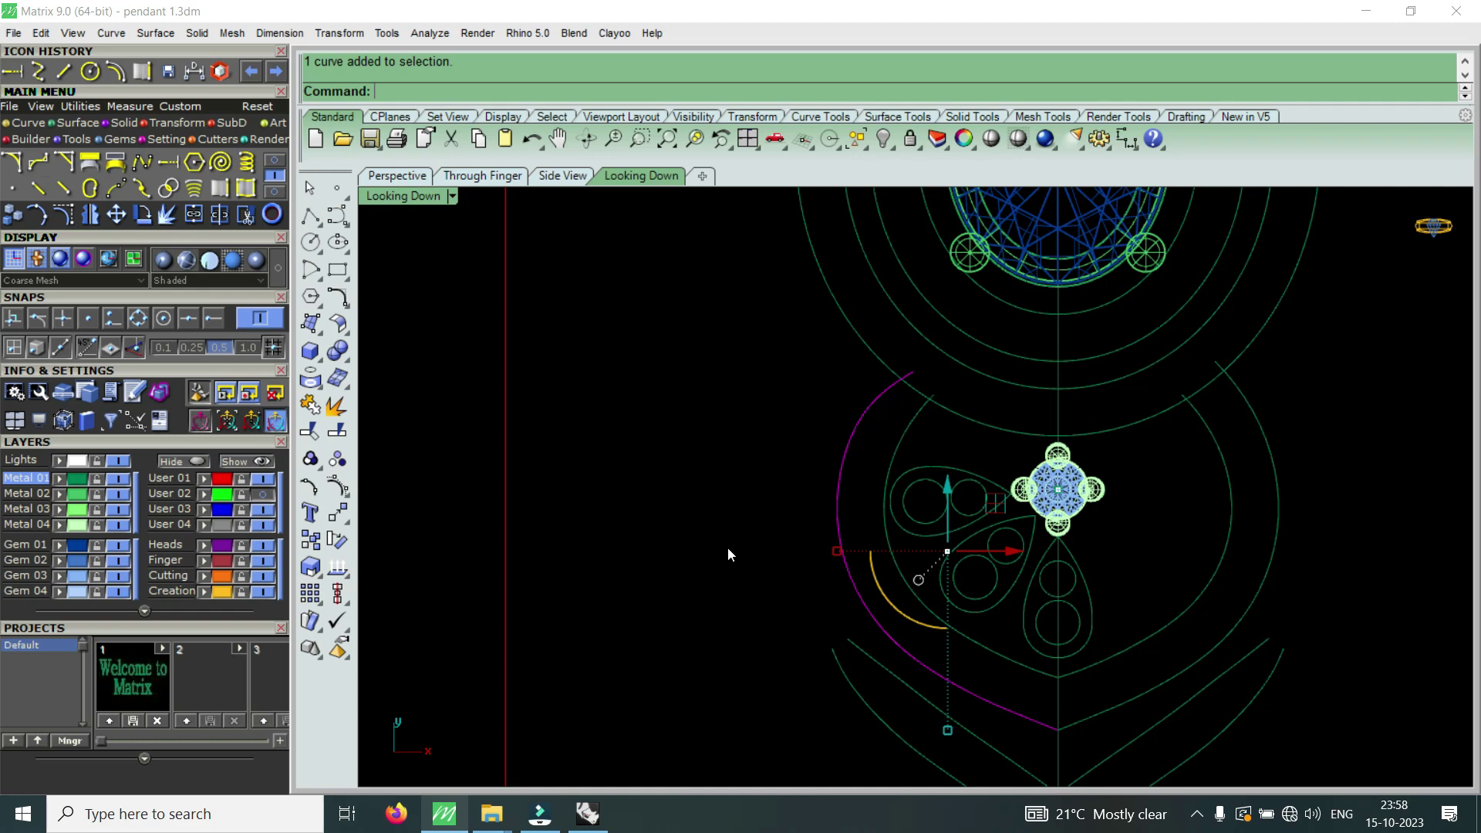
right_drag(891, 529, 837, 380)
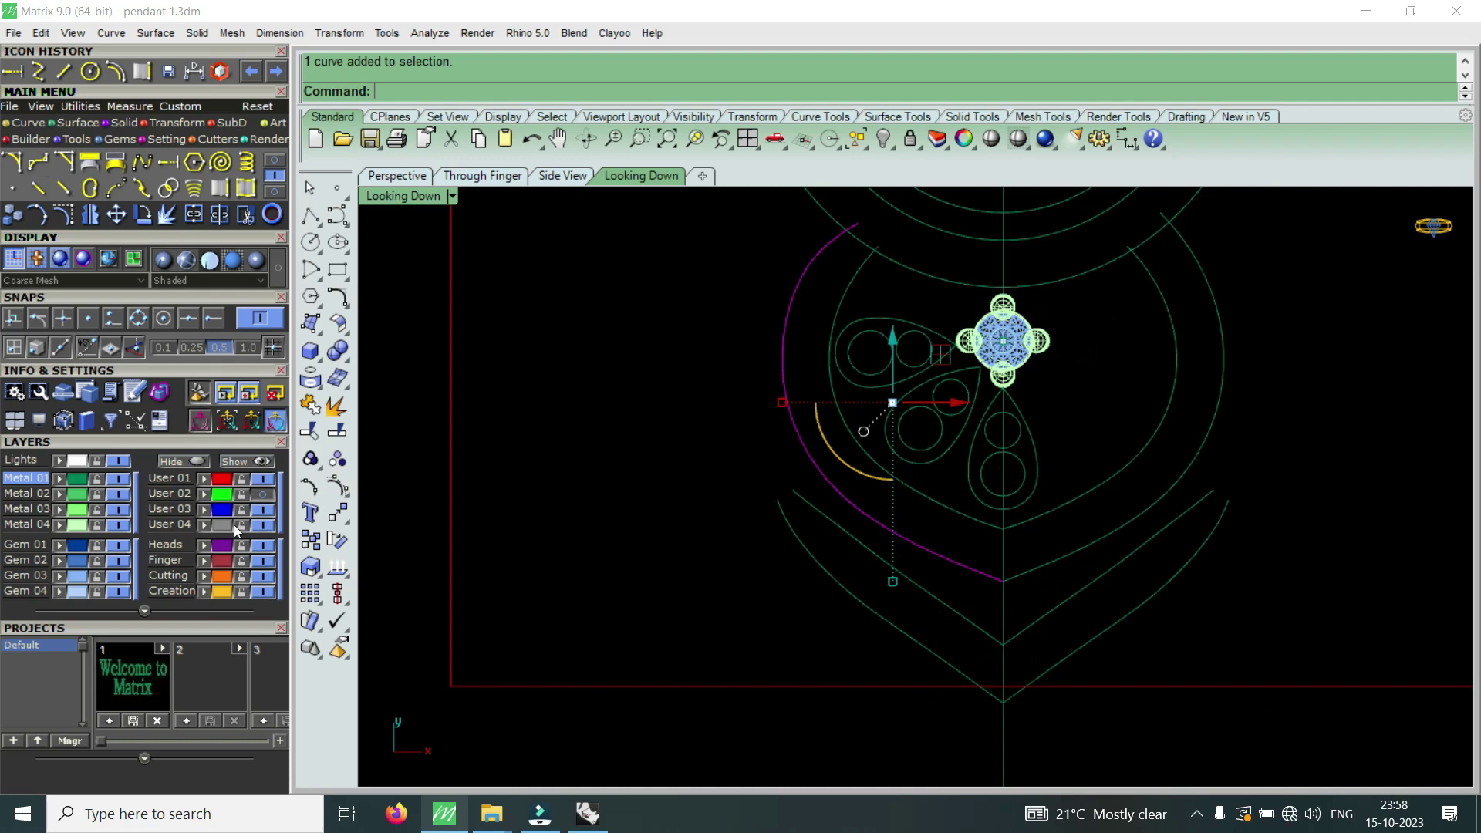
click(263, 493)
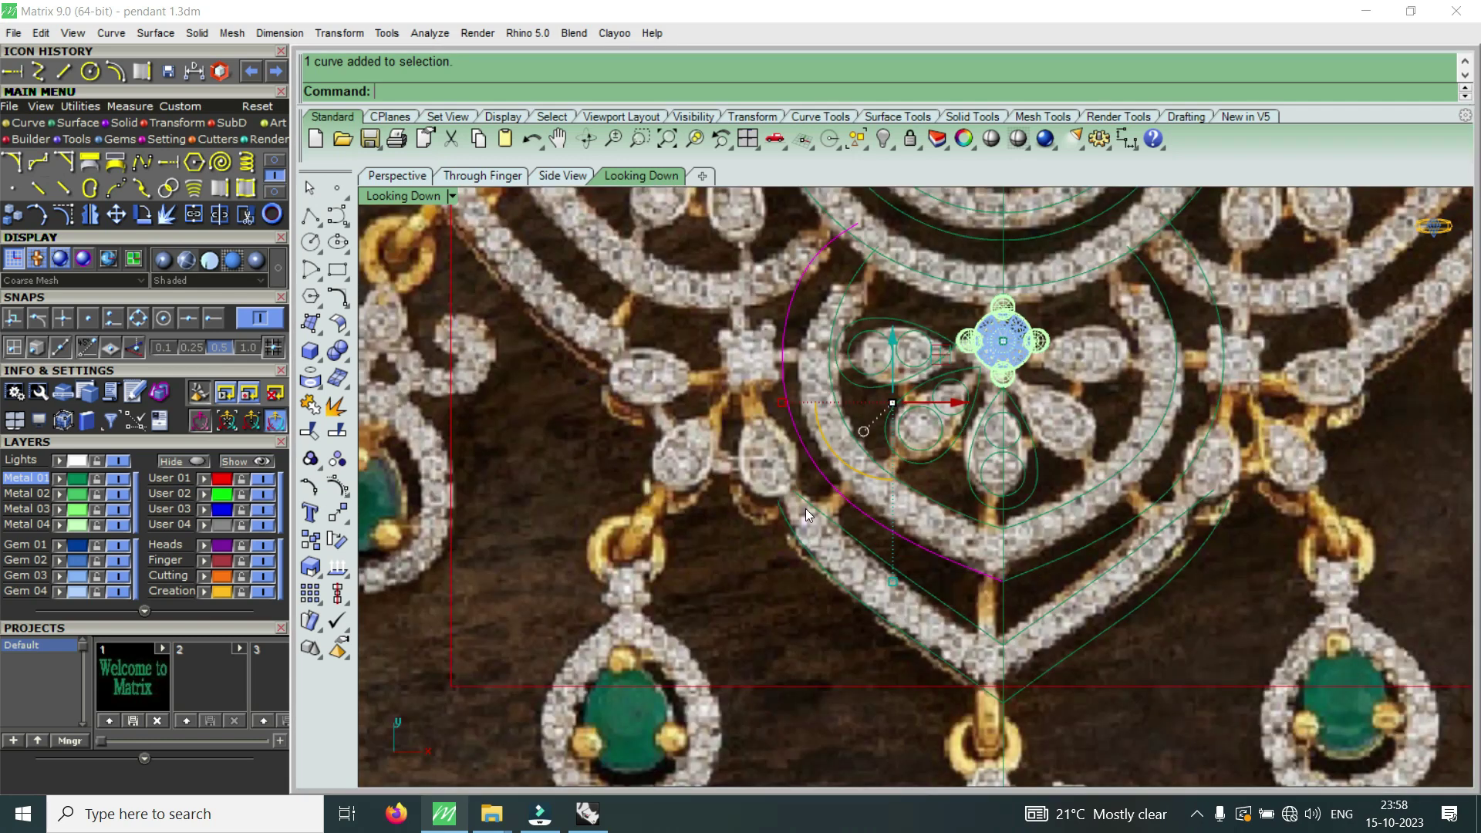
scroll(776, 534, down, 3)
scroll(724, 513, down, 2)
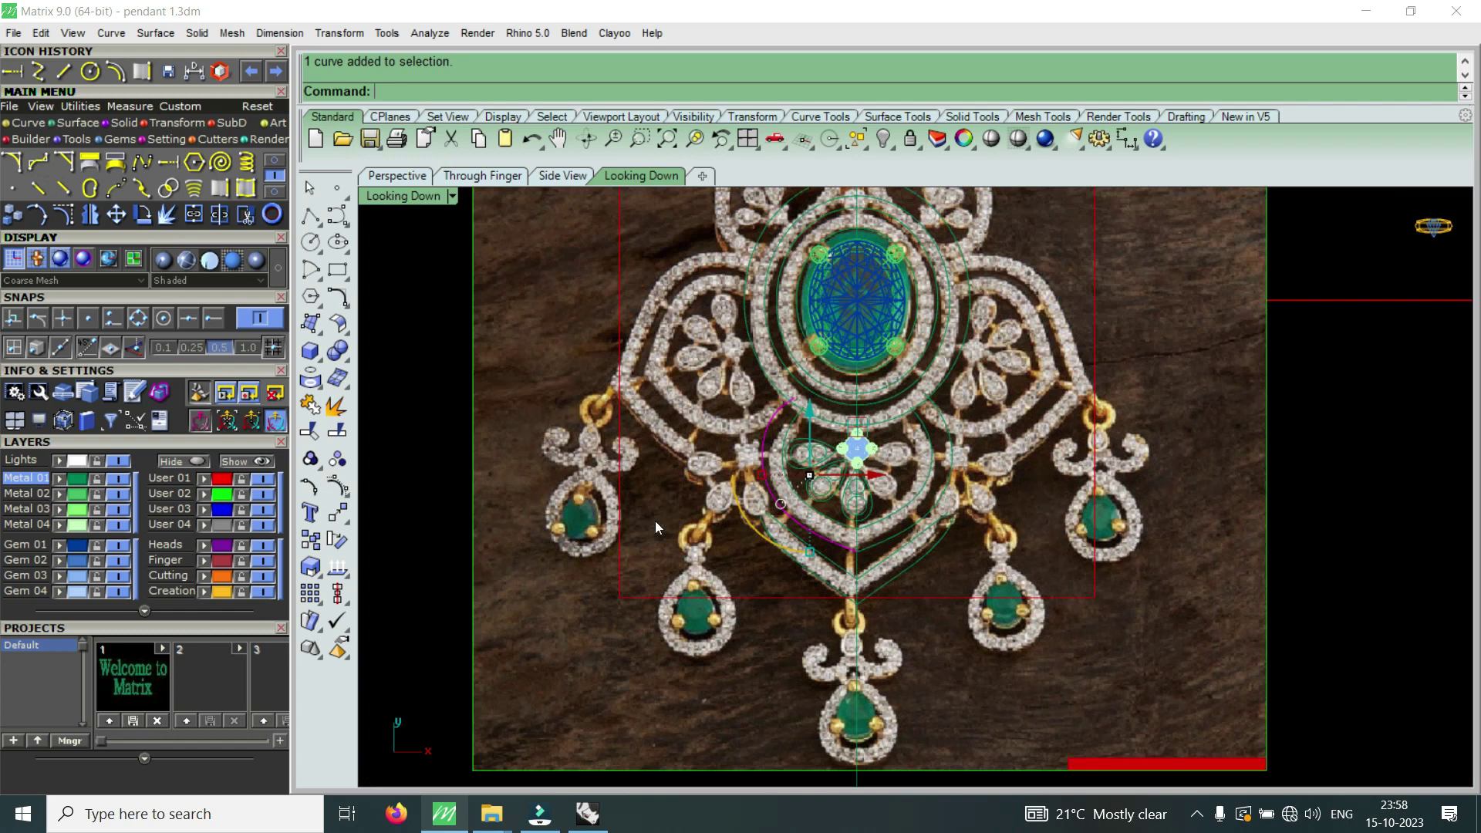
- Hide the User 02 reference photo and nudge control points on the left arc downward
click(263, 494)
scroll(773, 506, up, 2)
scroll(787, 463, up, 3)
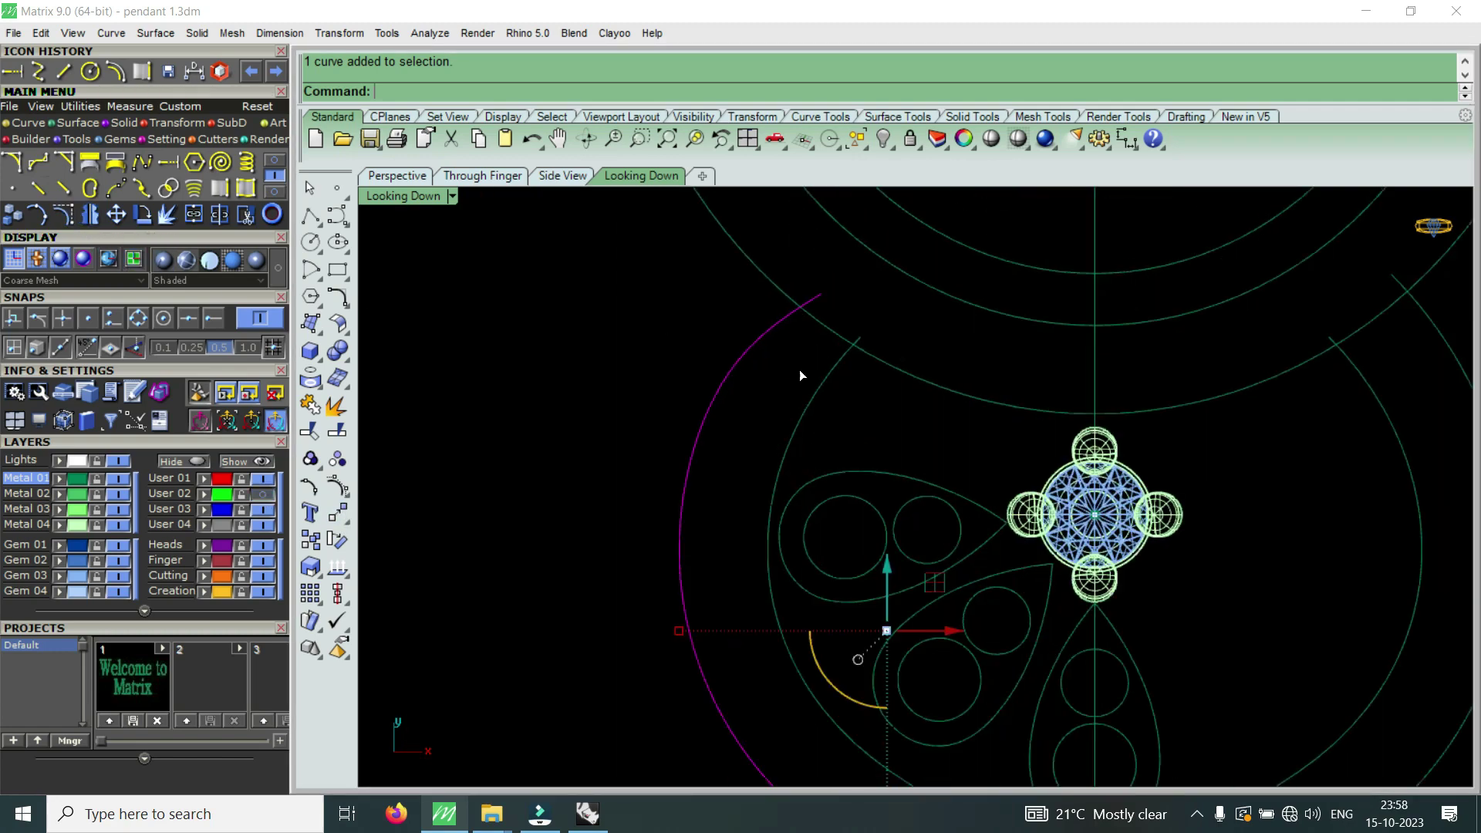
key(F10)
scroll(799, 368, up, 2)
drag(638, 274, 729, 394)
drag(694, 307, 706, 313)
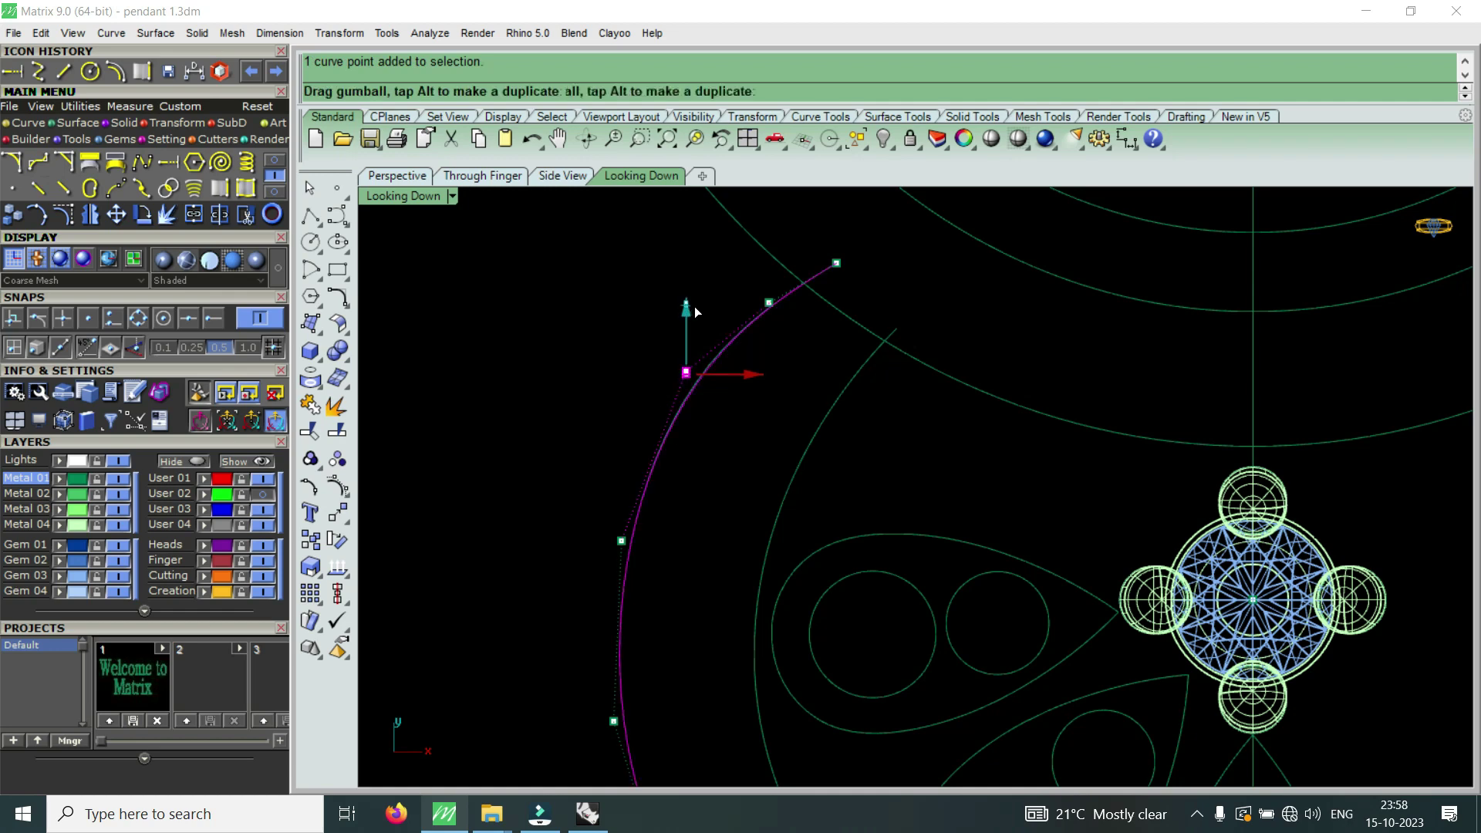
scroll(705, 313, up, 3)
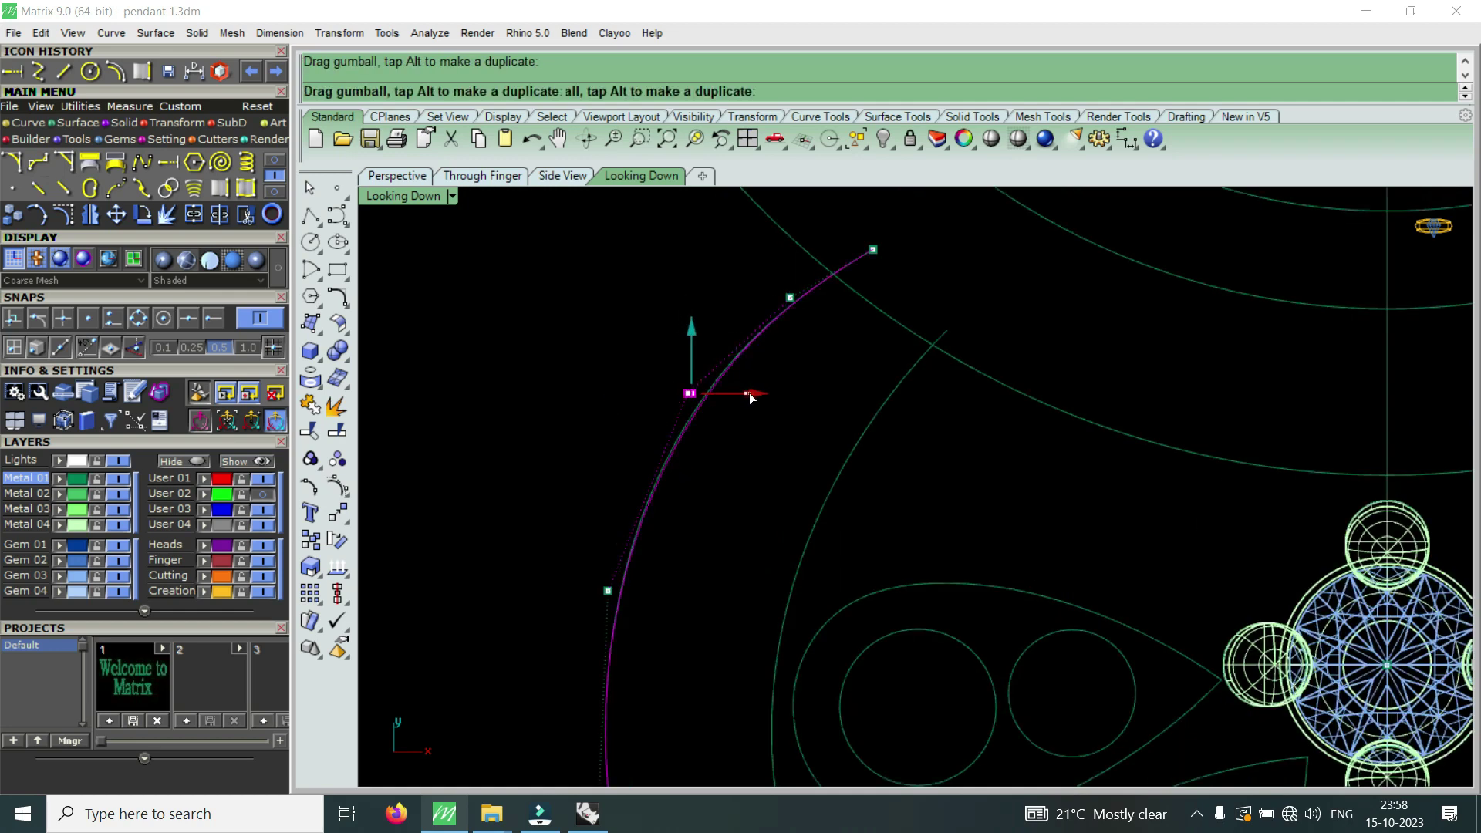
scroll(710, 317, down, 3)
scroll(714, 322, up, 3)
drag(632, 301, 820, 499)
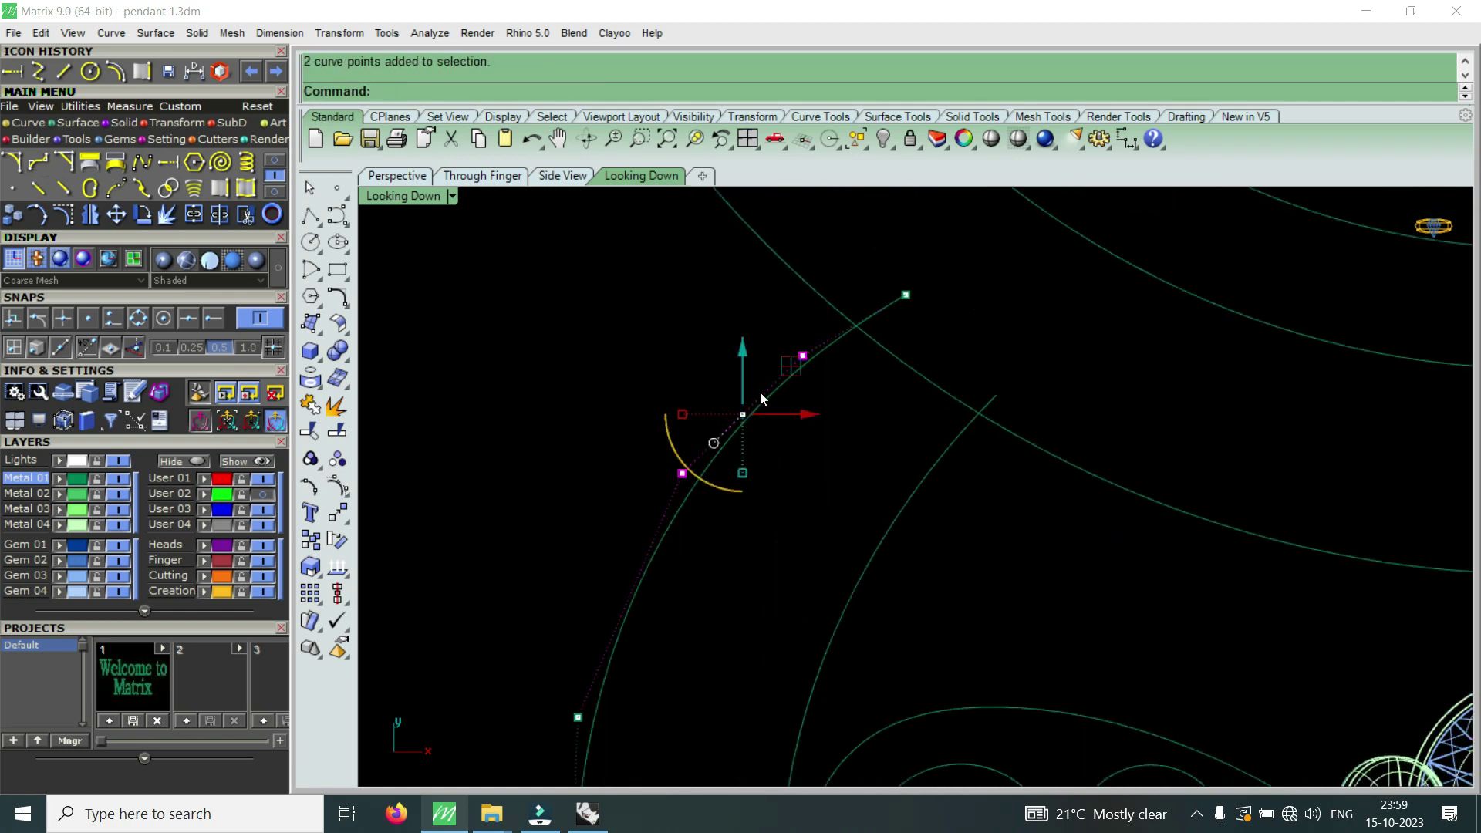
drag(746, 353, 747, 357)
scroll(747, 371, down, 3)
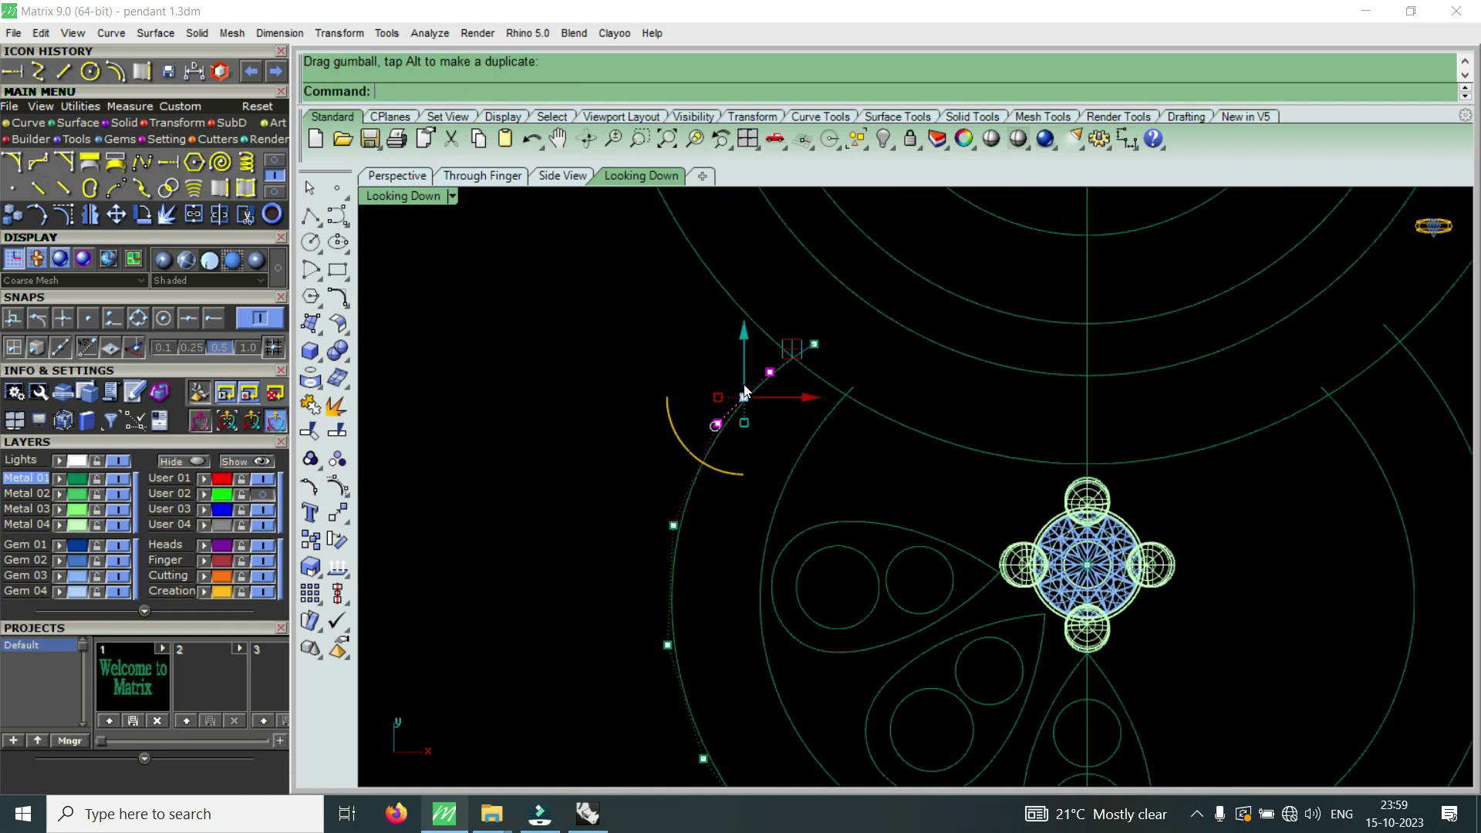
- Move the left outer arc's top control point to a new position
click(836, 397)
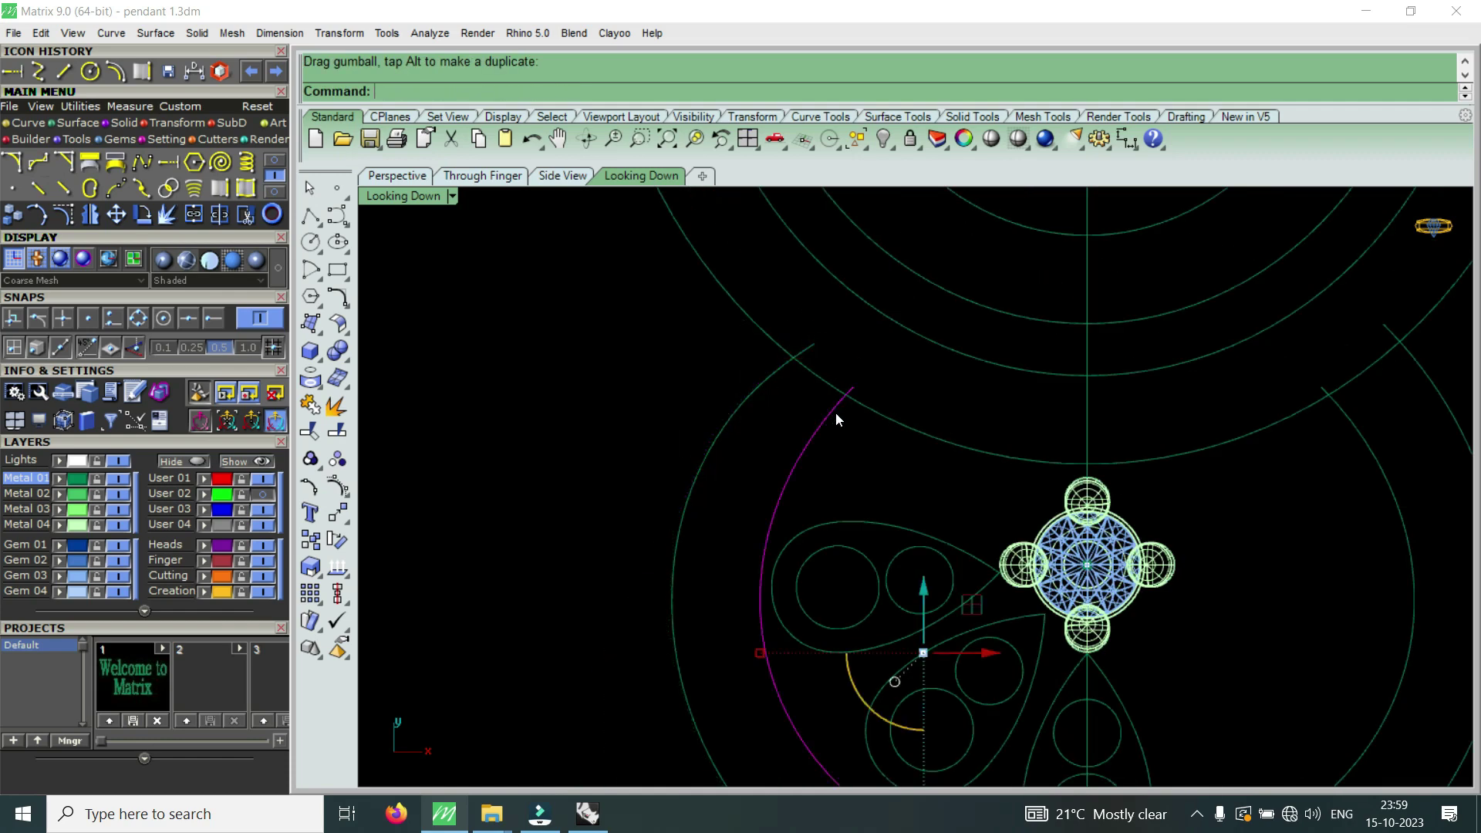
click(63, 213)
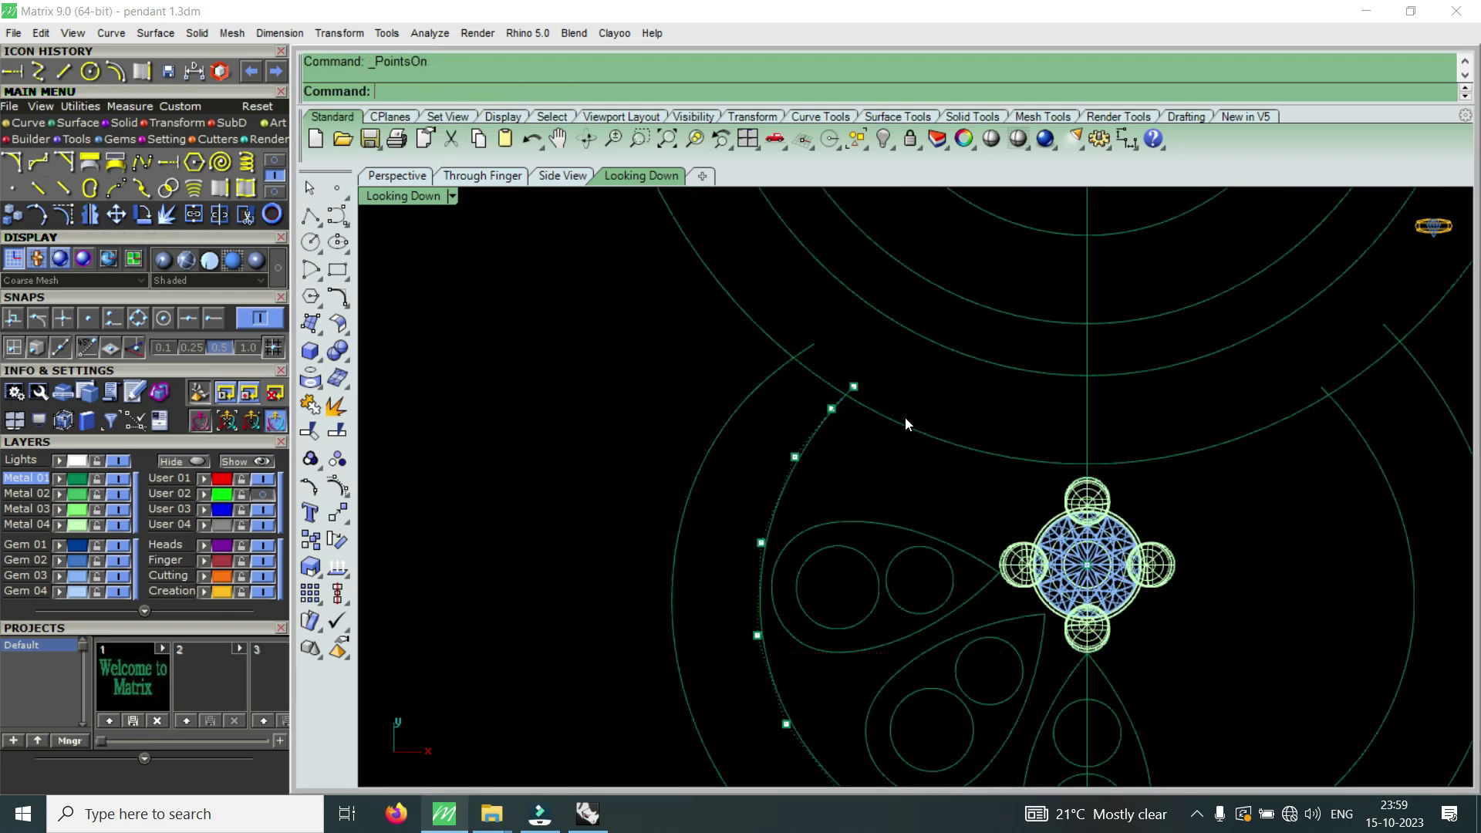
scroll(804, 422, up, 5)
mouse_move(804, 423)
mouse_down()
mouse_move(864, 330)
mouse_move(820, 351)
mouse_up()
scroll(803, 326, down, 3)
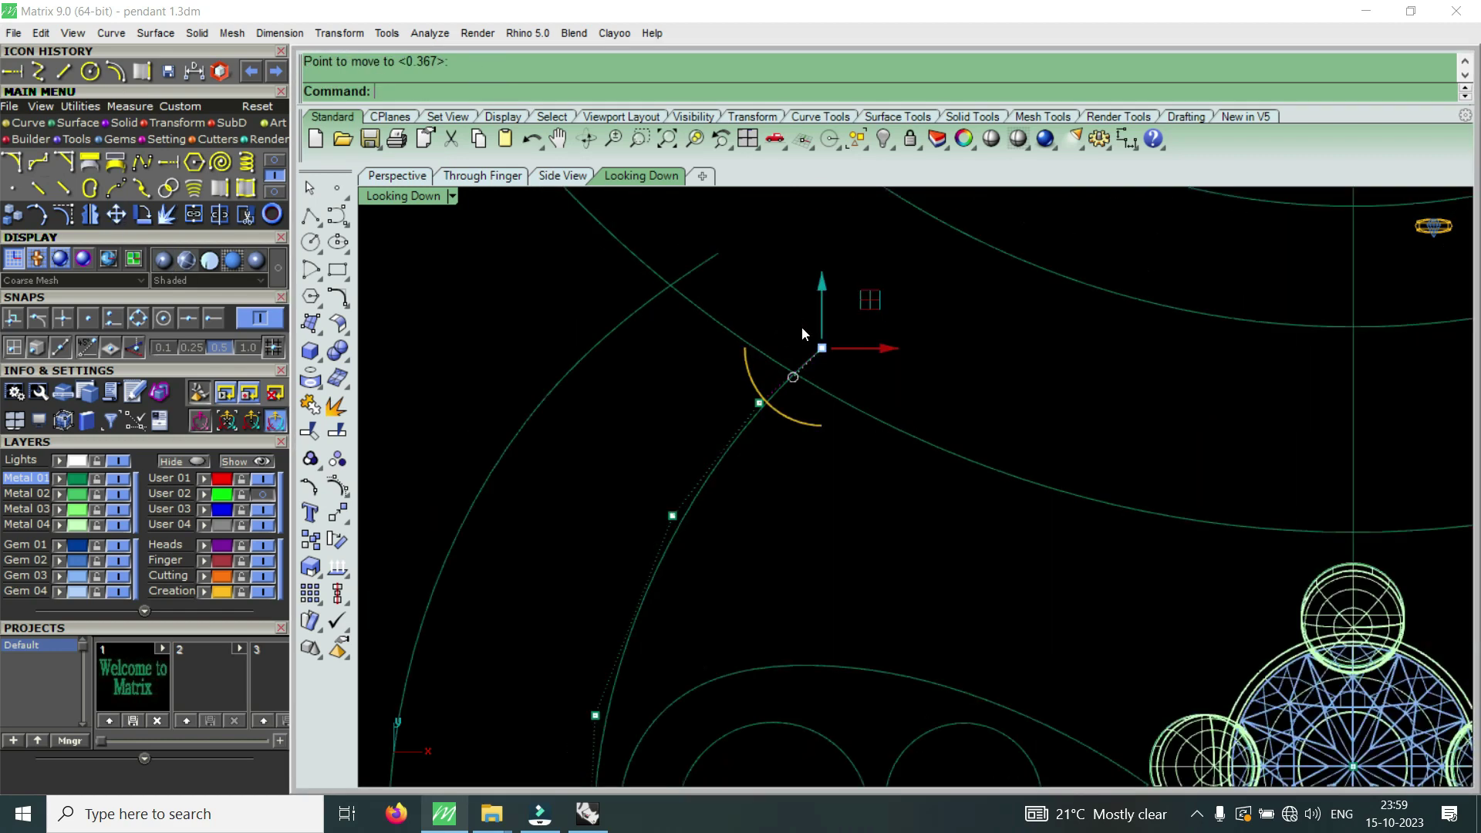
click(761, 291)
click(64, 213)
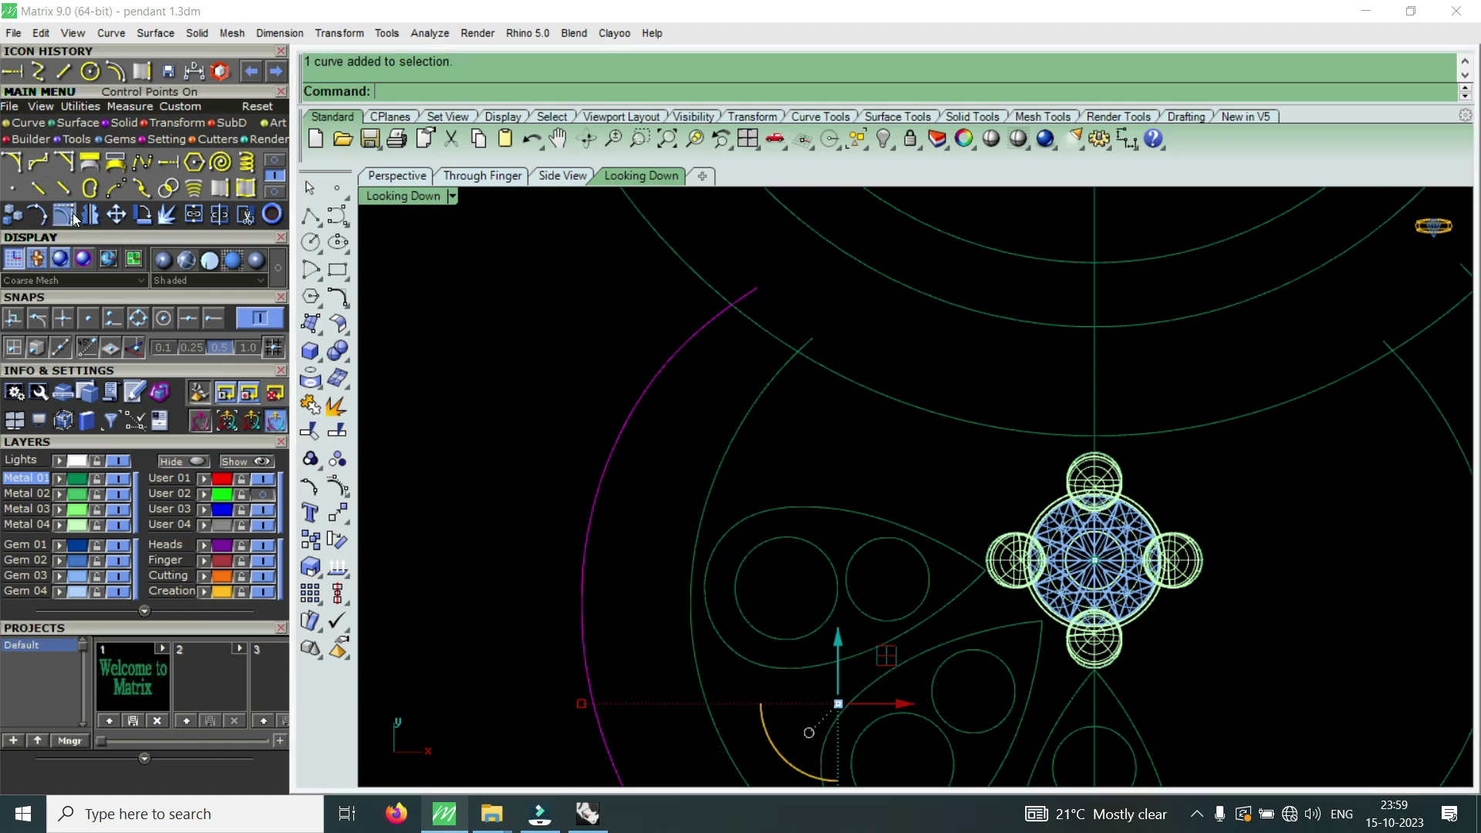
scroll(794, 325, up, 3)
mouse_move(696, 230)
mouse_down()
mouse_move(771, 285)
mouse_move(786, 260)
mouse_up()
key(Return)
key(Return)
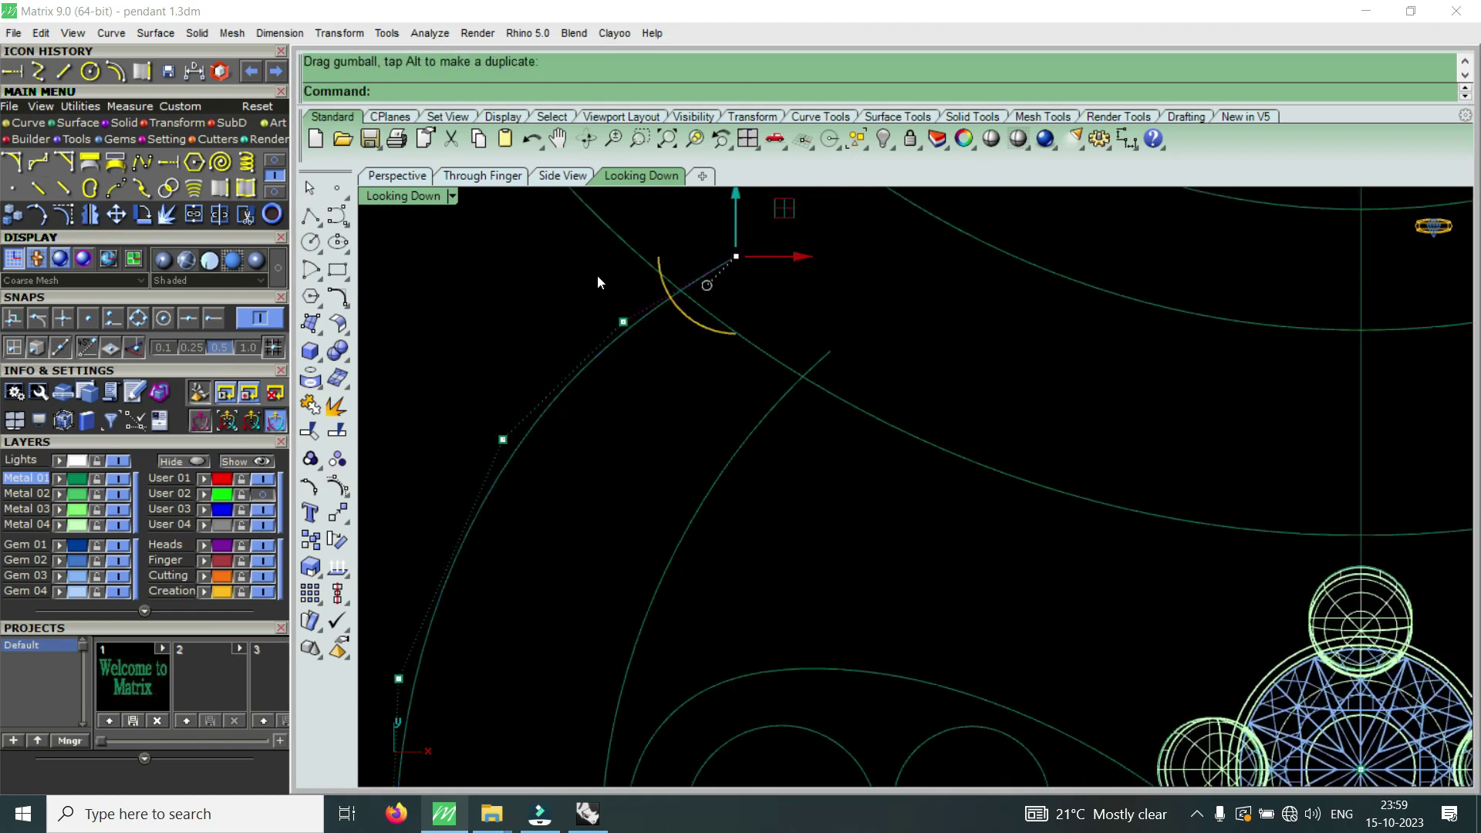
click(114, 214)
click(758, 315)
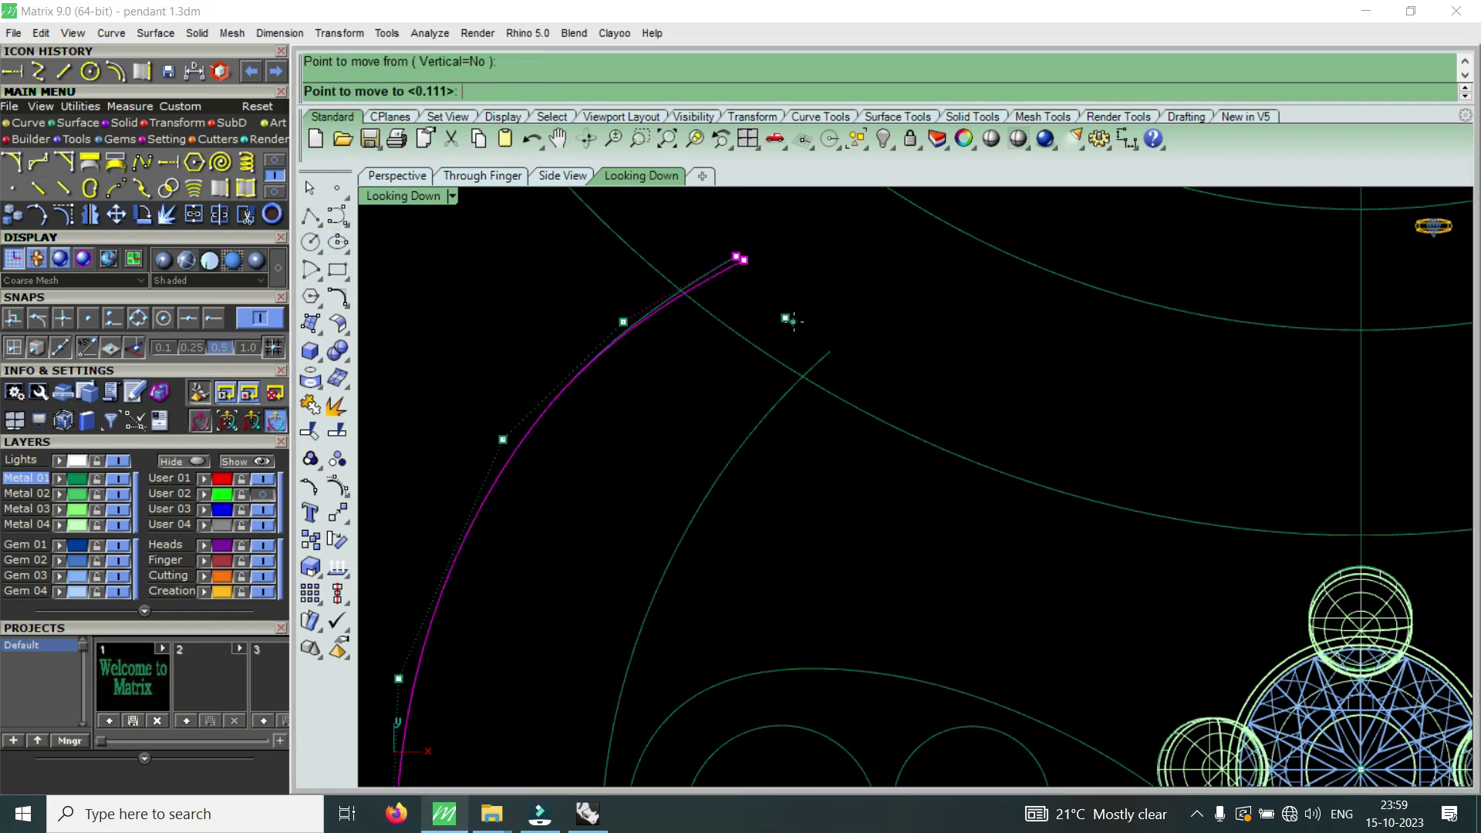
key(Escape)
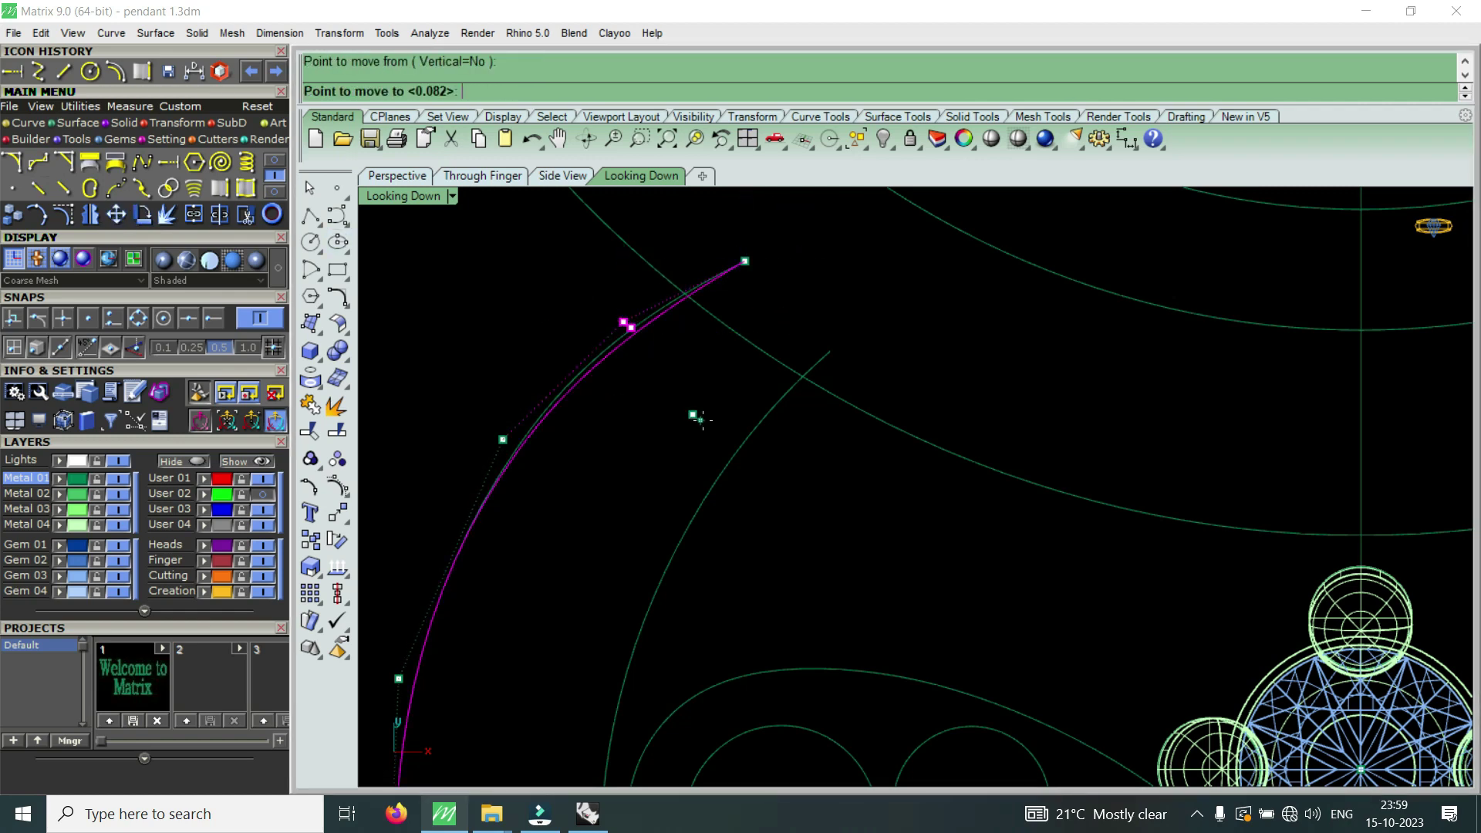
- Nudge the arc's lower control point slightly, then hide the control points
scroll(673, 417, down, 2)
drag(623, 433, 629, 437)
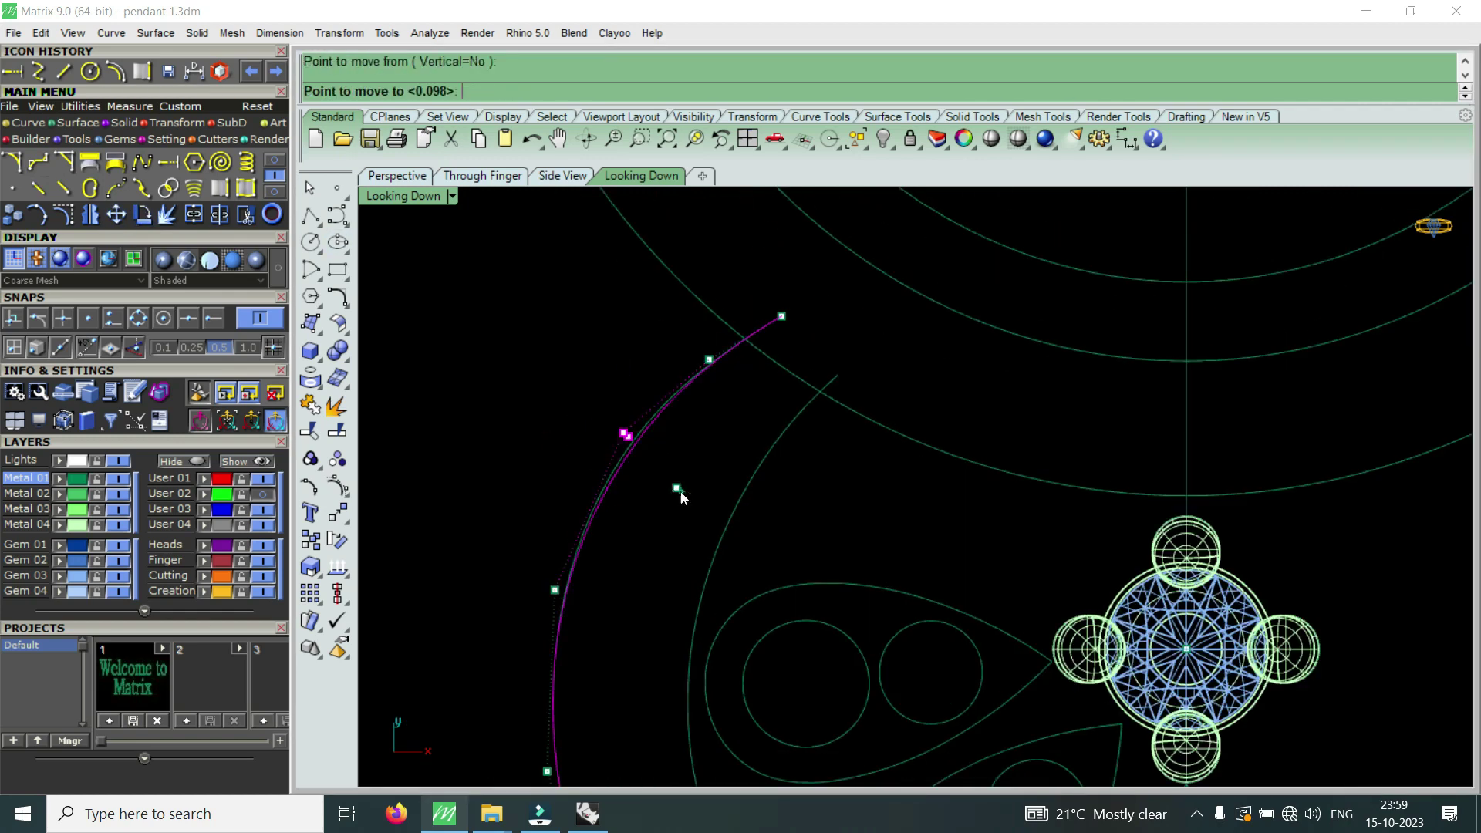
scroll(642, 543, down, 2)
scroll(541, 466, up, 1)
click(601, 533)
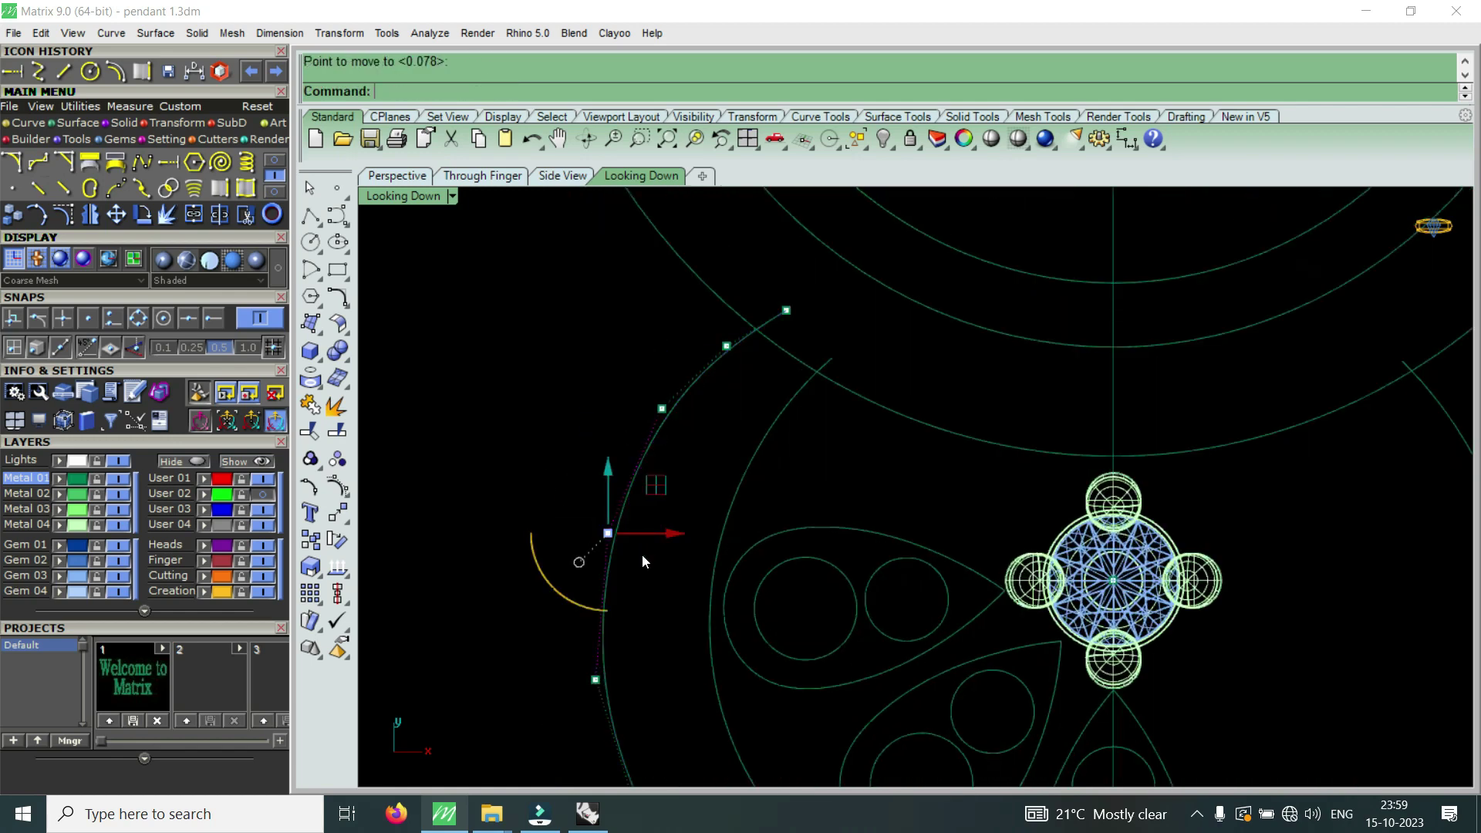
scroll(678, 460, down, 2)
key(Escape)
scroll(732, 448, down, 2)
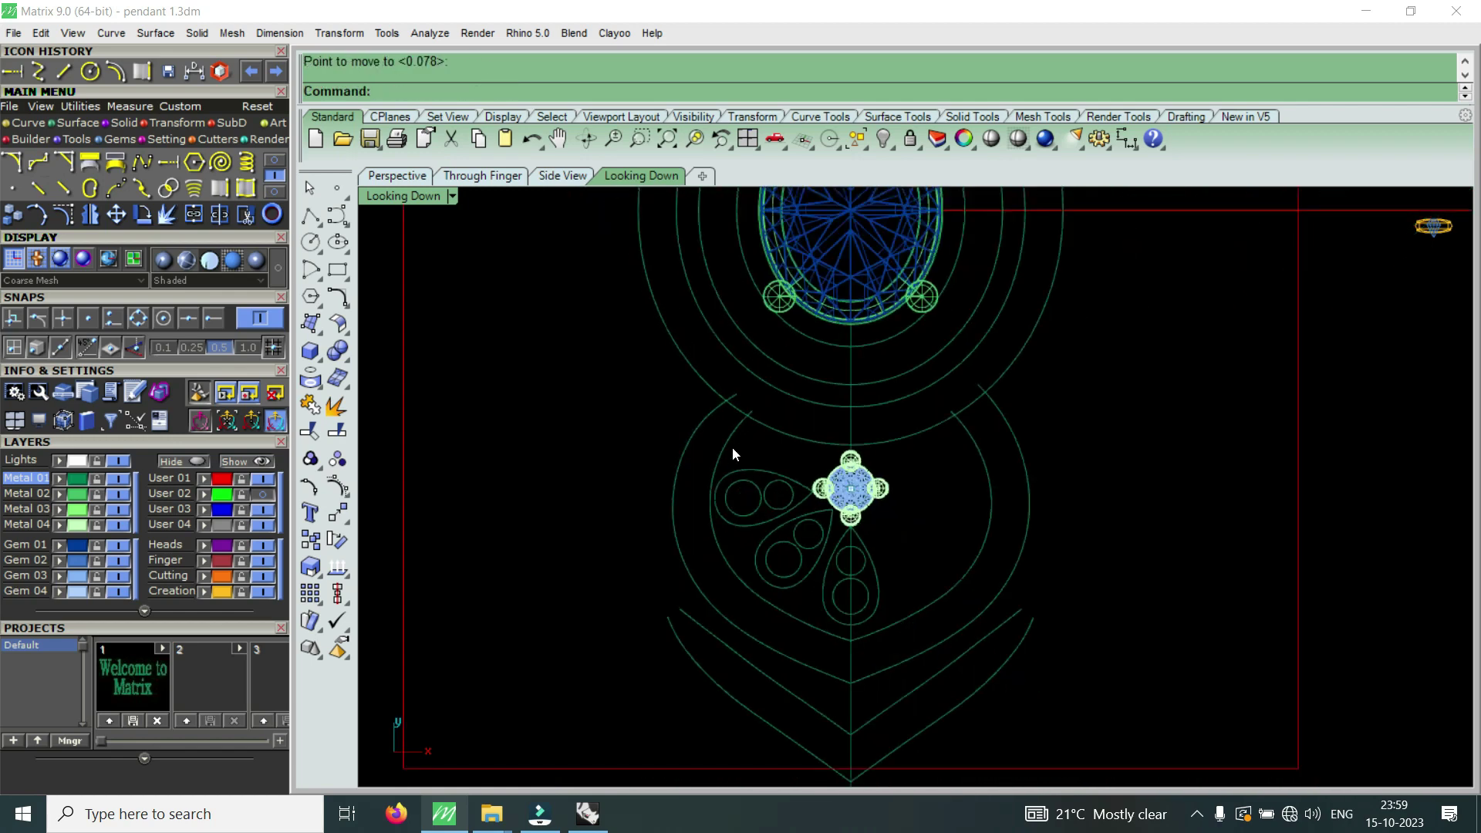
scroll(722, 421, up, 3)
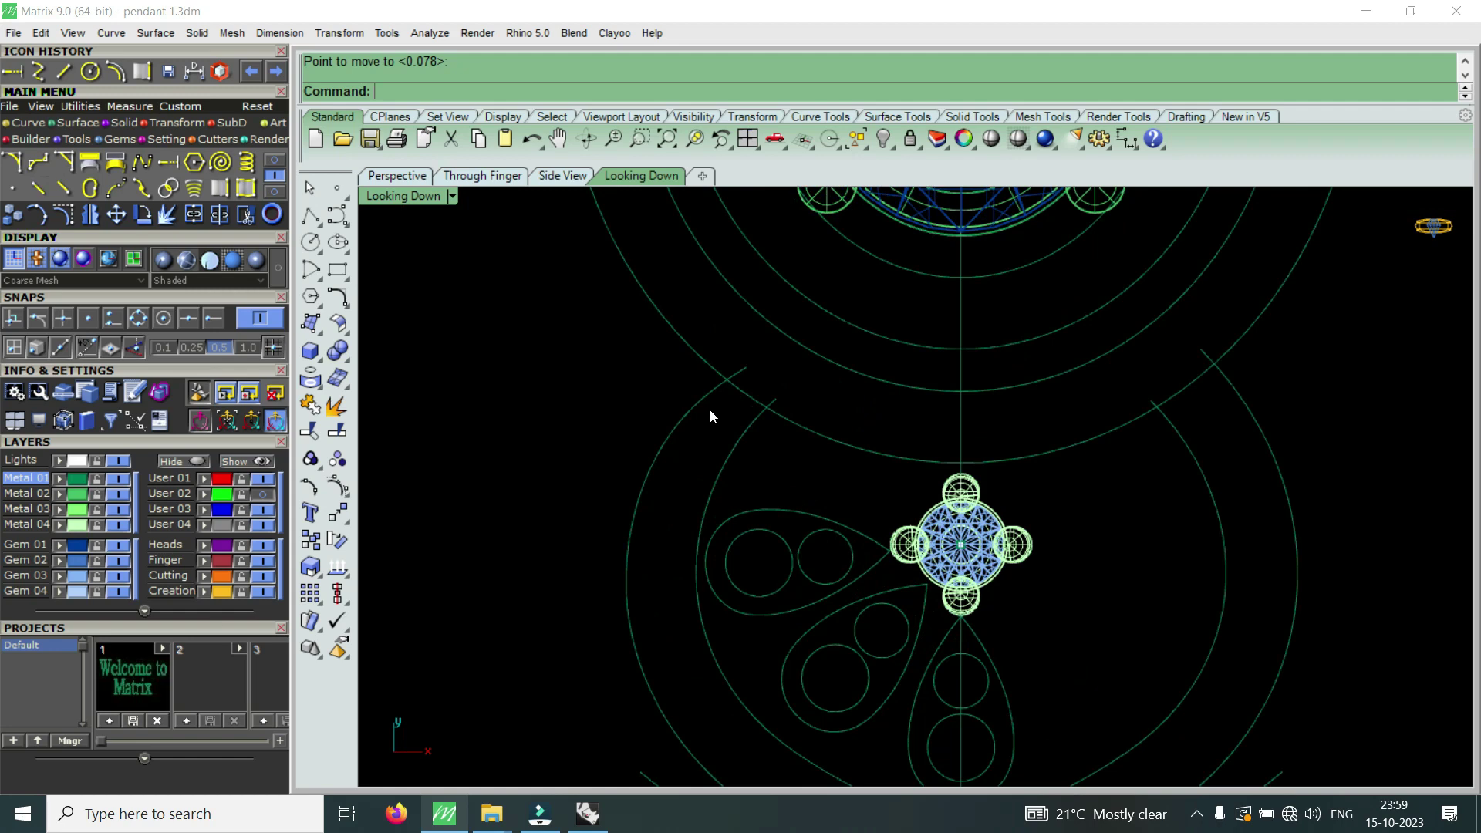
- Undo the last point move, compare with the photo, and show the flower's enclosing curve points
key(ctrl+z)
scroll(710, 409, down, 2)
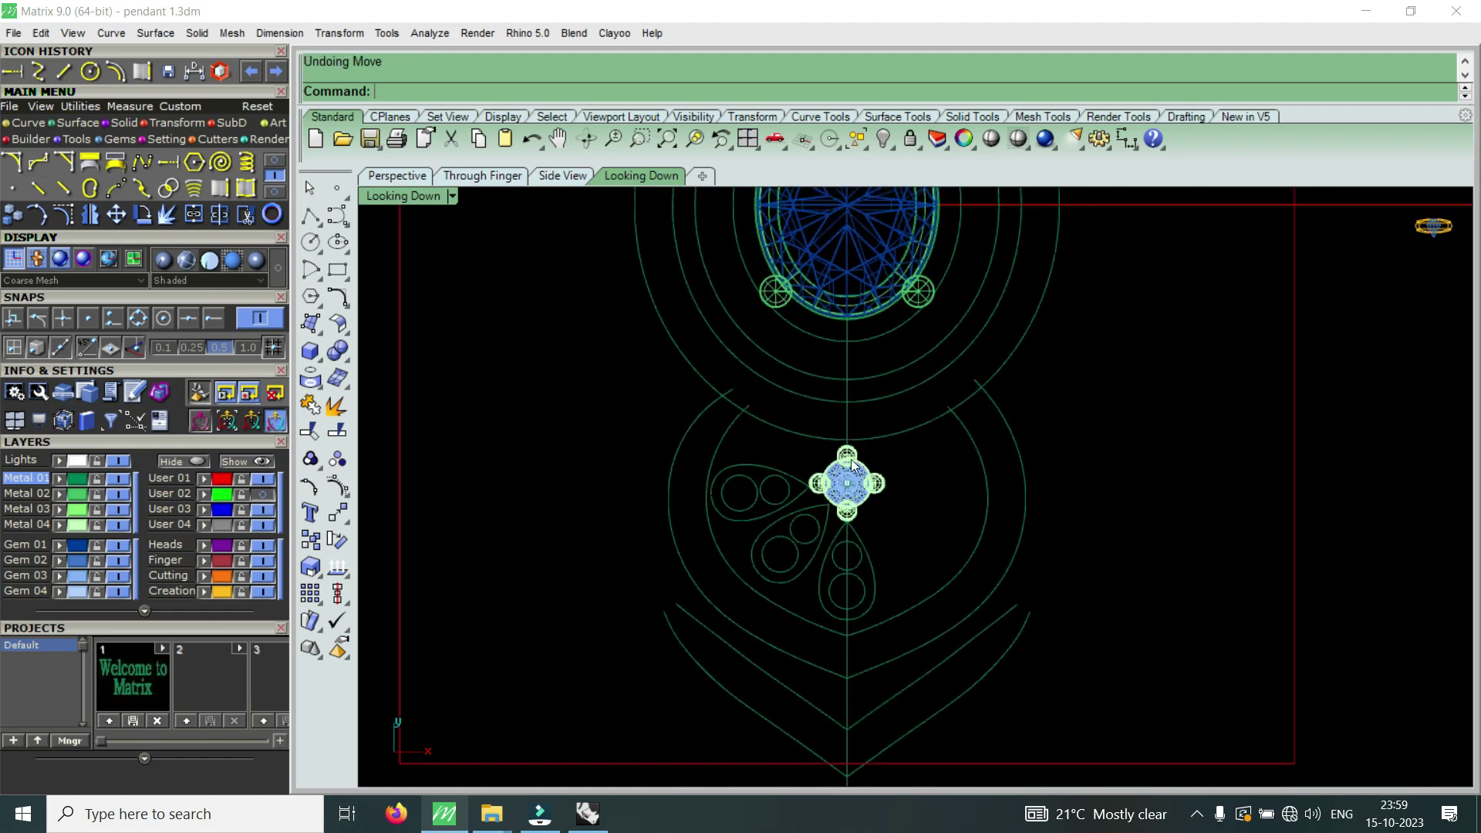
scroll(859, 686, up, 1)
click(265, 510)
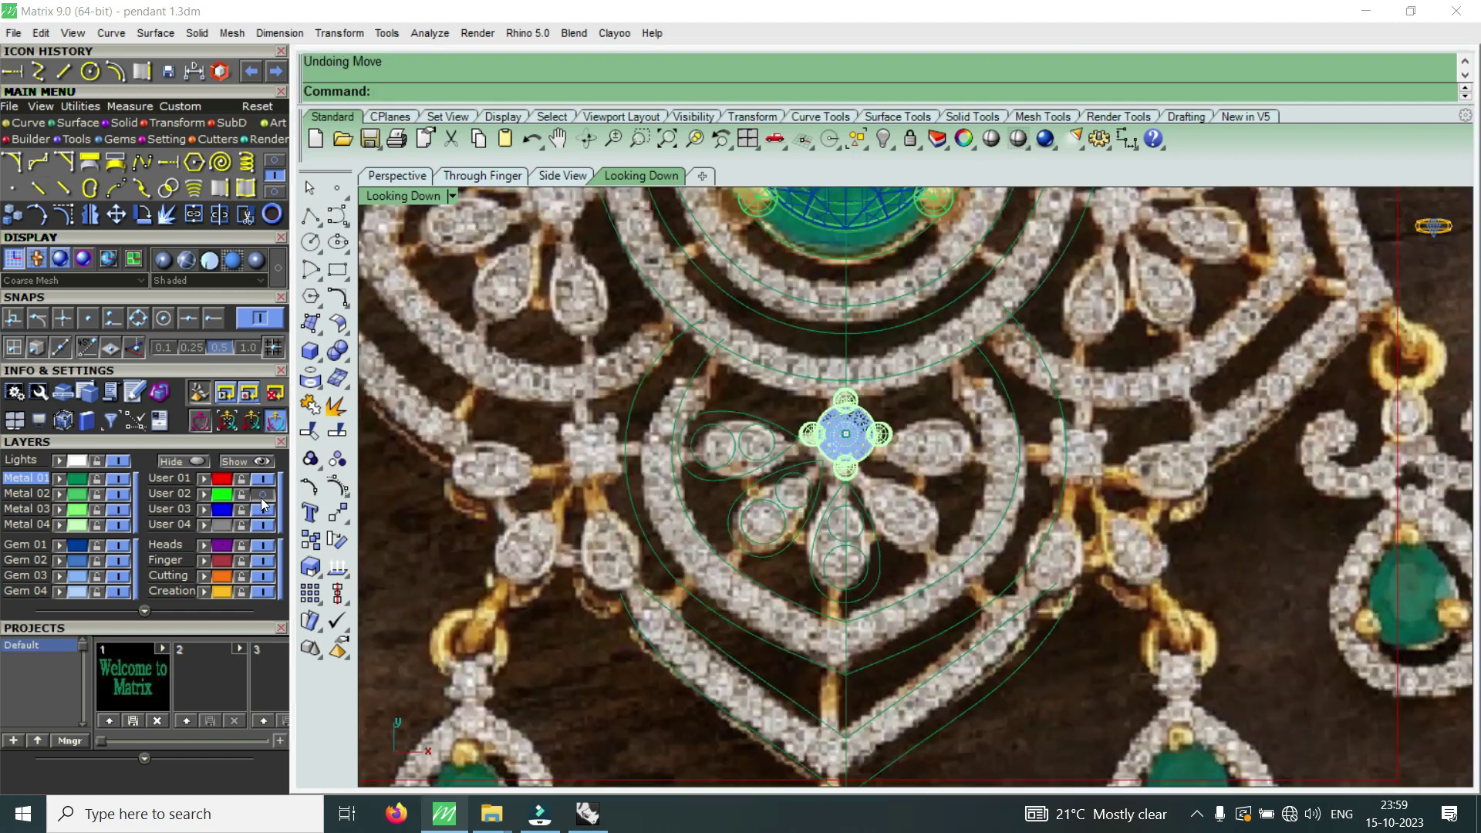
click(265, 510)
scroll(787, 584, up, 2)
scroll(818, 618, up, 1)
click(840, 595)
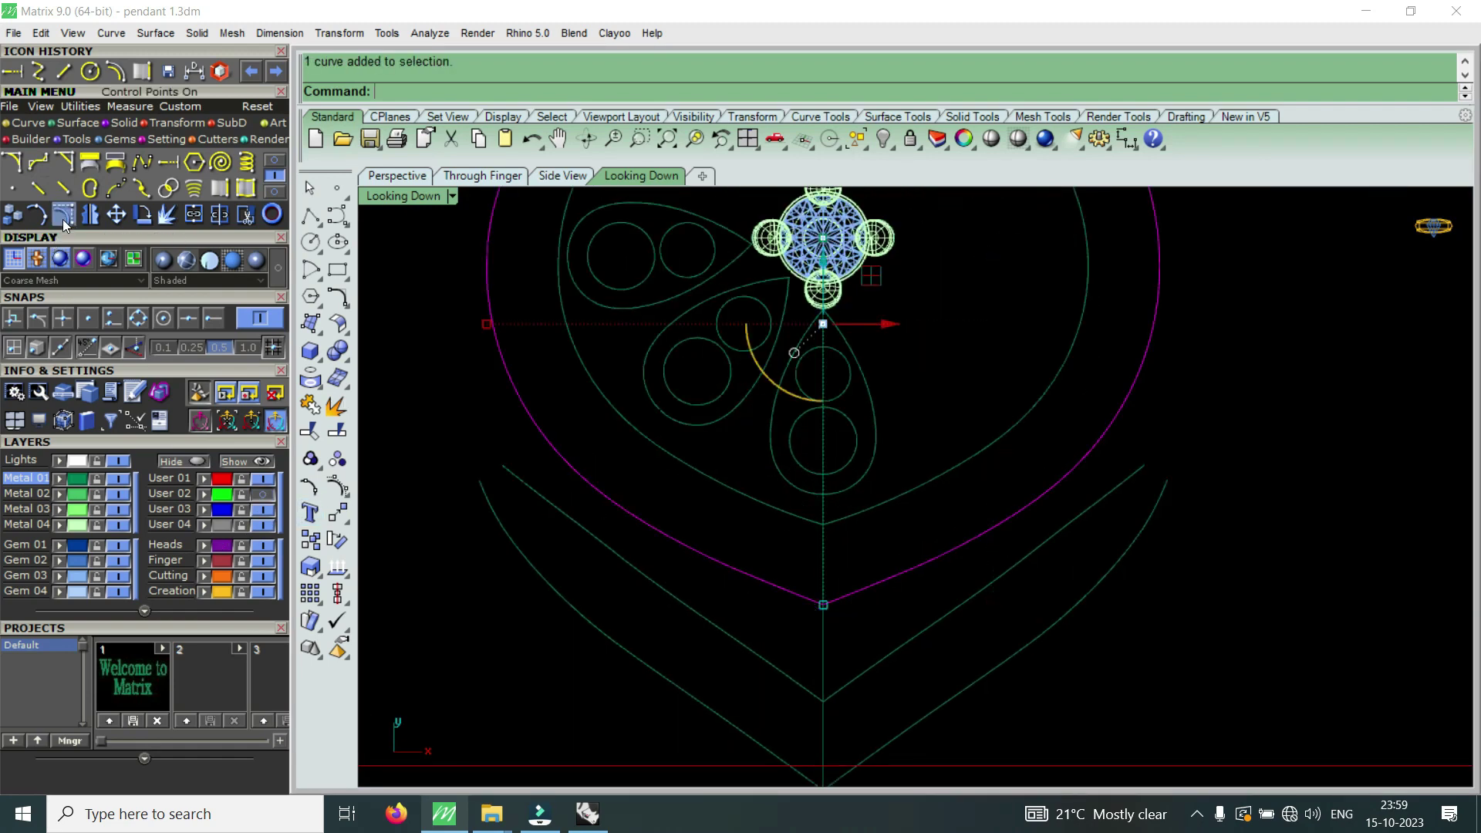
click(63, 214)
scroll(826, 617, up, 2)
- Pull the V curve's tip and its two neighbouring points downward
click(818, 584)
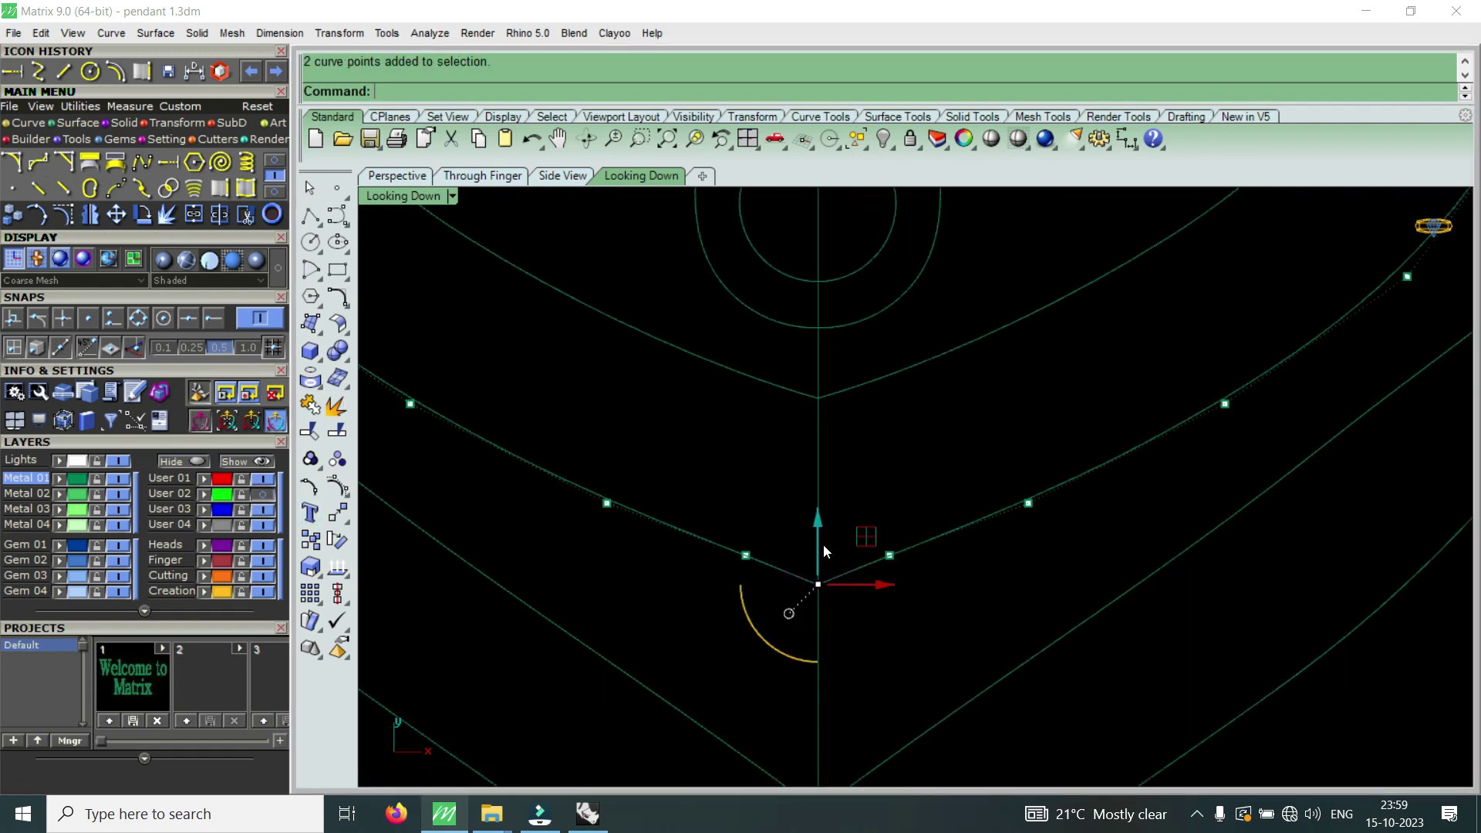
drag(823, 544, 820, 553)
drag(704, 594, 896, 527)
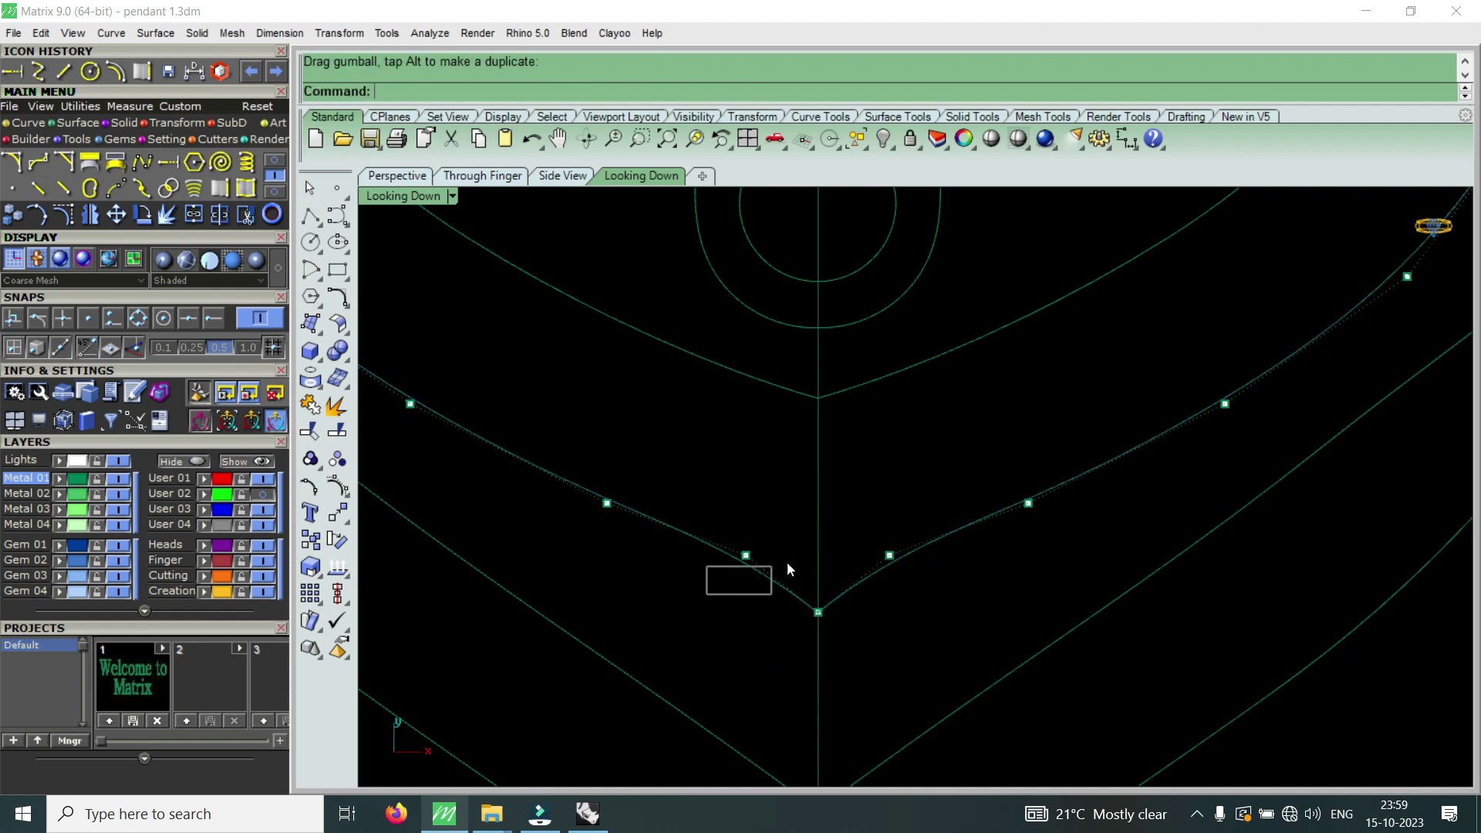
drag(819, 497, 817, 506)
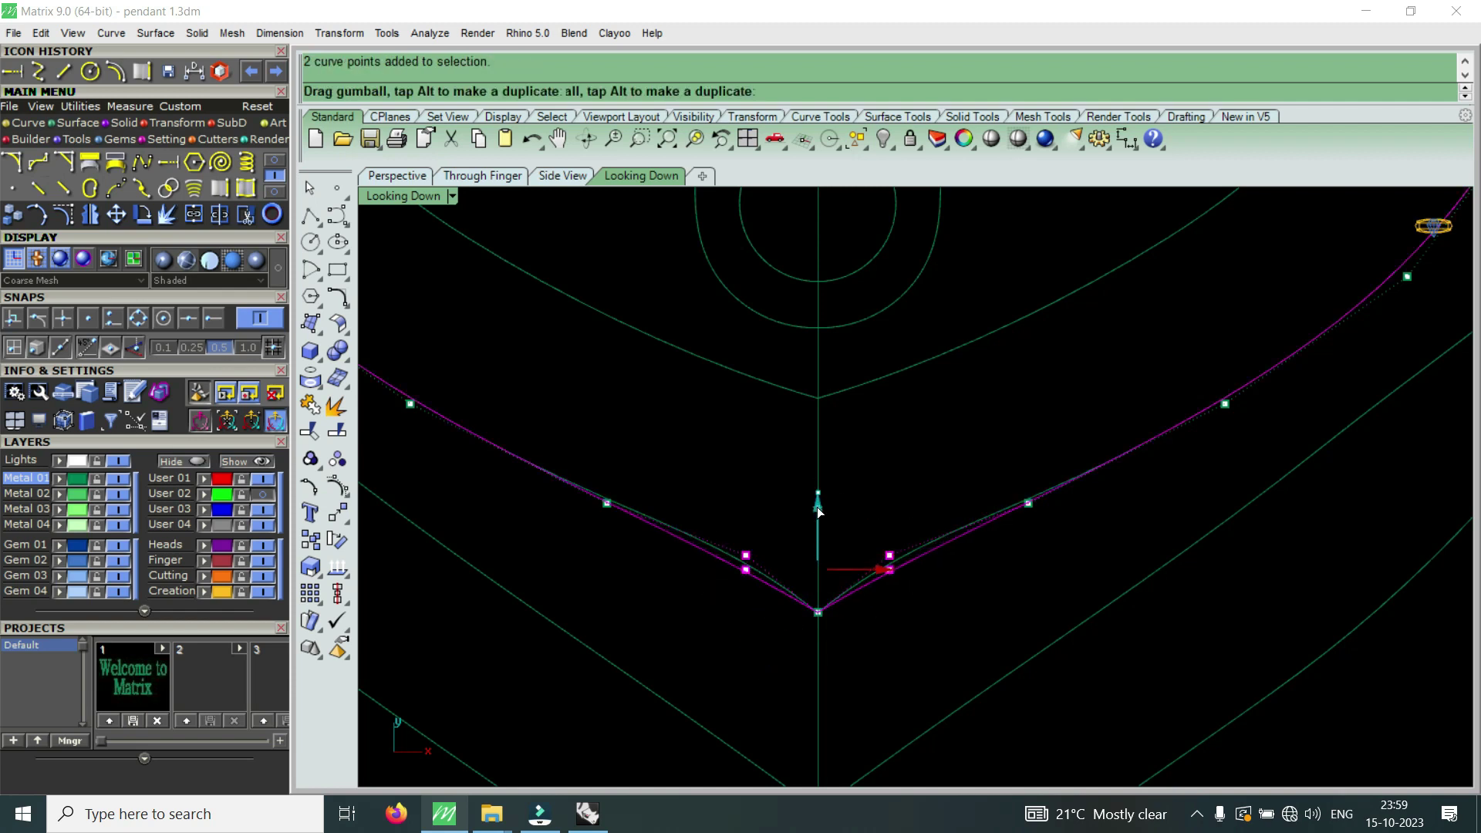
scroll(817, 506, down, 2)
key(Escape)
key(Escape)
- Drag the bottom control points of the curve above the V downward
click(838, 430)
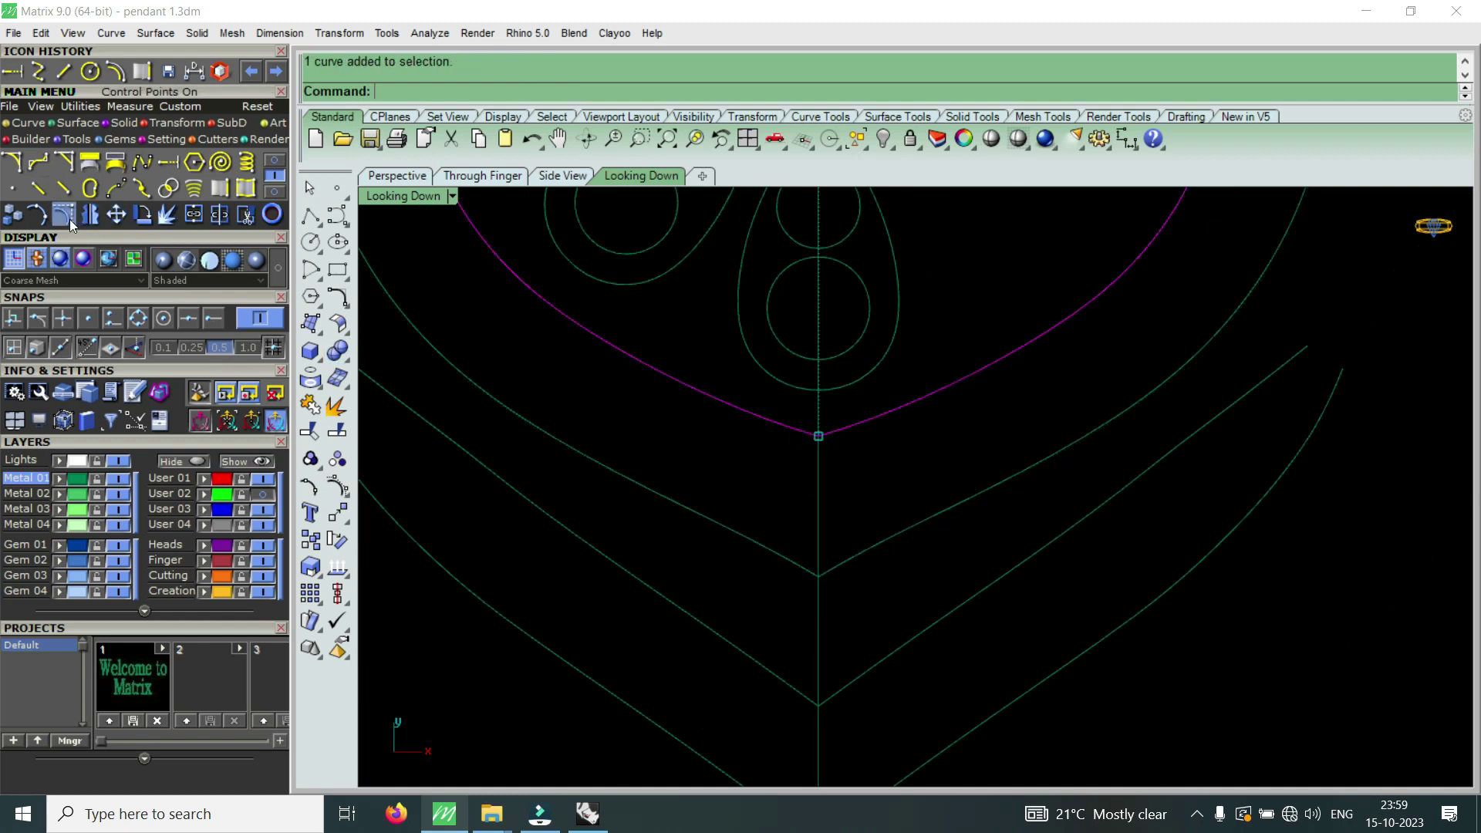
key(F10)
scroll(834, 449, up, 5)
mouse_move(811, 459)
mouse_down()
mouse_move(791, 416)
mouse_move(803, 400)
mouse_up()
scroll(839, 483, down, 3)
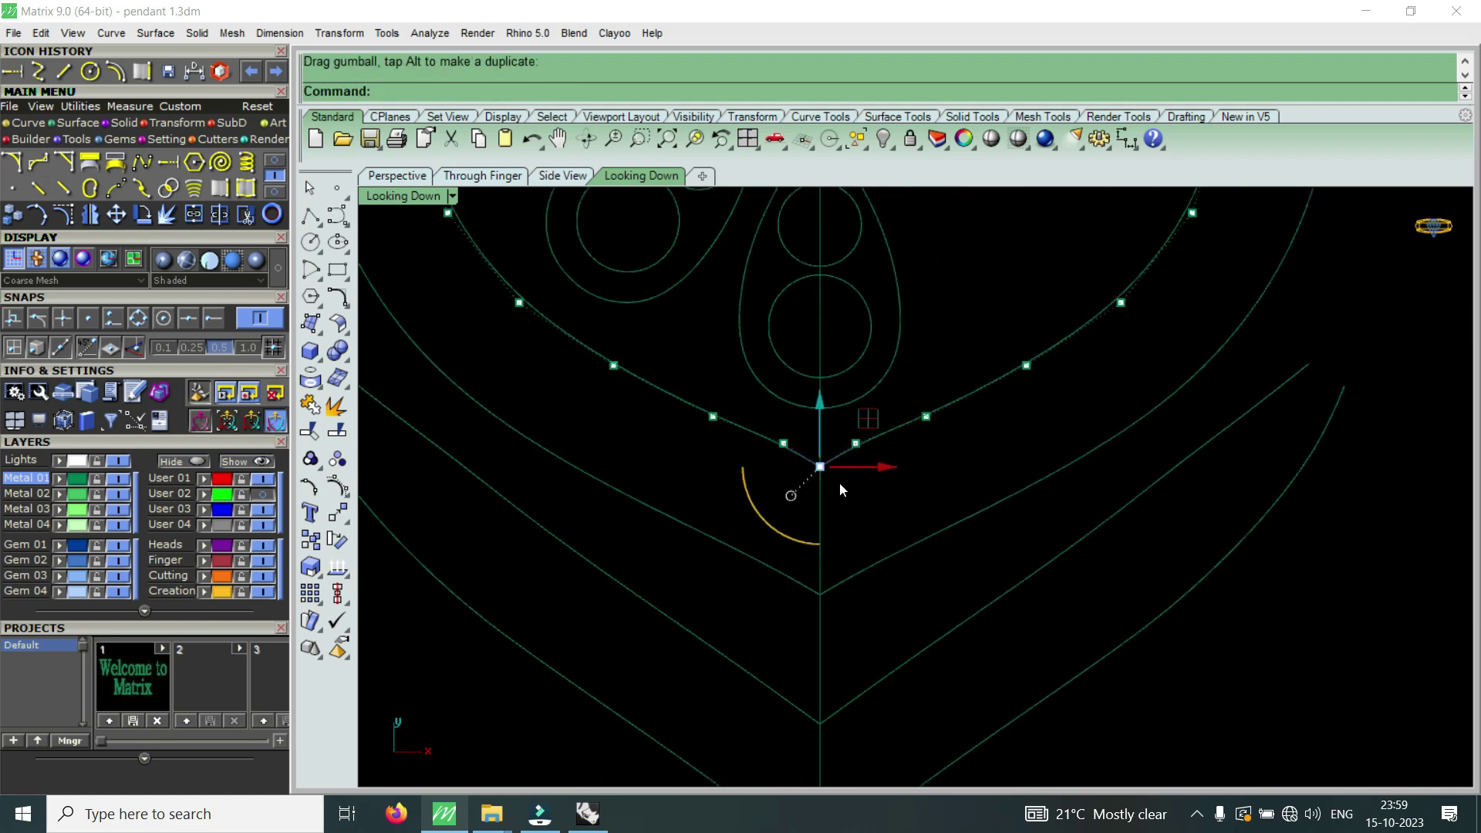
scroll(840, 483, down, 2)
key(Escape)
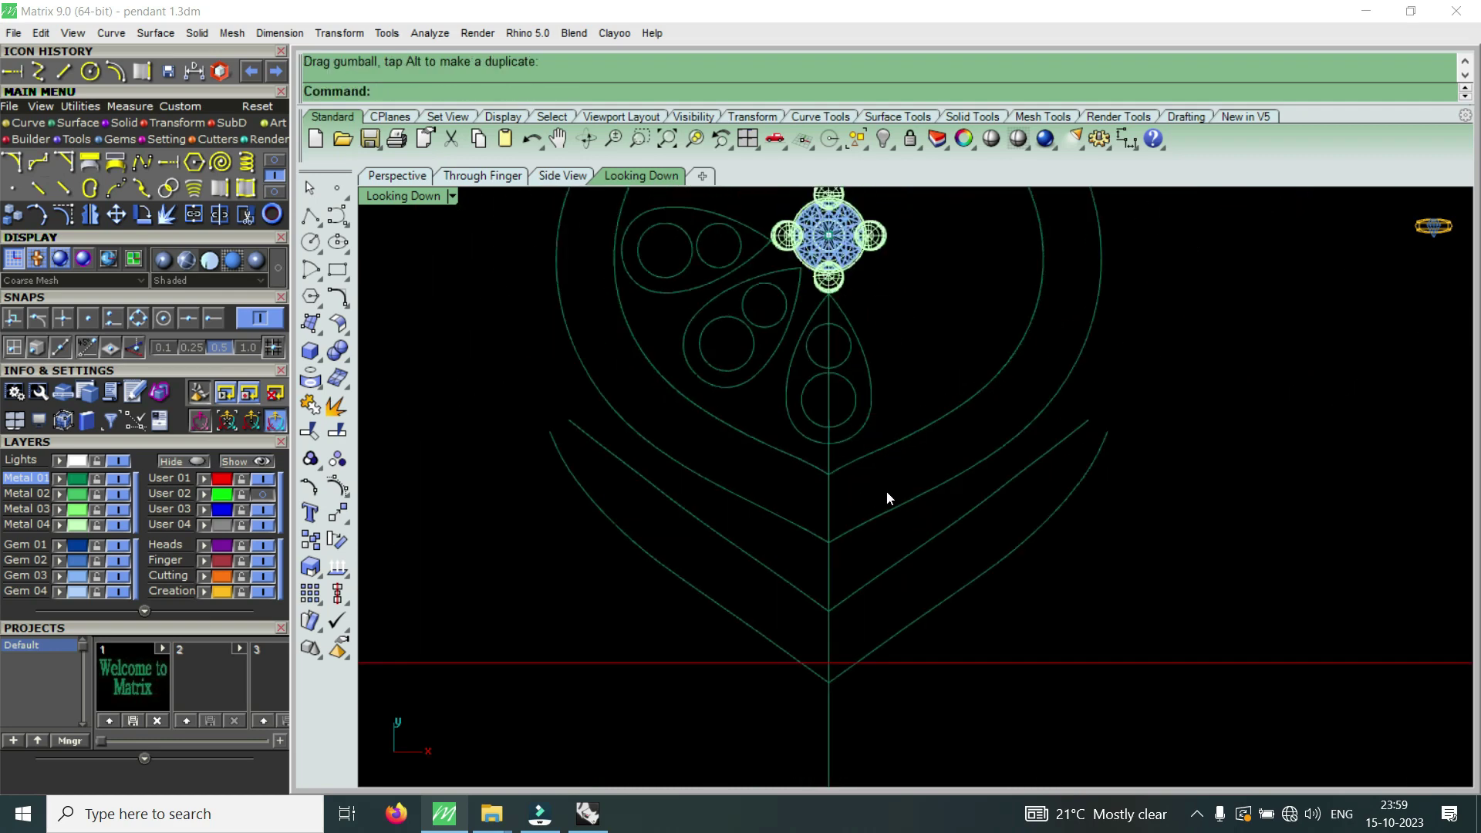
- Delete the two right-side arcs of the lower motif
scroll(888, 492, down, 3)
scroll(1003, 373, up, 3)
drag(1051, 332, 918, 399)
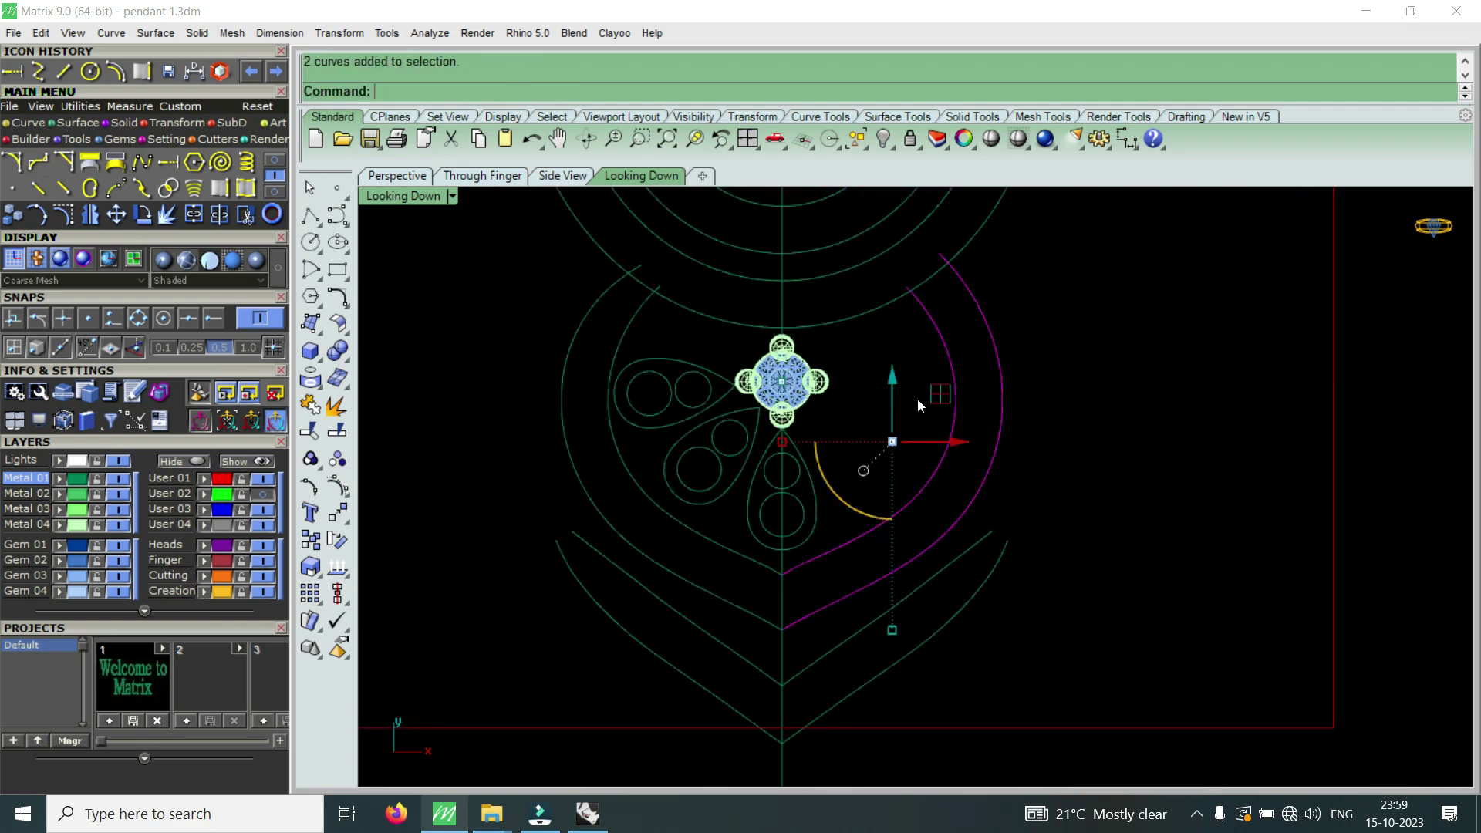
key(Delete)
- Mirror the two left arcs across the centre axis onto the right side
scroll(671, 389, up, 2)
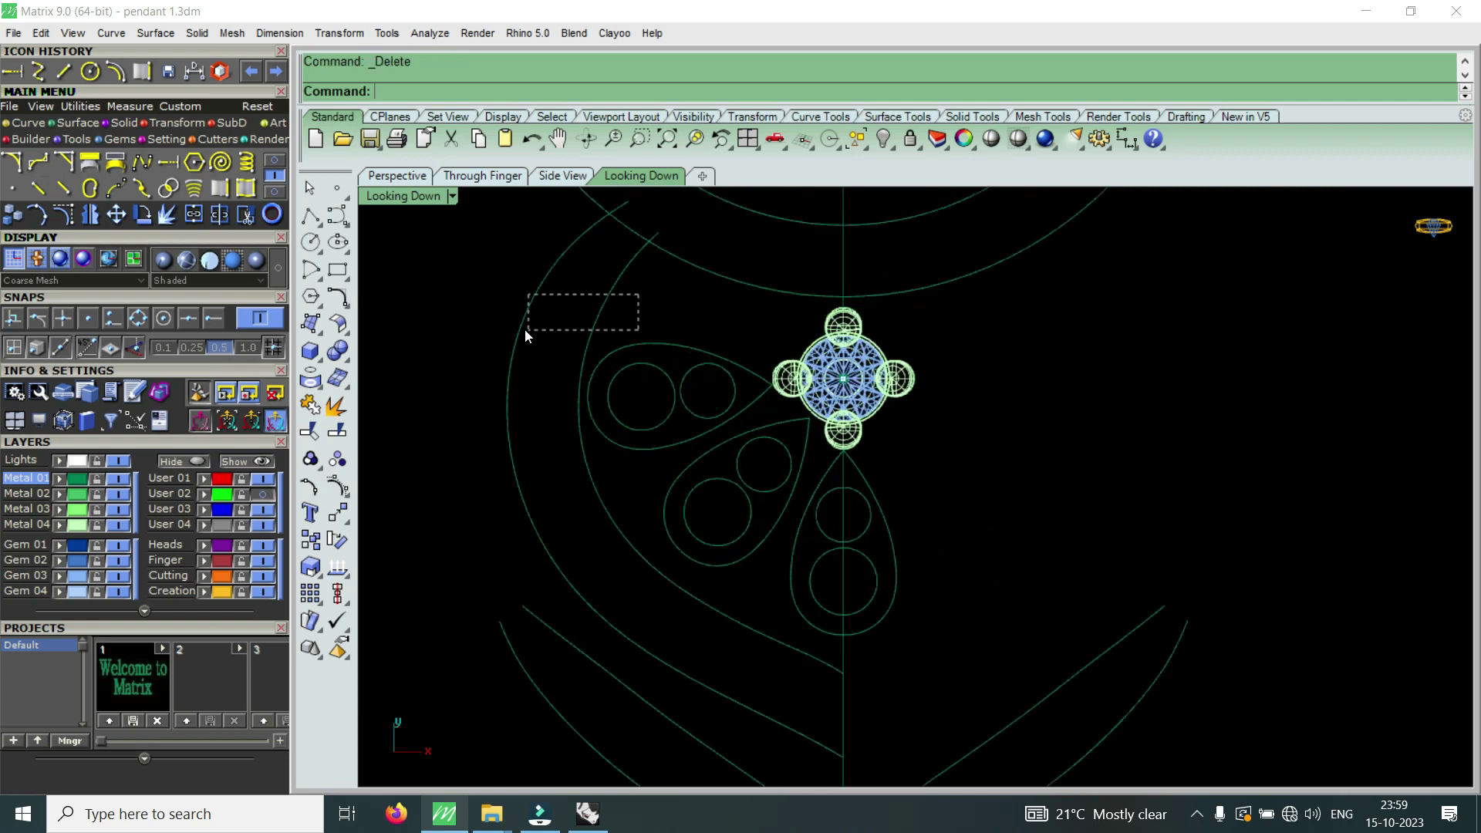
drag(525, 330, 516, 338)
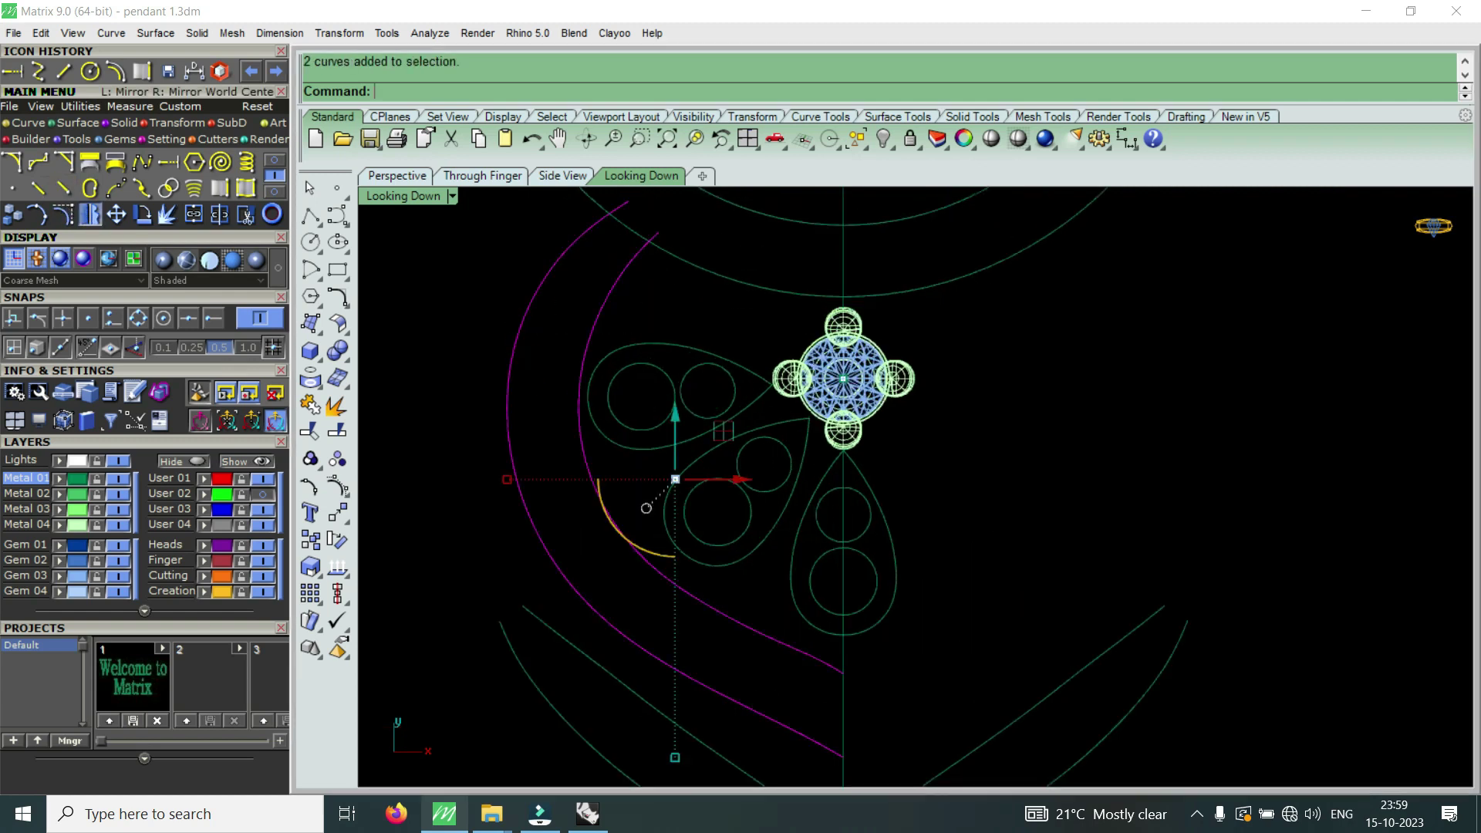
click(90, 213)
click(995, 461)
text(0)
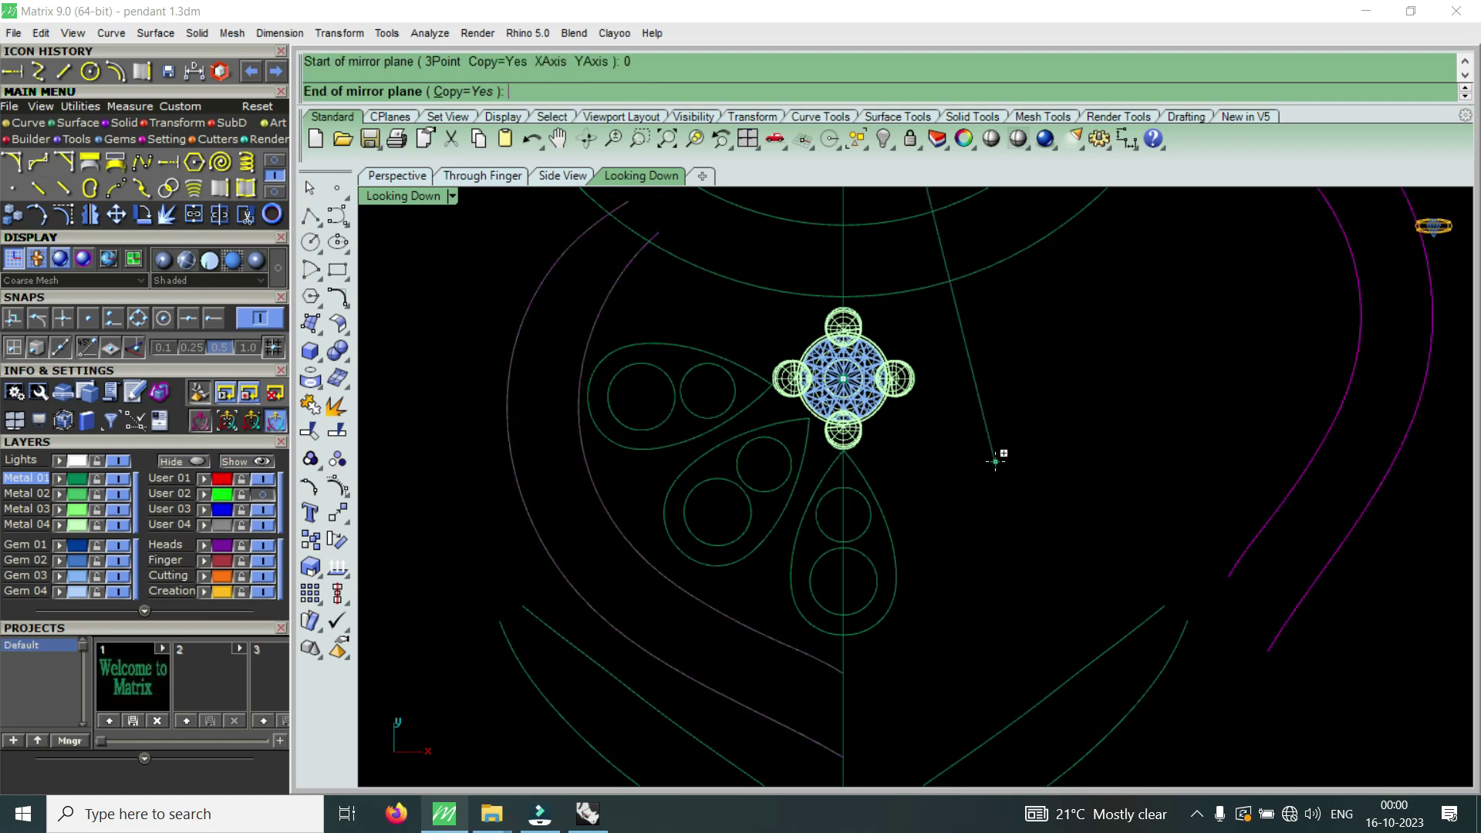
click(954, 483)
scroll(954, 482, down, 3)
scroll(947, 480, down, 2)
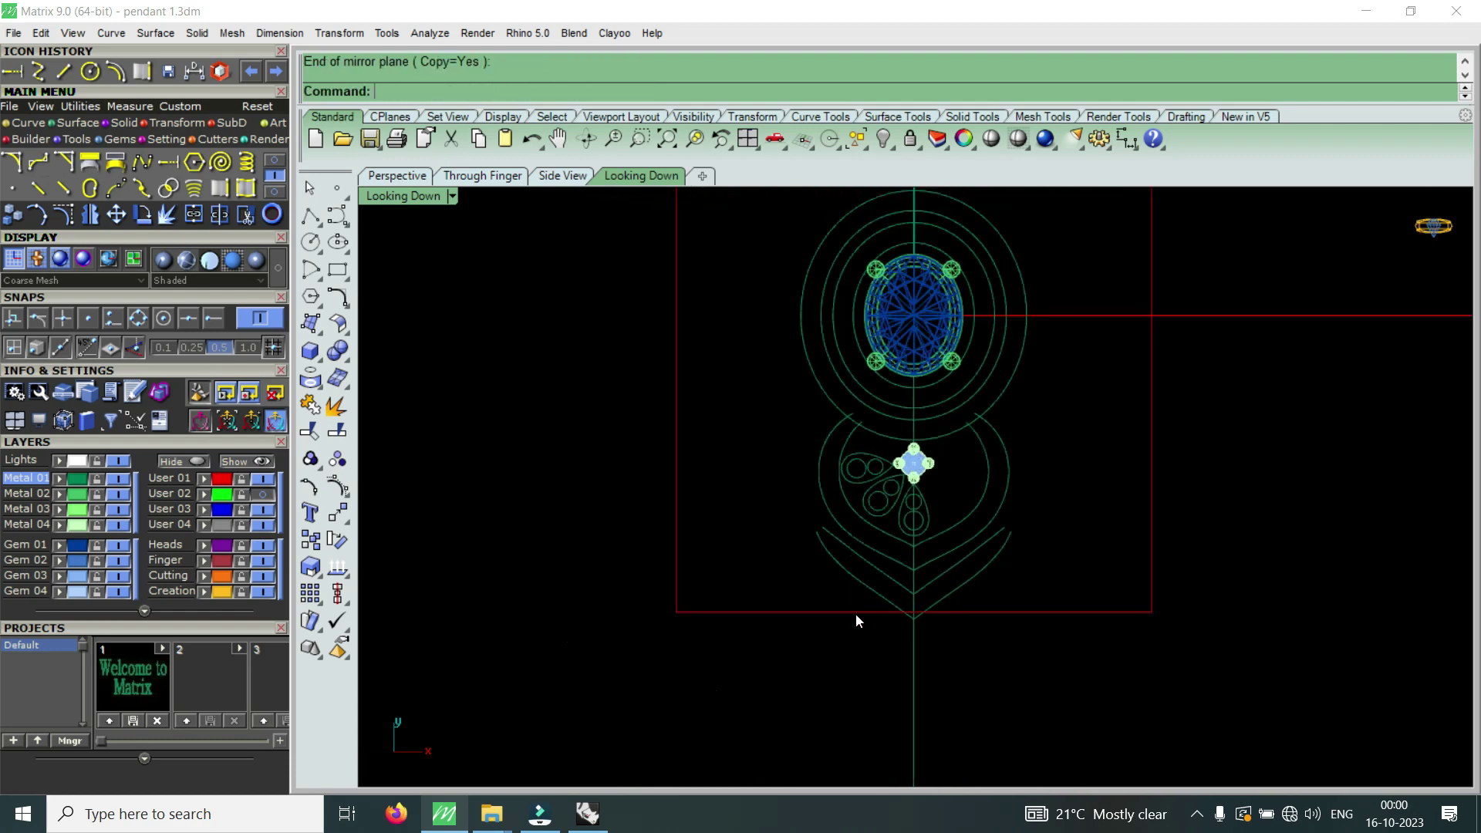
drag(776, 659, 1049, 397)
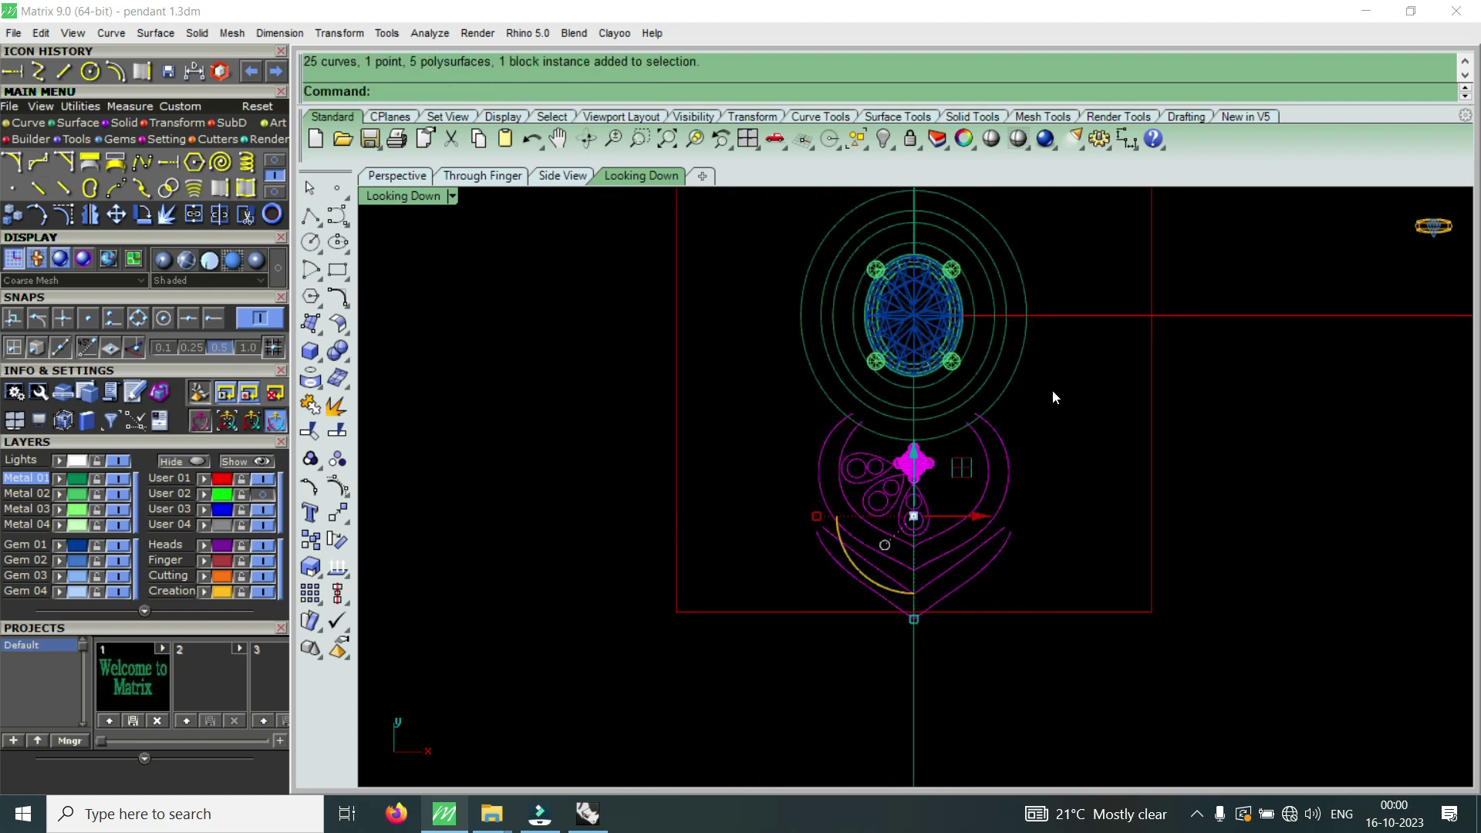
- Group the lower motif and rotate-copy it about origin 0 to the left side
text(G)
key(Return)
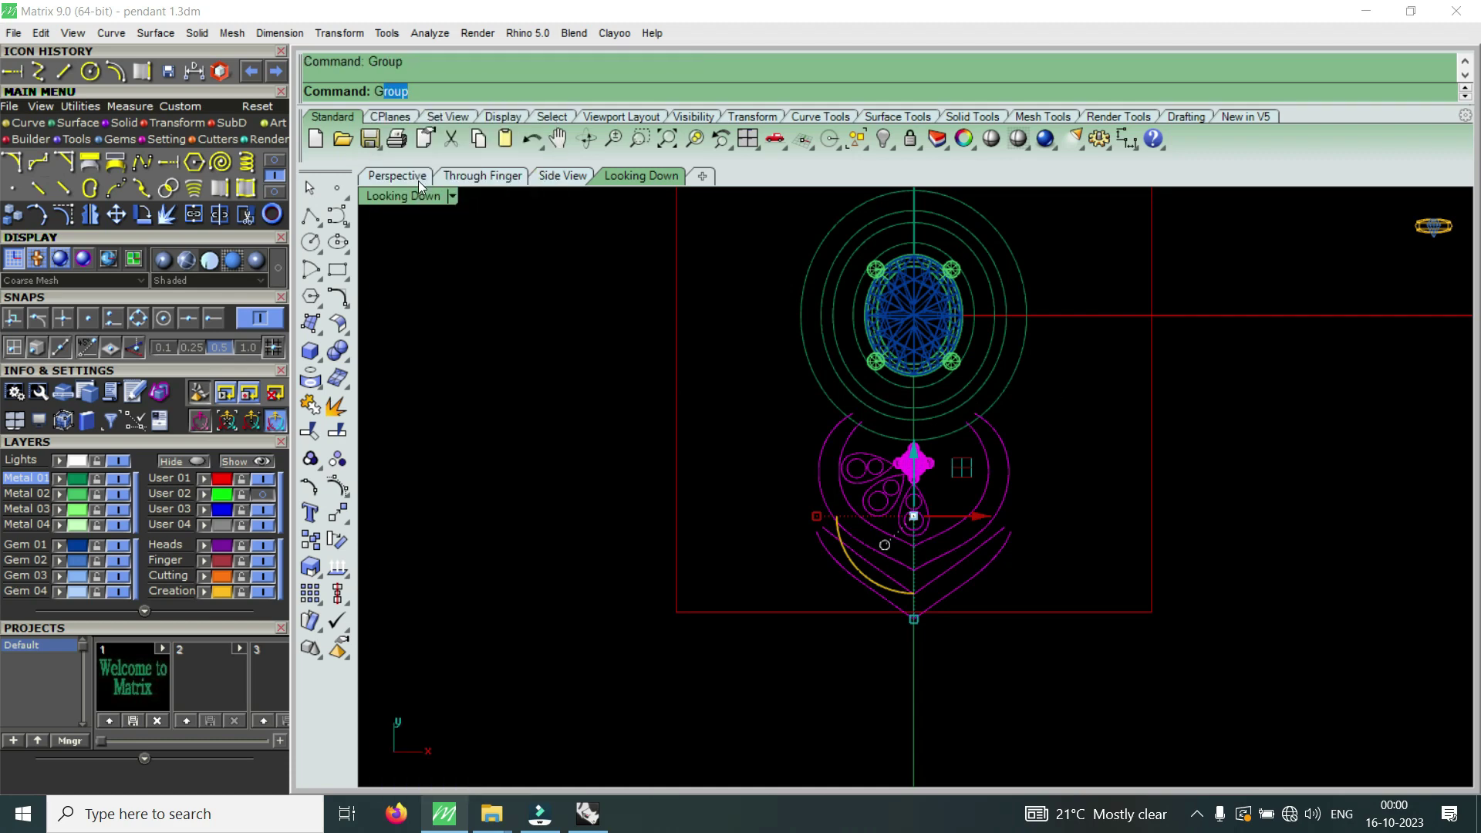
right_click(199, 212)
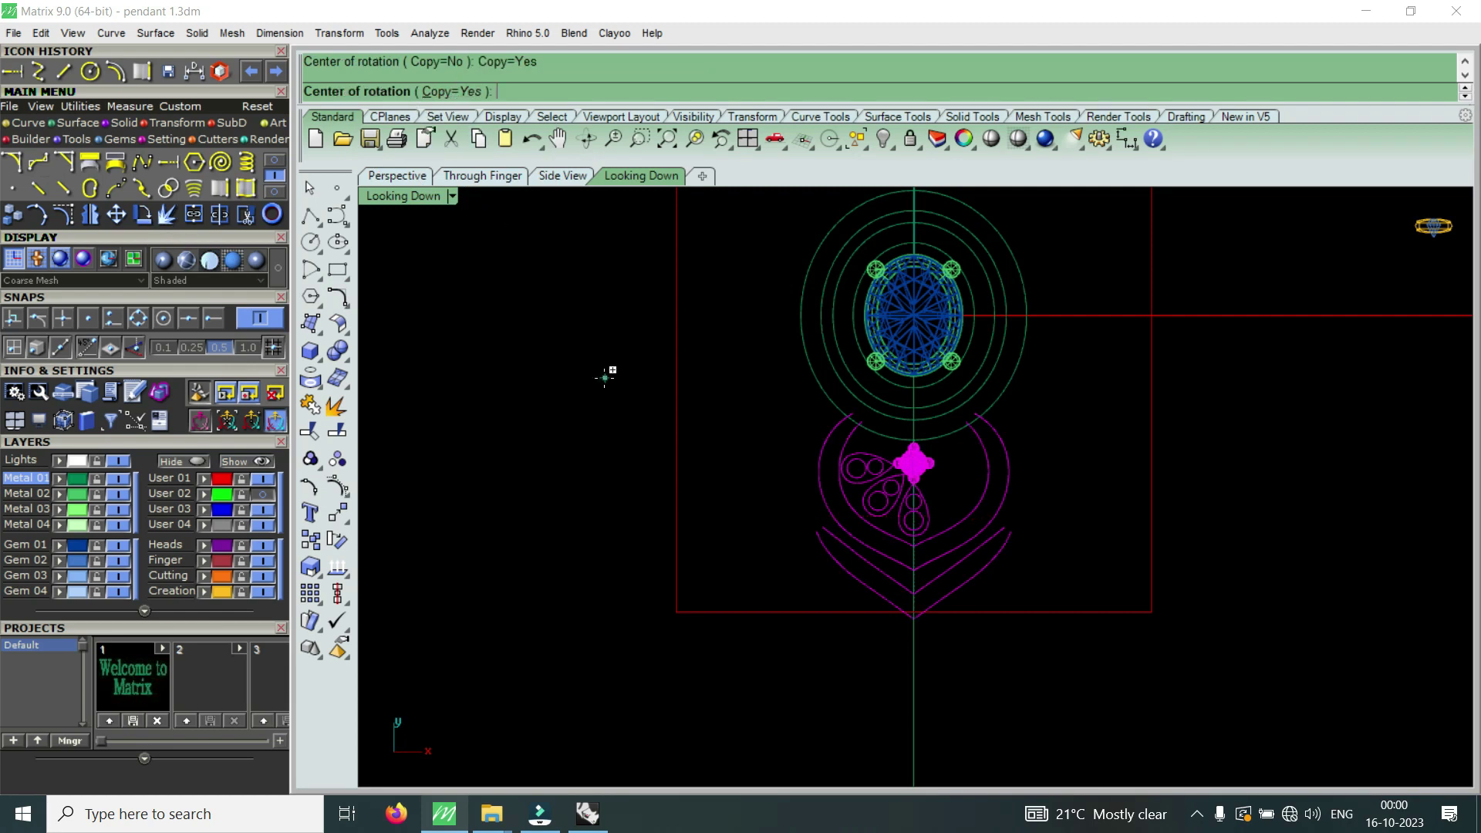
text(0)
key(Return)
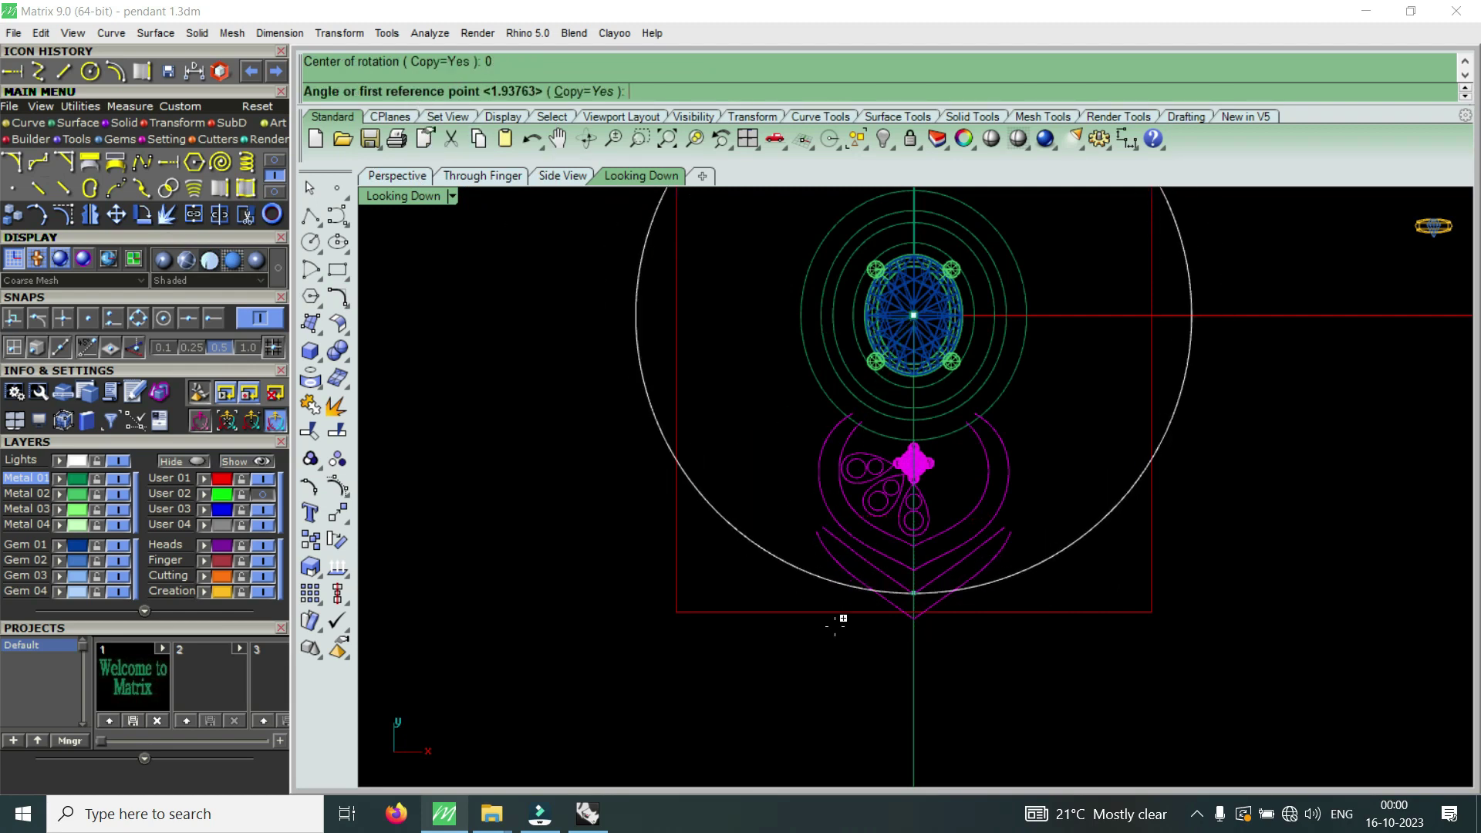
click(907, 657)
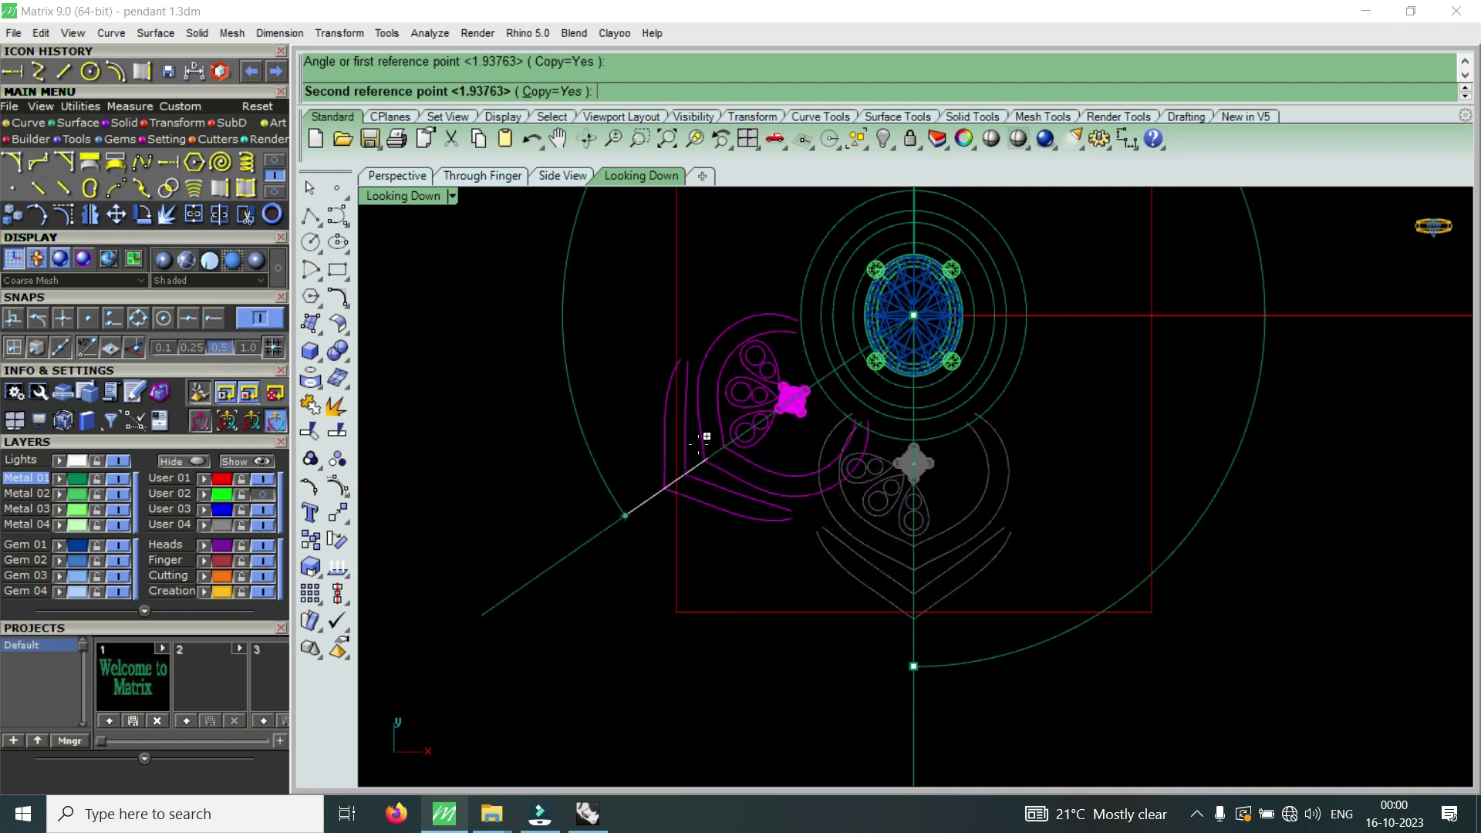
scroll(679, 389, up, 3)
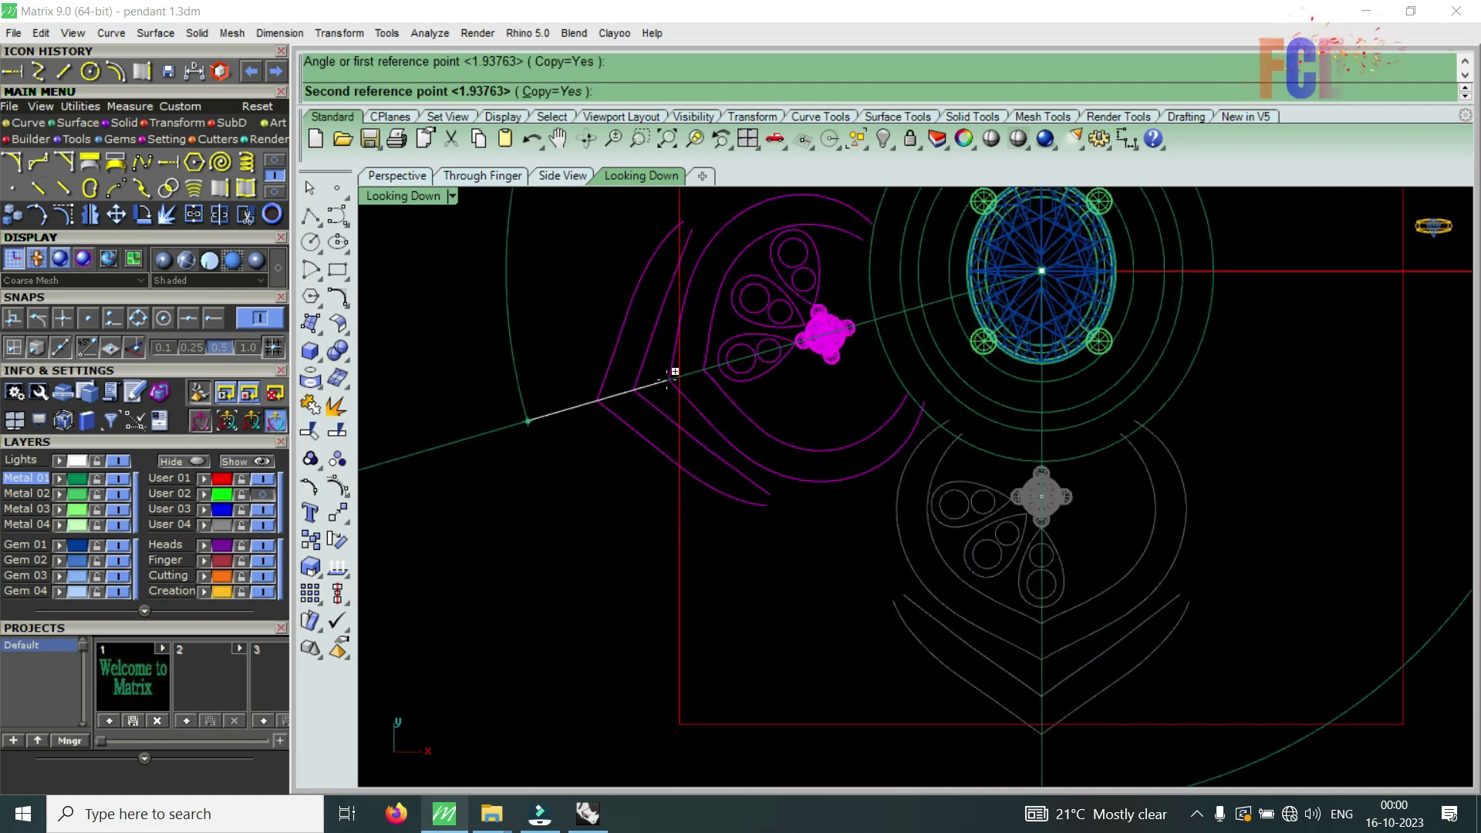
click(669, 375)
key(Return)
scroll(830, 479, down, 1)
scroll(831, 480, down, 2)
scroll(886, 344, up, 3)
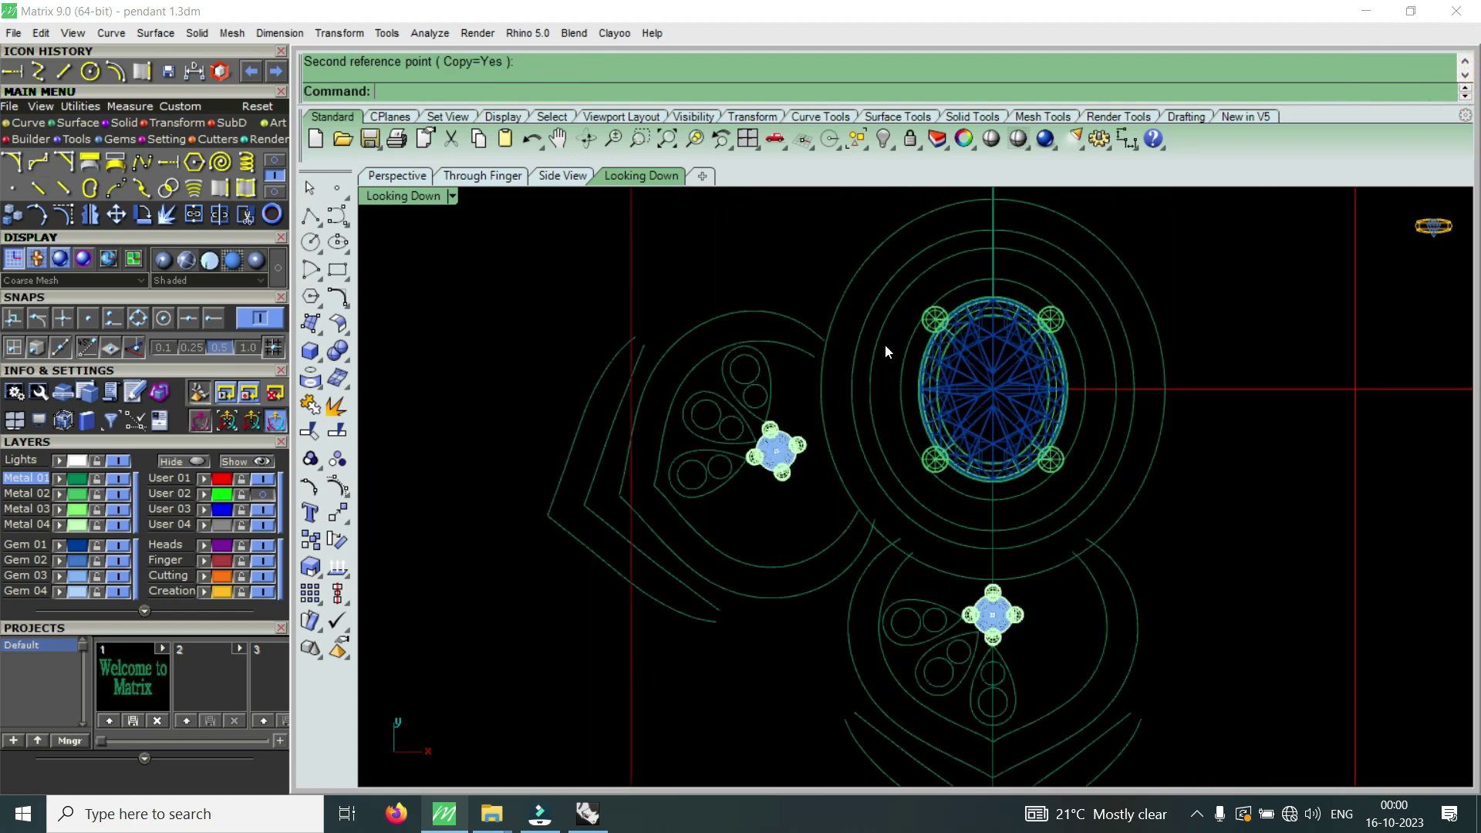
- Move the copied flower cluster and show the reference photo to place it over the side flower
click(799, 446)
click(118, 214)
scroll(849, 440, up, 1)
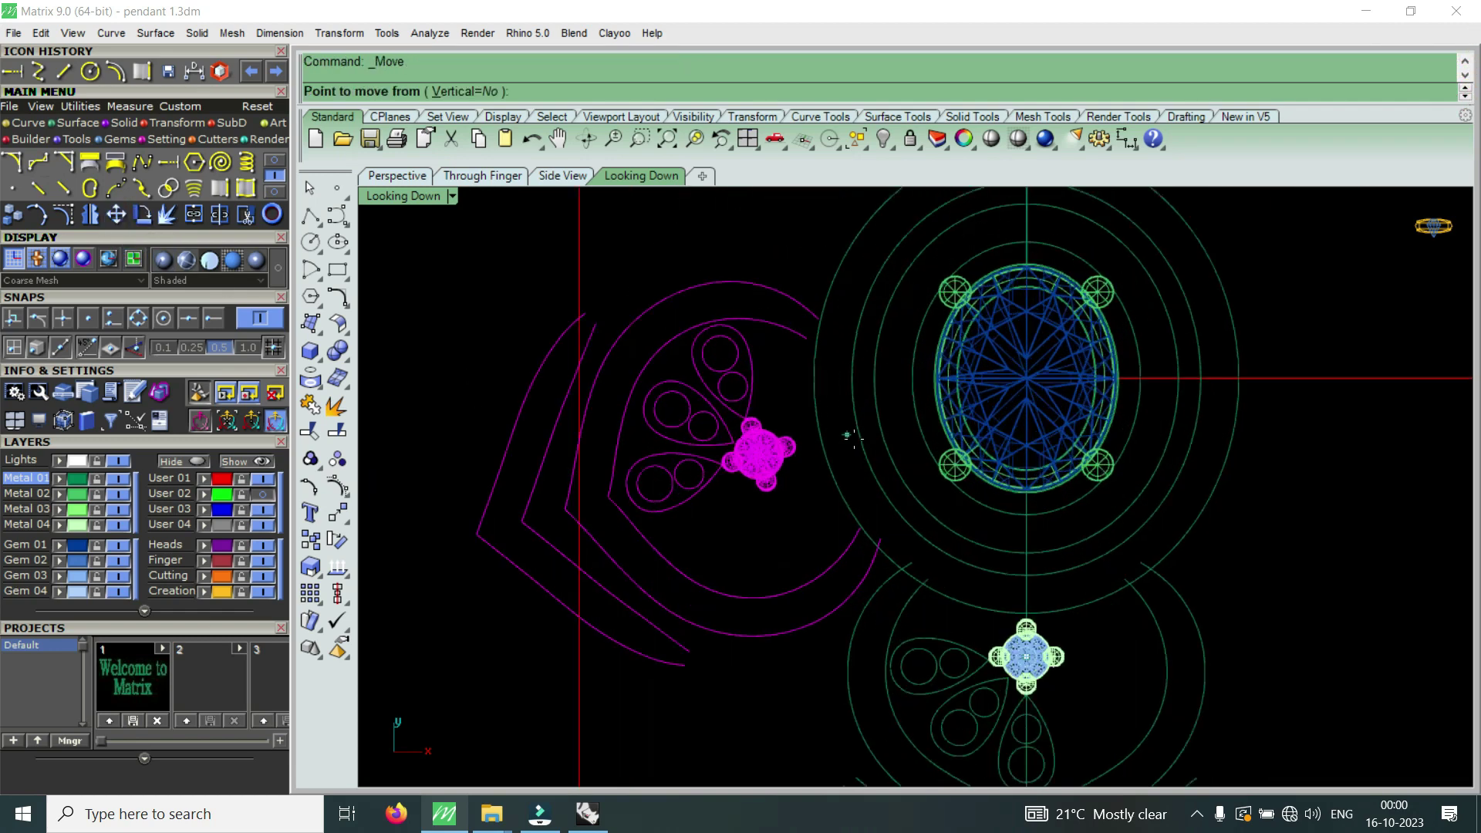
scroll(849, 440, up, 1)
click(851, 446)
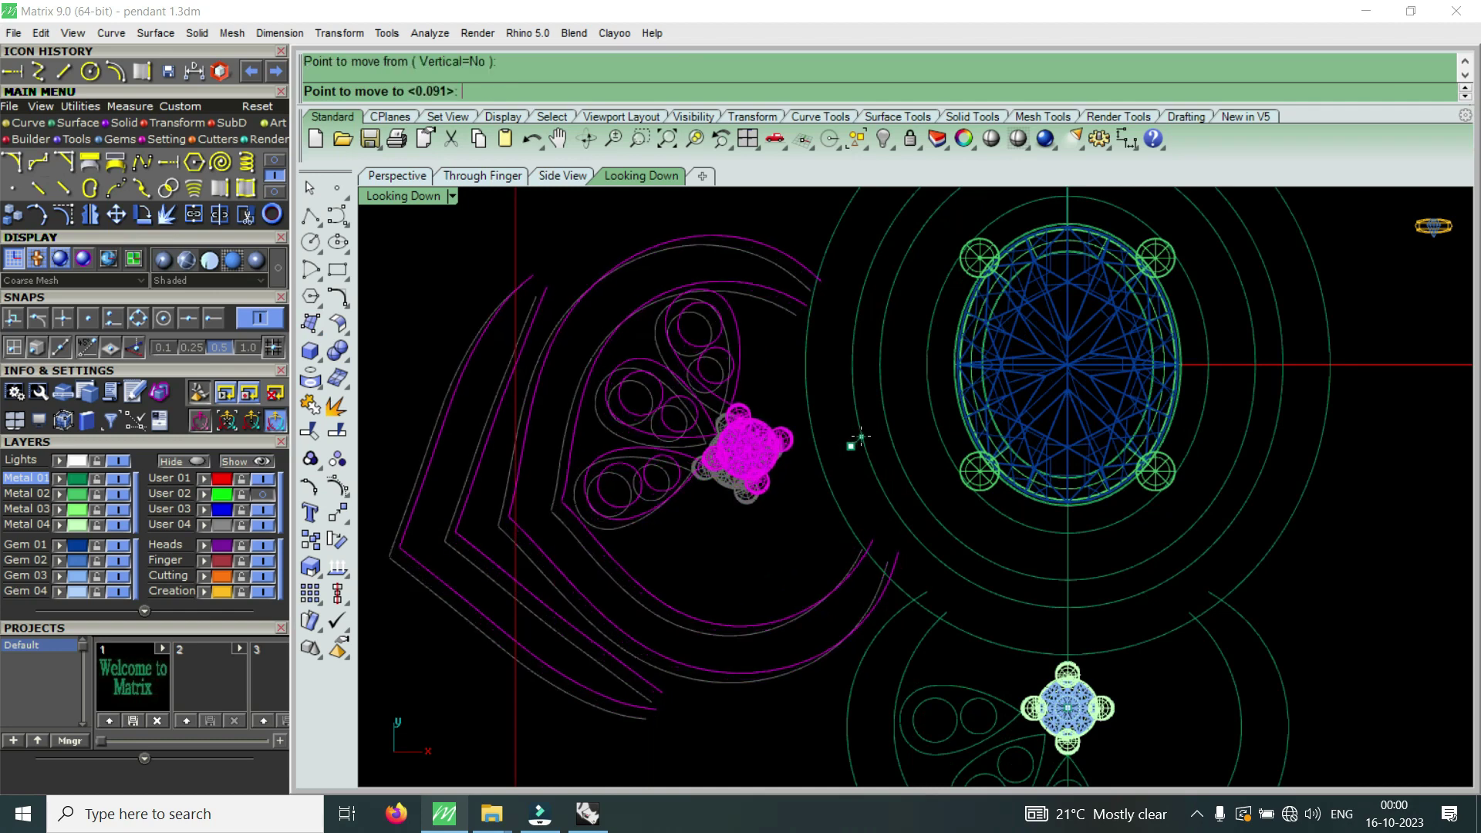
click(877, 433)
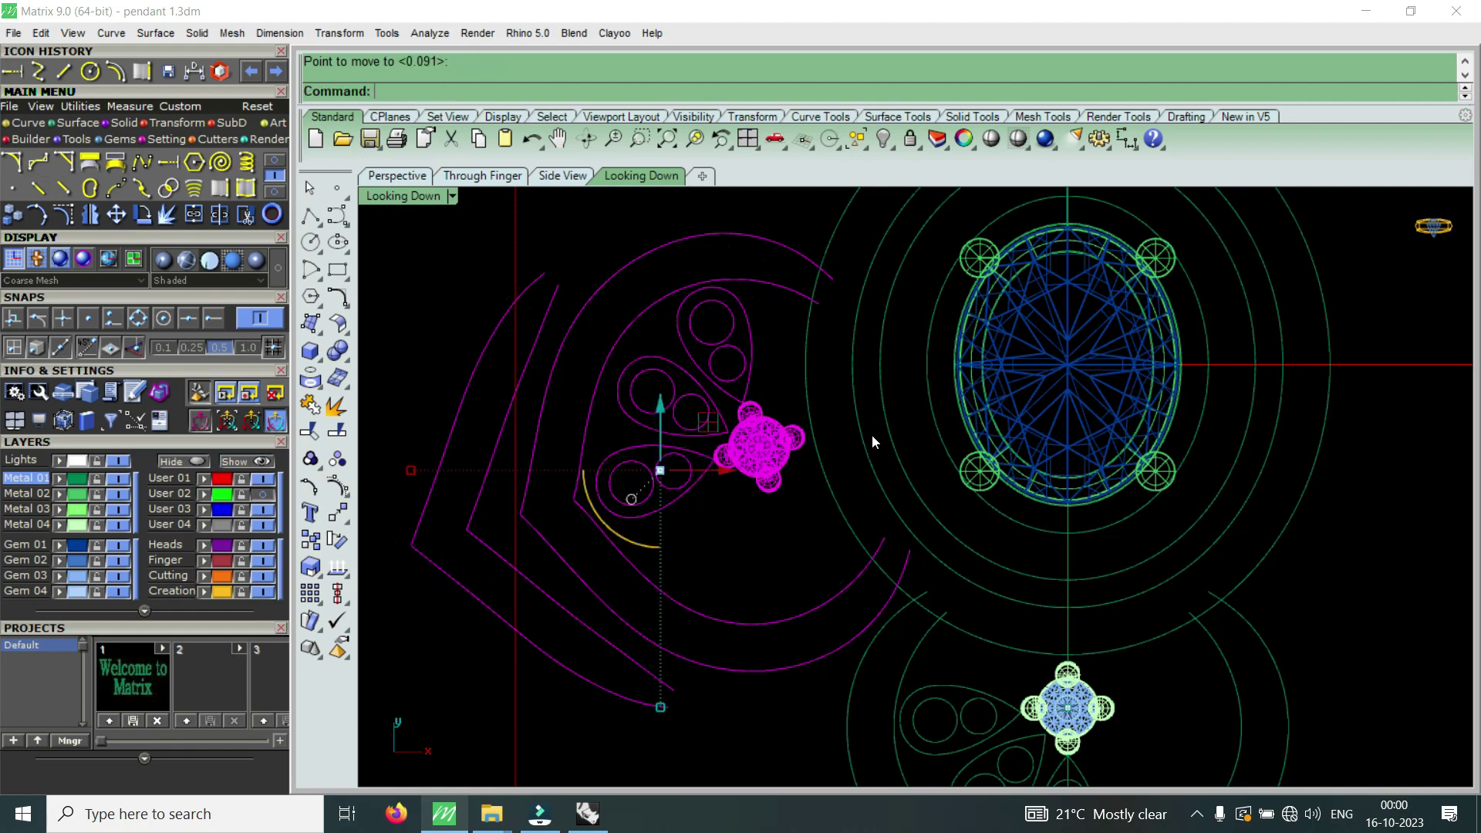
scroll(834, 444, down, 1)
scroll(793, 455, down, 1)
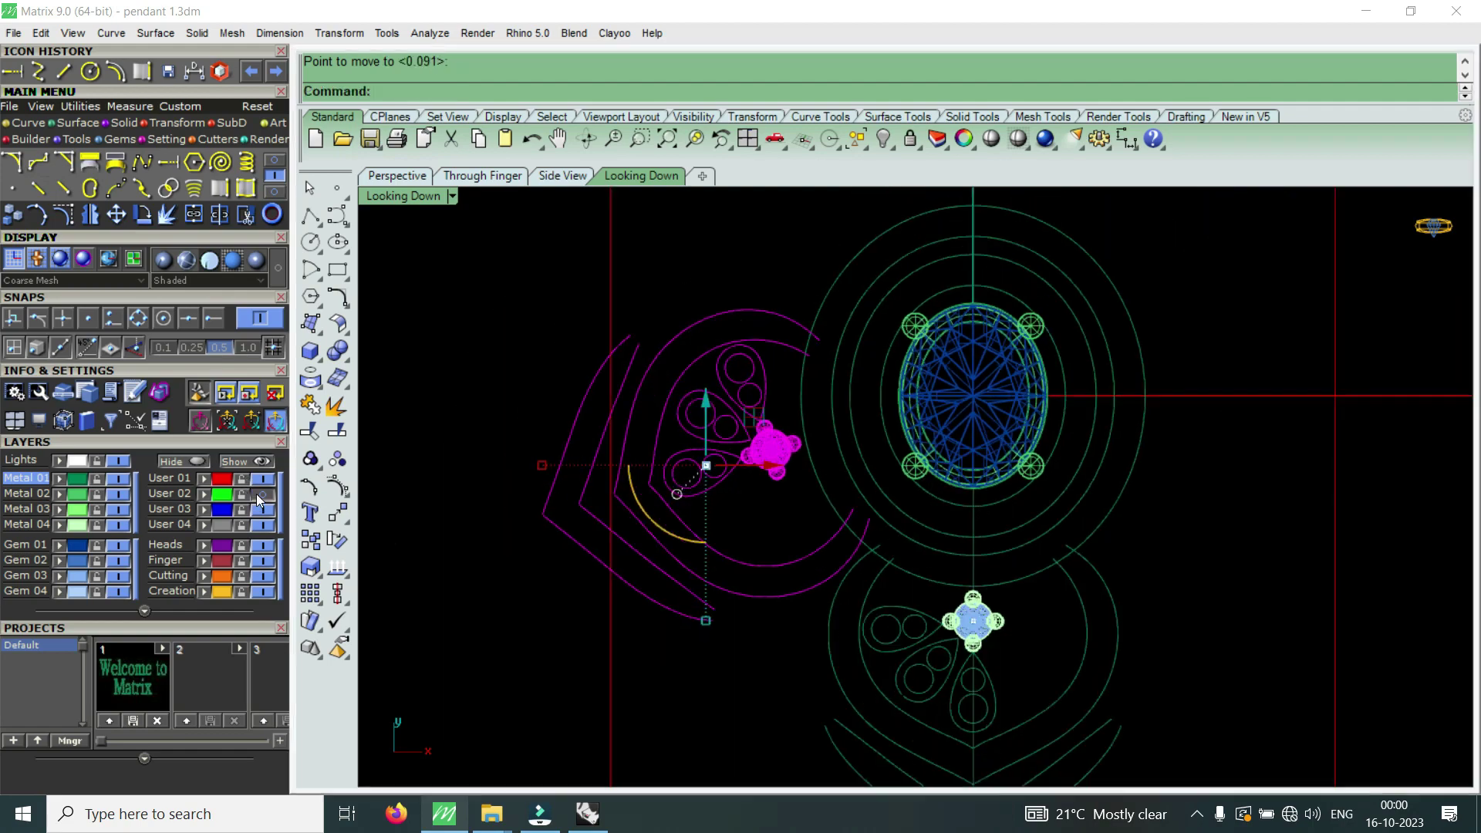
click(257, 494)
scroll(693, 427, down, 2)
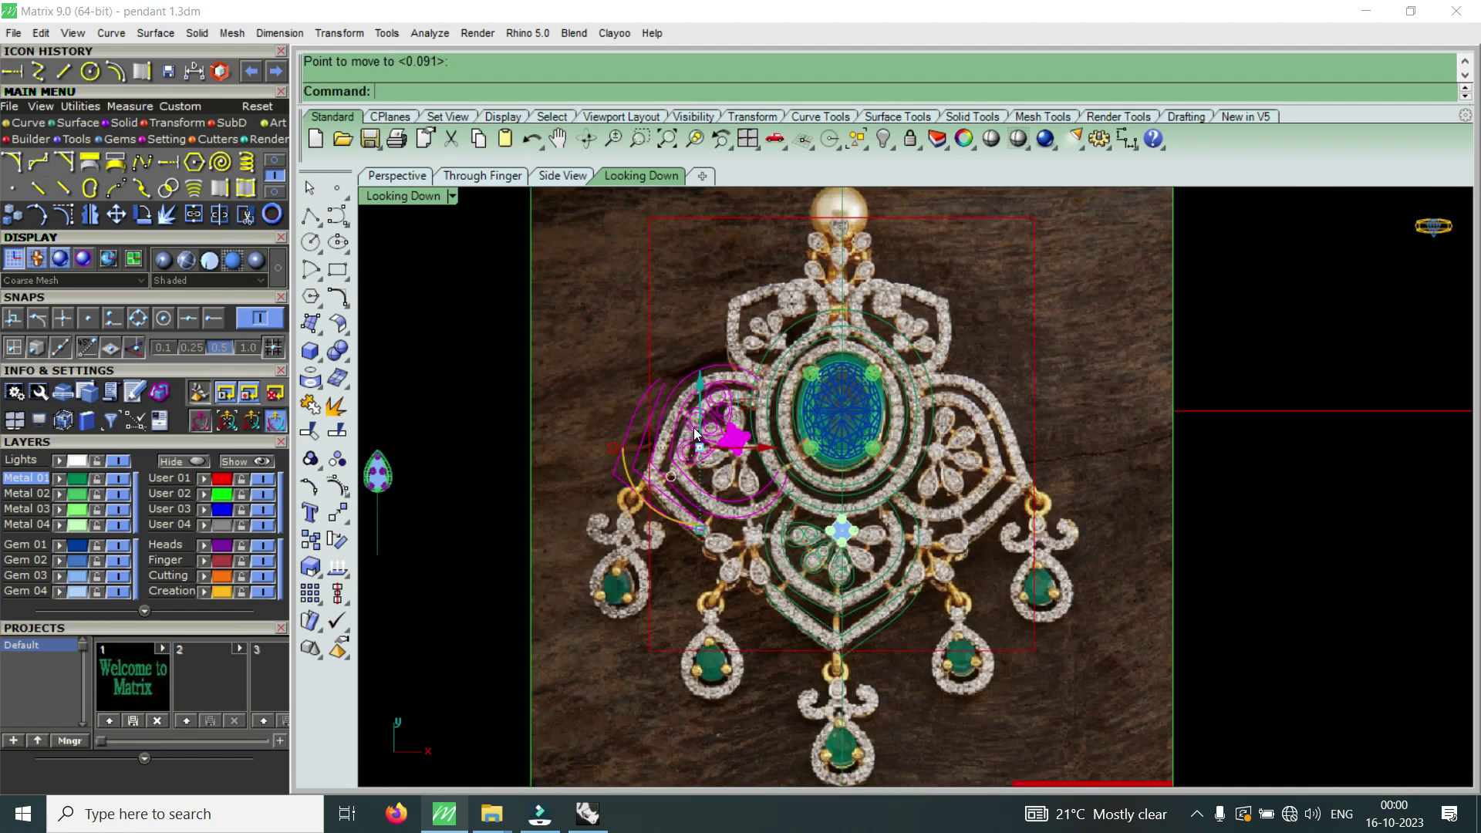
scroll(655, 423, up, 2)
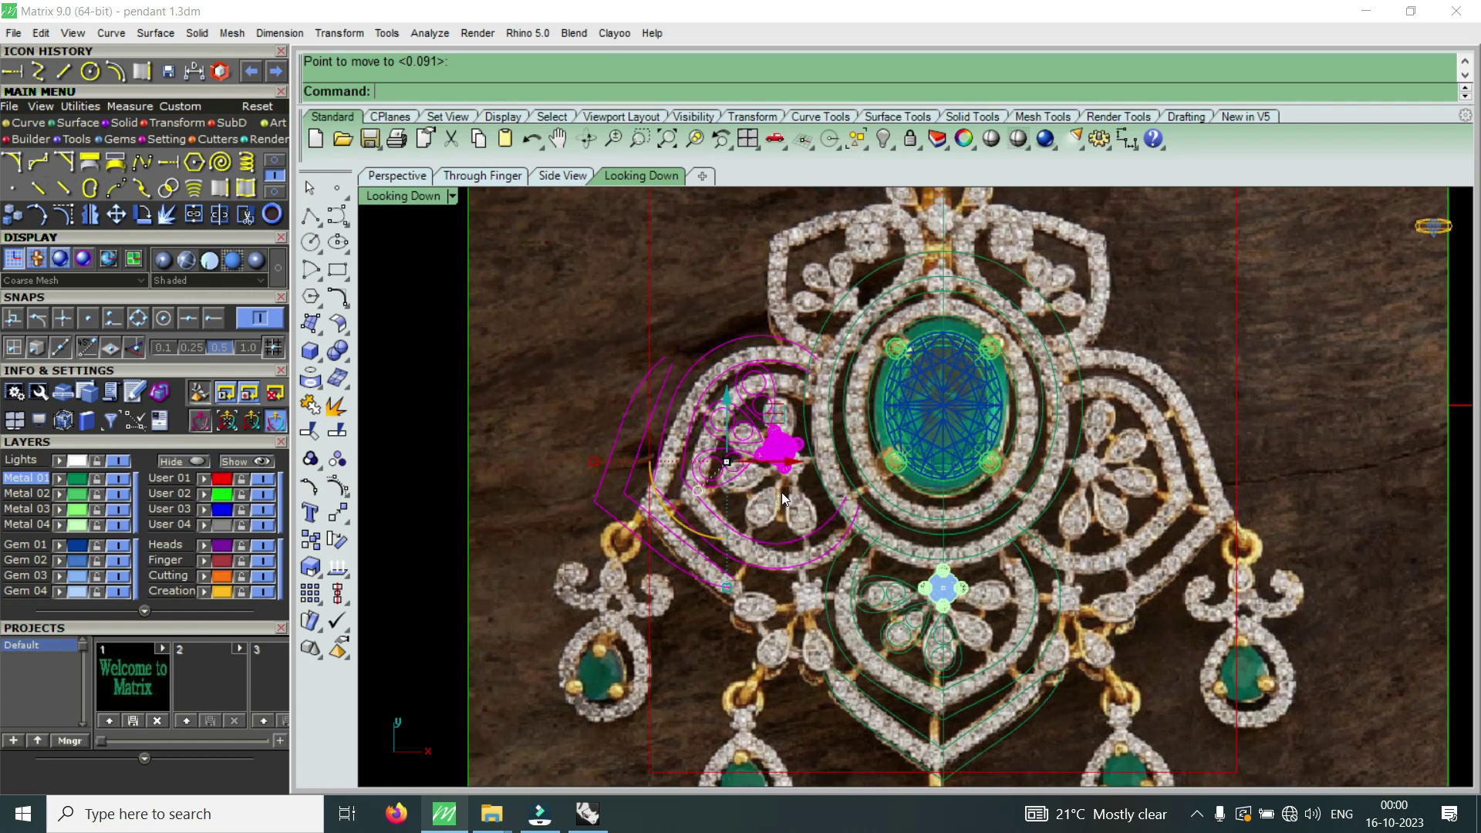
scroll(788, 455, up, 2)
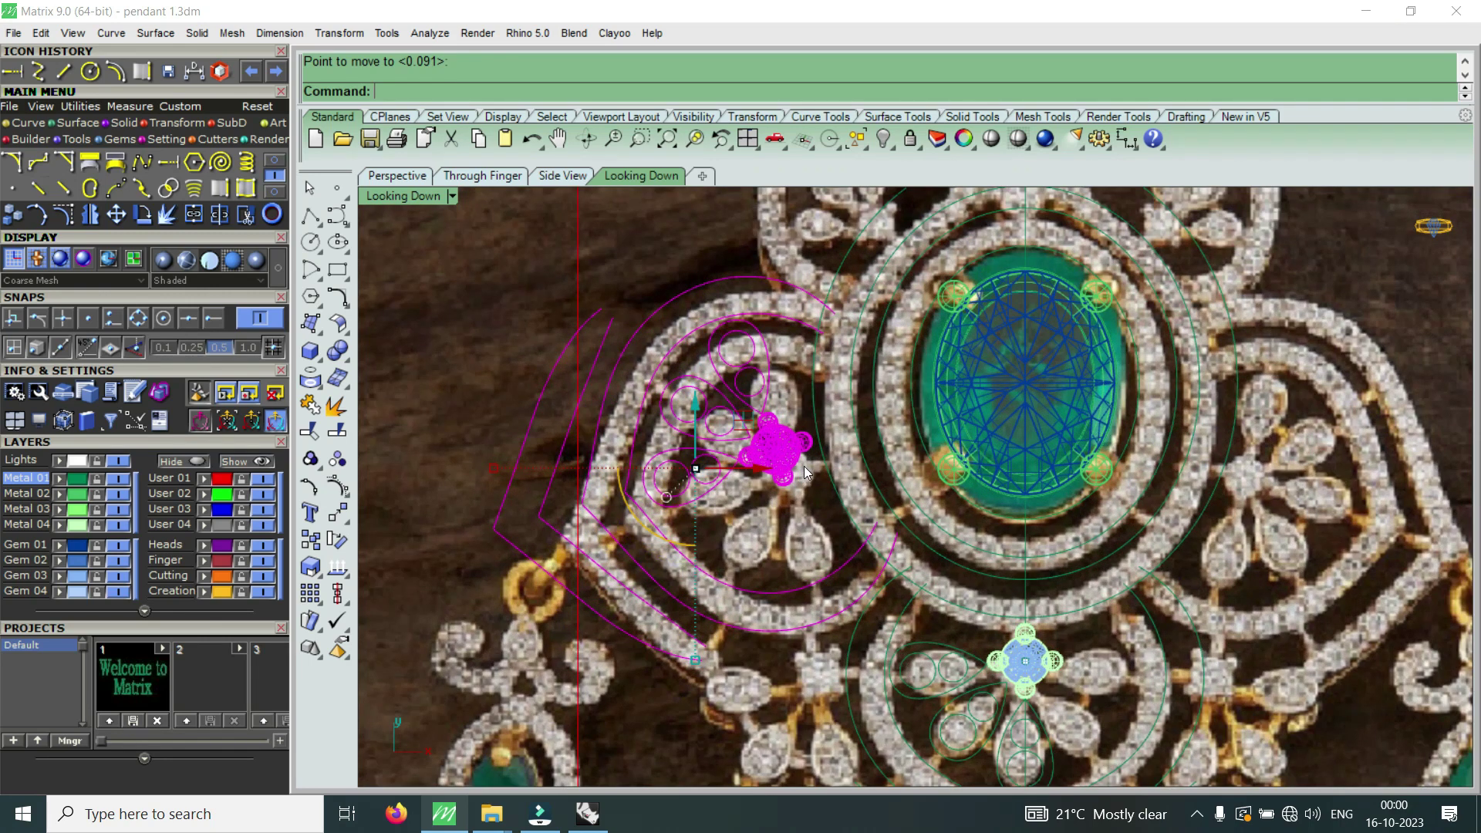
scroll(804, 466, down, 2)
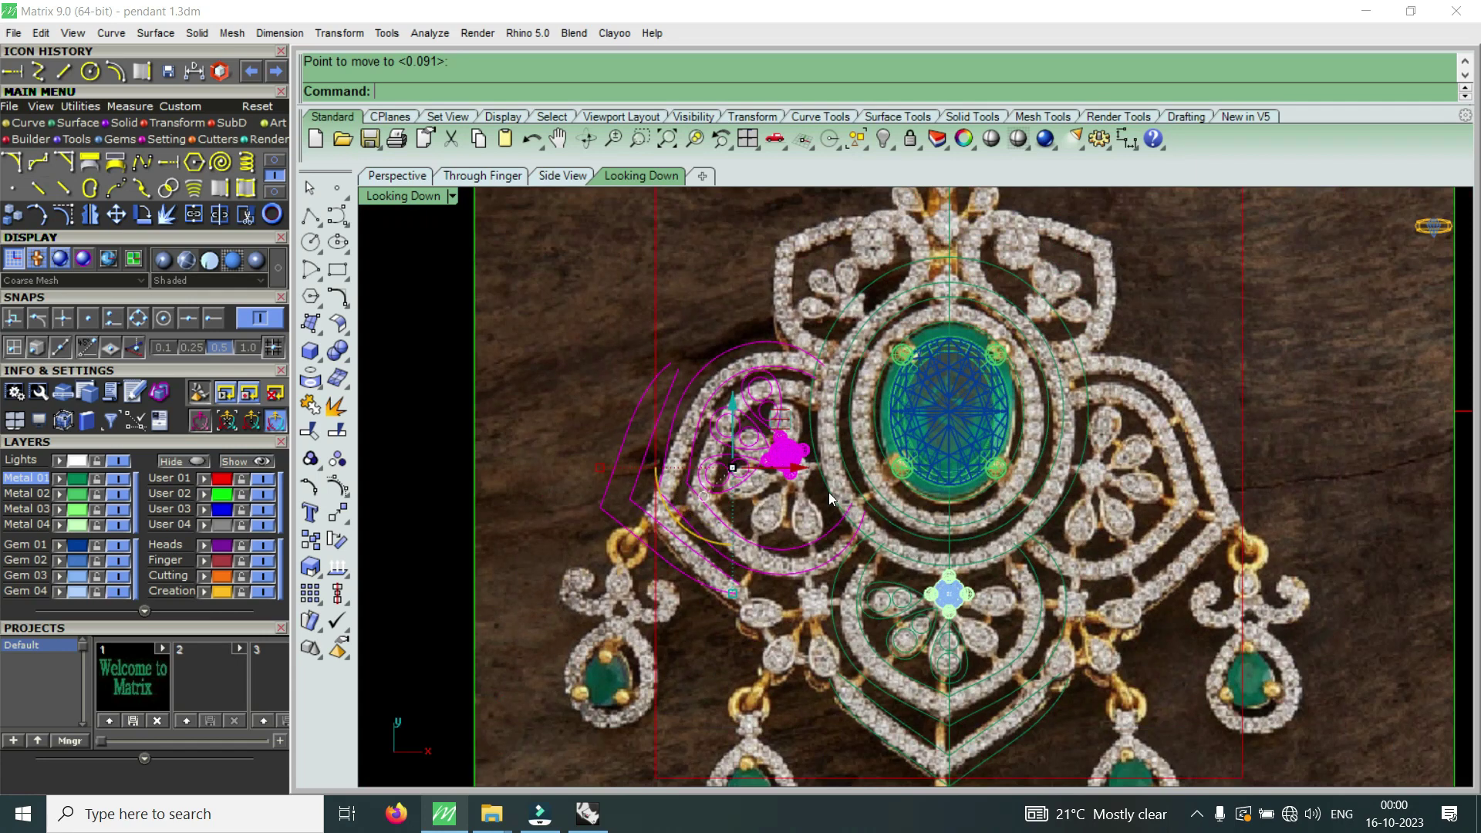
scroll(772, 464, up, 2)
scroll(814, 440, up, 1)
click(841, 451)
- Rotate the left flower cluster to match the photo's side flower orientation
click(116, 214)
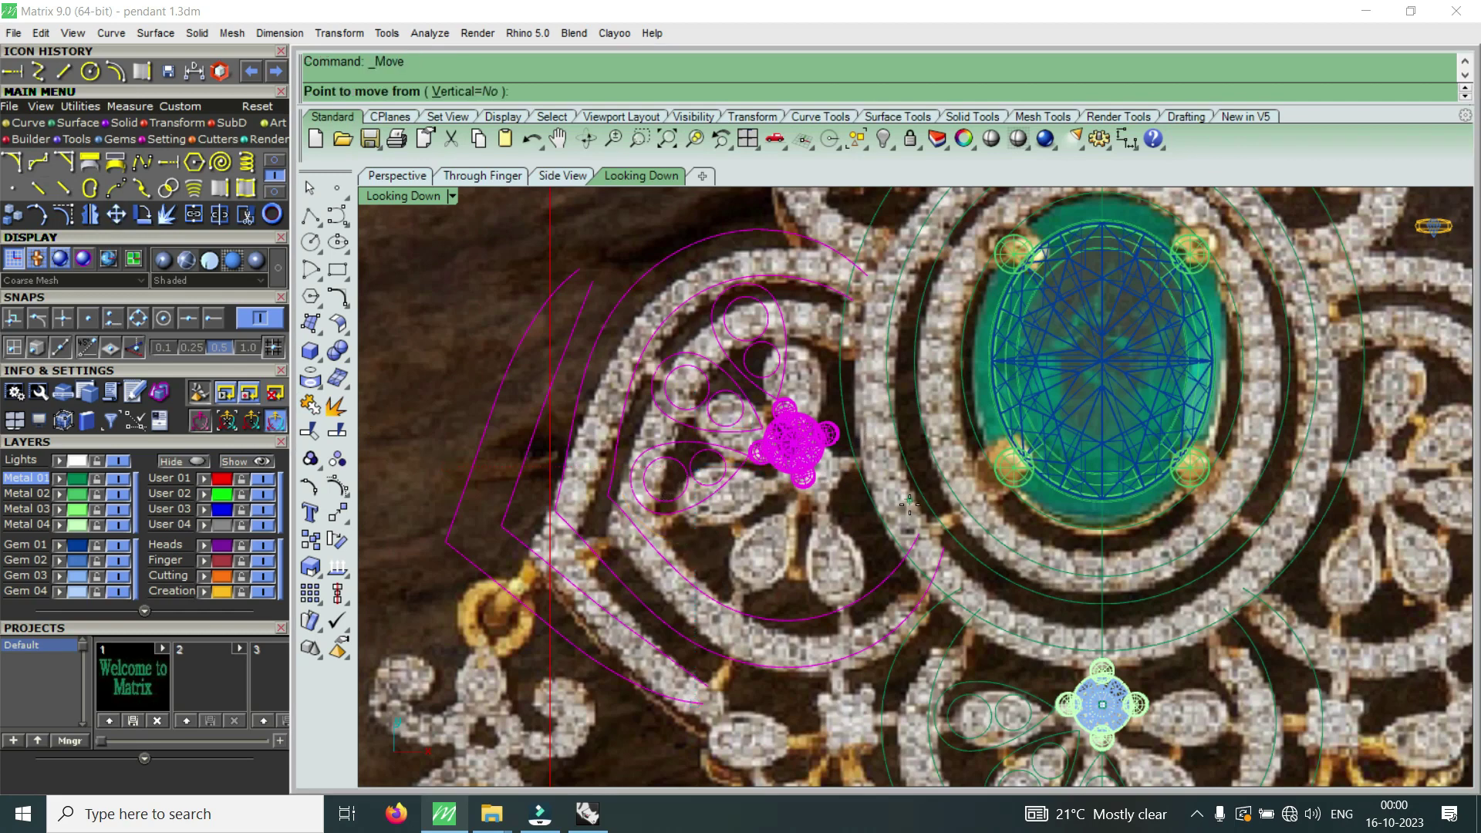
scroll(938, 506, up, 1)
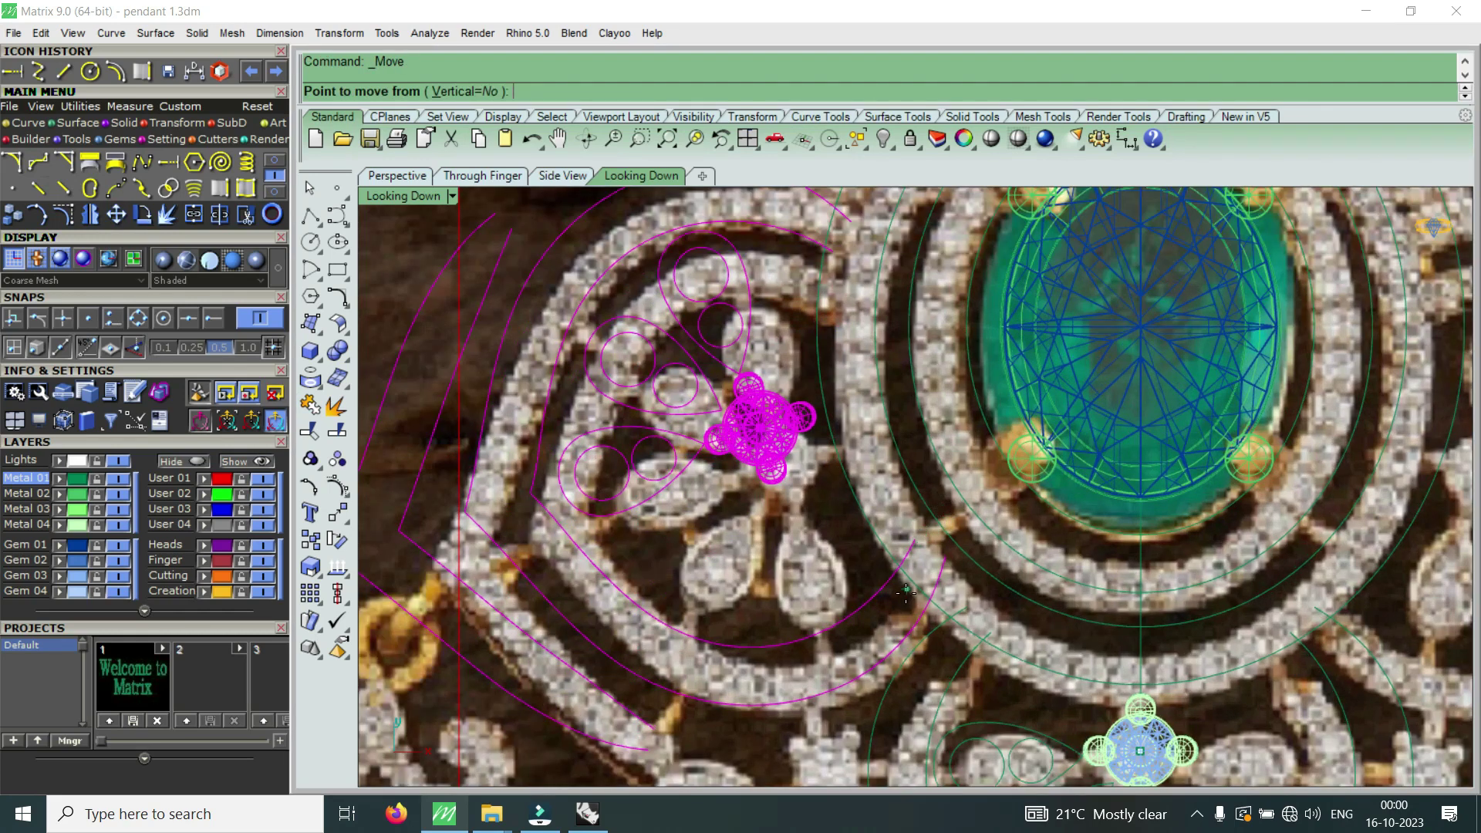
scroll(882, 607, down, 2)
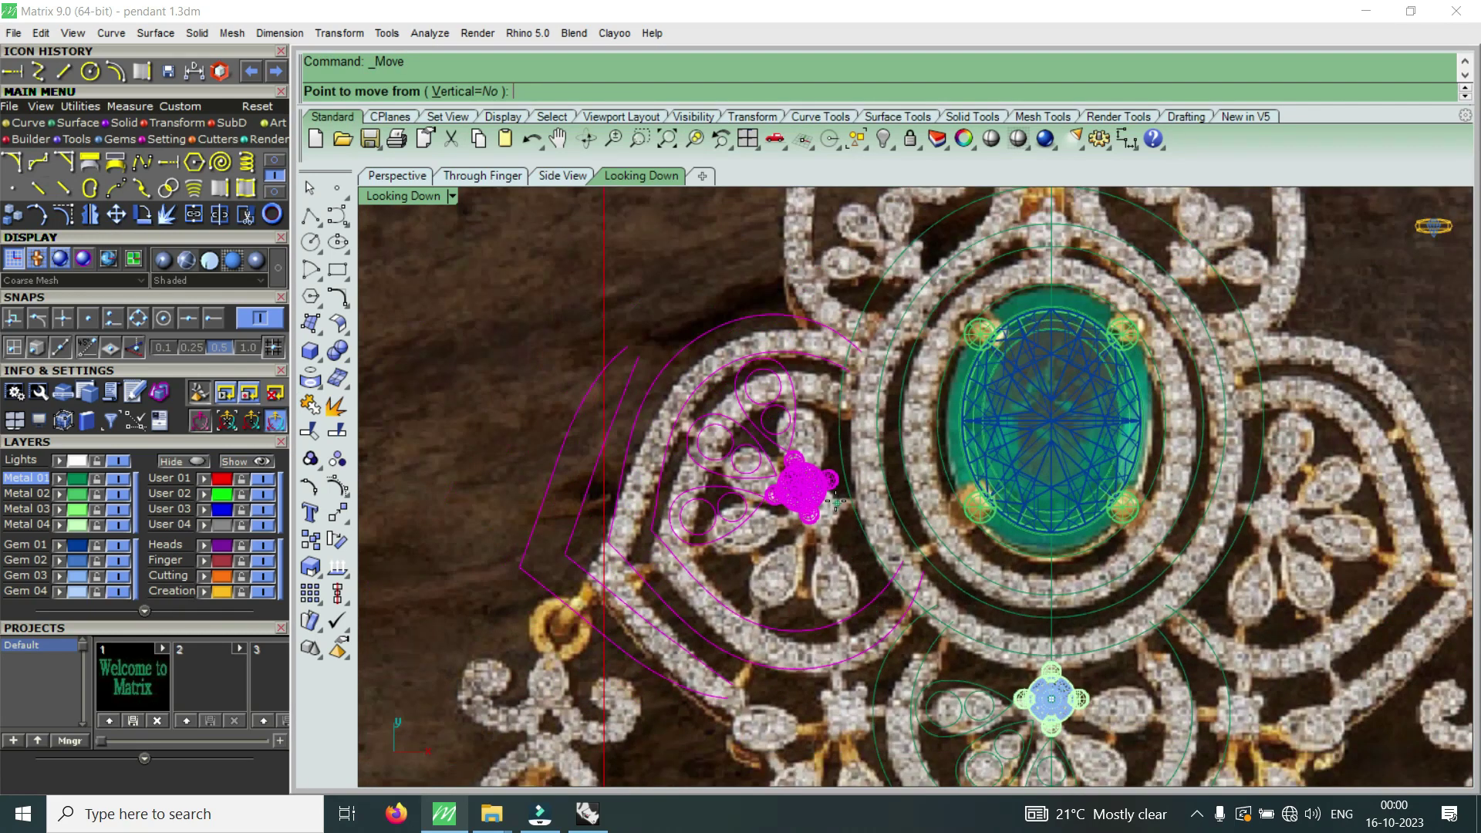
scroll(836, 503, down, 1)
scroll(836, 503, down, 1)
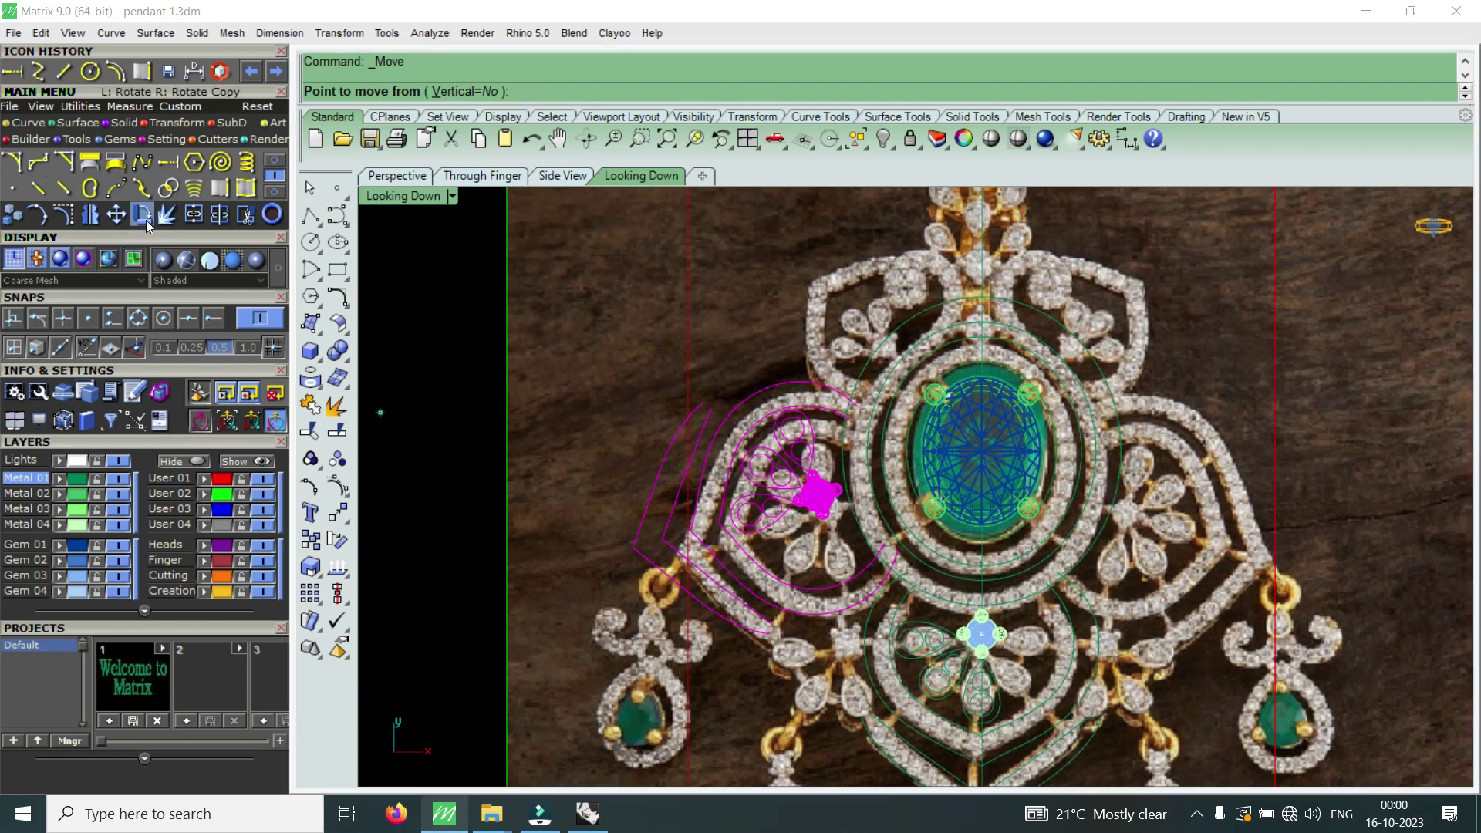
click(145, 220)
click(856, 484)
click(640, 518)
click(687, 579)
scroll(686, 579, down, 1)
scroll(740, 533, down, 1)
scroll(803, 501, up, 2)
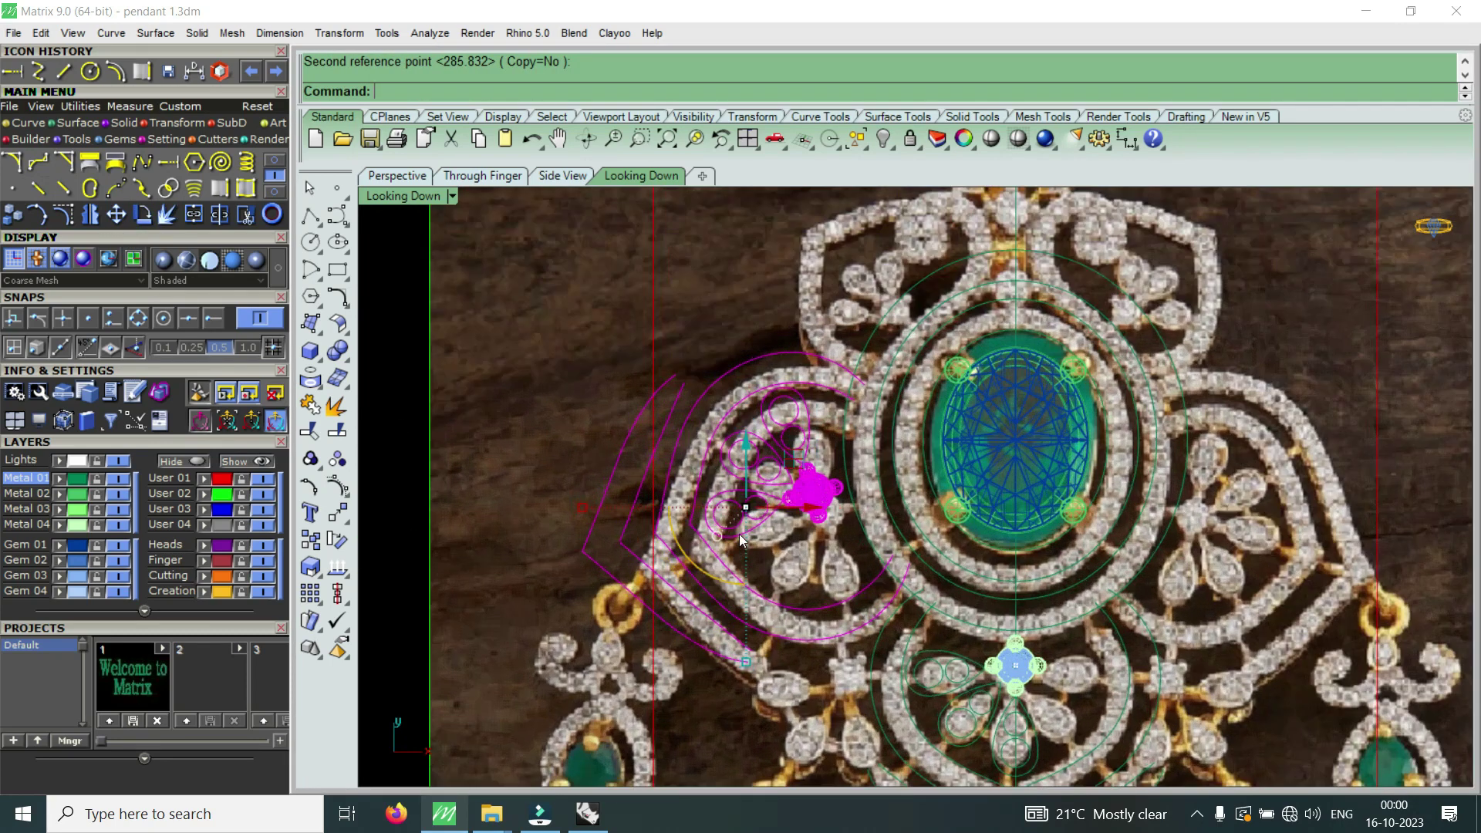
scroll(802, 502, up, 2)
scroll(803, 502, up, 2)
- Shift the cluster onto the photo's left flower and deselect it
click(120, 216)
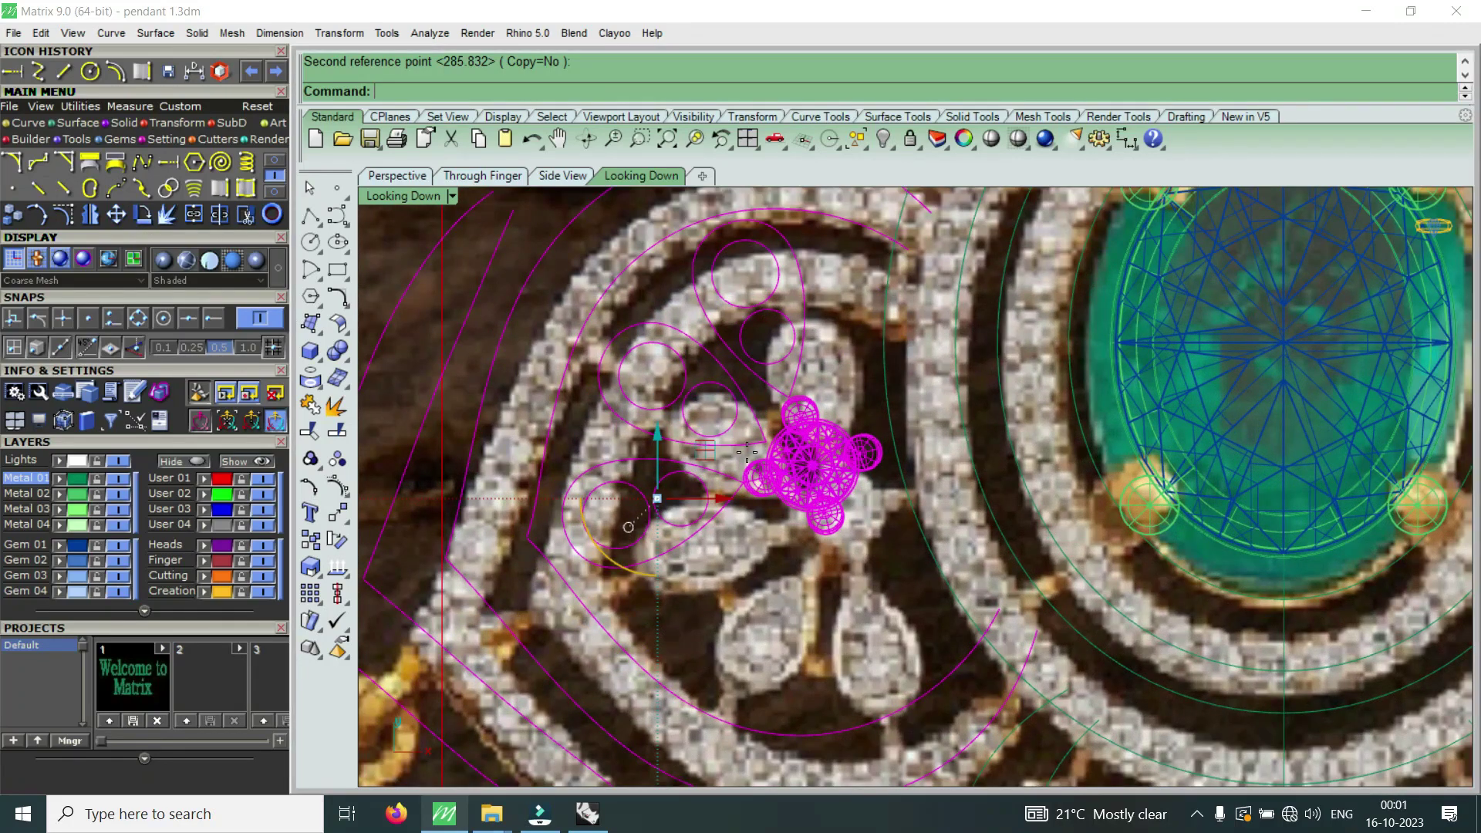
click(777, 456)
scroll(777, 455, down, 2)
click(822, 455)
scroll(845, 472, down, 2)
scroll(845, 472, down, 2)
scroll(805, 479, up, 2)
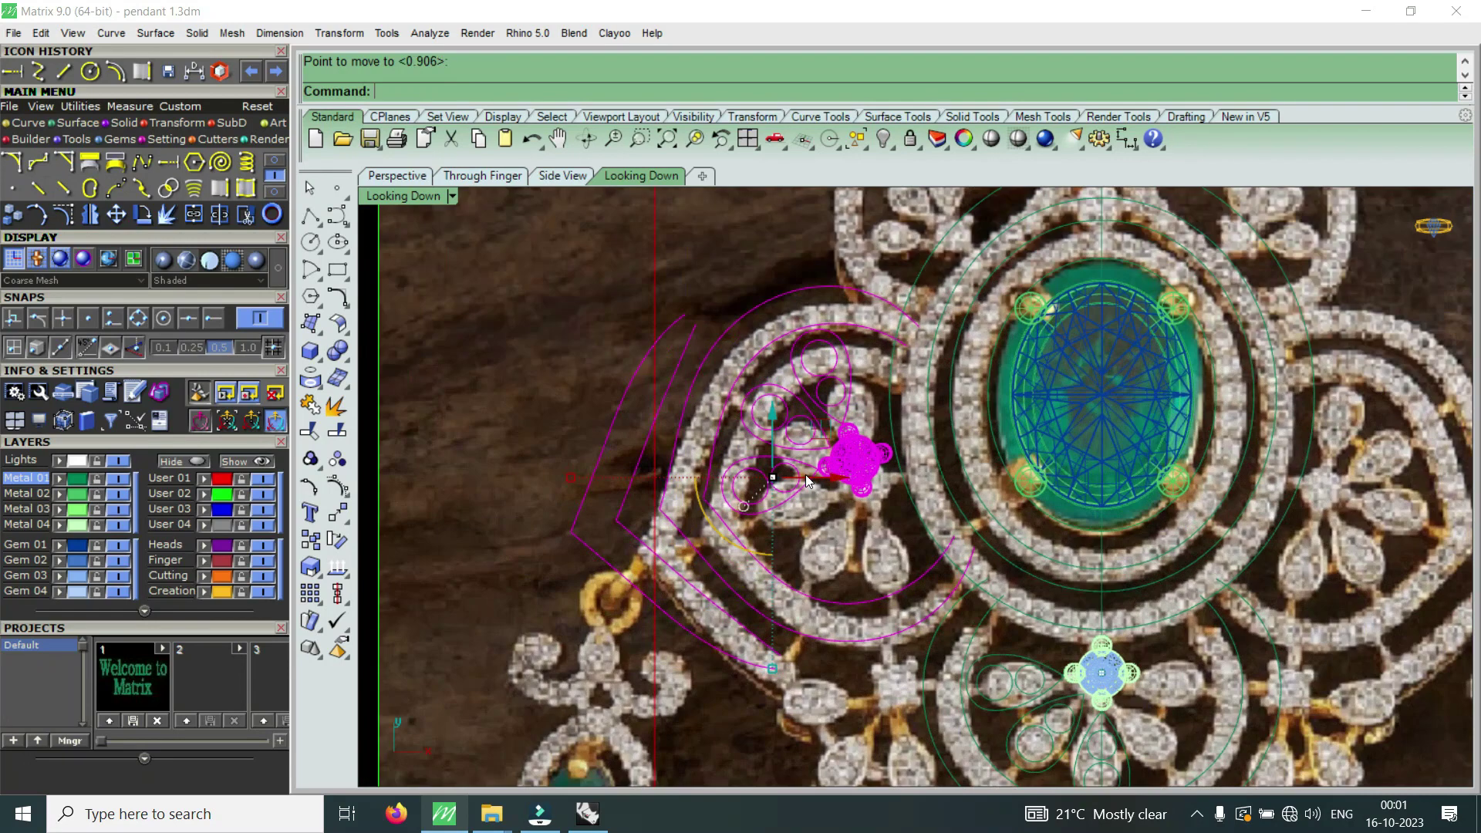
scroll(845, 499, down, 2)
key(Escape)
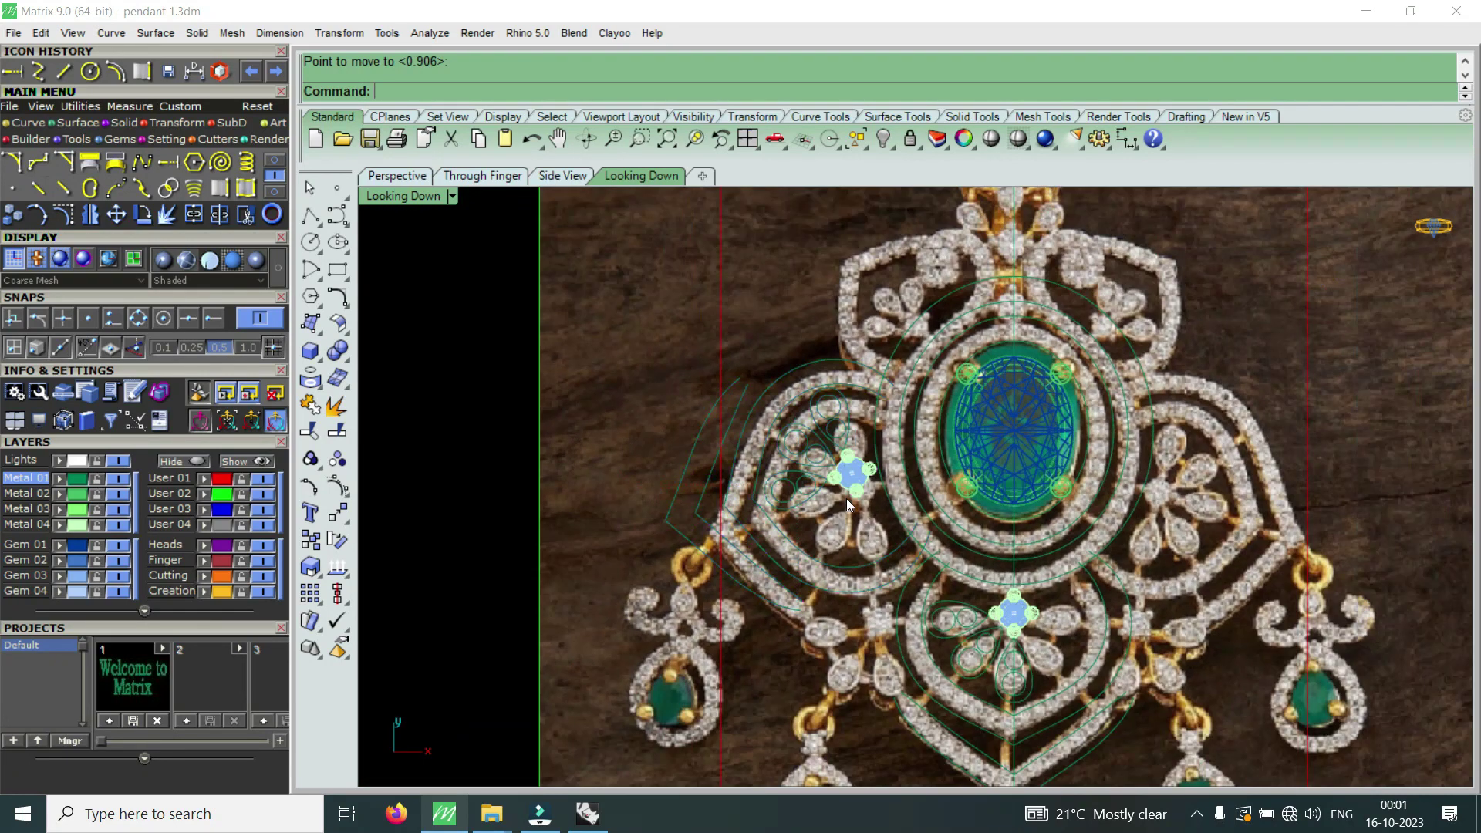
- Hide the User 02 photo layer, select all geometry and ungroup it
click(263, 494)
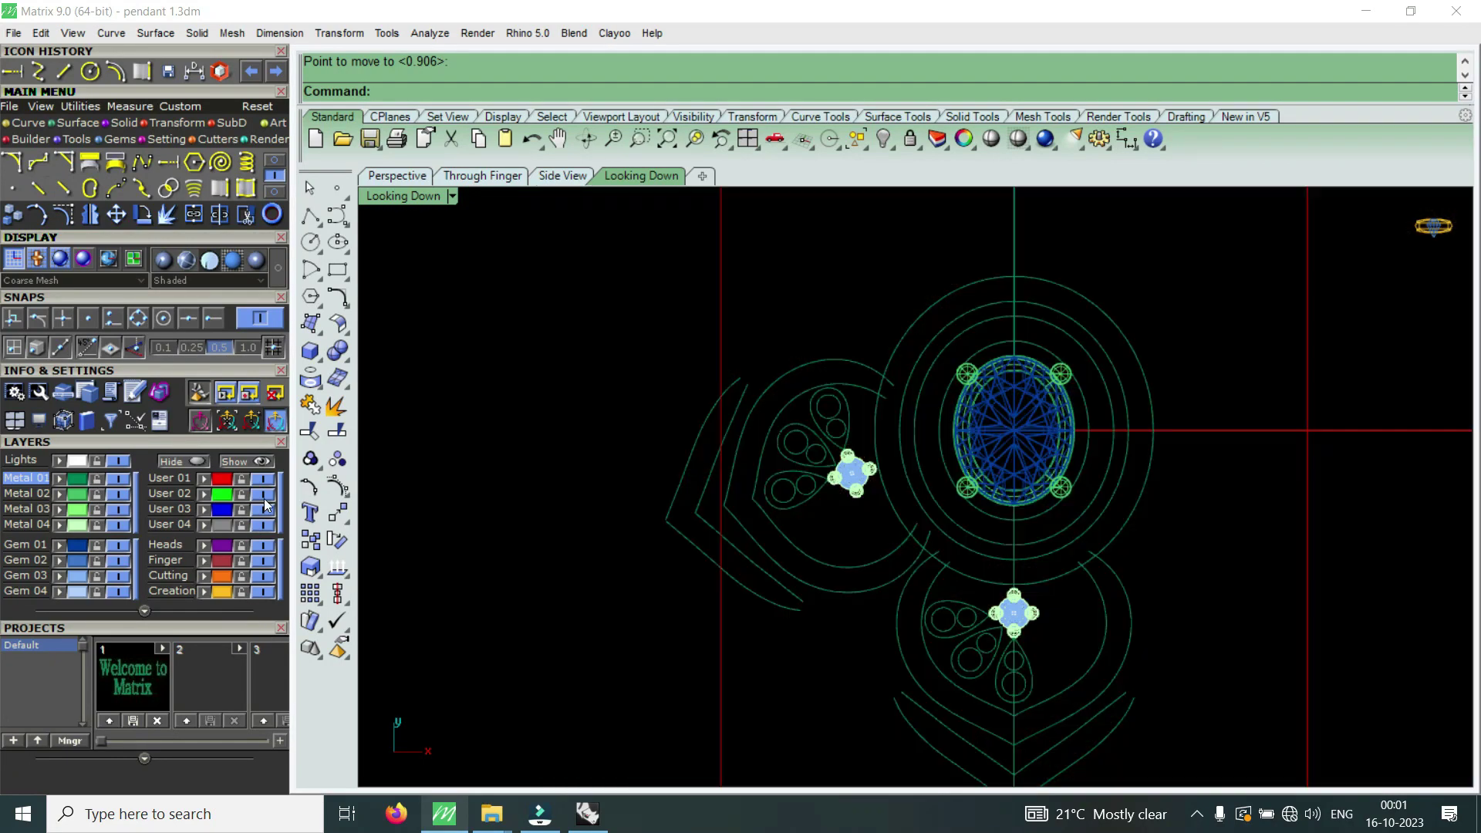
scroll(974, 631, up, 2)
scroll(900, 611, up, 2)
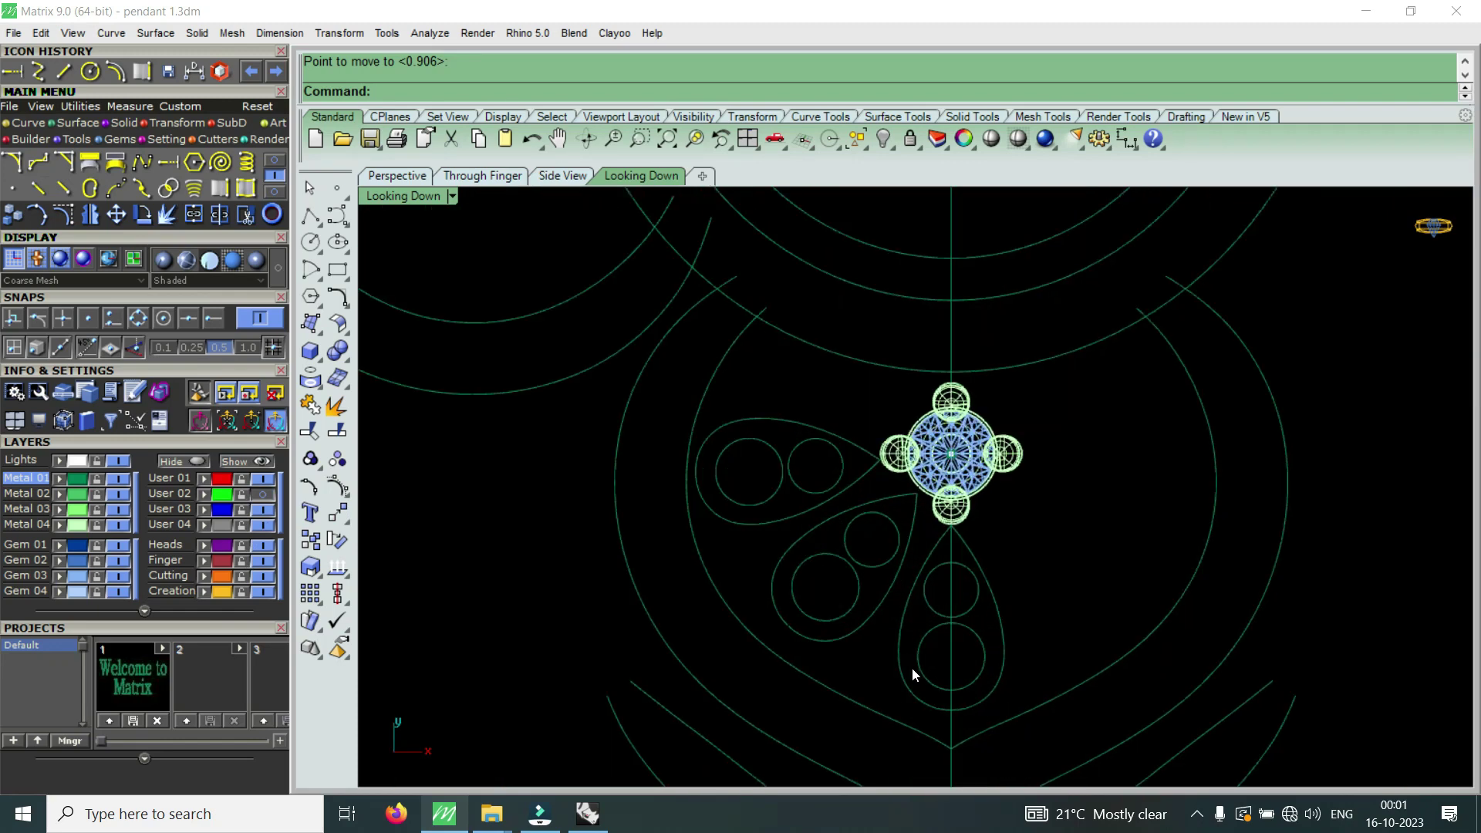
key(ctrl+a)
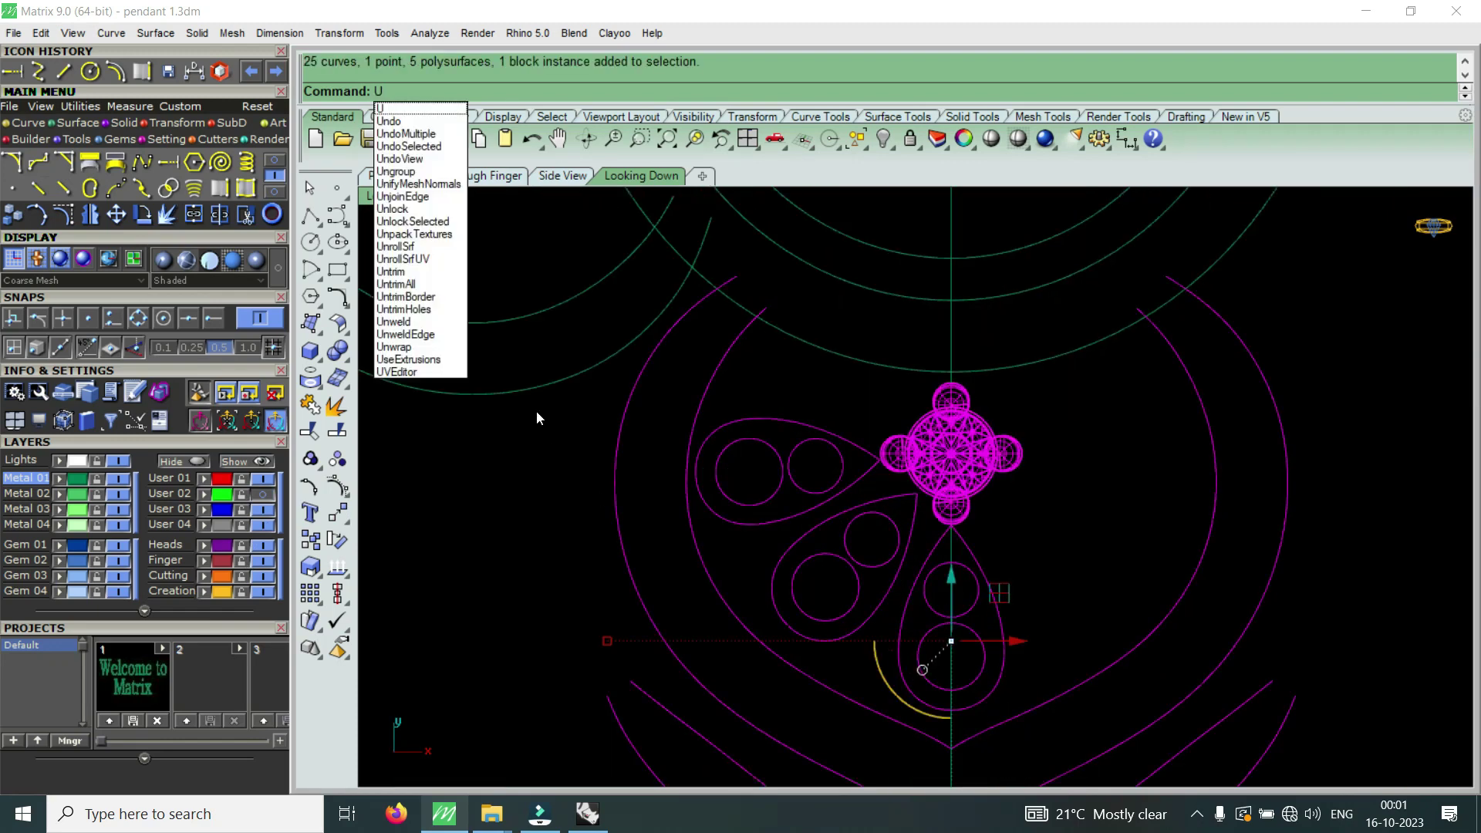
click(420, 173)
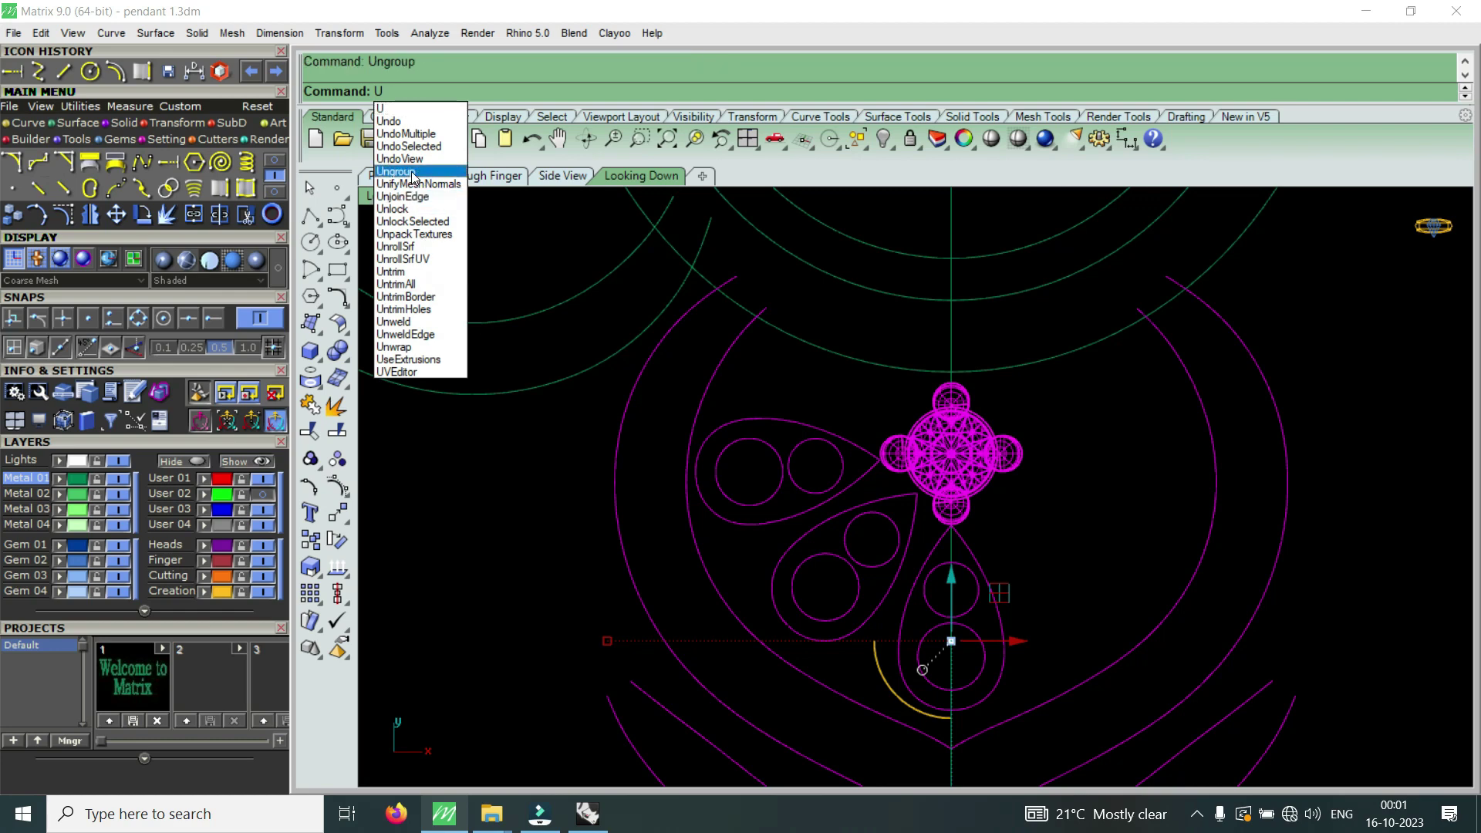
- Mirror the lower-left teardrop petal to the right and select the three petals with the gem
click(918, 591)
key(Escape)
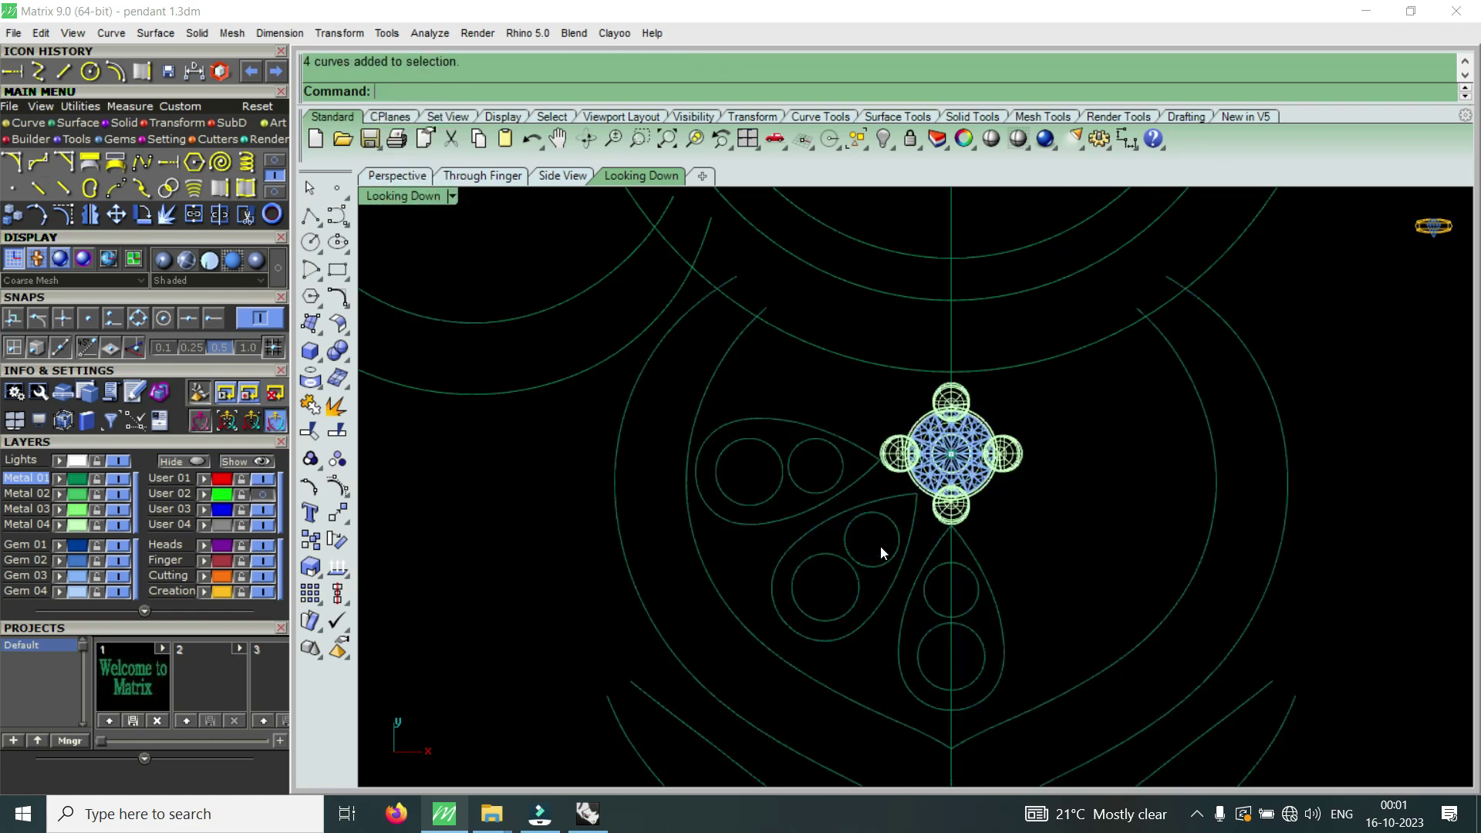
click(819, 534)
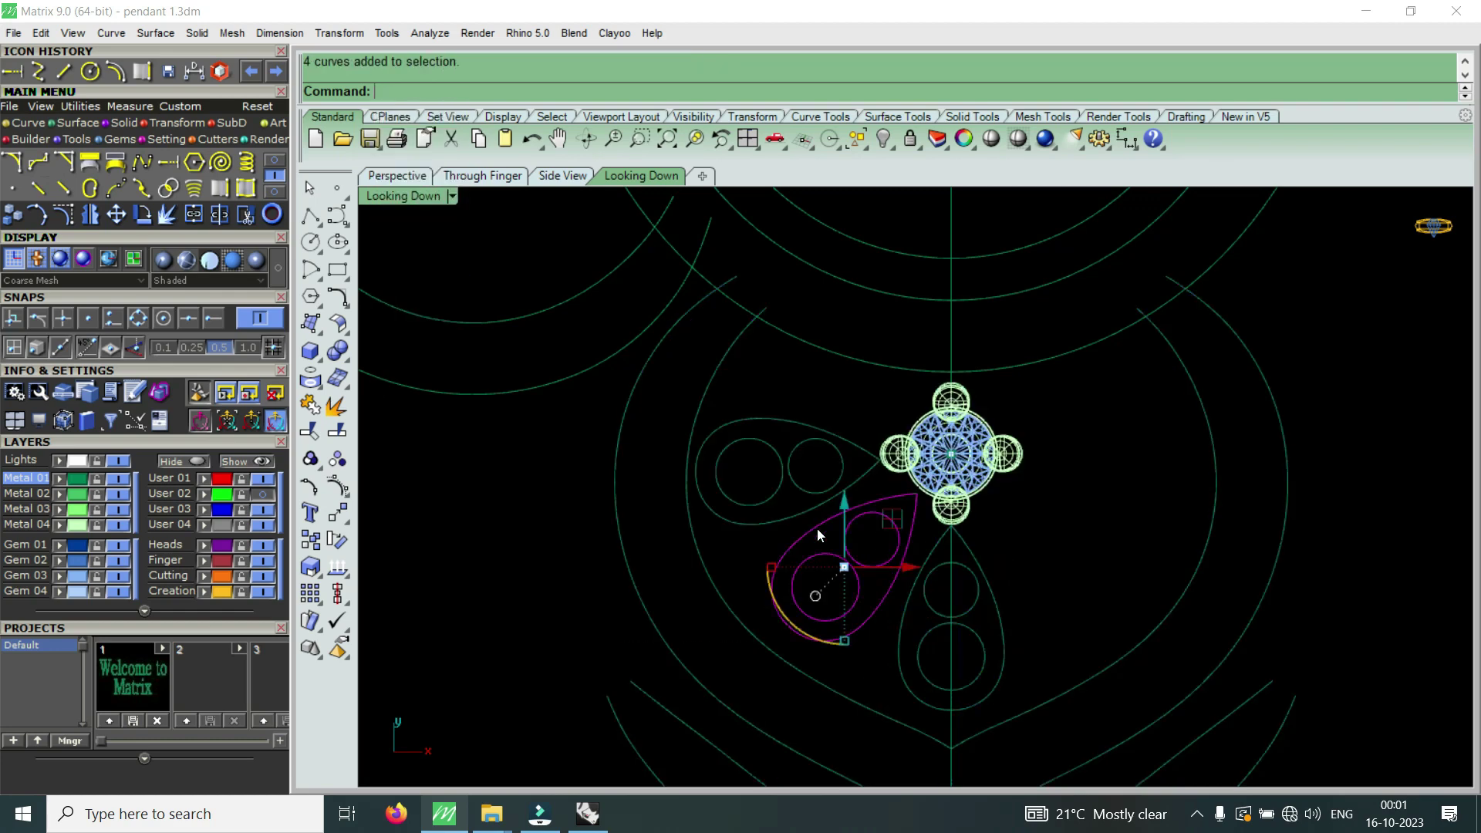
click(90, 214)
text(0)
key(Return)
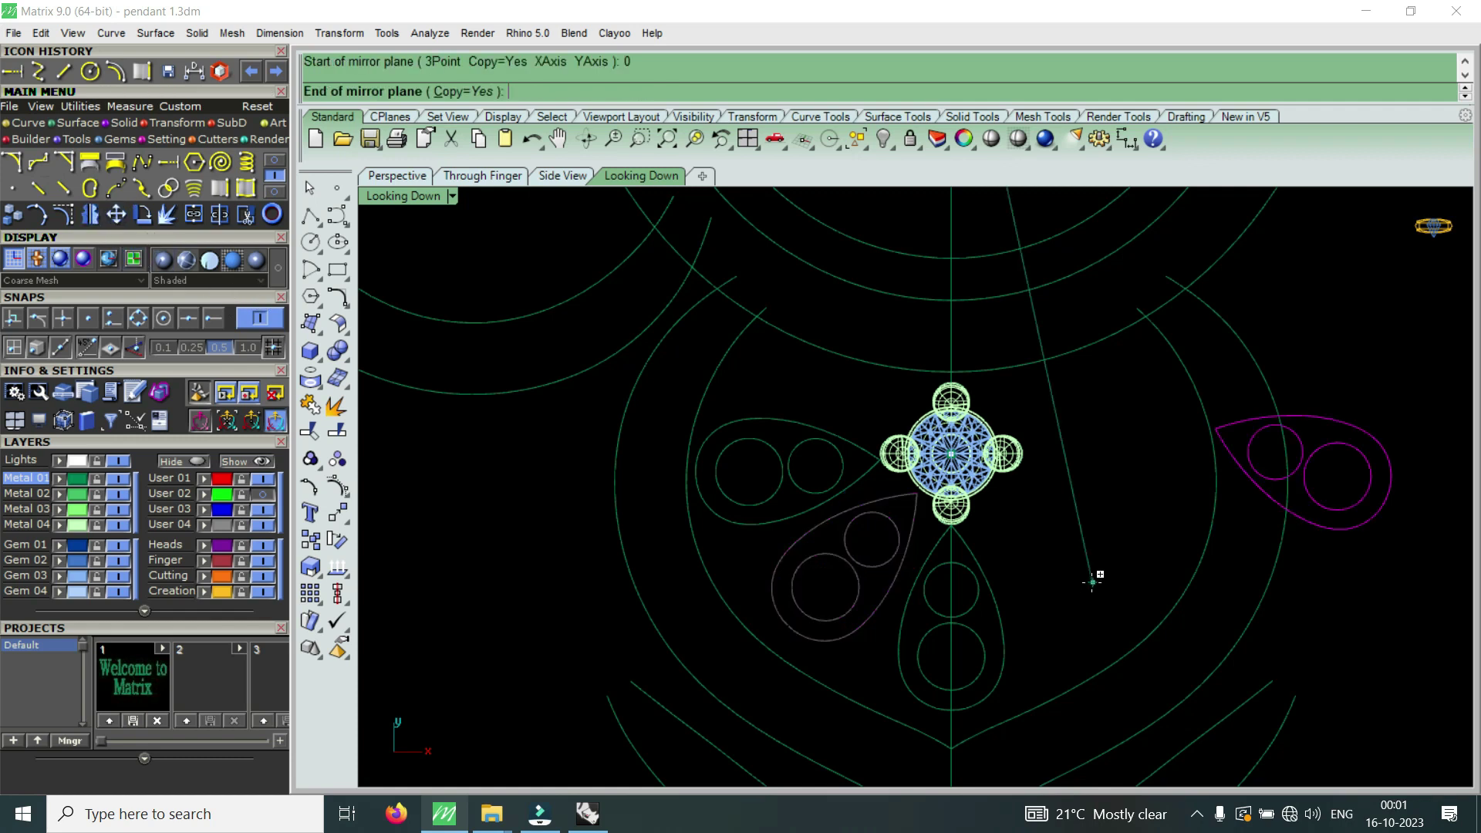
click(1091, 582)
mouse_move(1141, 456)
mouse_down()
mouse_move(1071, 572)
mouse_move(1049, 577)
mouse_up()
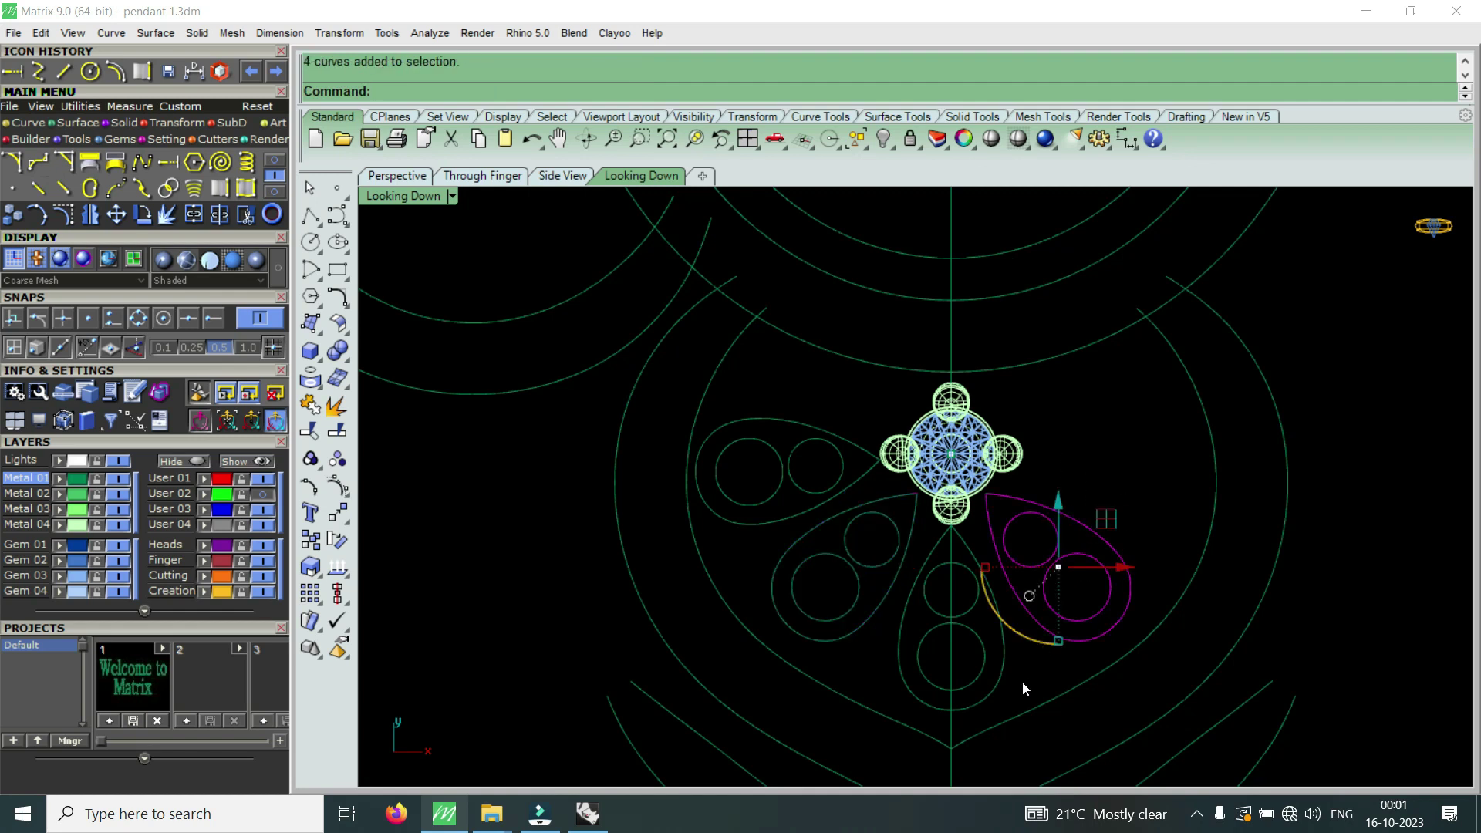
drag(993, 692, 918, 474)
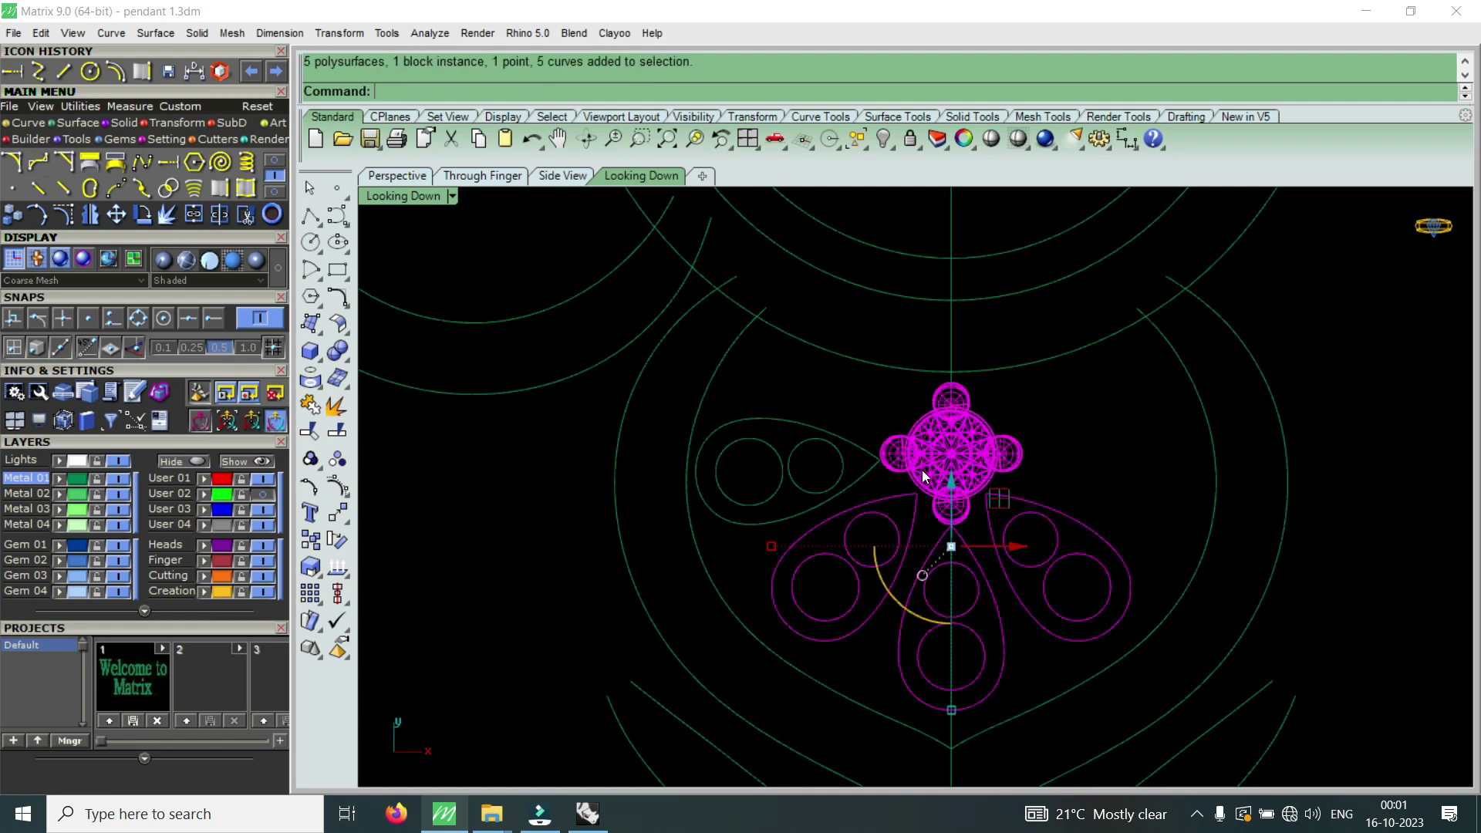
- Copy the floral side motif to a new spot and group its pieces together
click(15, 216)
click(1149, 534)
click(892, 563)
key(Return)
scroll(887, 563, up, 4)
drag(739, 653, 738, 655)
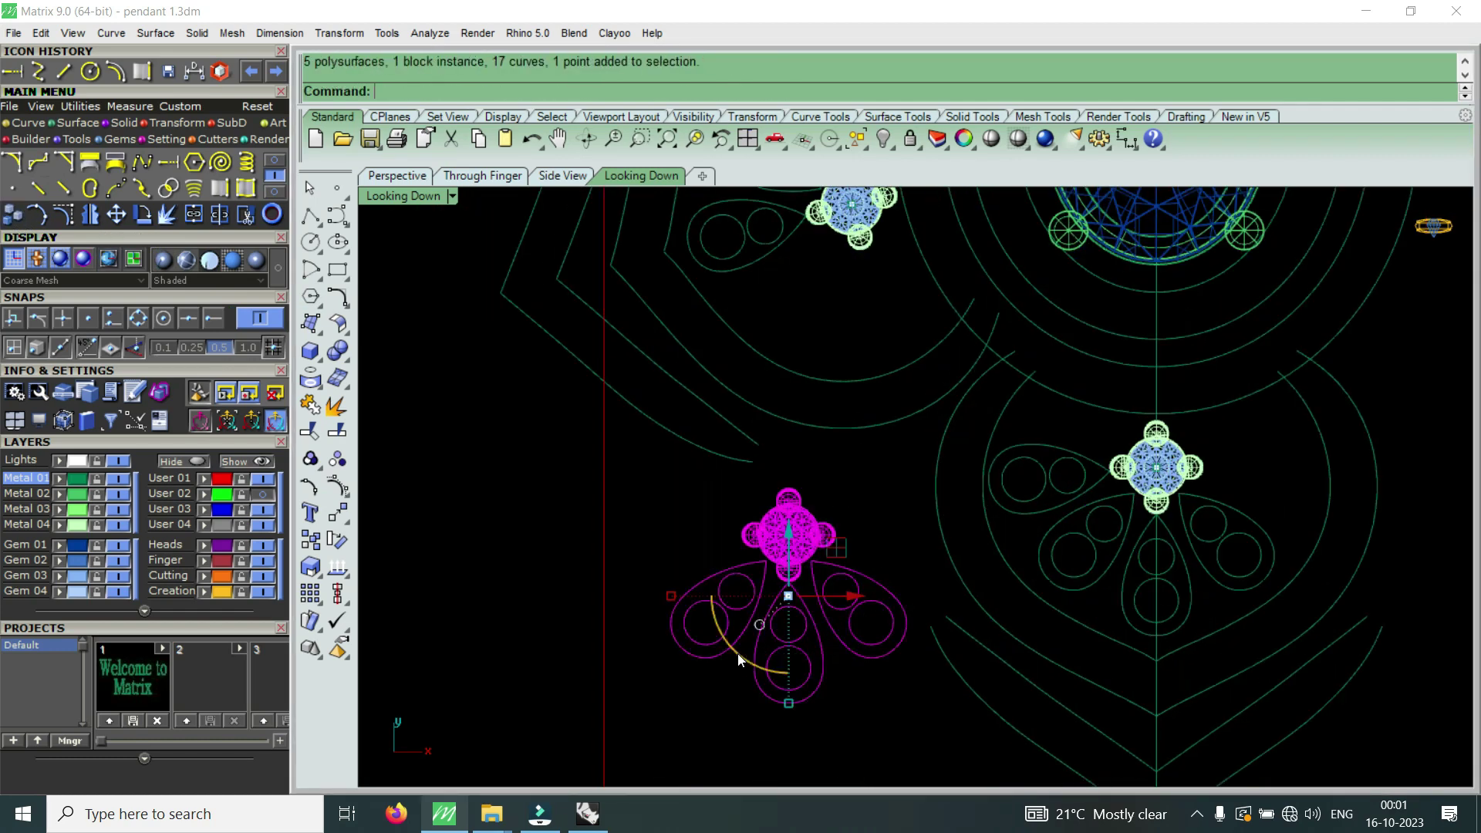
key(ctrl+g)
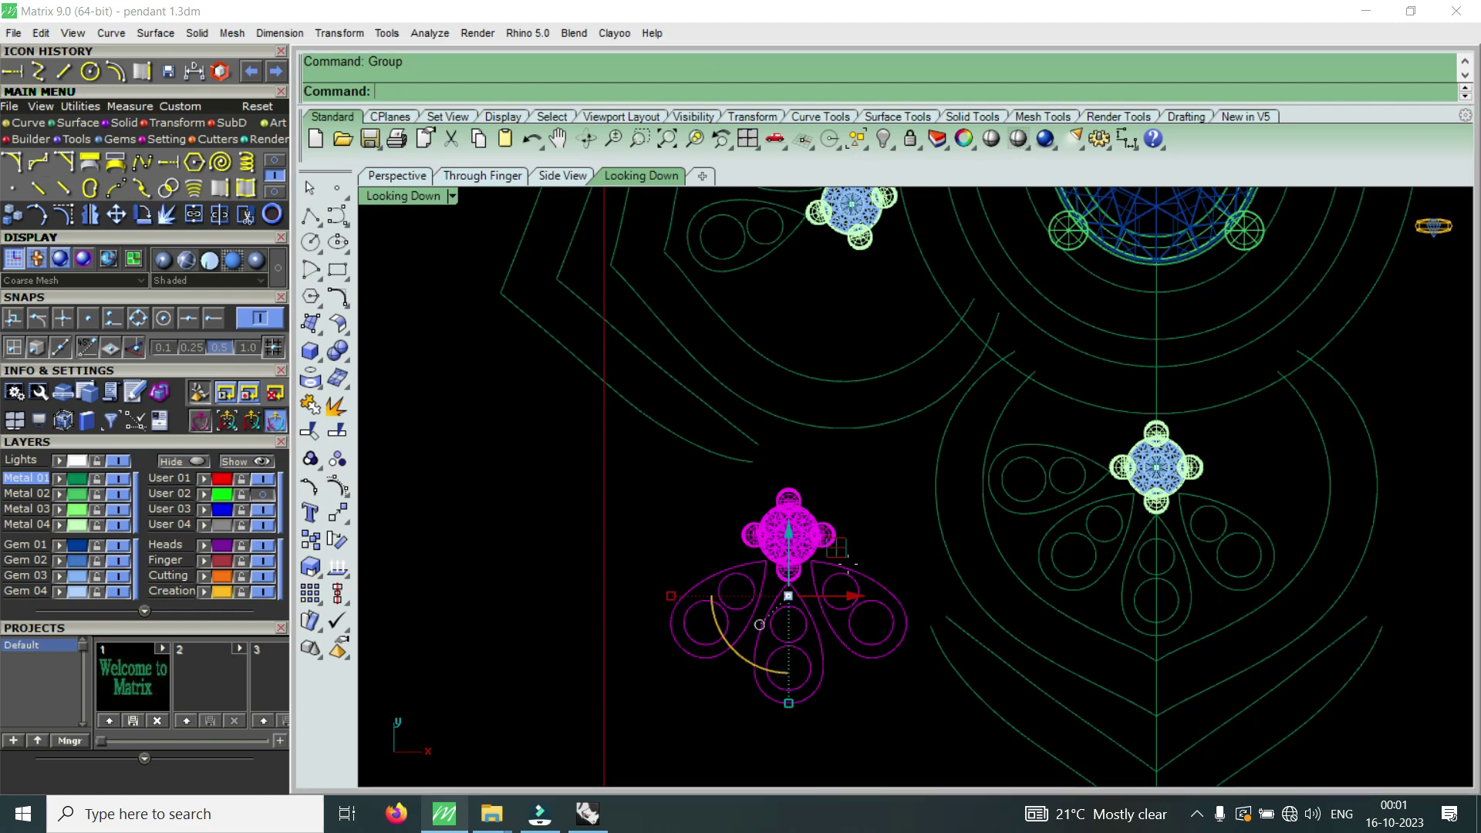
- Rotate the magenta motif copy around its gem's centre
click(144, 216)
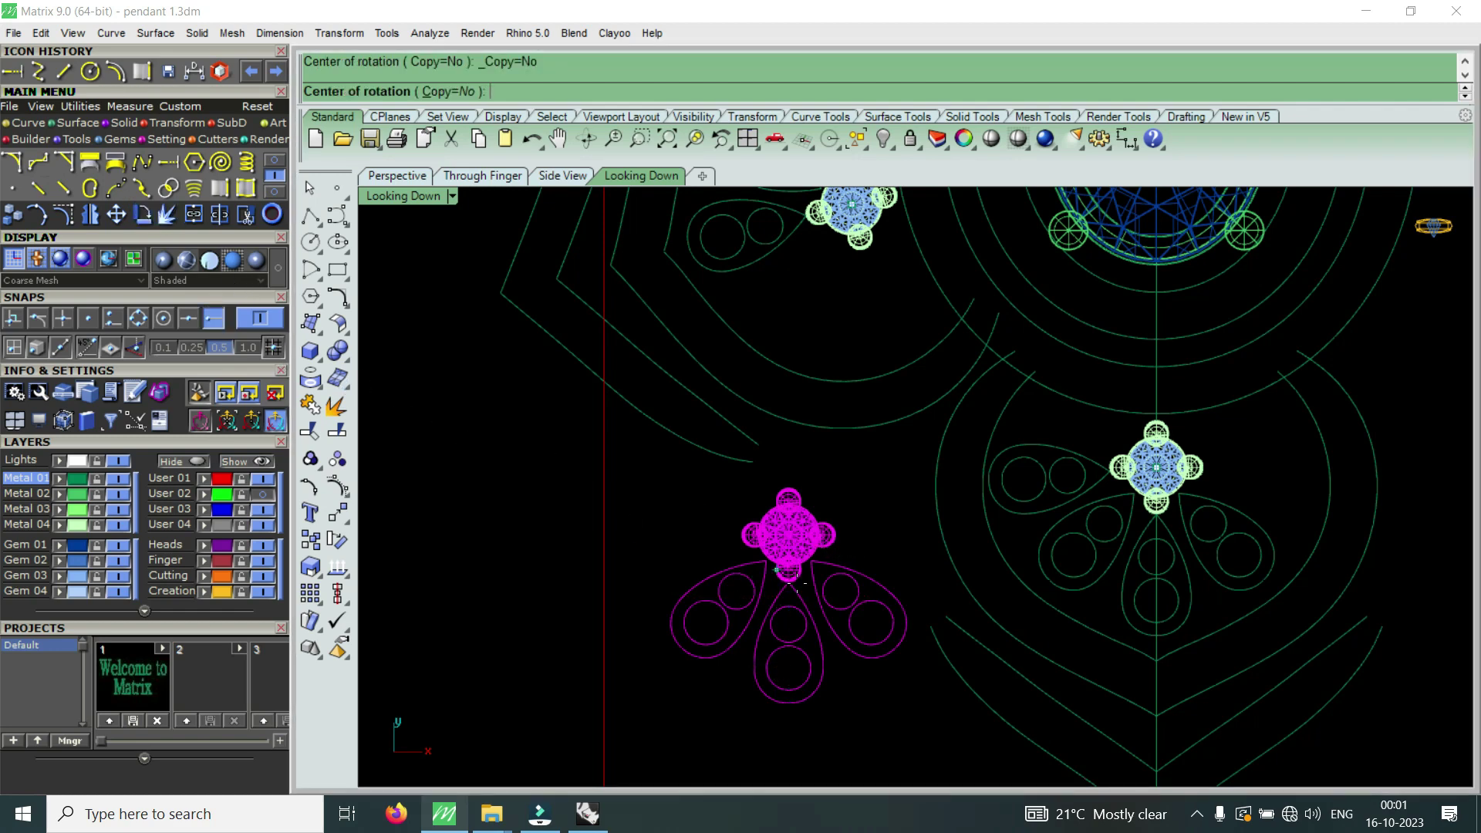
scroll(787, 577, up, 2)
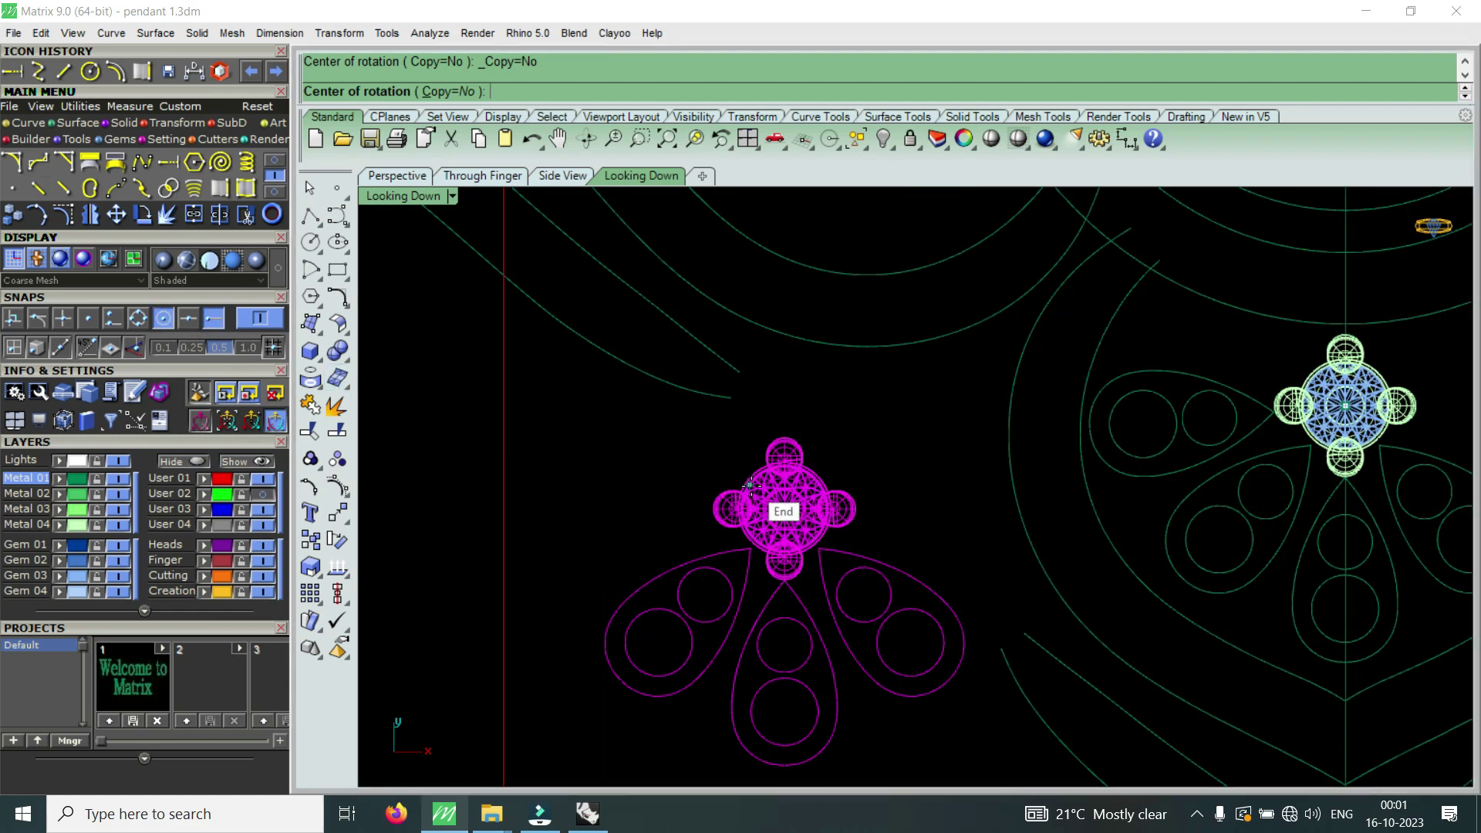
click(747, 489)
scroll(794, 587, up, 3)
scroll(794, 586, up, 2)
key(Escape)
right_click(781, 535)
click(801, 417)
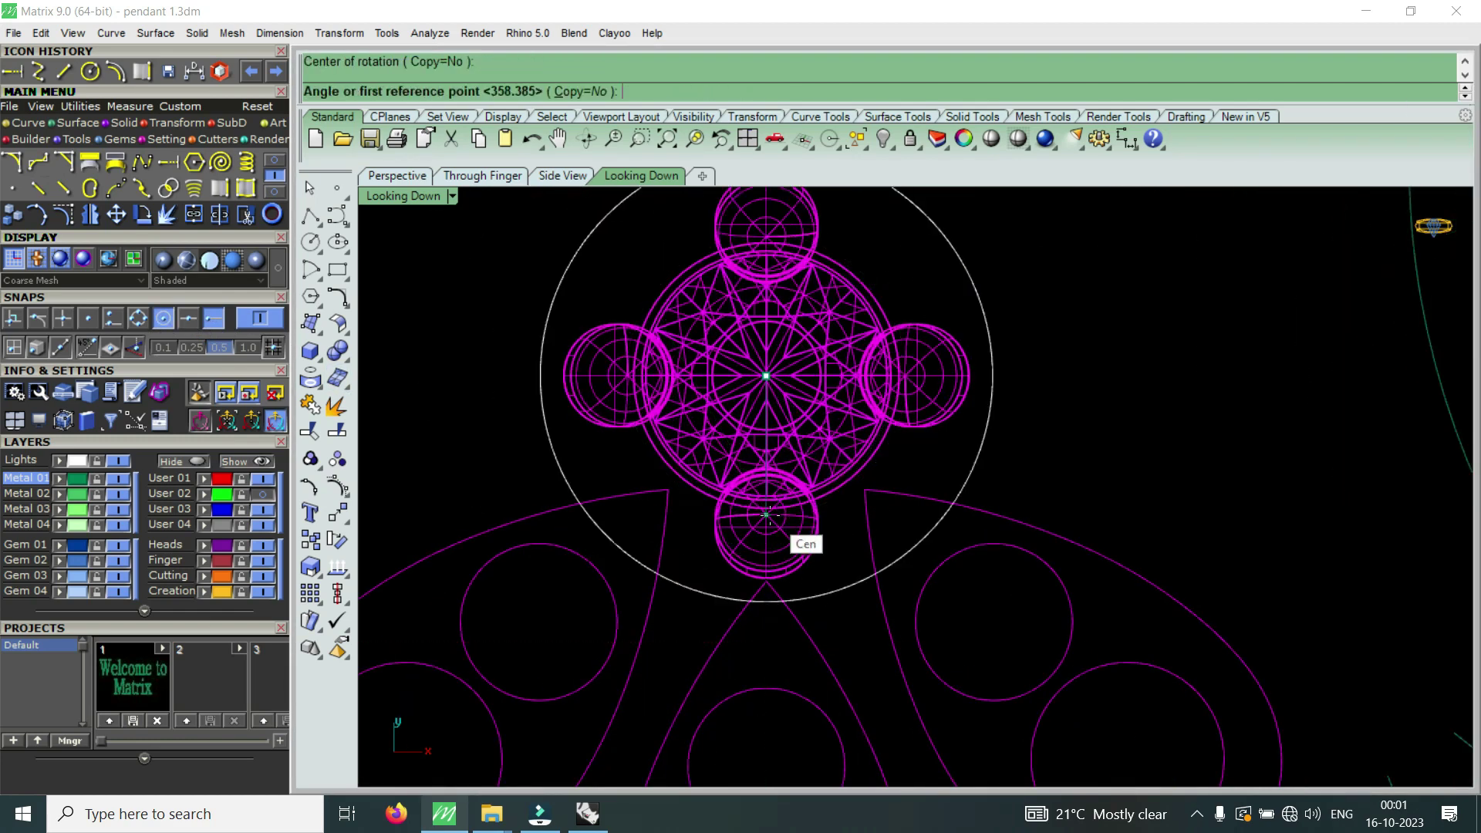
click(767, 517)
scroll(764, 525, down, 5)
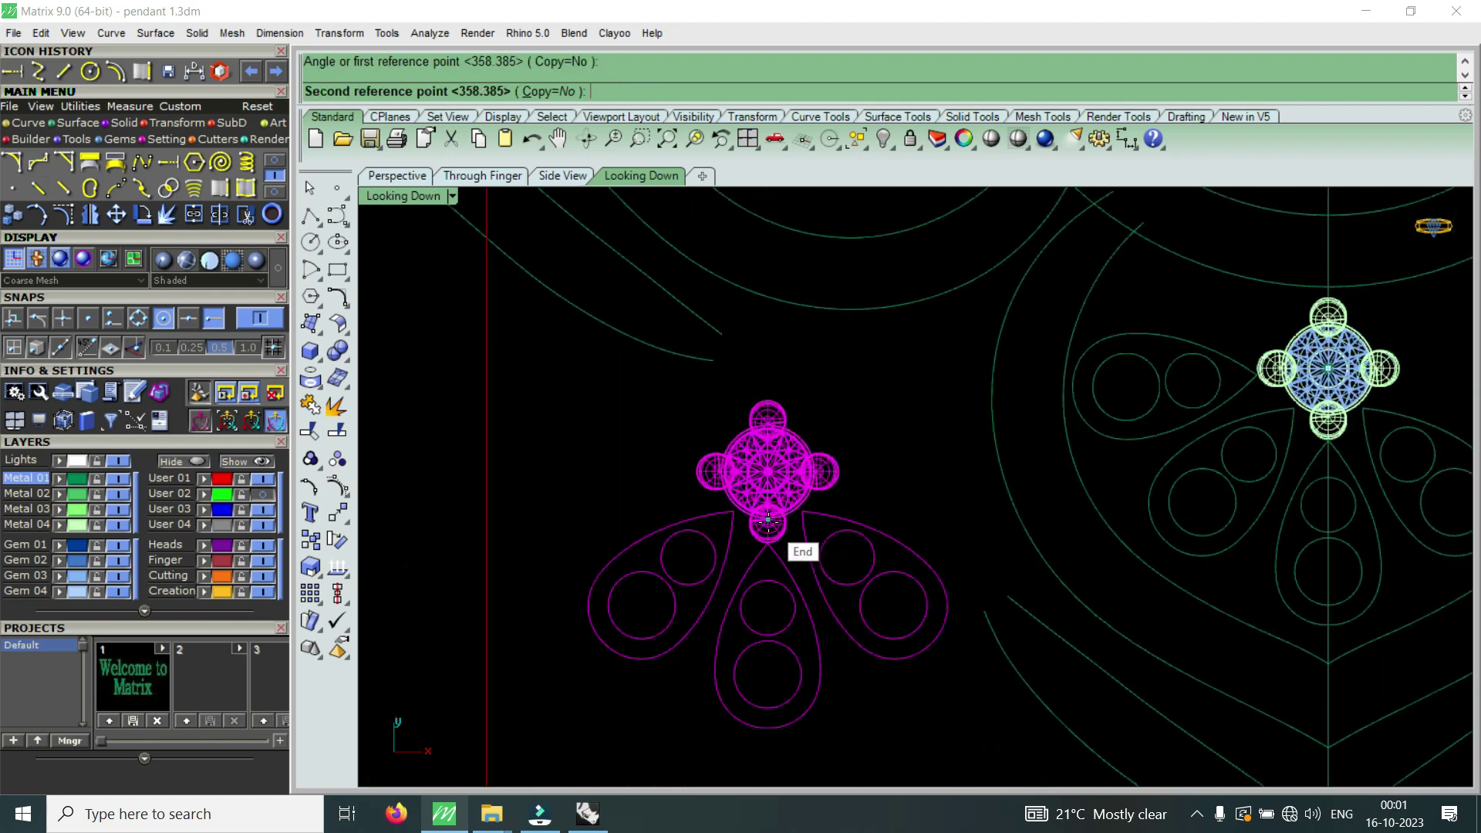
scroll(771, 540, down, 3)
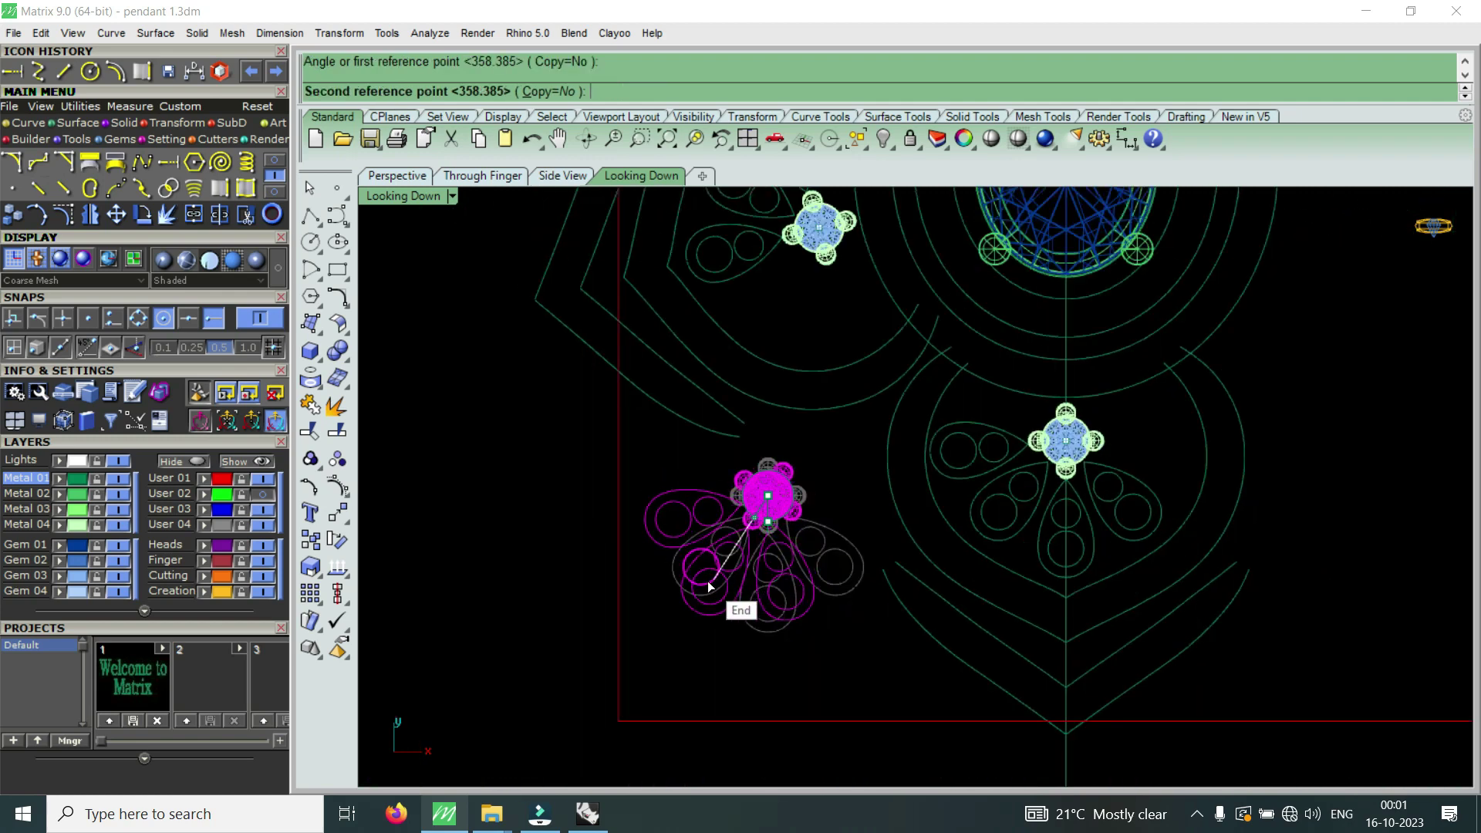
click(708, 579)
scroll(756, 532, up, 2)
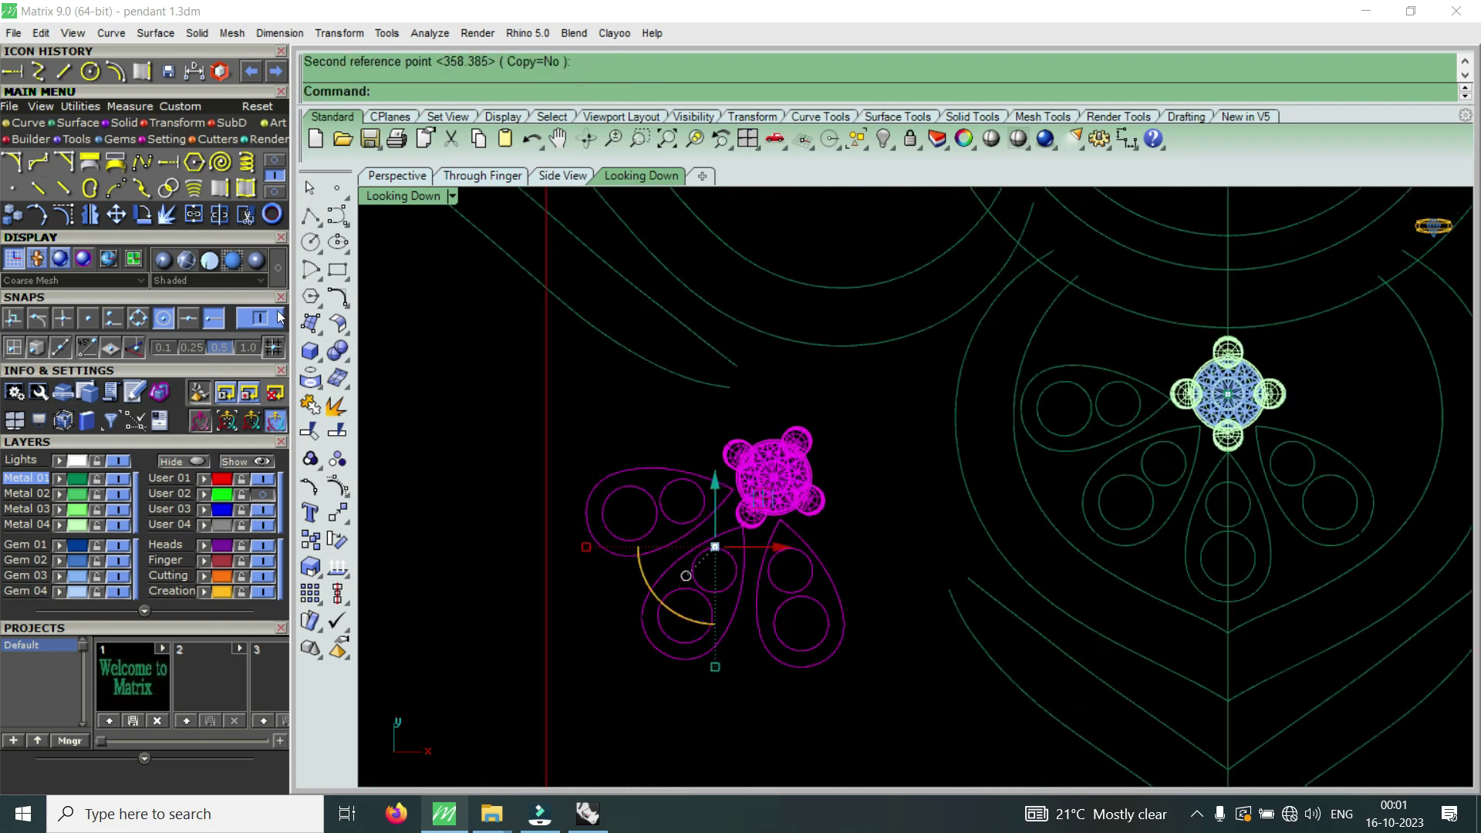
- Move the motif copy up and right, then rotate it again
click(115, 214)
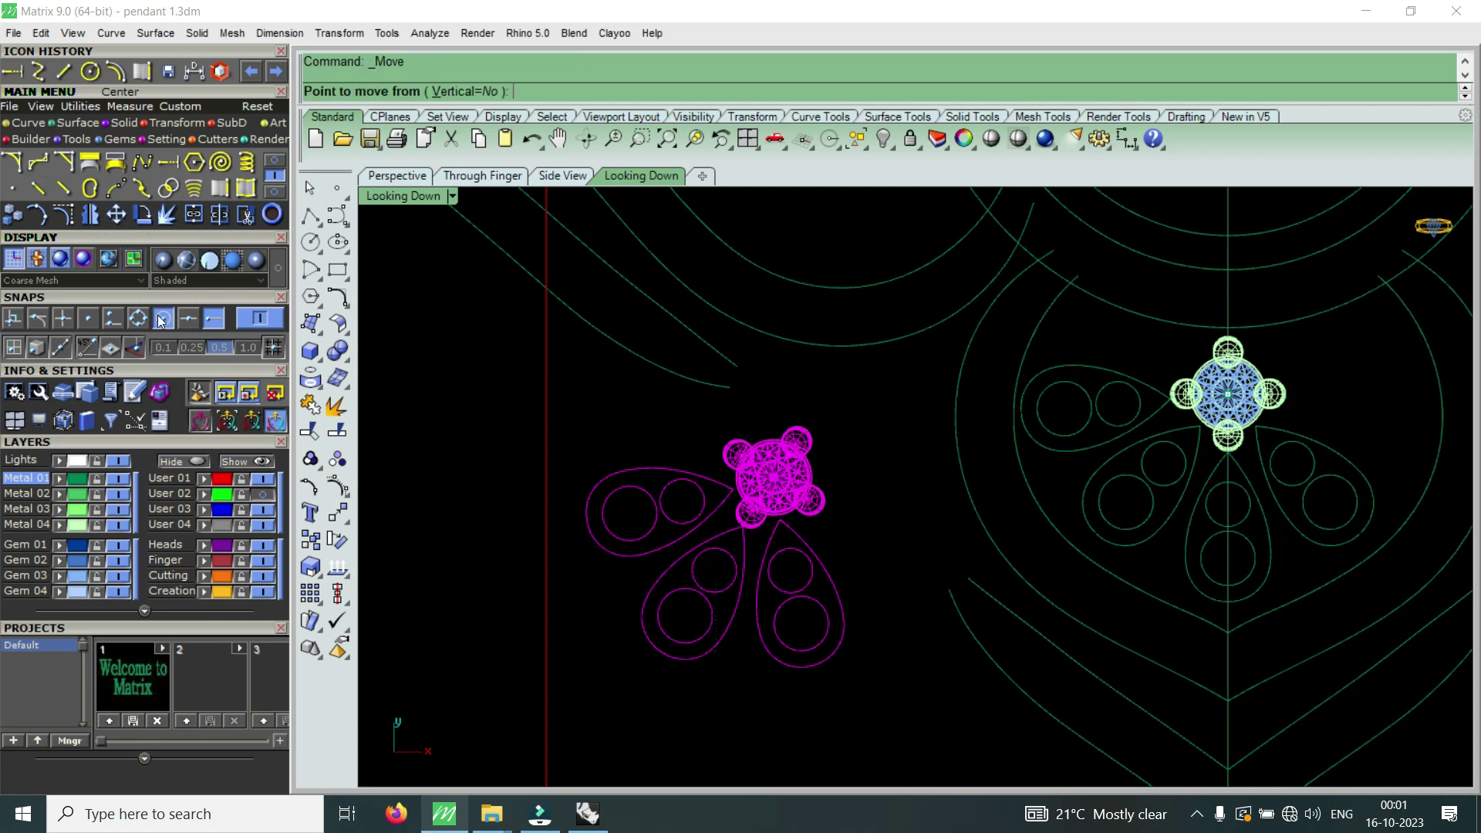
click(794, 485)
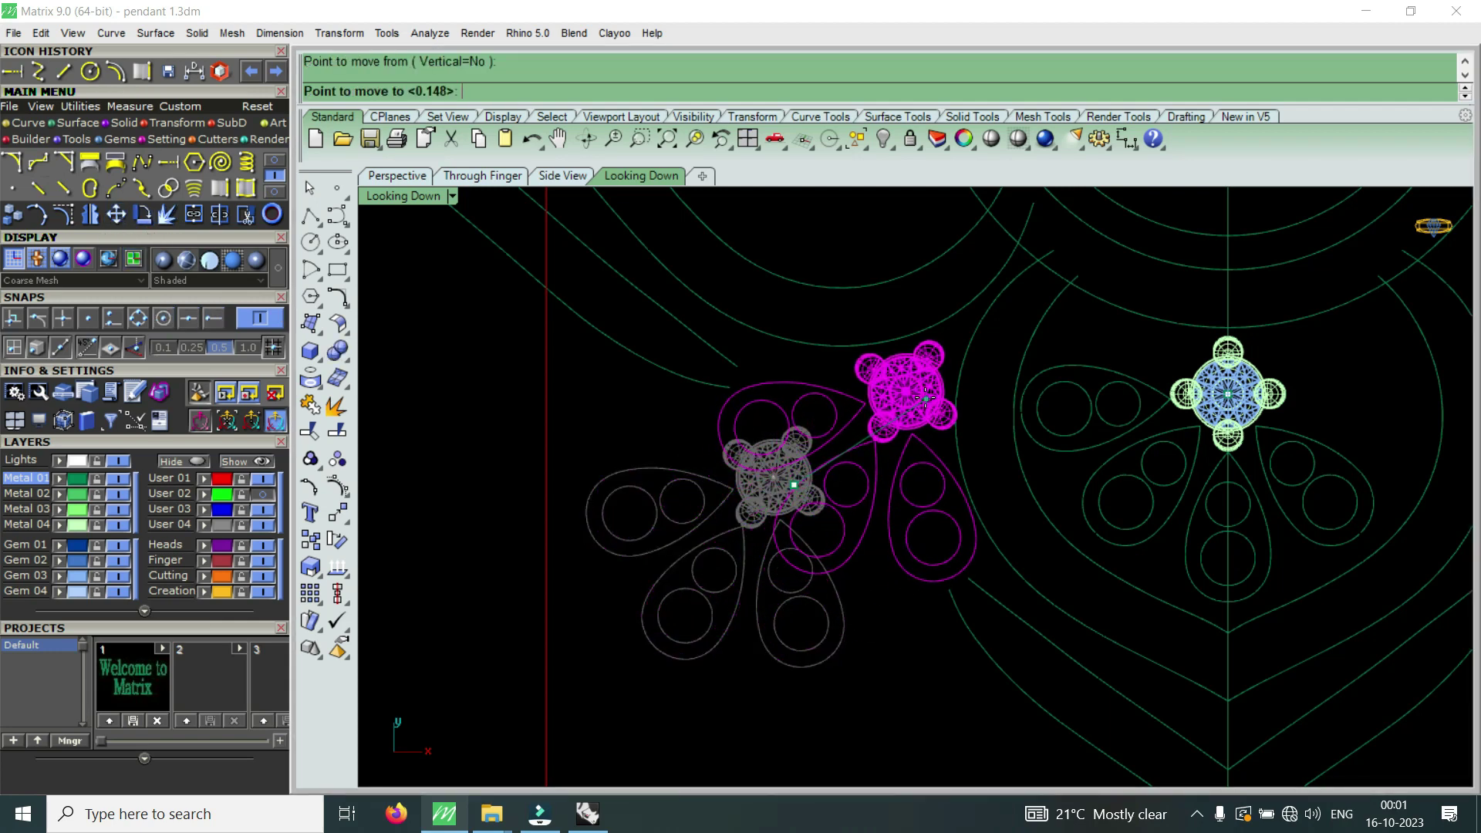
click(926, 399)
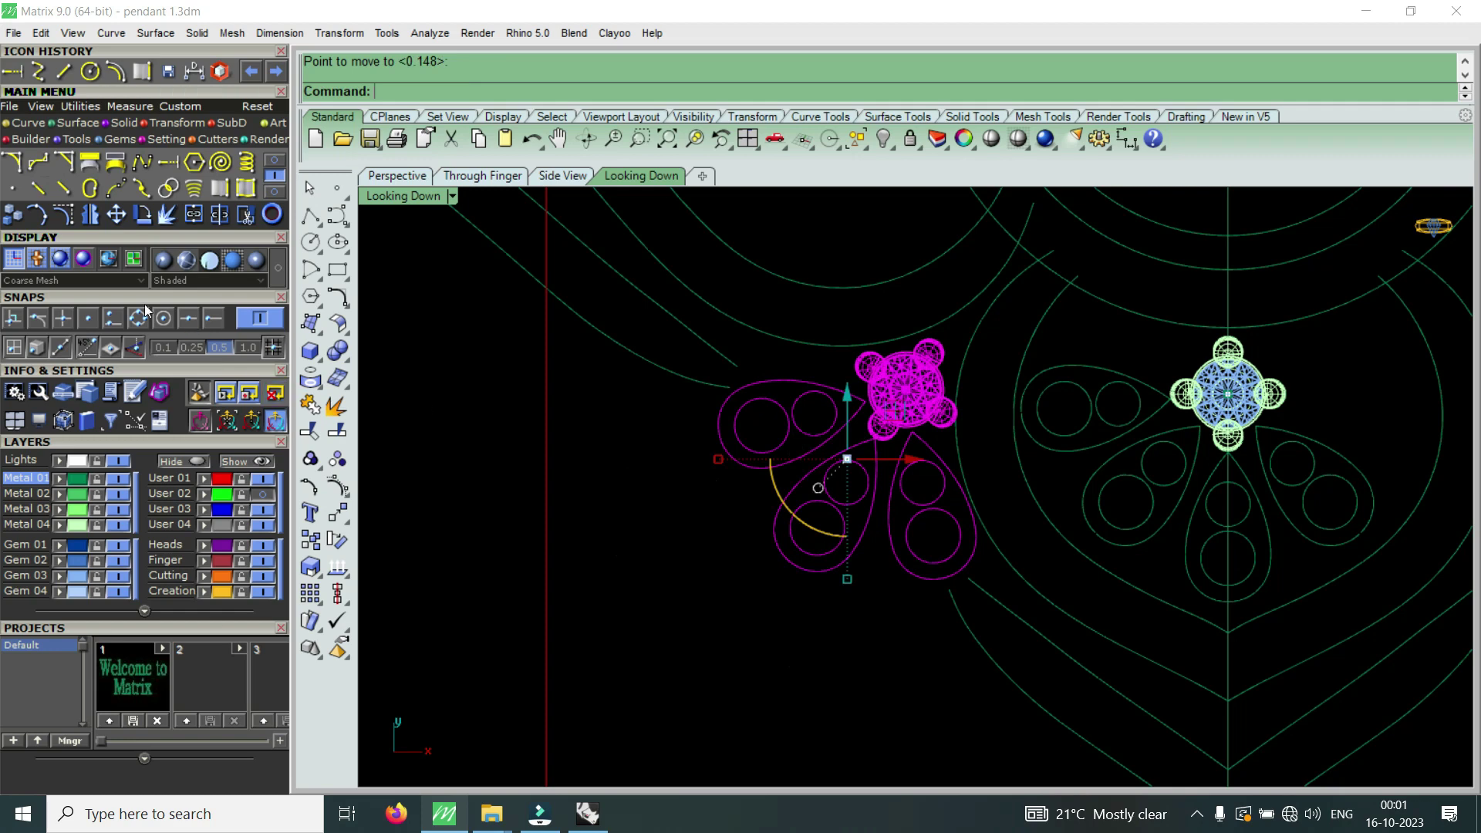
text(rotate)
key(Return)
click(881, 488)
click(930, 345)
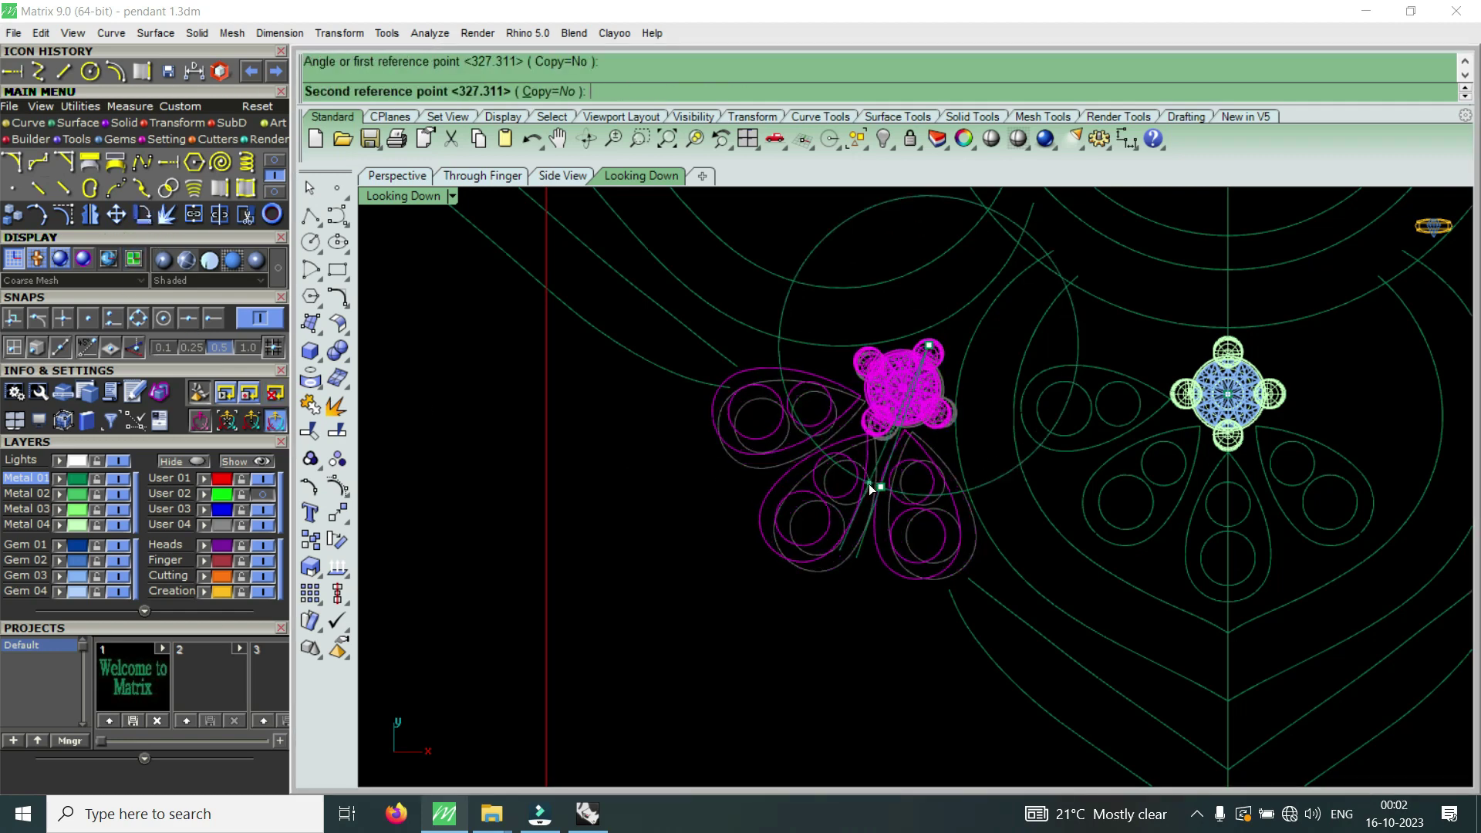
click(868, 483)
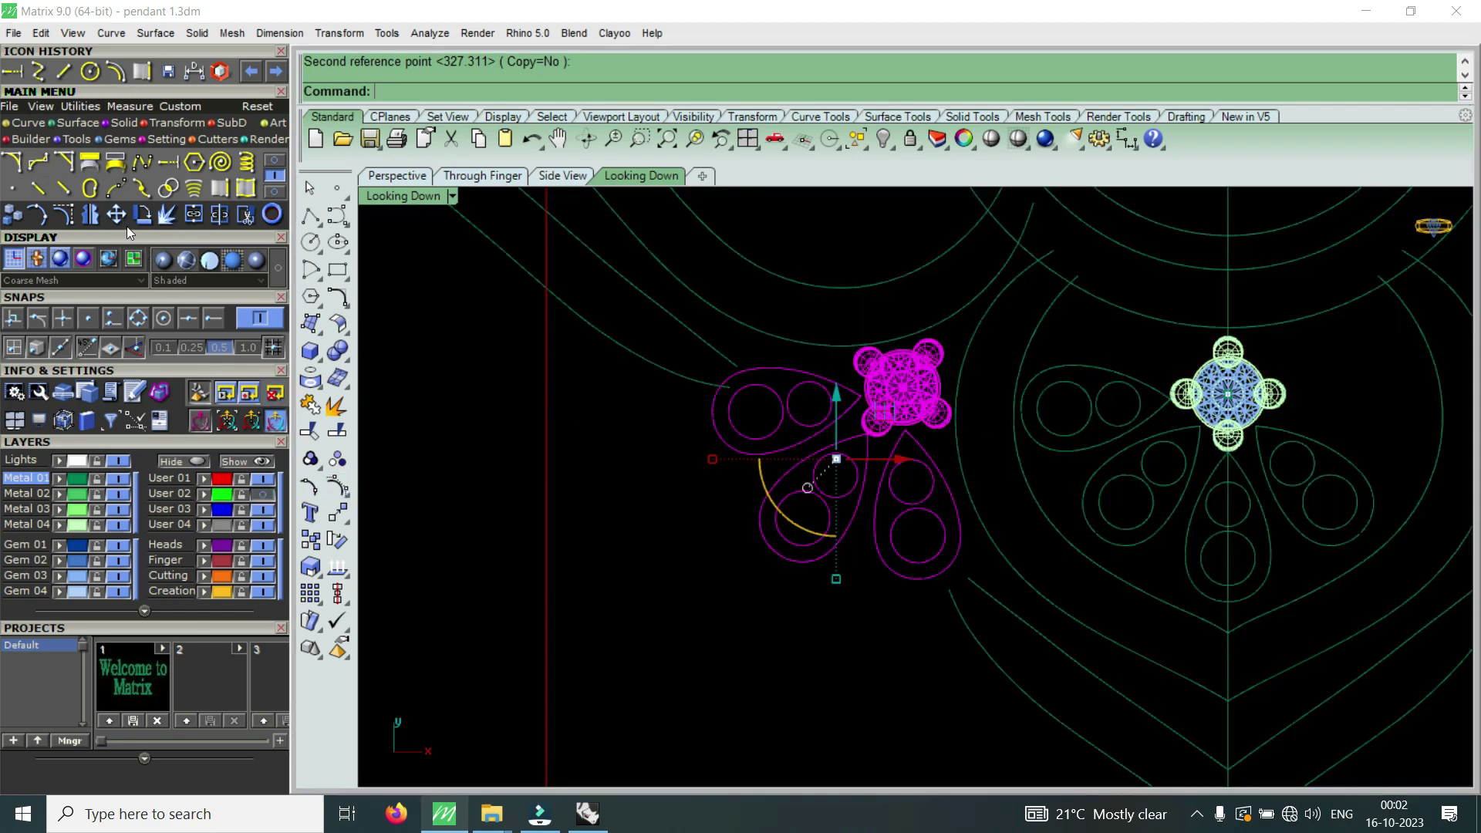
- Move the motif copy slightly into its new spot
click(116, 213)
click(932, 404)
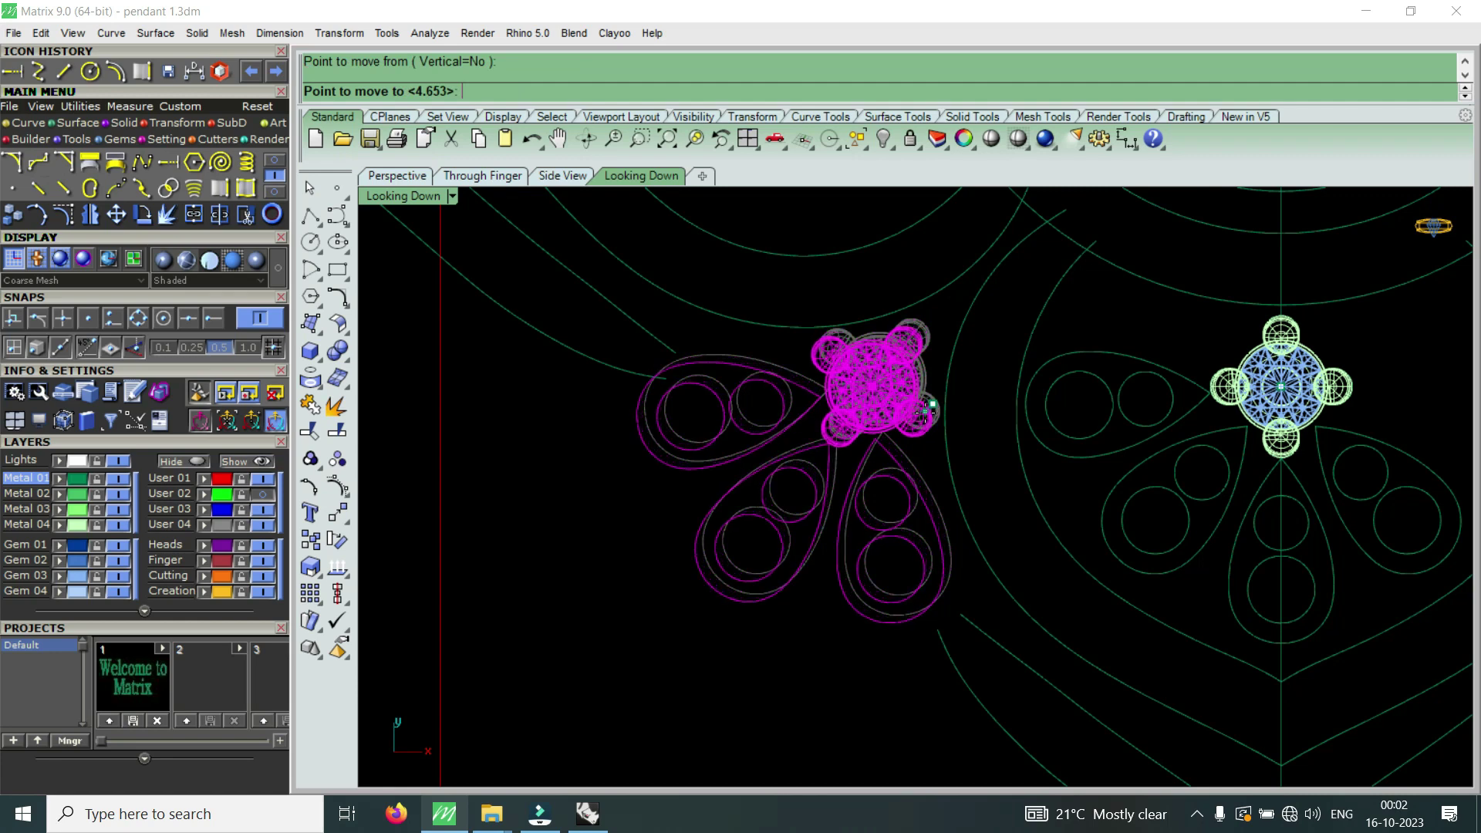
click(925, 415)
scroll(923, 419, down, 1)
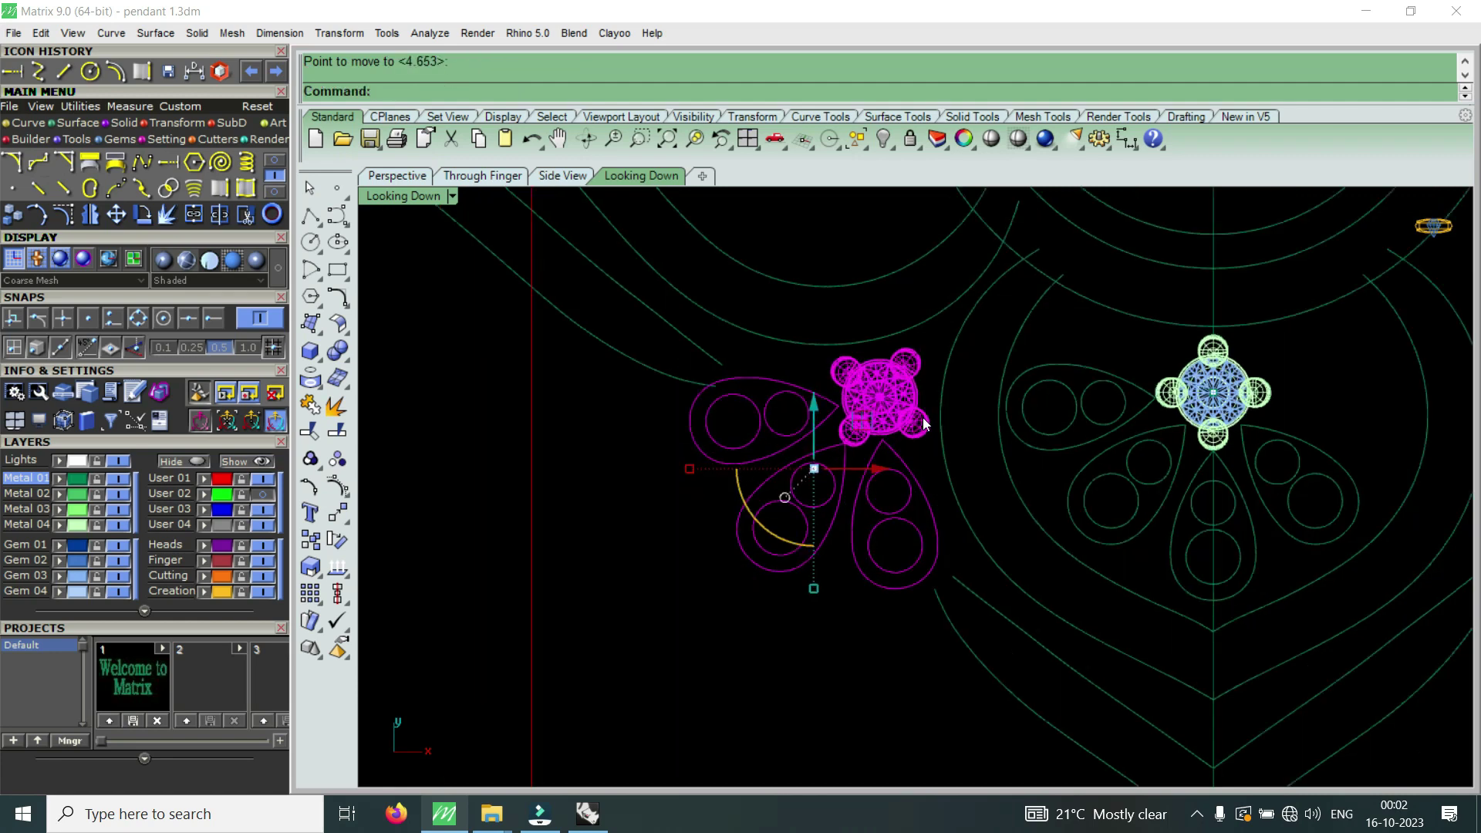
scroll(923, 418, down, 1)
scroll(923, 418, down, 1)
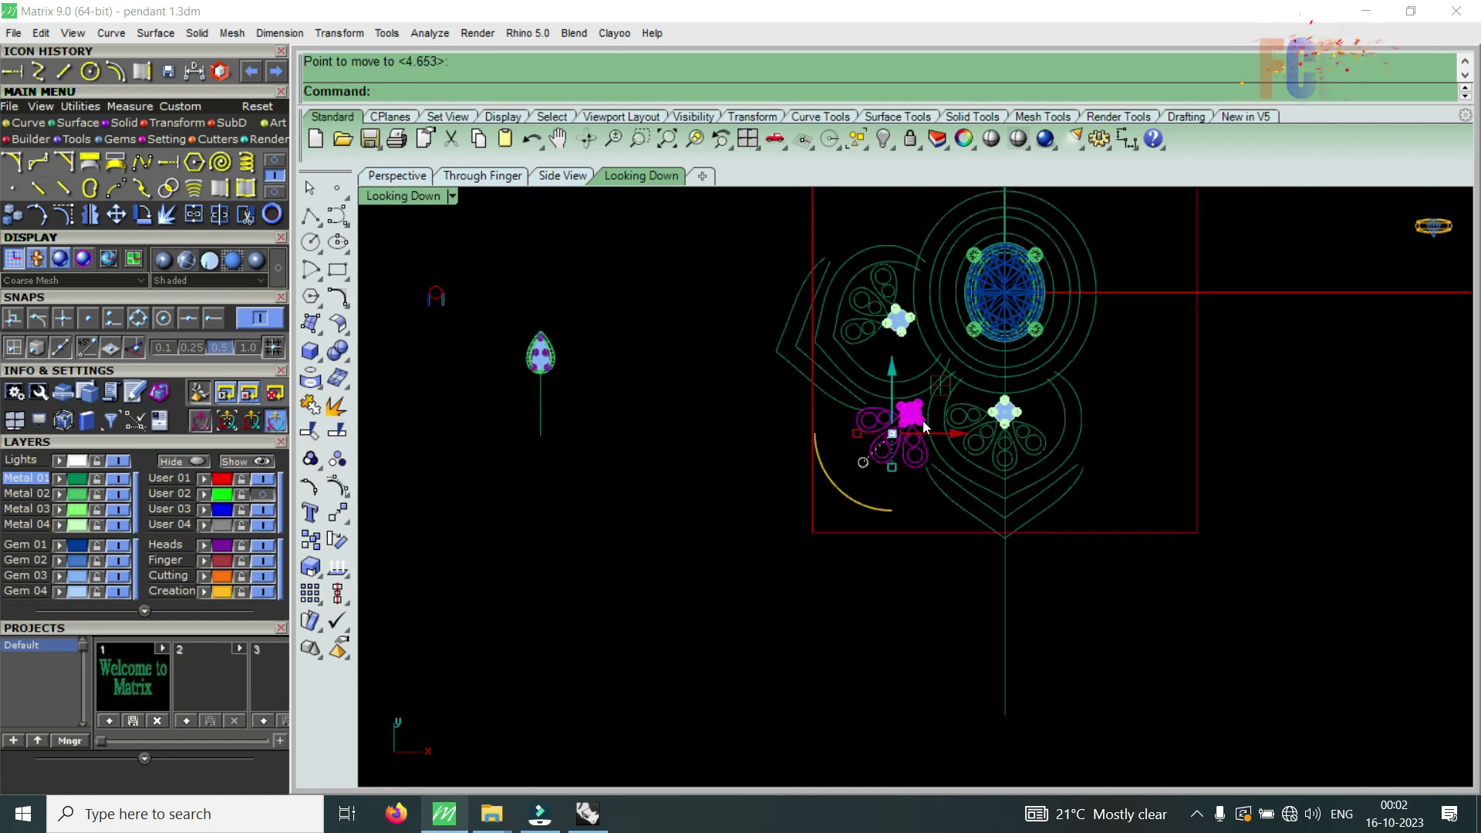
scroll(923, 420, down, 1)
scroll(929, 386, up, 1)
scroll(929, 390, down, 2)
scroll(955, 523, up, 1)
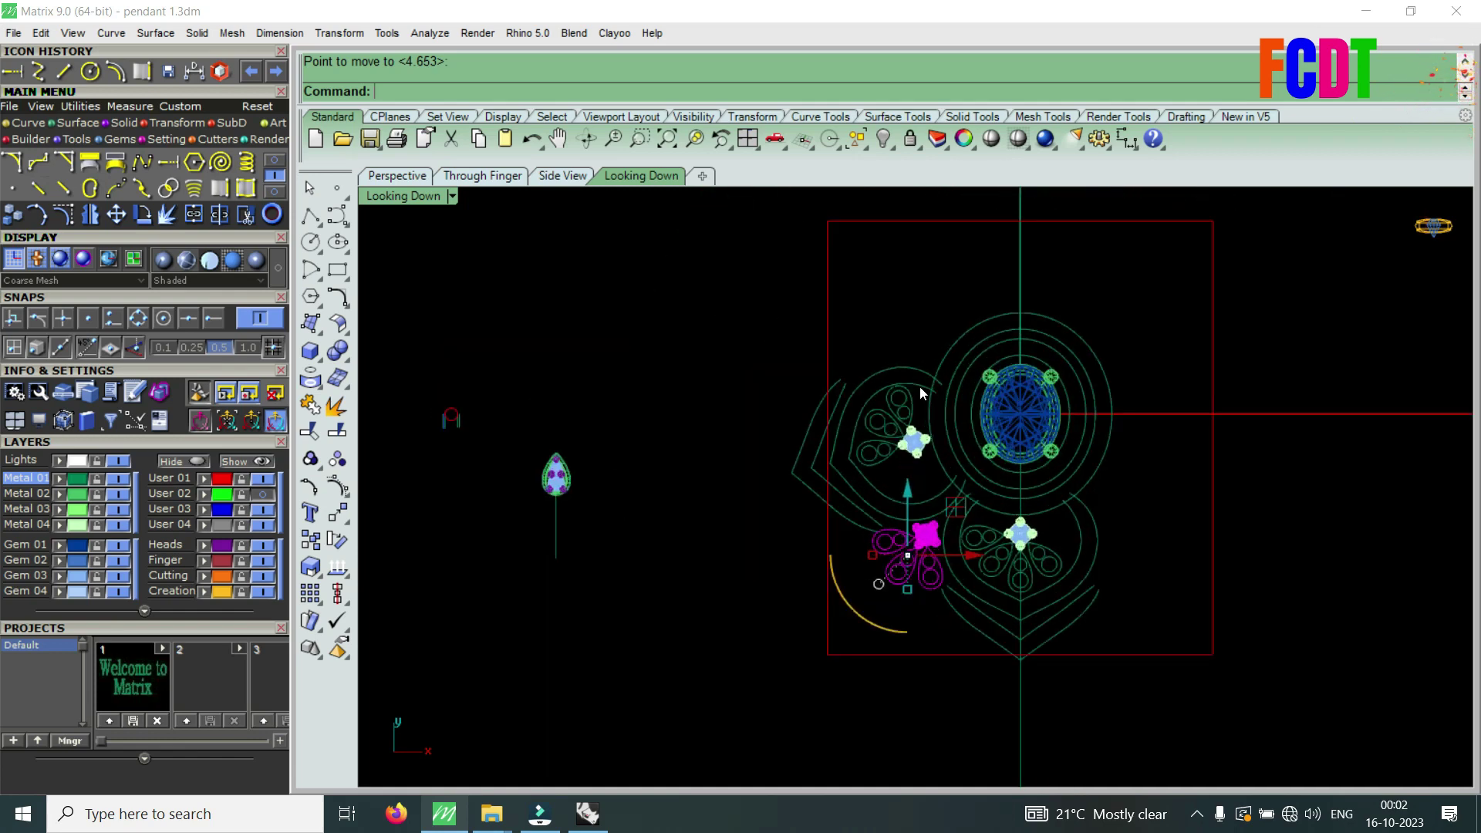
- Compare against the reference photo and nudge the motif from its gem centre into final position
click(261, 498)
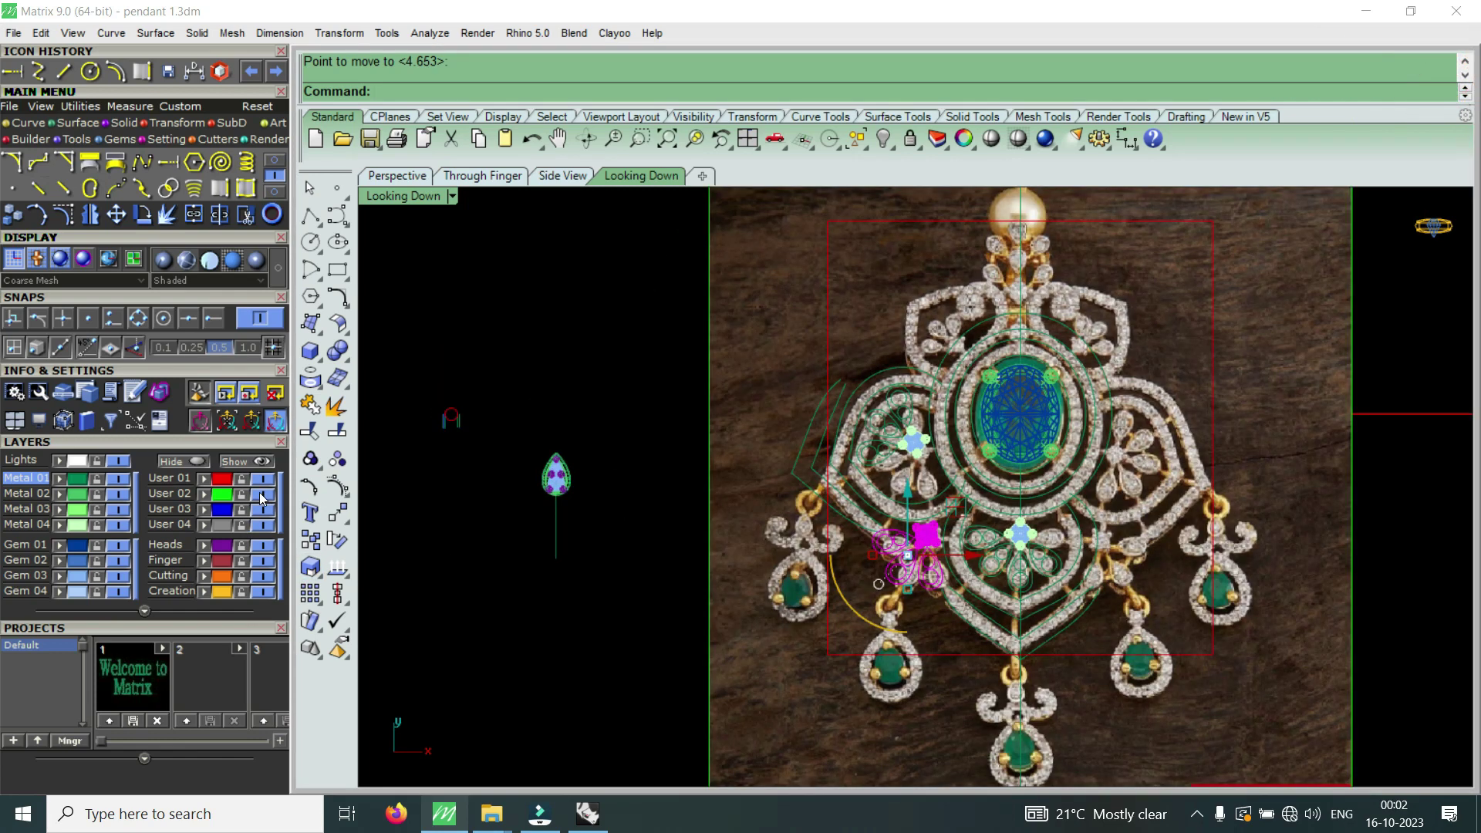
click(261, 498)
scroll(958, 559, up, 3)
scroll(958, 558, up, 4)
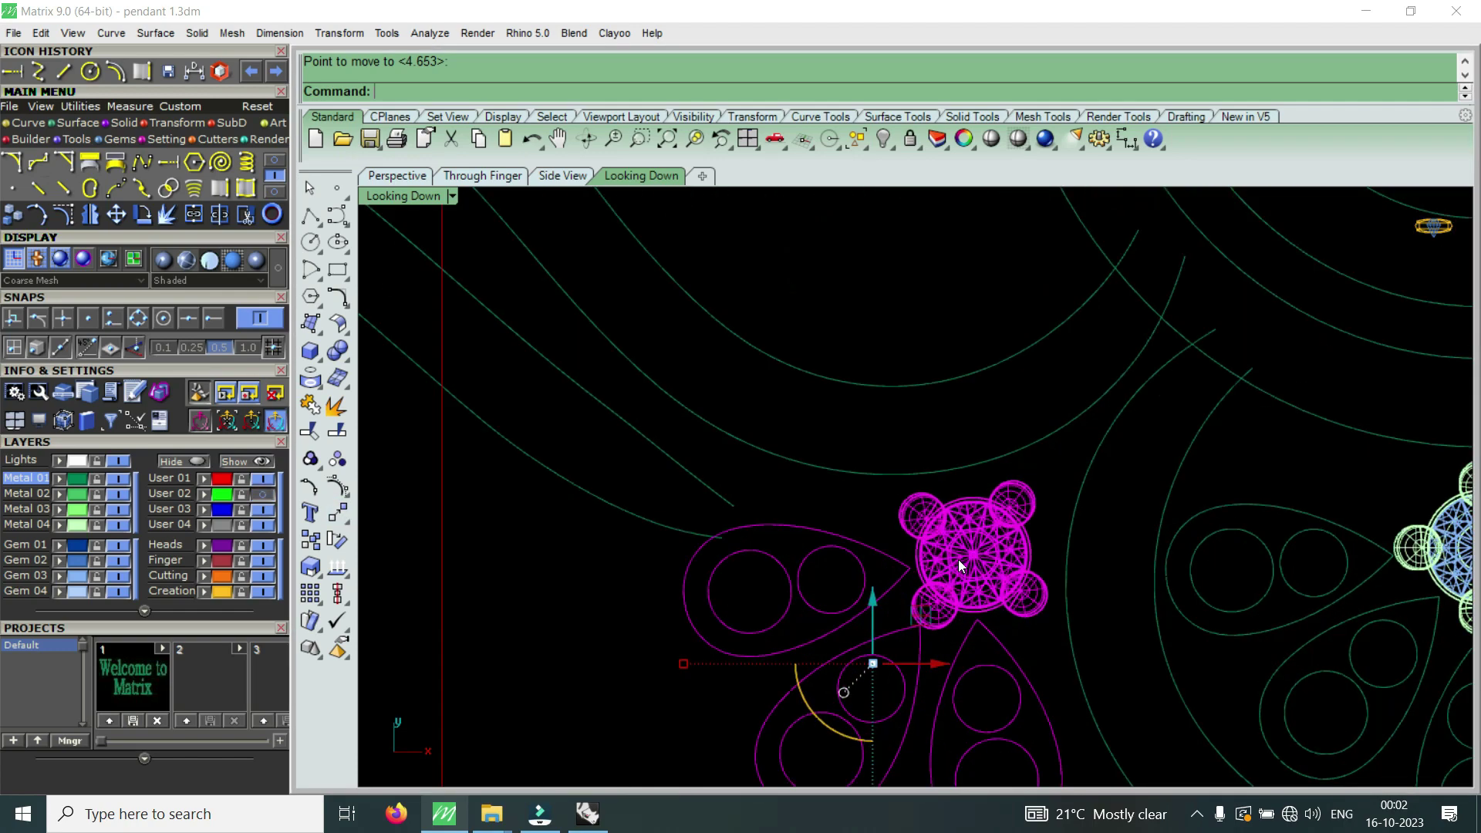
key(Return)
click(958, 559)
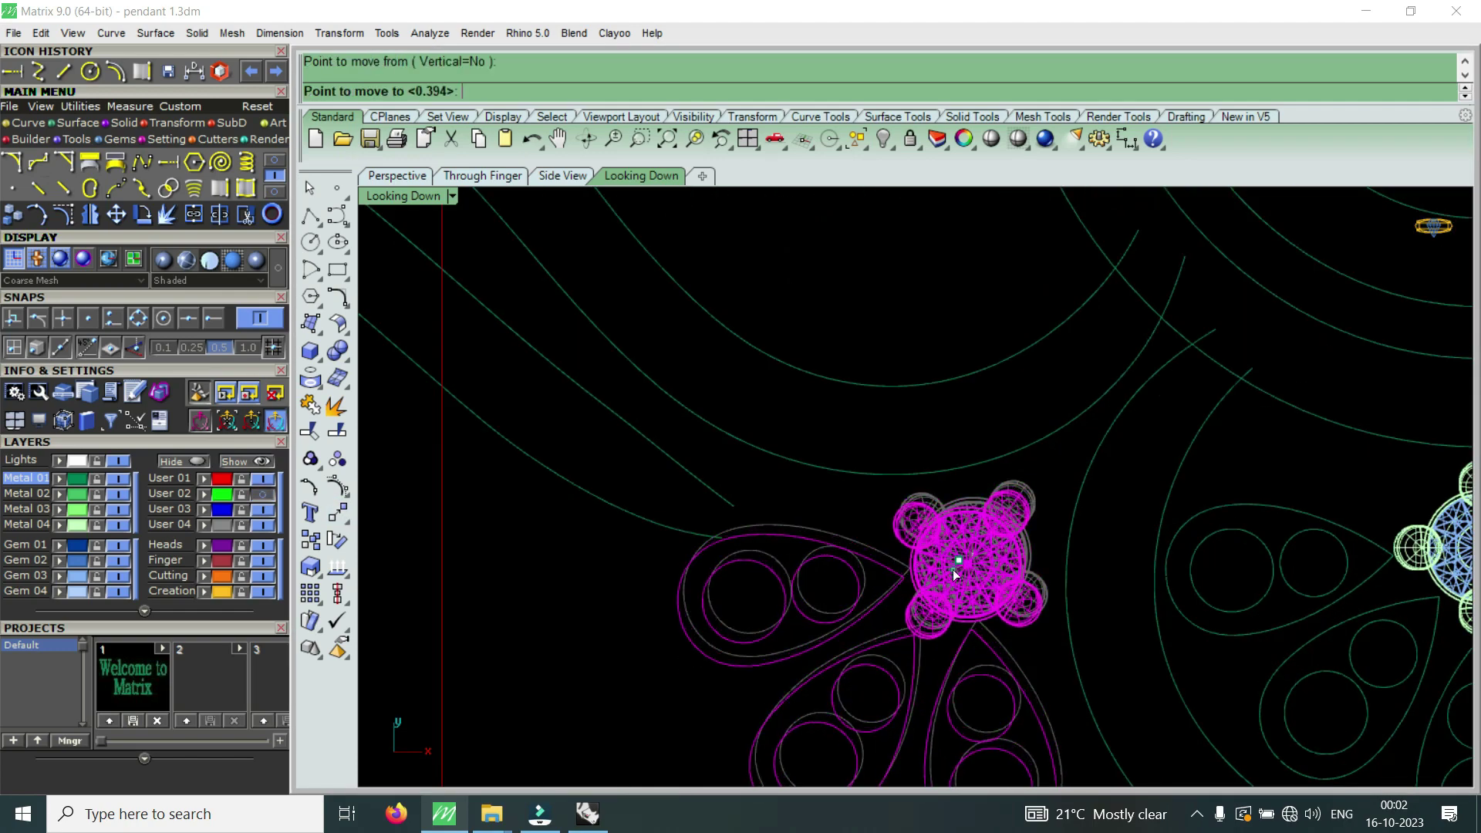
click(955, 571)
- Toggle the reference photo on and off to check the motif's alignment
scroll(1021, 529, down, 5)
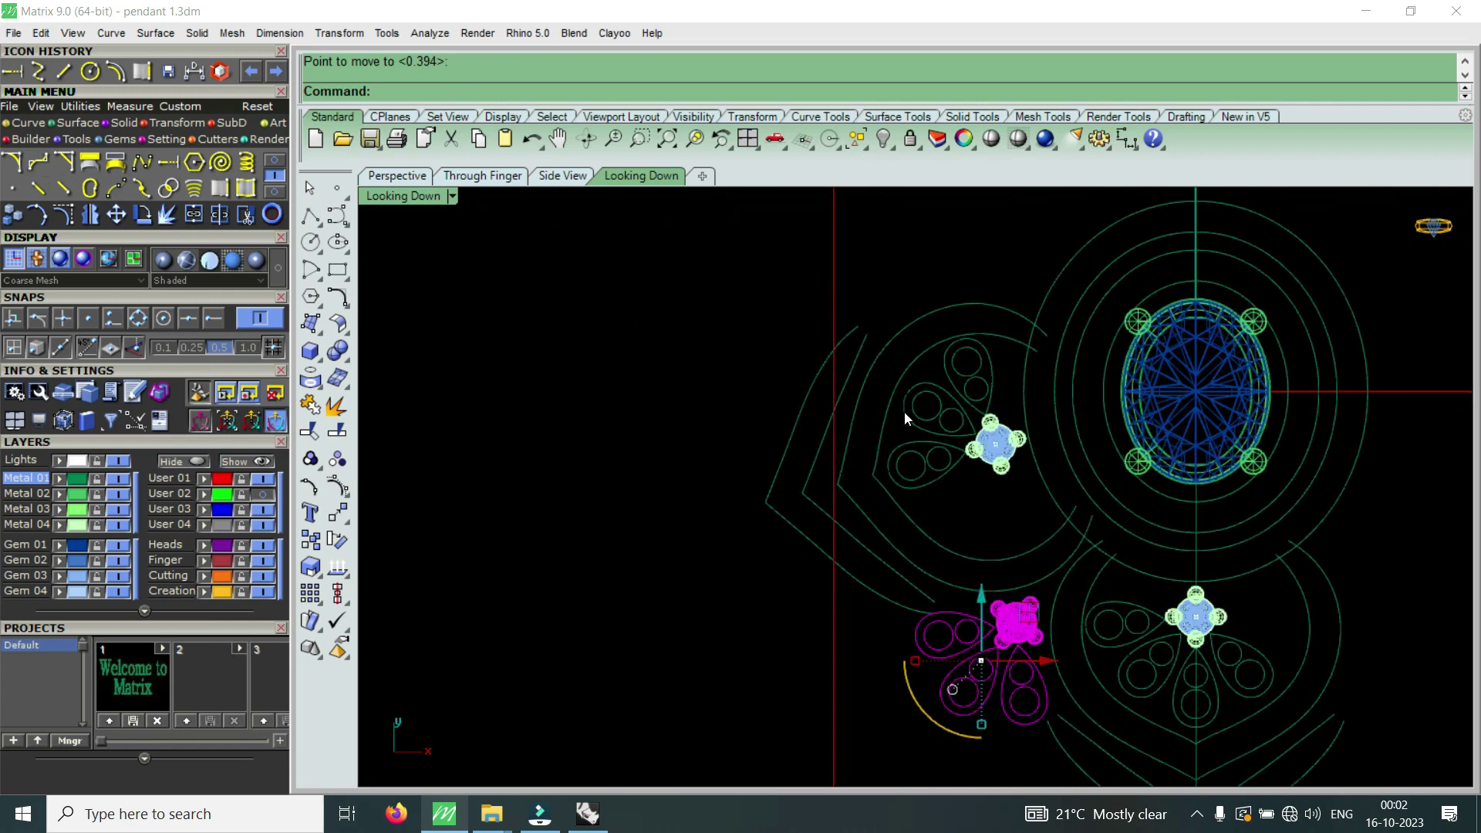
click(264, 496)
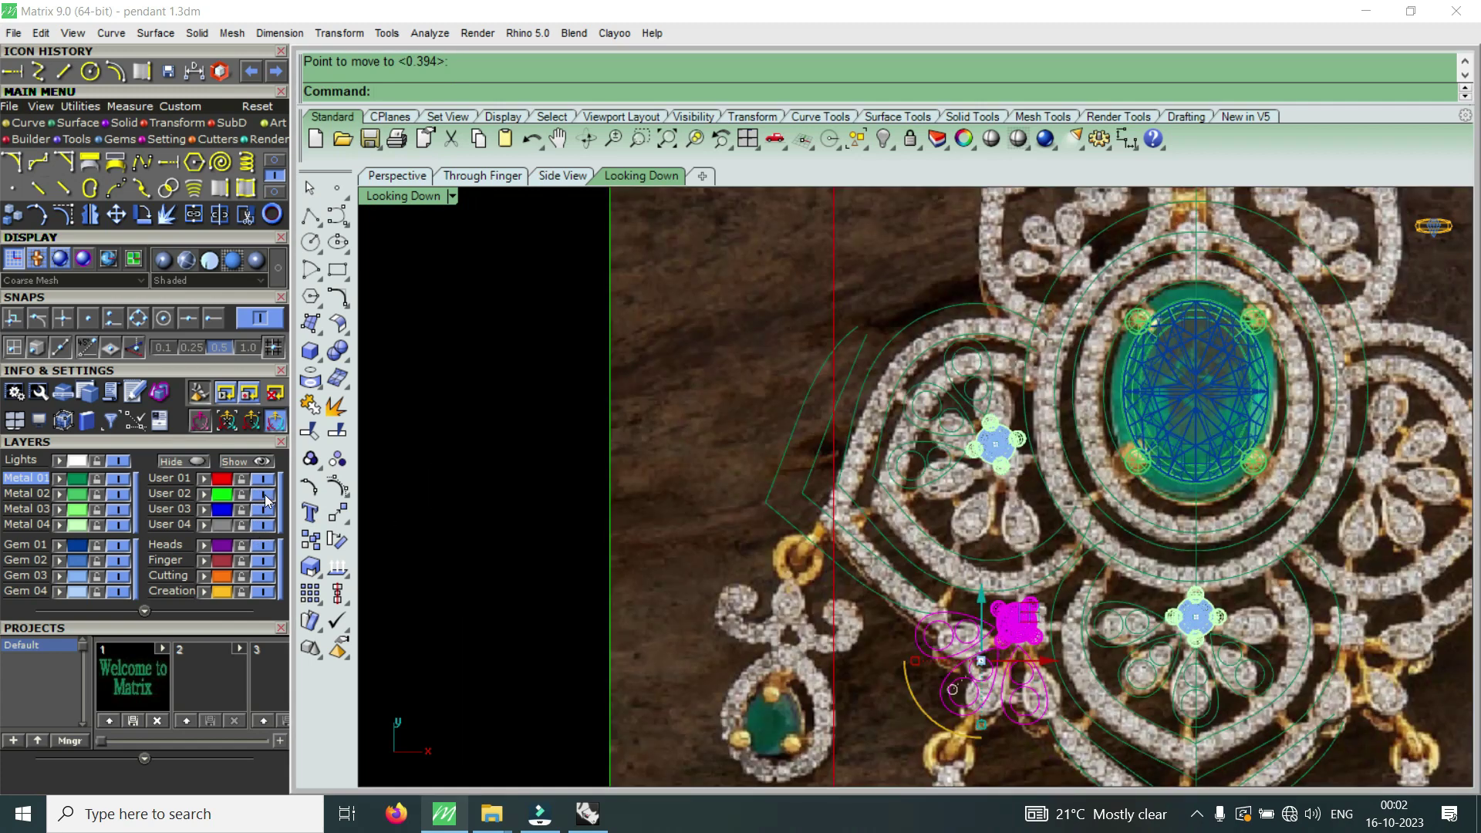
click(264, 495)
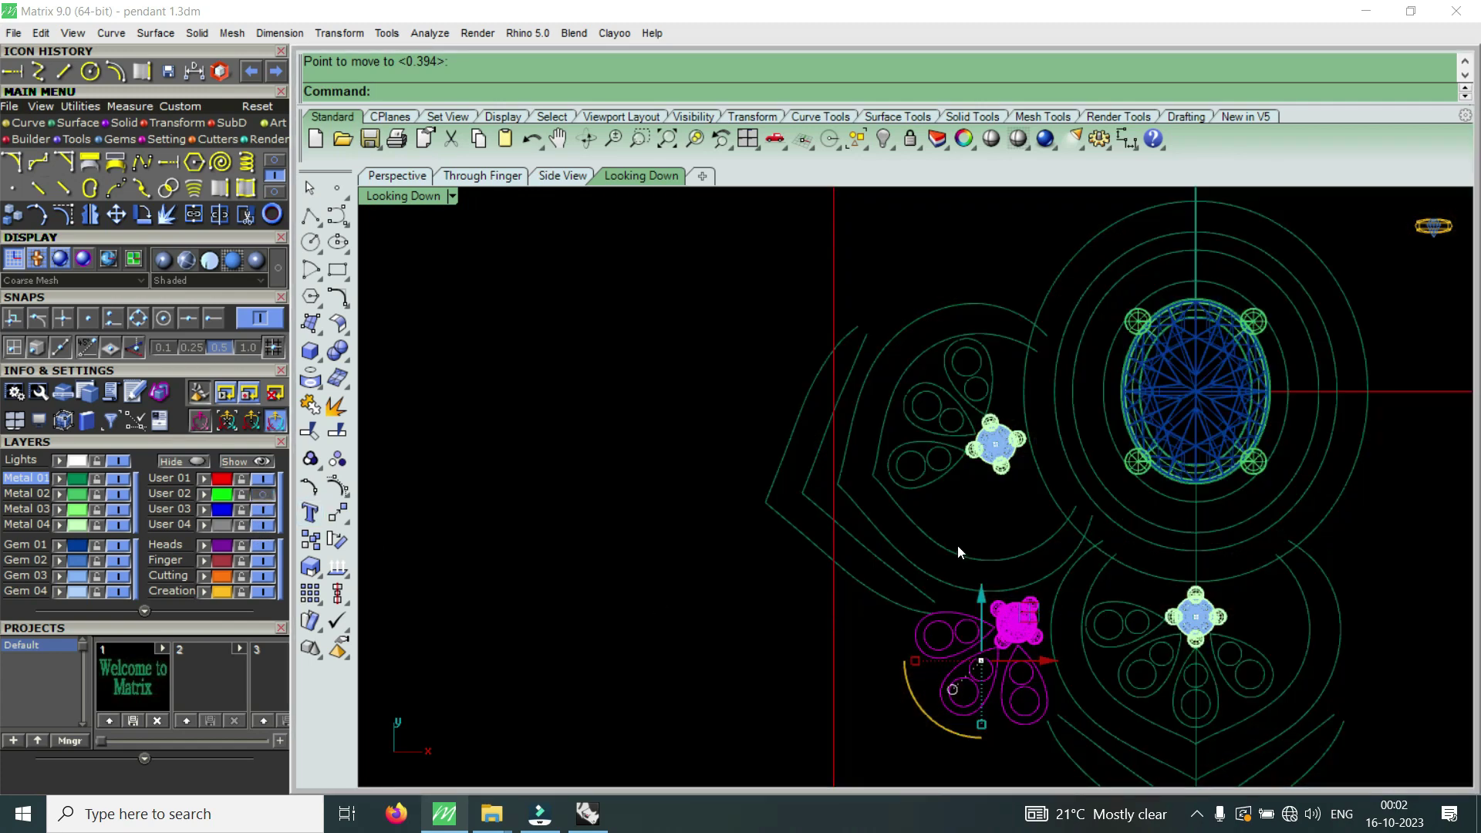
click(267, 495)
click(263, 496)
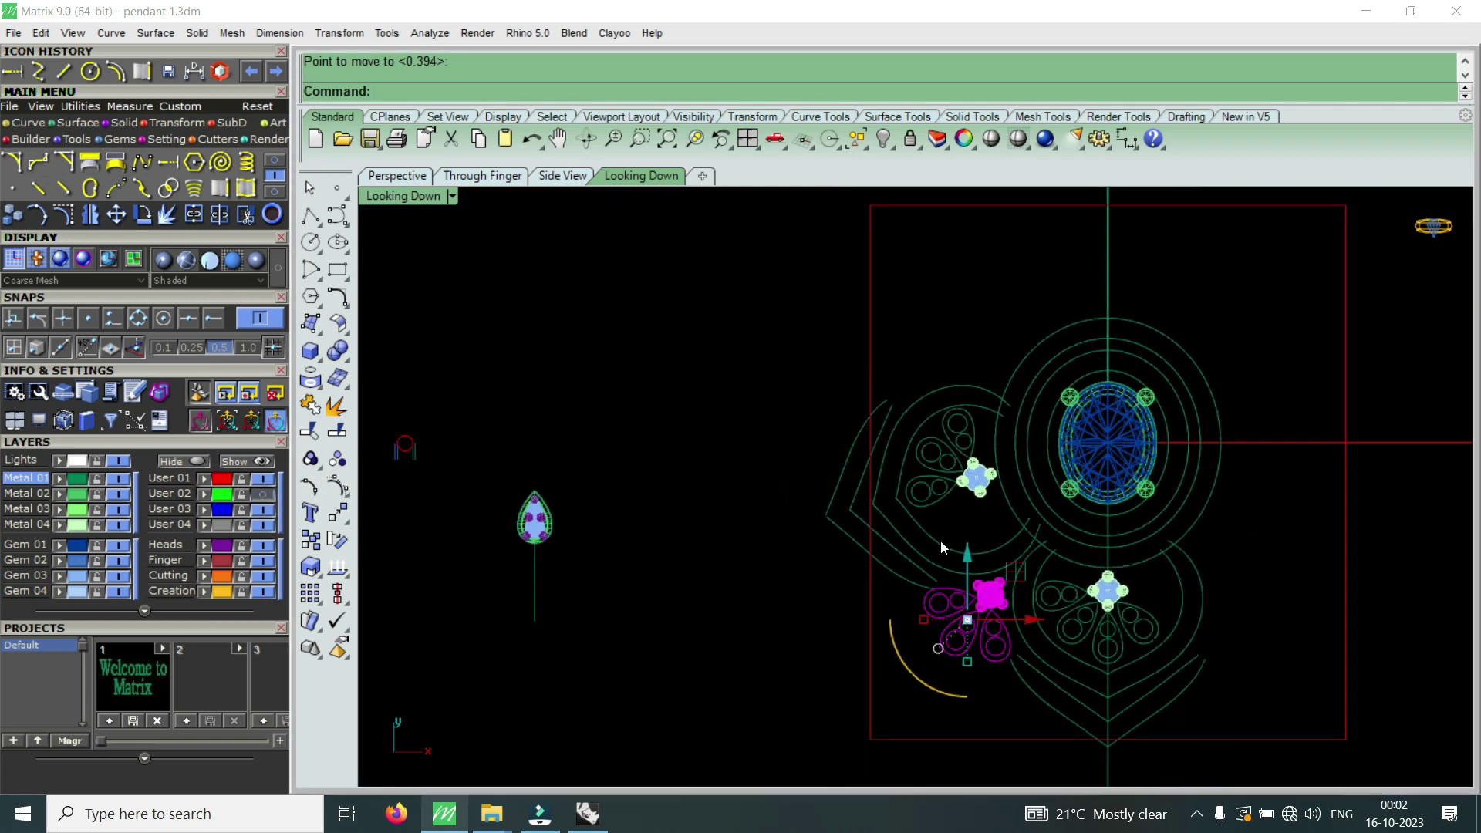
scroll(986, 635, up, 3)
text(U)
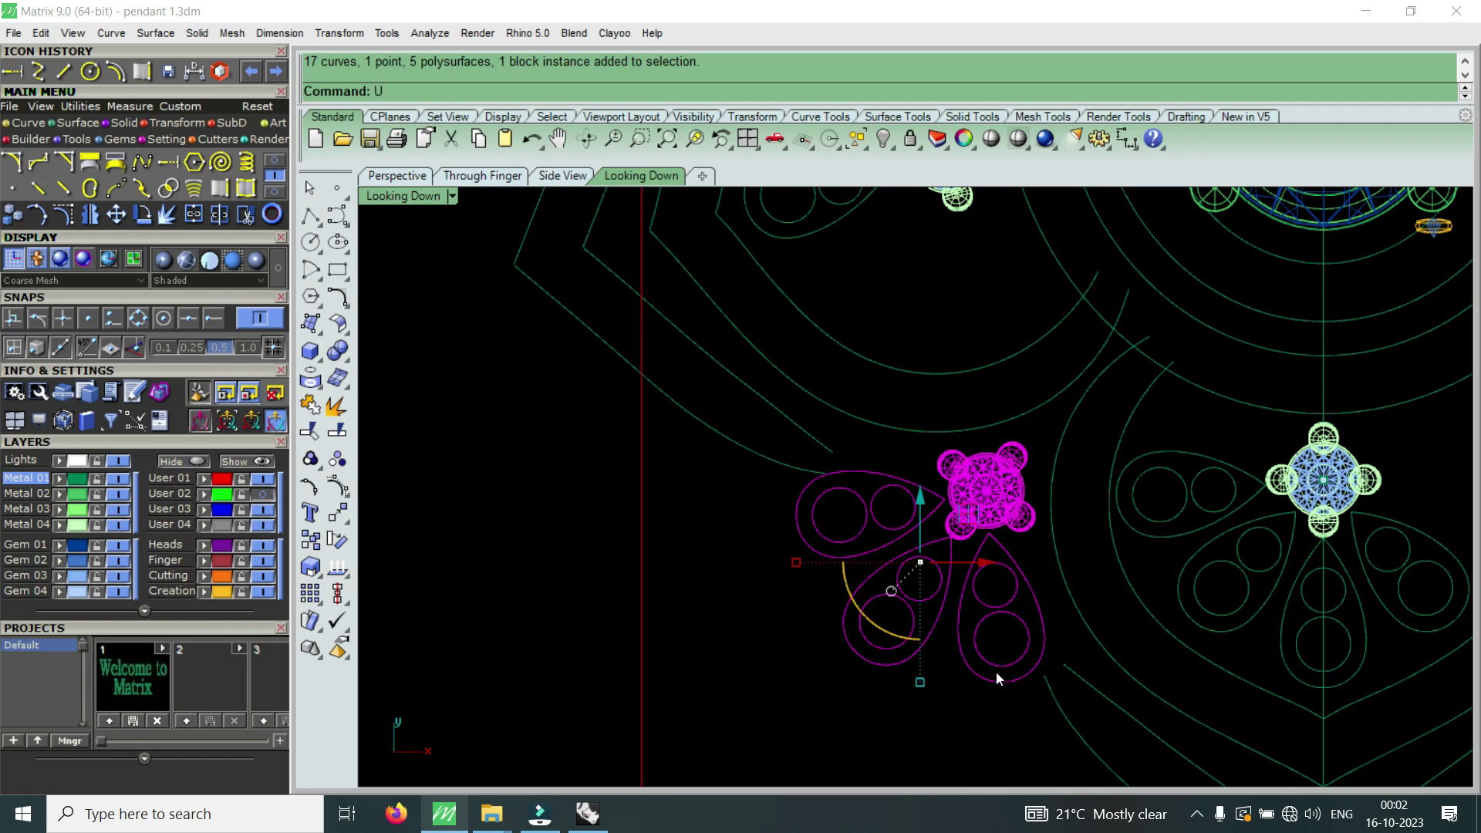
- Ungroup the motif and select one teardrop petal, checking it against the reference photo
click(421, 176)
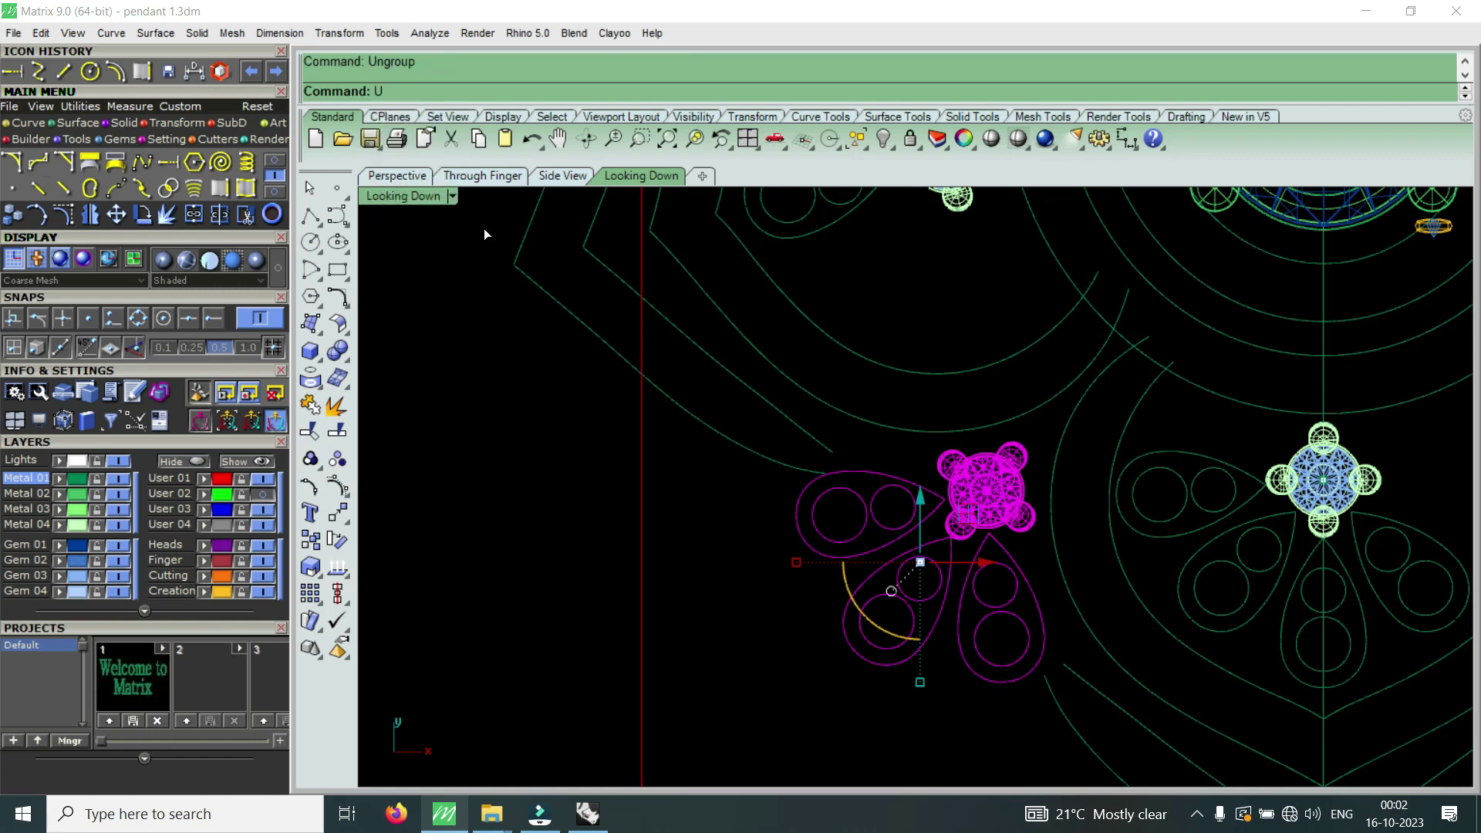
scroll(1053, 721, up, 2)
scroll(1008, 705, up, 2)
click(929, 610)
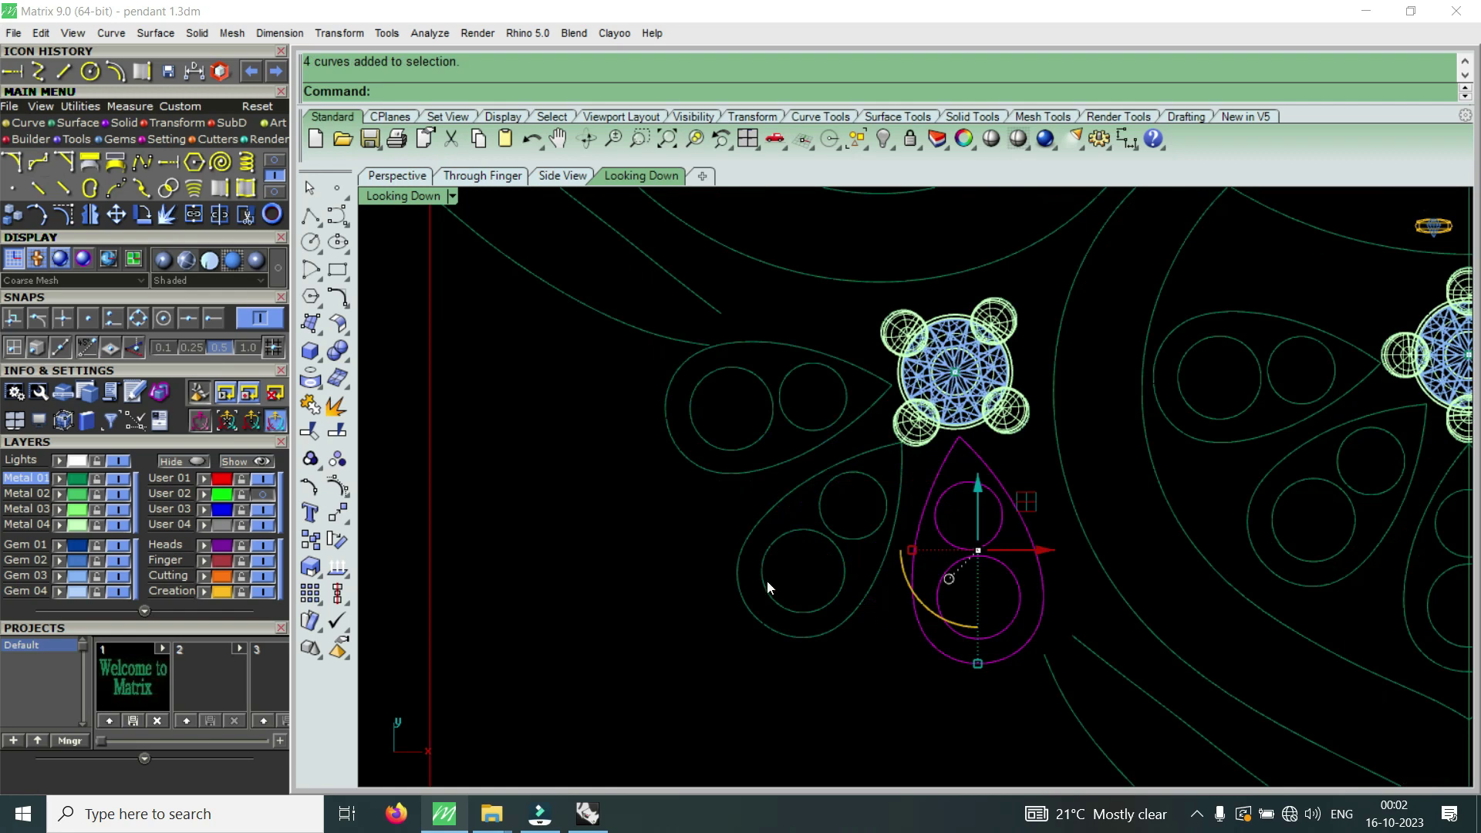
click(270, 494)
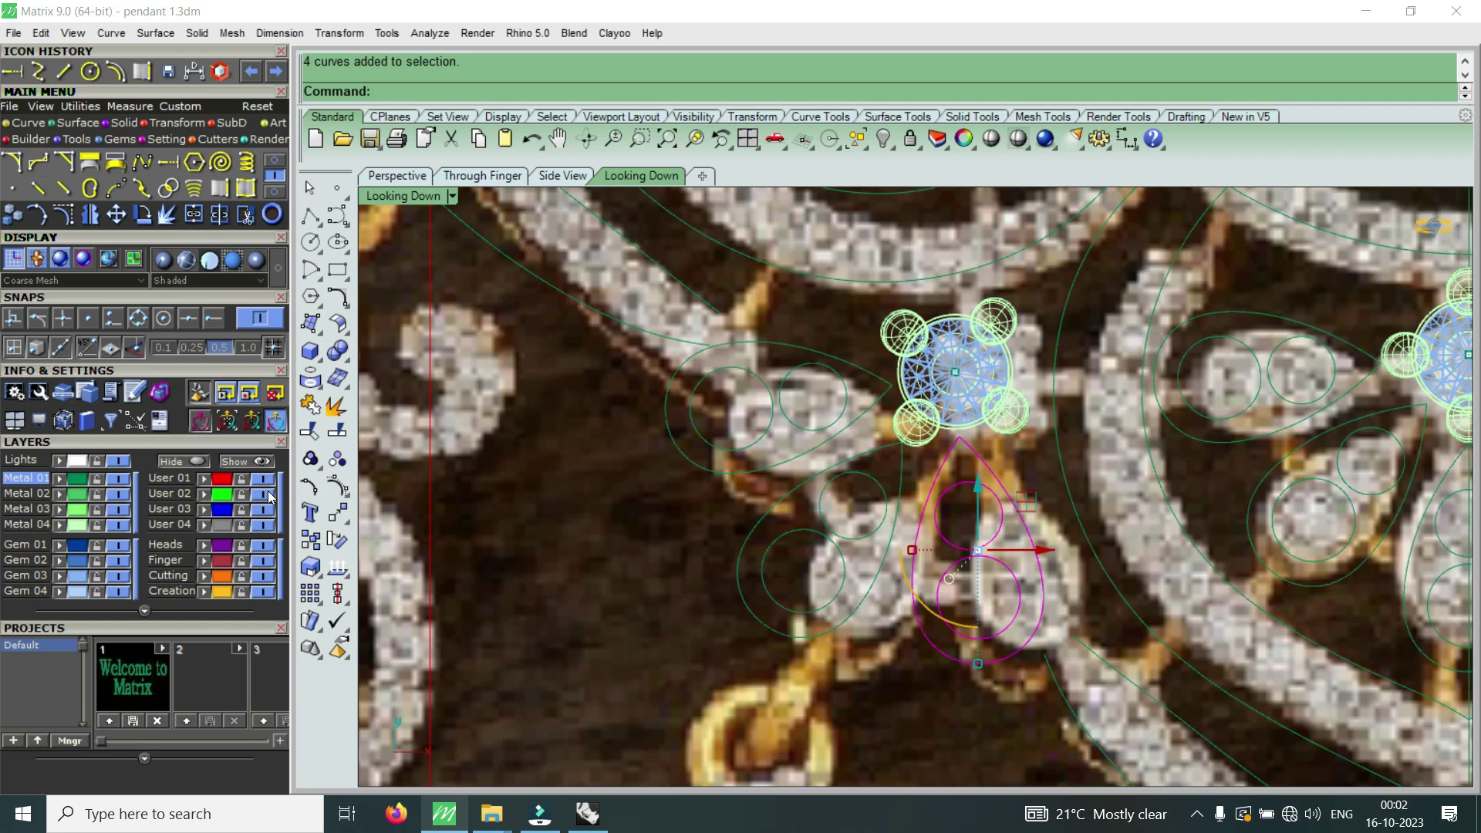
click(264, 494)
- Rotate the teardrop petal about the small gem's centre and delete the left petal
click(149, 216)
click(163, 318)
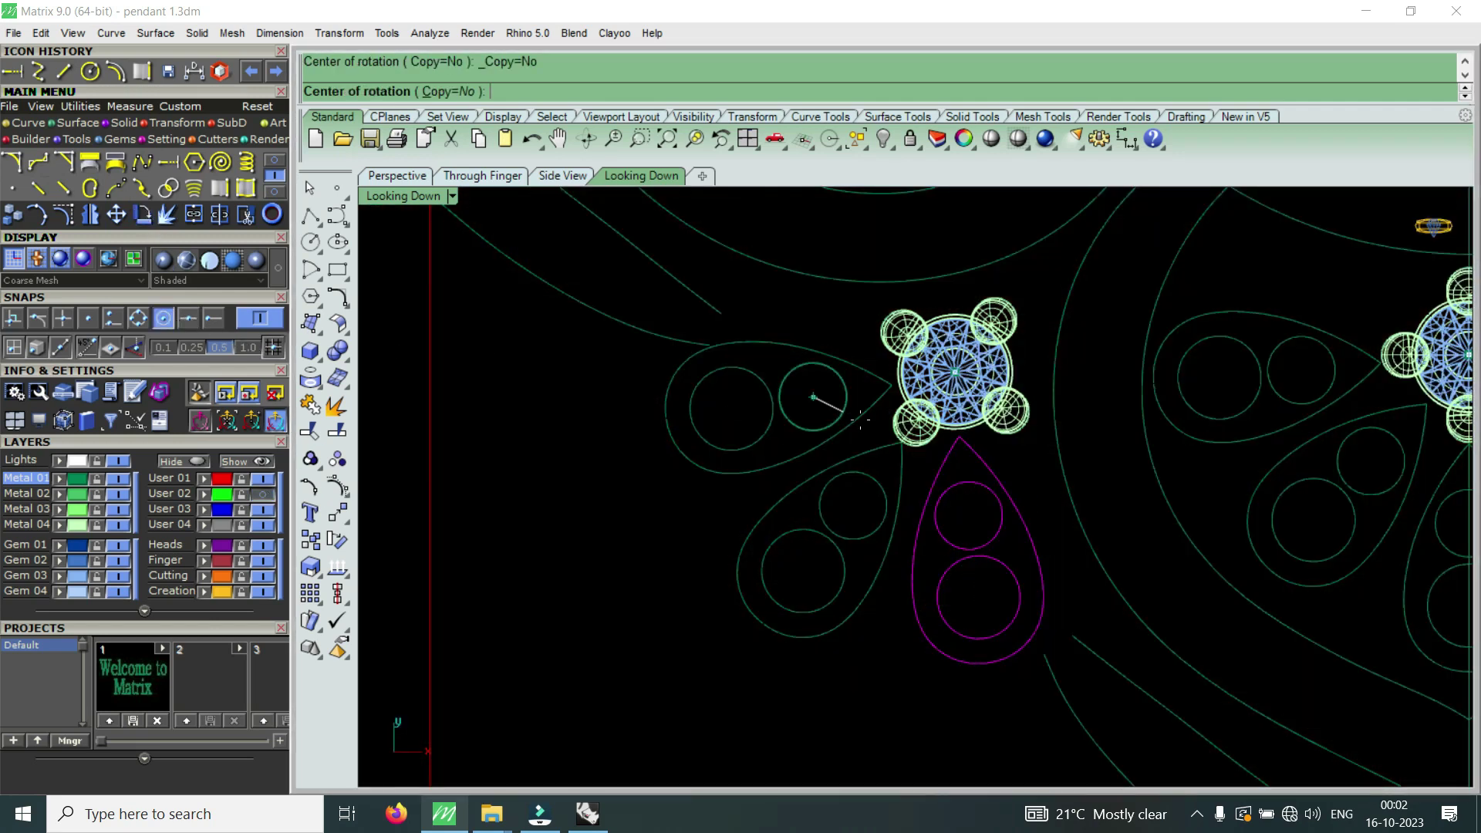
click(949, 424)
click(916, 683)
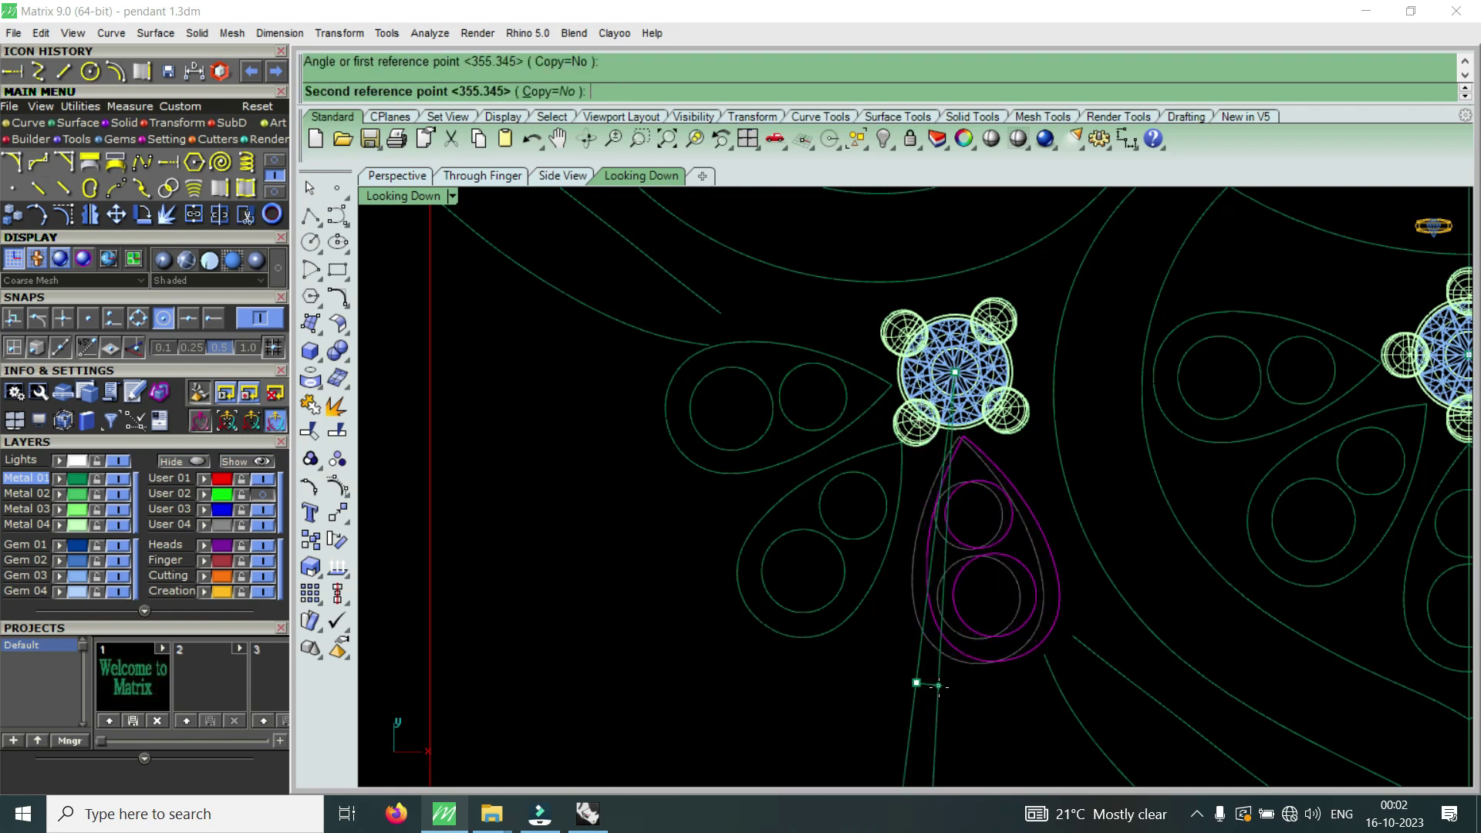
click(947, 687)
scroll(947, 687, down, 1)
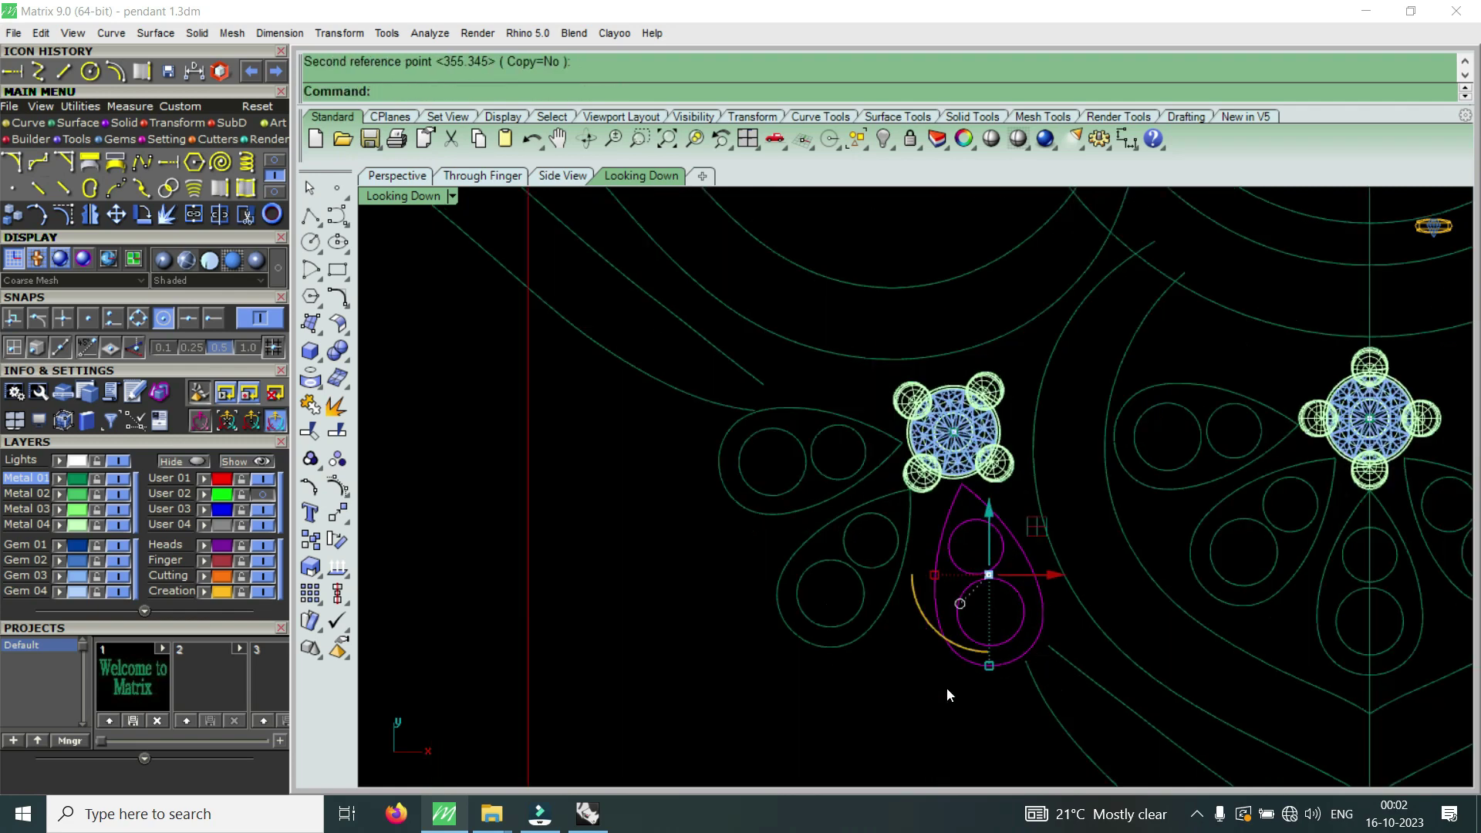
scroll(946, 687, down, 2)
click(863, 563)
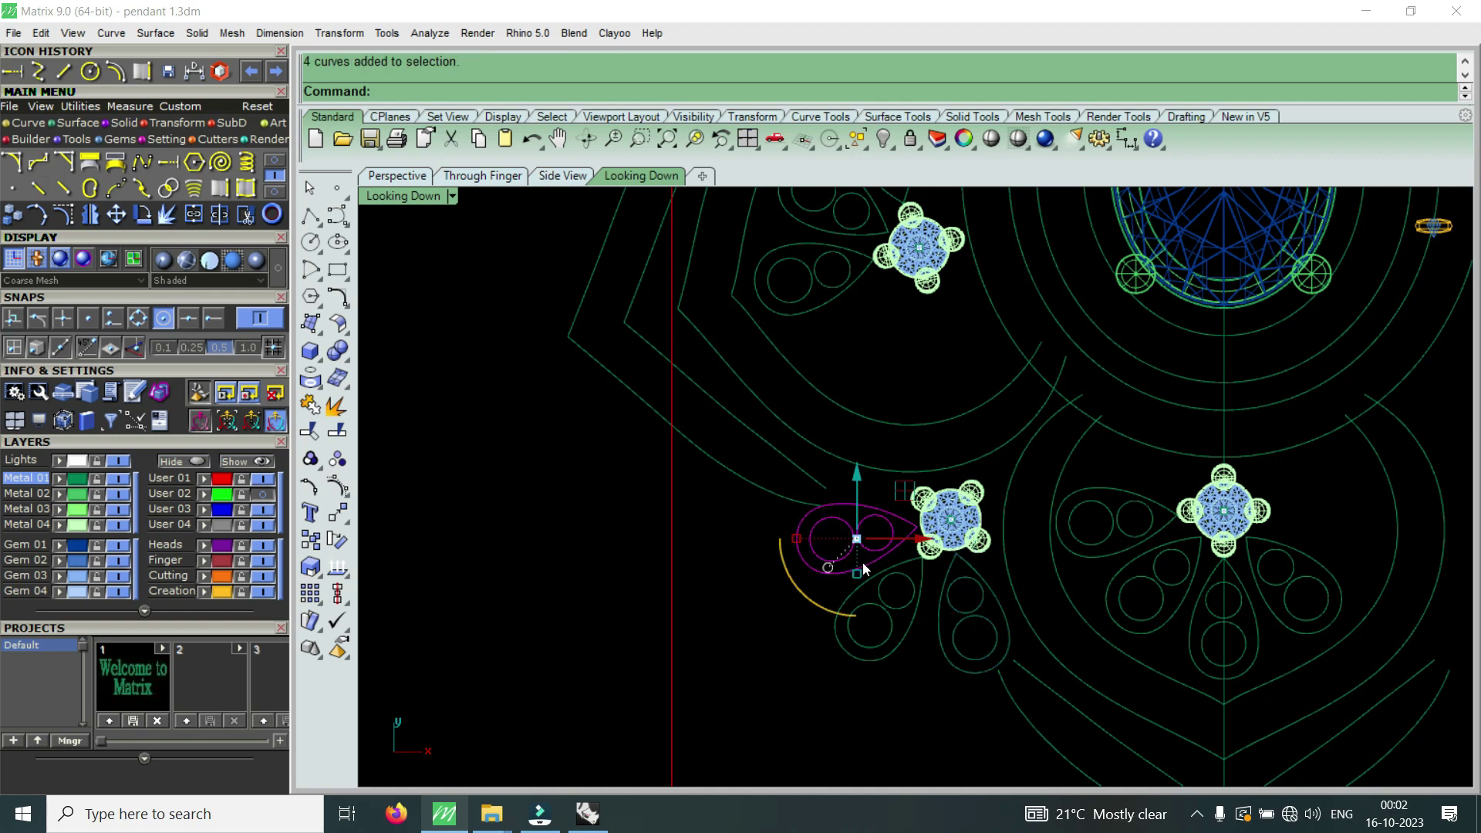
key(Delete)
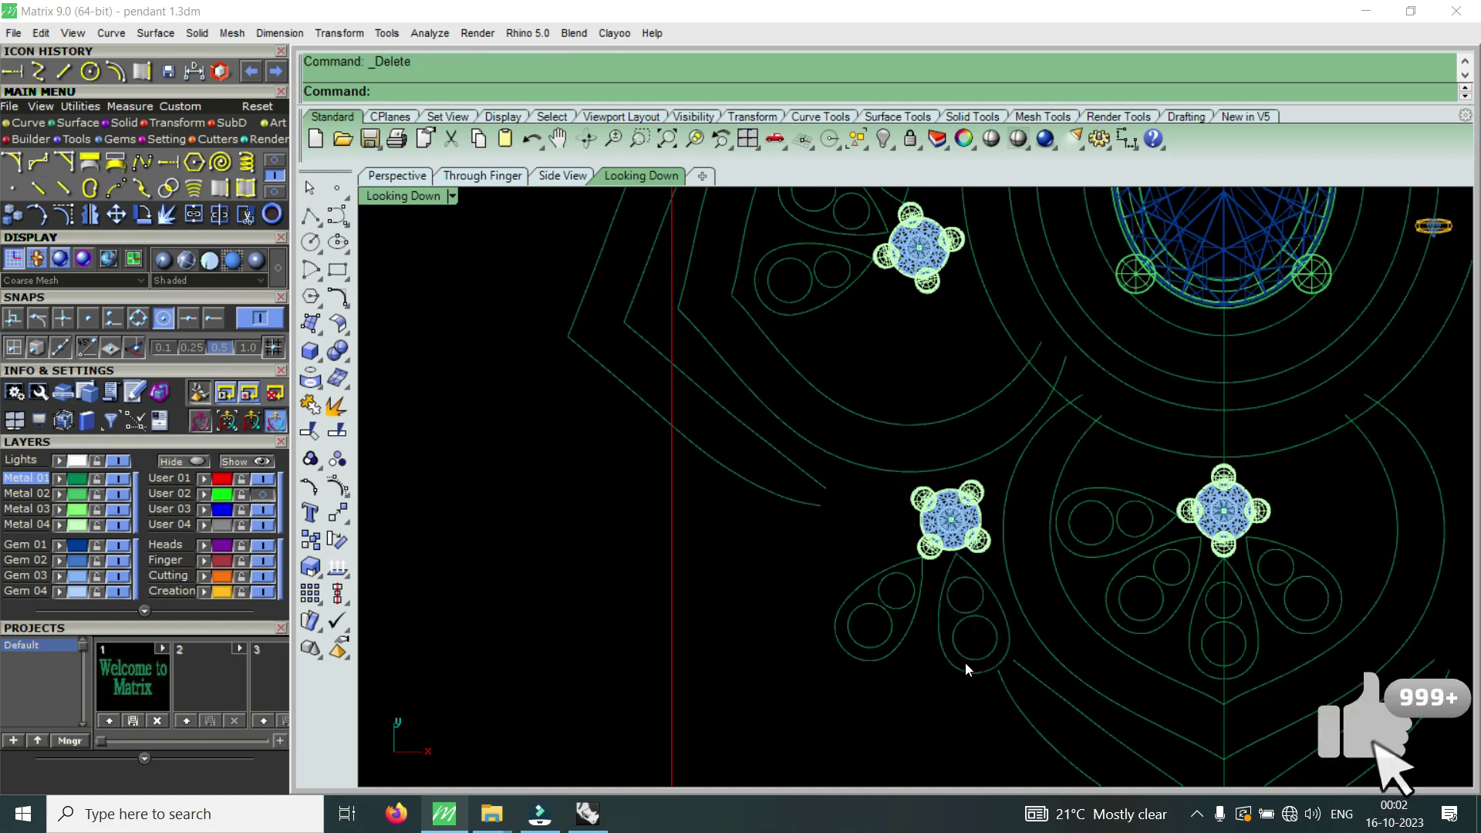
- Mirror the lower-right teardrop petal across a line ending at the small gem's centre
click(969, 667)
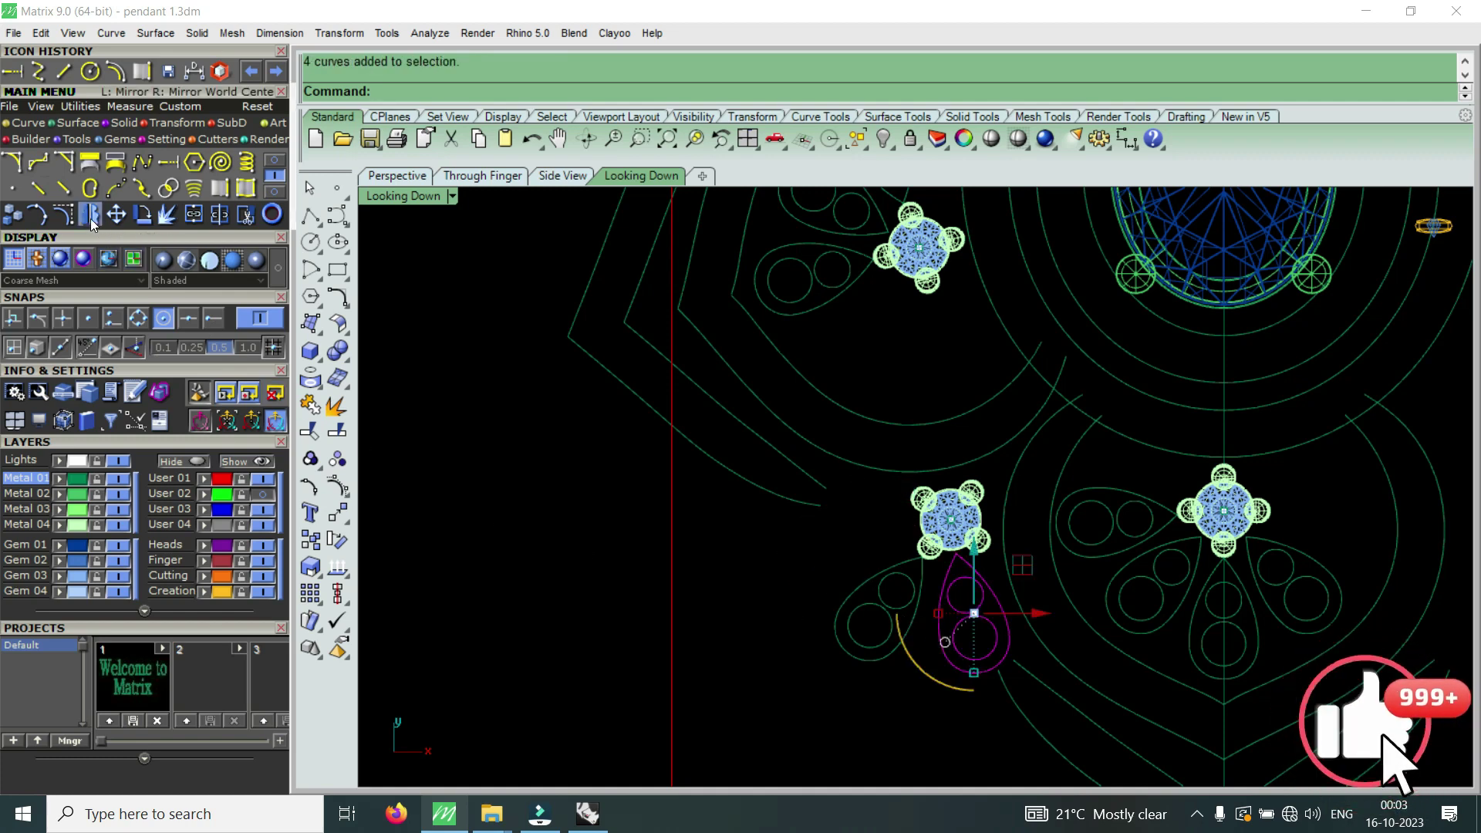
text(mirror)
key(Return)
click(958, 549)
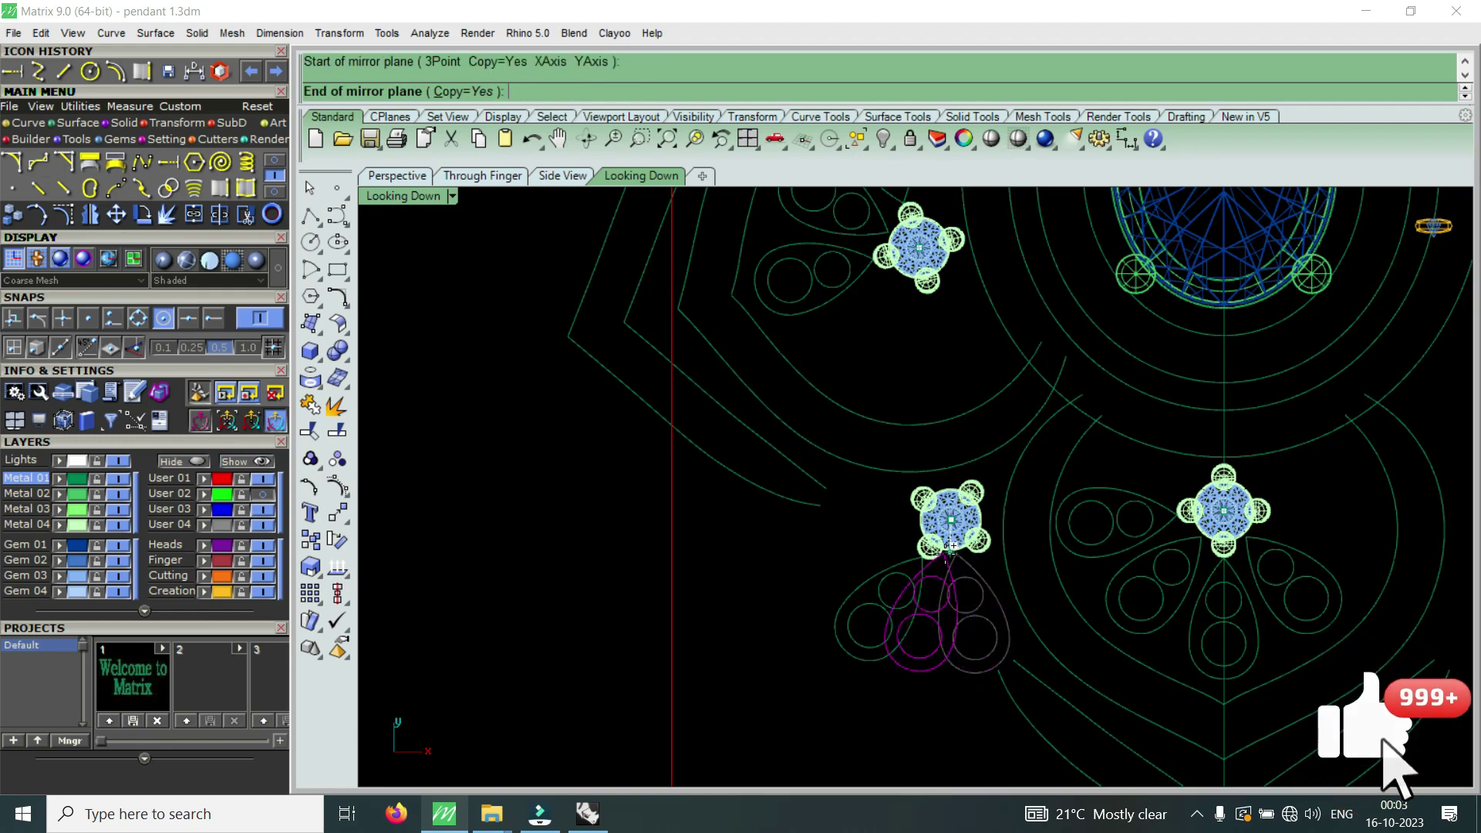
scroll(953, 549, up, 5)
scroll(954, 550, up, 3)
scroll(954, 549, up, 2)
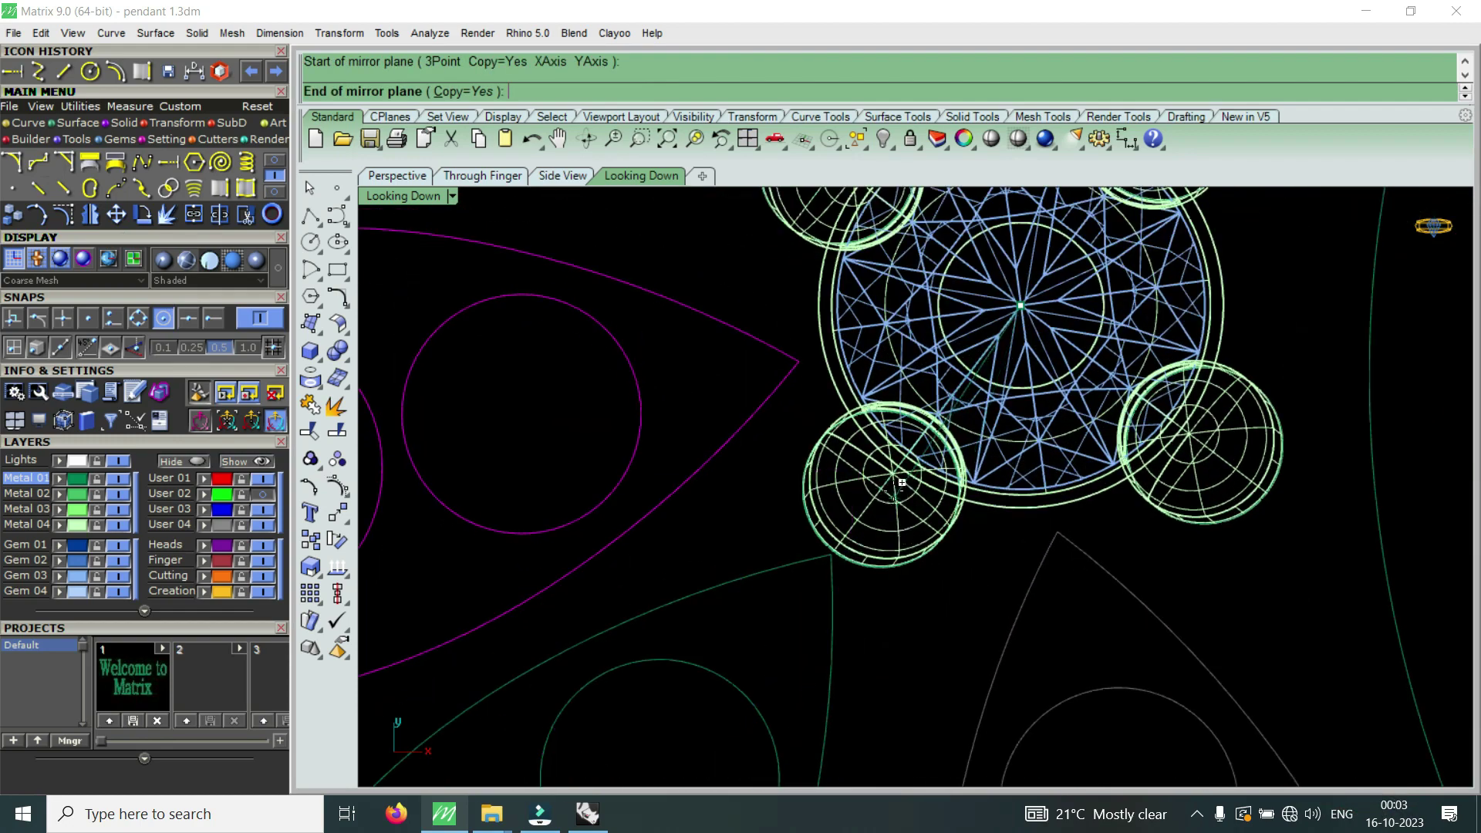
click(902, 472)
scroll(901, 476, down, 3)
scroll(900, 480, down, 2)
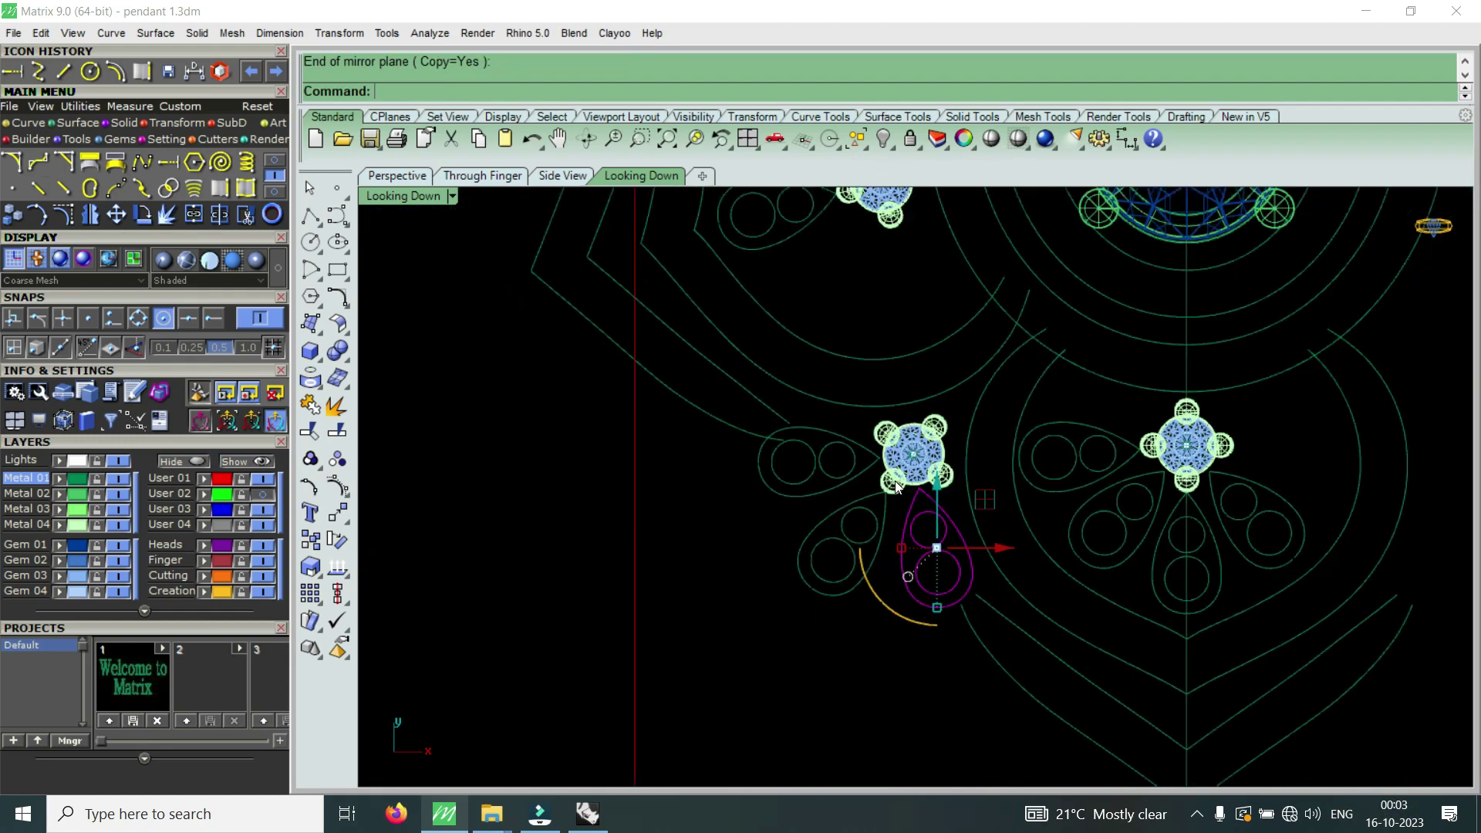
scroll(897, 485, down, 2)
key(Escape)
scroll(934, 528, up, 3)
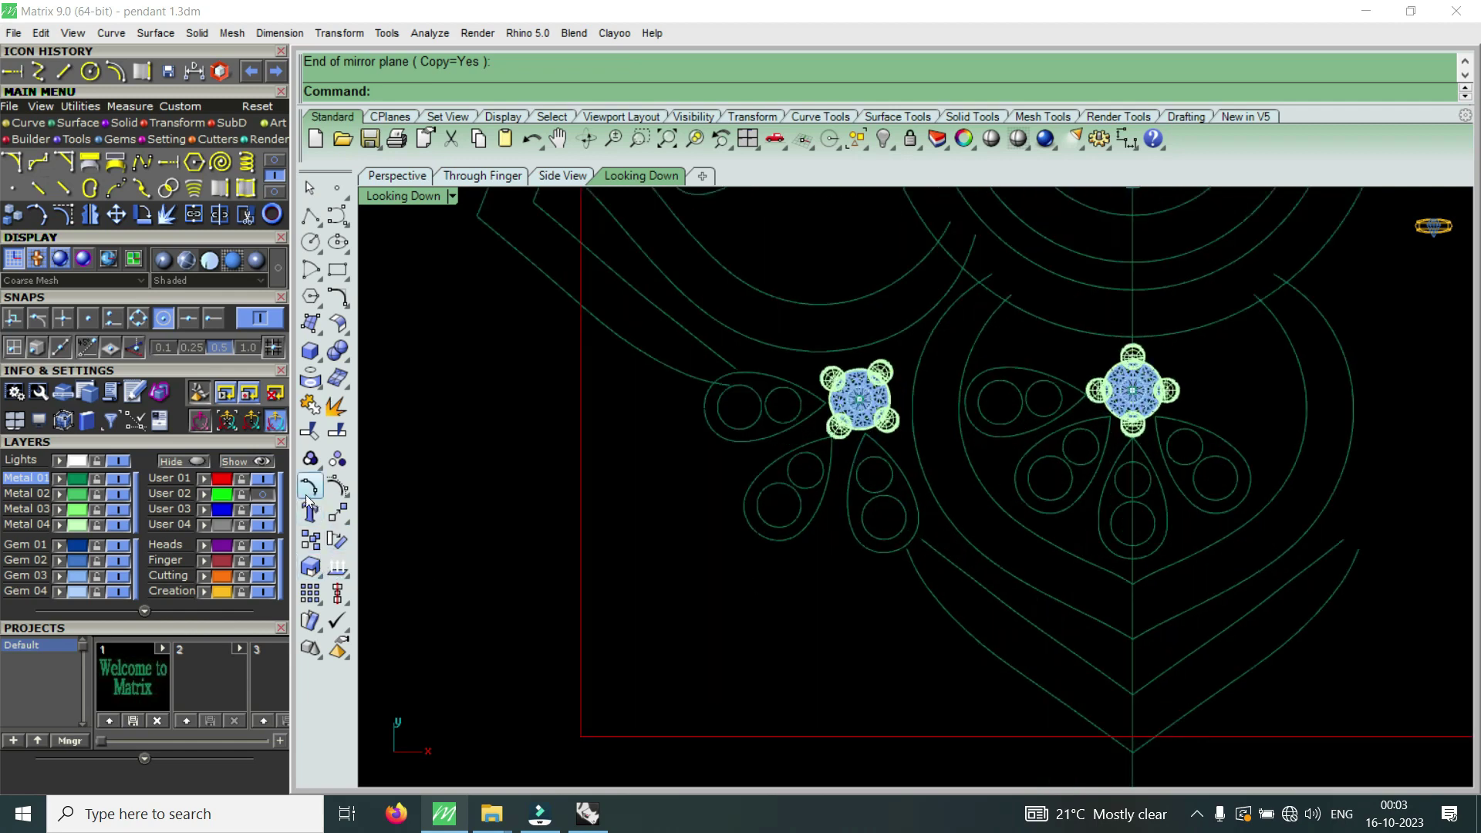
click(263, 495)
- Show the first diagonal scroll curve's control points and move its end point upward
click(262, 495)
scroll(1003, 556, up, 3)
drag(997, 590, 936, 622)
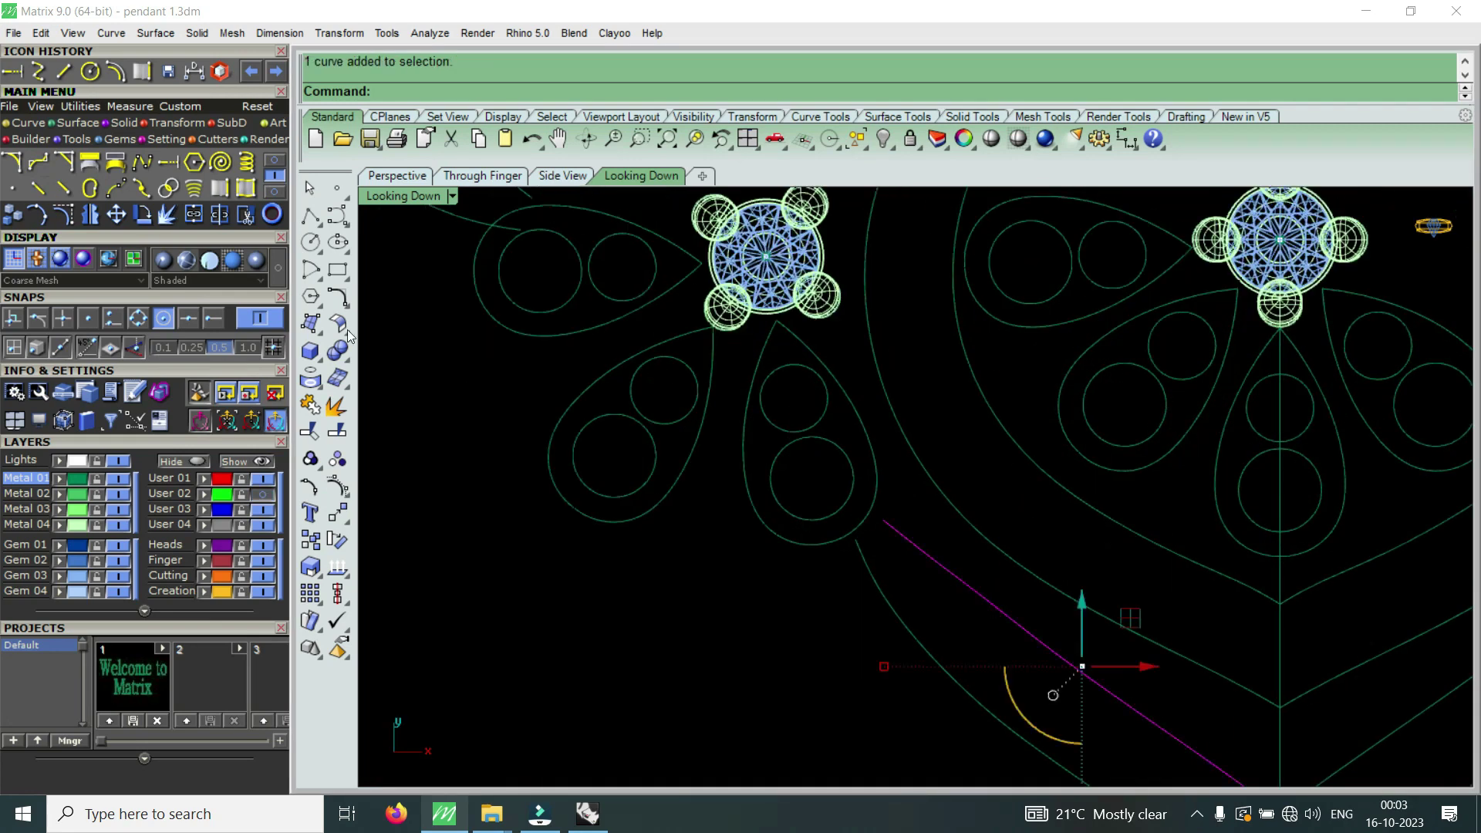
click(63, 214)
scroll(856, 521, up, 3)
scroll(856, 521, up, 2)
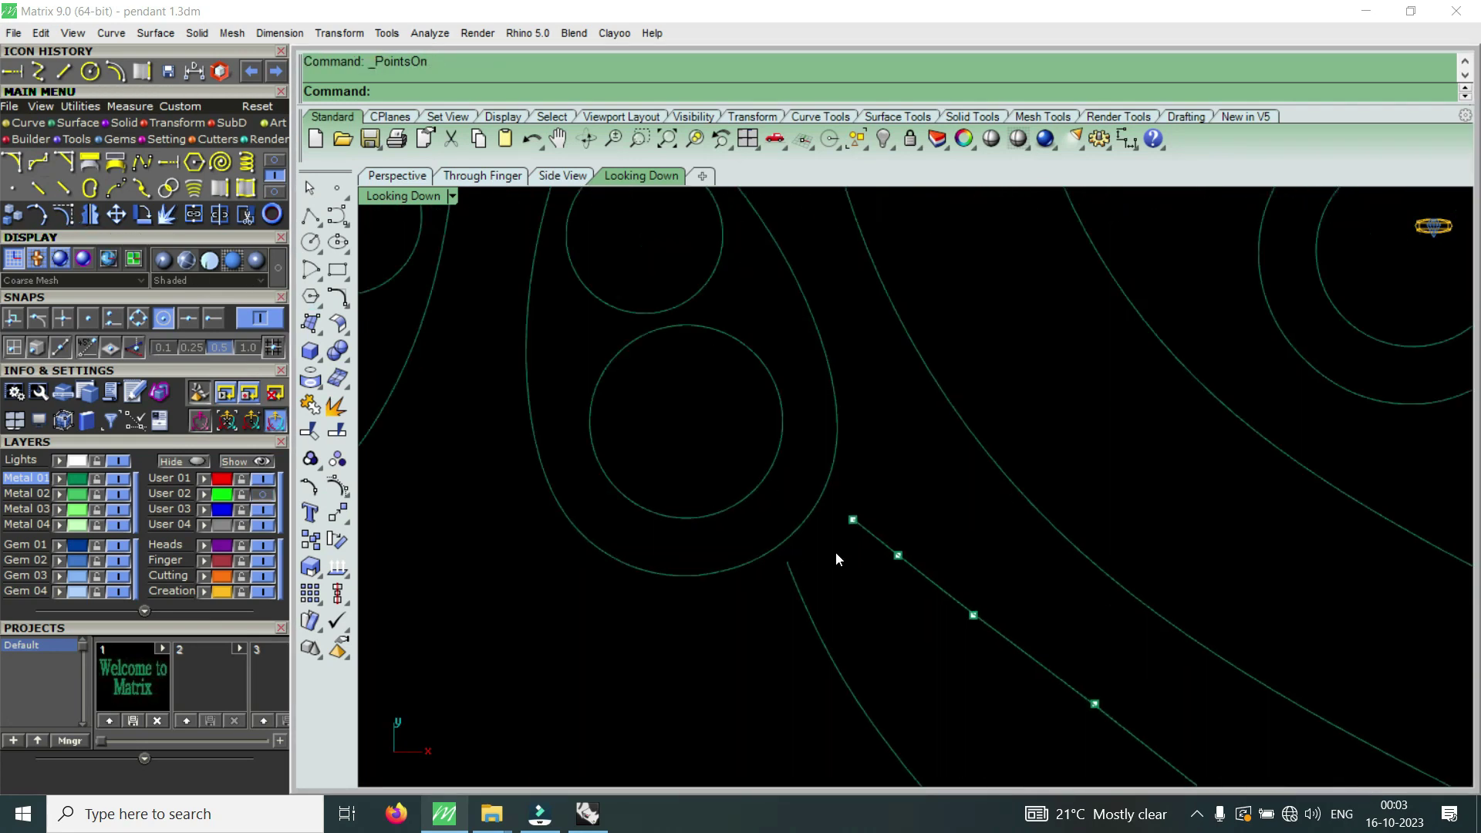
click(853, 520)
click(116, 213)
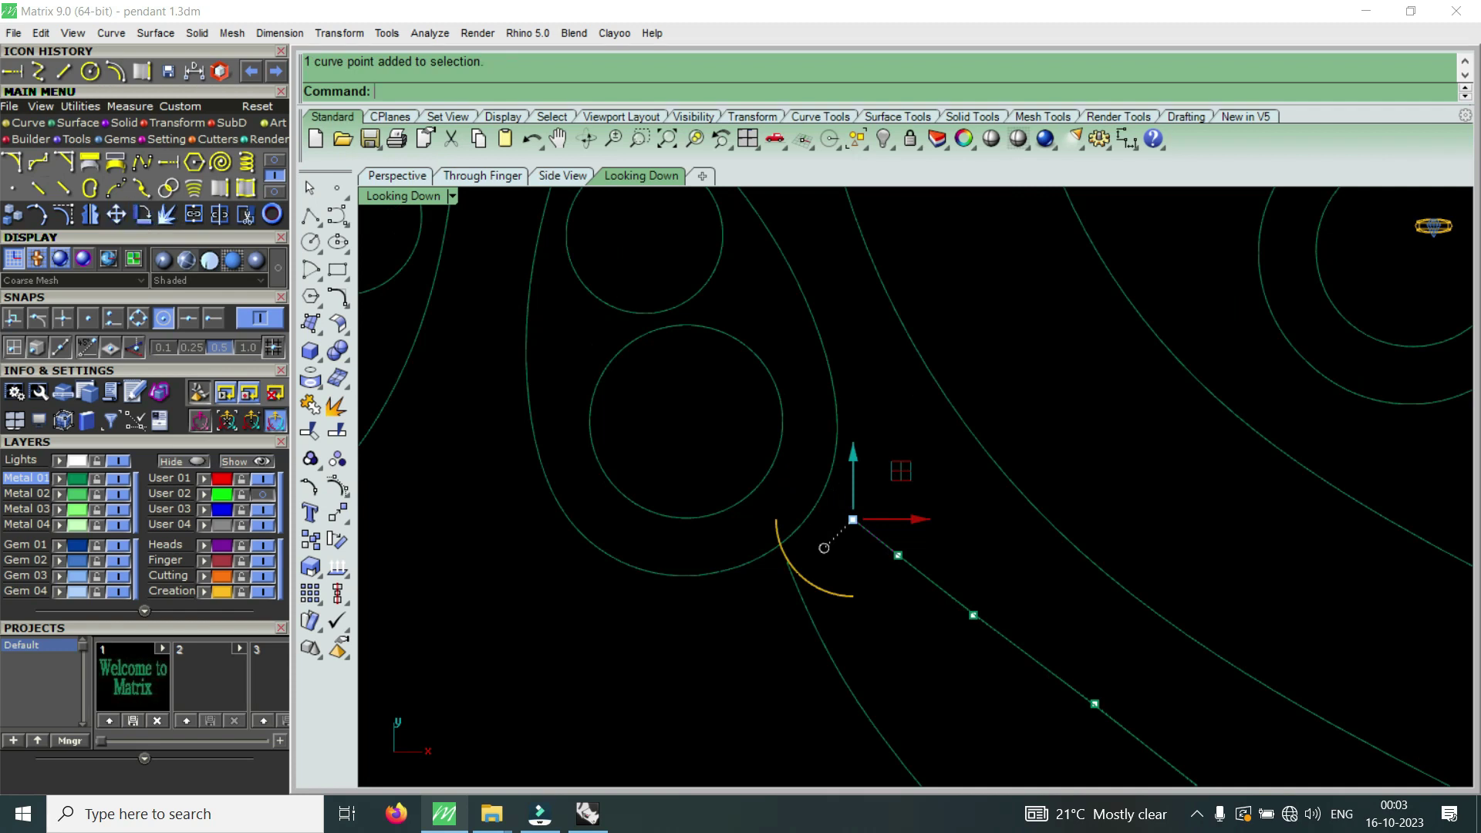
click(900, 489)
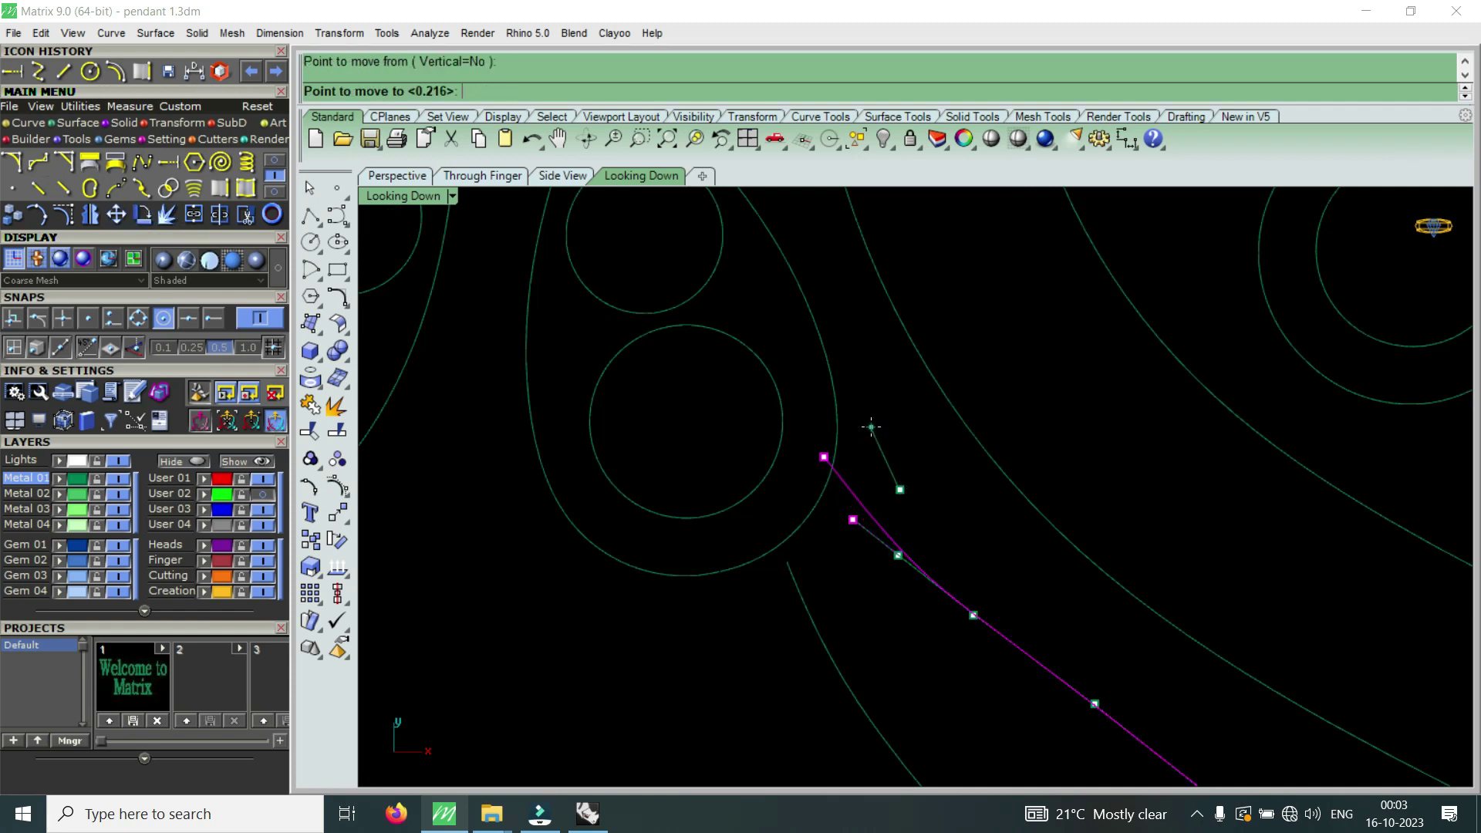
click(871, 428)
key(Escape)
- Reposition two more control points along the first diagonal curve
click(898, 555)
key(Return)
click(928, 513)
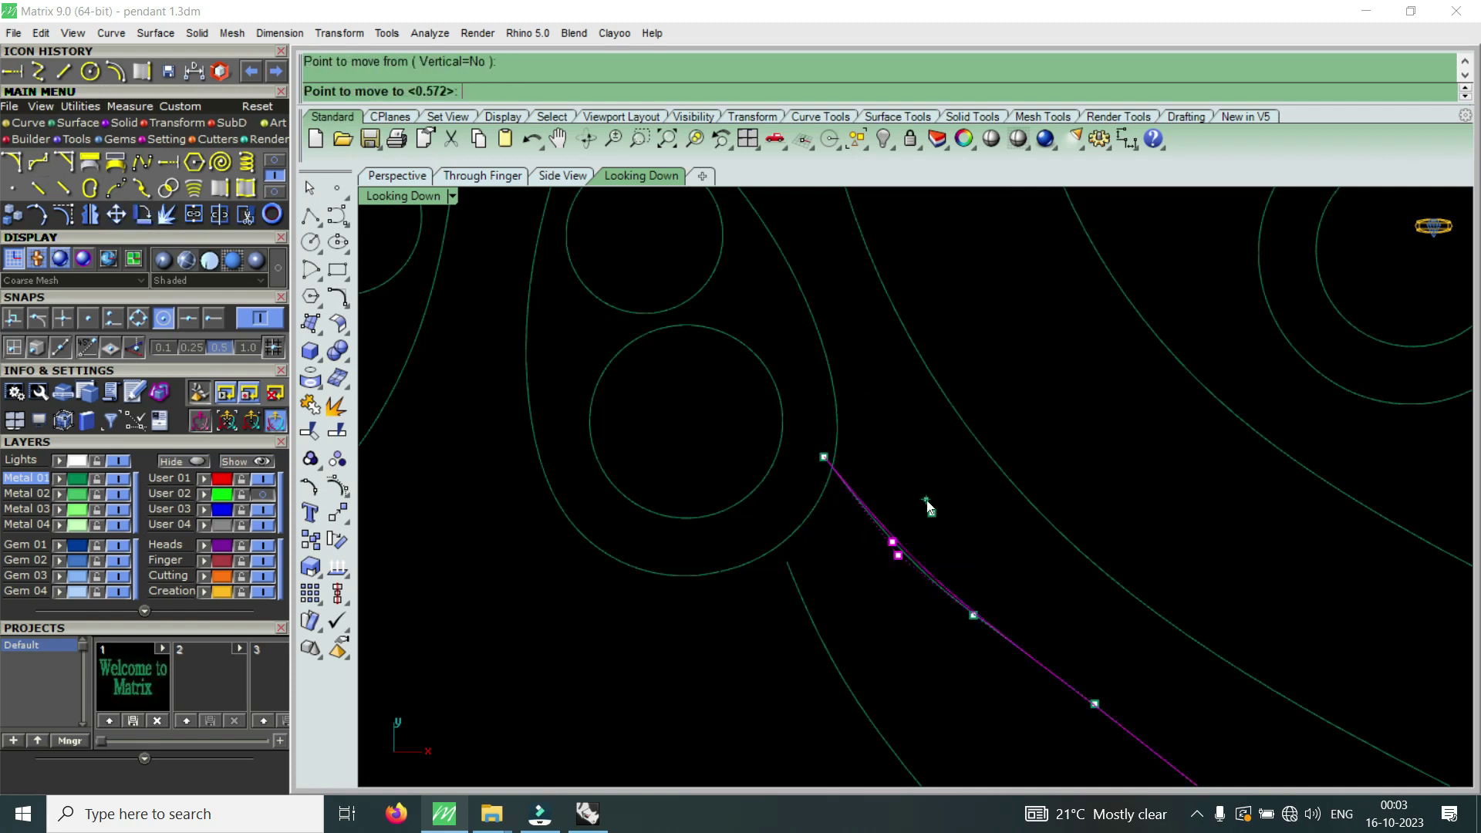
scroll(820, 452, up, 3)
click(864, 513)
click(936, 594)
key(Return)
click(1007, 548)
scroll(998, 534, down, 3)
scroll(1003, 637, up, 2)
- Move the second diagonal curve's upper end control point nearer the petal outline
drag(1005, 639, 922, 660)
click(89, 214)
click(869, 526)
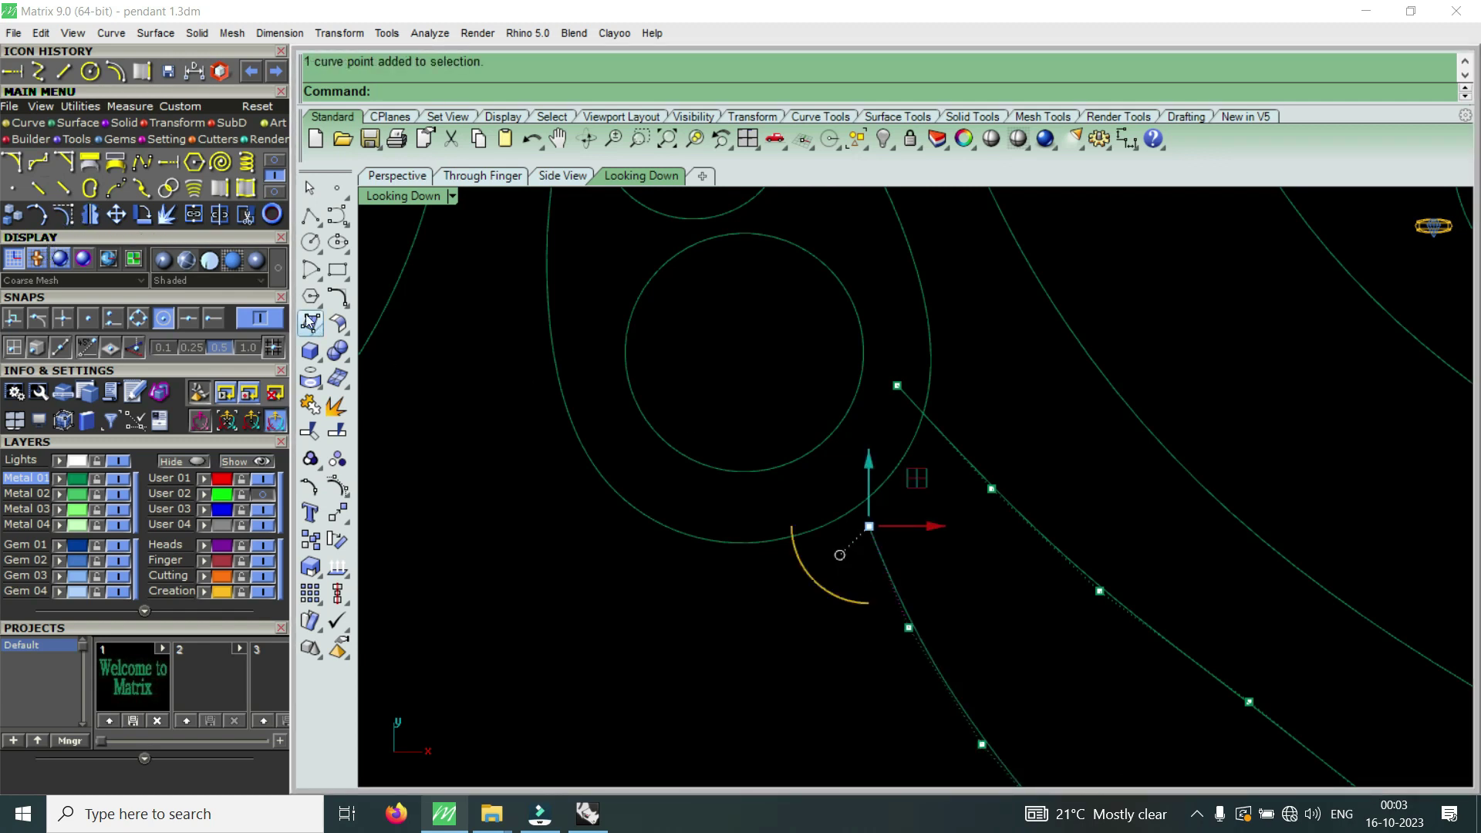
click(116, 214)
click(869, 526)
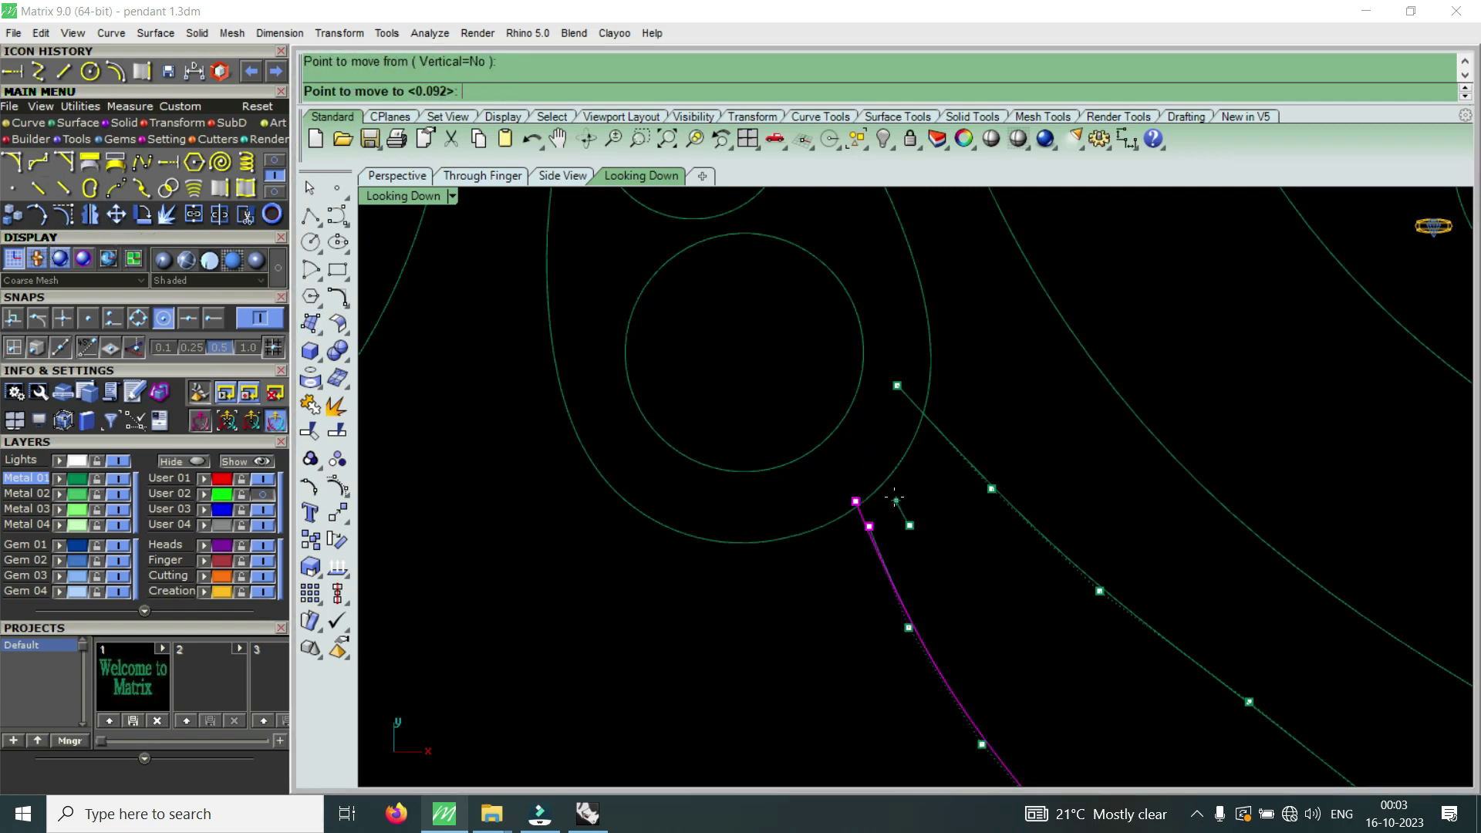
click(885, 494)
scroll(884, 546, down, 2)
scroll(884, 546, up, 2)
- Shift the neighbouring control point of the second curve up and left
drag(870, 588, 945, 538)
right_click(952, 530)
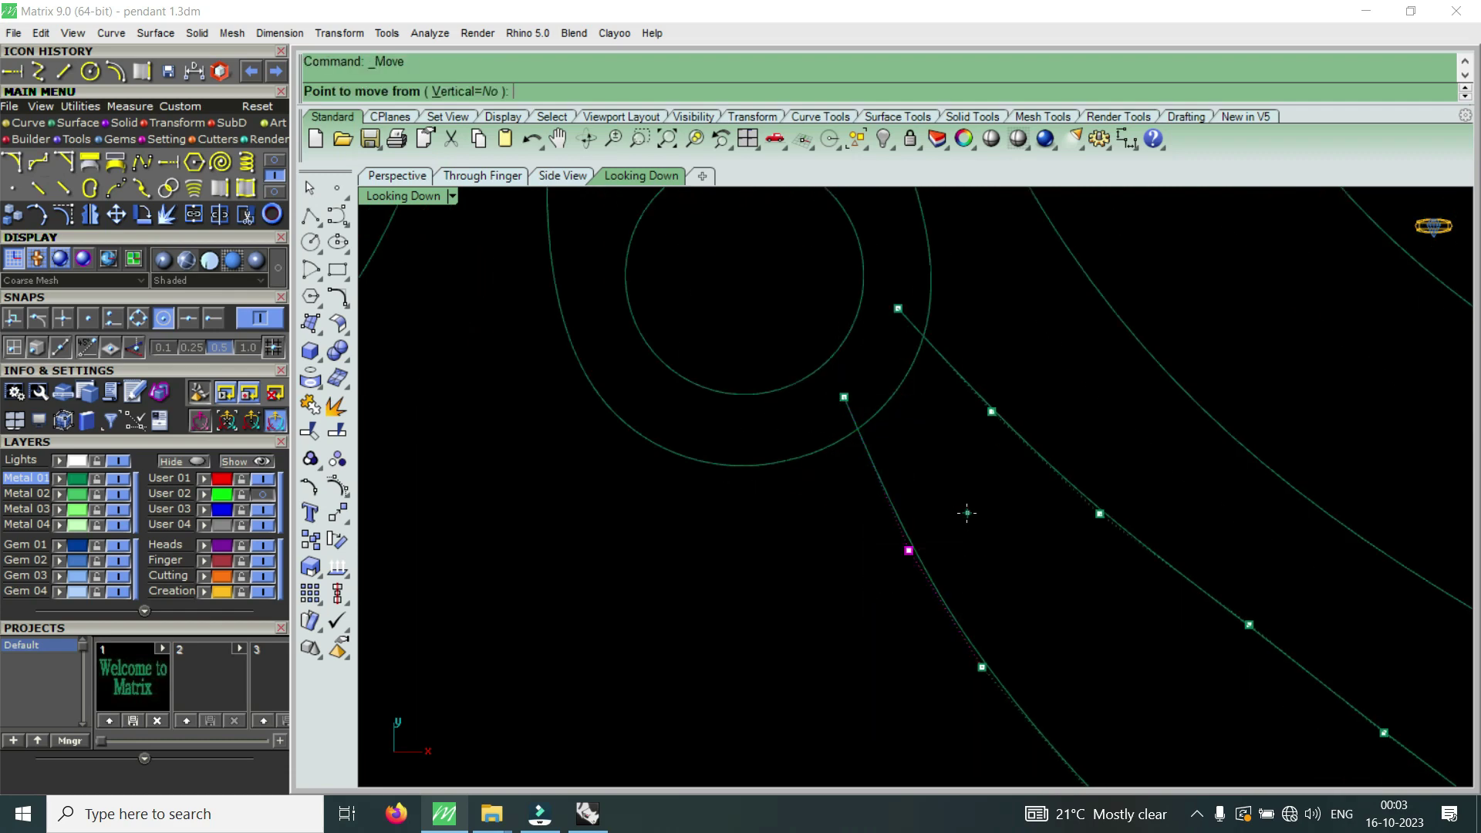
click(957, 507)
click(937, 480)
scroll(938, 482, down, 3)
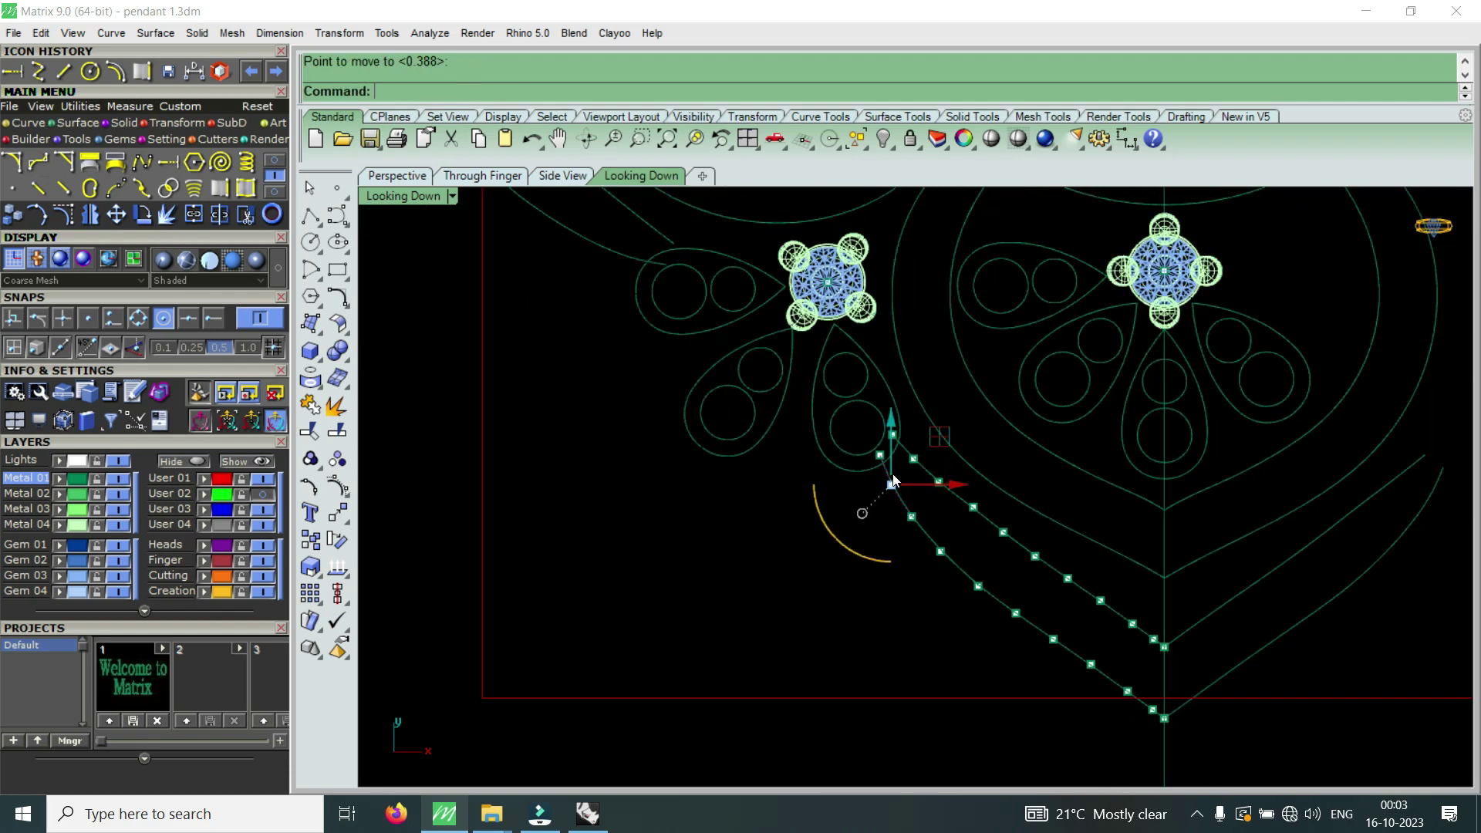
key(Escape)
scroll(947, 492, down, 2)
scroll(876, 488, down, 2)
scroll(813, 395, up, 4)
scroll(841, 447, down, 1)
scroll(827, 436, up, 4)
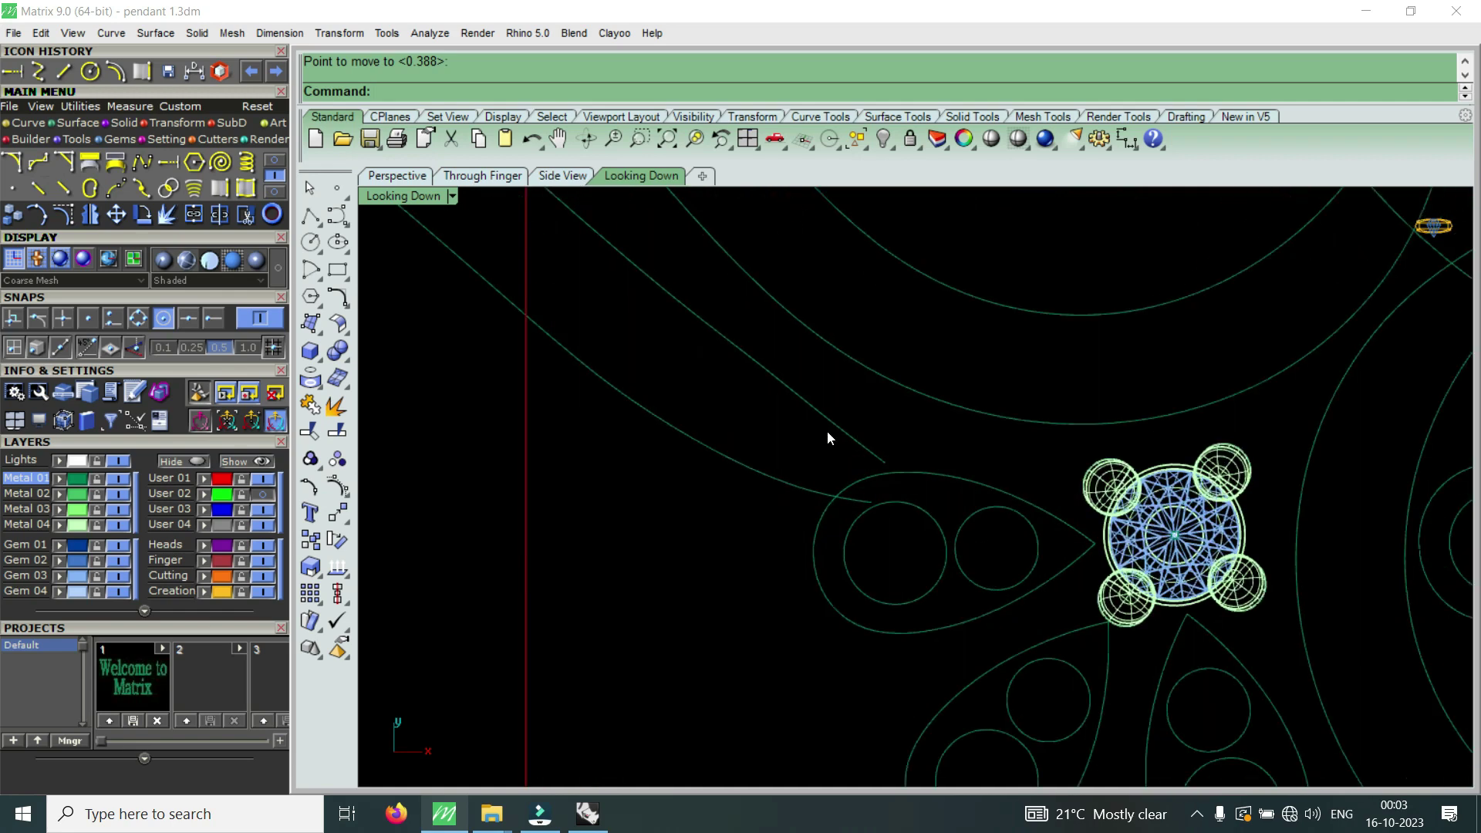
- Select the left flower motif
click(816, 488)
scroll(858, 494, down, 3)
scroll(893, 528, down, 1)
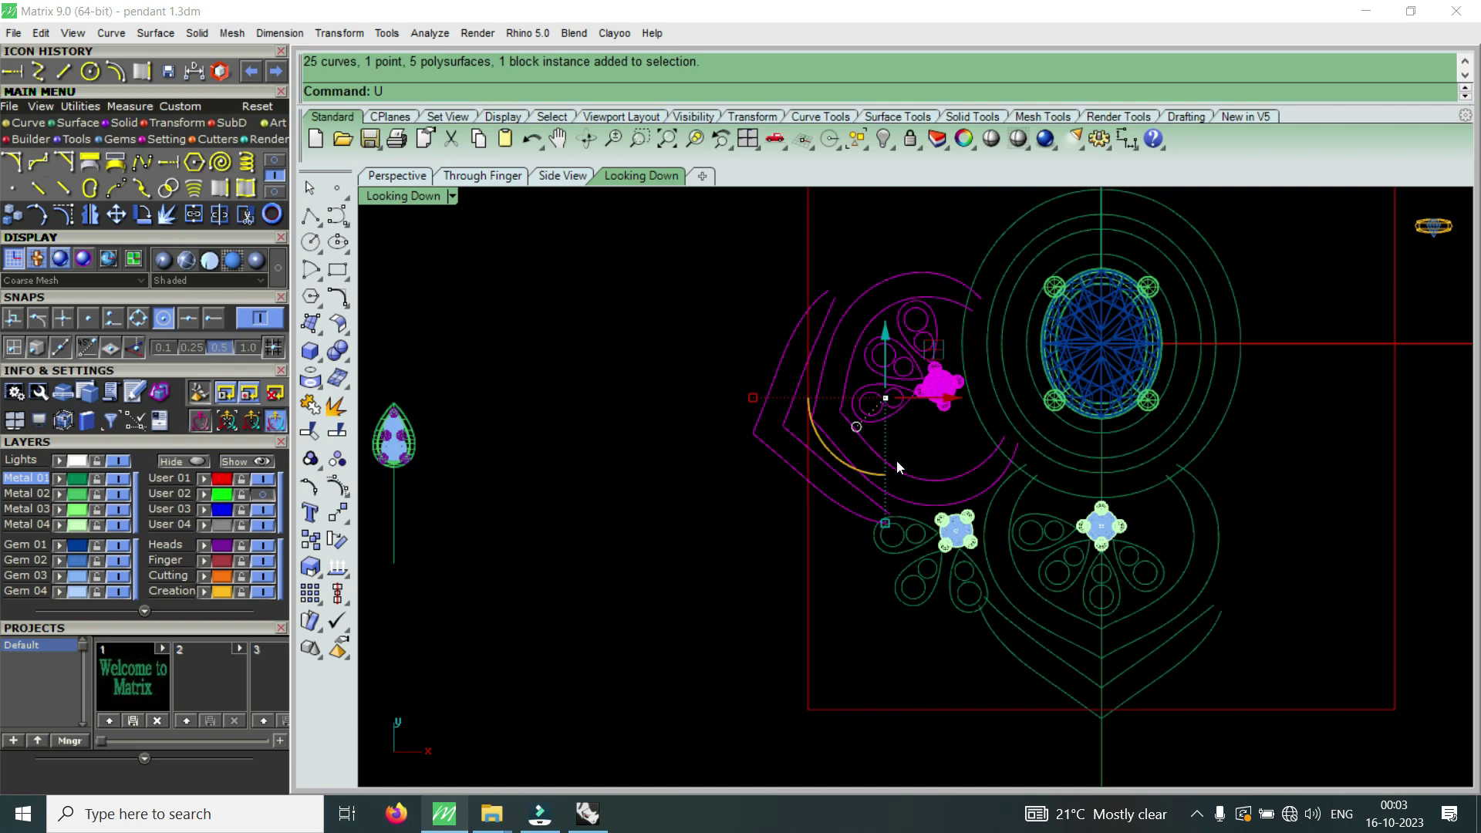
- Ungroup the left flower motif into separate curves and select its outer scroll curve
click(462, 188)
scroll(818, 461, up, 2)
scroll(863, 522, up, 1)
click(863, 522)
scroll(863, 522, down, 2)
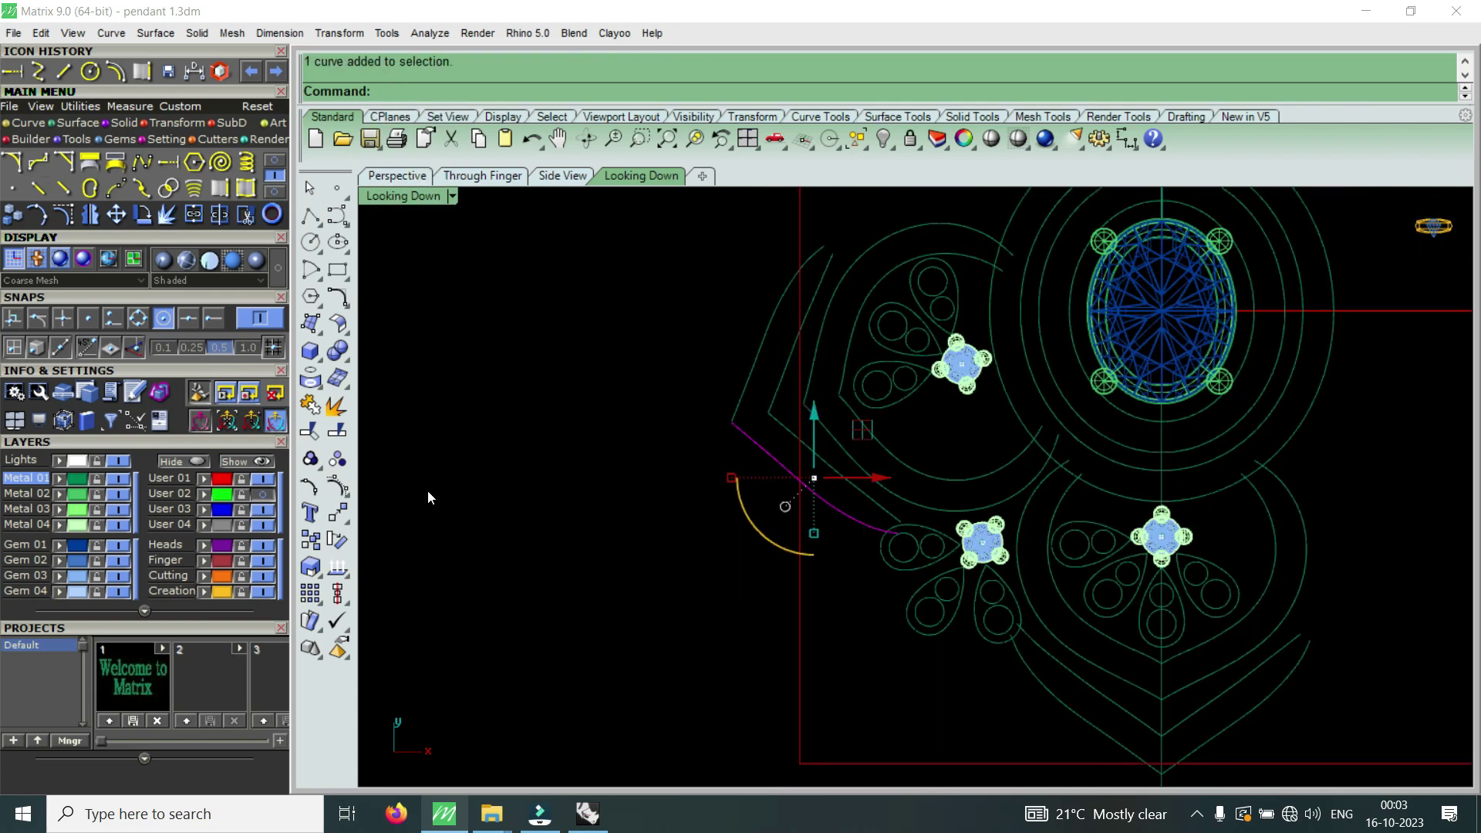
- Show the User 02 reference photo and compare the scroll curve against it
click(262, 494)
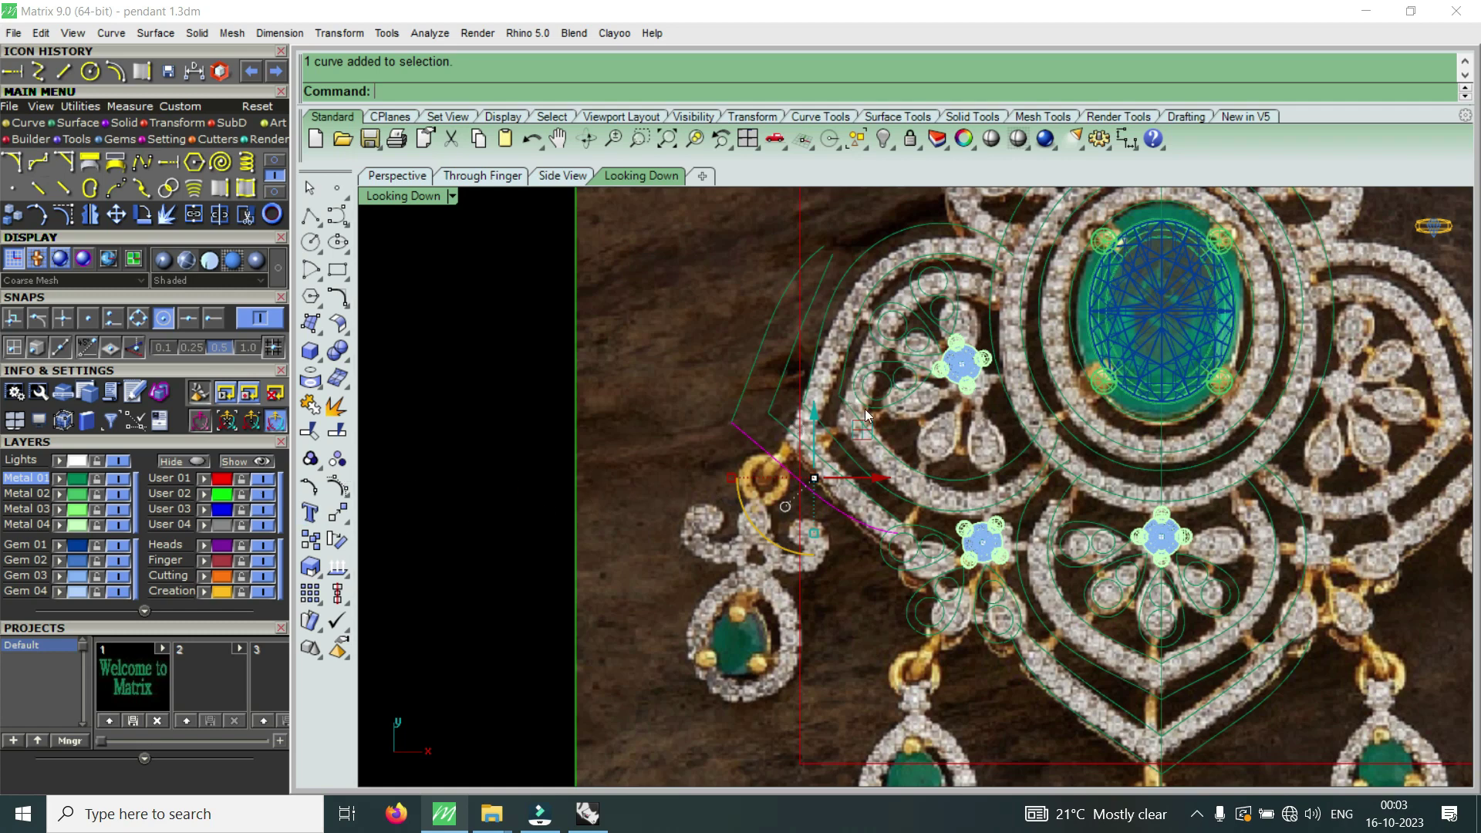
scroll(878, 358, up, 2)
scroll(878, 358, up, 2)
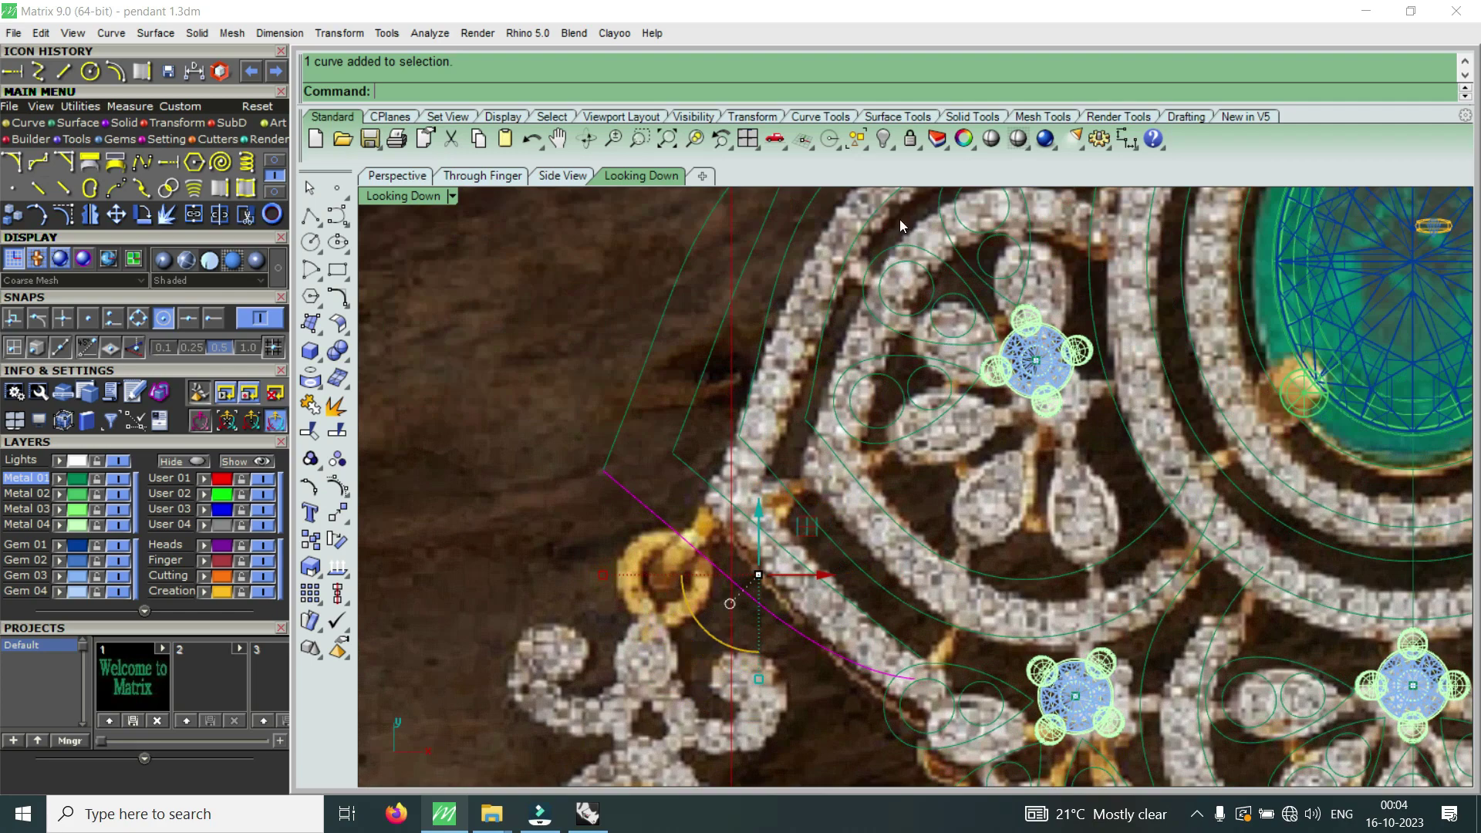
scroll(900, 220, down, 5)
scroll(923, 242, up, 5)
scroll(878, 316, down, 3)
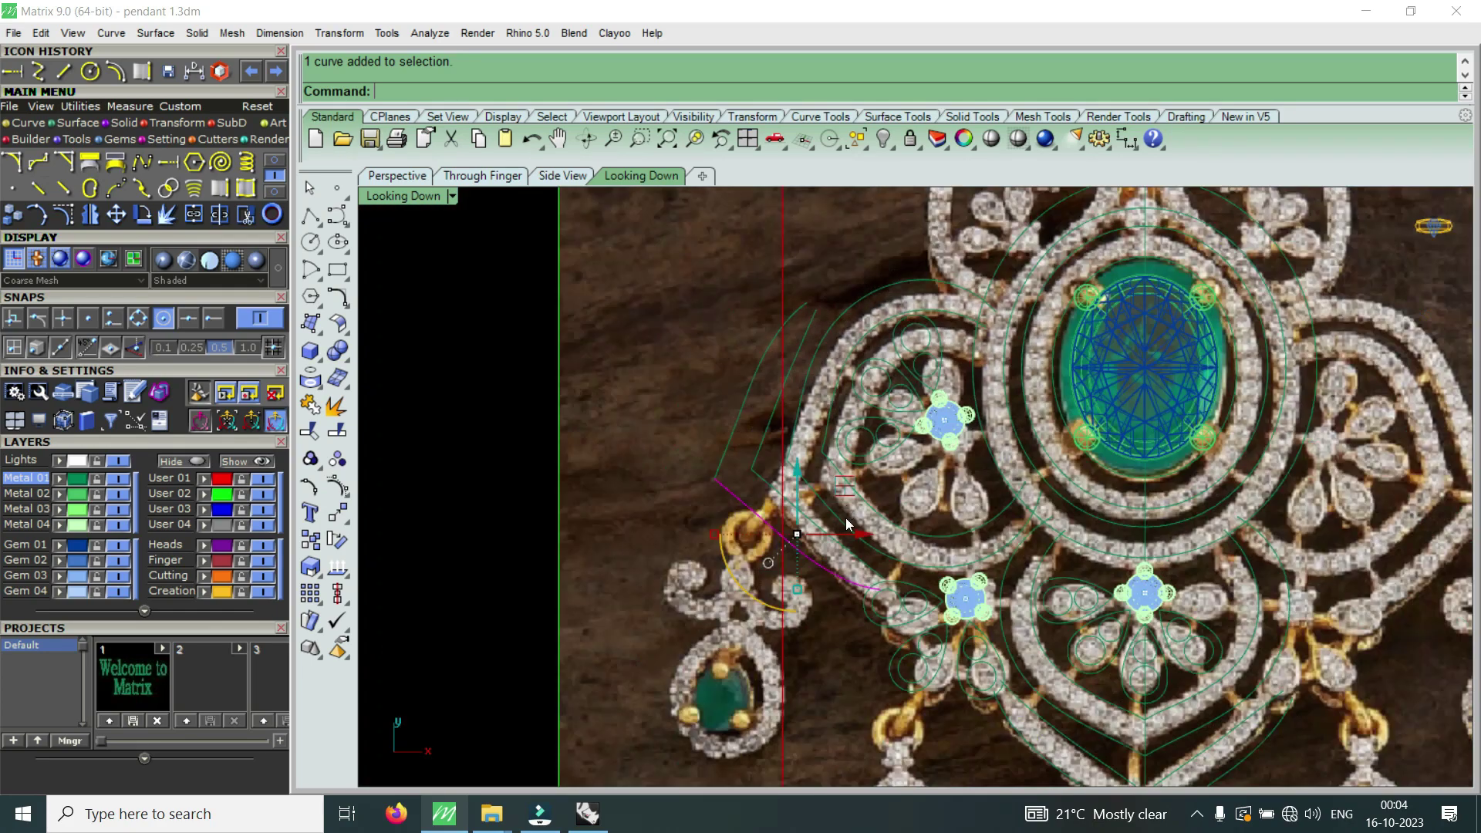
scroll(839, 543, up, 2)
scroll(839, 543, up, 1)
scroll(876, 358, up, 1)
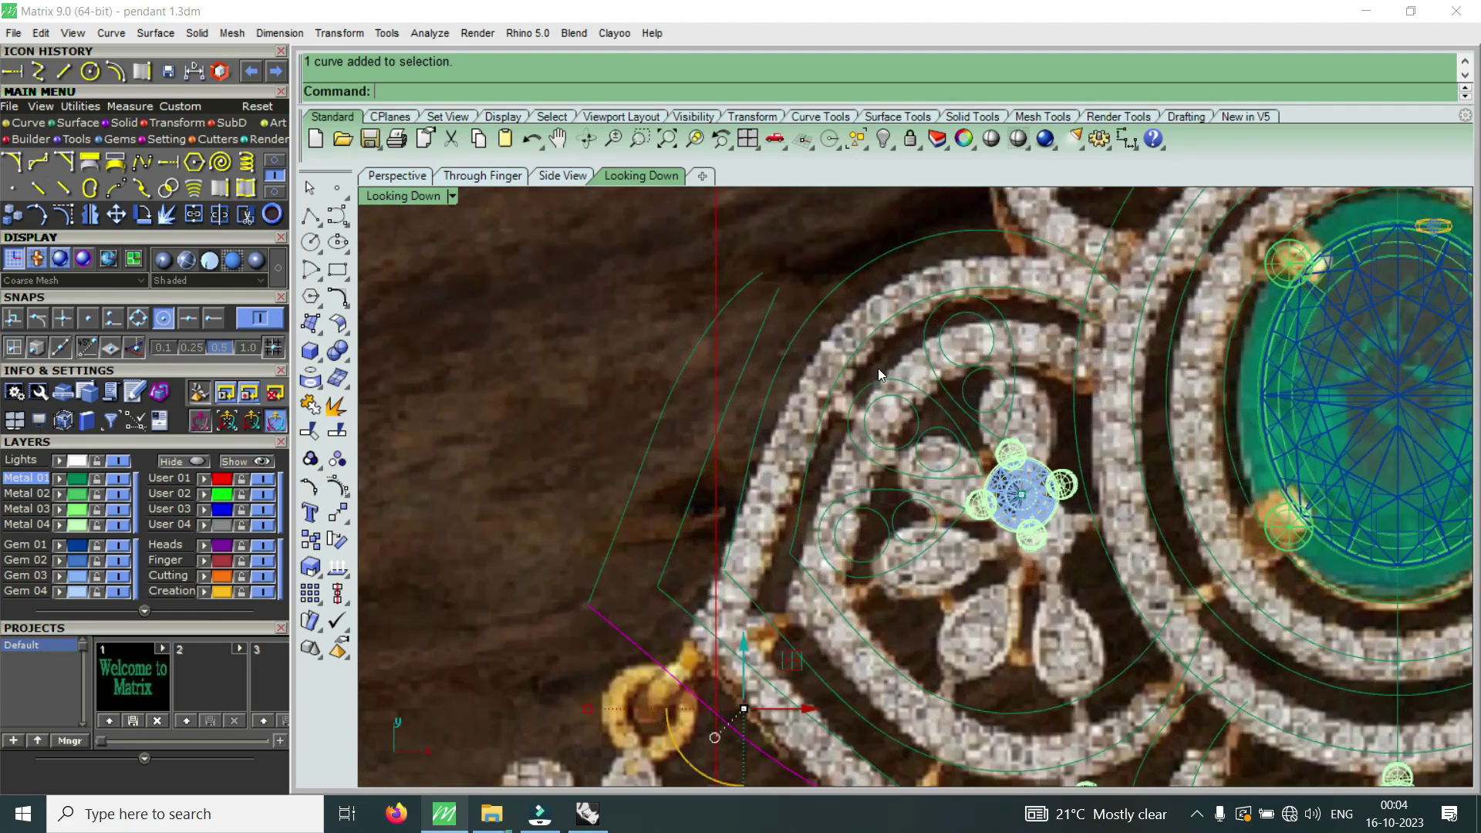
scroll(878, 368, down, 2)
scroll(864, 375, down, 3)
scroll(1003, 355, up, 3)
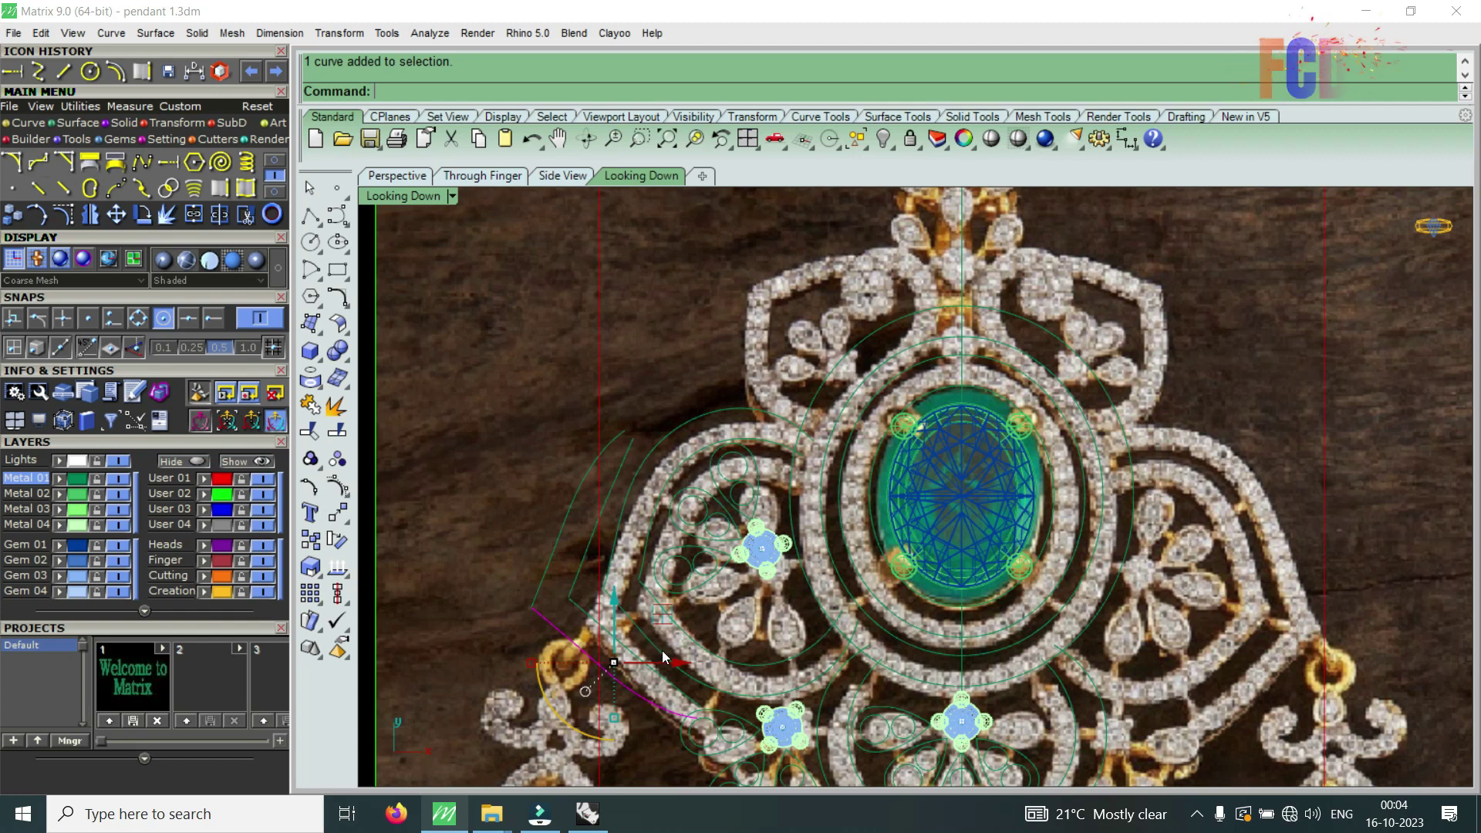
- Hide the reference photo again, leaving the four lower V border curves selected
click(263, 494)
scroll(669, 492, down, 2)
scroll(698, 570, up, 2)
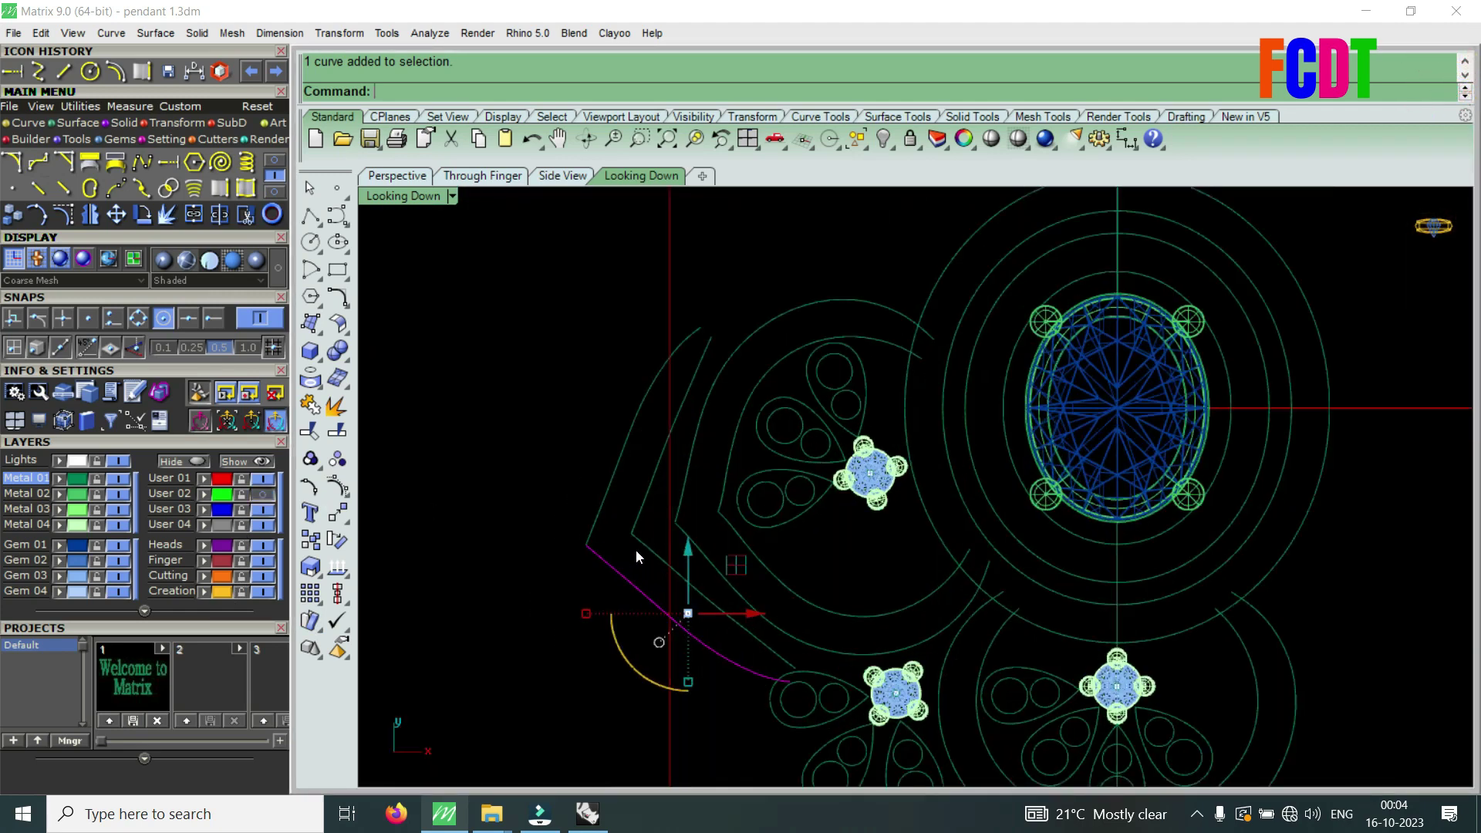
scroll(632, 553, up, 2)
scroll(651, 514, up, 2)
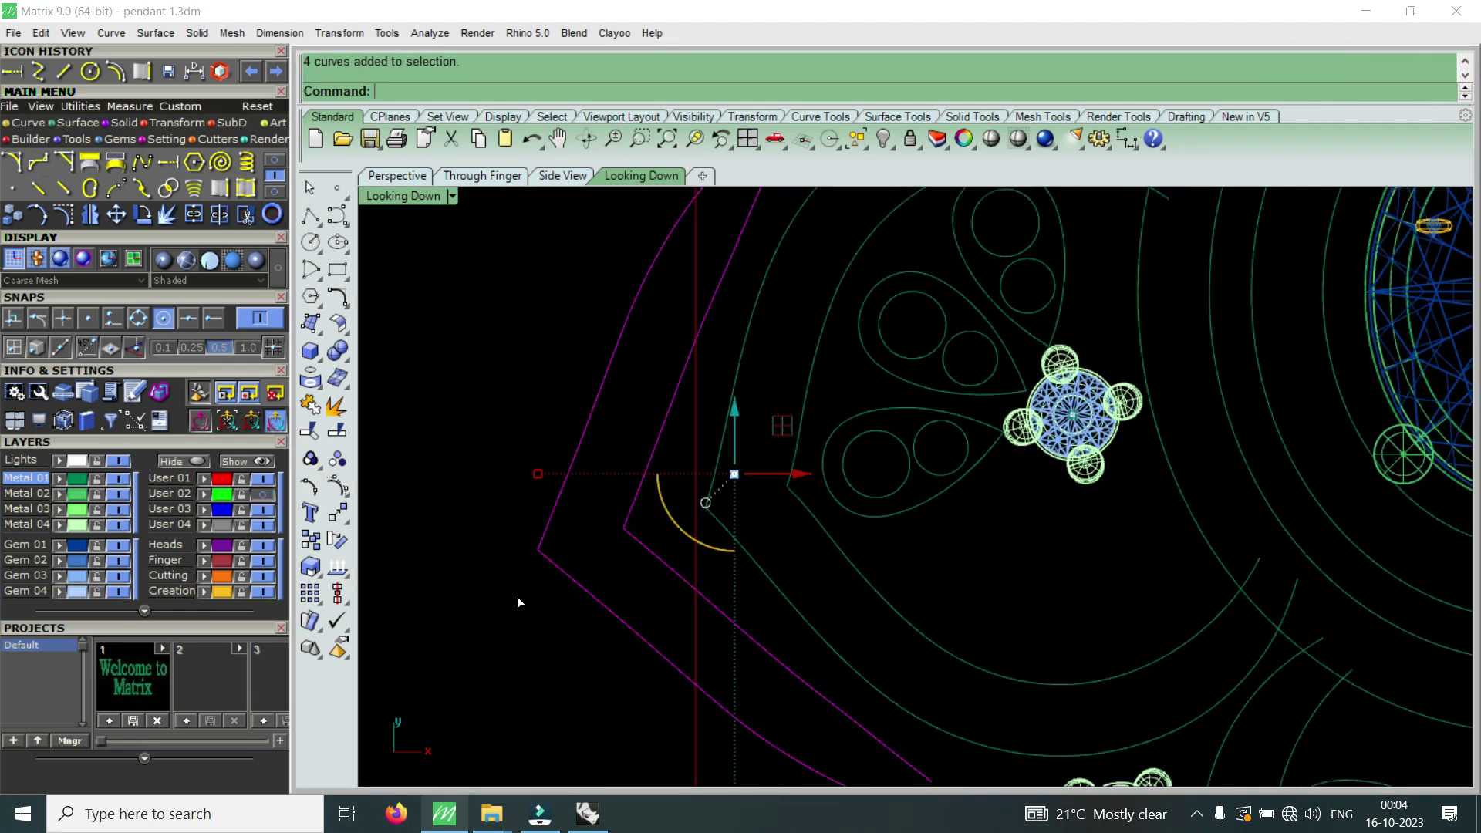
- Delete the four old border curves and offset the upper scroll arc by 1 outward
key(Delete)
scroll(719, 457, down, 3)
click(719, 455)
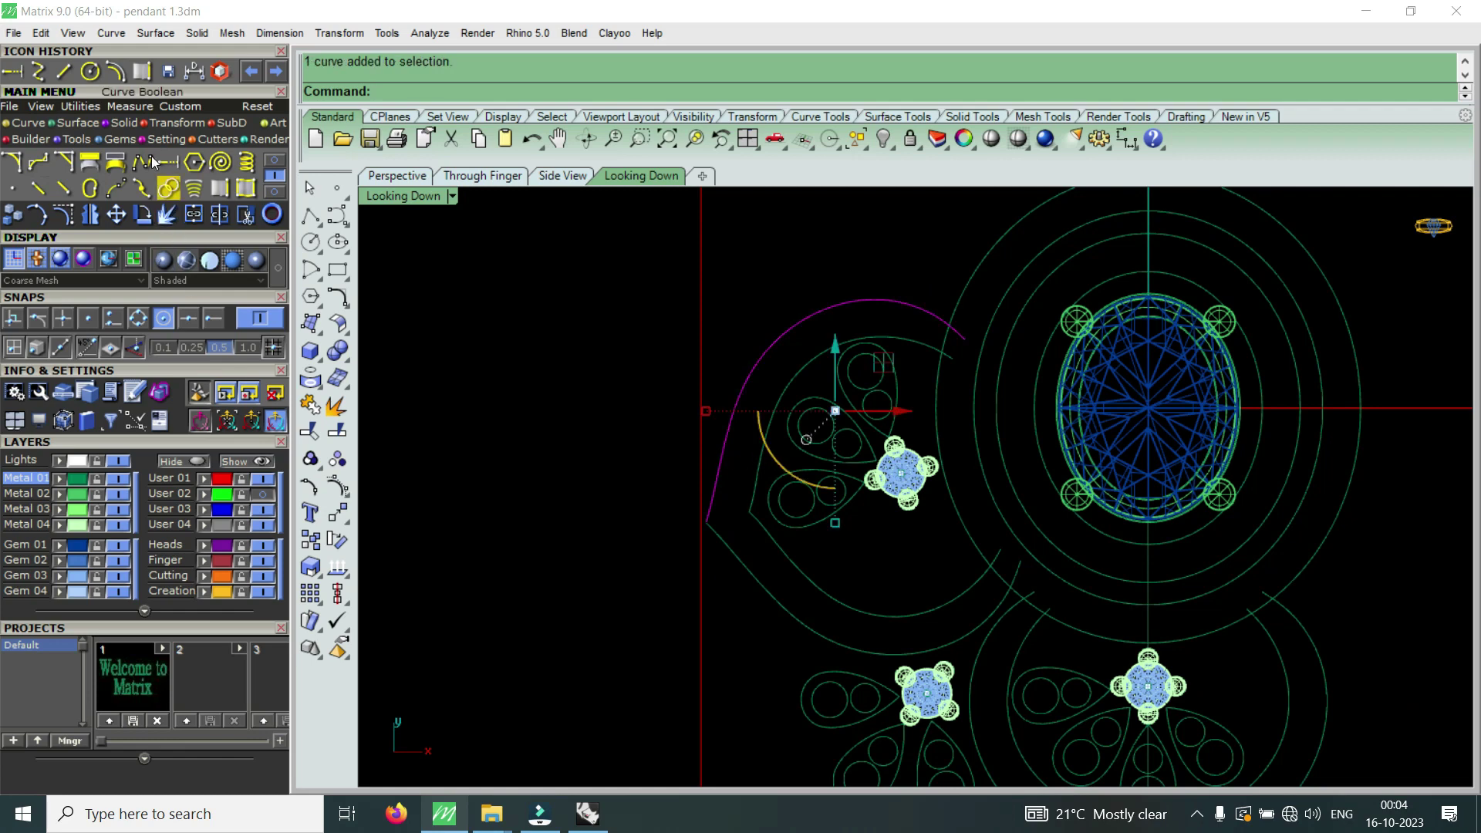
click(63, 214)
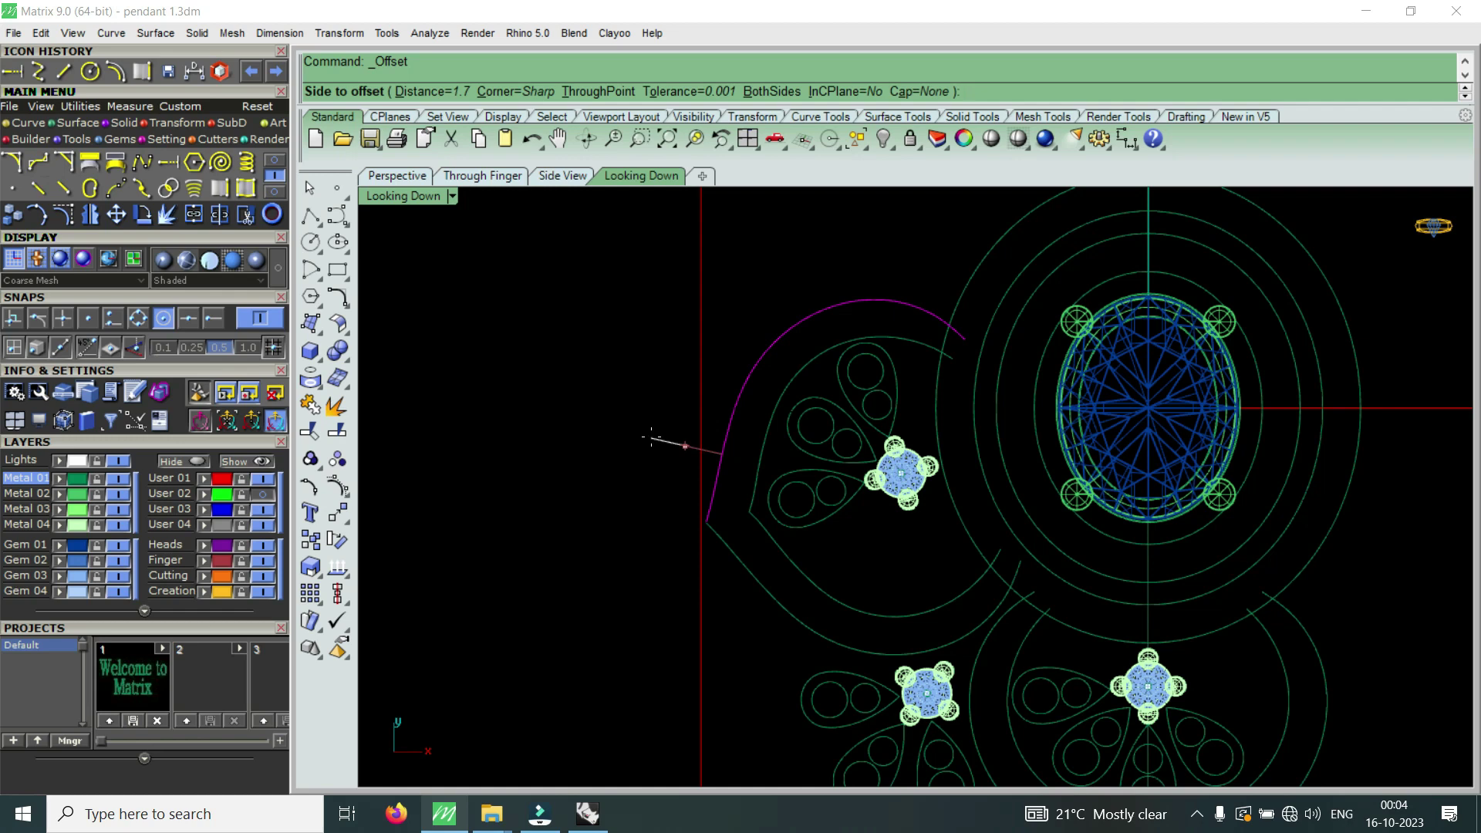
text(1)
key(Return)
click(651, 438)
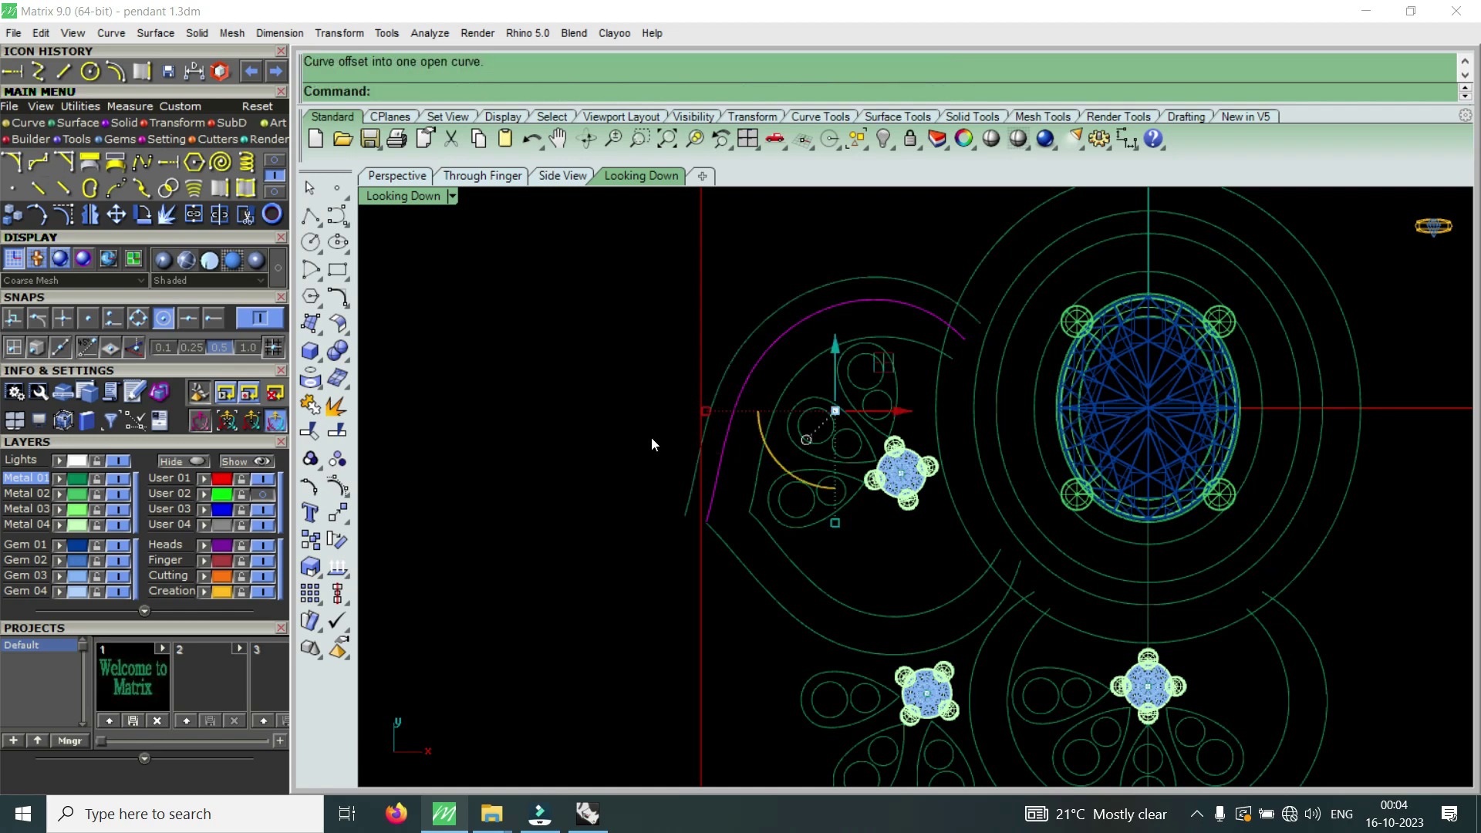
- Offset the lower scroll curve by 1 beneath it and check against the reference photo
click(758, 580)
key(Return)
click(748, 602)
scroll(710, 544, up, 2)
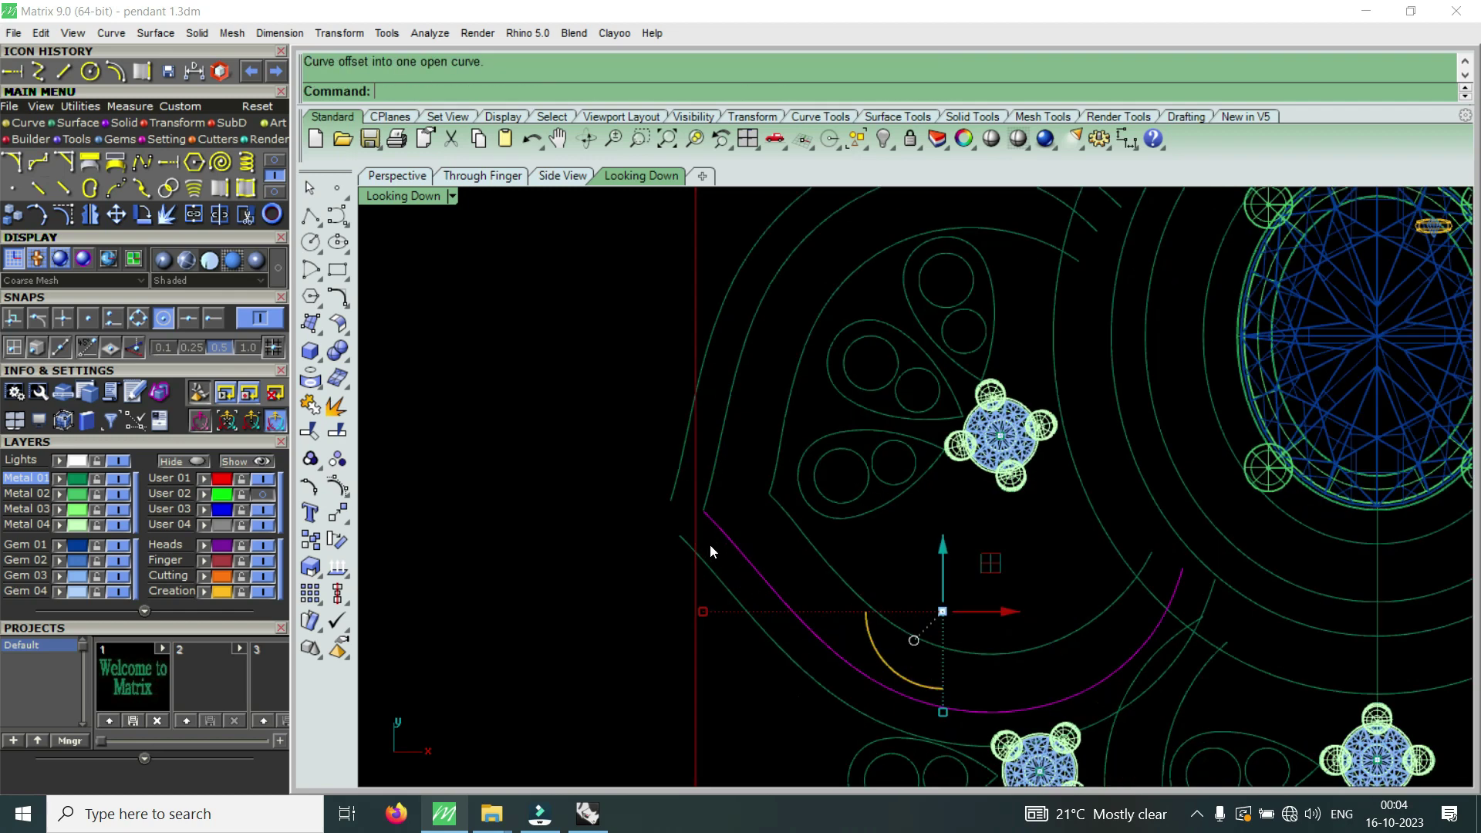
click(267, 494)
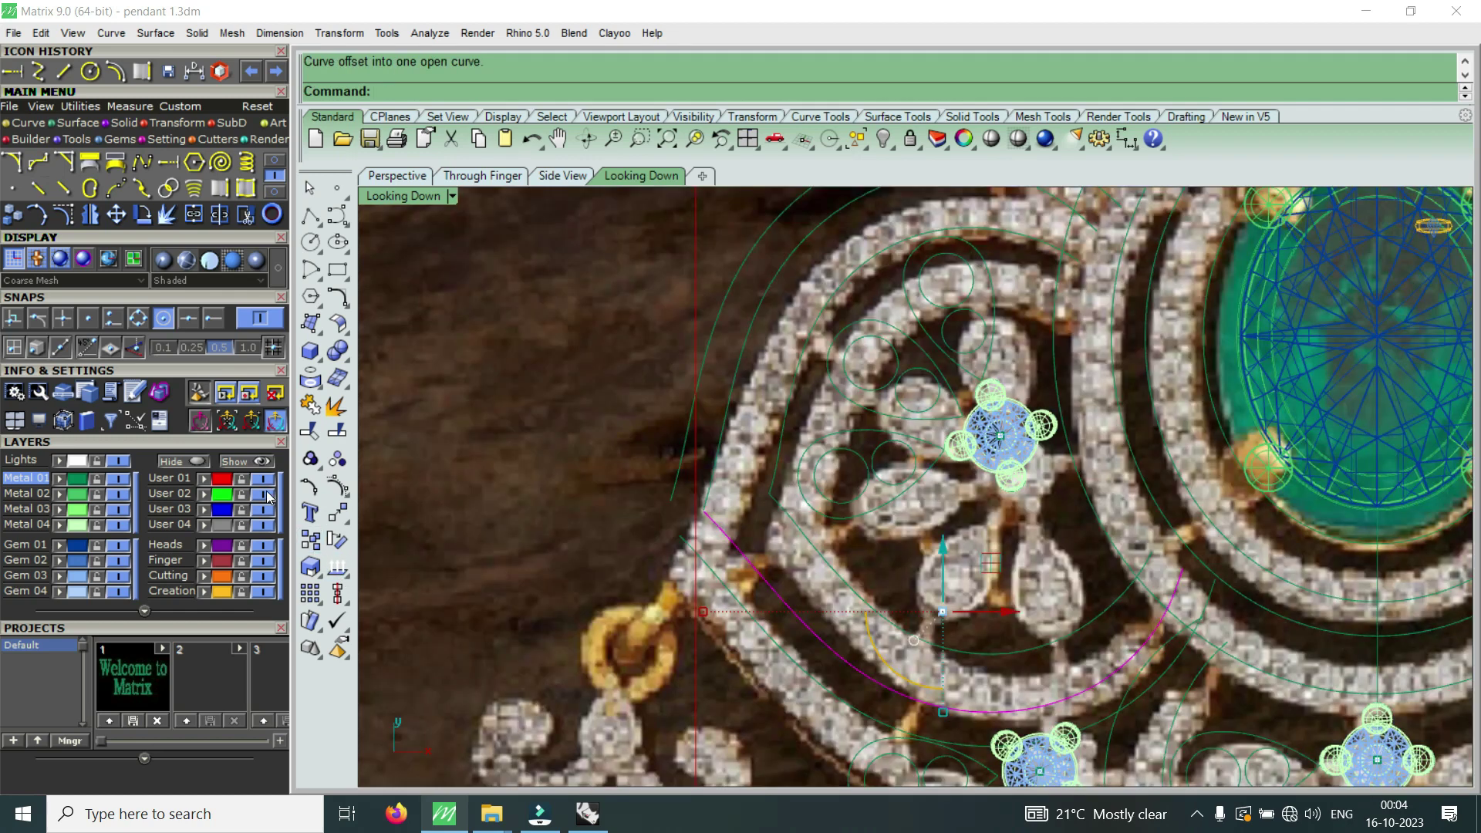
click(267, 494)
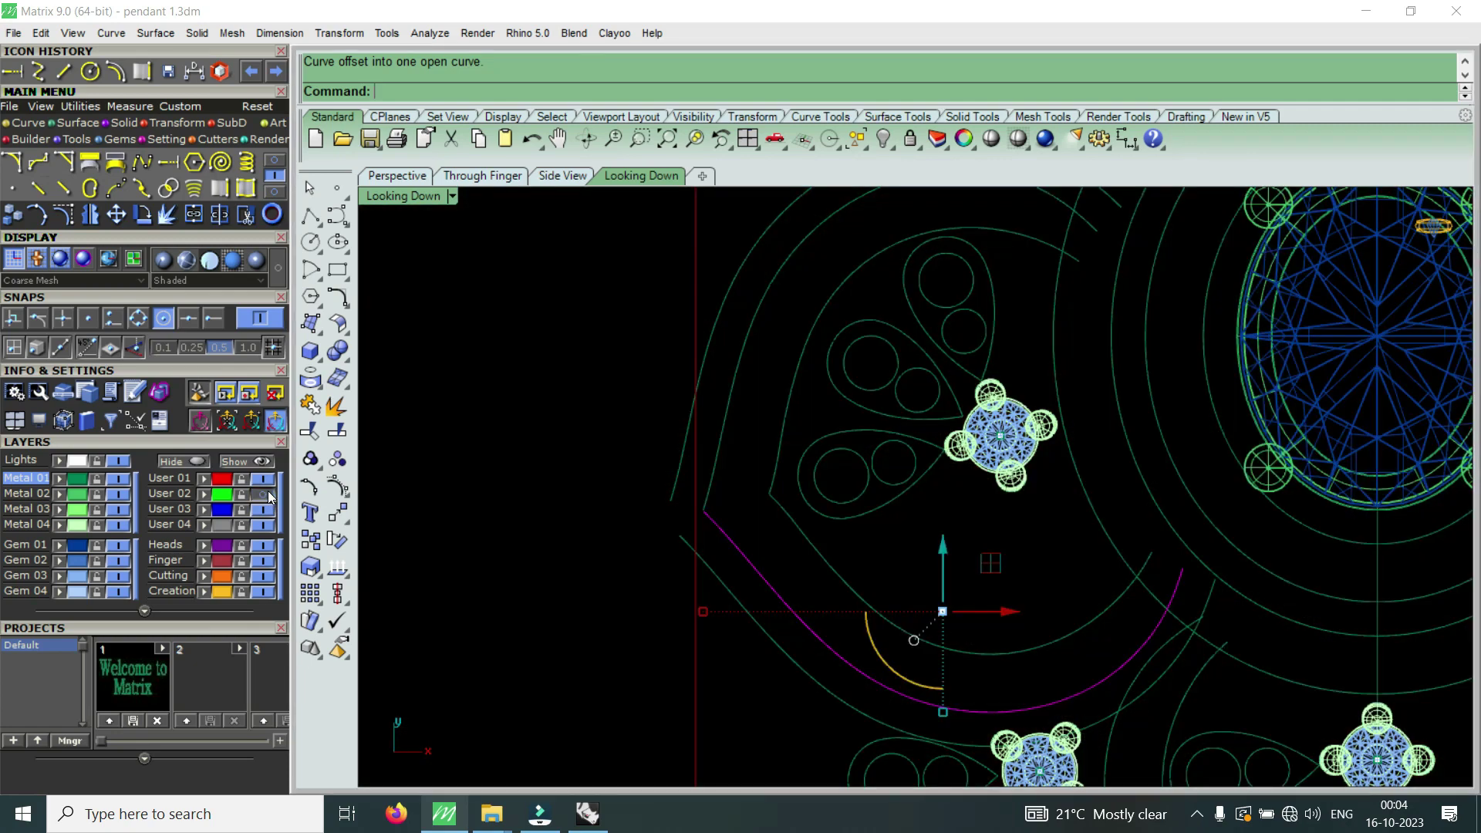
scroll(790, 570, down, 2)
scroll(790, 569, down, 2)
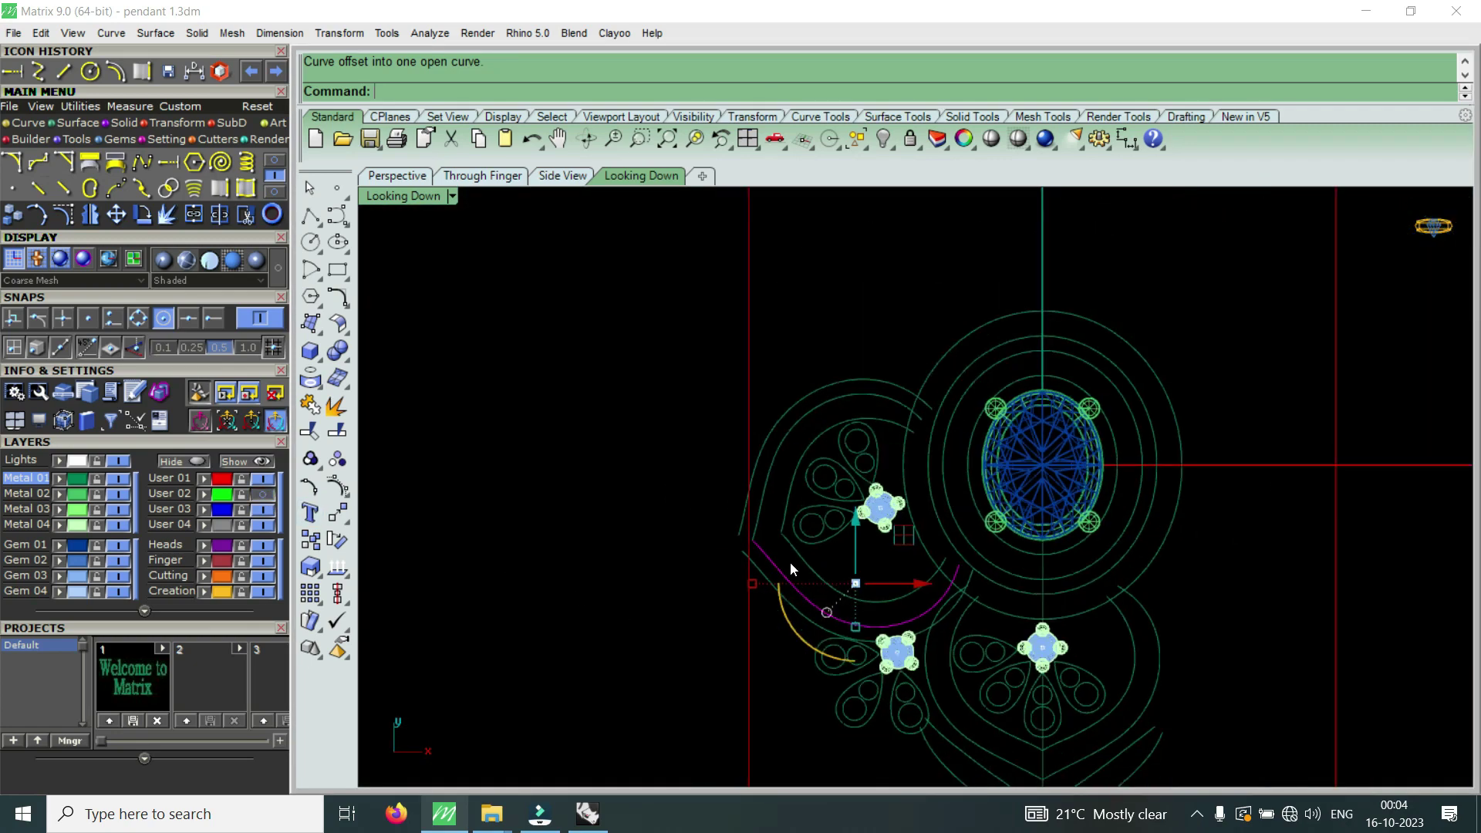
- Show the reference photo and measure the gap between the scroll curves: 1.167 mm
click(264, 495)
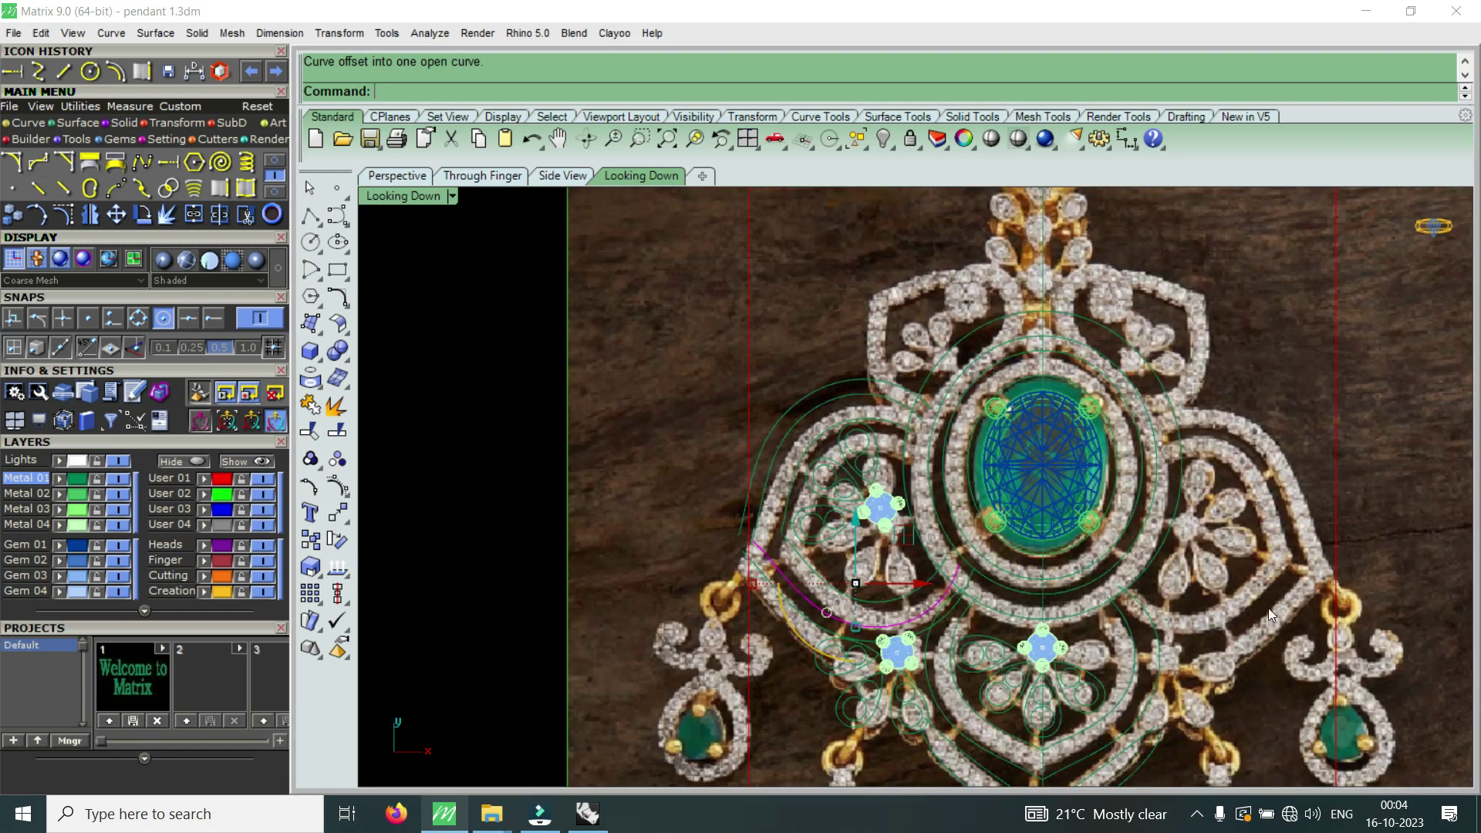
scroll(1279, 582, up, 2)
scroll(1280, 581, up, 2)
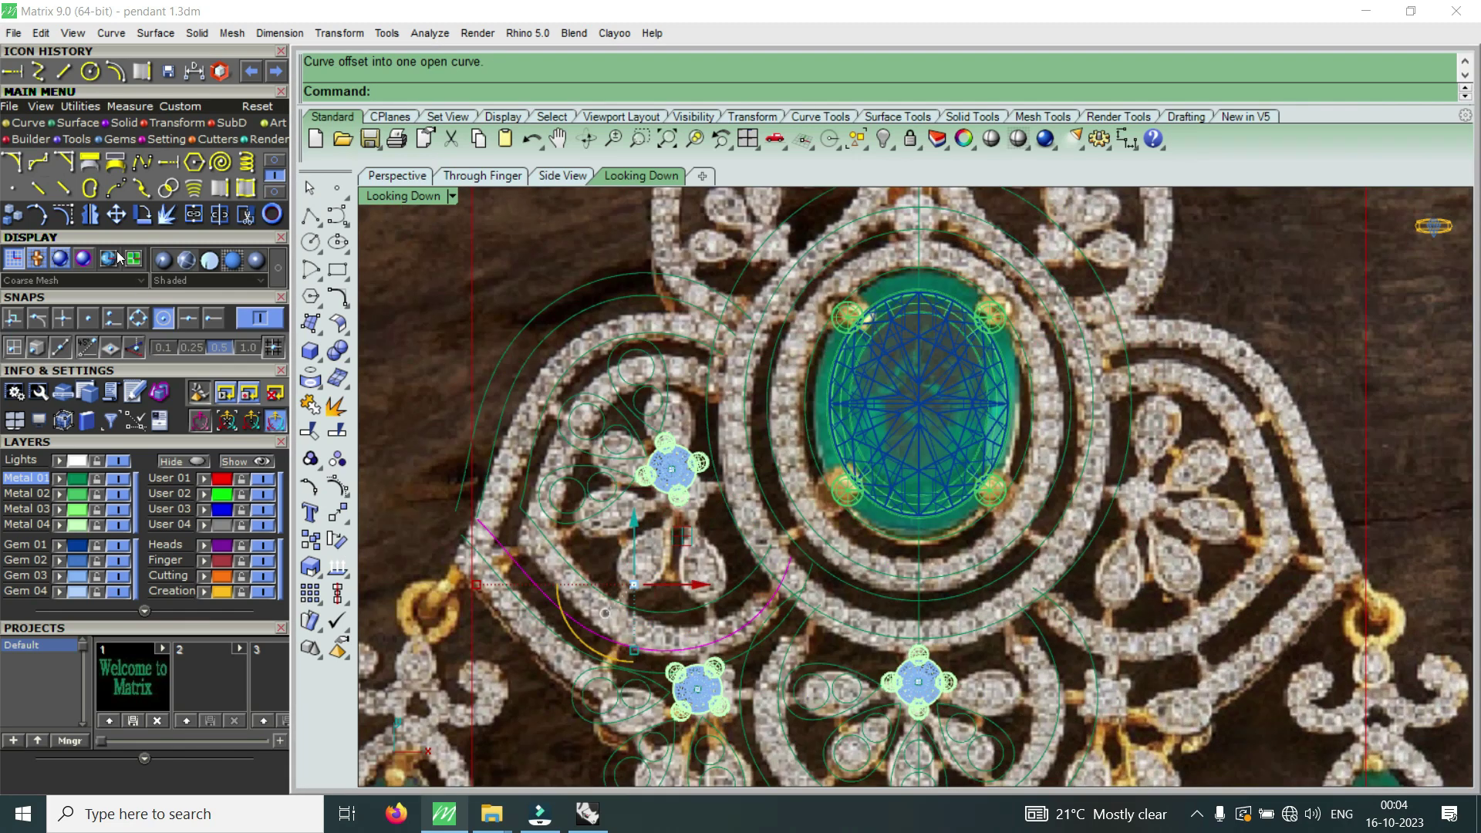
click(195, 73)
scroll(1263, 586, up, 2)
click(1263, 586)
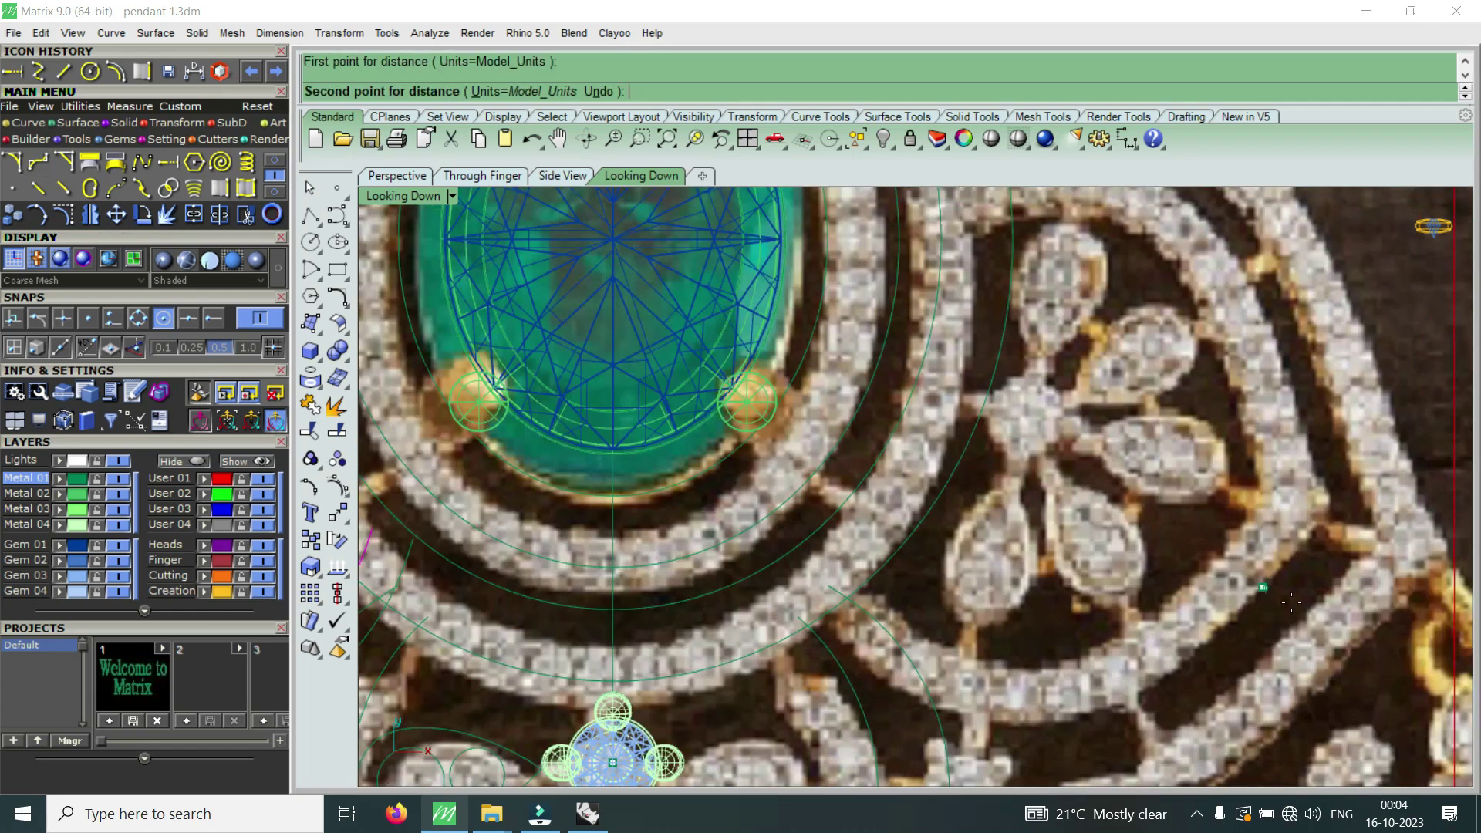
click(1297, 622)
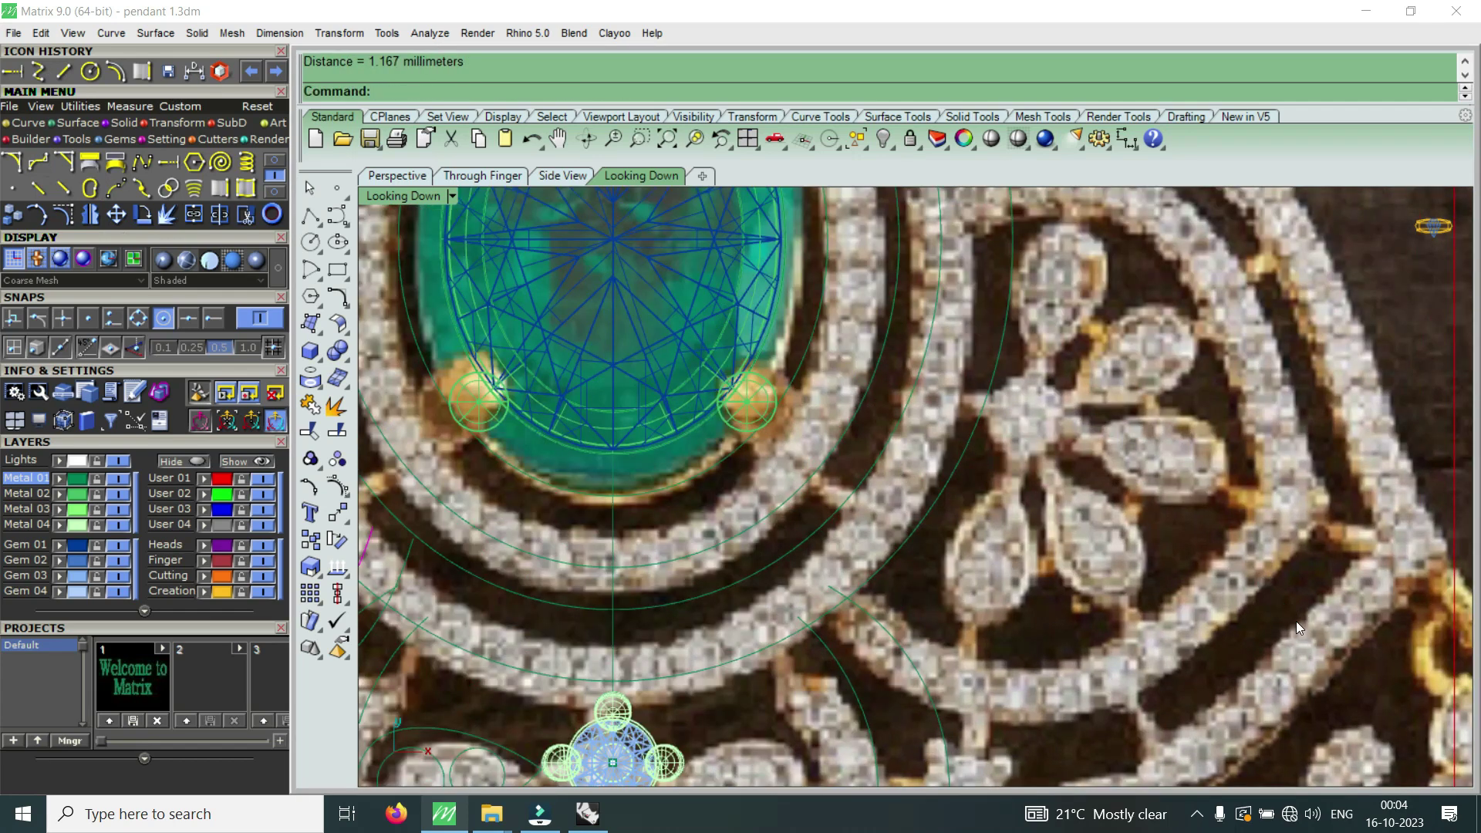
- Hide the User 02 reference photo layer so only the wireframe shows
scroll(1312, 507, down, 2)
scroll(1313, 507, down, 2)
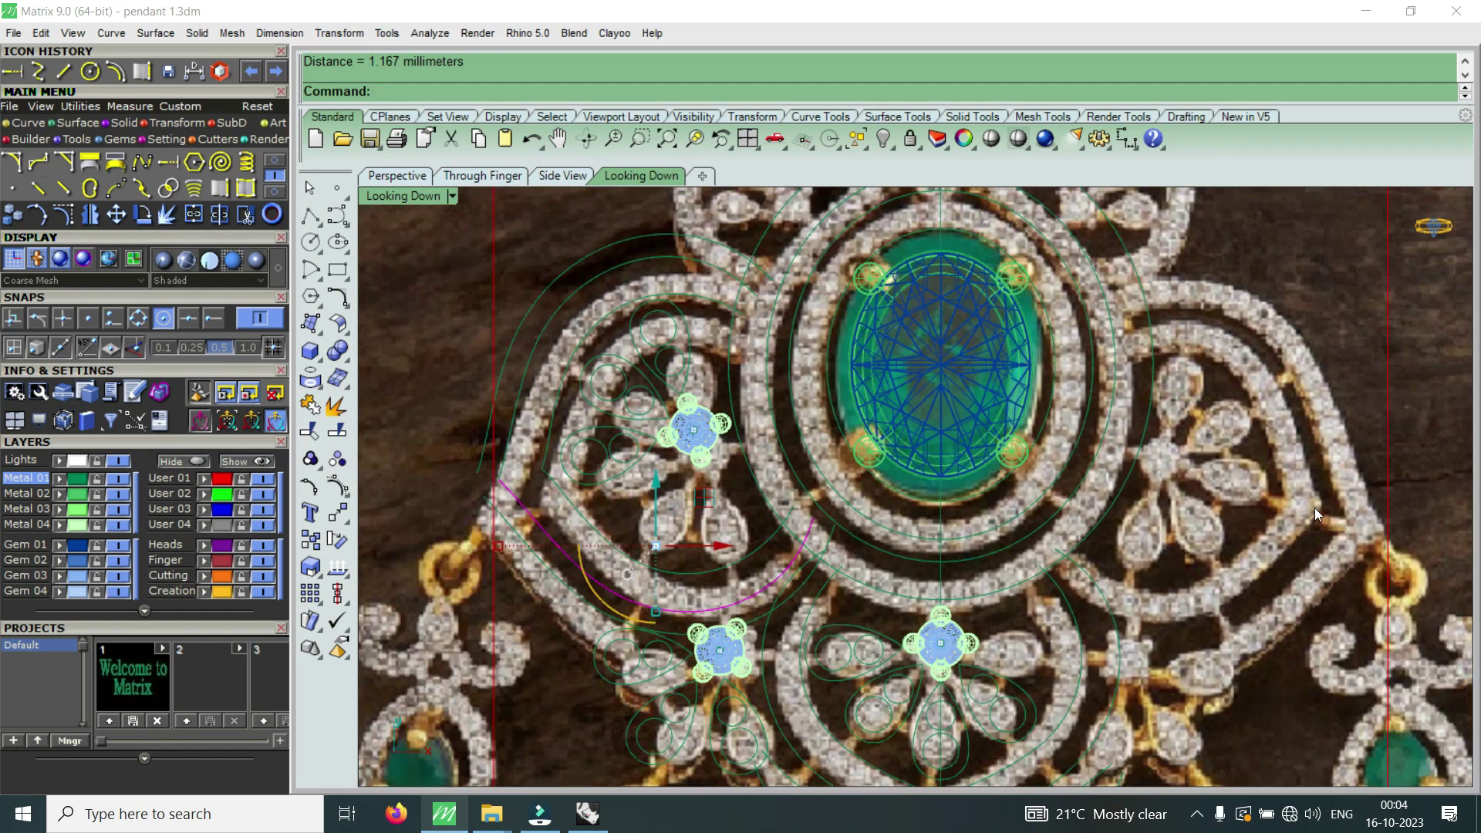
scroll(981, 550, down, 3)
scroll(767, 554, up, 3)
scroll(767, 554, up, 2)
click(262, 495)
scroll(807, 527, down, 3)
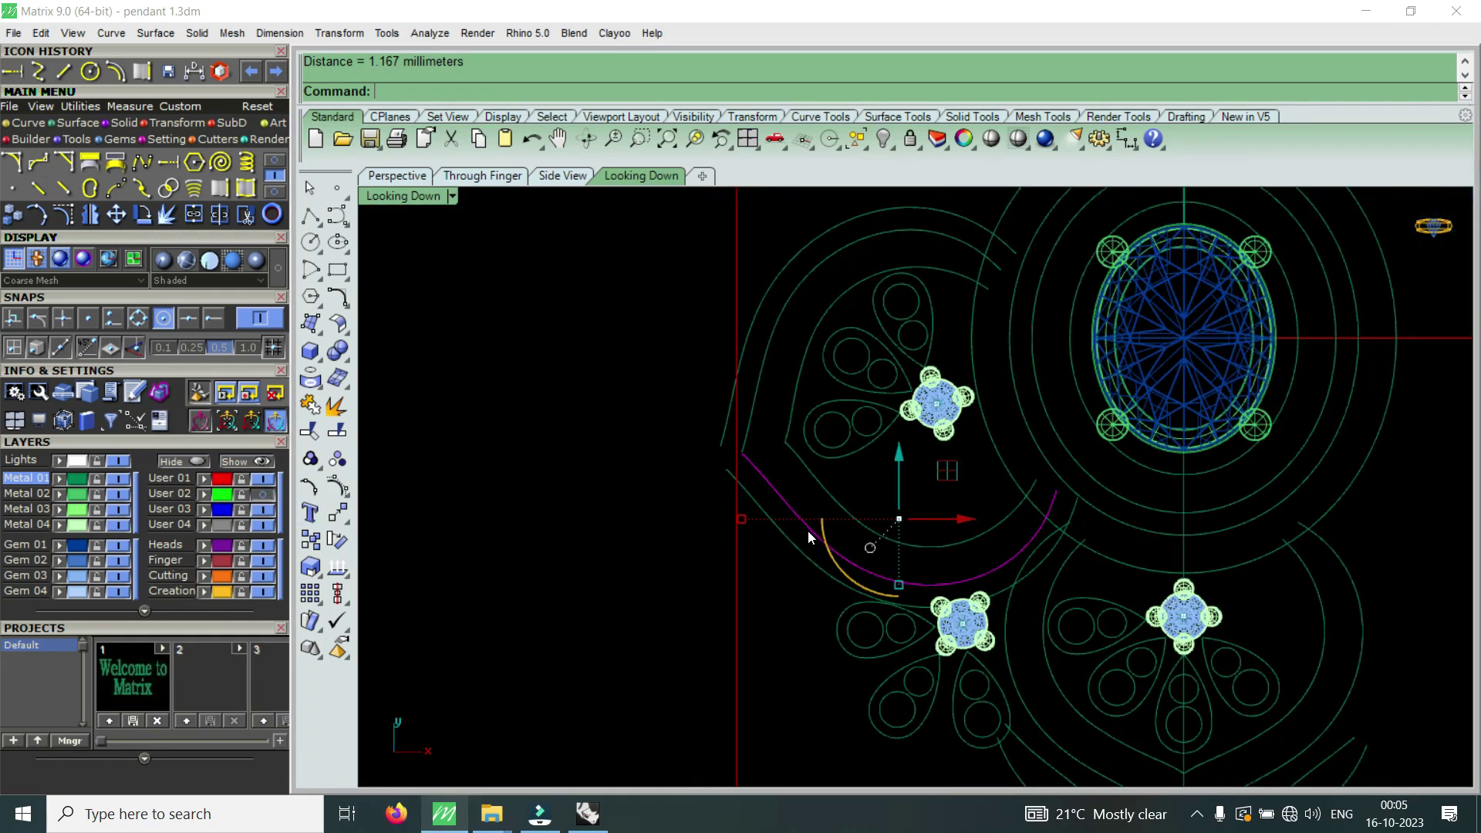
scroll(807, 530, up, 2)
scroll(774, 478, up, 3)
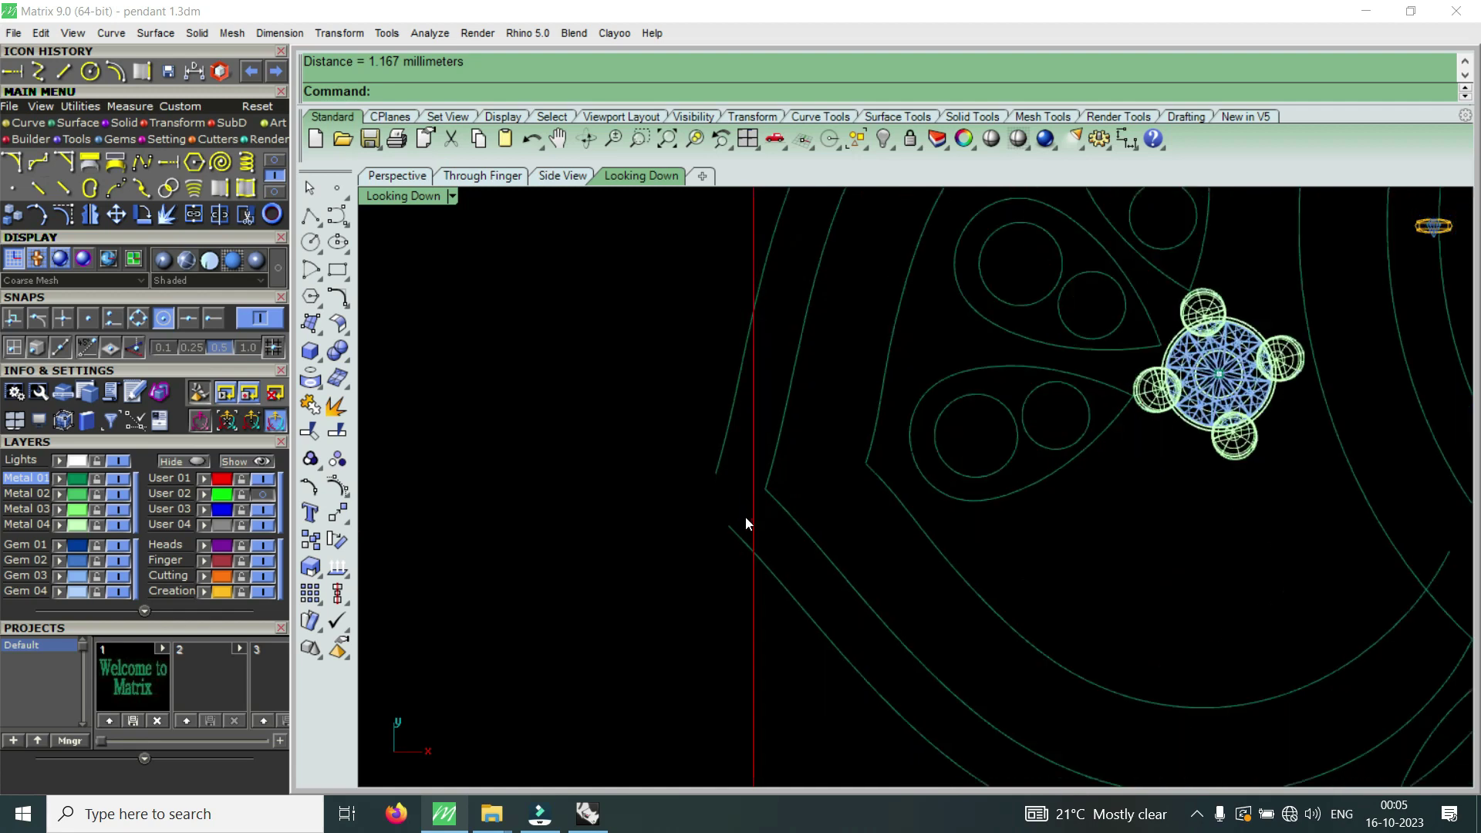
click(13, 73)
- Extend the lower diagonal curve and the upper left curve past each other
scroll(802, 498, up, 3)
click(695, 549)
key(Return)
click(694, 548)
click(626, 438)
key(Return)
click(669, 456)
key(Return)
click(669, 458)
click(628, 550)
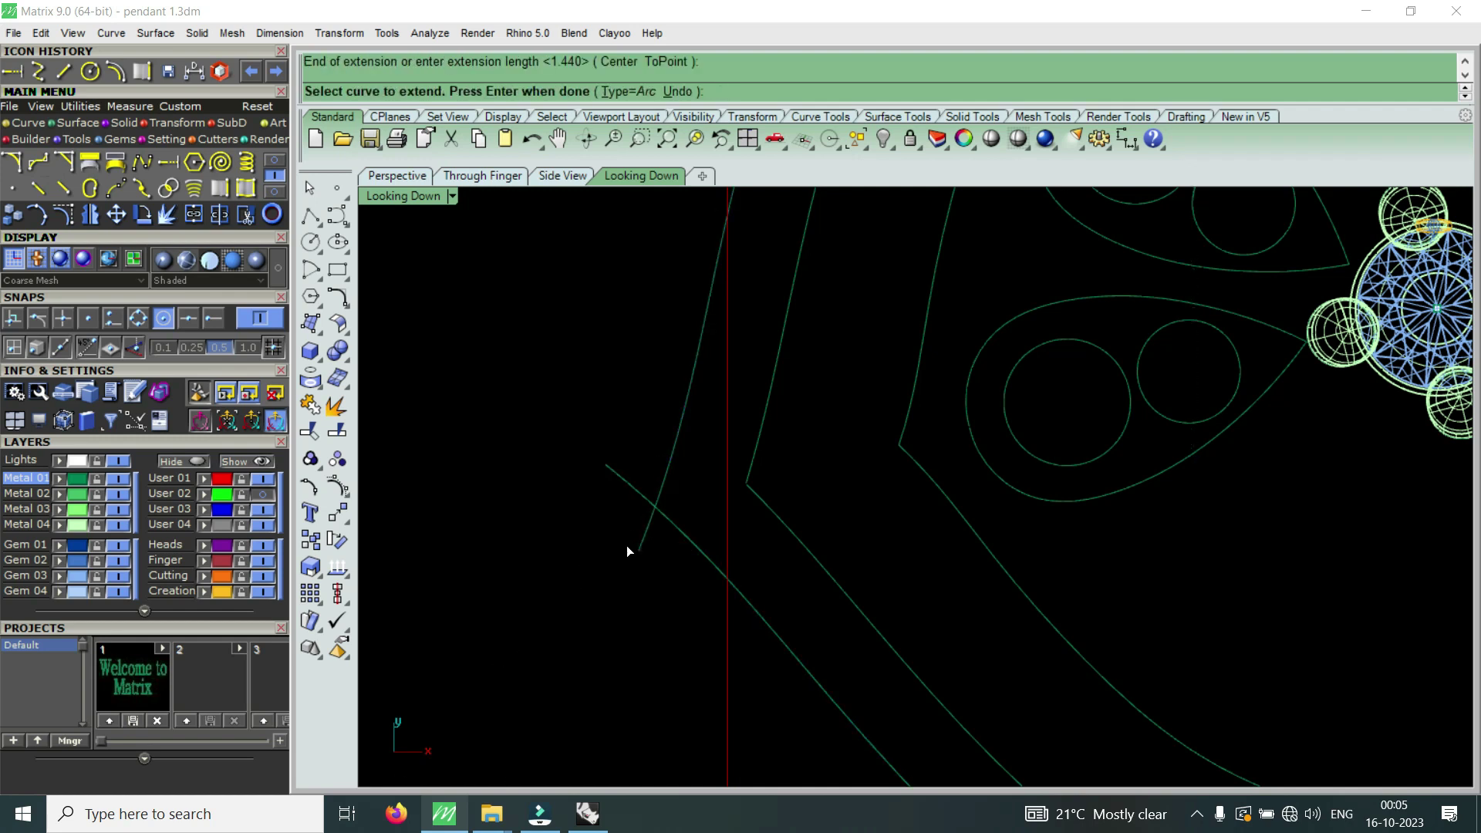
key(Return)
- Trim the overshooting ends at the crossing to leave a sharp corner
drag(685, 490, 622, 544)
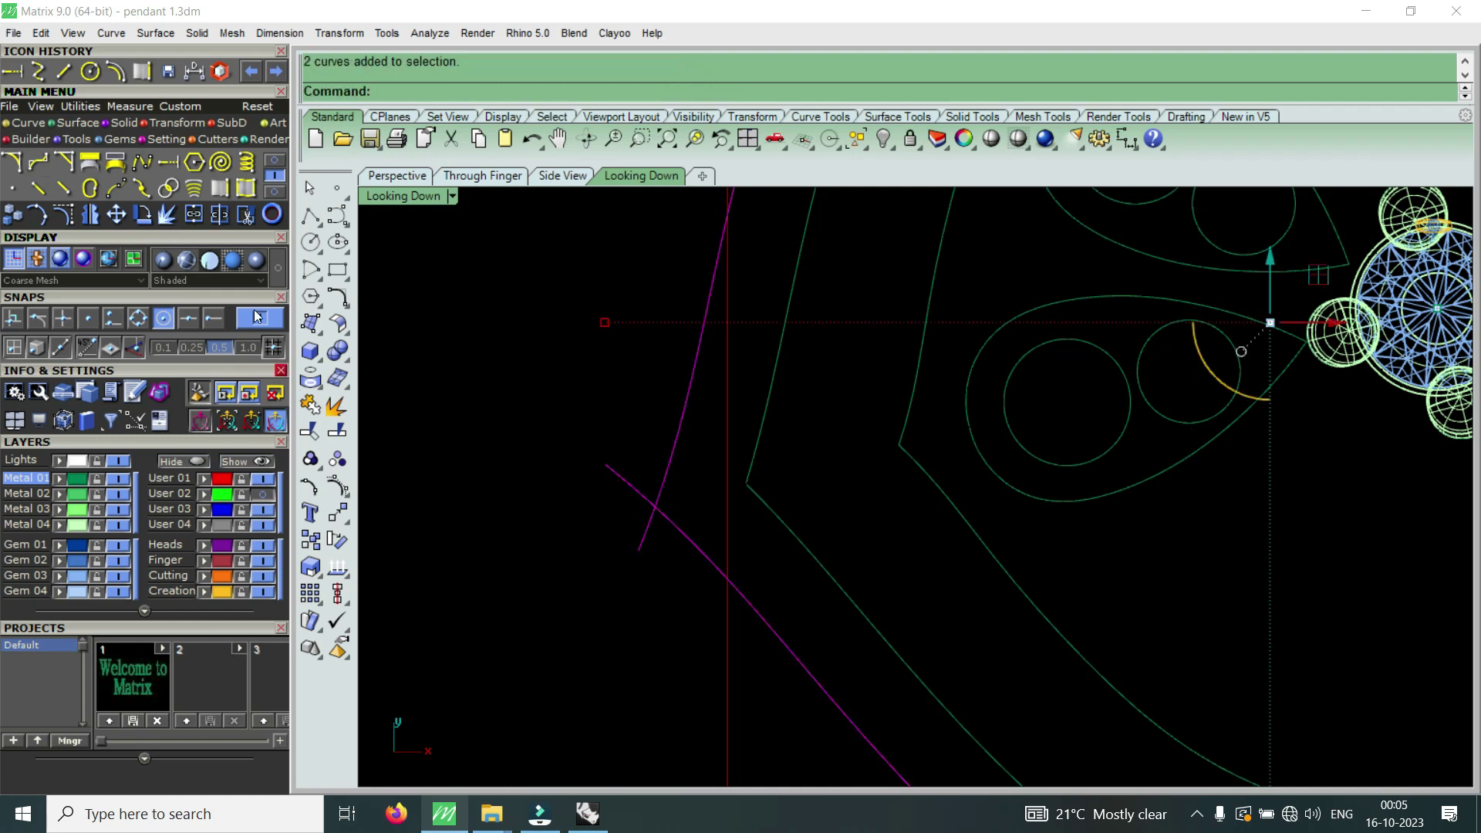
text(trim)
key(Return)
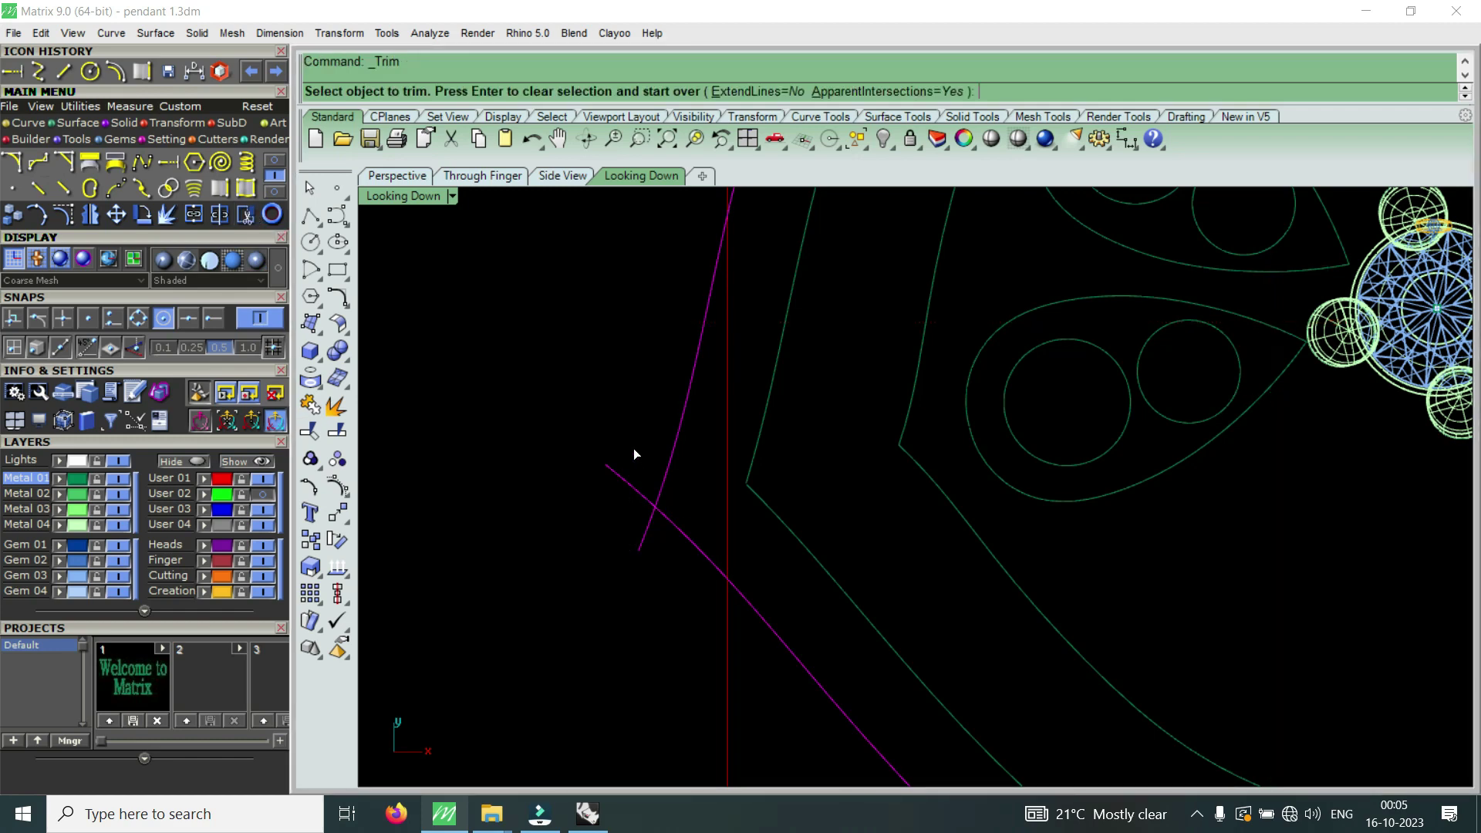
click(626, 483)
click(637, 522)
scroll(641, 521, down, 3)
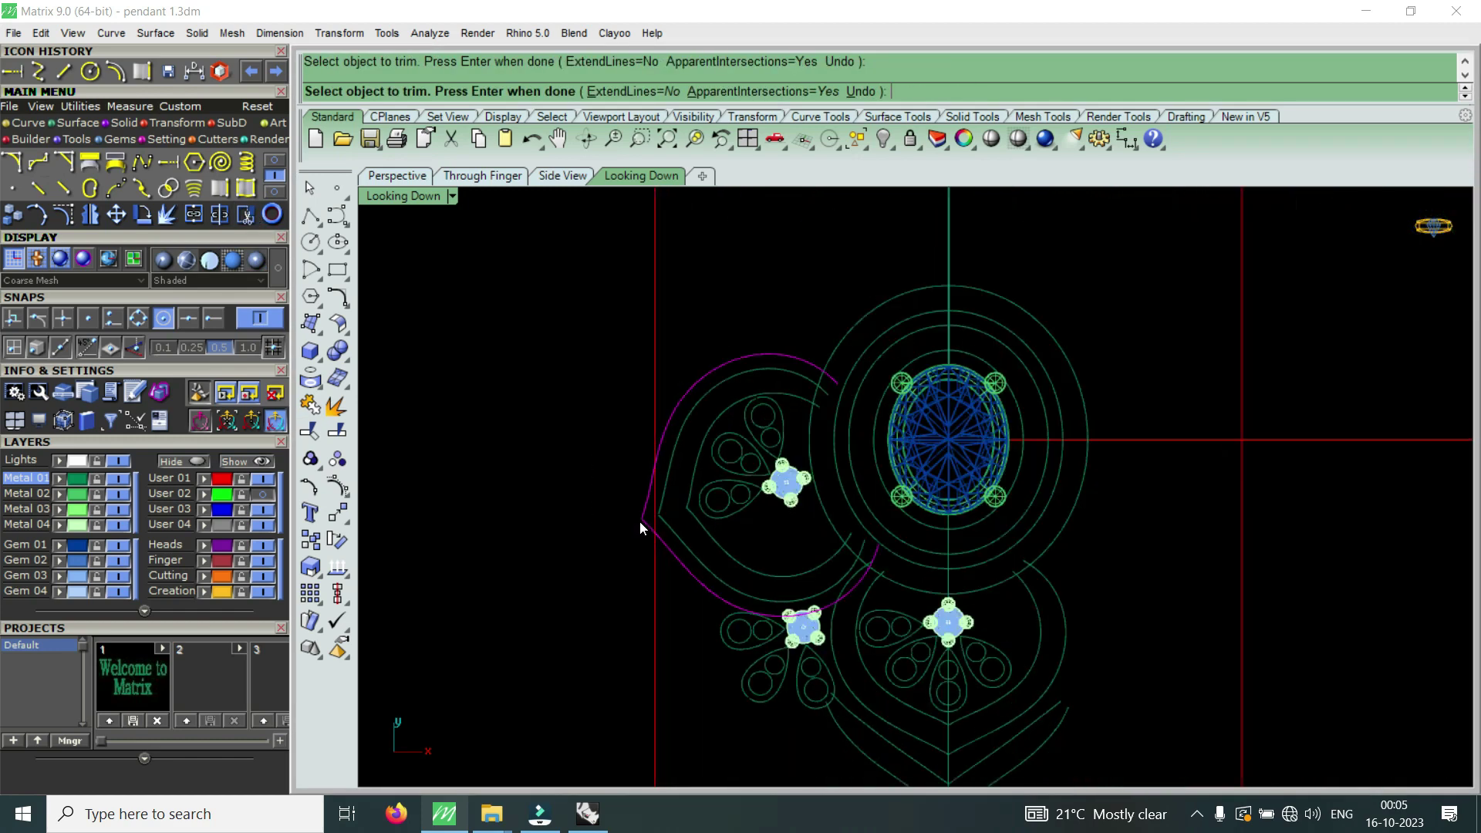
key(Return)
scroll(734, 596, down, 2)
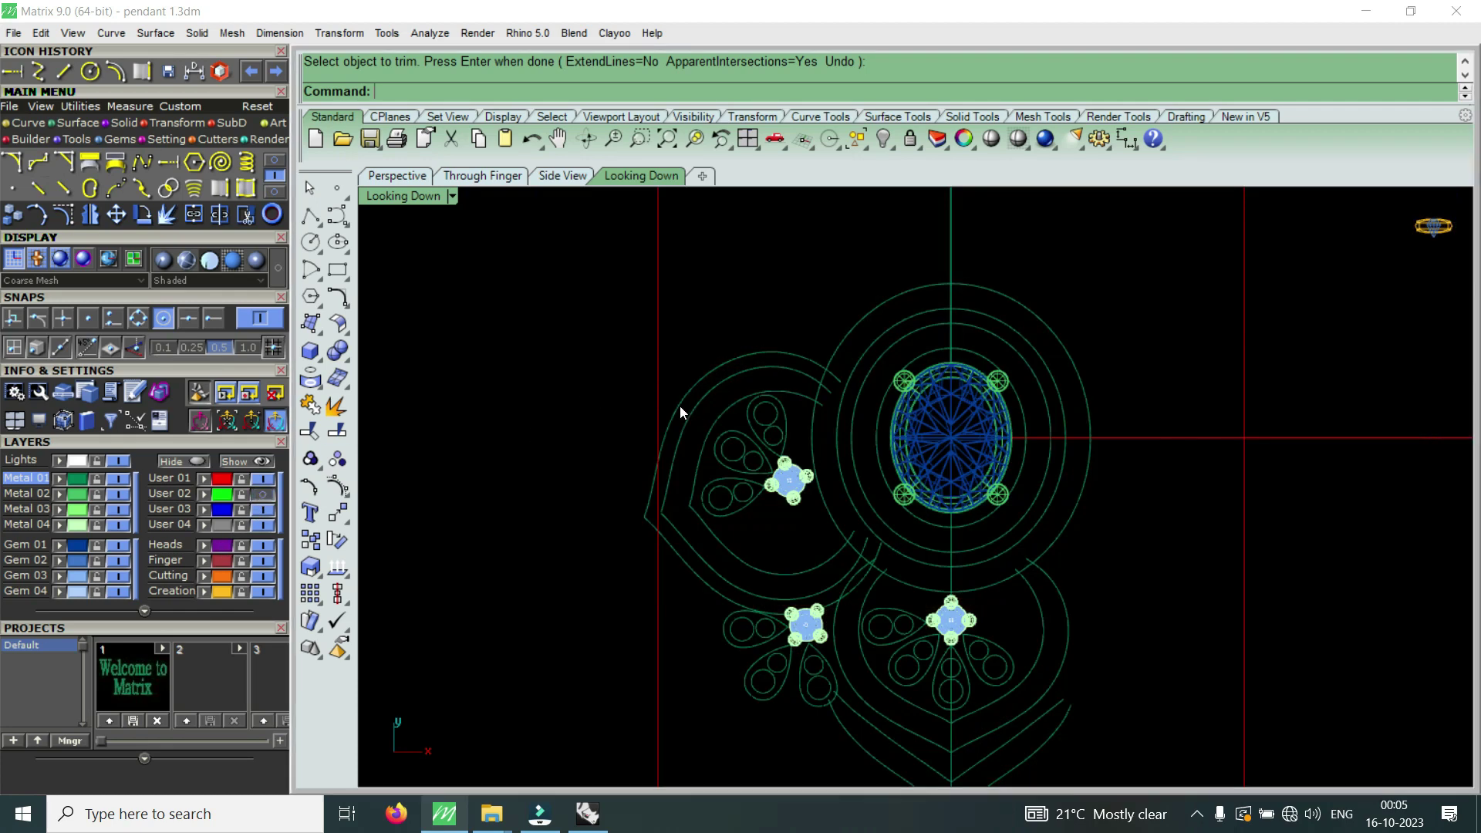
- Offset the outer left scroll curve by 1.7 toward its outer side
click(679, 406)
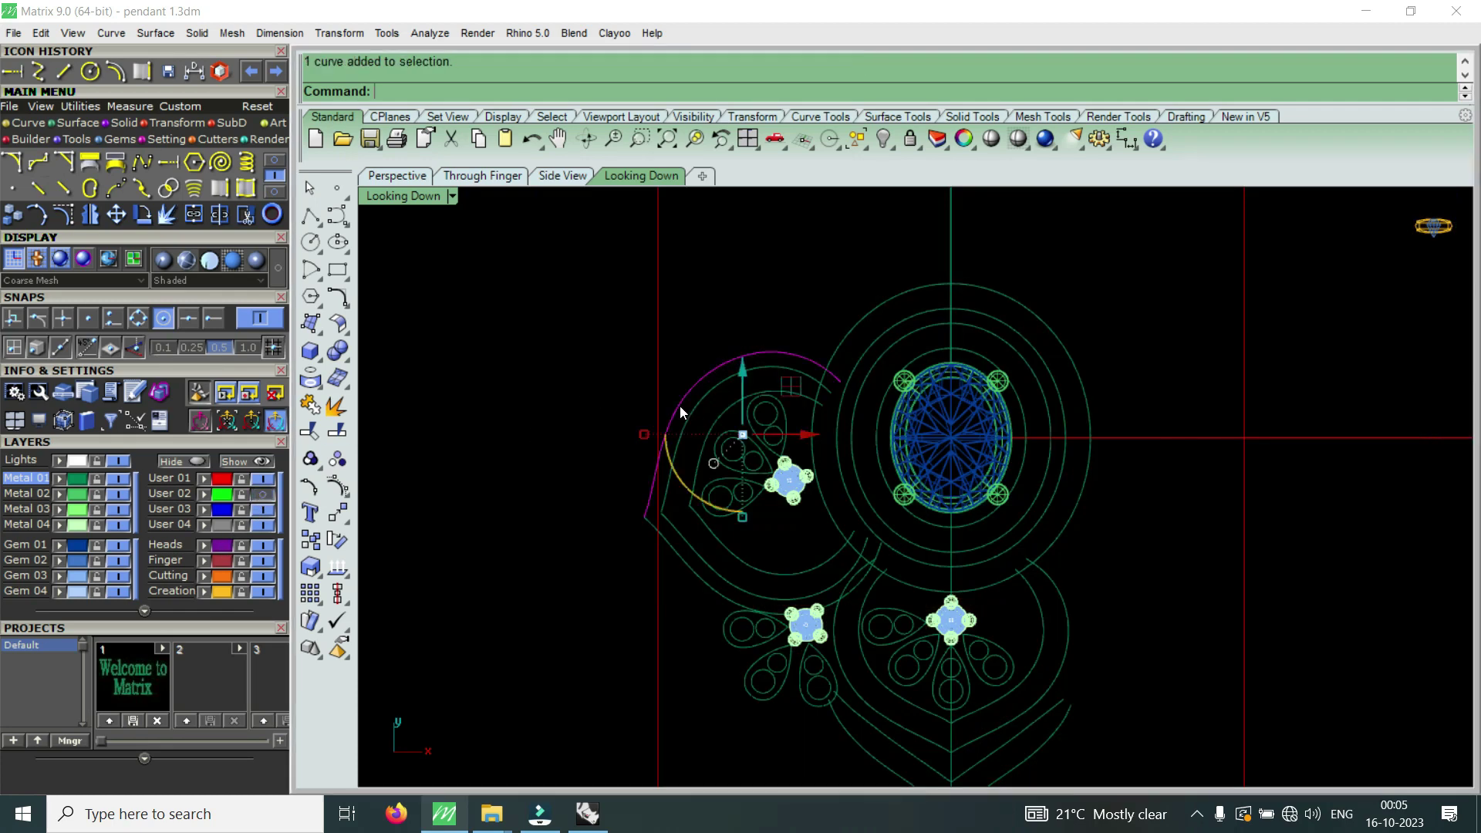
click(116, 73)
text(1.7)
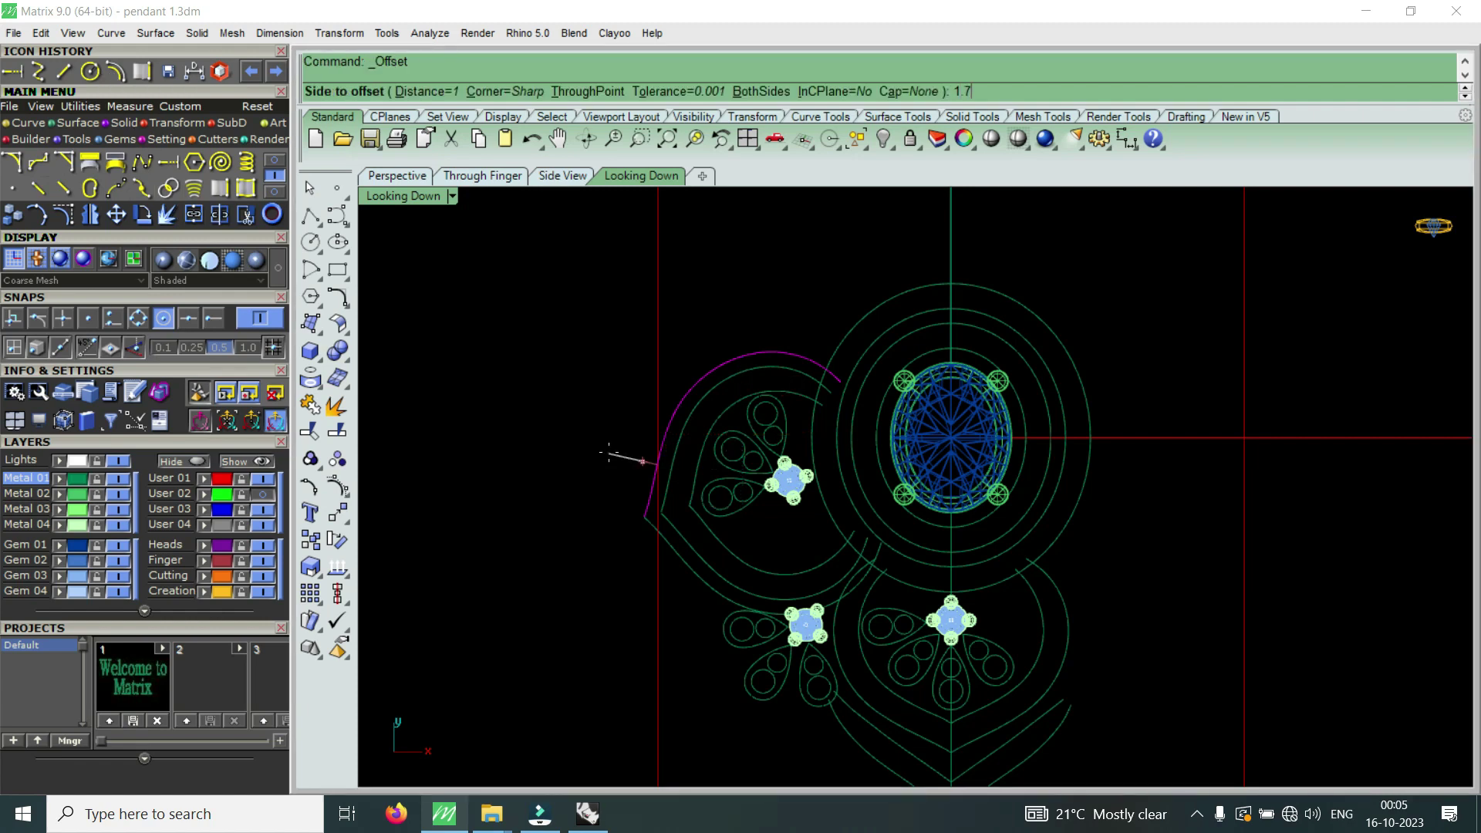
key(Return)
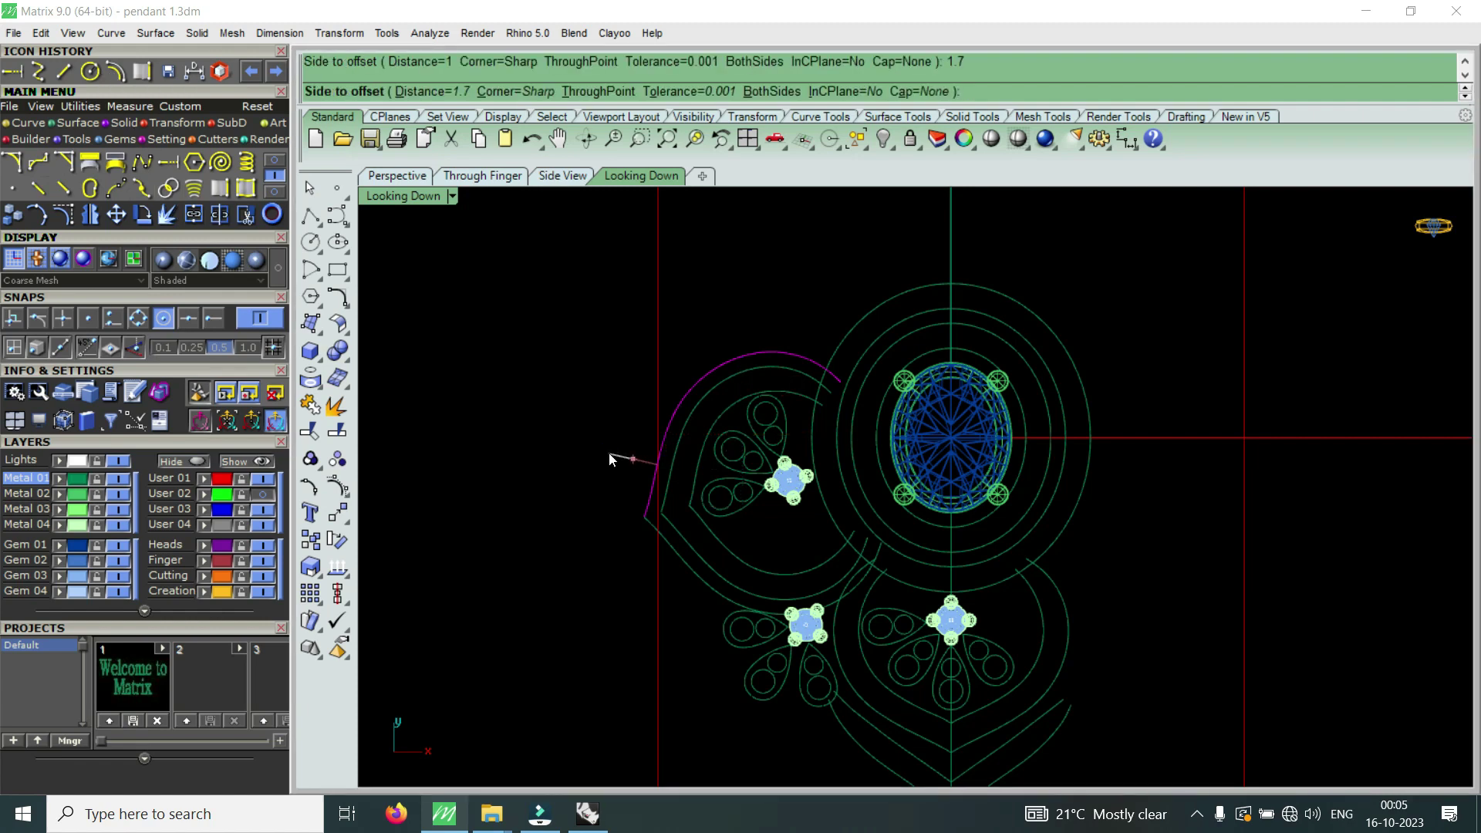
click(610, 460)
- Offset the lower arc by 1.7 as well, then clear the selection
click(683, 572)
key(Return)
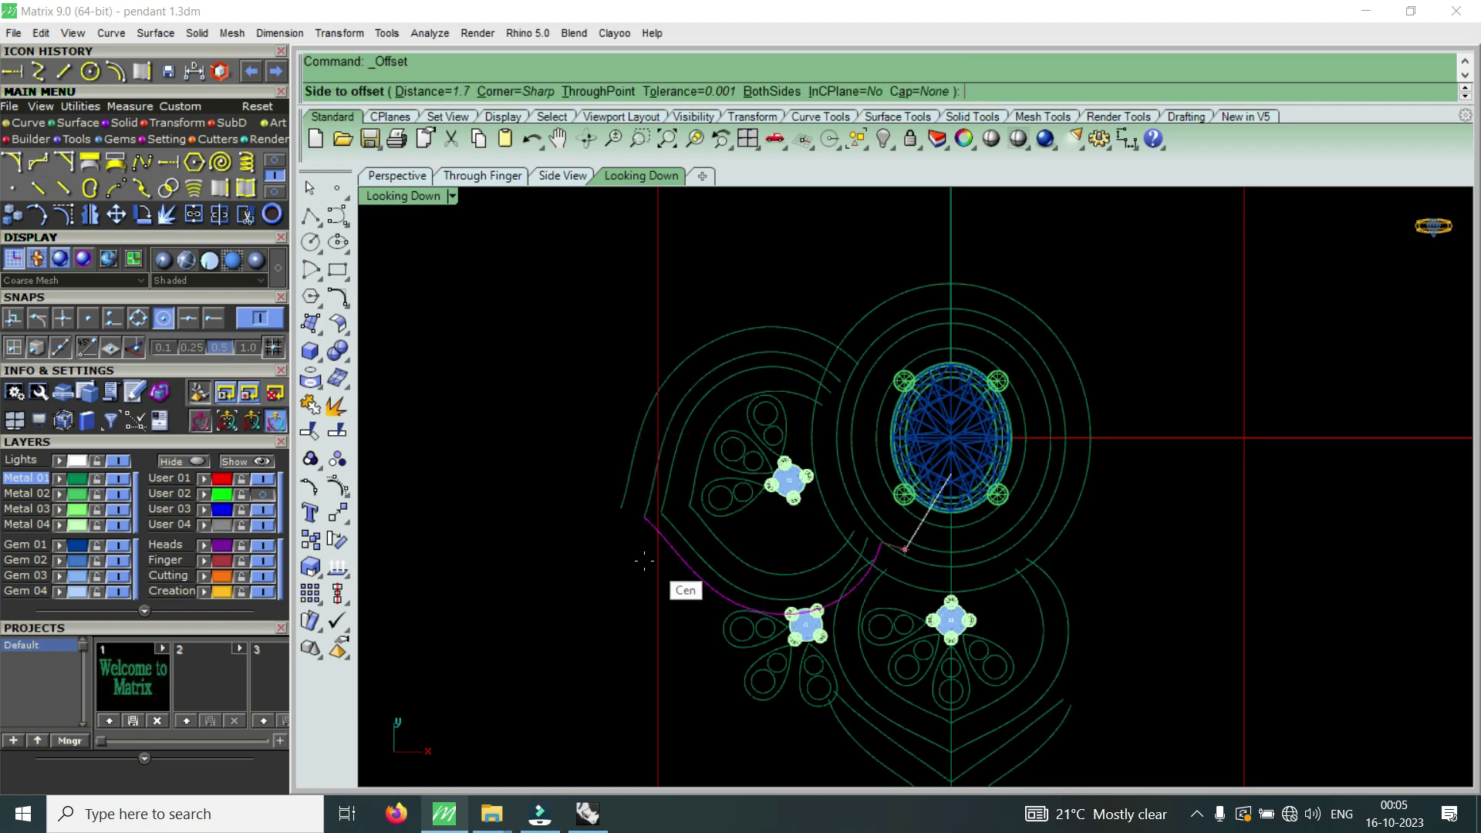
click(642, 565)
key(Escape)
scroll(773, 492, down, 2)
scroll(822, 549, up, 4)
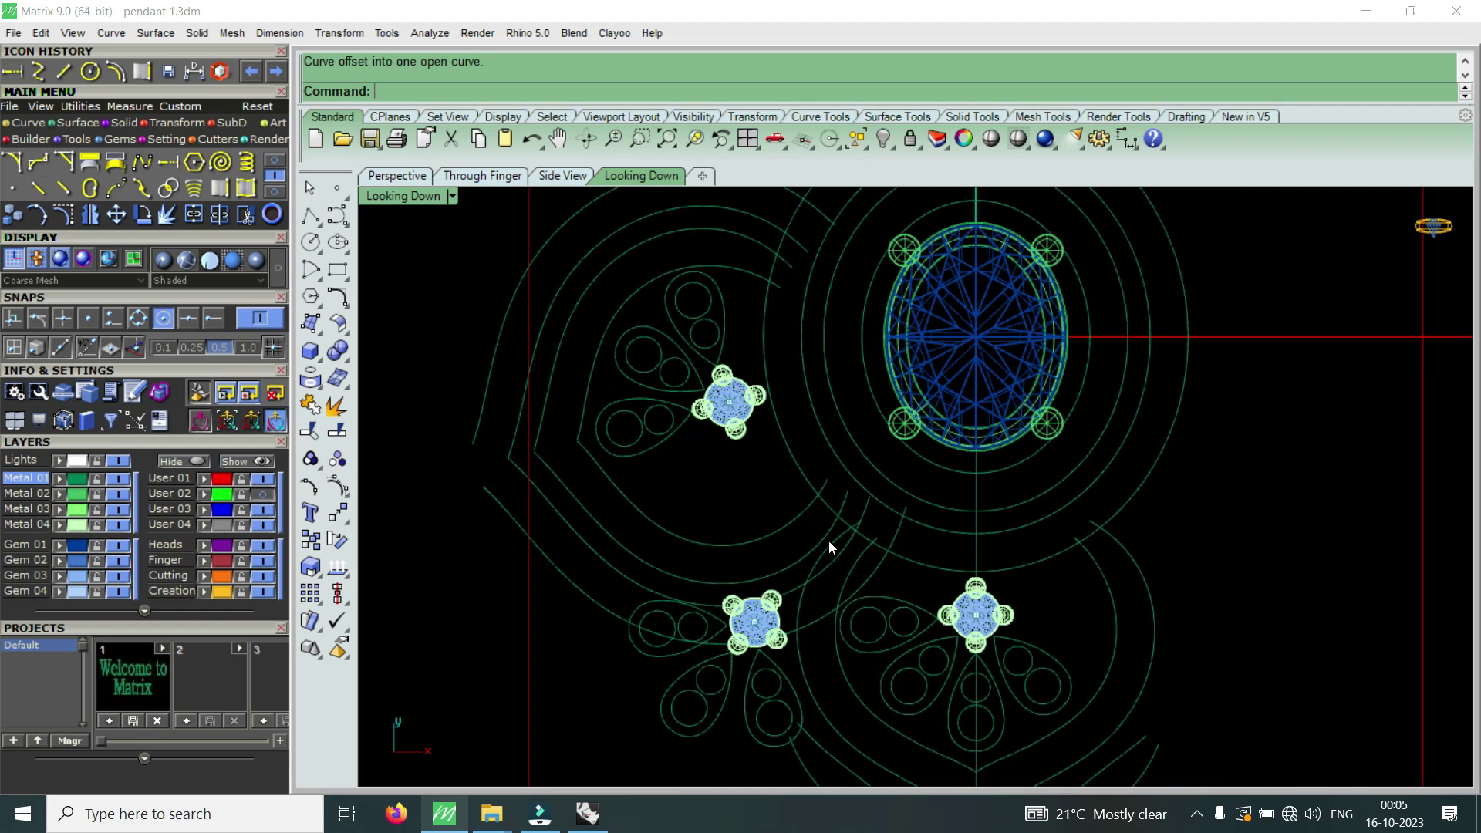
scroll(840, 529, down, 2)
scroll(632, 433, down, 2)
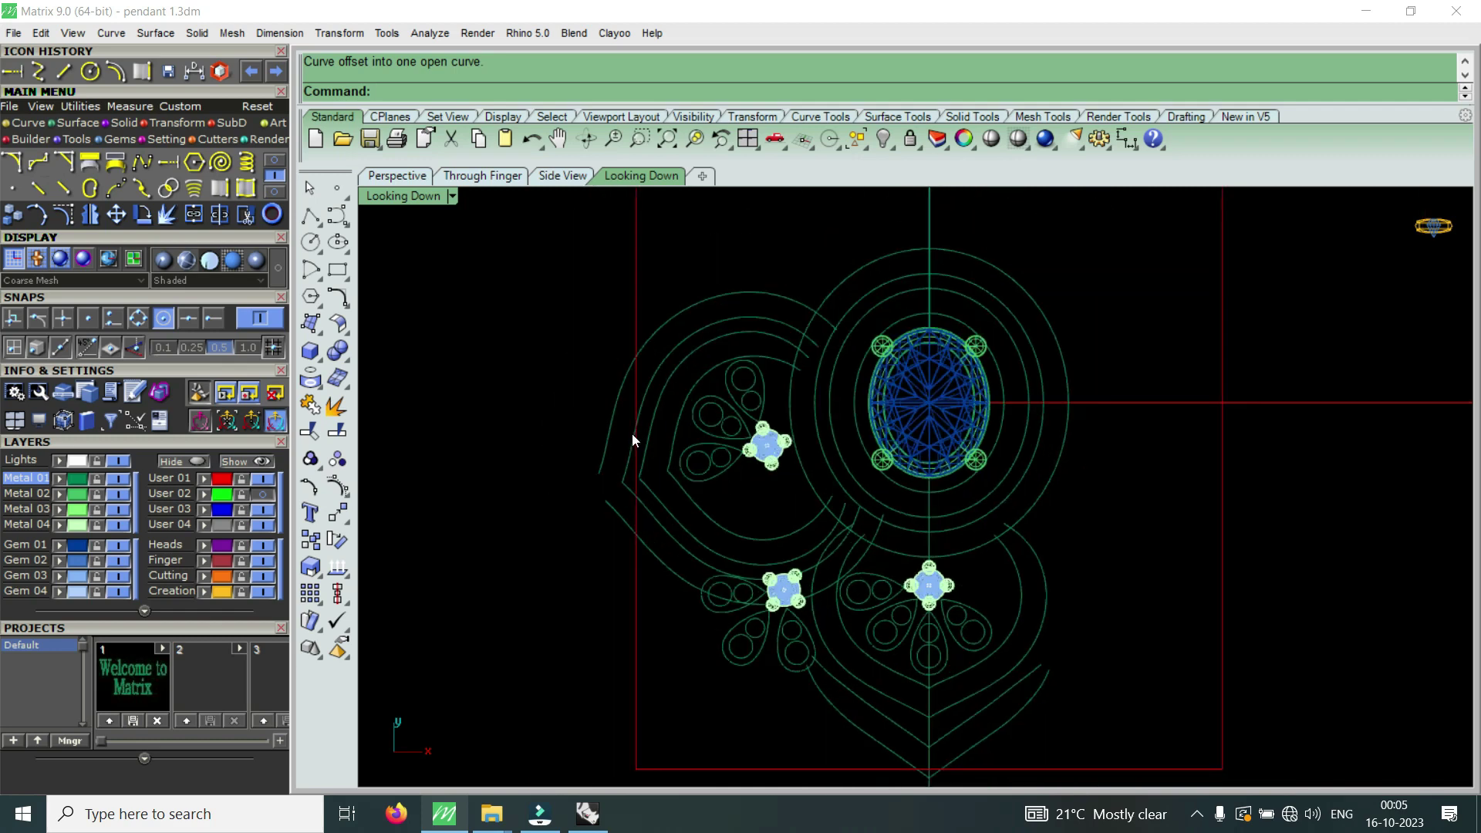
scroll(616, 486, up, 4)
click(13, 74)
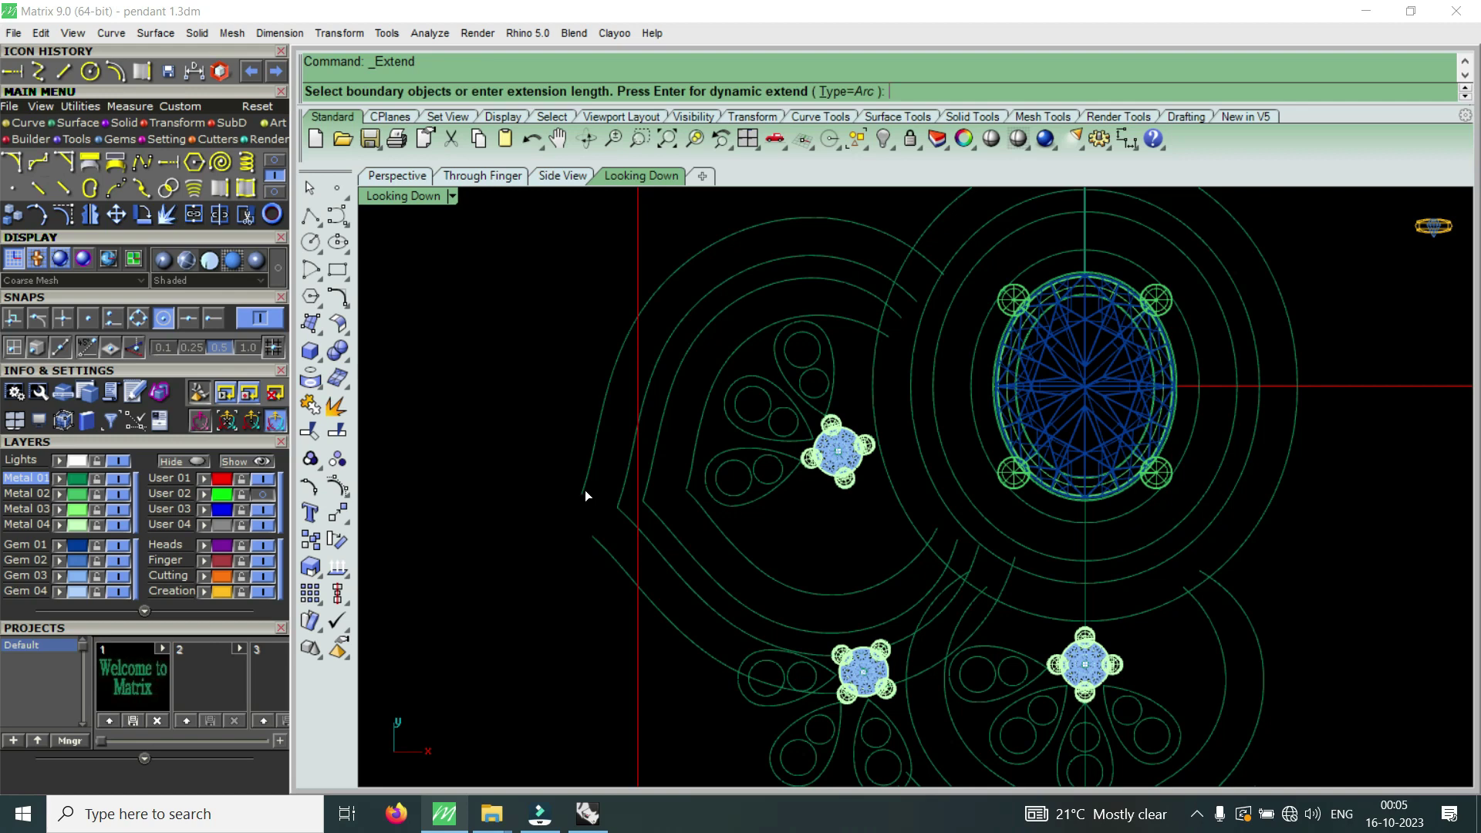
- Extend both new offset curves past each other at the left corner
click(584, 489)
scroll(585, 490, up, 2)
scroll(585, 489, up, 1)
key(Return)
click(584, 490)
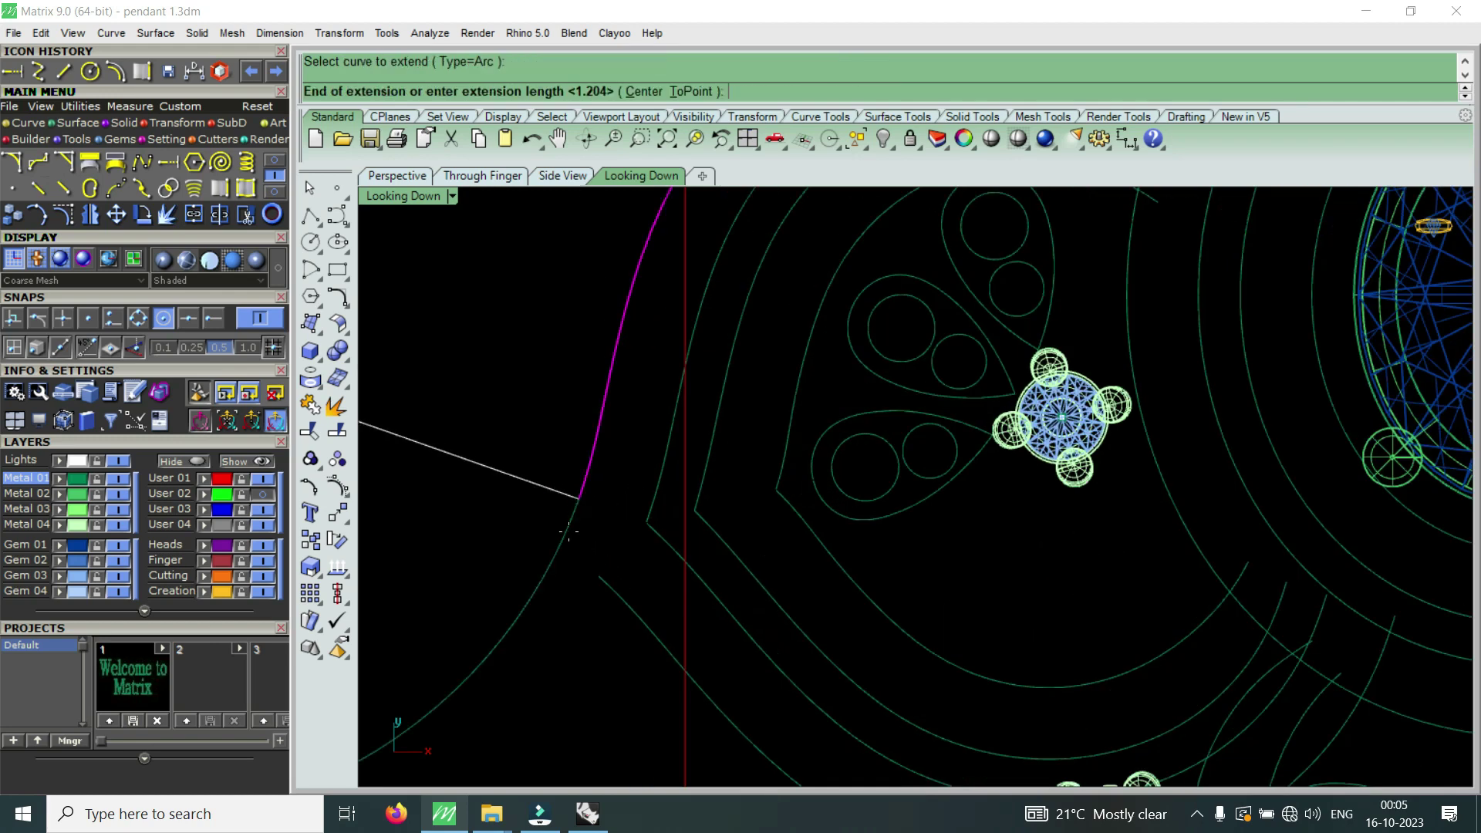
click(552, 599)
click(614, 586)
click(543, 522)
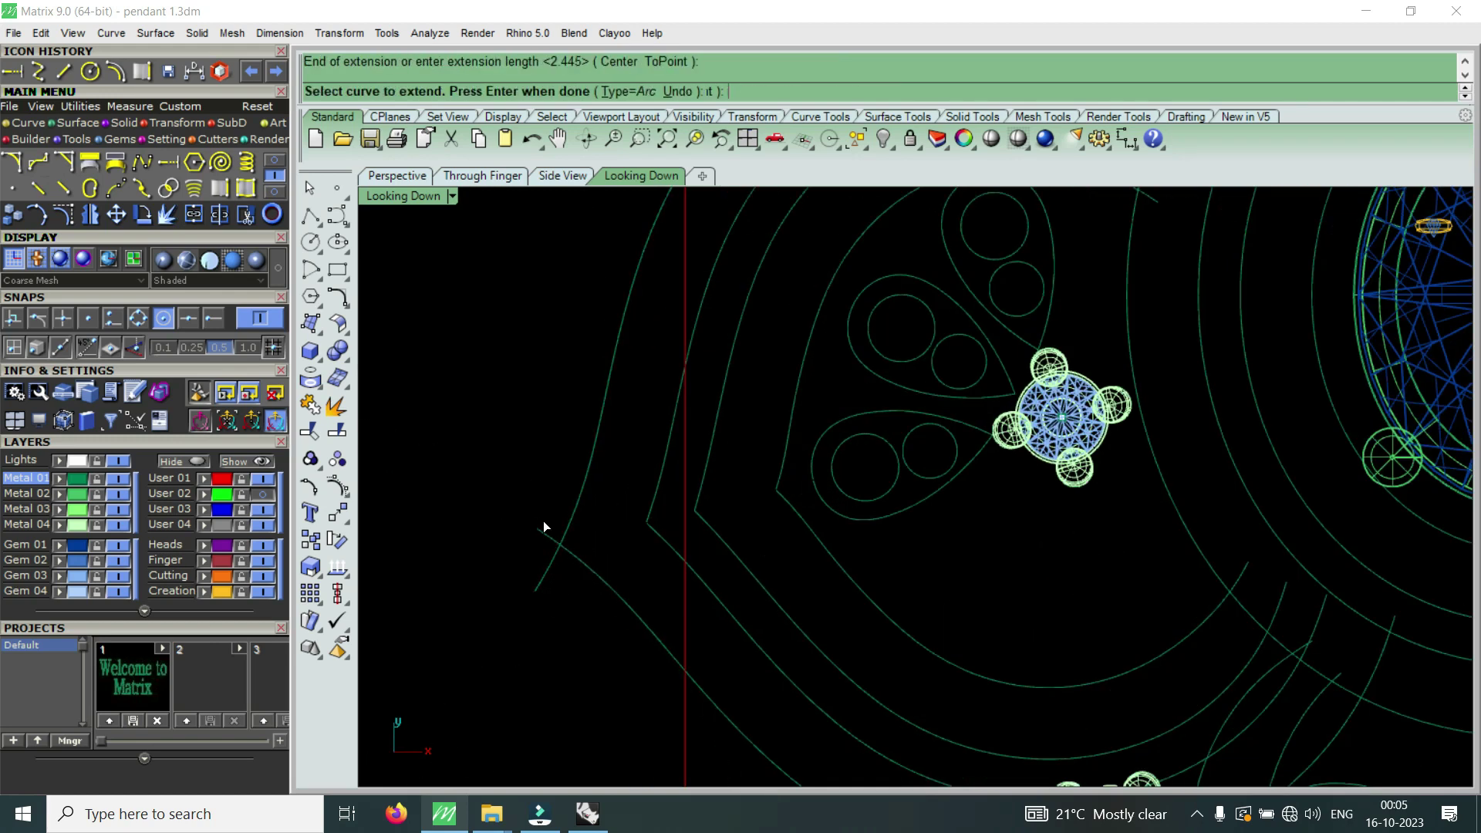
key(Return)
- Trim the offset curves' overshooting ends into a sharp corner
drag(599, 534, 526, 569)
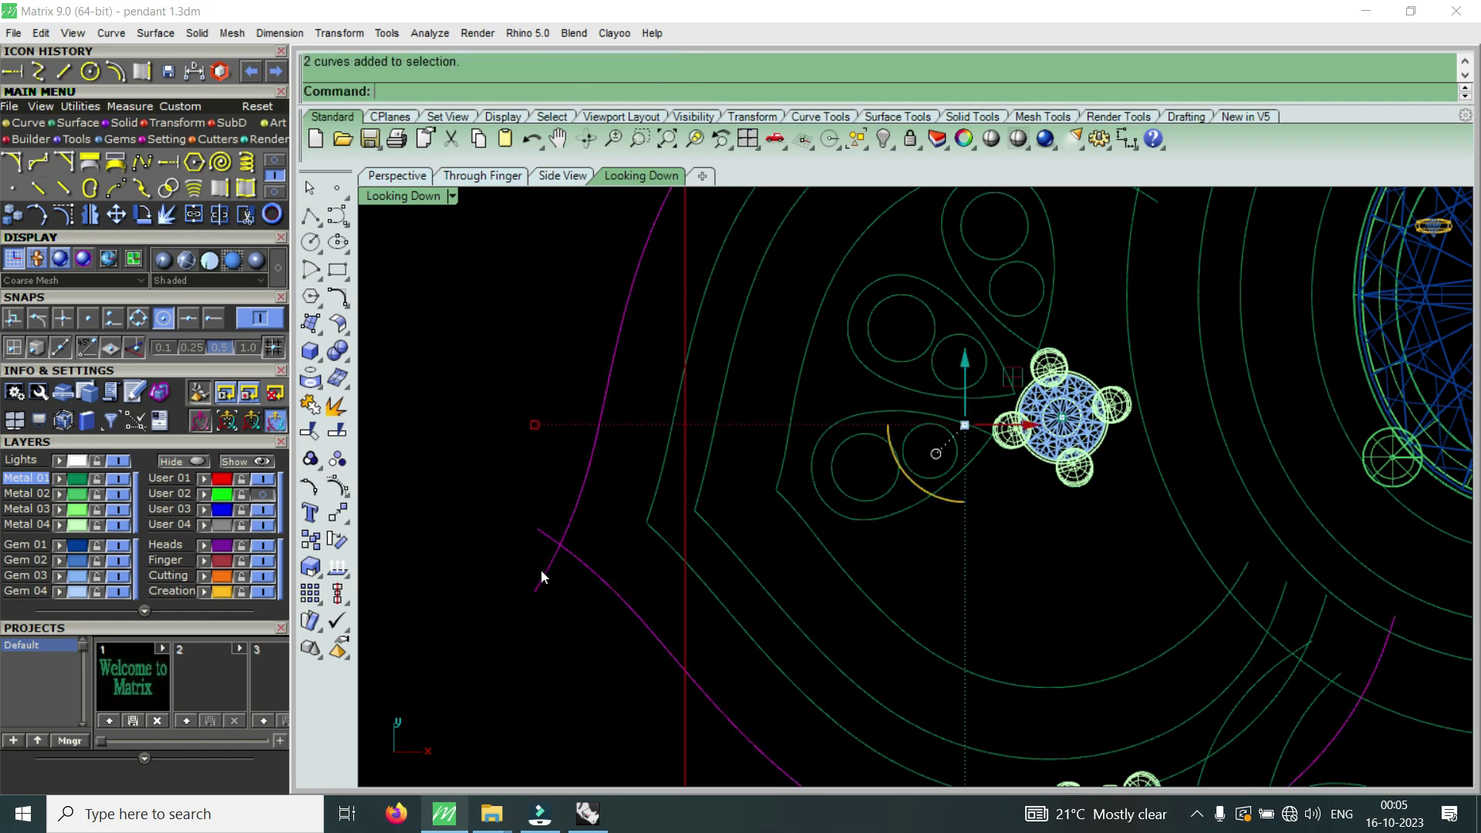
click(256, 219)
scroll(544, 525, up, 4)
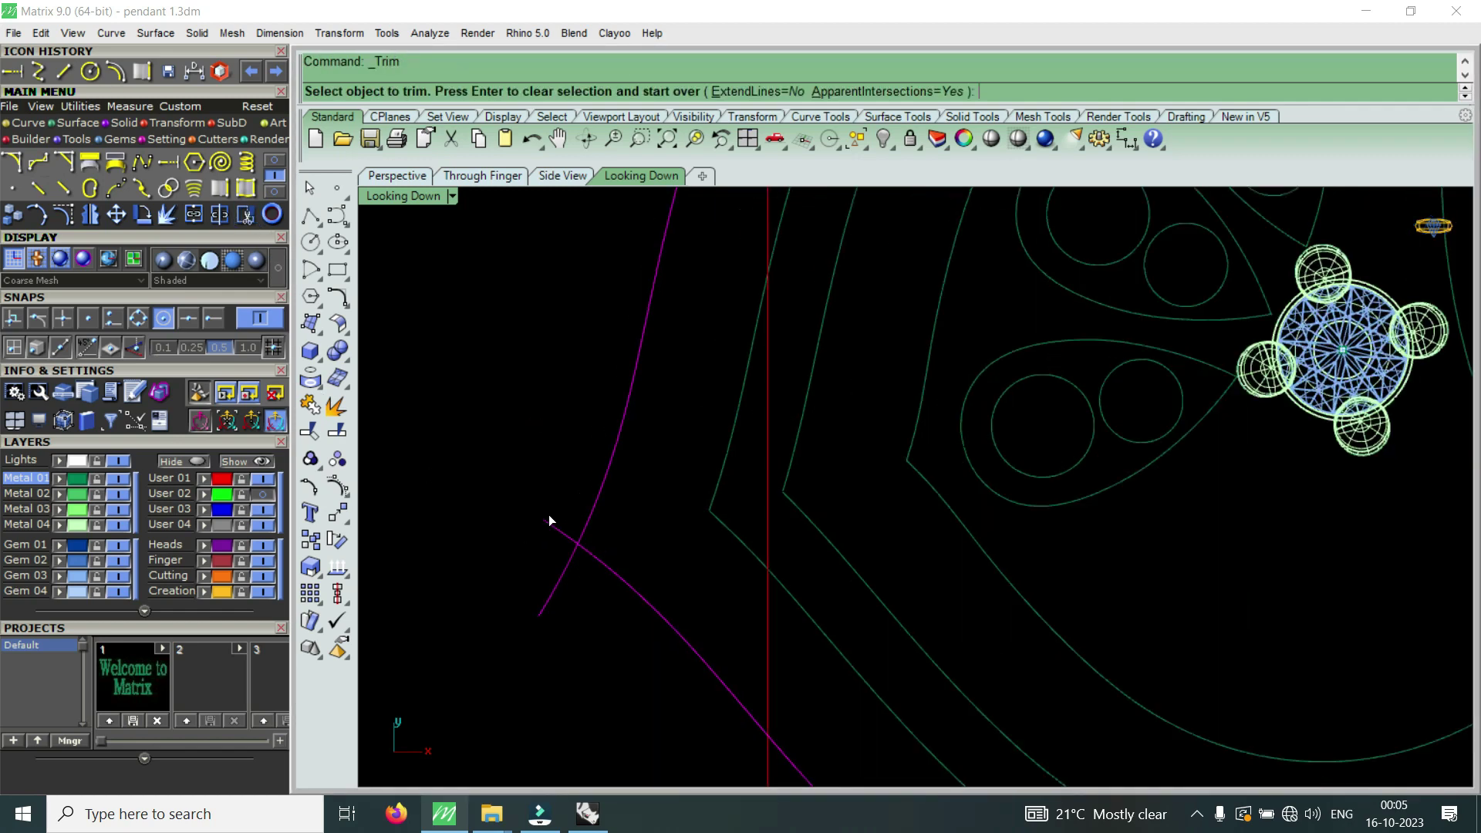
drag(540, 645, 538, 642)
scroll(540, 479, down, 3)
key(Return)
scroll(678, 566, up, 2)
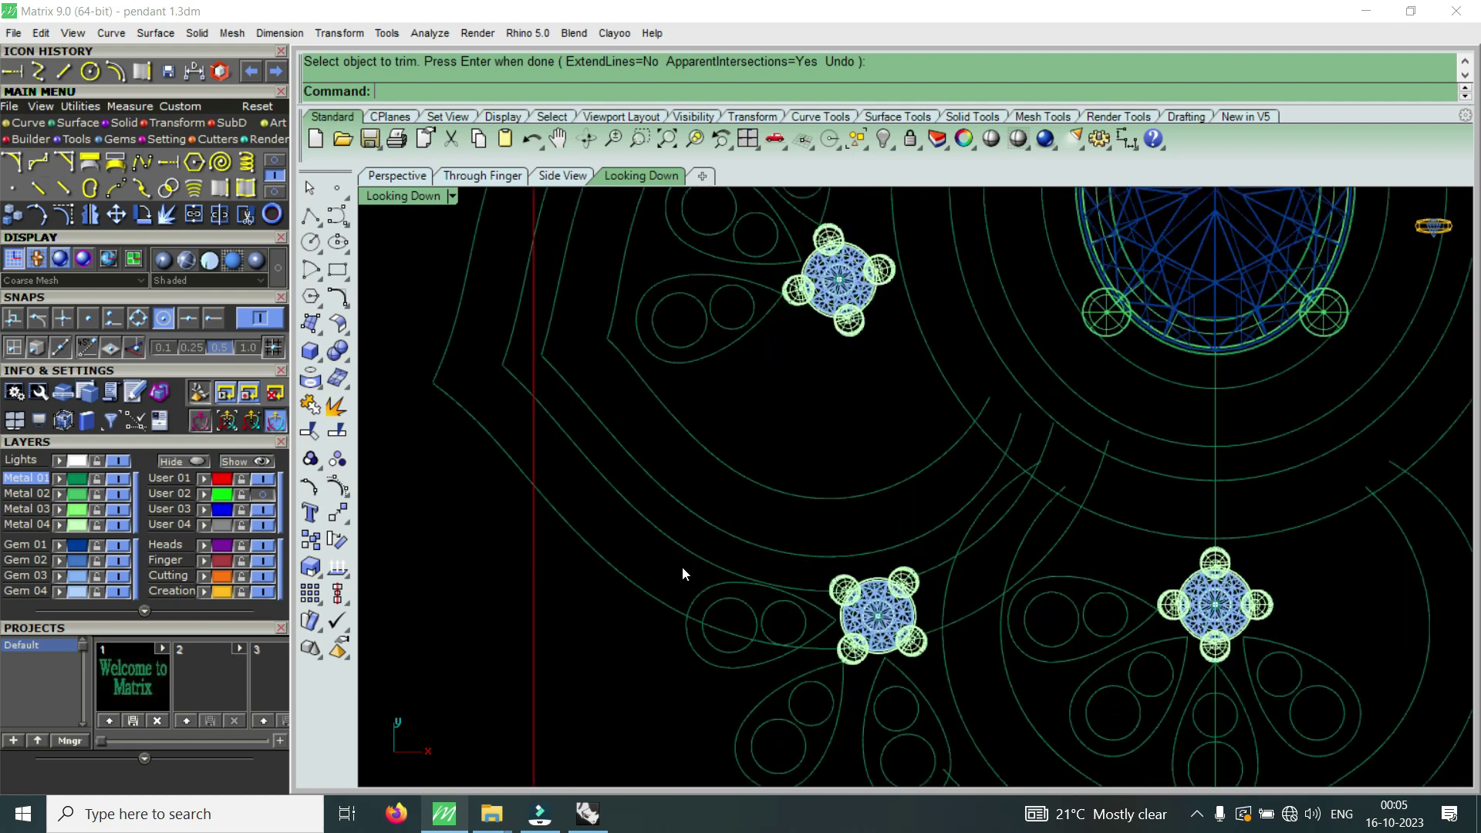
scroll(726, 564, up, 2)
scroll(745, 594, up, 2)
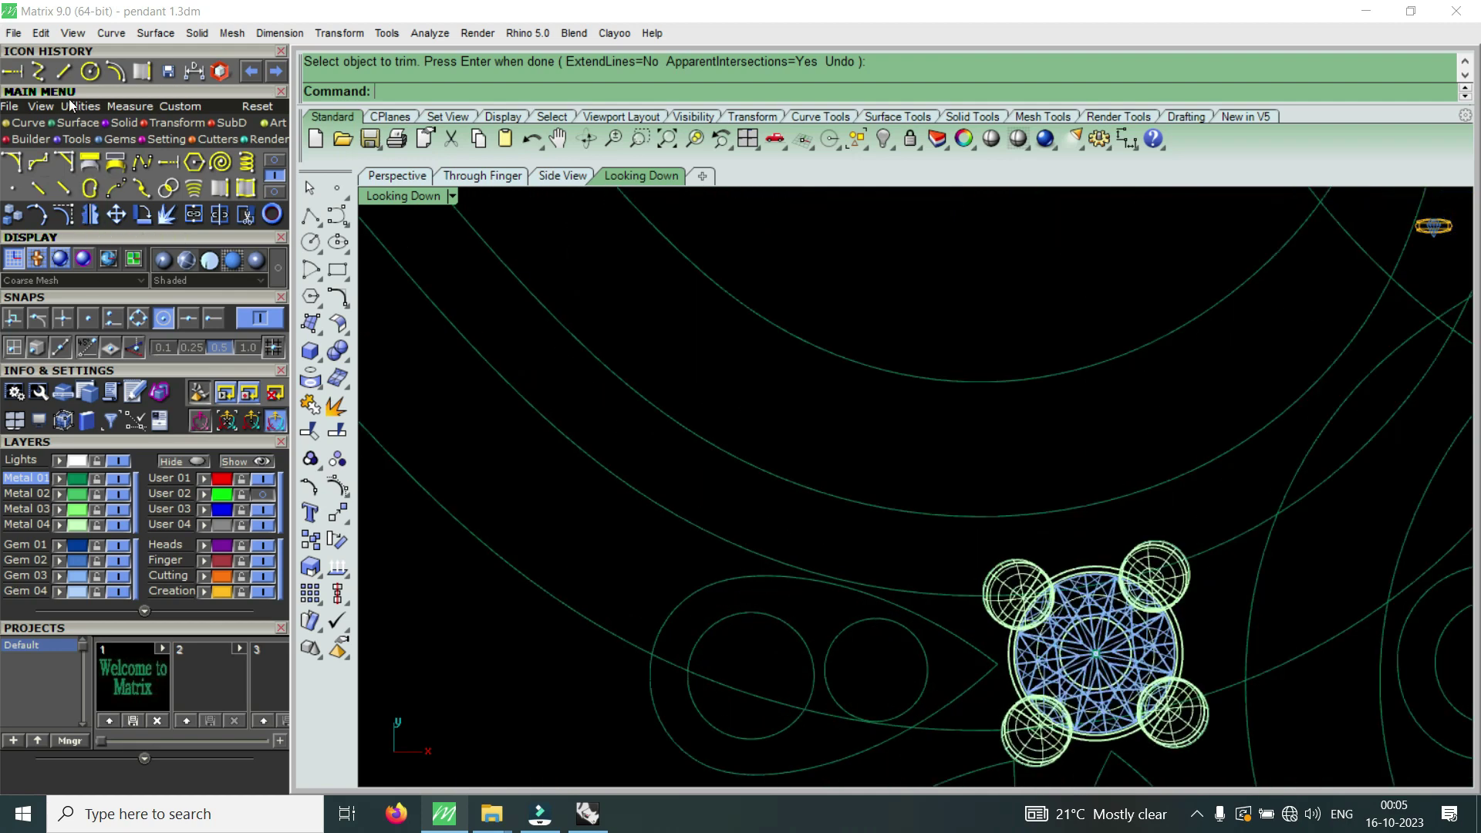
- Draw a line from the small circle near the lower gem across the offset arc
click(59, 72)
scroll(652, 649, up, 2)
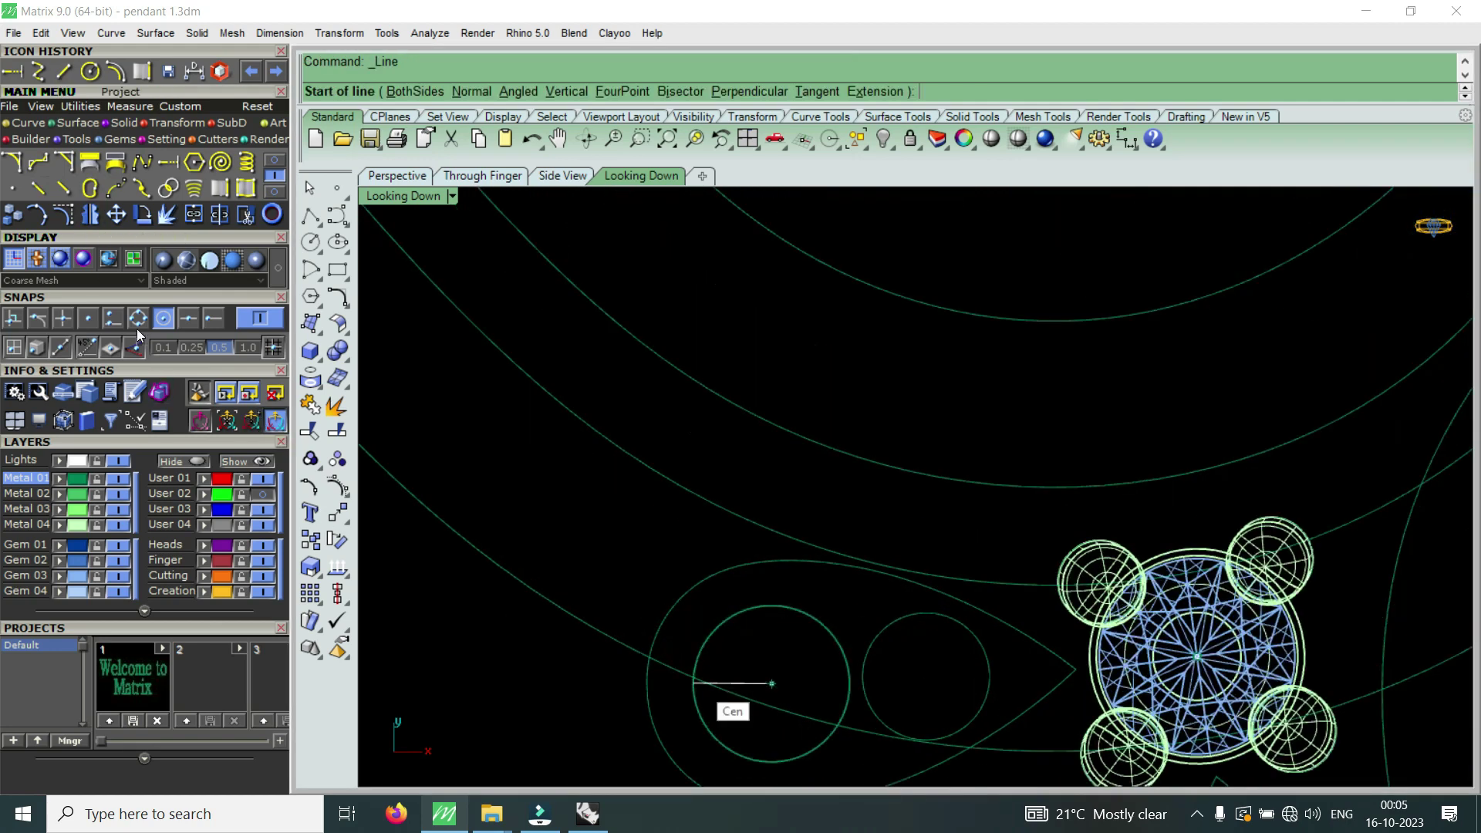
click(722, 689)
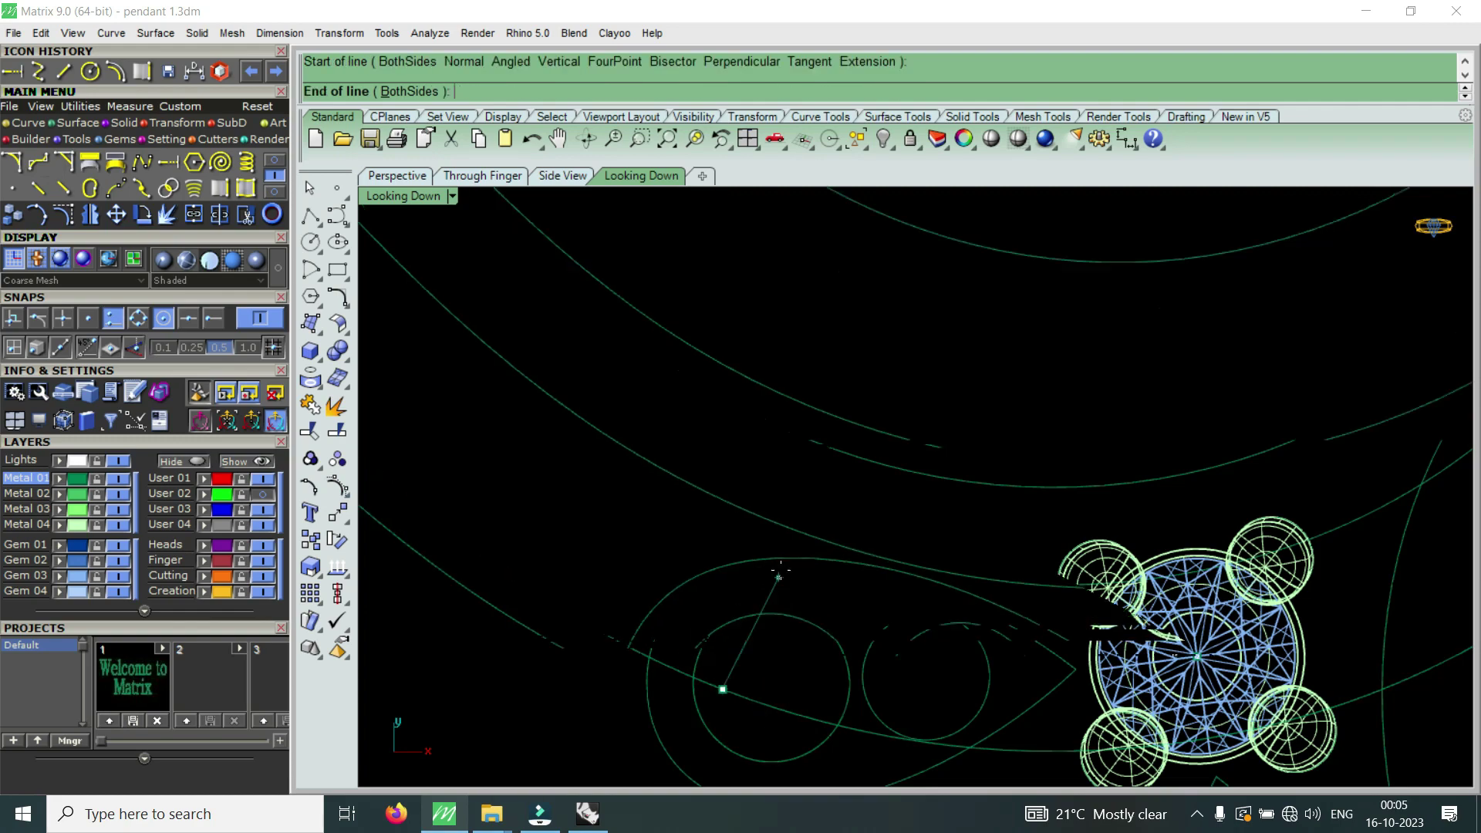
scroll(801, 538, up, 2)
click(802, 534)
scroll(817, 517, up, 2)
- Trim the lower offset arc back to the new line
drag(824, 509, 785, 530)
scroll(787, 491, down, 2)
drag(714, 607, 716, 605)
scroll(776, 581, down, 3)
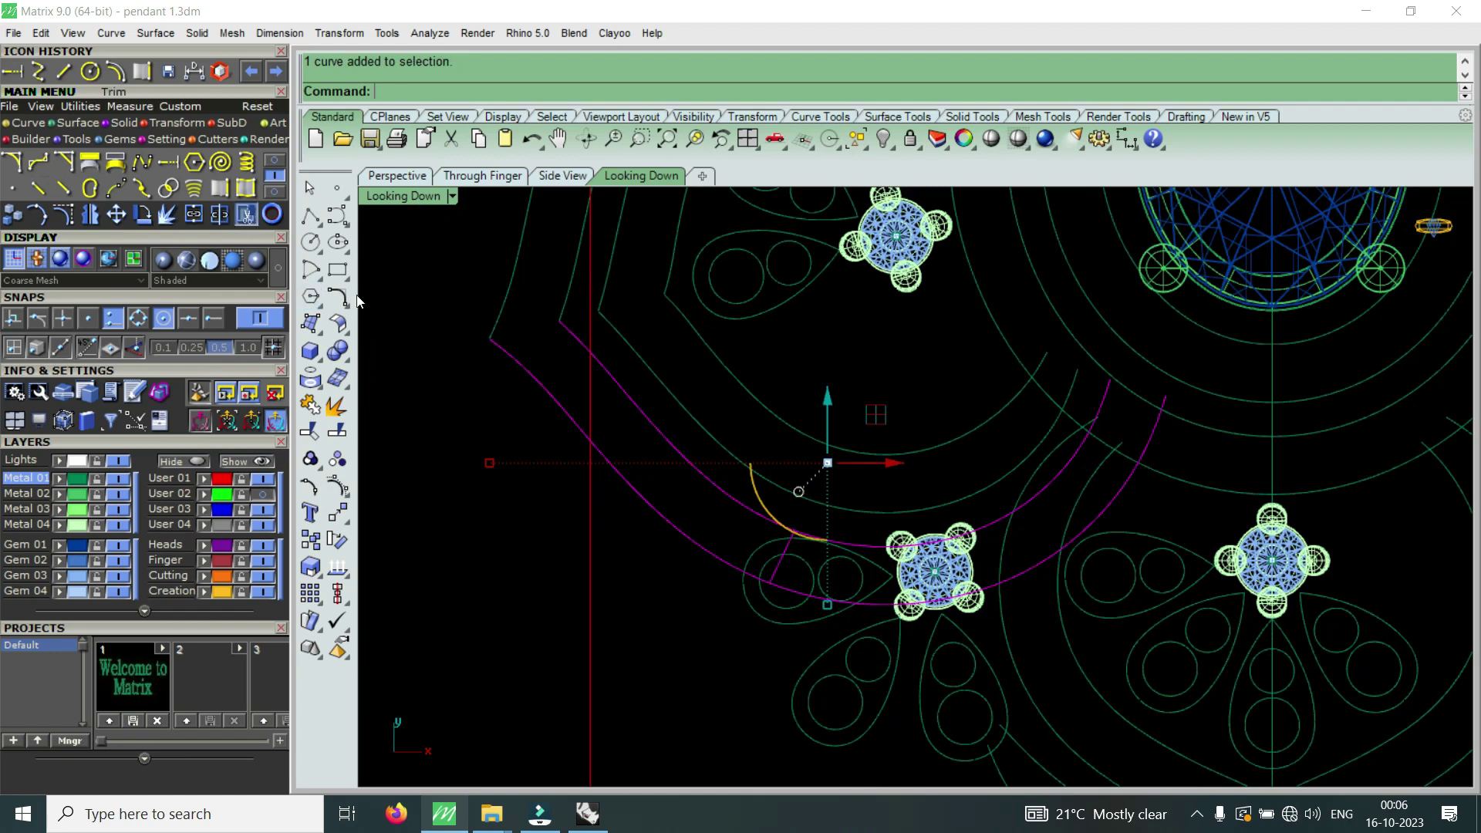
click(336, 405)
scroll(818, 563, up, 2)
scroll(802, 587, up, 1)
click(765, 614)
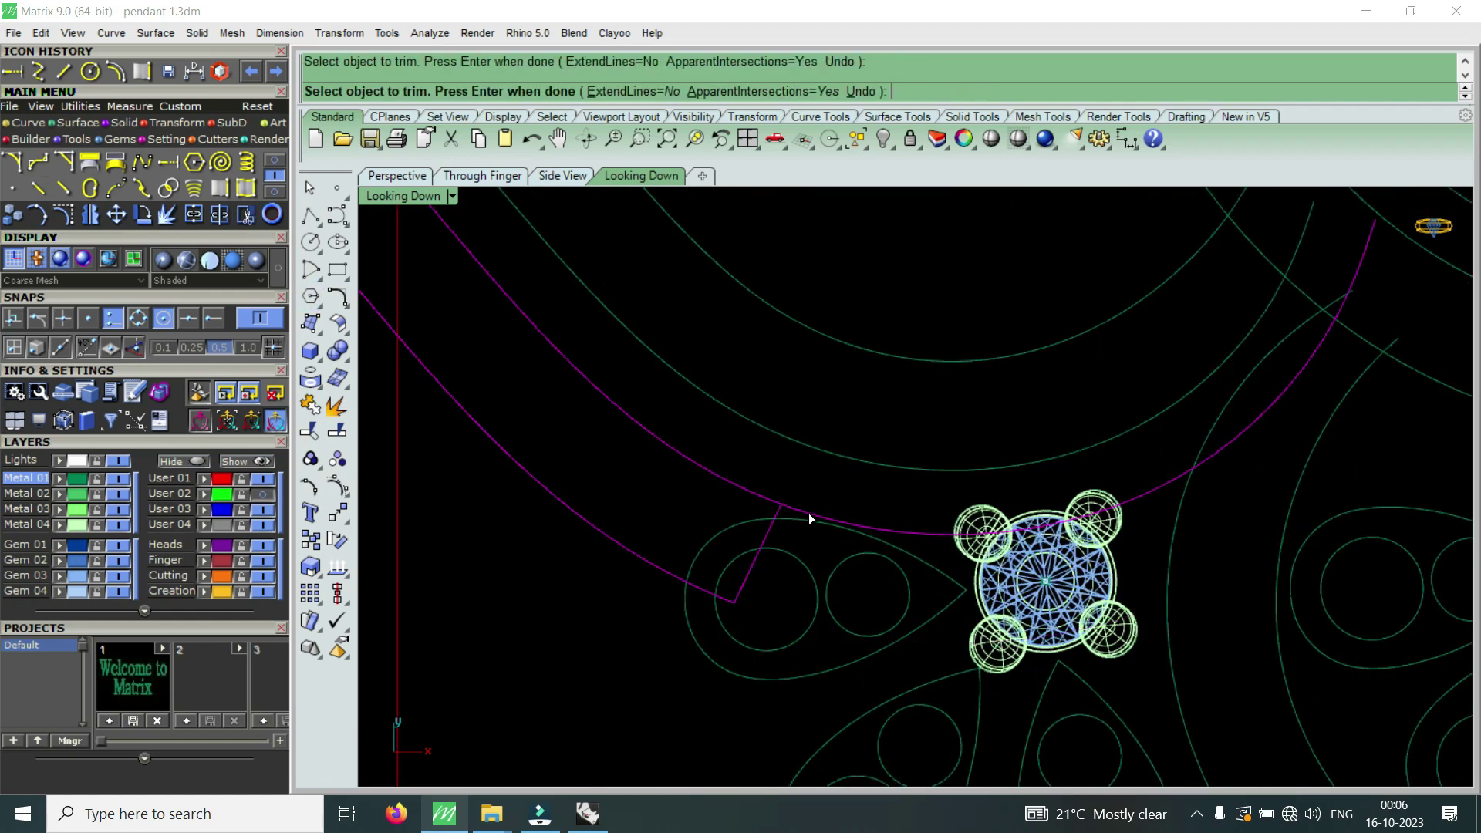
click(808, 514)
scroll(810, 517, down, 2)
scroll(827, 562, down, 2)
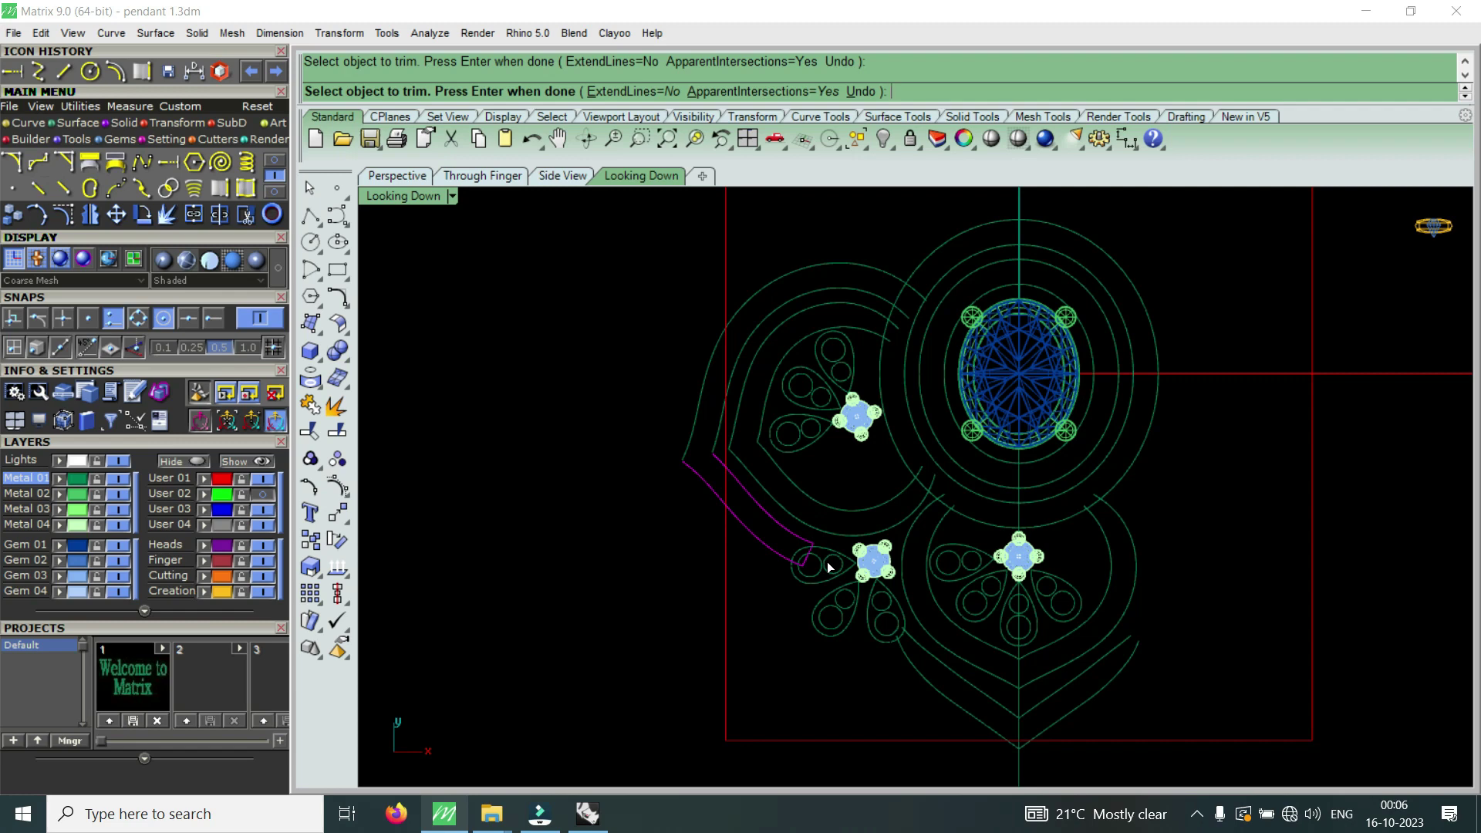
key(Return)
- Check the outline against the reference photo and delete the short leftover curve
scroll(792, 588, up, 2)
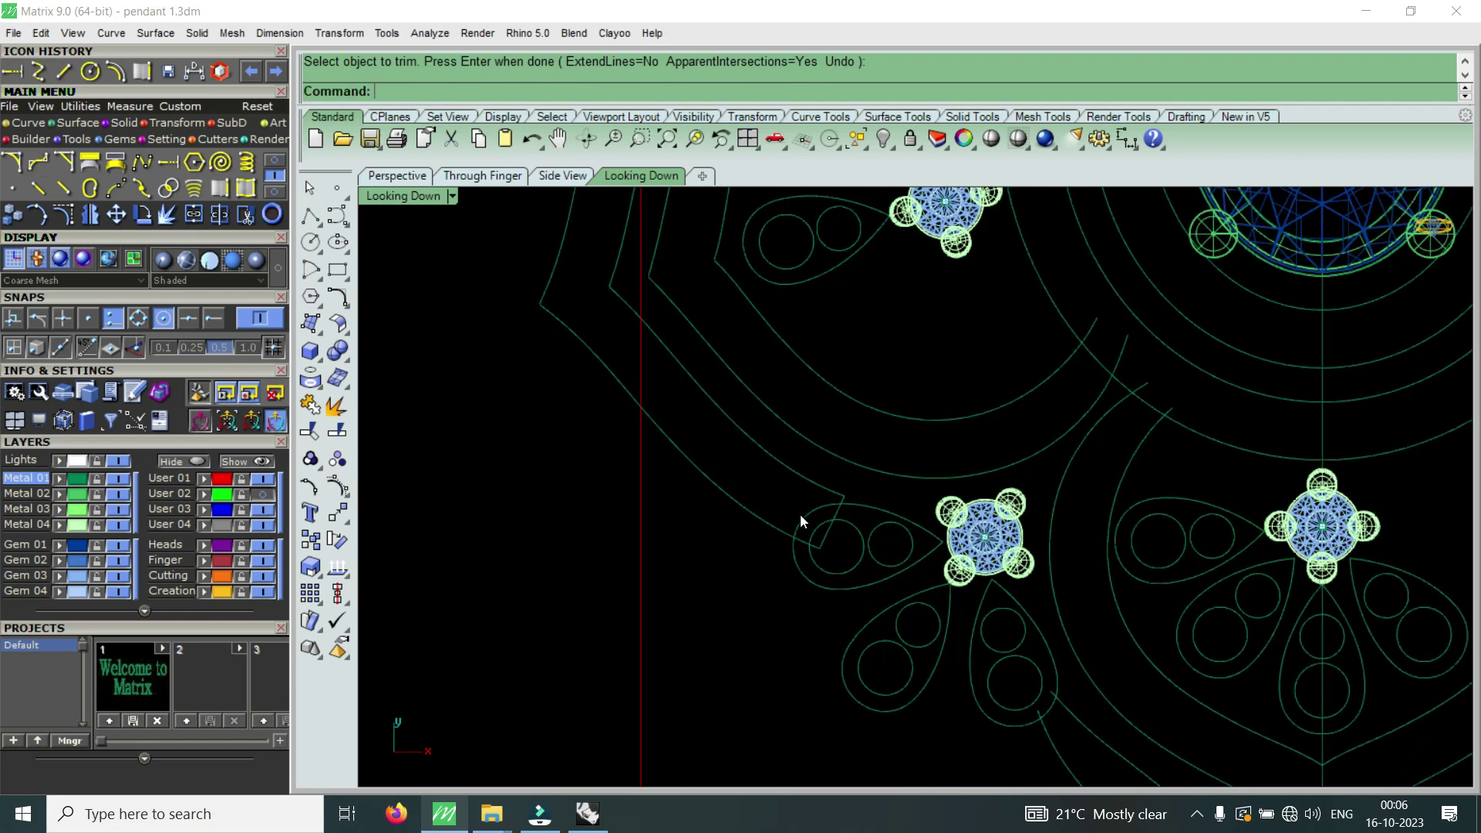
scroll(800, 514, up, 2)
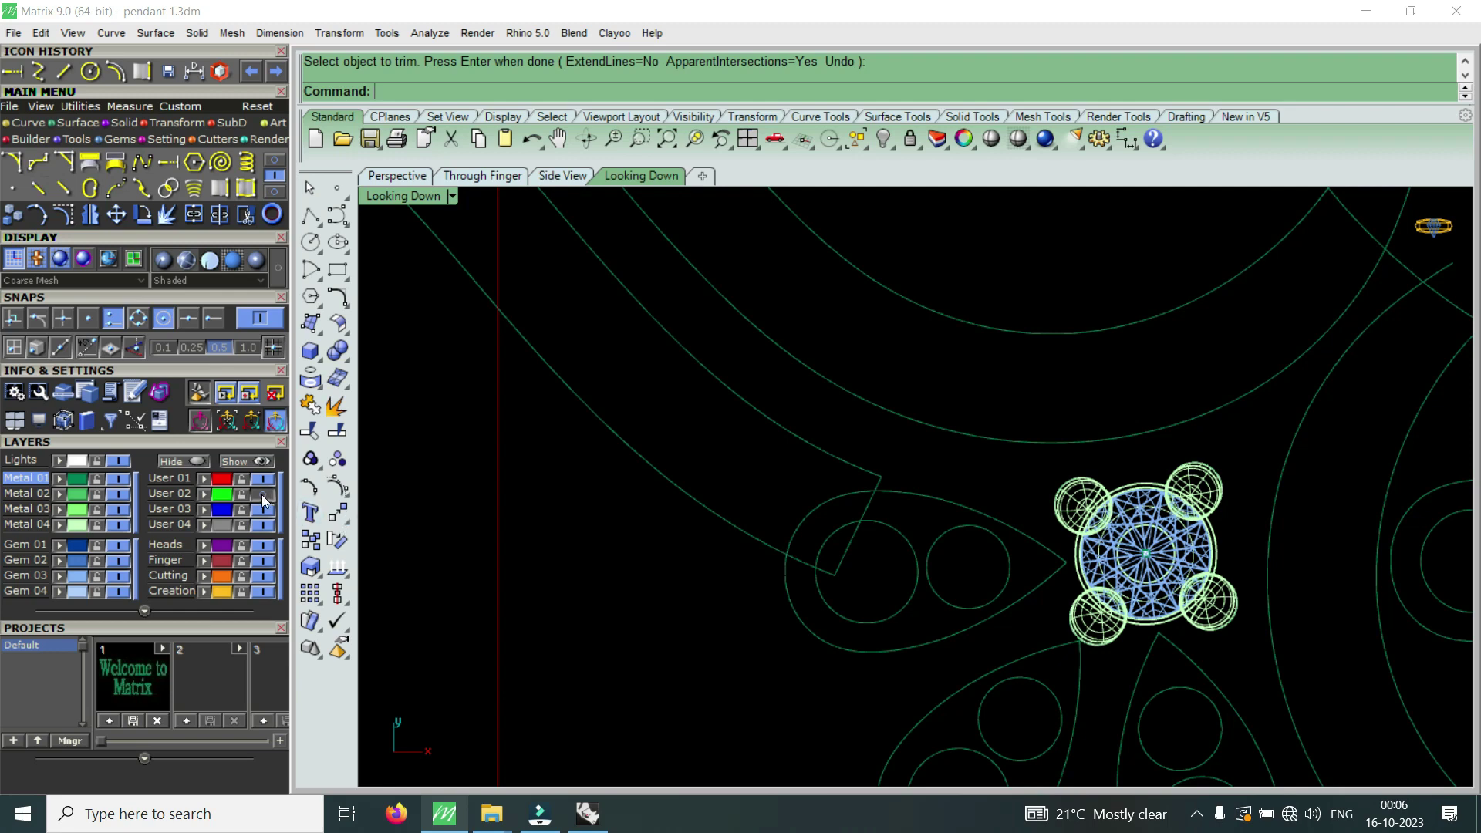
click(262, 500)
click(262, 498)
scroll(945, 503, down, 1)
click(885, 509)
key(Delete)
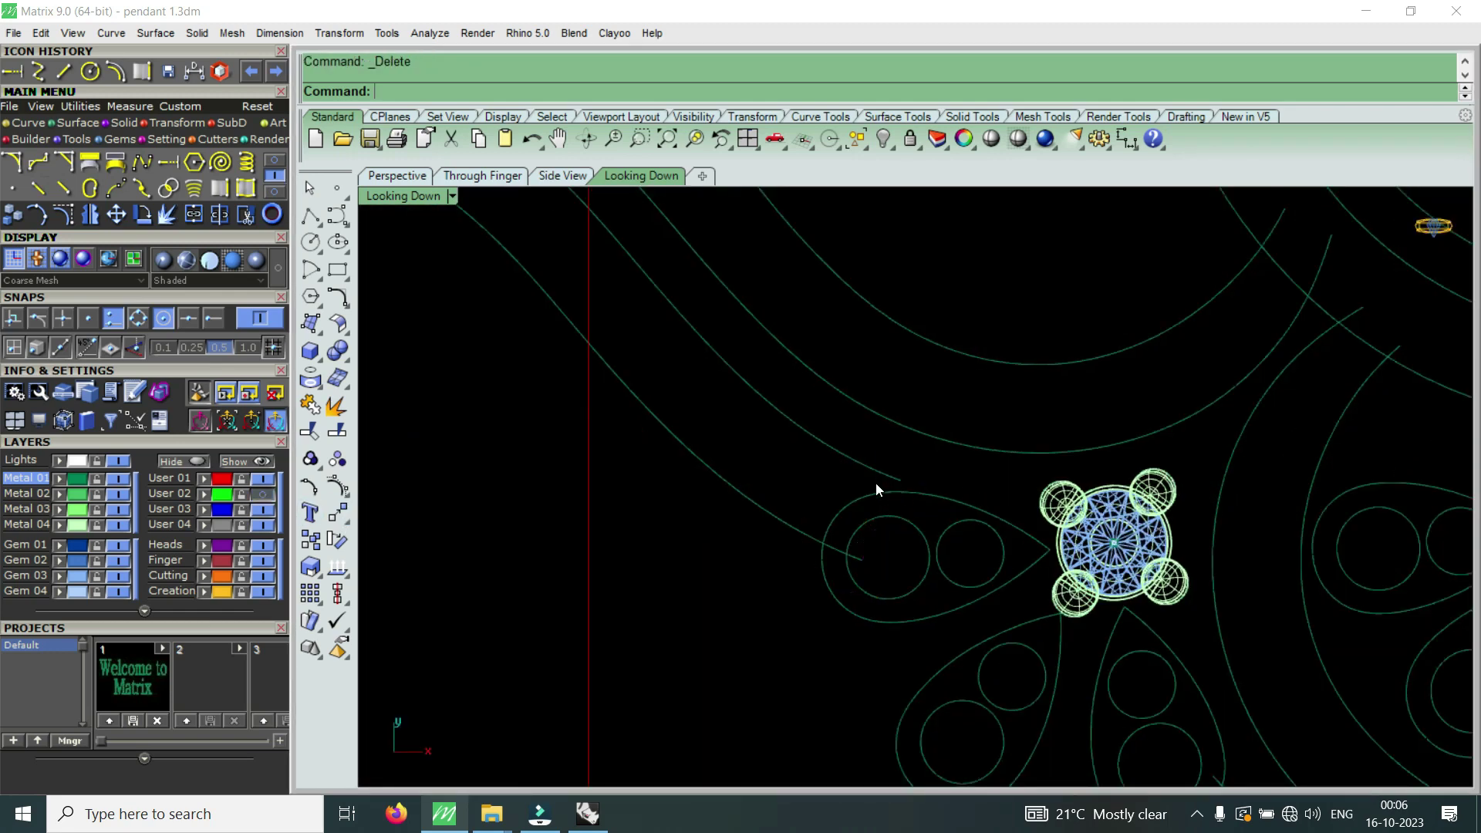
- Select the scroll curve beside the small flower and rebuild it with 11 points
scroll(876, 483, up, 3)
click(883, 470)
scroll(882, 470, down, 2)
scroll(830, 488, down, 1)
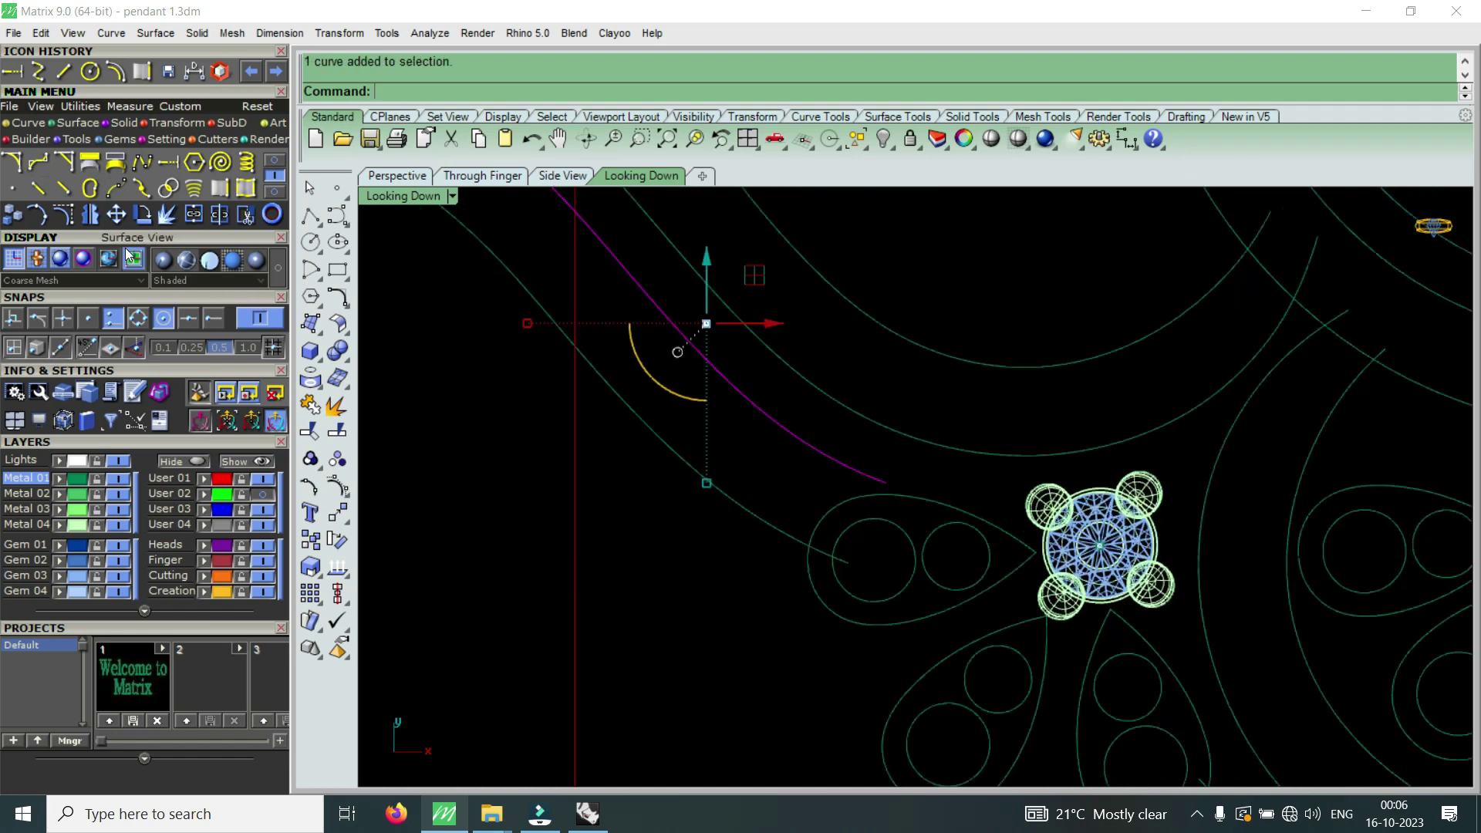
key(F10)
key(Escape)
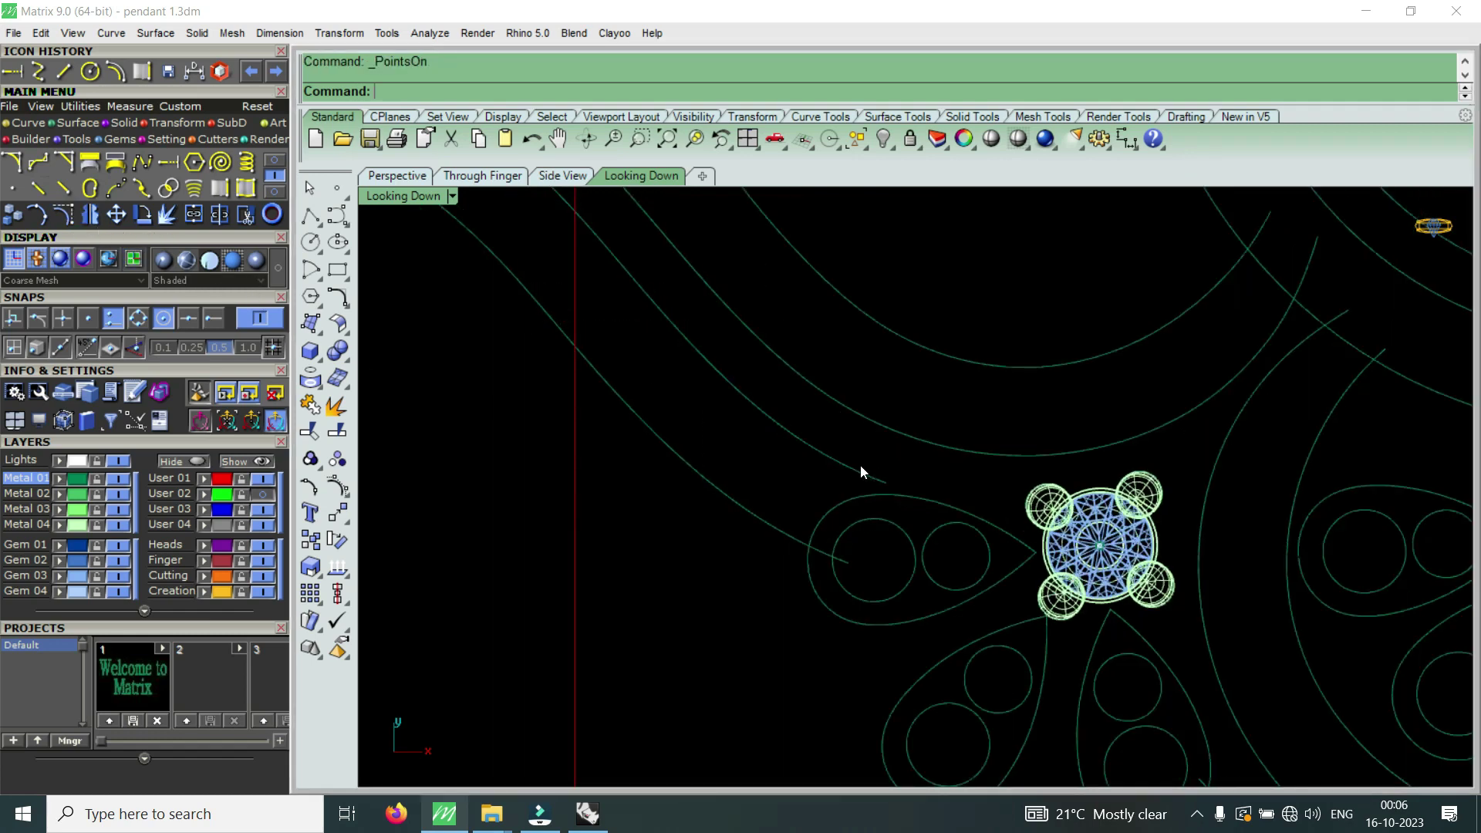
click(860, 469)
text(rebuild)
key(Return)
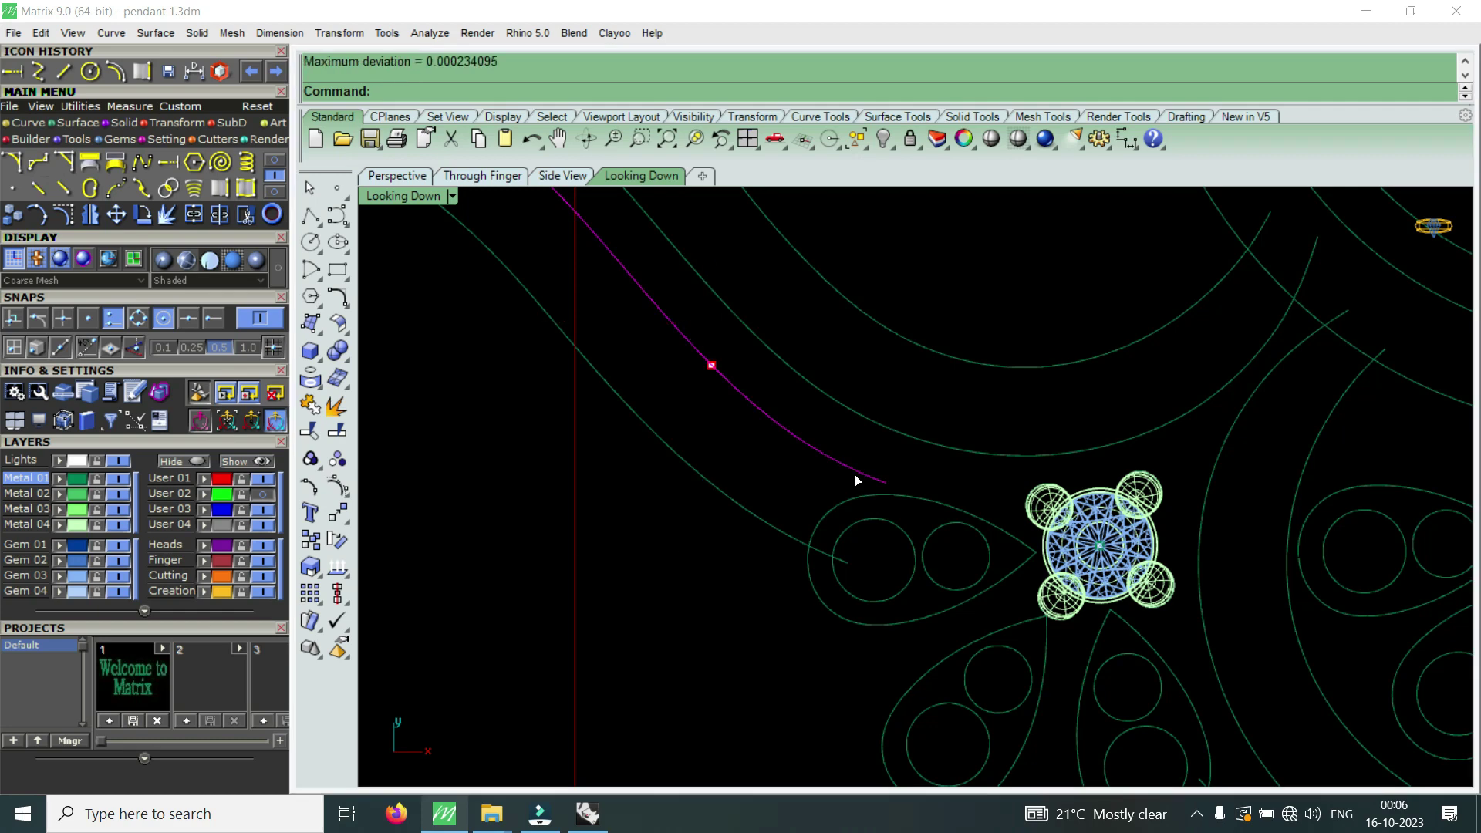
click(519, 534)
- Turn on control points and move the curve's end point and the next point to reshape it
click(67, 218)
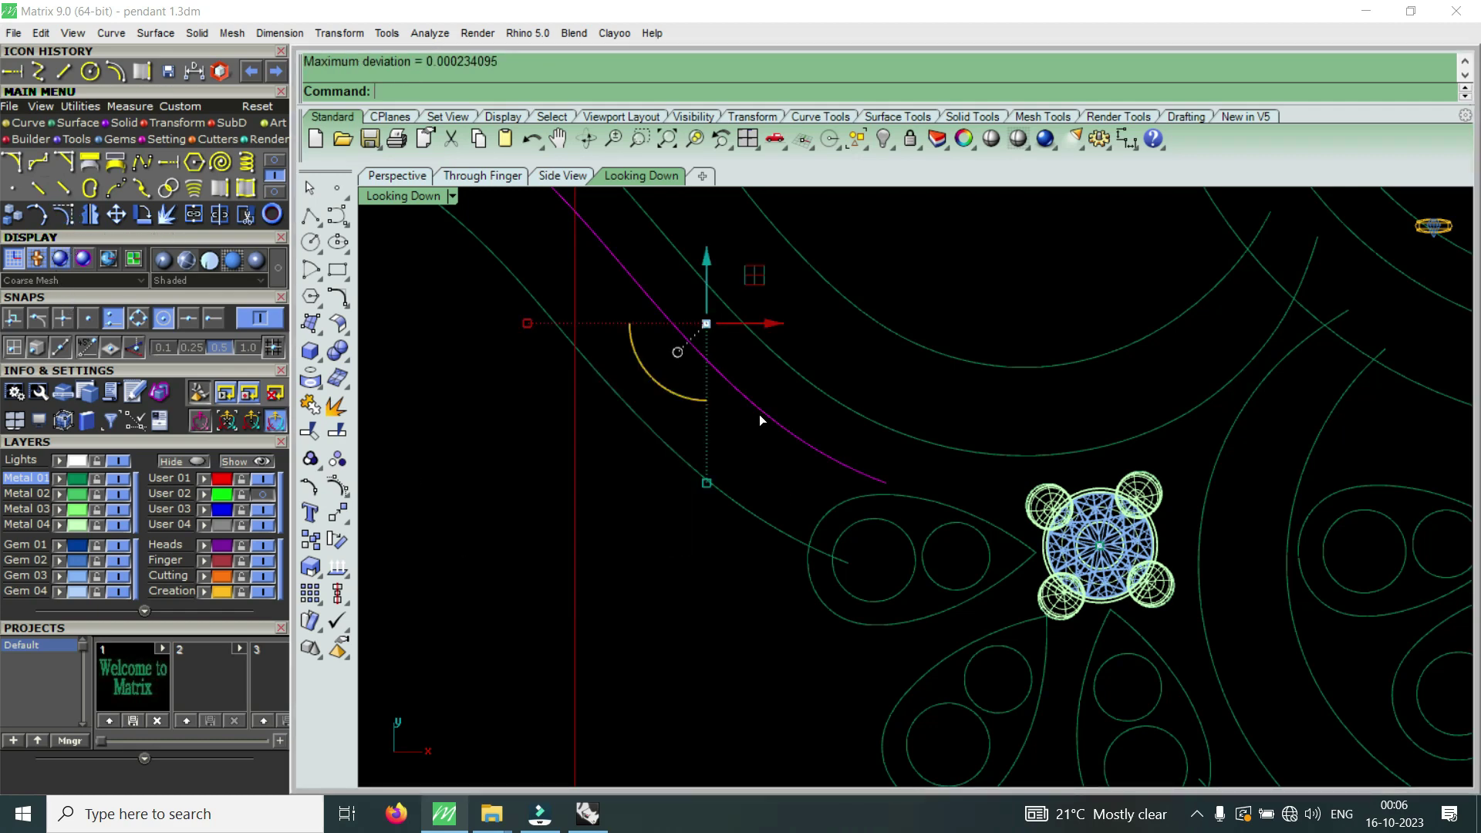
scroll(846, 450, up, 3)
drag(944, 475, 1008, 552)
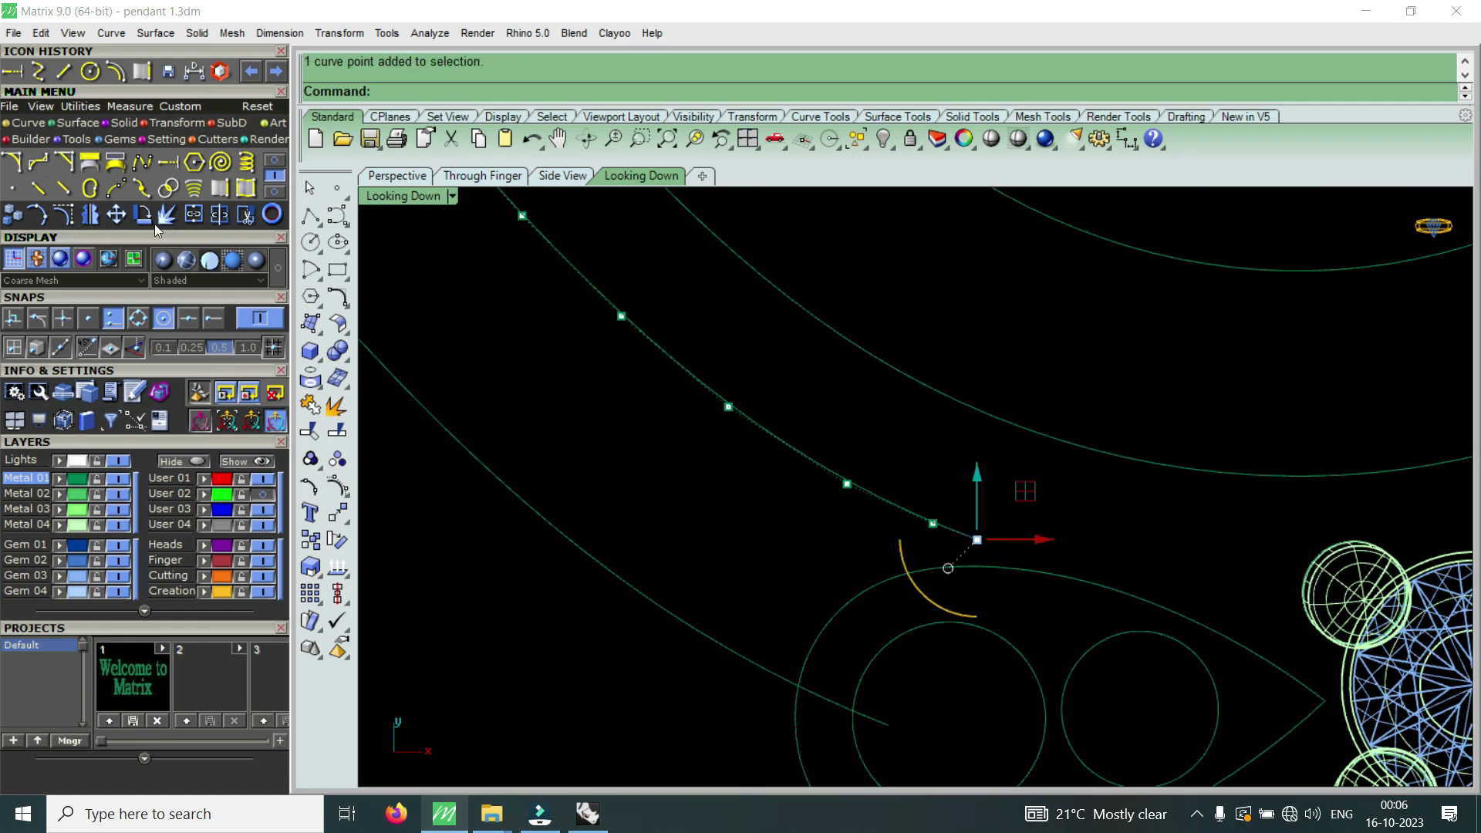
click(115, 213)
scroll(1003, 540, up, 2)
click(1026, 515)
click(988, 620)
drag(840, 476, 942, 561)
key(Return)
click(974, 502)
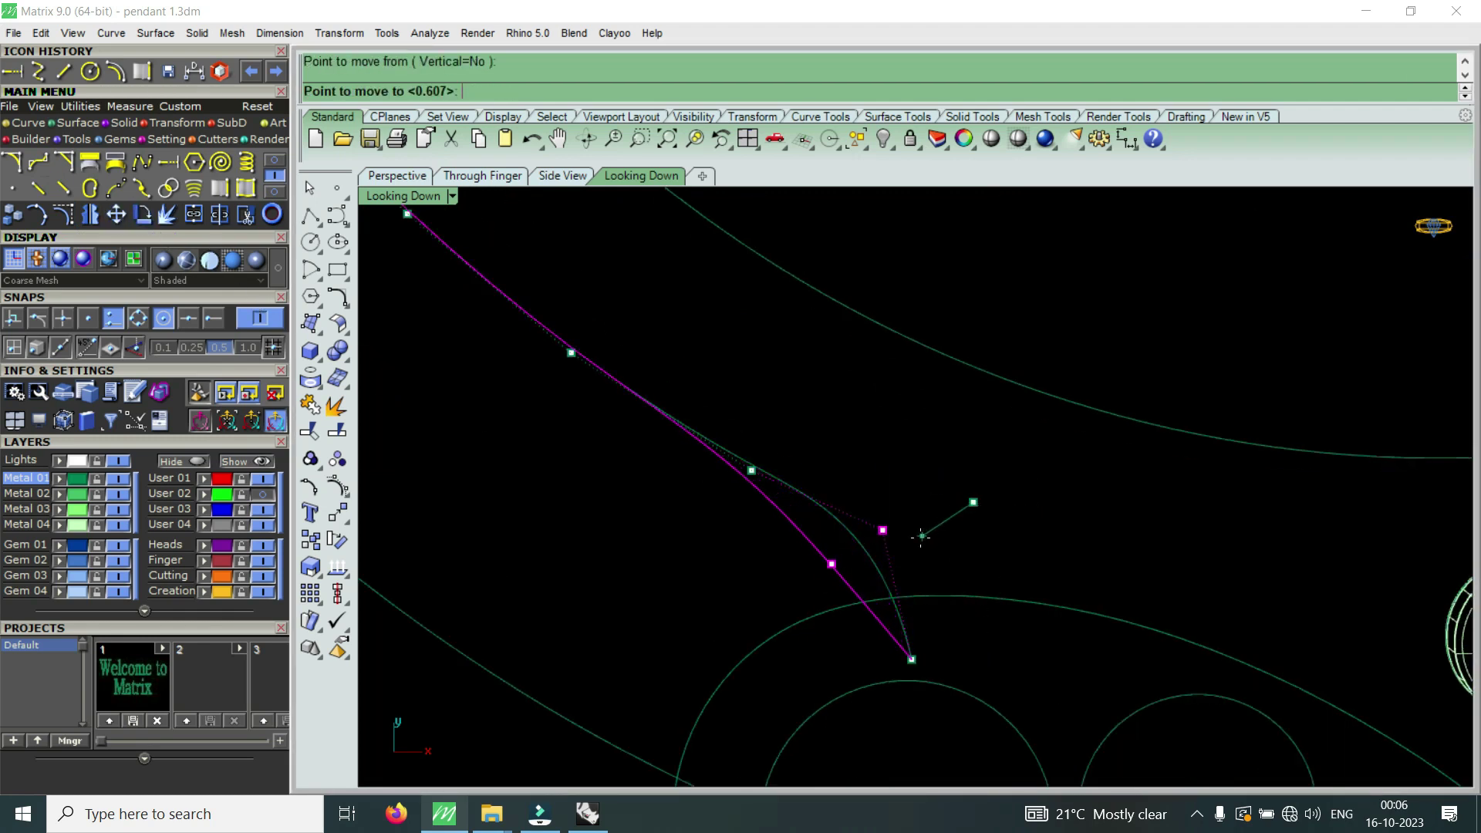
click(911, 547)
- Move two more control points onto the curve's line to straighten its run
drag(718, 536, 771, 457)
key(Return)
click(819, 424)
click(787, 454)
scroll(815, 483, down, 1)
scroll(711, 479, up, 1)
click(659, 403)
key(Return)
click(727, 381)
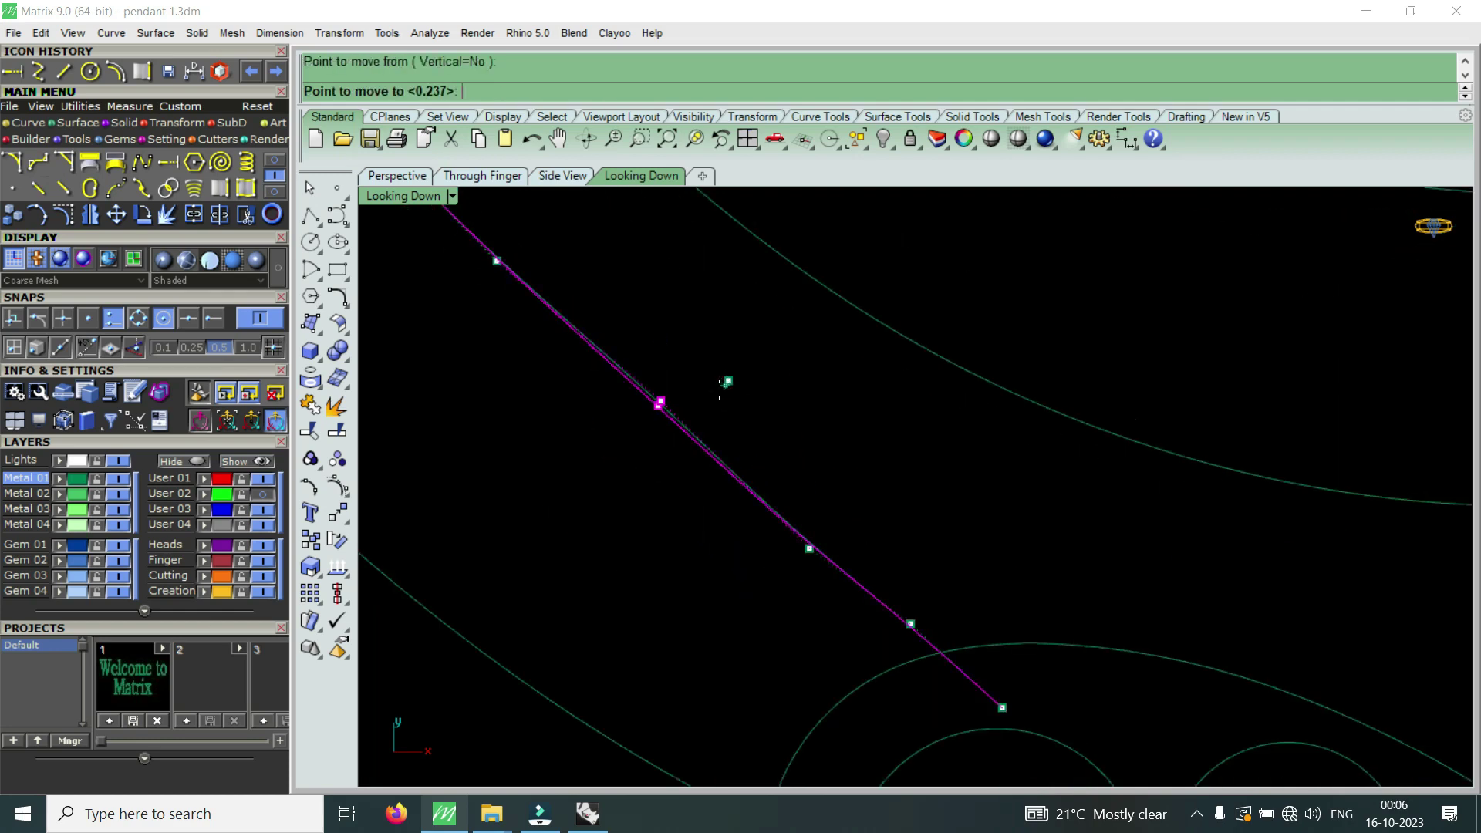
scroll(698, 360, down, 1)
scroll(751, 581, up, 1)
click(766, 465)
- Move two neighbouring control points together to smooth the curve's end
key(Return)
click(818, 422)
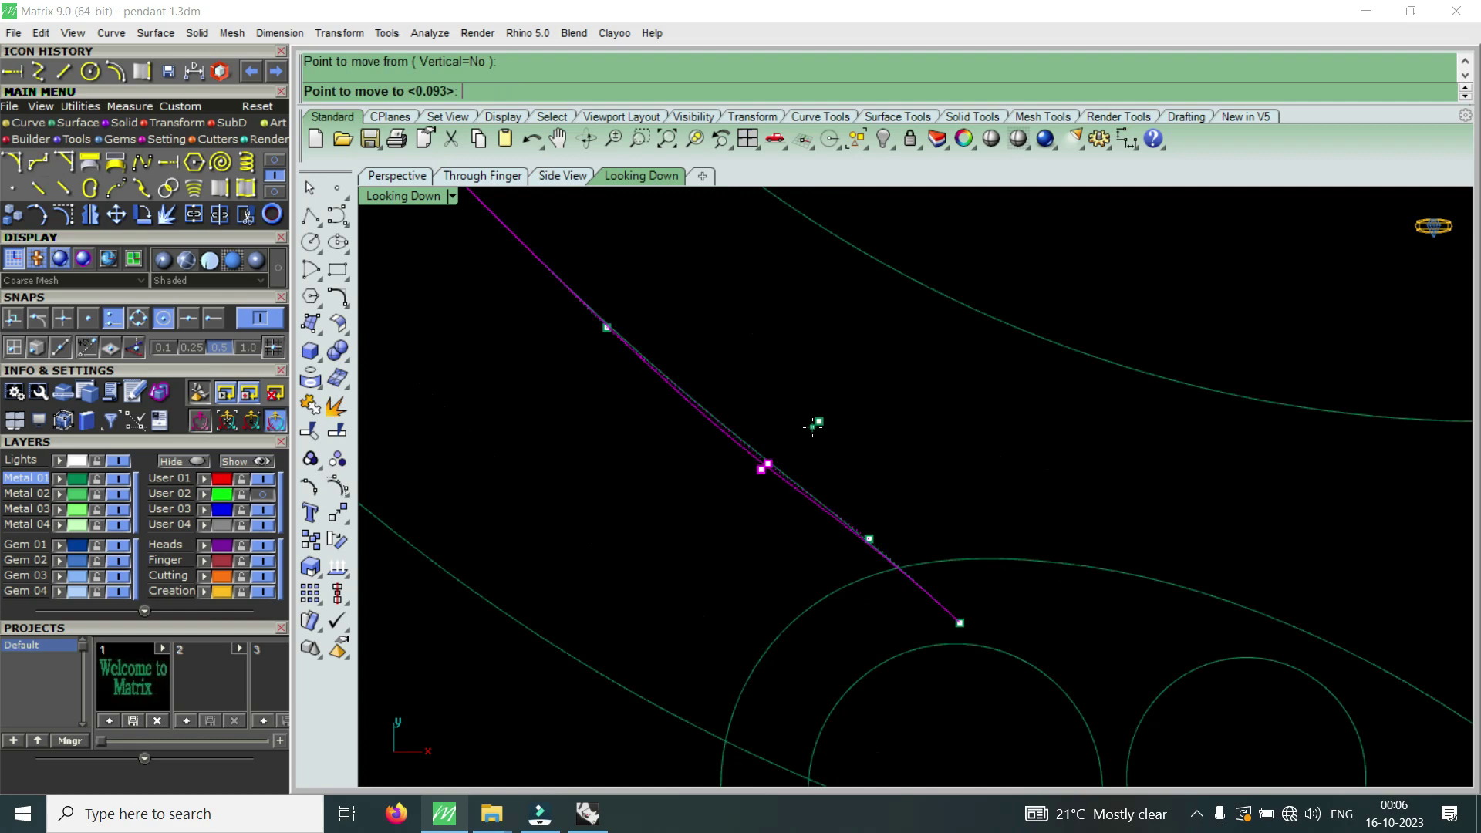
drag(819, 521, 880, 559)
key(Return)
click(907, 494)
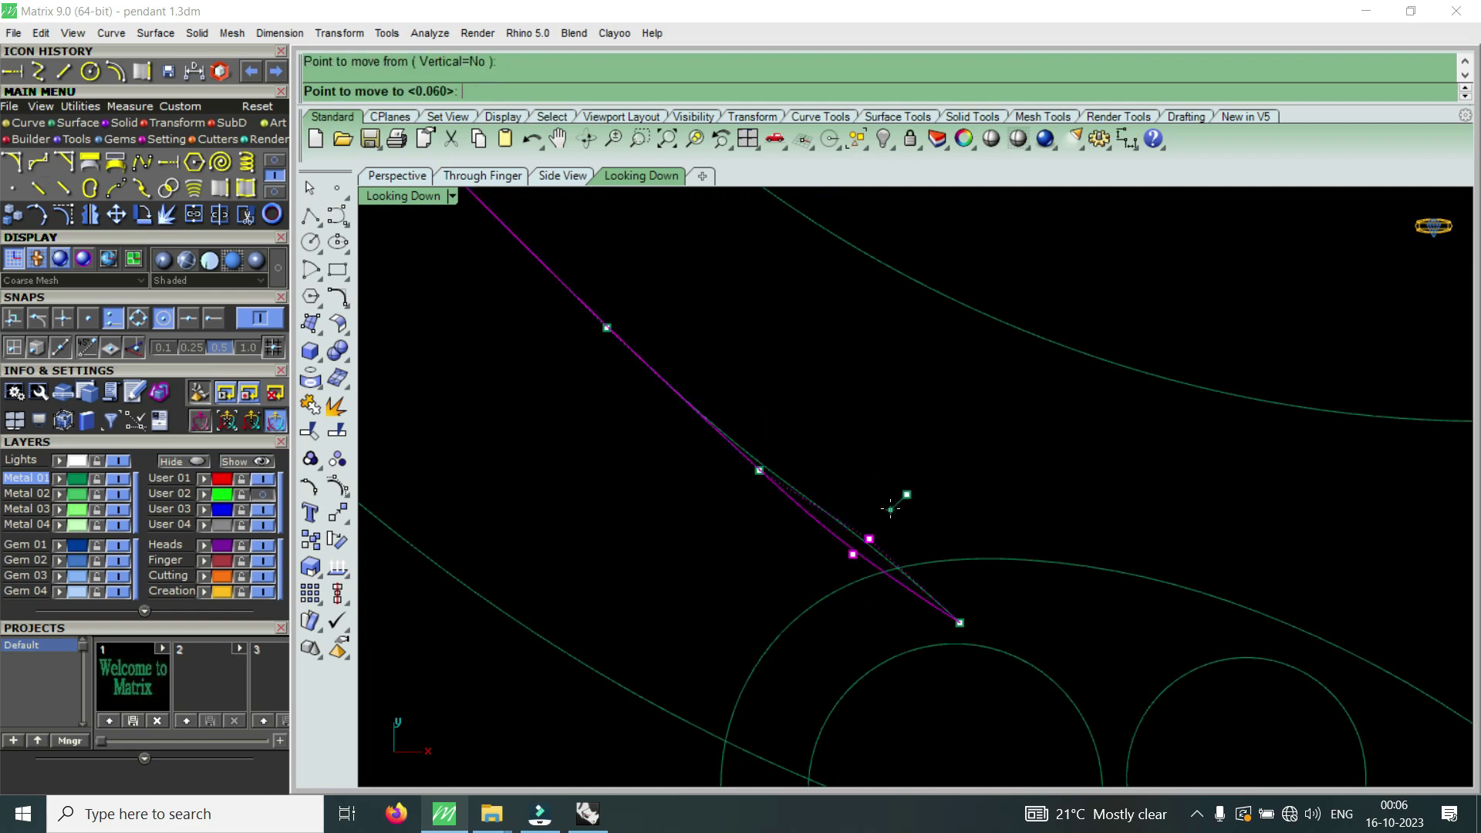
click(895, 503)
scroll(899, 513, down, 1)
scroll(887, 517, down, 1)
scroll(868, 501, up, 1)
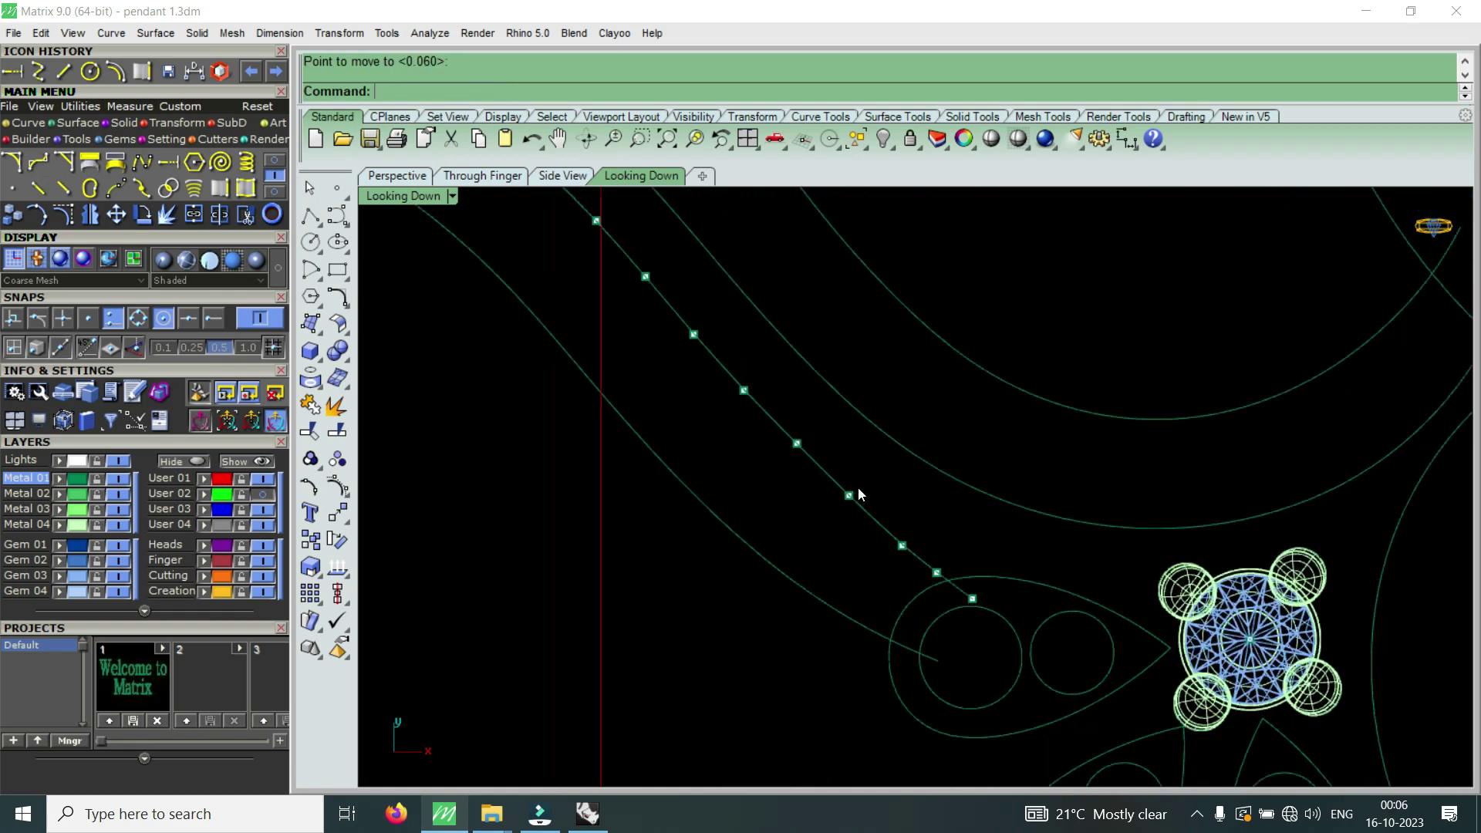
scroll(883, 596, down, 3)
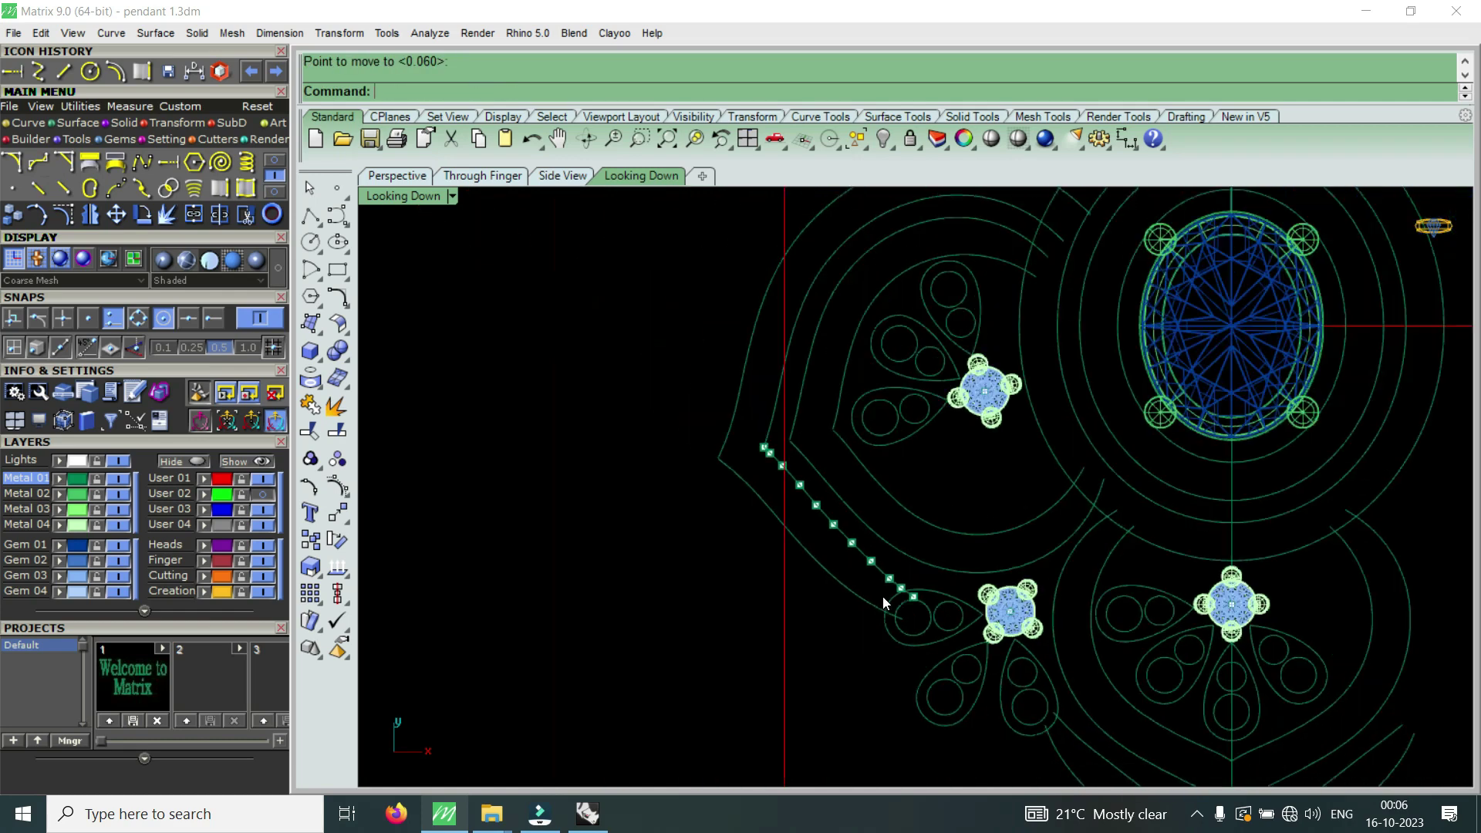
- Compare the curves against the reference photo, then reselect the reshaped curve with points on
click(266, 492)
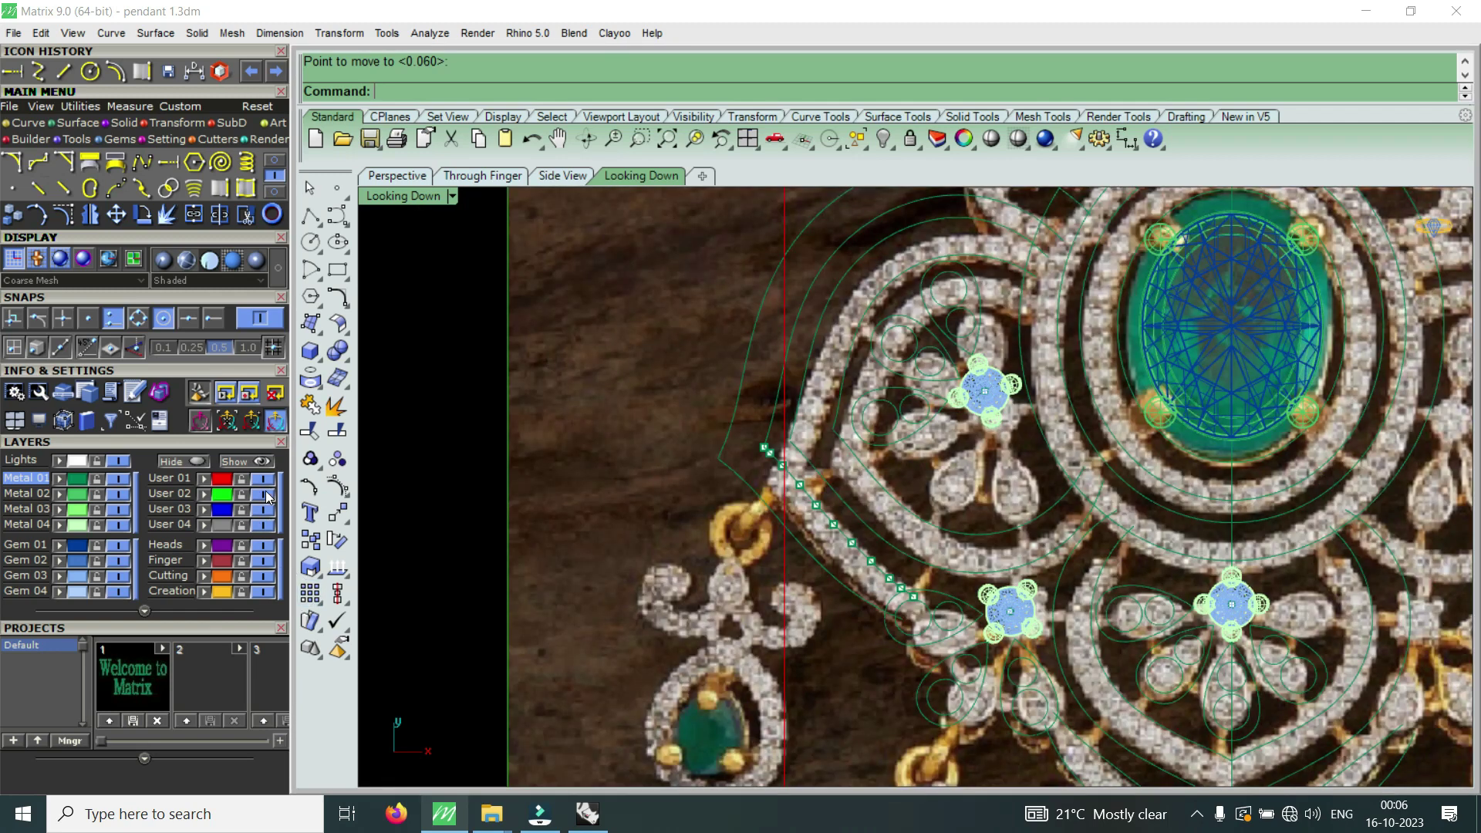
click(266, 494)
click(266, 490)
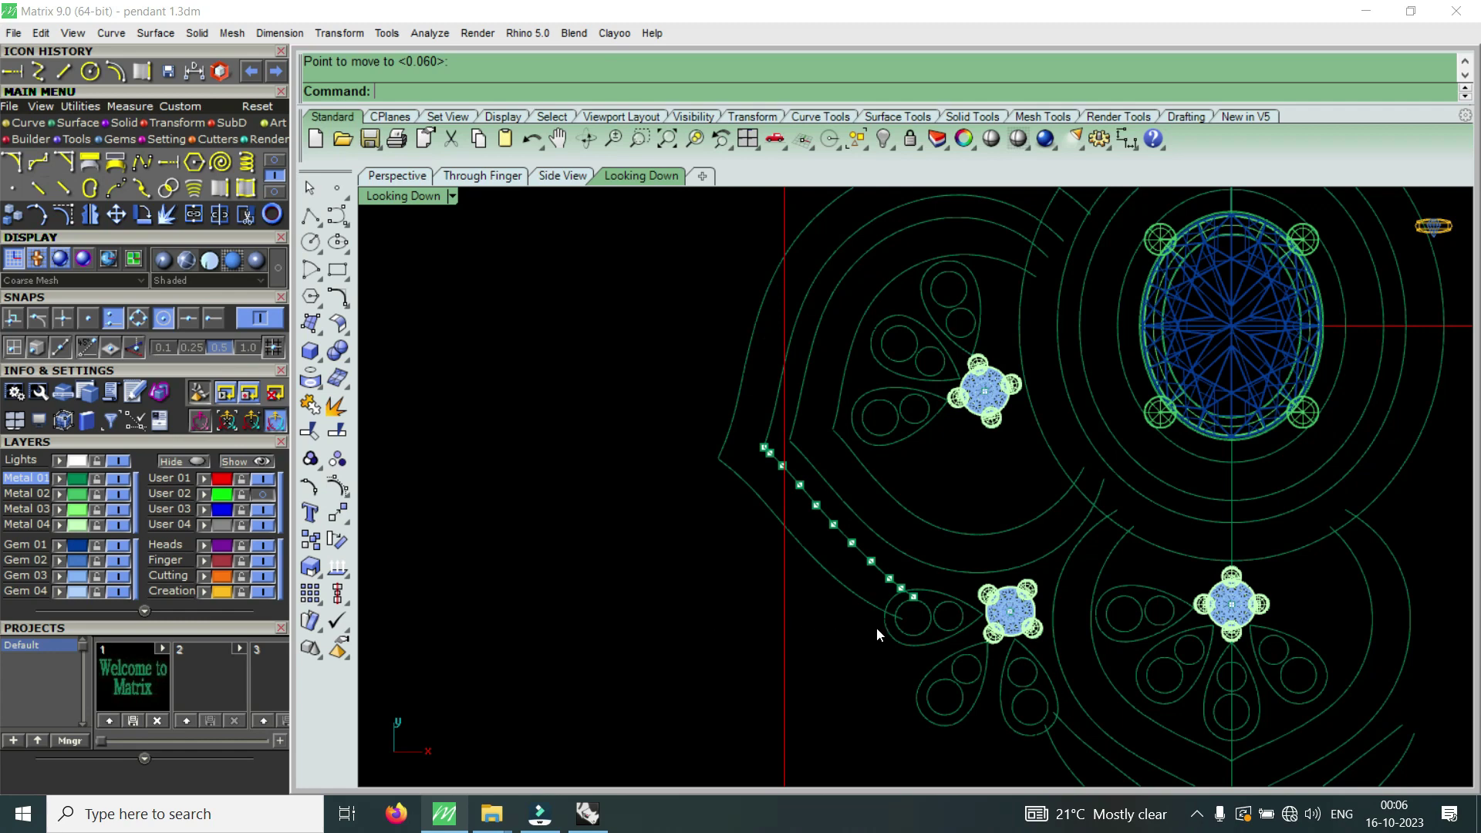
scroll(876, 627, up, 5)
click(910, 588)
click(72, 218)
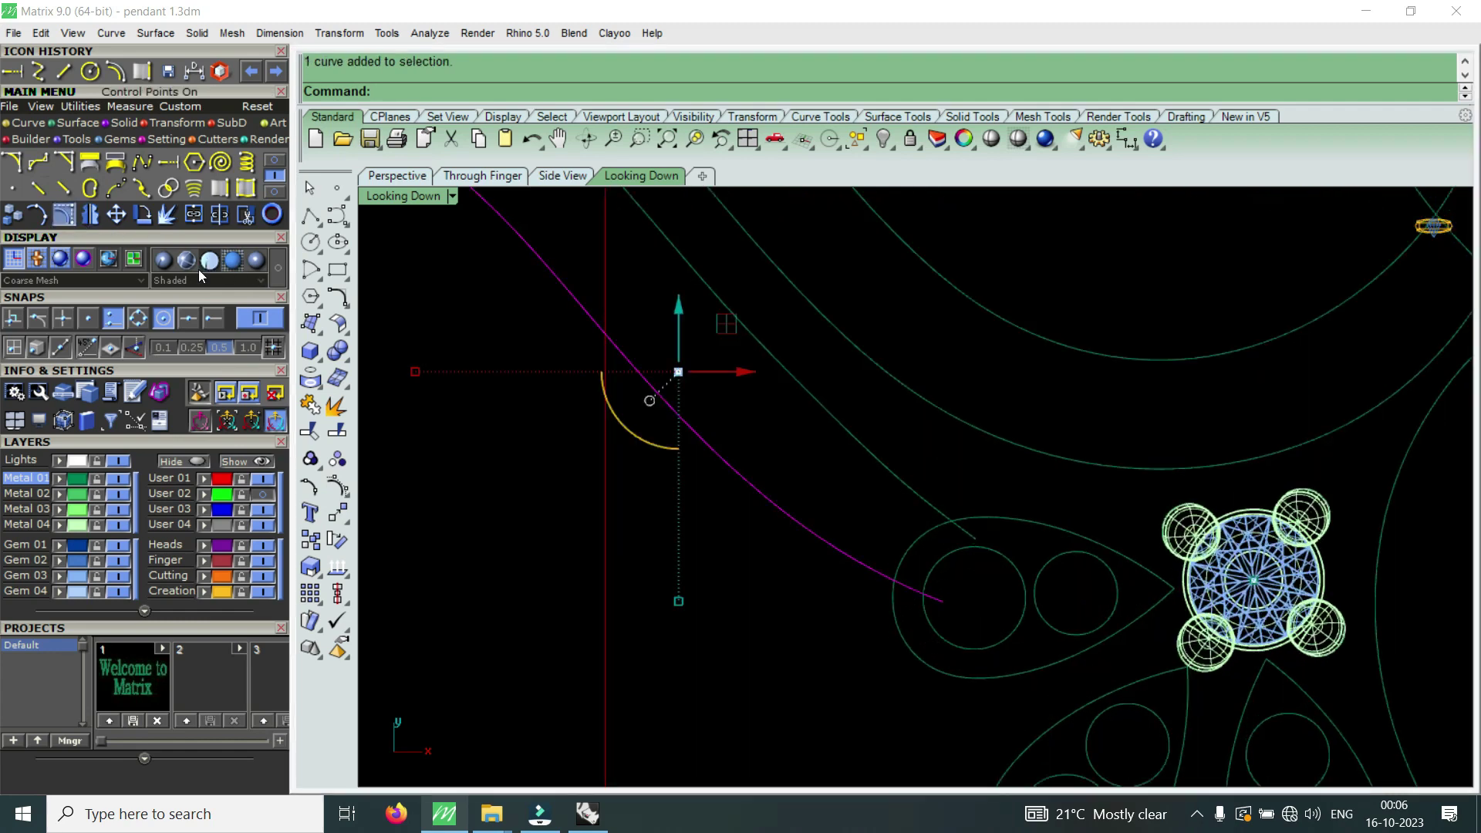
- Rebuild the scroll curve with a point count of 9
click(858, 569)
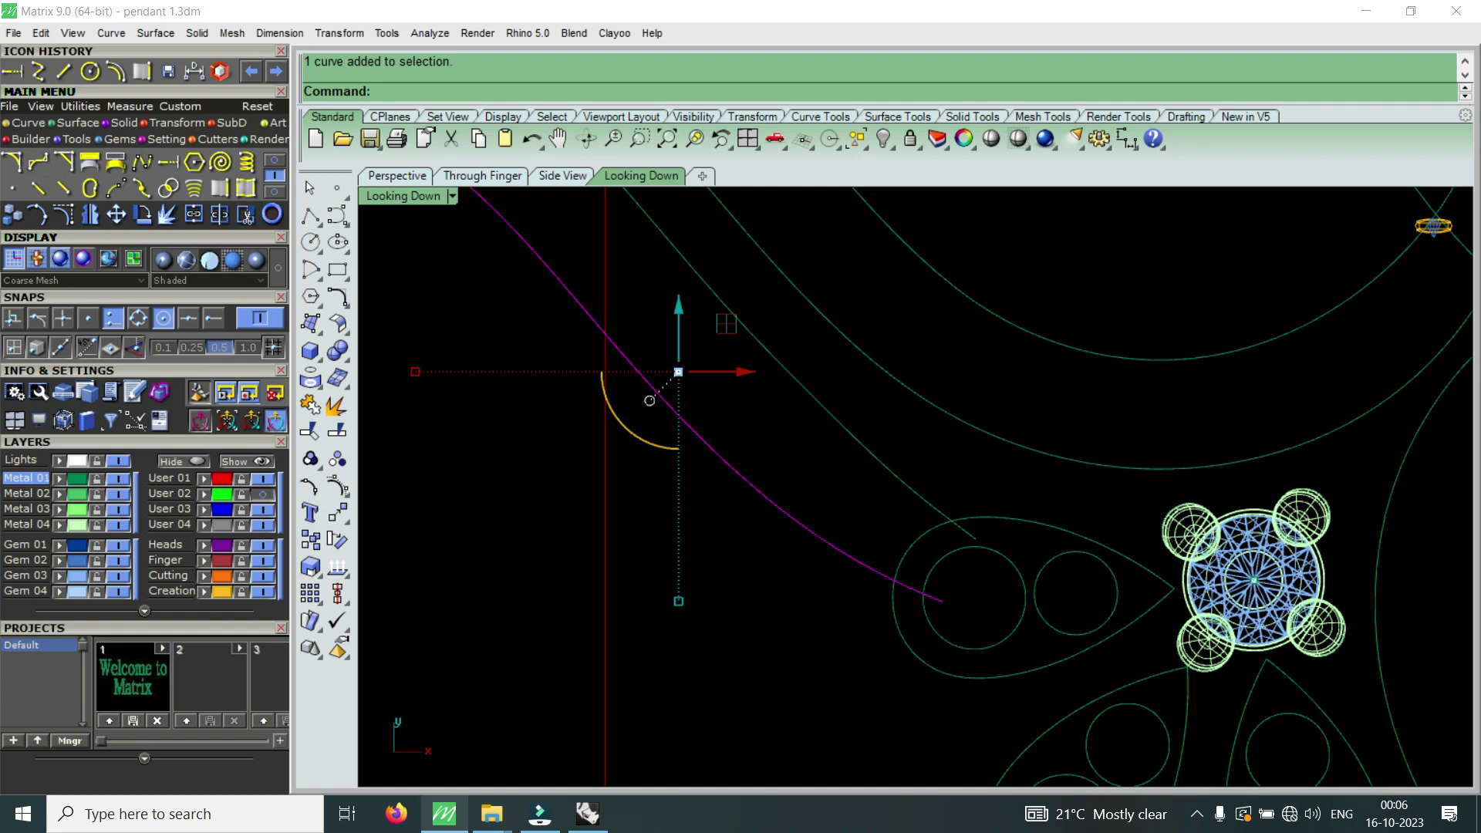
text(rebuild)
key(Return)
double_click(615, 409)
text(9)
click(510, 532)
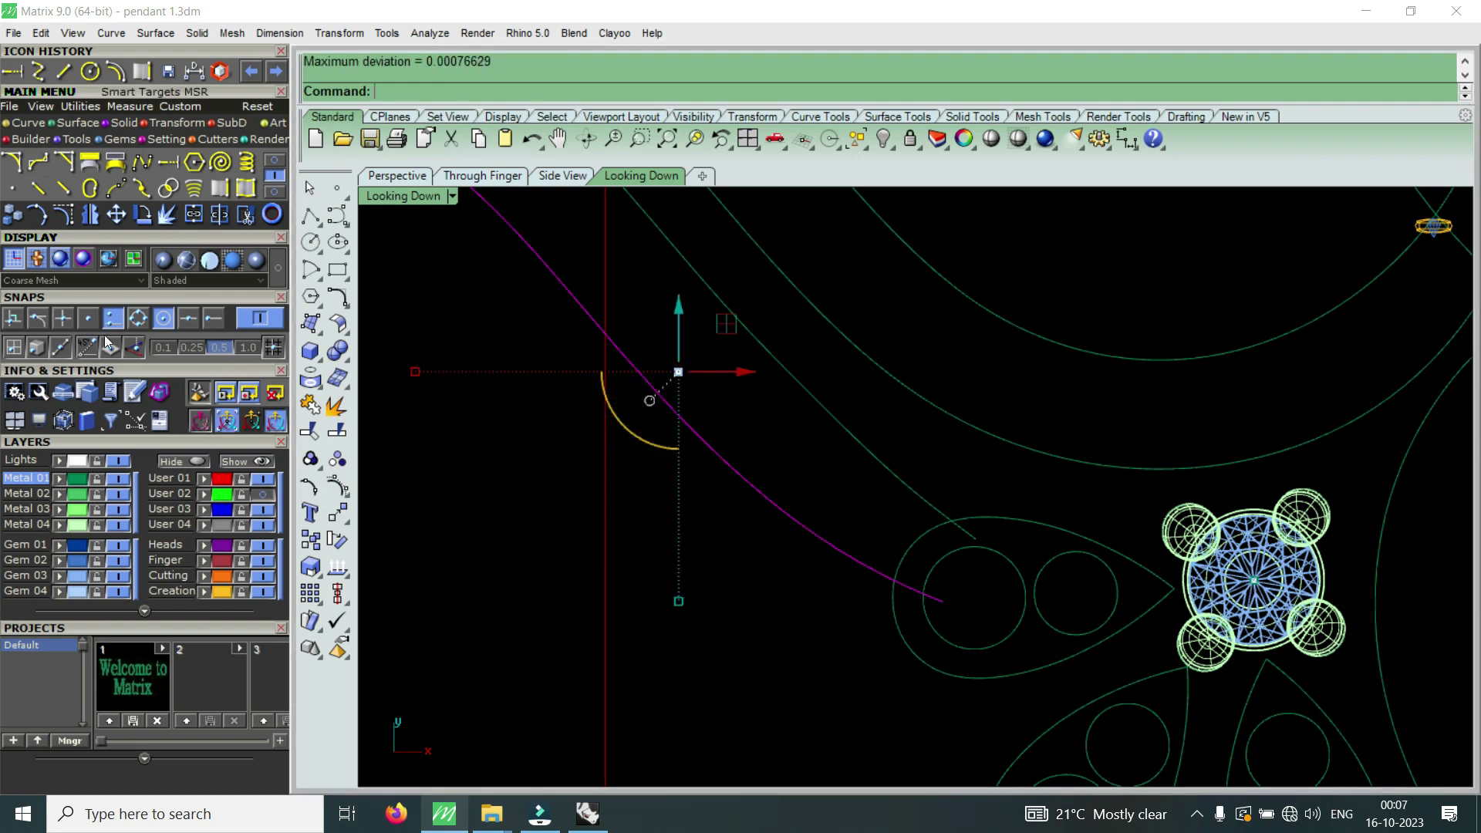
- Move the curve's lower end control point toward the flower circle's centre
scroll(839, 572, up, 3)
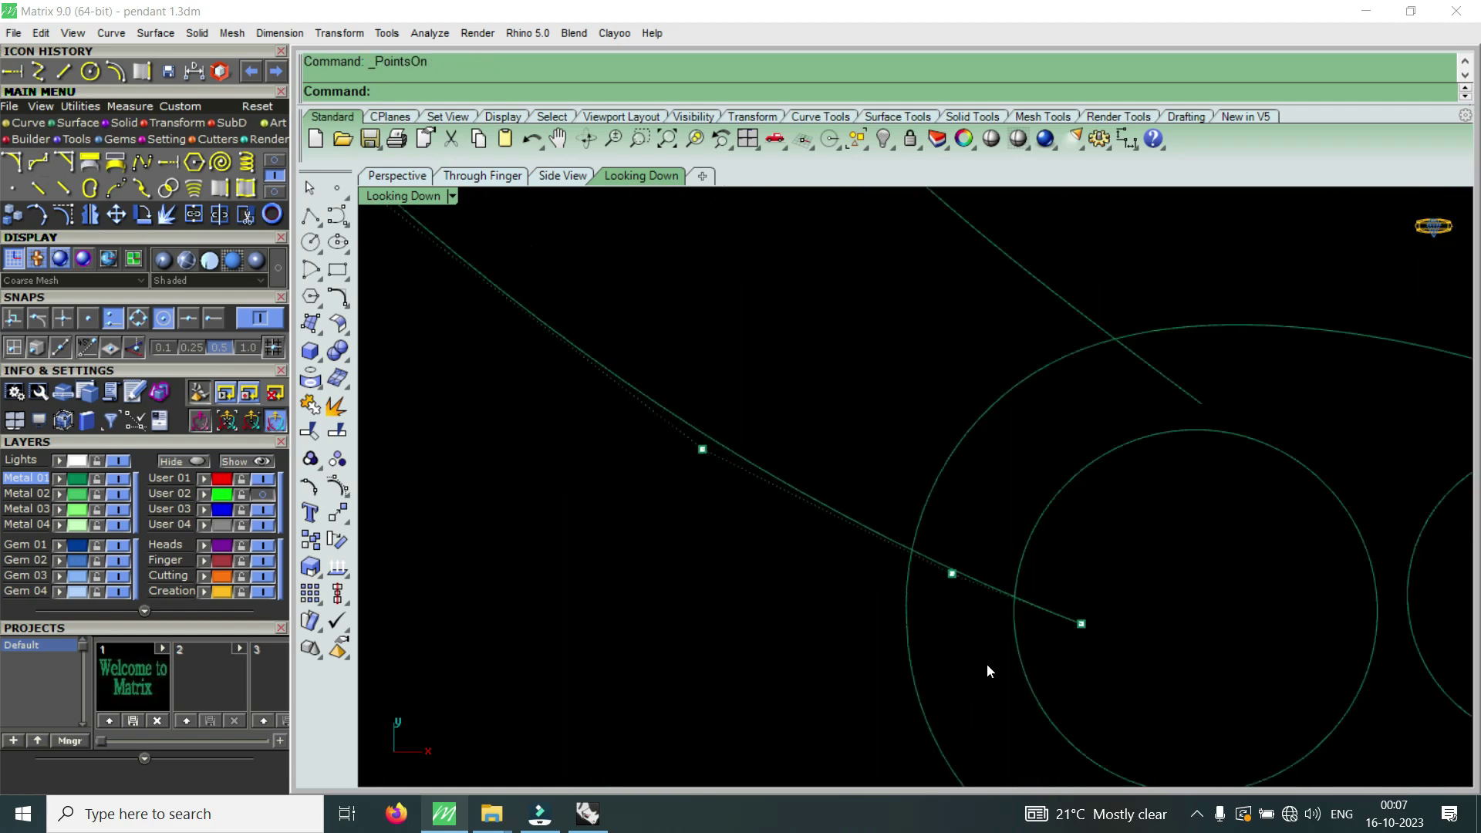
click(1081, 624)
click(115, 214)
scroll(1205, 605, up, 3)
click(1205, 605)
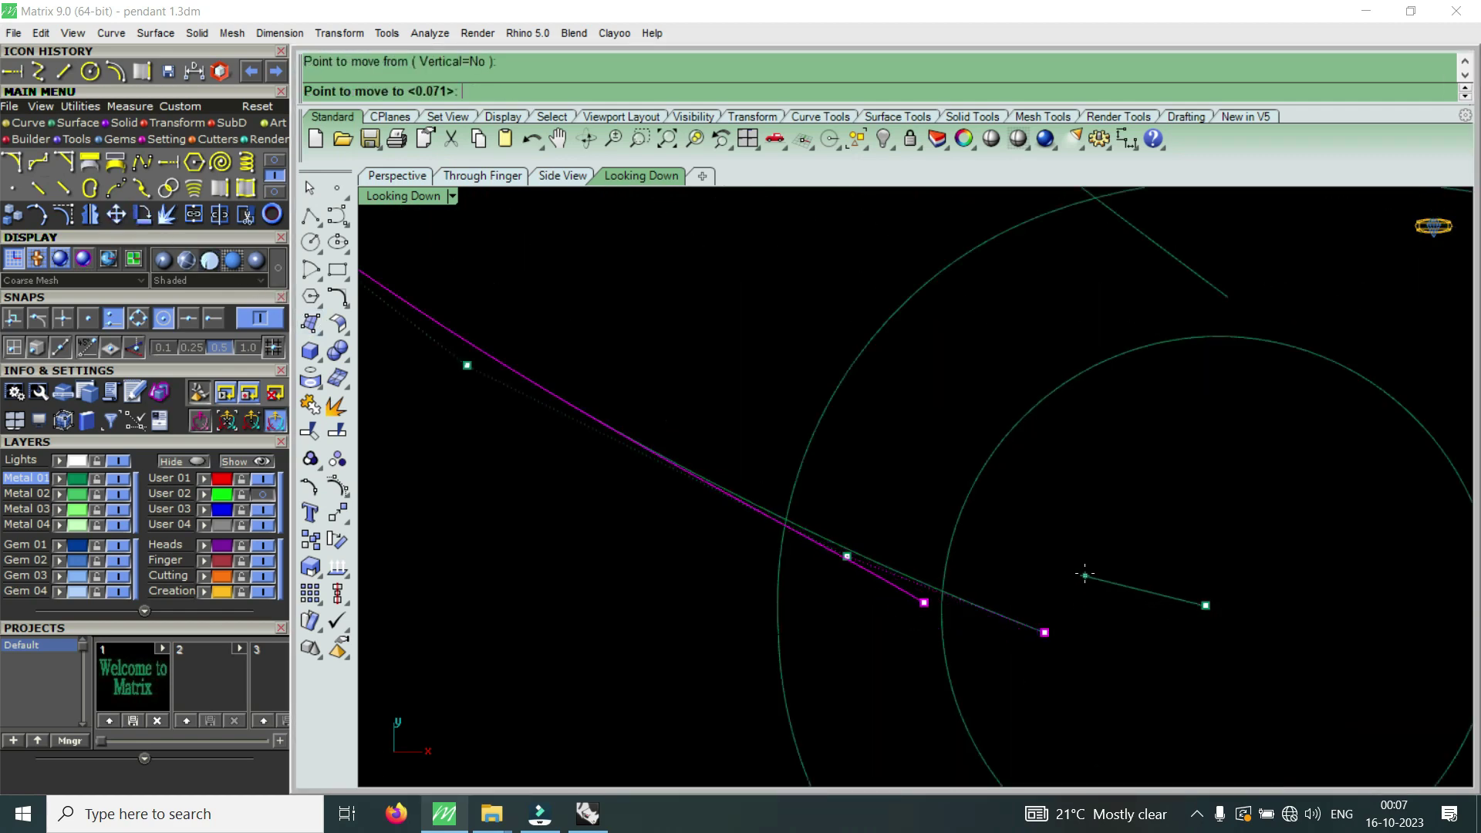
click(1087, 572)
- Shift the next control point up the curve to smooth it, then pan beside the oval gem
click(847, 555)
key(Return)
click(895, 465)
click(870, 455)
scroll(887, 486, down, 2)
scroll(895, 510, down, 2)
scroll(907, 532, down, 2)
right_drag(906, 532, 947, 327)
scroll(947, 327, up, 3)
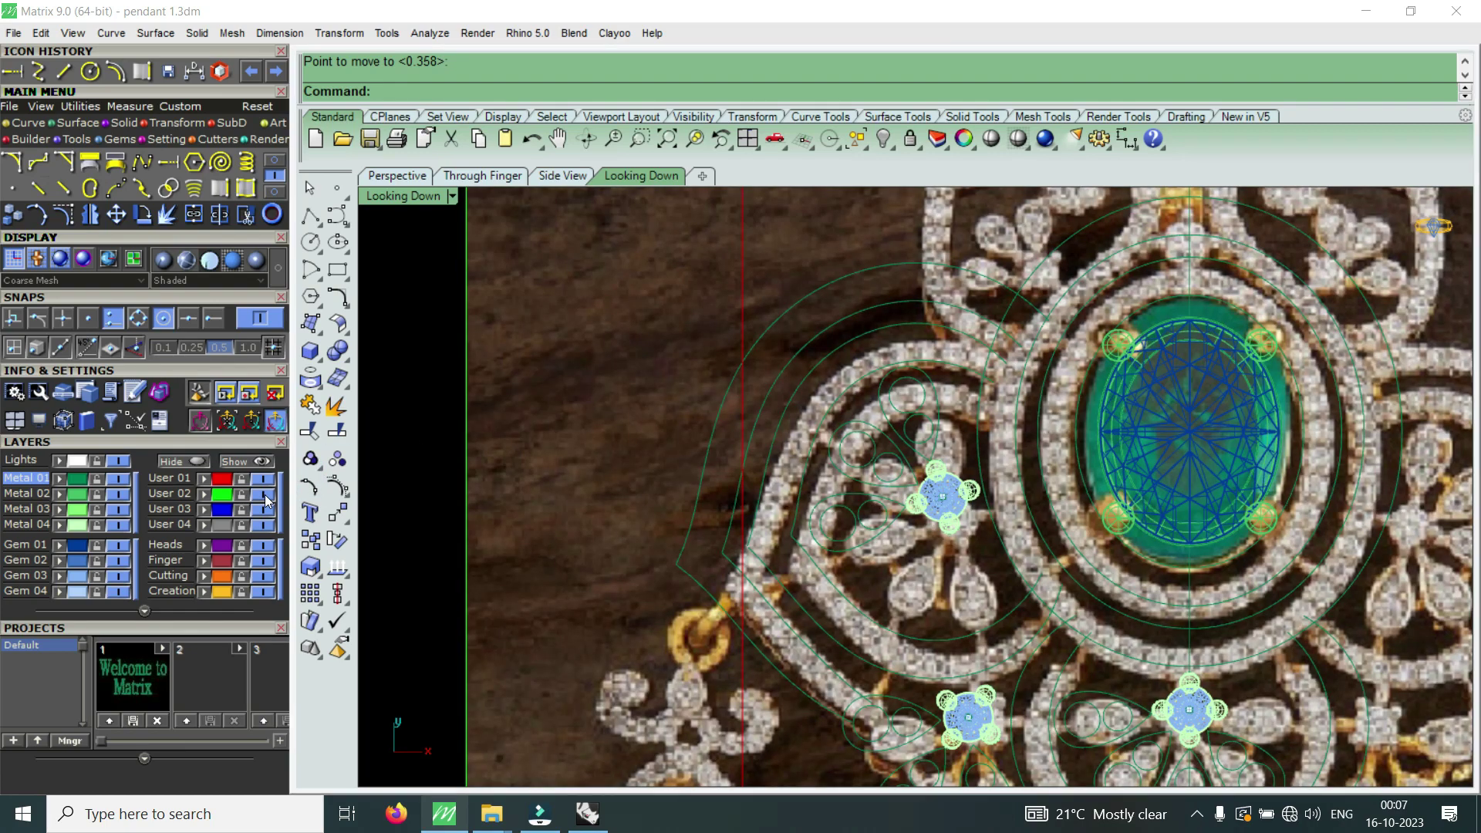
- Trim the two arc ends beyond the crossing curve, then select both trimmed arcs
scroll(926, 337, down, 2)
scroll(985, 430, up, 4)
scroll(891, 378, up, 2)
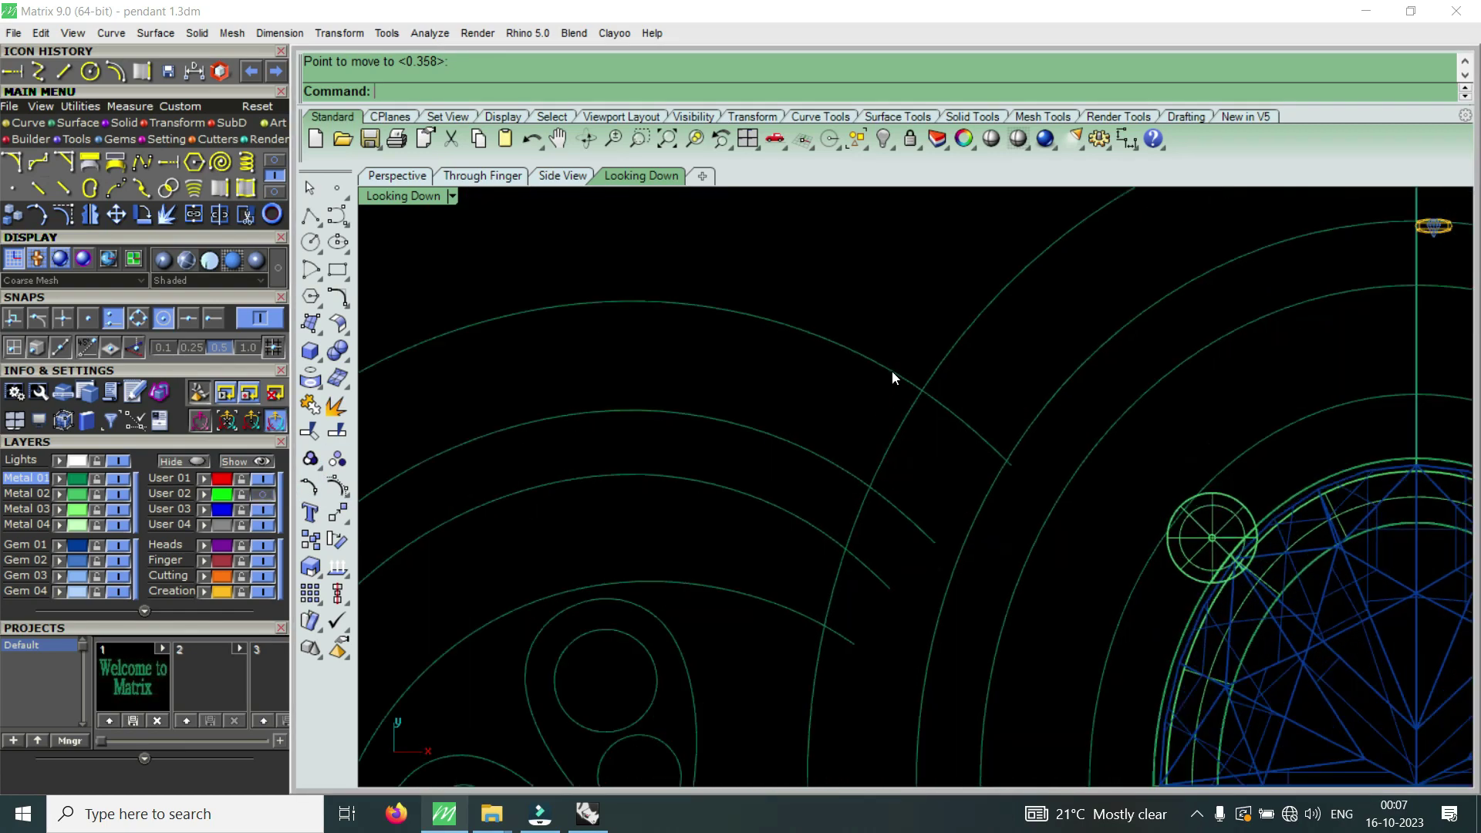
scroll(964, 399, up, 2)
click(965, 436)
drag(970, 381, 798, 525)
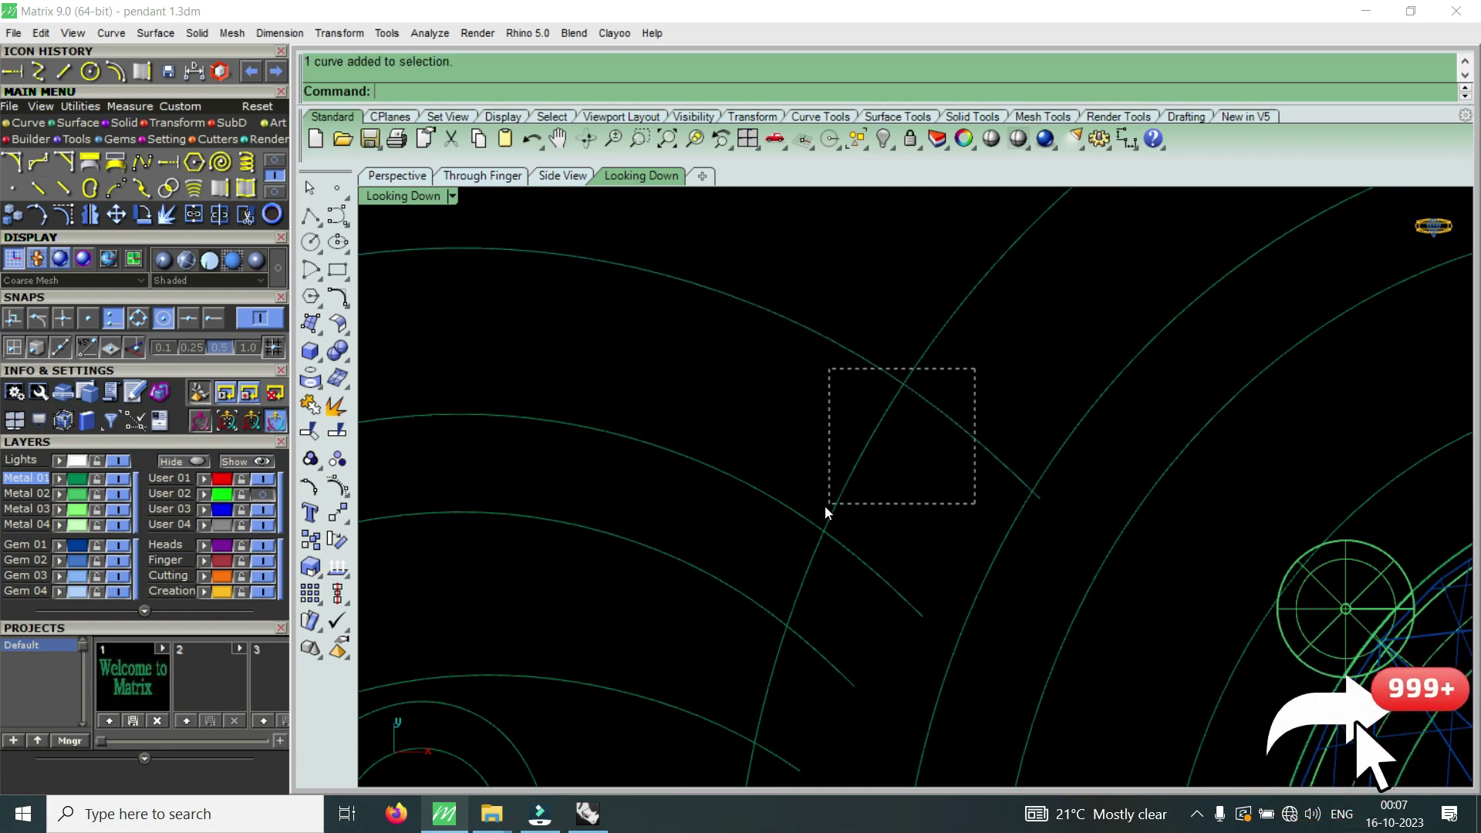
click(246, 214)
drag(870, 601, 871, 601)
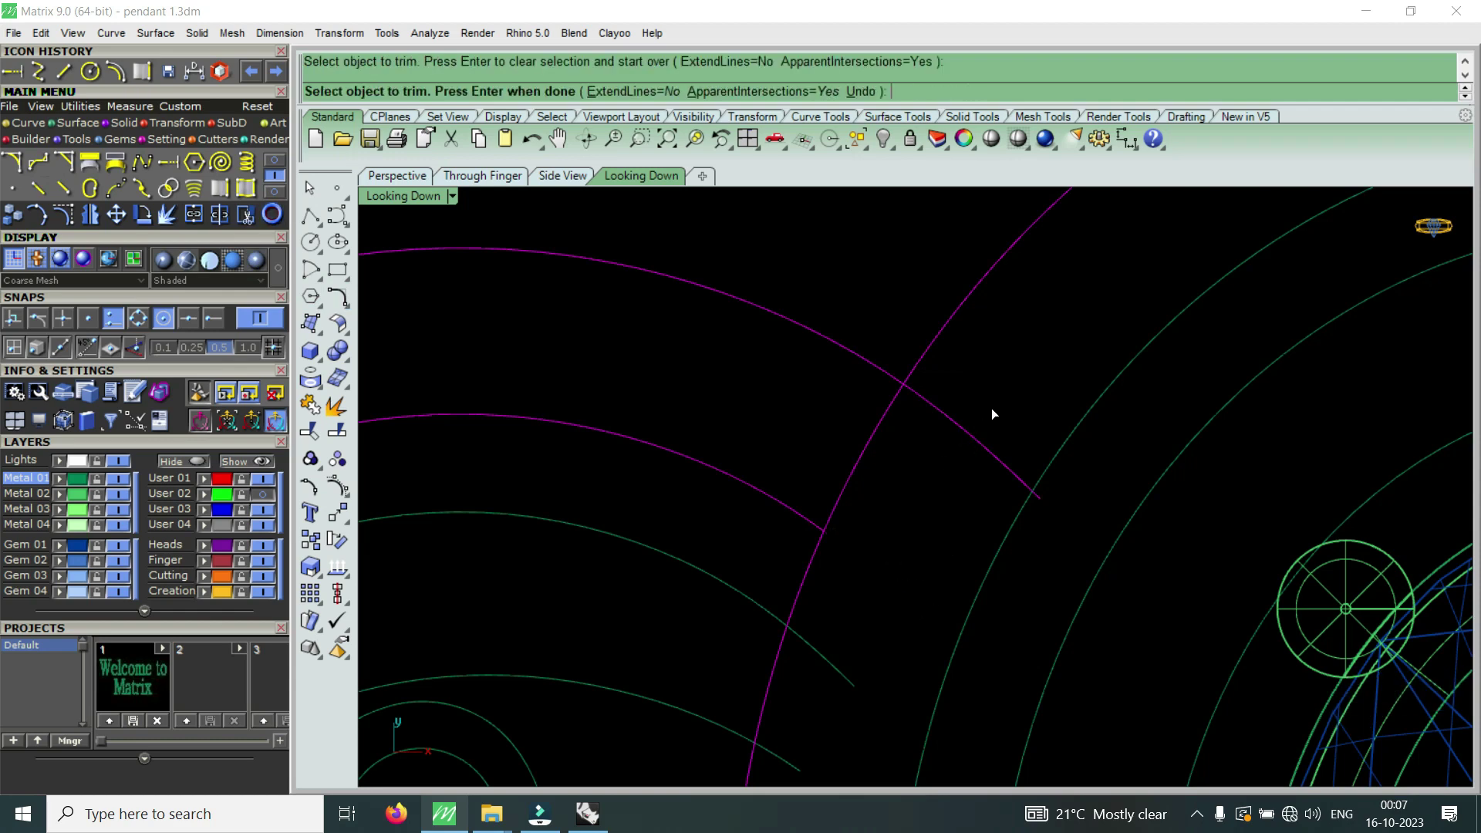
scroll(923, 517, down, 5)
drag(790, 496, 789, 492)
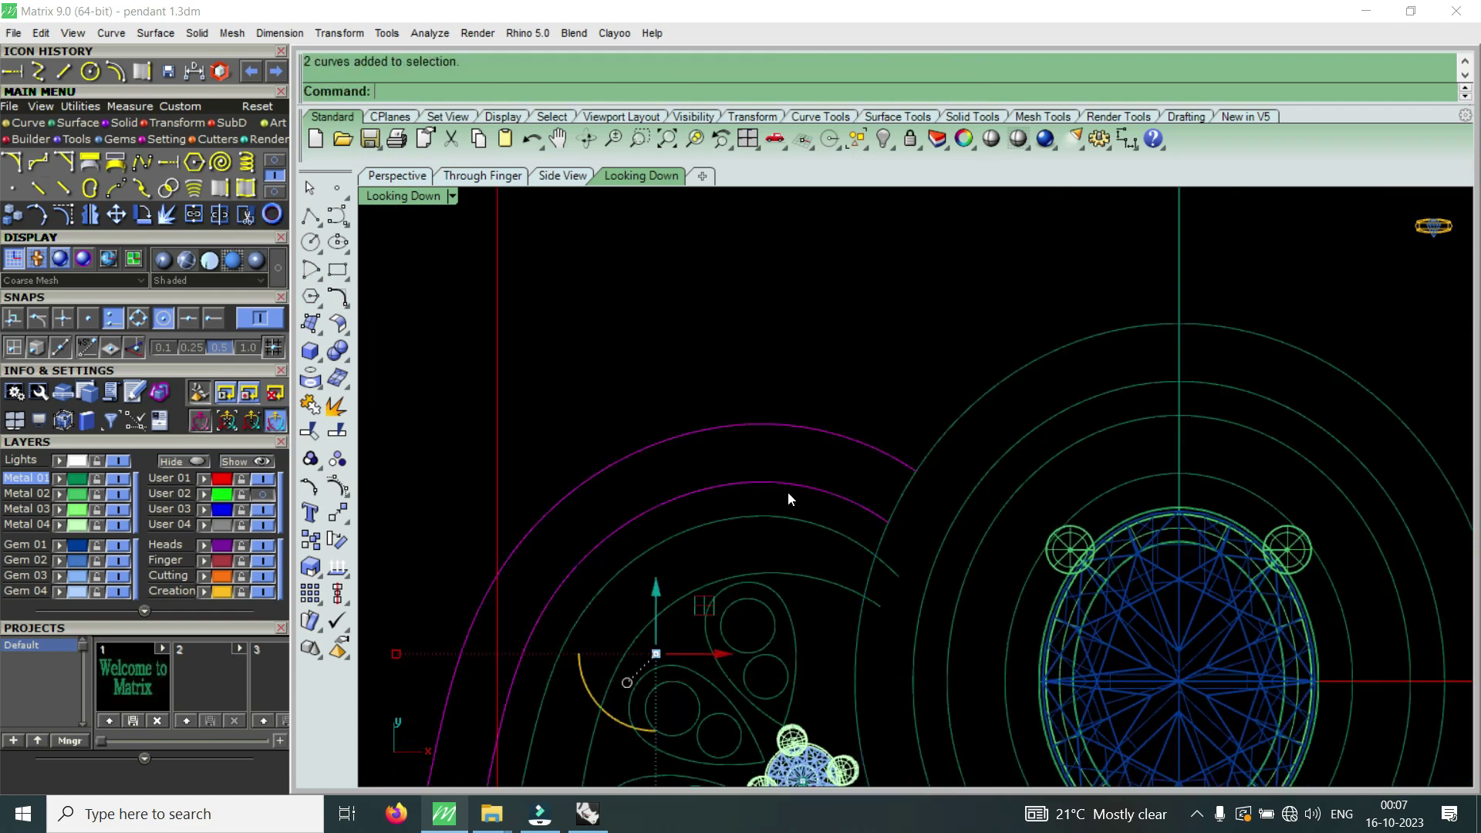
- Rebuild both trimmed arcs with a new point count
text(rebuild)
key(Return)
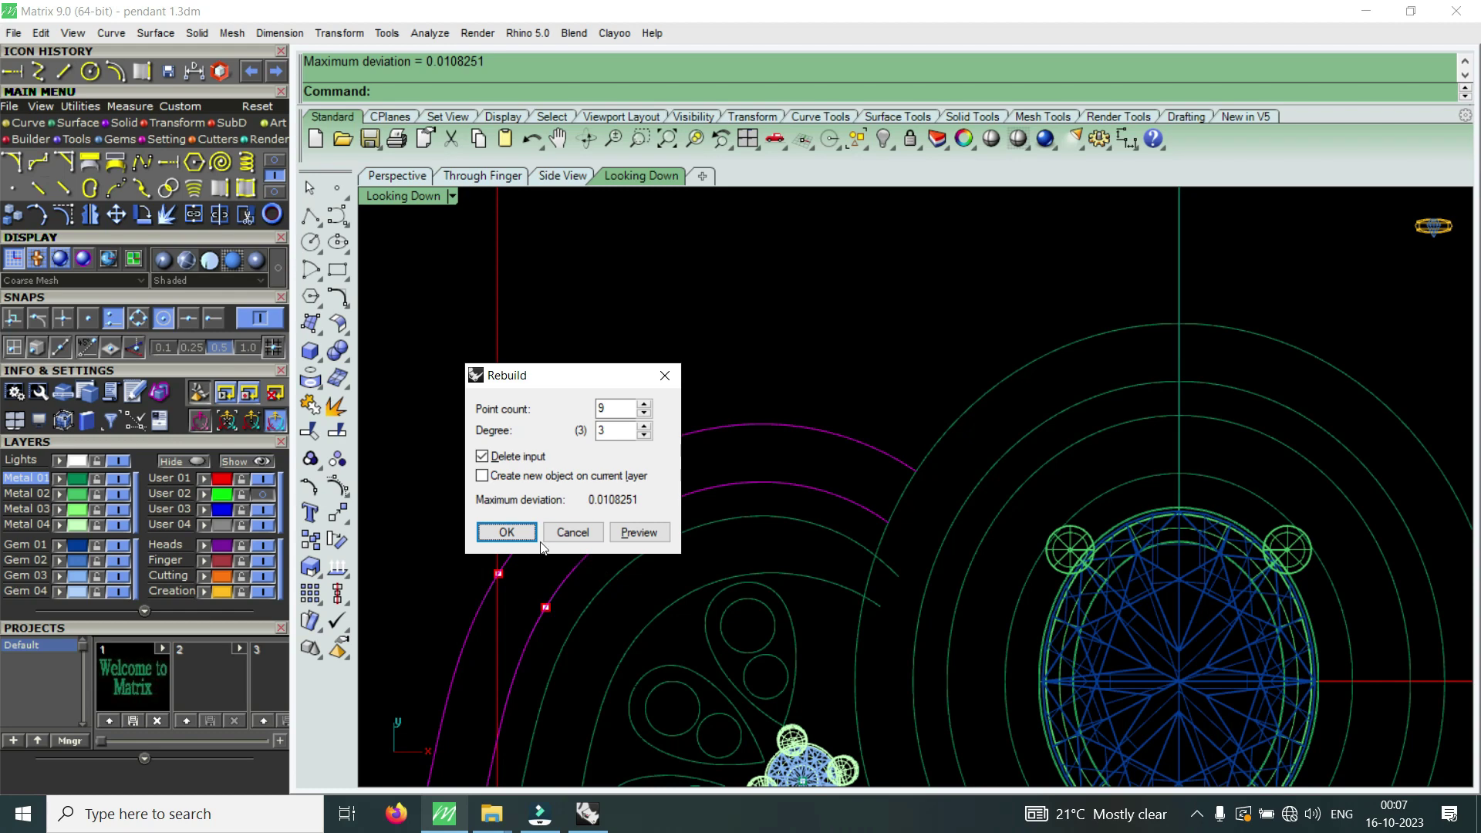
click(626, 410)
click(525, 534)
- Extend the outer arc by moving its end control point lower and nudging the next point
scroll(872, 516, up, 2)
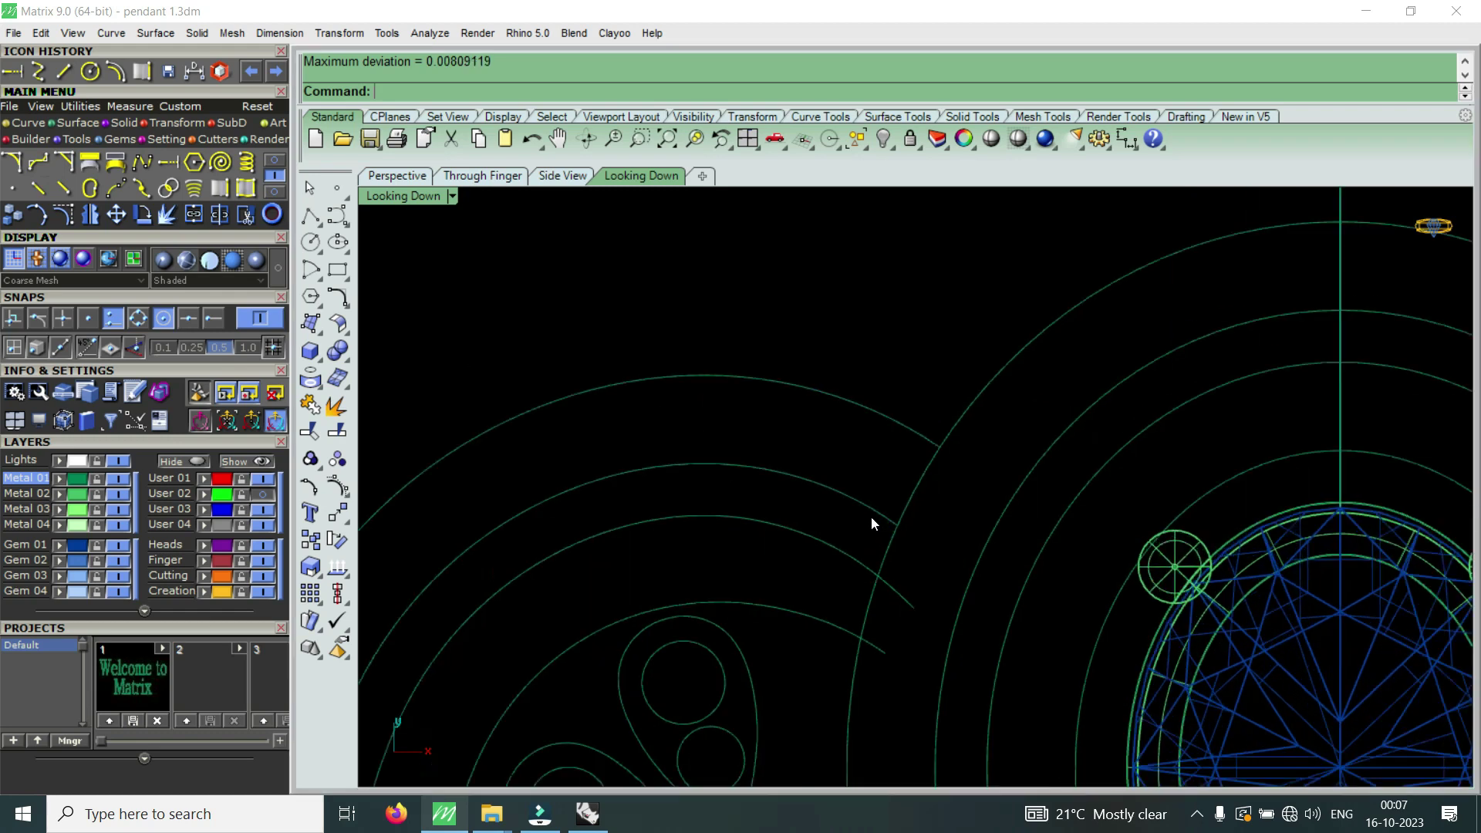
click(878, 515)
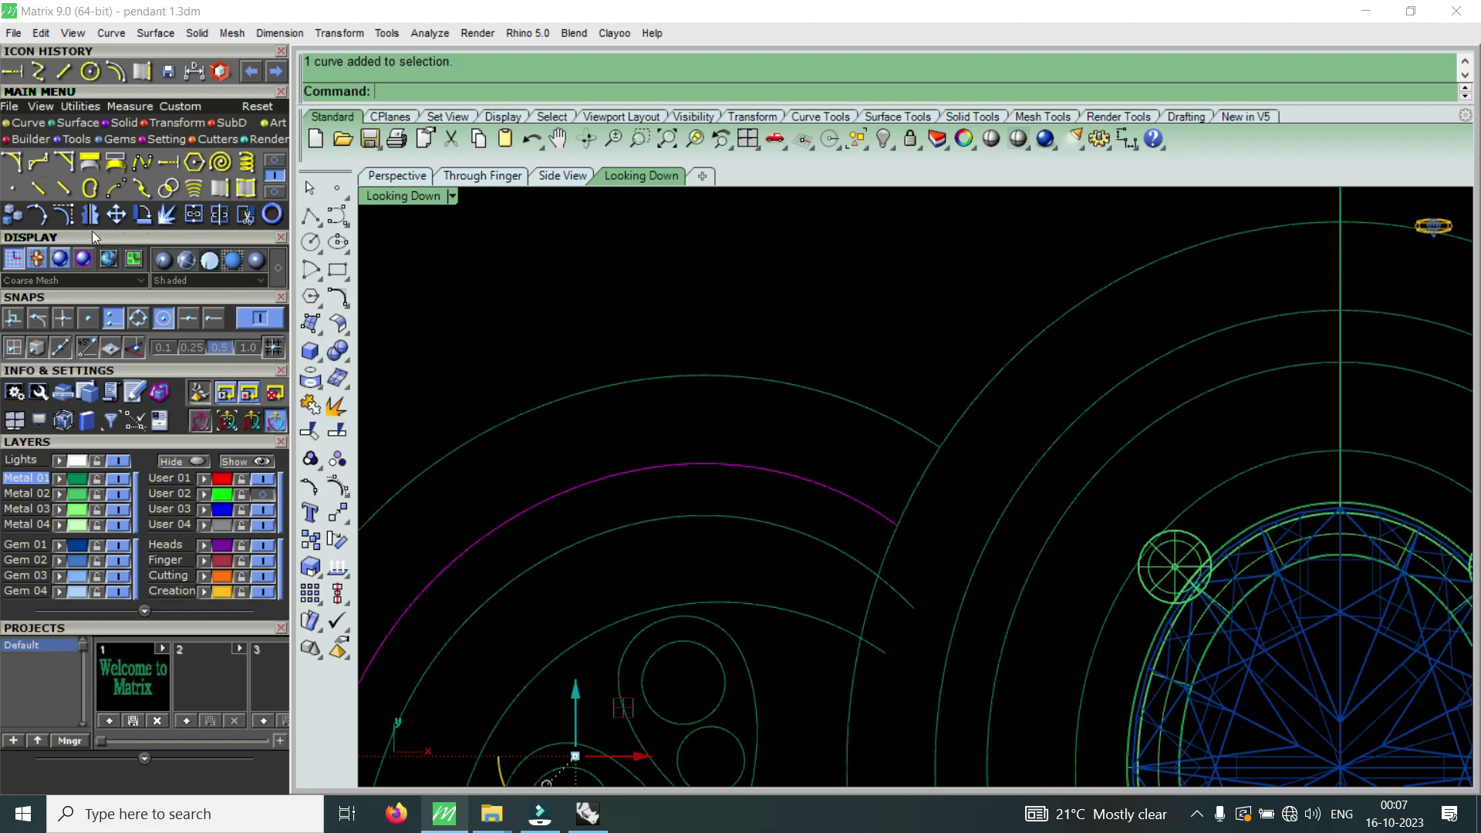
click(69, 219)
scroll(866, 476, up, 2)
click(895, 530)
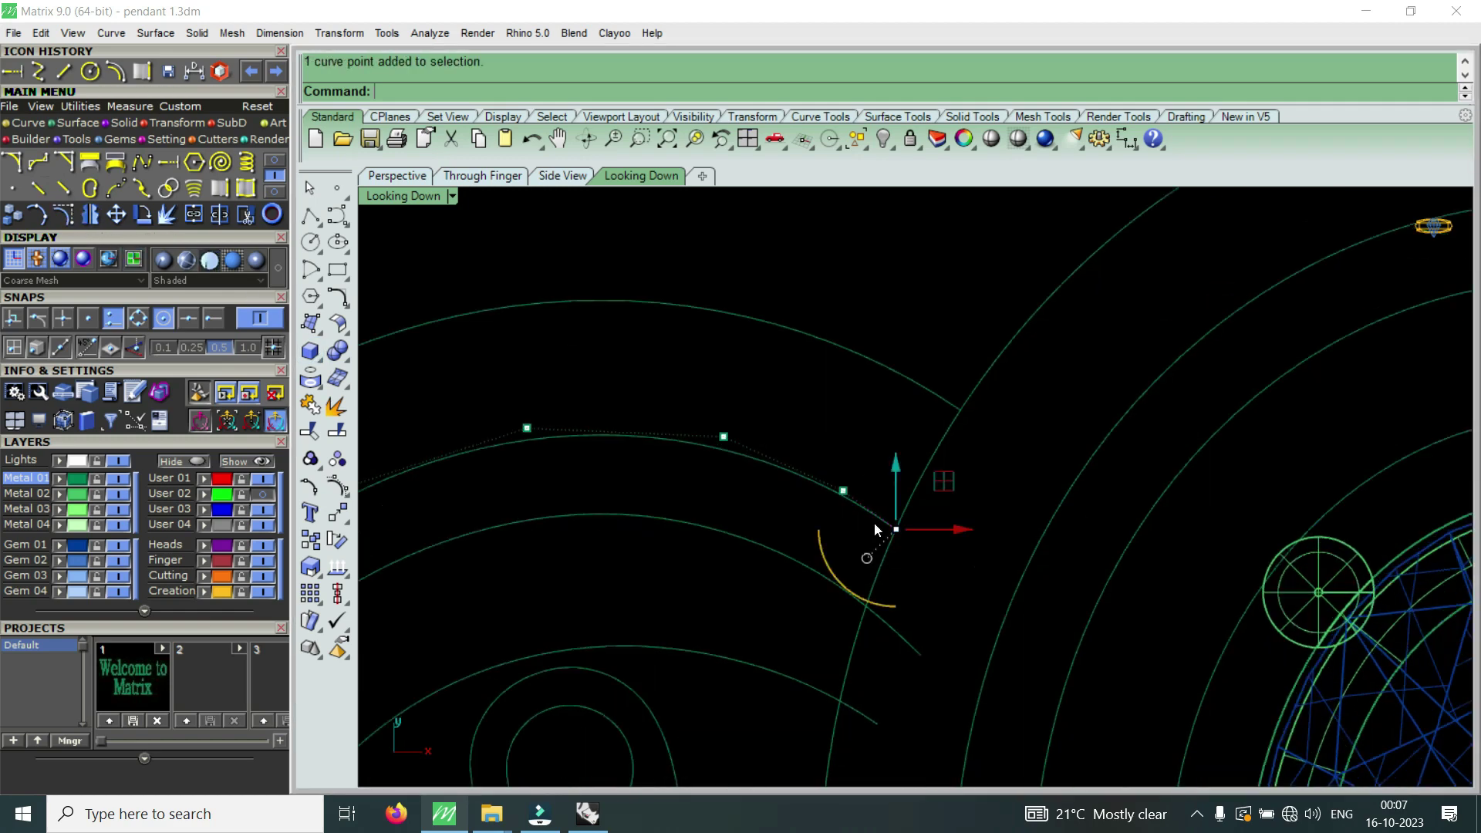
click(116, 214)
scroll(901, 490, up, 1)
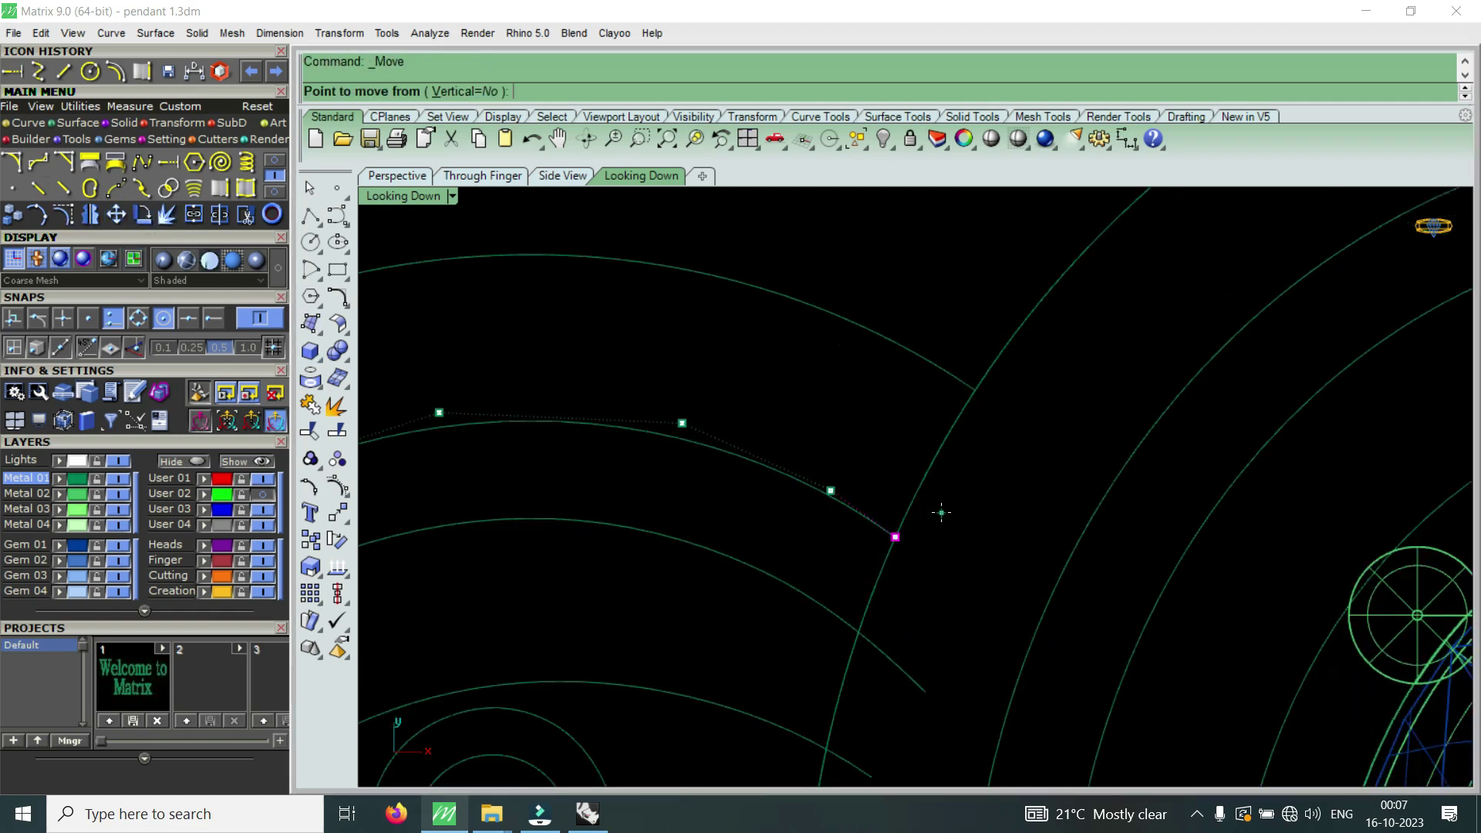
click(895, 537)
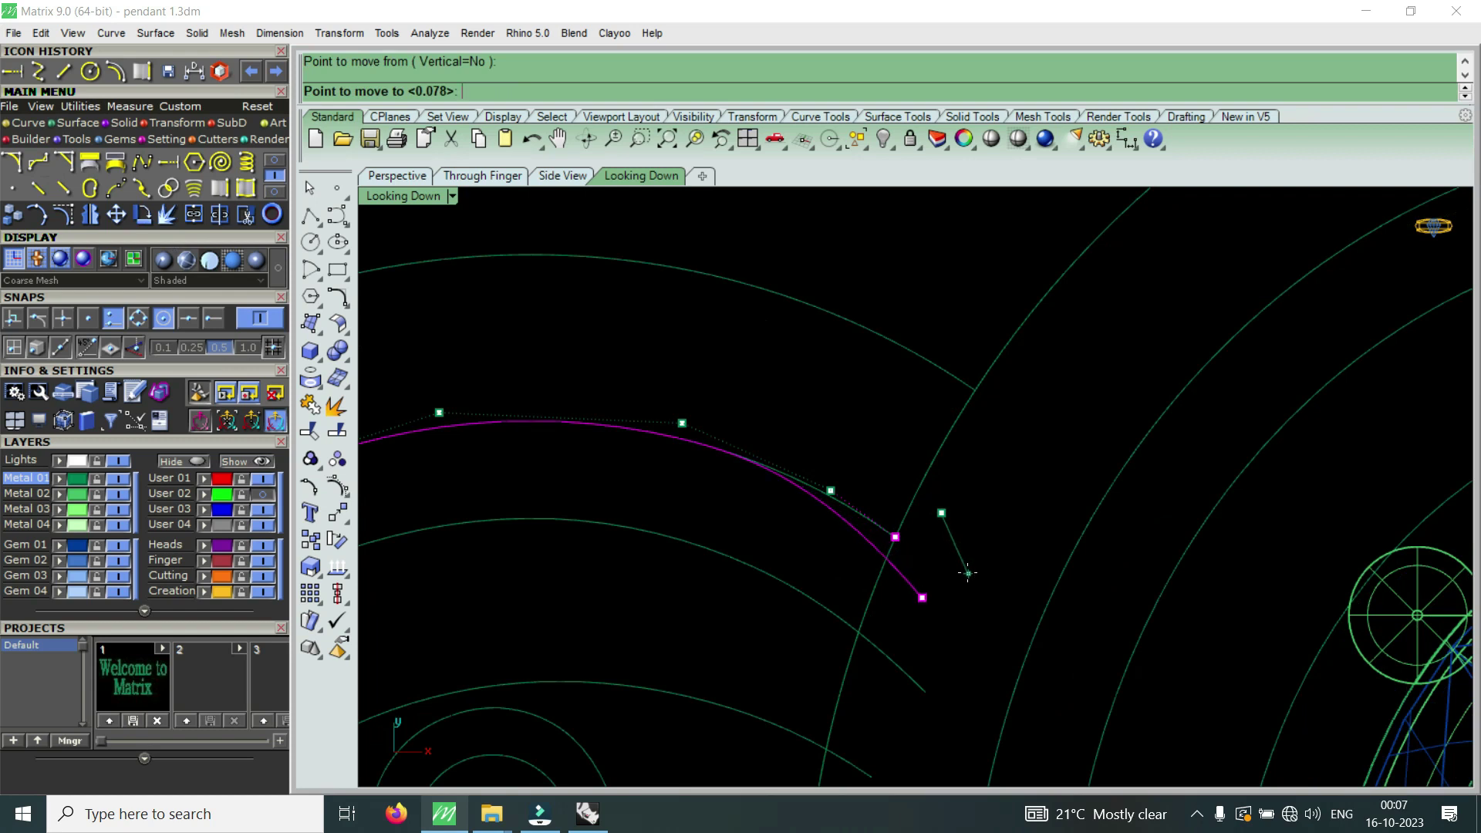
click(937, 614)
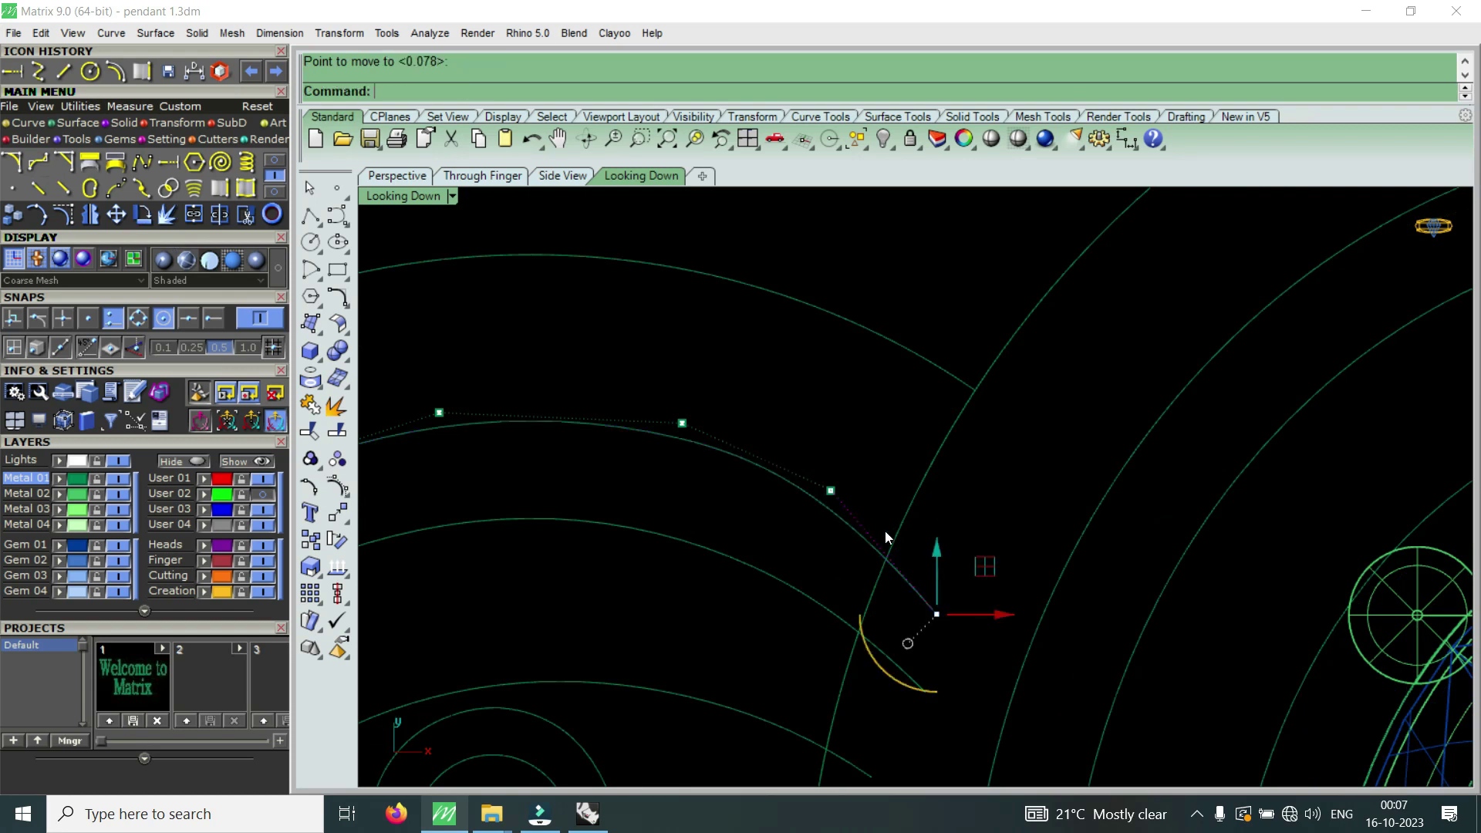
click(831, 490)
key(Return)
click(990, 528)
scroll(992, 539, down, 1)
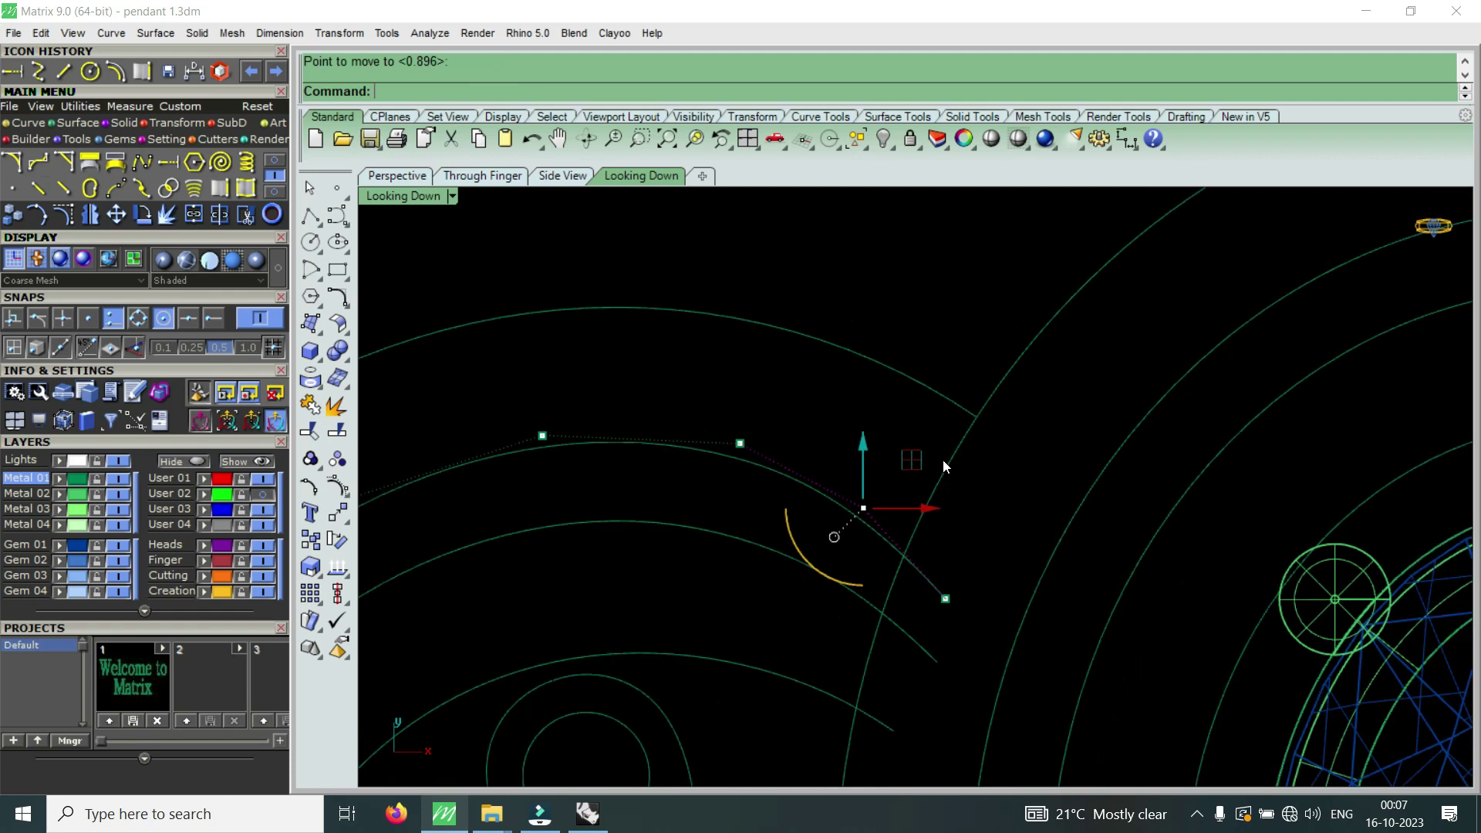
key(Escape)
- Extend the inner arc by moving its end control point lower and adjusting the next point
click(958, 399)
key(F10)
scroll(1000, 413, up, 3)
click(962, 417)
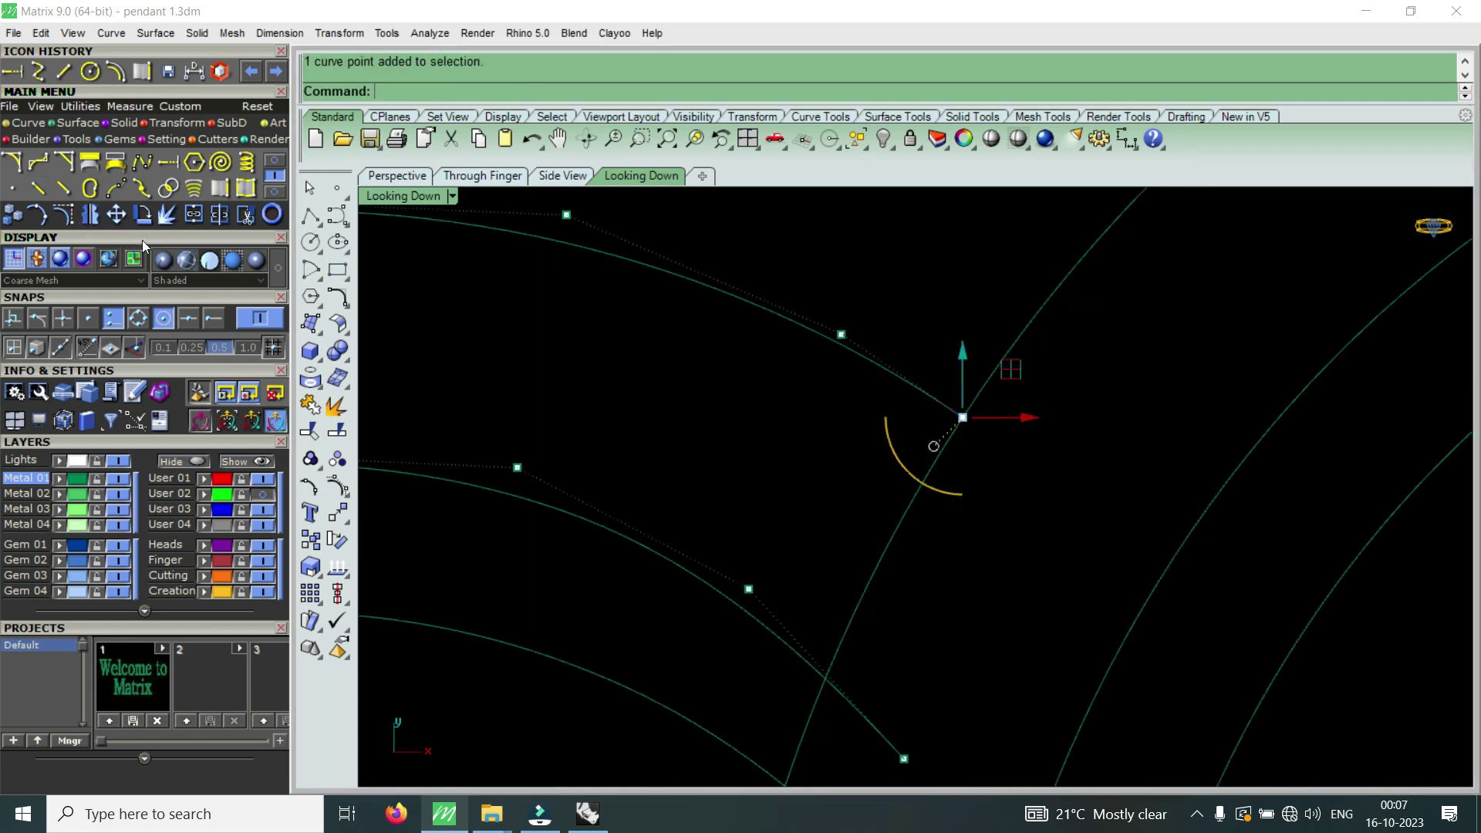
click(115, 213)
click(1067, 430)
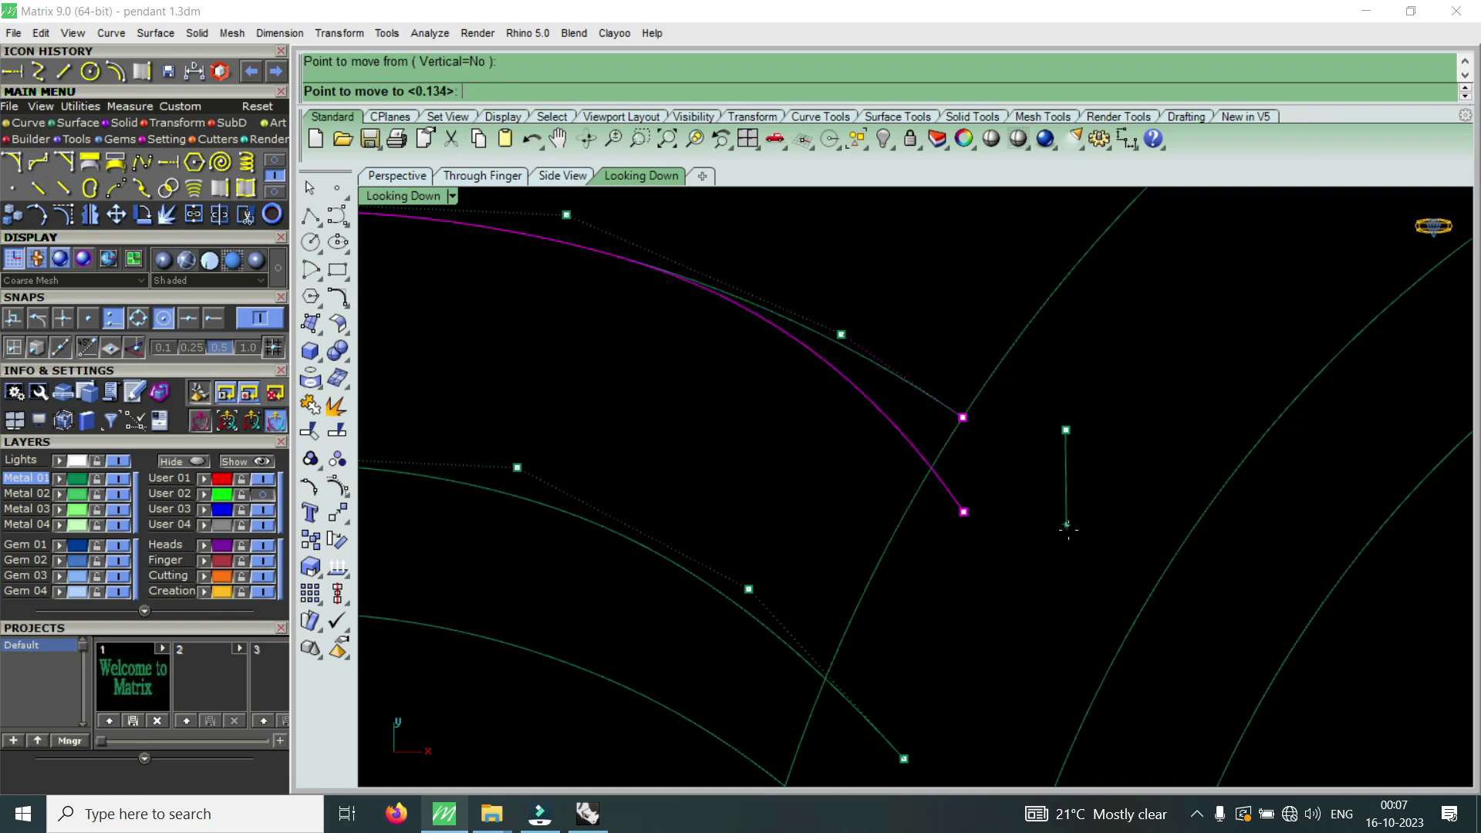
click(1072, 586)
scroll(1133, 640, down, 2)
click(939, 440)
right_click(979, 387)
click(980, 387)
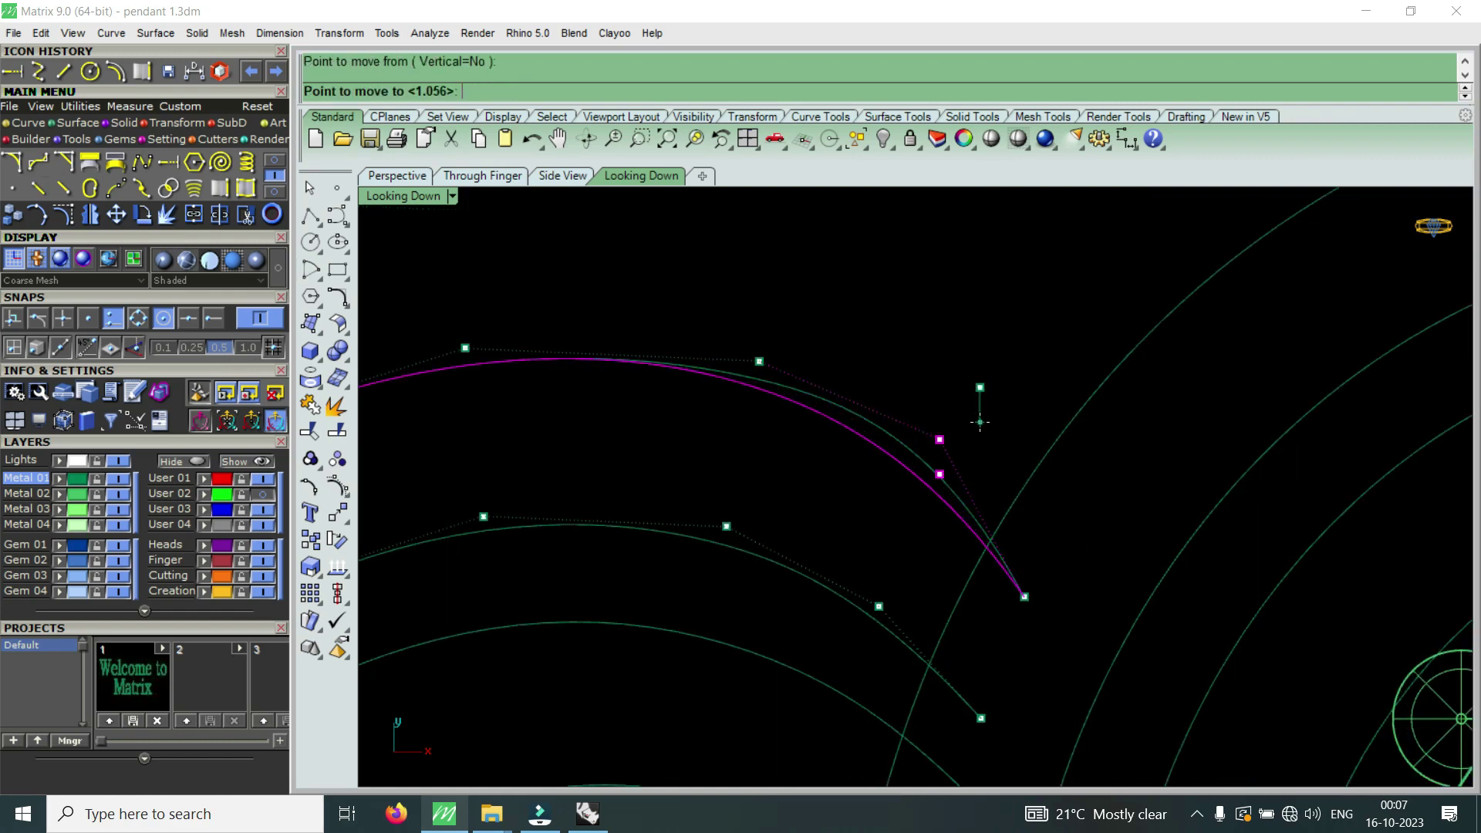
click(980, 426)
- Fine-tune another control point on the inner arc, then turn control points off
scroll(904, 461, down, 2)
scroll(876, 428, up, 2)
click(875, 461)
scroll(950, 452, up, 1)
right_click(997, 459)
click(997, 459)
click(997, 458)
scroll(951, 494, down, 2)
scroll(951, 493, up, 1)
scroll(904, 466, down, 2)
key(Escape)
scroll(888, 463, down, 1)
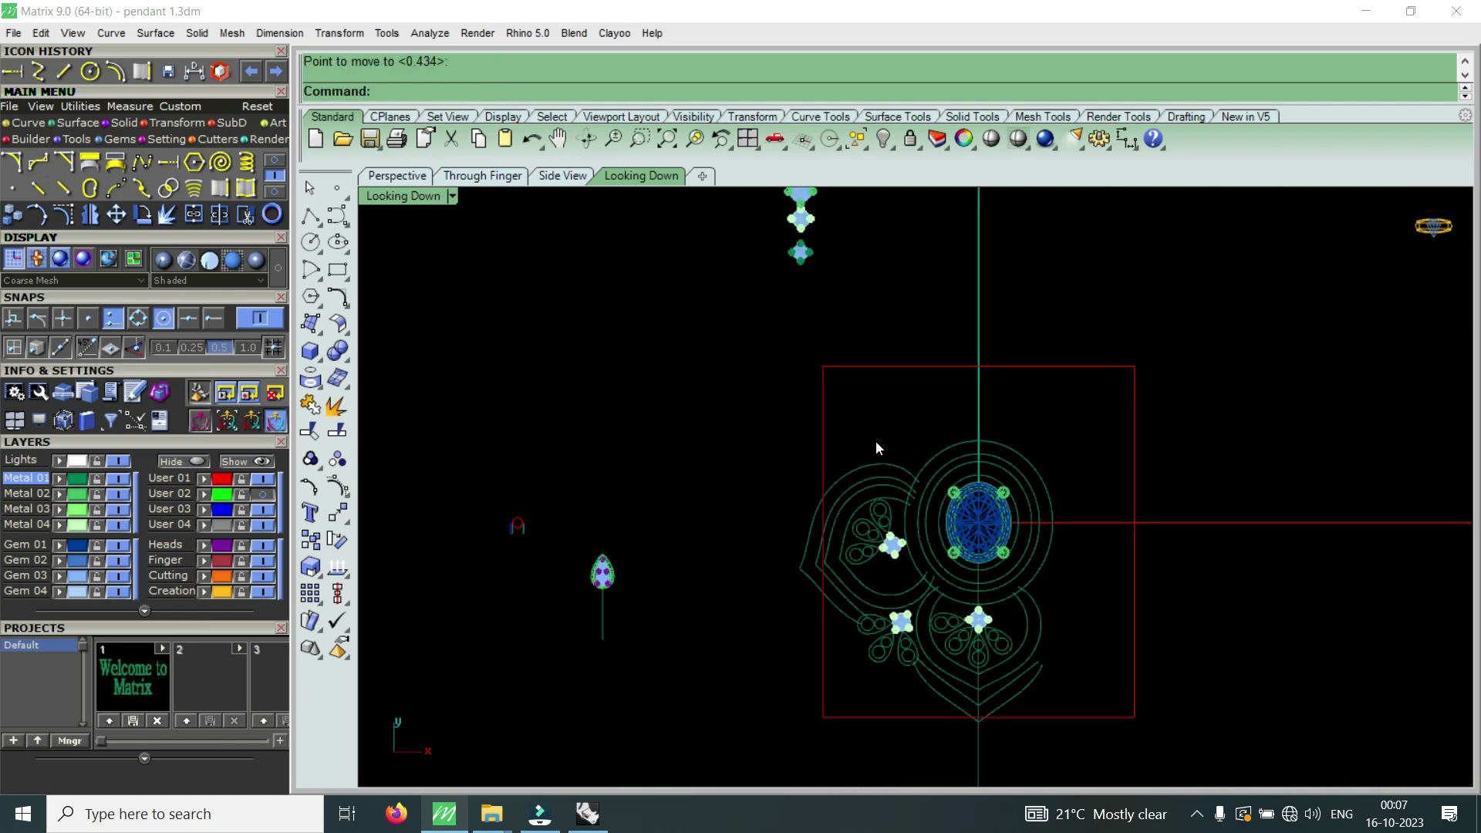
- Toggle the User 02 layer until the pendant photo is visible, then zoom in on the gem
scroll(908, 571, up, 1)
scroll(909, 571, down, 1)
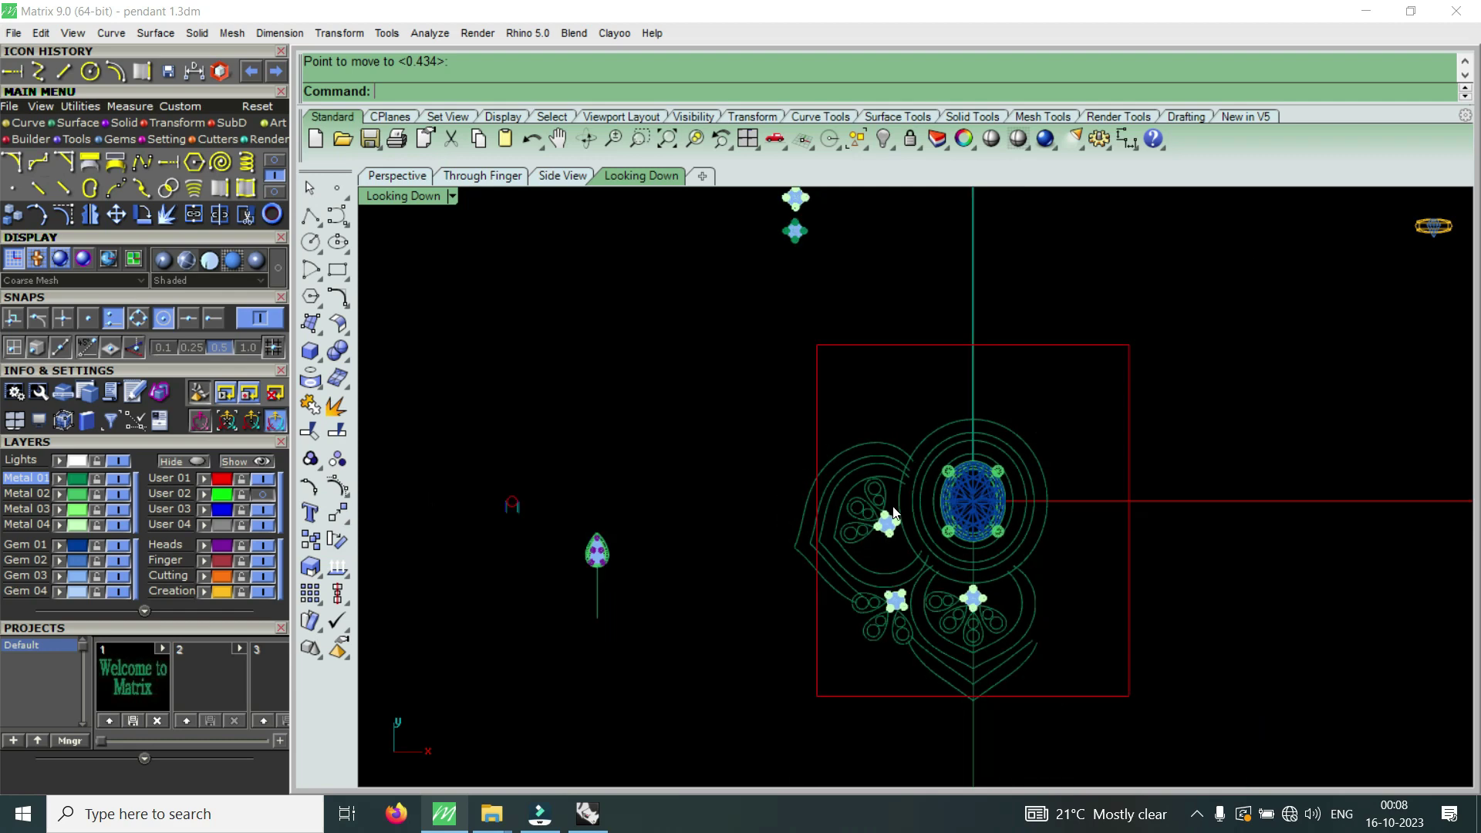
scroll(957, 674, up, 3)
scroll(960, 678, down, 3)
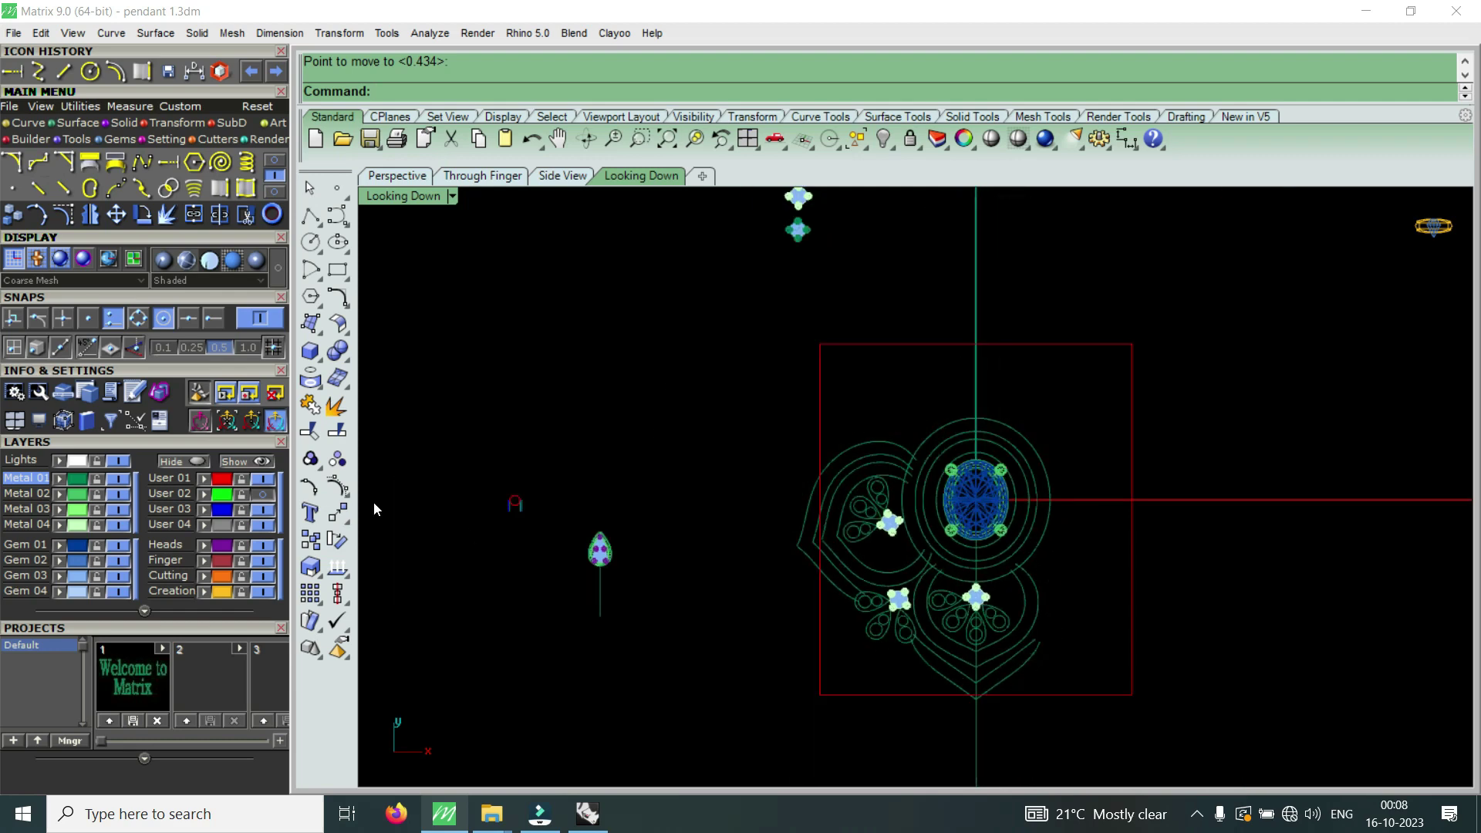
click(267, 493)
click(266, 494)
click(266, 493)
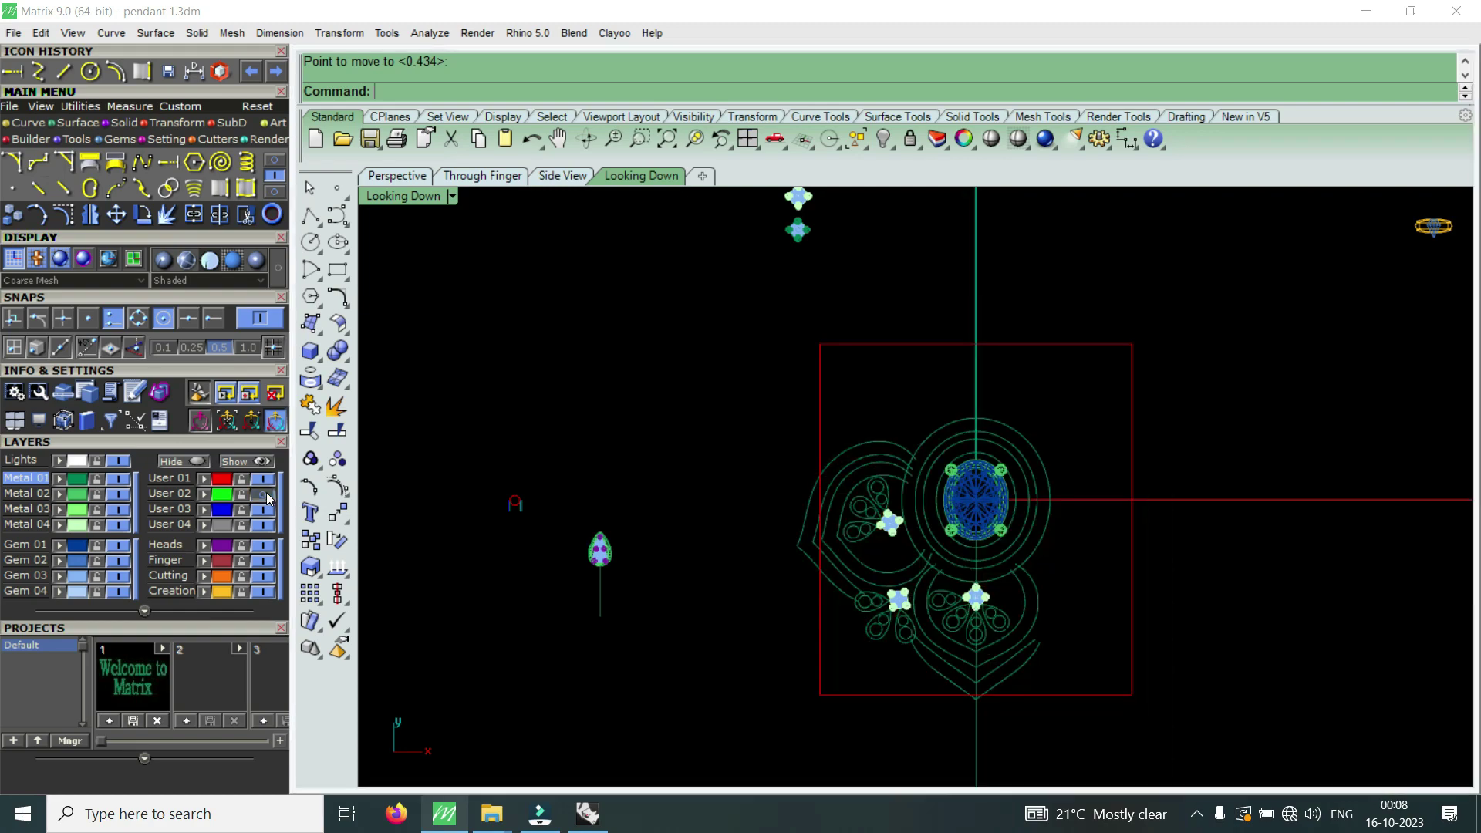
click(267, 493)
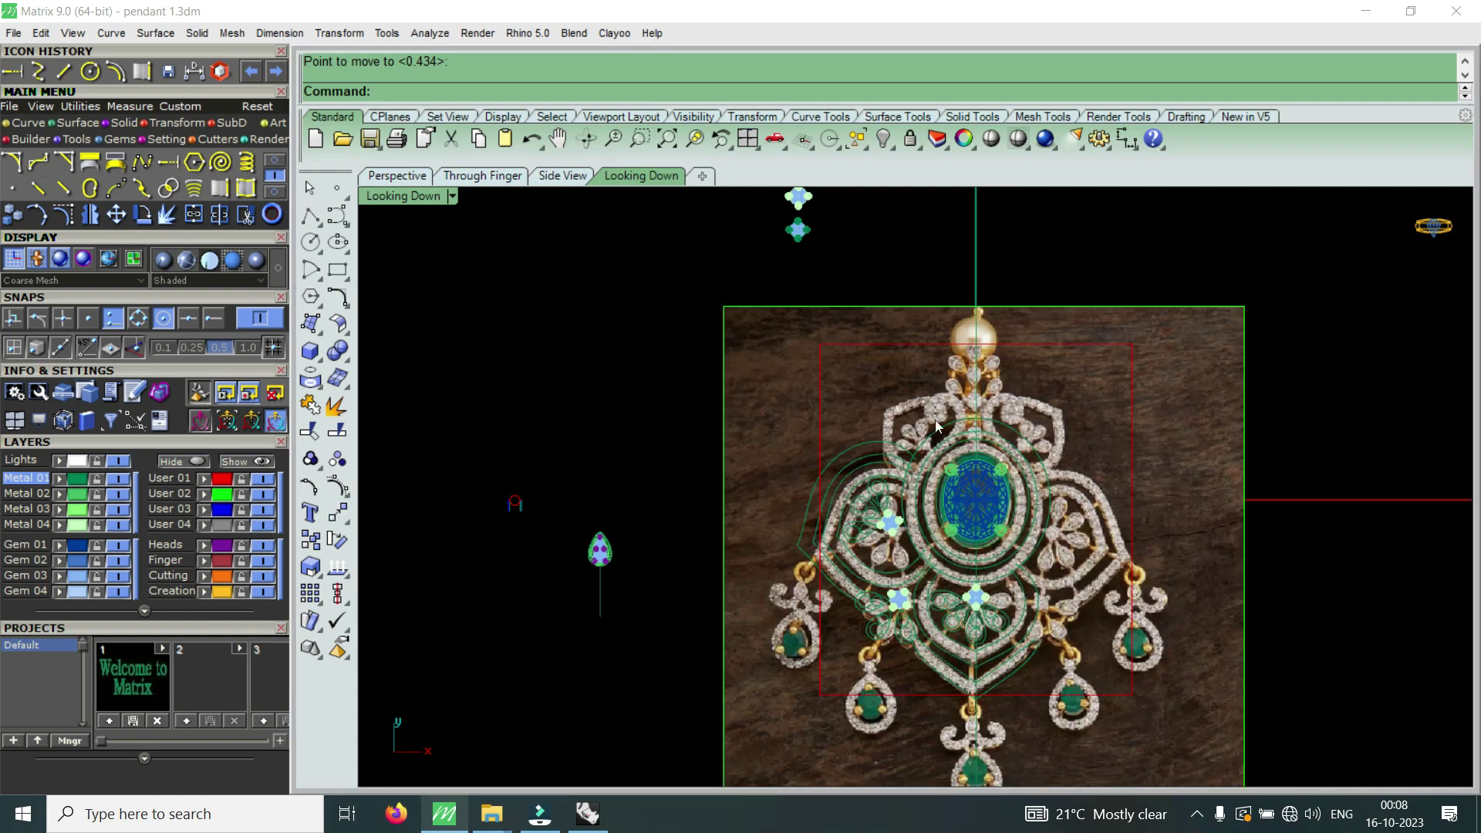
scroll(921, 420, up, 5)
scroll(946, 420, down, 3)
scroll(955, 563, up, 1)
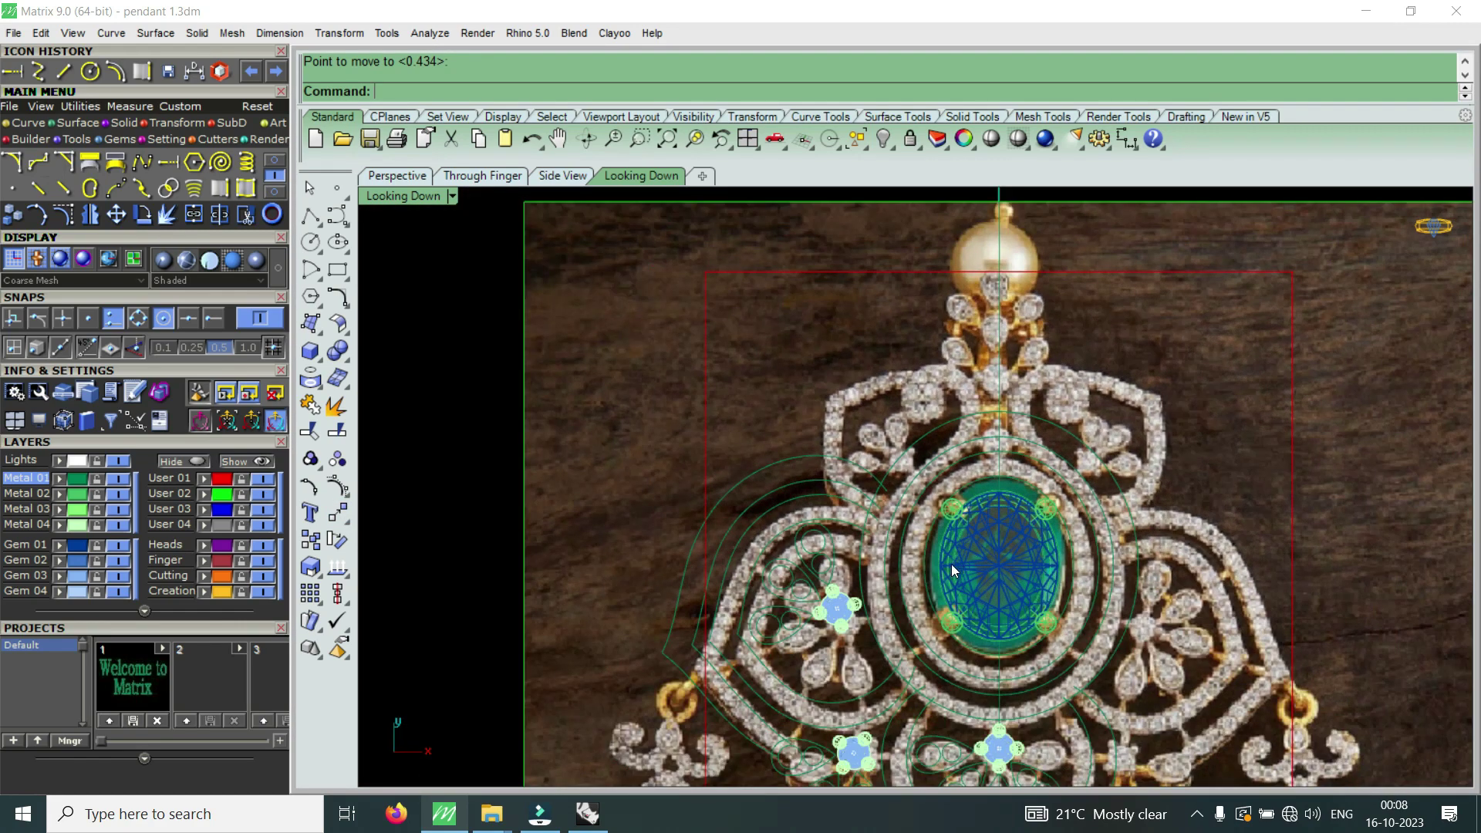
scroll(955, 563, up, 1)
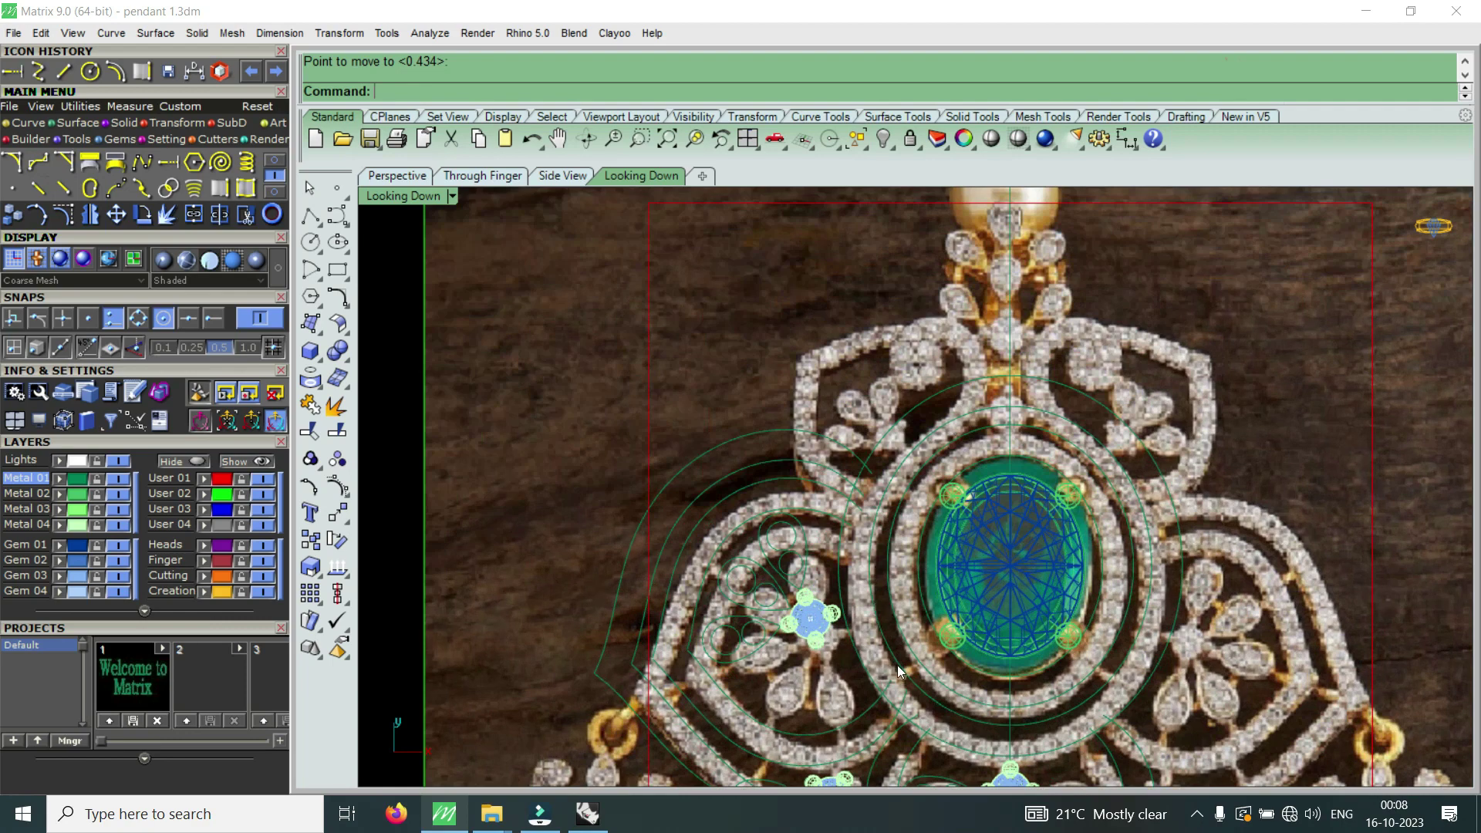
scroll(953, 346, up, 1)
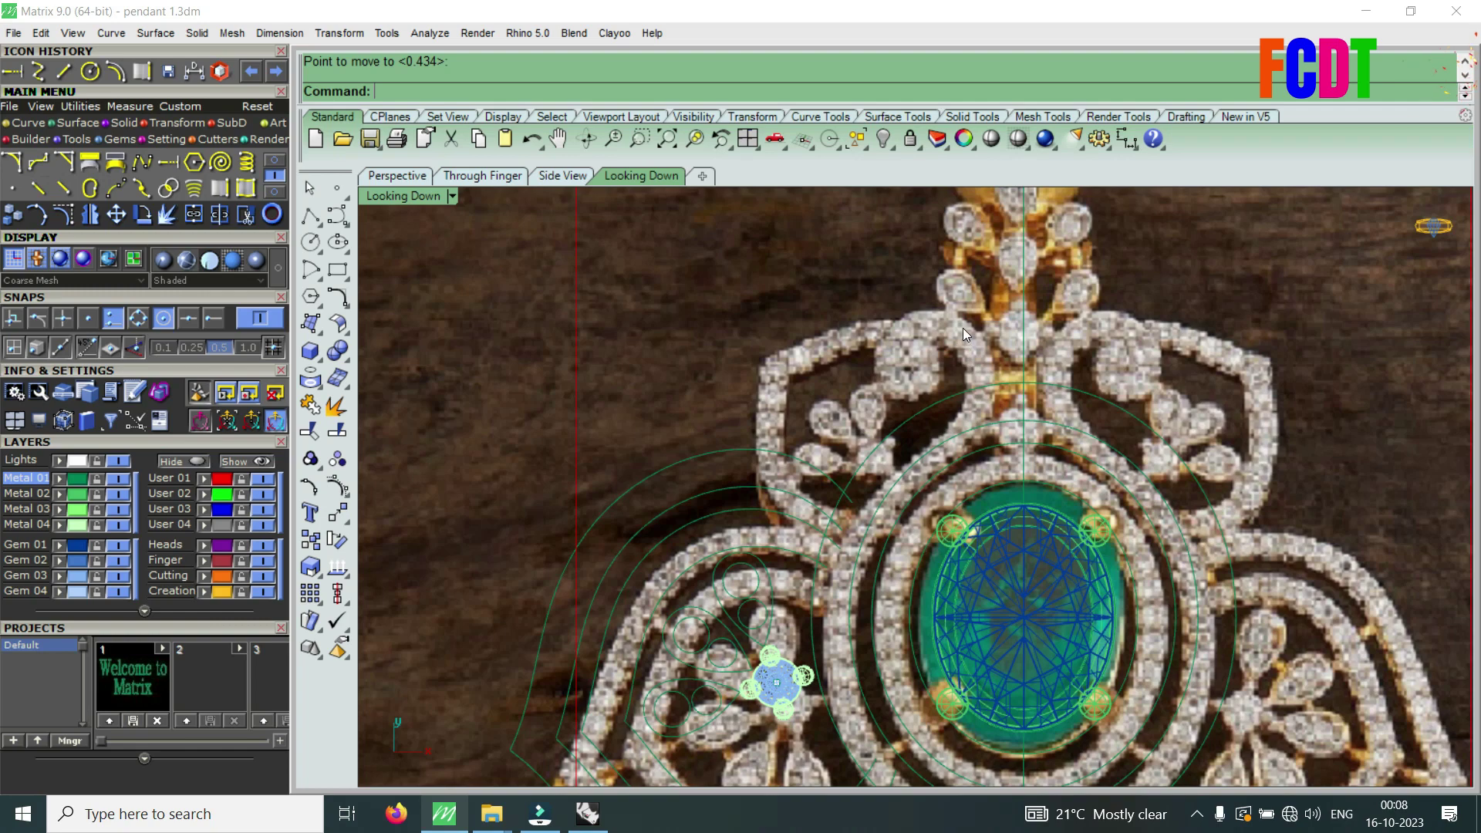
scroll(957, 309, down, 2)
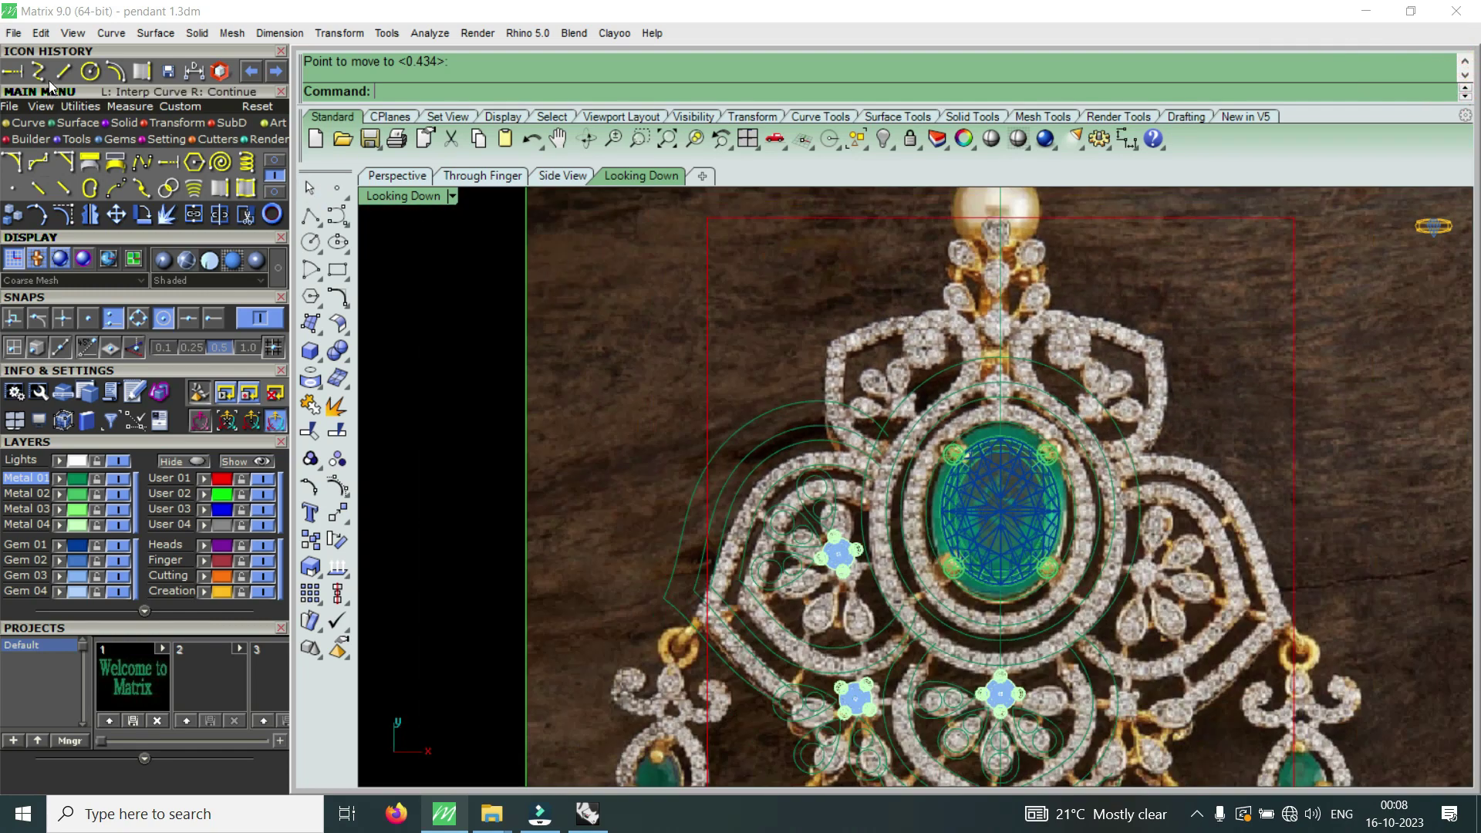
- Start an interpolated curve with points looping around the small flower above the gem
click(42, 72)
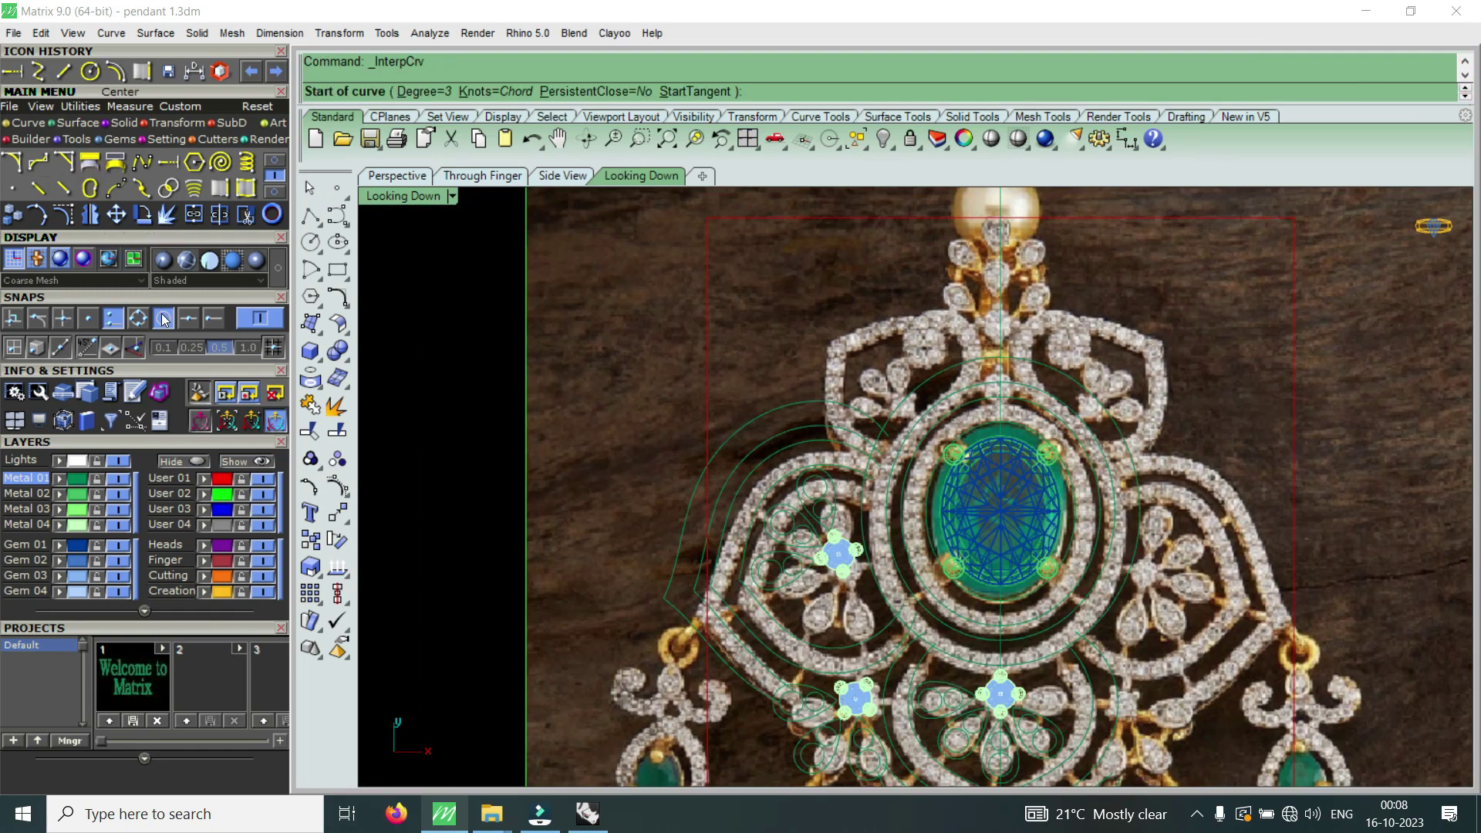
scroll(972, 348, up, 3)
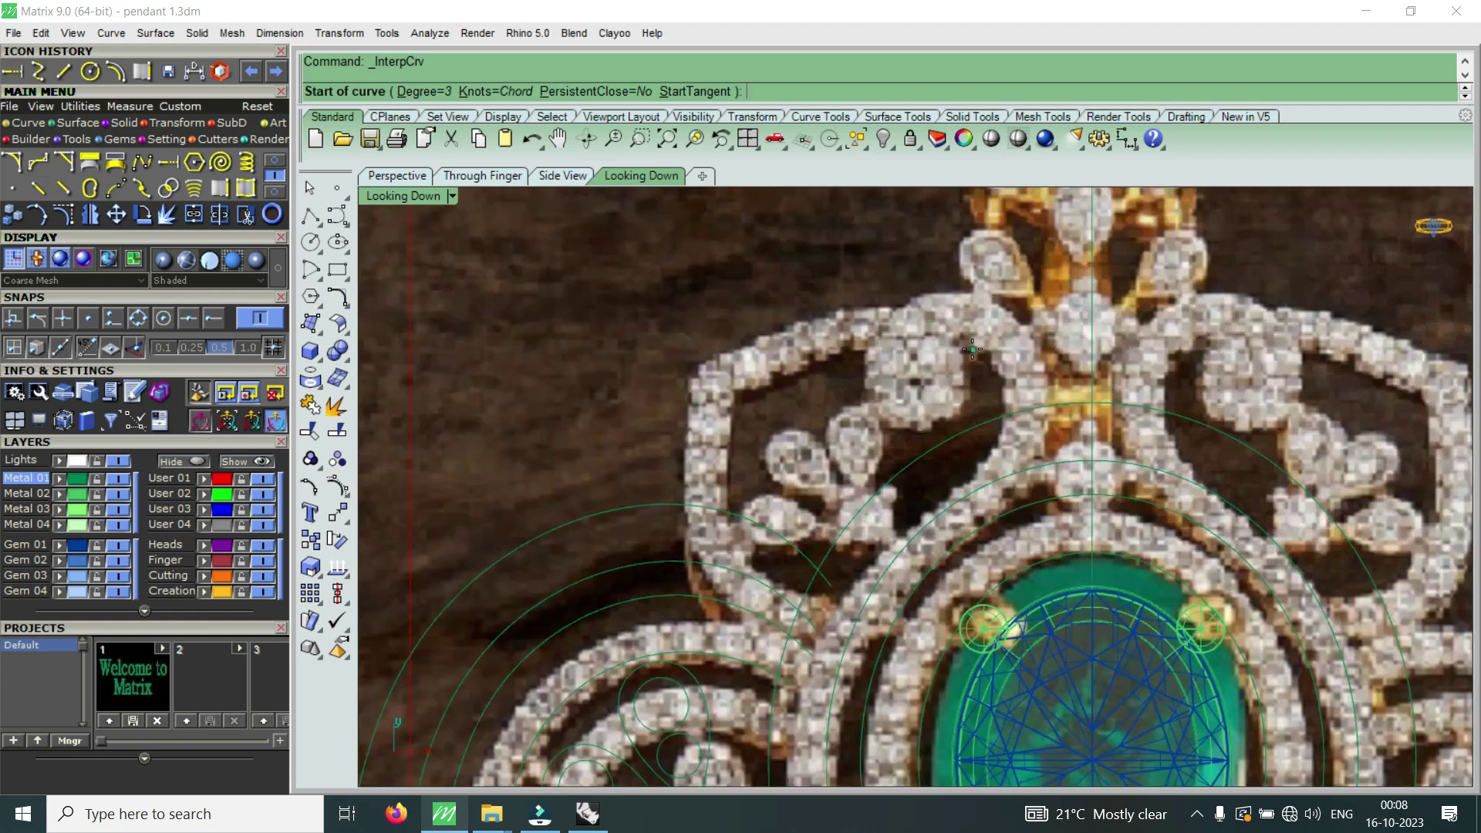
click(945, 332)
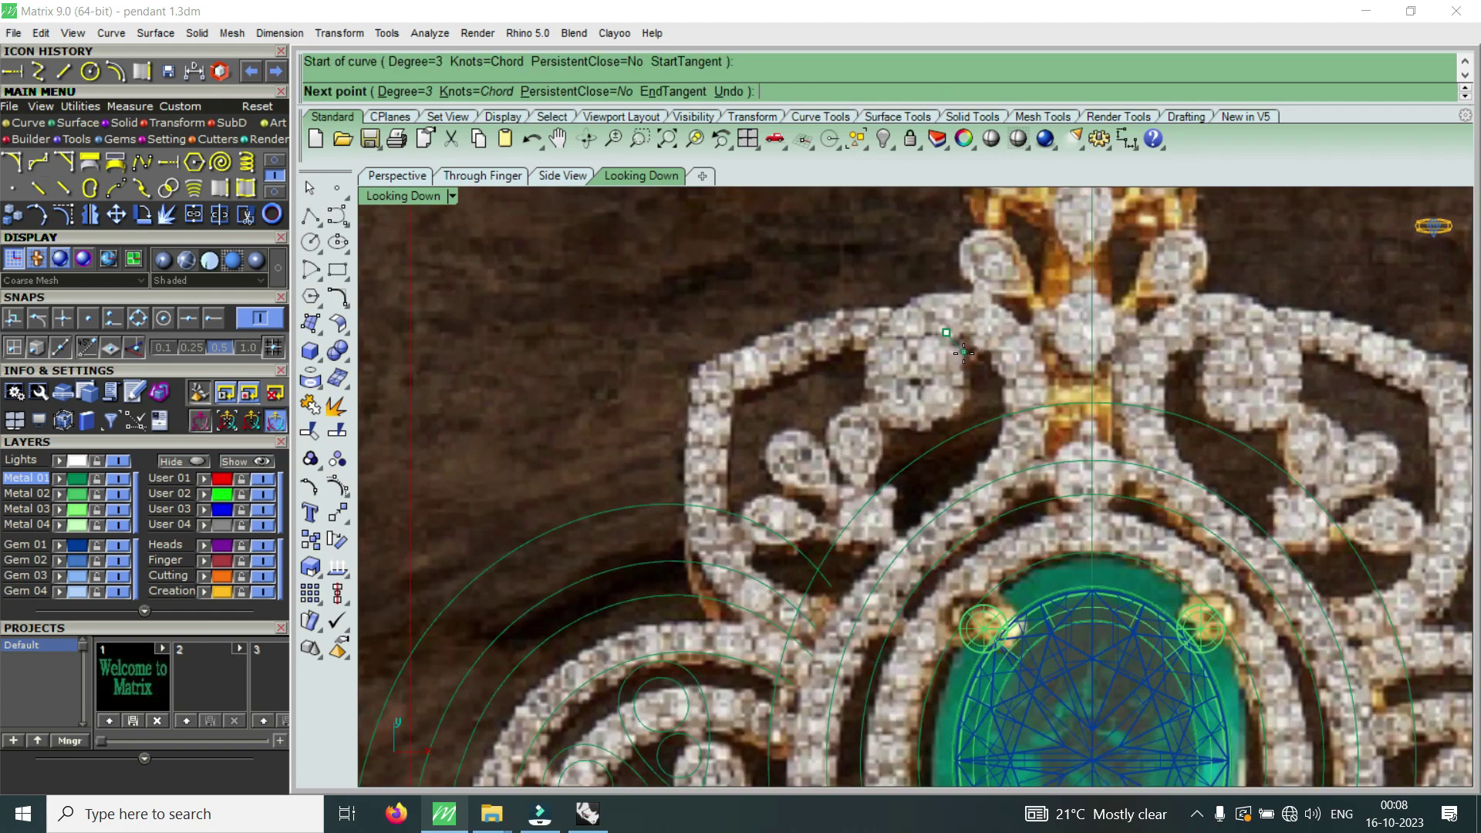
click(958, 409)
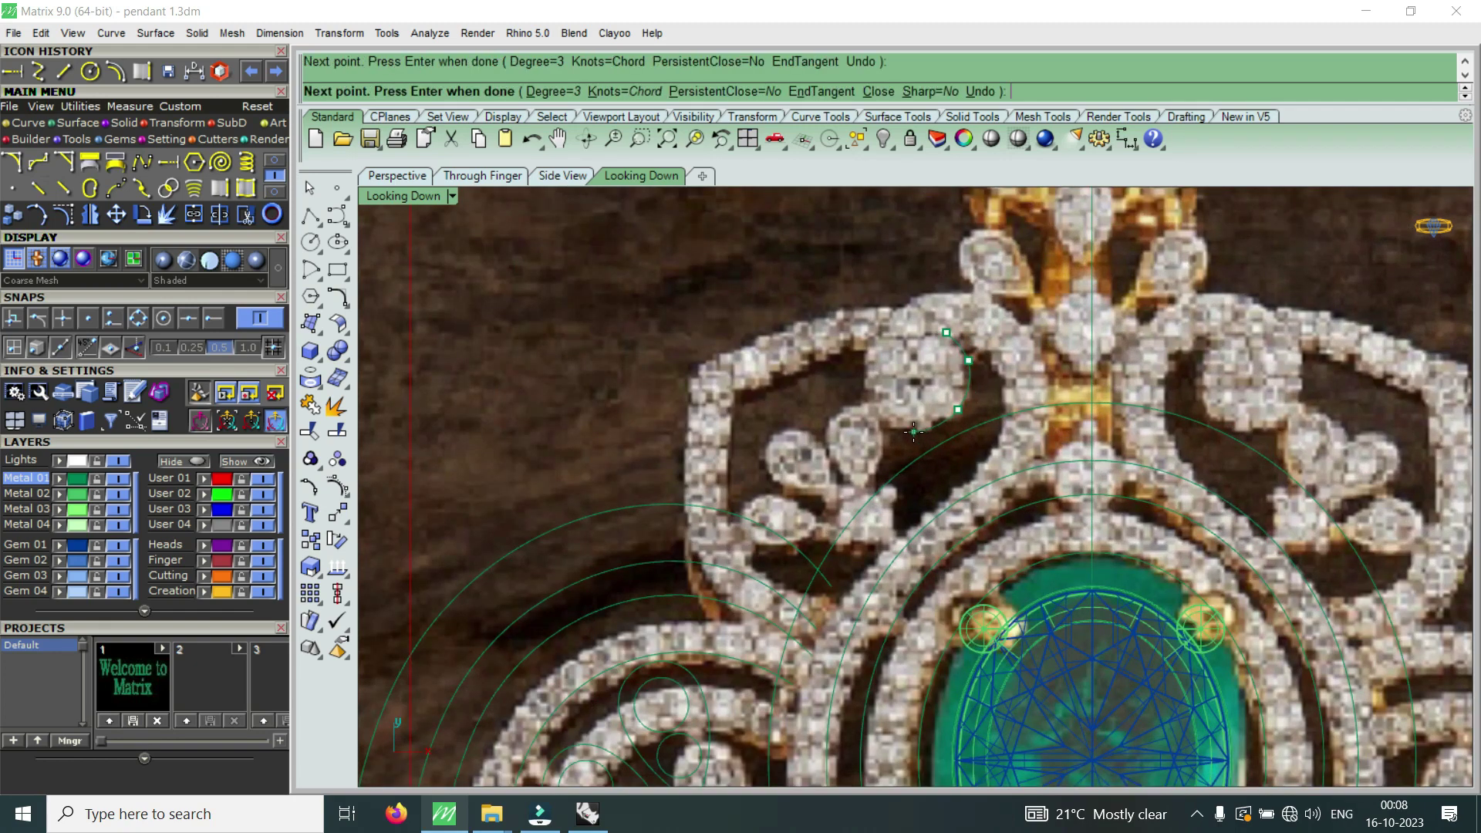
click(914, 432)
click(877, 315)
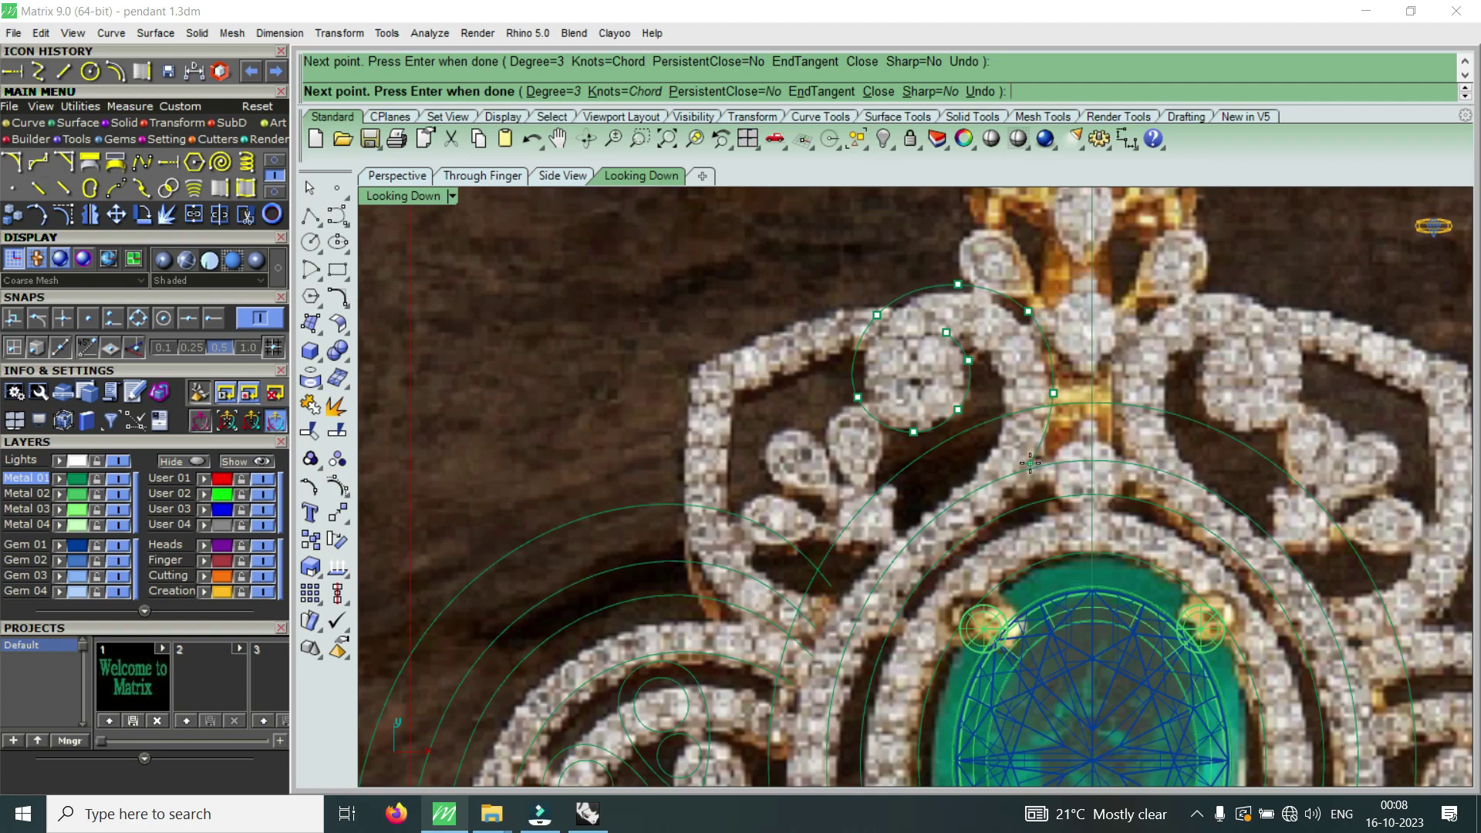
- Finish the traced curve beside the halo and hide the reference photo layer
scroll(1029, 466, down, 3)
scroll(1064, 386, up, 2)
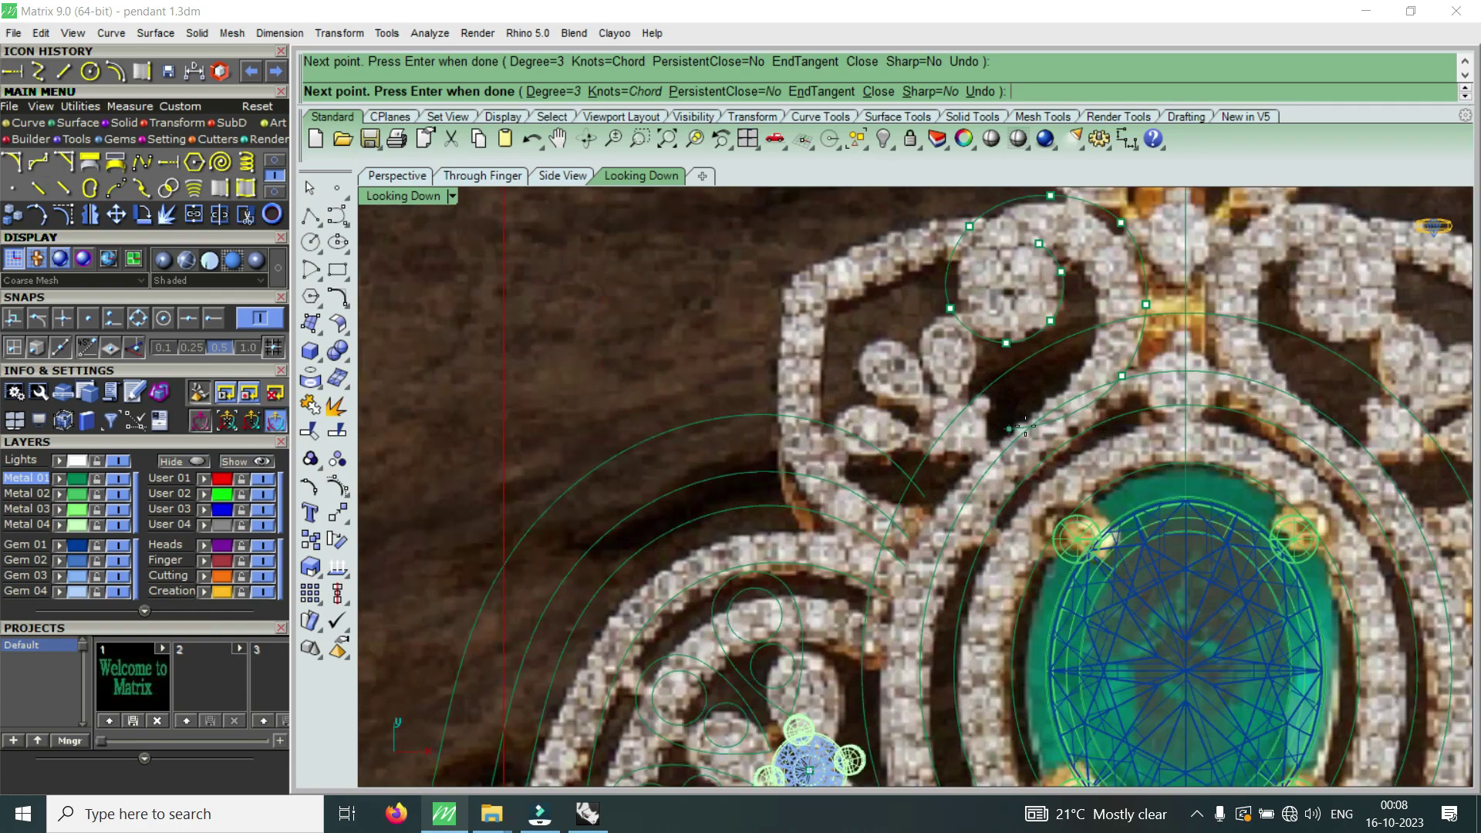
scroll(1084, 345, down, 1)
scroll(1084, 345, up, 2)
scroll(1092, 370, up, 2)
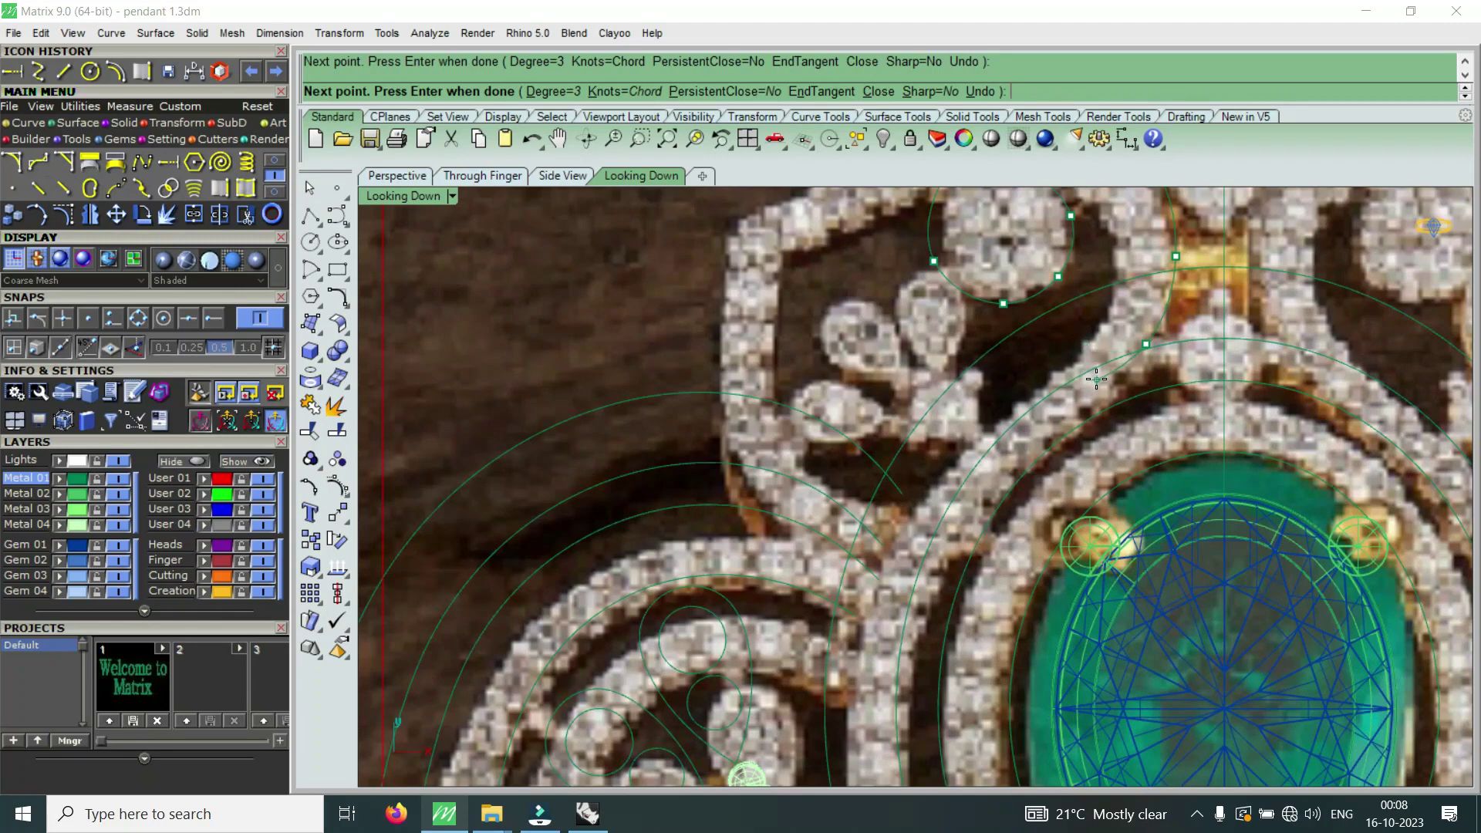
scroll(1084, 372, down, 1)
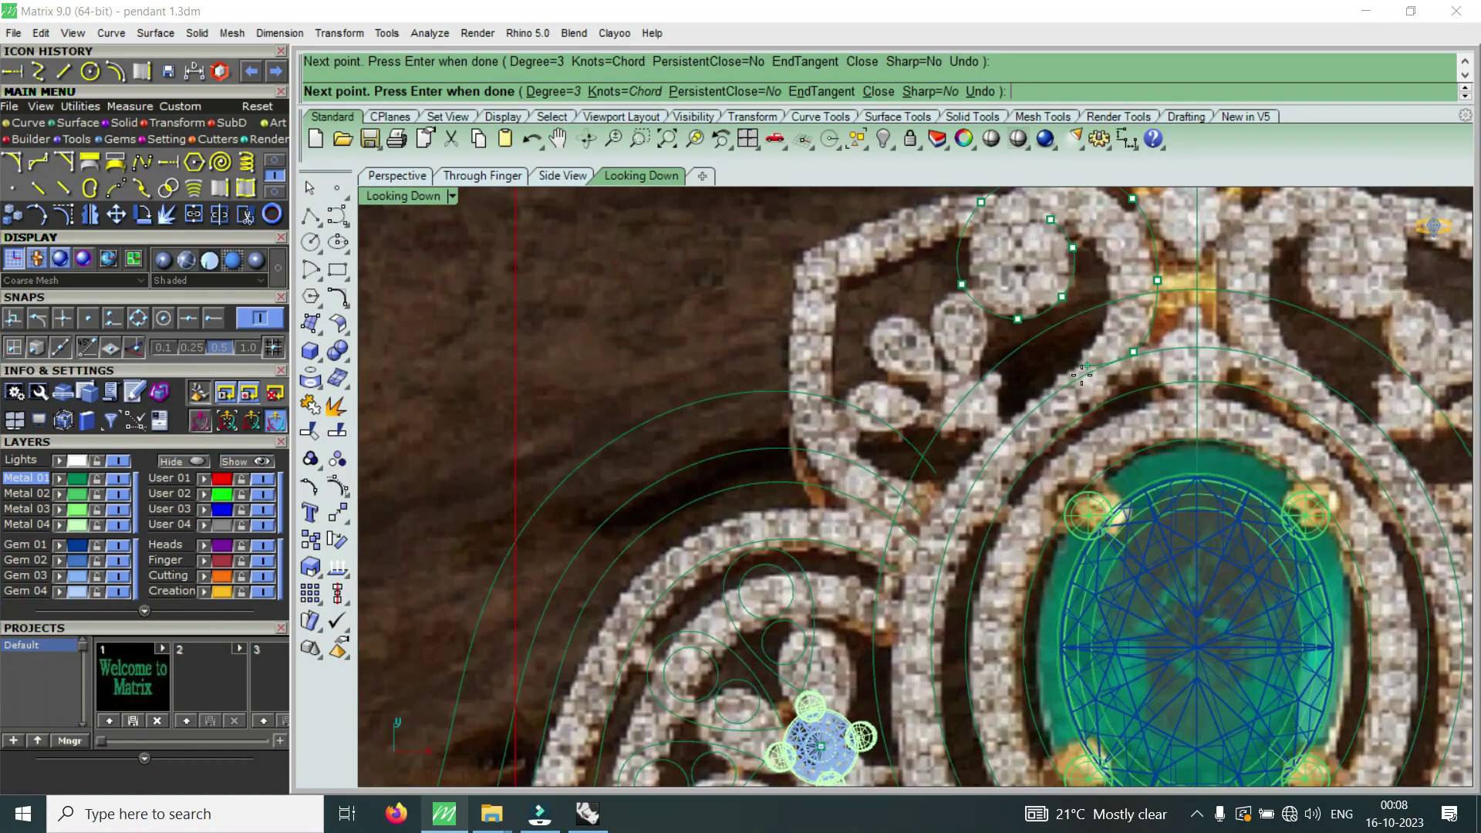
scroll(1060, 388, down, 1)
scroll(1018, 432, down, 1)
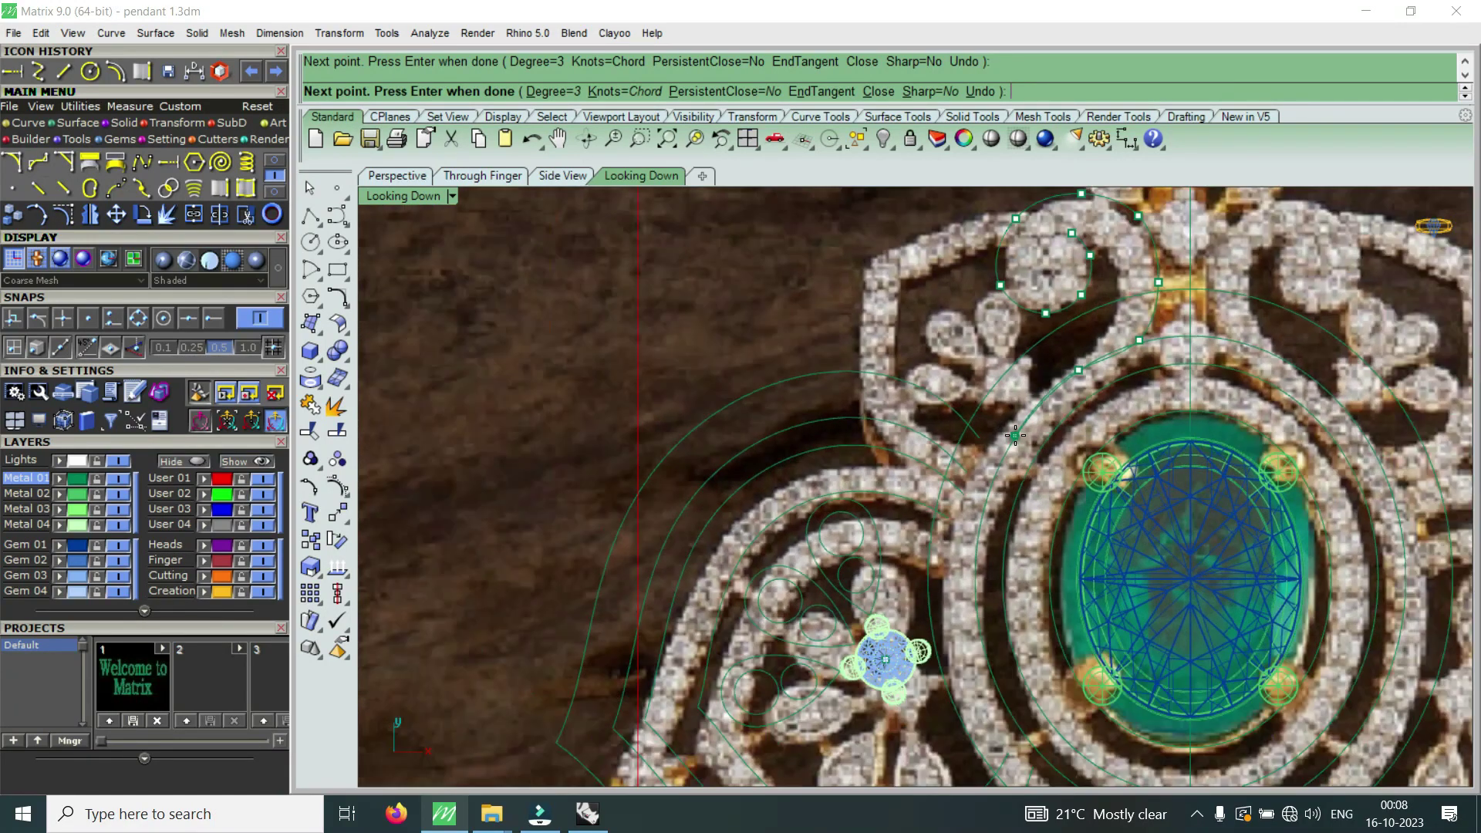
scroll(996, 445, down, 1)
scroll(996, 445, up, 1)
scroll(996, 446, down, 2)
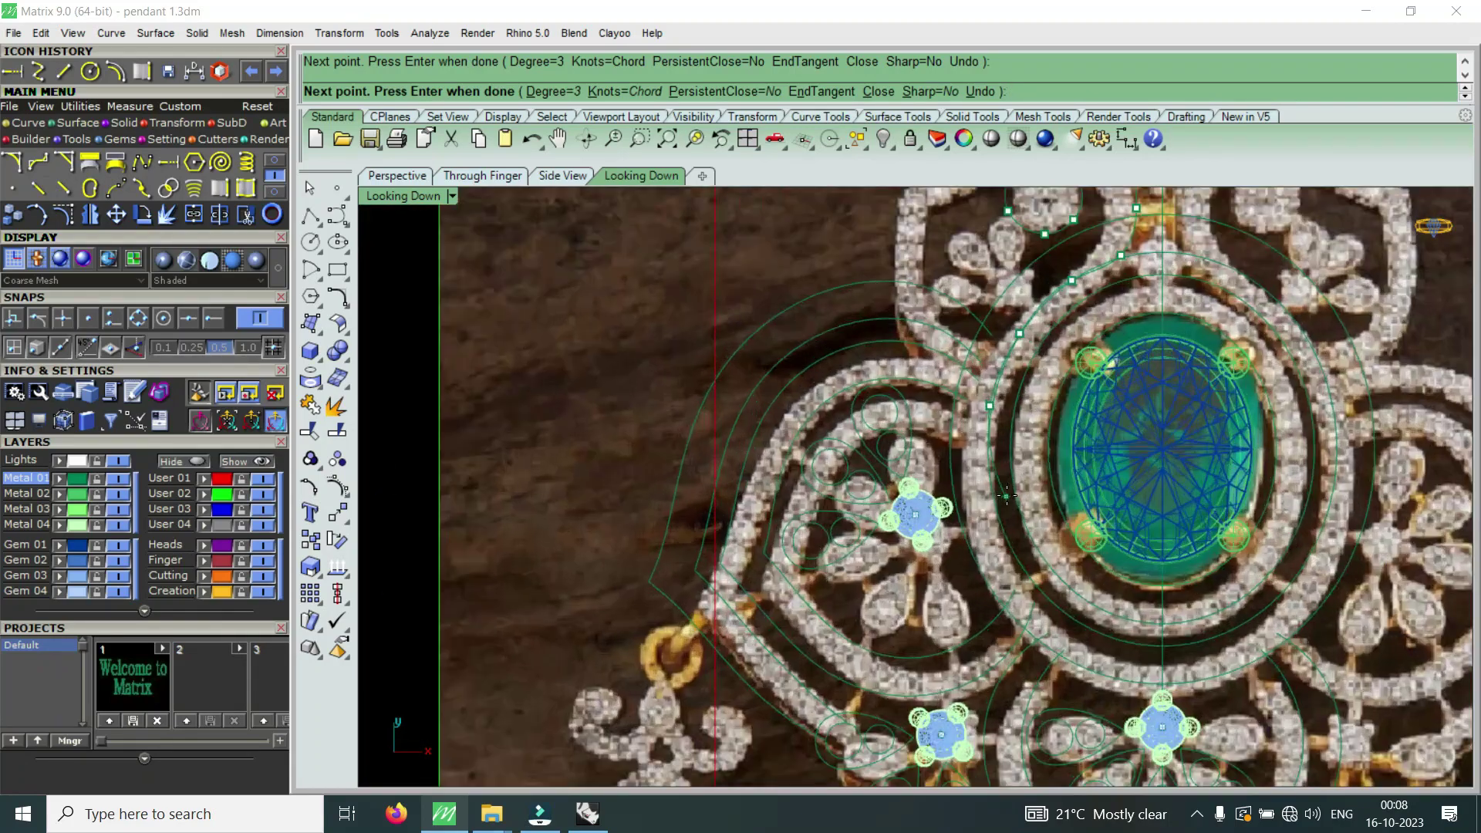
scroll(1001, 505, up, 1)
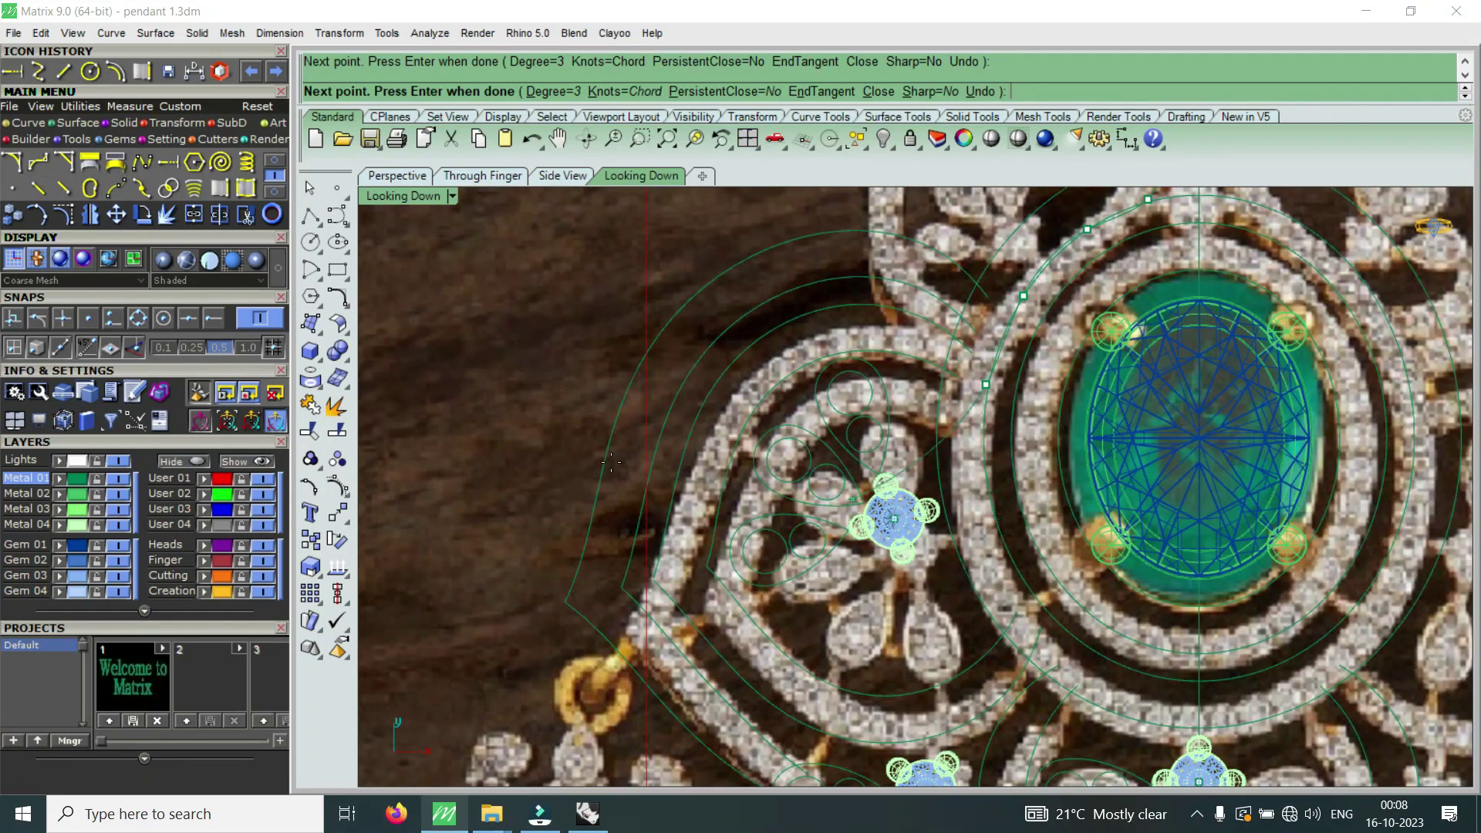
scroll(1010, 324, down, 1)
scroll(1010, 308, up, 3)
scroll(1009, 307, up, 1)
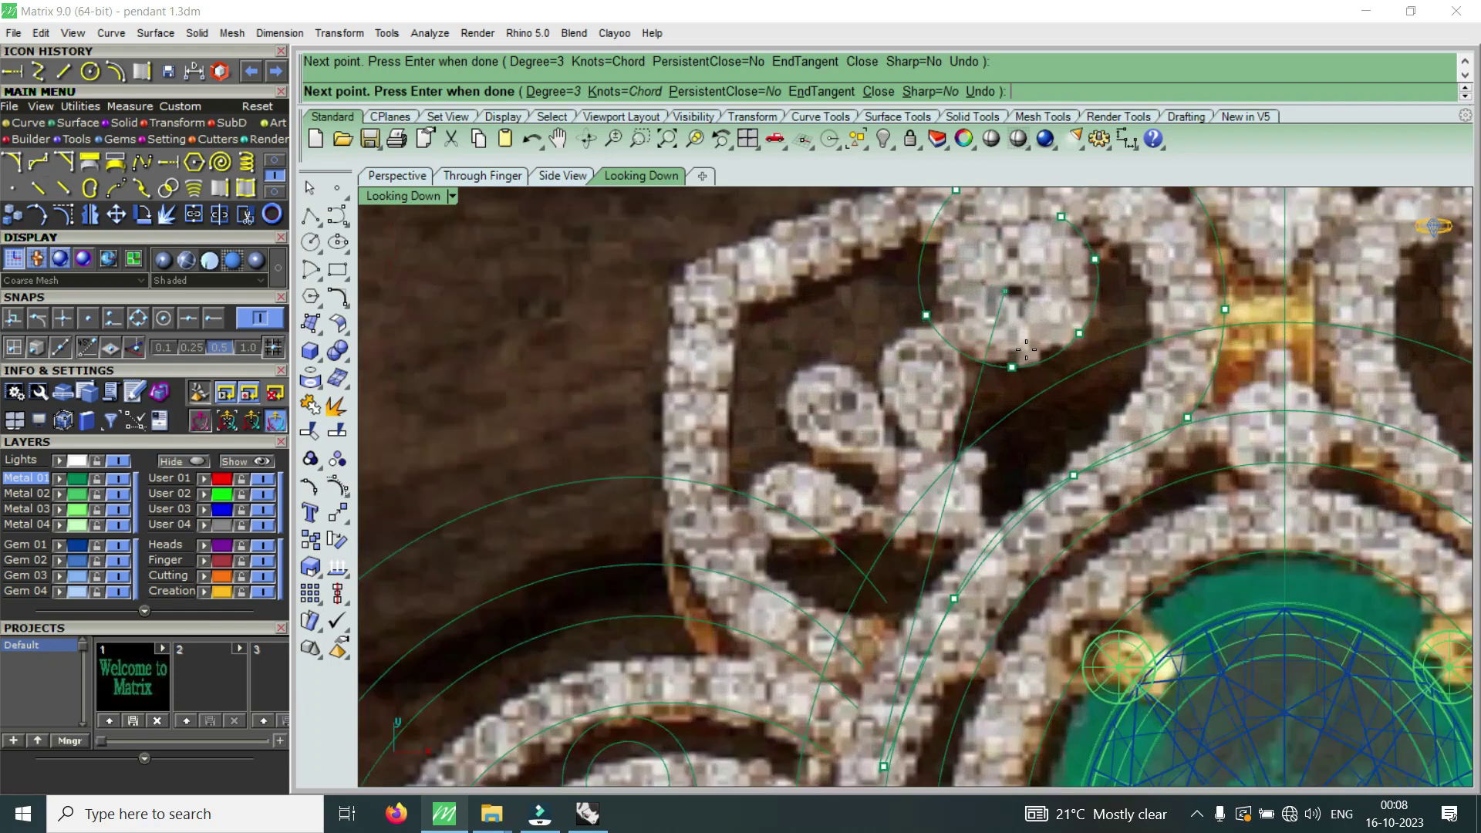
key(Return)
scroll(1041, 432, down, 2)
scroll(1044, 451, down, 1)
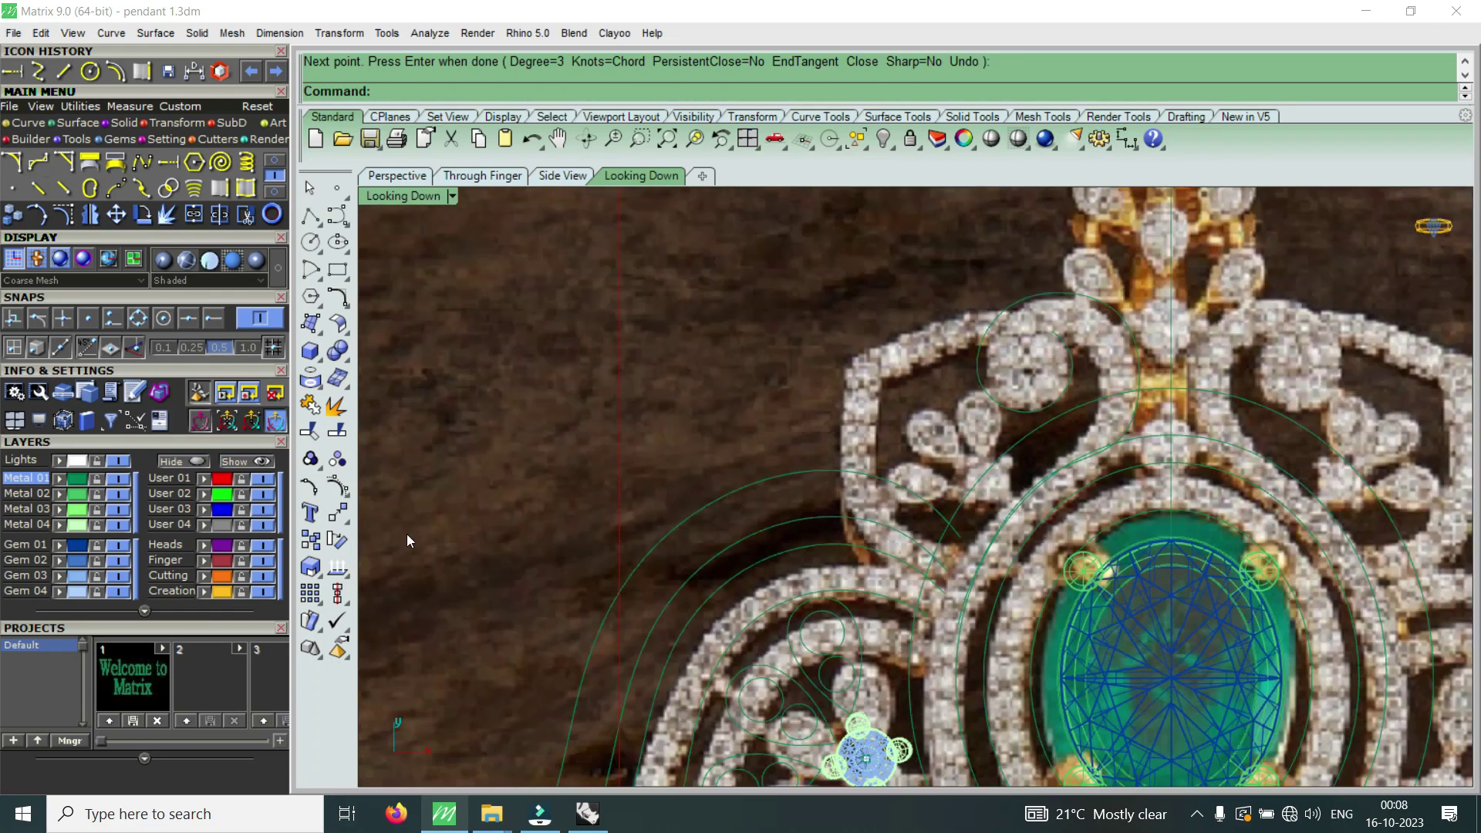
click(270, 497)
- Trim the two crossing scroll curves and delete the leftover short arc segment
scroll(1132, 437, up, 2)
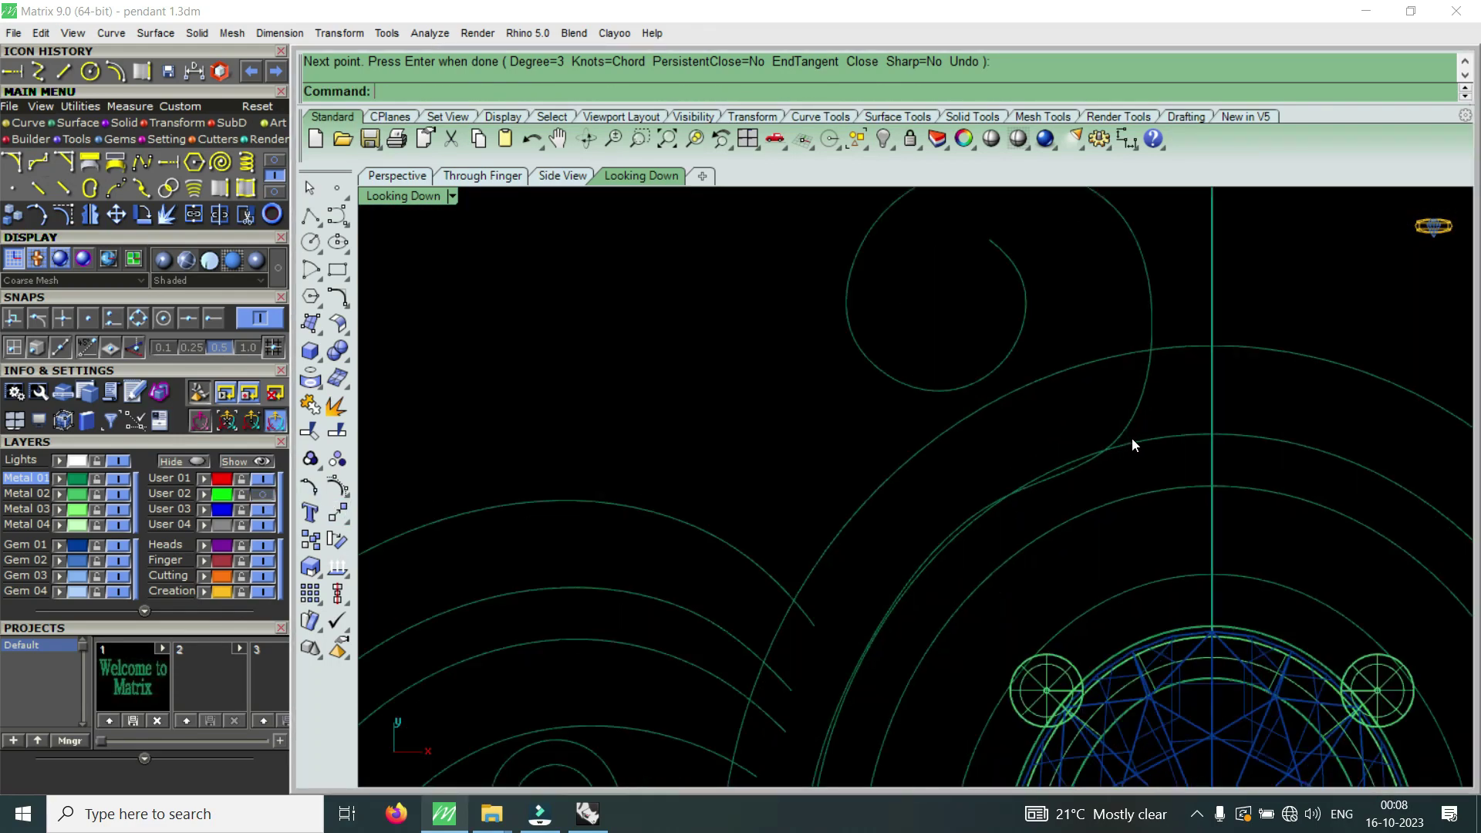
scroll(1170, 401, up, 2)
drag(1169, 400, 1099, 450)
scroll(1067, 415, down, 3)
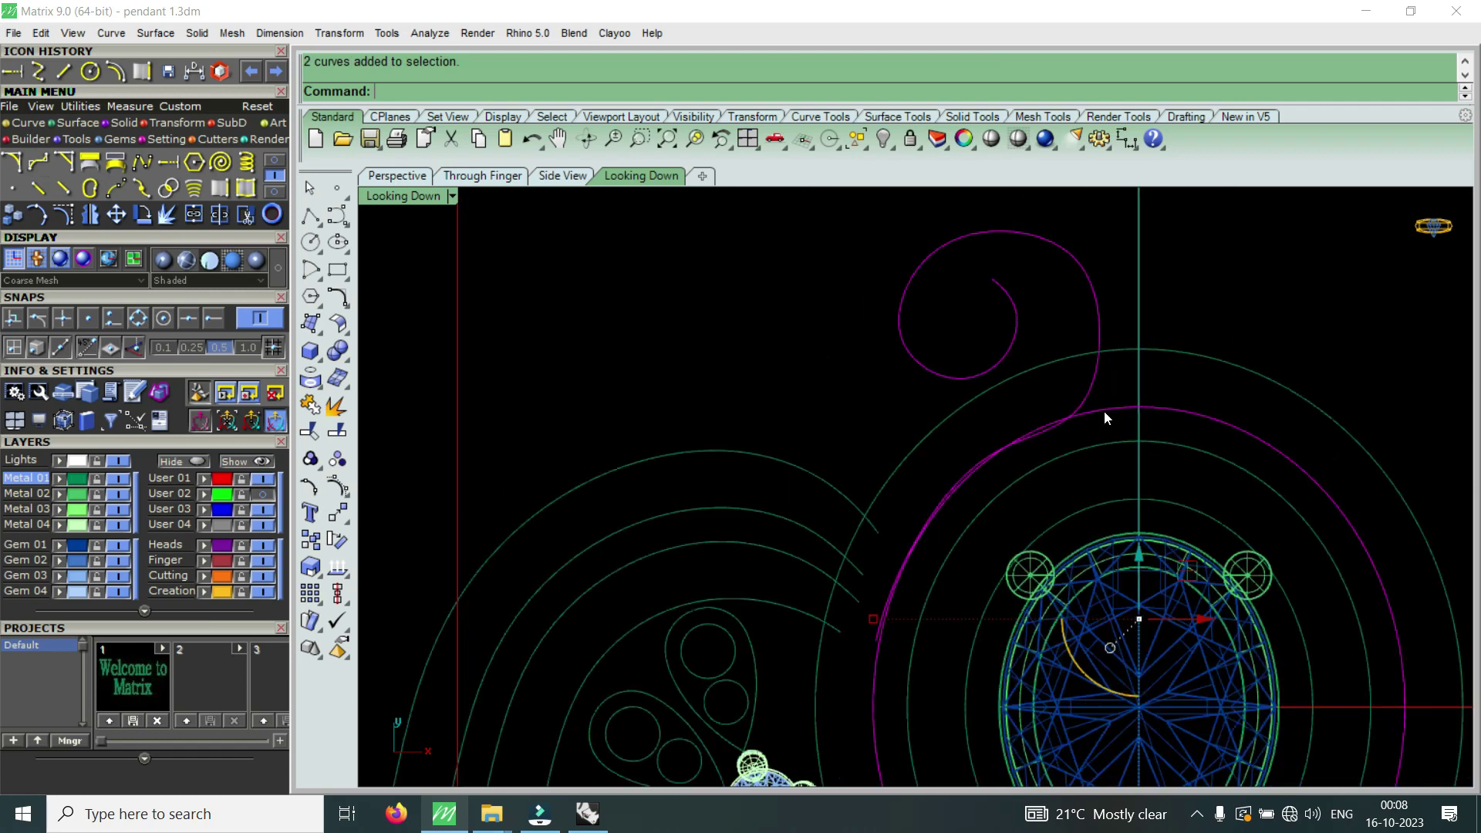
scroll(1104, 410, up, 3)
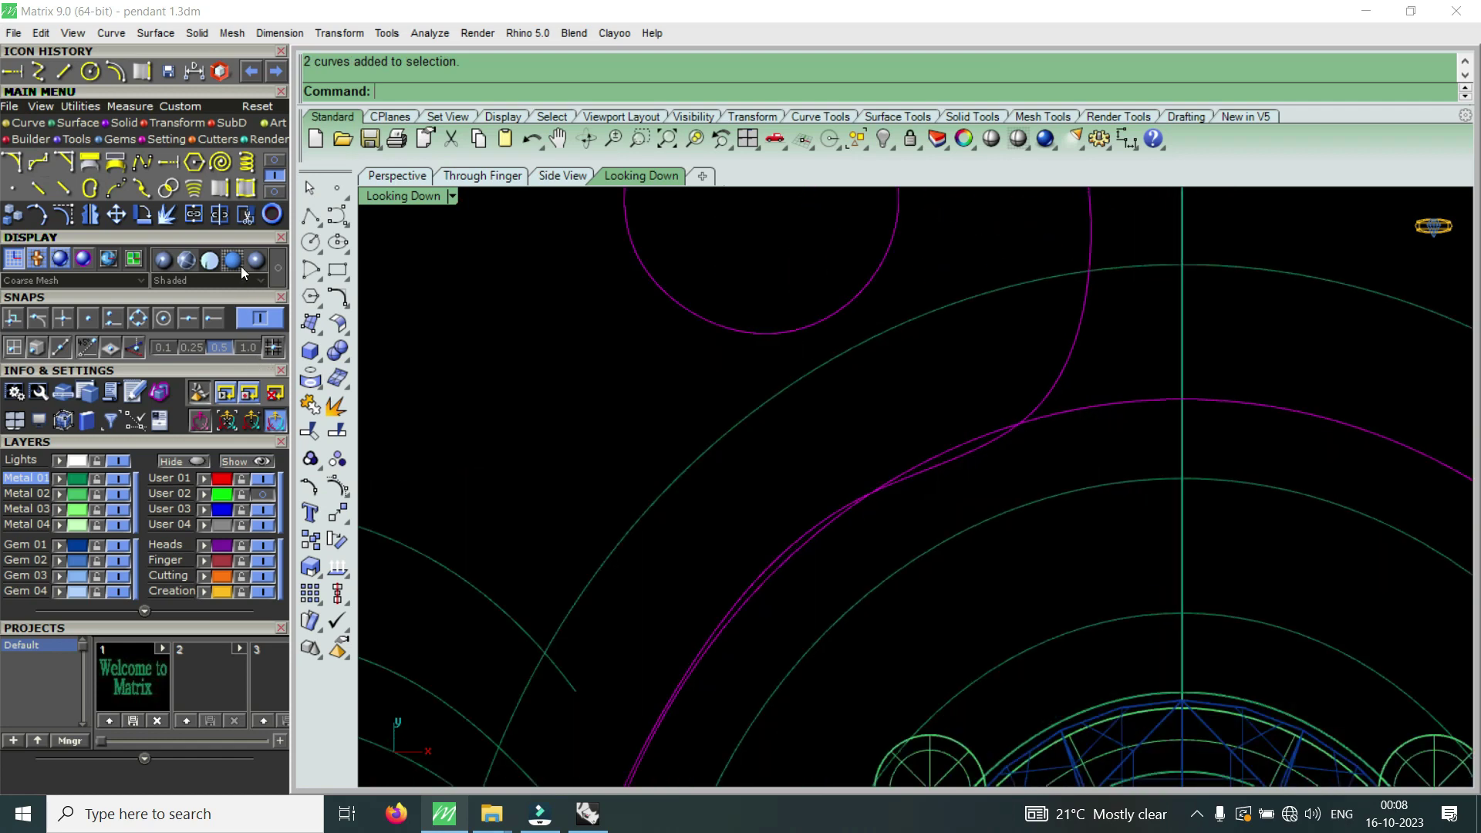
click(243, 215)
scroll(952, 438, down, 1)
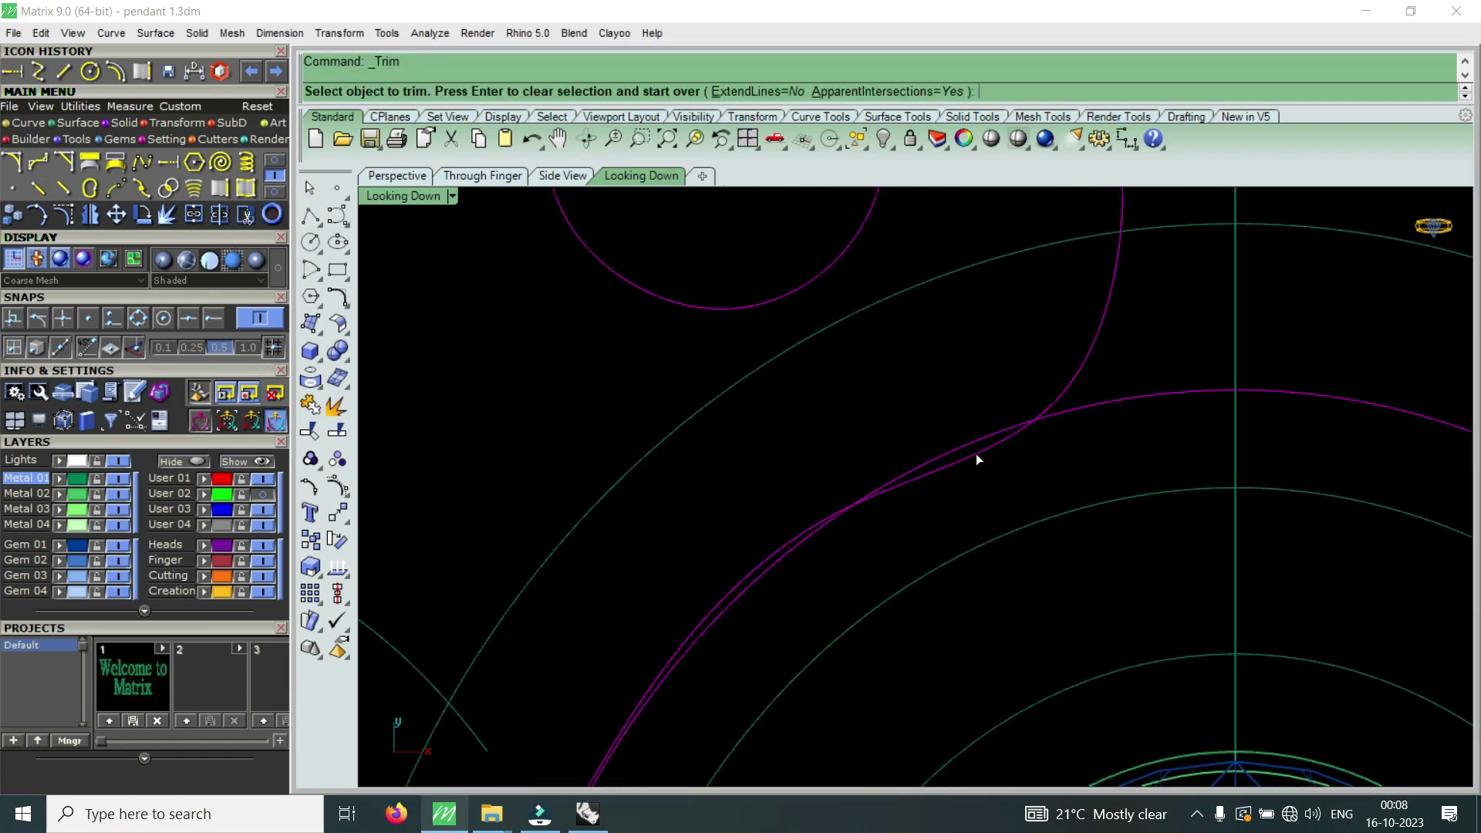
scroll(975, 453, down, 1)
scroll(968, 414, down, 1)
click(879, 486)
key(Return)
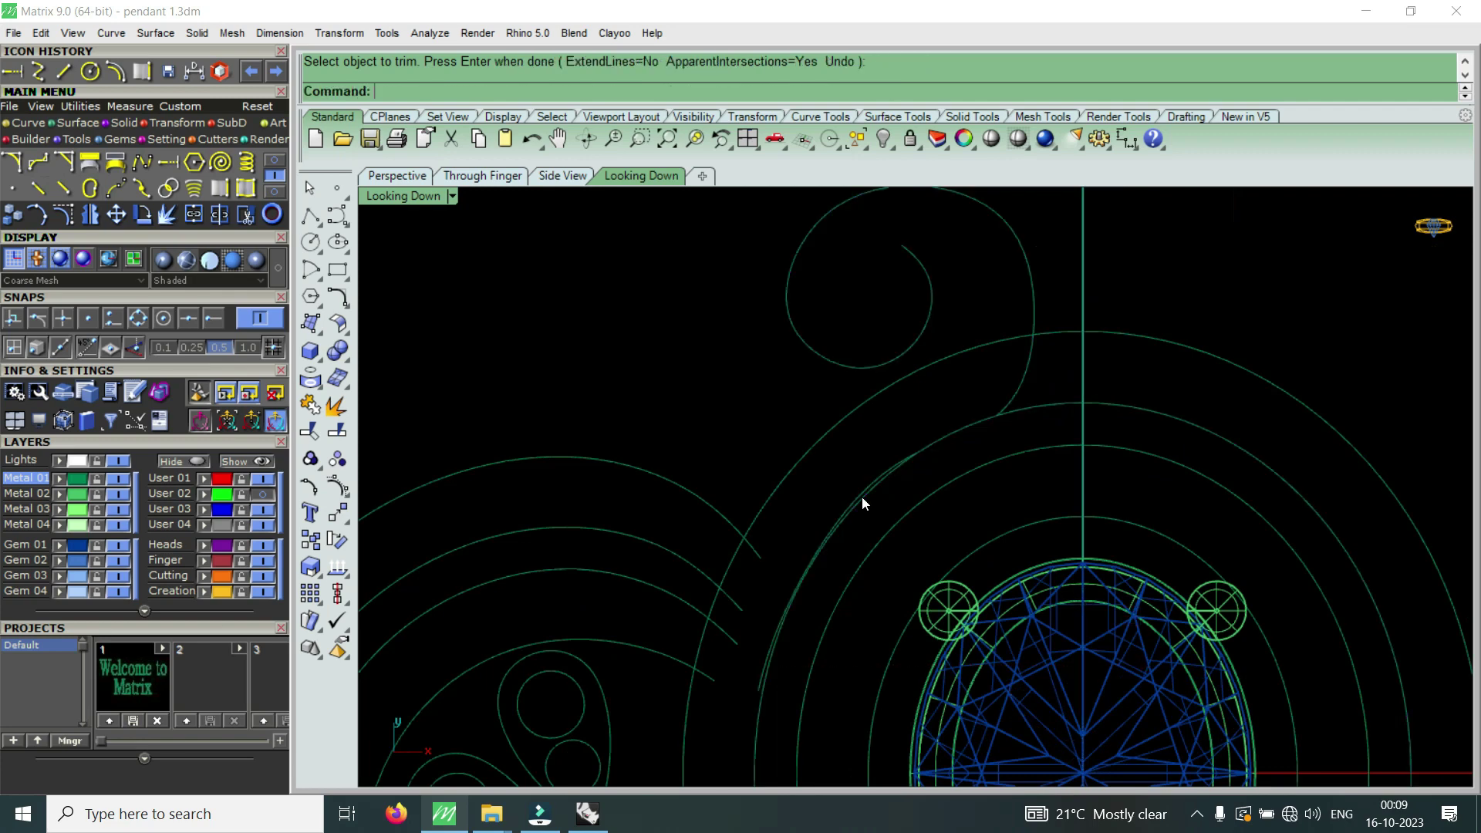
click(868, 482)
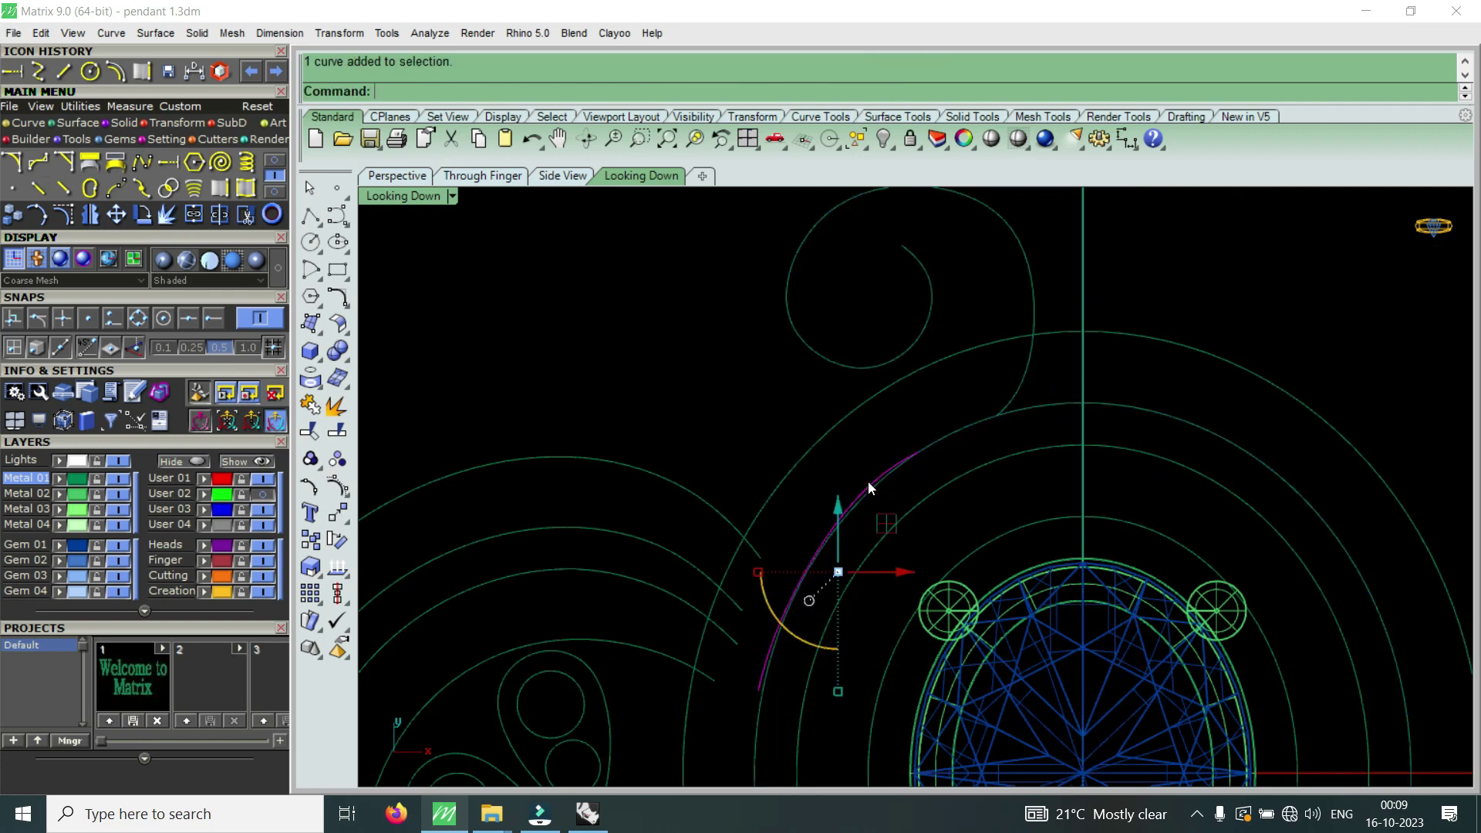
key(Delete)
- Trim away the right half of the circle against the arc and centre line
scroll(880, 455, down, 3)
scroll(926, 432, up, 4)
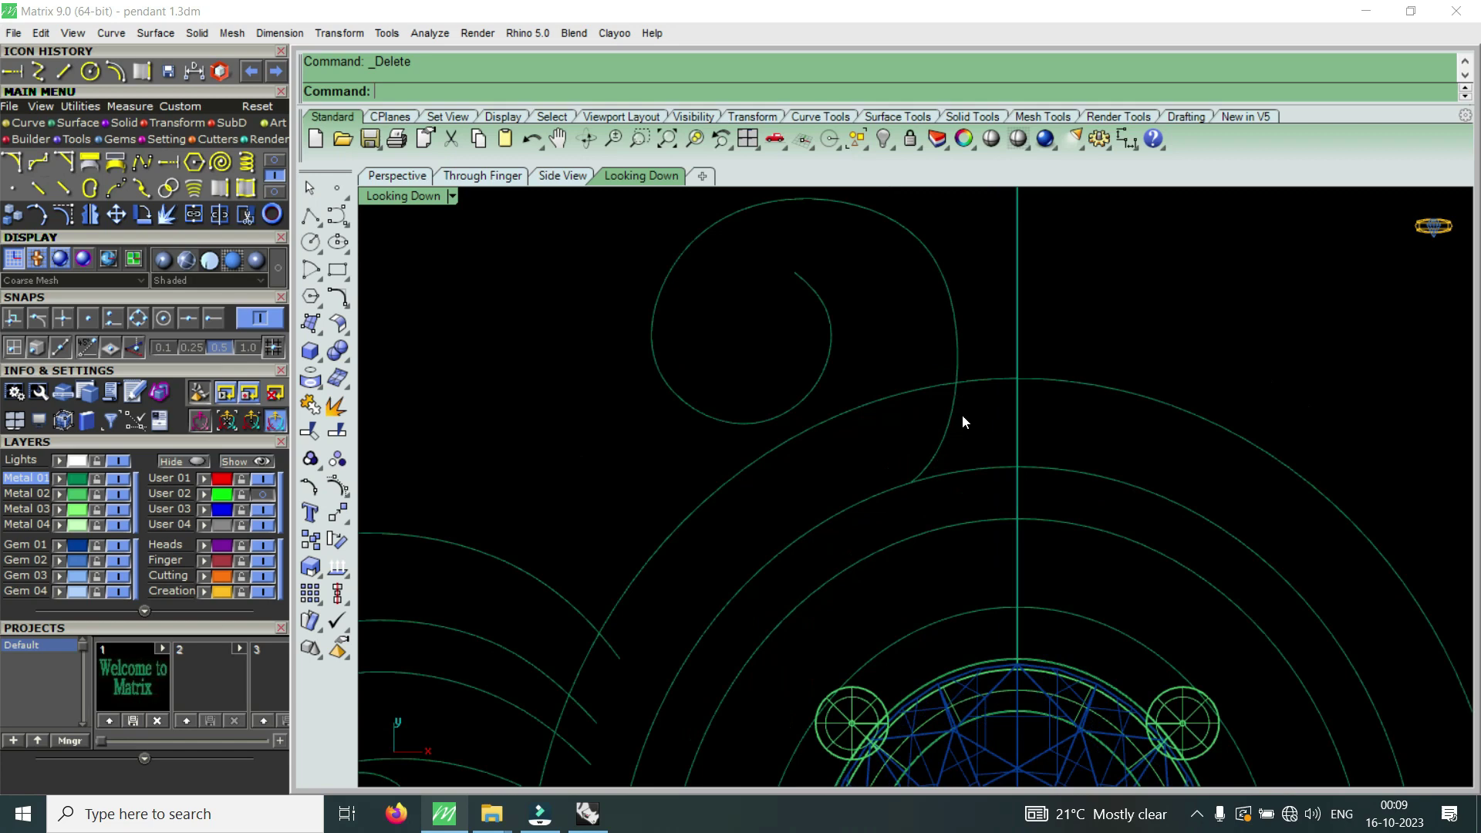
scroll(939, 355, down, 2)
scroll(911, 408, up, 2)
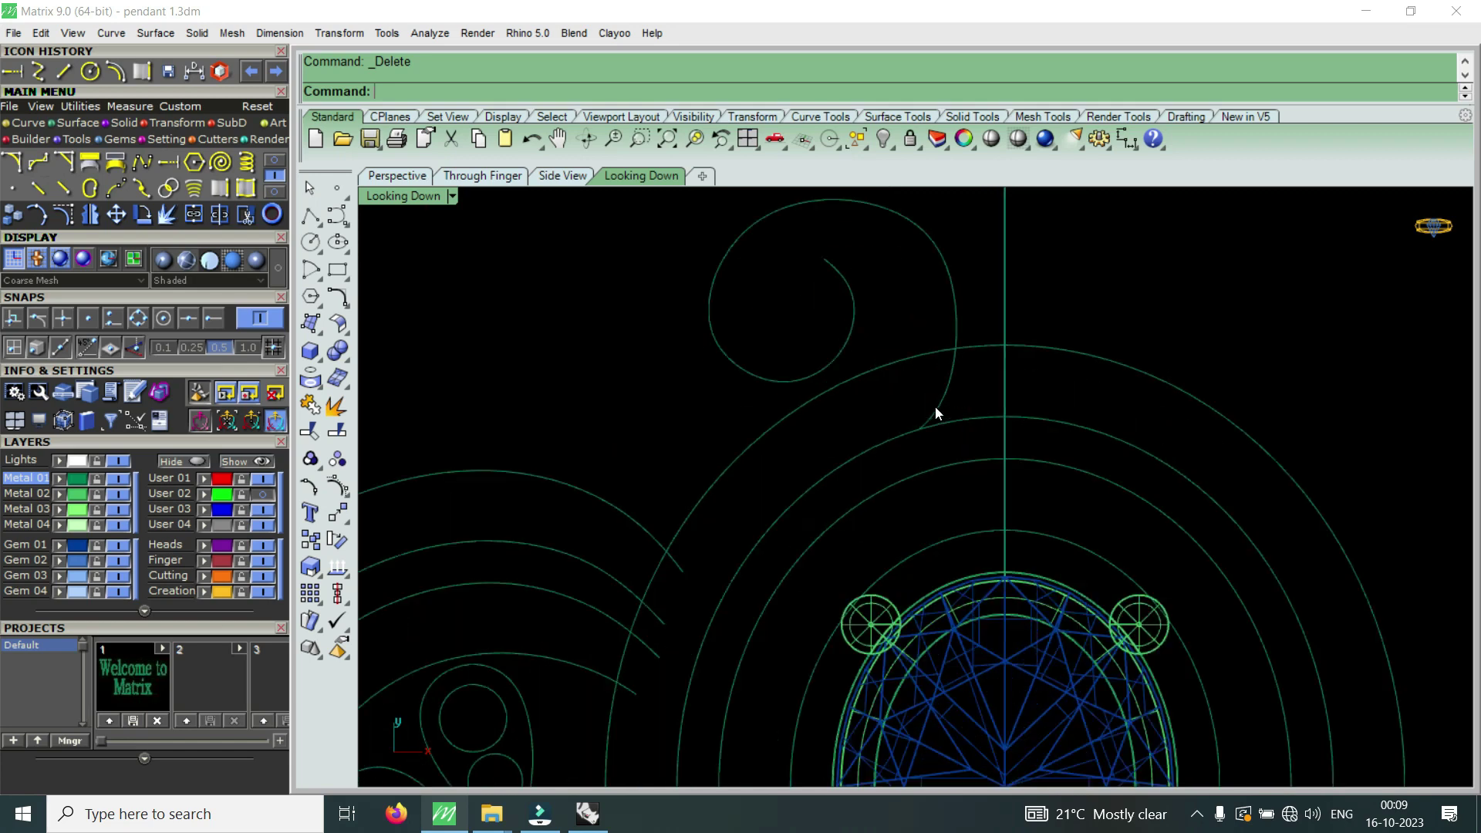
scroll(930, 408, down, 1)
scroll(953, 382, up, 1)
scroll(965, 360, down, 2)
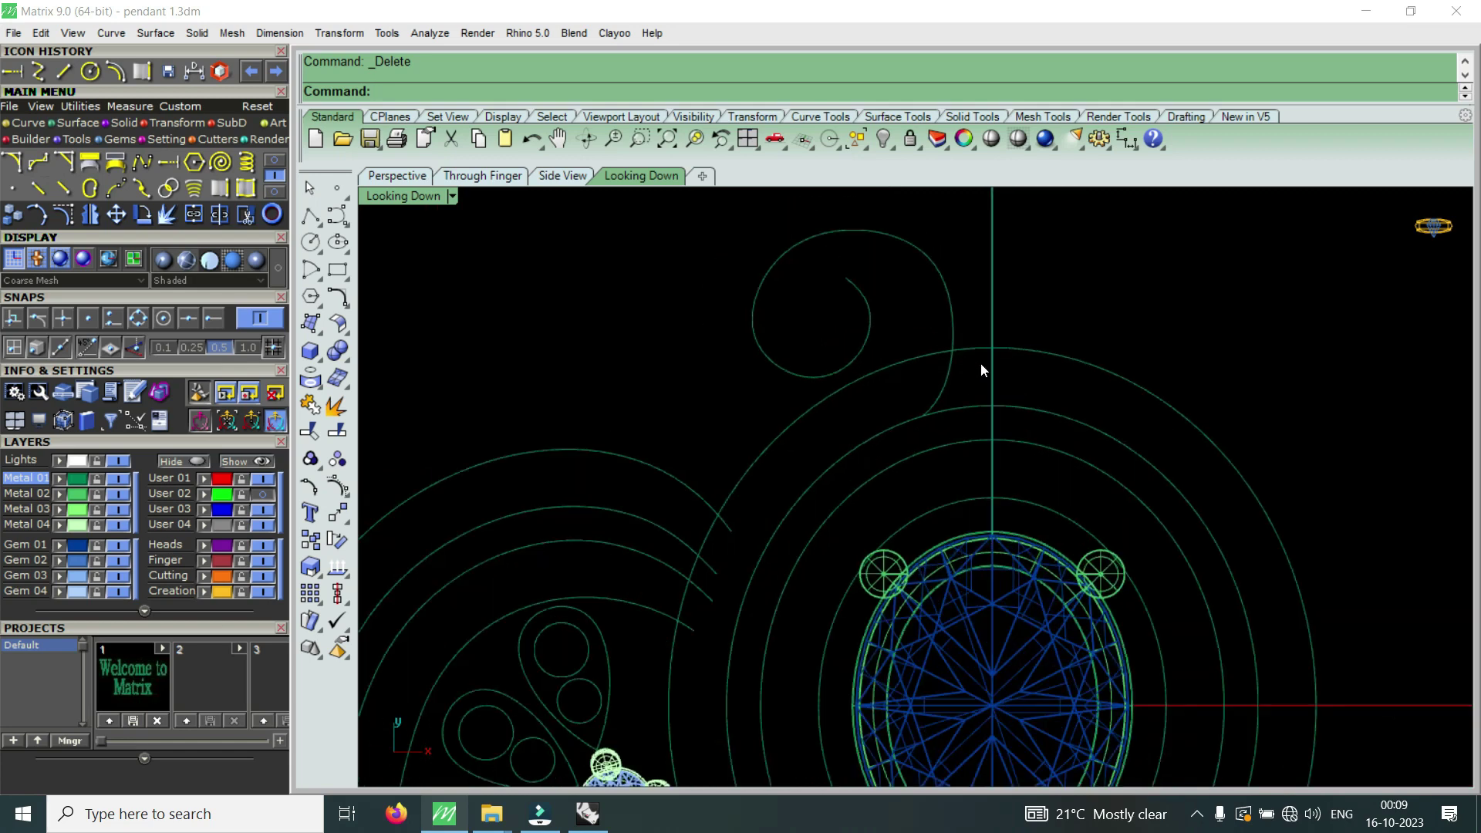
drag(1007, 397, 979, 410)
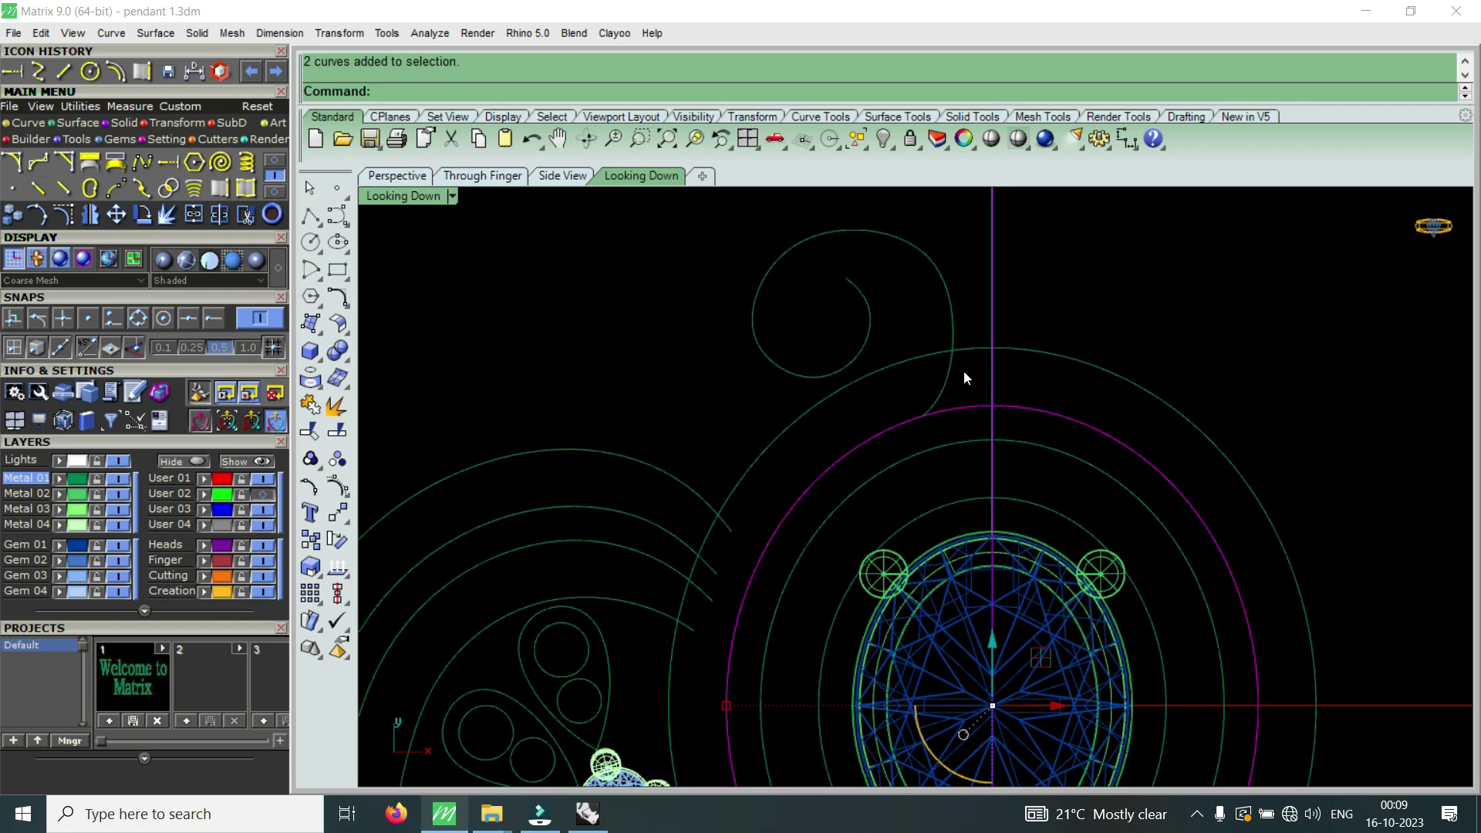
scroll(966, 370, down, 3)
scroll(968, 402, up, 1)
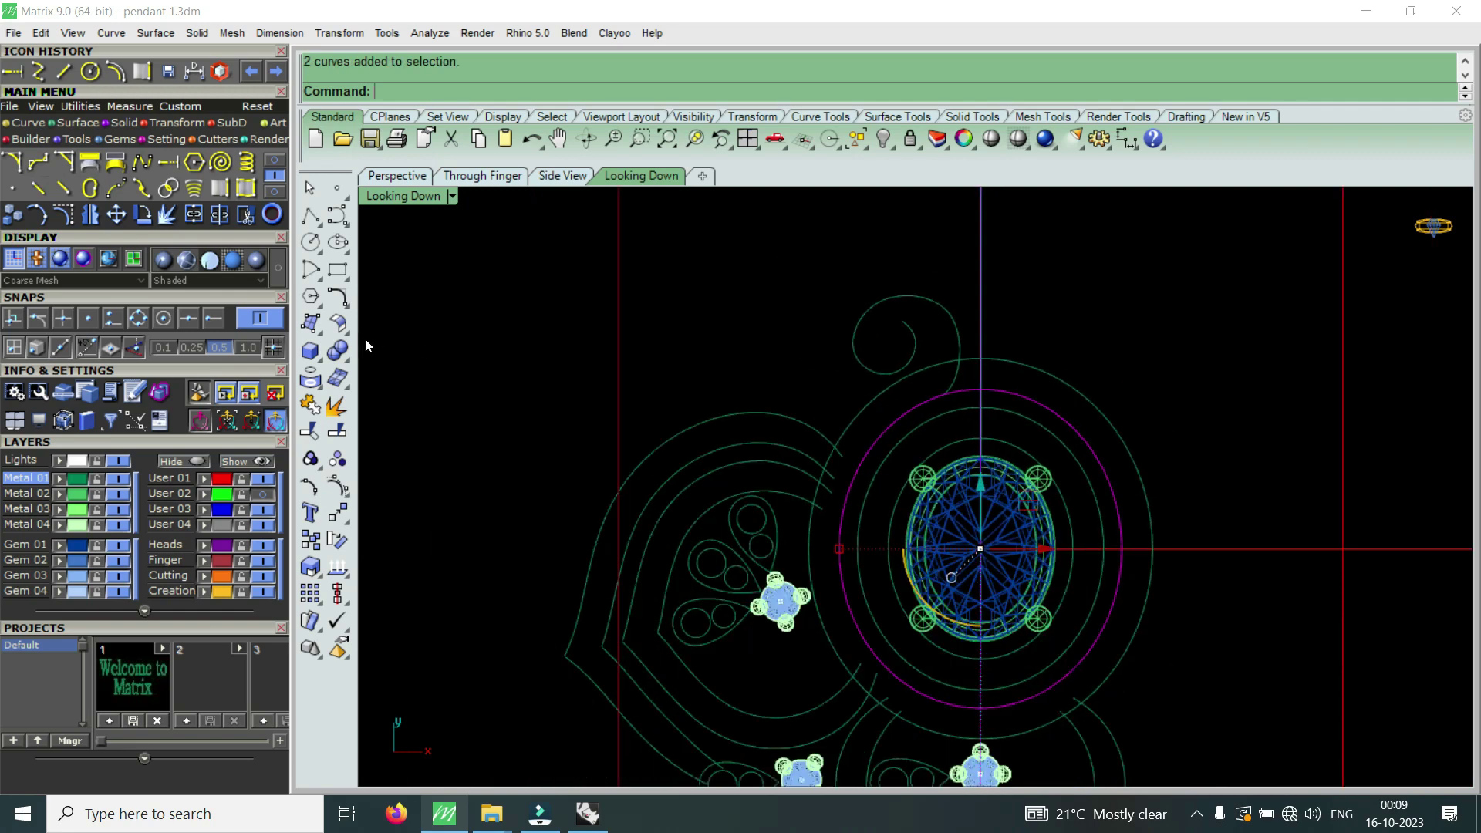
click(255, 218)
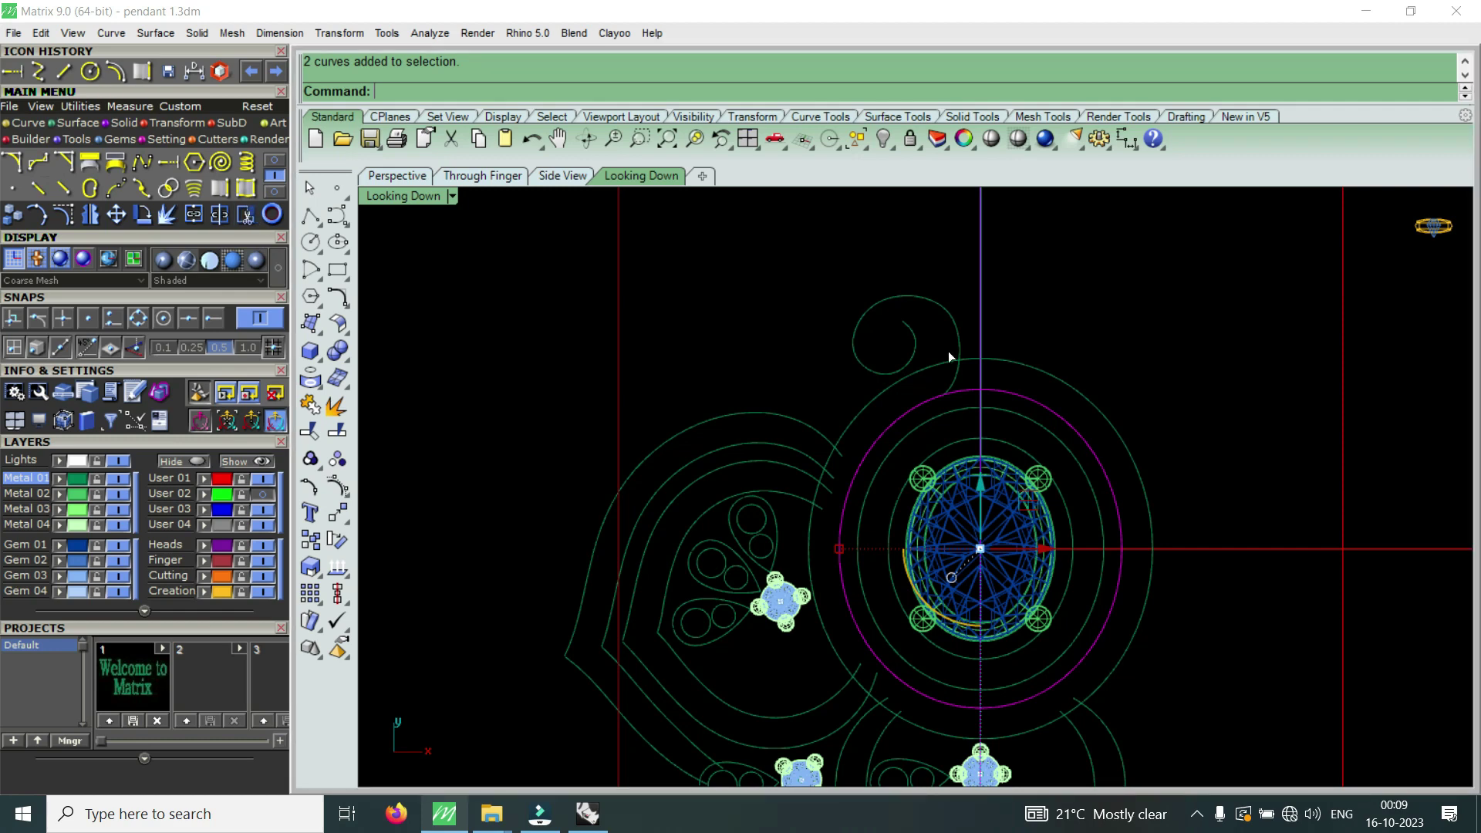
click(1012, 392)
scroll(1002, 395, up, 3)
scroll(955, 401, up, 2)
key(Return)
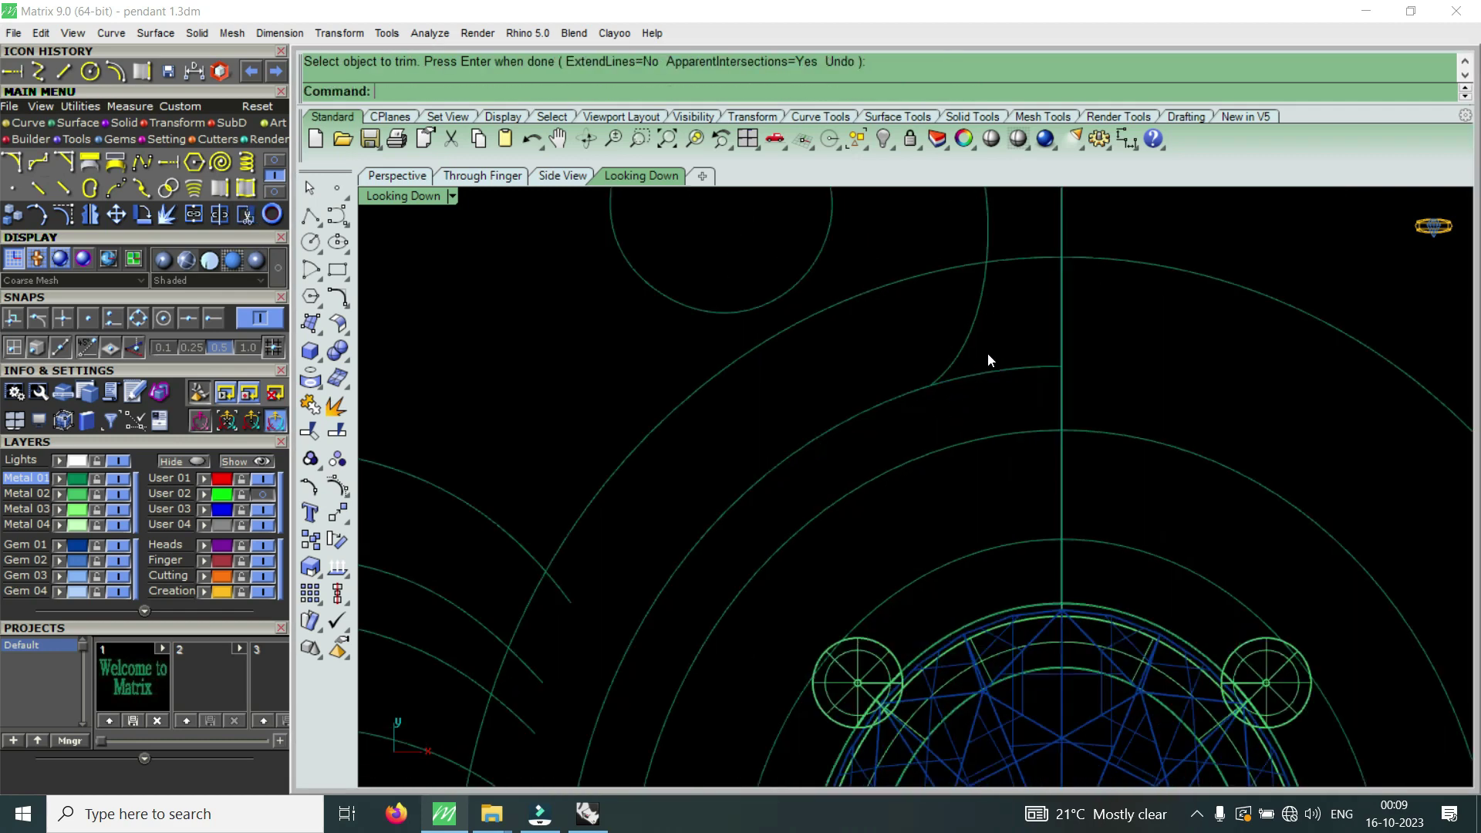
- Trim off the excess arc segment and try joining the spiral with the long arc
drag(913, 405, 914, 401)
key(Return)
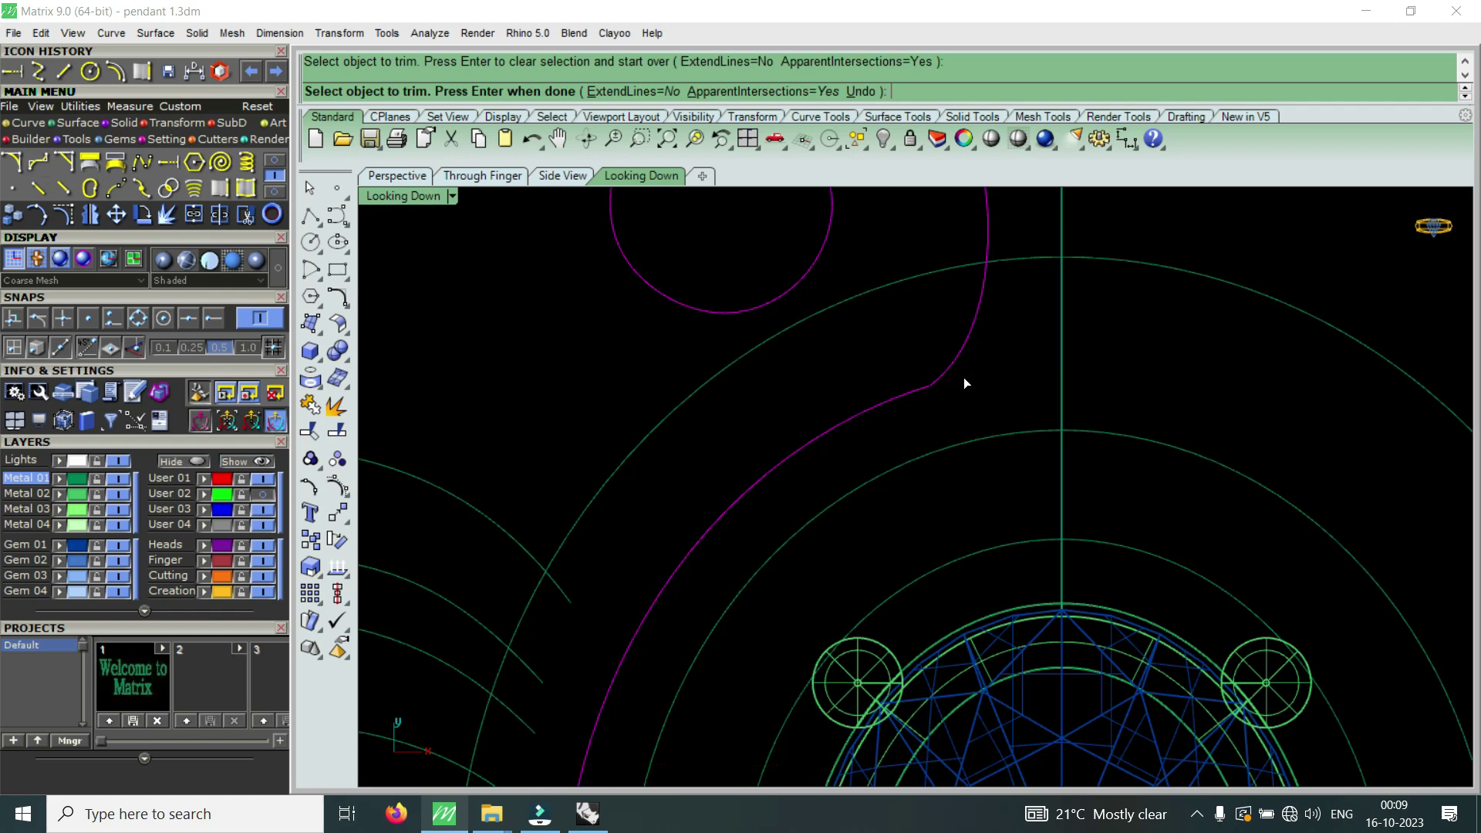
click(965, 377)
scroll(964, 377, down, 2)
drag(919, 398, 918, 399)
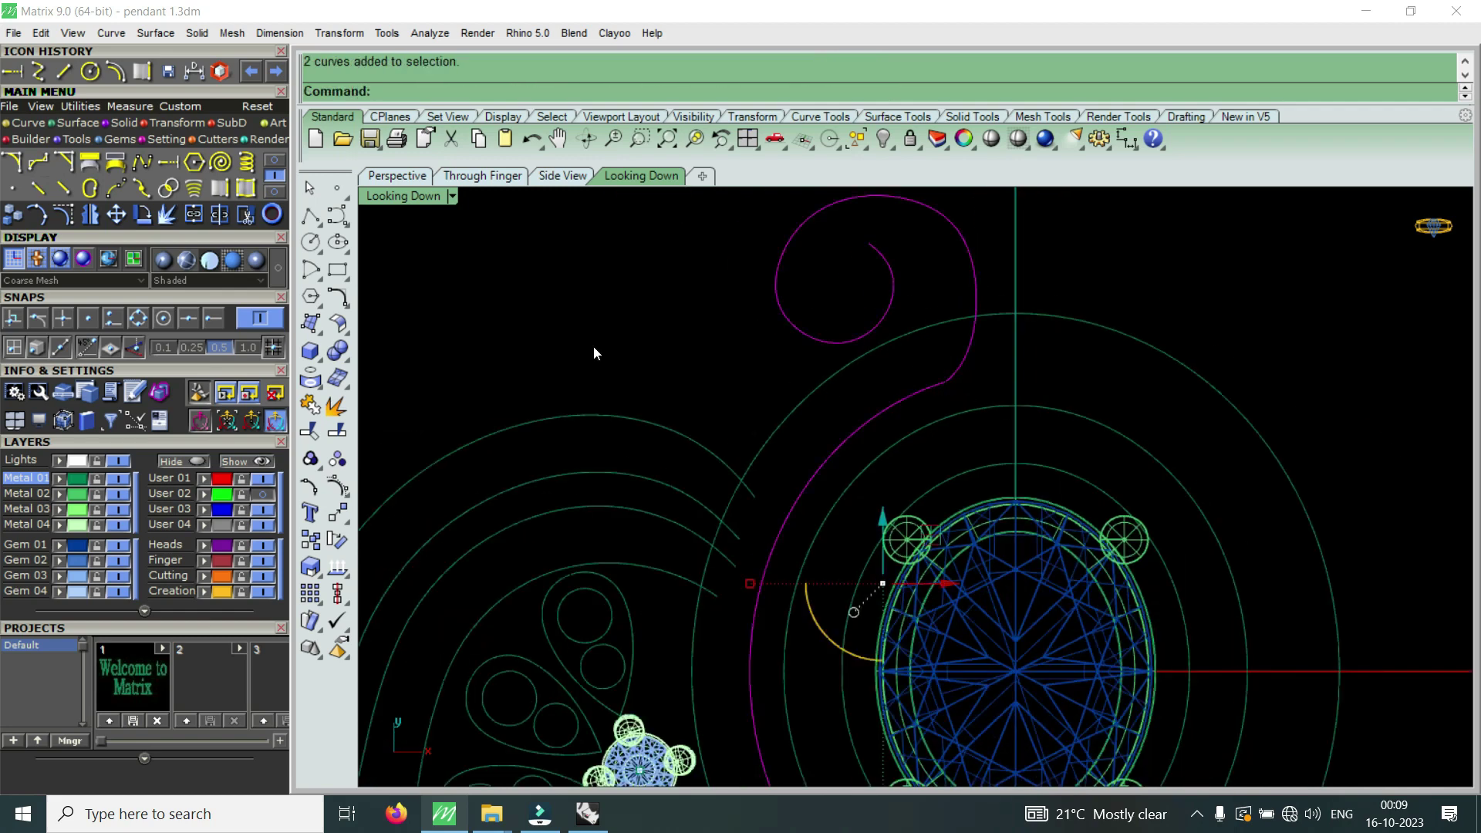
click(220, 214)
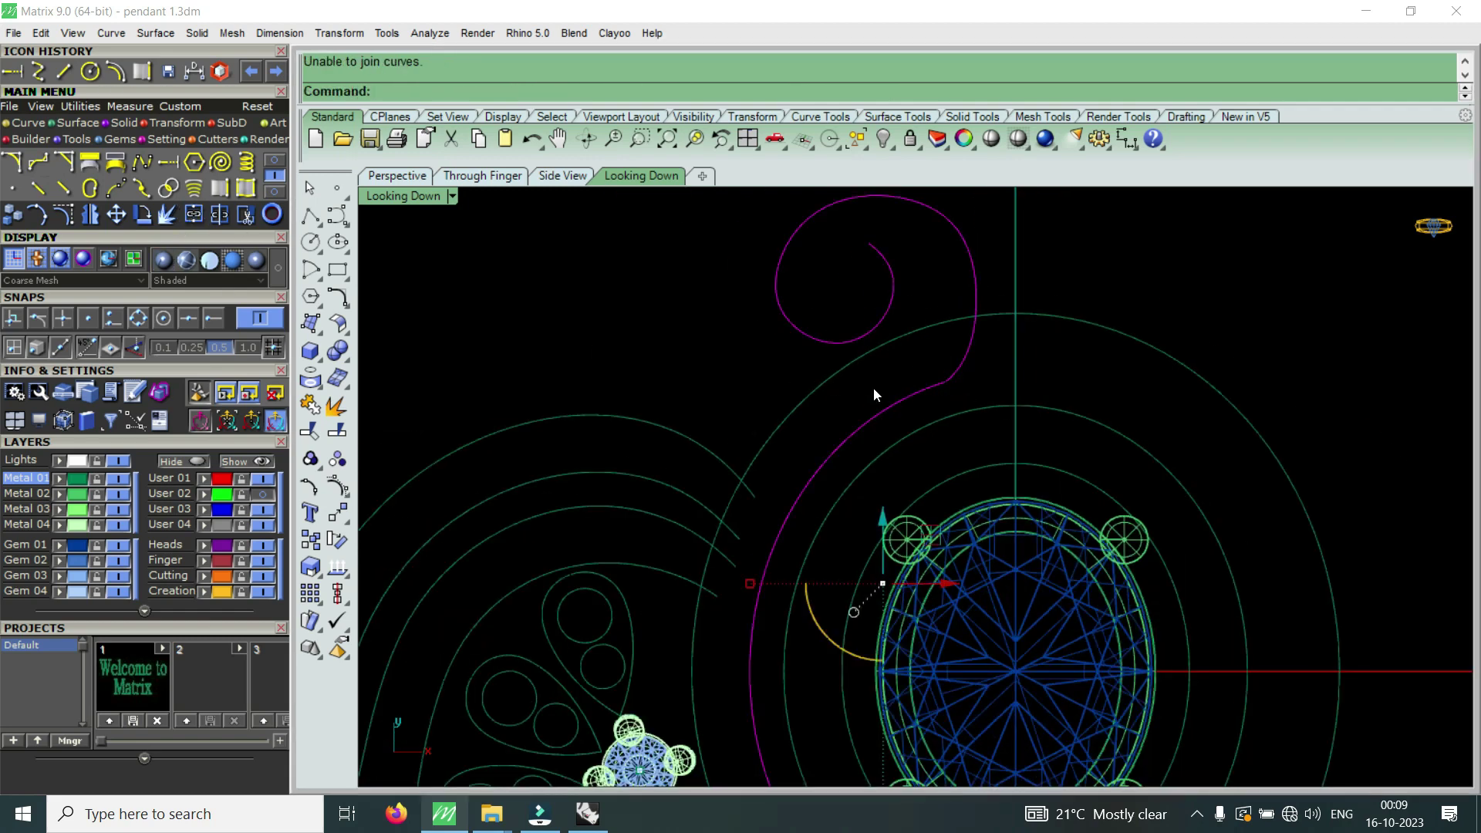
- Rebuild the upper spiral scroll curve with 13 points at degree 3
text(rebuild)
key(Return)
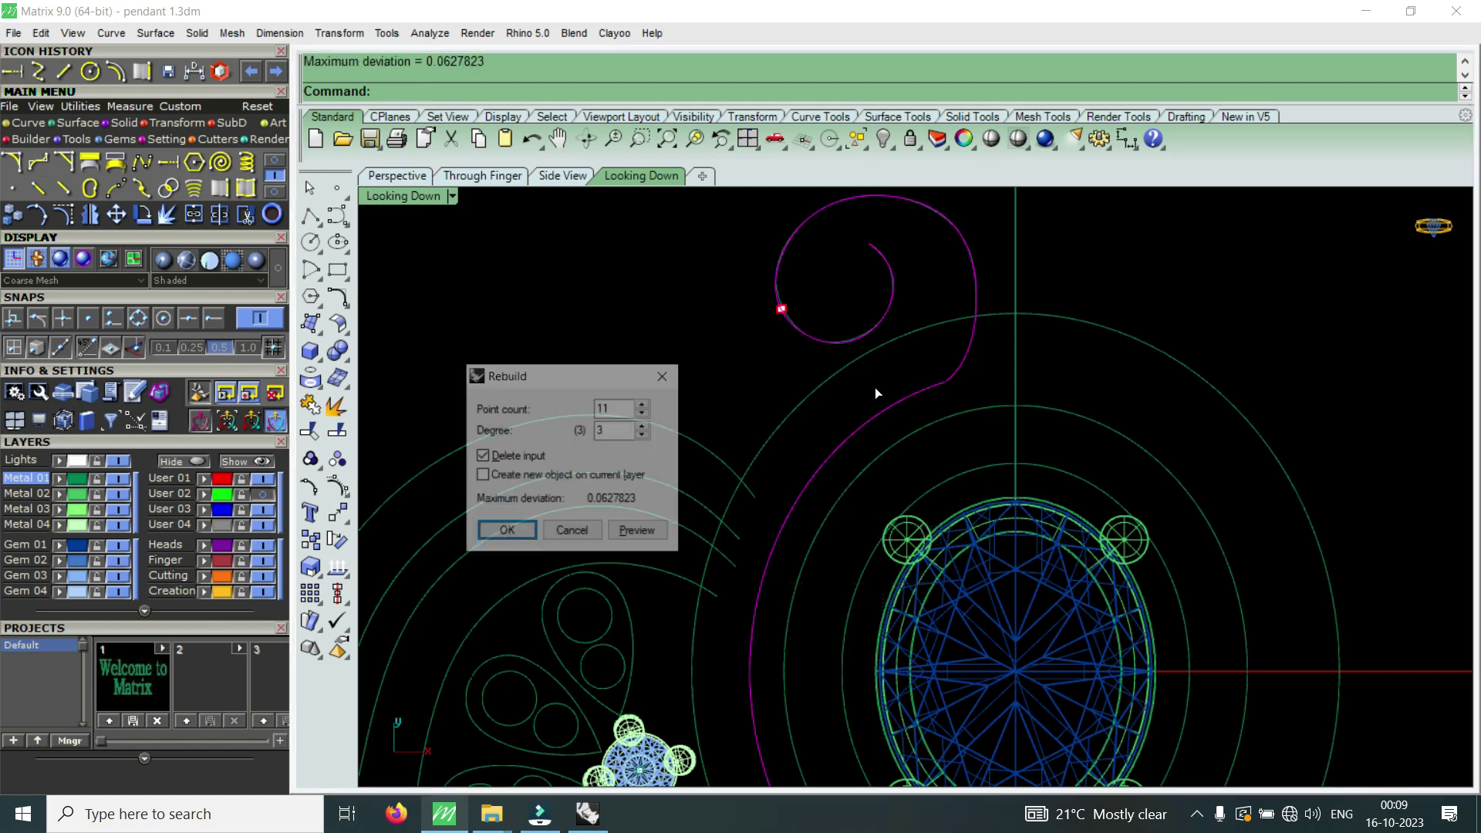
scroll(800, 448, down, 3)
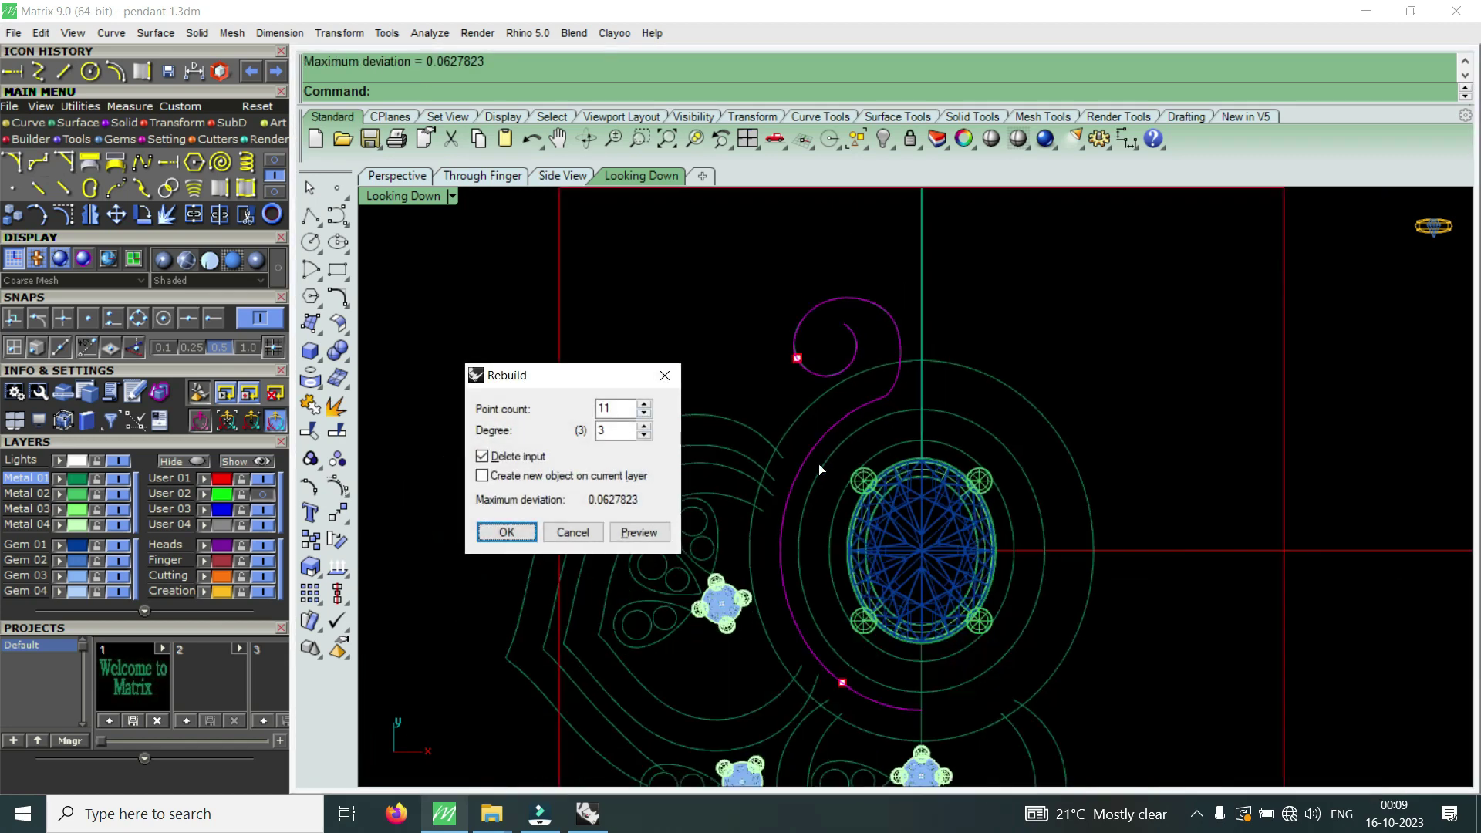
click(620, 410)
text(13)
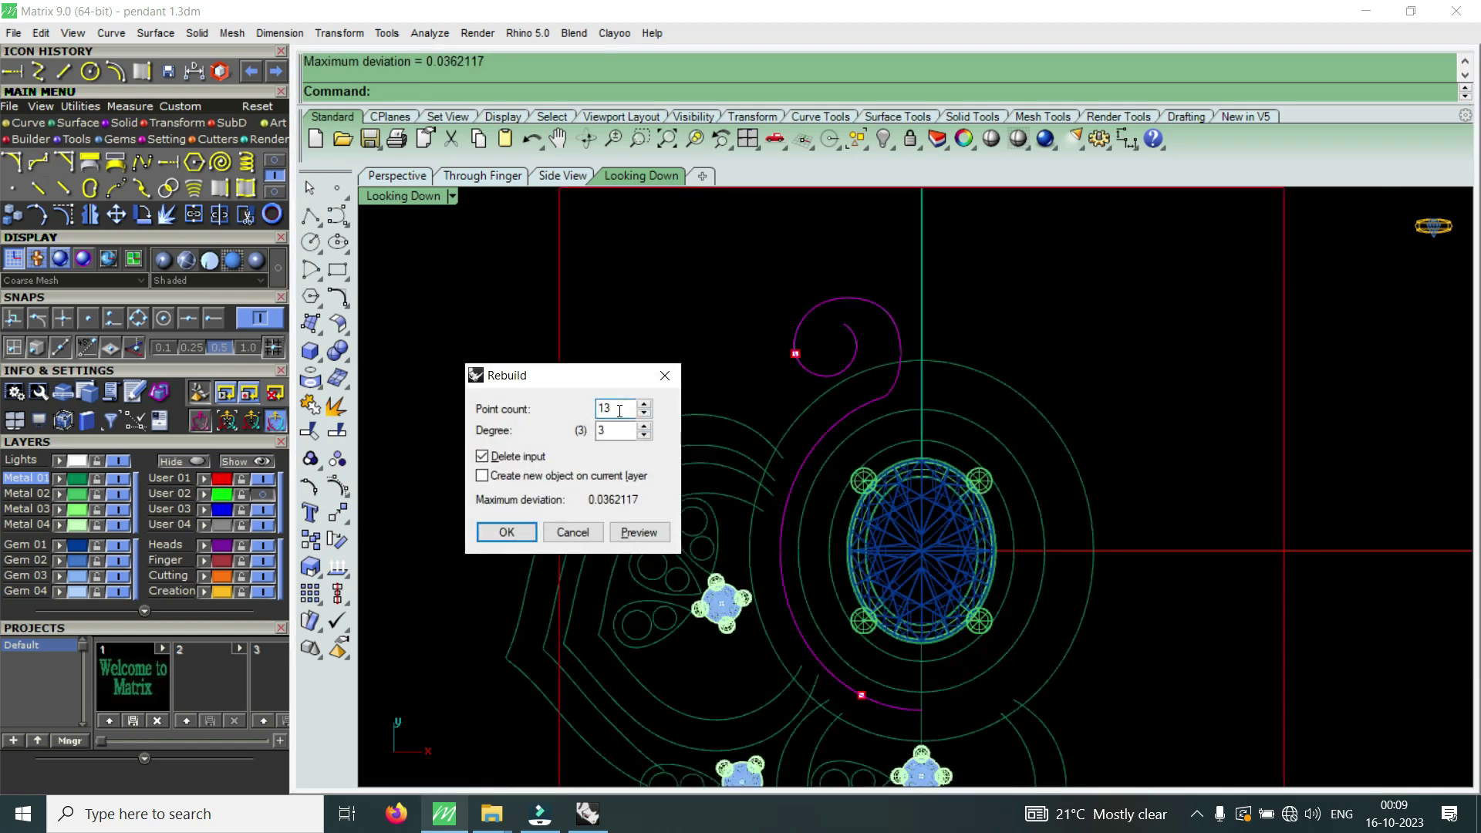
click(507, 532)
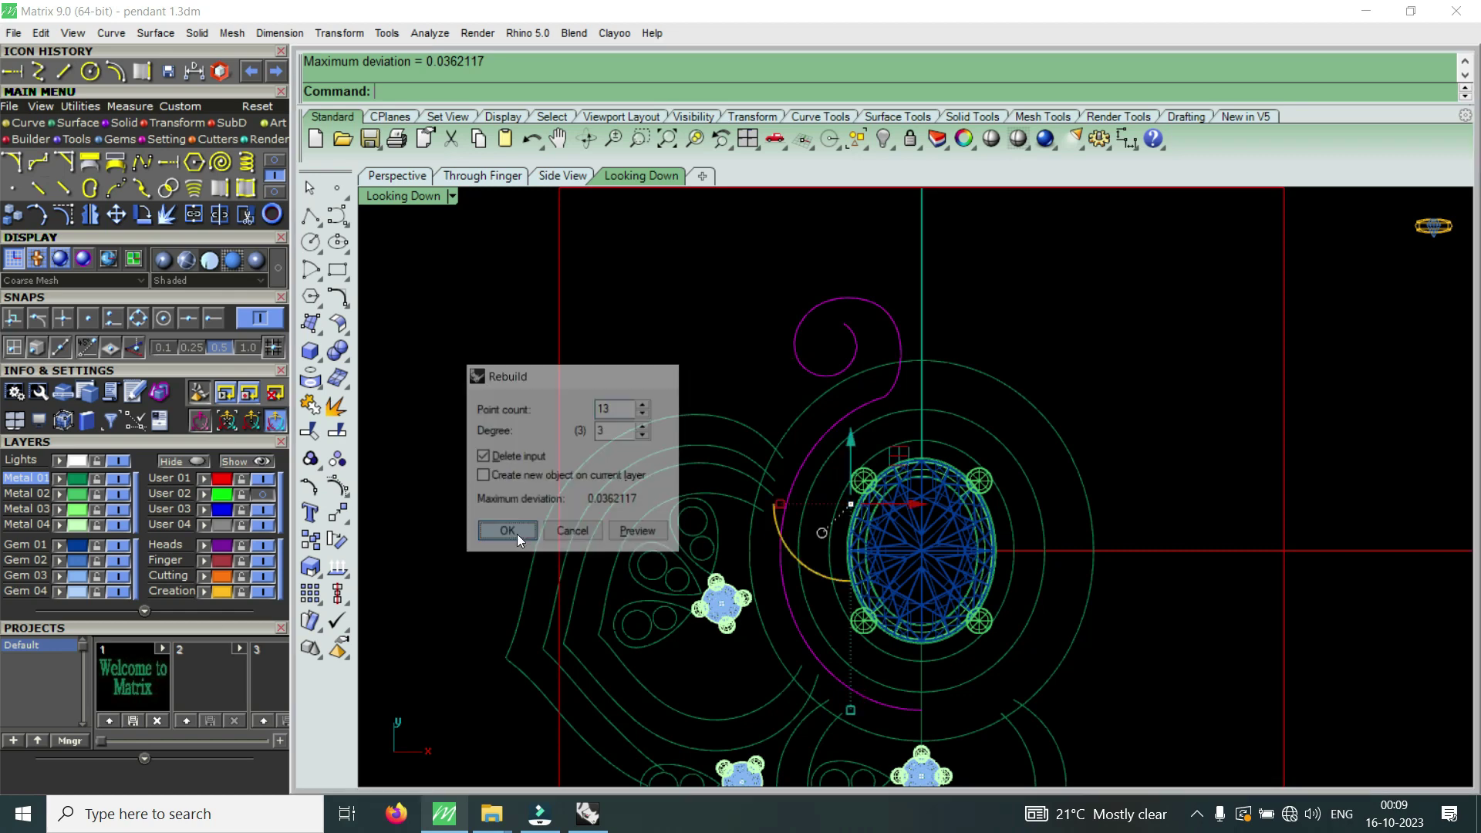
scroll(864, 416, up, 3)
click(876, 398)
scroll(876, 398, up, 2)
scroll(907, 396, up, 2)
scroll(915, 391, up, 2)
scroll(892, 411, up, 2)
scroll(833, 430, up, 1)
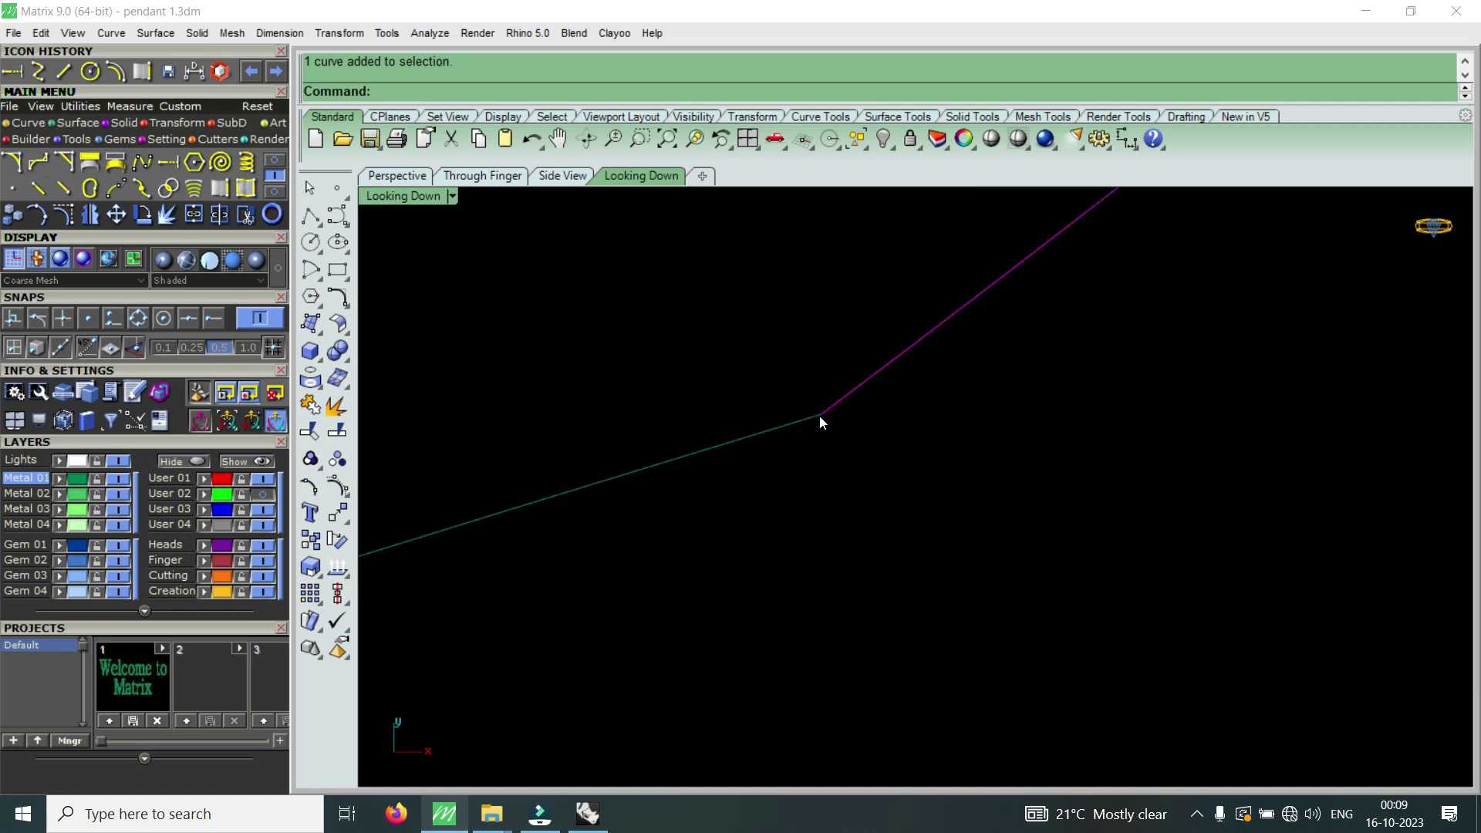
- In a low Perspective view, move the lower spiral up 0.064 to match the other curve
double_click(432, 199)
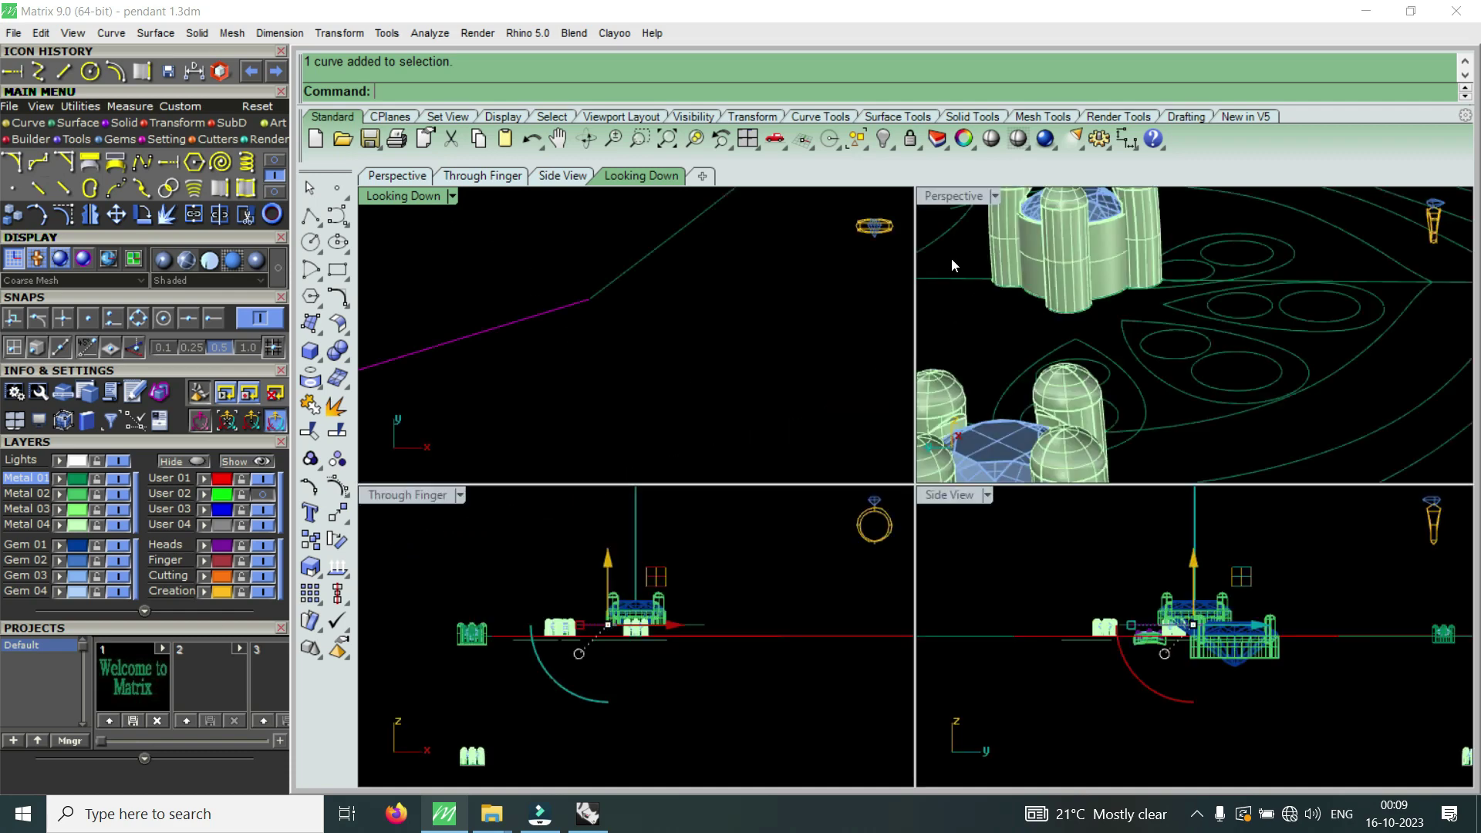
double_click(956, 198)
mouse_move(979, 489)
right_down()
mouse_move(848, 443)
mouse_move(919, 423)
mouse_move(989, 520)
right_up()
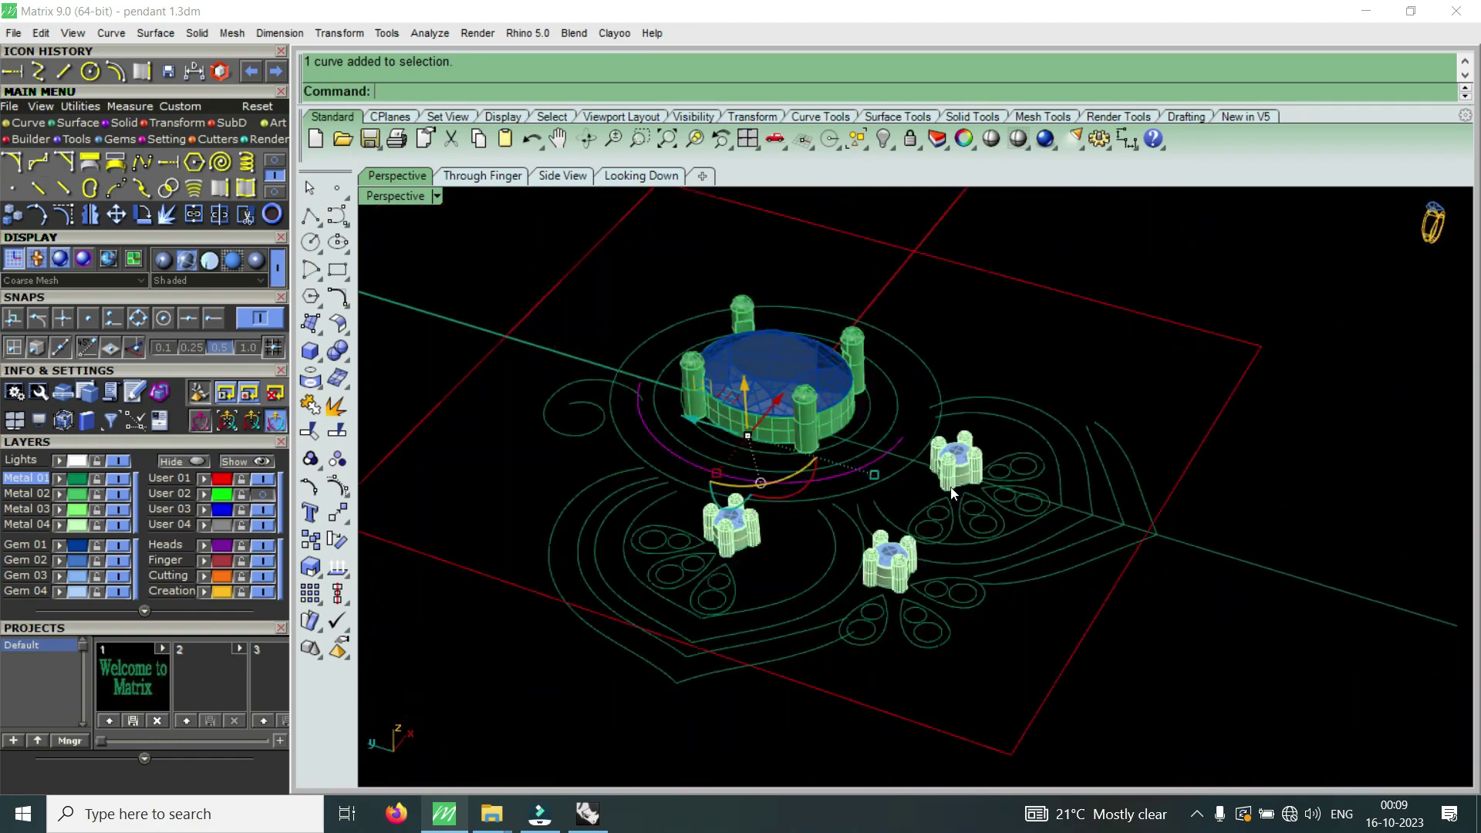
scroll(745, 479, up, 5)
scroll(746, 485, down, 3)
right_drag(916, 493, 831, 724)
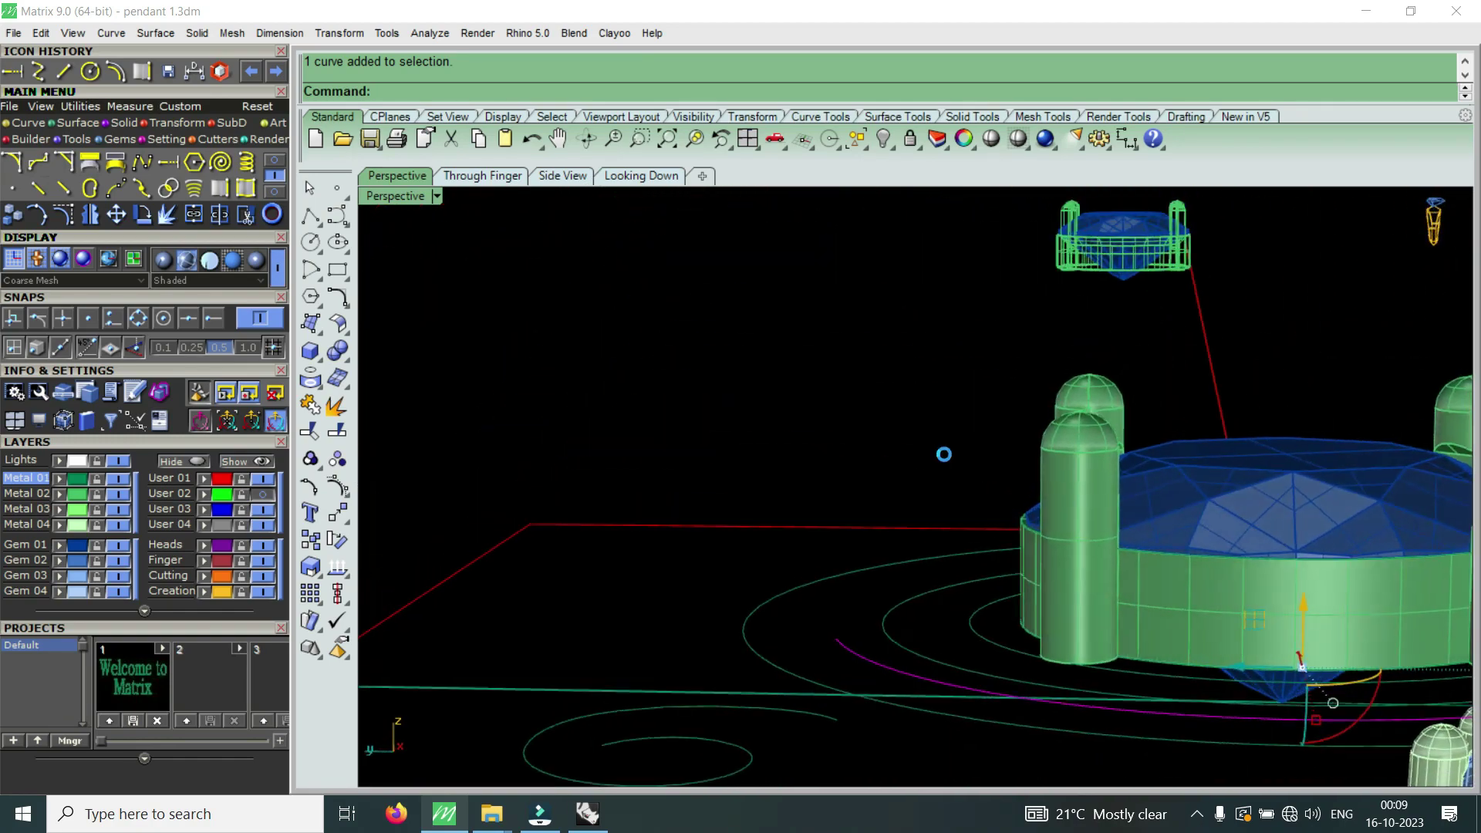
click(831, 720)
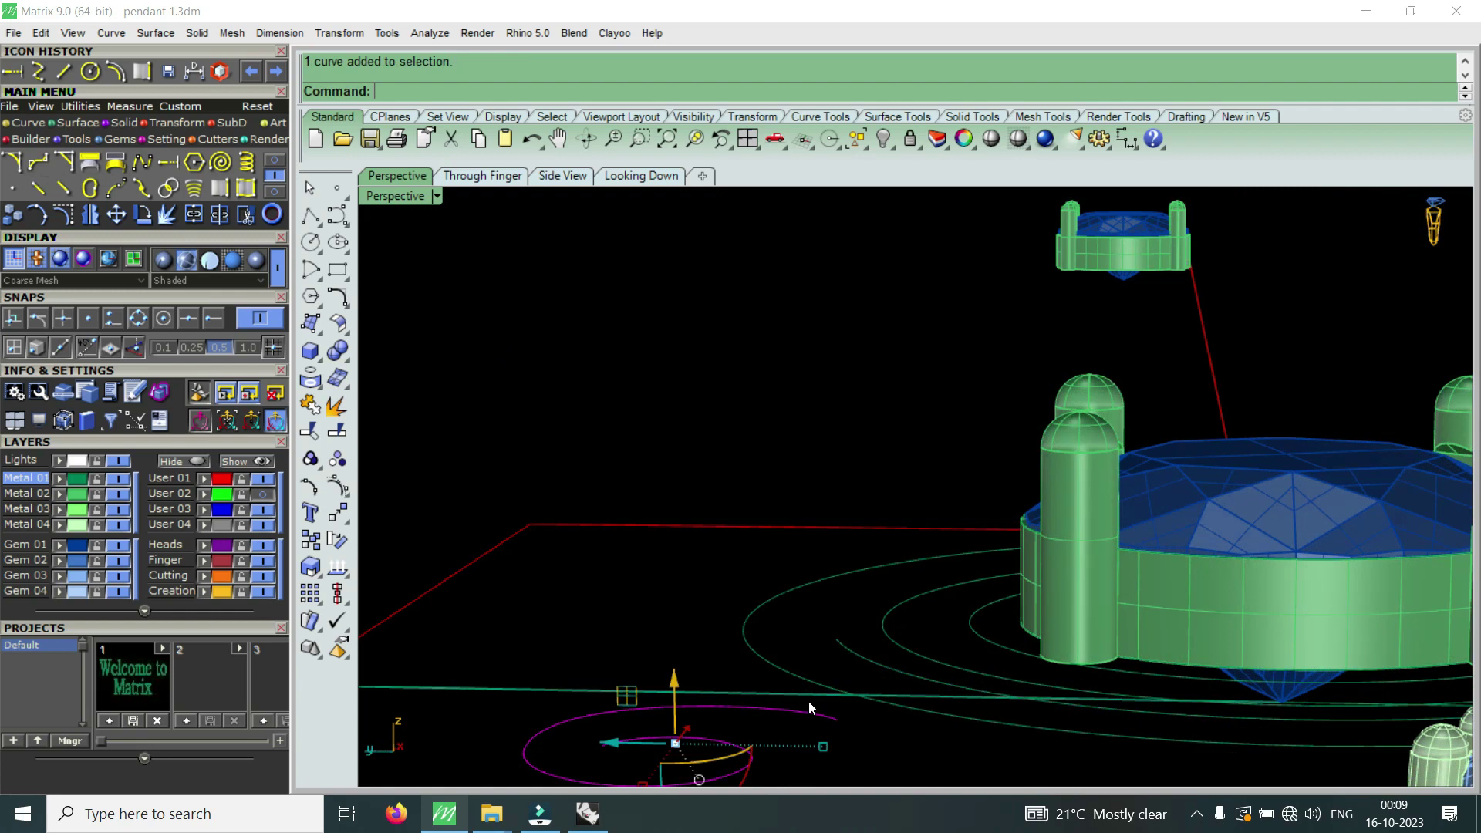
click(116, 213)
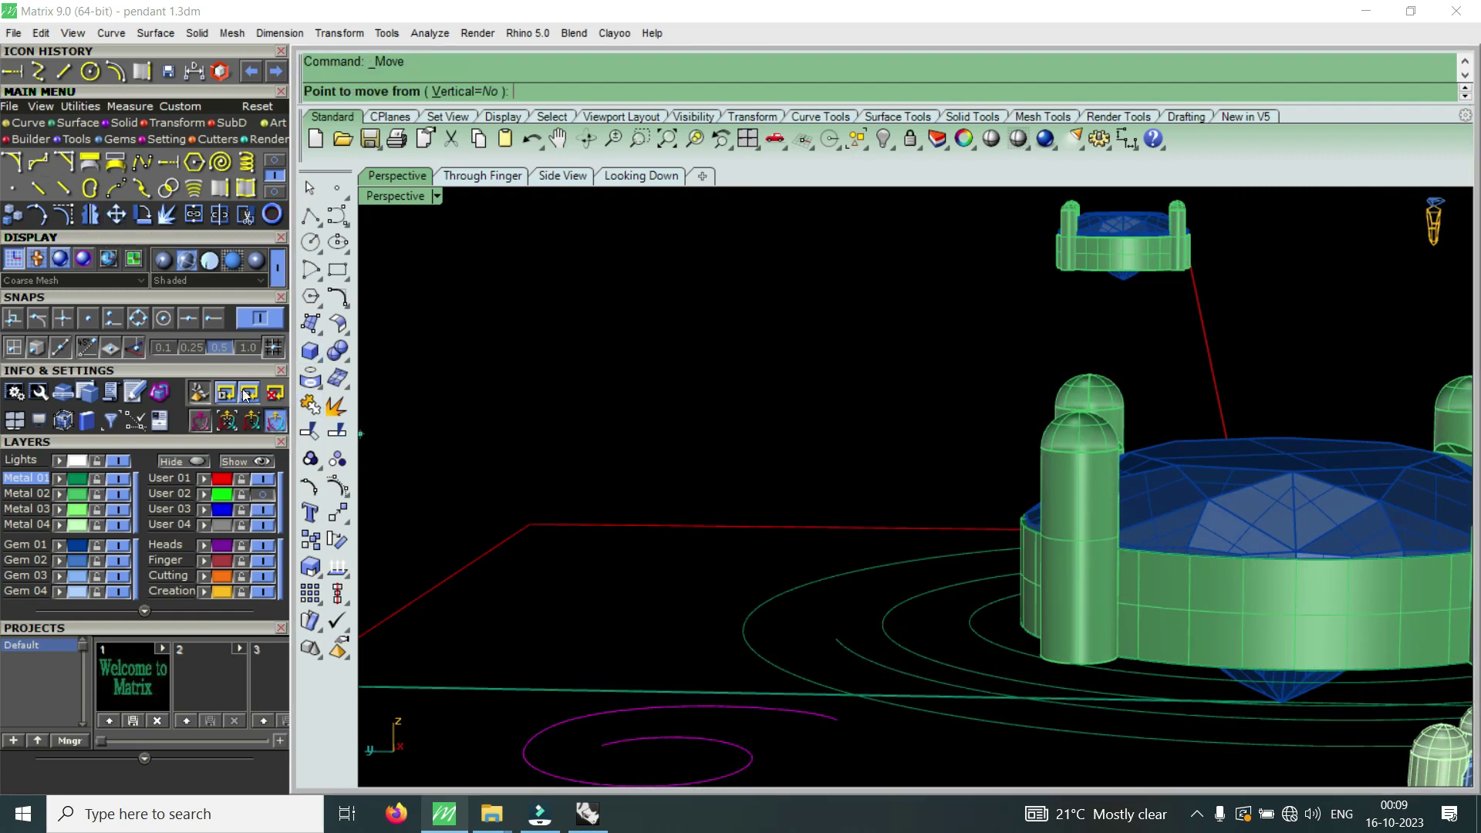
click(824, 713)
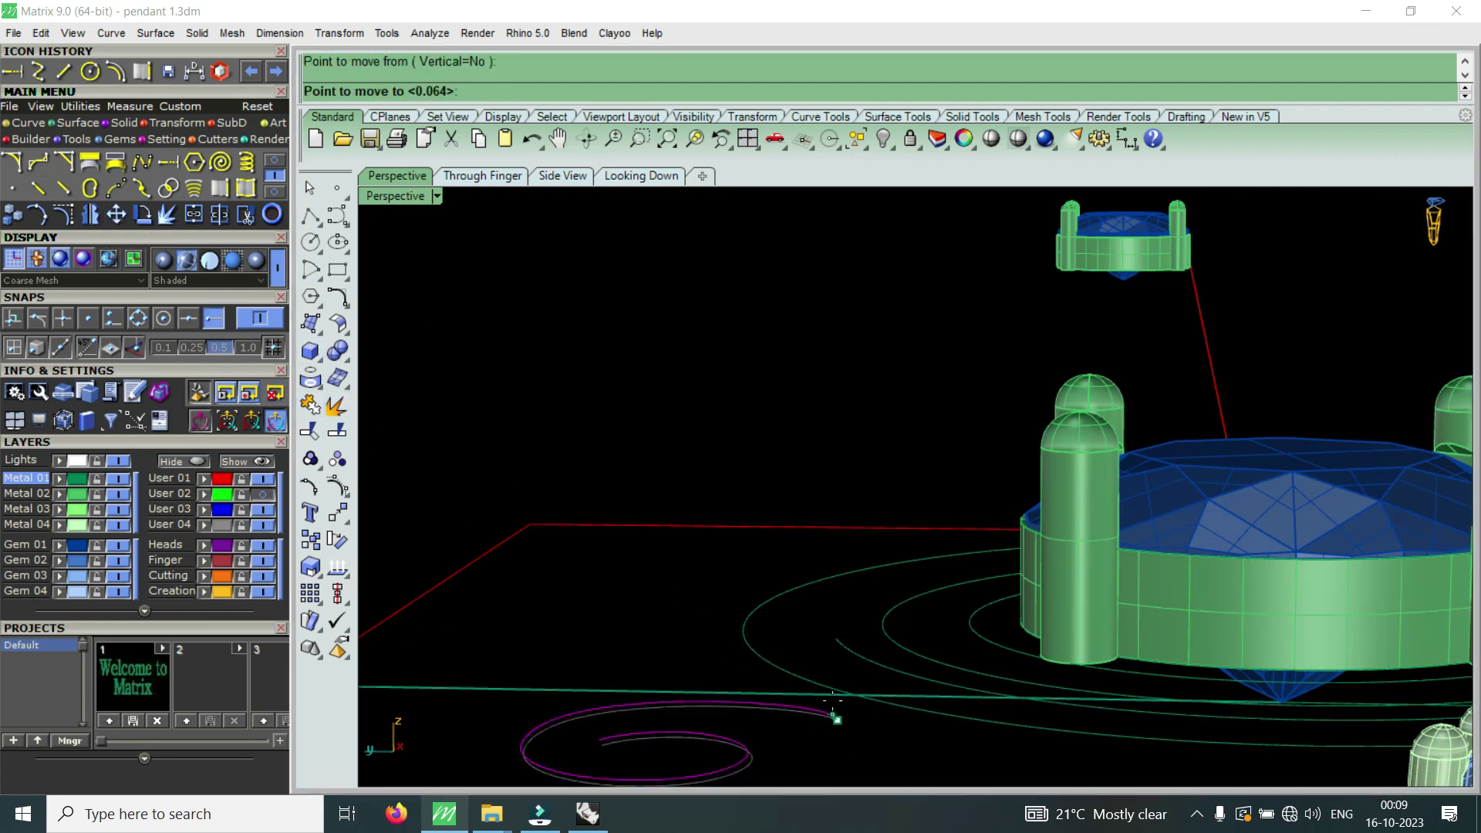
click(837, 641)
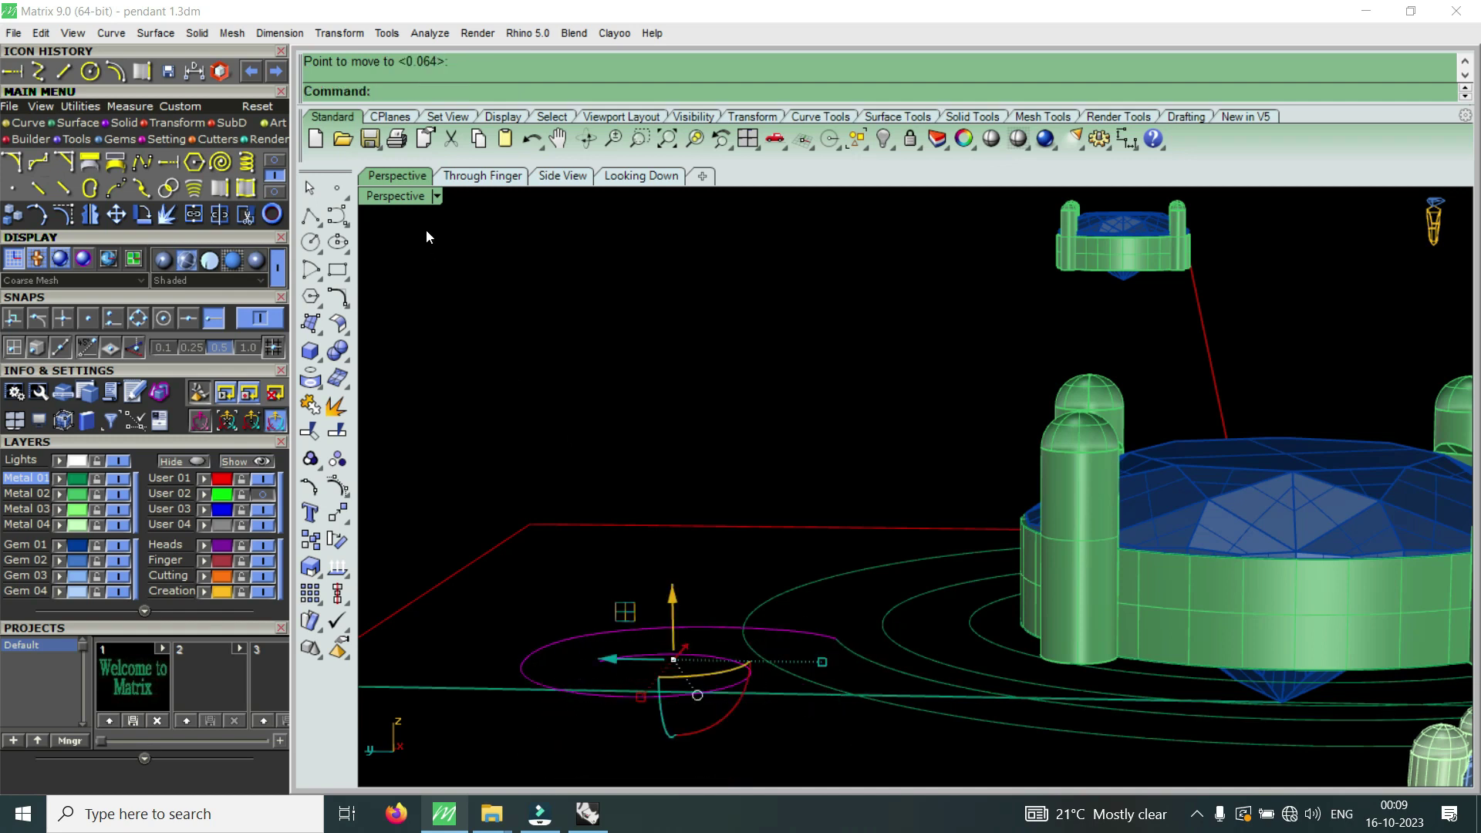
double_click(417, 200)
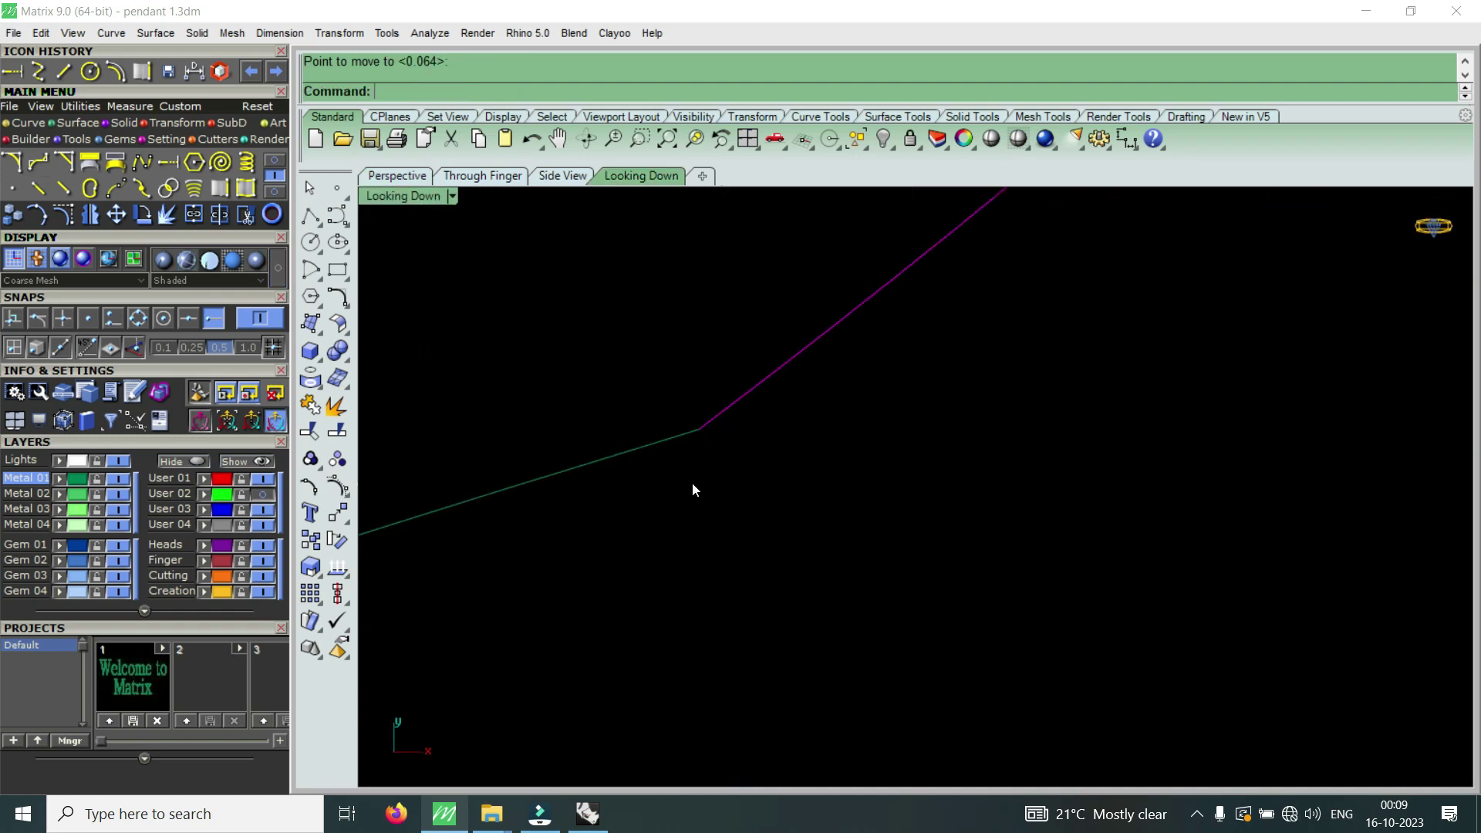
key(ctrl+a)
- Join the spiral and arc into one curve and rebuild it with 21 points
click(192, 215)
scroll(679, 475, up, 1)
scroll(683, 466, down, 2)
scroll(683, 466, down, 2)
text(r)
key(Return)
double_click(617, 408)
text(17)
key(Up)
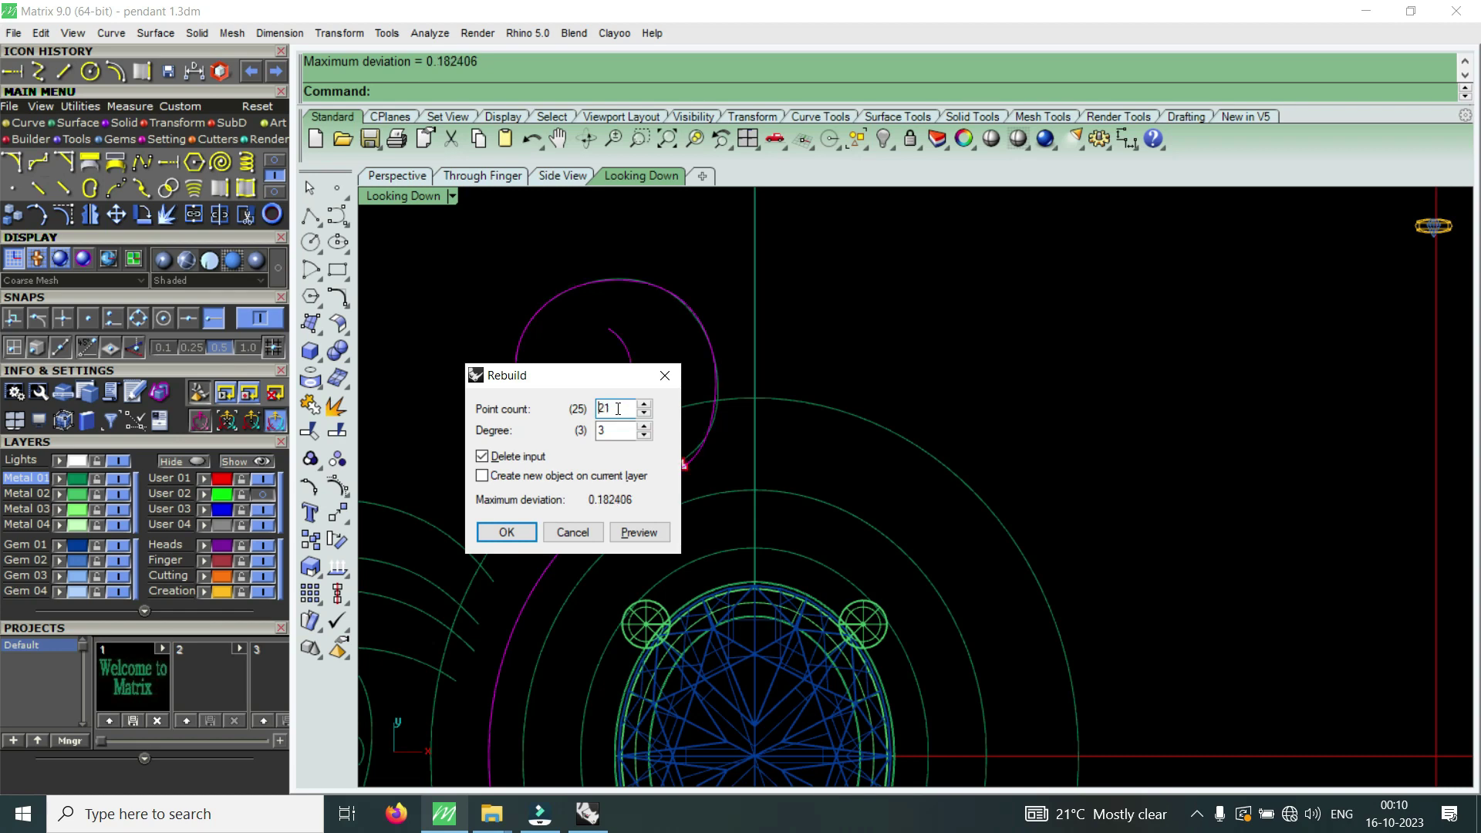
key(Down)
key(Return)
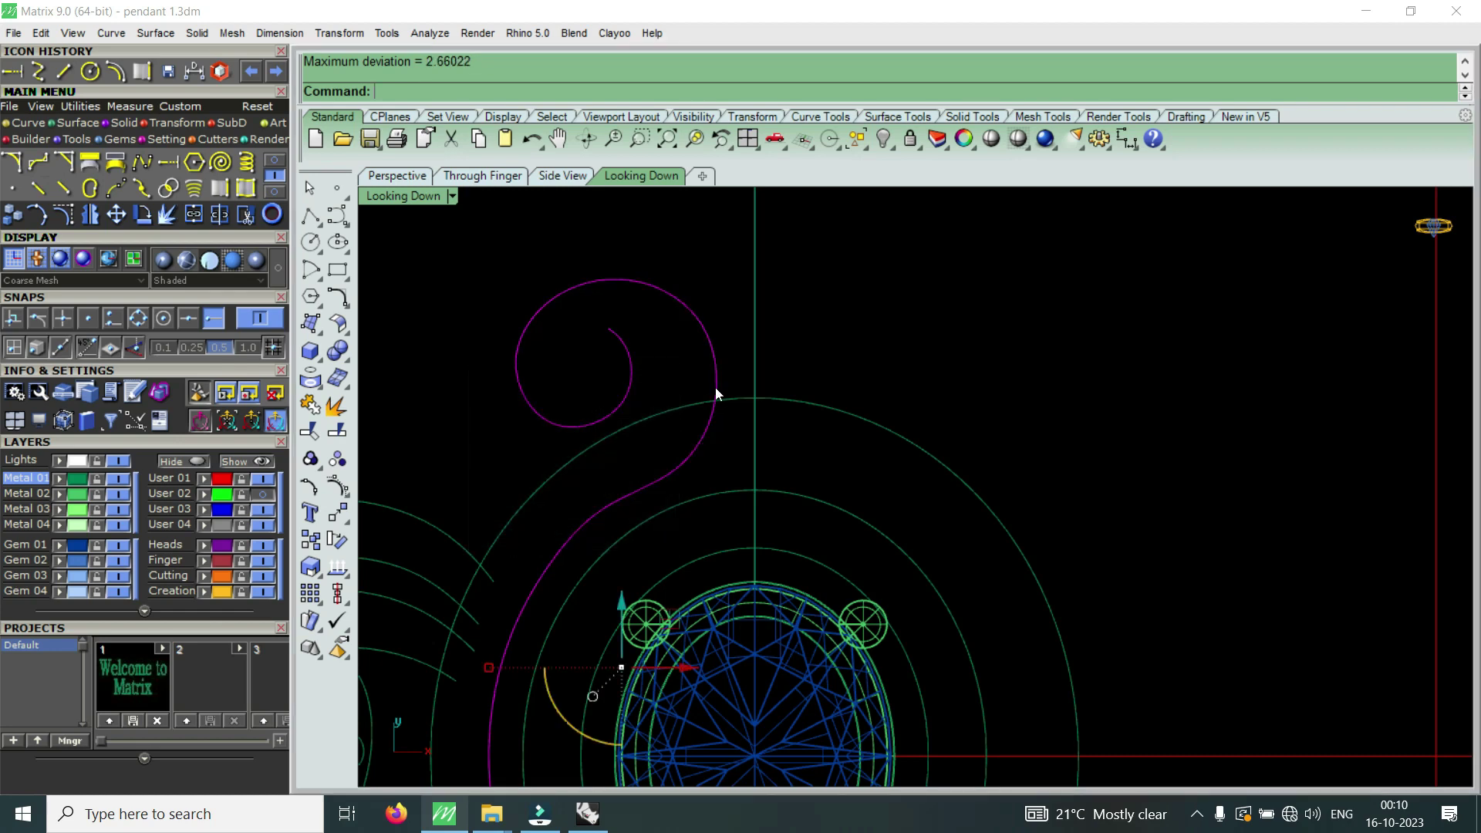
- Show the curve's control points and start moving one spiral control point
scroll(741, 367, down, 2)
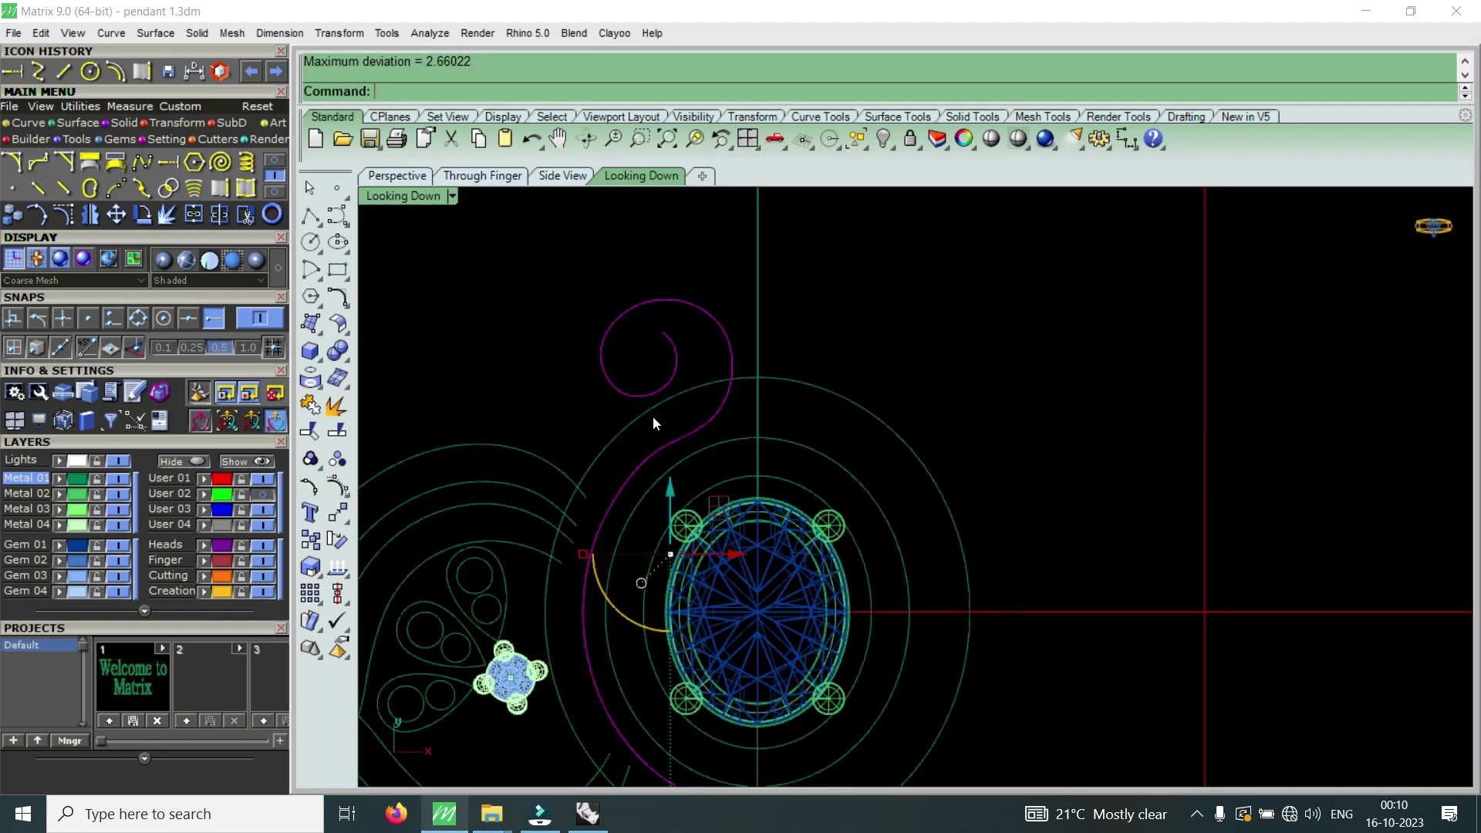
scroll(771, 426, up, 2)
click(68, 220)
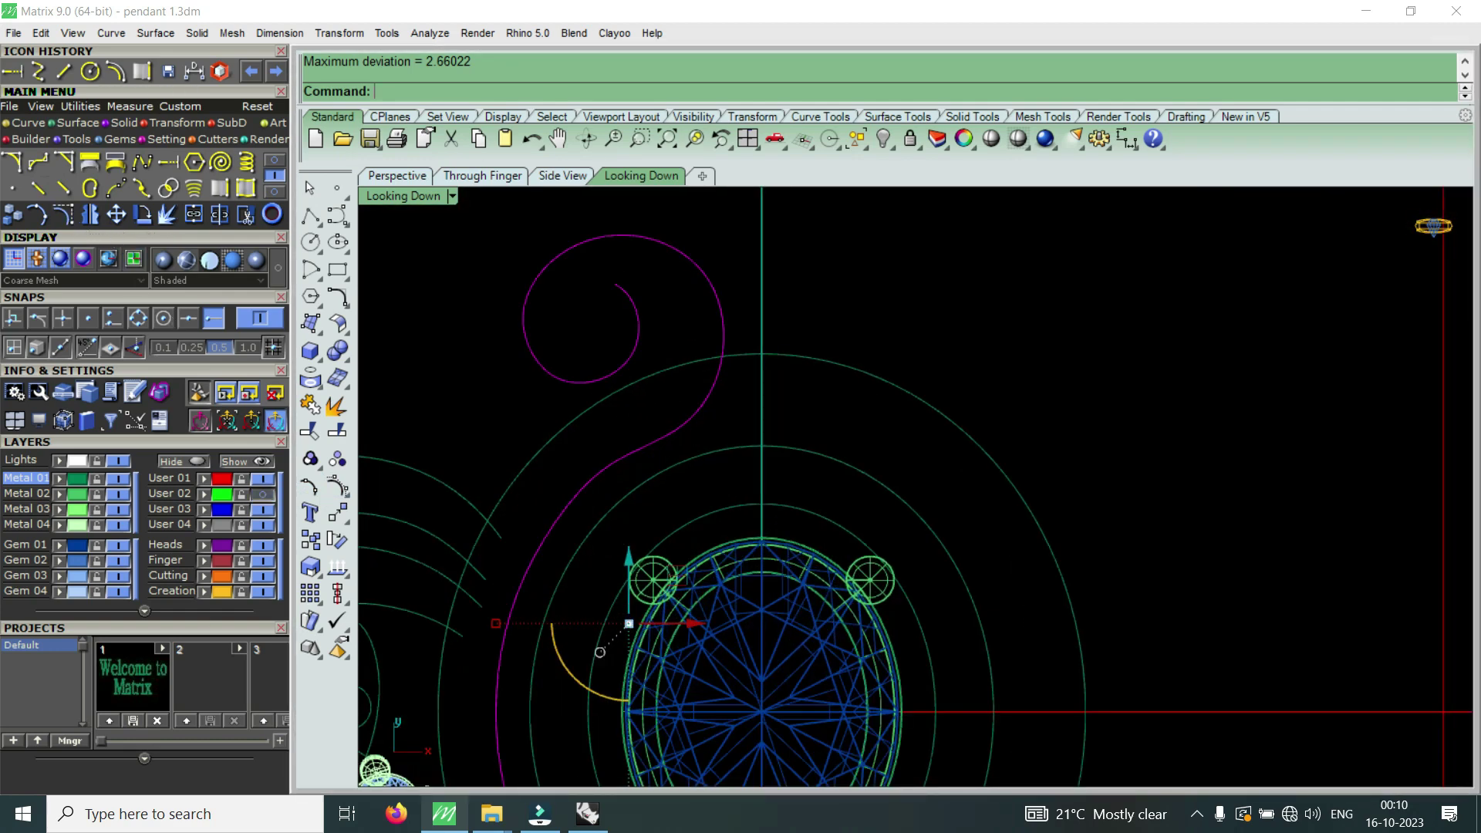
scroll(668, 397, up, 2)
drag(668, 388, 738, 472)
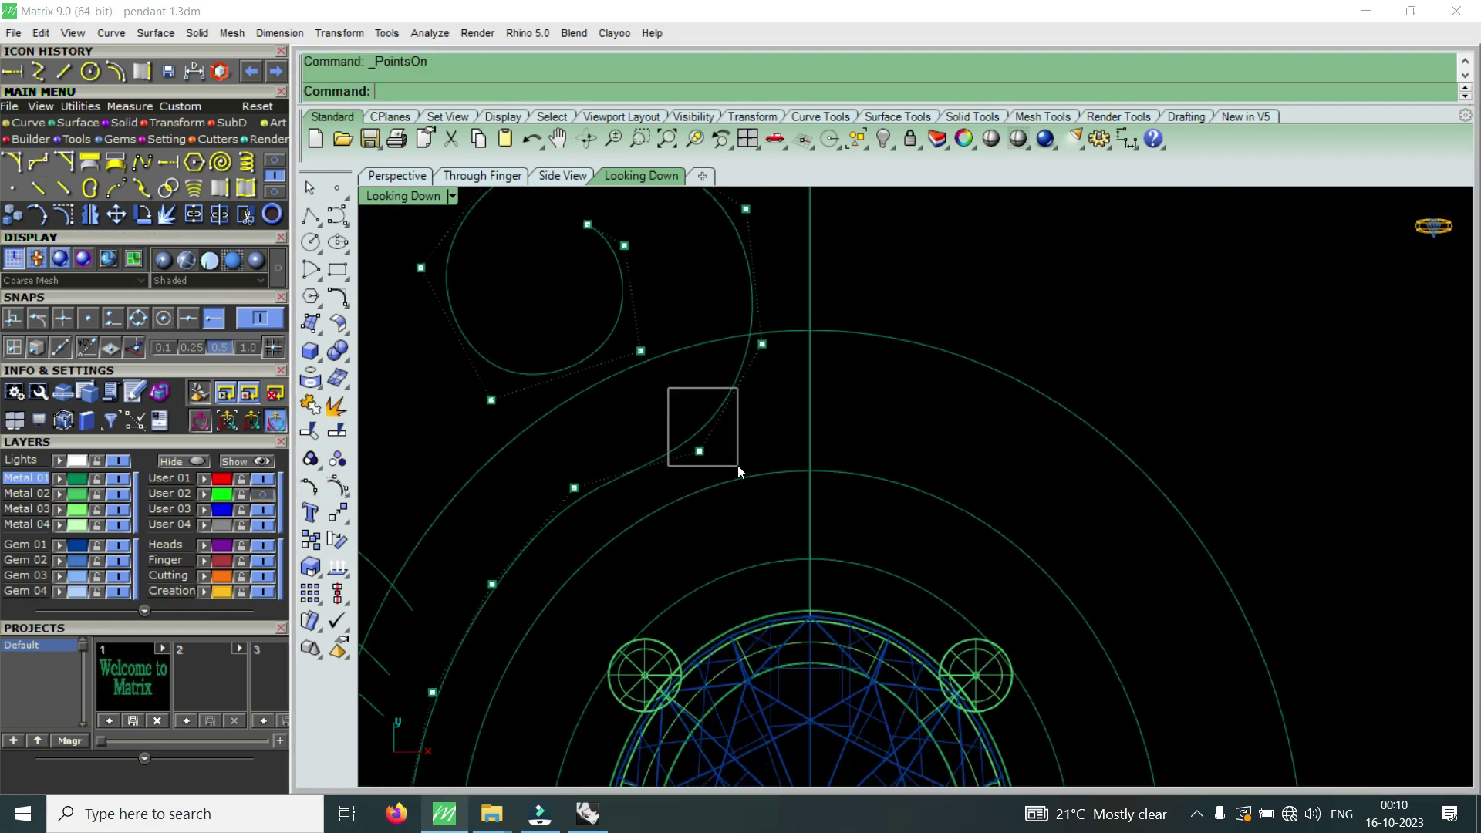
click(117, 214)
click(806, 405)
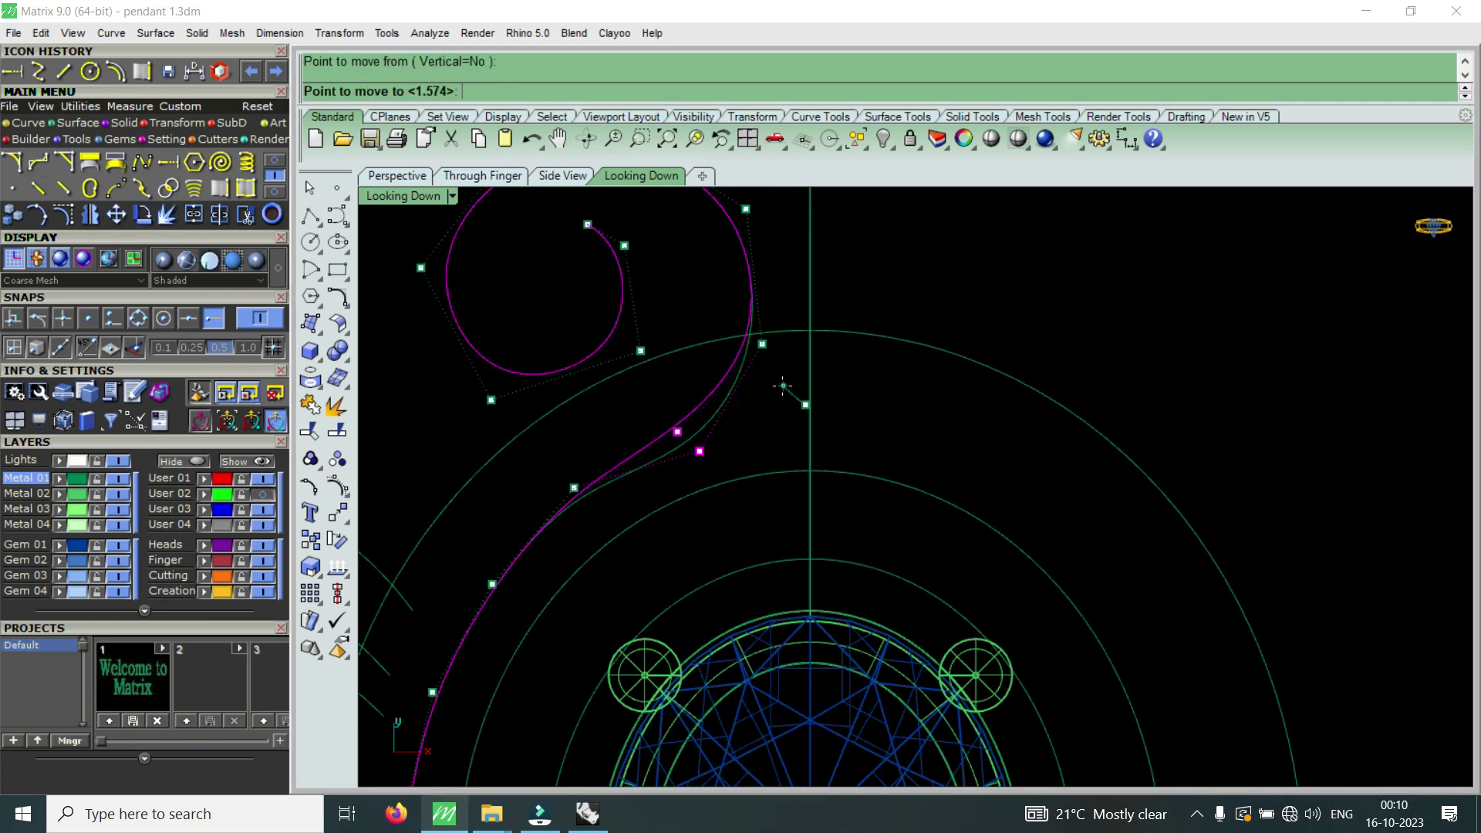
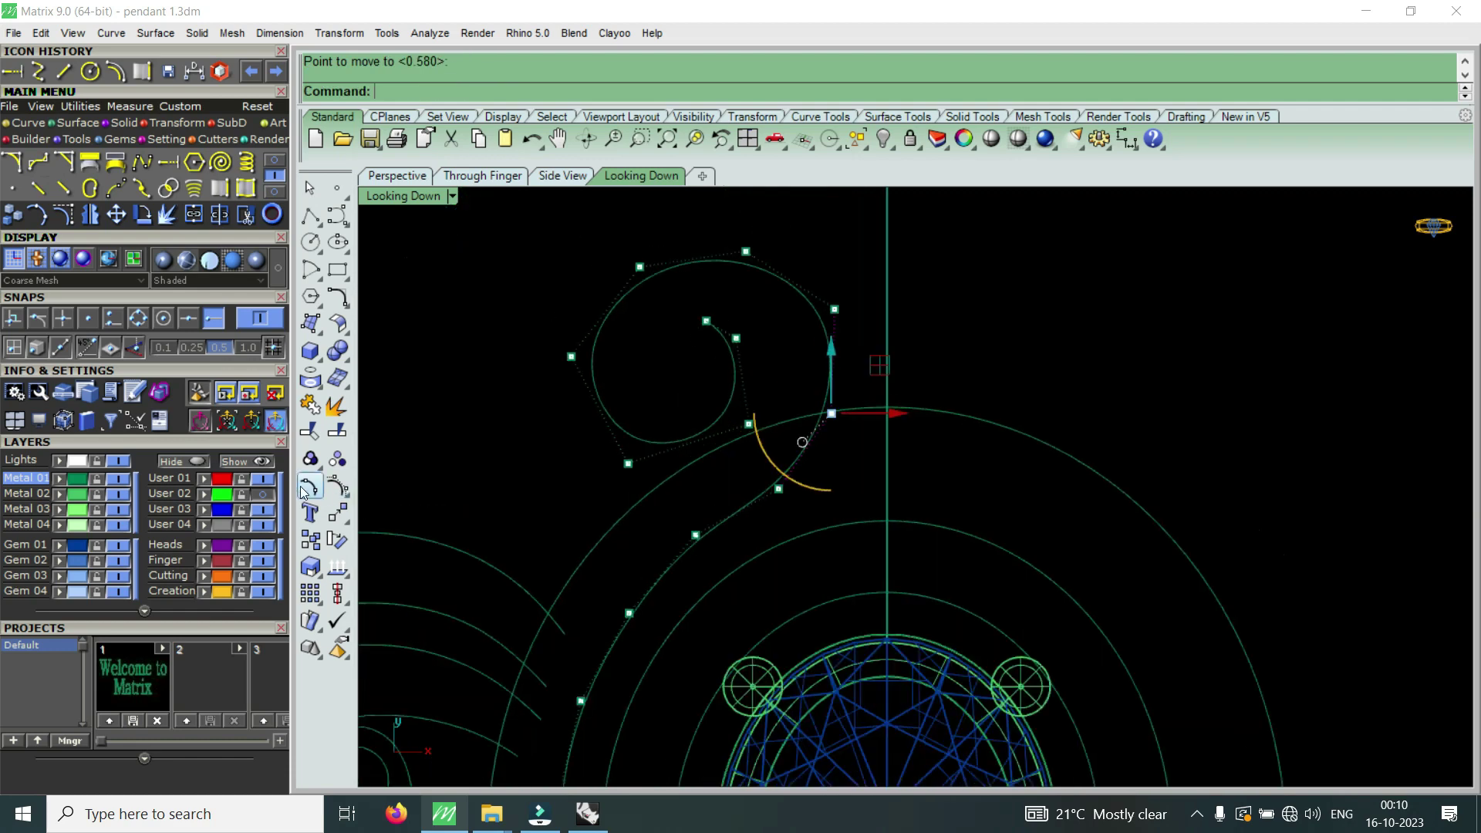
- Compare against the User 02 reference photo and lower an upper control point of the spiral
click(270, 494)
click(270, 495)
scroll(807, 335, up, 2)
scroll(876, 294, up, 2)
key(Return)
click(887, 275)
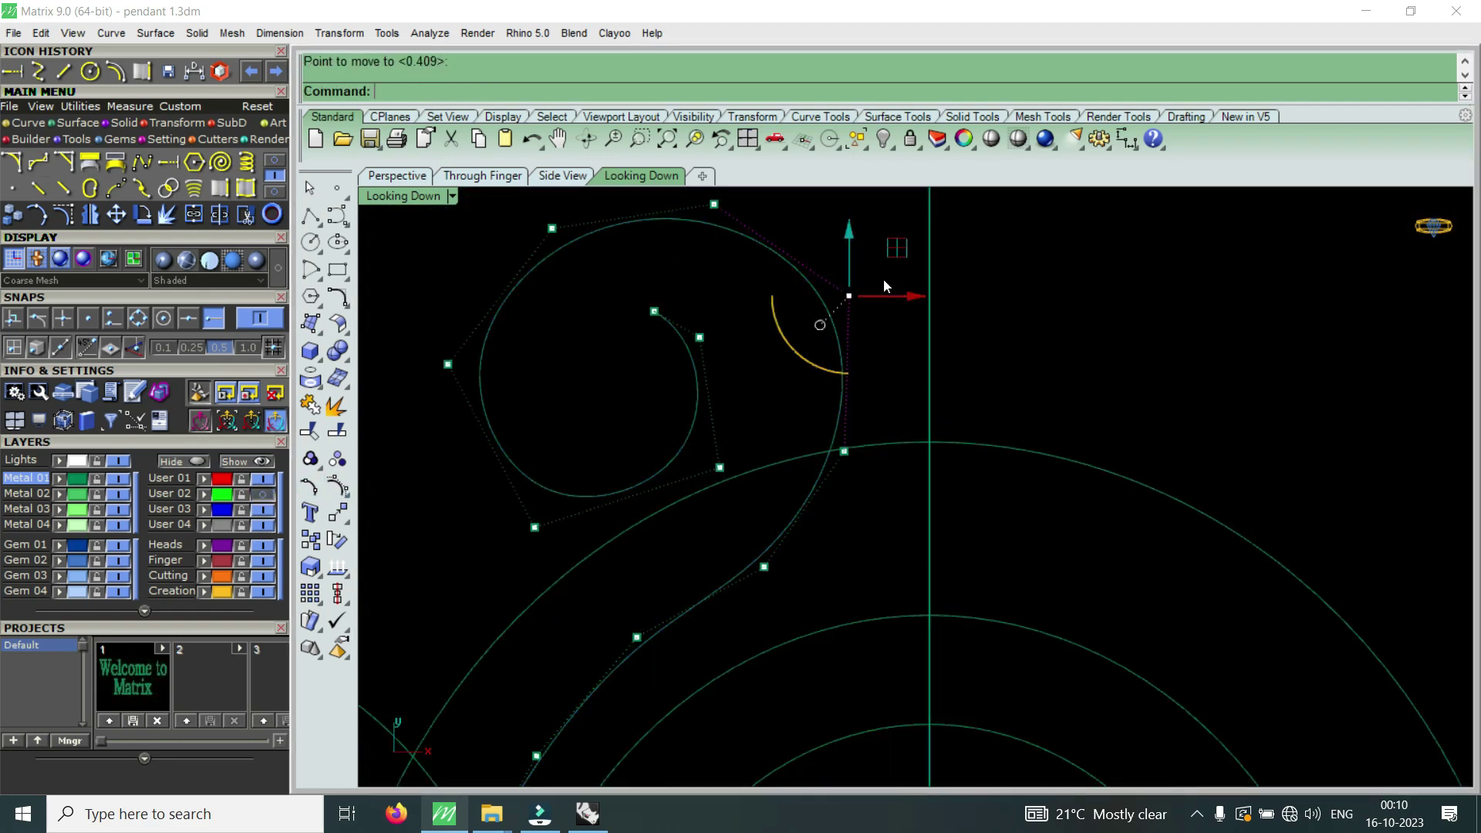
click(883, 311)
right_click(883, 311)
click(874, 316)
key(Escape)
- Pull two lower spiral control points up and inward to tighten the curl
scroll(864, 314, down, 1)
click(817, 407)
right_click(864, 391)
click(865, 391)
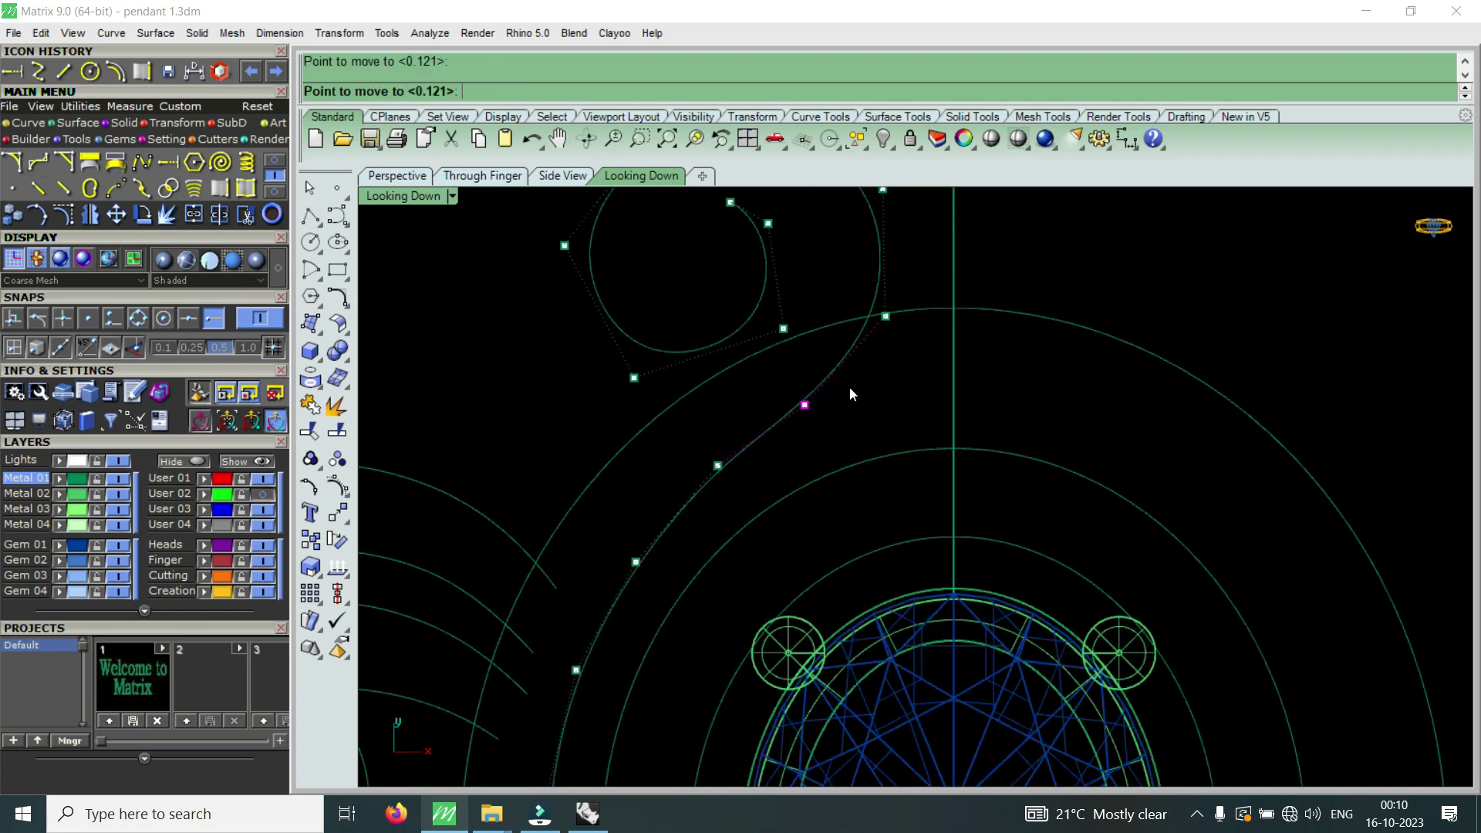
click(856, 388)
scroll(776, 439, down, 2)
scroll(790, 432, up, 3)
right_click(807, 447)
click(807, 448)
click(846, 411)
- Shift a left-side spiral control point down and to the right
scroll(846, 410, down, 2)
scroll(849, 417, down, 1)
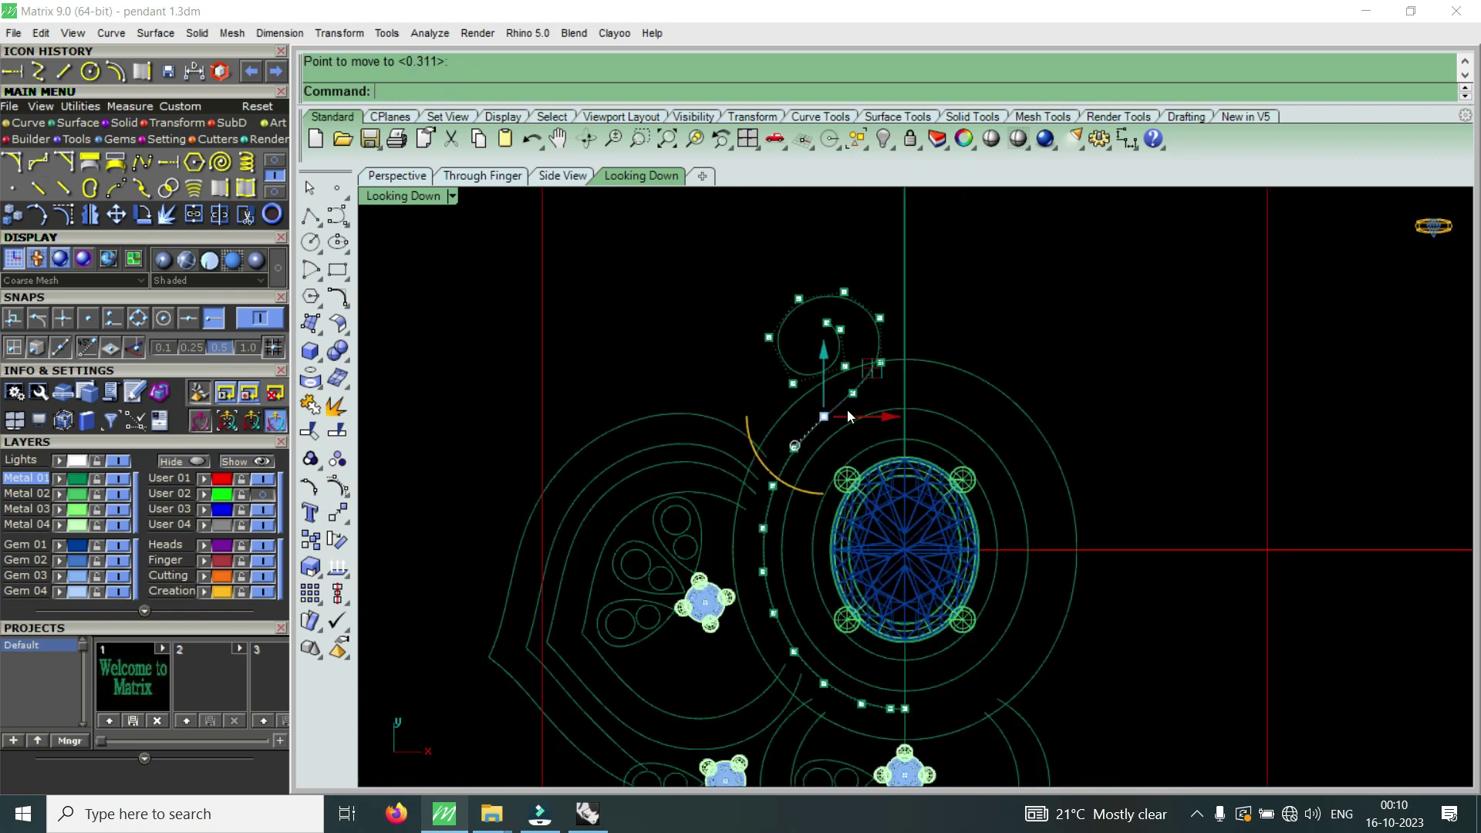
scroll(874, 368, up, 3)
scroll(895, 364, down, 3)
scroll(879, 347, up, 3)
scroll(848, 339, down, 2)
scroll(771, 331, up, 3)
click(725, 324)
key(Return)
click(713, 297)
click(755, 358)
- Nudge the top control point of the spiral slightly upward
scroll(754, 358, up, 1)
click(858, 258)
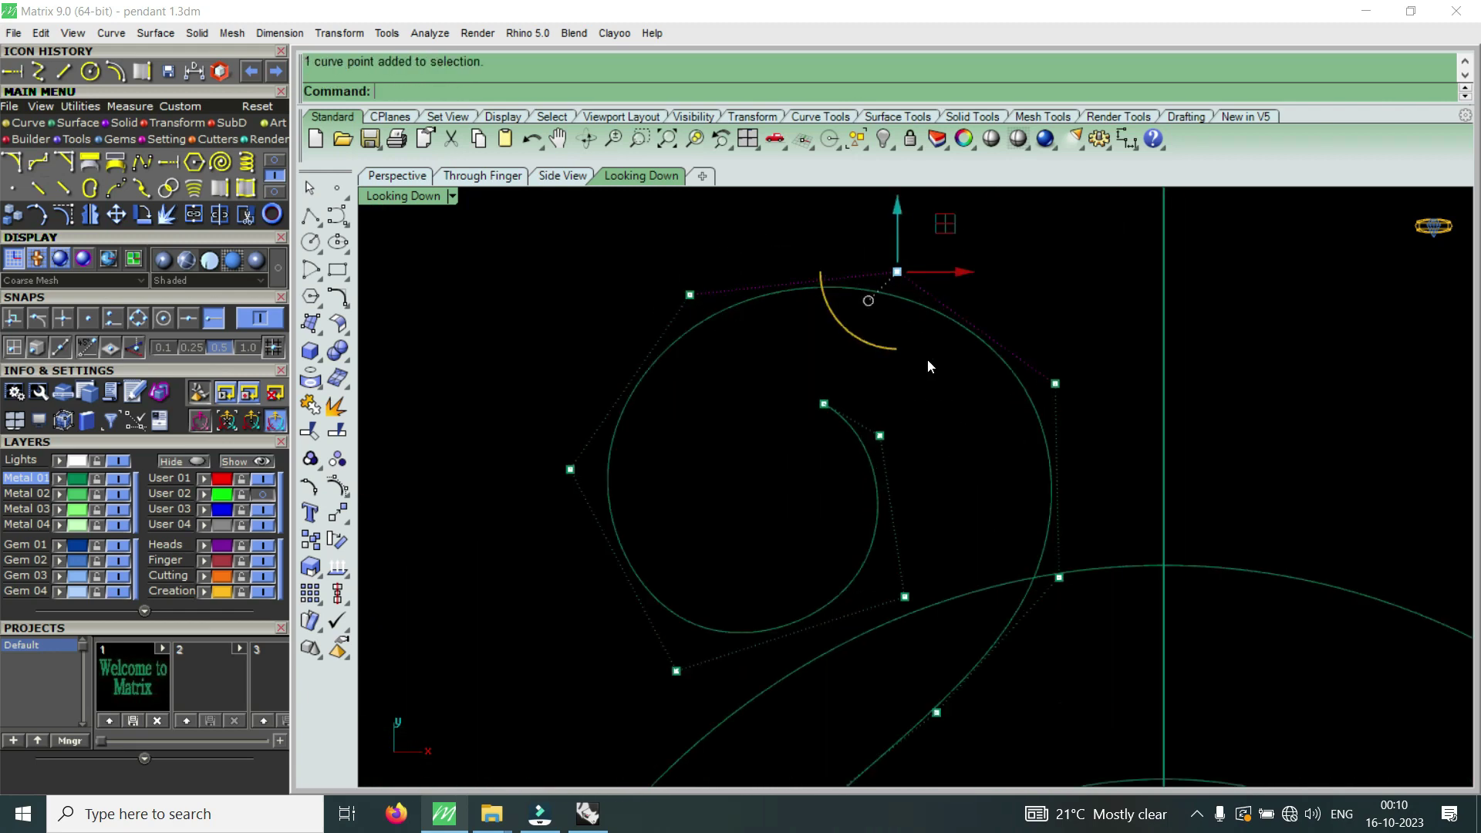
scroll(928, 359, up, 1)
key(Return)
click(928, 358)
click(923, 345)
- Adjust the lower-right and lower control points, then hide the spiral's control points
click(1085, 389)
key(Return)
click(1149, 341)
scroll(1139, 352, down, 2)
scroll(1080, 386, up, 2)
click(1090, 490)
key(Return)
click(1131, 460)
scroll(1122, 461, down, 2)
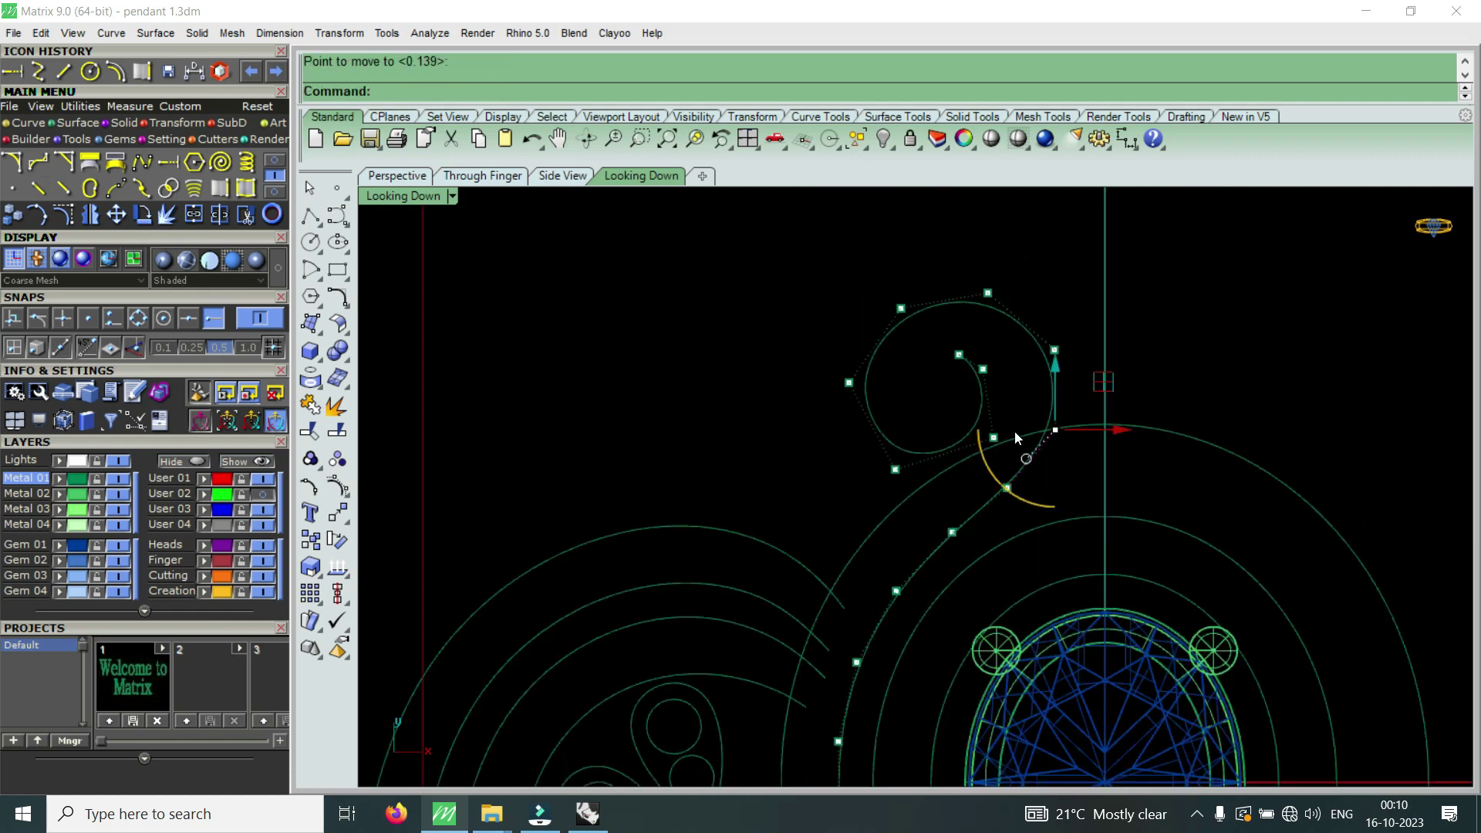
scroll(1016, 430, down, 1)
key(Escape)
- Select the spiral curve and recheck its shape against the reference photo
click(954, 426)
scroll(956, 412, down, 3)
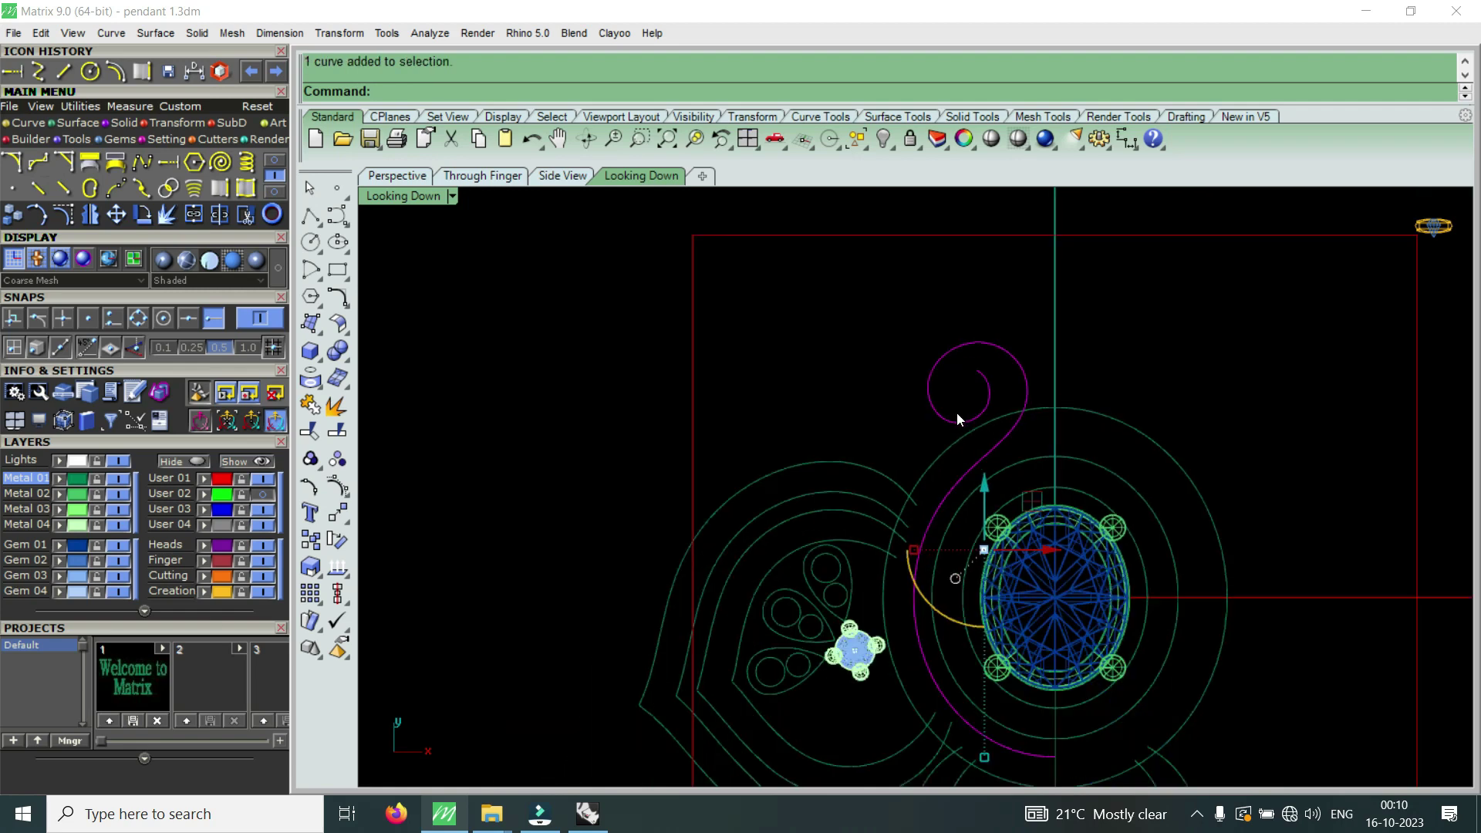
scroll(956, 432, up, 2)
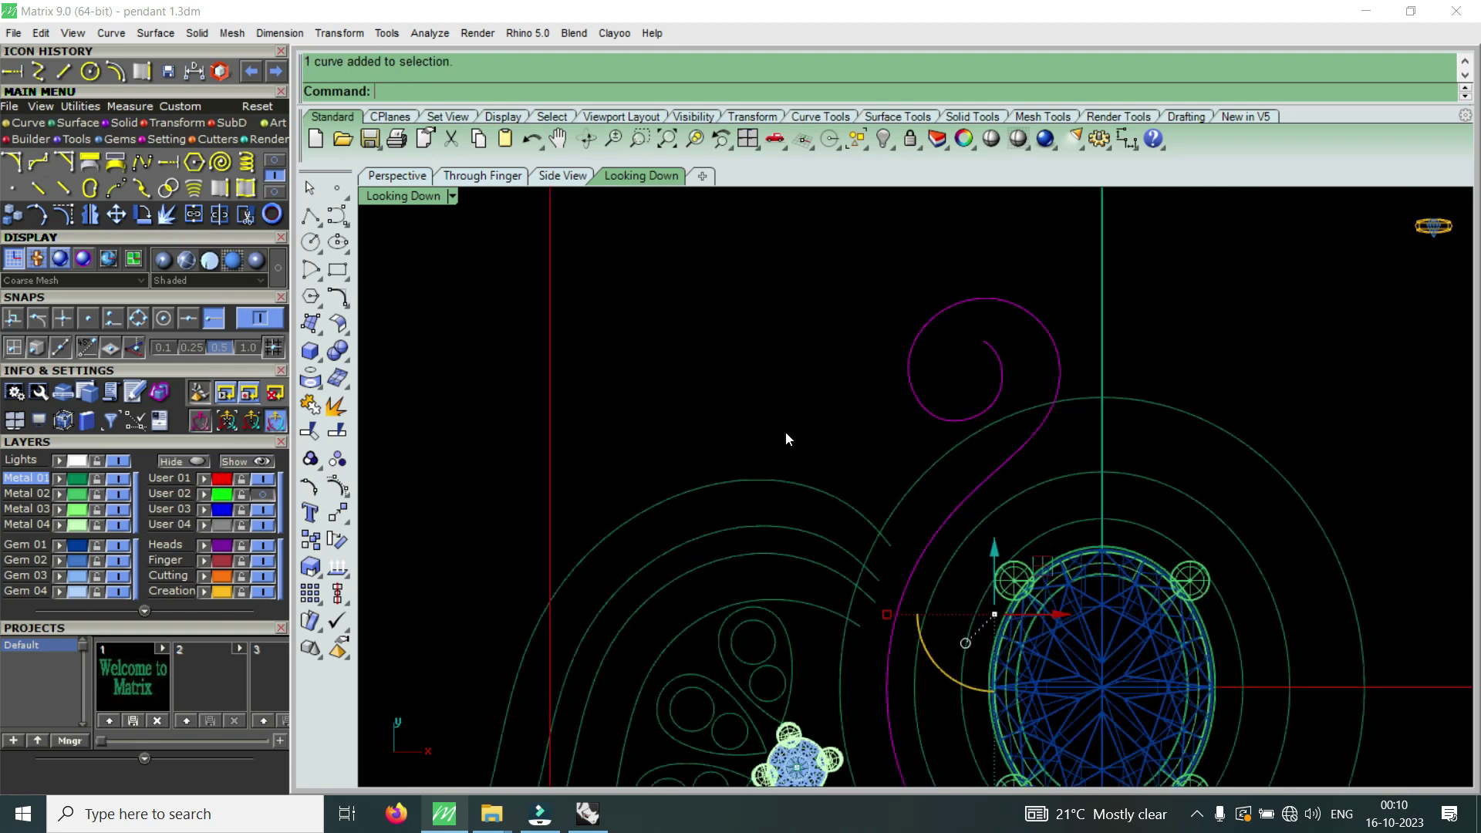
click(262, 494)
click(262, 494)
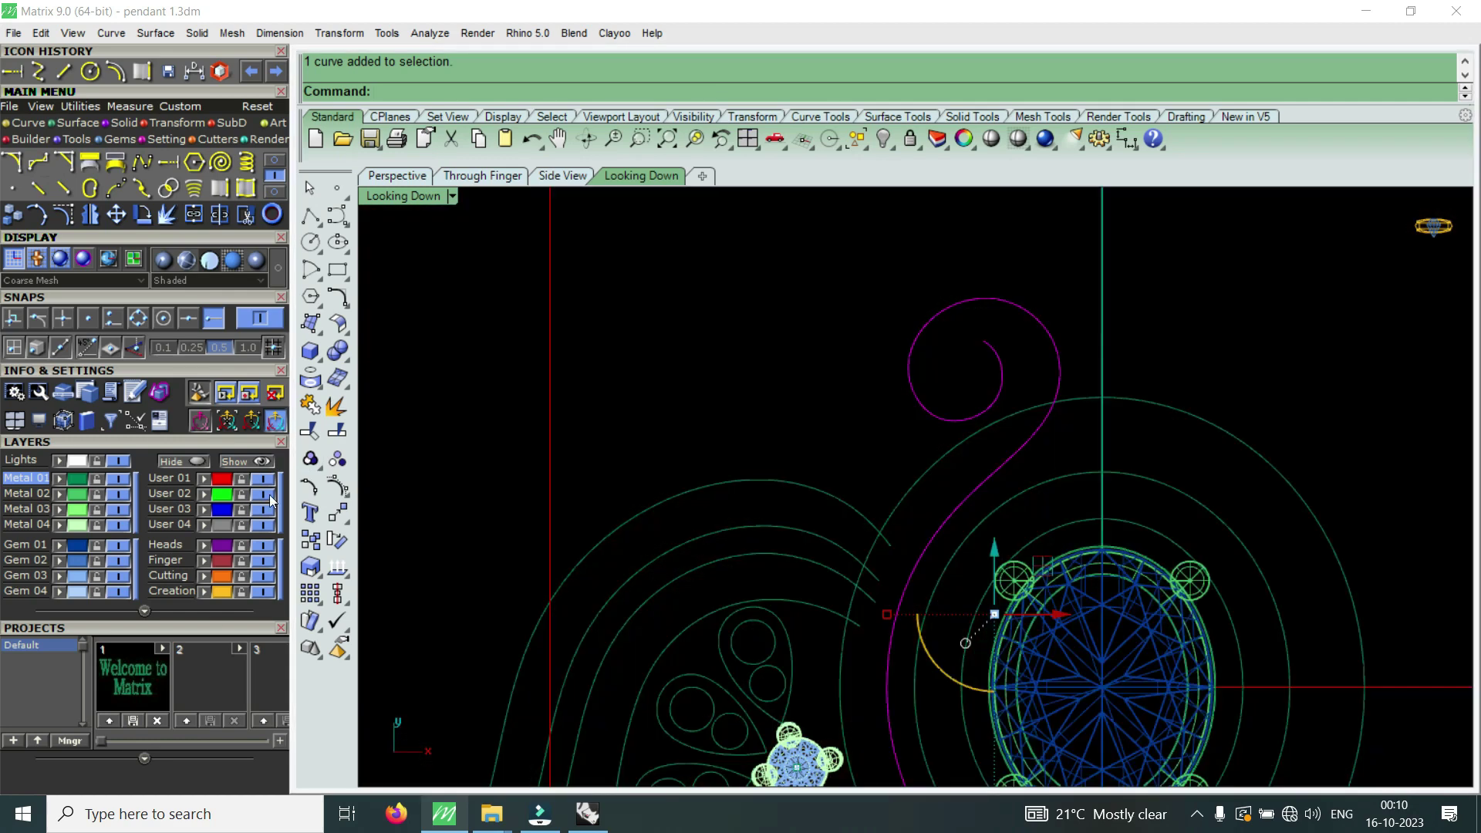
scroll(858, 376, up, 2)
- Shift the group of inner spiral control points slightly up-left
click(65, 215)
scroll(863, 350, up, 2)
scroll(854, 287, up, 1)
drag(855, 288, 1136, 511)
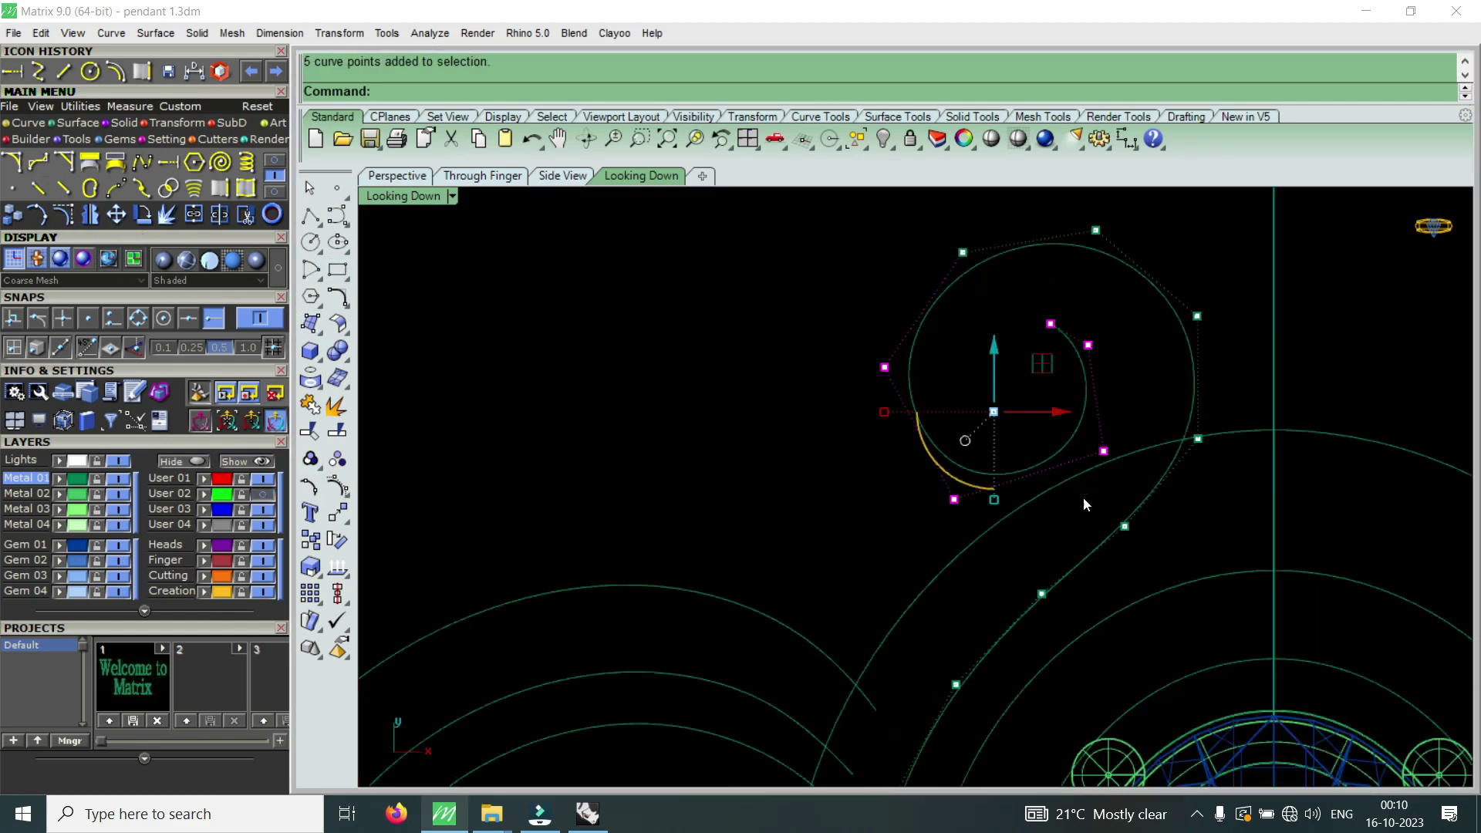
click(116, 215)
click(815, 338)
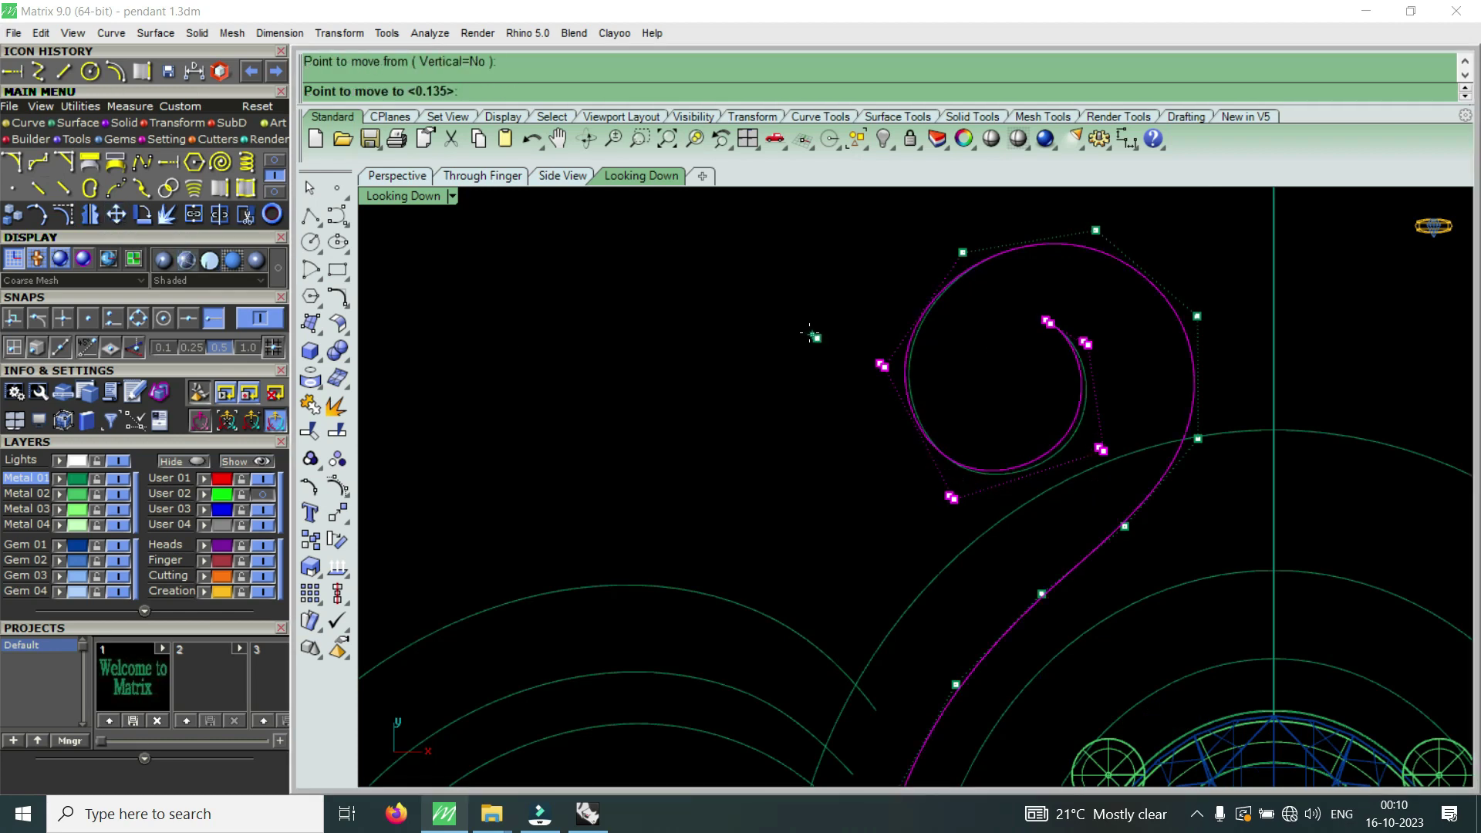
click(808, 329)
- Nudge a single upper spiral point up-left and the right control point slightly up
click(963, 252)
key(Return)
click(1000, 309)
scroll(1053, 332, up, 2)
click(1073, 329)
key(Return)
click(1072, 318)
- Reposition the inner spiral control point and bring the spiral's upper part into view
scroll(1061, 464, down, 2)
drag(998, 529, 1081, 447)
key(Return)
click(1049, 454)
scroll(1034, 440, up, 2)
right_drag(971, 648, 988, 605)
key(Escape)
- Drop one spiral point lower and move the left control point inward
click(1080, 535)
key(Return)
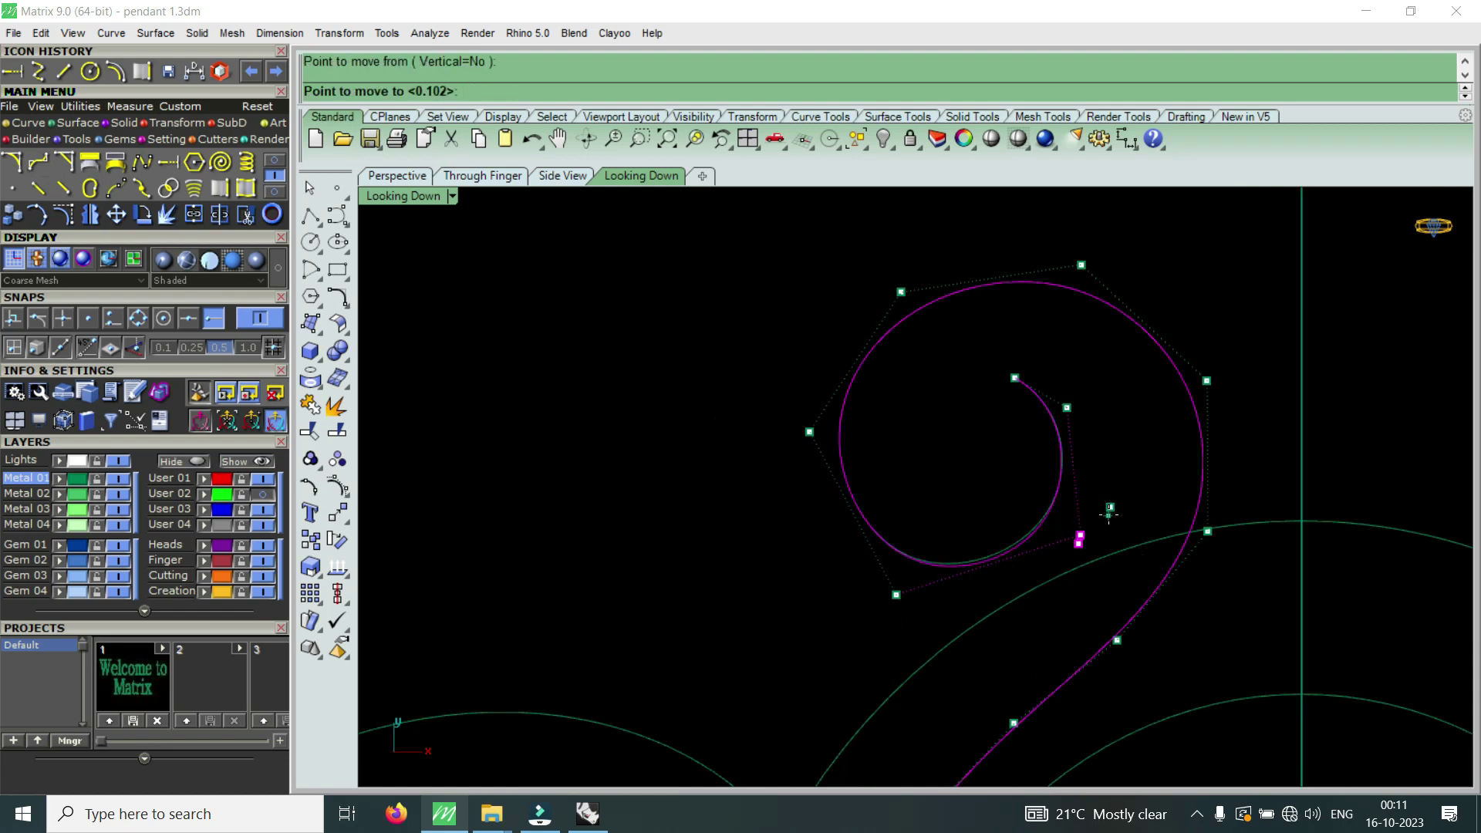
click(1079, 543)
drag(844, 523, 794, 421)
key(Return)
click(890, 393)
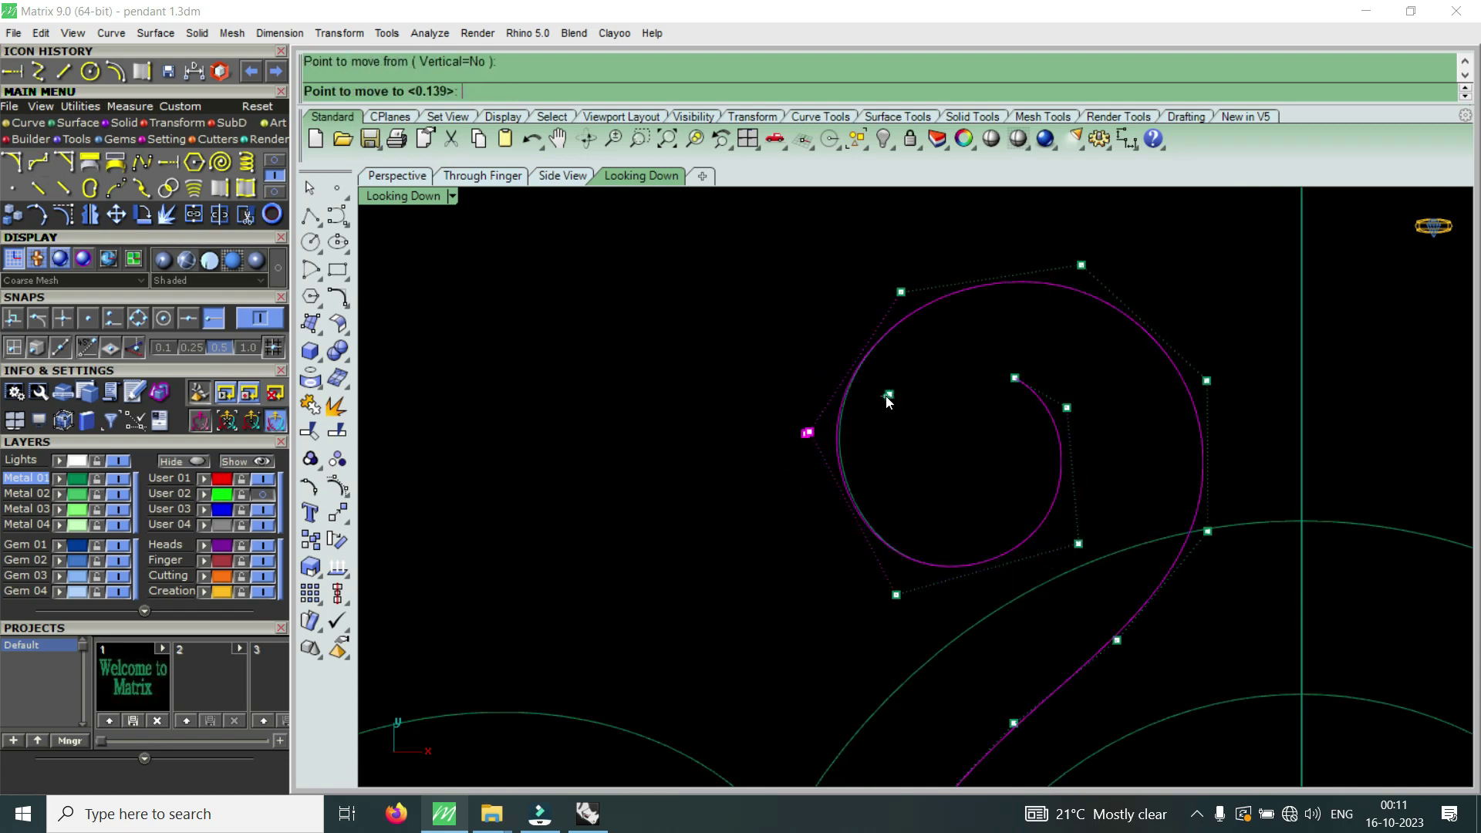
- Reposition the top control point, hide the points, and select the finished spiral curve
drag(853, 245, 951, 378)
key(Return)
click(951, 378)
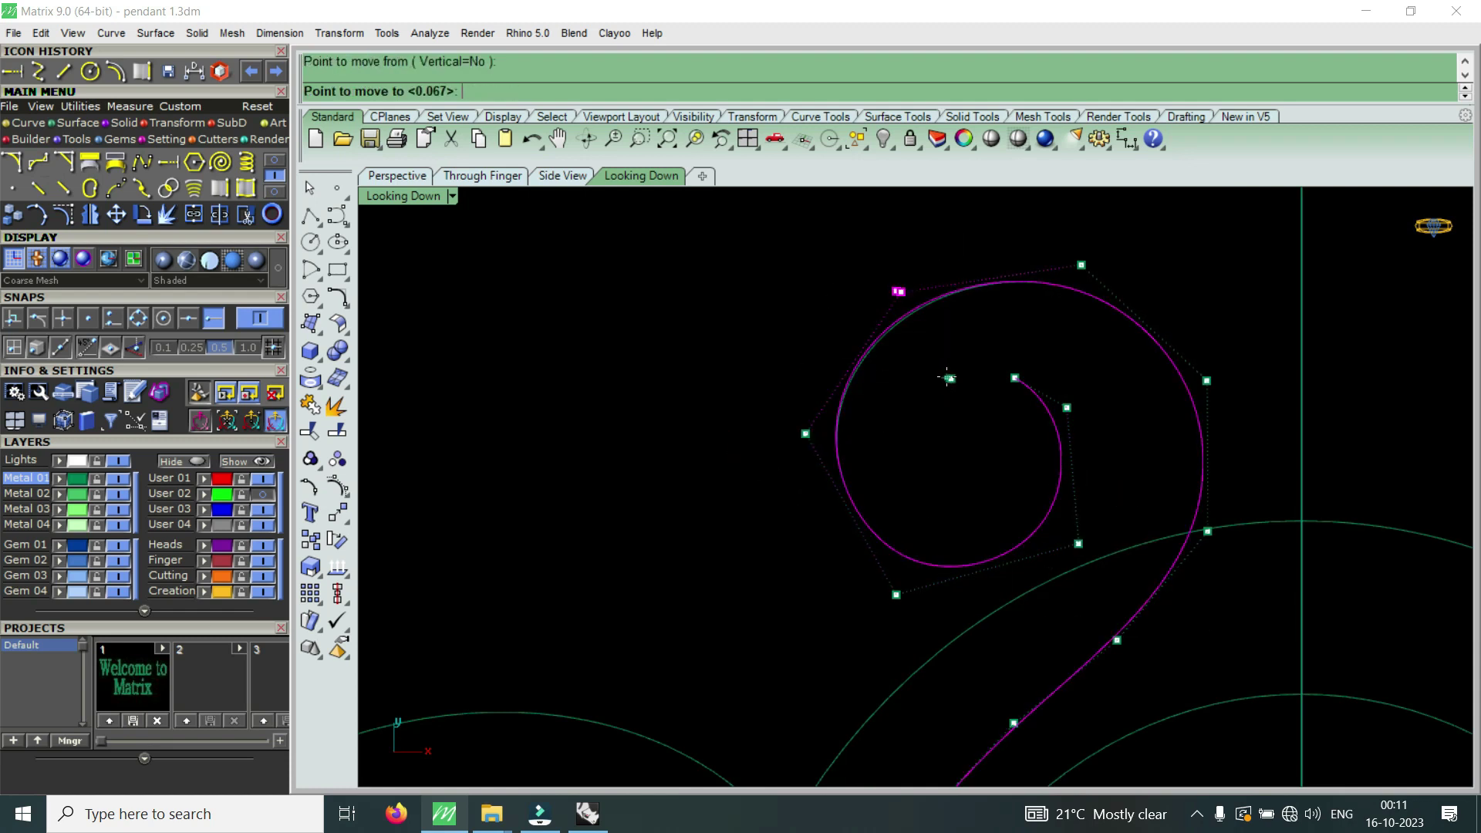
scroll(946, 375, down, 3)
scroll(947, 374, down, 2)
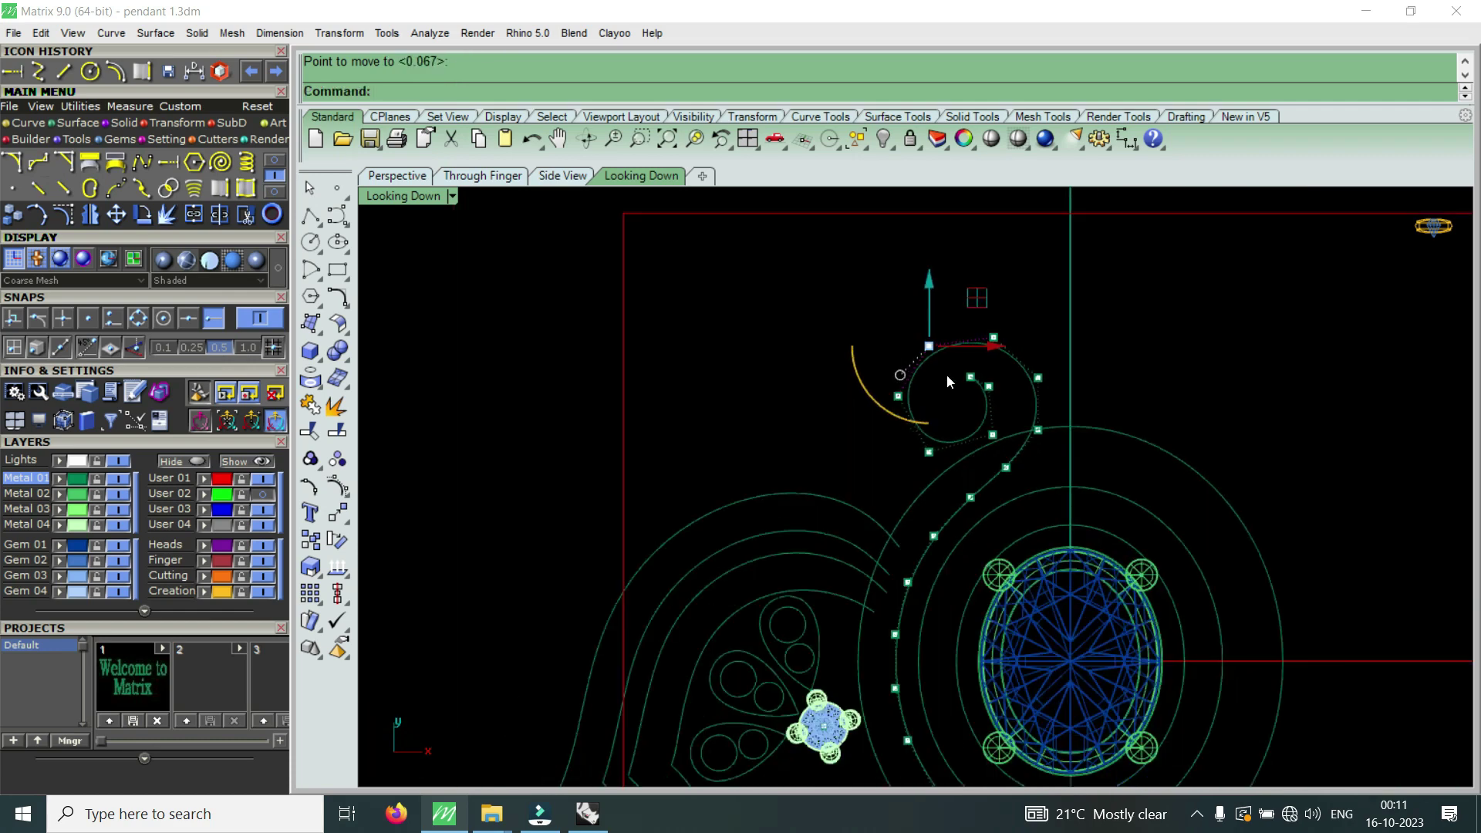
key(Escape)
click(1009, 470)
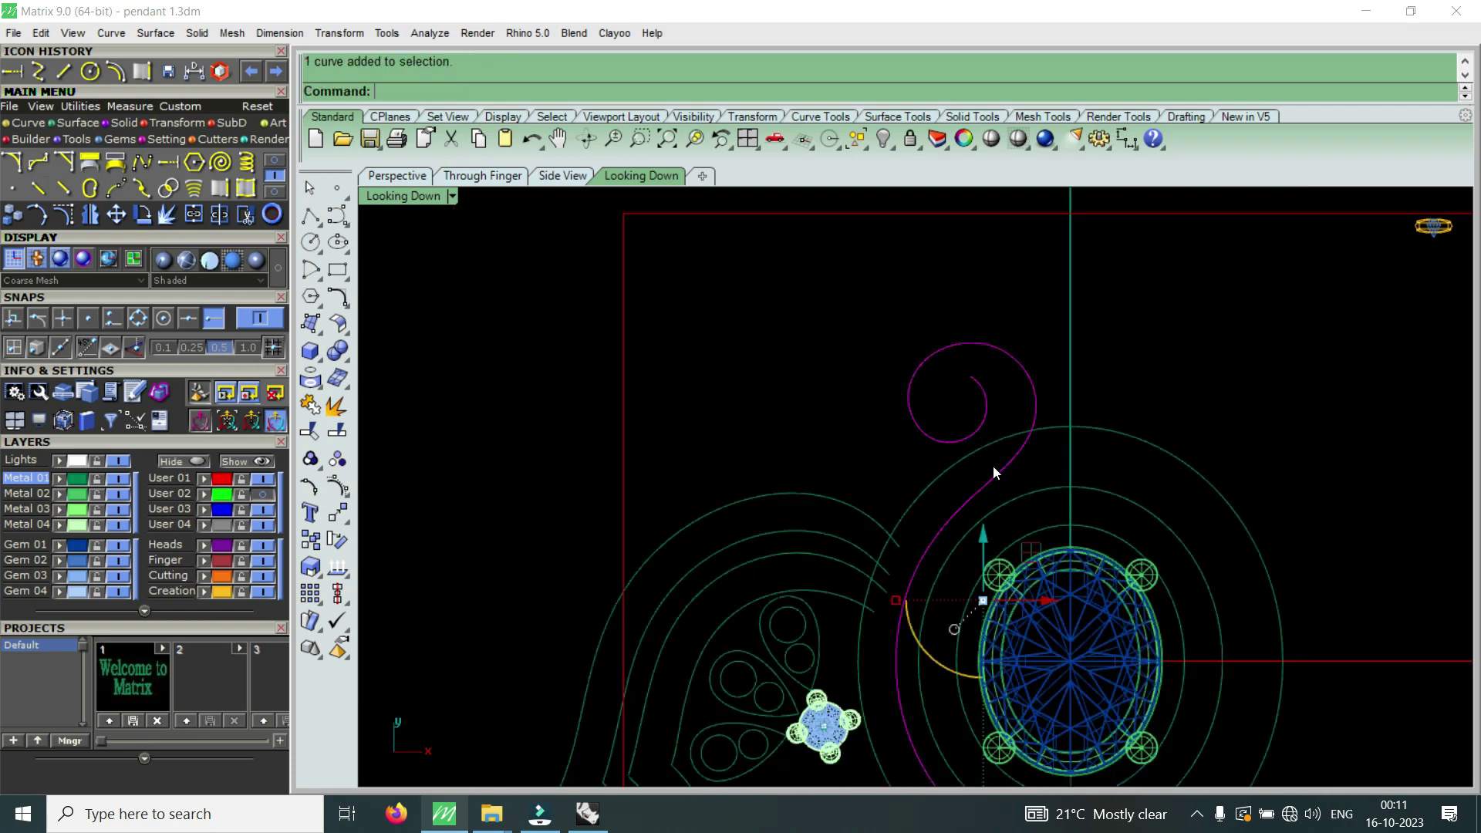
click(116, 74)
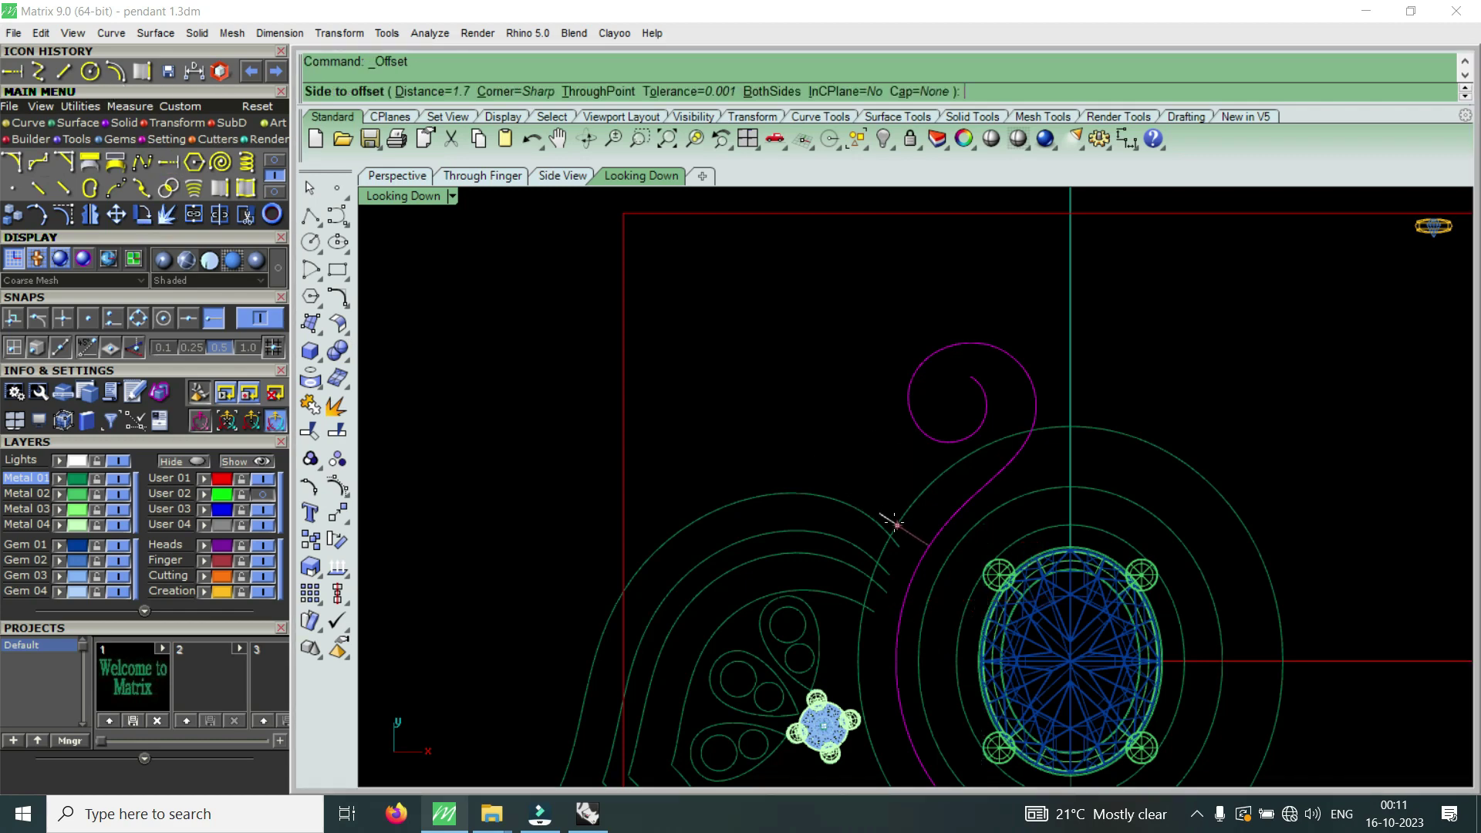
scroll(934, 473, up, 1)
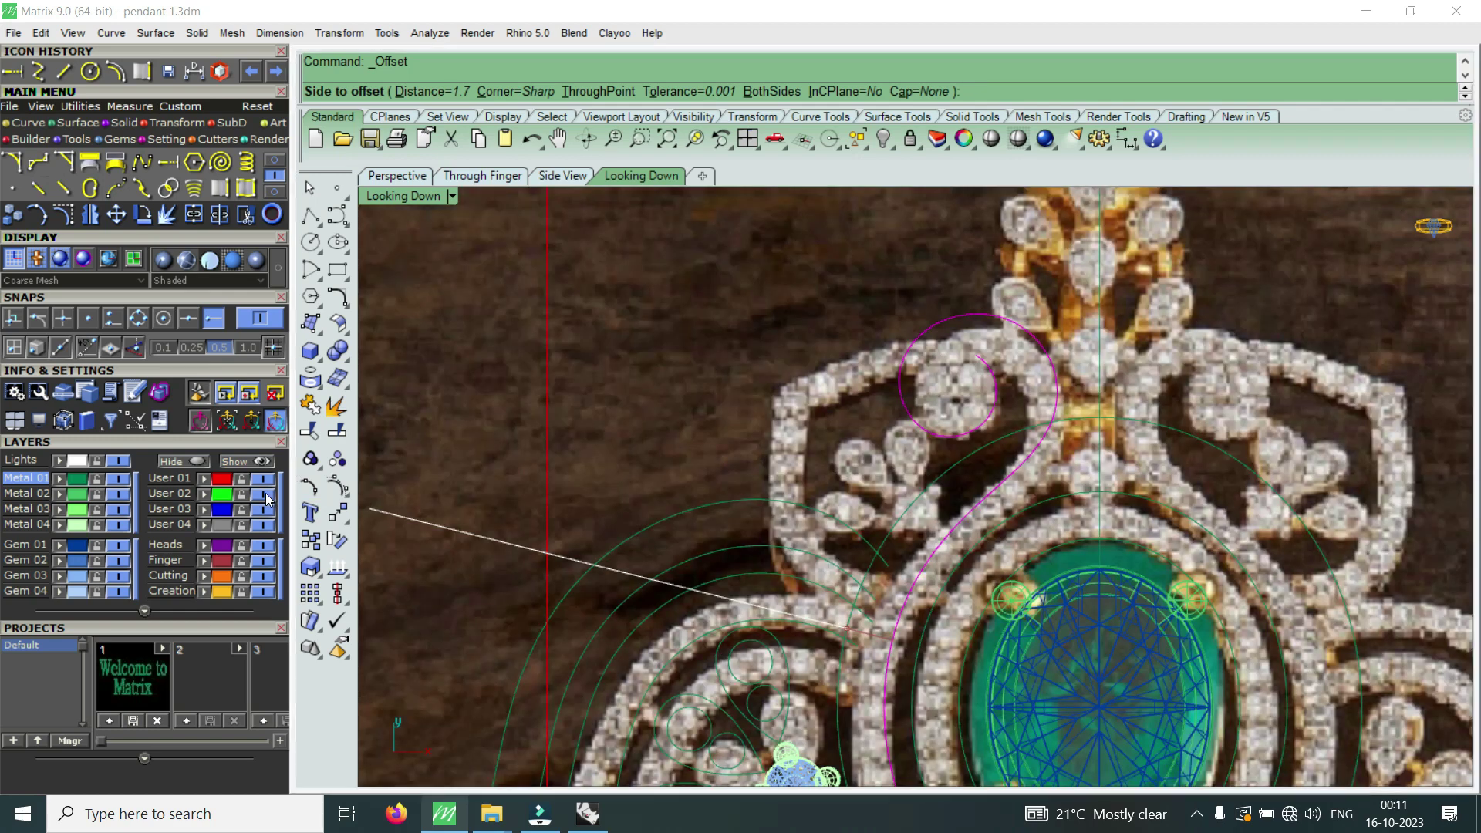
scroll(1010, 452, down, 1)
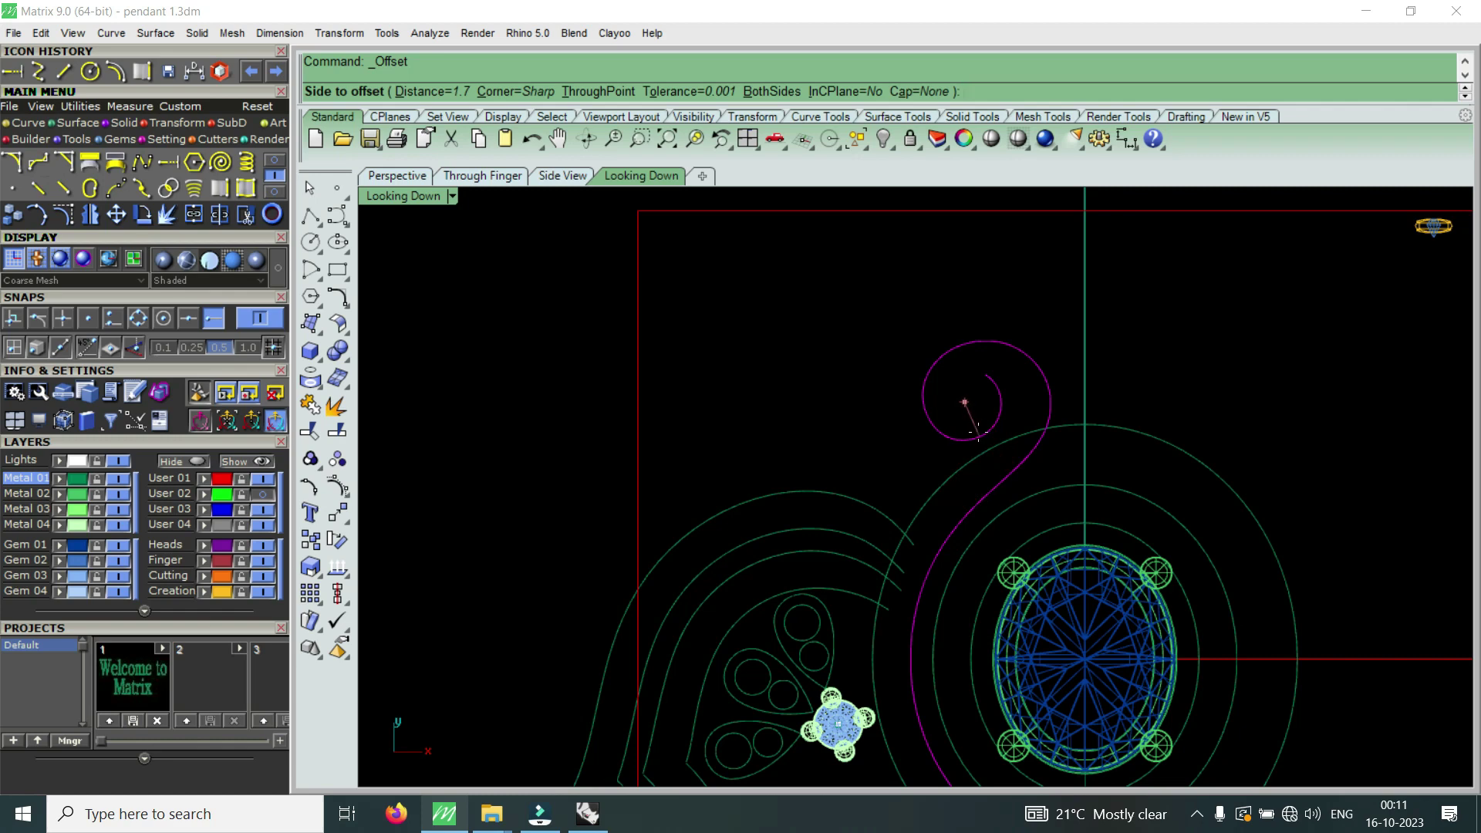
click(978, 435)
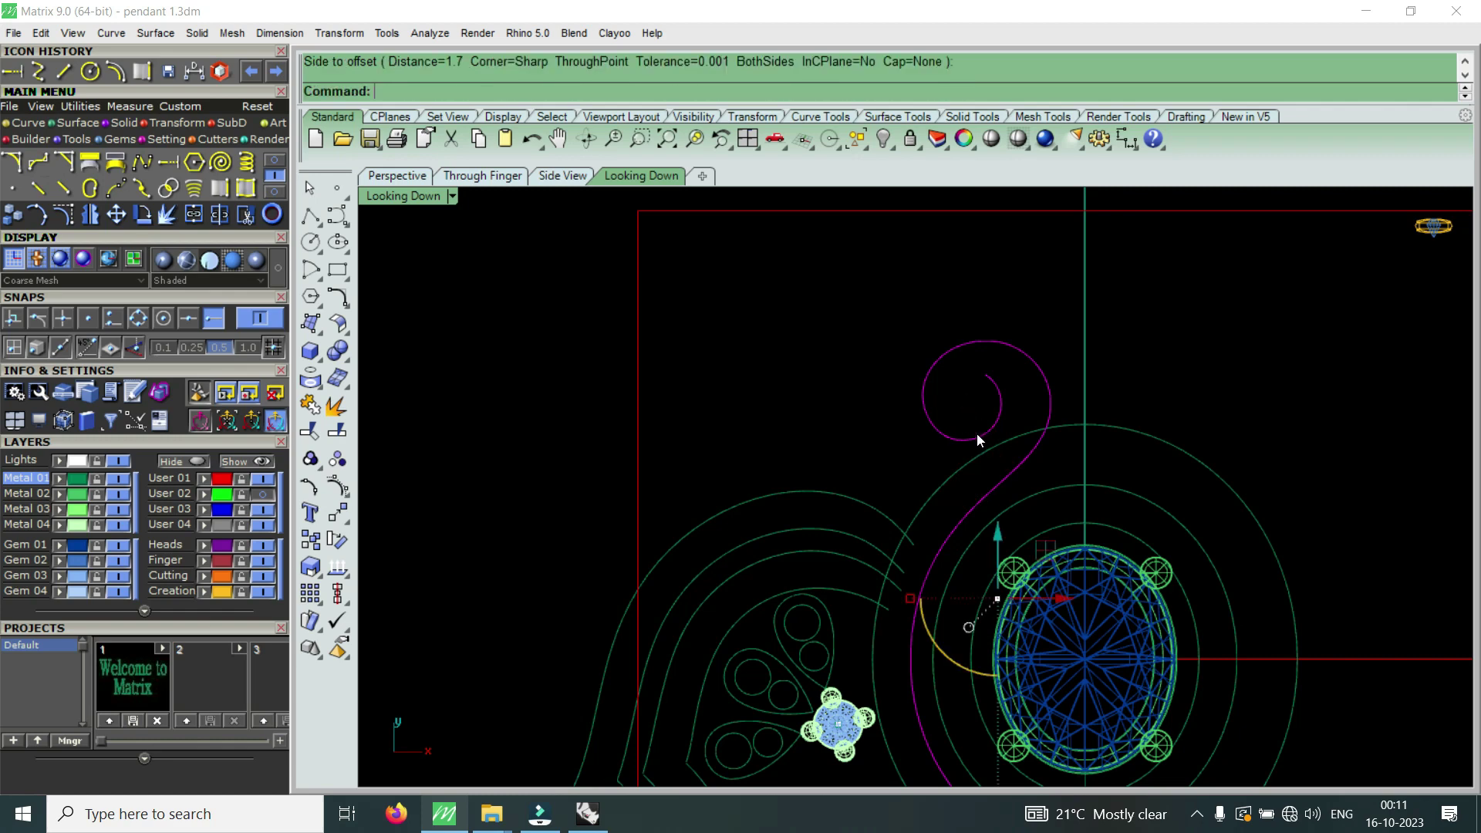
- Show the spiral's control points and move four of them upward
click(72, 216)
scroll(923, 382, up, 3)
drag(836, 337, 1072, 499)
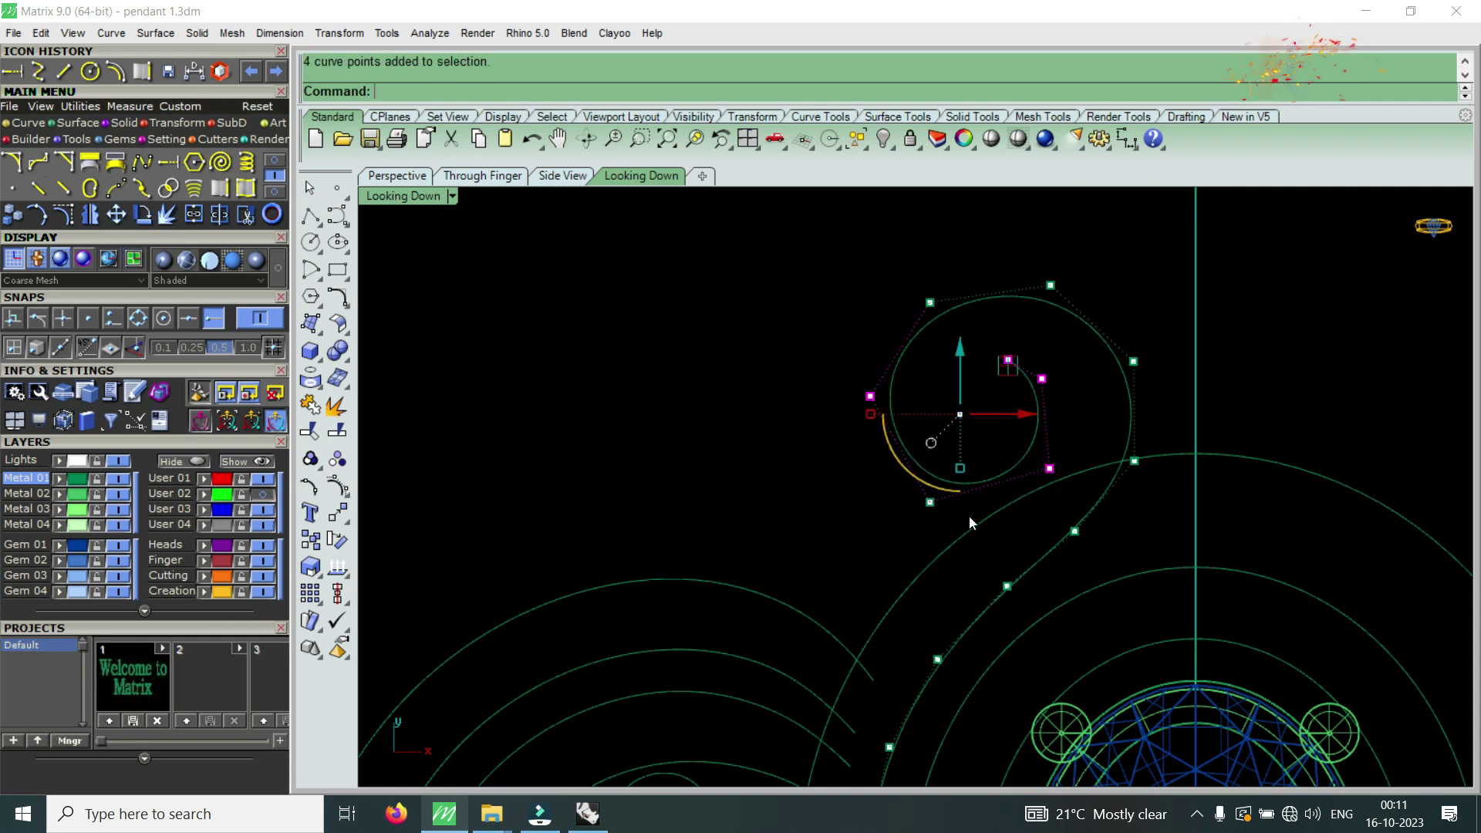
click(116, 214)
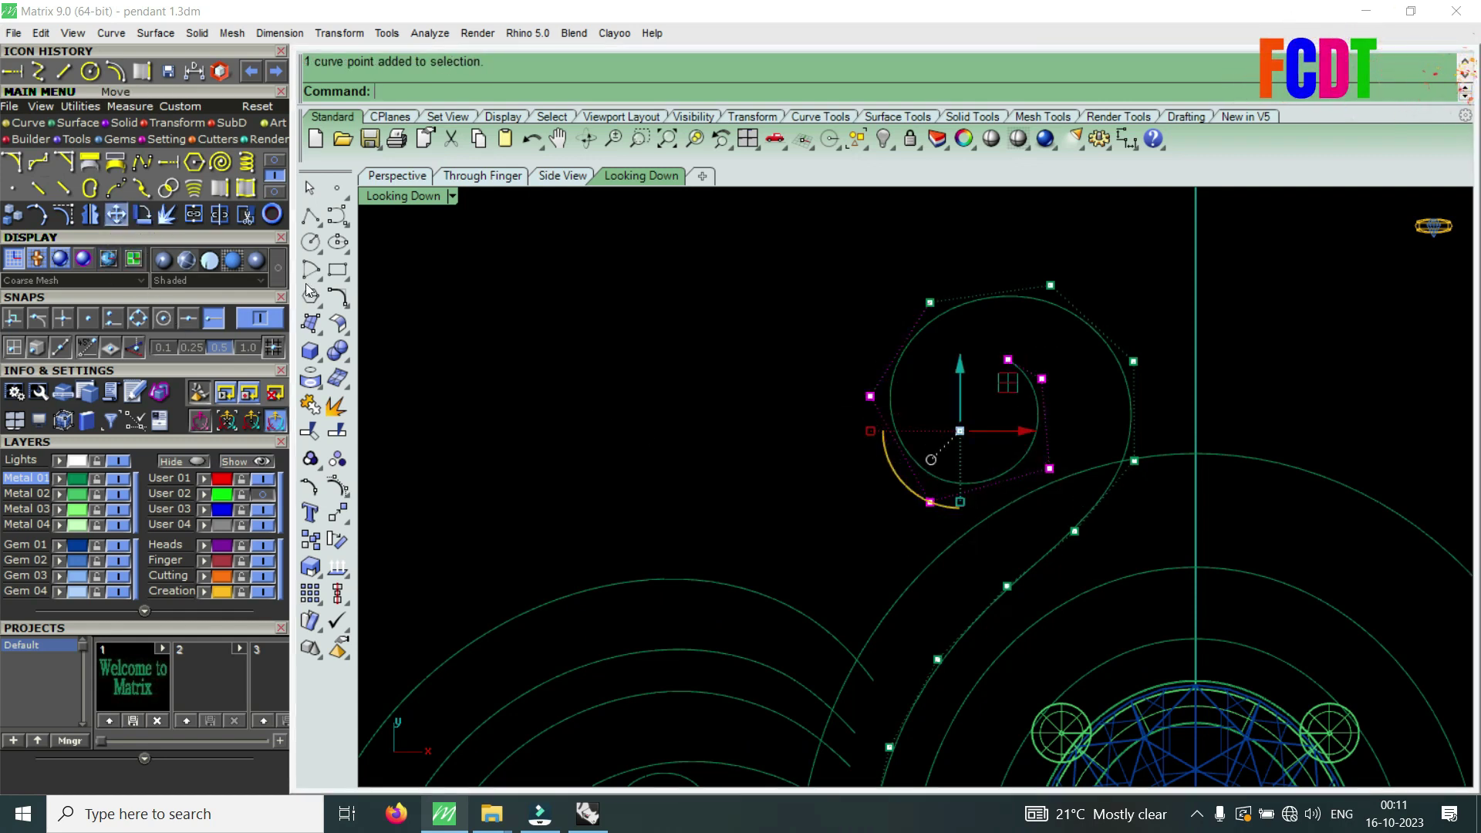
click(742, 407)
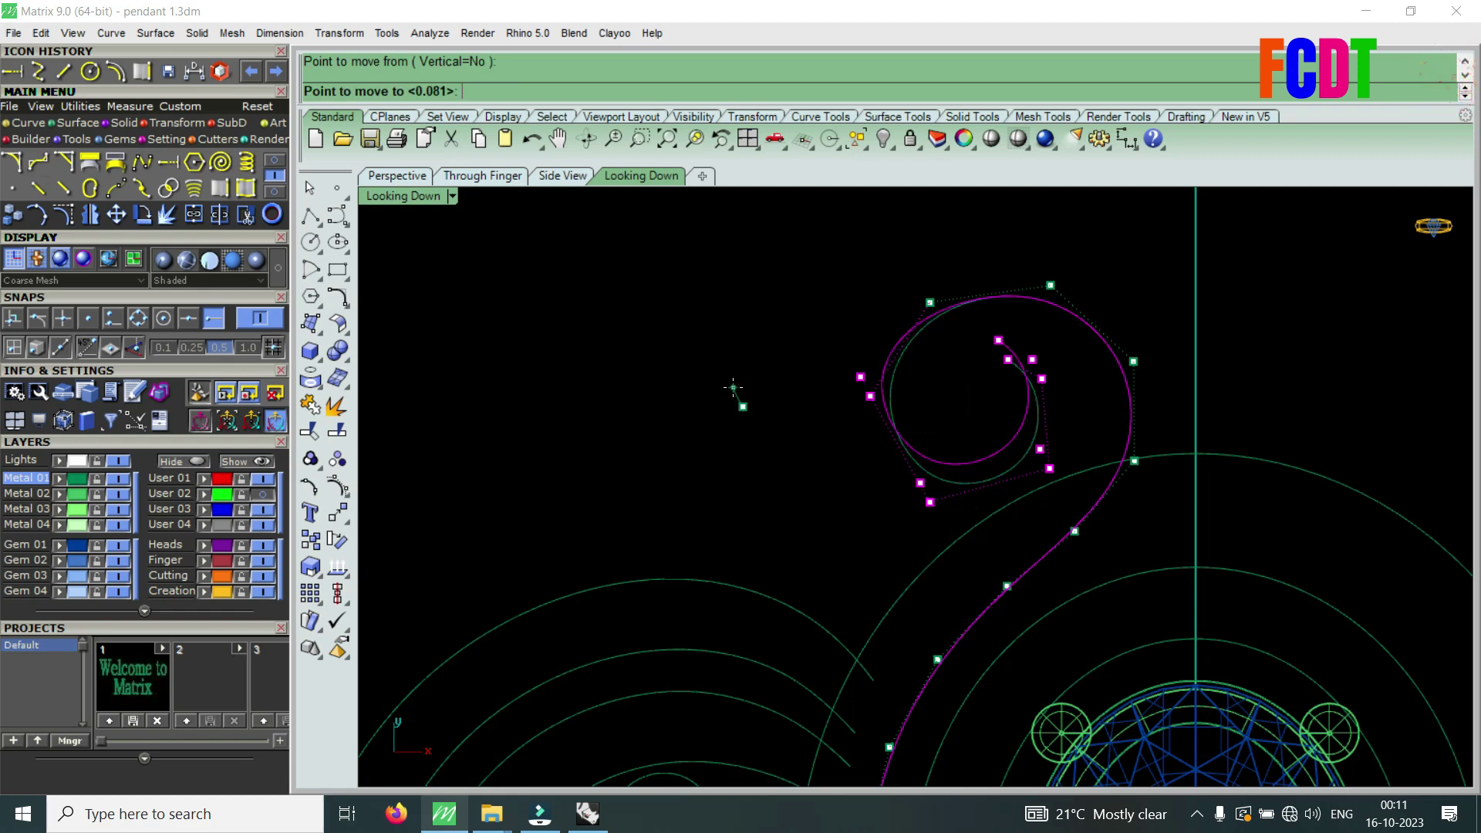
click(743, 383)
- Reposition a single spiral control point up and to the left
drag(849, 276, 932, 336)
key(Return)
click(776, 386)
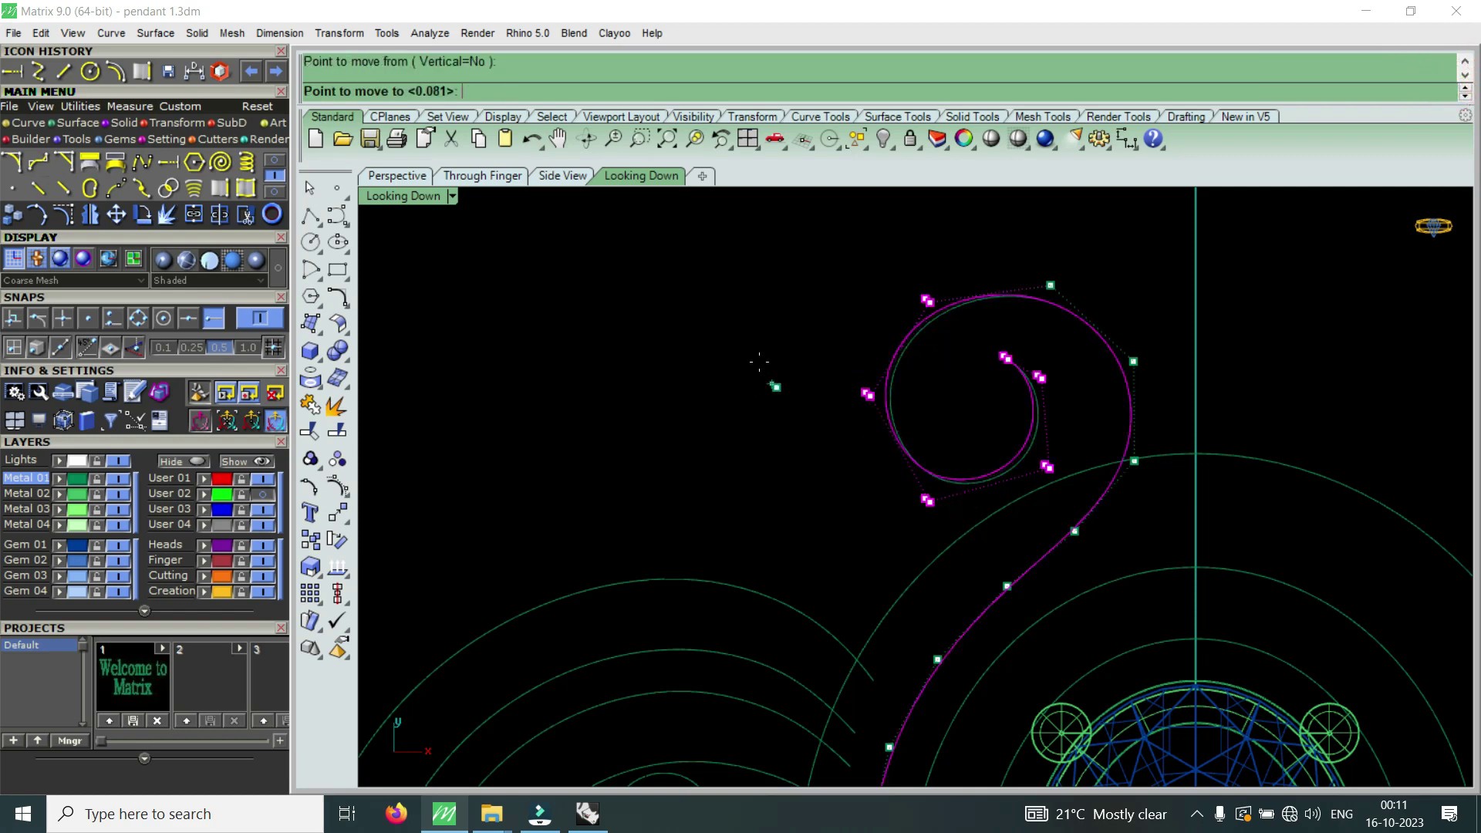
click(756, 347)
- Move another point of the curl upward to tighten it
scroll(1025, 396, up, 2)
click(1057, 290)
right_drag(1108, 372, 1105, 438)
key(Return)
click(1111, 293)
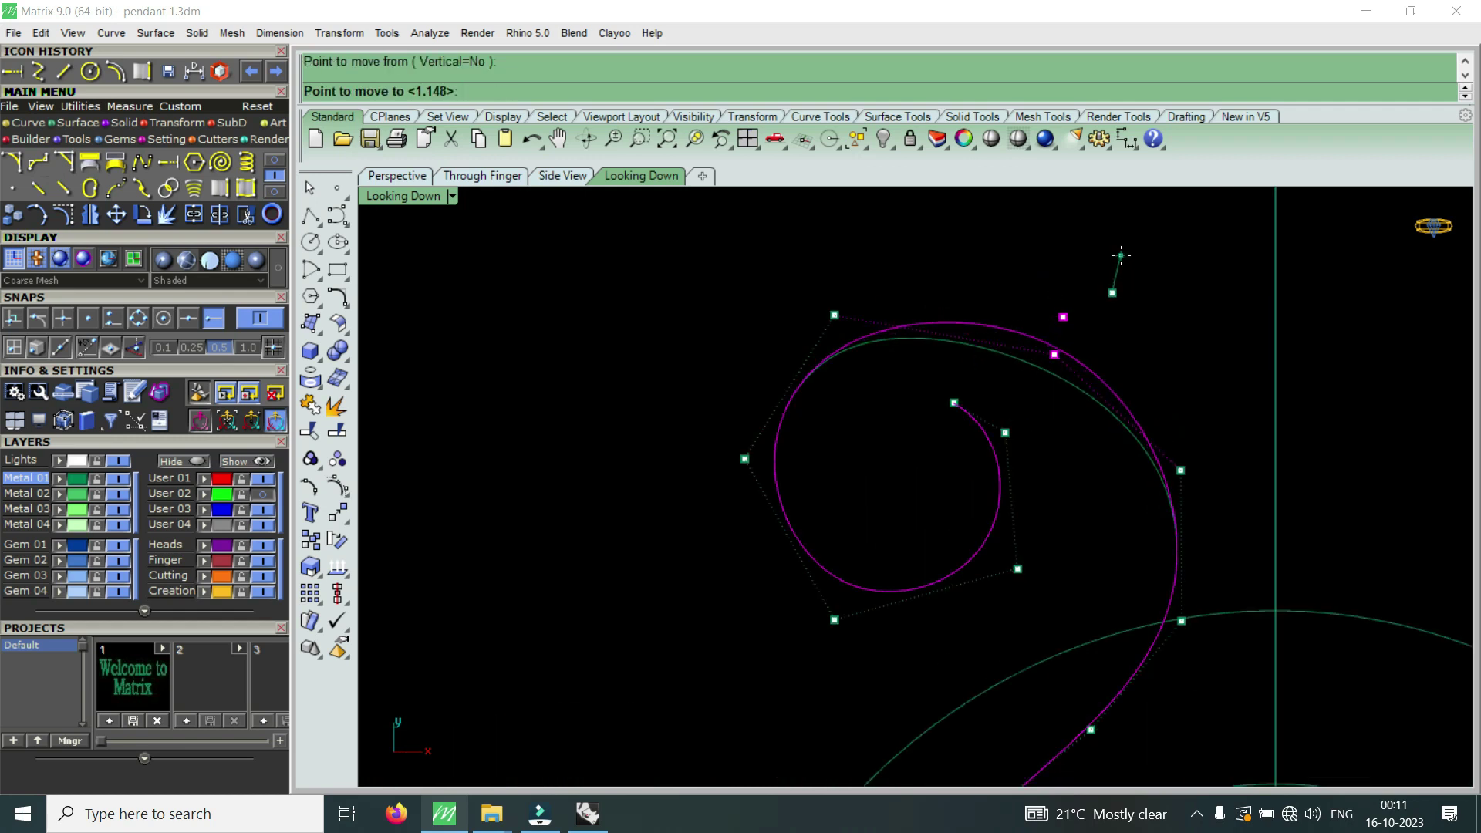
click(1121, 255)
- Nudge the right-side point upward and adjust the top curve point
drag(1125, 505, 1213, 425)
key(Return)
click(1213, 435)
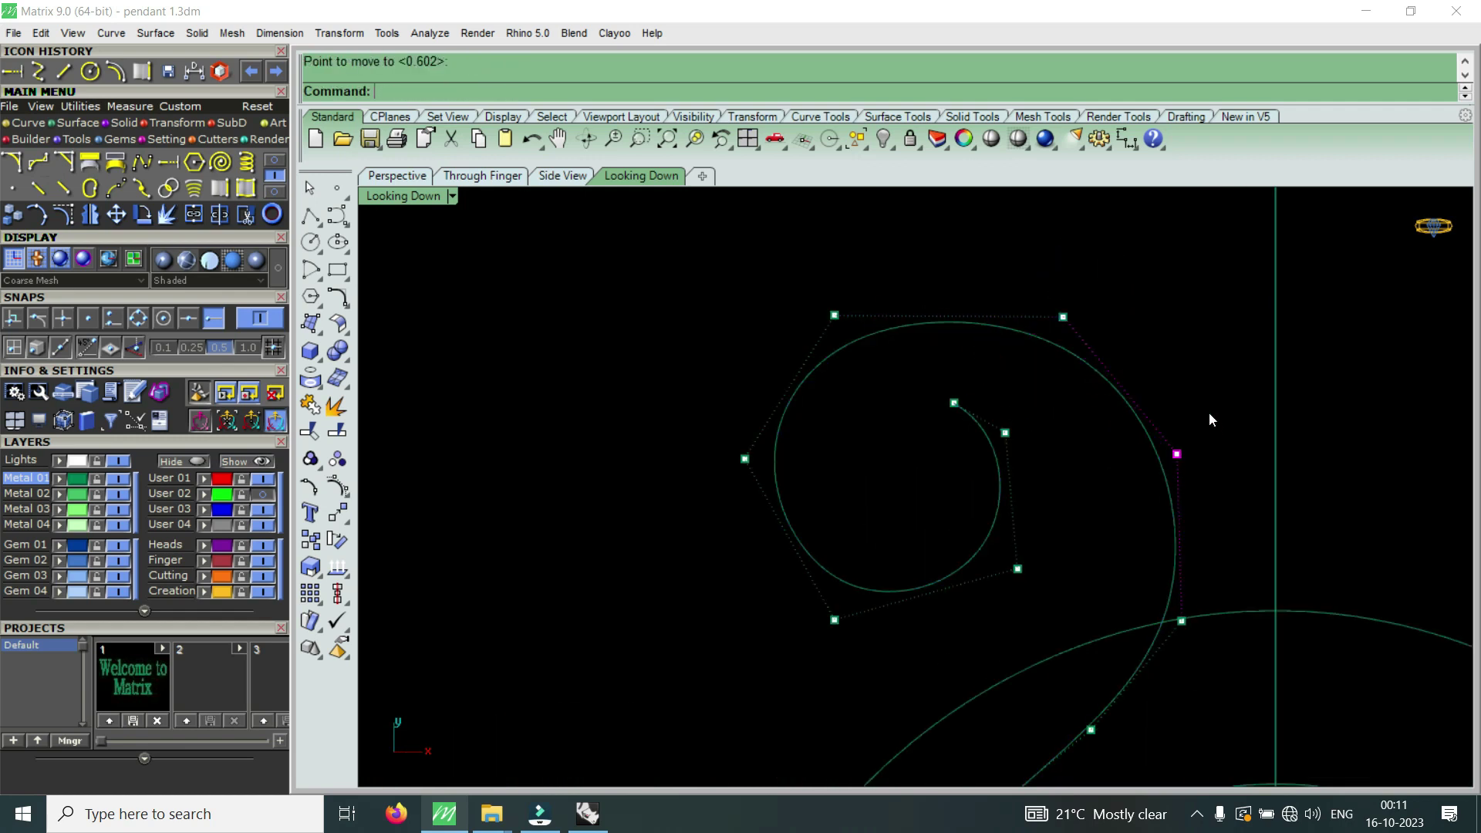
click(1063, 316)
key(Return)
click(1131, 359)
scroll(1037, 395, down, 3)
scroll(1037, 395, up, 3)
- Adjust the top-left and right control points of the curl
click(869, 311)
key(Return)
click(962, 430)
scroll(979, 402, down, 2)
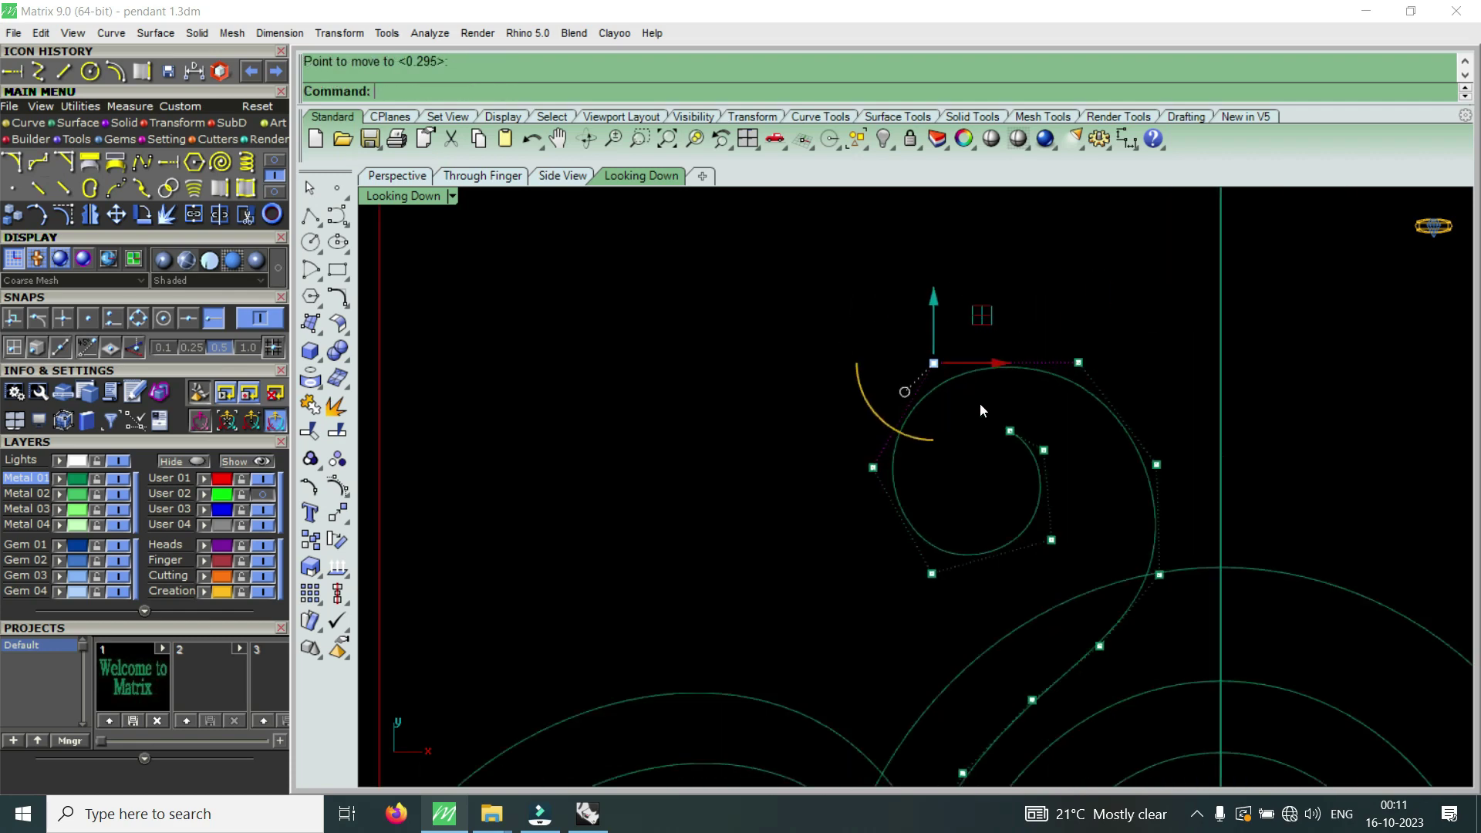
scroll(1003, 440, up, 2)
click(1094, 422)
key(Return)
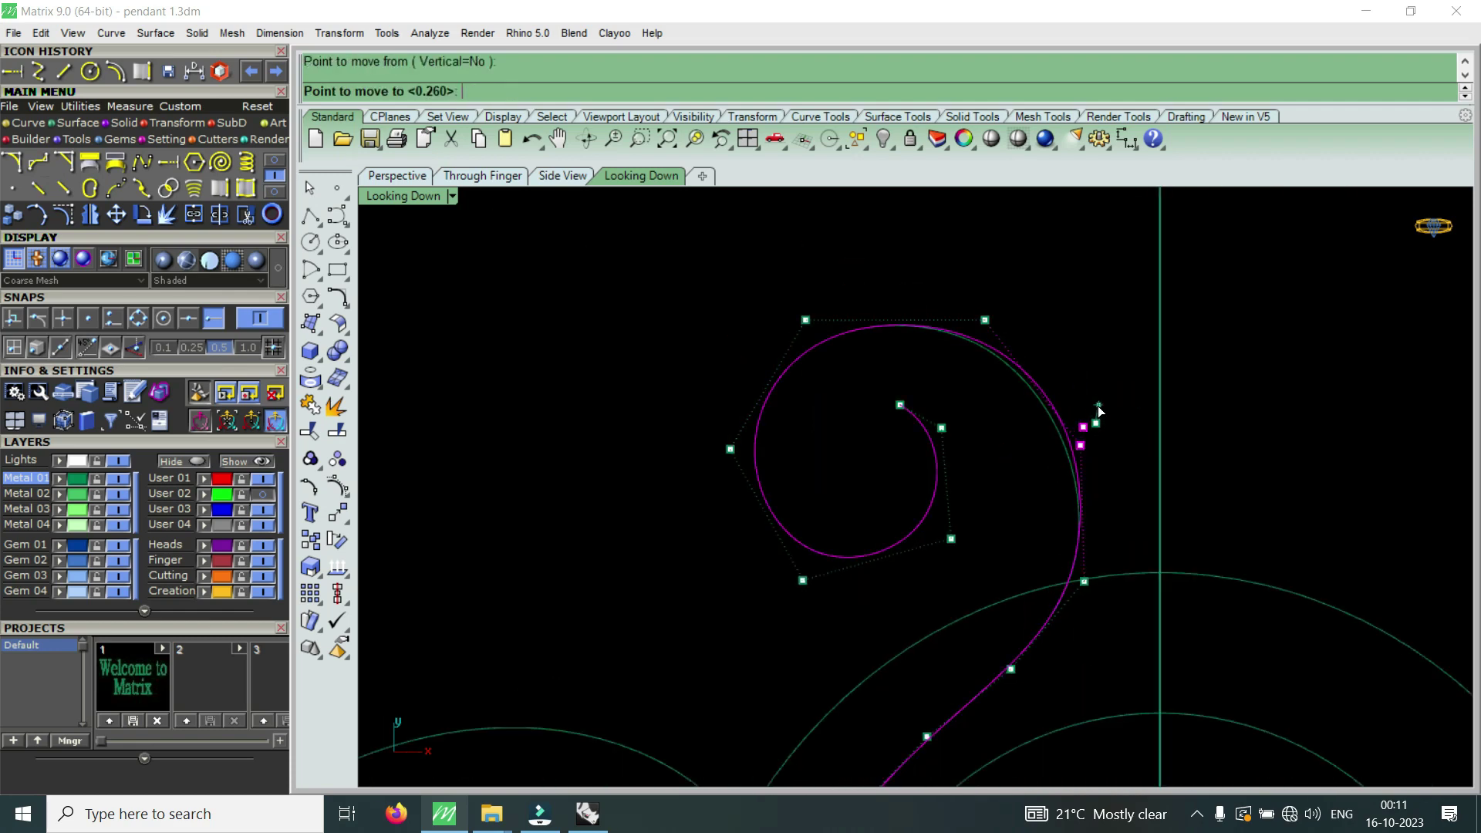
click(1099, 406)
scroll(1048, 360, down, 2)
- Shift a pair of lower curve points slightly to the right
drag(969, 551, 1072, 456)
key(Return)
click(1100, 421)
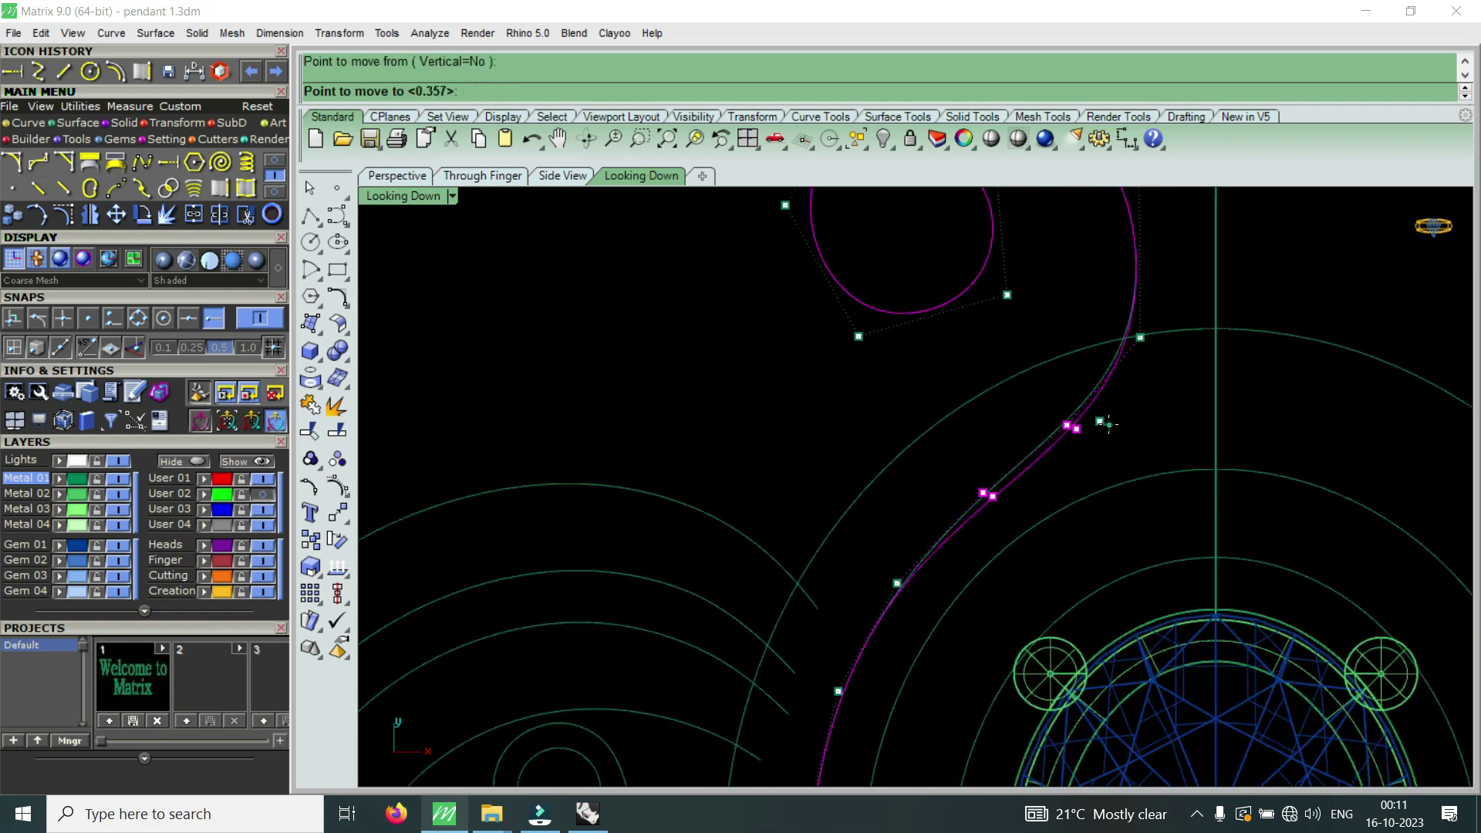
click(1109, 423)
scroll(1091, 438, down, 2)
scroll(1003, 490, up, 2)
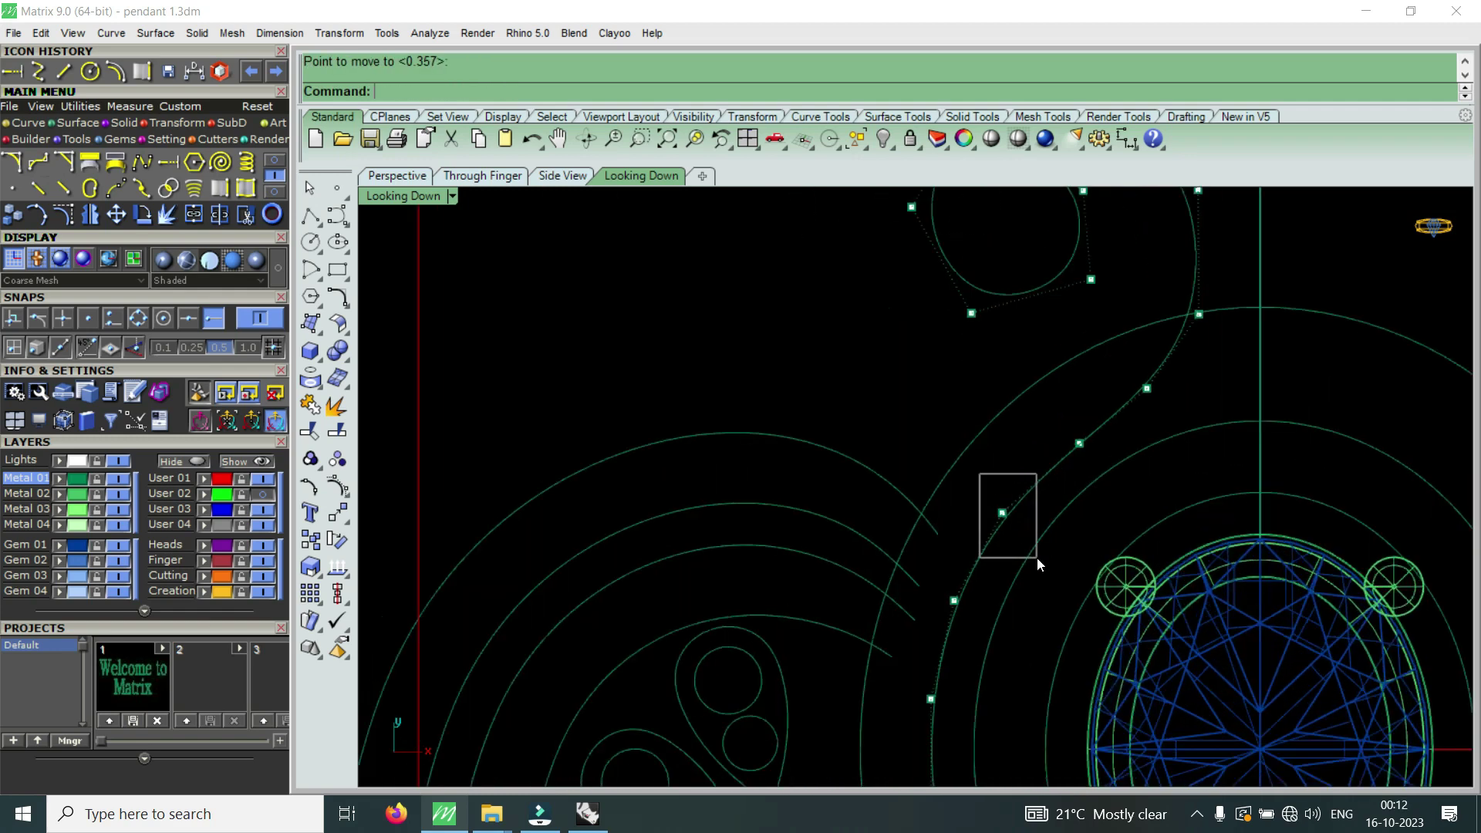
- Move the two points on the curve's neck, then clear the selection
drag(1037, 558, 1040, 554)
scroll(1040, 554, up, 1)
scroll(1080, 463, up, 1)
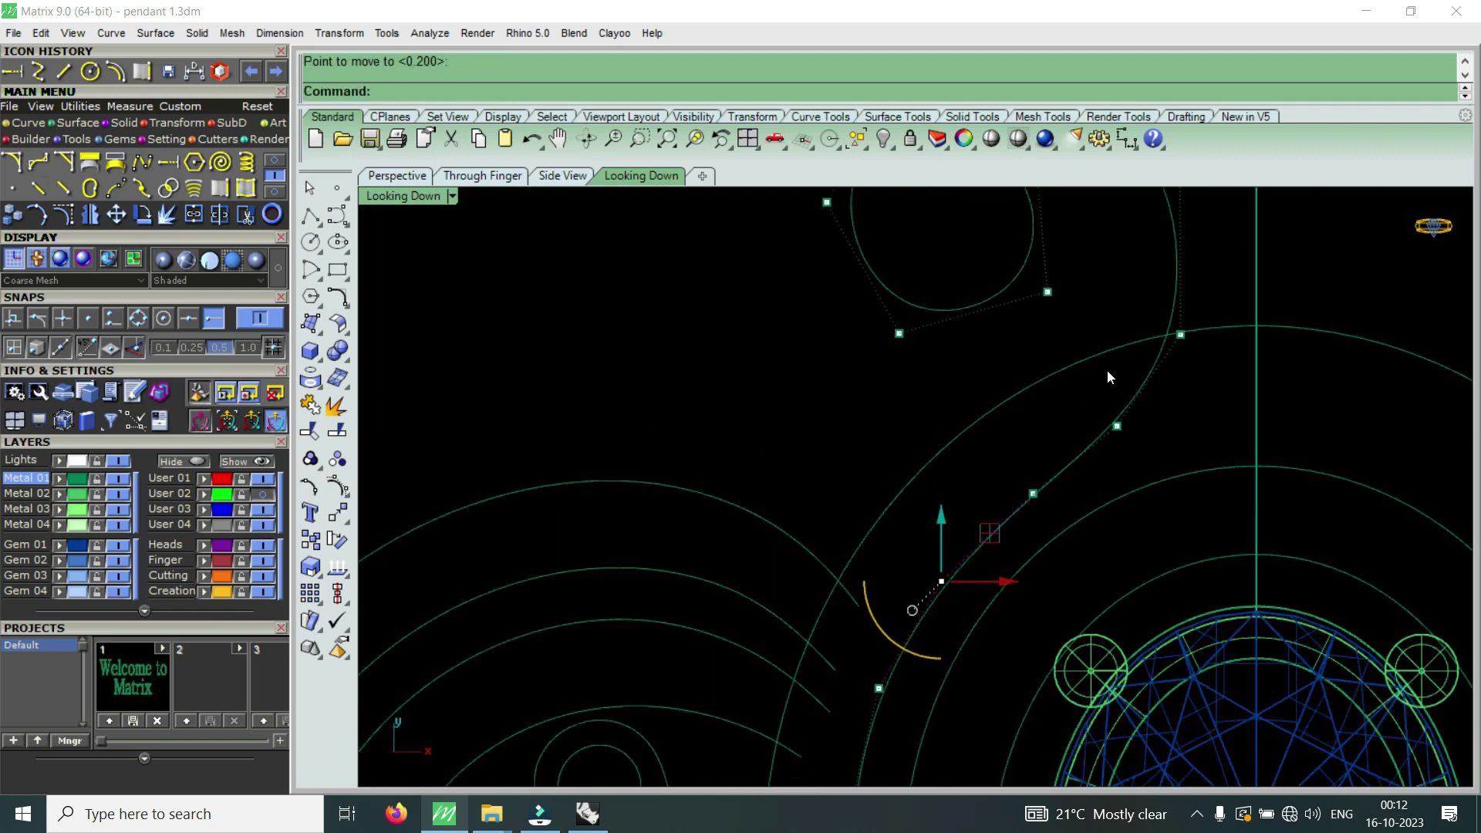
drag(1095, 433, 1232, 305)
key(Return)
click(1131, 440)
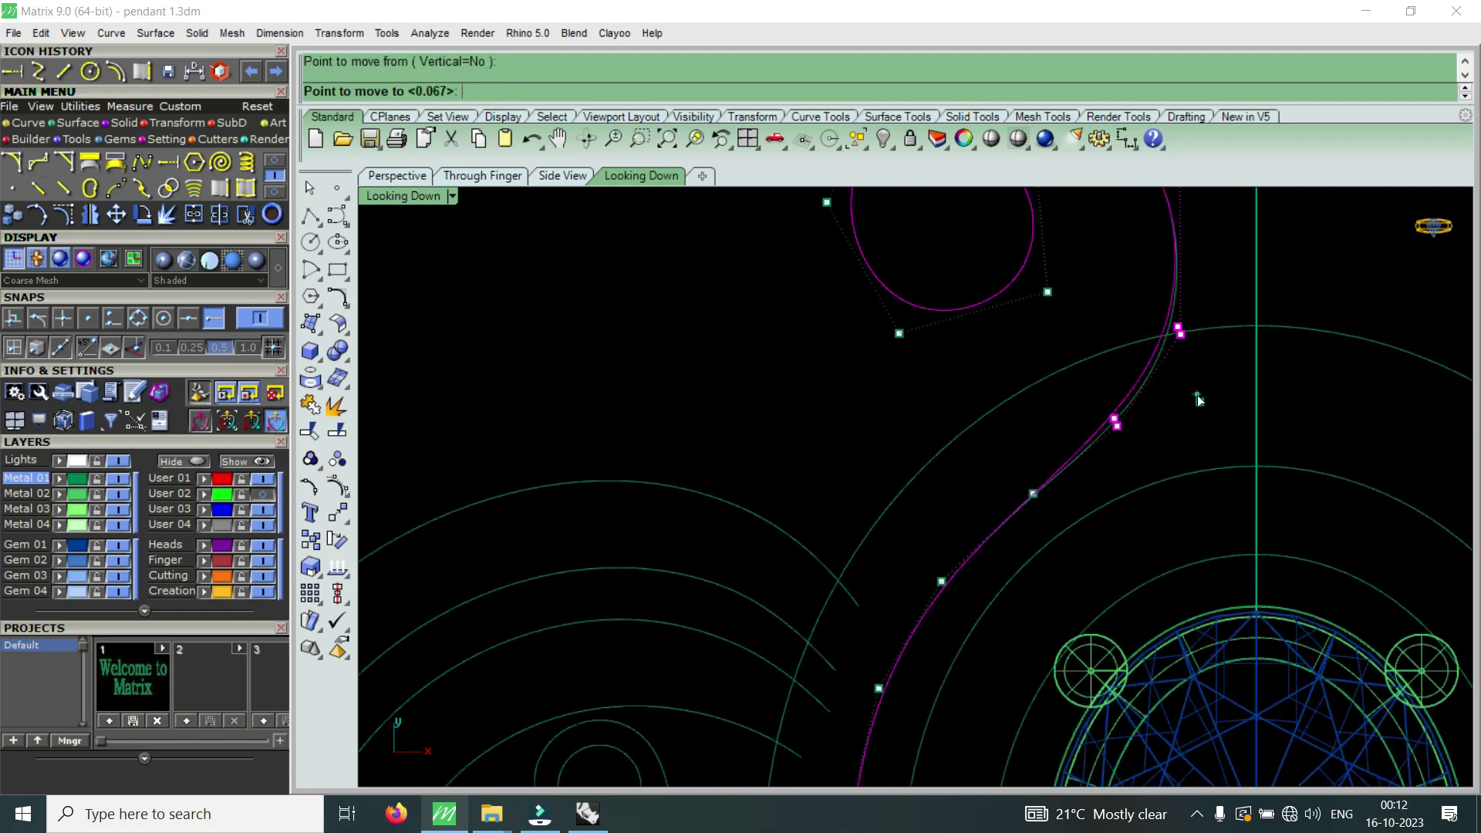
click(994, 493)
- Move two more curve points slightly down
drag(1041, 495, 1154, 409)
key(Return)
click(1155, 409)
click(1151, 417)
- Shift a single curve point to the left
scroll(1114, 433, up, 2)
click(1140, 368)
key(Return)
click(1169, 418)
scroll(1096, 419, down, 3)
click(1091, 418)
scroll(1046, 406, down, 2)
scroll(1047, 432, up, 1)
- Reselect the S-shaped spiral and move its five inner-curl control points slightly
click(1038, 458)
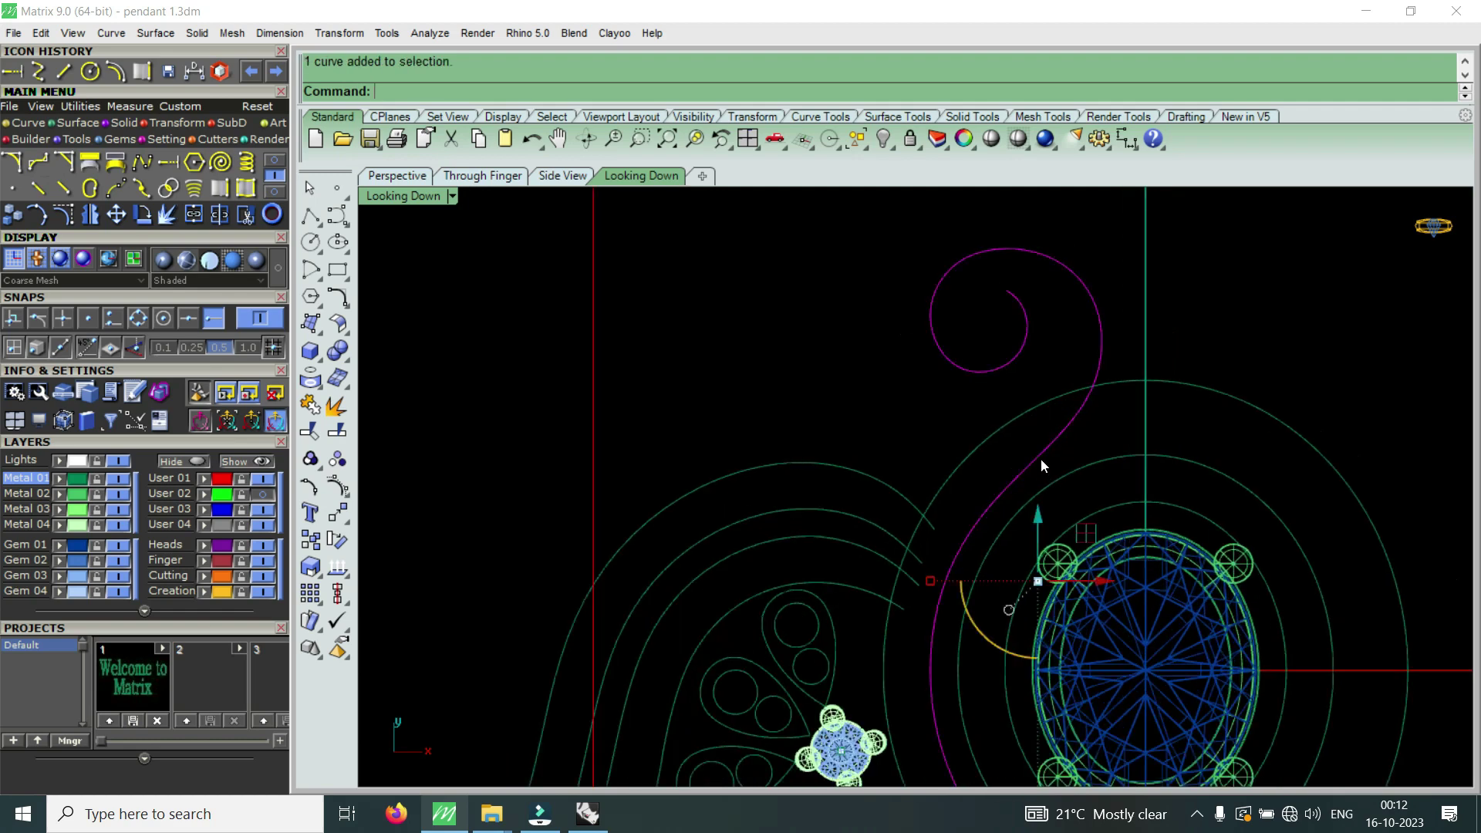
click(72, 222)
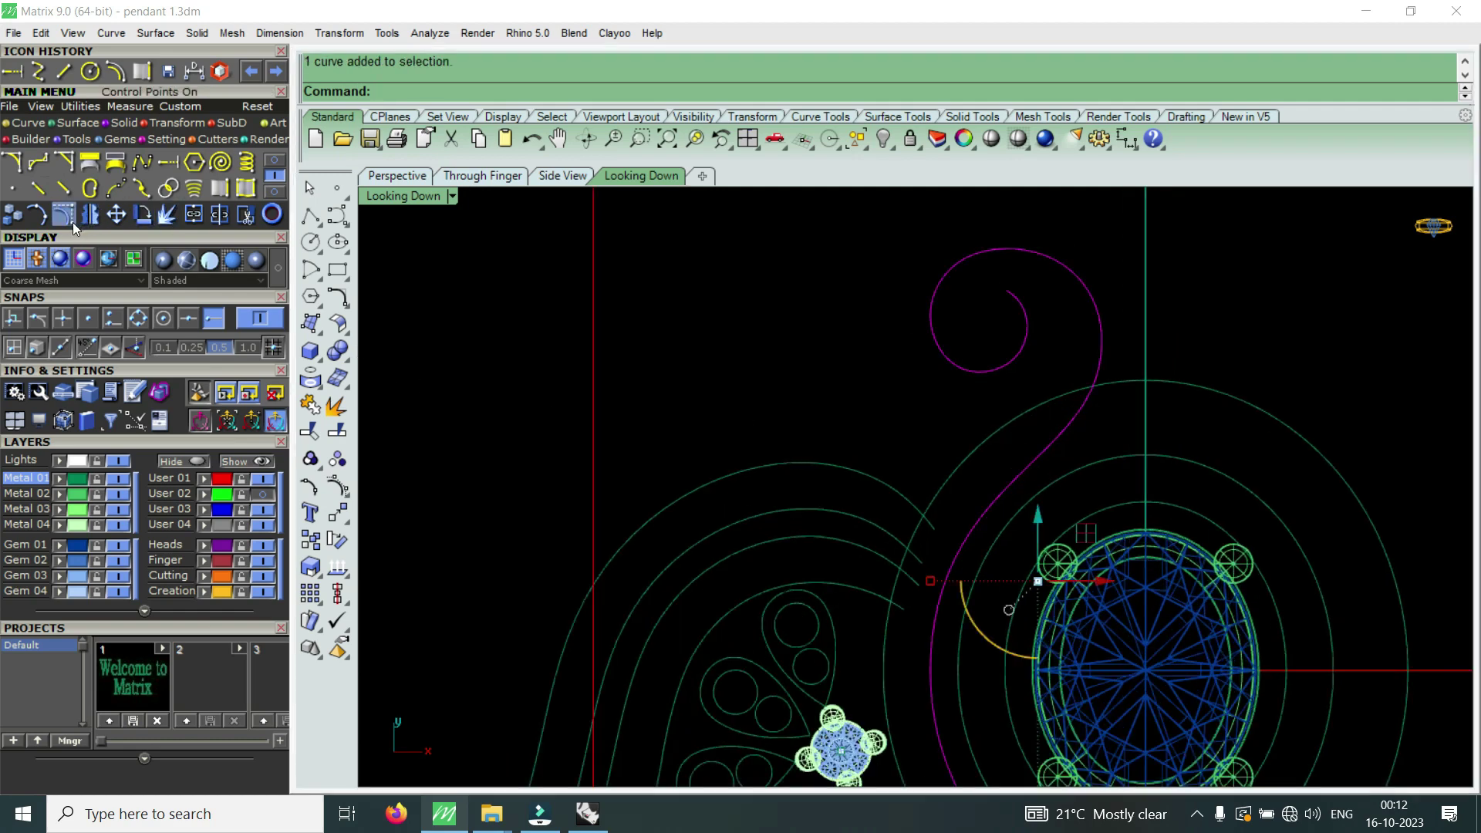
scroll(1051, 459, up, 2)
drag(1035, 451, 1172, 290)
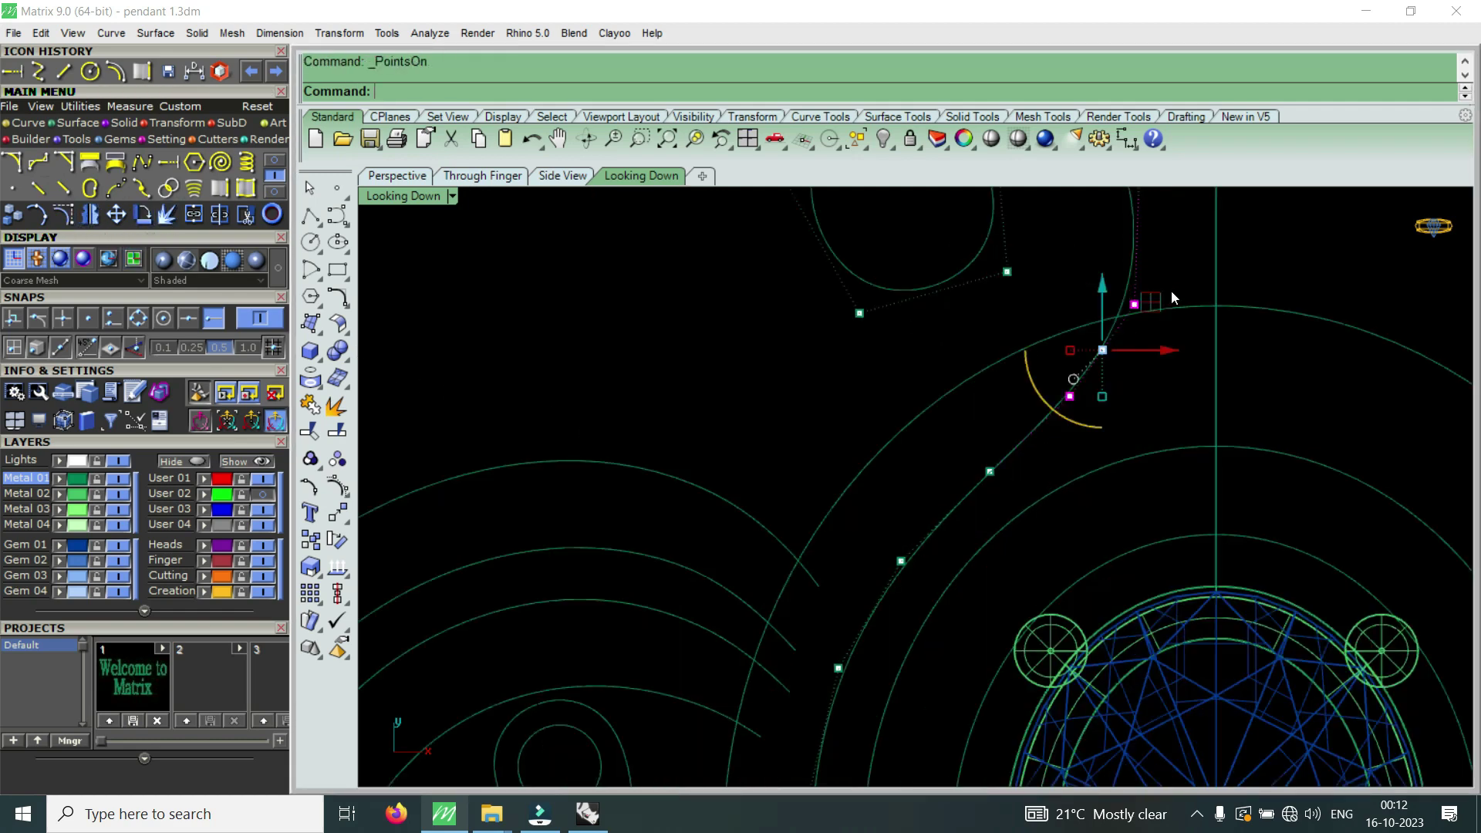
scroll(1003, 363, down, 2)
scroll(949, 432, up, 2)
drag(764, 523, 1052, 285)
click(115, 214)
click(760, 360)
click(754, 351)
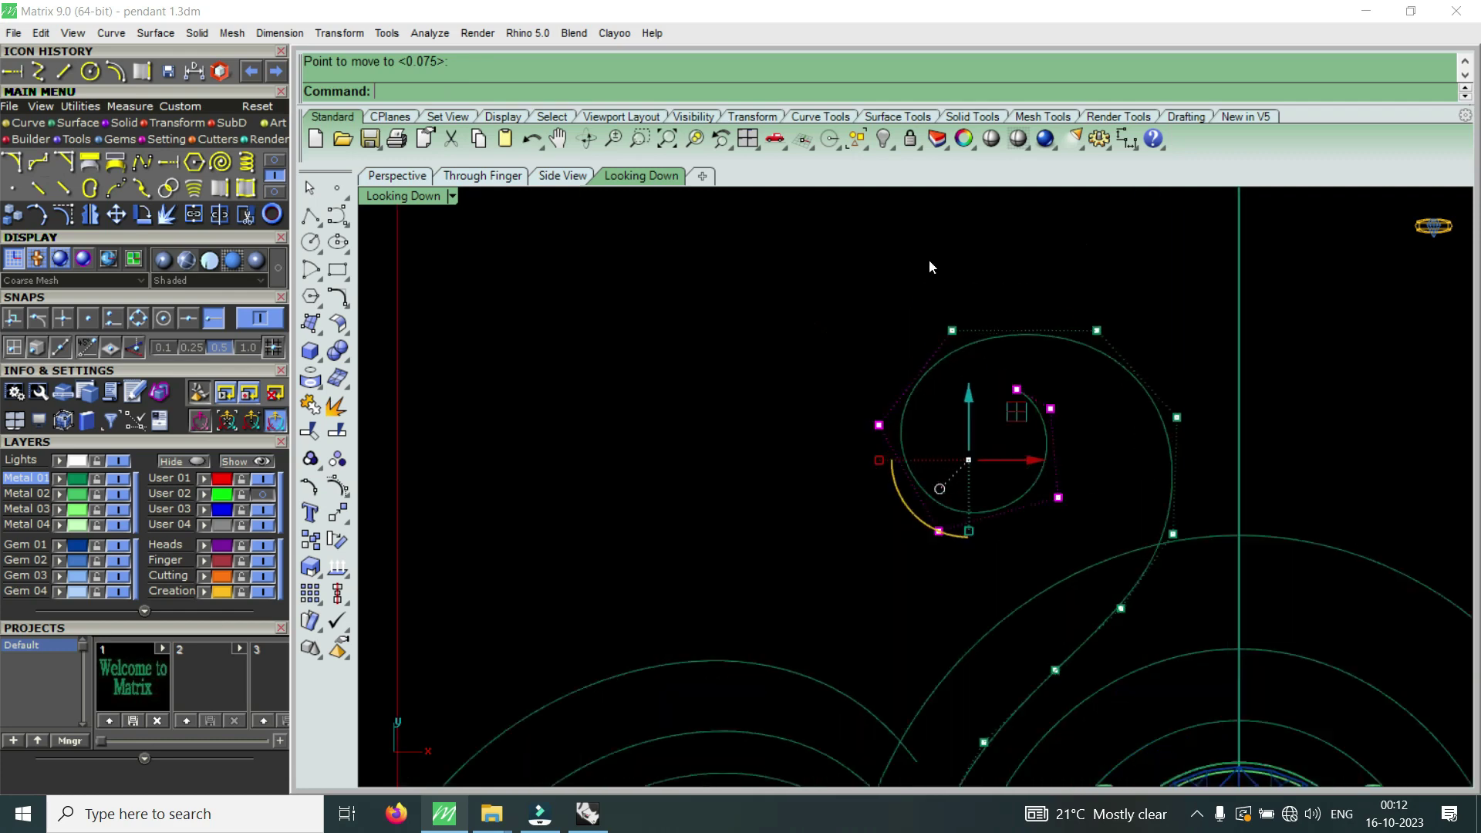
- Fine-tune individual inner-curl control points with repeated small moves
scroll(929, 259, up, 1)
drag(910, 281, 1023, 425)
right_click(1026, 430)
click(1029, 434)
click(1018, 425)
drag(1140, 307, 1218, 458)
right_click(1218, 459)
click(1218, 458)
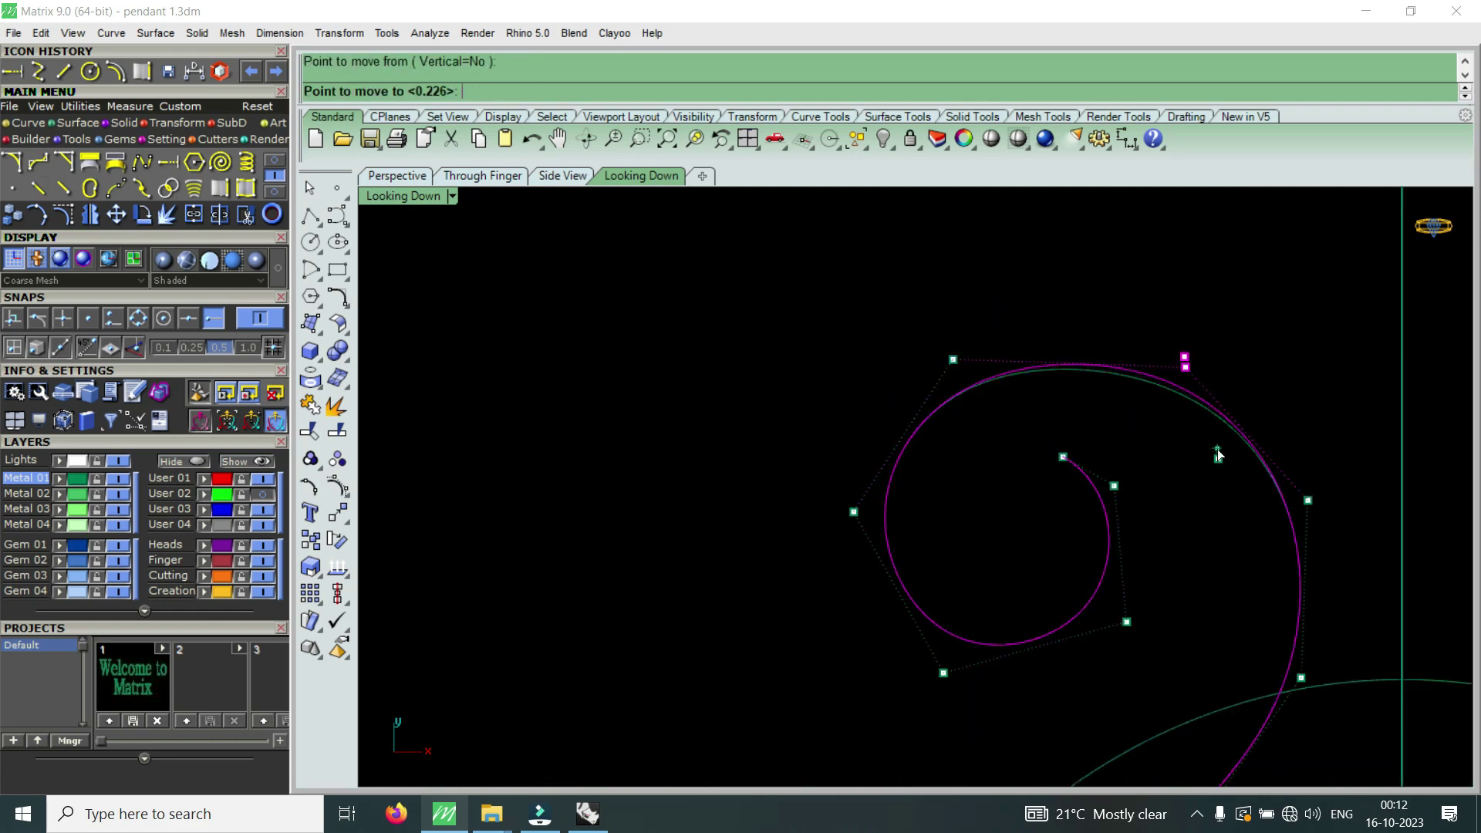
click(1217, 455)
scroll(1089, 364, down, 2)
click(1106, 409)
scroll(1106, 409, down, 2)
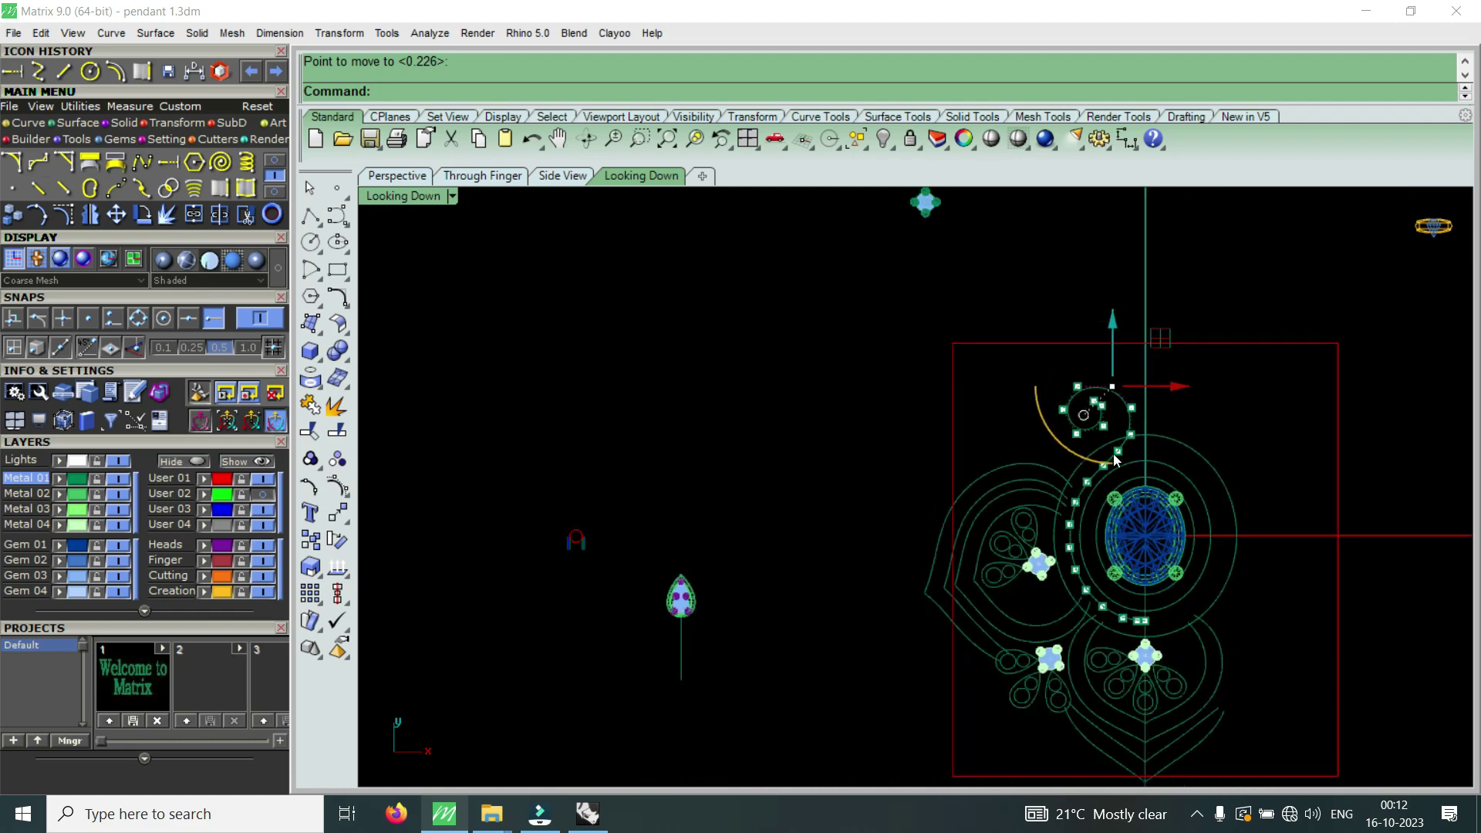
scroll(1109, 458, up, 2)
- Select the reshaped spiral and check it against the reference photo layer
click(1104, 461)
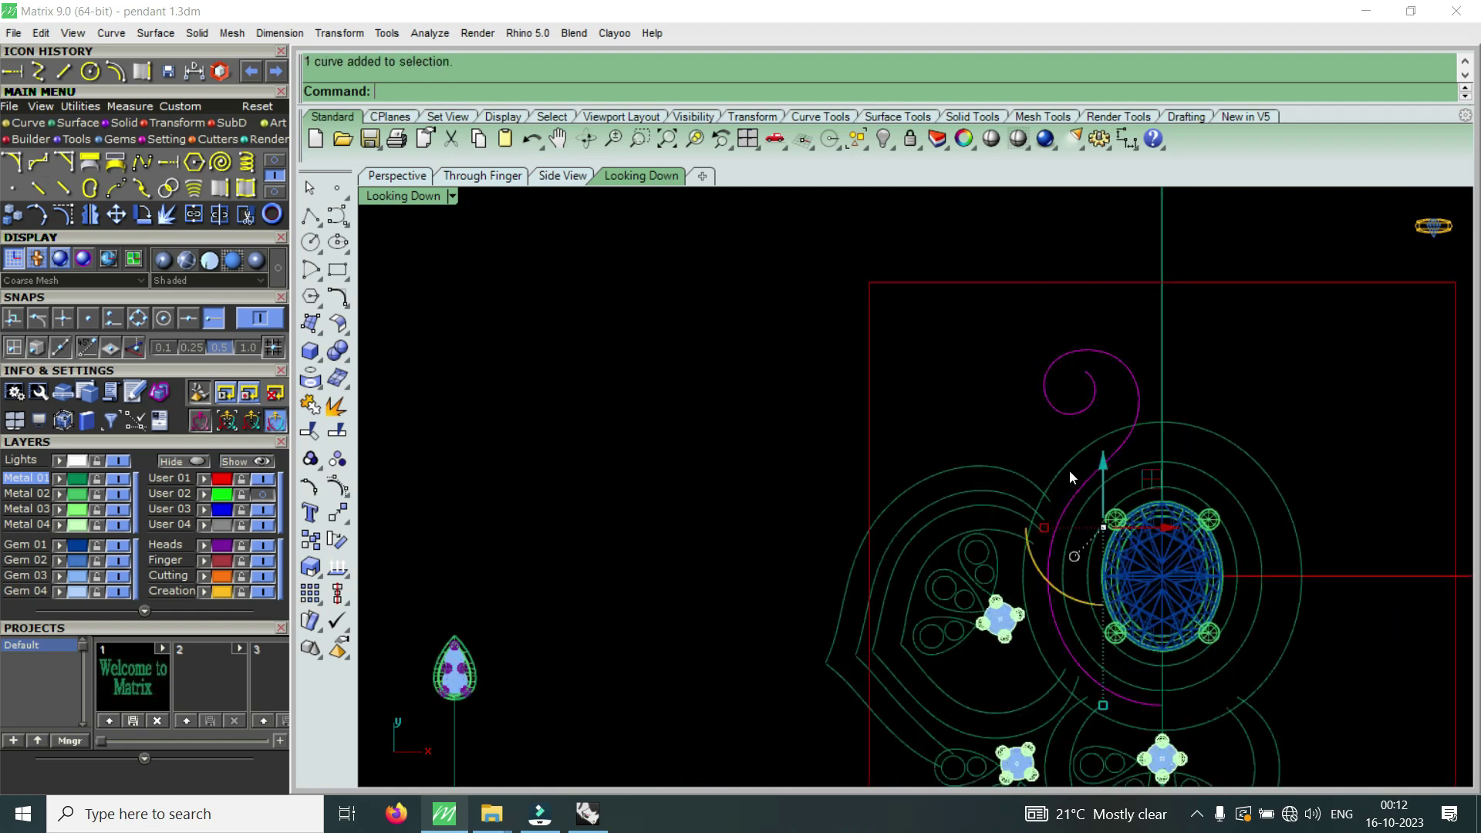
scroll(1099, 477, up, 2)
scroll(1104, 478, up, 1)
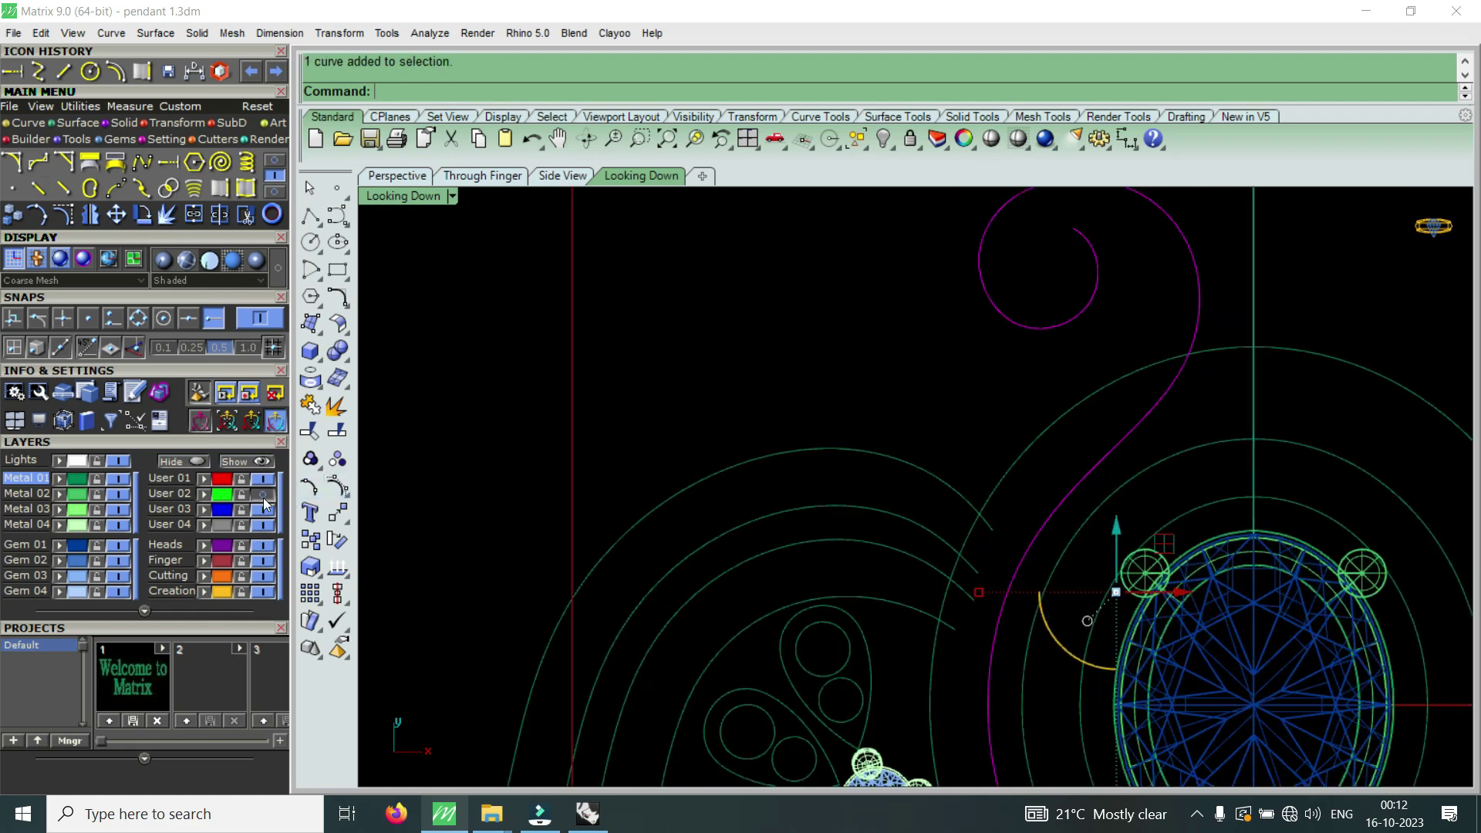
click(263, 498)
click(263, 498)
click(115, 71)
- Offset the S-shaped scroll into a parallel curve on one side
click(1011, 496)
scroll(1026, 571, down, 3)
scroll(1026, 571, up, 1)
scroll(1090, 375, up, 1)
scroll(1105, 364, up, 1)
scroll(1088, 267, up, 1)
scroll(1088, 267, up, 1)
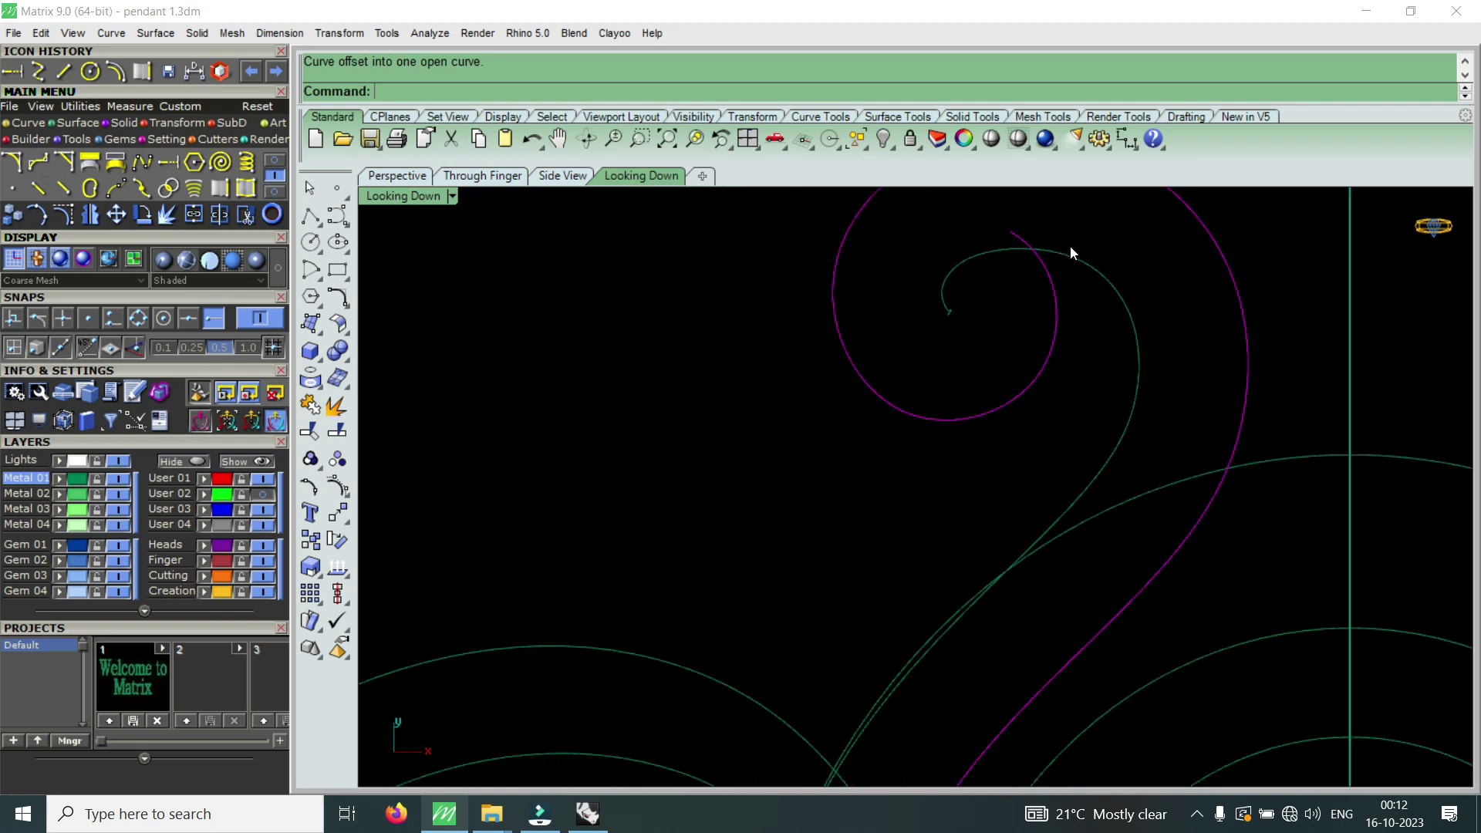
scroll(1069, 247, up, 1)
- Trim the overlapping curl ends of the two spiral curves, redoing one wrong trim
drag(1035, 346, 1035, 349)
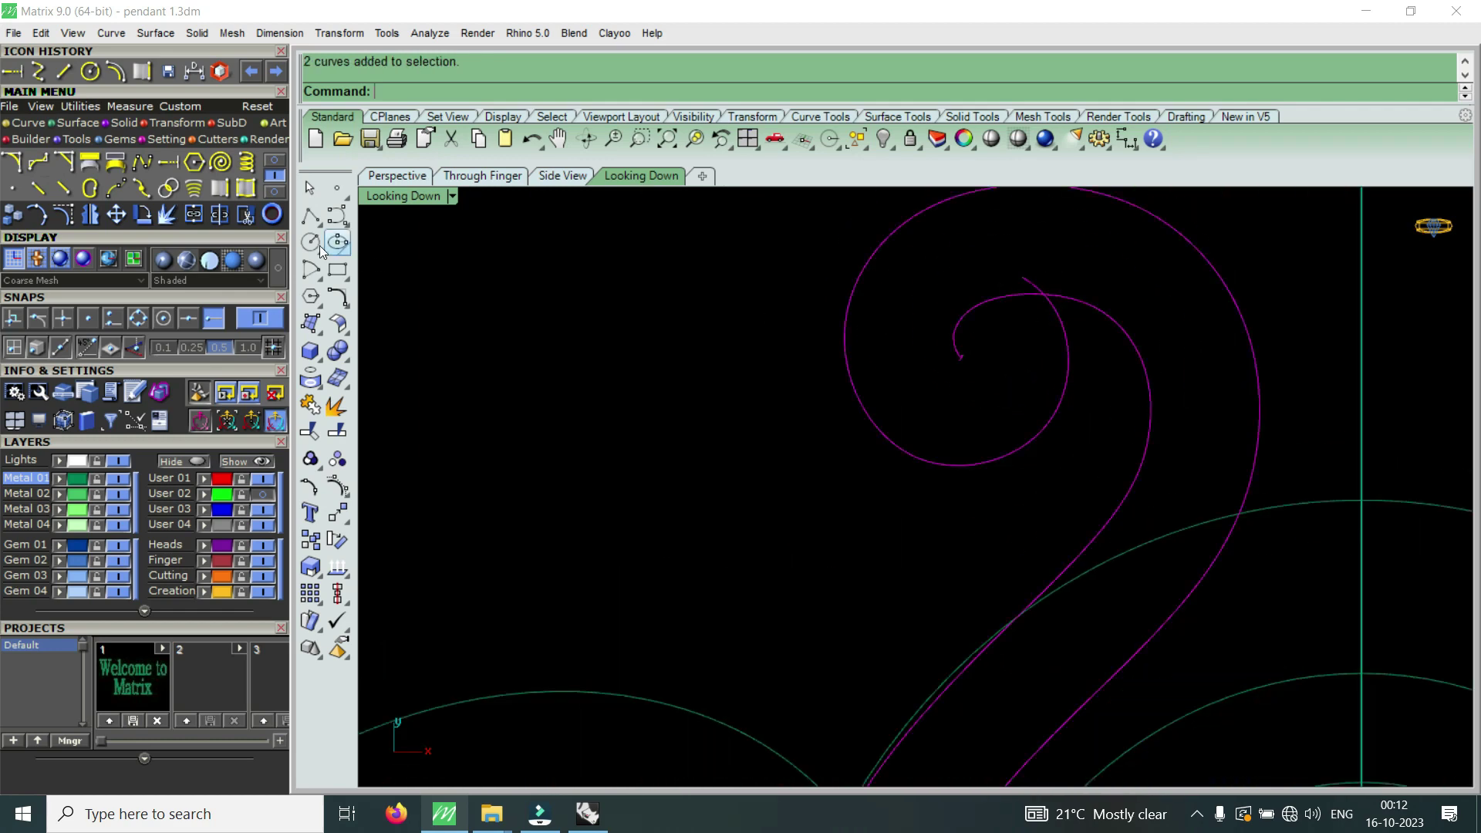
click(253, 218)
scroll(1080, 293, up, 2)
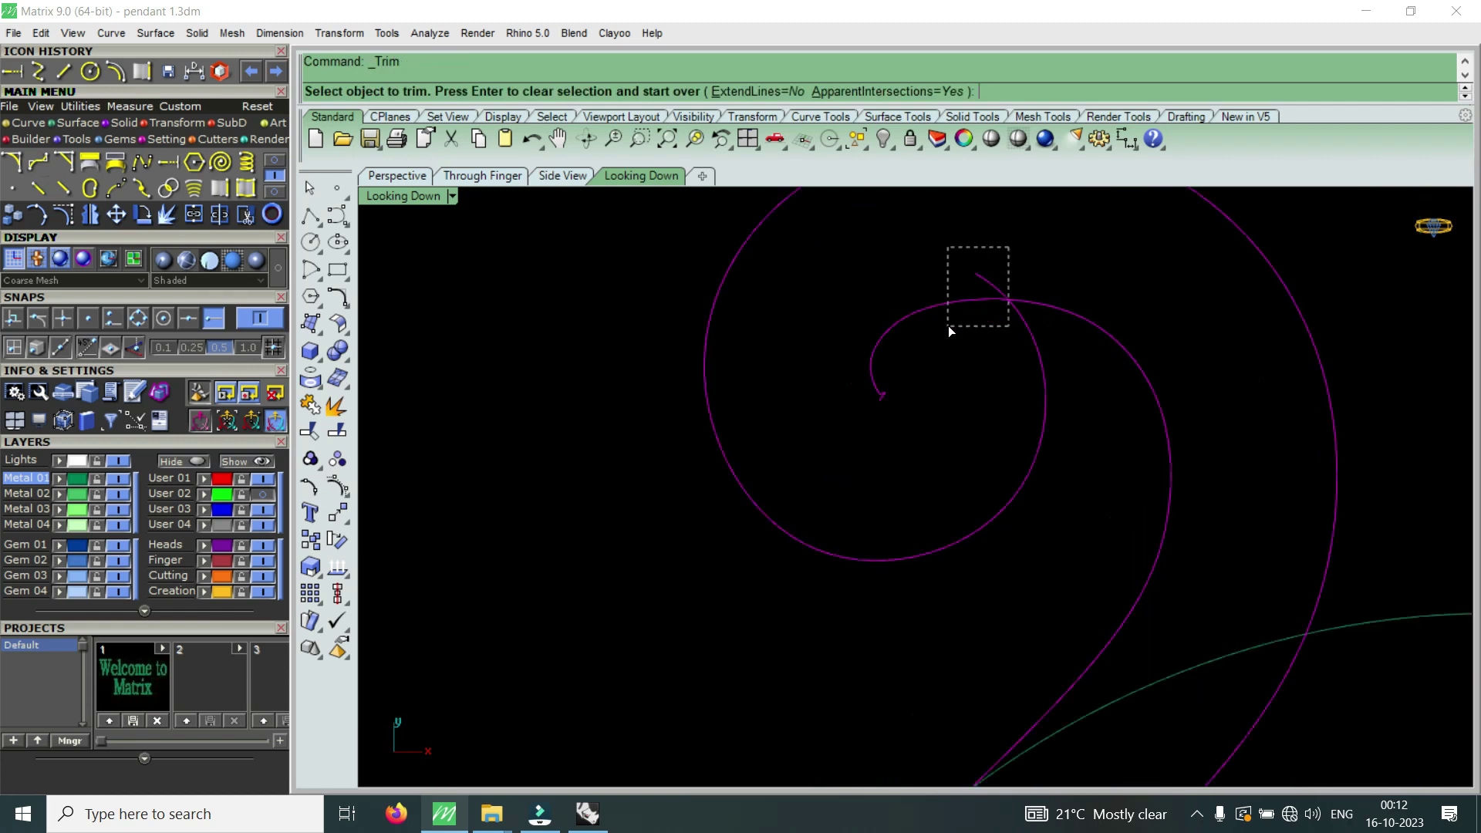
drag(1009, 248, 947, 325)
scroll(969, 378, down, 3)
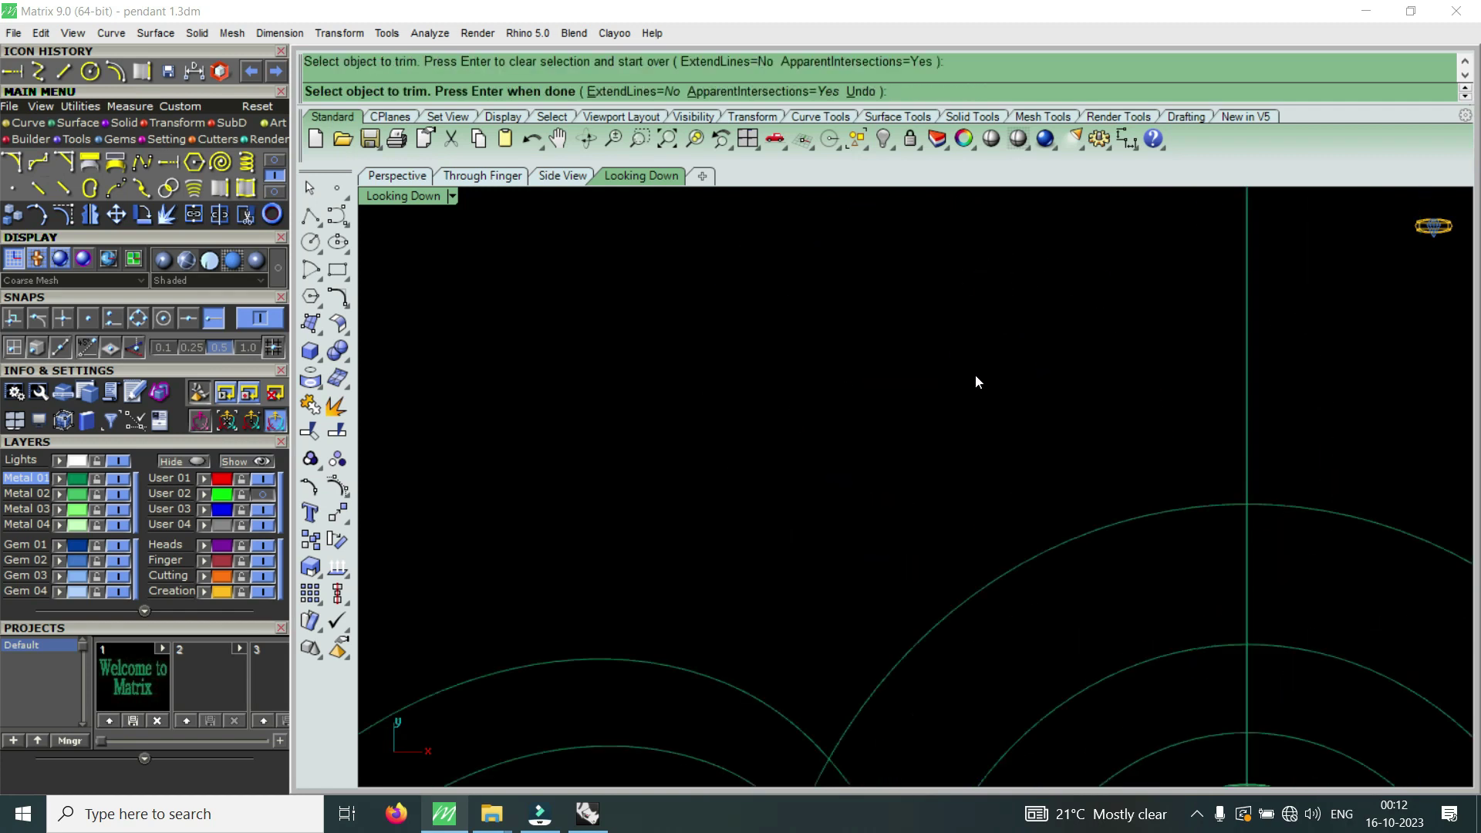
key(ctrl+z)
scroll(976, 363, up, 2)
scroll(983, 328, up, 2)
key(Return)
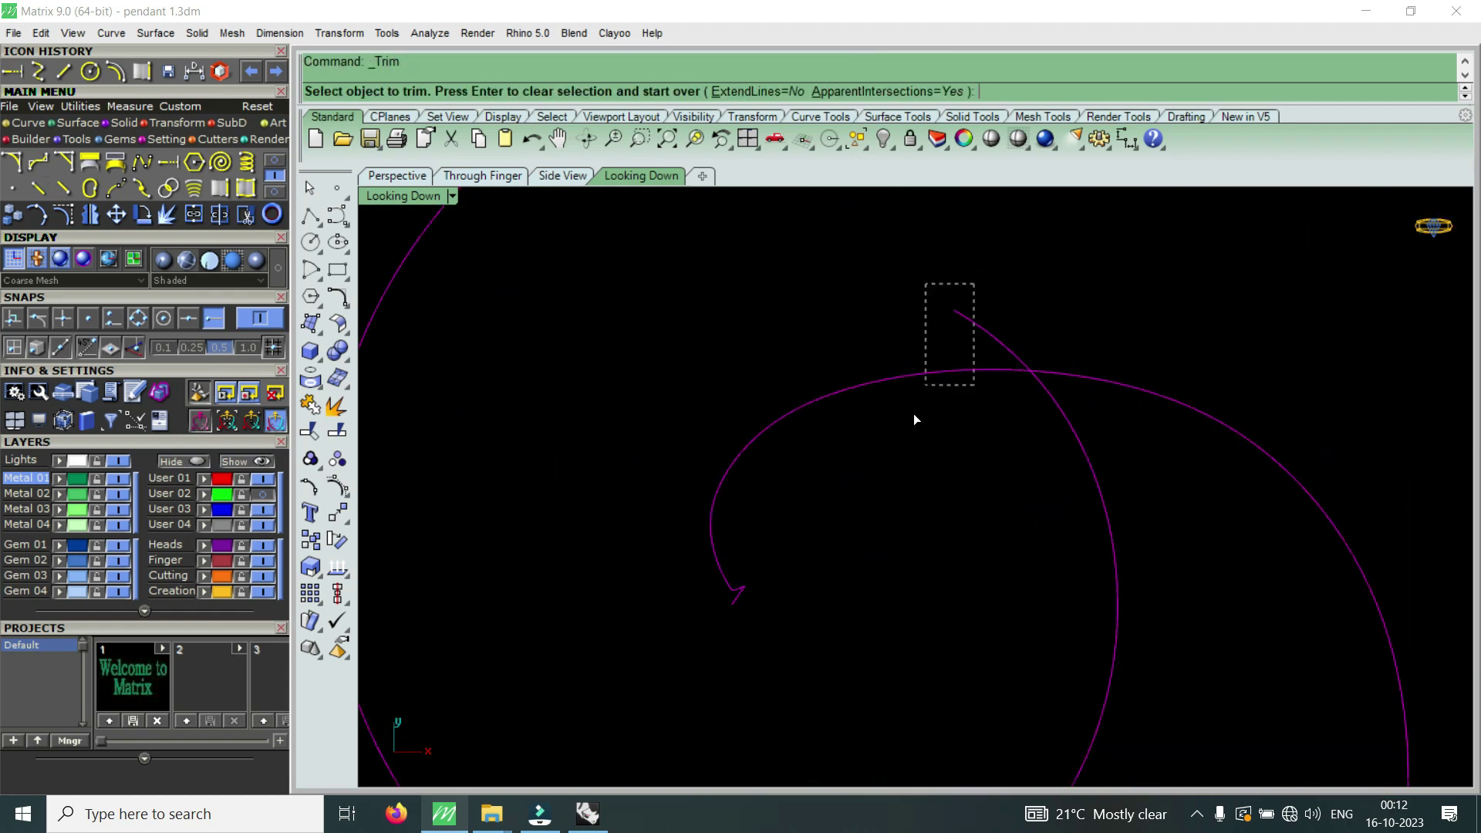
drag(976, 283, 925, 379)
scroll(951, 349, down, 2)
scroll(976, 333, down, 2)
key(Escape)
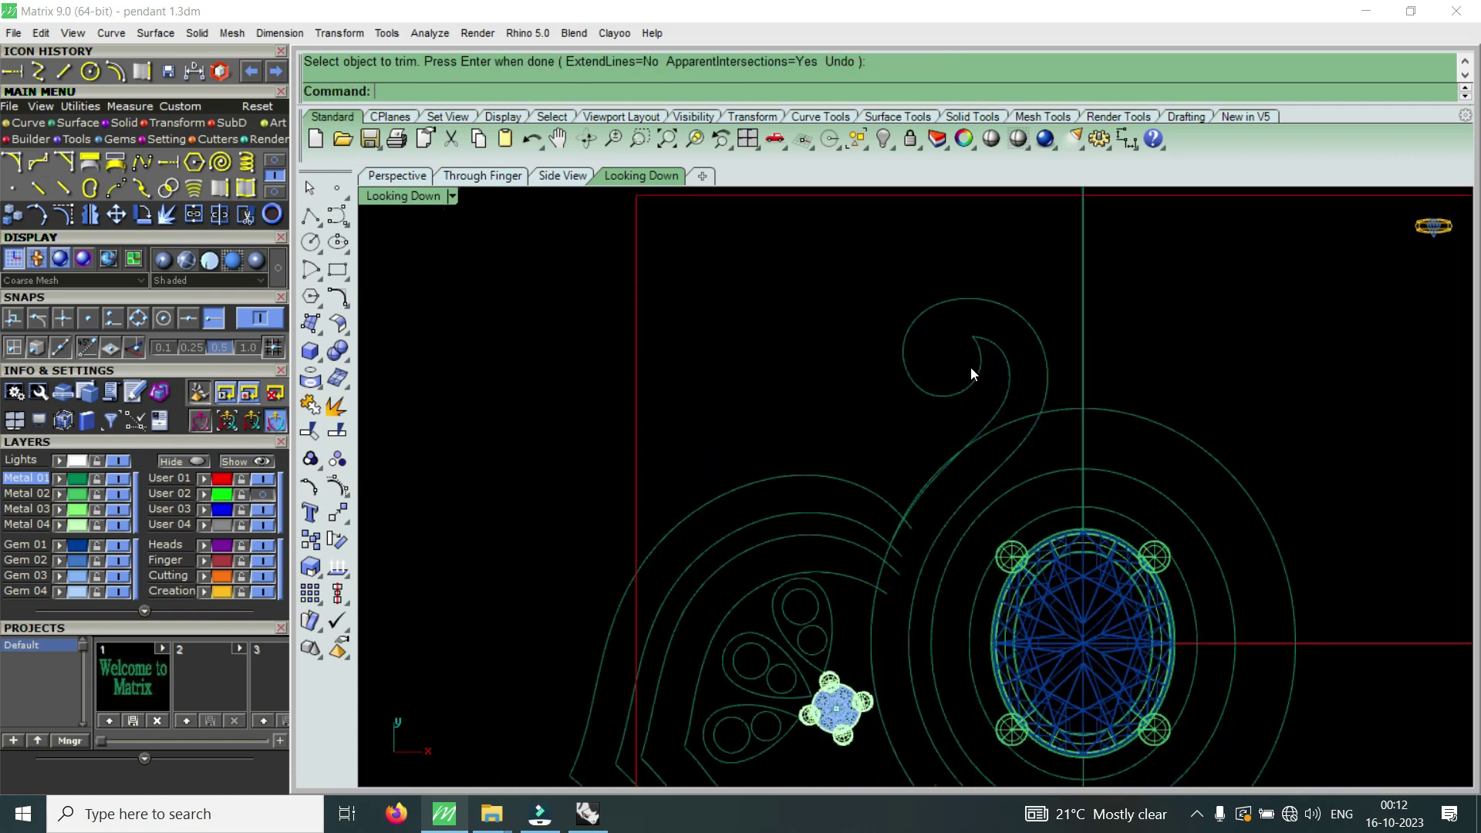
- Delete the large ellipse surrounding the oval gem
scroll(993, 358, down, 3)
scroll(1028, 395, up, 3)
click(1109, 395)
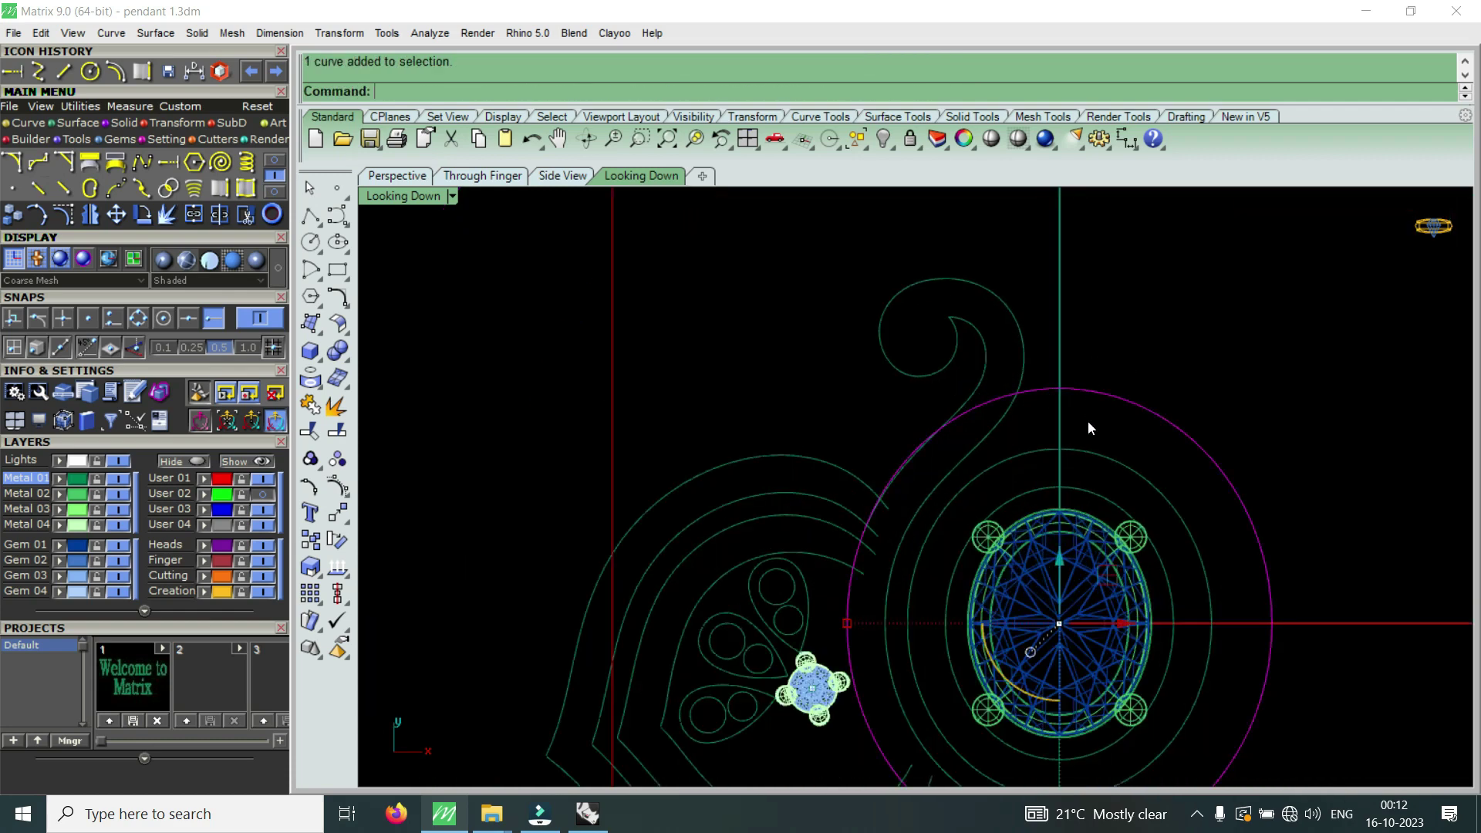
key(Delete)
scroll(1061, 416, down, 2)
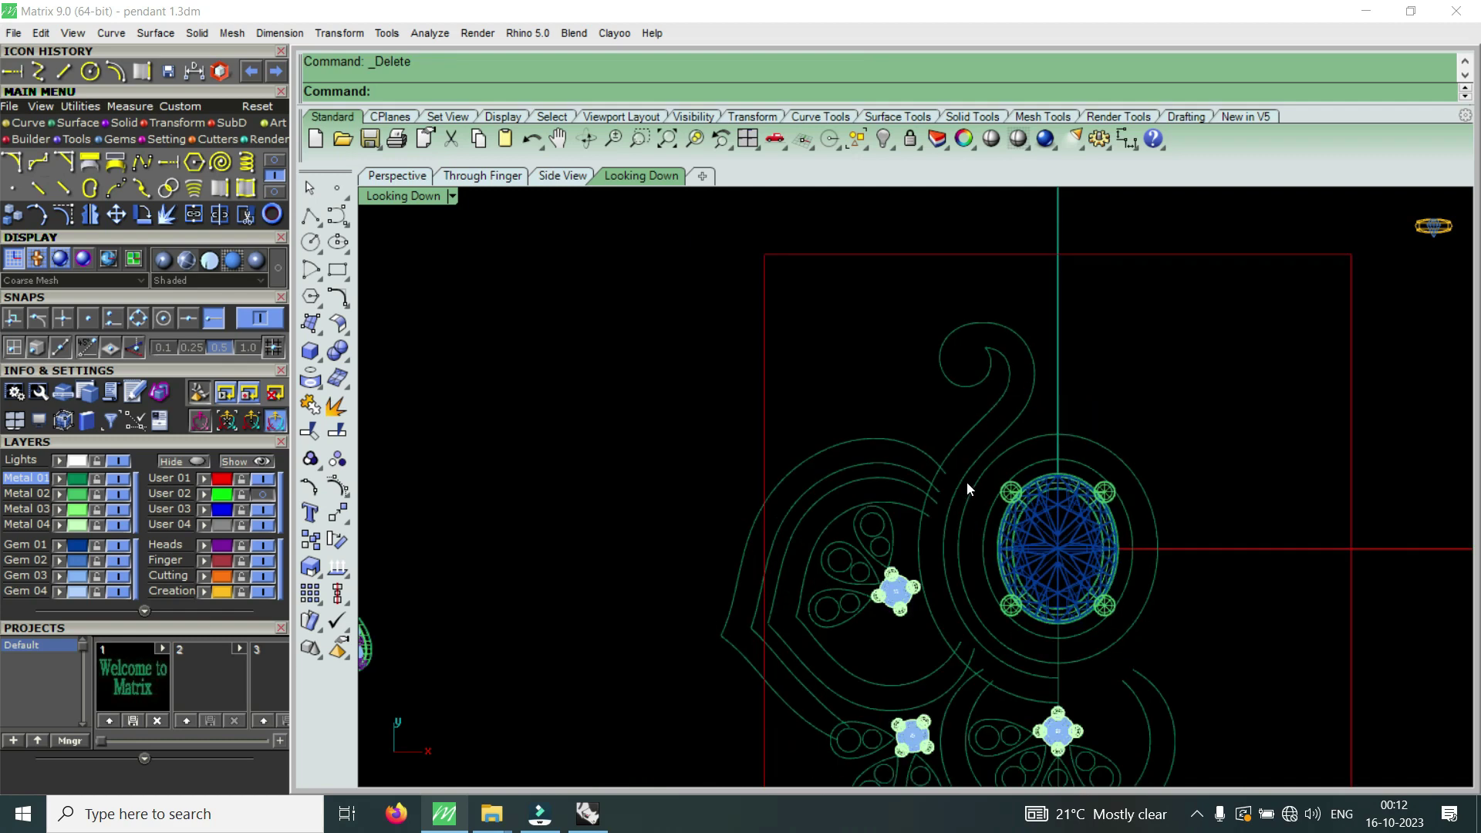
click(261, 496)
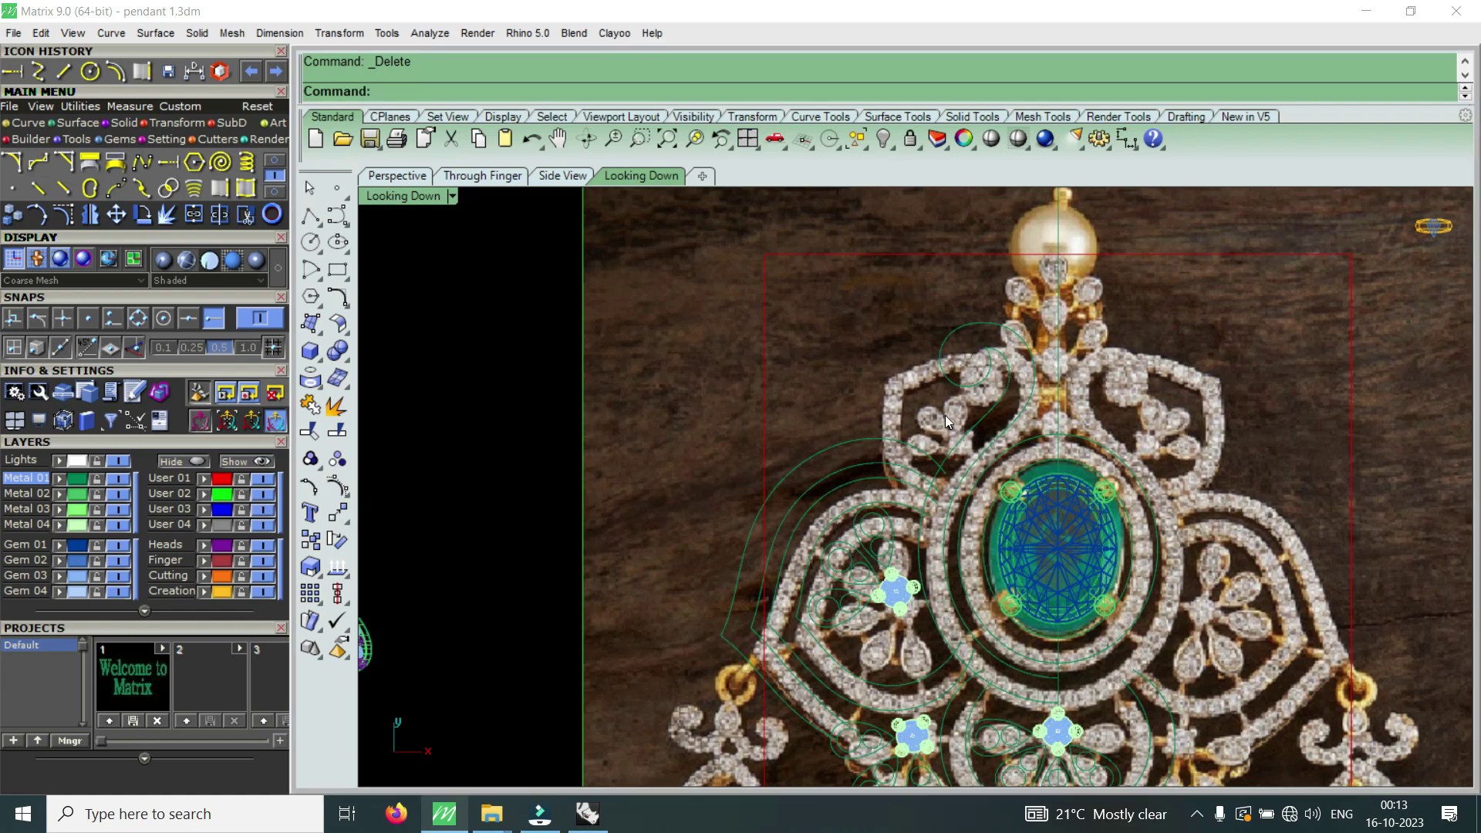
- Scale the reference photo about the world origin using two reference points
scroll(946, 418, down, 3)
click(1174, 430)
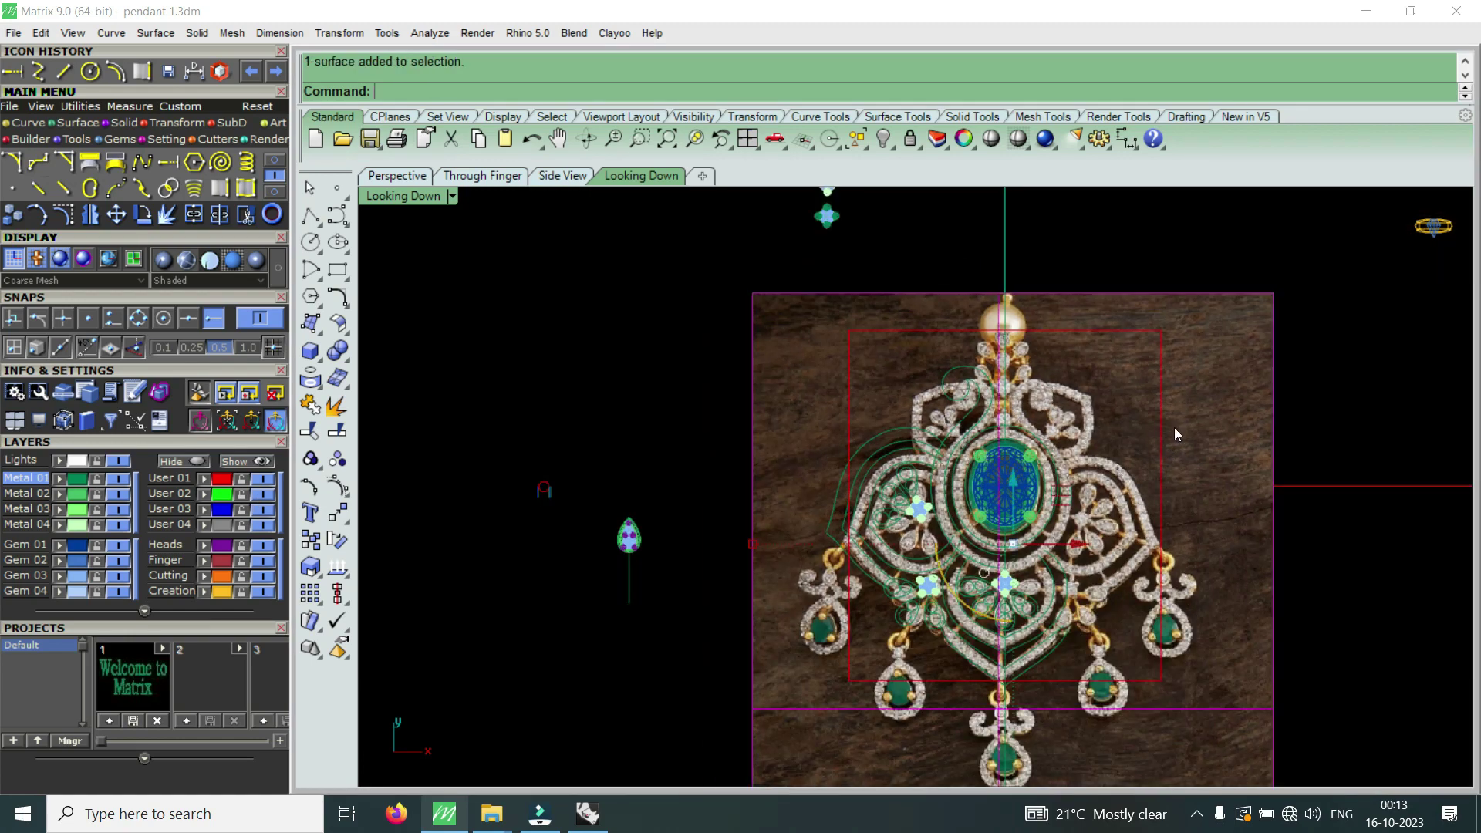
click(219, 71)
text(0)
key(Return)
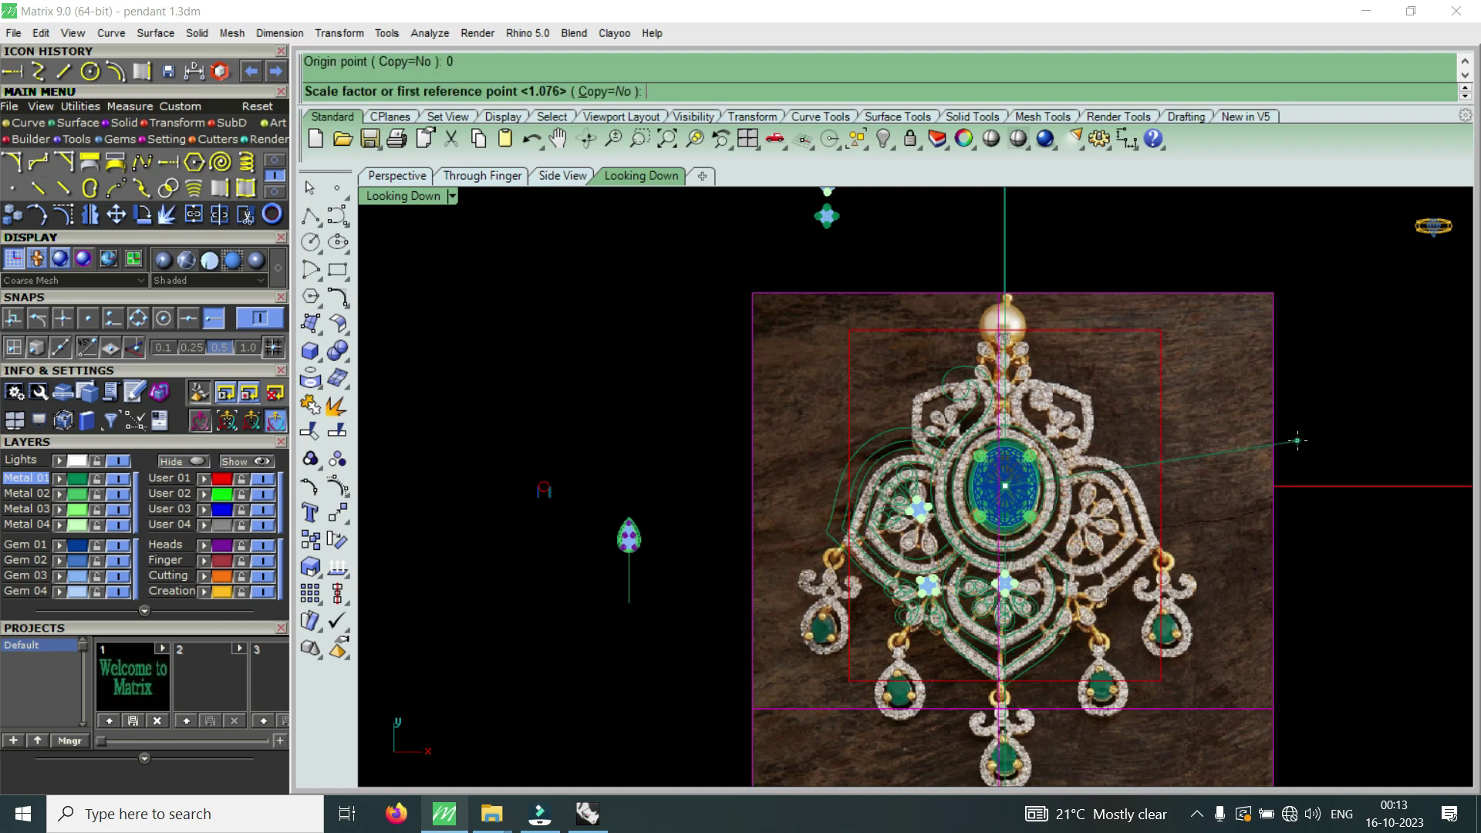
click(1184, 486)
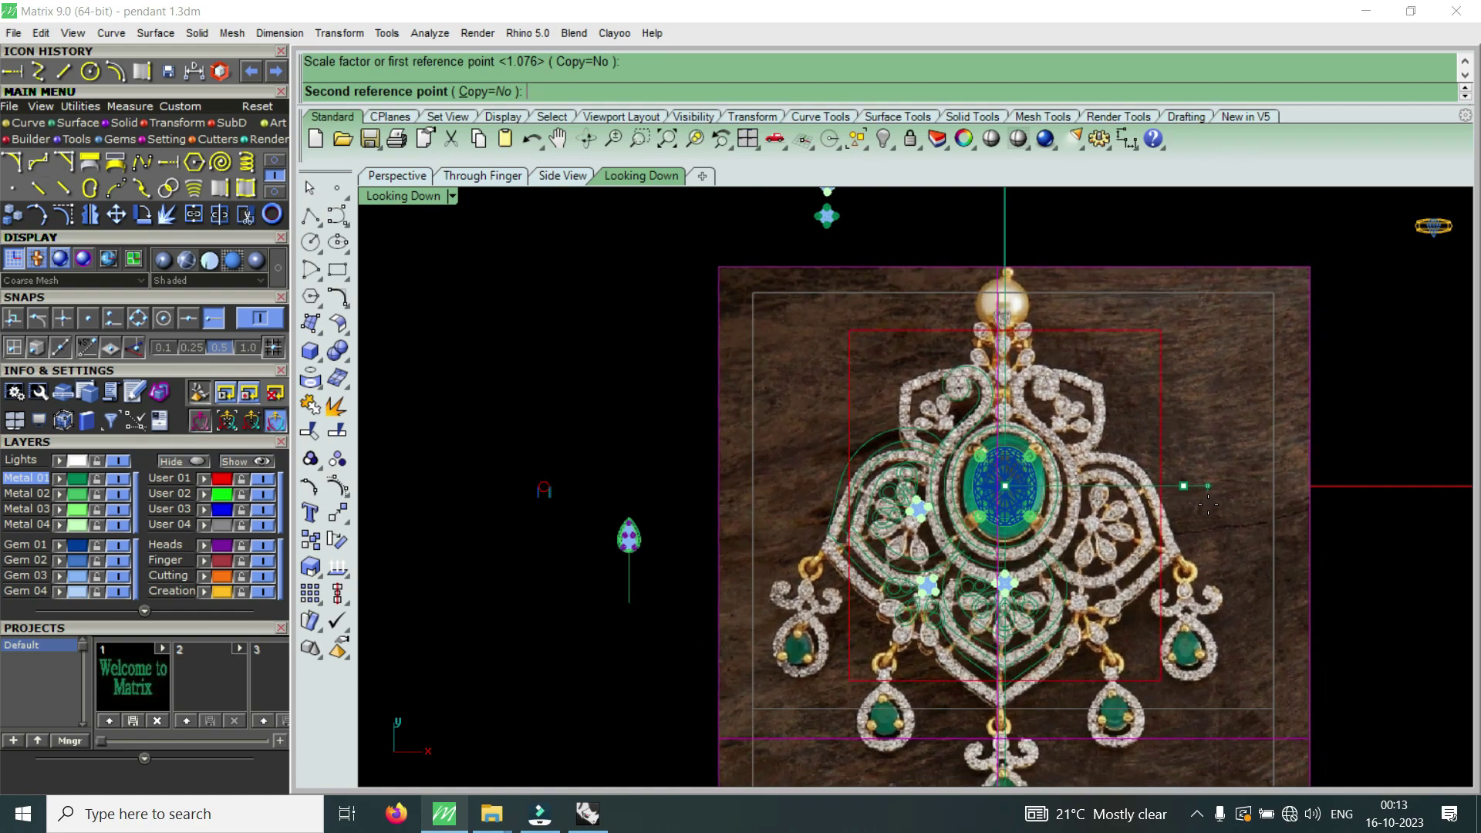
scroll(1207, 507, up, 2)
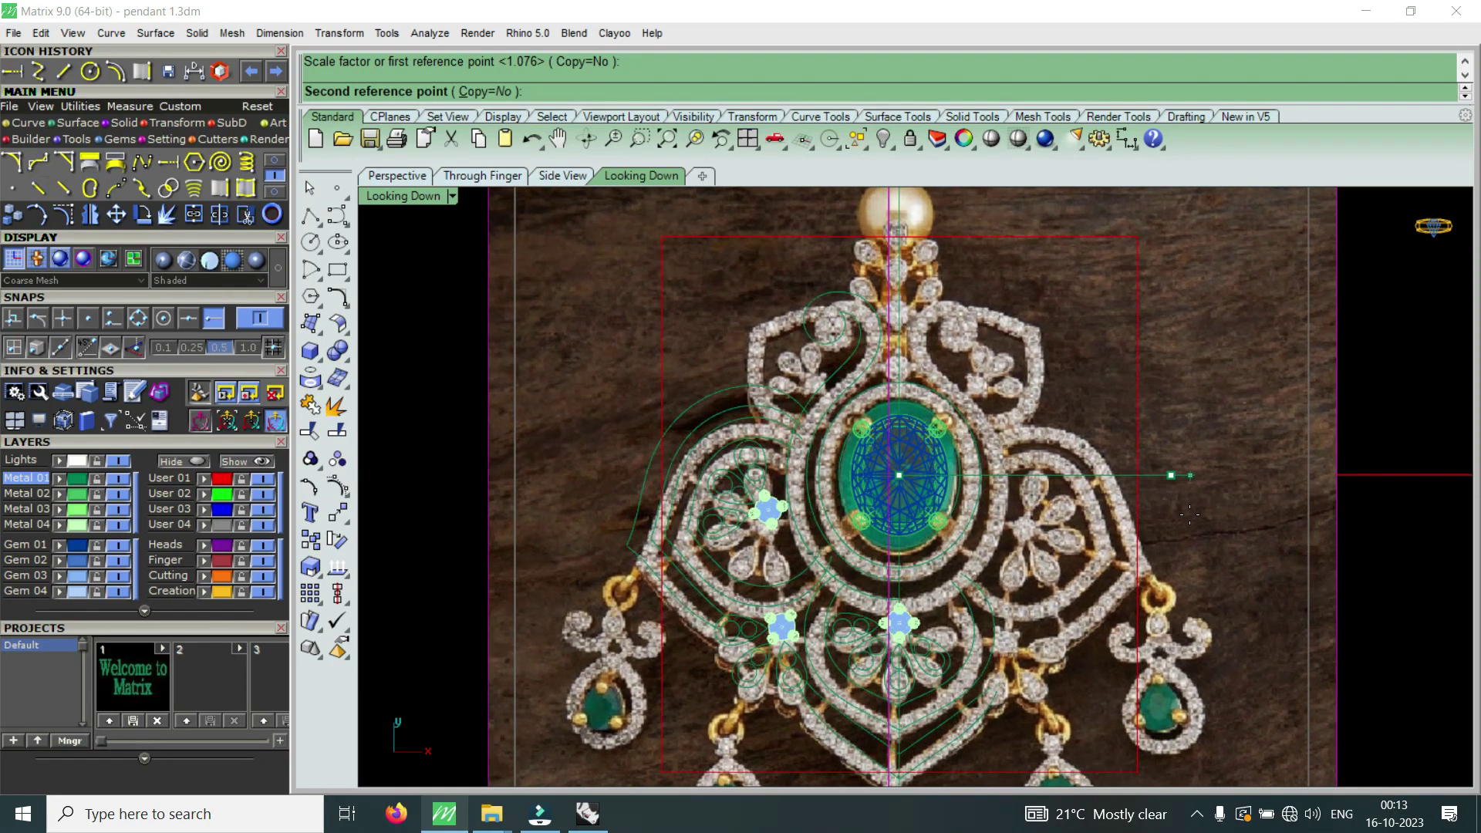
click(1192, 515)
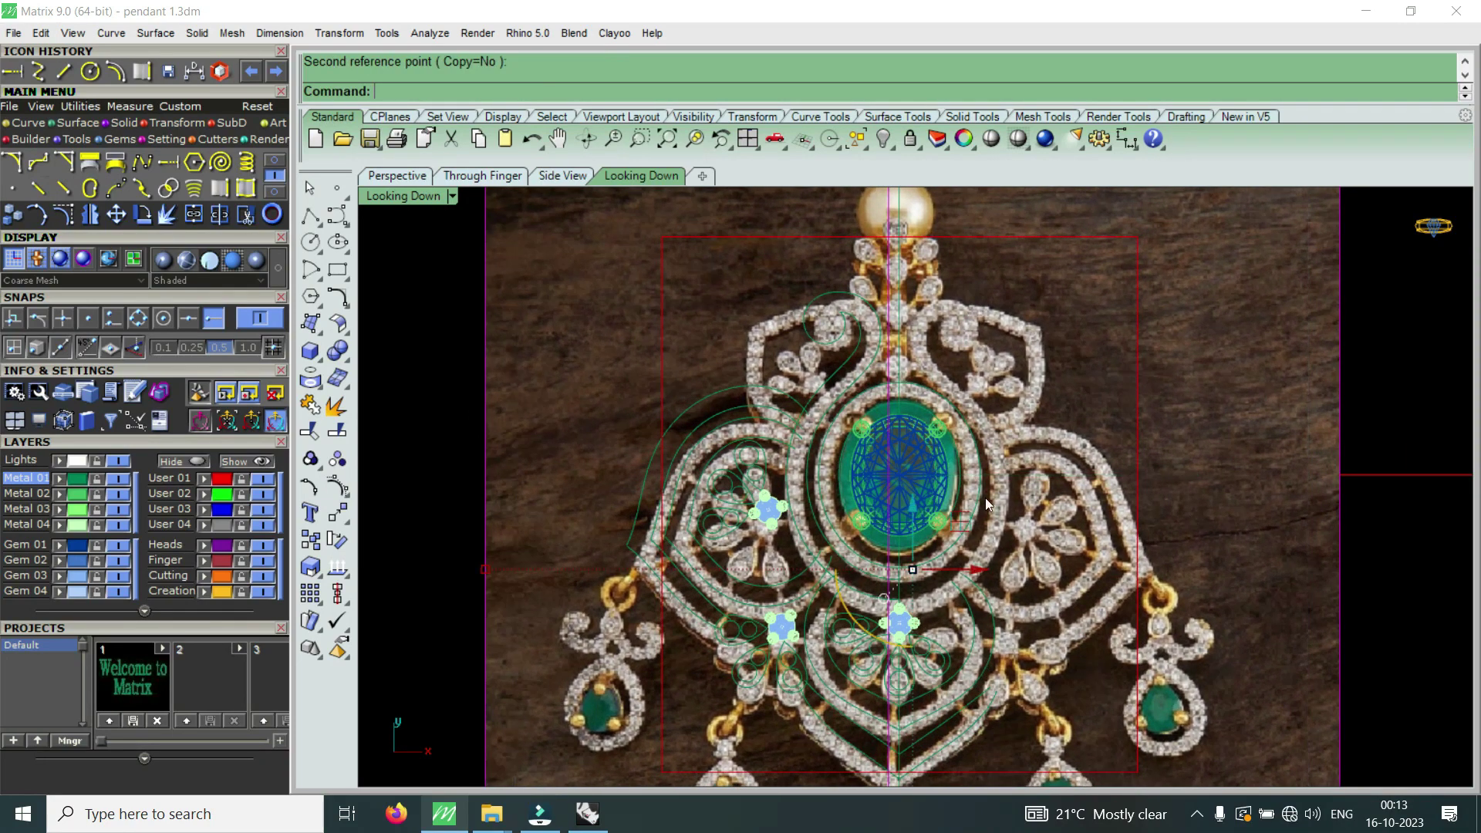
mouse_move(913, 506)
mouse_down()
mouse_move(914, 472)
mouse_move(918, 486)
mouse_up()
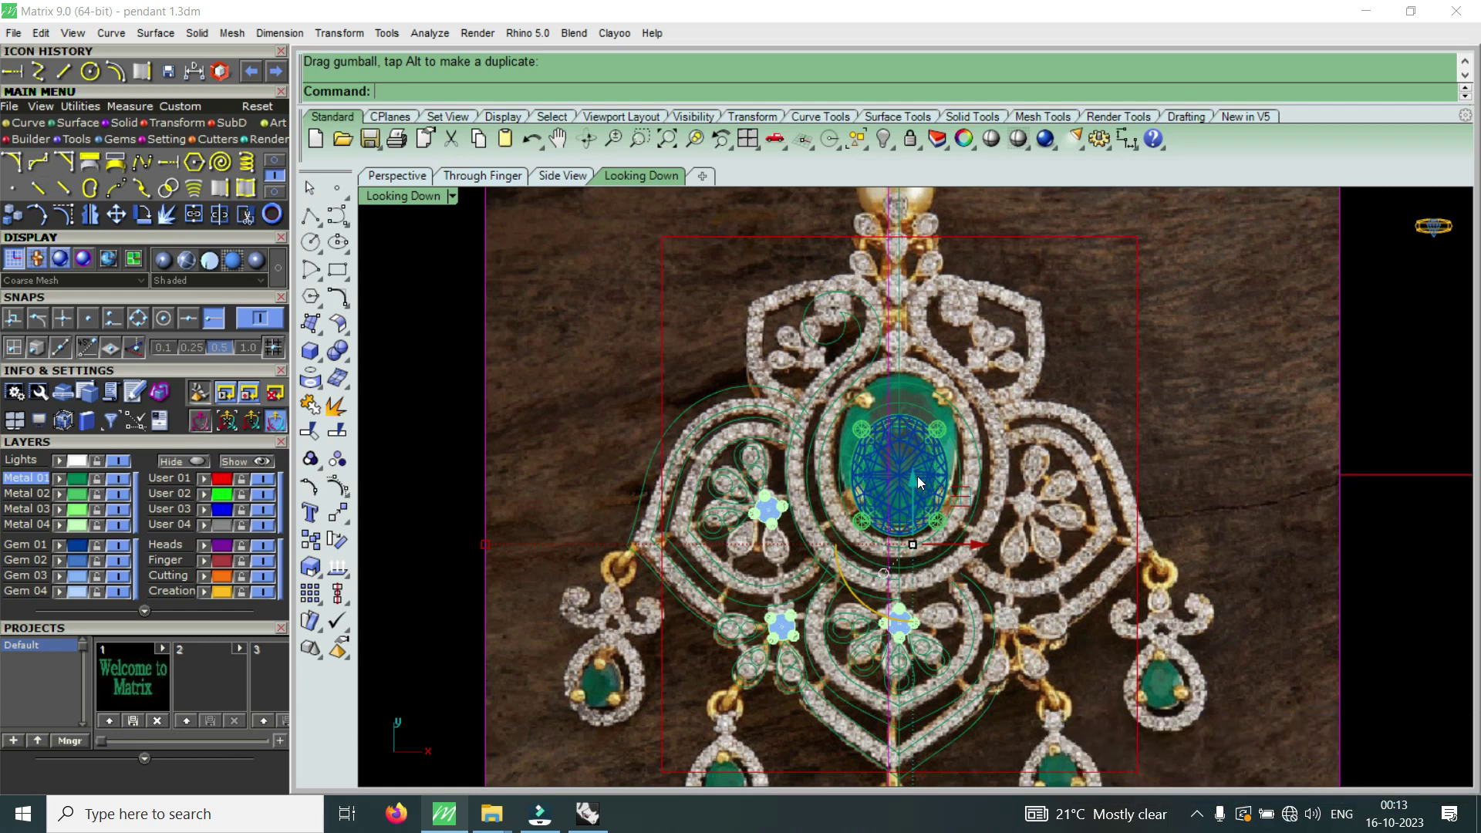
key(ctrl+z)
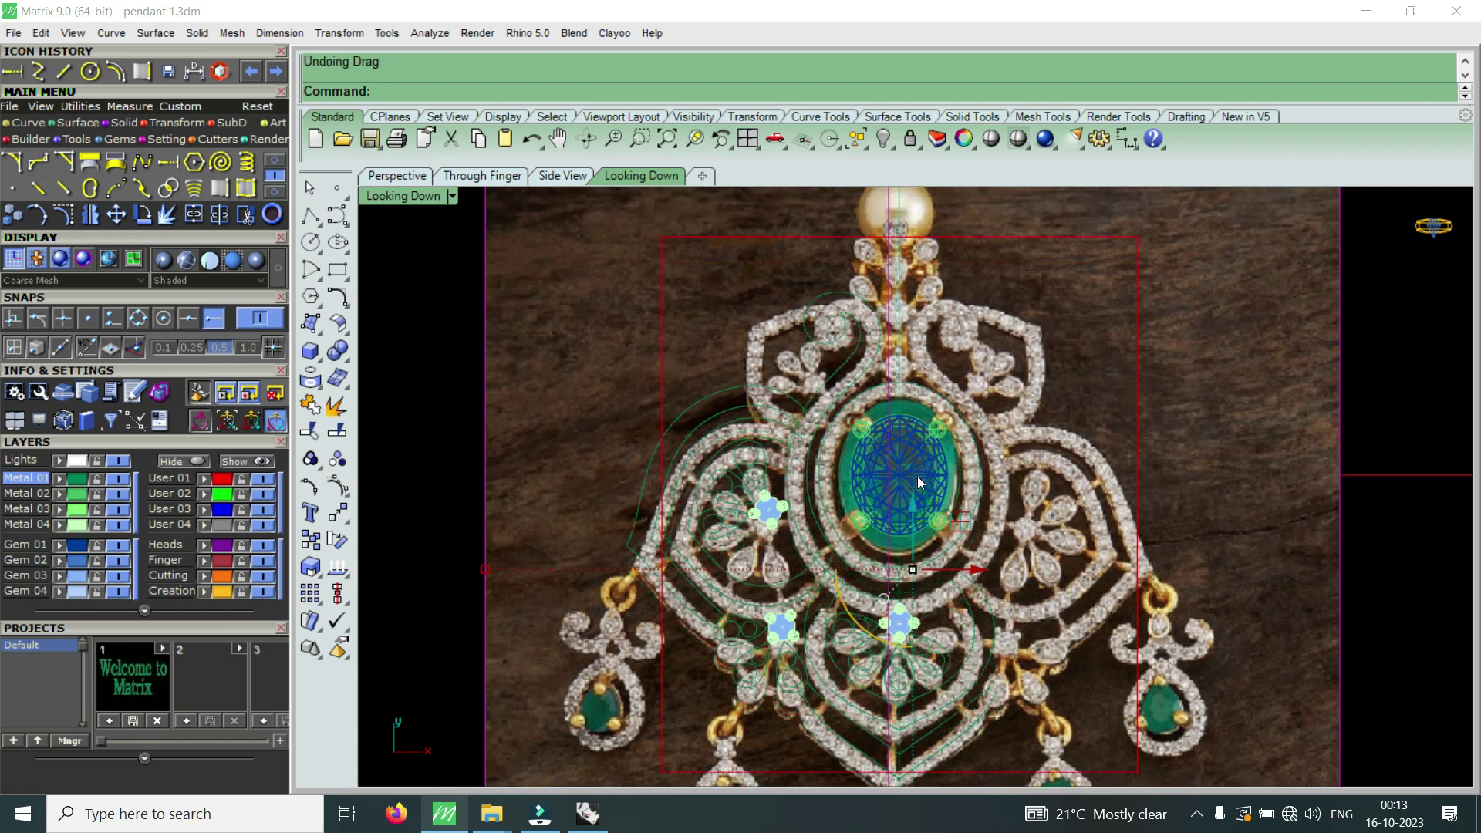
key(Escape)
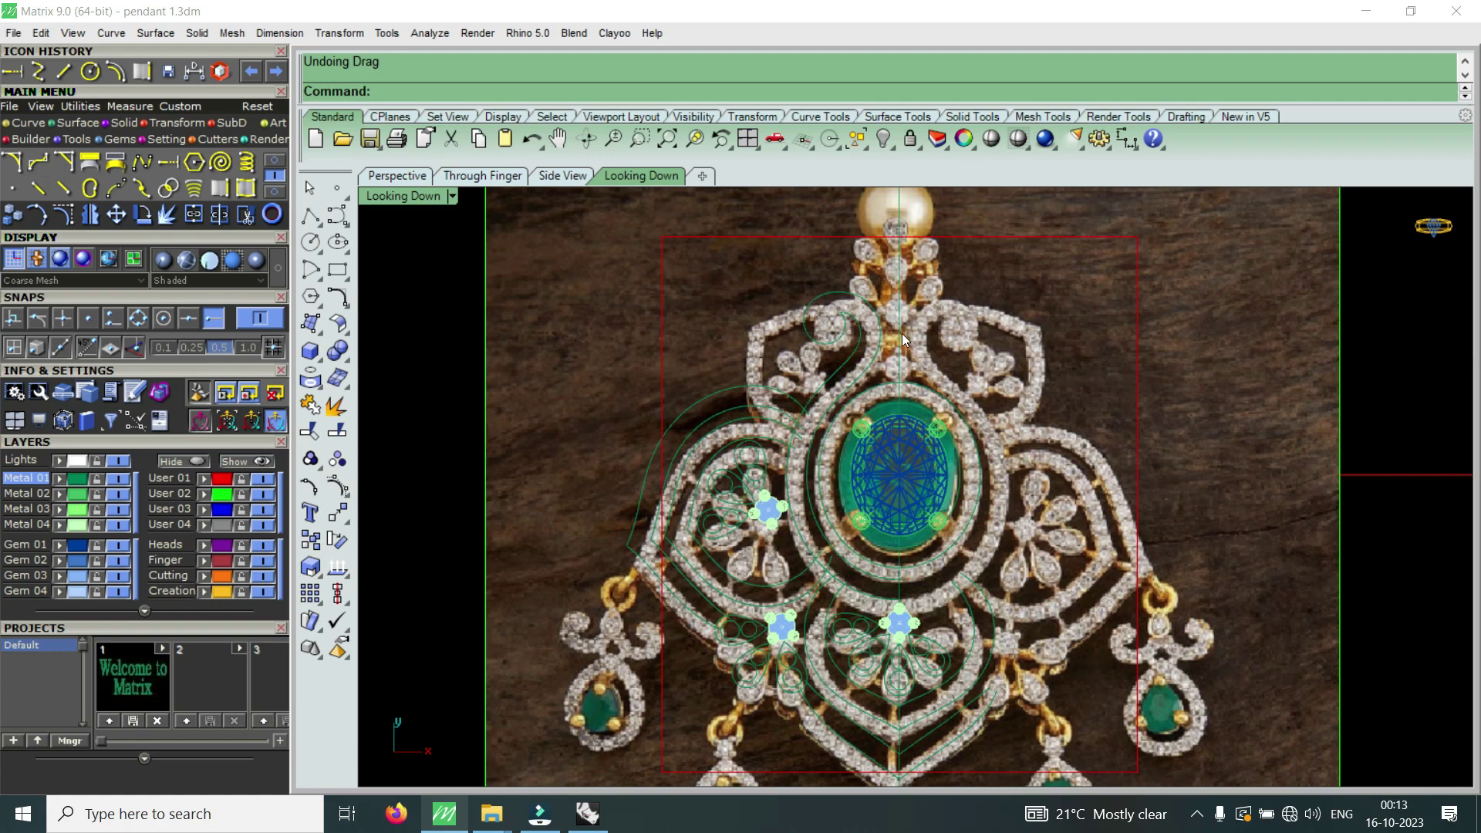
- Toggle the reference photo layer to compare it with the scroll curves
scroll(821, 355, up, 2)
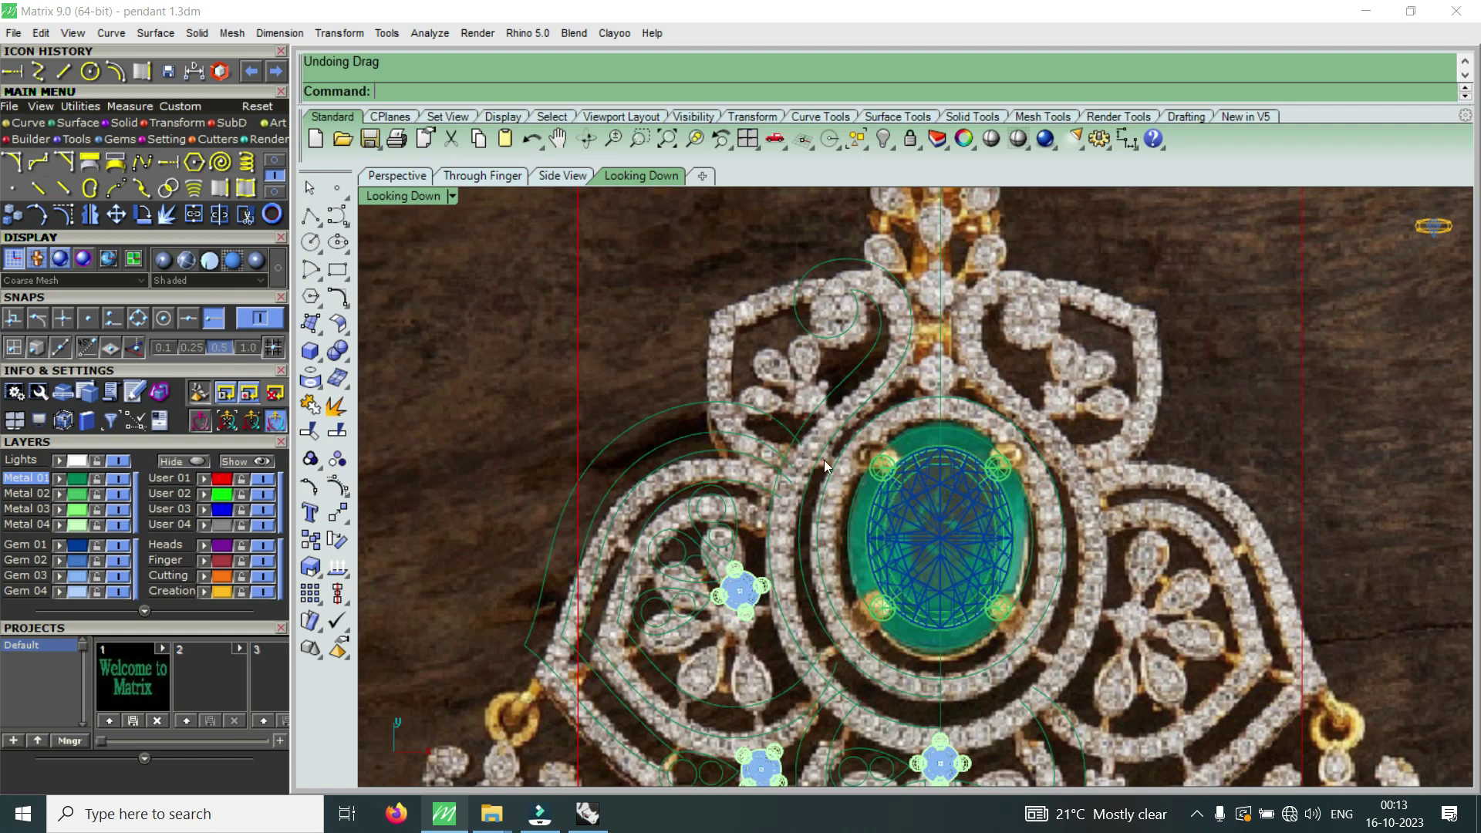
scroll(872, 451, down, 1)
scroll(882, 334, down, 1)
scroll(881, 378, up, 2)
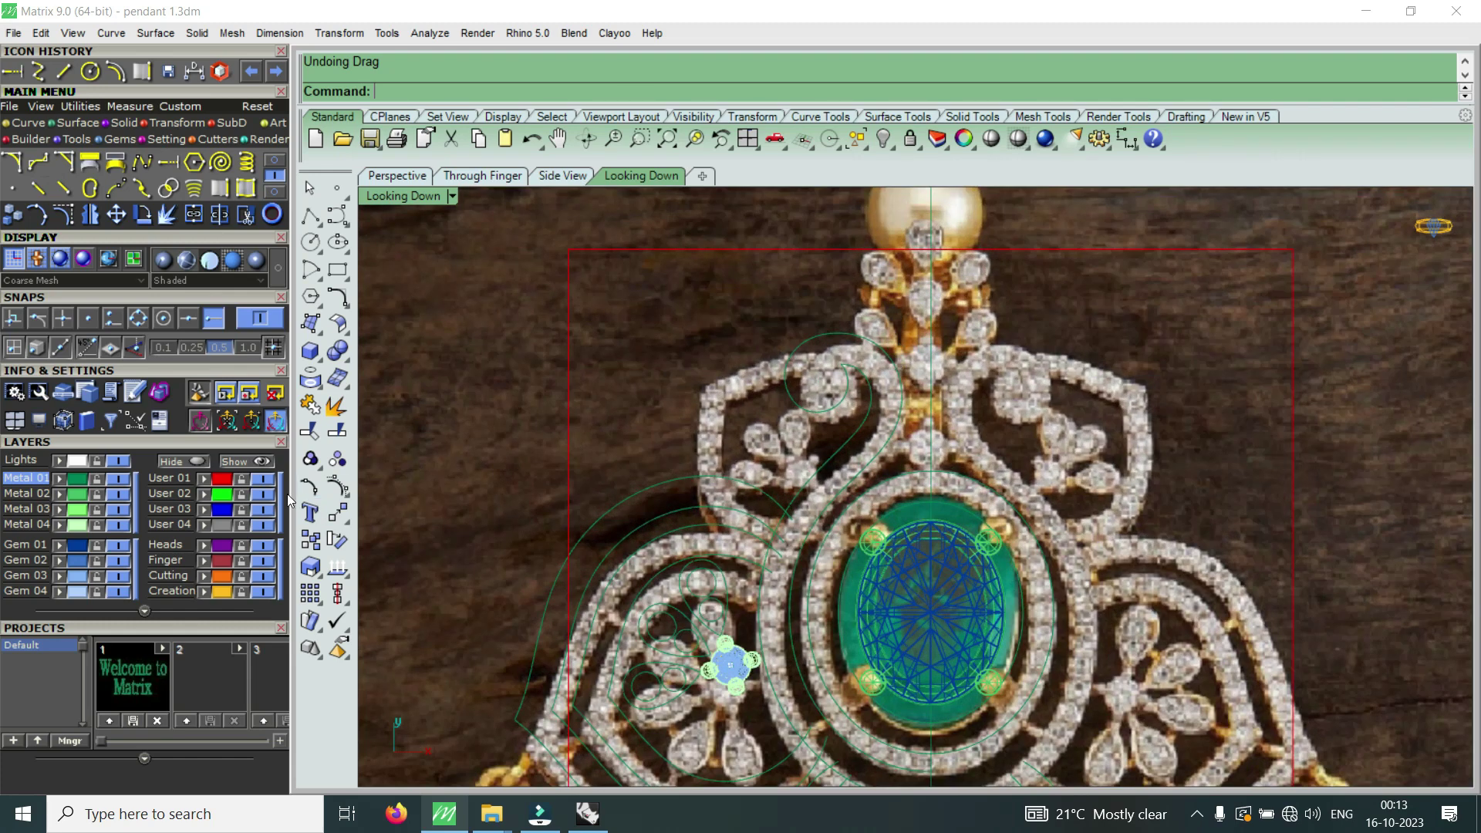
click(263, 494)
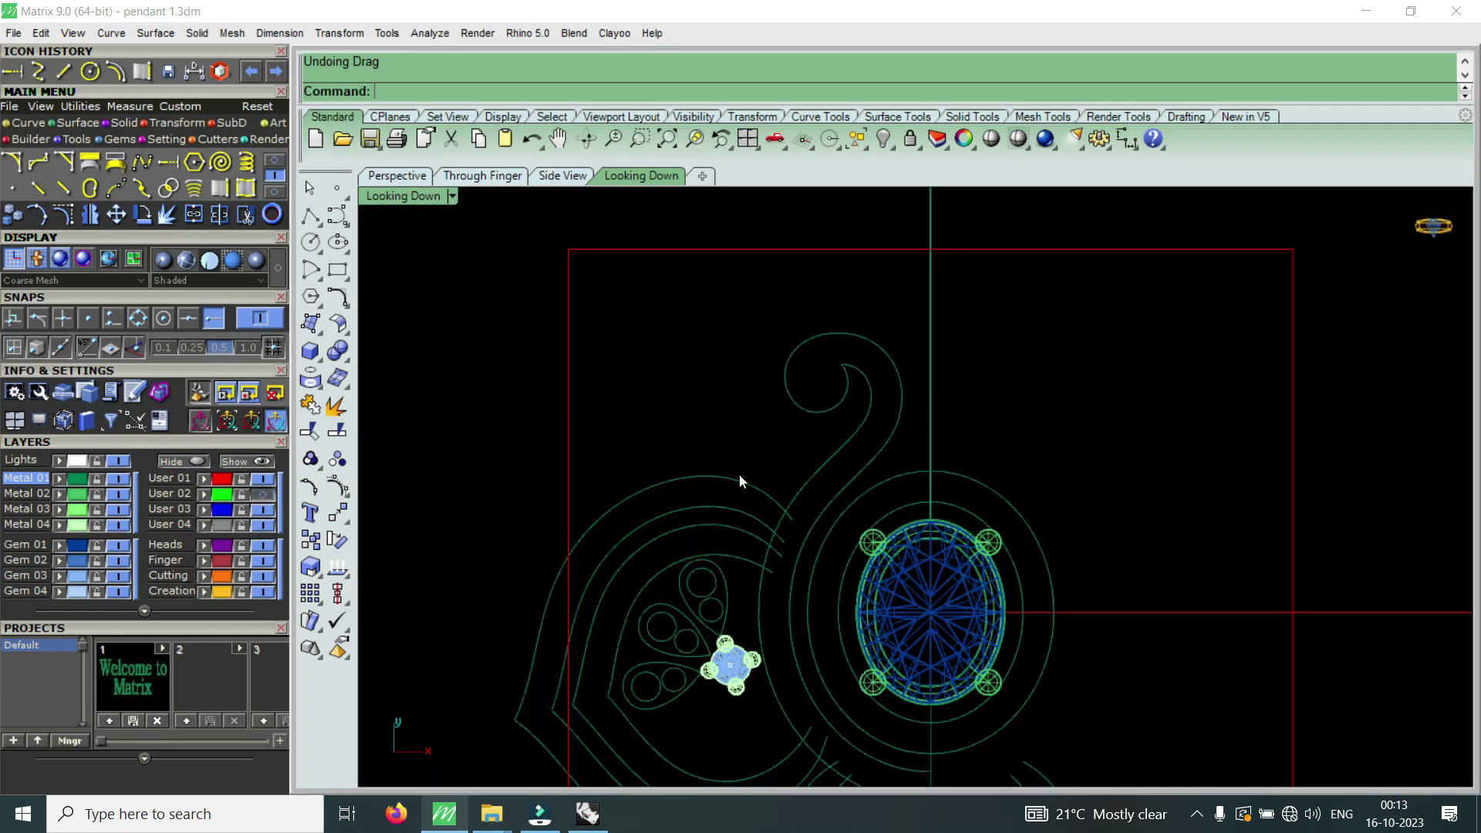
scroll(739, 475, down, 2)
scroll(739, 470, down, 2)
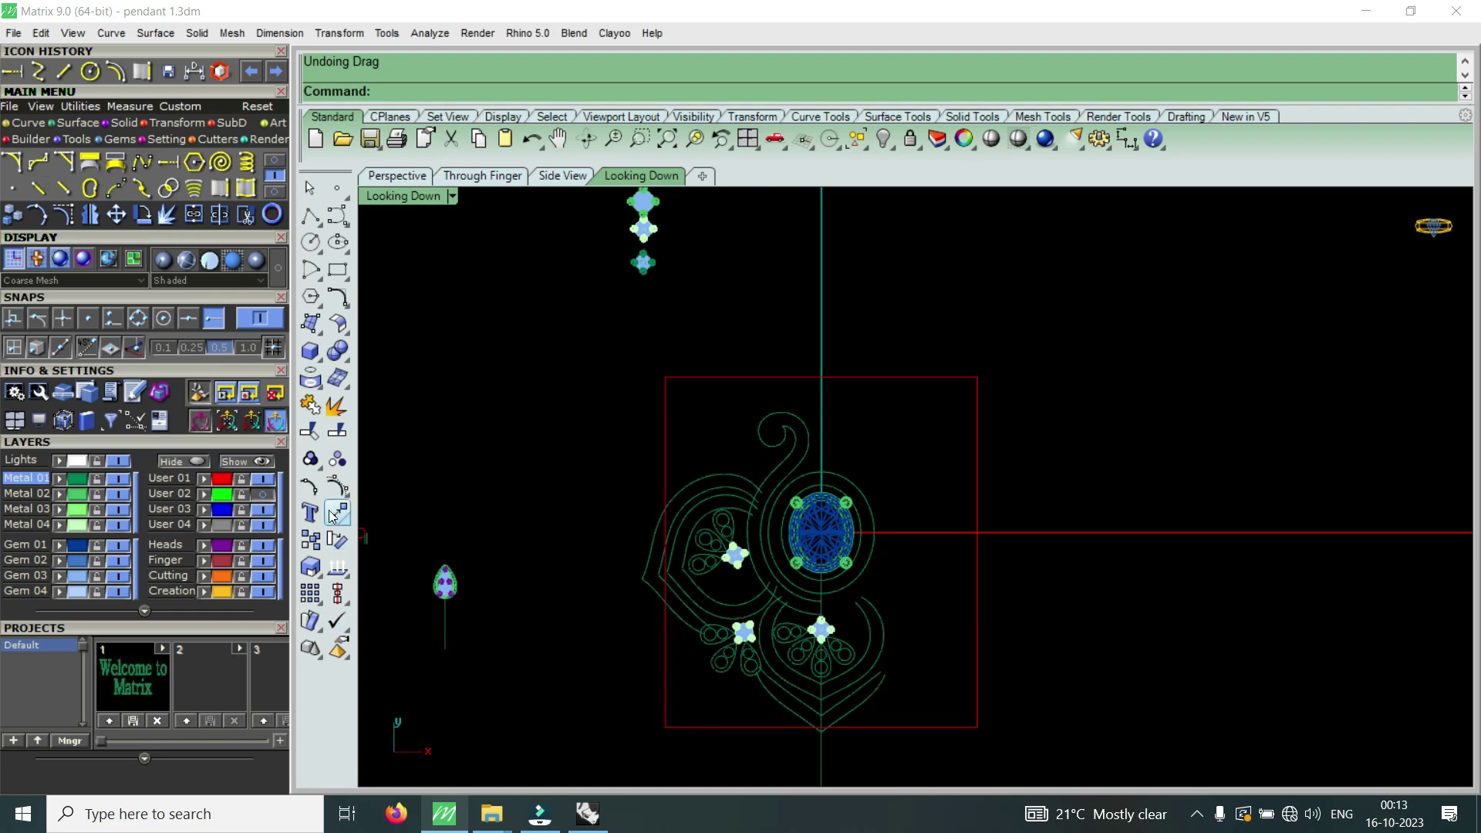
click(266, 494)
click(266, 494)
scroll(768, 460, up, 4)
scroll(773, 460, up, 1)
scroll(734, 423, down, 2)
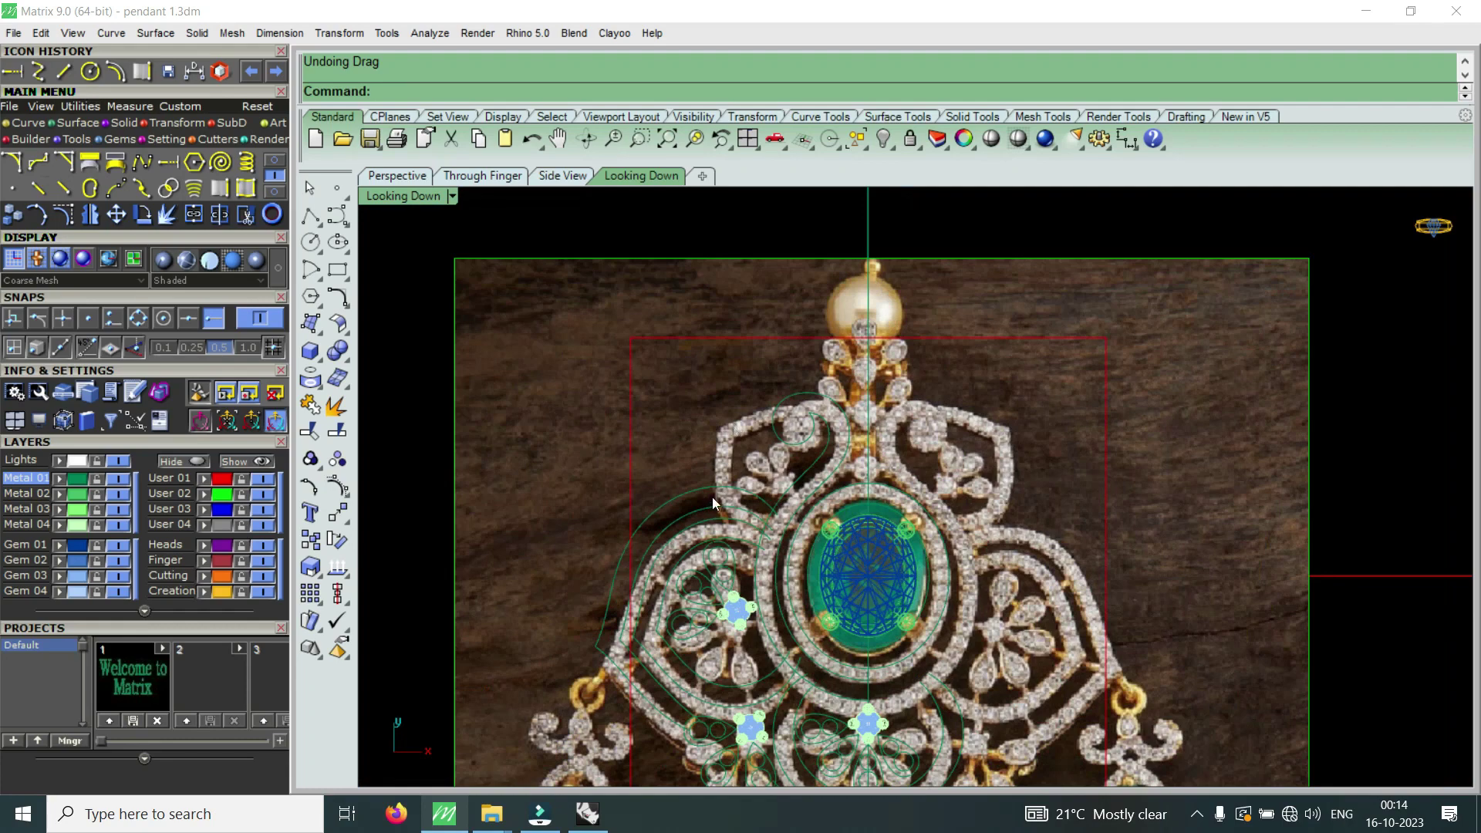
scroll(761, 463, up, 2)
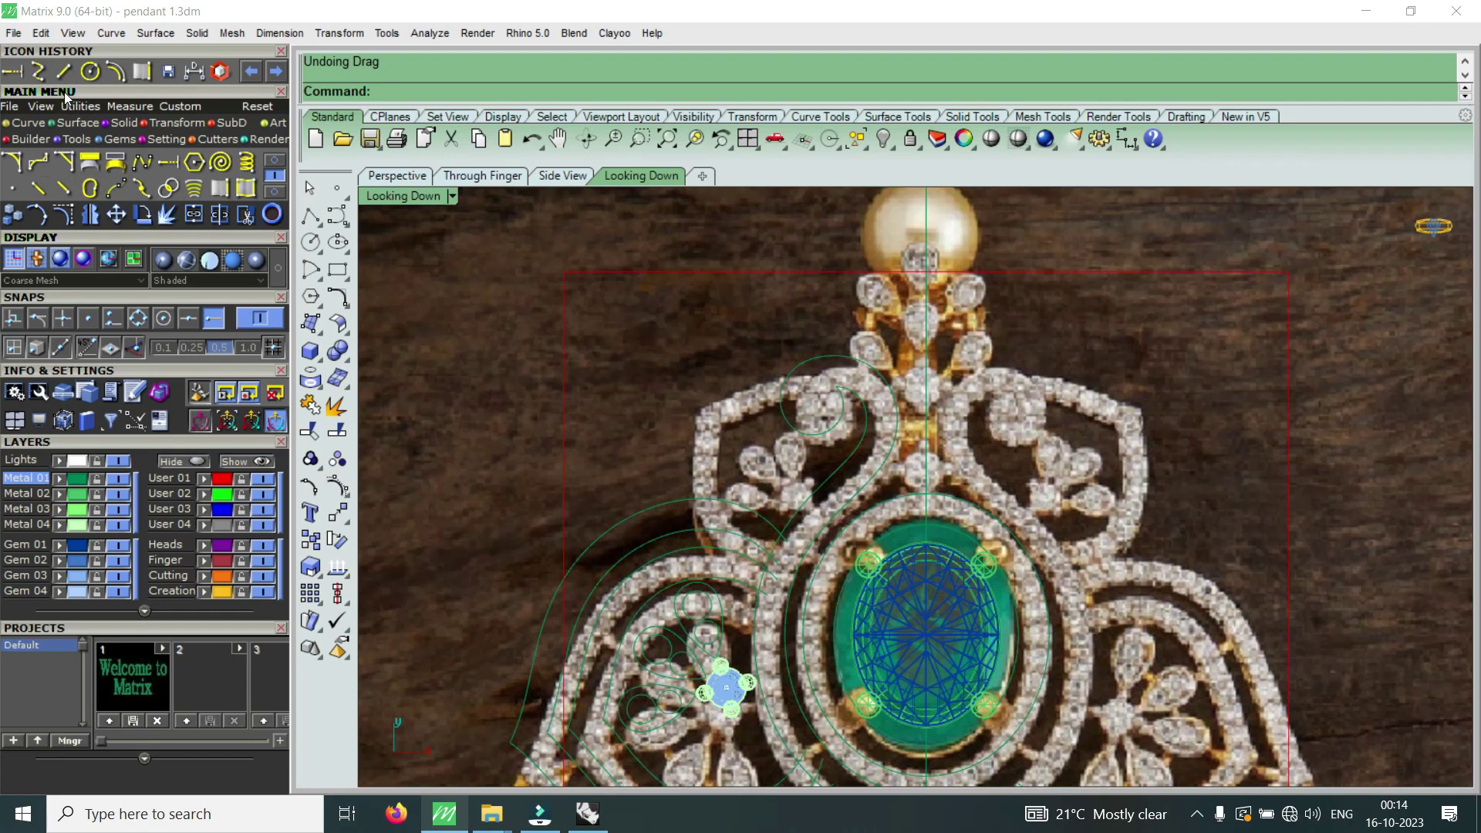
click(38, 71)
- Draw a three-point interpolated curve along the scroll's outer frame from its end
scroll(792, 548, up, 2)
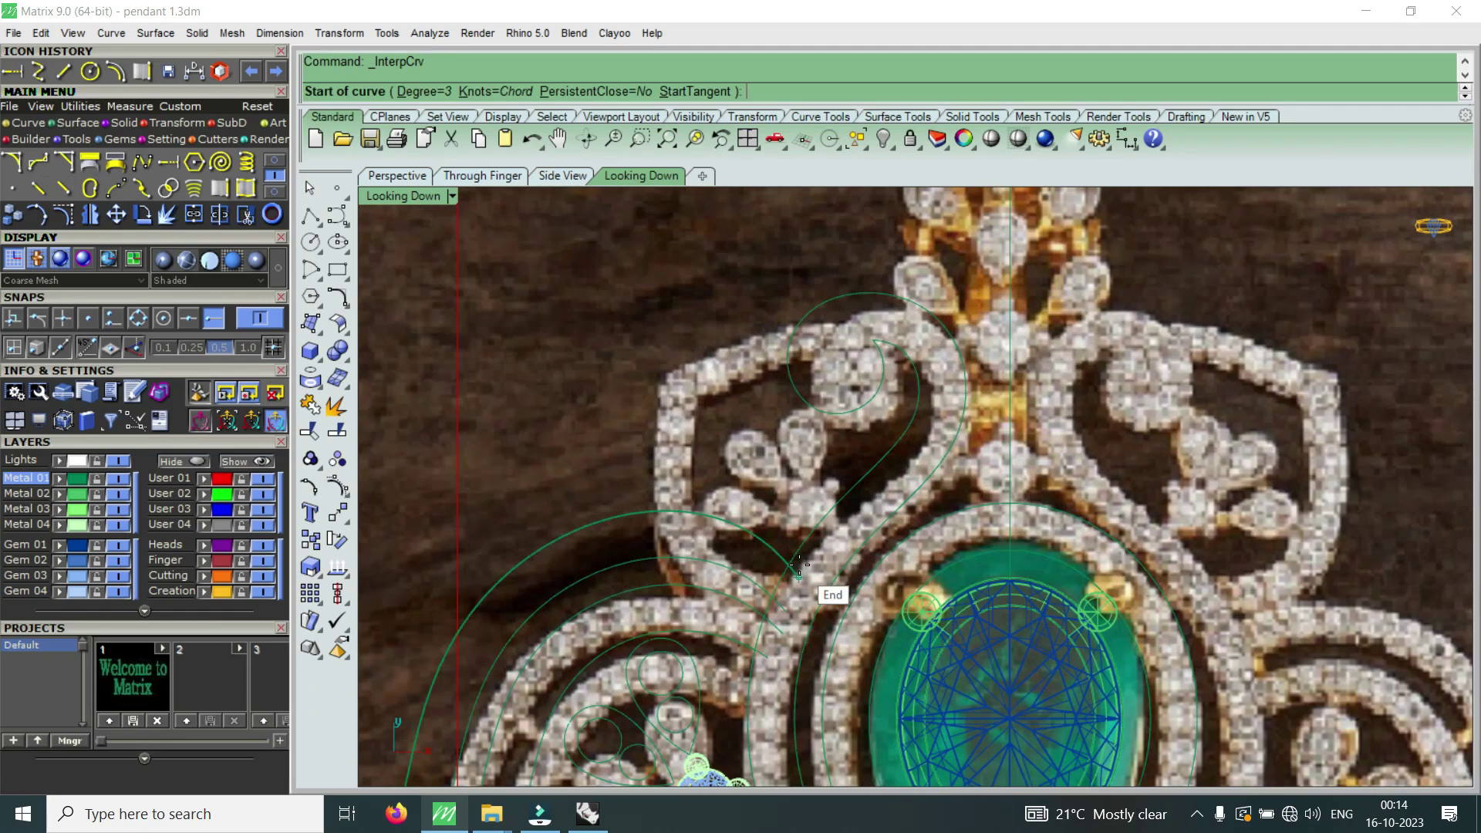
click(797, 555)
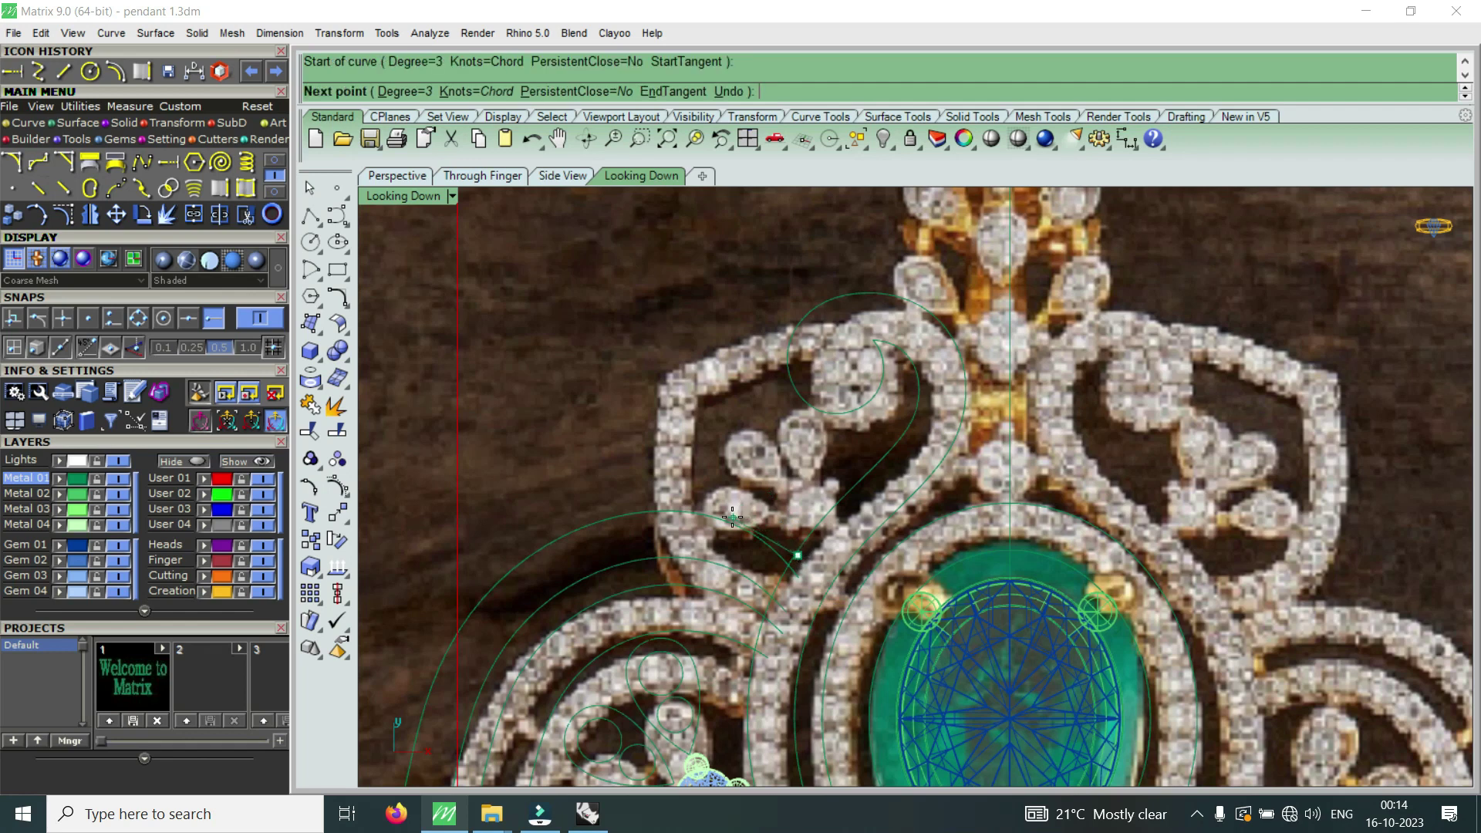
click(731, 518)
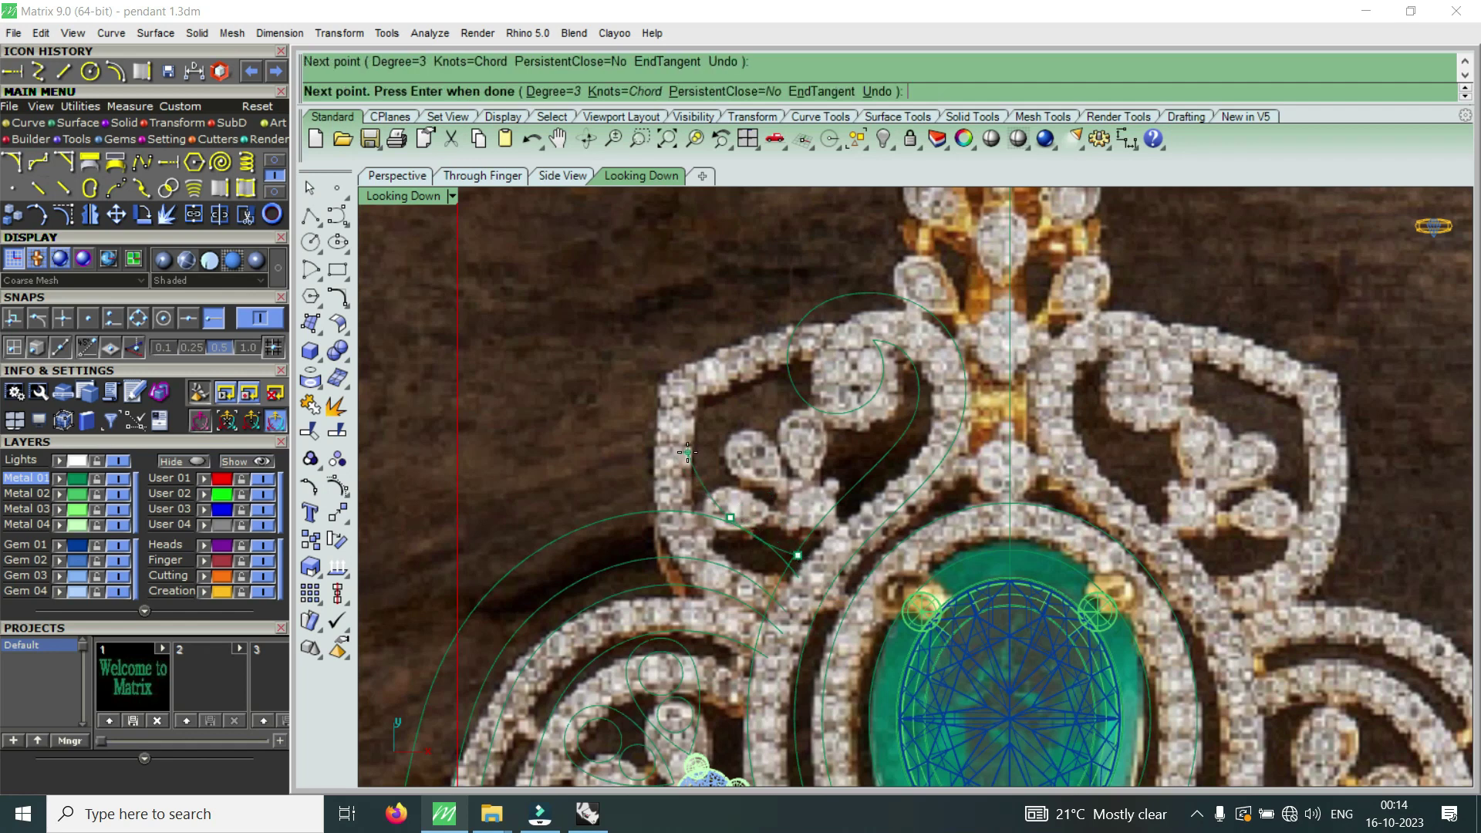
click(688, 451)
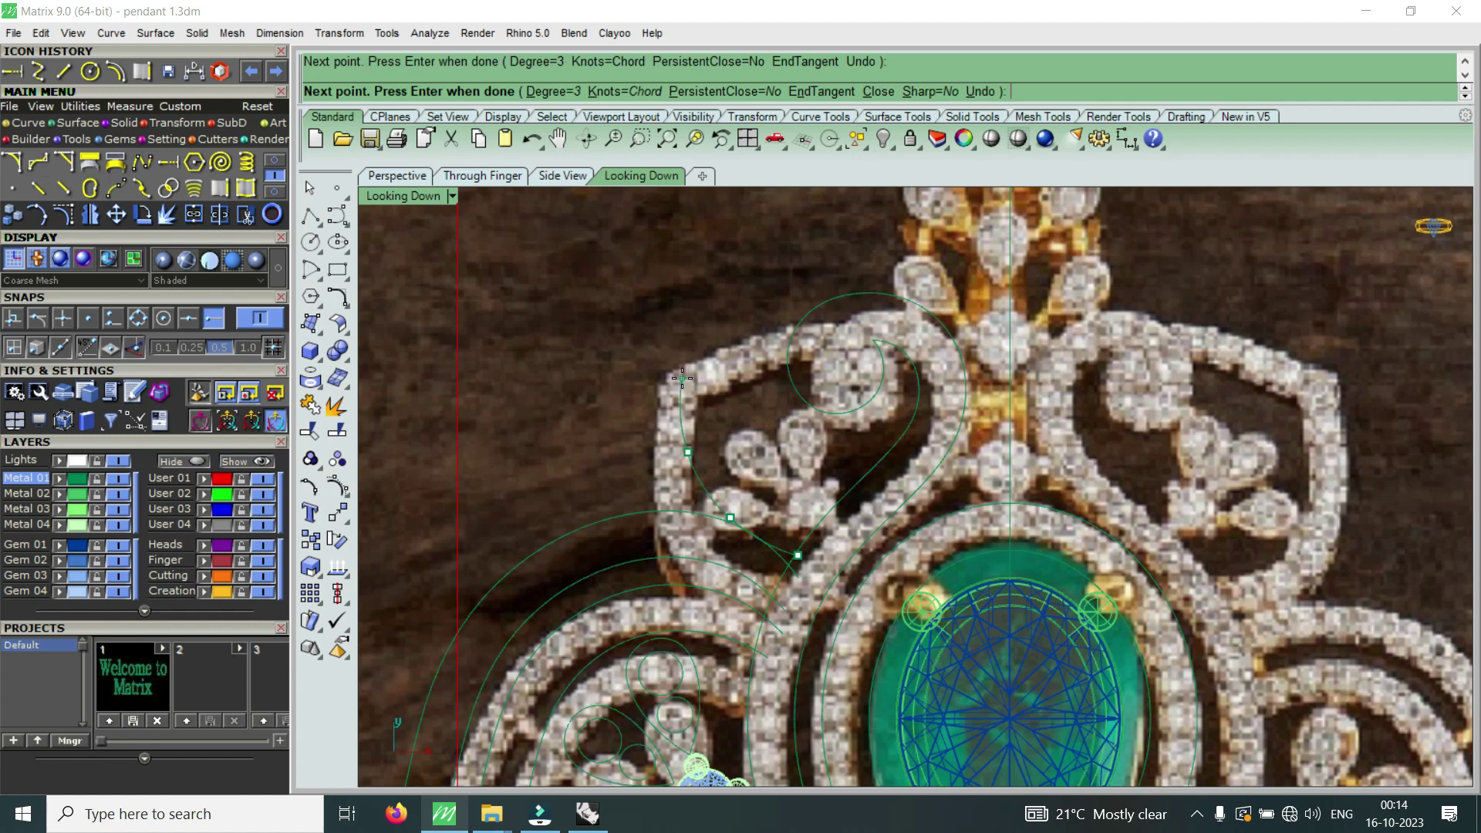
key(Return)
key(Return)
- Trace the frame's outer side down around the lower bend with an interpolated curve
scroll(682, 379, up, 1)
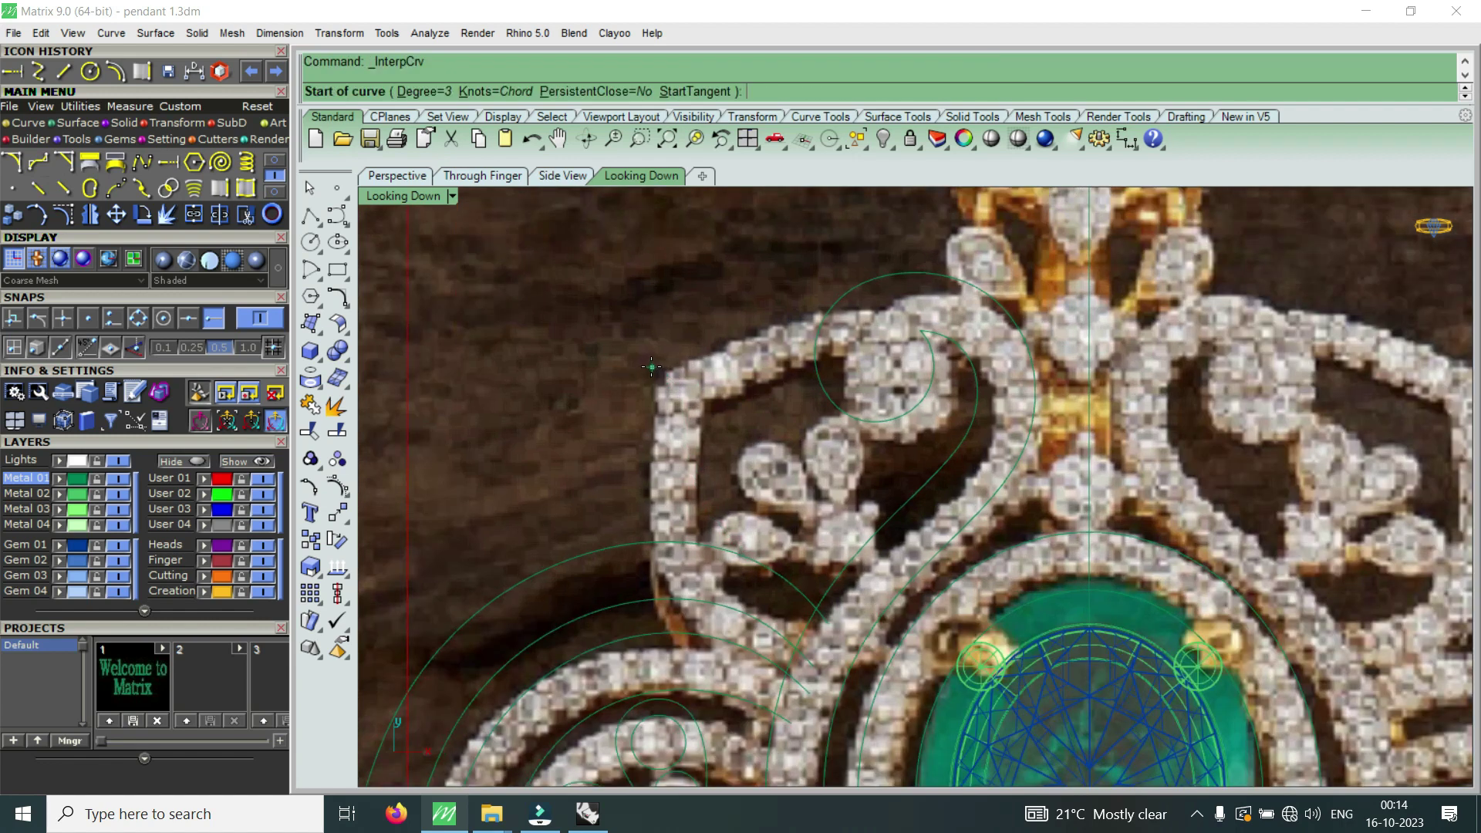
click(652, 367)
click(647, 446)
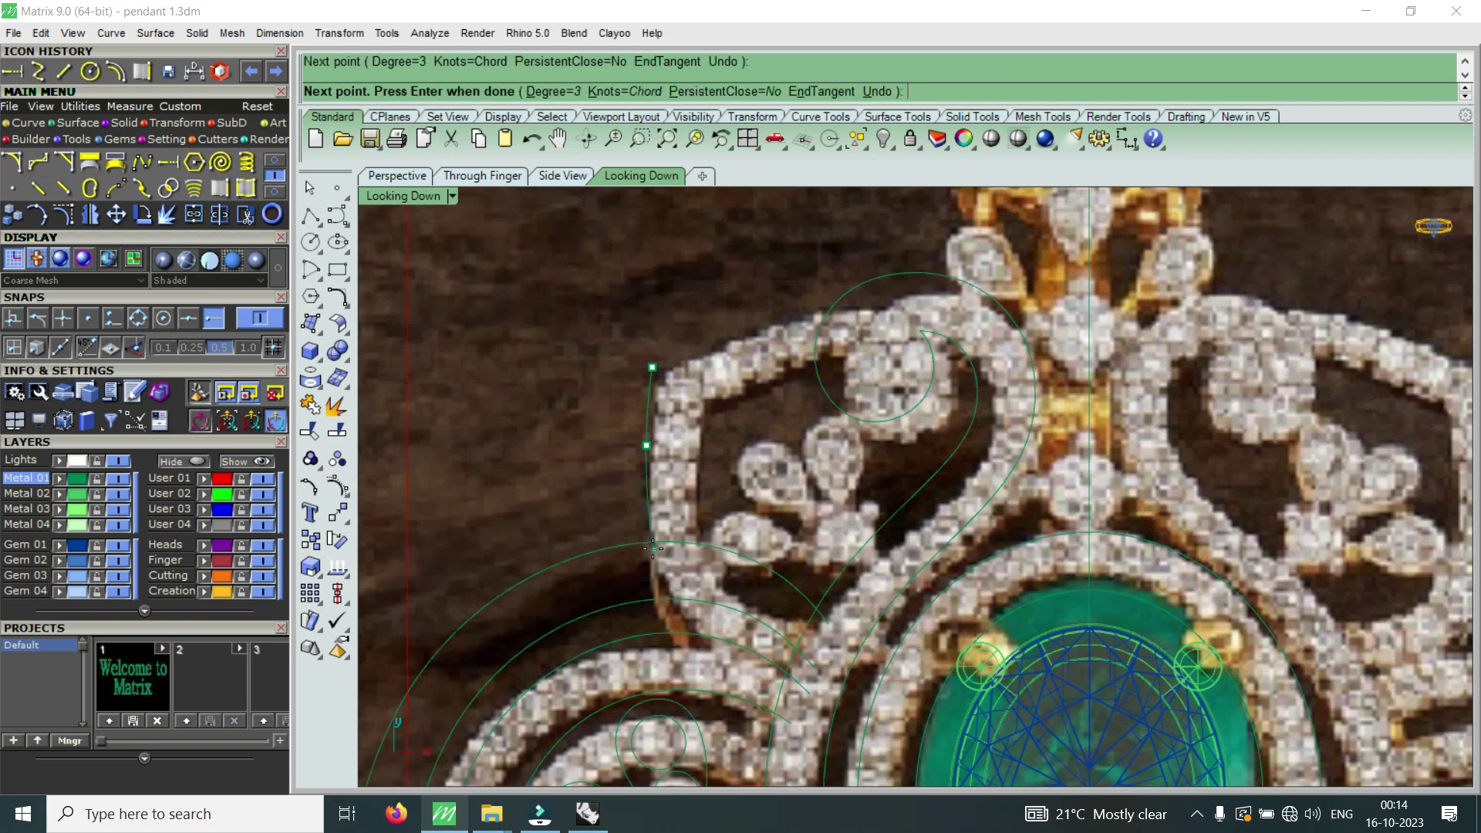
click(652, 548)
click(691, 626)
click(771, 661)
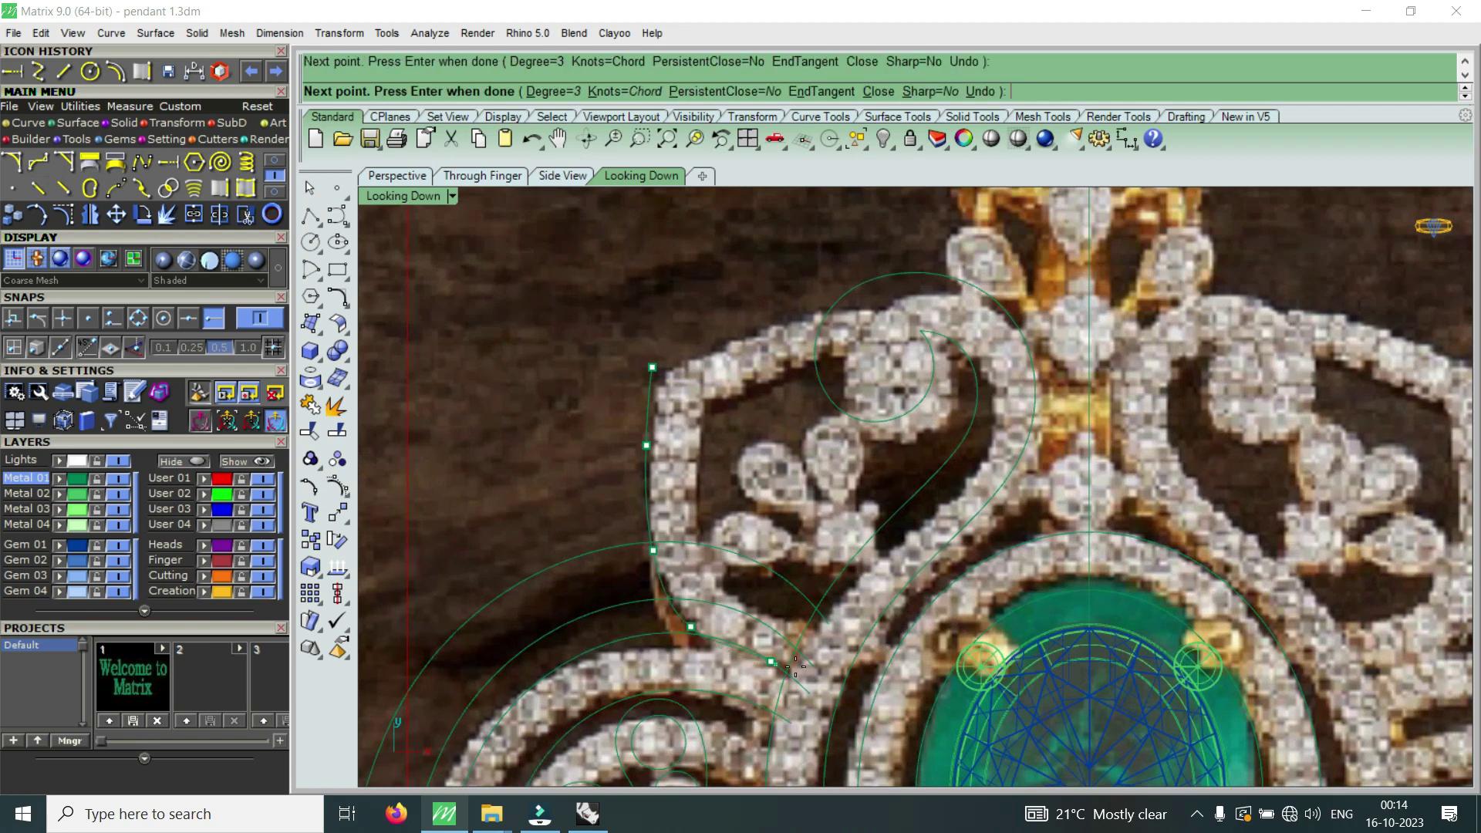
key(Return)
key(Return)
- Trace the frame's top edge toward the scroll head with a four-point curve
click(652, 367)
click(705, 348)
click(829, 305)
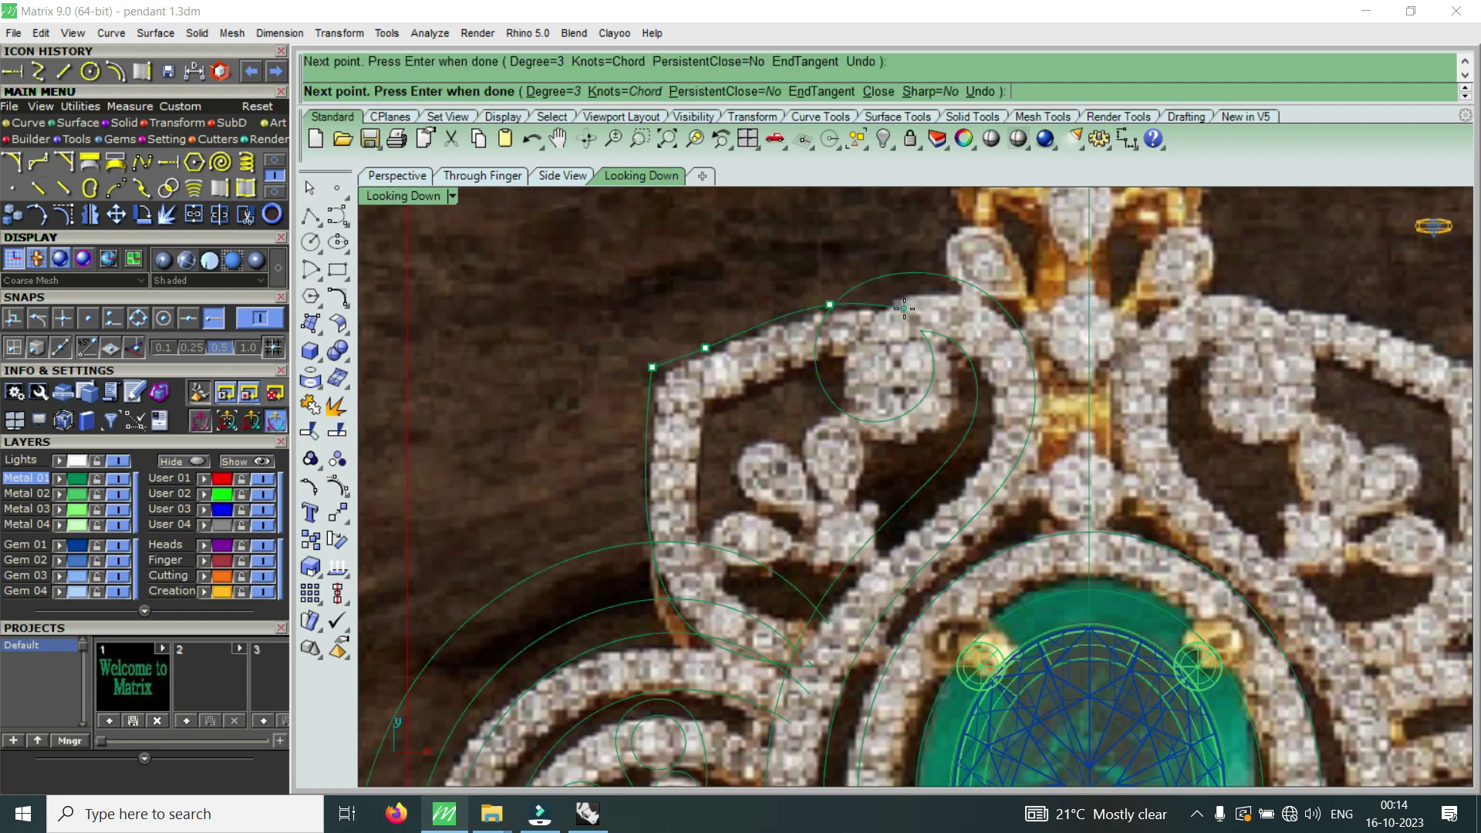
click(906, 313)
key(Return)
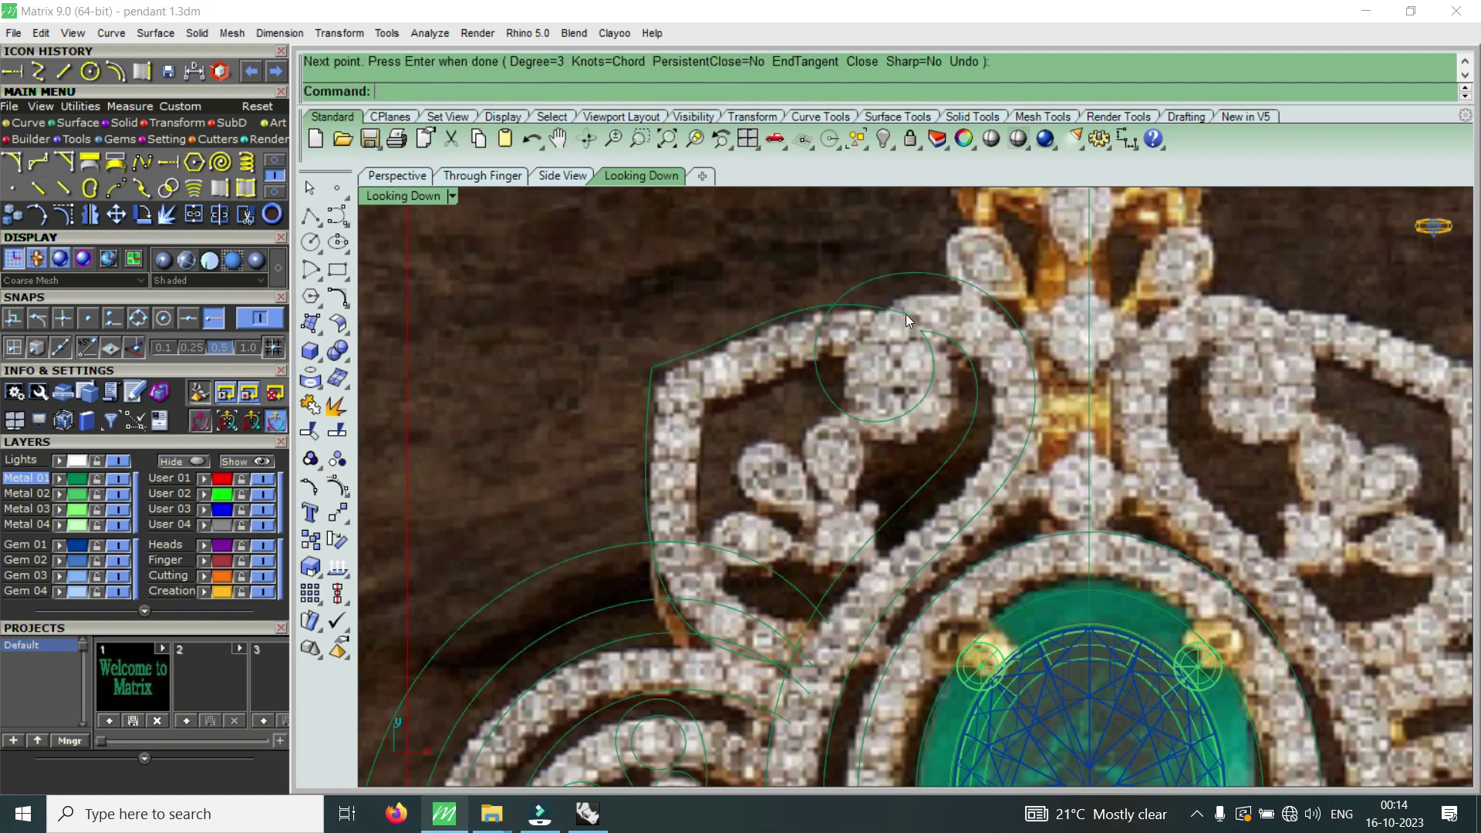
- Hide the pendant reference photo by turning off layer User 02
scroll(799, 333, down, 2)
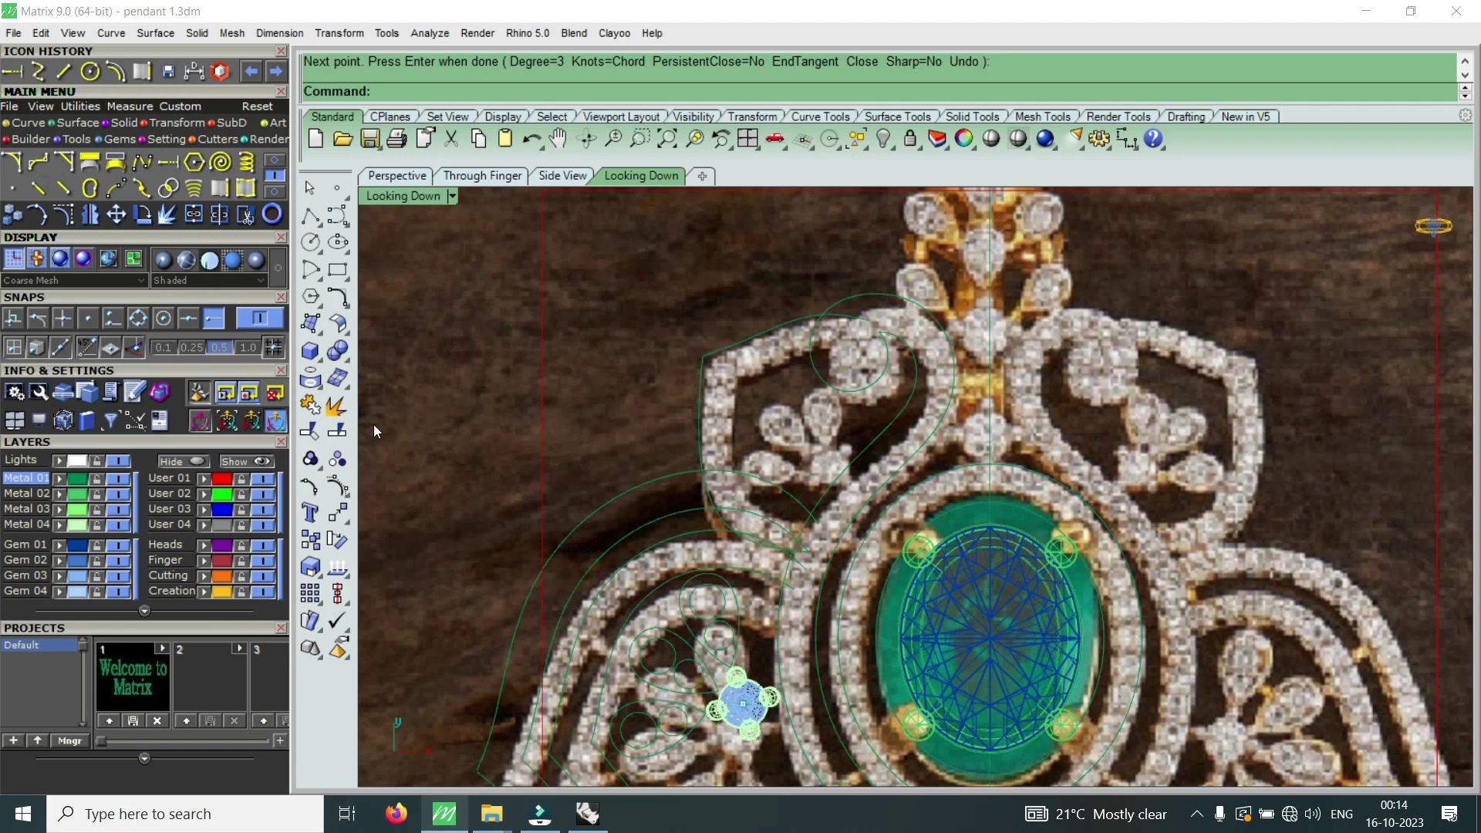
click(263, 494)
scroll(756, 340, up, 1)
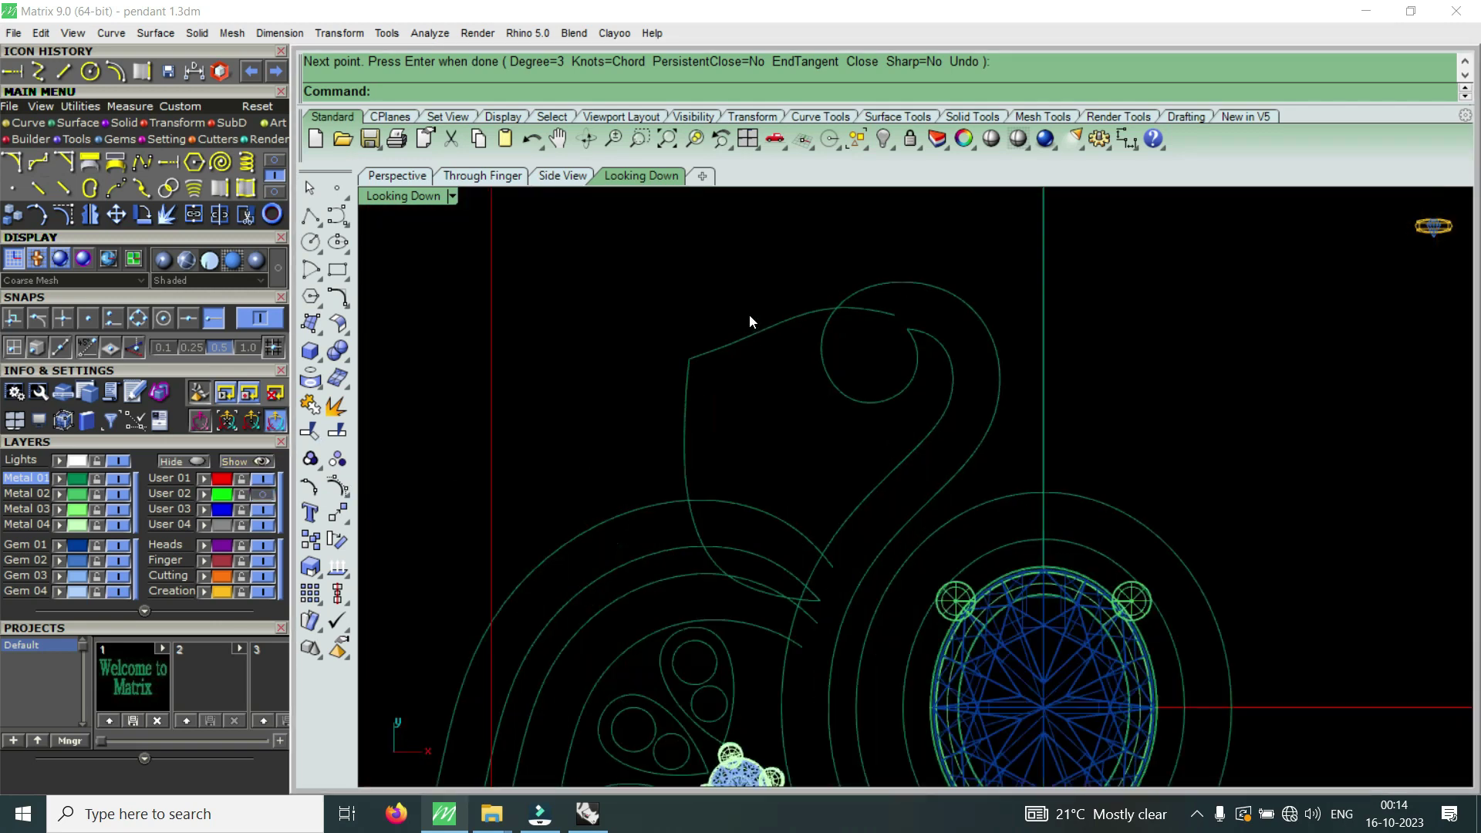
- Scale the two frame curves down using an origin and reference points to fit the scroll
drag(684, 392, 678, 393)
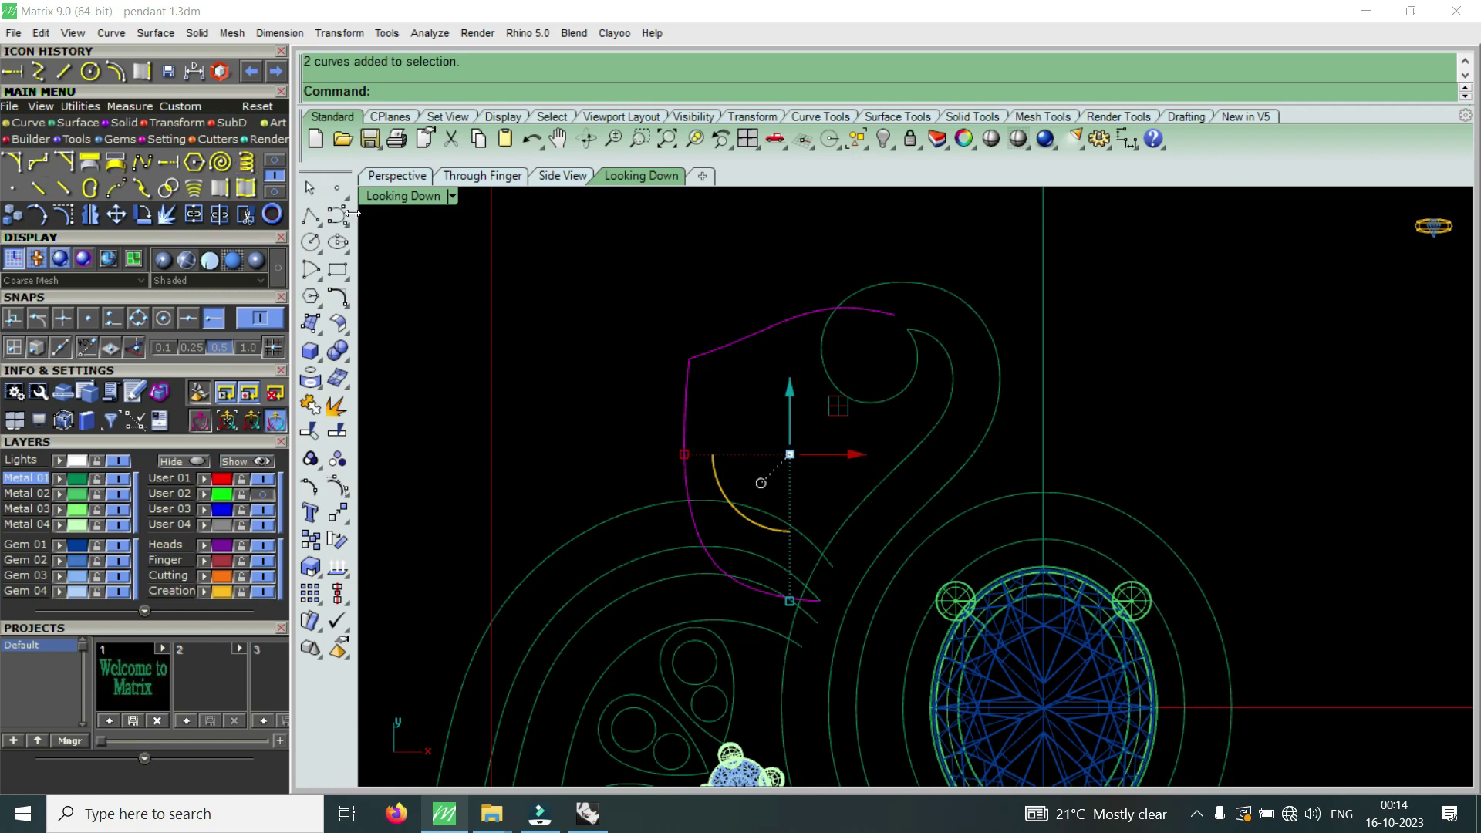
click(248, 71)
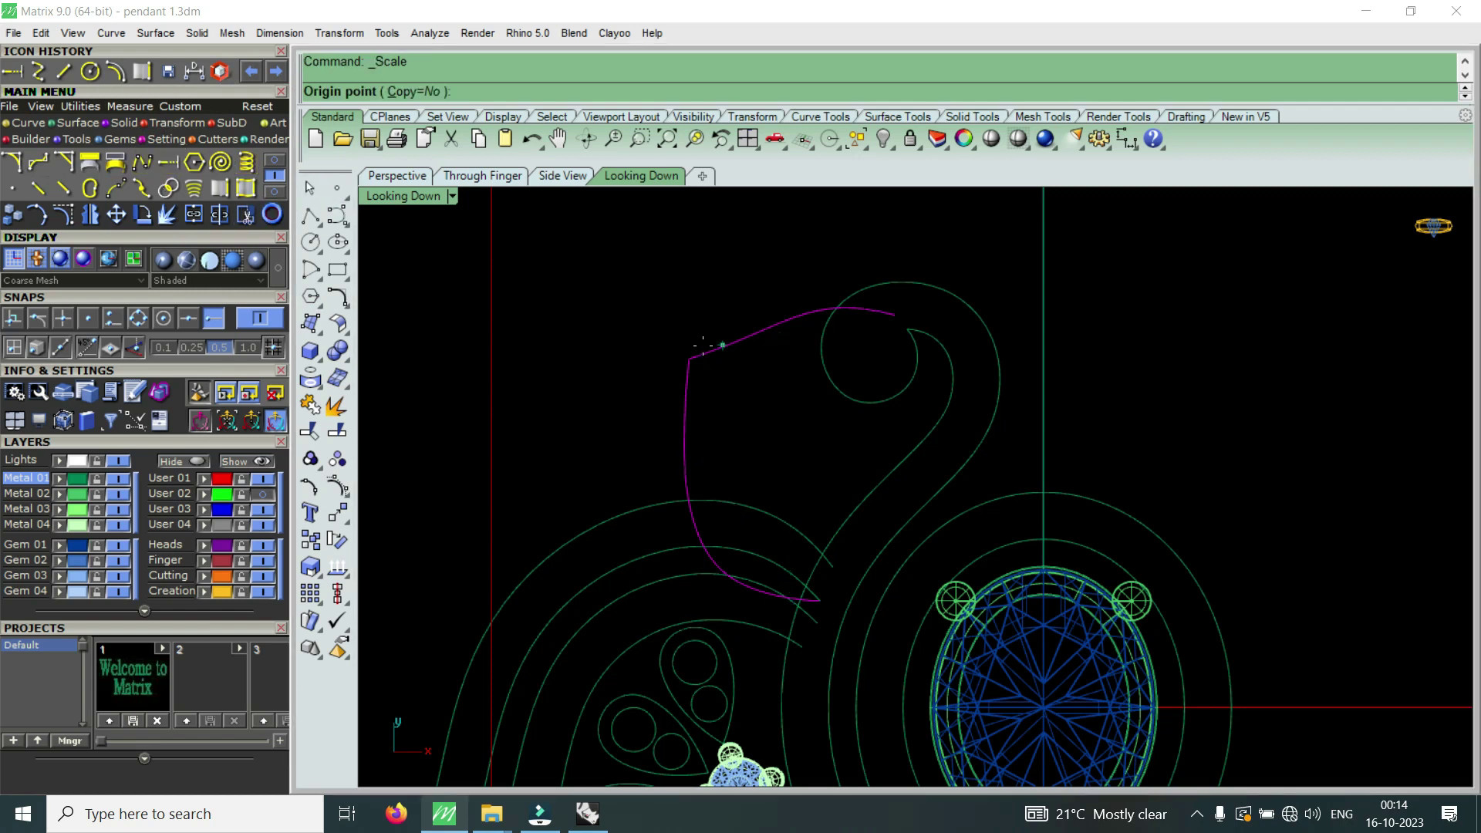
click(689, 360)
click(824, 440)
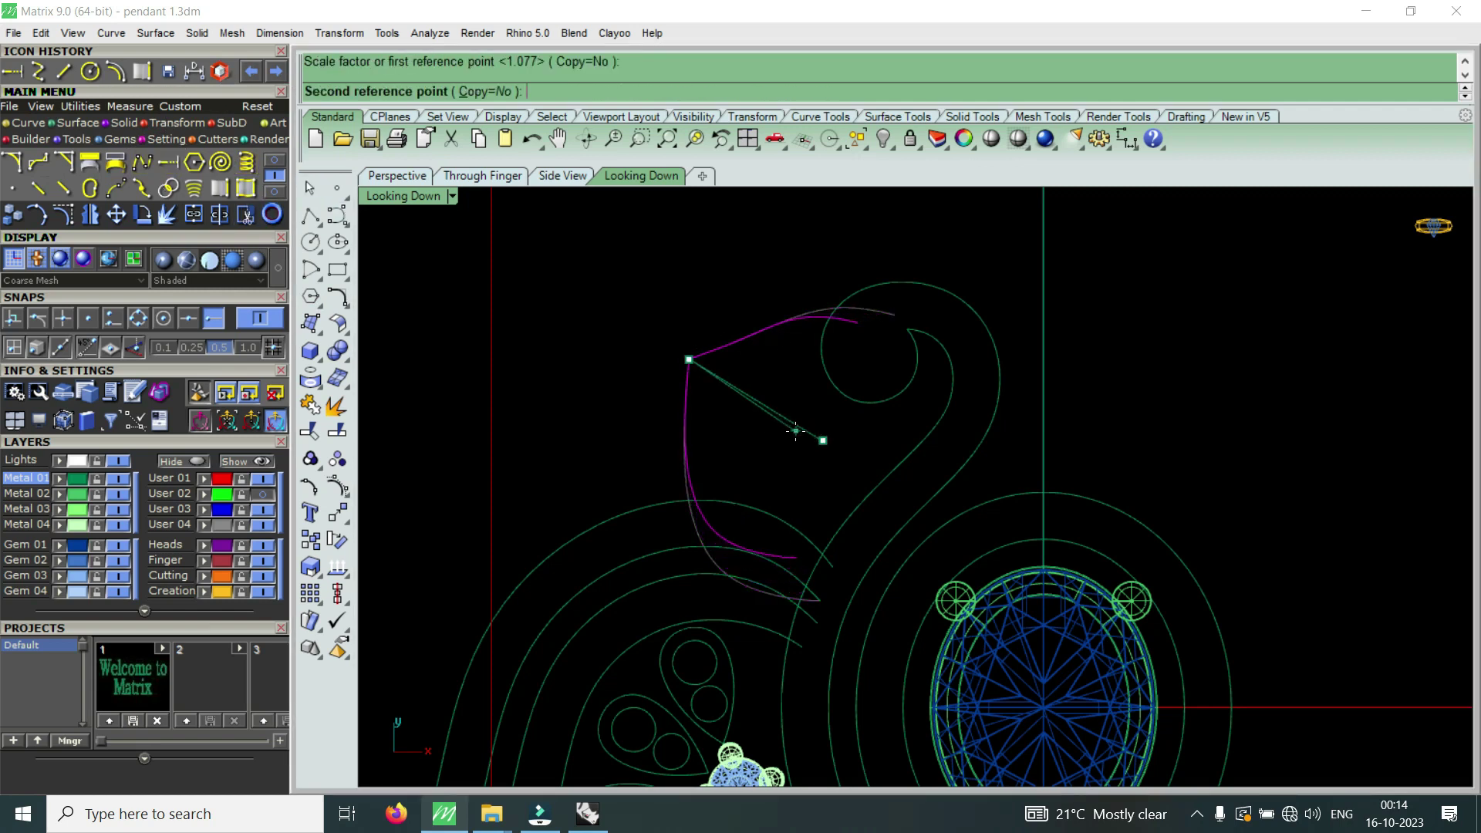
click(795, 431)
key(Escape)
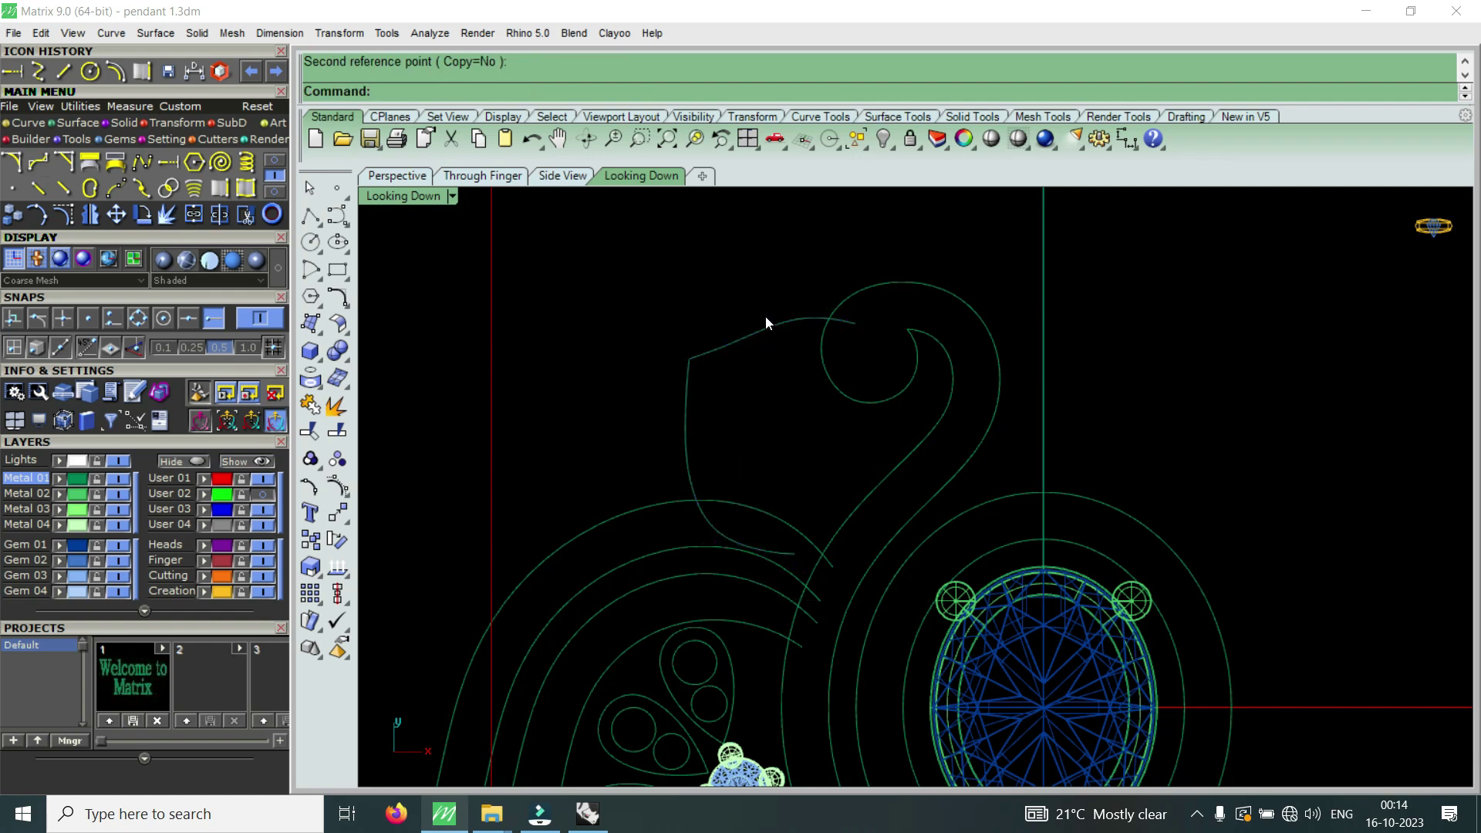
- Shift both frame curves slightly upward with the gumball
drag(752, 293, 688, 425)
drag(758, 377, 781, 340)
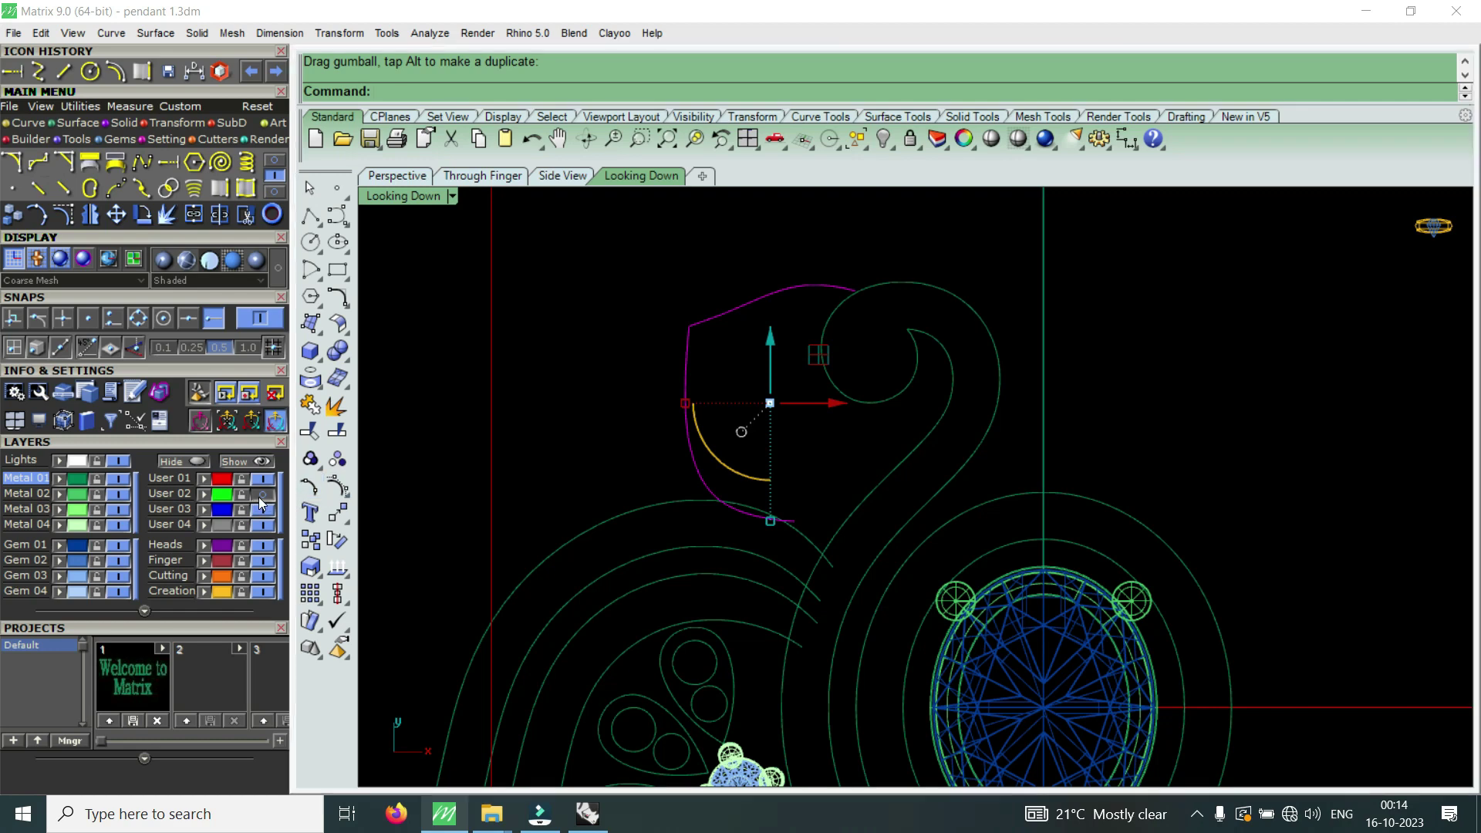
scroll(707, 295, up, 3)
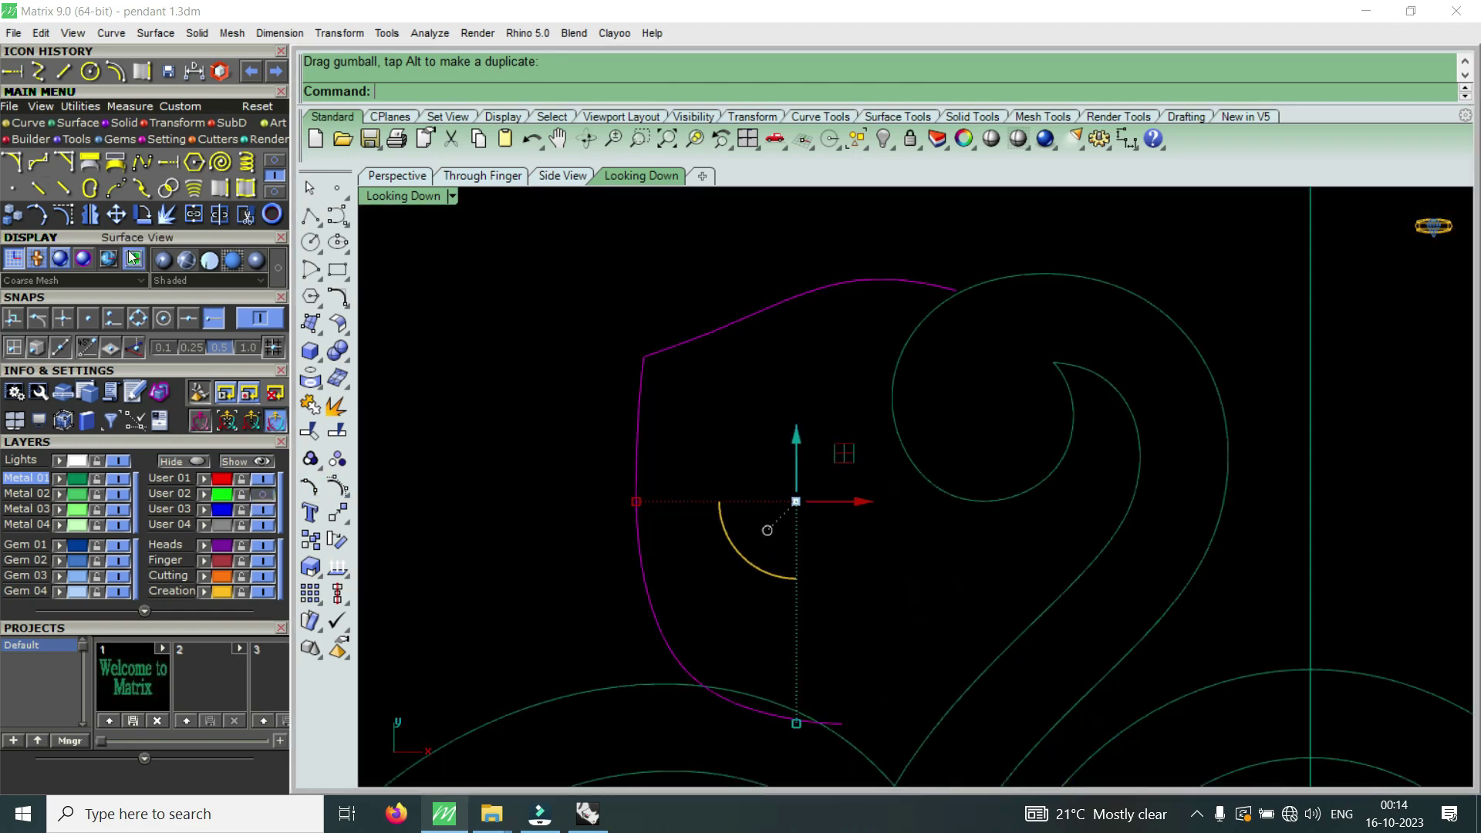
- Show the frame curve's control points and raise two points on the top curve
click(81, 216)
scroll(689, 335, up, 3)
drag(679, 278, 811, 359)
drag(765, 265, 766, 251)
click(655, 355)
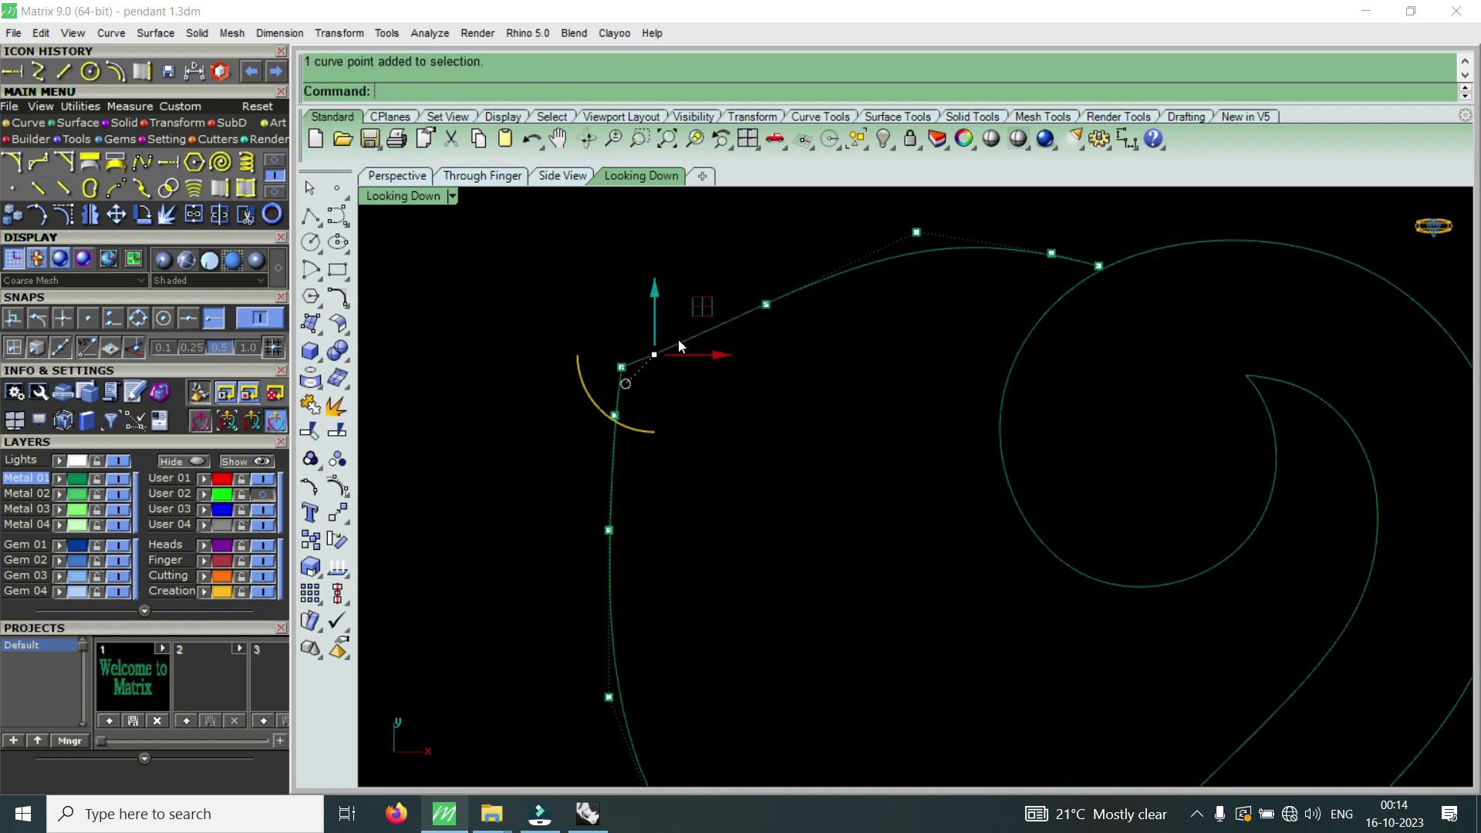
drag(655, 287, 771, 309)
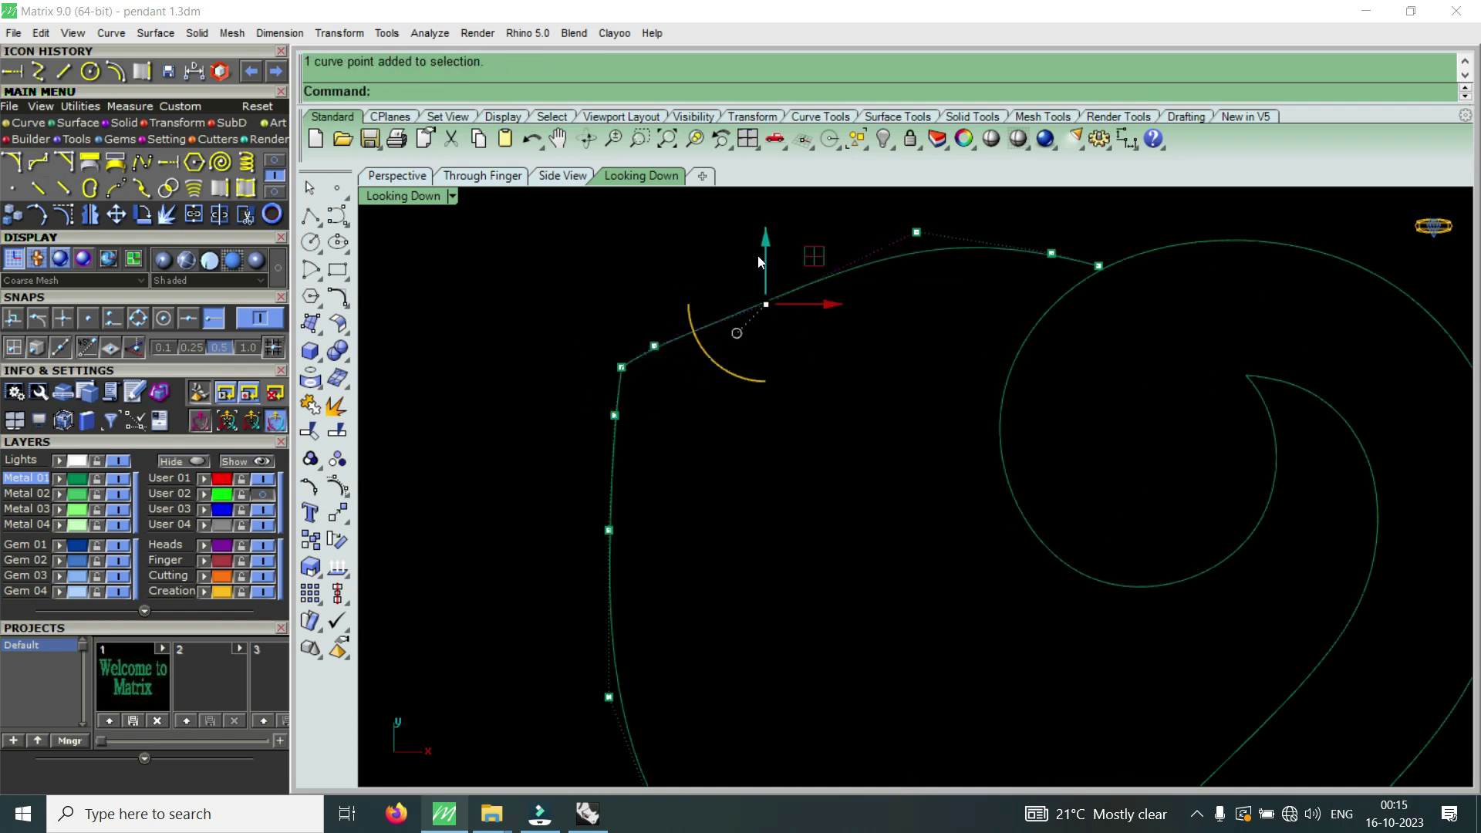
- Move the control point near the scroll head outward into place
scroll(974, 267, up, 1)
drag(947, 276, 986, 345)
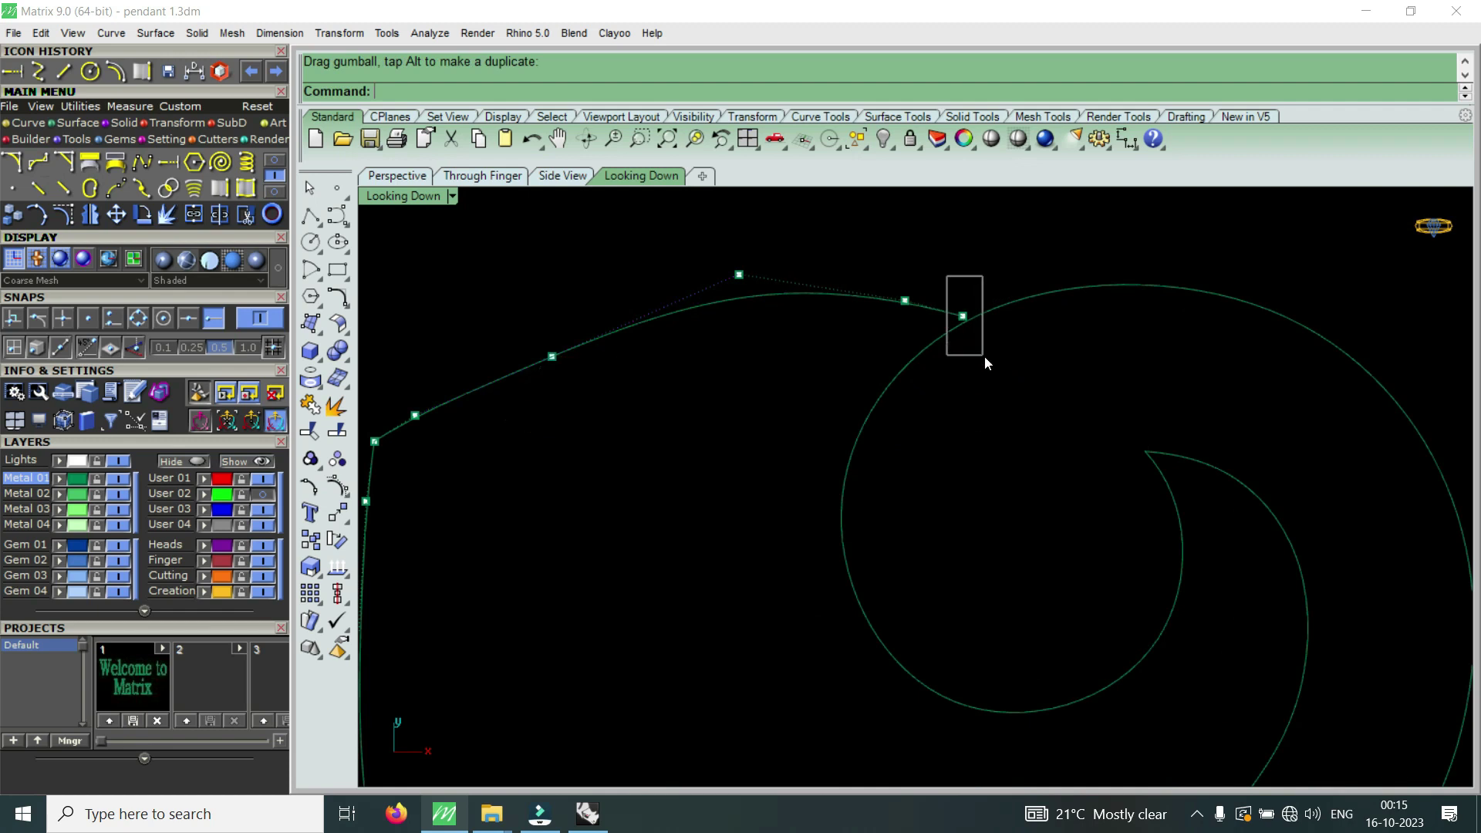
click(115, 214)
click(1014, 337)
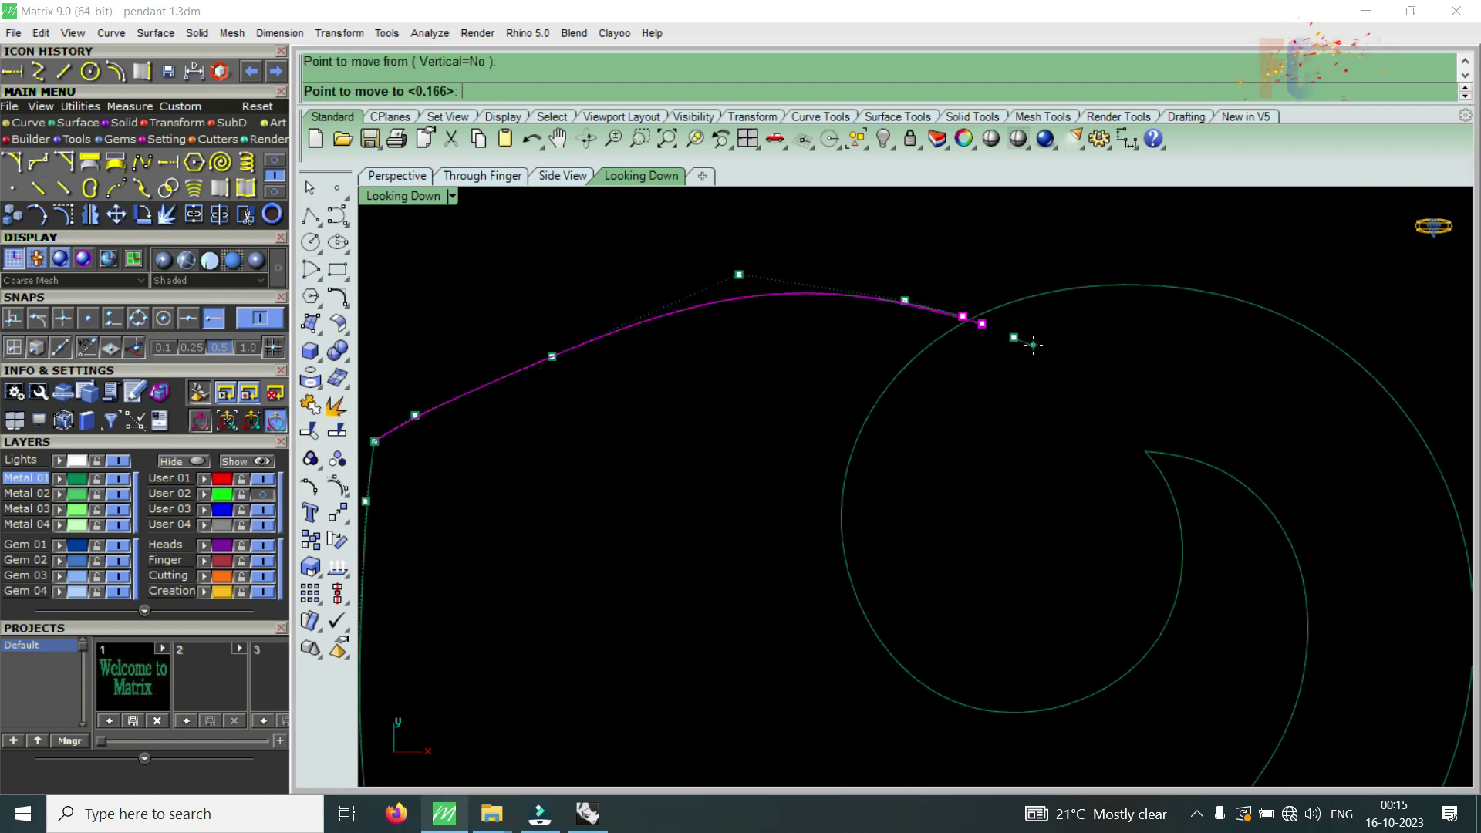
click(1047, 349)
click(993, 324)
key(Return)
- Reposition control points along the middle of the frame curve
click(960, 357)
scroll(910, 358, down, 3)
scroll(910, 358, up, 2)
drag(694, 304, 747, 357)
key(Return)
click(798, 423)
scroll(797, 435, down, 2)
scroll(798, 443, up, 2)
click(818, 568)
key(Return)
click(864, 563)
click(944, 638)
- Adjust further control points on the side and lower part of the frame curve
drag(750, 499, 852, 600)
key(Return)
click(893, 580)
right_drag(895, 586, 972, 595)
click(646, 522)
key(Return)
click(730, 448)
scroll(771, 432, down, 3)
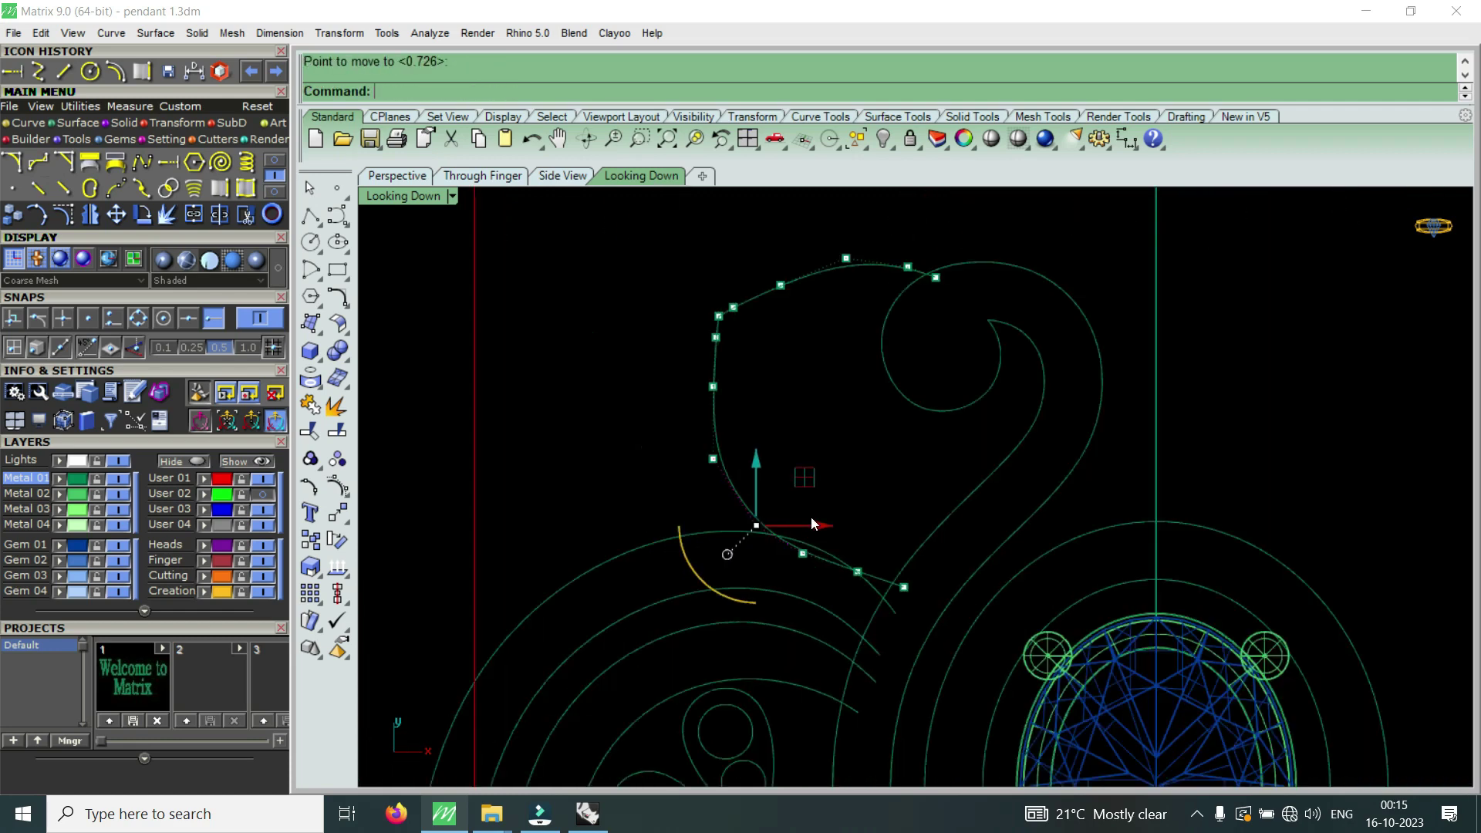
scroll(661, 423, up, 2)
click(662, 431)
- Move the lower-end control points into position and turn control points off
key(Return)
click(806, 506)
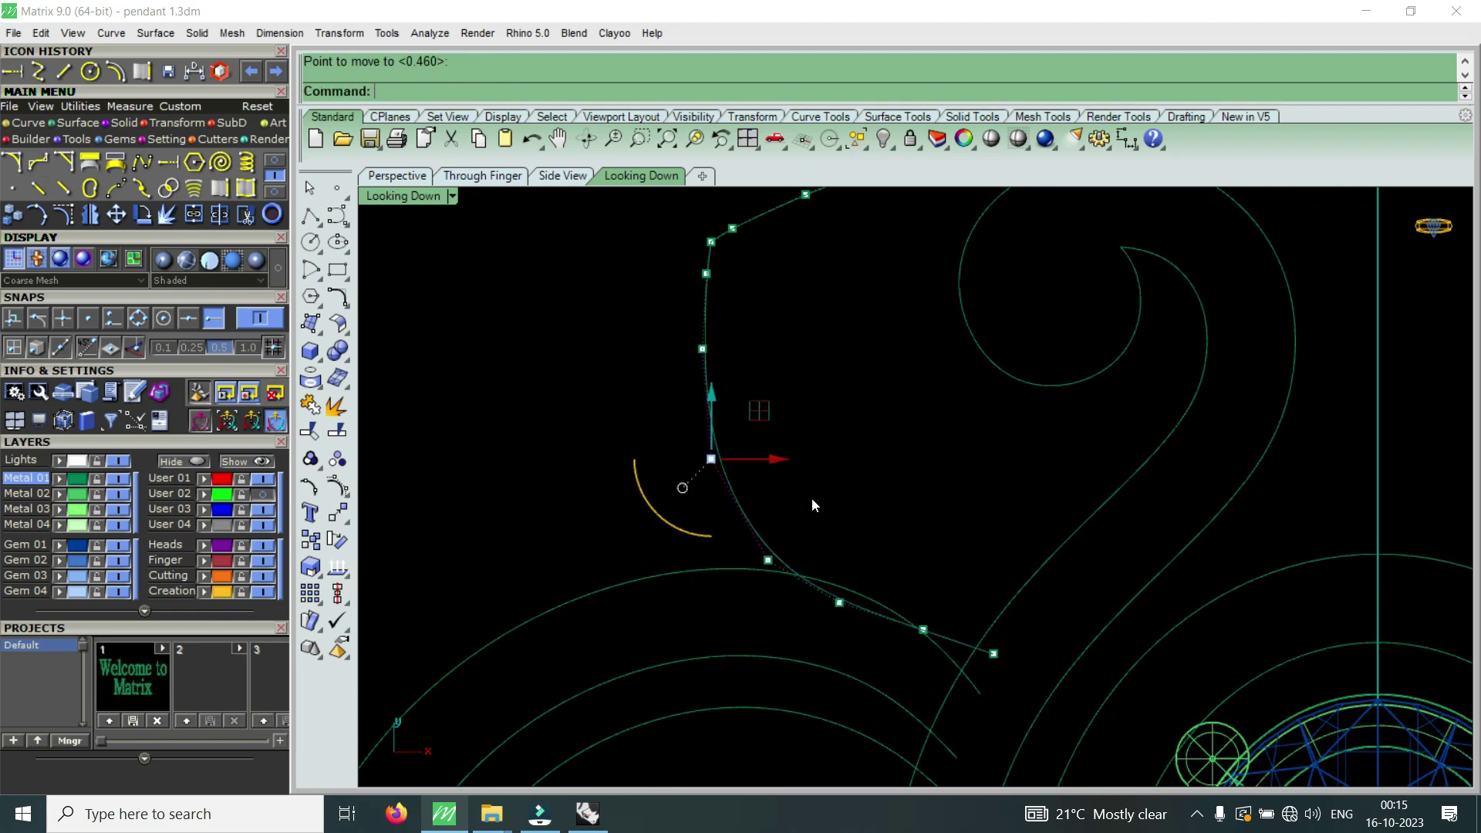
scroll(952, 615, up, 3)
key(Escape)
click(909, 638)
key(Return)
click(952, 575)
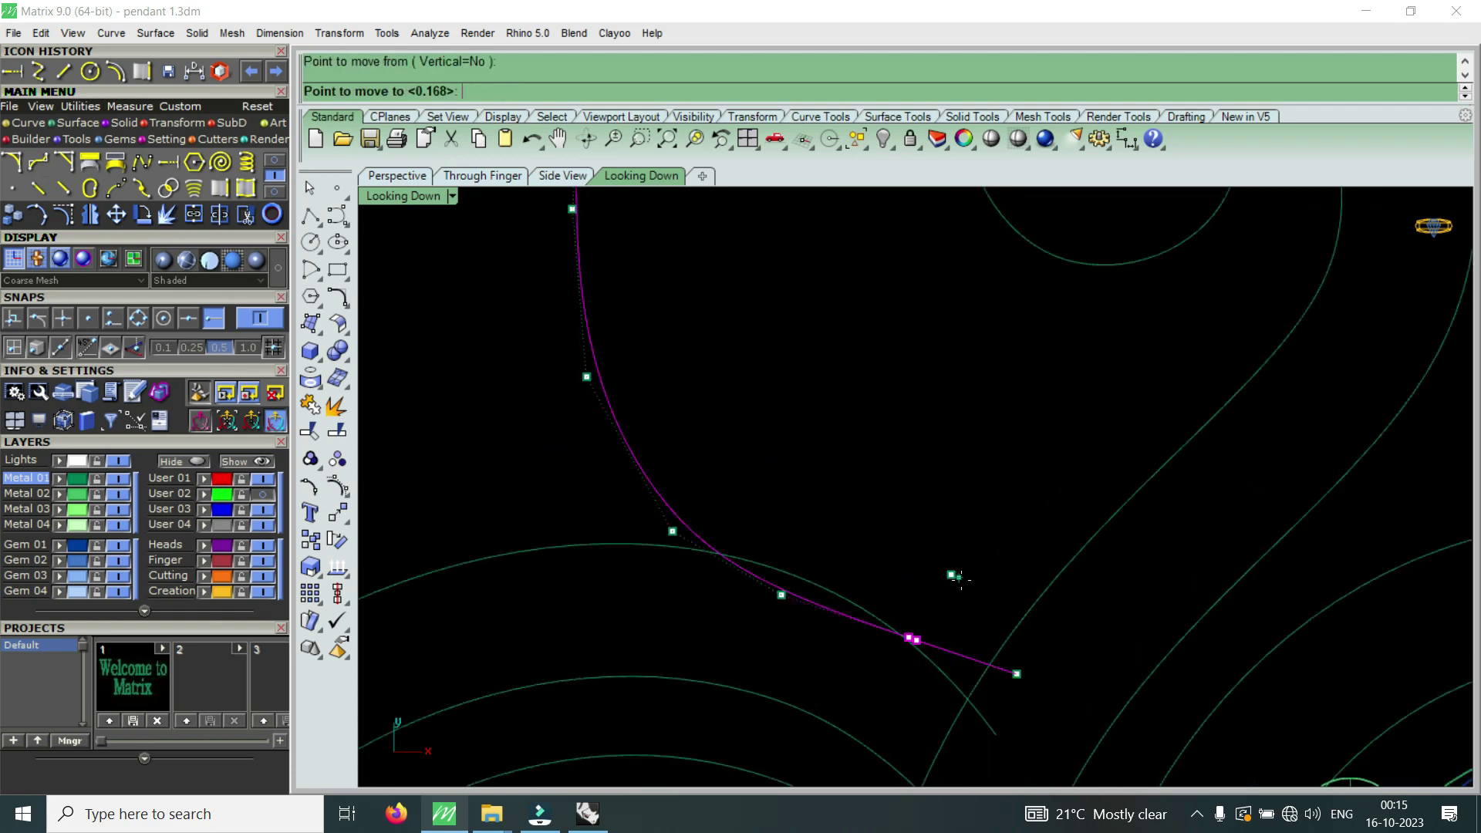
click(961, 589)
drag(734, 493, 817, 609)
key(Return)
click(841, 645)
scroll(846, 651, down, 4)
key(Escape)
- Rotate both frame curves about the upper curve end, then nudge them right and up
drag(706, 455, 708, 456)
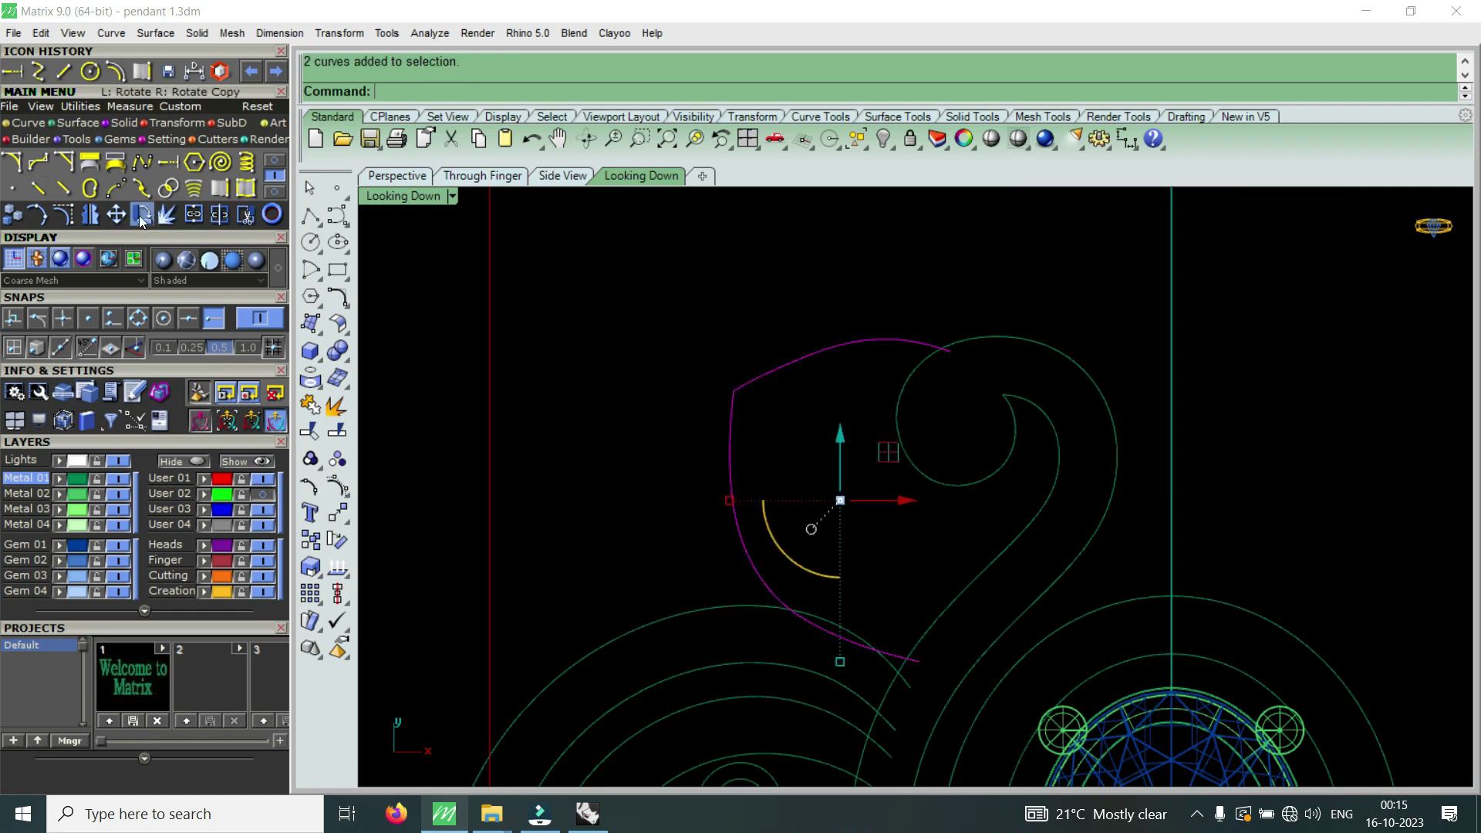
key(r)
click(946, 360)
click(849, 499)
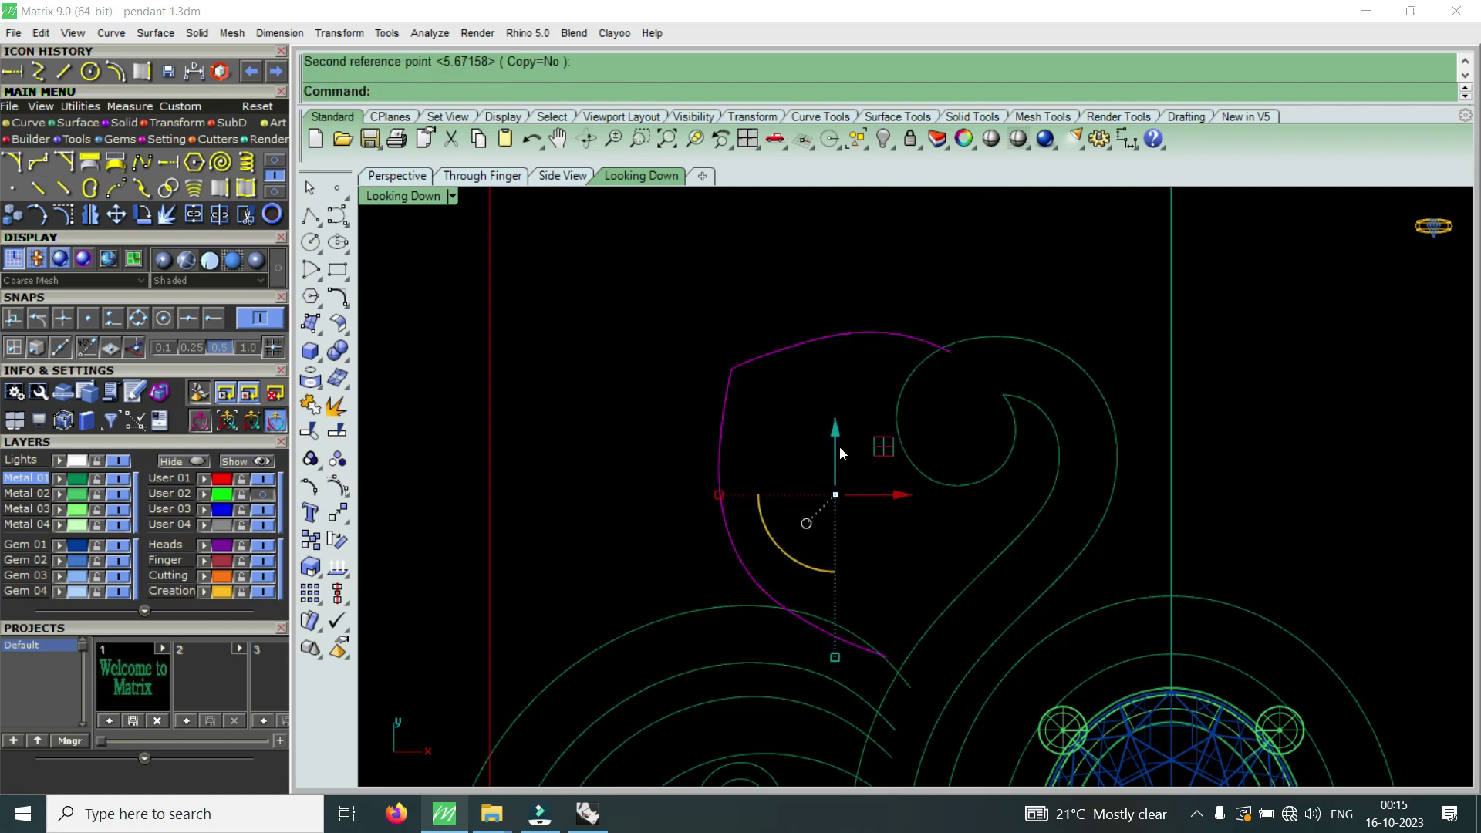
drag(899, 485, 919, 493)
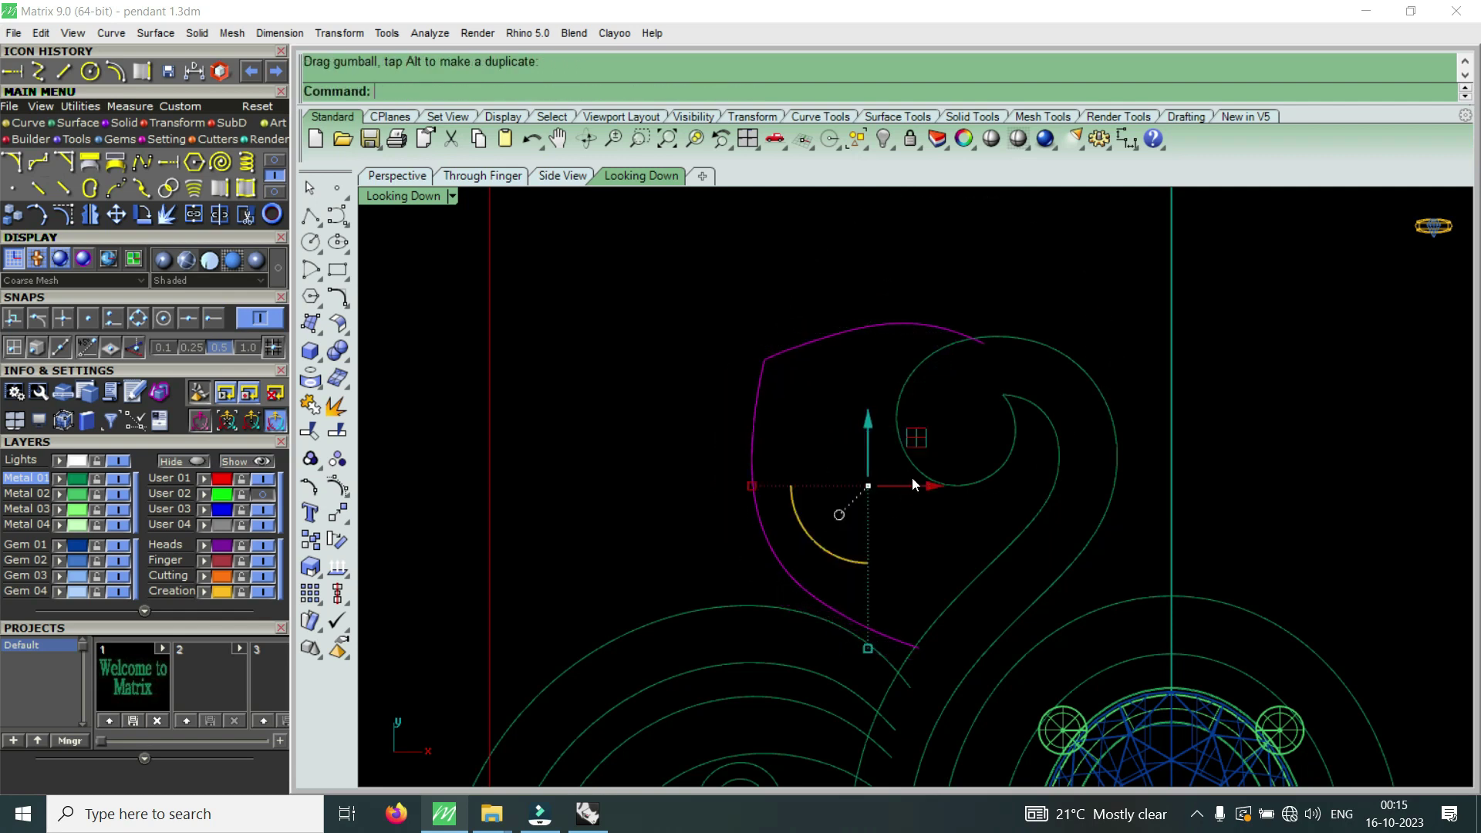
drag(872, 424, 867, 432)
key(Escape)
scroll(812, 443, down, 2)
- Turn layer User 02 back on and zoom out to compare the frame with the photo
scroll(812, 443, down, 2)
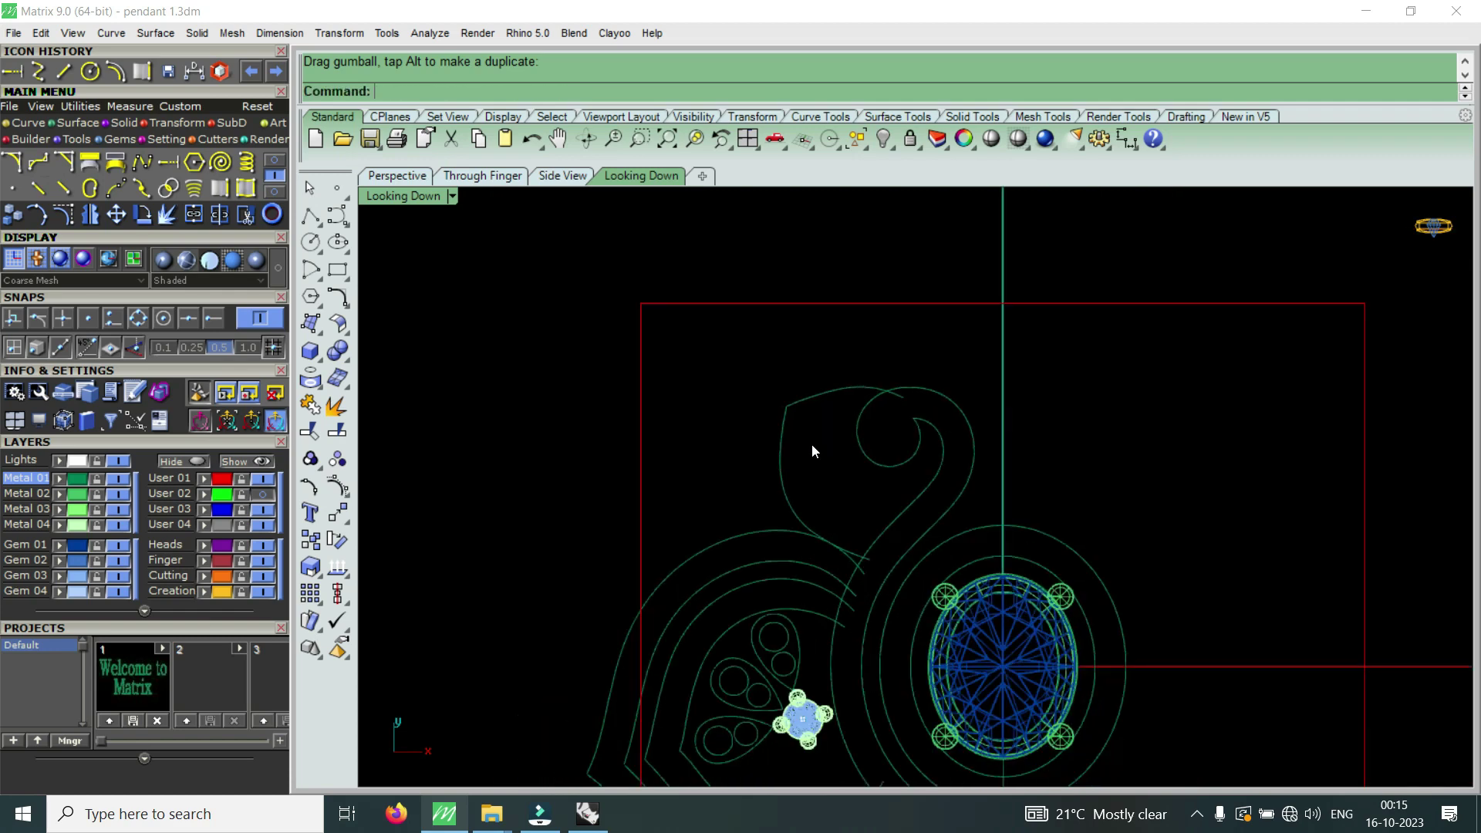
click(264, 494)
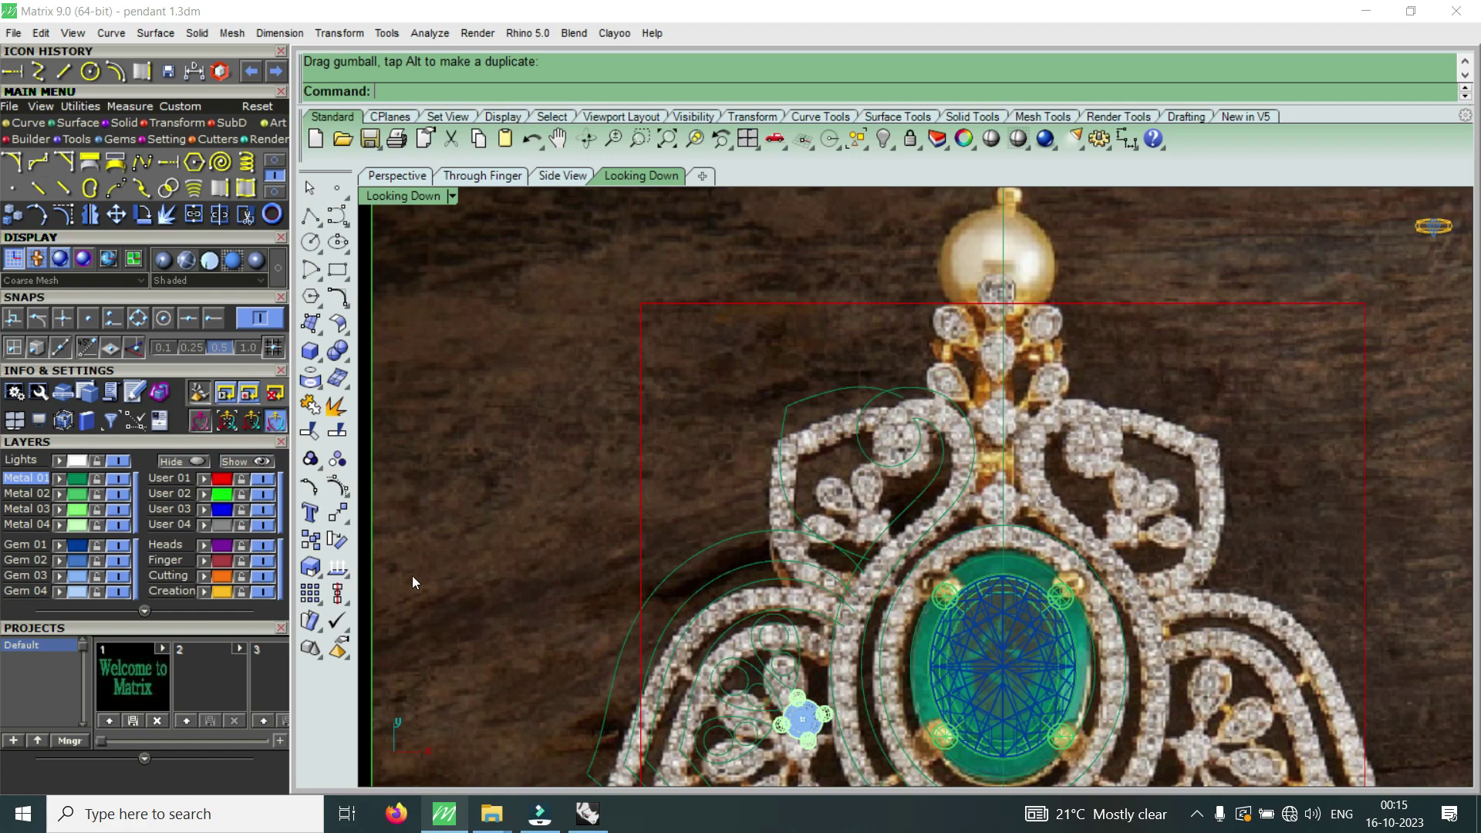
scroll(935, 400, down, 2)
scroll(897, 470, up, 4)
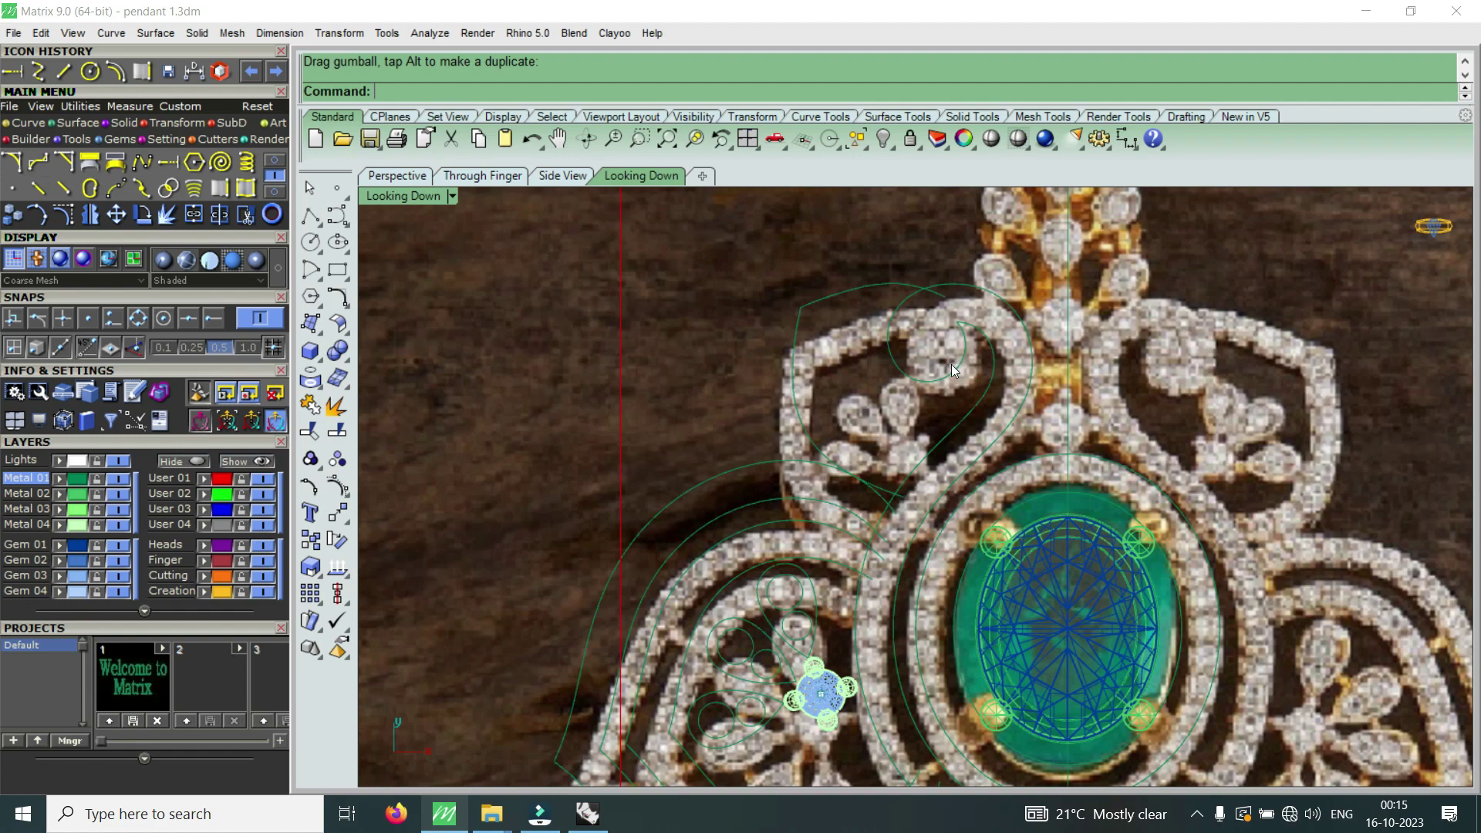
scroll(882, 411, down, 1)
scroll(880, 381, down, 2)
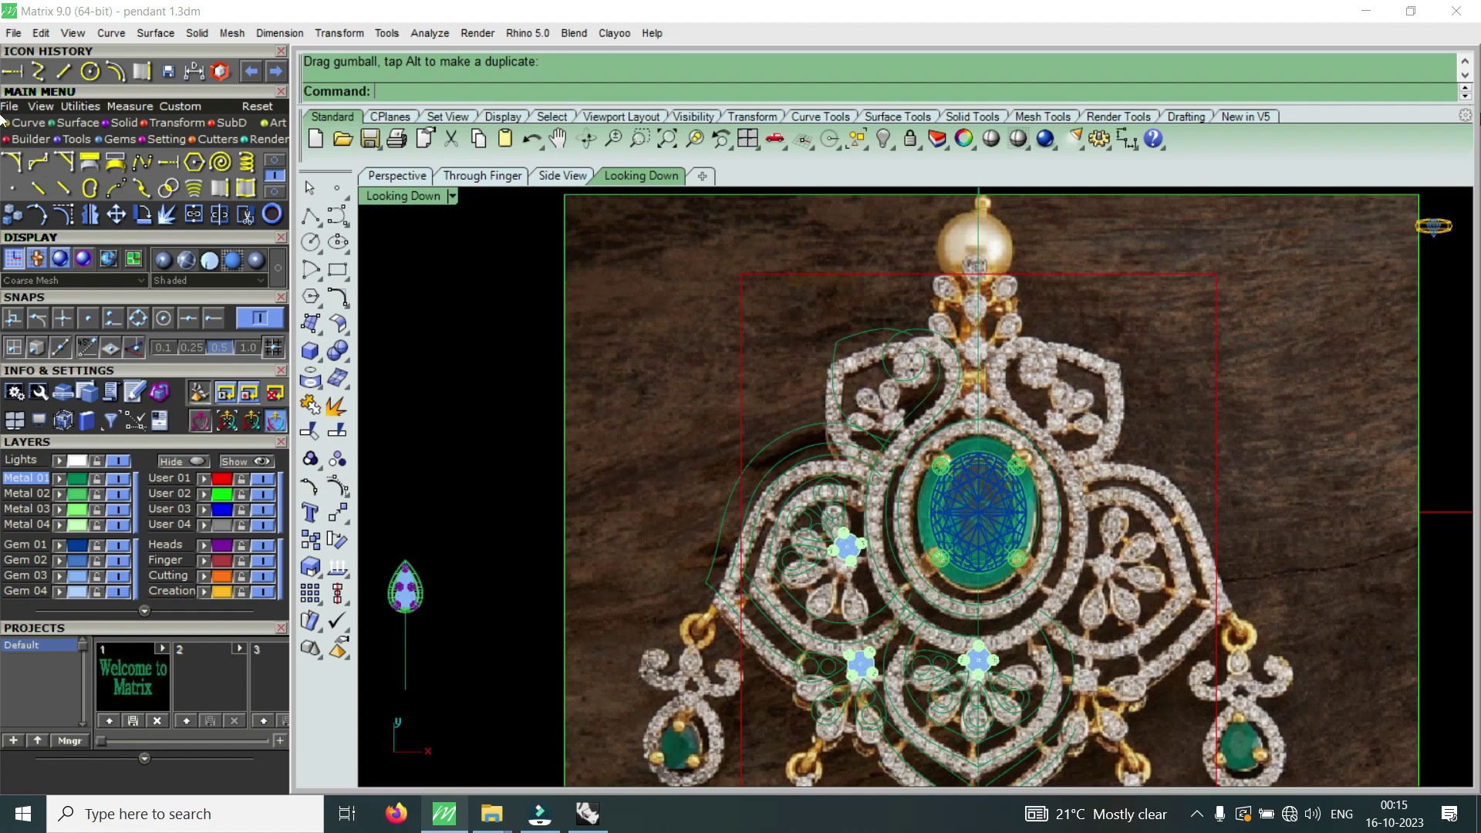
- Minimise Matrix and switch to the Rhinoceros stone library file
click(1366, 10)
click(588, 814)
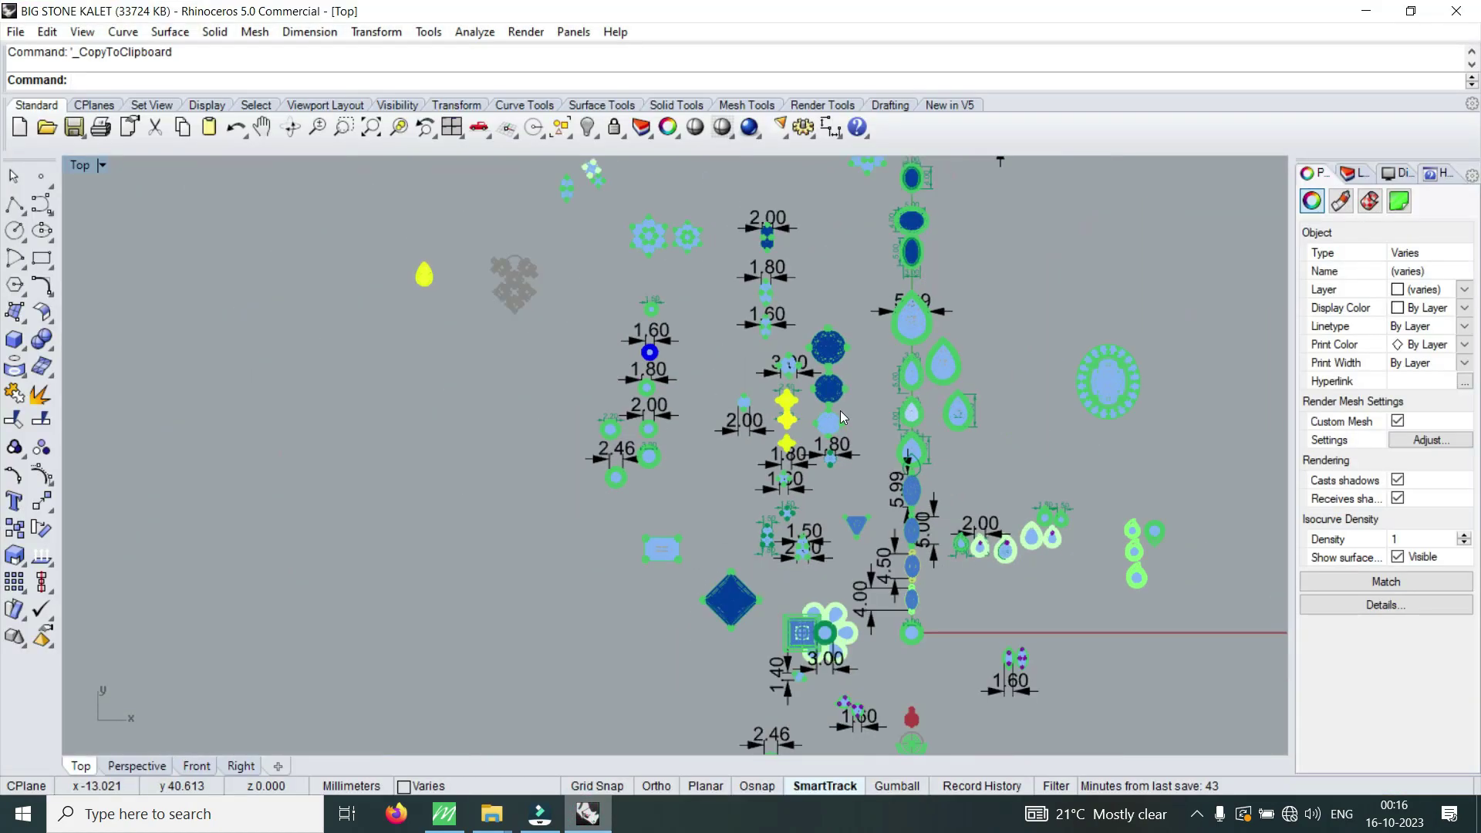
scroll(972, 617, up, 2)
scroll(663, 683, up, 3)
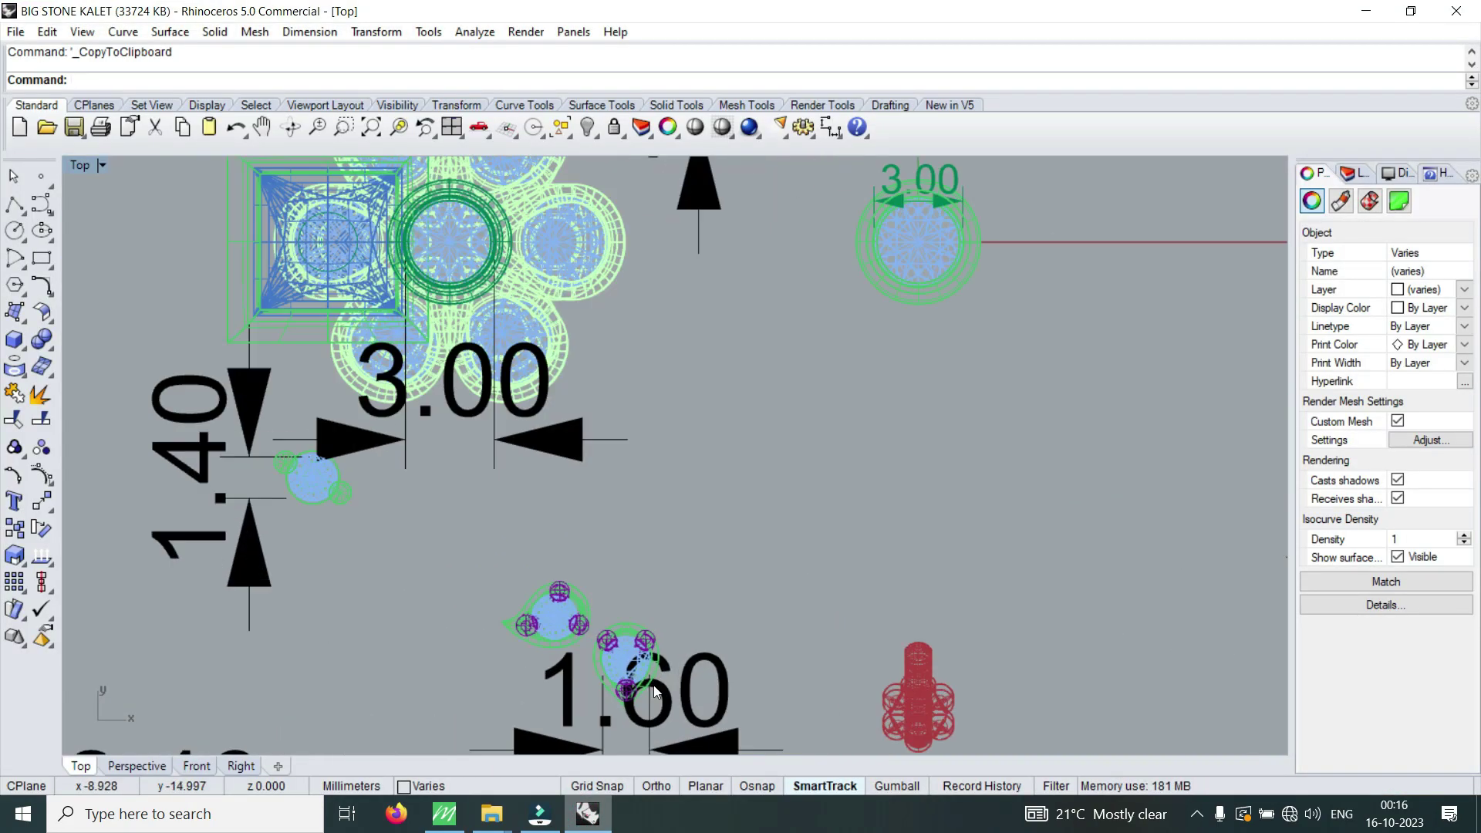
scroll(654, 691, up, 2)
- Copy the pear-shaped stone with its prongs, then minimise Rhino and restore Matrix
click(600, 589)
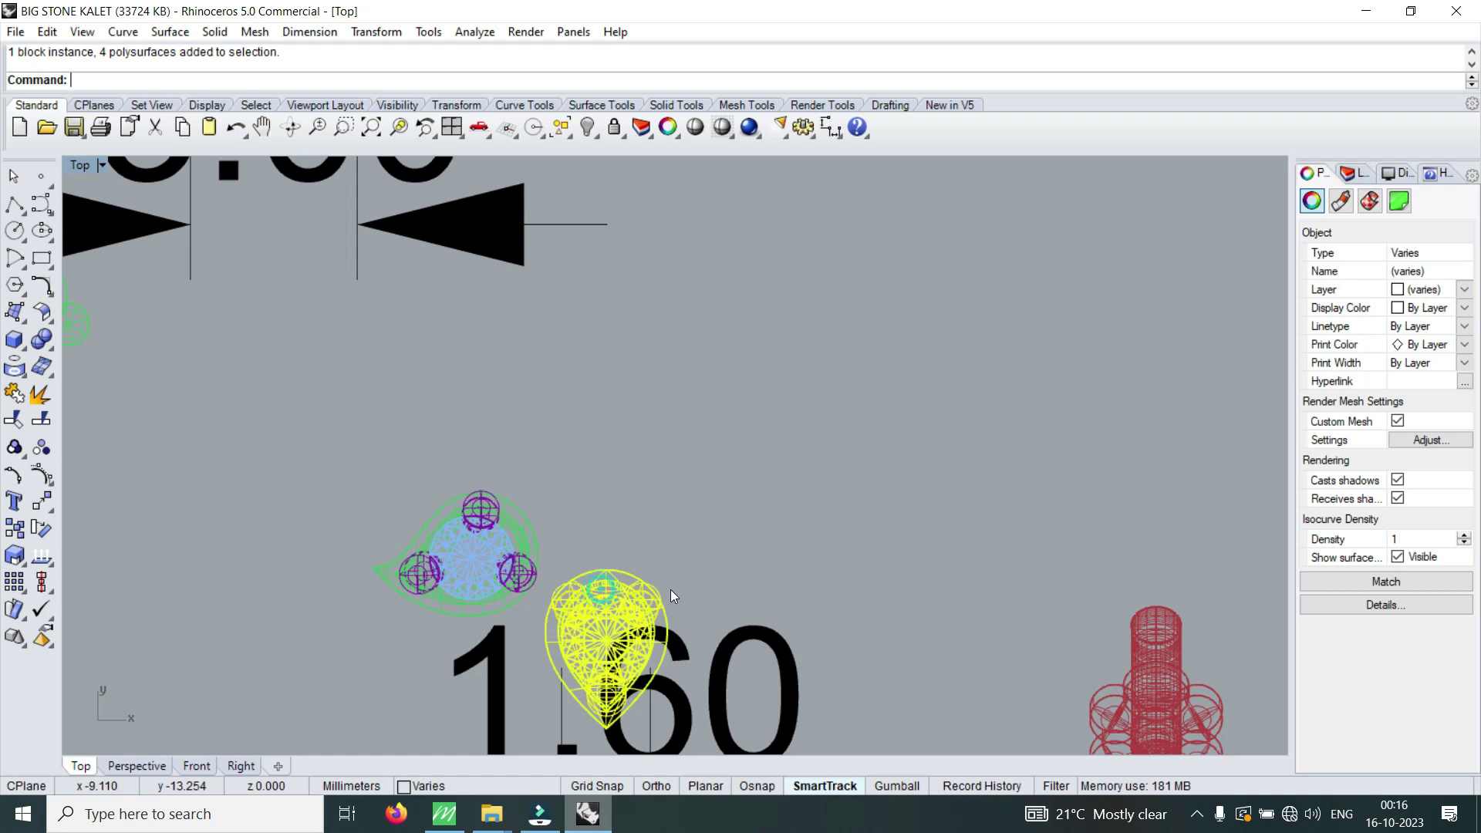
scroll(702, 640, down, 3)
scroll(701, 641, down, 3)
scroll(532, 446, up, 2)
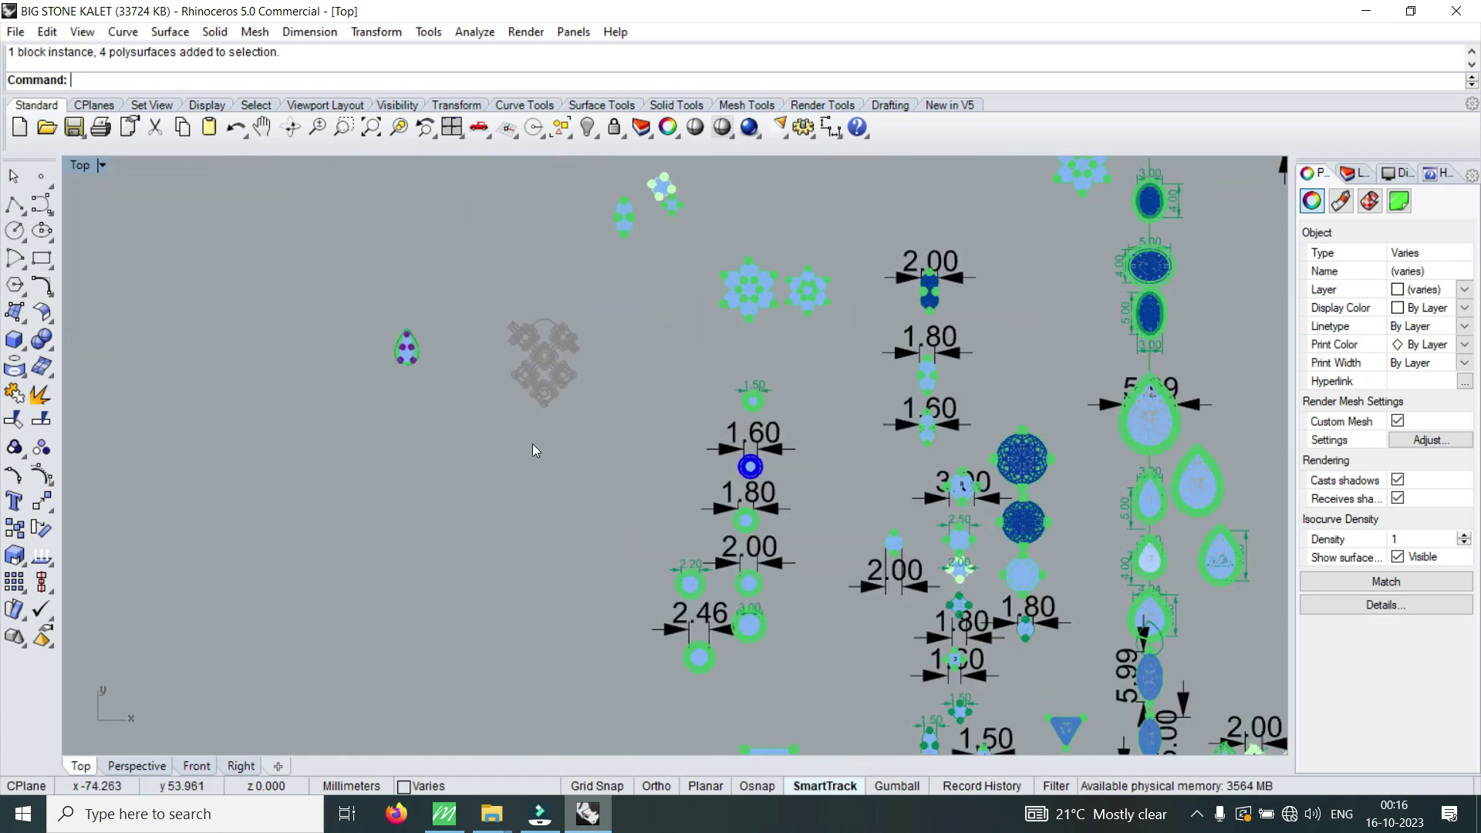
scroll(621, 401, down, 2)
scroll(716, 562, down, 1)
scroll(818, 642, up, 1)
scroll(817, 641, up, 2)
scroll(782, 613, up, 1)
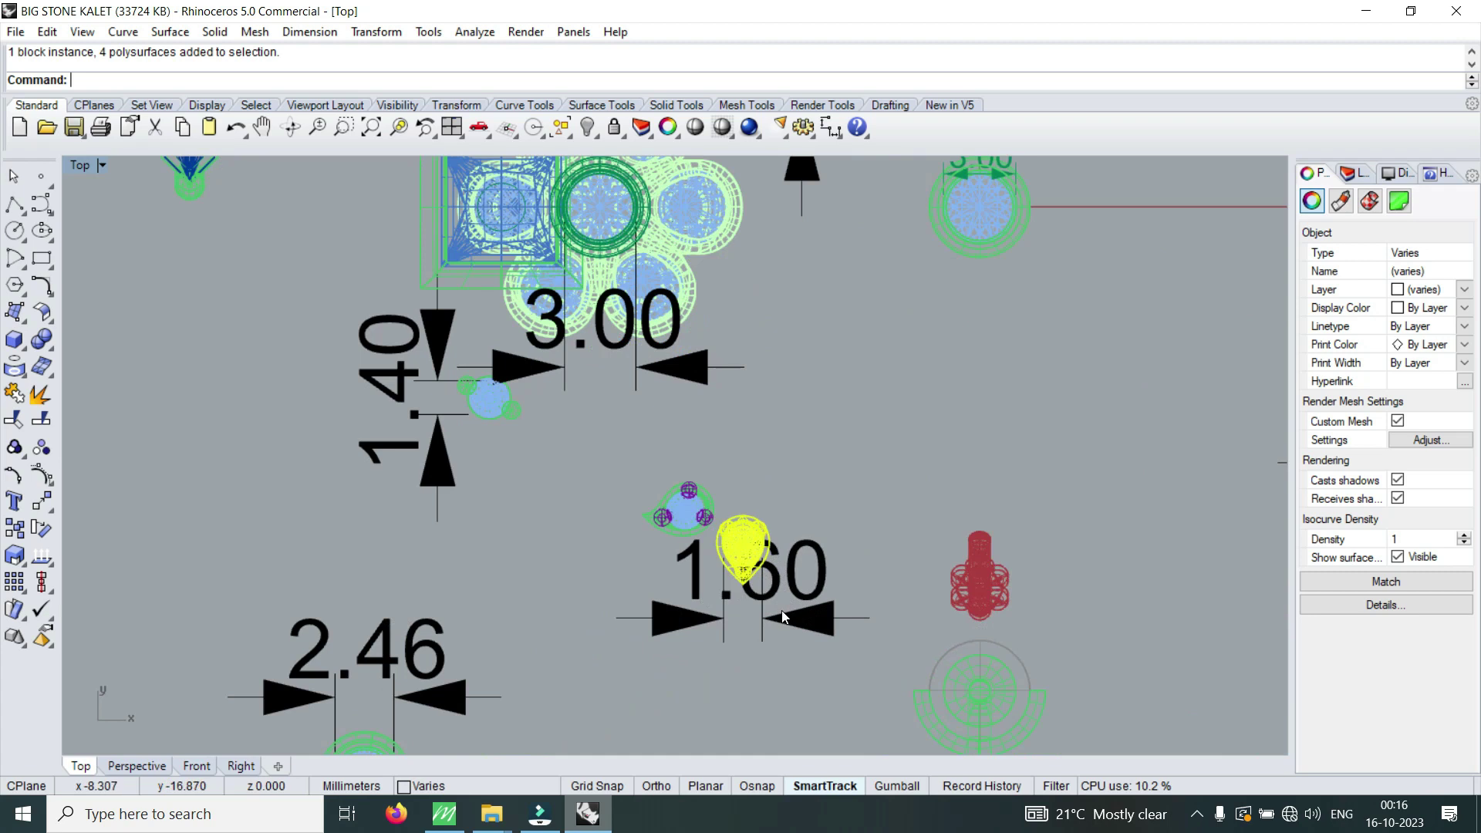
key(ctrl+c)
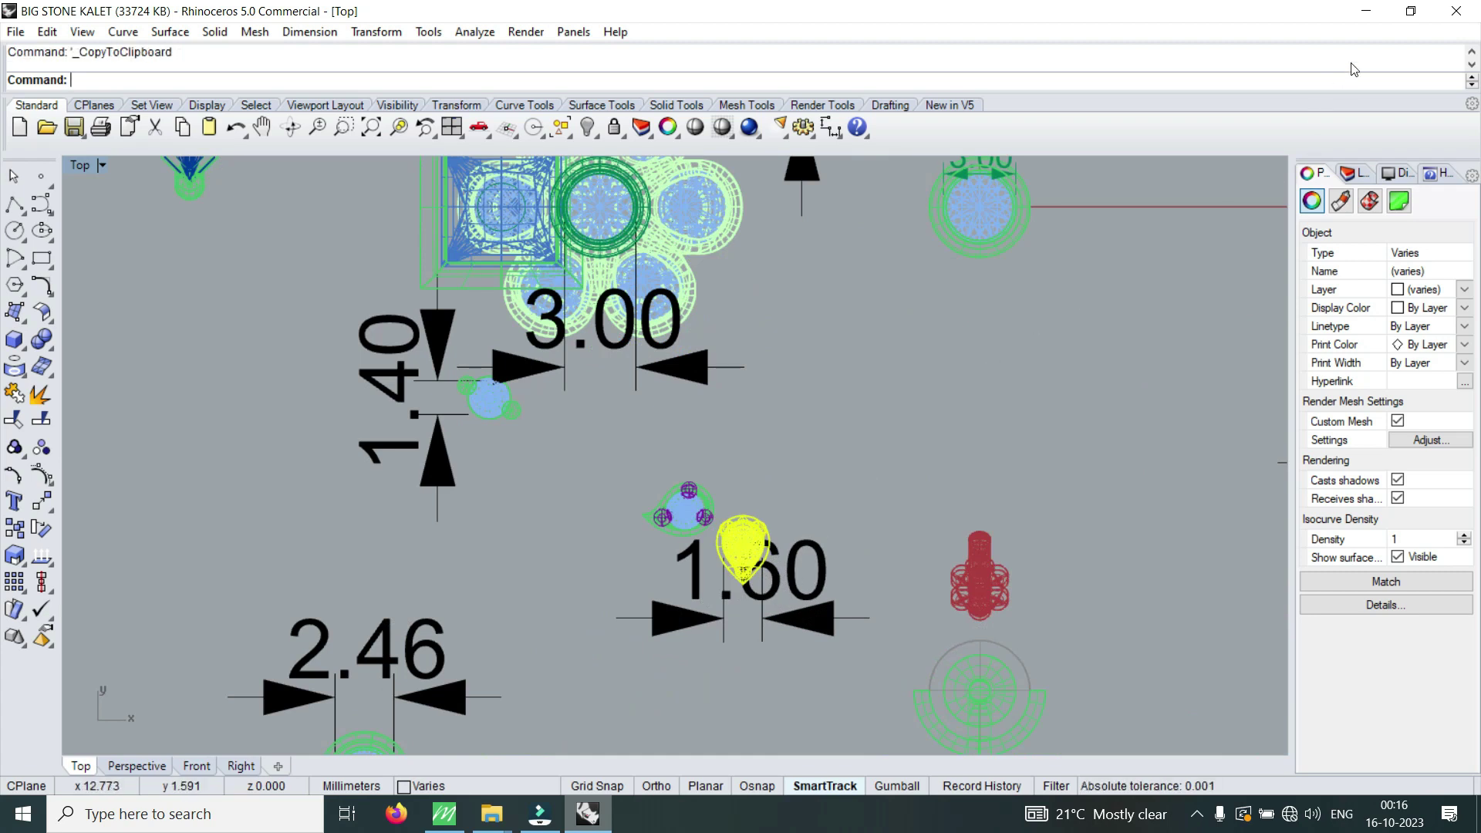
click(1367, 12)
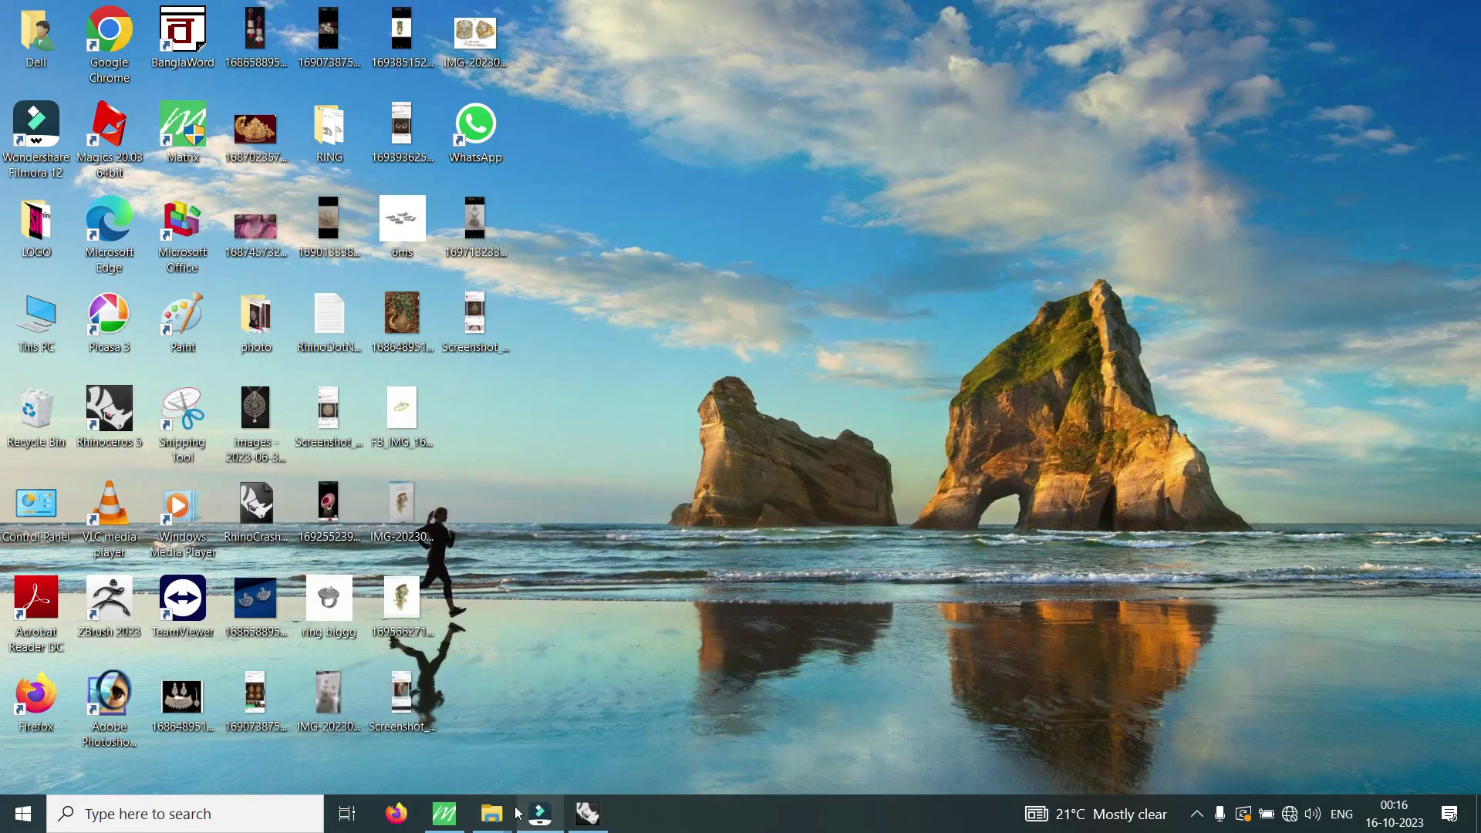
click(443, 816)
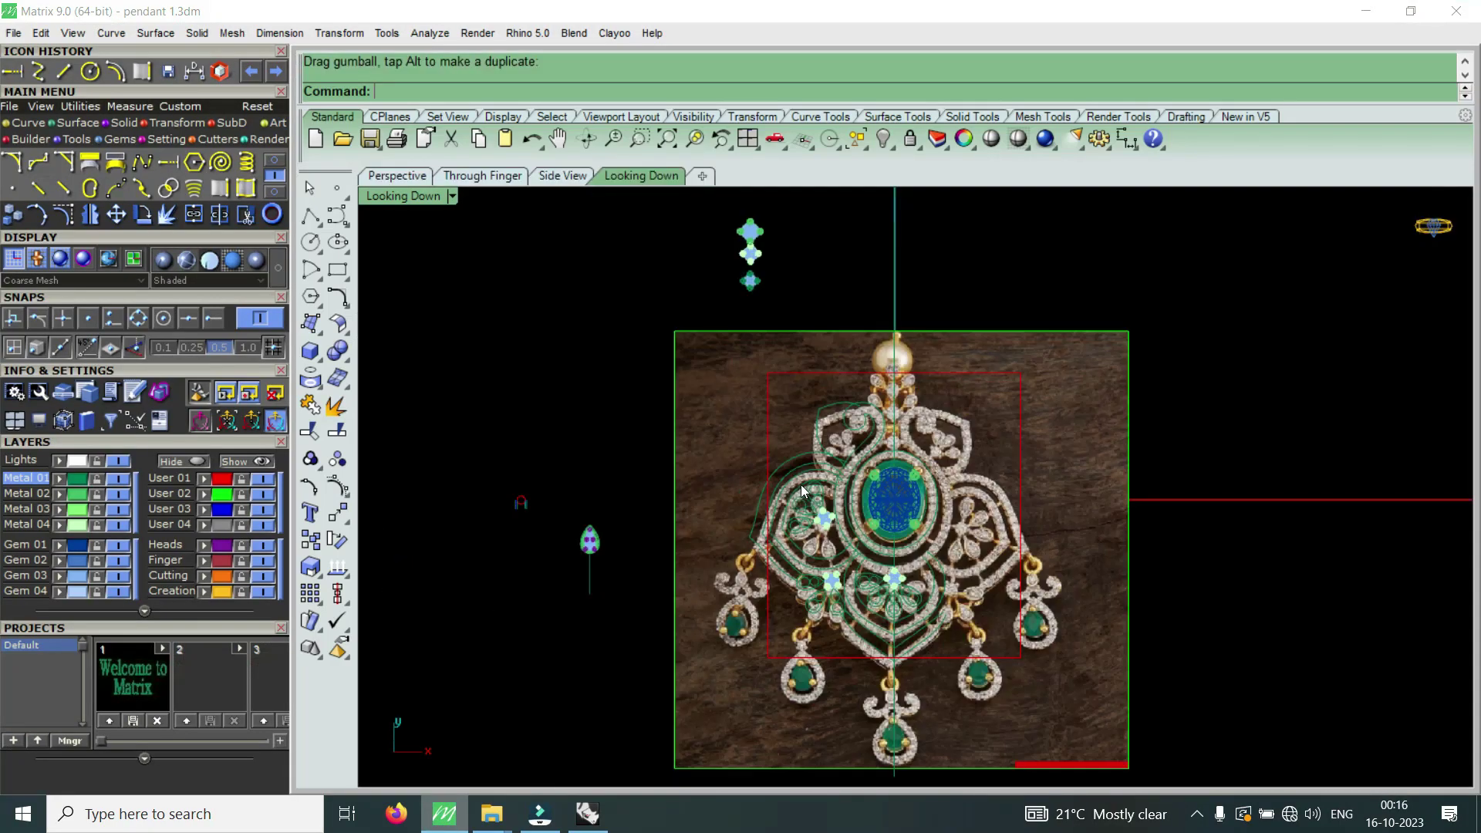
- Paste the pear stone into the pendant and move it up toward the scroll
scroll(849, 389, up, 3)
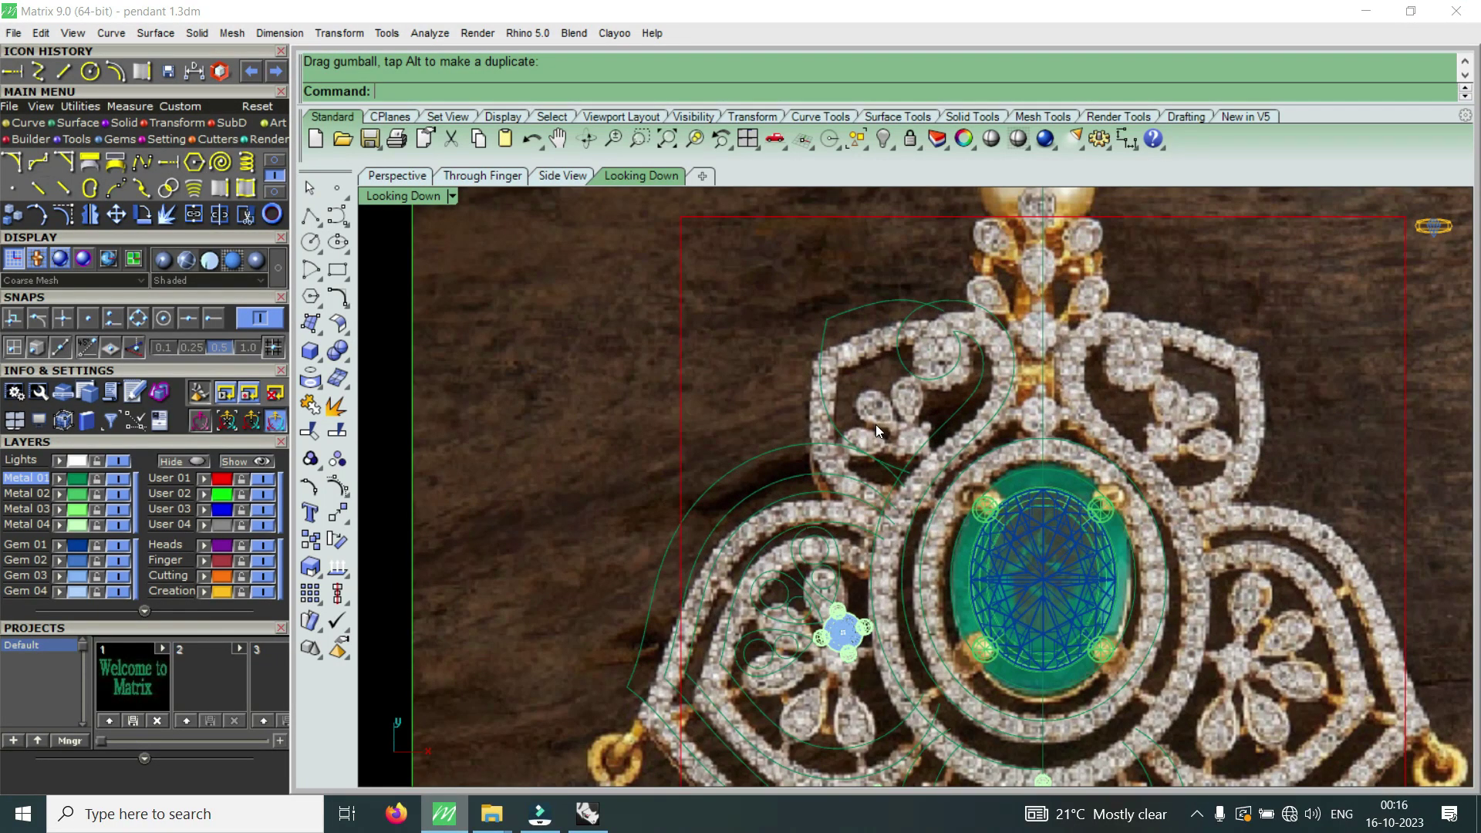
key(ctrl+v)
scroll(878, 427, down, 1)
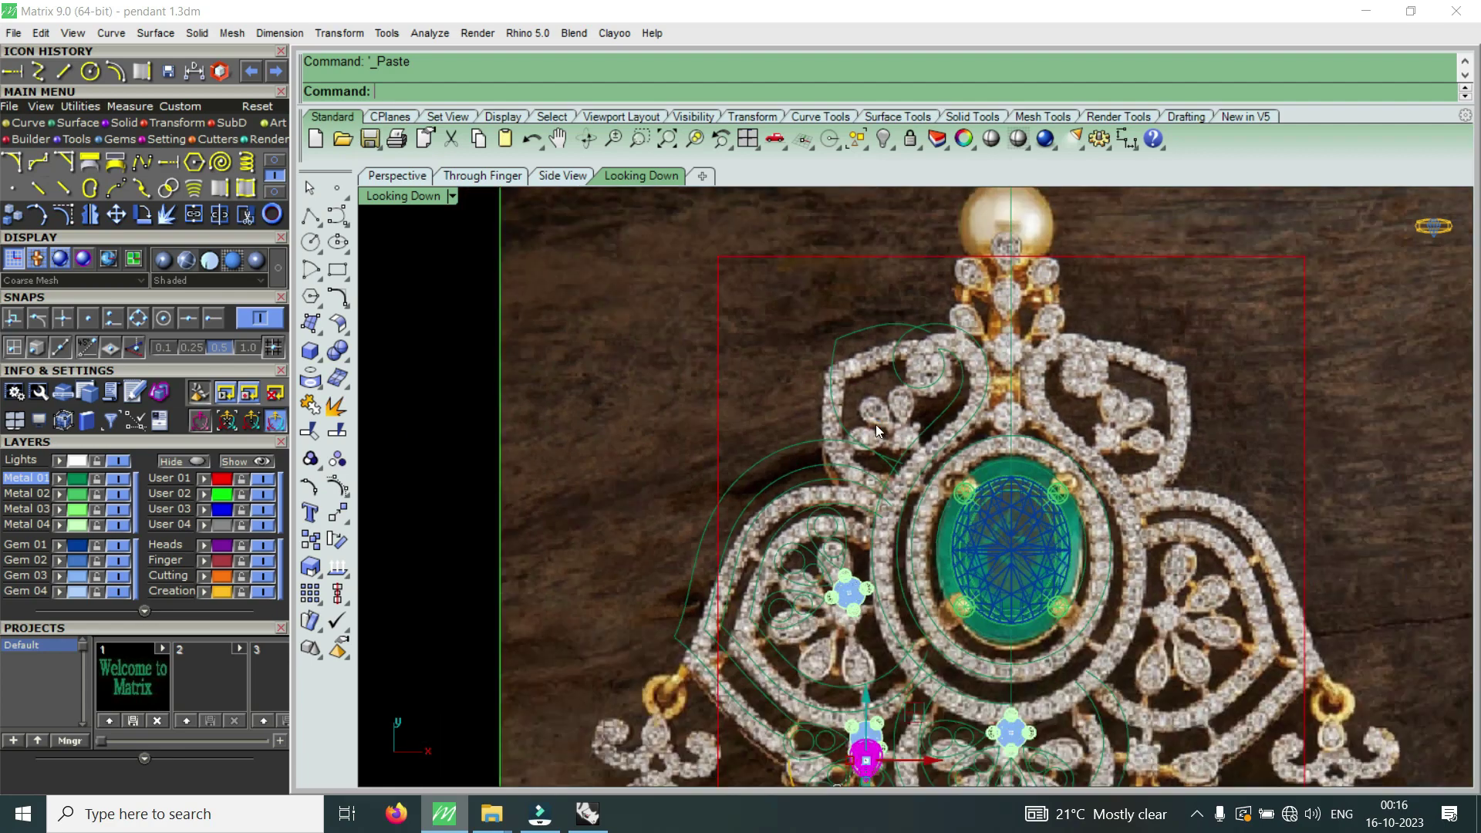
scroll(849, 370, down, 4)
scroll(772, 371, down, 1)
scroll(737, 463, down, 1)
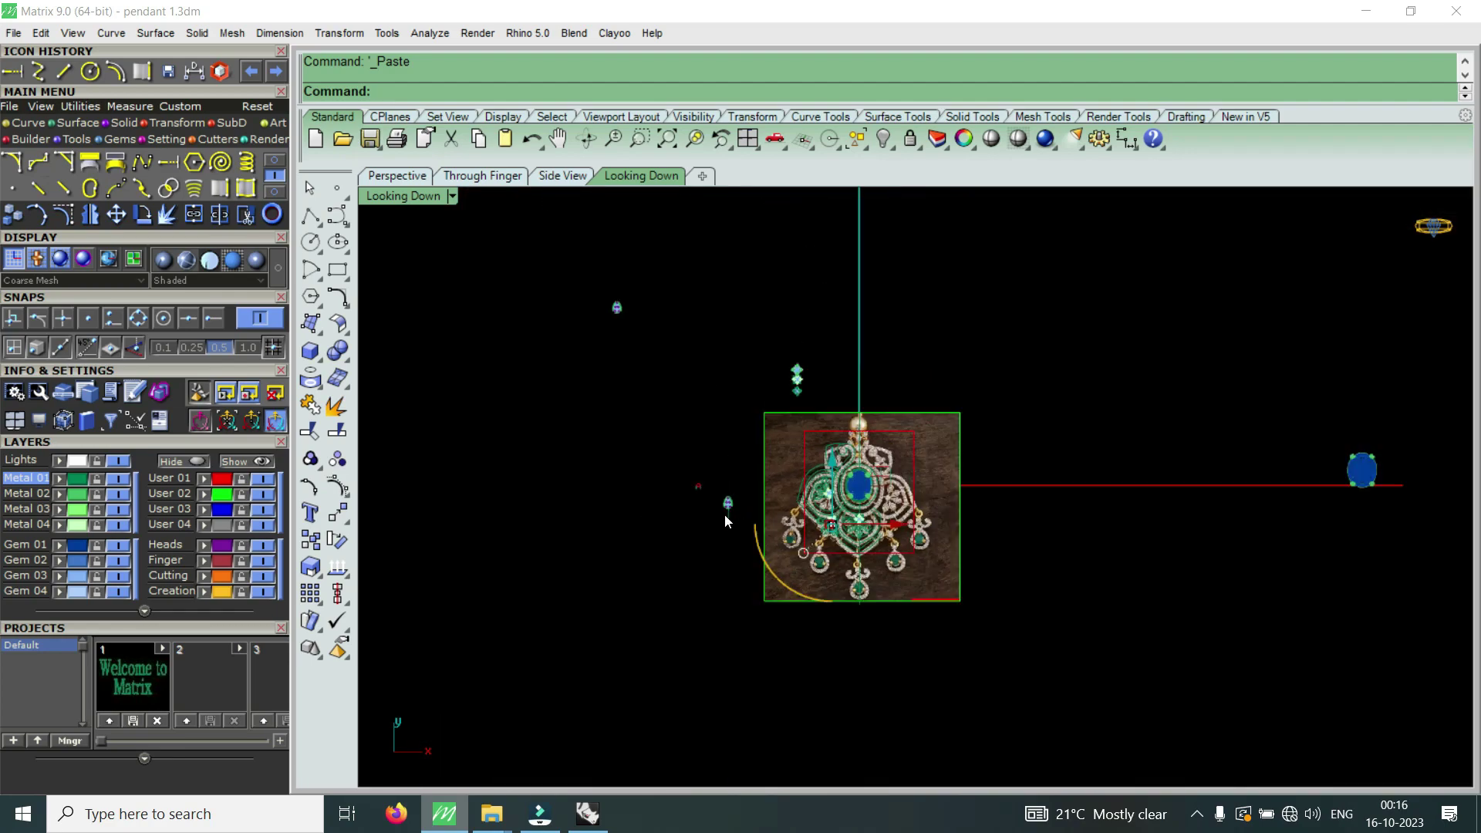
scroll(737, 510, up, 3)
scroll(1003, 540, up, 2)
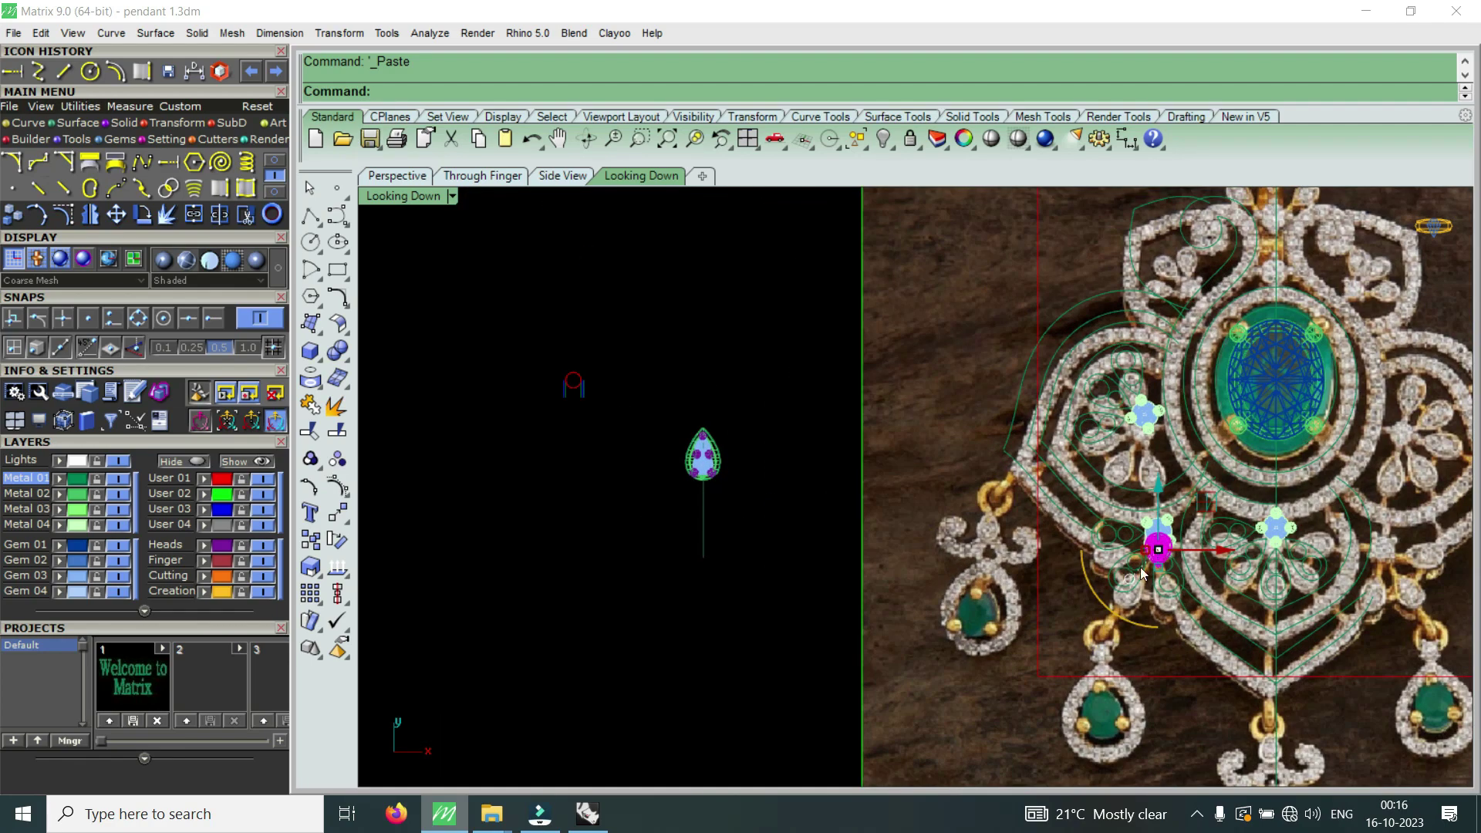
scroll(1126, 530, up, 2)
scroll(1080, 587, up, 2)
scroll(1063, 631, down, 2)
drag(1085, 556, 1082, 273)
- Rotate the pear stone about 40° counter-clockwise and shift it into the curl
scroll(1096, 255, up, 2)
scroll(1104, 332, up, 1)
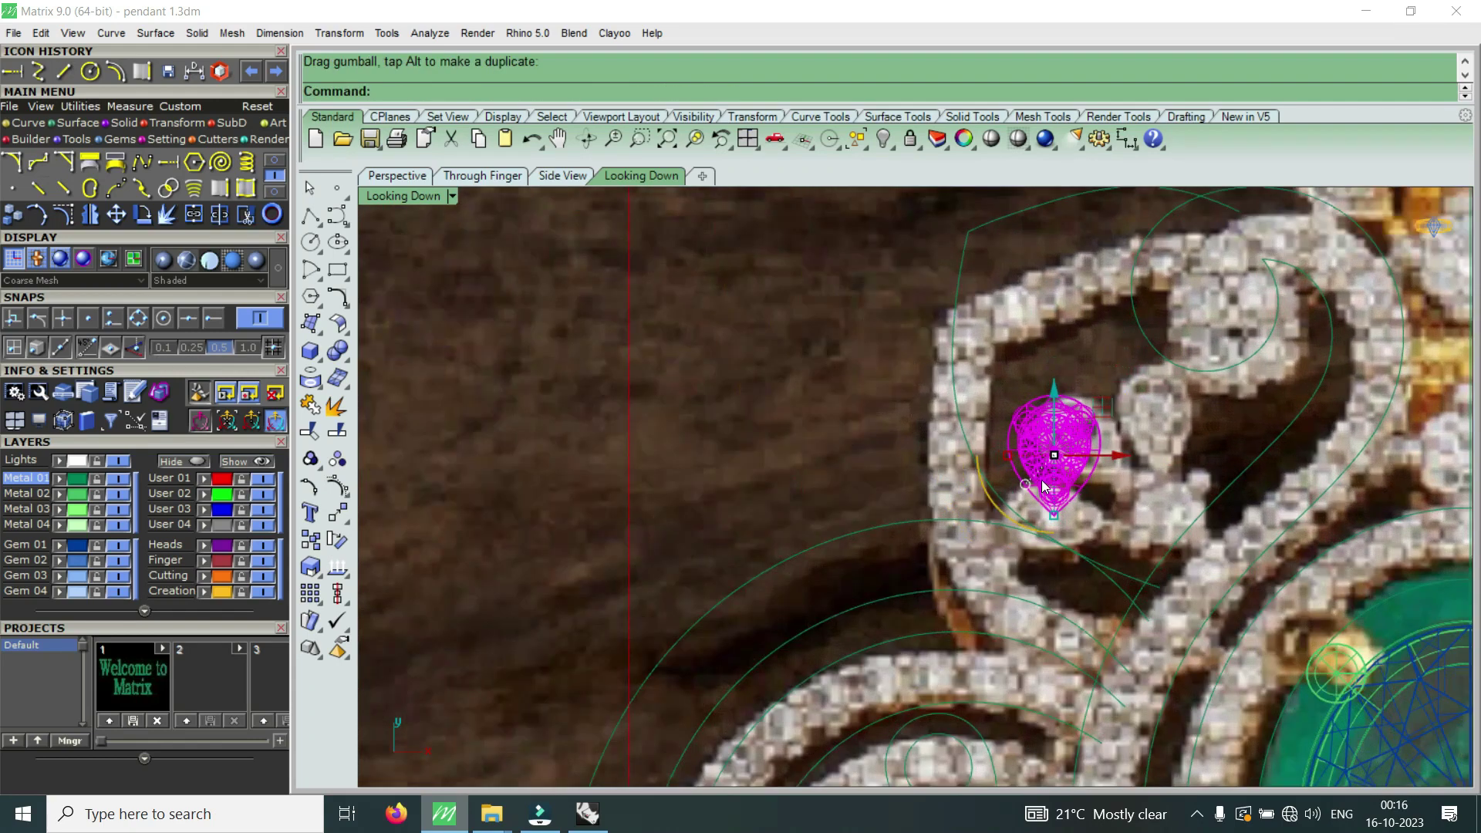
drag(1030, 523, 1077, 520)
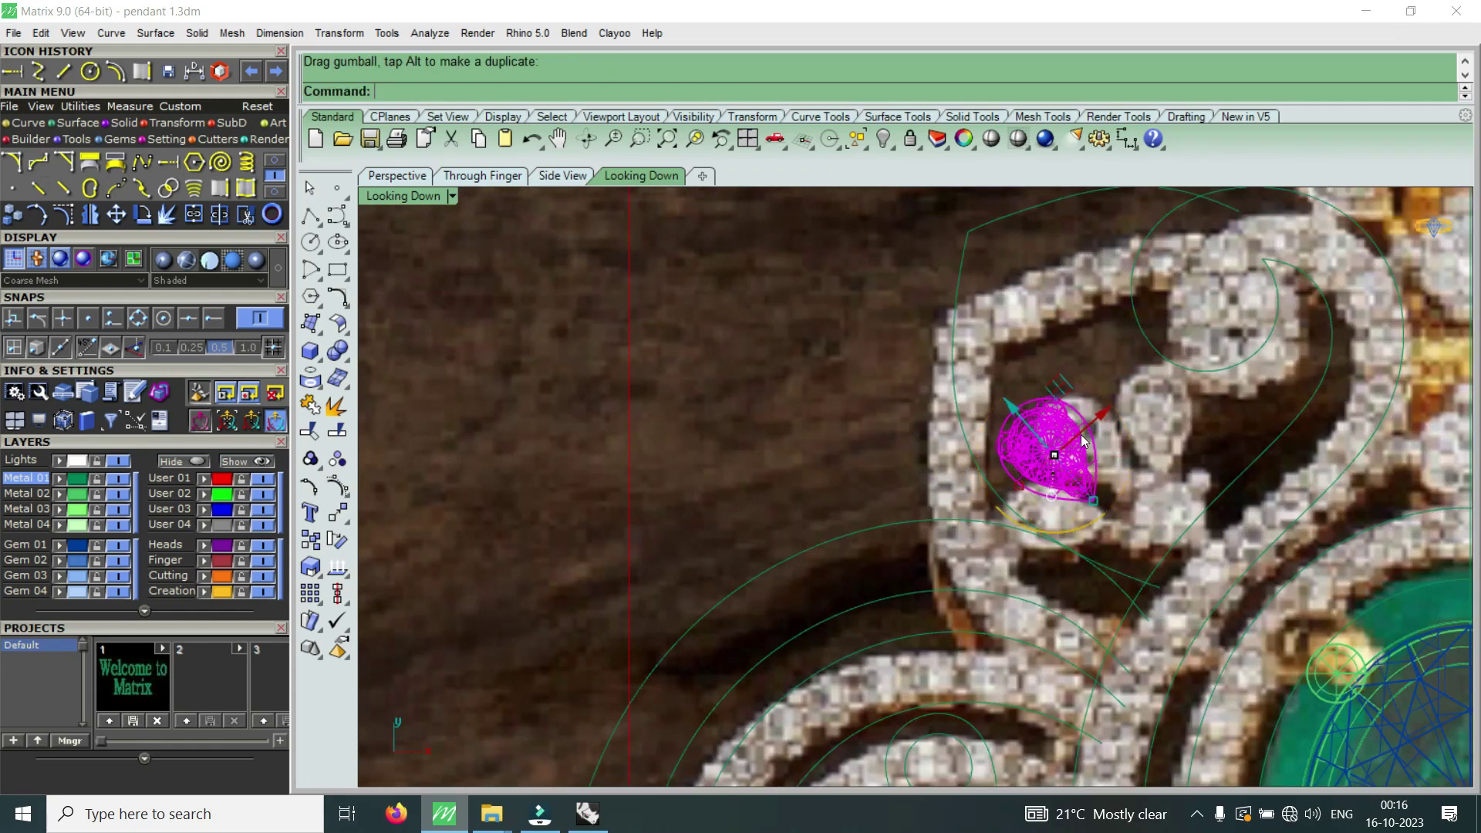
drag(1113, 406, 1146, 392)
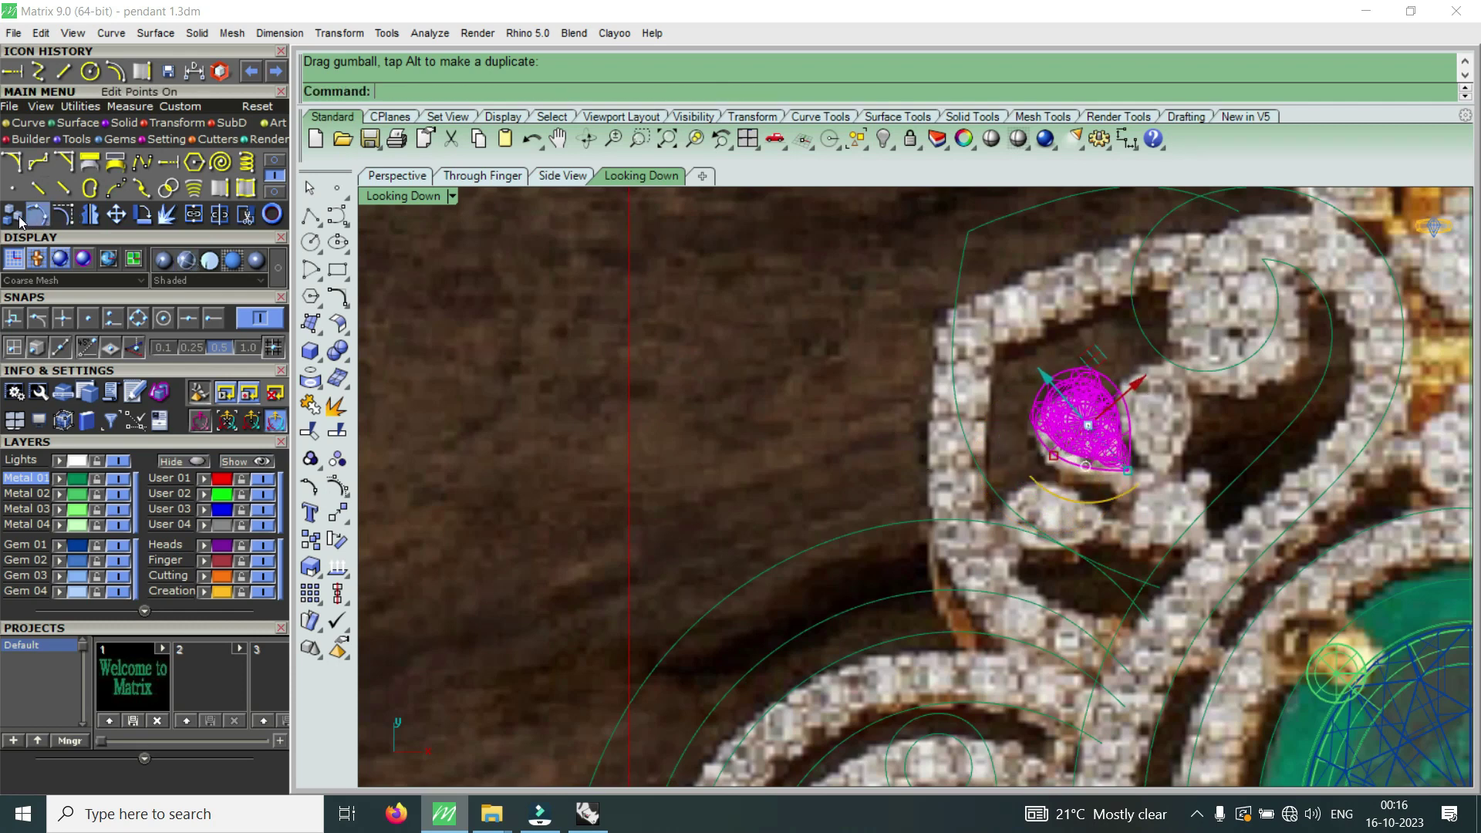
- Copy the pear stone just below the original and hide layer User 02
right_click(1114, 455)
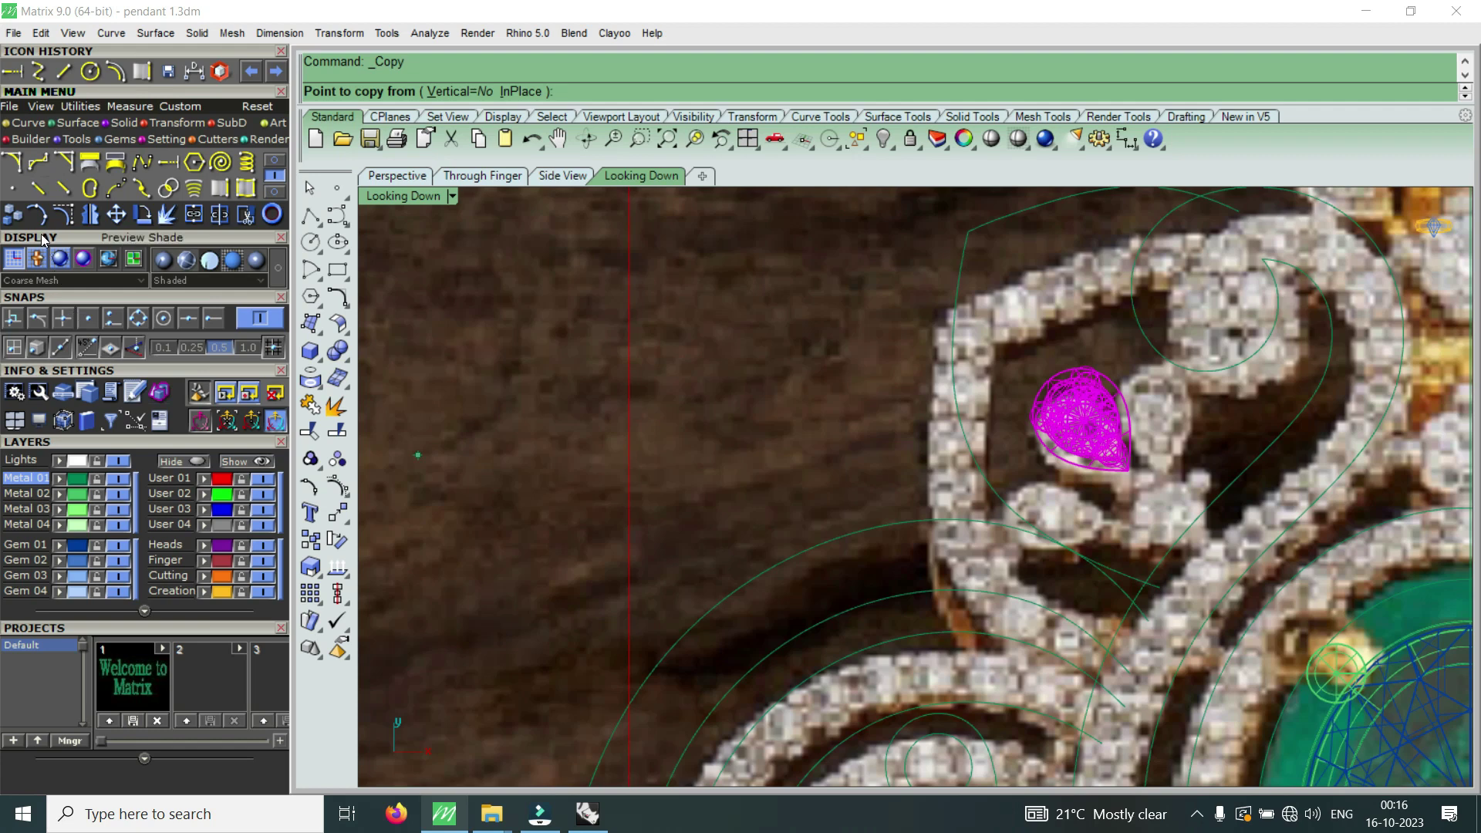
click(1116, 462)
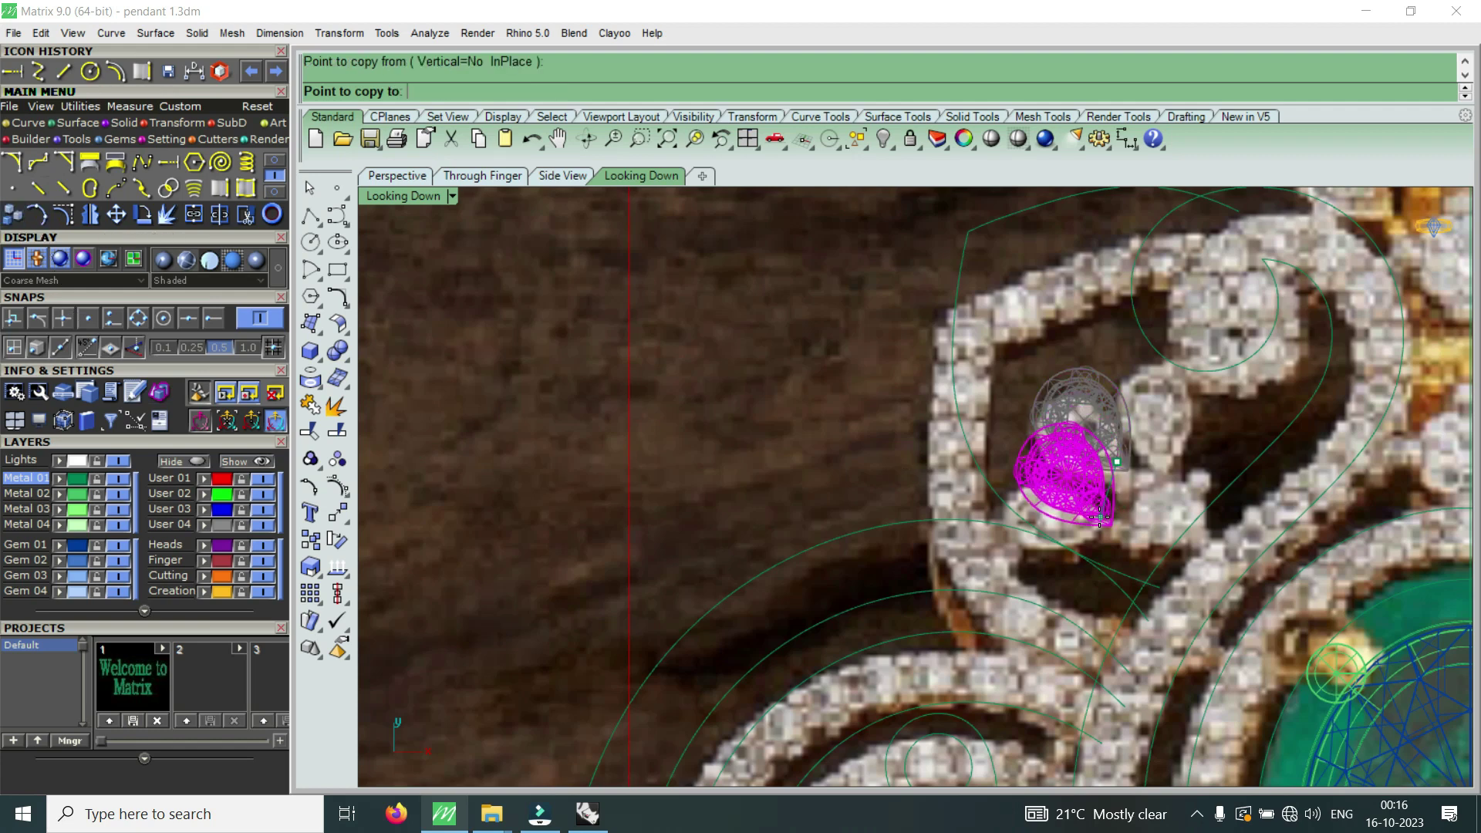
click(1099, 527)
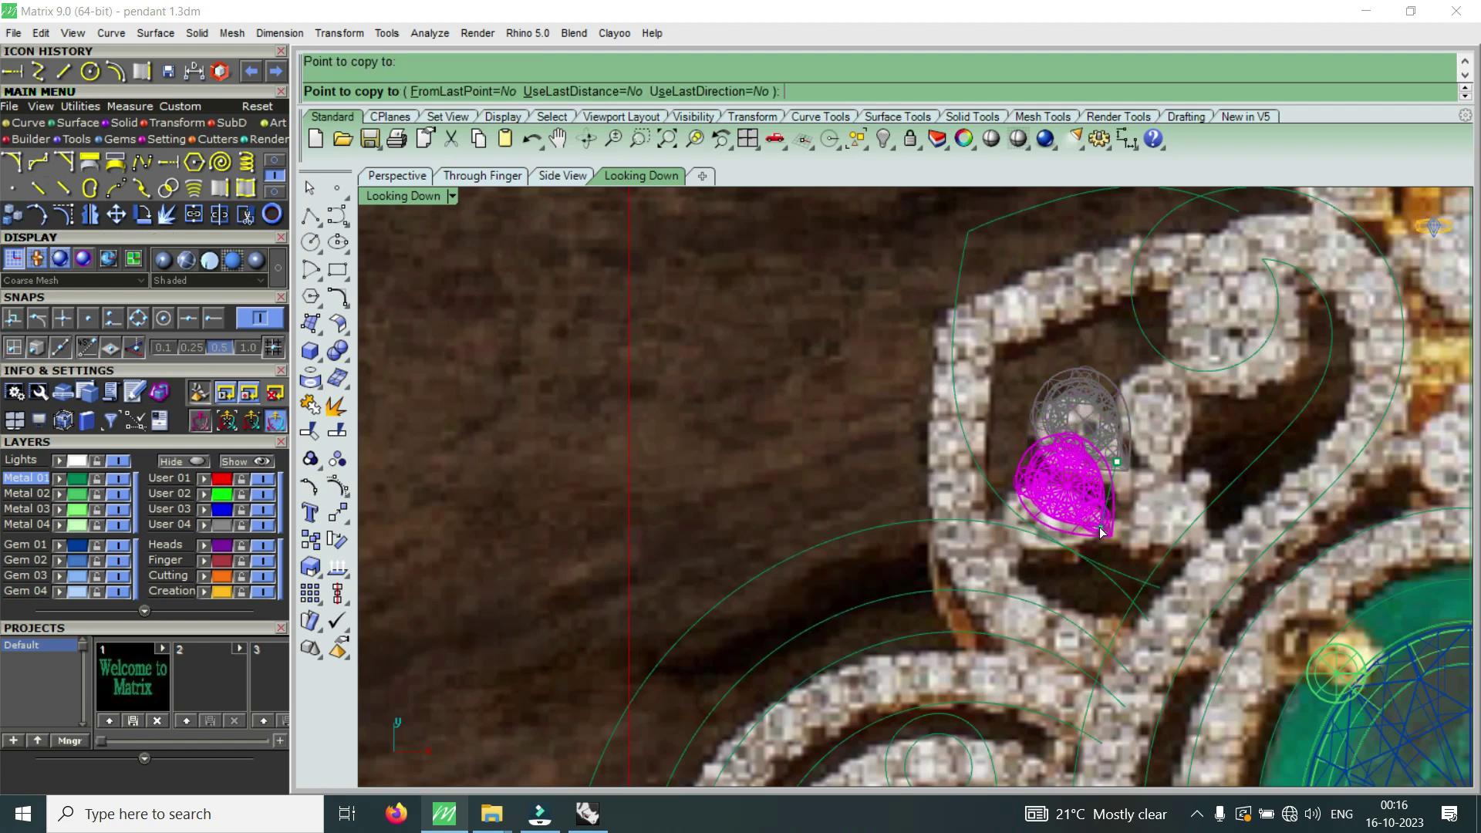
key(Return)
click(264, 494)
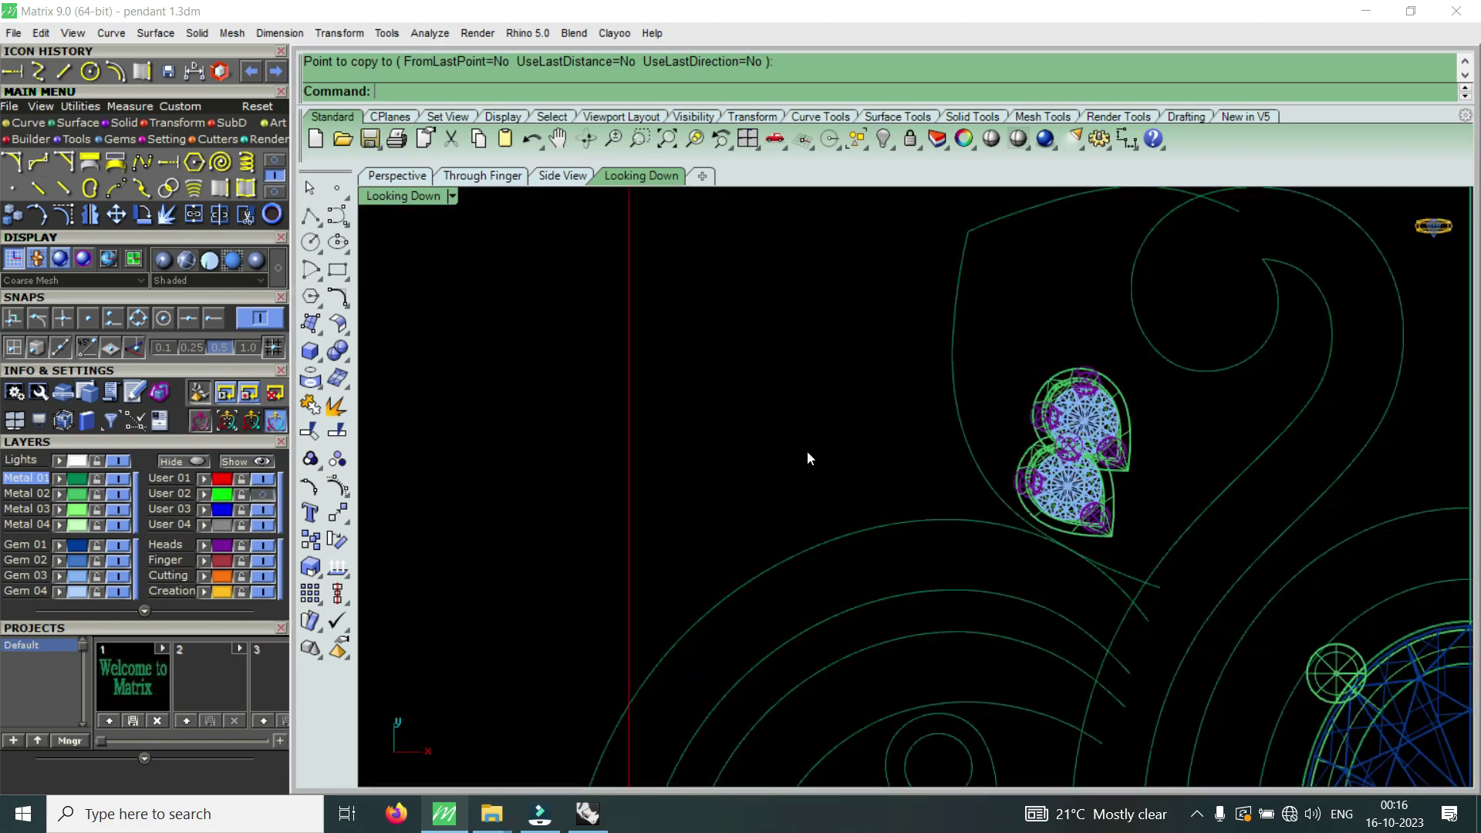
- Finish the duplicate and rotate the second pear stone about its tip so it points right
scroll(989, 432, up, 3)
key(Return)
click(143, 213)
click(973, 591)
click(780, 466)
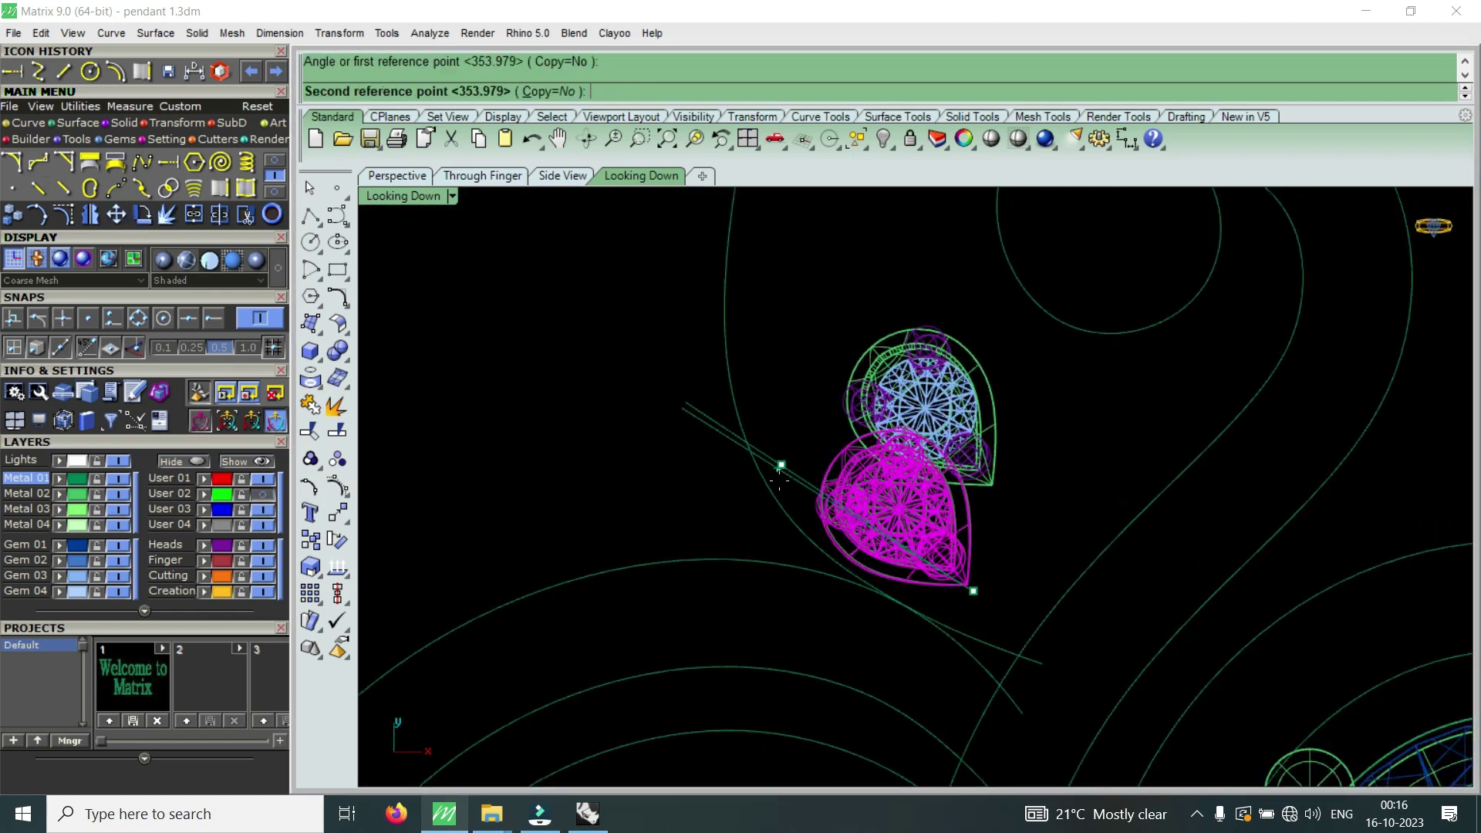
click(776, 539)
key(Return)
click(969, 587)
click(833, 525)
click(855, 589)
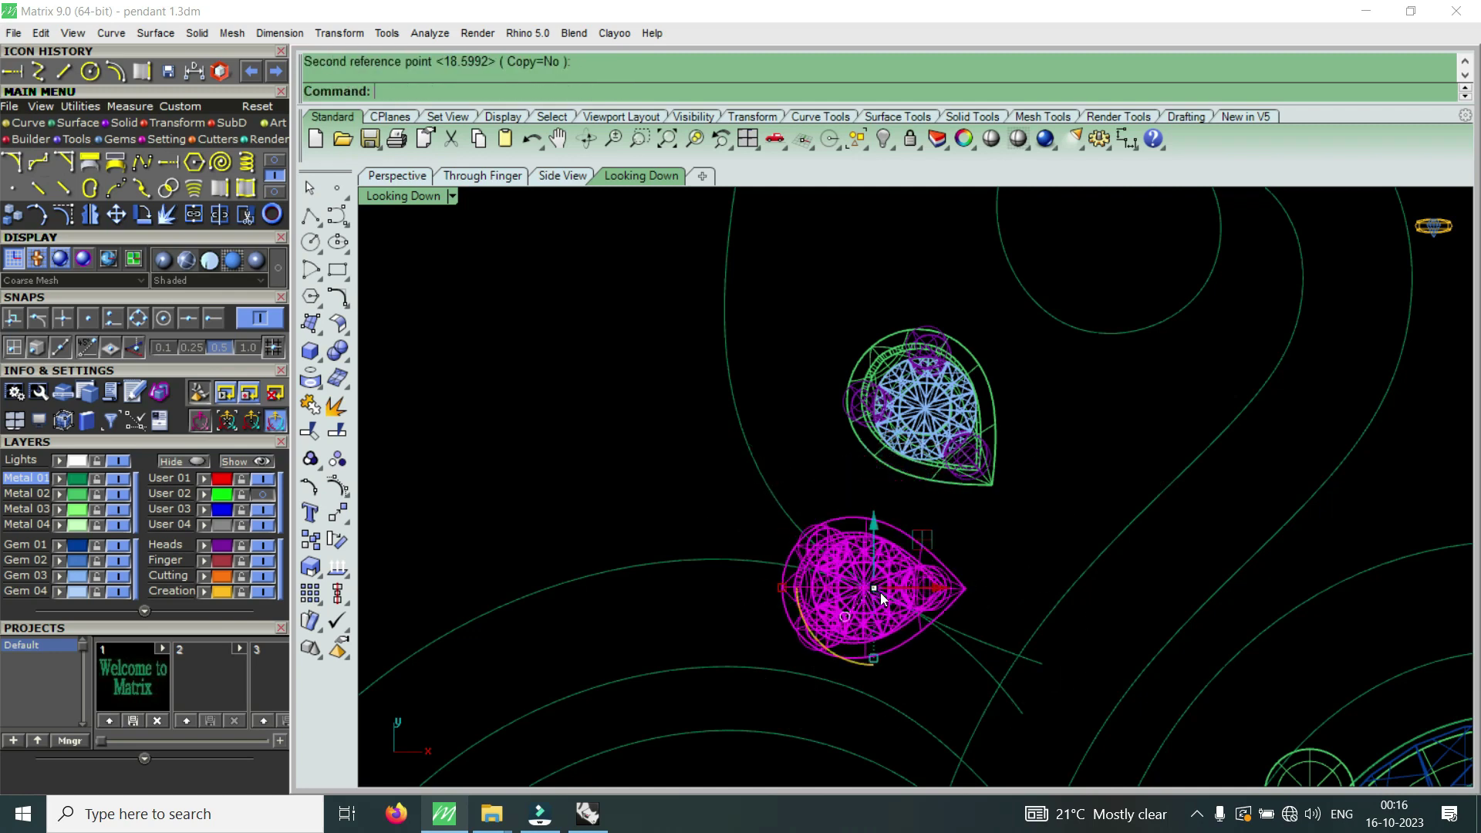
- Move the rotated pear stone up beside the other pear stone
click(117, 215)
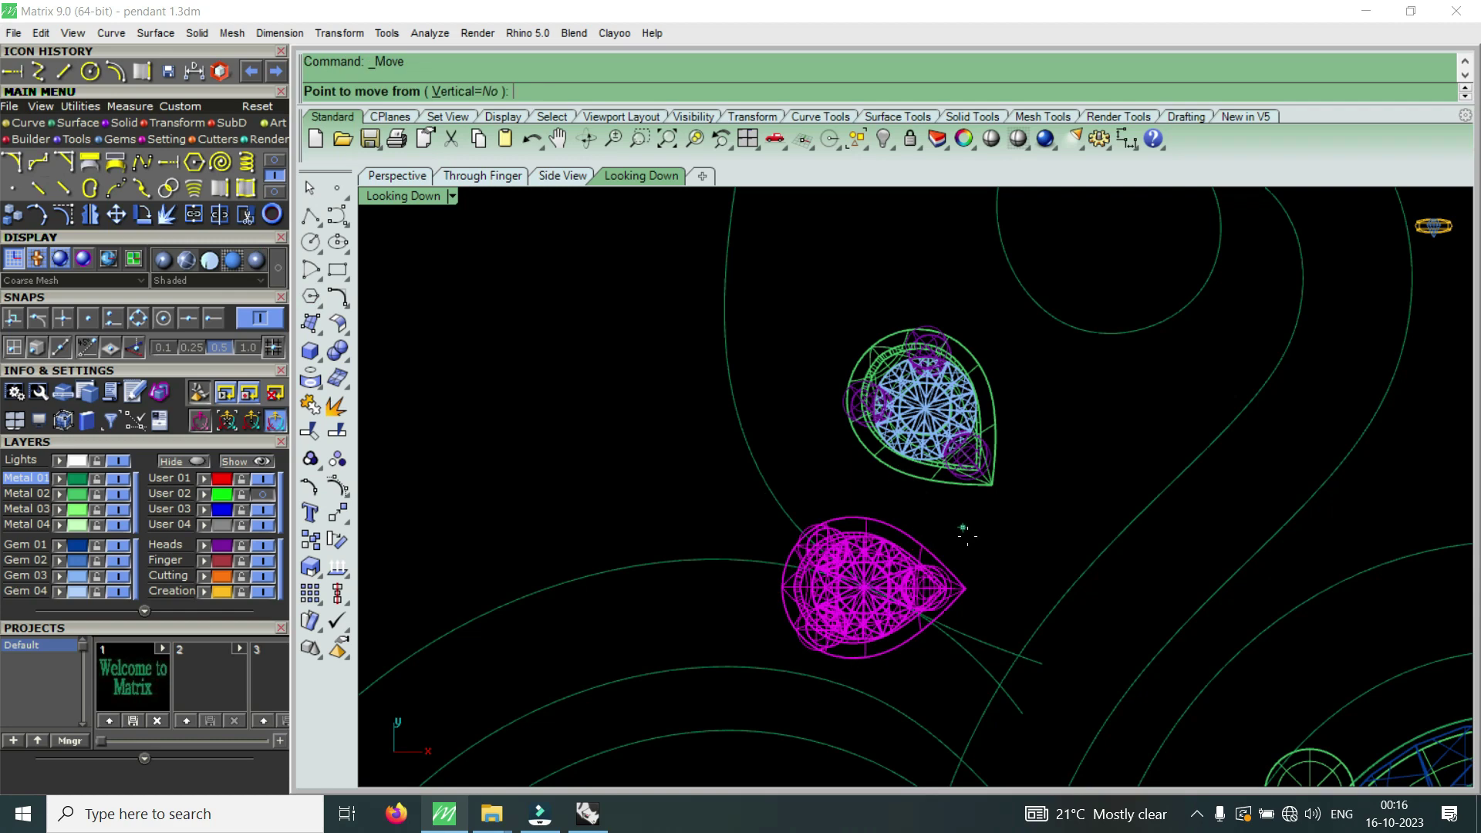
scroll(965, 525, up, 2)
click(935, 574)
click(966, 517)
scroll(968, 494, down, 2)
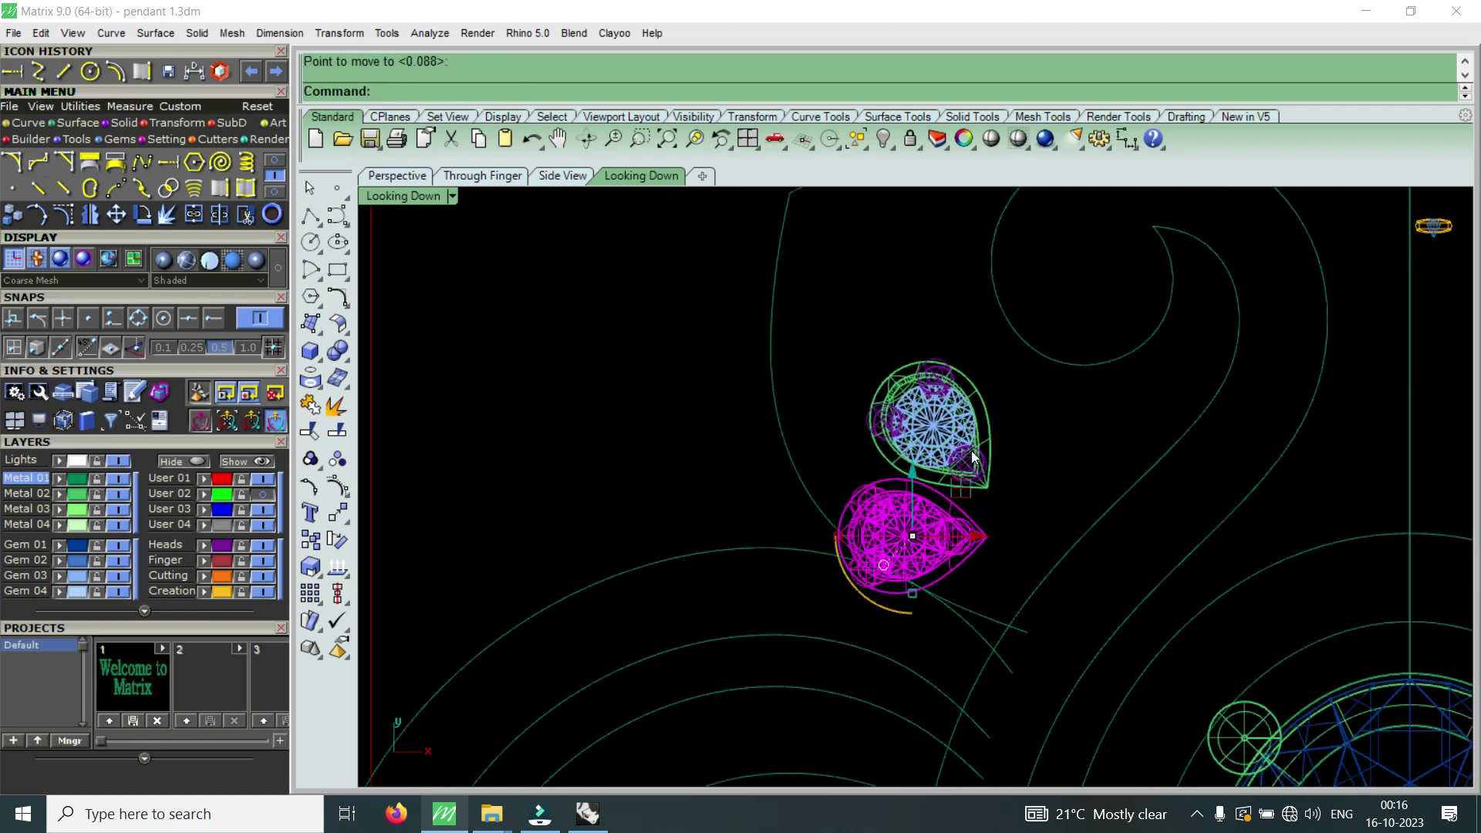
- Copy the other pear stone to make a third stone beside the first
click(971, 447)
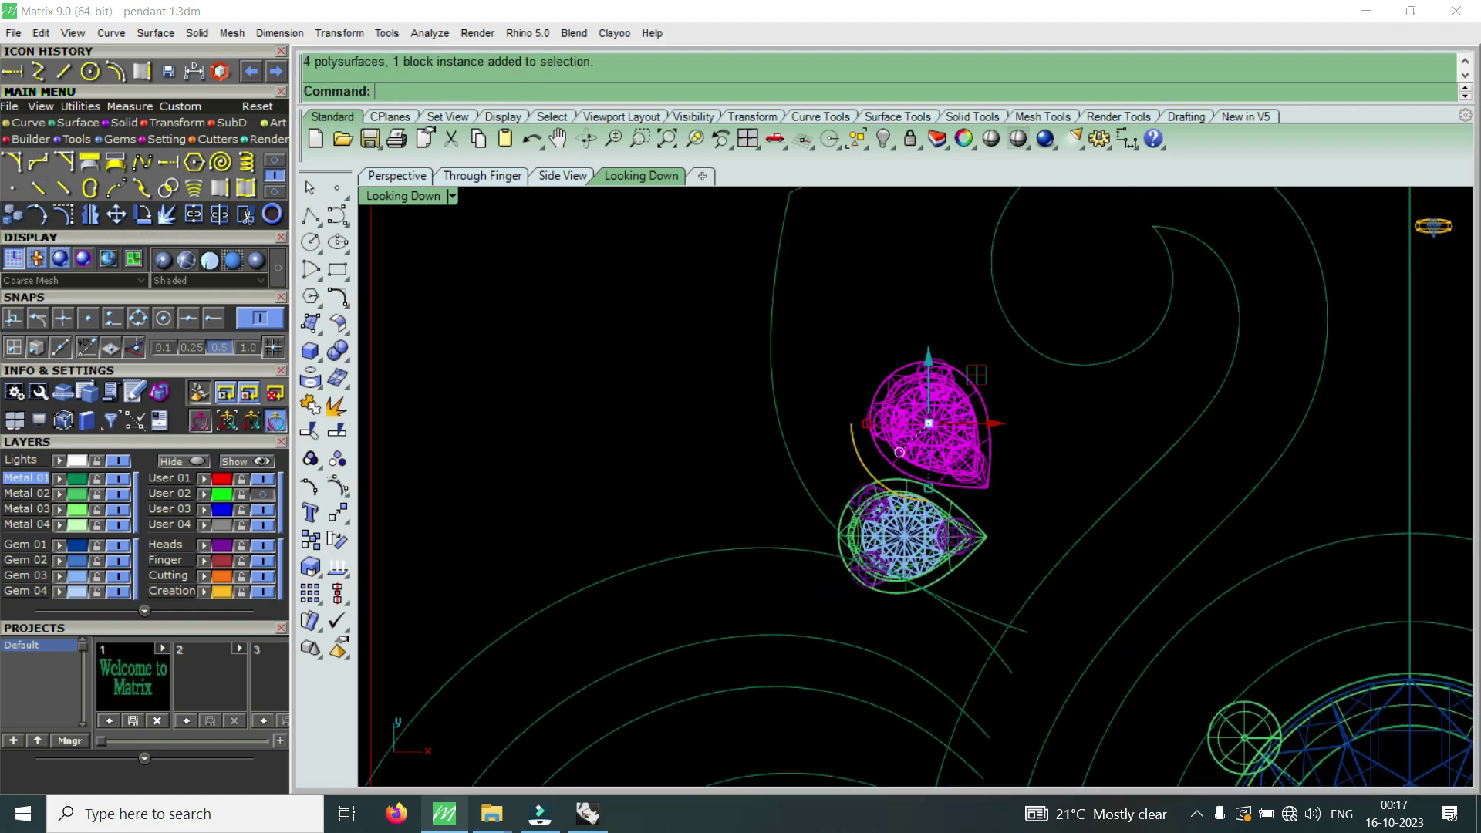
click(14, 216)
click(936, 401)
click(1056, 395)
key(Return)
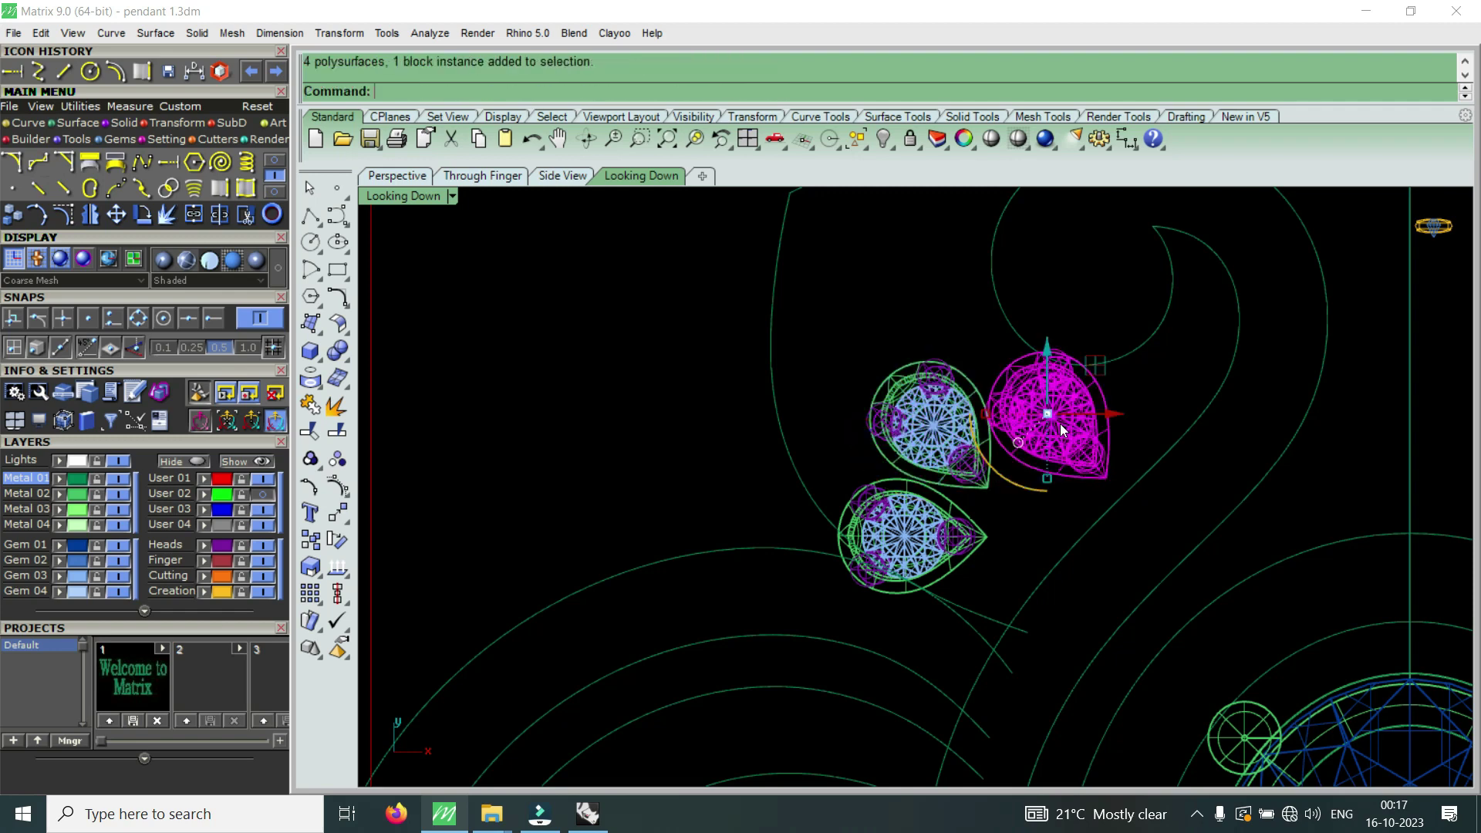
- Rotate the third pear stone tip-down and deselect the finished cluster
click(142, 214)
click(1049, 400)
click(1106, 463)
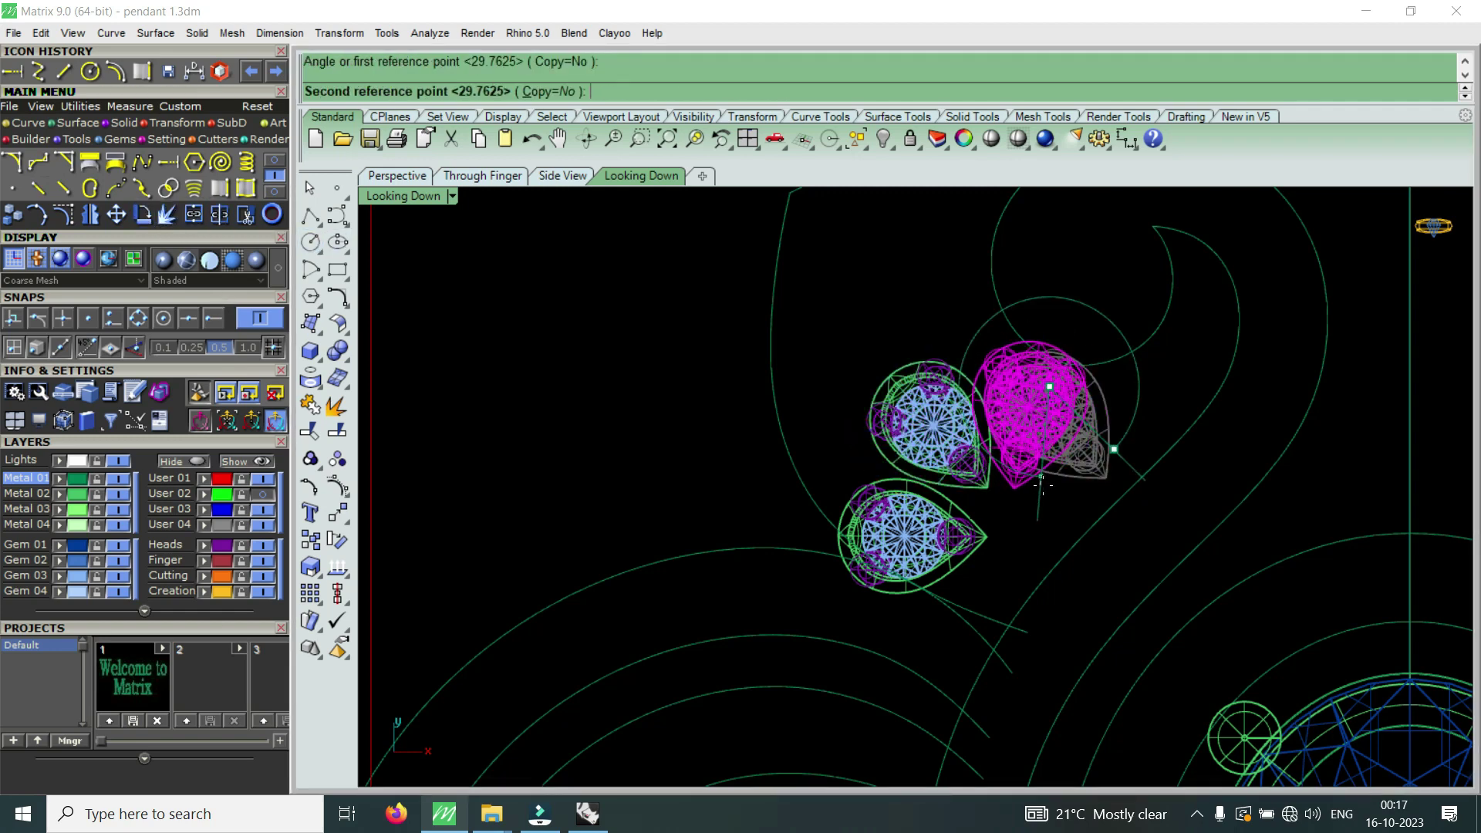
click(1043, 492)
scroll(1043, 492, down, 3)
key(Escape)
scroll(1112, 373, down, 2)
scroll(1113, 372, down, 1)
scroll(1062, 536, up, 2)
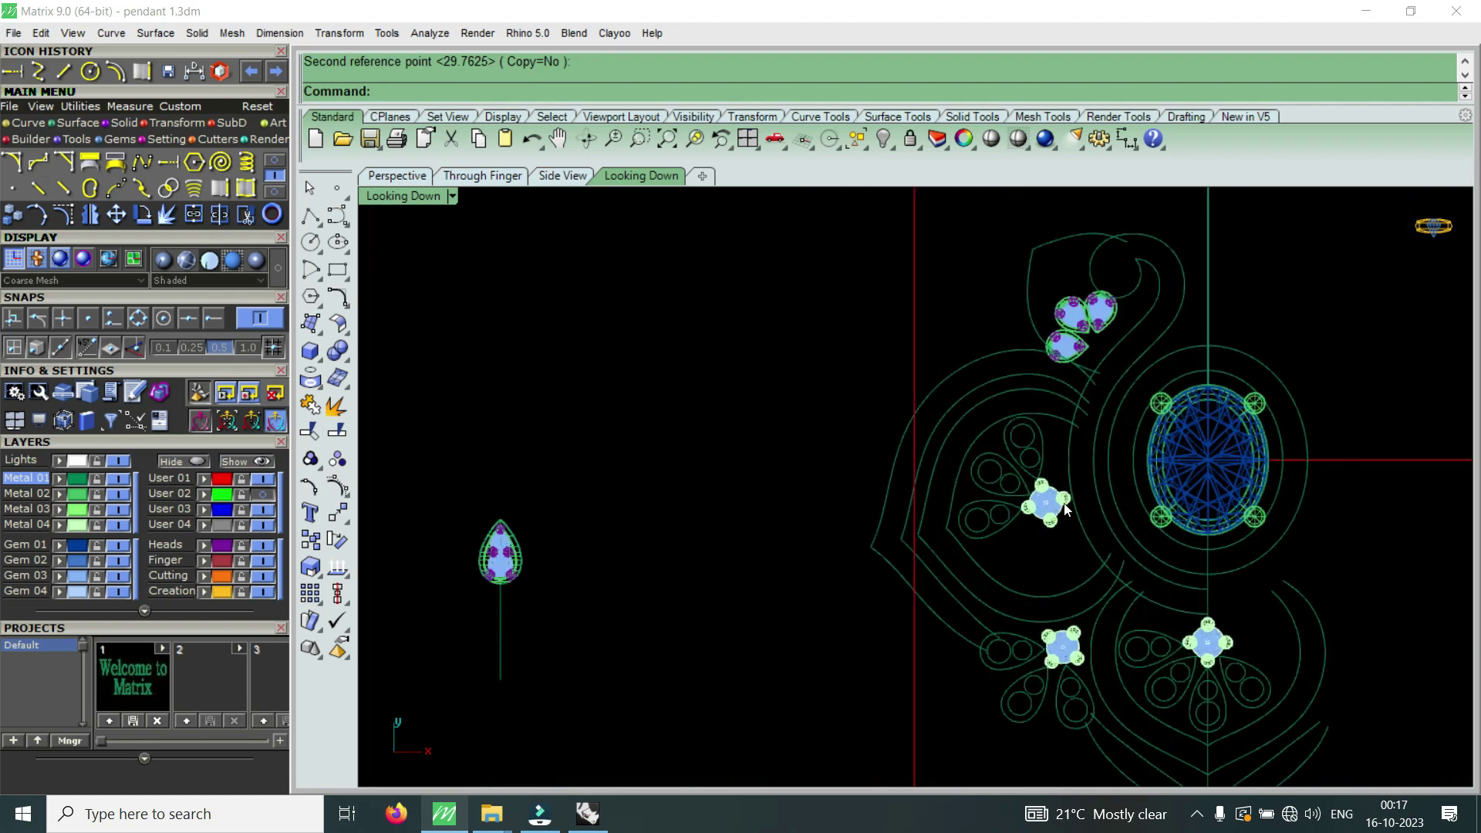
- Show the reference photo again, select the spiral scroll curve and turn on its control points with PointsOn
scroll(1087, 320, up, 2)
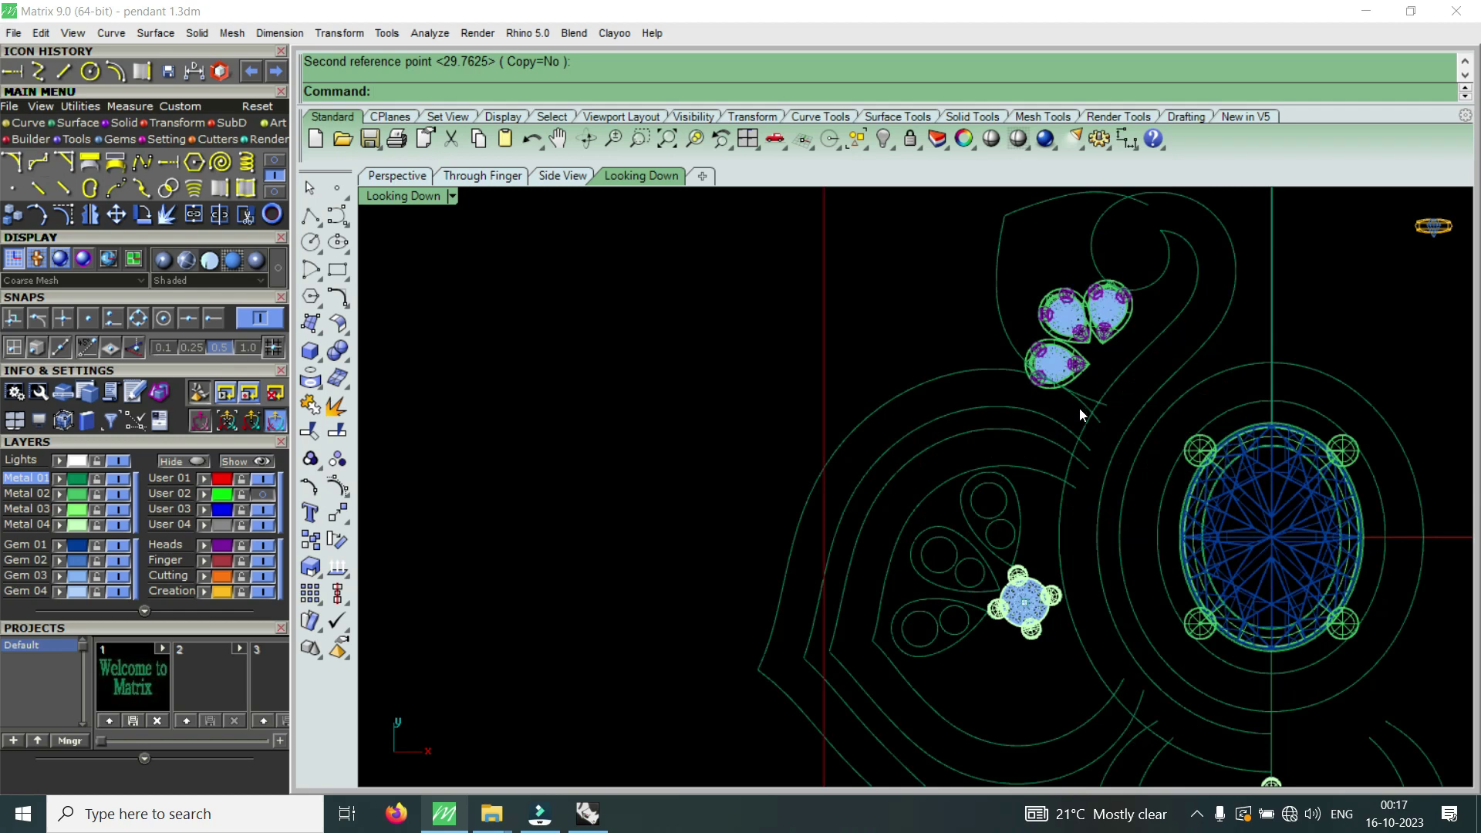
scroll(1021, 474, down, 2)
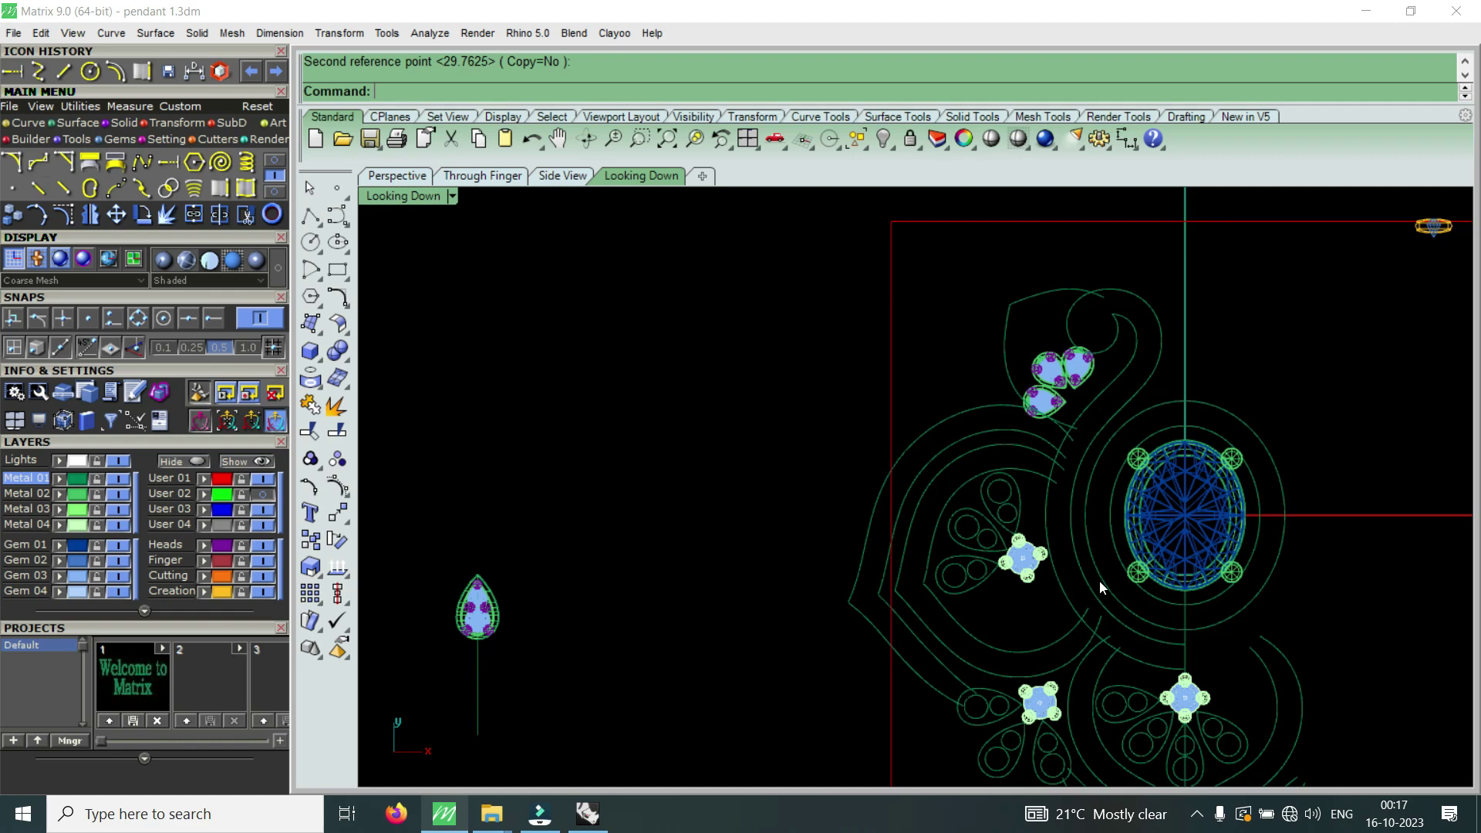
scroll(1070, 641, up, 1)
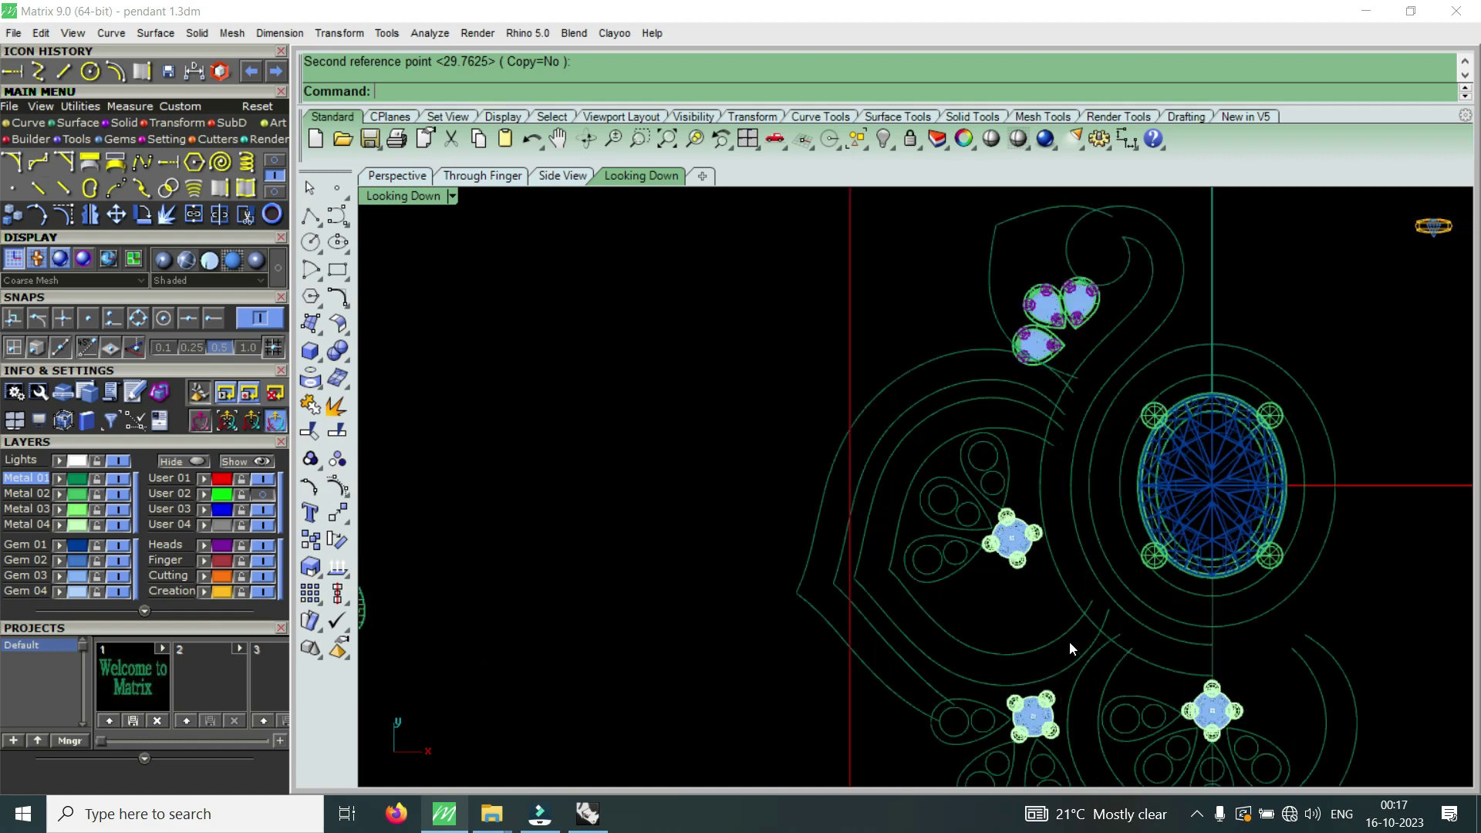
click(259, 494)
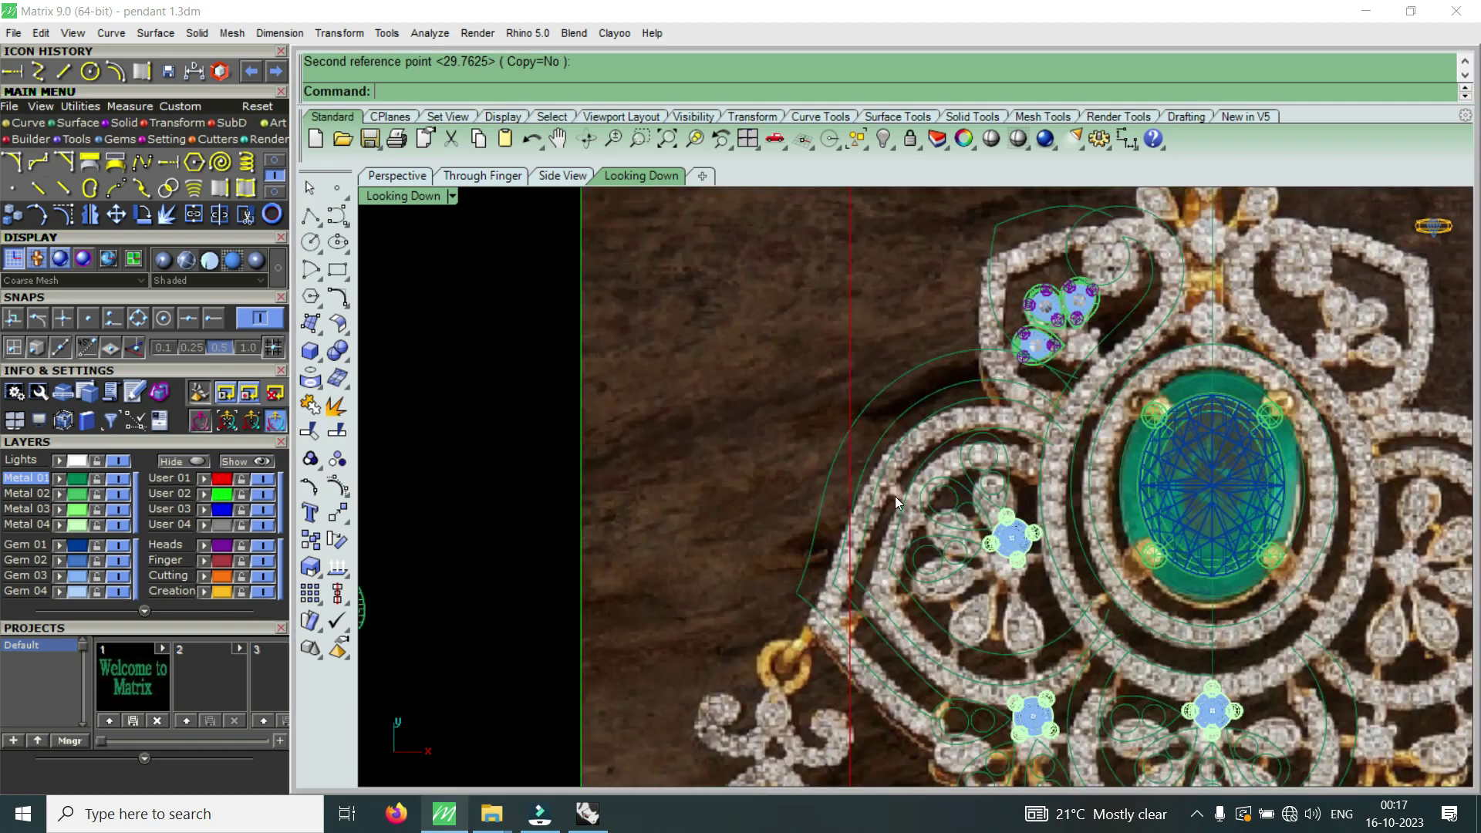
scroll(895, 497, down, 1)
scroll(1001, 459, down, 2)
scroll(1016, 478, up, 3)
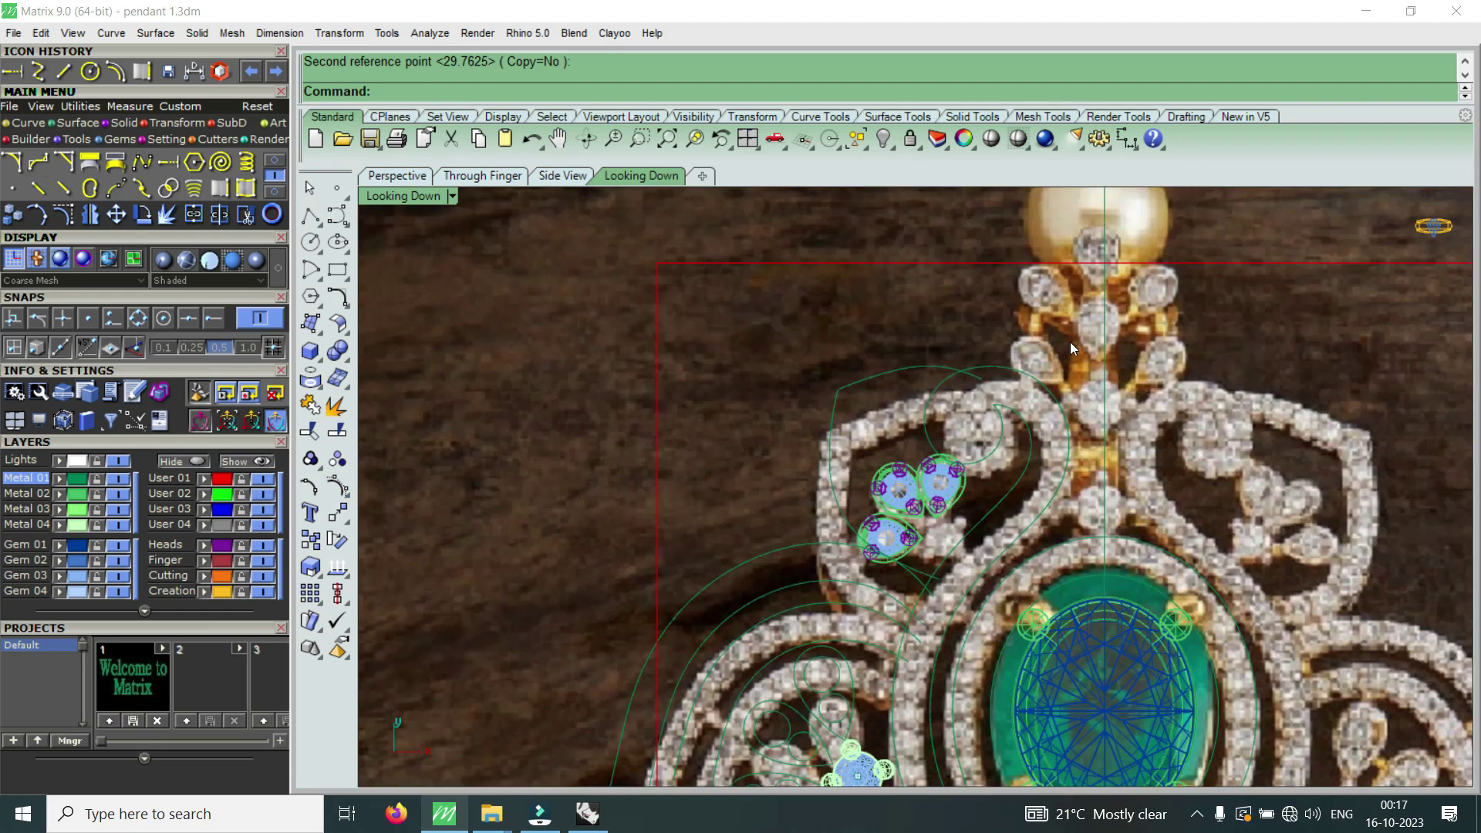
scroll(1015, 463, down, 1)
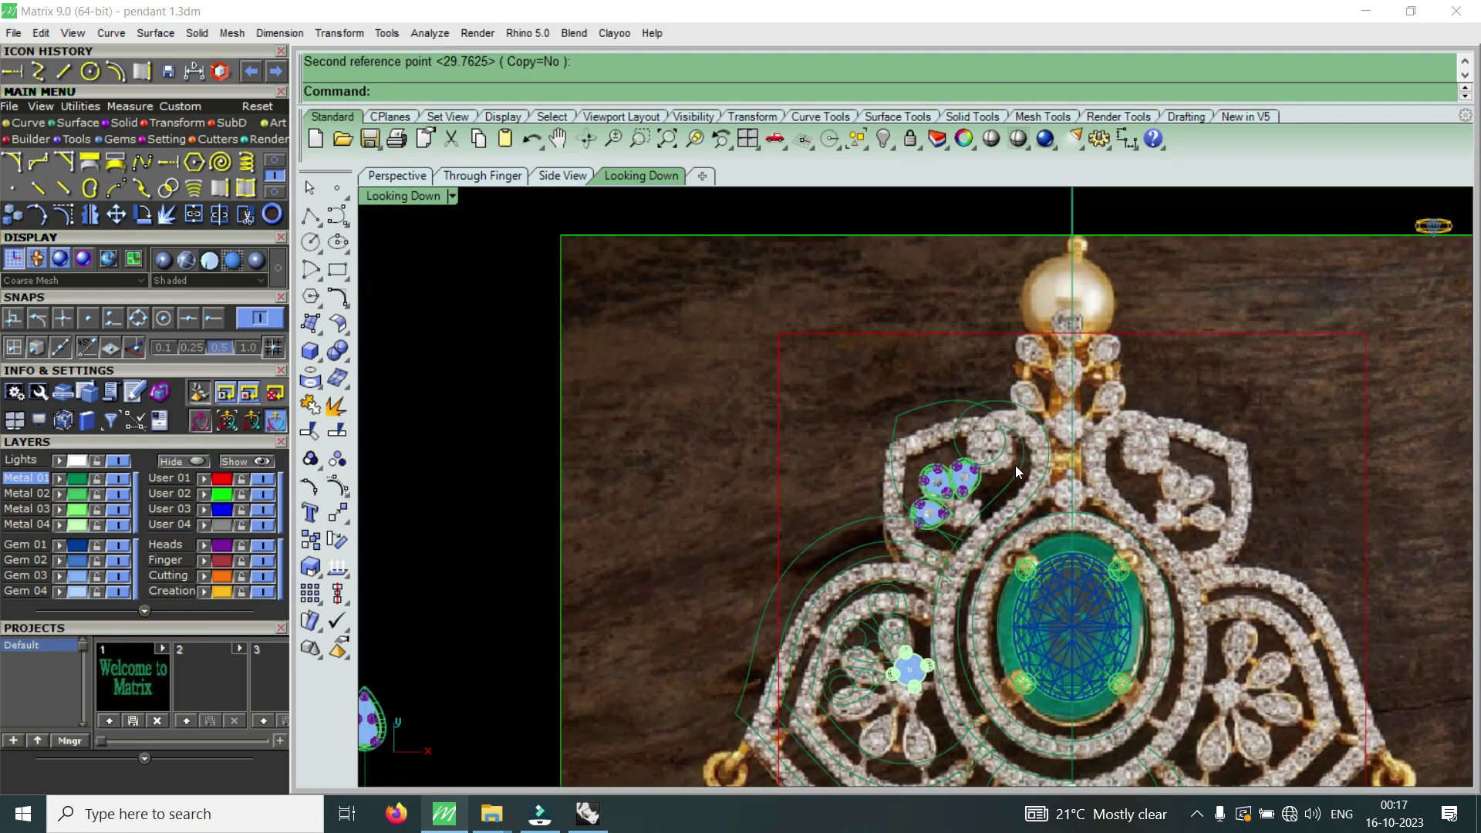
scroll(1017, 472, up, 1)
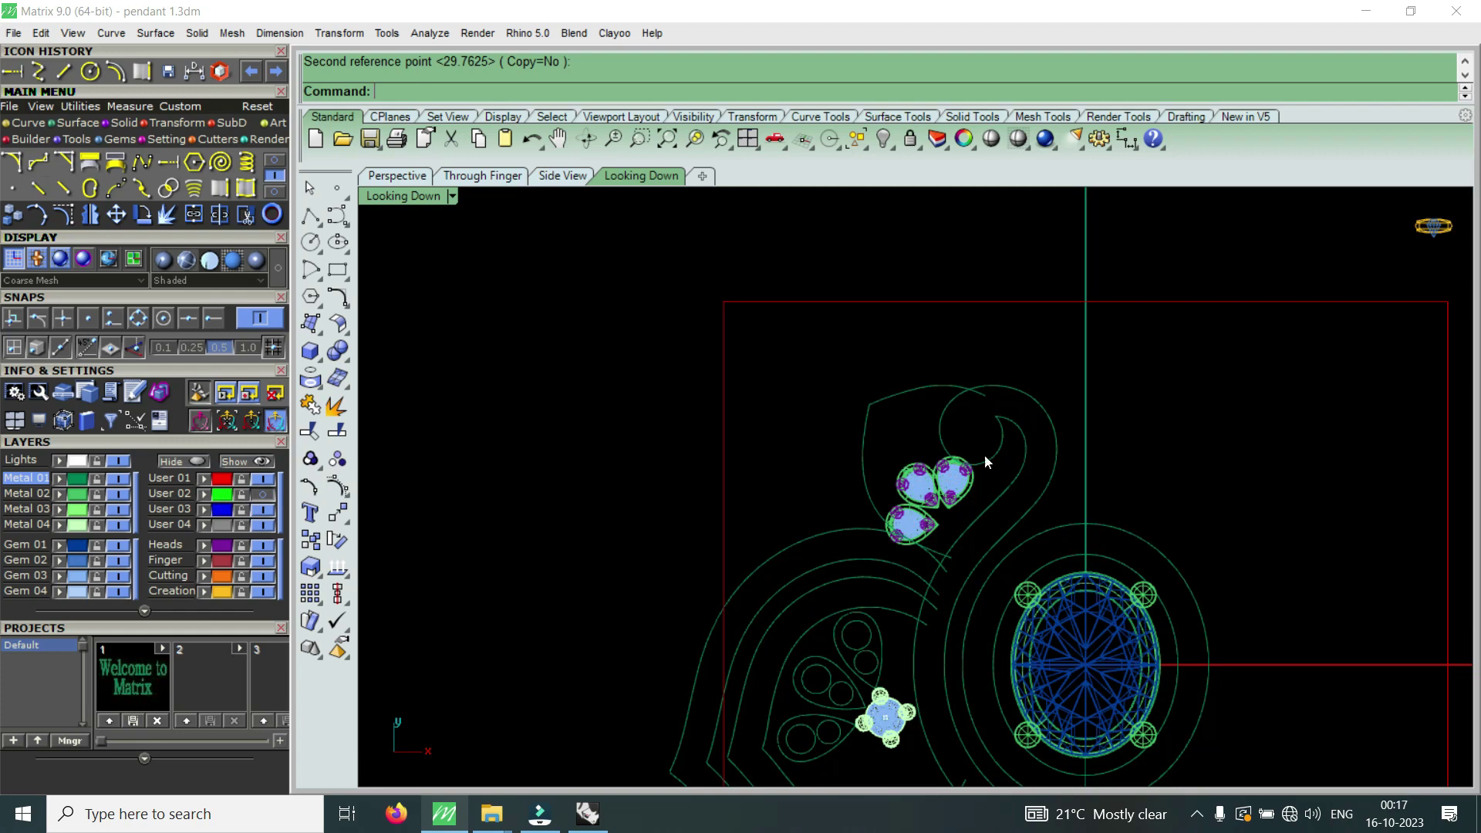
scroll(978, 432, up, 3)
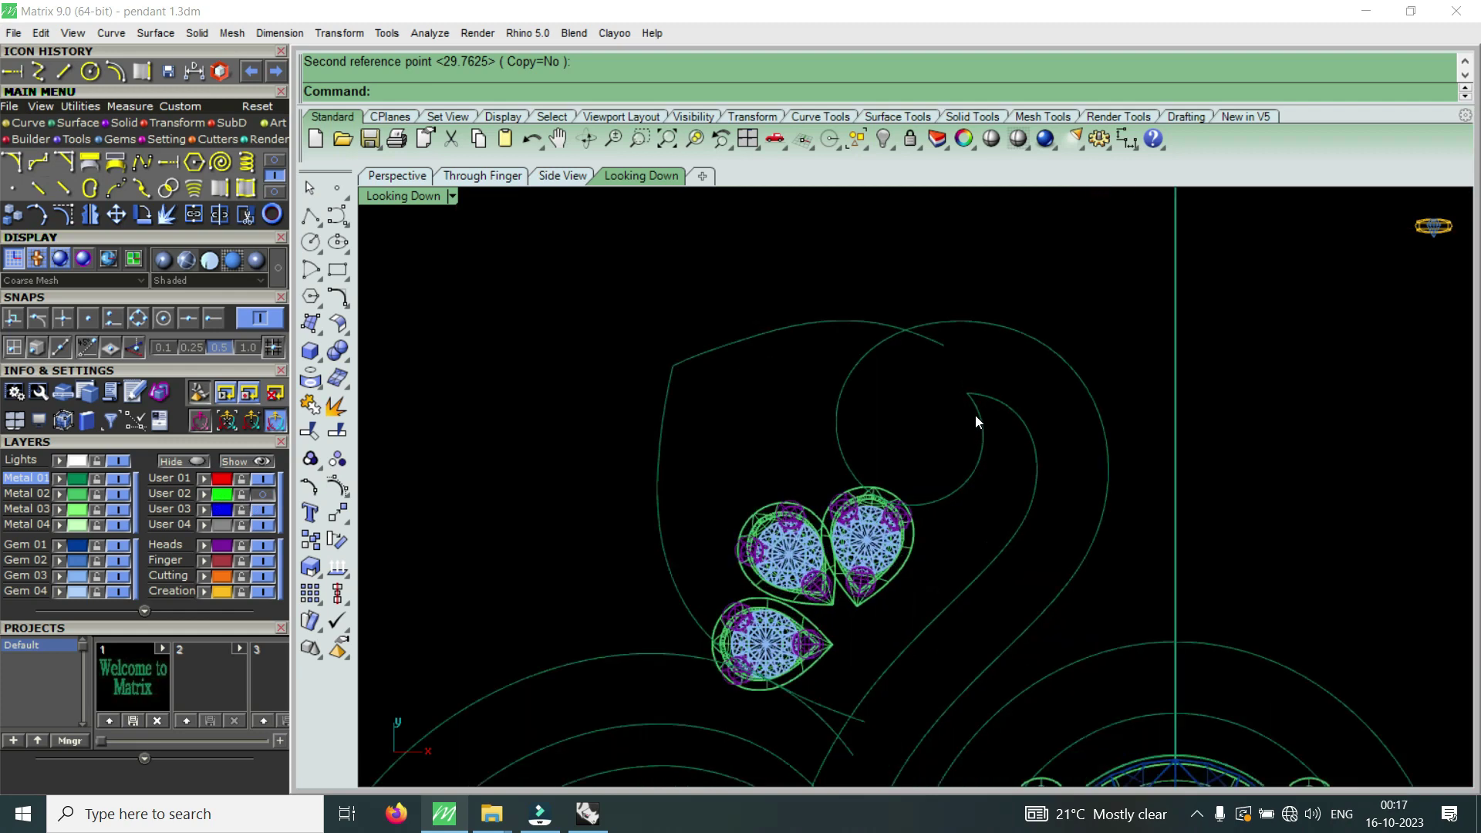
click(989, 335)
click(63, 214)
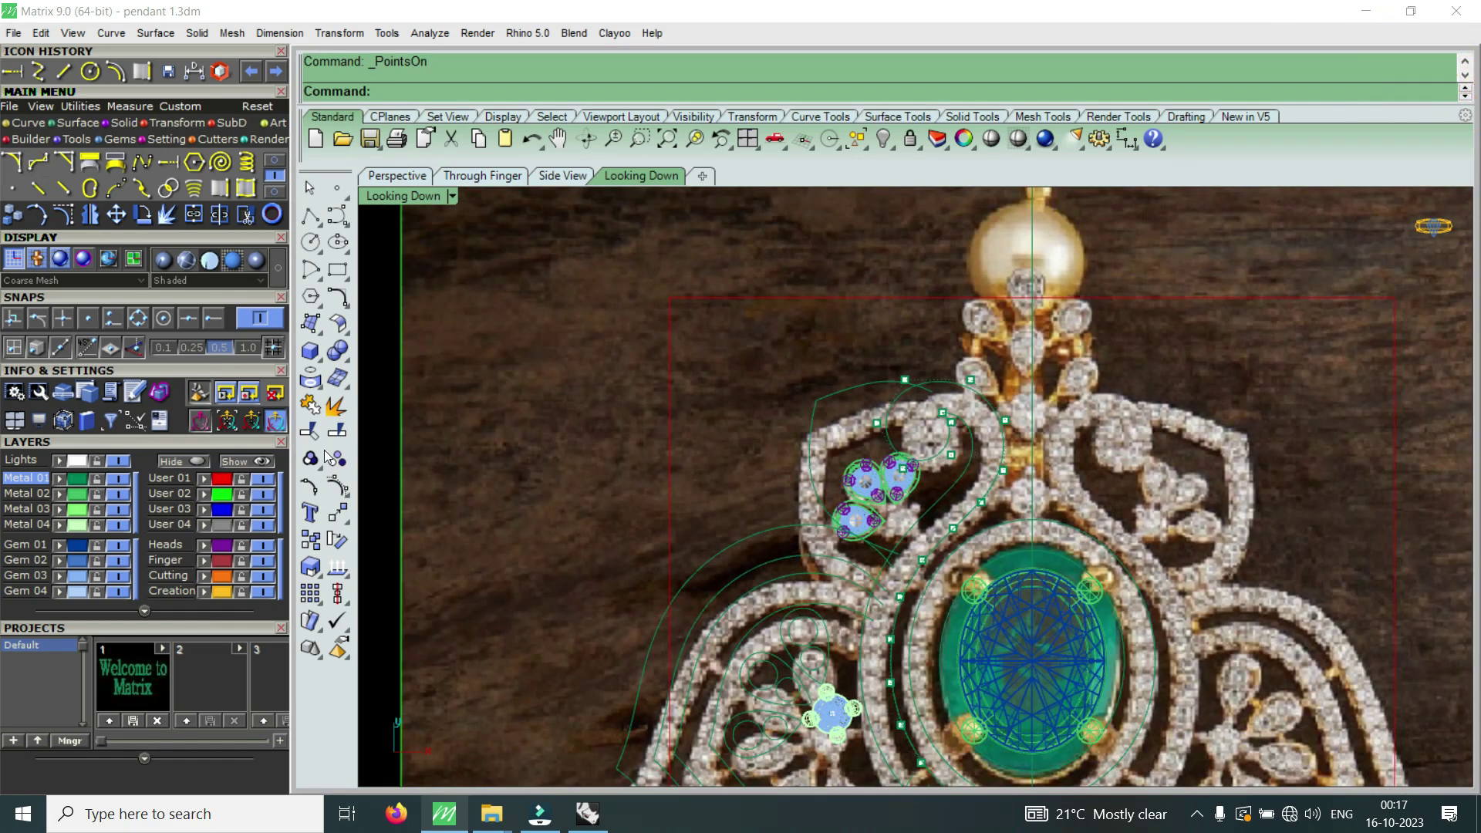
- Hide layer User 02 and raise six control points at the spiral's top with the gumball
click(263, 498)
scroll(841, 378, up, 3)
drag(892, 329, 1077, 552)
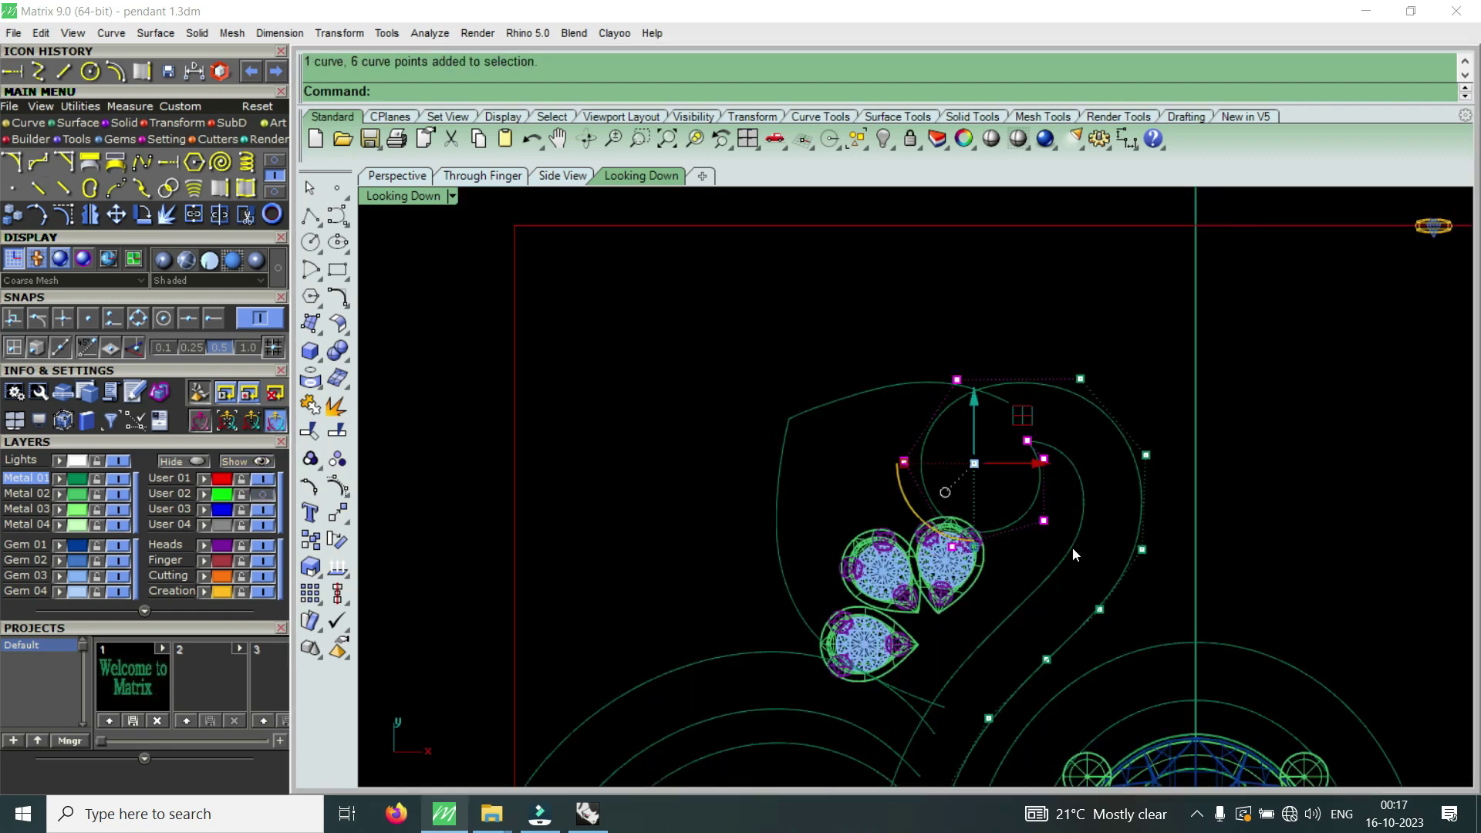
drag(969, 398, 1022, 357)
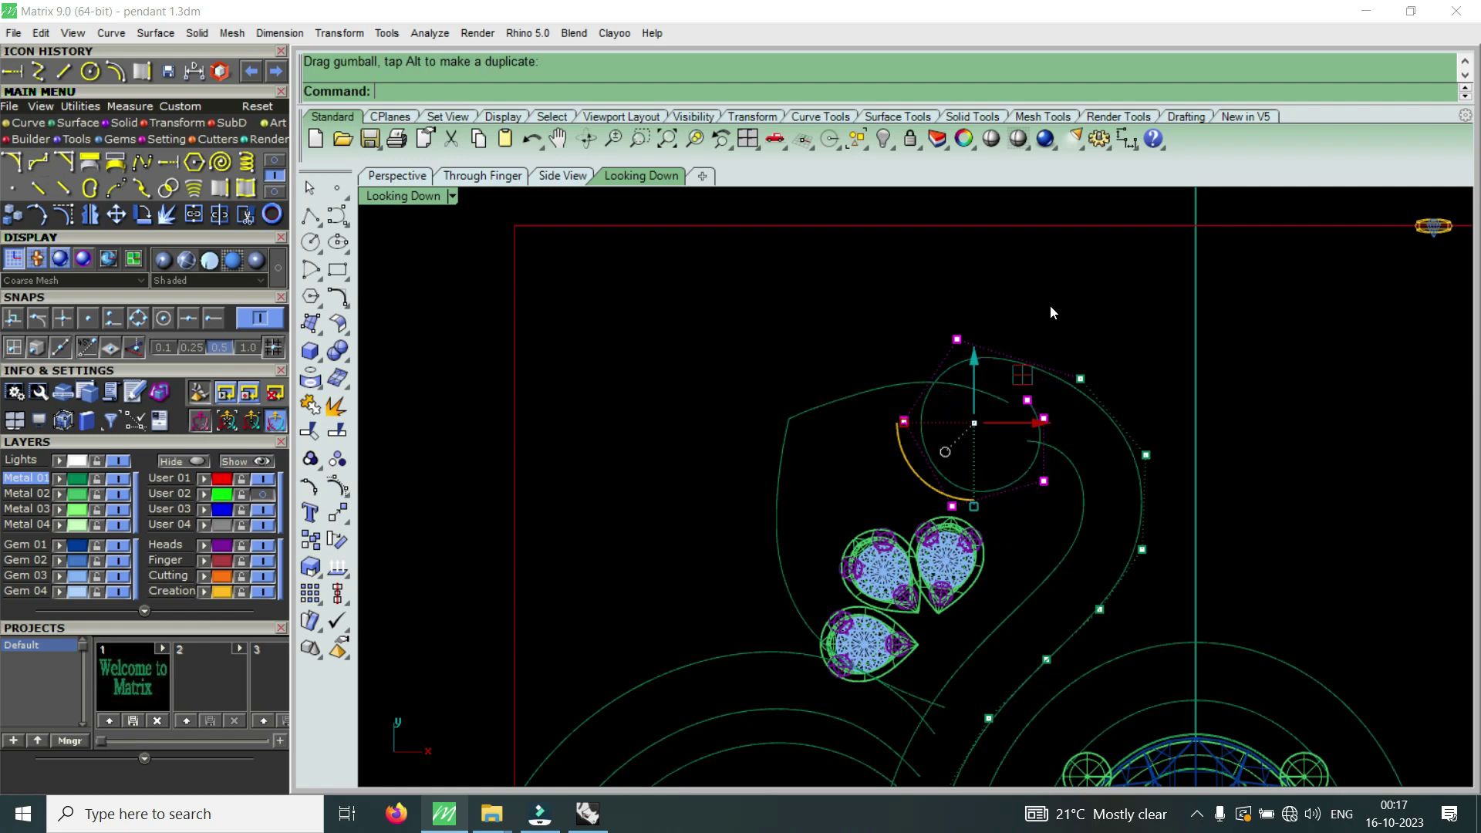
- Pull three more individual spiral control points upward to smooth the curve
click(1080, 379)
drag(1081, 320, 1123, 288)
click(1146, 455)
drag(1137, 393, 1187, 366)
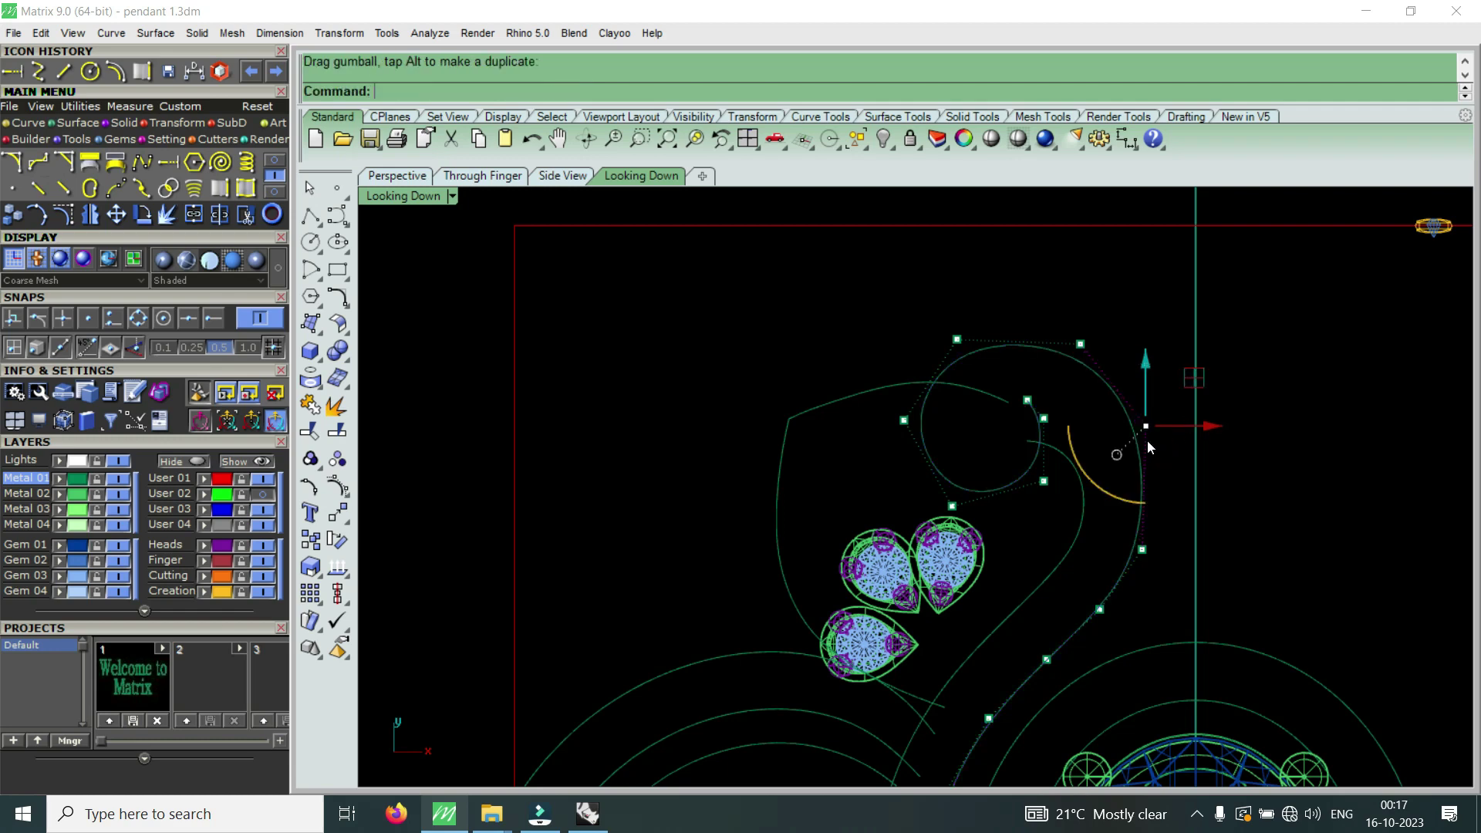
scroll(1146, 439, down, 3)
scroll(1108, 442, up, 5)
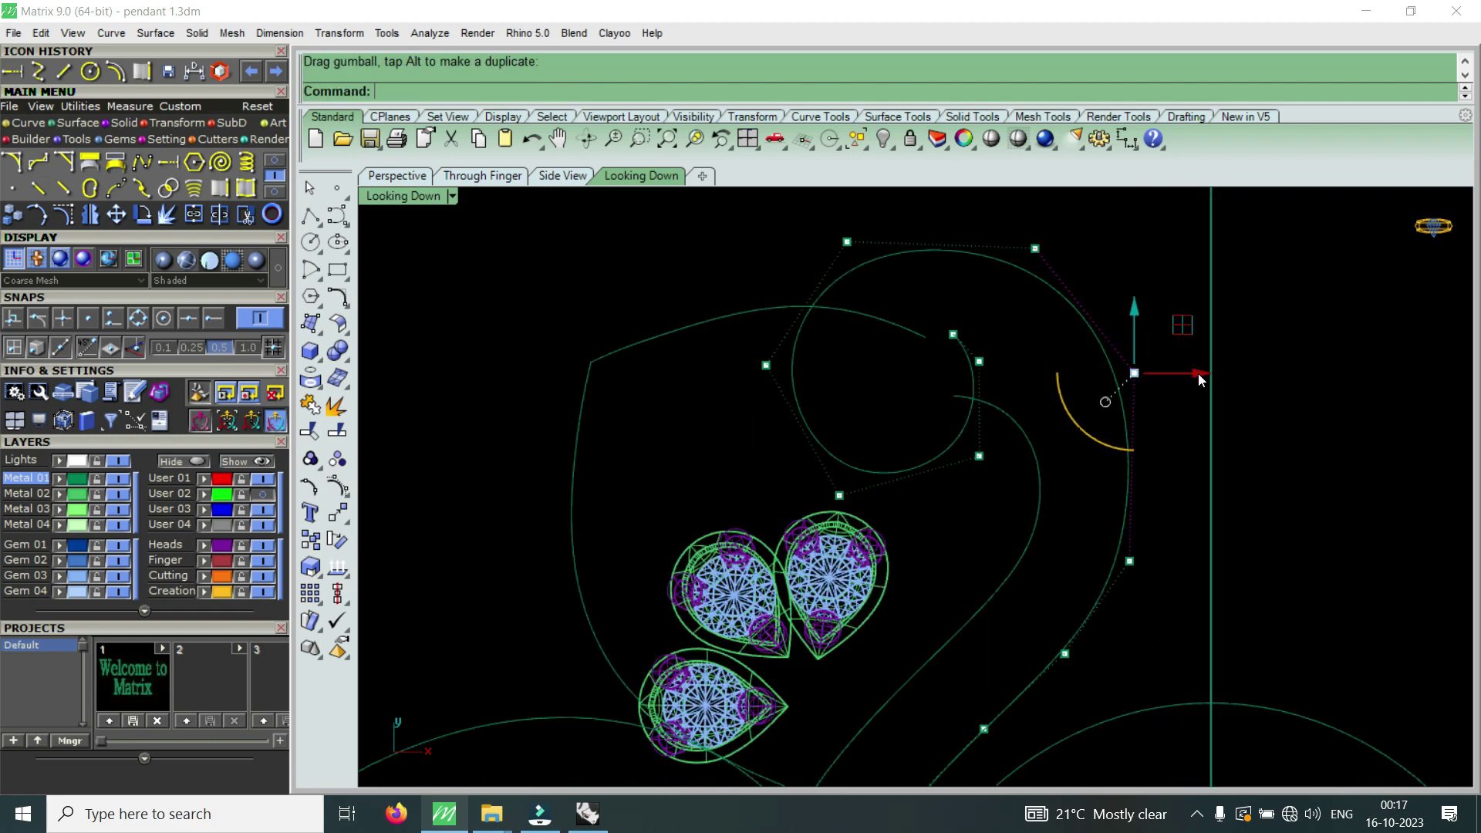
scroll(1049, 318, down, 3)
scroll(1086, 330, up, 2)
click(1061, 305)
drag(1061, 239, 1094, 230)
- Try moving a lower spiral control point, cancelling each attempt unchanged
scroll(1137, 507, up, 2)
drag(1095, 482, 1151, 577)
click(116, 214)
click(1103, 485)
key(Escape)
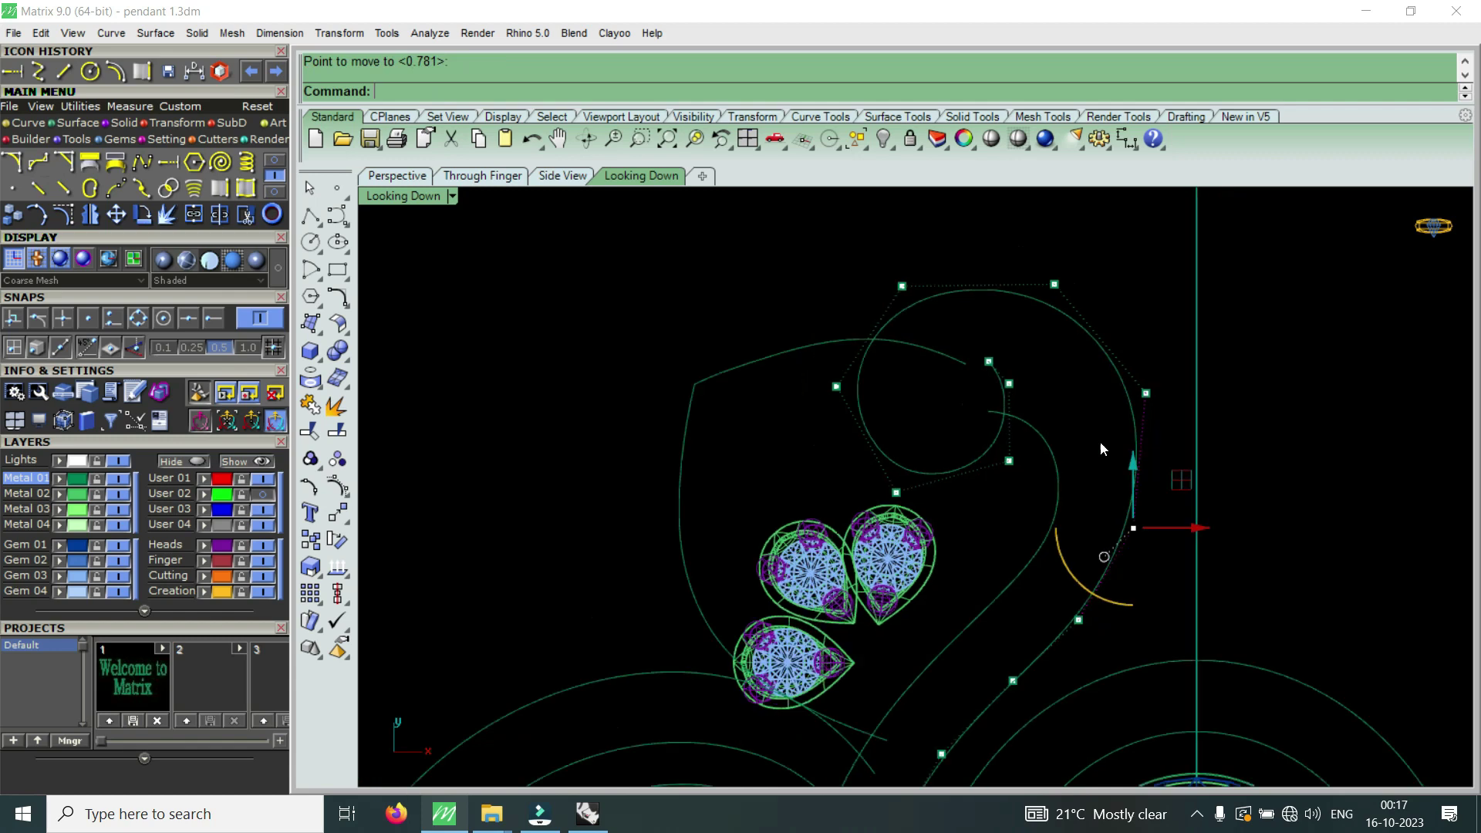
click(1066, 566)
key(Return)
click(1067, 566)
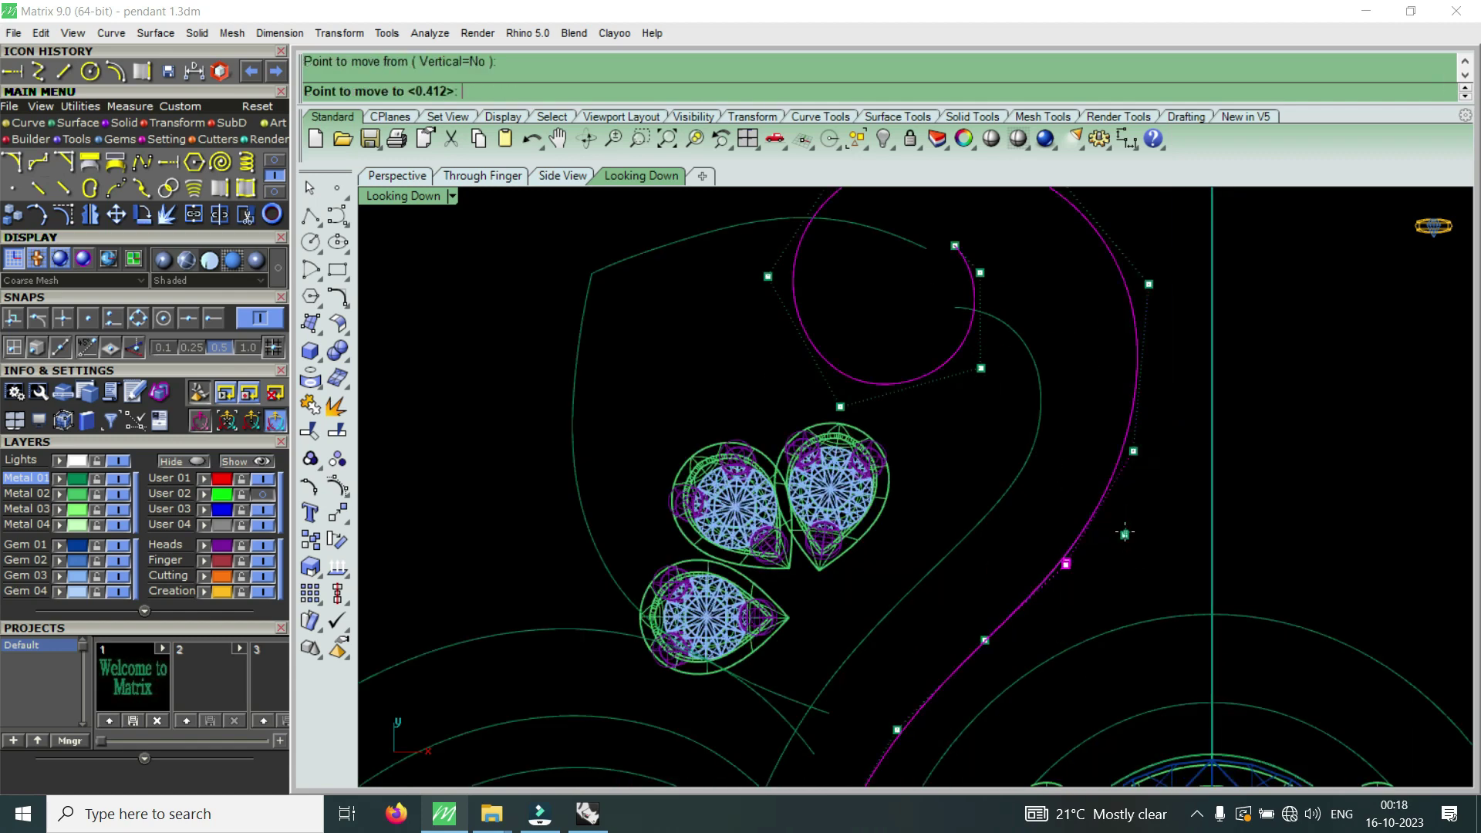
scroll(1113, 464, down, 3)
scroll(1104, 454, up, 2)
key(Escape)
- Try moving two more spiral control points, then cancel and hide the control points
drag(1110, 485, 1184, 410)
key(Return)
click(1158, 421)
key(Escape)
click(1067, 314)
key(Return)
scroll(1021, 360, down, 3)
scroll(1030, 367, down, 1)
scroll(1039, 372, down, 2)
scroll(1049, 393, up, 3)
key(Escape)
- Offset the S-shaped scroll curve inward and select the new offset curve
click(1090, 422)
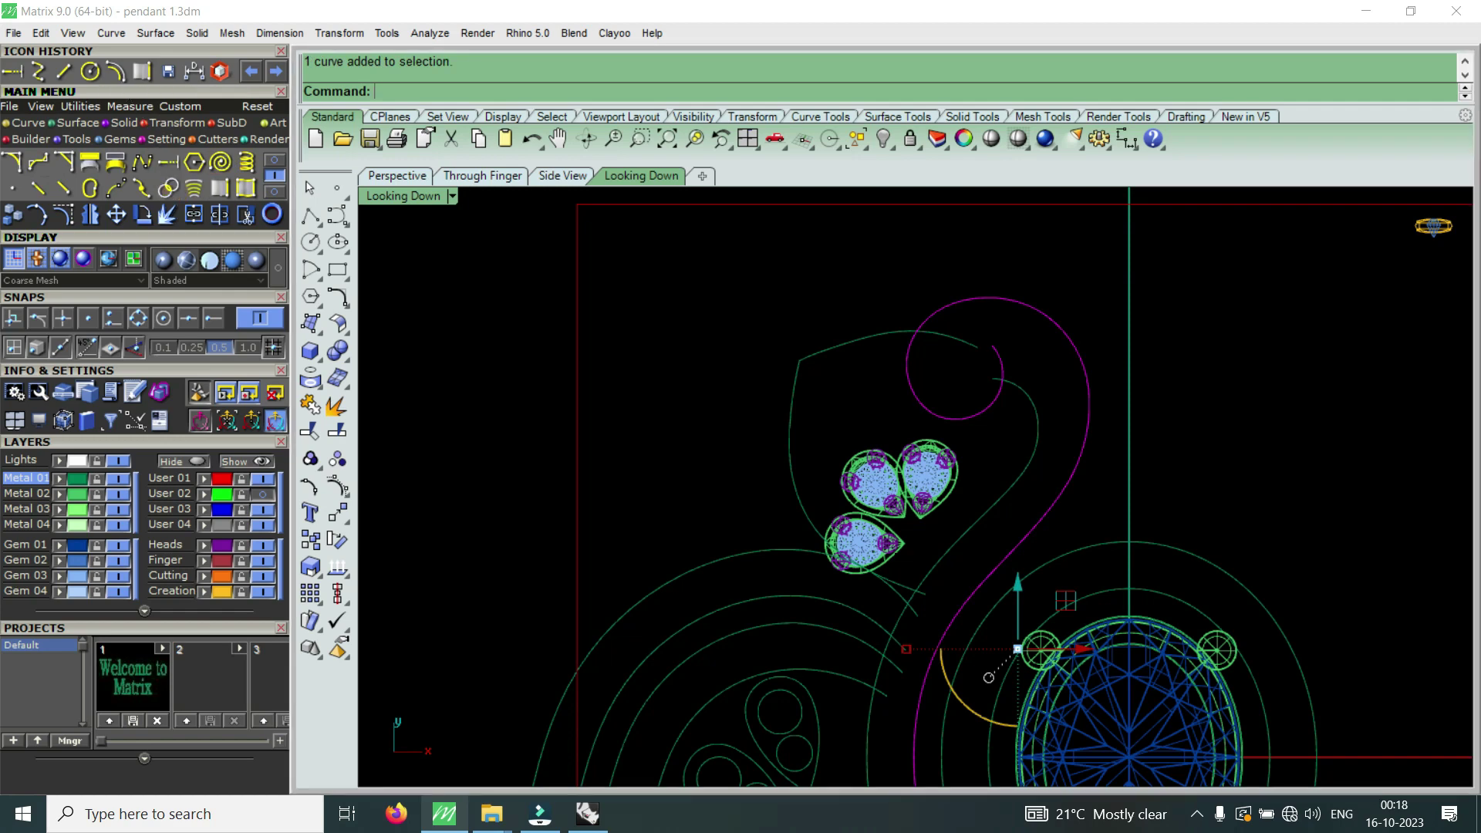
click(118, 75)
click(1074, 394)
scroll(1041, 398, up, 1)
click(1027, 401)
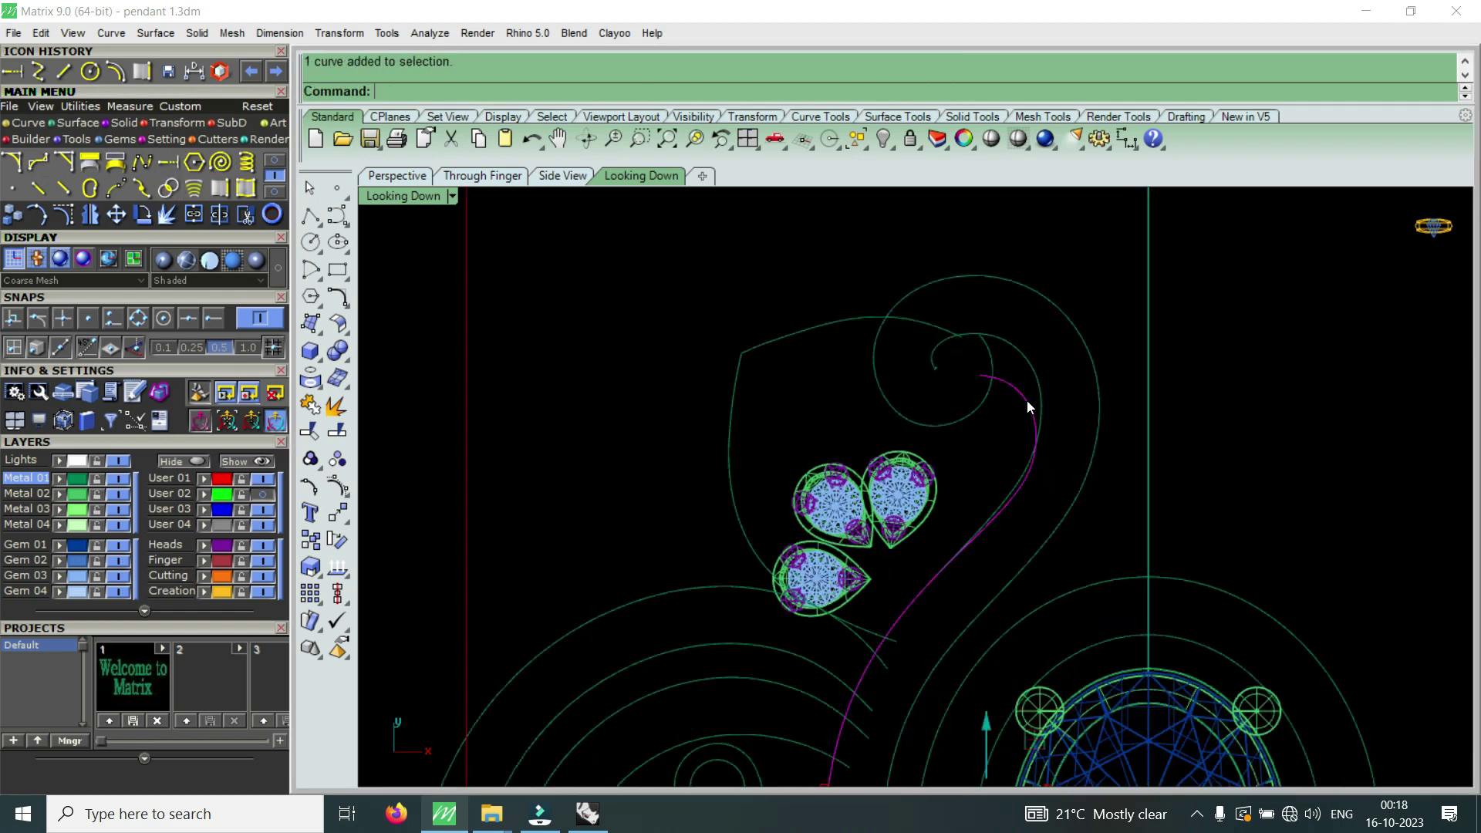
- Delete the offset curve and show the spiral curve's control points
key(Delete)
scroll(983, 329, up, 2)
scroll(1015, 338, up, 2)
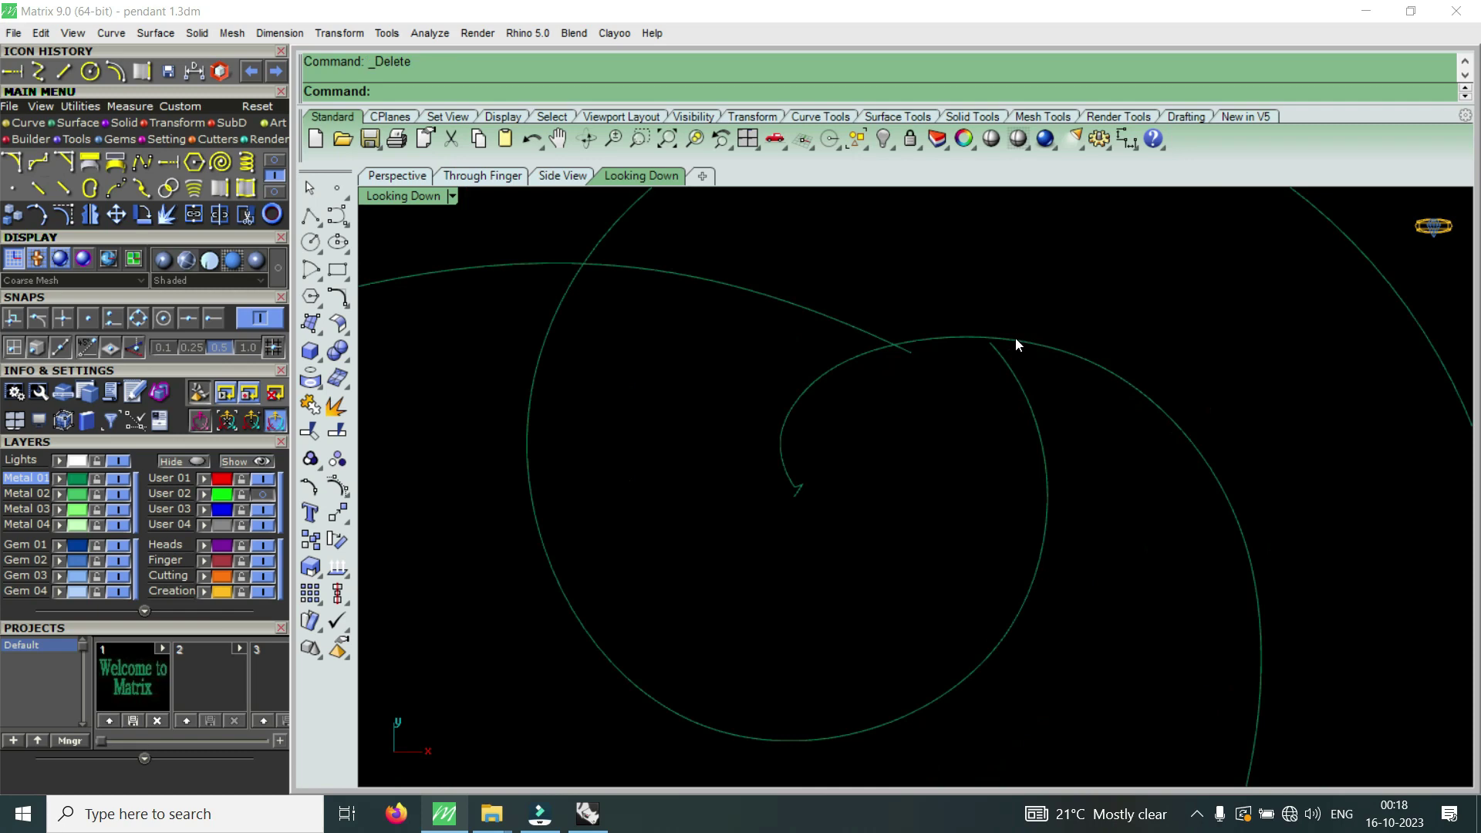
scroll(980, 342, down, 2)
click(1003, 388)
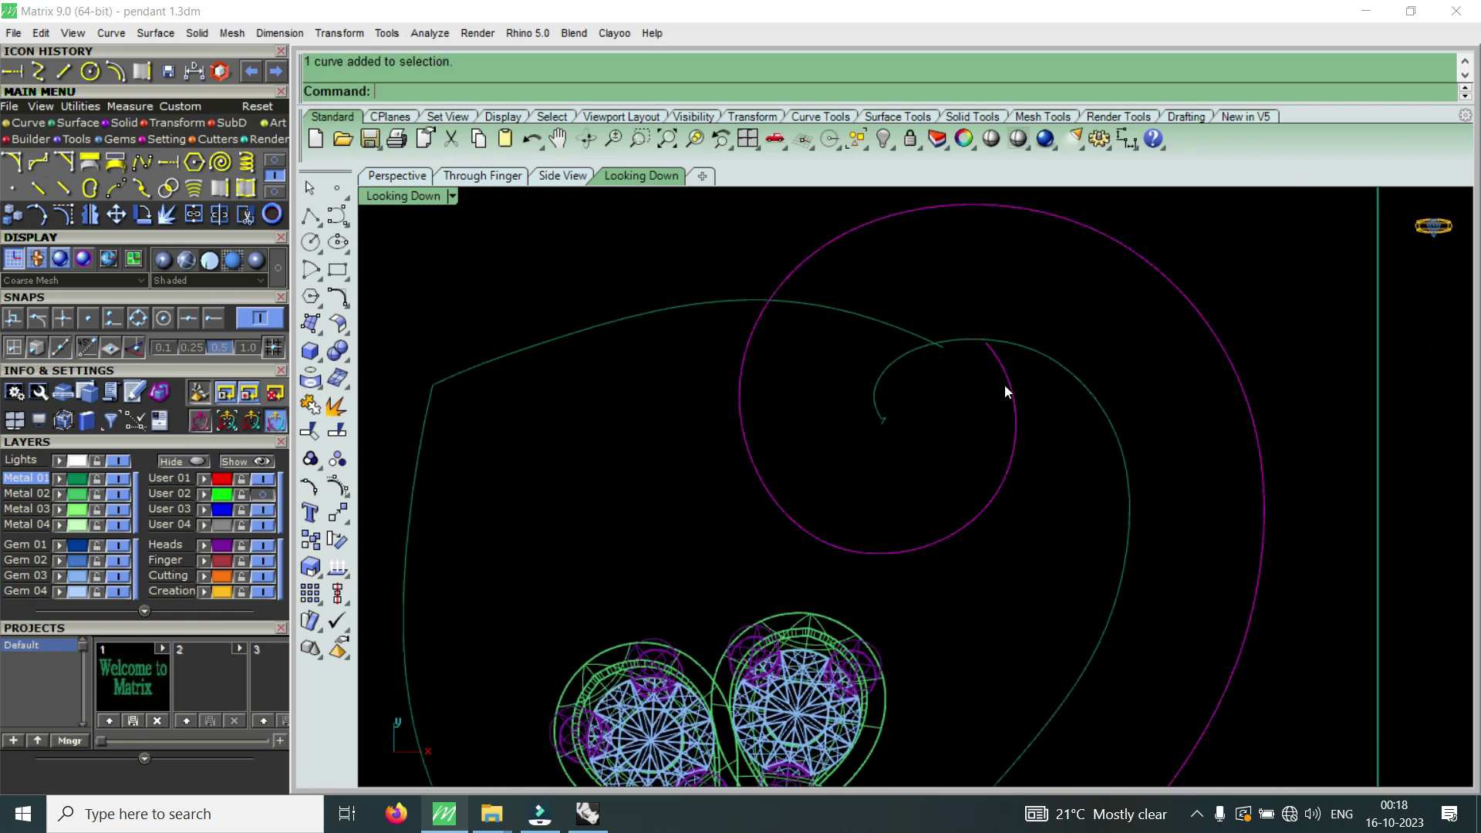
scroll(1000, 377, down, 3)
click(63, 214)
scroll(940, 335, up, 2)
scroll(906, 316, up, 2)
- Move the spiral's top control point down to a new position
click(887, 317)
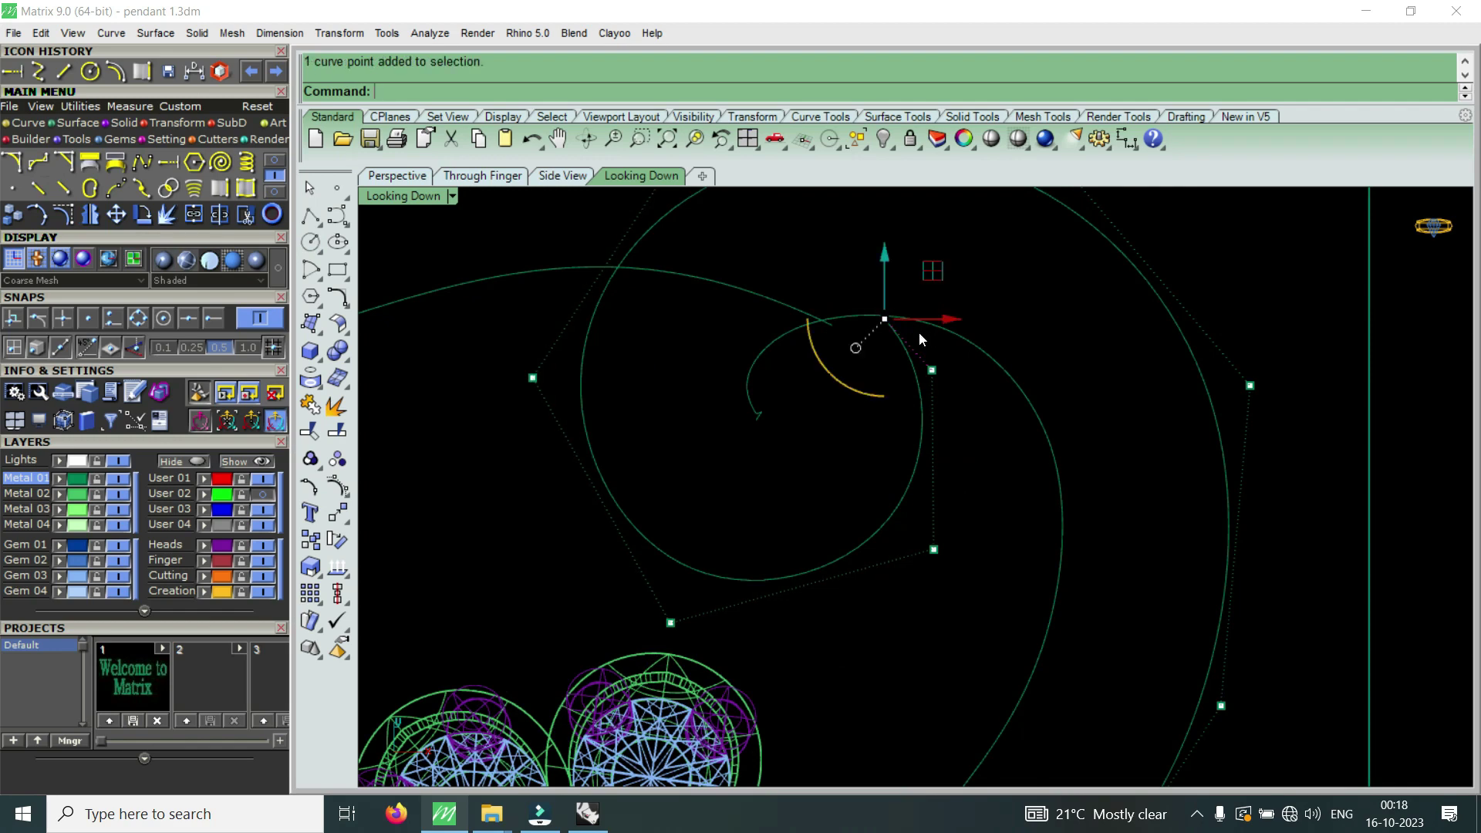
scroll(903, 347, up, 2)
text(m)
key(Return)
click(871, 297)
scroll(938, 388, down, 2)
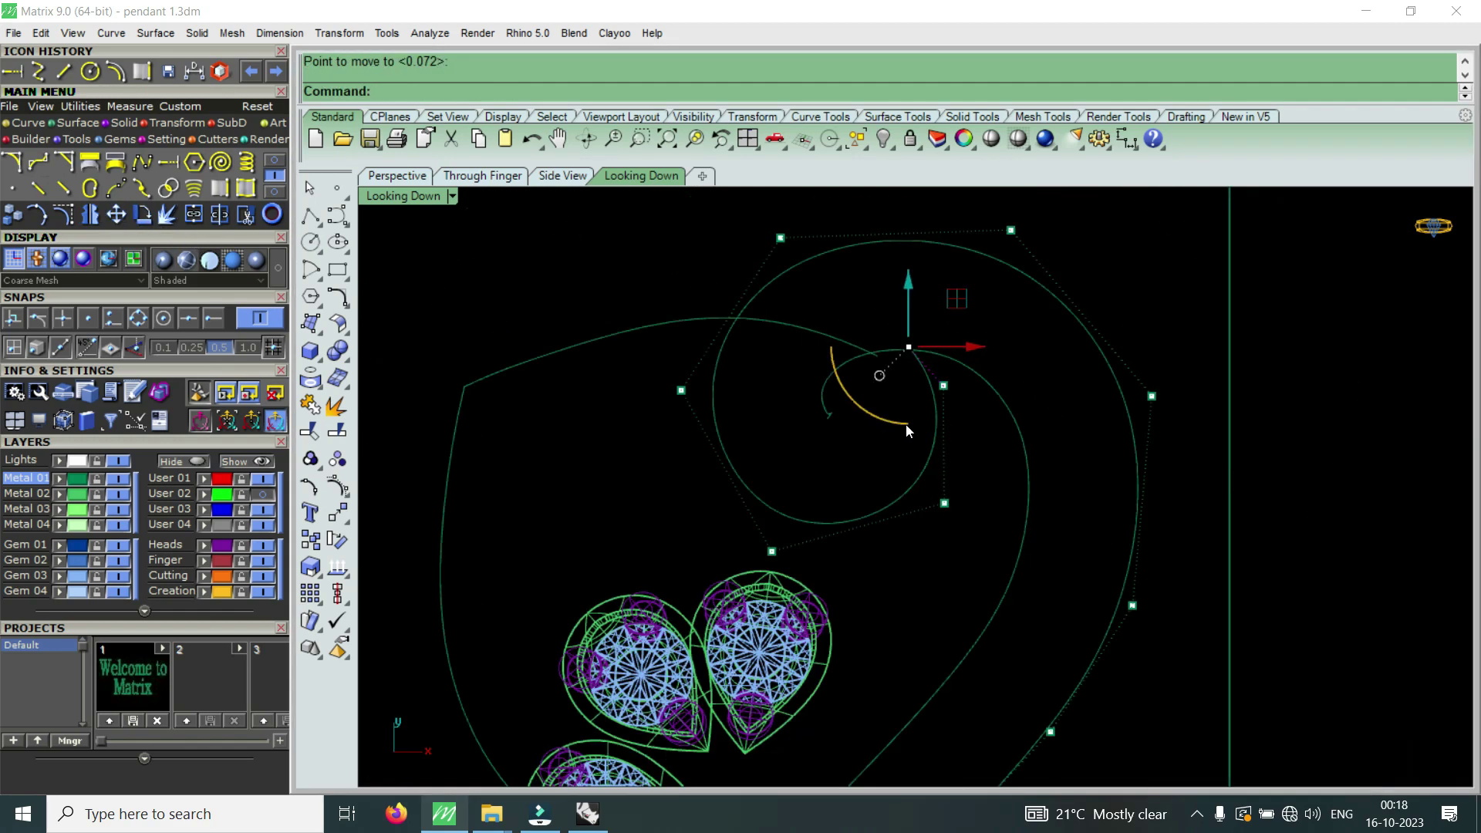
click(914, 423)
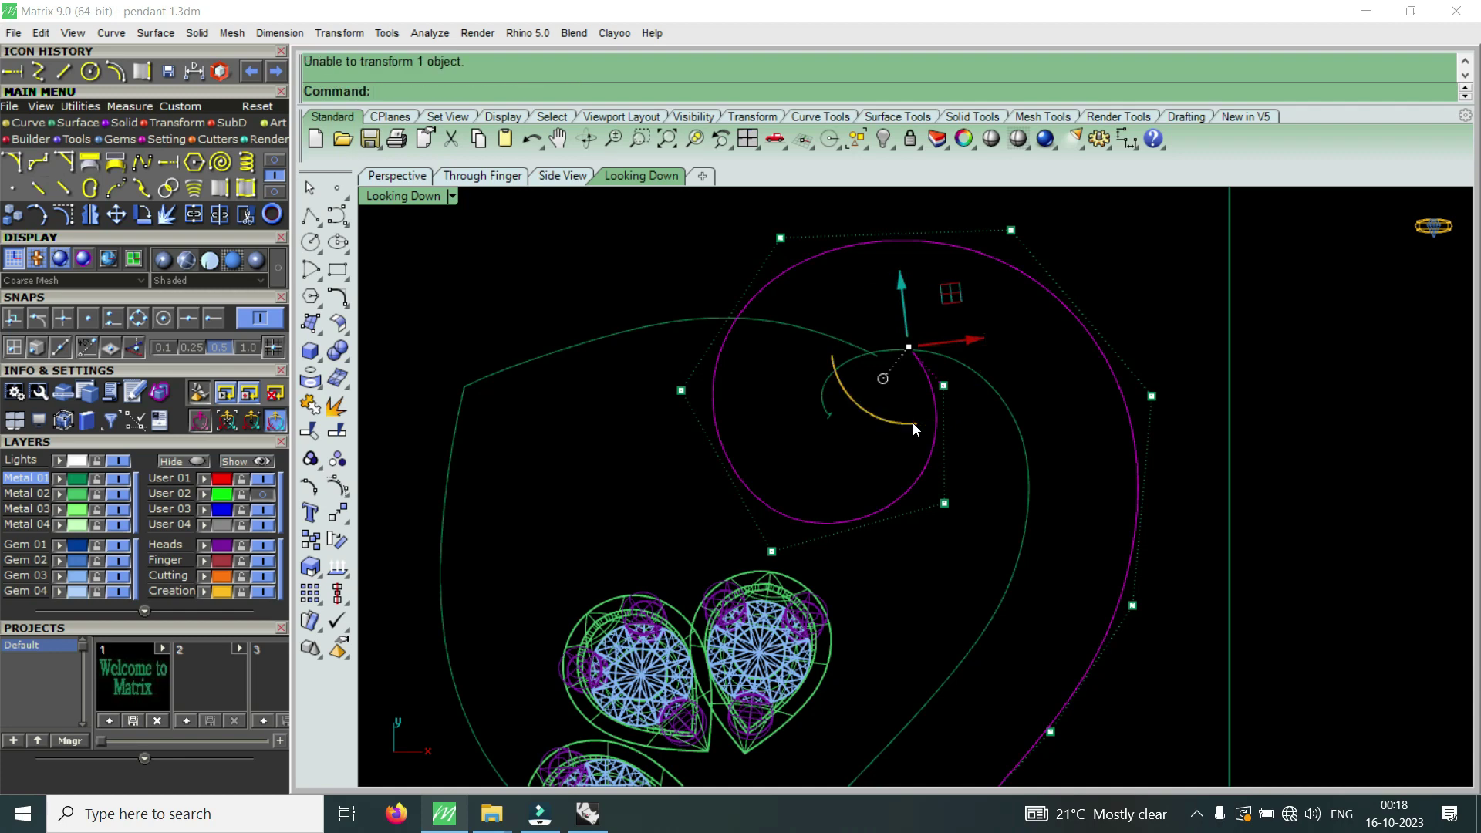
scroll(918, 417, up, 2)
click(933, 404)
- Move the spiral's top control point up and to the left
click(893, 308)
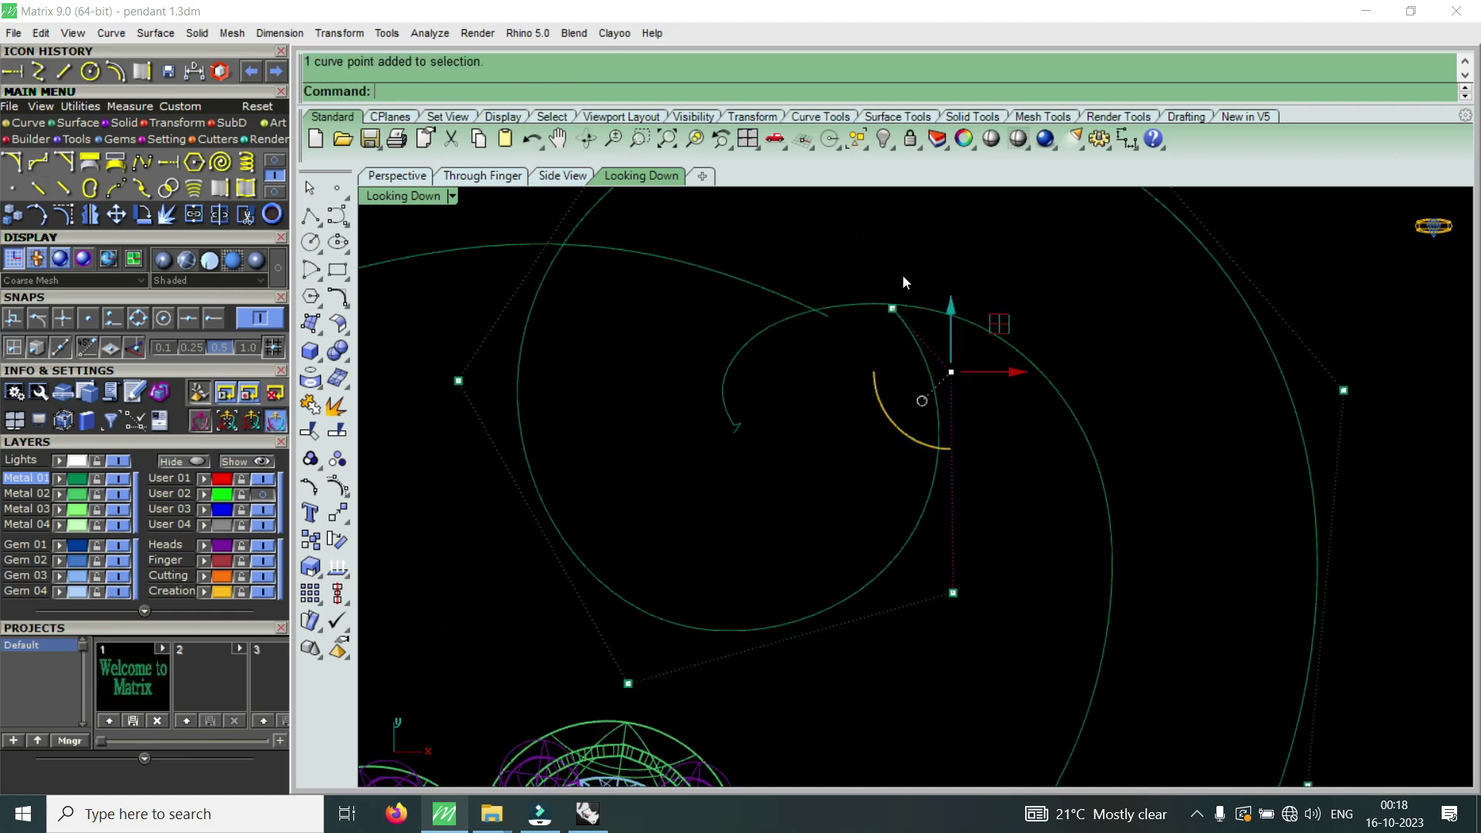
scroll(880, 328, up, 2)
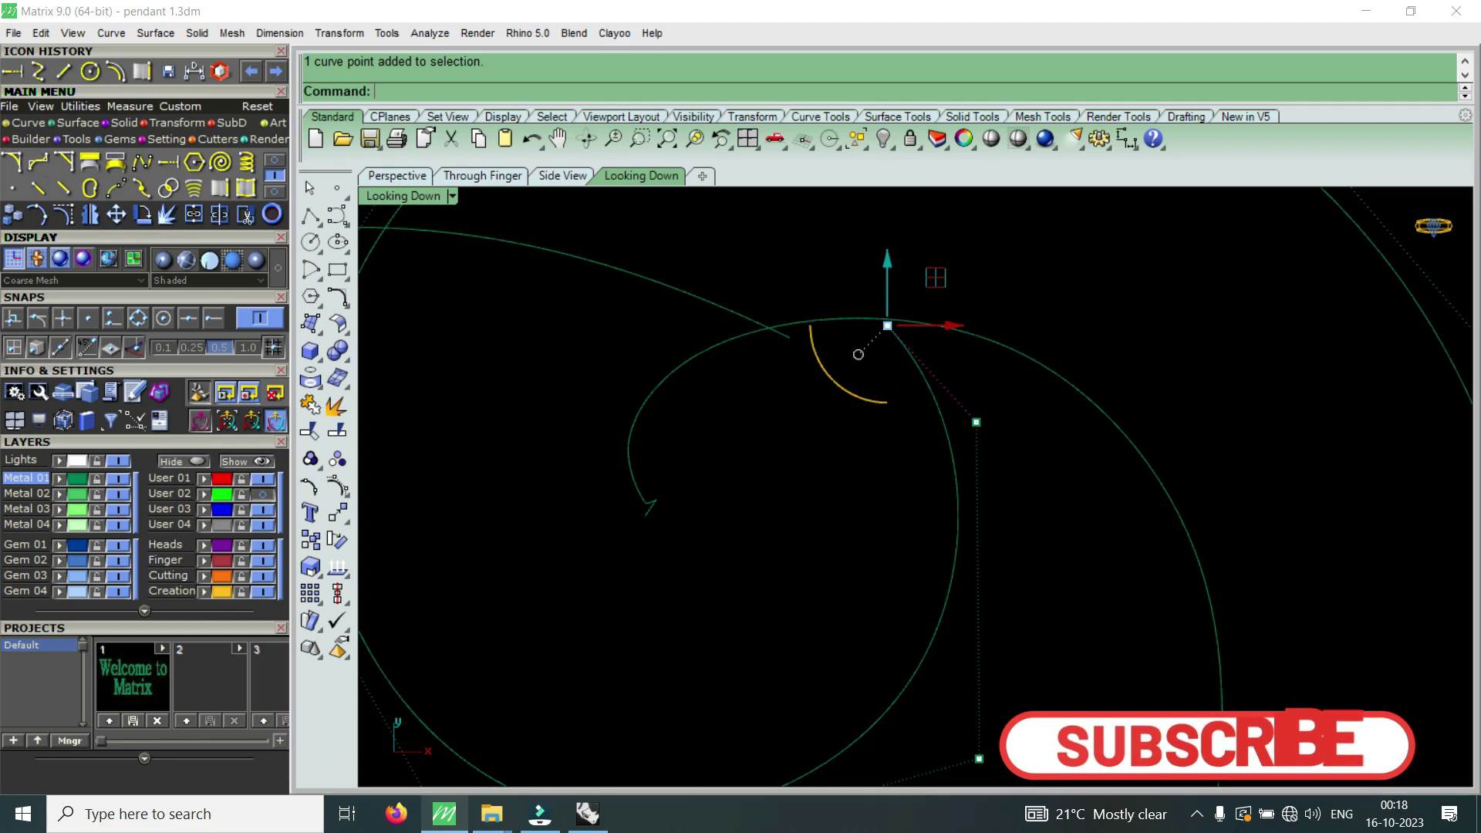
text(m)
key(Return)
scroll(946, 412, up, 1)
click(946, 413)
click(929, 382)
- Nudge a lower spiral control point slightly upward, then hide the control points
drag(893, 499, 1040, 409)
text(m)
key(Return)
click(989, 427)
click(1001, 409)
scroll(1002, 409, down, 3)
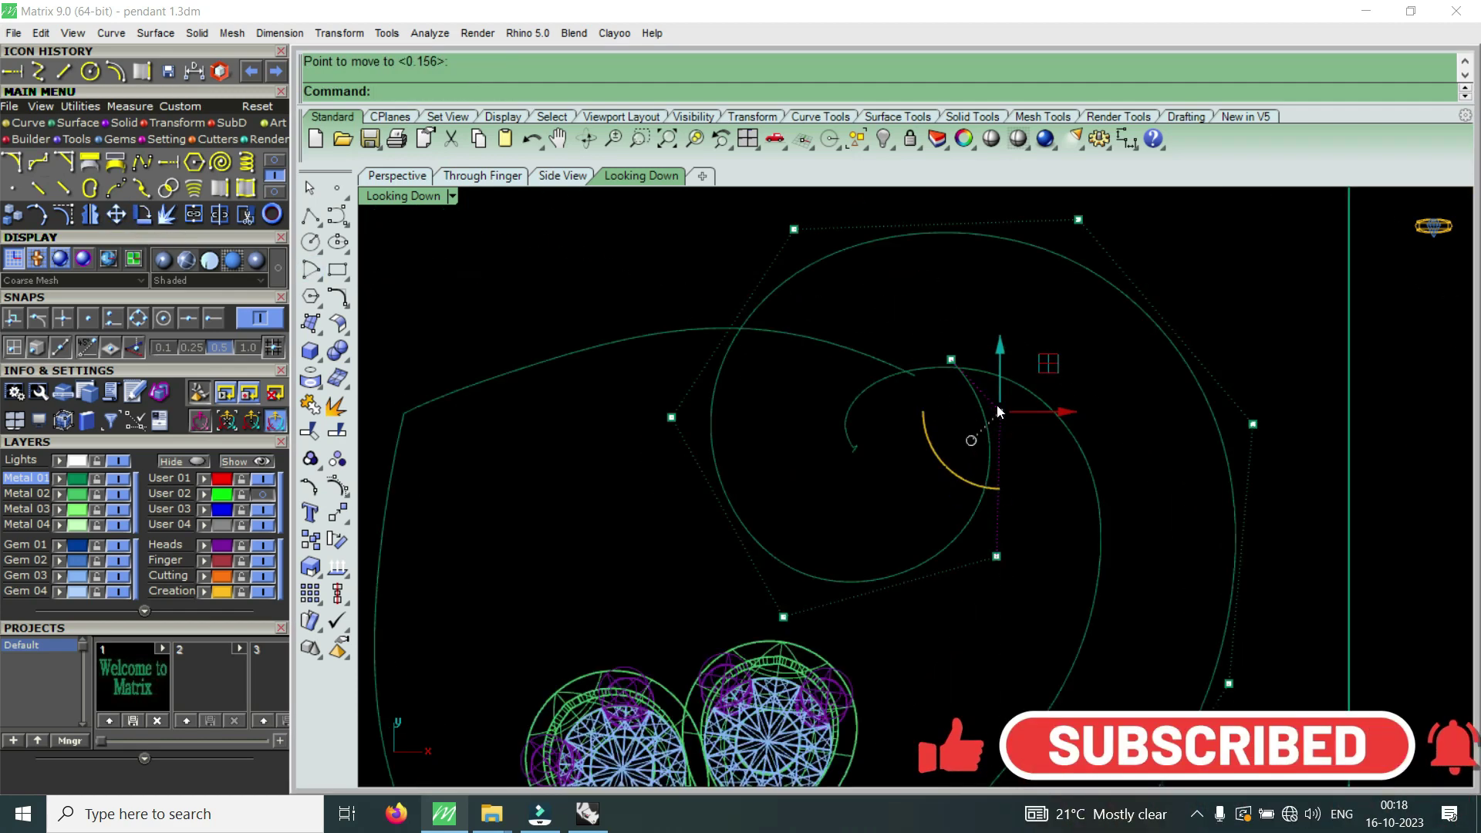
key(Escape)
- Select both spiral curves and trim away their overlapping inner curl ends
drag(980, 381, 975, 397)
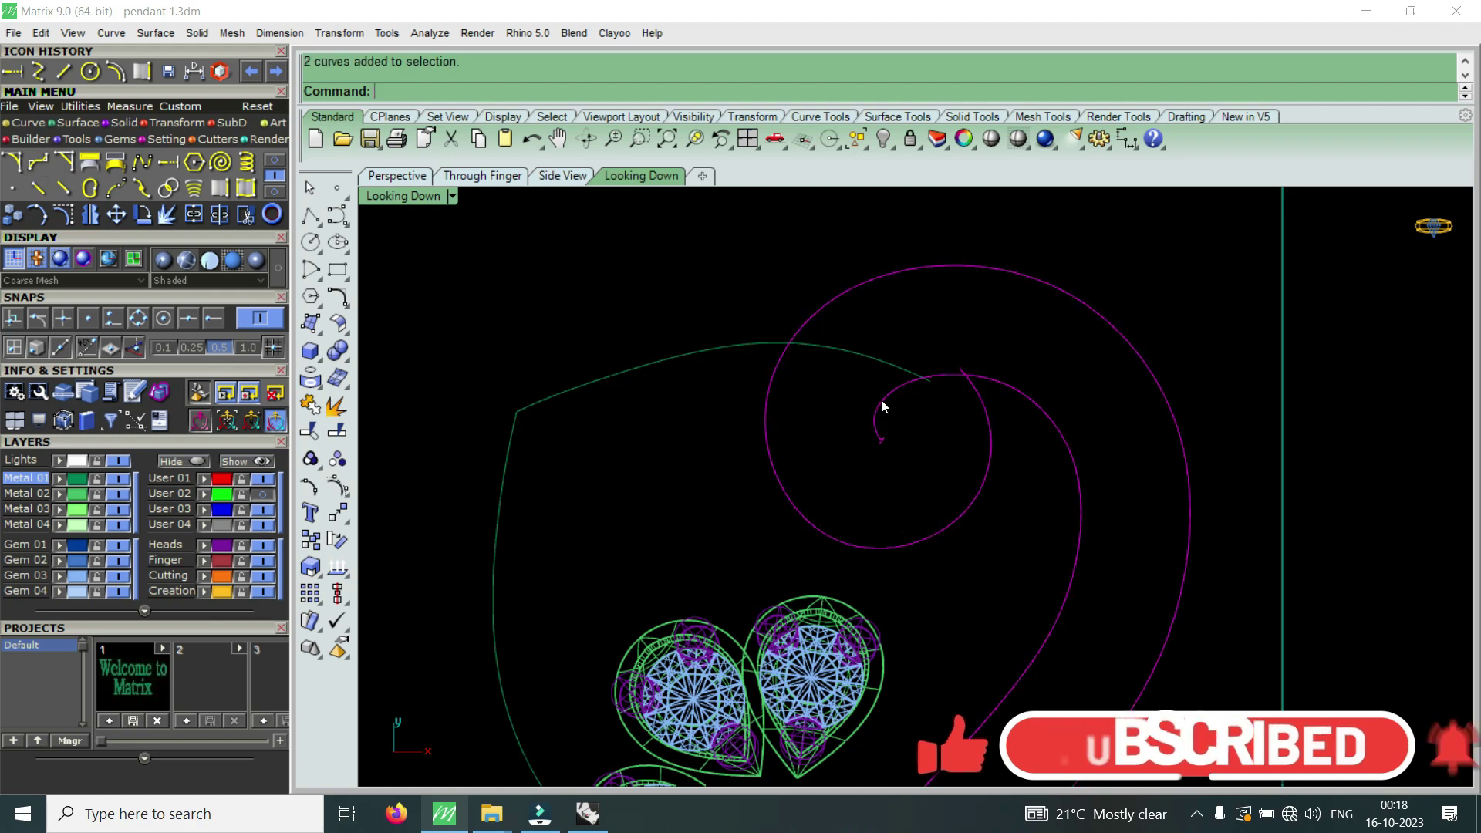
click(245, 215)
scroll(926, 358, up, 3)
scroll(907, 345, up, 2)
drag(855, 369, 812, 438)
scroll(858, 382, down, 5)
scroll(823, 398, up, 2)
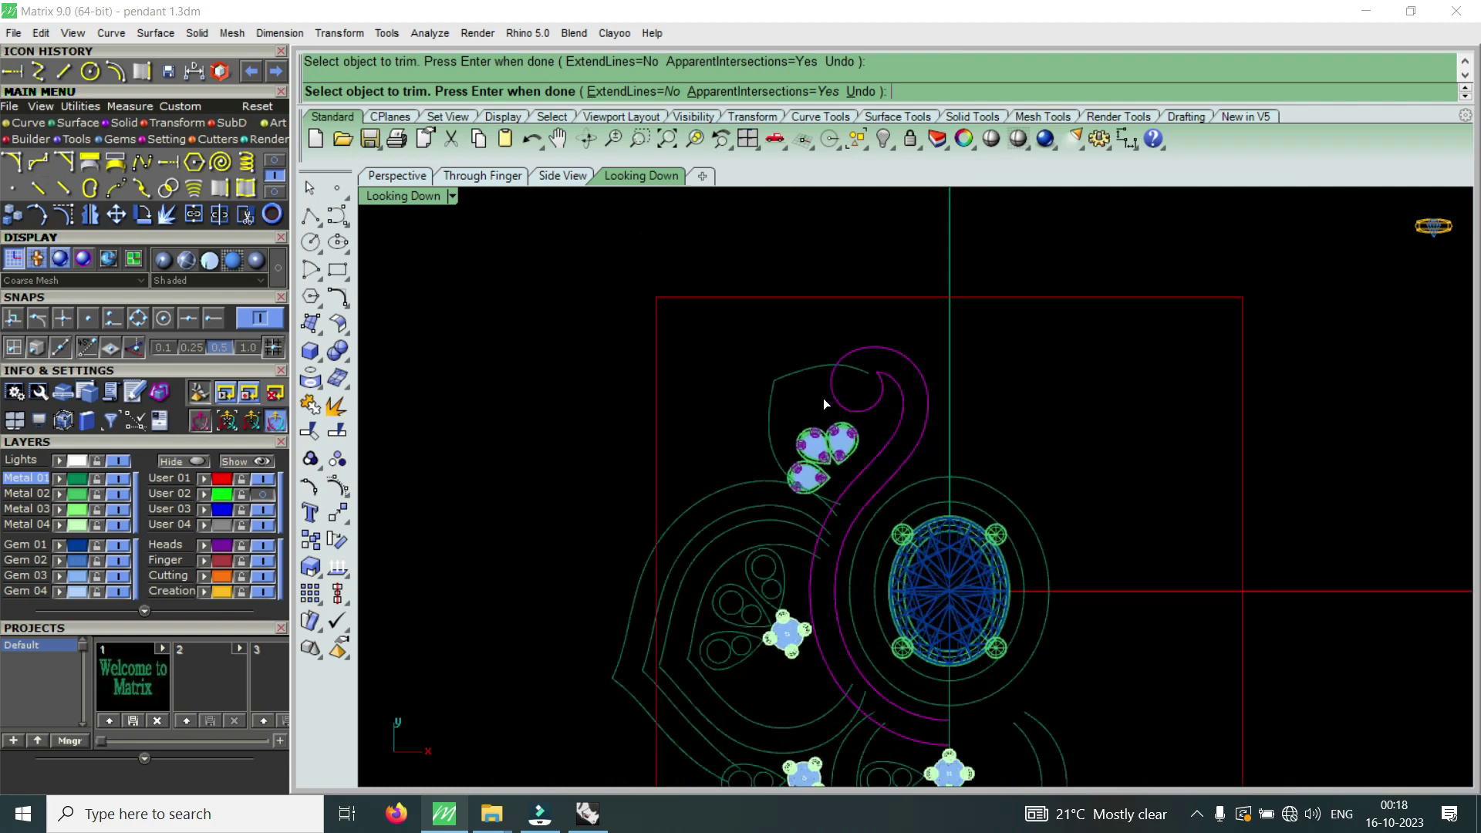
- End the Trim command and clear the selected magenta curves
key(Return)
scroll(833, 471, up, 3)
scroll(845, 483, down, 3)
scroll(832, 436, up, 4)
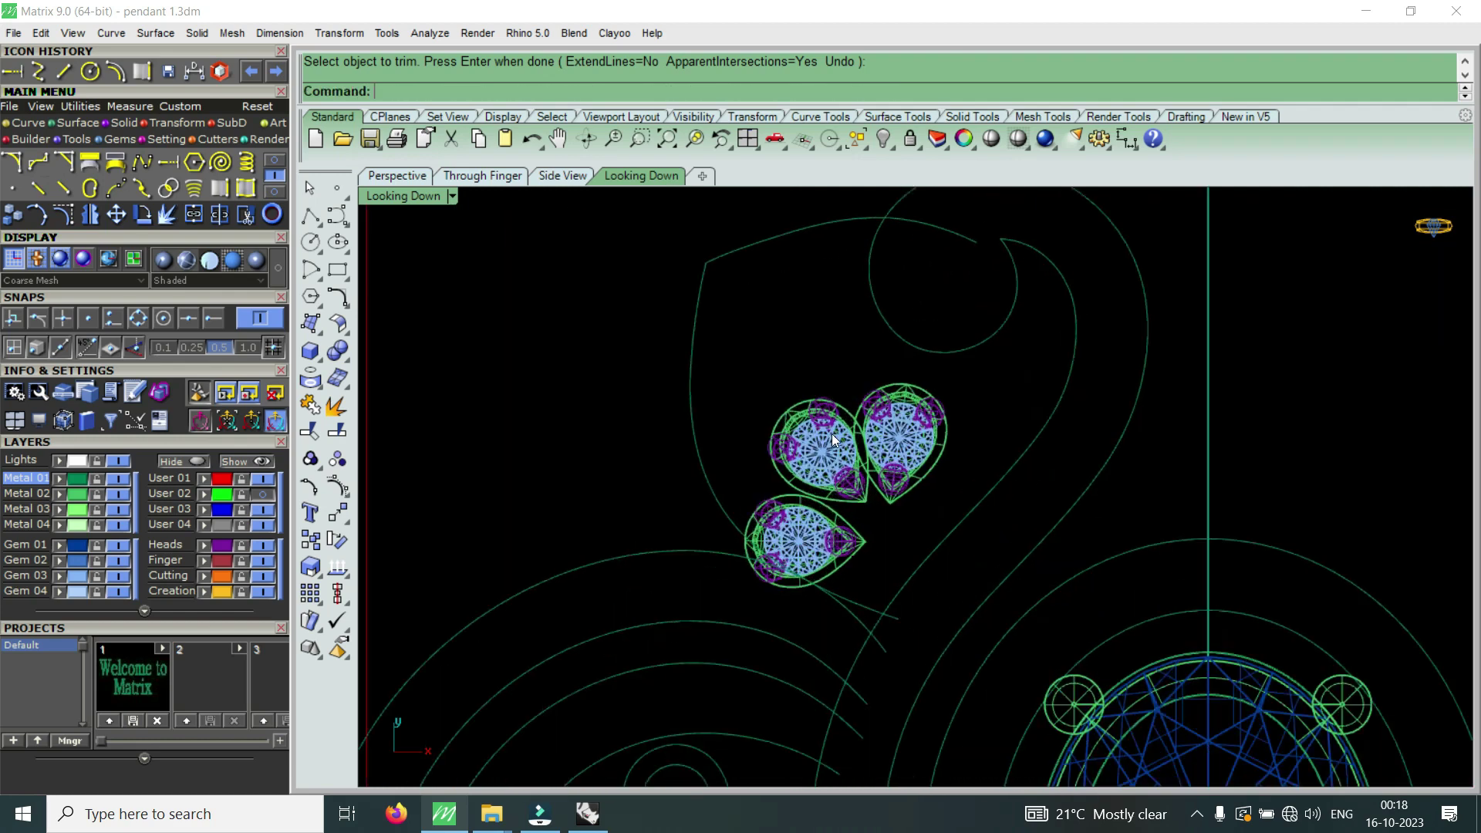
scroll(893, 503, down, 3)
drag(778, 402, 779, 404)
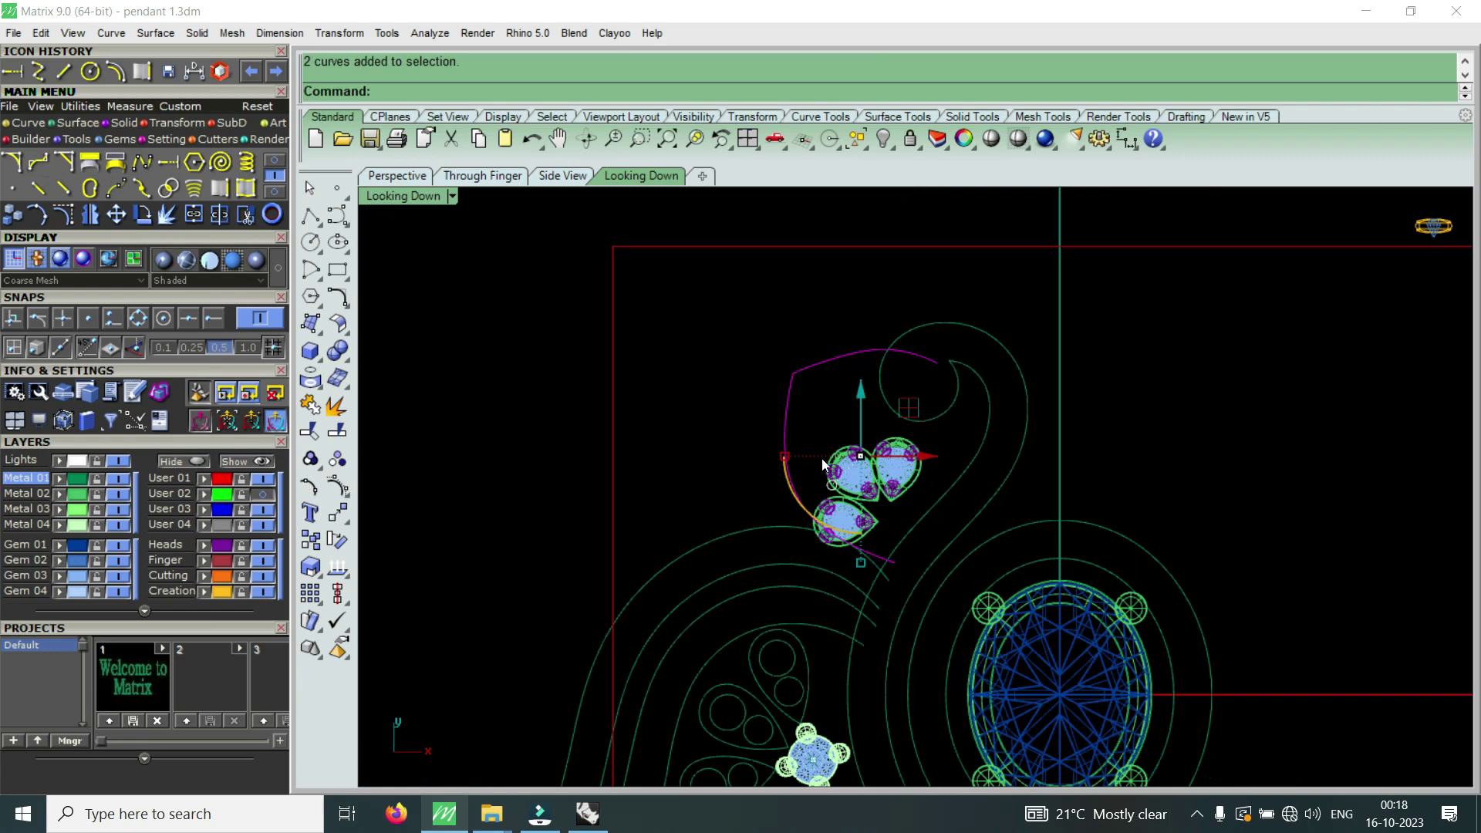
scroll(818, 455, up, 2)
key(Escape)
- Move the three pear gems slightly upward and check them against the reference photo
drag(964, 445, 854, 530)
drag(864, 463, 891, 437)
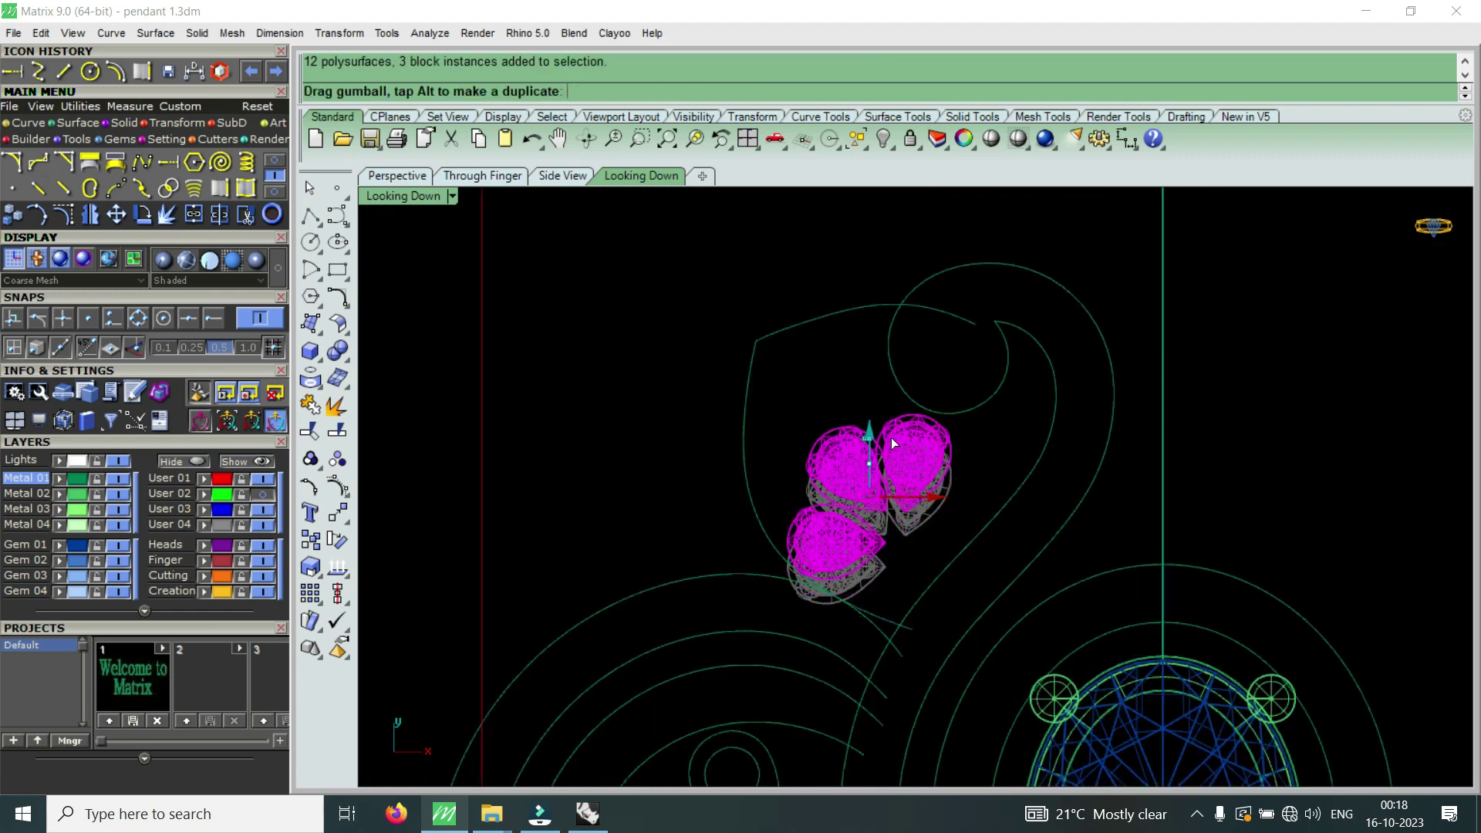
click(262, 494)
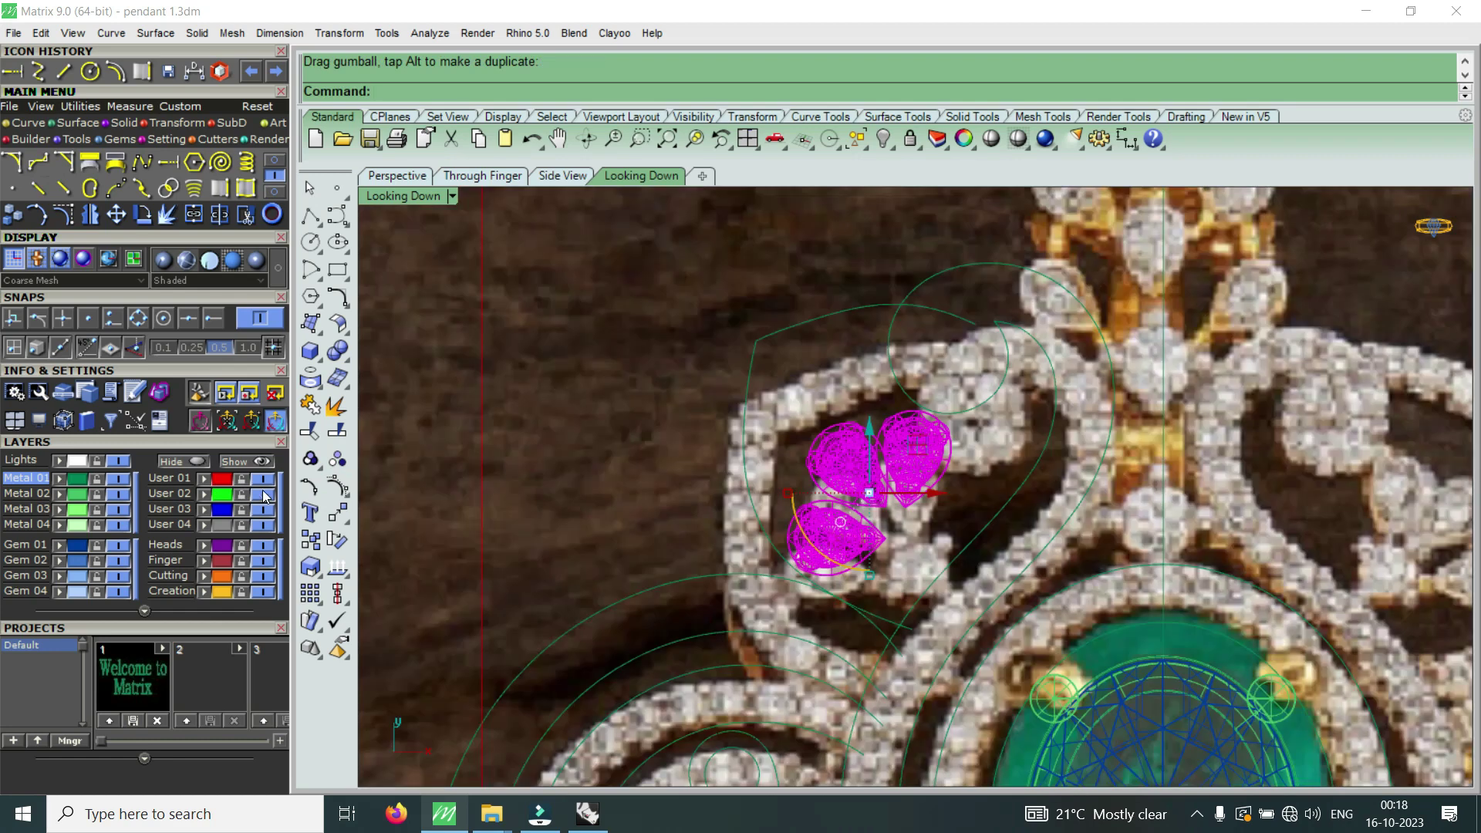
click(263, 494)
scroll(784, 530, up, 2)
scroll(788, 521, down, 5)
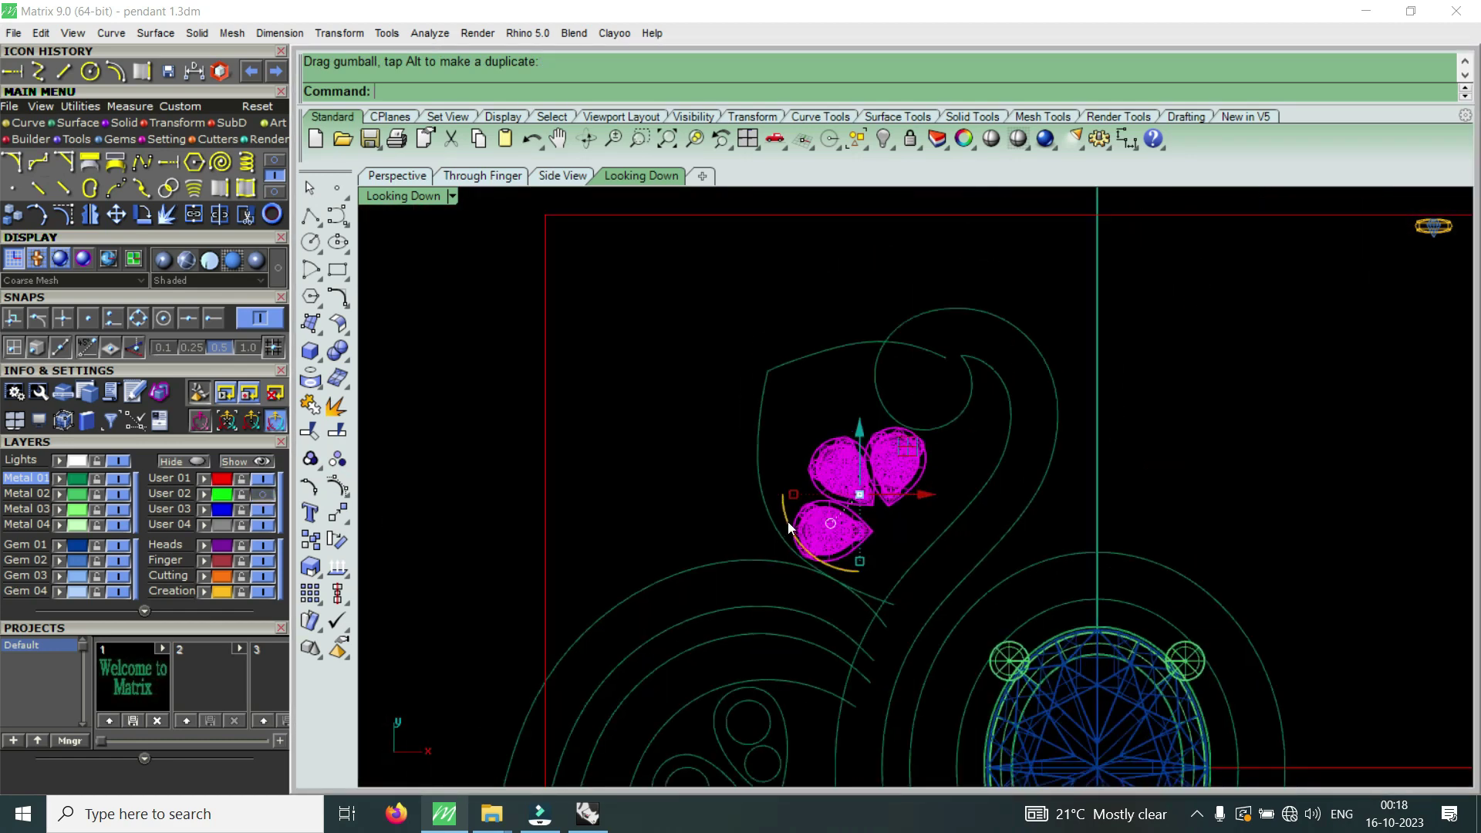
scroll(888, 403, down, 2)
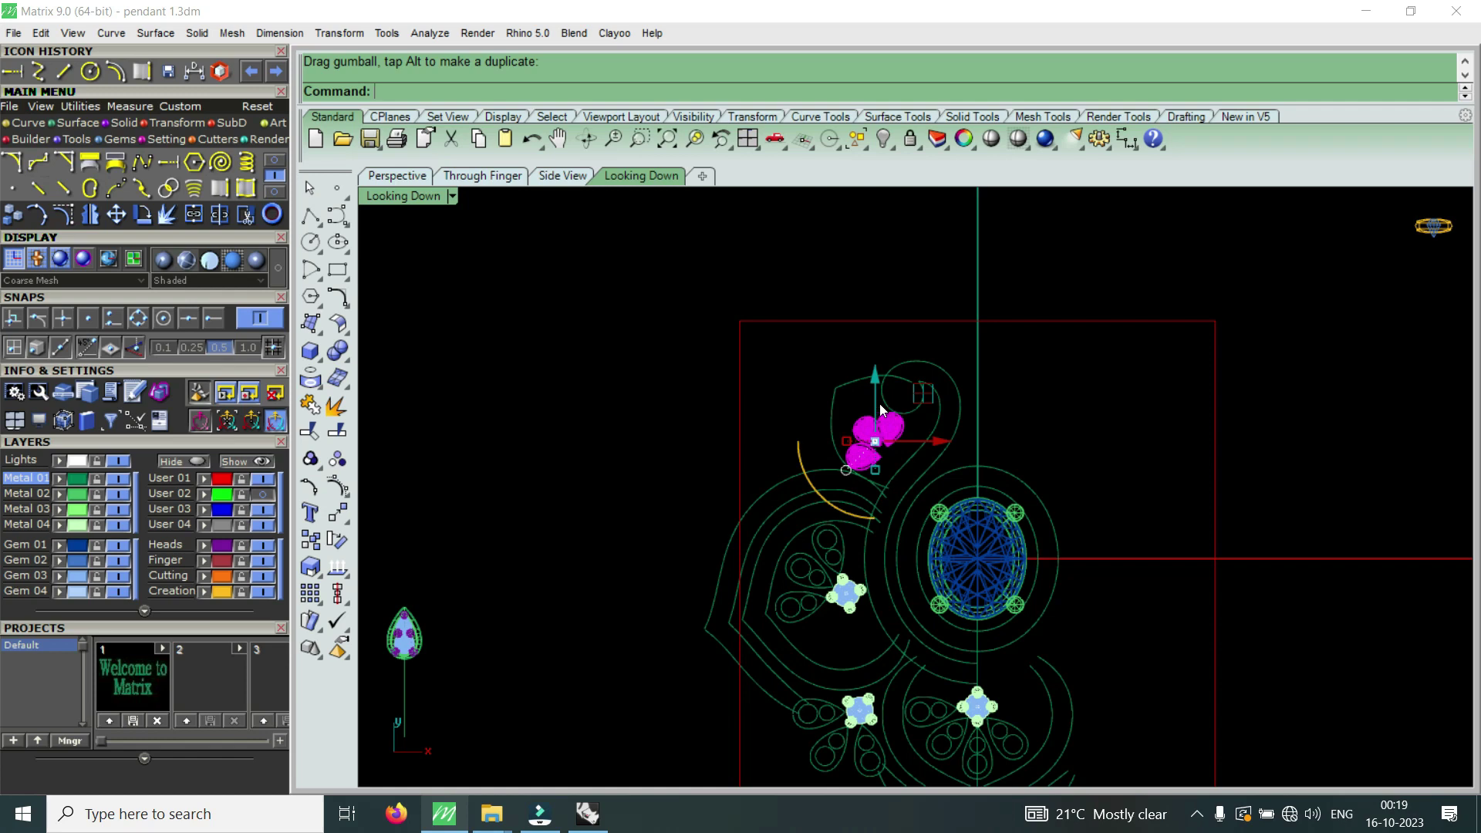
- Toggle the reference pendant photo on and off to compare the pear cluster placement
click(271, 496)
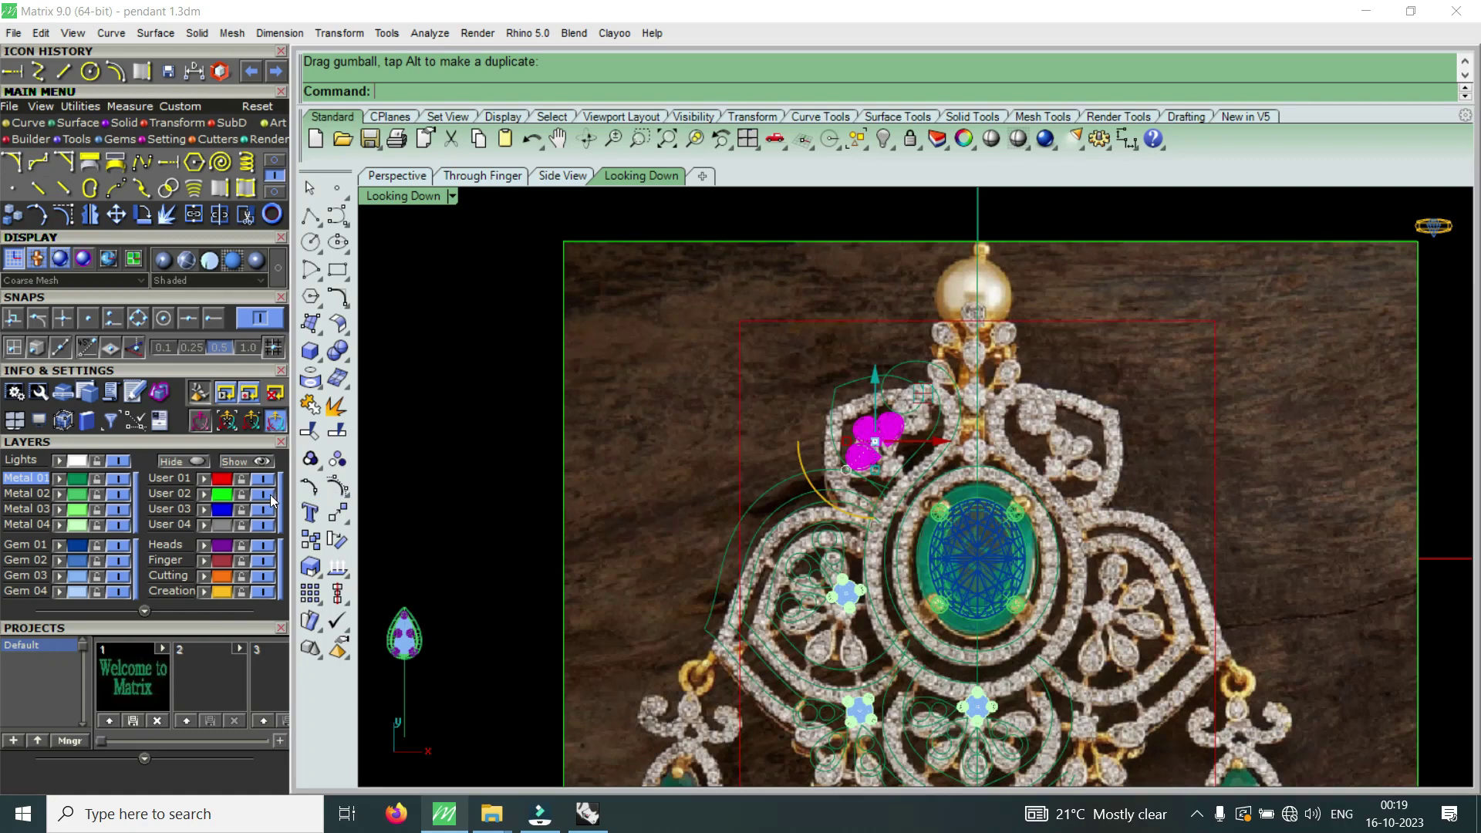
click(270, 496)
click(271, 496)
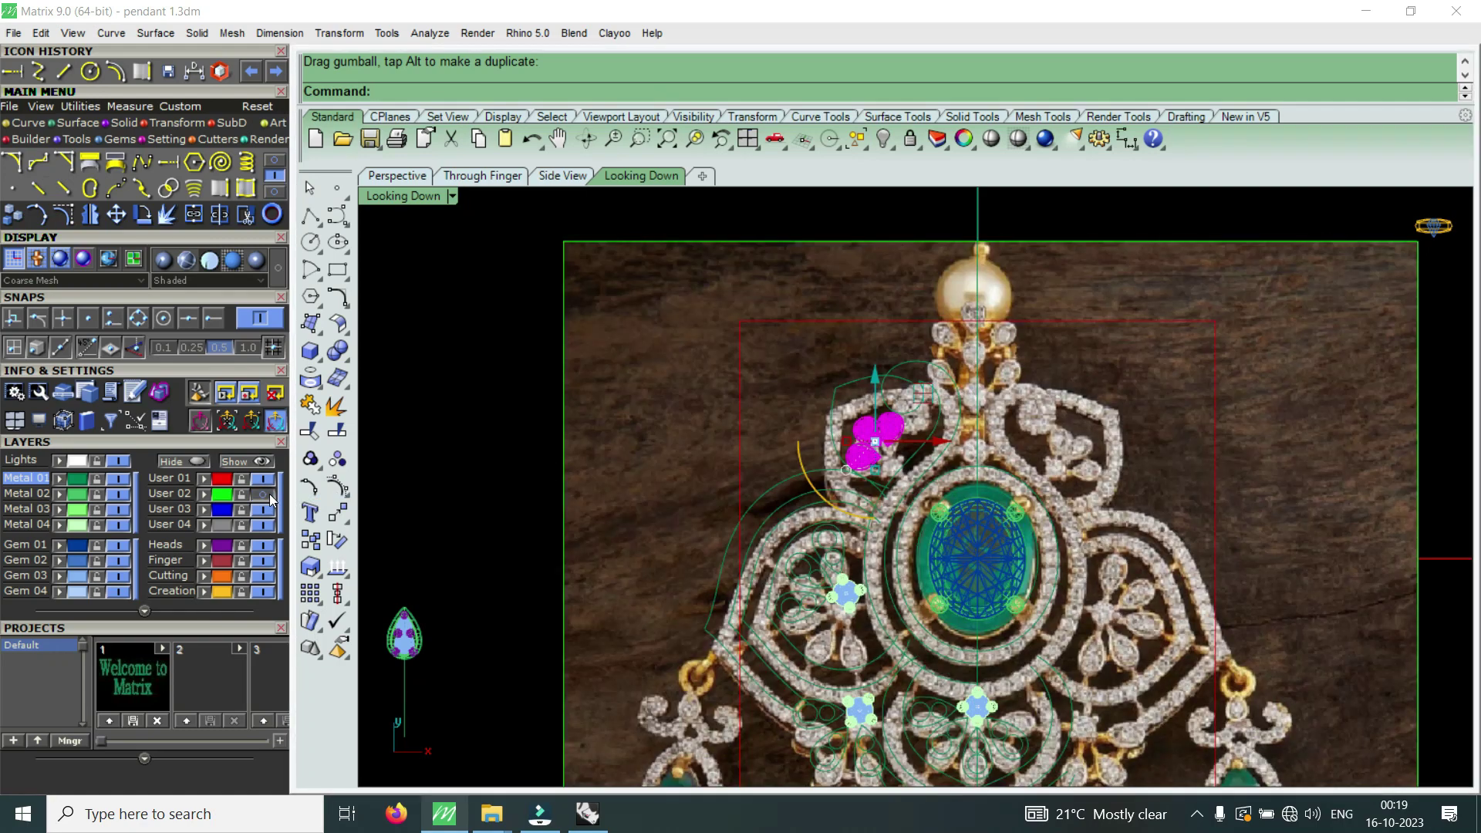
click(270, 496)
scroll(887, 367, up, 3)
scroll(838, 355, up, 2)
- Select the curves around the pear gems and compare them with the reference photo
drag(834, 354, 761, 471)
scroll(765, 421, down, 3)
scroll(766, 420, down, 2)
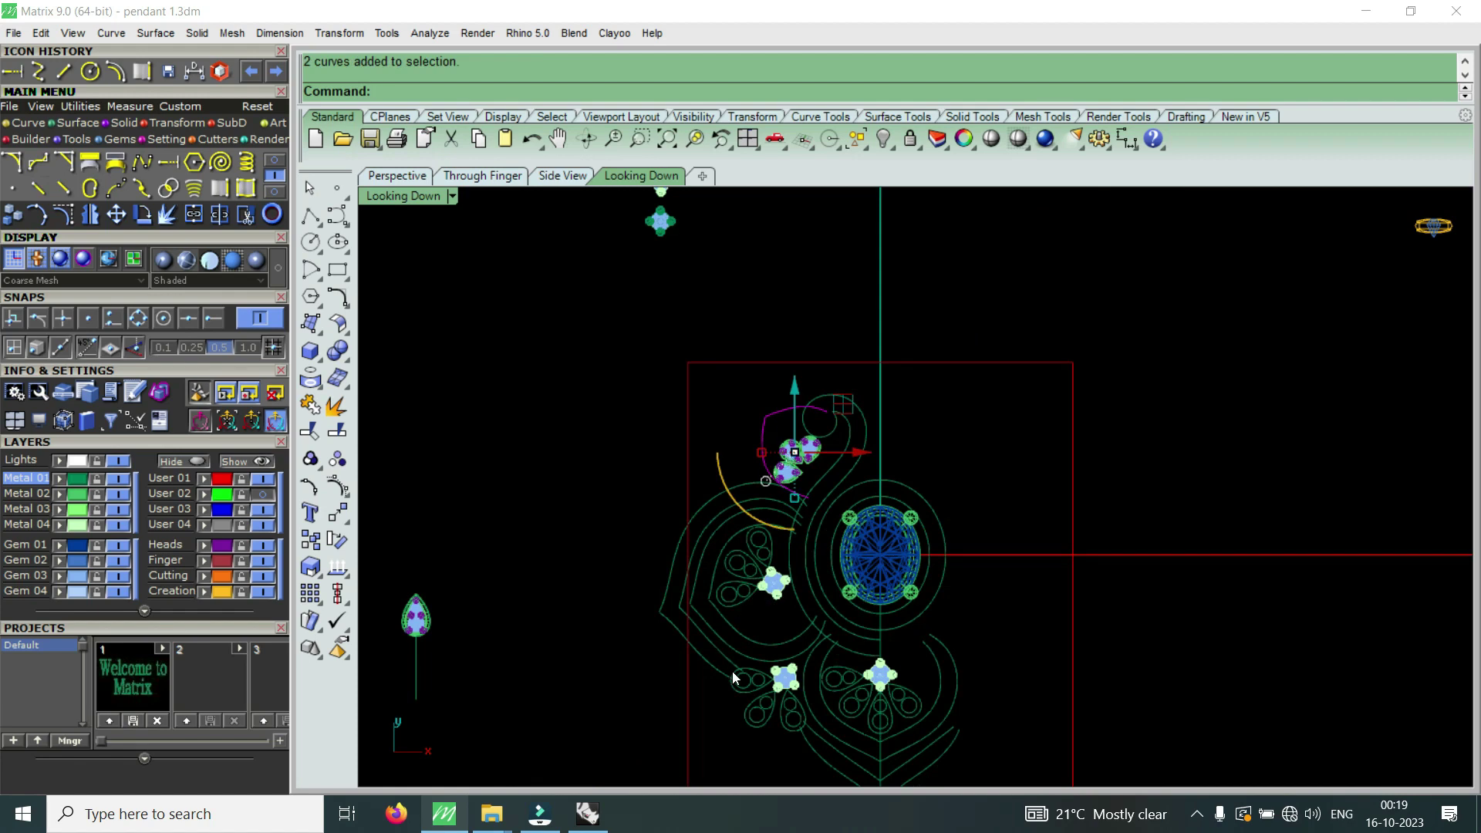
click(266, 498)
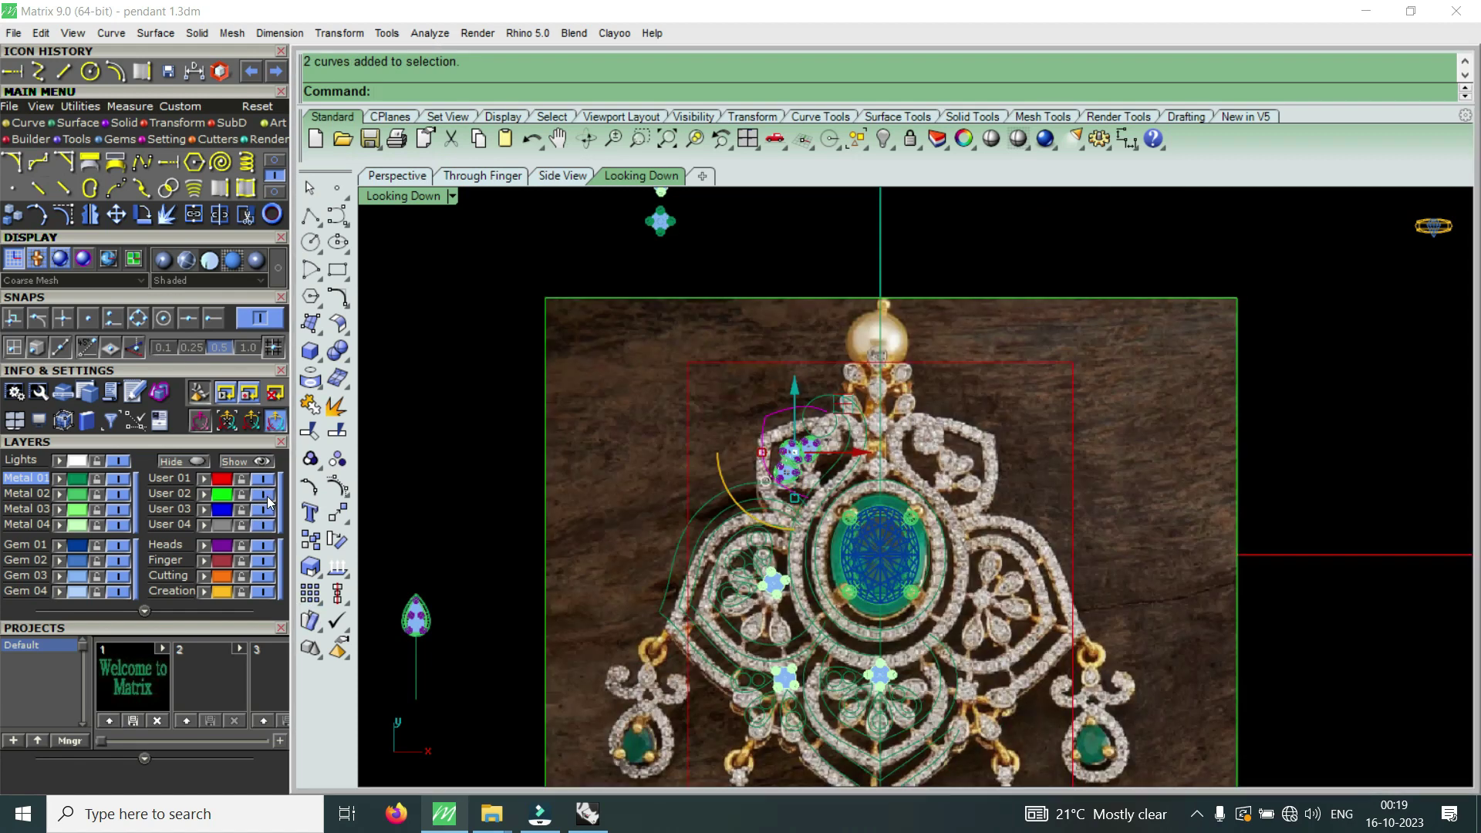
click(269, 502)
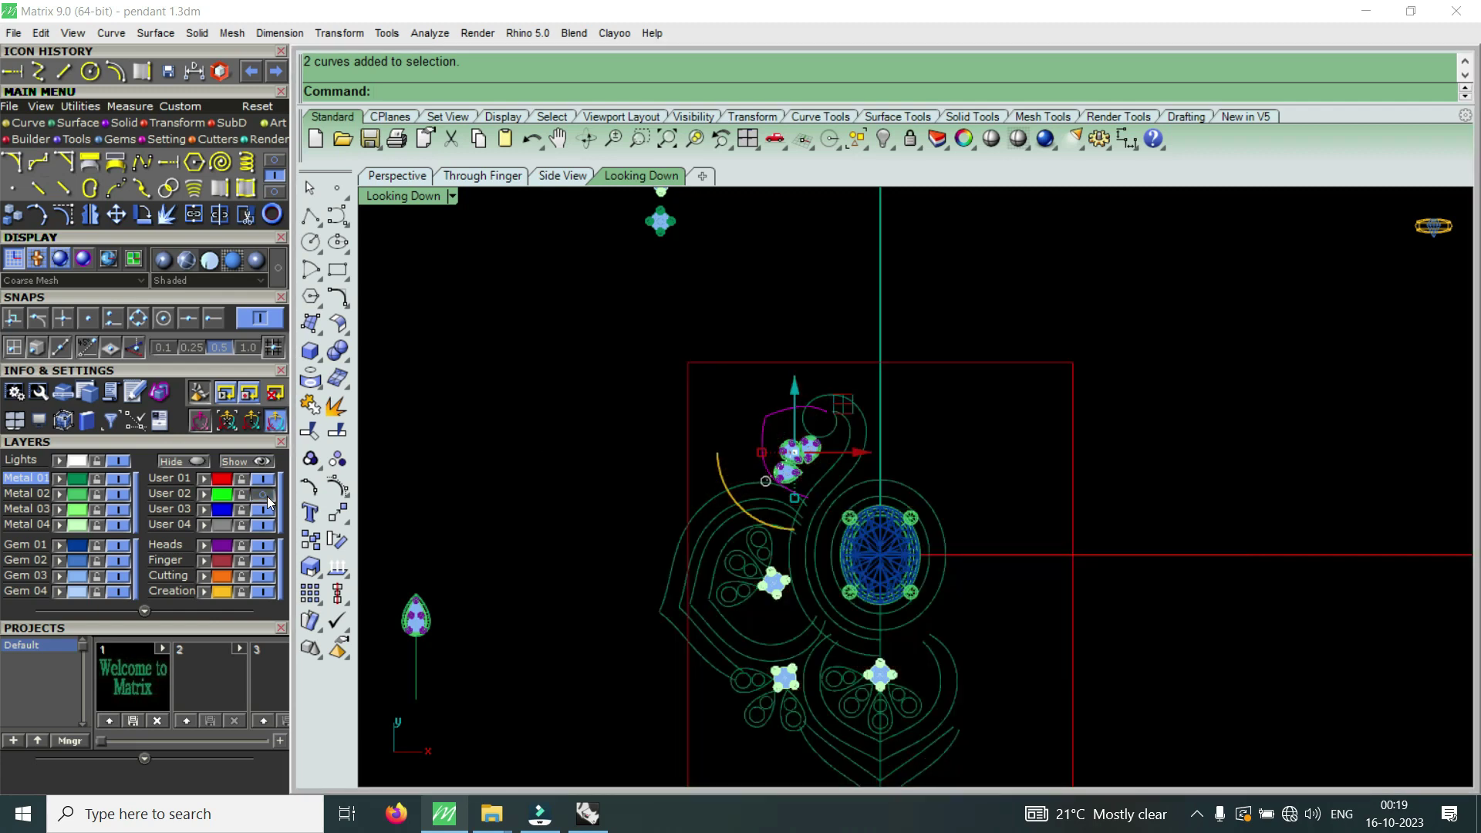
click(270, 501)
click(270, 501)
- Offset the magenta curve above the pear cluster to its lower side
scroll(792, 413, up, 2)
scroll(792, 410, up, 5)
click(773, 377)
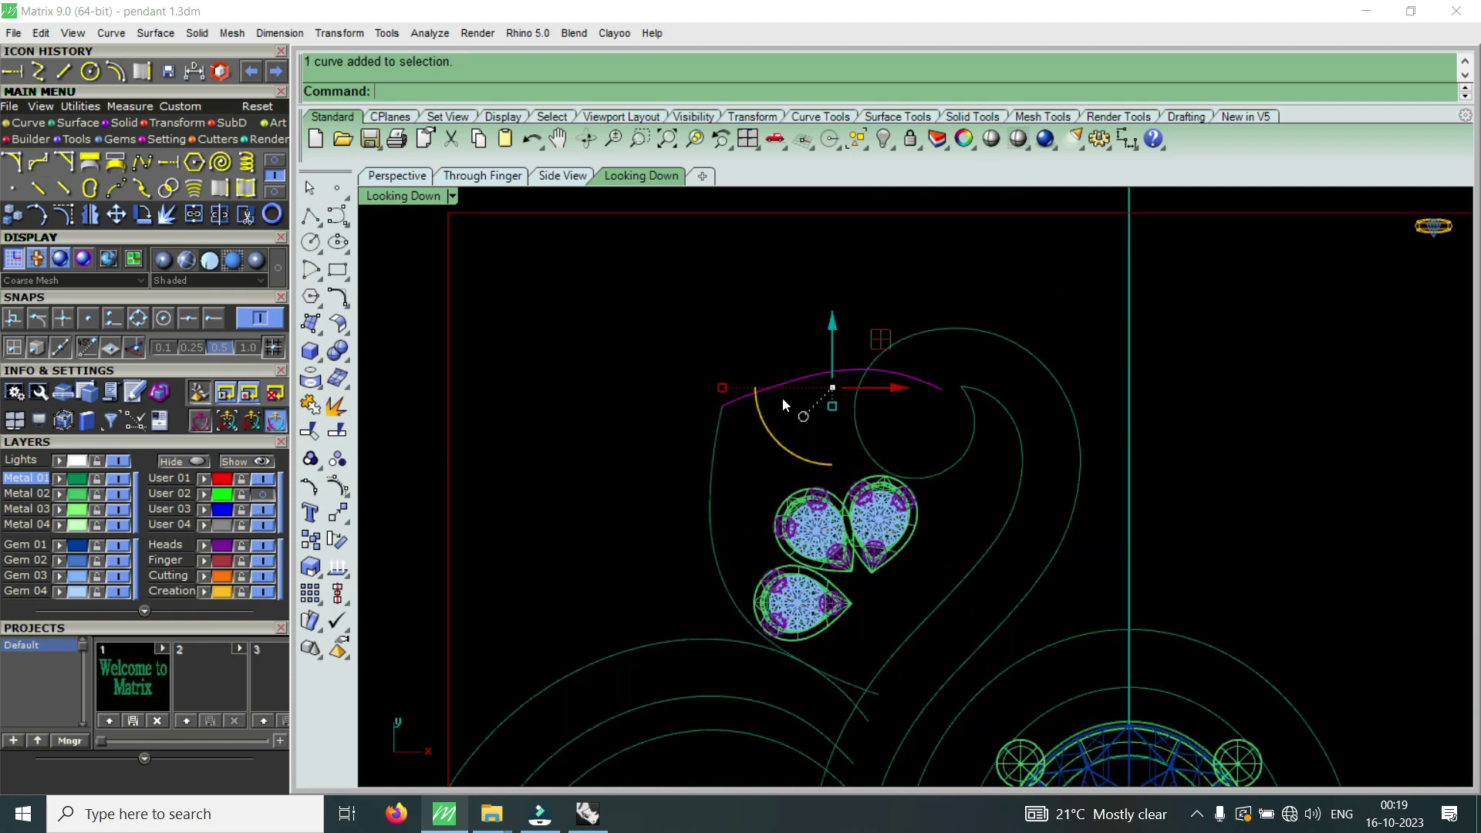
scroll(818, 494, down, 3)
scroll(812, 313, up, 4)
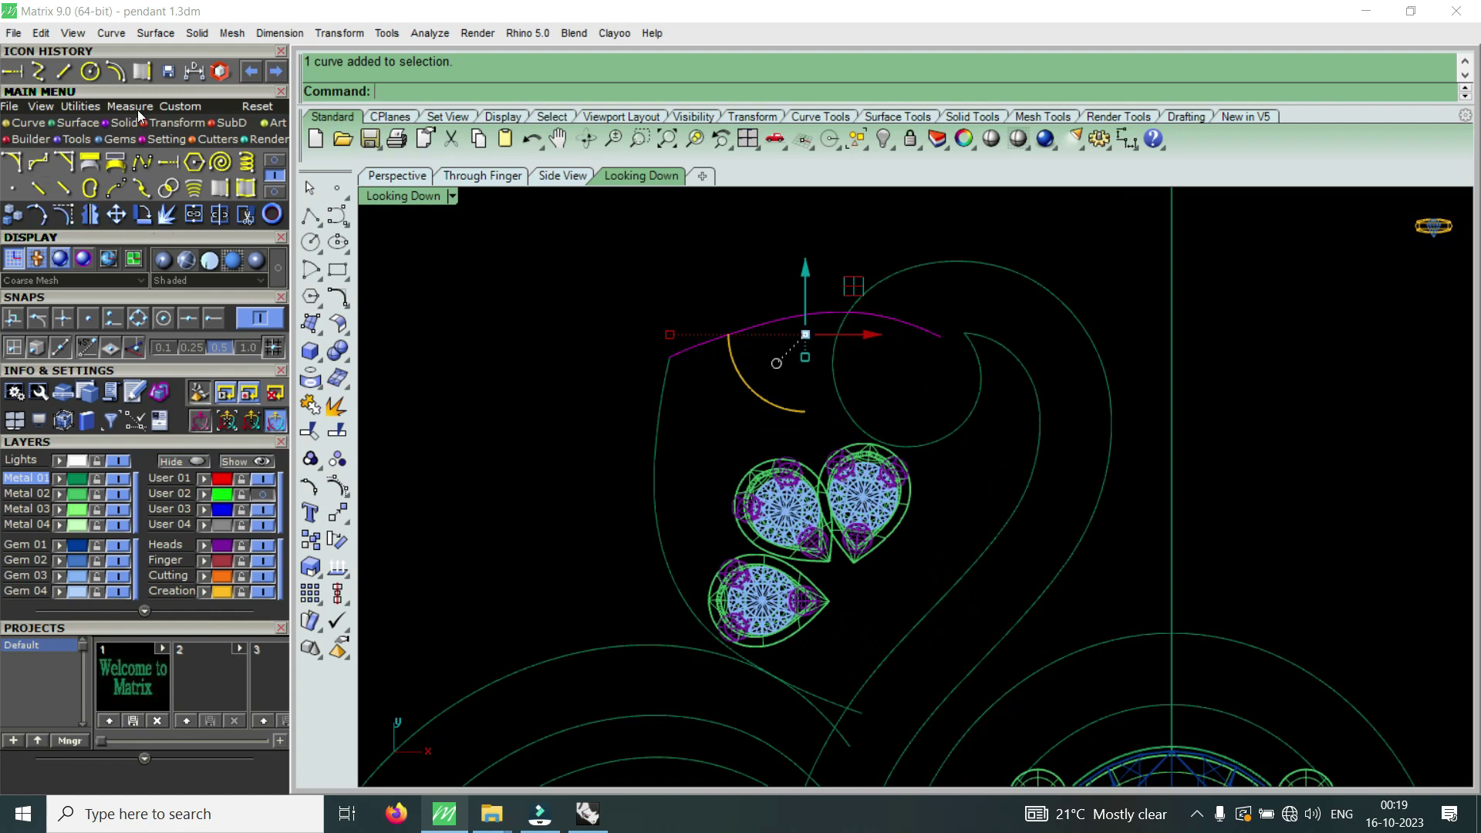
click(115, 71)
click(769, 393)
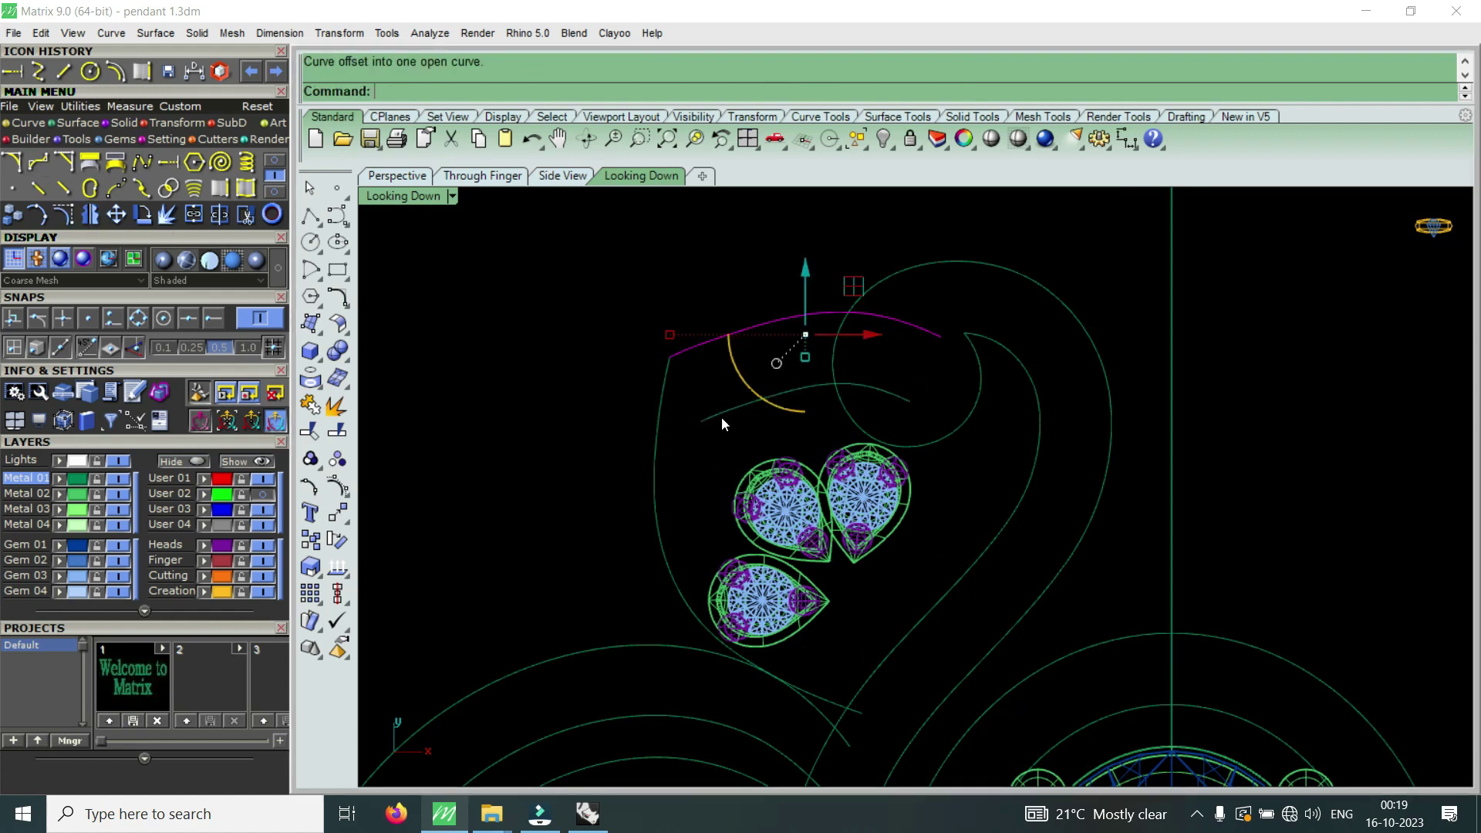
- Offset the left scroll curve to add an inner copy beside the pears
click(655, 440)
key(Return)
click(701, 454)
scroll(702, 455, down, 2)
scroll(812, 516, up, 1)
scroll(918, 409, down, 2)
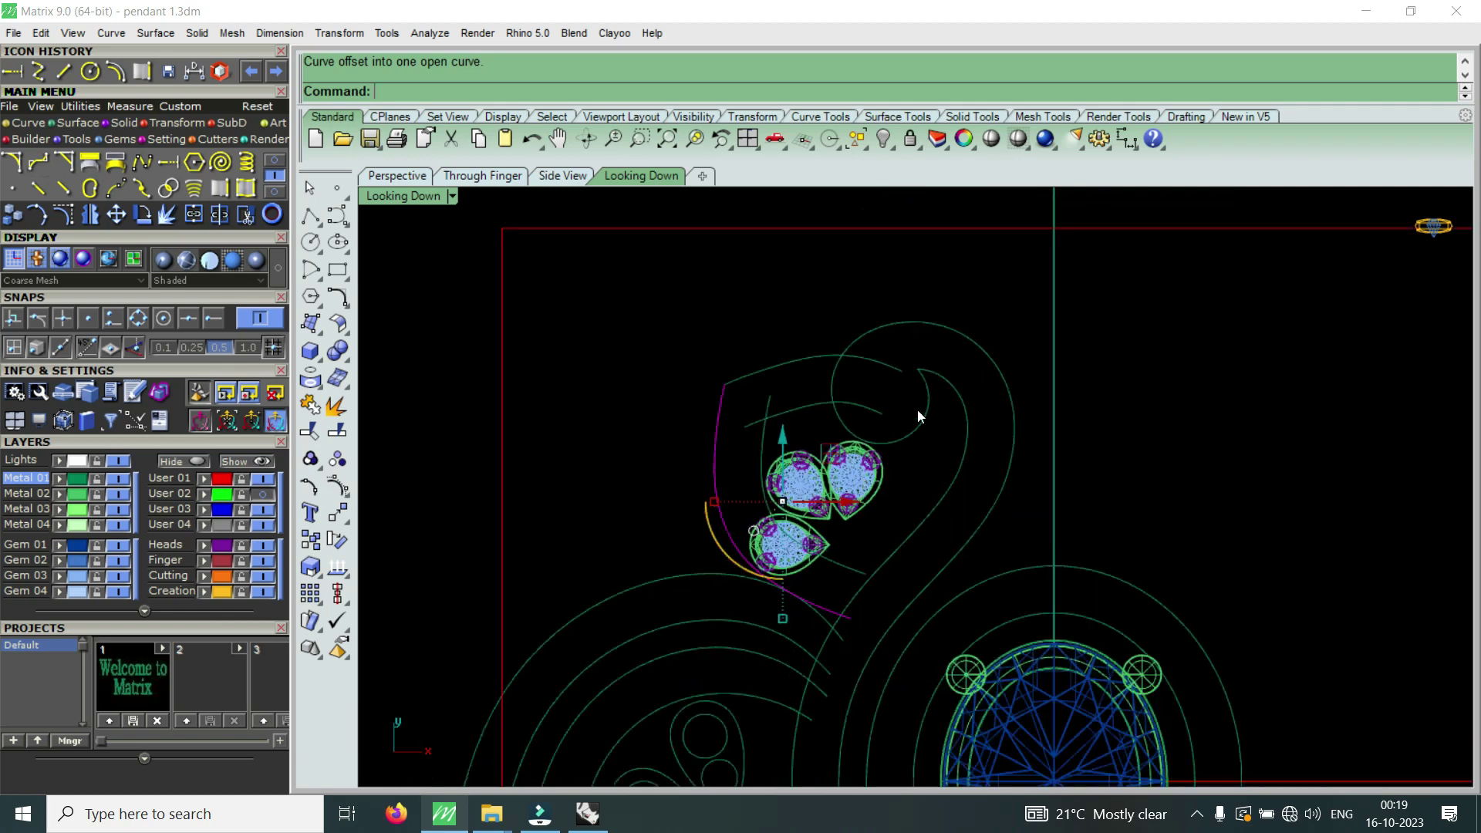
scroll(753, 453, down, 3)
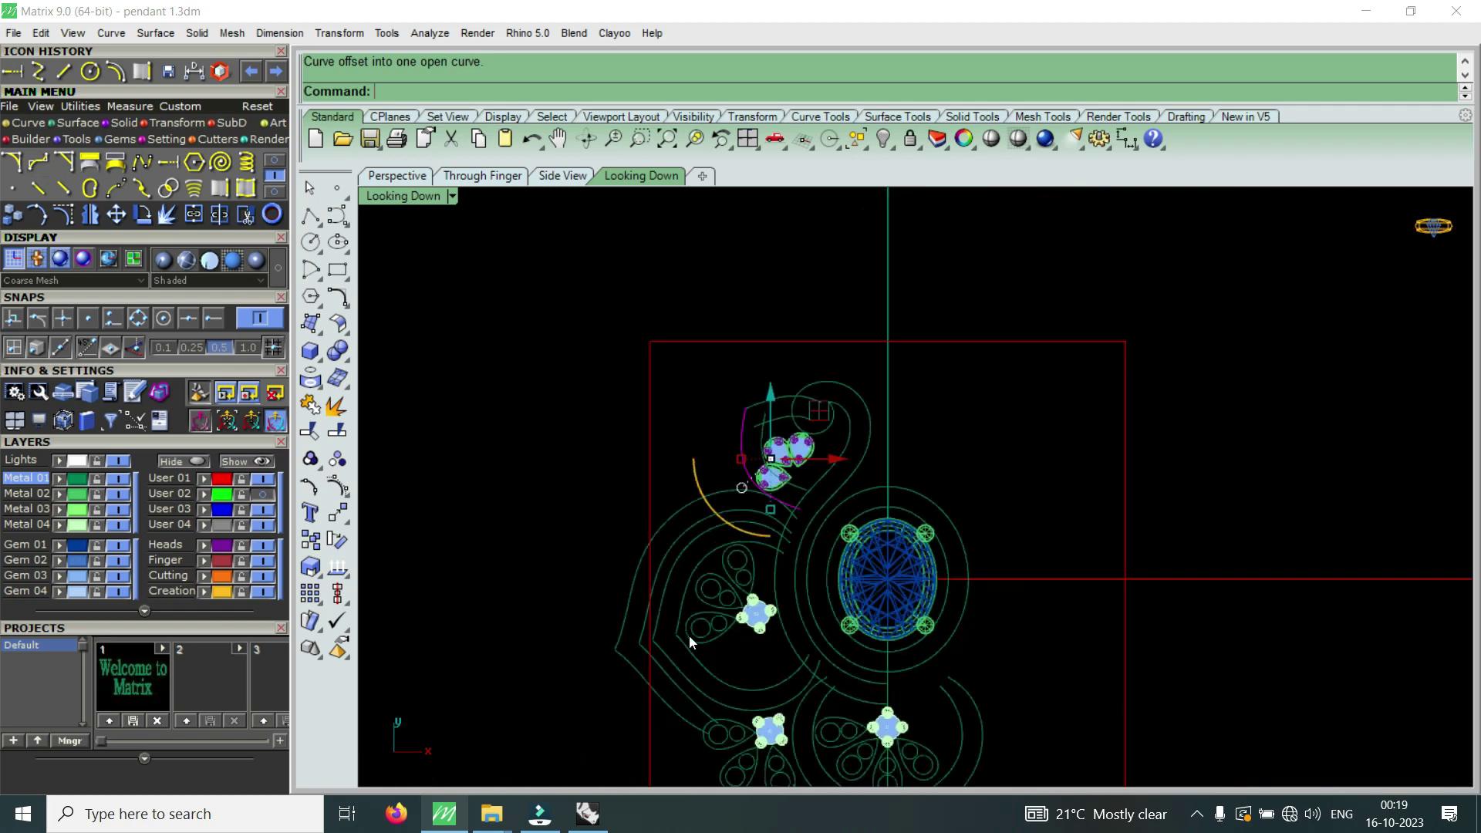
scroll(729, 585, up, 2)
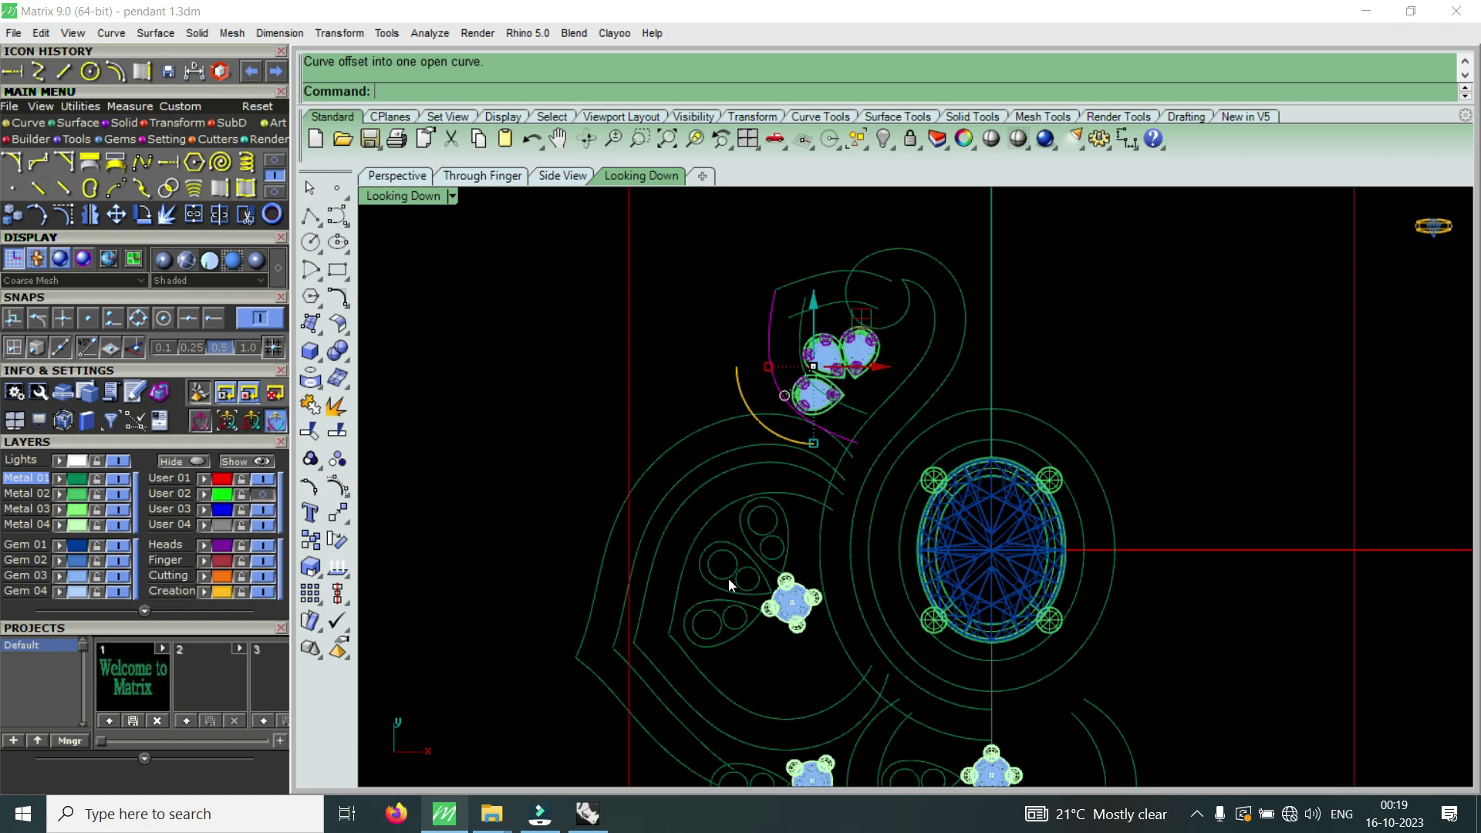
- Turn on layer User 02 to show the reference pendant photo
scroll(785, 606, down, 3)
scroll(844, 530, up, 1)
scroll(858, 619, down, 1)
scroll(859, 619, up, 1)
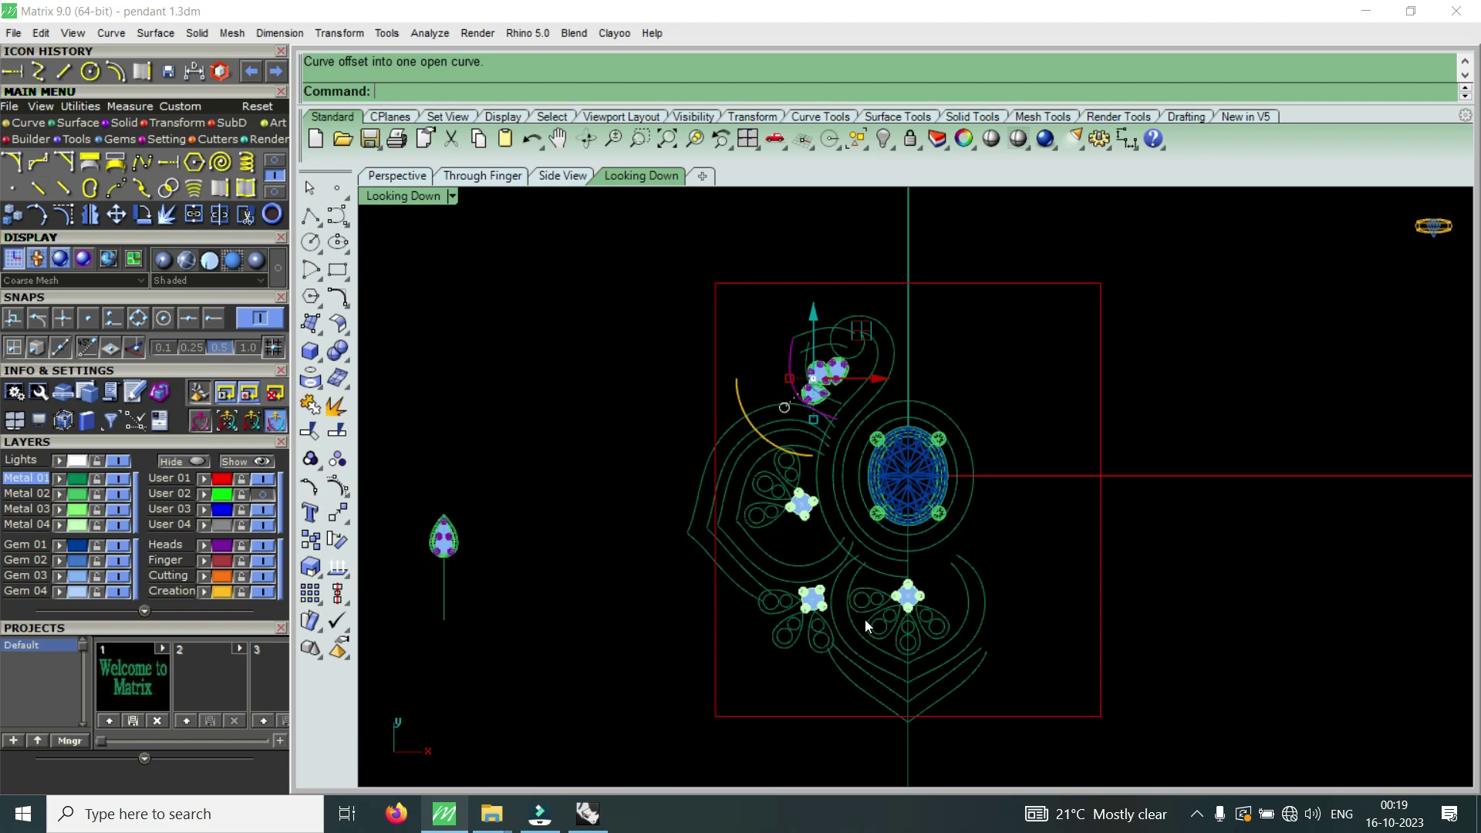
scroll(840, 415, up, 3)
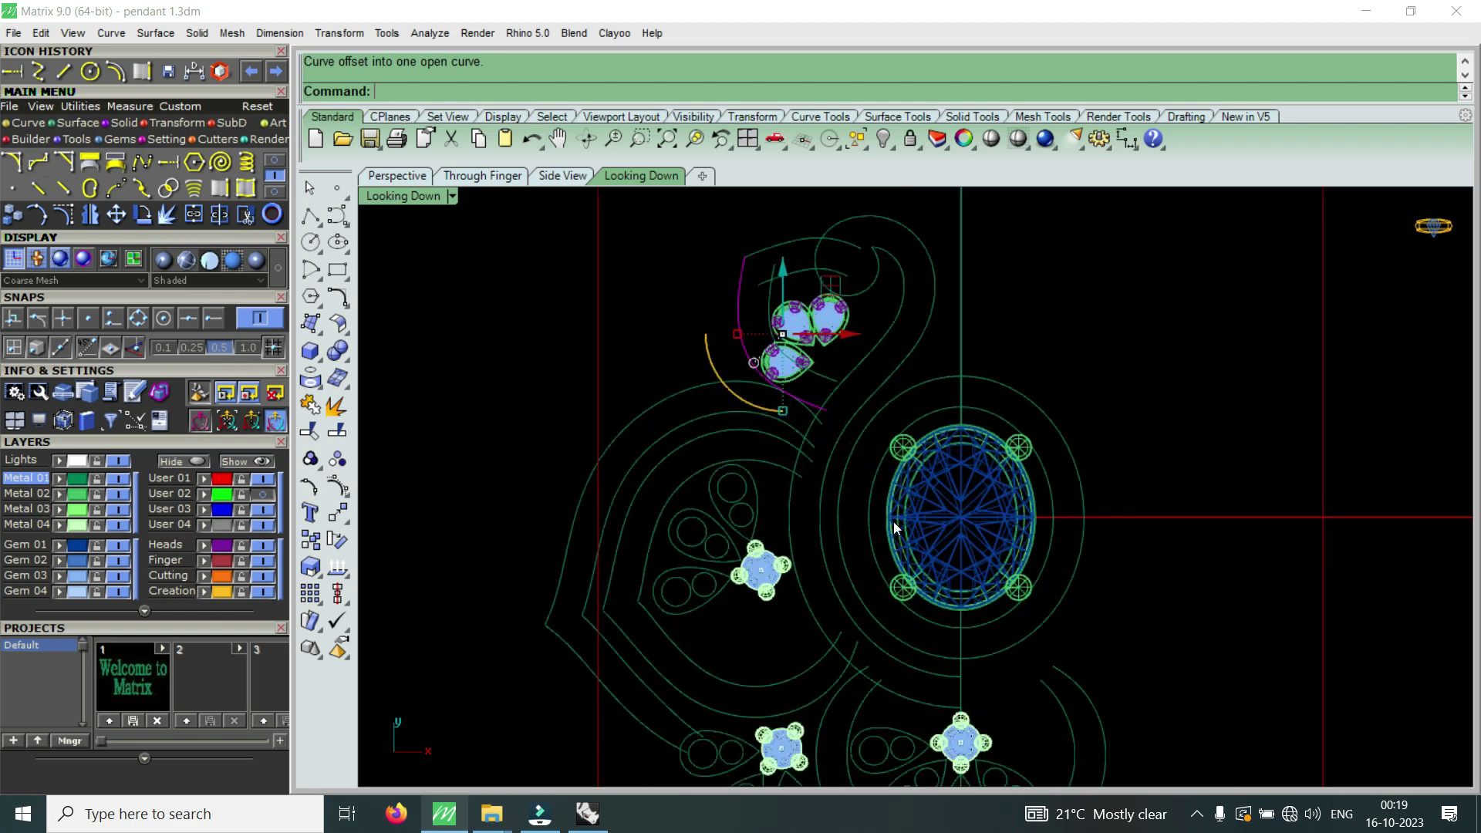
click(264, 495)
scroll(848, 505, down, 2)
- Deselect the curves and hide the User 02 reference photo layer
scroll(839, 541, up, 1)
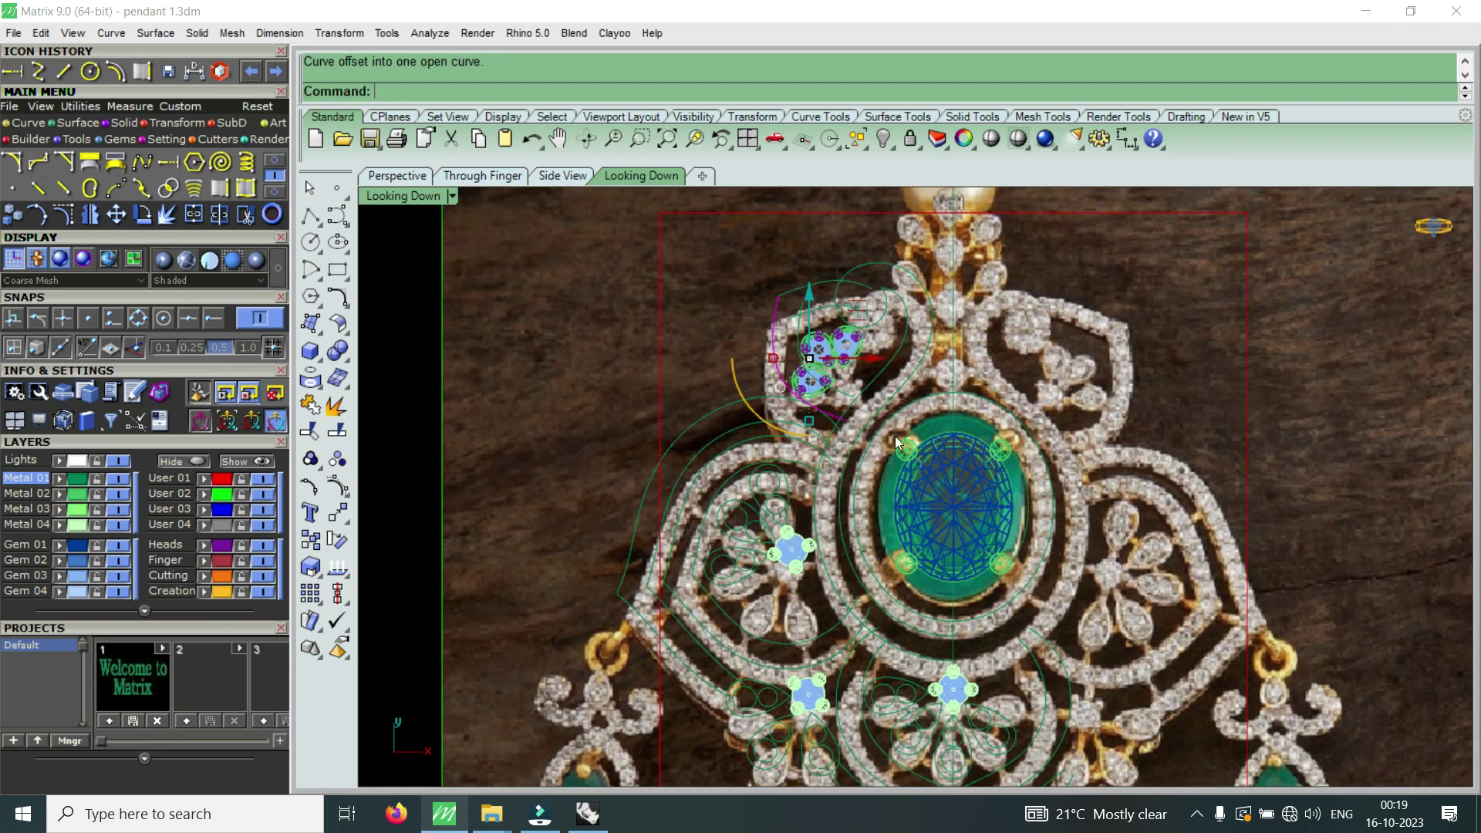
key(Escape)
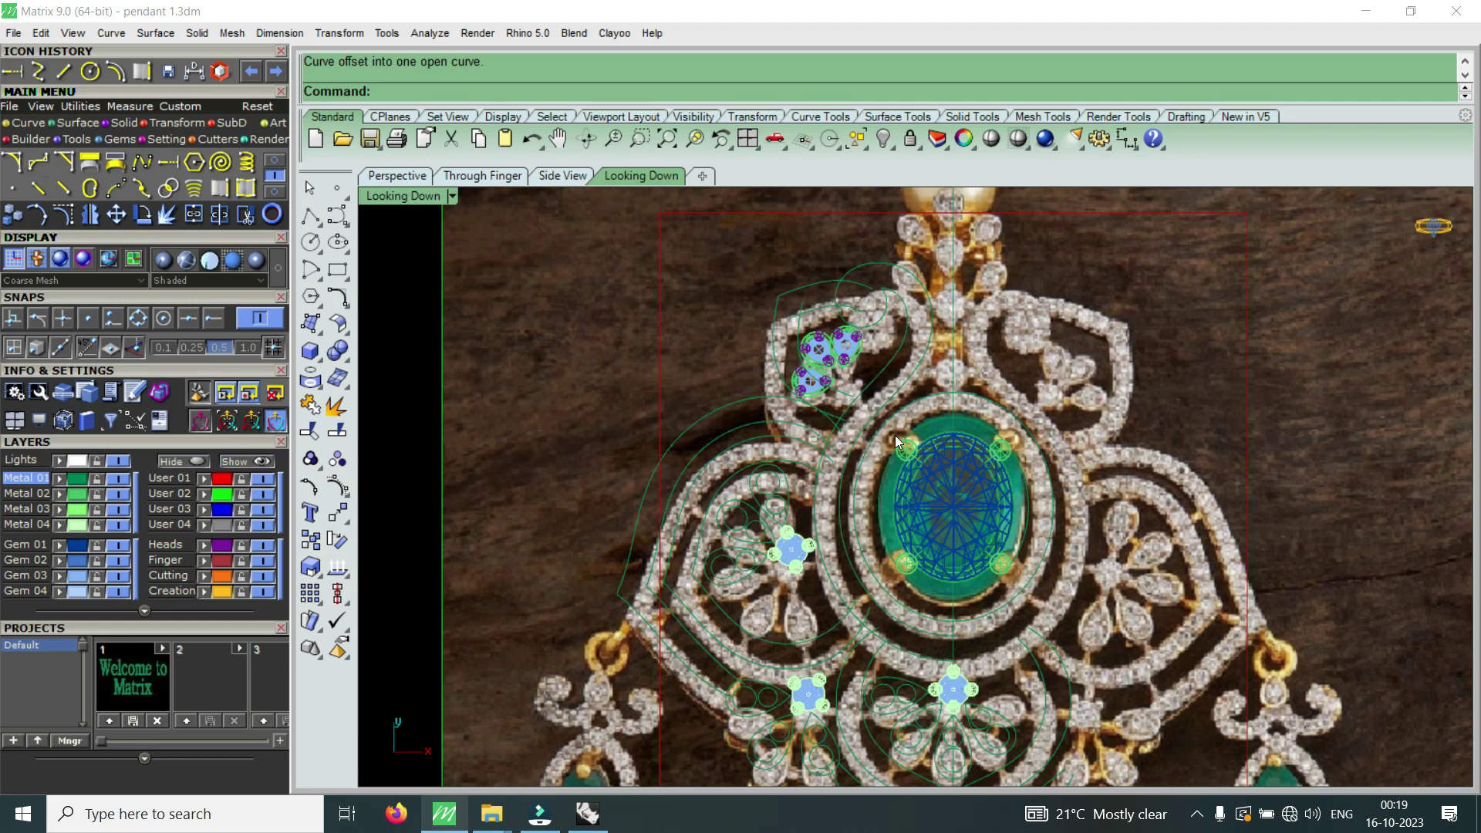
click(264, 494)
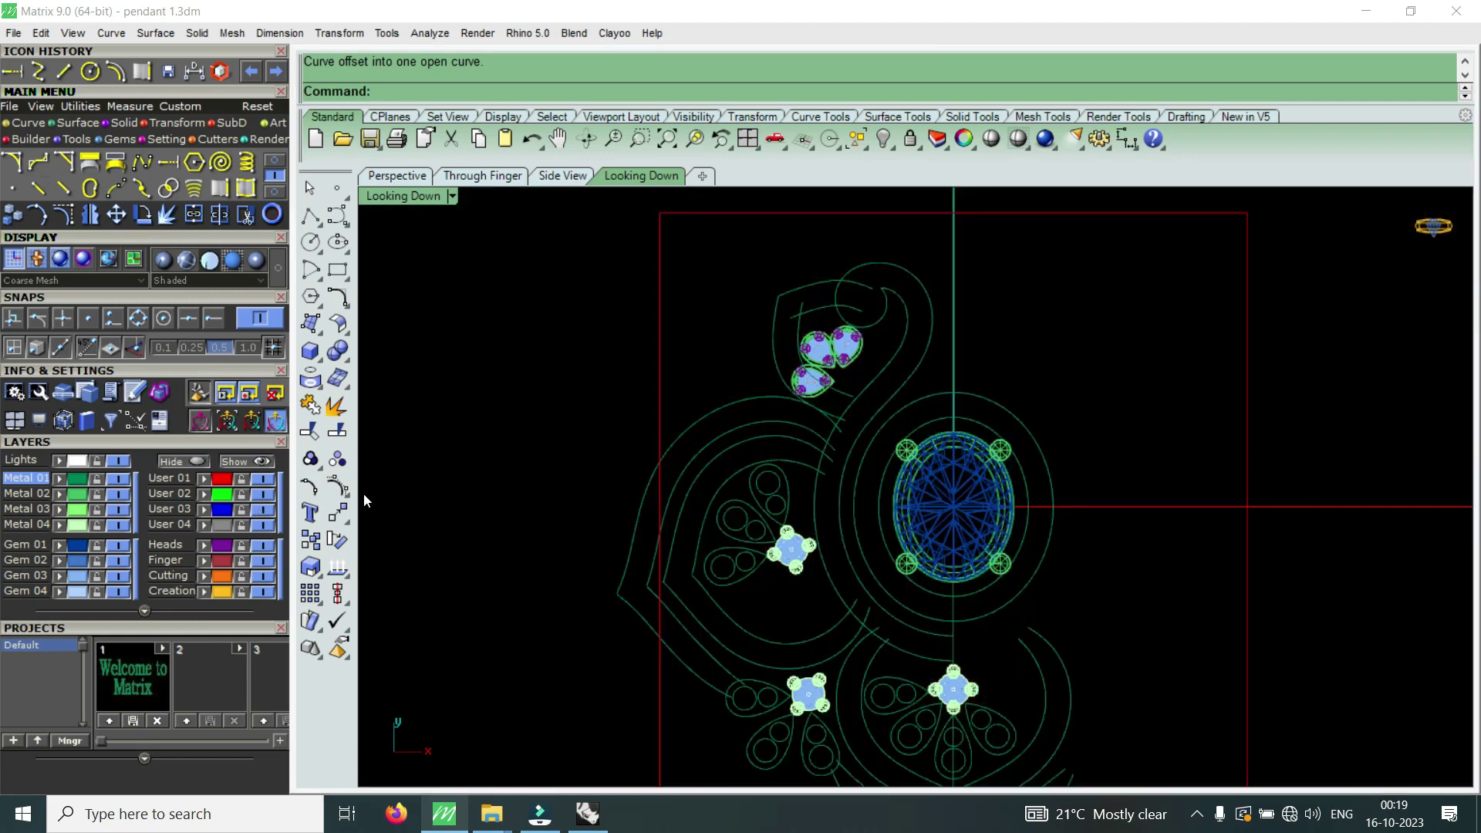
scroll(737, 433, down, 1)
scroll(757, 432, down, 2)
scroll(758, 433, up, 4)
scroll(849, 469, up, 1)
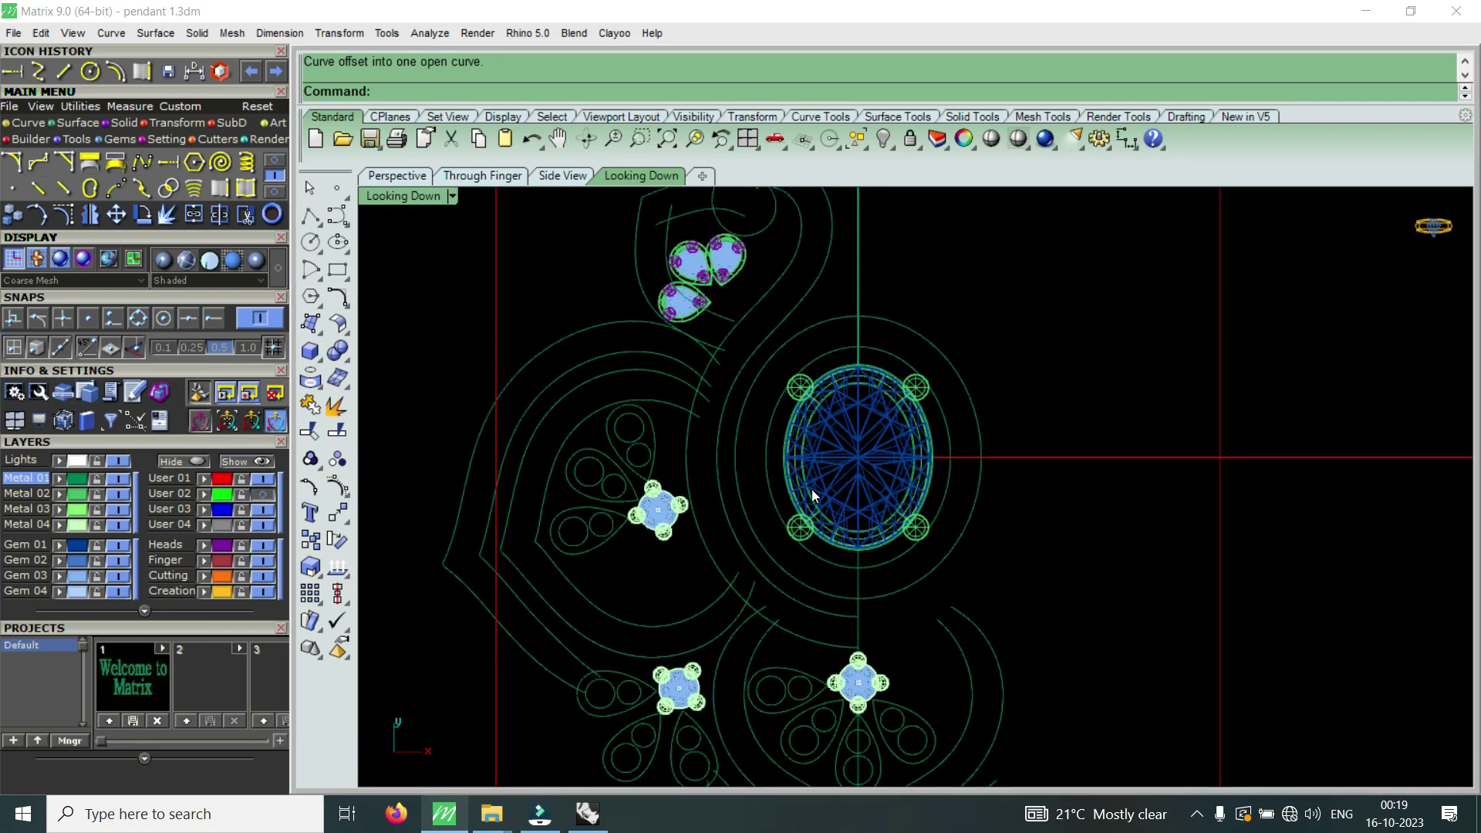
- Select the standalone oval gem head sitting apart from the design
scroll(830, 480, down, 3)
scroll(784, 532, down, 2)
scroll(734, 497, down, 1)
scroll(790, 522, down, 3)
scroll(1020, 503, up, 5)
scroll(1020, 503, up, 2)
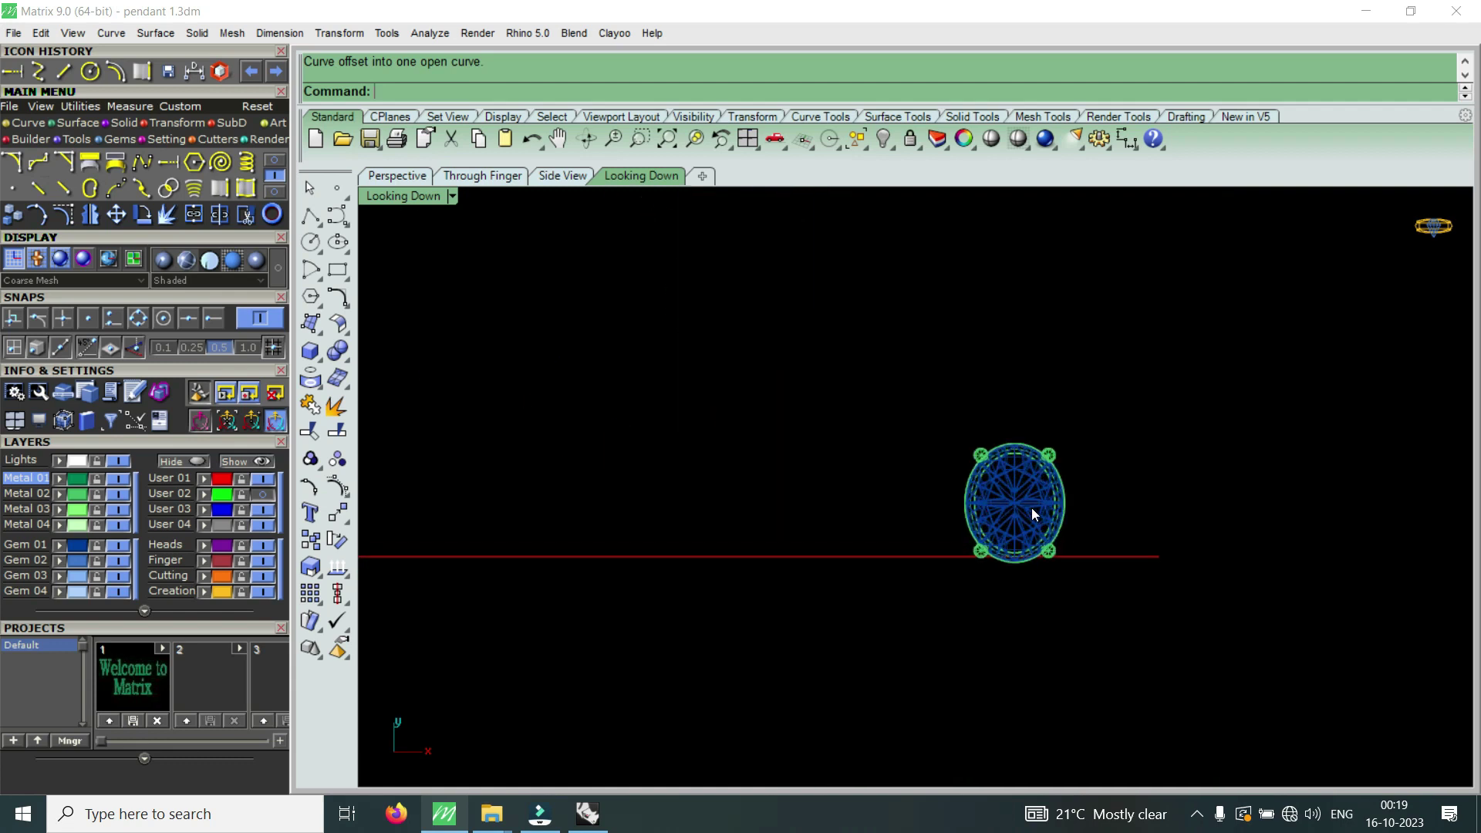
click(1029, 503)
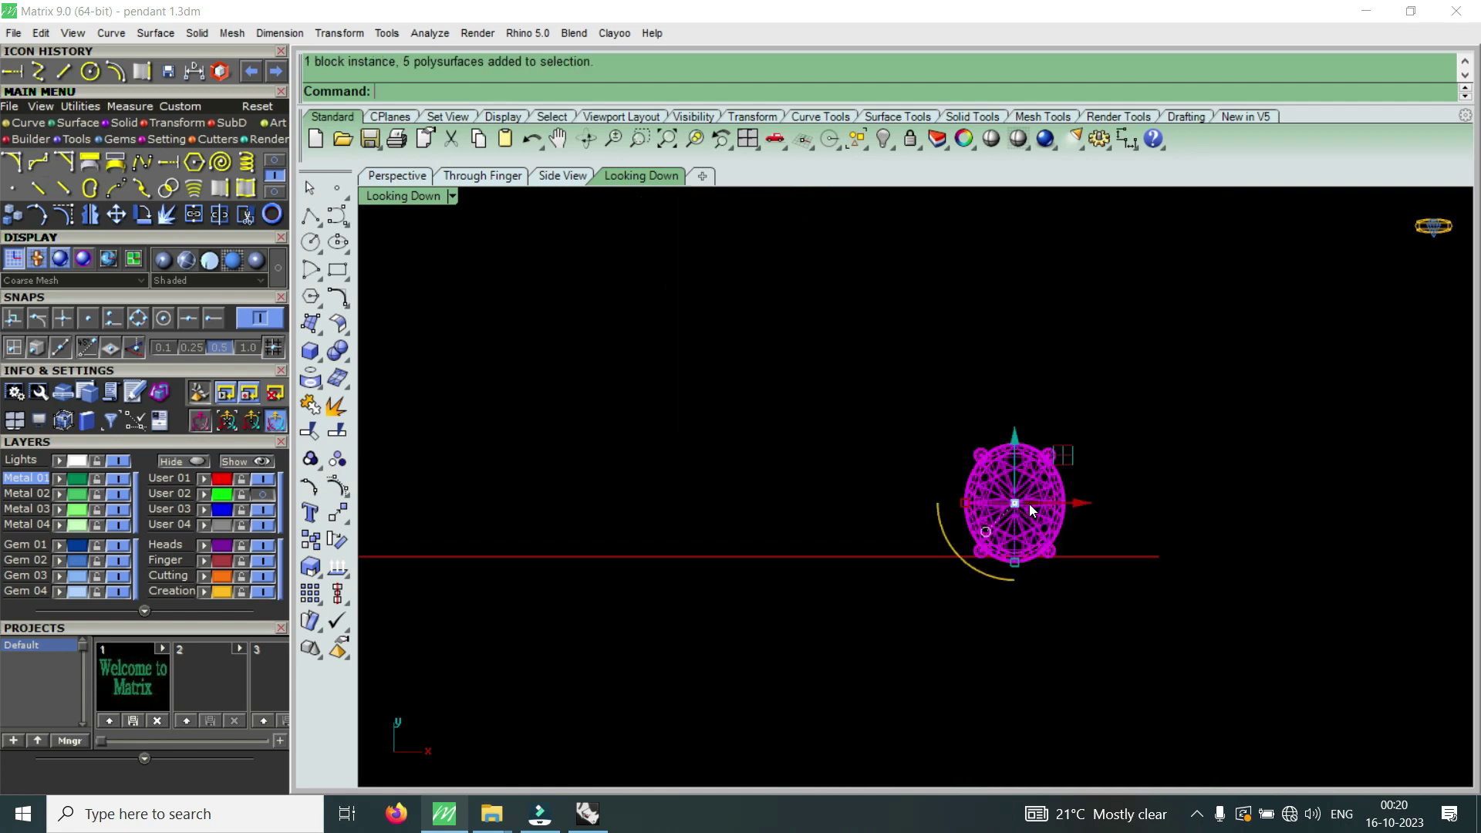
- Copy the standalone oval head from its gem centre to the origin 0
click(12, 216)
scroll(1043, 500, up, 1)
scroll(1045, 500, up, 2)
click(959, 469)
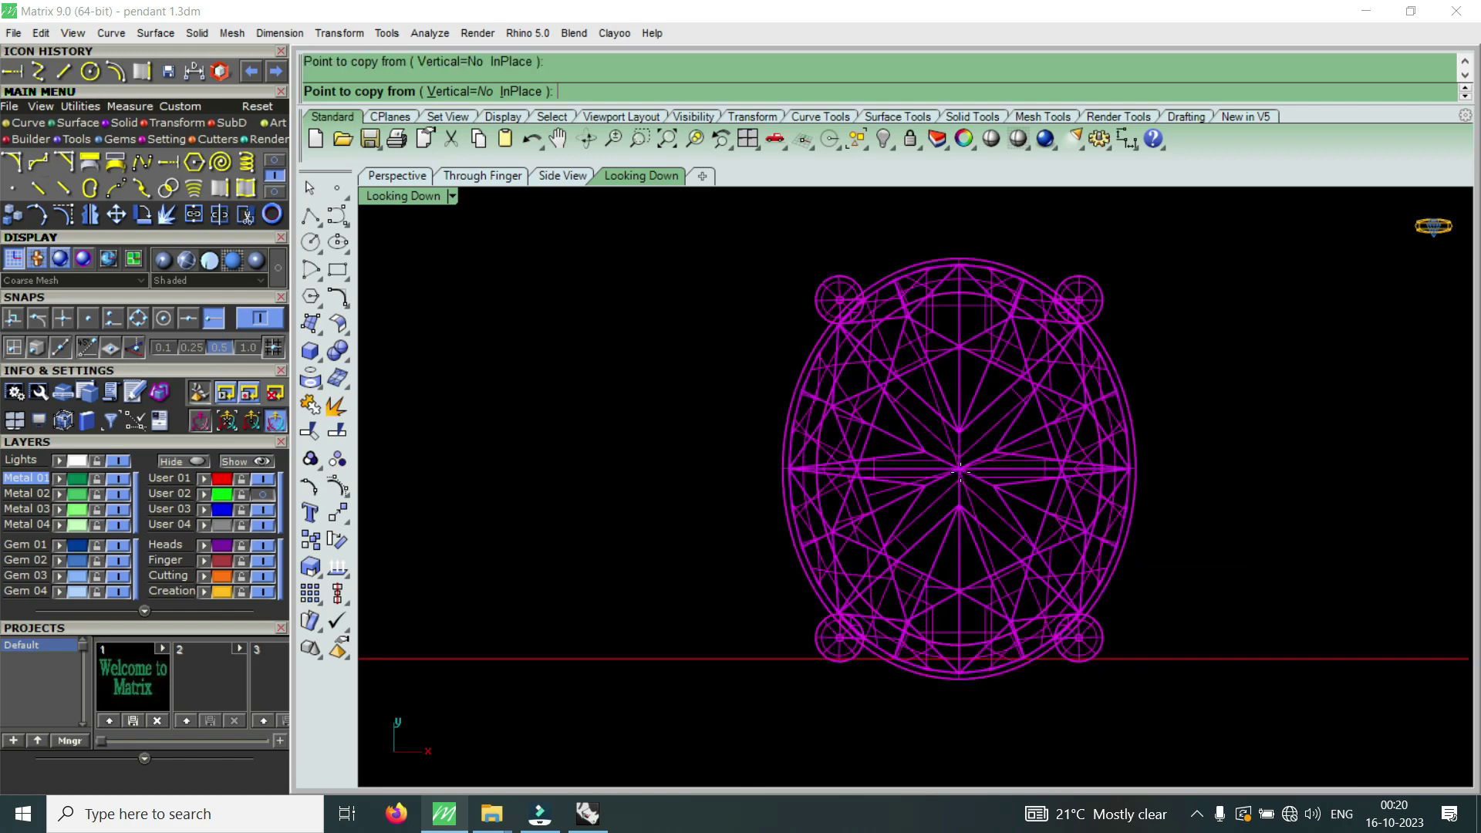
text(0)
key(Return)
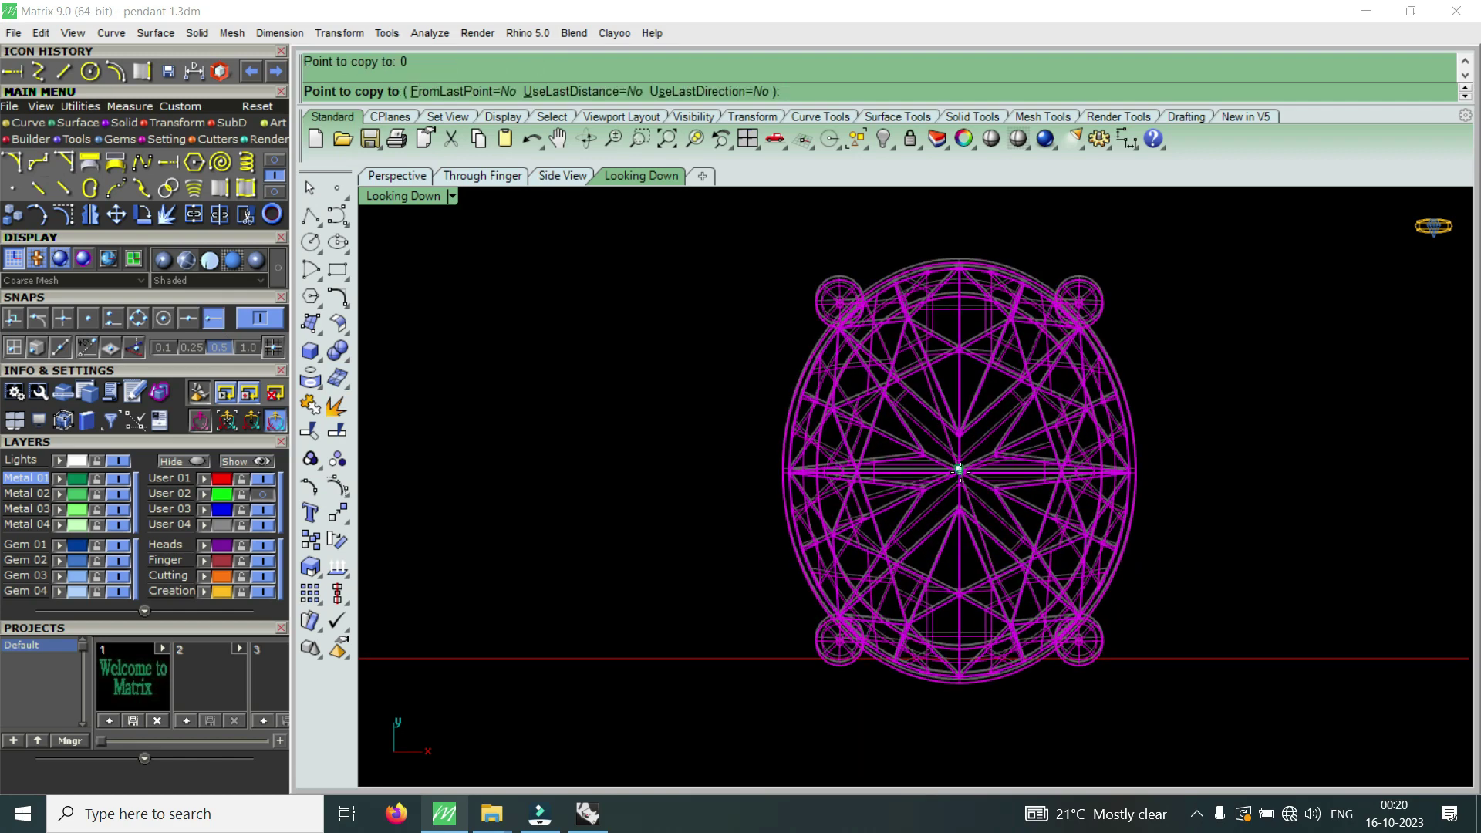
scroll(959, 469, down, 3)
scroll(959, 469, down, 3)
scroll(960, 472, down, 3)
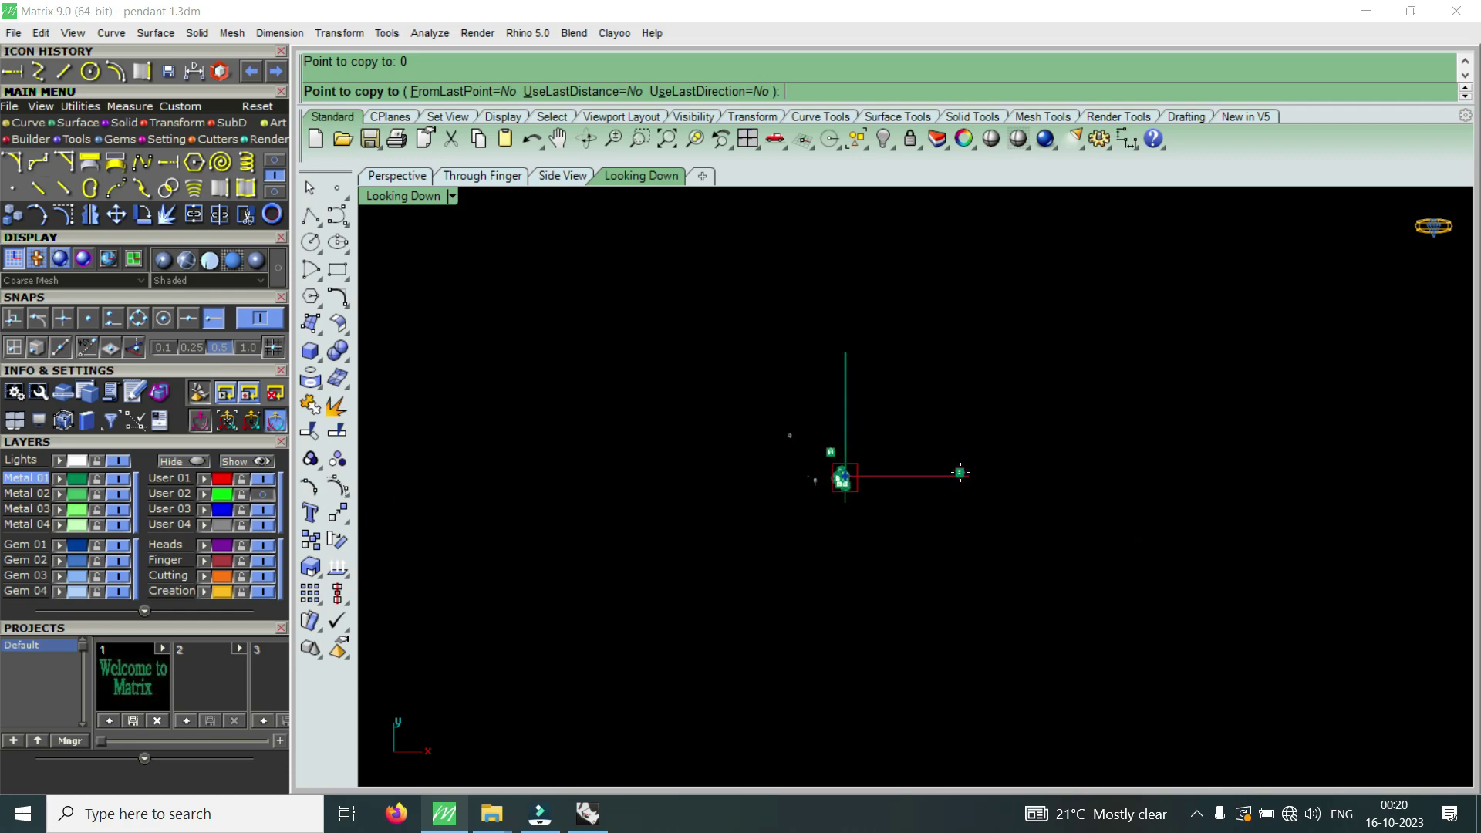
key(Return)
scroll(846, 470, up, 2)
scroll(822, 413, up, 3)
scroll(825, 395, up, 3)
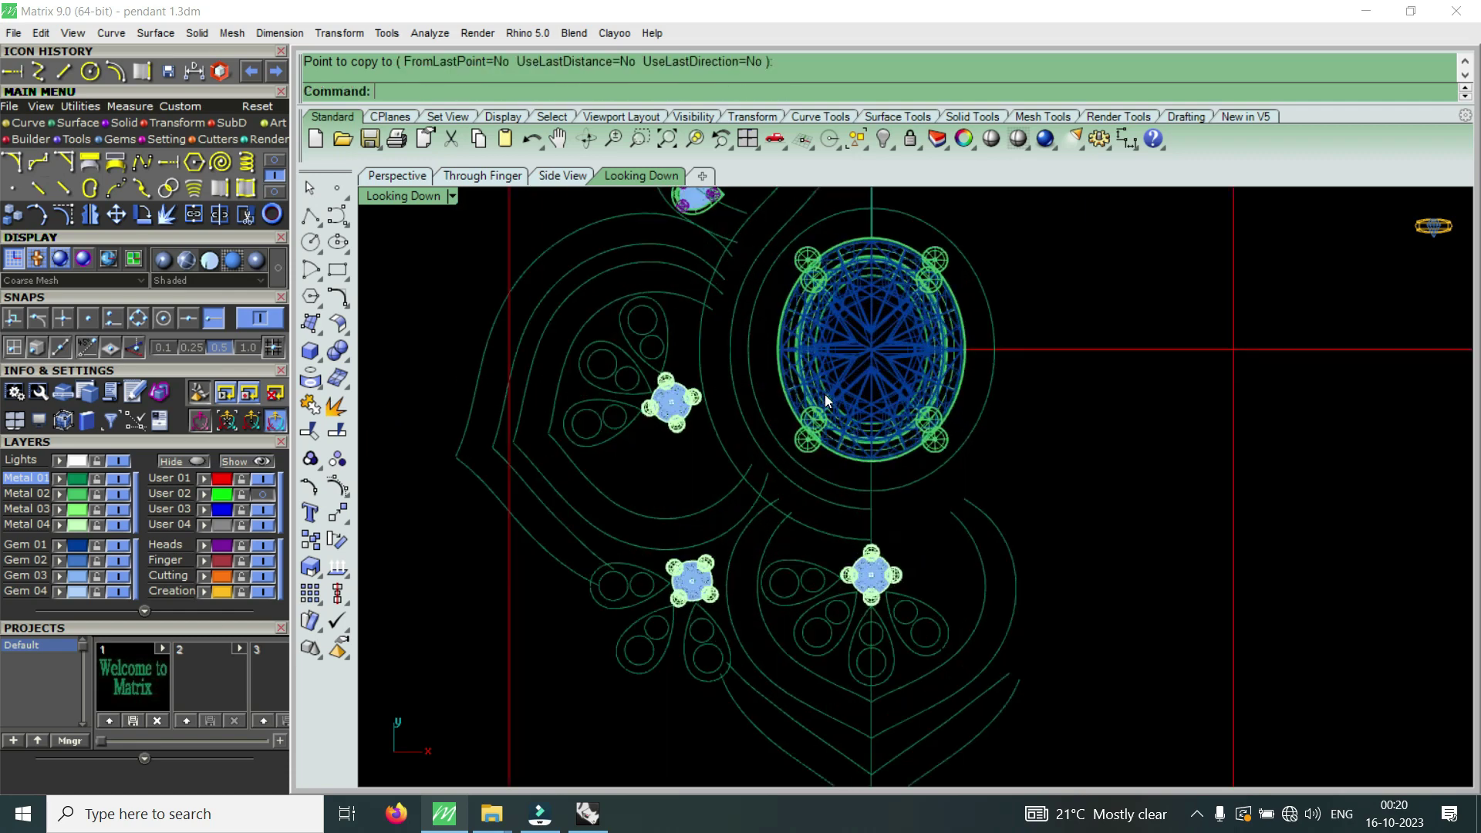
scroll(826, 395, up, 3)
- Select the old central oval head group and delete it
click(807, 467)
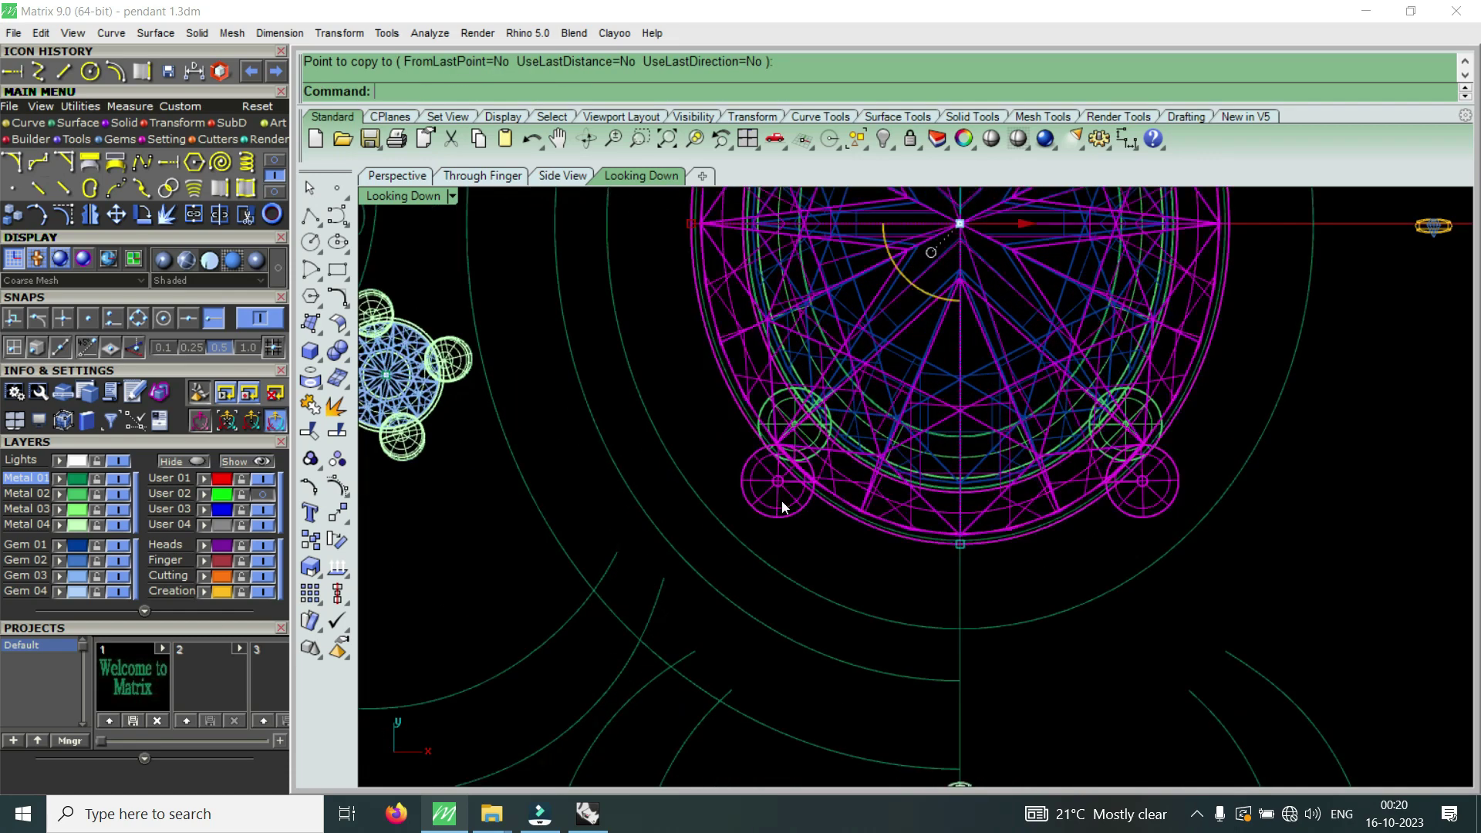
click(816, 442)
click(864, 508)
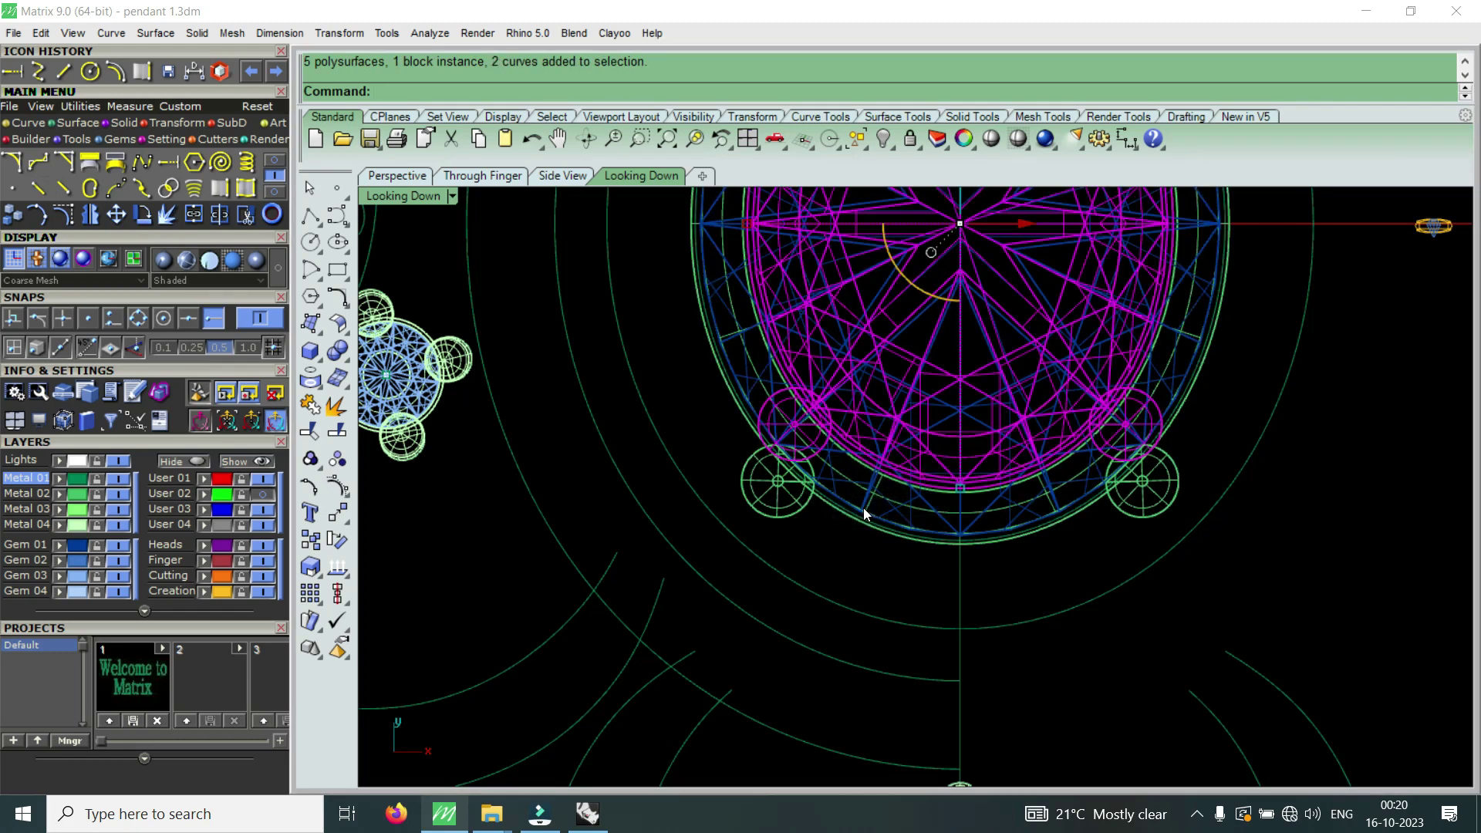
key(Delete)
scroll(864, 507, down, 8)
scroll(835, 401, up, 1)
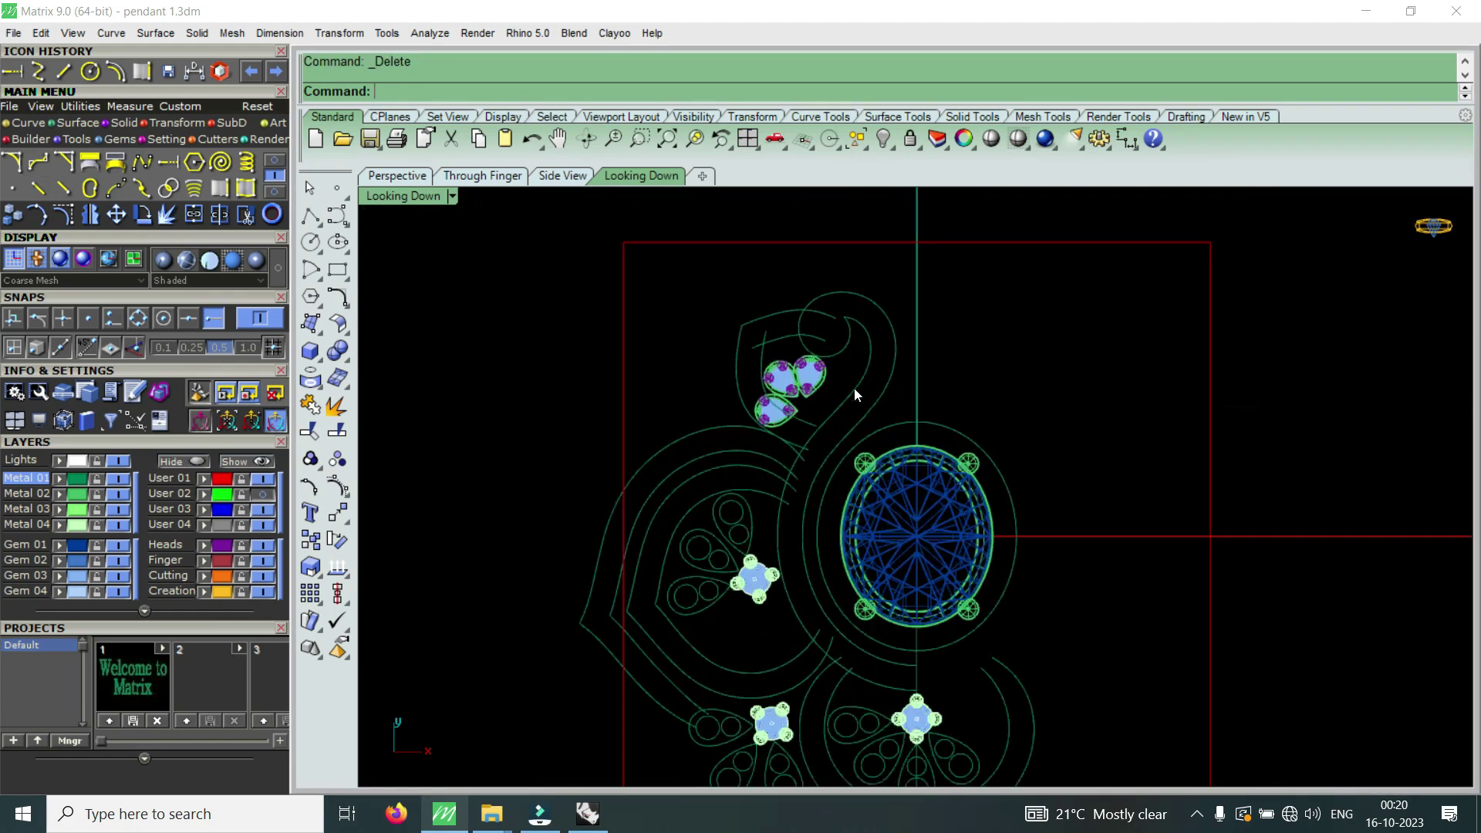
scroll(822, 372, down, 2)
scroll(851, 399, up, 3)
scroll(840, 512, up, 2)
scroll(603, 318, down, 3)
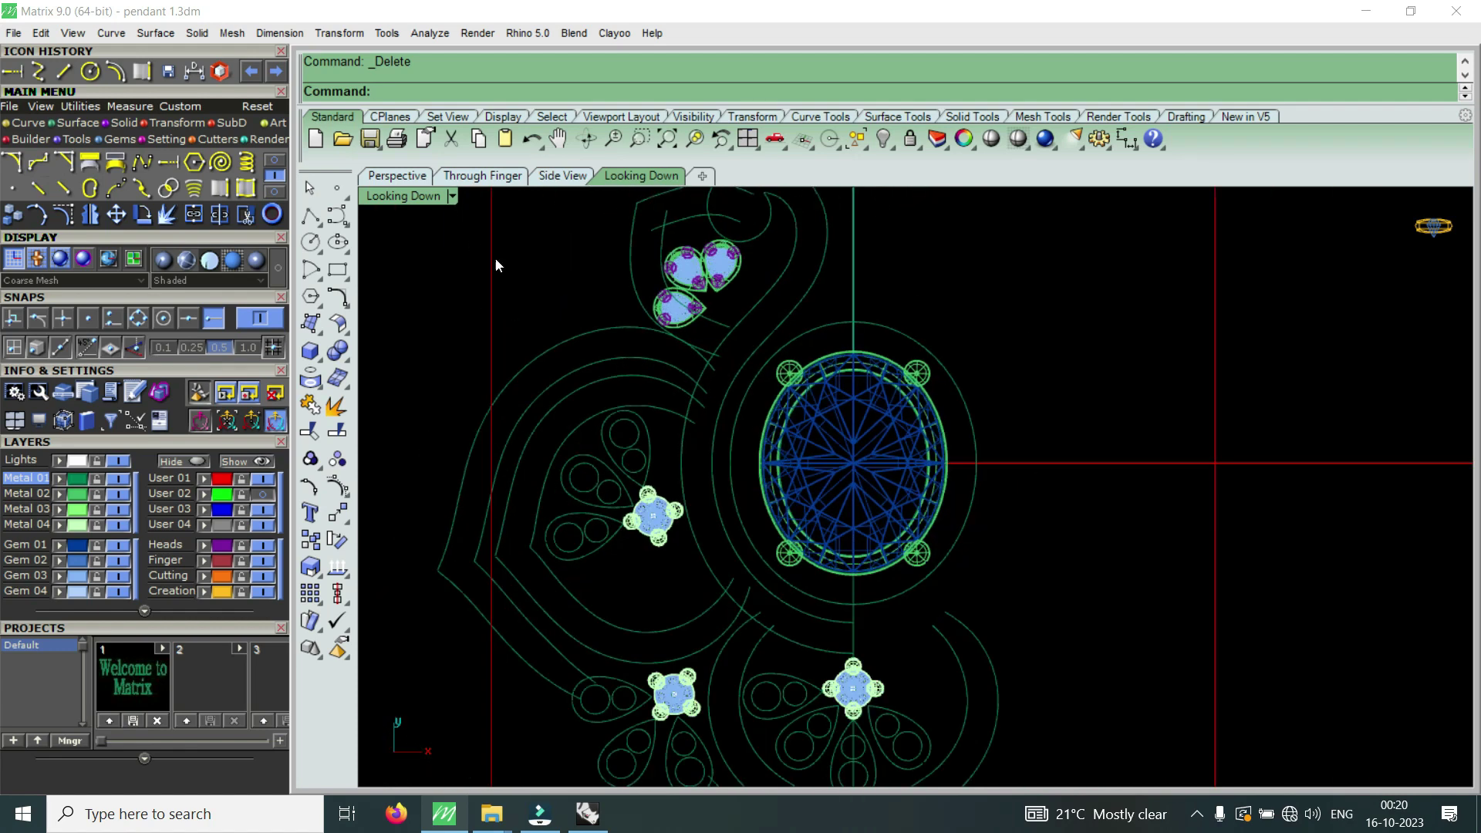
- Maximize the Perspective view and orbit over the pendant's settings and prongs
double_click(420, 196)
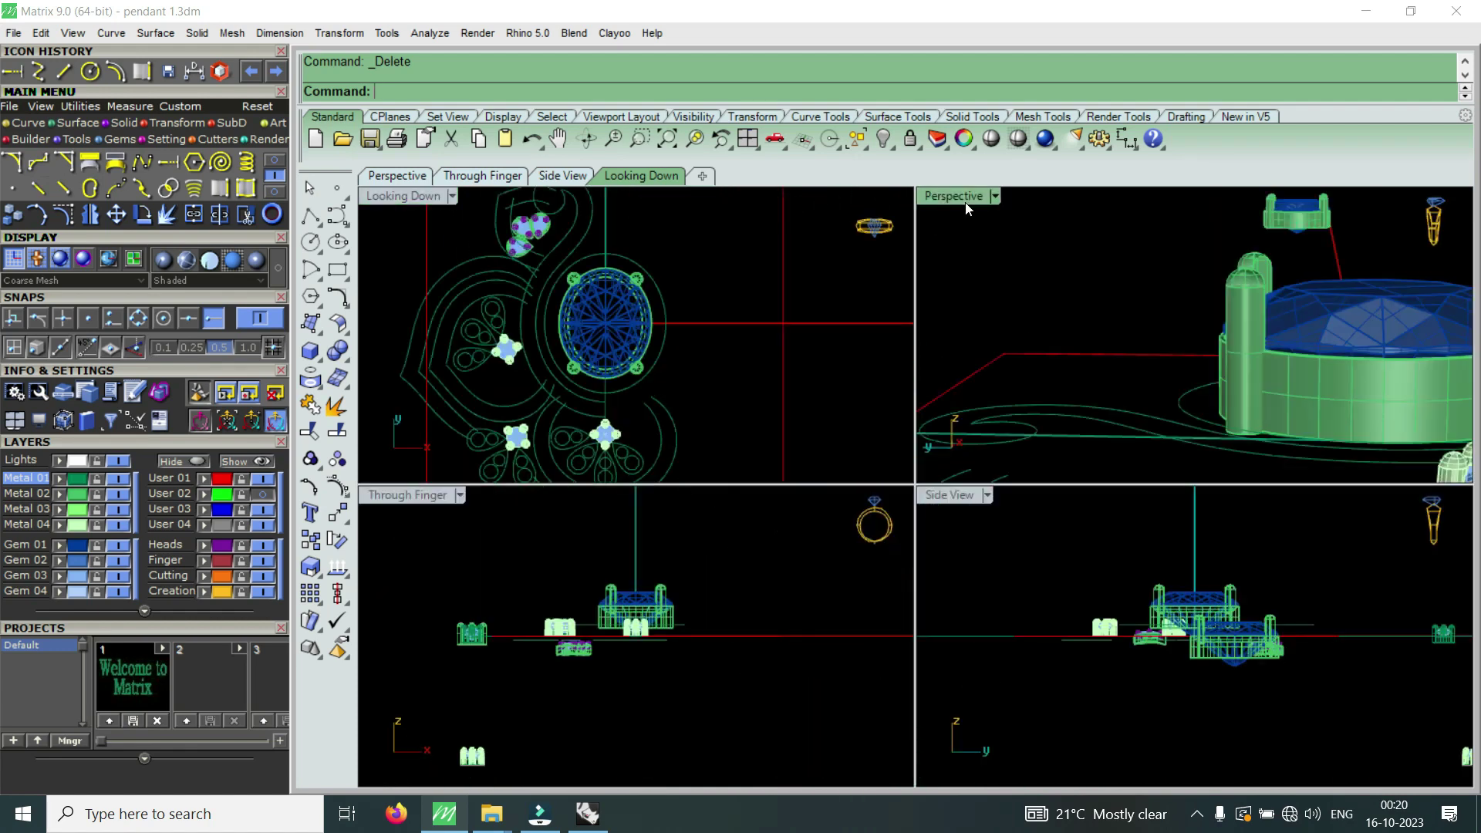
double_click(961, 198)
scroll(864, 386, down, 3)
right_drag(966, 530, 955, 488)
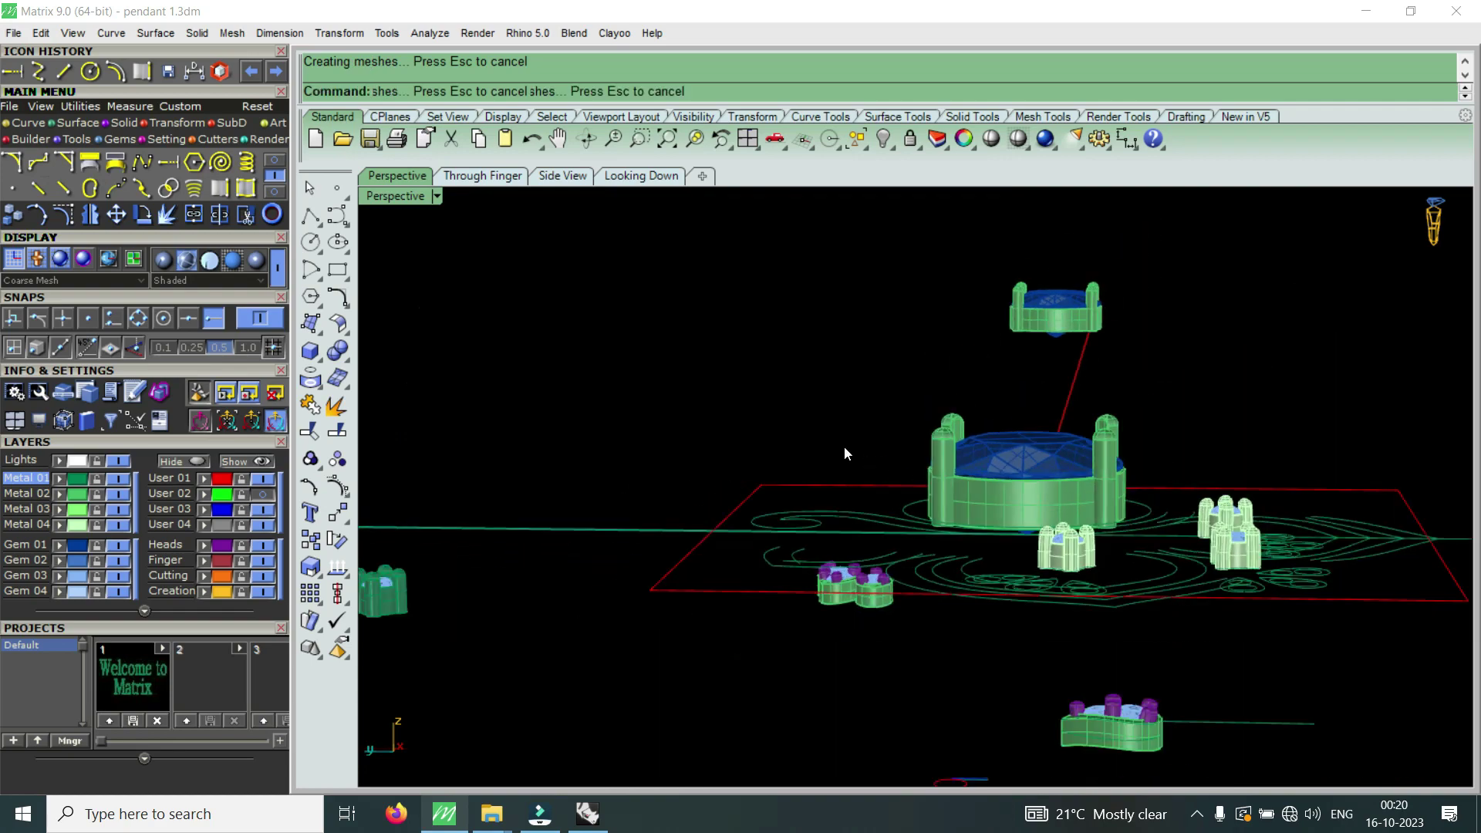
scroll(955, 487, up, 3)
scroll(1010, 628, down, 2)
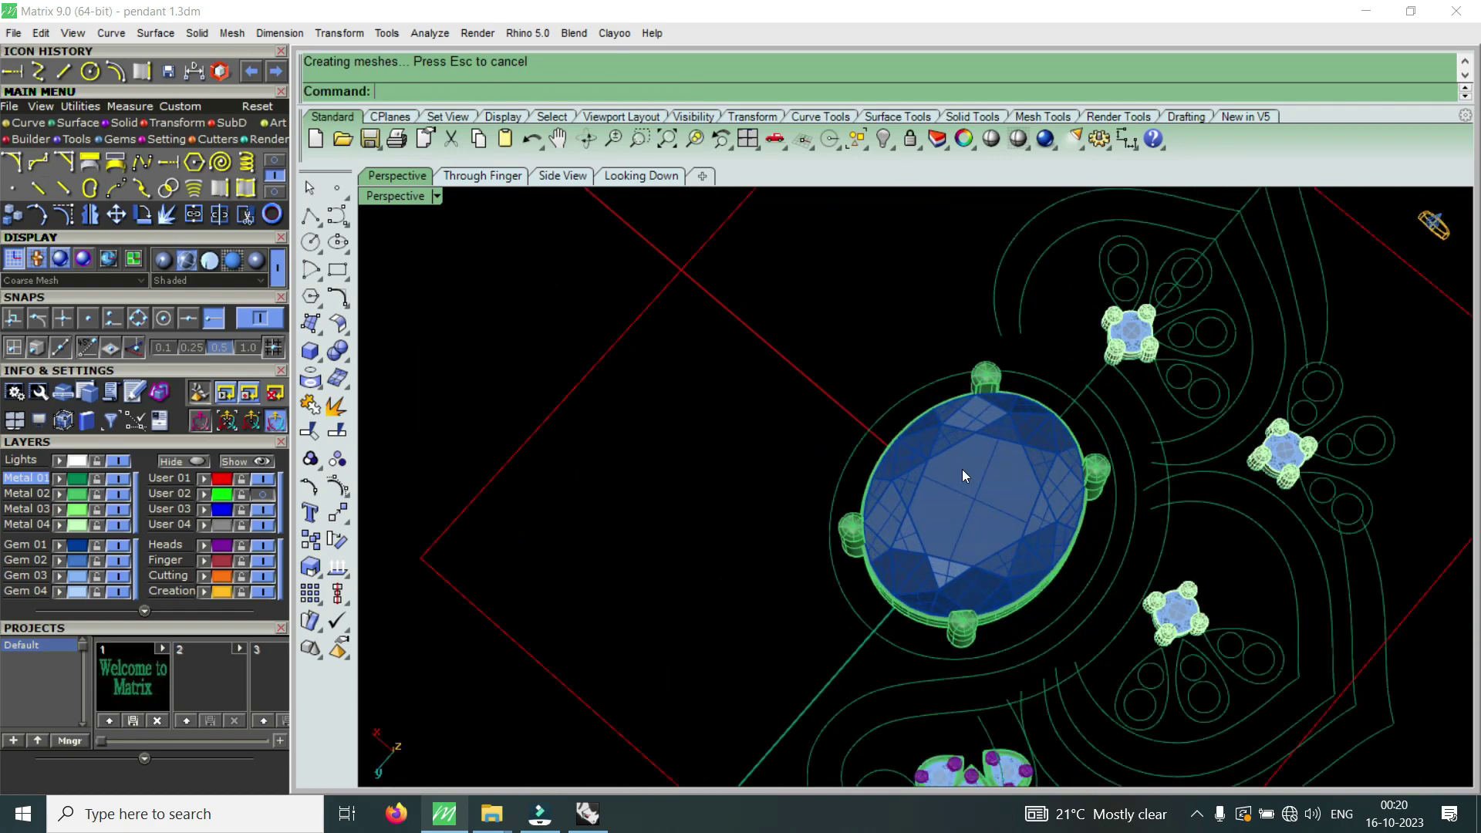
right_drag(961, 469, 1014, 507)
scroll(1013, 507, down, 2)
mouse_move(923, 437)
right_down()
mouse_move(964, 494)
mouse_move(1000, 439)
mouse_move(970, 437)
right_up()
scroll(1021, 511, up, 2)
scroll(1020, 511, up, 1)
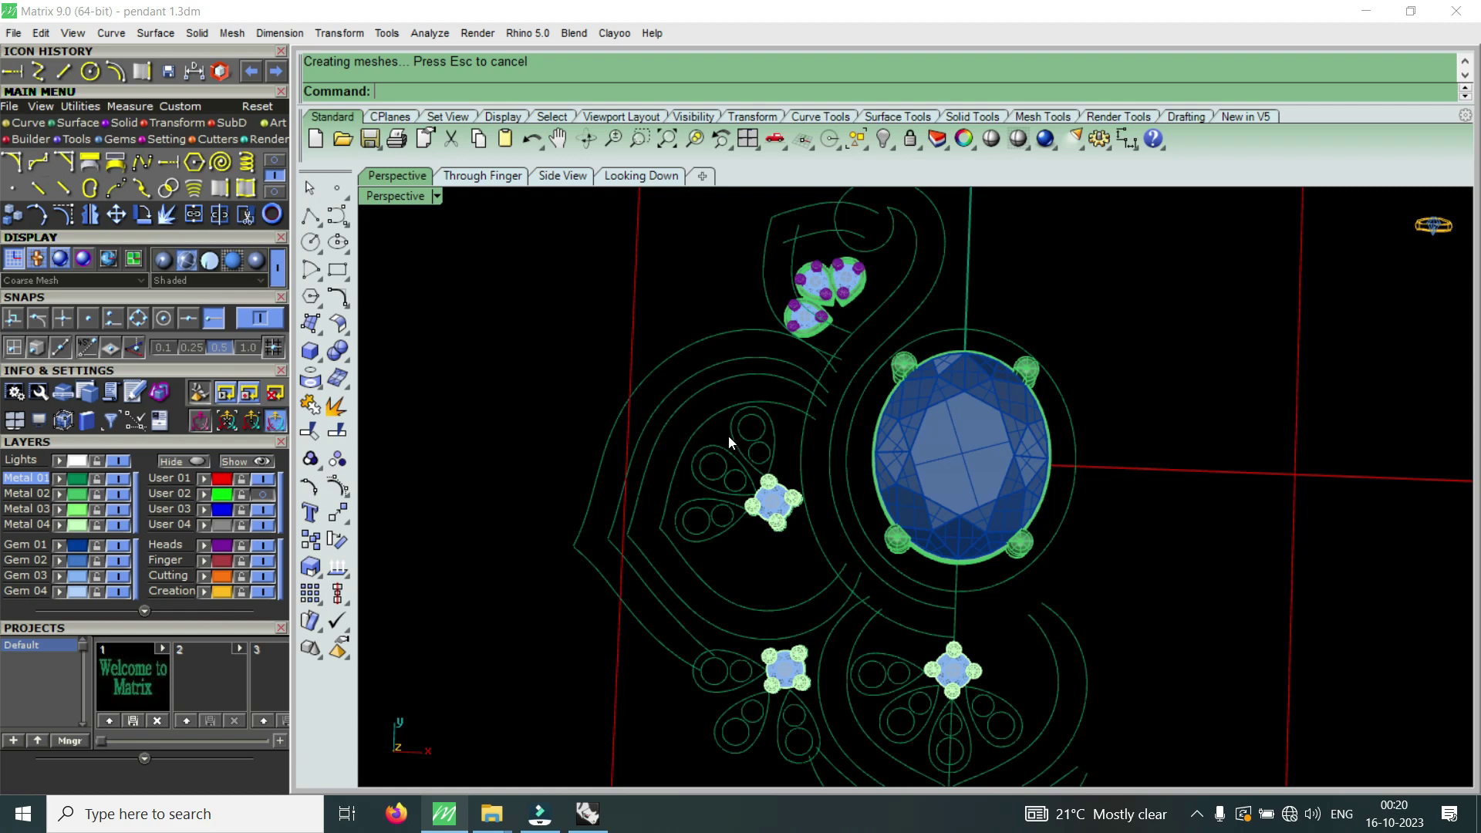
- Zoom and tilt into a close 3D view of the oval head
scroll(672, 442, up, 3)
scroll(685, 446, up, 1)
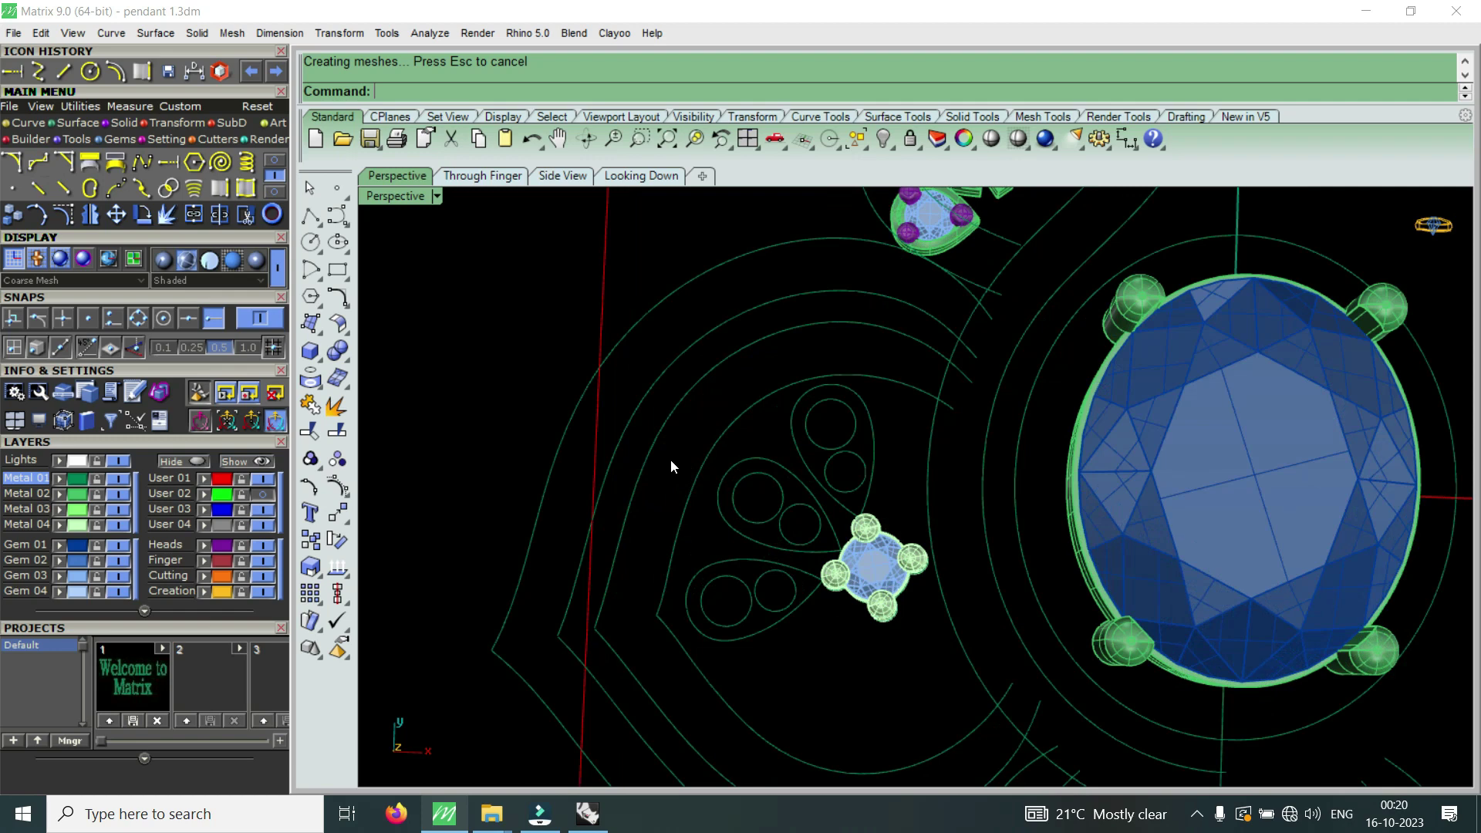
scroll(672, 466, down, 2)
scroll(671, 466, down, 2)
scroll(676, 466, down, 3)
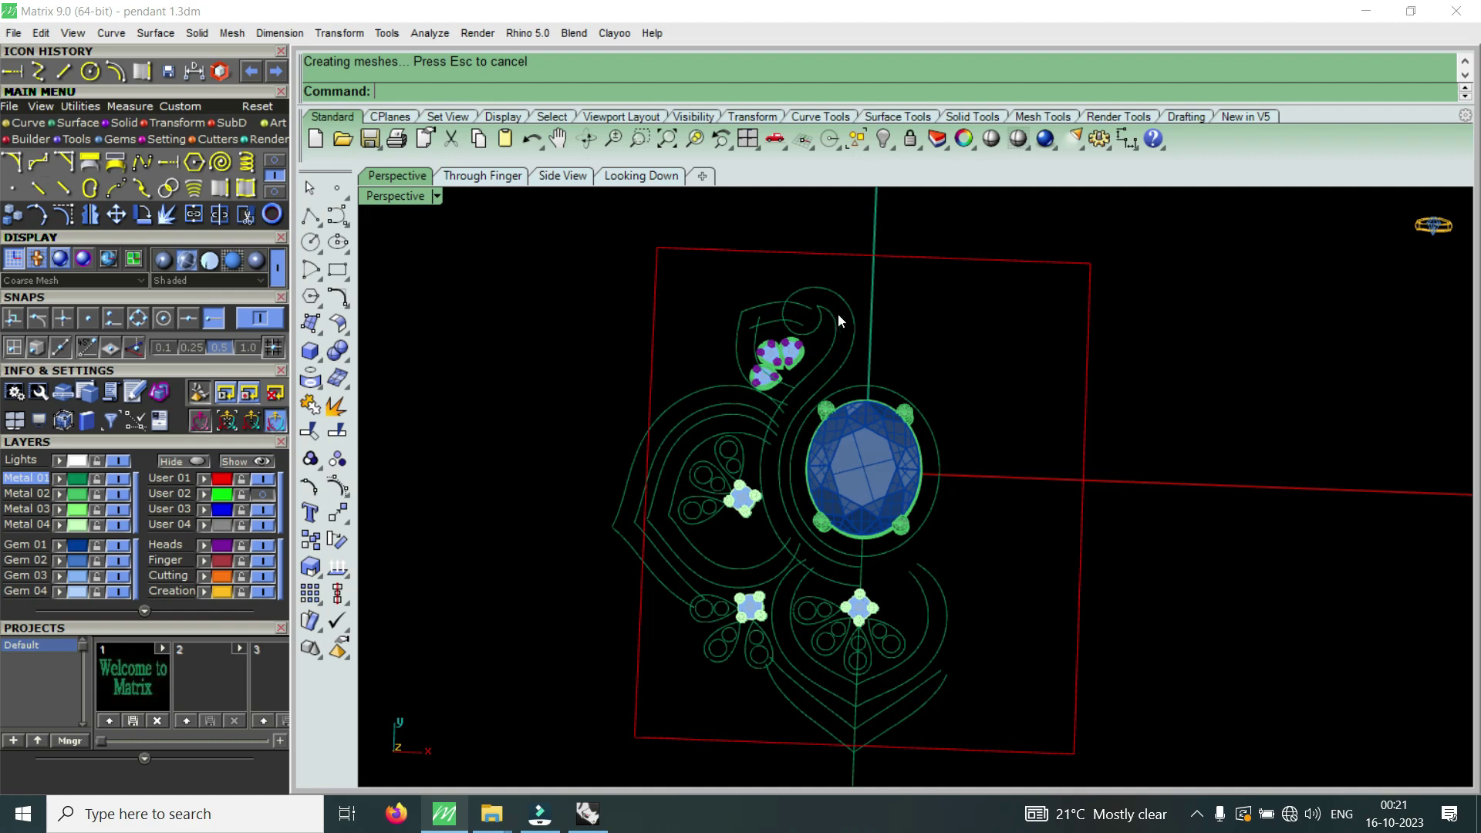
scroll(846, 411, up, 3)
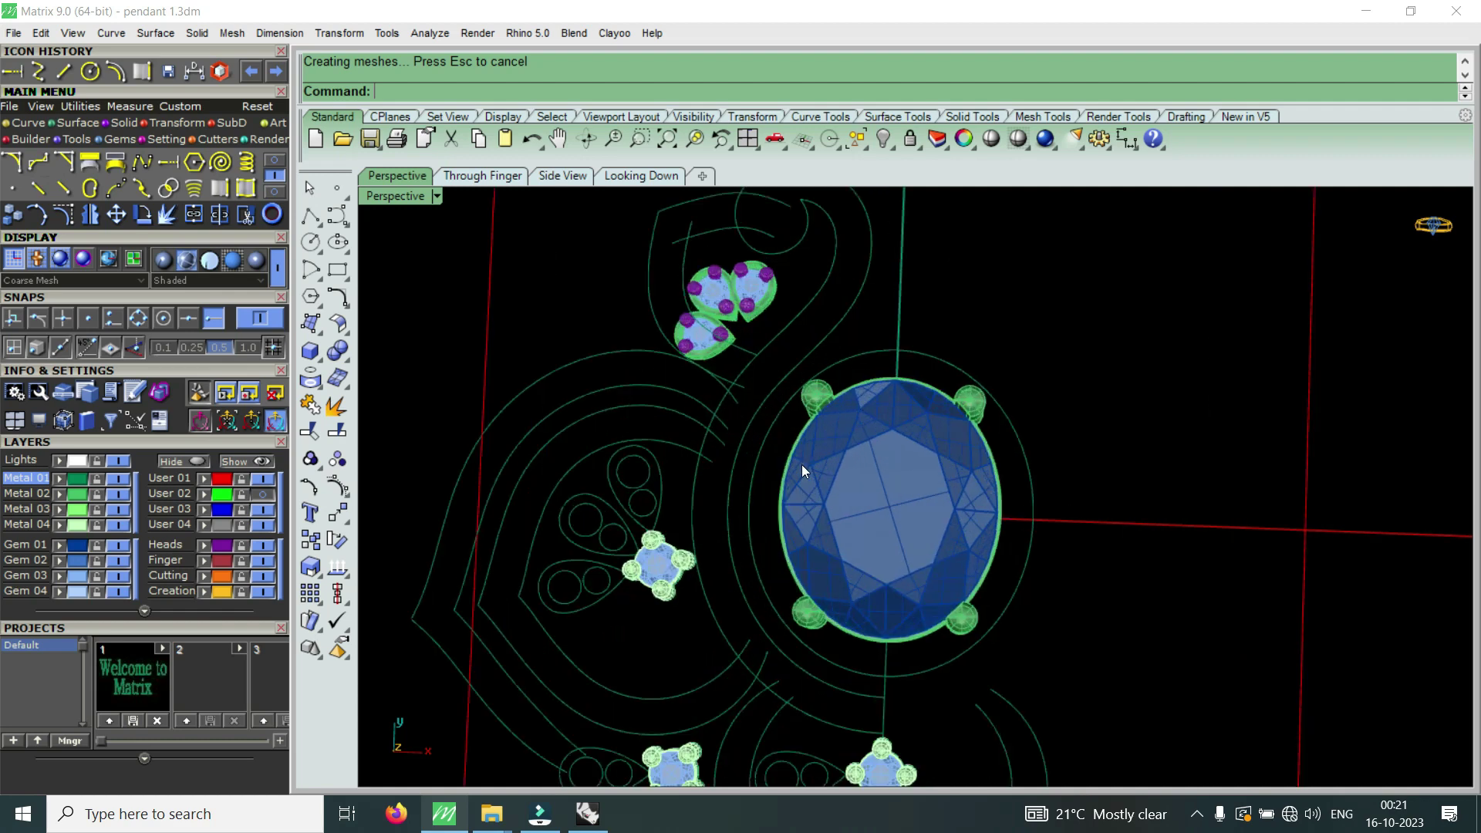
right_drag(802, 465, 877, 506)
scroll(876, 506, up, 3)
- Duplicate the lower edge of the oval bezel band as a curve
click(137, 72)
click(807, 485)
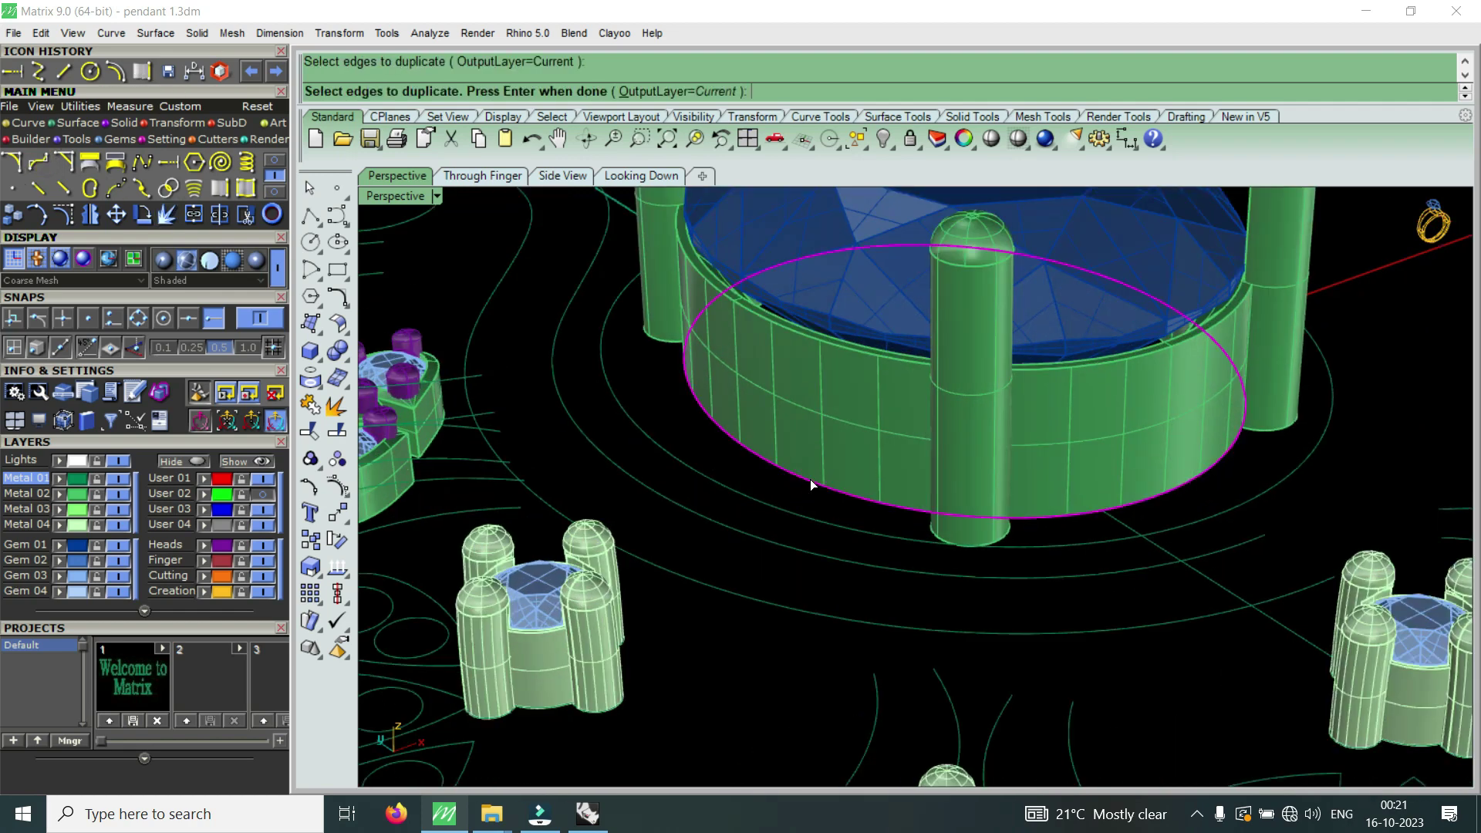
key(Return)
double_click(410, 202)
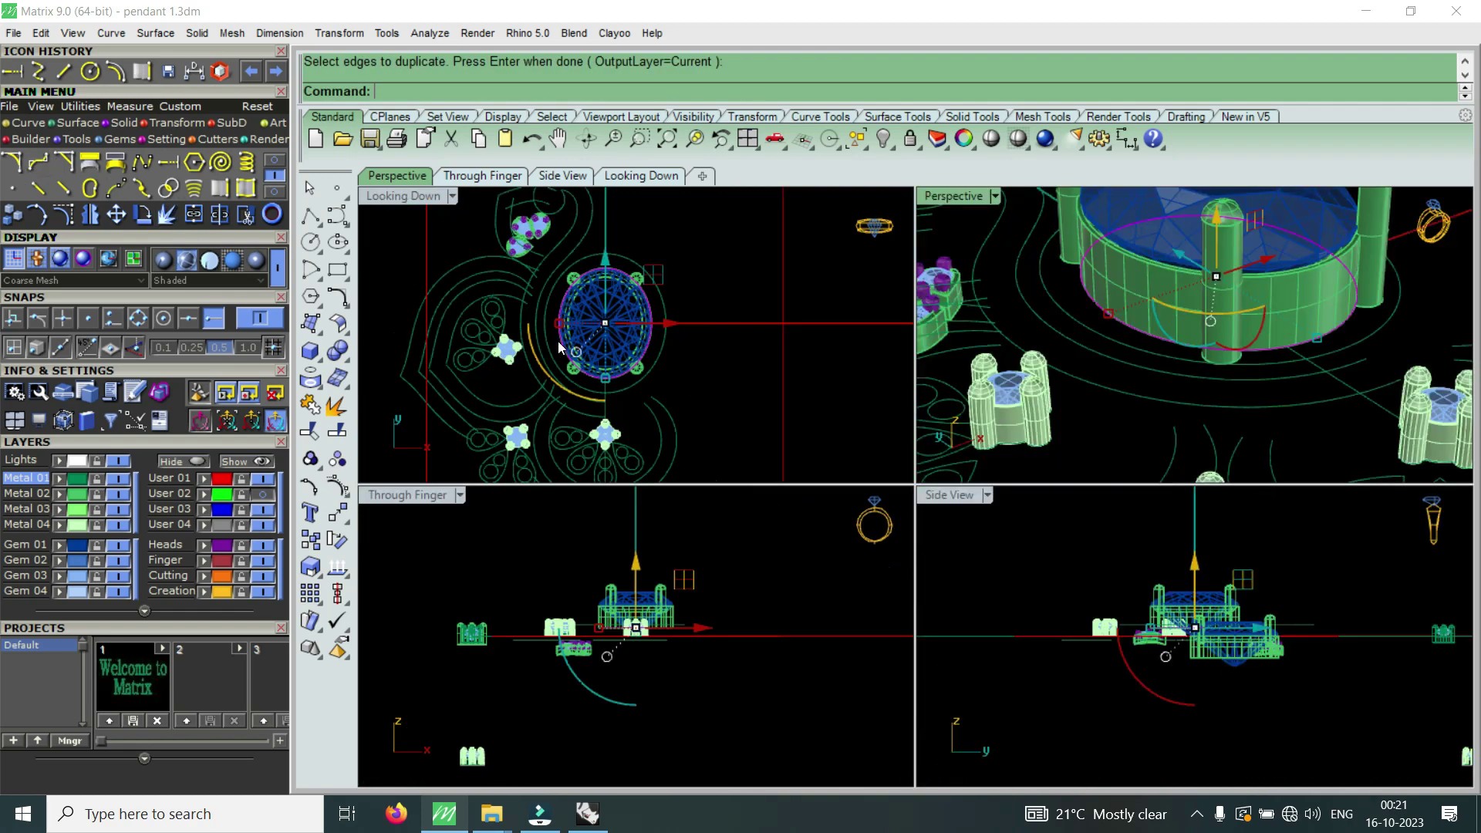
scroll(553, 328, up, 3)
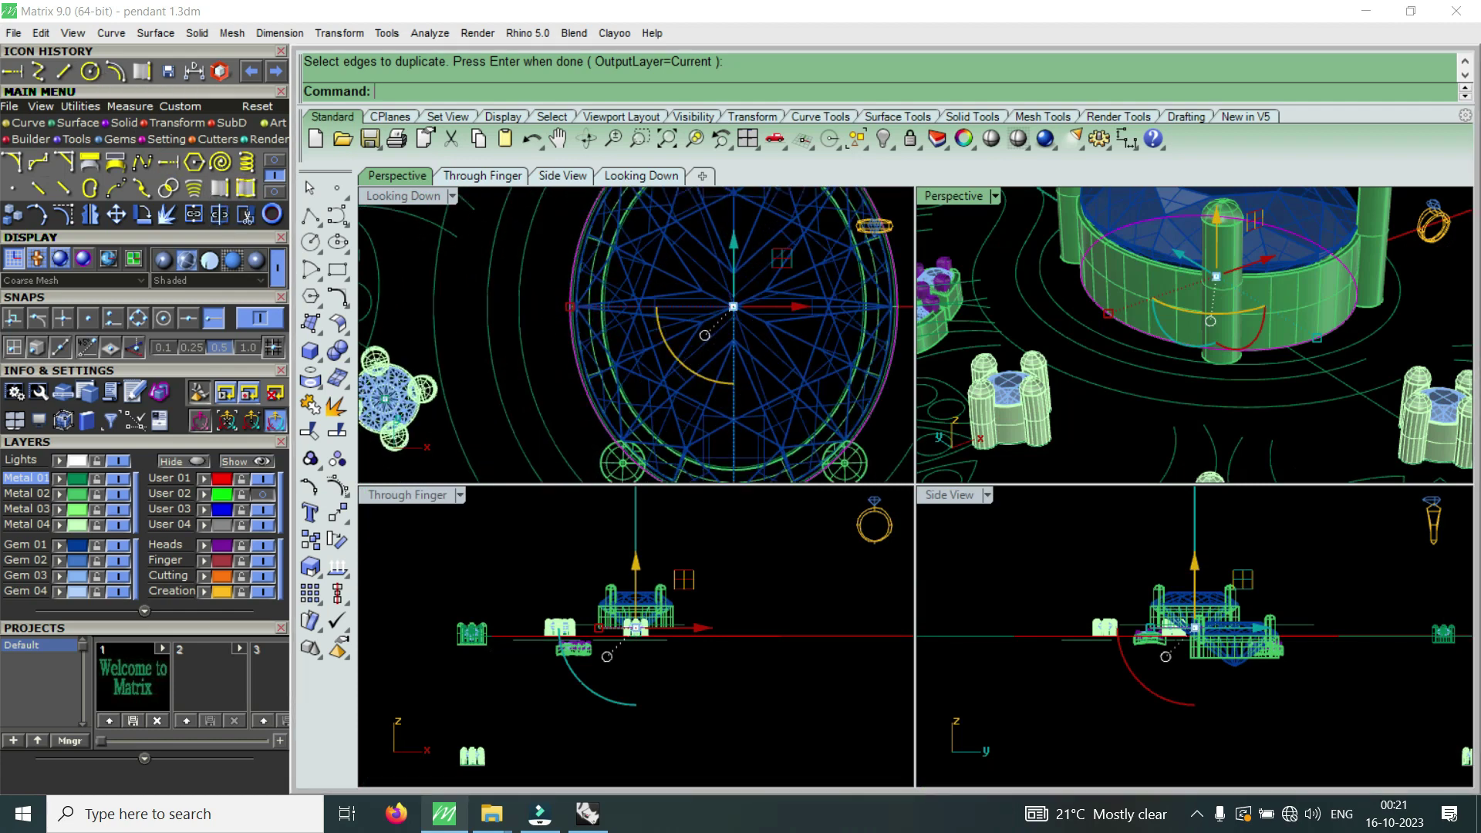
- Offset the duplicated band curve outward around the bezel
click(194, 188)
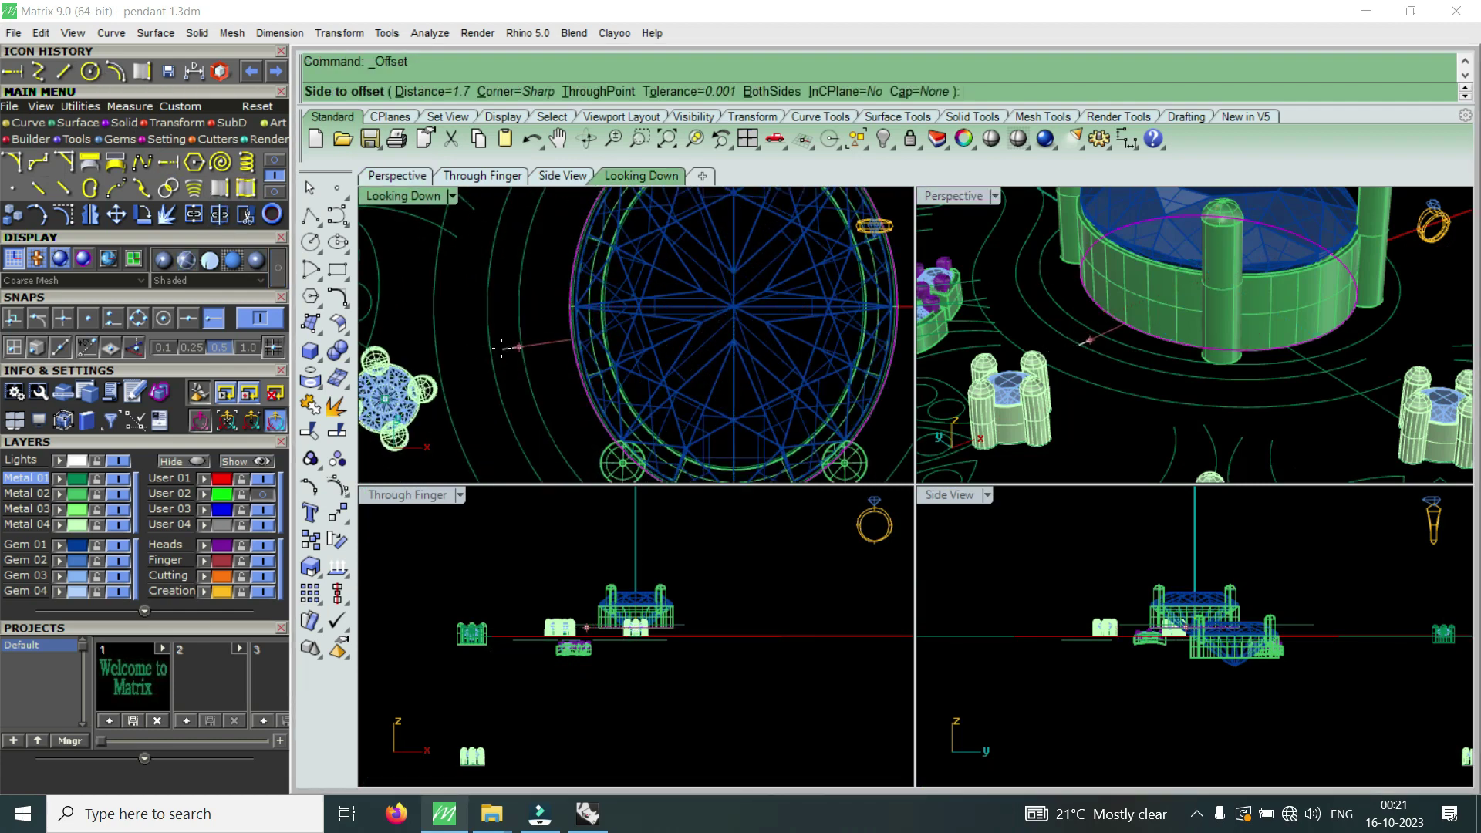
text(1)
key(Return)
click(502, 348)
click(527, 354)
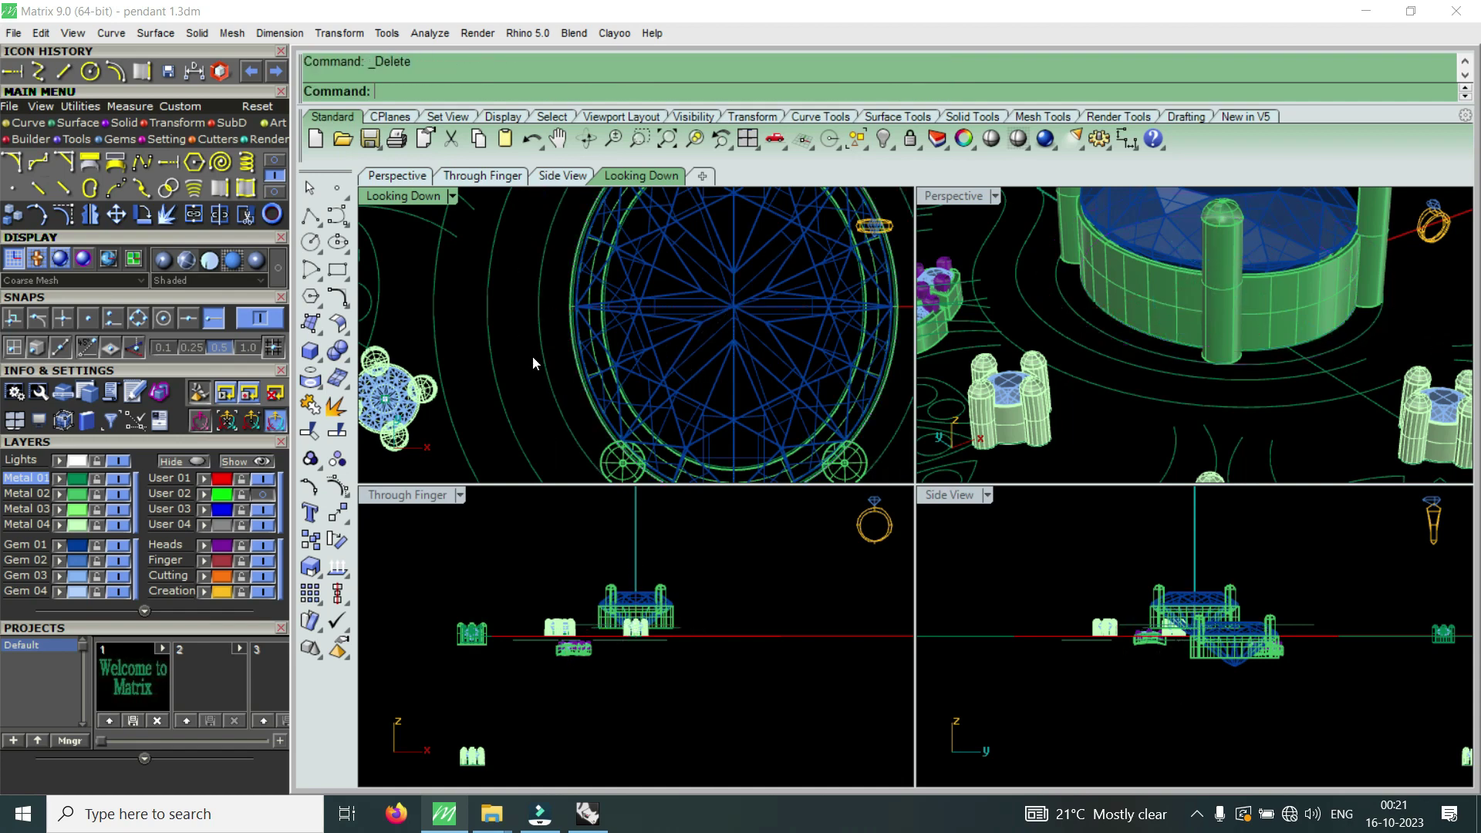
scroll(547, 367, down, 5)
scroll(575, 282, up, 6)
- Offset the new curve 1.7 to the outer side
right_click(574, 282)
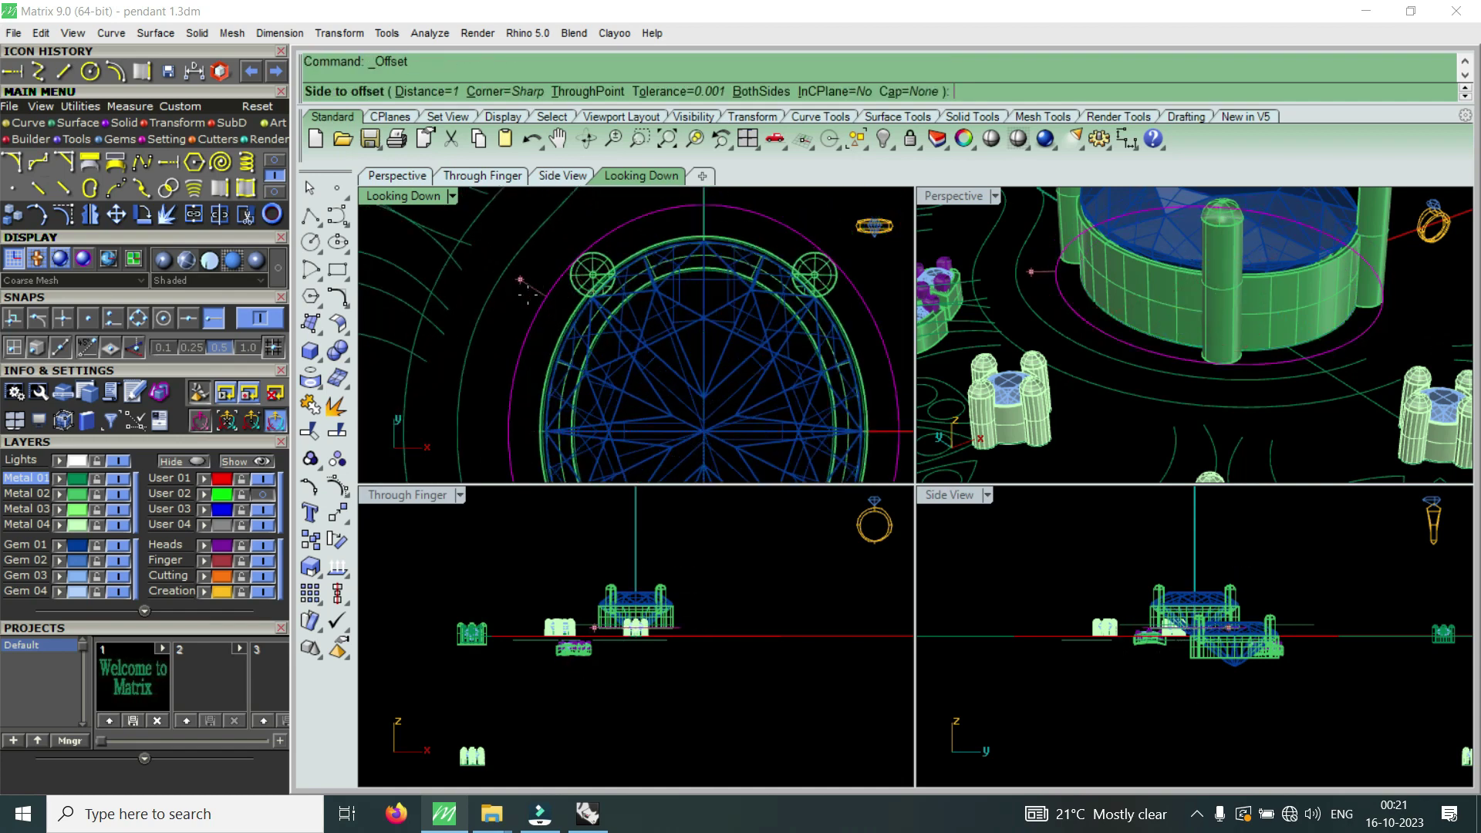
text(1.7)
key(Return)
click(527, 295)
scroll(528, 294, down, 1)
scroll(588, 241, down, 1)
scroll(616, 324, down, 2)
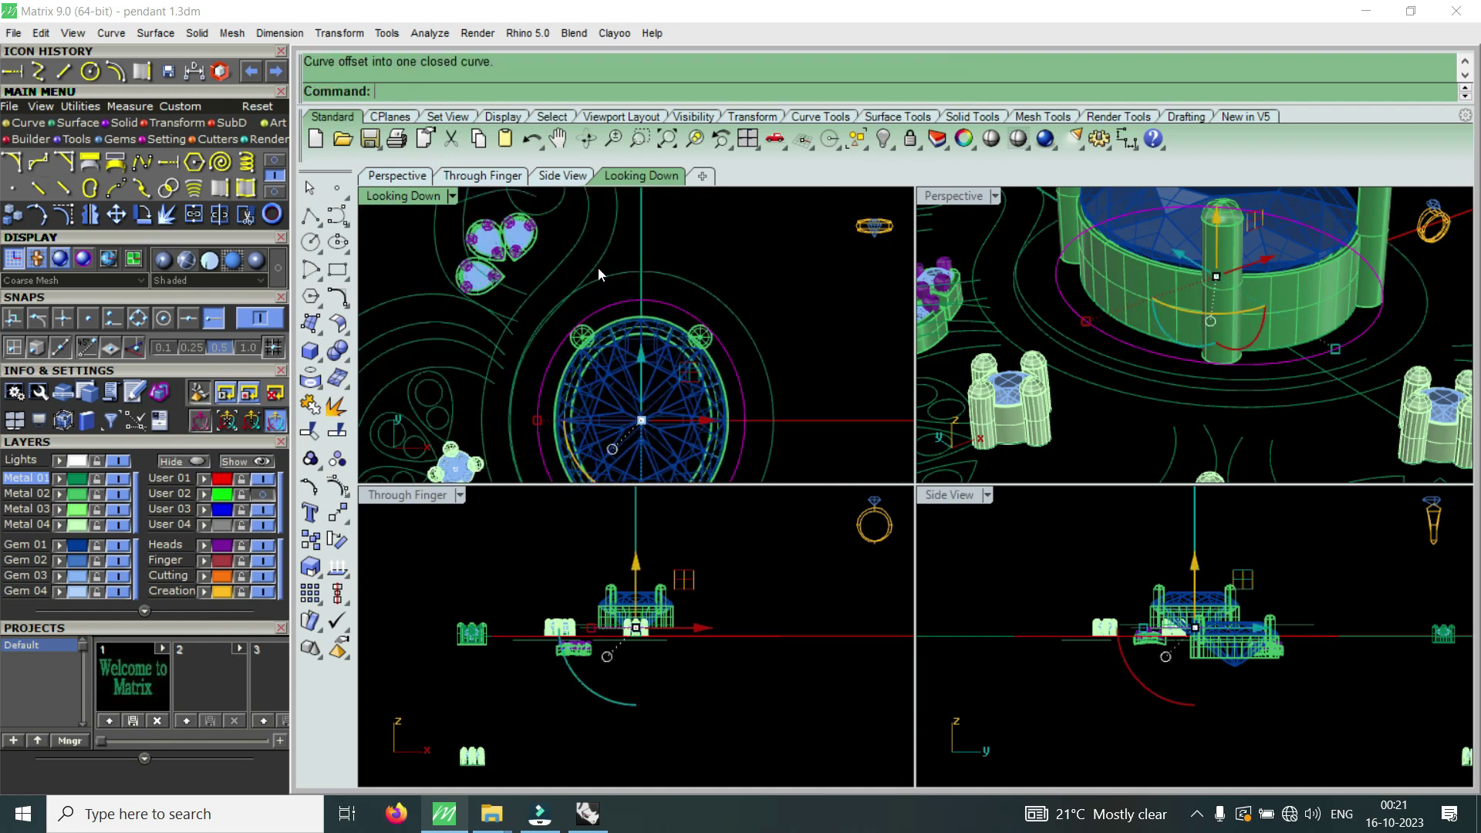
- Offset two more outer rings at 1.7 and select the new curves
click(606, 275)
key(Return)
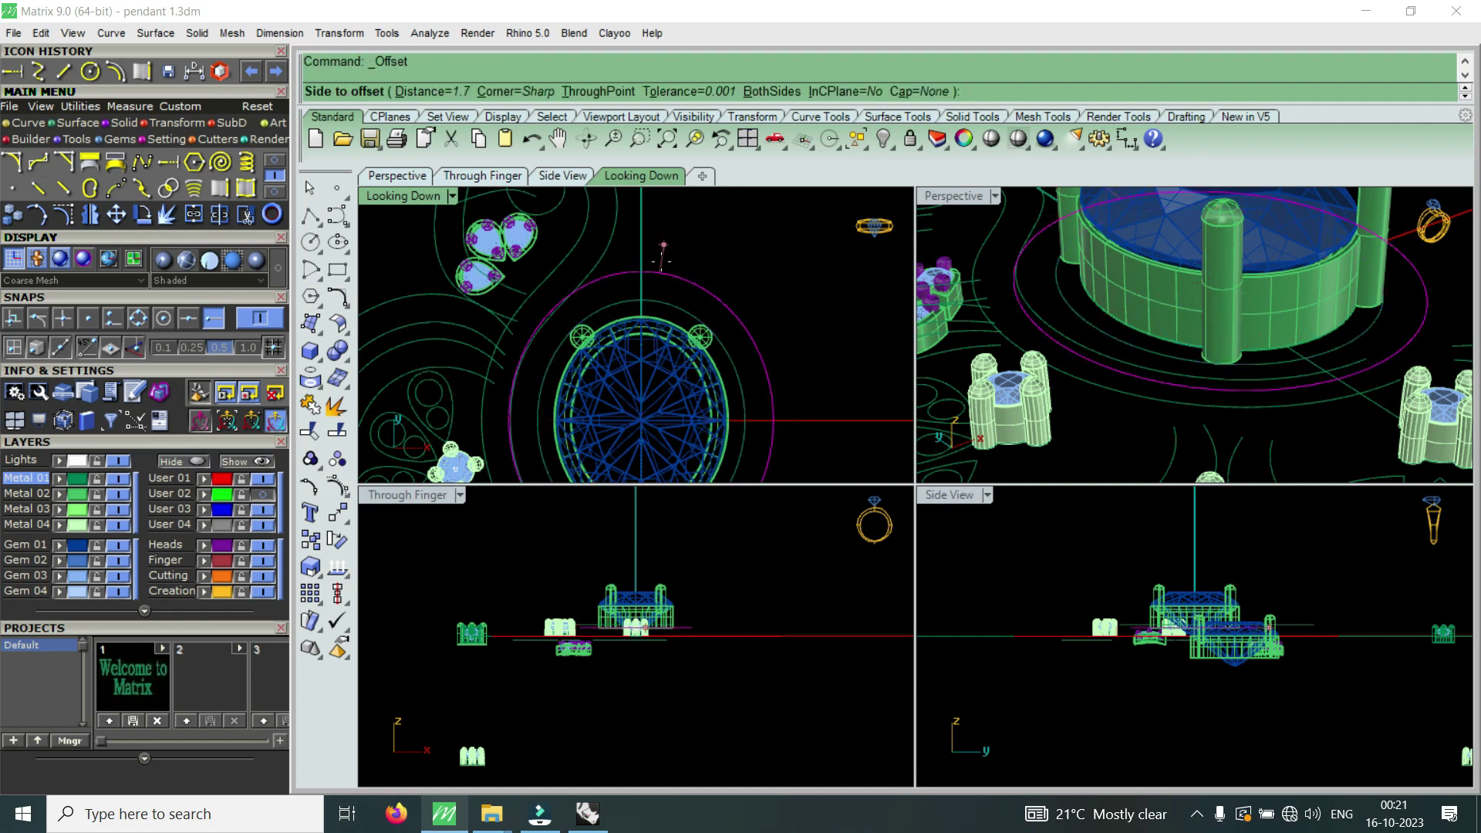
text(1)
click(662, 256)
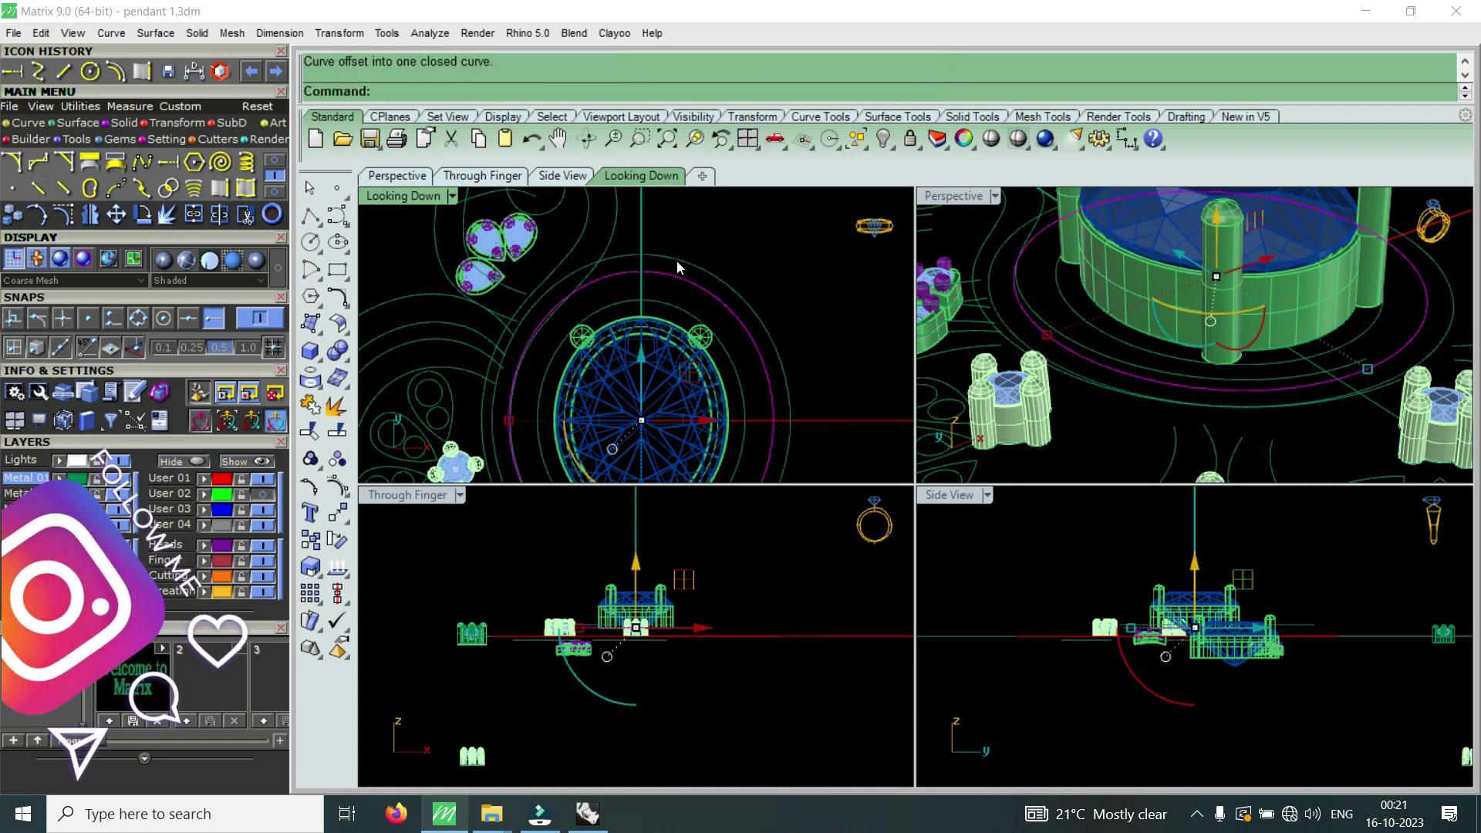
key(Return)
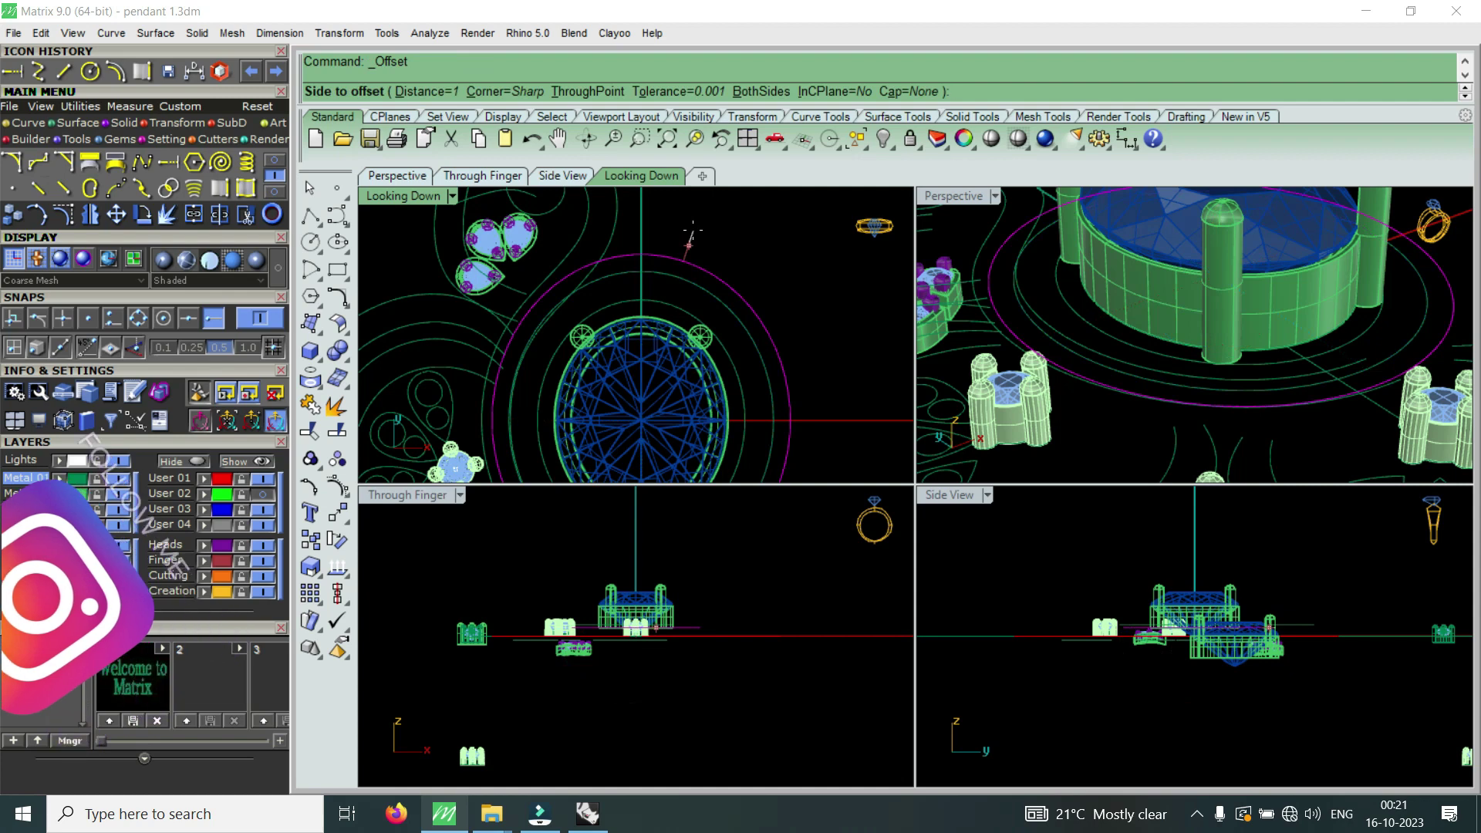
text(1.)
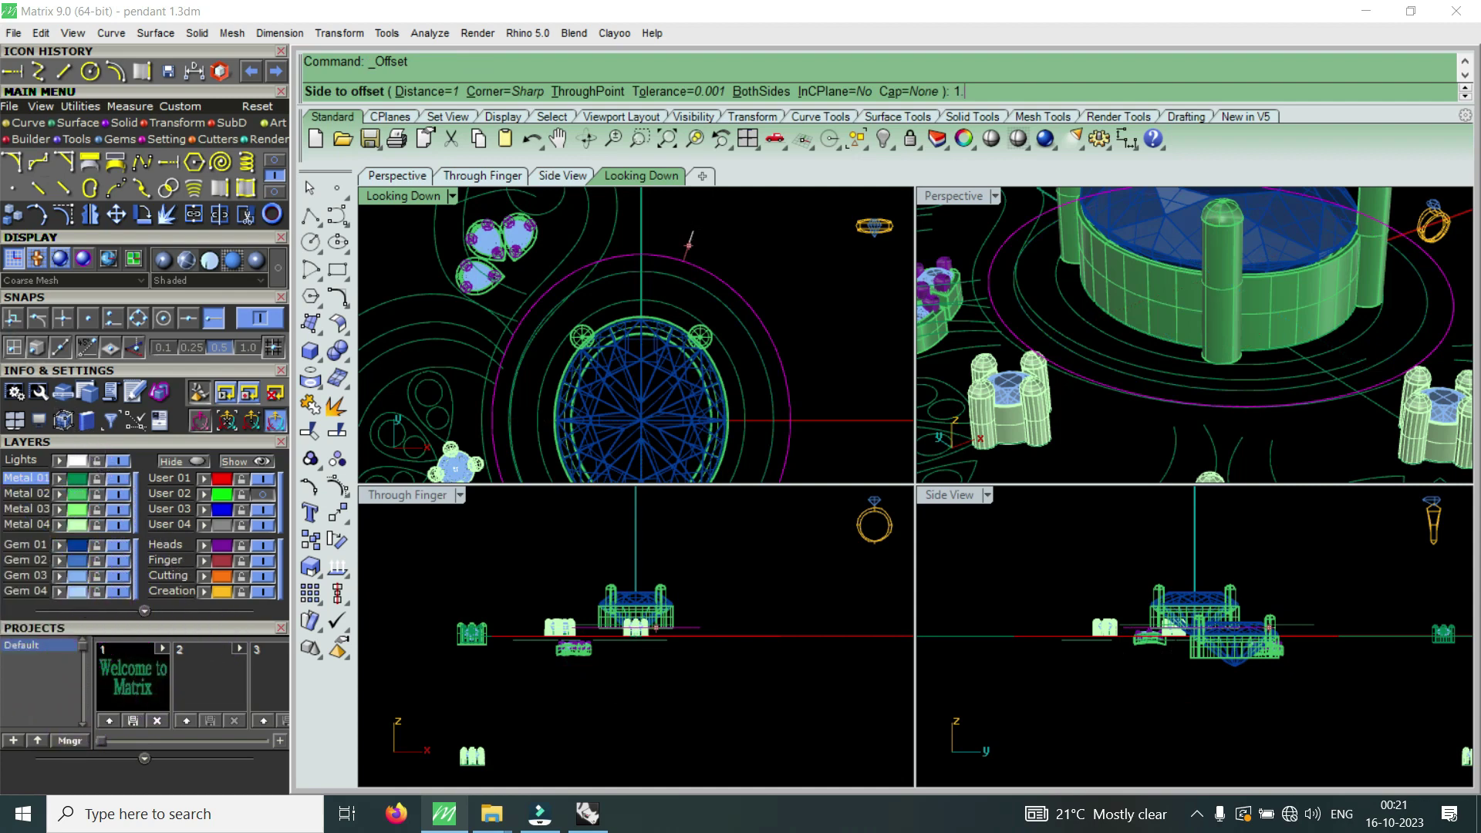
key(Return)
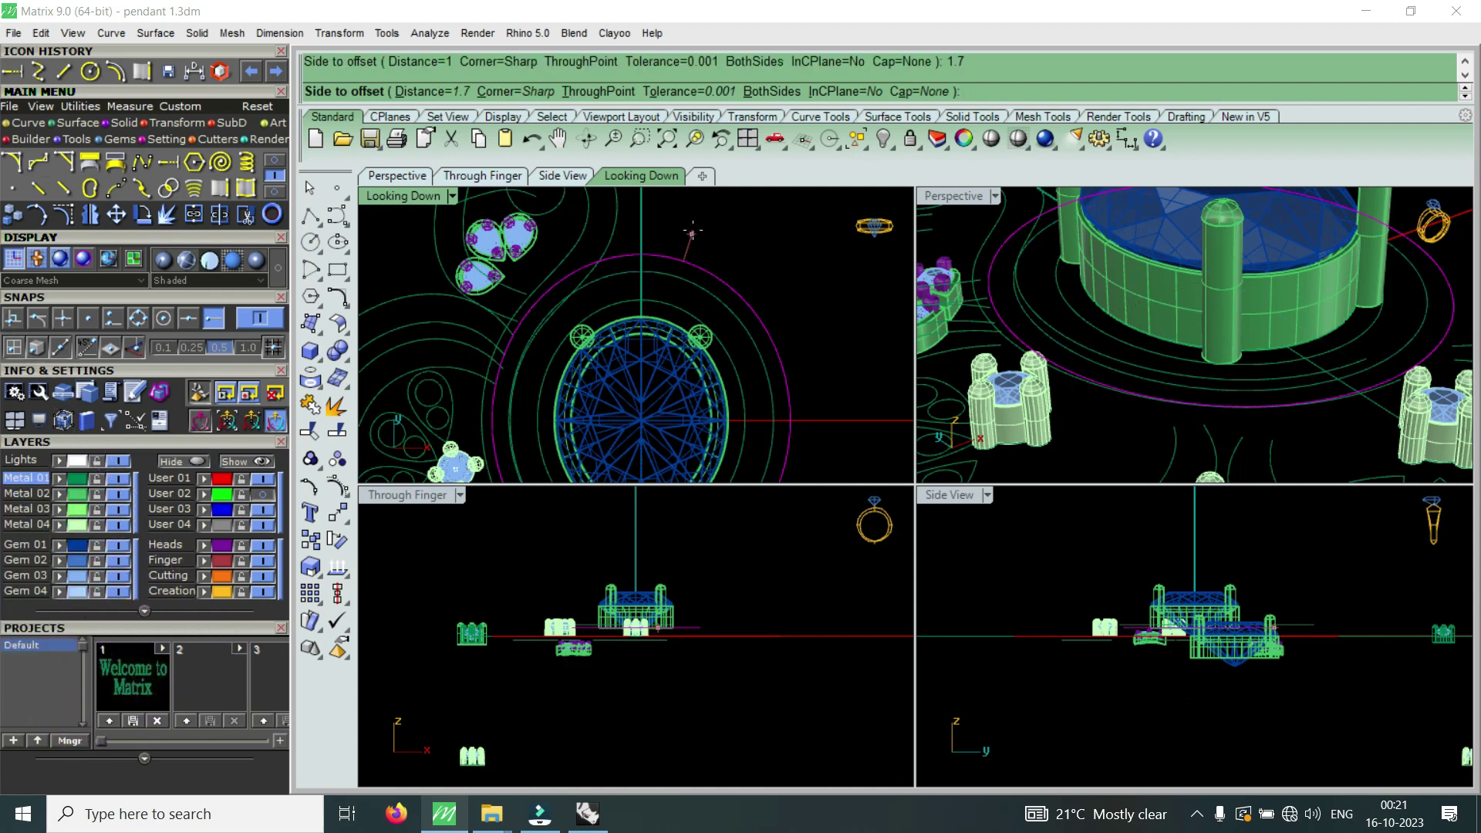
click(694, 230)
drag(787, 233, 740, 272)
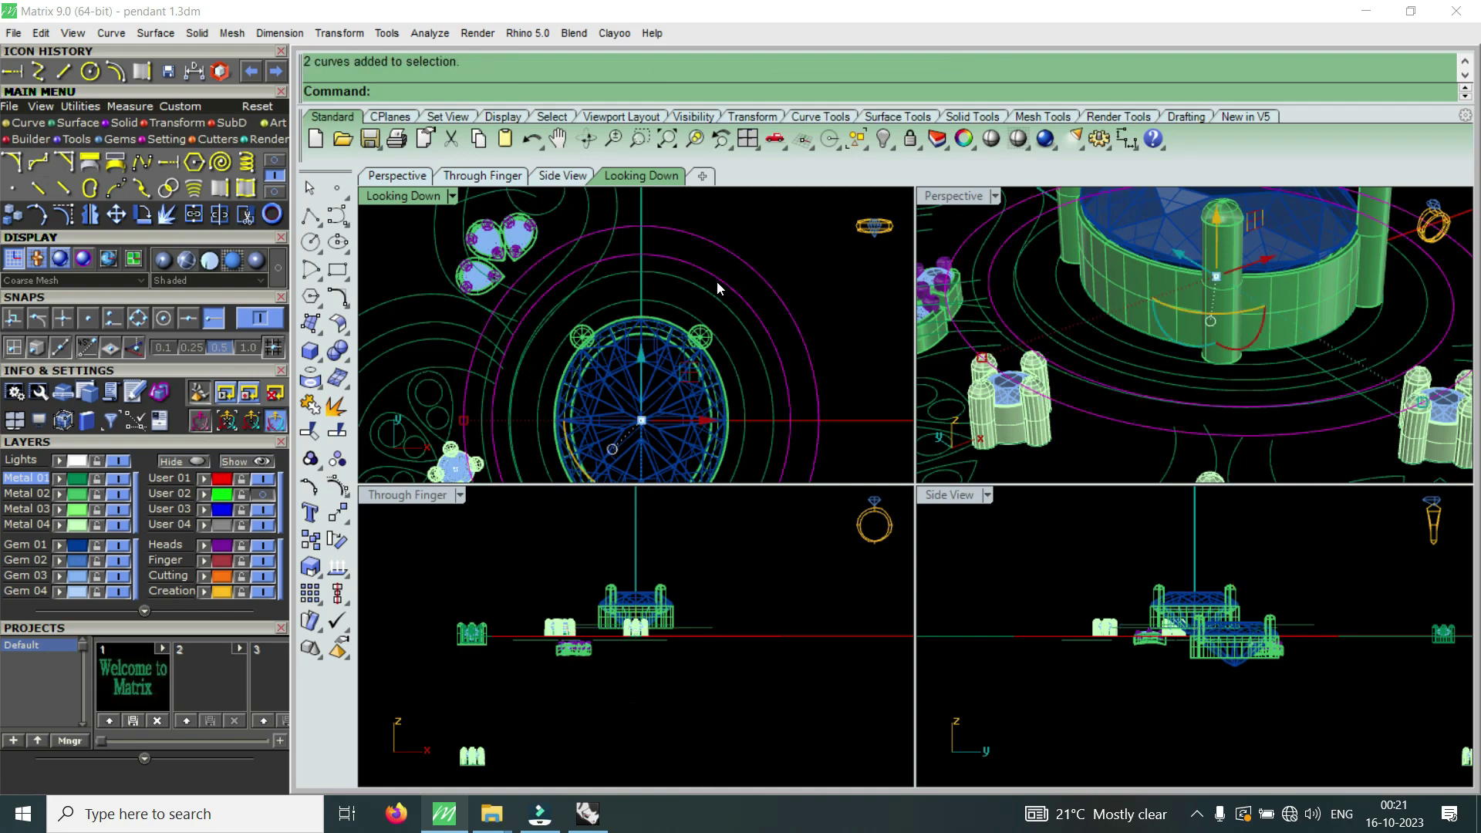
- Maximize the top view and move the lower flower cluster and its curves further down
scroll(699, 262, down, 3)
scroll(699, 263, down, 2)
scroll(676, 438, up, 3)
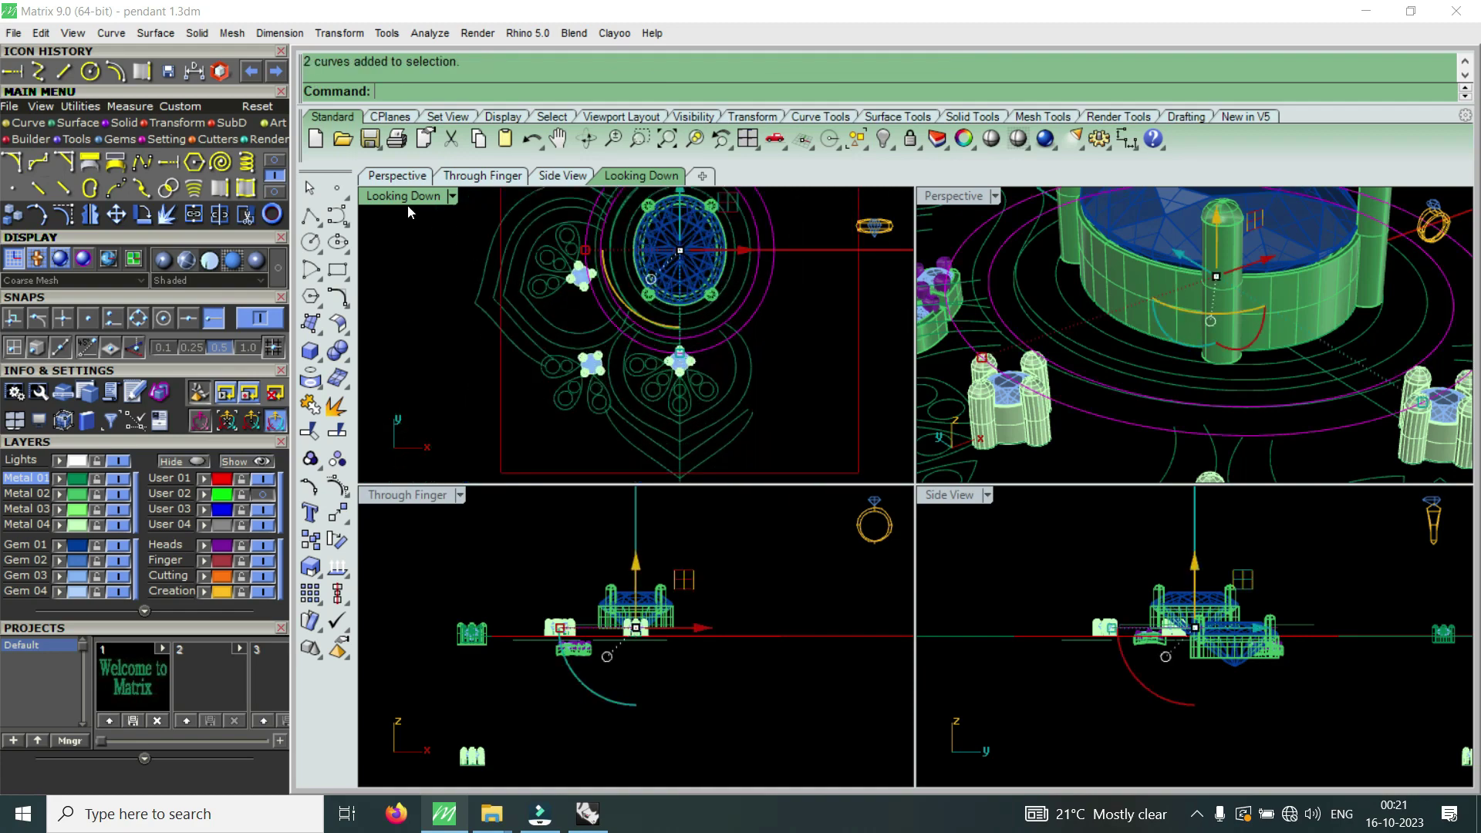
double_click(404, 195)
scroll(757, 452, down, 2)
scroll(872, 493, up, 3)
drag(981, 421, 804, 580)
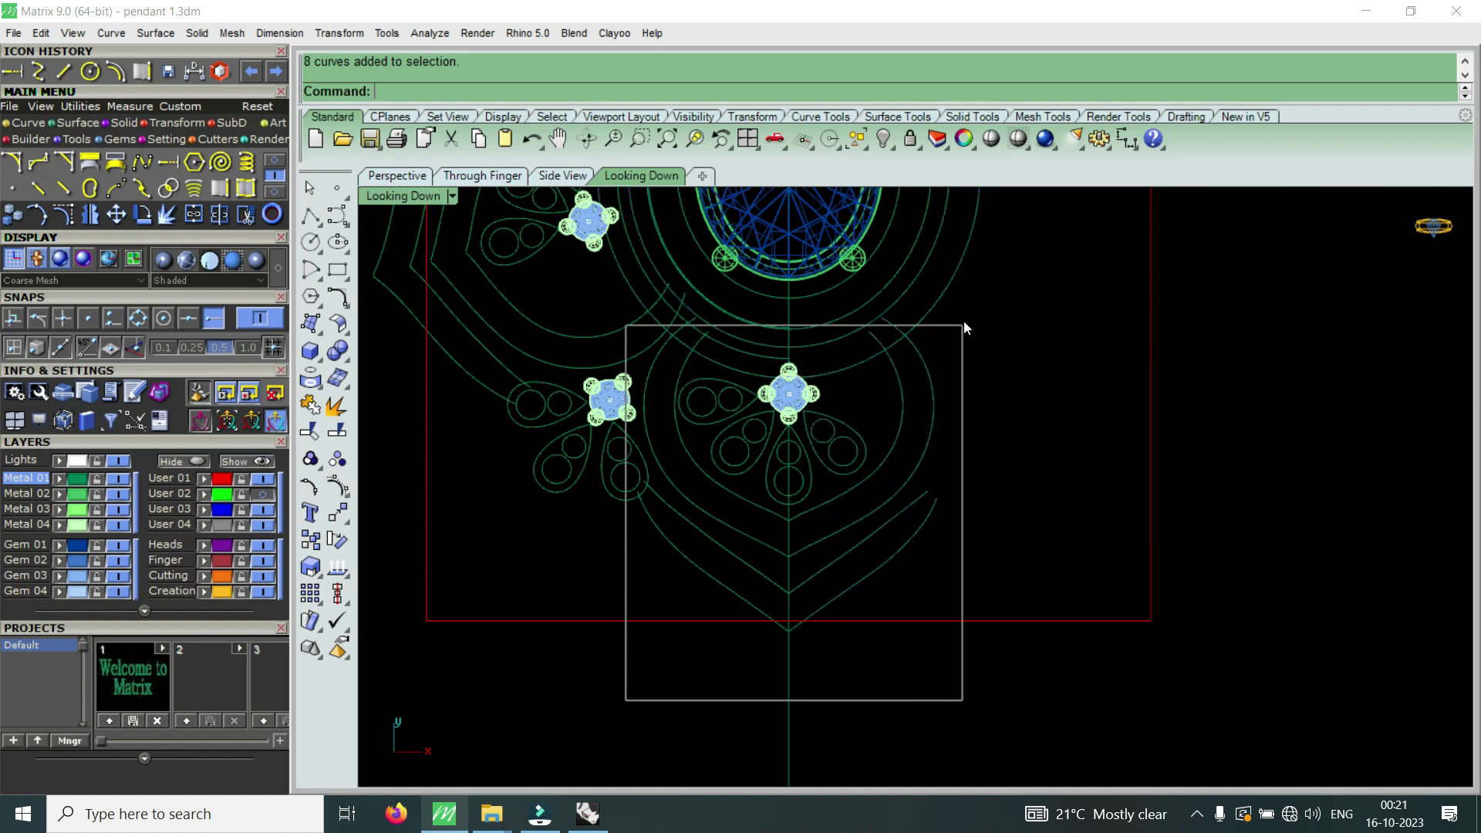
drag(627, 701, 979, 303)
scroll(788, 425, up, 1)
drag(789, 425, 787, 456)
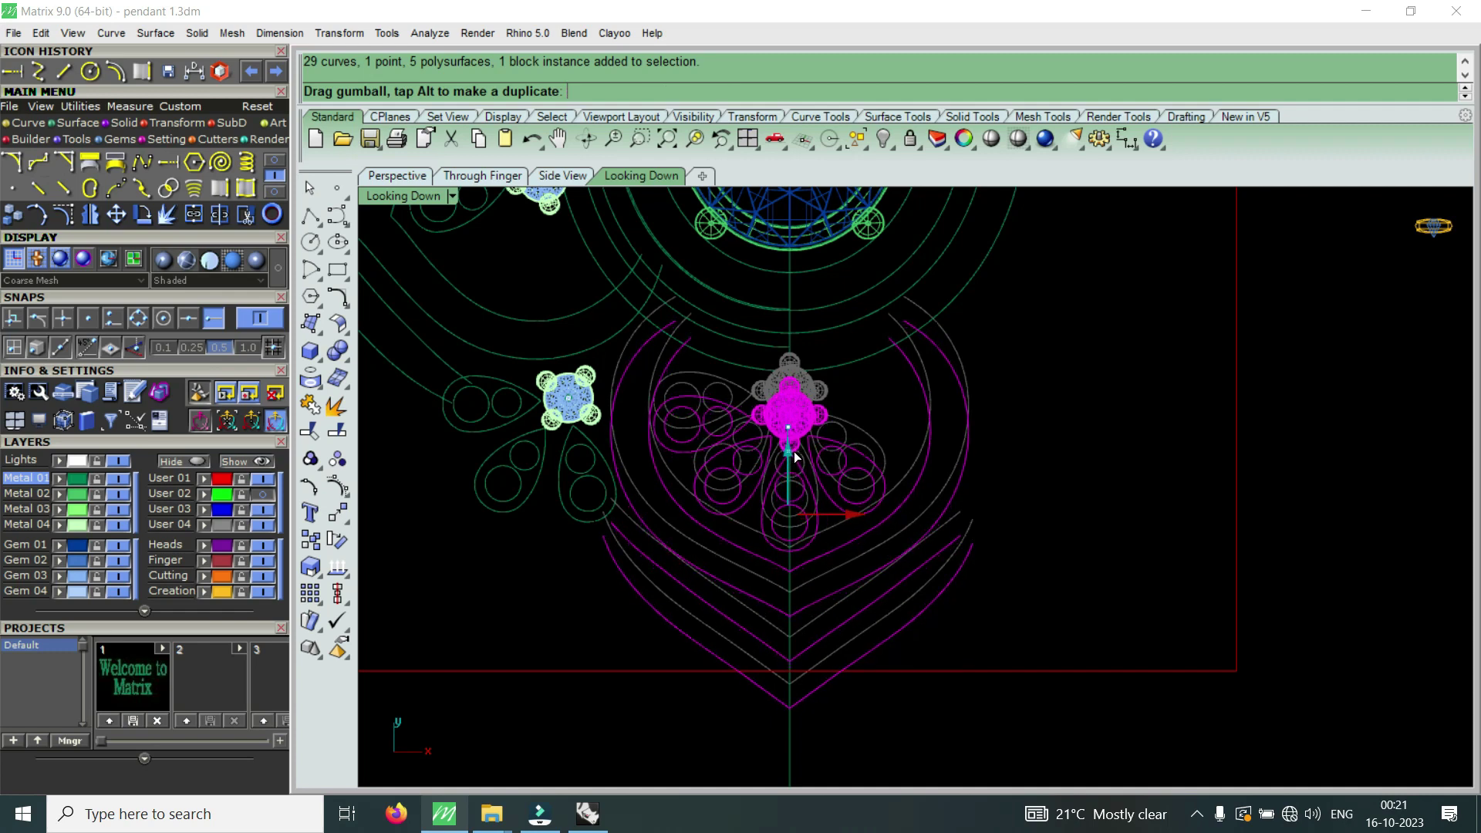
drag(787, 456, 794, 452)
- Window-select both left flower clusters together with their scroll curves
scroll(818, 467, down, 2)
scroll(743, 395, down, 4)
scroll(752, 427, up, 5)
scroll(692, 485, down, 2)
scroll(704, 407, up, 3)
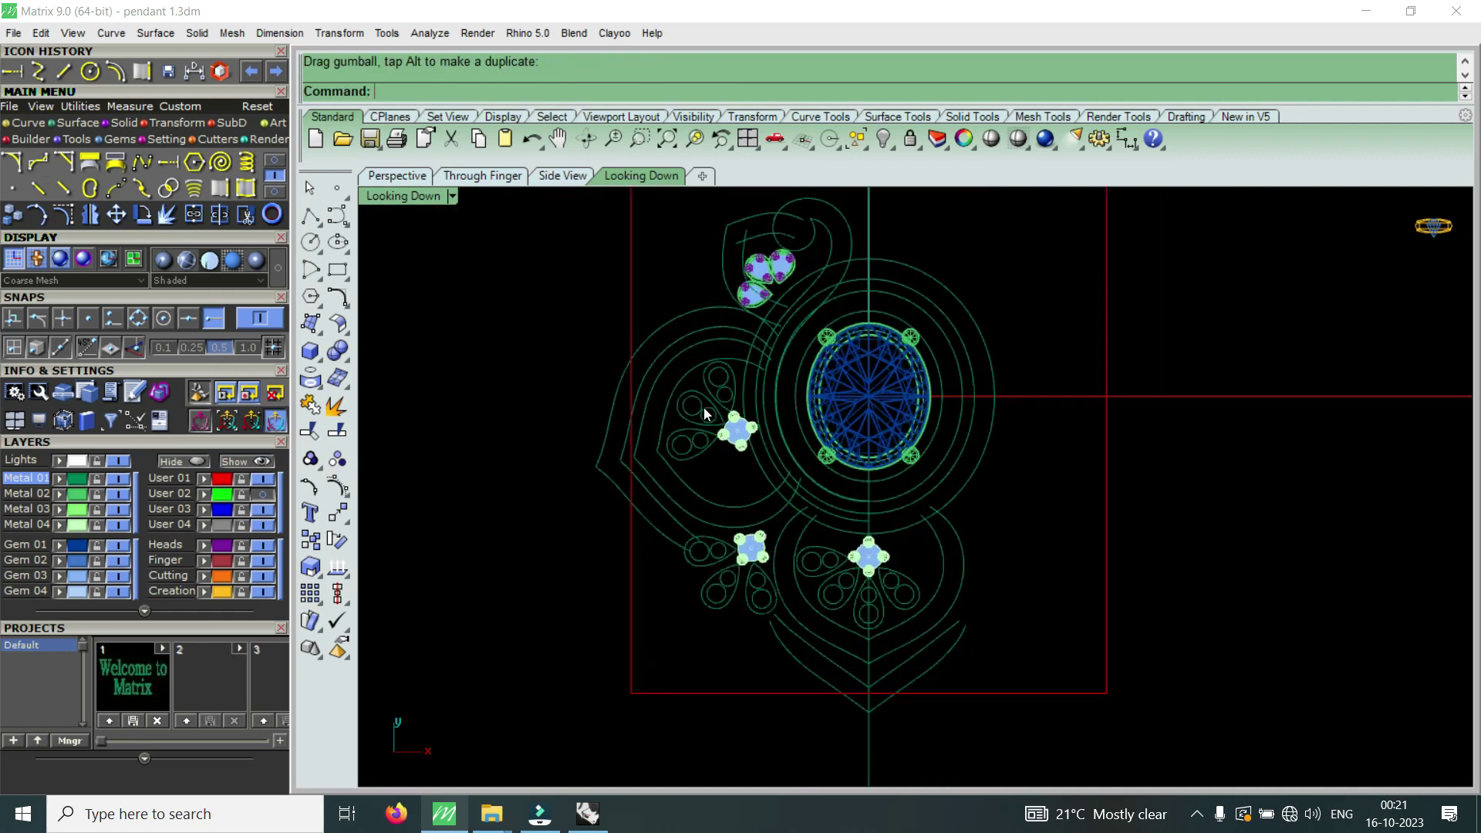
mouse_move(531, 633)
mouse_down()
mouse_move(838, 384)
mouse_move(826, 280)
mouse_up()
mouse_move(651, 674)
mouse_down()
mouse_move(754, 646)
mouse_move(825, 536)
mouse_up()
drag(631, 516, 841, 272)
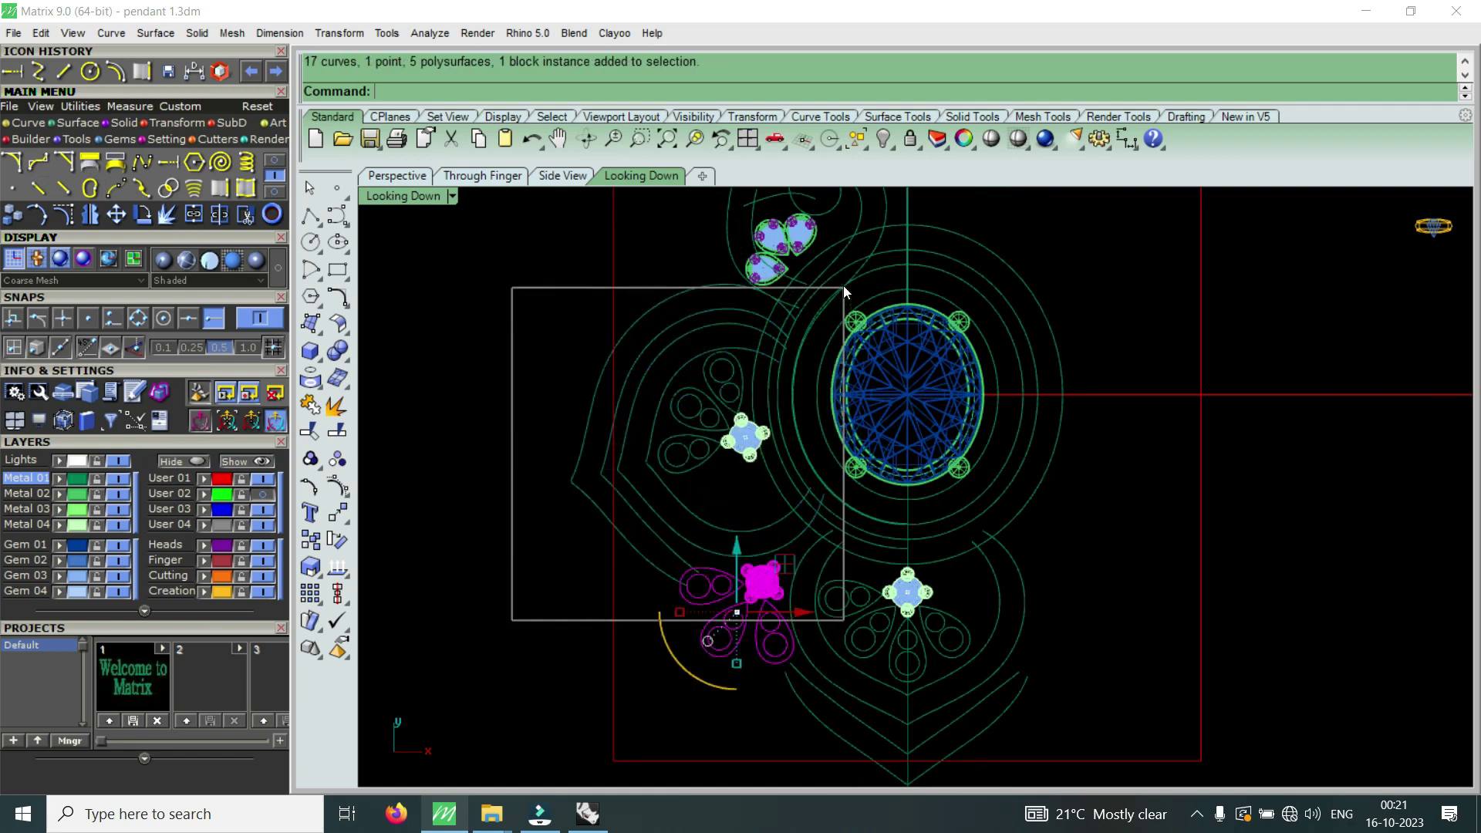
scroll(767, 515, up, 2)
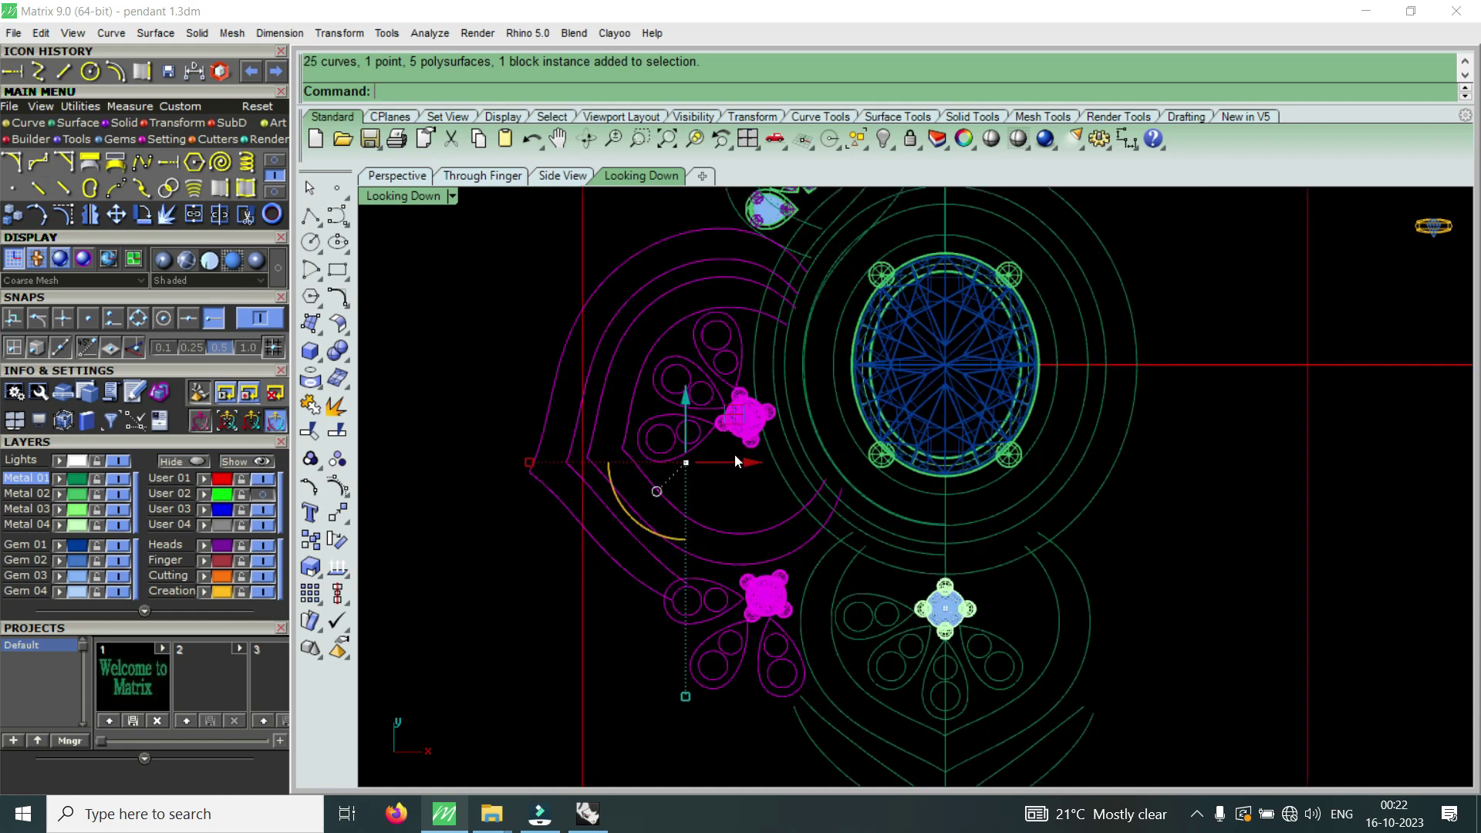
key(Escape)
scroll(645, 532, down, 2)
mouse_move(518, 644)
mouse_down()
mouse_move(793, 369)
mouse_move(787, 306)
mouse_up()
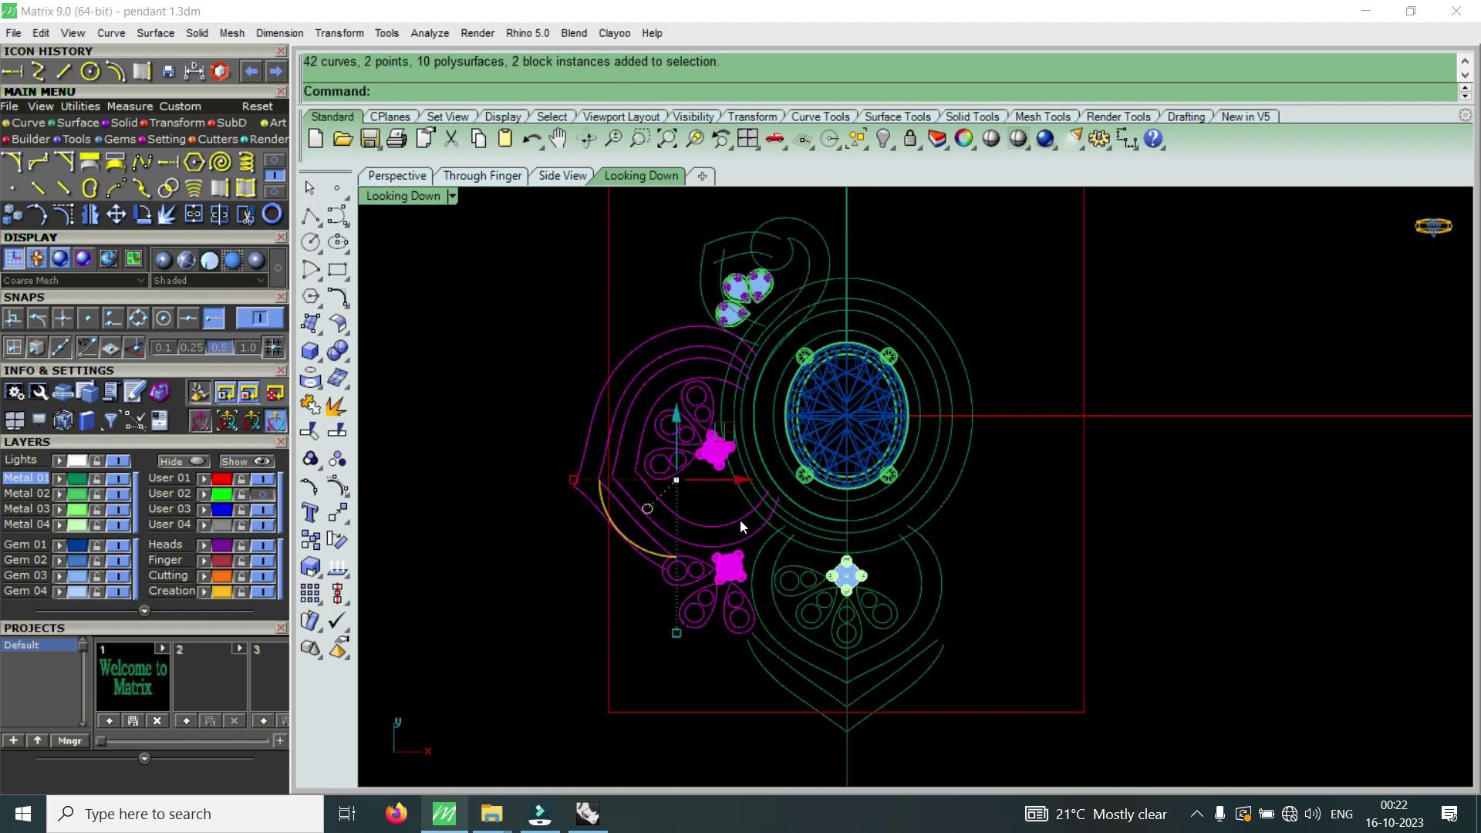
scroll(741, 517, up, 2)
- Shift the left flower clusters further left and slightly down with the gumball
drag(716, 460, 689, 471)
drag(631, 399, 643, 411)
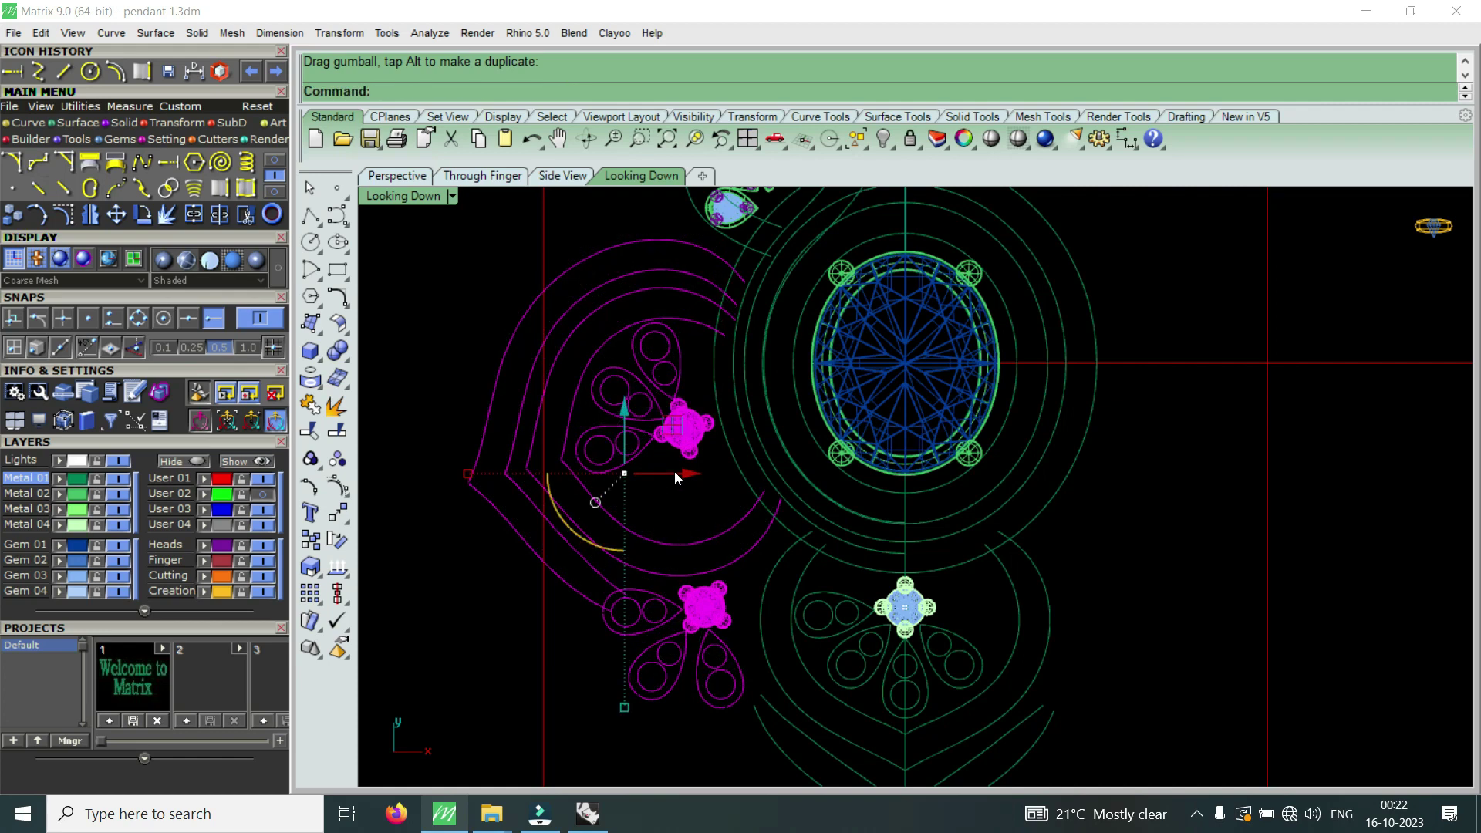
drag(674, 478, 688, 475)
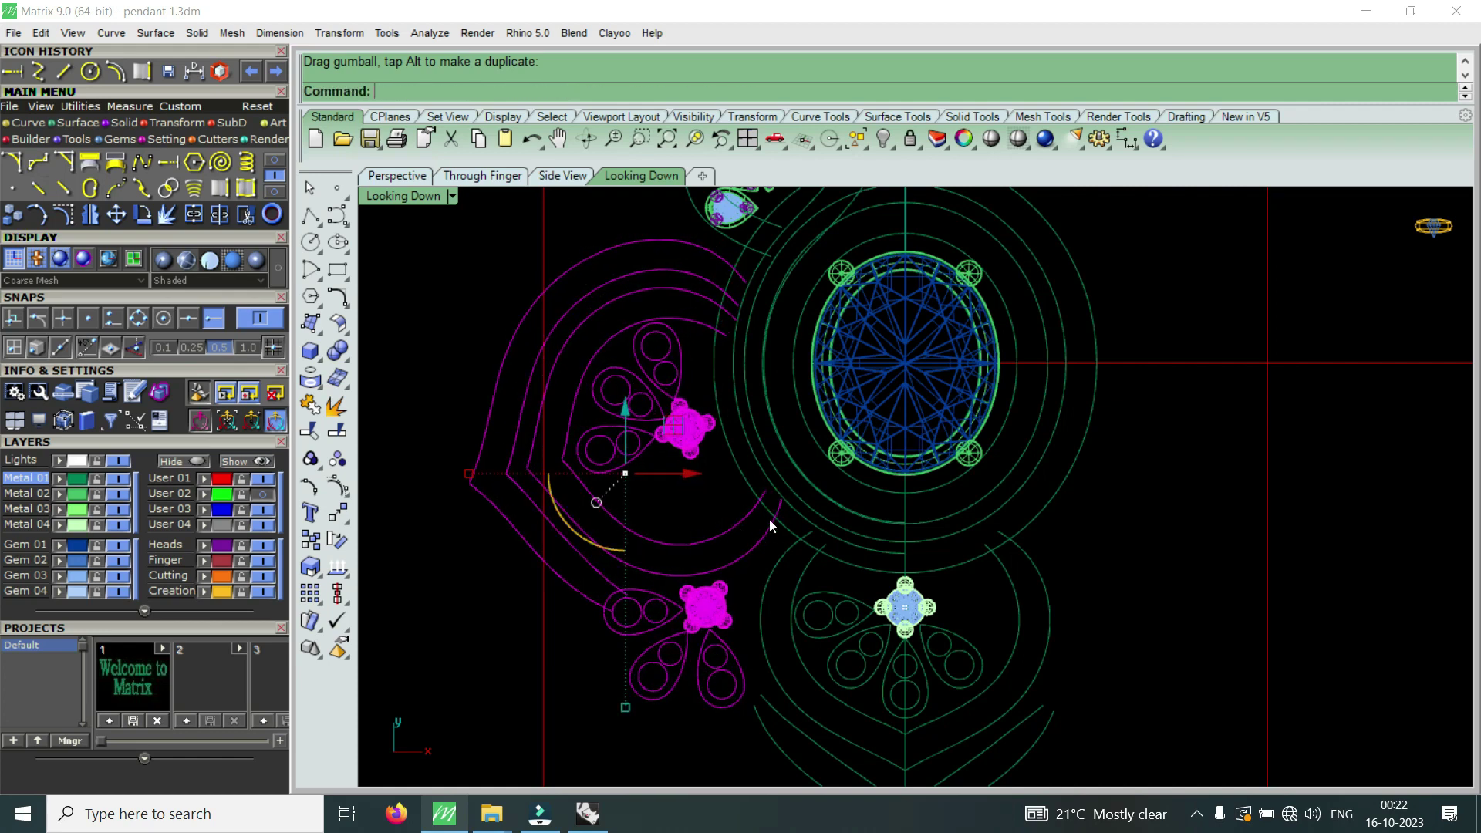
scroll(770, 519, down, 3)
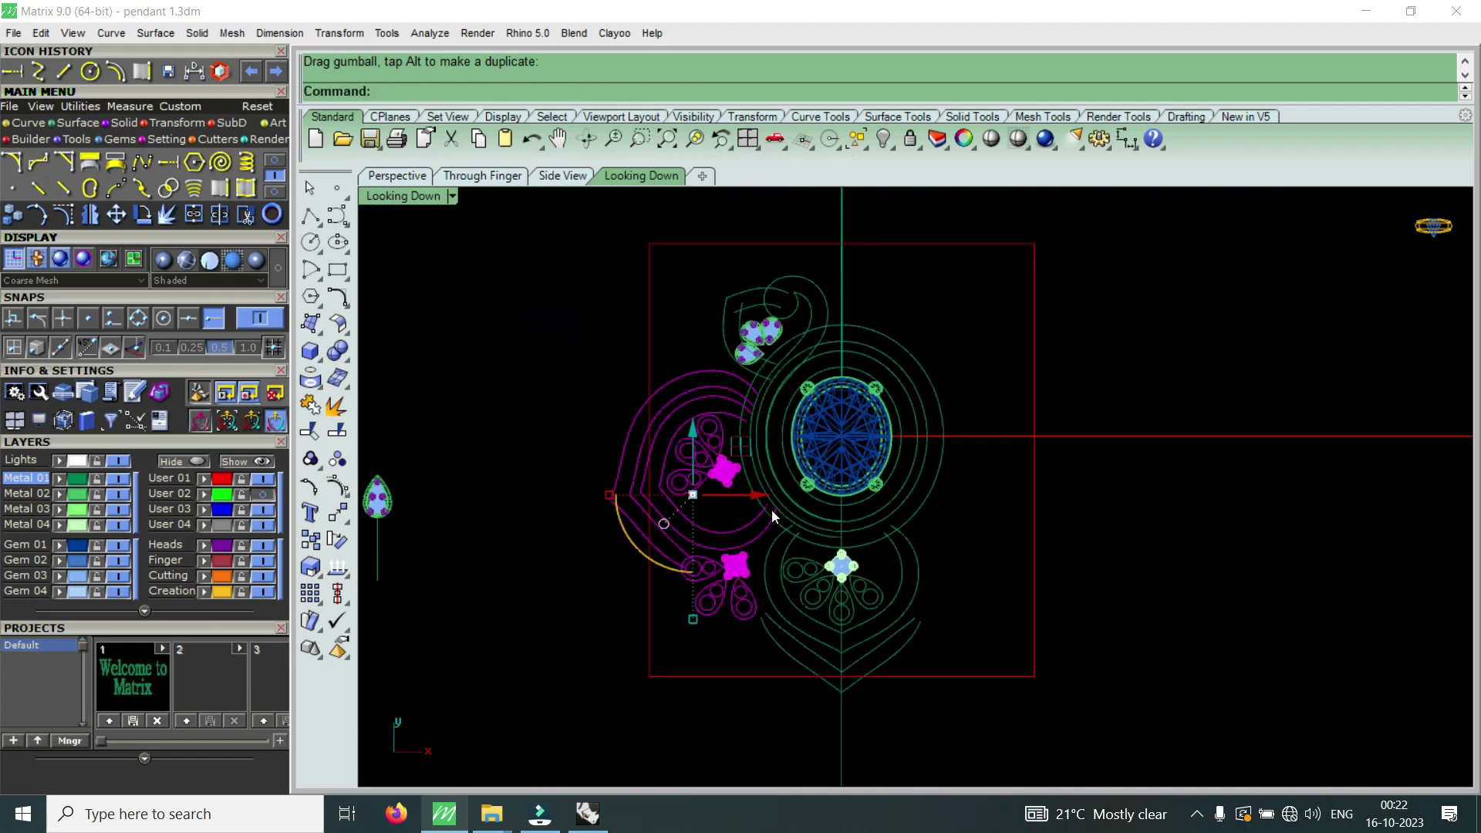
scroll(772, 512, up, 4)
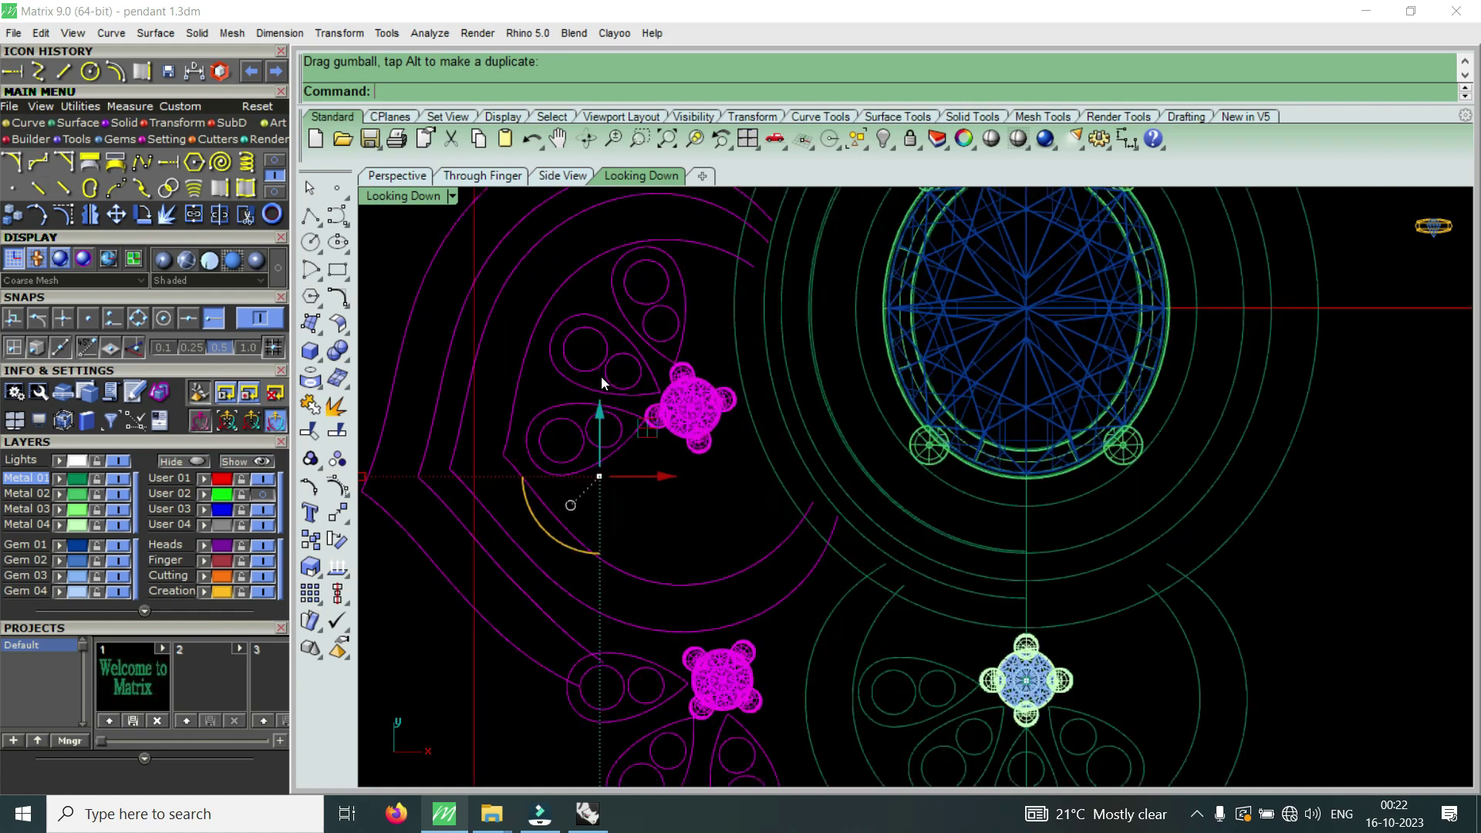
drag(597, 406, 607, 410)
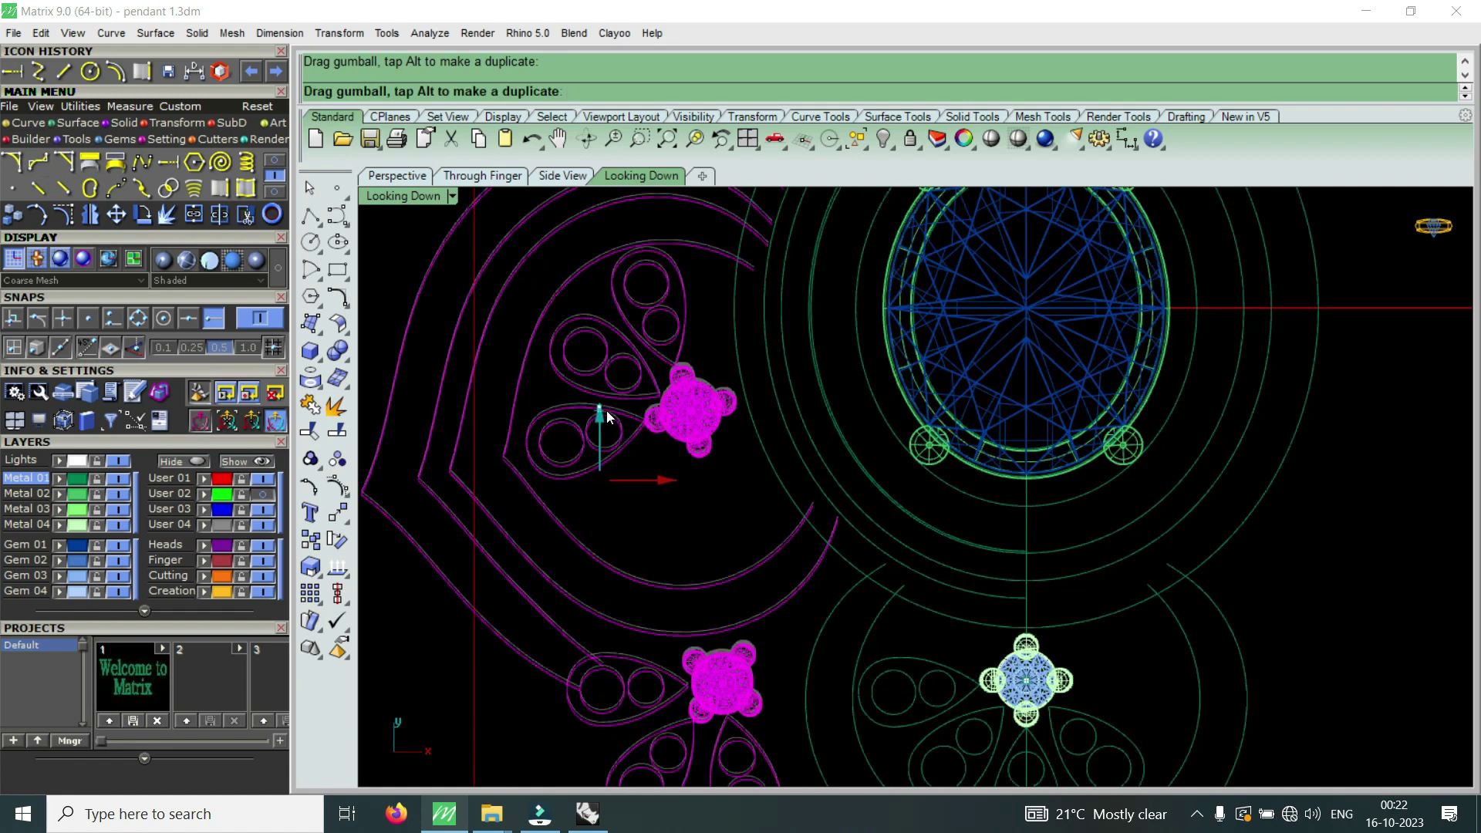
- Rotate the left flower clusters about a centre beside the oval head, then deselect them
click(137, 216)
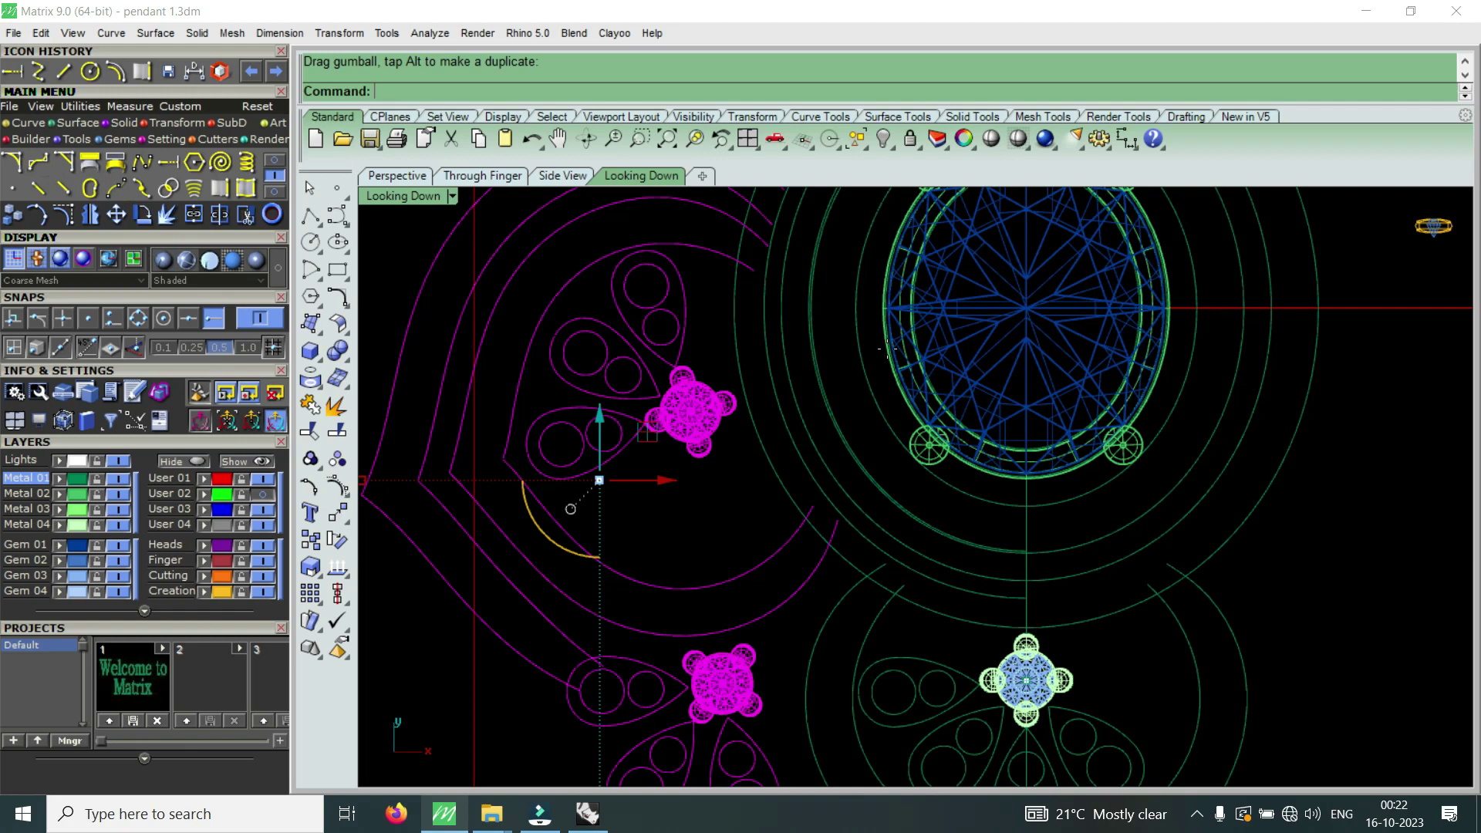
click(753, 270)
scroll(696, 514, up, 2)
click(694, 517)
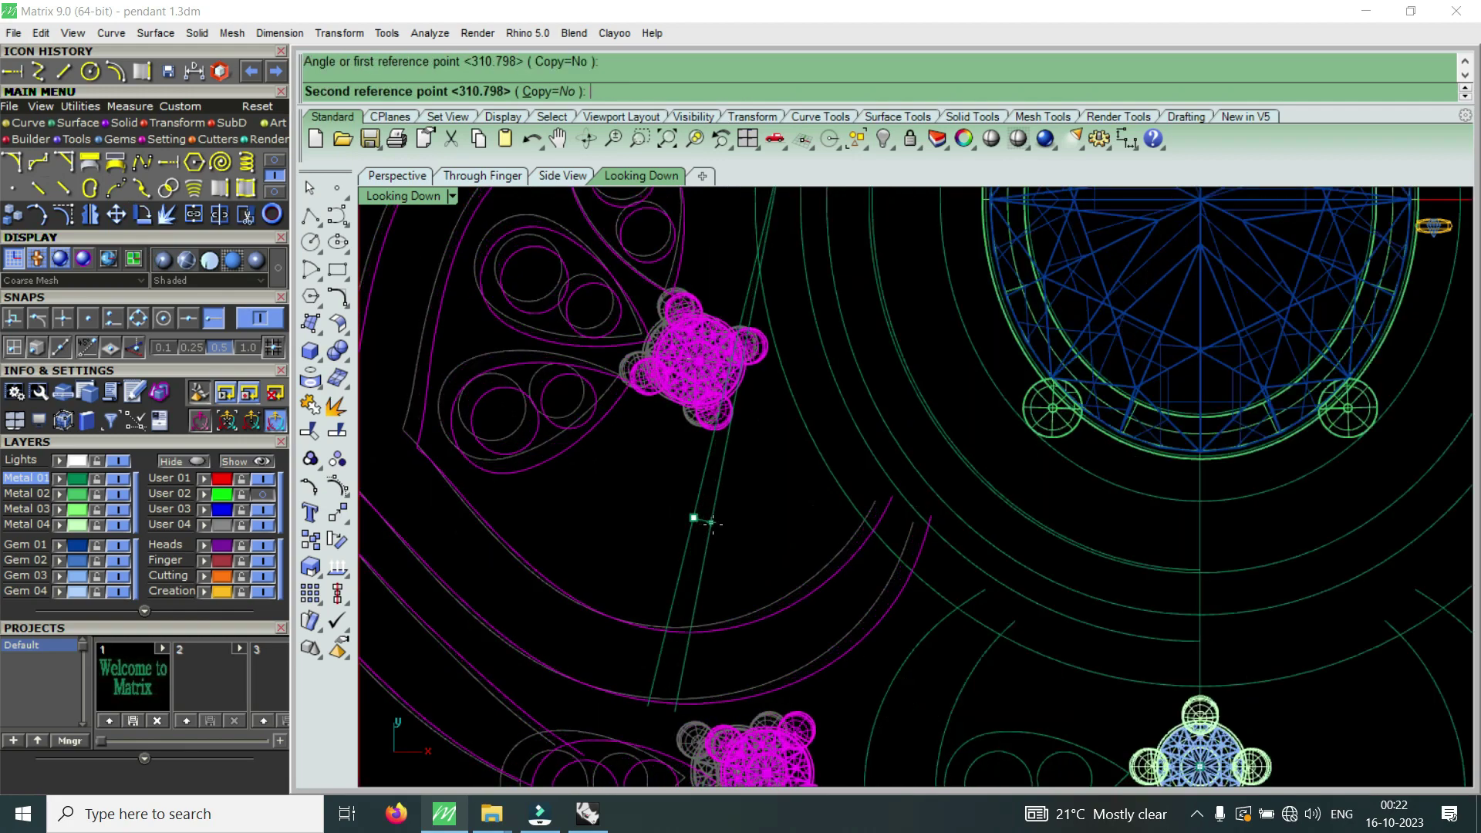
click(723, 528)
scroll(655, 423, down, 3)
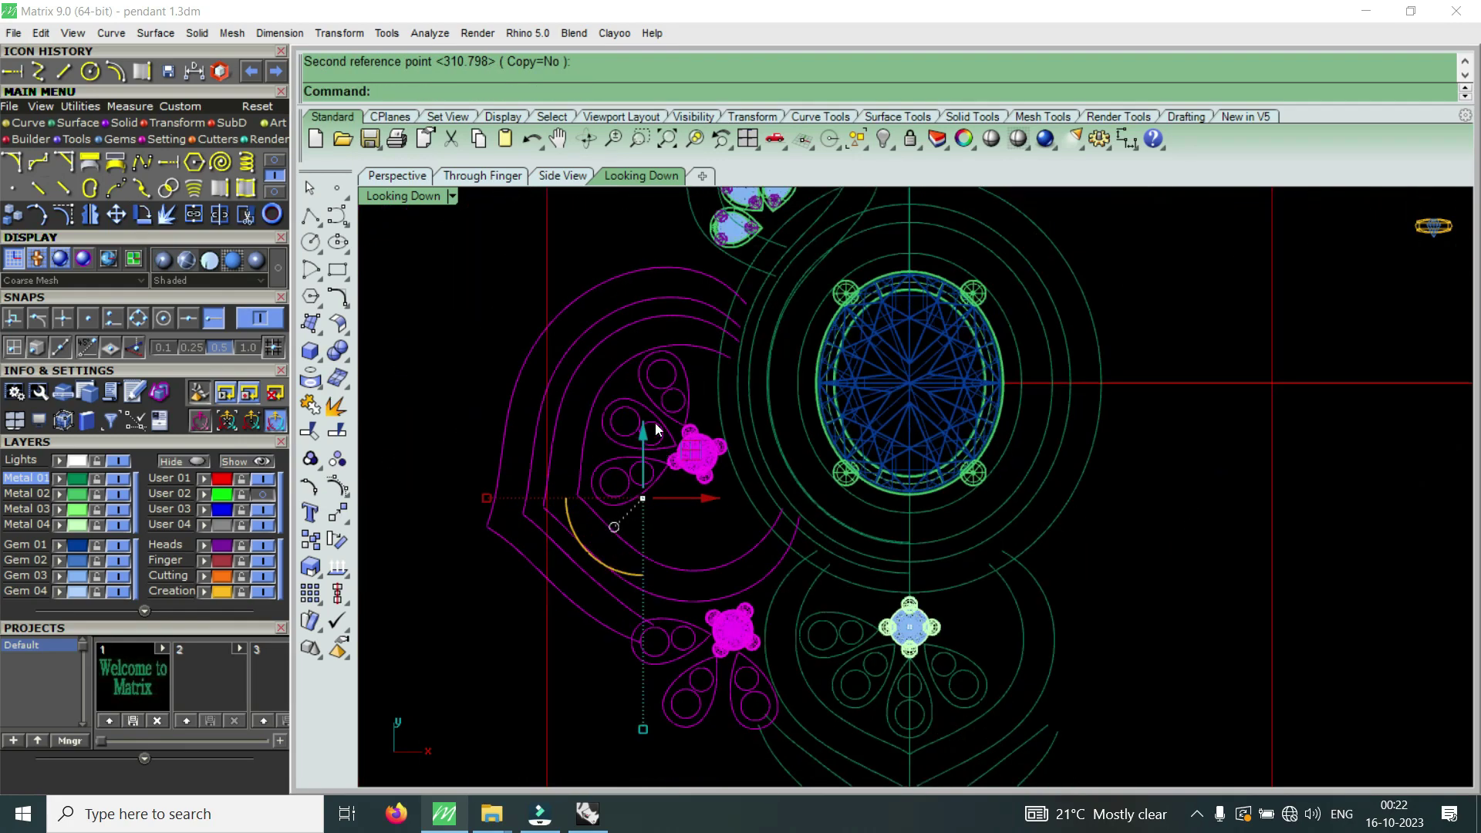
click(635, 473)
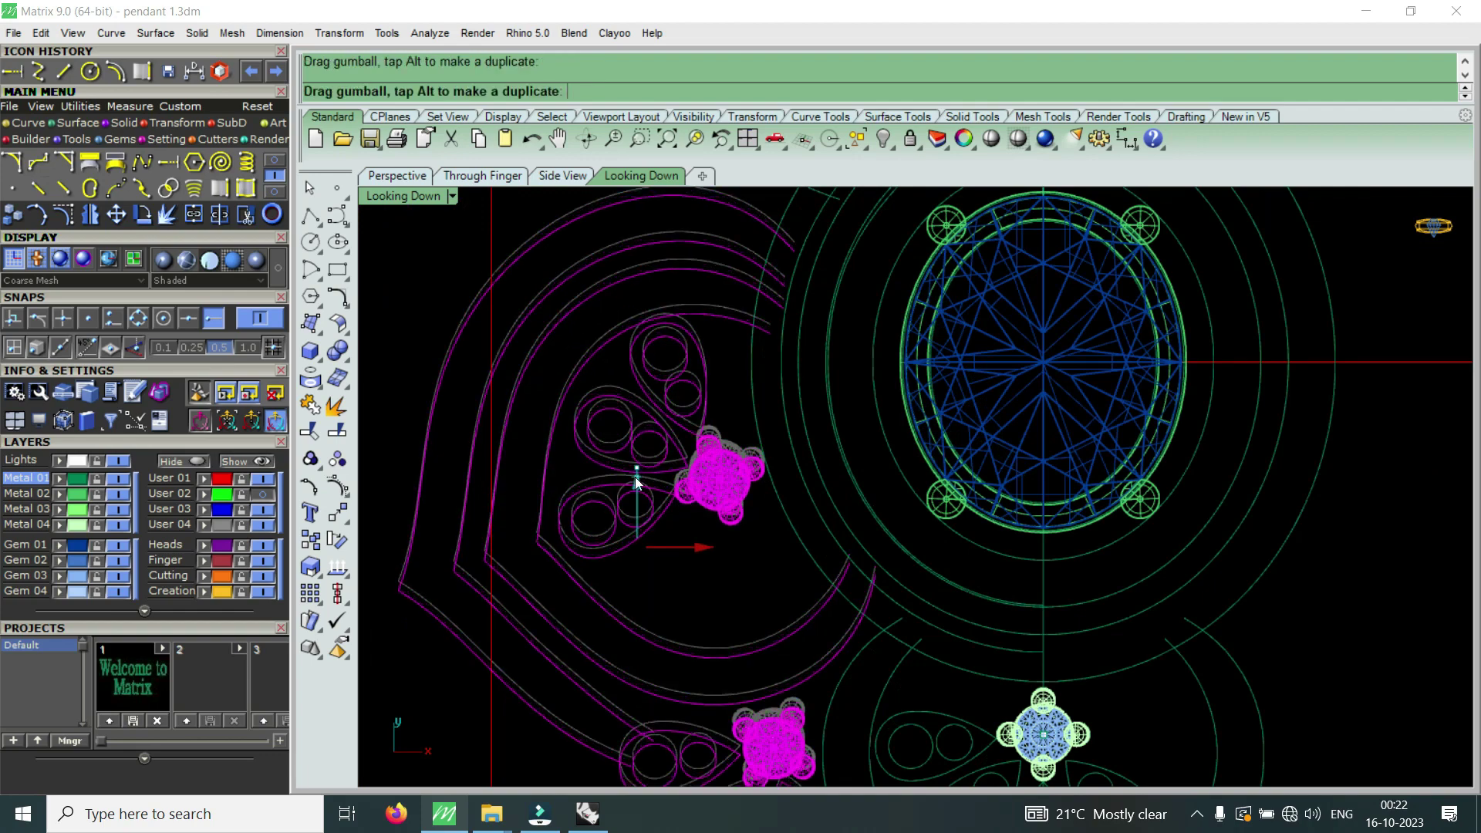
scroll(636, 477, down, 2)
scroll(683, 520, up, 1)
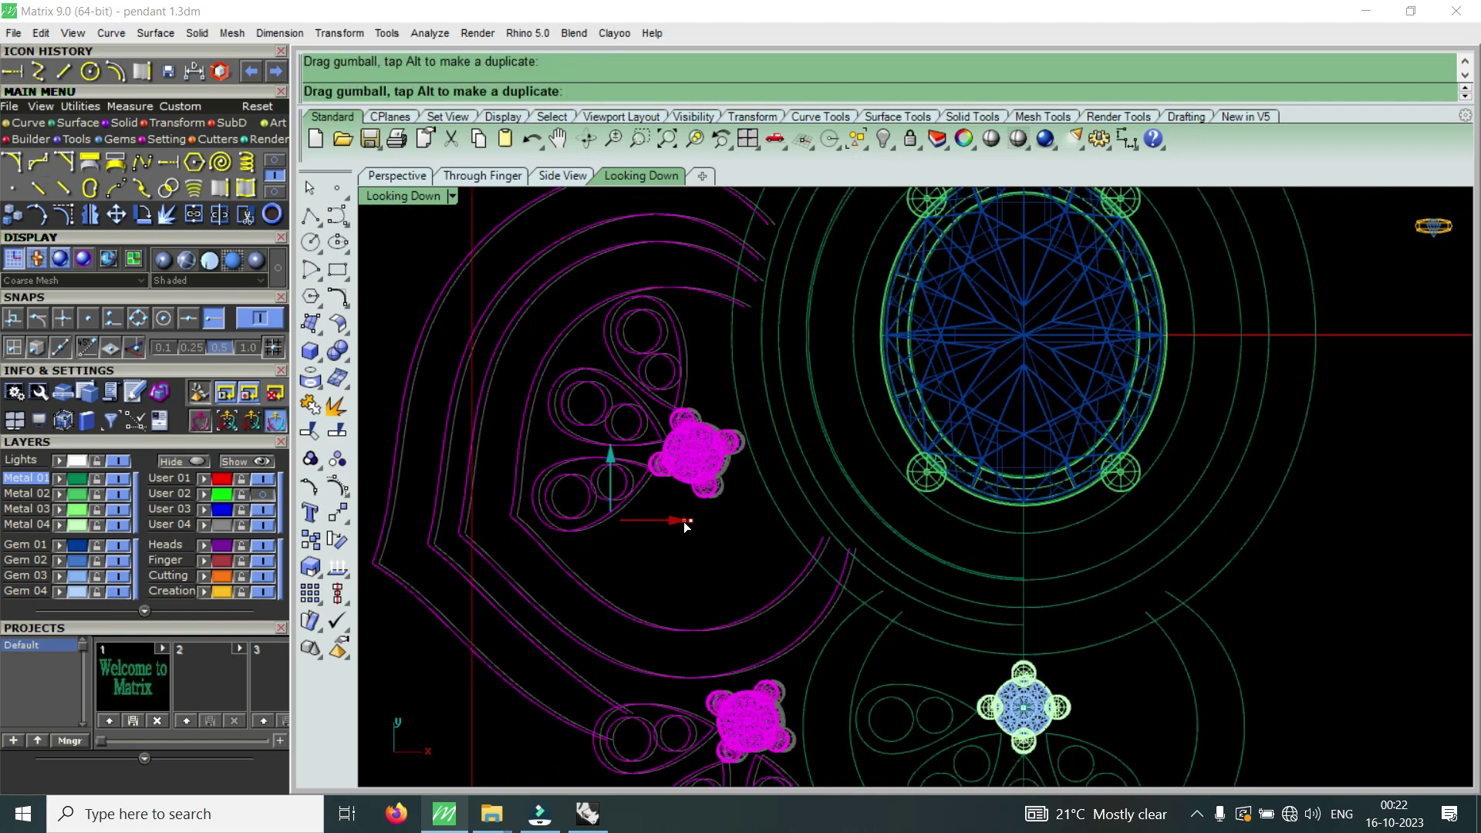
scroll(684, 521, up, 1)
scroll(698, 479, down, 3)
scroll(701, 531, down, 1)
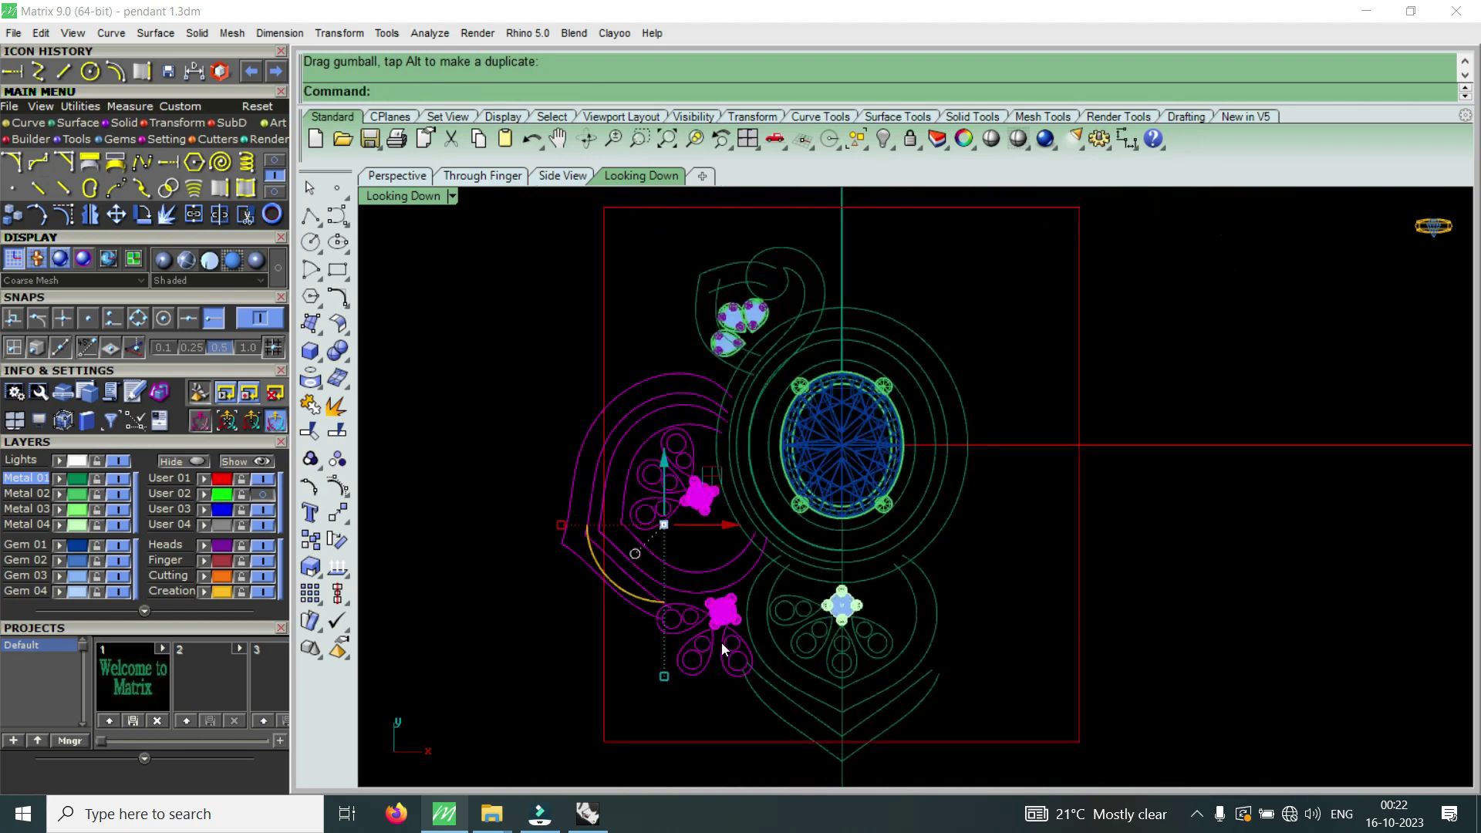
scroll(701, 515, down, 2)
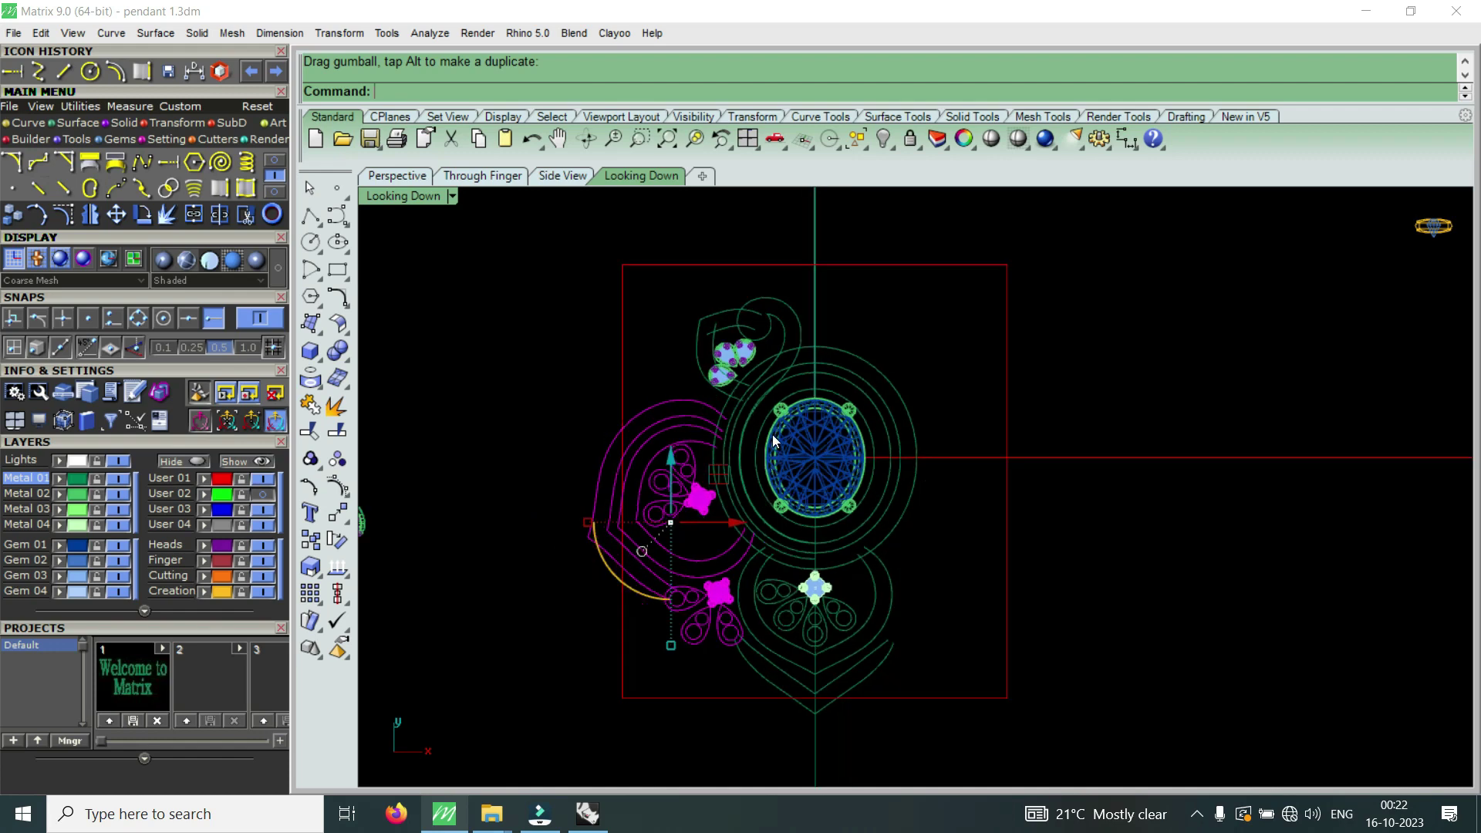
scroll(805, 329, up, 2)
scroll(823, 447, down, 1)
scroll(764, 349, up, 3)
click(775, 292)
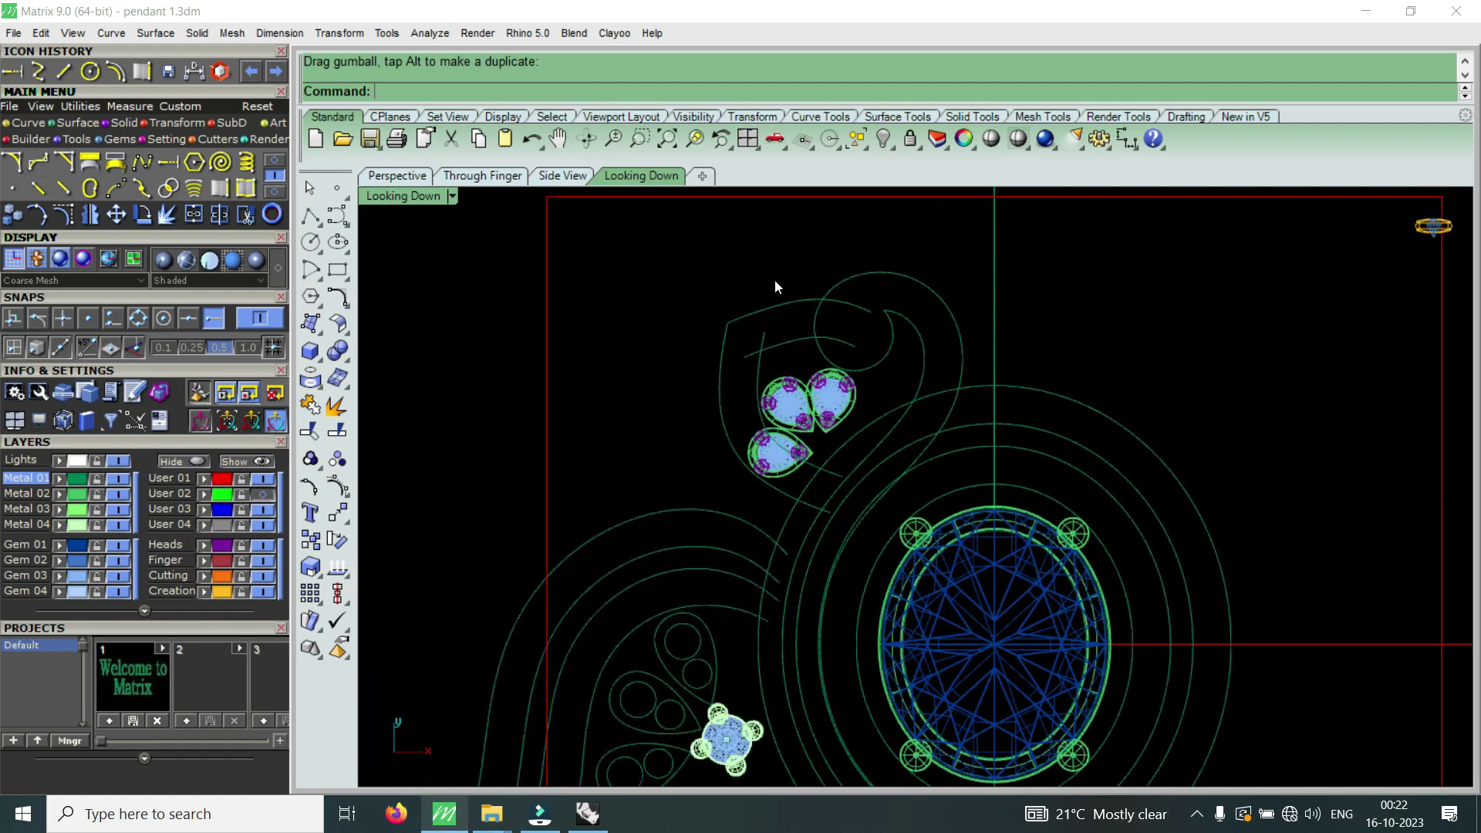
- Select the frame curve around the pear stones plus the upper scroll curve, checking the reference photo
drag(776, 272, 694, 469)
click(585, 448)
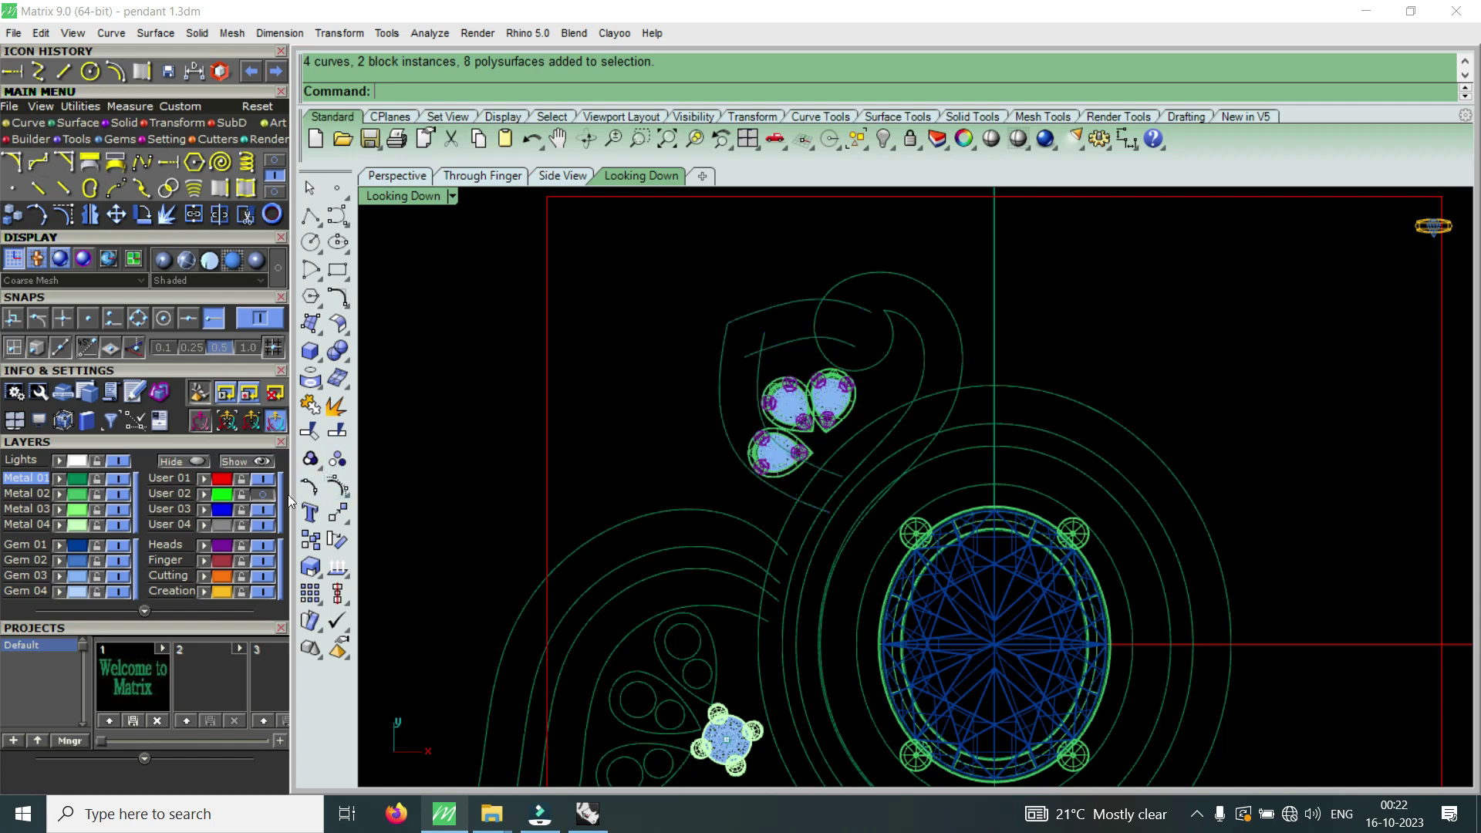
click(263, 498)
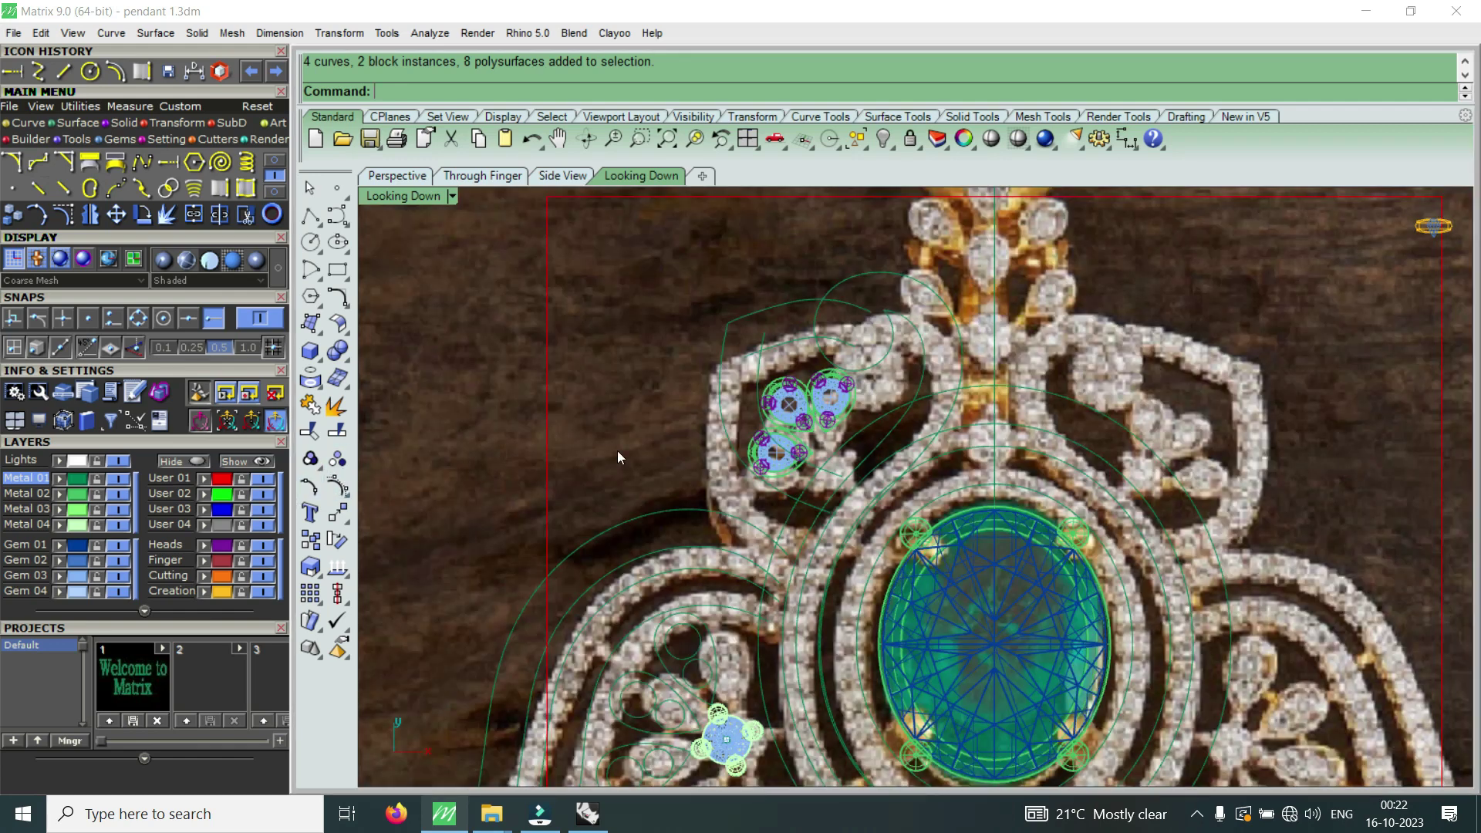
click(724, 376)
click(796, 433)
click(263, 494)
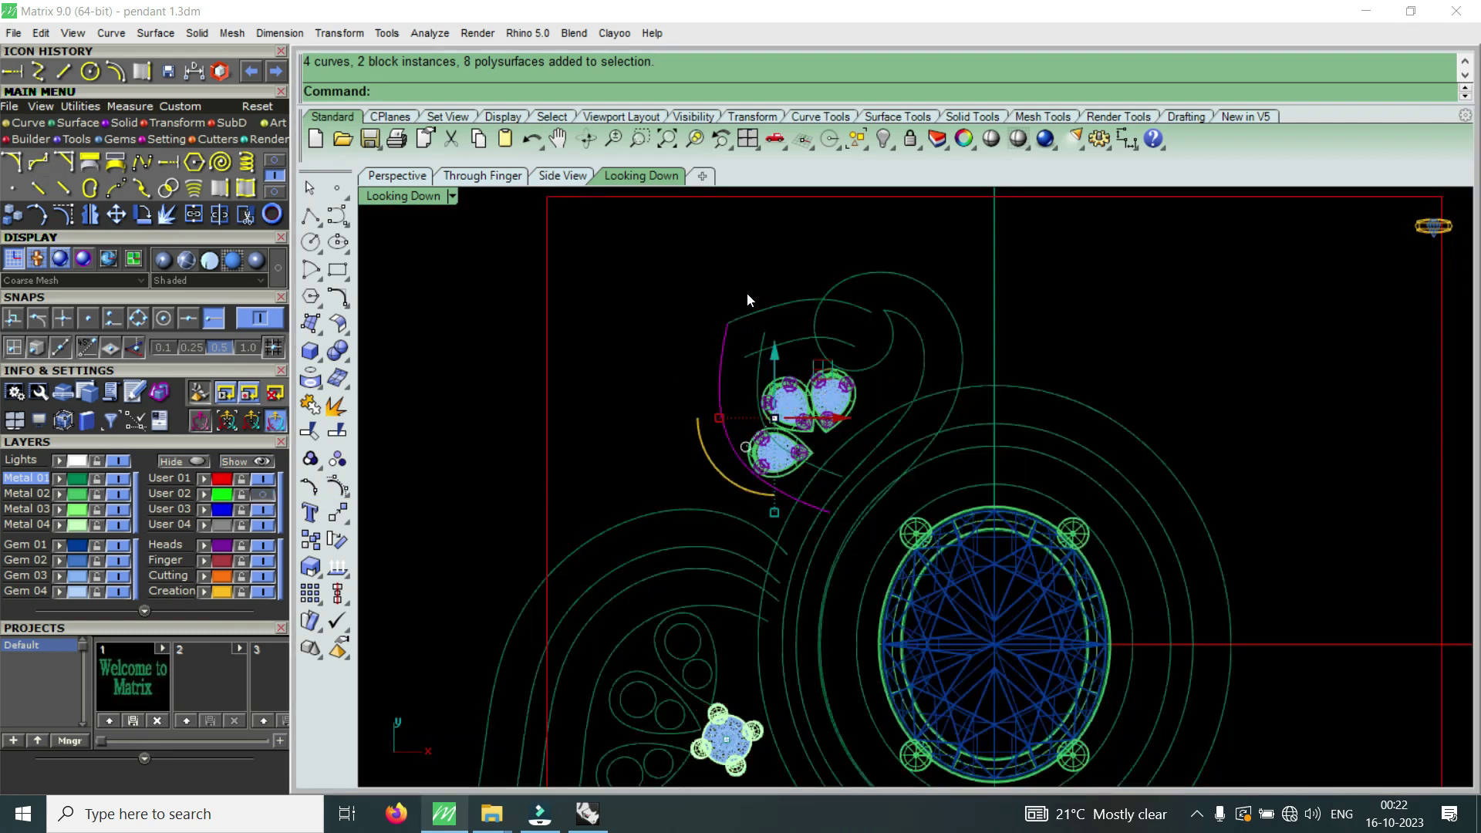
drag(746, 294, 700, 332)
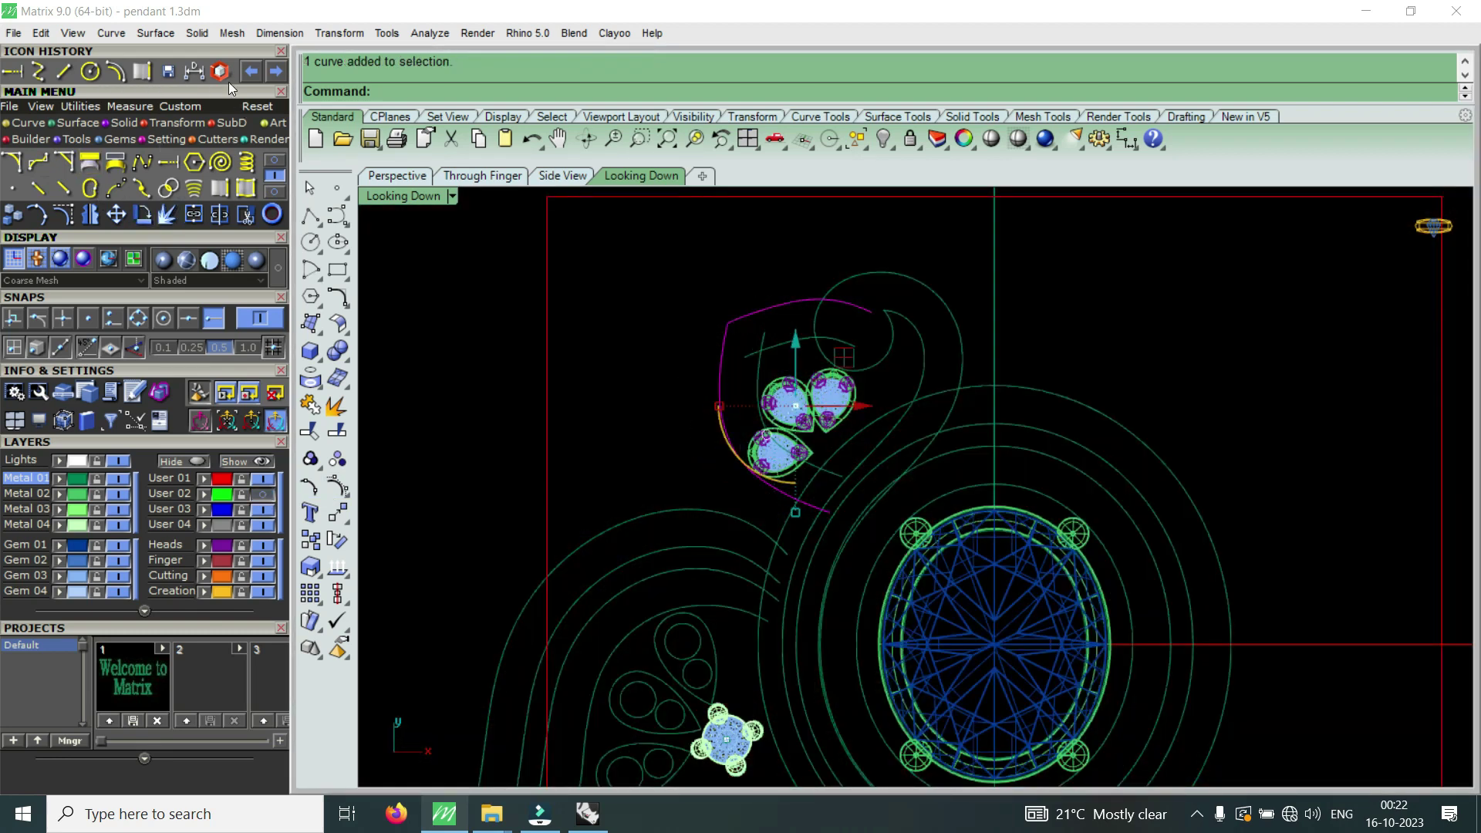
- Scale the frame curve, shift it left toward the pear stones, and compare with the reference photo
click(739, 342)
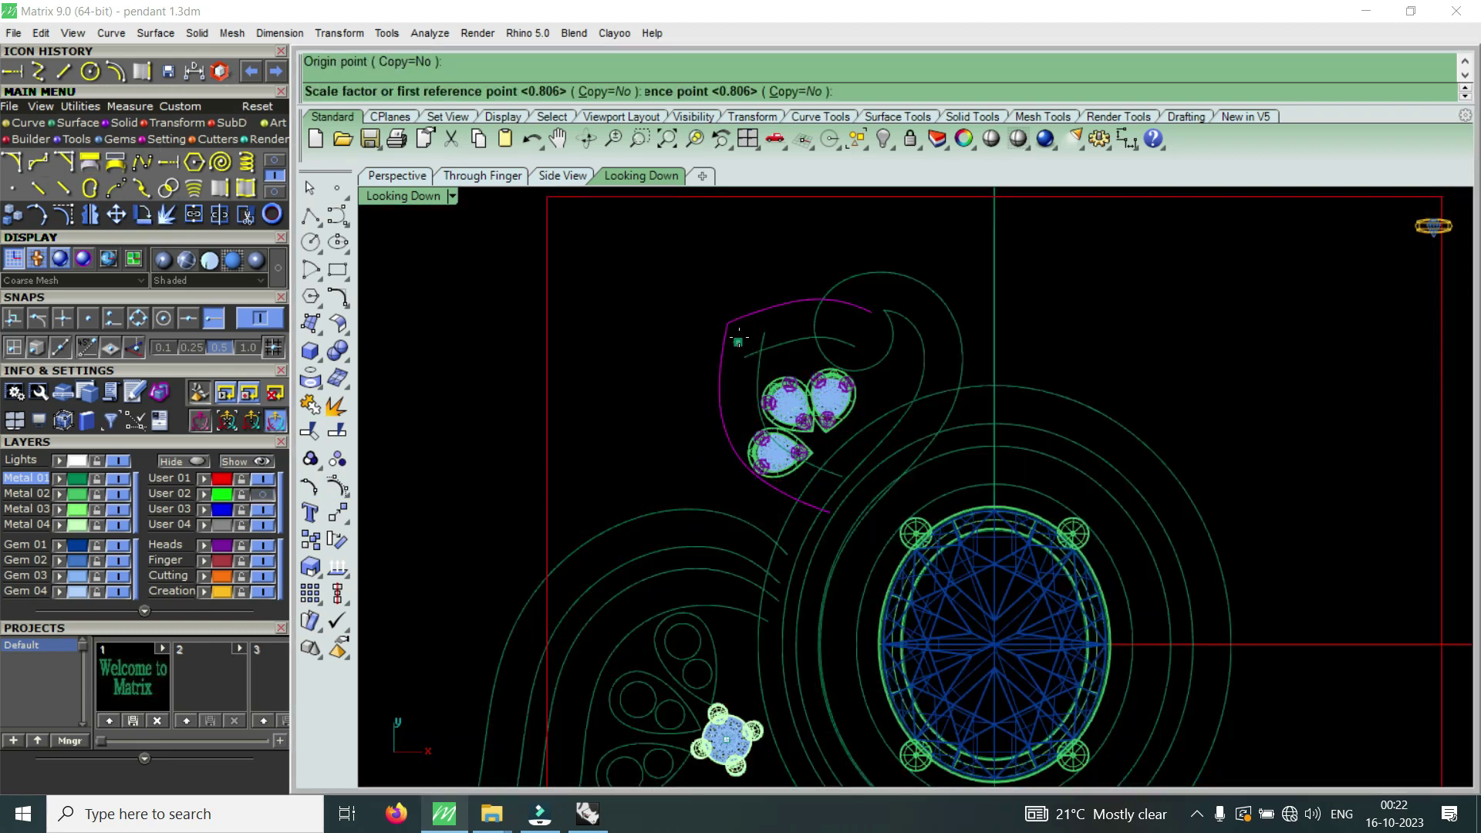
click(826, 259)
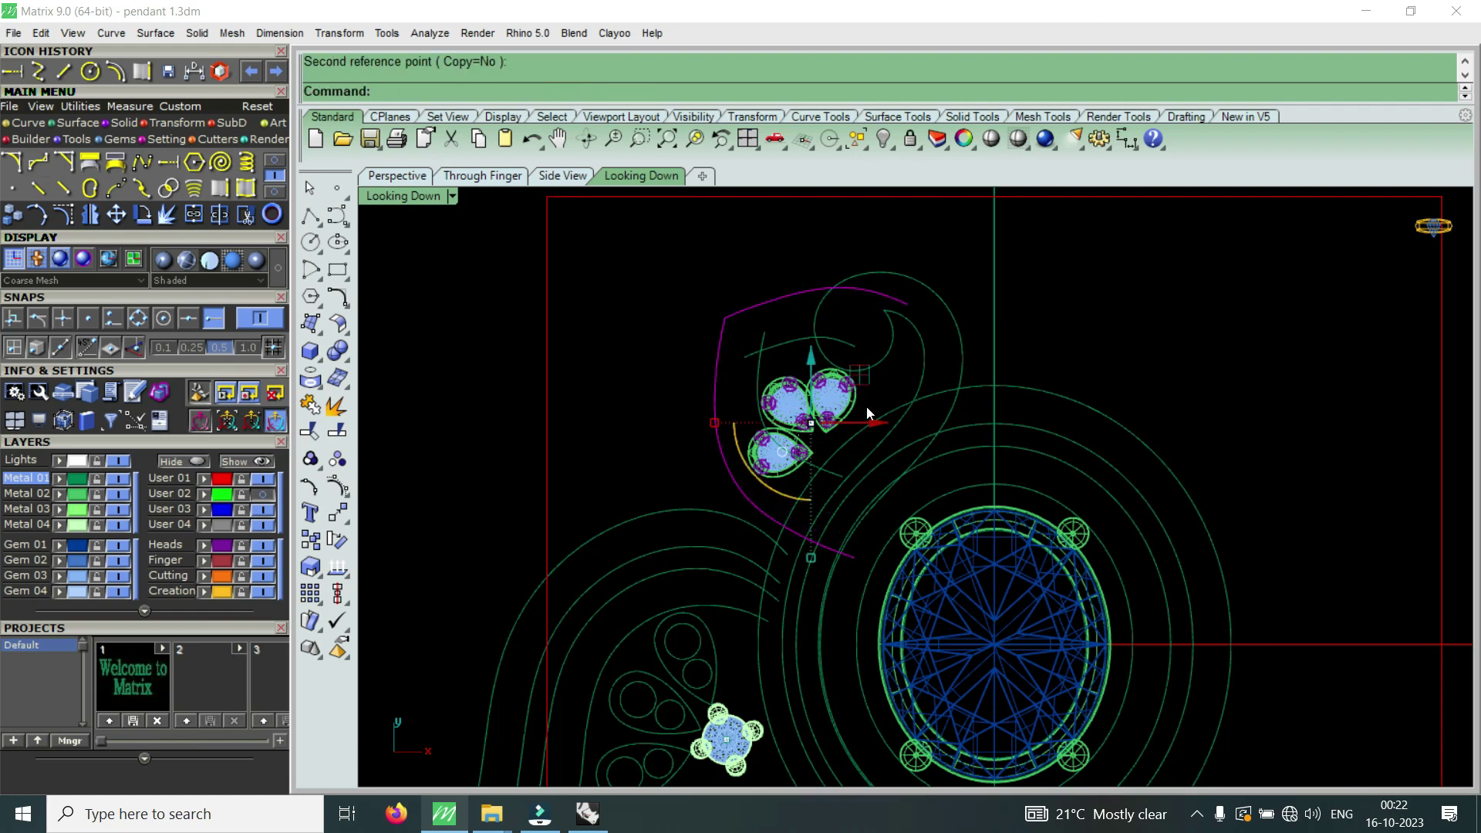
drag(864, 424, 845, 431)
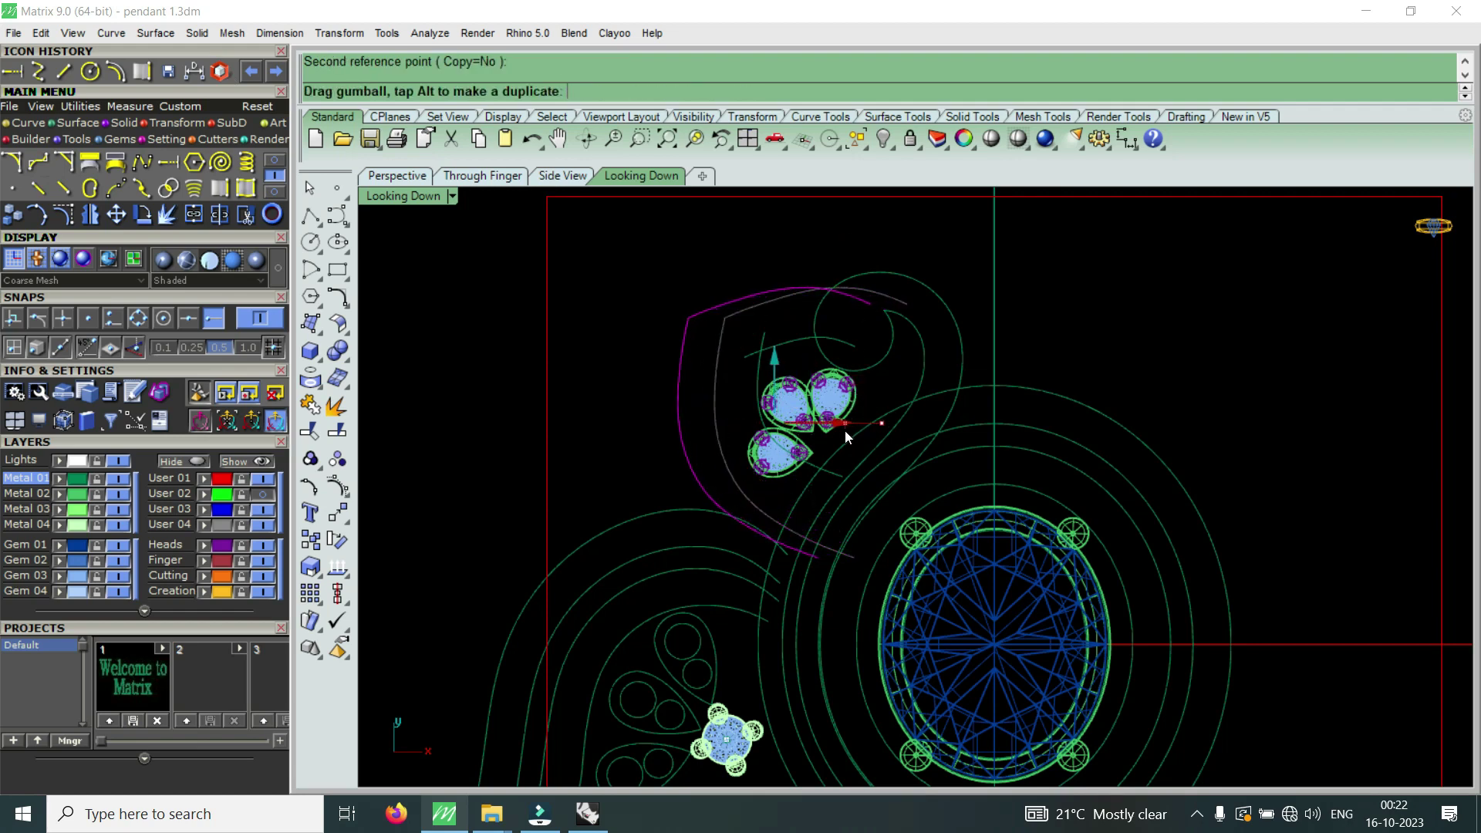
click(266, 494)
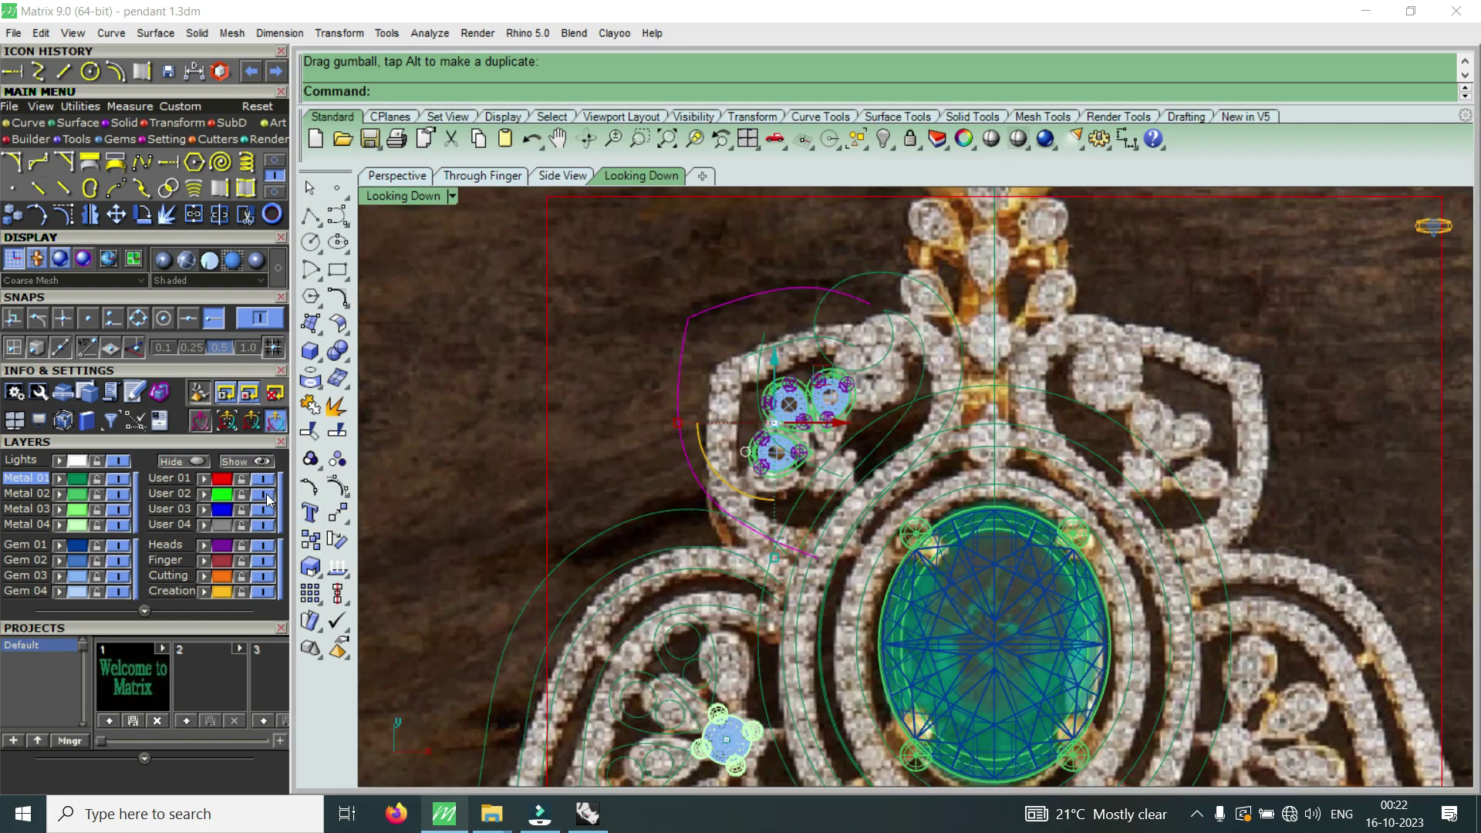
click(267, 496)
scroll(810, 370, down, 2)
scroll(813, 367, down, 1)
scroll(888, 383, down, 2)
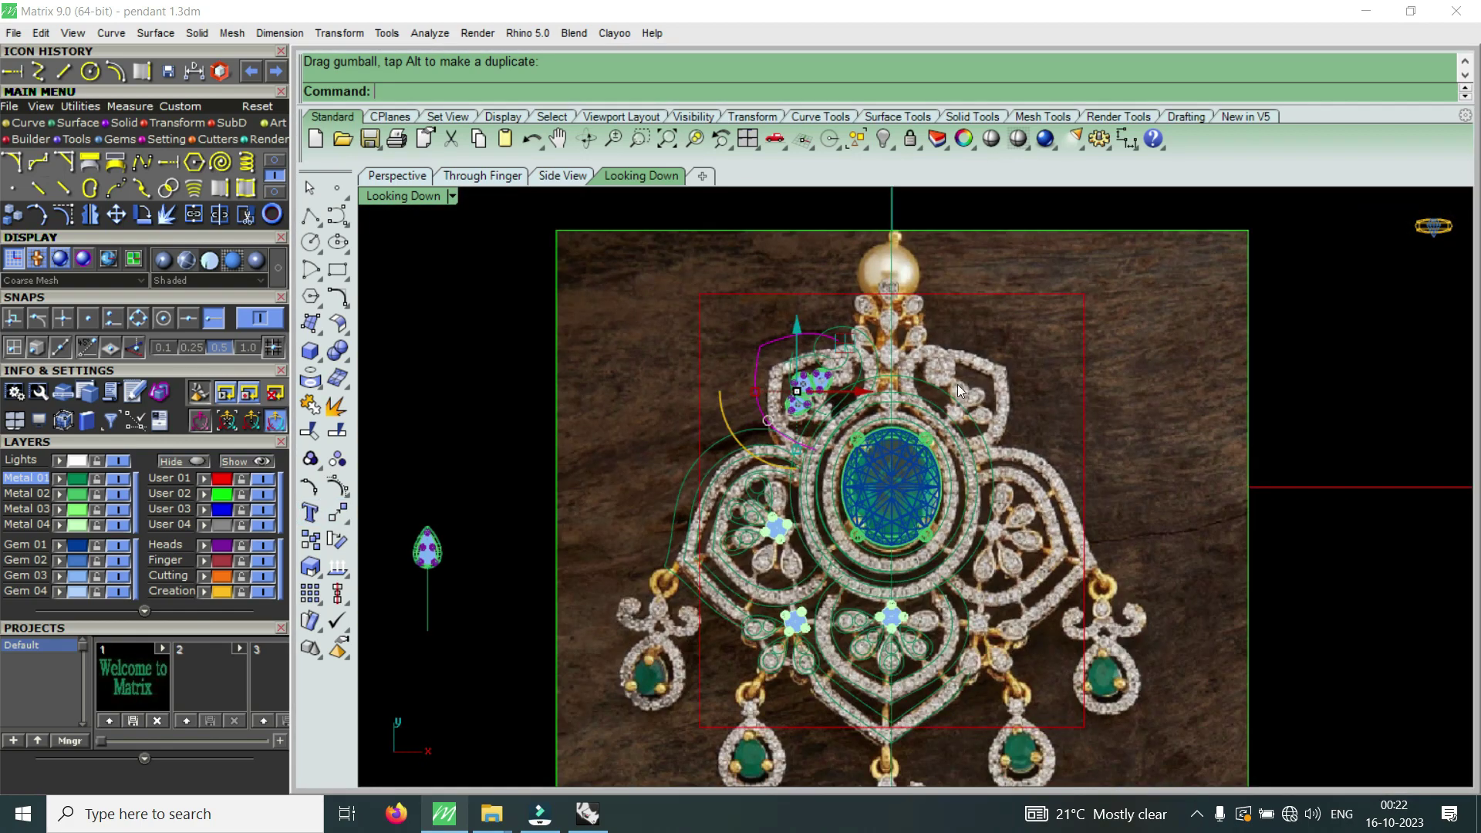
scroll(764, 357, up, 2)
scroll(764, 357, up, 1)
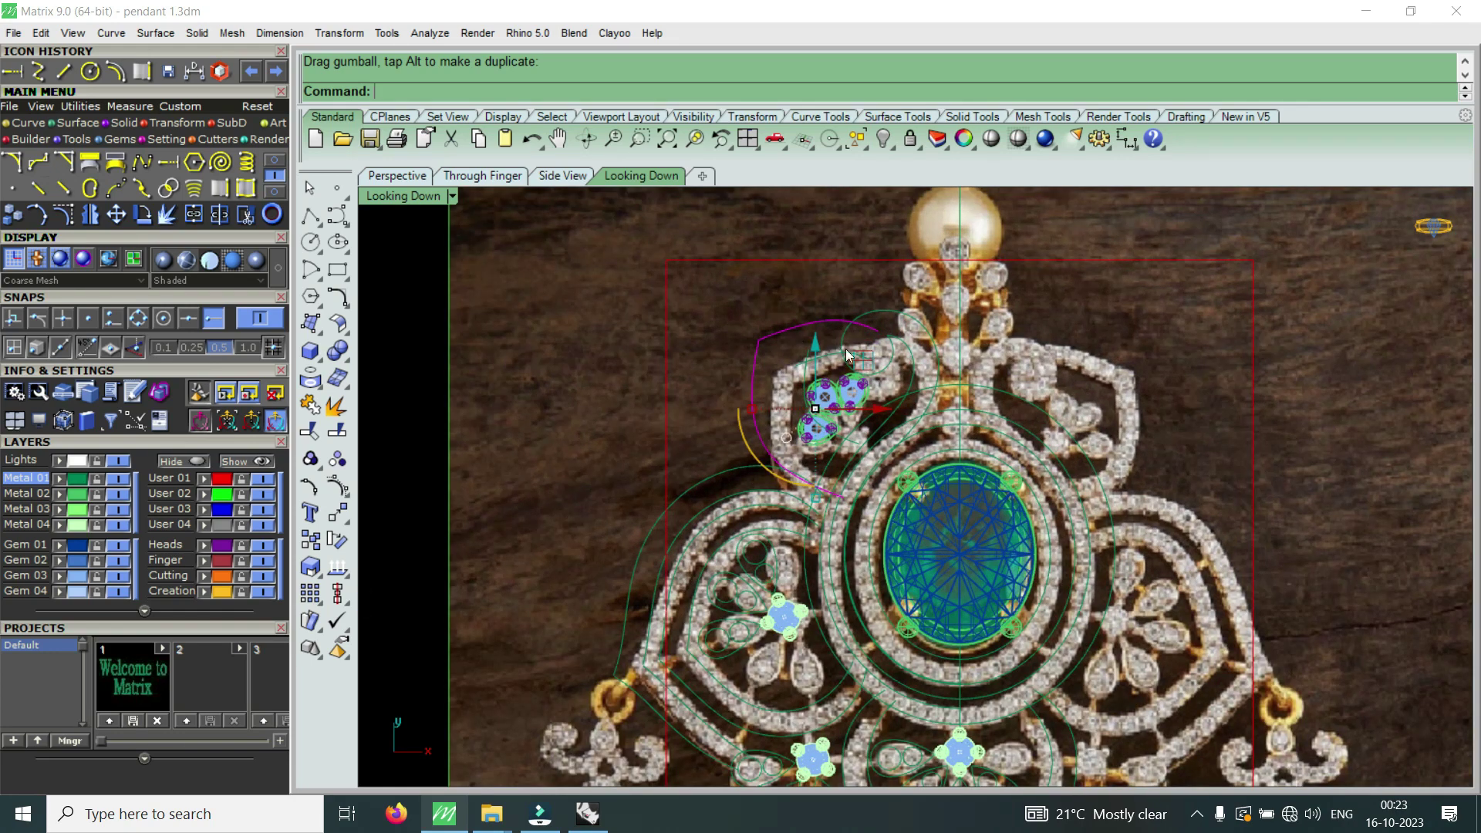
scroll(848, 349, up, 3)
scroll(854, 337, up, 2)
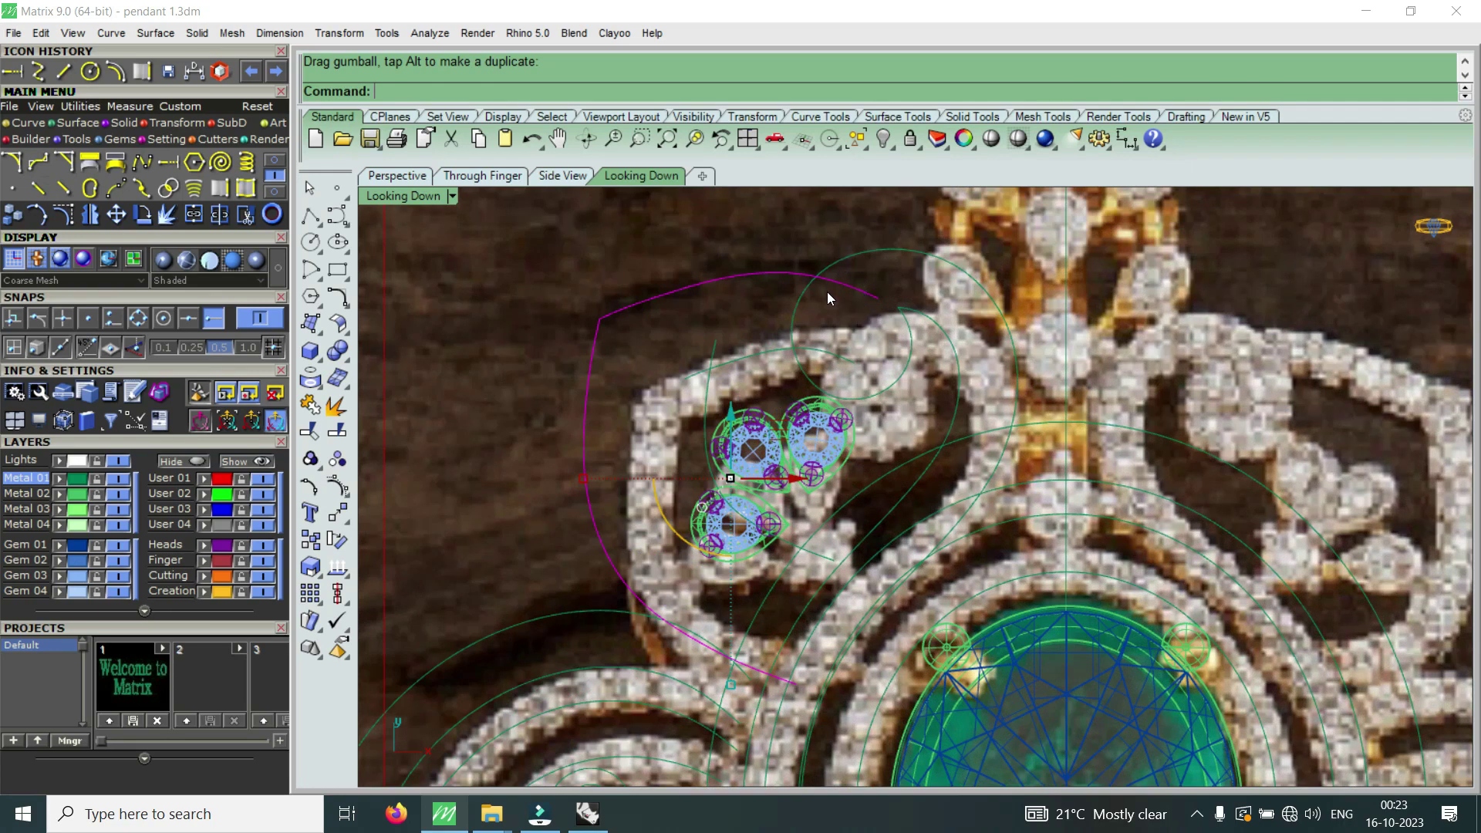
scroll(810, 297, down, 2)
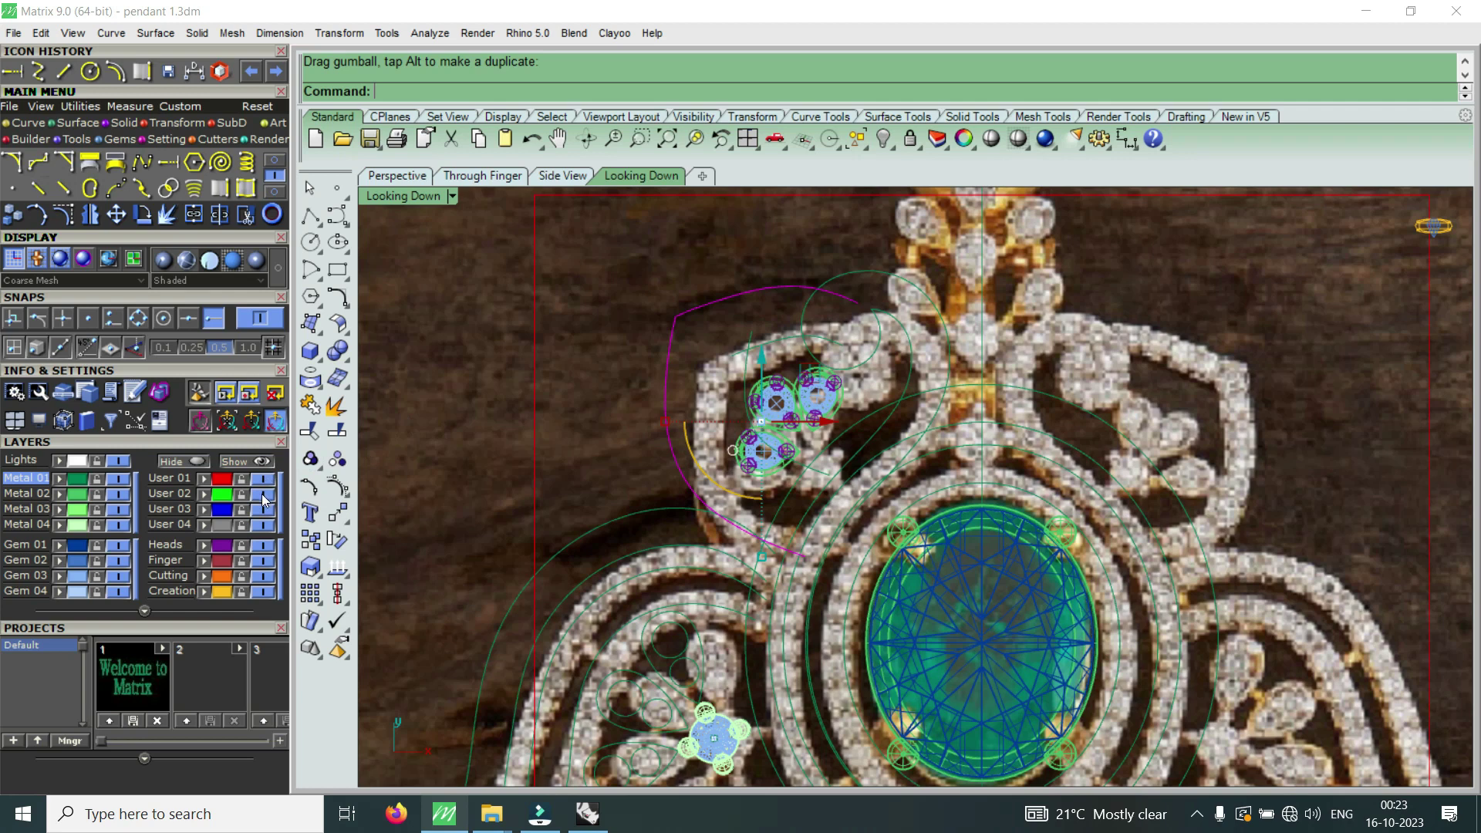
click(263, 494)
- Rotate the frame's top arc about its endpoint
click(757, 285)
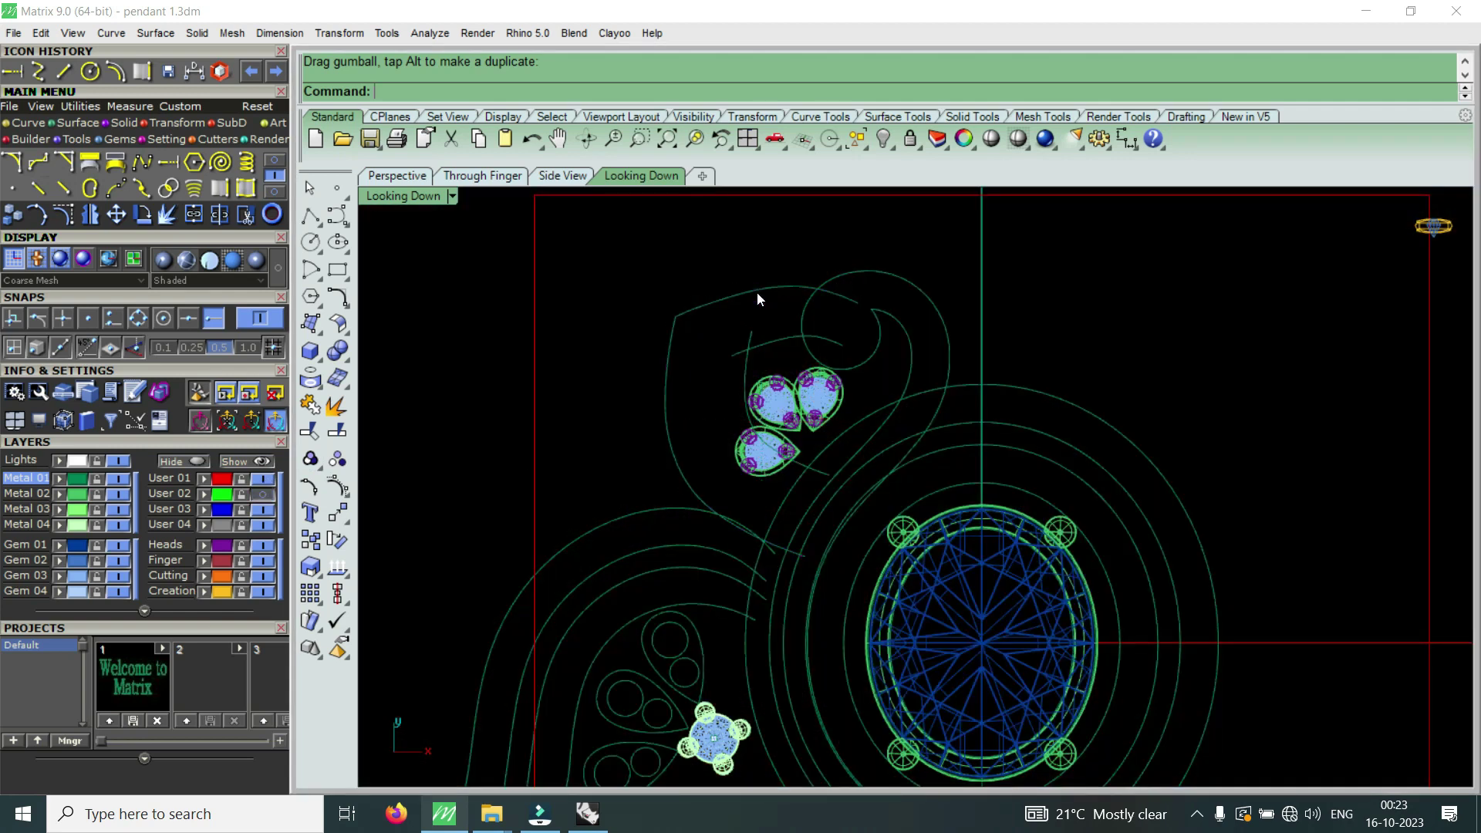
click(142, 215)
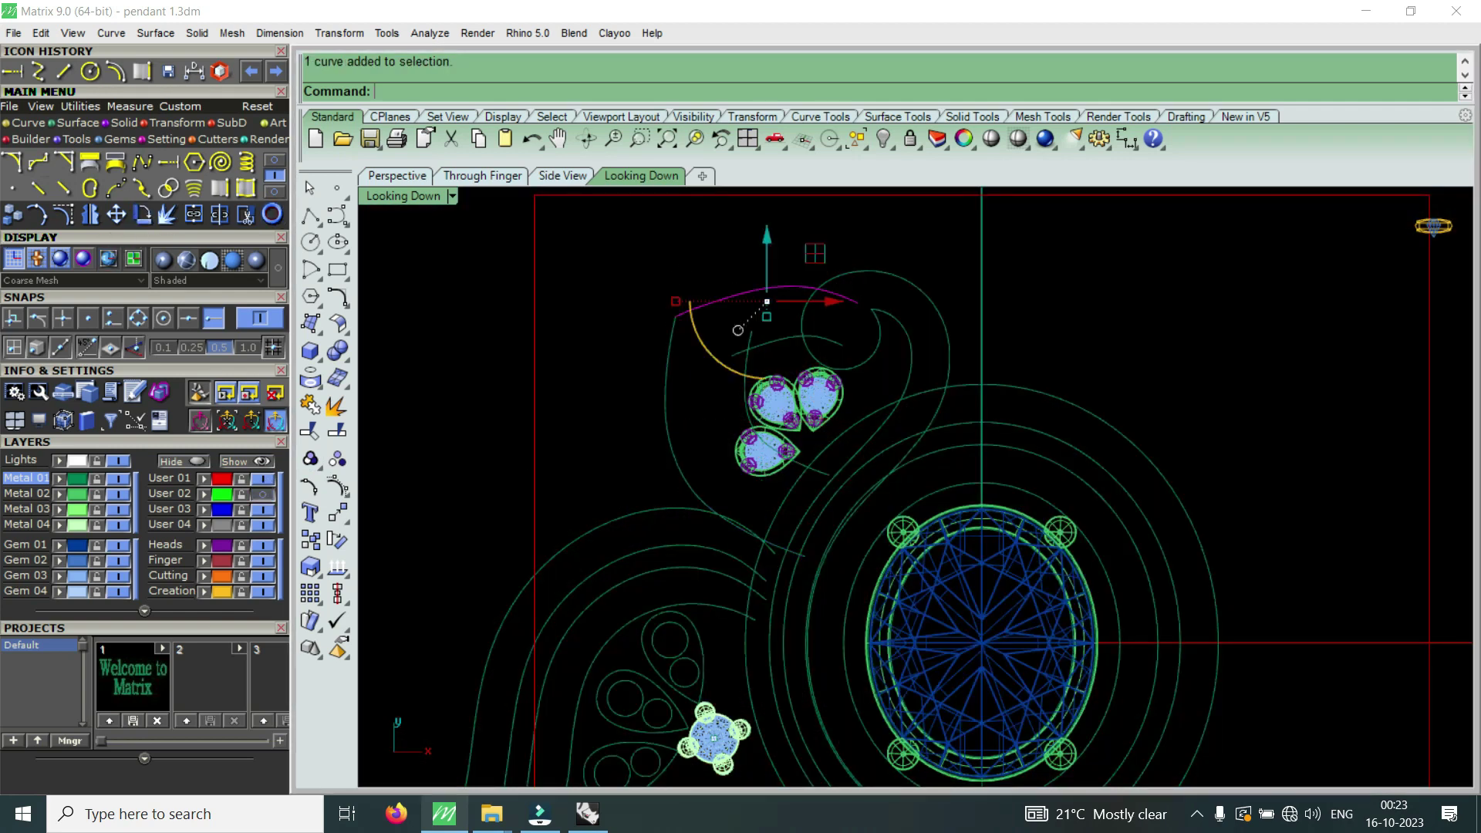
click(676, 317)
click(1018, 305)
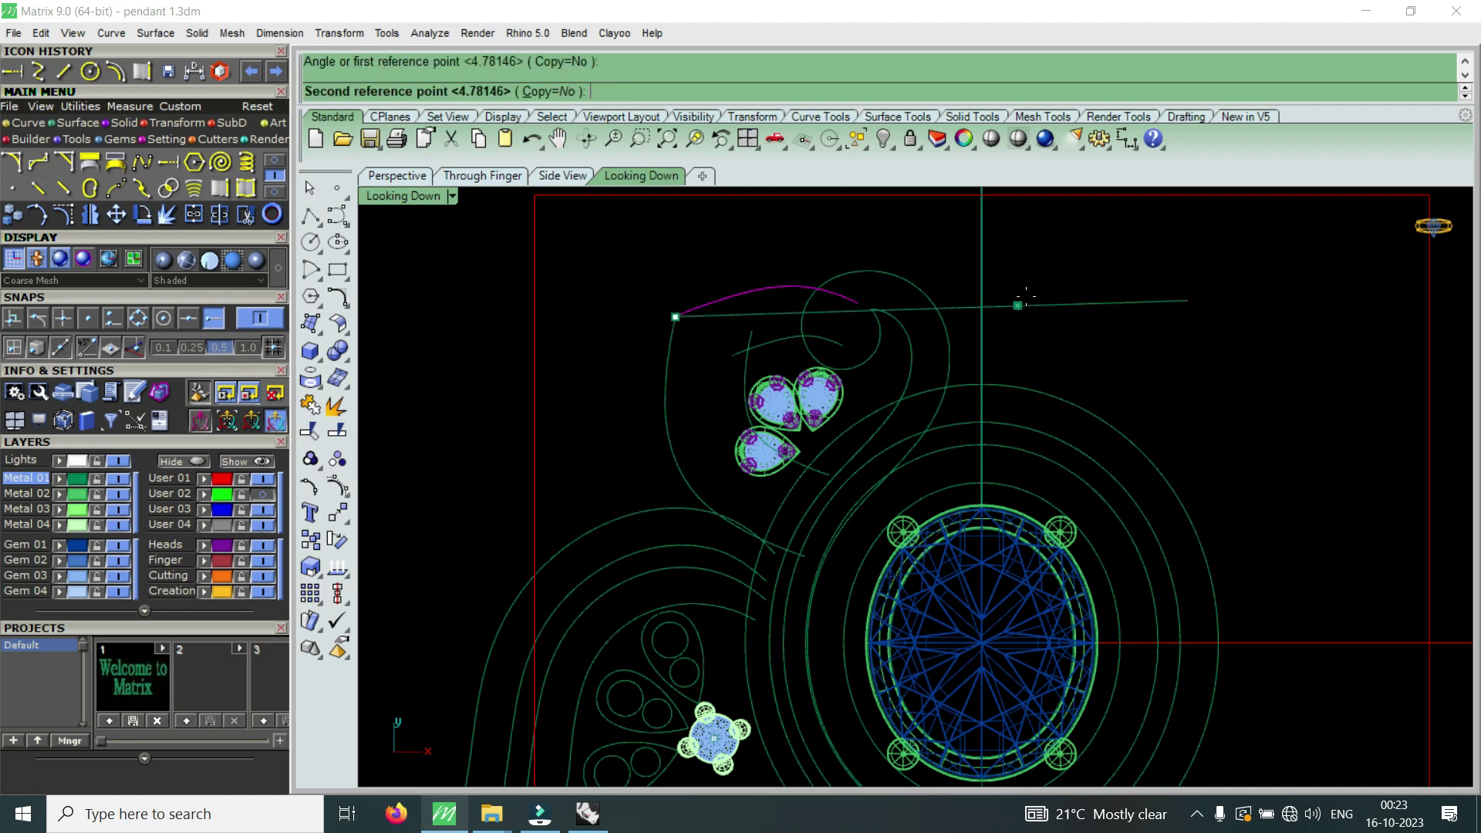
click(1063, 253)
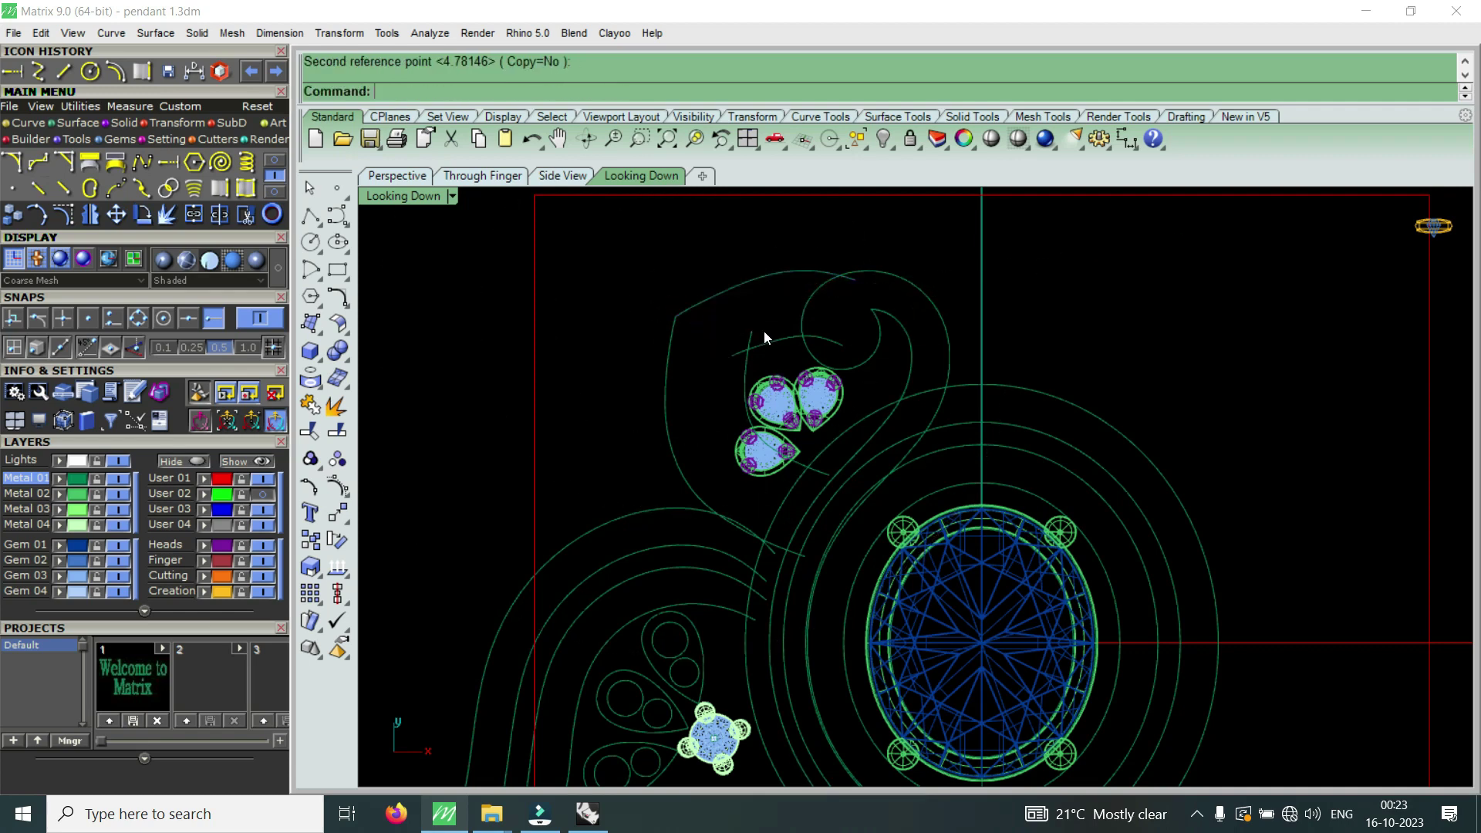
- Delete the stray short arc above the three-pear cluster
scroll(712, 373, up, 2)
click(707, 373)
key(Delete)
scroll(710, 364, down, 1)
scroll(713, 425, down, 2)
scroll(722, 556, down, 1)
scroll(772, 631, up, 3)
scroll(771, 610, down, 2)
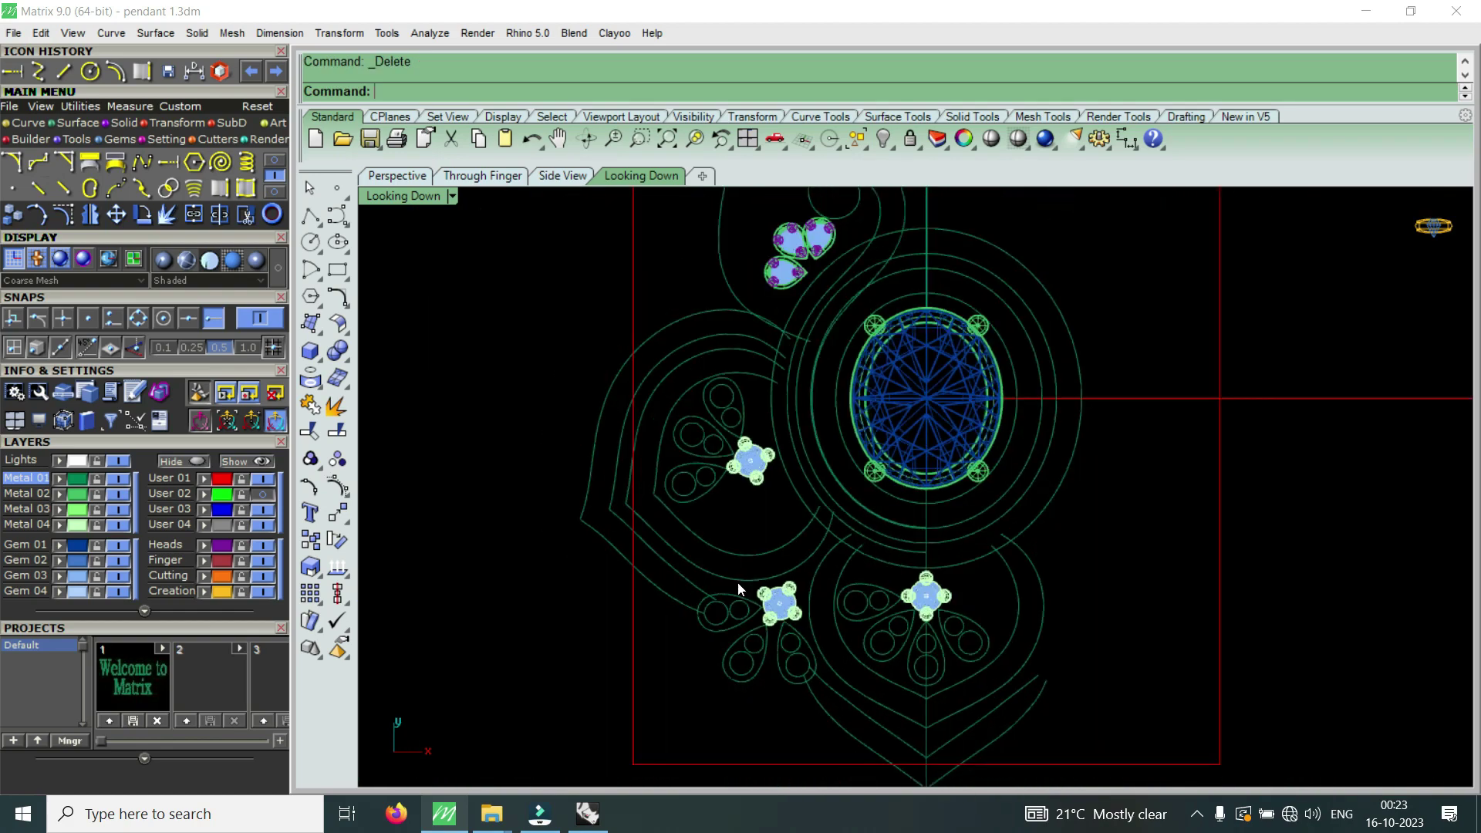
- Select the left flower cluster and curves, excluding the lower teardrop and gem, and nudge it down
scroll(717, 569, up, 1)
drag(674, 584, 675, 586)
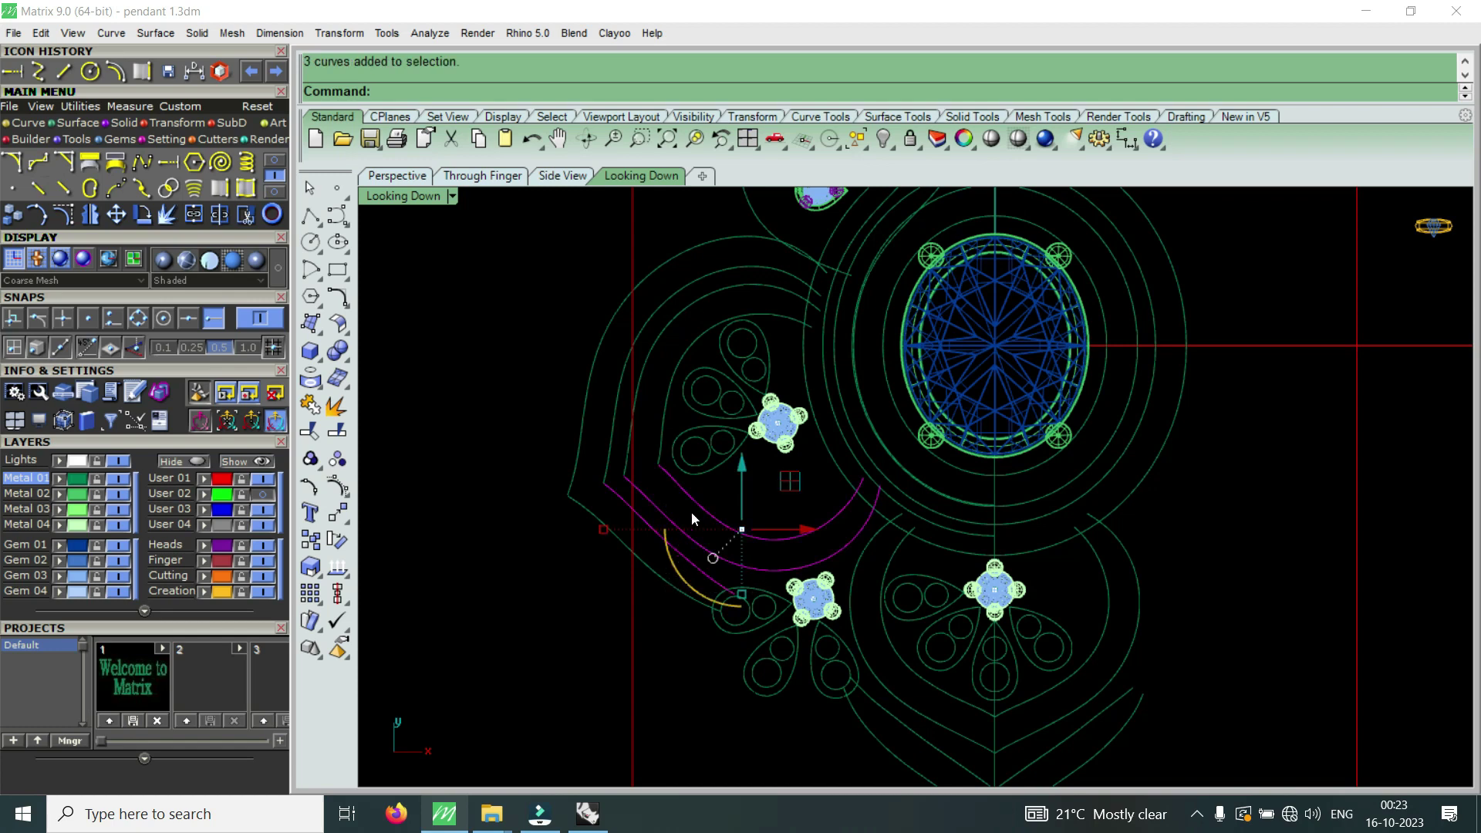
drag(464, 642, 873, 227)
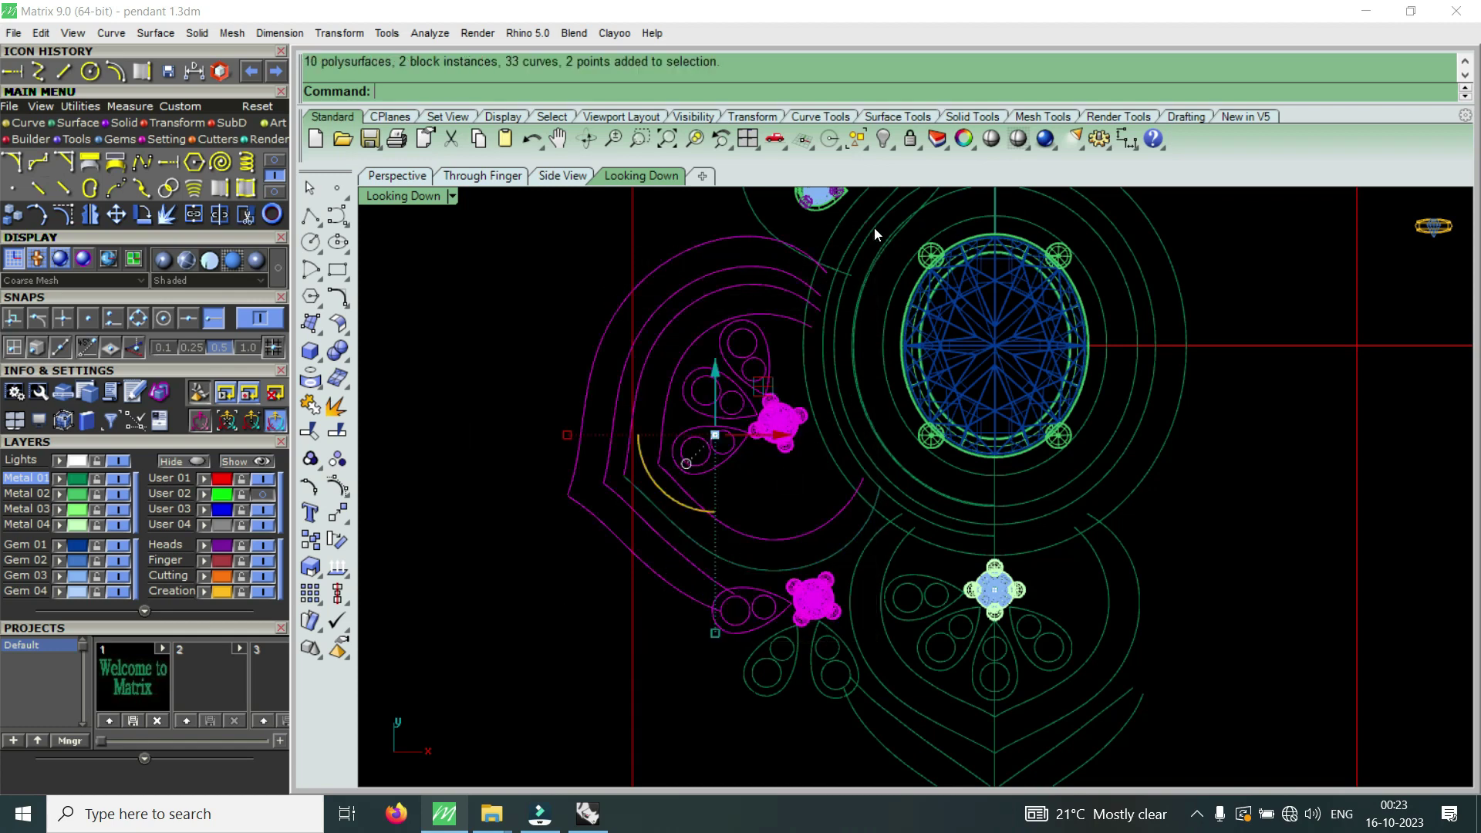
scroll(841, 536, up, 1)
click(822, 564)
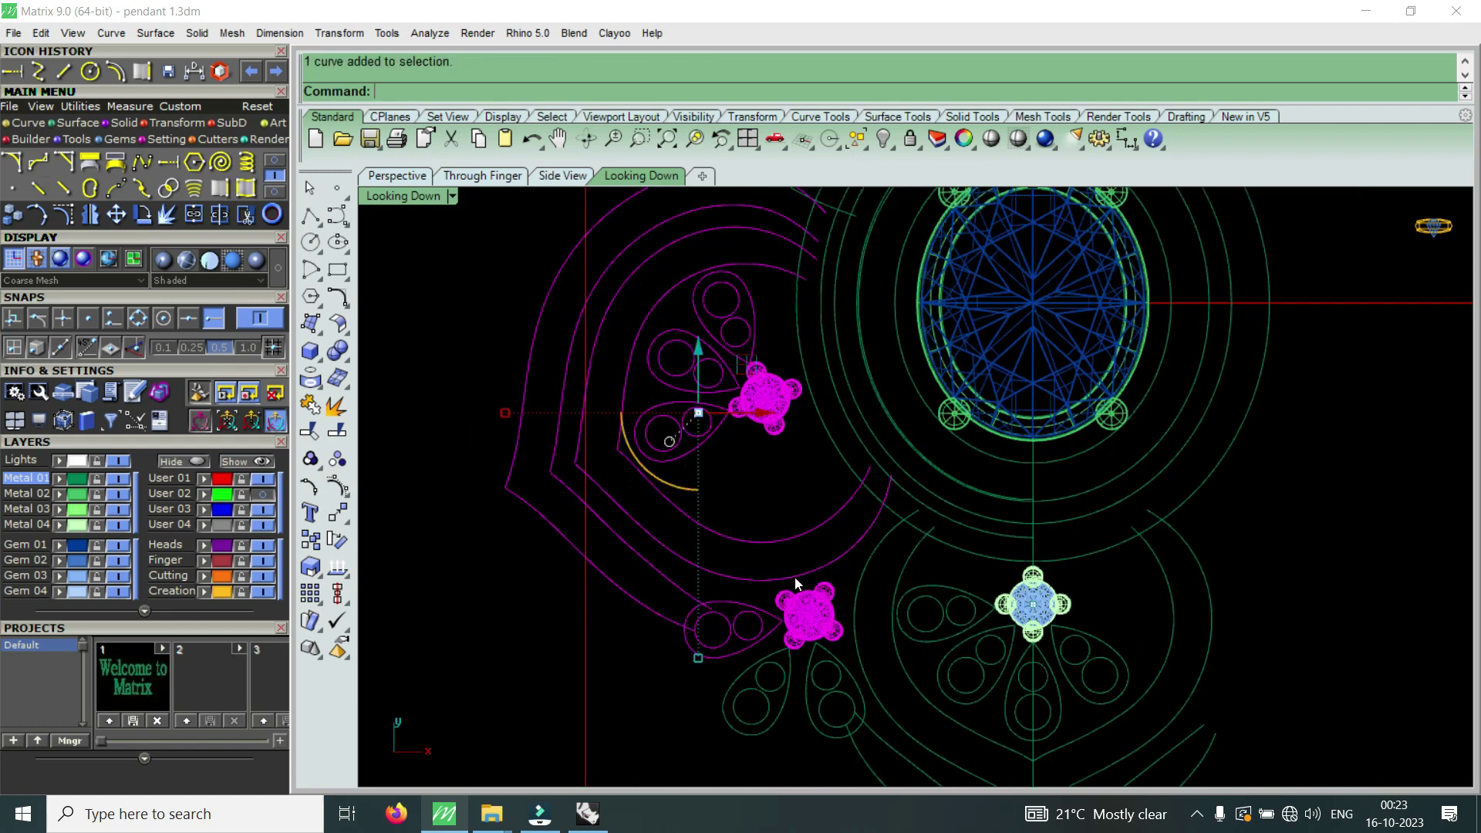
ctrl+click(753, 611)
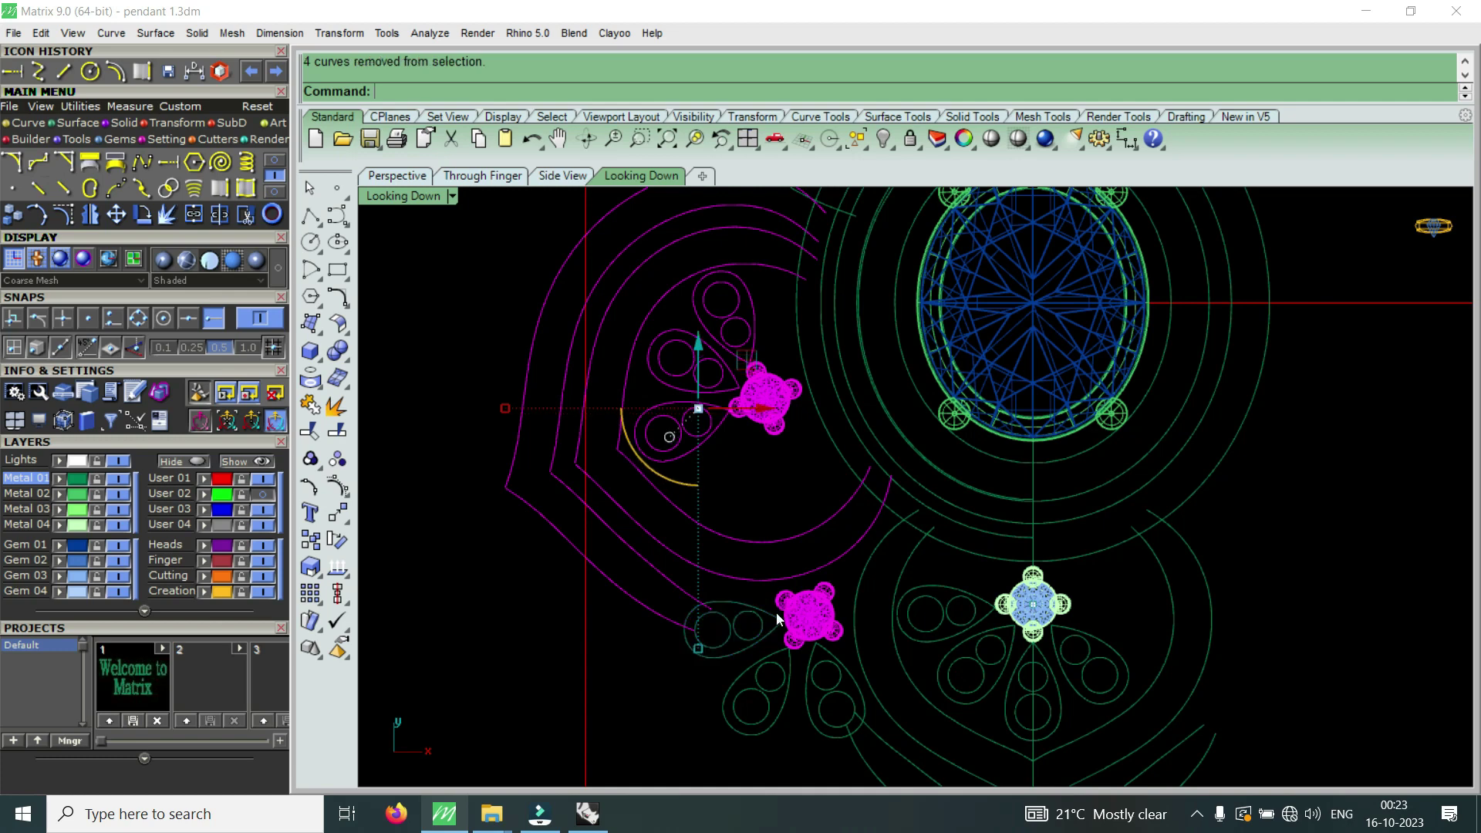
ctrl+click(810, 615)
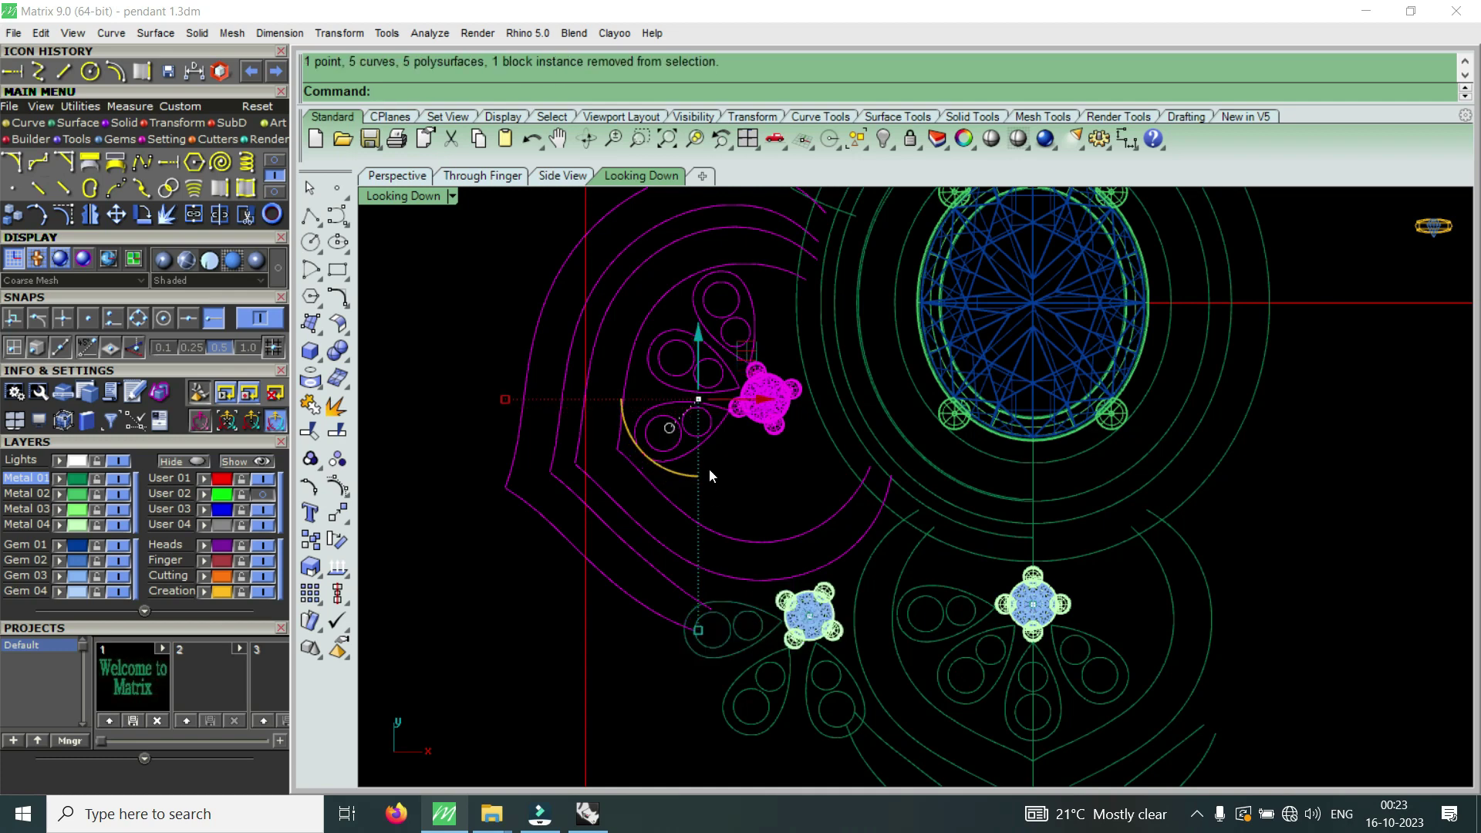
drag(688, 338, 688, 341)
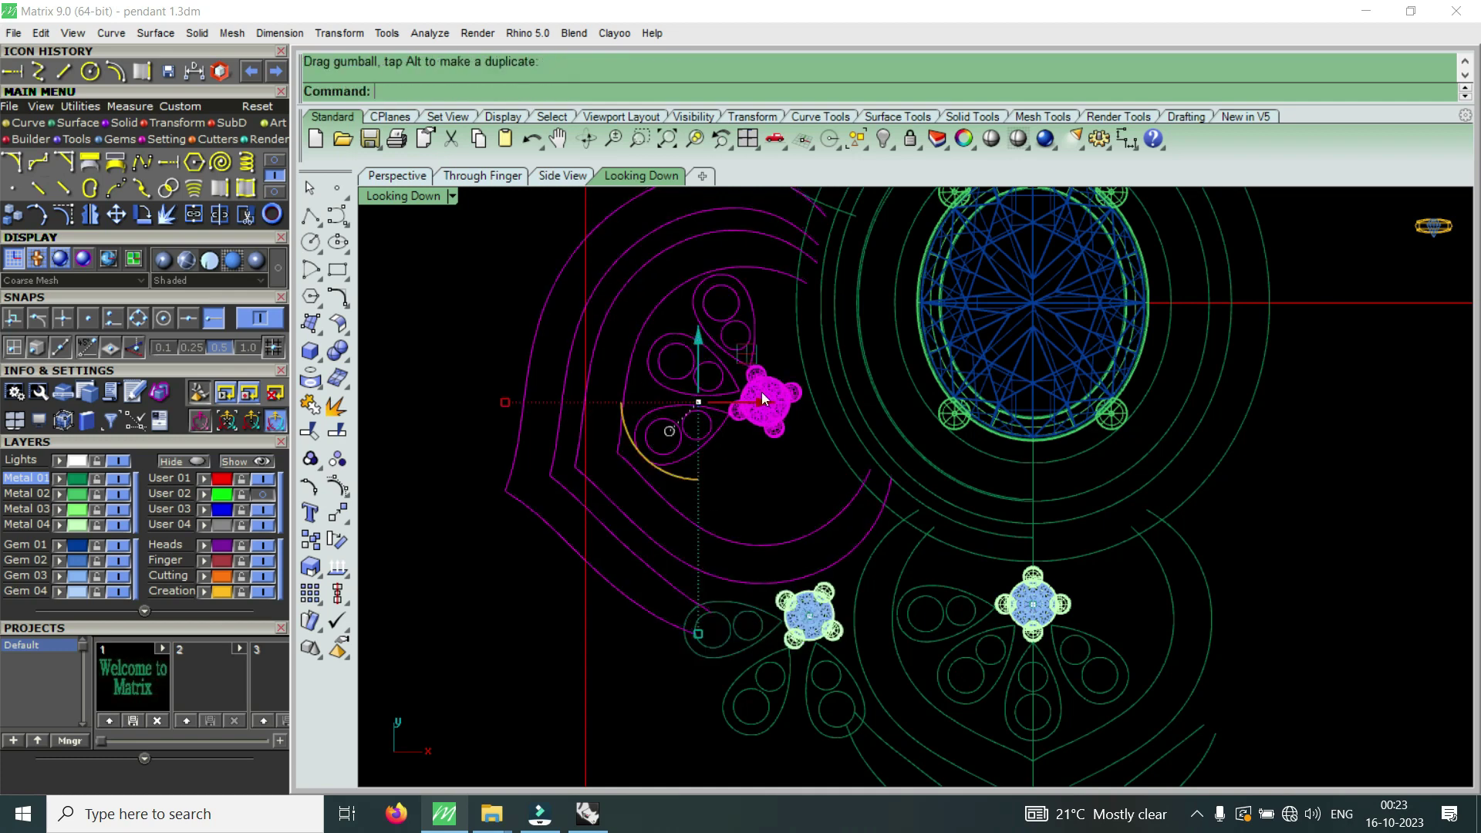
- Rotate the left flower cluster to a new angle and compare it with the reference photo
click(147, 215)
click(1034, 304)
scroll(897, 525, up, 2)
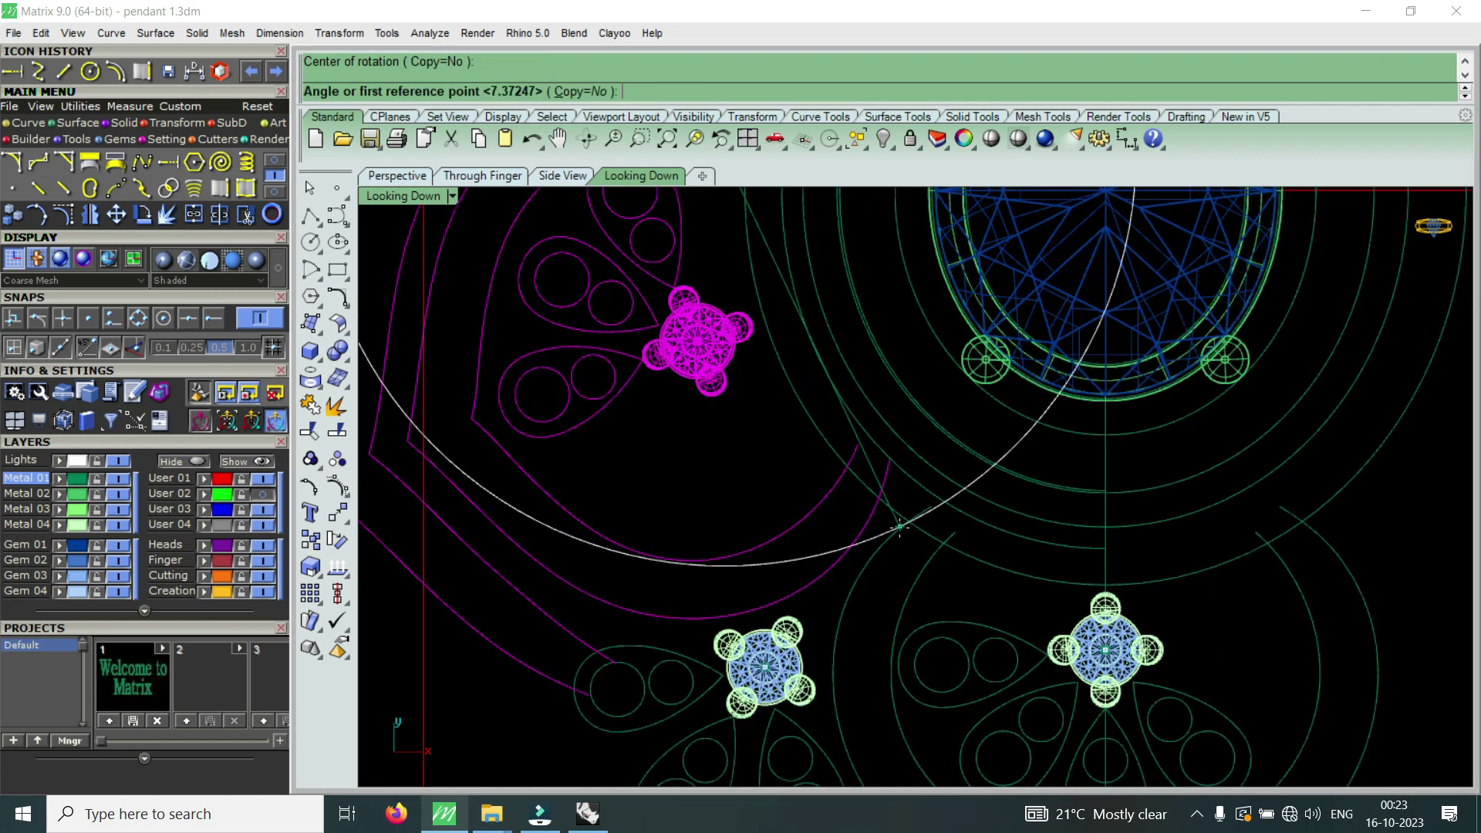
scroll(897, 524, up, 2)
click(895, 530)
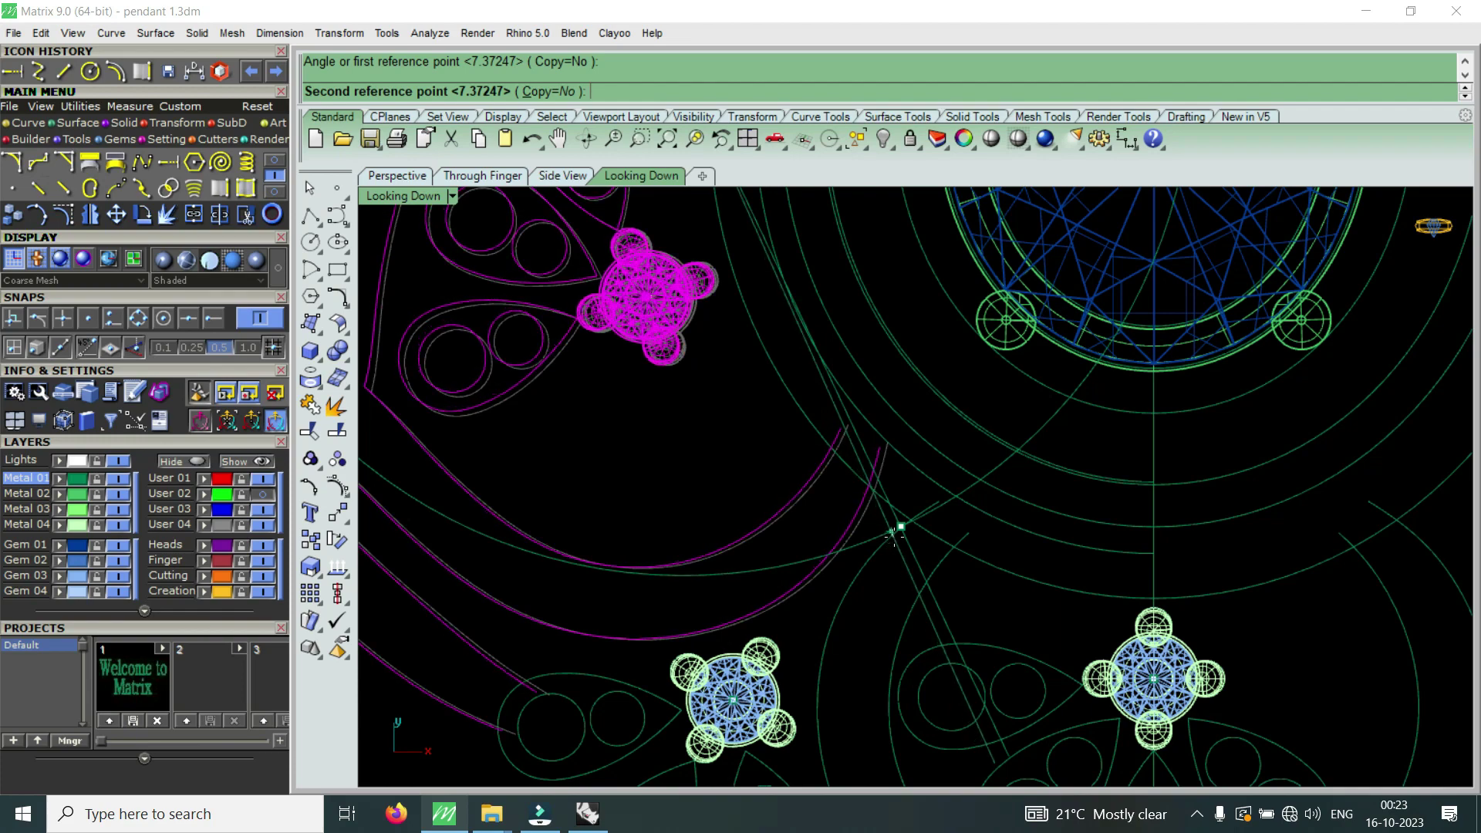
click(895, 536)
scroll(891, 571, down, 2)
scroll(837, 588, down, 2)
scroll(837, 588, down, 2)
scroll(805, 391, up, 4)
scroll(795, 467, down, 2)
scroll(798, 367, up, 3)
scroll(847, 492, up, 2)
click(265, 498)
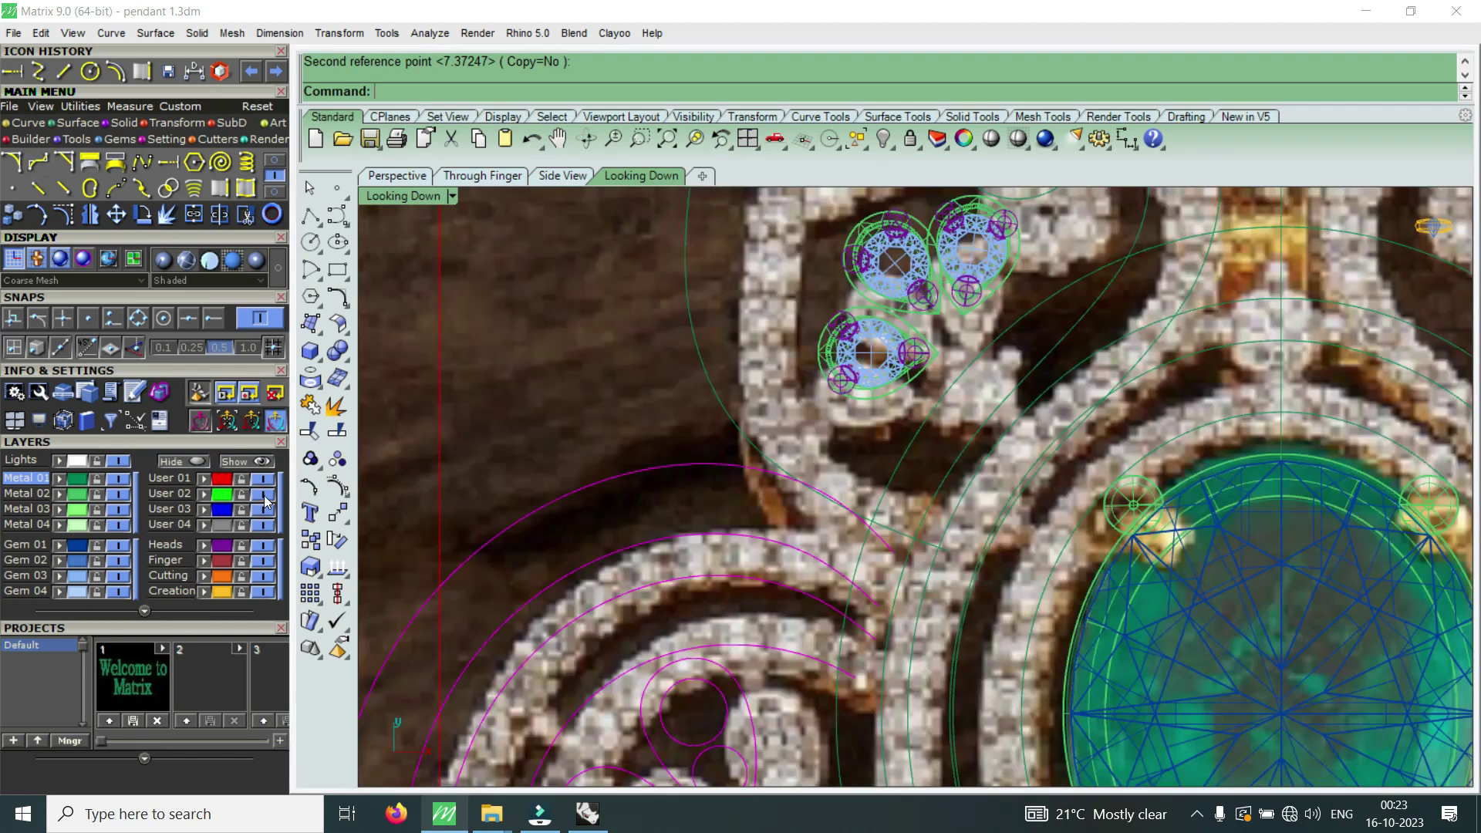
scroll(849, 424, down, 3)
scroll(942, 401, up, 1)
scroll(1010, 358, up, 1)
- Clear the selection and select the spiral scroll curve
key(Escape)
click(1006, 403)
click(1003, 340)
scroll(943, 359, down, 1)
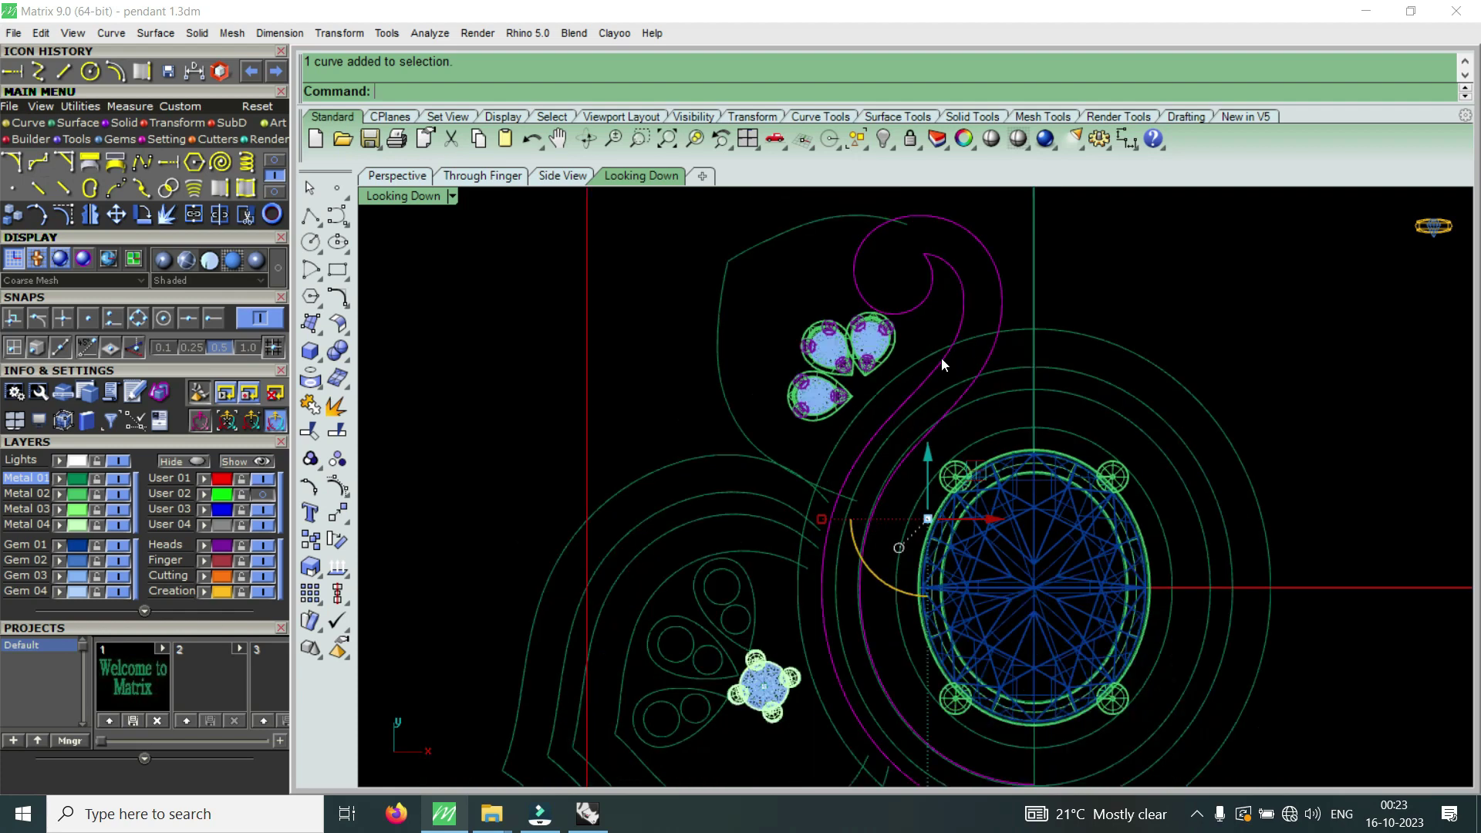
- Scale the spiral scroll curve from origin 0 at the pendant centre, setting the first reference point
scroll(941, 358, down, 1)
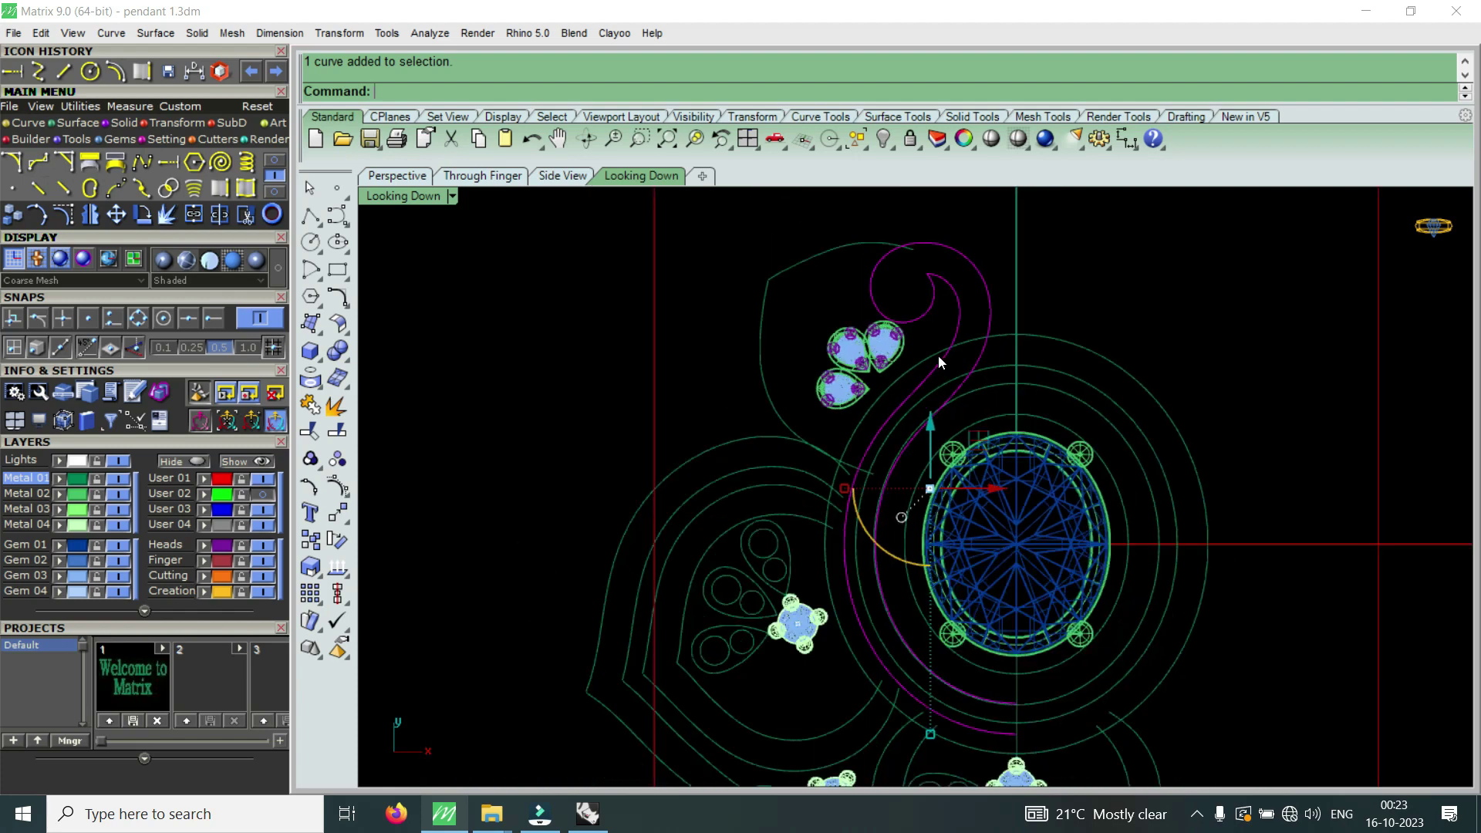
scroll(795, 324, down, 1)
scroll(914, 549, up, 1)
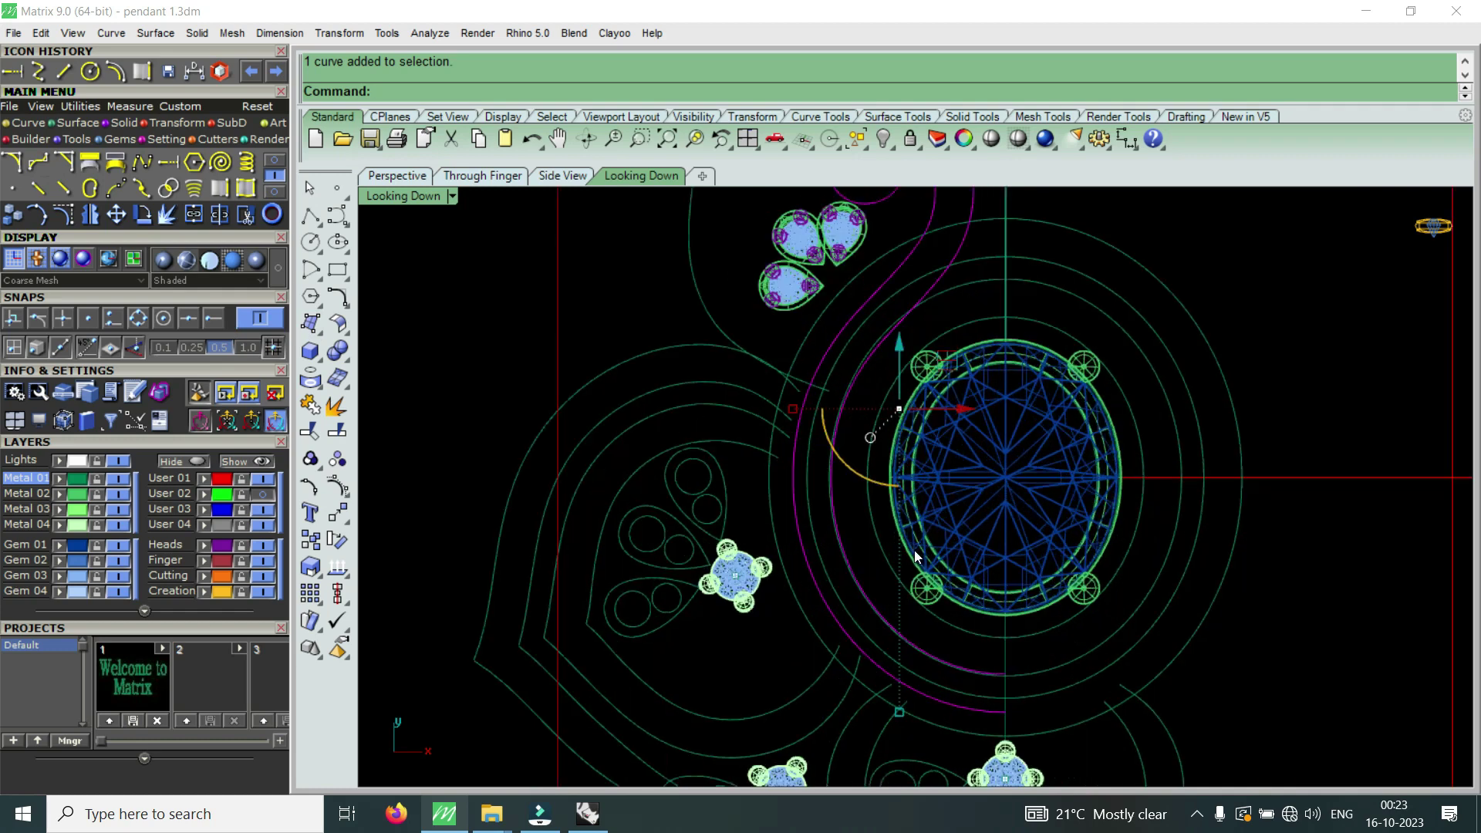
scroll(902, 571, up, 1)
scroll(904, 567, down, 1)
scroll(924, 332, up, 1)
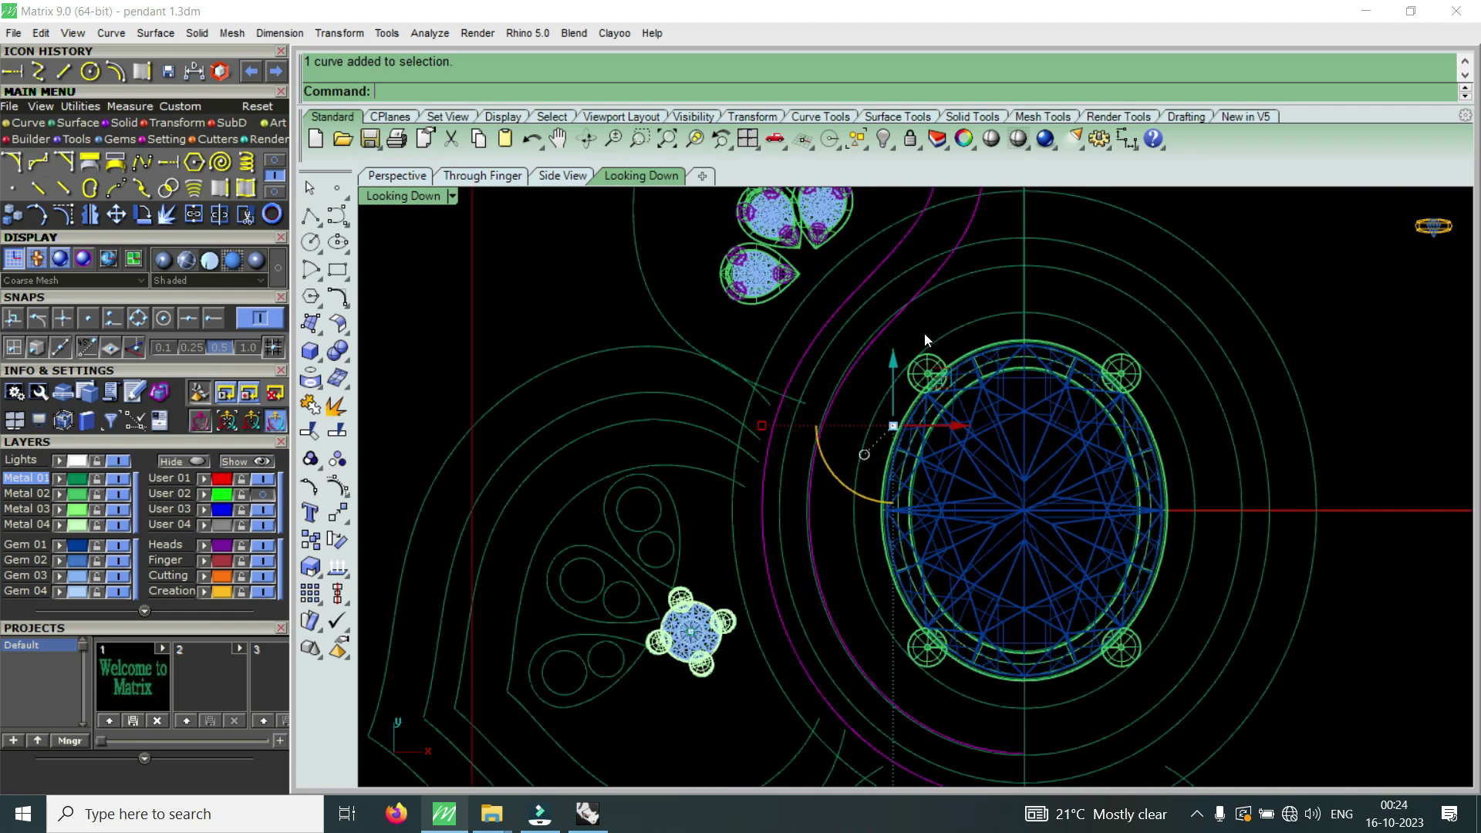
scroll(924, 332, down, 1)
scroll(924, 332, down, 1)
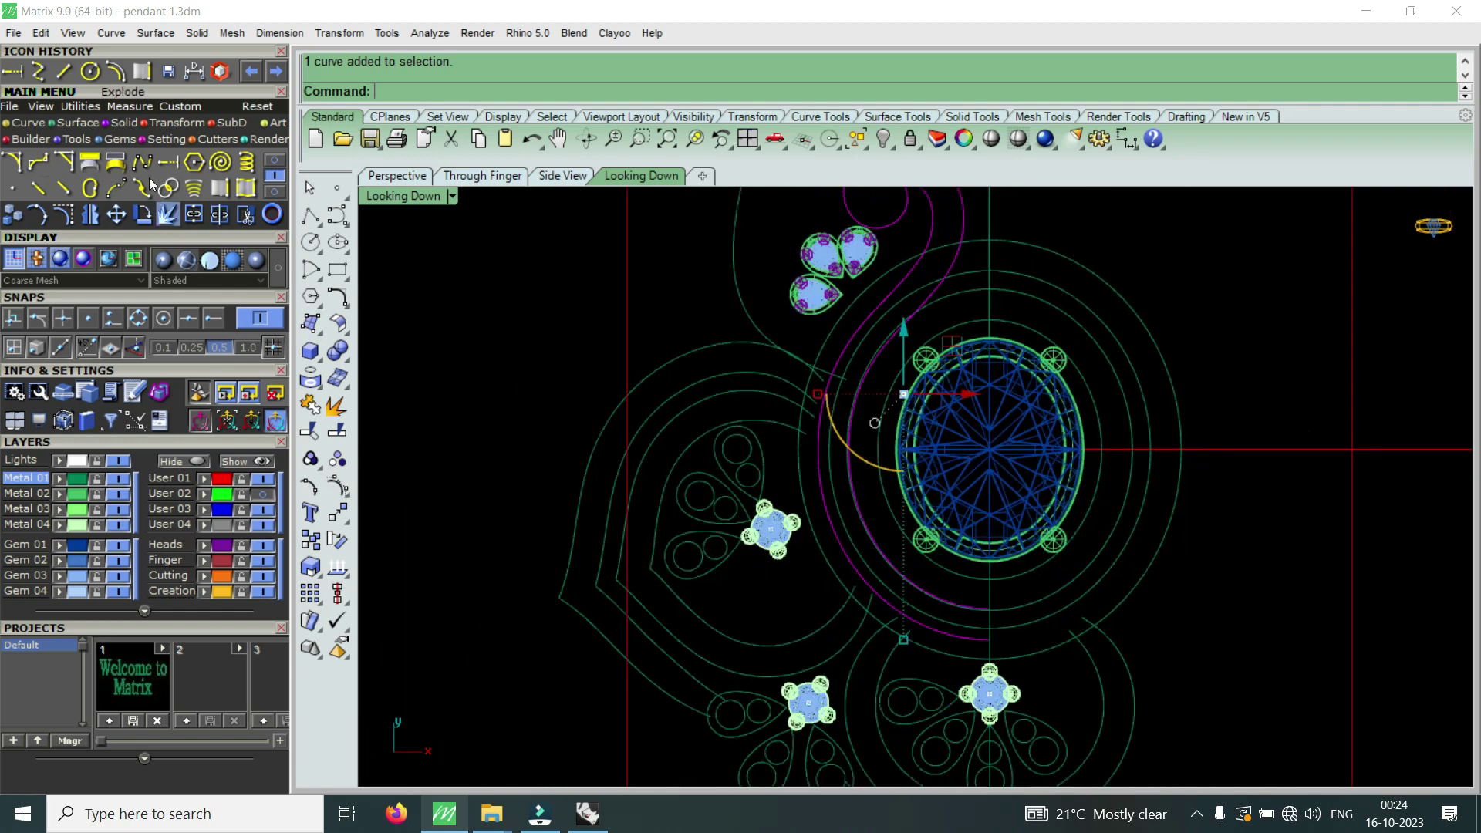
click(142, 214)
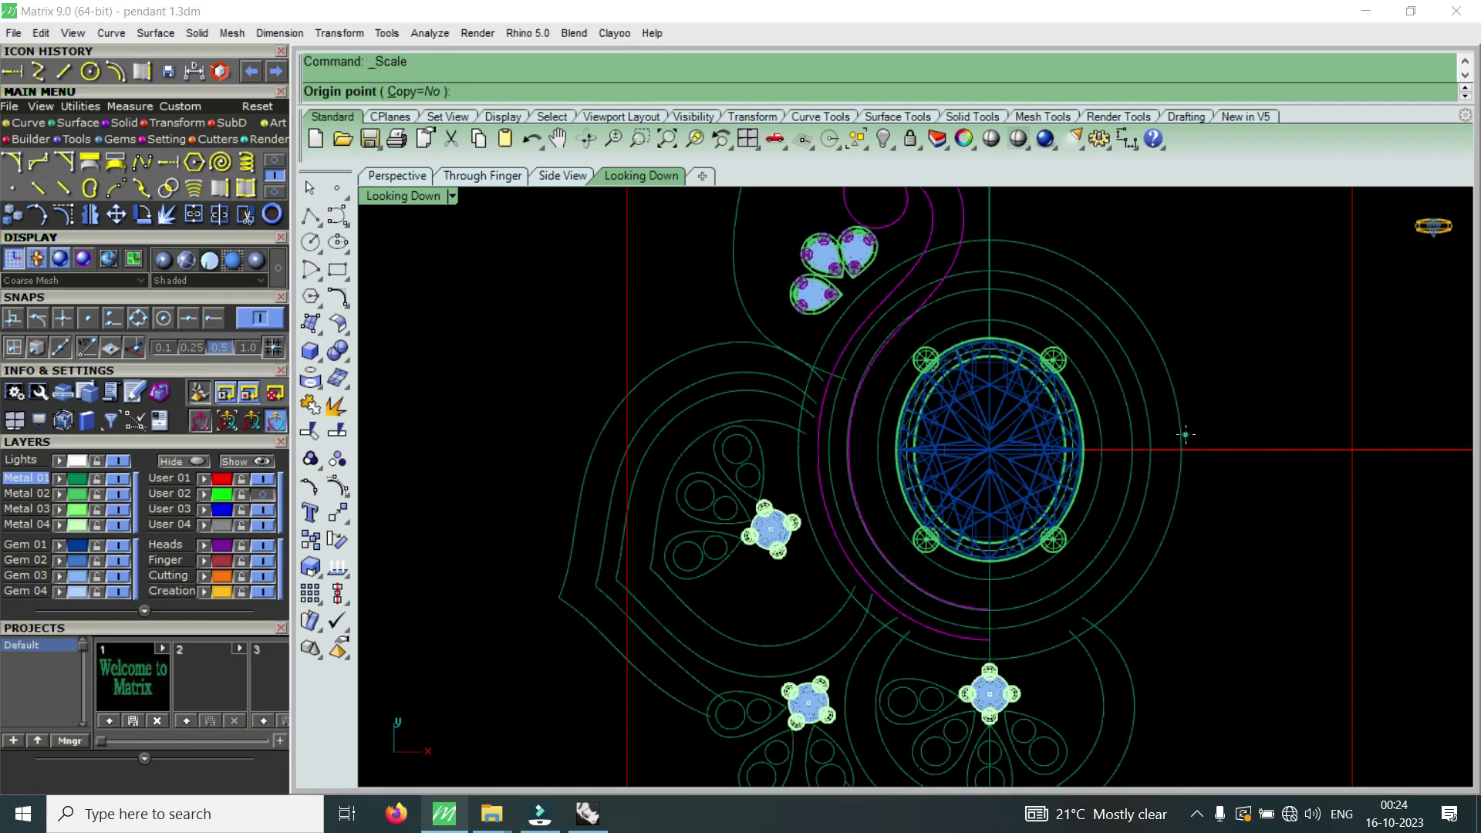
text(0)
key(Return)
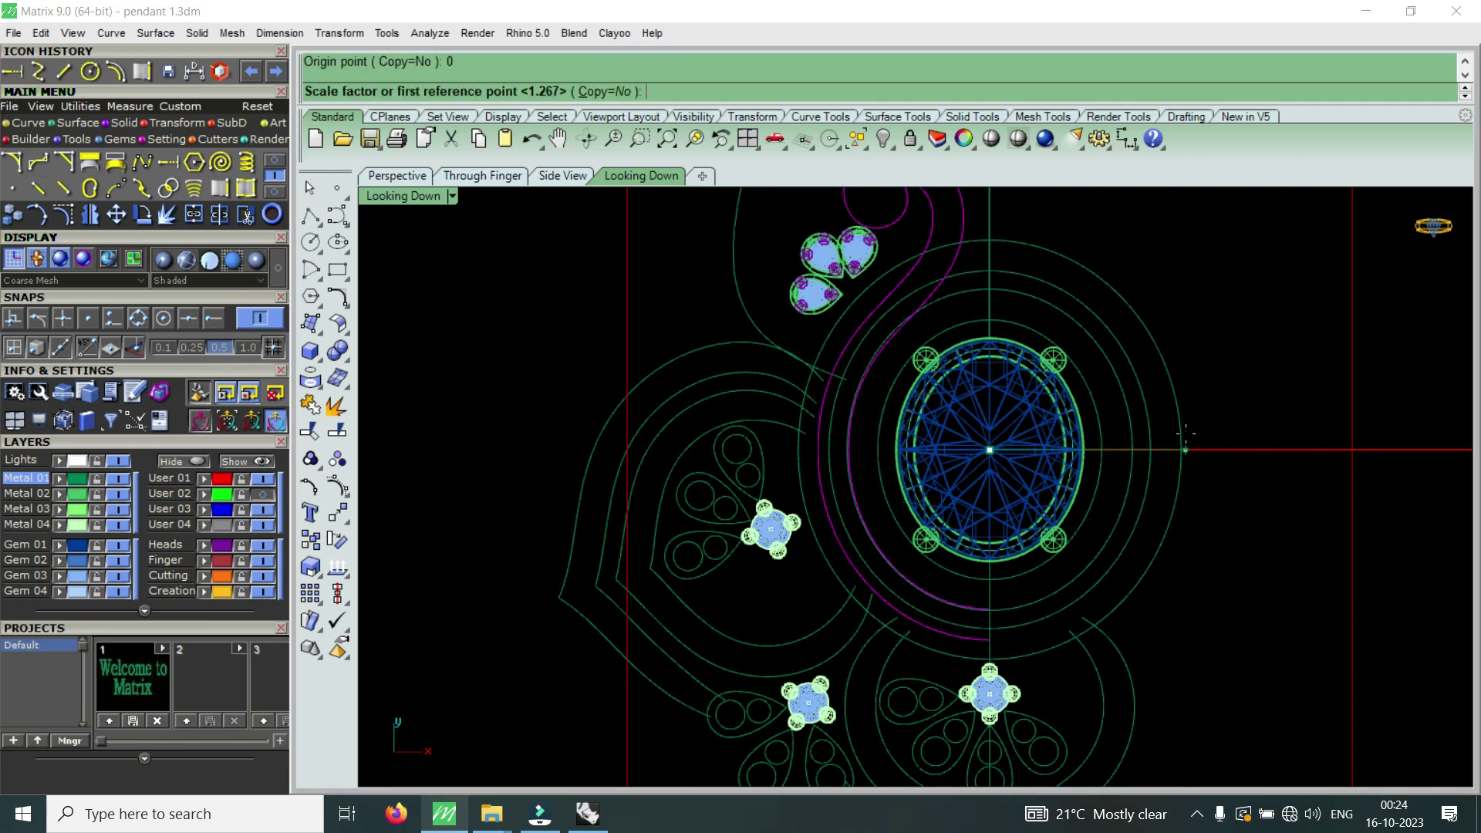
click(1213, 439)
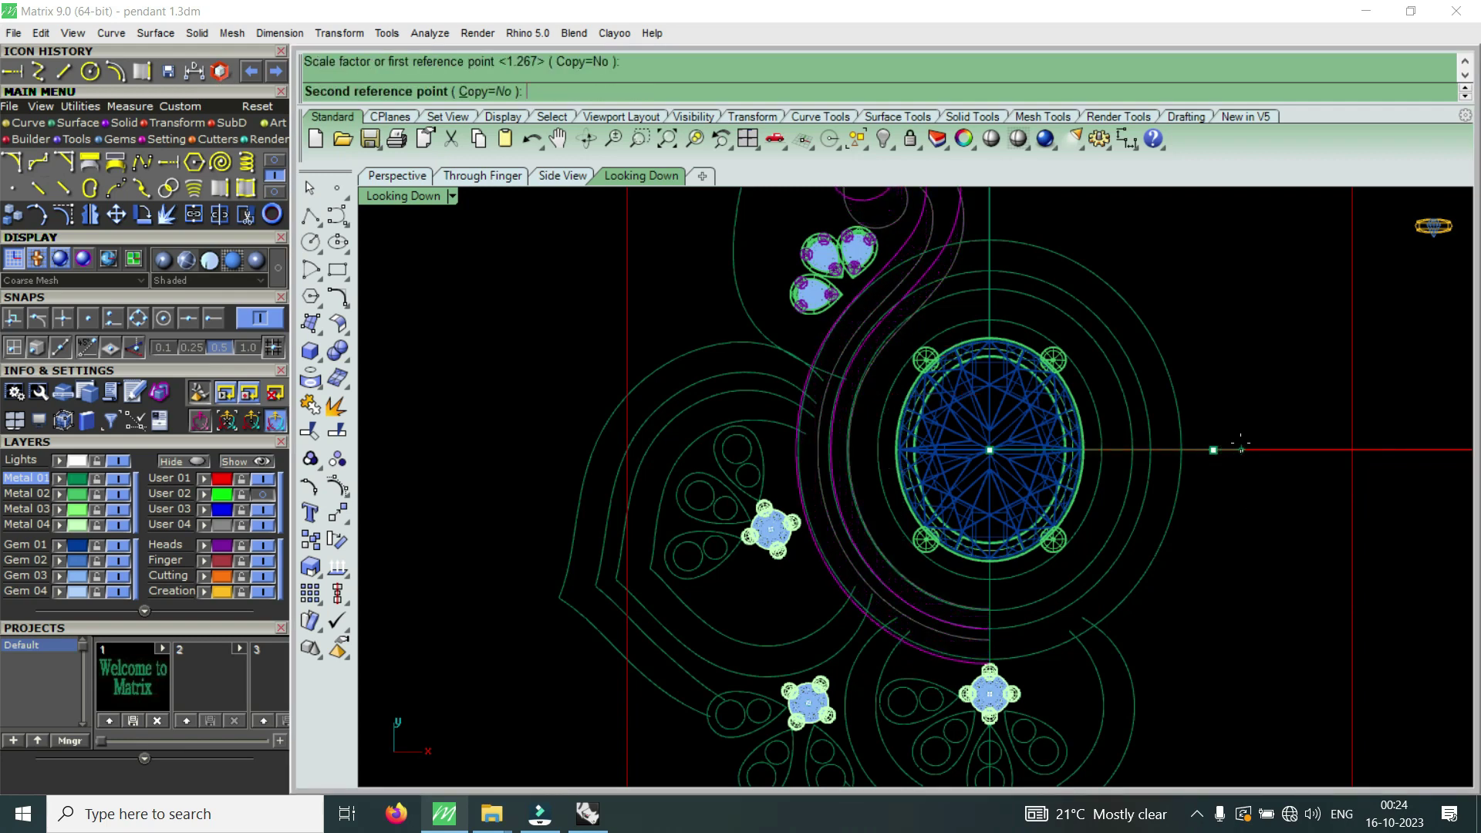
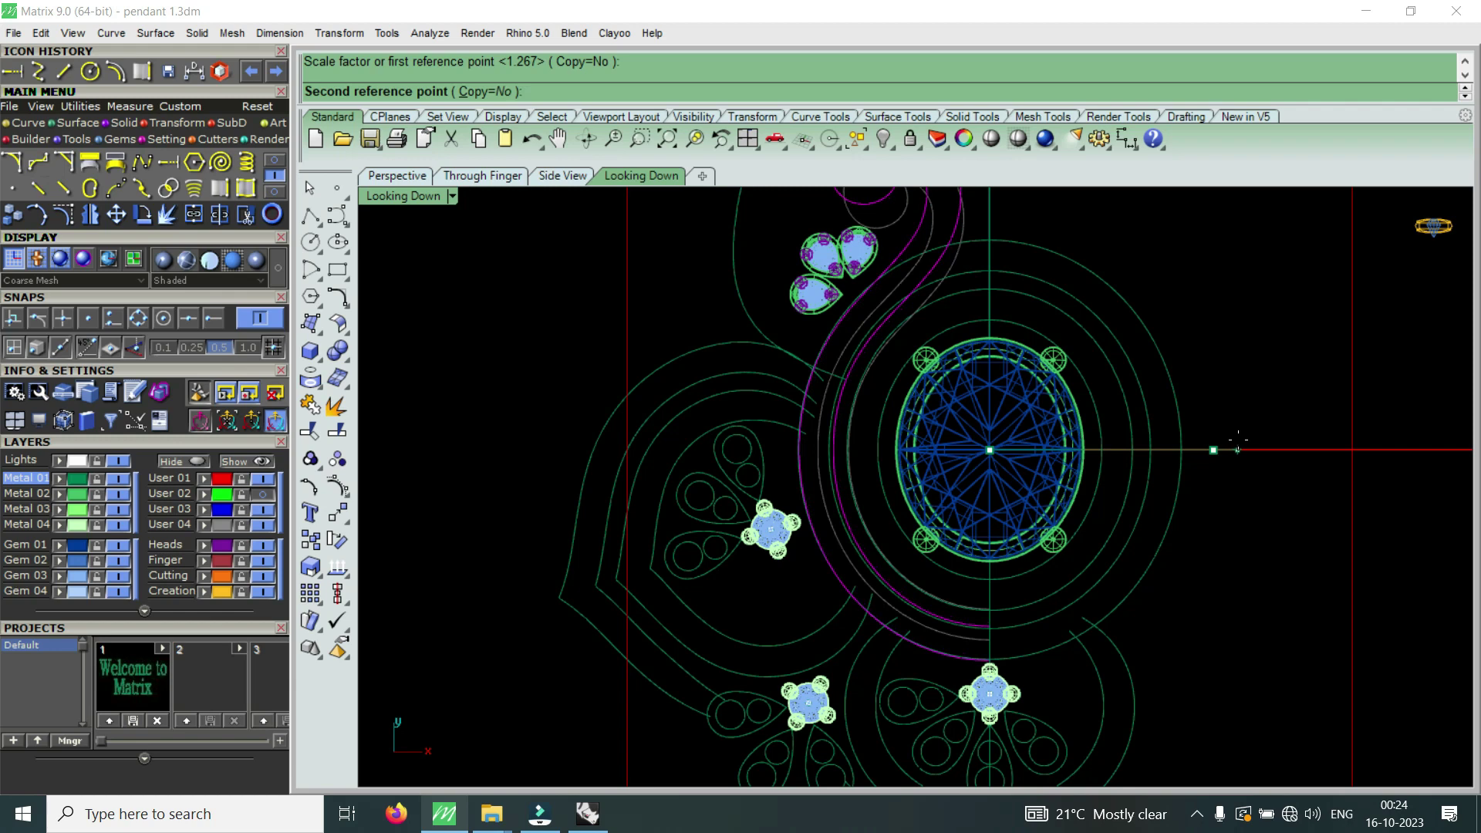
- Finish scaling the magenta curves and delete the circles around the oval gem
click(1238, 441)
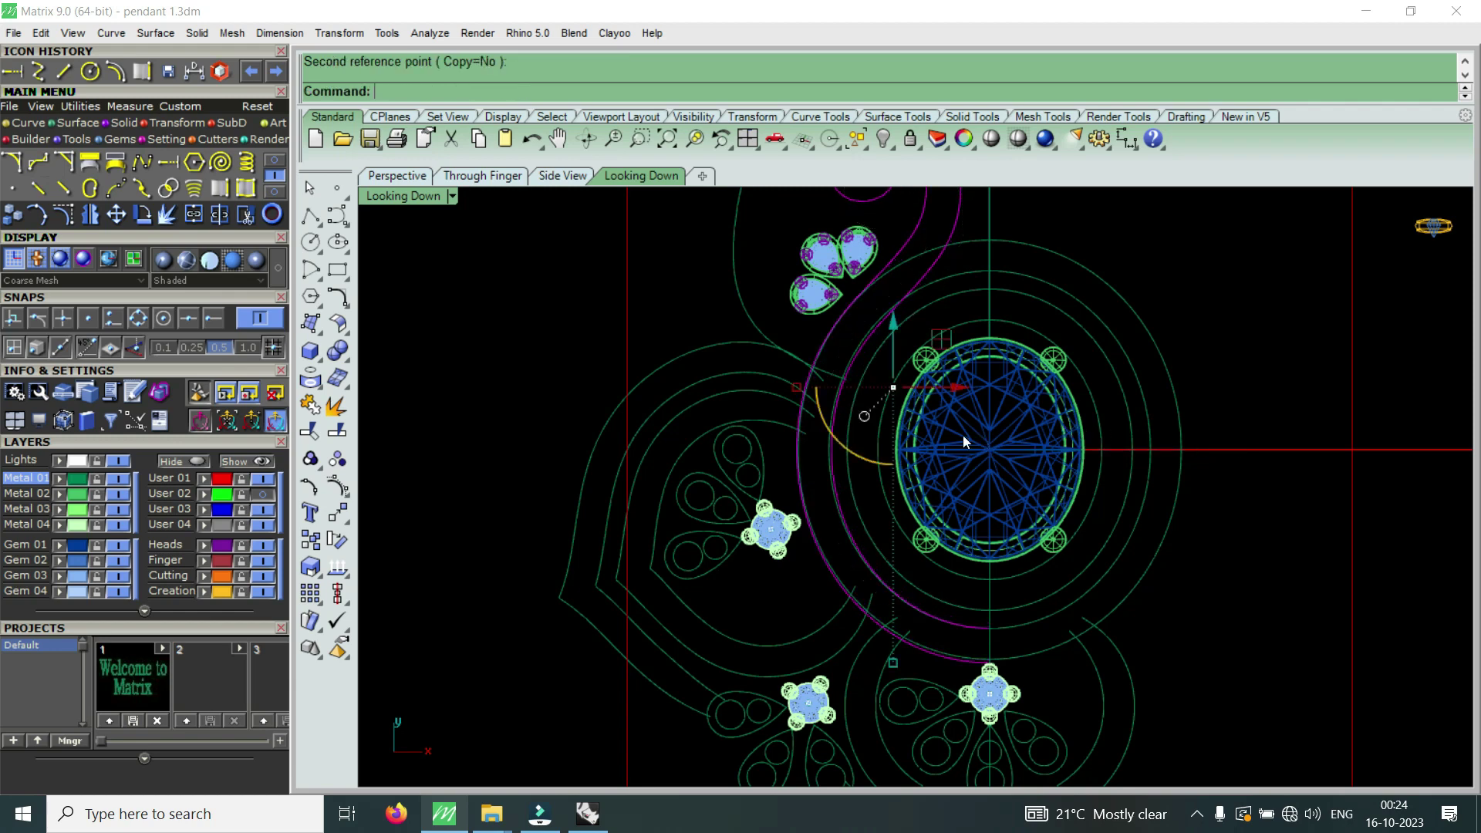
scroll(884, 351, down, 1)
scroll(926, 389, down, 1)
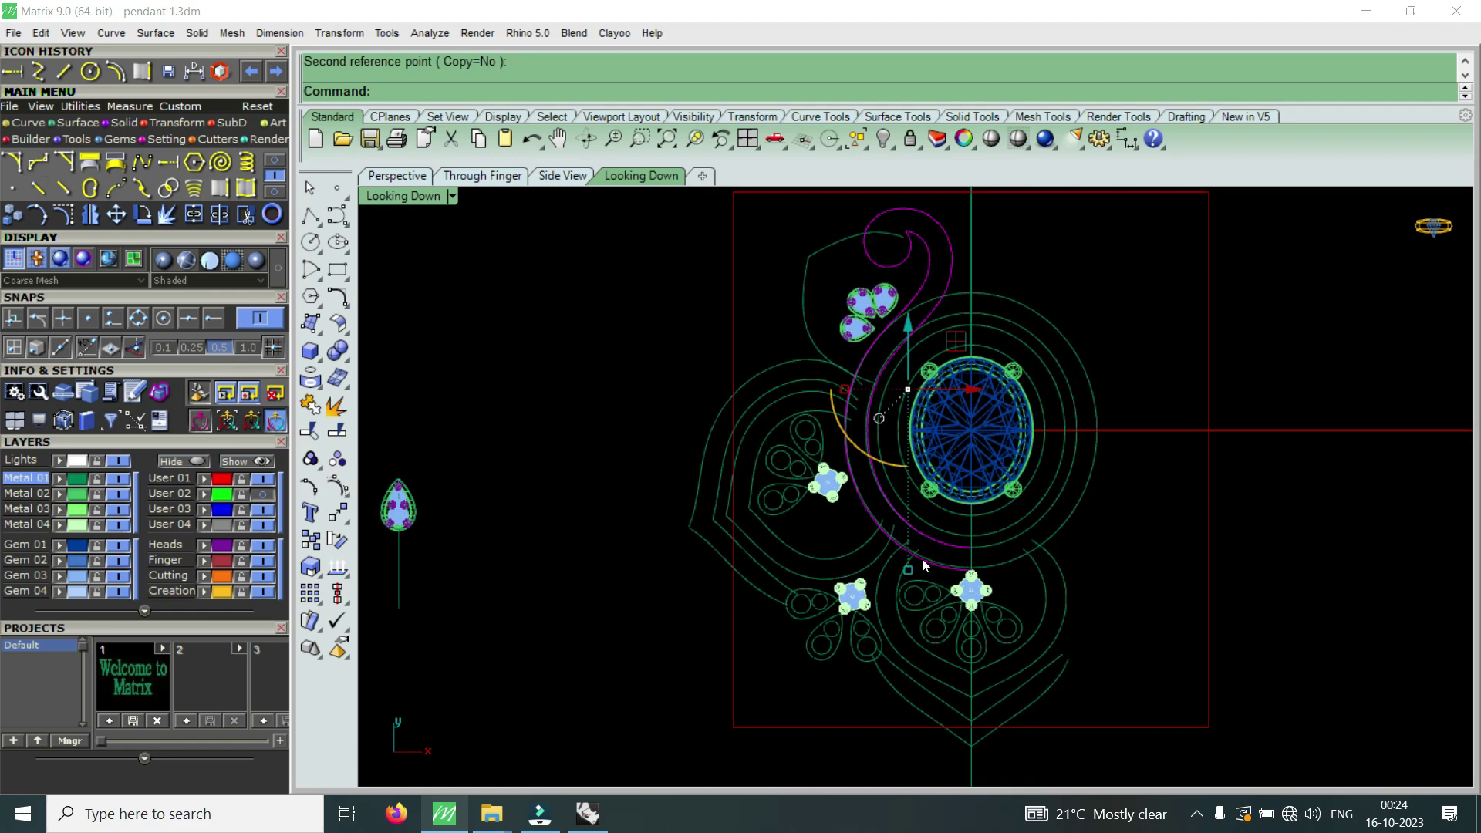
scroll(930, 556, up, 1)
scroll(976, 299, up, 1)
scroll(972, 308, up, 1)
click(974, 288)
key(Delete)
- Offset the S-shaped curve into a parallel outline and delete the unwanted inner offset copy
click(923, 318)
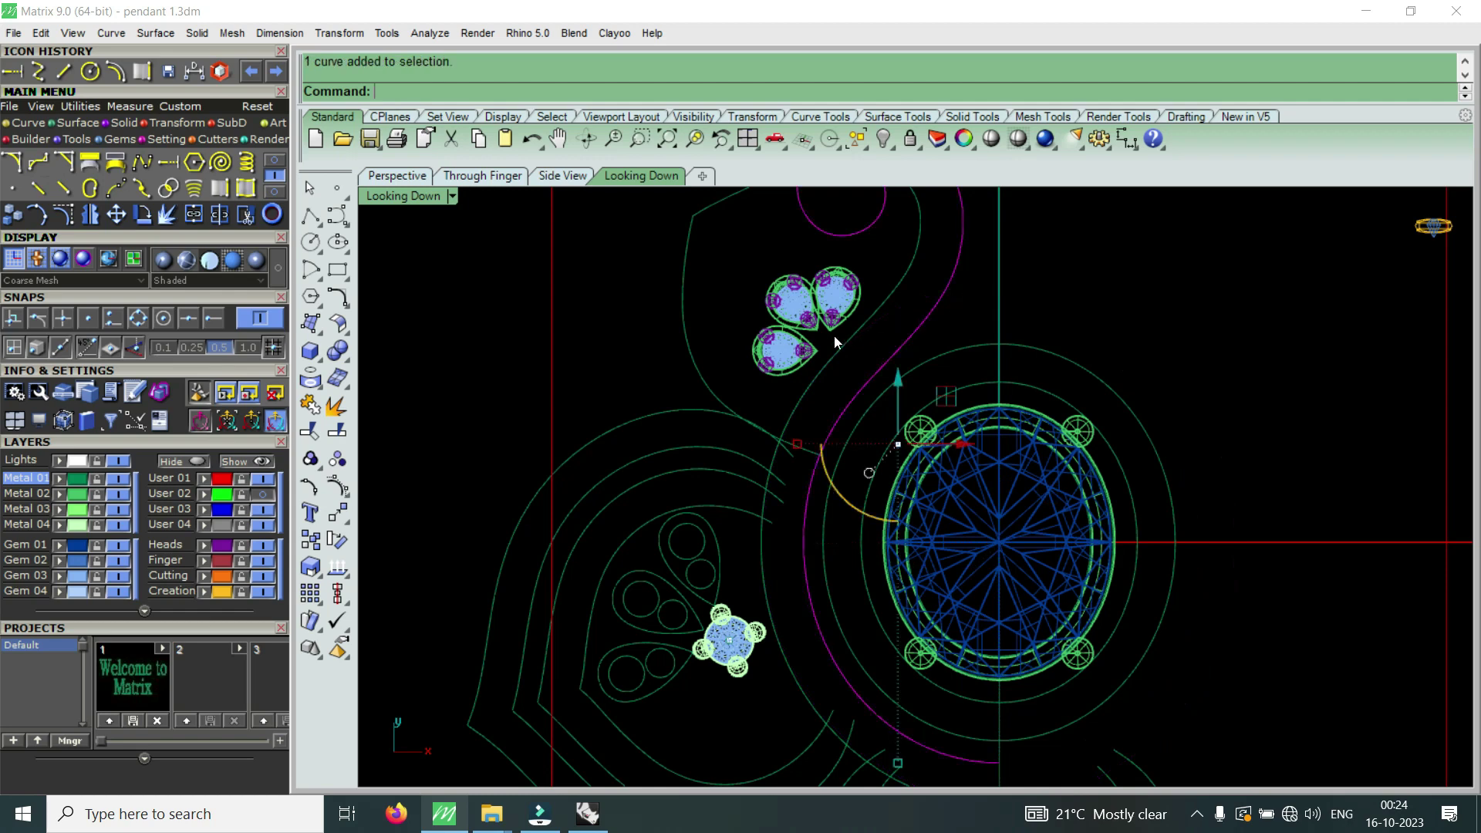
click(122, 82)
scroll(852, 359, up, 2)
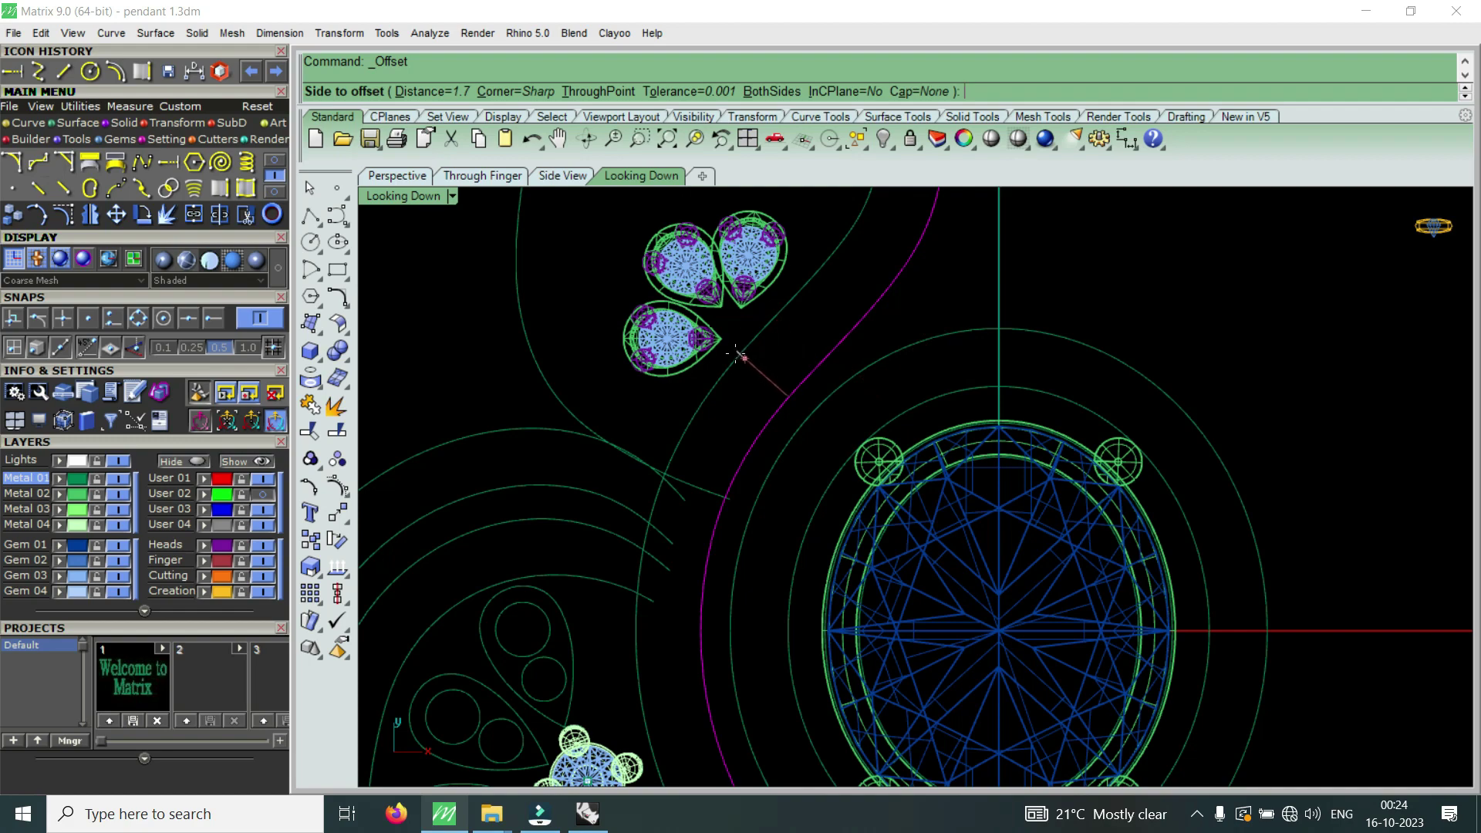
click(730, 376)
scroll(831, 223, down, 3)
scroll(804, 208, up, 3)
scroll(795, 244, up, 3)
scroll(795, 244, up, 1)
scroll(751, 255, up, 2)
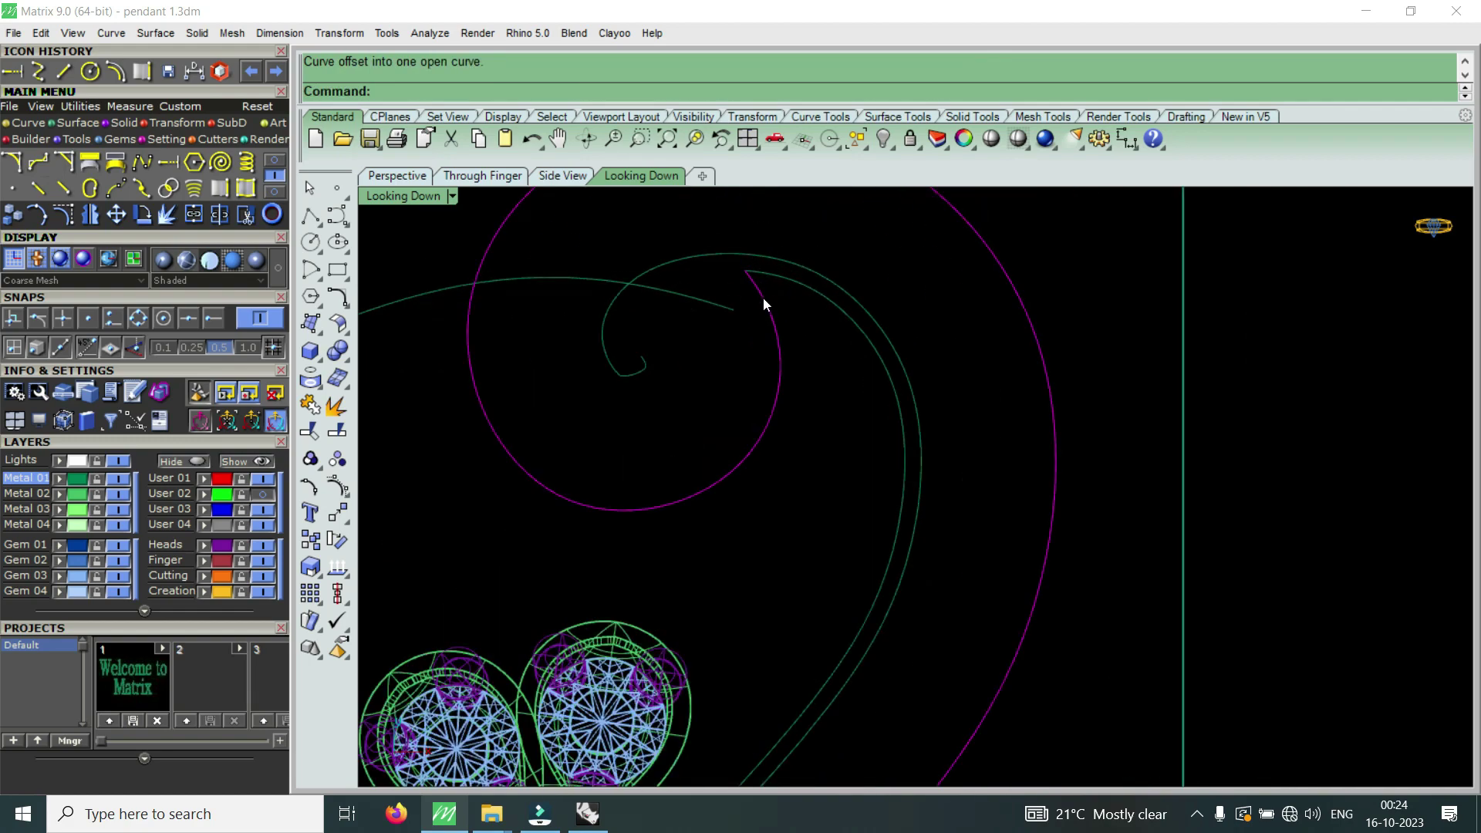
scroll(786, 270, down, 2)
scroll(787, 270, down, 1)
scroll(788, 272, down, 1)
scroll(795, 274, up, 2)
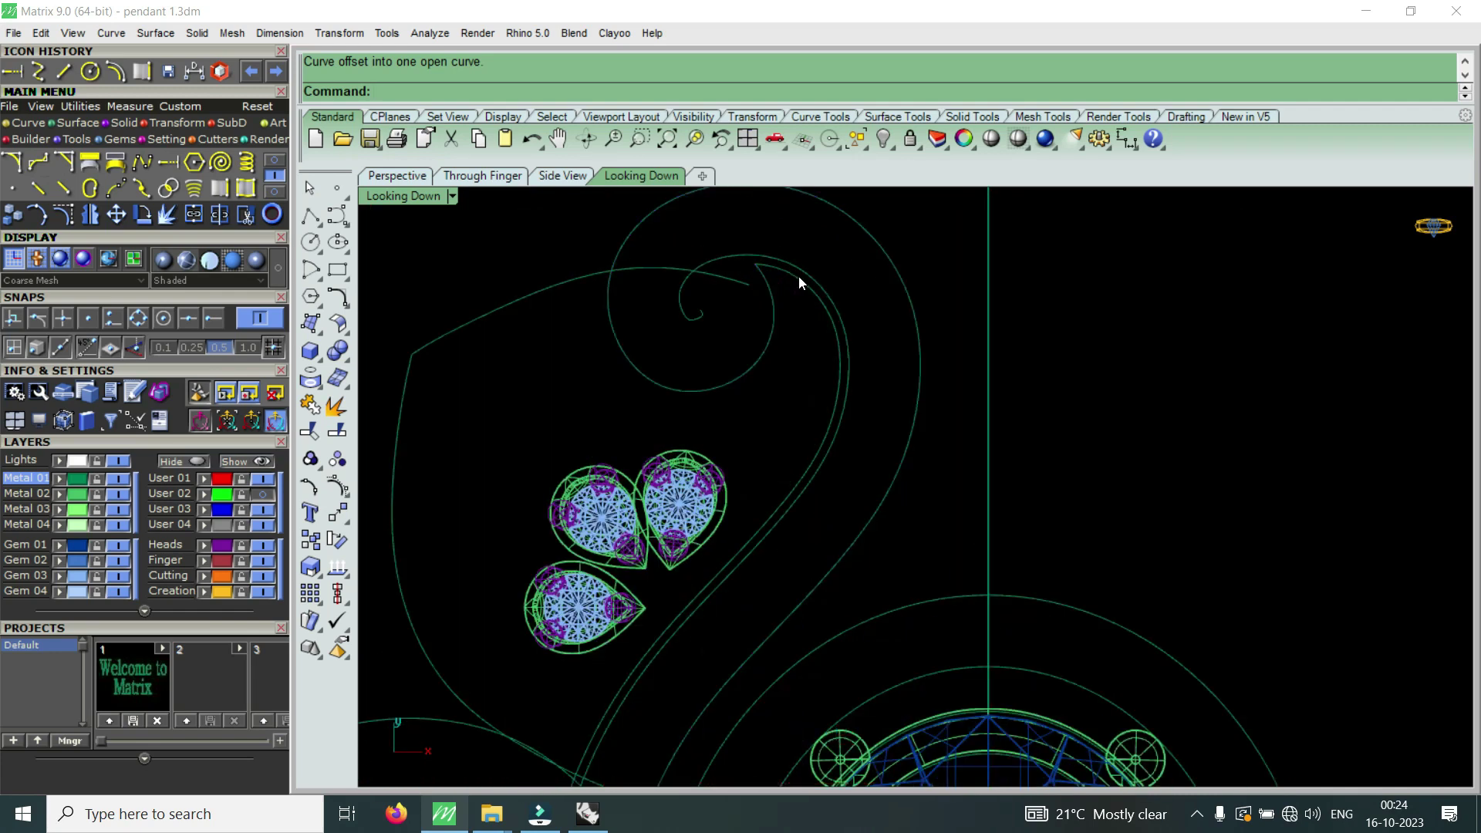
click(799, 278)
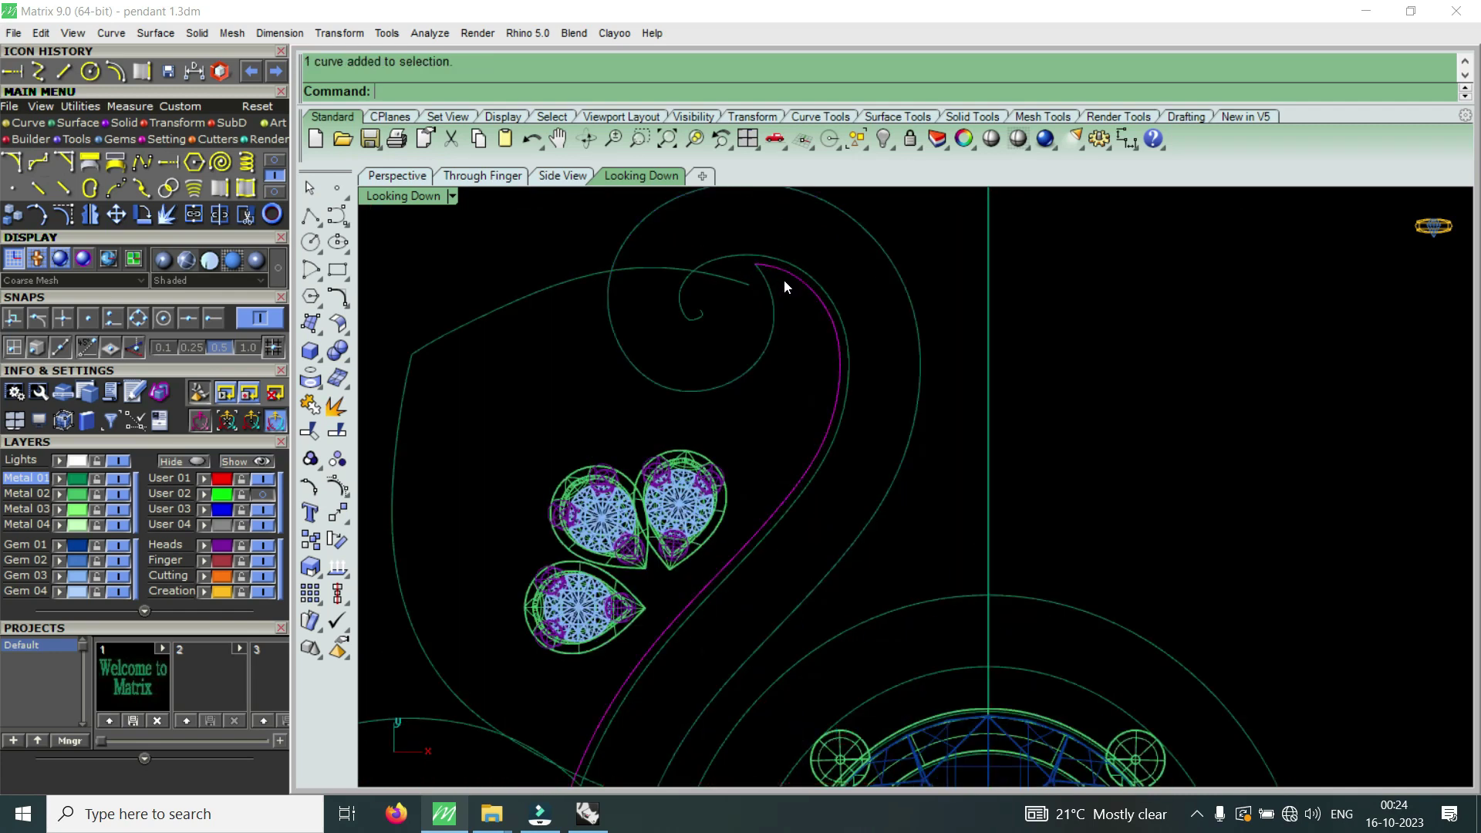
key(Delete)
- Extend the spiral curve's end toward the outer spiral
click(767, 289)
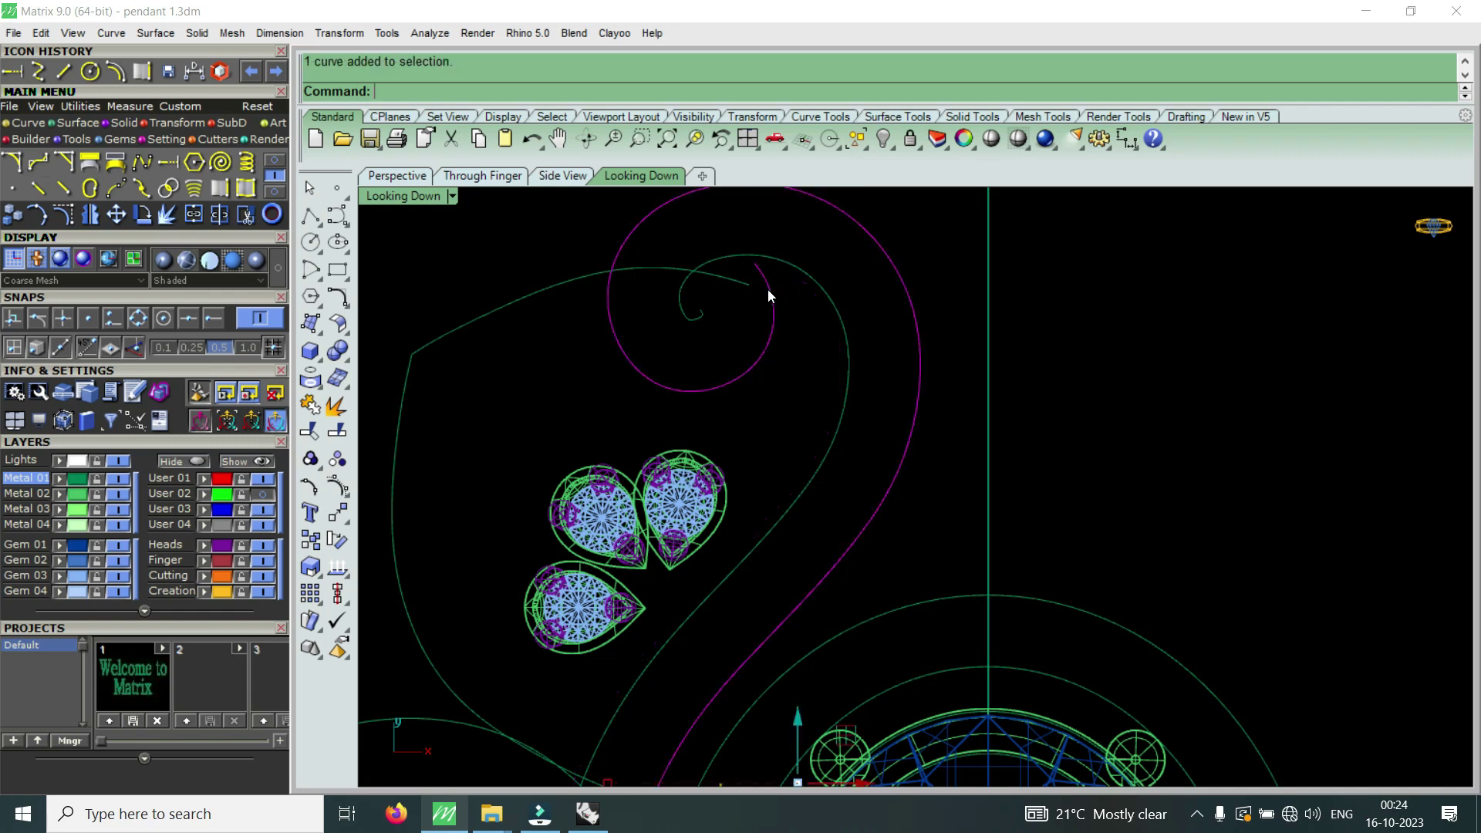
scroll(810, 365, down, 1)
scroll(764, 286, up, 2)
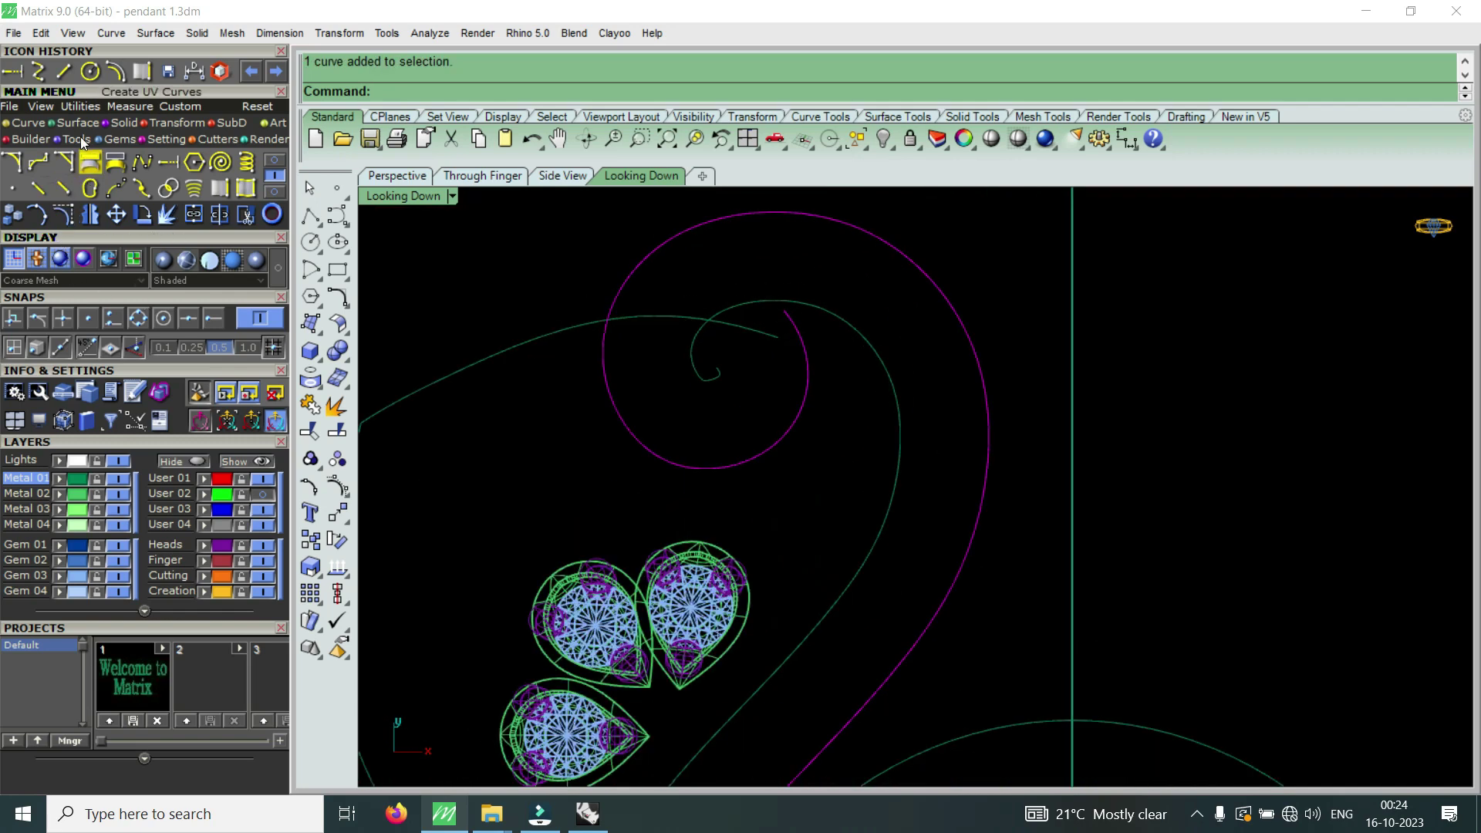
click(15, 74)
scroll(832, 276, up, 2)
click(768, 331)
key(Return)
- Trim the overlapping inner spiral segment, using both spiral curves as cutters
drag(762, 294, 717, 331)
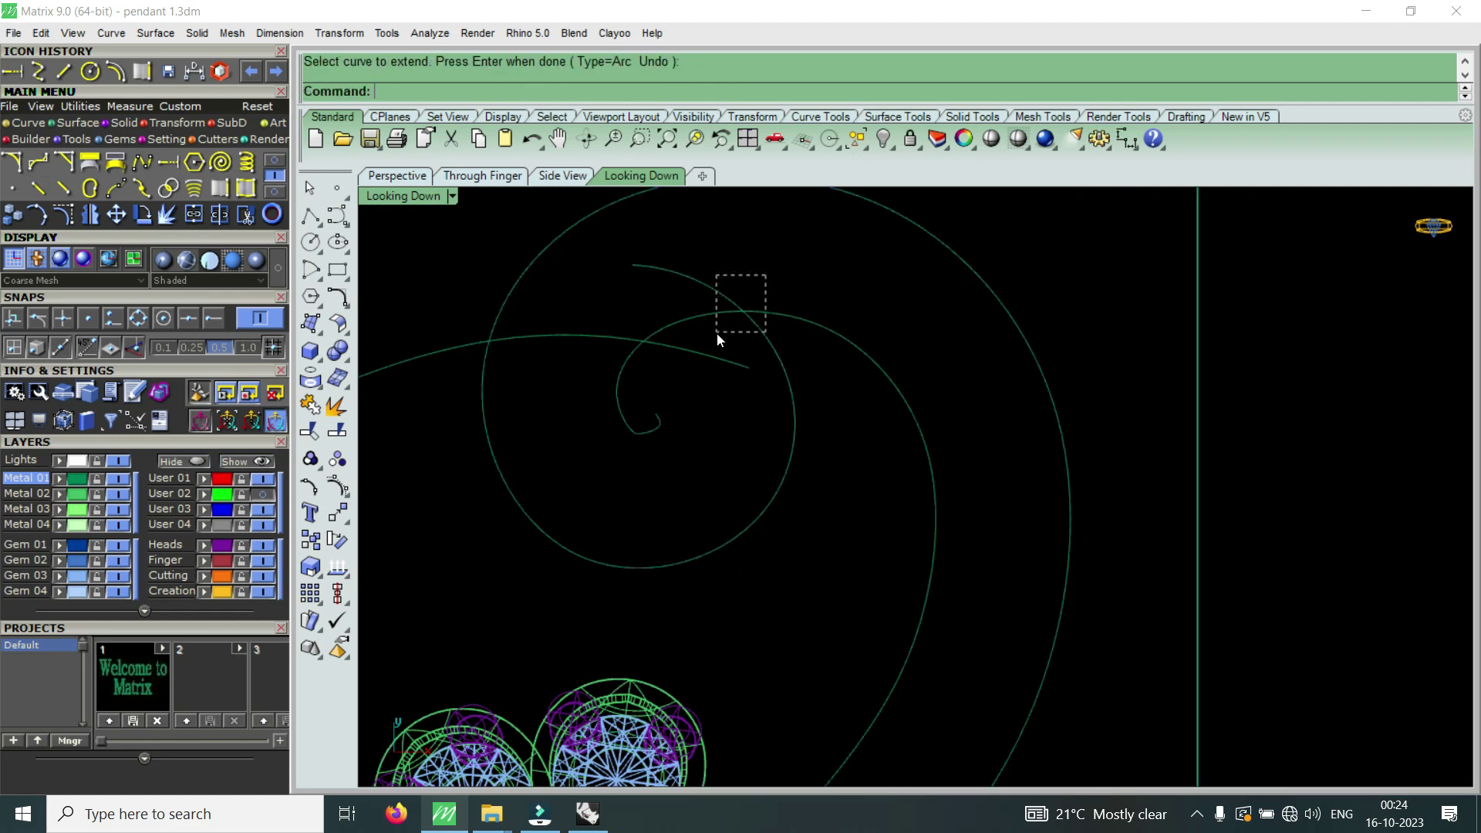
key(ctrl+t)
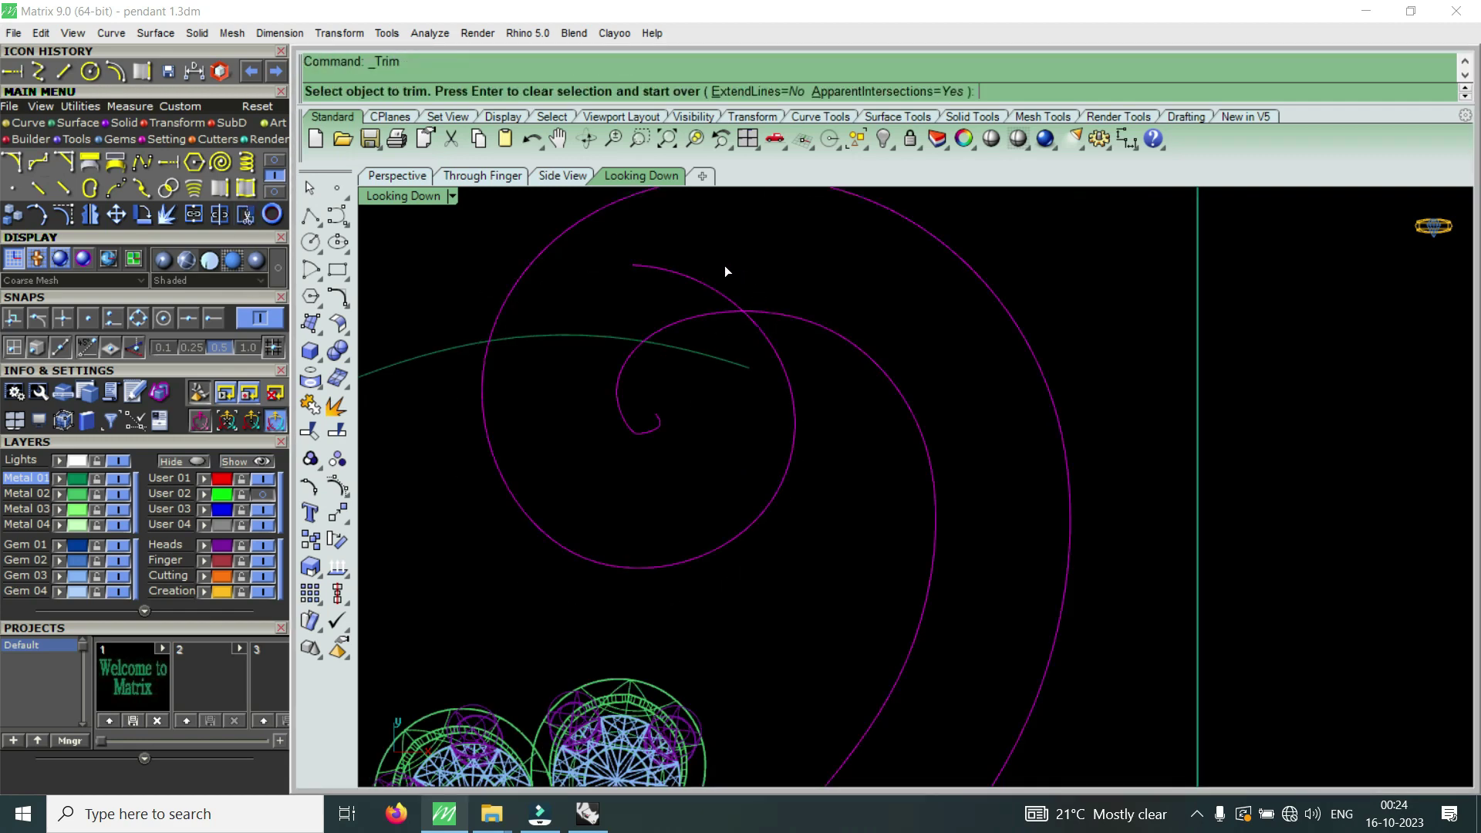
click(695, 335)
scroll(744, 281, down, 3)
scroll(743, 281, down, 2)
scroll(744, 281, down, 1)
key(Return)
scroll(648, 433, up, 1)
scroll(668, 445, up, 3)
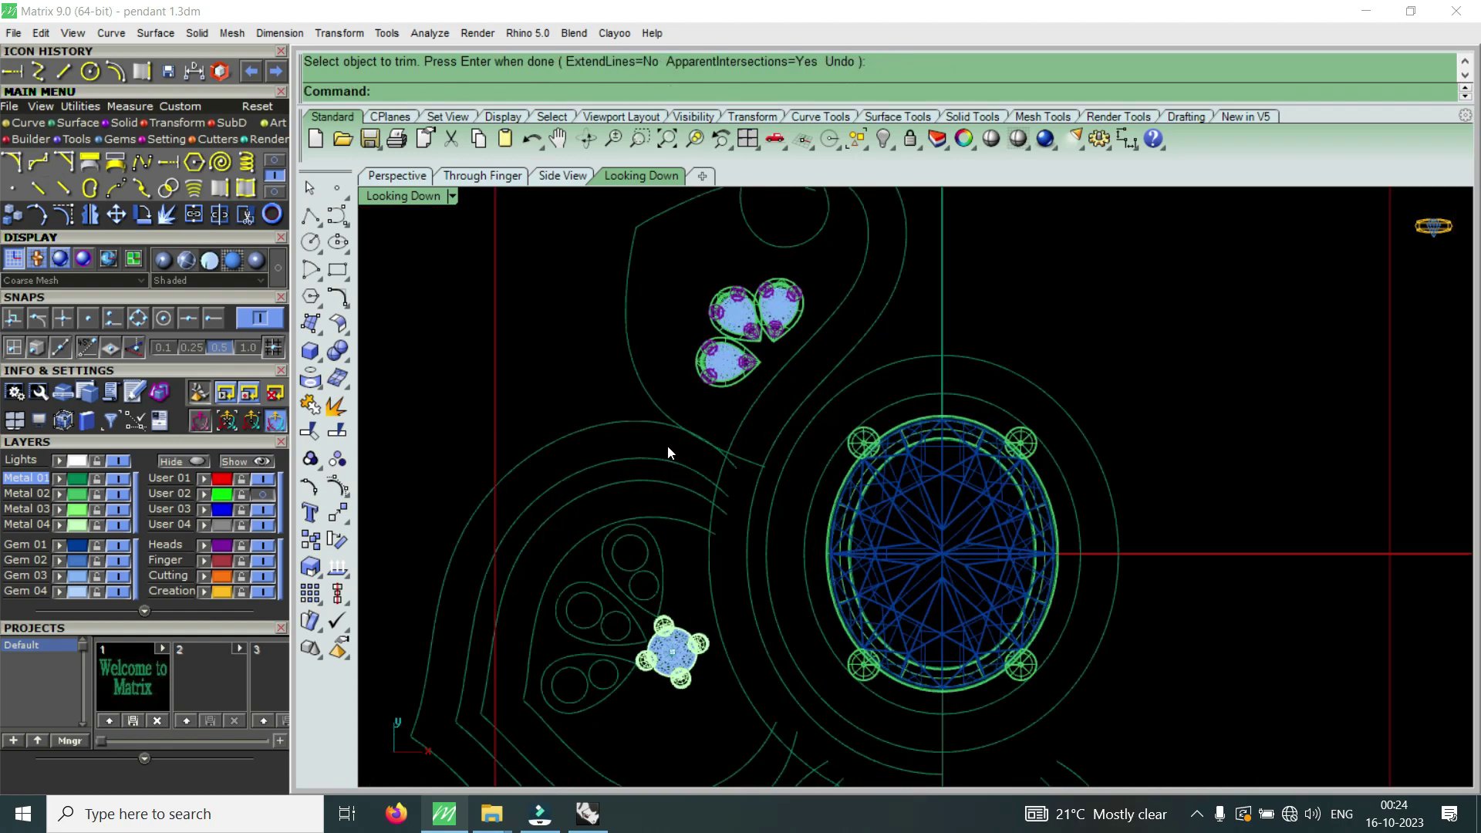
- Show the spiral curve's control points and move one to reshape the curve
click(262, 495)
scroll(738, 477, up, 4)
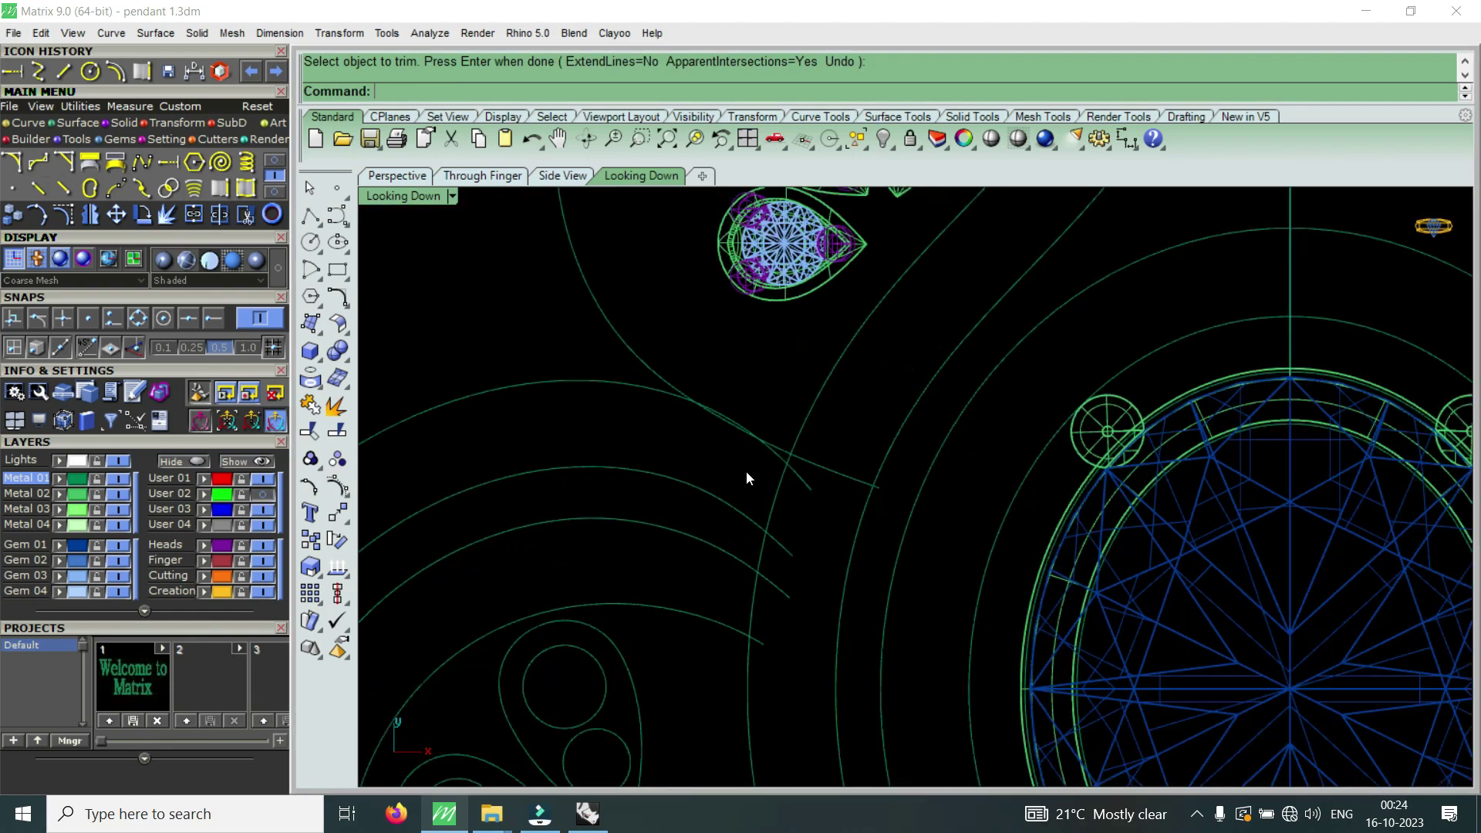
click(837, 479)
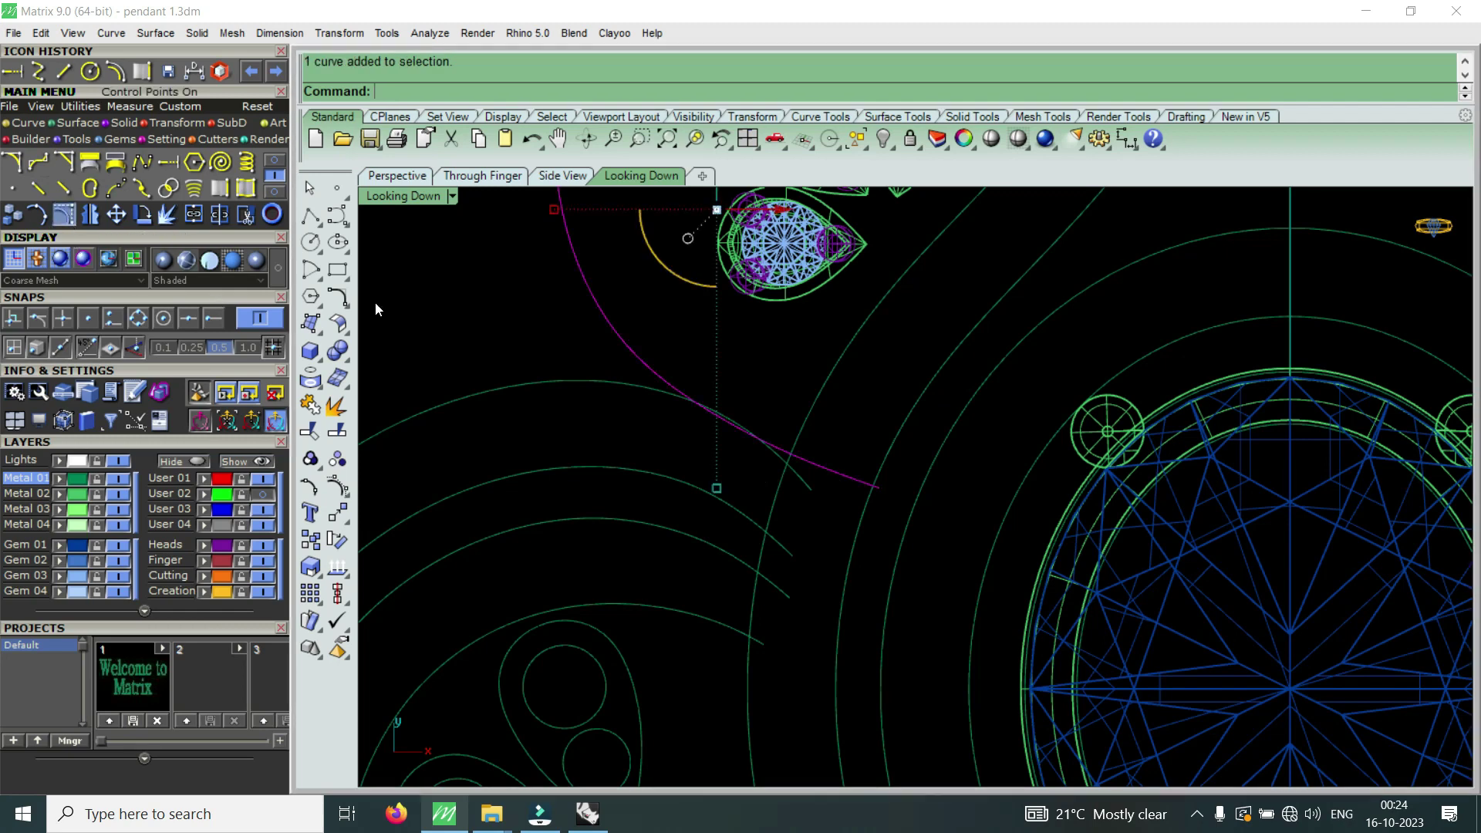
key(F10)
scroll(879, 474, up, 2)
drag(894, 515, 895, 517)
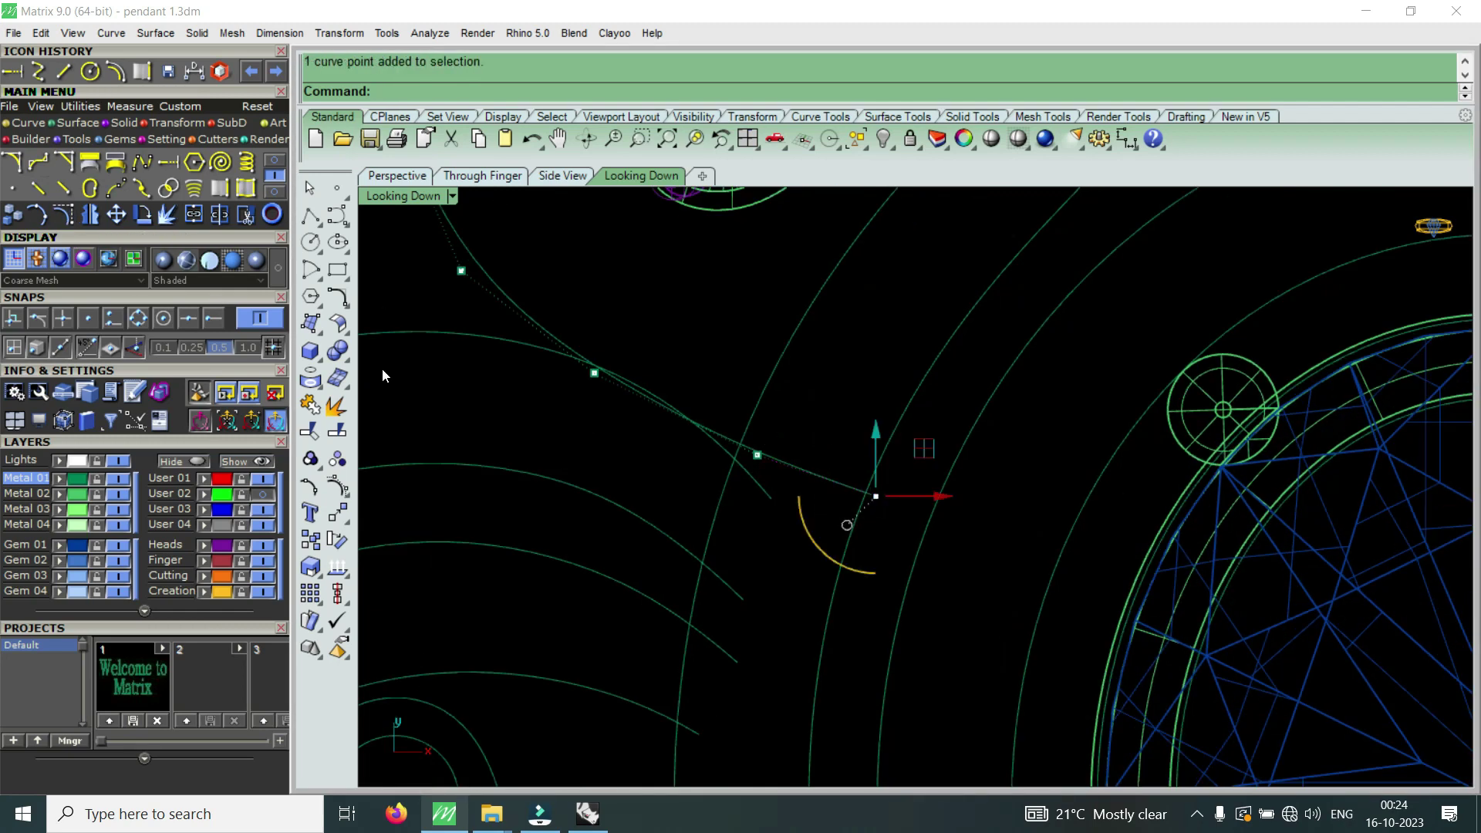
click(125, 216)
scroll(872, 408, up, 1)
click(872, 408)
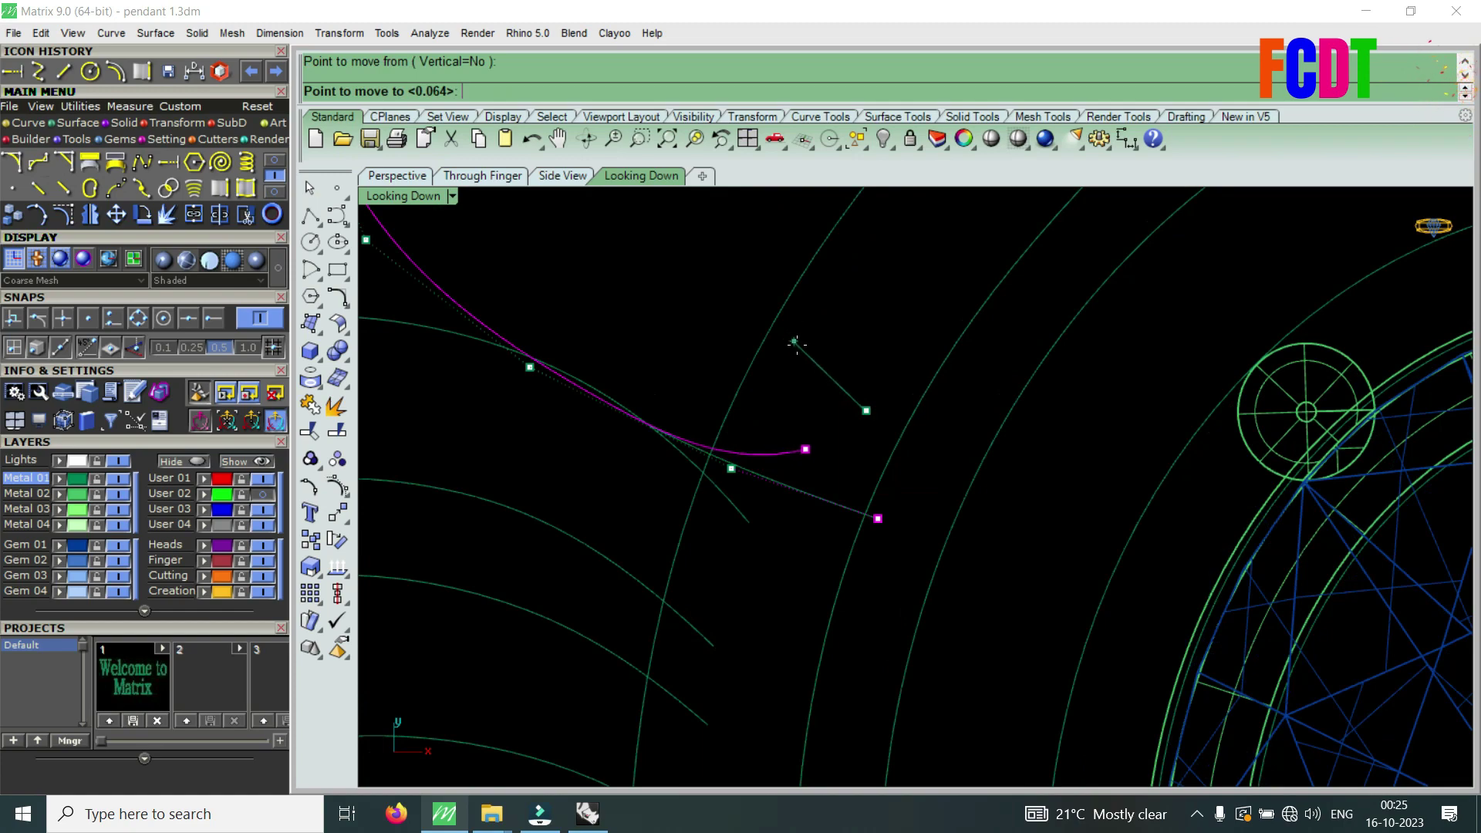
click(803, 451)
scroll(802, 452, up, 2)
- Move the spiral's control point again to refine the curve's shape
right_click(776, 596)
click(776, 591)
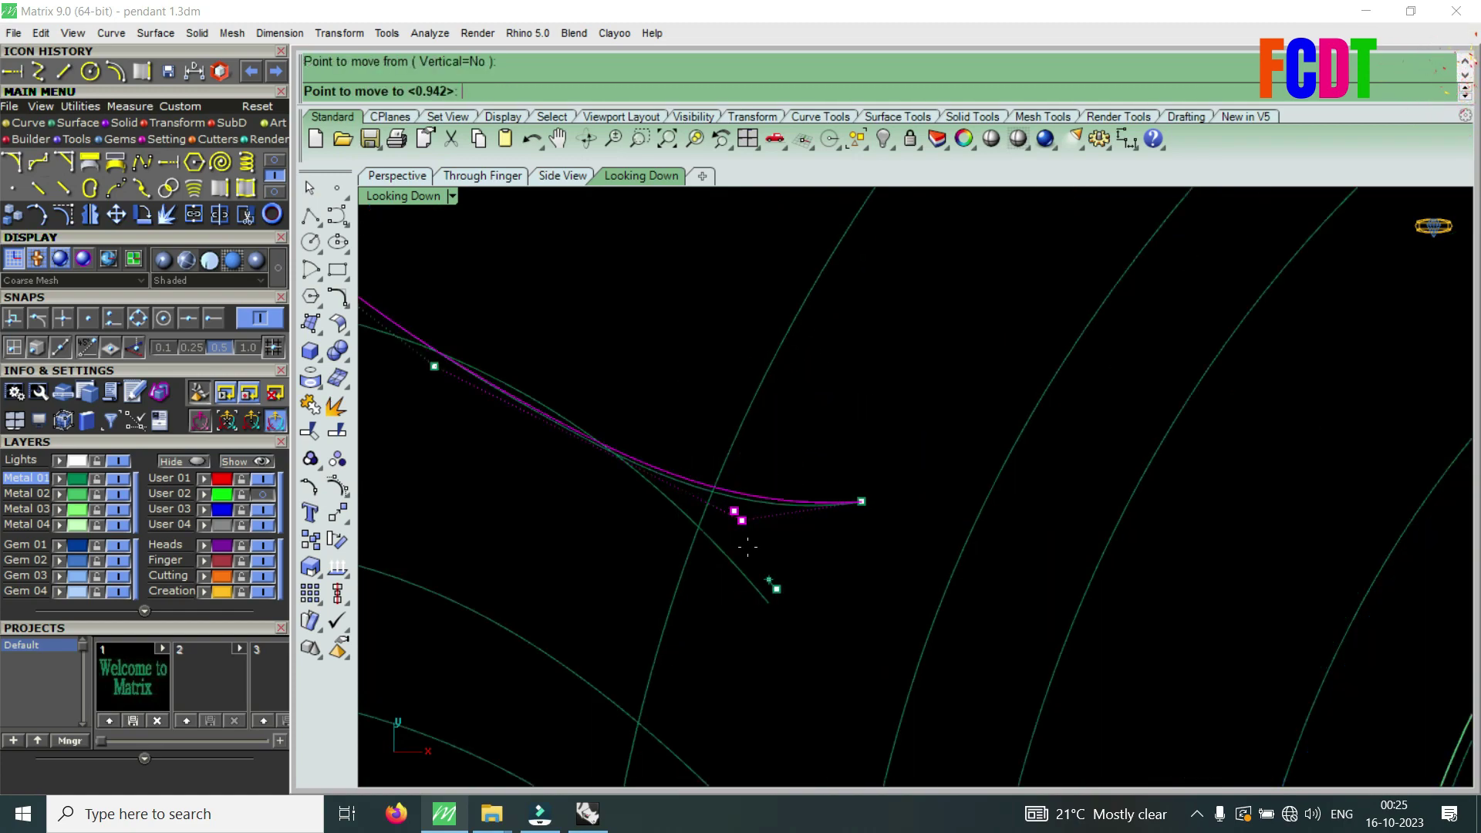
click(716, 521)
scroll(858, 534, down, 5)
scroll(857, 534, down, 3)
scroll(740, 387, up, 3)
scroll(739, 387, down, 3)
scroll(830, 311, up, 4)
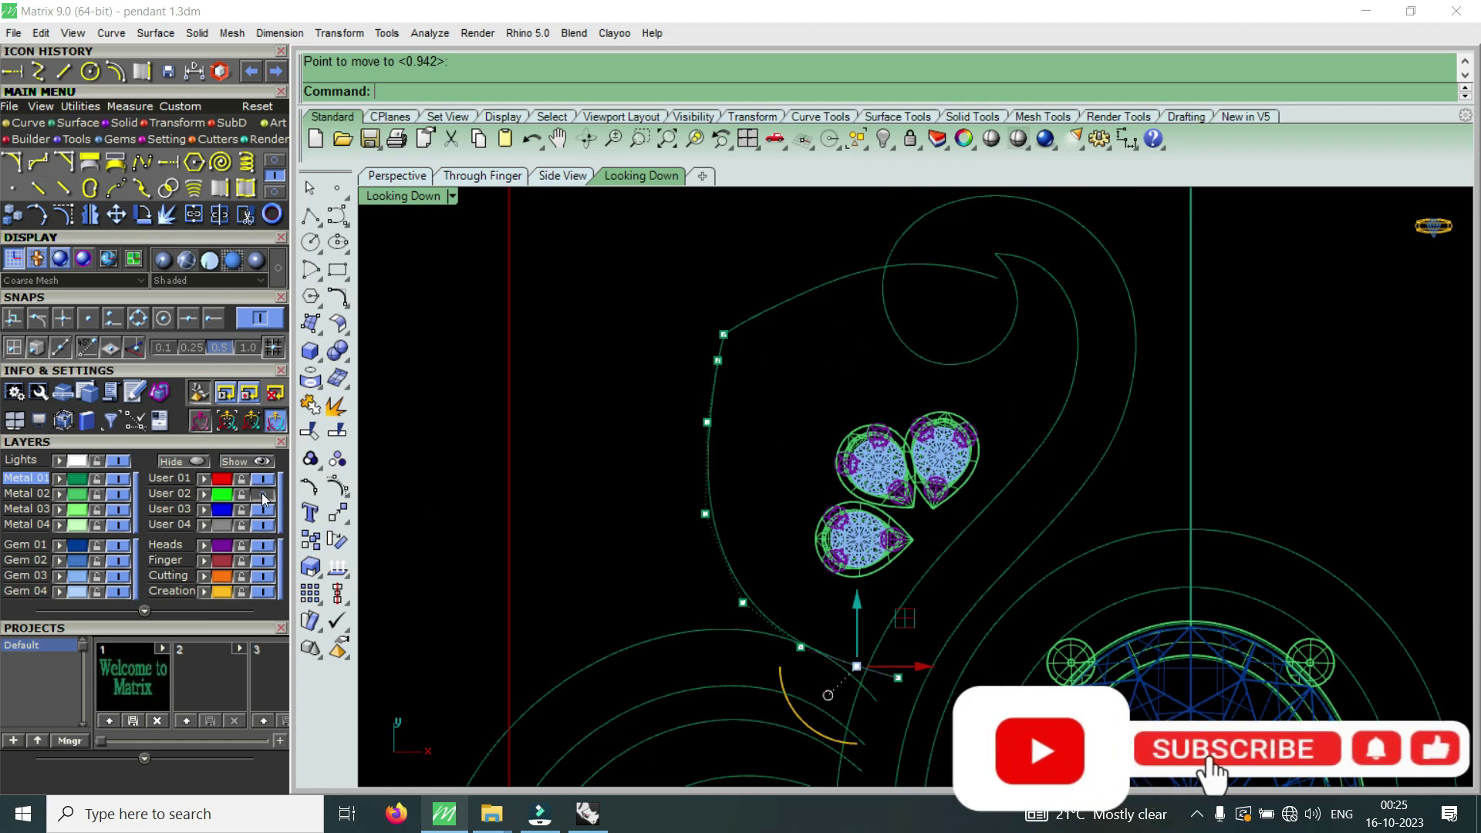
- Compare with the reference photo, then shift the purple outer curve left and up
click(262, 493)
click(263, 494)
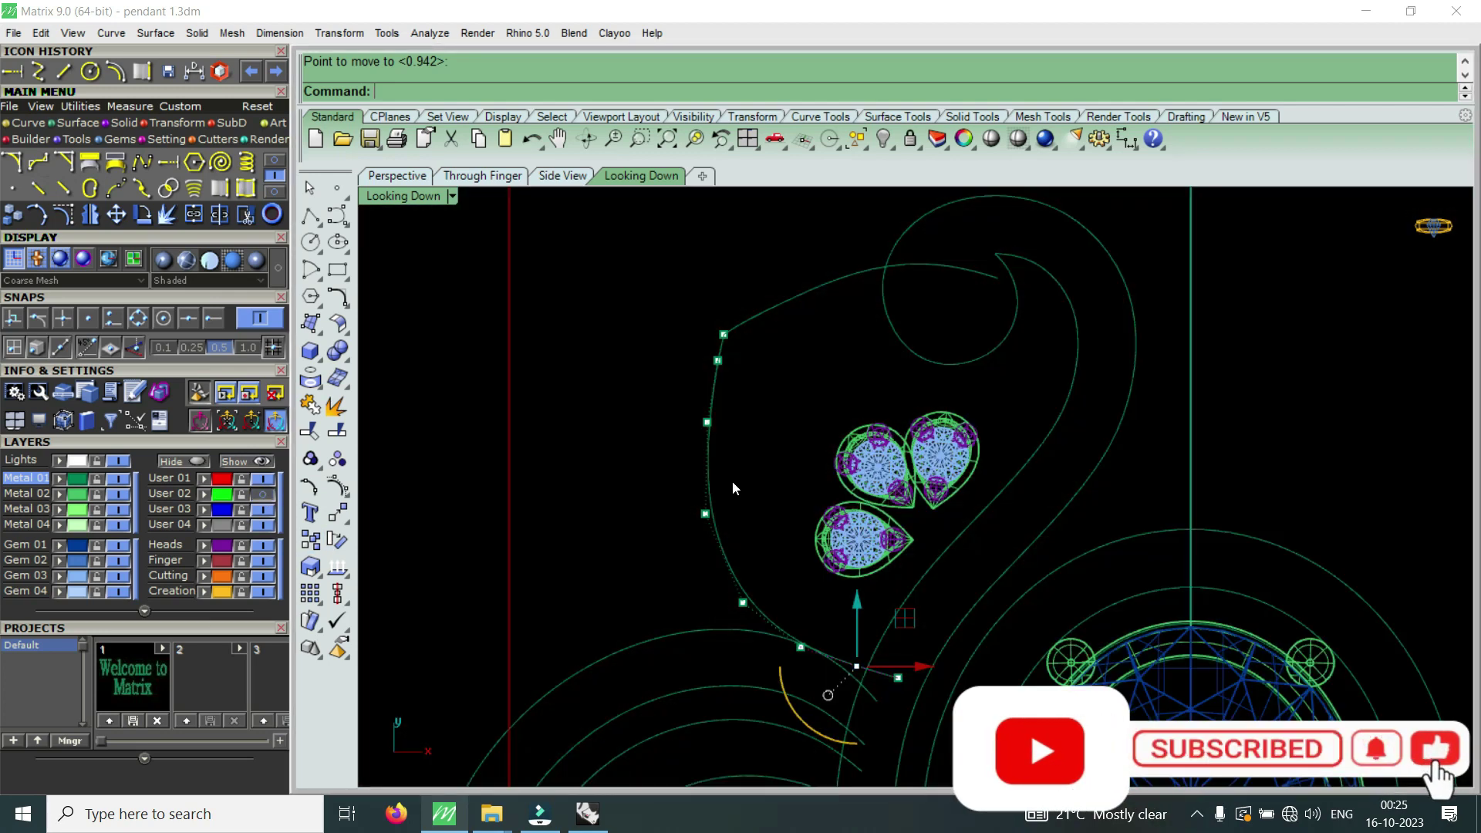
scroll(745, 477, down, 2)
drag(767, 344, 716, 416)
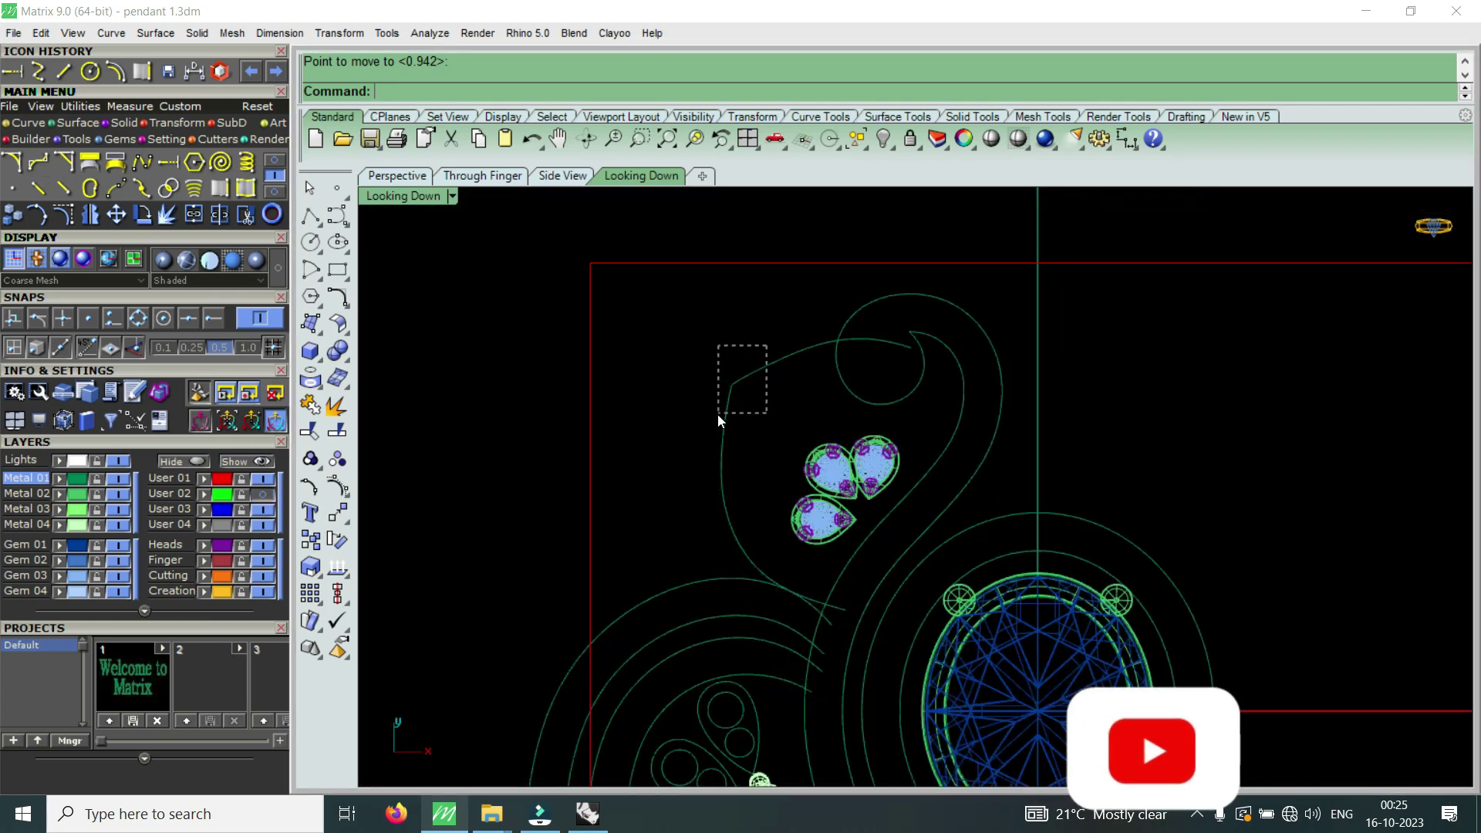
scroll(730, 410, up, 1)
scroll(729, 410, down, 1)
scroll(826, 463, up, 1)
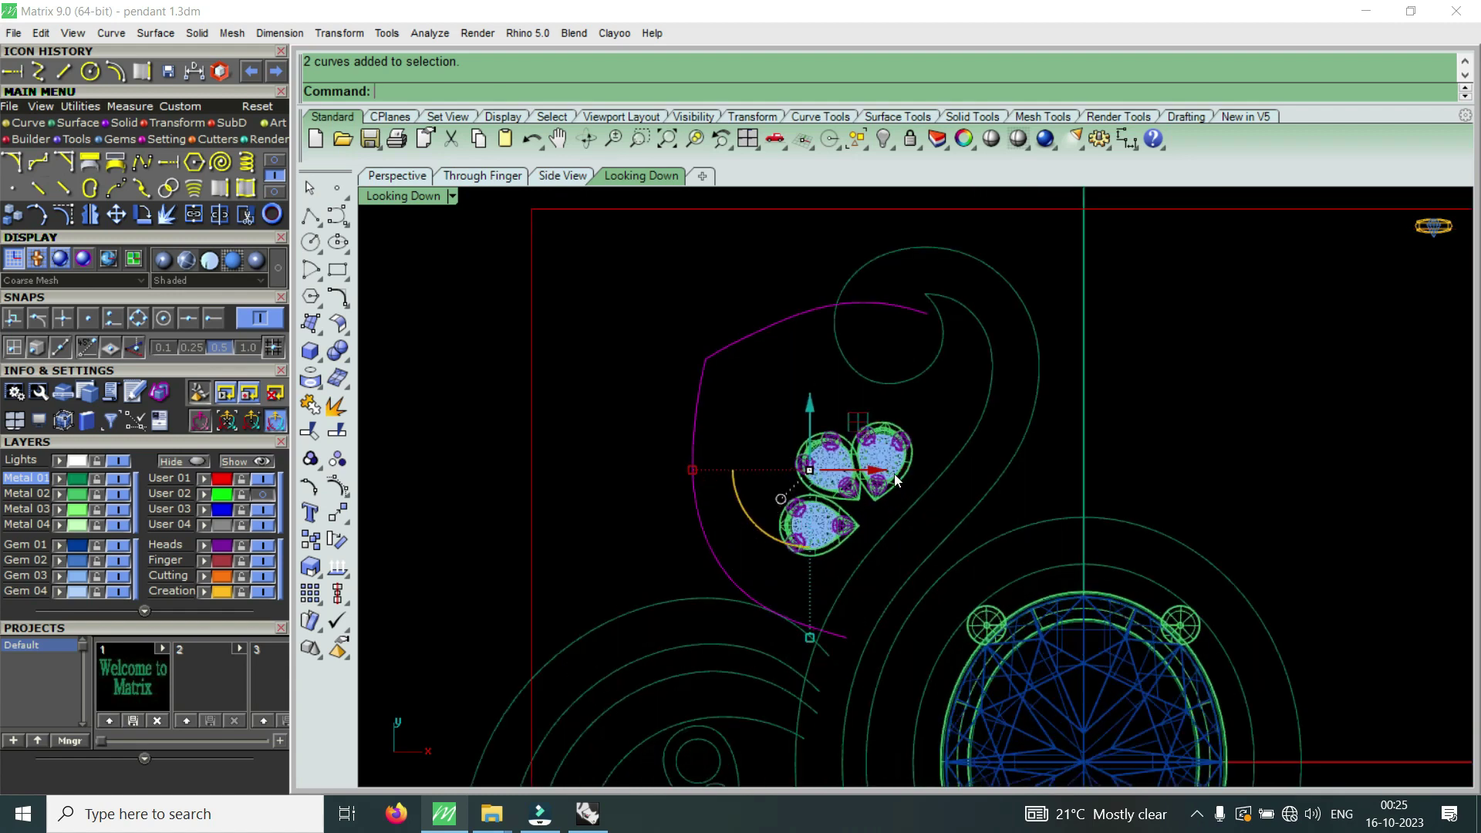
drag(878, 477, 860, 472)
drag(798, 414, 799, 397)
key(Escape)
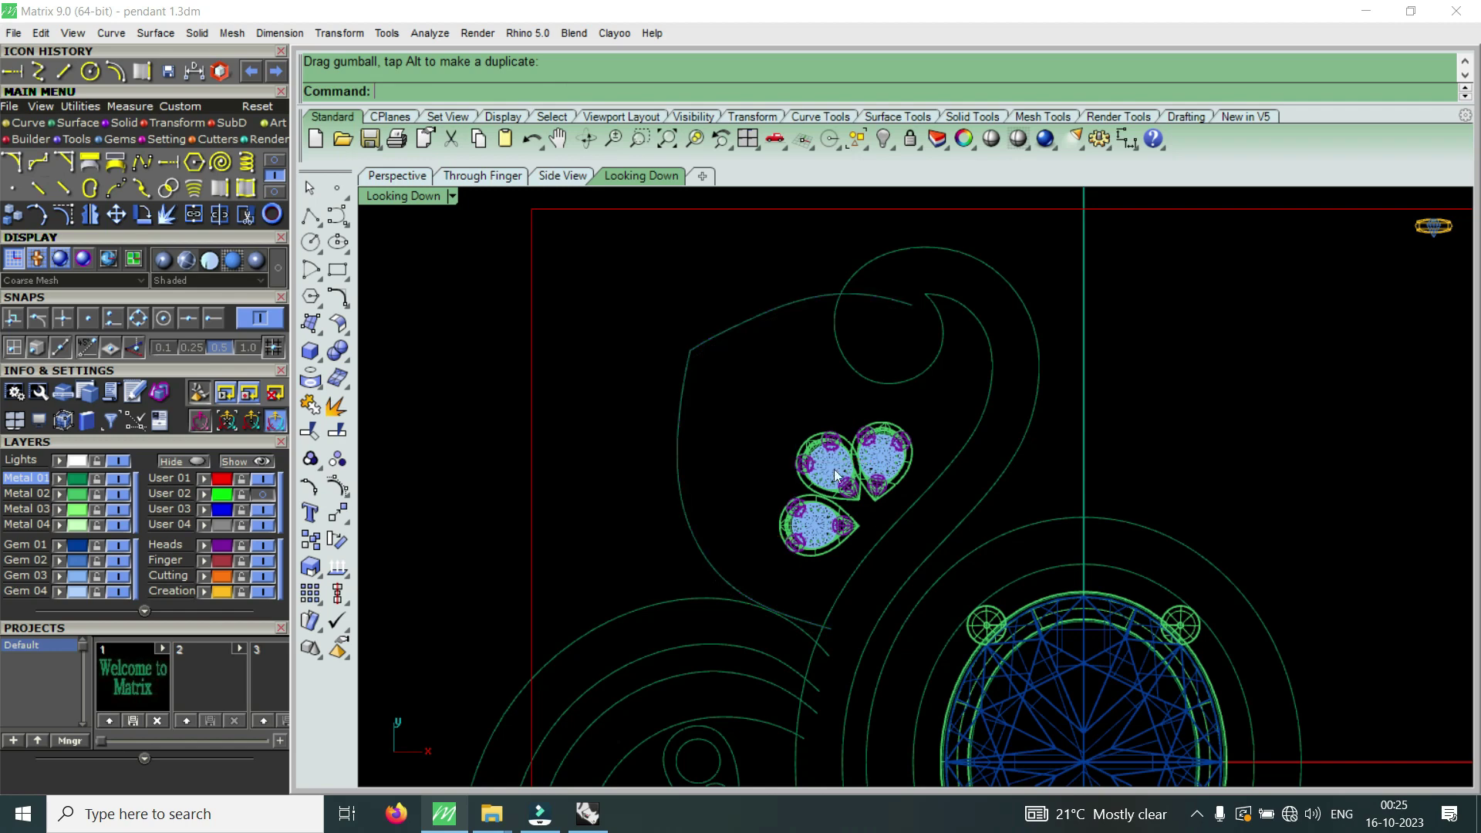
- Reshape the curve beside the lower-left gem cluster by raising its end and next control points
scroll(830, 448, down, 3)
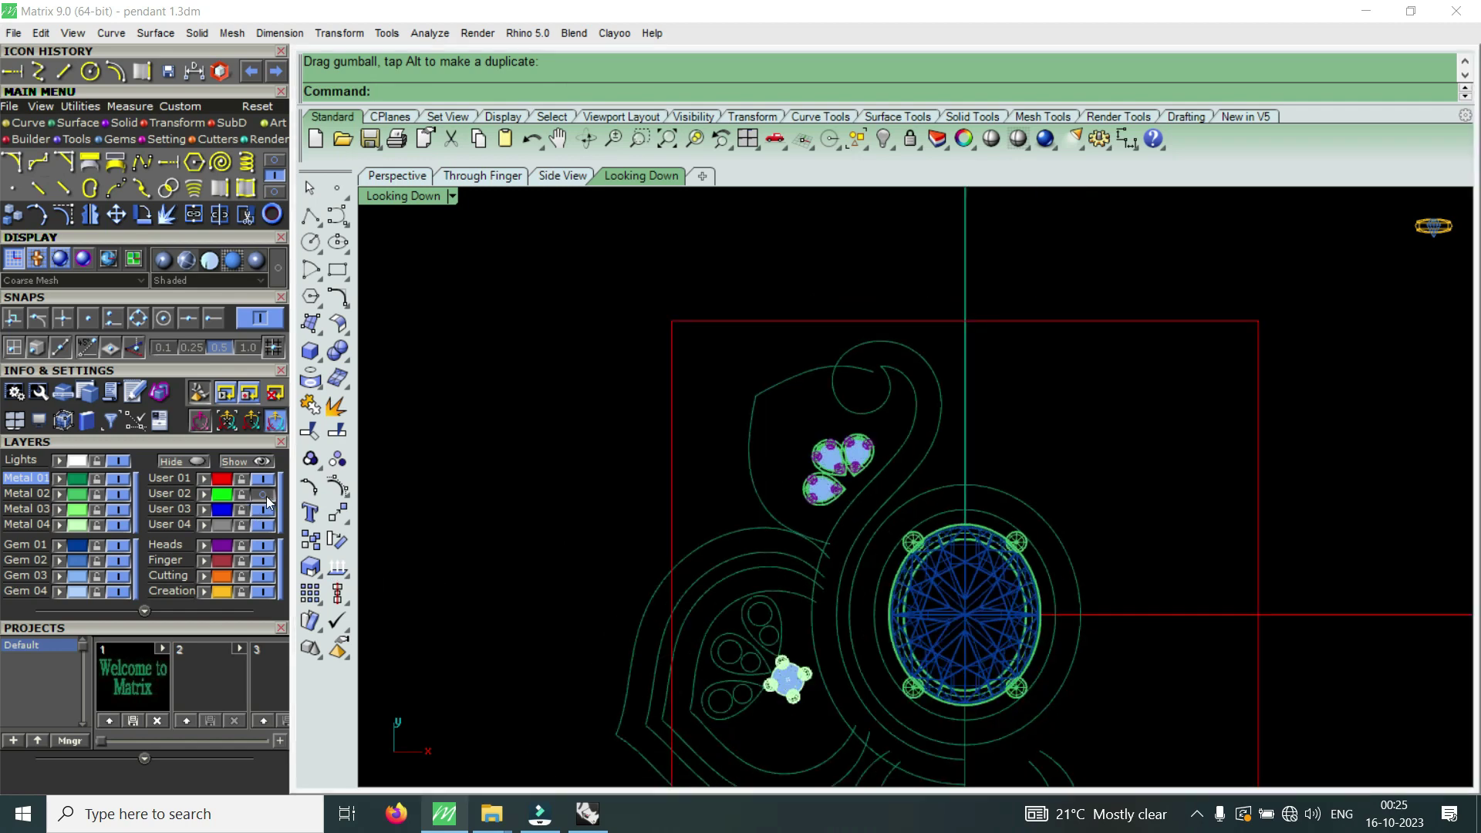
scroll(794, 555, up, 3)
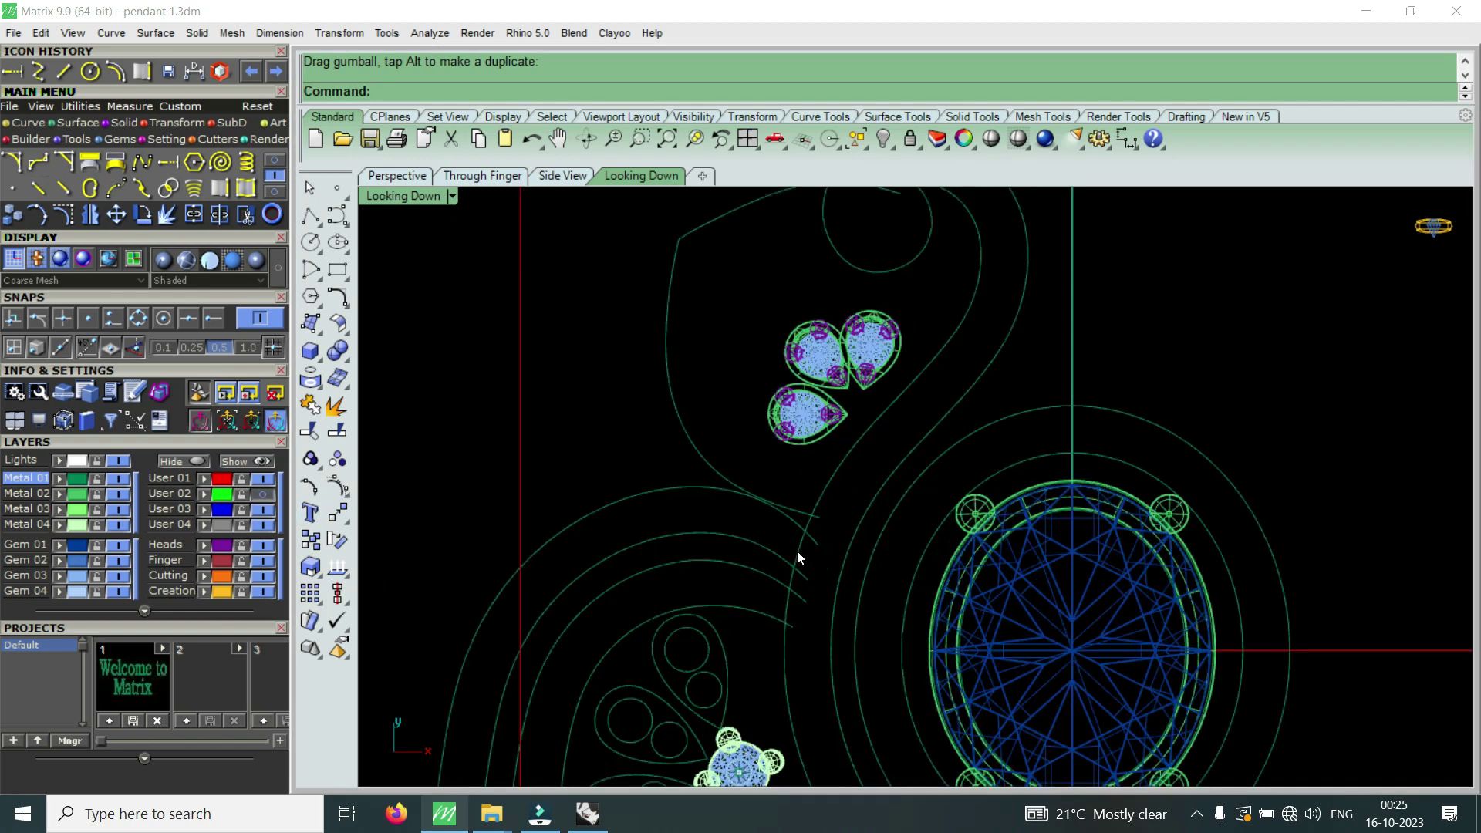
scroll(780, 559, up, 2)
click(771, 565)
scroll(793, 549, down, 3)
scroll(791, 494, up, 1)
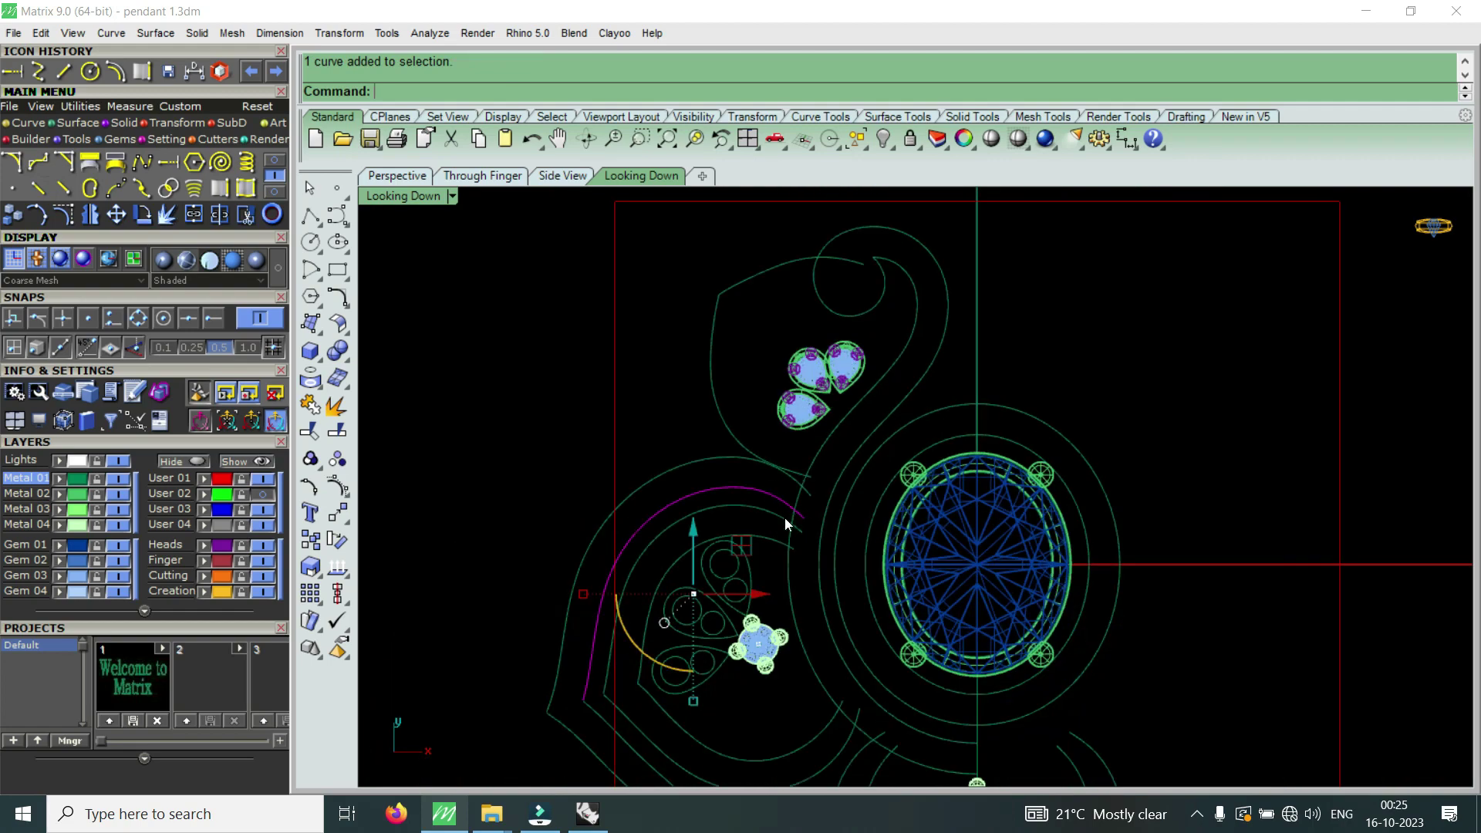
scroll(785, 516, up, 2)
click(68, 216)
scroll(764, 520, up, 3)
click(813, 523)
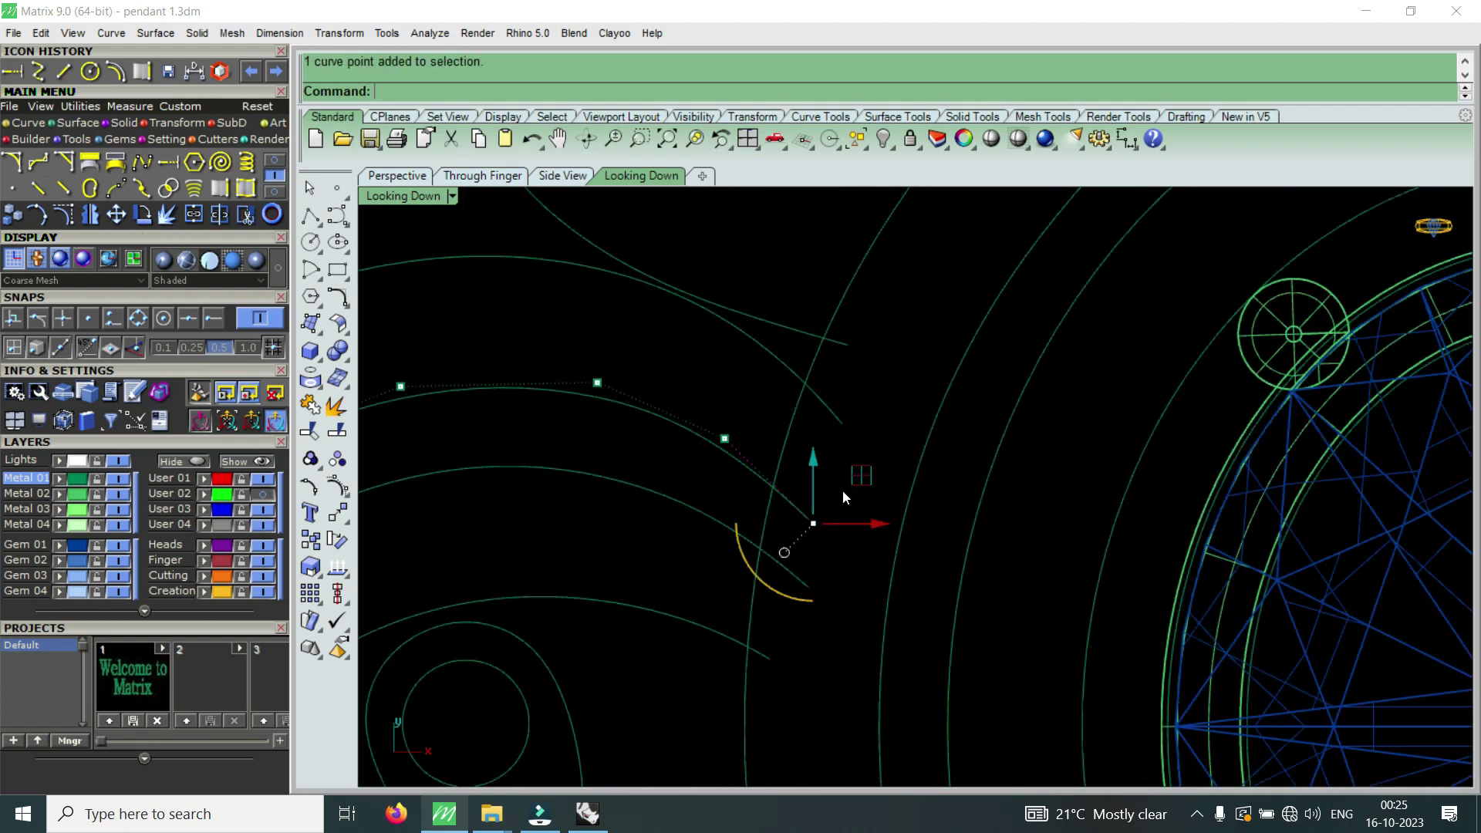
drag(817, 469, 832, 442)
click(724, 438)
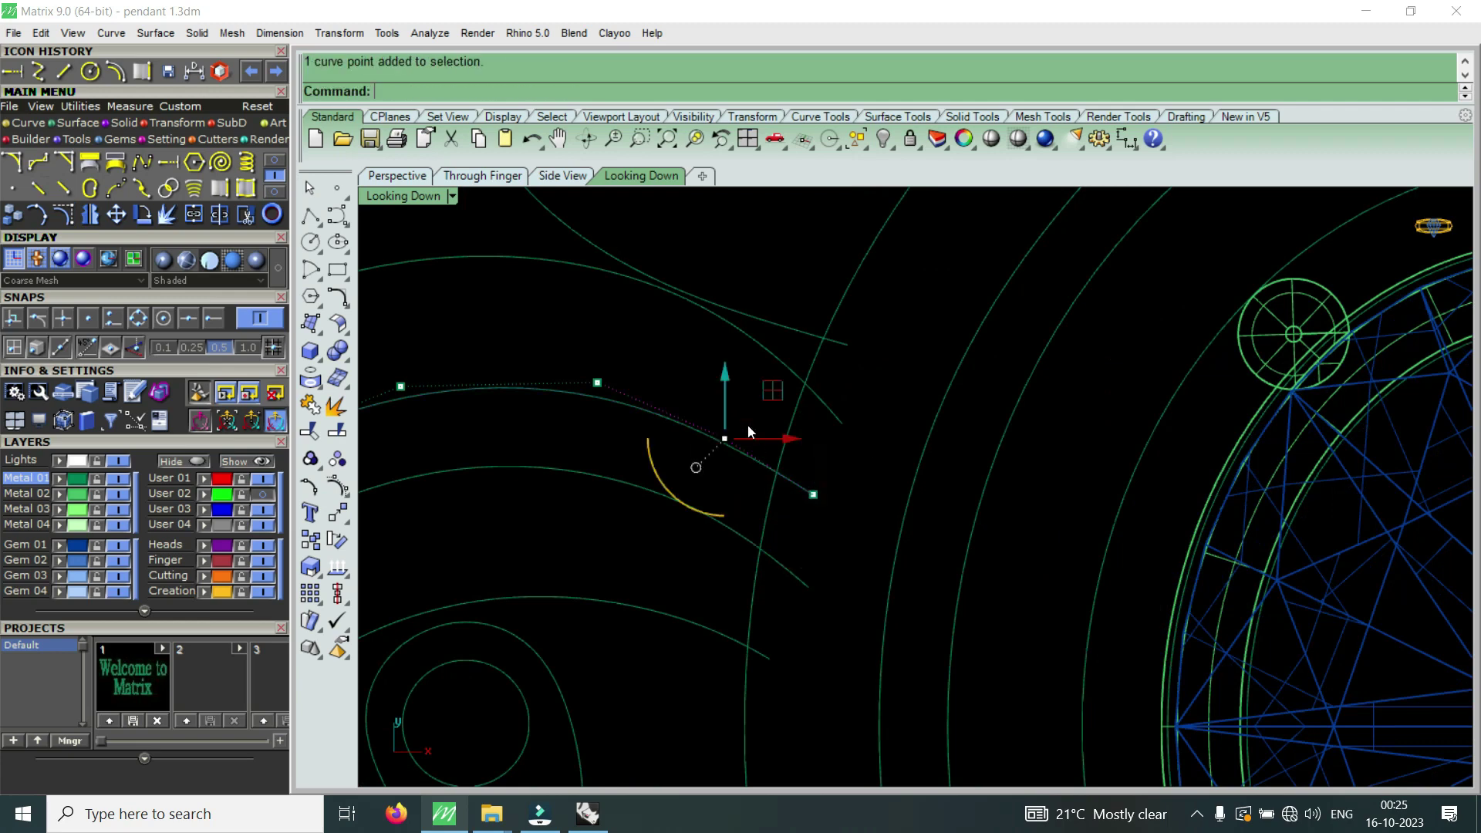
drag(730, 382, 748, 378)
scroll(764, 432, down, 5)
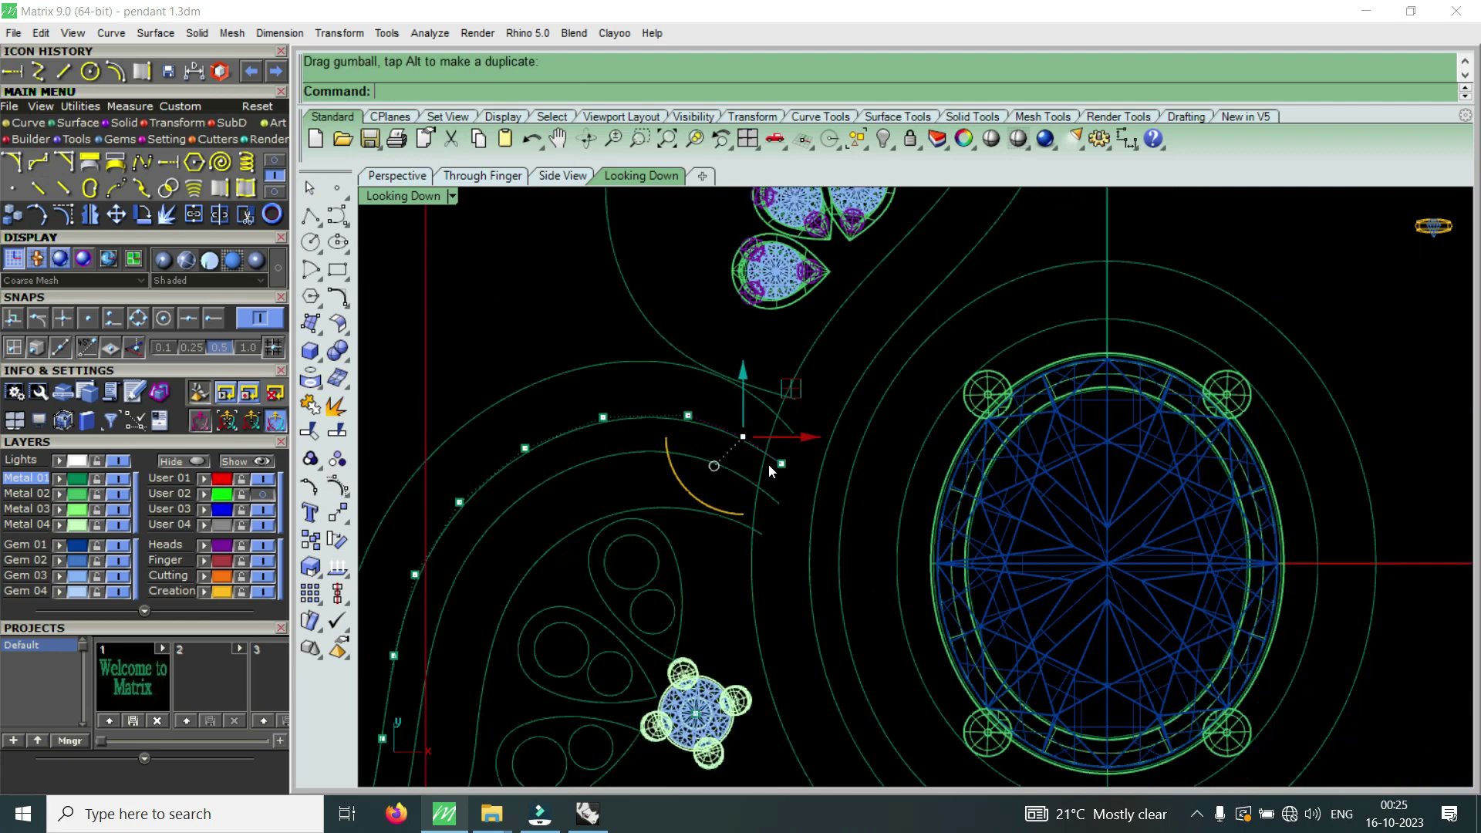
scroll(785, 424, up, 4)
- Move a control point of the magenta curve to reshape it
click(785, 426)
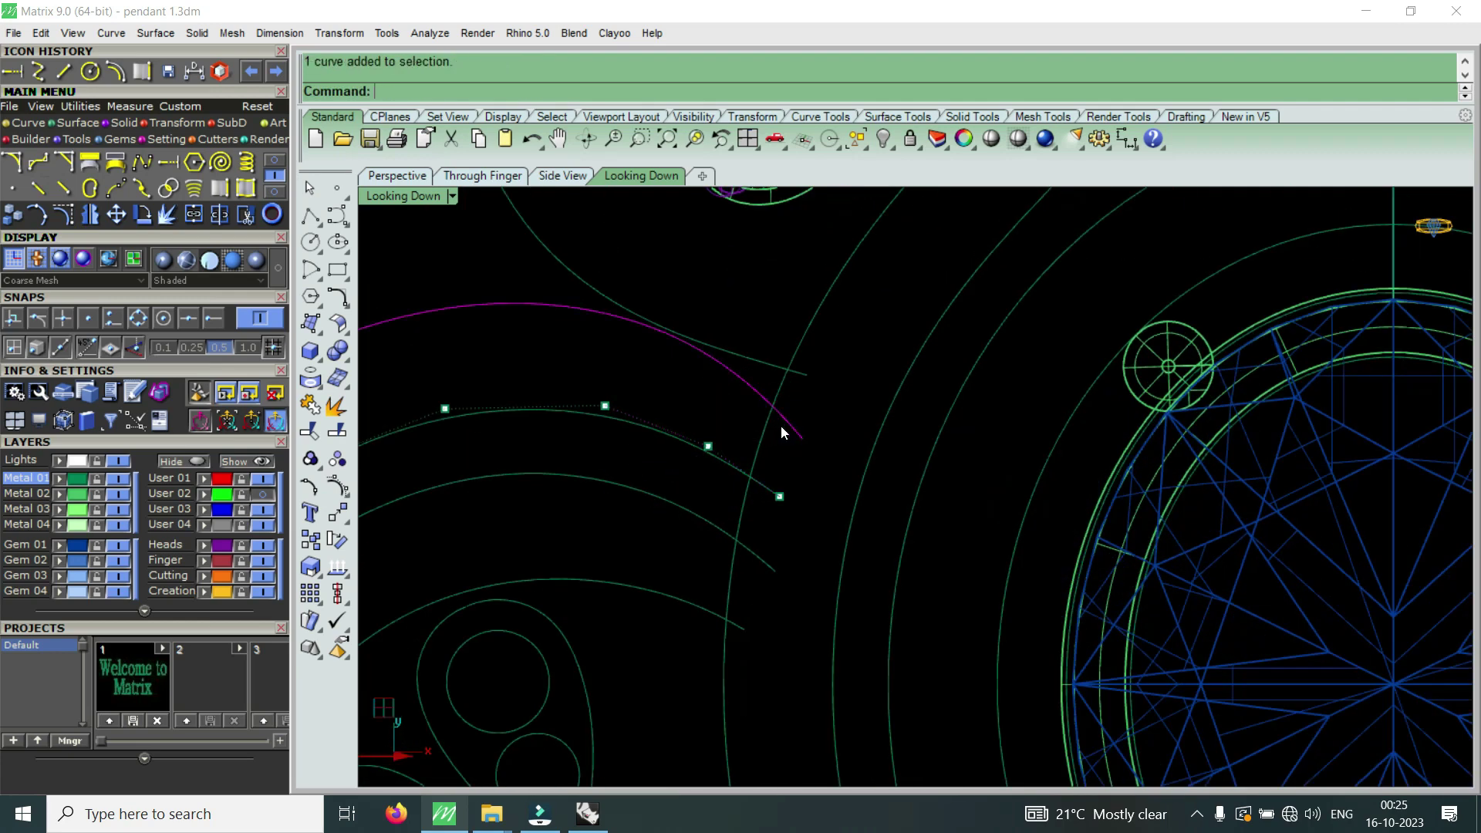
click(75, 224)
scroll(850, 427, up, 3)
click(814, 450)
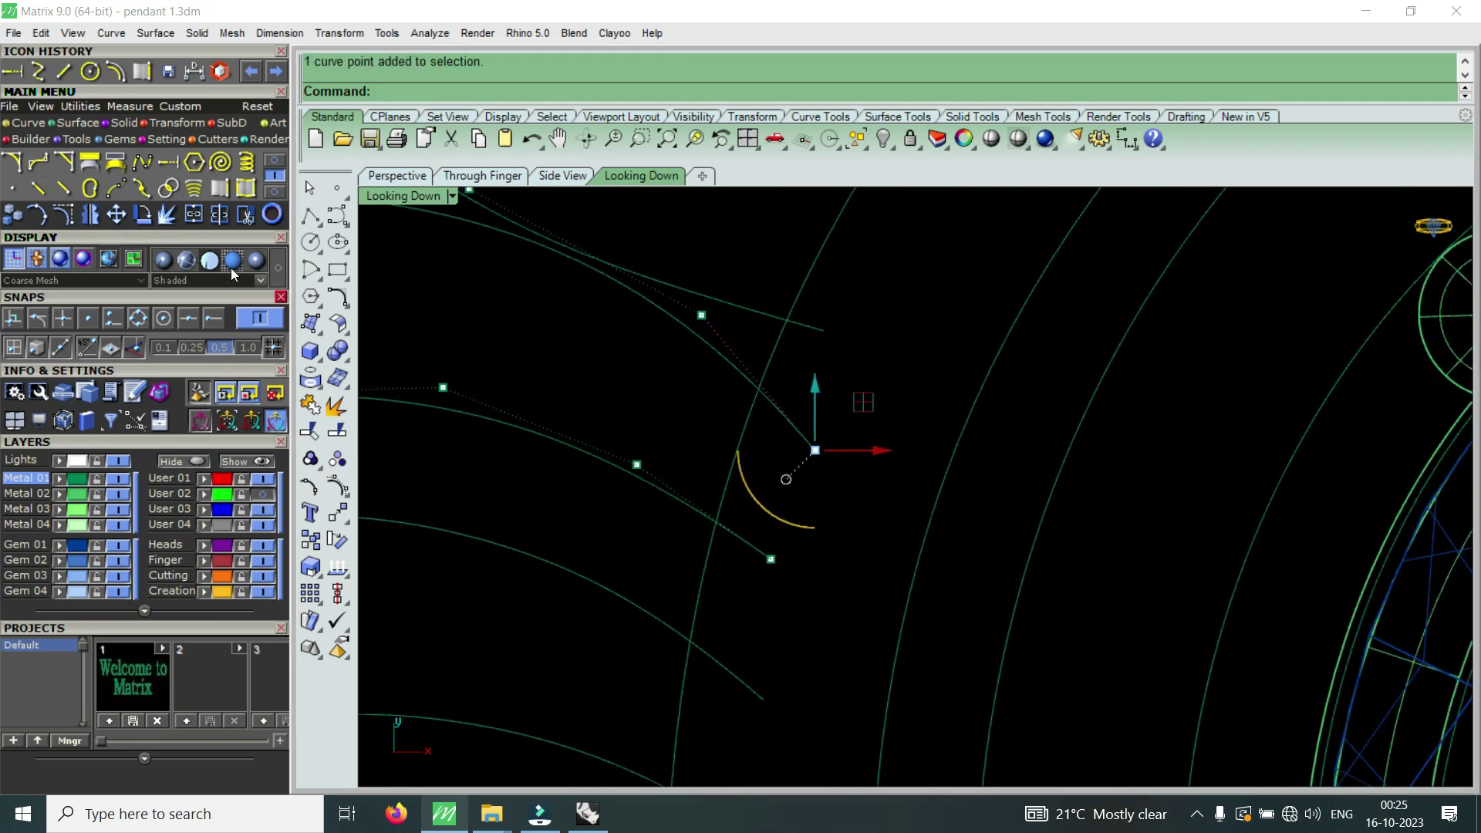
click(117, 216)
scroll(843, 425, up, 1)
click(847, 422)
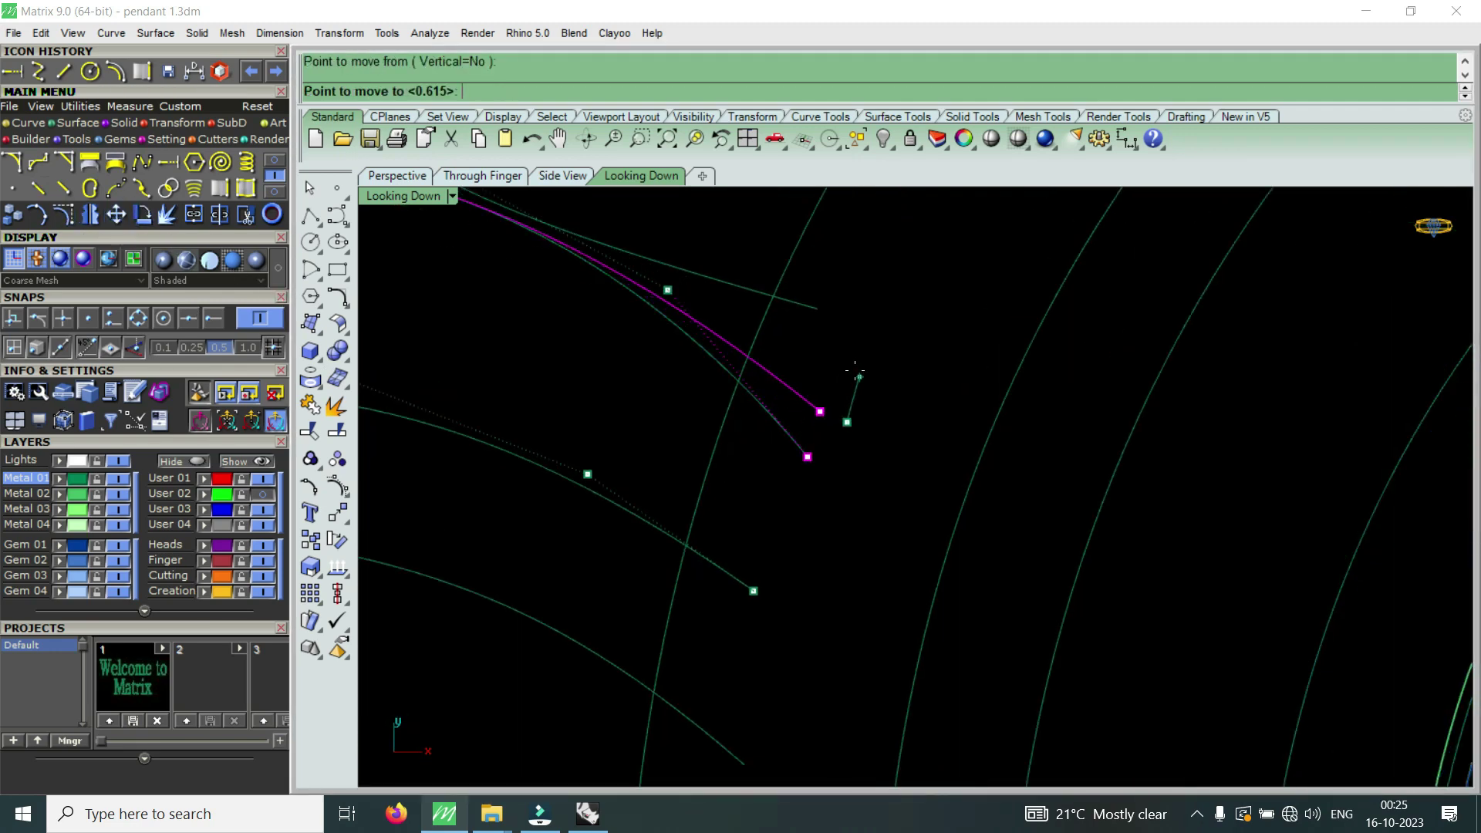
scroll(859, 466, down, 2)
scroll(752, 322, up, 2)
click(803, 401)
- Move the magenta curve's control point again, then hide its control points
key(space)
click(816, 463)
scroll(874, 475, down, 2)
scroll(875, 475, down, 2)
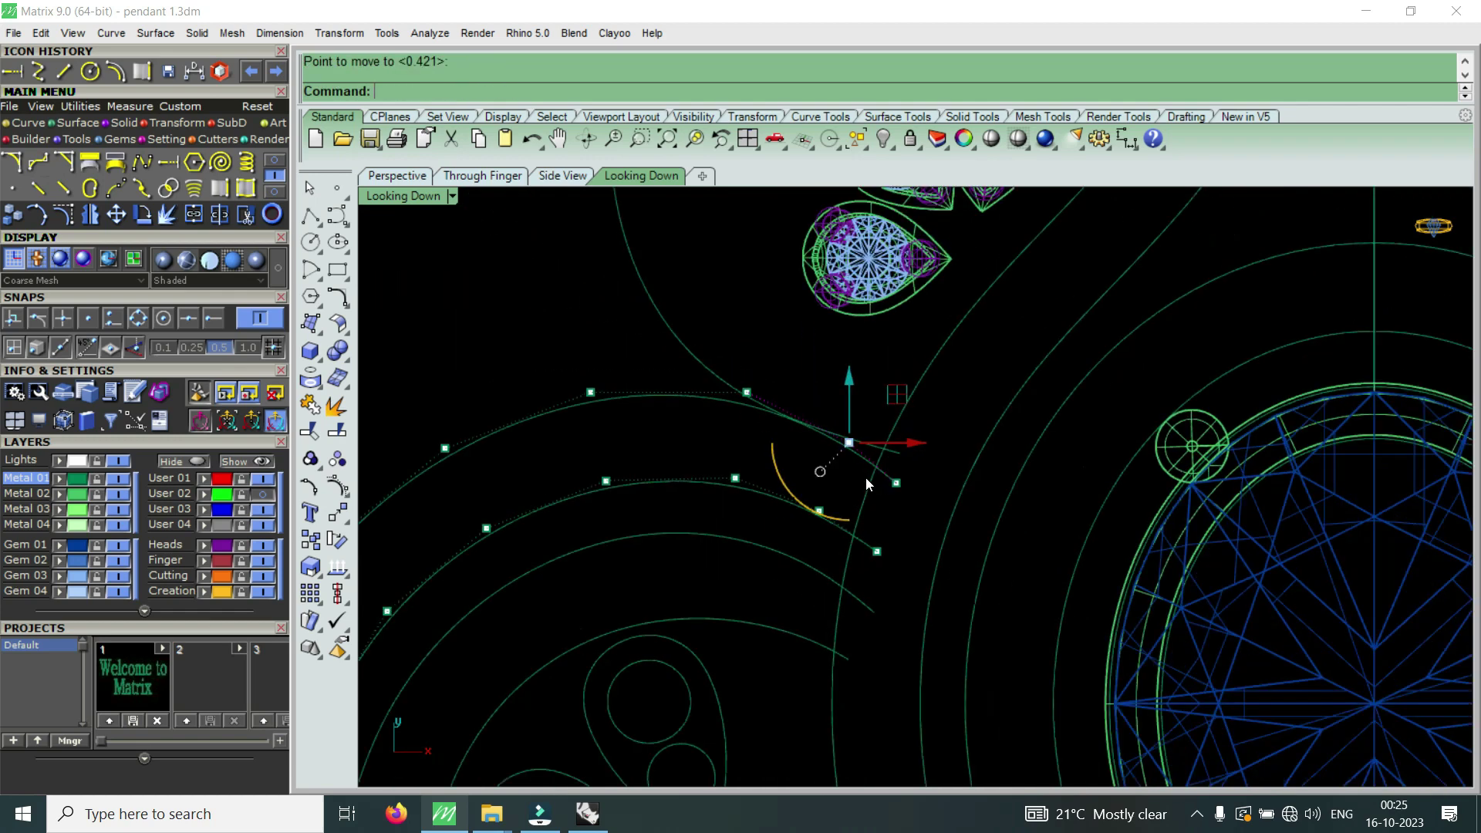
scroll(879, 486, down, 2)
scroll(859, 552, down, 2)
key(Escape)
scroll(817, 401, down, 1)
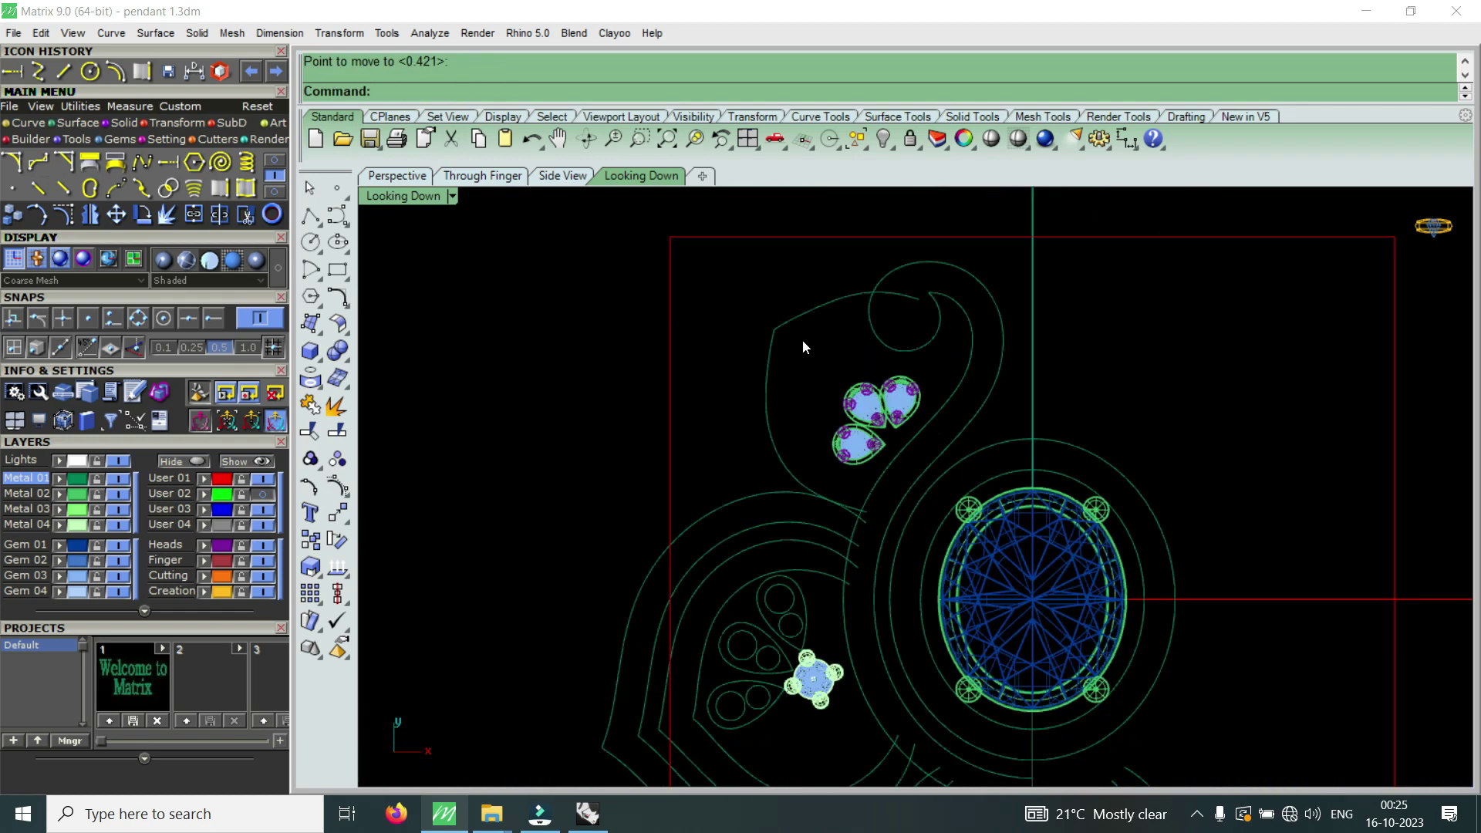
click(767, 349)
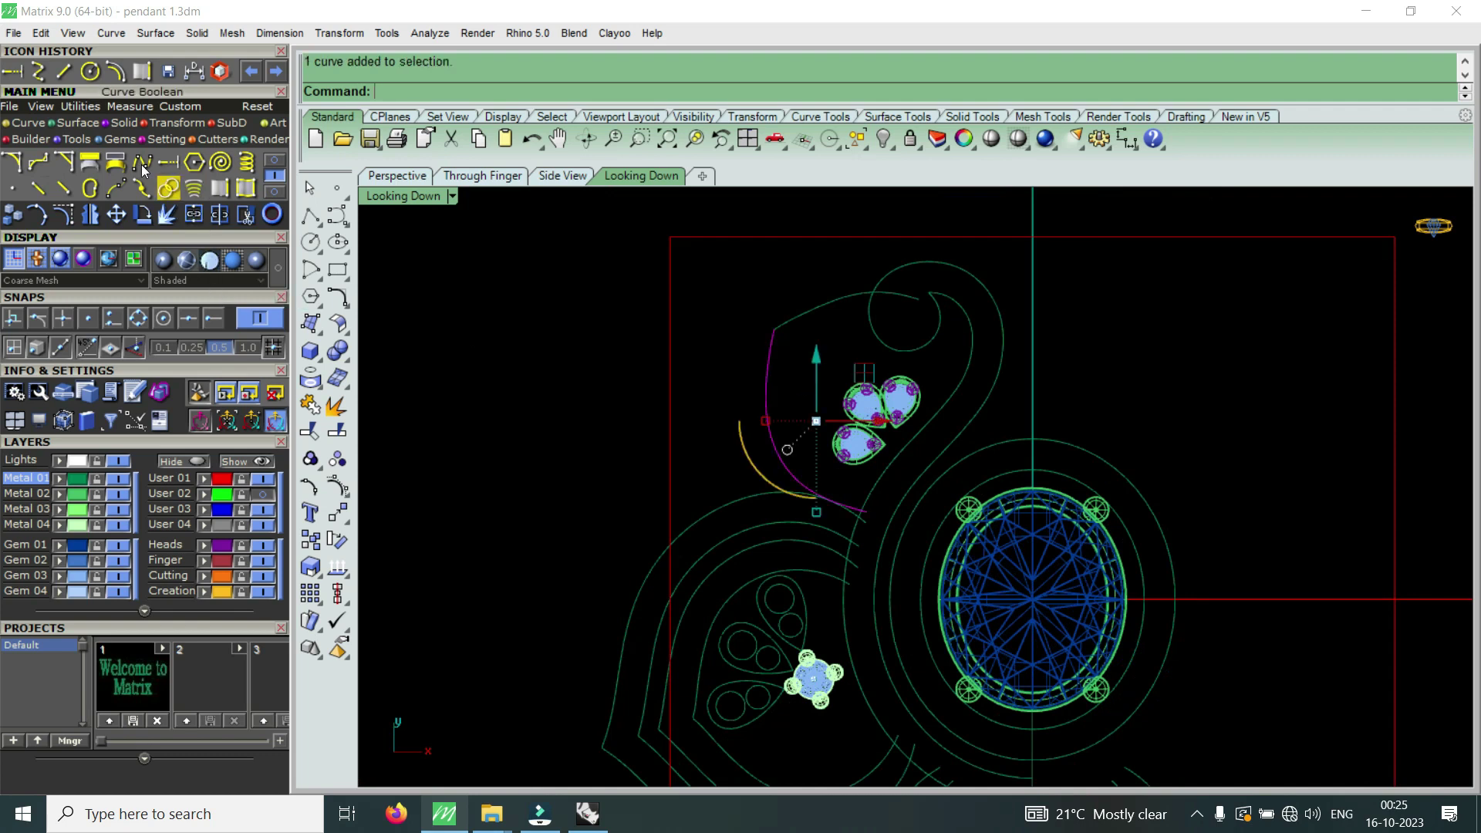
- Offset the left curve and the top arc inward
click(115, 71)
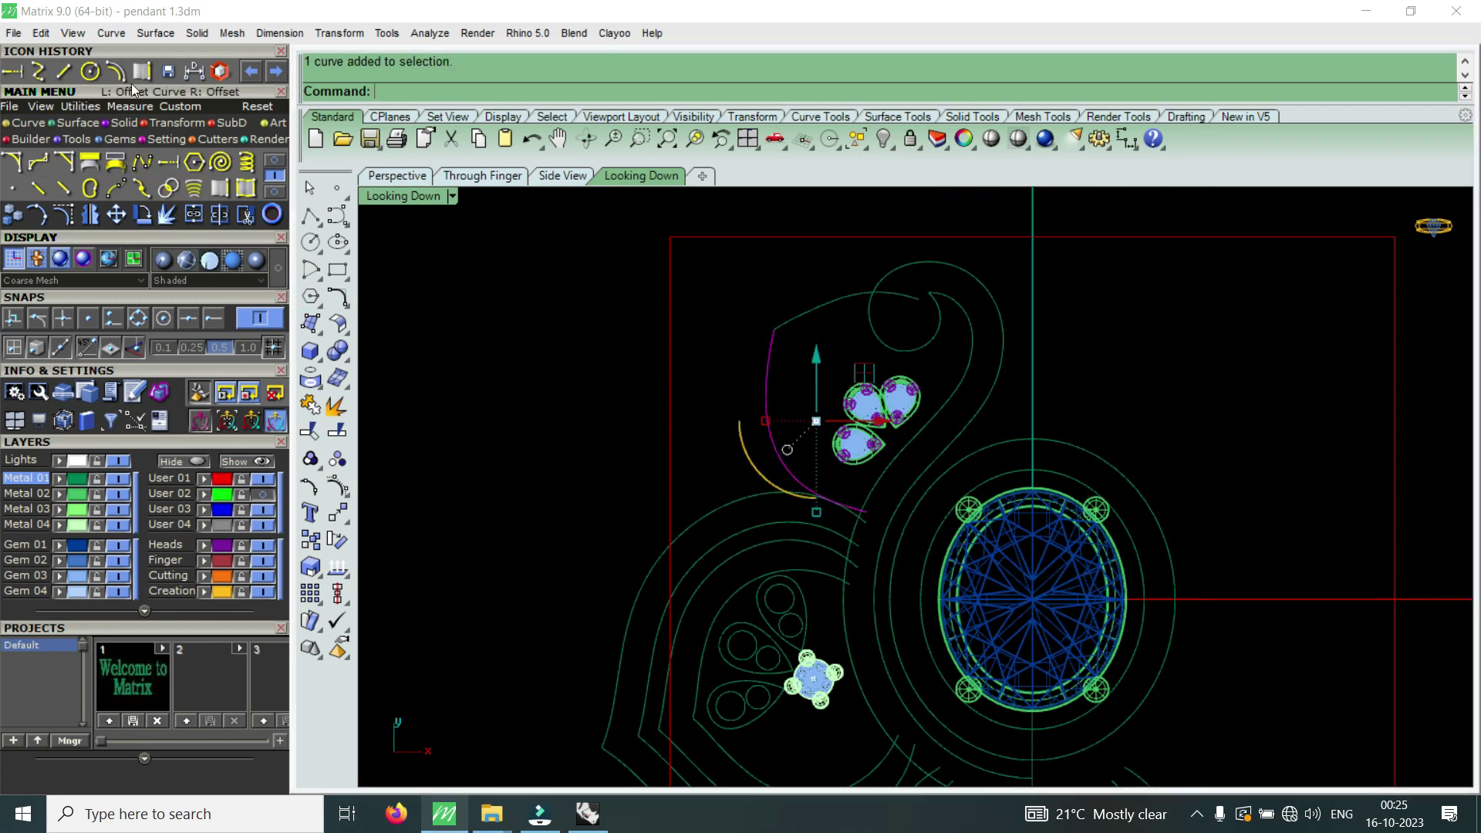
click(824, 411)
click(821, 305)
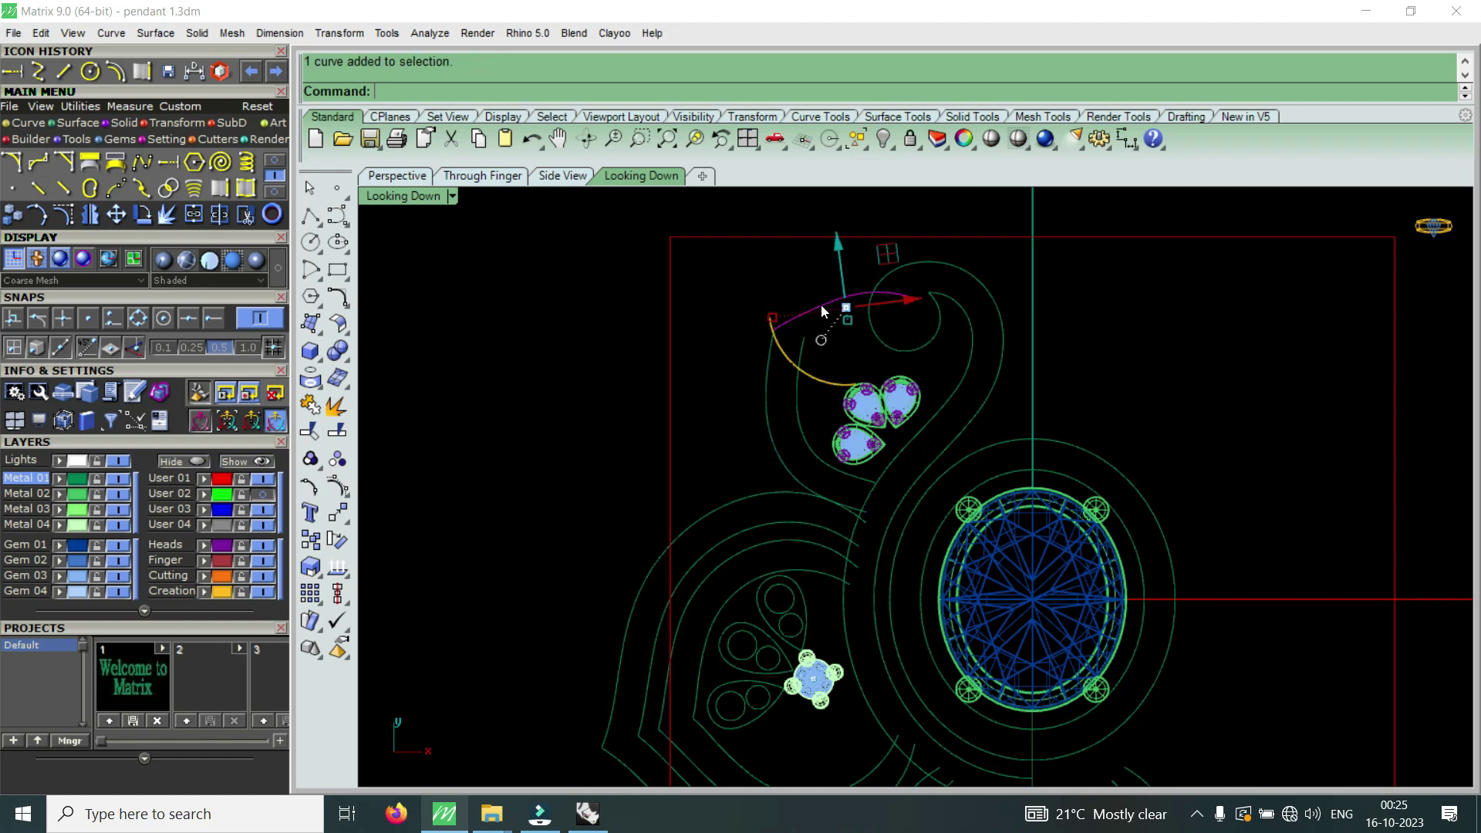
key(Return)
click(829, 340)
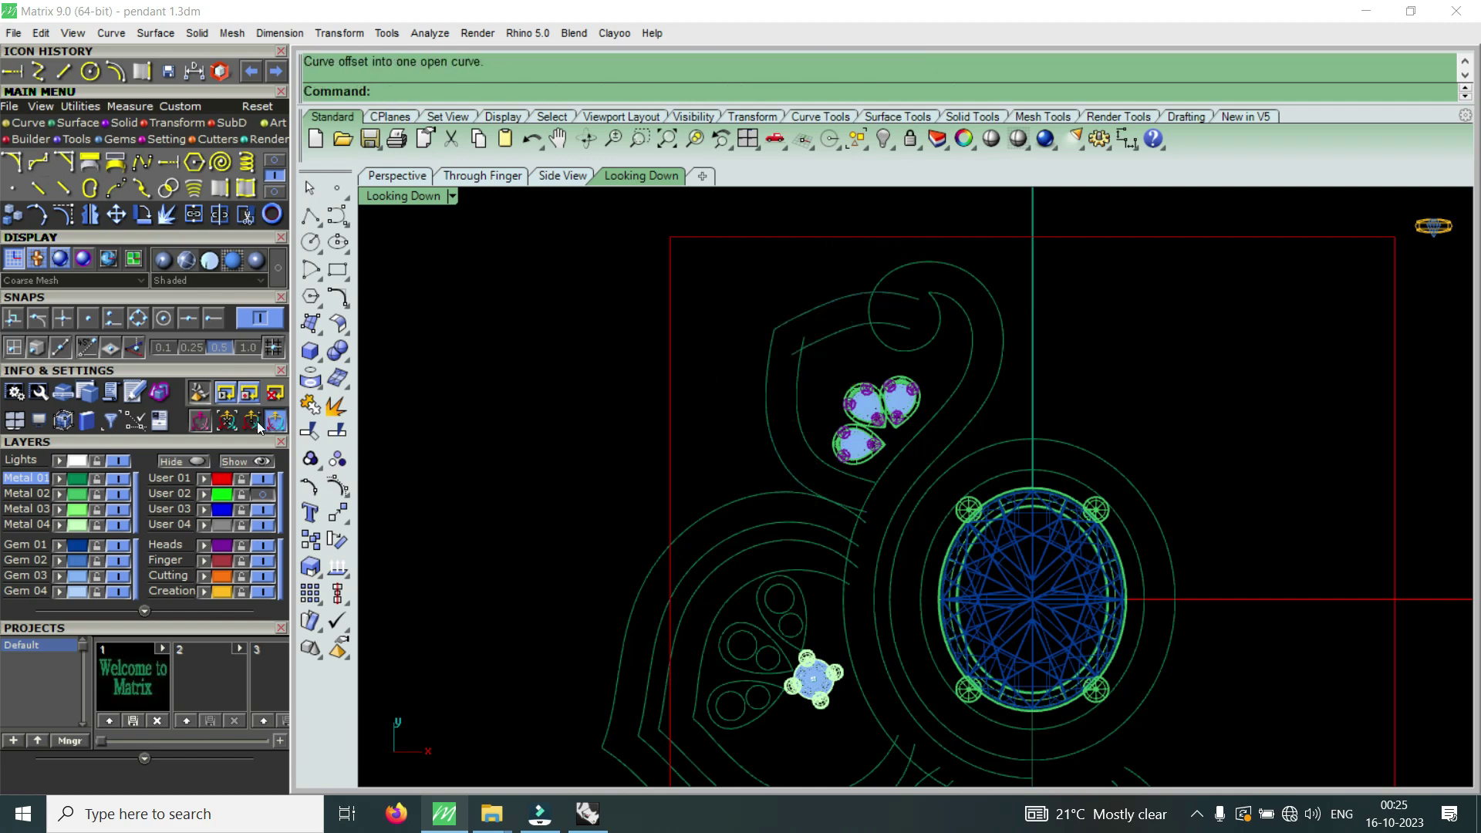
- Check the reference photo, then rotate the top arc about its end point
click(265, 494)
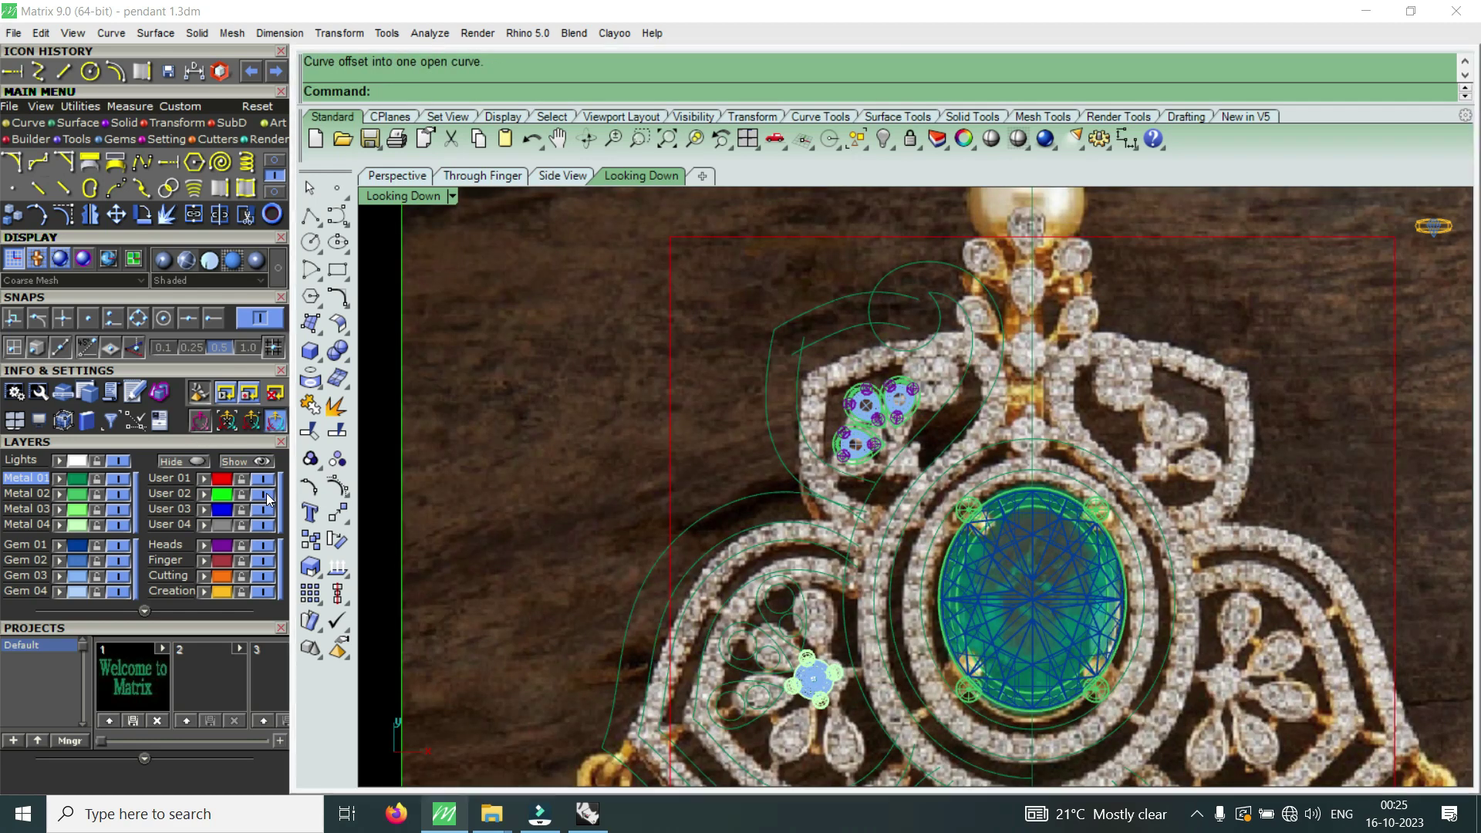
click(265, 494)
scroll(810, 332, up, 4)
click(867, 309)
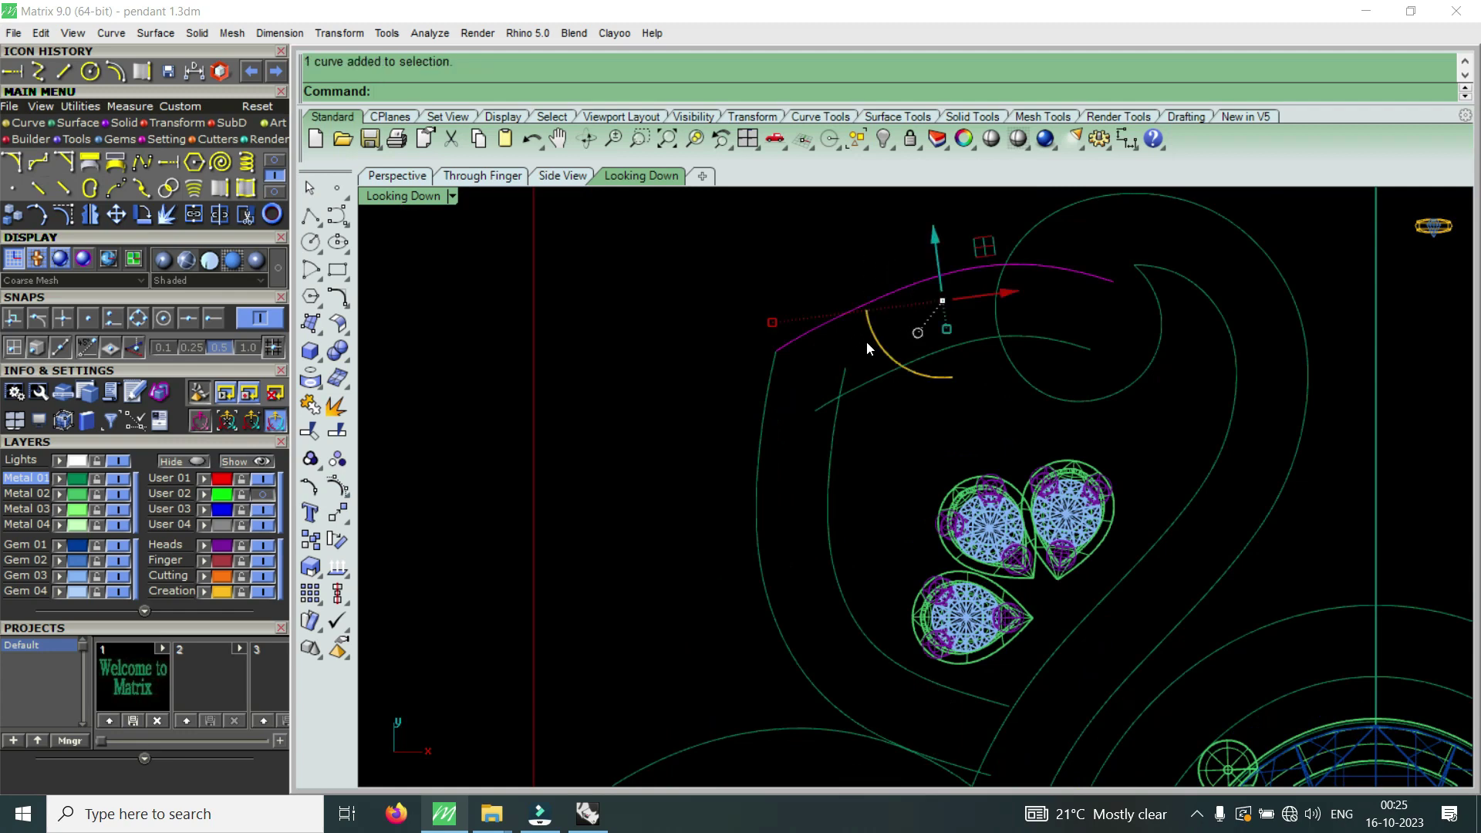
click(144, 214)
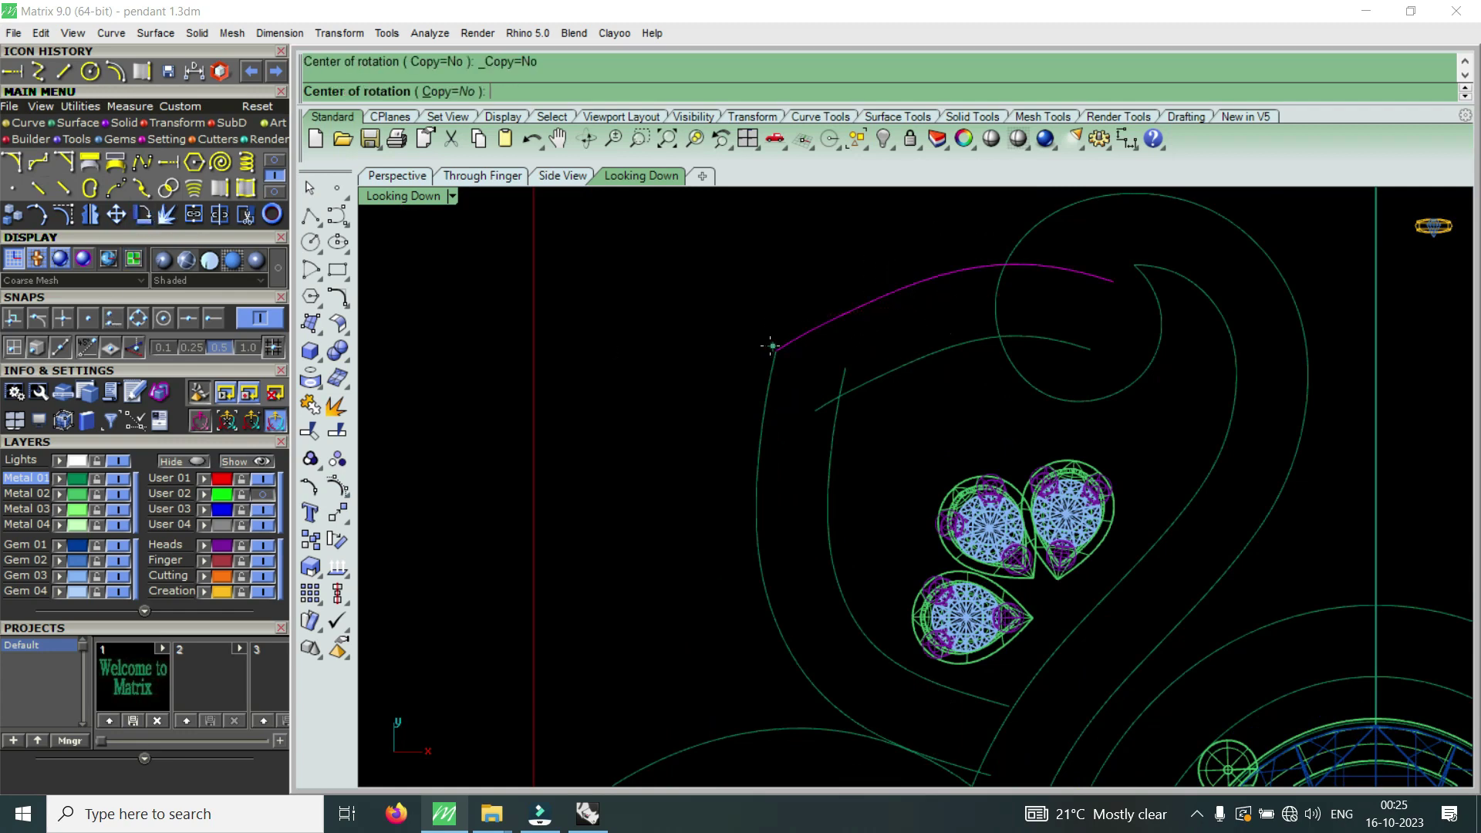
click(776, 351)
click(1202, 474)
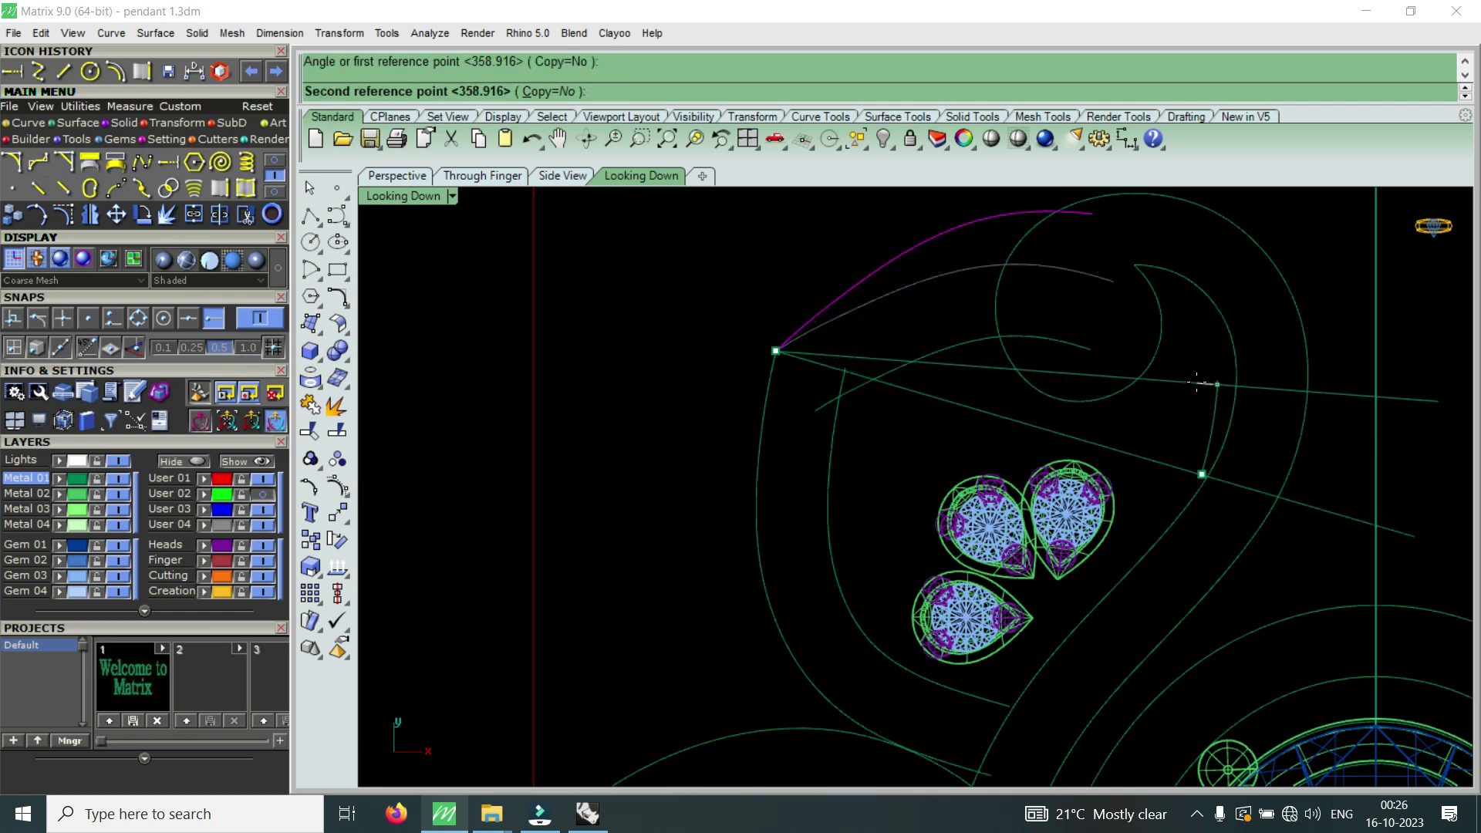
click(1198, 381)
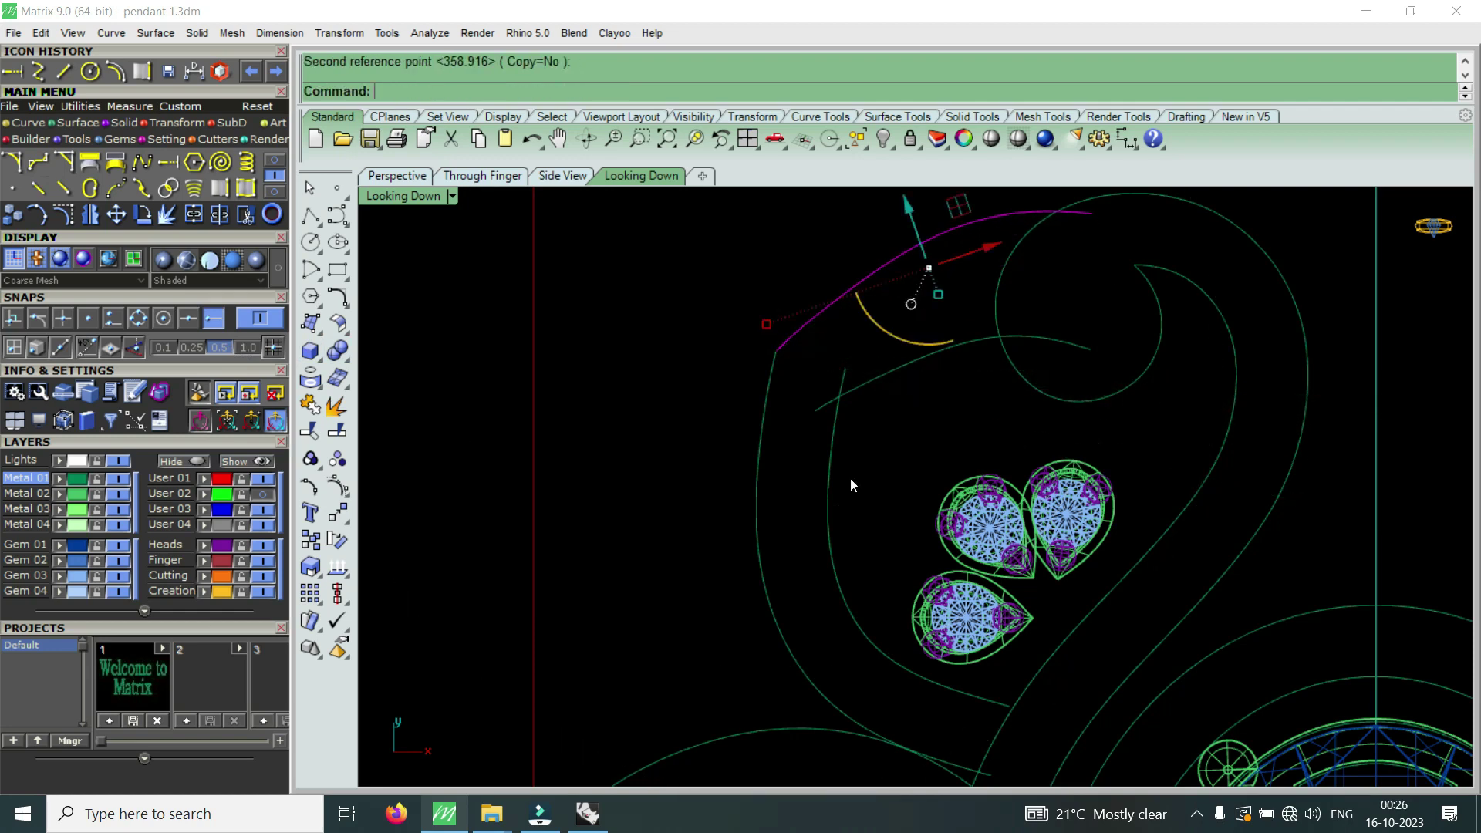
- Compare with the photo and move the corner control points of the top and outer curves
scroll(734, 470, down, 5)
scroll(749, 437, up, 2)
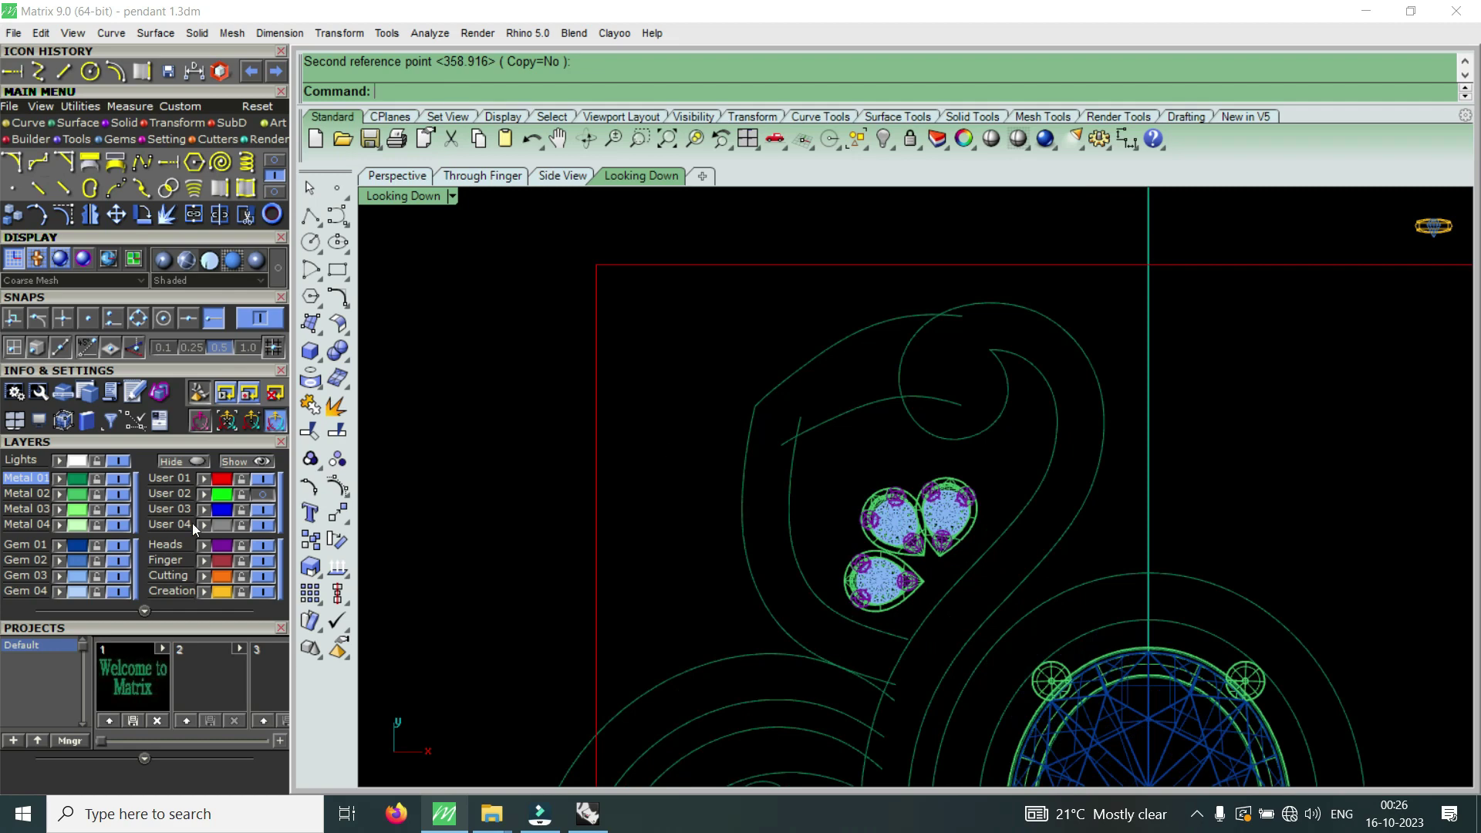
click(264, 495)
click(263, 494)
scroll(817, 384, up, 3)
click(715, 401)
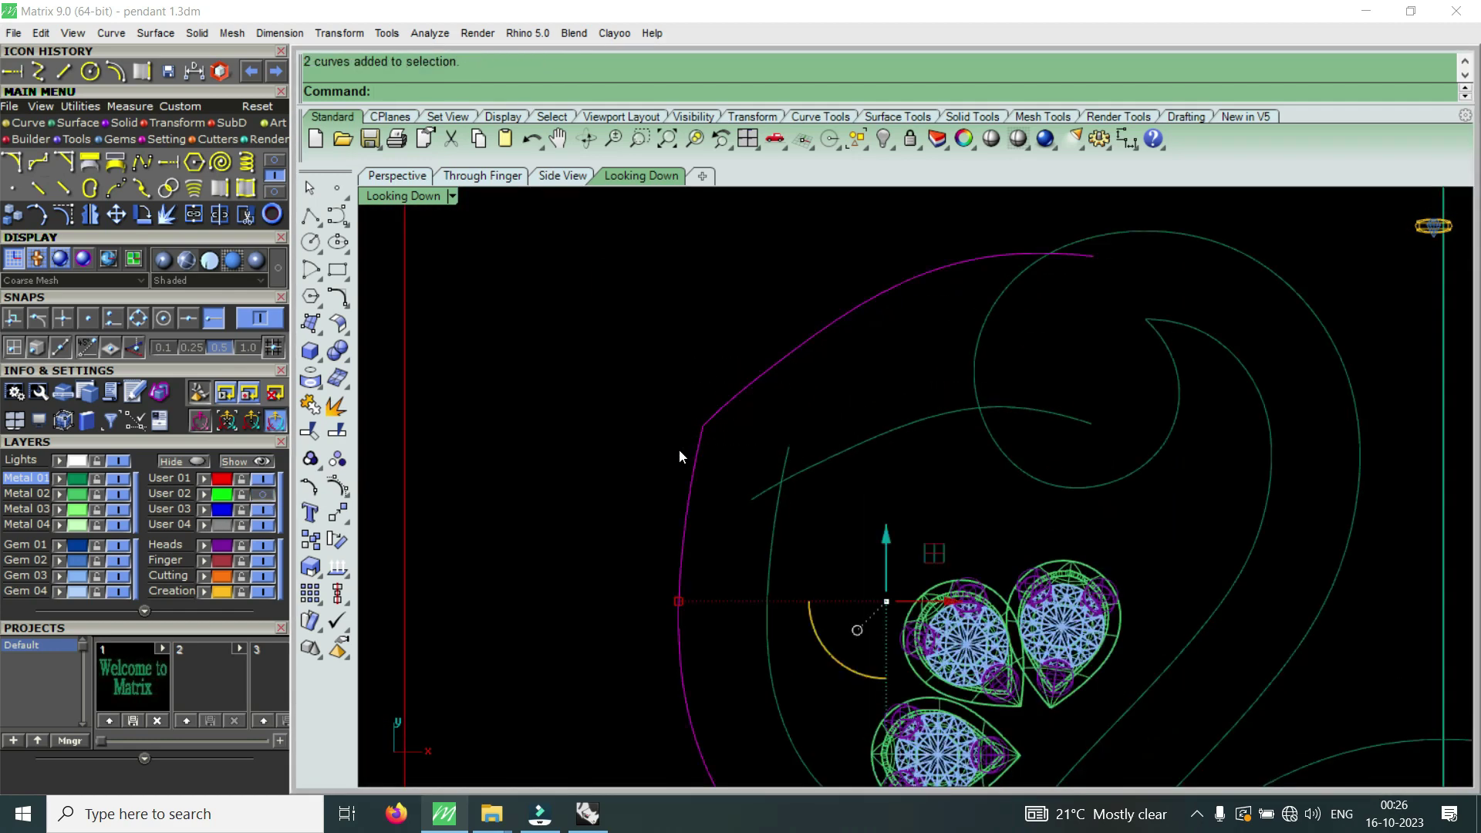
click(312, 302)
scroll(727, 441, up, 2)
drag(705, 435, 718, 437)
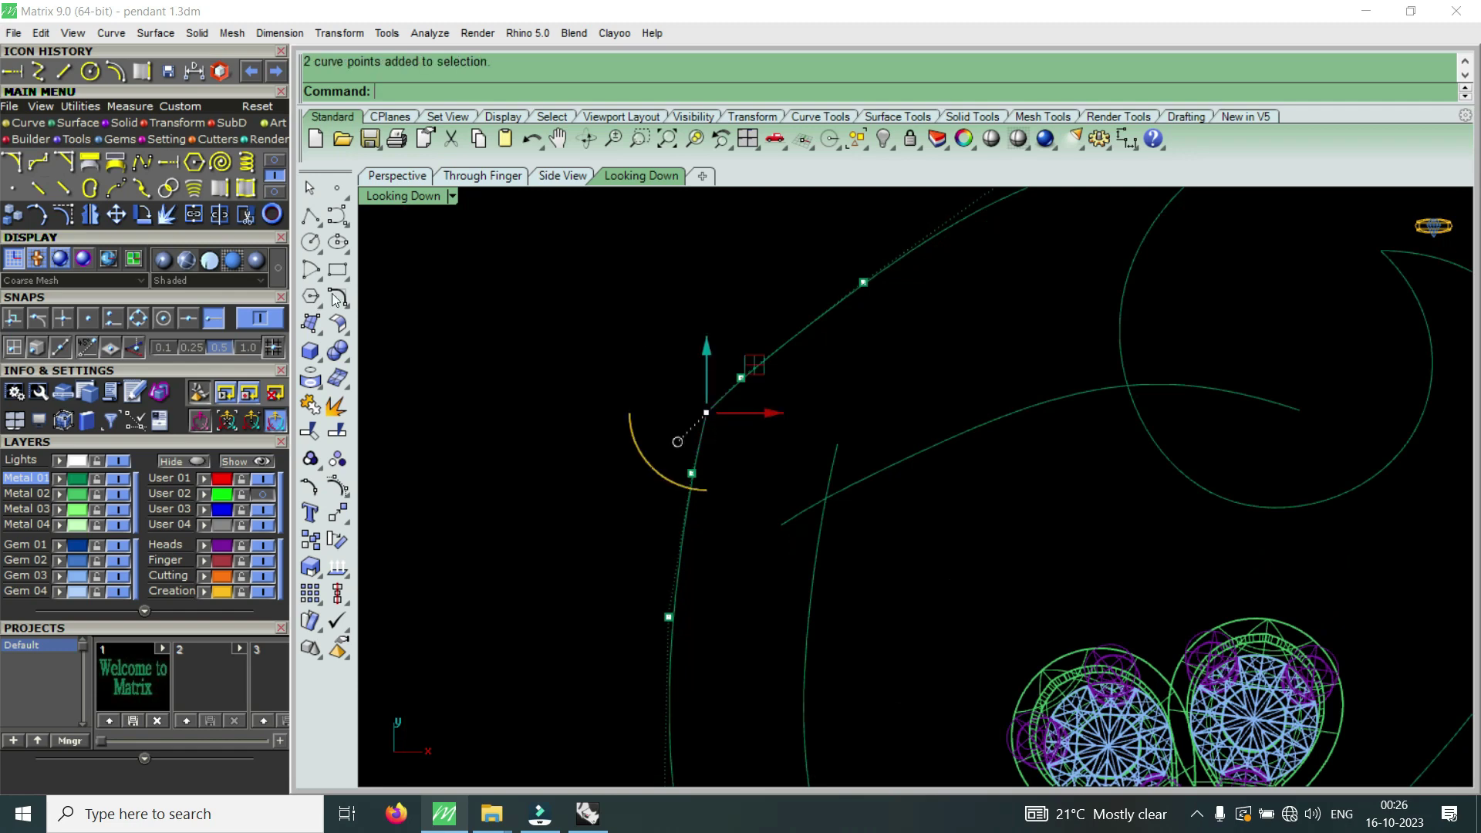
click(116, 214)
click(956, 398)
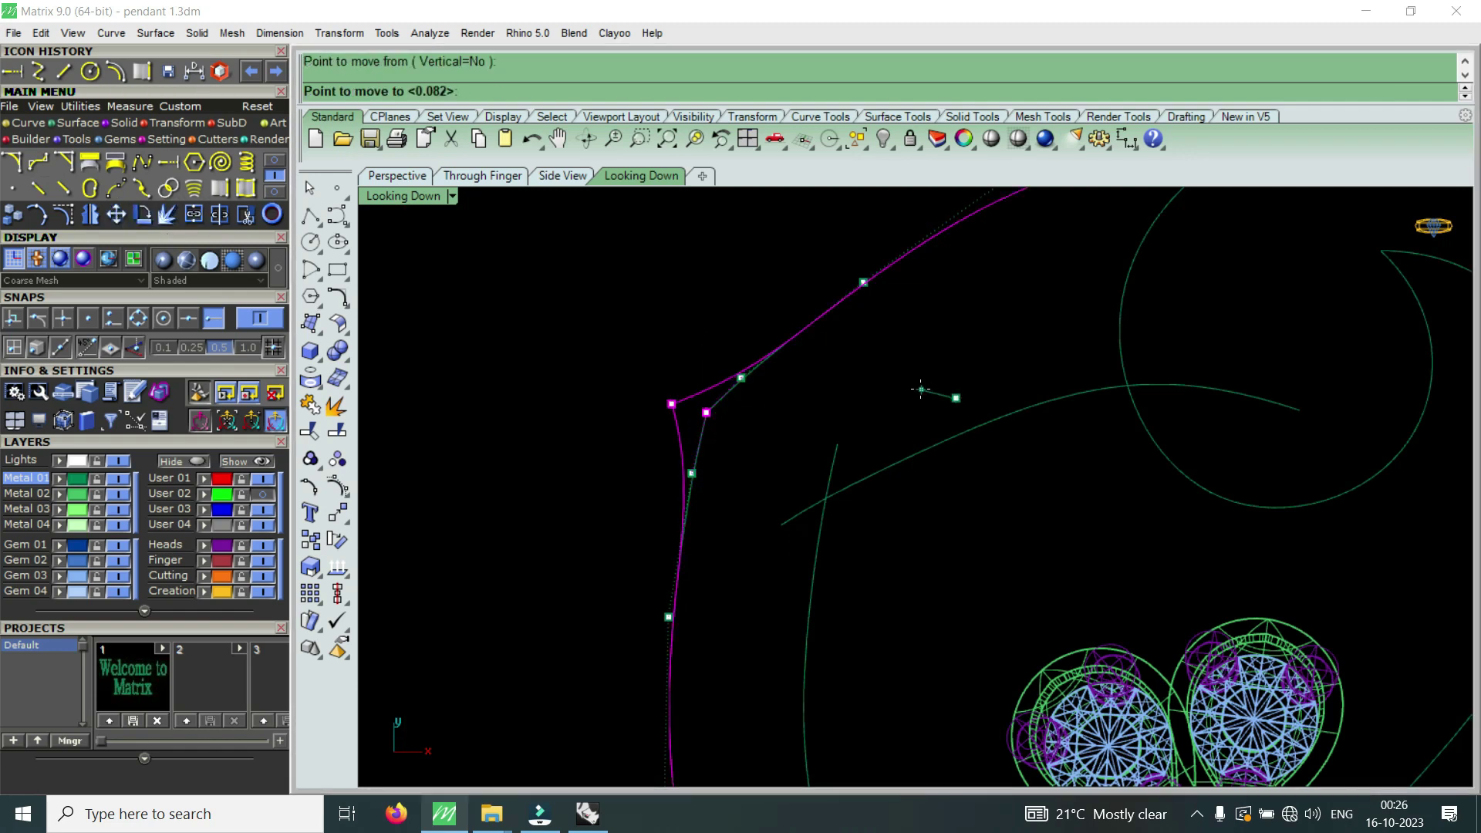
click(913, 387)
- Move two groups of control points on the left curve to refine it
scroll(687, 502, up, 2)
drag(602, 549, 767, 423)
key(Return)
click(767, 422)
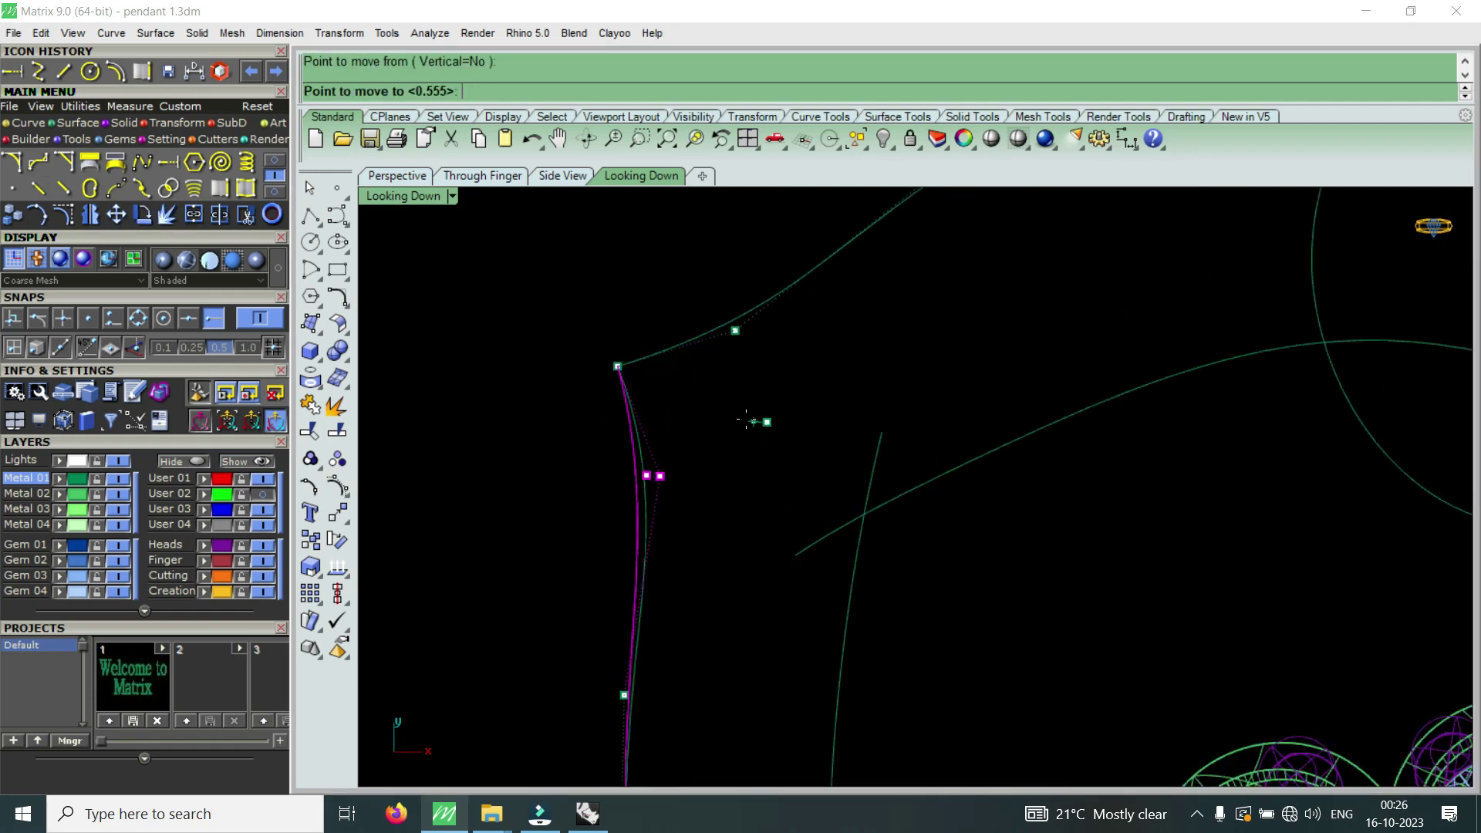
click(735, 417)
scroll(735, 416, down, 1)
key(Return)
click(803, 453)
click(799, 426)
scroll(860, 397, down, 1)
scroll(860, 396, down, 1)
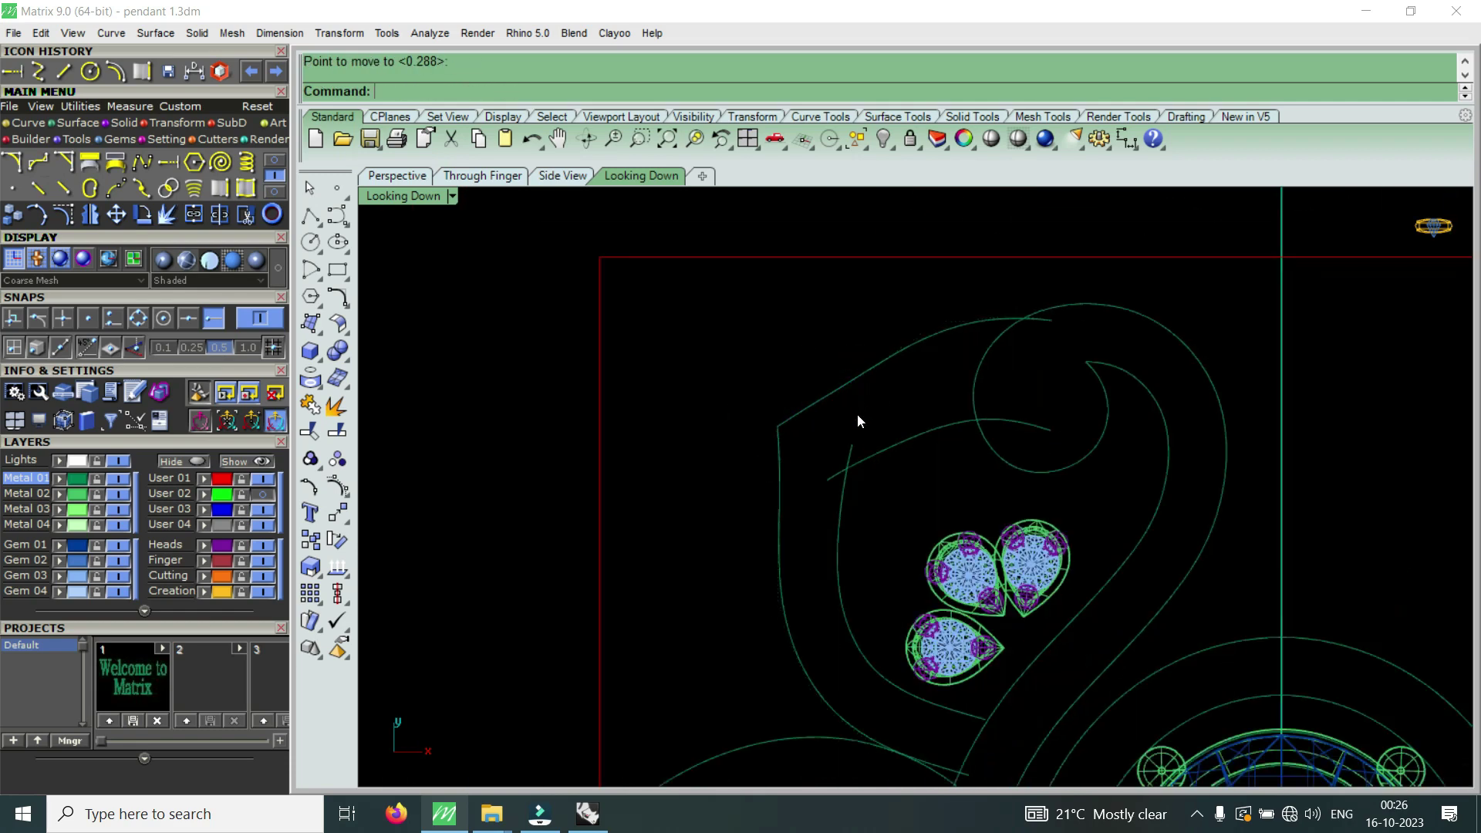
- Straighten the left pendant edge by shifting and nudging its control points
click(781, 473)
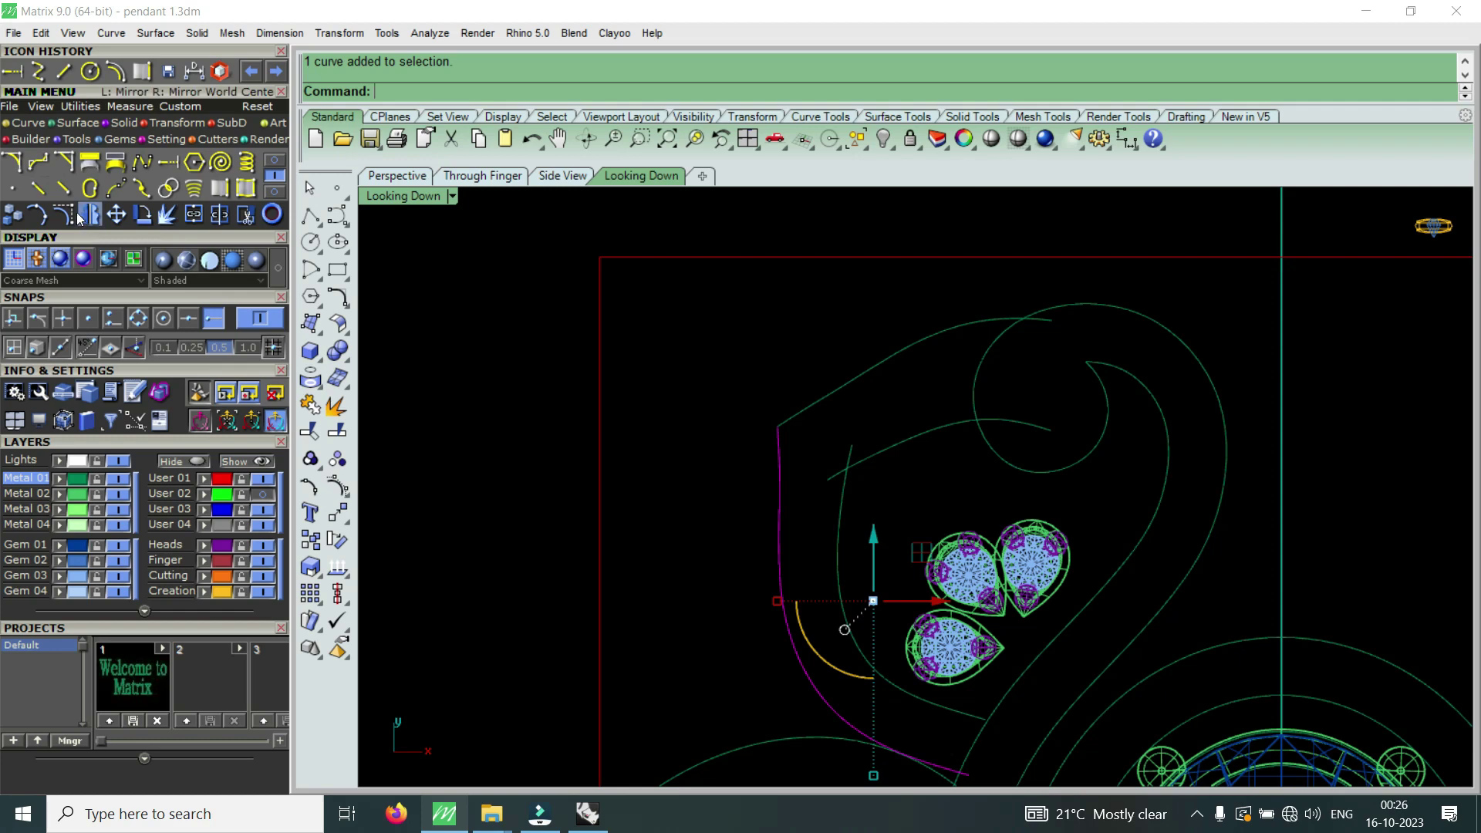
key(F10)
scroll(734, 456, up, 2)
scroll(785, 492, up, 1)
drag(738, 396, 815, 588)
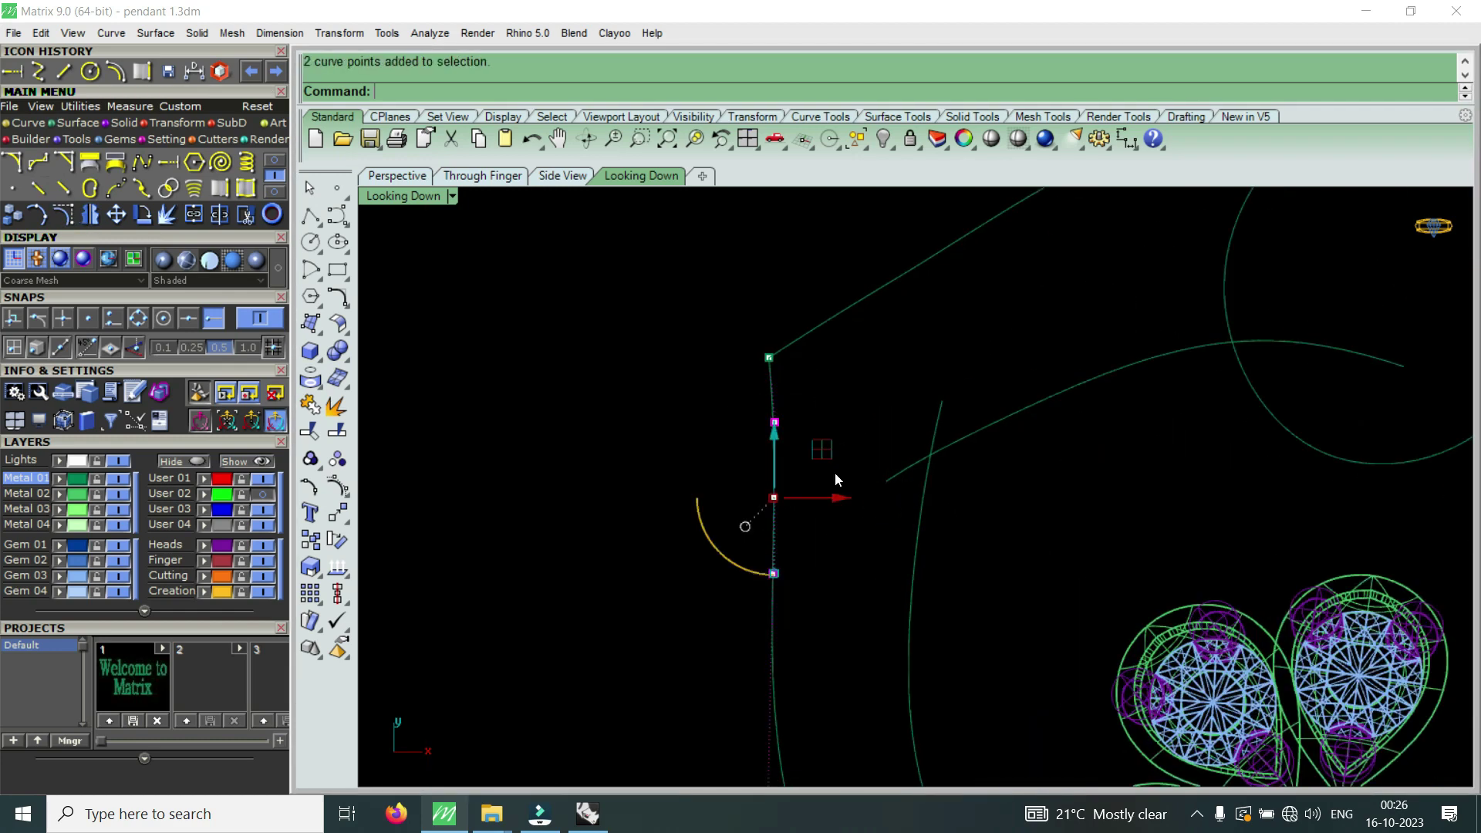
drag(841, 496, 834, 498)
scroll(798, 487, down, 1)
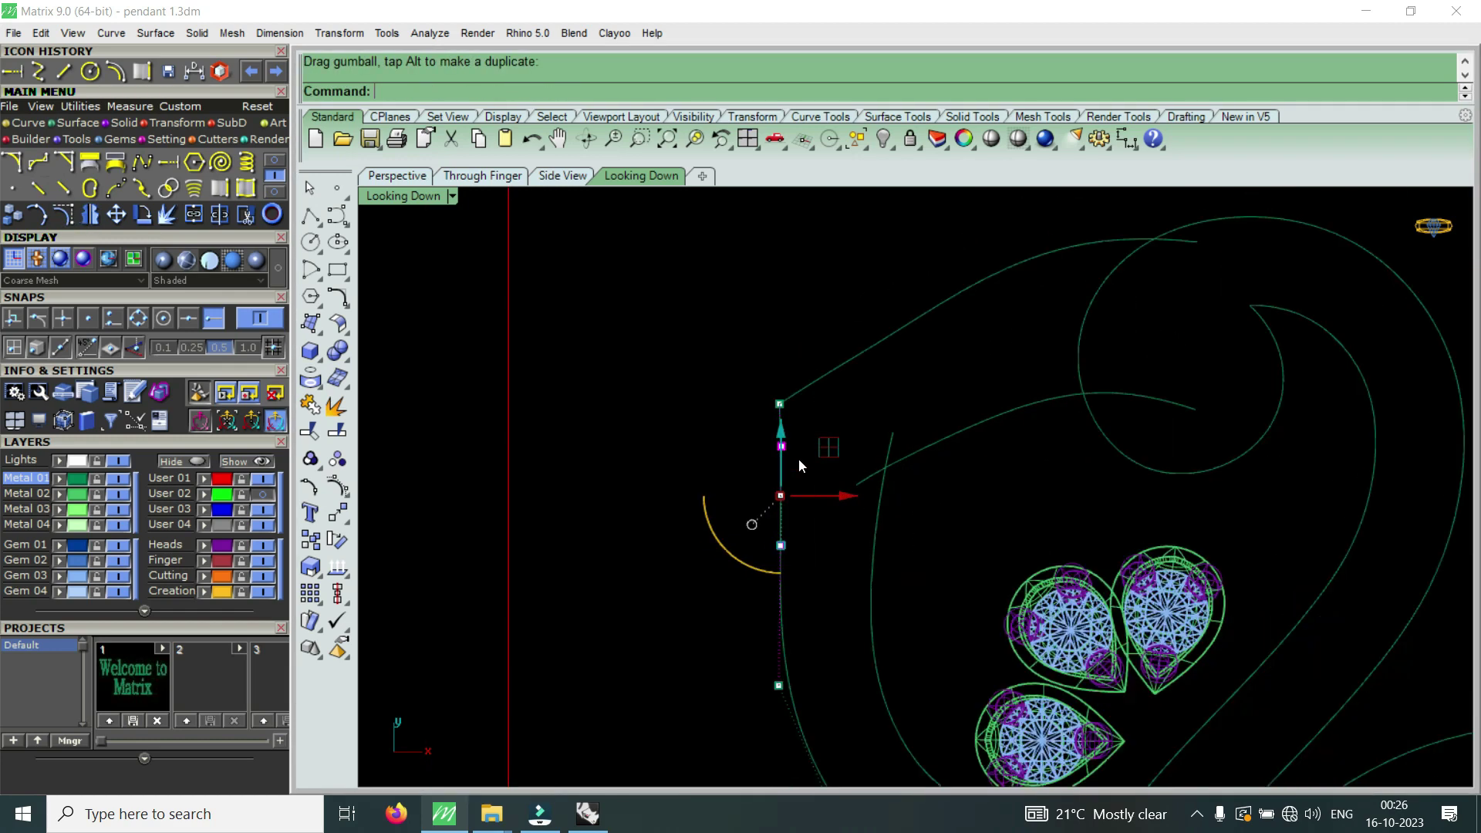
scroll(798, 486, up, 2)
click(769, 443)
drag(825, 446, 826, 451)
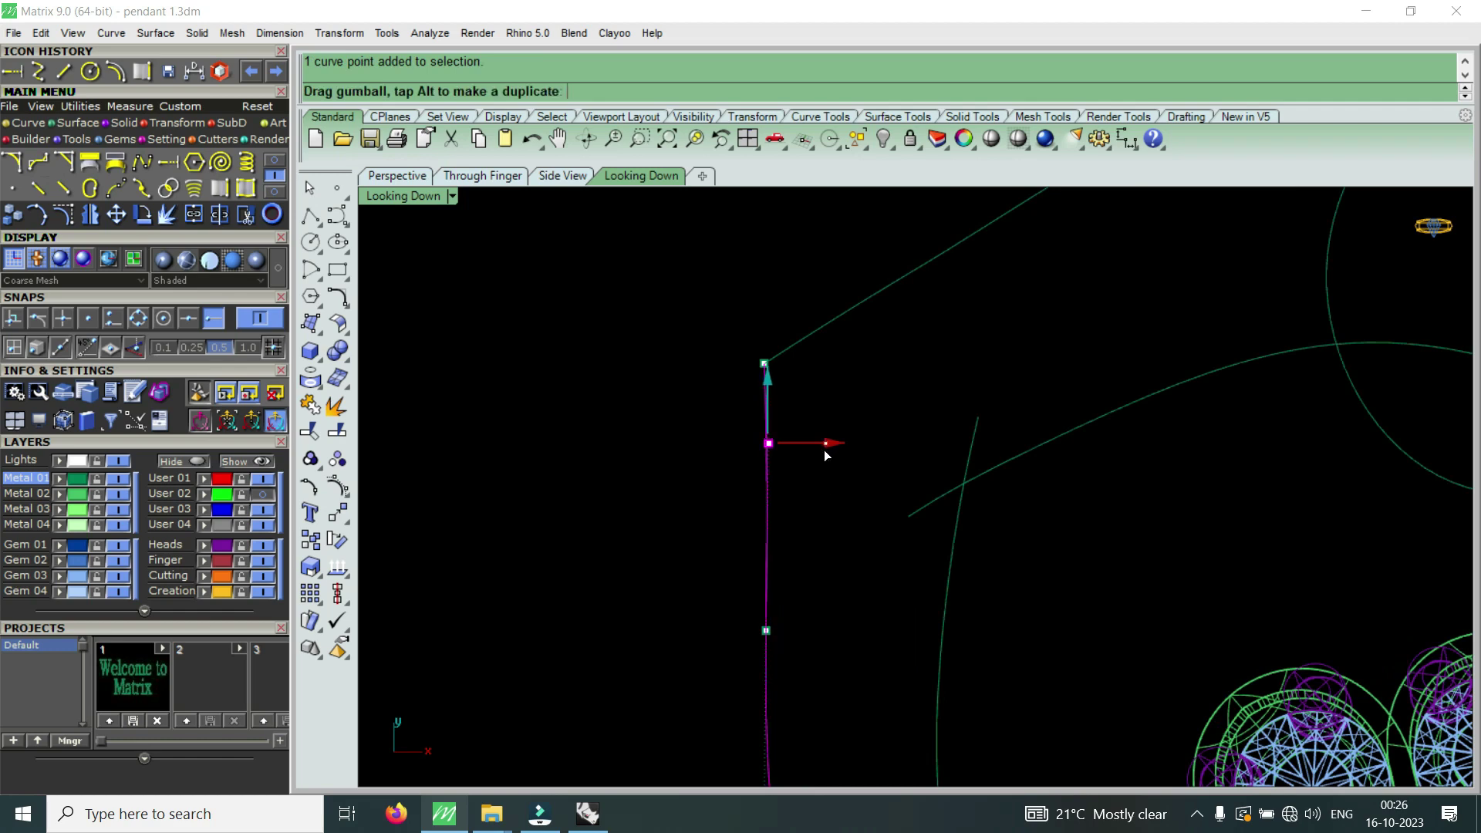
scroll(826, 451, down, 2)
scroll(829, 444, down, 1)
scroll(834, 432, down, 1)
- Straighten the upper edge by moving two of the upper curve's control points
click(850, 397)
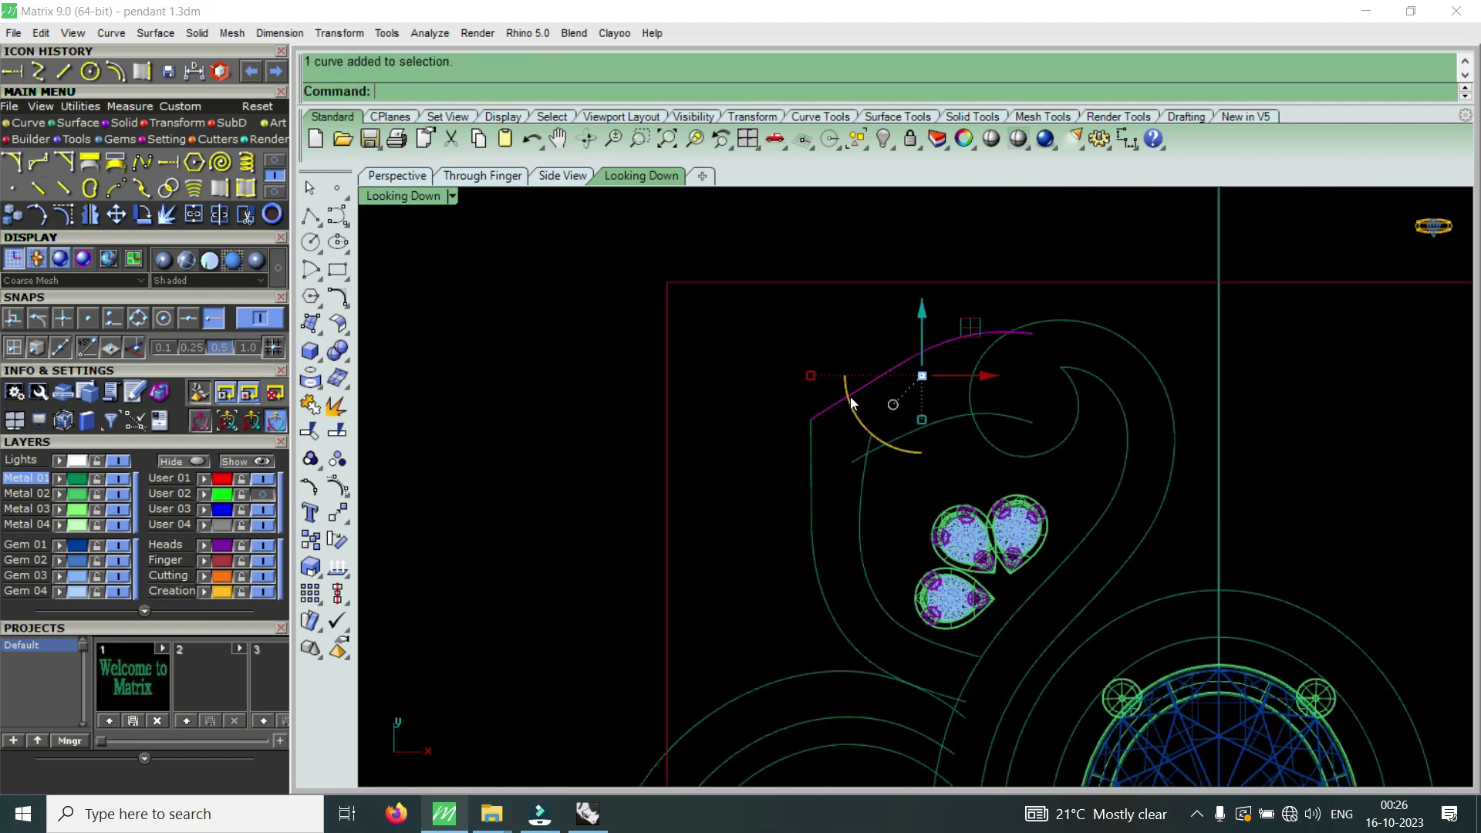
key(F10)
scroll(810, 394, up, 2)
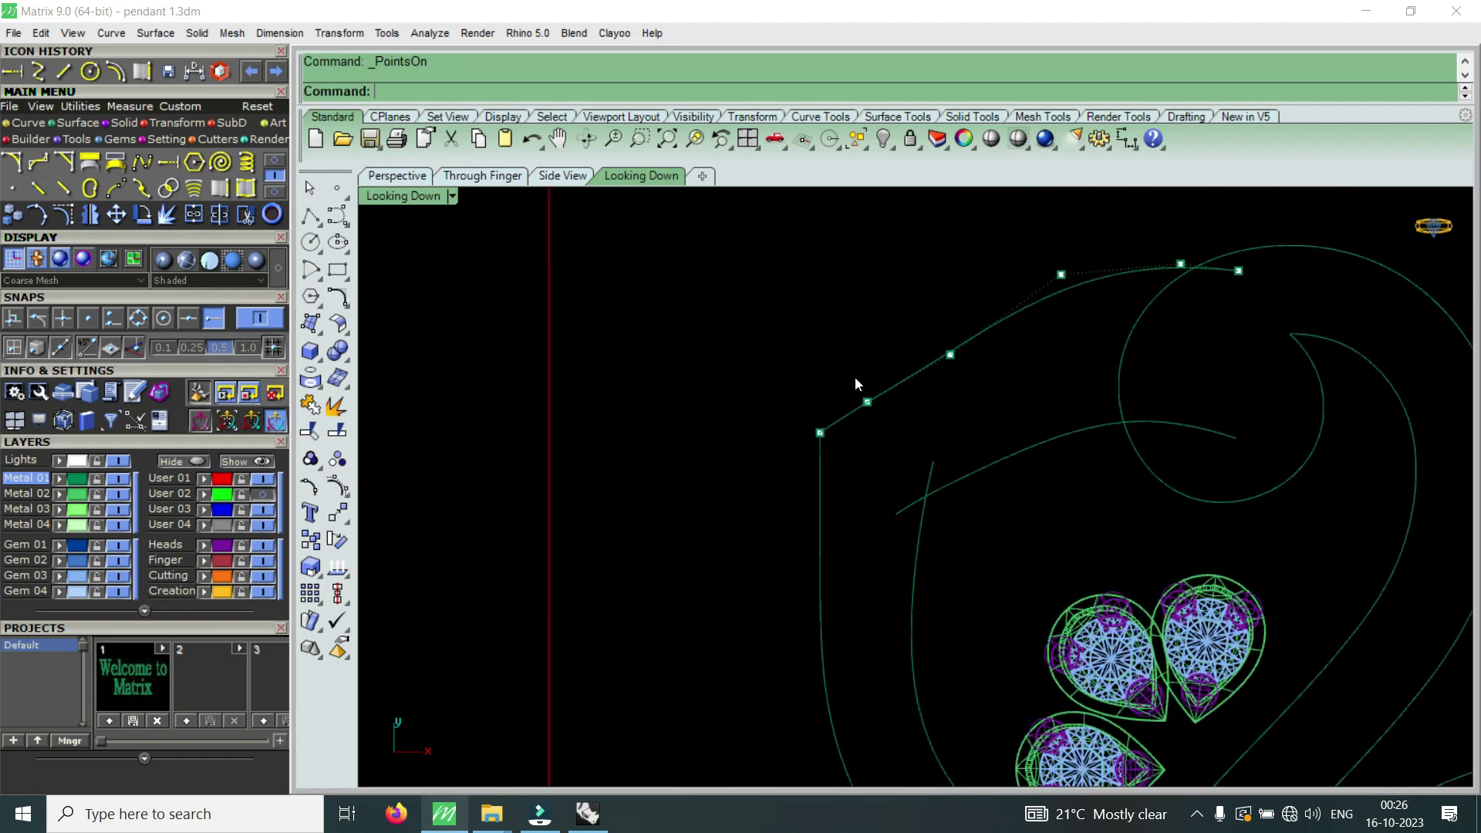
scroll(857, 367, up, 2)
click(870, 423)
scroll(880, 386, up, 1)
scroll(868, 375, up, 1)
drag(867, 375, 886, 359)
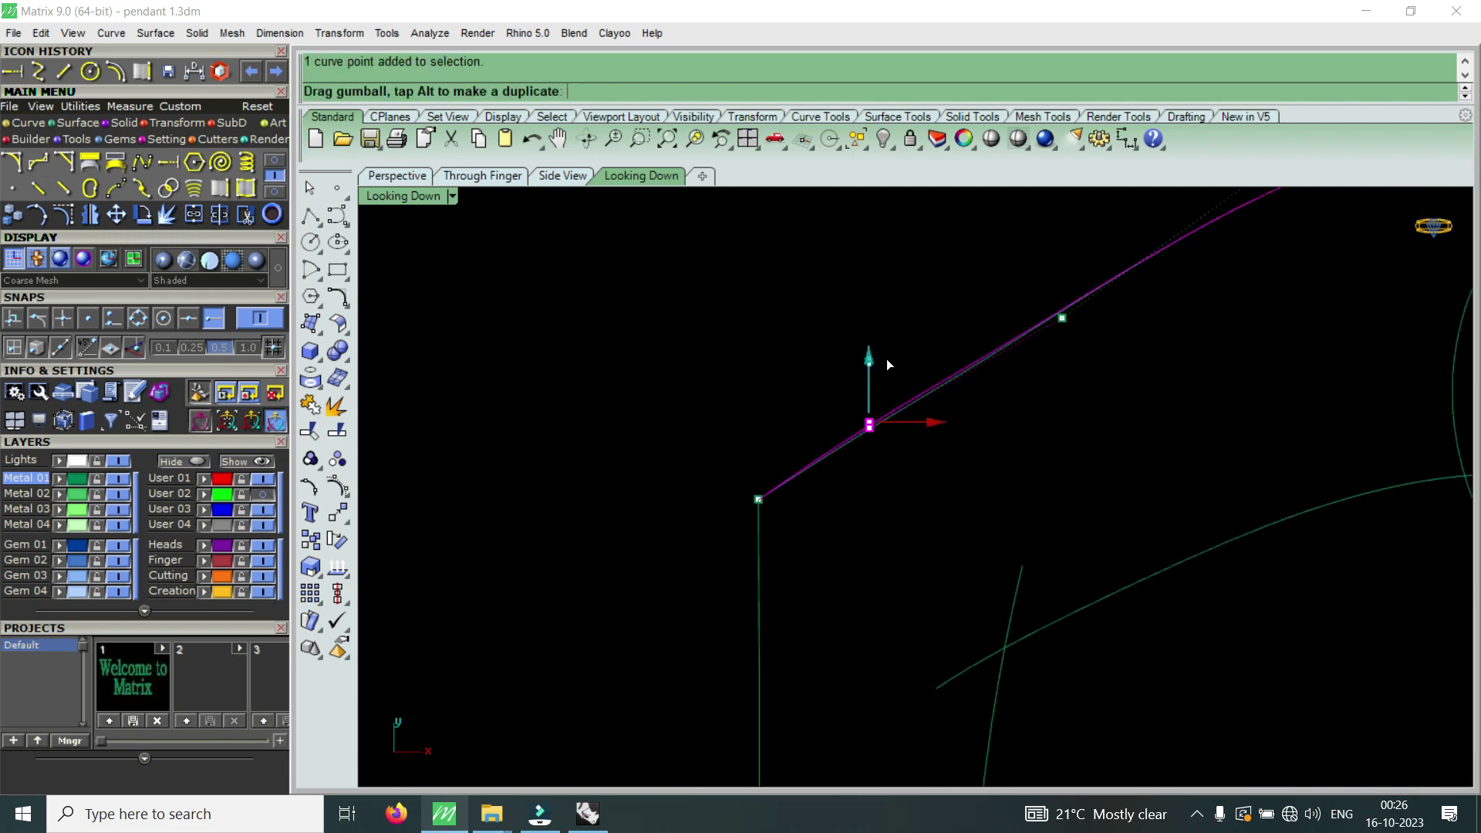
scroll(887, 359, down, 2)
scroll(926, 347, down, 1)
scroll(867, 312, up, 2)
click(895, 355)
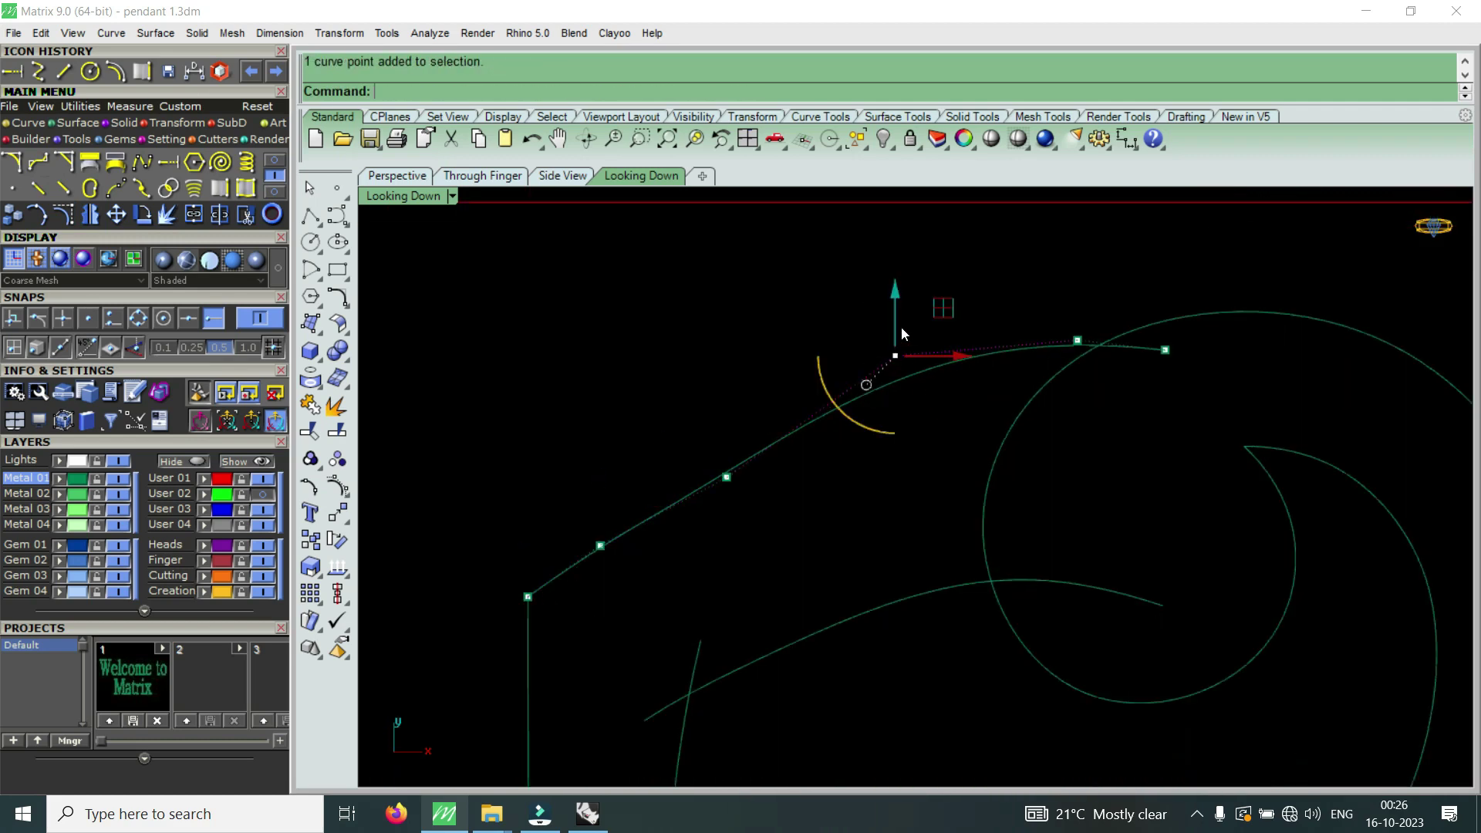
drag(904, 333, 906, 307)
scroll(1003, 331, down, 1)
scroll(1114, 337, up, 3)
- Raise the upper curve's end point and smooth the top of the curve
drag(1075, 285, 1141, 381)
drag(1133, 323, 1140, 299)
click(994, 355)
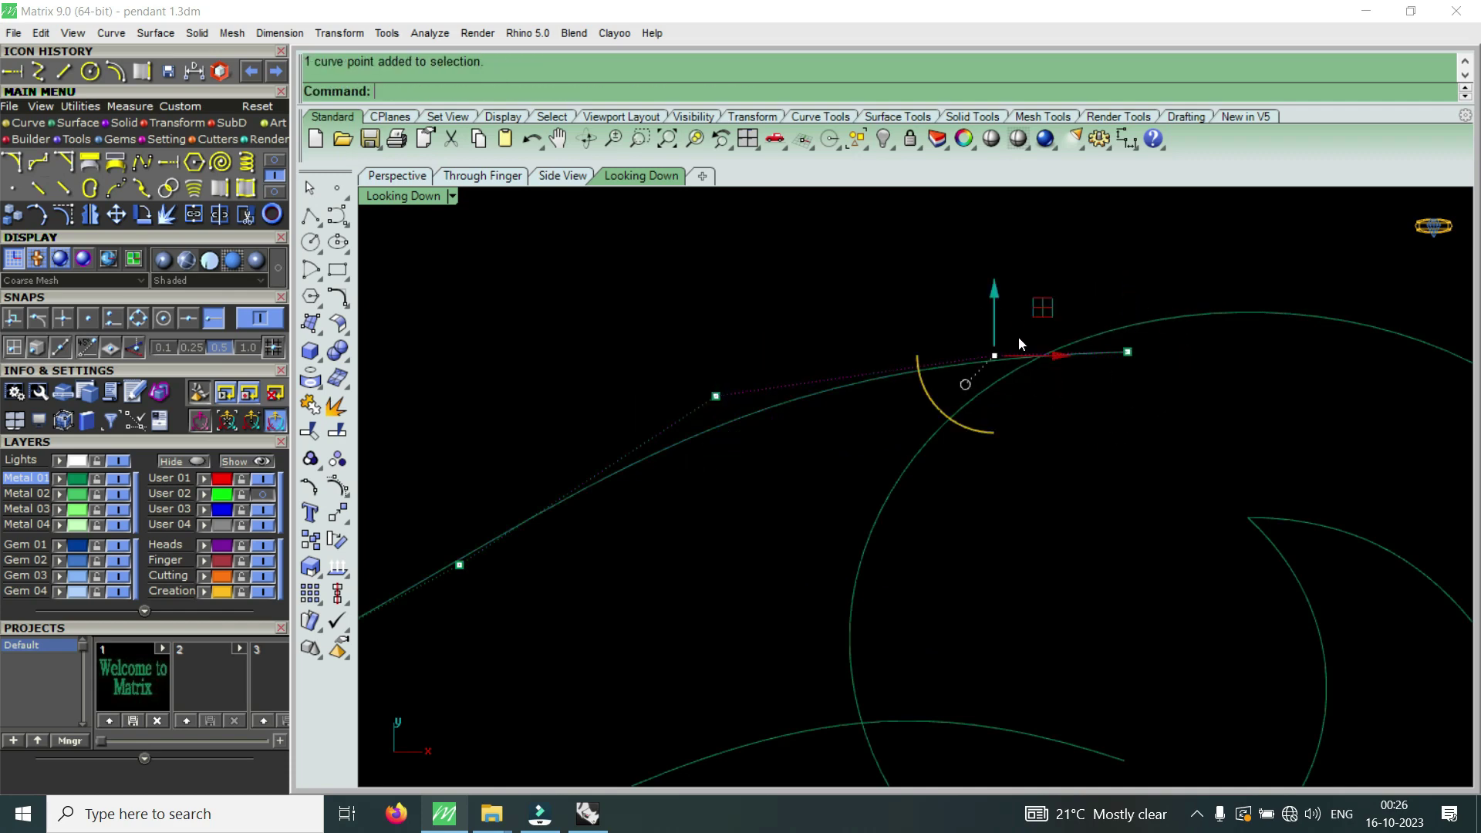
drag(1000, 293, 1045, 359)
scroll(933, 386, down, 2)
scroll(933, 386, up, 2)
click(892, 363)
drag(937, 349, 938, 332)
scroll(864, 347, down, 2)
key(Escape)
key(Escape)
- Compare the reshaped curve against the reference photo
click(770, 486)
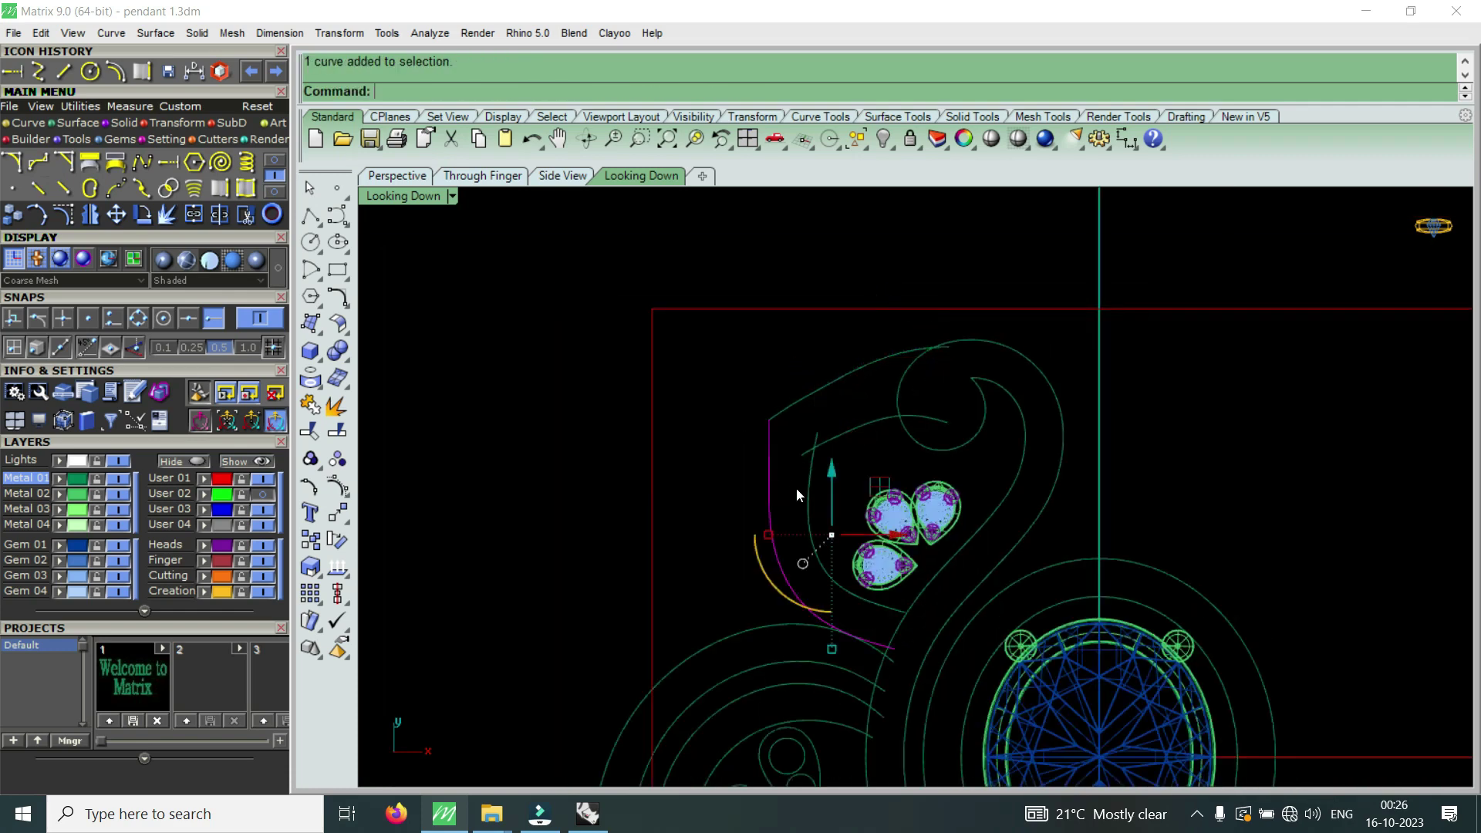
click(263, 494)
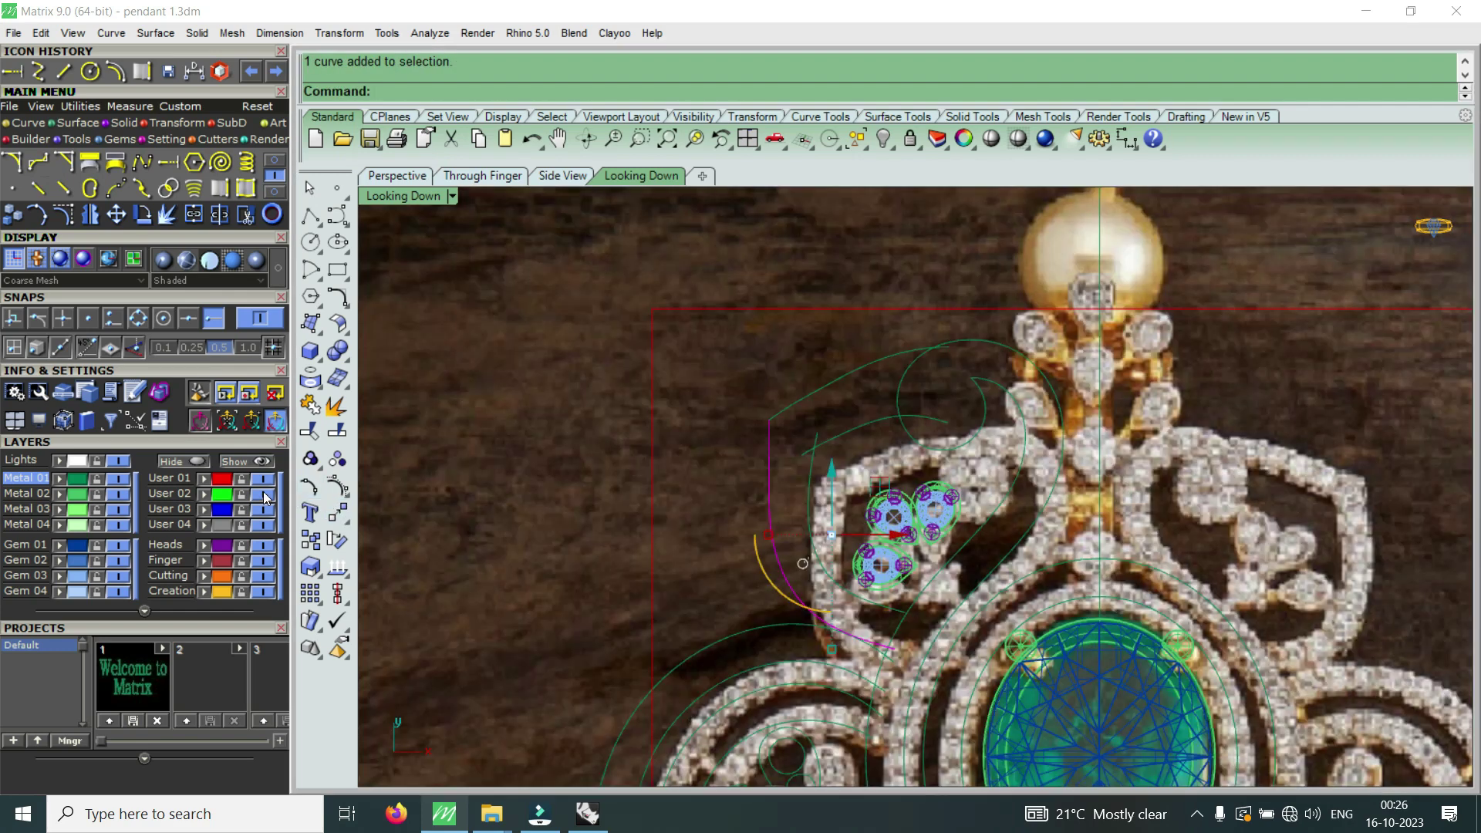
click(263, 495)
scroll(898, 656, up, 2)
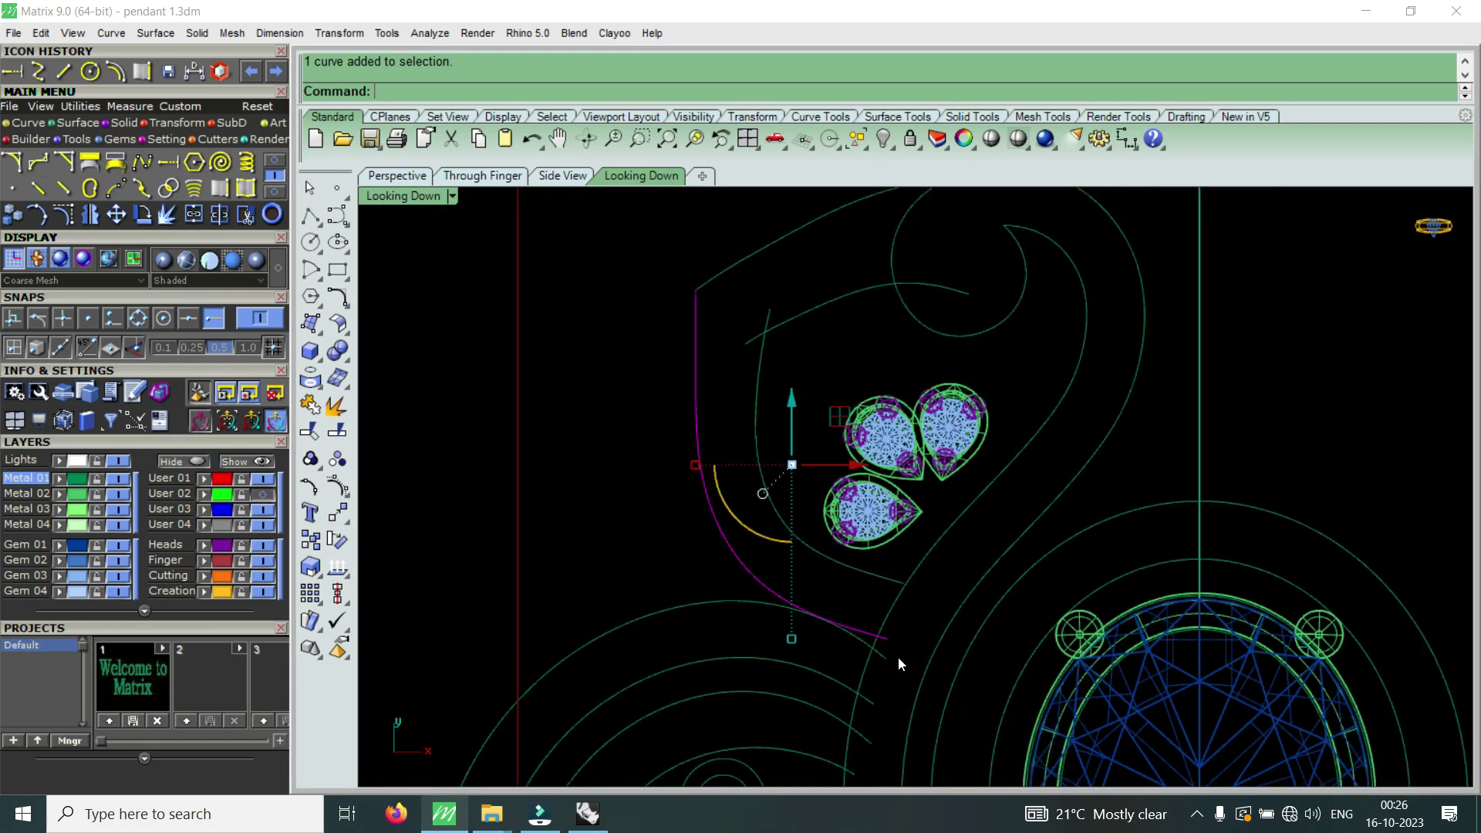
scroll(810, 517, down, 2)
scroll(789, 373, up, 2)
- Offset the upper and left curves inward to create 1.7 offset copies
click(797, 378)
click(115, 71)
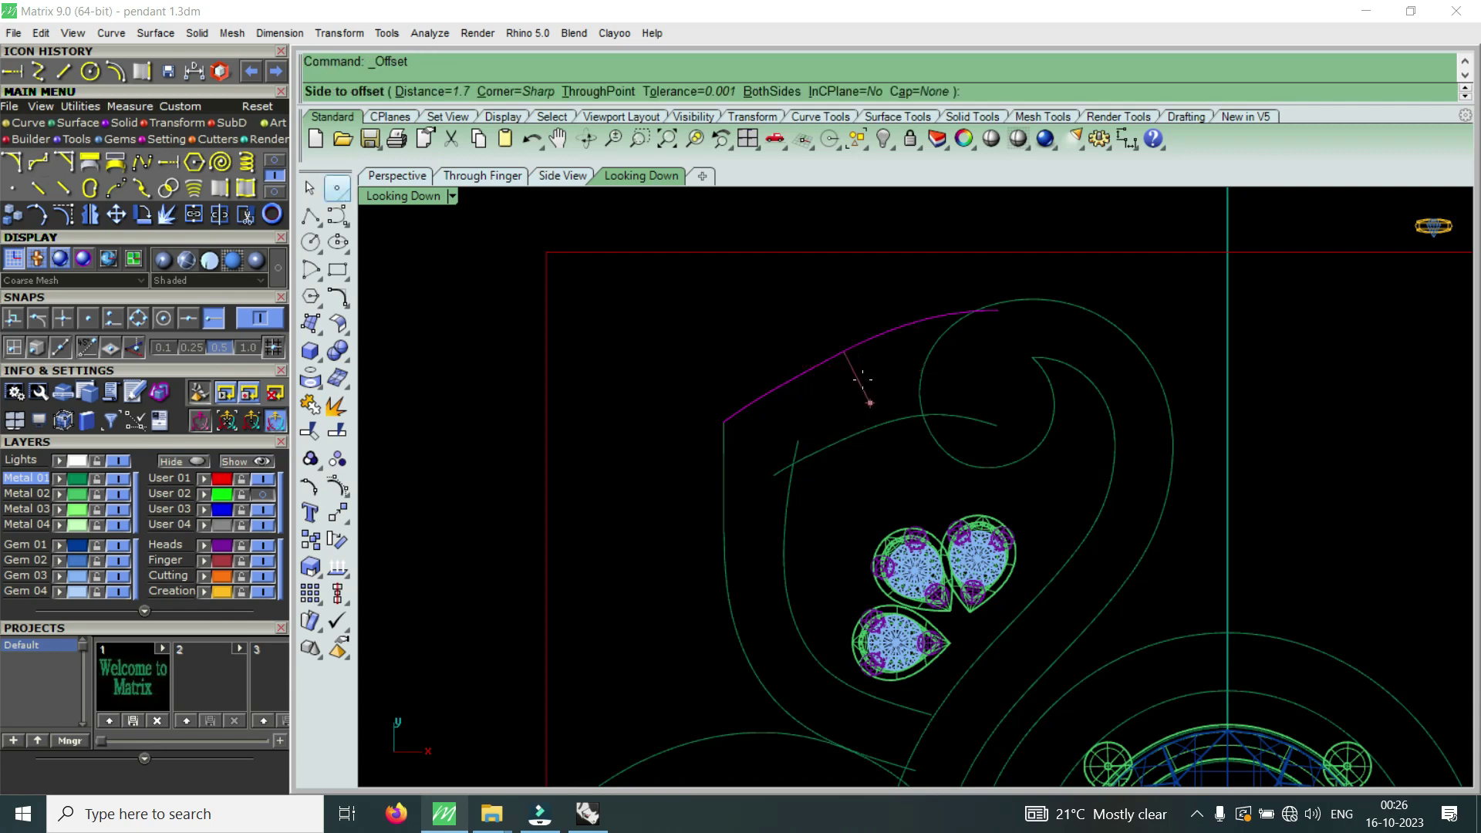
click(854, 398)
click(727, 525)
key(Return)
click(795, 494)
scroll(821, 464, up, 2)
scroll(831, 437, up, 2)
- Delete the two unwanted curves and select the remaining stray pair
drag(776, 480, 773, 477)
key(Delete)
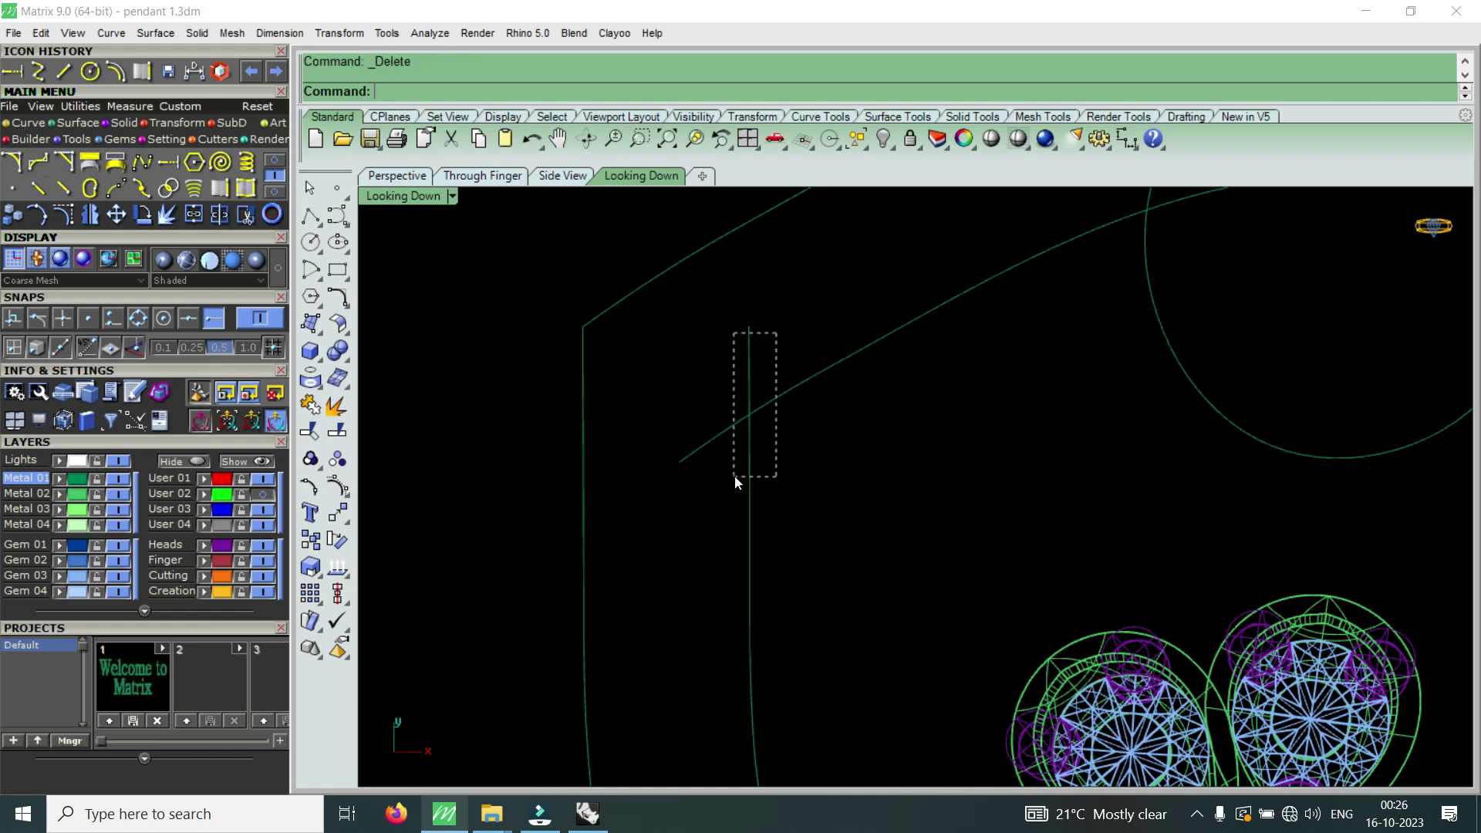
drag(777, 333, 737, 482)
scroll(779, 469, down, 3)
scroll(844, 506, down, 3)
scroll(922, 470, down, 1)
scroll(881, 544, up, 3)
scroll(784, 540, down, 3)
scroll(844, 576, up, 2)
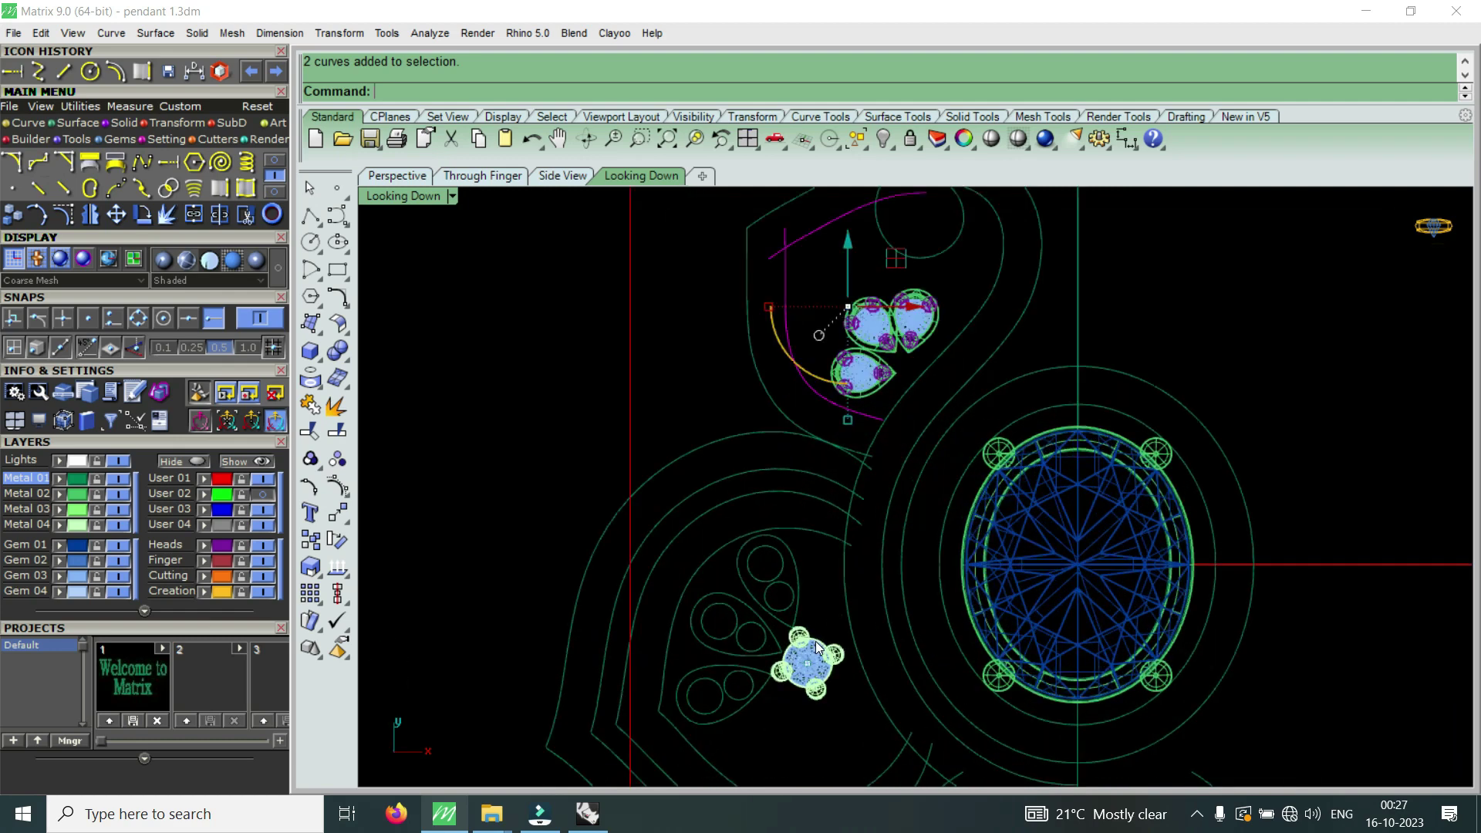
- Copy the lower round gem cluster up beside the teardrop stones
click(811, 654)
click(31, 209)
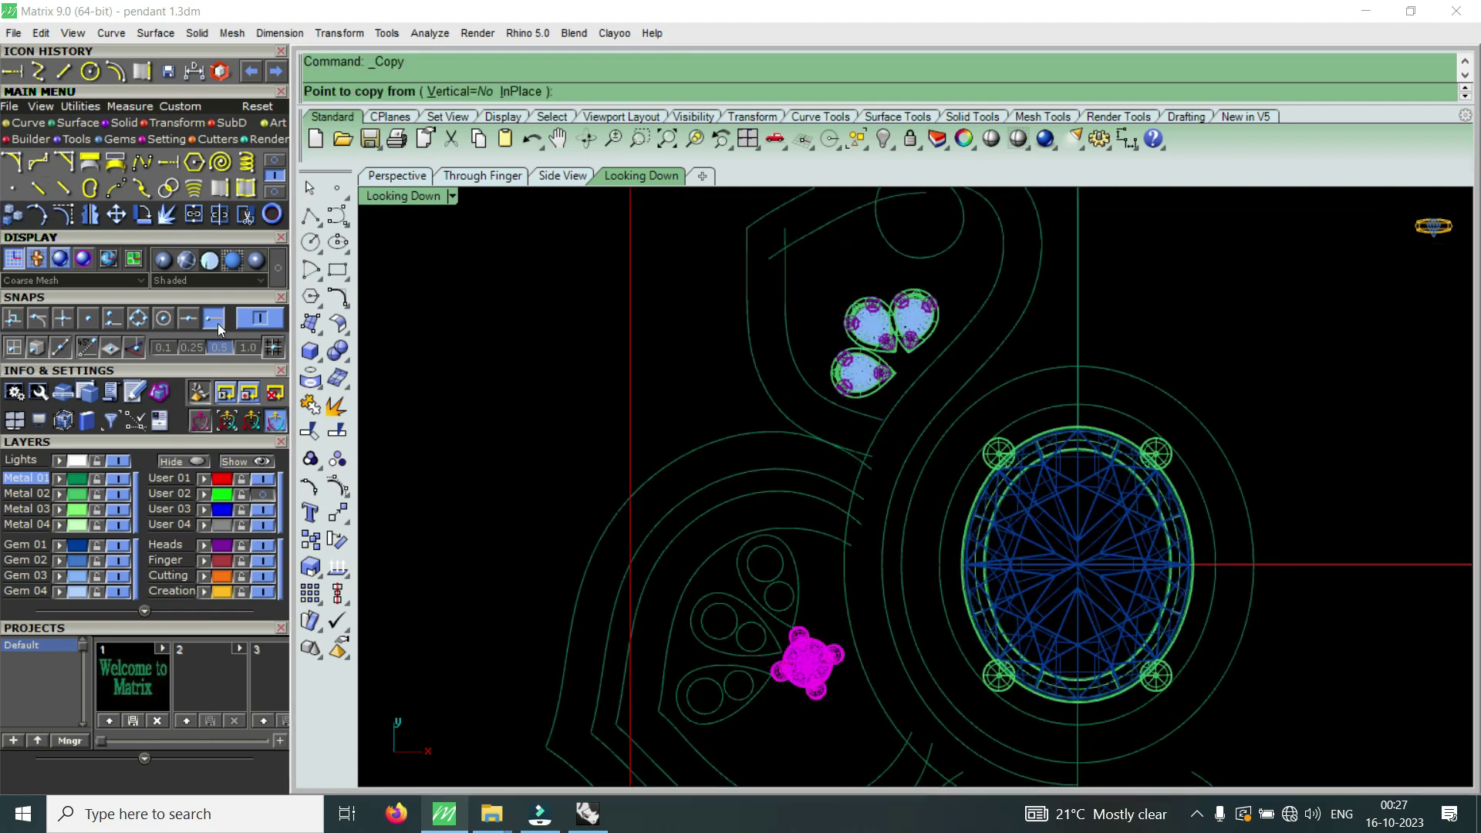
click(825, 669)
scroll(872, 332, up, 2)
scroll(833, 332, up, 1)
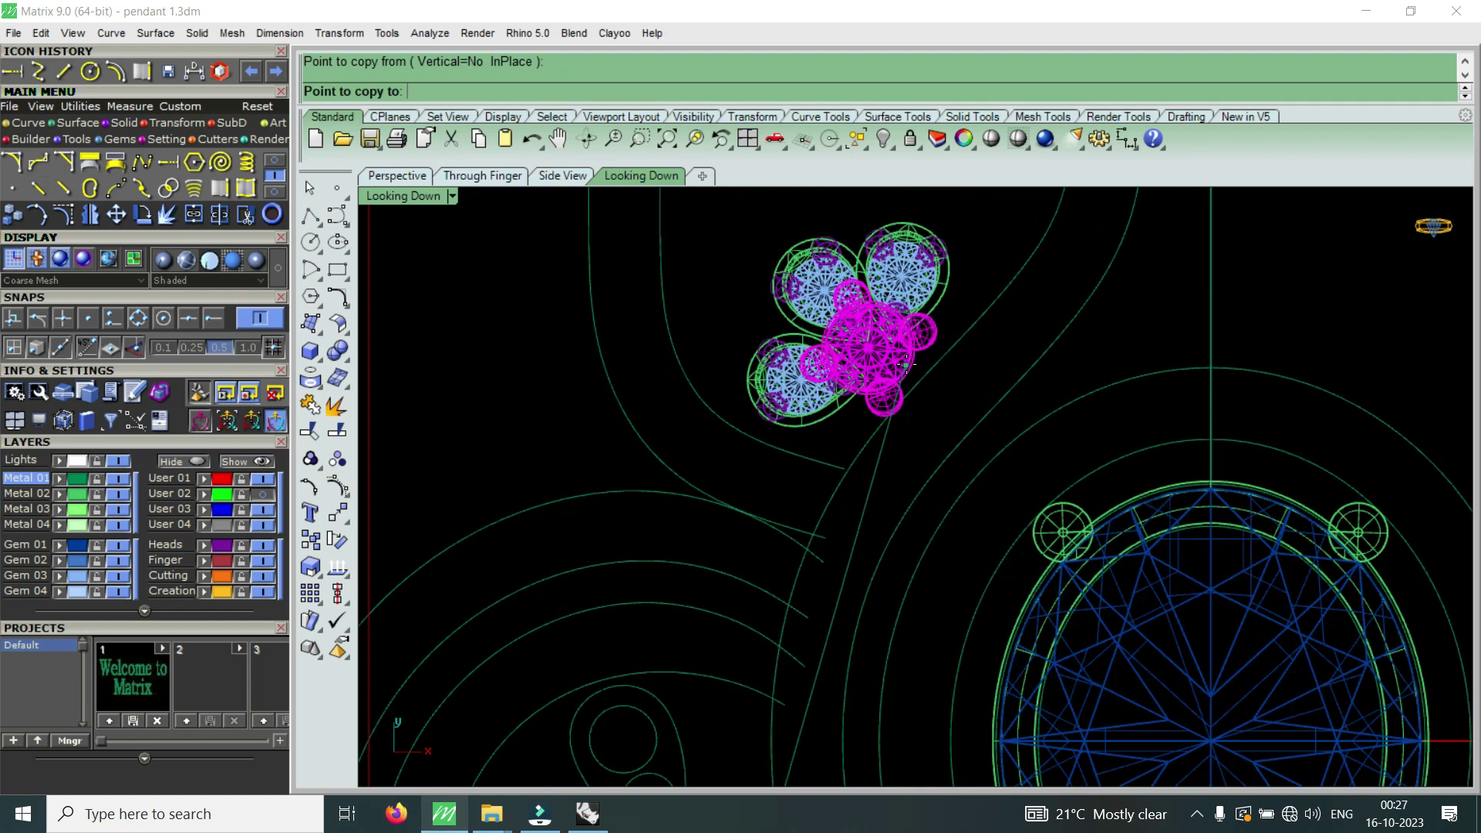
click(837, 332)
key(Return)
scroll(797, 380, up, 2)
- Shift the three teardrop heads to make room for the centre cluster
click(806, 390)
shift+click(856, 317)
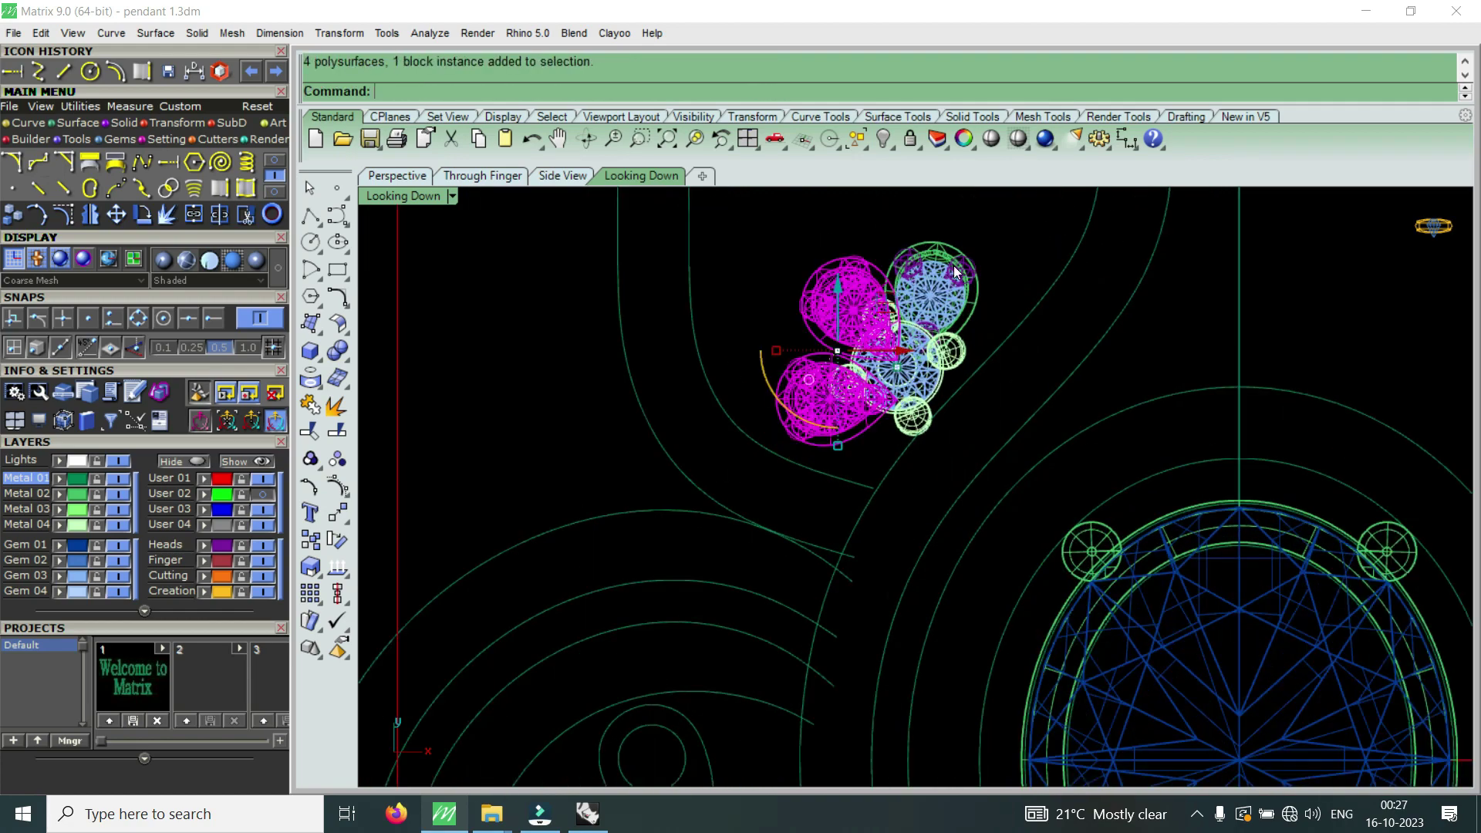
shift+click(925, 293)
scroll(904, 353, down, 1)
mouse_move(888, 297)
mouse_down()
mouse_move(949, 293)
mouse_move(915, 309)
mouse_up()
scroll(880, 386, up, 1)
- Rotate the copied centre gem cluster and move it against the petals
click(867, 417)
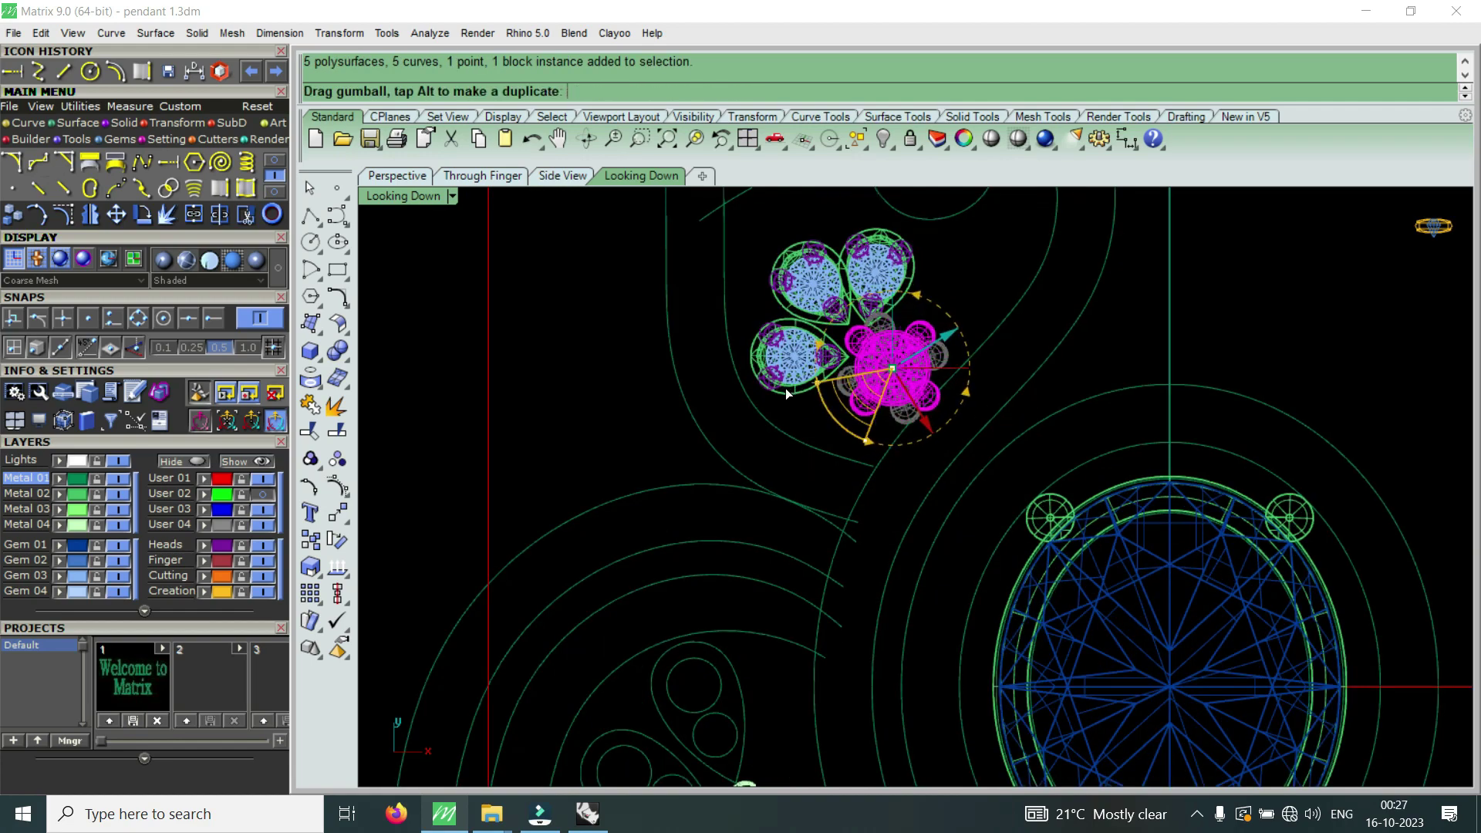
drag(796, 392, 786, 387)
scroll(860, 384, down, 2)
scroll(859, 384, up, 3)
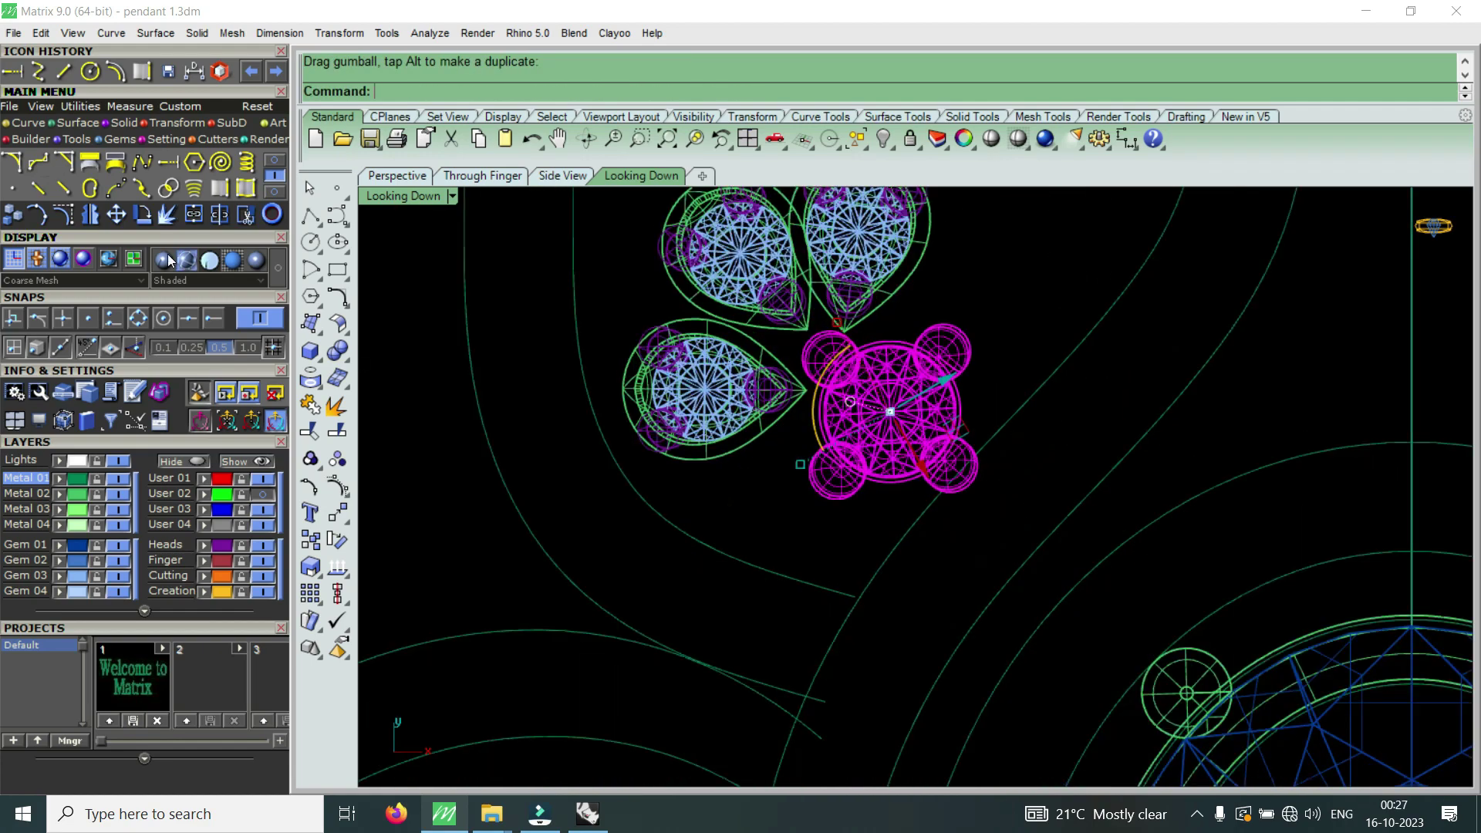
click(116, 214)
click(941, 467)
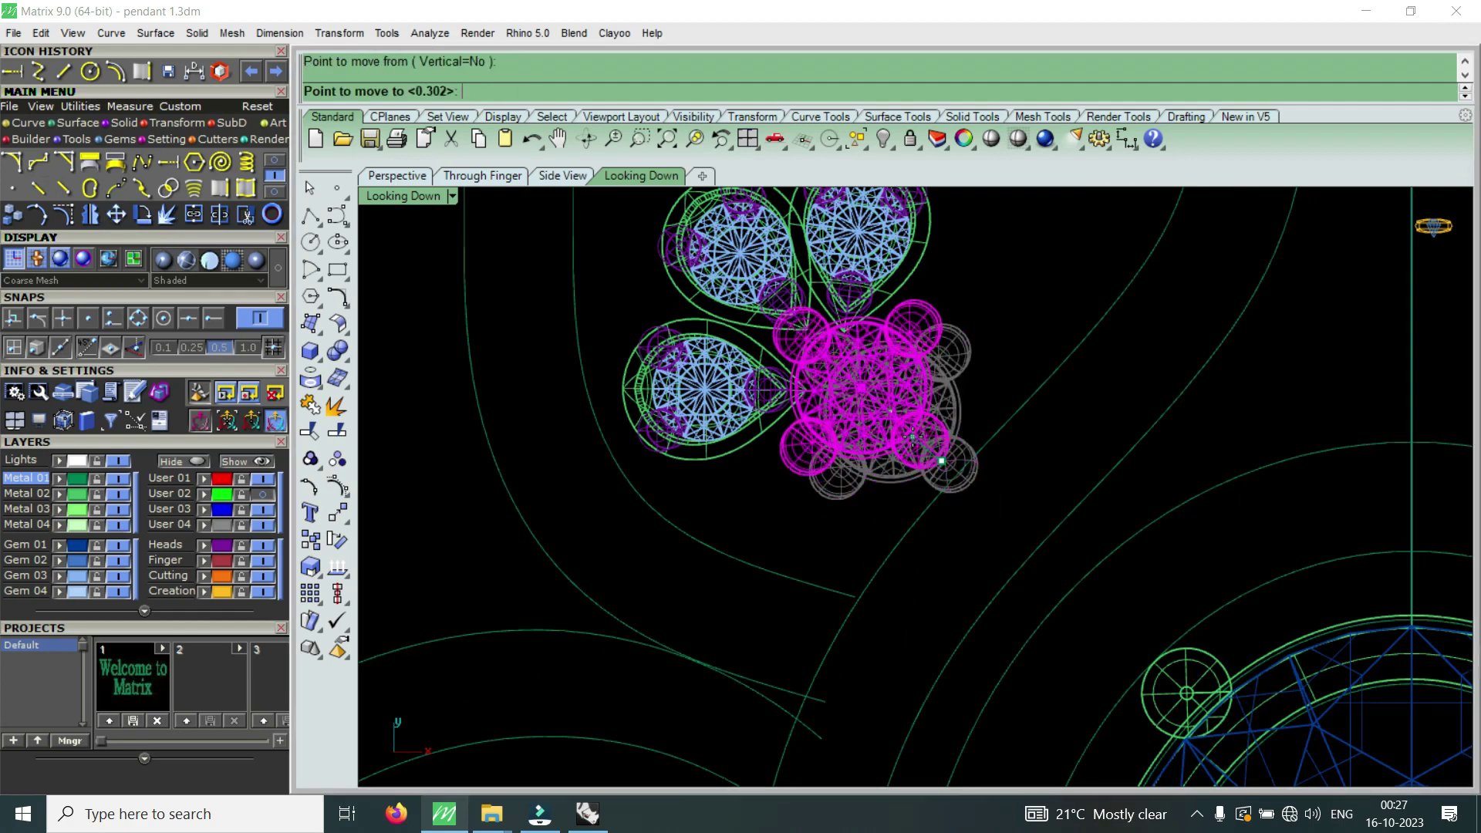
scroll(924, 443, down, 3)
click(369, 507)
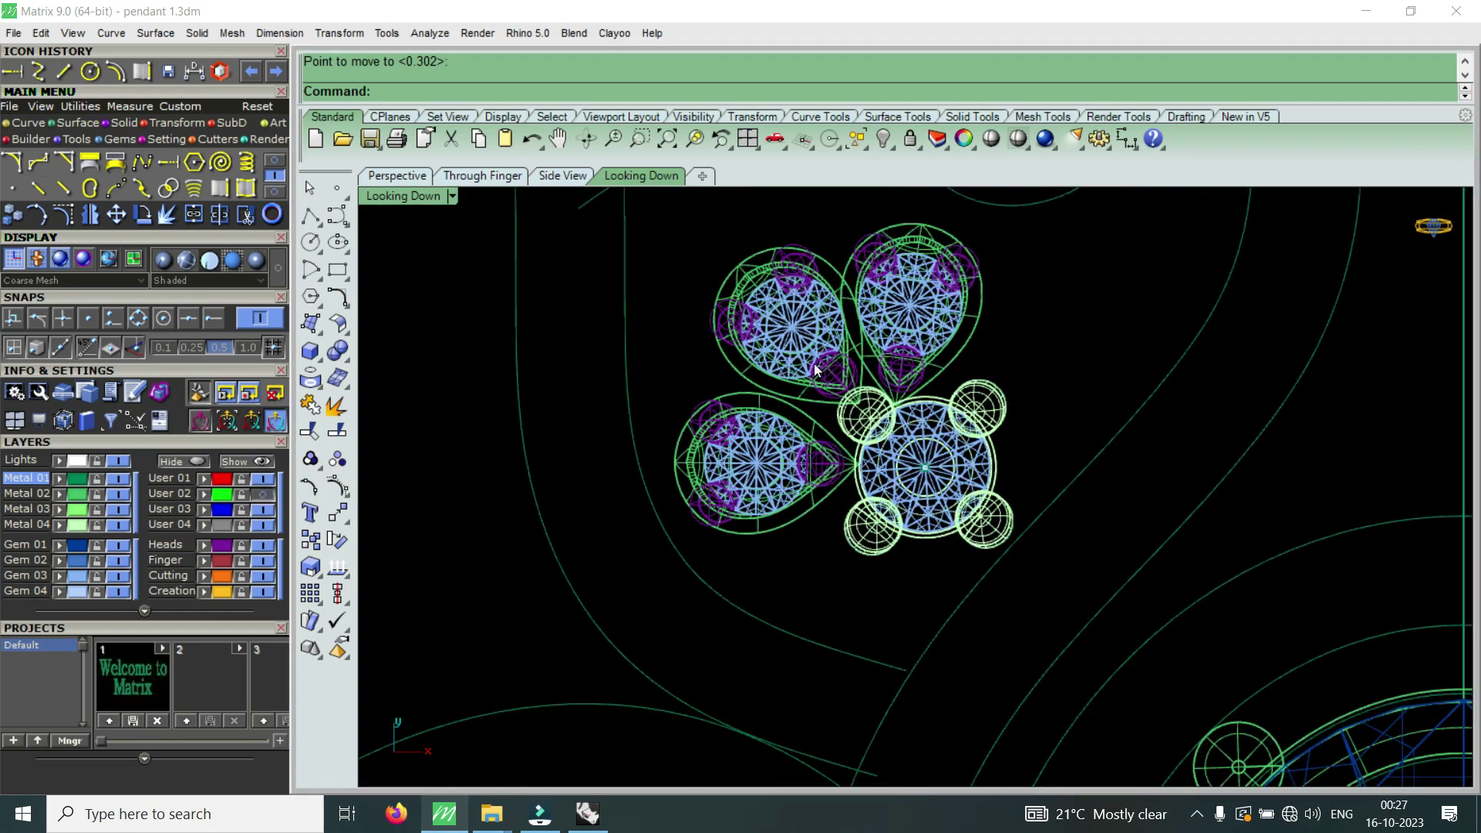
- Nudge the upper-left and upper-right teardrops outward, then select the whole flower
click(816, 370)
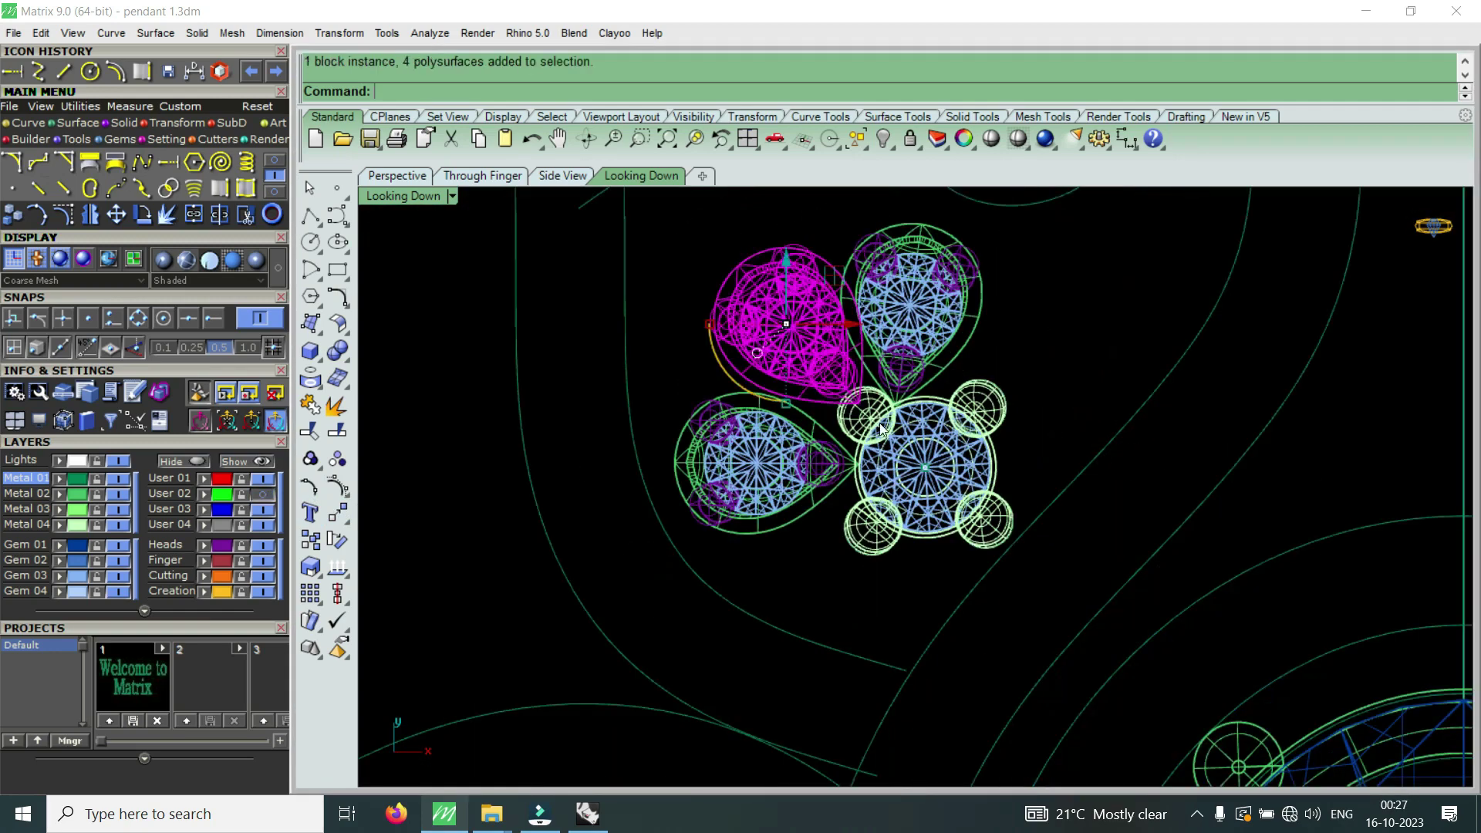
scroll(824, 349, up, 3)
drag(778, 319, 771, 308)
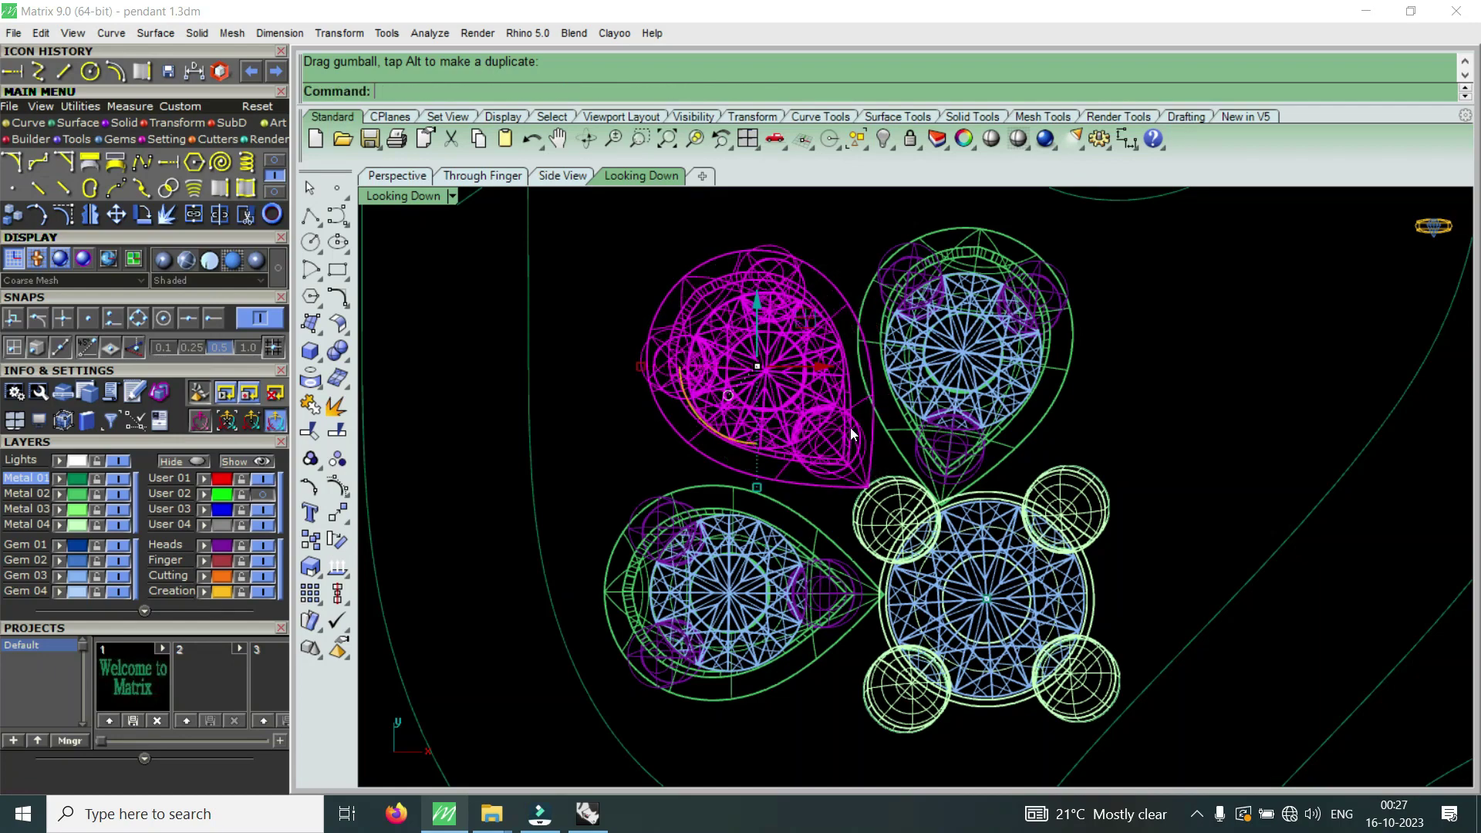
scroll(850, 428, down, 2)
click(929, 373)
drag(977, 390, 967, 313)
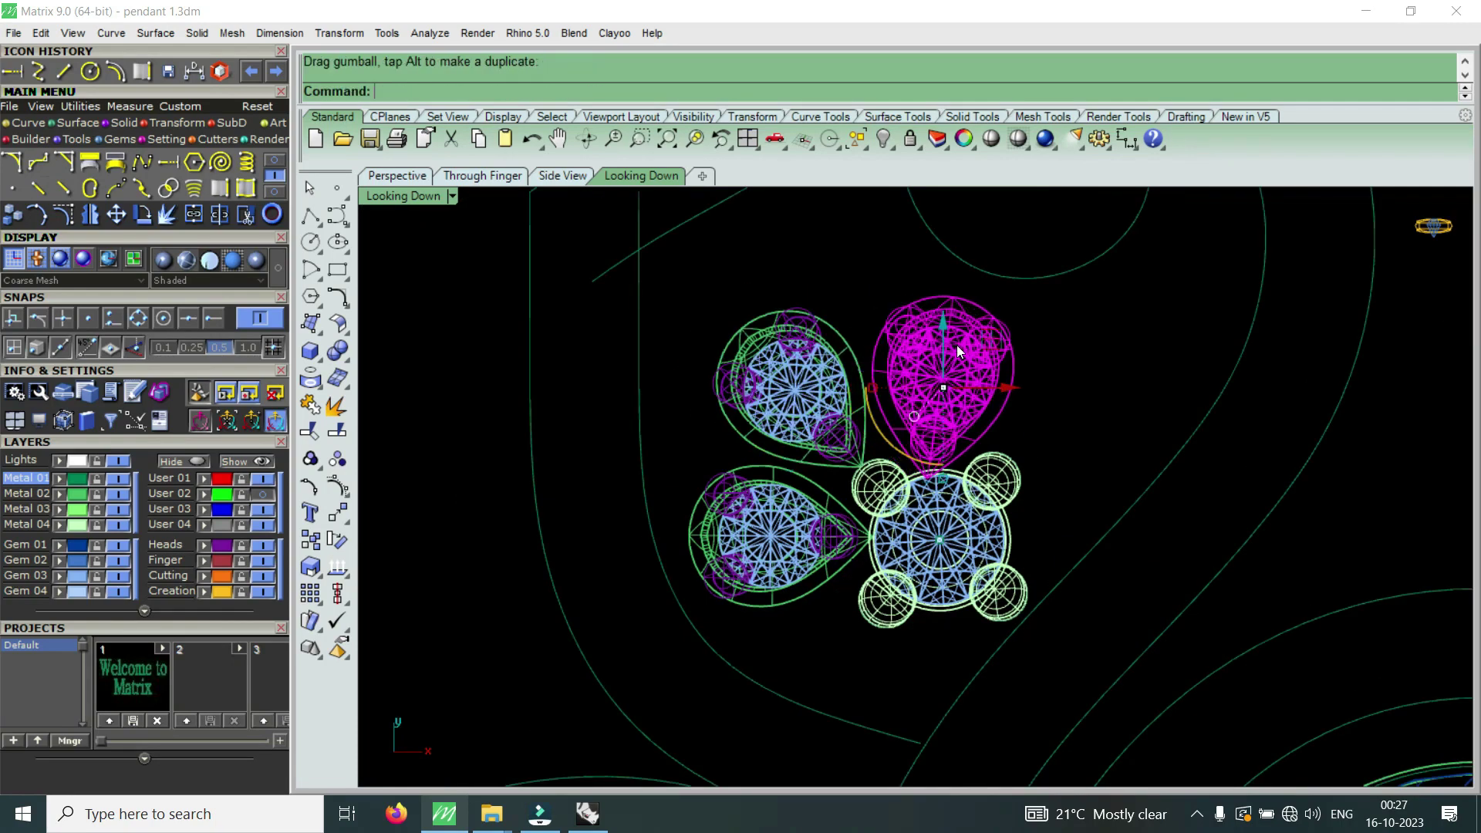
scroll(967, 313, down, 2)
key(Escape)
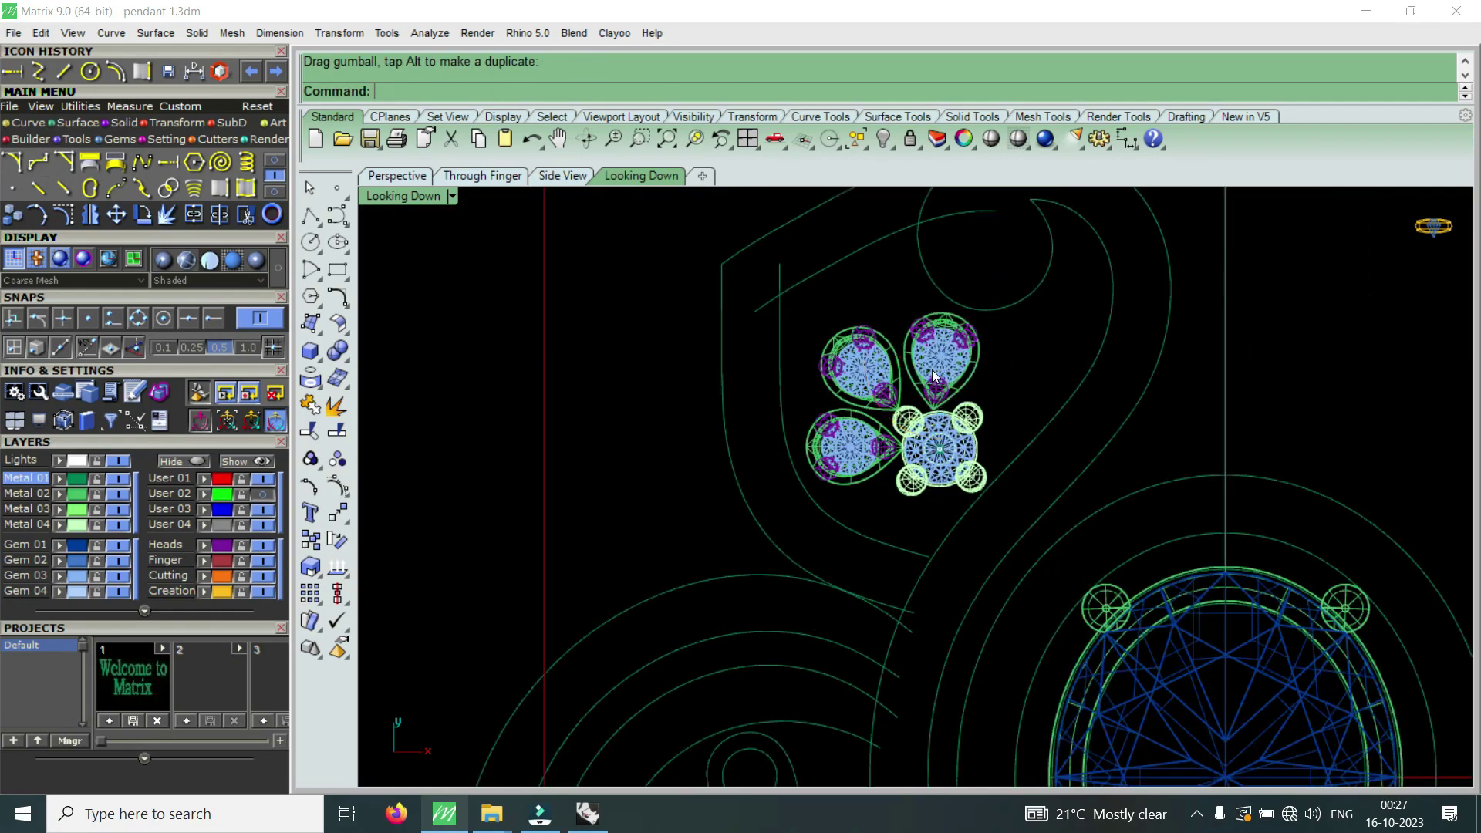
scroll(890, 446, up, 2)
mouse_move(1164, 341)
mouse_down()
mouse_move(889, 466)
mouse_move(963, 405)
mouse_move(919, 329)
mouse_up()
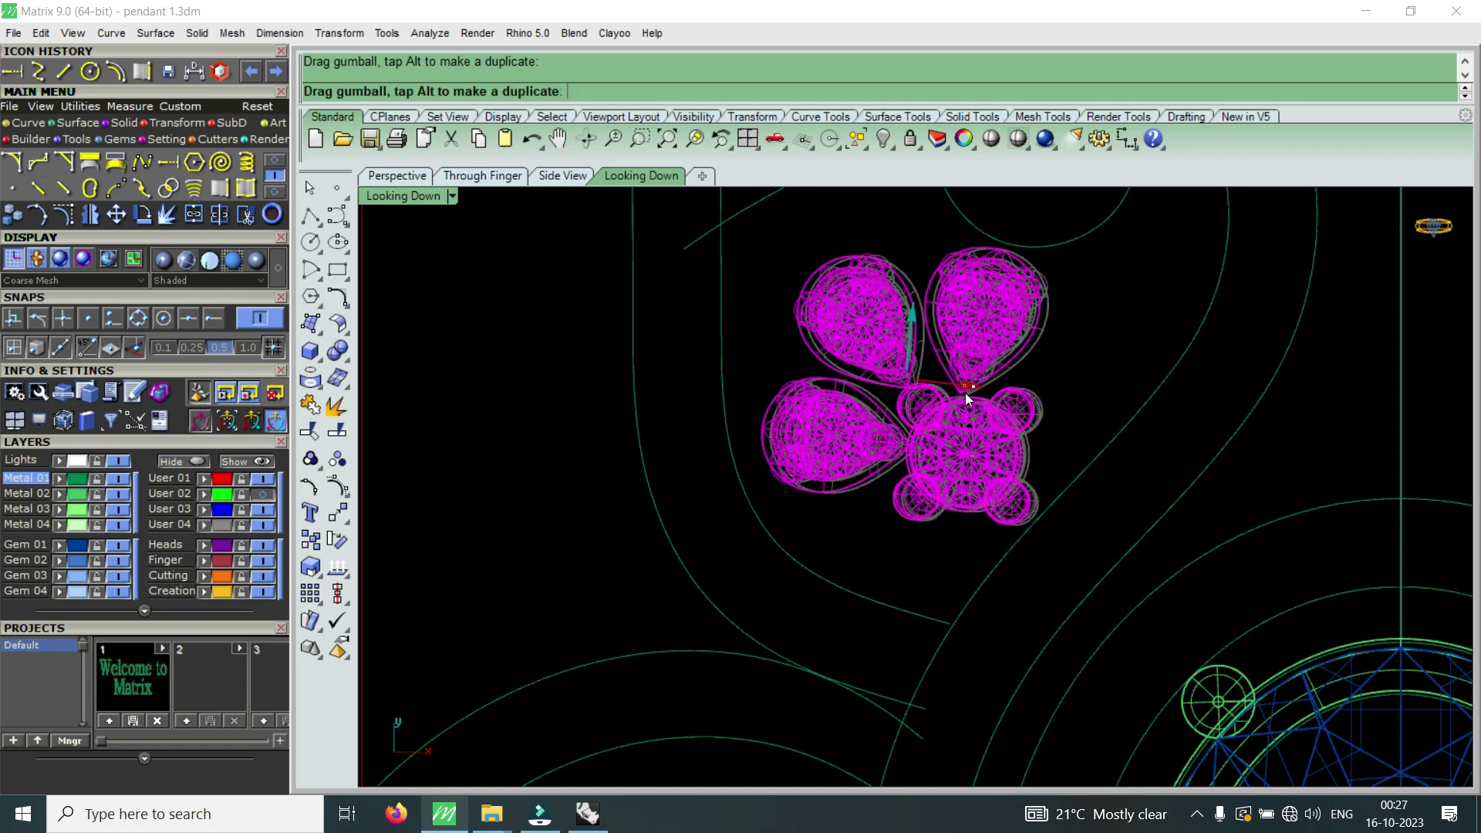
- Rotate the top-left teardrop petal to its new angle around the round cluster
key(Escape)
click(881, 357)
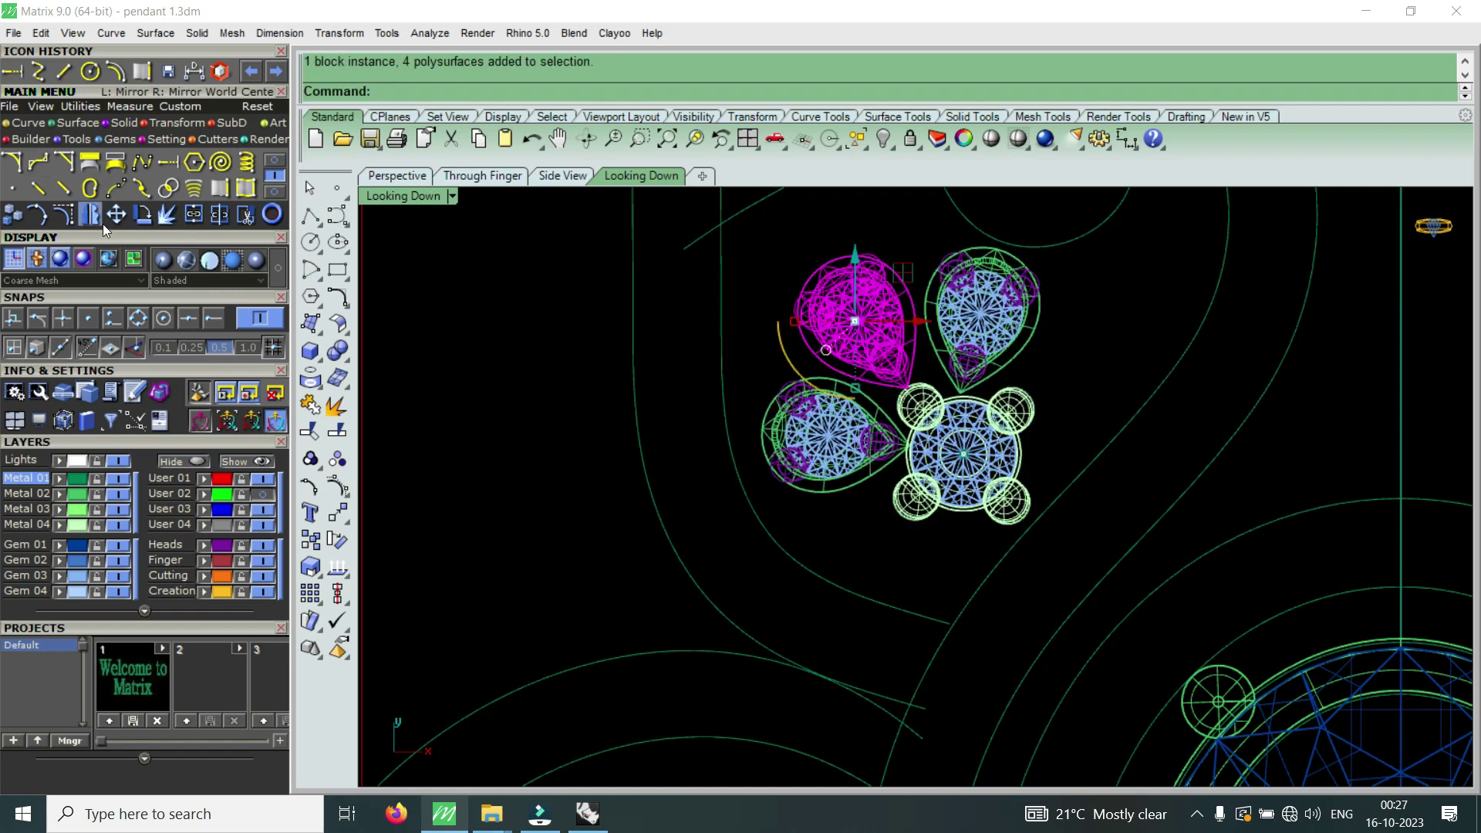
click(145, 221)
scroll(818, 382, up, 2)
click(958, 418)
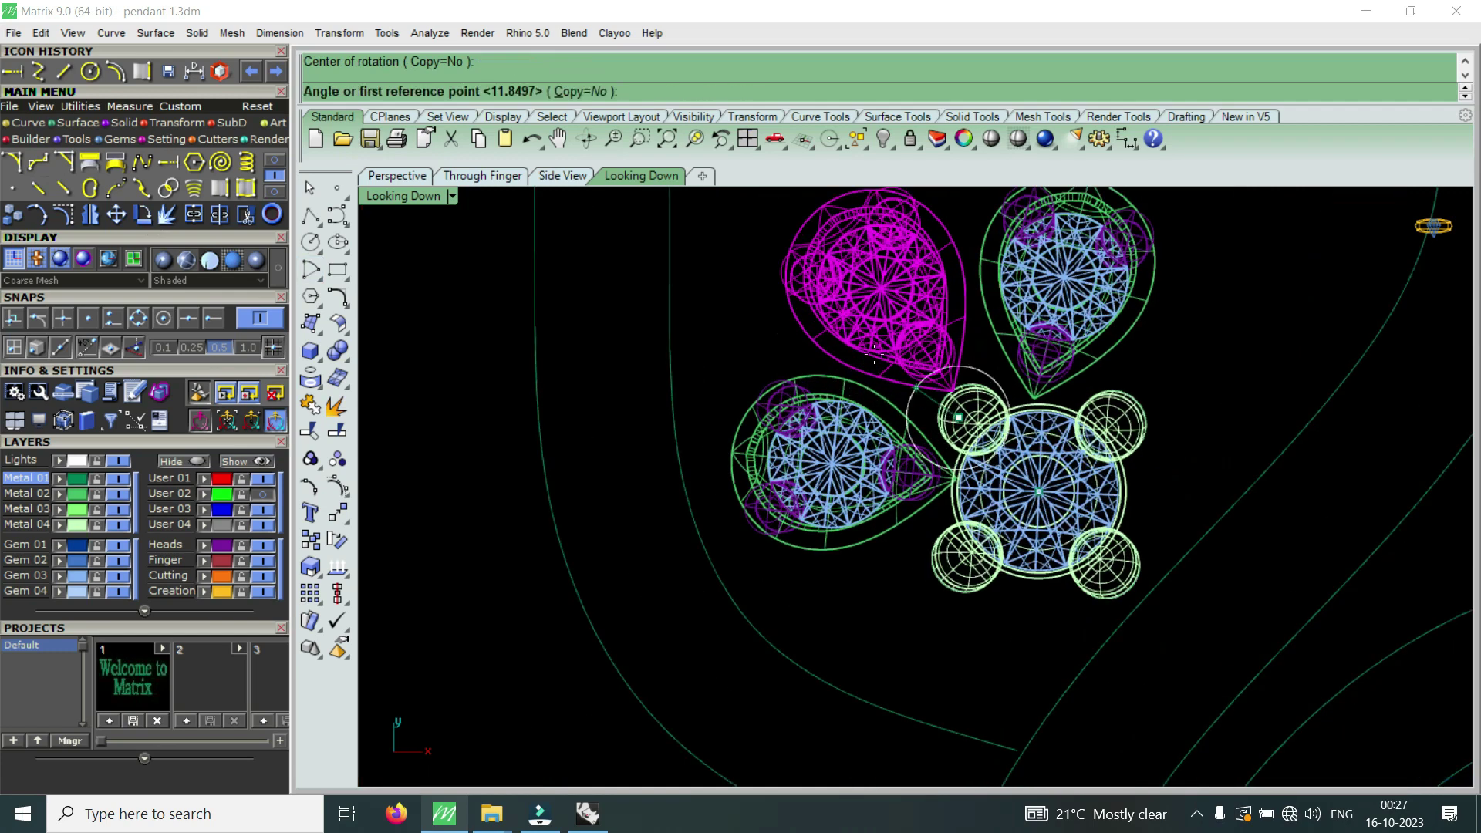
click(856, 337)
click(864, 433)
key(Return)
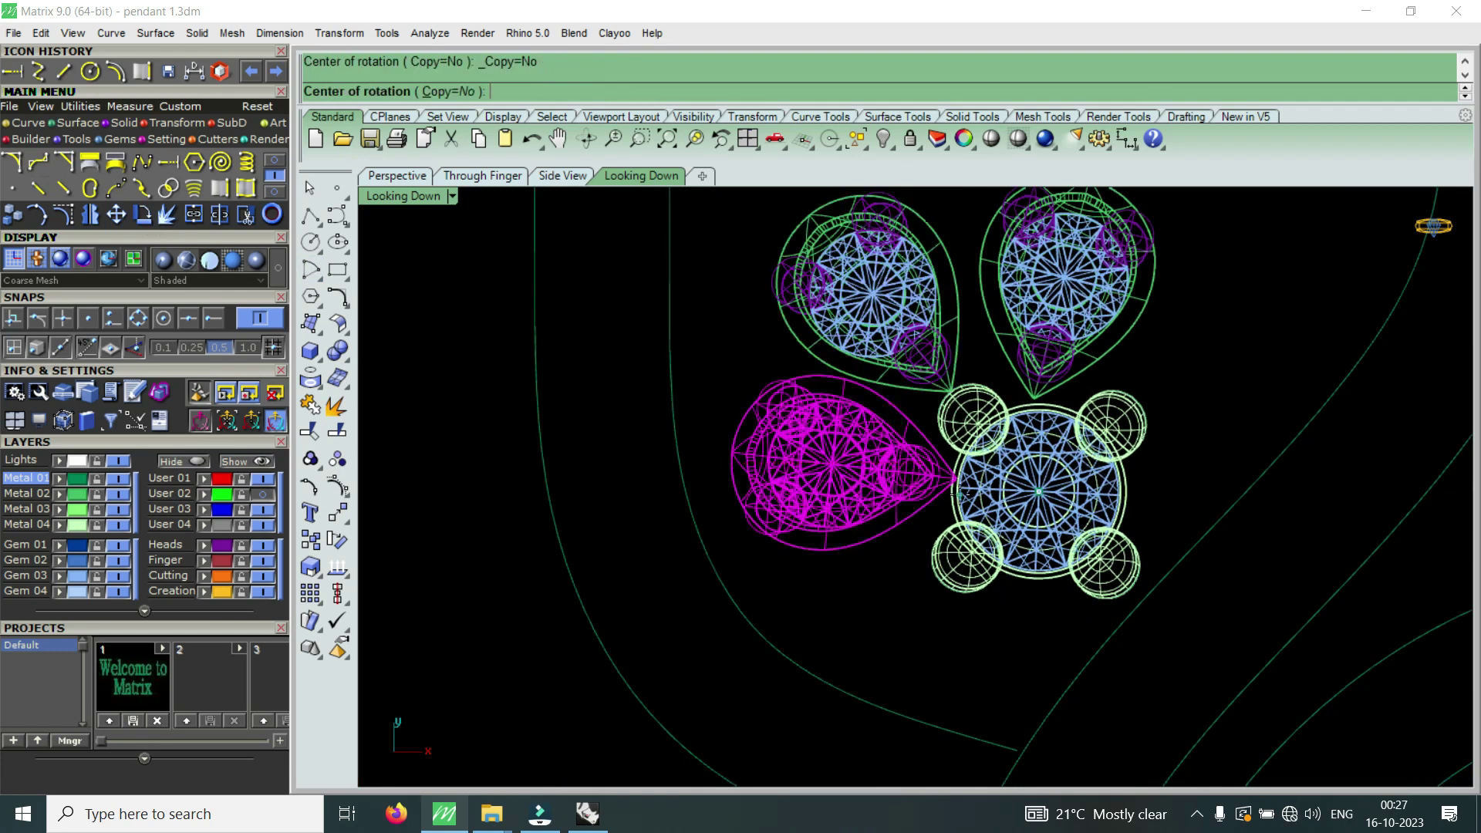
- Rotate the lower-left teardrop petal to its new angle
click(957, 484)
click(826, 494)
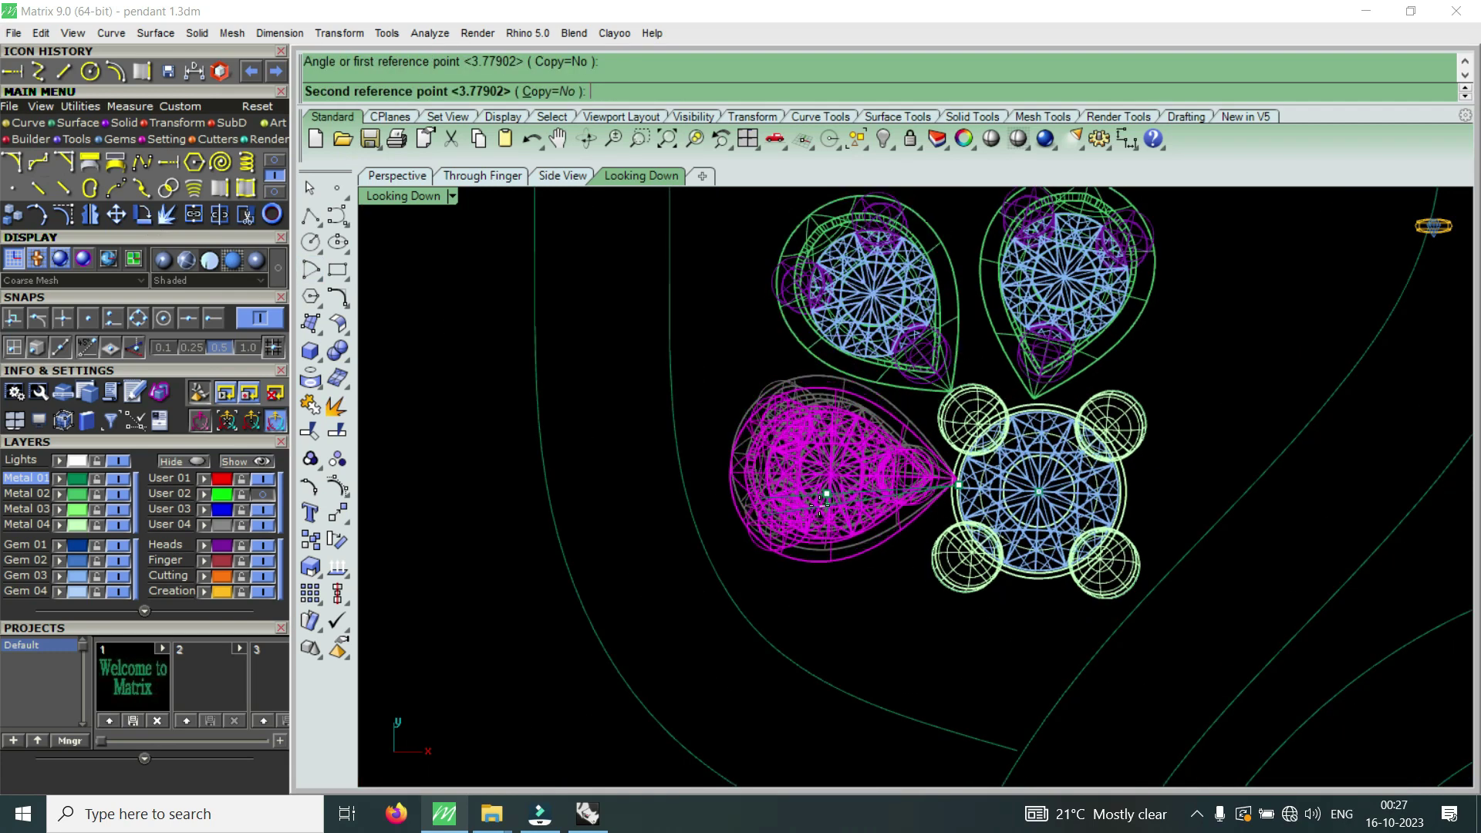
click(820, 510)
scroll(854, 500, down, 2)
- Rotate the top-right petal into place and compare the layout with the reference photo
click(999, 340)
key(Return)
click(973, 432)
click(1001, 349)
click(1001, 317)
key(Return)
click(974, 430)
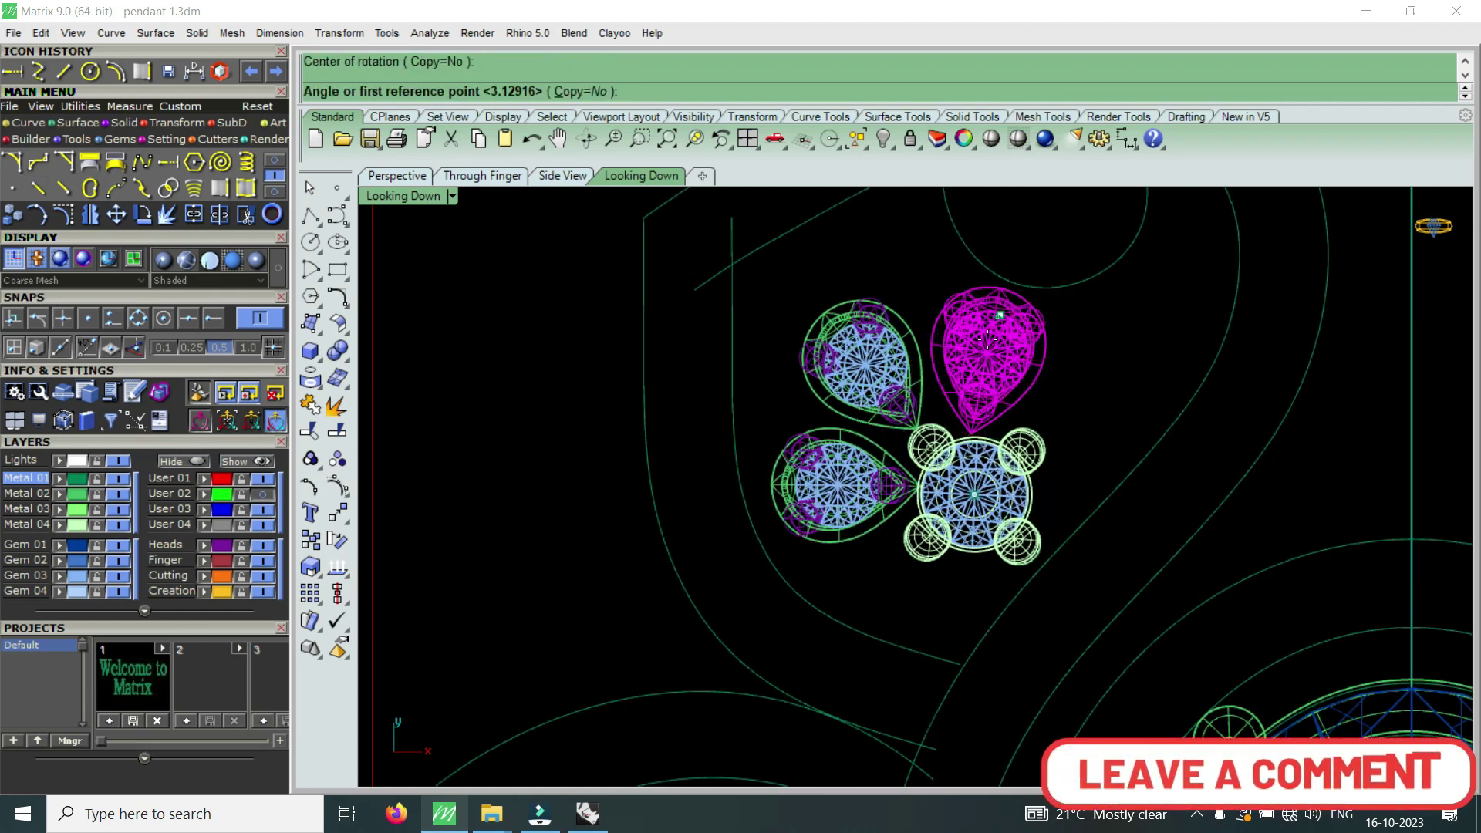
click(988, 324)
scroll(986, 427, down, 3)
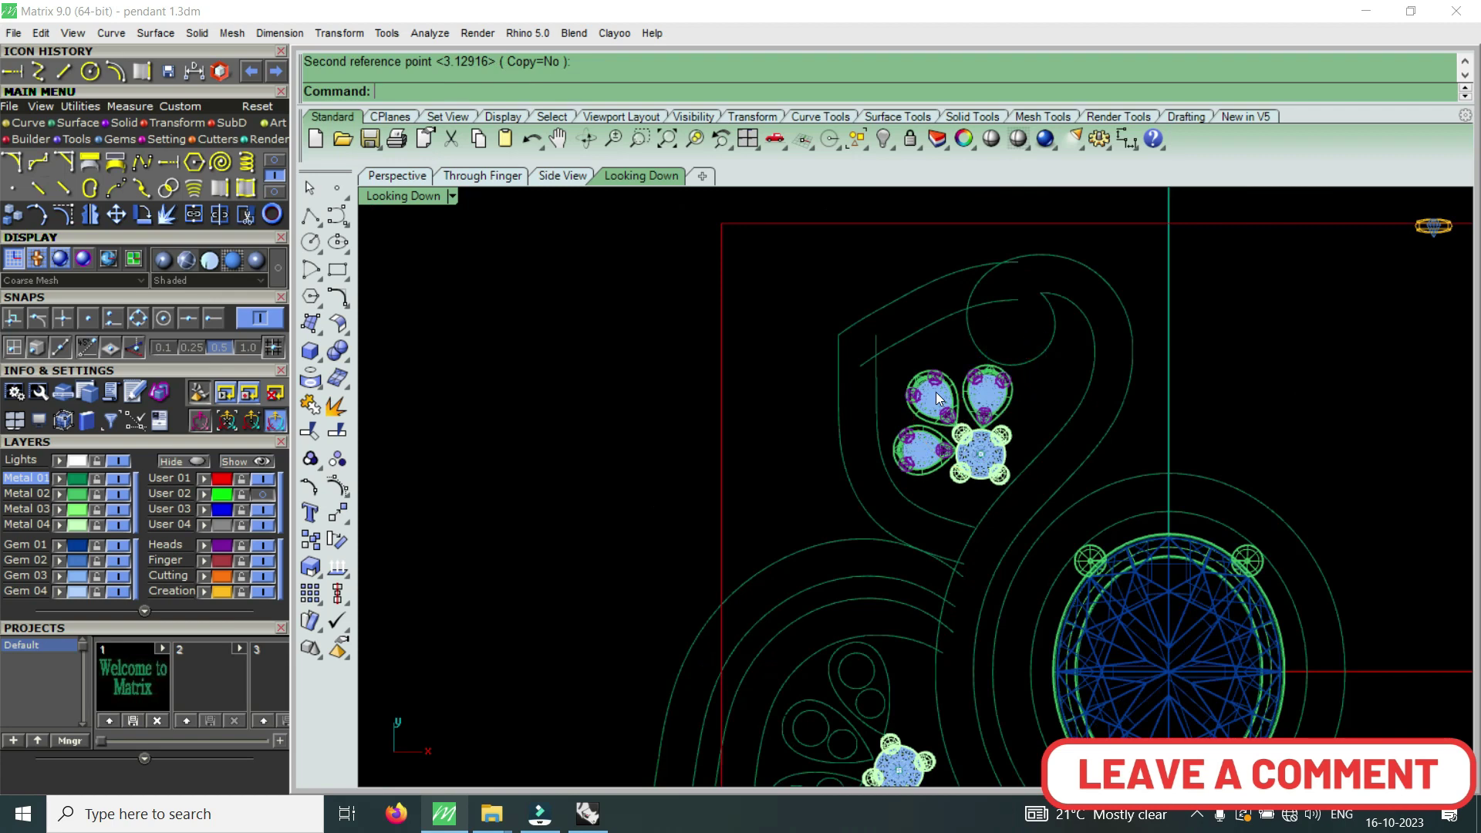
click(261, 495)
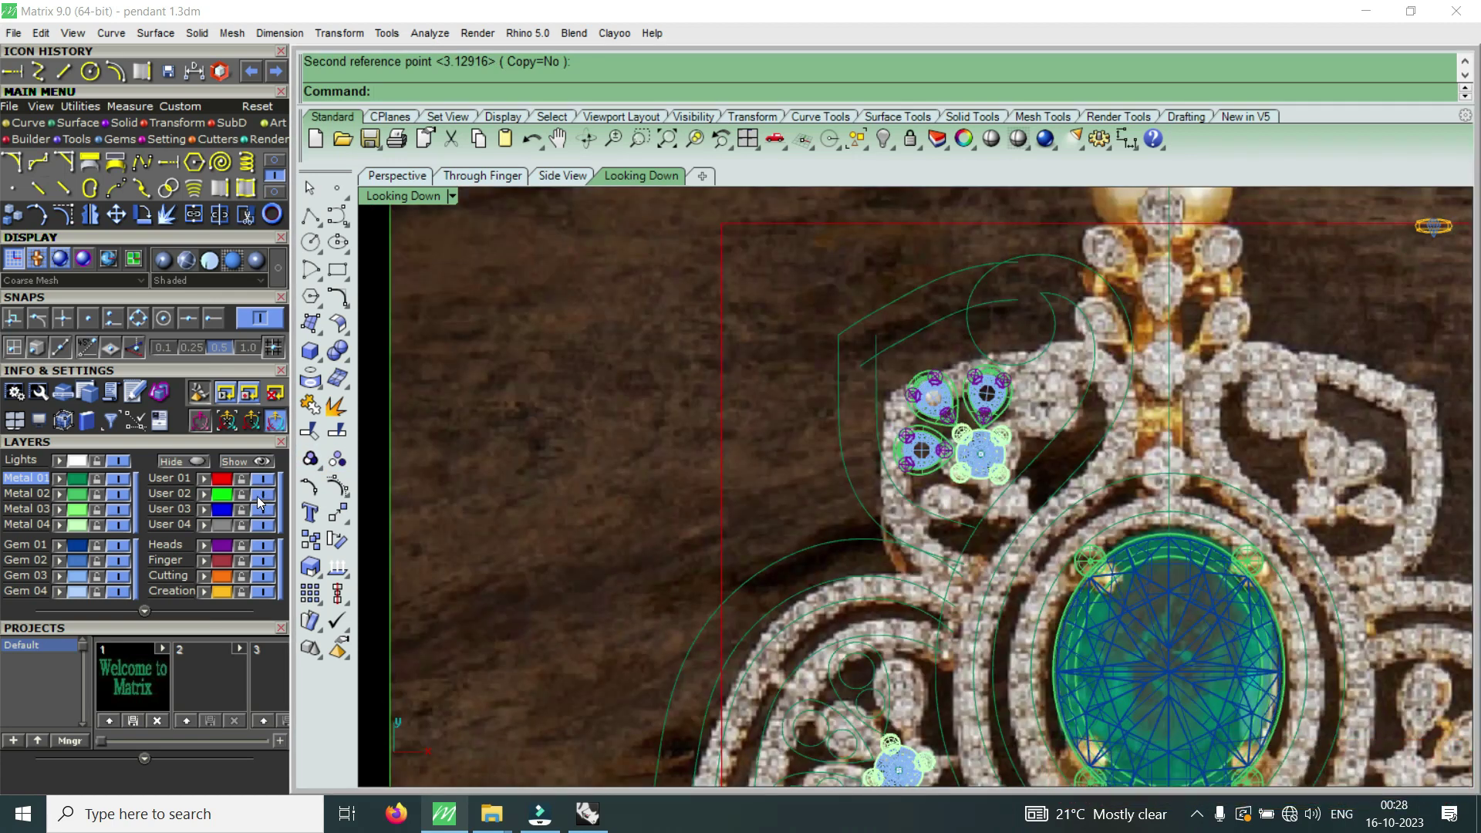
click(262, 494)
scroll(1035, 396, up, 3)
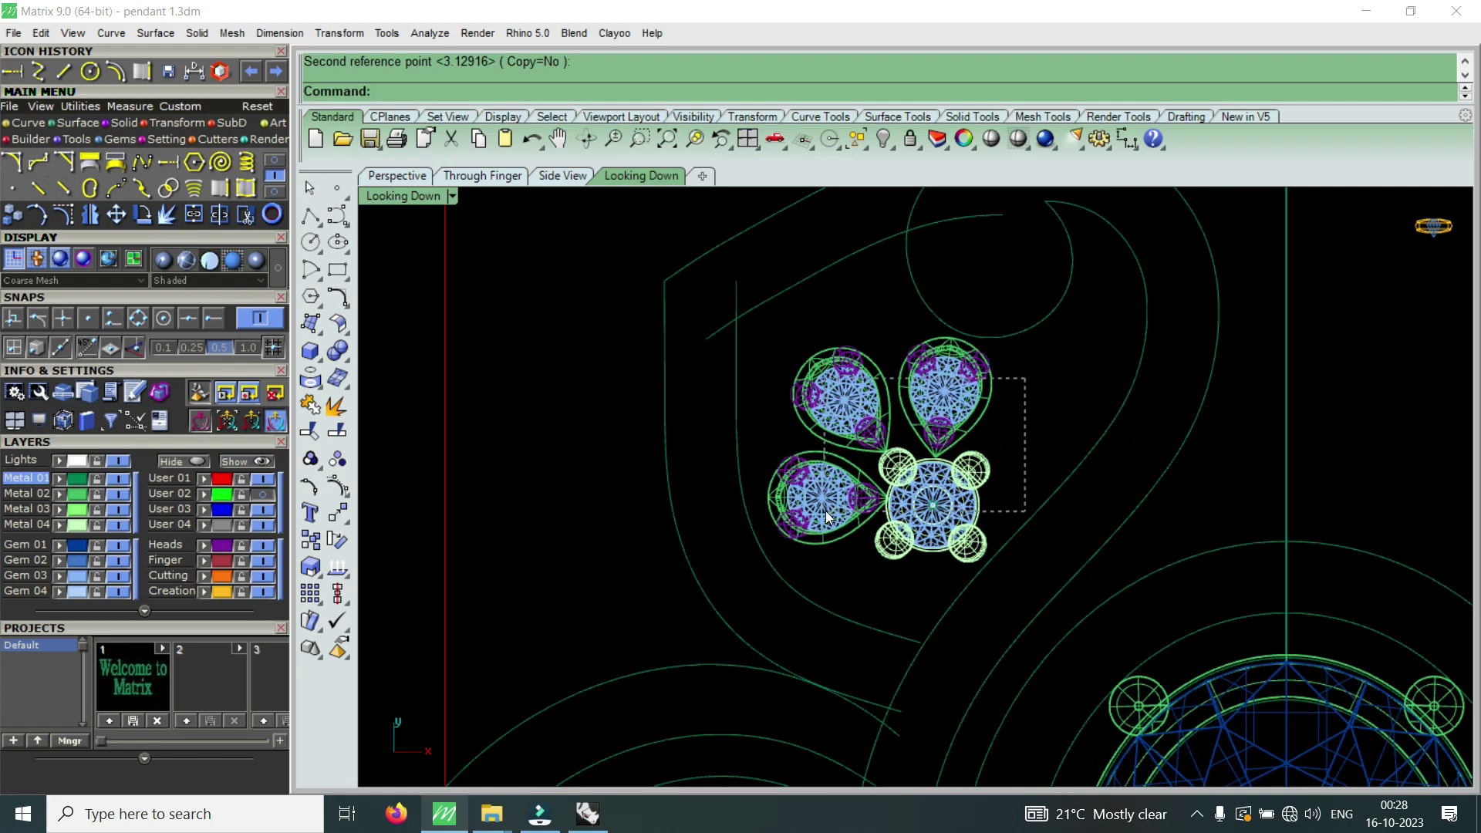
- Move the whole four-stone flower into position inside the upper swirl
drag(1021, 382, 804, 498)
click(115, 214)
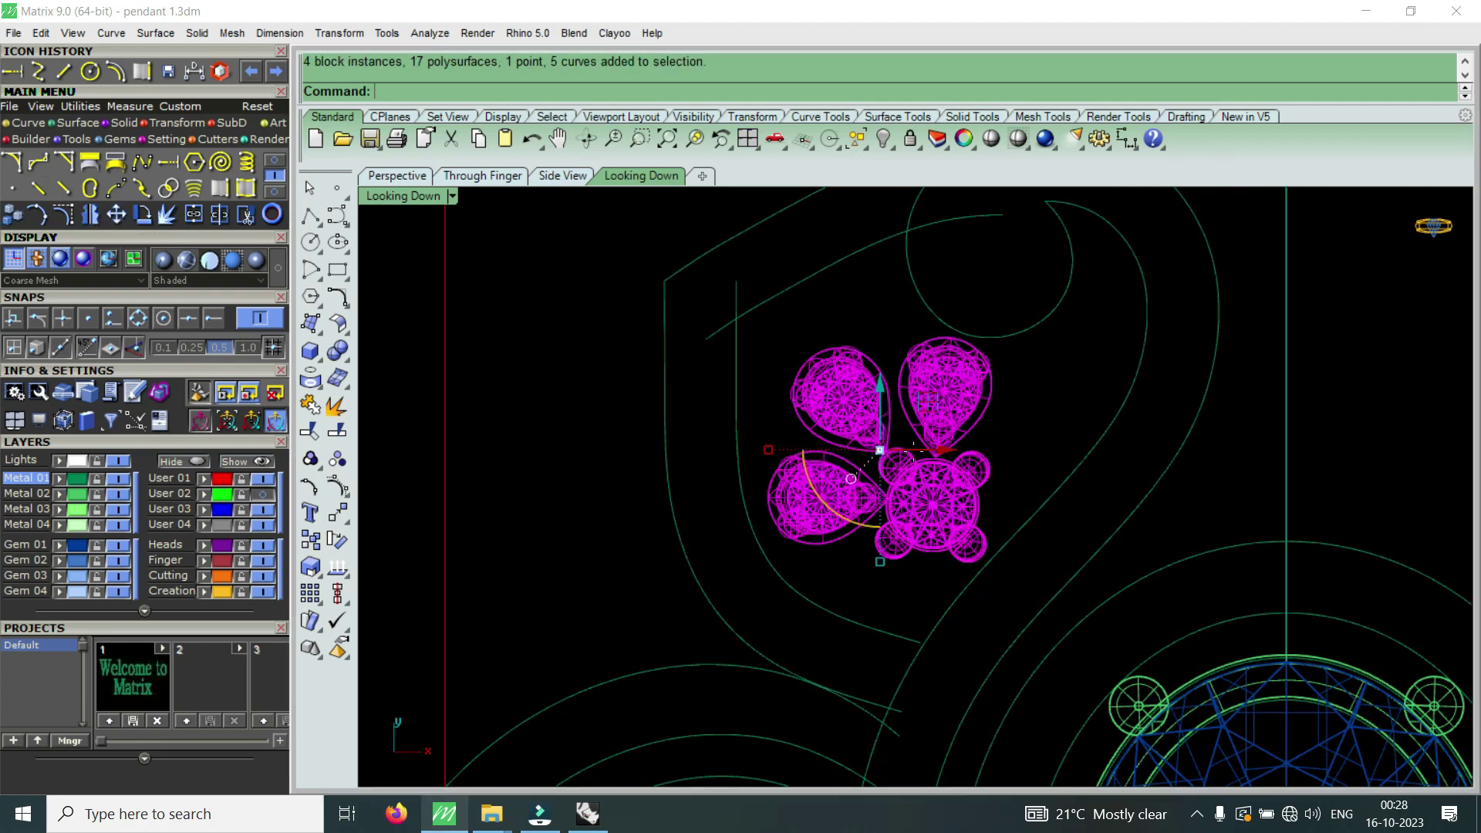
scroll(915, 436, up, 2)
click(904, 467)
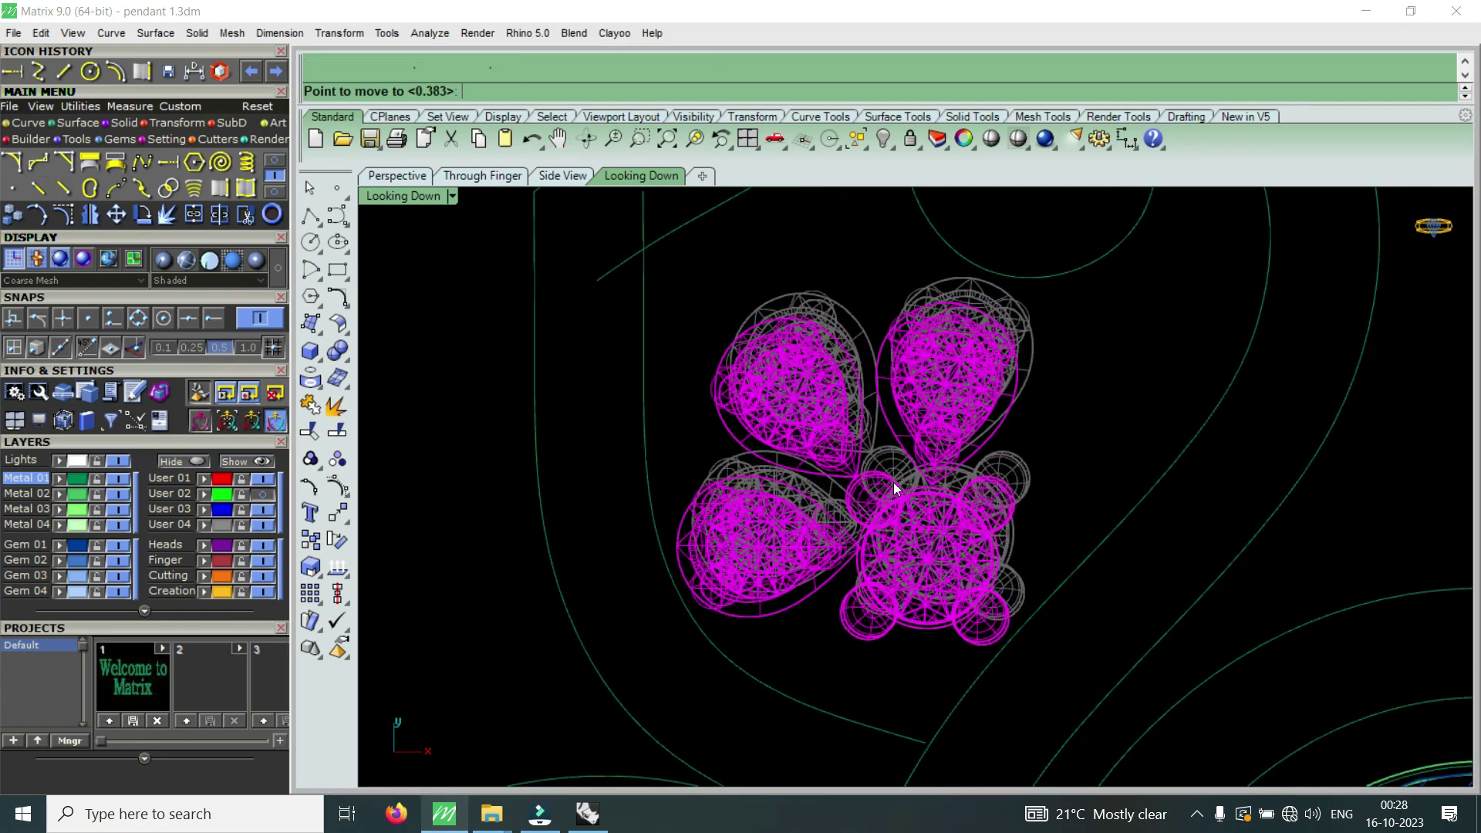
click(893, 483)
scroll(956, 534, down, 1)
scroll(958, 531, down, 1)
scroll(958, 527, down, 1)
scroll(1062, 318, down, 1)
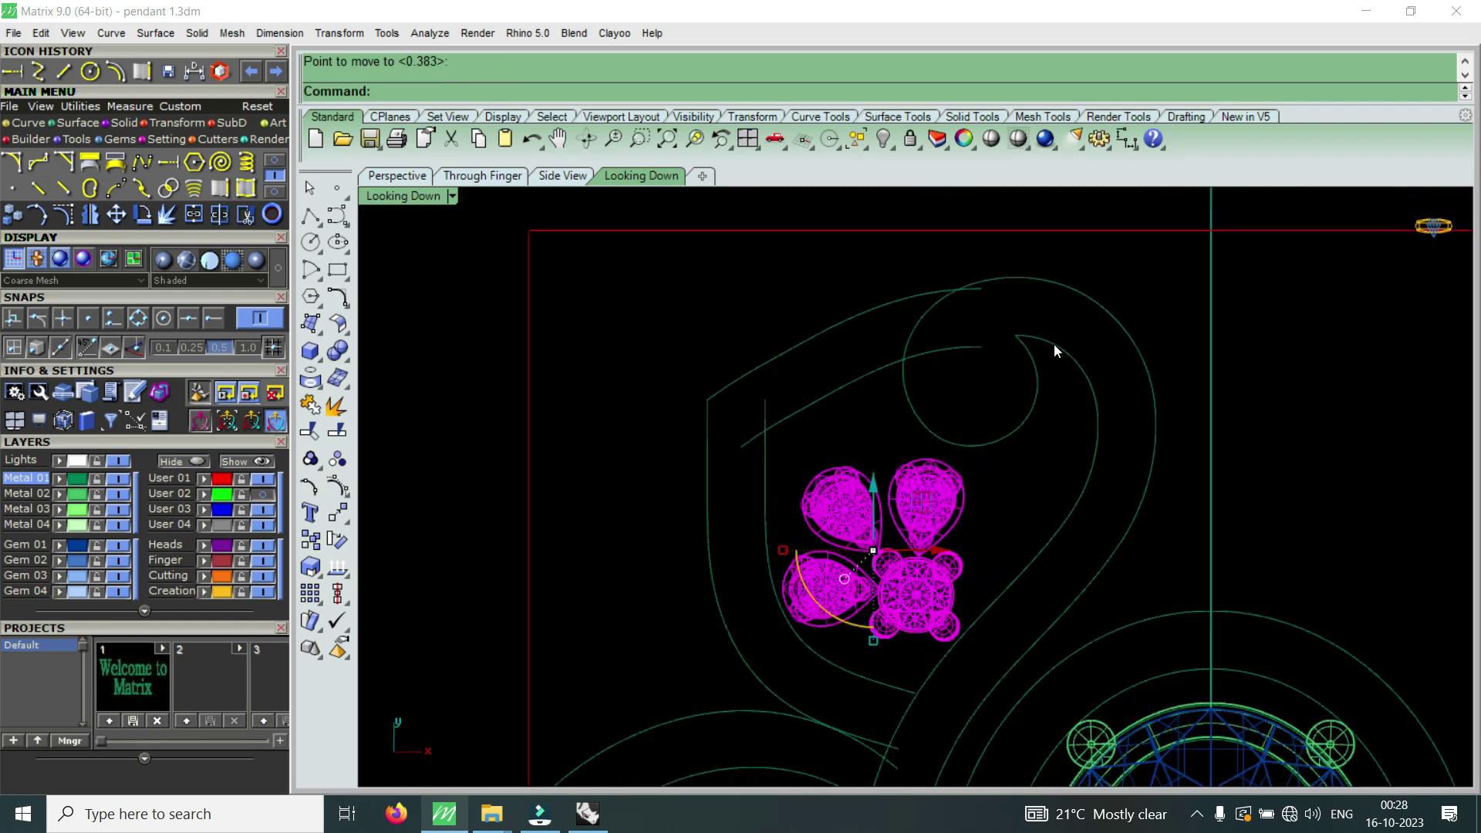
drag(1111, 310, 1029, 400)
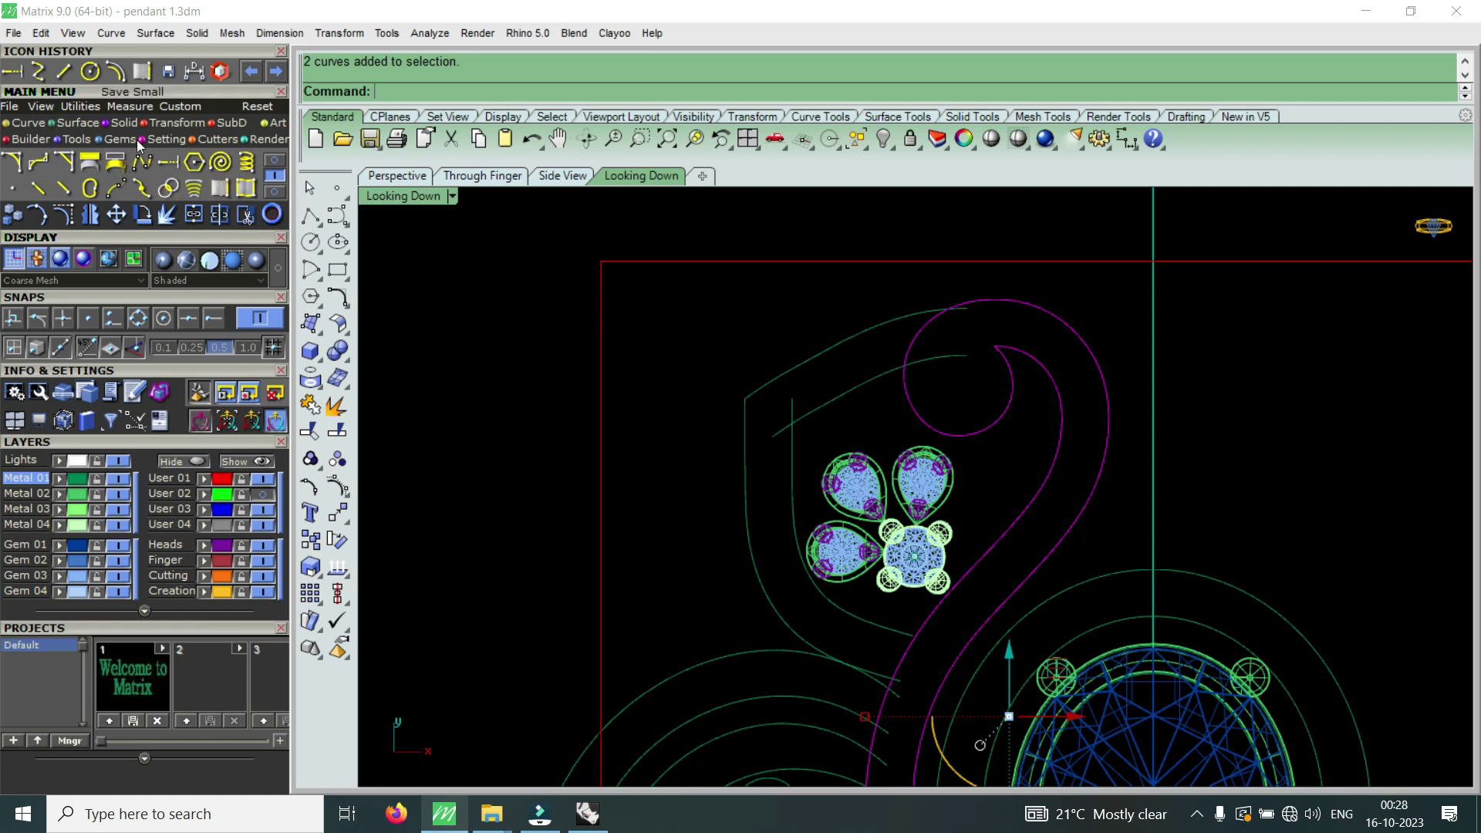
- Show the outer swirl's control points and shift its top points to reshape the sweep
click(64, 214)
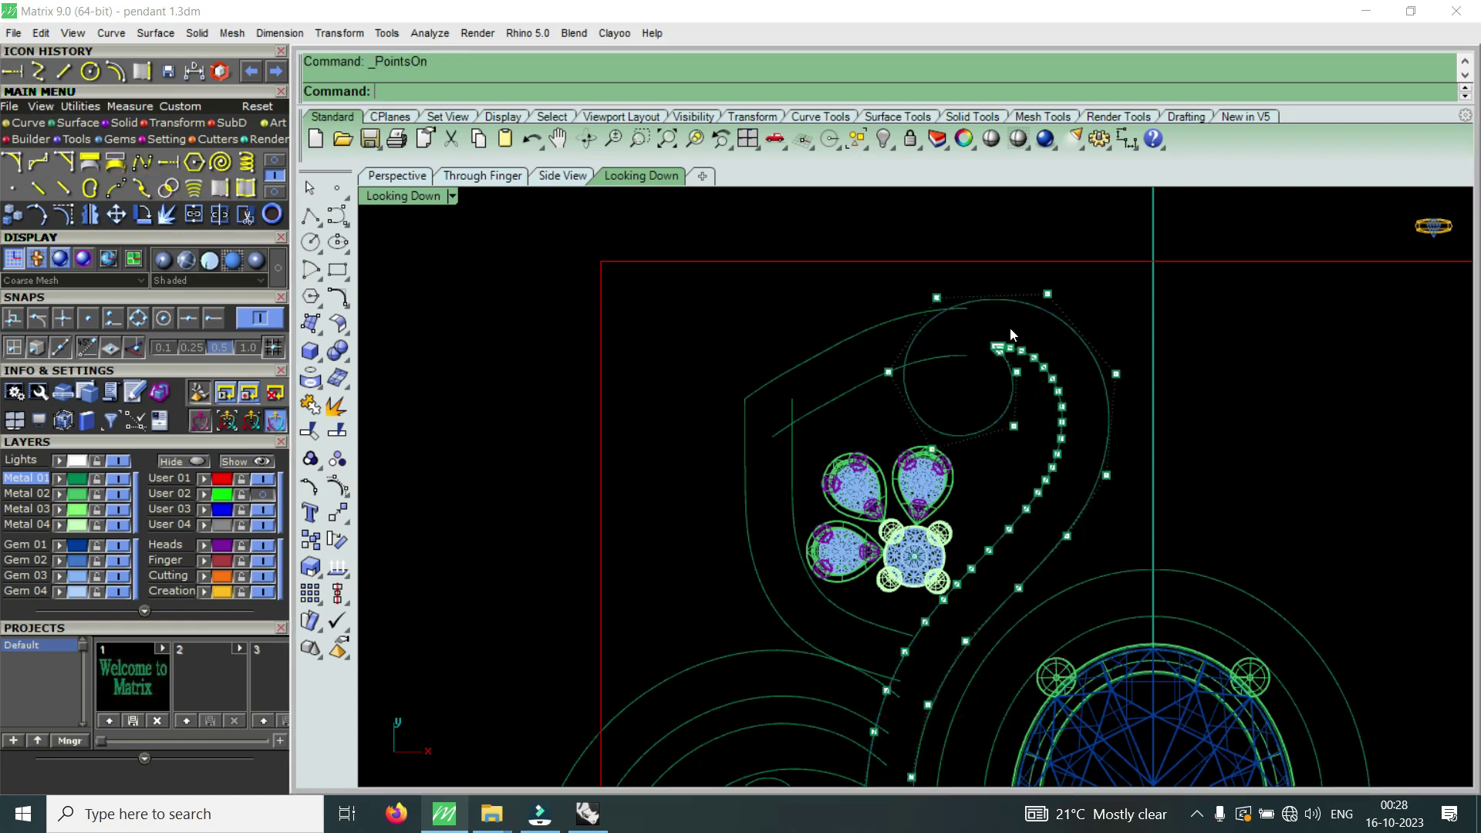
key(Escape)
click(1003, 409)
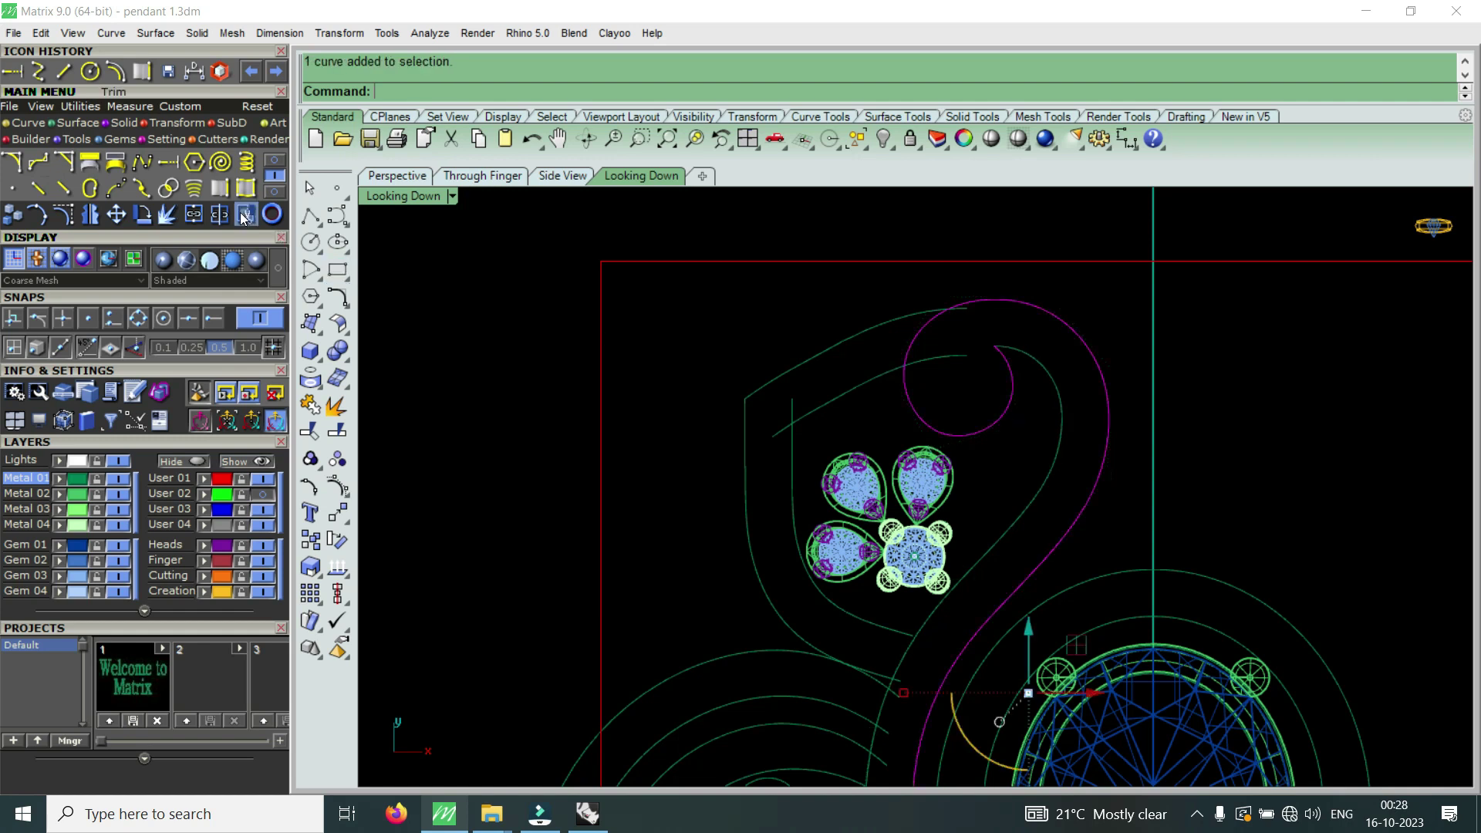
click(68, 216)
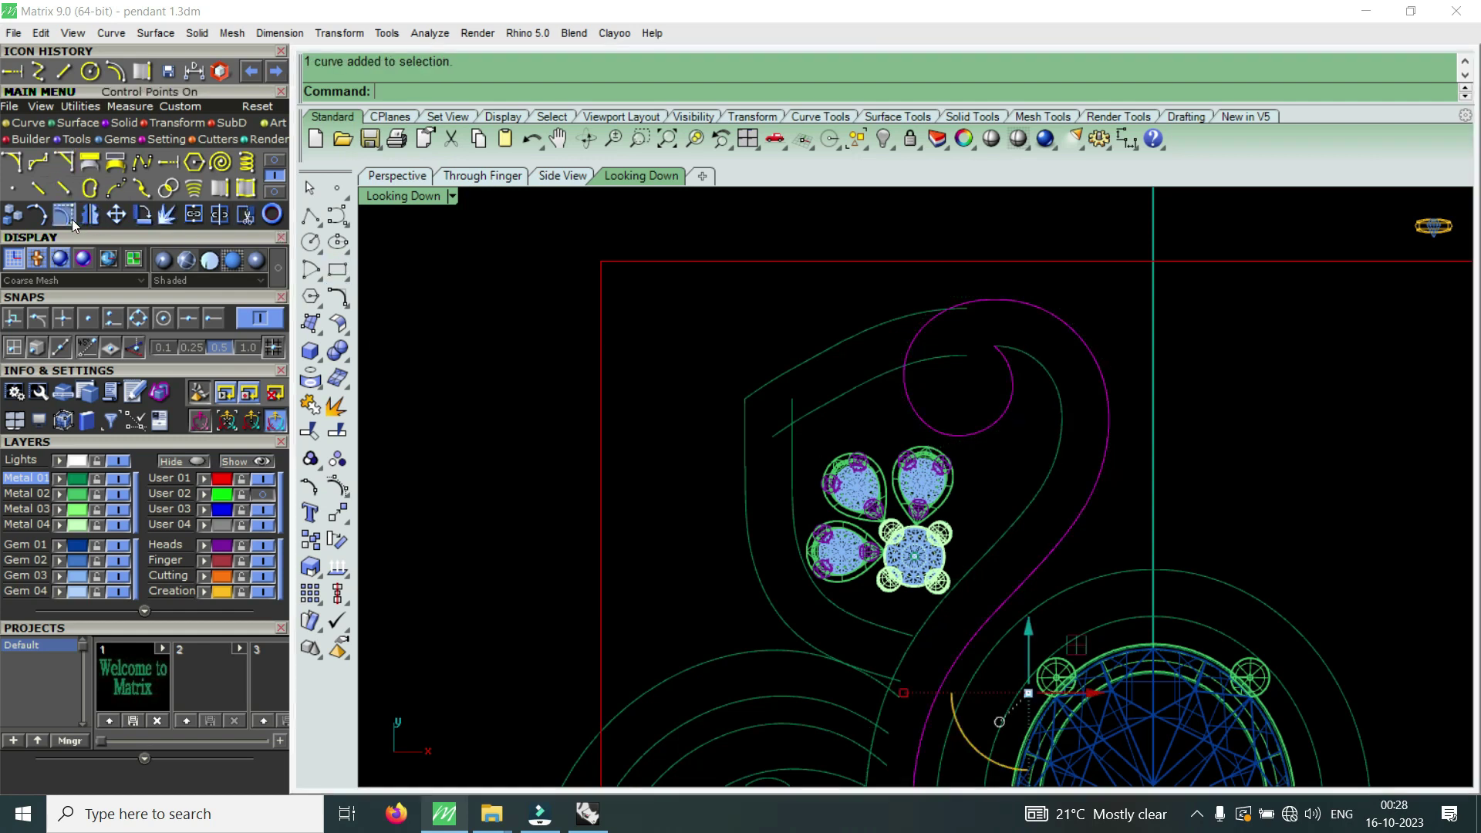
drag(864, 223, 1104, 452)
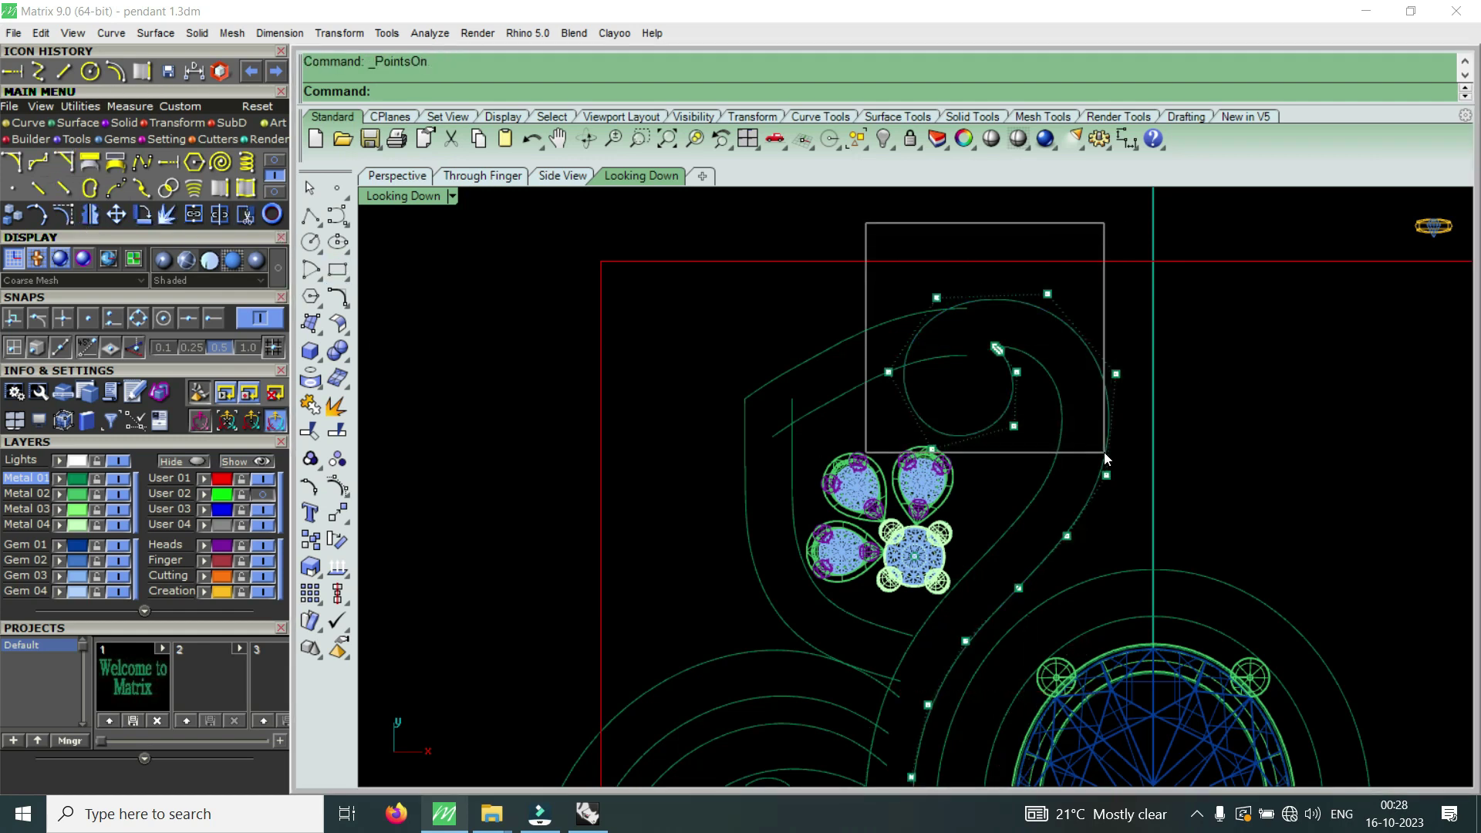
scroll(1012, 340, up, 3)
drag(897, 341, 886, 368)
scroll(1030, 330, down, 1)
- Move a single control point on the spiral's right side lower
drag(1107, 284, 1179, 465)
key(F10)
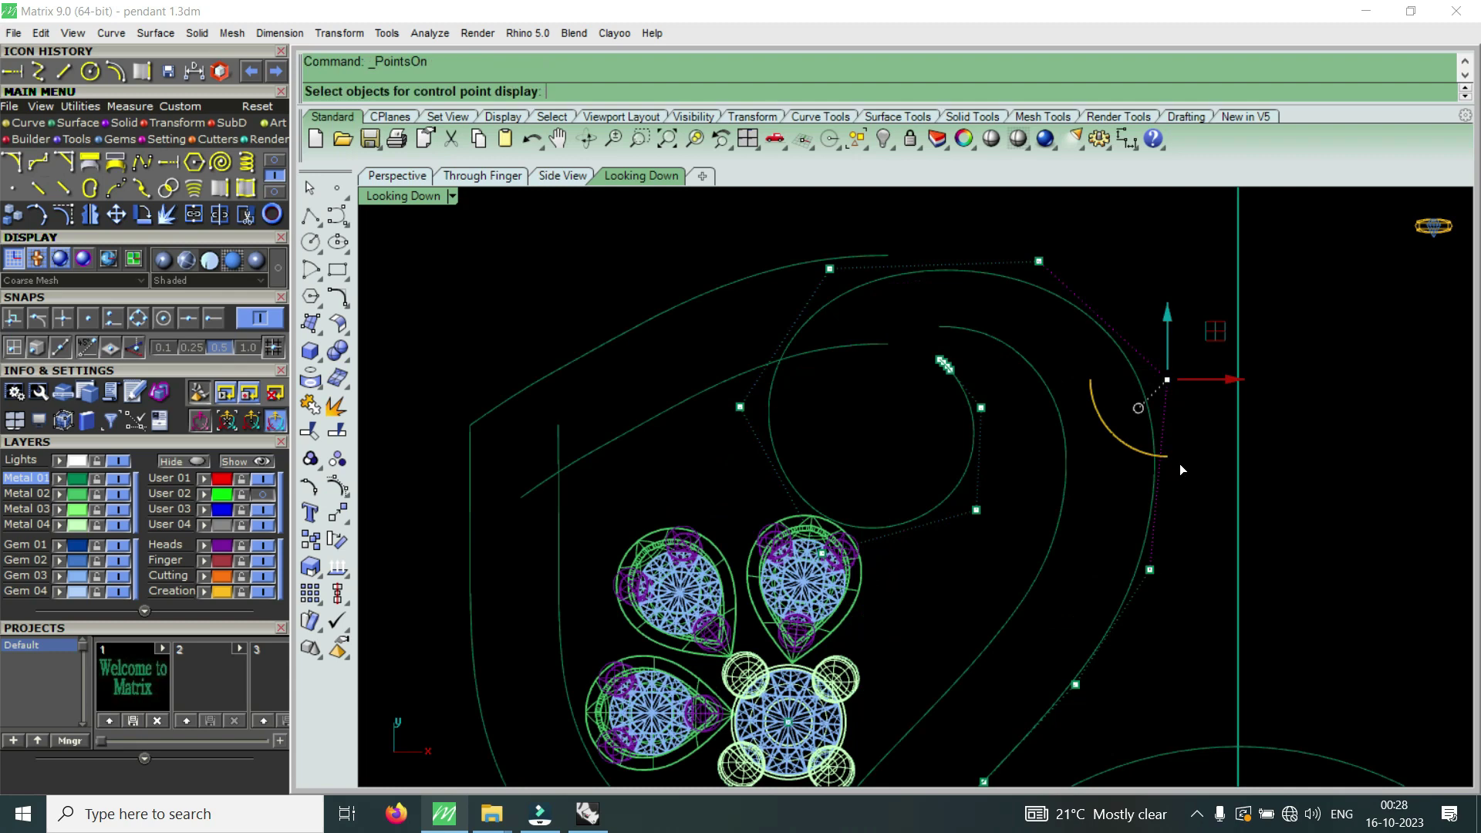
click(116, 214)
click(1178, 434)
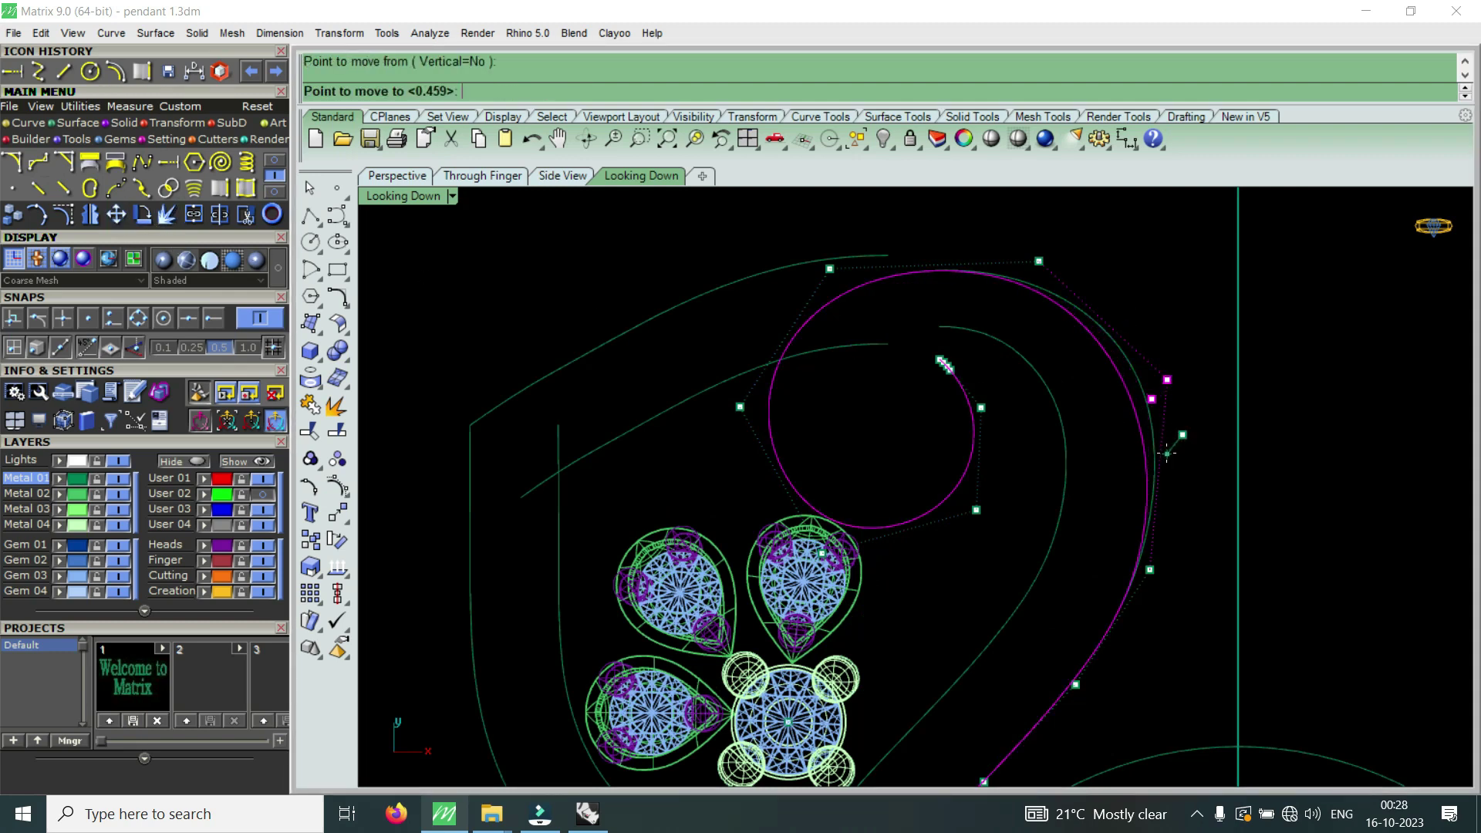
click(1165, 452)
click(1039, 262)
right_click(1170, 339)
click(1165, 347)
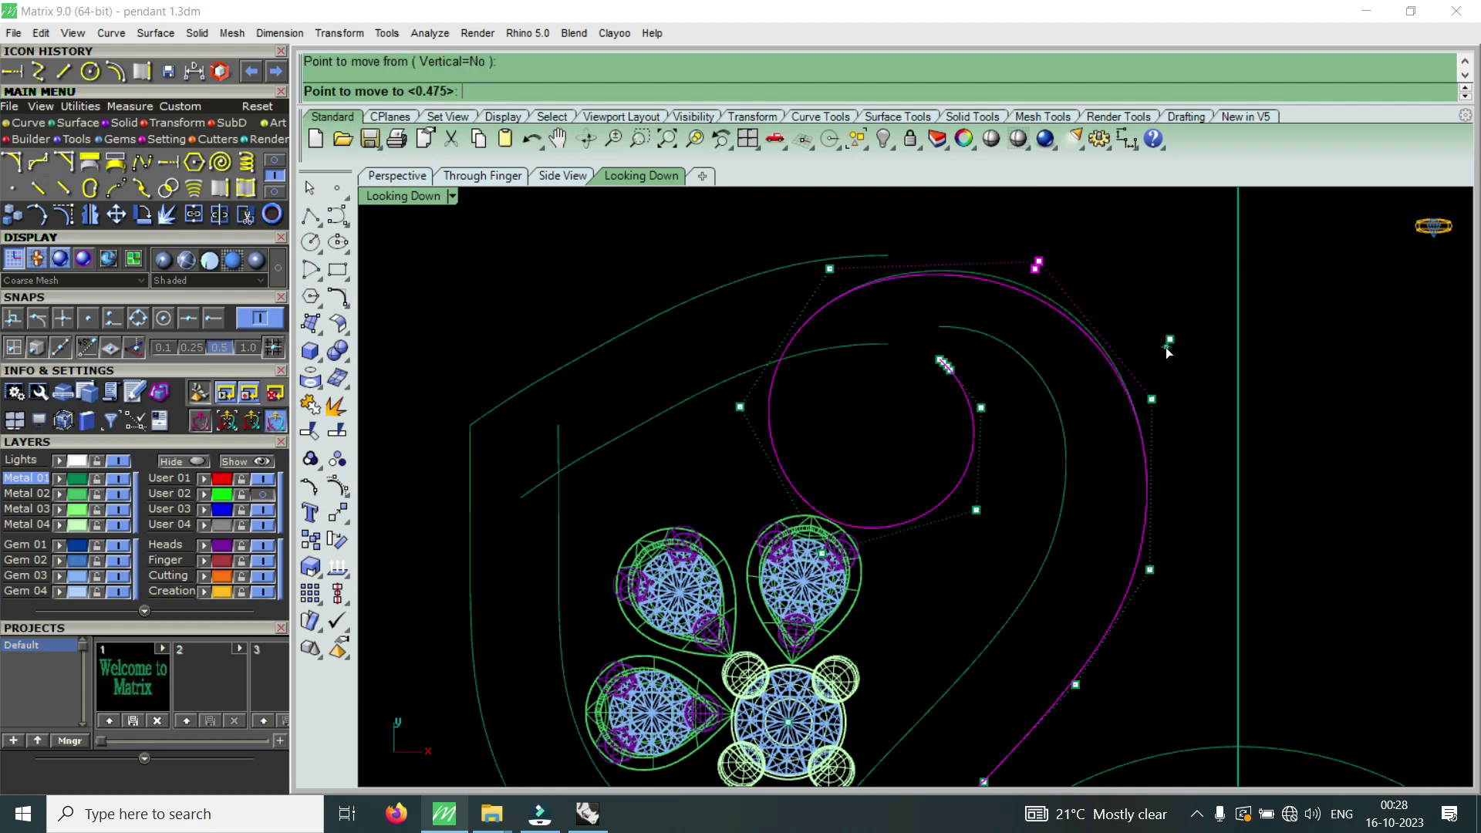
scroll(1165, 349, down, 3)
scroll(1165, 502, up, 3)
- Reposition another control point and nudge both outer-sweep points slightly
right_click(1164, 516)
click(1188, 552)
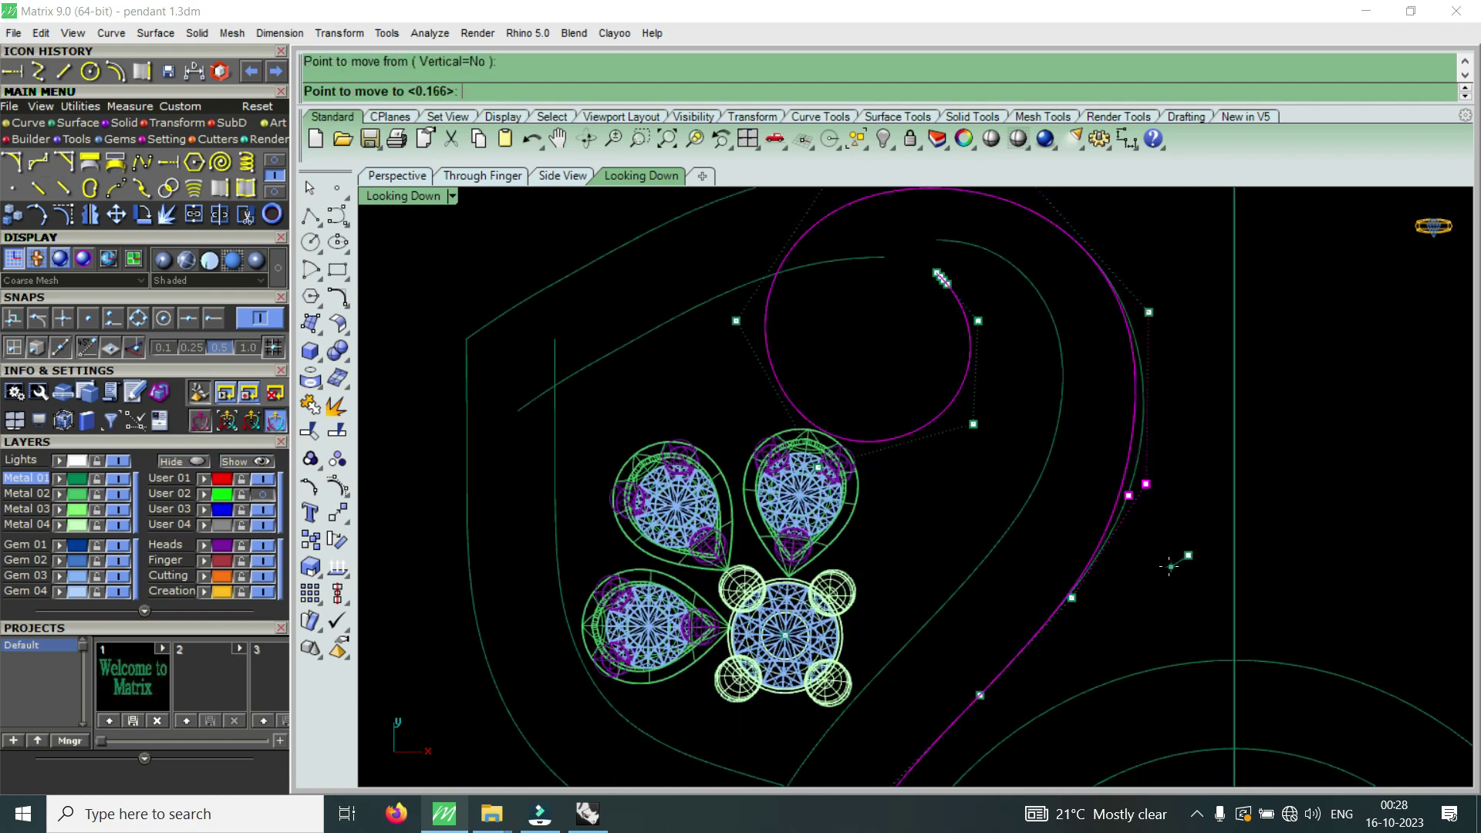
click(1183, 494)
right_click(1182, 494)
click(1188, 496)
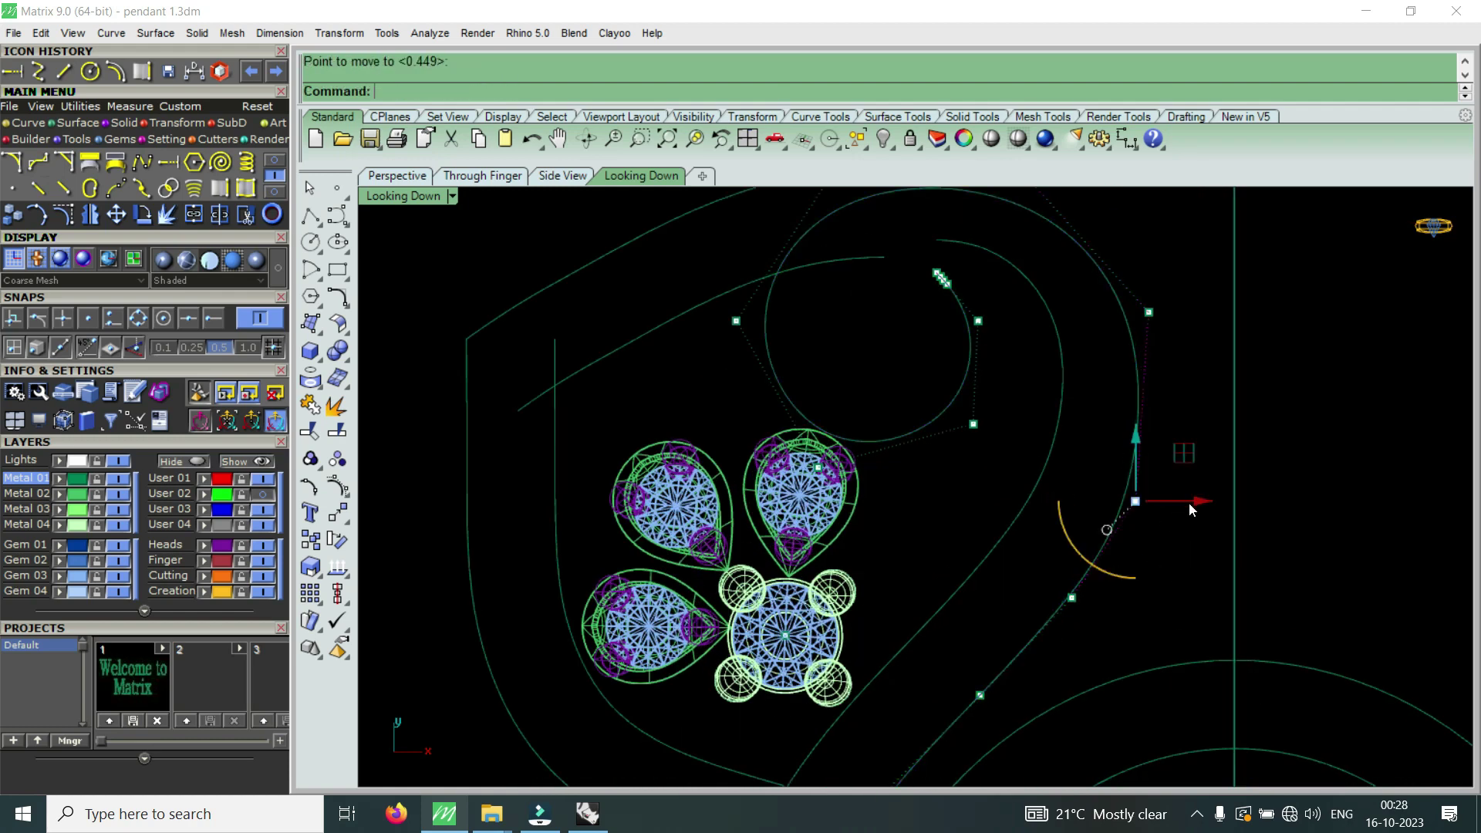
key(Escape)
drag(1054, 664, 1179, 466)
right_click(1179, 466)
click(1179, 466)
- Raise the upper control point a little and adjust another spiral point
drag(1080, 414, 1156, 518)
right_click(1160, 526)
click(1159, 527)
click(1066, 596)
right_click(1124, 583)
click(1066, 595)
scroll(1096, 524, down, 3)
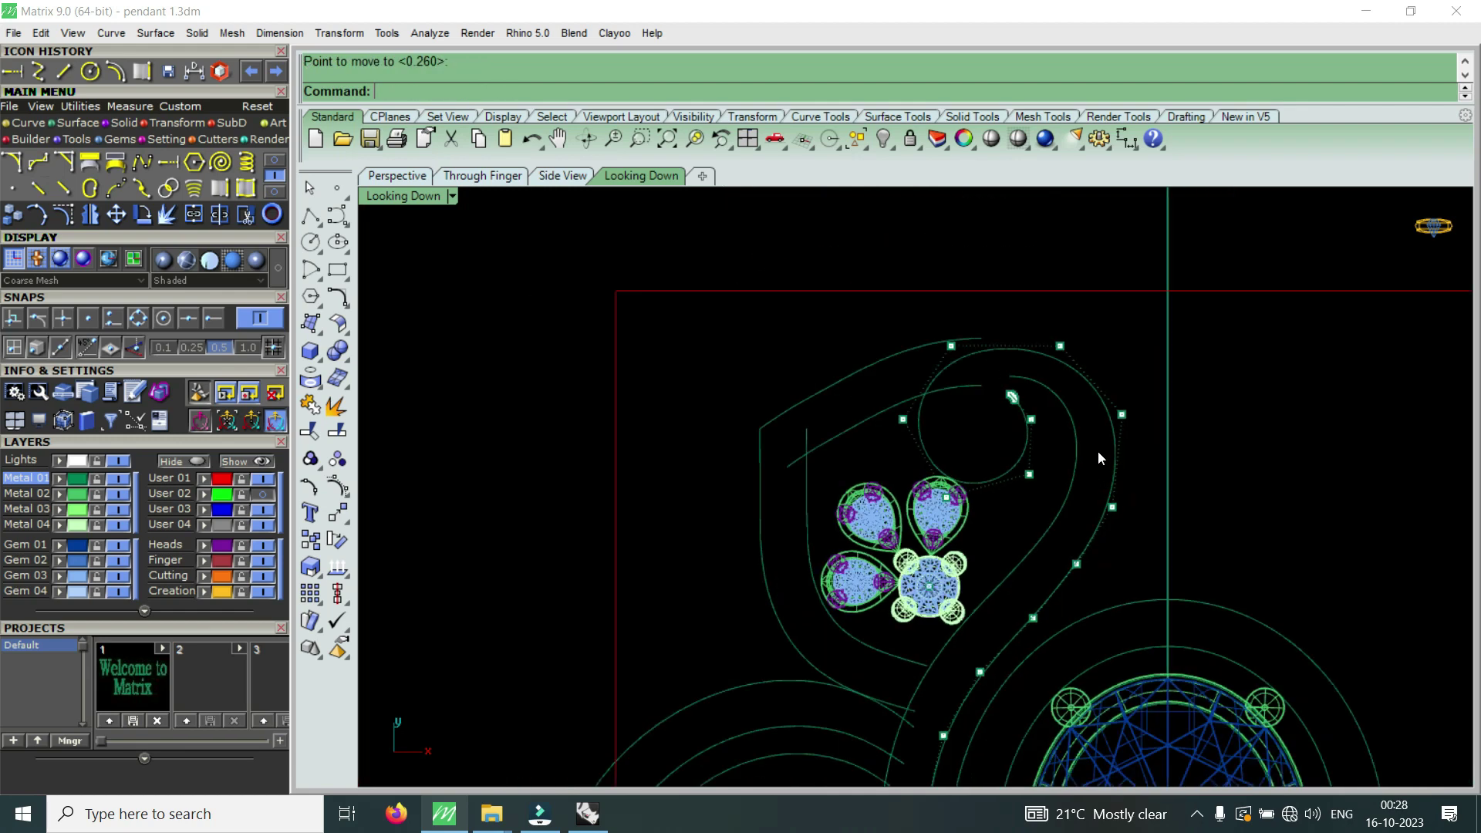
scroll(1095, 463, up, 3)
- Place a final outer-sweep control point, hide the control points, and select the spiral
drag(1114, 318, 1168, 432)
right_click(1176, 452)
click(1175, 453)
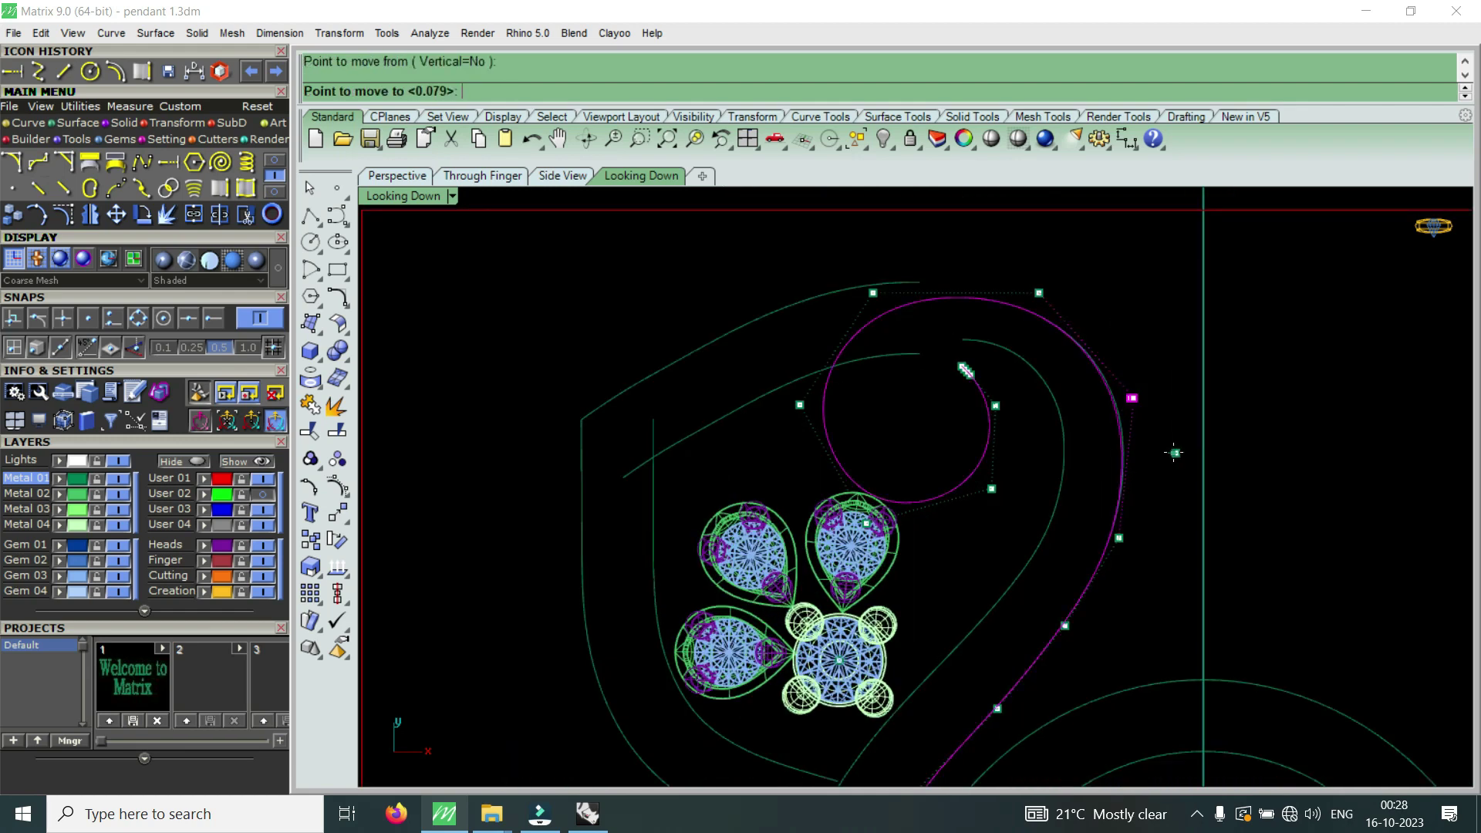
click(1171, 452)
scroll(1084, 436, down, 2)
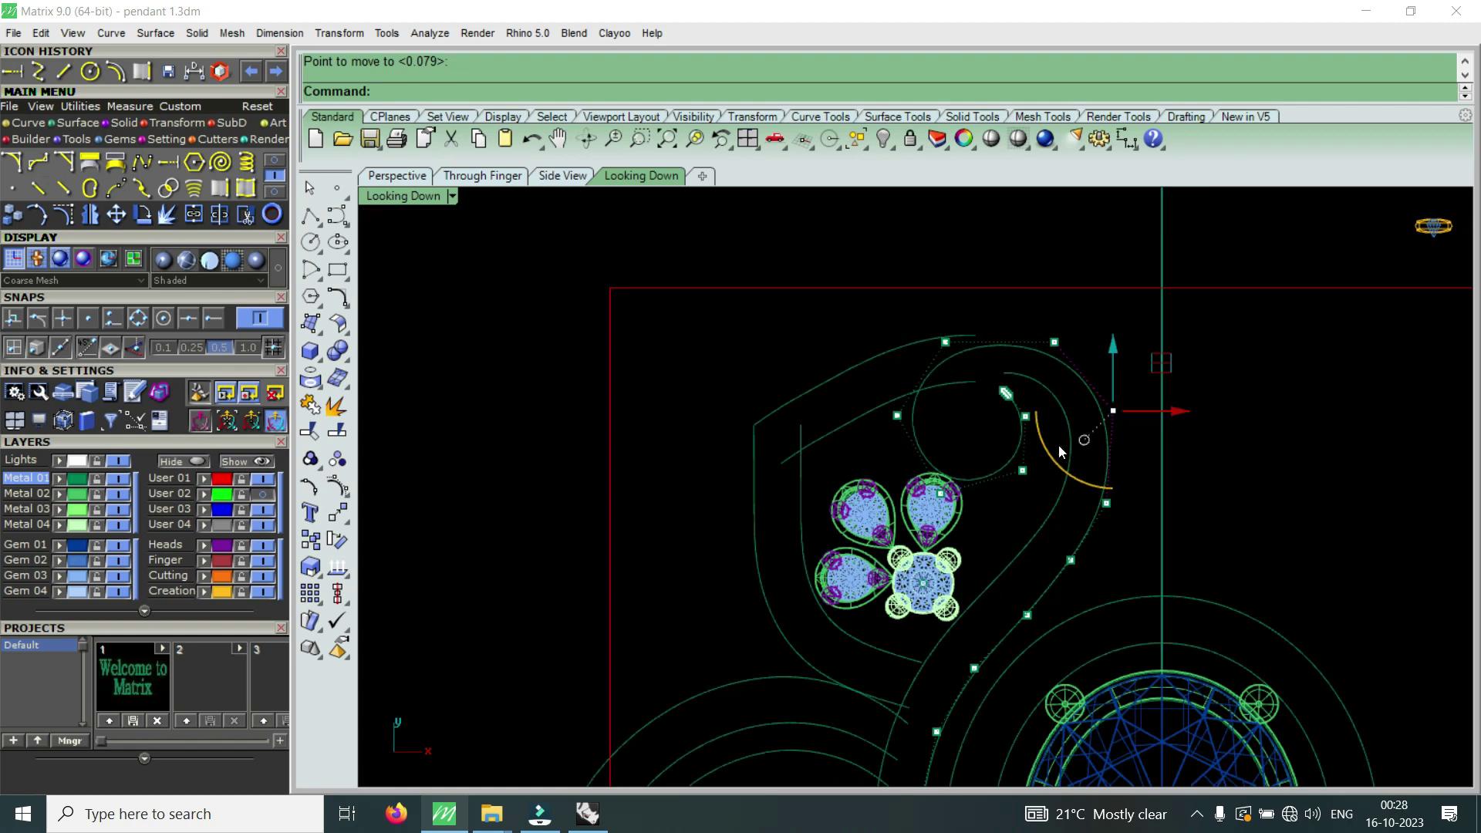
key(Escape)
click(1012, 446)
- Rebuild the spiral curve with R, accepting 0.033 maximum deviation
text(Rebuild)
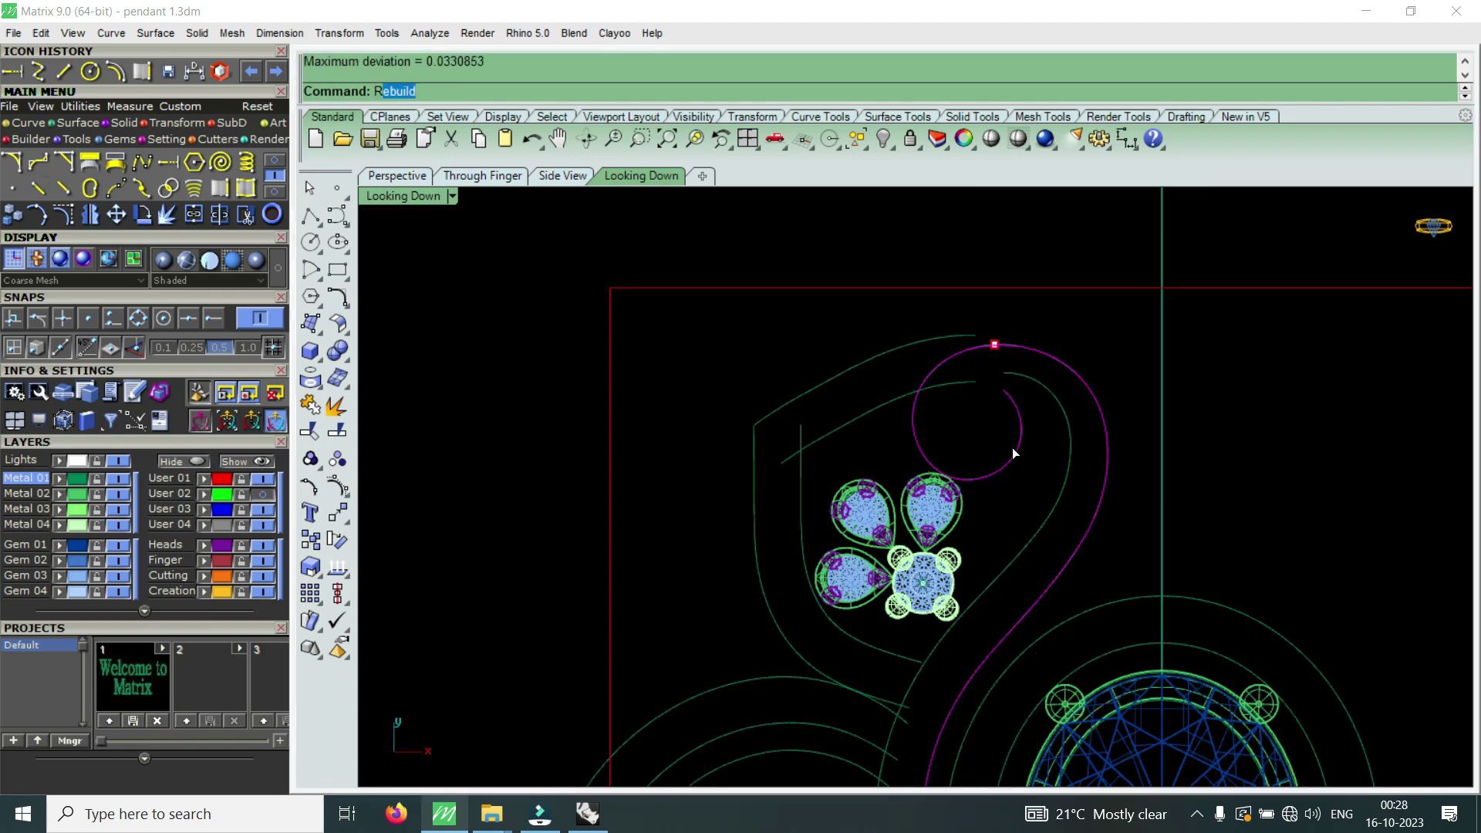
key(Return)
click(507, 533)
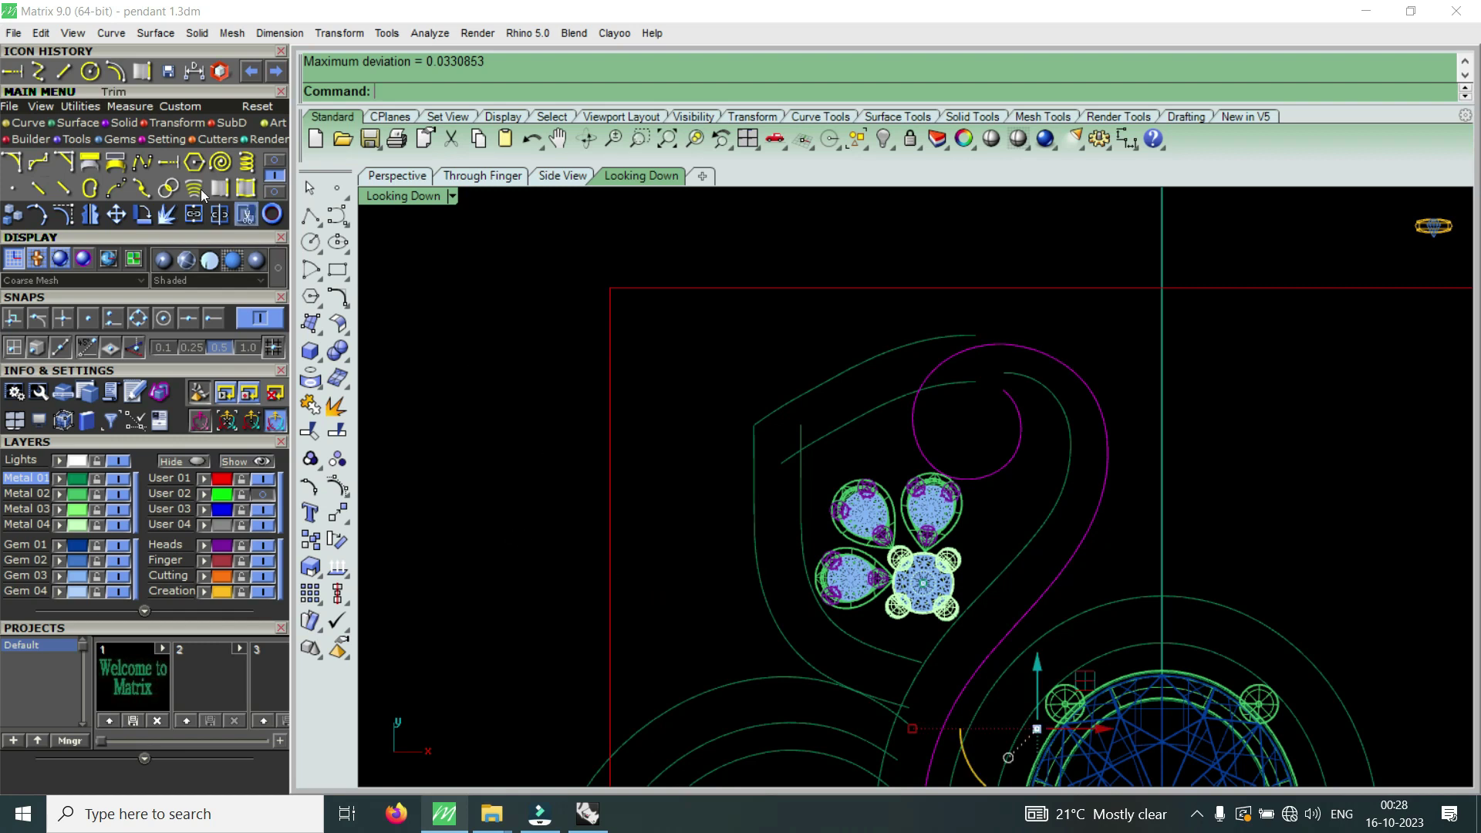
- Create a 1.7 offset of the spiral, then delete the unwanted offset curve
click(115, 71)
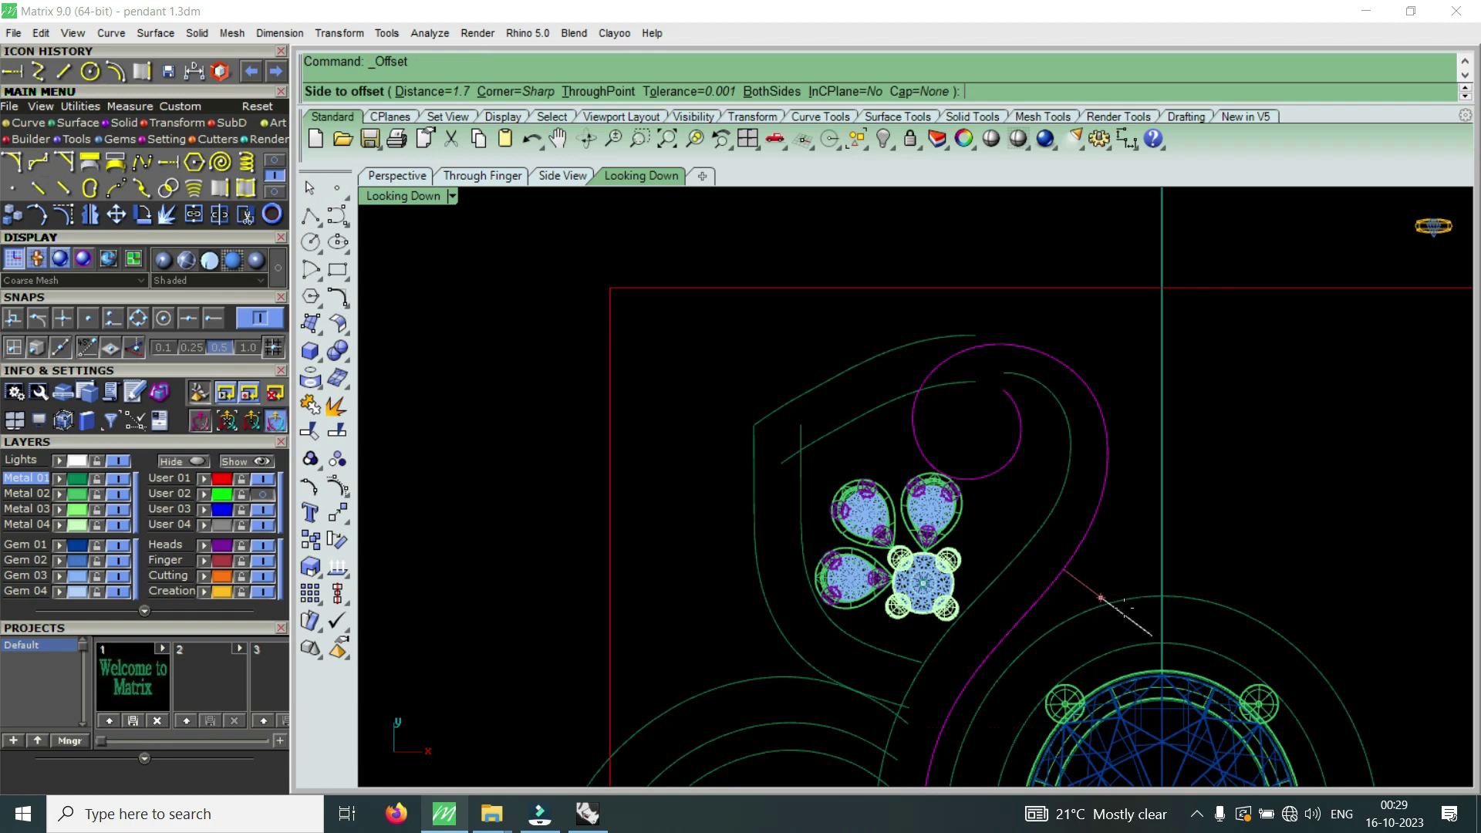
click(1081, 489)
click(1078, 439)
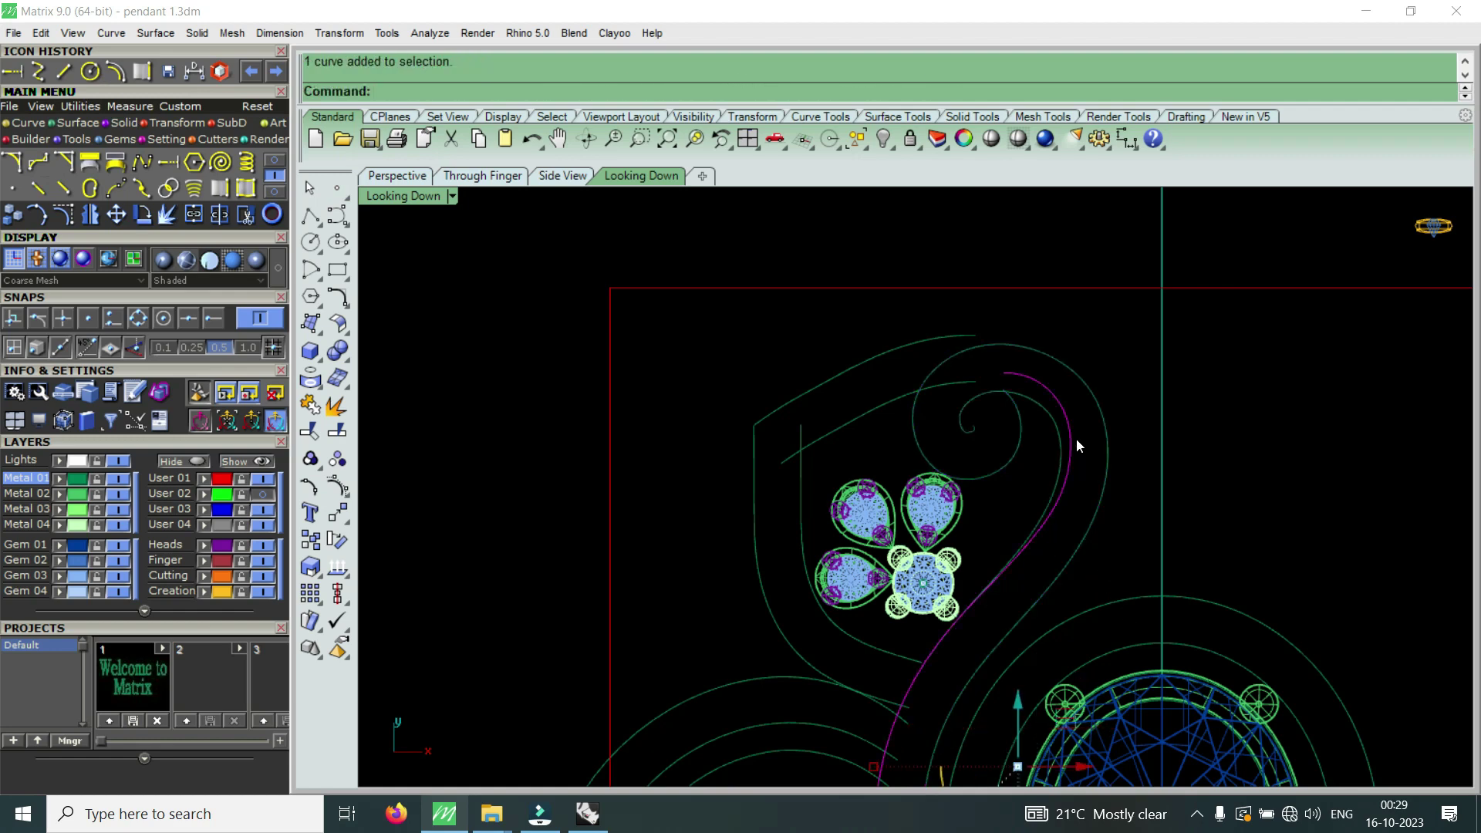
scroll(1077, 438, down, 4)
key(Delete)
scroll(1017, 471, down, 2)
scroll(1012, 456, up, 4)
scroll(967, 415, up, 2)
- Rotate the two curves above the gem cluster to a new angle
drag(915, 347, 890, 430)
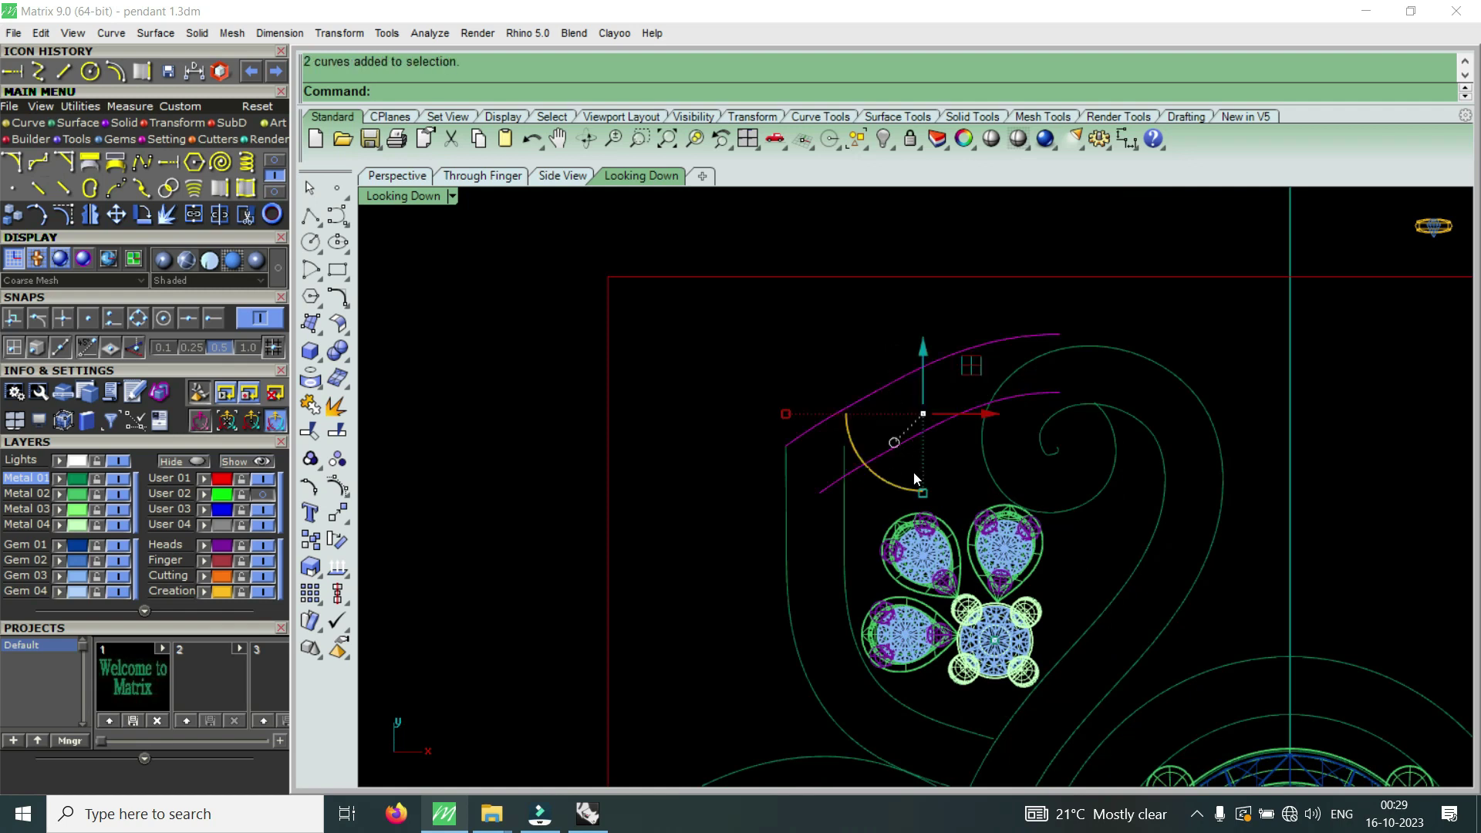
click(141, 222)
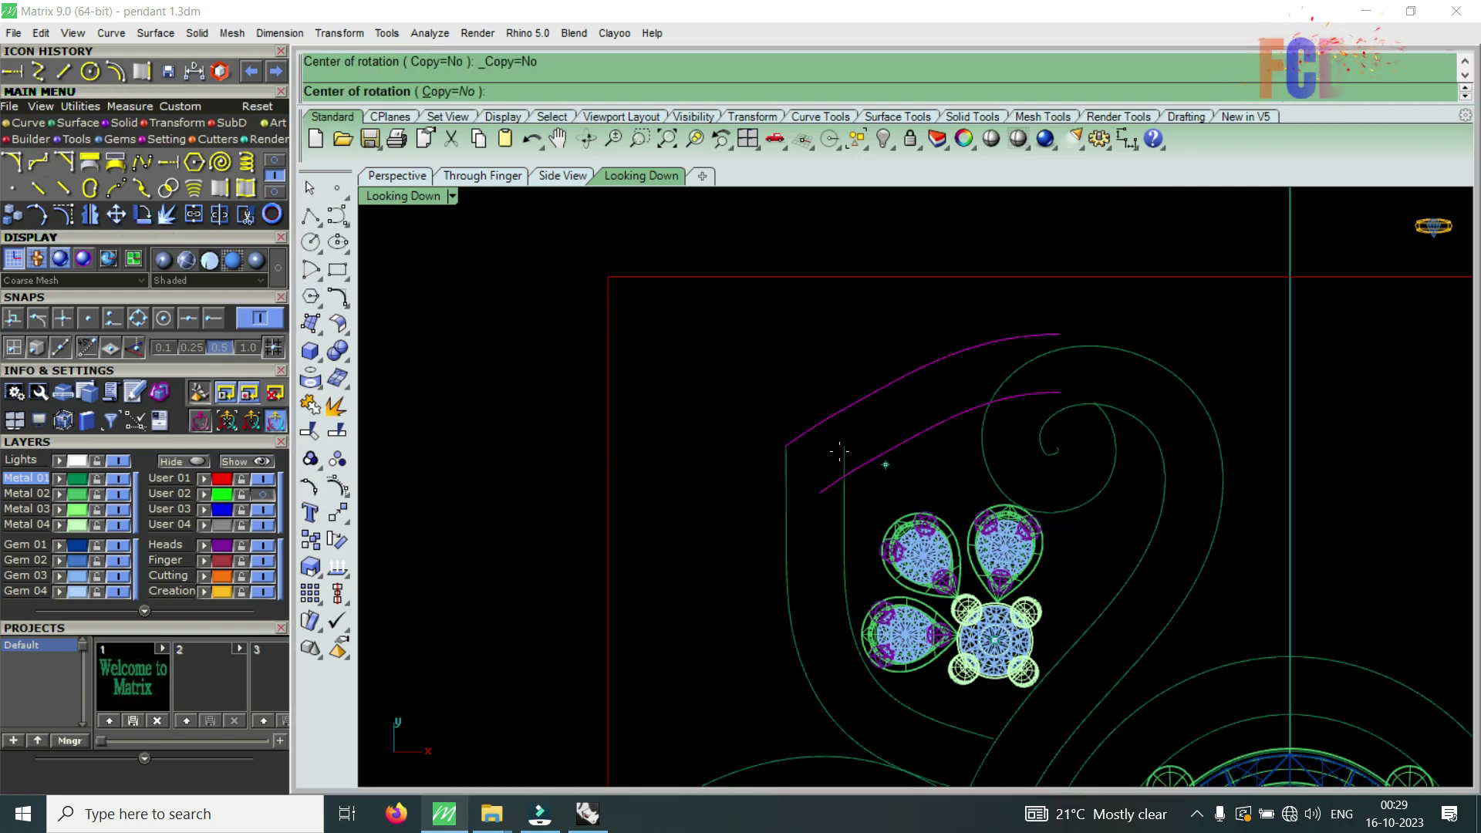
click(785, 446)
scroll(975, 394, up, 2)
click(974, 394)
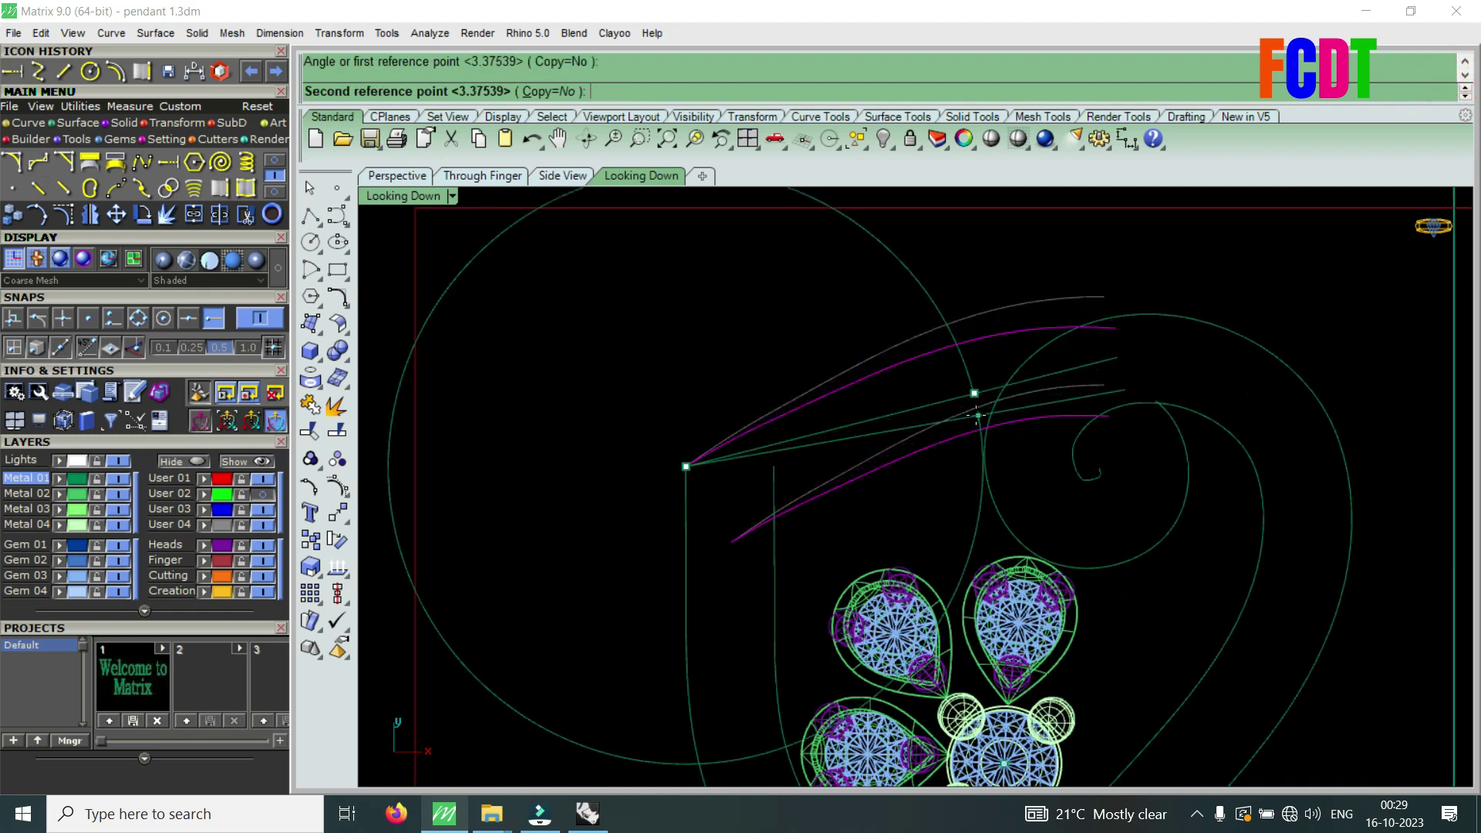
click(975, 423)
scroll(976, 424, down, 3)
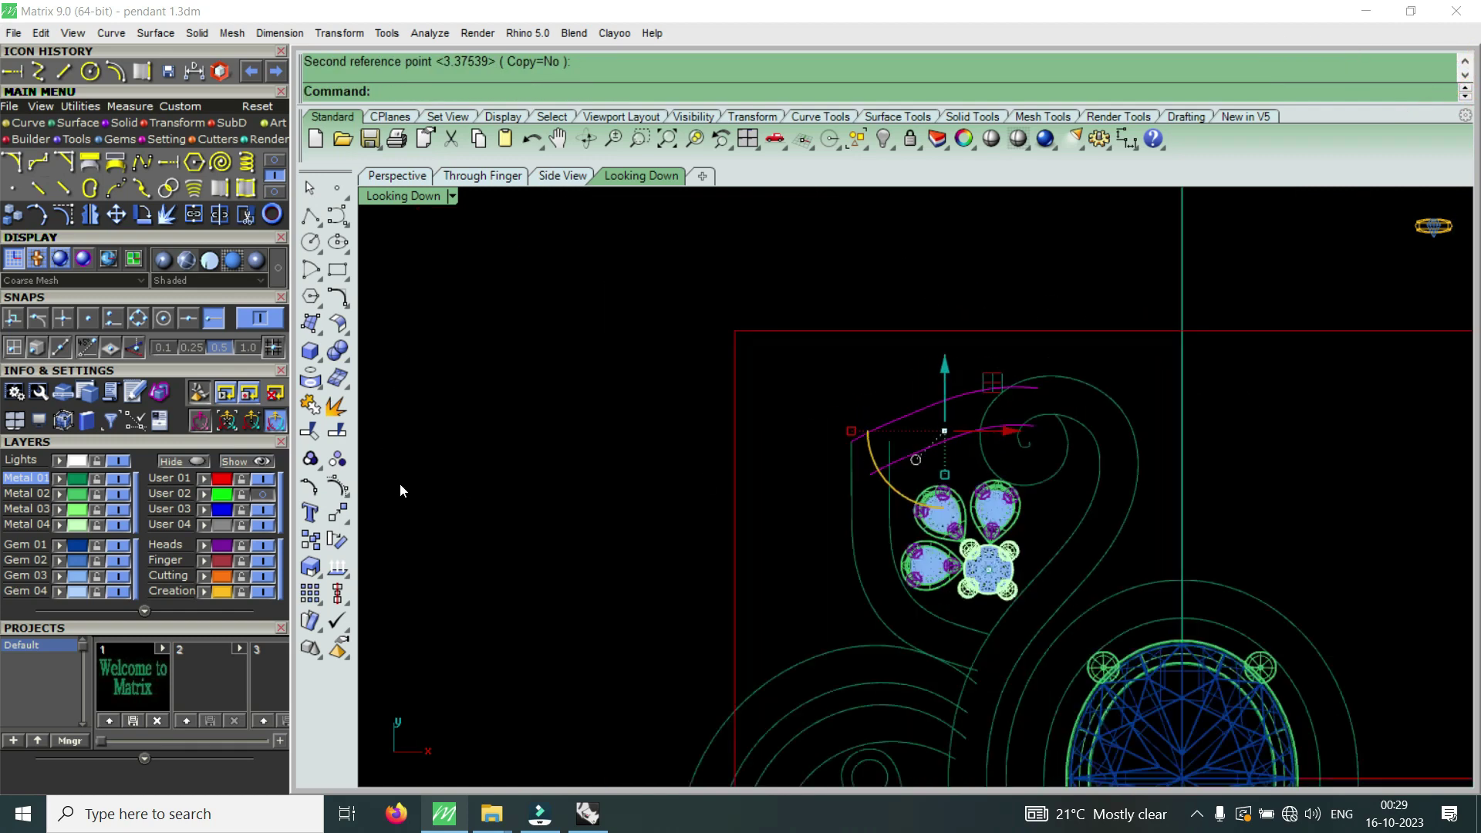
- Toggle the User 02 reference photo on and off to compare it with the tracing
click(262, 493)
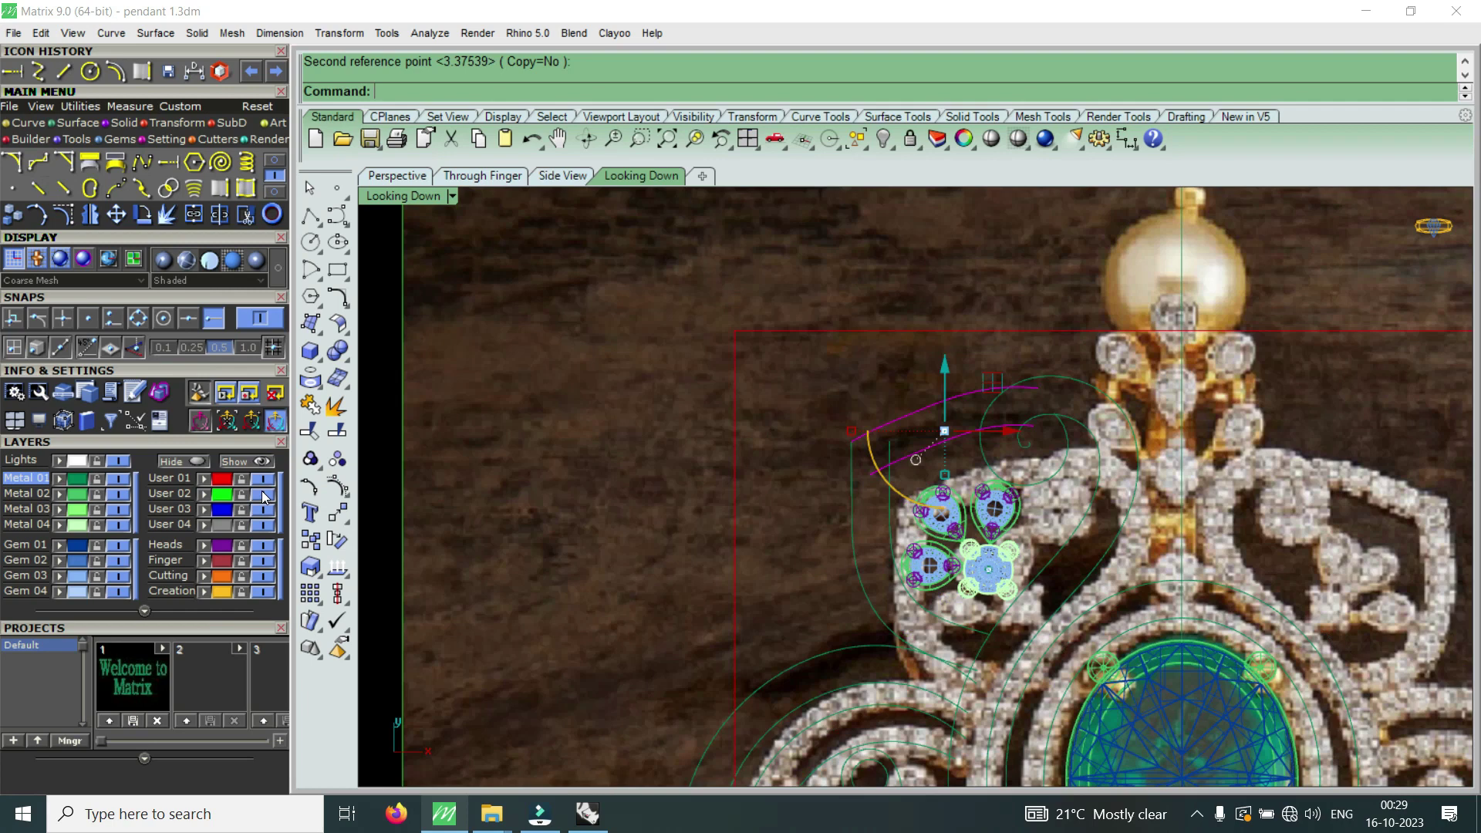
click(262, 494)
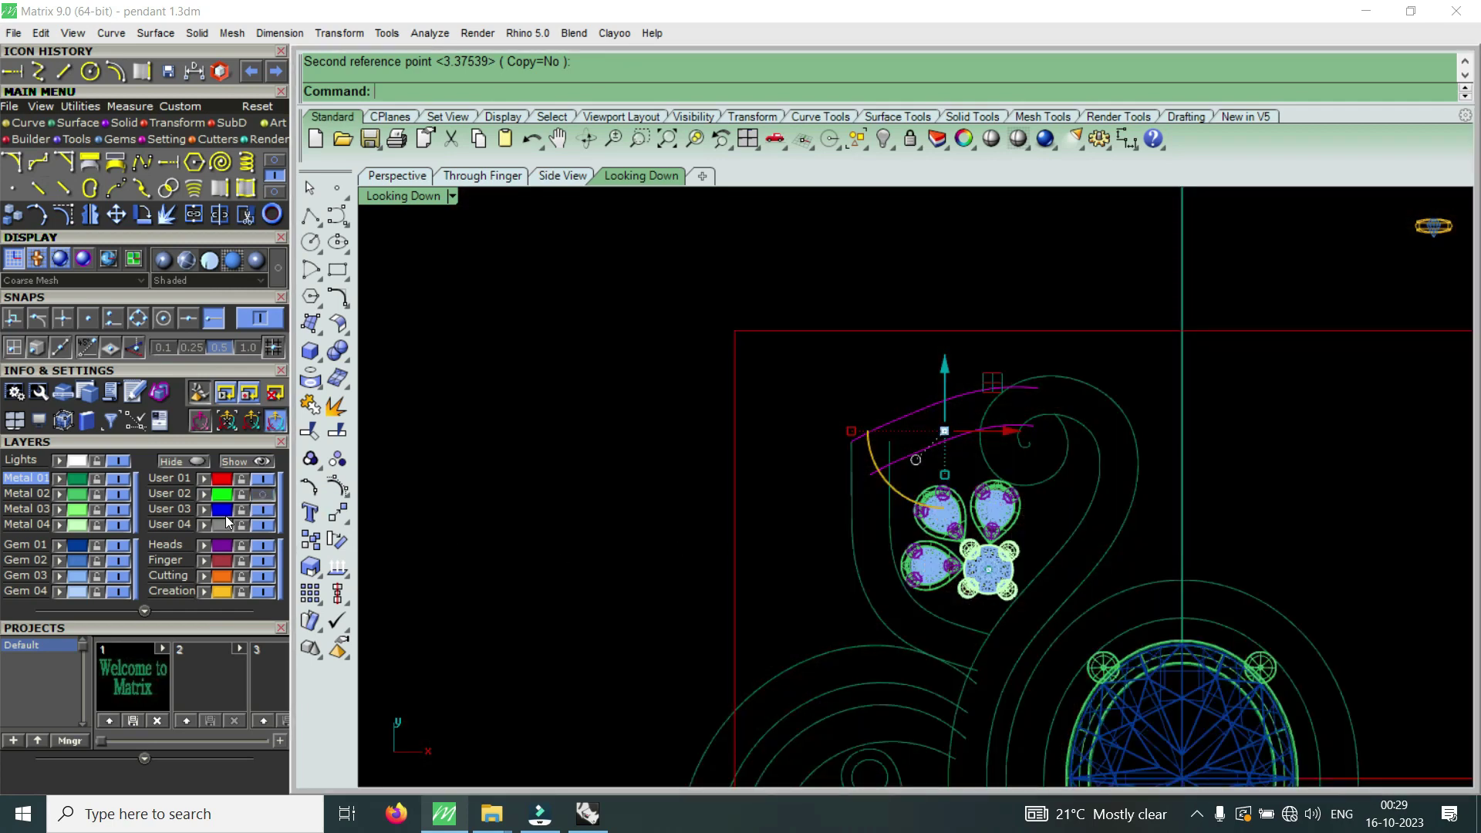
click(260, 496)
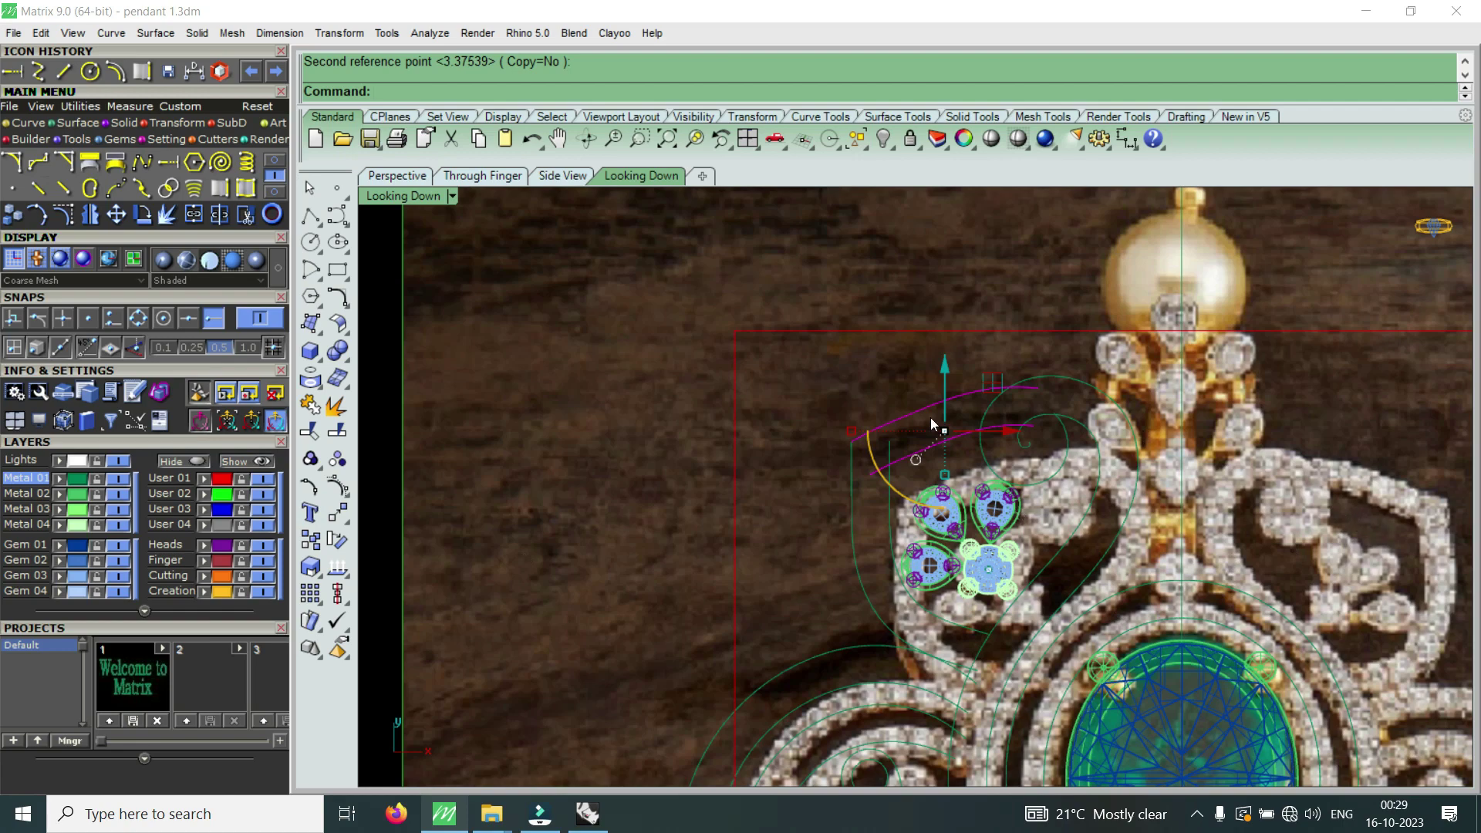
scroll(934, 424, down, 2)
scroll(937, 388, up, 3)
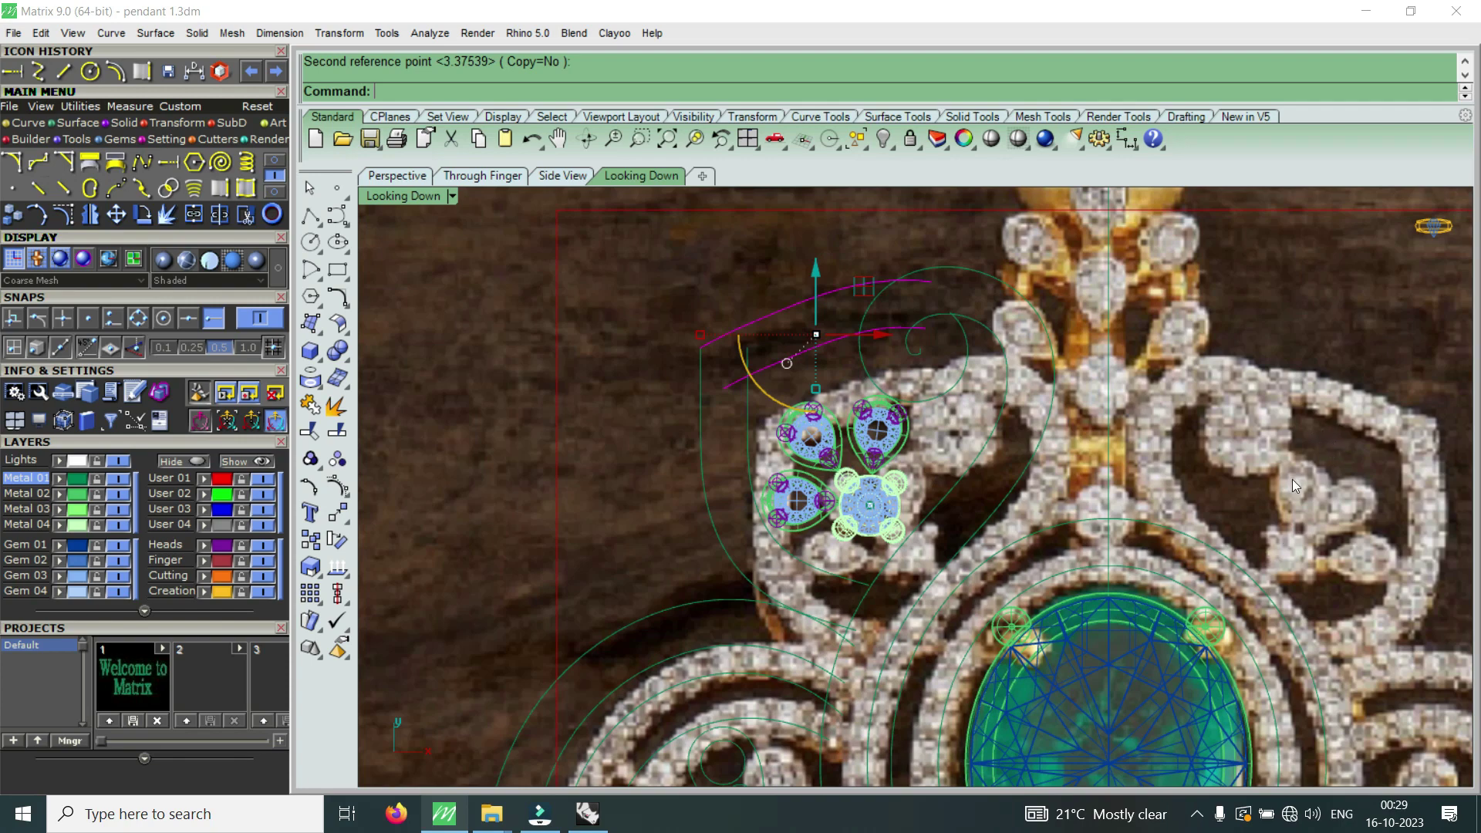
scroll(1227, 405, down, 2)
scroll(1039, 438, up, 1)
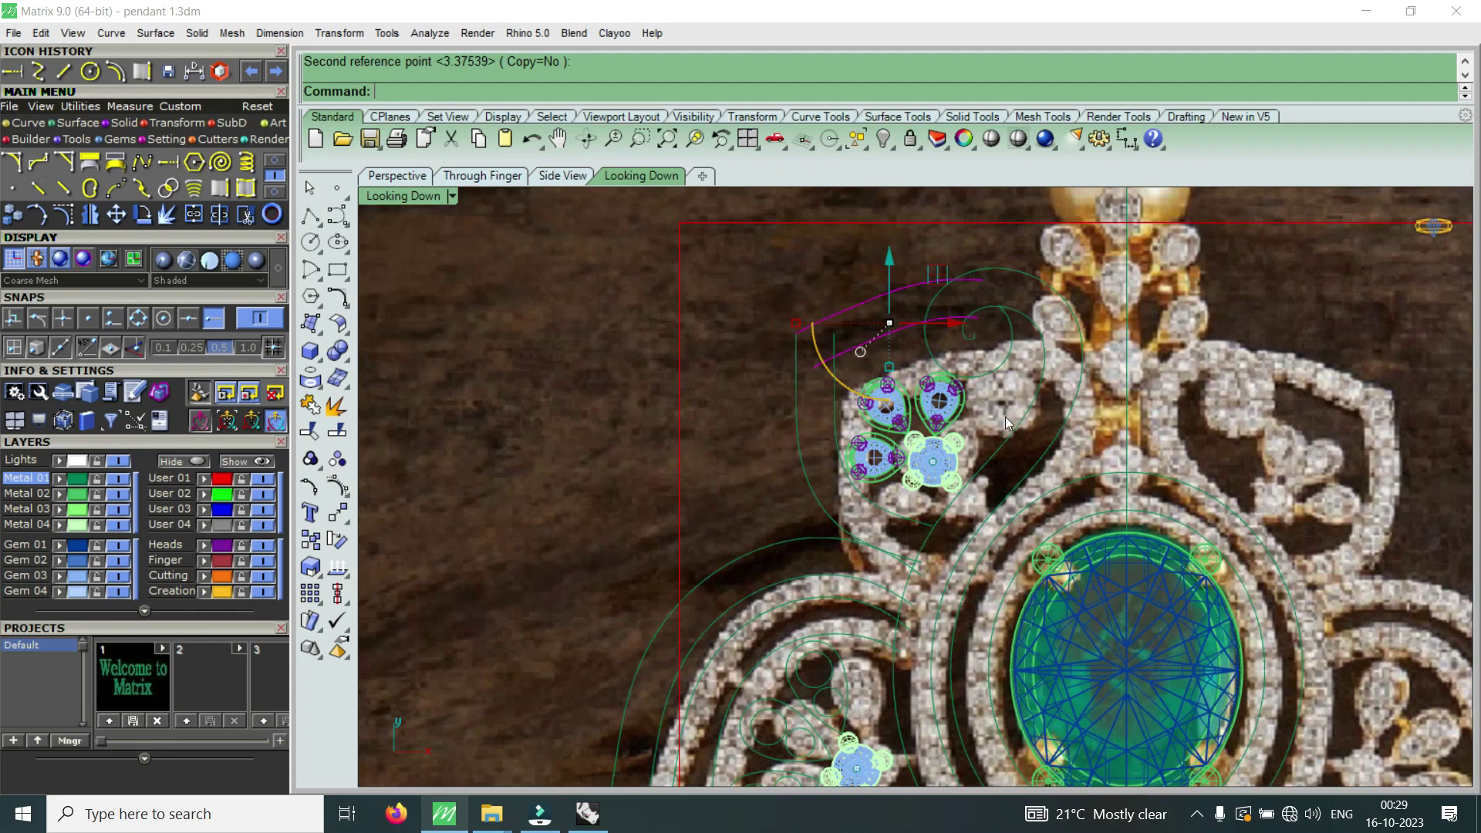
click(263, 494)
scroll(998, 377, up, 2)
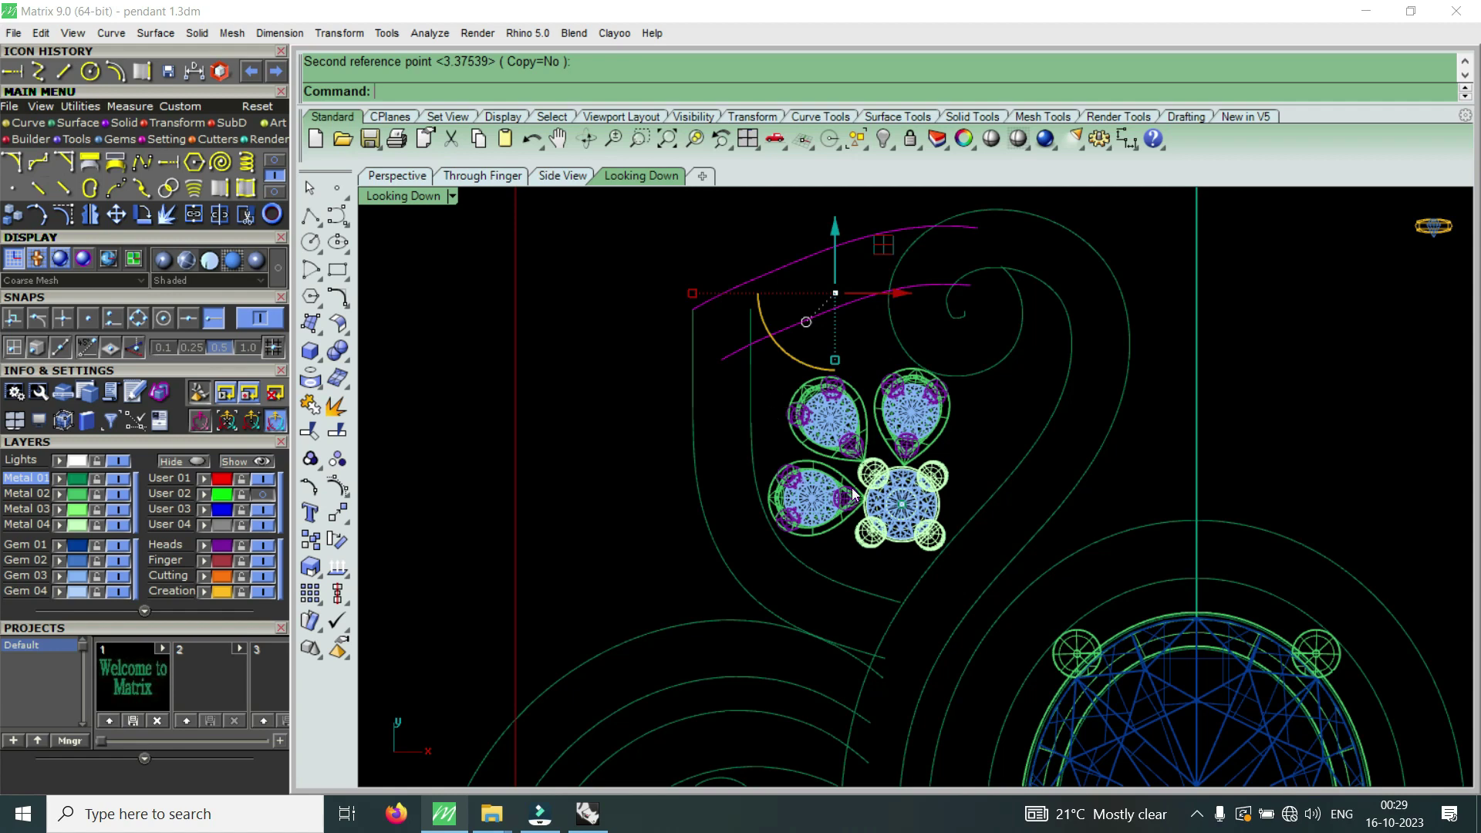
scroll(856, 490, down, 3)
click(262, 498)
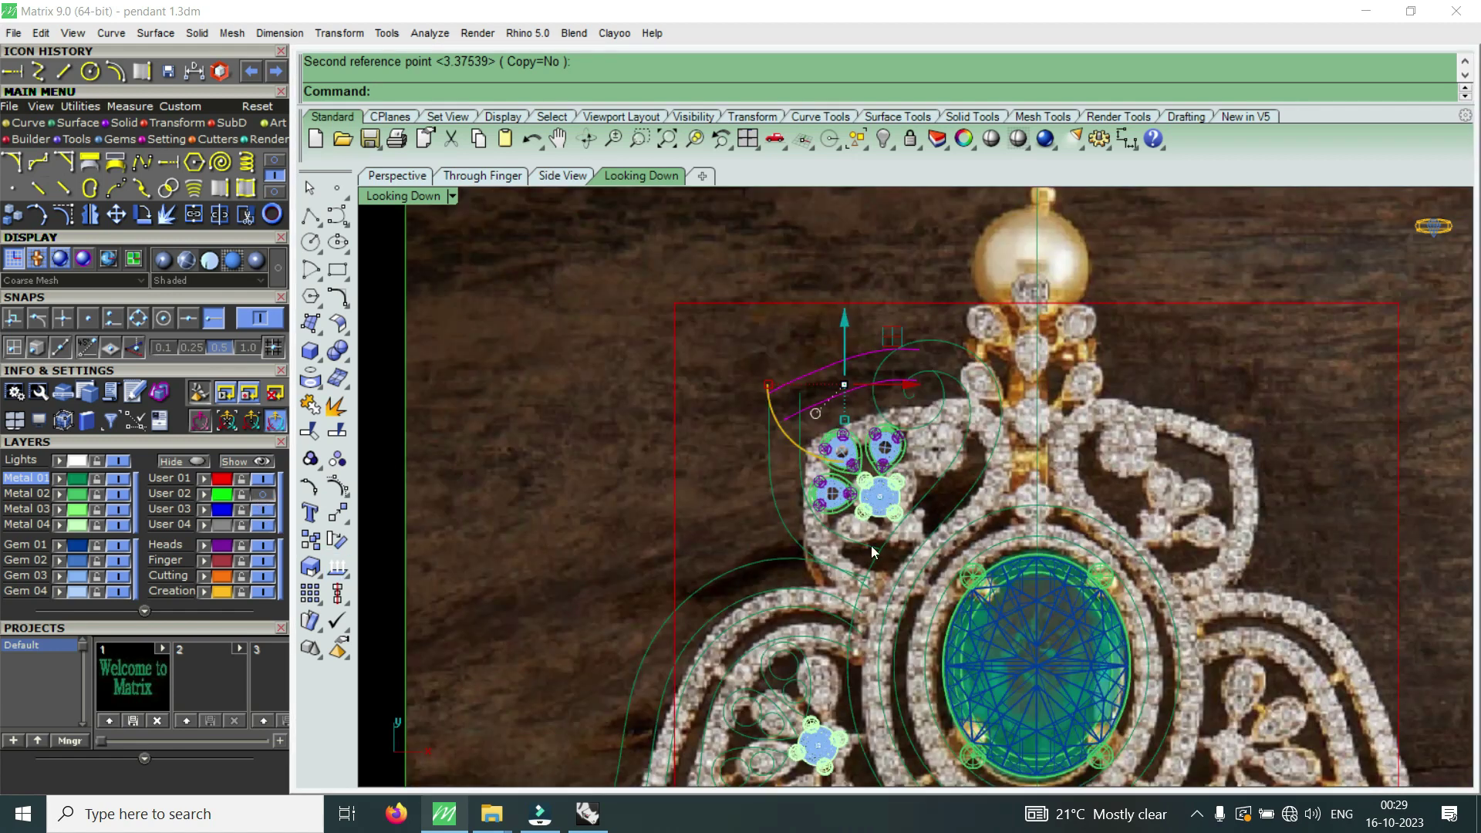
scroll(1188, 551, up, 1)
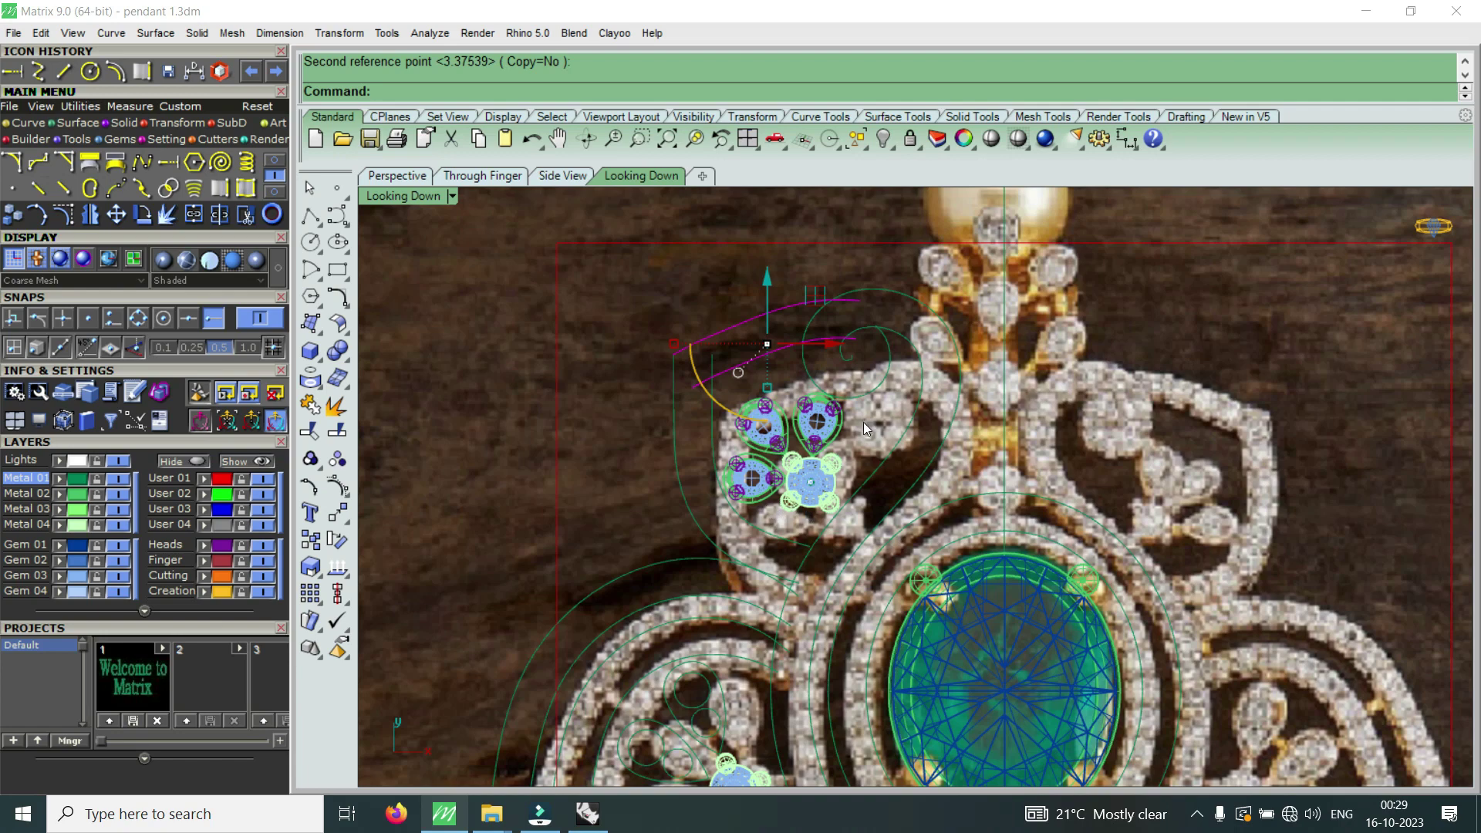
- Set the Looking Down viewport to Shaded display
click(415, 197)
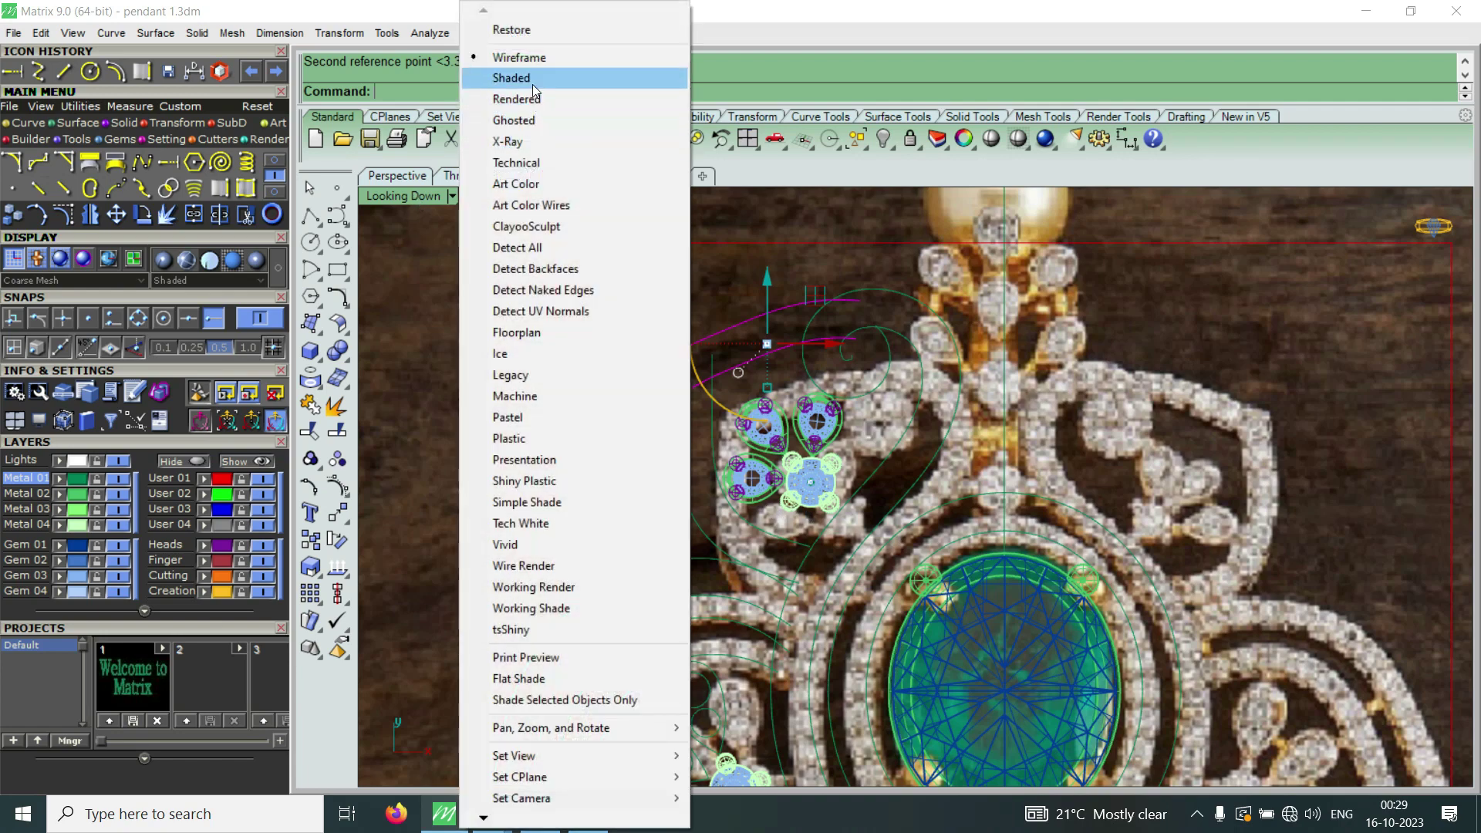
click(533, 85)
scroll(848, 466, up, 3)
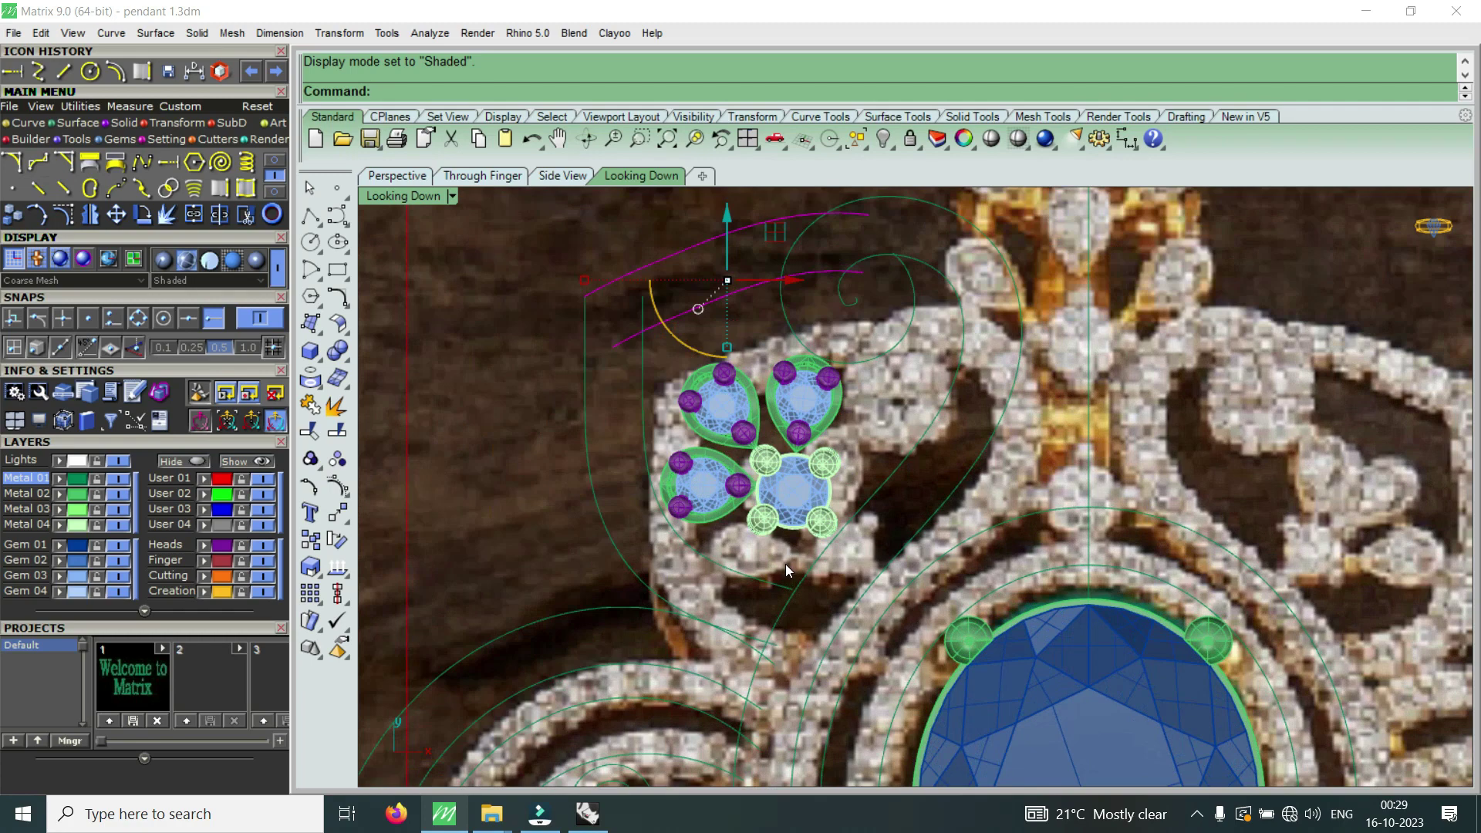
scroll(824, 552, down, 3)
scroll(843, 576, down, 3)
scroll(838, 609, up, 3)
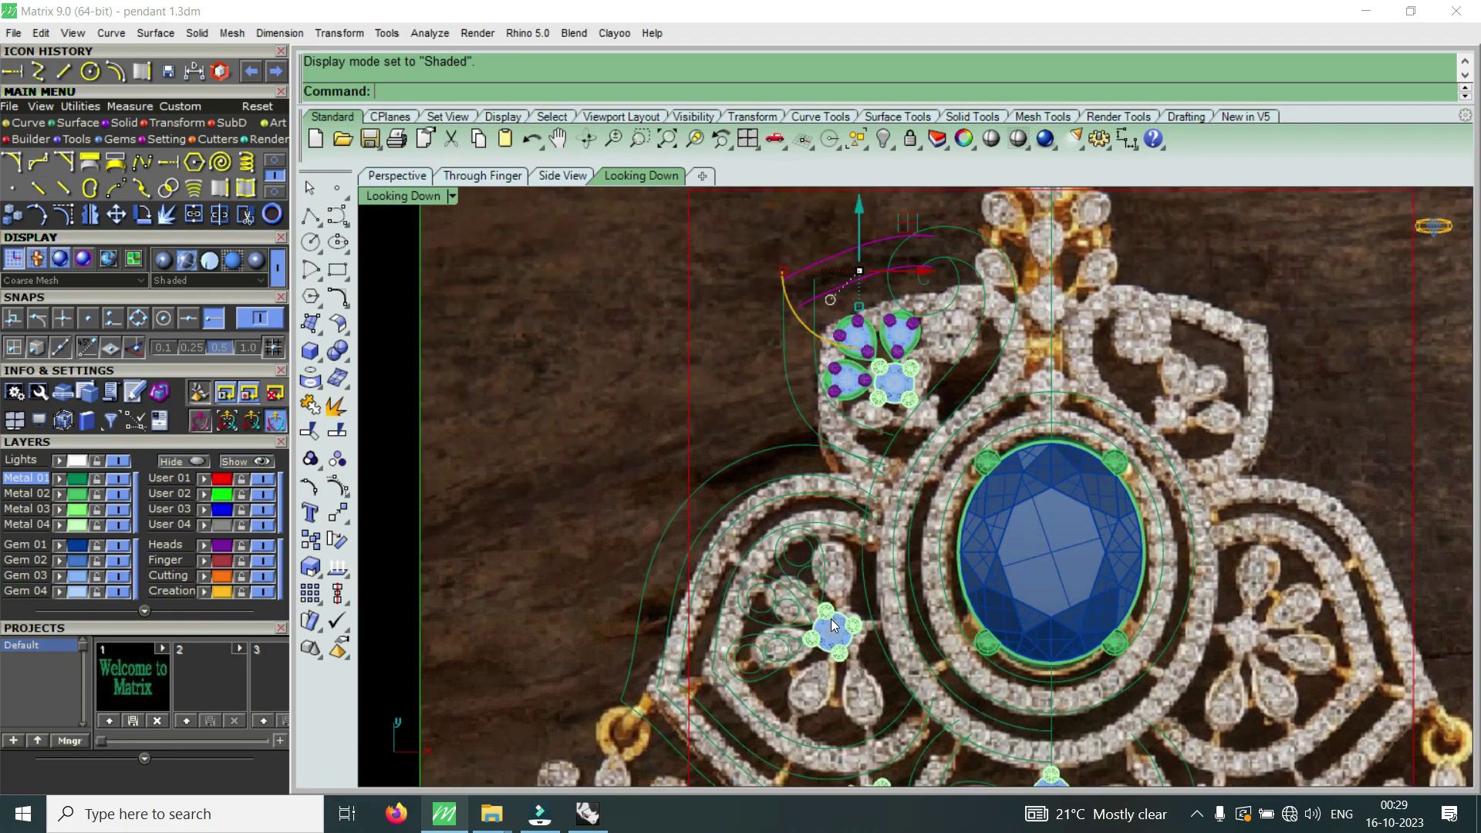
scroll(849, 563, up, 3)
scroll(849, 562, down, 1)
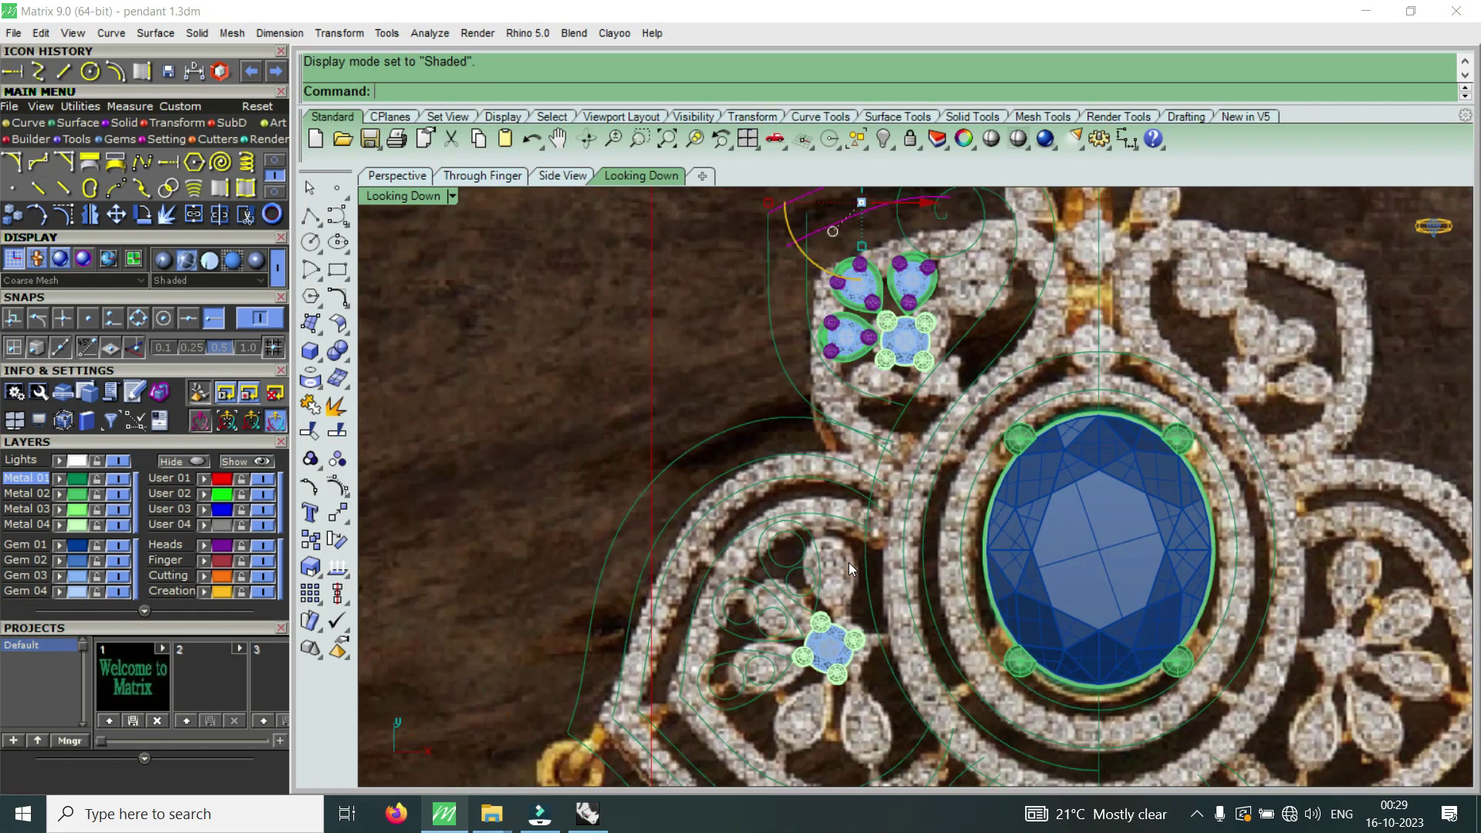
- Hide the reference photo and select the 15 curves of the lower-left scroll motif
click(263, 494)
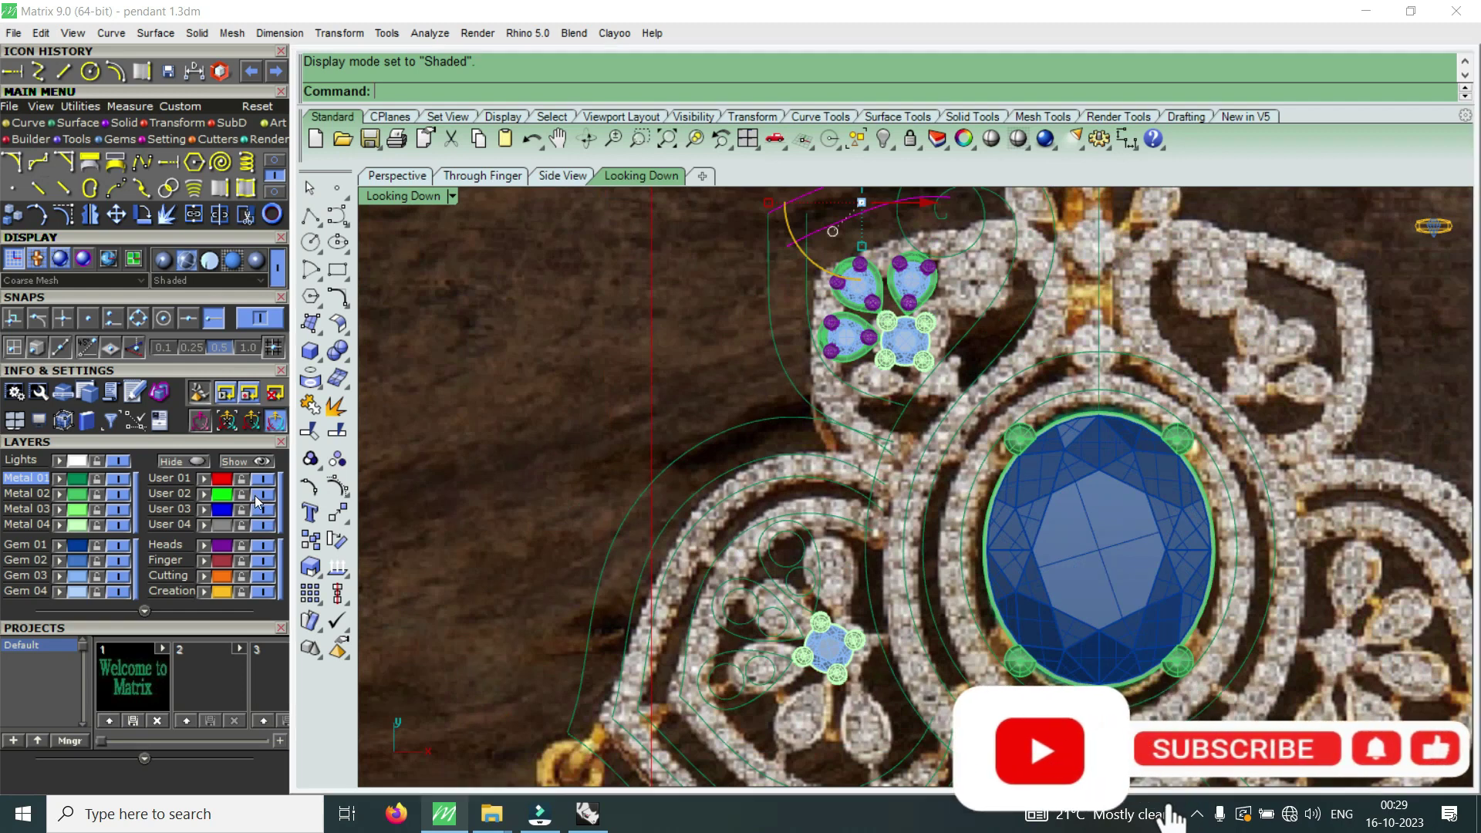
scroll(826, 543, down, 2)
scroll(827, 543, down, 2)
scroll(793, 701, up, 1)
scroll(793, 700, up, 1)
scroll(816, 637, up, 1)
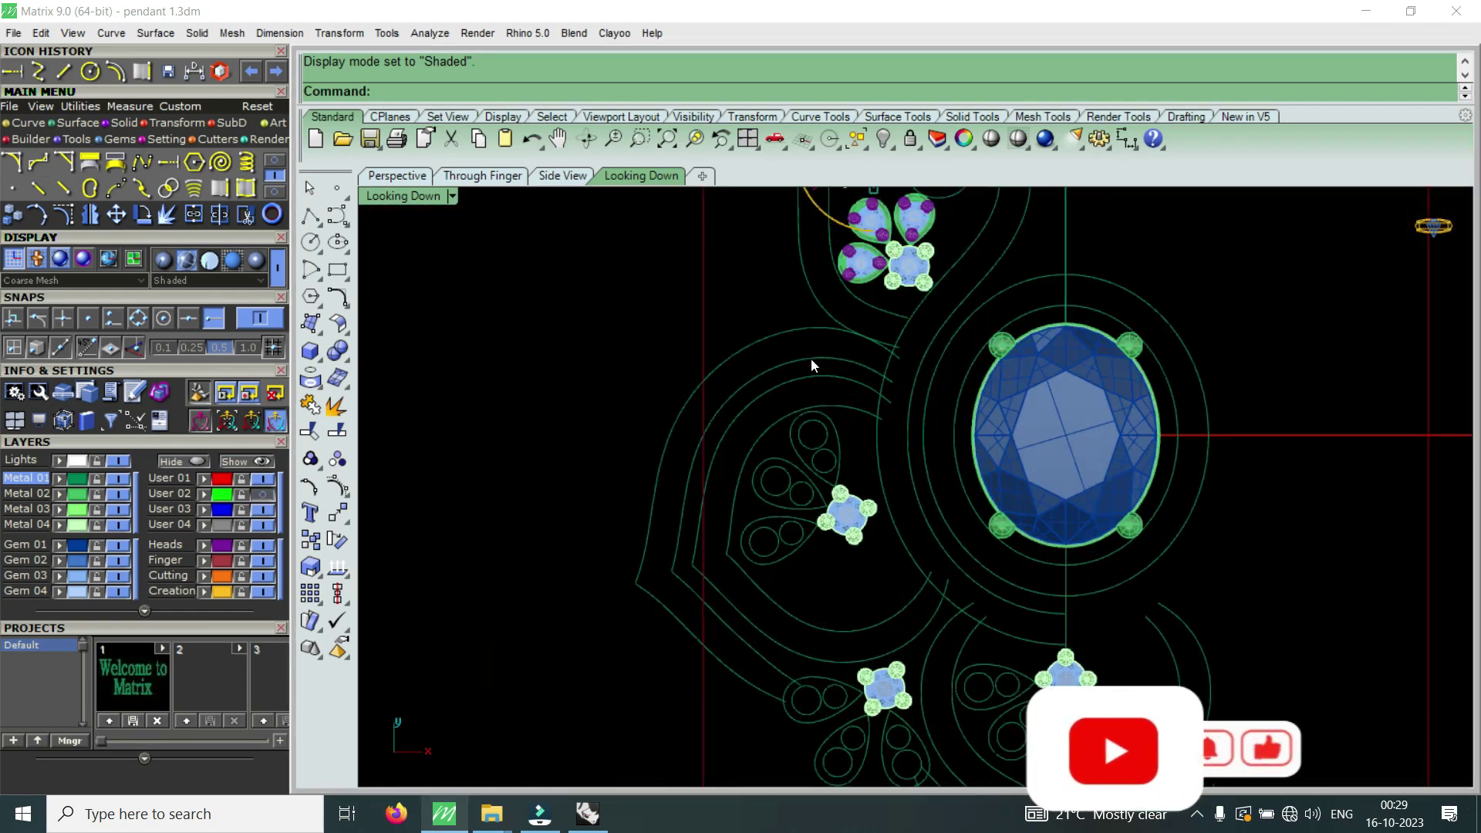
drag(787, 291, 733, 622)
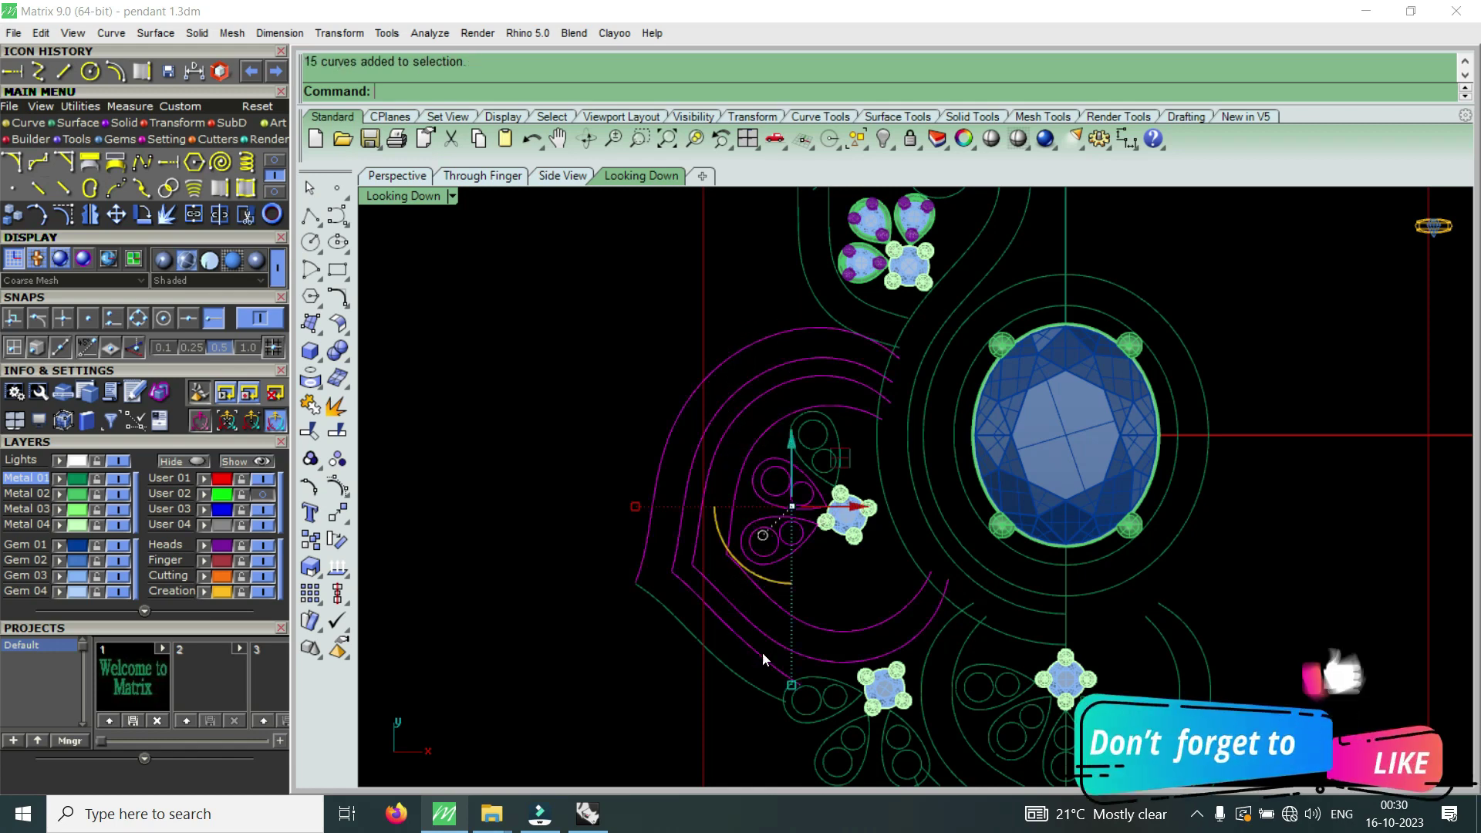
- Select the traced loop curves and the small gem cluster, and shift them lower
scroll(664, 590, up, 1)
scroll(664, 590, up, 1)
click(654, 607)
scroll(912, 576, down, 3)
scroll(914, 575, up, 2)
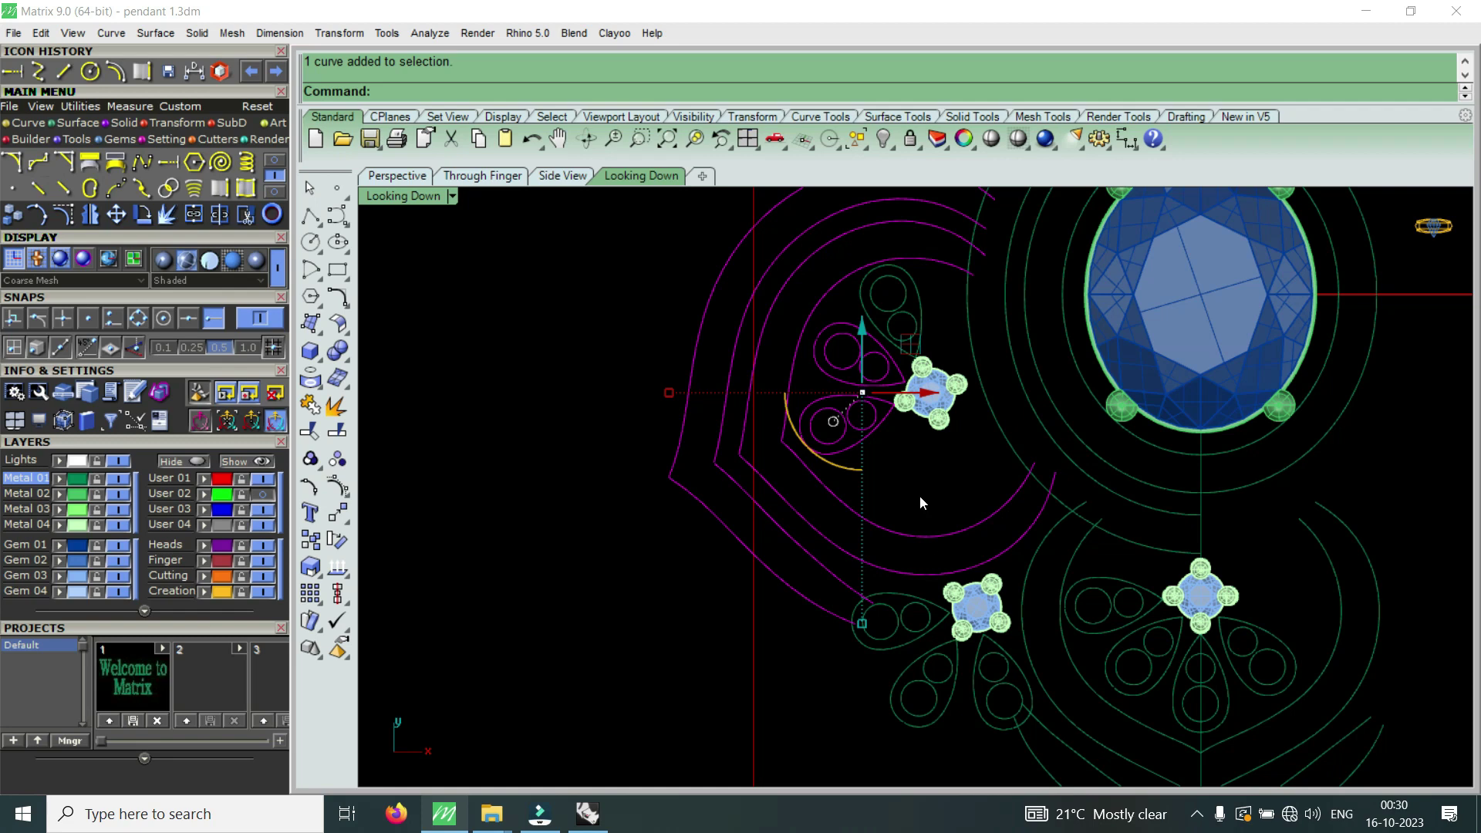
mouse_move(928, 305)
mouse_down()
mouse_move(891, 428)
mouse_move(859, 385)
mouse_up()
scroll(850, 440, up, 2)
scroll(810, 502, down, 2)
scroll(881, 282, up, 2)
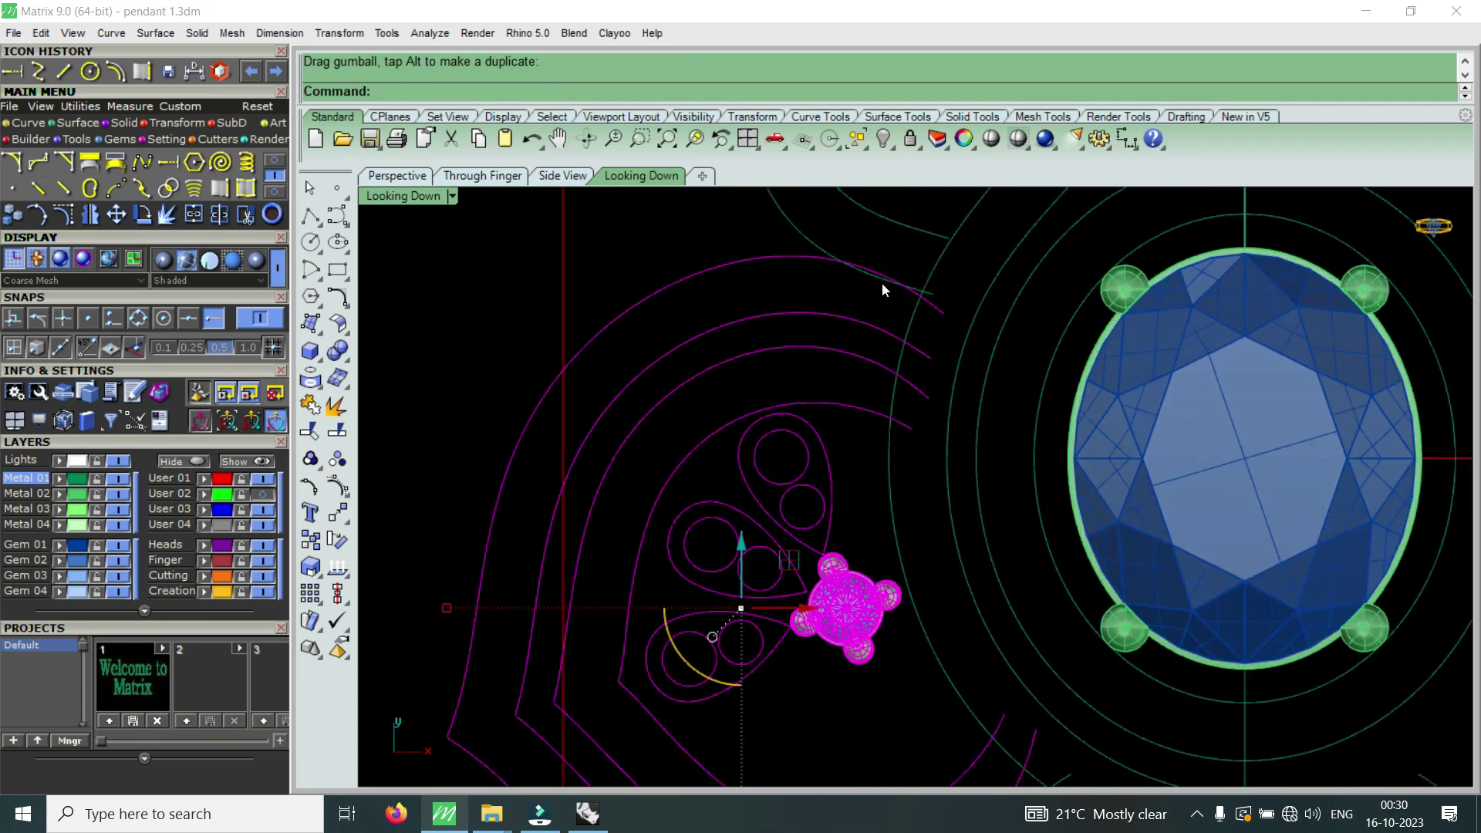
scroll(884, 285, up, 1)
drag(707, 615, 704, 623)
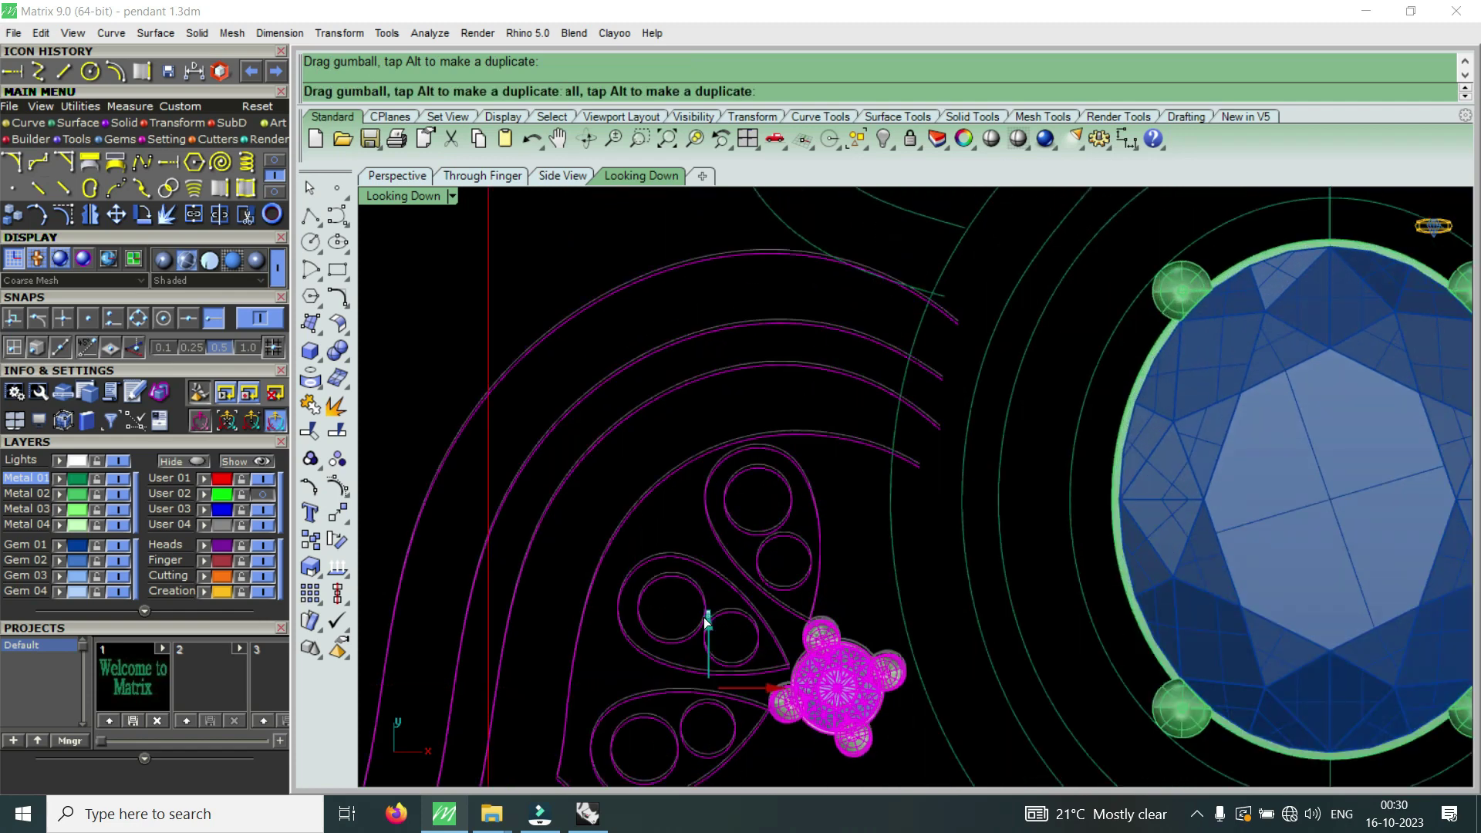
- Hide the reference photo on the User 02 layer
scroll(733, 458, down, 2)
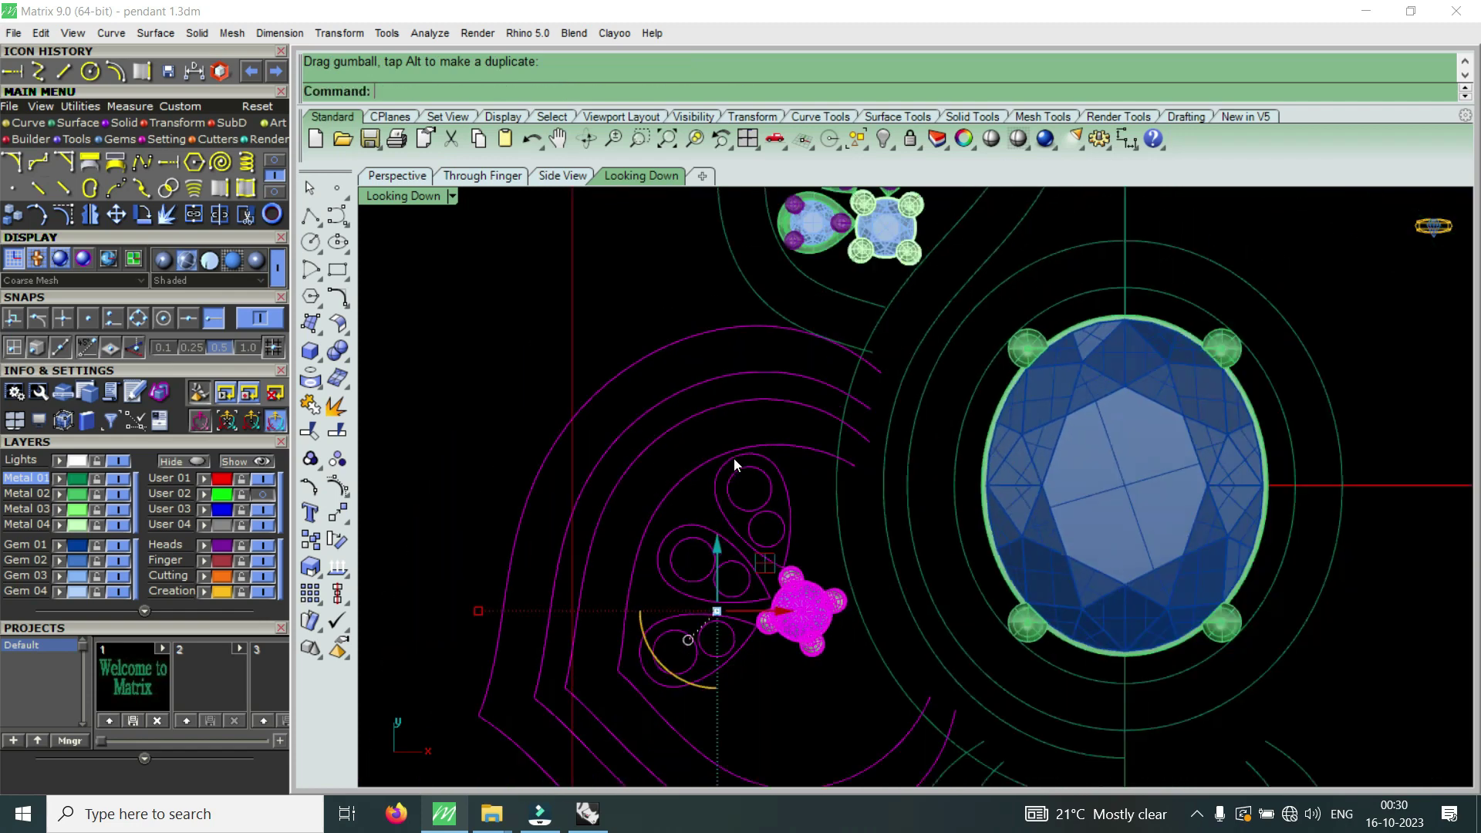
scroll(752, 446, down, 2)
scroll(824, 615, up, 3)
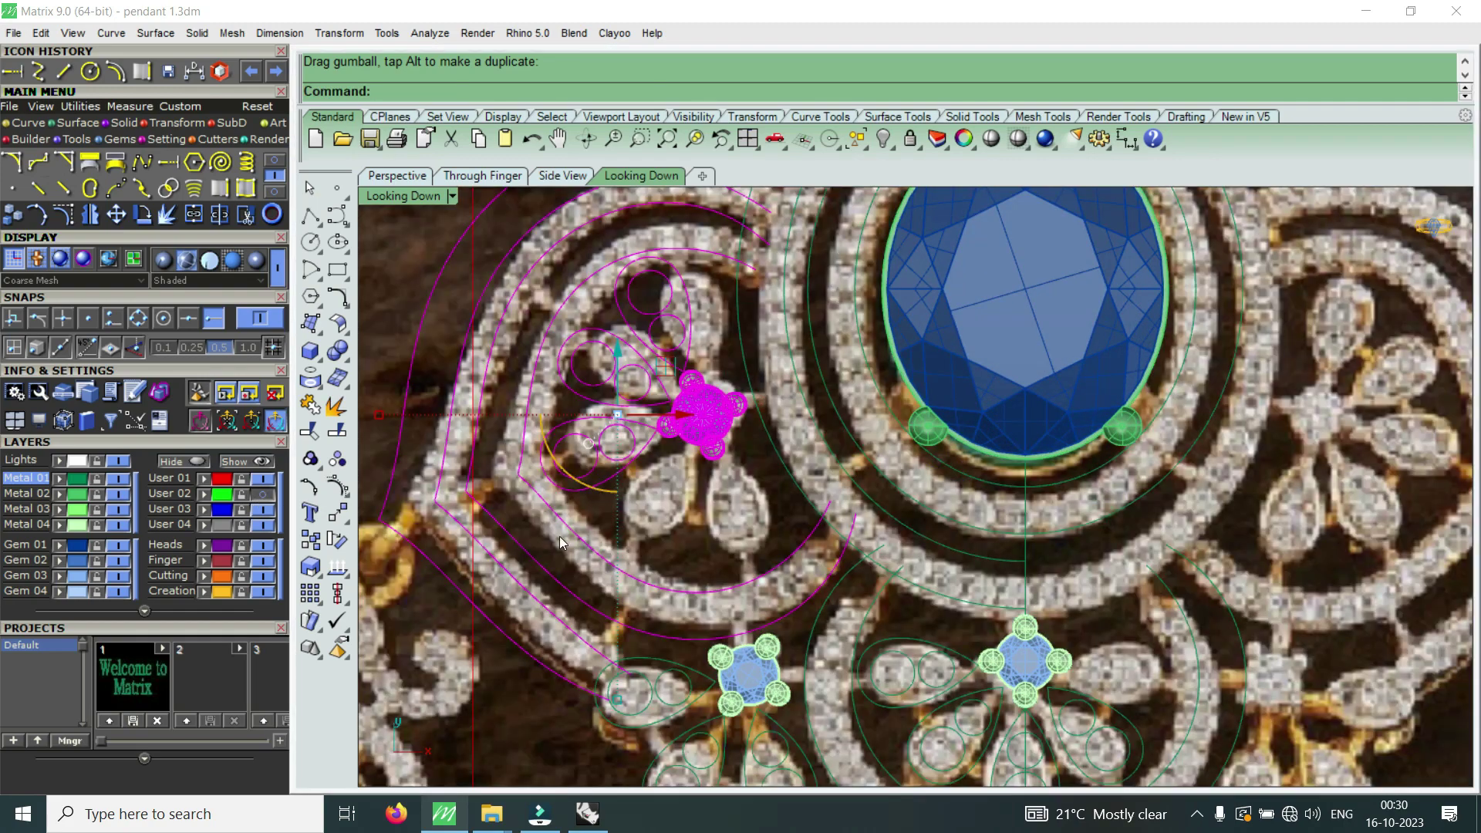
scroll(886, 546, down, 2)
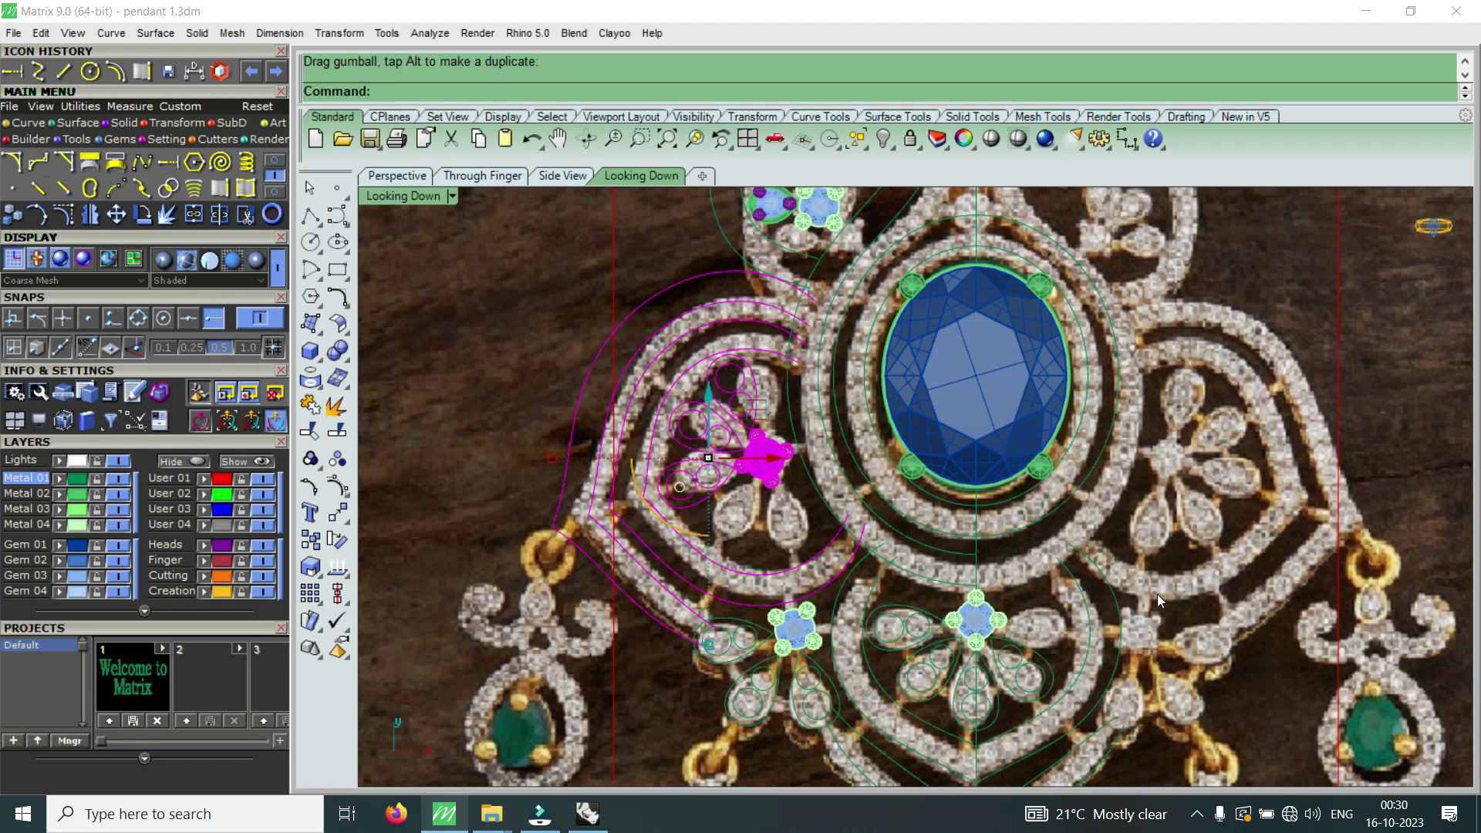
scroll(891, 557, up, 2)
scroll(891, 557, up, 1)
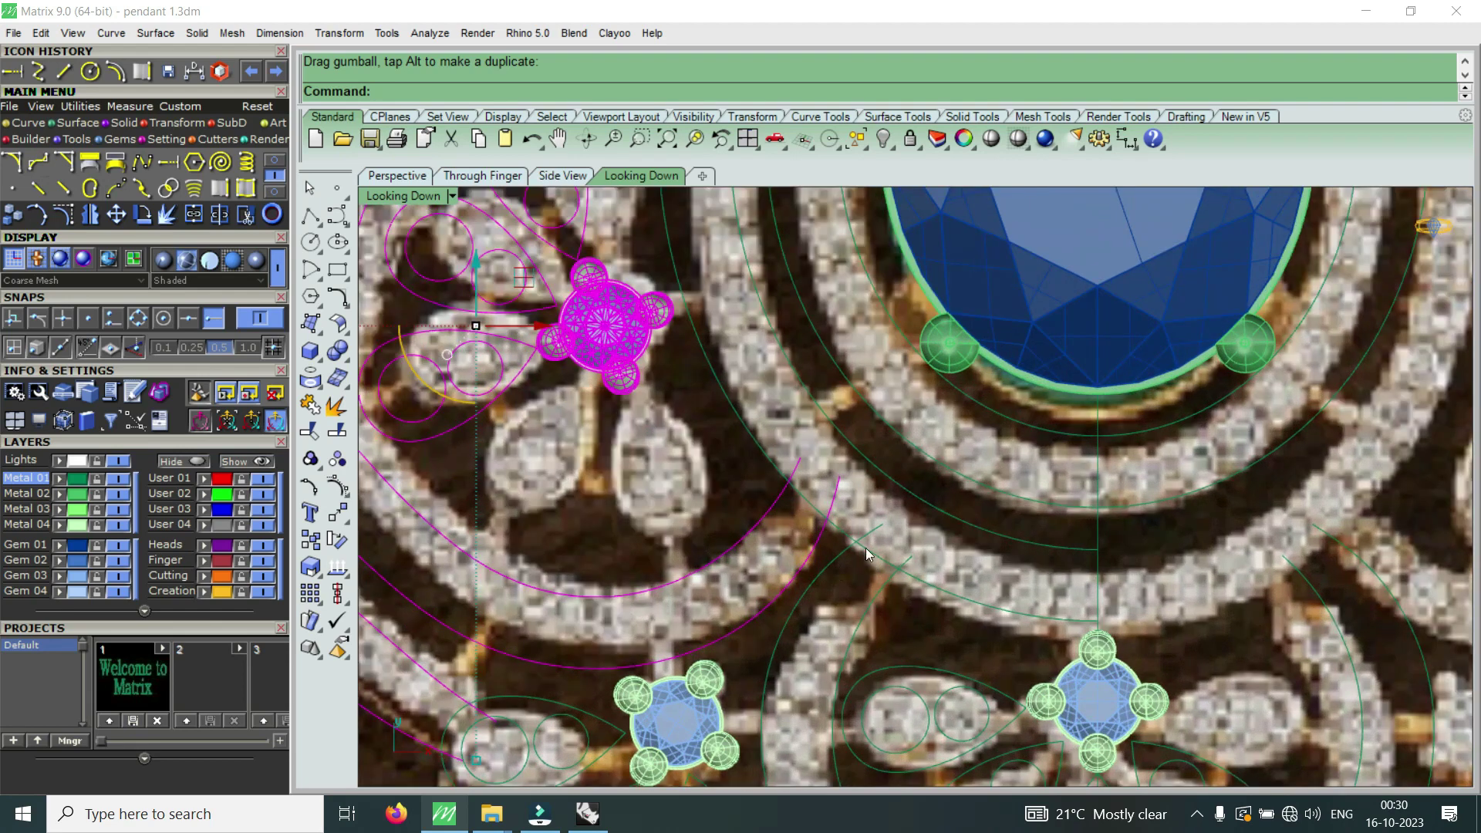
scroll(826, 556, down, 2)
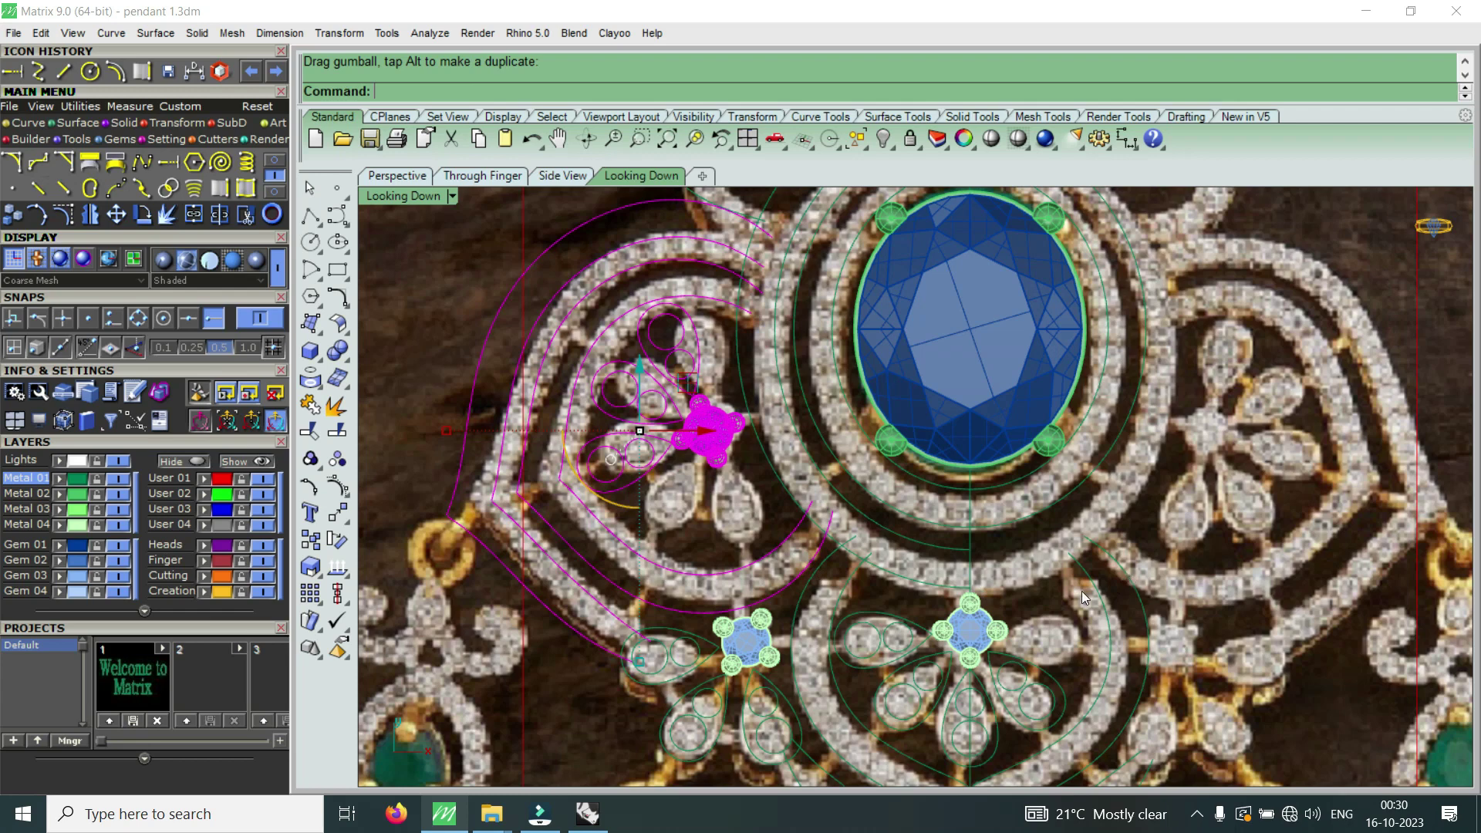
scroll(806, 575, down, 2)
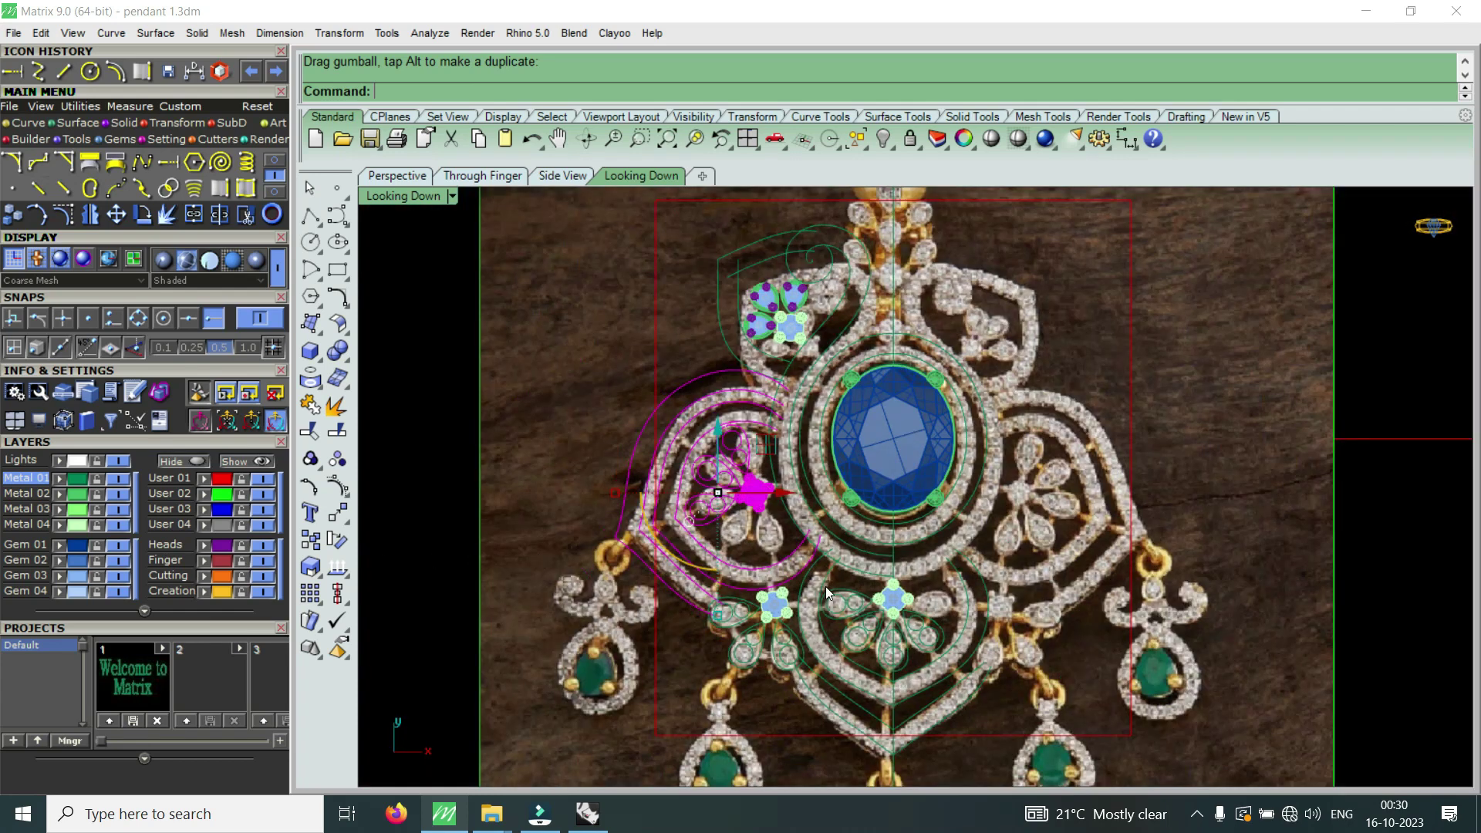
scroll(826, 582, up, 3)
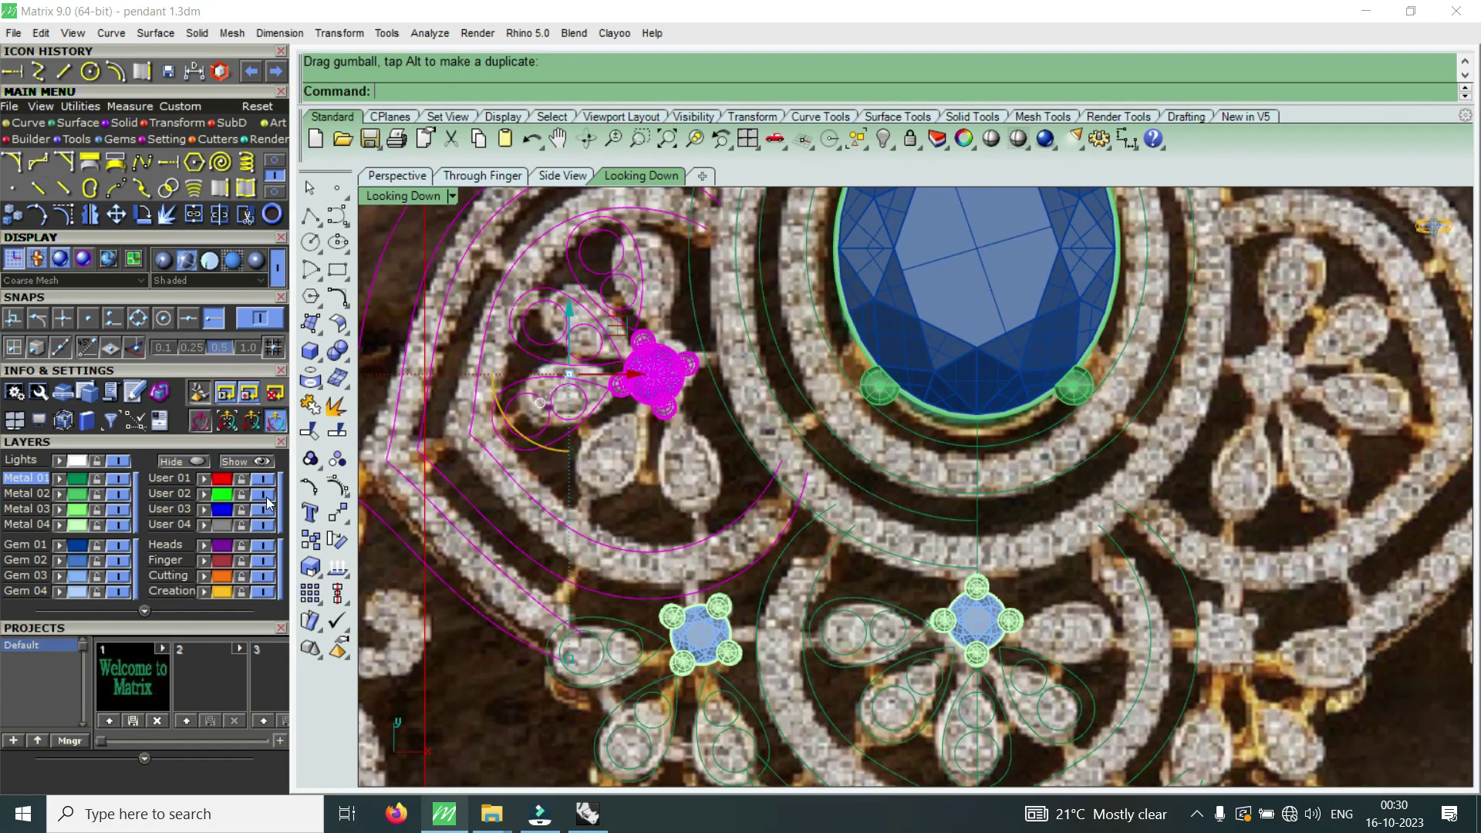
click(264, 494)
- Select only the two-circle teardrop outline and move it up around its circles
scroll(832, 521, down, 3)
scroll(931, 636, down, 1)
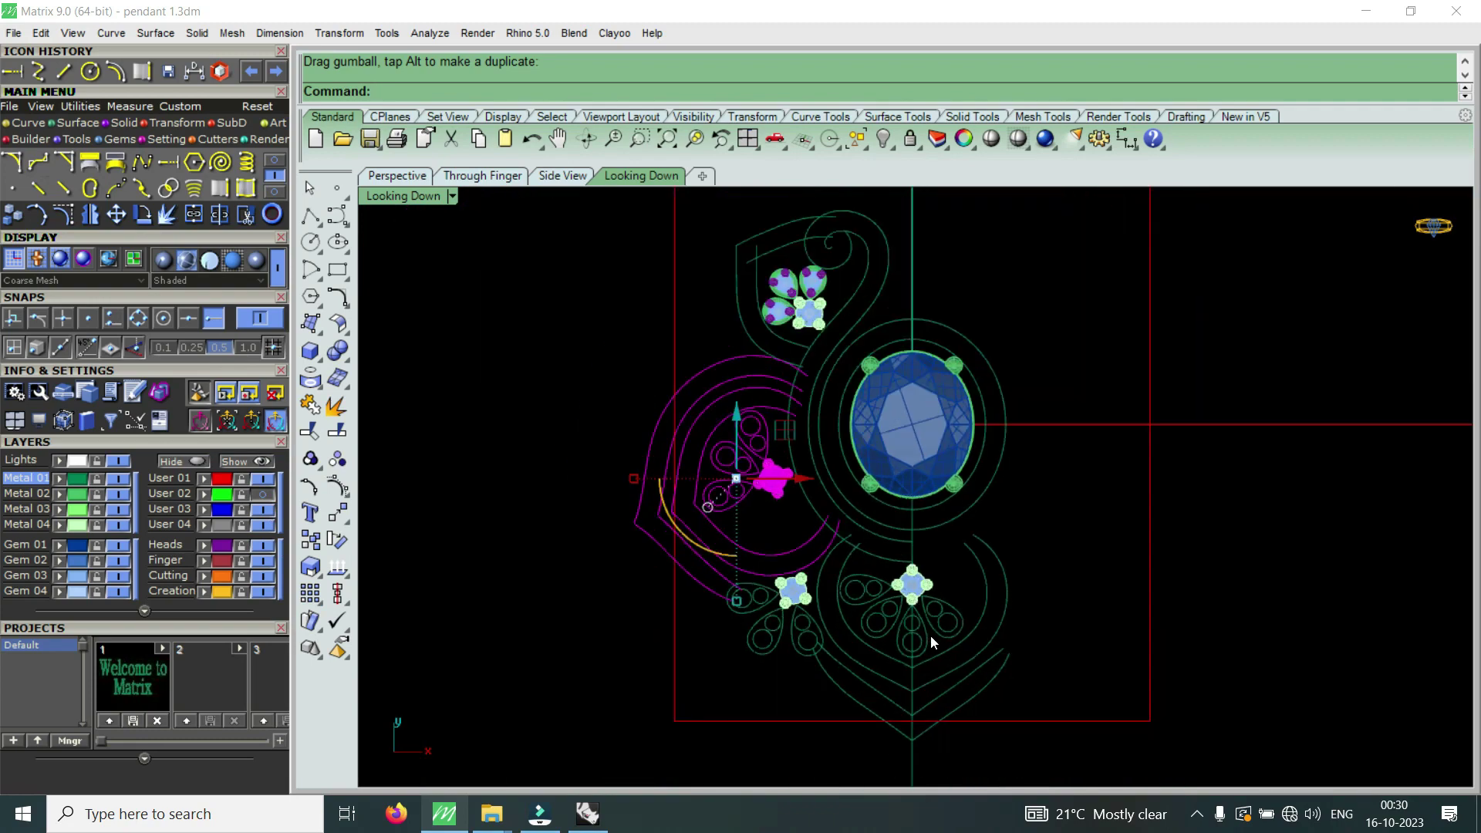
scroll(886, 583, up, 1)
scroll(892, 586, up, 1)
scroll(887, 585, up, 2)
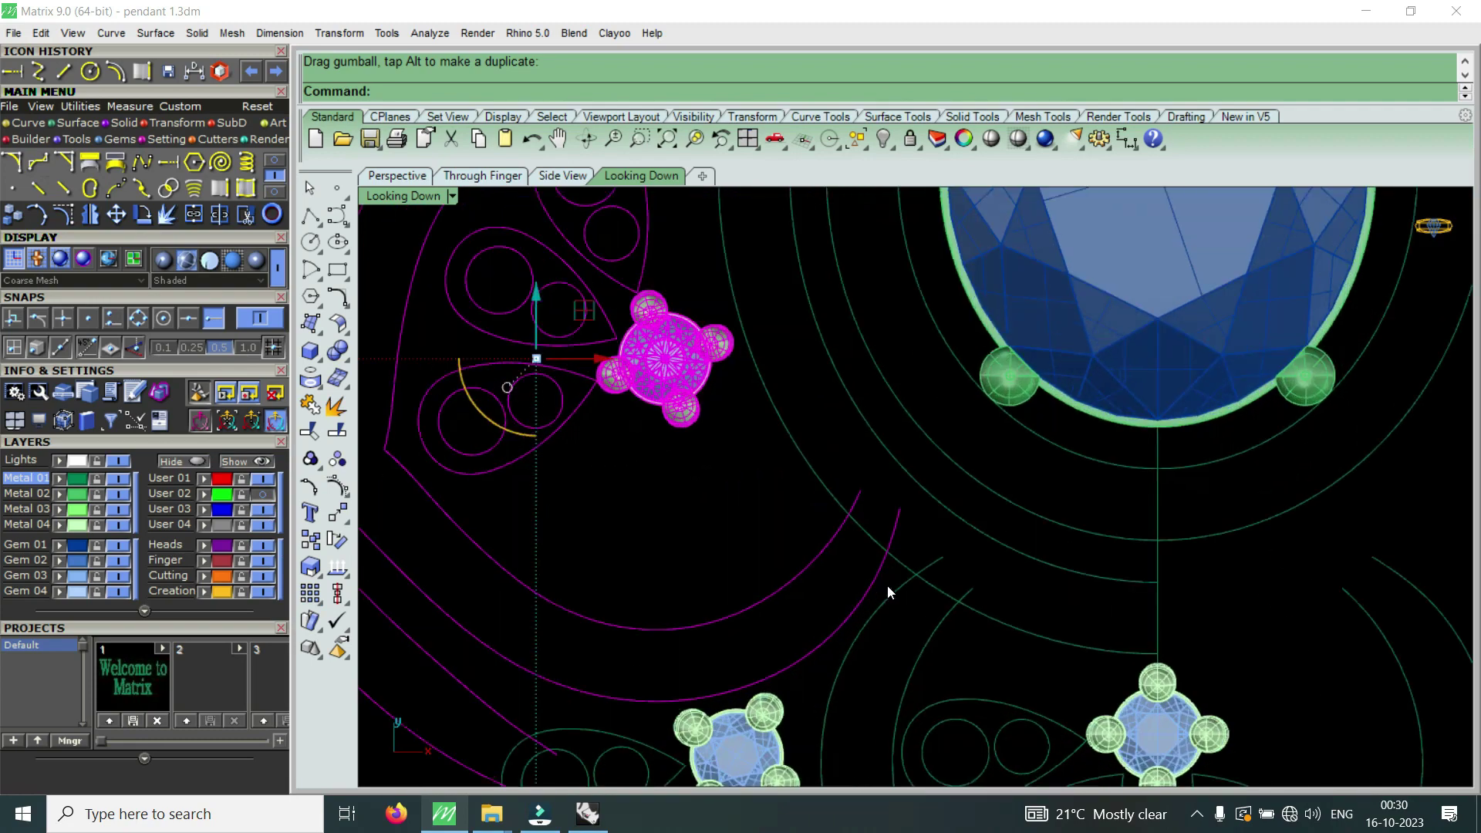
scroll(873, 581, down, 2)
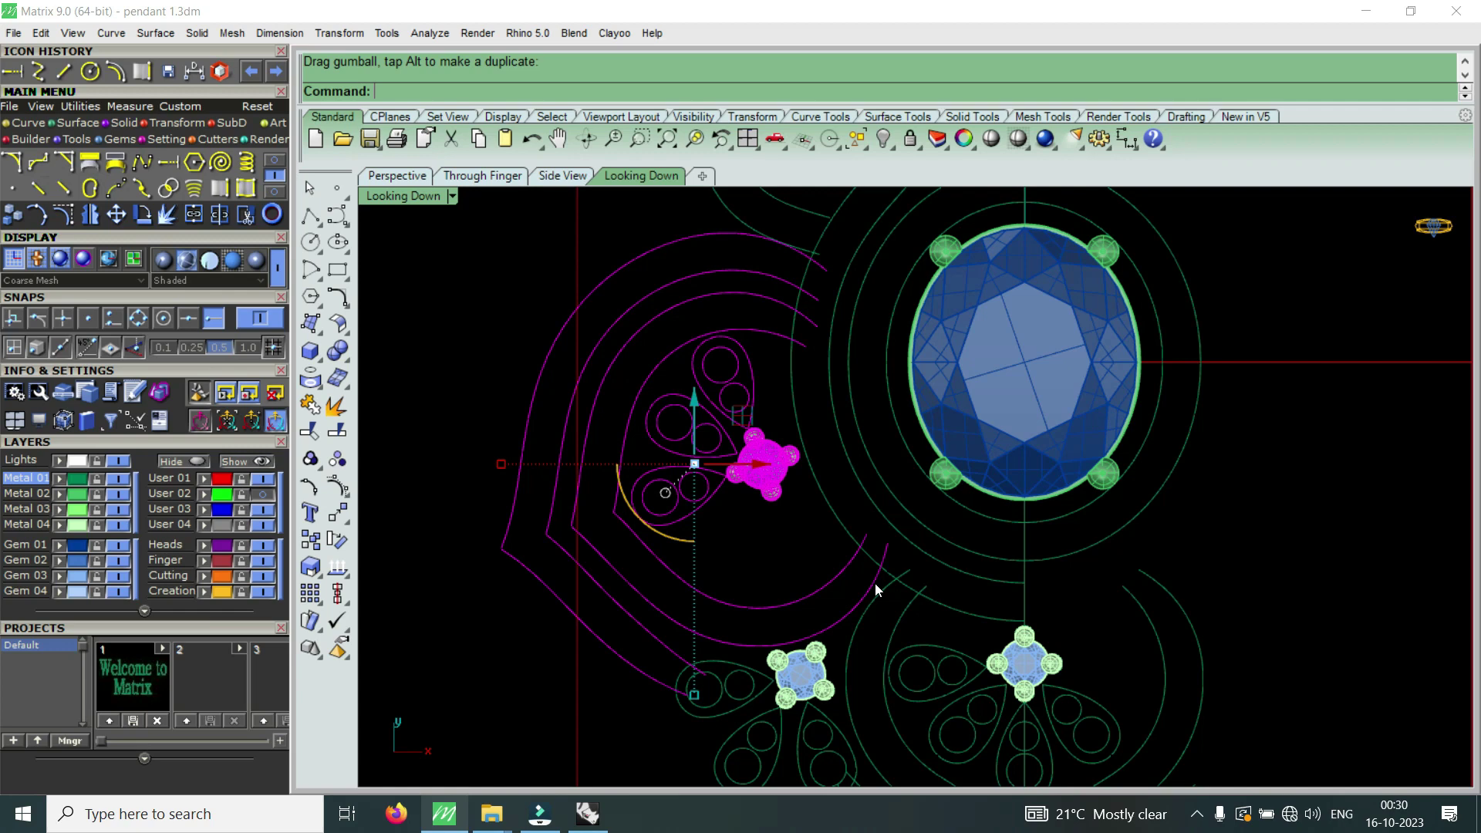
scroll(877, 591, down, 1)
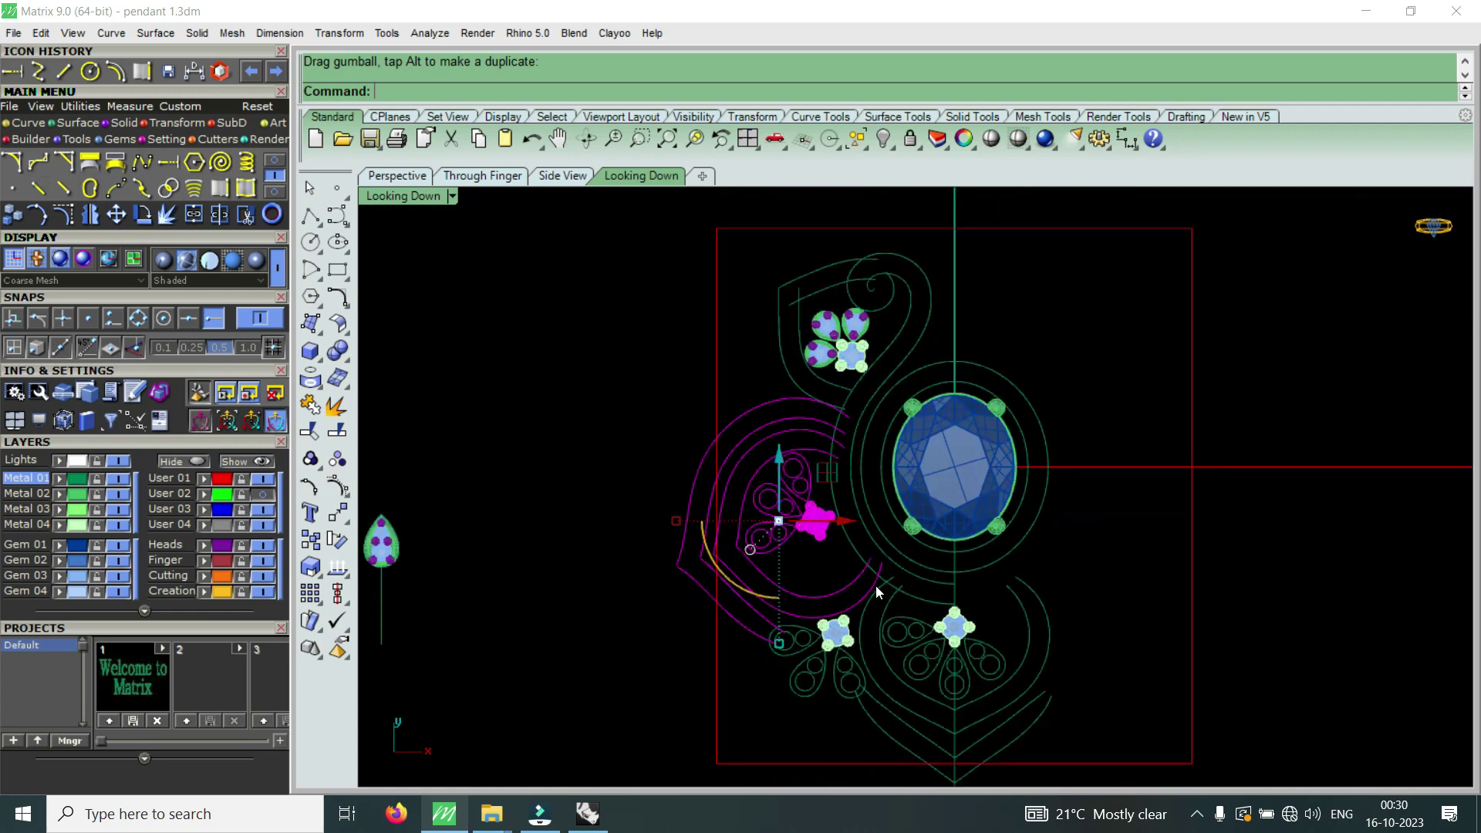
click(878, 525)
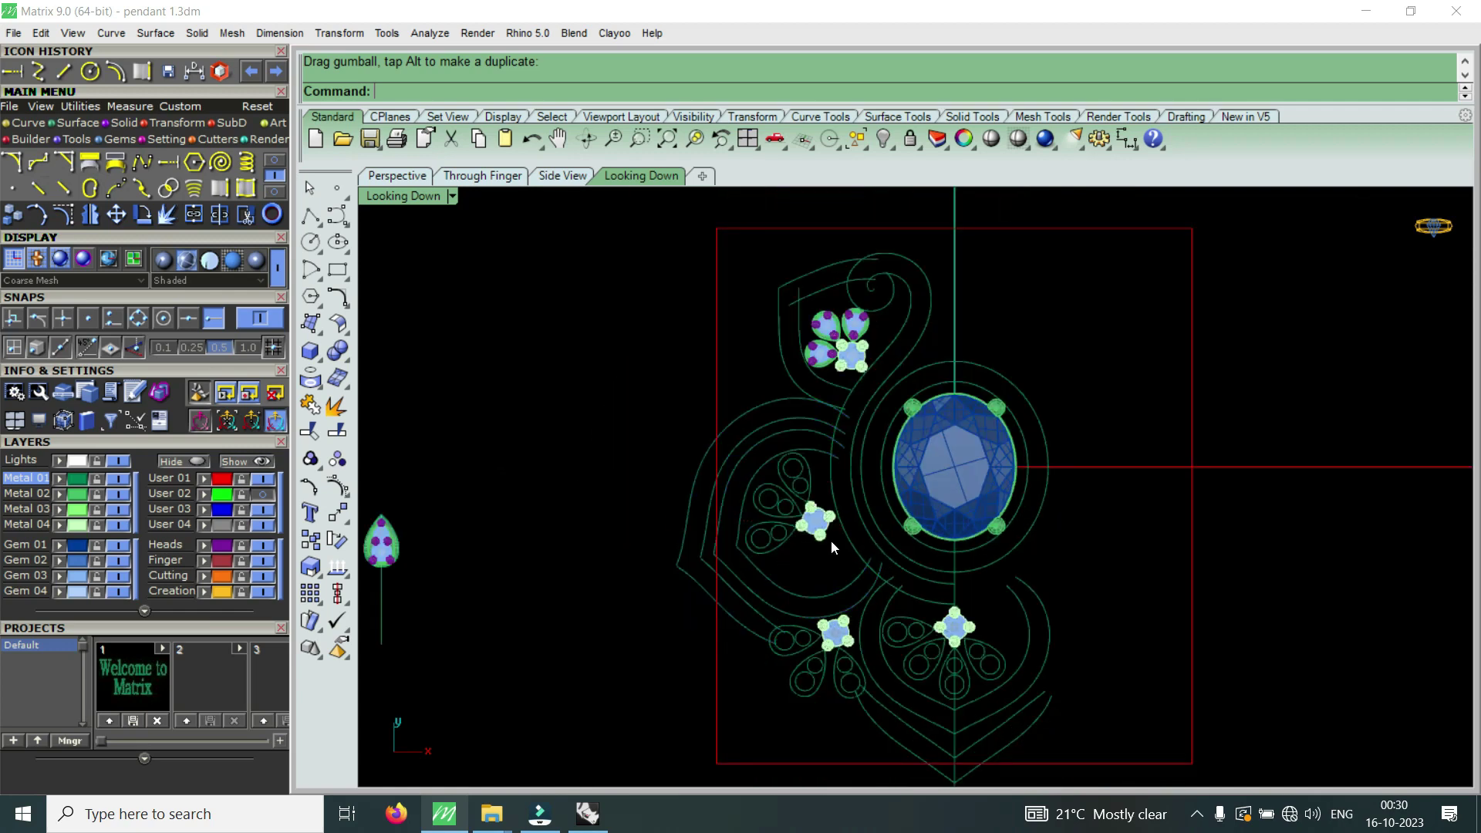
scroll(831, 540, up, 2)
click(785, 498)
drag(803, 470, 809, 452)
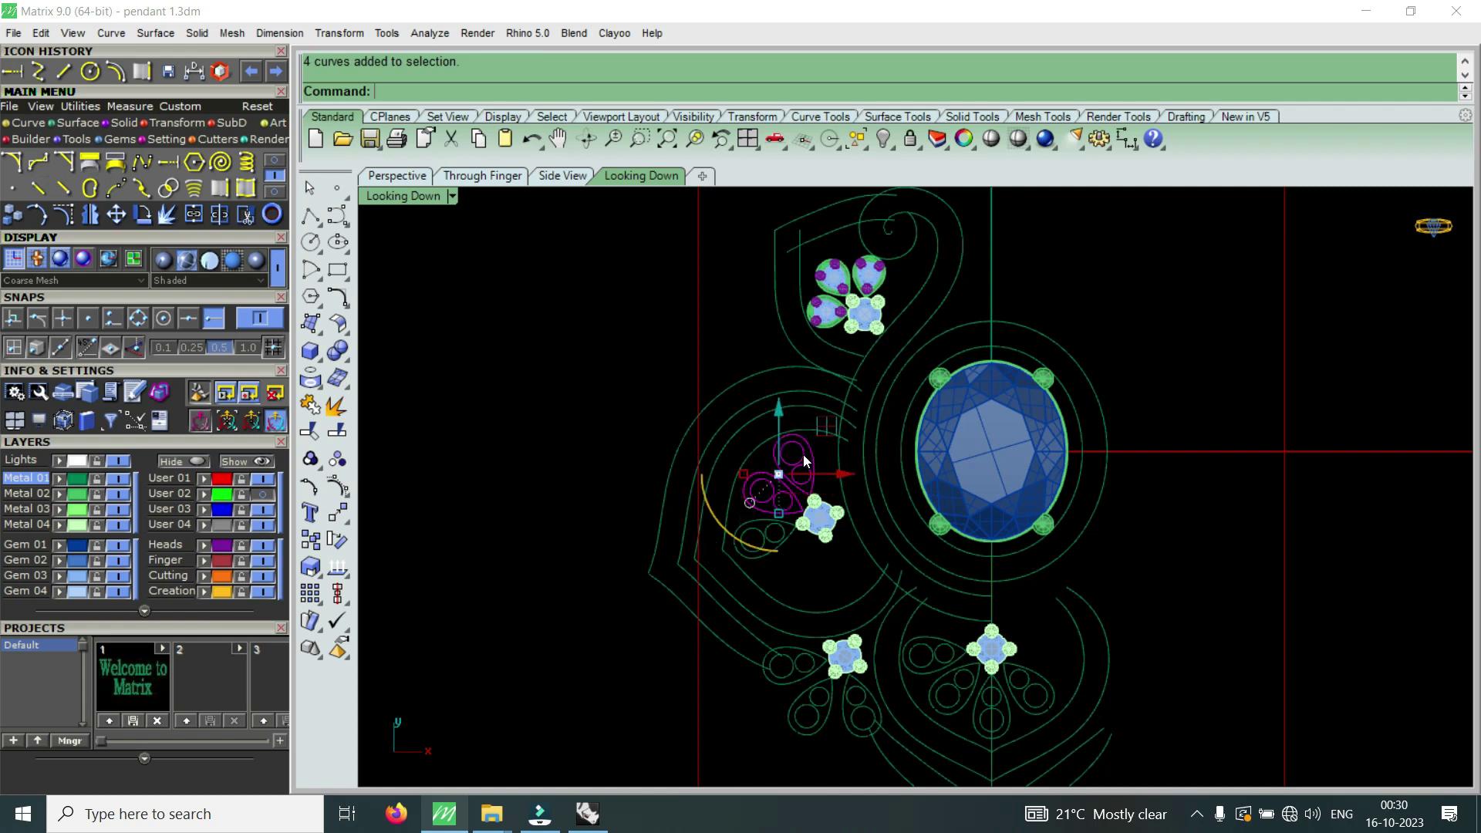
- Move the teardrop outline into the lower motif and mirror-copy it through the gem centre using Center snap
drag(768, 463, 942, 677)
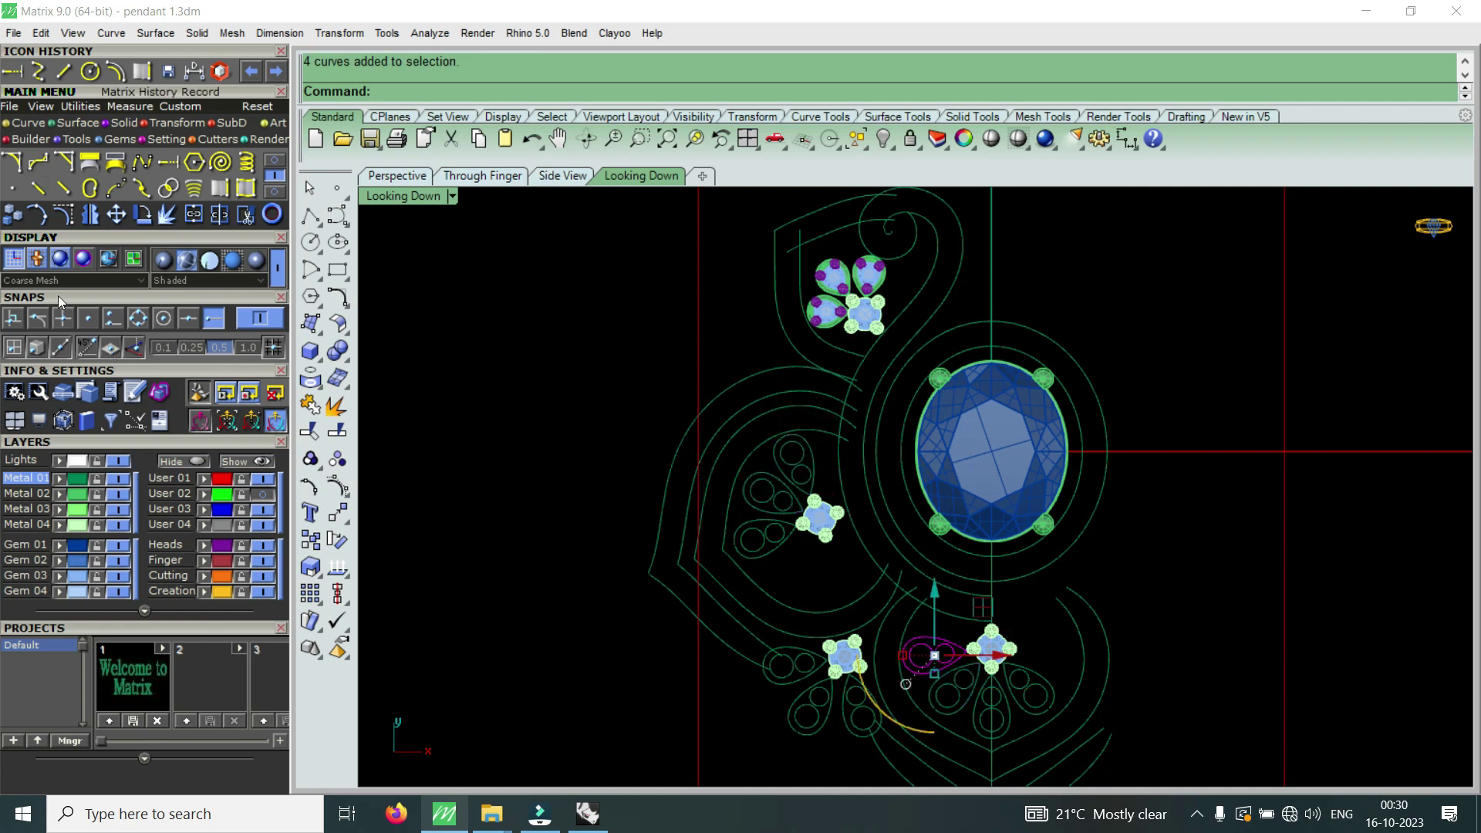
text(mirror)
key(Return)
click(163, 317)
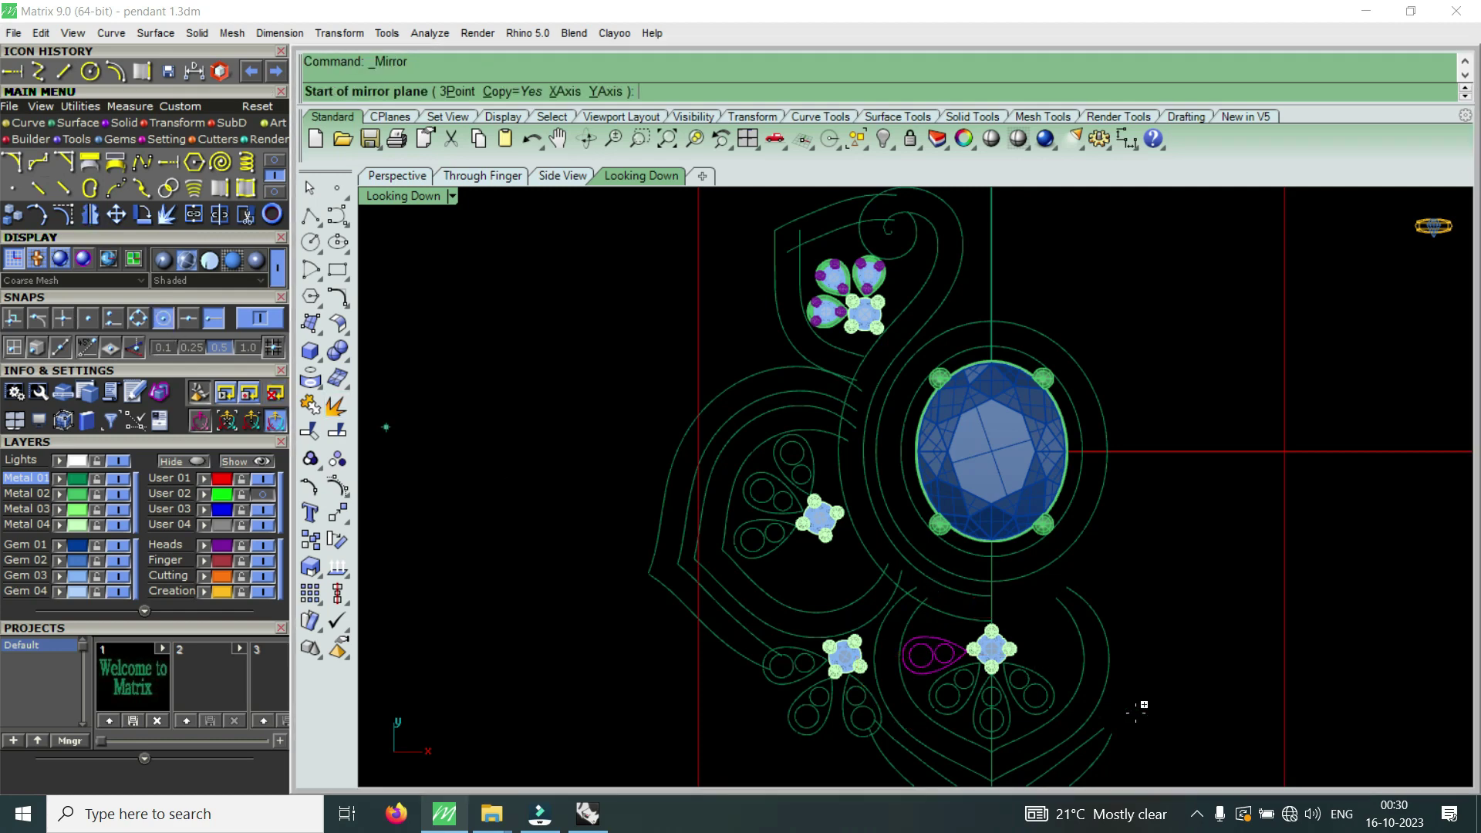
scroll(1072, 699, up, 3)
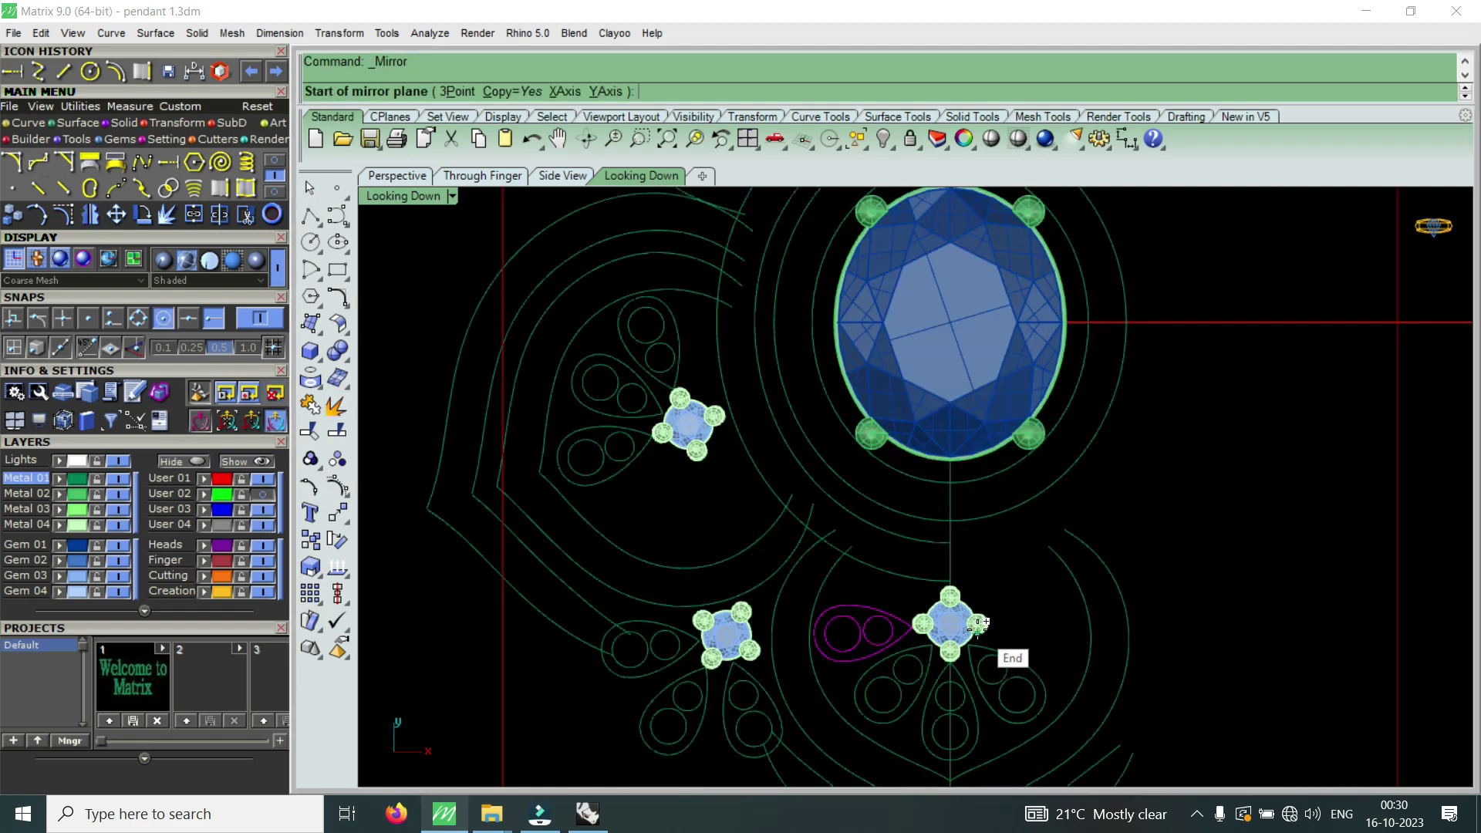
scroll(973, 633, up, 3)
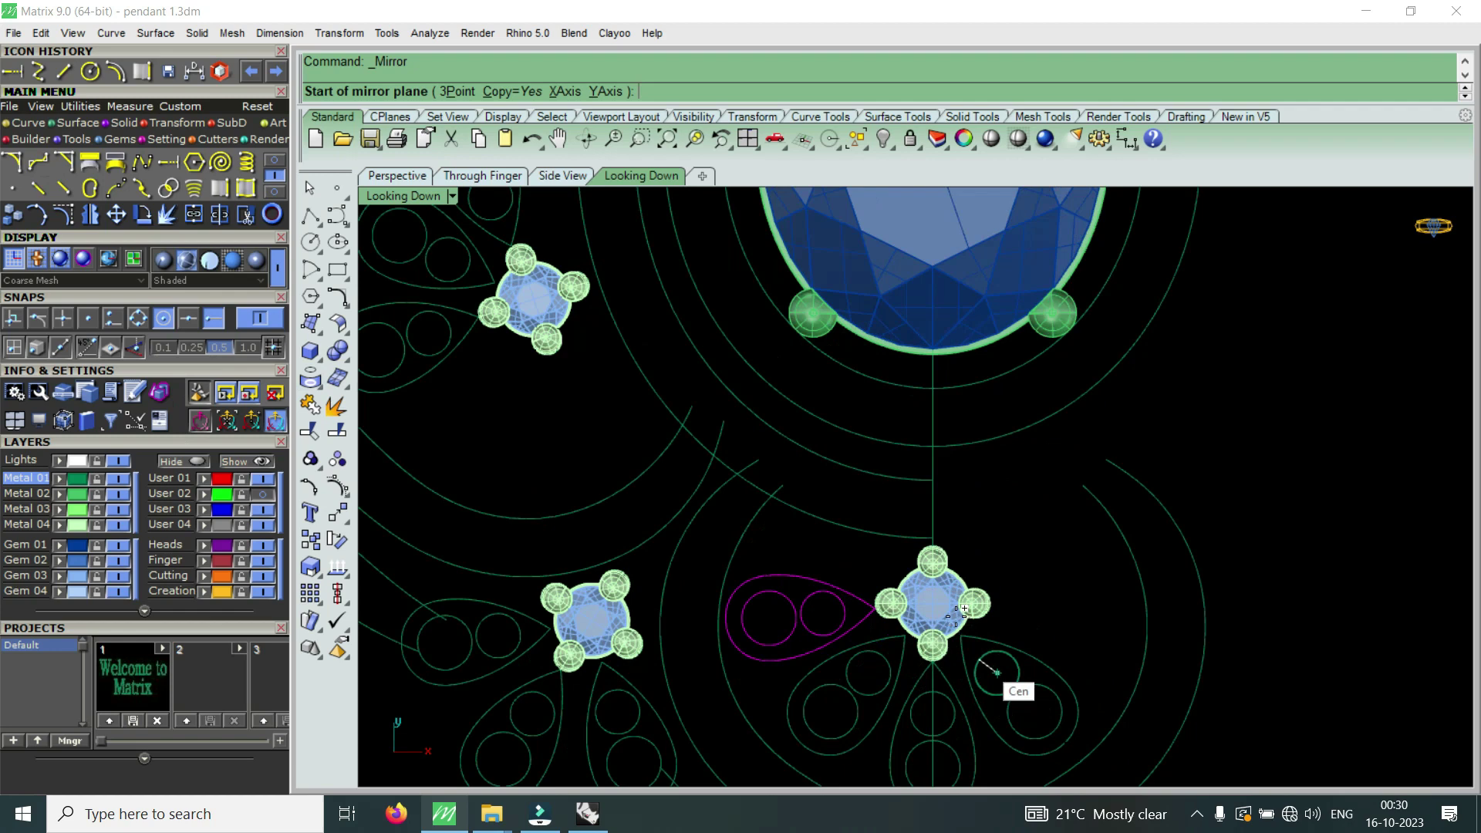
scroll(964, 617, up, 2)
scroll(955, 567, up, 1)
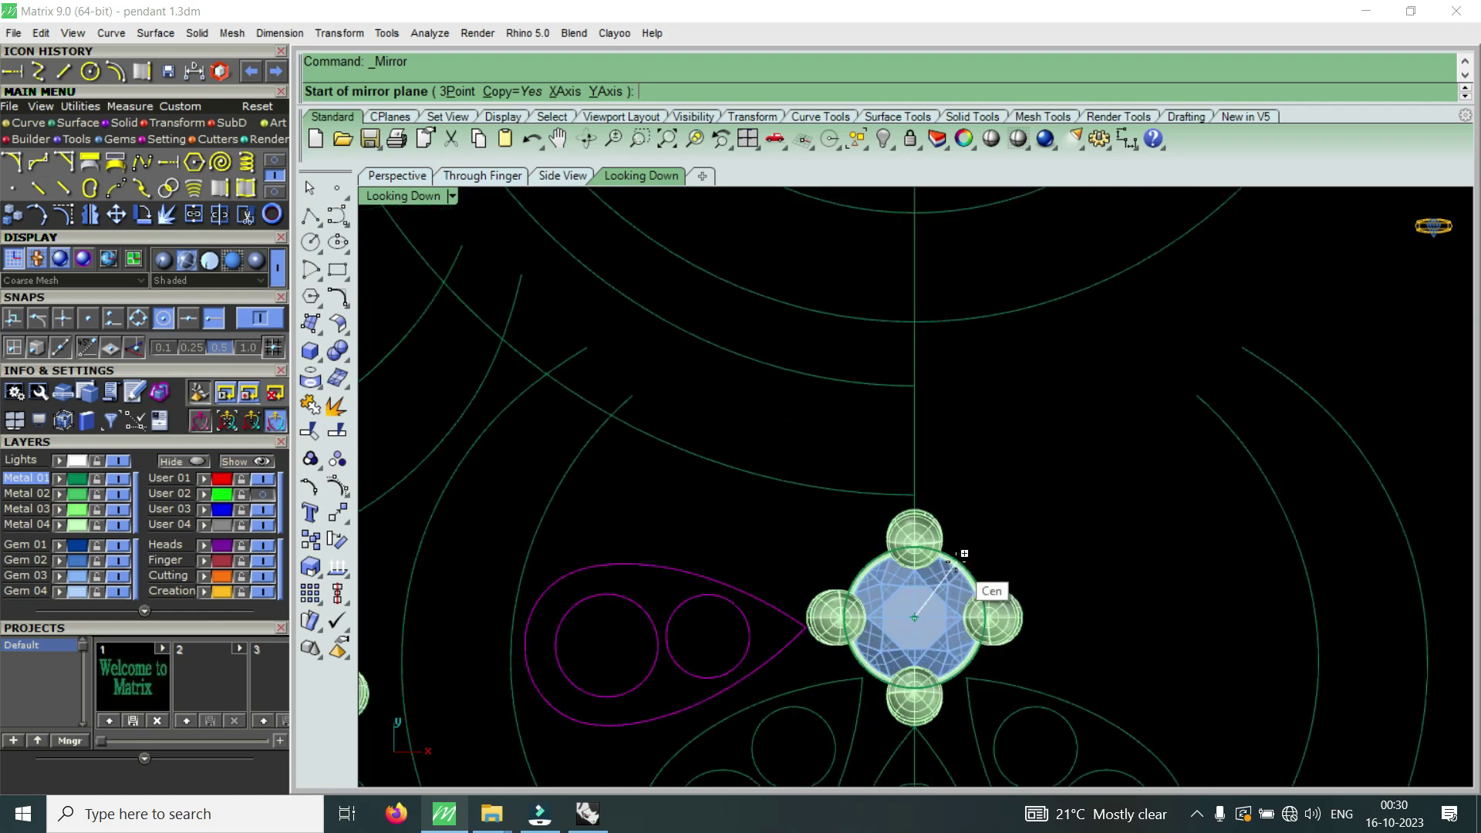
click(957, 566)
click(922, 427)
- Select the two spiral curves at the upper left
scroll(922, 429, down, 3)
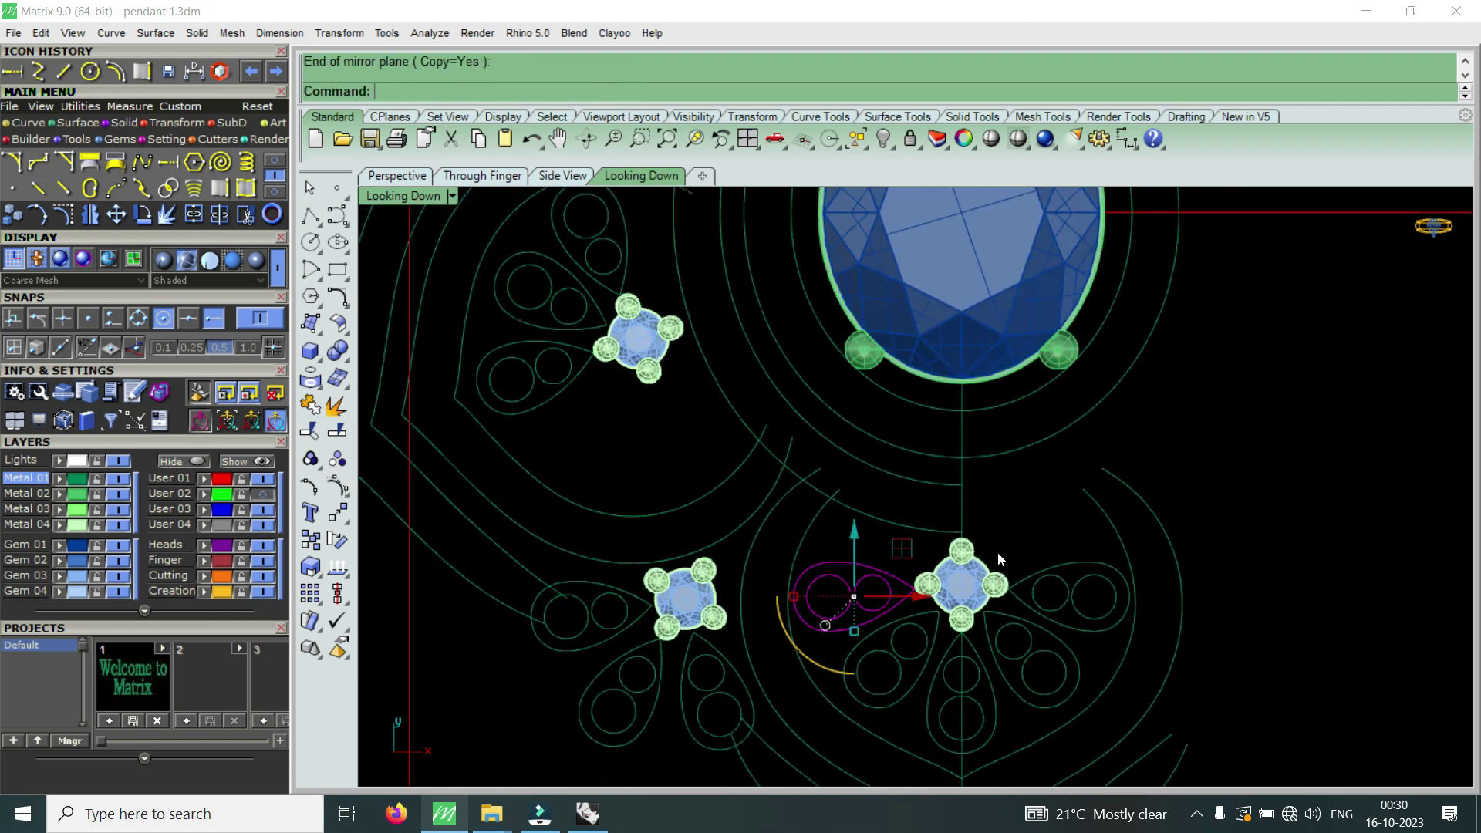
scroll(928, 502, down, 2)
scroll(910, 385, down, 2)
scroll(918, 267, up, 2)
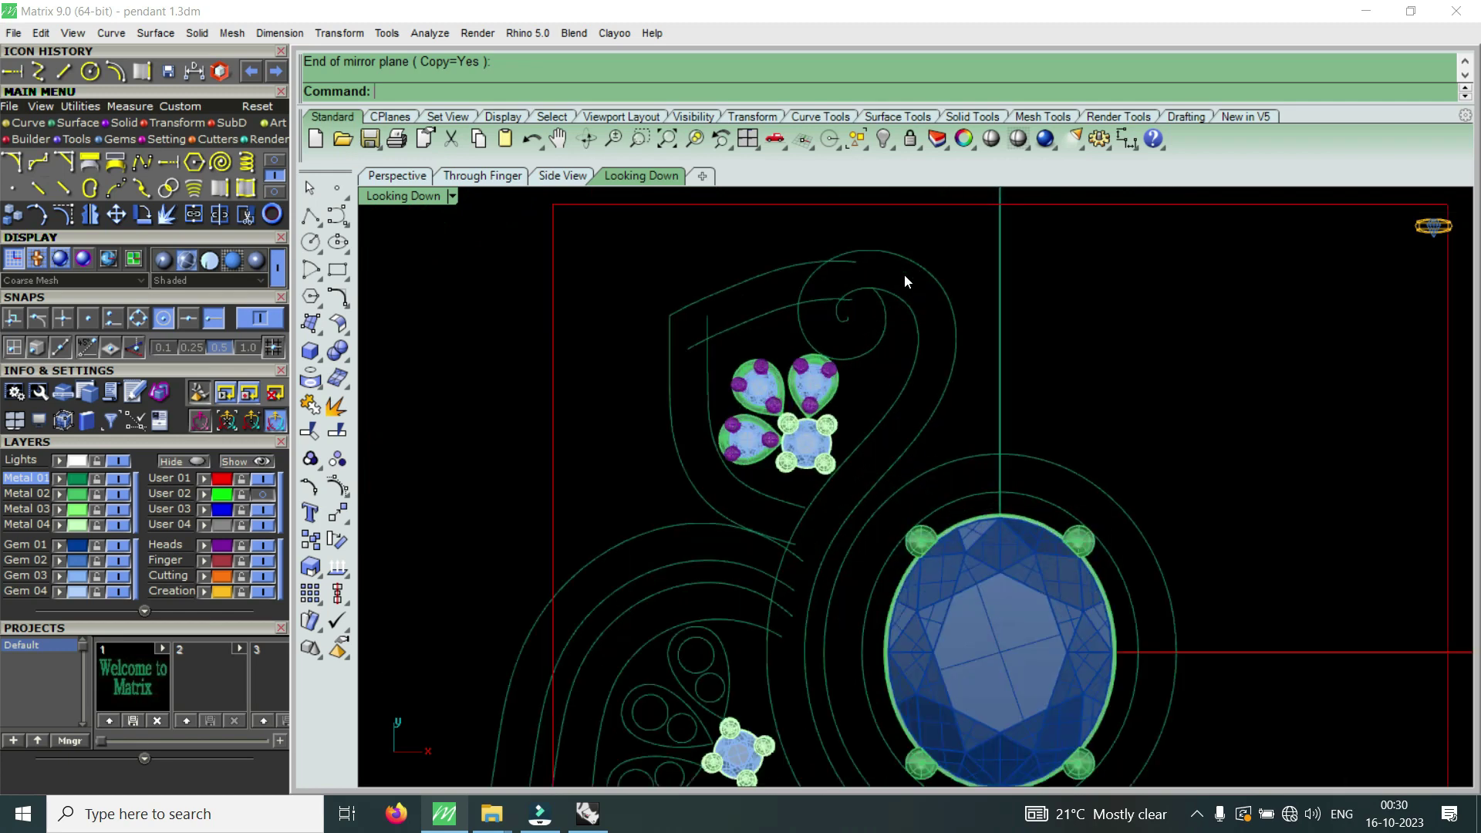
scroll(890, 265, up, 3)
scroll(910, 271, up, 2)
drag(913, 275, 881, 316)
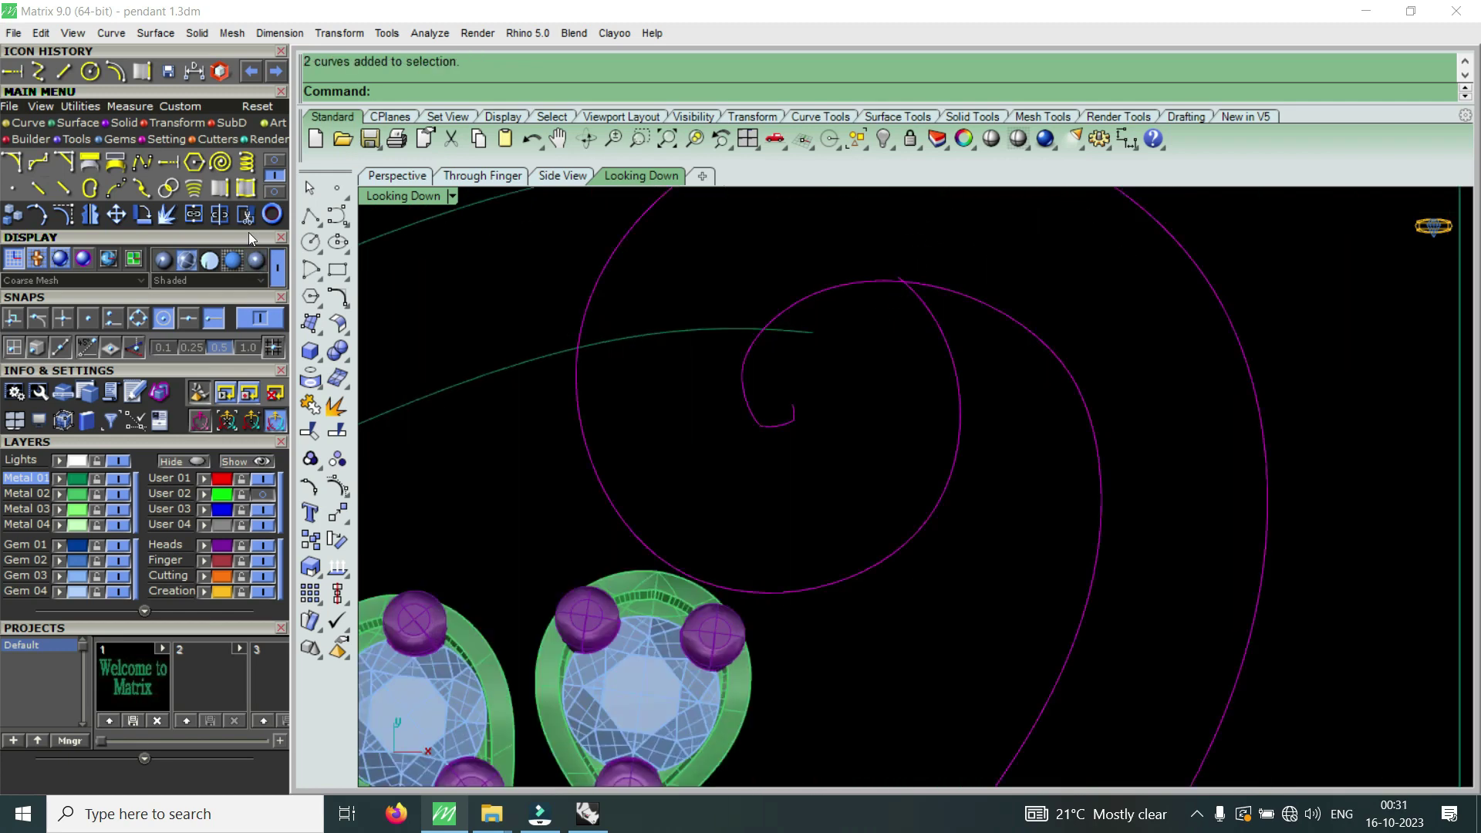
- Trim away two overlapping spiral pieces
text(trim)
key(Return)
scroll(928, 290, up, 1)
click(835, 293)
scroll(895, 265, up, 2)
click(918, 317)
scroll(947, 375, down, 3)
scroll(866, 372, down, 1)
key(Return)
- Use two spiral curves as cutting edges to trim the overhanging magenta segment
scroll(810, 386, up, 2)
drag(728, 392, 660, 493)
click(234, 214)
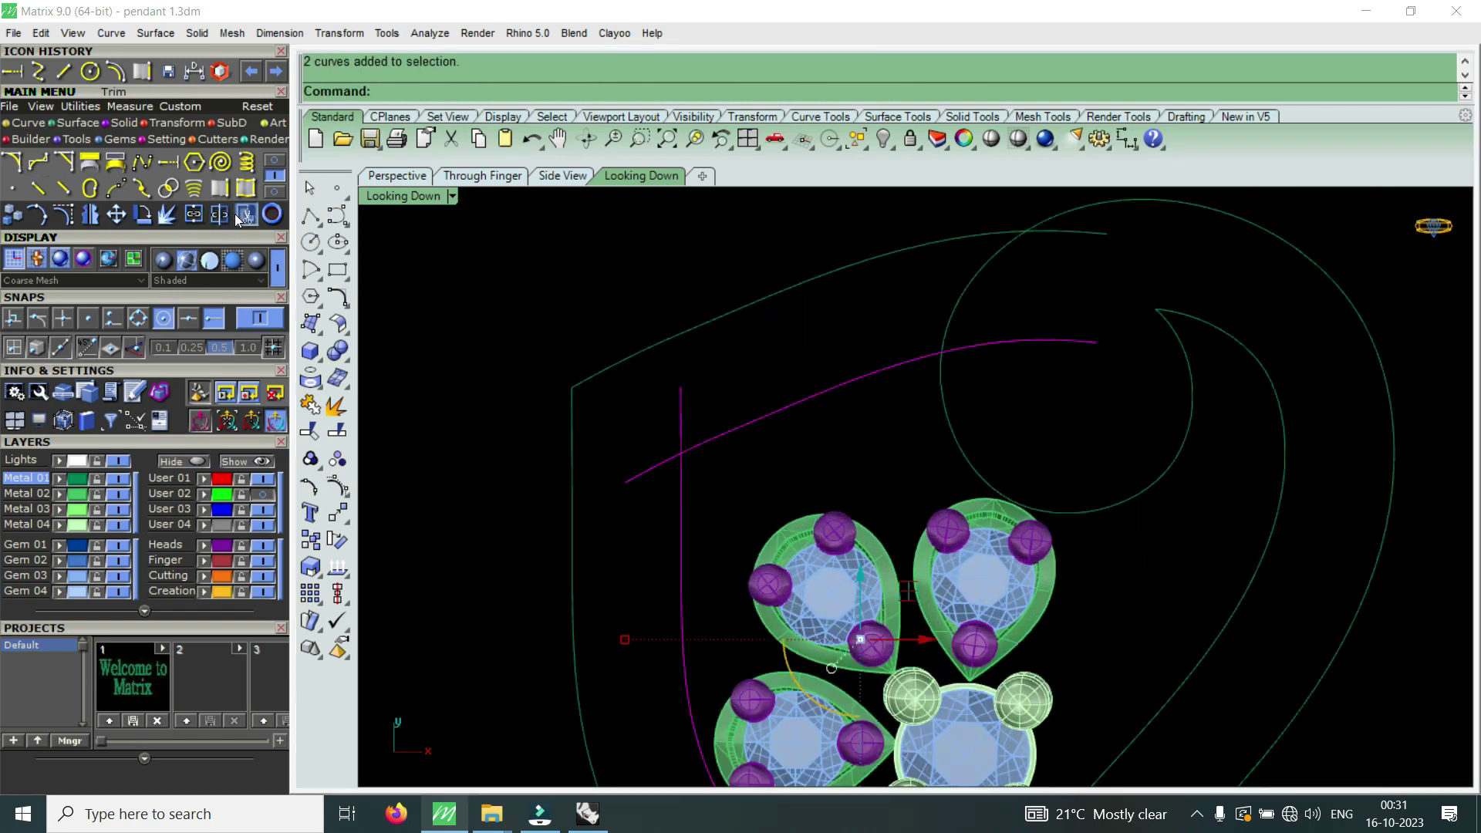
scroll(675, 471, up, 2)
click(708, 503)
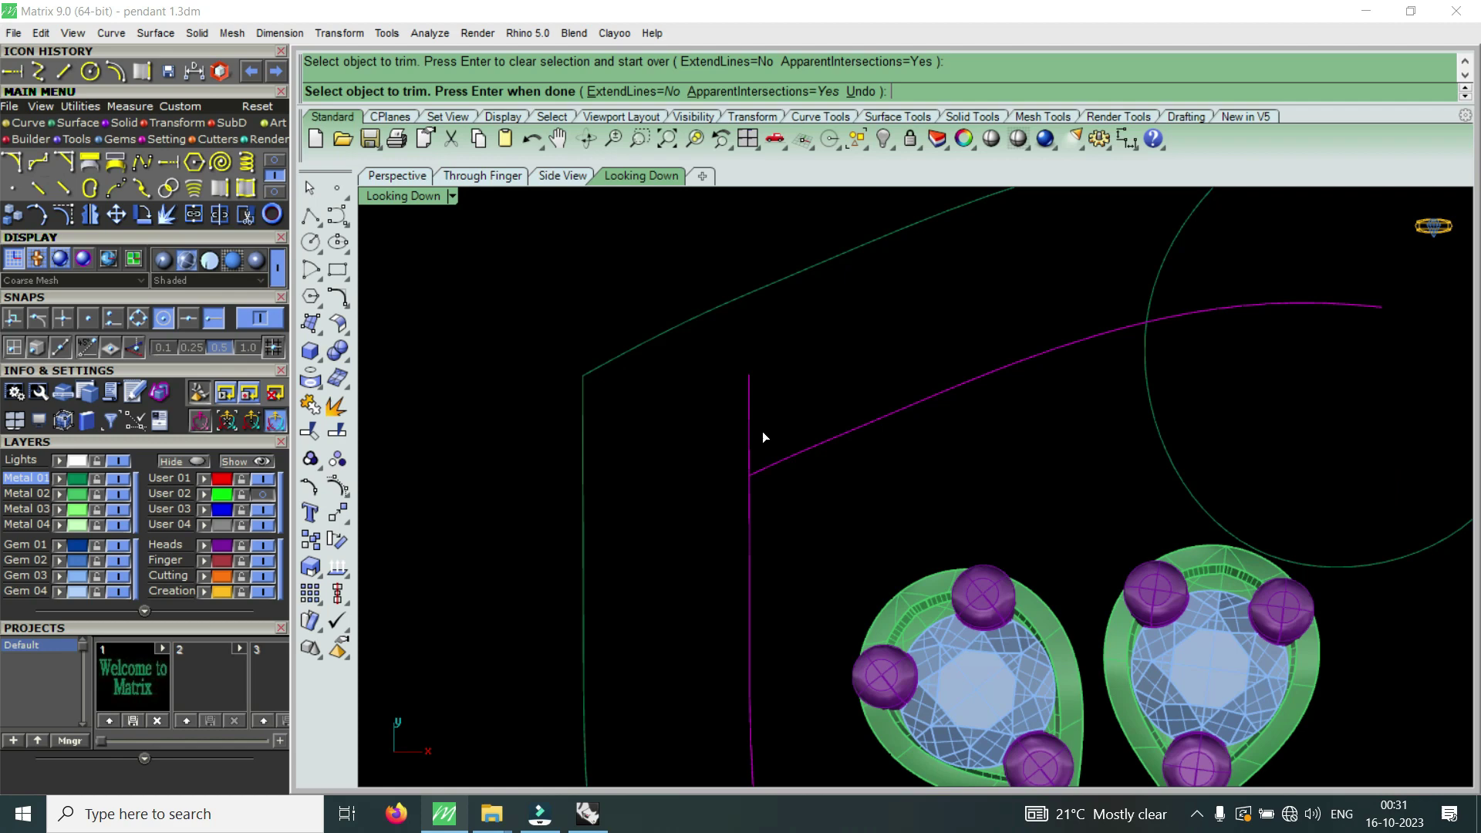
key(Return)
- Pick the magenta curve near the upper flower cluster and show its control points
scroll(753, 428, down, 1)
scroll(753, 428, up, 2)
scroll(757, 478, up, 2)
scroll(753, 470, down, 3)
drag(754, 309, 687, 424)
scroll(696, 438, down, 1)
scroll(762, 544, up, 2)
scroll(759, 547, up, 1)
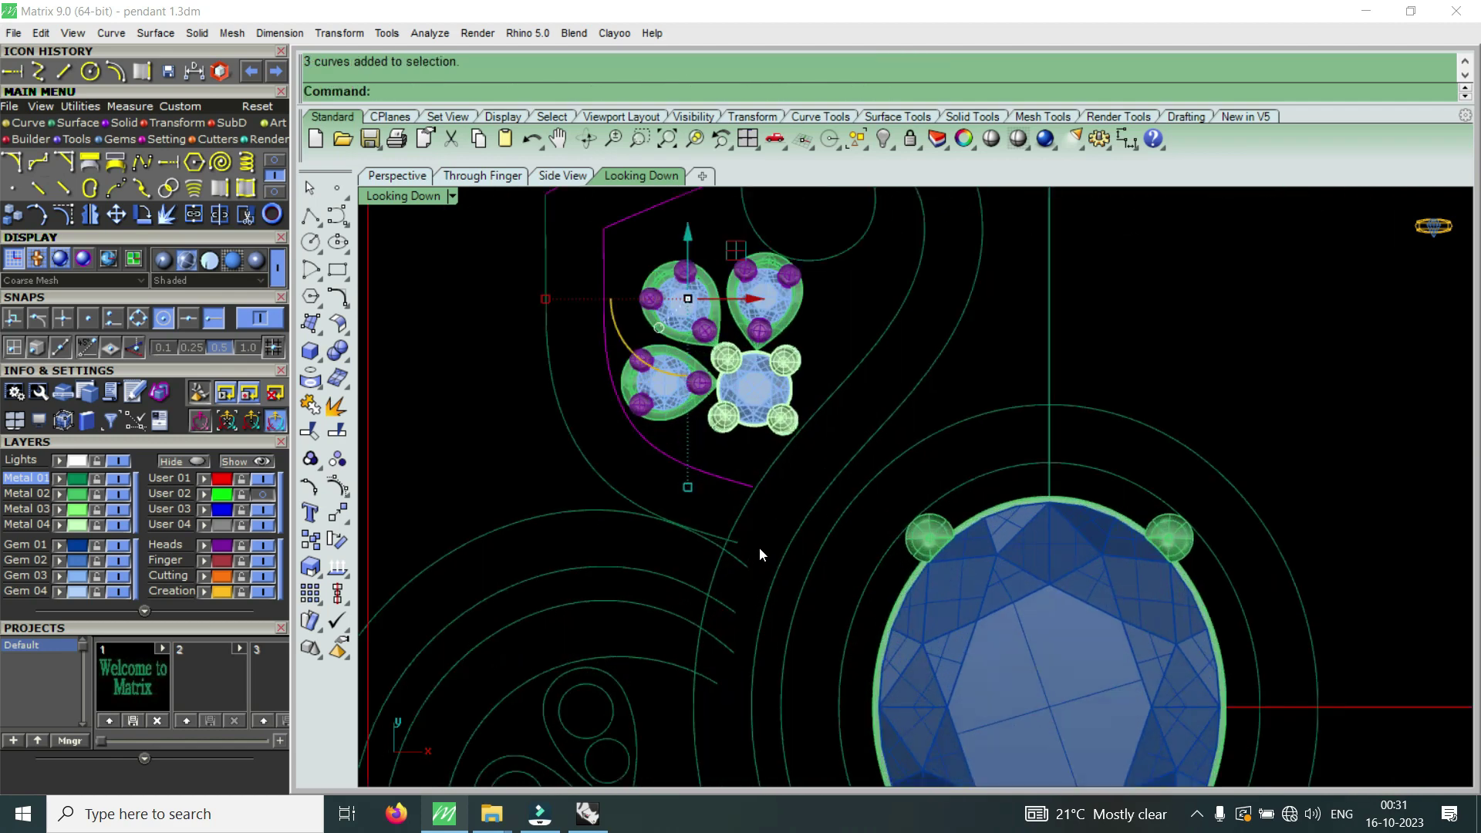
scroll(759, 548, up, 1)
click(640, 437)
click(44, 215)
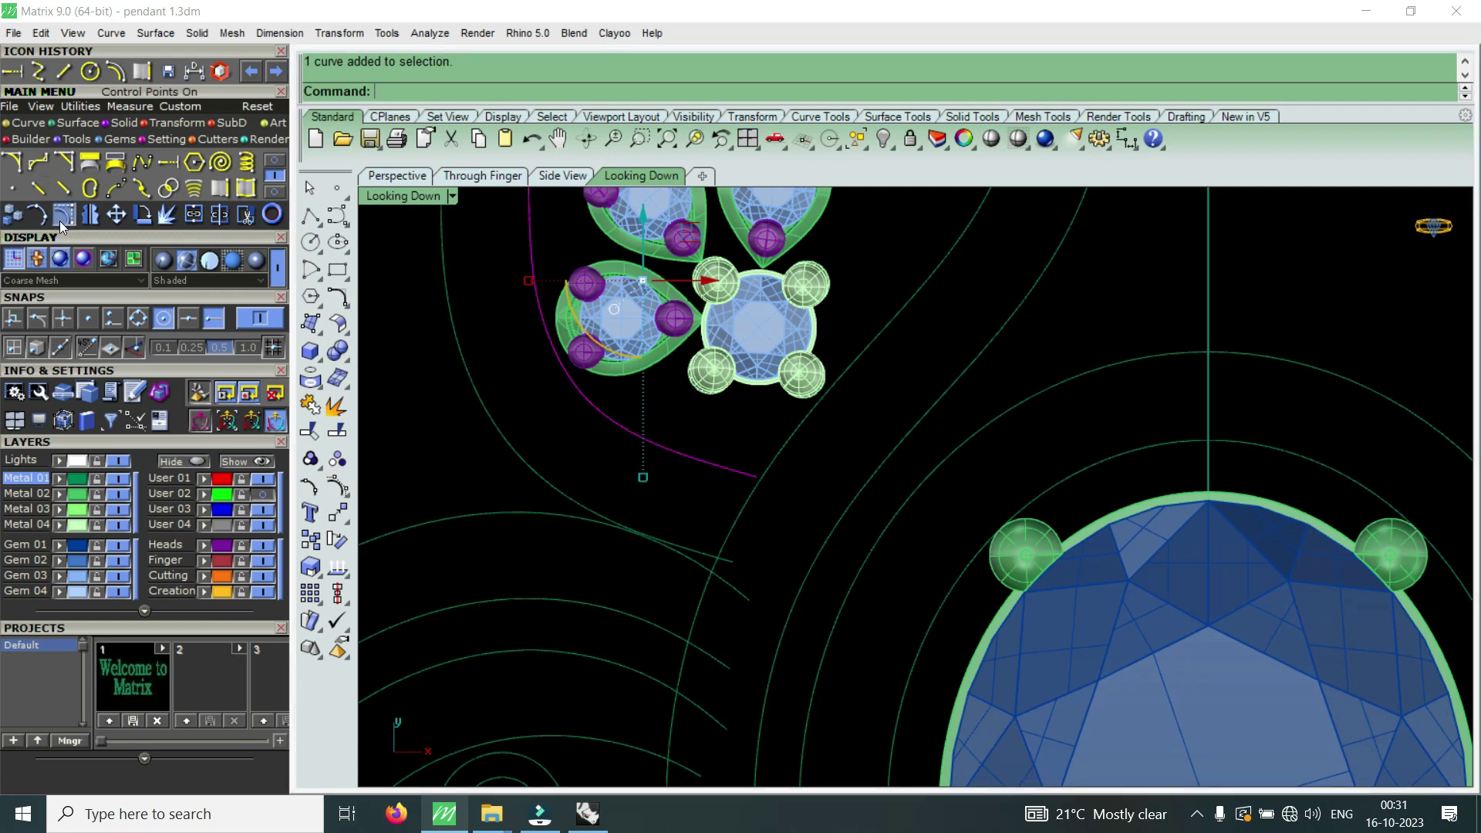
scroll(753, 538, up, 2)
scroll(766, 452, up, 1)
- Move the curve's end point onto the neighbouring curve
drag(759, 428, 812, 507)
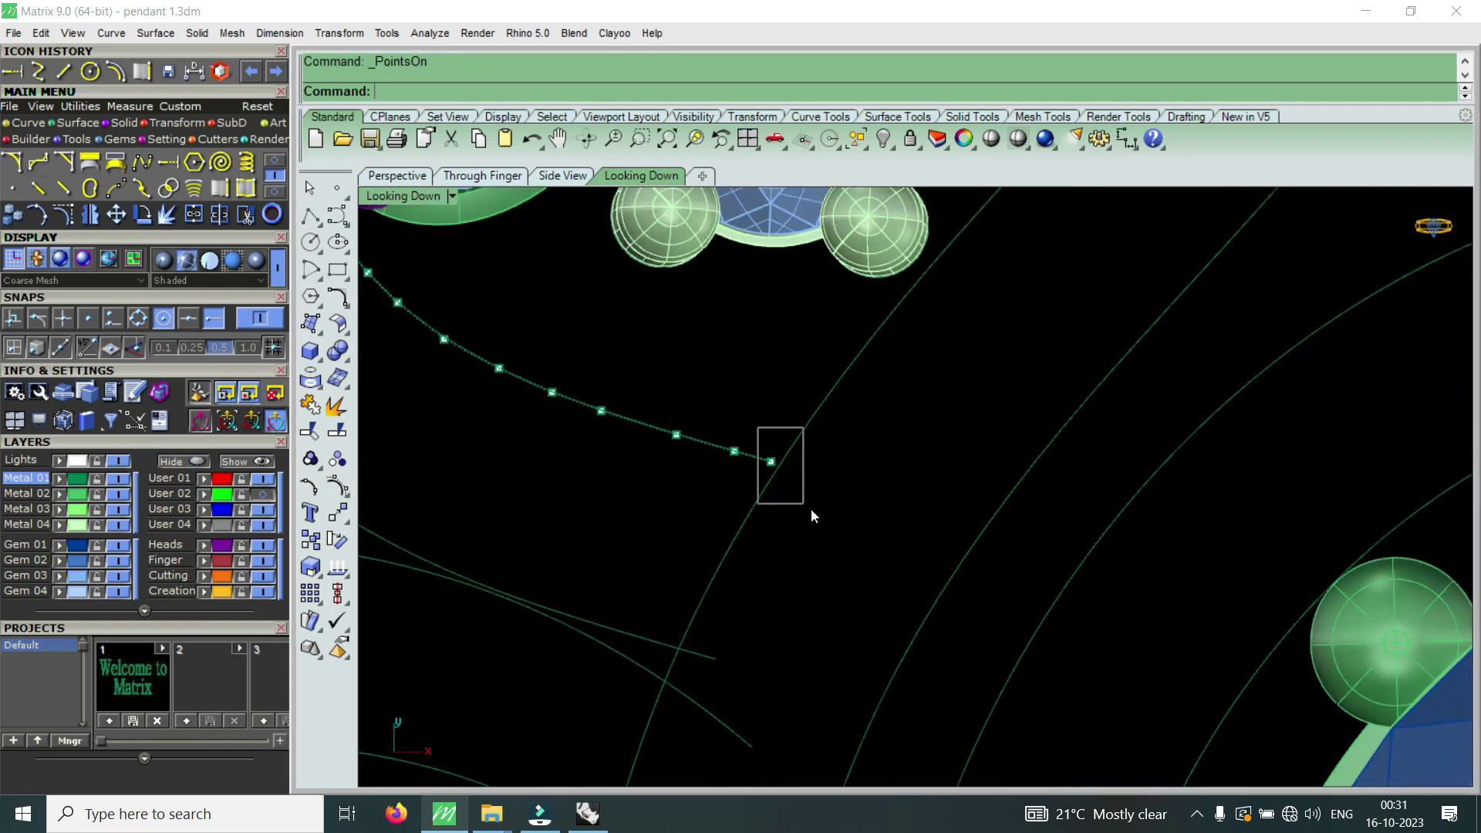
click(91, 213)
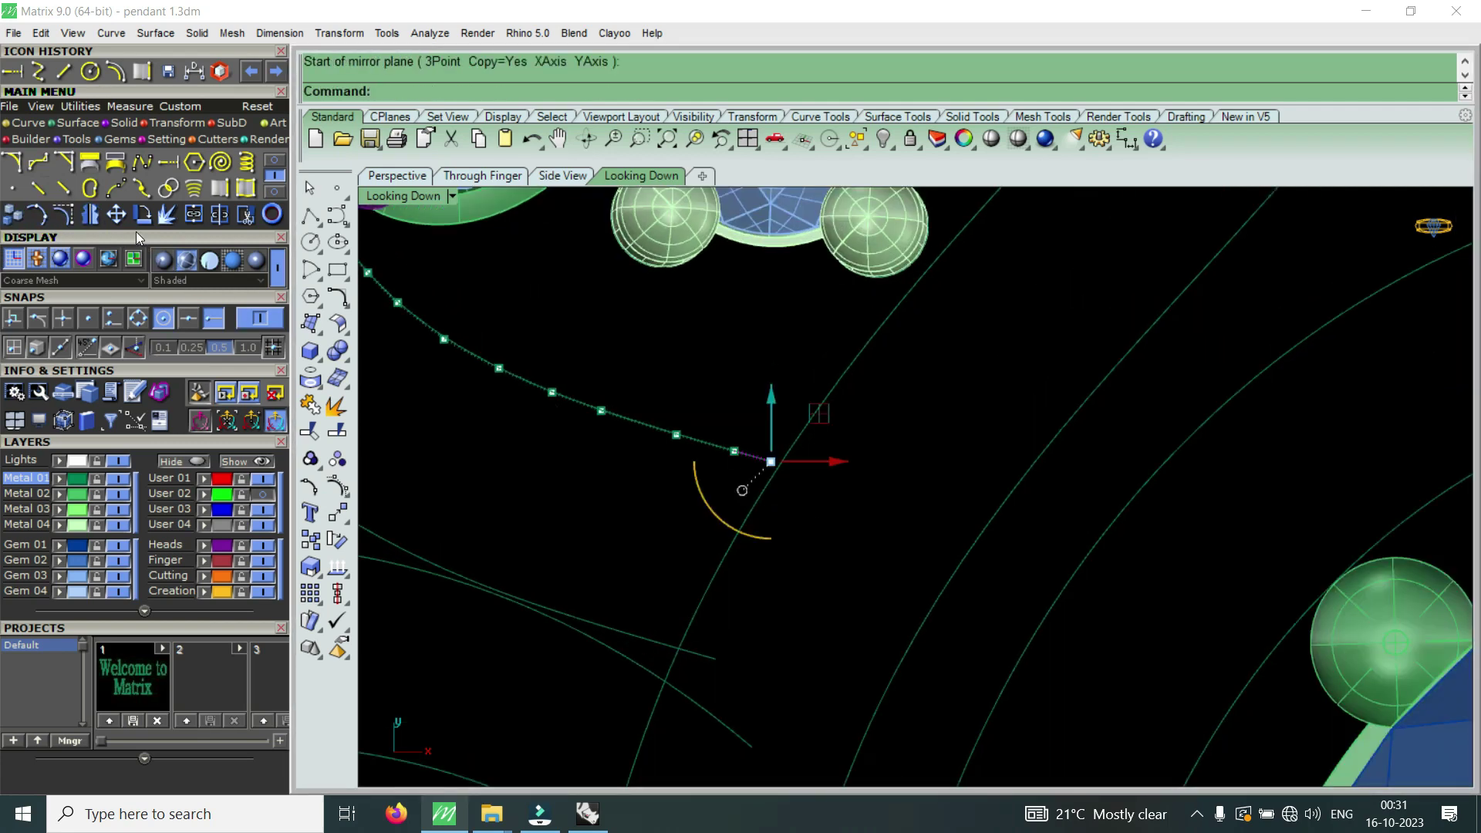
click(116, 215)
scroll(844, 546, up, 1)
click(861, 549)
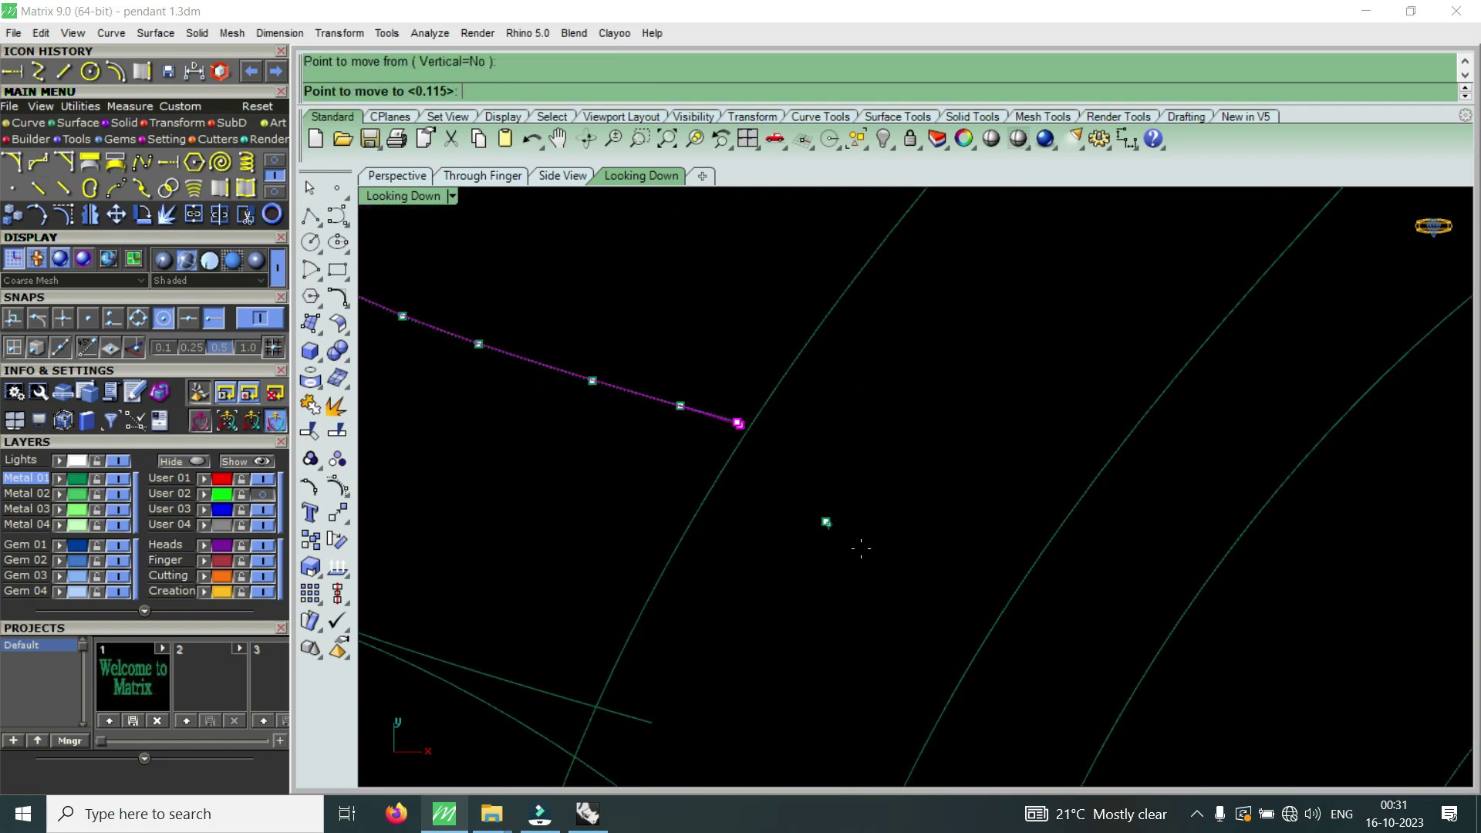
click(907, 567)
click(680, 406)
key(Return)
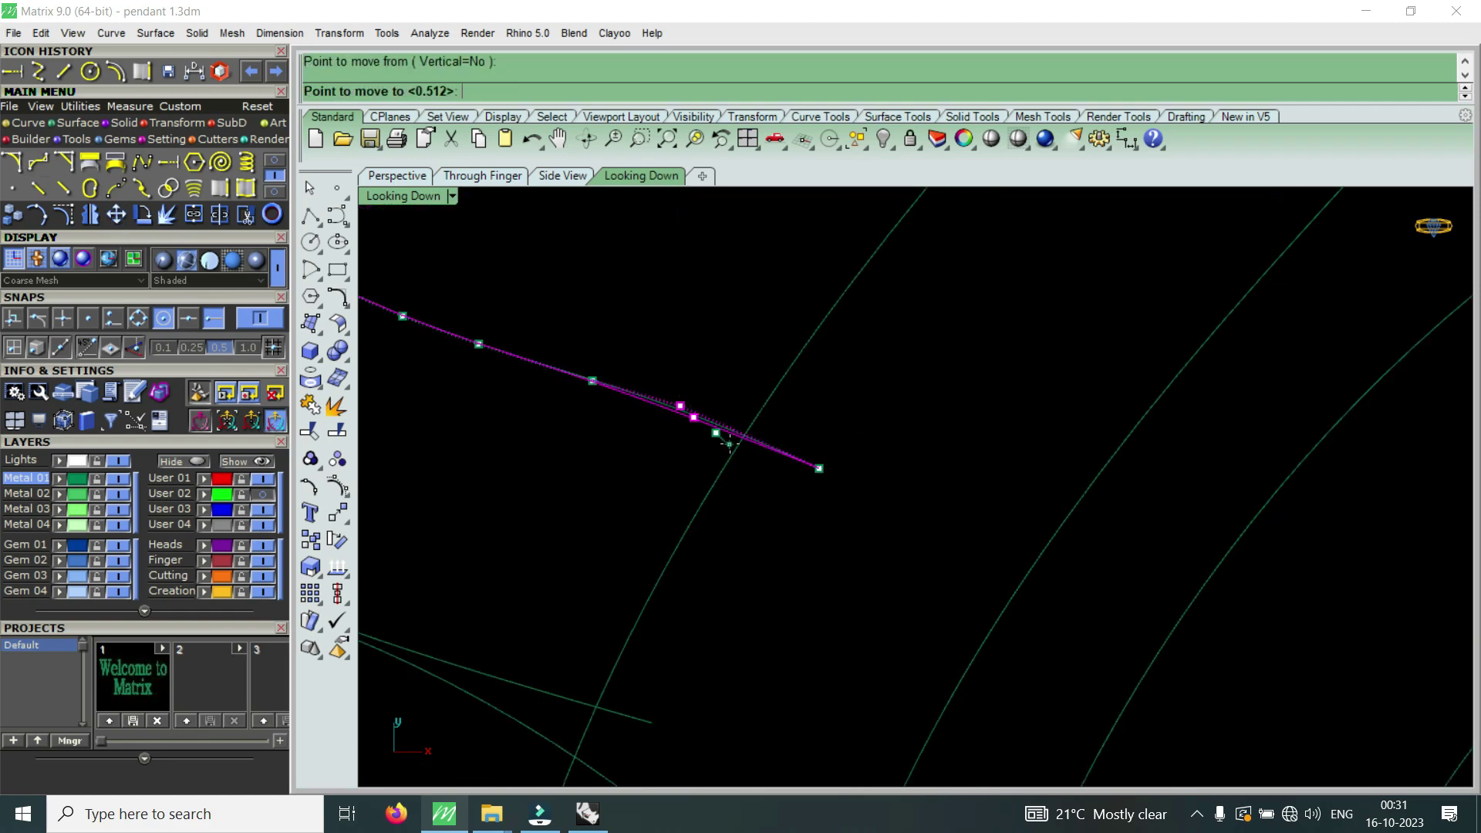
- Reposition one control point on the lower magenta curve, then hide its points
click(683, 594)
click(63, 215)
scroll(638, 601, up, 3)
click(712, 603)
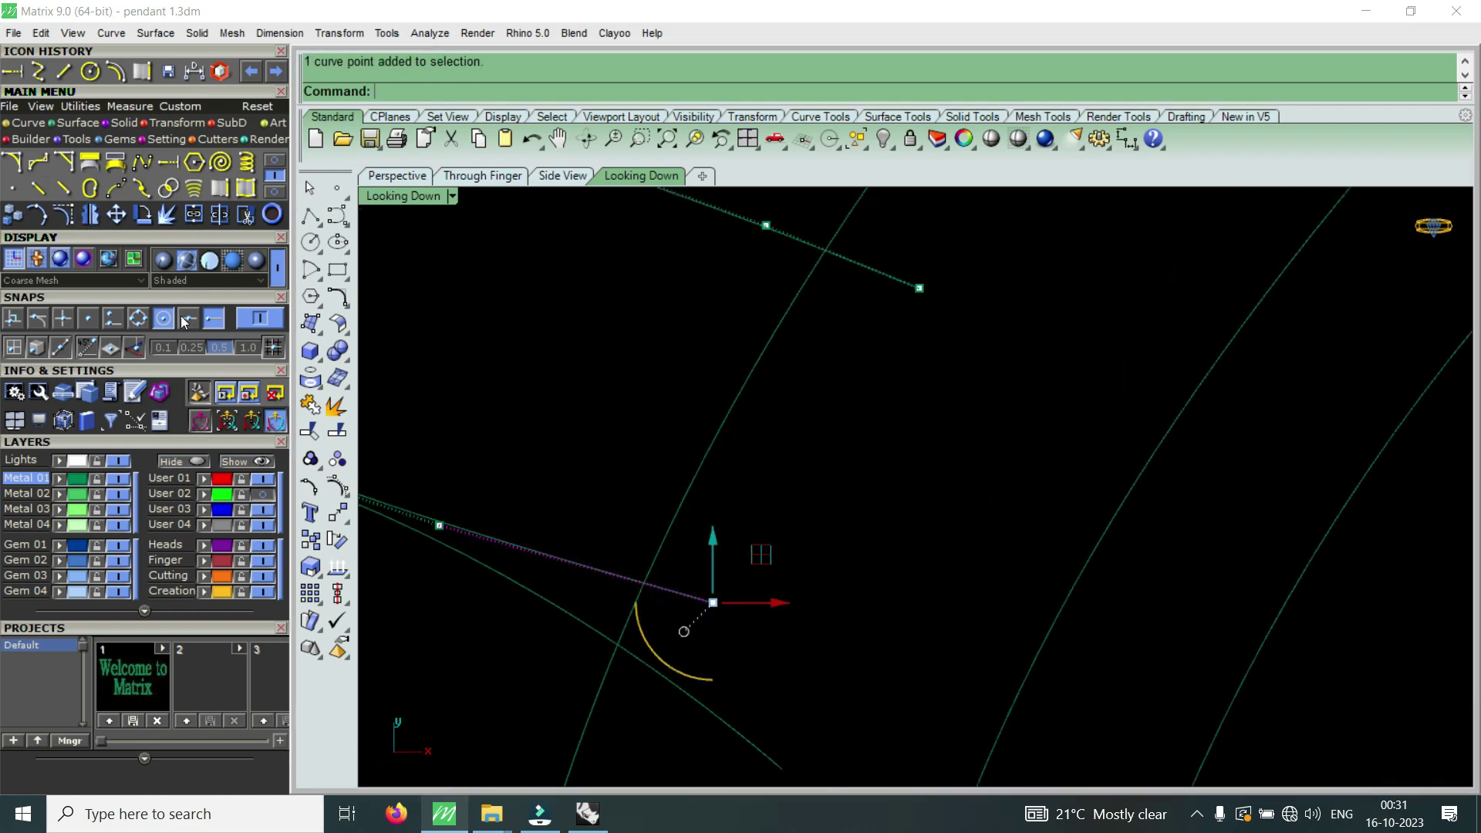
click(115, 214)
click(712, 603)
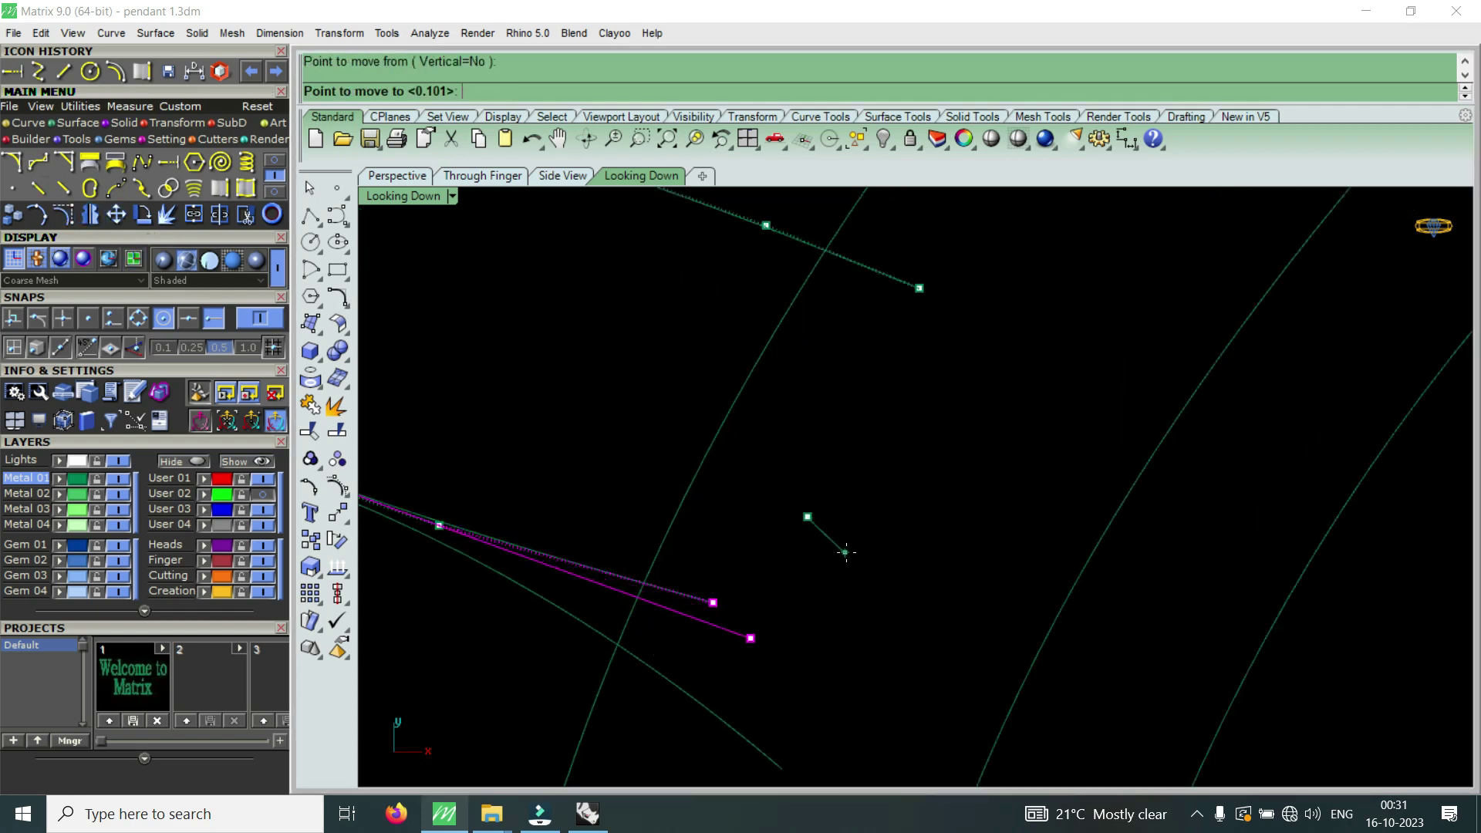
click(810, 520)
scroll(850, 553, down, 5)
key(Escape)
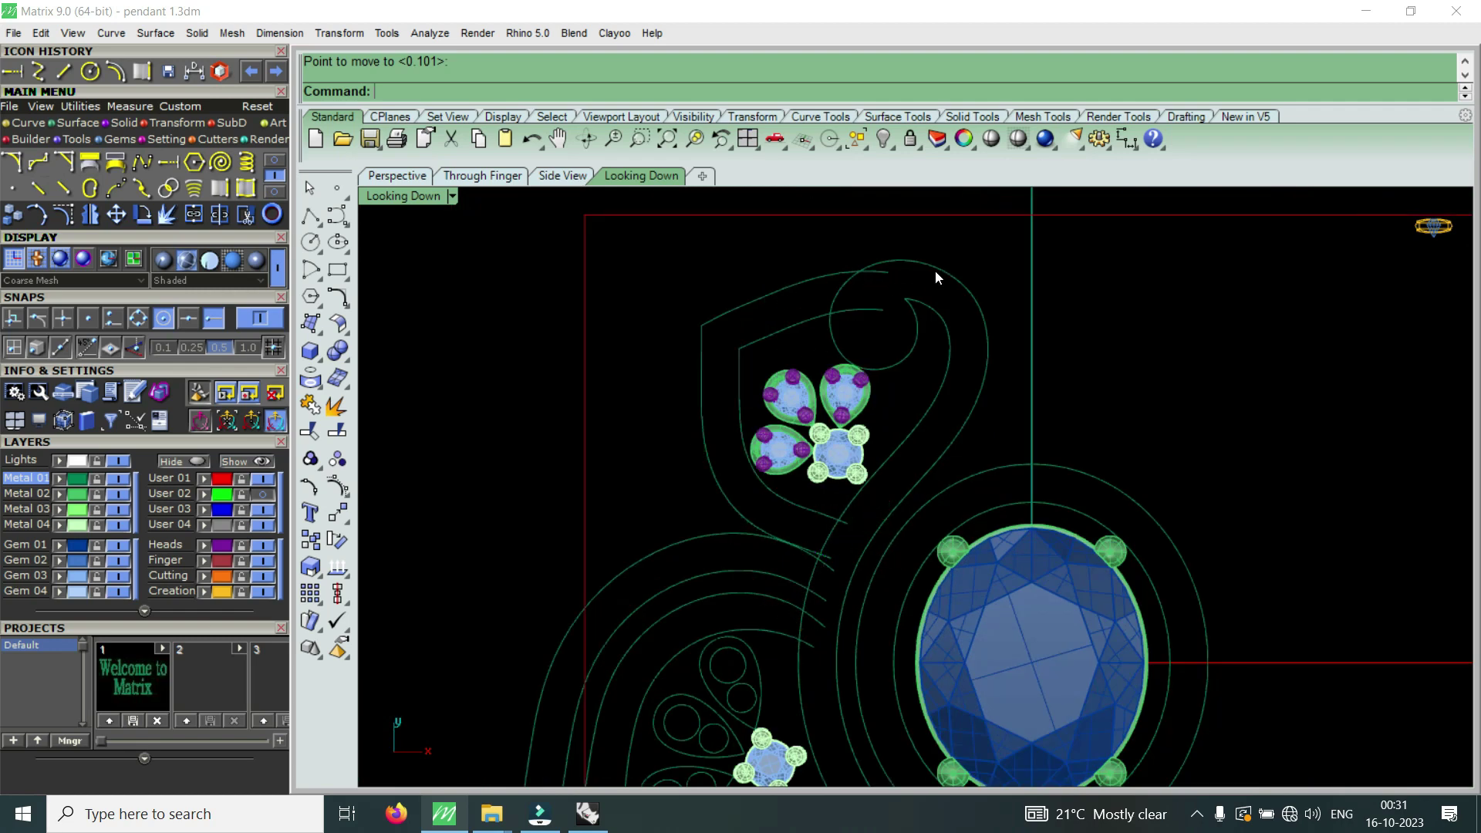
- Shift the four-curve trefoil up-right, checking it against the reference photo
drag(700, 432, 698, 434)
scroll(698, 436, down, 3)
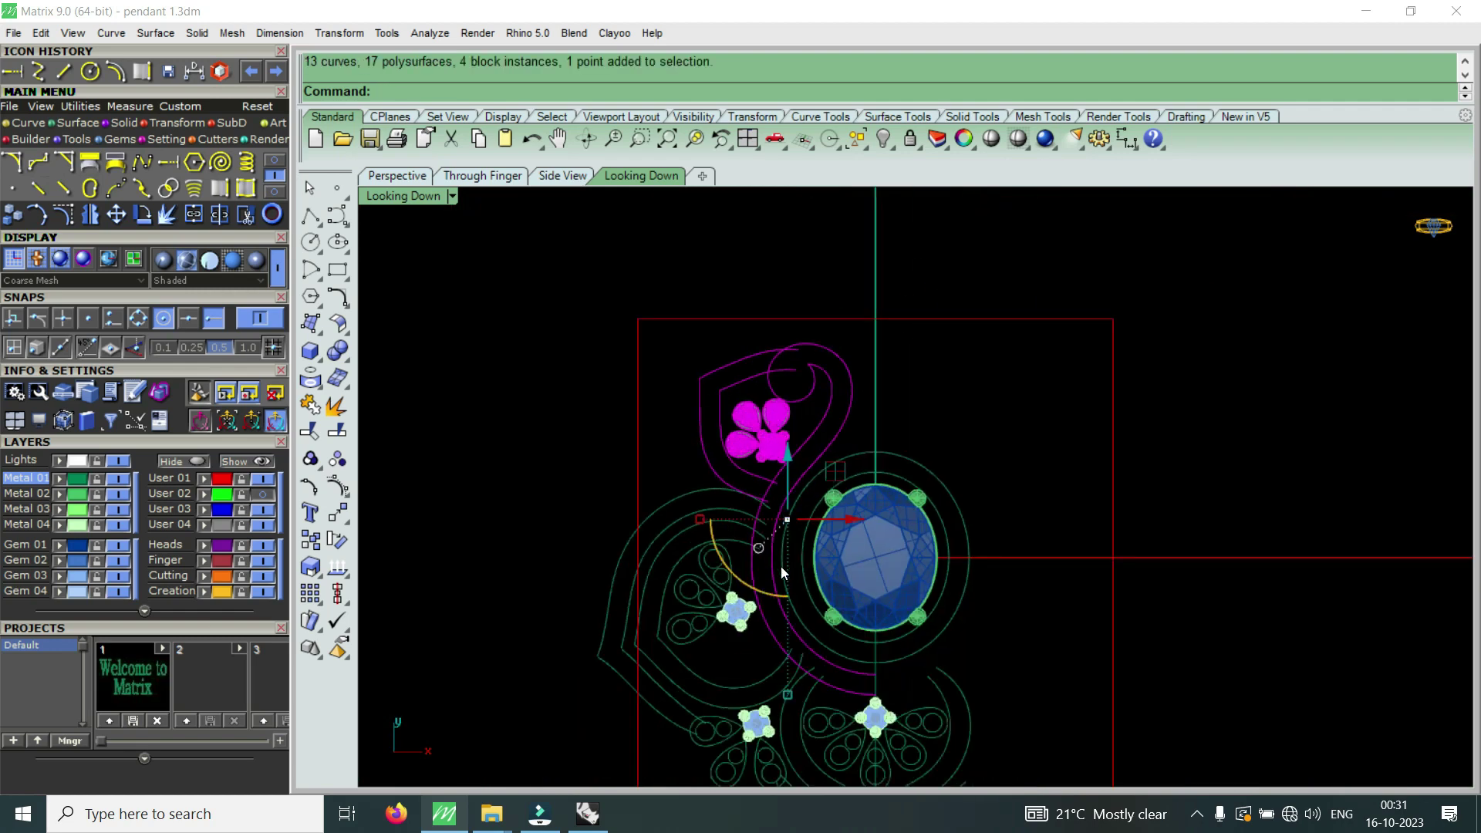
key(Escape)
scroll(695, 612, up, 3)
drag(733, 548, 747, 516)
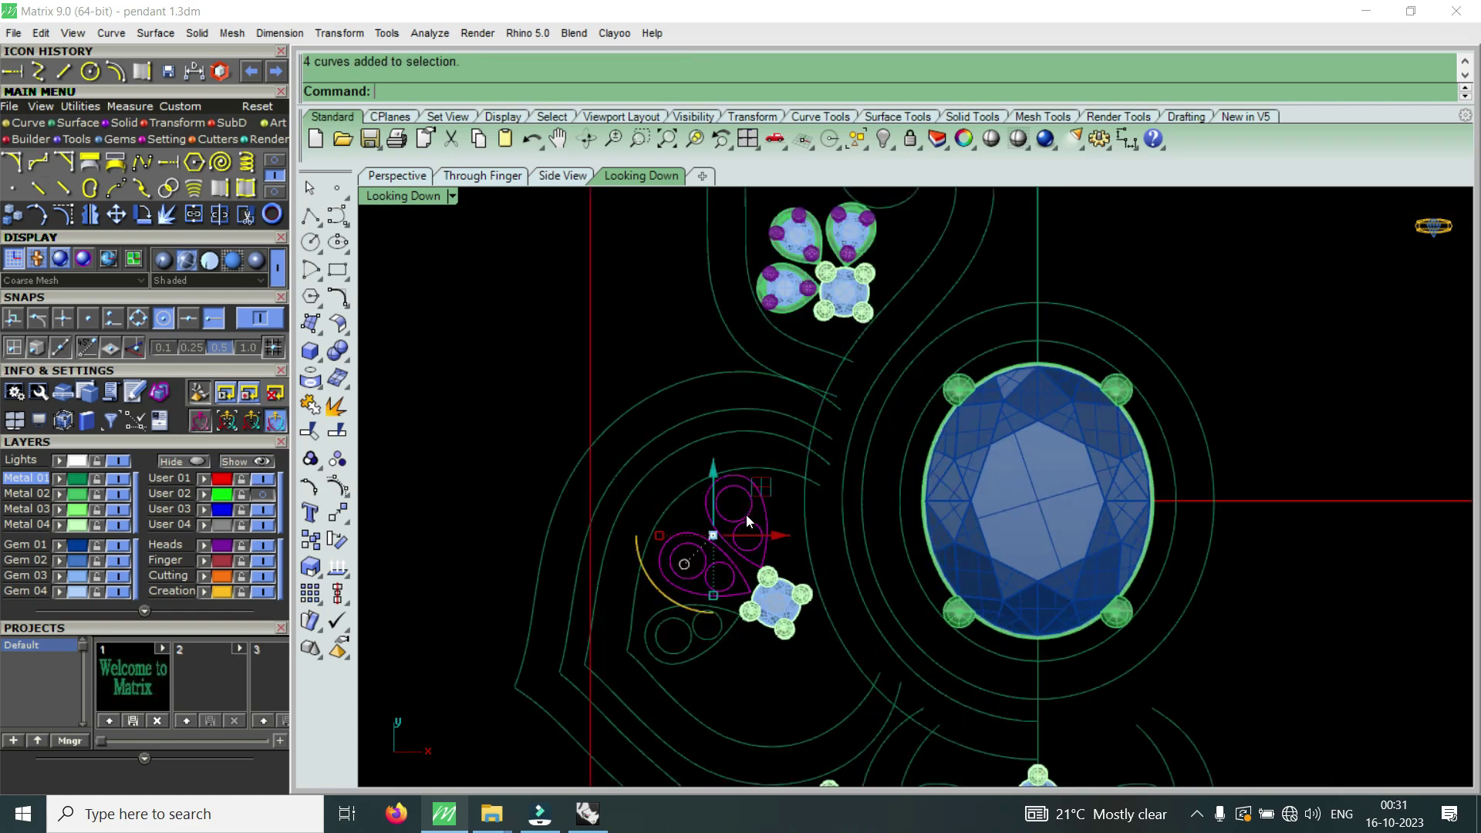
click(262, 495)
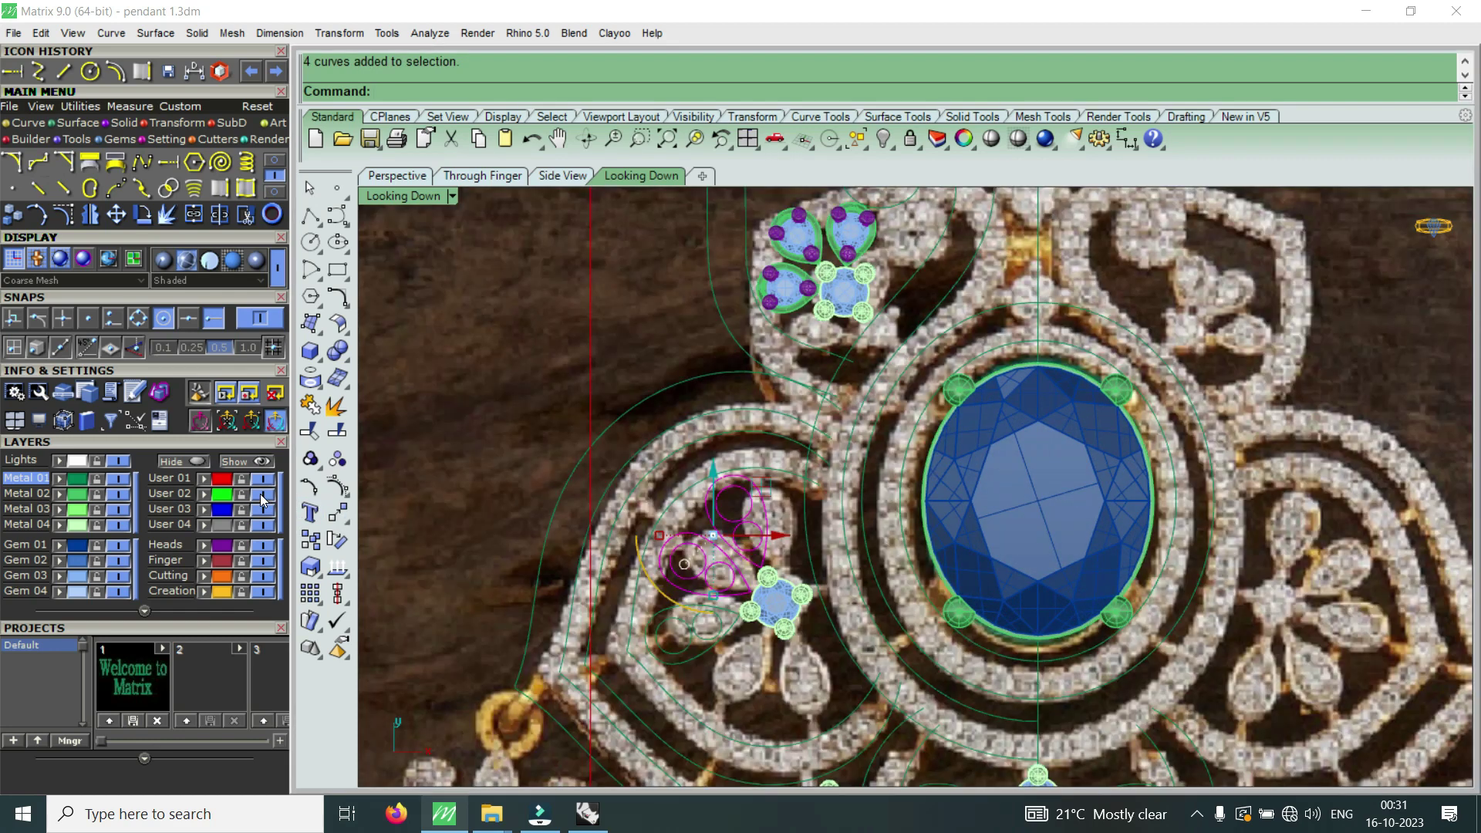
click(262, 495)
scroll(780, 581, up, 1)
scroll(731, 532, up, 1)
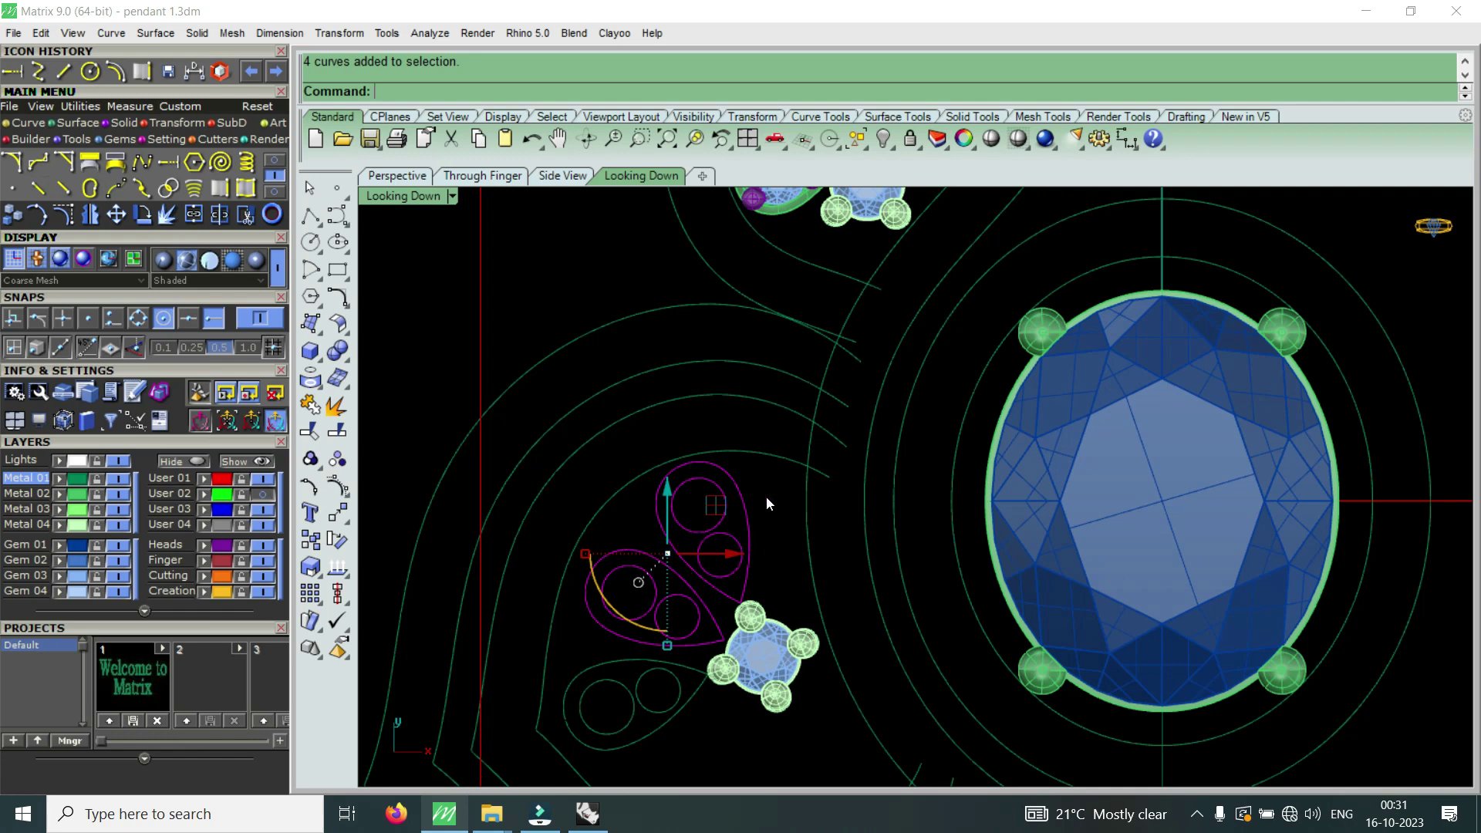
scroll(728, 516, down, 3)
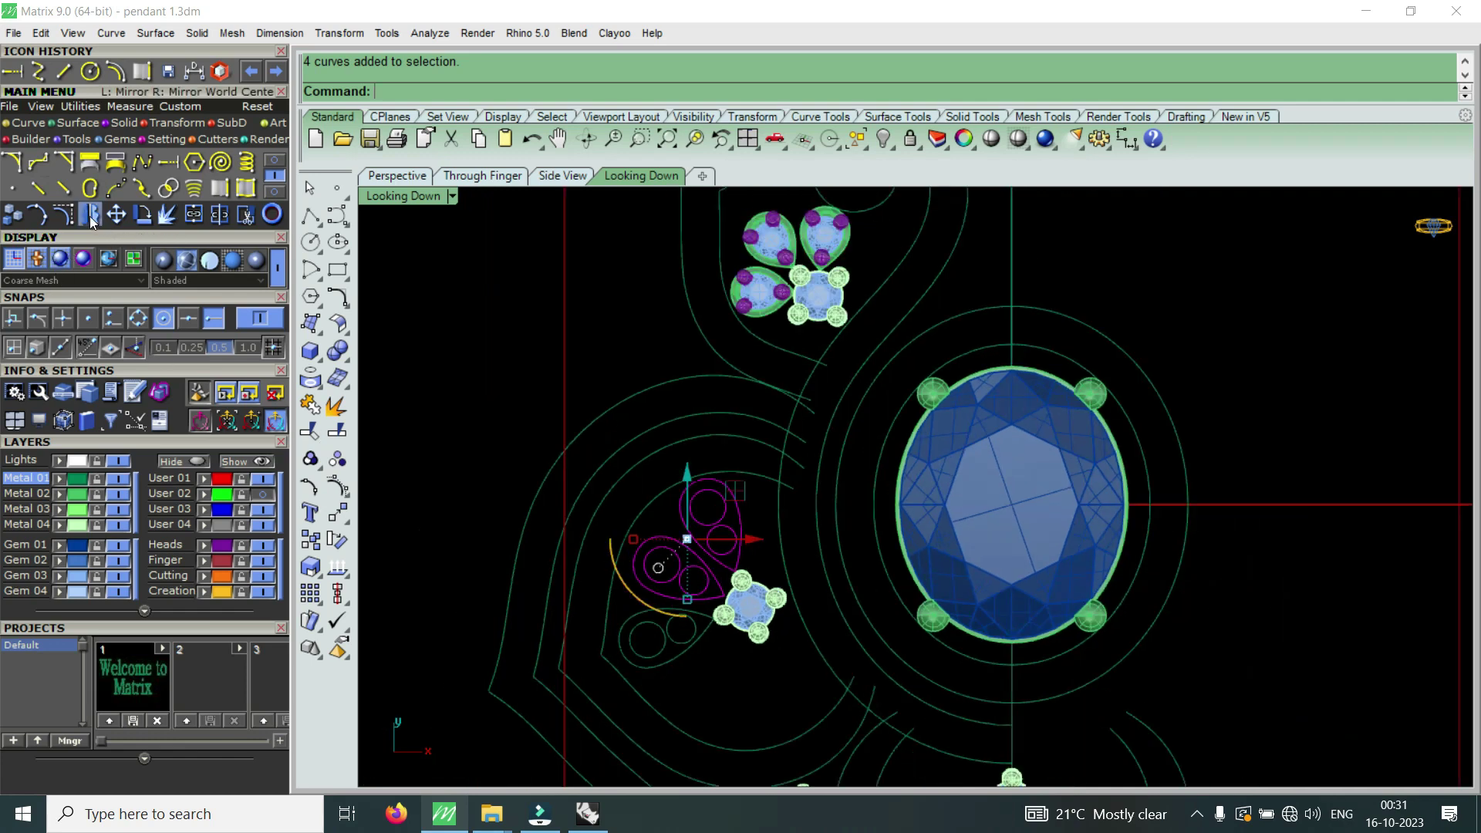
- Mirror the trefoil curves through the gem centre
key(Return)
click(750, 607)
scroll(664, 617, down, 4)
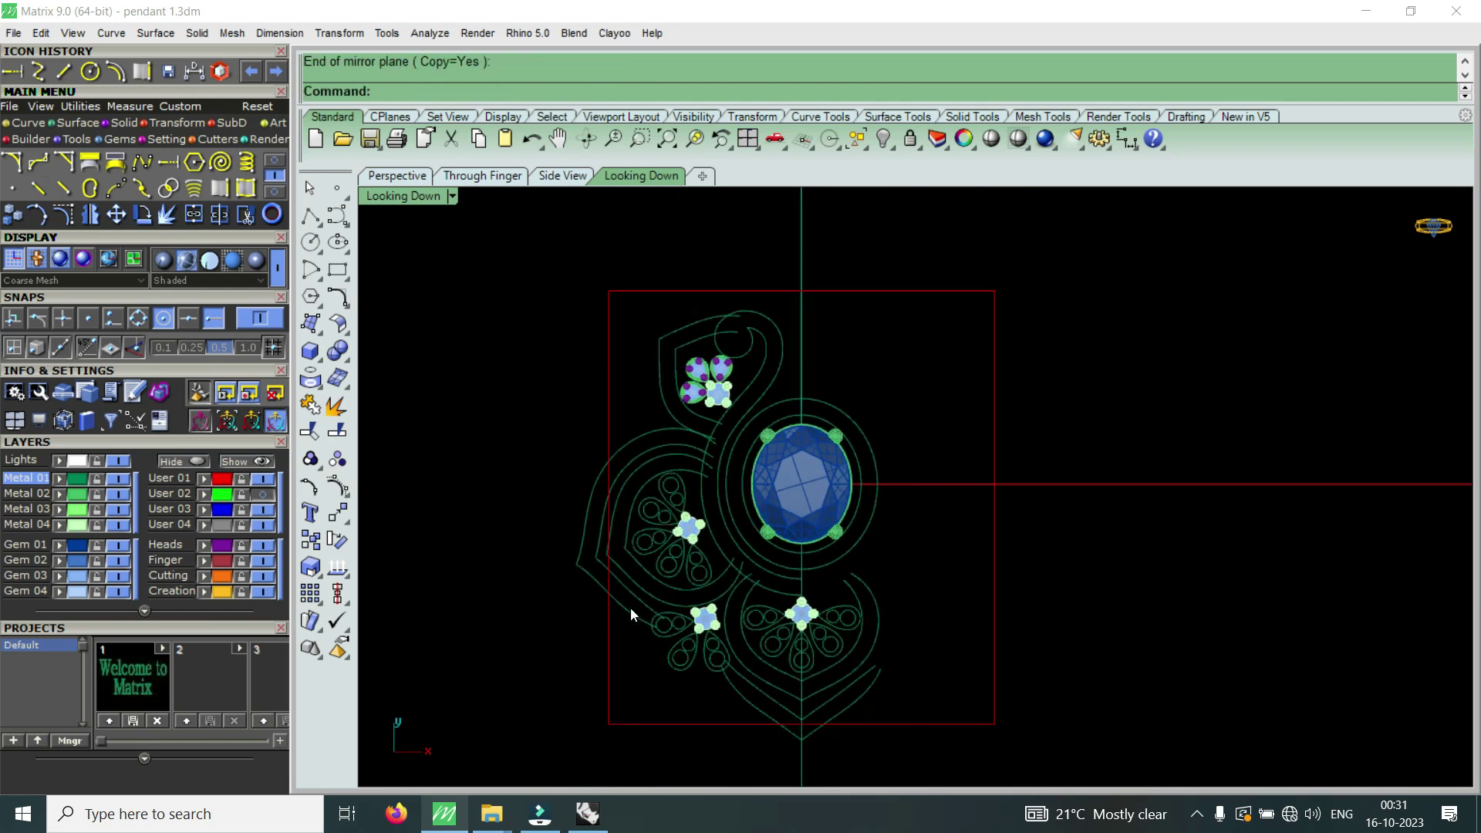
scroll(586, 640, down, 2)
- Window-select the left half of the pendant, adding the top swirls and removing unwanted curves
drag(540, 673, 741, 406)
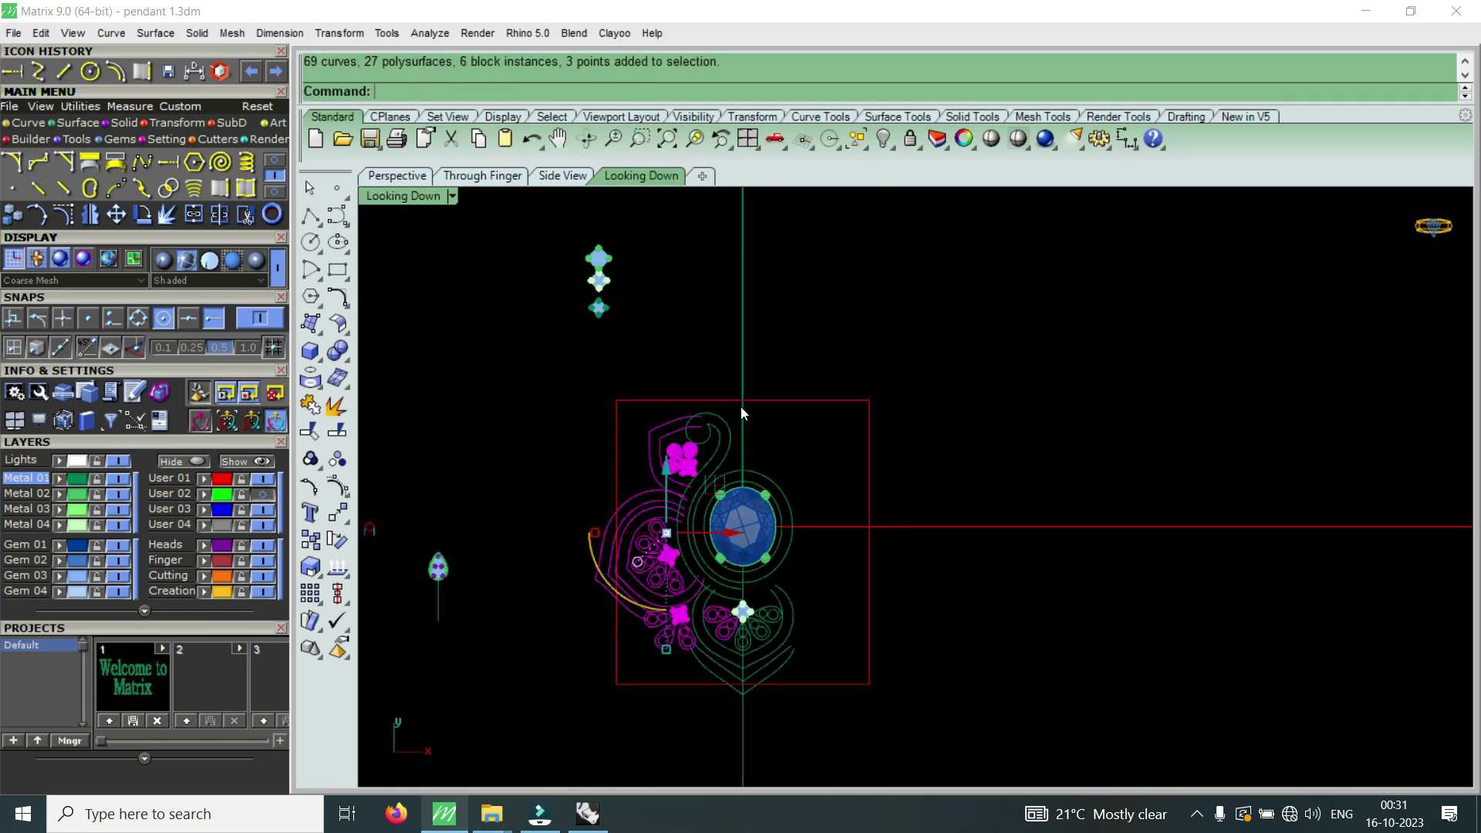
scroll(710, 509, up, 2)
shift+click(767, 378)
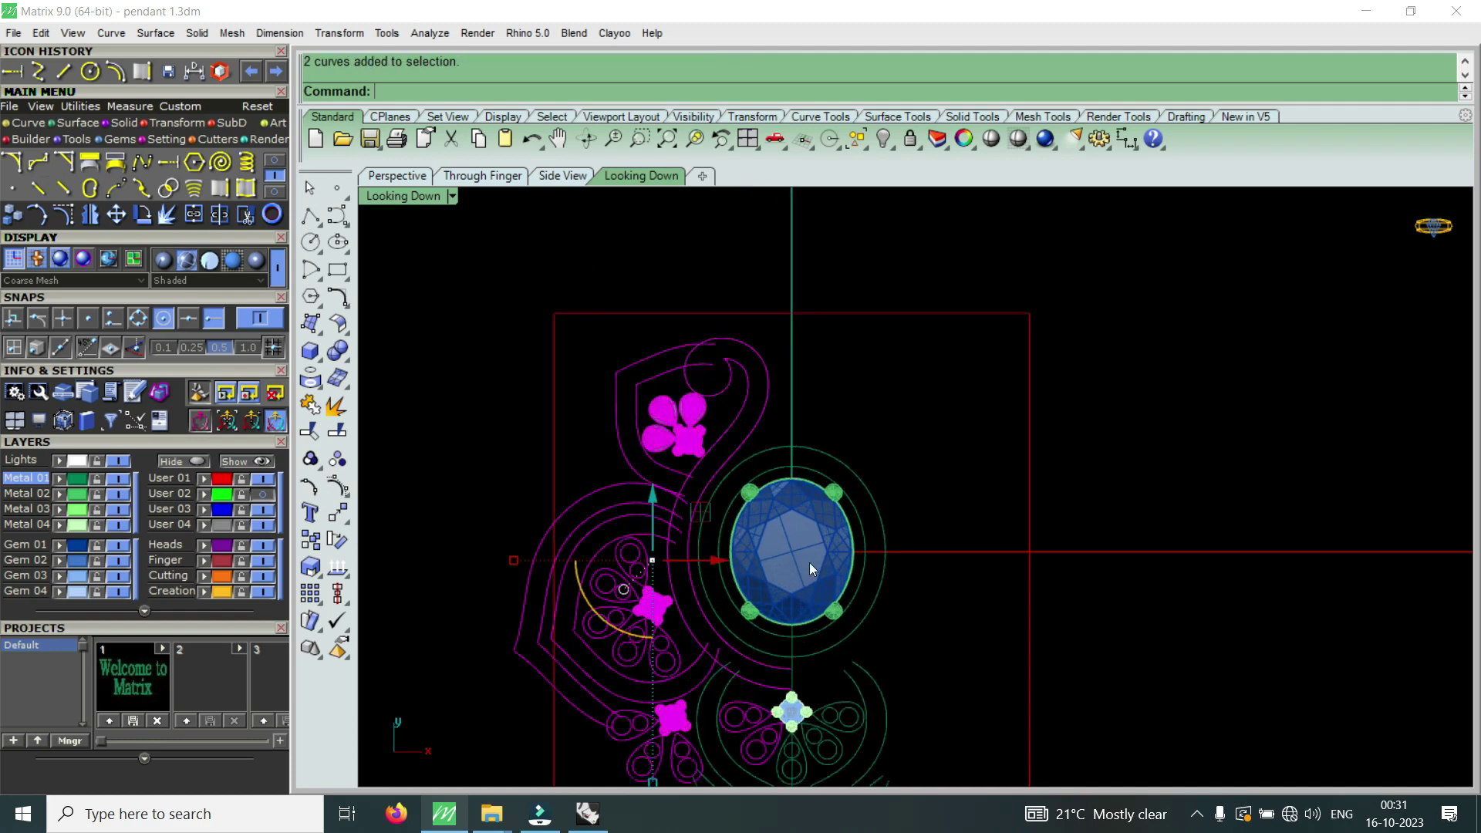
scroll(859, 687, up, 2)
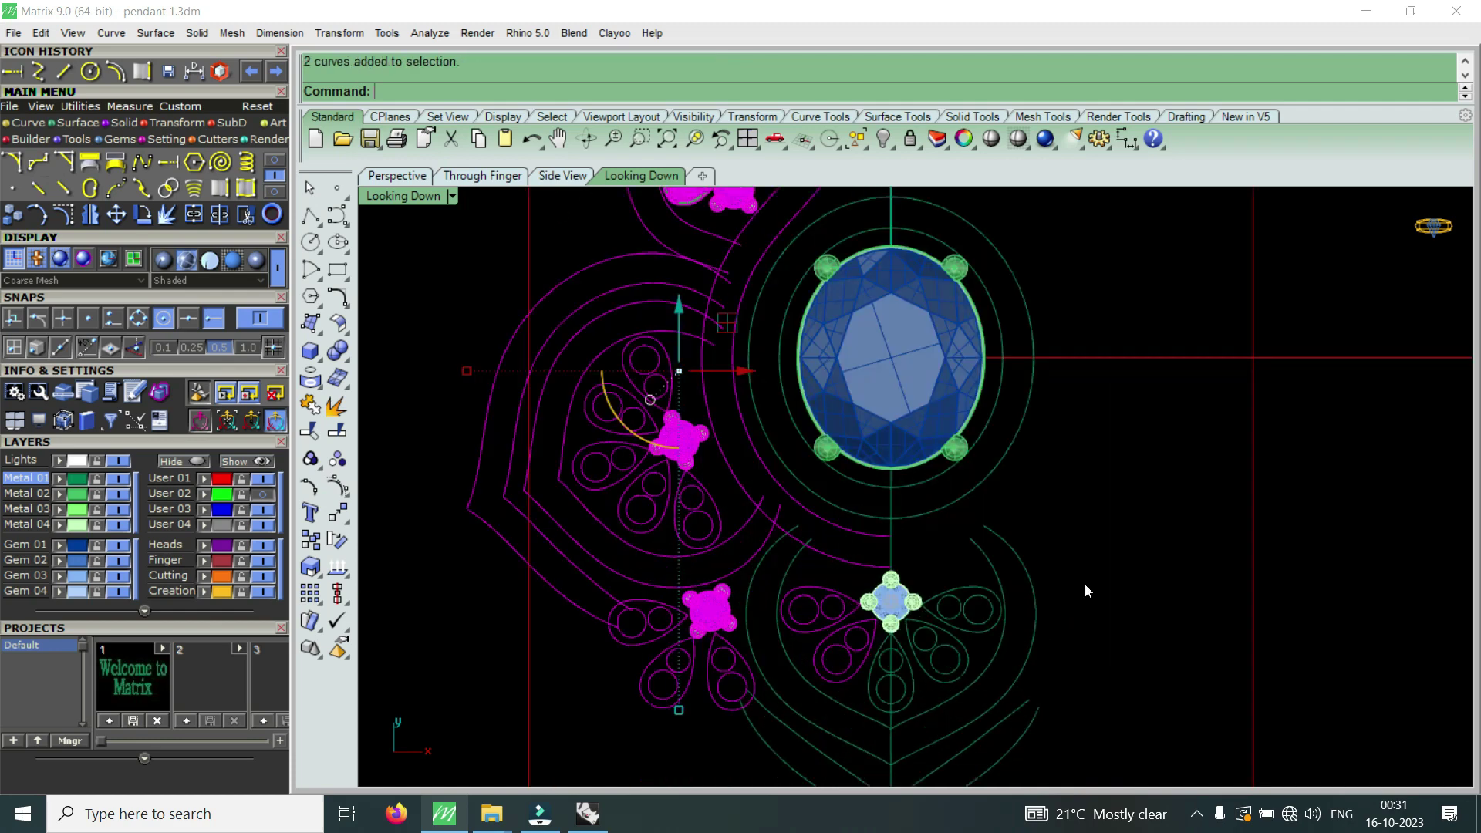
ctrl+drag(850, 719, 833, 730)
shift+click(841, 558)
scroll(832, 581, down, 1)
scroll(832, 580, down, 3)
- Mirror-copy the left half across the Y axis from 0, with the reference photo showing
click(90, 214)
text(0)
key(Return)
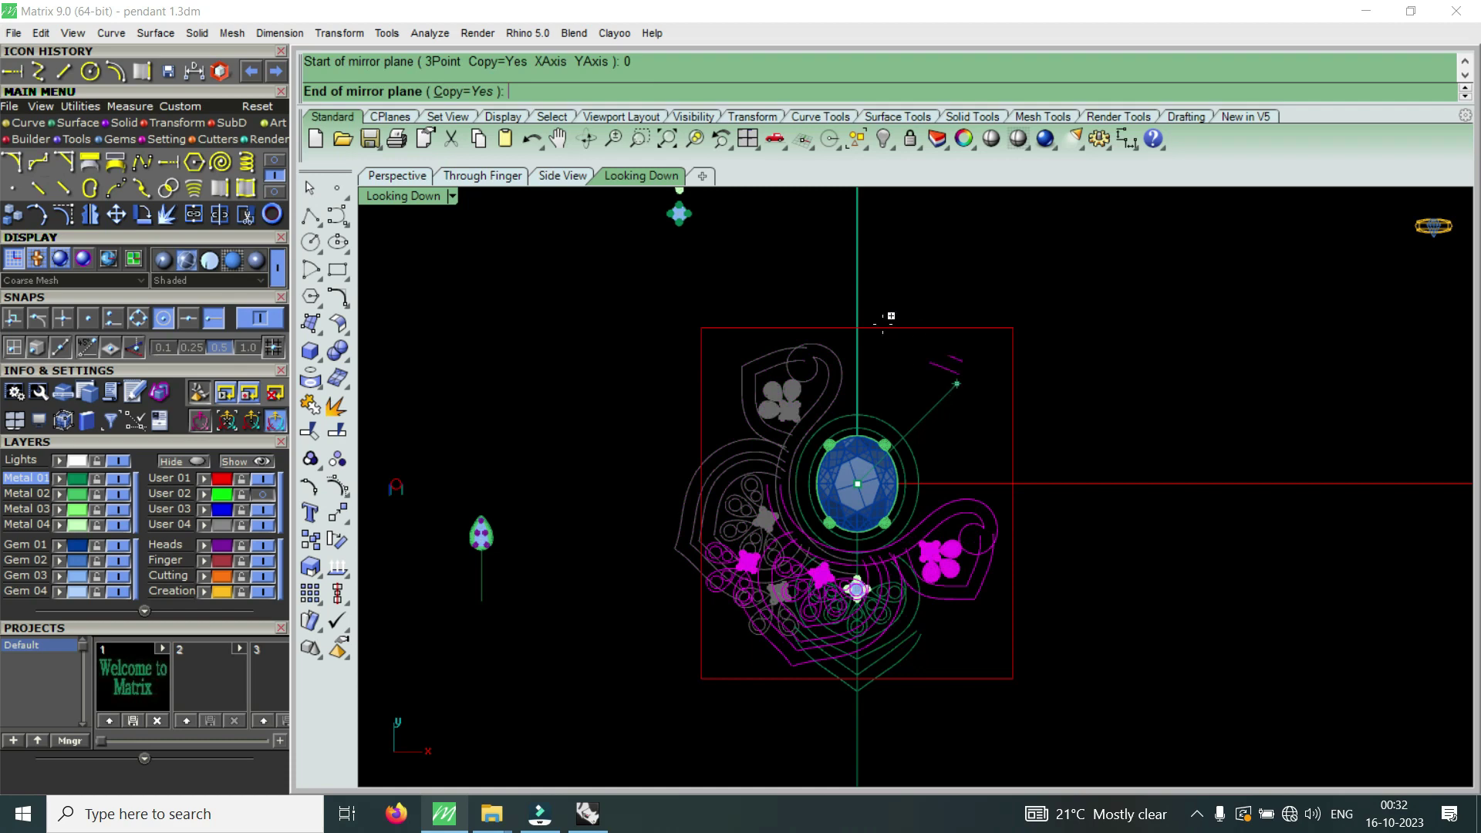
click(864, 327)
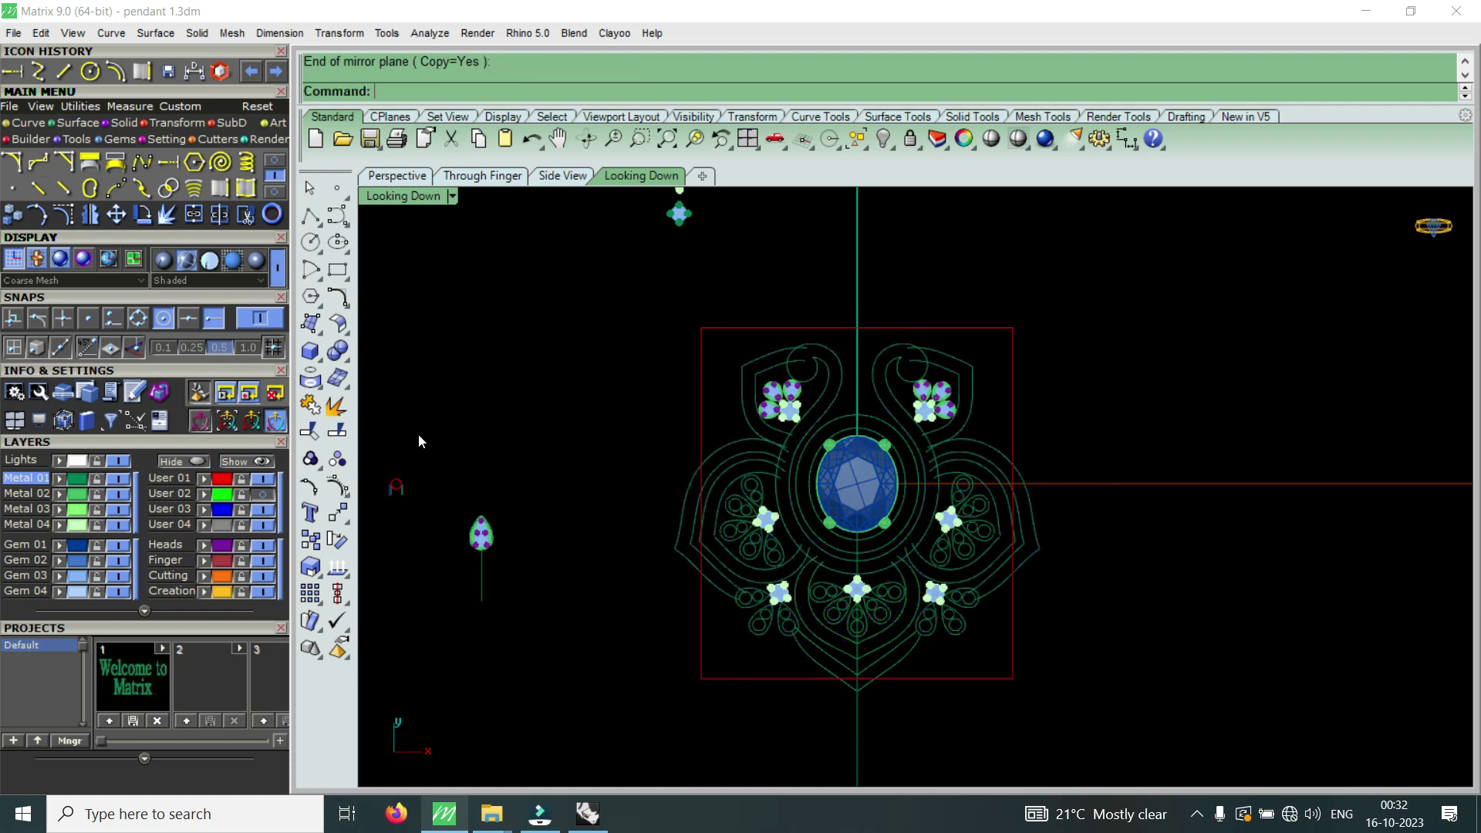
click(266, 493)
scroll(899, 335, up, 1)
- Compare the symmetric layout with the reference photo, then hide the photo
scroll(845, 426, up, 3)
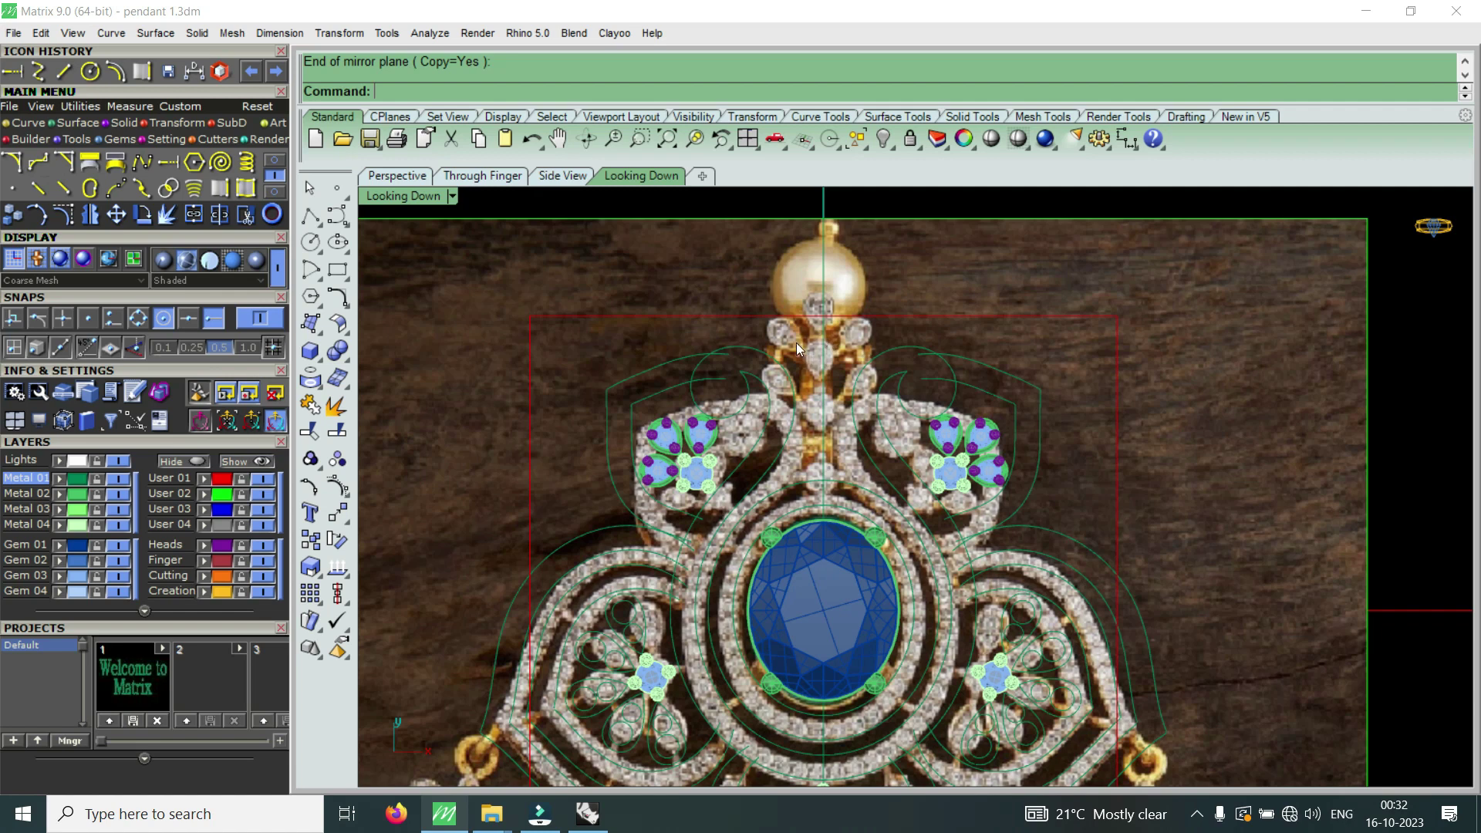
scroll(795, 351, down, 5)
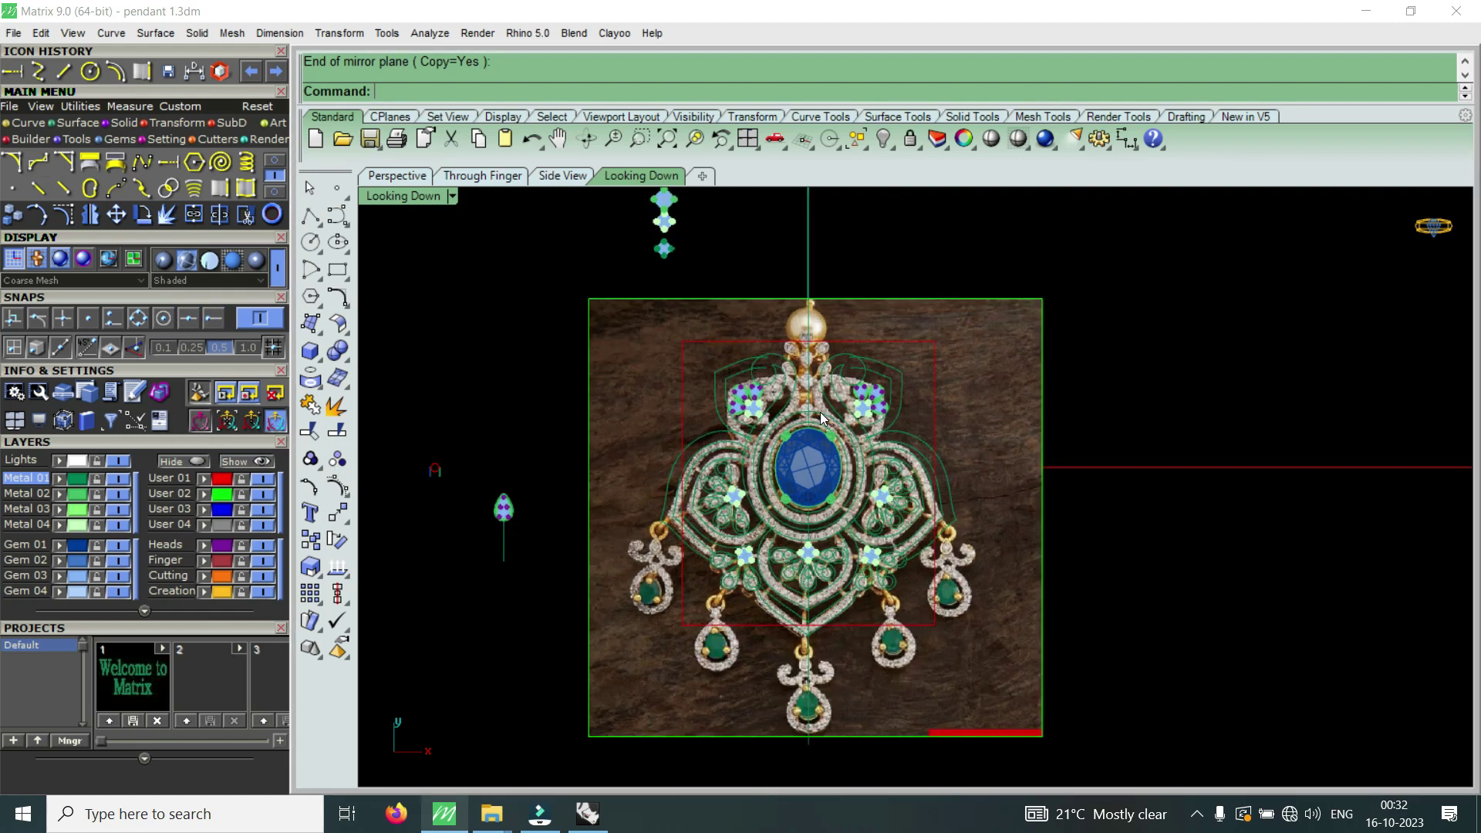
scroll(859, 538, up, 1)
scroll(859, 537, up, 1)
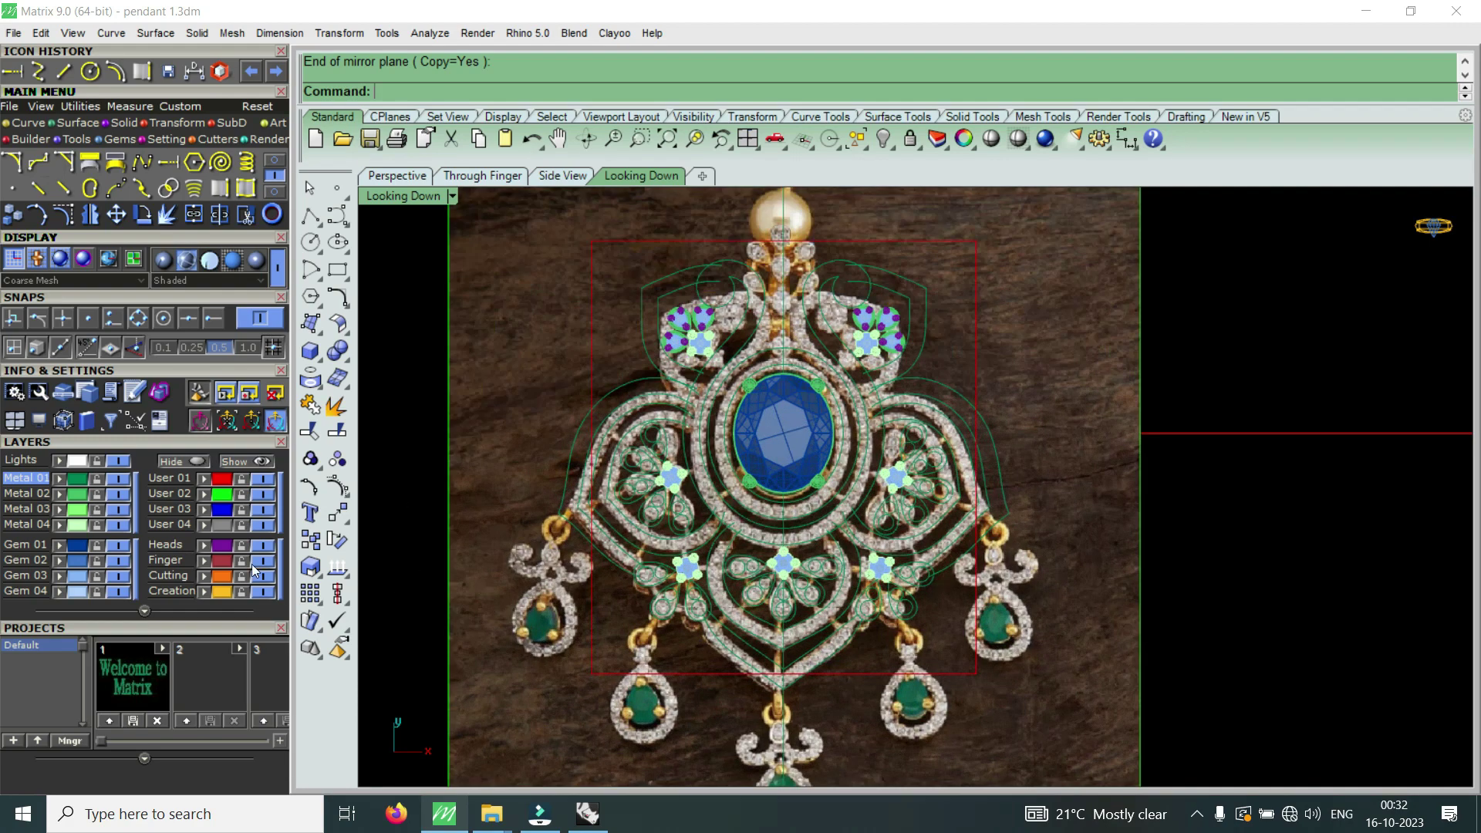
click(263, 494)
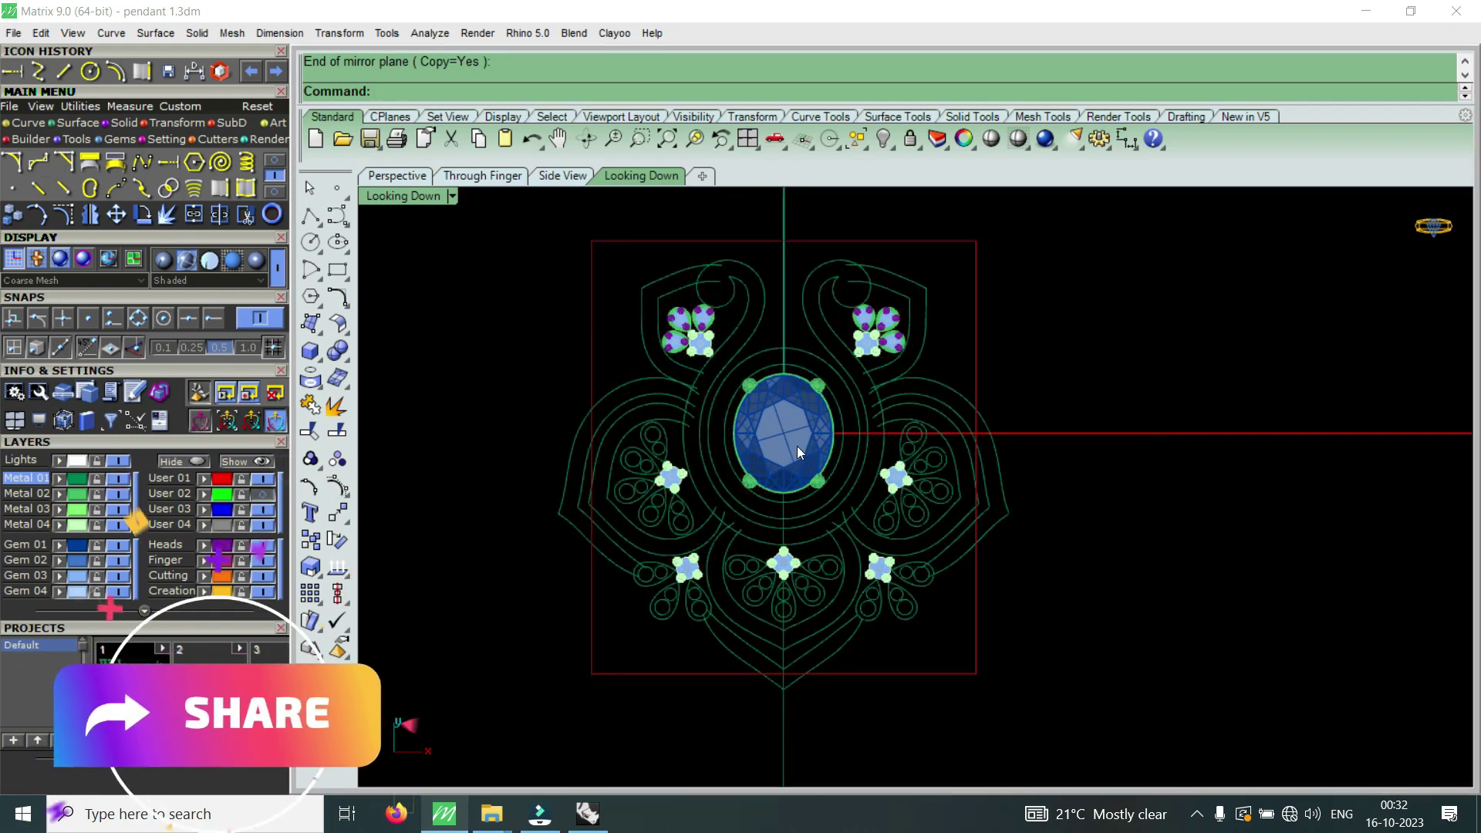
scroll(895, 529, up, 3)
scroll(901, 531, down, 2)
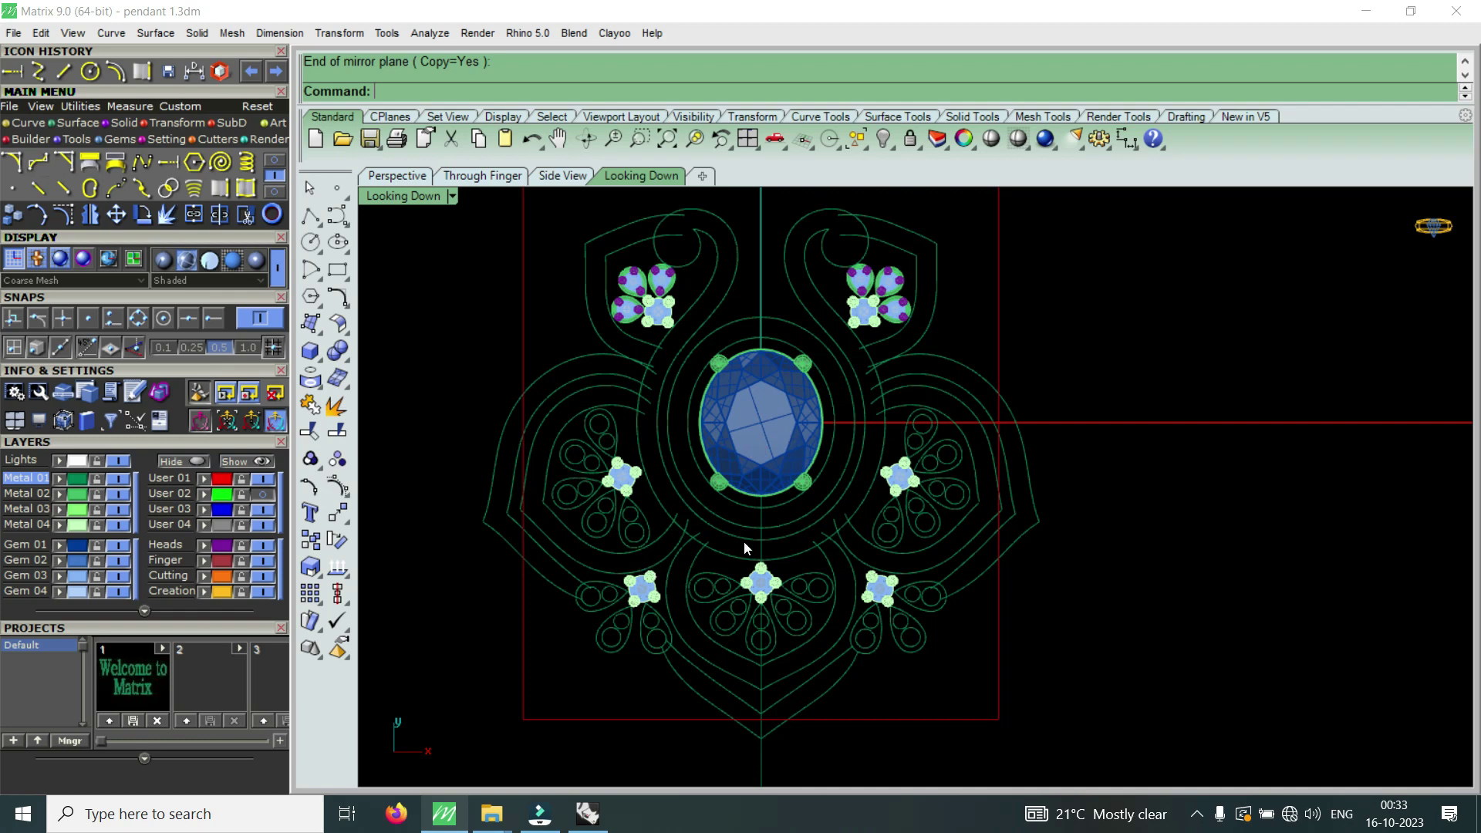
scroll(764, 557, down, 4)
- Show the reference photo again and save the file as pendant 1.3dm
click(257, 493)
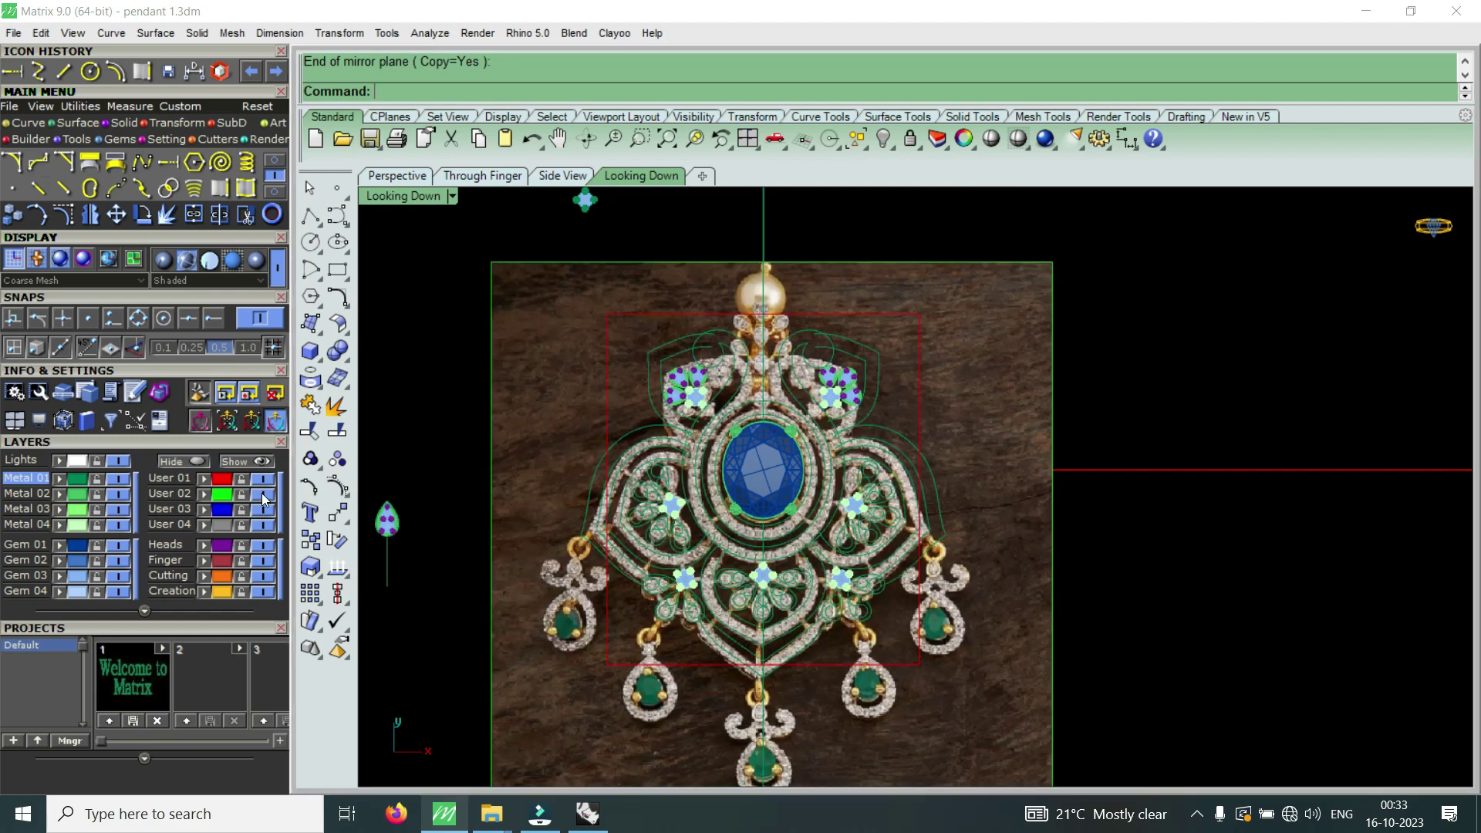
click(170, 73)
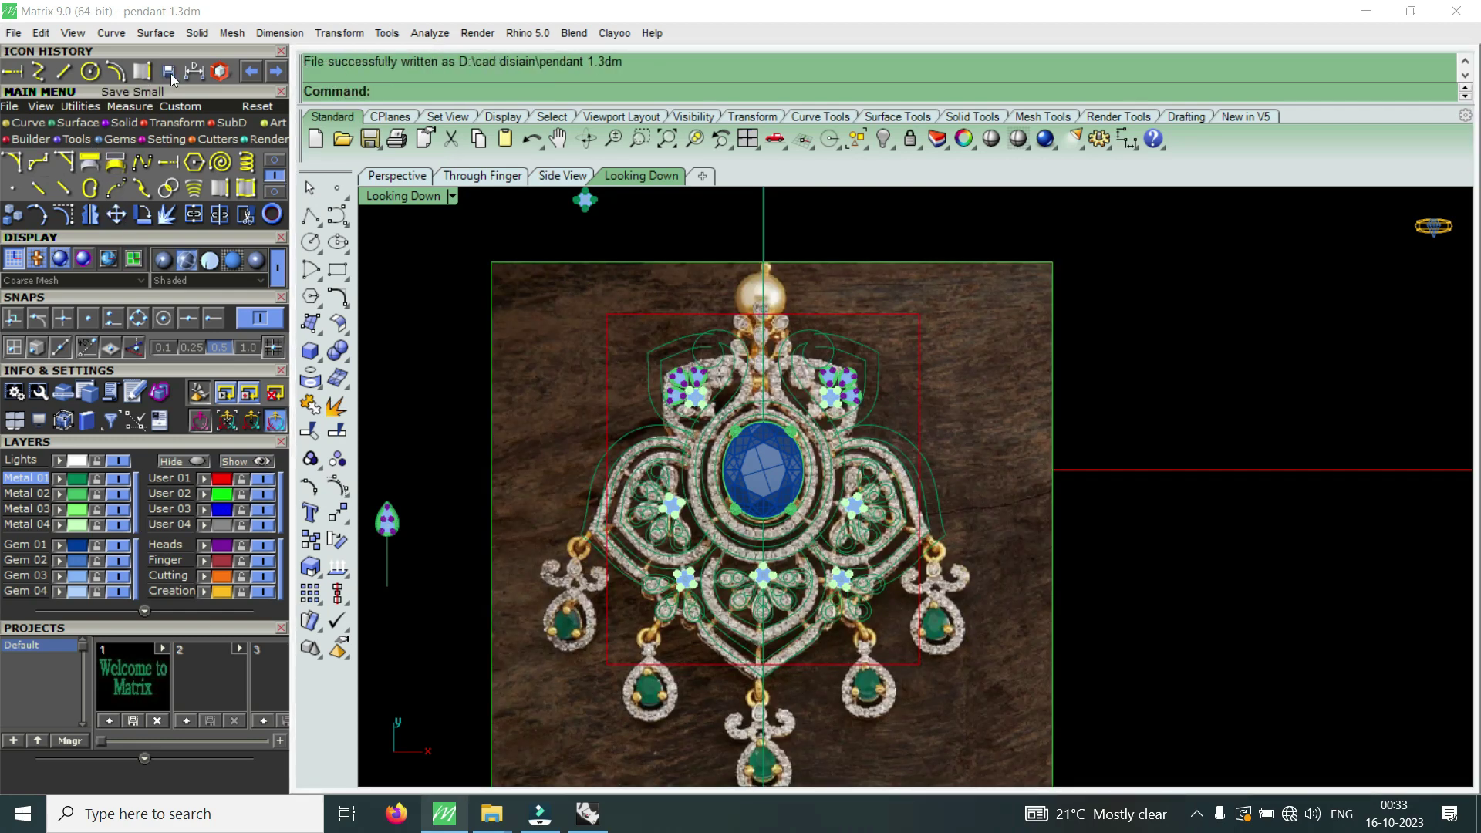
click(938, 438)
- Drag the reference photo from behind the traced layout to its right side
scroll(915, 482, down, 3)
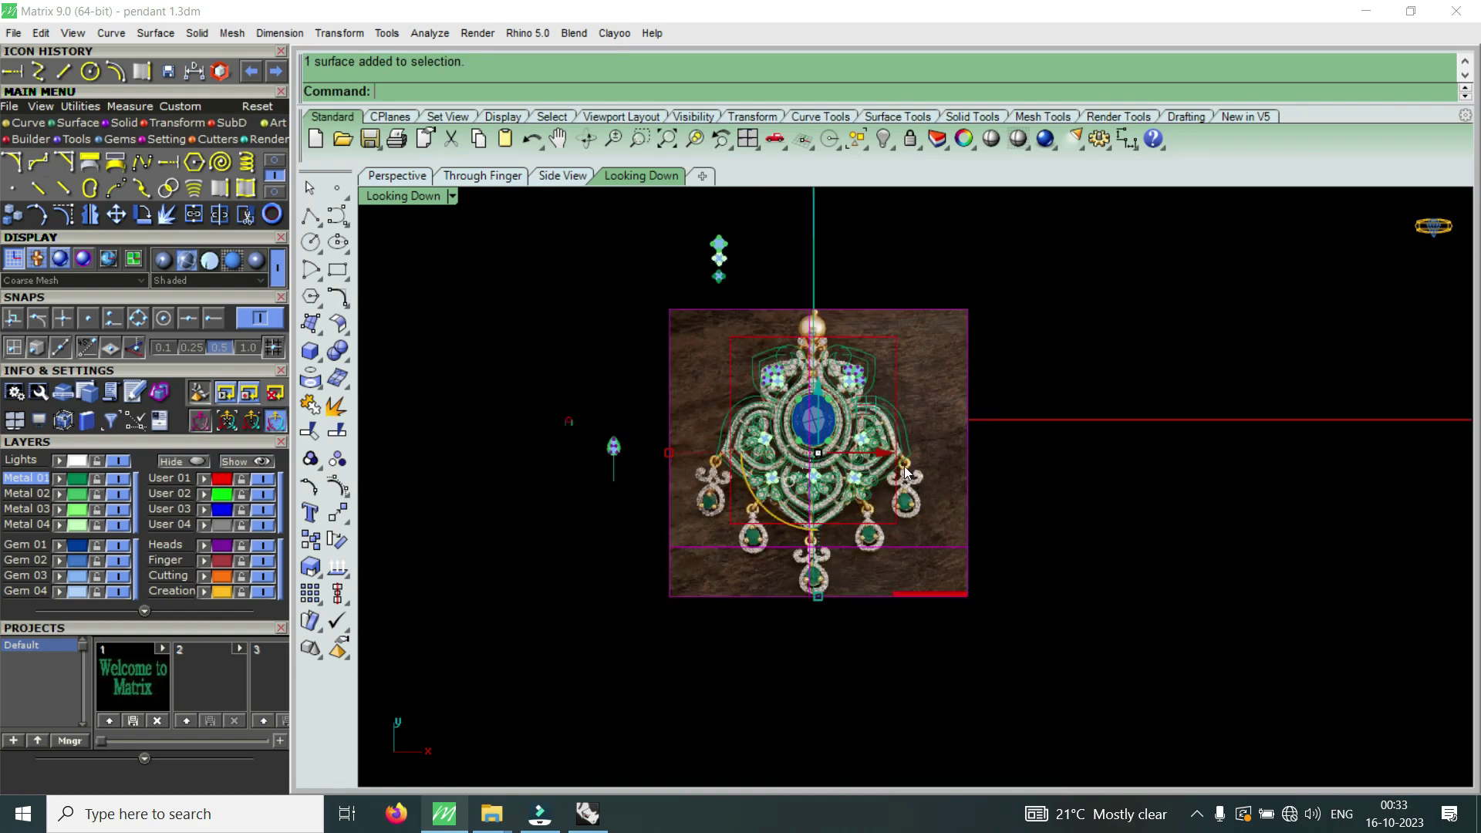
drag(887, 455, 1118, 463)
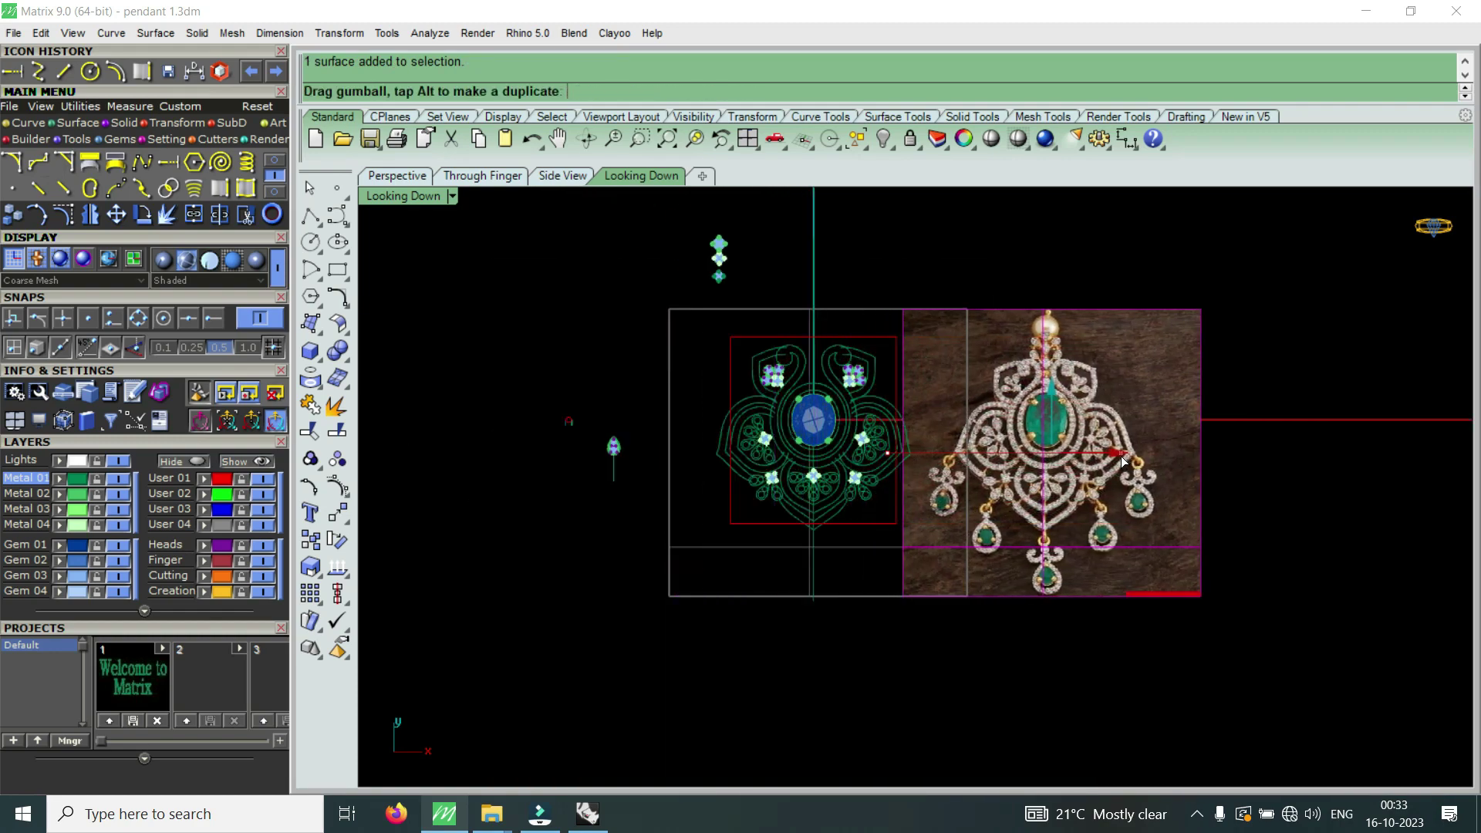
drag(1118, 463, 1124, 455)
scroll(1030, 403, up, 3)
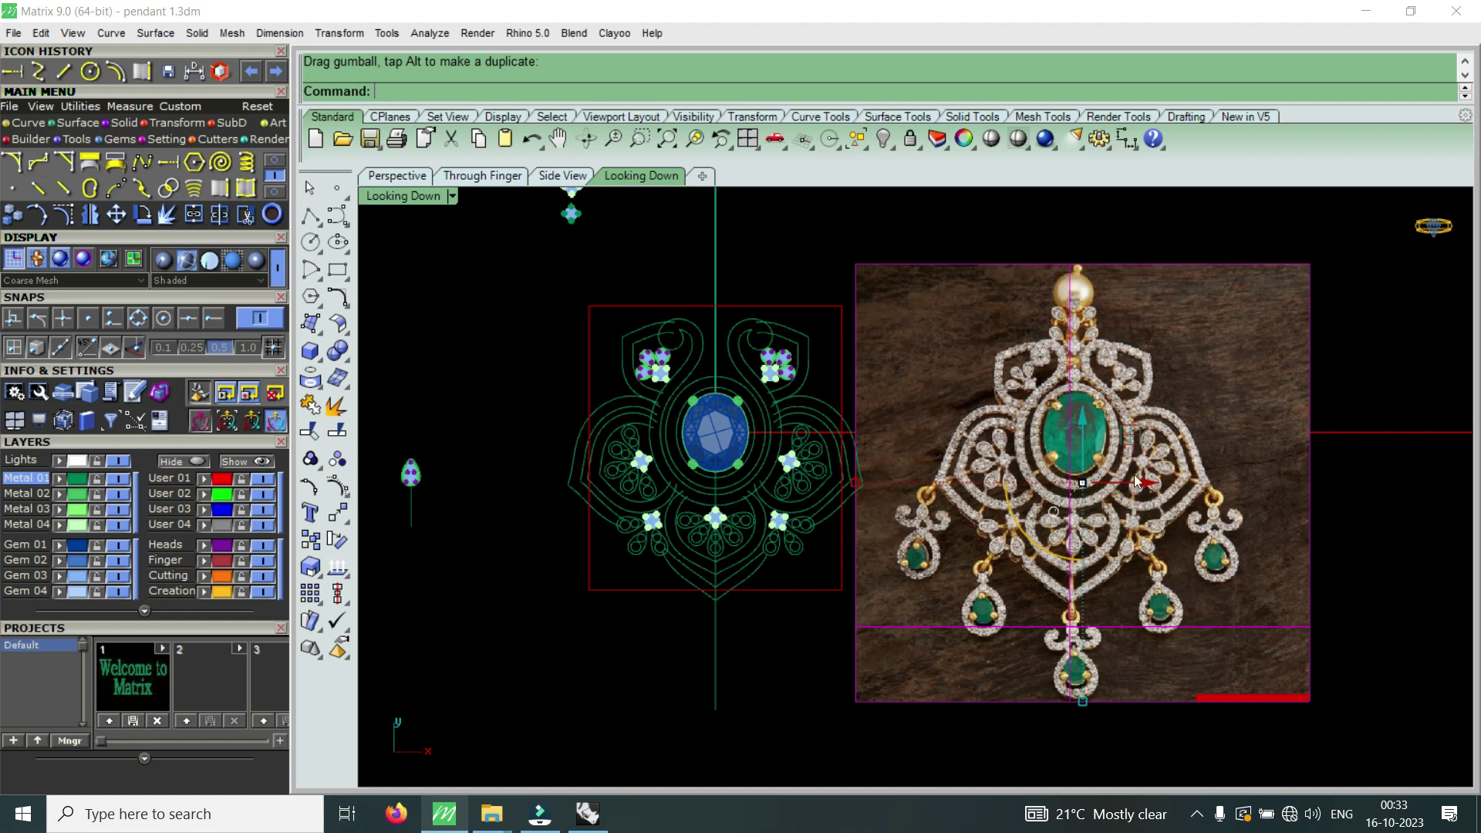
- Nudge the photo slightly further right so it sits beside the layout, then deselect it
drag(1149, 484, 1158, 491)
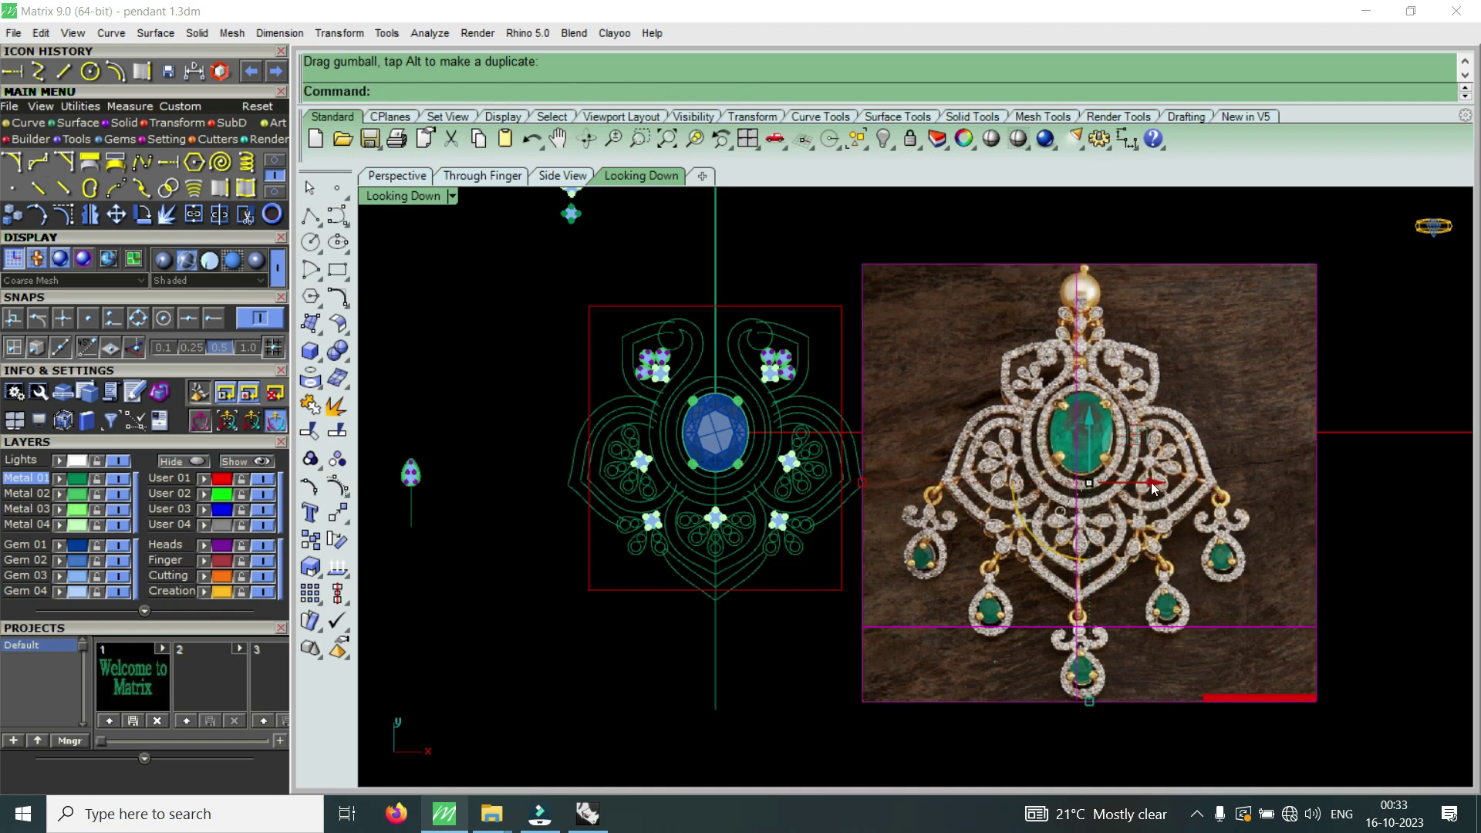
key(Escape)
drag(1153, 484, 1158, 484)
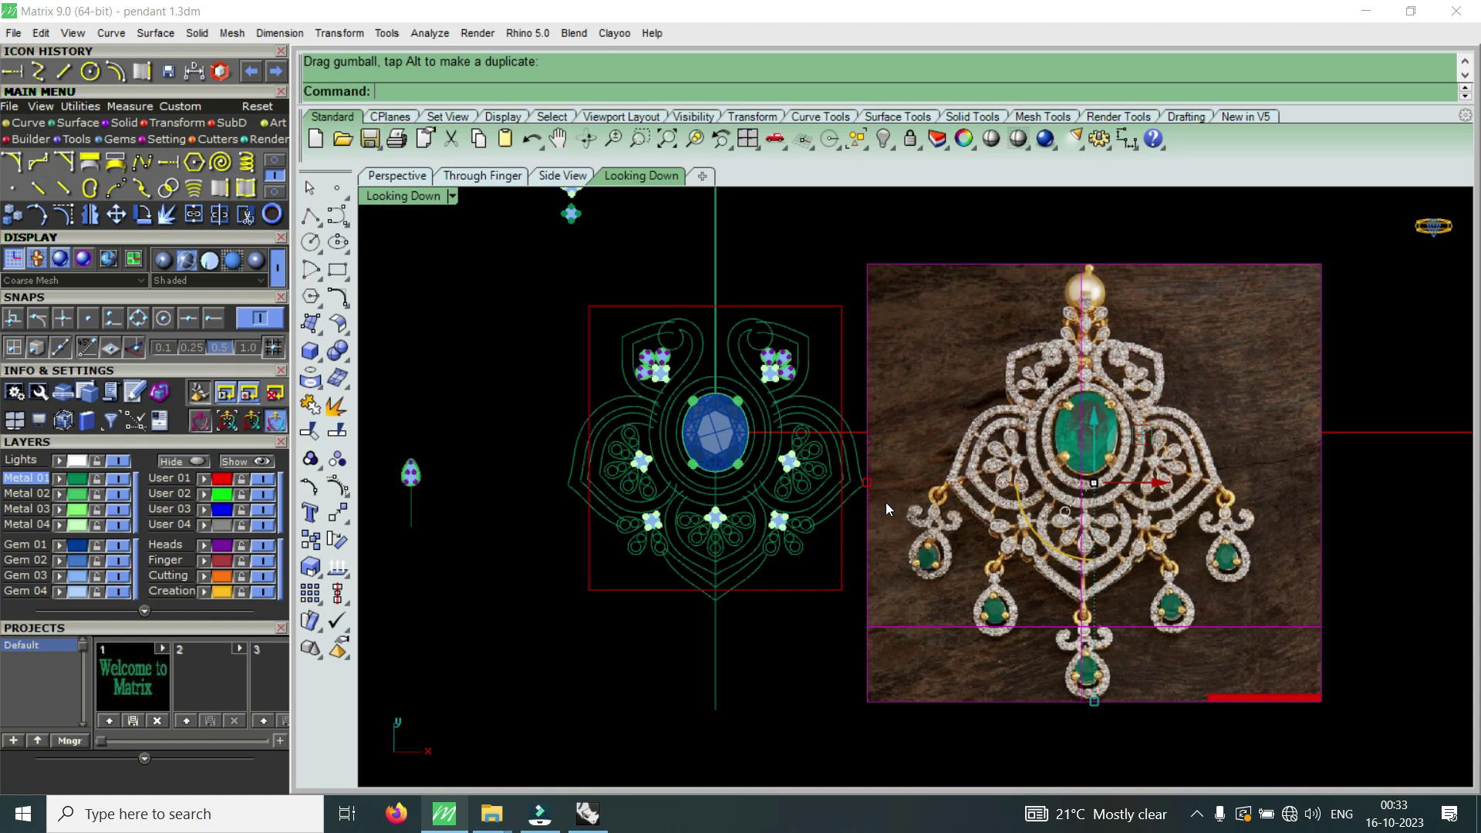
key(Escape)
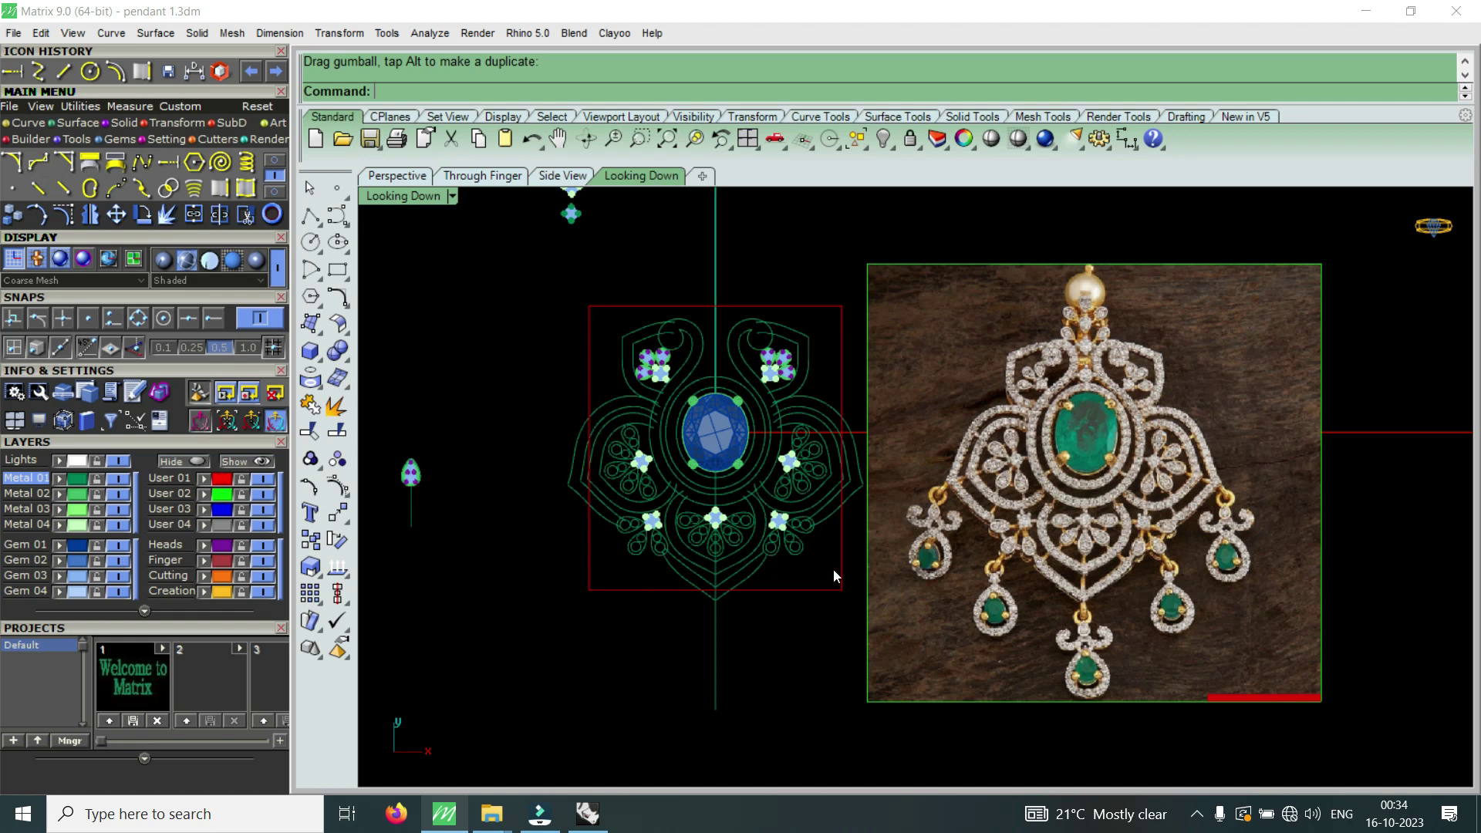
scroll(835, 576, down, 2)
scroll(768, 478, up, 2)
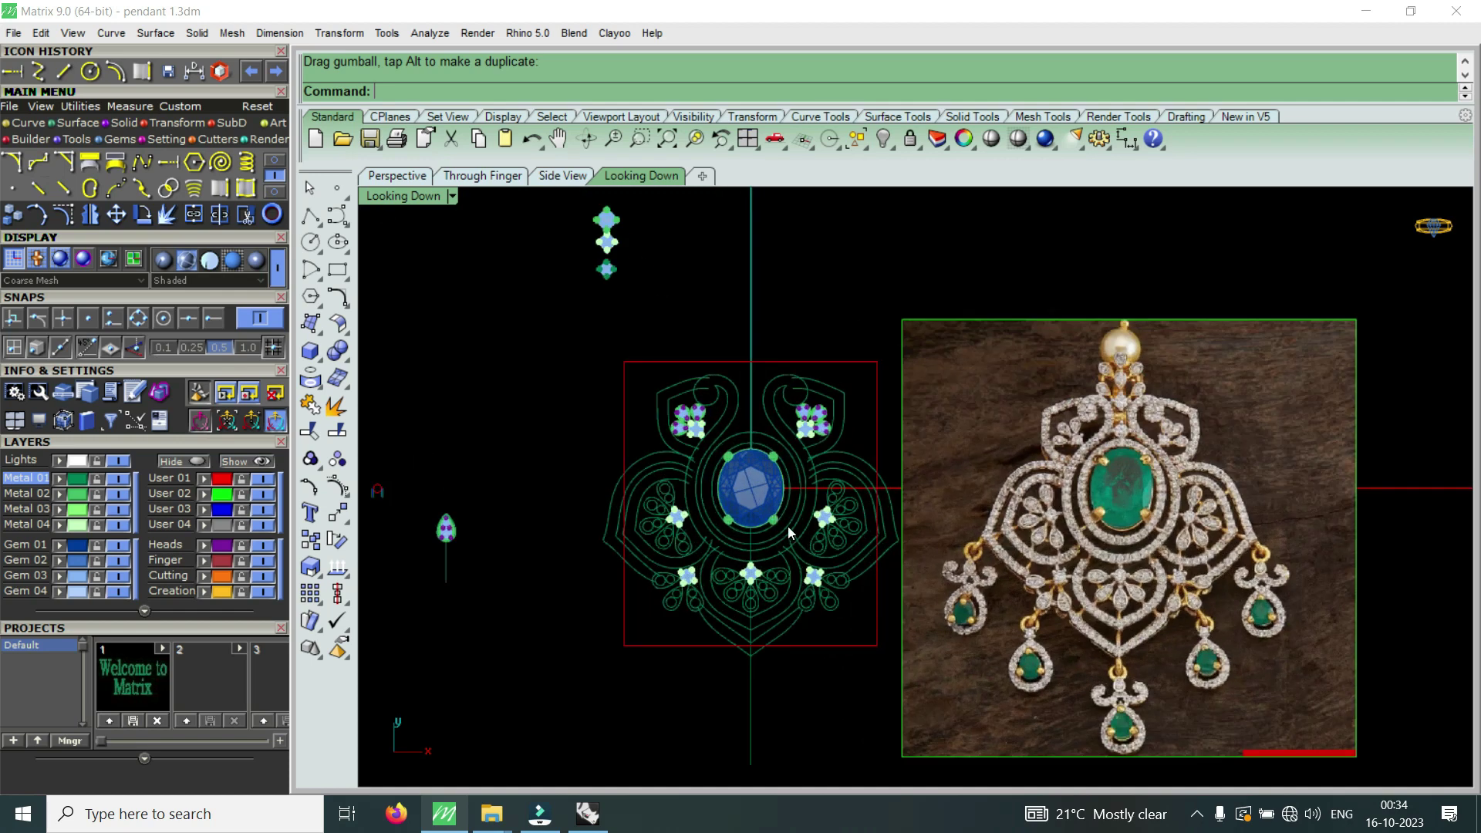